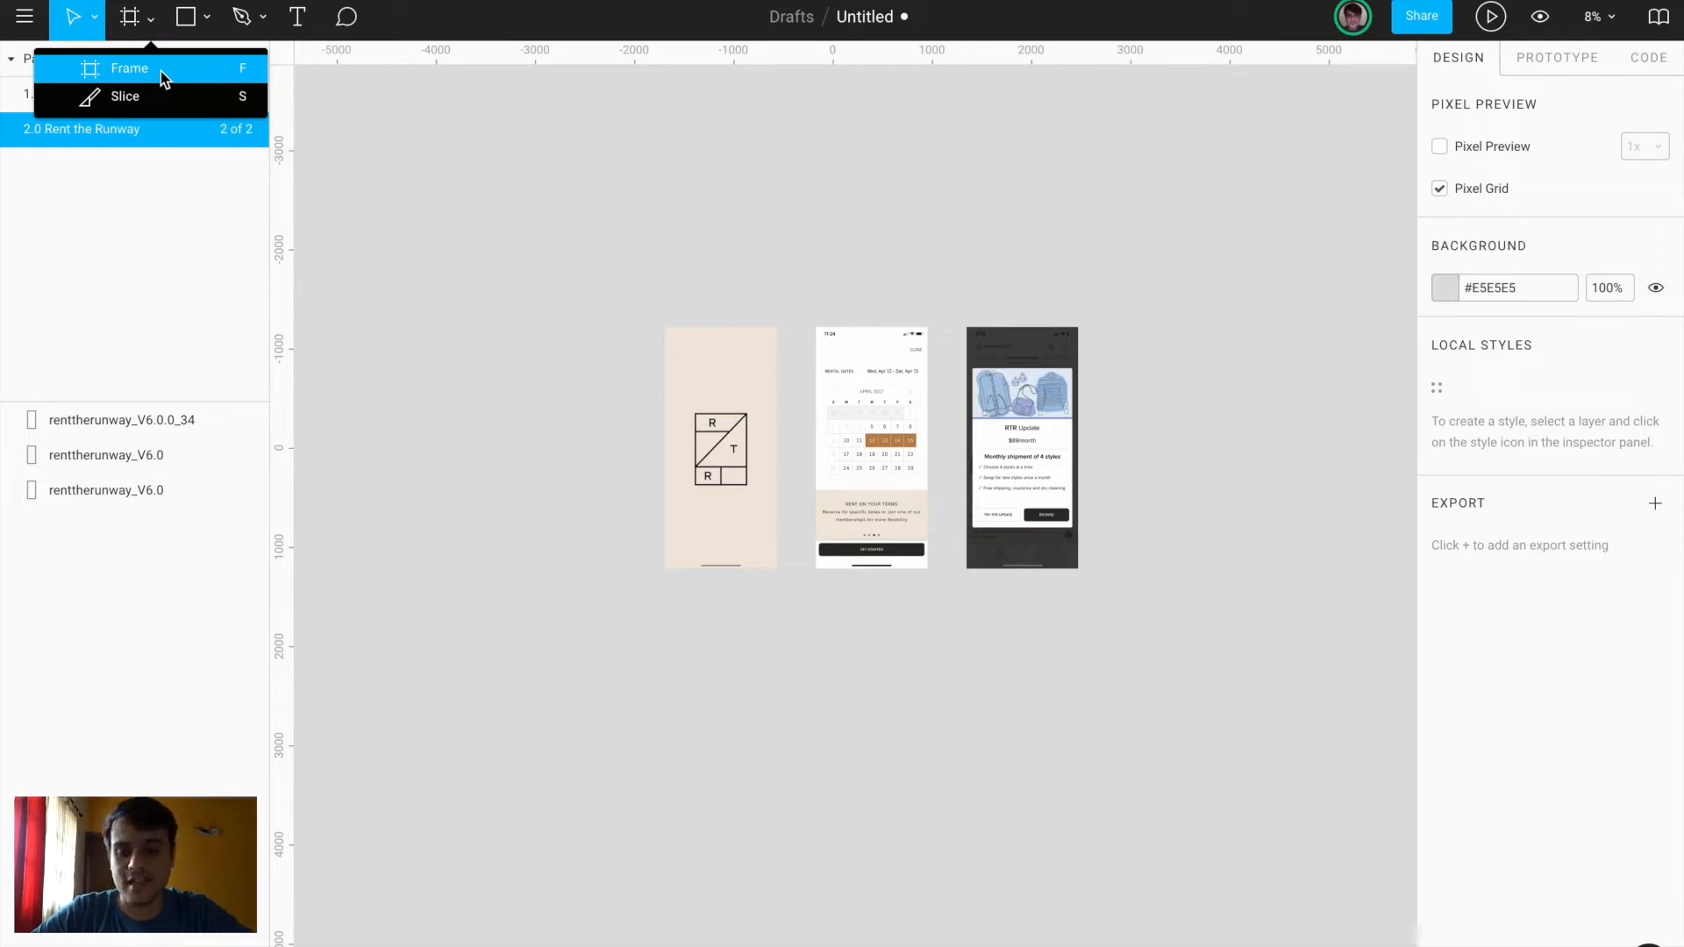
# Replace a hand-drawn frame with a 375×812 iPhone X preset frame placed beside the screenshots
pyautogui.click(714, 606)
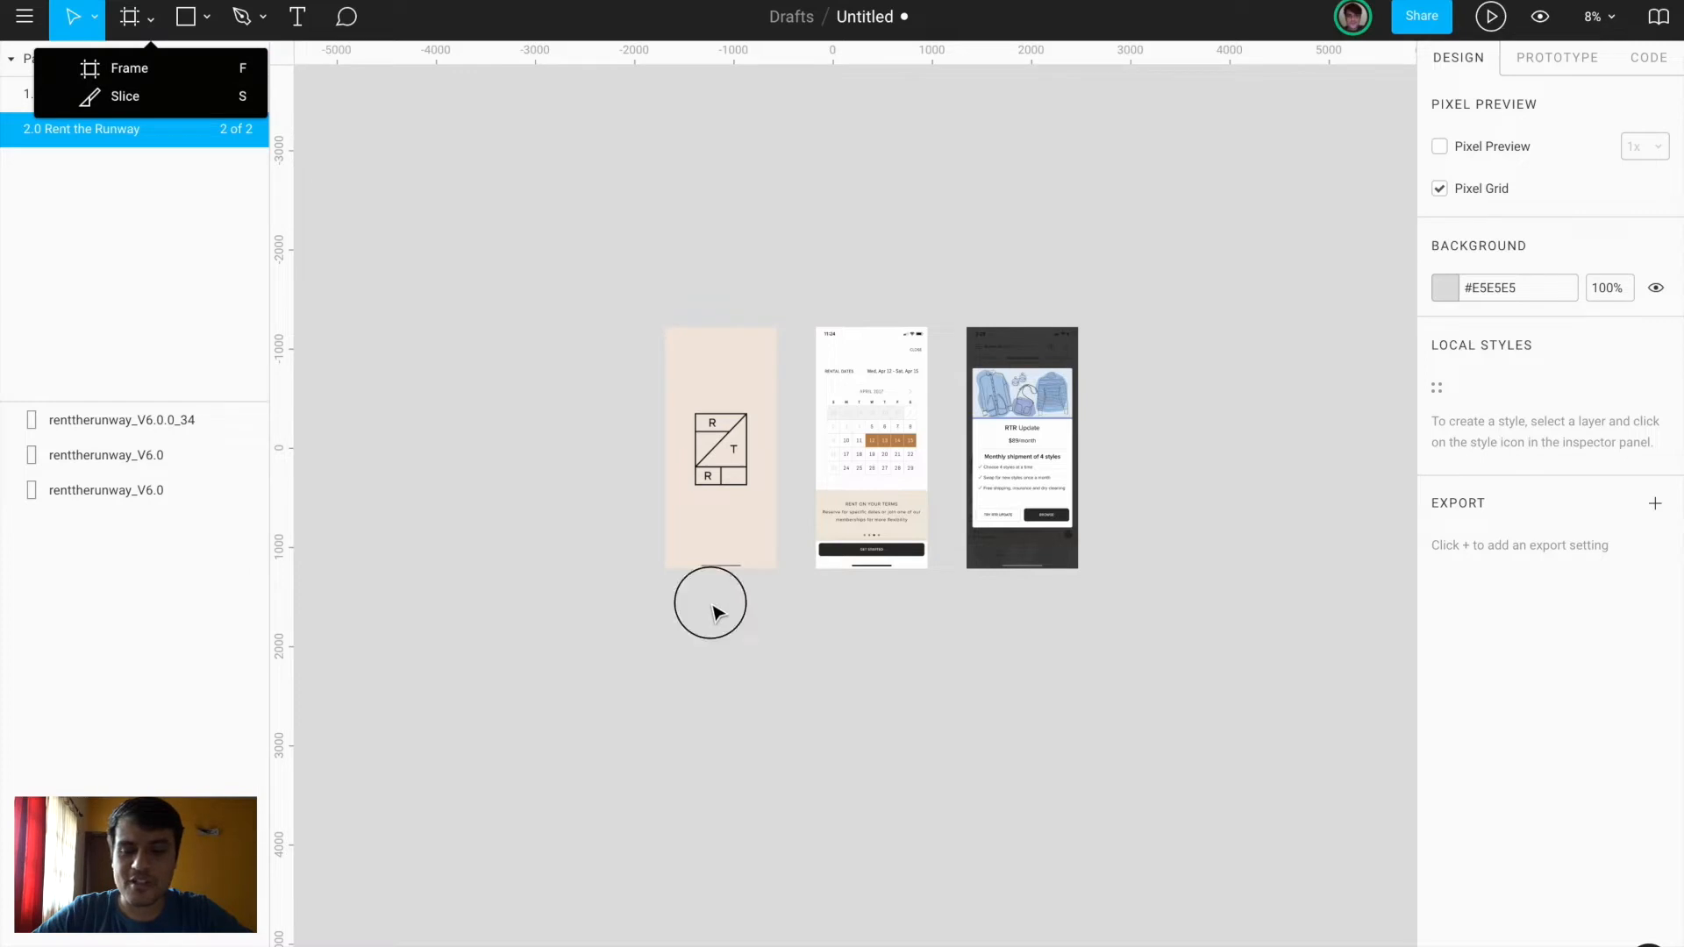
pyautogui.press('f')
pyautogui.moveTo(665, 583); pyautogui.dragTo(776, 831)
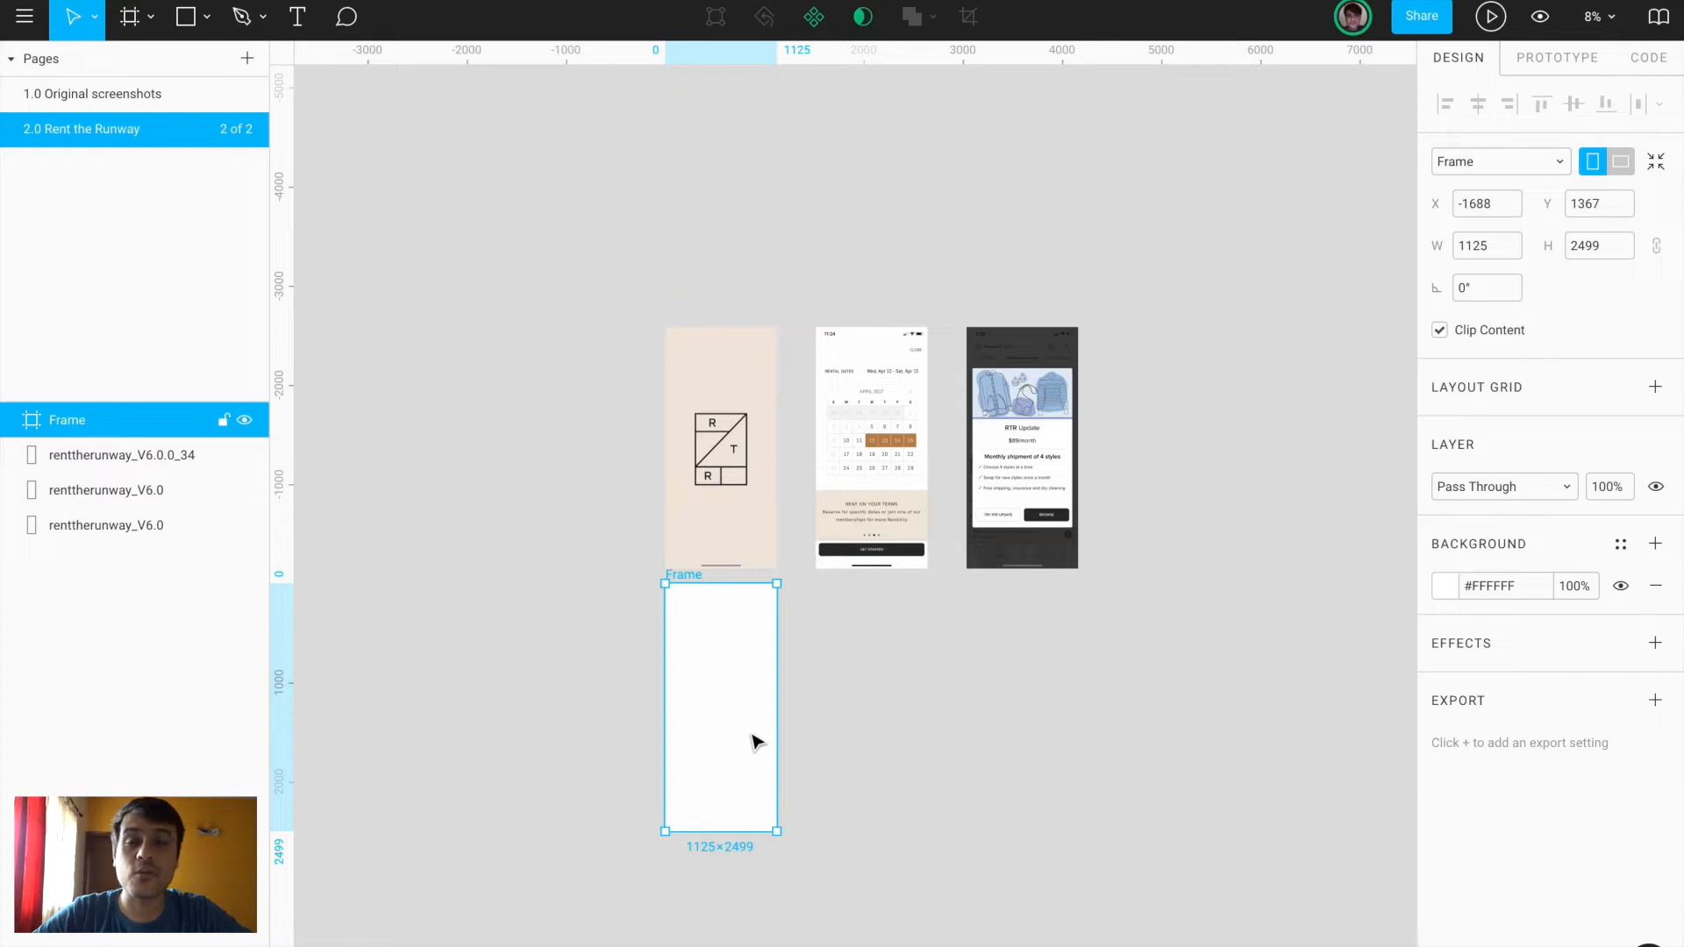
pyautogui.moveTo(756, 741); pyautogui.dragTo(751, 755)
pyautogui.press('Delete')
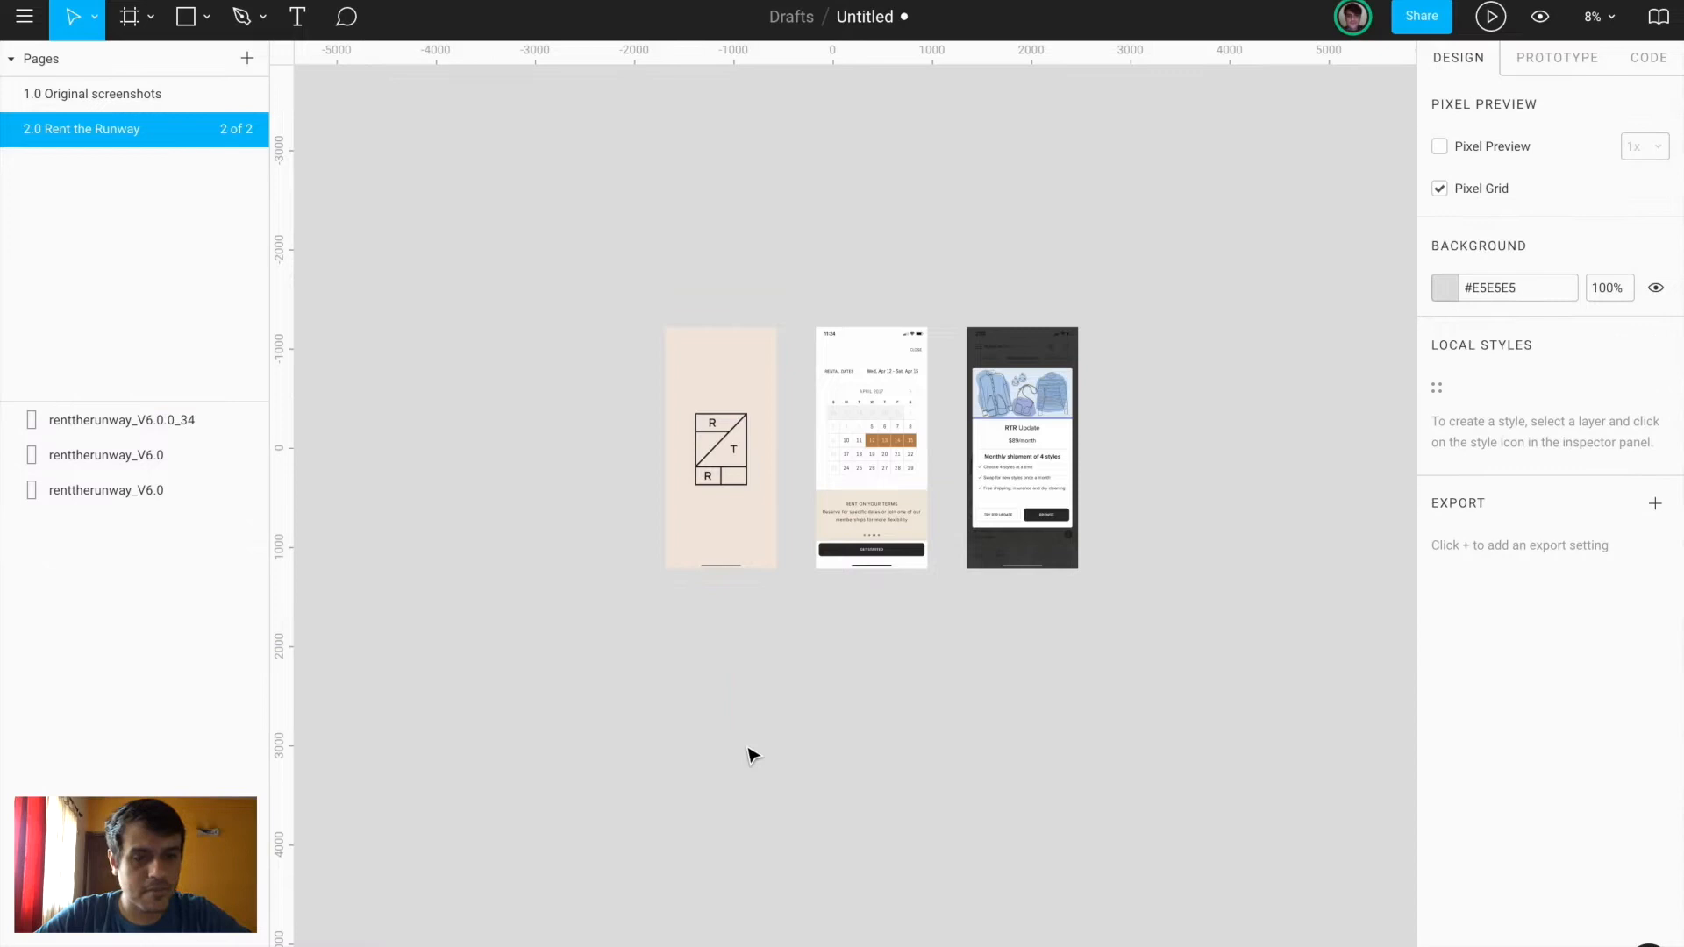
pyautogui.press('f')
pyautogui.click(1492, 141)
pyautogui.click(1150, 500)
pyautogui.moveTo(1105, 515); pyautogui.dragTo(1121, 360)
# Select the screenshots and work out the 1125/375 scale ratio in a quick calculator
pyautogui.scroll(1, 1125, 360)
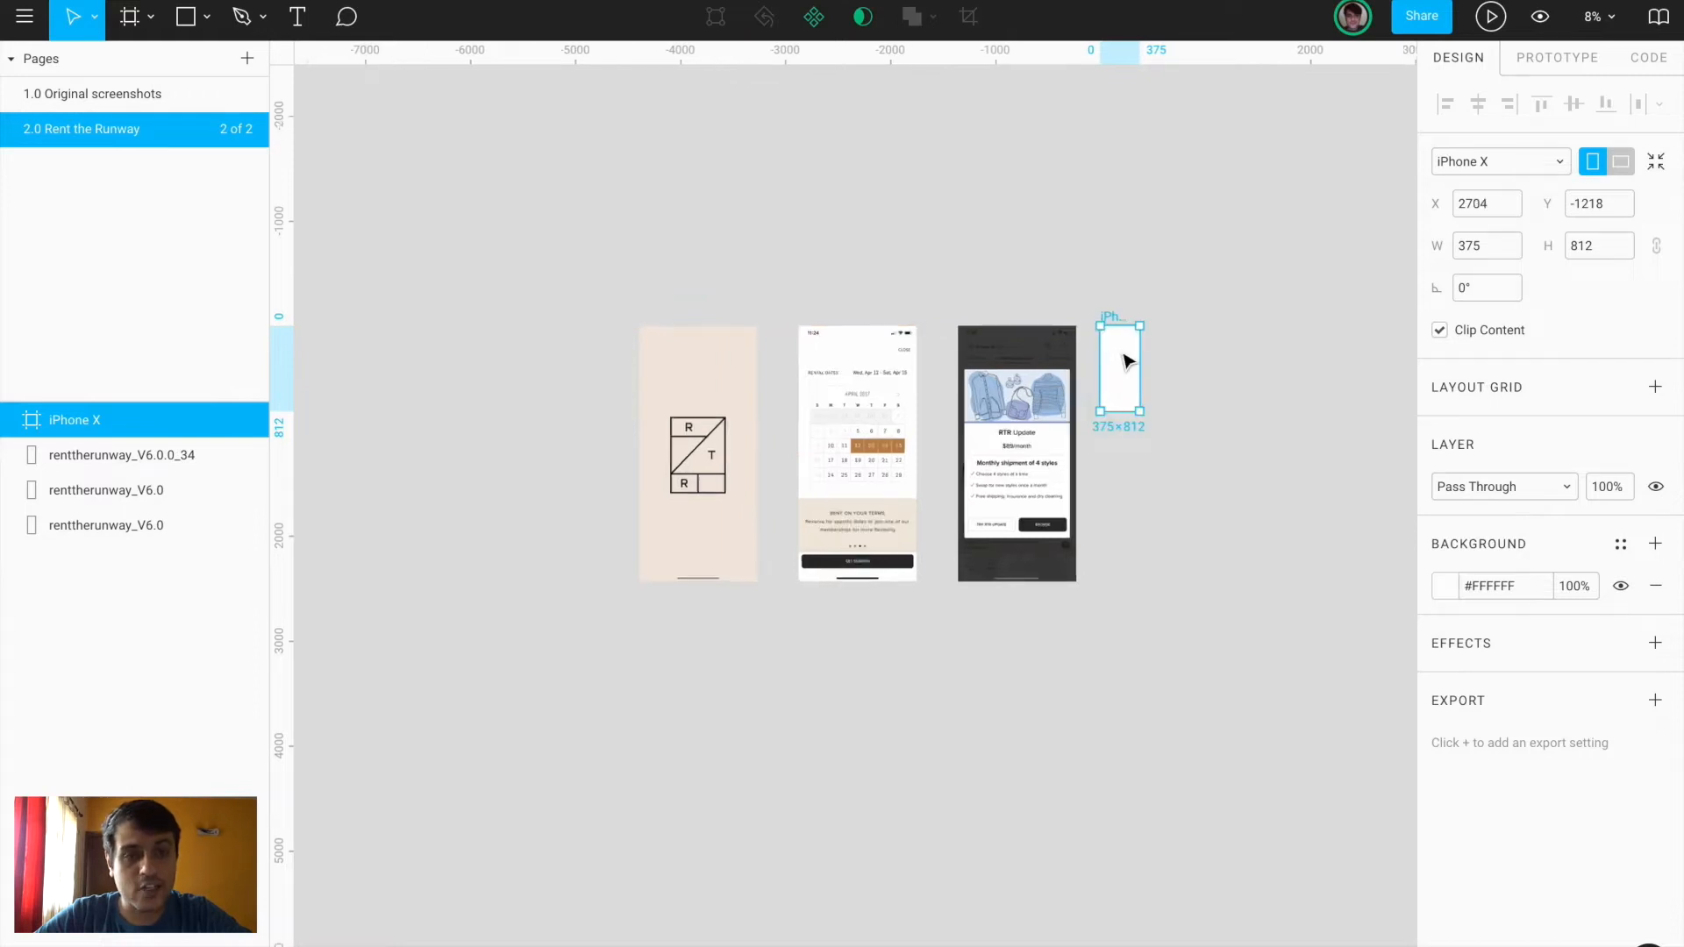
pyautogui.scroll(5, 1125, 361)
pyautogui.scroll(1, 1128, 361)
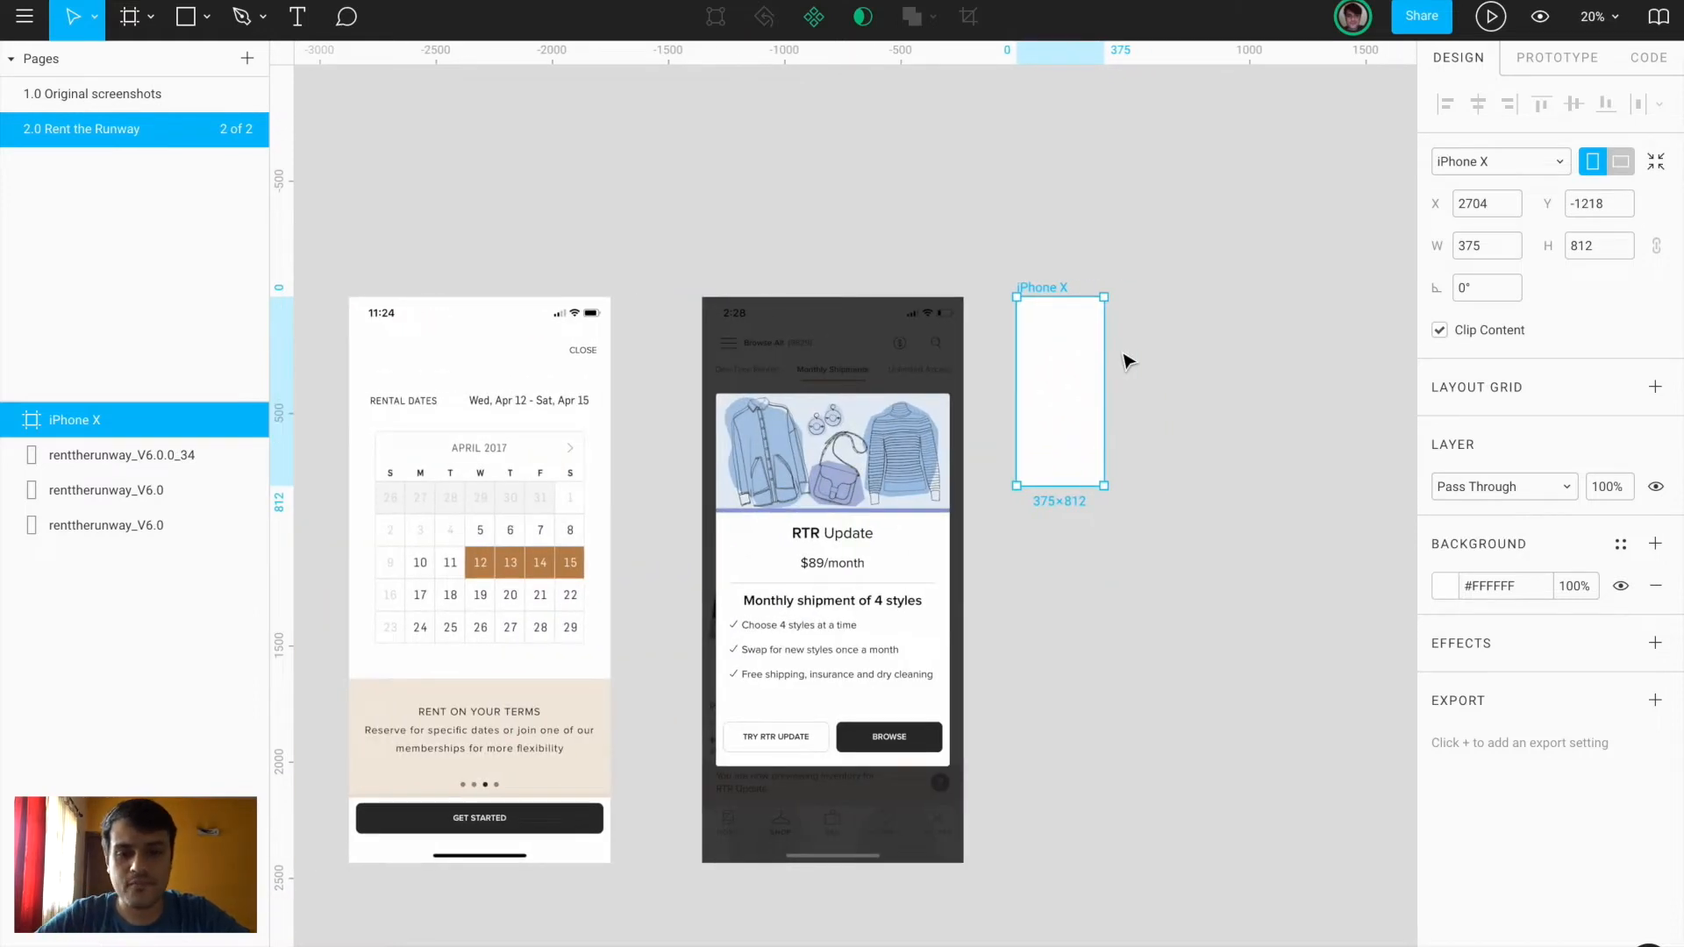
pyautogui.scroll(3, 1128, 361)
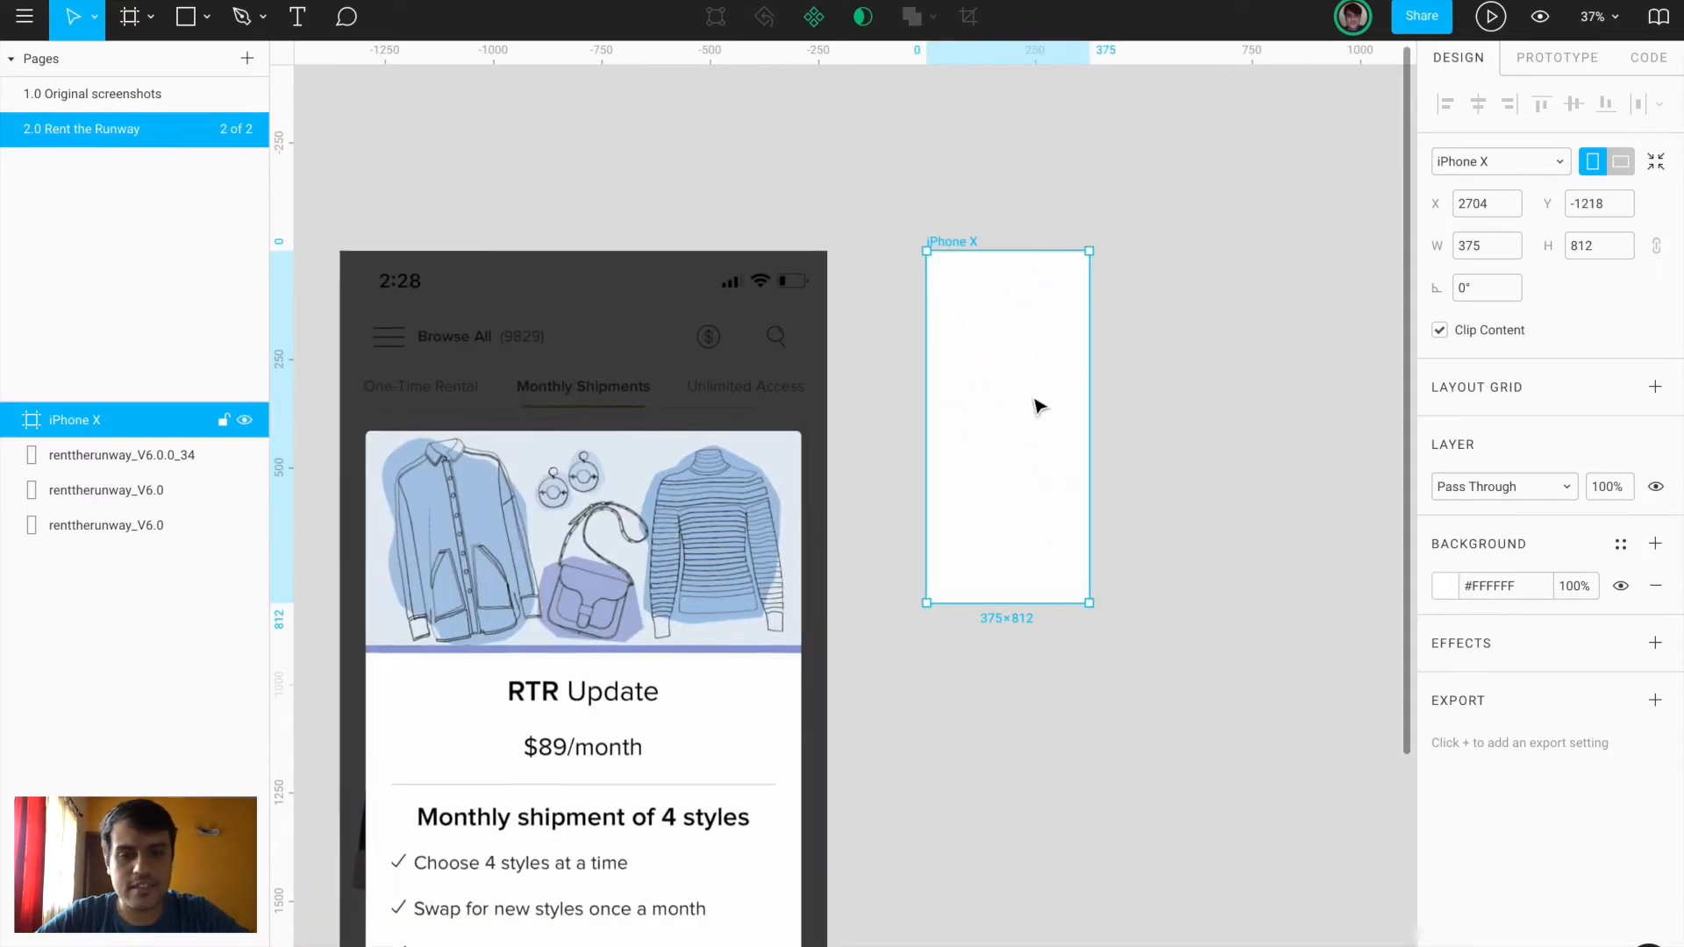
pyautogui.scroll(-3, 1038, 403)
pyautogui.hscroll(-3, 1038, 403)
pyautogui.scroll(-4, 1037, 404)
pyautogui.click(908, 286)
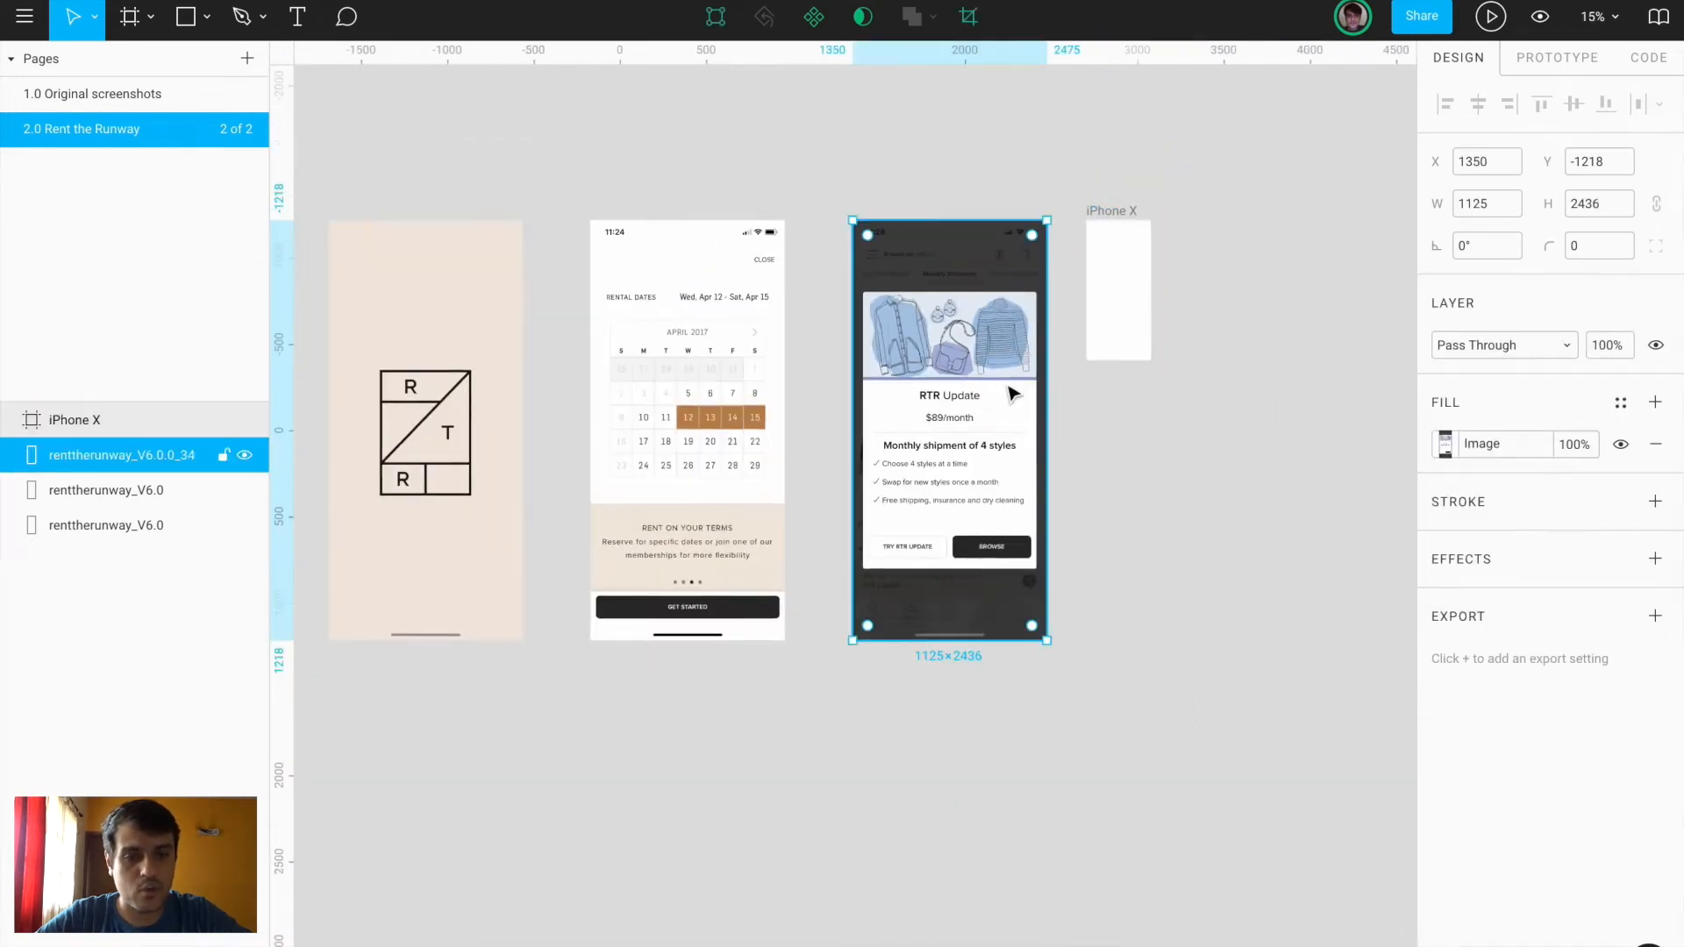
pyautogui.click(728, 379)
pyautogui.click(1114, 230)
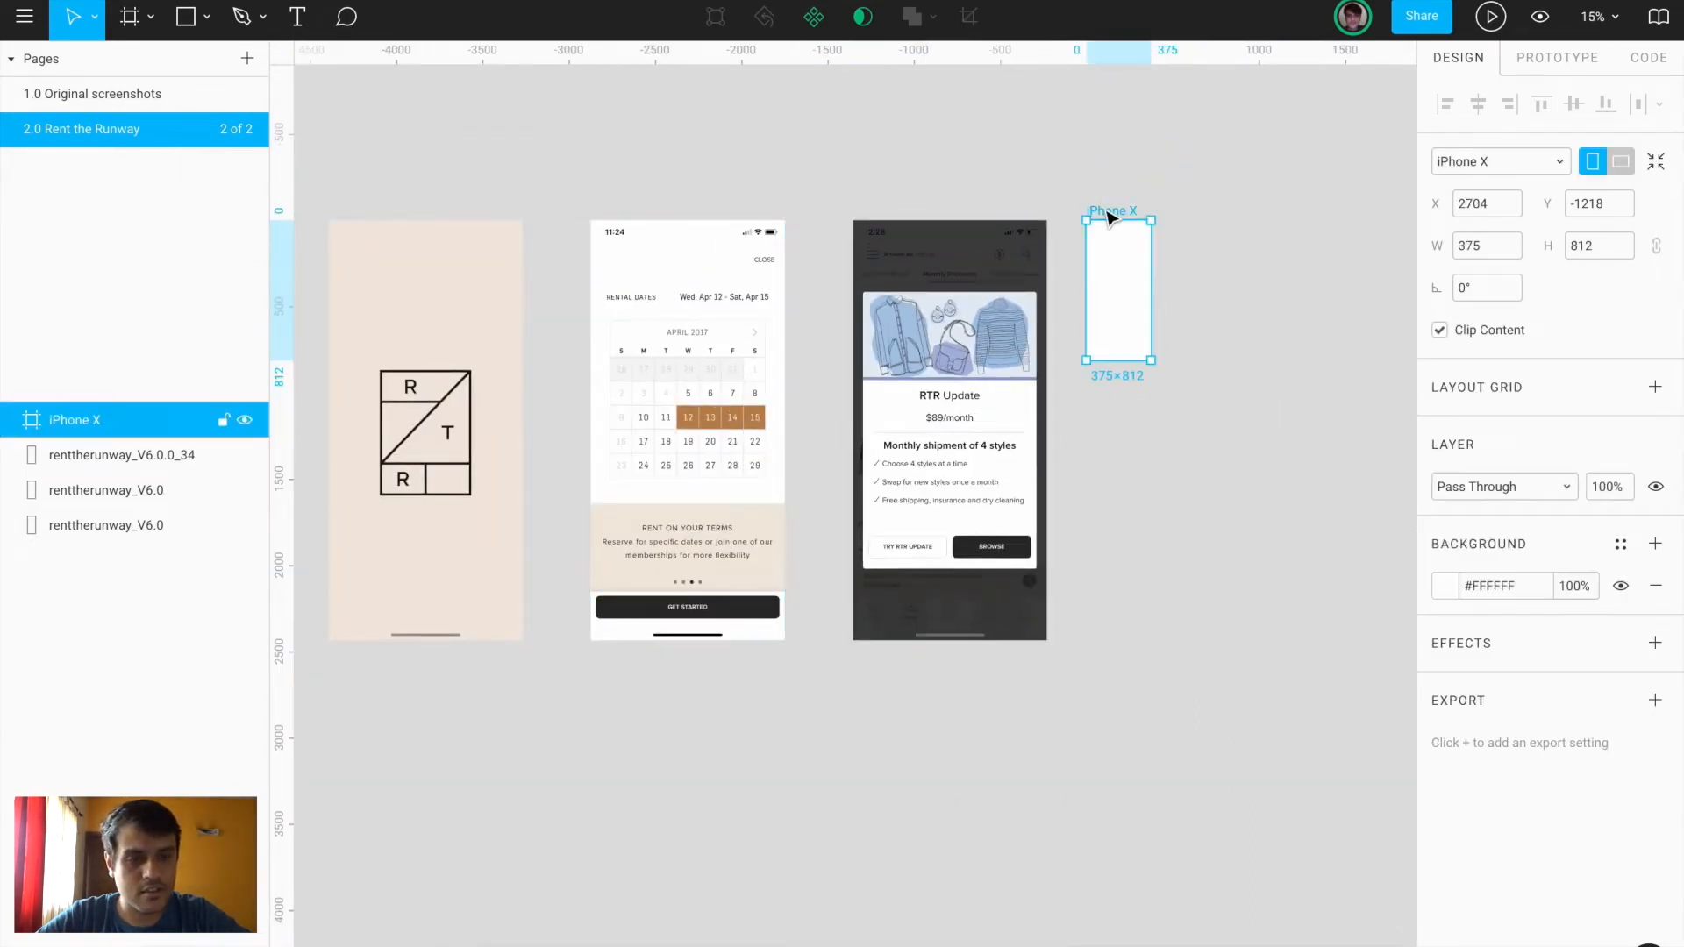
pyautogui.click(918, 351)
pyautogui.press('super+space')
pyautogui.write('1125/375')
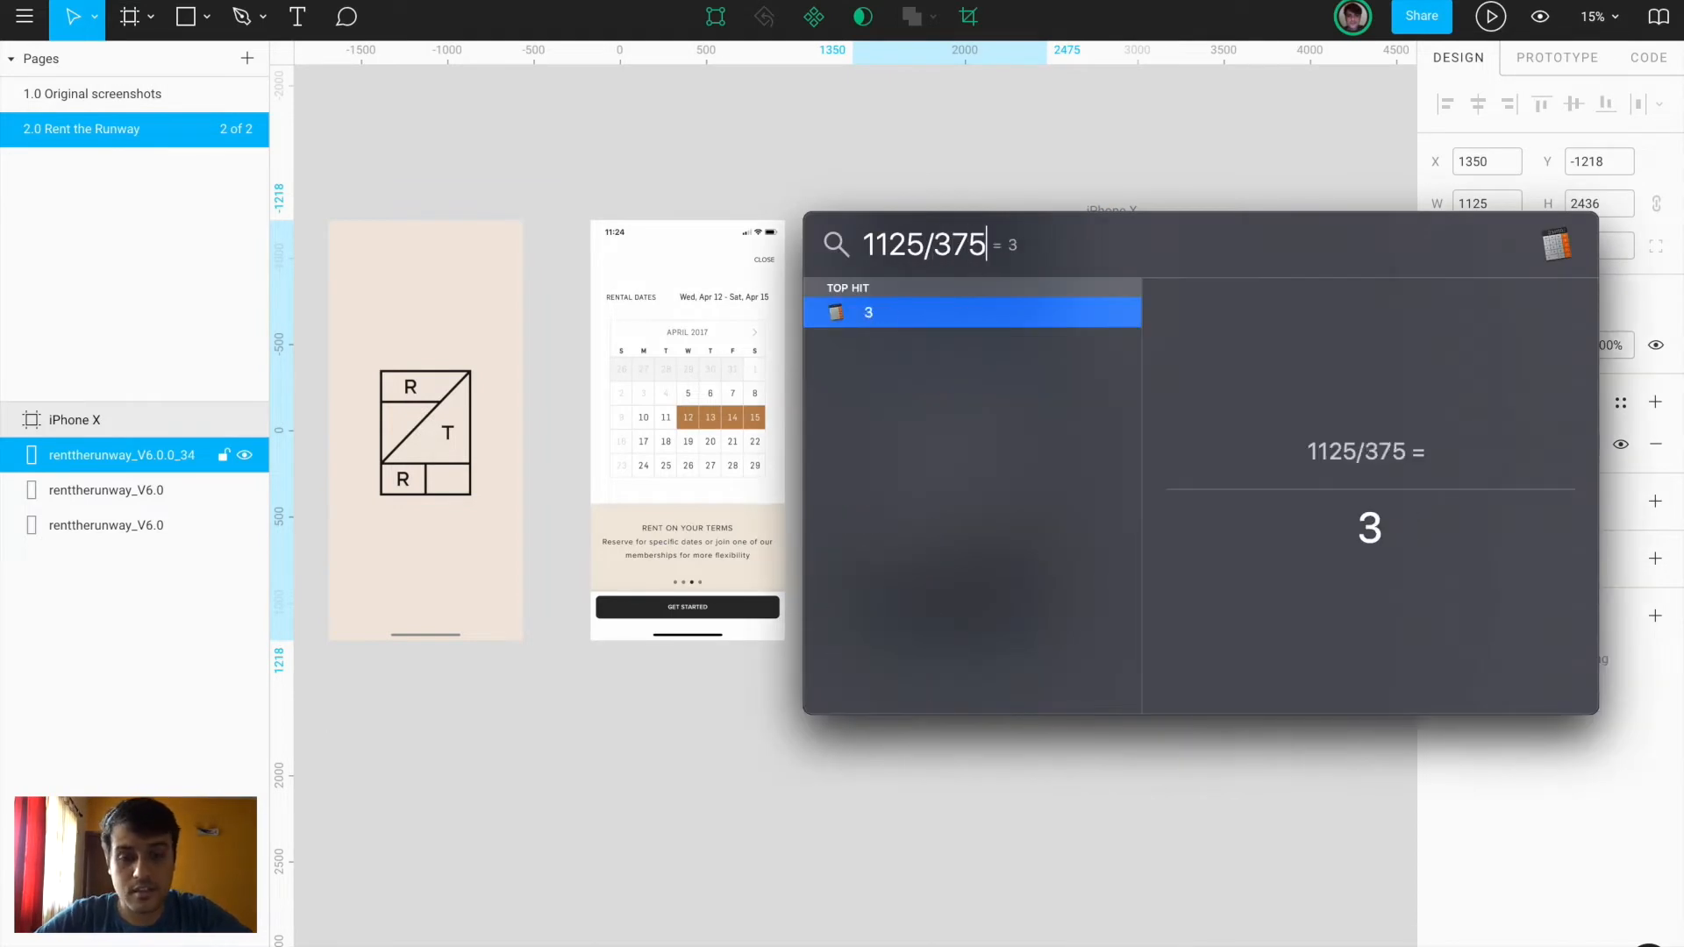
pyautogui.press('Escape')
# Lock proportions and divide all three screenshots' width by 3, making each 375×812
pyautogui.keyDown('shift'); pyautogui.click(696, 444); pyautogui.keyUp('shift')
pyautogui.keyDown('shift'); pyautogui.click(429, 491); pyautogui.keyUp('shift')
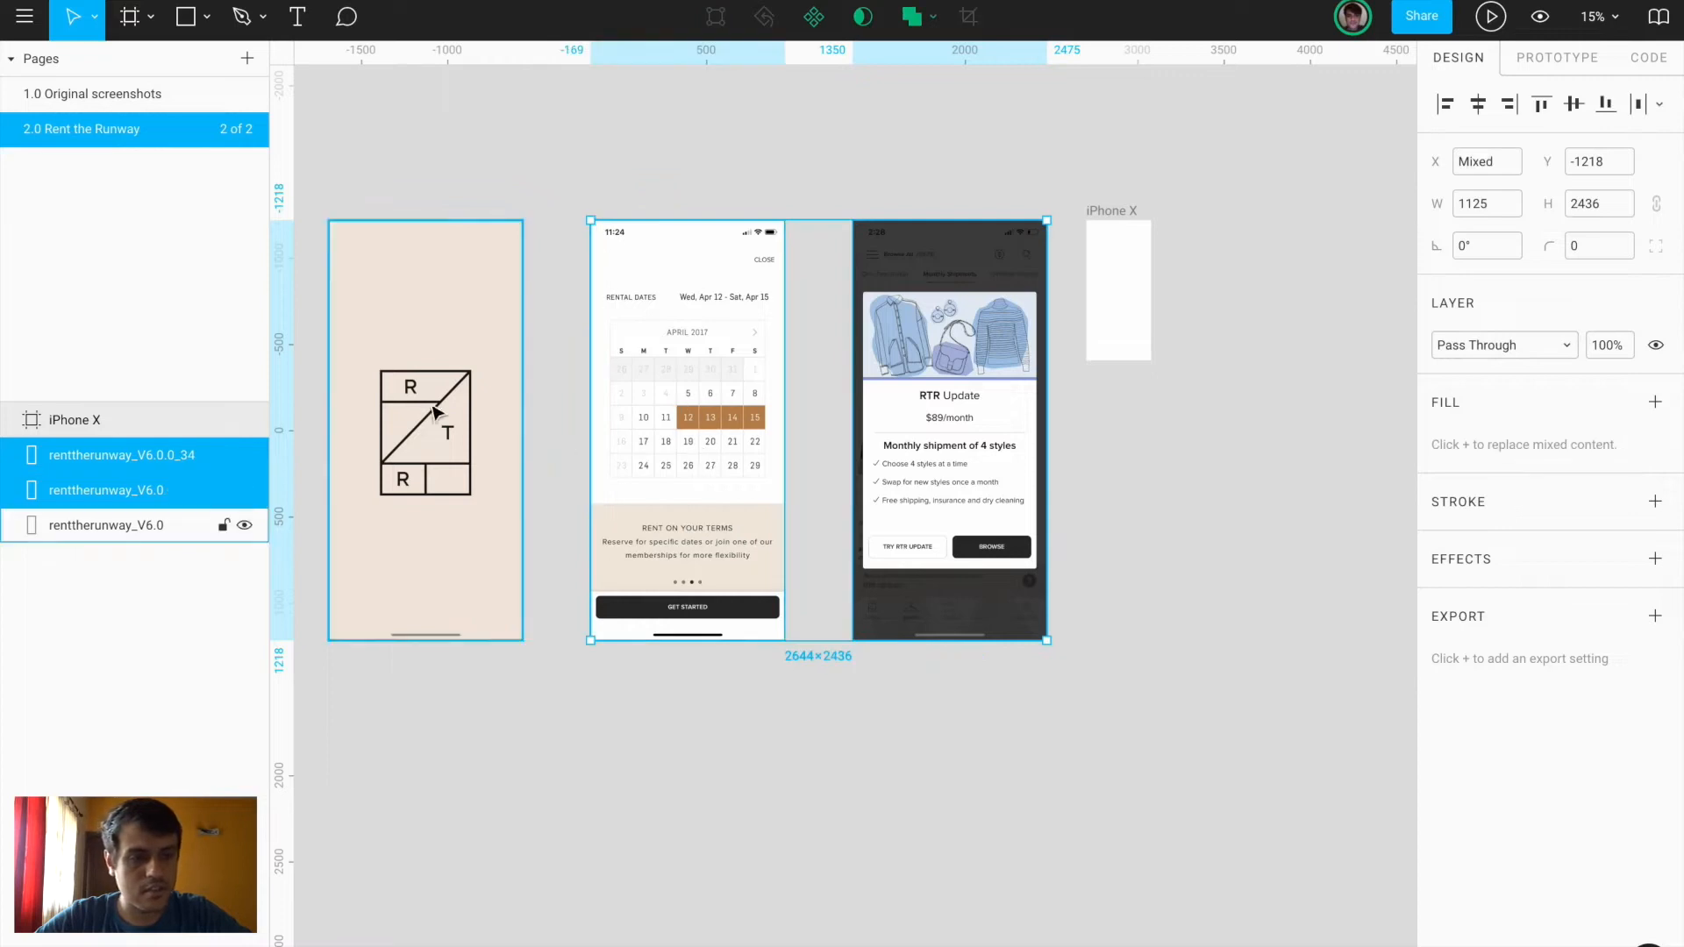
pyautogui.click(1658, 203)
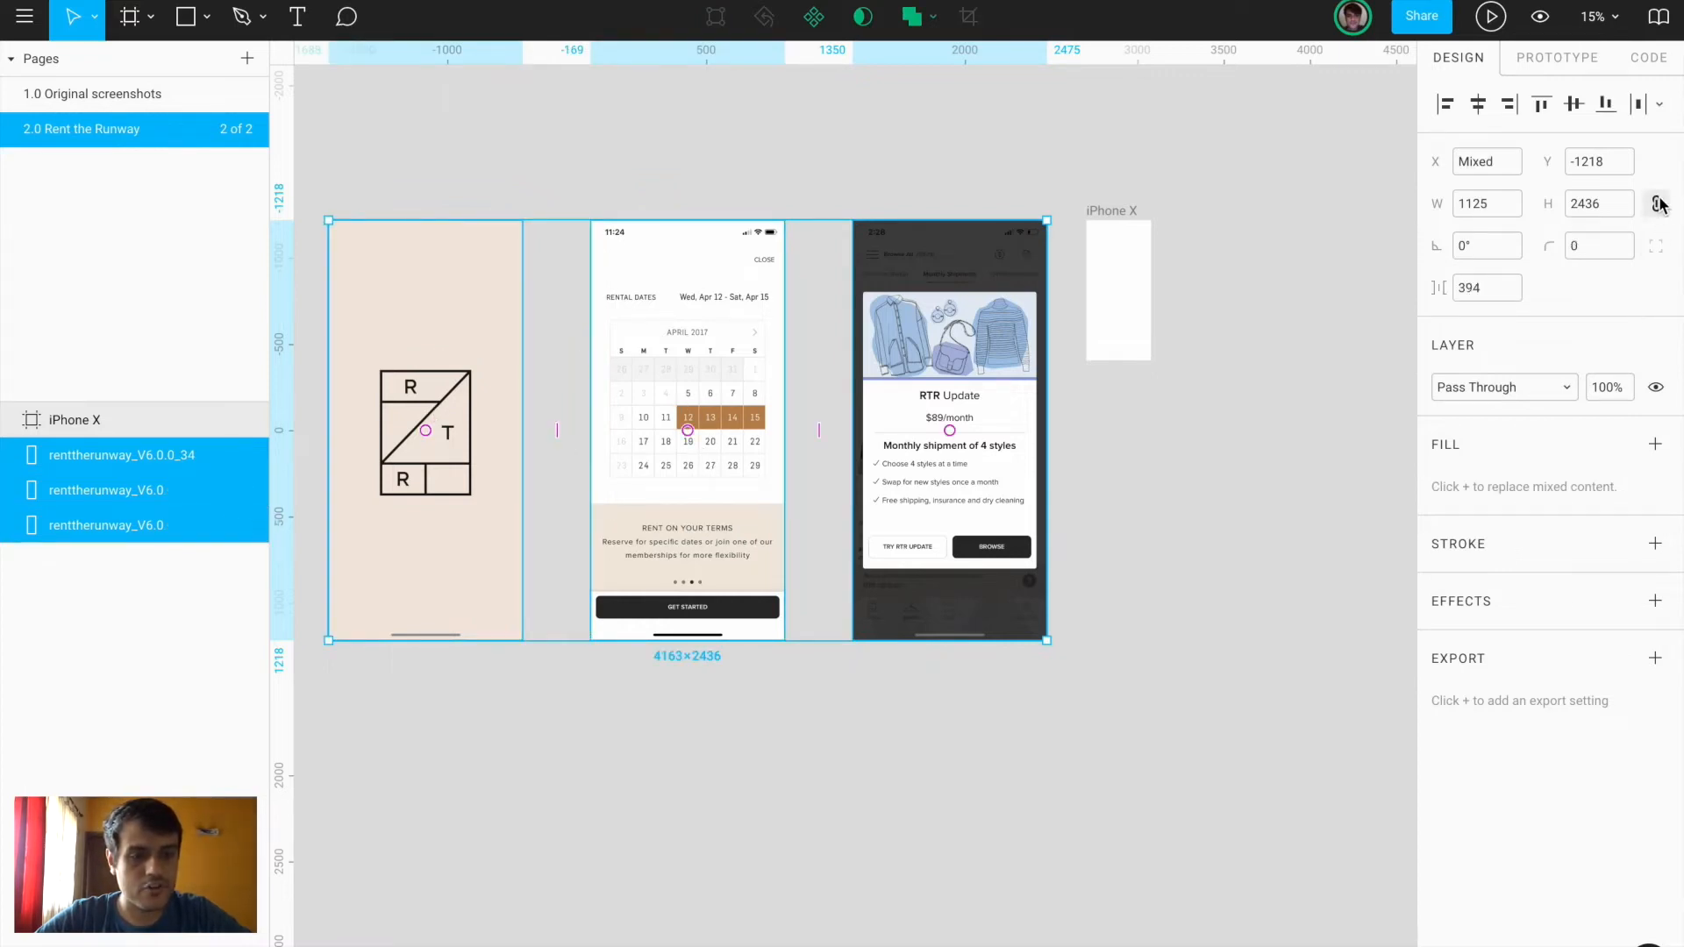
pyautogui.click(1502, 209)
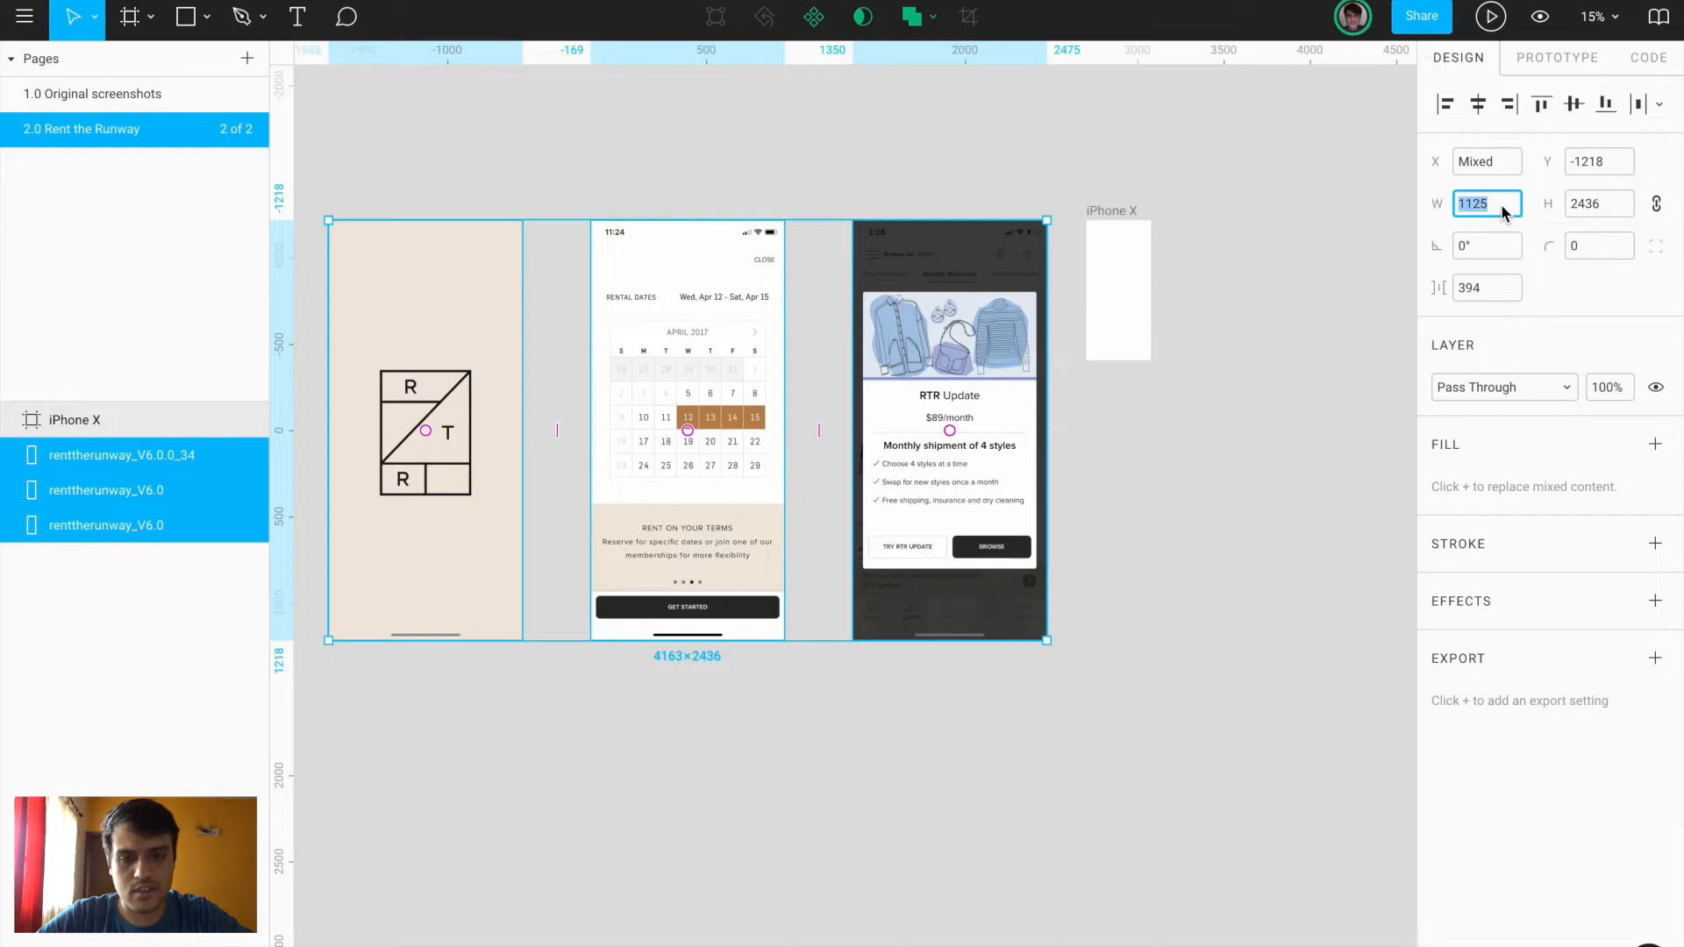
pyautogui.write('/3')
pyautogui.press('Return')
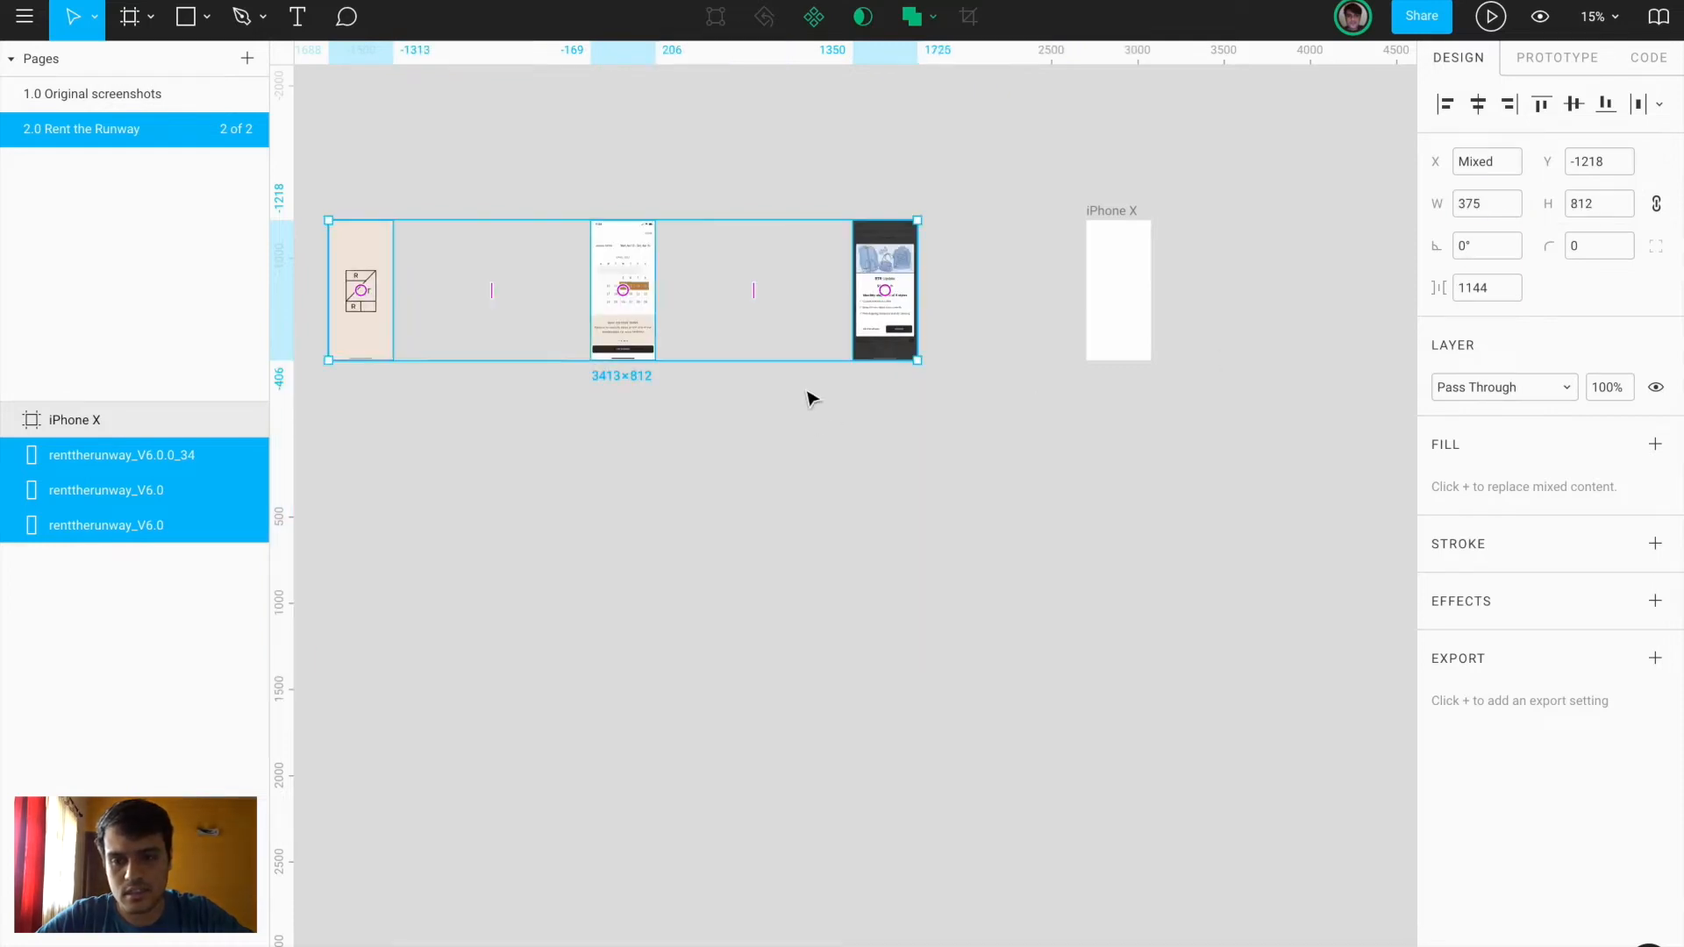
# Tighten the screenshot spacing to 141 and move the iPhone X frame beneath them
pyautogui.moveTo(492, 290); pyautogui.dragTo(398, 279)
pyautogui.moveTo(1117, 214); pyautogui.dragTo(392, 406)
pyautogui.scroll(5, 388, 400)
pyautogui.hscroll(-3, 388, 405)
pyautogui.click(657, 430)
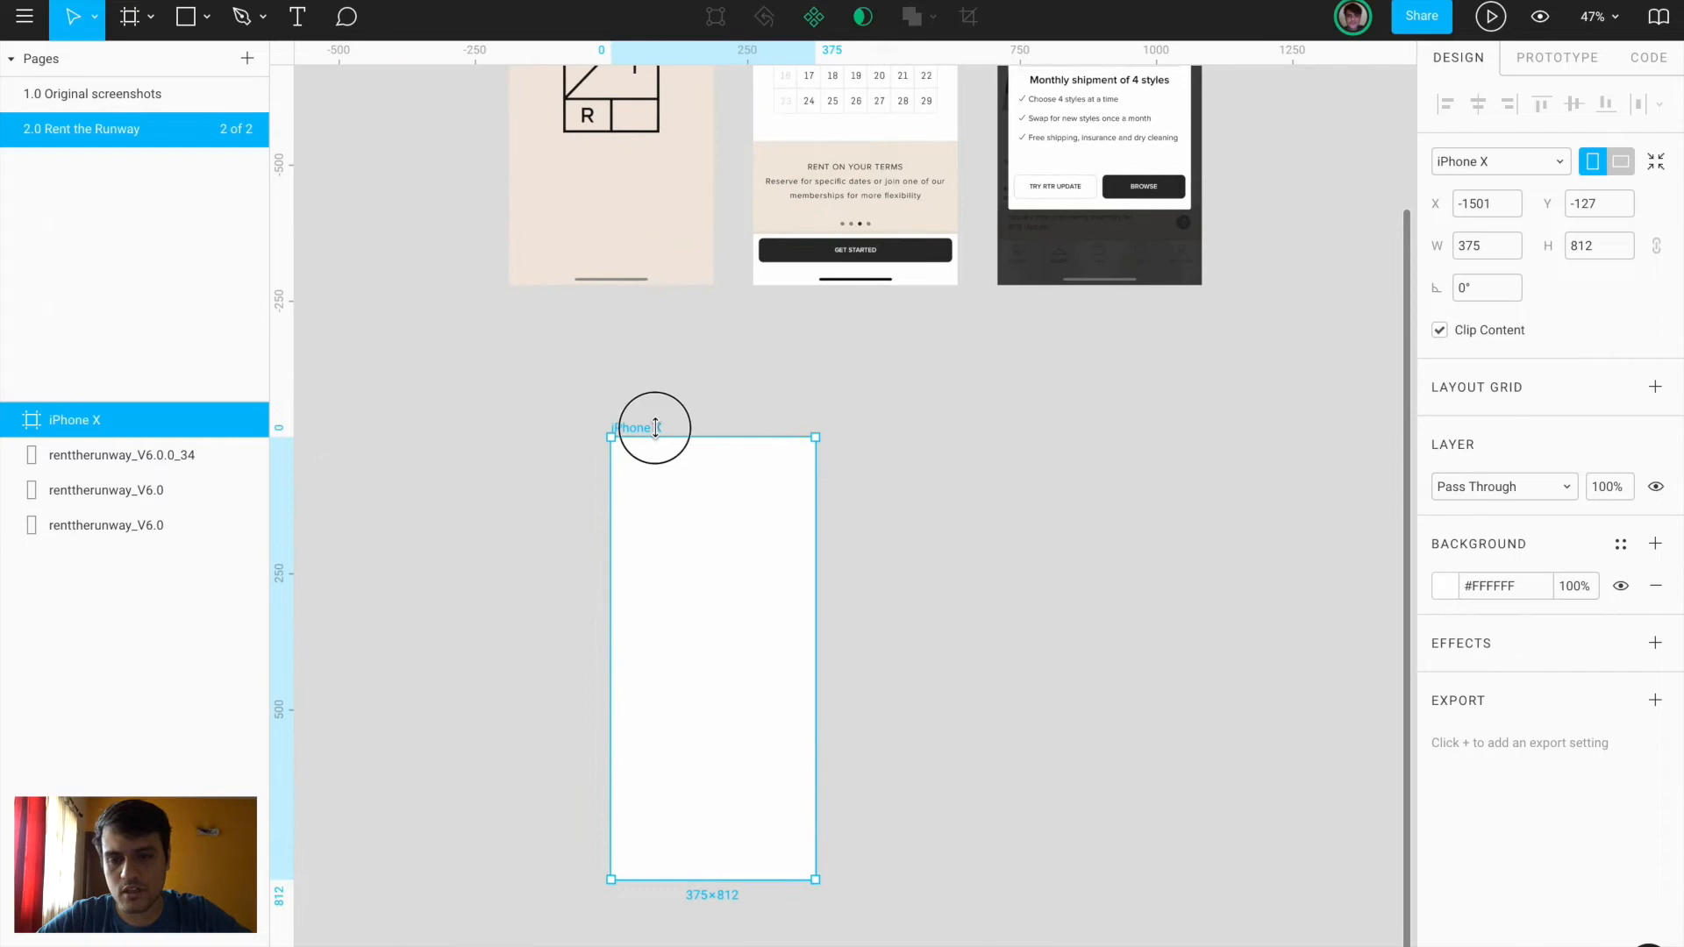
# Snap the iPhone X frame under the first screenshot and place a copy of the logo screenshot beside it
pyautogui.moveTo(658, 432); pyautogui.dragTo(541, 342)
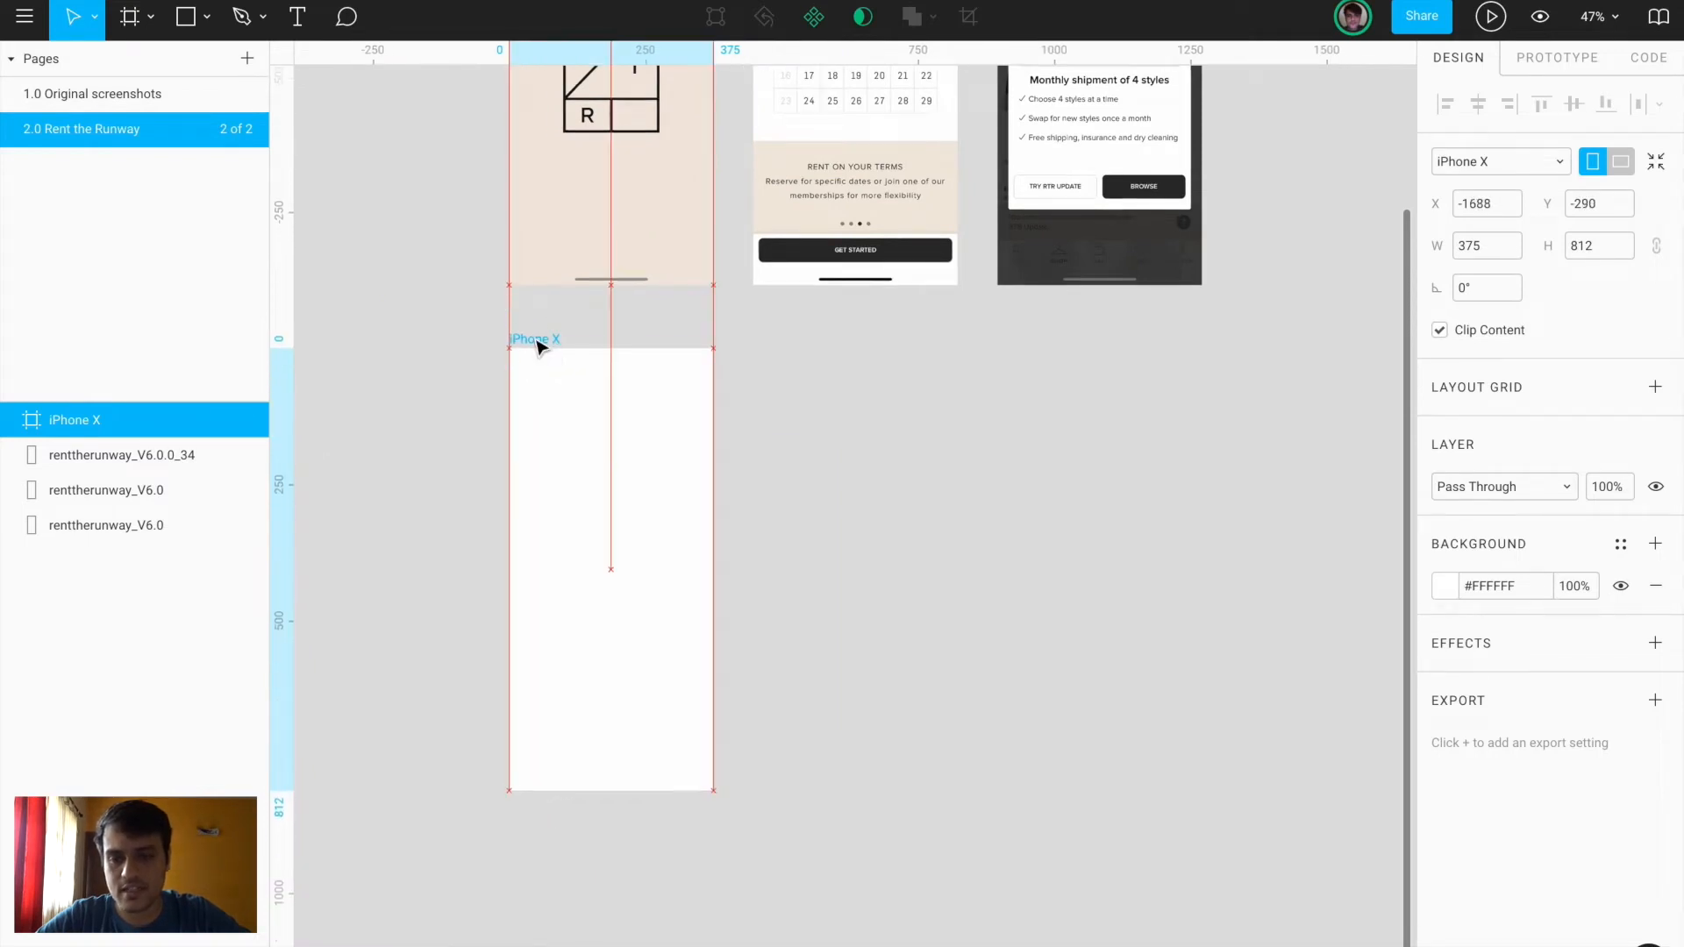
pyautogui.scroll(-3, 541, 342)
pyautogui.scroll(2, 562, 299)
pyautogui.click(590, 261)
pyautogui.click(568, 433)
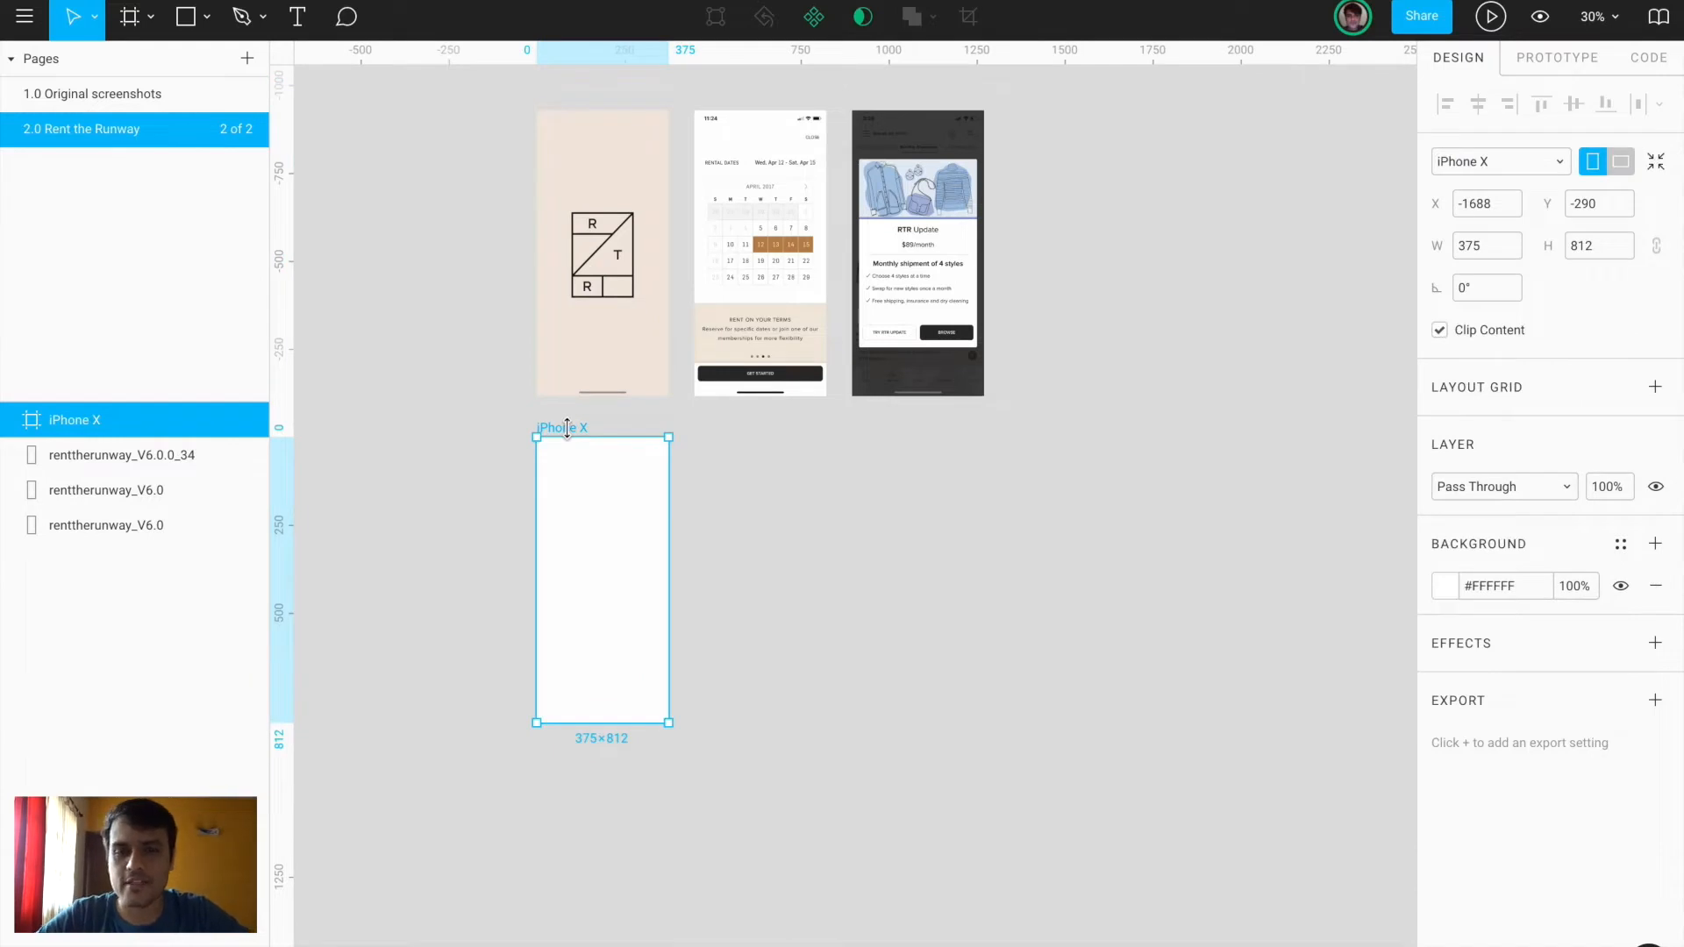
pyautogui.hotkey('ctrl', 'v')
pyautogui.scroll(5, 589, 537)
pyautogui.scroll(-3, 588, 533)
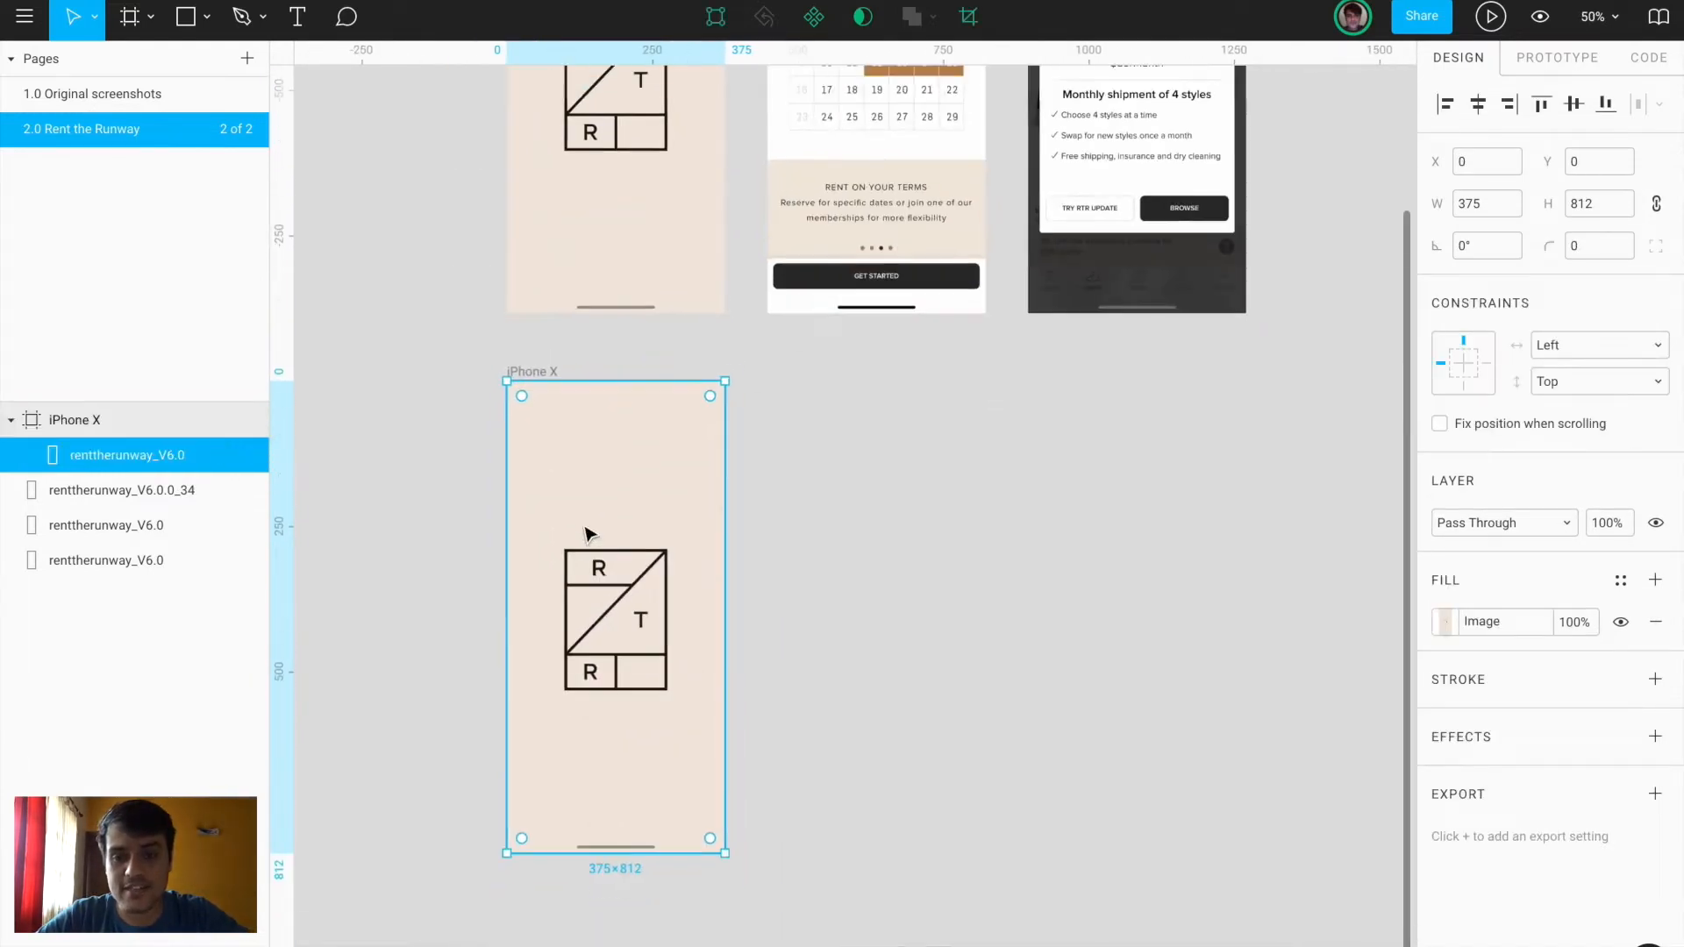
pyautogui.scroll(-5, 588, 535)
pyautogui.hscroll(-2, 588, 535)
pyautogui.scroll(2, 587, 535)
pyautogui.hscroll(-2, 588, 535)
pyautogui.moveTo(667, 531); pyautogui.dragTo(506, 536)
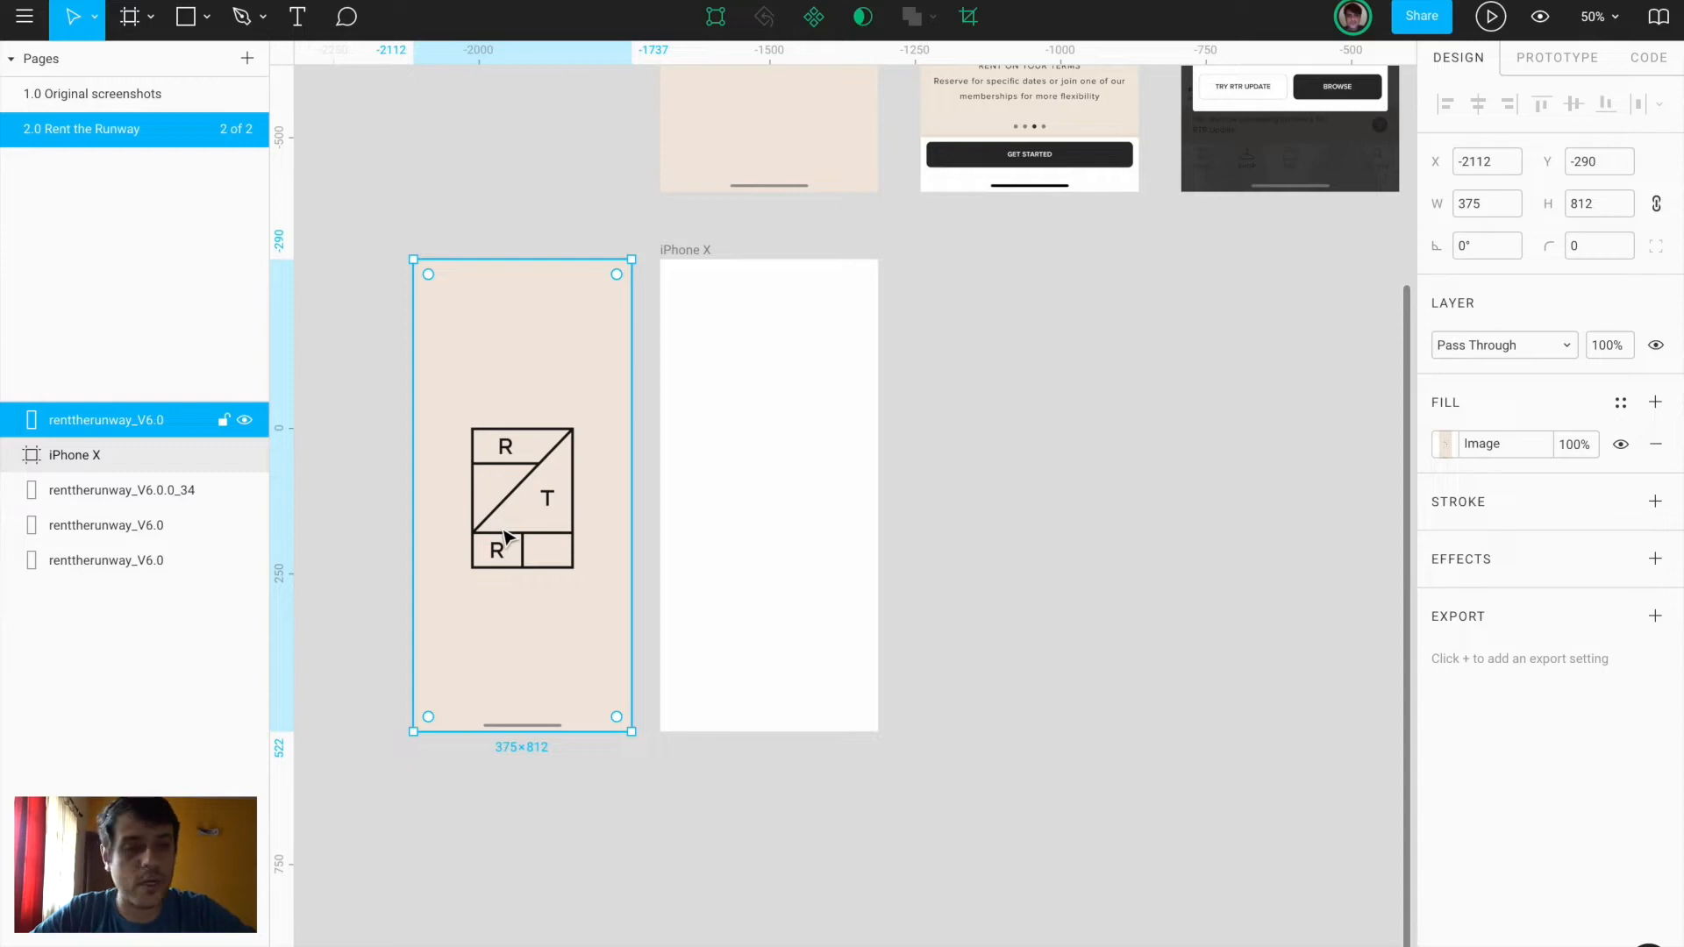
# Fill the iPhone X frame's background with the beige sampled from the logo screenshot
pyautogui.click(680, 253)
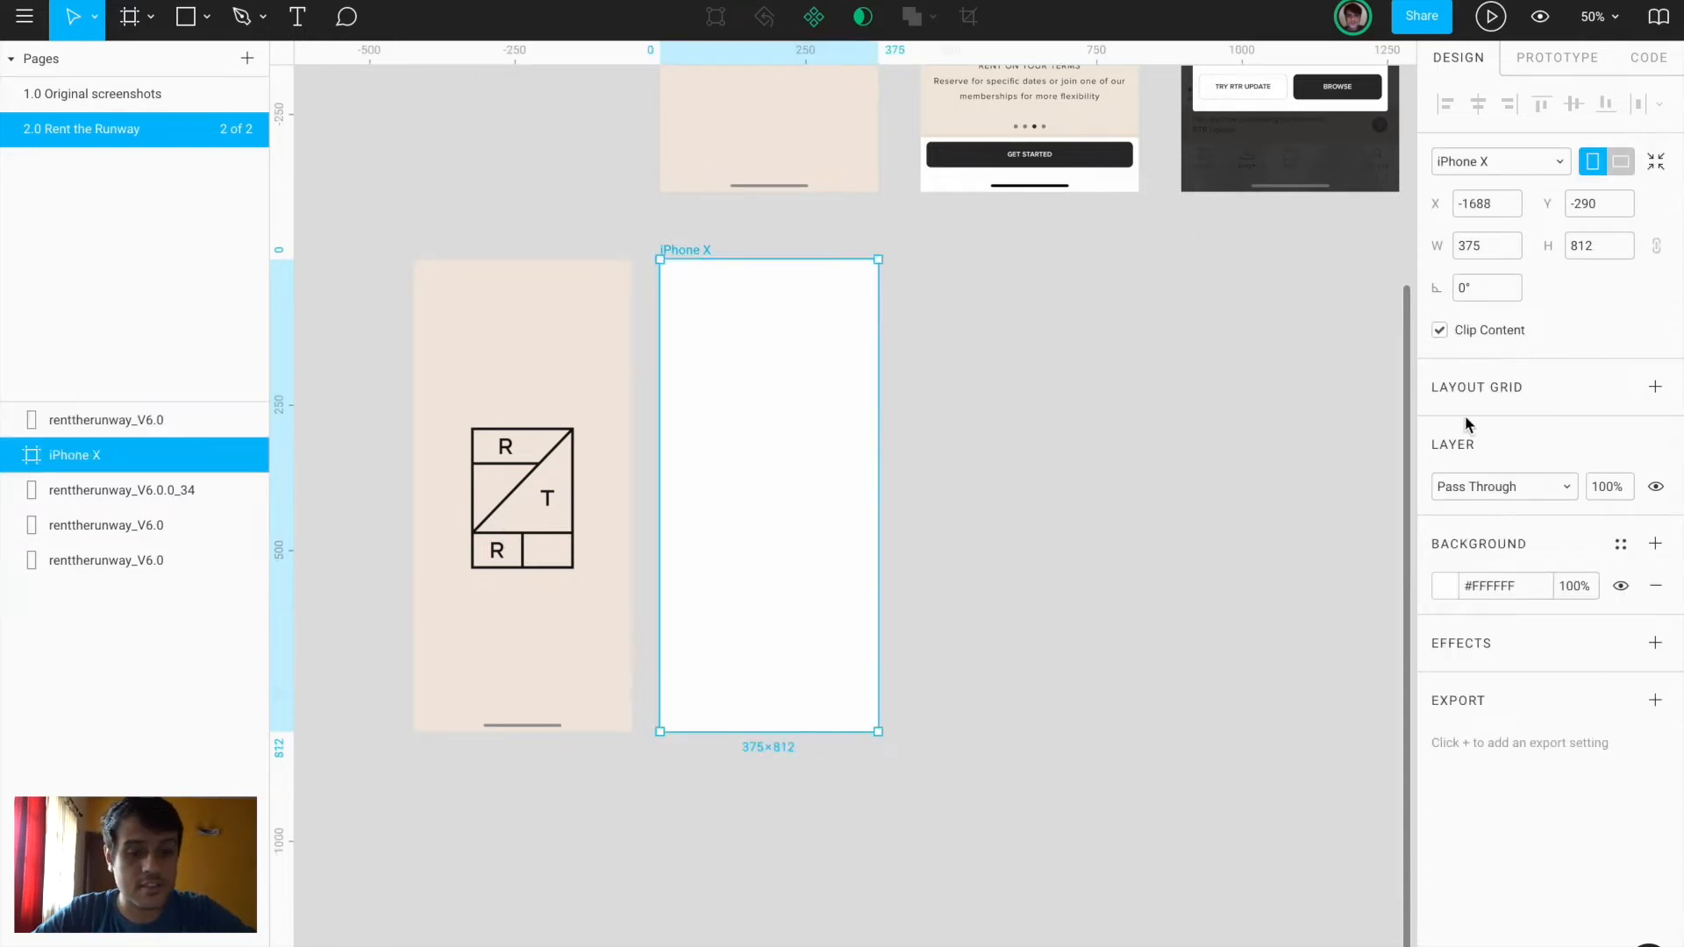
pyautogui.click(1447, 586)
pyautogui.click(1194, 707)
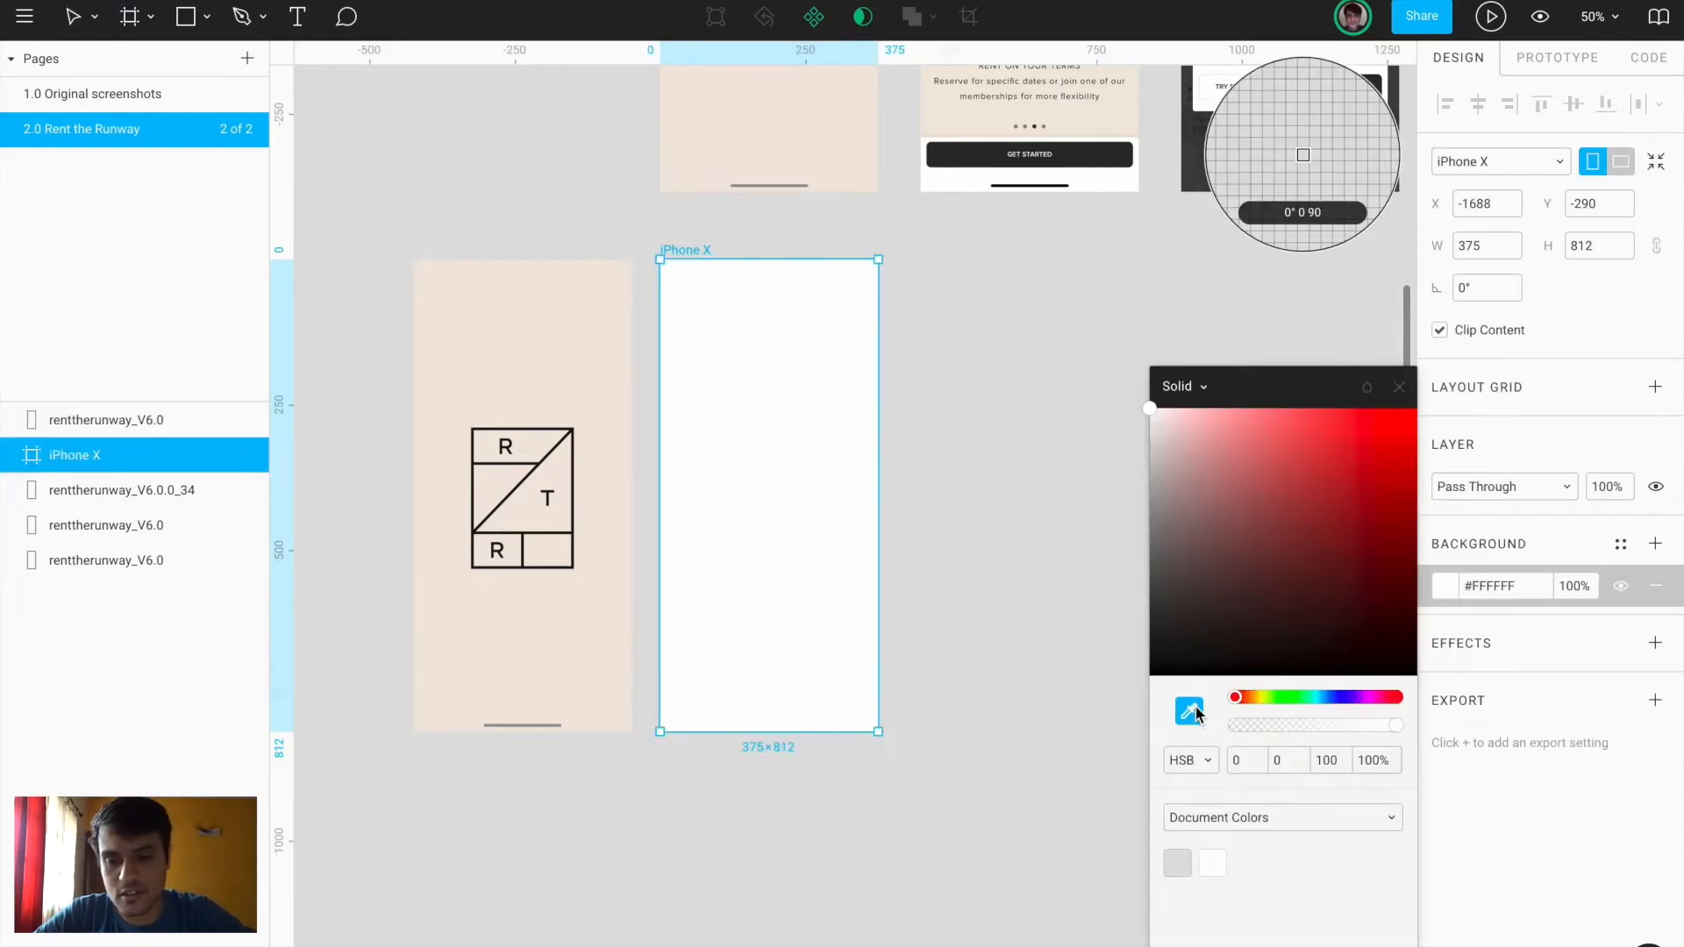
pyautogui.click(576, 641)
pyautogui.click(684, 820)
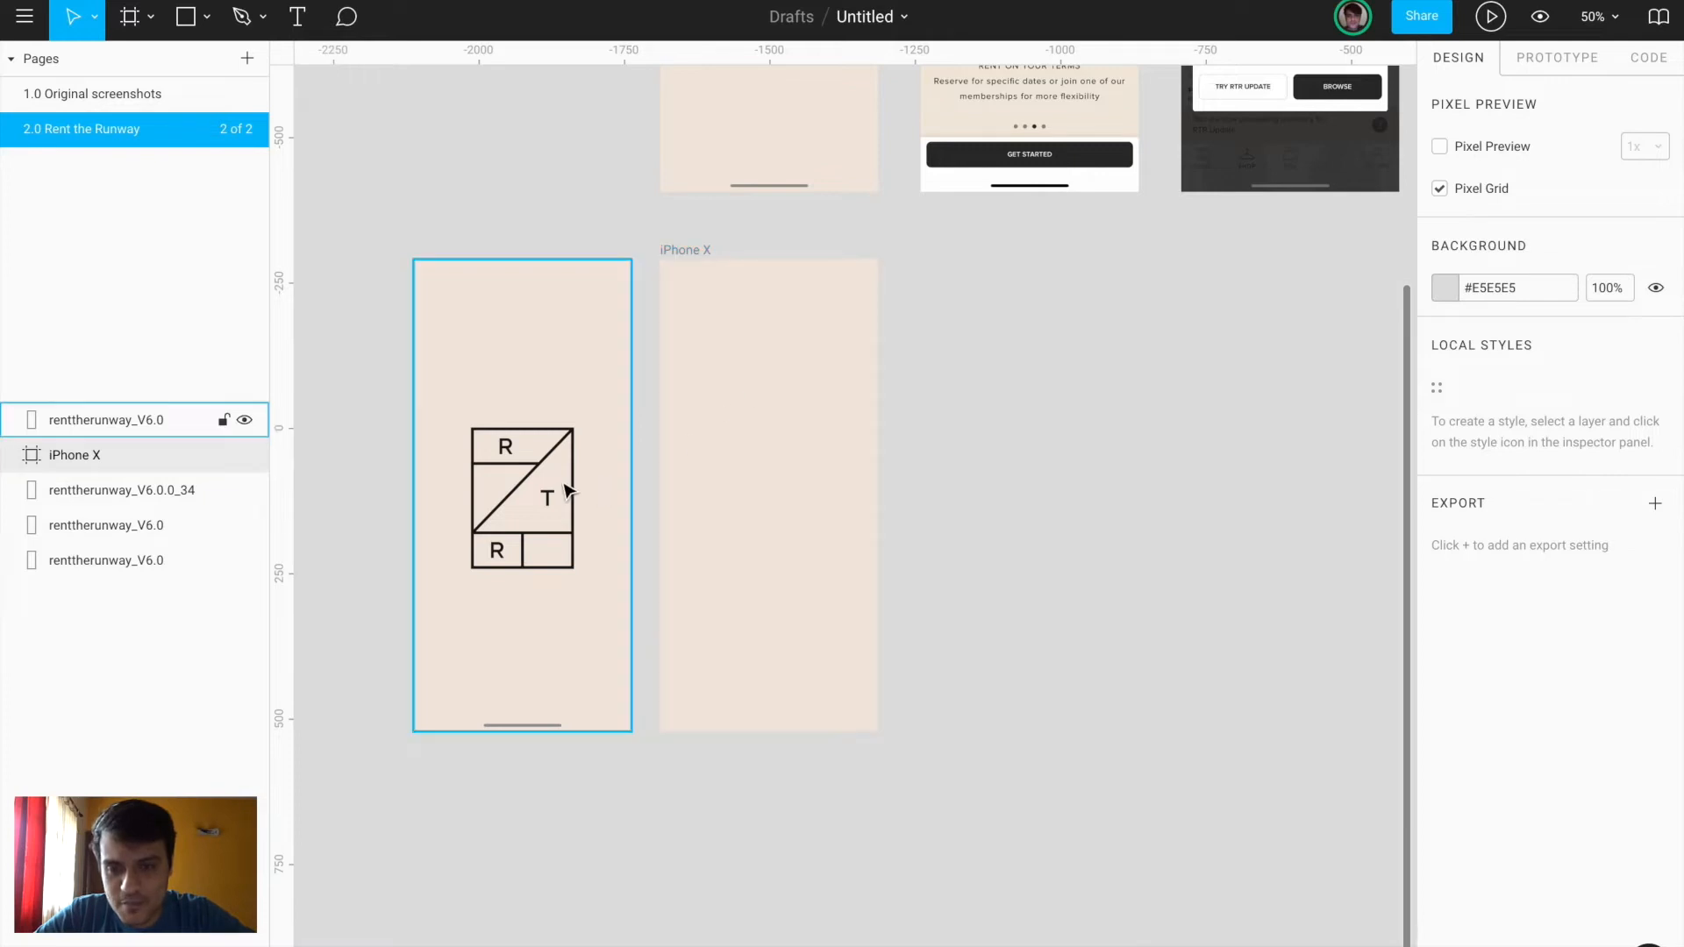
# Place guides along the logo's top and bottom edges, deleting a stray grey square
pyautogui.scroll(5, 579, 482)
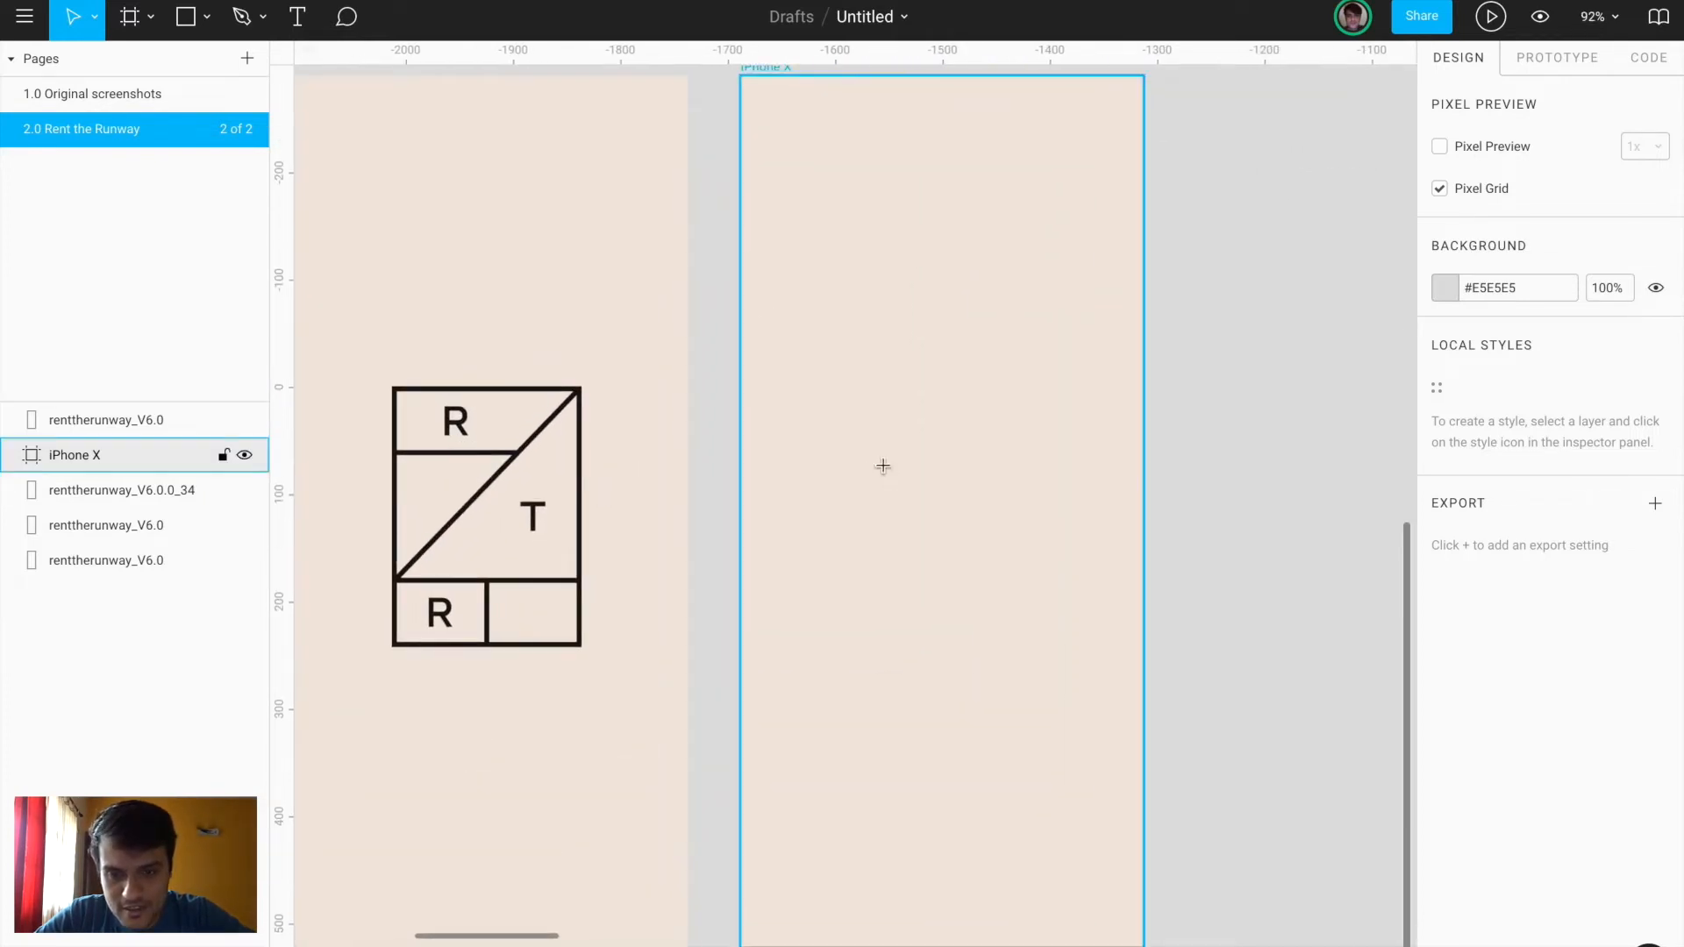
pyautogui.press('r')
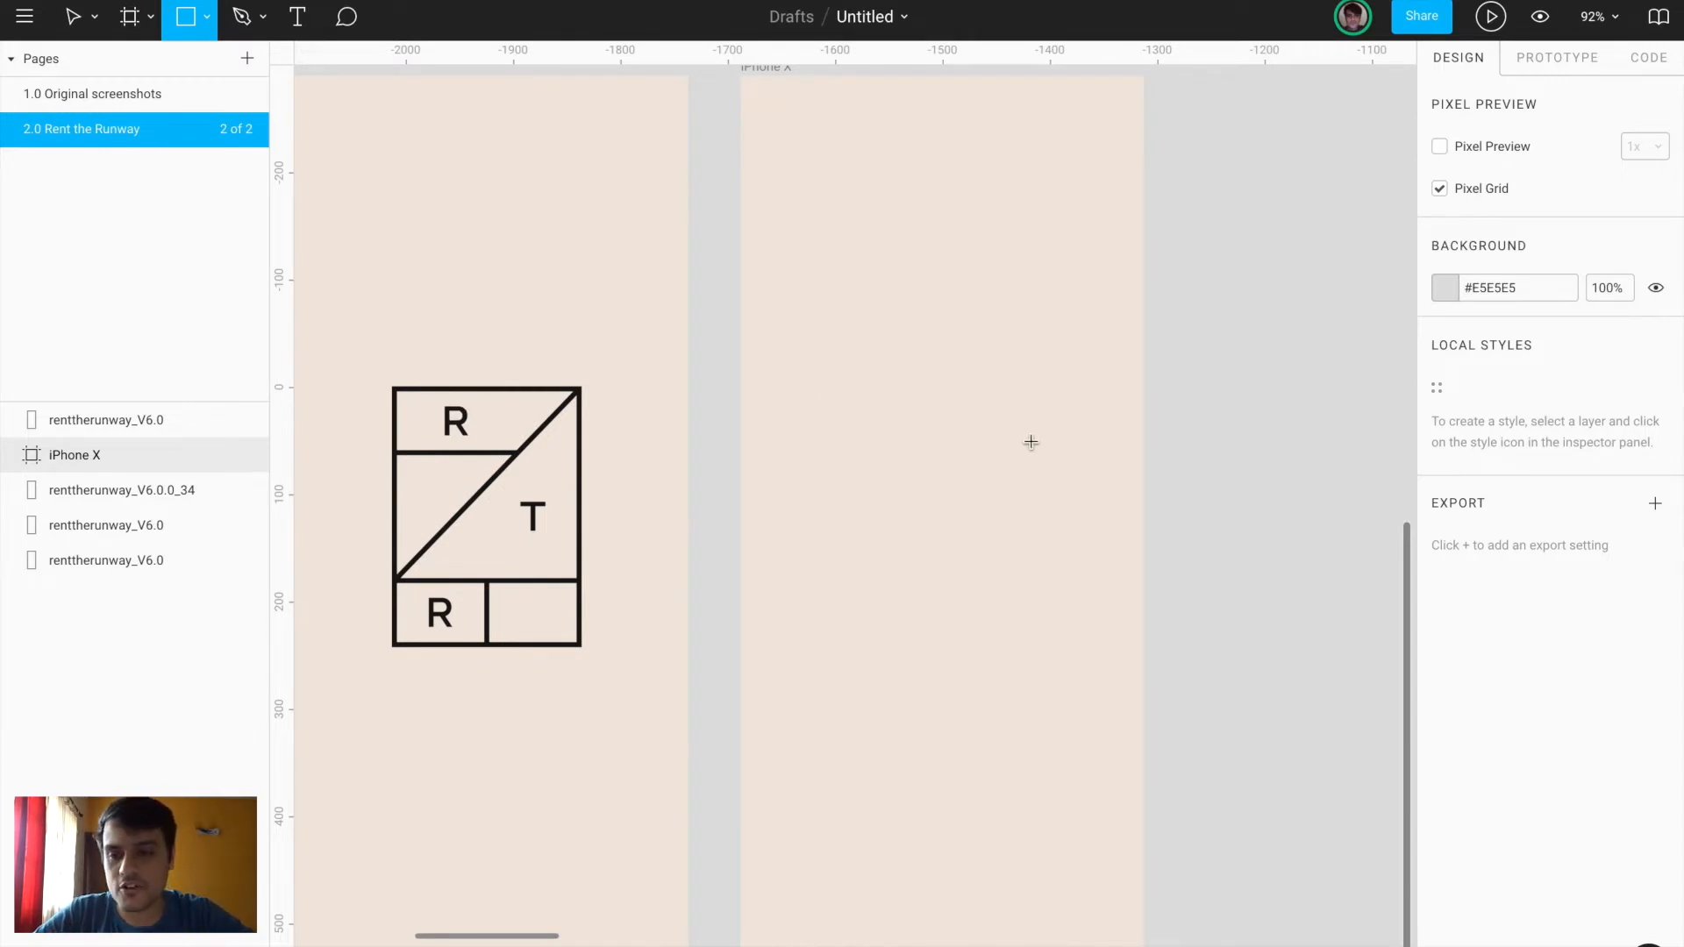
pyautogui.moveTo(518, 43); pyautogui.dragTo(594, 395)
pyautogui.press('BackSpace')
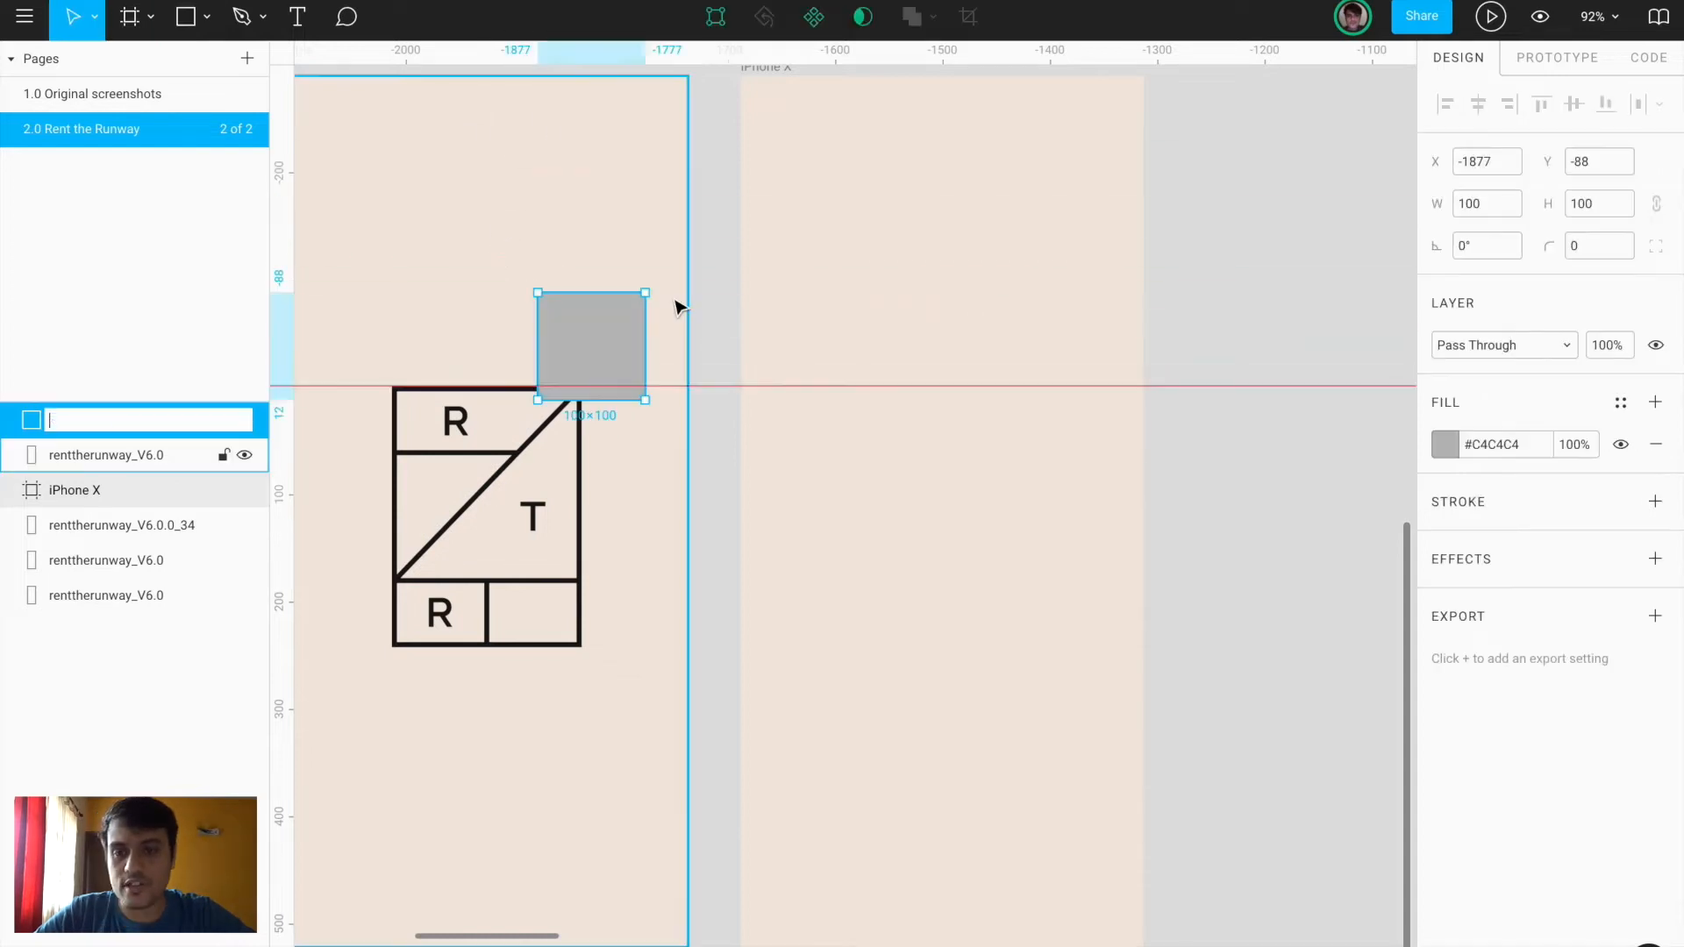
pyautogui.press('Escape')
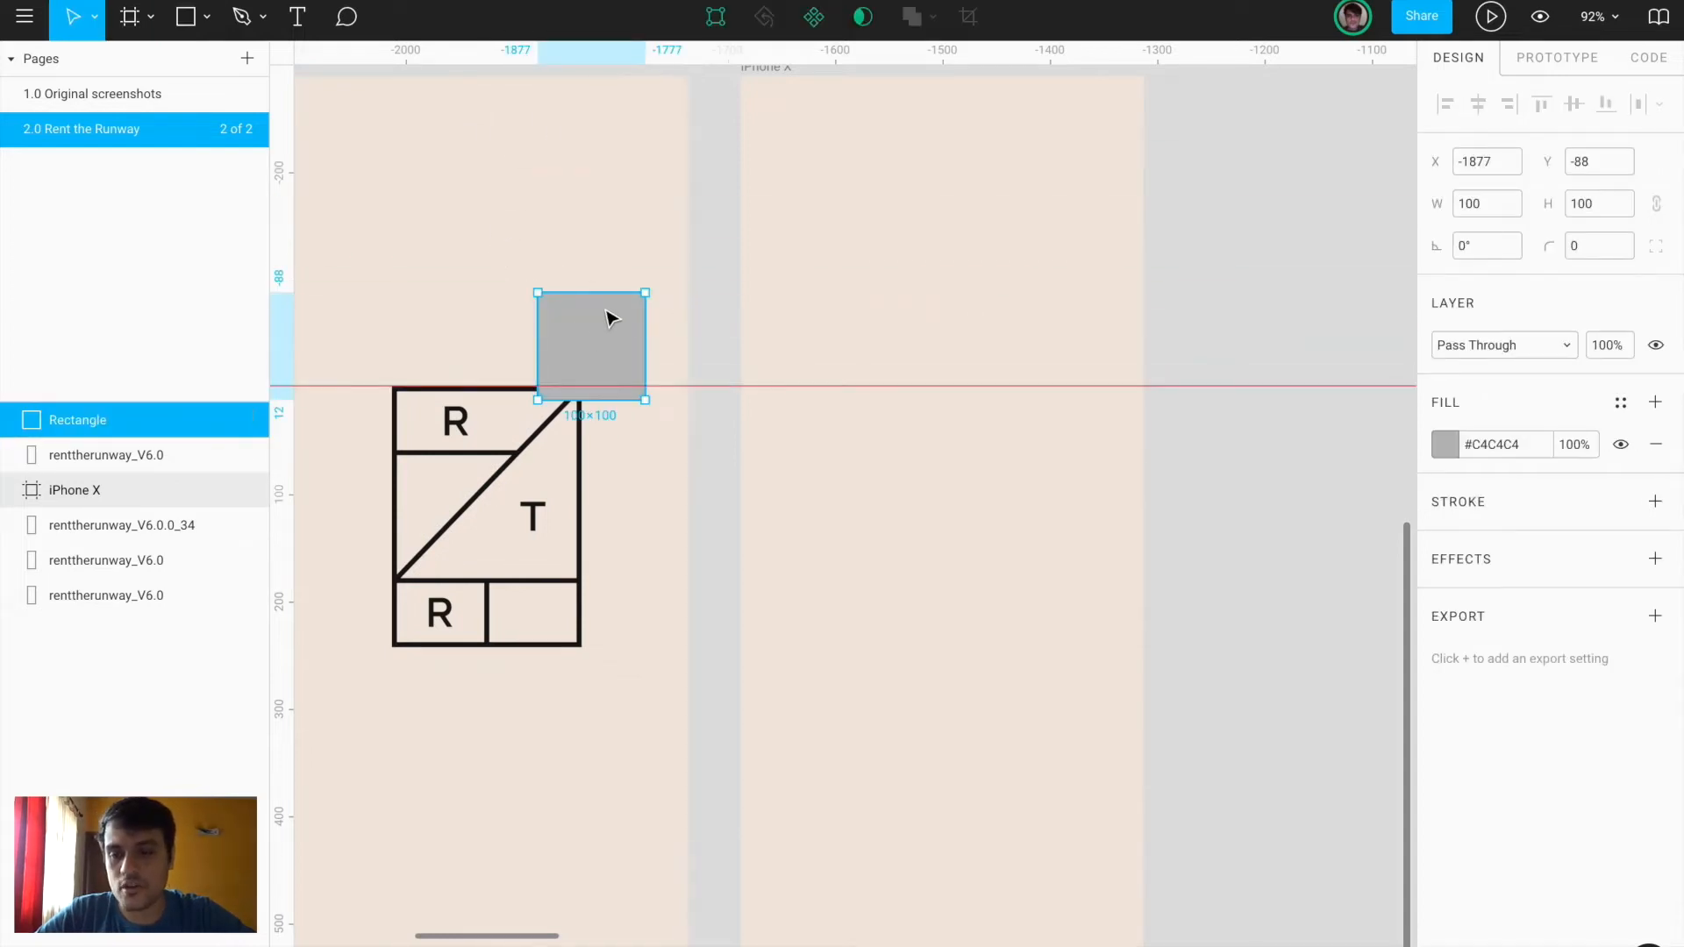
pyautogui.press('BackSpace')
pyautogui.moveTo(446, 50); pyautogui.dragTo(464, 650)
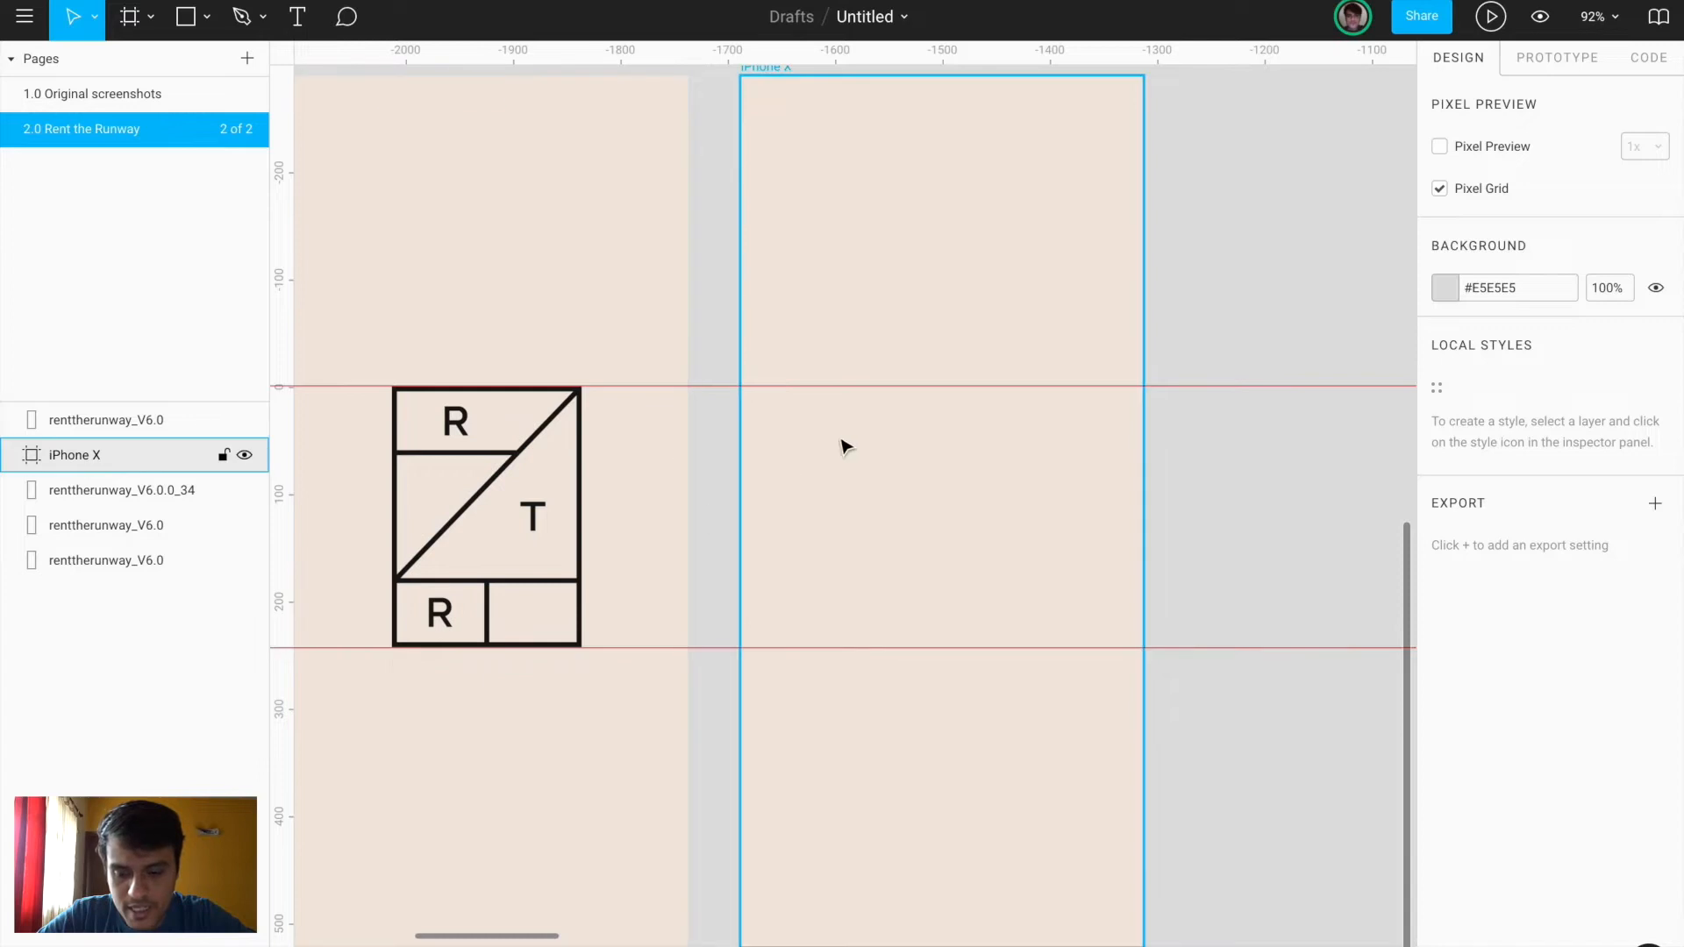
# Draw a grey 190×244 rectangle between the horizontal guides in the iPhone X frame
pyautogui.press('r')
pyautogui.moveTo(842, 387)
pyautogui.mouseDown()
pyautogui.moveTo(1094, 616)
pyautogui.moveTo(1045, 654)
pyautogui.mouseUp()
pyautogui.hscroll(-4, 790, 570)
# Add guides at the logo's left and right edges
pyautogui.moveTo(287, 303); pyautogui.dragTo(571, 298)
pyautogui.moveTo(287, 338); pyautogui.dragTo(760, 342)
pyautogui.scroll(5, 760, 413)
pyautogui.moveTo(759, 418); pyautogui.dragTo(759, 417)
pyautogui.hscroll(-7, 762, 421)
pyautogui.scroll(-4, 761, 426)
pyautogui.click(602, 445)
pyautogui.scroll(-4, 602, 452)
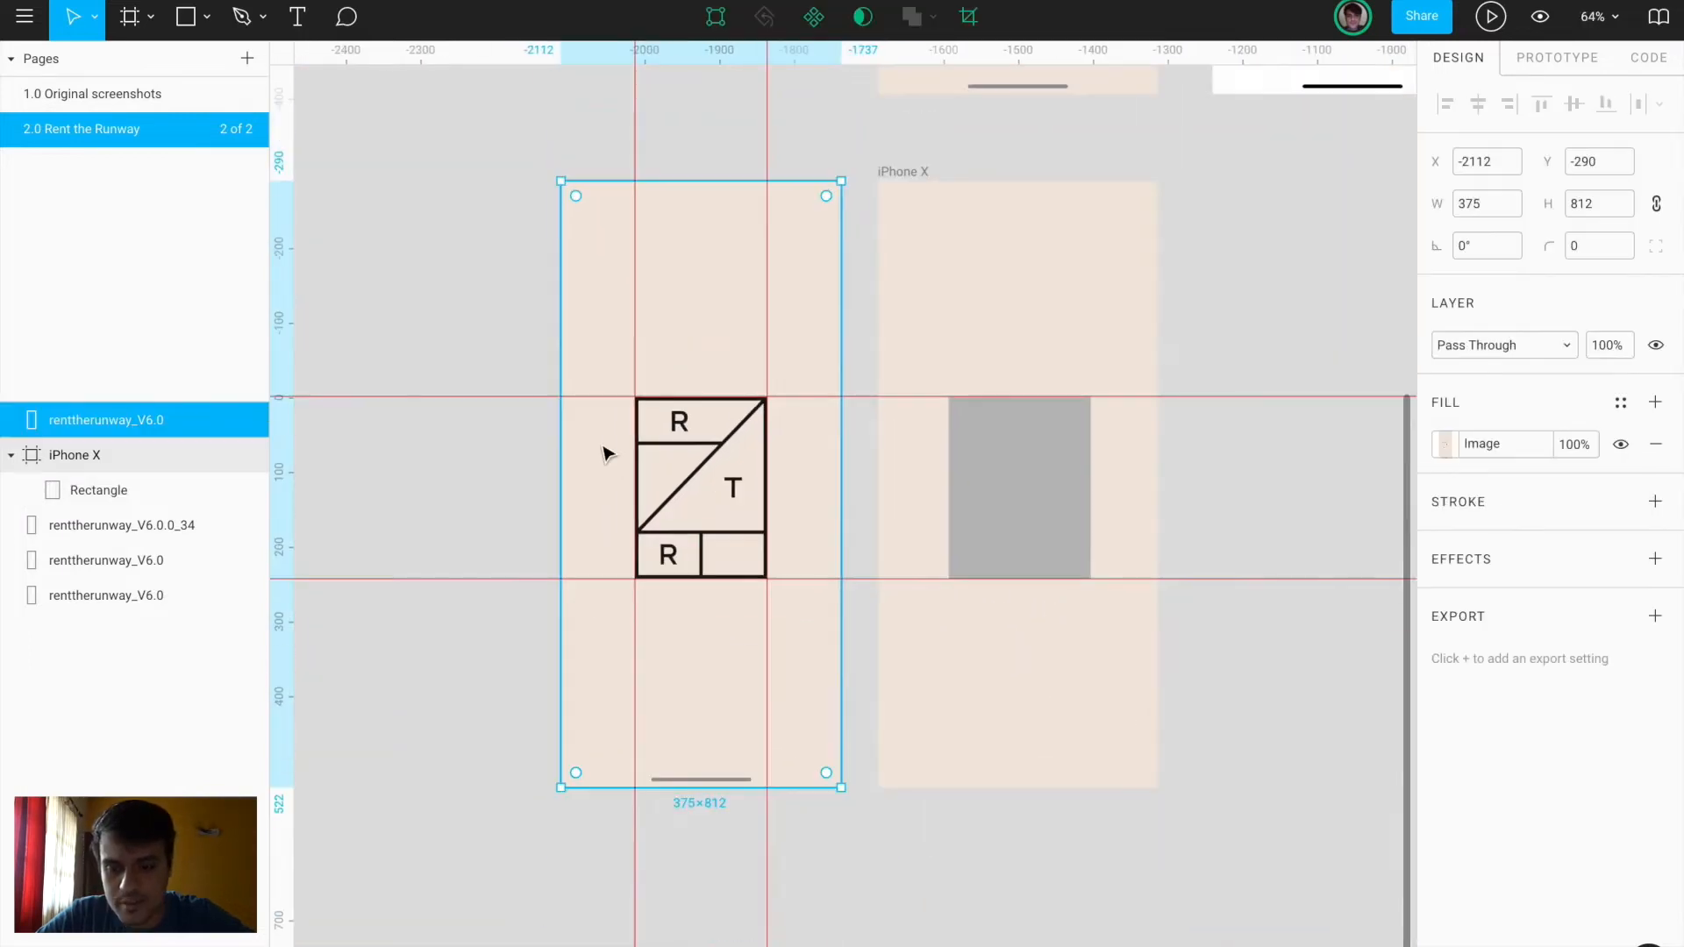
pyautogui.press('f')
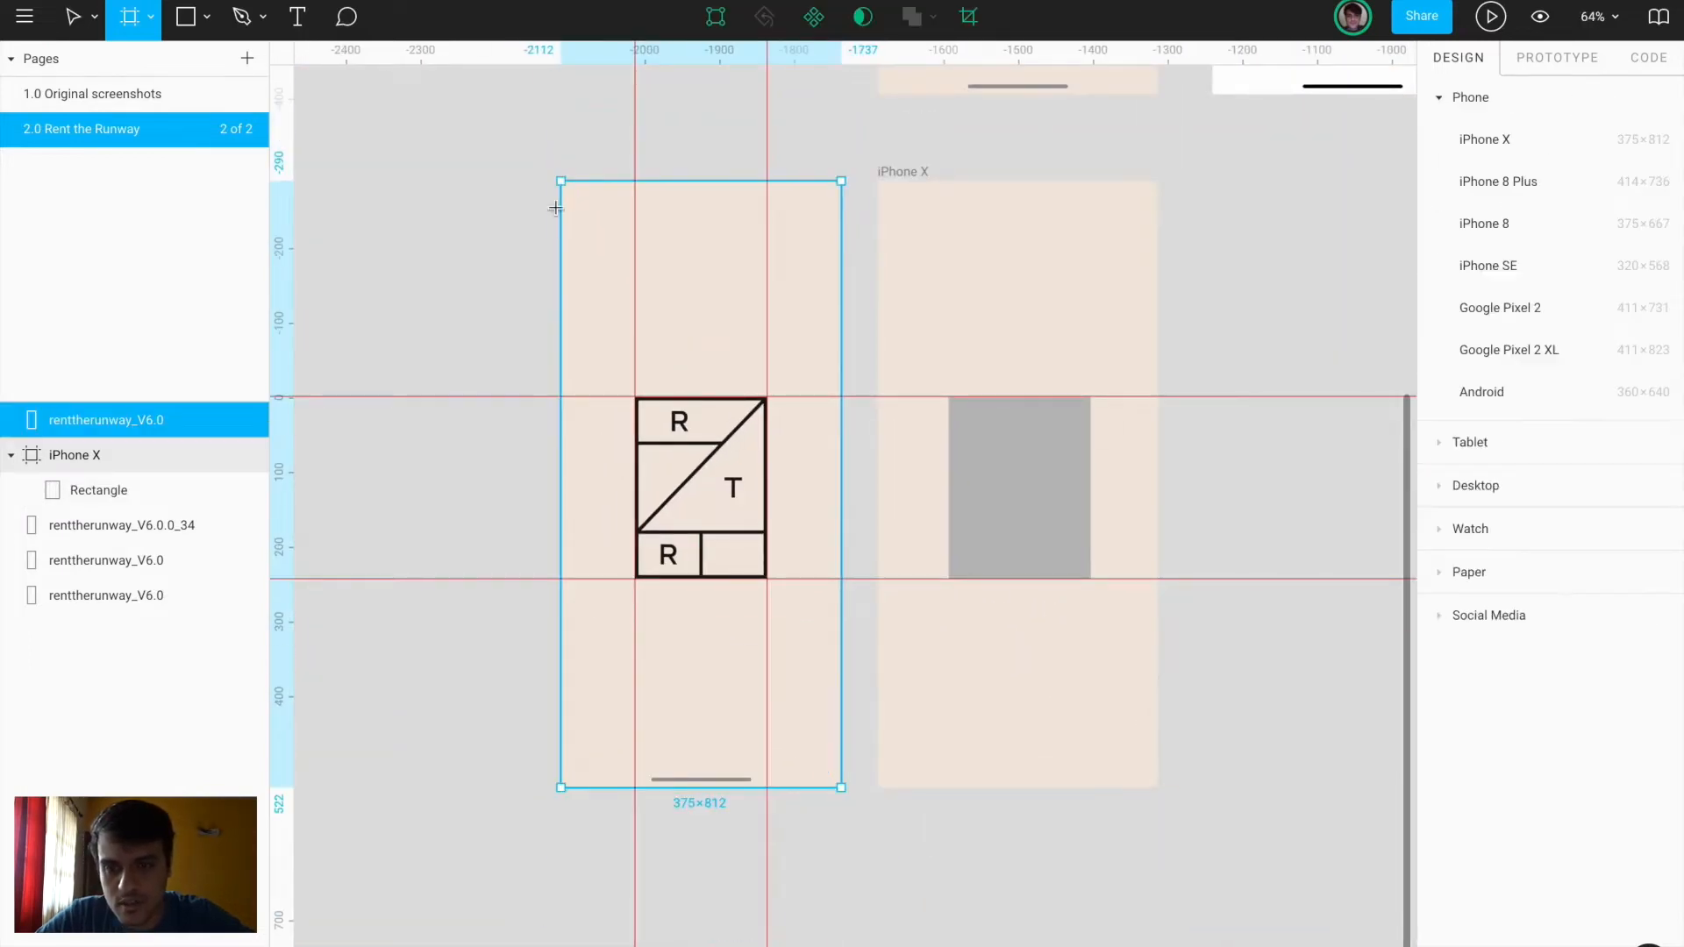
pyautogui.moveTo(562, 182)
pyautogui.mouseDown()
pyautogui.moveTo(801, 523)
pyautogui.moveTo(858, 809)
pyautogui.moveTo(838, 788)
pyautogui.mouseUp()
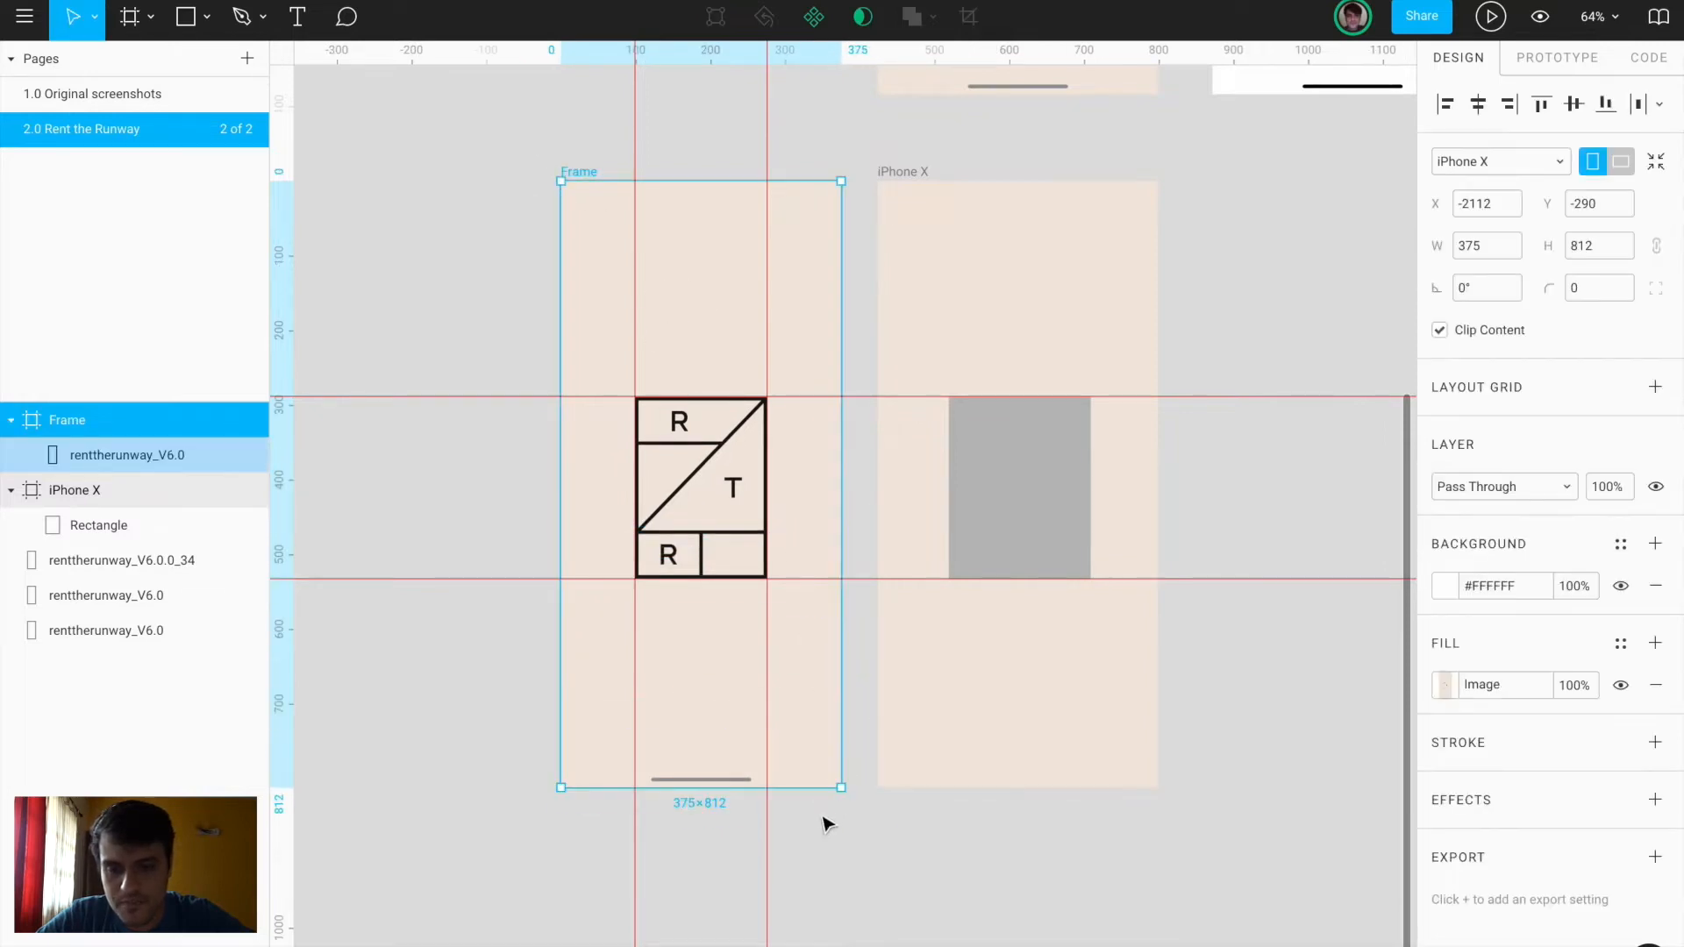
pyautogui.click(875, 839)
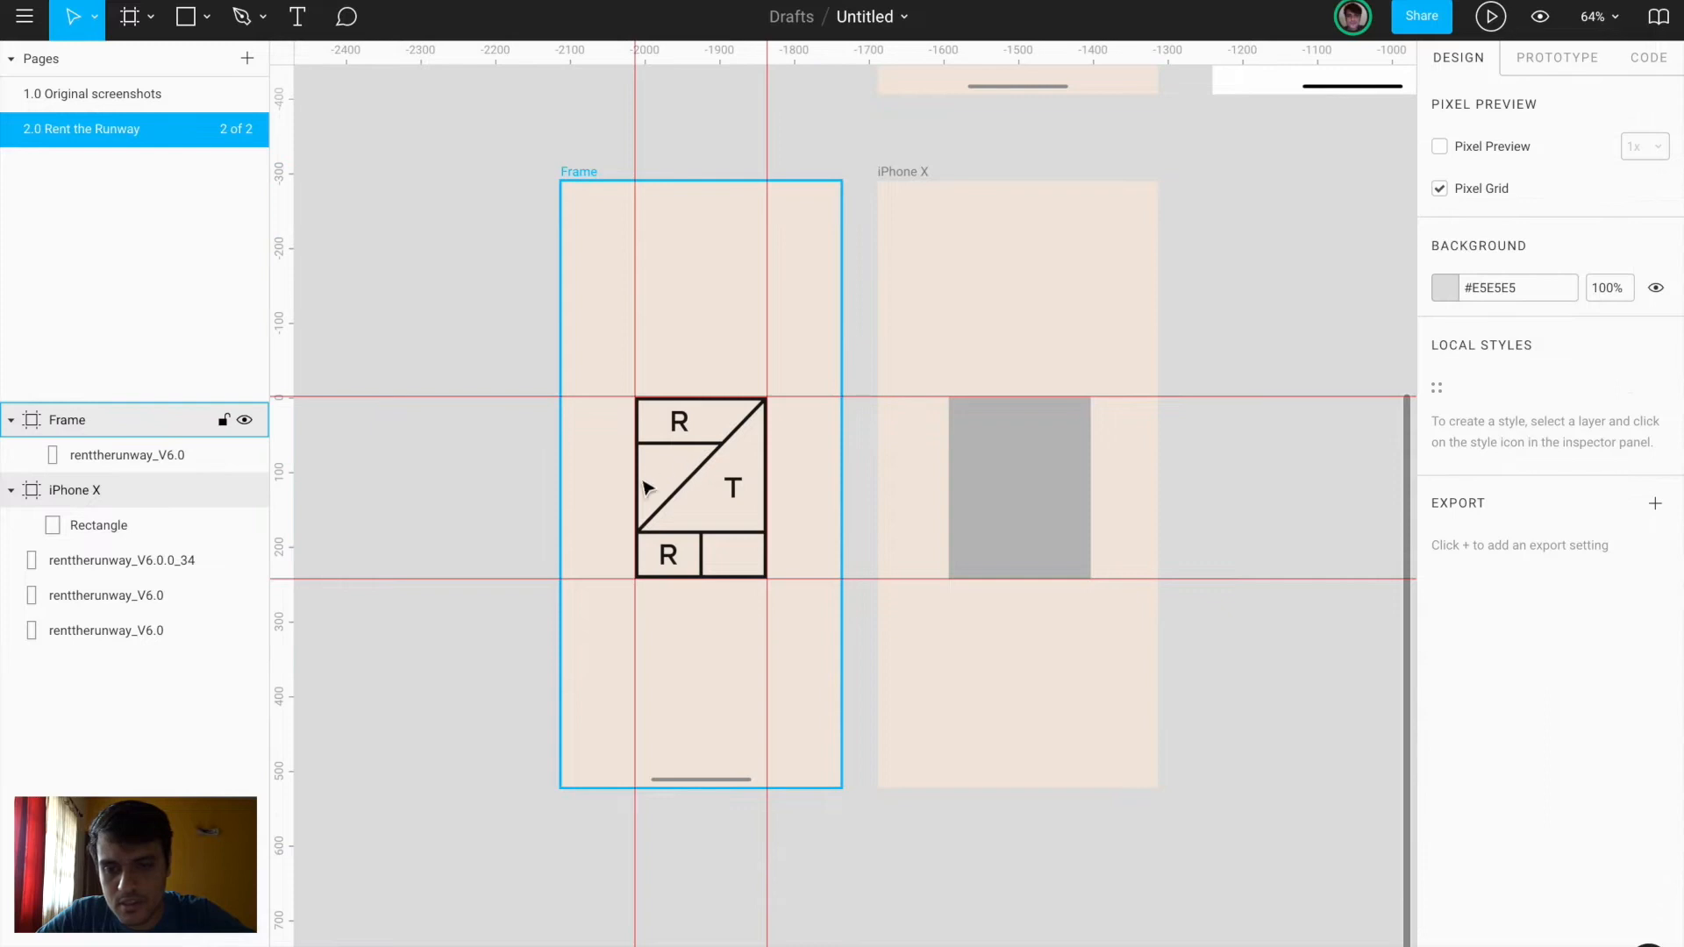
pyautogui.click(592, 468)
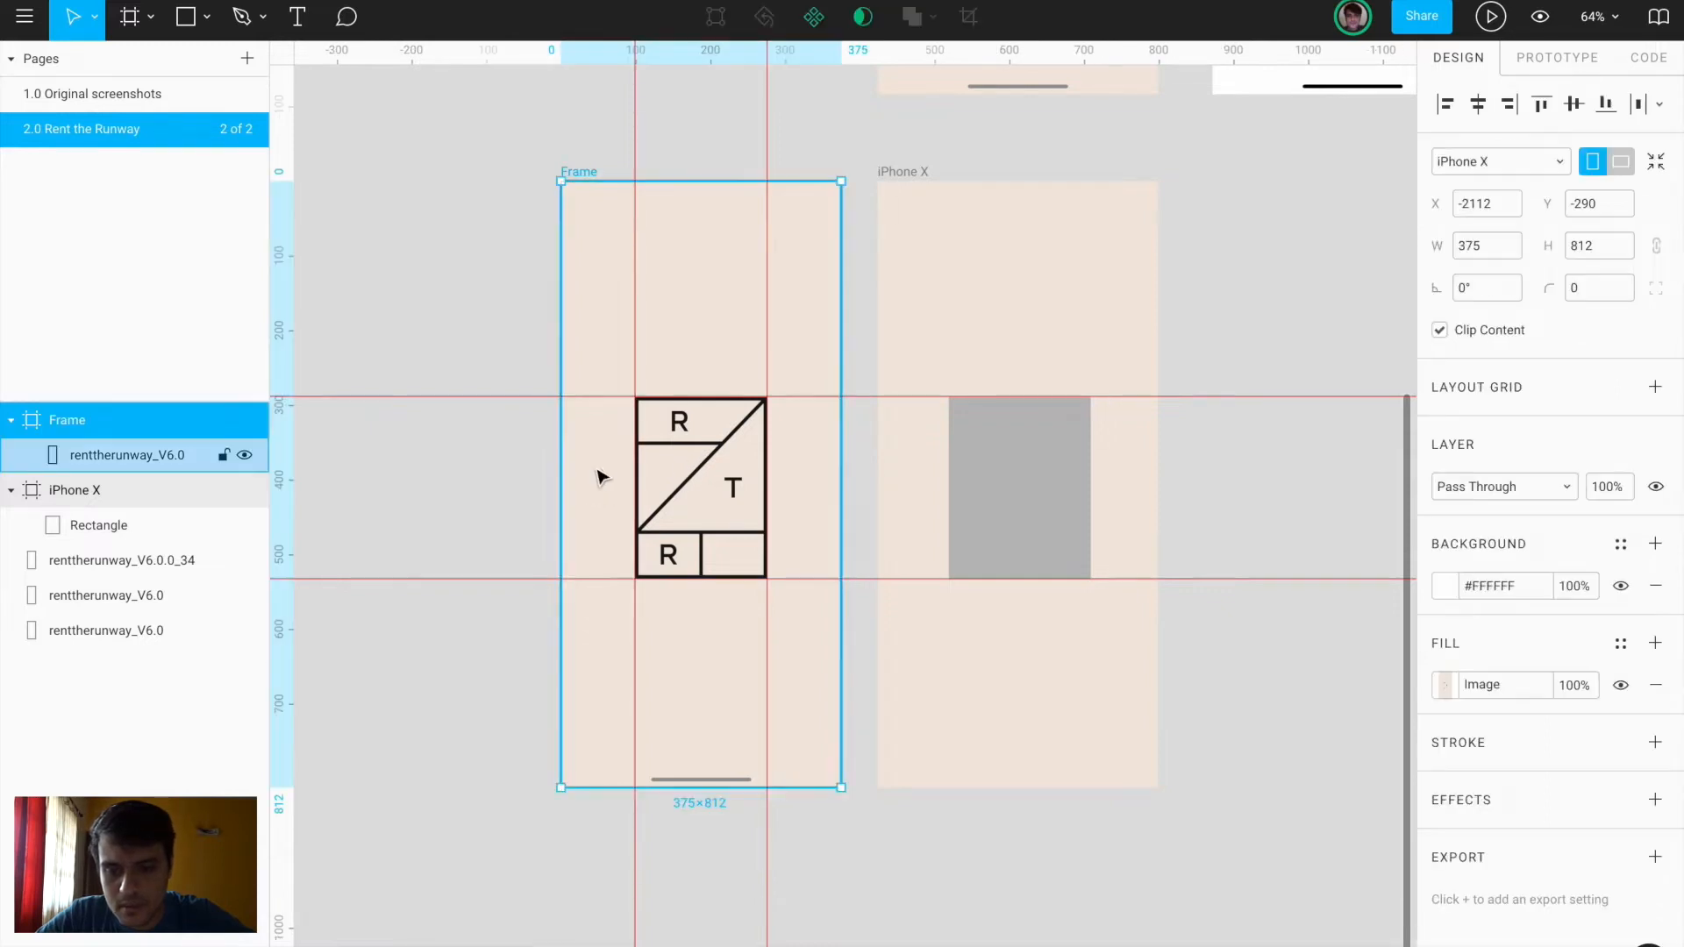
pyautogui.scroll(3, 597, 477)
pyautogui.press('r')
pyautogui.moveTo(525, 260); pyautogui.dragTo(616, 262)
pyautogui.press('Delete')
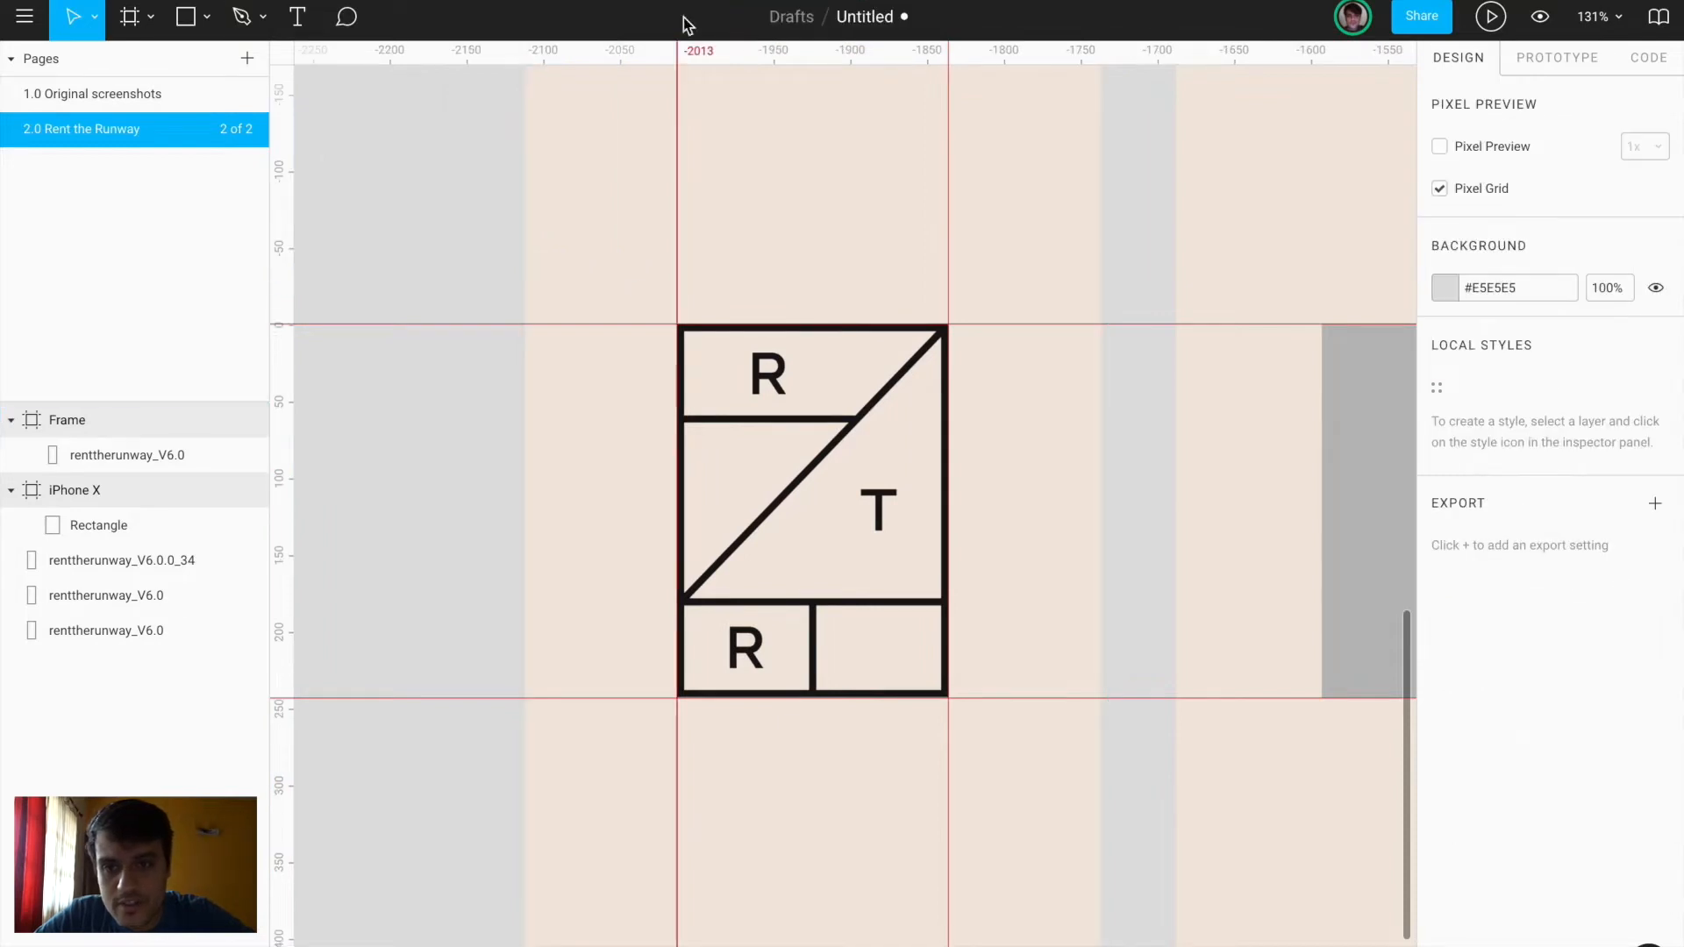
# Nudge the grey placeholder rectangle right to X 99
pyautogui.scroll(5, 680, 75)
pyautogui.hscroll(-2, 628, 117)
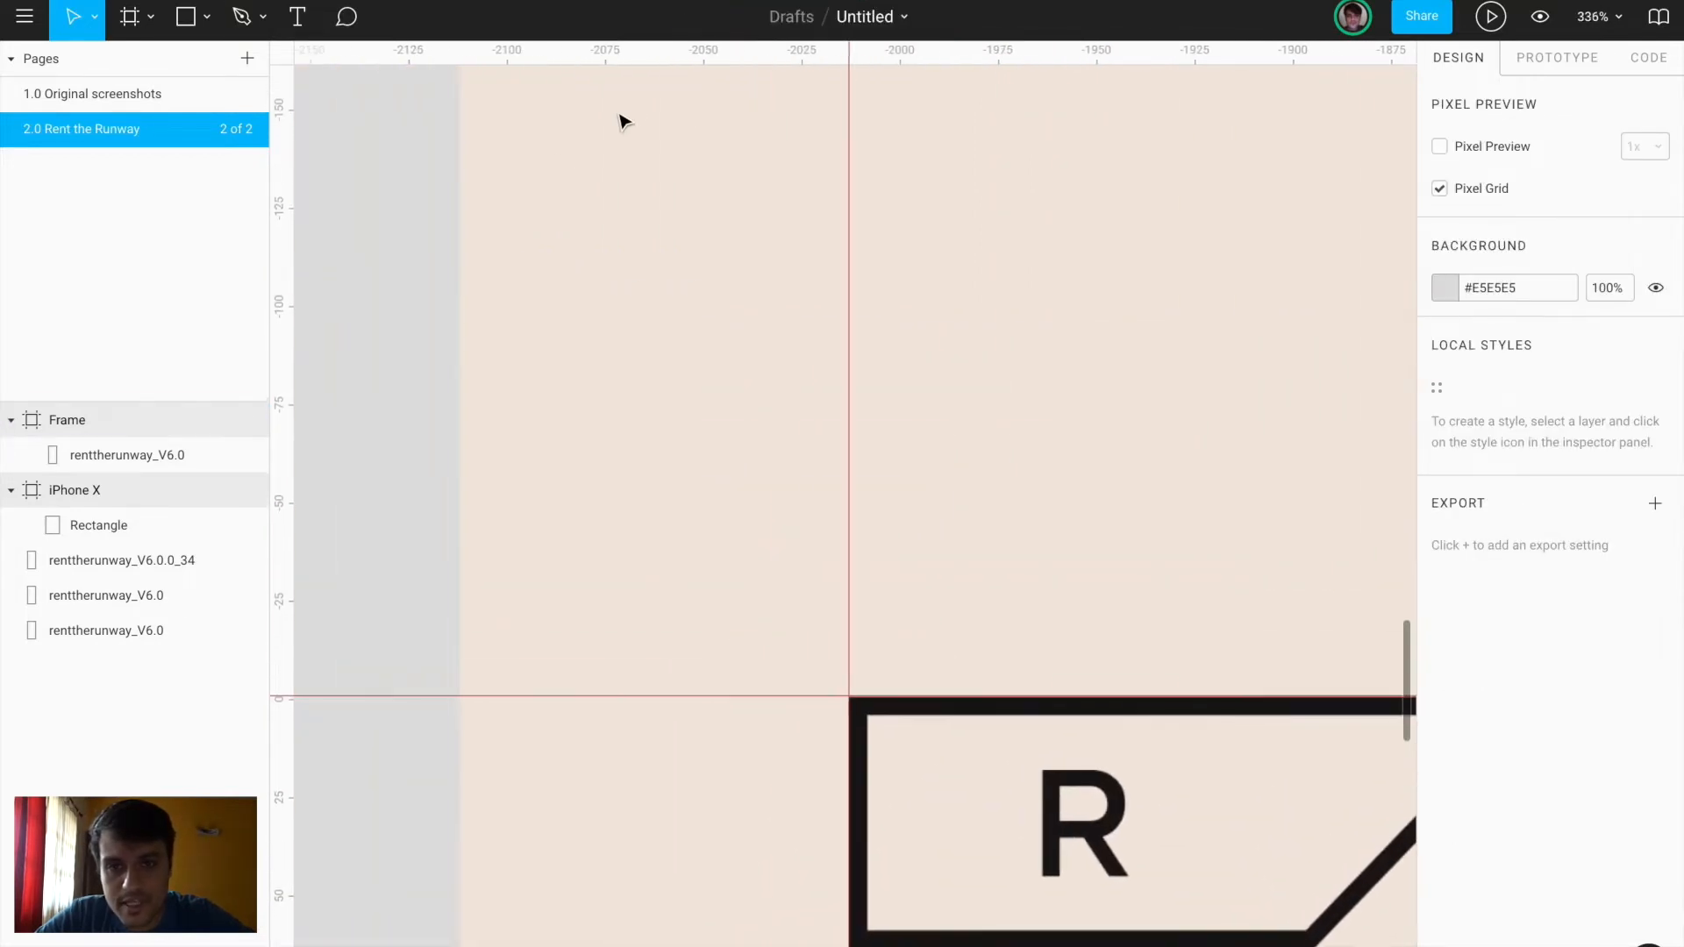
pyautogui.click(625, 123)
pyautogui.scroll(-3, 562, 160)
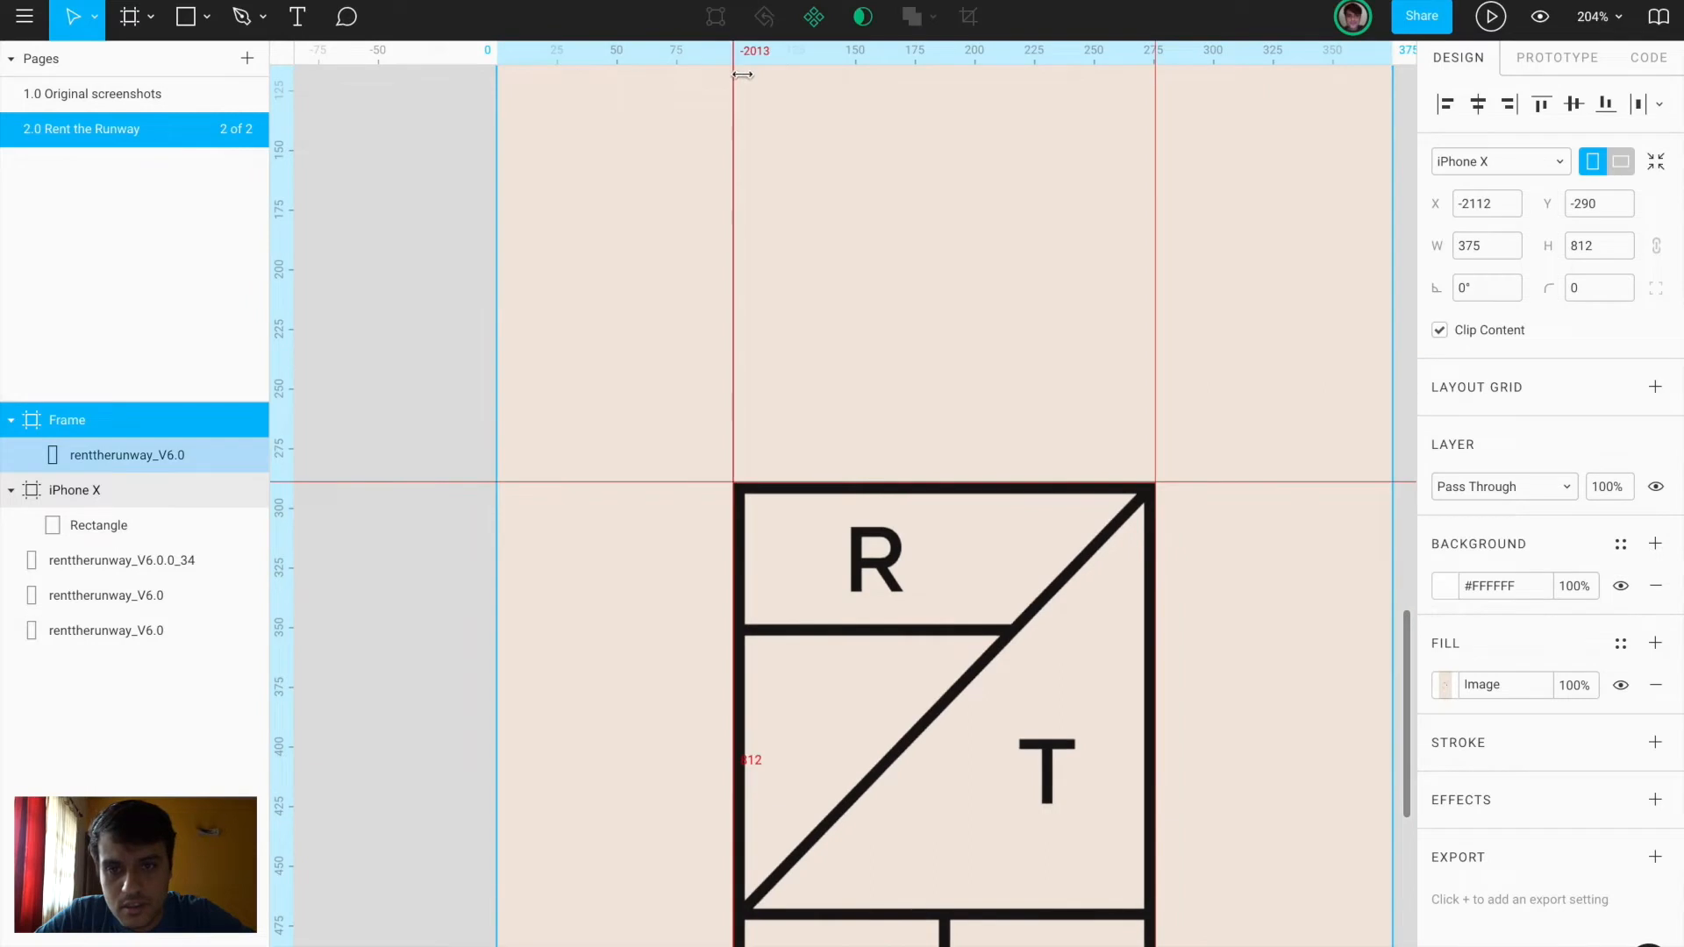
pyautogui.scroll(5, 707, 75)
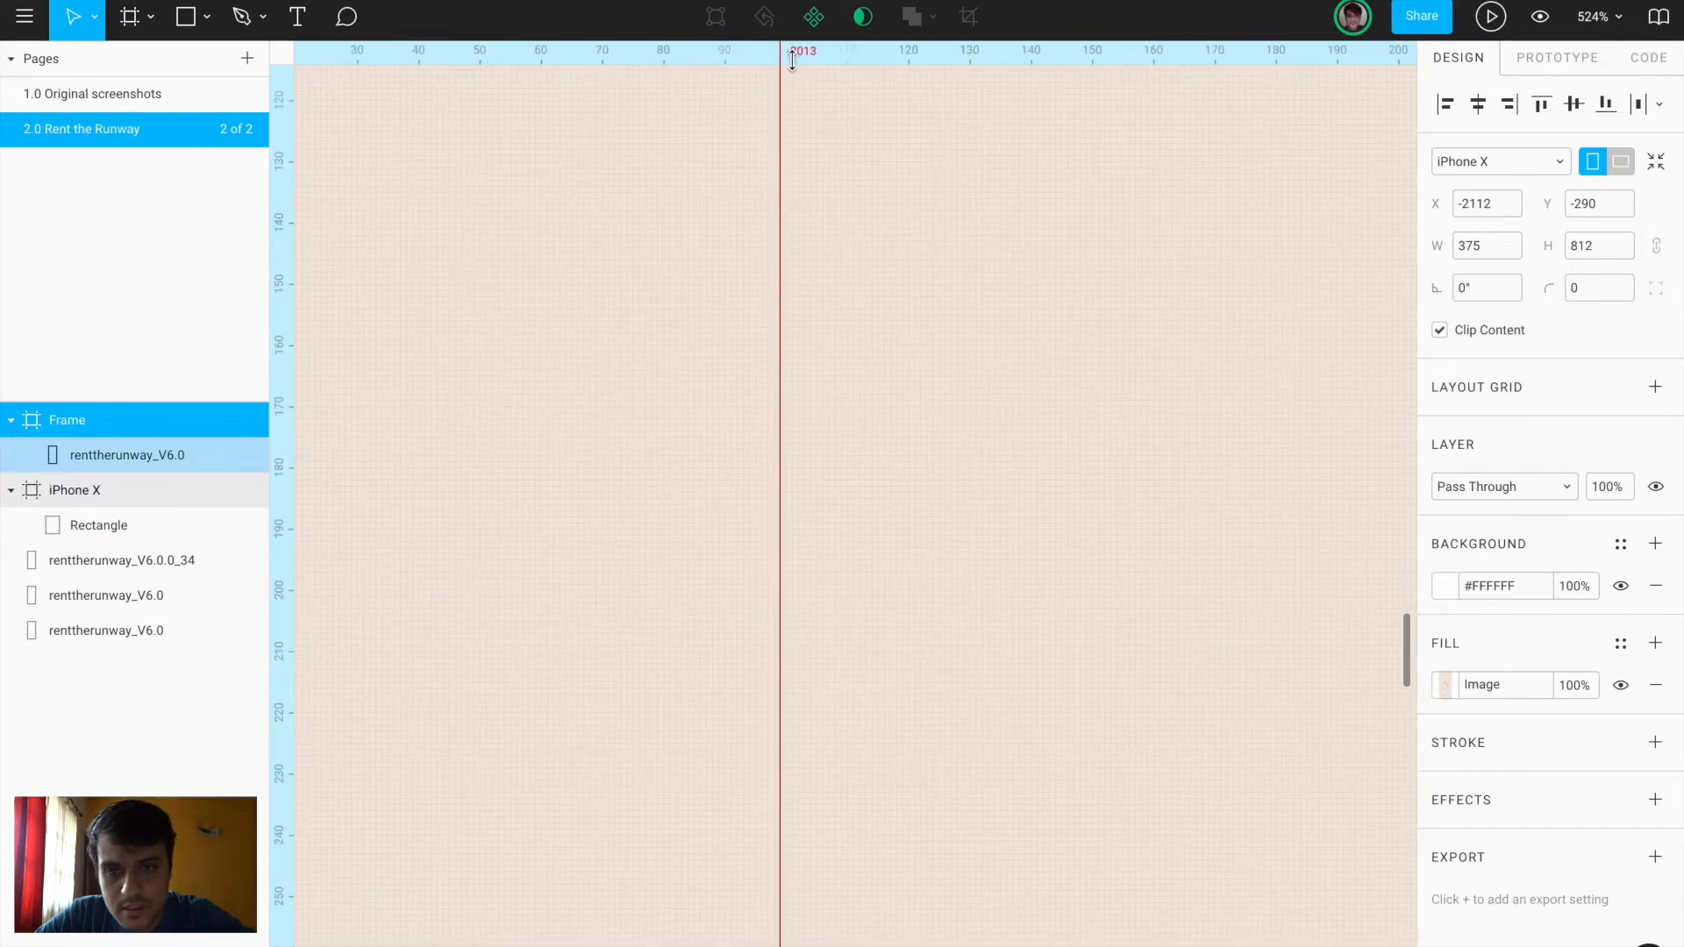
pyautogui.scroll(1, 788, 64)
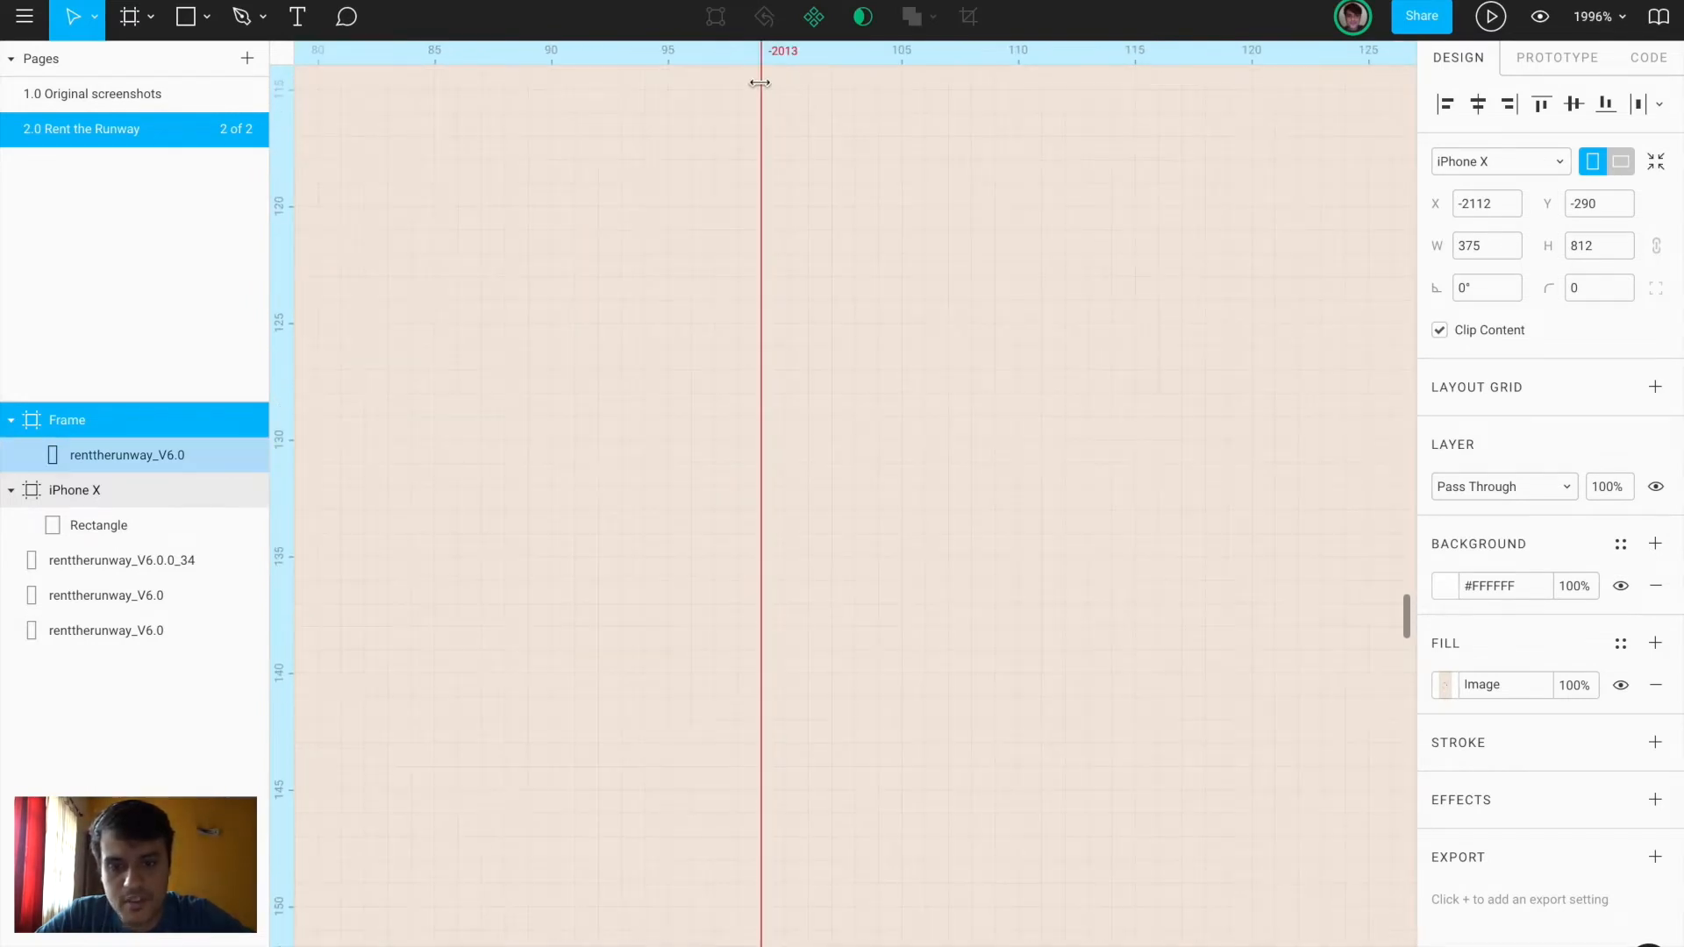
pyautogui.scroll(-10, 759, 83)
pyautogui.click(838, 272)
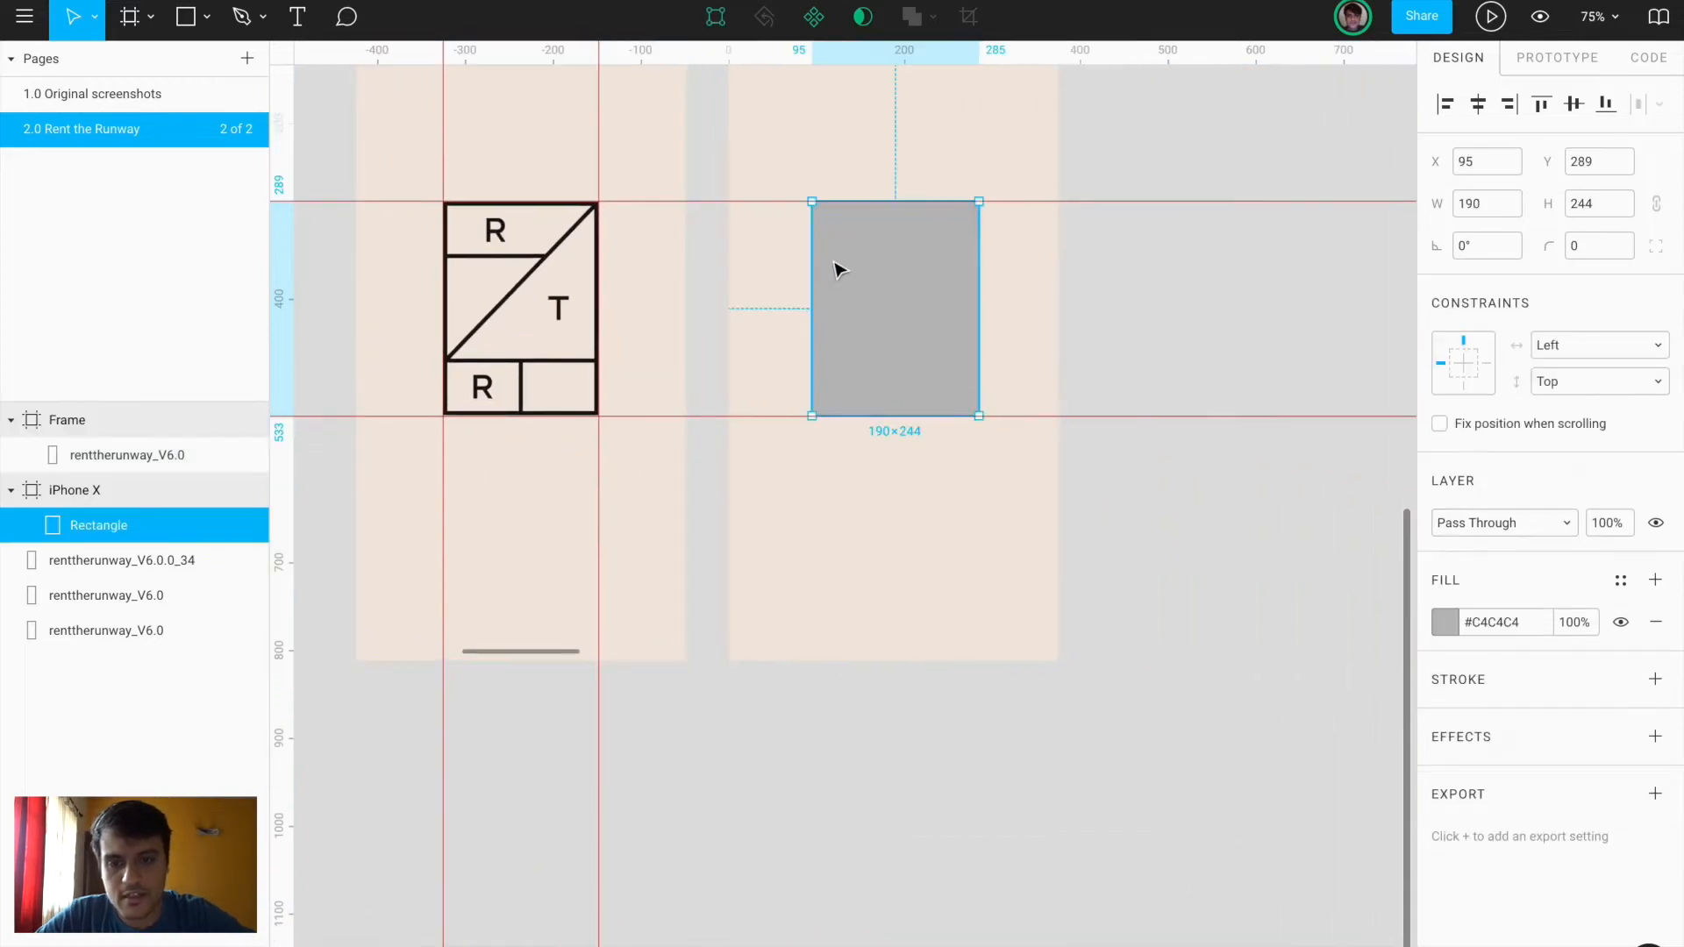
pyautogui.press('alt')
pyautogui.press('Right')
pyautogui.press('Right')
pyautogui.press('Right')
pyautogui.press('Right')
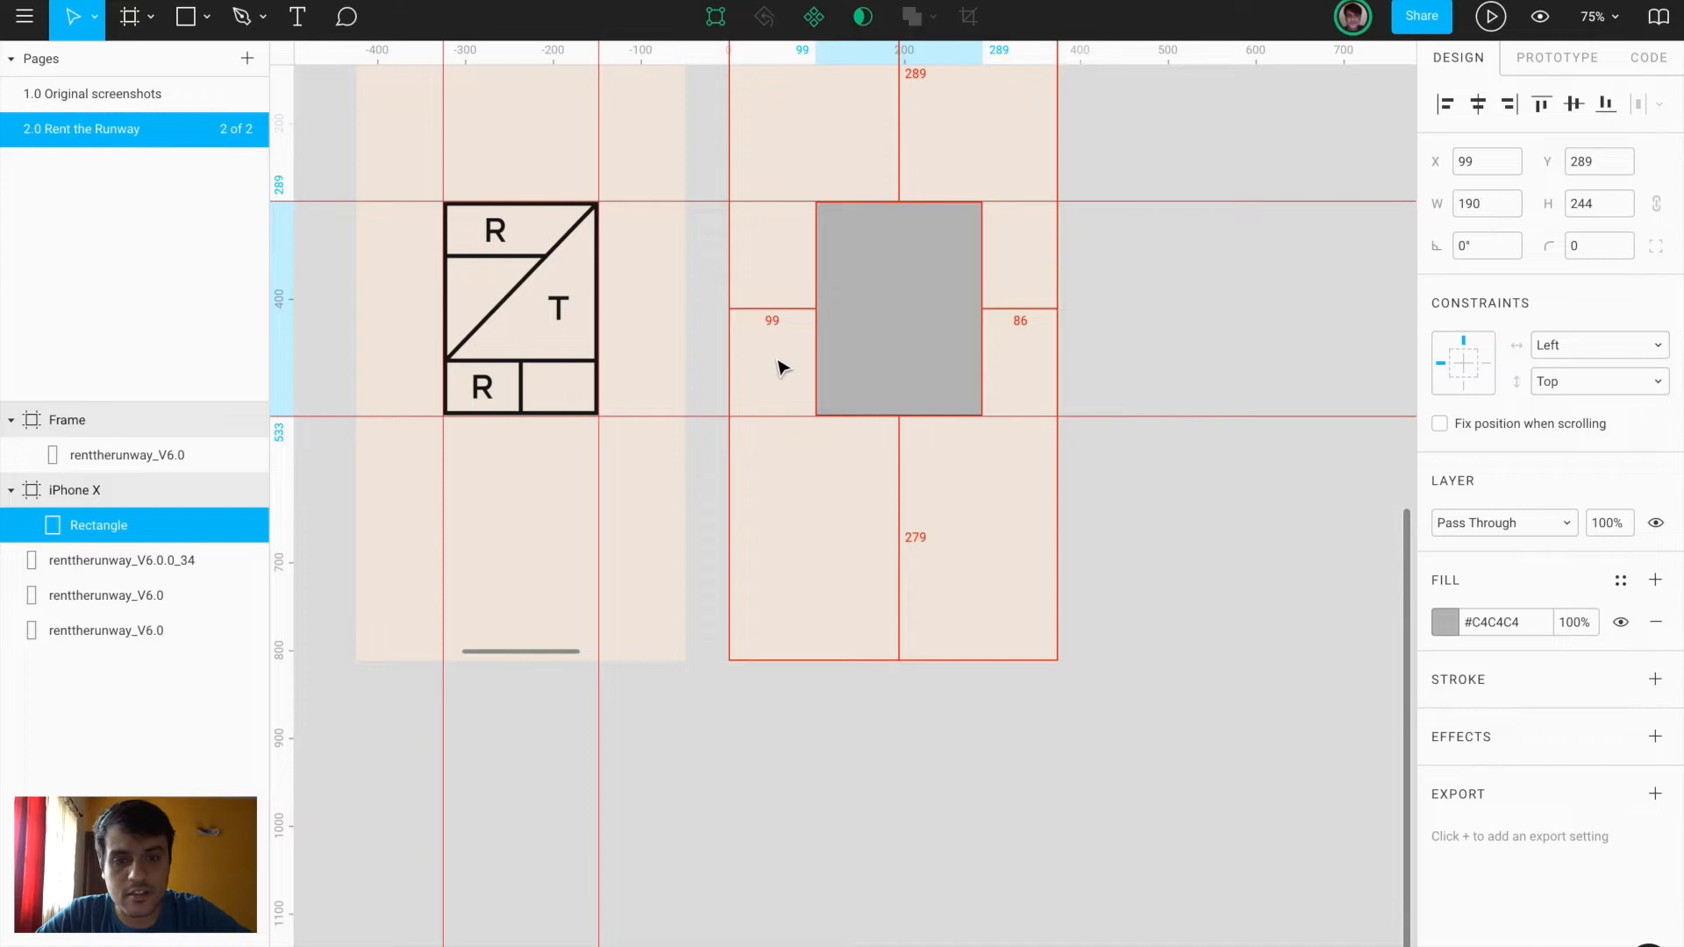
# Resize the rectangle from its right side to a width of 177
pyautogui.press('alt')
pyautogui.moveTo(982, 355); pyautogui.dragTo(966, 357)
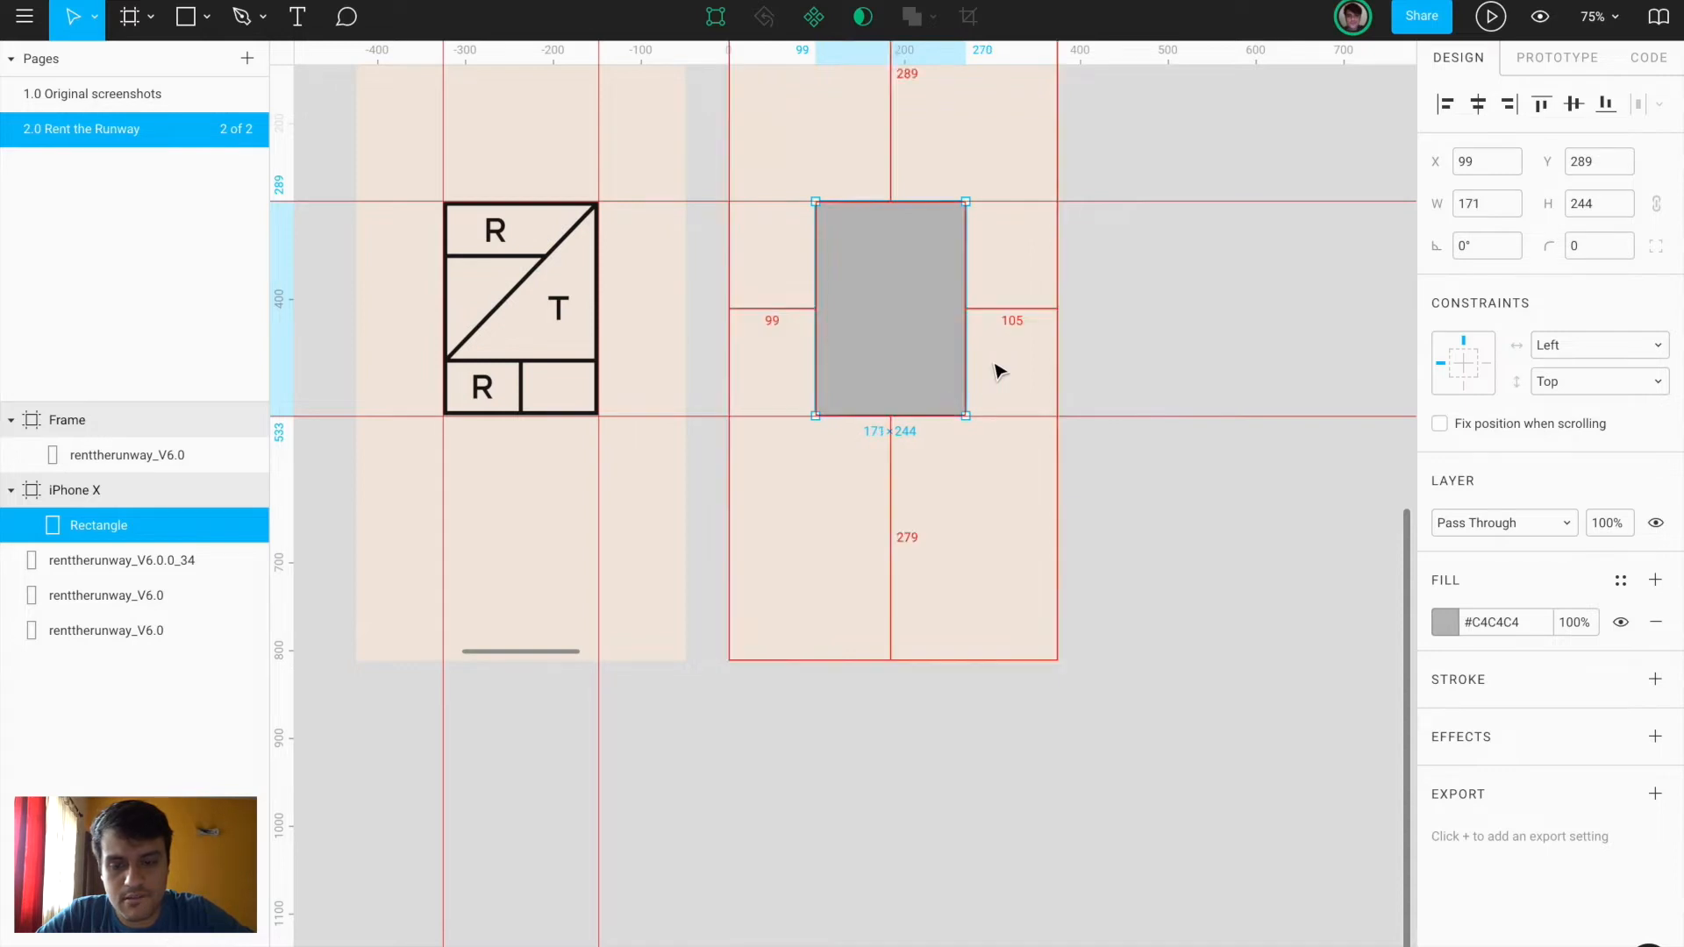
pyautogui.scroll(5, 1000, 369)
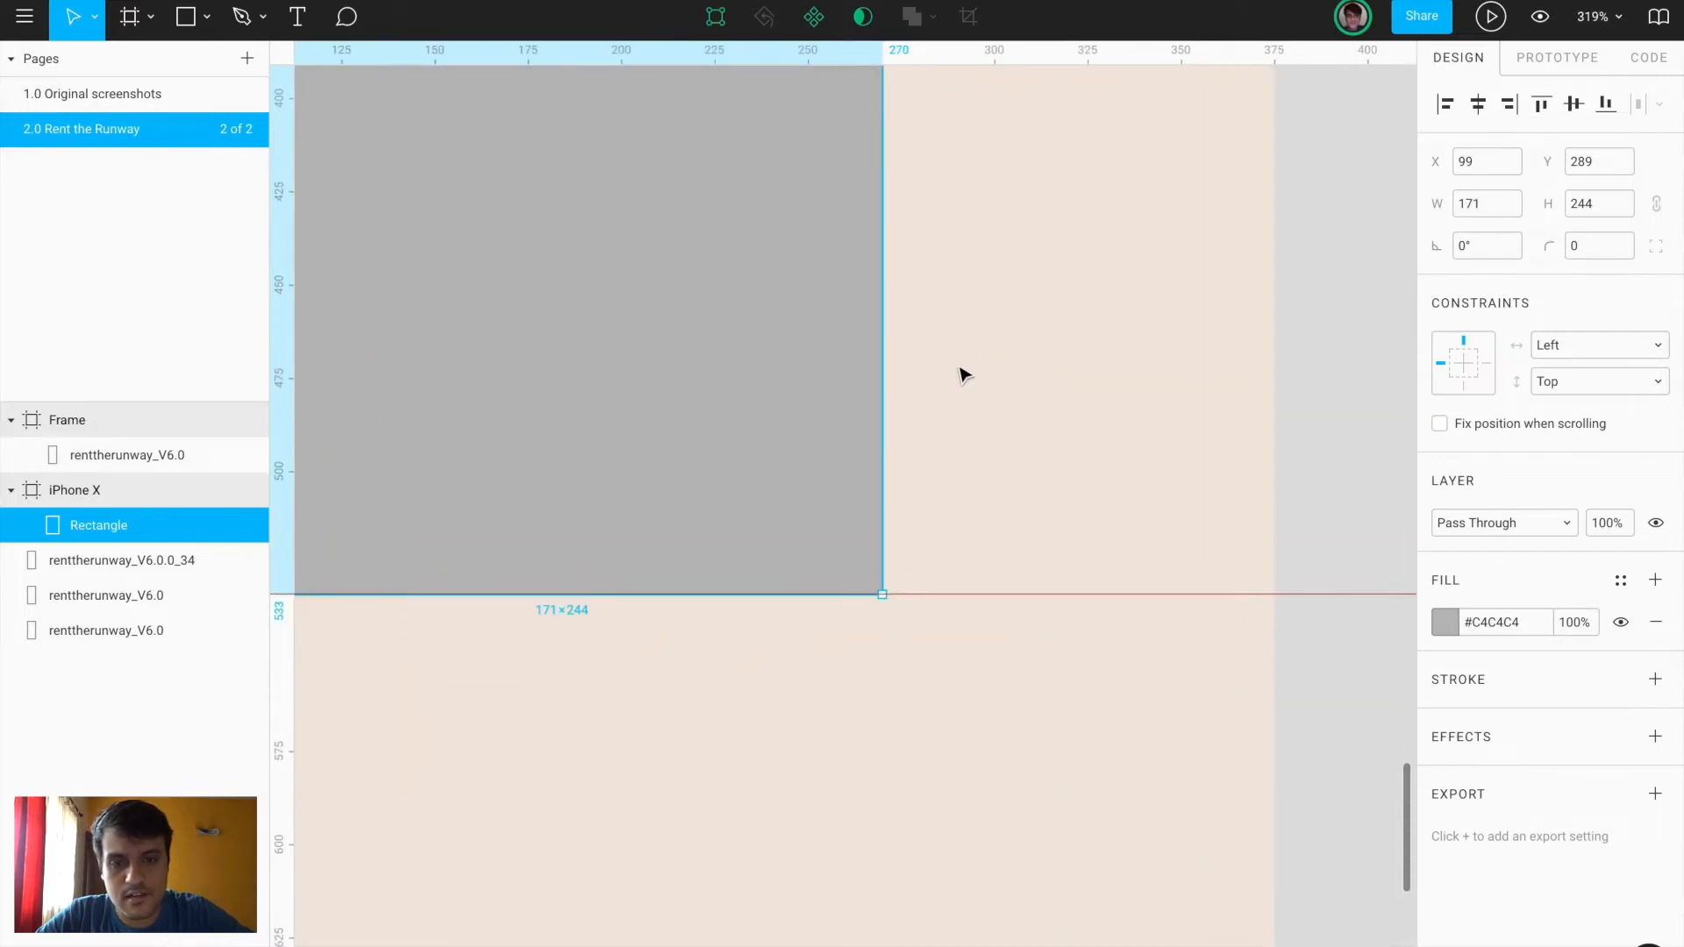
pyautogui.press('alt')
pyautogui.moveTo(885, 389); pyautogui.dragTo(885, 391)
pyautogui.press('alt')
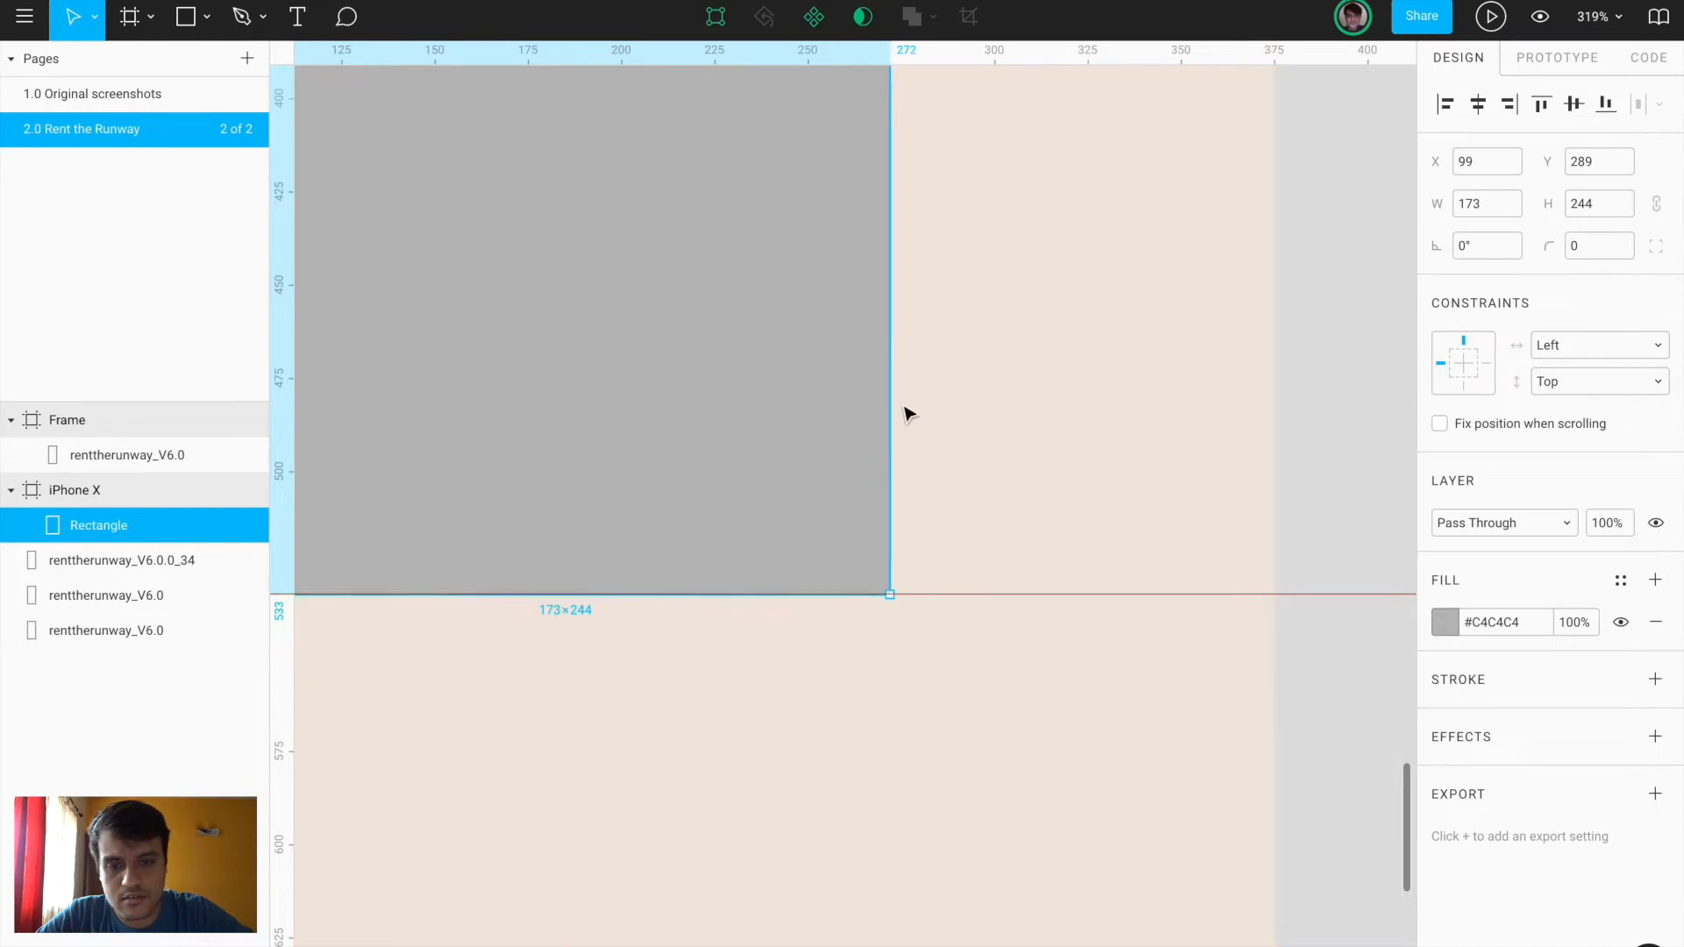
pyautogui.scroll(-1, 878, 403)
pyautogui.moveTo(837, 382); pyautogui.dragTo(909, 393)
pyautogui.scroll(10, 877, 395)
pyautogui.scroll(-12, 910, 394)
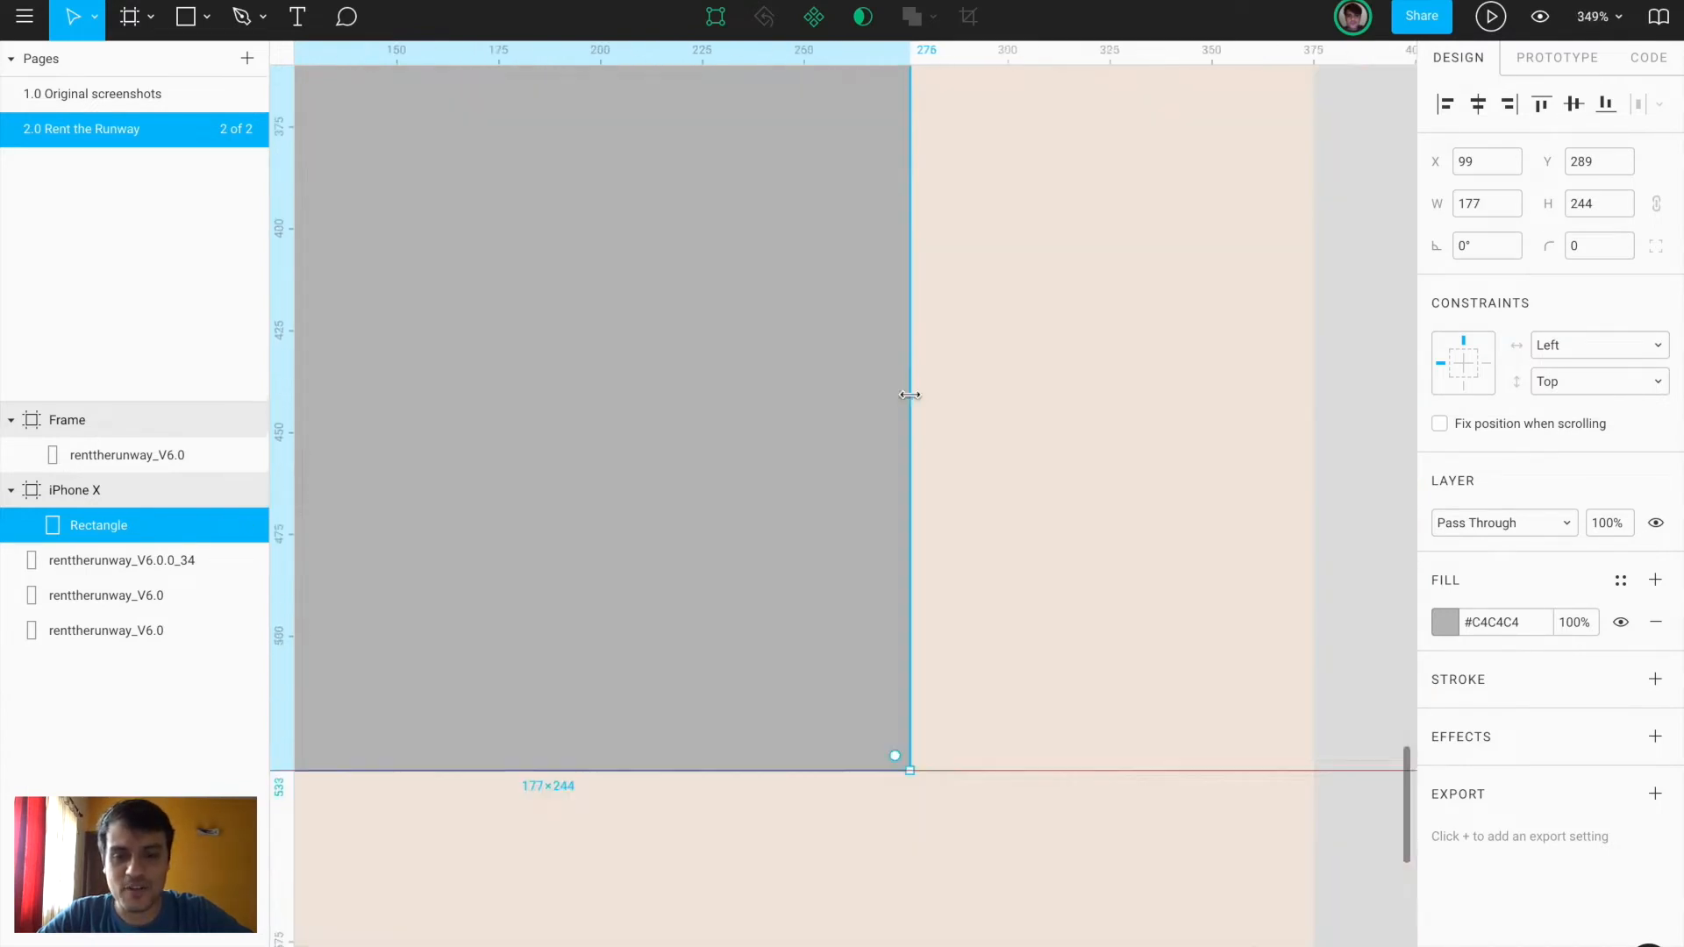
pyautogui.hscroll(-1, 910, 394)
# Replace the rectangle's grey fill with a 1px black stroke
pyautogui.click(1102, 406)
pyautogui.hscroll(-3, 1104, 406)
pyautogui.scroll(2, 1103, 406)
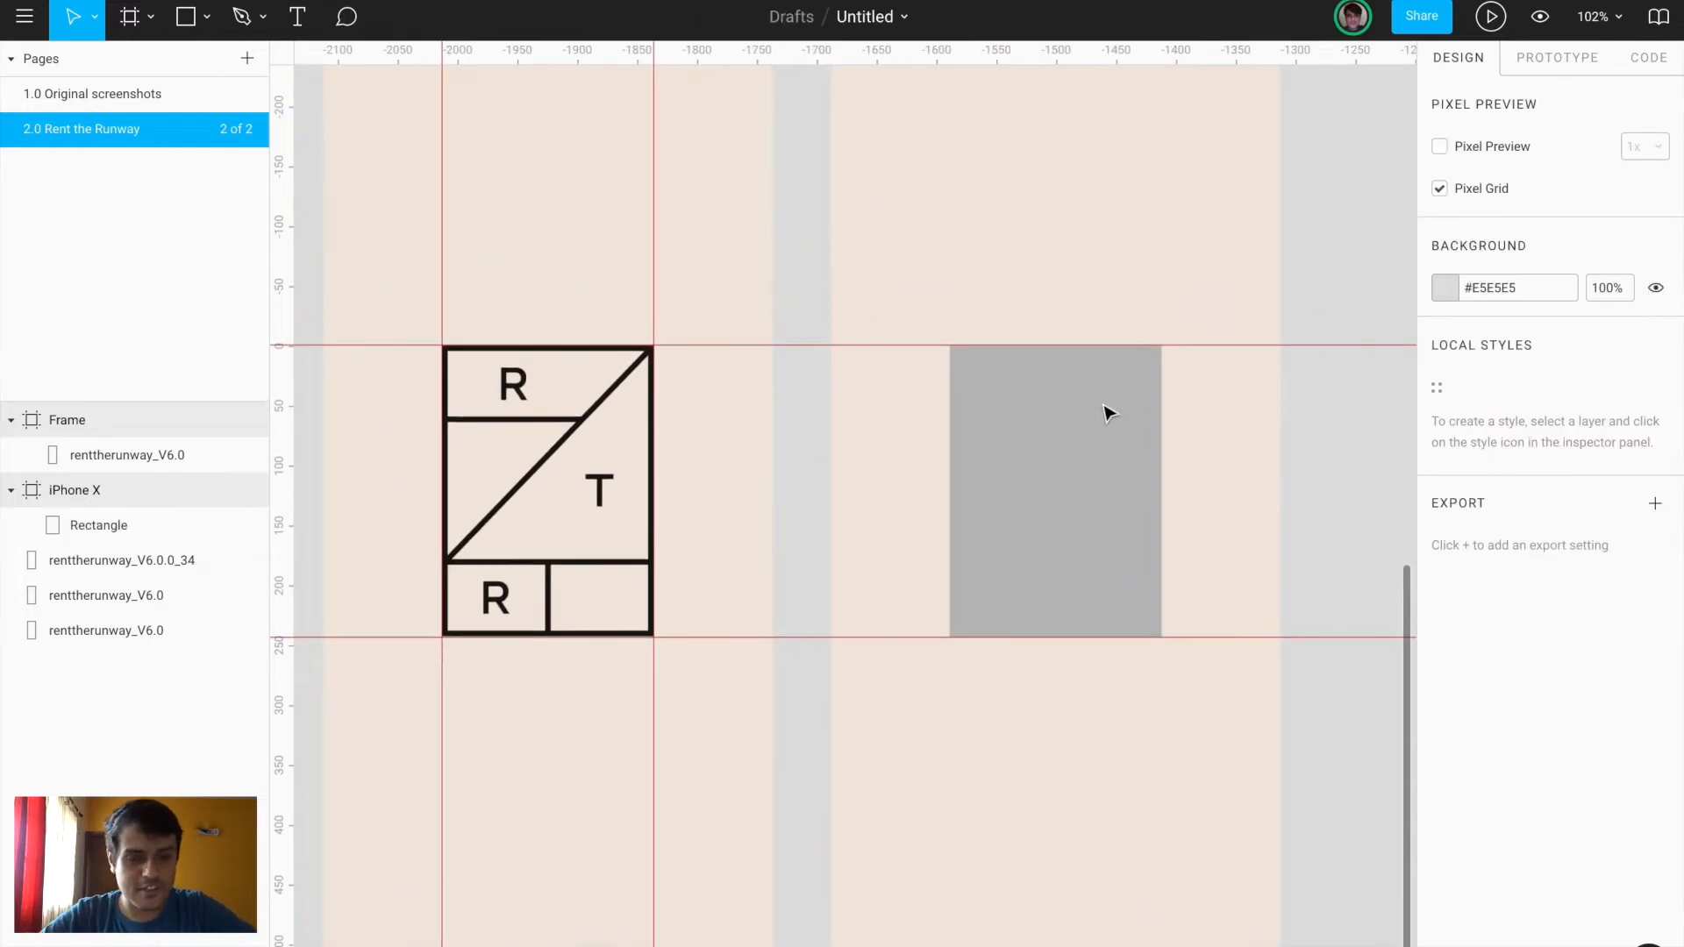
pyautogui.click(1103, 407)
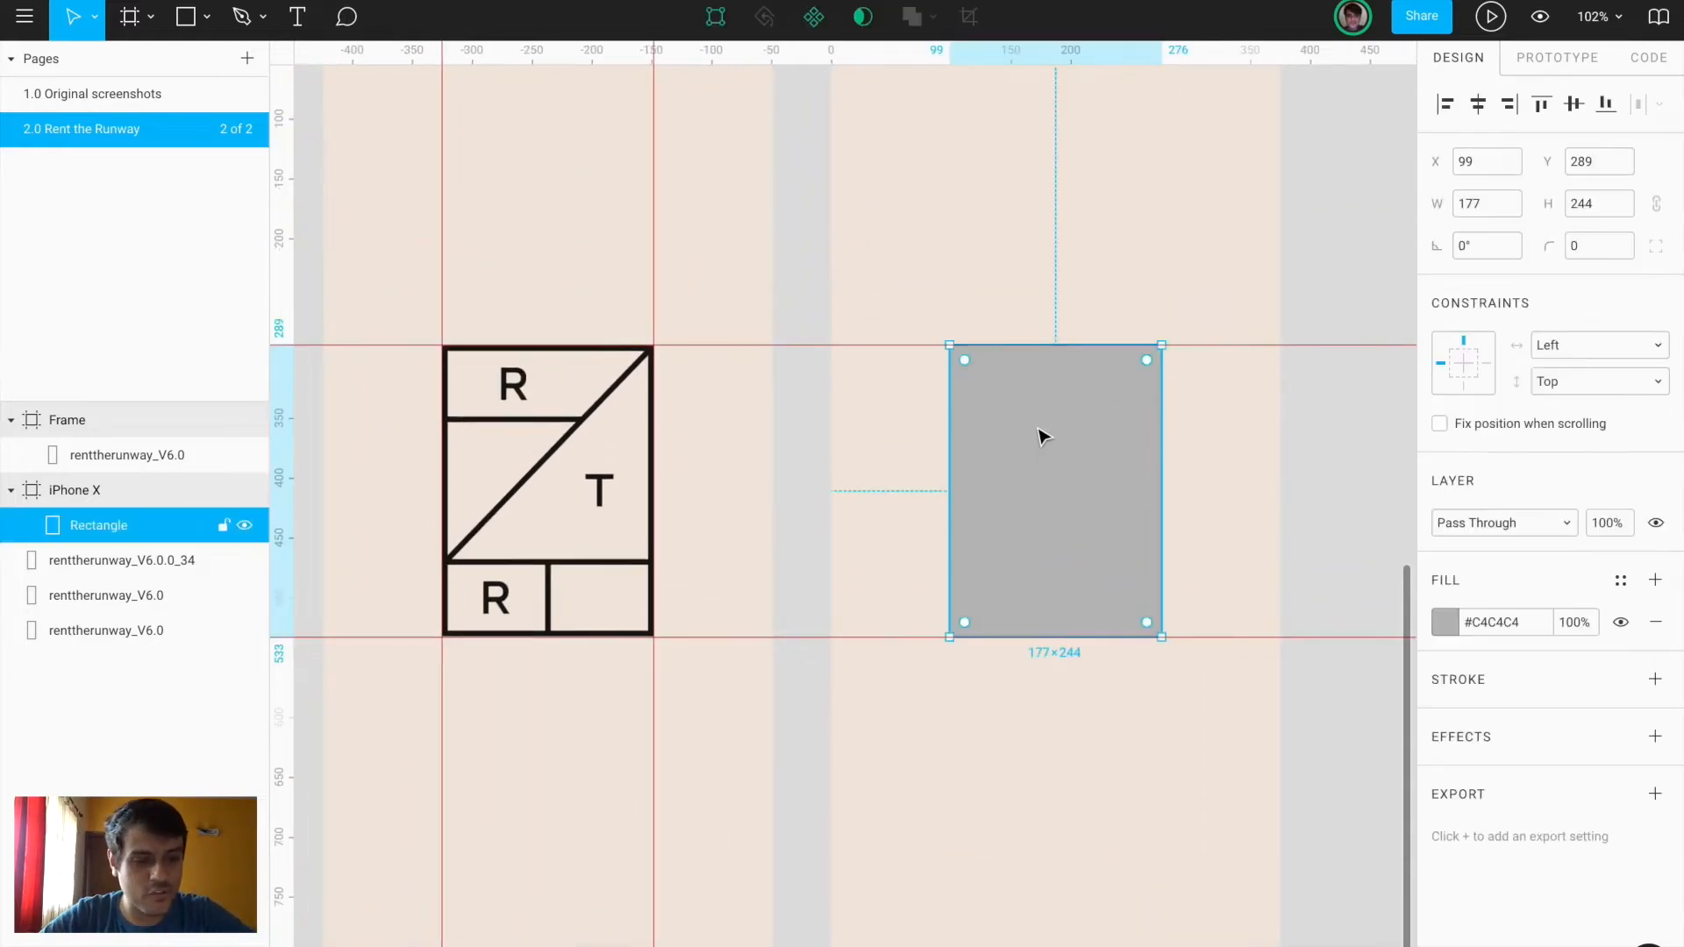
pyautogui.click(1655, 624)
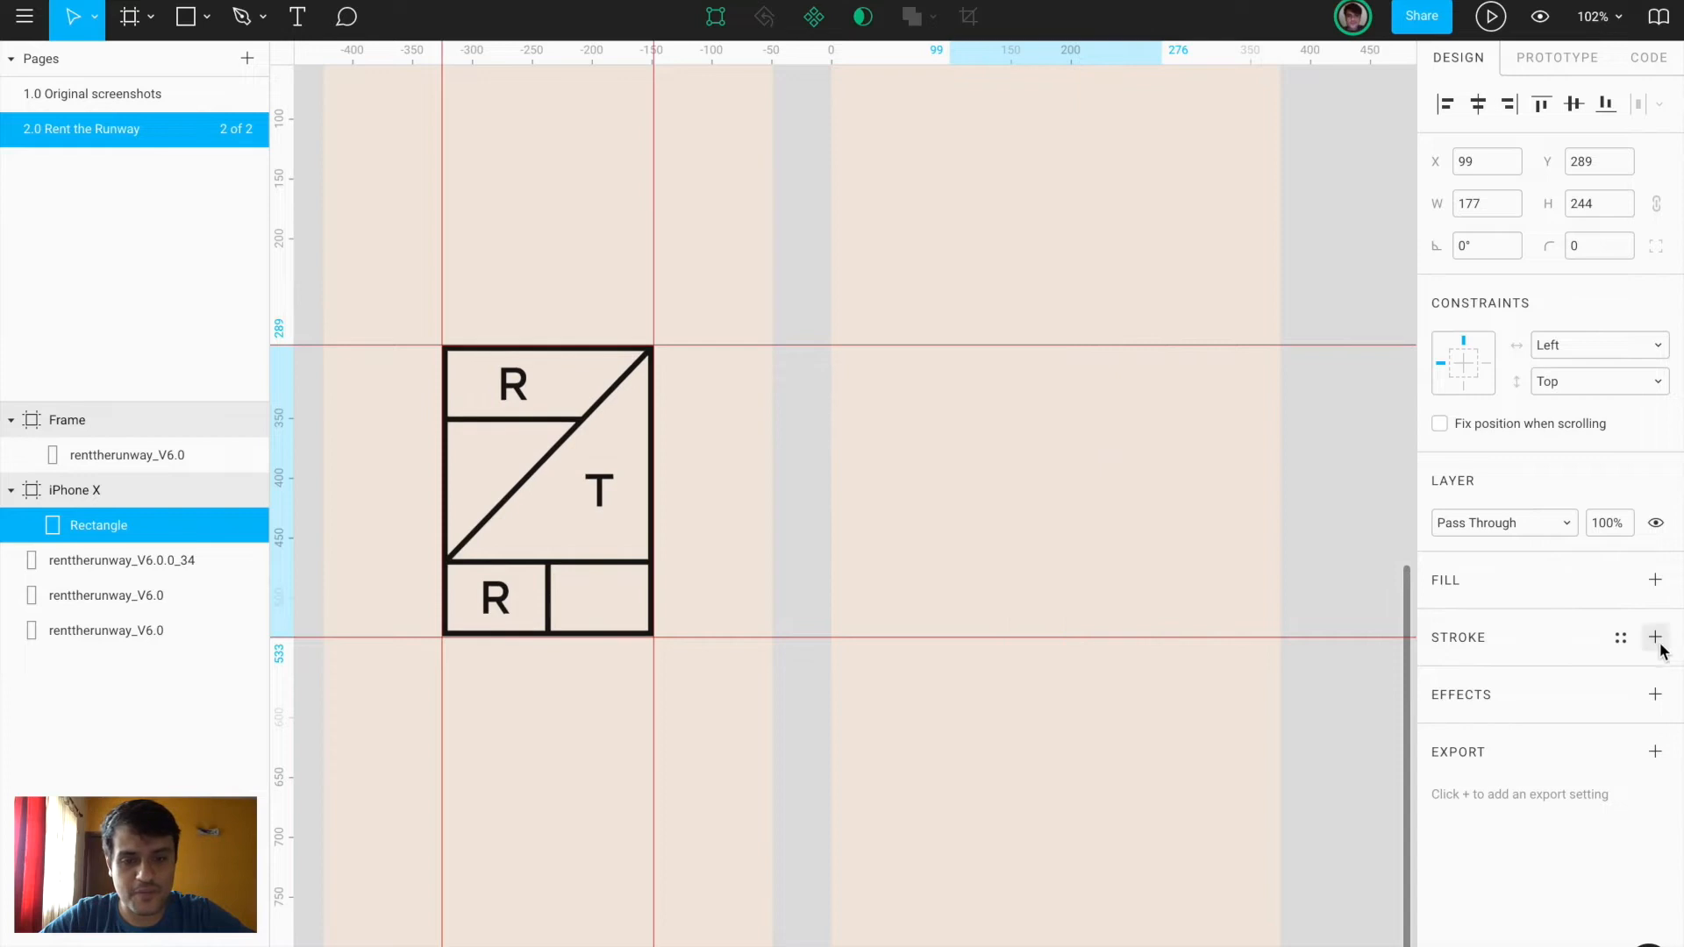
pyautogui.click(1655, 638)
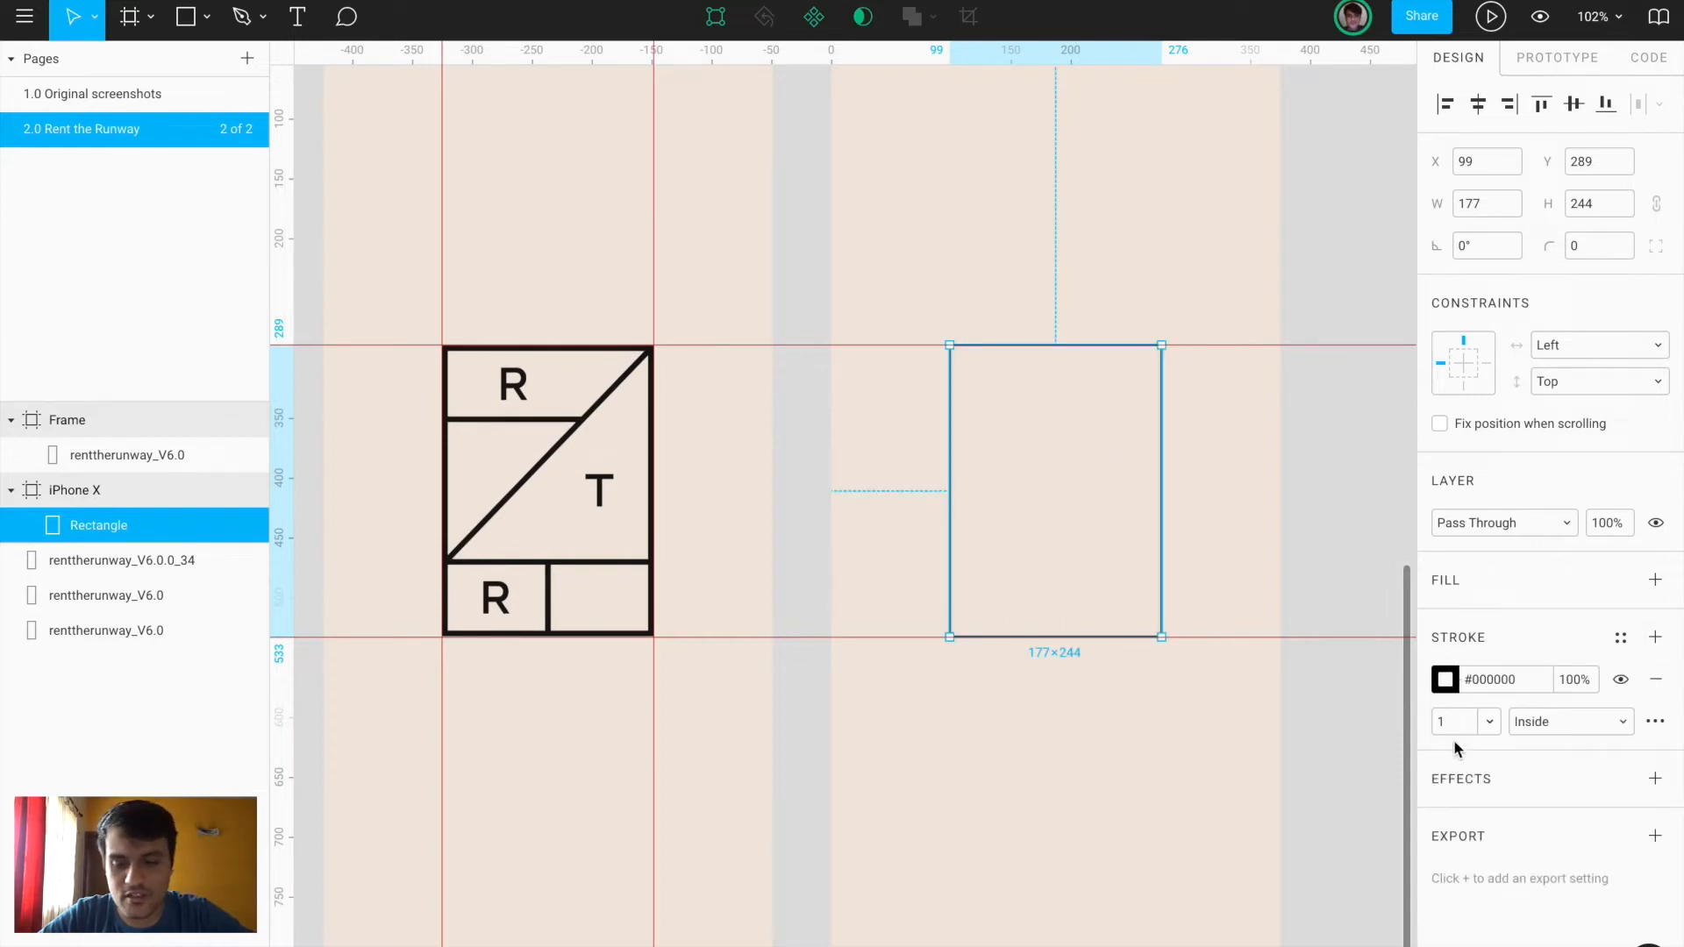
# Set the outline rectangle's stroke weight to 5
pyautogui.write('2')
pyautogui.press('Return')
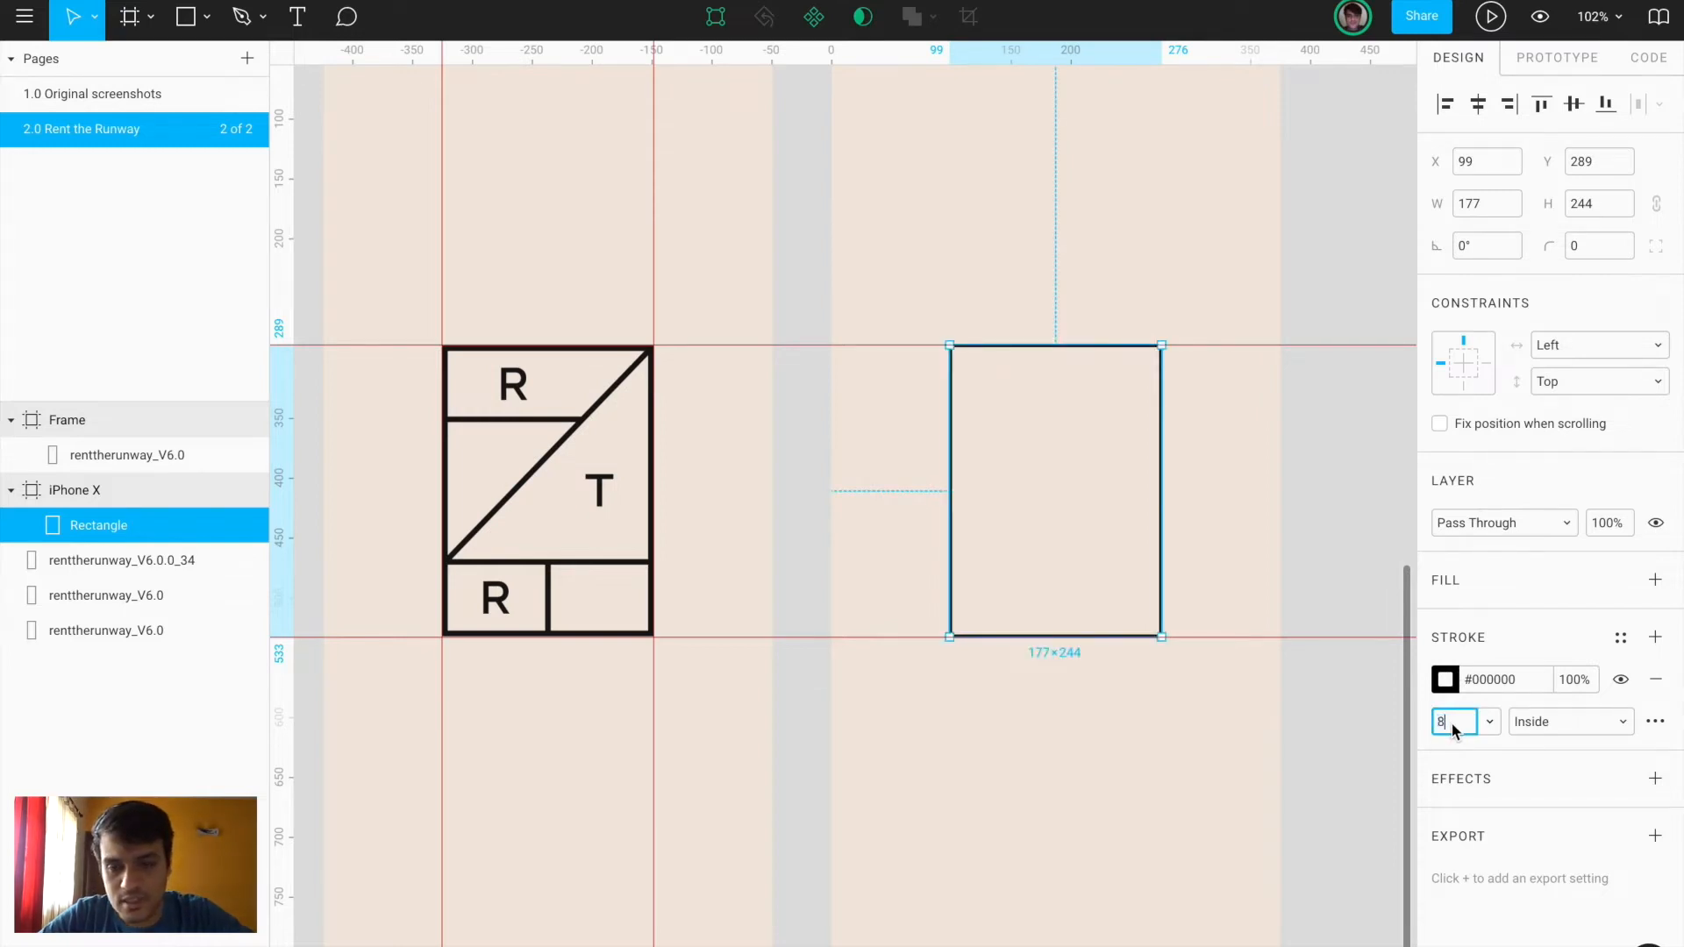
pyautogui.press('Return')
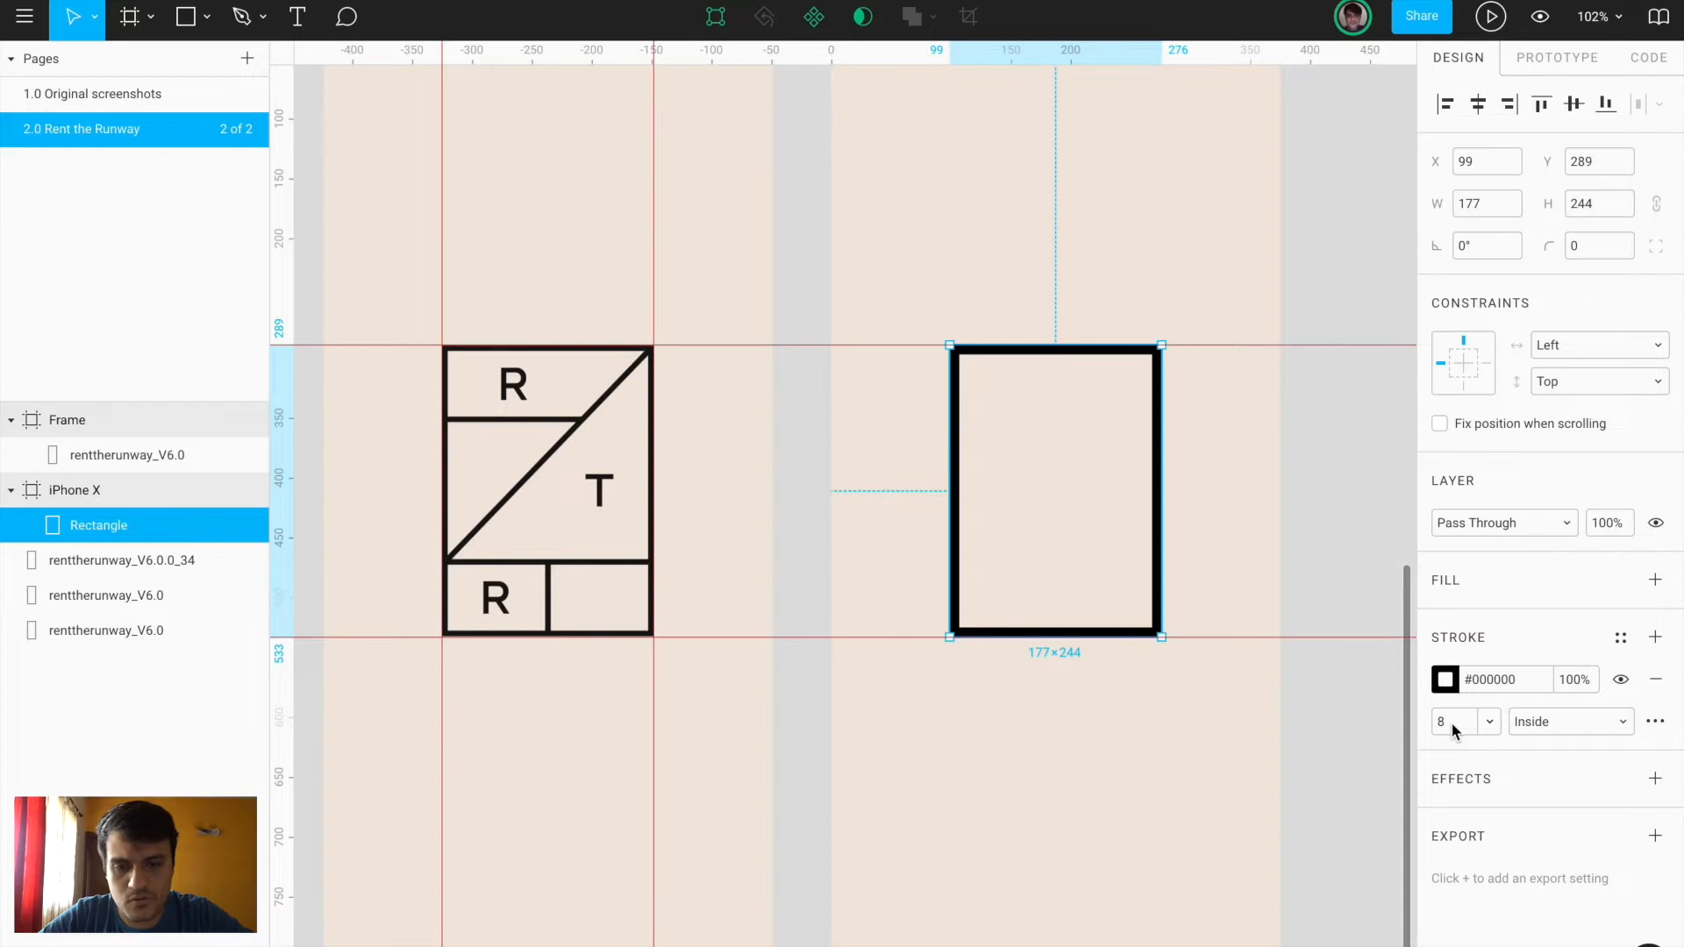
pyautogui.write('4')
pyautogui.press('Return')
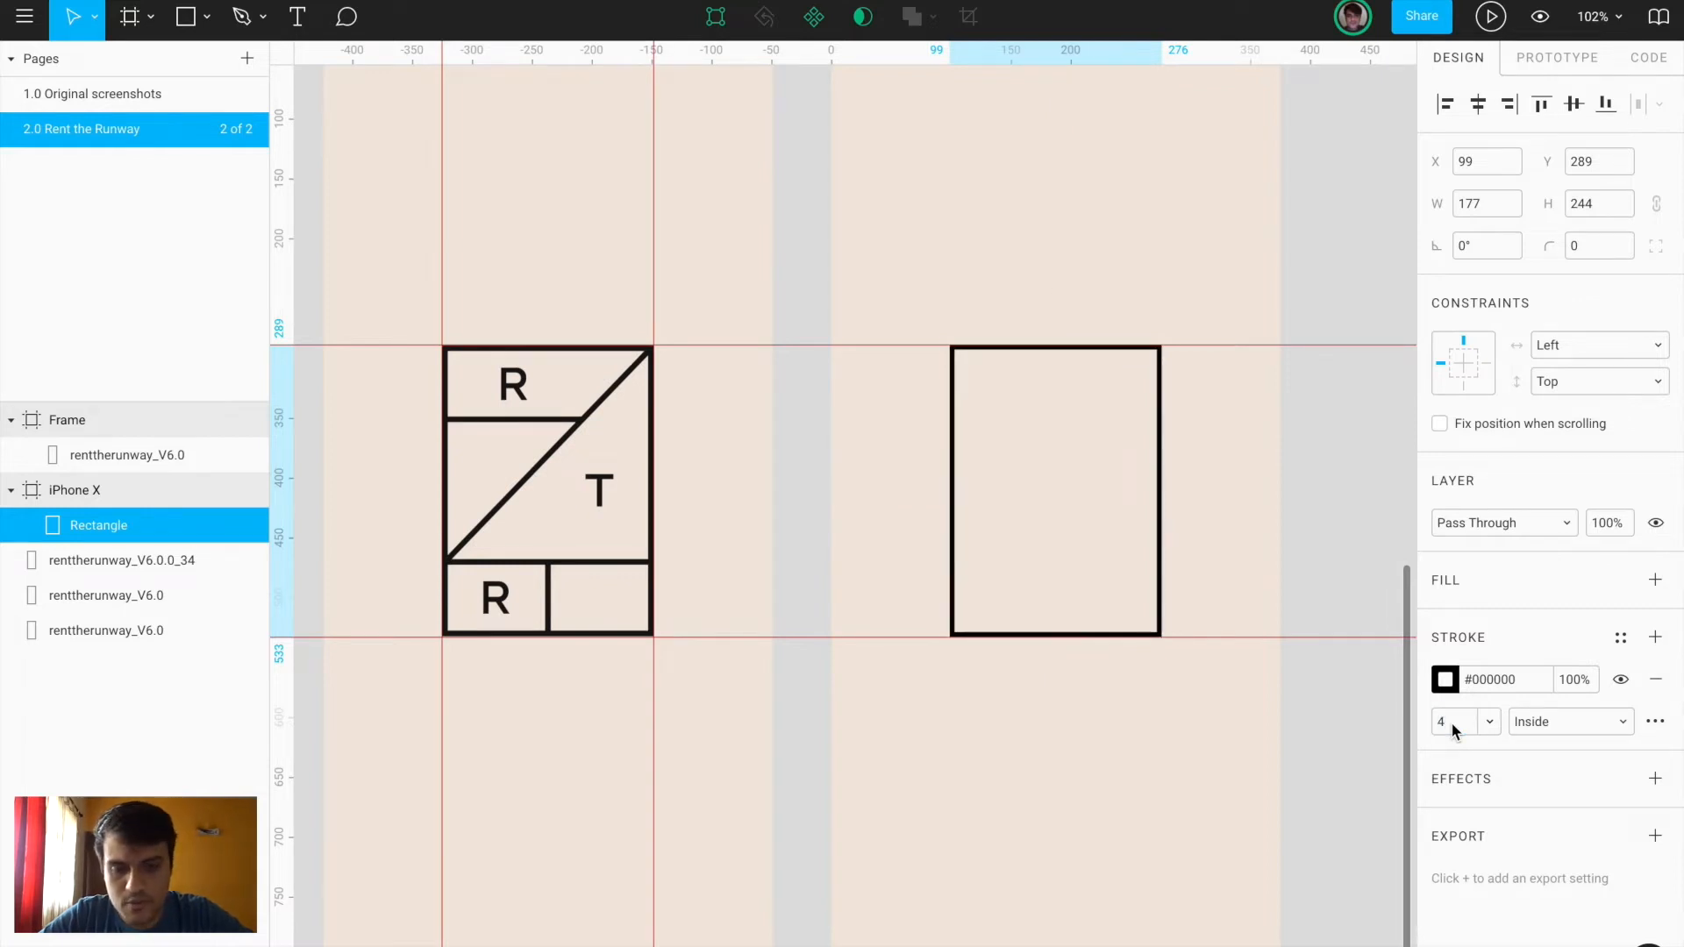
pyautogui.write('5')
pyautogui.press('Return')
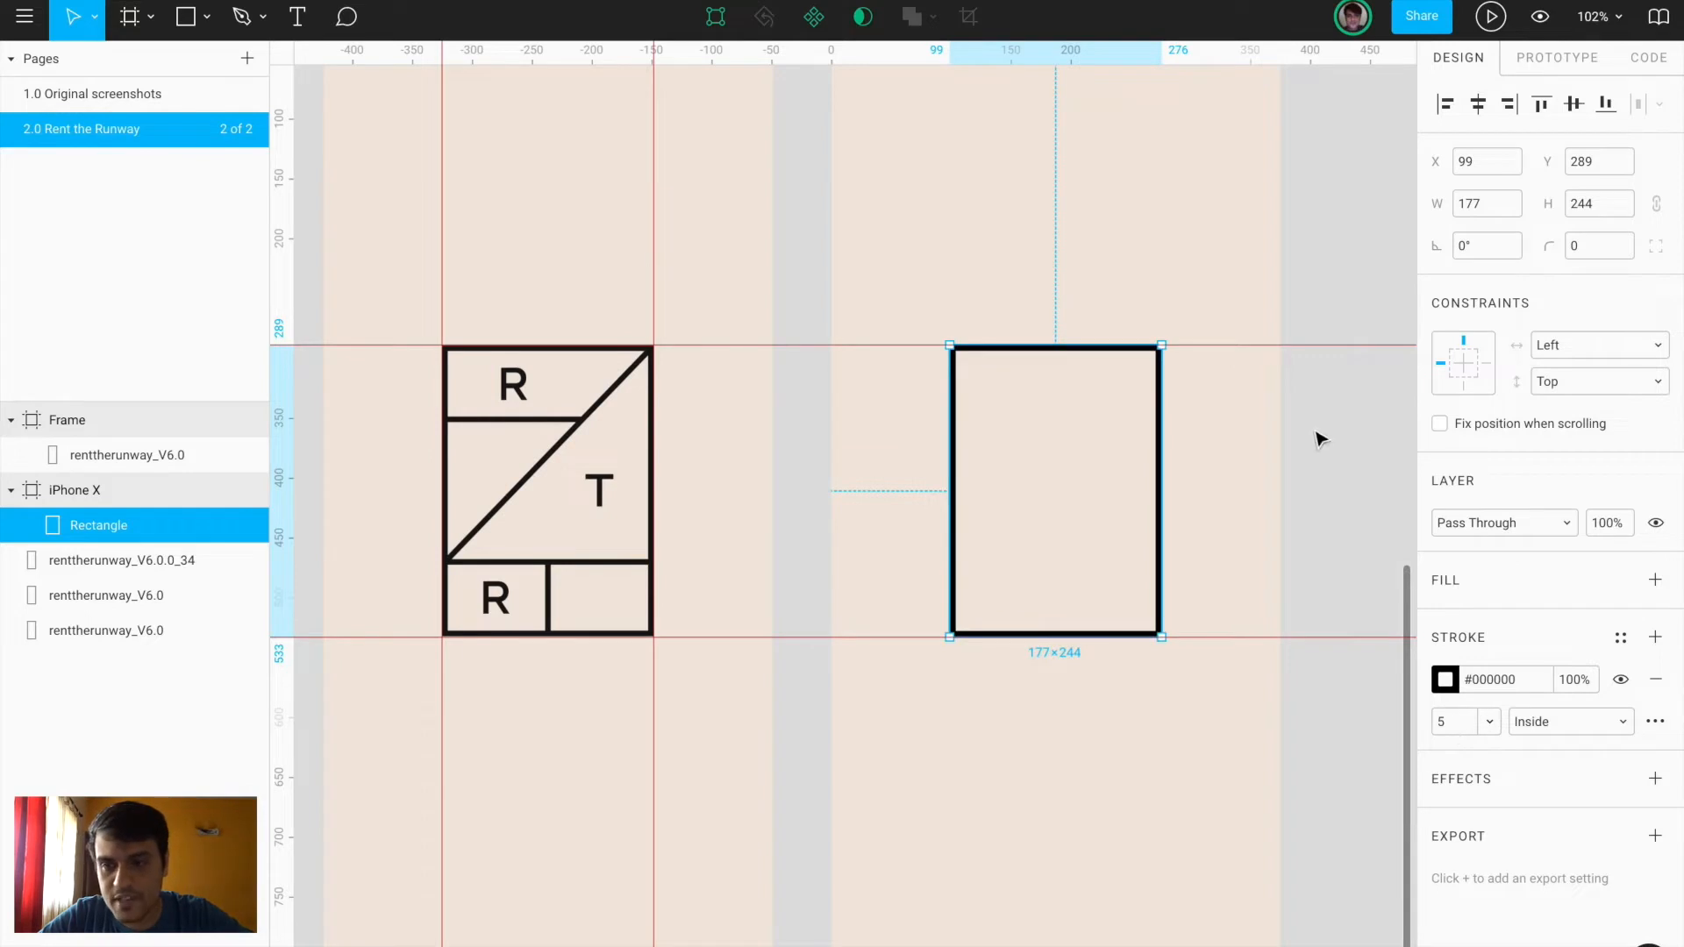
# Add a guide at the logo's upper divider and draw a 125×8 grey bar inside the rectangle
pyautogui.moveTo(379, 50); pyautogui.dragTo(414, 422)
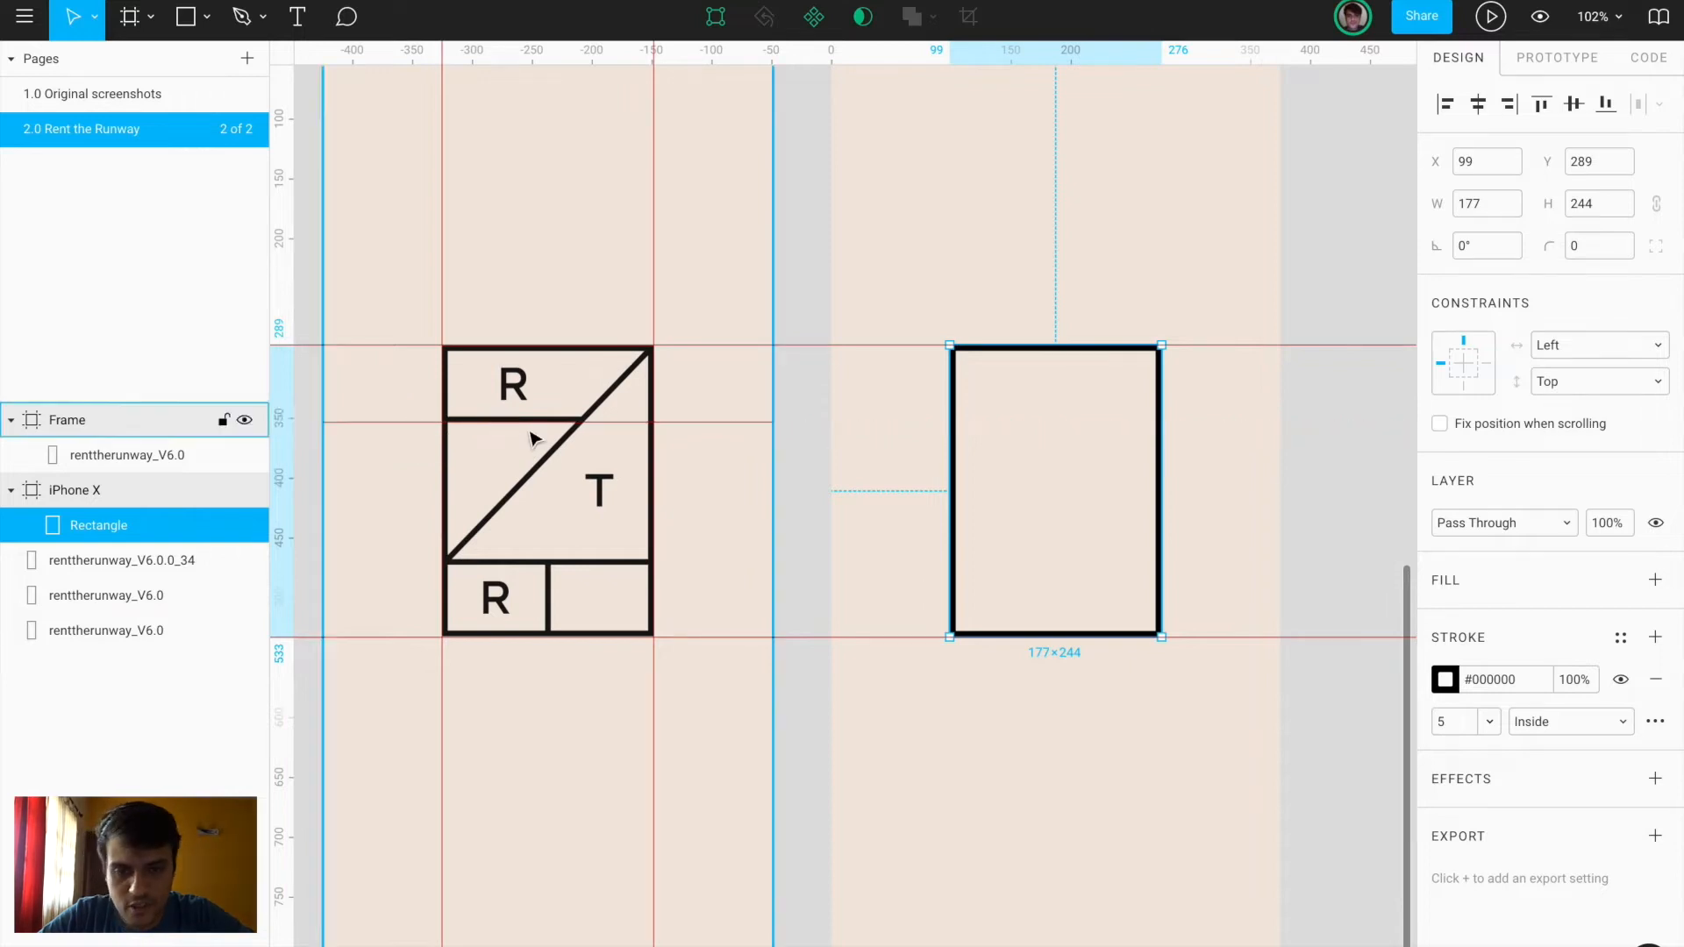
pyautogui.scroll(3, 937, 436)
pyautogui.press('r')
pyautogui.moveTo(972, 394)
pyautogui.mouseDown()
pyautogui.moveTo(1193, 422)
pyautogui.moveTo(1218, 407)
pyautogui.mouseUp()
pyautogui.moveTo(1209, 409); pyautogui.dragTo(1209, 409)
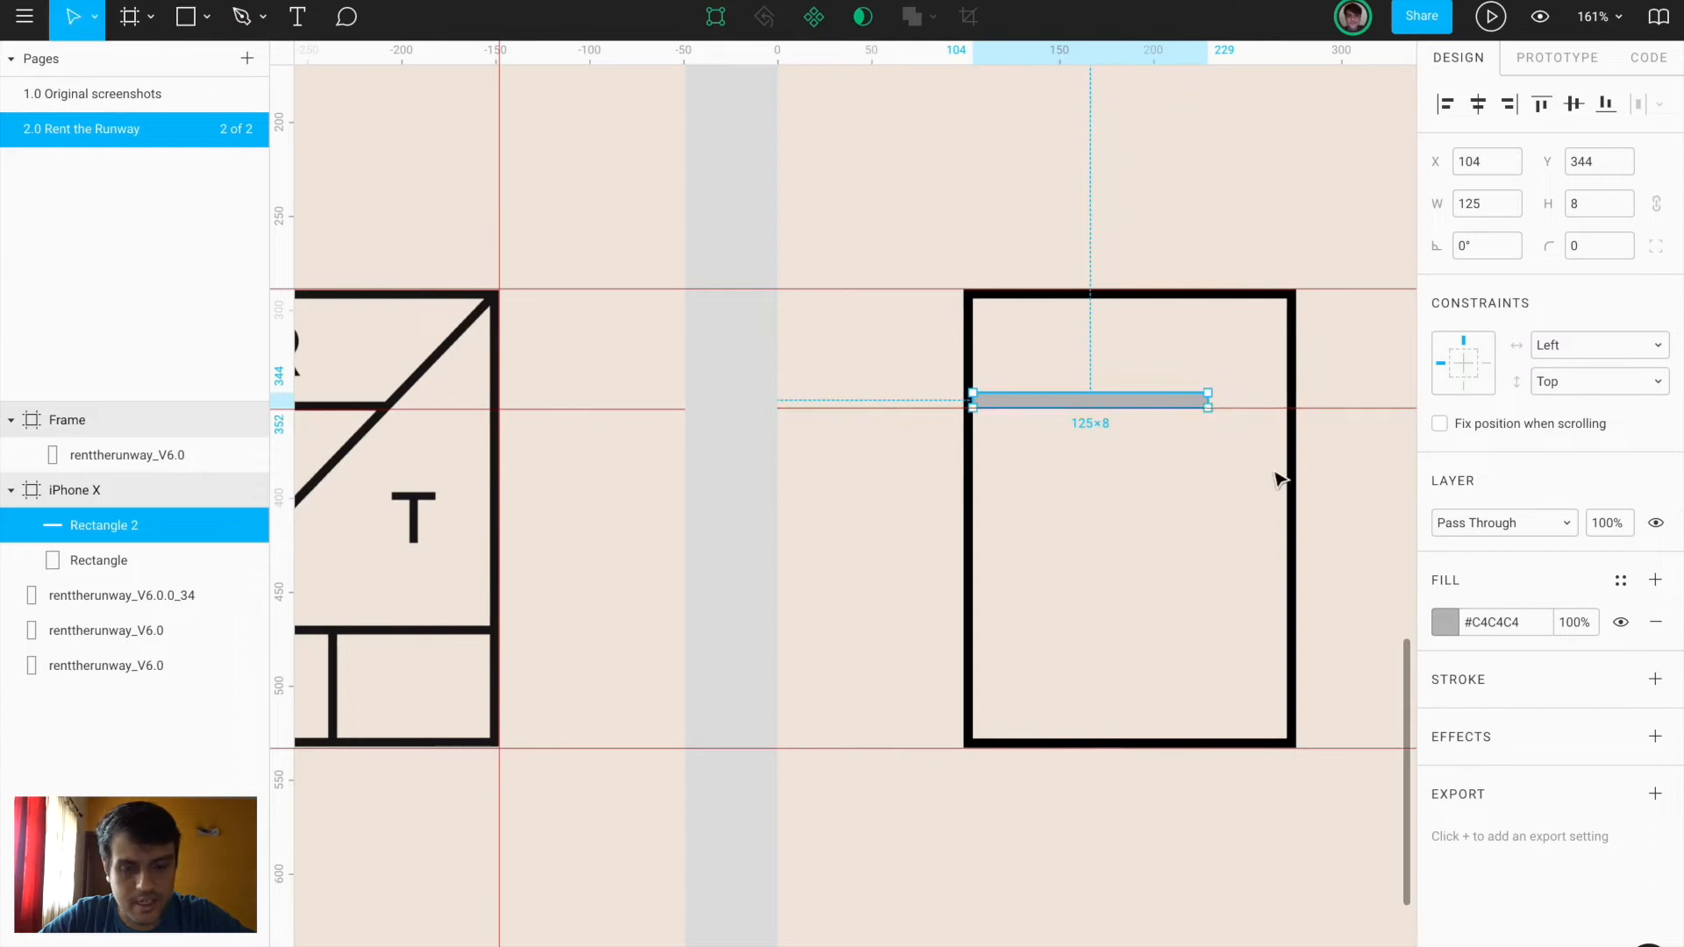
# Make the thin bar 5 high and black, nudge it onto a guide at the logo's lower divider
pyautogui.click(1293, 334)
pyautogui.click(1126, 400)
pyautogui.click(1576, 205)
pyautogui.write('5')
pyautogui.press('Return')
pyautogui.press('Down')
pyautogui.press('Down')
pyautogui.press('Down')
pyautogui.hotkey('shift', '0')
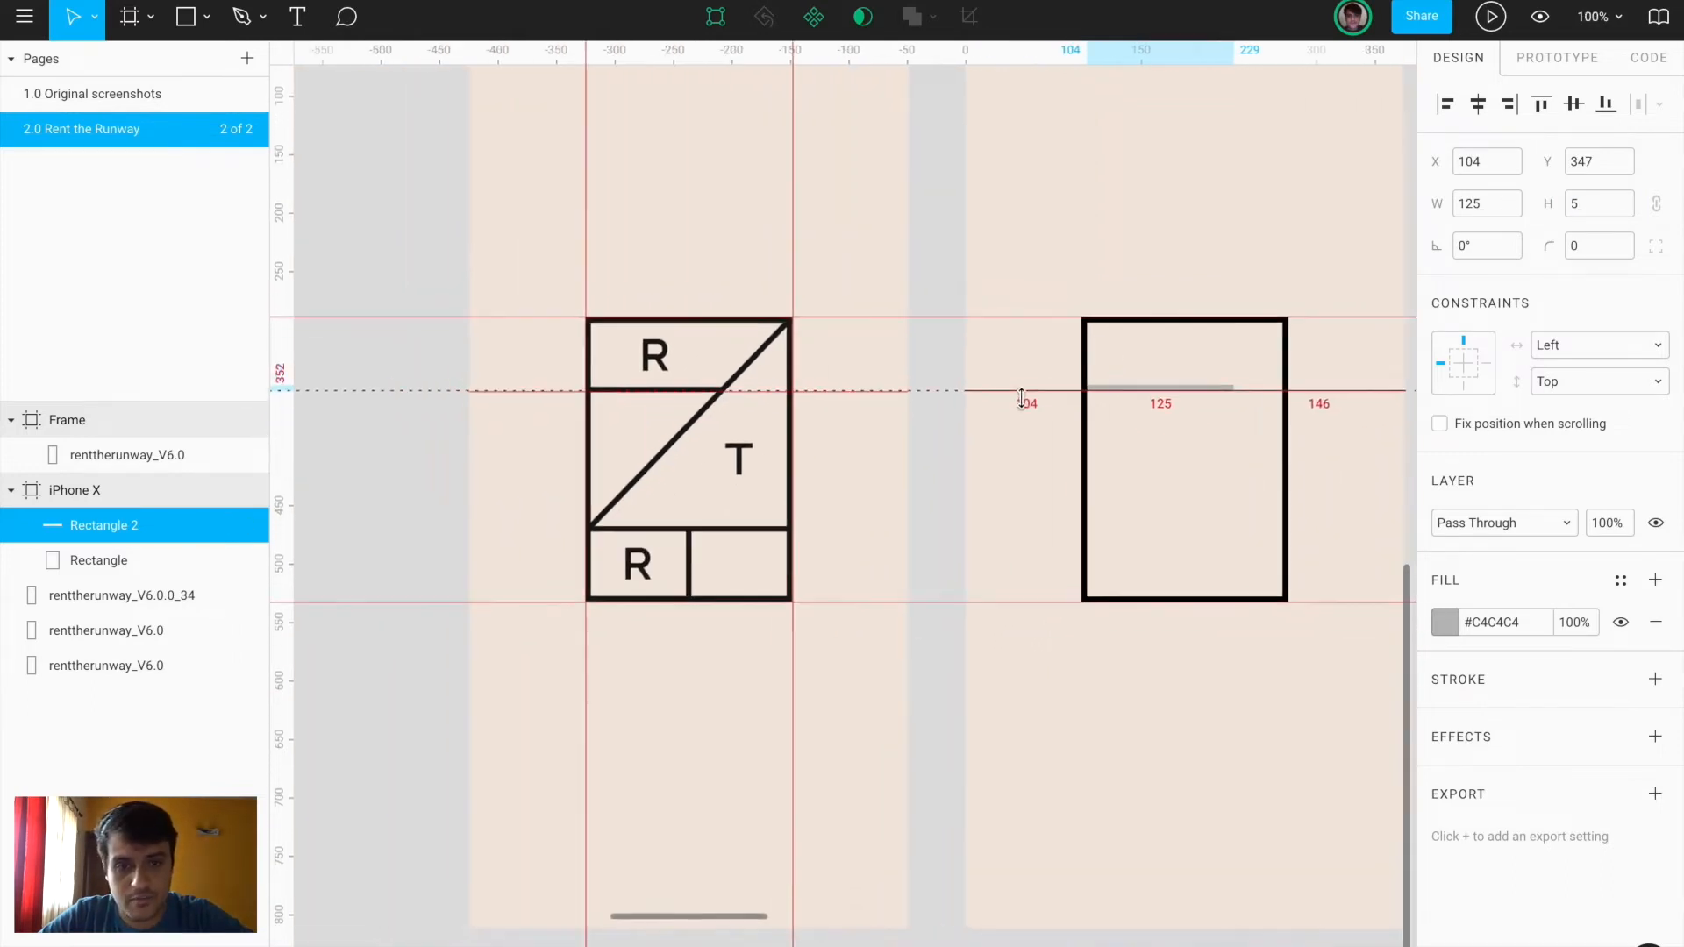
pyautogui.moveTo(1024, 53); pyautogui.dragTo(1035, 533)
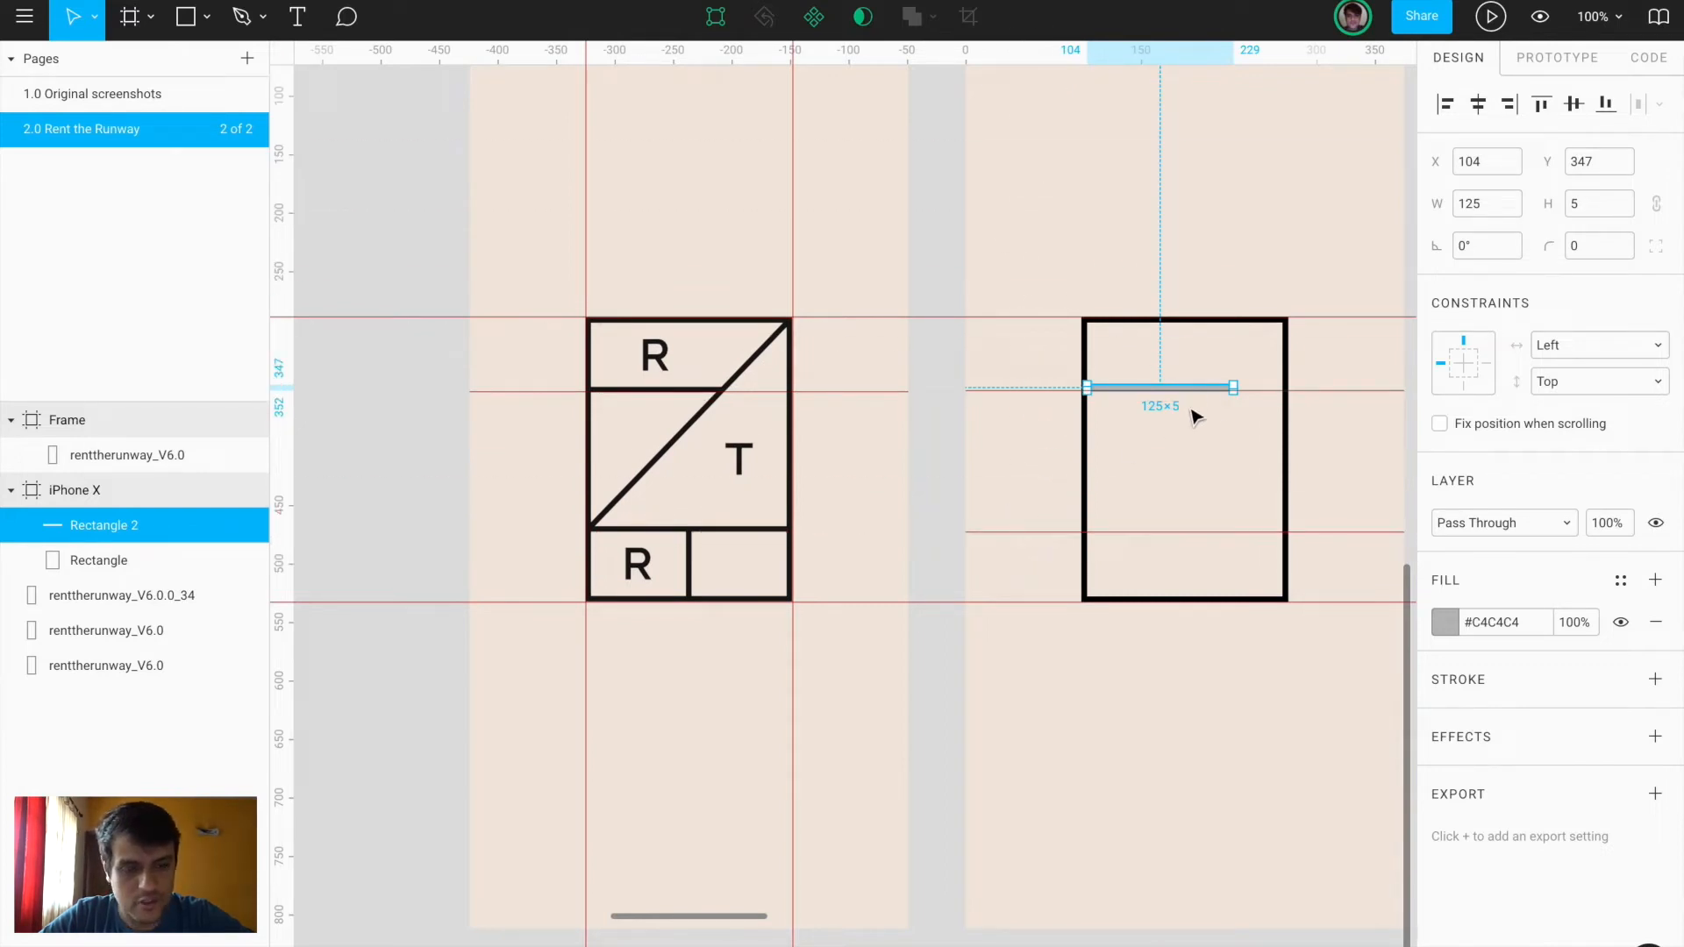
pyautogui.click(1446, 632)
pyautogui.moveTo(1301, 591); pyautogui.dragTo(989, 824)
pyautogui.click(1056, 711)
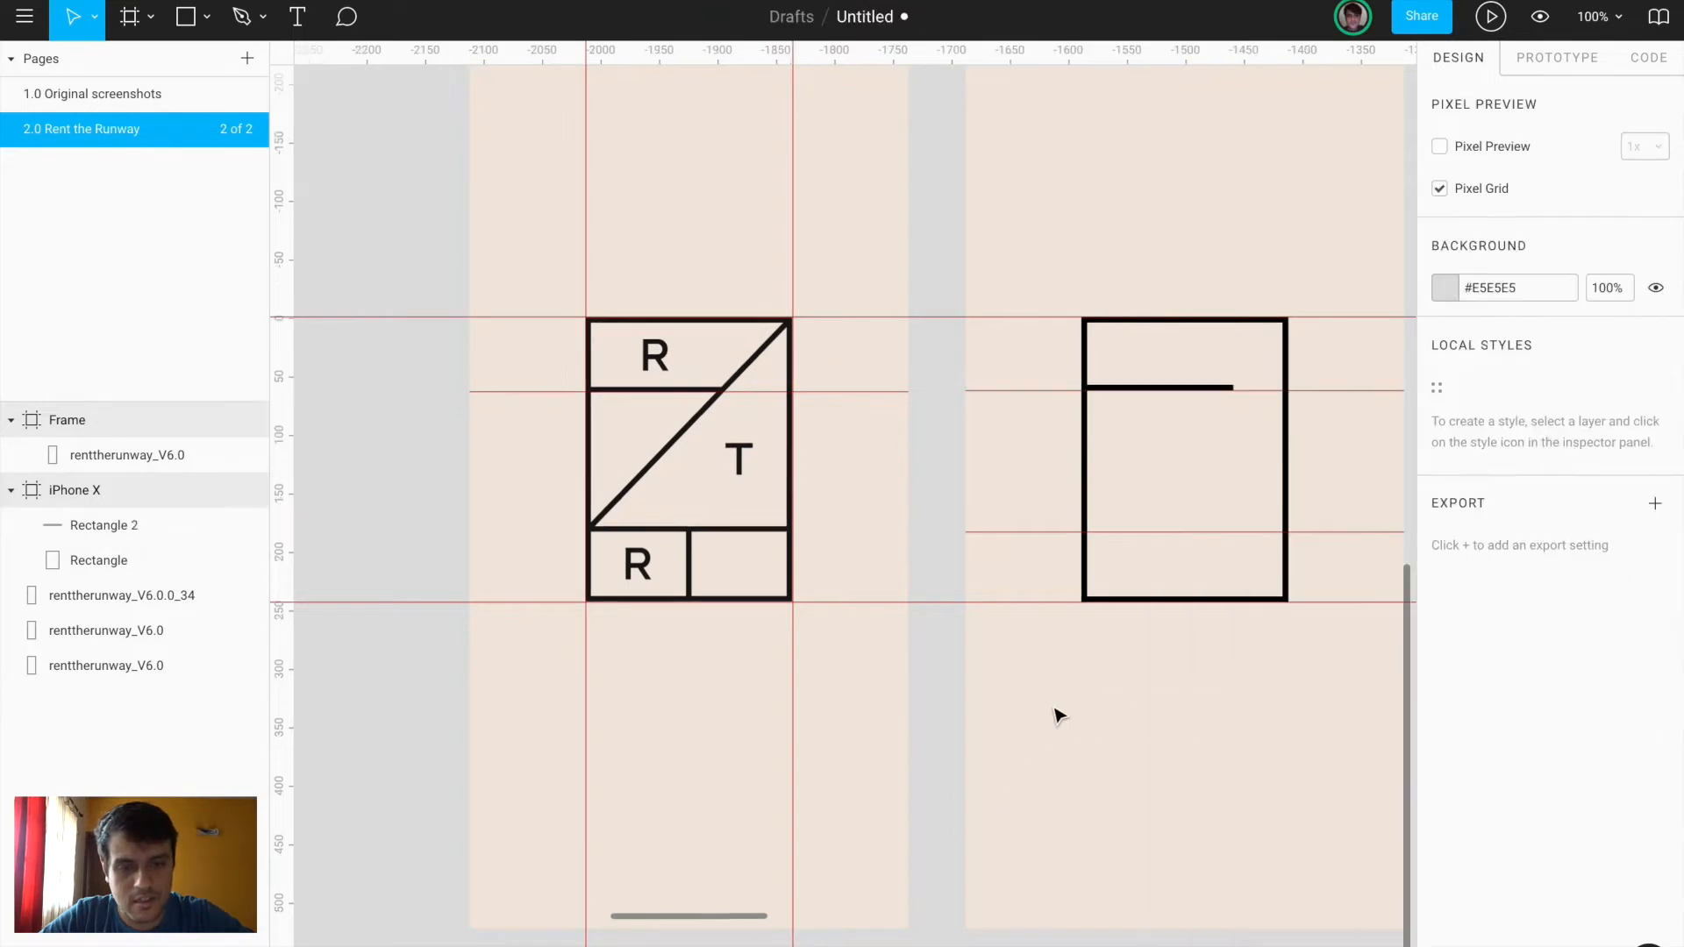
# Duplicate the black bar onto the lower guide and stretch it to the rectangle's right side
pyautogui.click(1183, 385)
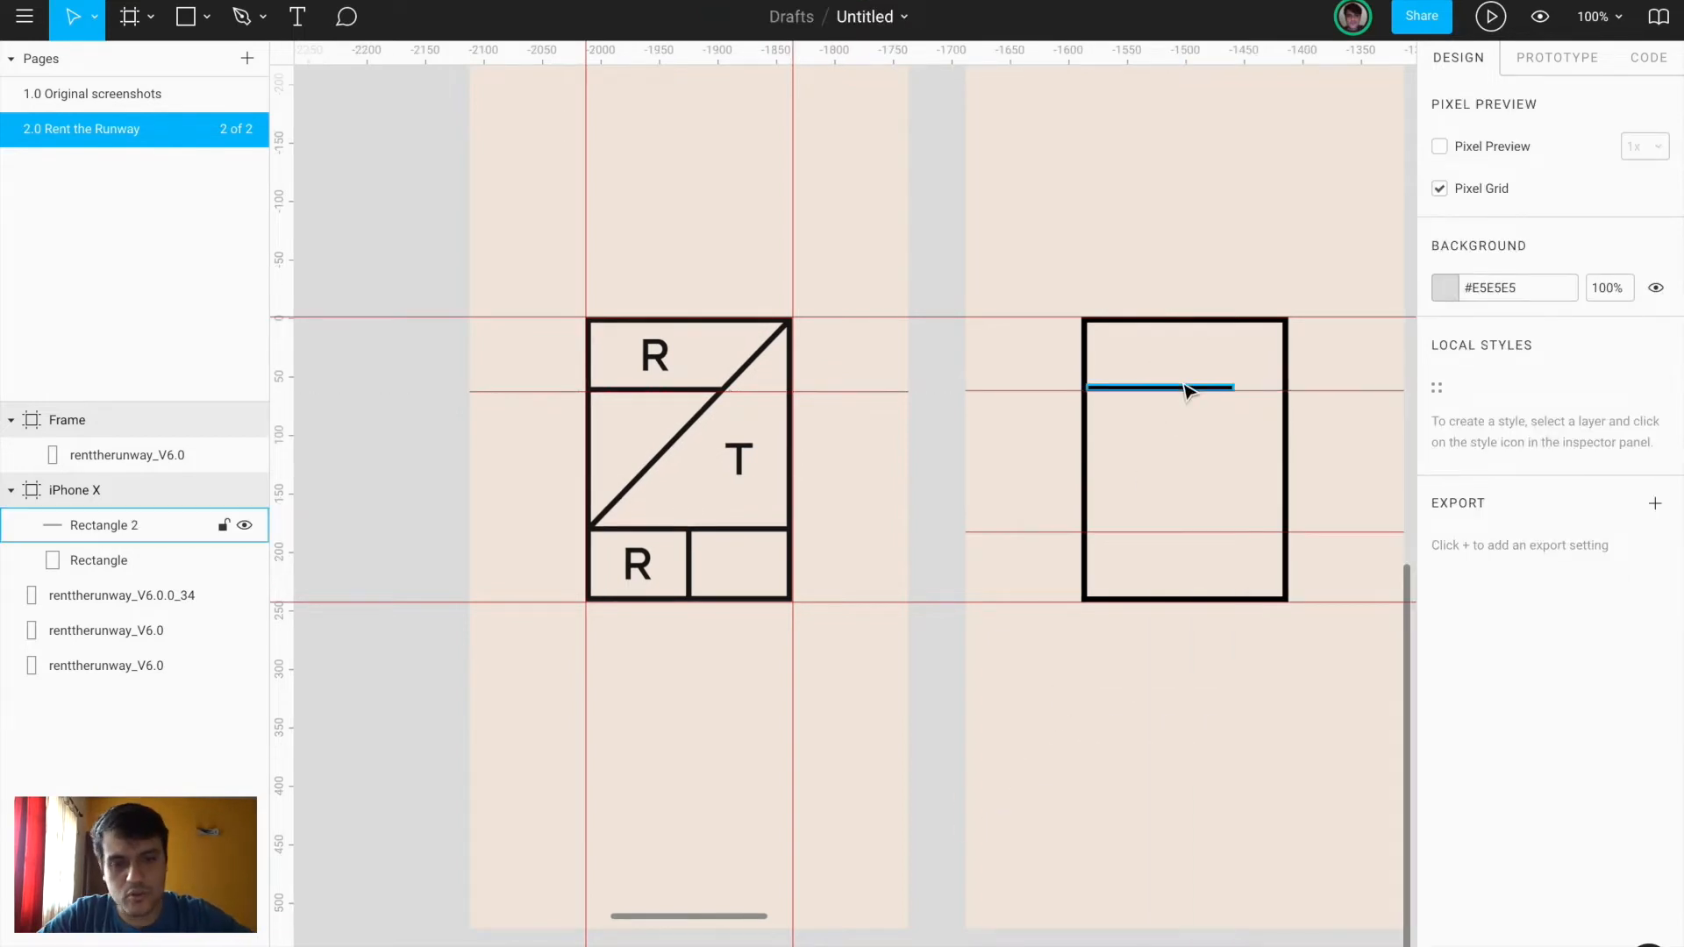
pyautogui.hotkey('ctrl', 'd')
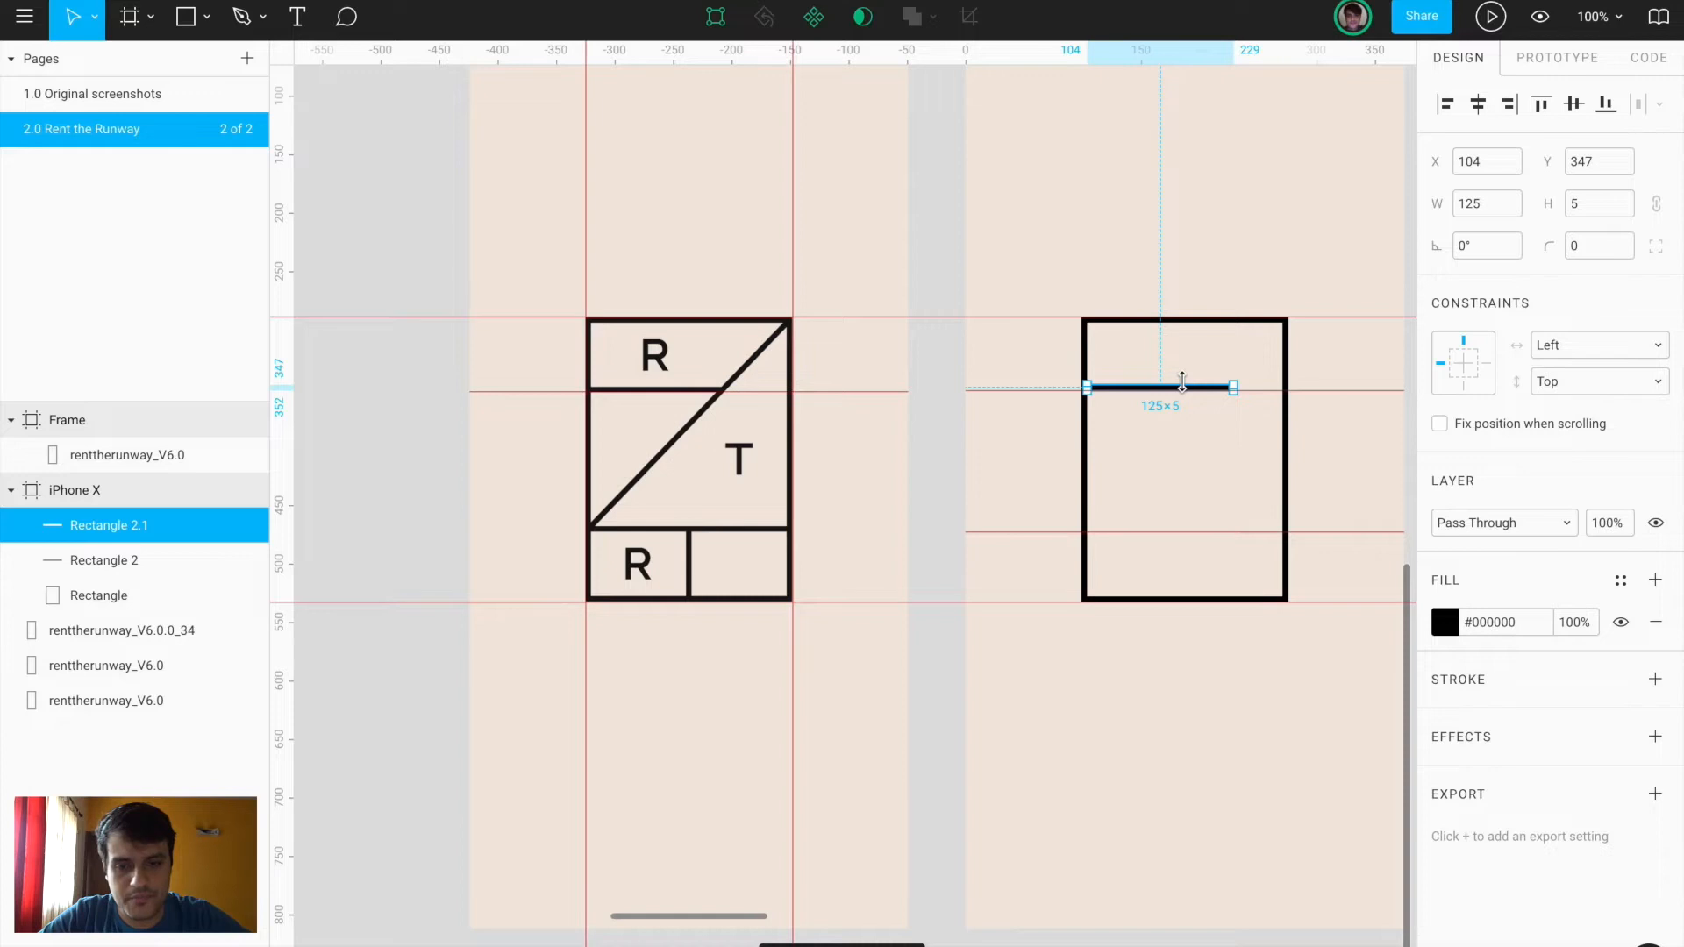
pyautogui.hotkey('shift', 'Down')
pyautogui.hotkey('shift', 'Down')
pyautogui.hotkey('shift', 'Down')
pyautogui.hotkey('shift', 'Down')
pyautogui.hotkey('shift', 'Down')
pyautogui.hotkey('shift', 'Down')
pyautogui.hotkey('shift', 'Down')
pyautogui.hotkey('shift', 'Down')
pyautogui.hotkey('shift', 'Down')
pyautogui.hotkey('shift', 'Down')
pyautogui.hotkey('shift', 'Down')
pyautogui.hotkey('shift', 'Down')
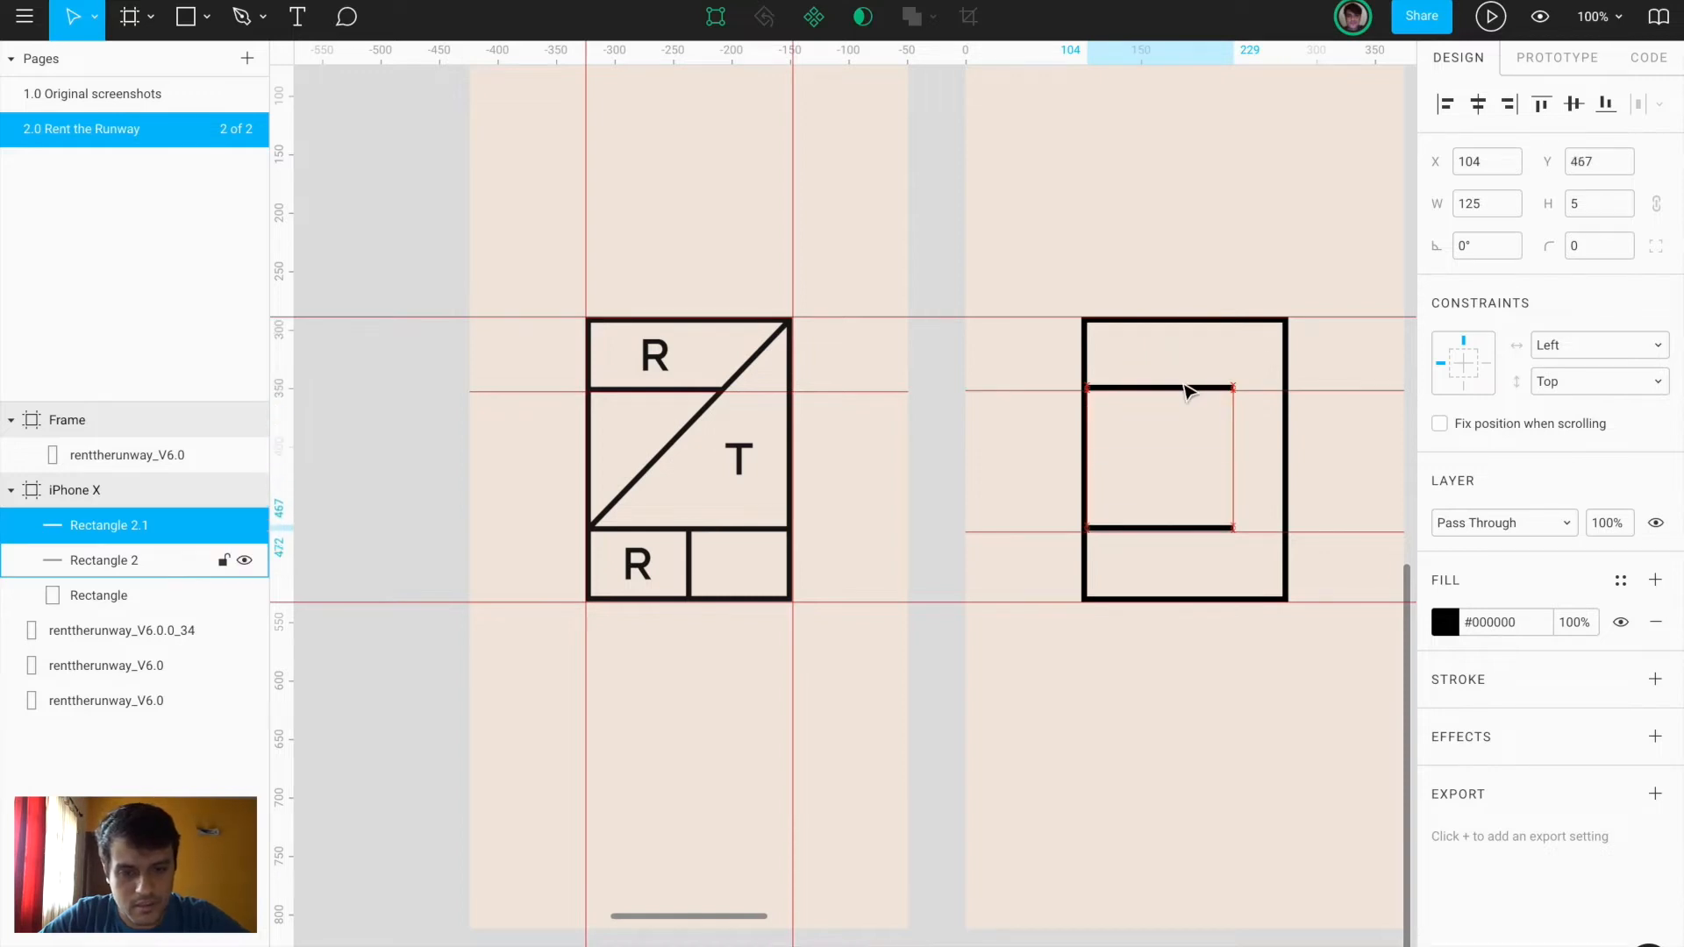
pyautogui.press('Down')
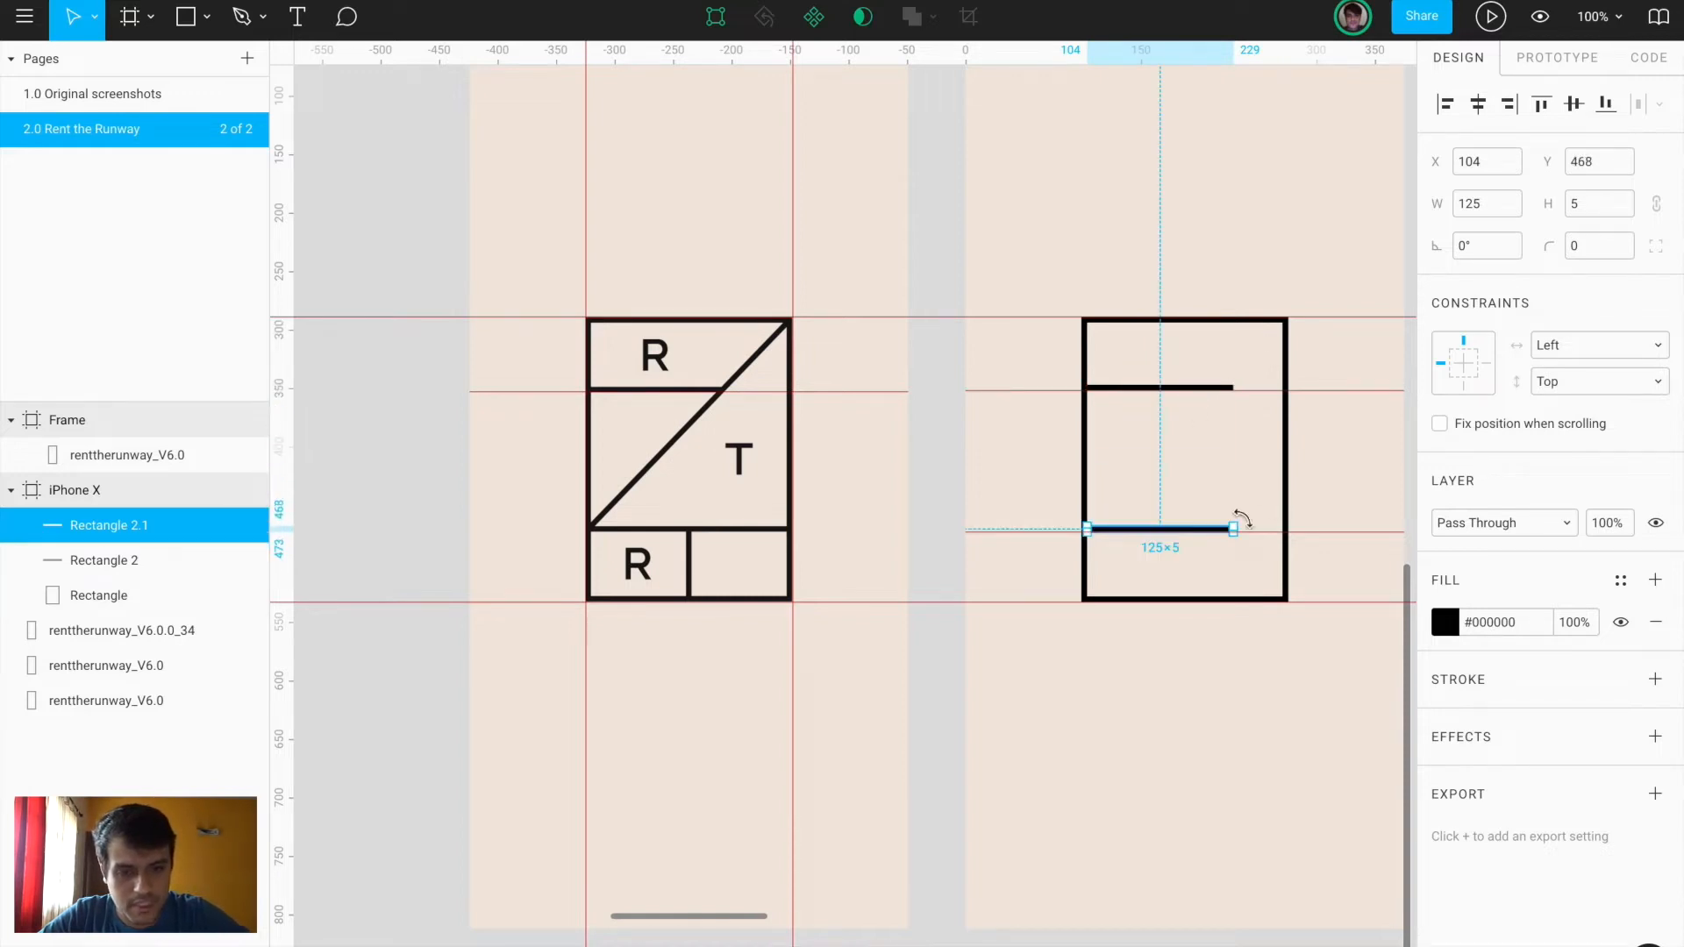
pyautogui.moveTo(1234, 528); pyautogui.dragTo(1288, 523)
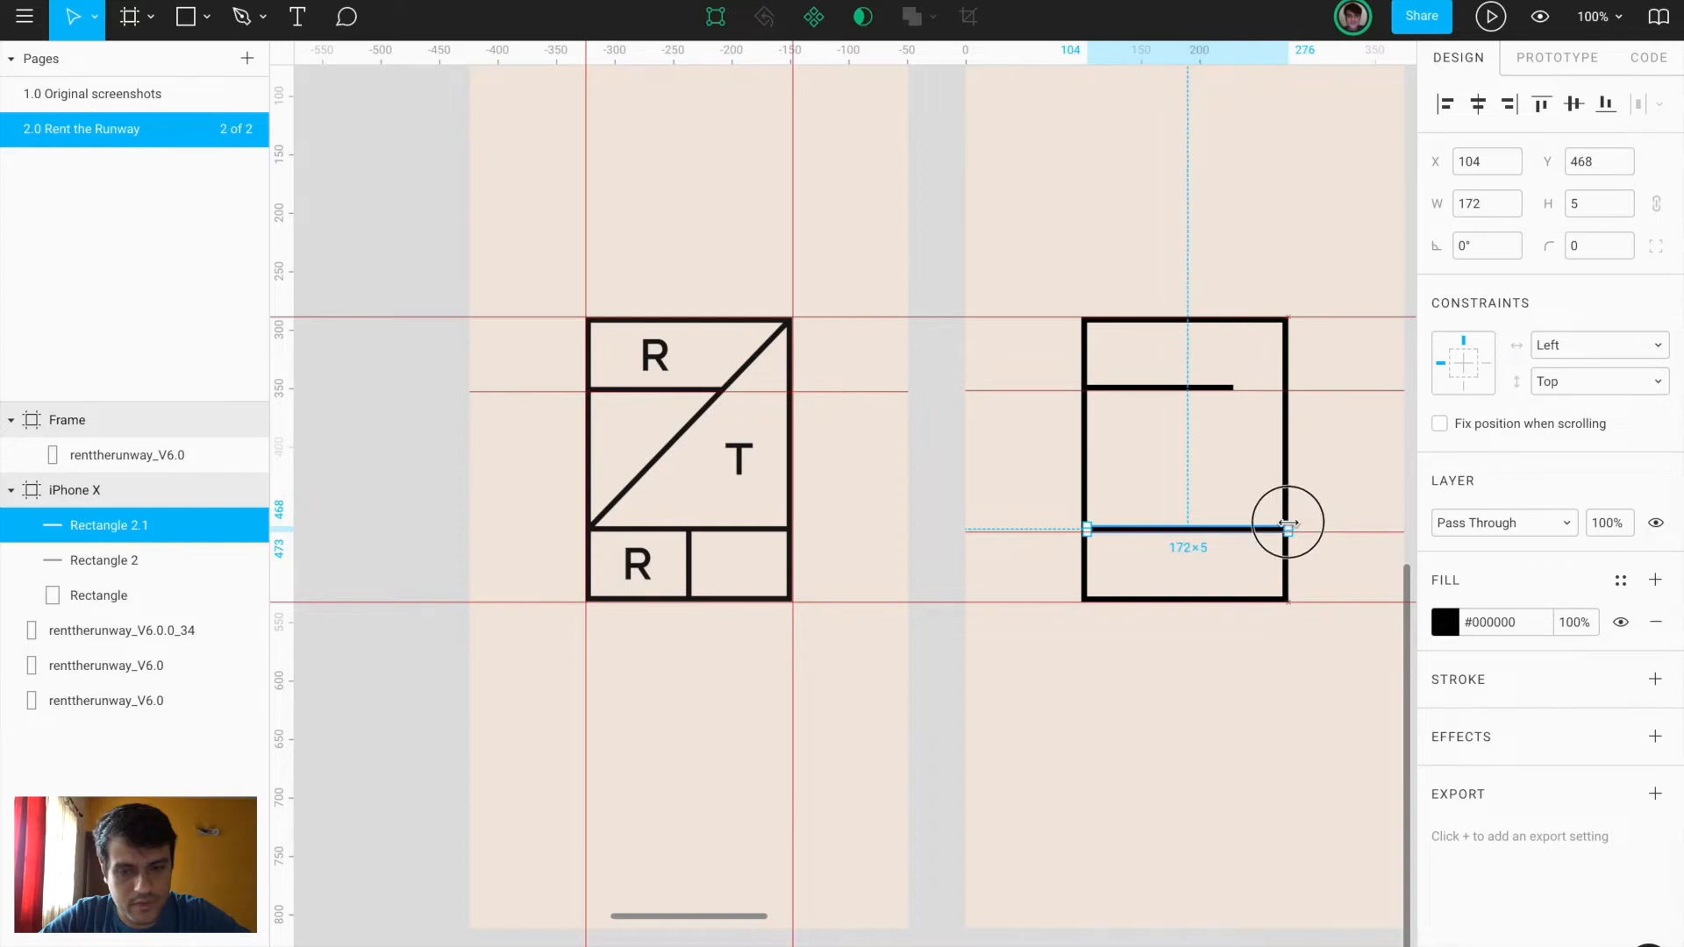
pyautogui.click(1277, 664)
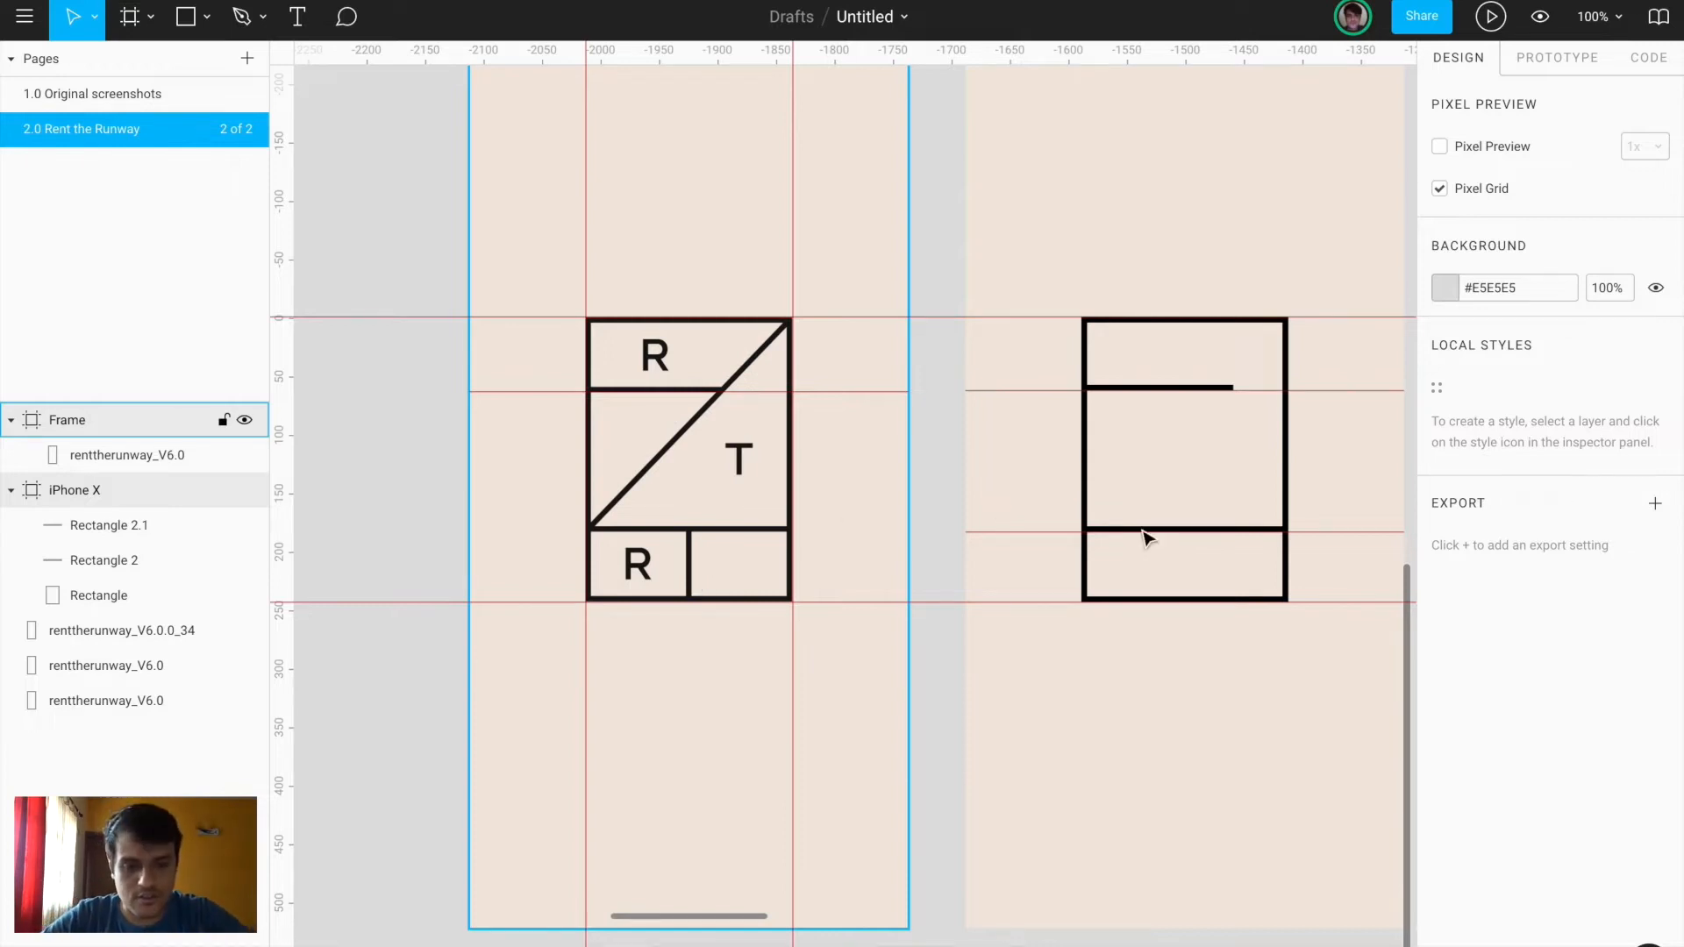
# Draw a black vertical bar 5 wide below the lower line, centred in the logo box
pyautogui.press('r')
pyautogui.moveTo(1176, 530); pyautogui.dragTo(1182, 599)
pyautogui.scroll(5, 1183, 599)
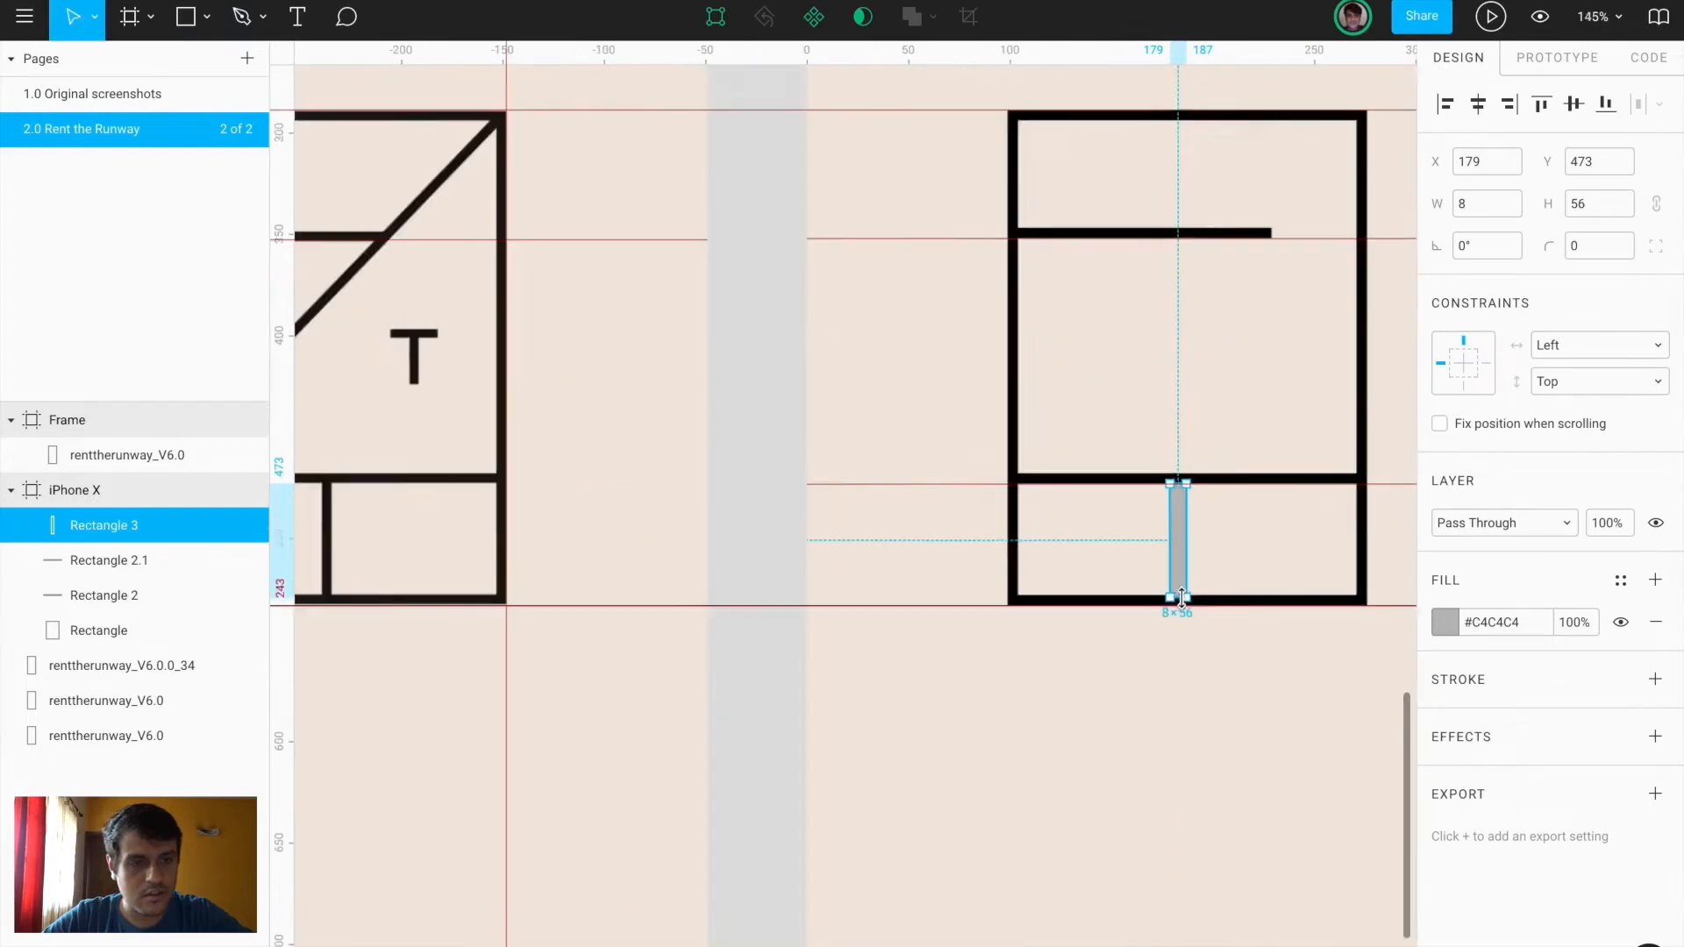
pyautogui.click(1471, 202)
pyautogui.write('5')
pyautogui.press('Return')
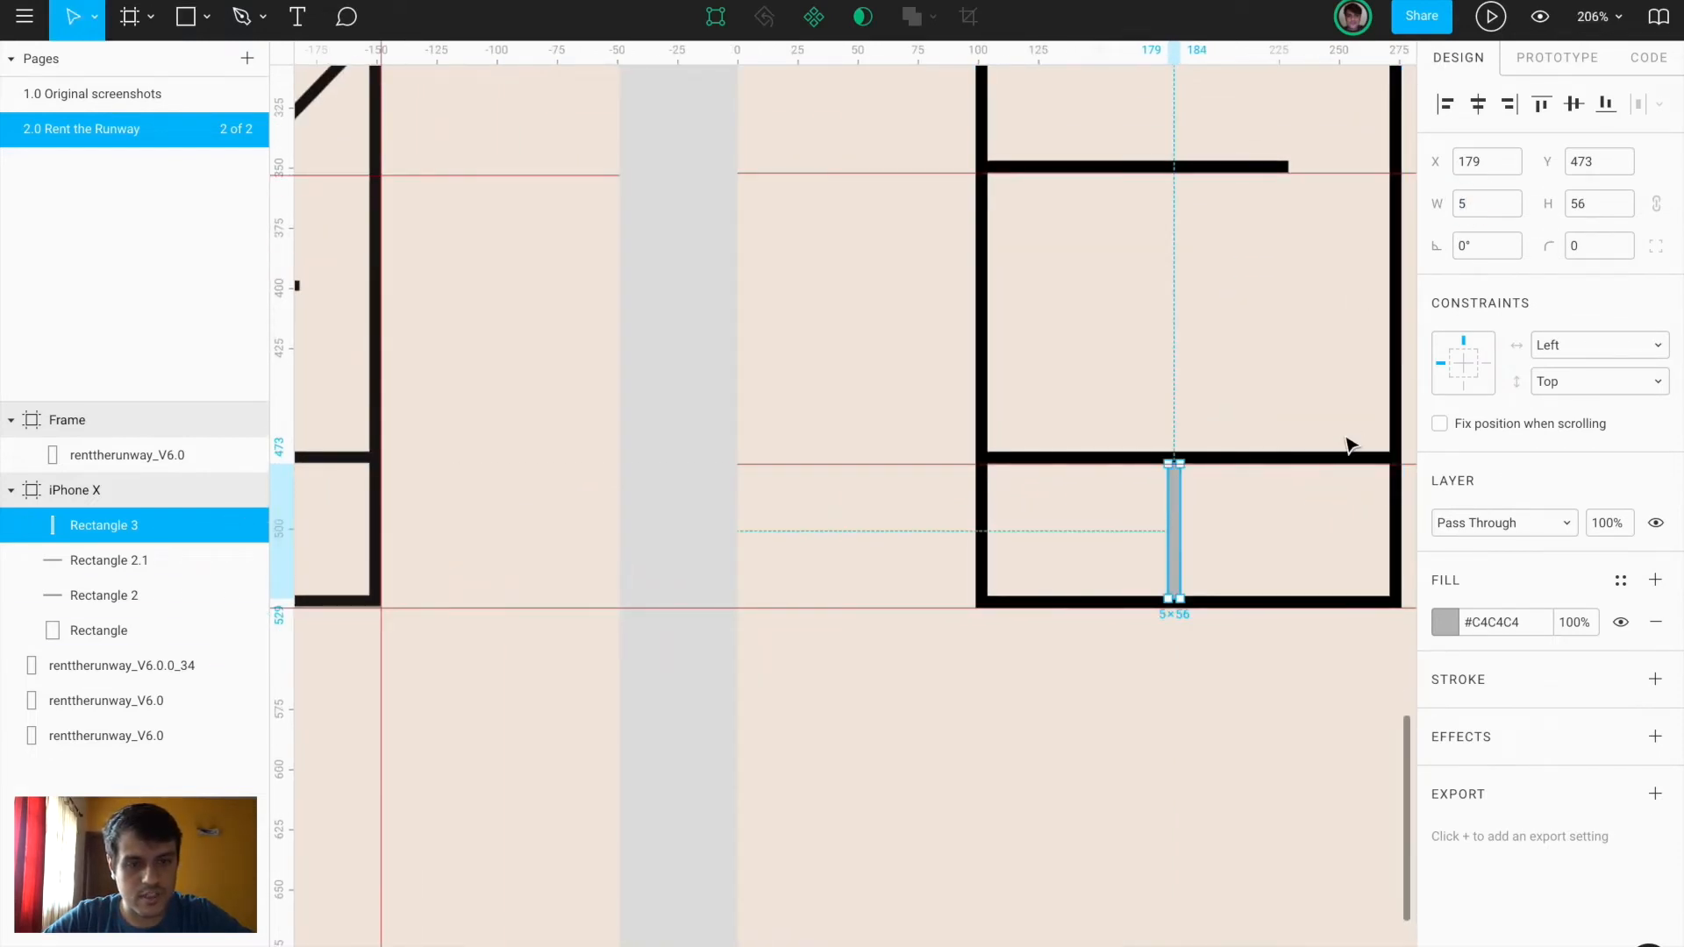
pyautogui.click(1480, 105)
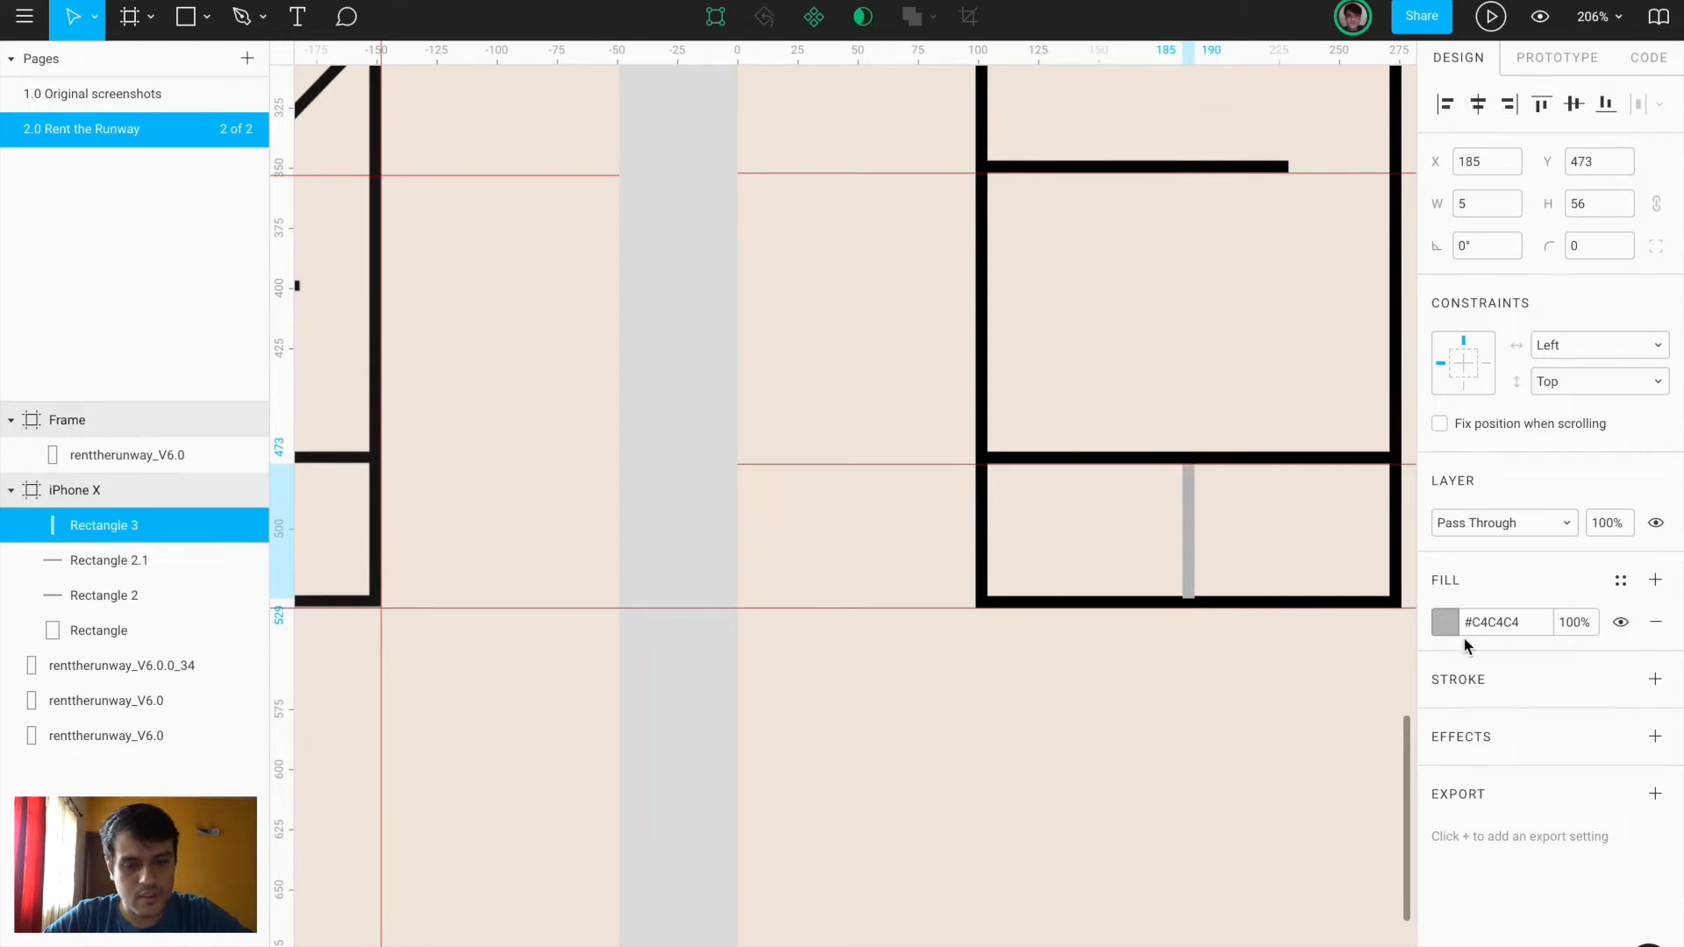
pyautogui.click(1444, 621)
pyautogui.moveTo(1327, 564); pyautogui.dragTo(1142, 700)
pyautogui.click(994, 772)
# Measure the Frame logo's divider length with a temporary rectangle, then delete it
pyautogui.scroll(-1, 994, 774)
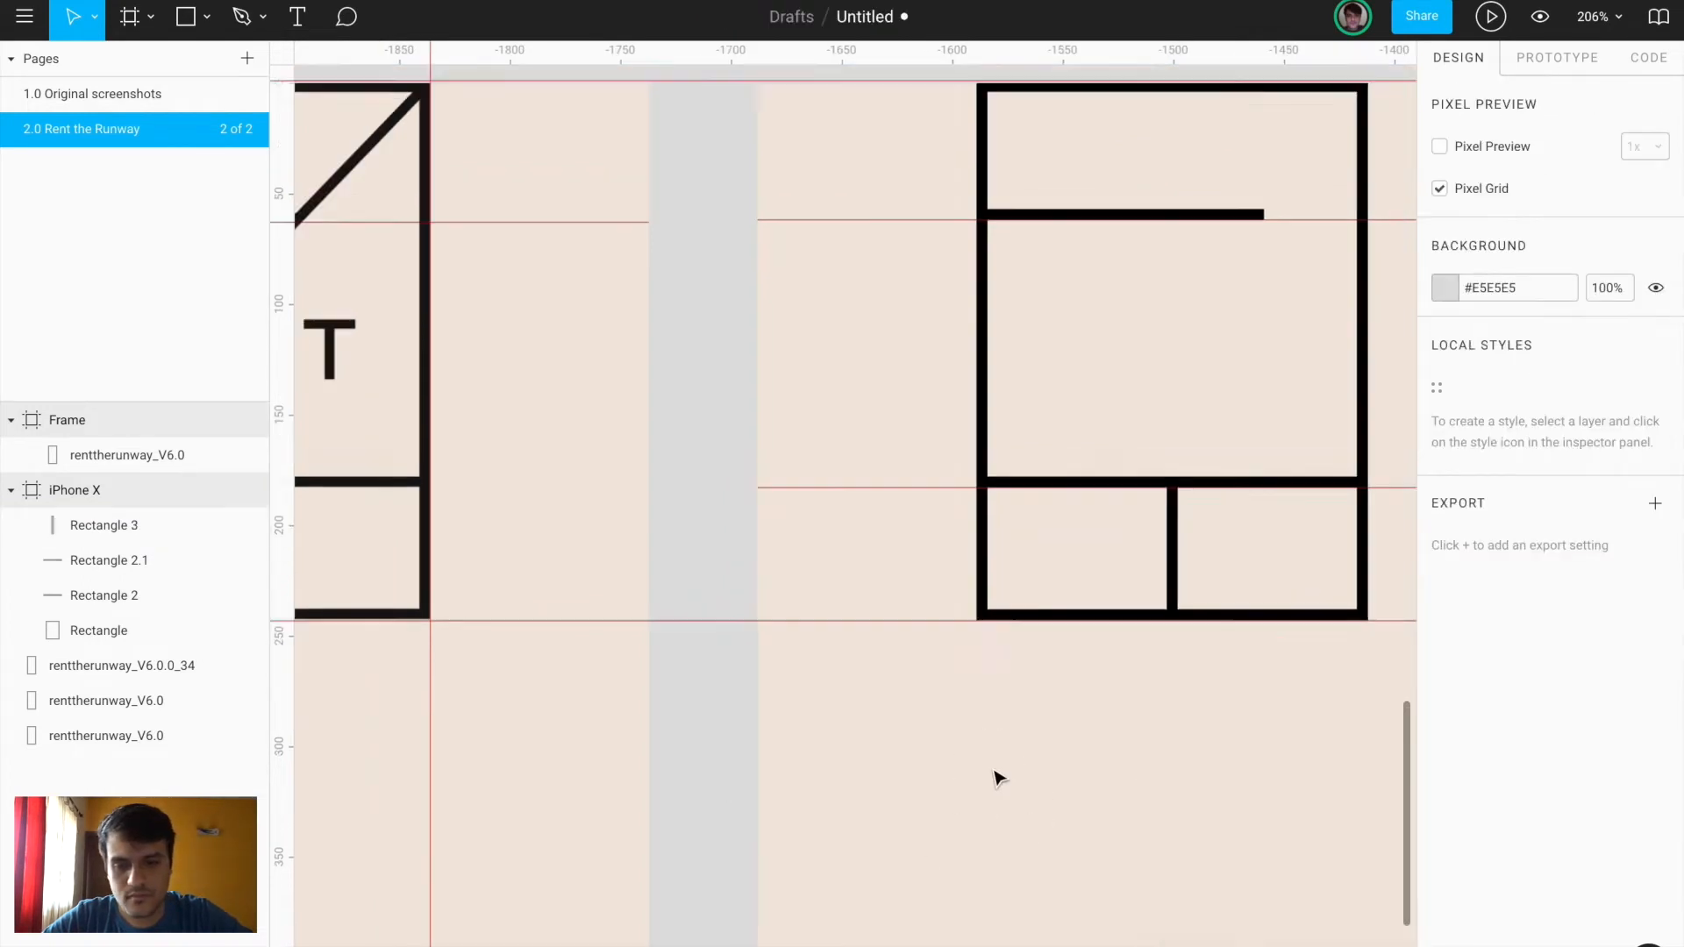
pyautogui.scroll(-5, 998, 776)
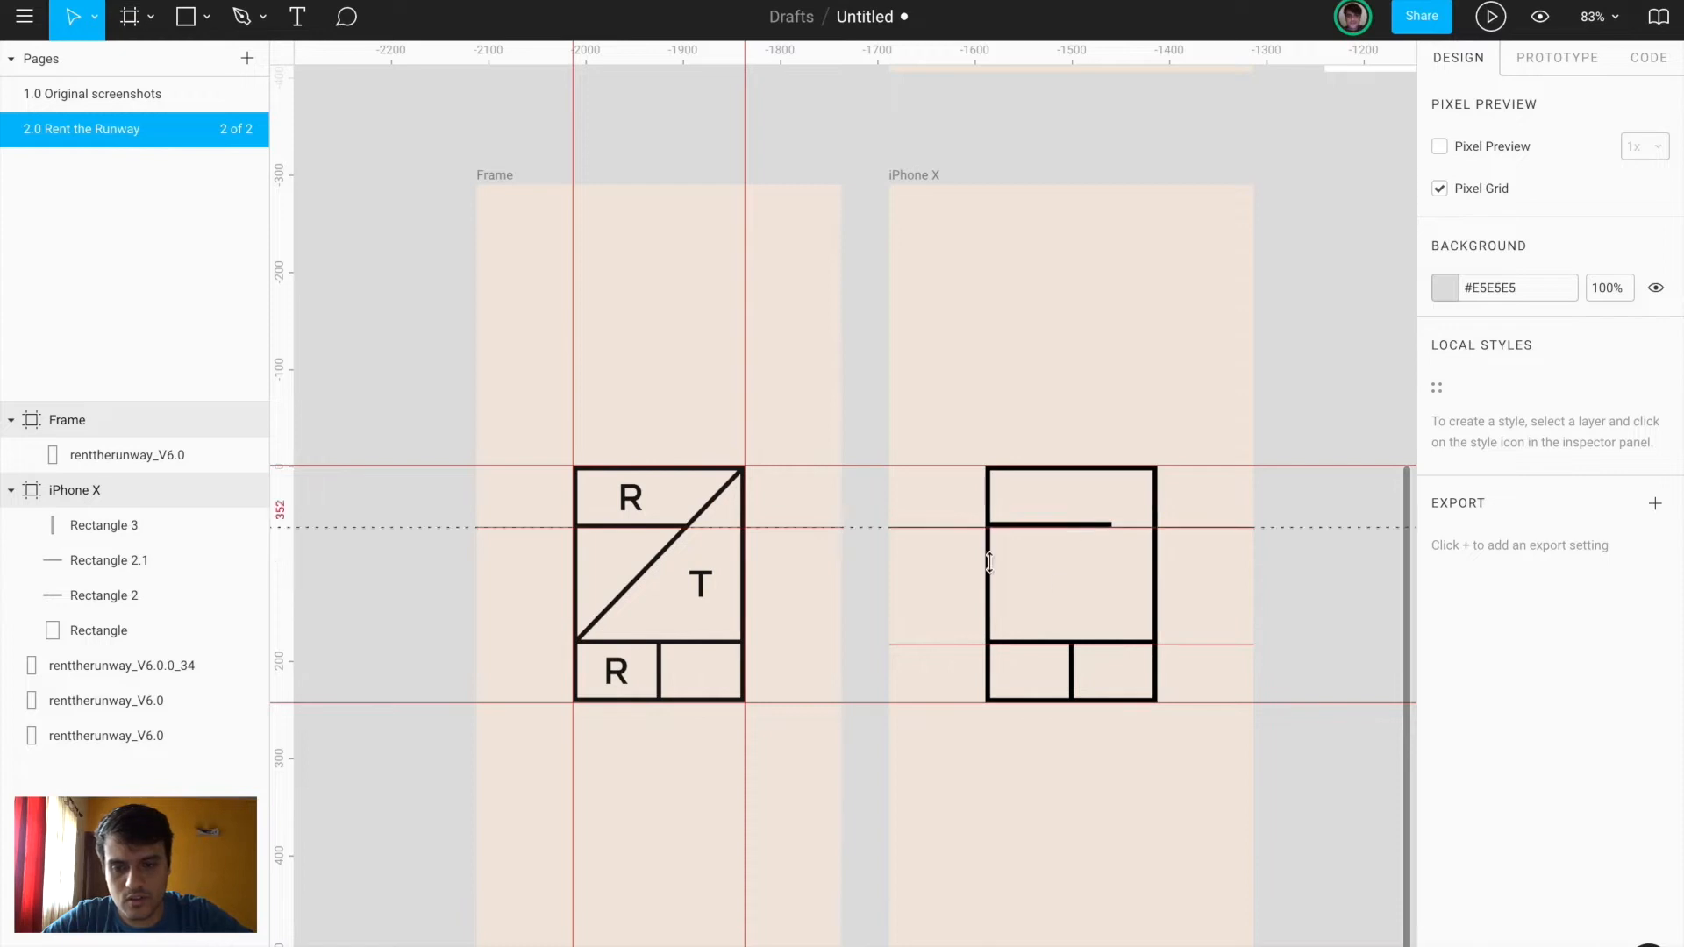
pyautogui.scroll(5, 631, 545)
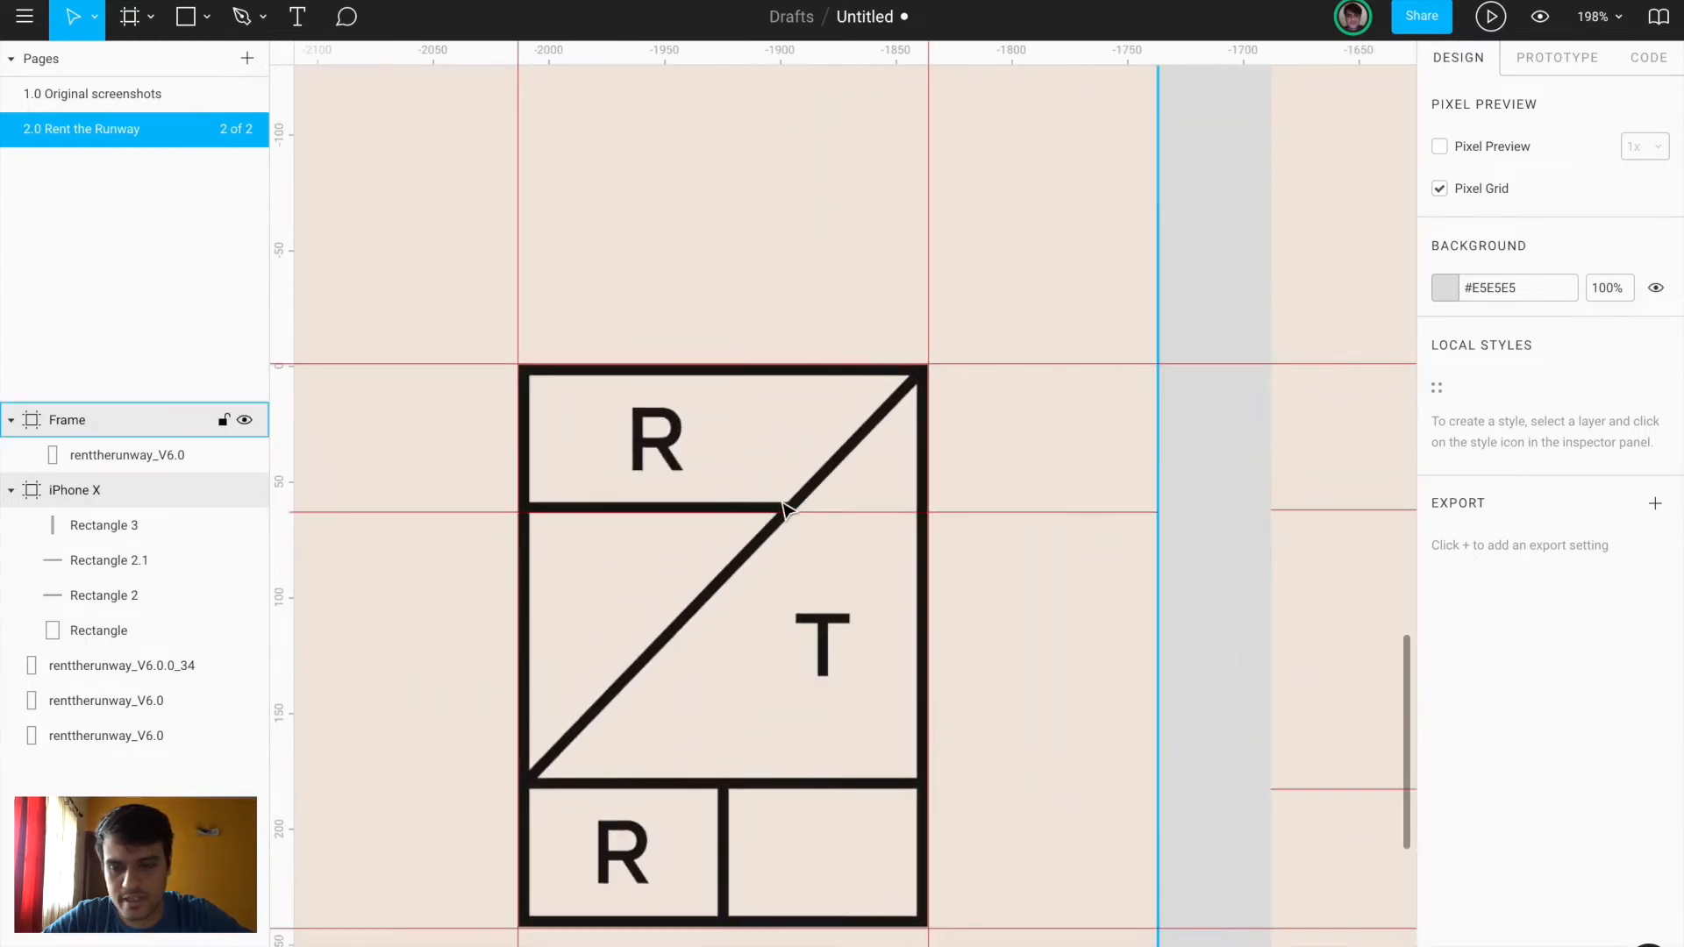
pyautogui.scroll(5, 530, 509)
pyautogui.press('r')
pyautogui.moveTo(527, 493)
pyautogui.mouseDown()
pyautogui.moveTo(688, 516)
pyautogui.moveTo(1132, 511)
pyautogui.mouseUp()
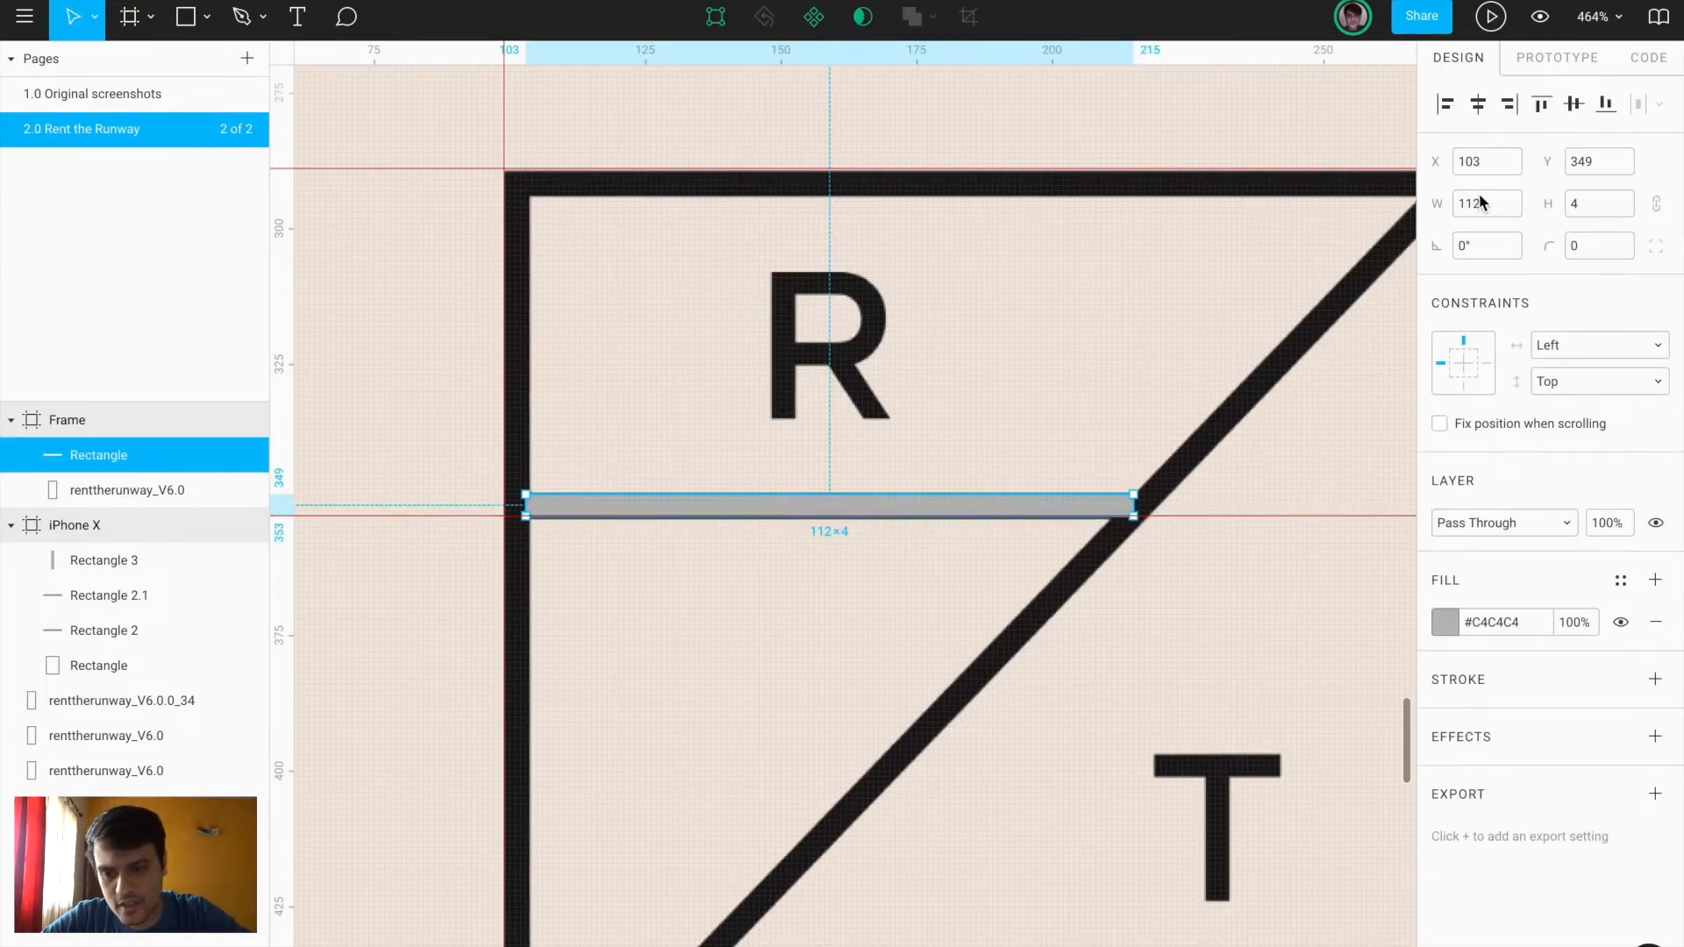
pyautogui.moveTo(526, 504); pyautogui.dragTo(534, 507)
pyautogui.press('BackSpace')
# Set the iPhone X logo's horizontal bar width to 110
pyautogui.scroll(-5, 536, 507)
pyautogui.hscroll(5, 535, 507)
pyautogui.hscroll(1, 538, 513)
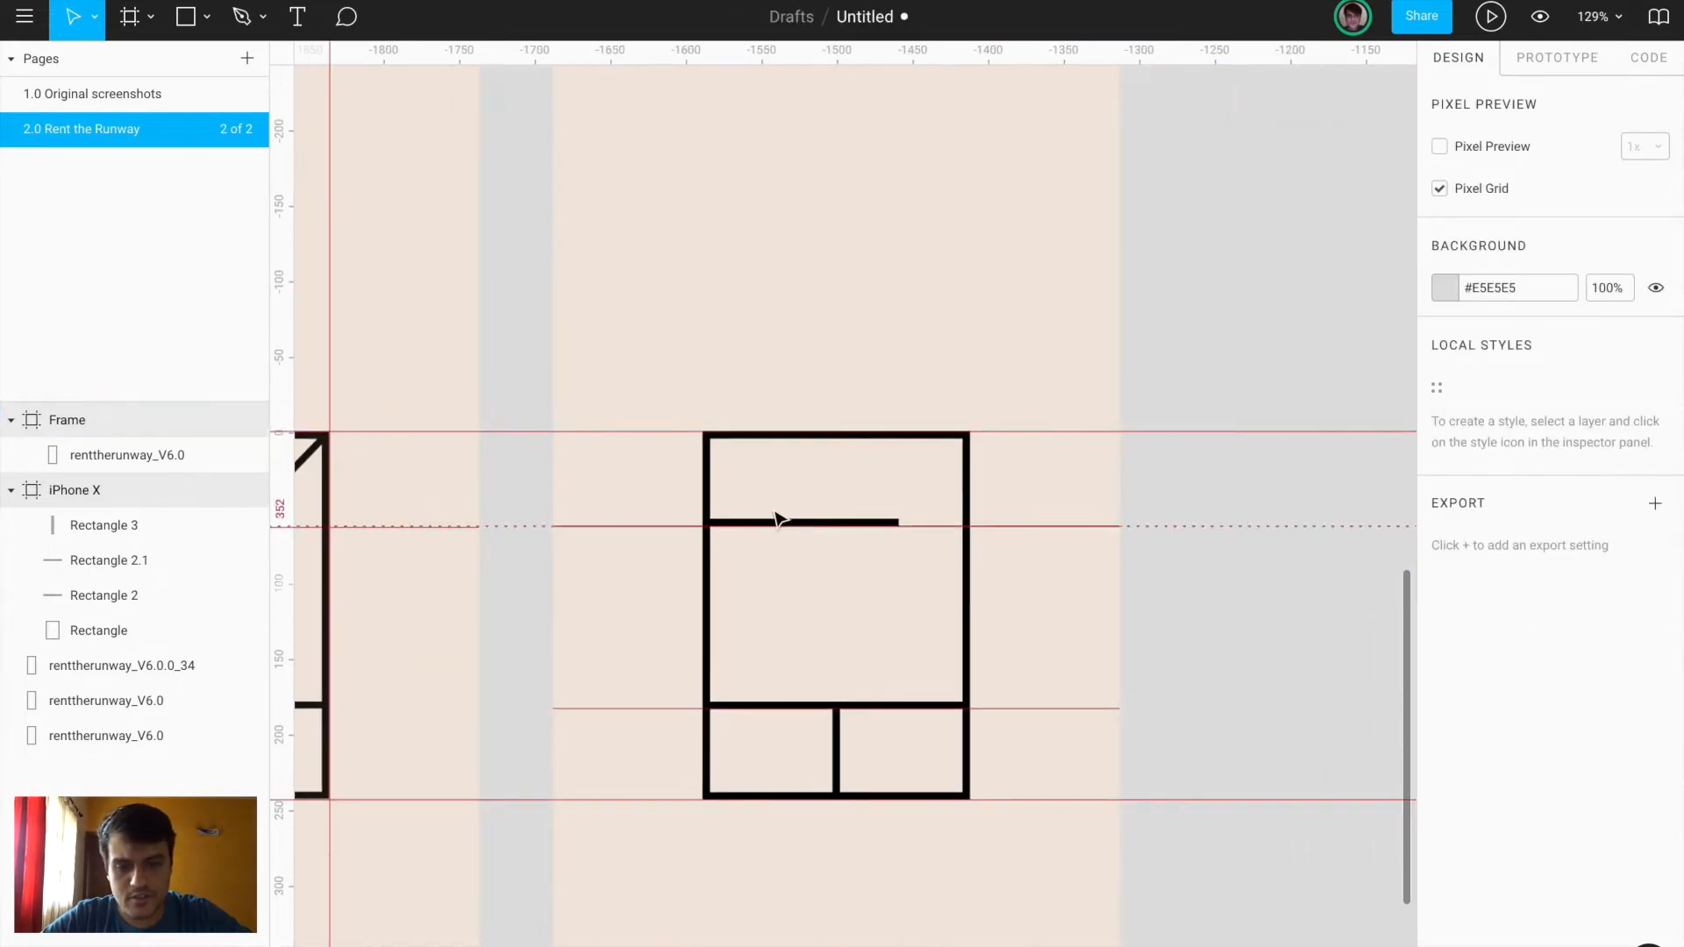
pyautogui.click(778, 519)
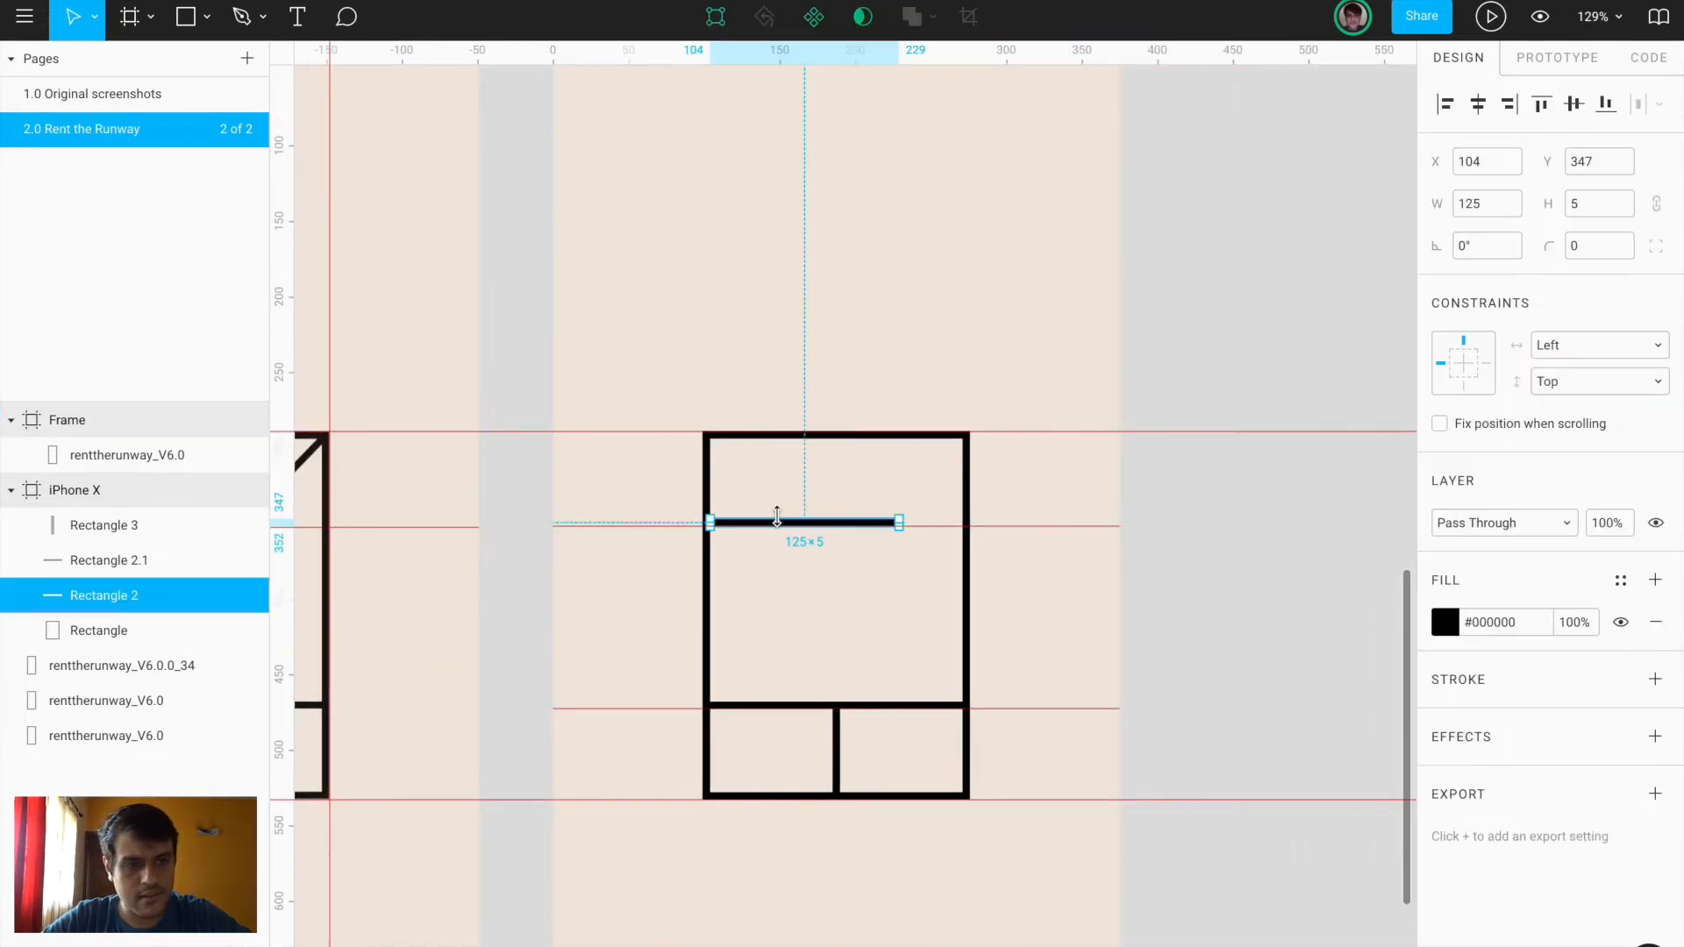
pyautogui.click(1472, 209)
pyautogui.write('110')
pyautogui.press('Return')
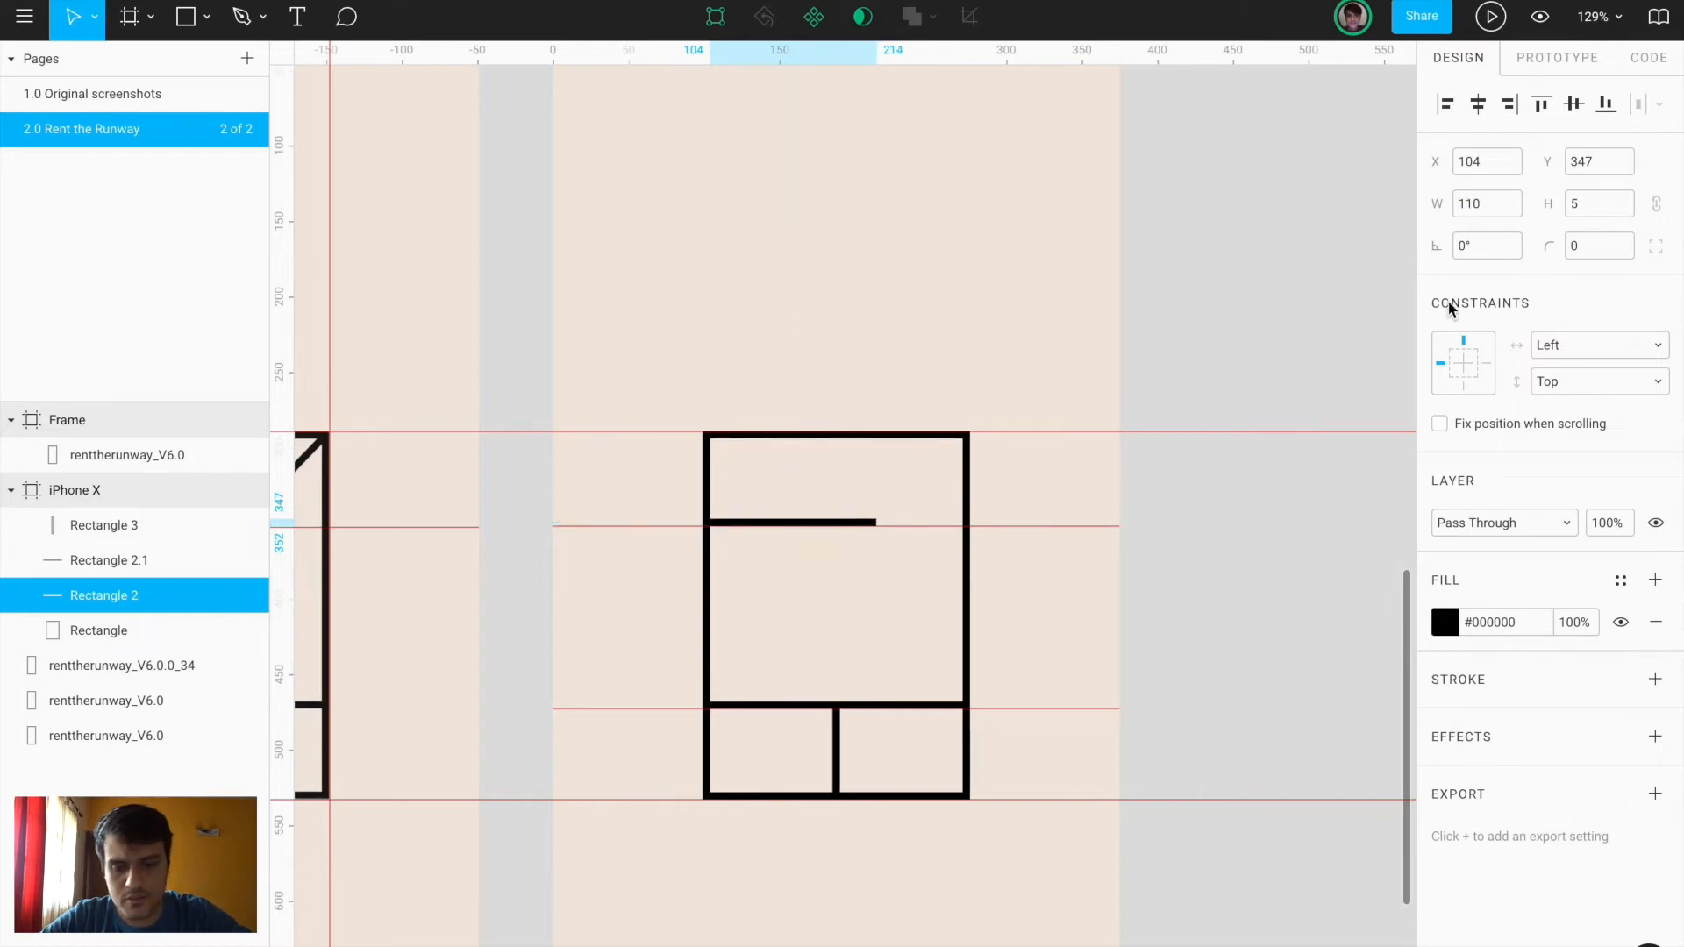
pyautogui.hotkey('ctrl', 'd')
pyautogui.scroll(3, 821, 530)
# Rotate the copied bar to about 35° and move it diagonally across the logo box
pyautogui.hotkey('shift', 'Down')
pyautogui.hotkey('shift', 'Down')
pyautogui.hotkey('shift', 'Down')
pyautogui.moveTo(1442, 248); pyautogui.dragTo(1355, 255)
pyautogui.moveTo(816, 566); pyautogui.dragTo(970, 450)
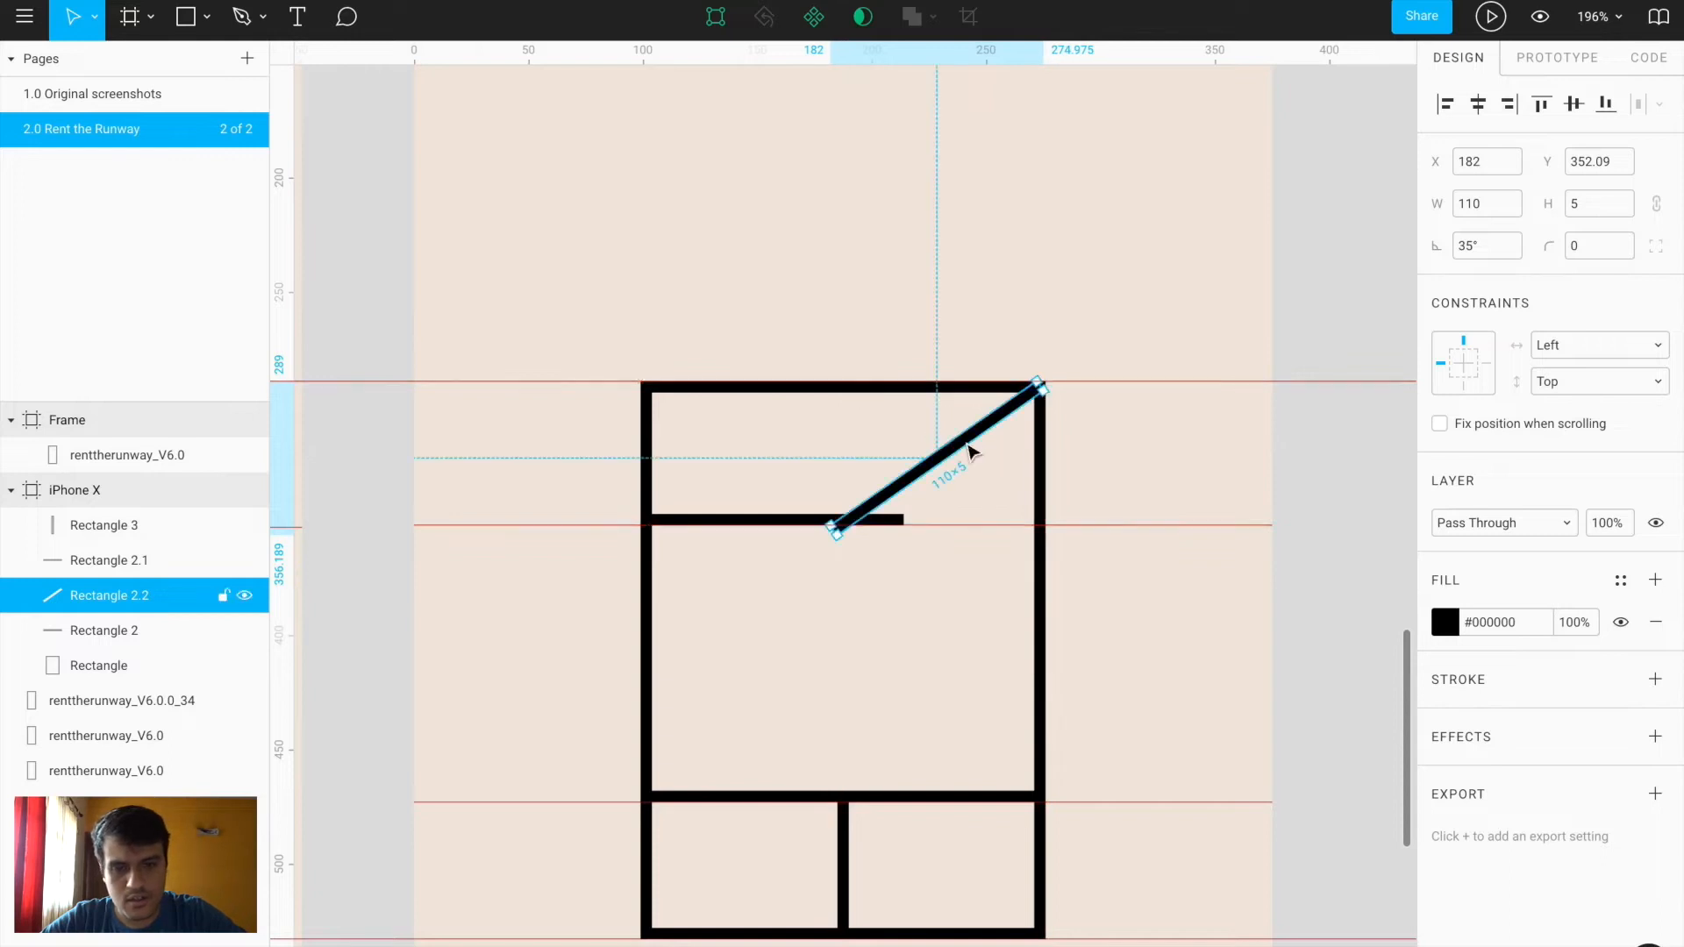
pyautogui.moveTo(834, 529); pyautogui.dragTo(731, 771)
# Steepen the diagonal to about 46.5° and fit its ends to the top-right and bottom-left corners
pyautogui.moveTo(1436, 249); pyautogui.dragTo(1402, 255)
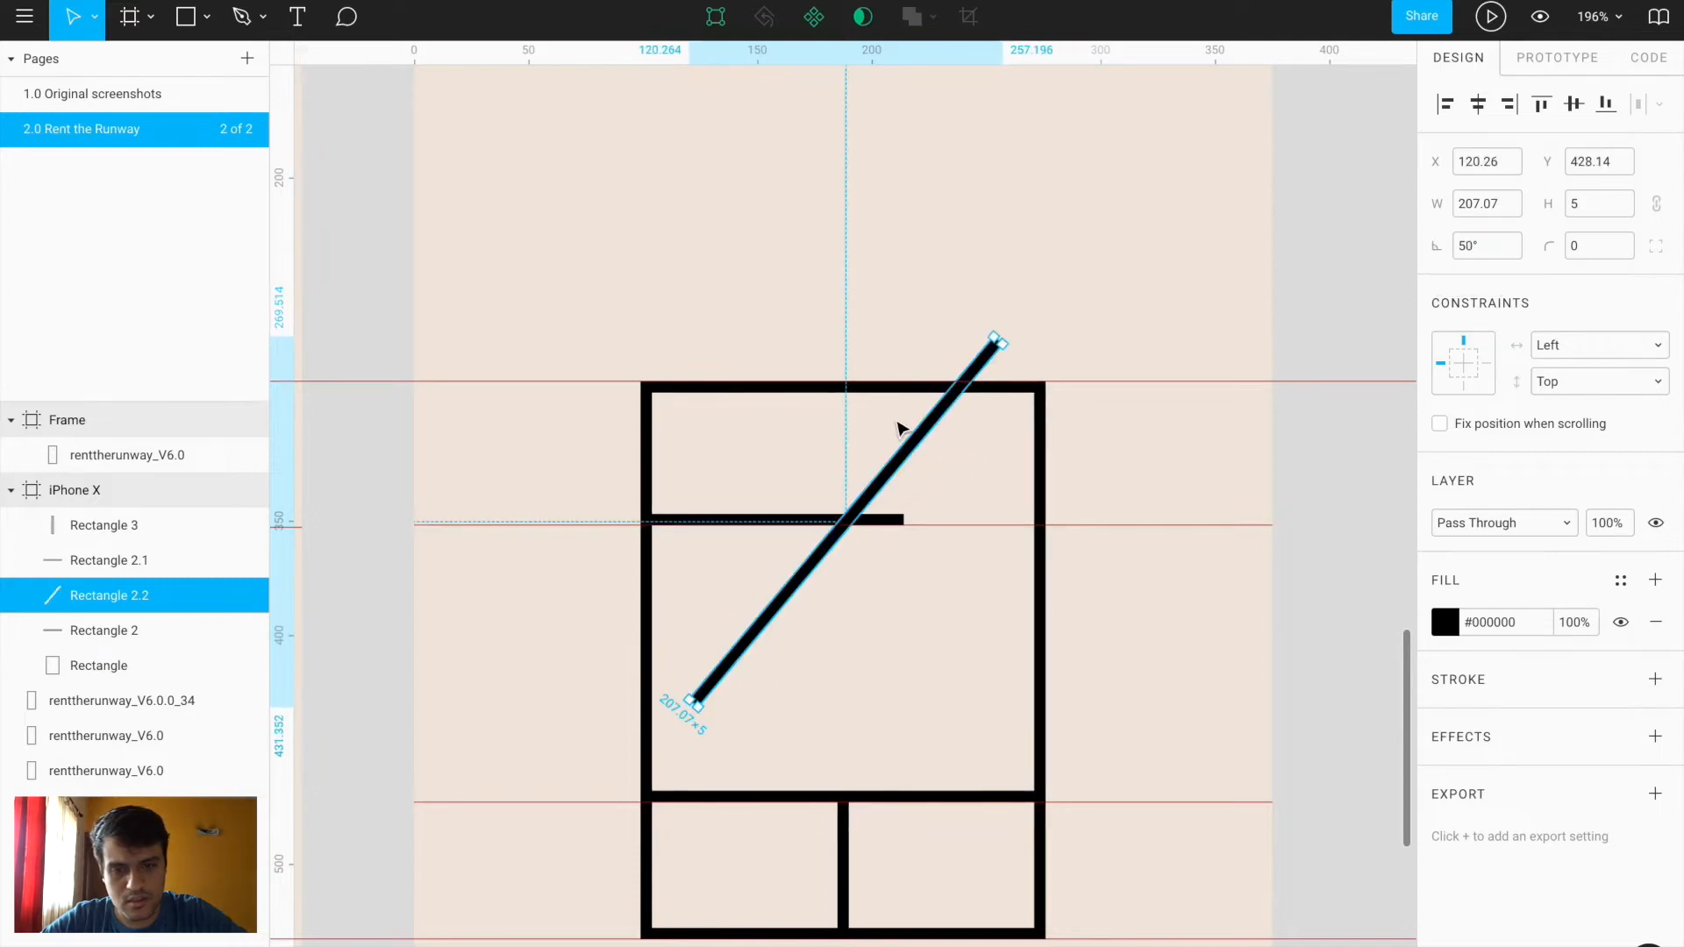
pyautogui.moveTo(927, 432); pyautogui.dragTo(963, 481)
pyautogui.moveTo(961, 474); pyautogui.dragTo(957, 472)
pyautogui.moveTo(1072, 351); pyautogui.dragTo(1081, 373)
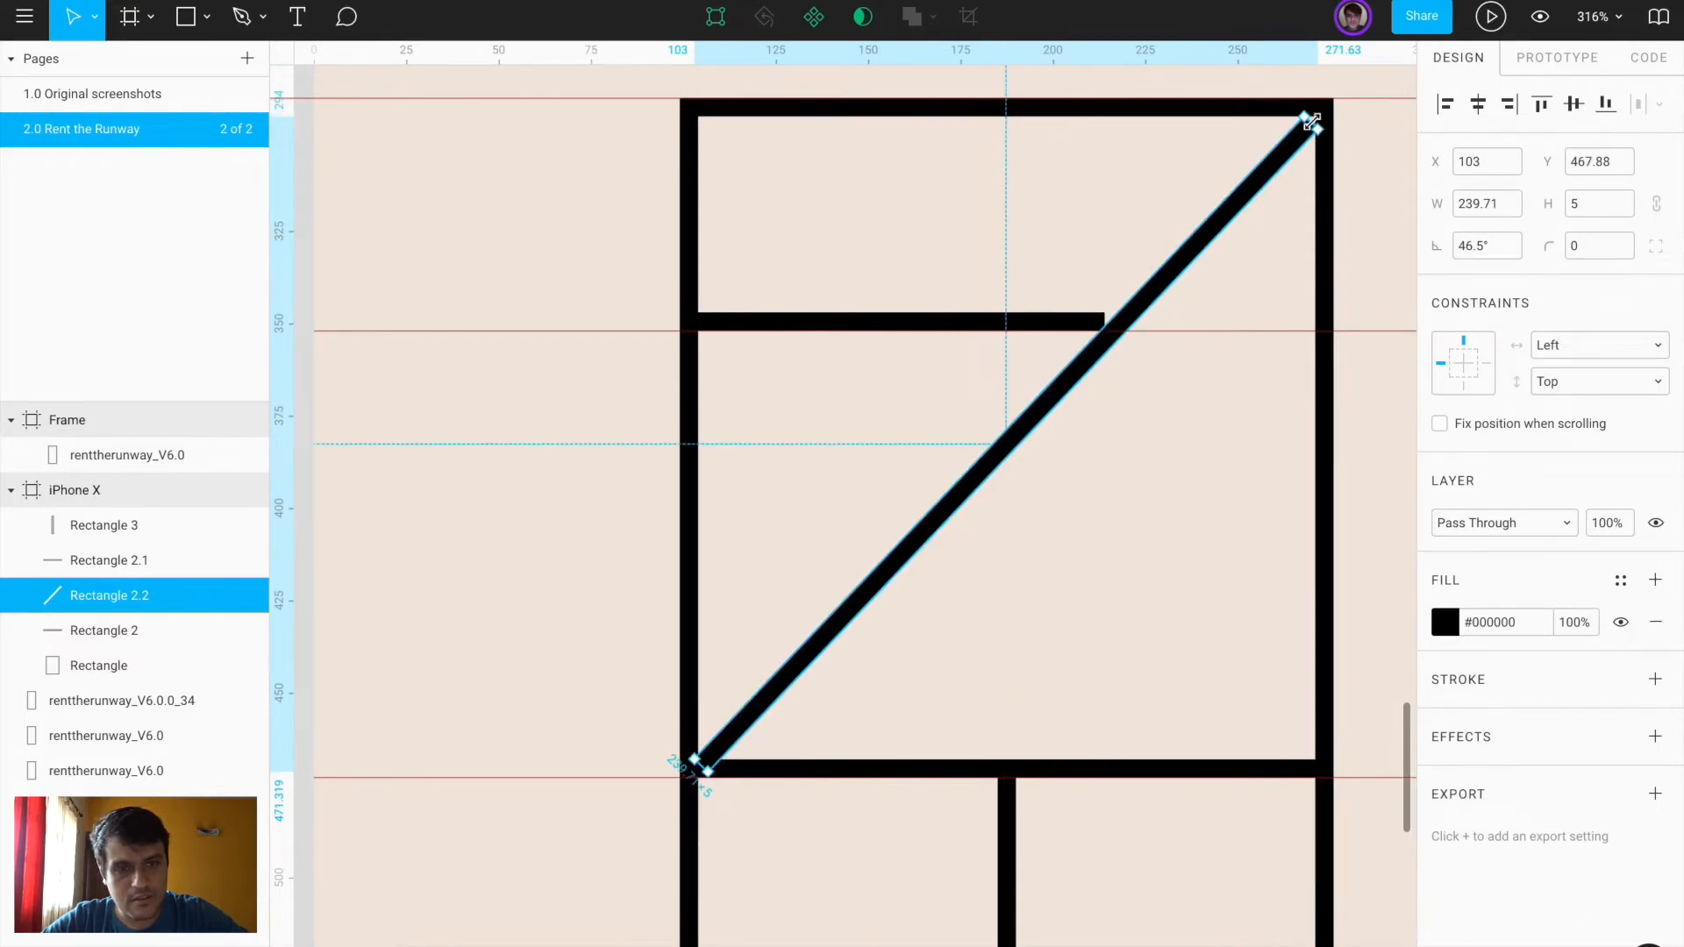
pyautogui.moveTo(1311, 123); pyautogui.dragTo(1320, 114)
pyautogui.click(1393, 163)
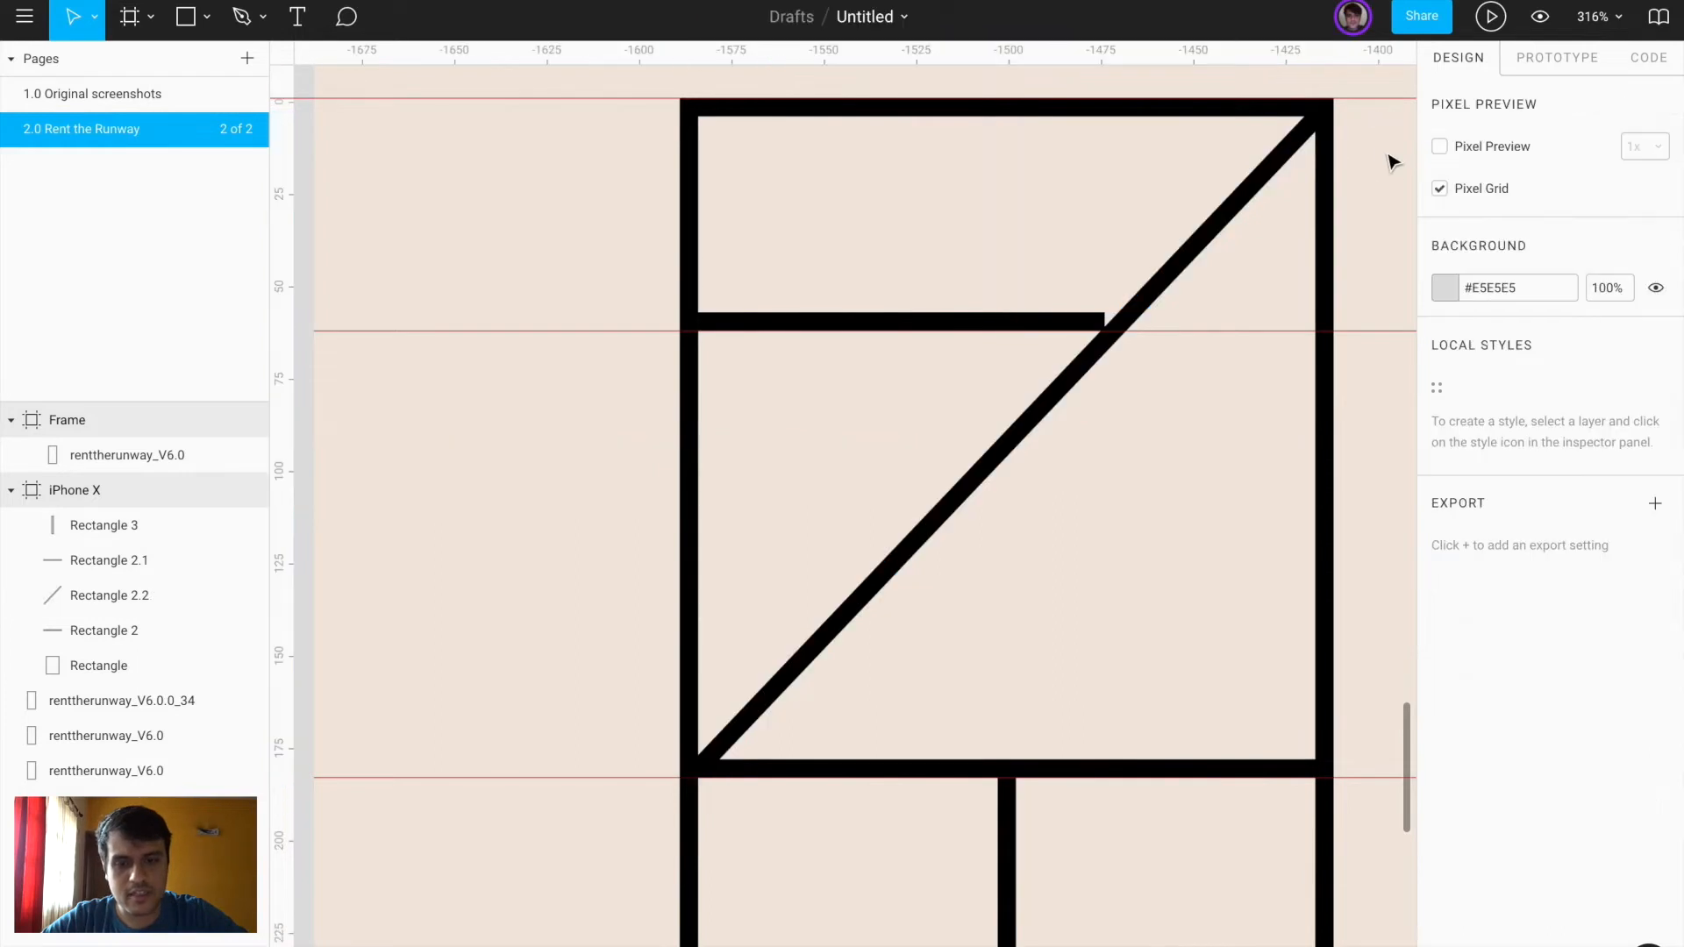
pyautogui.scroll(-5, 1393, 162)
pyautogui.hscroll(2, 1393, 162)
pyautogui.scroll(-4, 1391, 158)
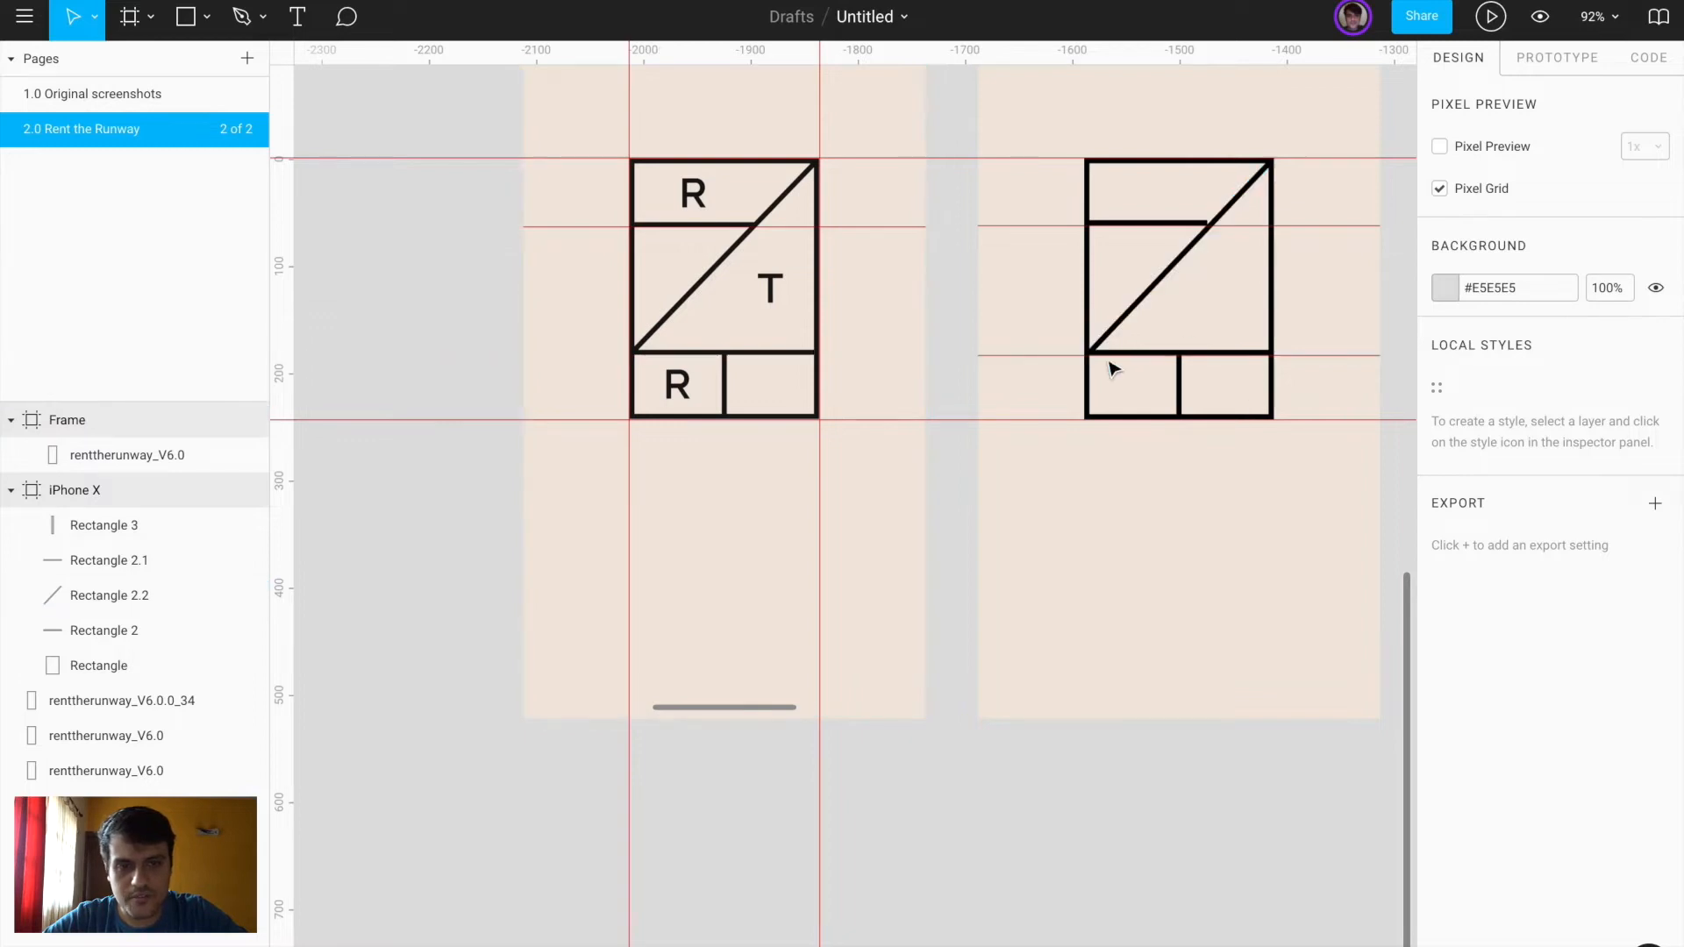
pyautogui.scroll(5, 1194, 220)
# Copy the T letter into the Frame logo
pyautogui.click(1210, 231)
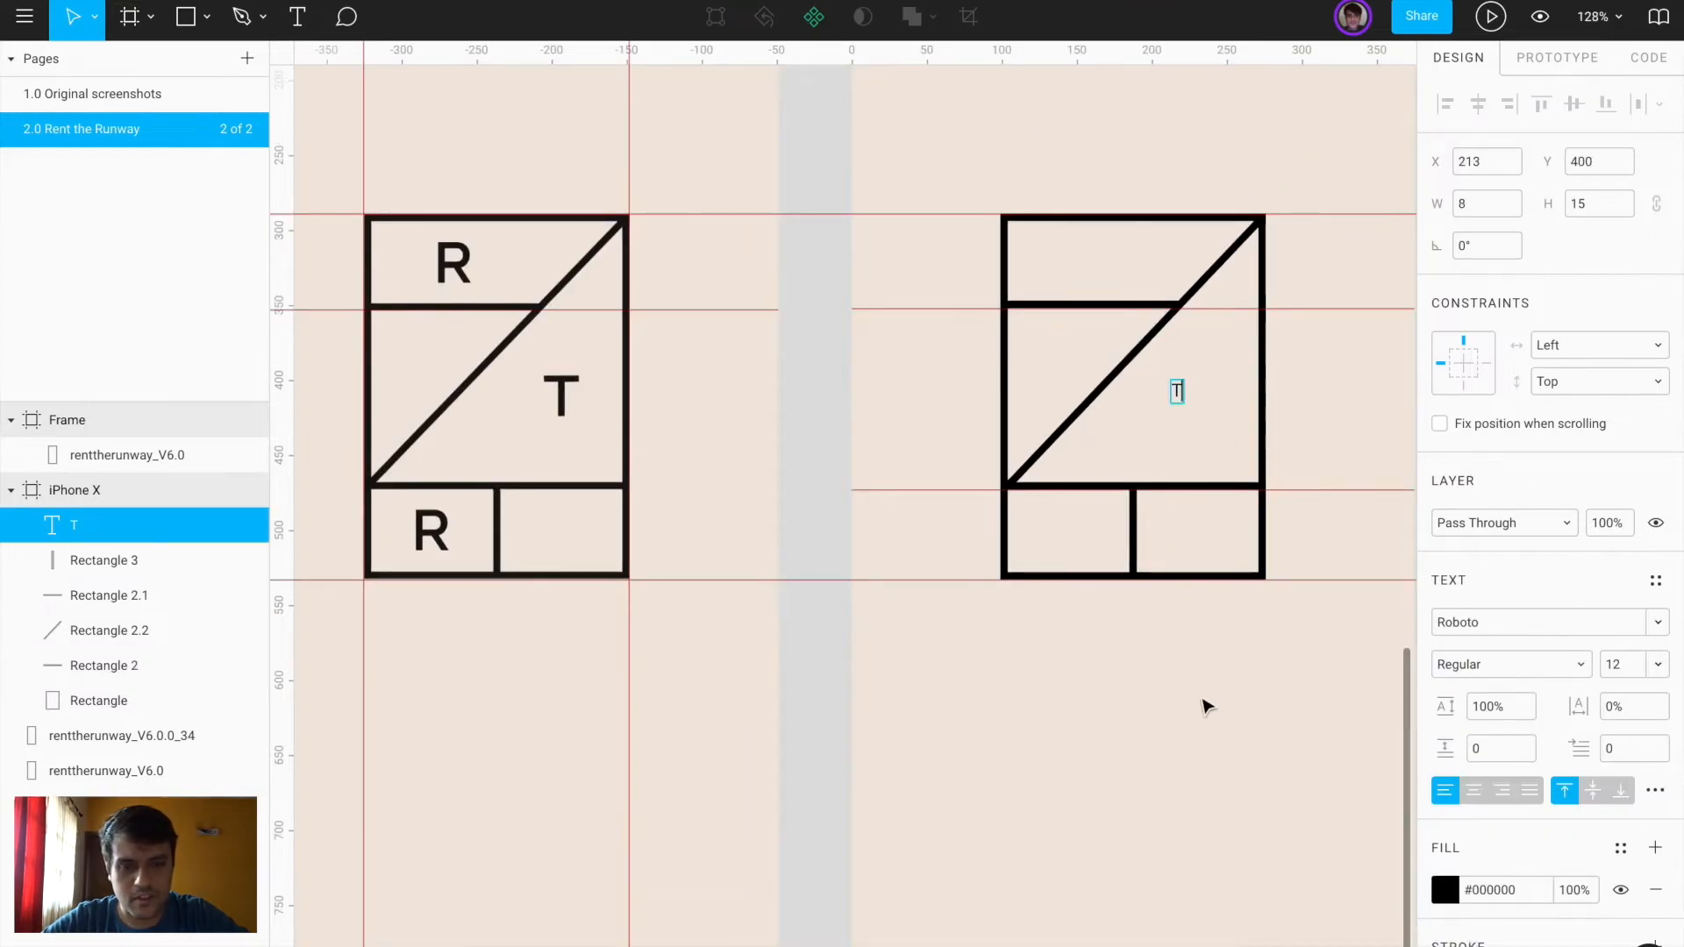
pyautogui.press('Escape')
pyautogui.moveTo(1179, 397); pyautogui.dragTo(516, 393)
pyautogui.scroll(5, 516, 393)
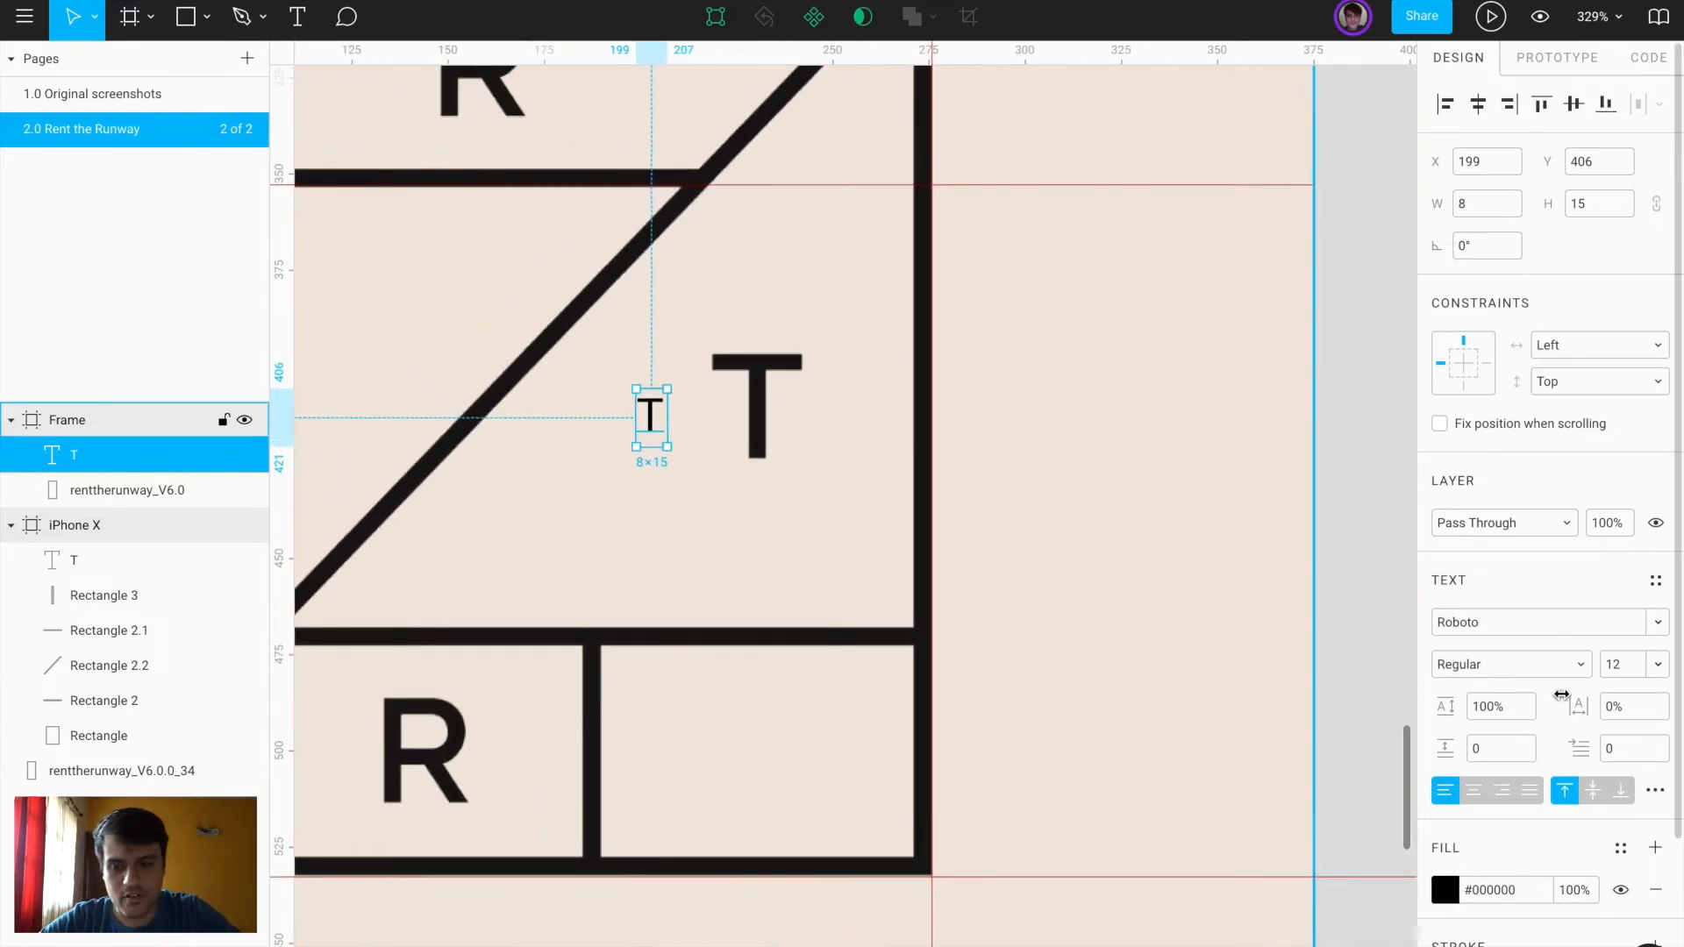
# Set the T letter to Helvetica Bold, size 36, and nudge it into position
pyautogui.click(1456, 625)
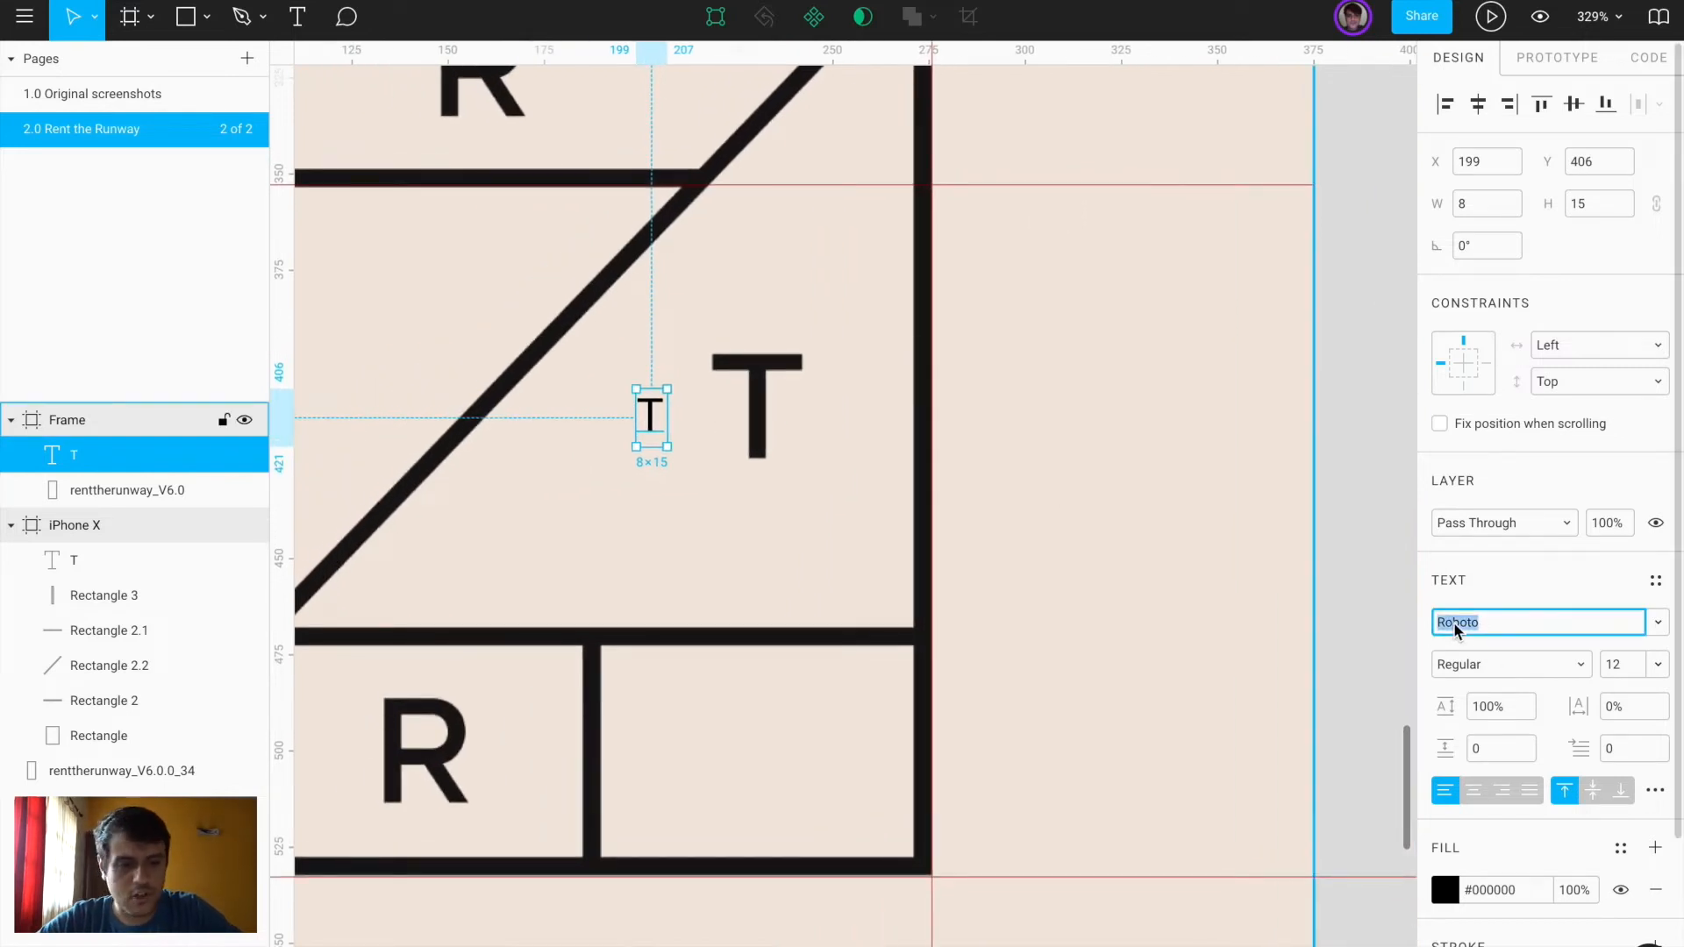
pyautogui.write('Helvetica')
pyautogui.press('Return')
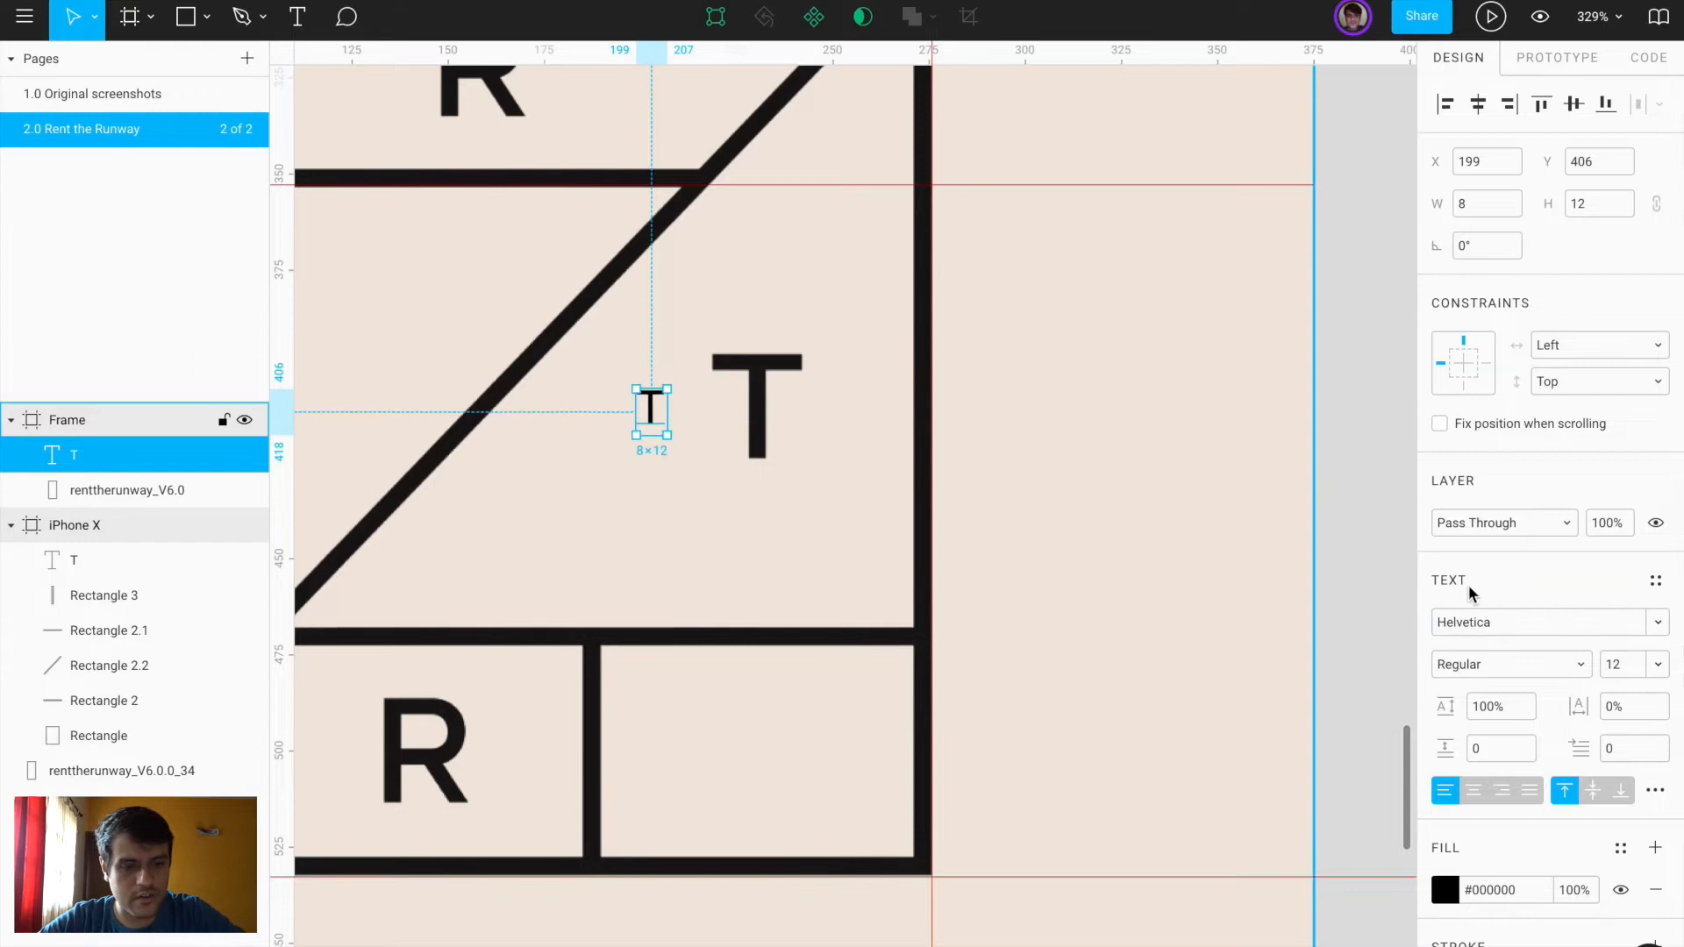
pyautogui.click(1500, 674)
pyautogui.click(1502, 687)
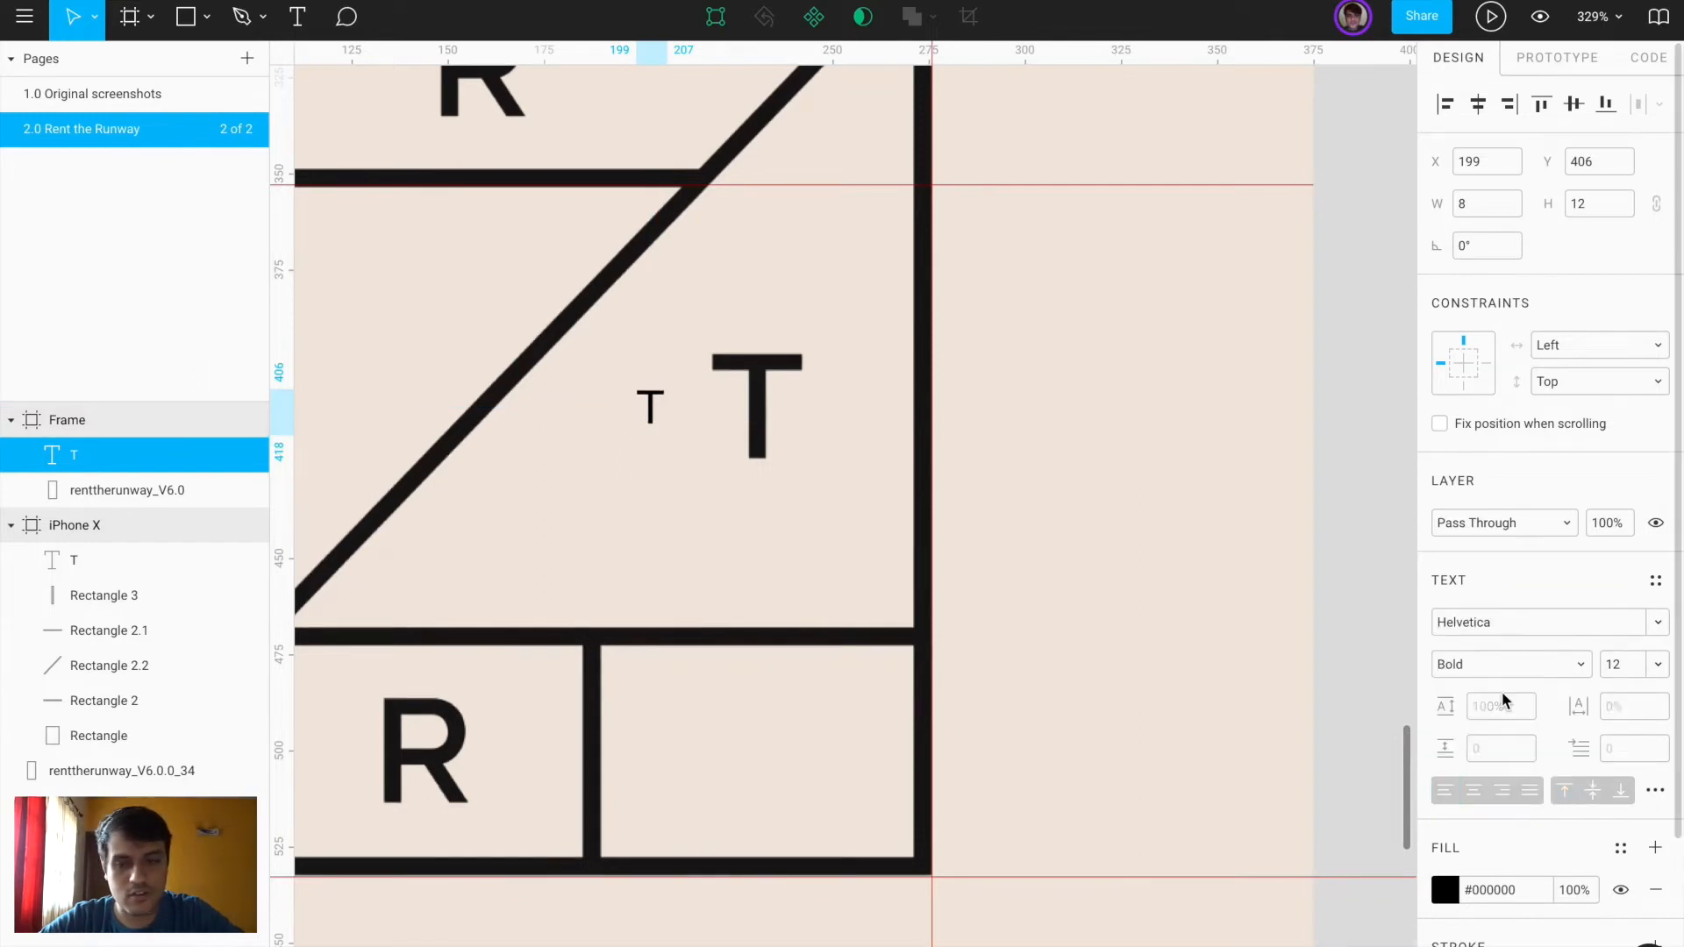
pyautogui.click(1628, 664)
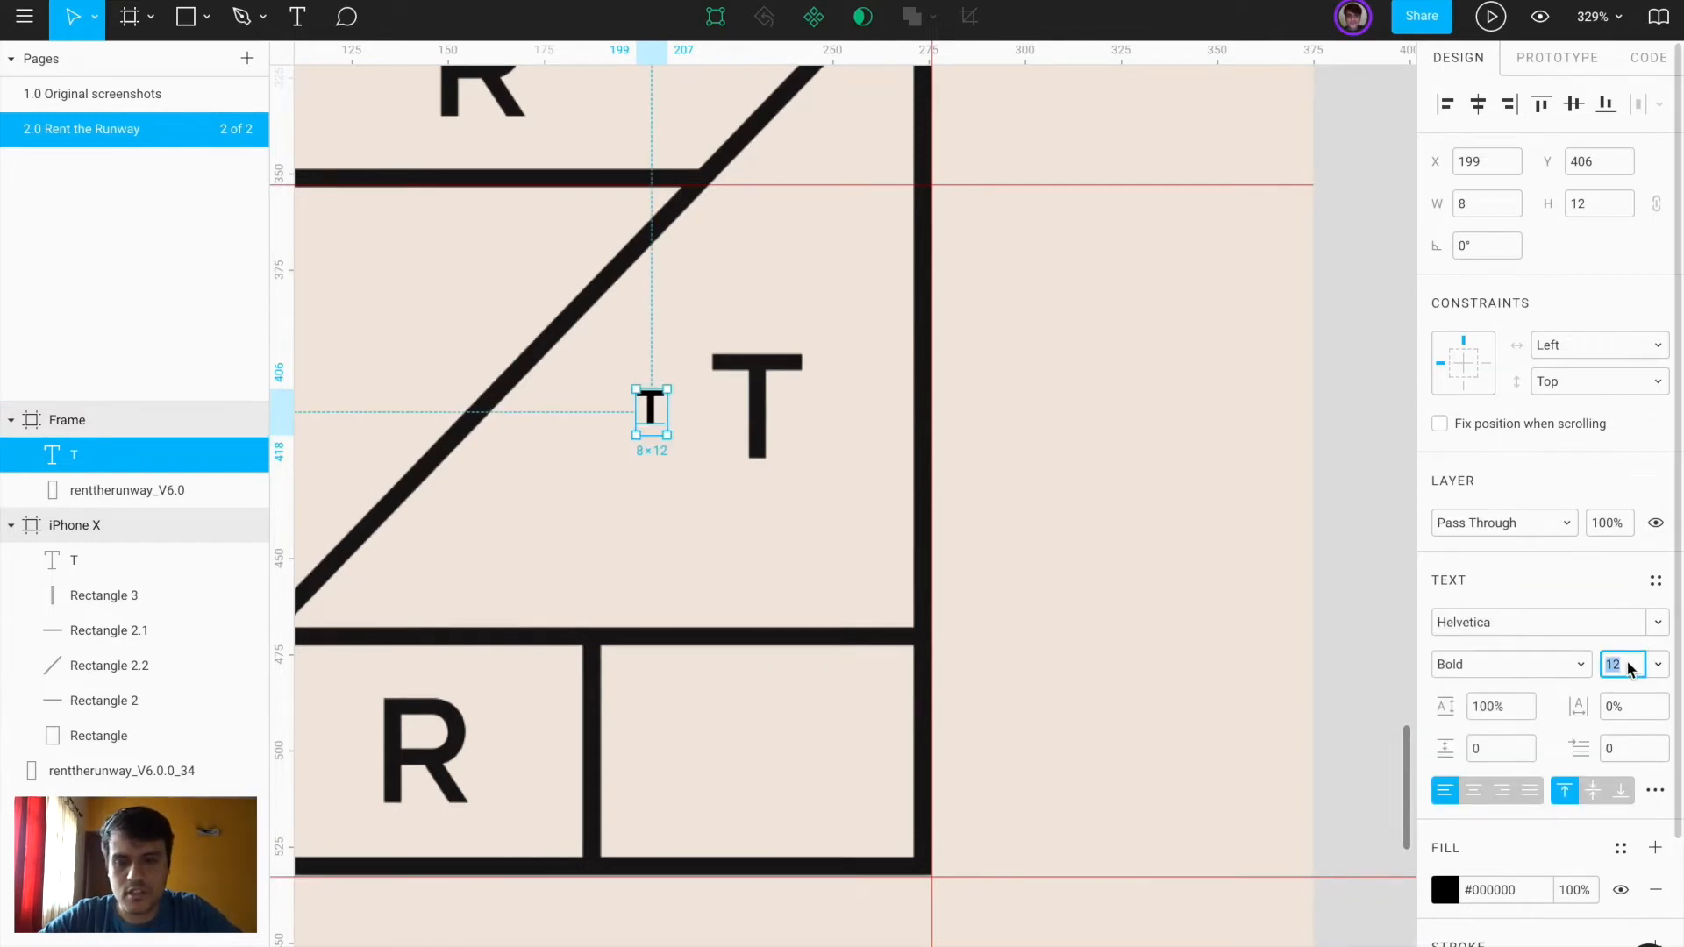
pyautogui.write('36')
pyautogui.press('Return')
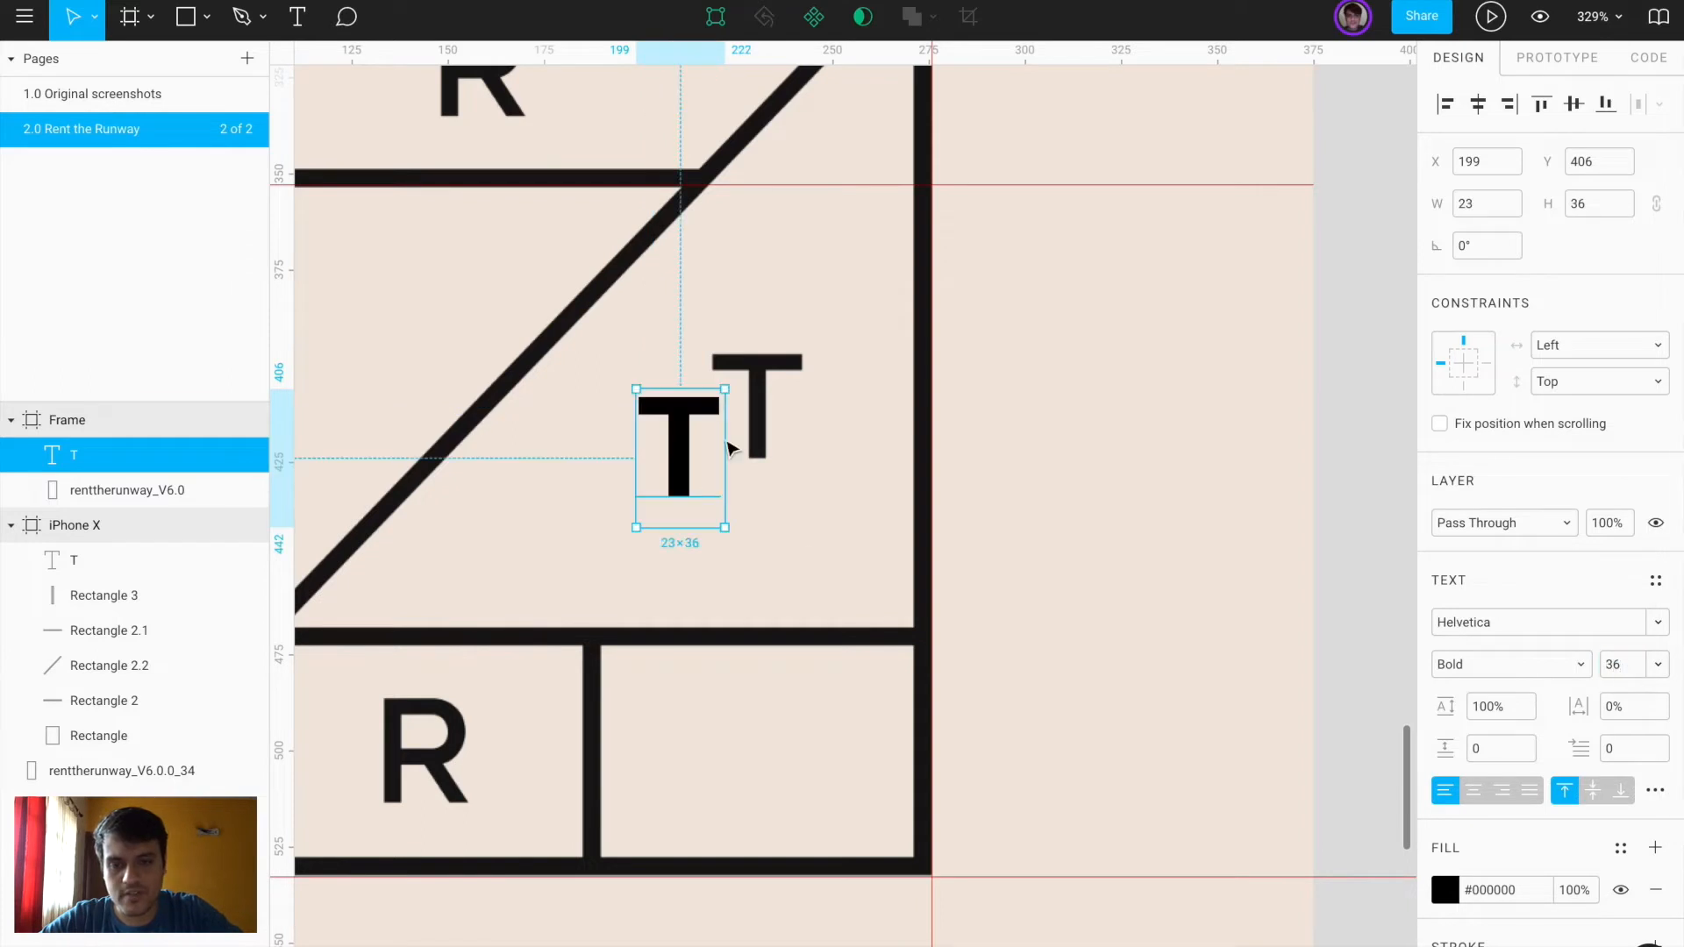
pyautogui.moveTo(681, 438); pyautogui.dragTo(646, 386)
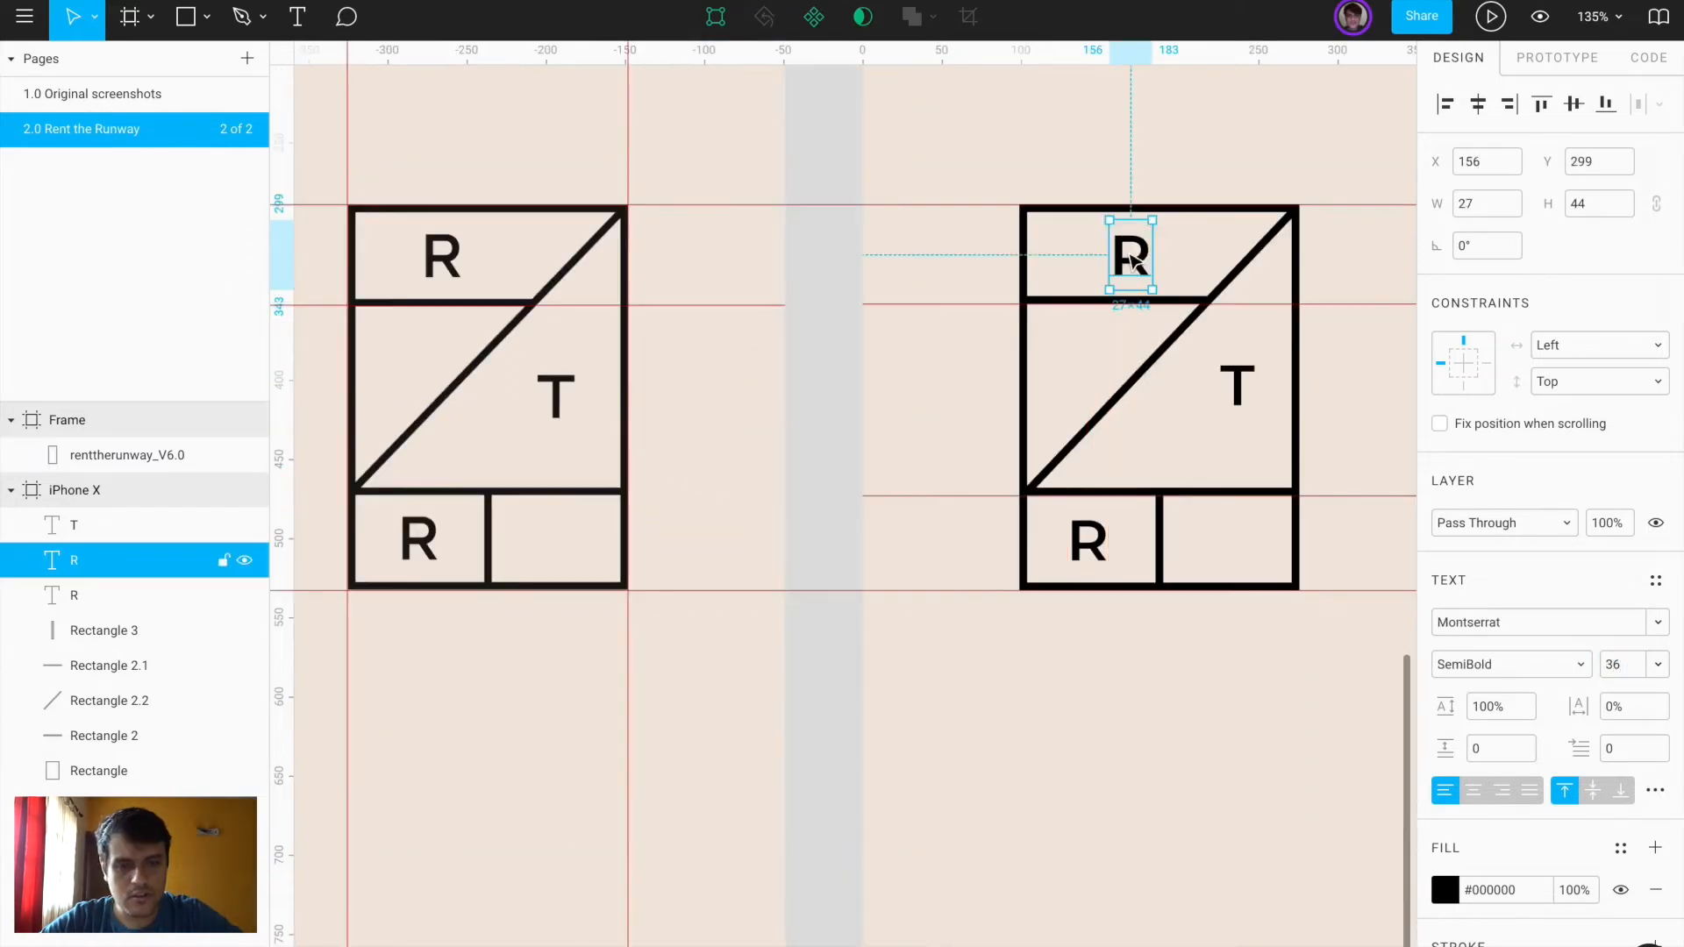
pyautogui.click(1173, 120)
pyautogui.scroll(-5, 1174, 120)
pyautogui.scroll(4, 1171, 117)
pyautogui.hscroll(2, 1171, 117)
pyautogui.click(1185, 258)
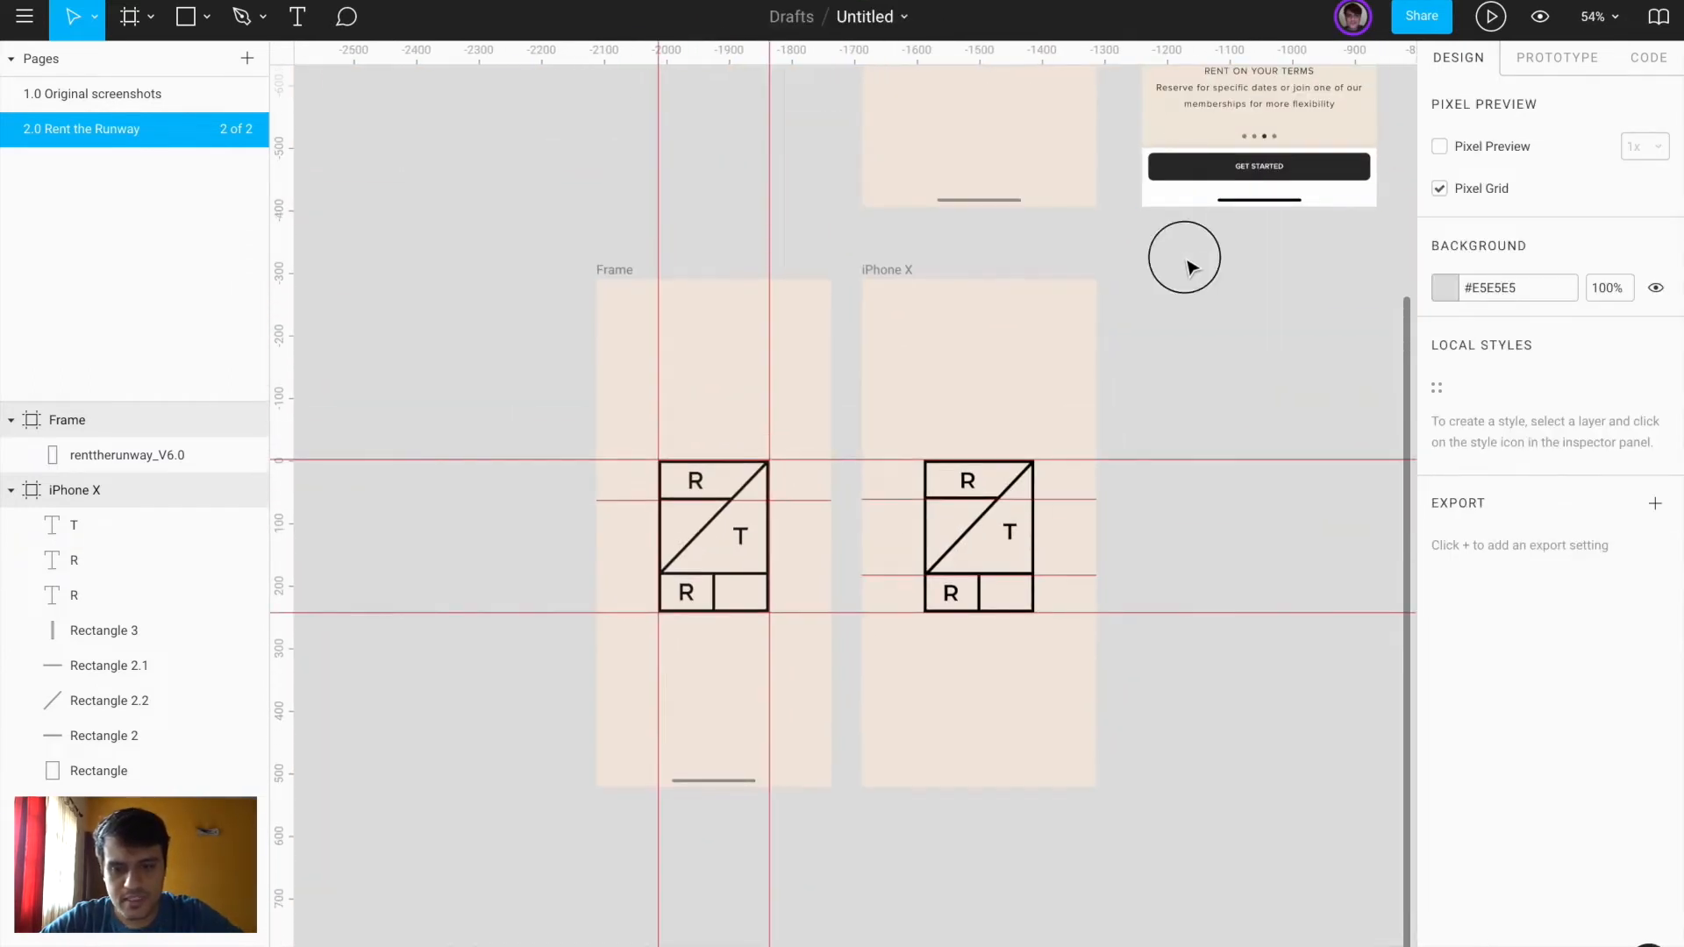
# Duplicate the iPhone X frame to the right
pyautogui.scroll(3, 748, 772)
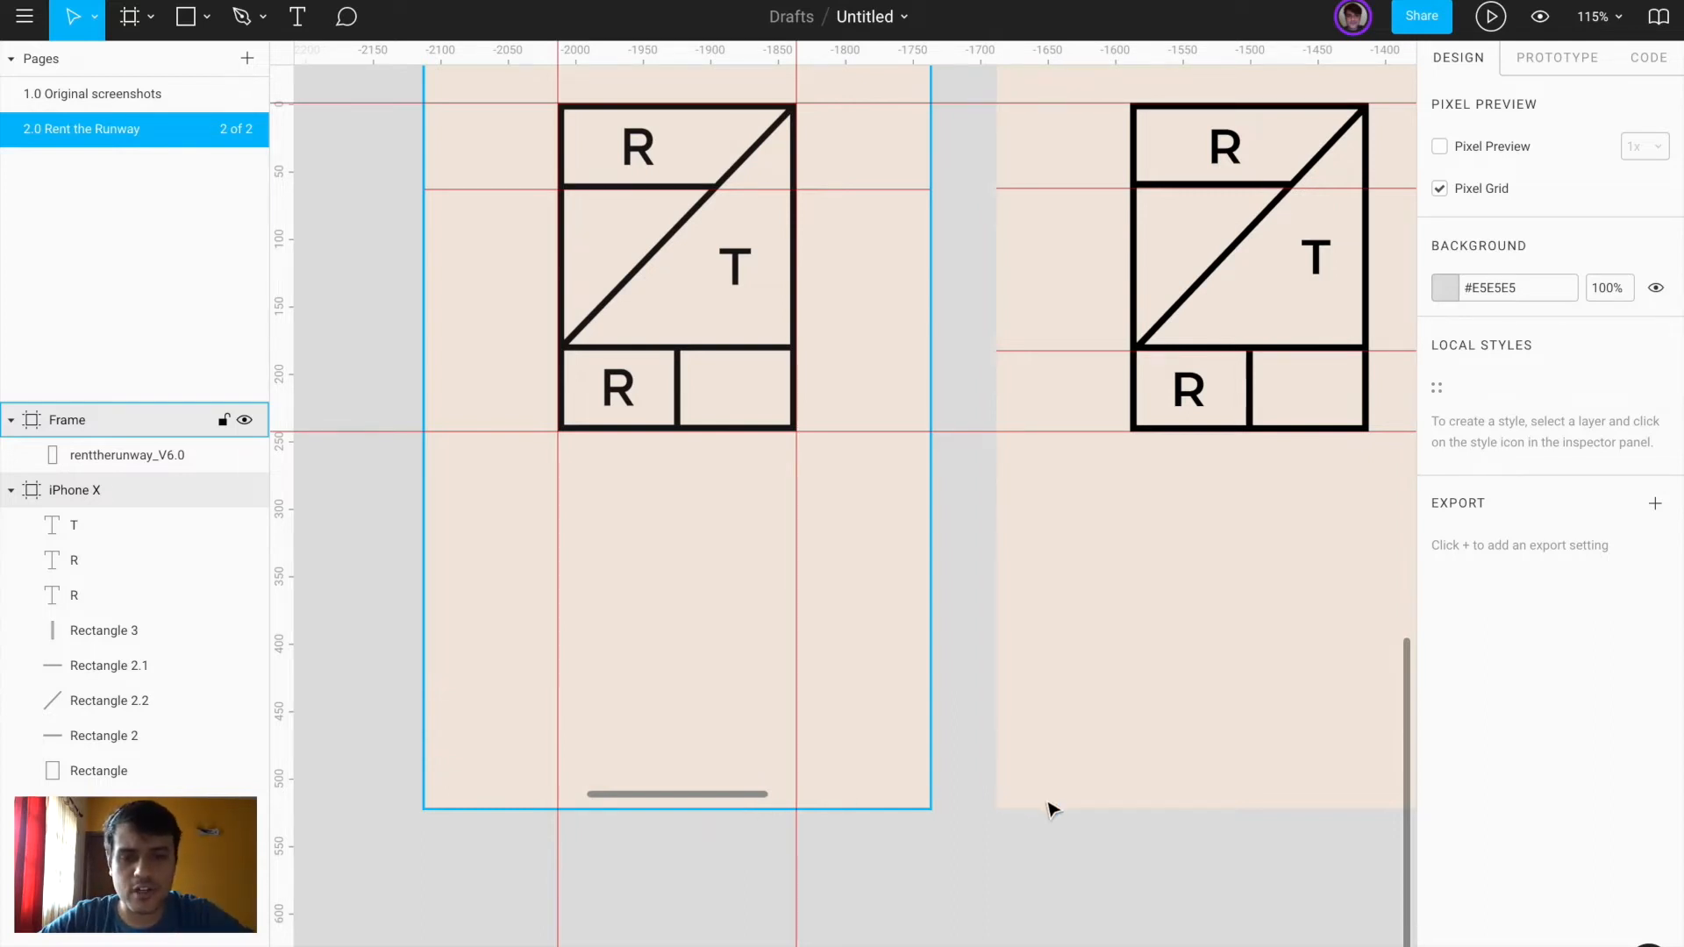
pyautogui.scroll(-4, 1052, 807)
pyautogui.scroll(3, 1004, 154)
pyautogui.scroll(4, 957, 332)
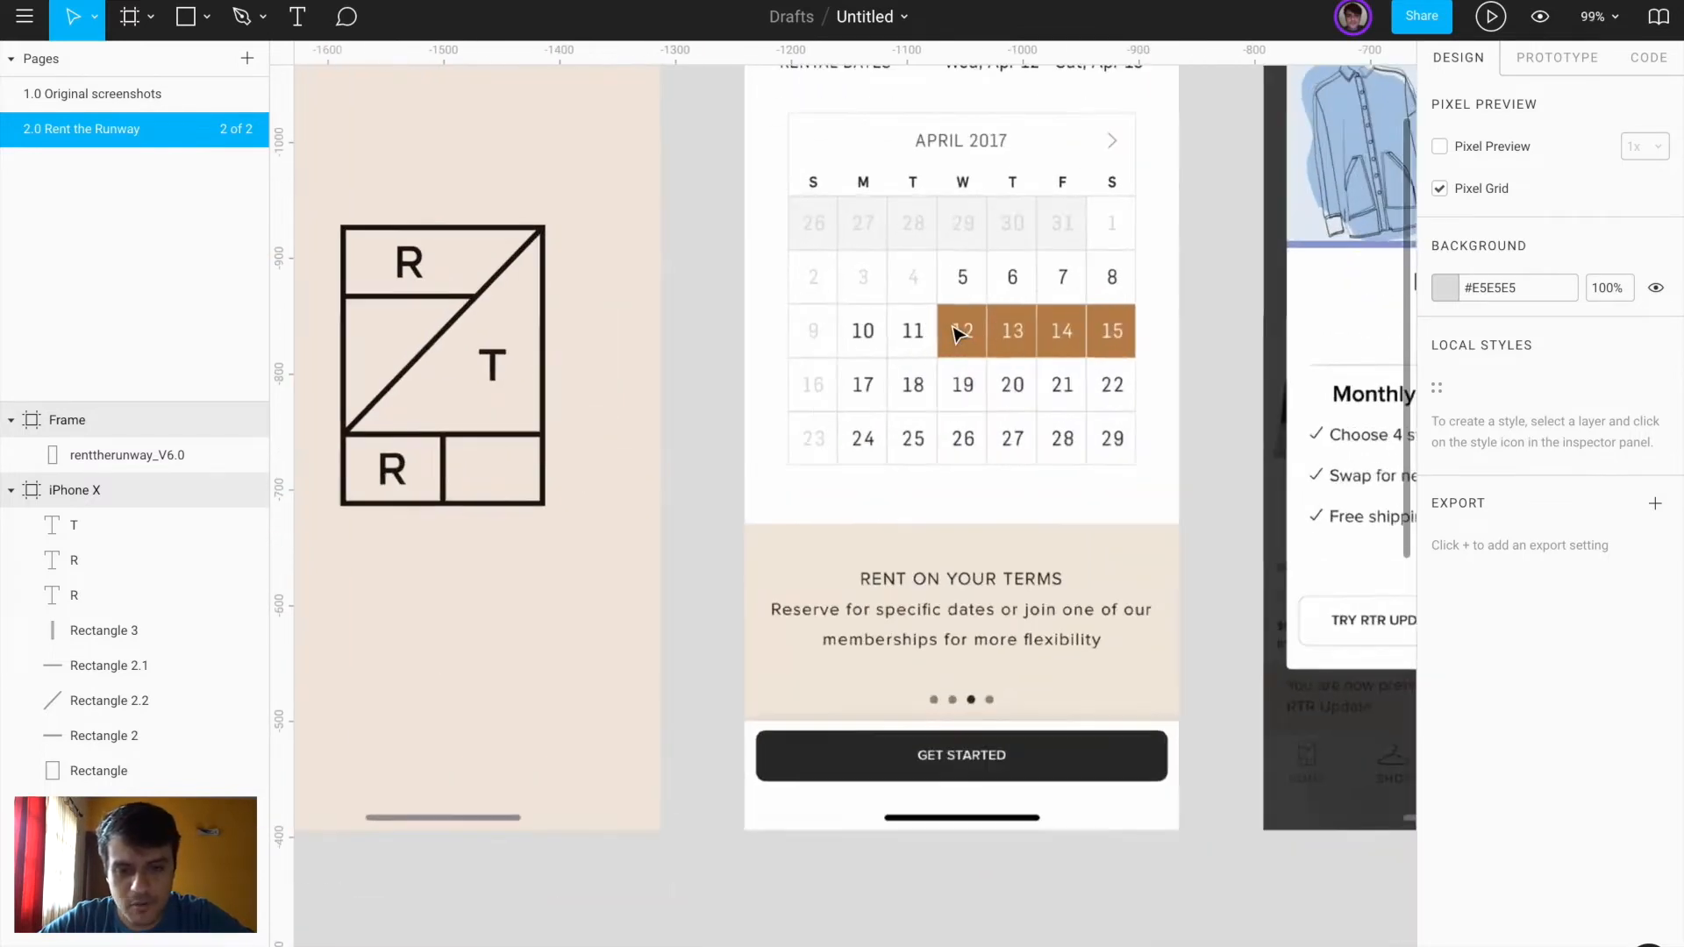
pyautogui.scroll(-5, 958, 333)
pyautogui.scroll(-1, 801, 451)
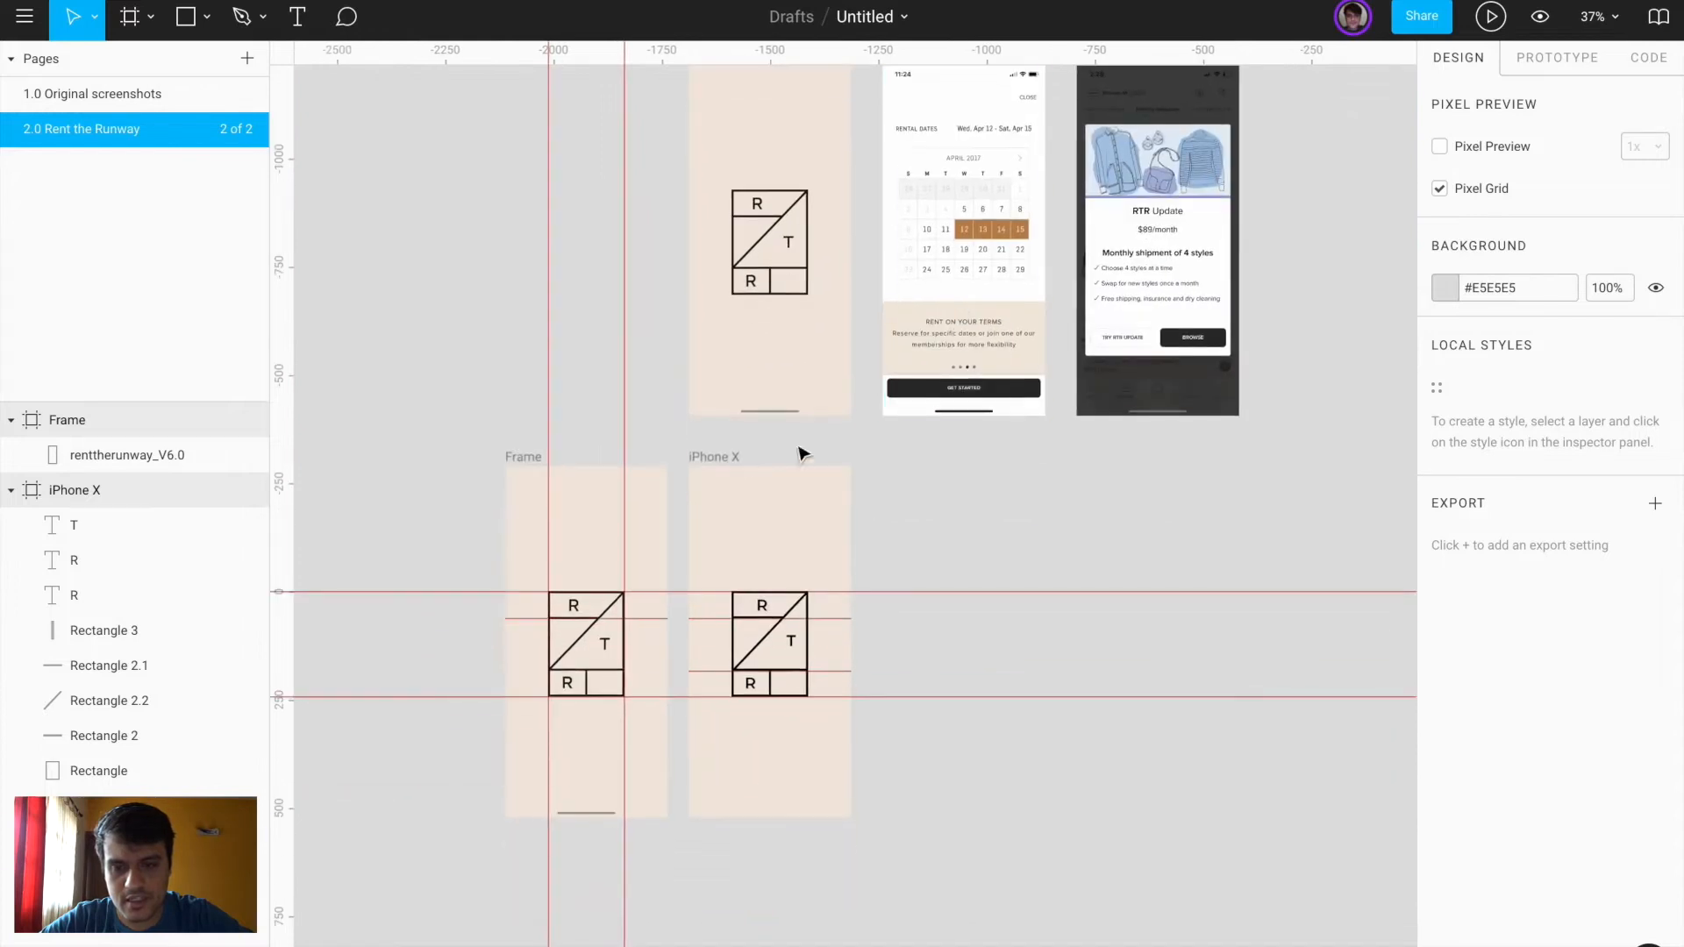
pyautogui.click(726, 458)
pyautogui.moveTo(715, 463); pyautogui.dragTo(903, 451)
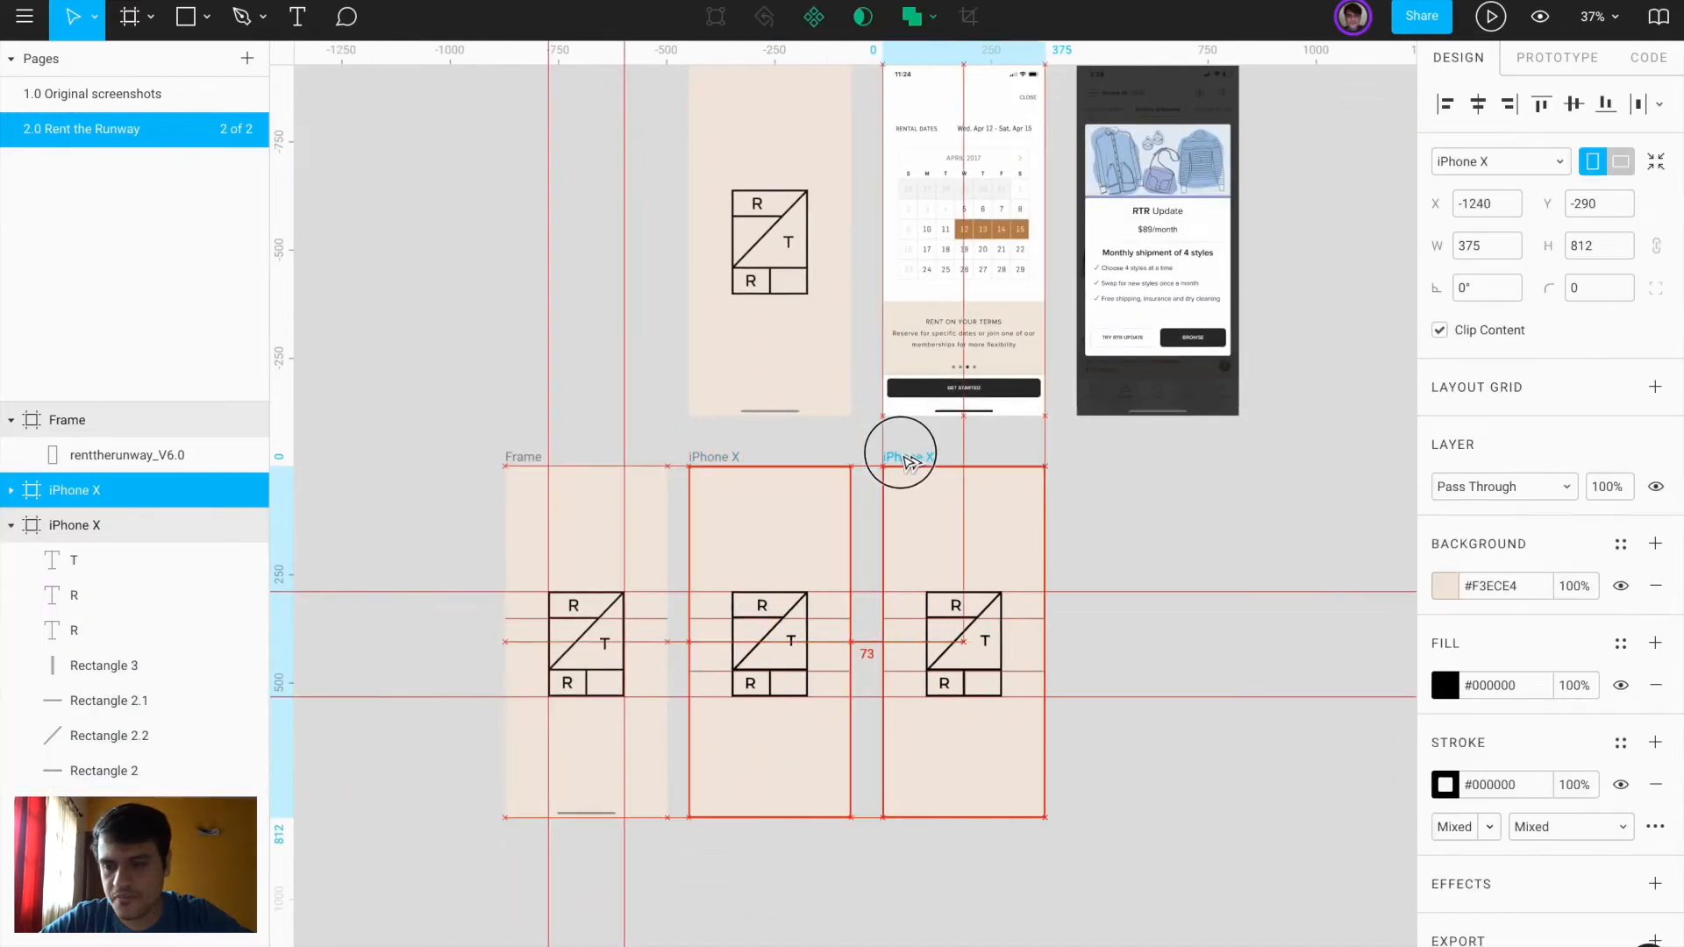
# Delete all the logo layers from the copied frame, leaving it empty
pyautogui.click(13, 489)
pyautogui.click(56, 529)
pyautogui.keyDown('shift'); pyautogui.click(124, 768); pyautogui.keyUp('shift')
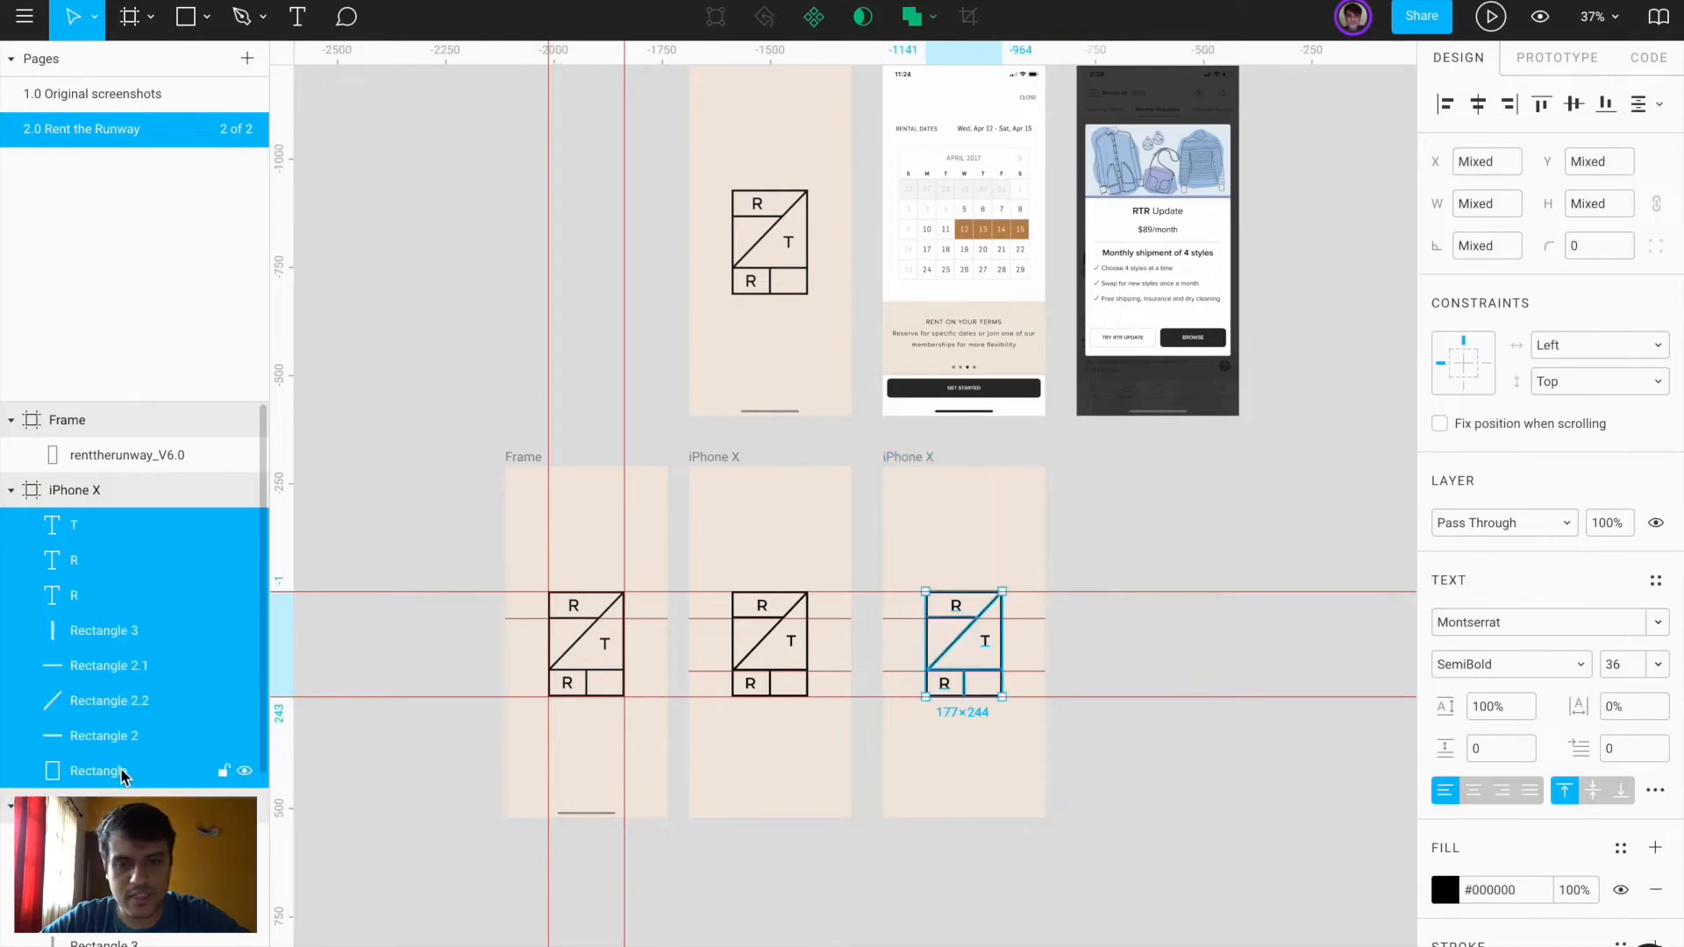
pyautogui.press('Delete')
pyautogui.scroll(2, 1050, 680)
pyautogui.click(888, 527)
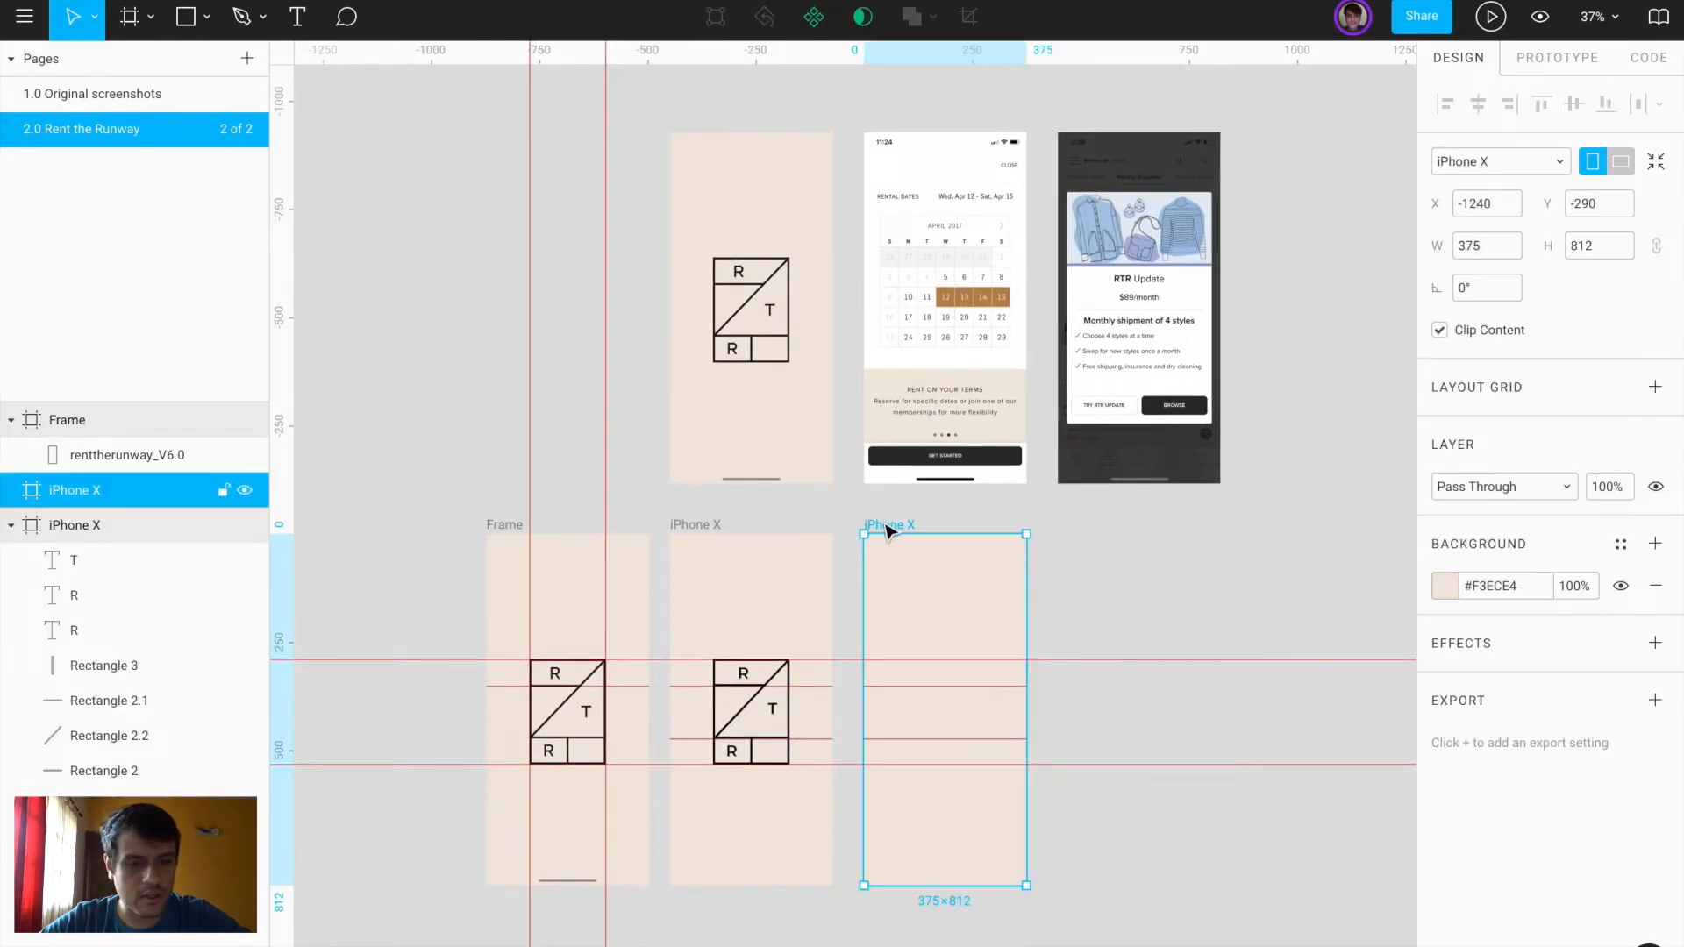
# Fill the third iPhone X frame white, sampled from the calendar screenshot
pyautogui.click(1446, 588)
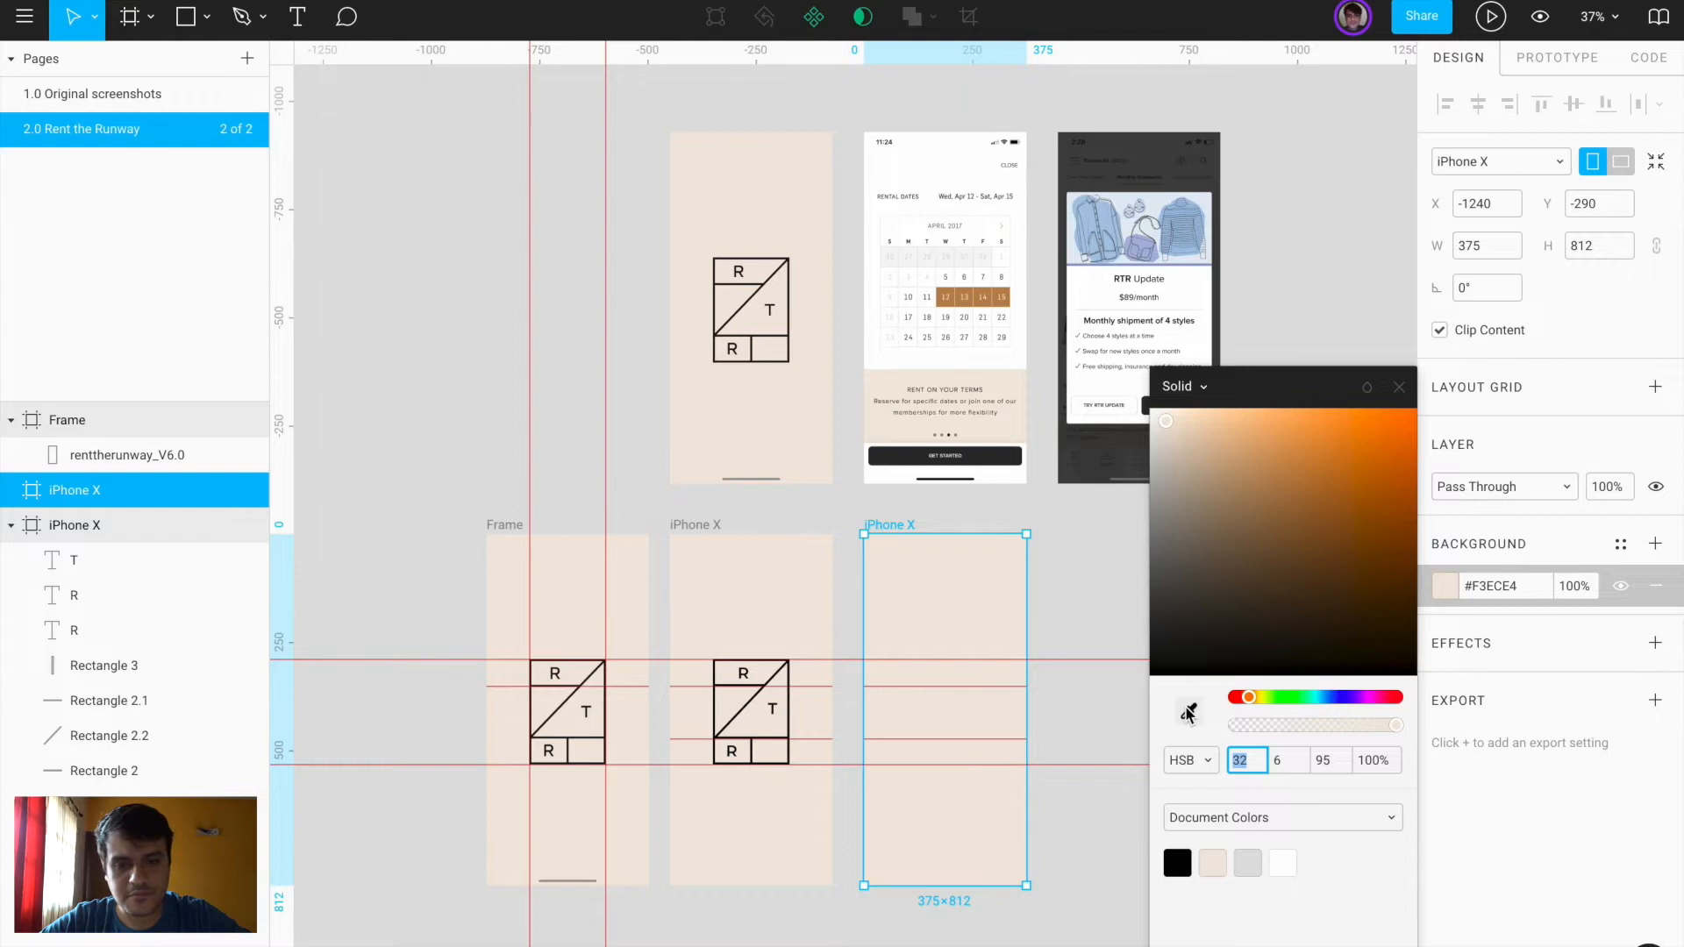
pyautogui.click(1189, 714)
pyautogui.click(1018, 331)
pyautogui.click(1056, 628)
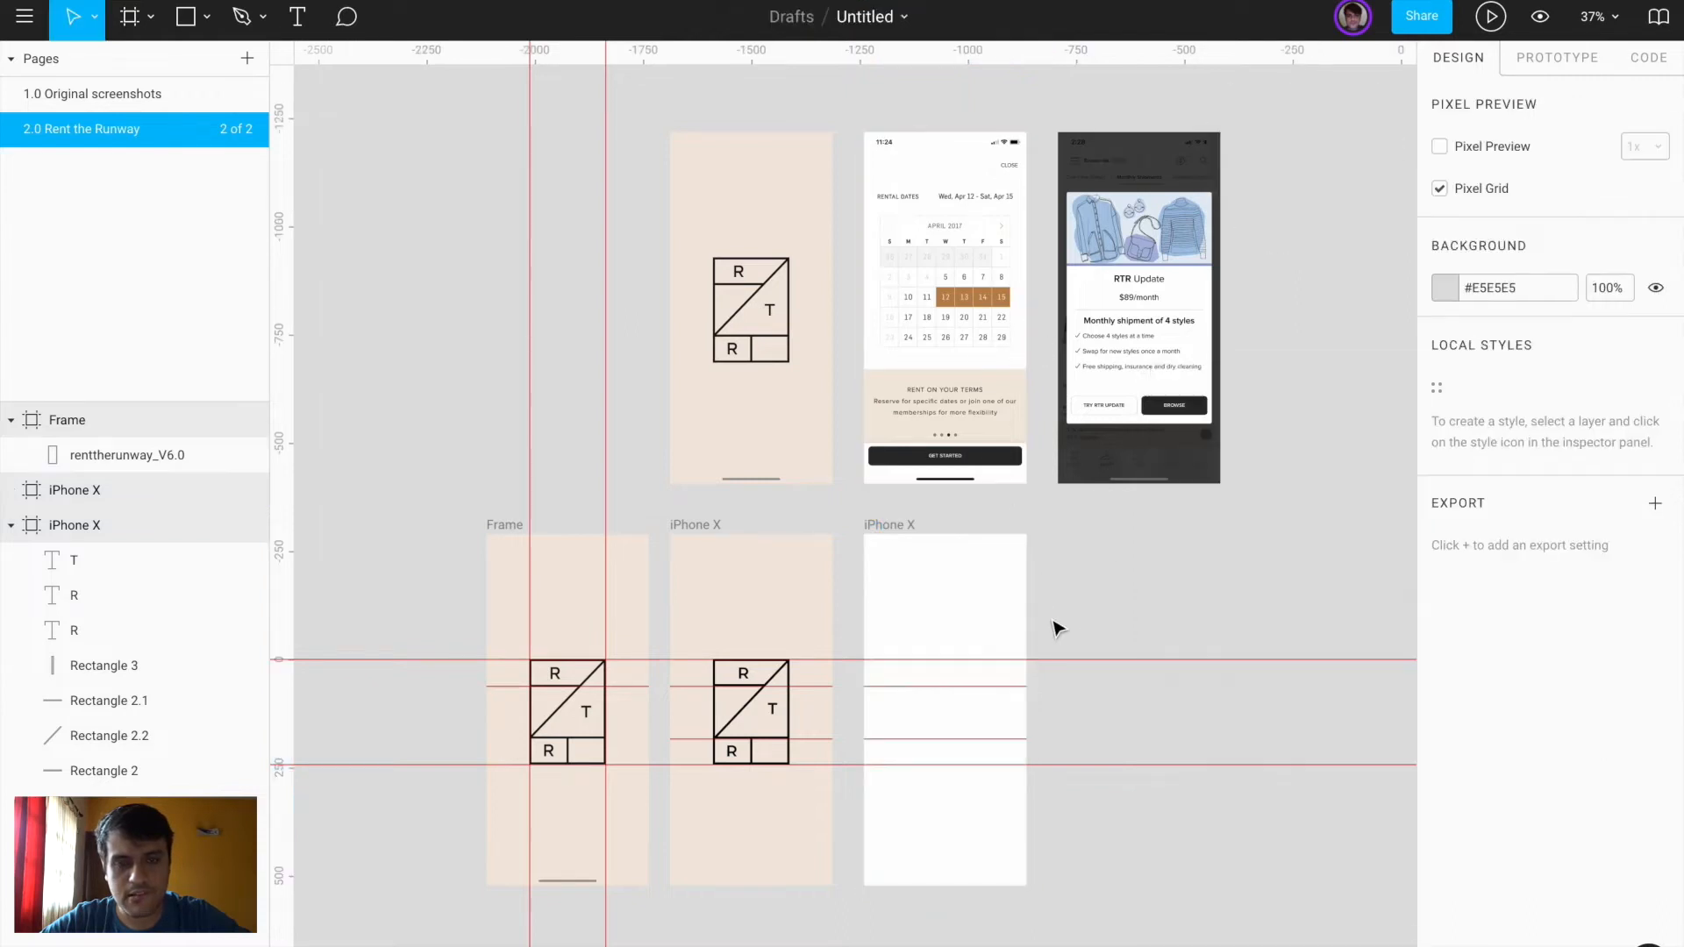
# Place a copy of the calendar screenshot into the third frame
pyautogui.click(1010, 261)
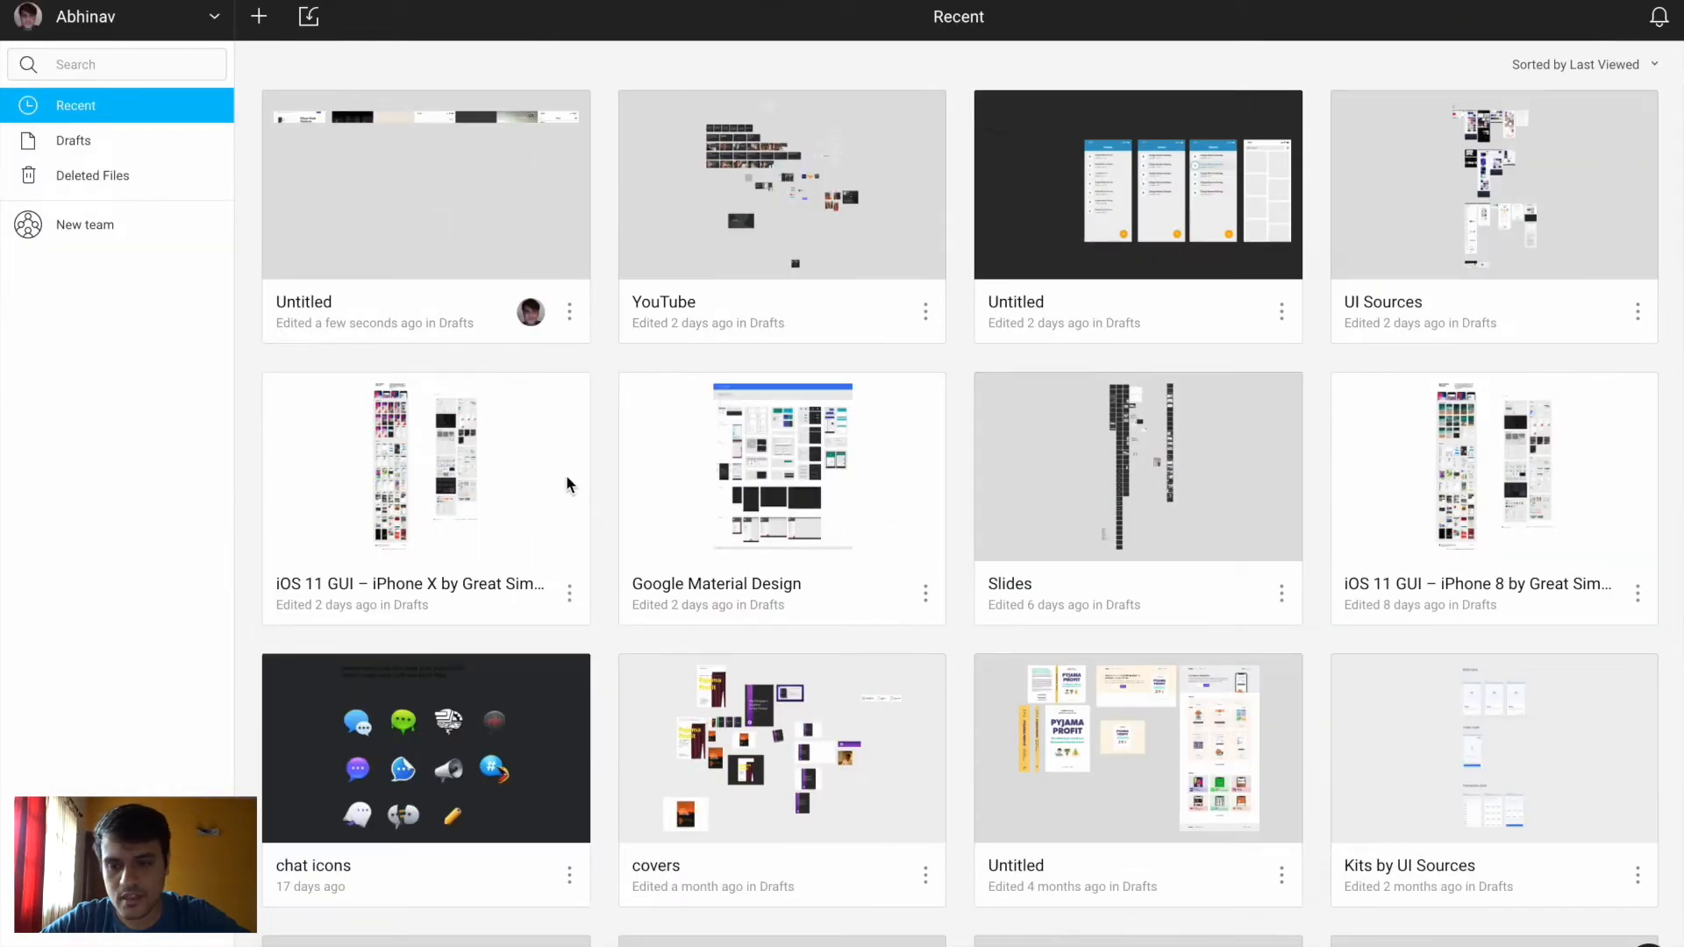
pyautogui.click(448, 477)
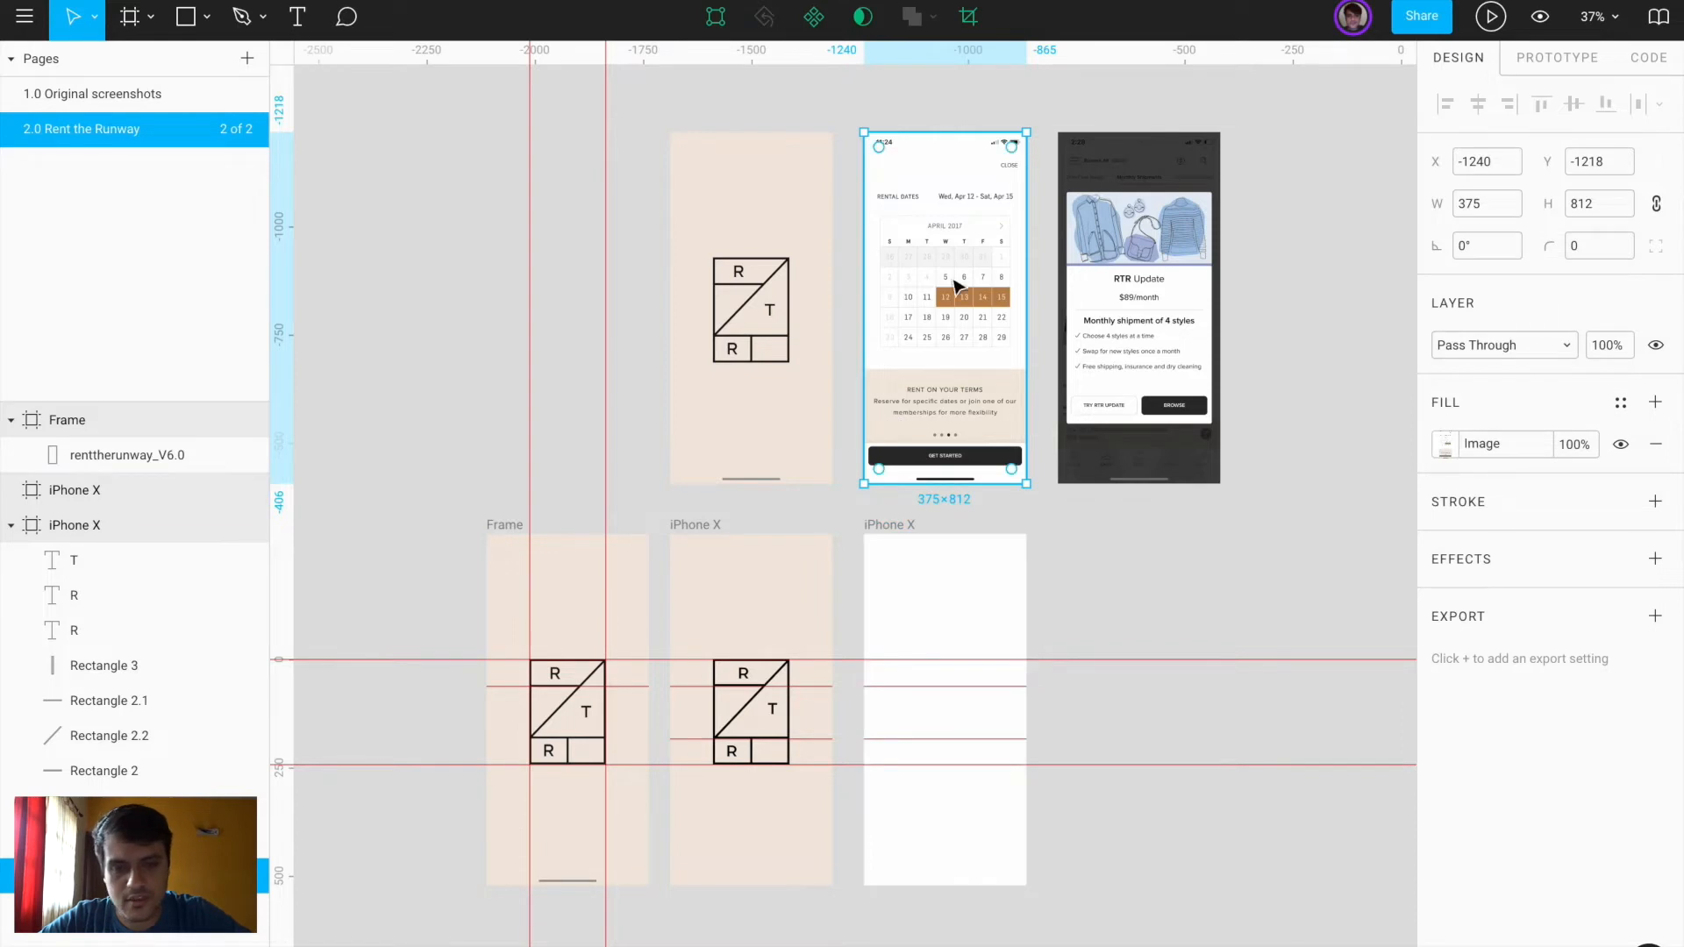
pyautogui.moveTo(956, 202); pyautogui.dragTo(955, 599)
# Draw a 355×44 rectangle over the GET STARTED button
pyautogui.click(1056, 609)
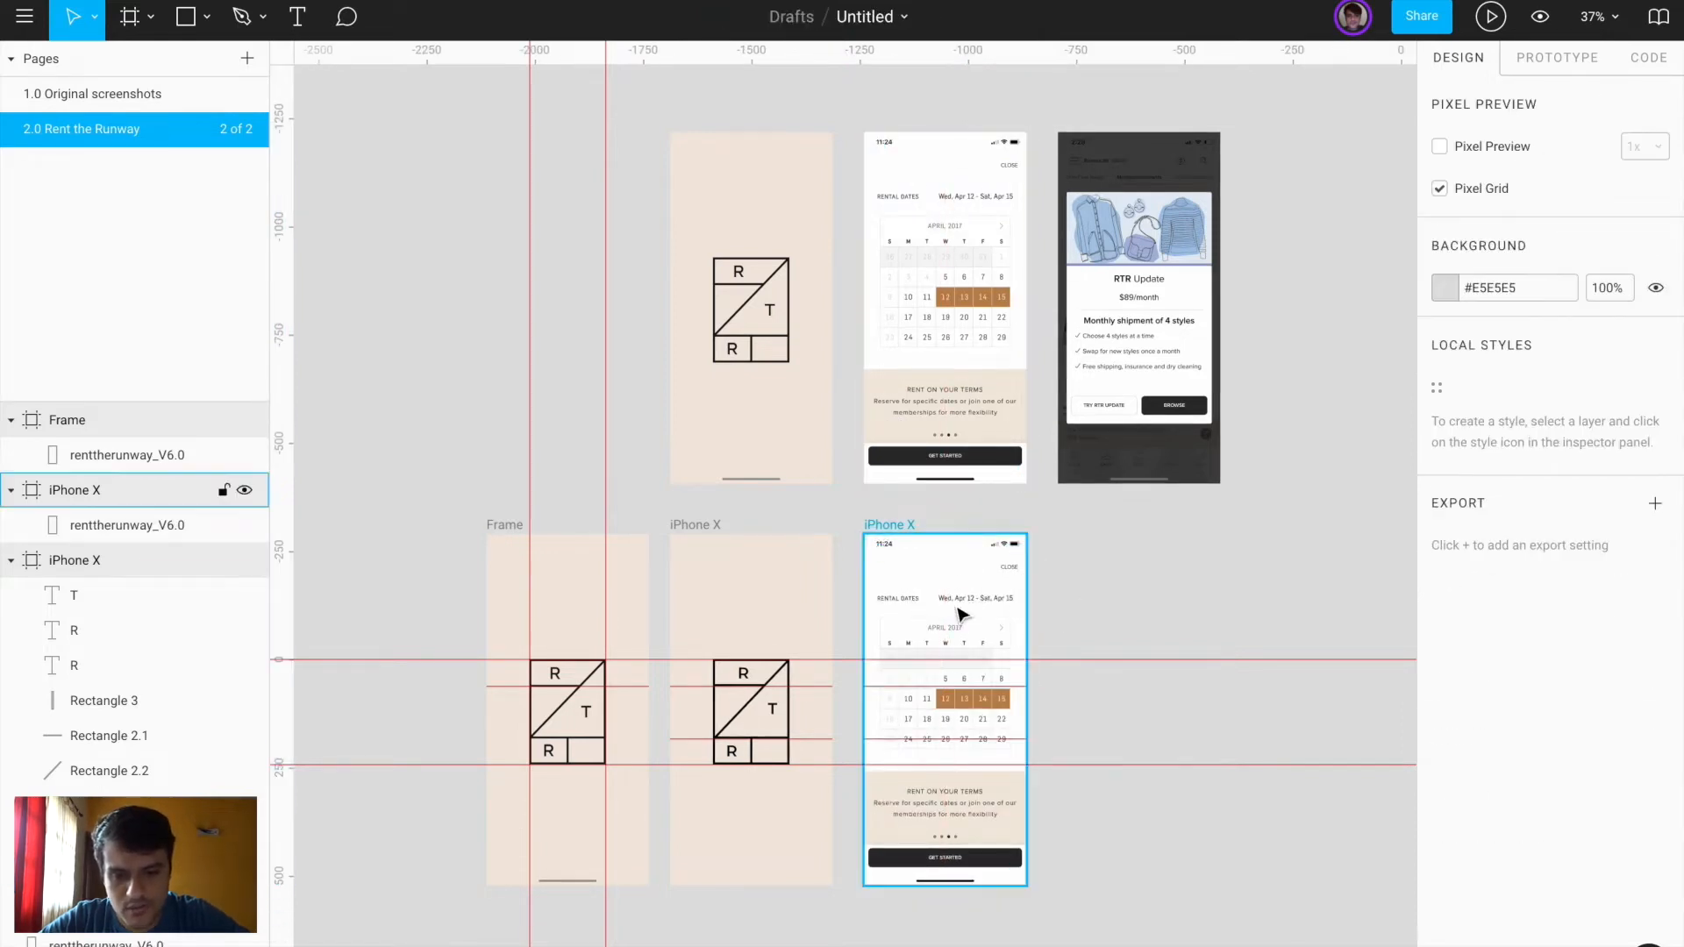
pyautogui.scroll(5, 959, 611)
pyautogui.scroll(-3, 955, 605)
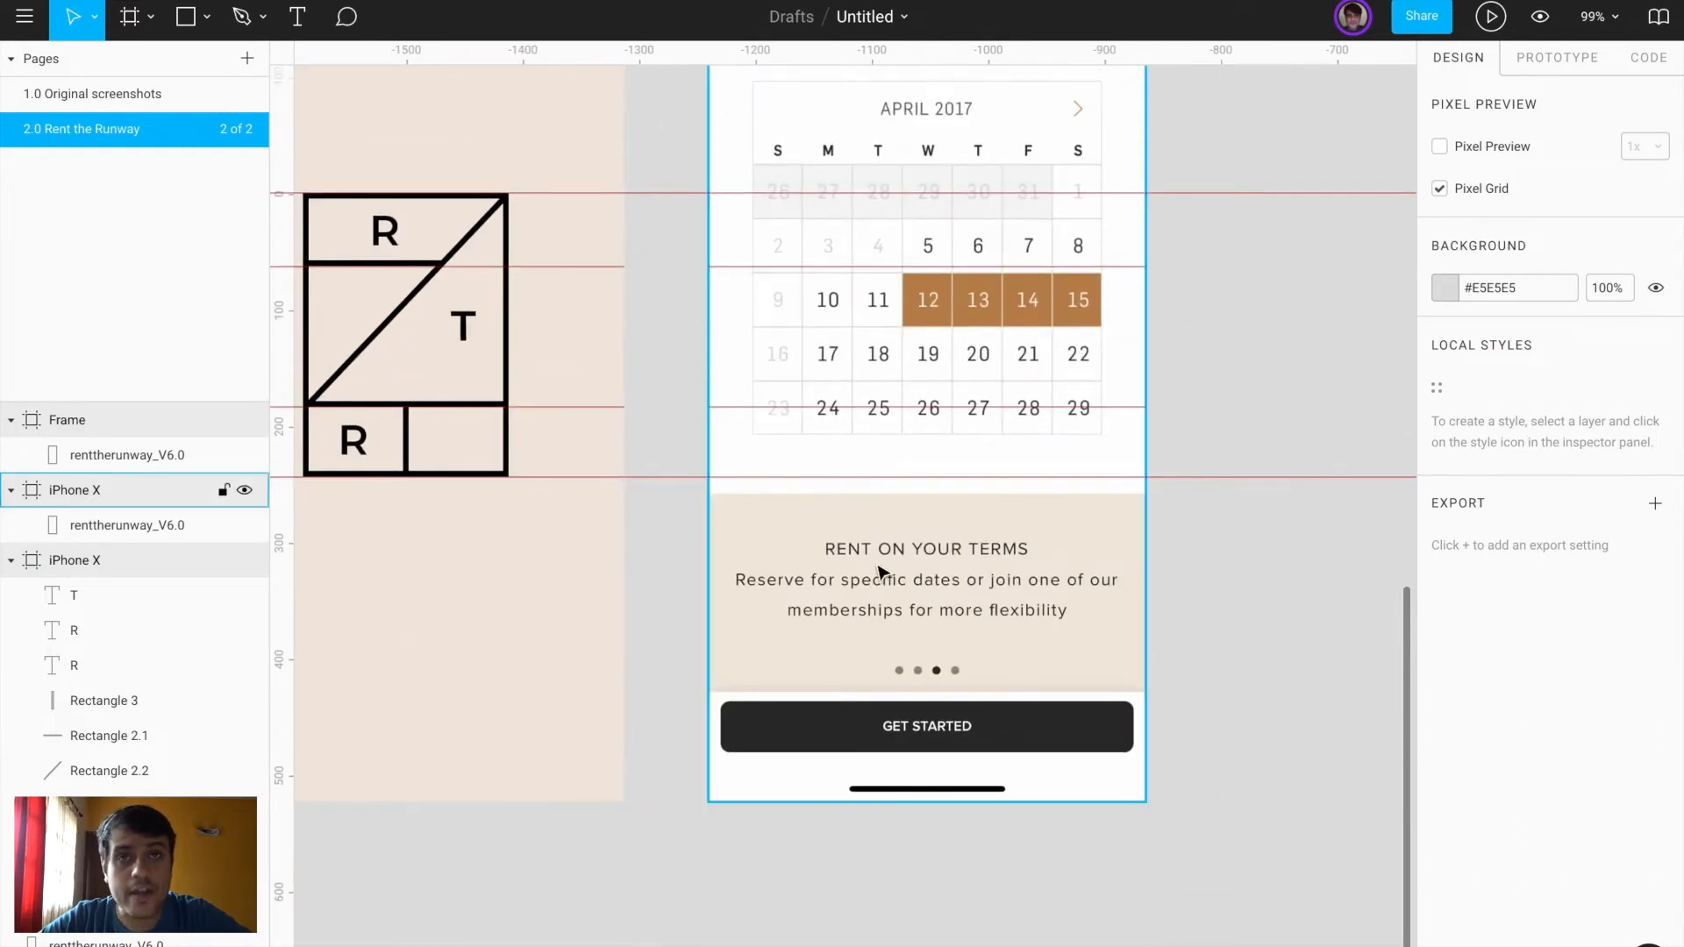
pyautogui.scroll(3, 883, 571)
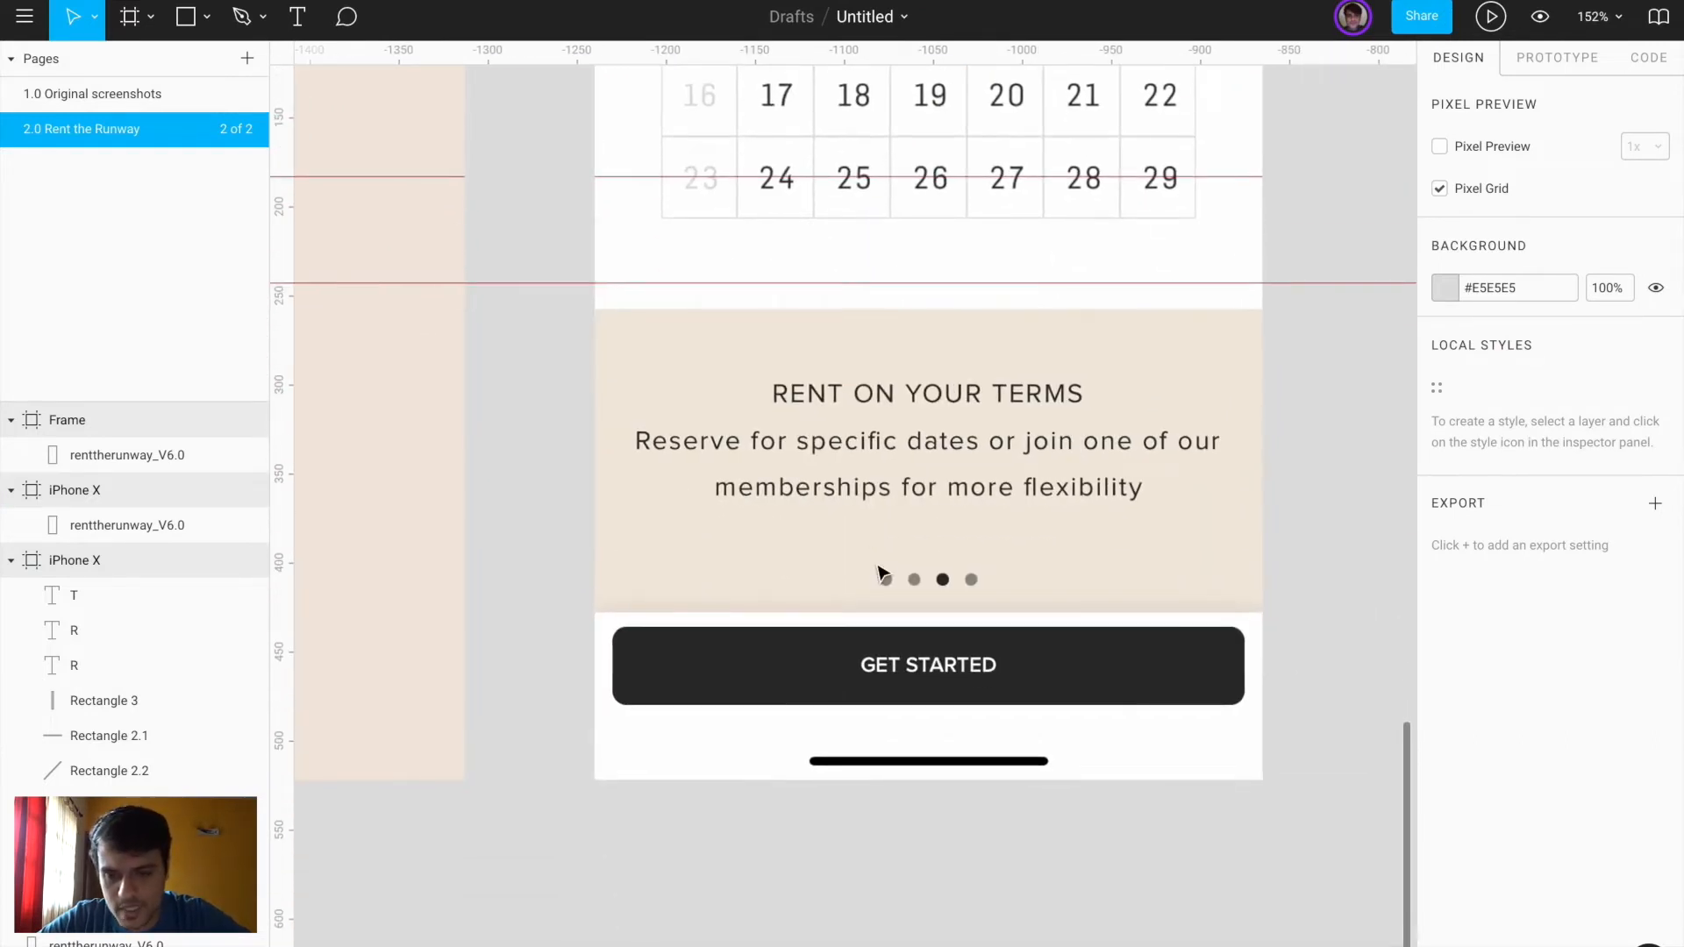
pyautogui.press('r')
pyautogui.moveTo(612, 628); pyautogui.dragTo(1246, 709)
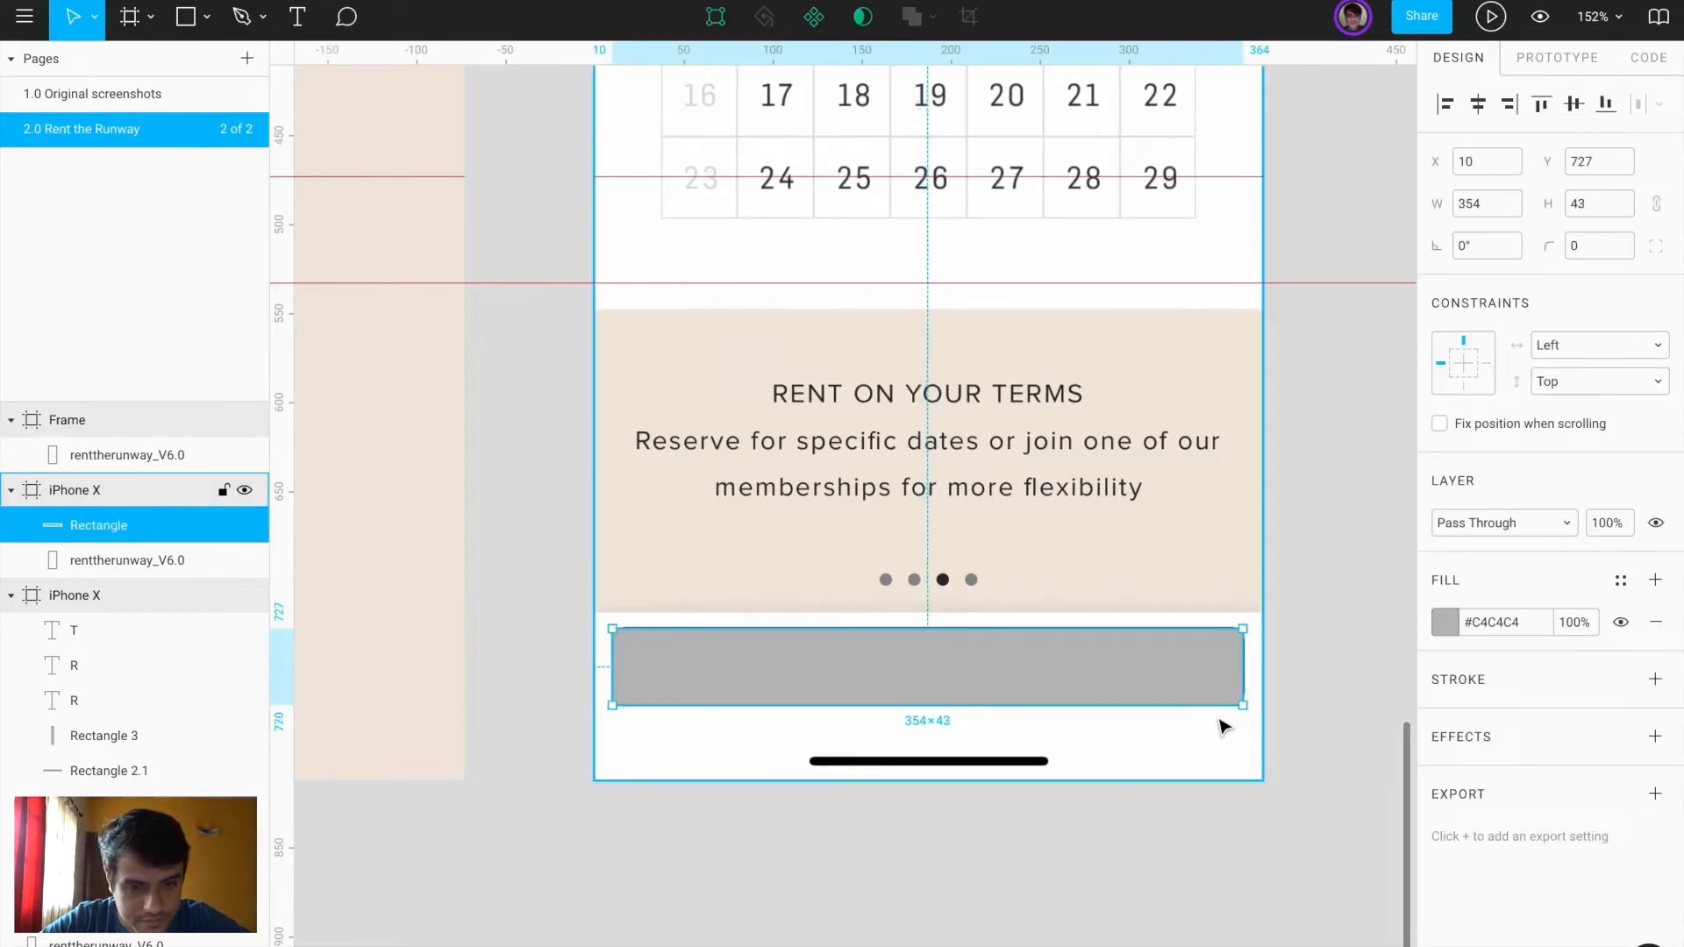
pyautogui.scroll(5, 1222, 726)
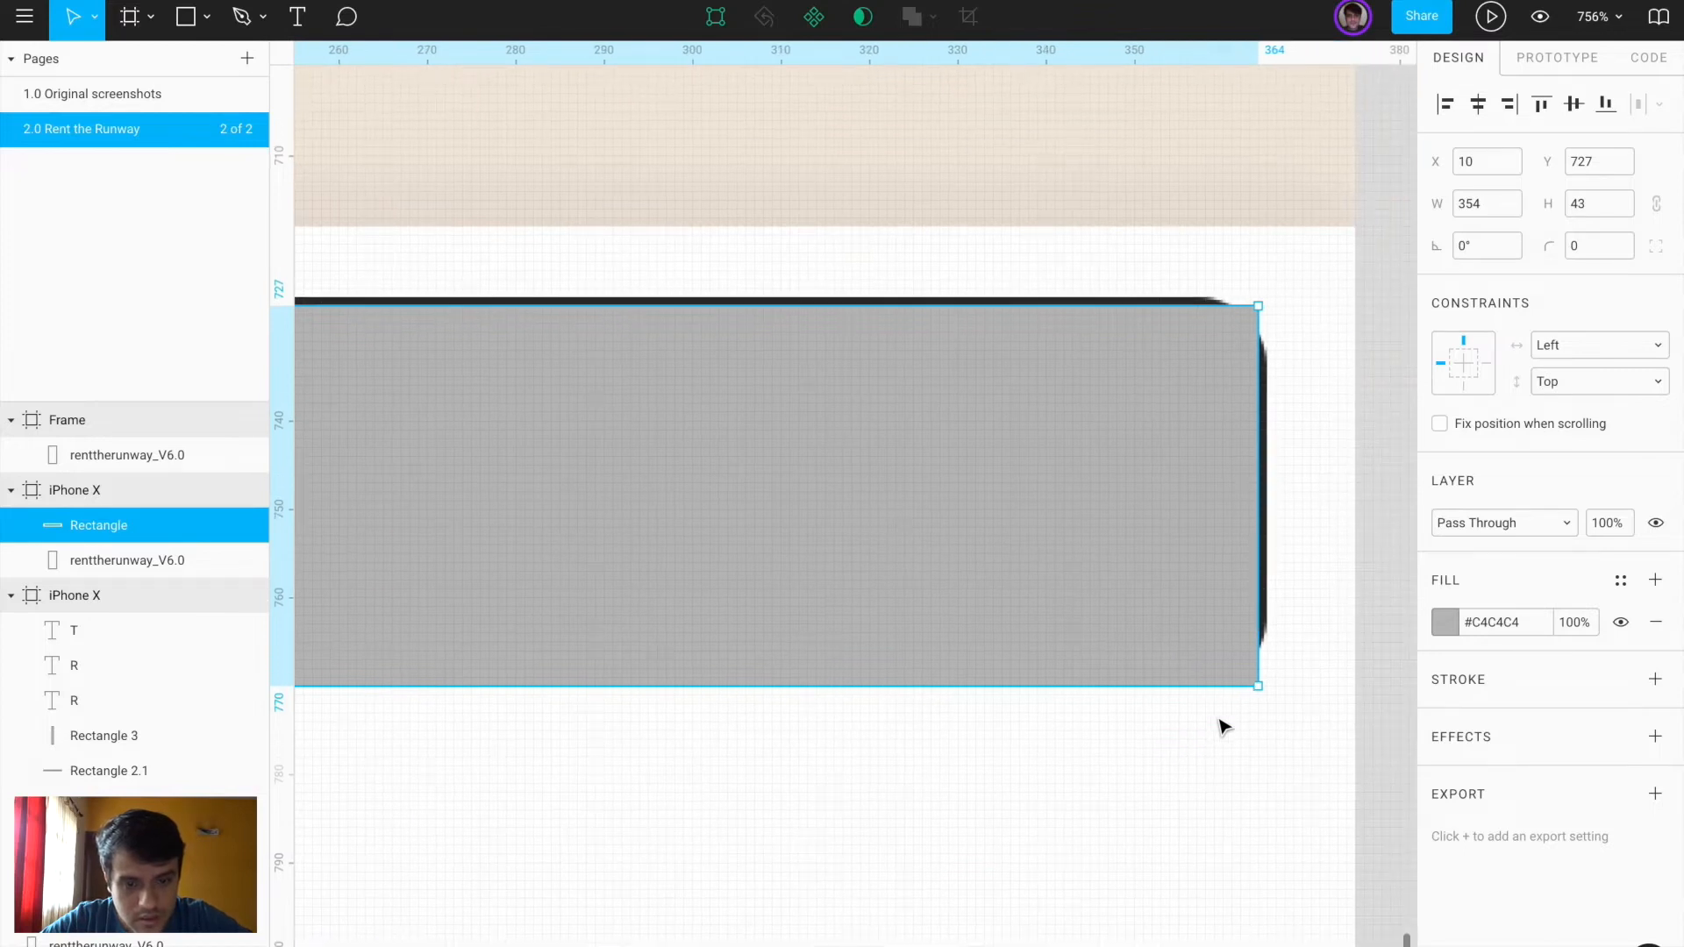
pyautogui.press('Up')
pyautogui.click(1170, 680)
pyautogui.moveTo(1170, 680); pyautogui.dragTo(1173, 685)
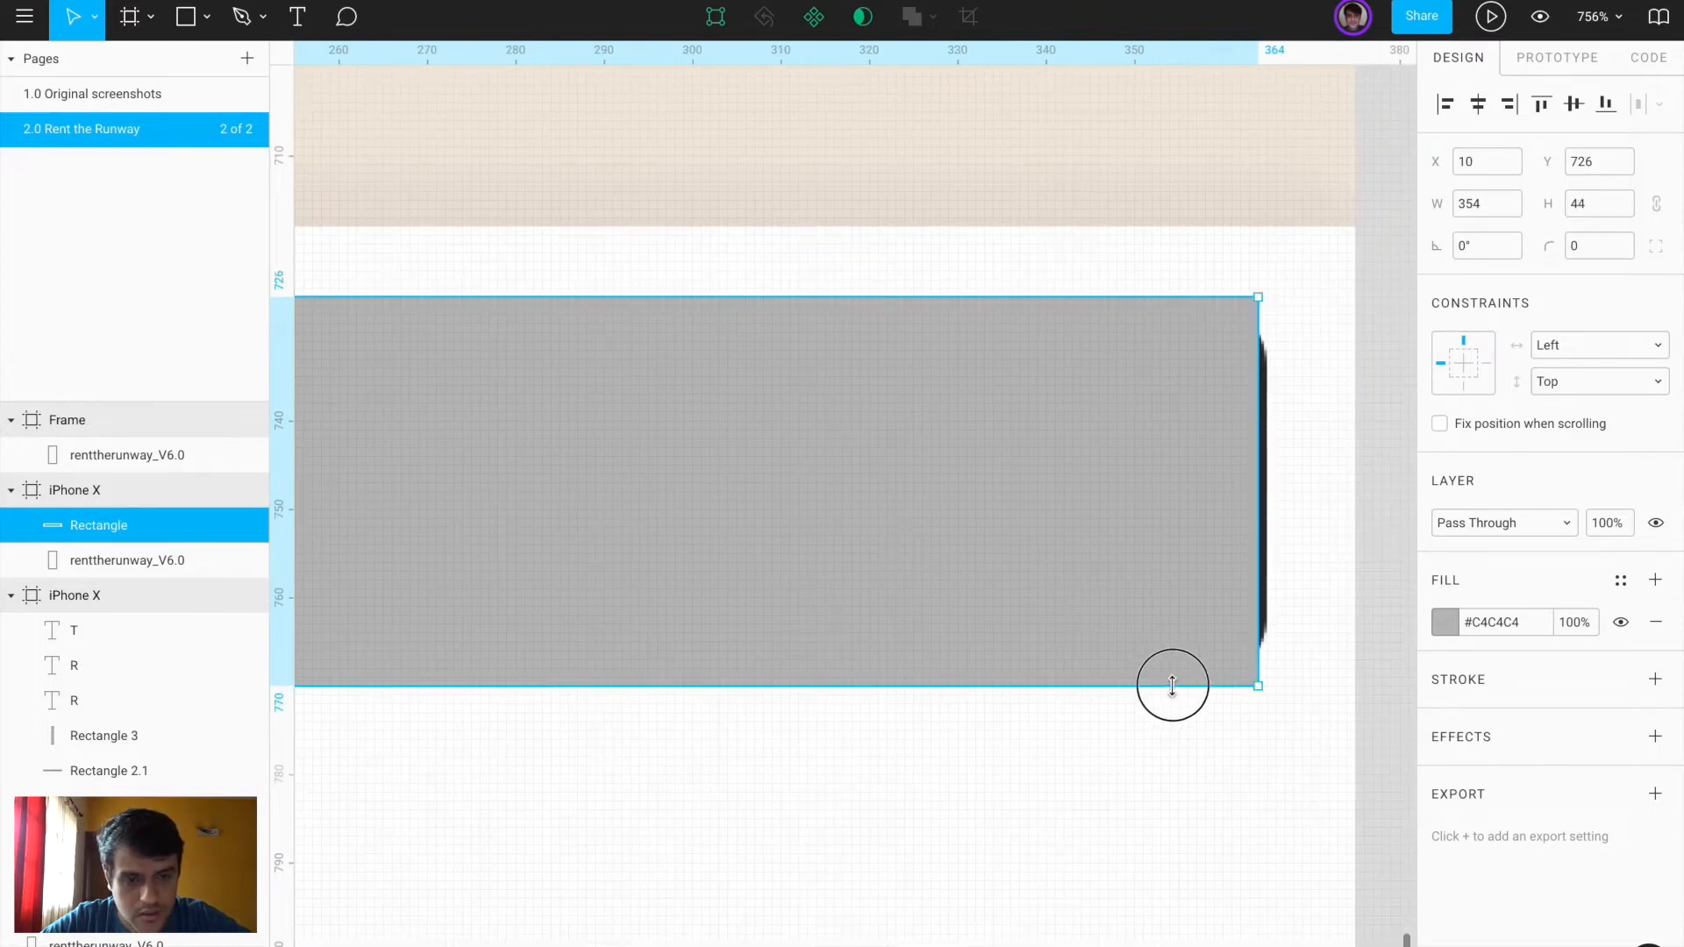
pyautogui.moveTo(1264, 571); pyautogui.dragTo(1268, 571)
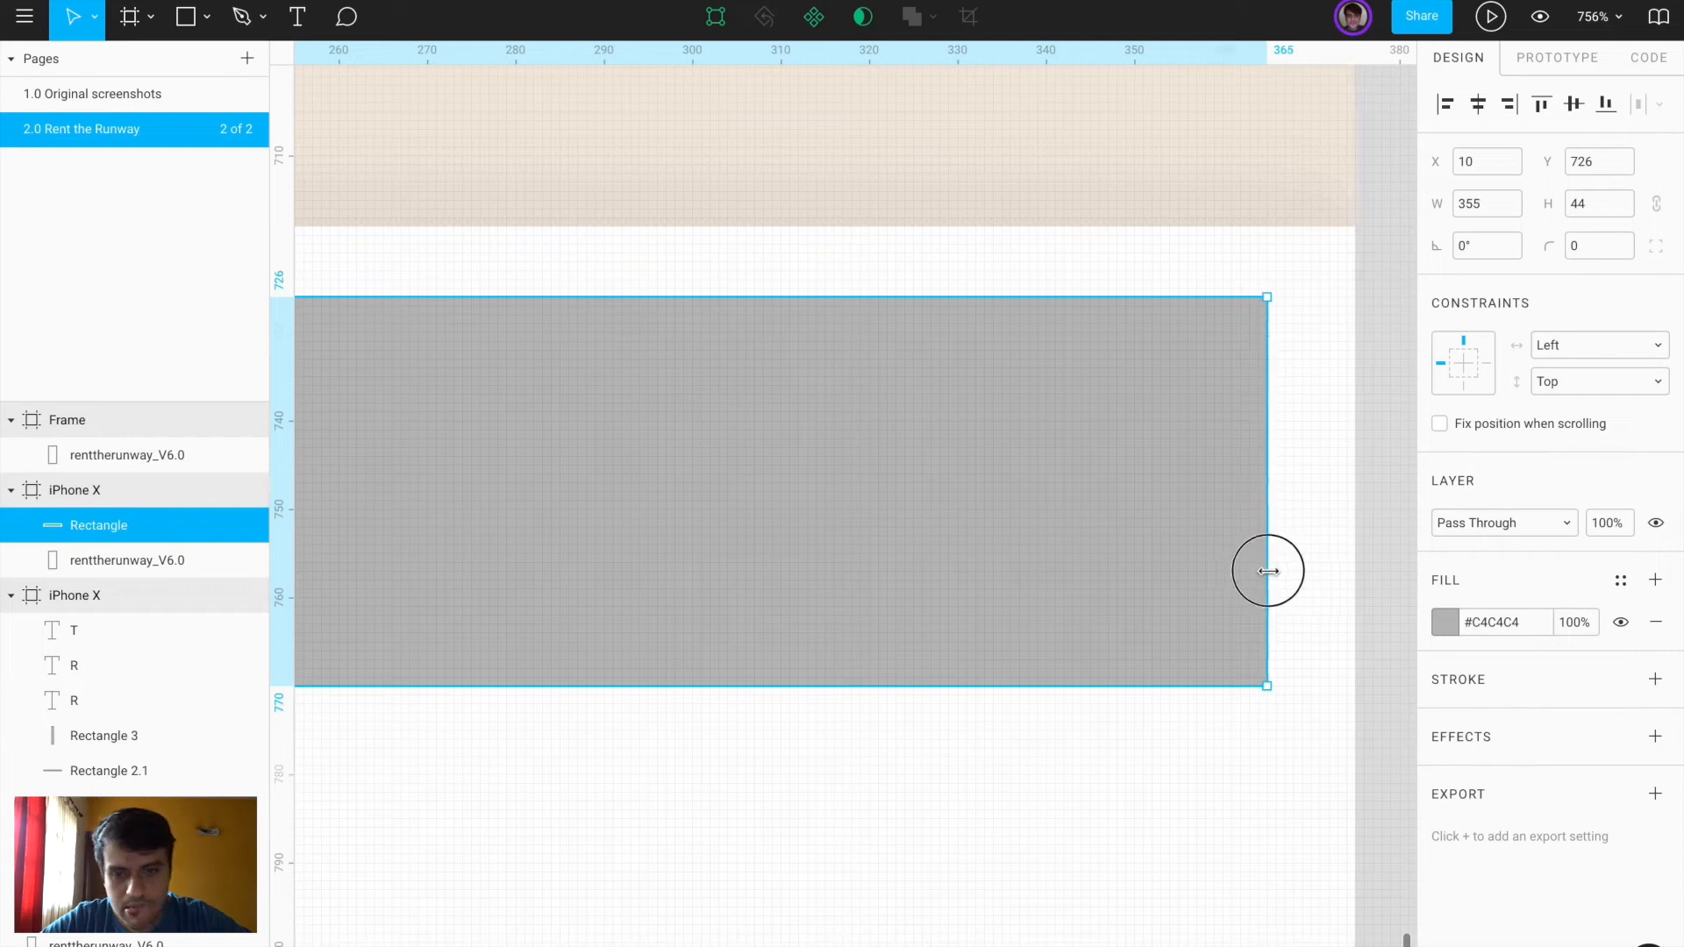
# Give the rectangle corner radius 8 and the button's dark #333333 fill
pyautogui.hscroll(-10, 1269, 571)
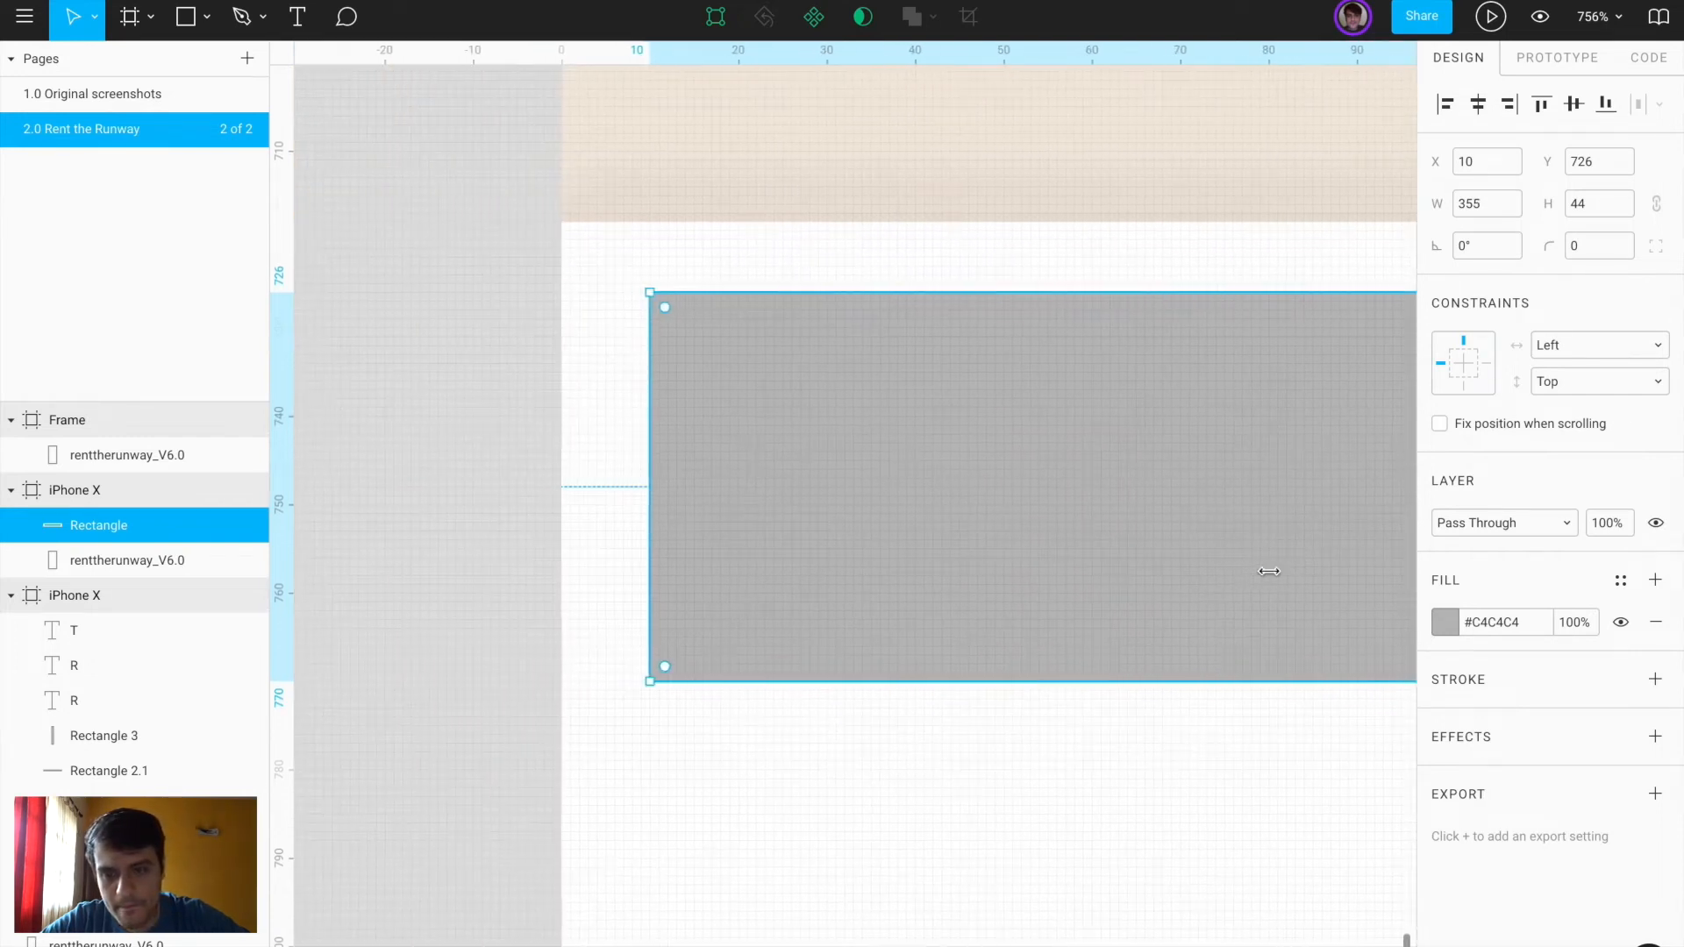
pyautogui.click(650, 529)
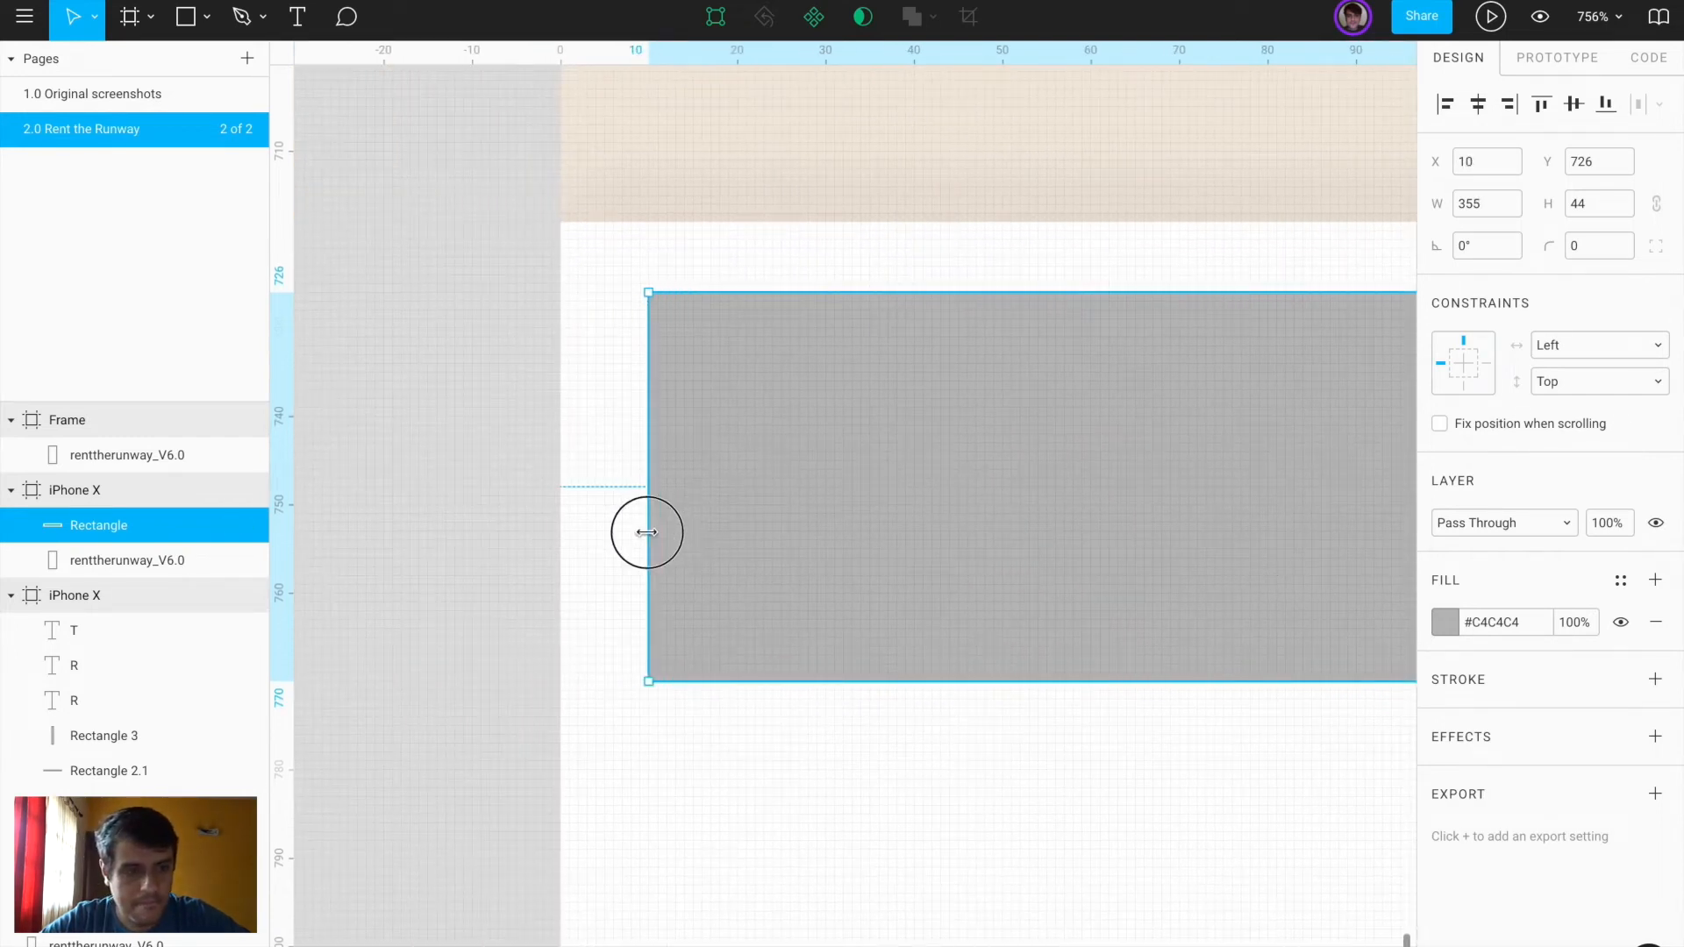
pyautogui.write('8')
pyautogui.press('Return')
pyautogui.hotkey('ctrl', 'd')
pyautogui.hotkey('shift', 'Right')
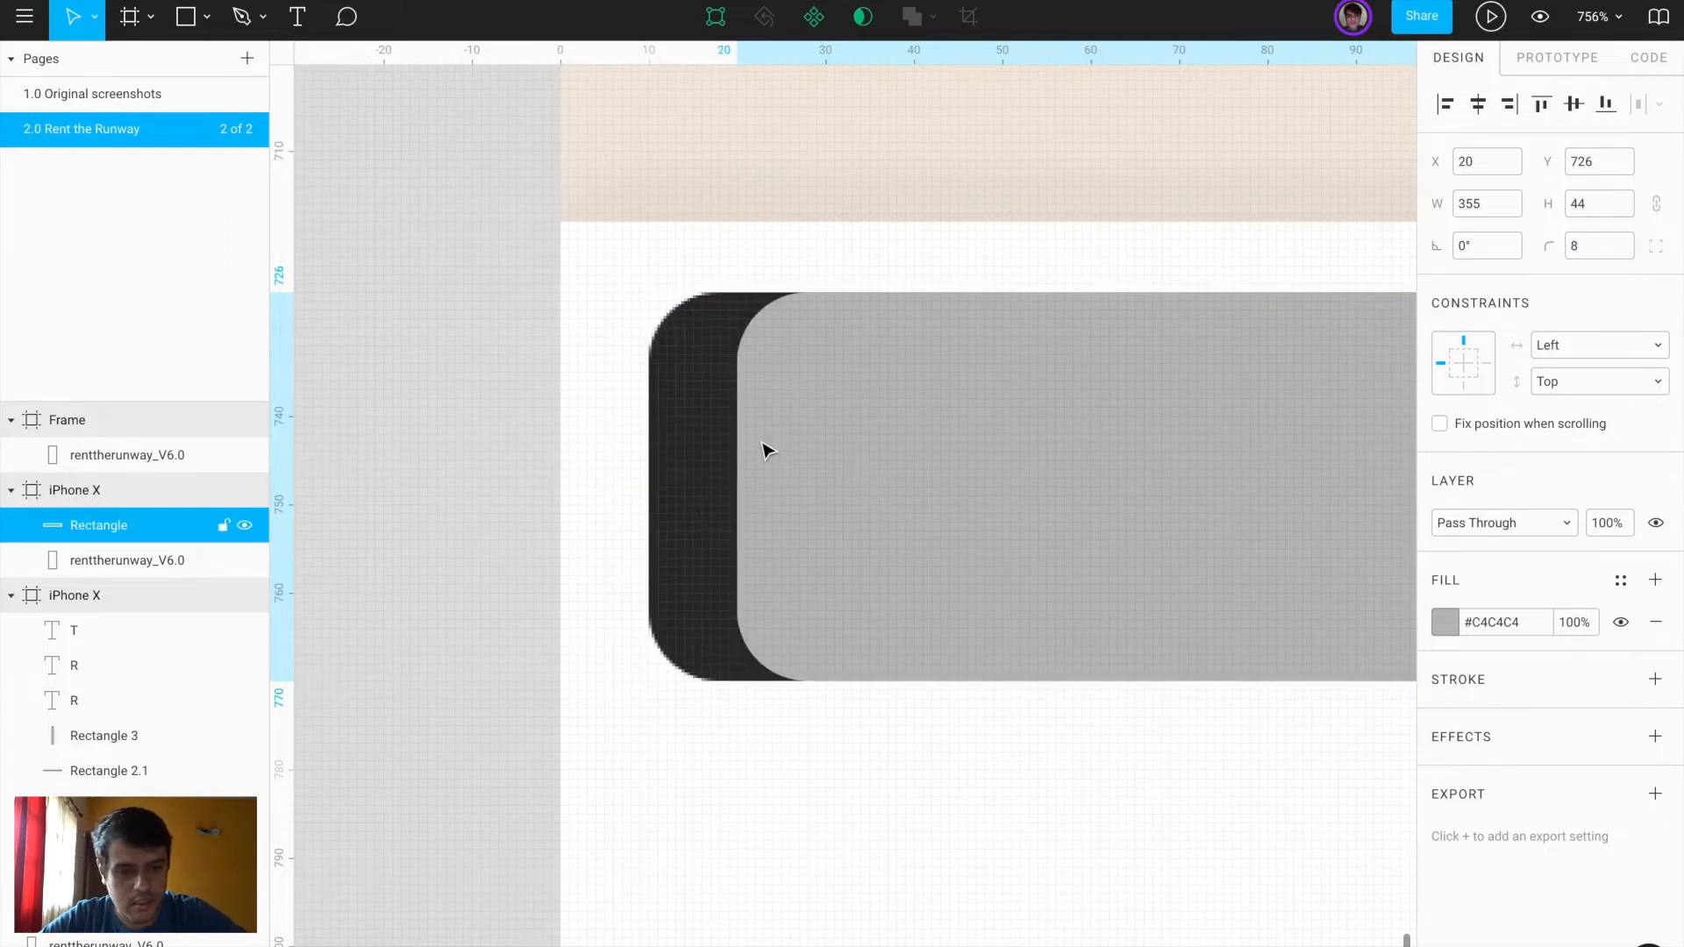
pyautogui.click(1445, 622)
pyautogui.click(1189, 710)
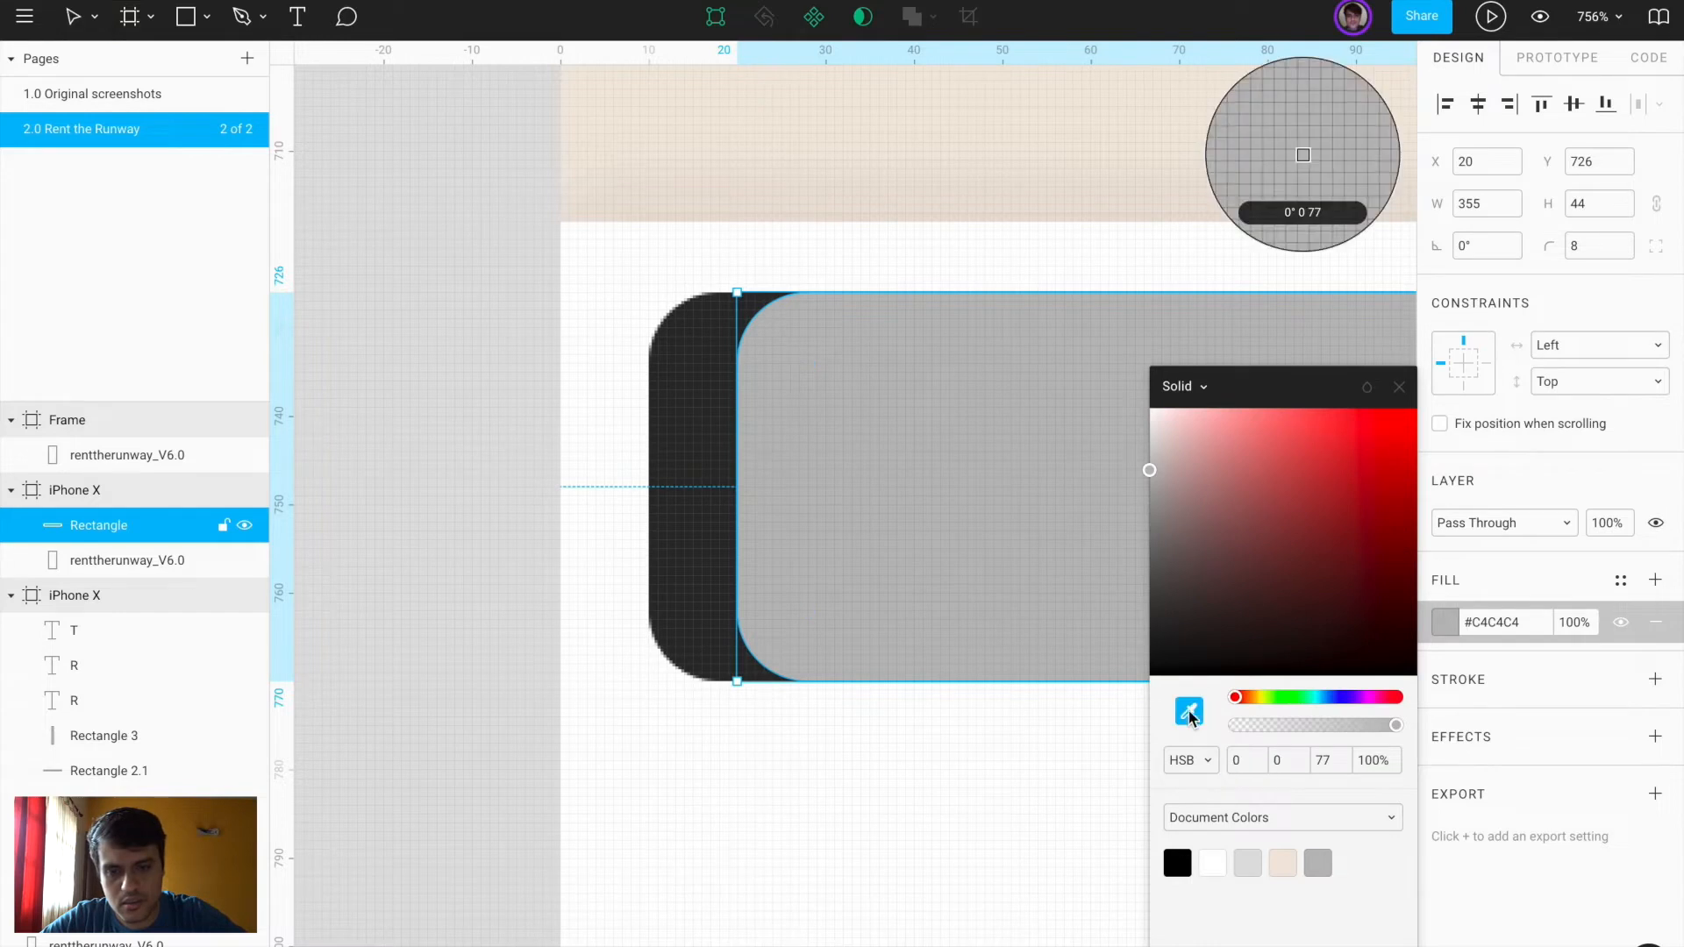
pyautogui.click(701, 562)
pyautogui.click(797, 803)
pyautogui.click(832, 622)
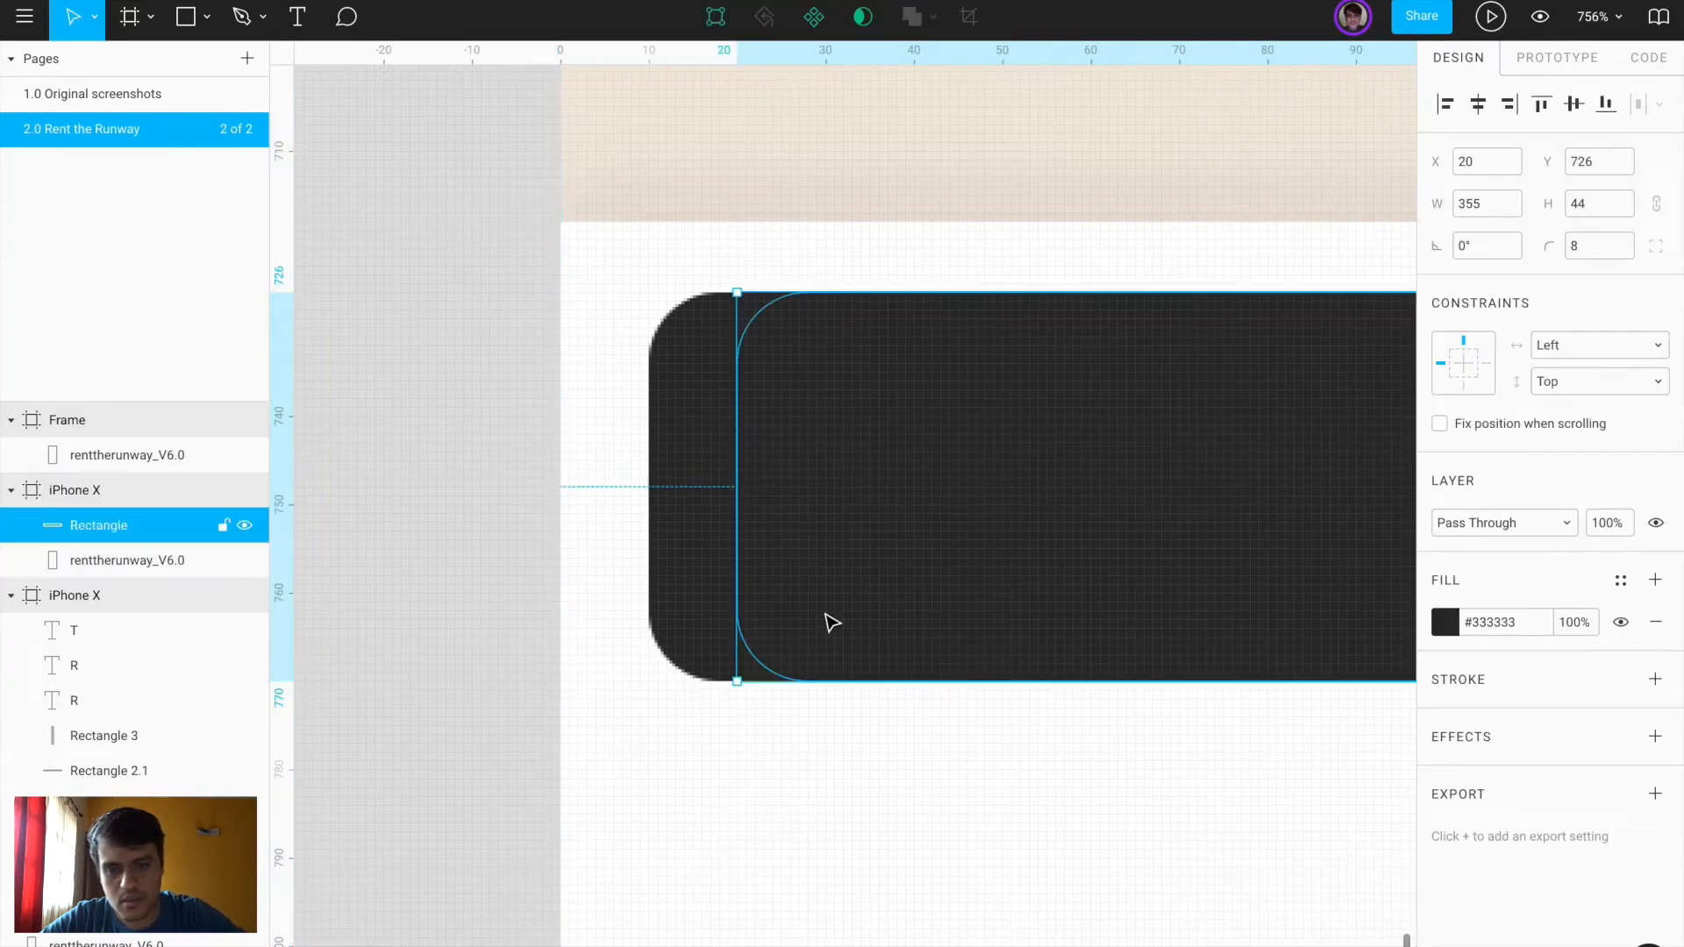
pyautogui.hotkey('shift', 'Left')
# Draw a 375×95 rectangle across the frame bottom, layered beneath the dark bar
pyautogui.scroll(-8, 918, 620)
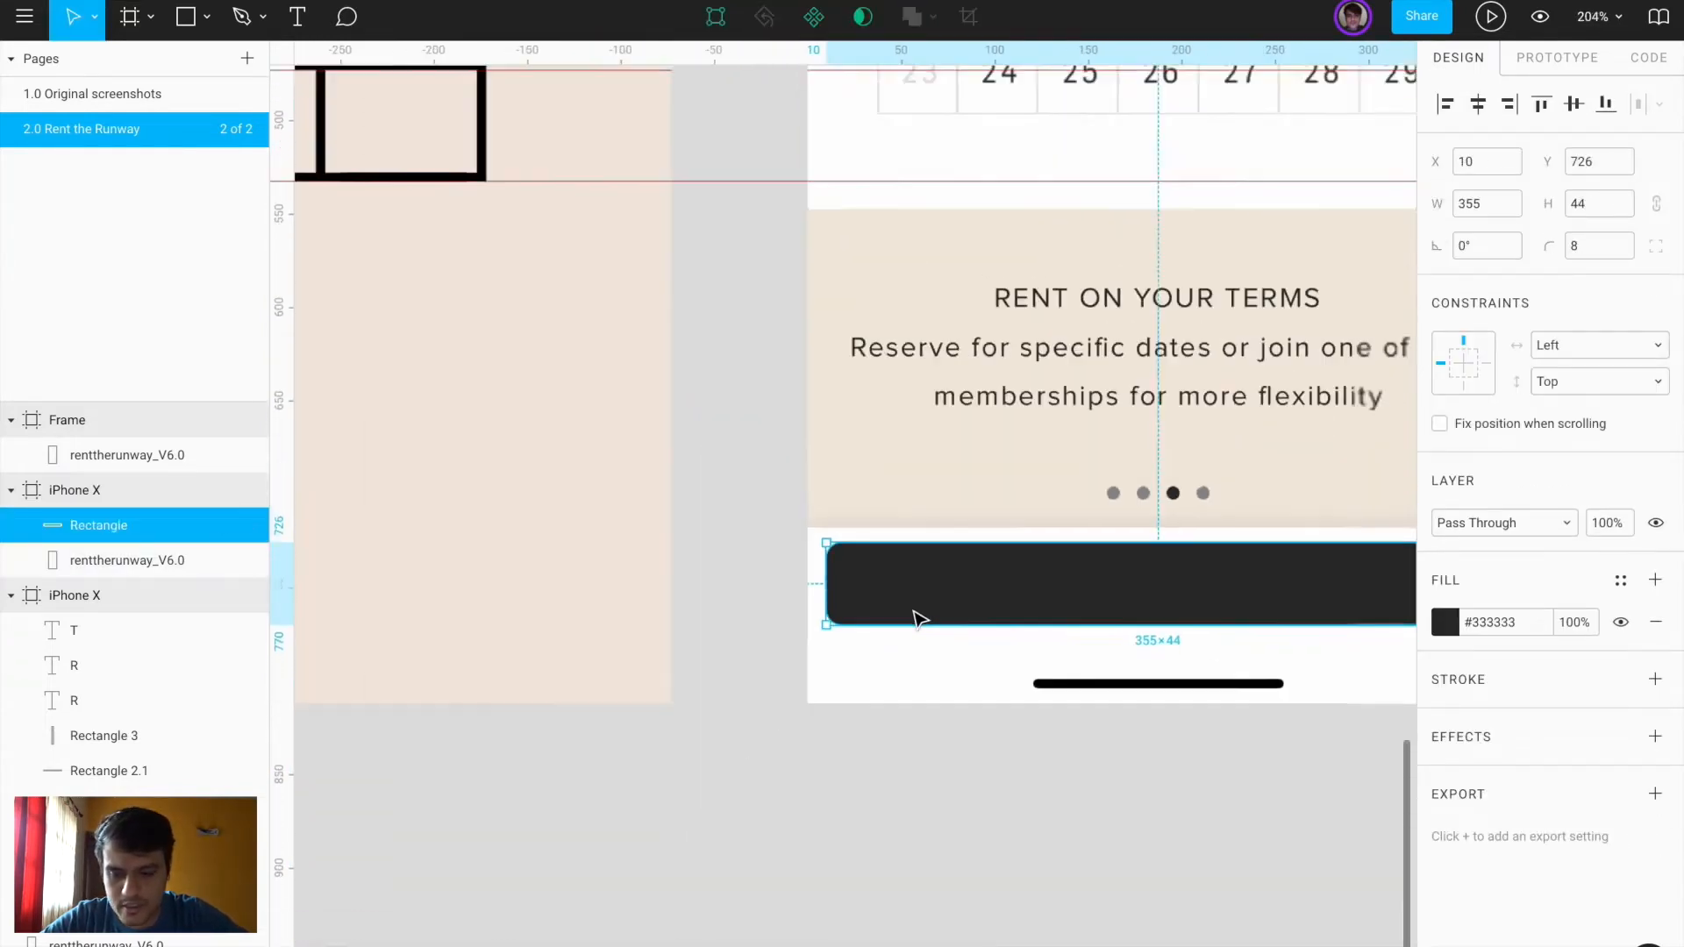
pyautogui.hscroll(2, 920, 620)
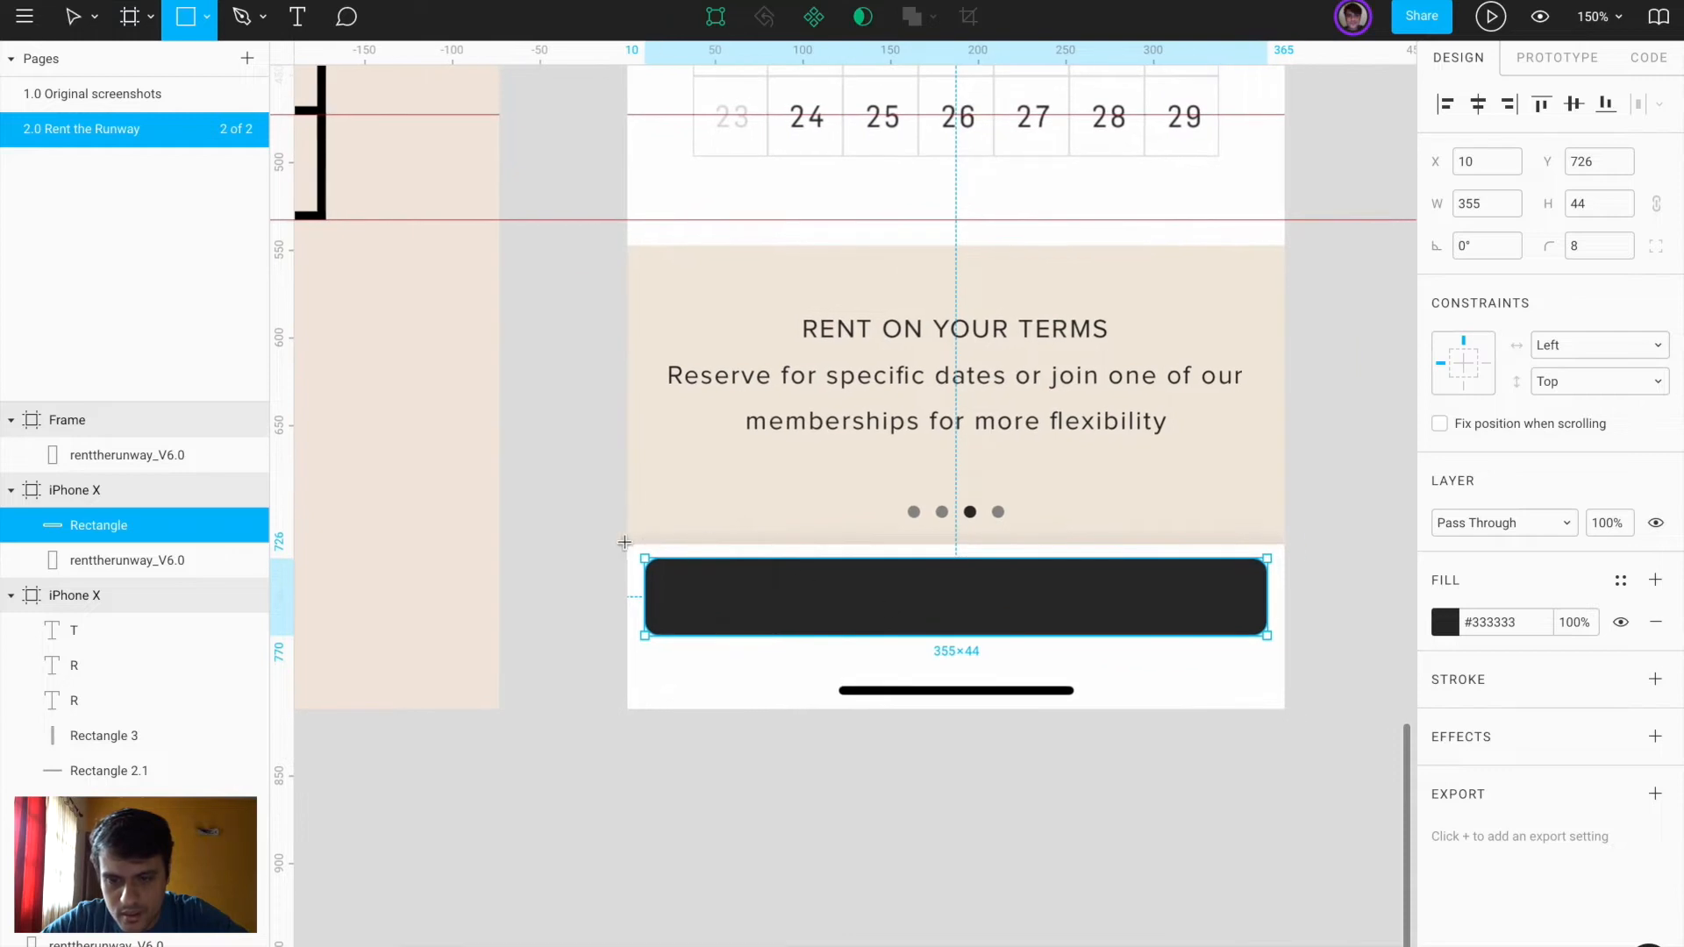
pyautogui.moveTo(626, 544)
pyautogui.mouseDown()
pyautogui.moveTo(1109, 722)
pyautogui.moveTo(1233, 700)
pyautogui.moveTo(1283, 715)
pyautogui.mouseUp()
pyautogui.moveTo(123, 533); pyautogui.dragTo(114, 595)
pyautogui.click(1436, 624)
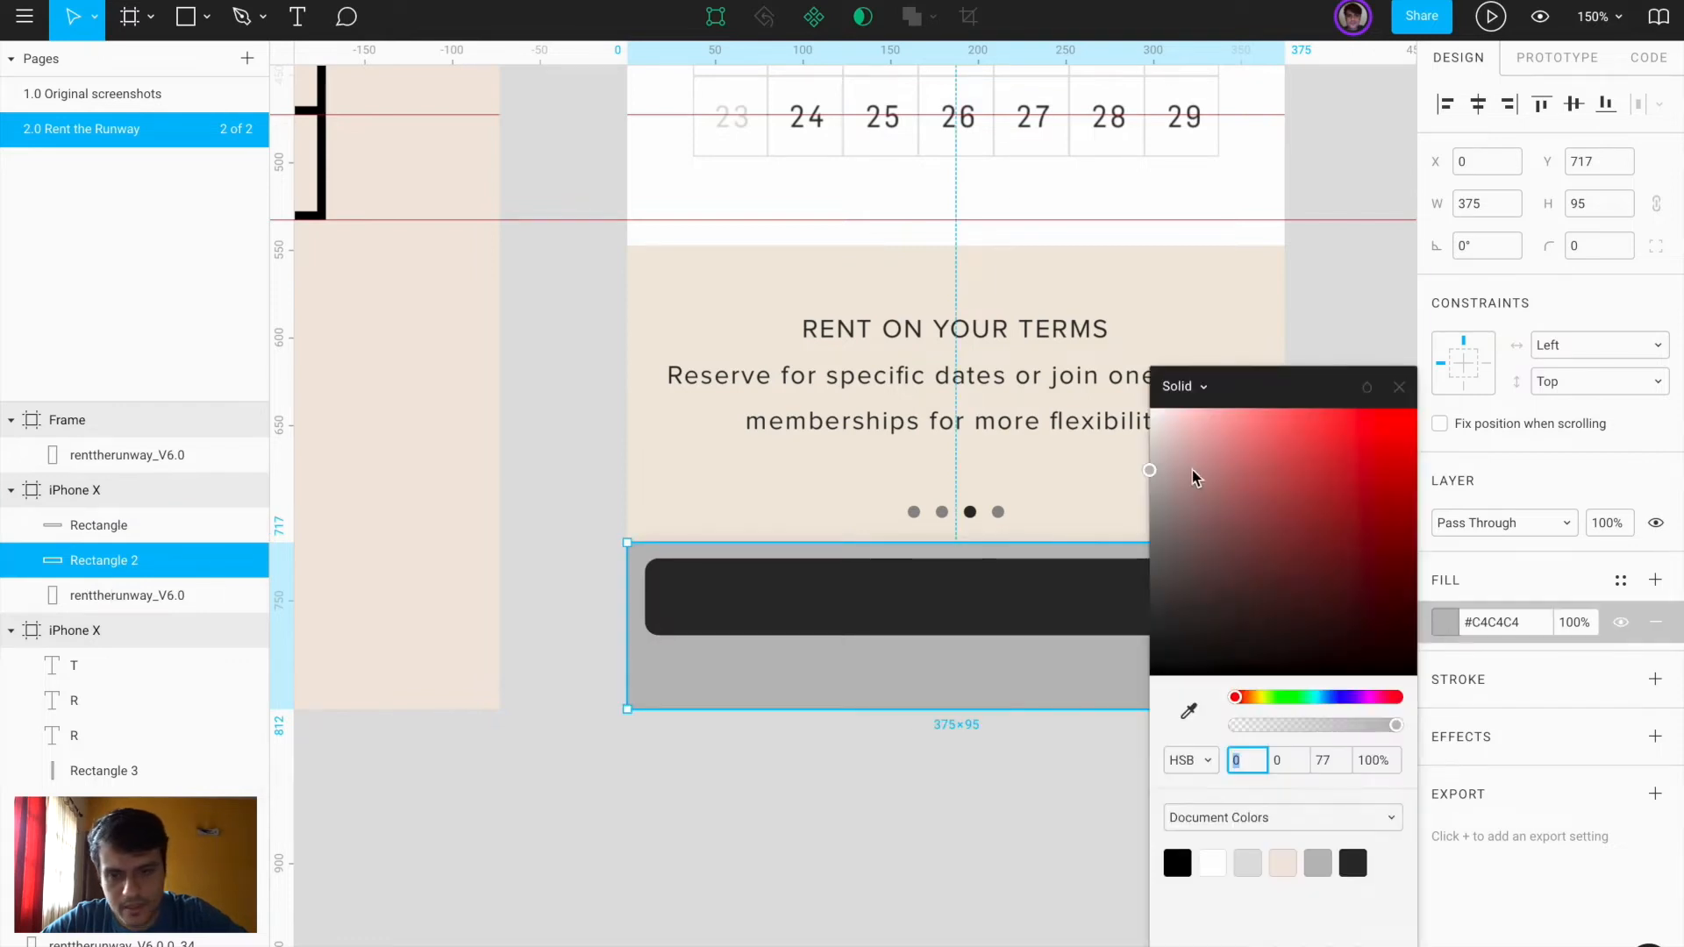
# Make the bottom strip rectangle white (#FFFFFF)
pyautogui.moveTo(1197, 479); pyautogui.dragTo(1056, 286)
pyautogui.click(837, 756)
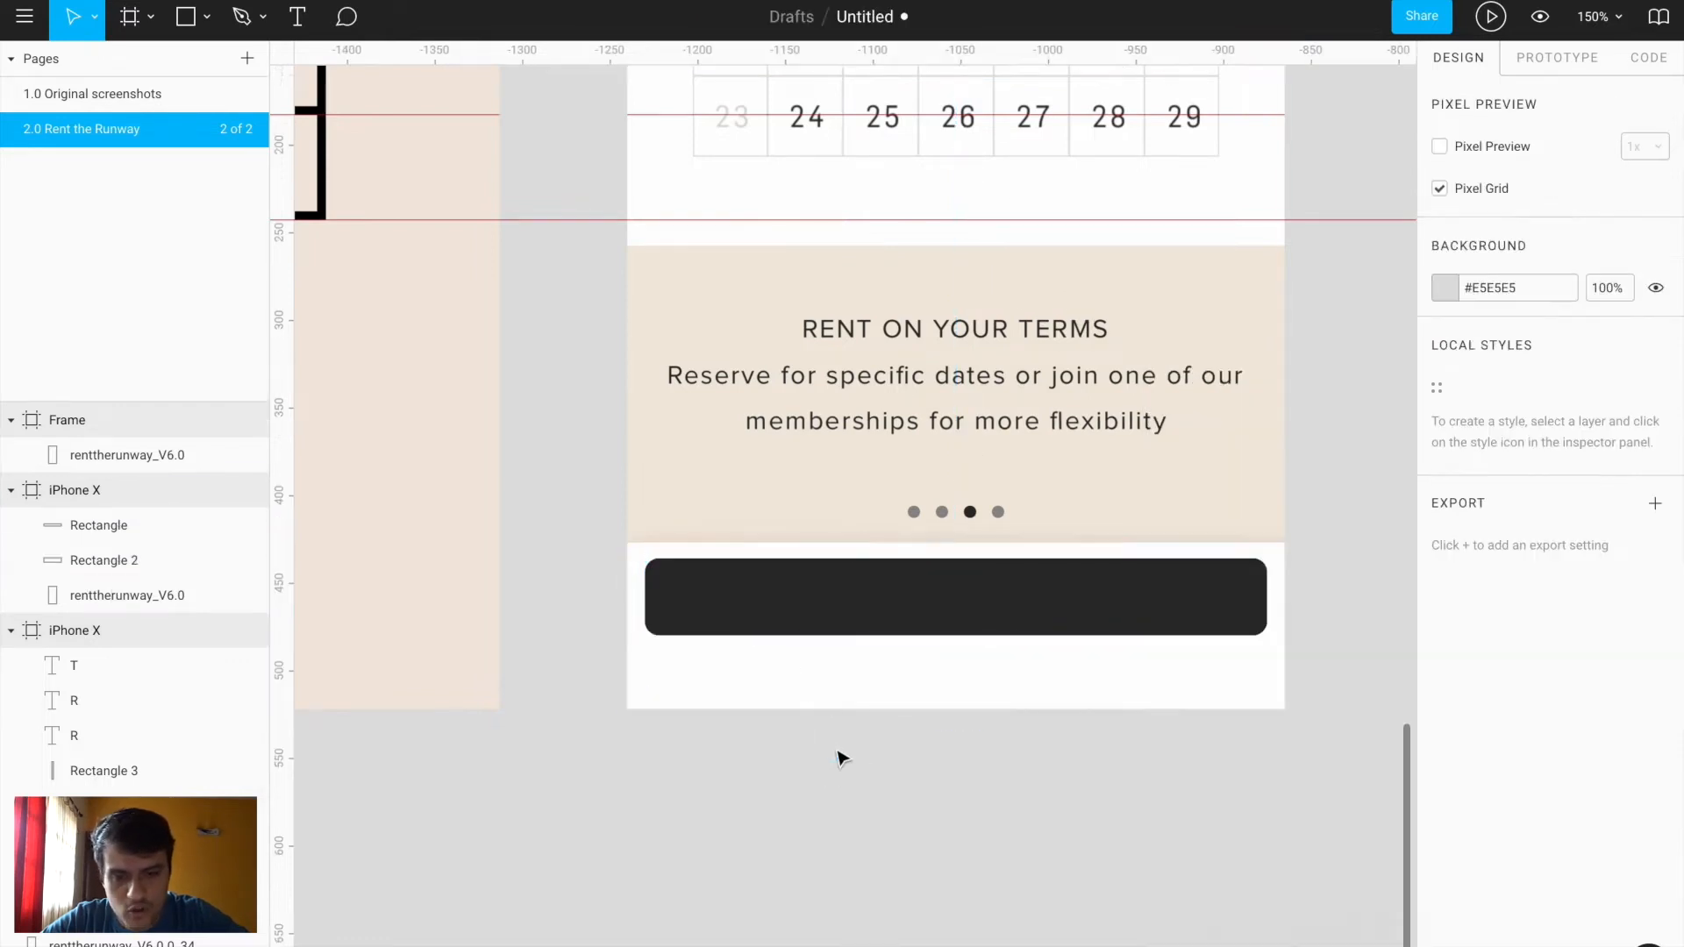
pyautogui.scroll(1, 895, 775)
pyautogui.moveTo(686, 773); pyautogui.dragTo(1331, 766)
pyautogui.hotkey('ctrl', 'z')
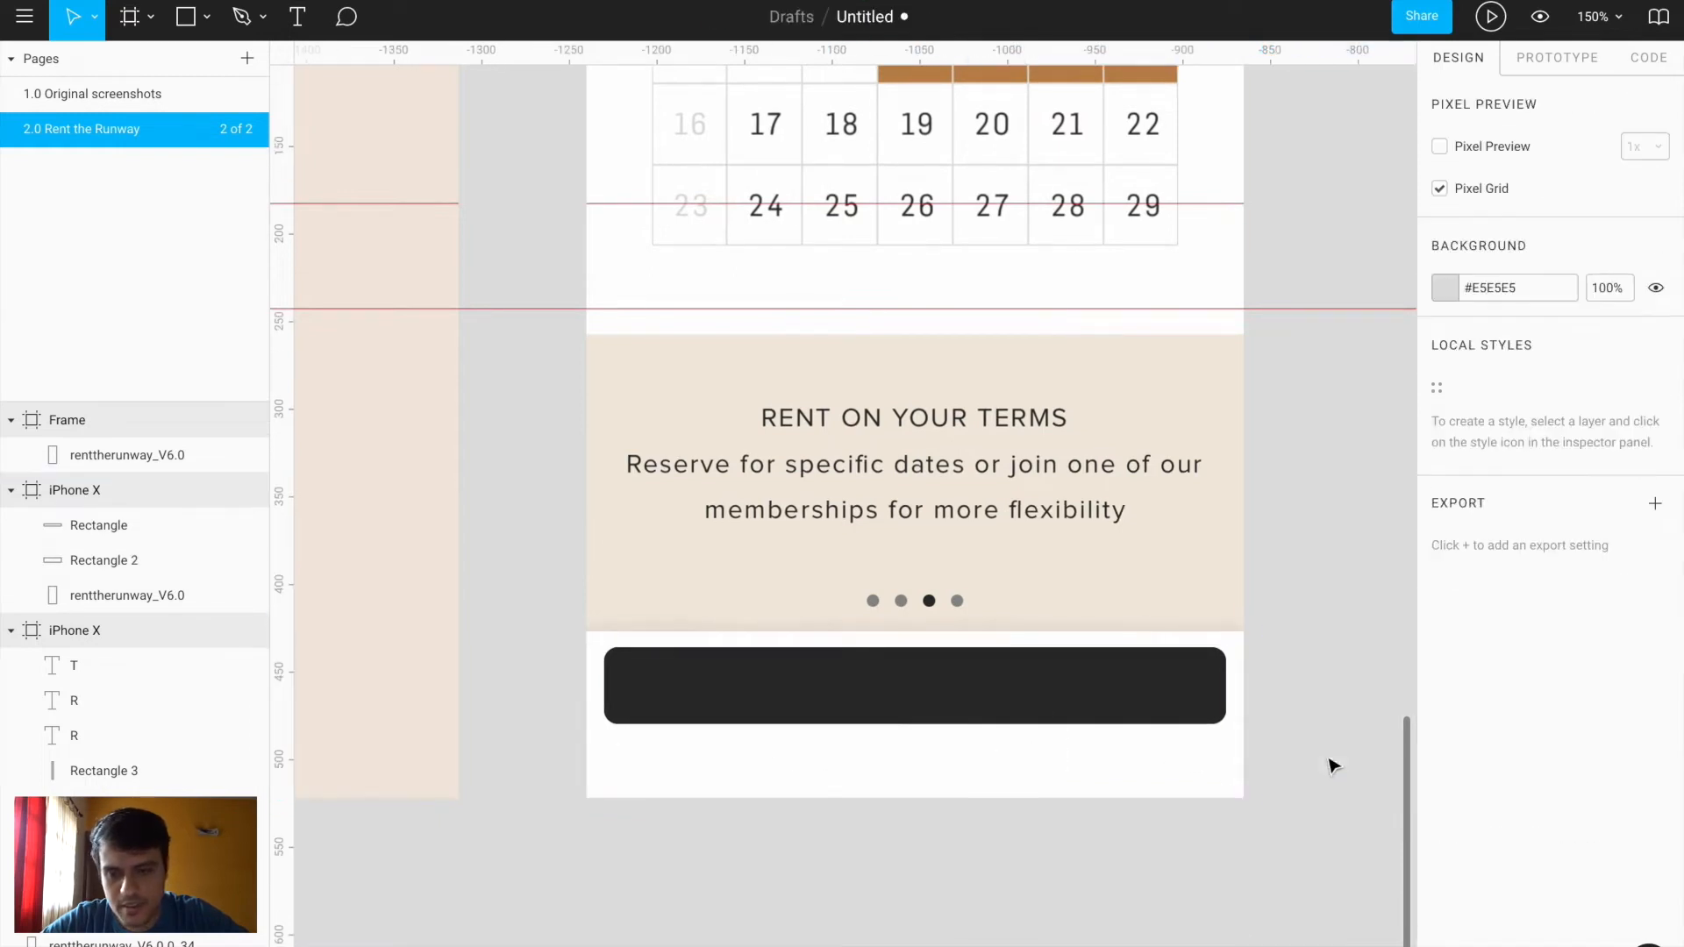
pyautogui.click(794, 767)
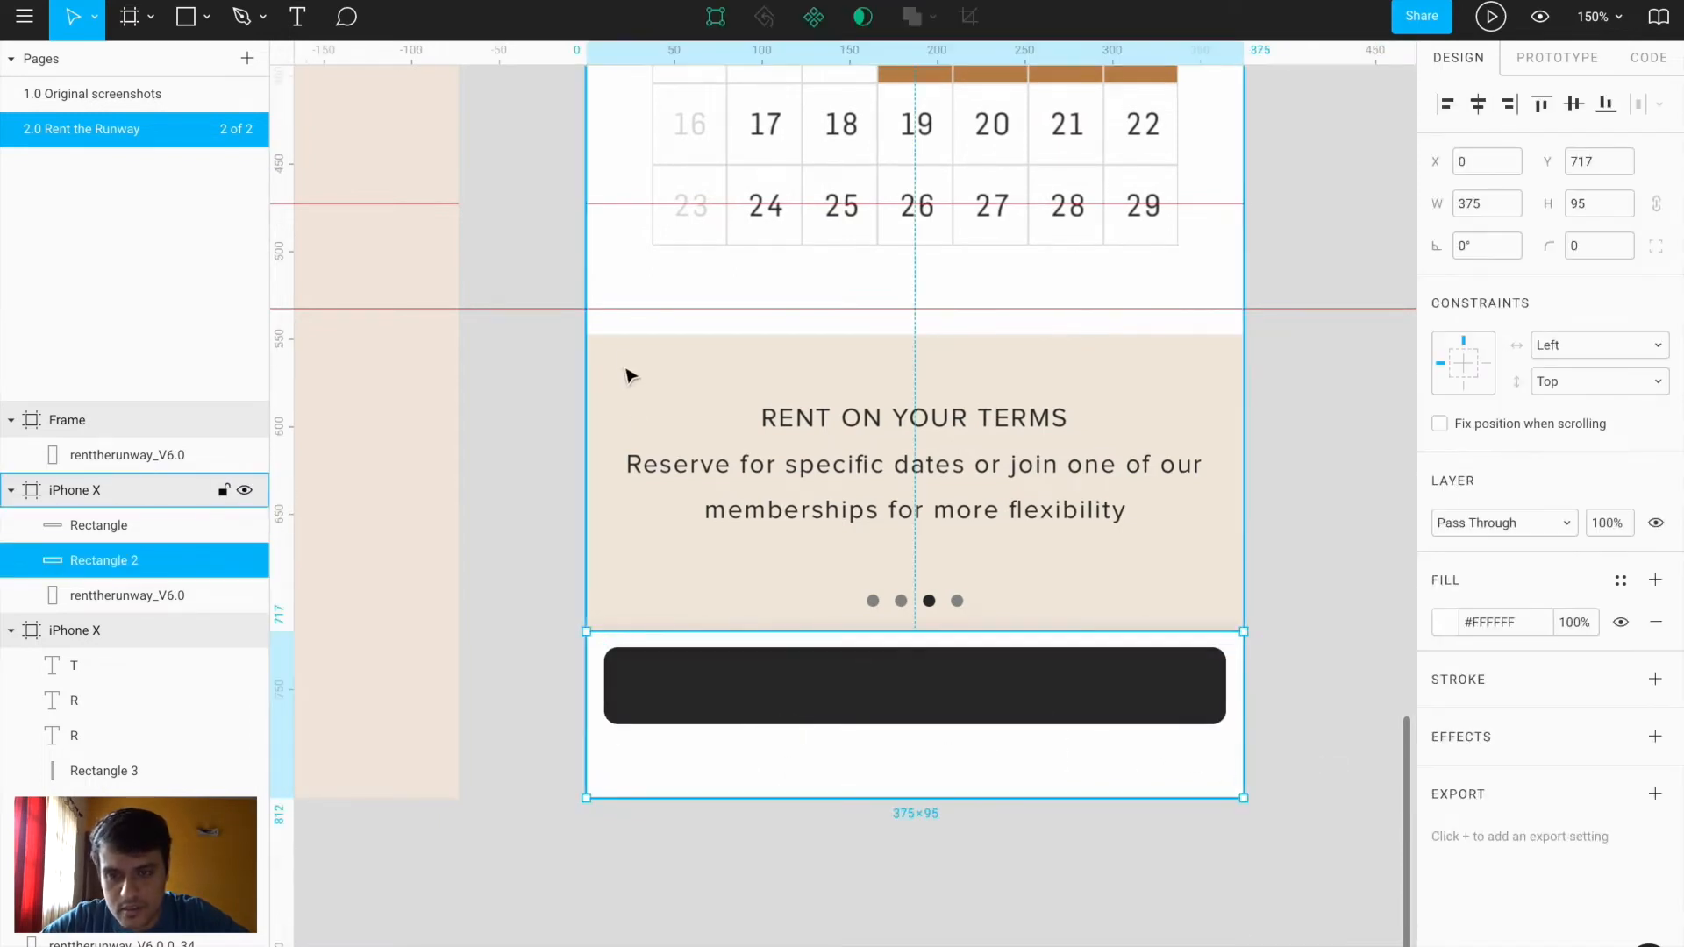
# Cover the Rent on your terms area with a 375×264 block behind the button bar, filled beige #F3ECE4
pyautogui.press('r')
pyautogui.moveTo(603, 342); pyautogui.dragTo(1244, 798)
pyautogui.moveTo(173, 530); pyautogui.dragTo(172, 604)
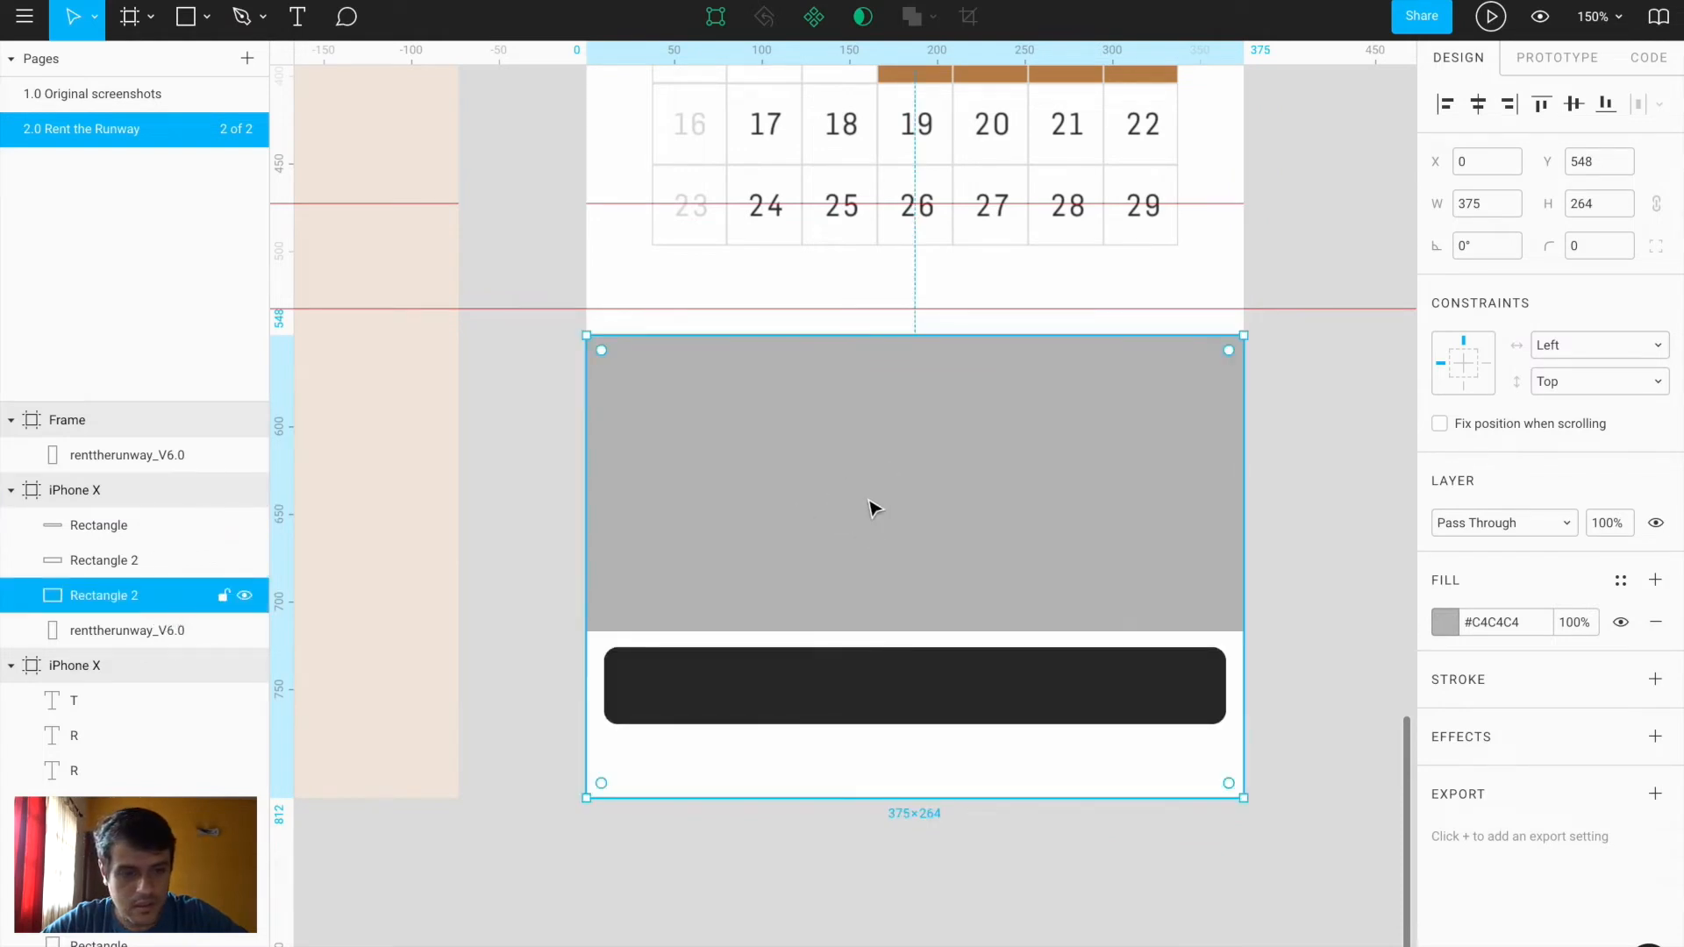
pyautogui.hscroll(-3, 870, 500)
pyautogui.click(1449, 625)
pyautogui.click(1188, 710)
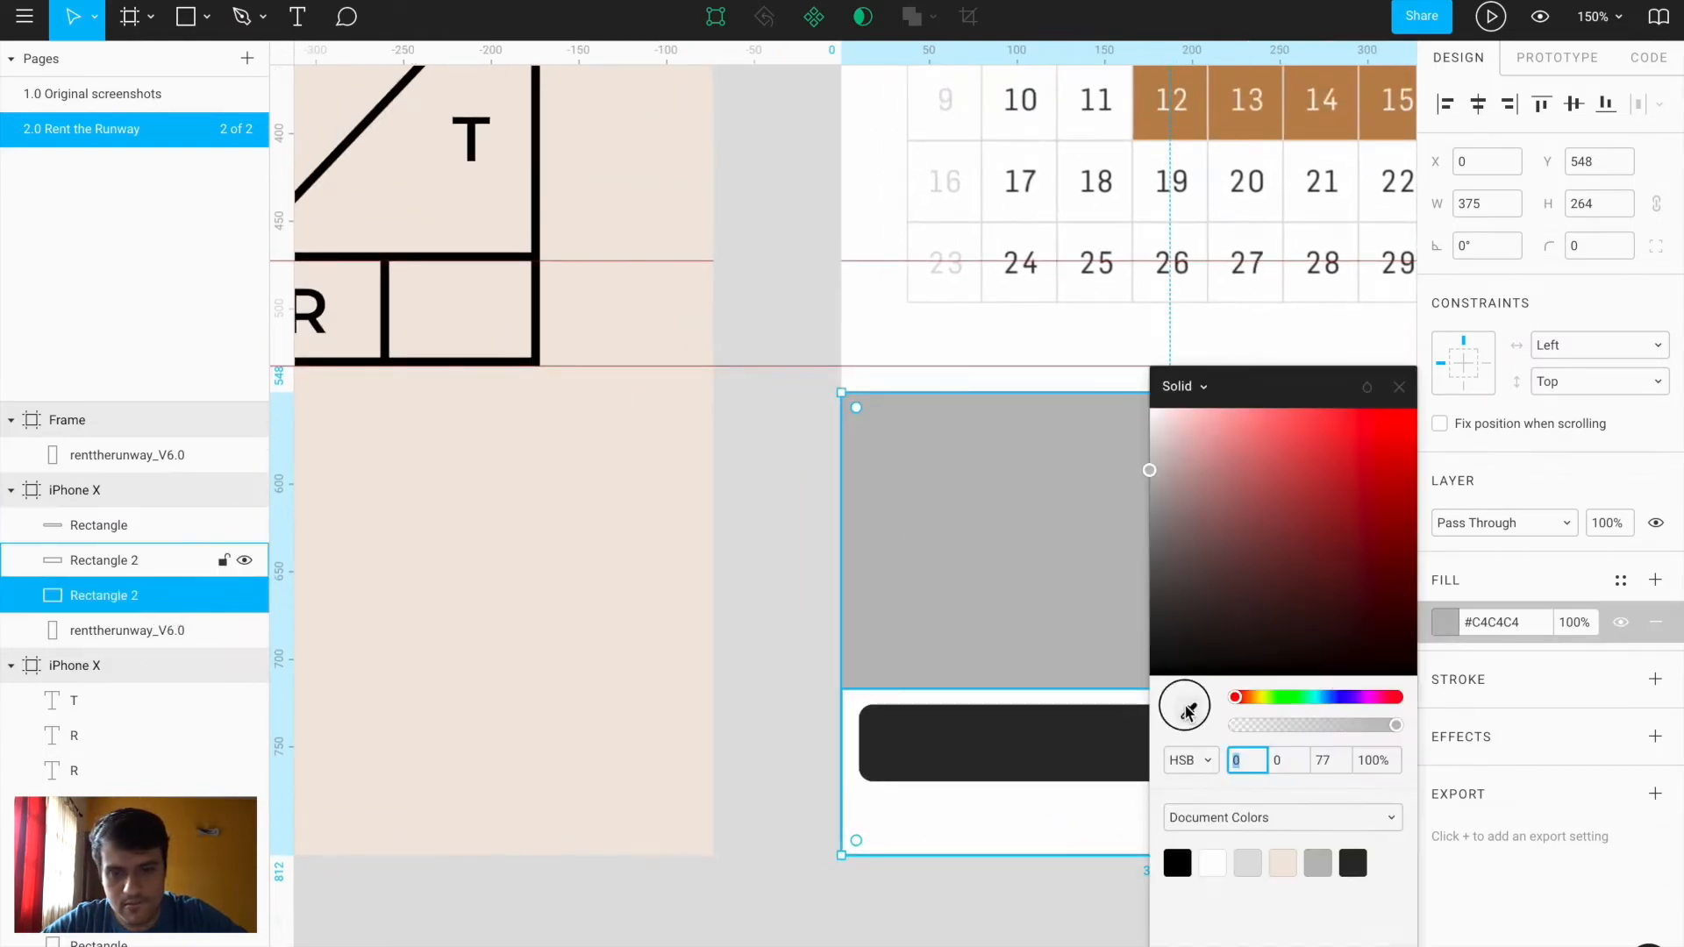
pyautogui.click(685, 597)
pyautogui.click(777, 599)
pyautogui.scroll(-4, 780, 605)
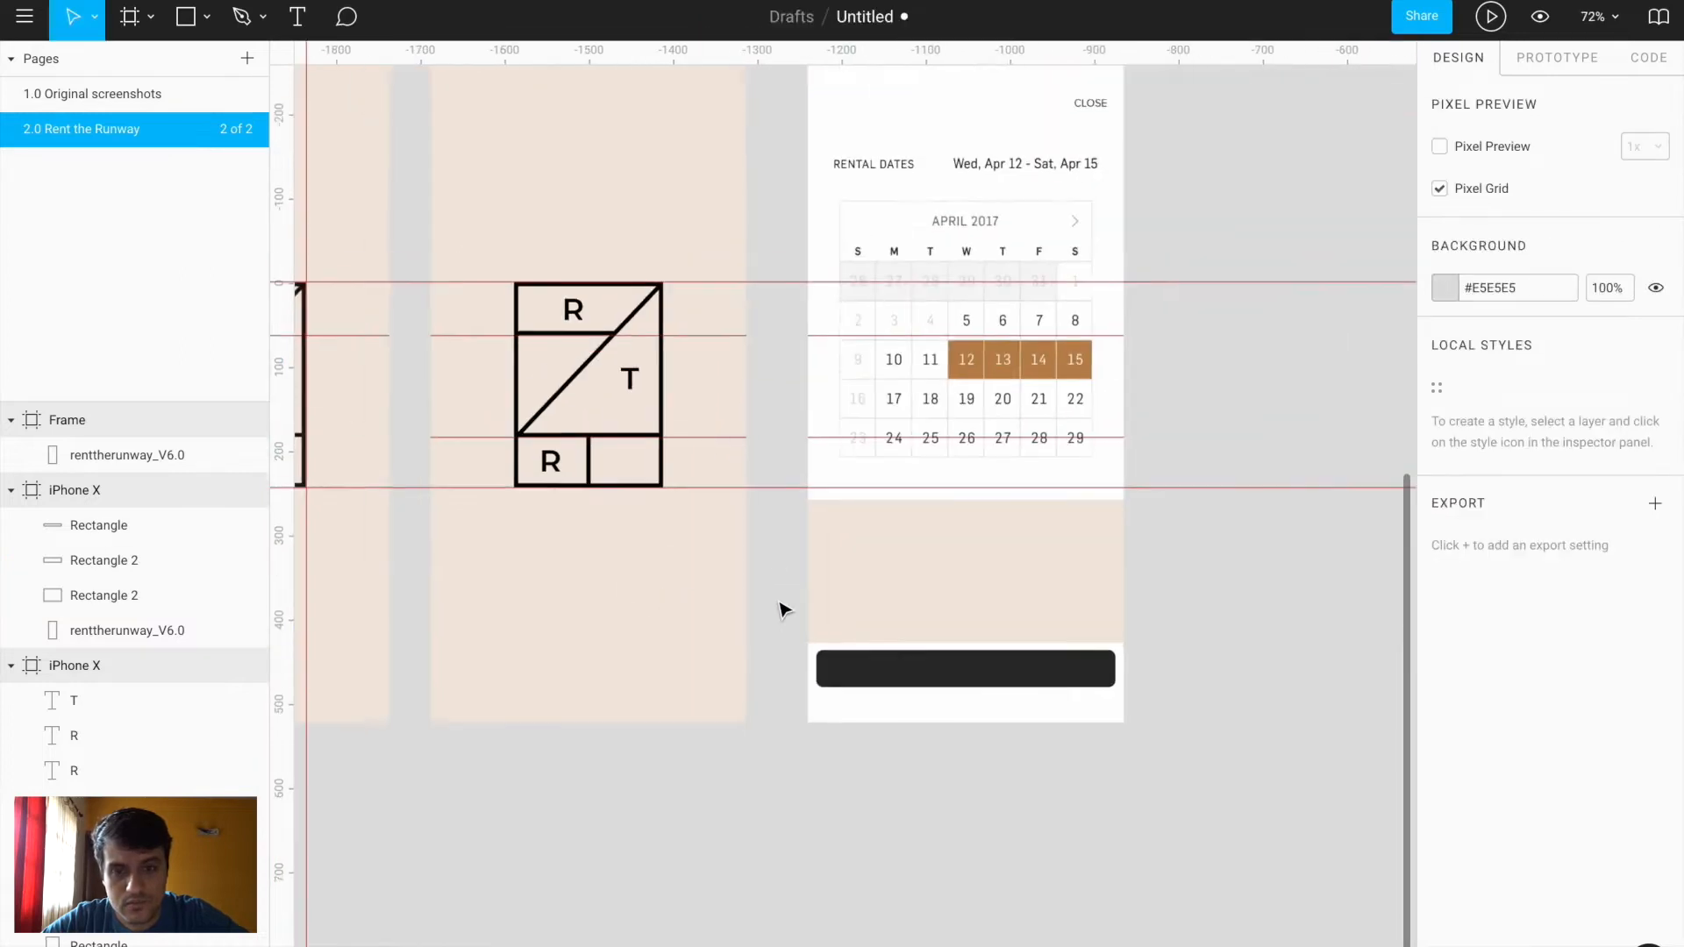
pyautogui.scroll(4, 1327, 293)
pyautogui.scroll(2, 1307, 297)
# Copy the black 375×44 status bar from the iOS 11 GUI kit into the iPhone X frame's top
pyautogui.click(502, 130)
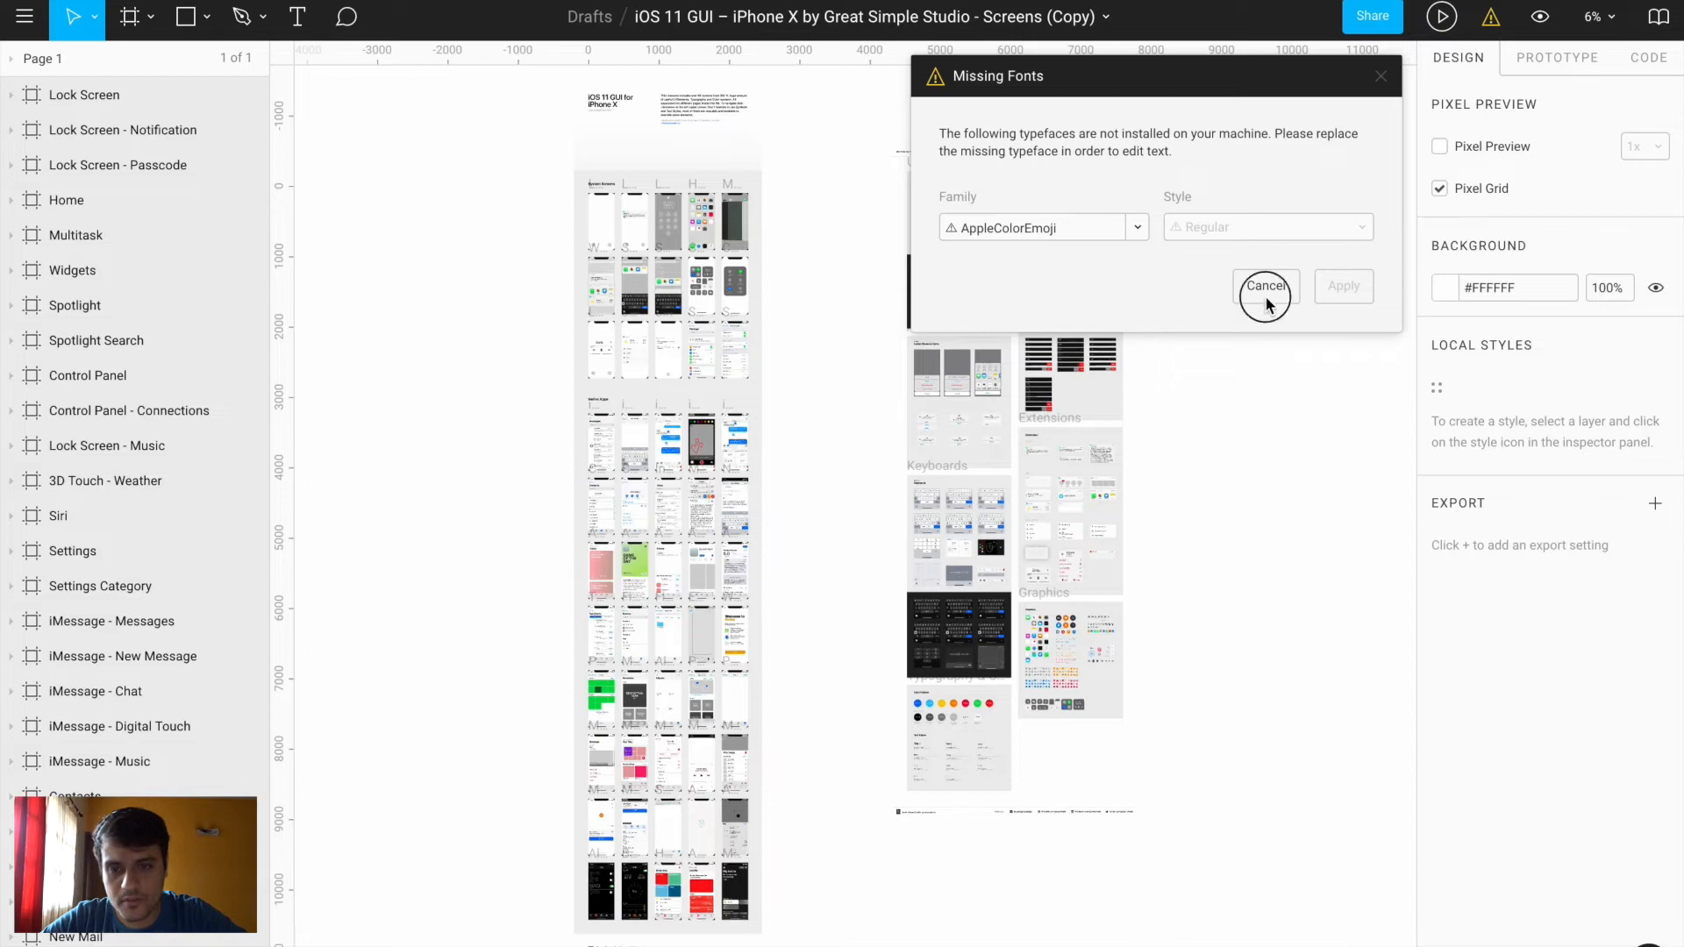
pyautogui.click(1266, 287)
pyautogui.scroll(5, 639, 456)
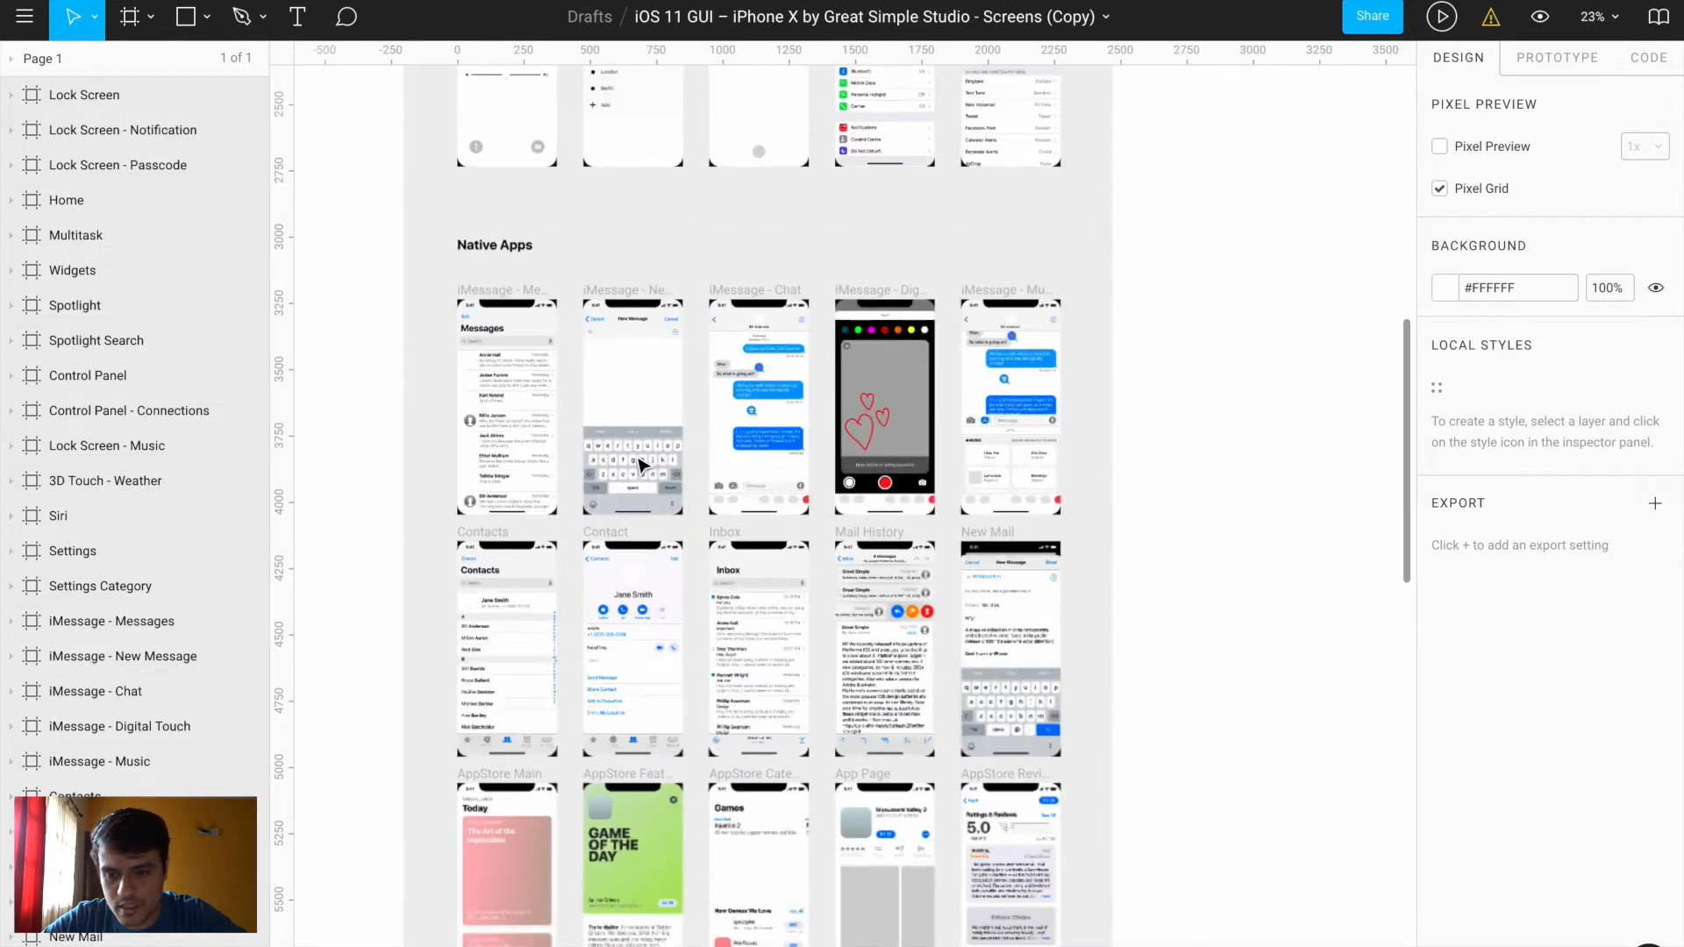
pyautogui.scroll(4, 641, 465)
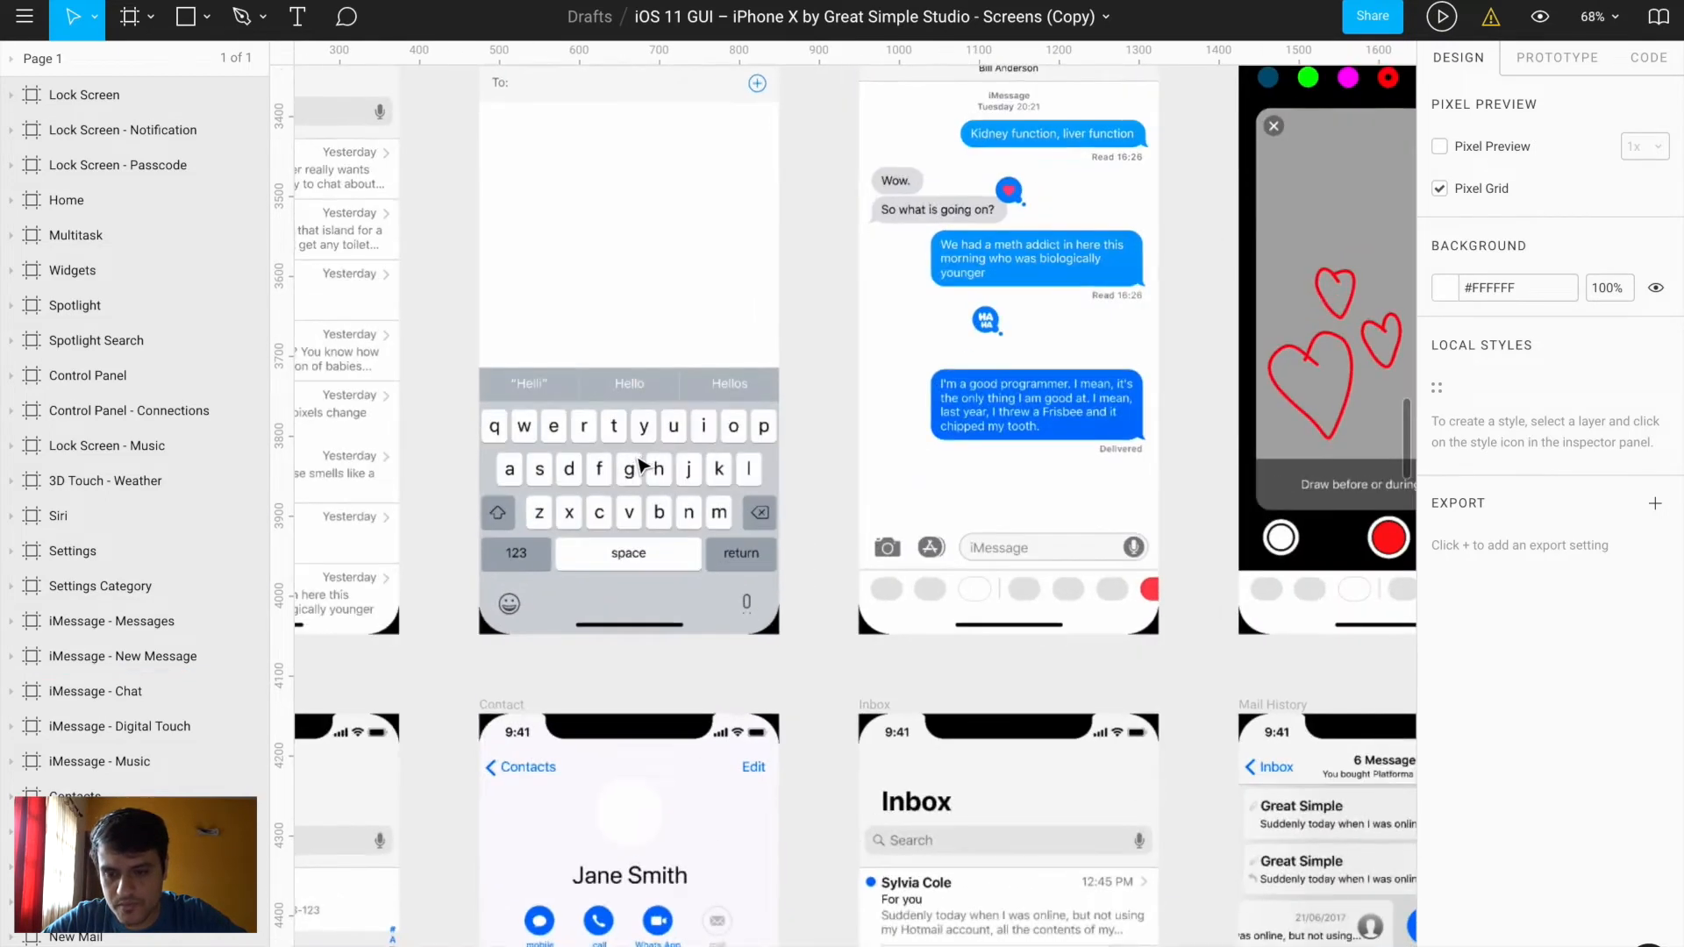
pyautogui.click(504, 742)
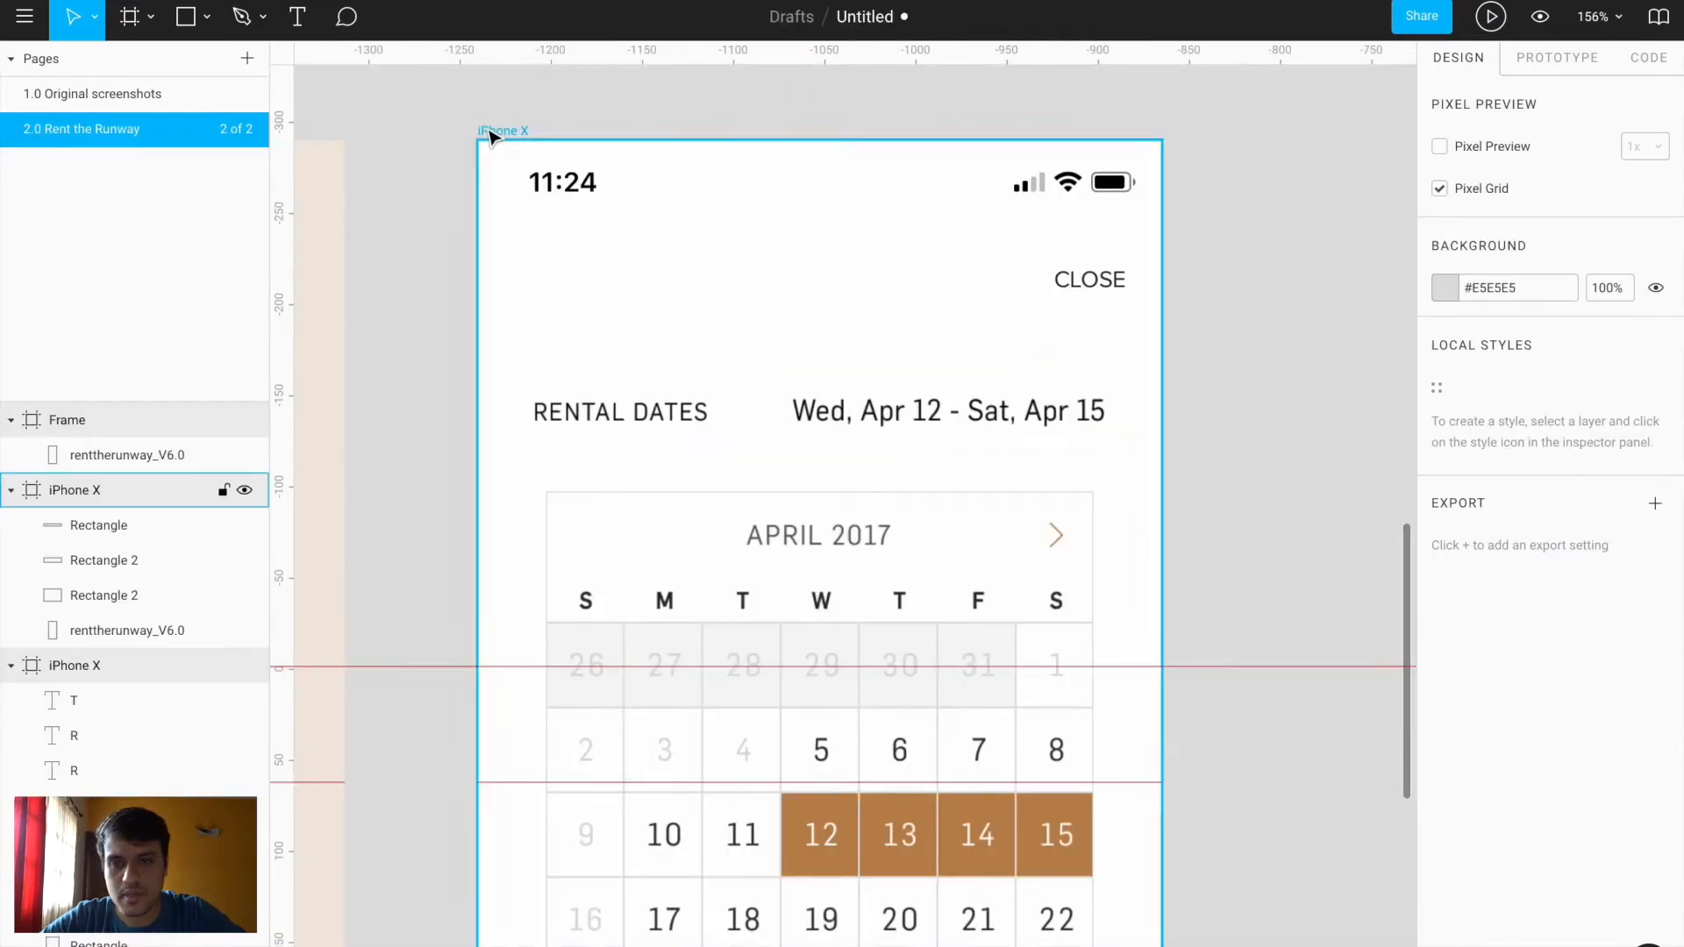
pyautogui.click(491, 133)
pyautogui.hotkey('ctrl', 'v')
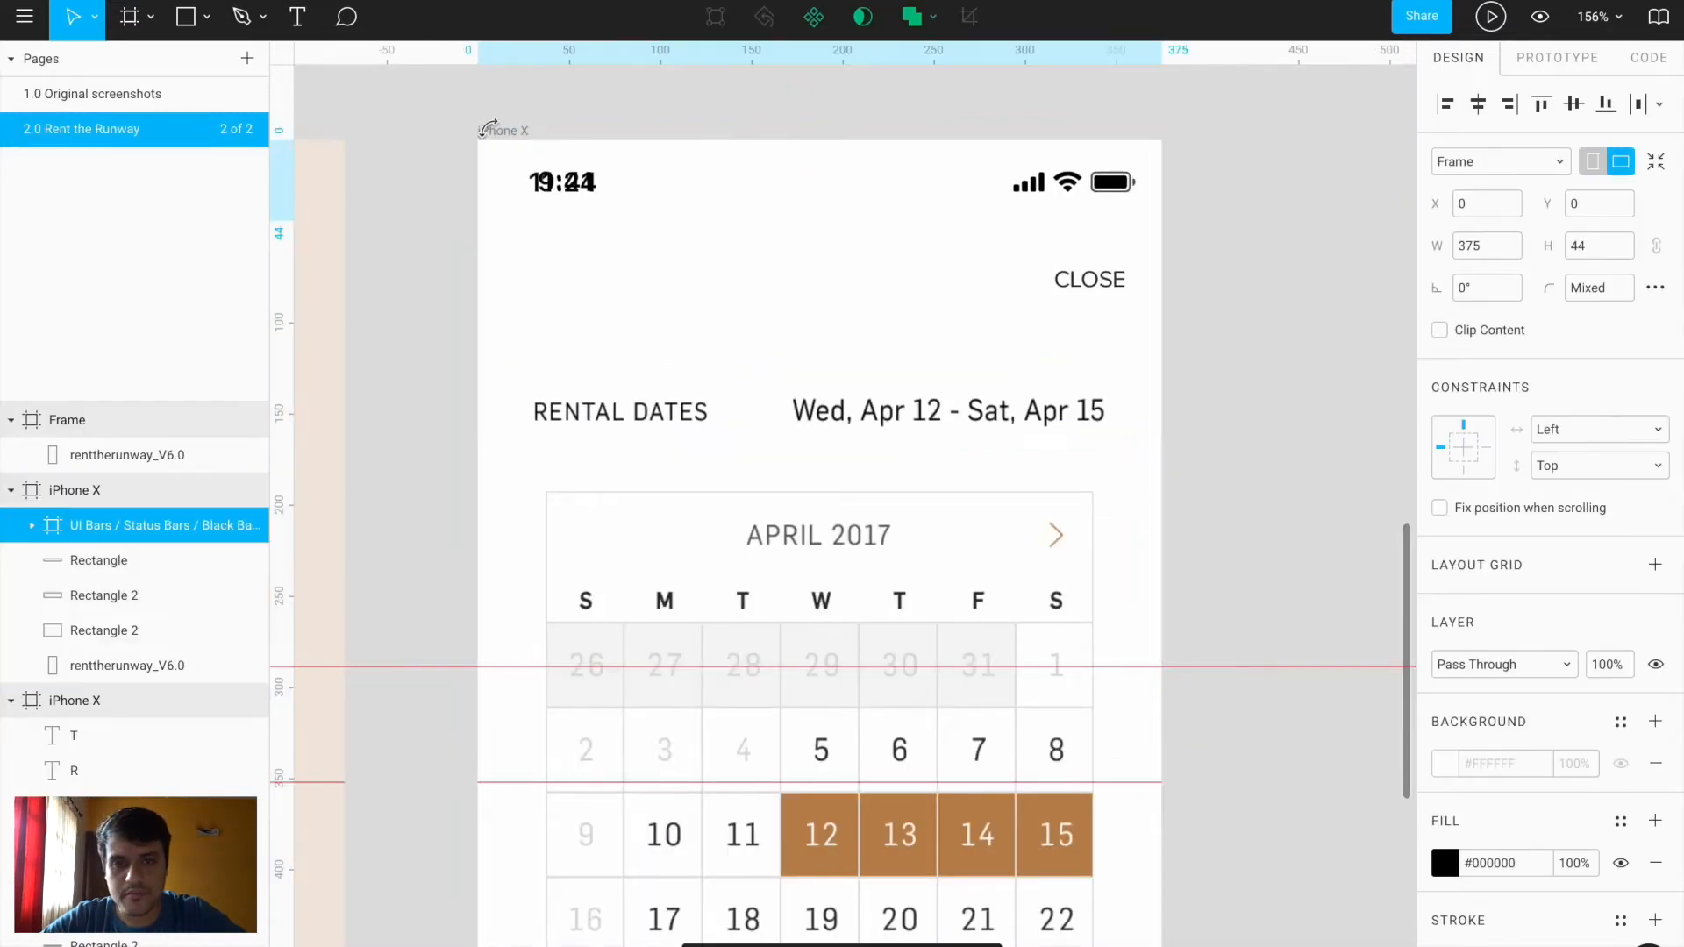
pyautogui.scroll(-4, 679, 286)
pyautogui.click(960, 330)
pyautogui.scroll(6, 876, 312)
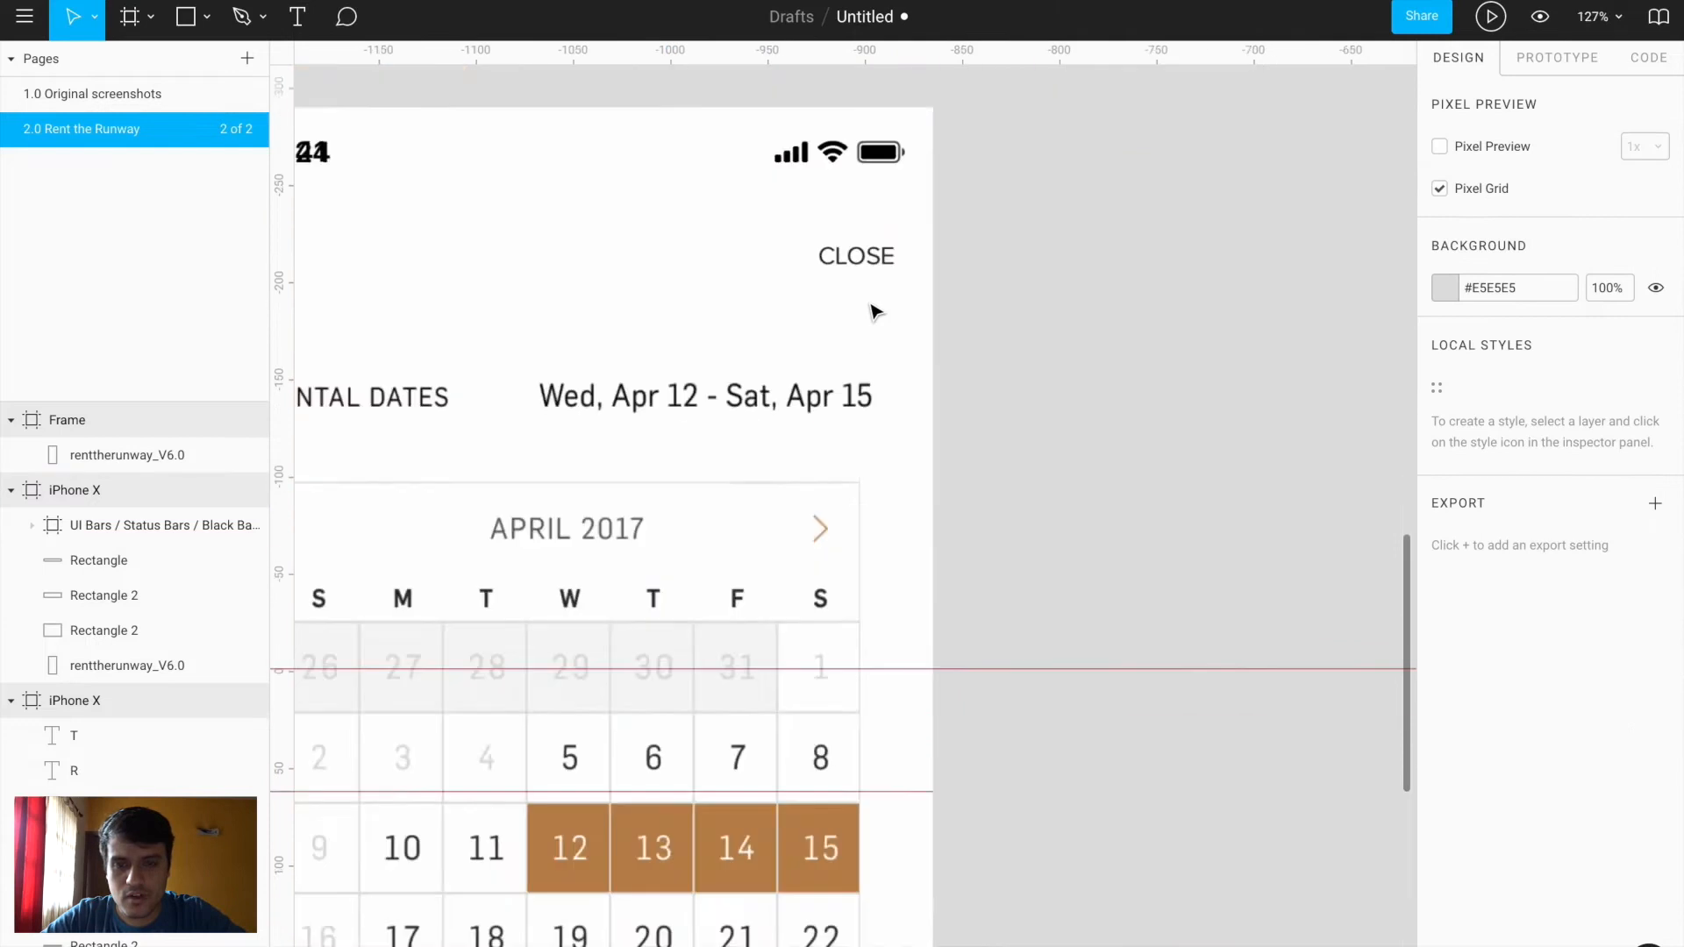
# Add a regular-weight CLOSE text layer and drag it onto the reference CLOSE
pyautogui.press('t')
pyautogui.click(711, 300)
pyautogui.write('CLOSE')
pyautogui.press('Escape')
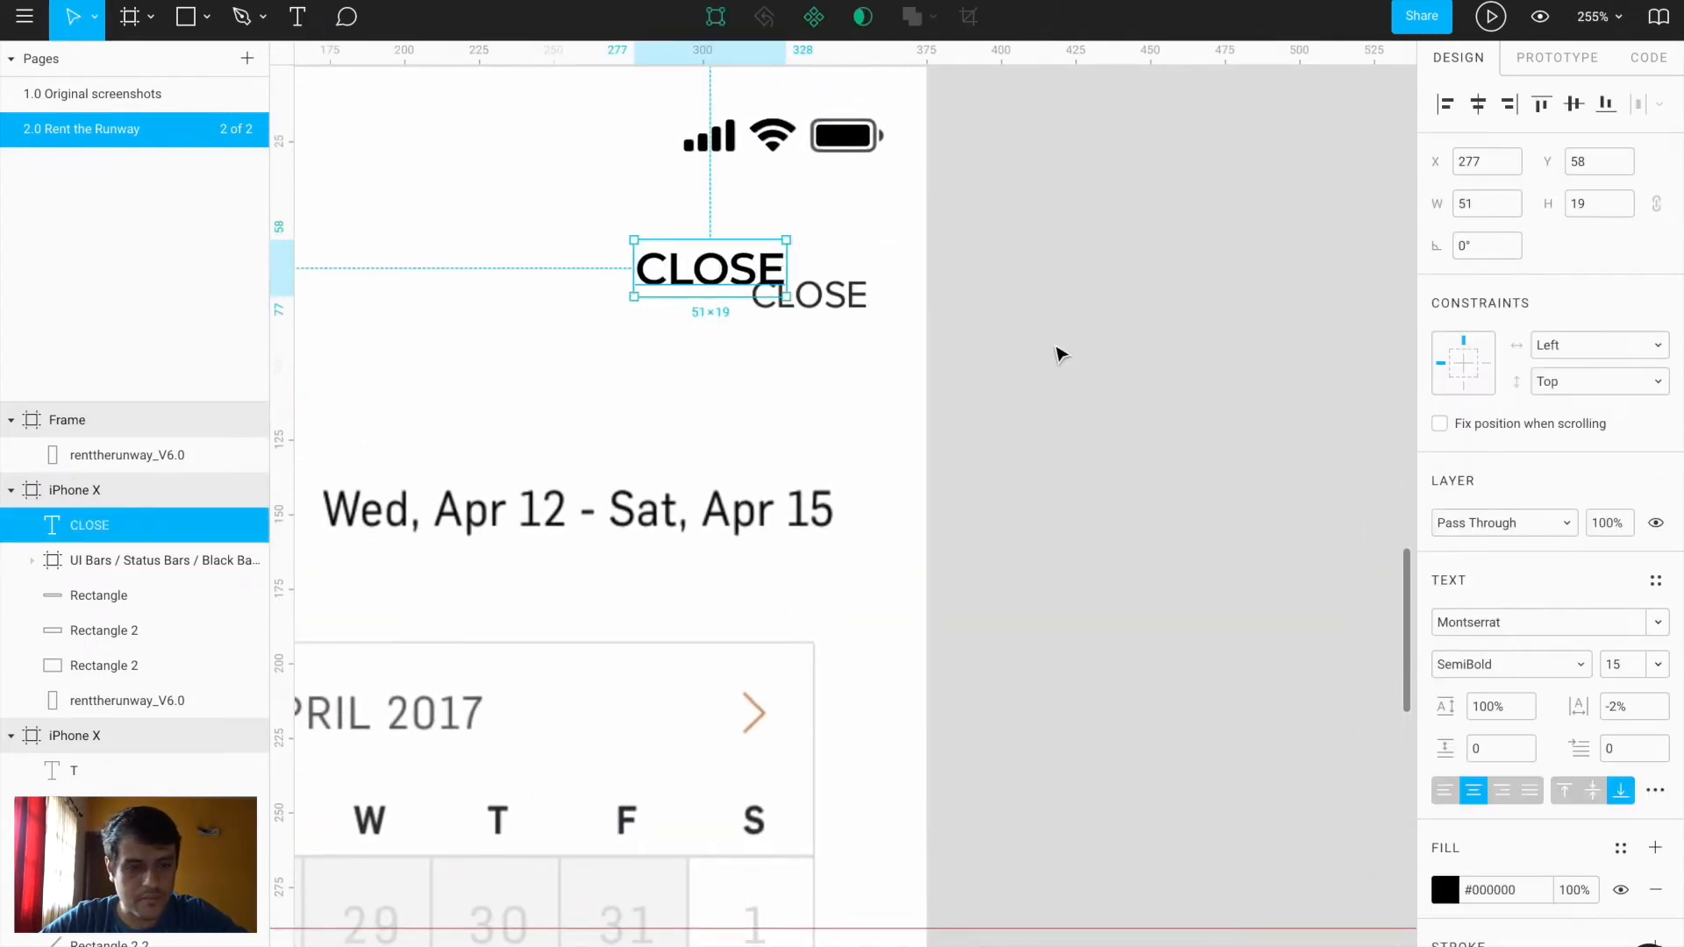
pyautogui.click(1522, 656)
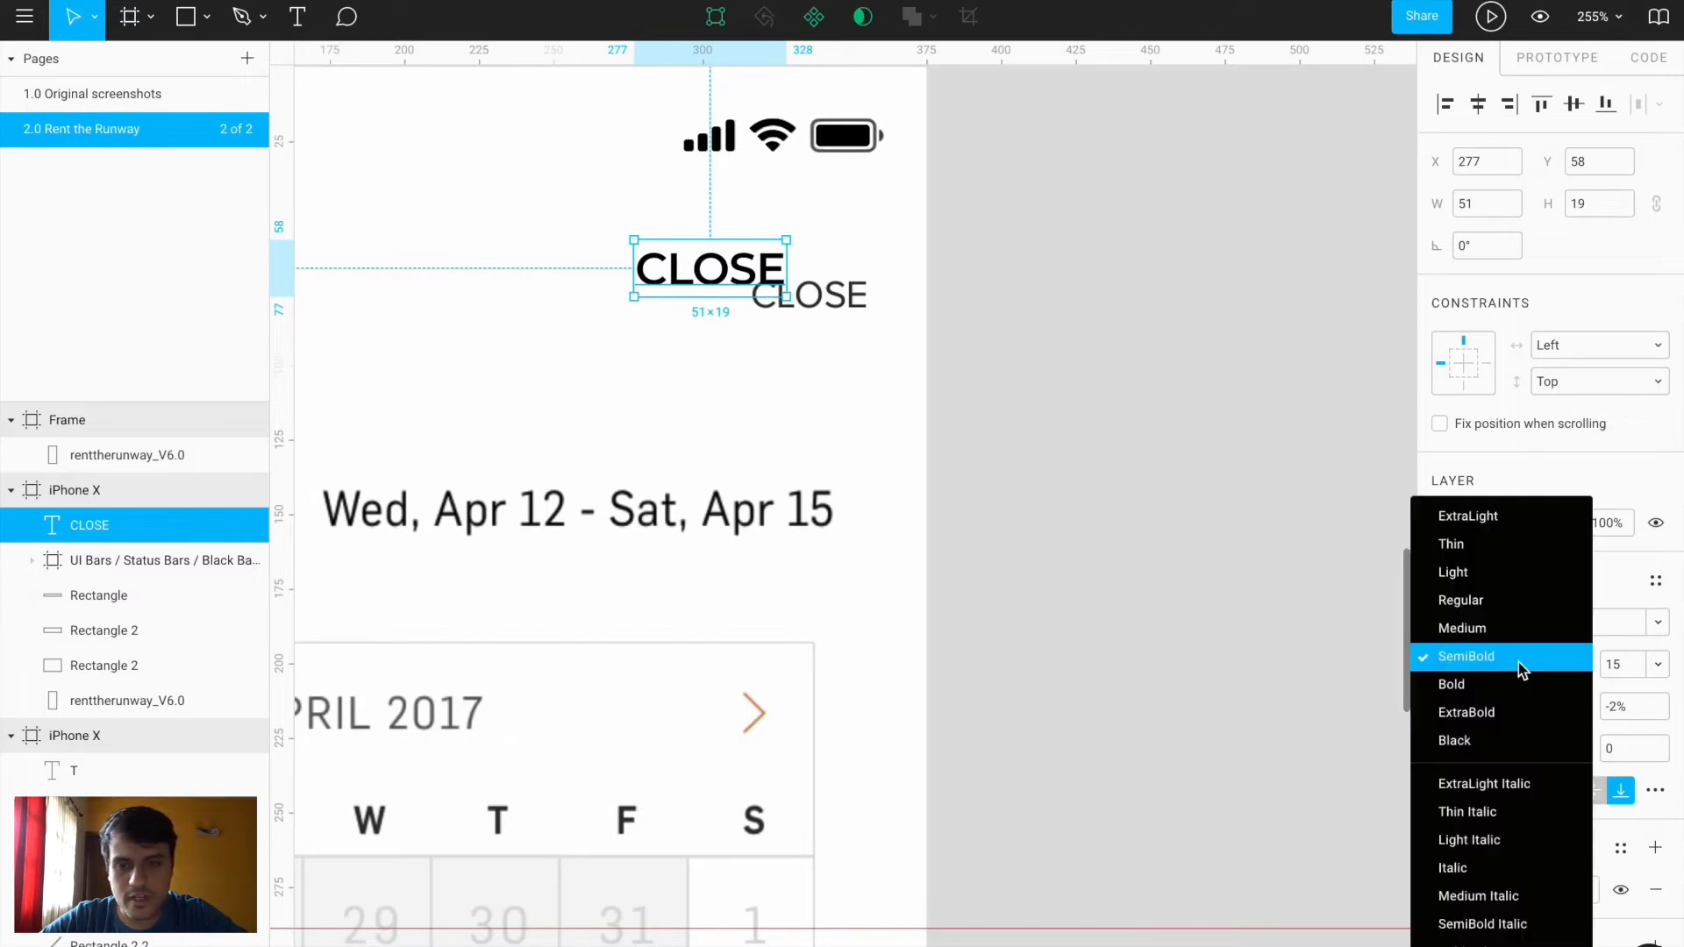
pyautogui.click(1511, 600)
pyautogui.moveTo(752, 288); pyautogui.dragTo(863, 295)
# Set CLOSE to Montserrat Medium 12 and nudge it exactly over the reference label
pyautogui.click(1627, 671)
pyautogui.write('12')
pyautogui.press('Return')
pyautogui.moveTo(828, 312)
pyautogui.mouseDown()
pyautogui.moveTo(806, 298)
pyautogui.moveTo(812, 329)
pyautogui.mouseUp()
pyautogui.scroll(5, 816, 312)
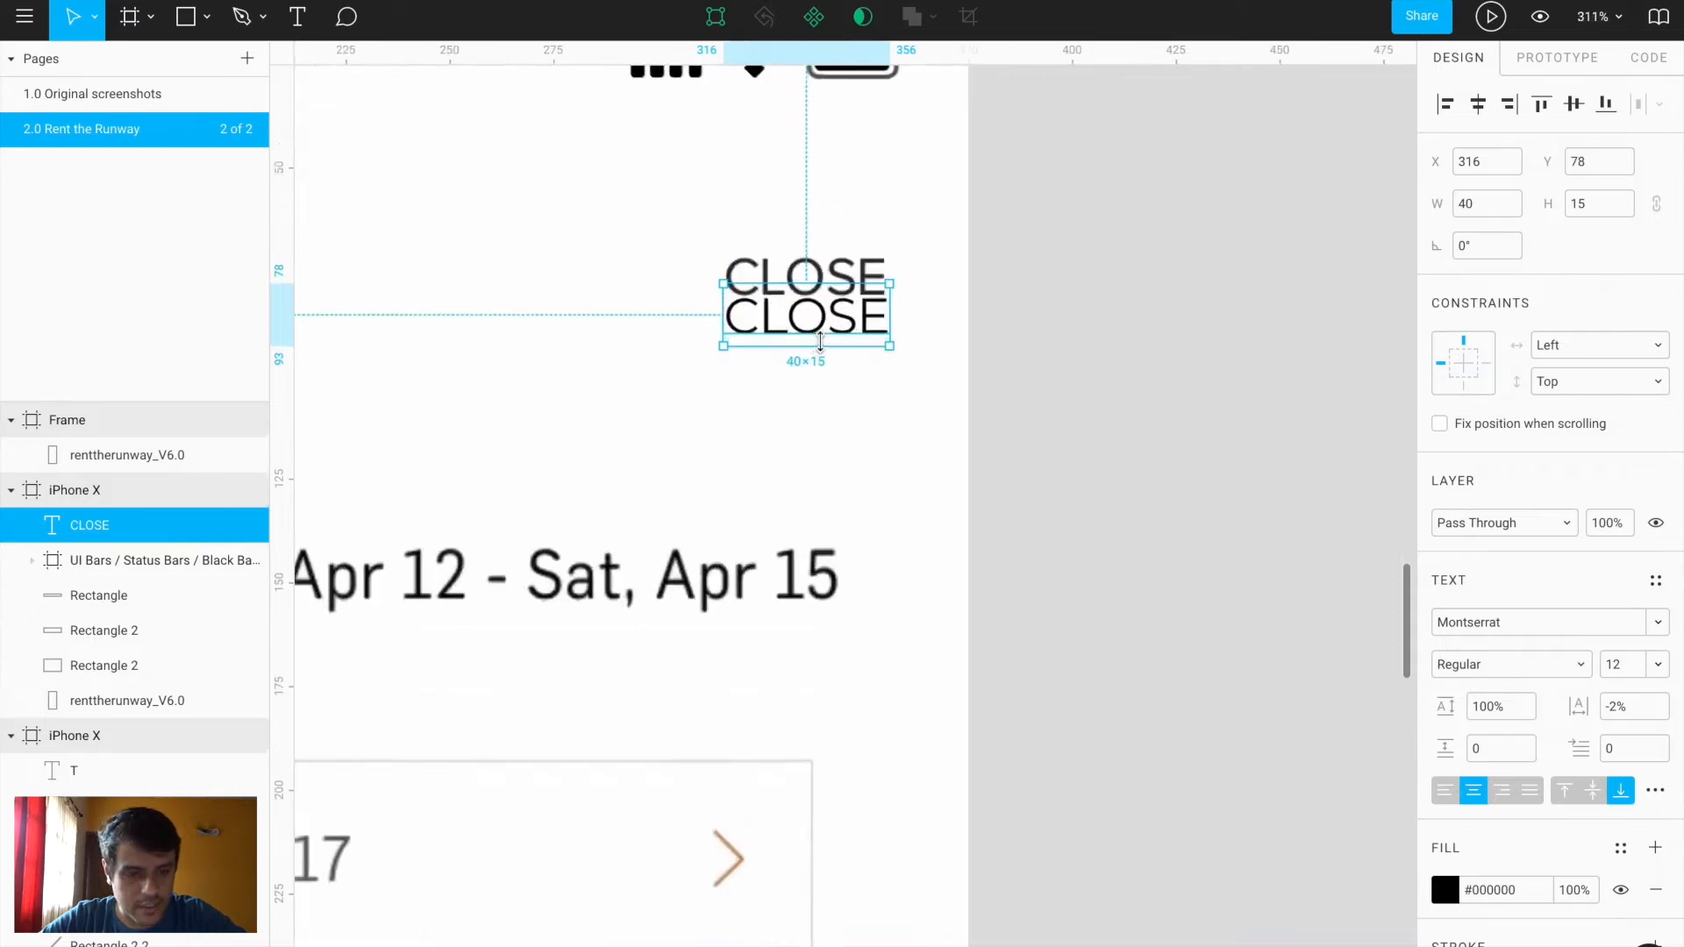
pyautogui.click(1534, 658)
pyautogui.click(1518, 690)
pyautogui.moveTo(838, 321); pyautogui.dragTo(838, 259)
pyautogui.press('Left')
pyautogui.press('Left')
pyautogui.press('Right')
pyautogui.scroll(-5, 838, 258)
pyautogui.hscroll(-5, 838, 259)
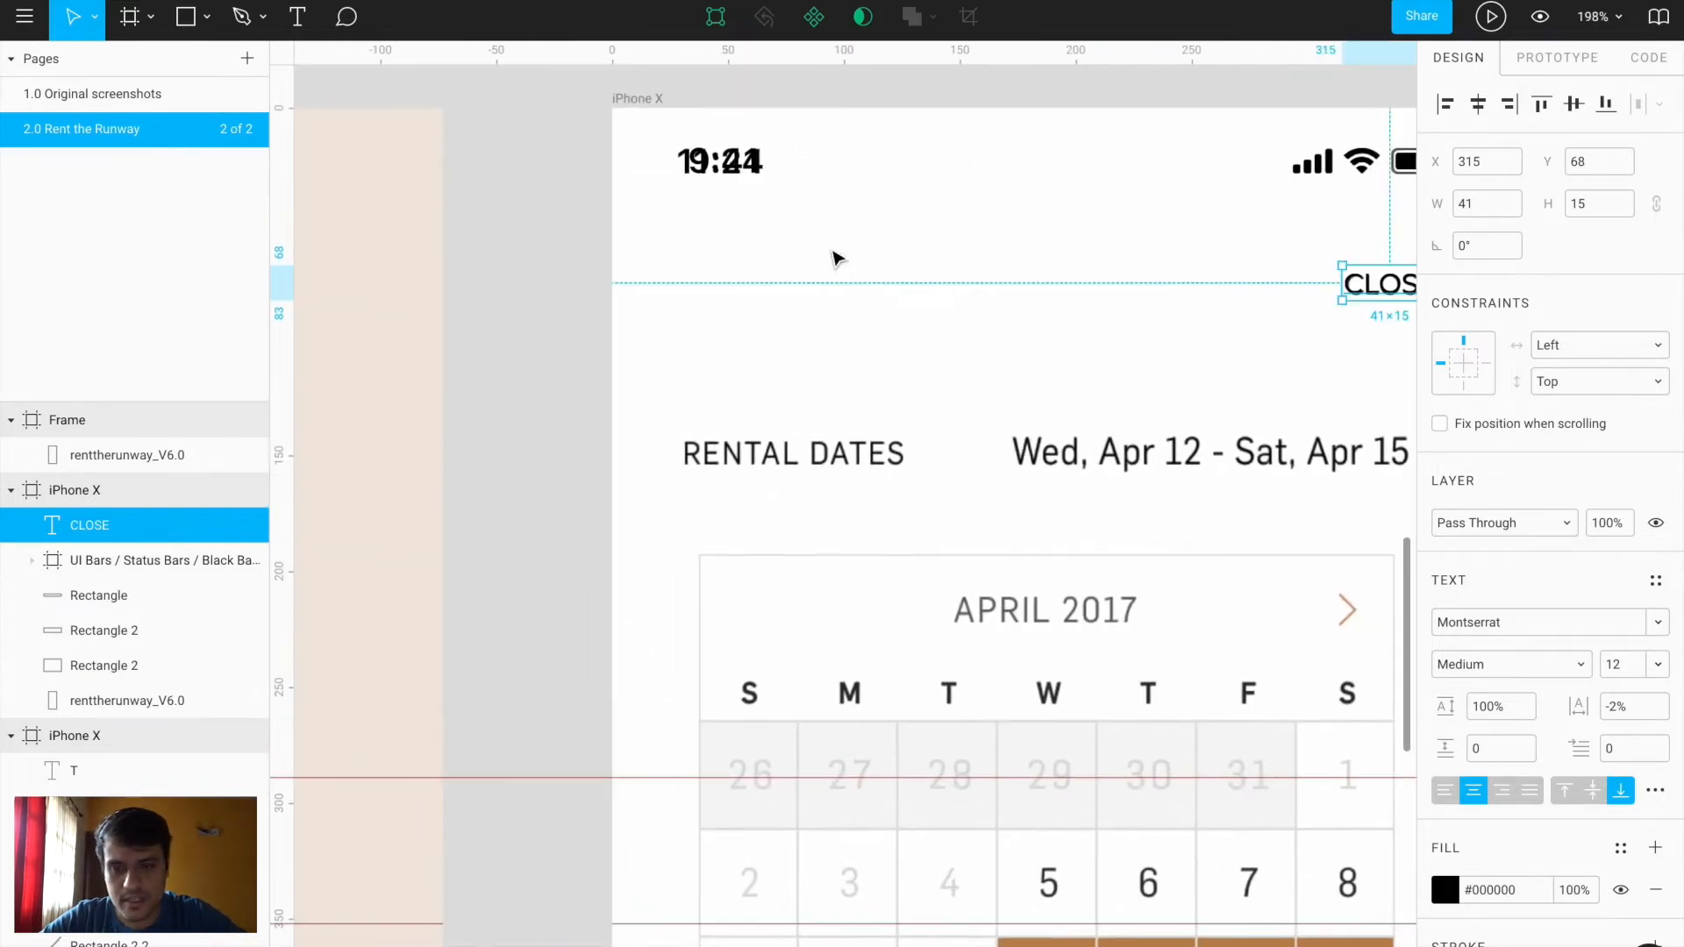
pyautogui.hscroll(2, 838, 259)
pyautogui.scroll(-1, 838, 259)
# Add a RENTAL DATES text layer and move it onto the reference label
pyautogui.press('t')
pyautogui.click(587, 391)
pyautogui.write('RENTAL DATES')
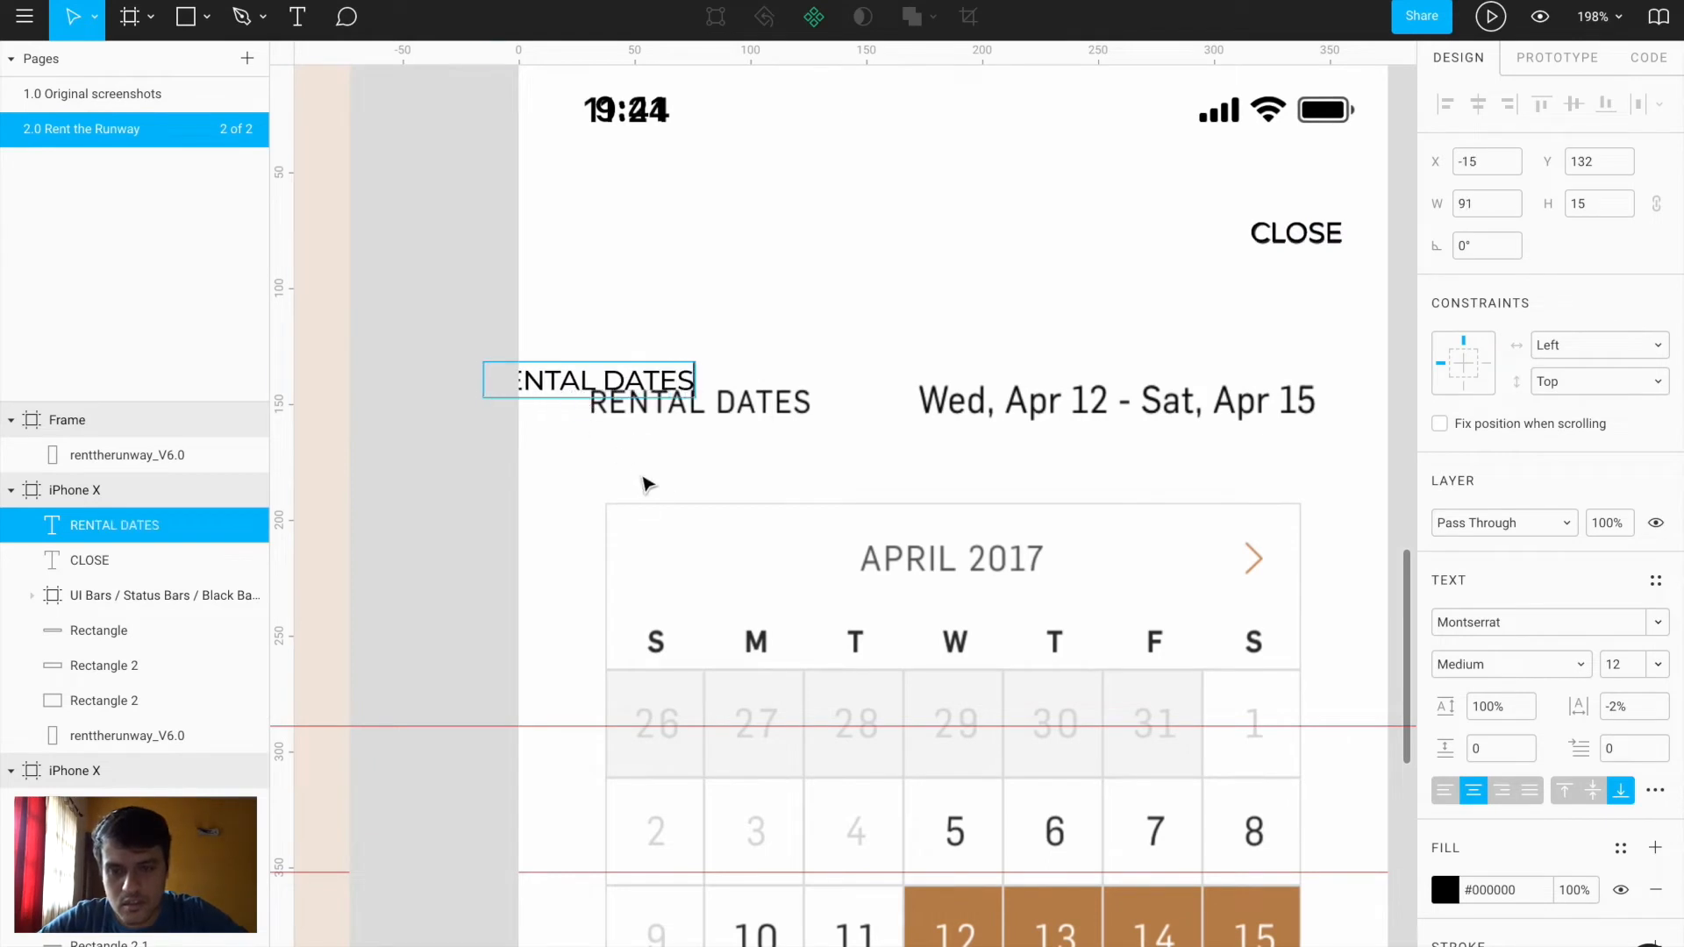
pyautogui.press('Escape')
pyautogui.moveTo(635, 383); pyautogui.dragTo(742, 376)
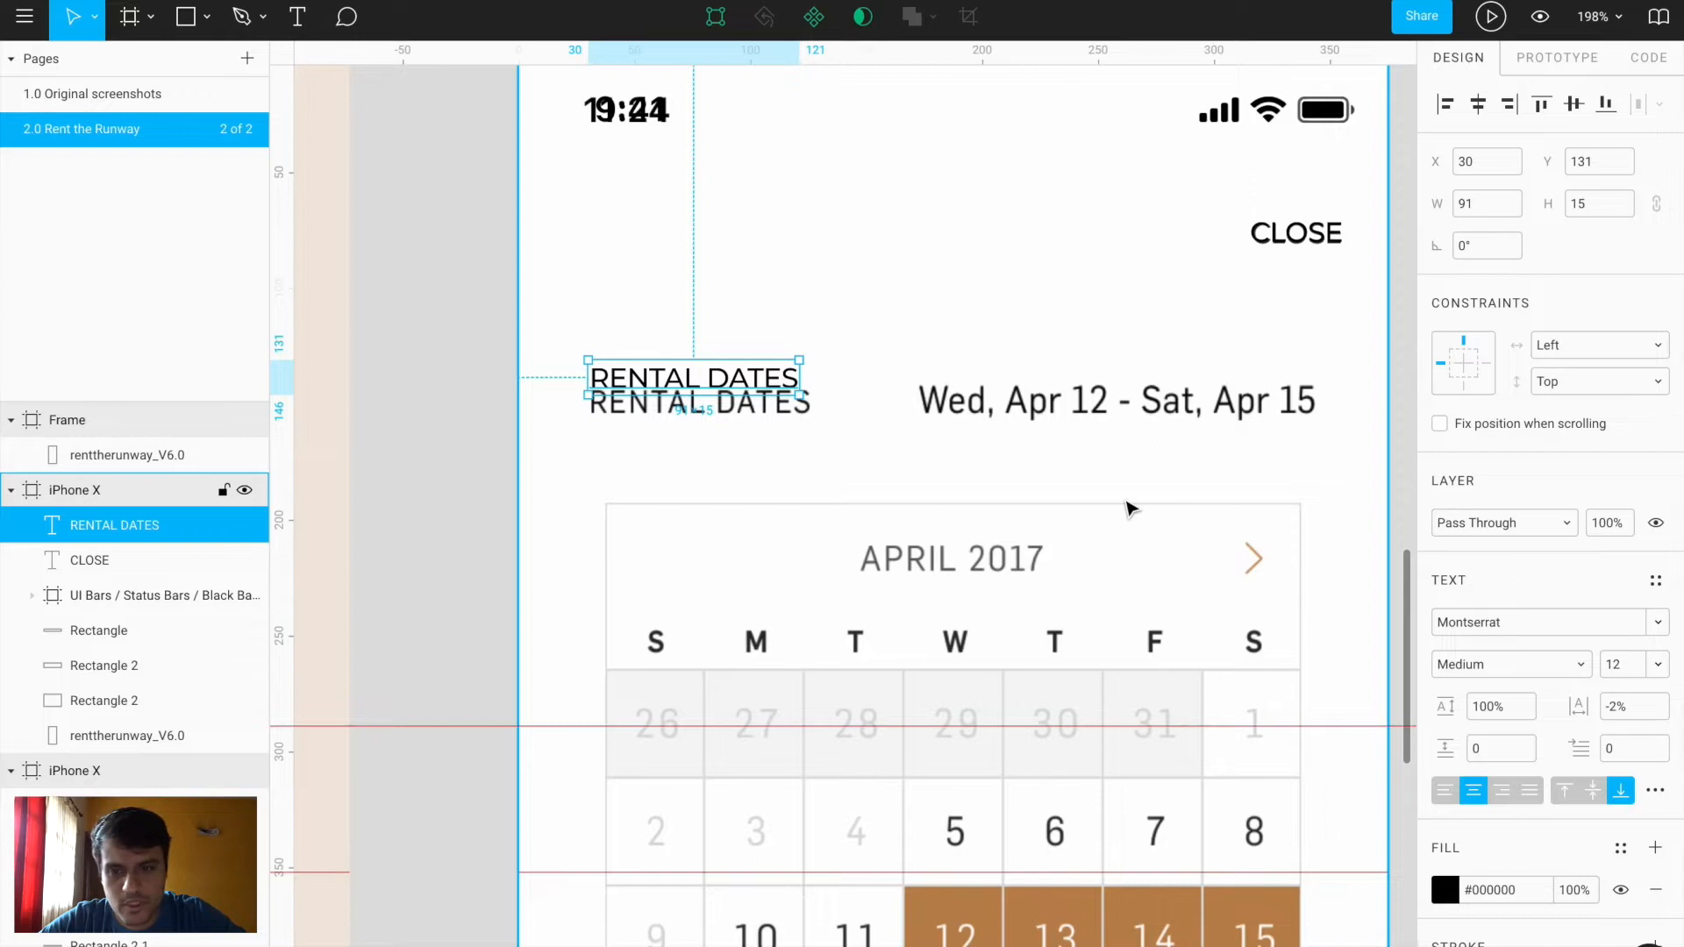
pyautogui.keyDown('ctrl'); pyautogui.scroll(5, 693, 430); pyautogui.keyUp('ctrl')
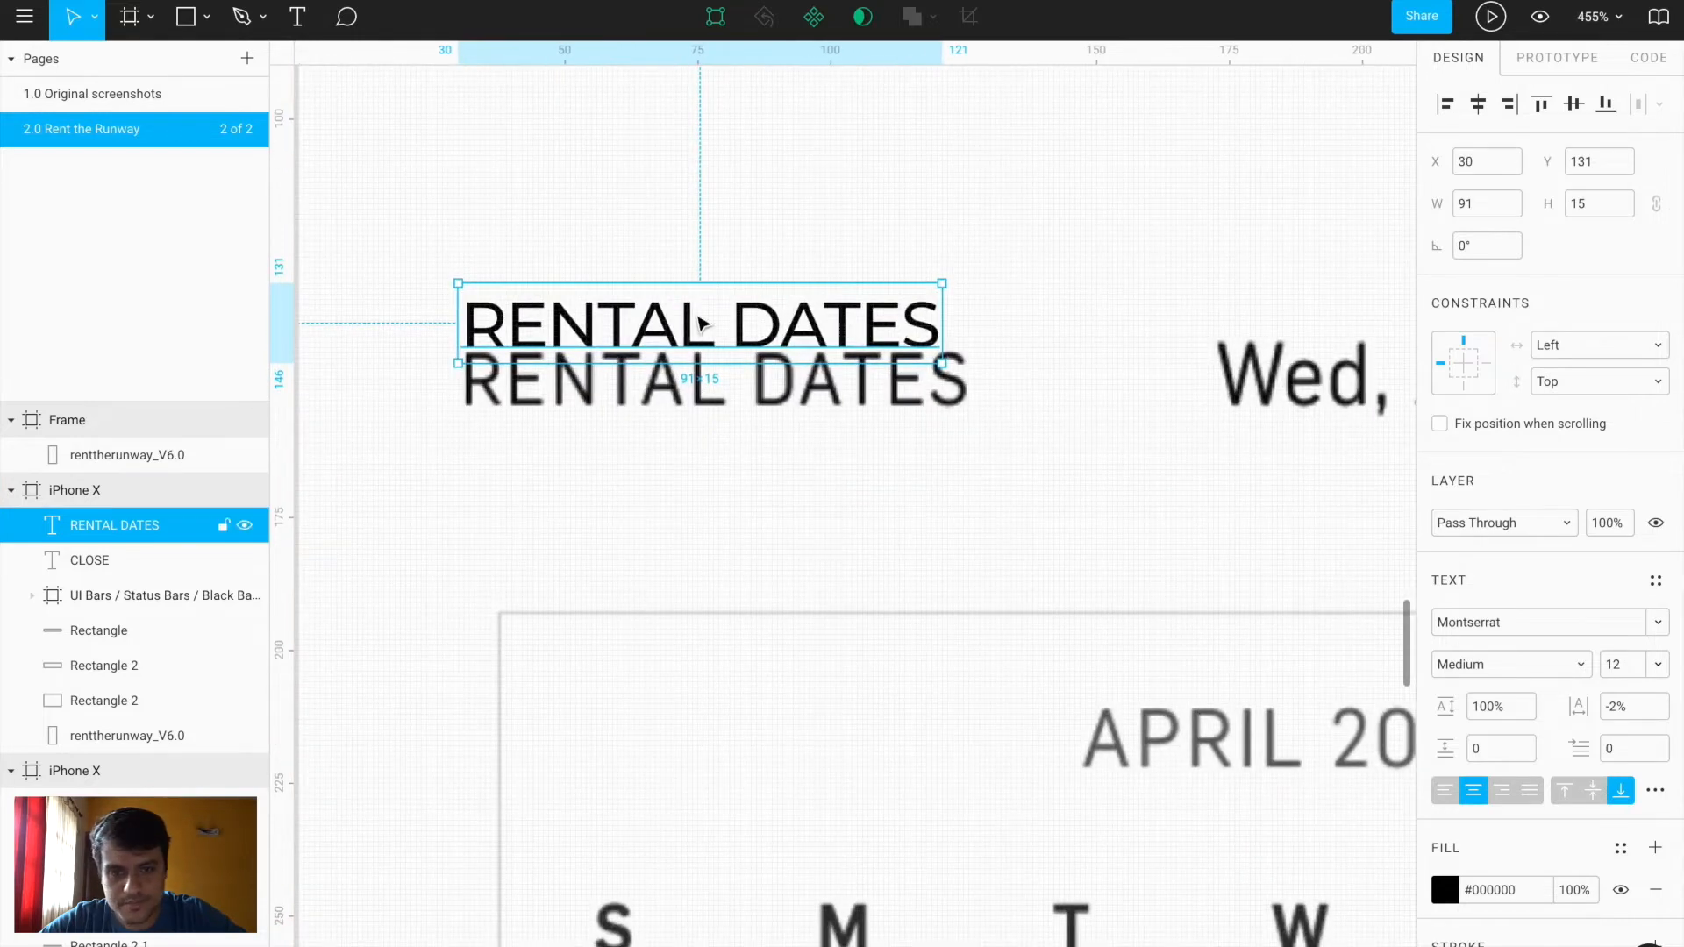
pyautogui.moveTo(699, 322); pyautogui.dragTo(698, 378)
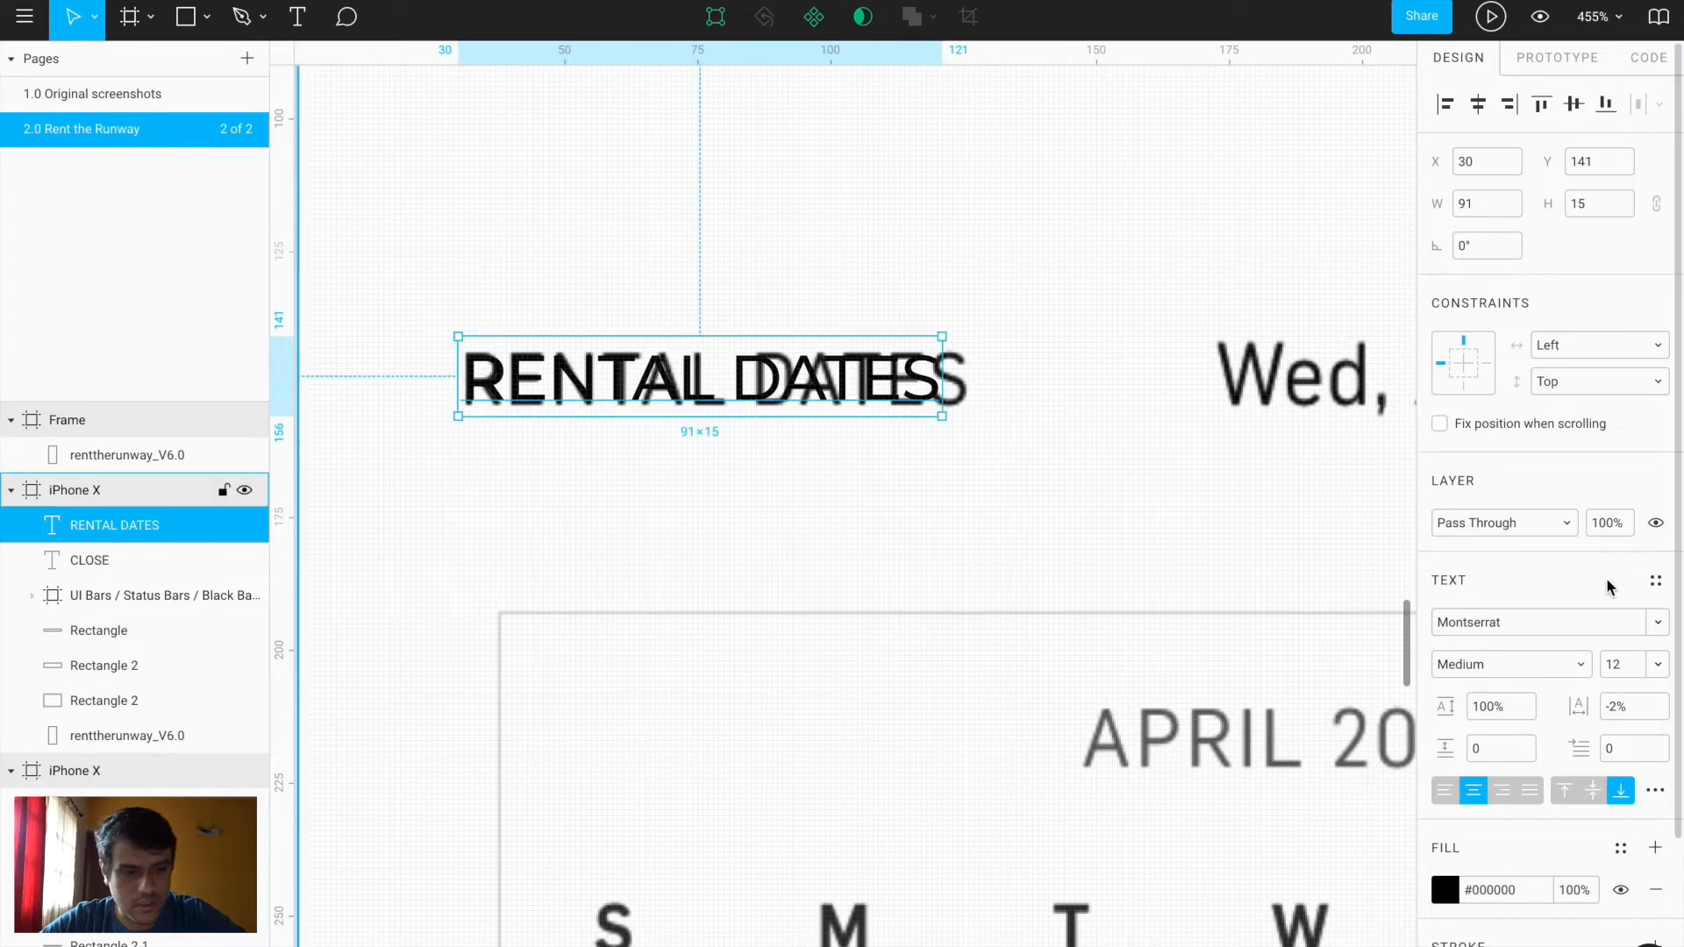
# Set RENTAL DATES to size 13, realign it, and adjust its letter spacing
pyautogui.write('14')
pyautogui.press('Return')
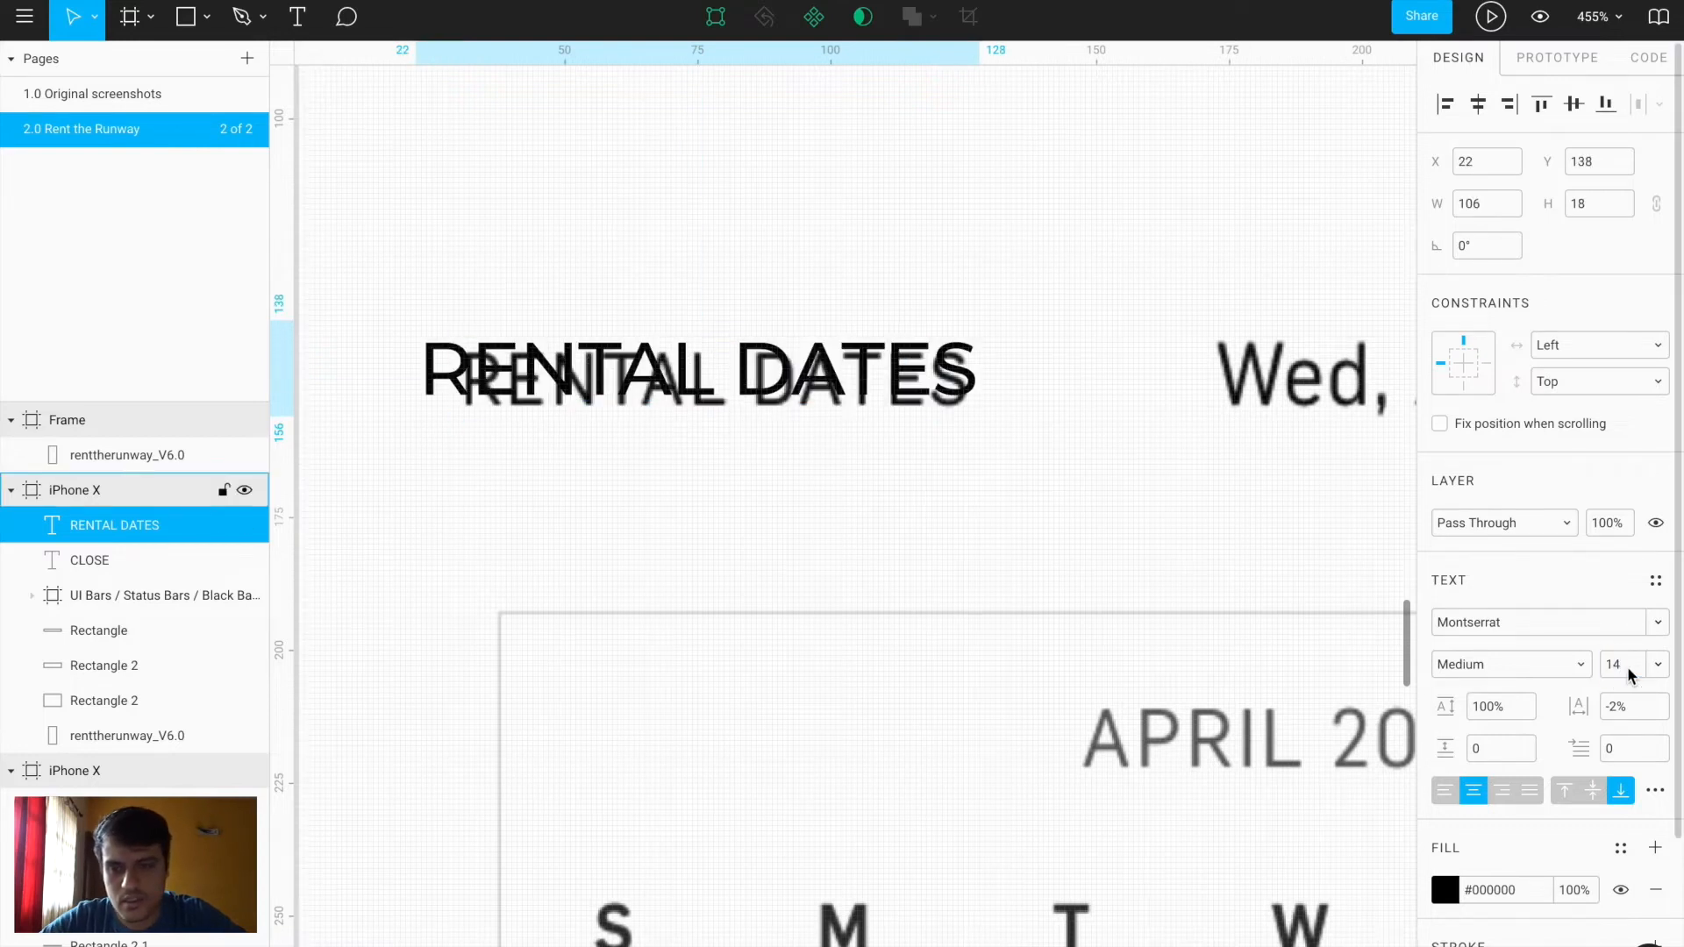
pyautogui.moveTo(796, 372); pyautogui.dragTo(832, 384)
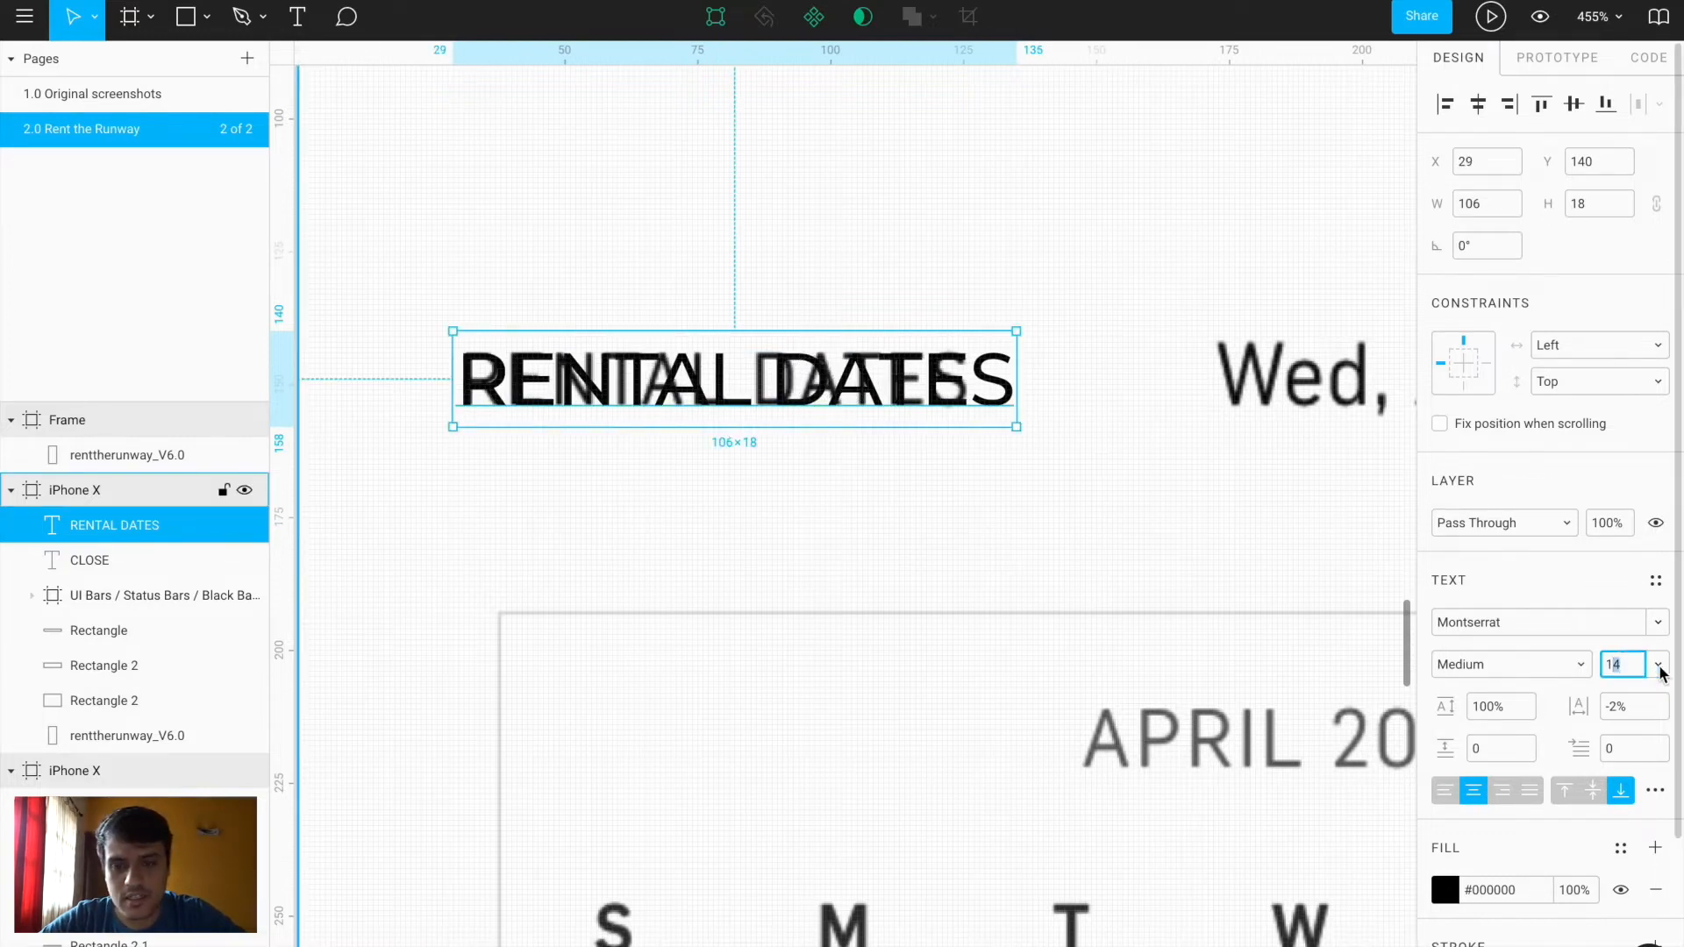
pyautogui.write('3')
pyautogui.press('Return')
pyautogui.moveTo(832, 397); pyautogui.dragTo(829, 392)
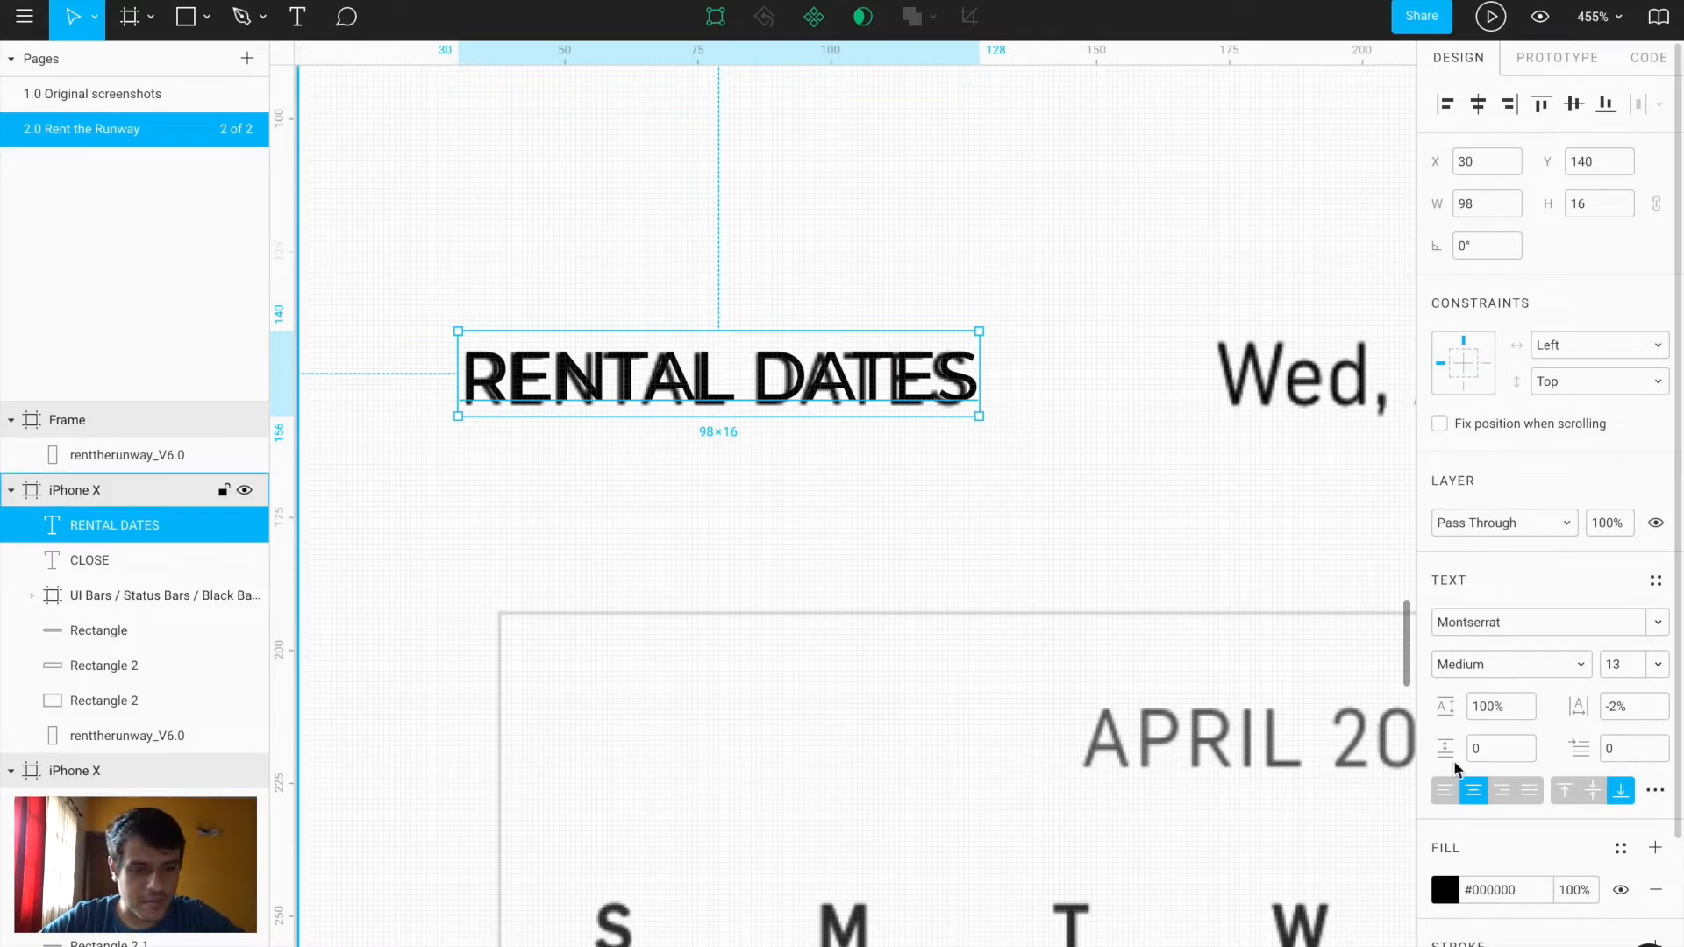
pyautogui.moveTo(1583, 712)
pyautogui.mouseDown()
pyautogui.moveTo(1566, 707)
pyautogui.moveTo(1602, 709)
pyautogui.moveTo(1581, 713)
pyautogui.mouseUp()
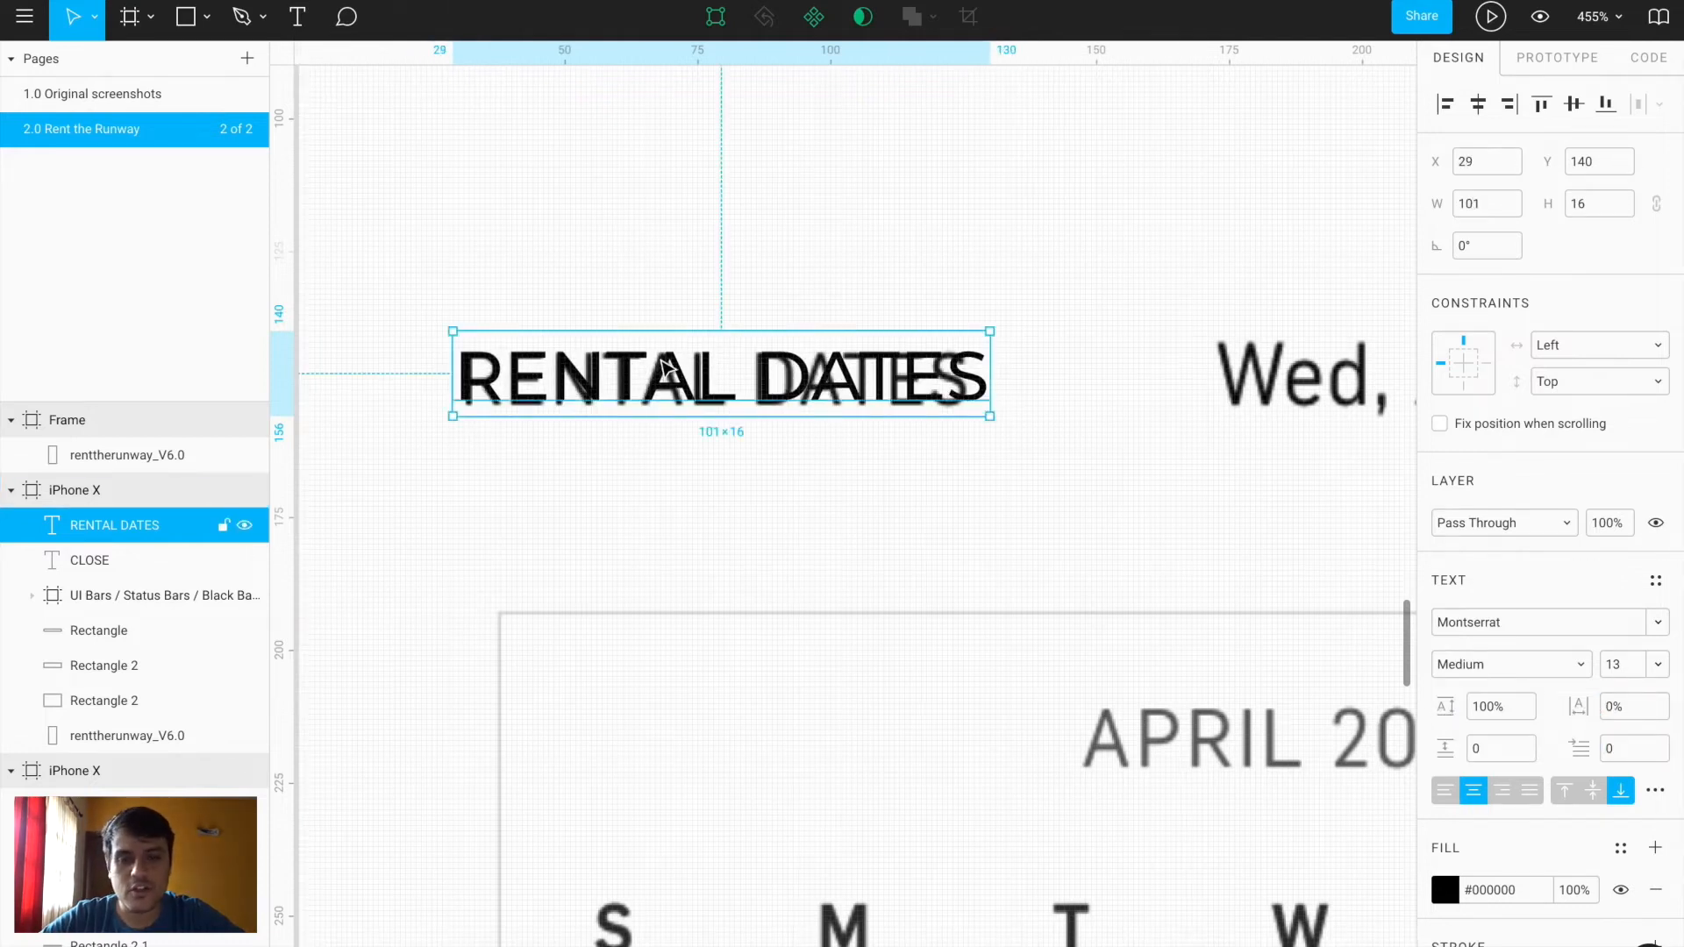
# Add a 'Wed, Apr 12 - Sat, Apr 15' text layer over its reference text
pyautogui.scroll(-5, 816, 511)
pyautogui.click(891, 526)
pyautogui.hscroll(2, 891, 526)
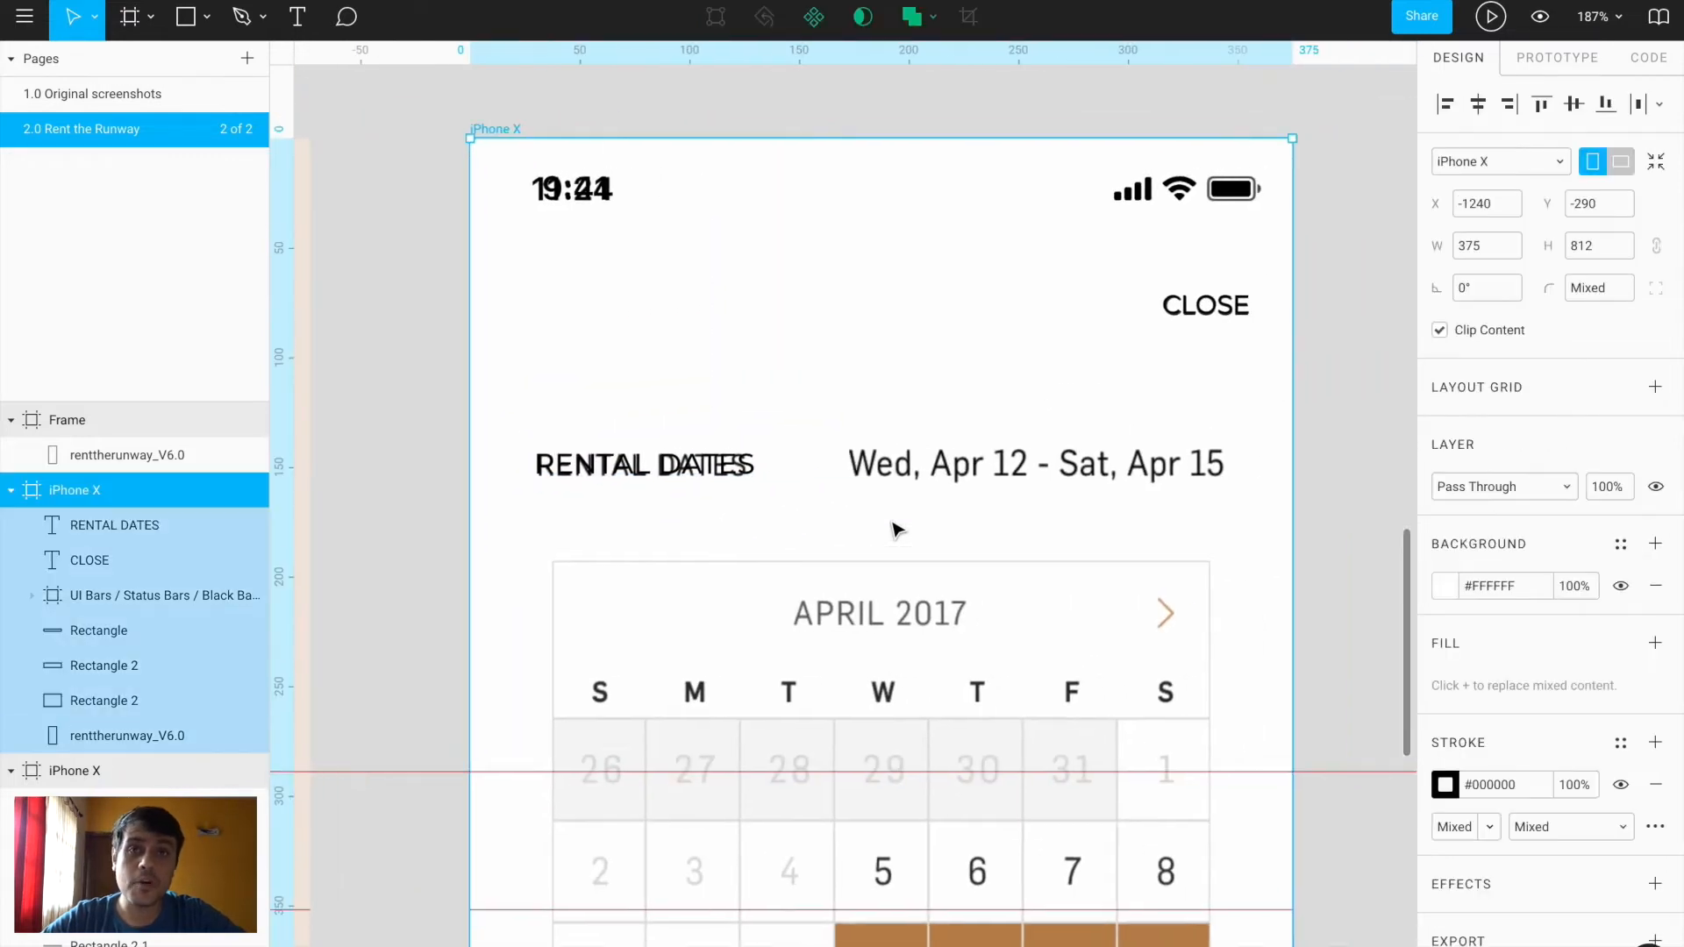
pyautogui.press('t')
pyautogui.click(835, 449)
pyautogui.write('Wed')
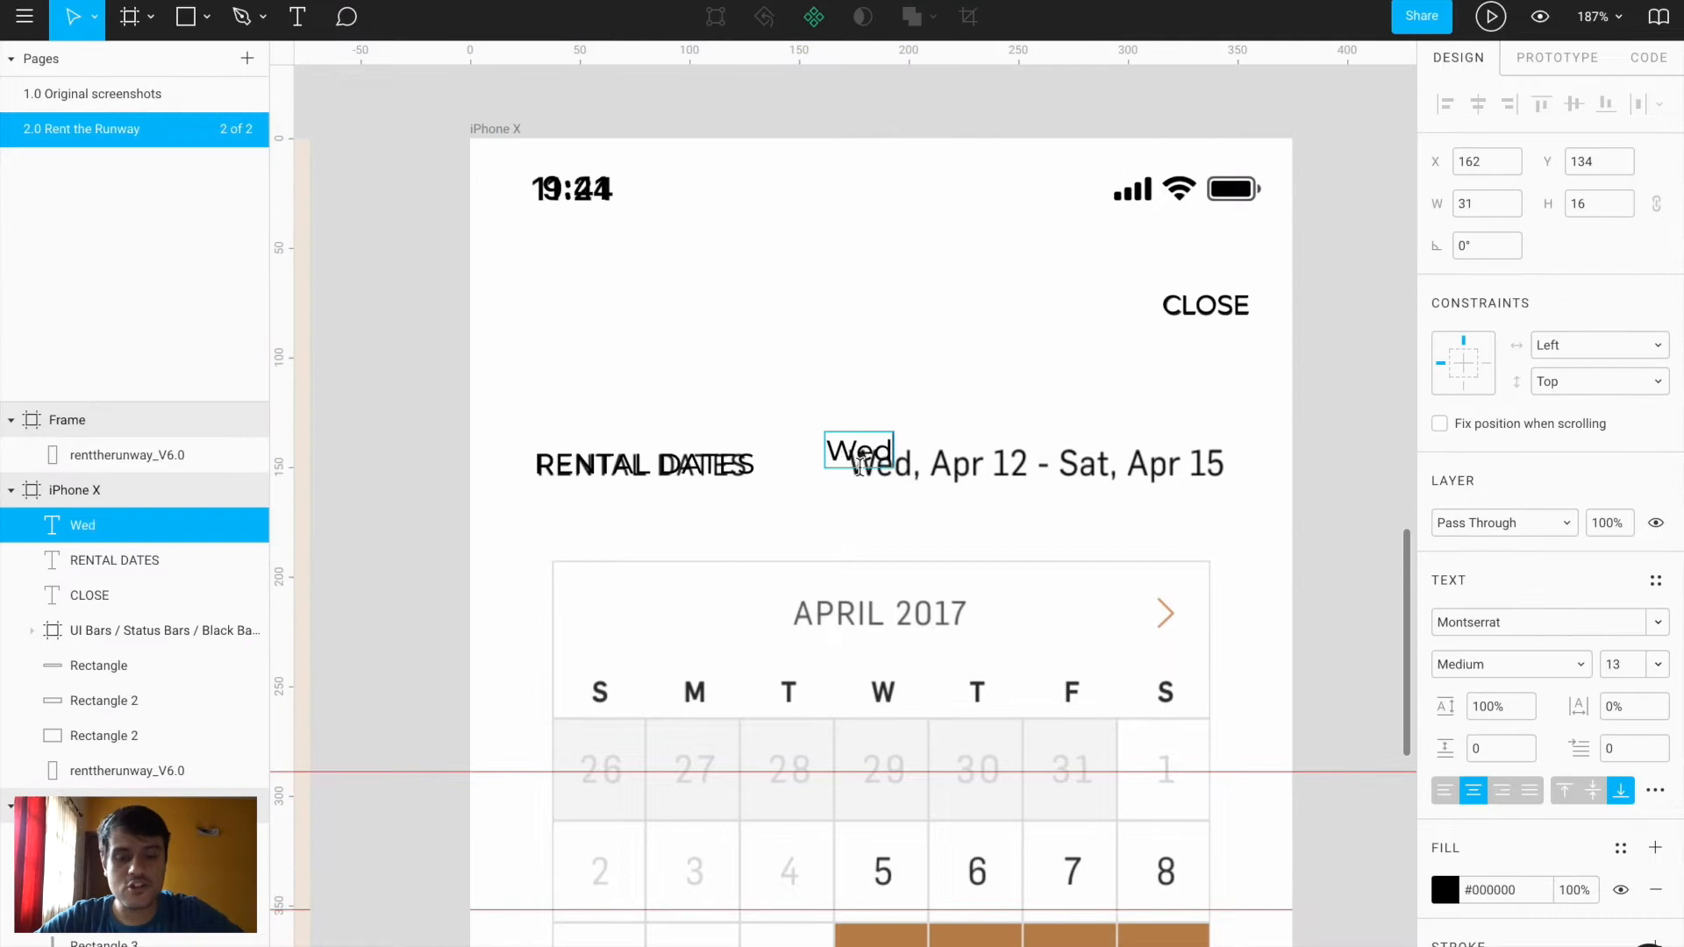
pyautogui.write(', Apr 12')
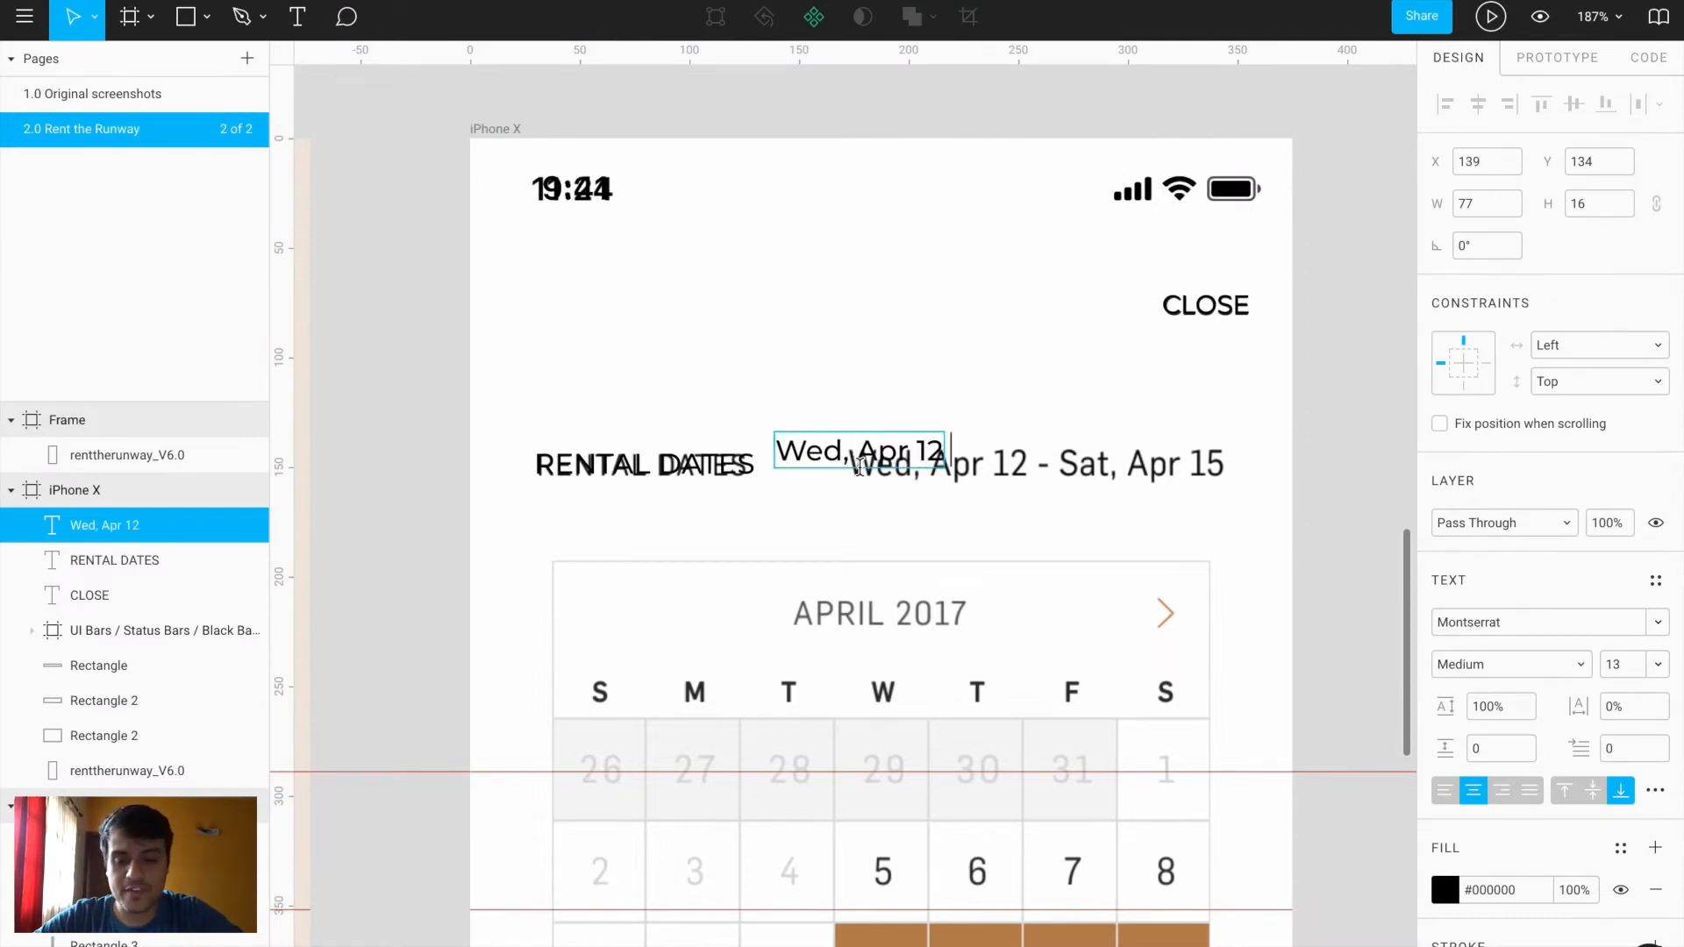
pyautogui.write(' - Sat, Apr 15')
pyautogui.press('Escape')
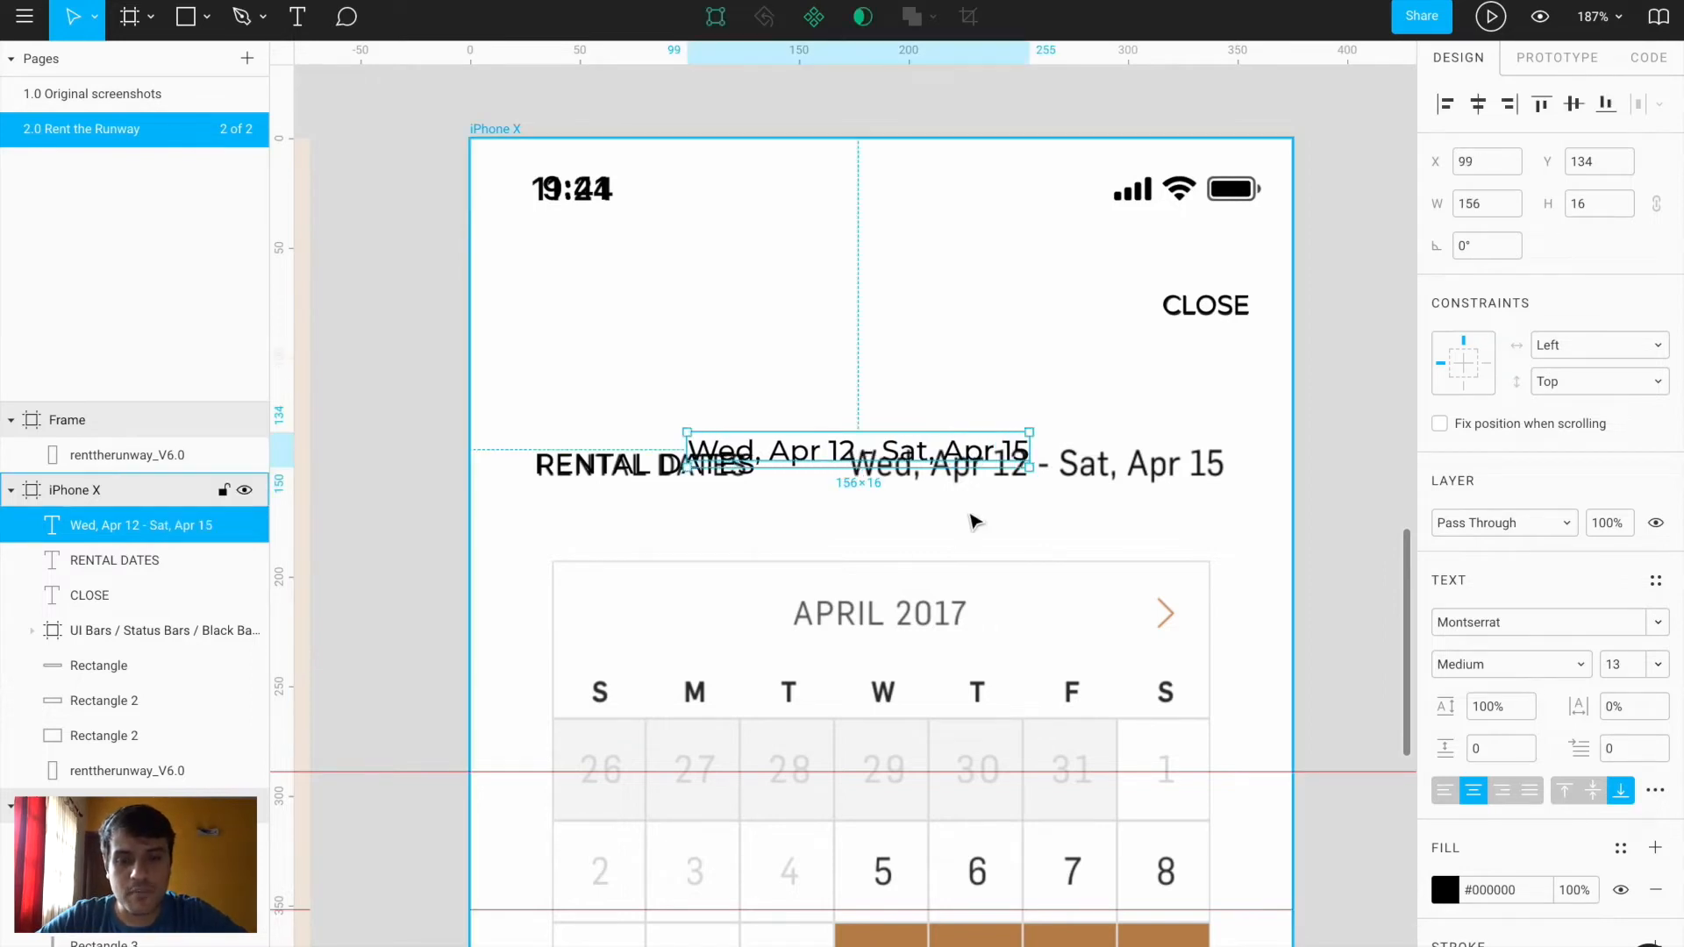
pyautogui.moveTo(938, 453); pyautogui.dragTo(1097, 462)
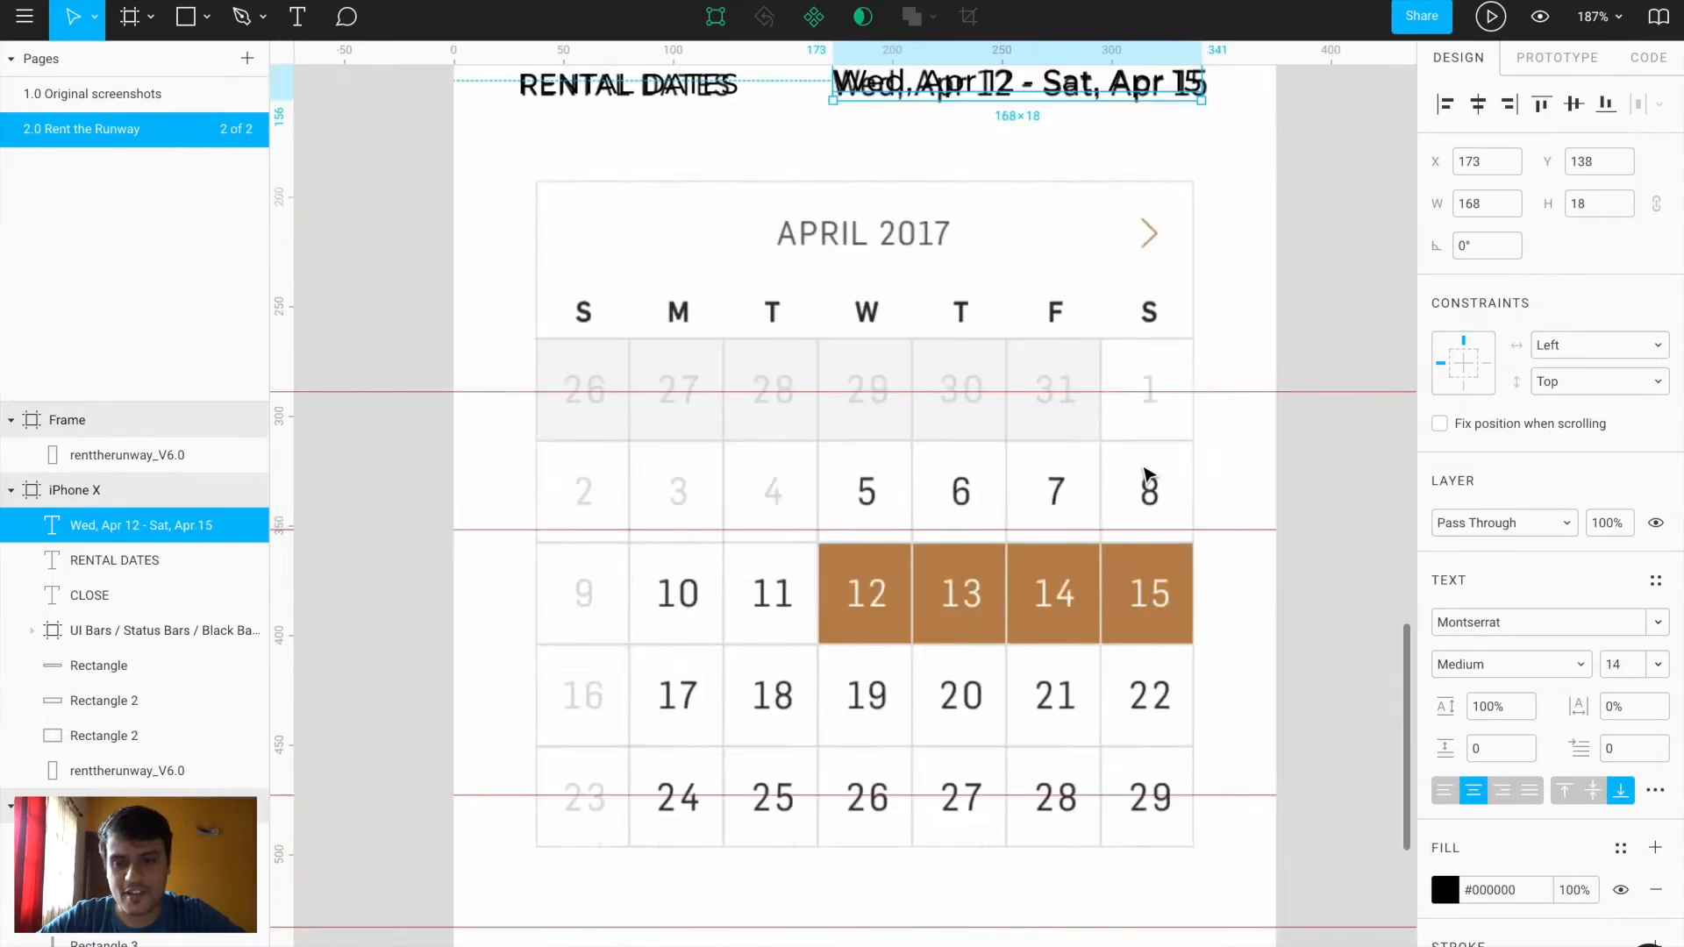
# Delete the four red horizontal guides from the frame
pyautogui.scroll(-3, 1148, 480)
pyautogui.click(711, 425)
pyautogui.press('Delete')
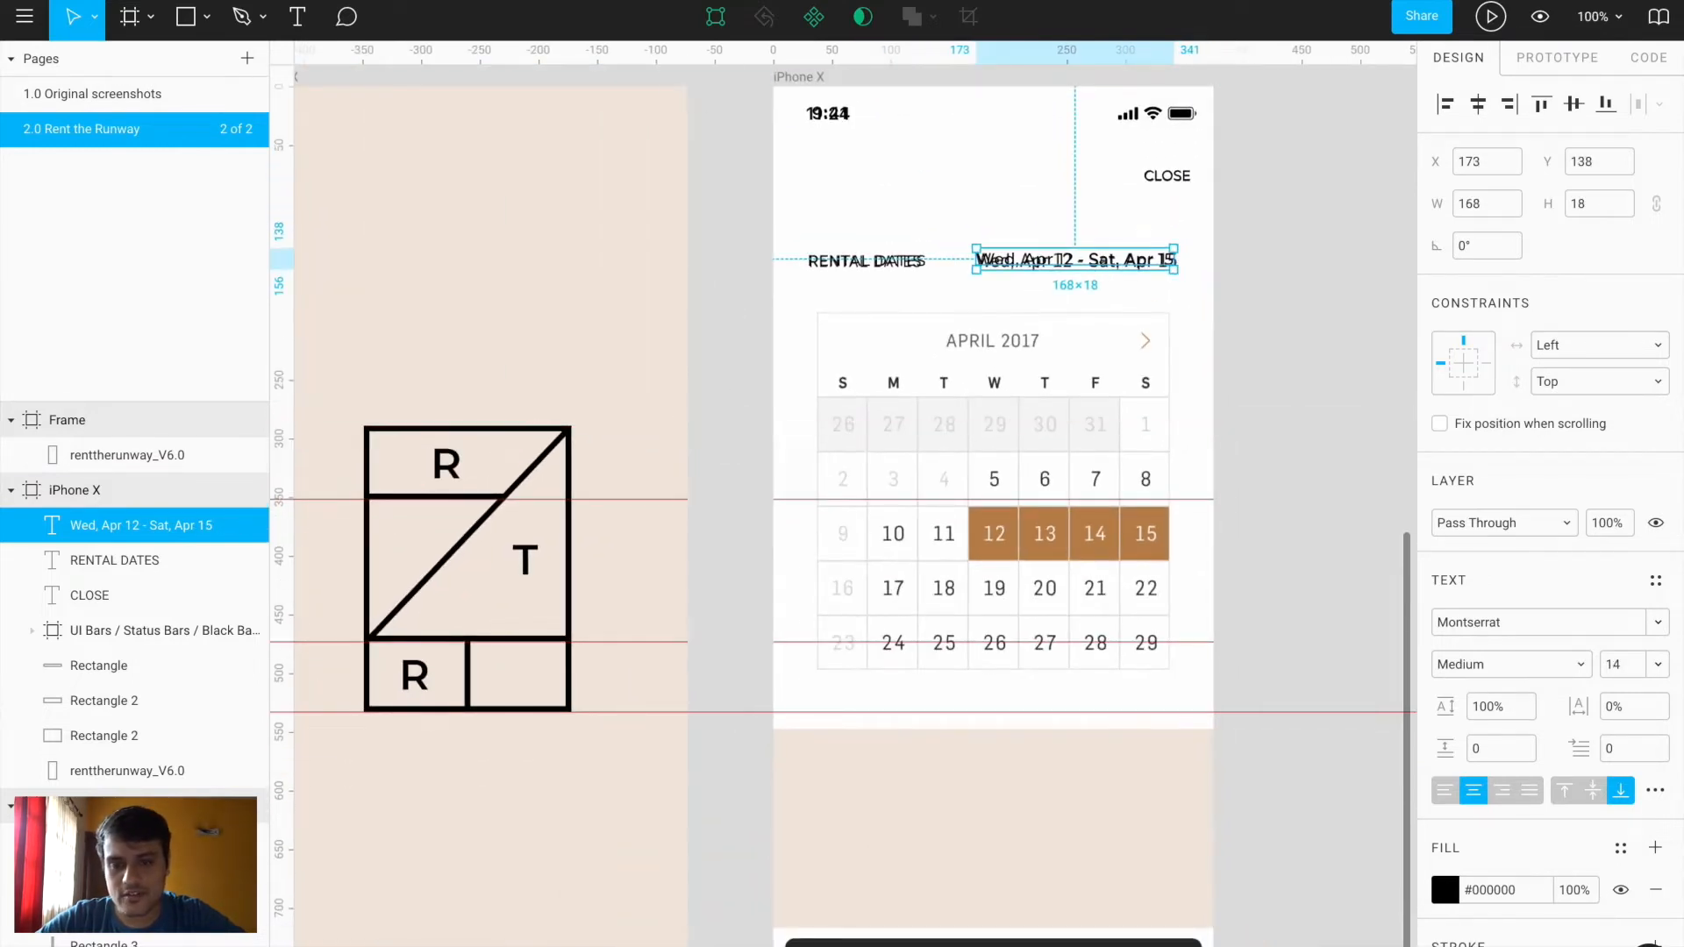
pyautogui.click(331, 498)
pyautogui.press('Delete')
pyautogui.click(342, 642)
pyautogui.press('Delete')
pyautogui.click(338, 712)
pyautogui.press('Delete')
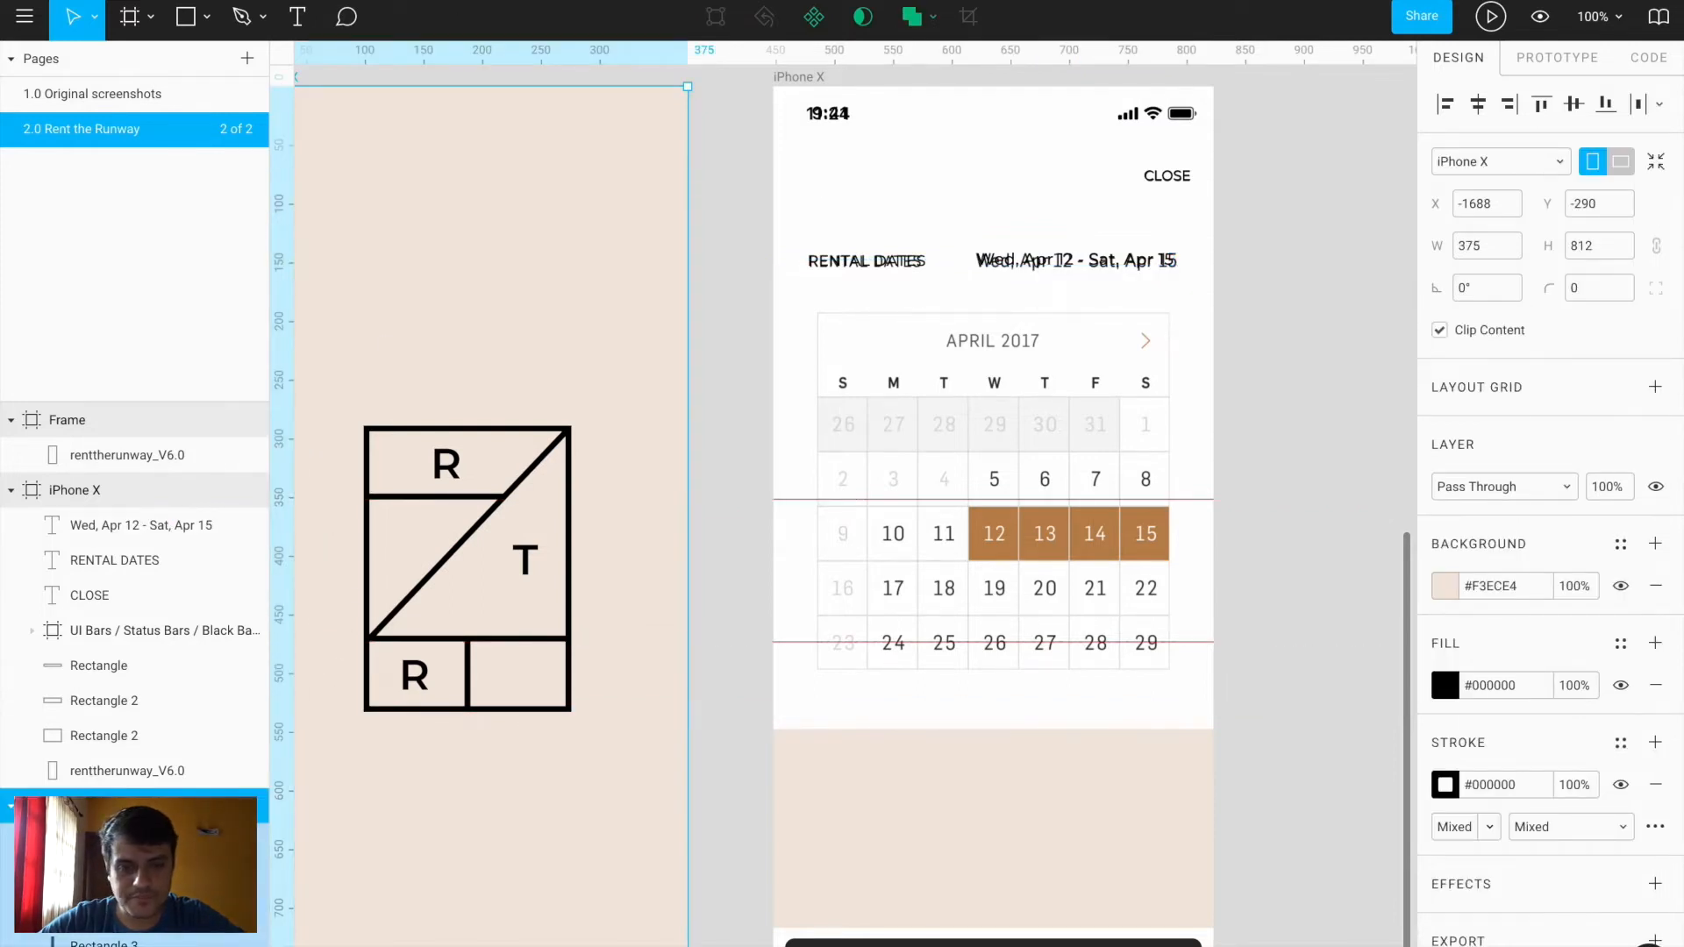
pyautogui.scroll(-3, 1379, 402)
pyautogui.scroll(4, 1129, 414)
# Toggle the reference calendar screenshot off and on to compare against the new text
pyautogui.click(1129, 414)
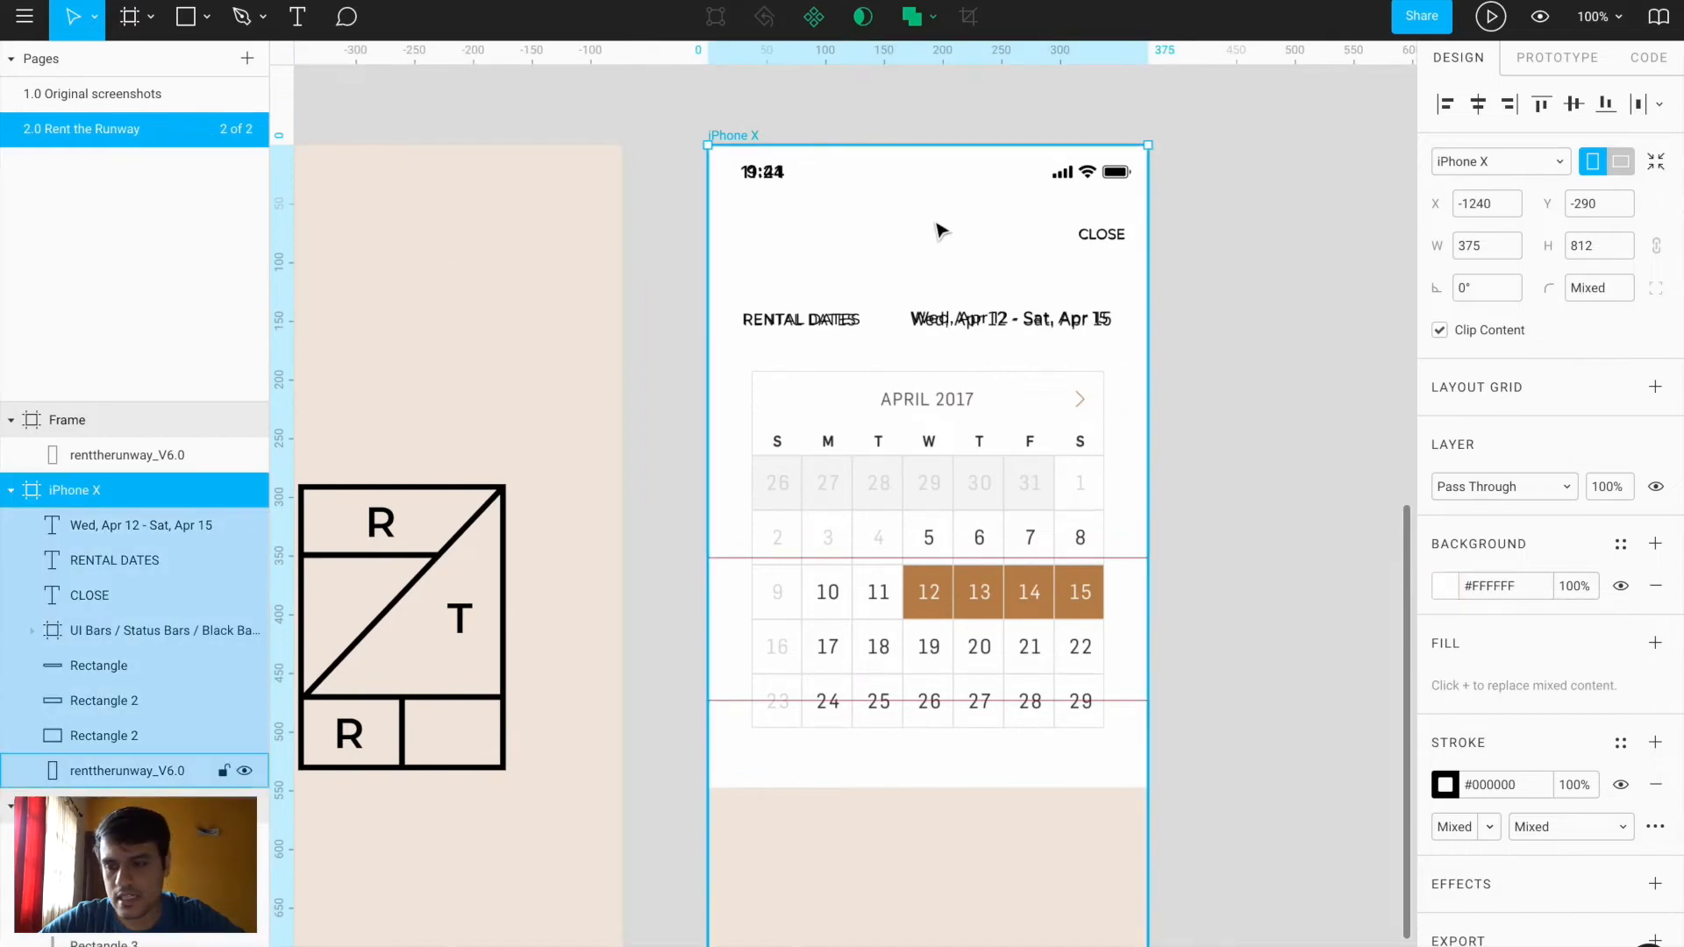
pyautogui.click(244, 772)
pyautogui.click(244, 772)
pyautogui.click(244, 772)
pyautogui.click(244, 772)
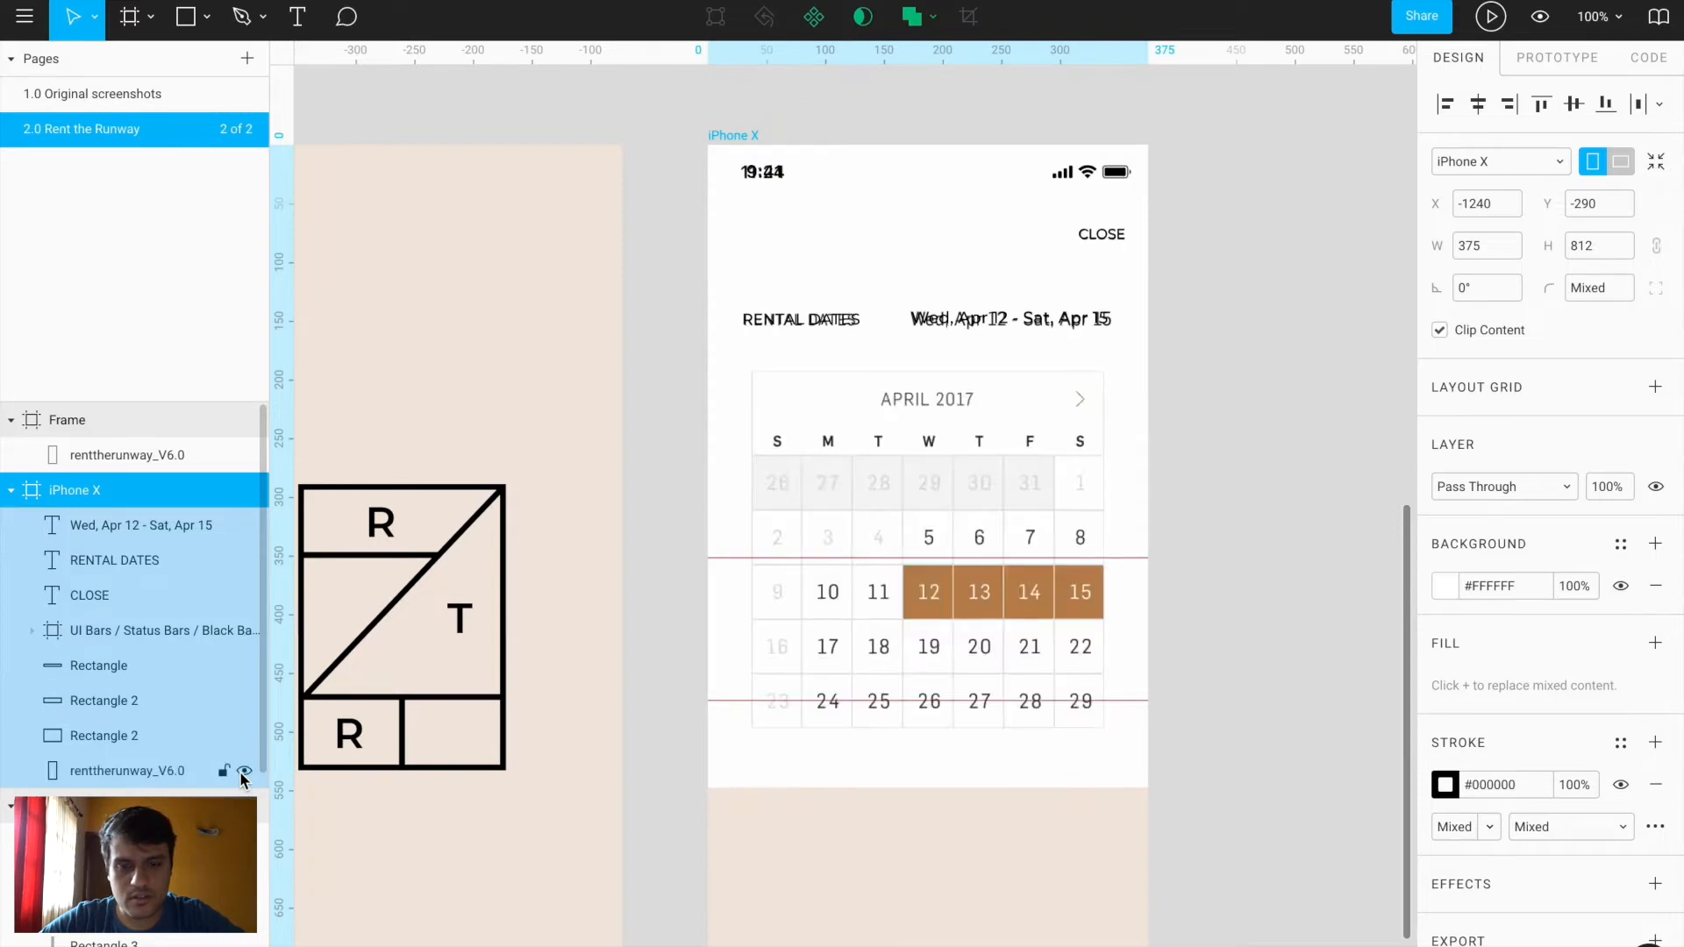
pyautogui.click(244, 772)
pyautogui.scroll(-5, 647, 725)
pyautogui.scroll(-1, 647, 725)
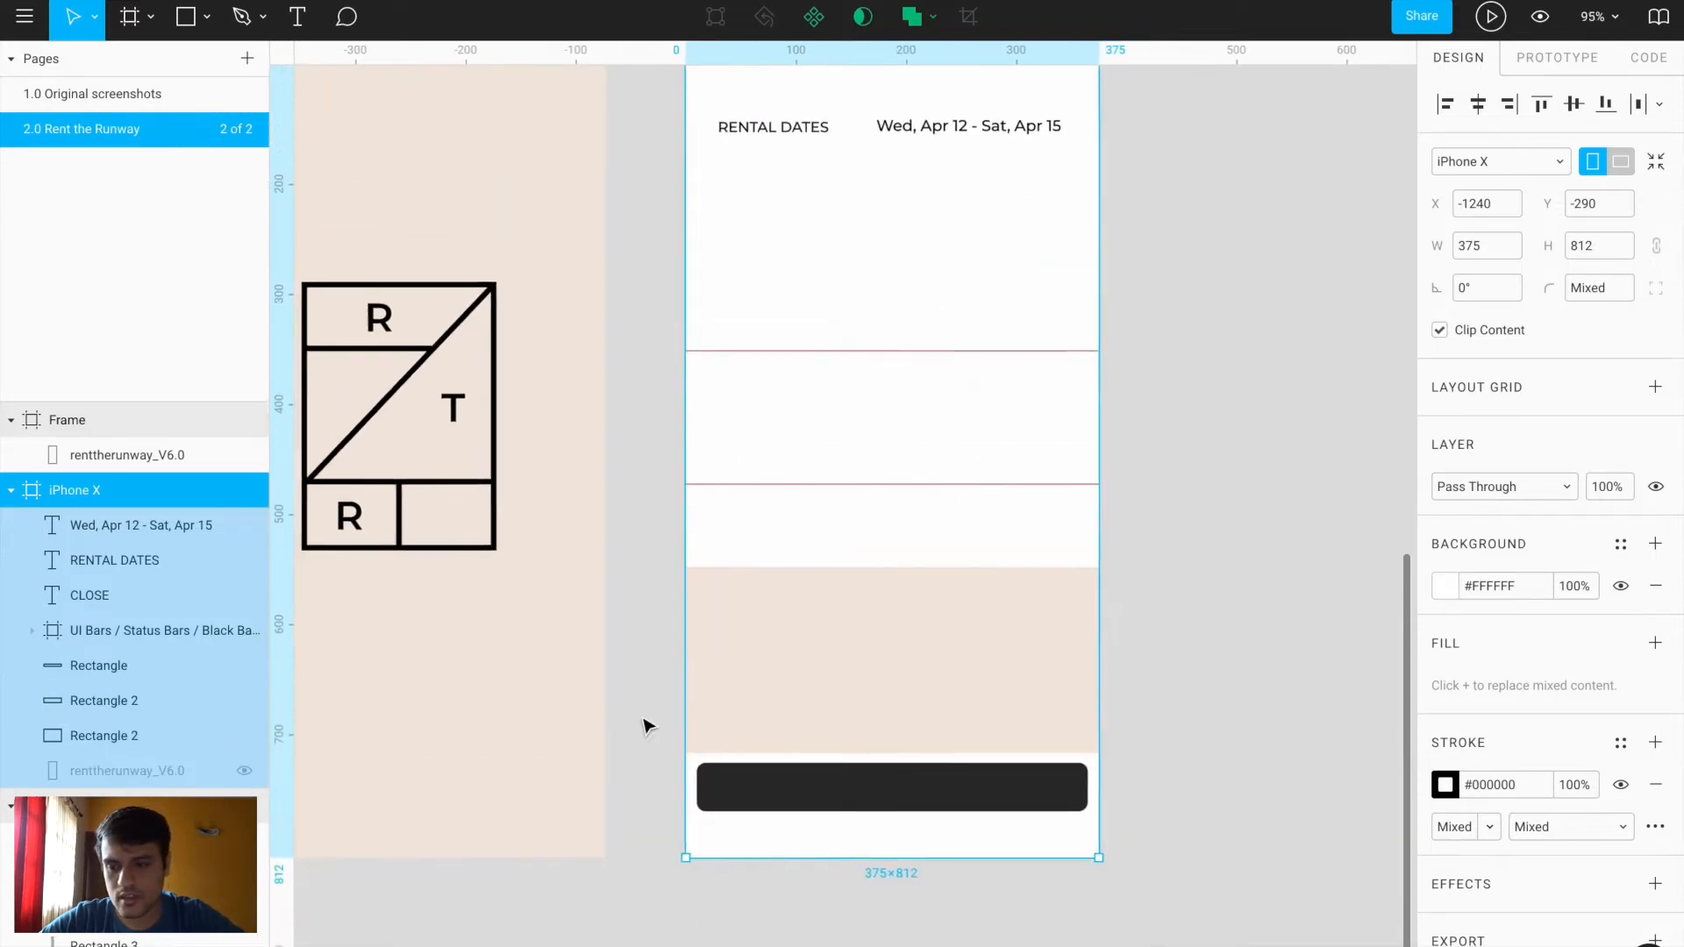
pyautogui.scroll(3, 647, 727)
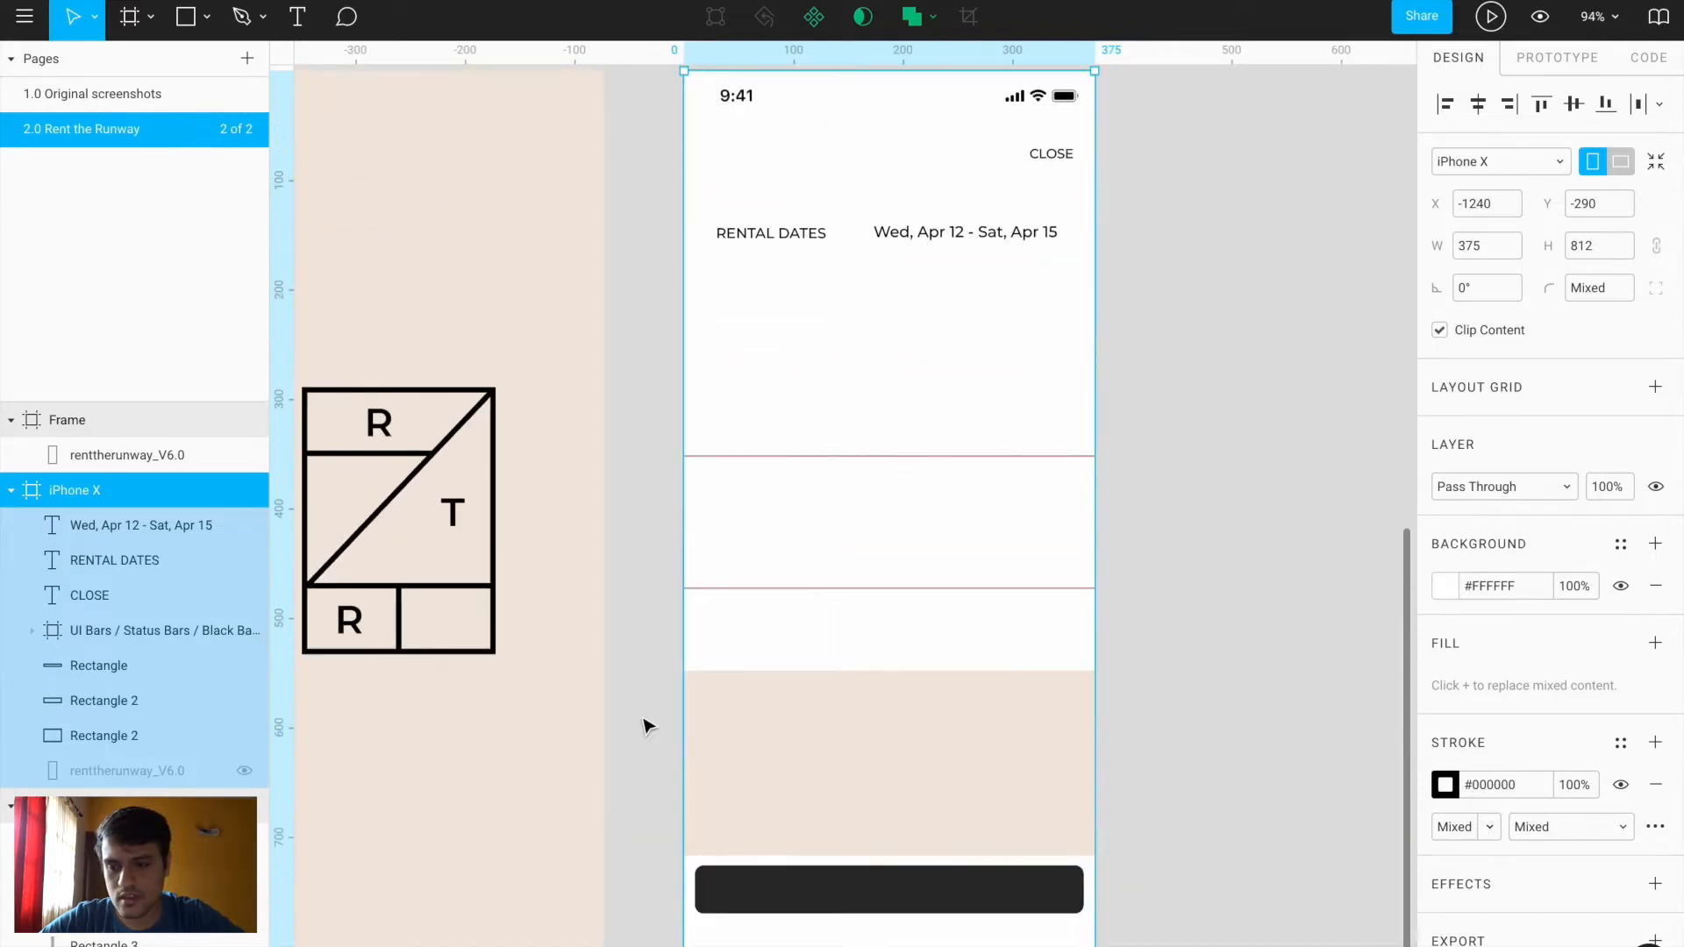
pyautogui.click(245, 772)
pyautogui.scroll(5, 921, 391)
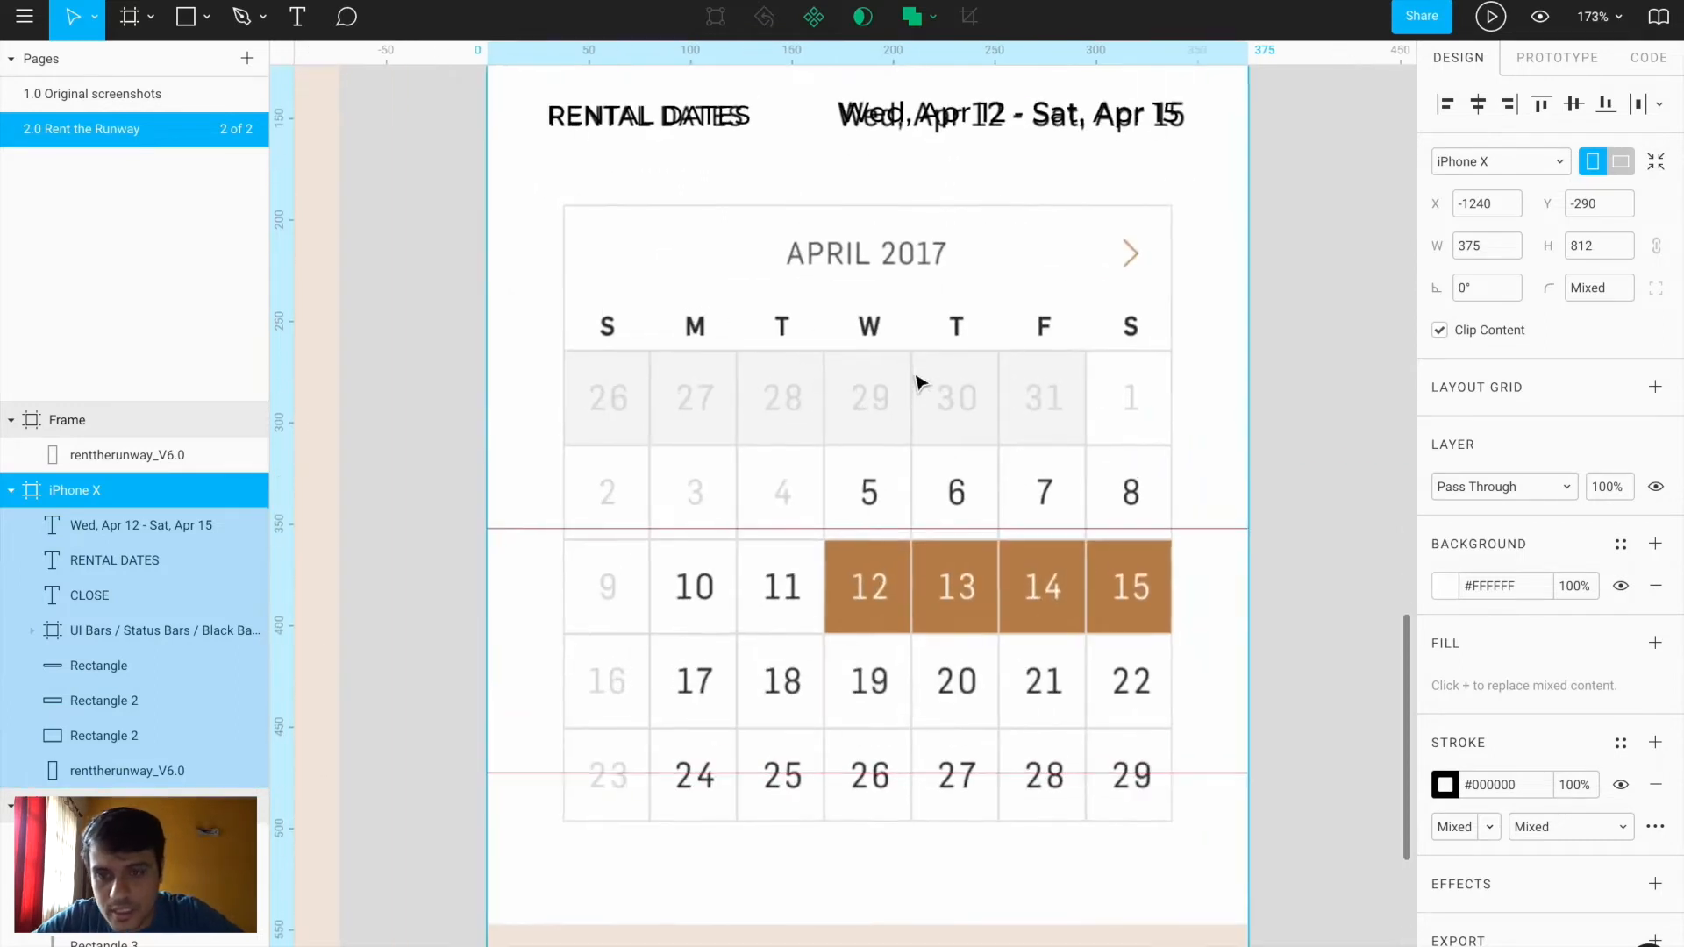
# Draw a 300×303 rectangle over the calendar with no fill and a faint 10% black stroke
pyautogui.press('r')
pyautogui.moveTo(563, 205)
pyautogui.mouseDown()
pyautogui.moveTo(1184, 812)
pyautogui.moveTo(1158, 812)
pyautogui.moveTo(1172, 821)
pyautogui.mouseUp()
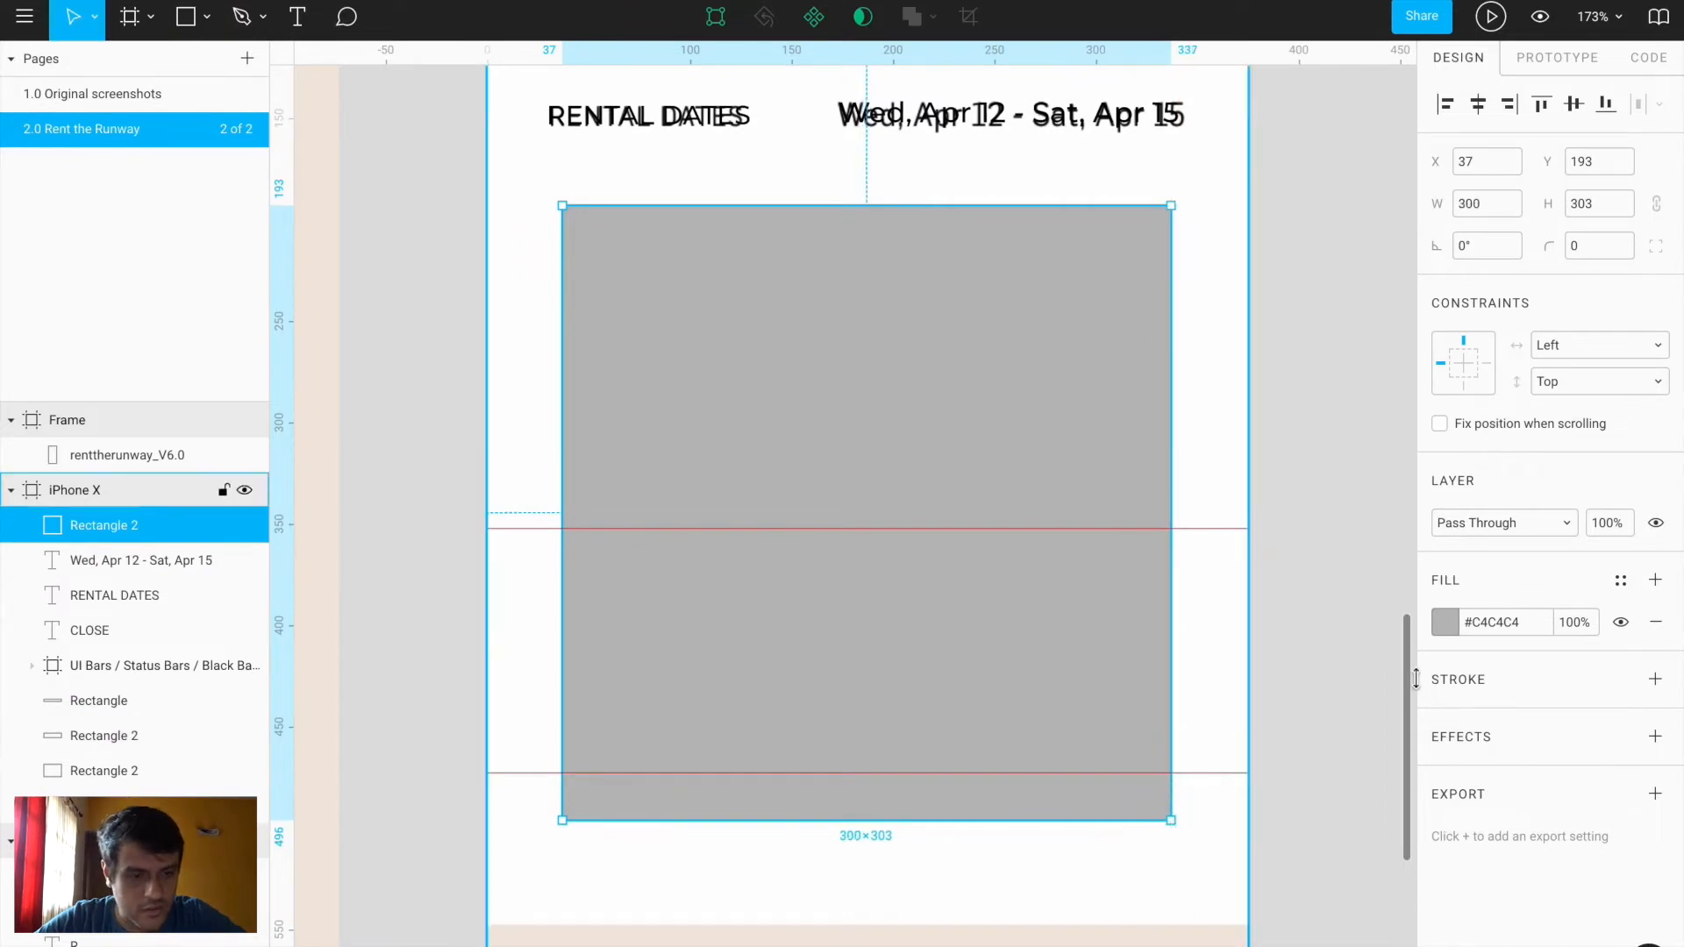
pyautogui.click(1655, 622)
pyautogui.click(1657, 640)
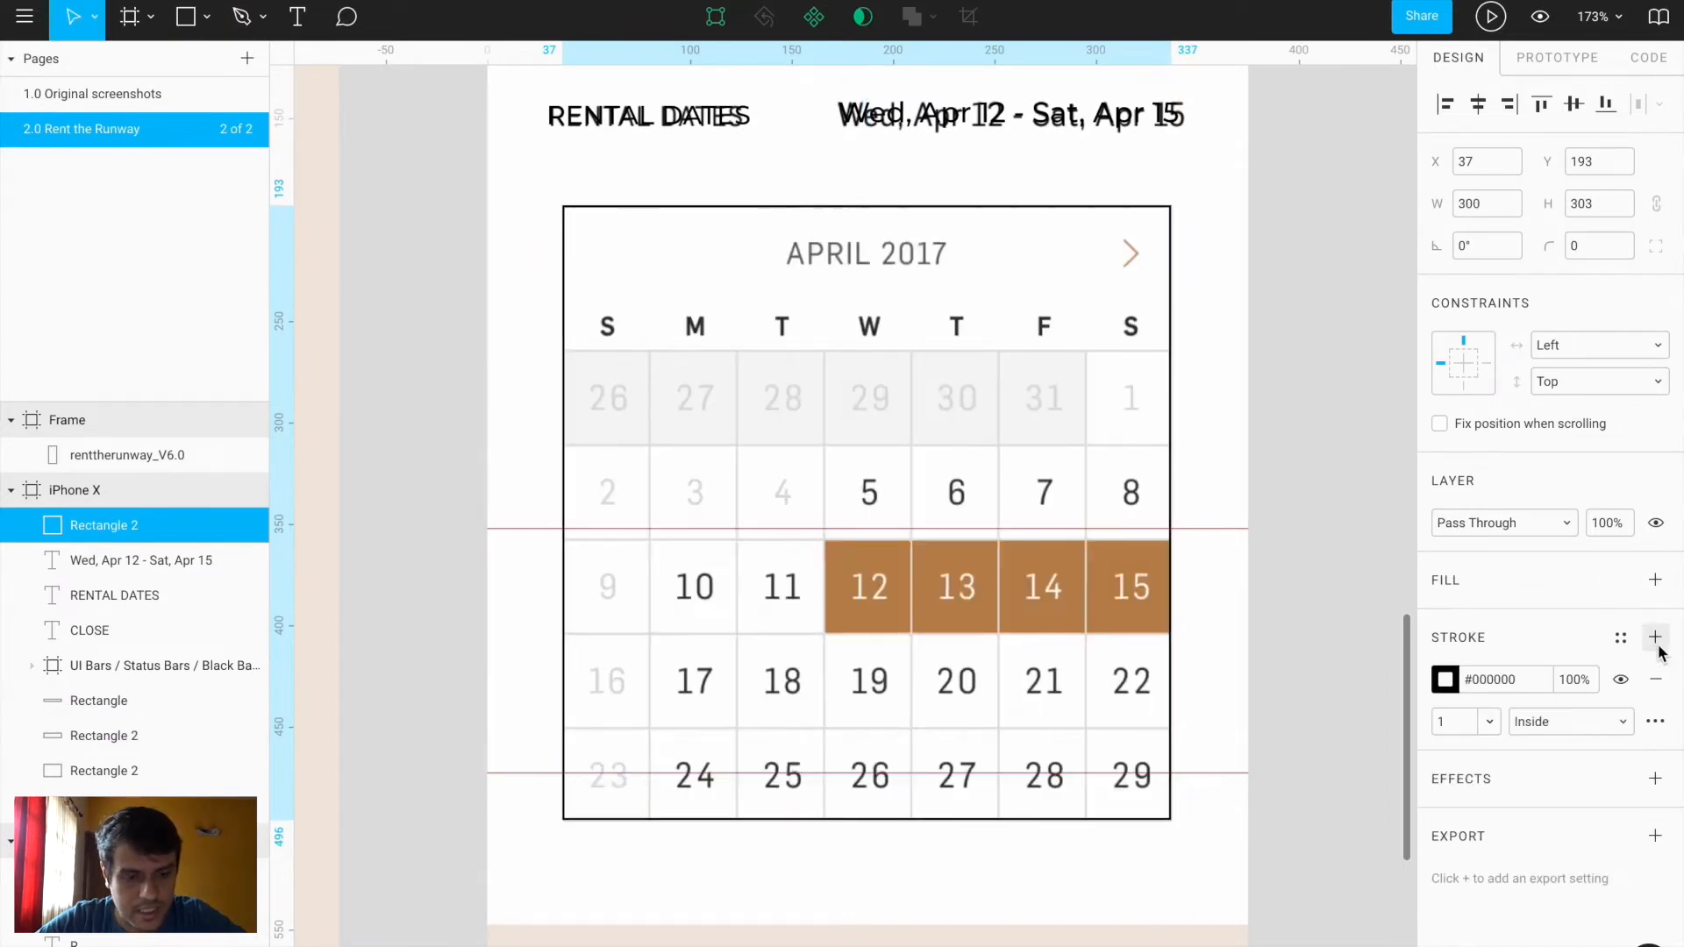
pyautogui.click(1443, 682)
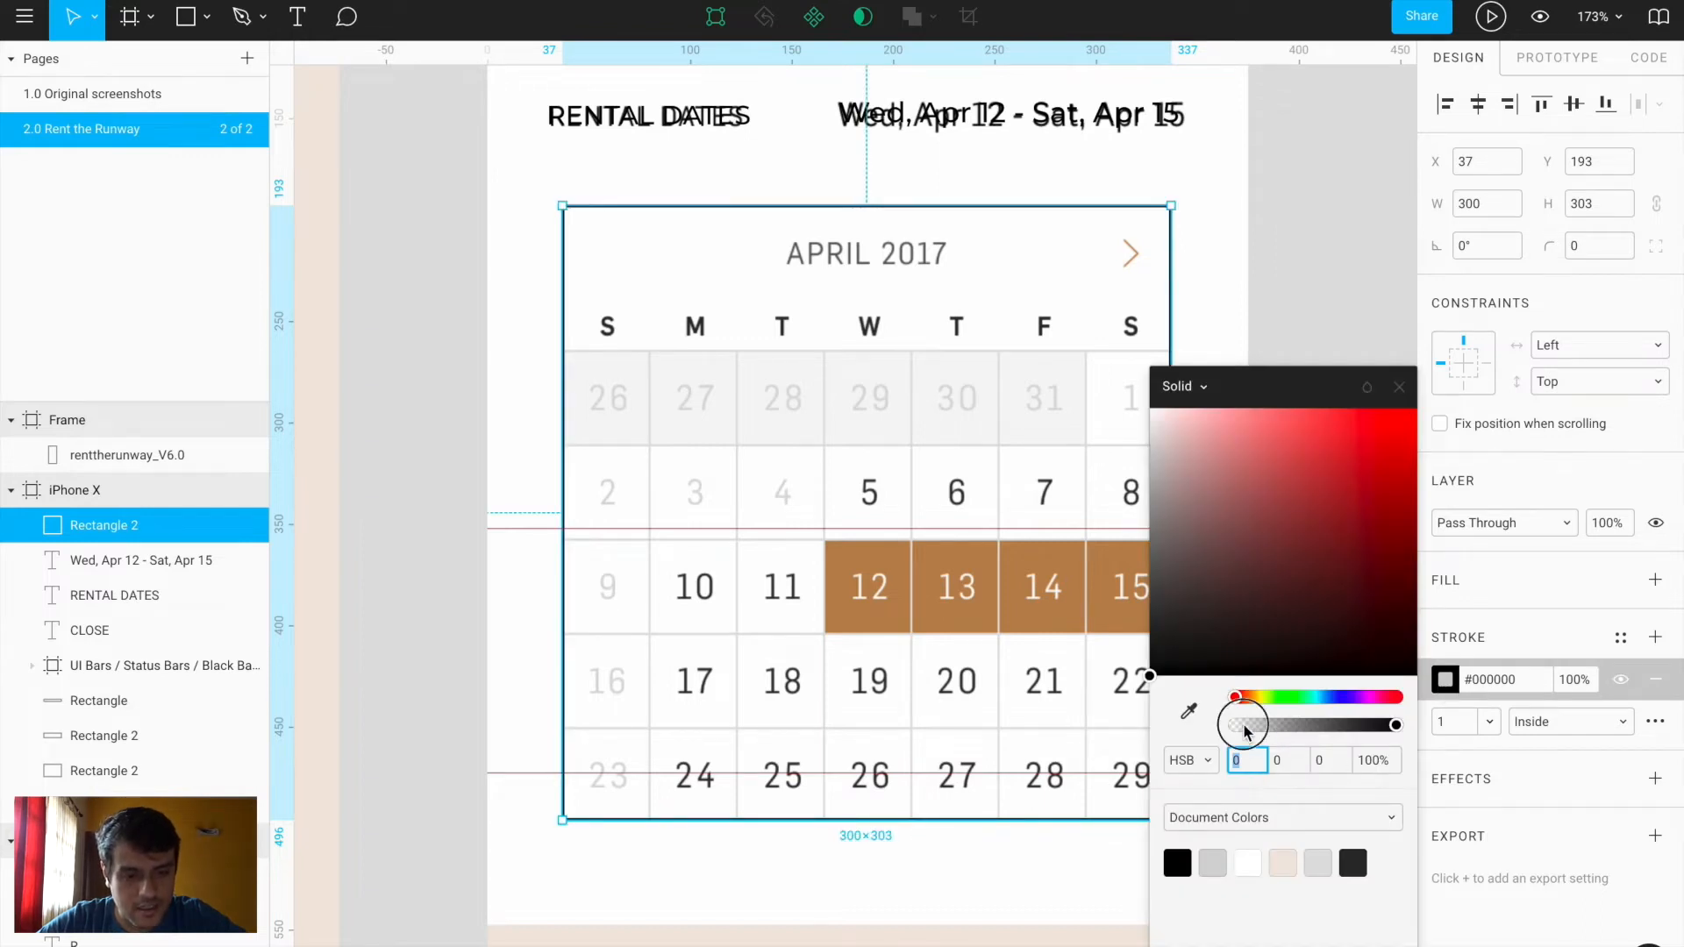
pyautogui.click(1245, 730)
pyautogui.moveTo(1253, 730); pyautogui.dragTo(1256, 731)
# Nudge the outline rectangle to X 37, Y 192 and bring up the shape tool options
pyautogui.hotkey('shift', 'Up')
pyautogui.scroll(10, 561, 175)
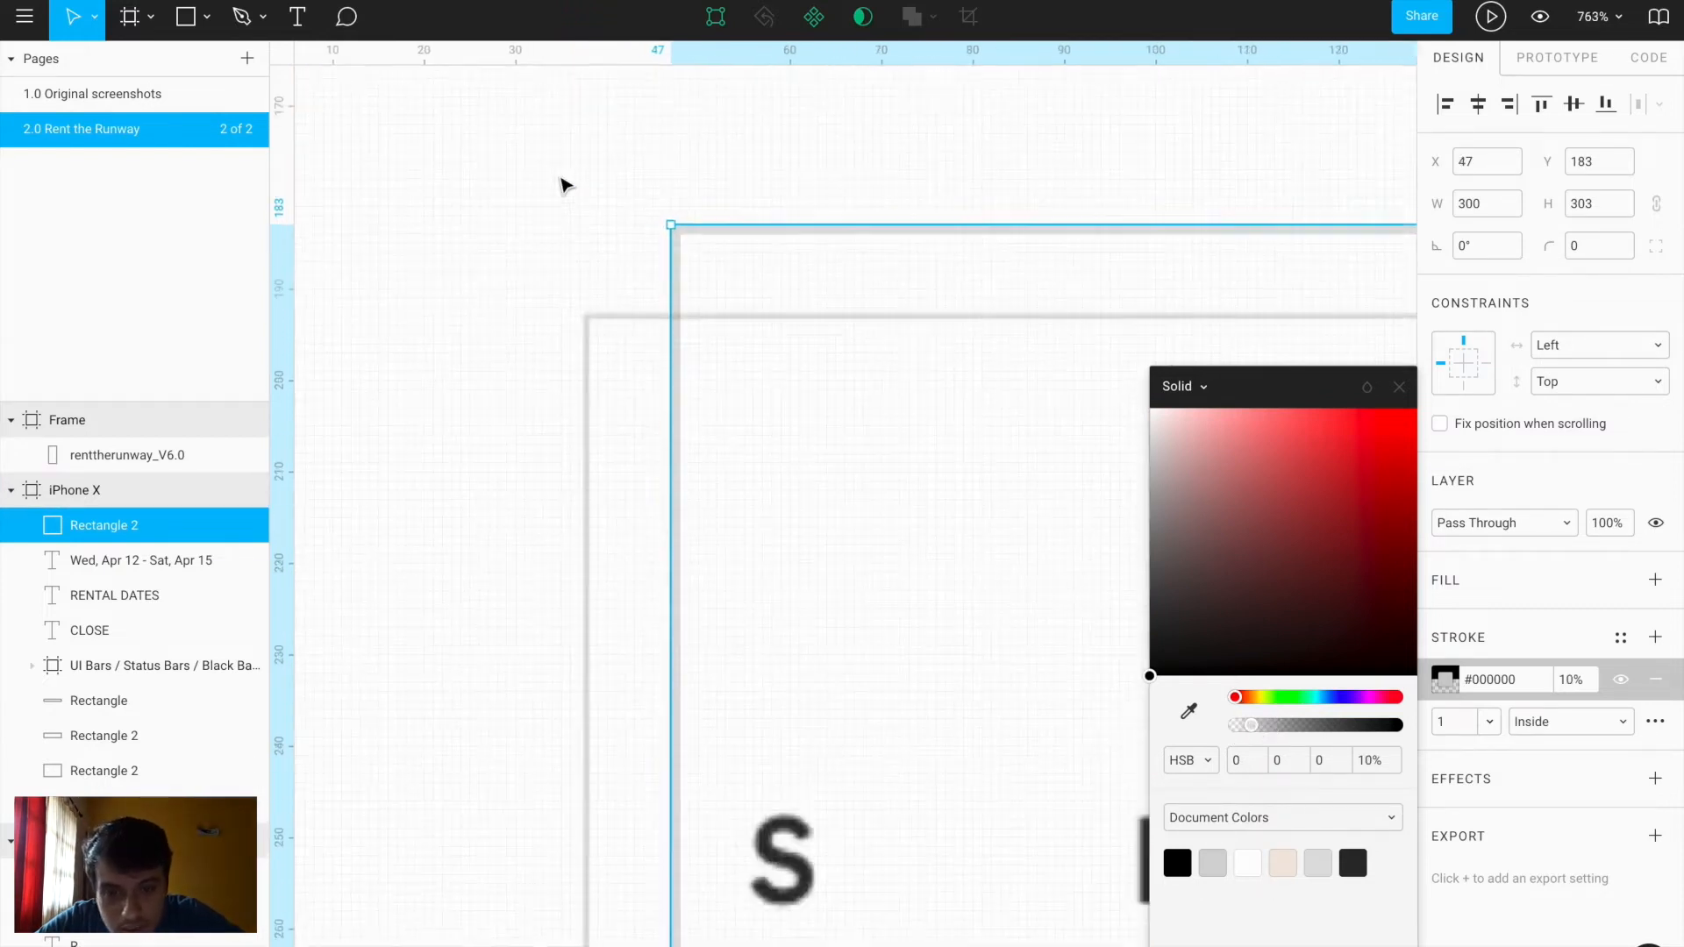
pyautogui.press('Escape')
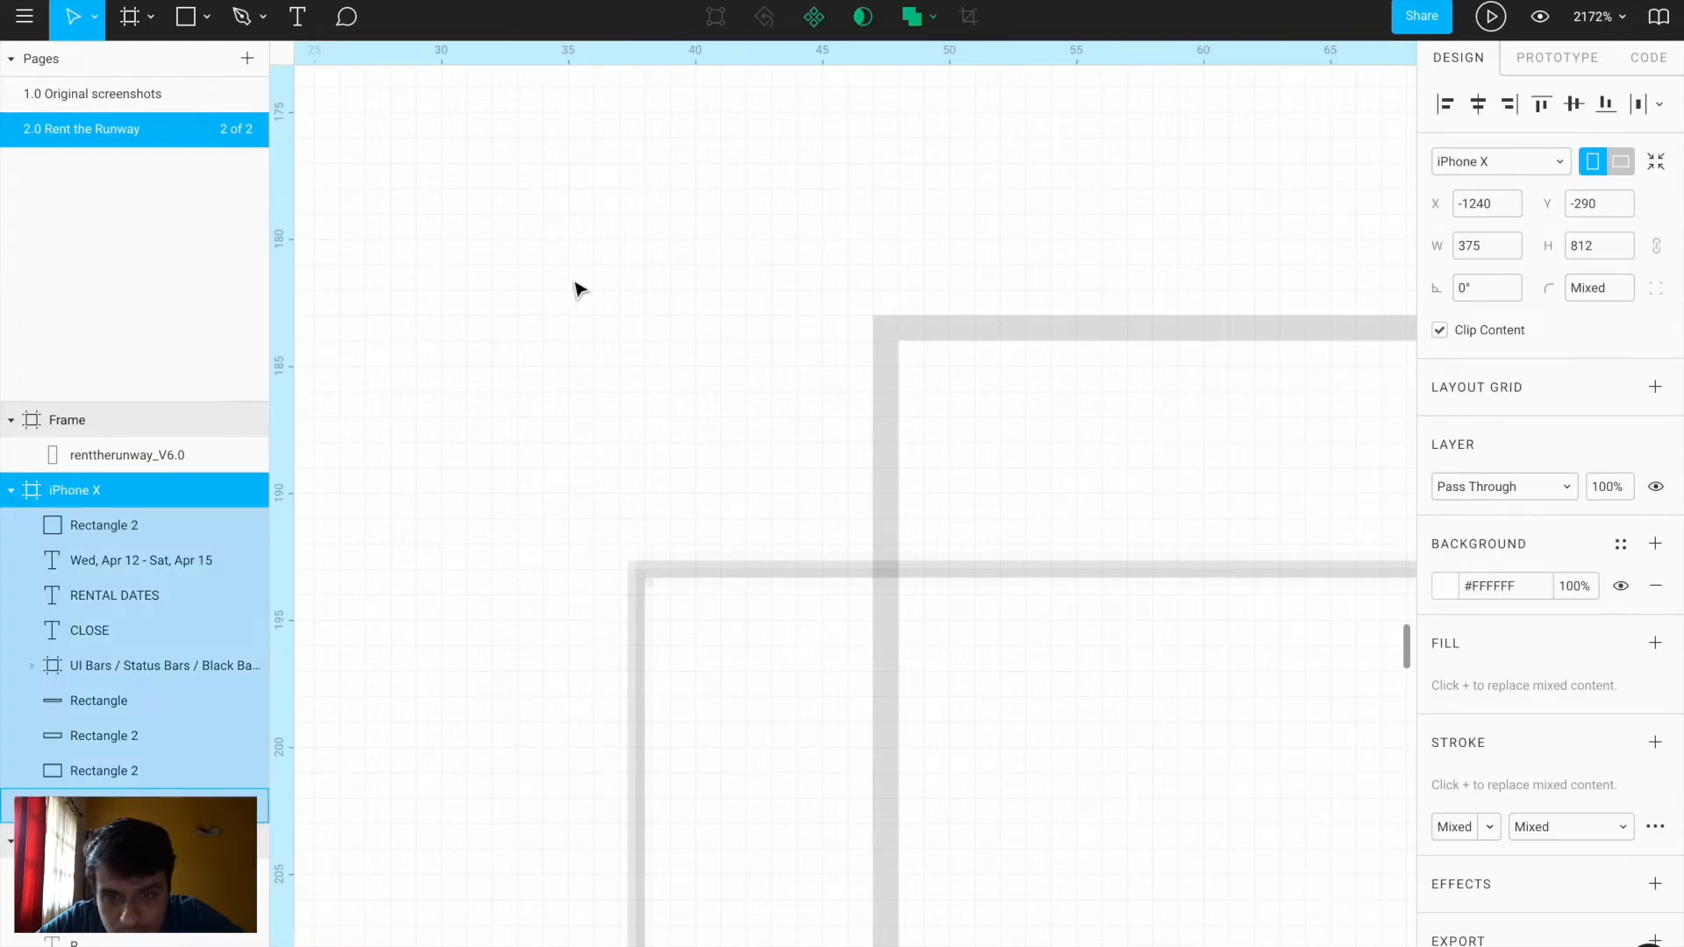
pyautogui.scroll(-8, 672, 353)
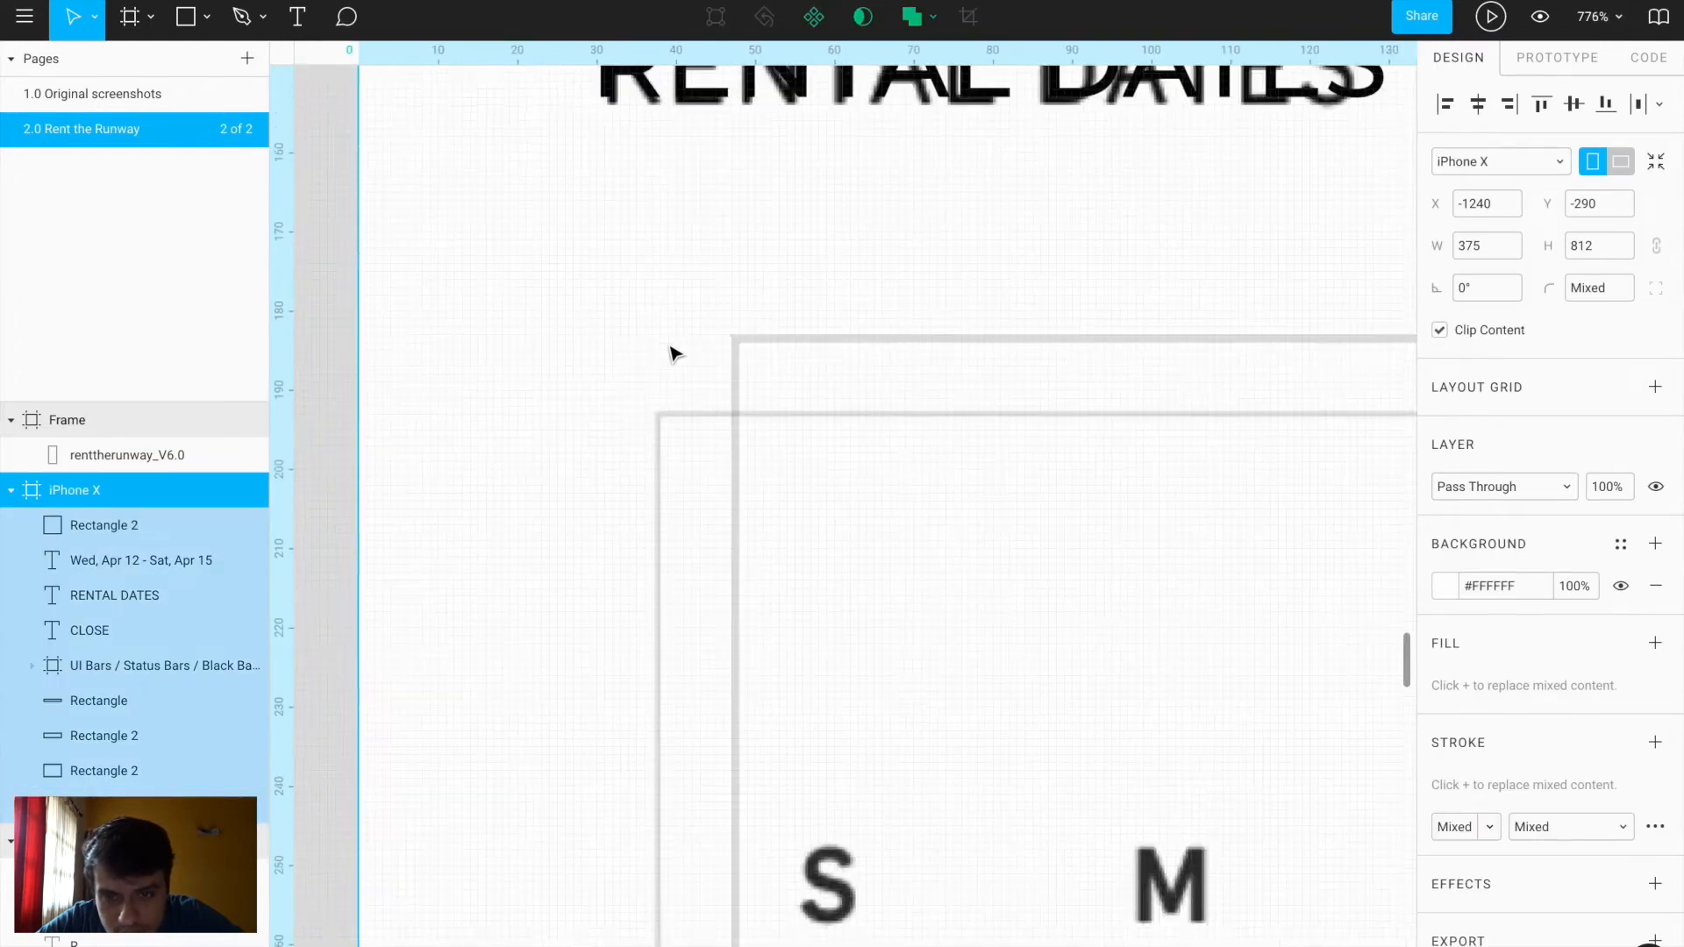
pyautogui.scroll(5, 672, 352)
pyautogui.click(778, 399)
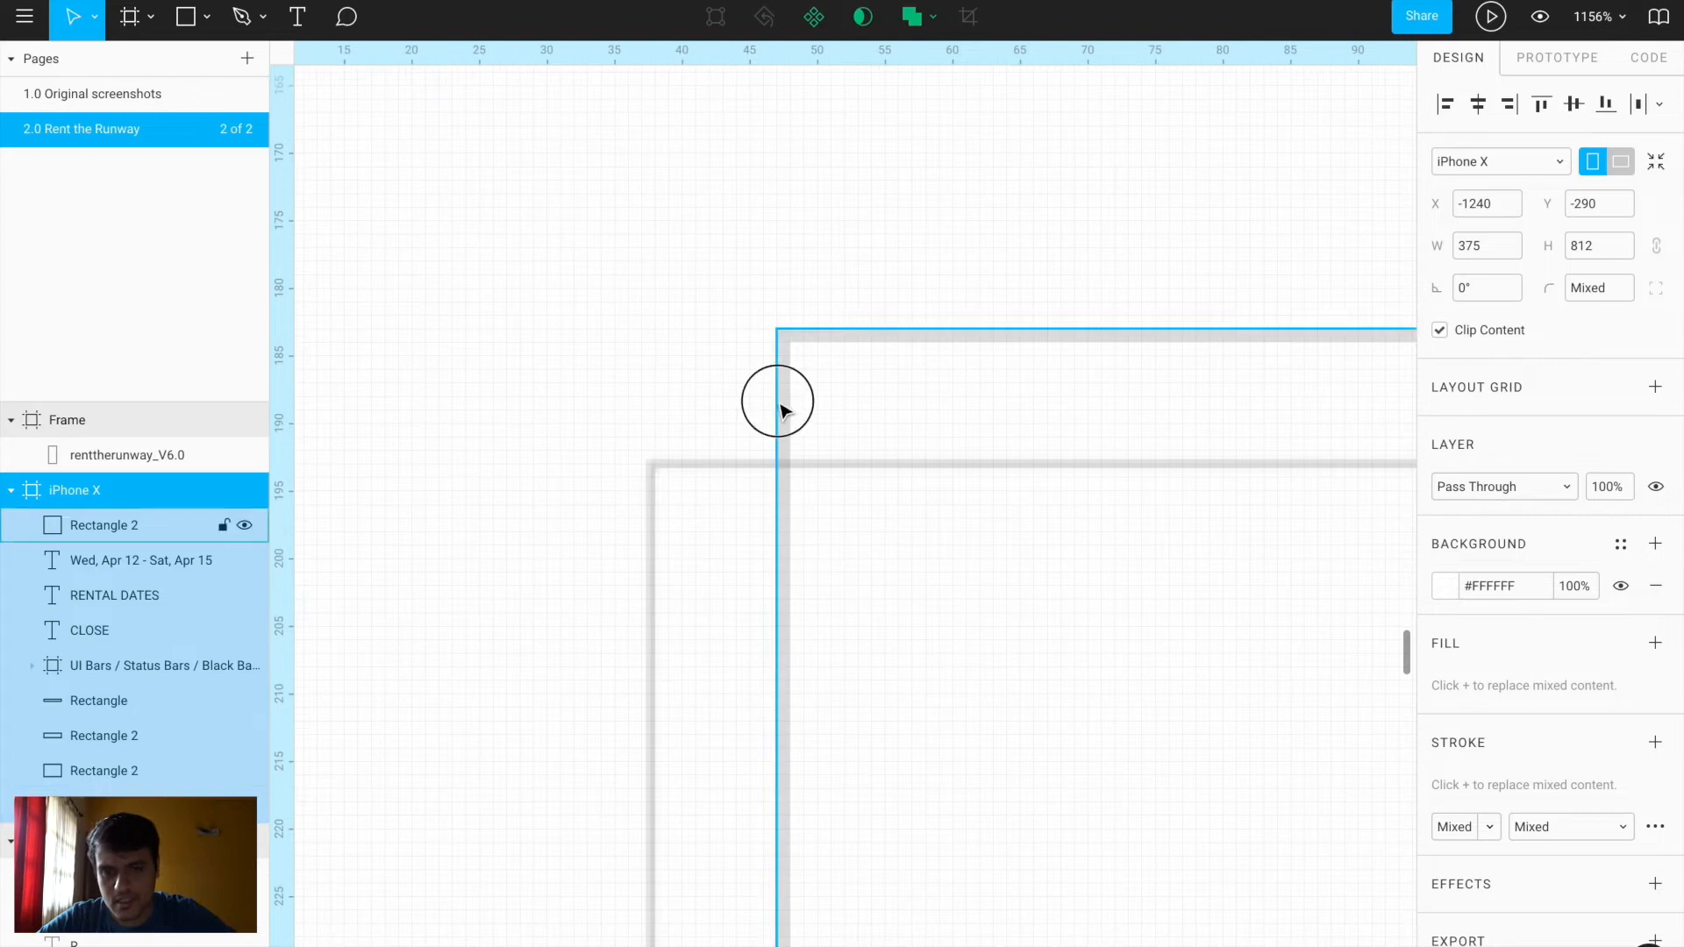
pyautogui.hotkey('shift', 'Left')
pyautogui.press('Down')
pyautogui.press('Down')
pyautogui.press('Down')
pyautogui.press('Down')
pyautogui.press('Down')
pyautogui.press('Down')
pyautogui.press('Down')
pyautogui.press('Down')
pyautogui.press('Down')
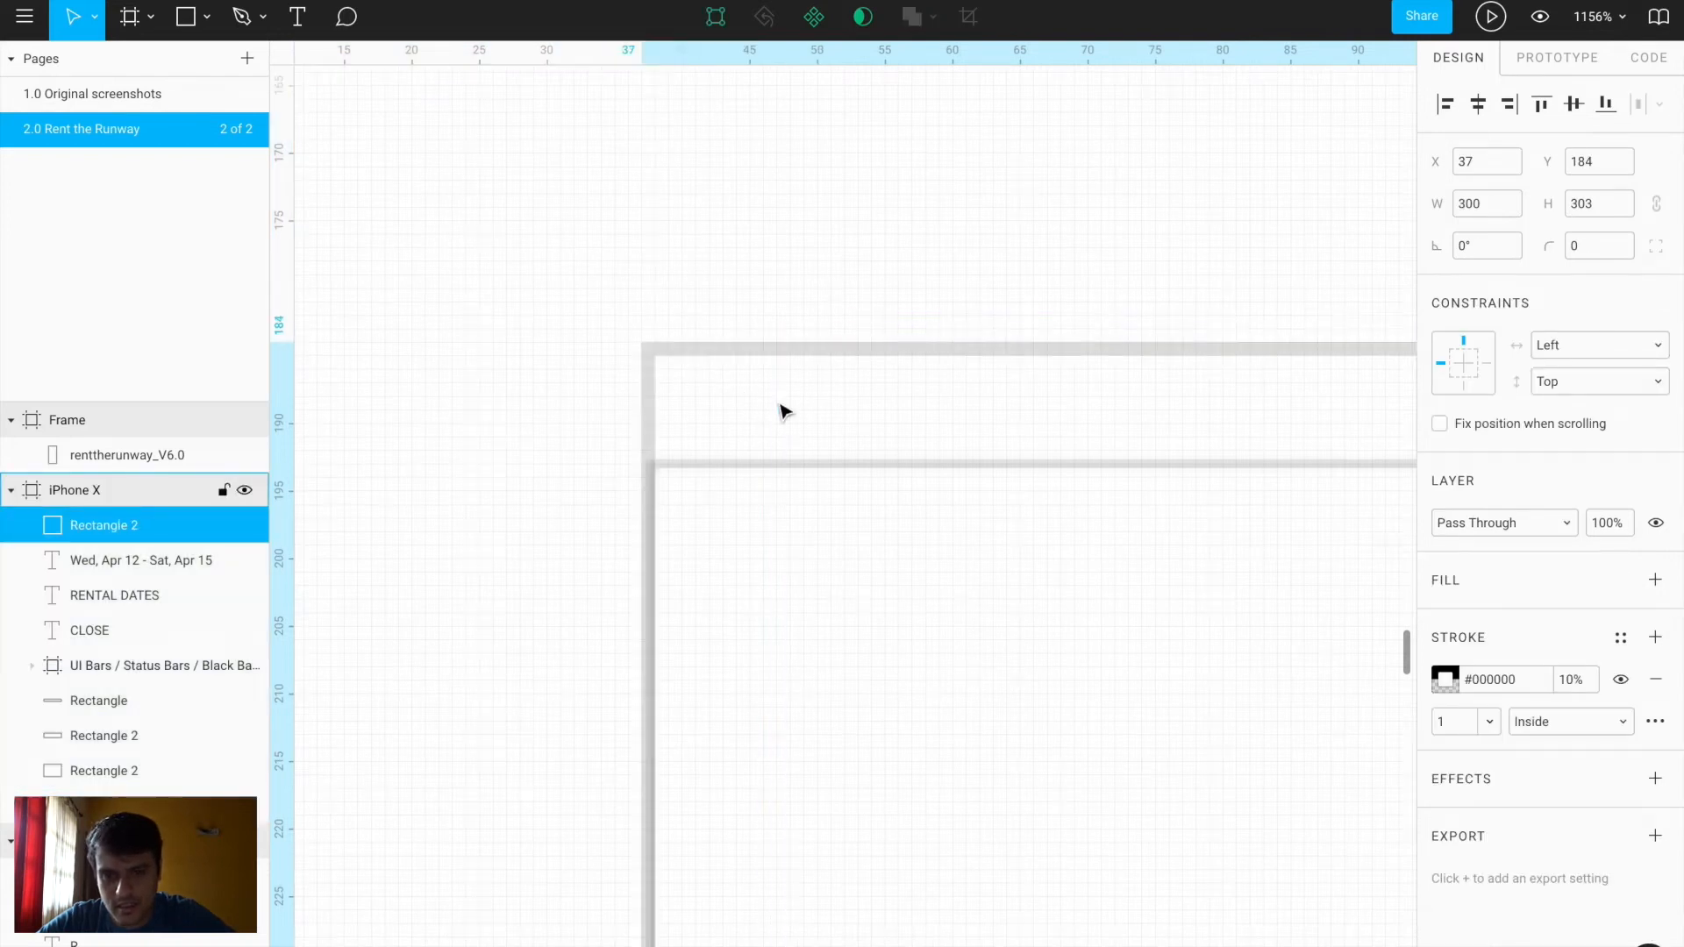
pyautogui.scroll(-10, 783, 410)
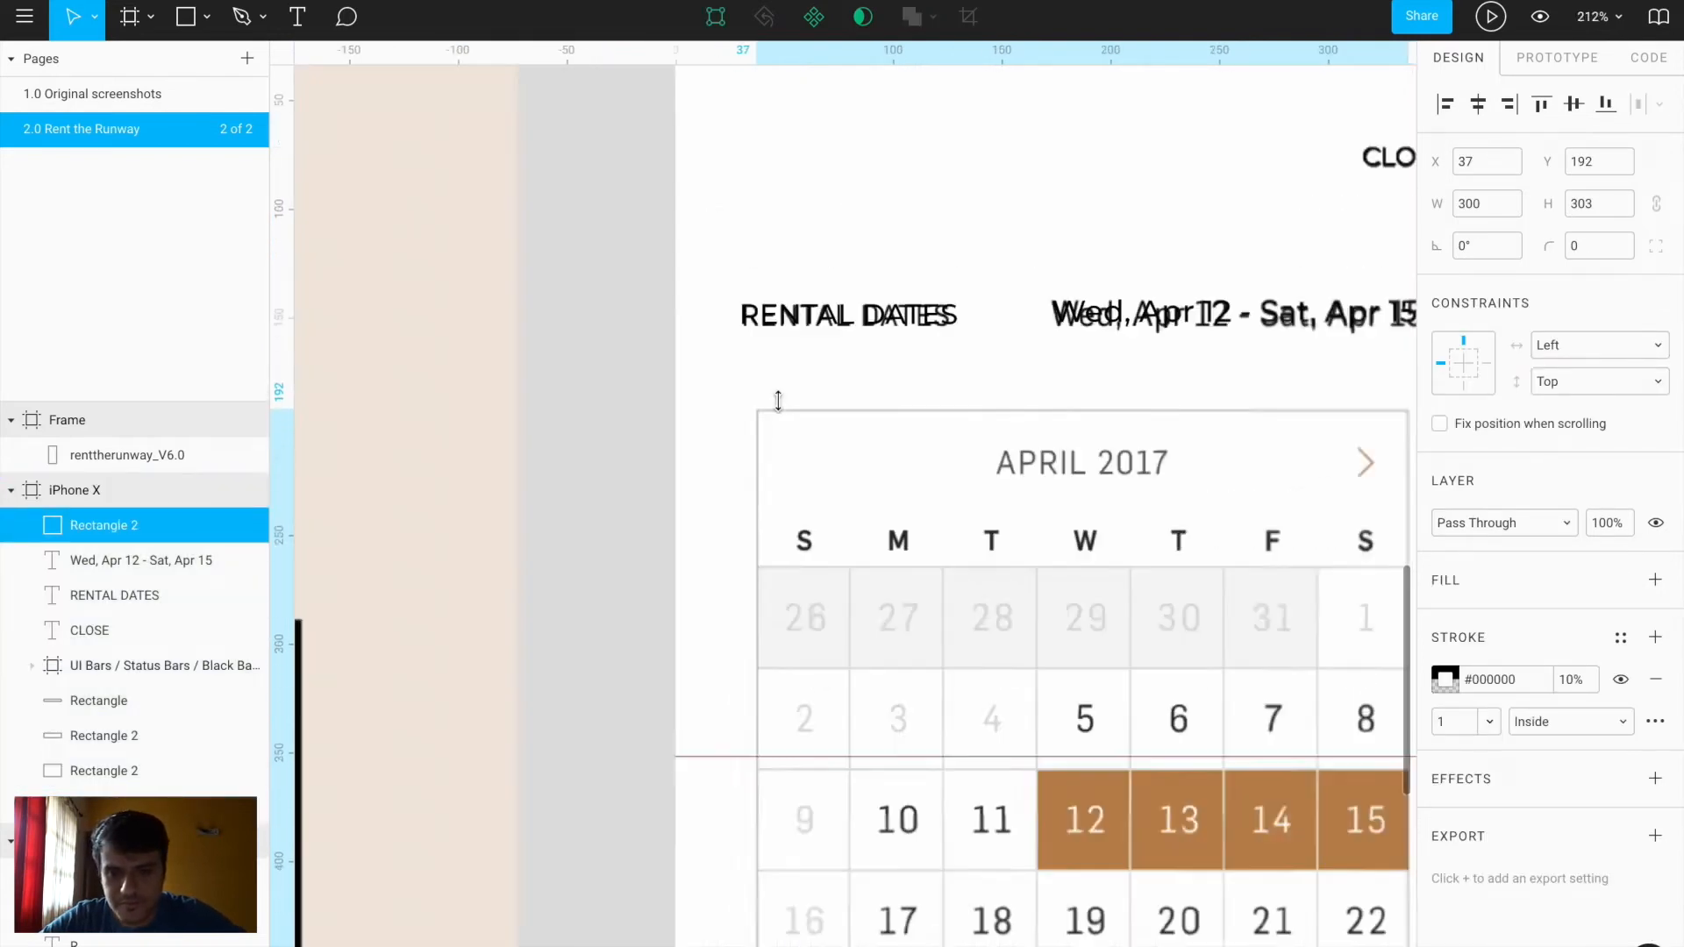
pyautogui.press('r')
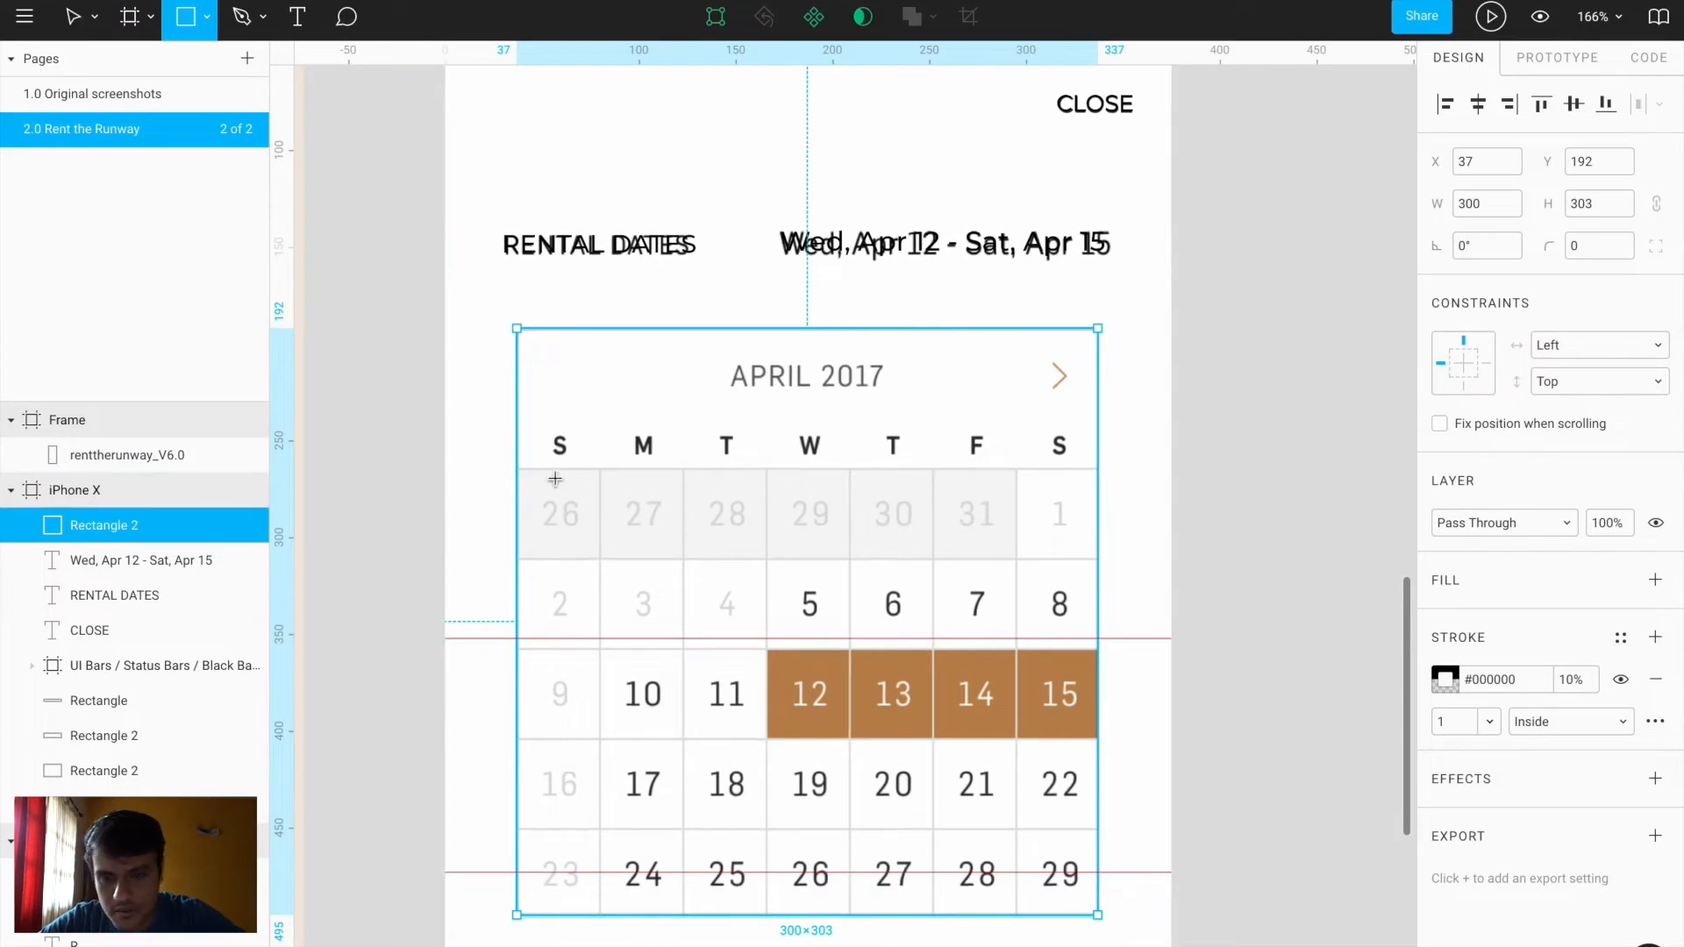
pyautogui.click(207, 17)
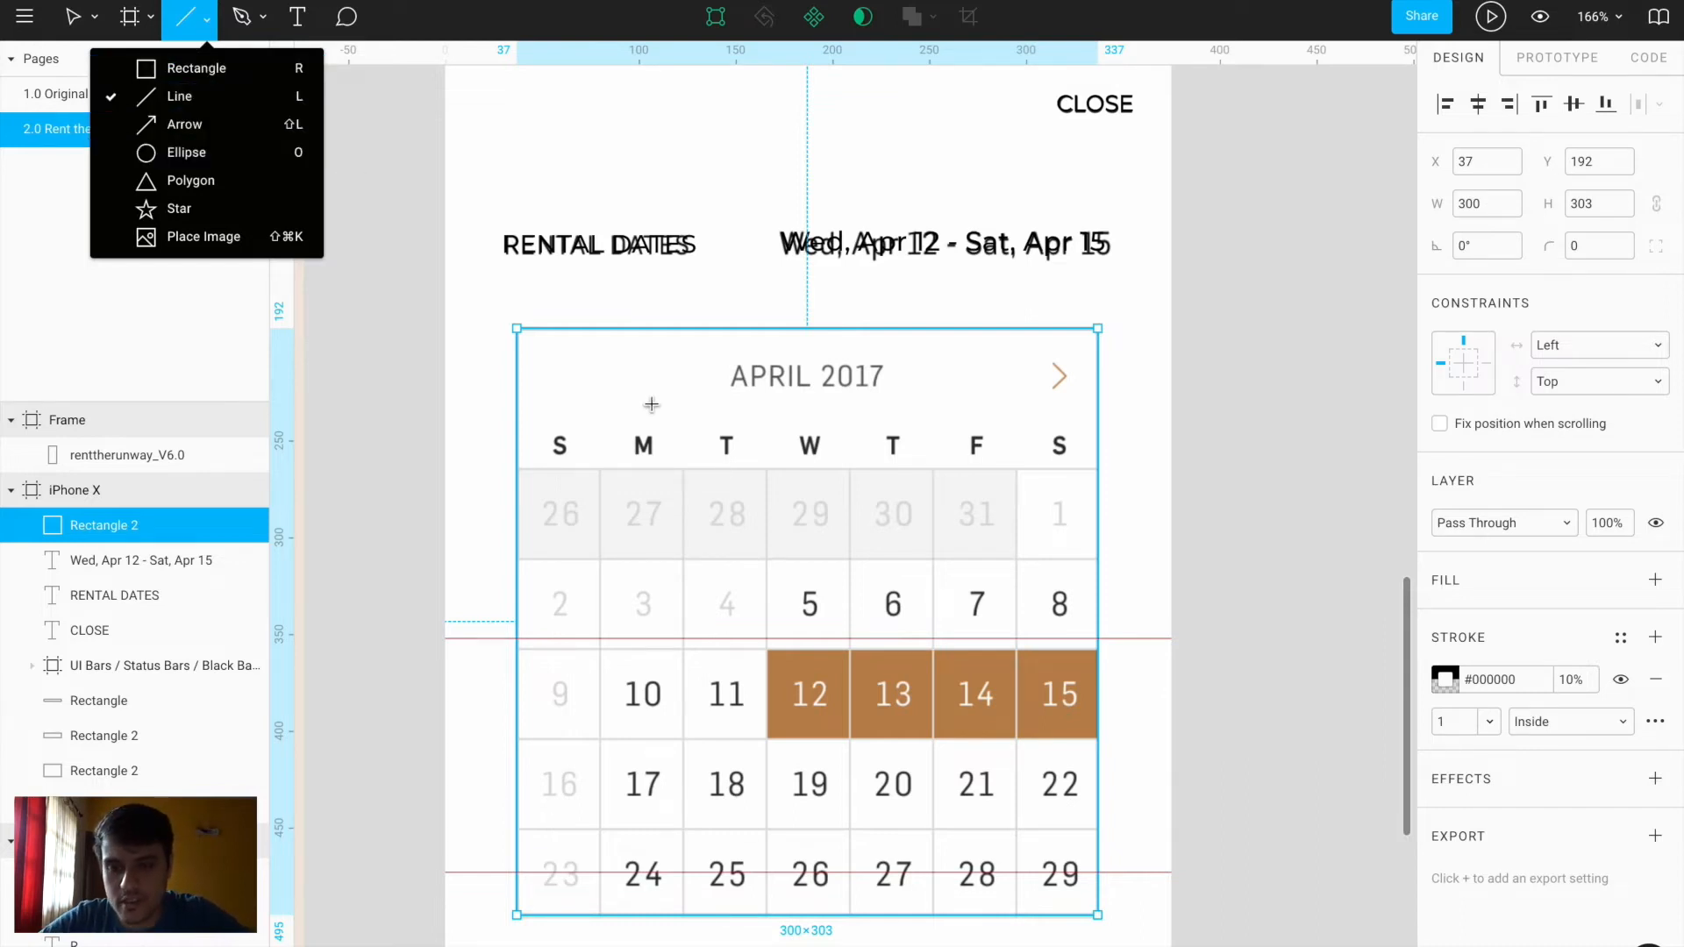
# Draw a 300 px line under the weekday row with a 10% opacity stroke
pyautogui.press('Escape')
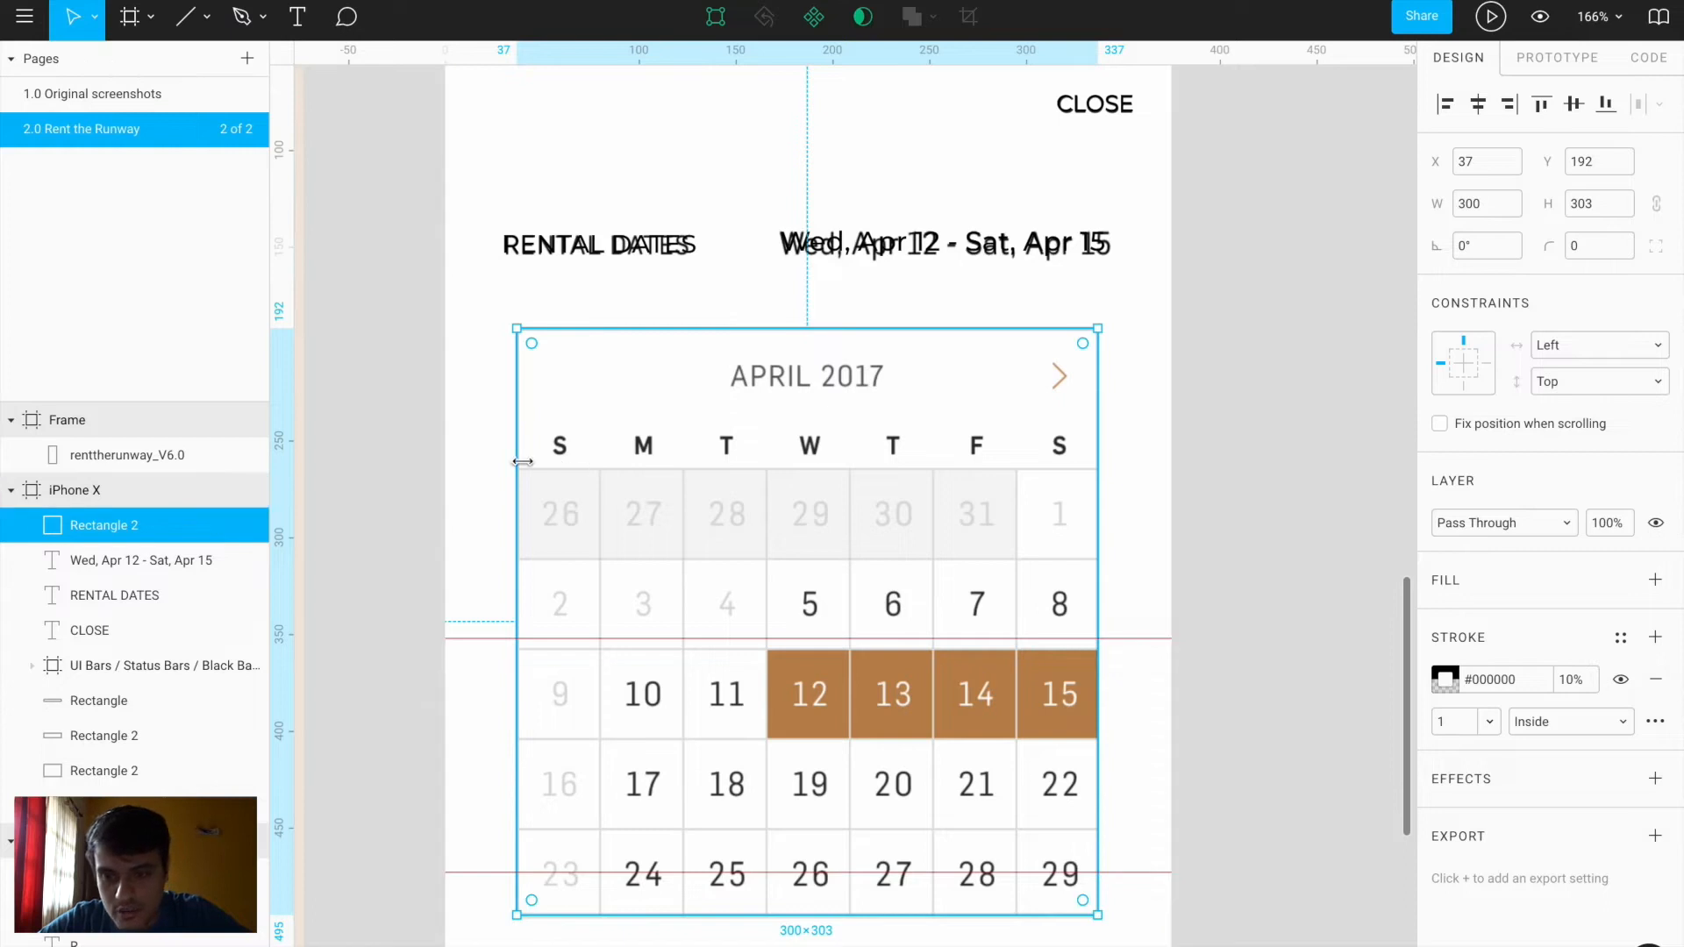
pyautogui.press('l')
pyautogui.moveTo(518, 468); pyautogui.dragTo(1099, 465)
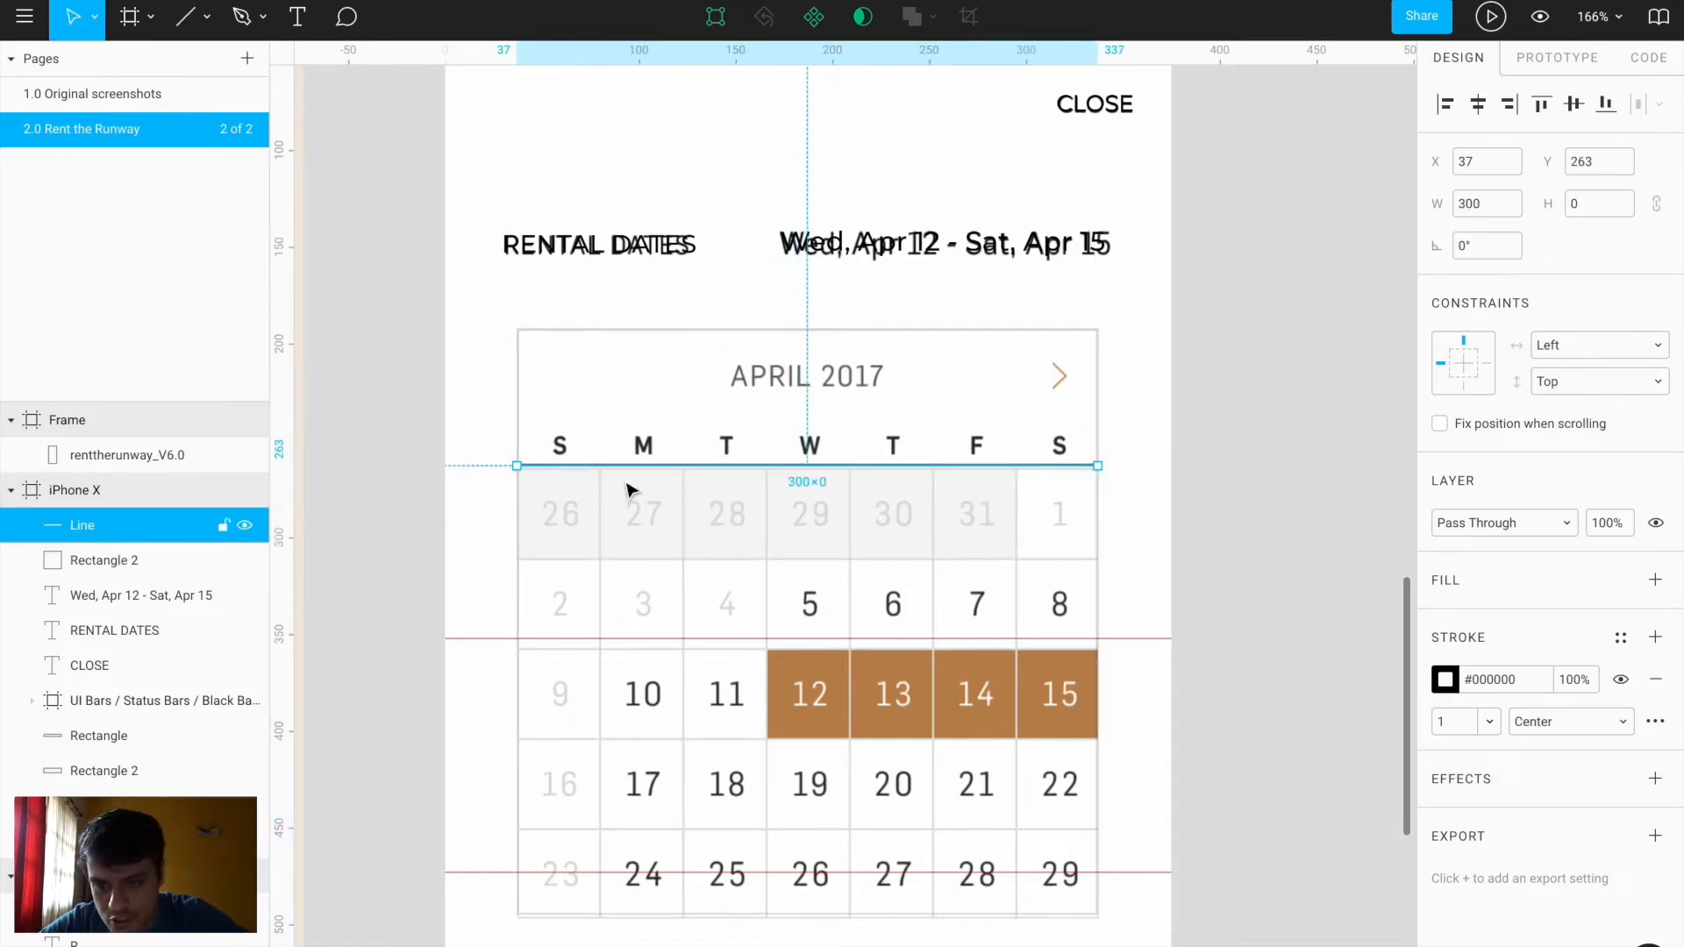
pyautogui.scroll(10, 628, 488)
pyautogui.press('Down')
pyautogui.press('Down')
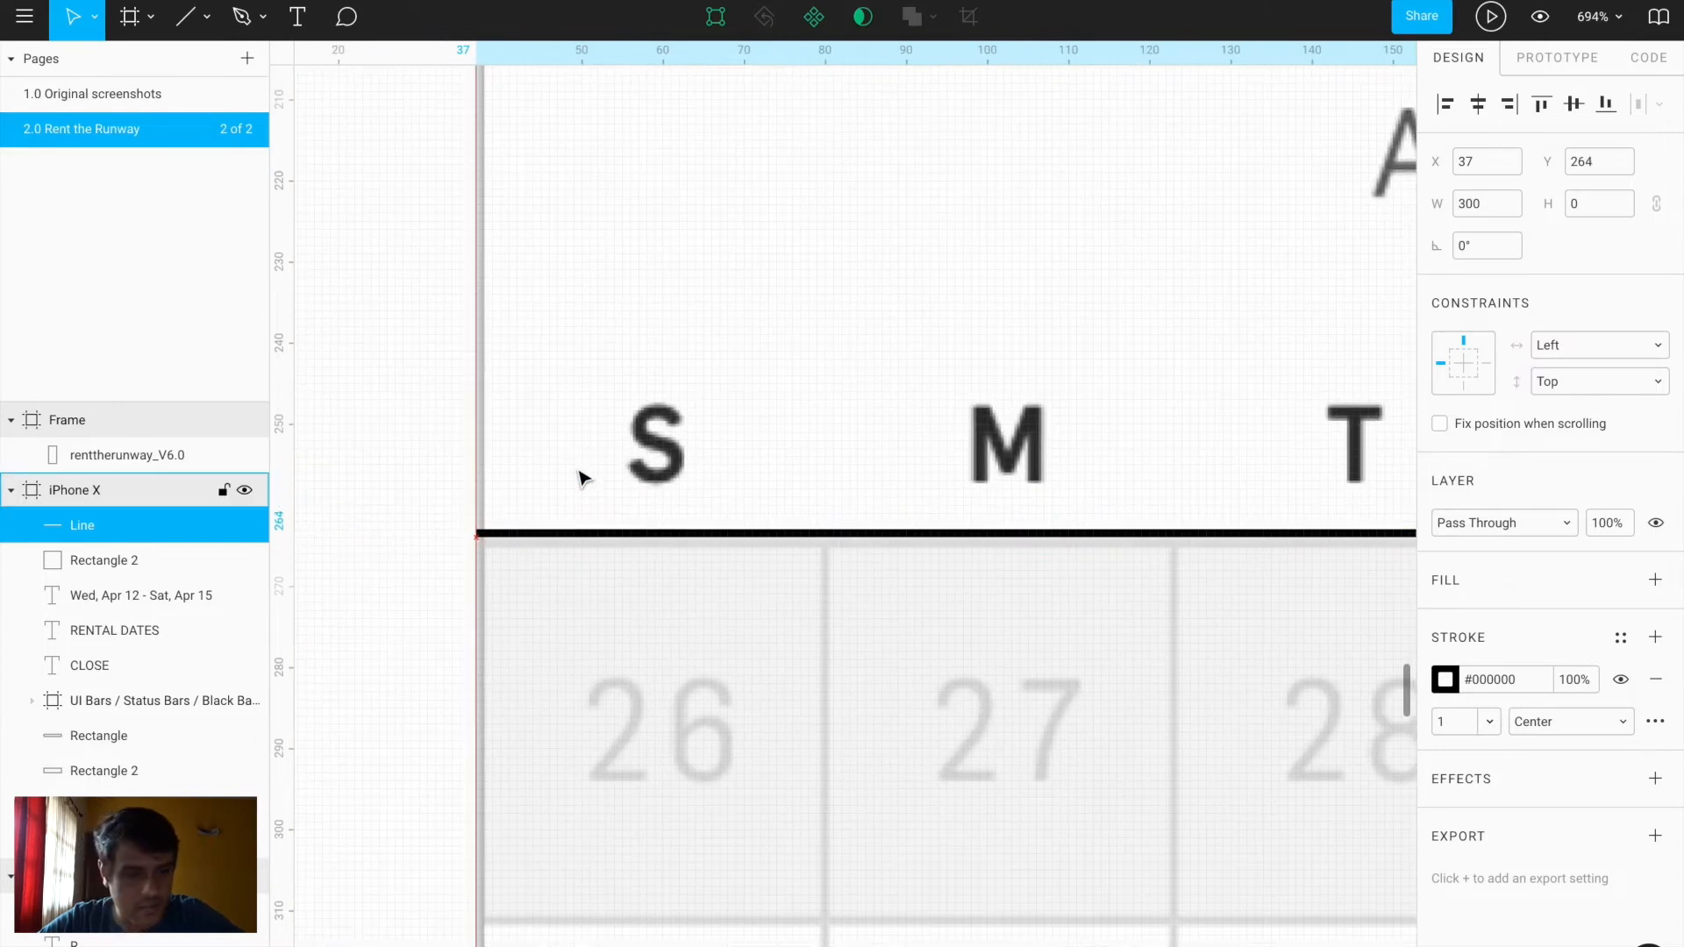
pyautogui.click(1447, 685)
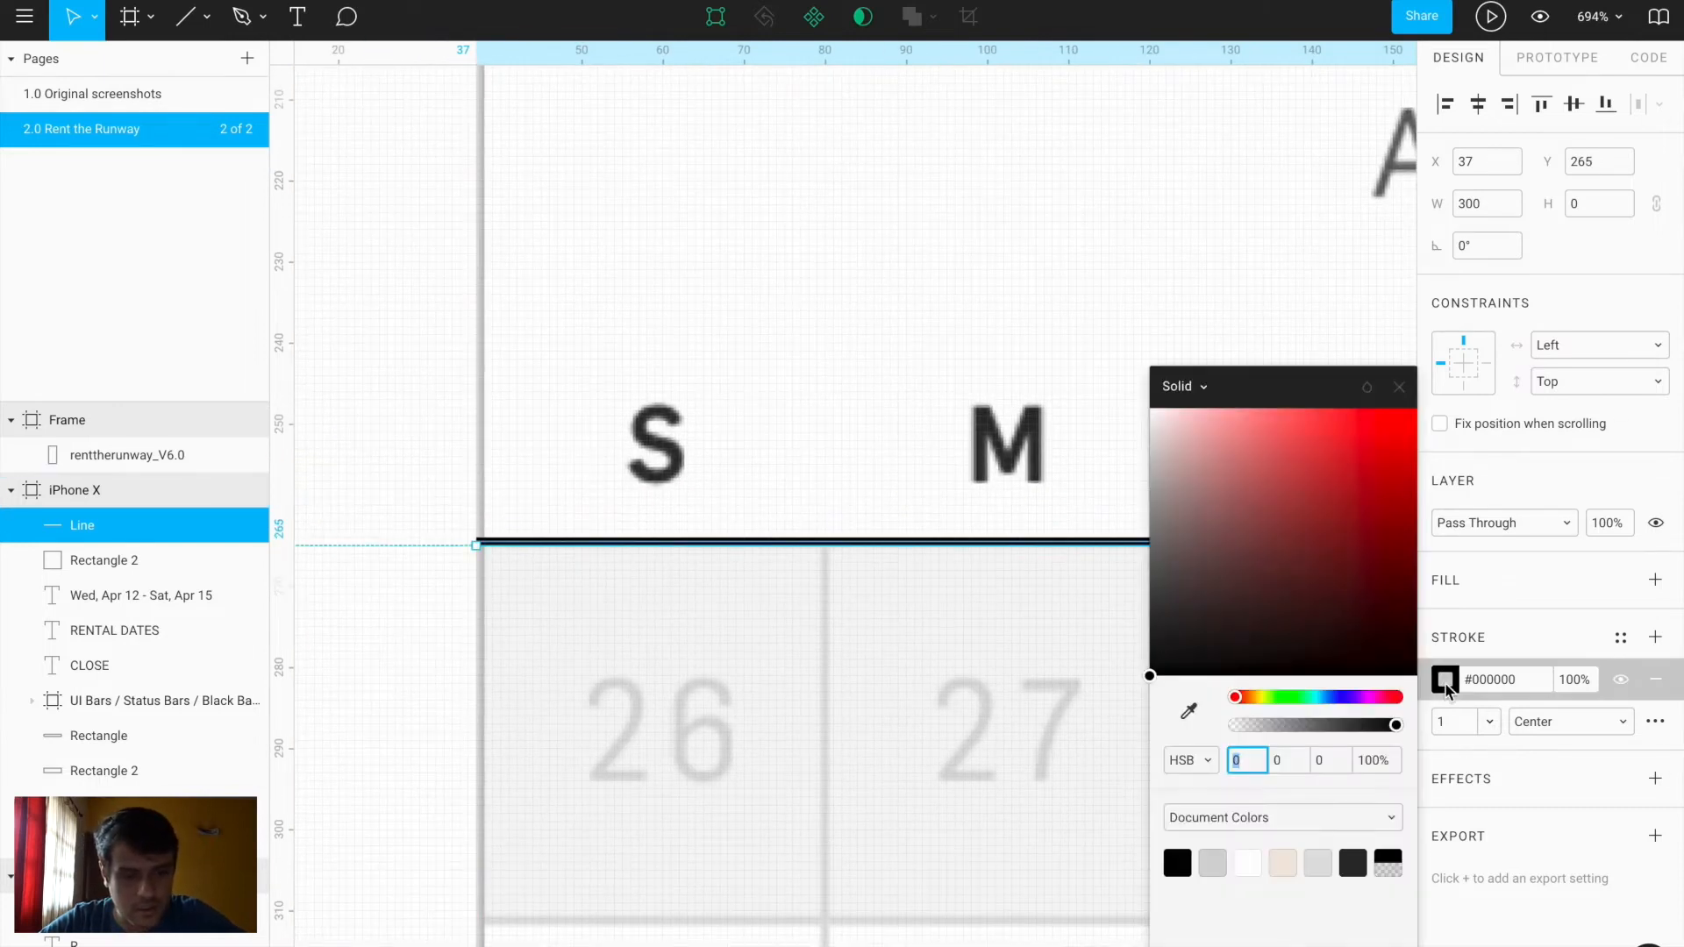
pyautogui.click(1371, 763)
pyautogui.write('10')
pyautogui.press('Return')
pyautogui.scroll(-5, 689, 728)
pyautogui.scroll(-3, 689, 728)
pyautogui.hscroll(3, 689, 728)
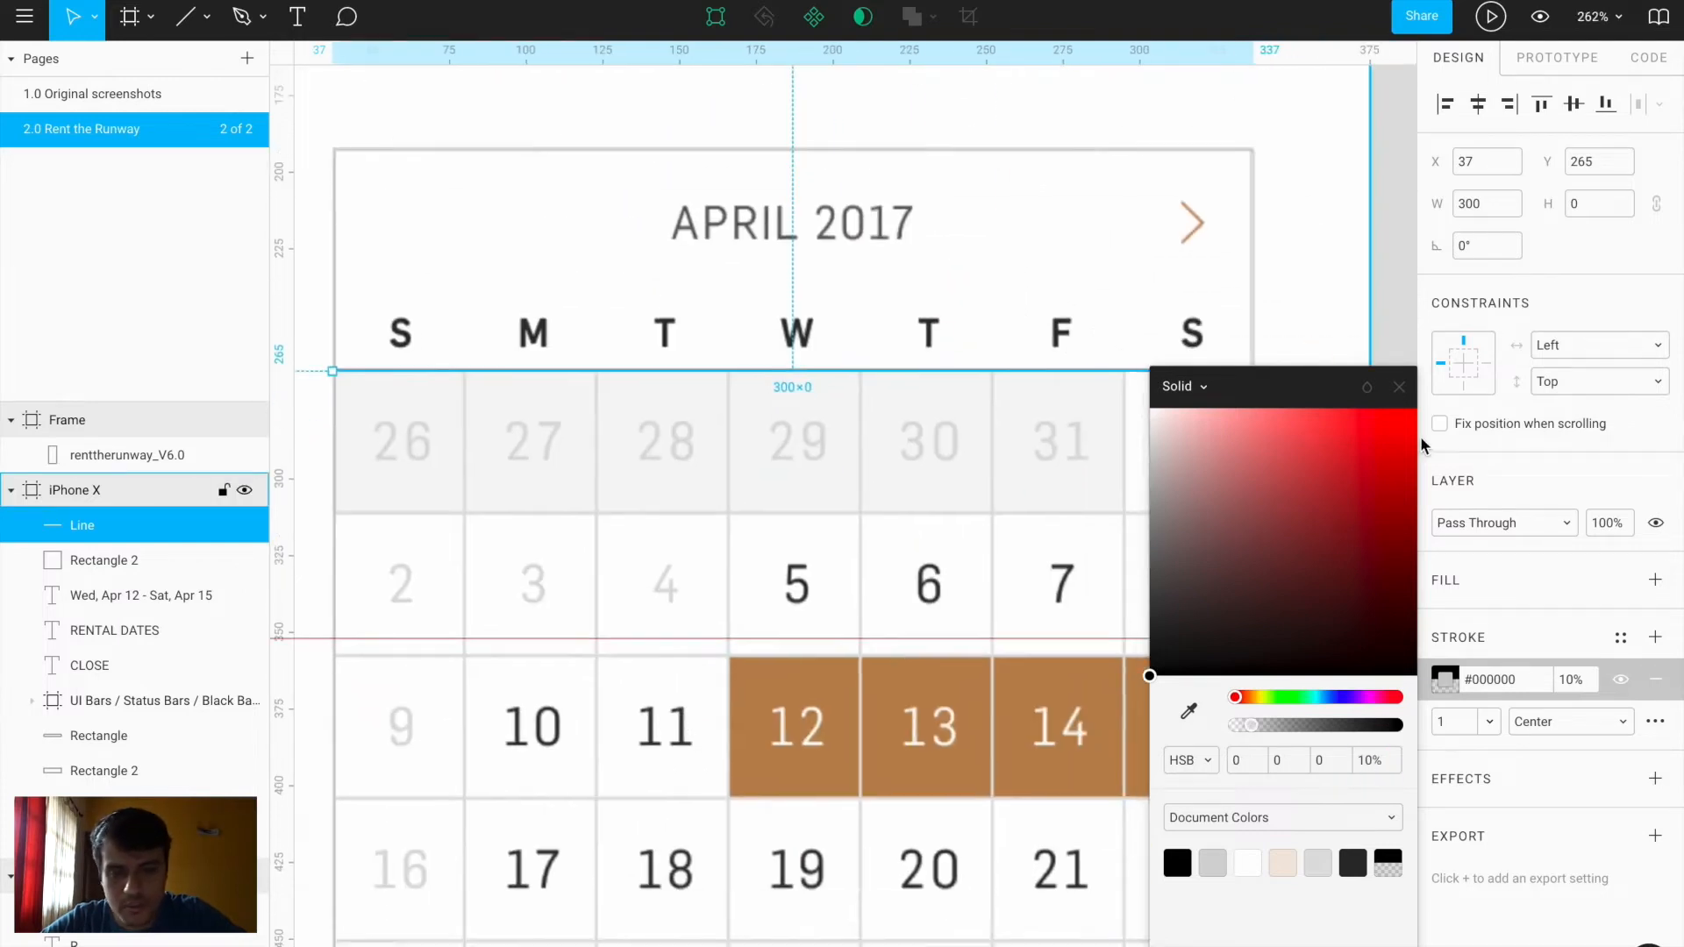
pyautogui.click(1399, 388)
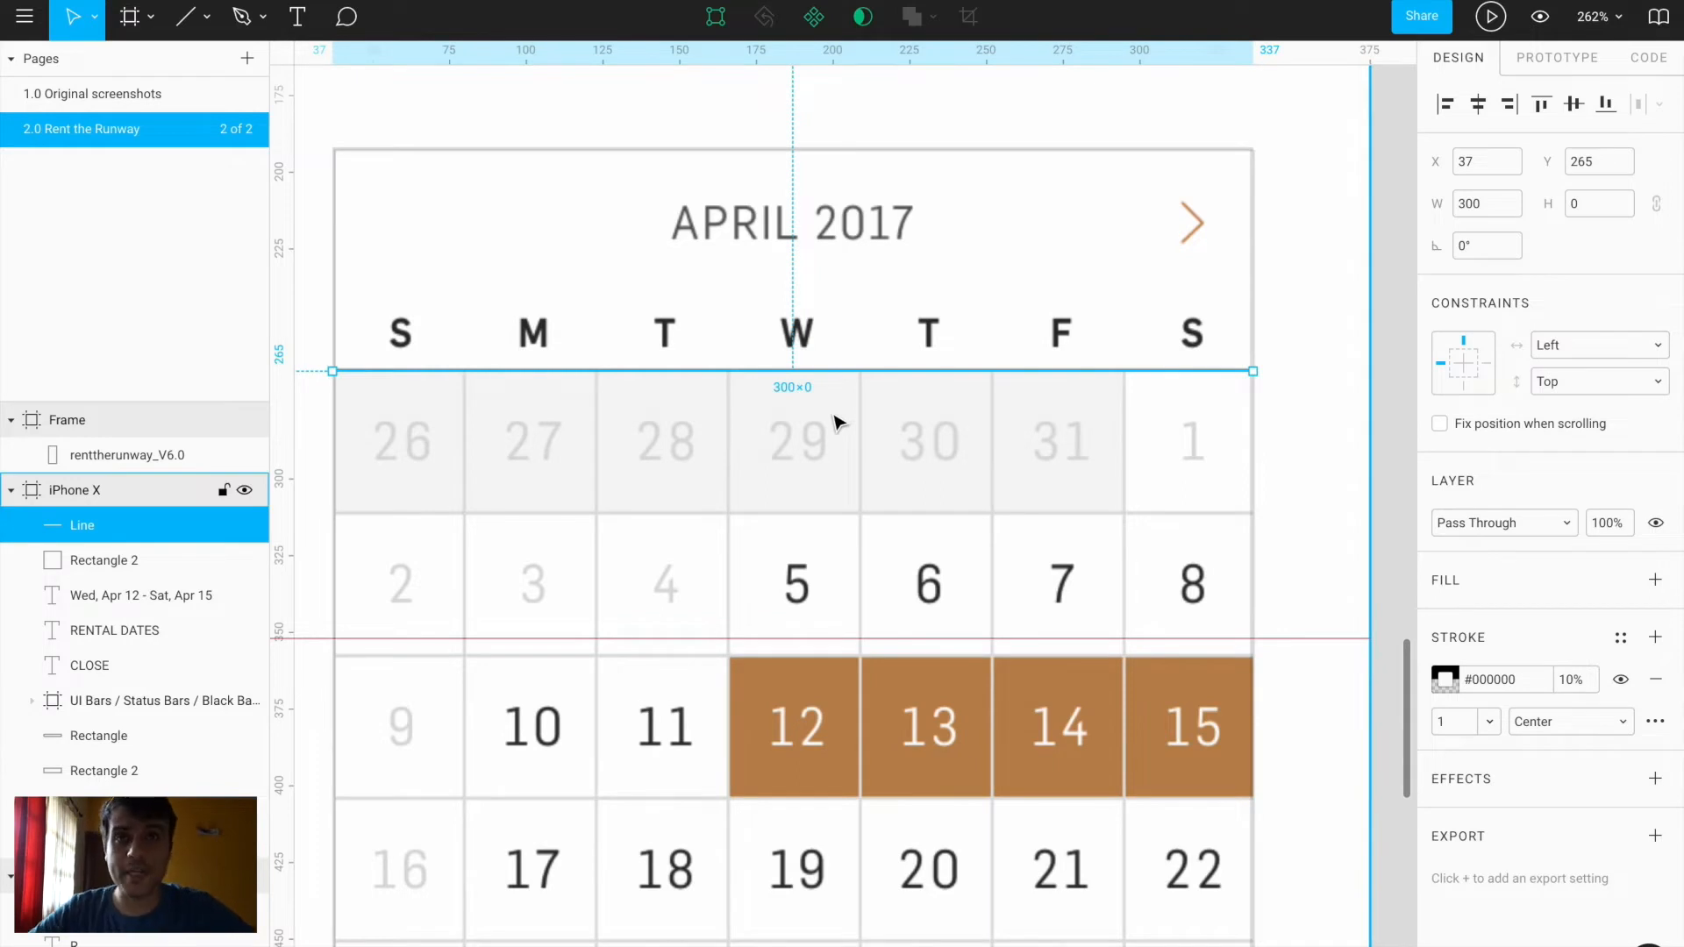
# Copy the line down to each row boundary, making five evenly spaced row dividers
pyautogui.scroll(3, 837, 424)
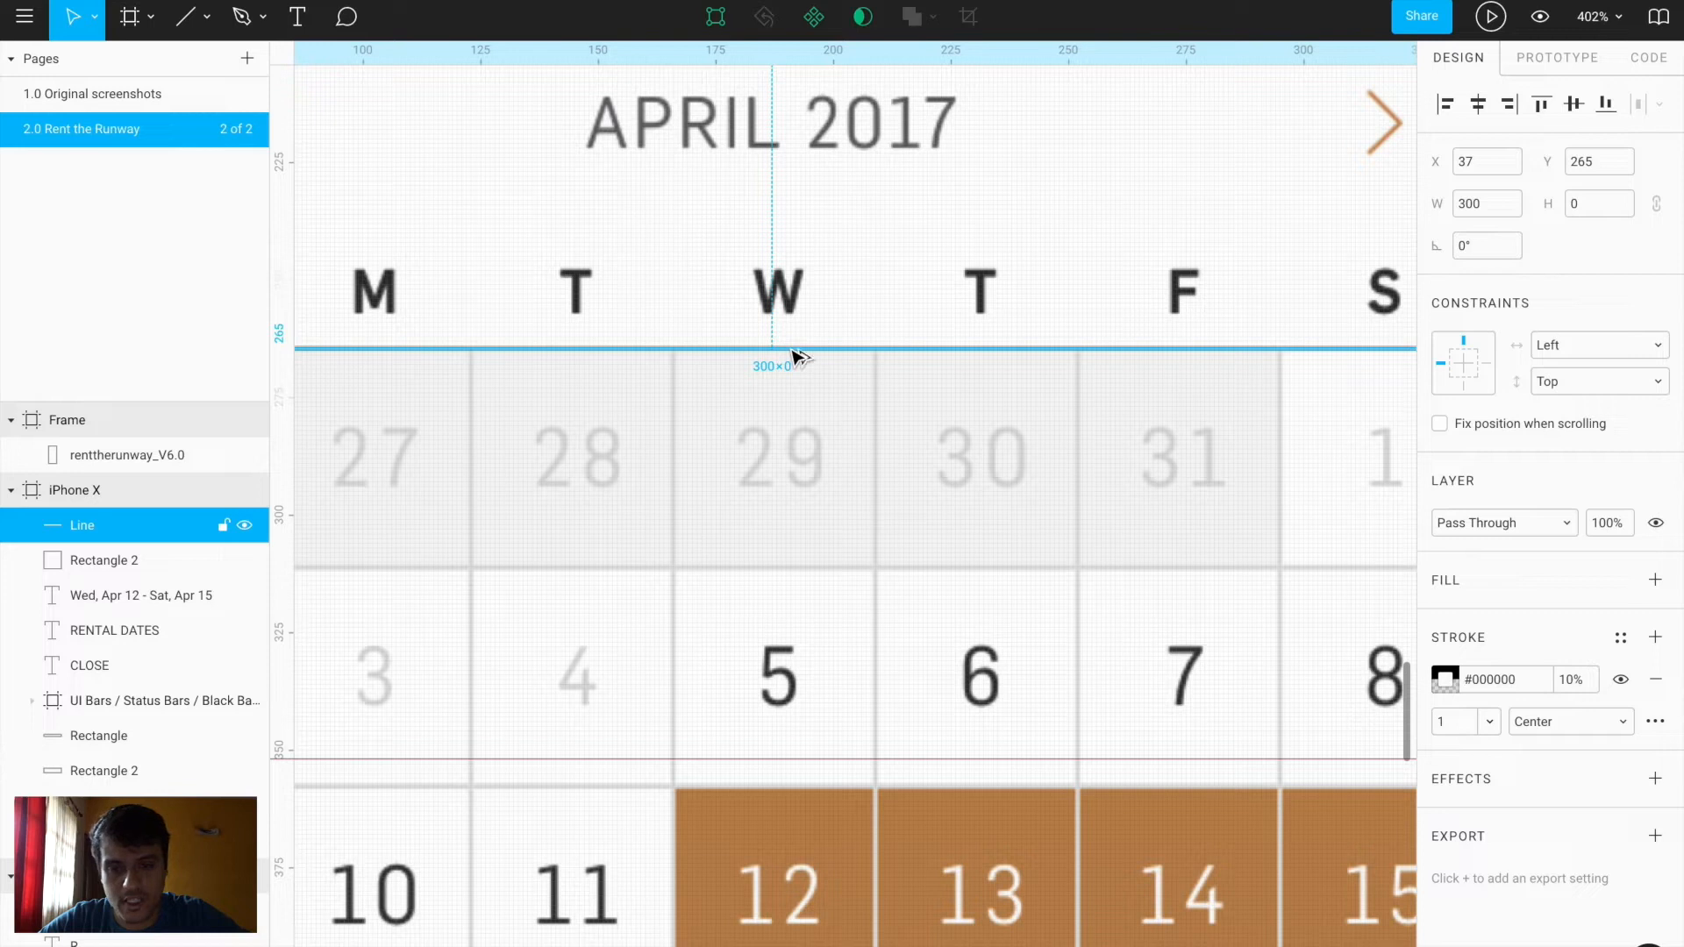
pyautogui.moveTo(798, 355); pyautogui.dragTo(800, 580)
pyautogui.scroll(-6, 800, 580)
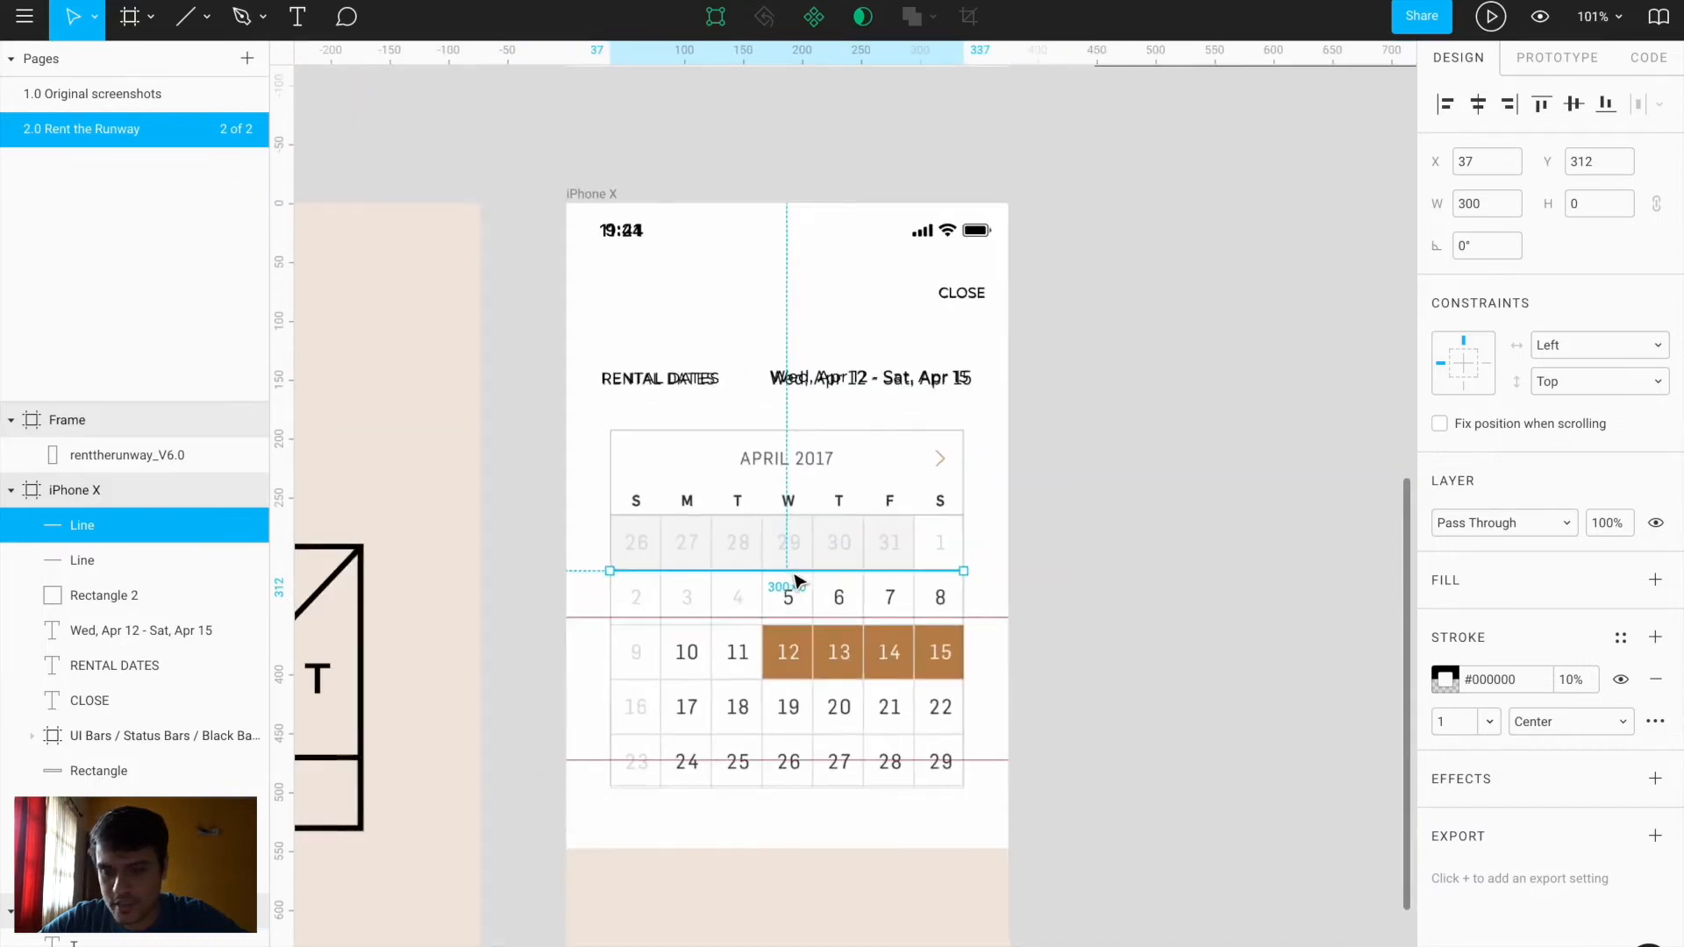
pyautogui.click(244, 875)
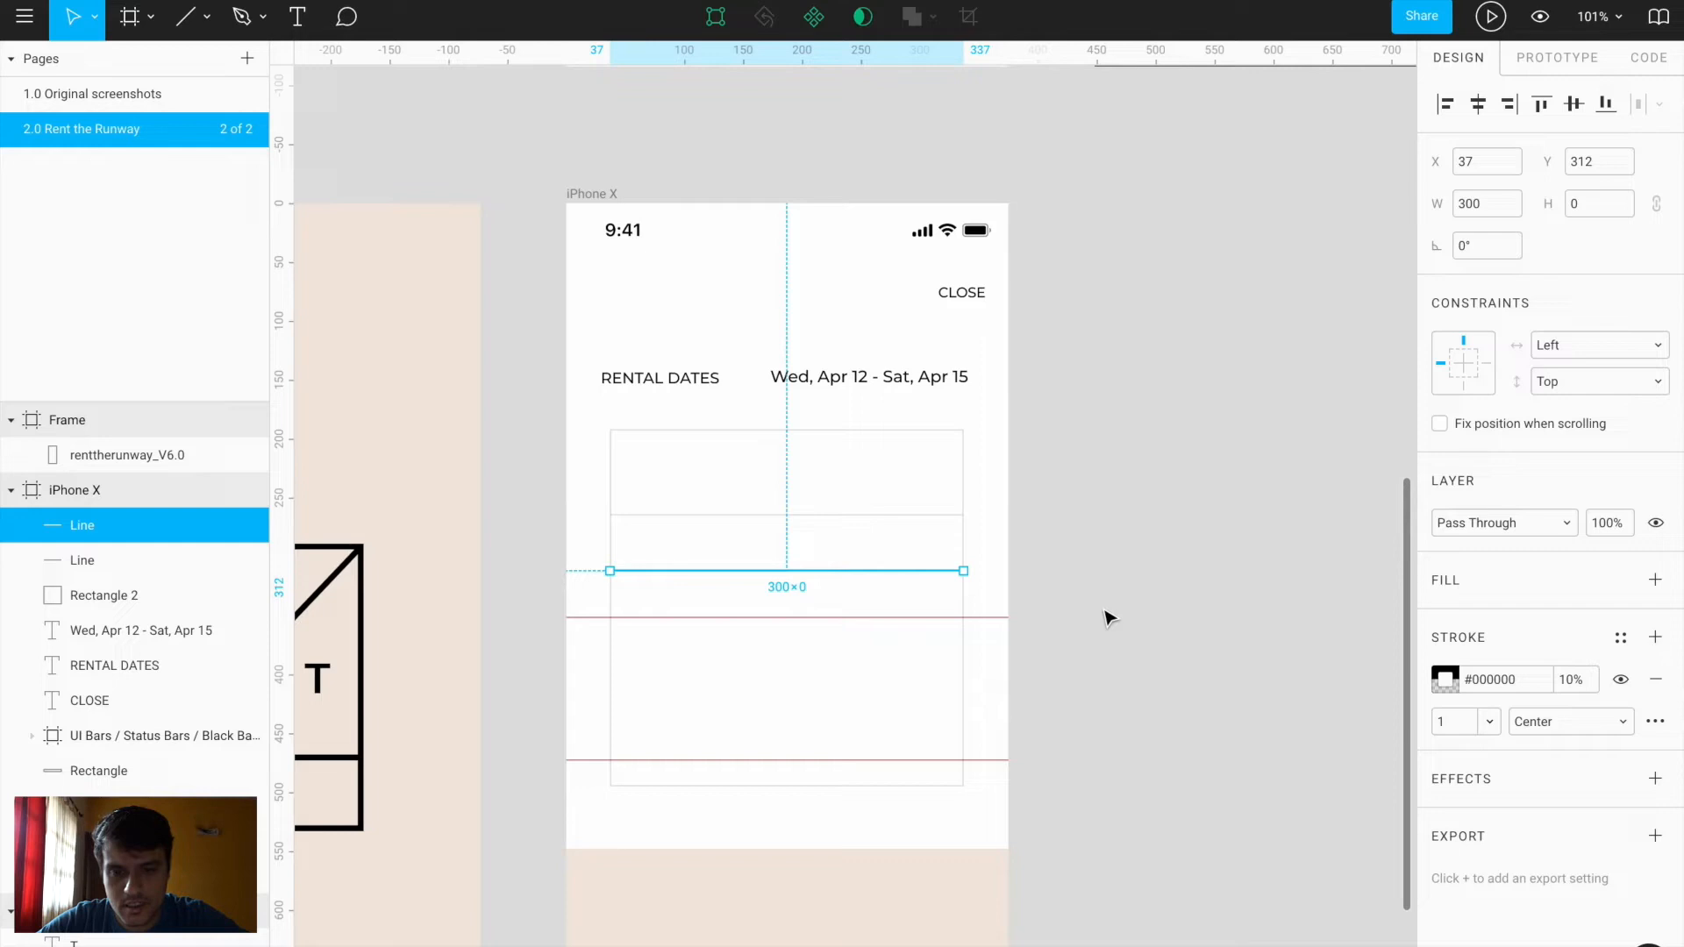
pyautogui.hotkey('ctrl', 'd')
pyautogui.hotkey('ctrl', 'd')
pyautogui.hotkey('ctrl', 'd')
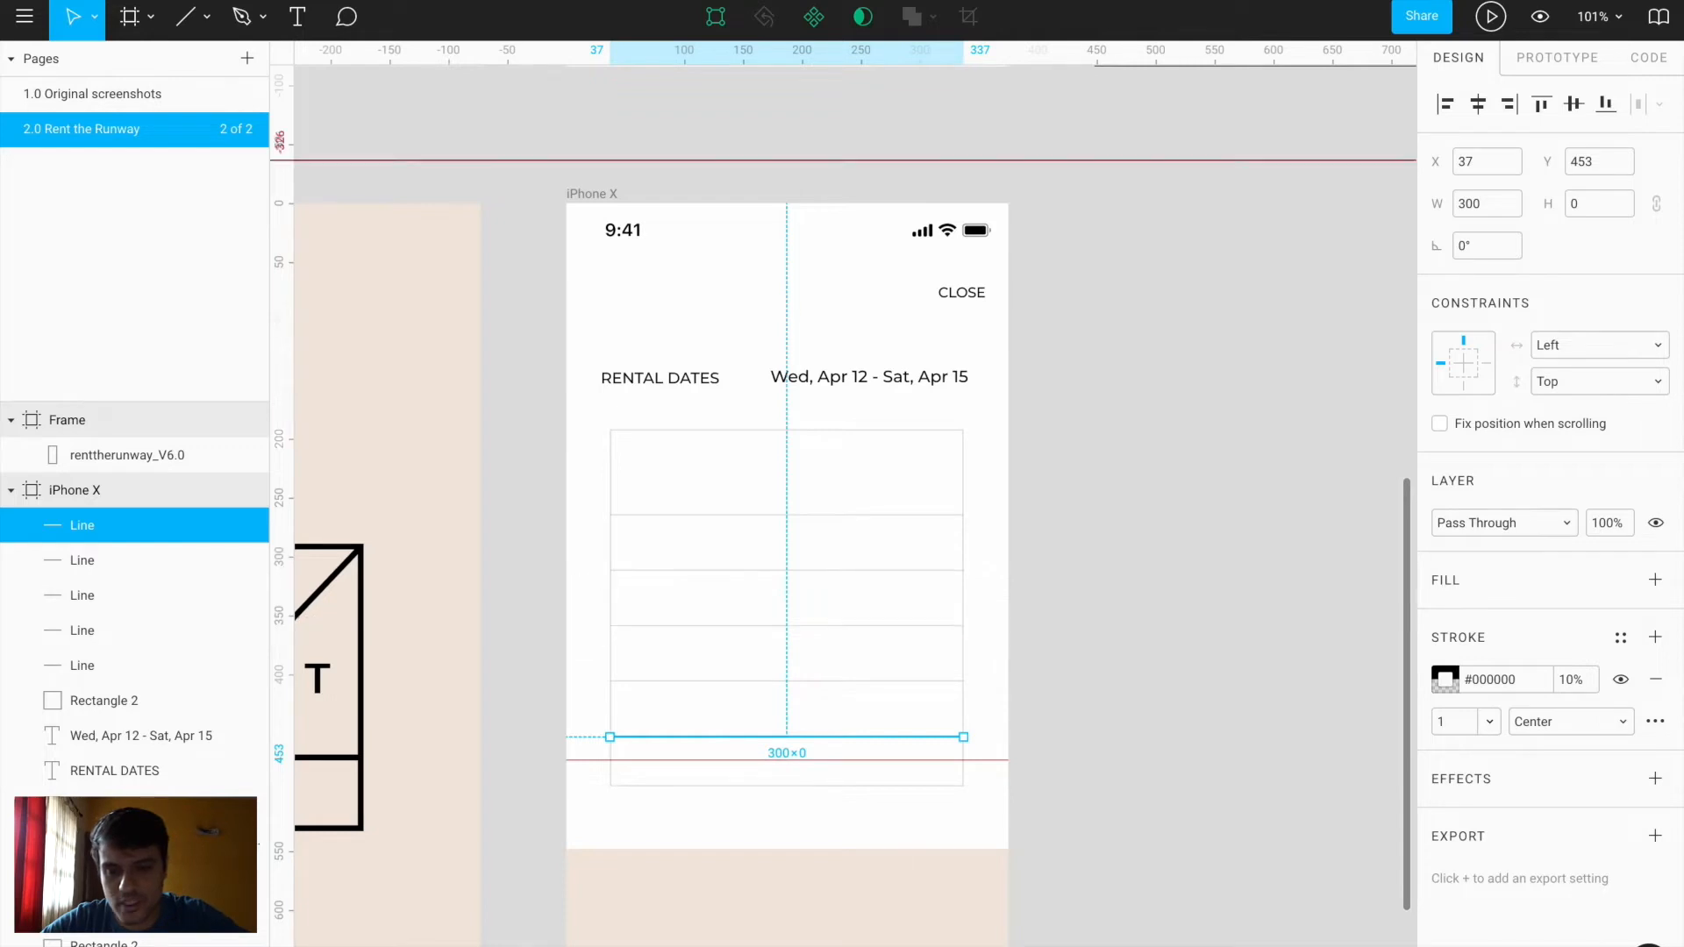
pyautogui.press('Escape')
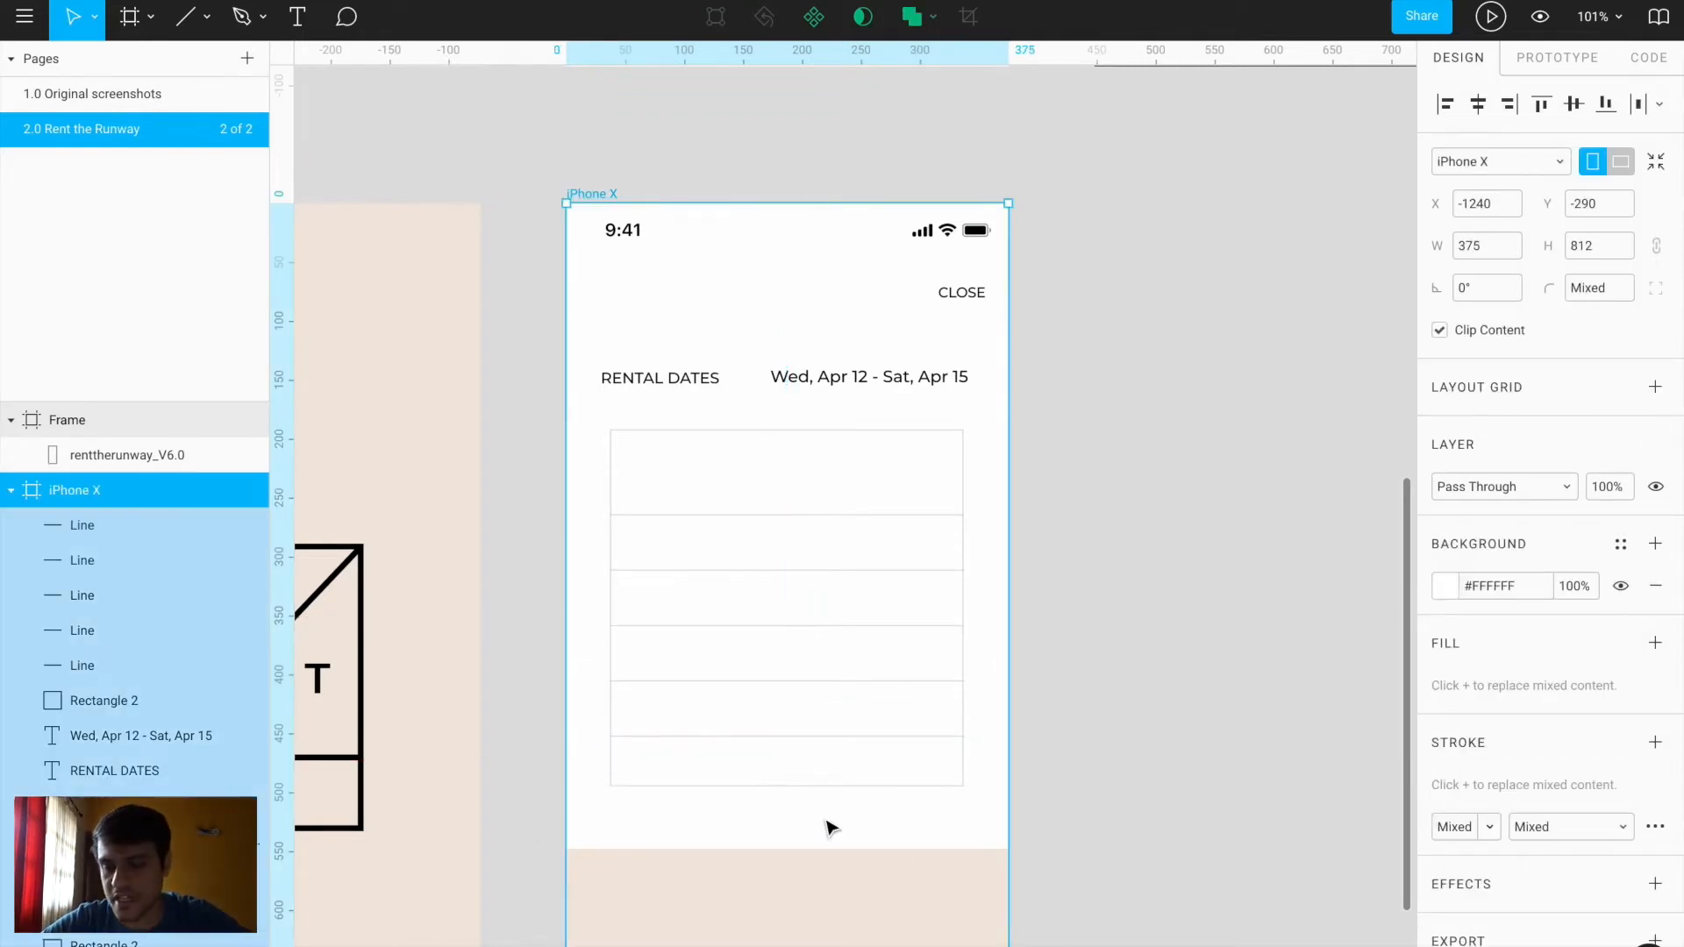
pyautogui.scroll(-2, 175, 728)
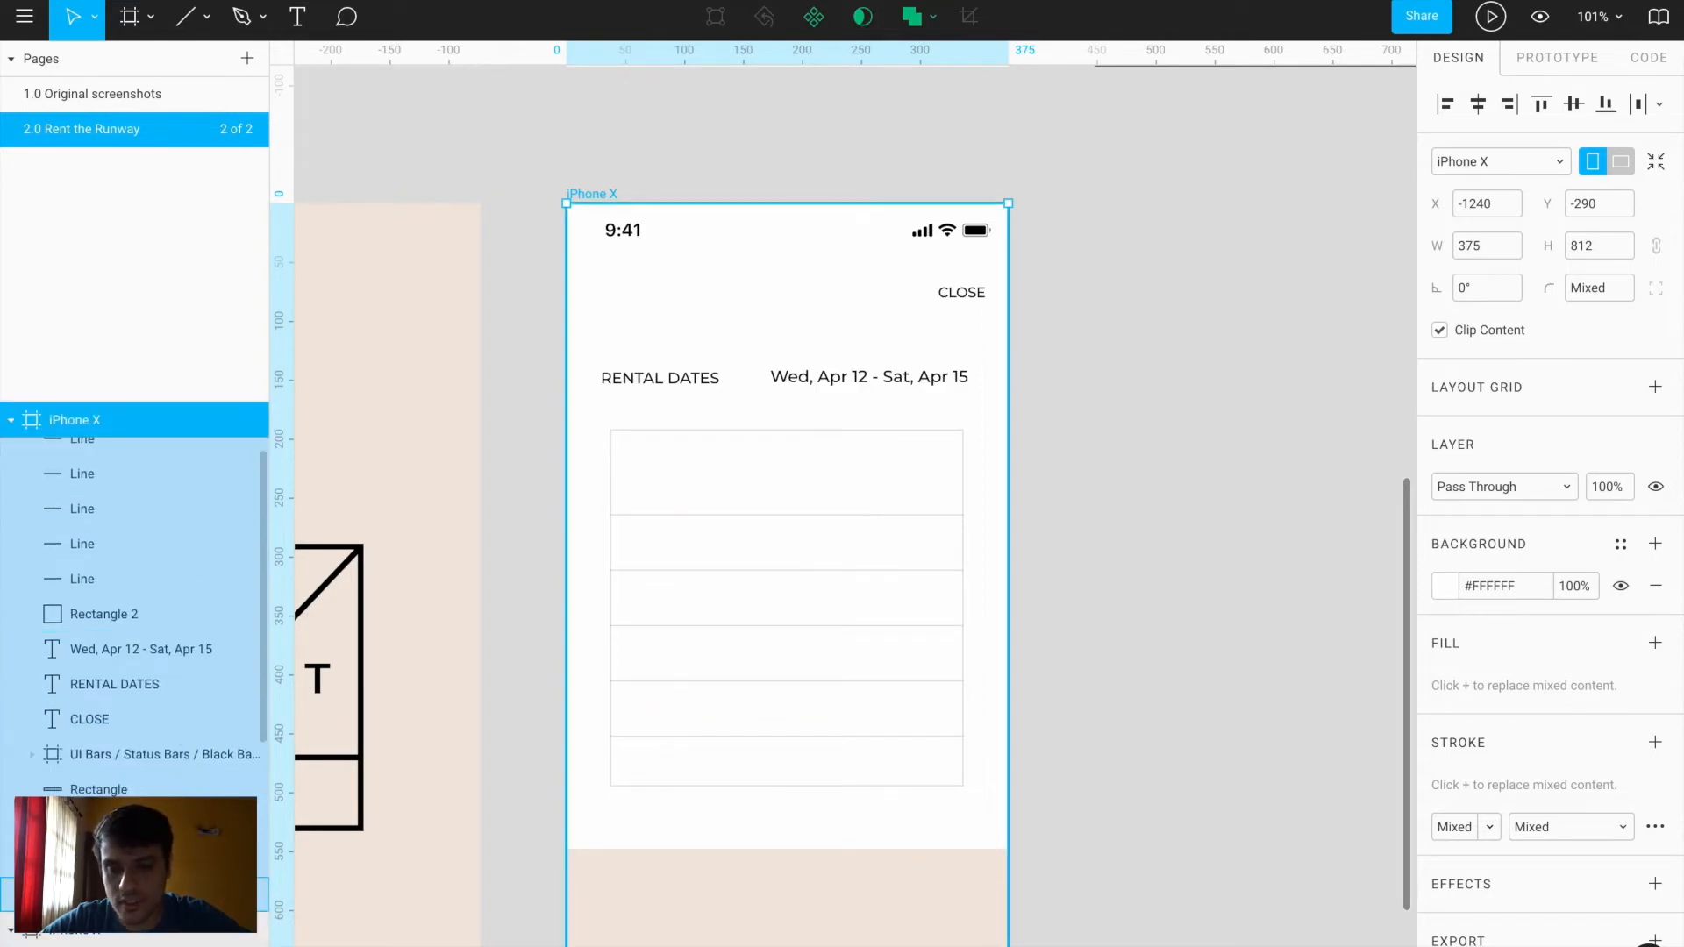
pyautogui.click(247, 894)
pyautogui.scroll(5, 687, 581)
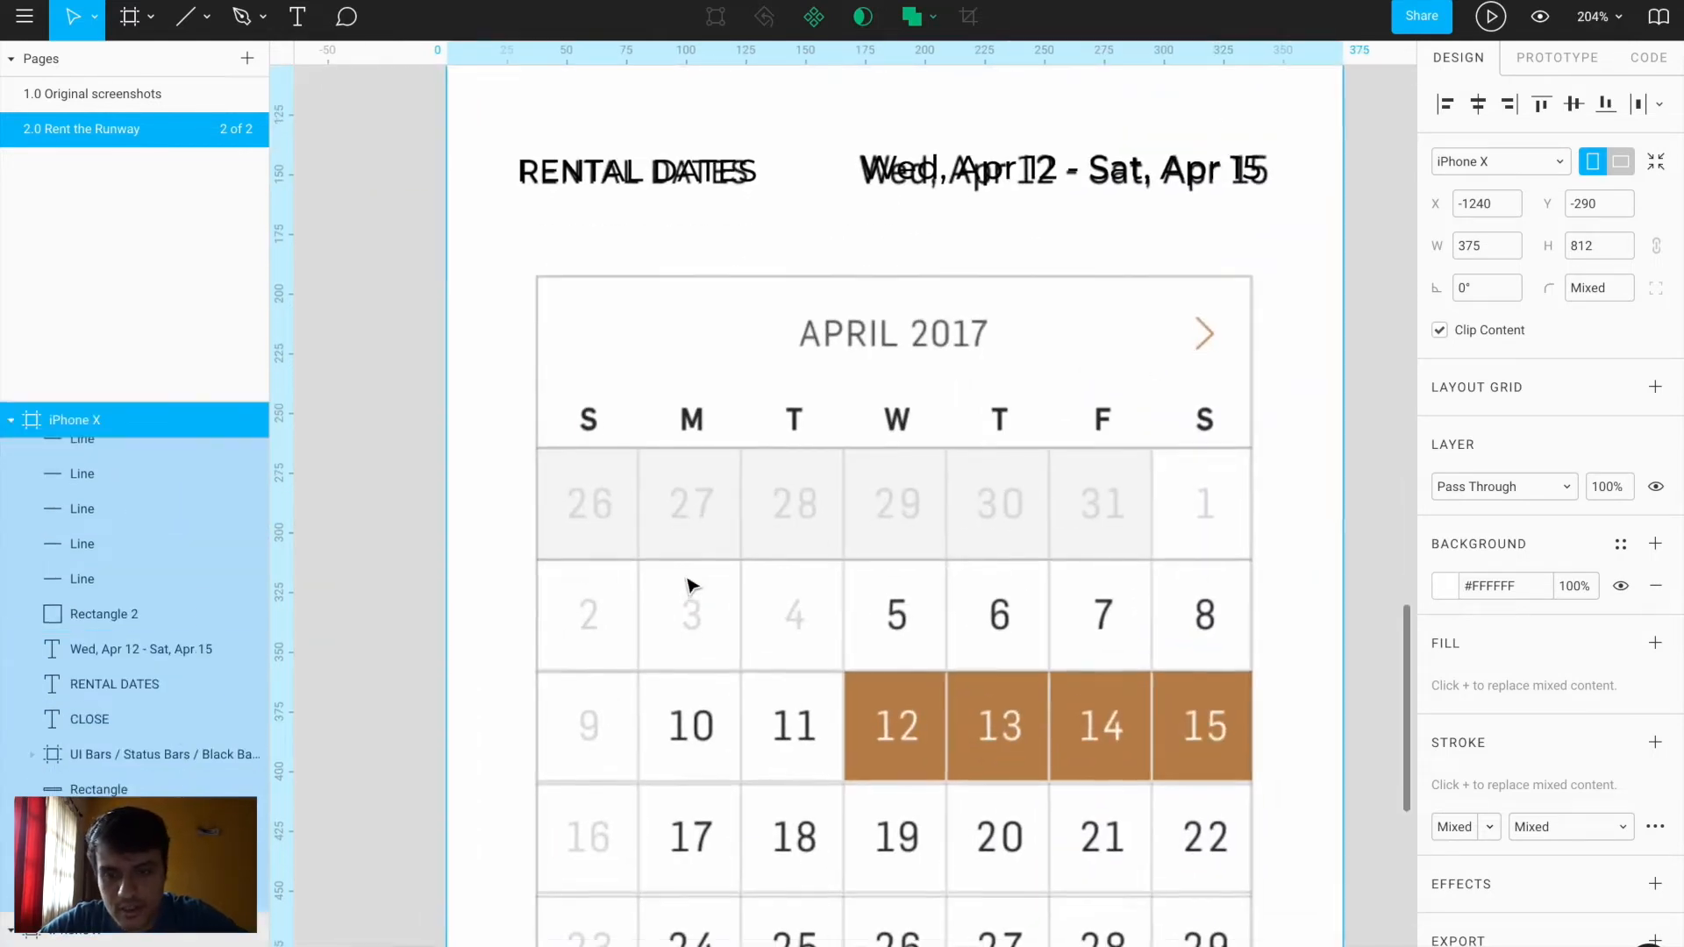
pyautogui.scroll(-2, 686, 583)
# Draw a vertical line between the first two calendar columns with a 10% opacity stroke
pyautogui.press('l')
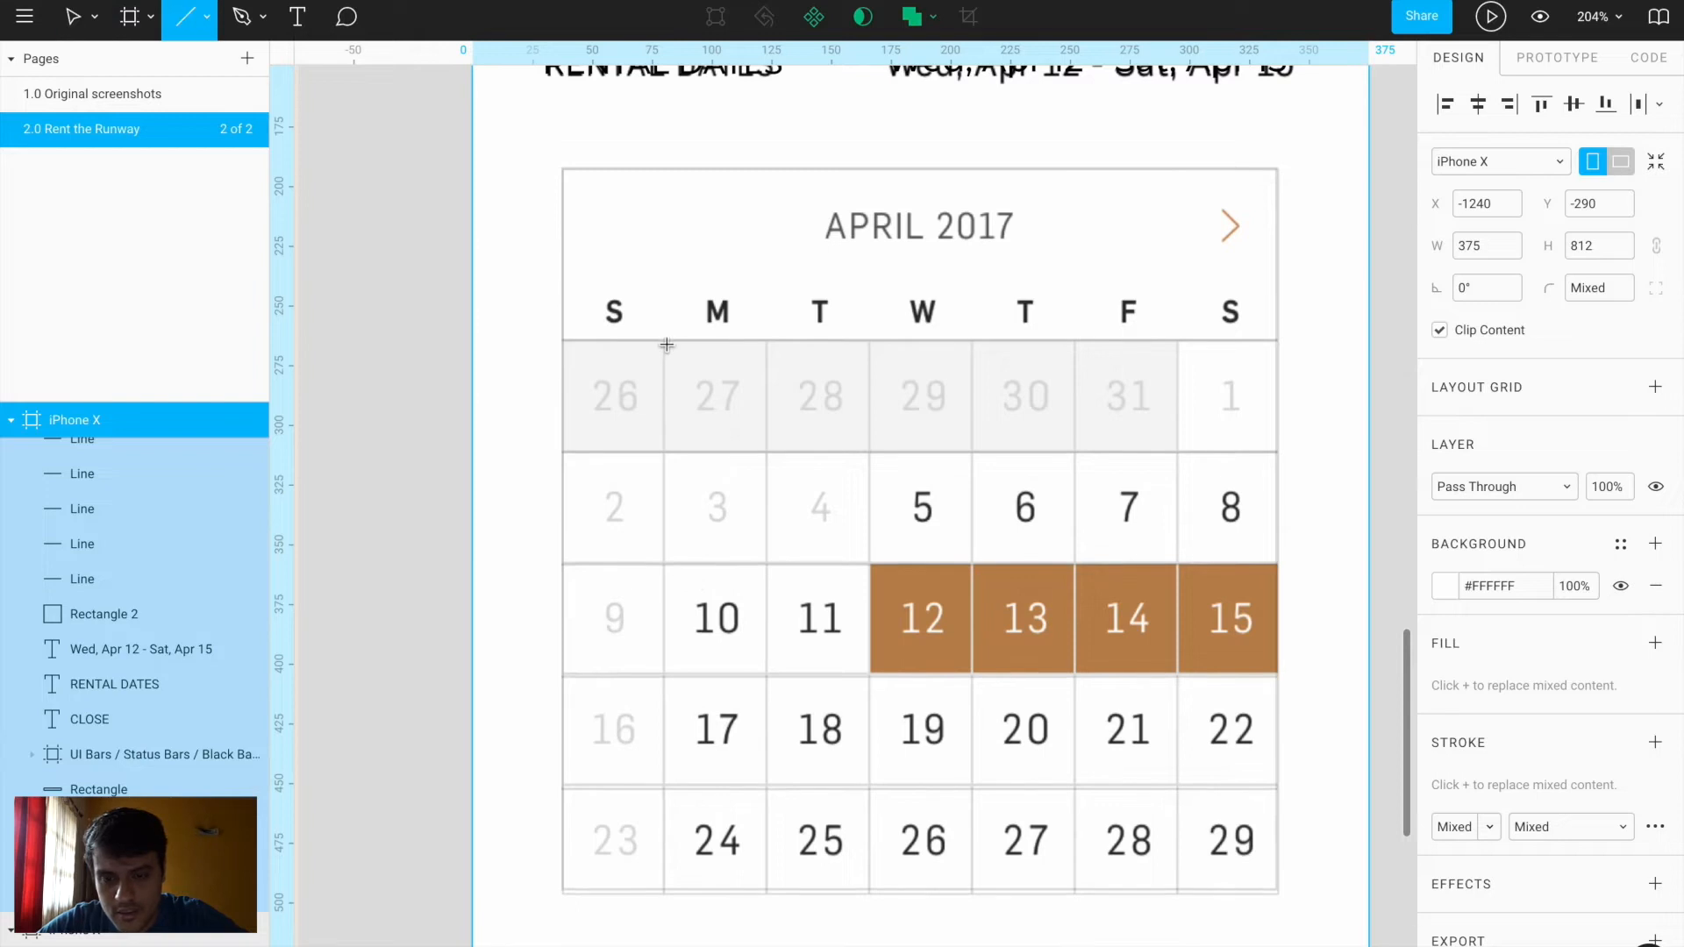
pyautogui.moveTo(664, 341); pyautogui.dragTo(659, 894)
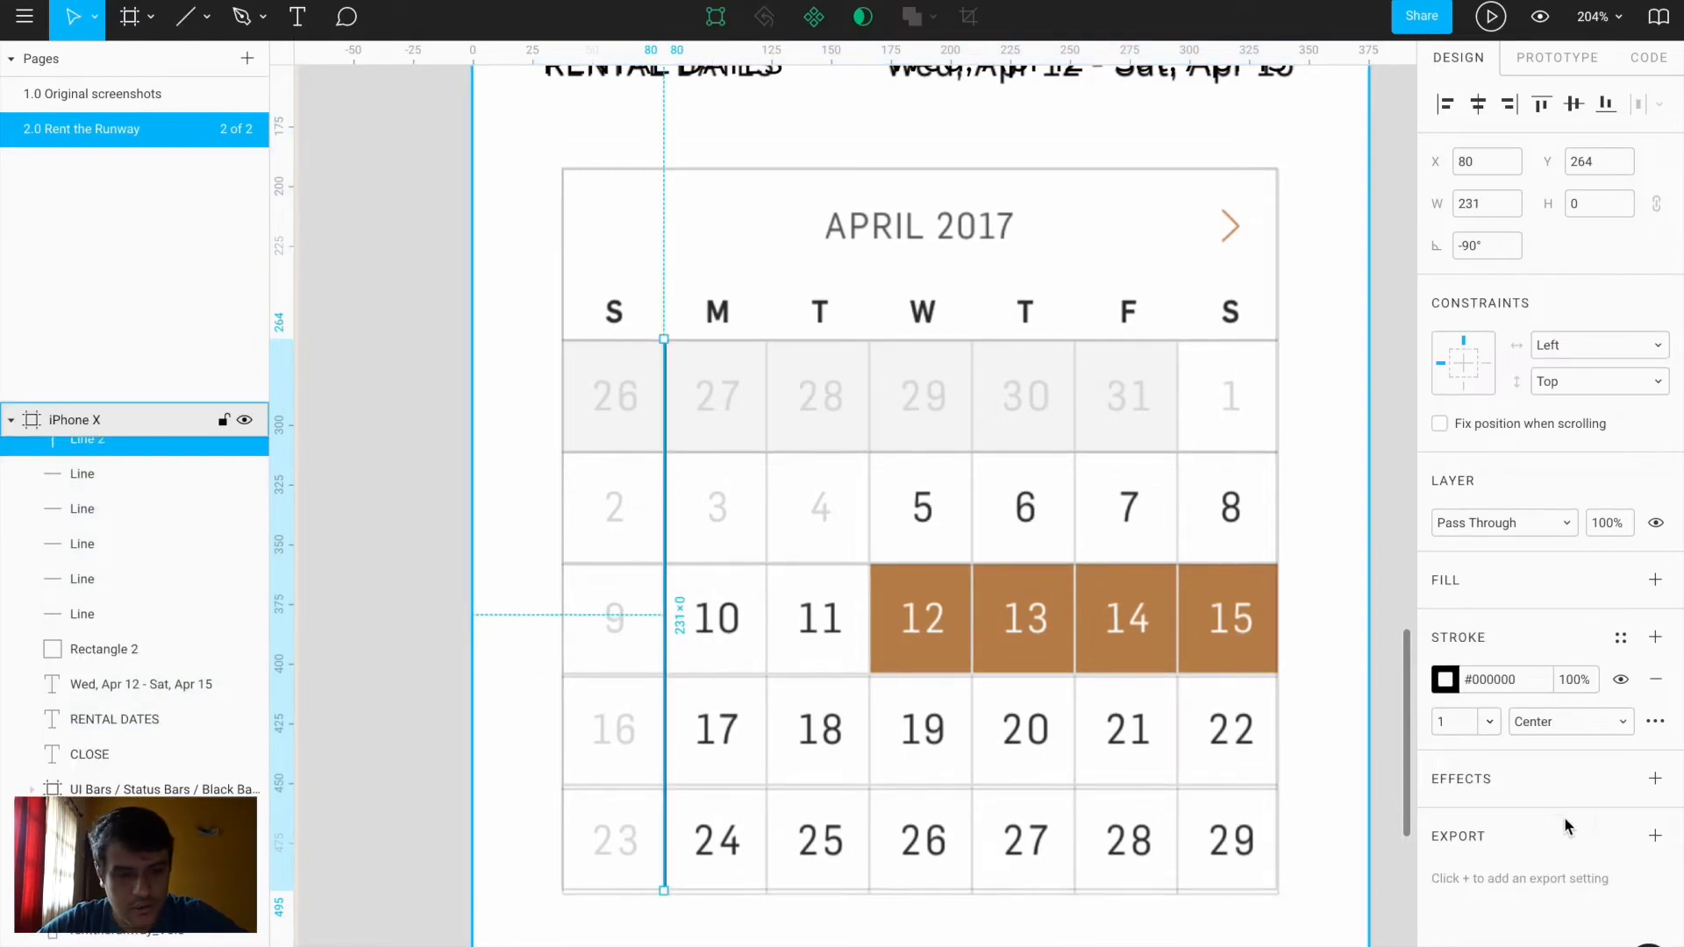
pyautogui.click(1446, 680)
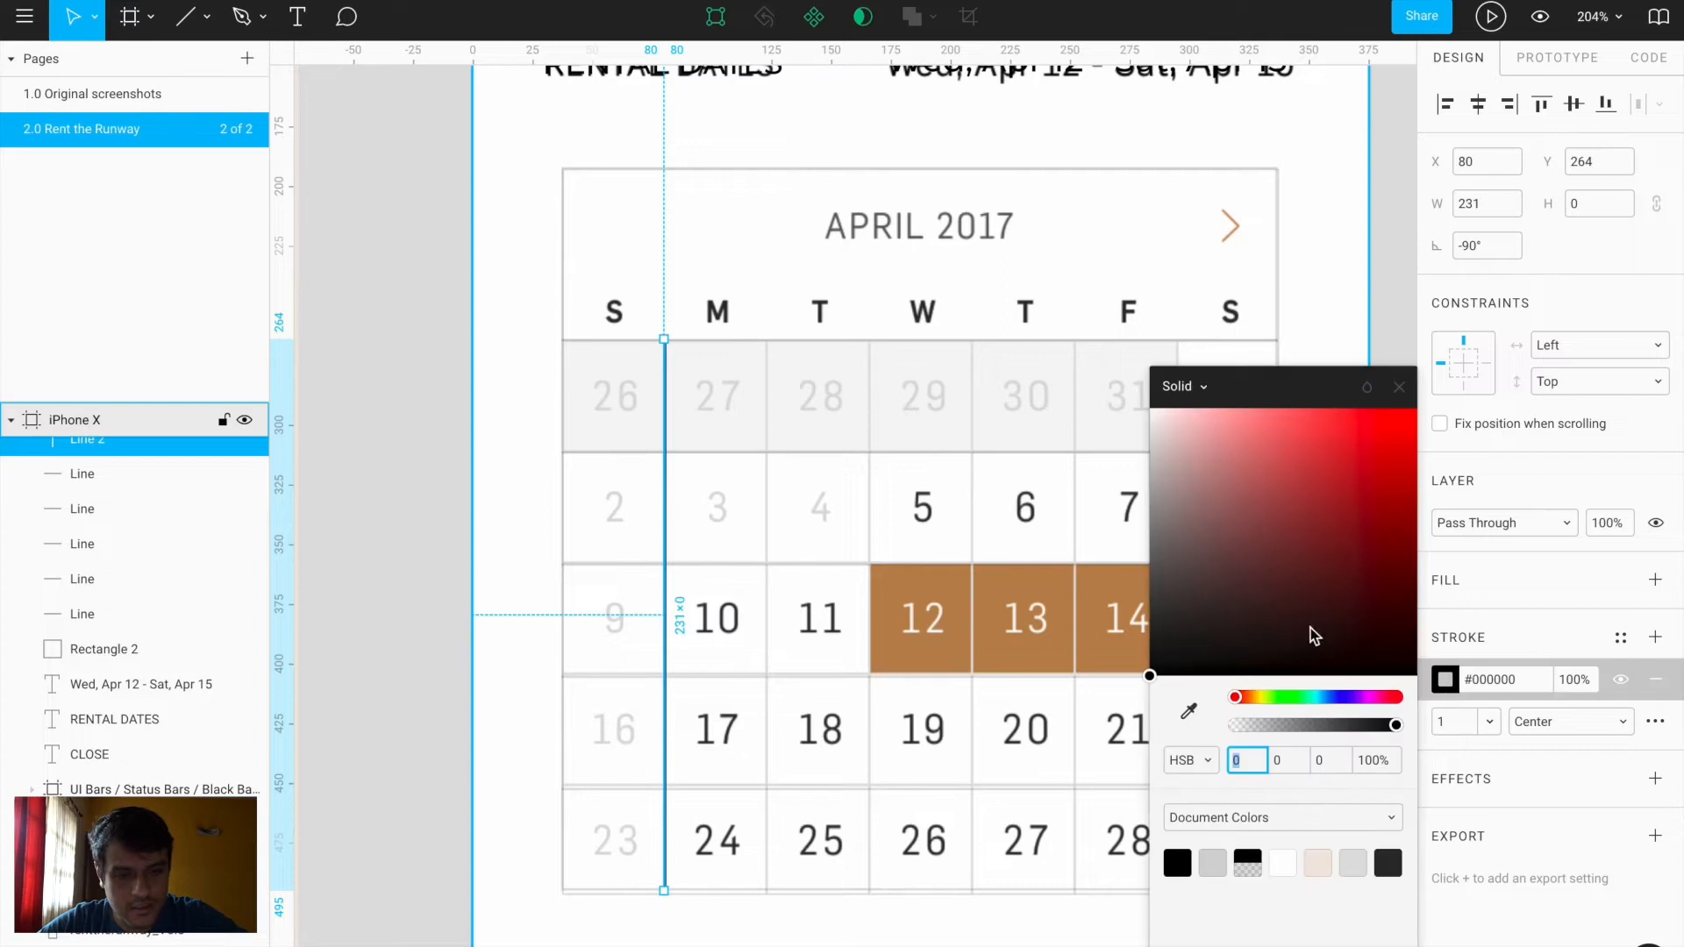
pyautogui.click(1364, 761)
pyautogui.write('10')
pyautogui.press('Return')
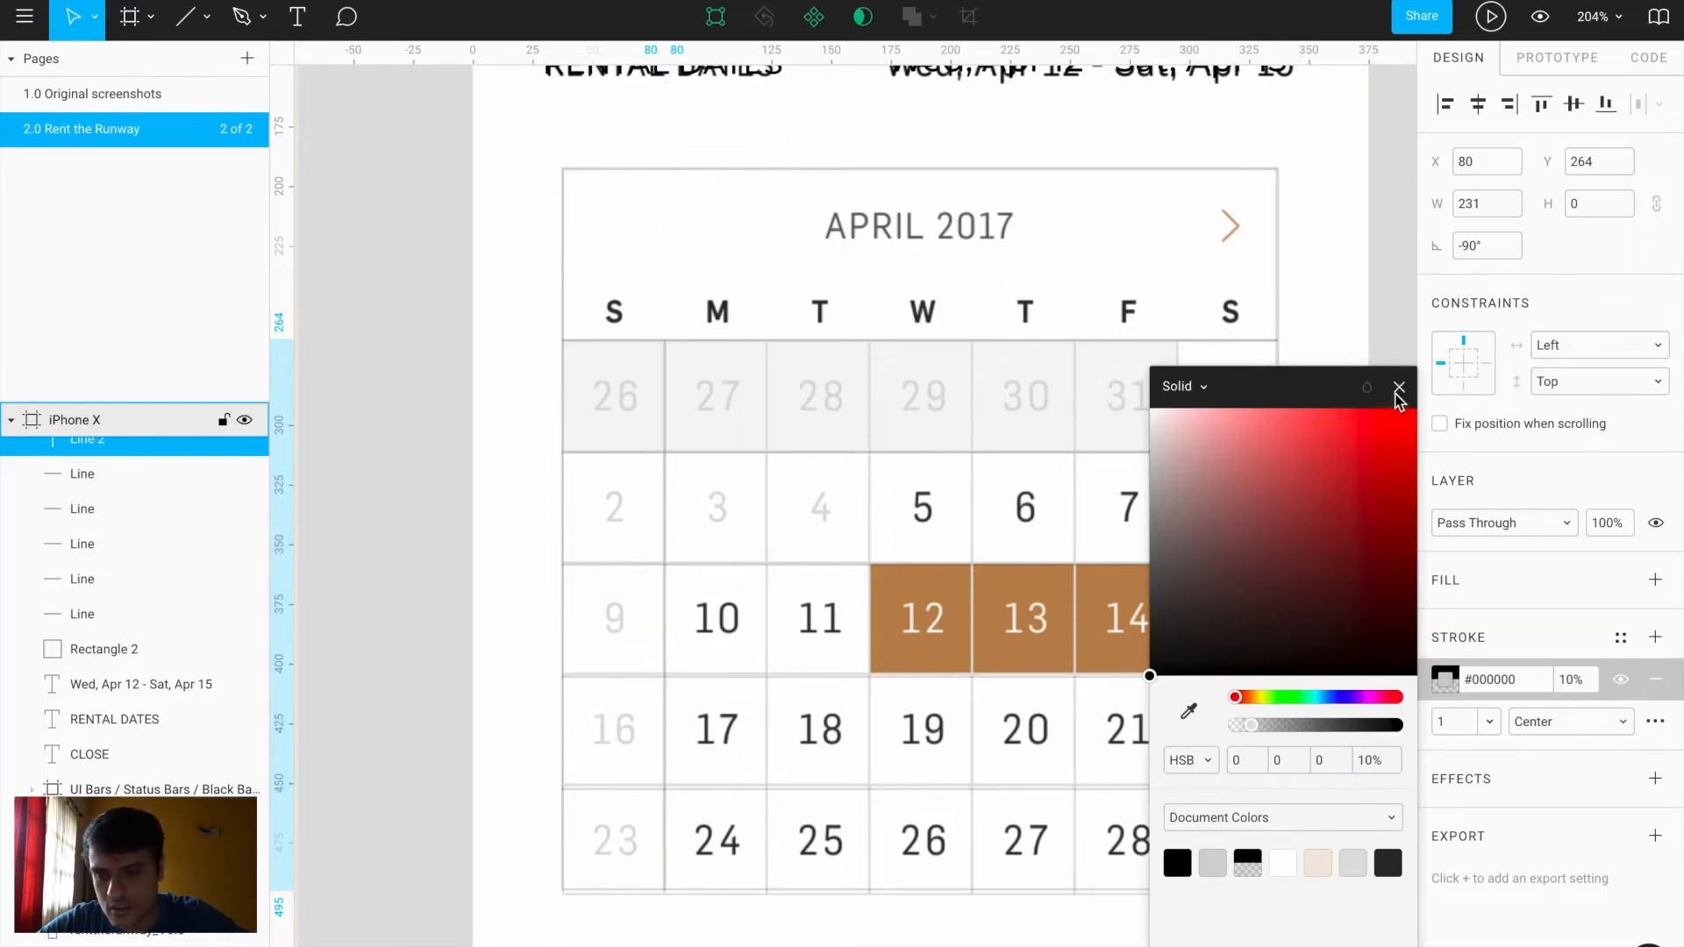
pyautogui.click(1399, 388)
# Copy the line to the next column boundaries, 43 px apart, and hide the reference screenshot
pyautogui.scroll(-2, 263, 903)
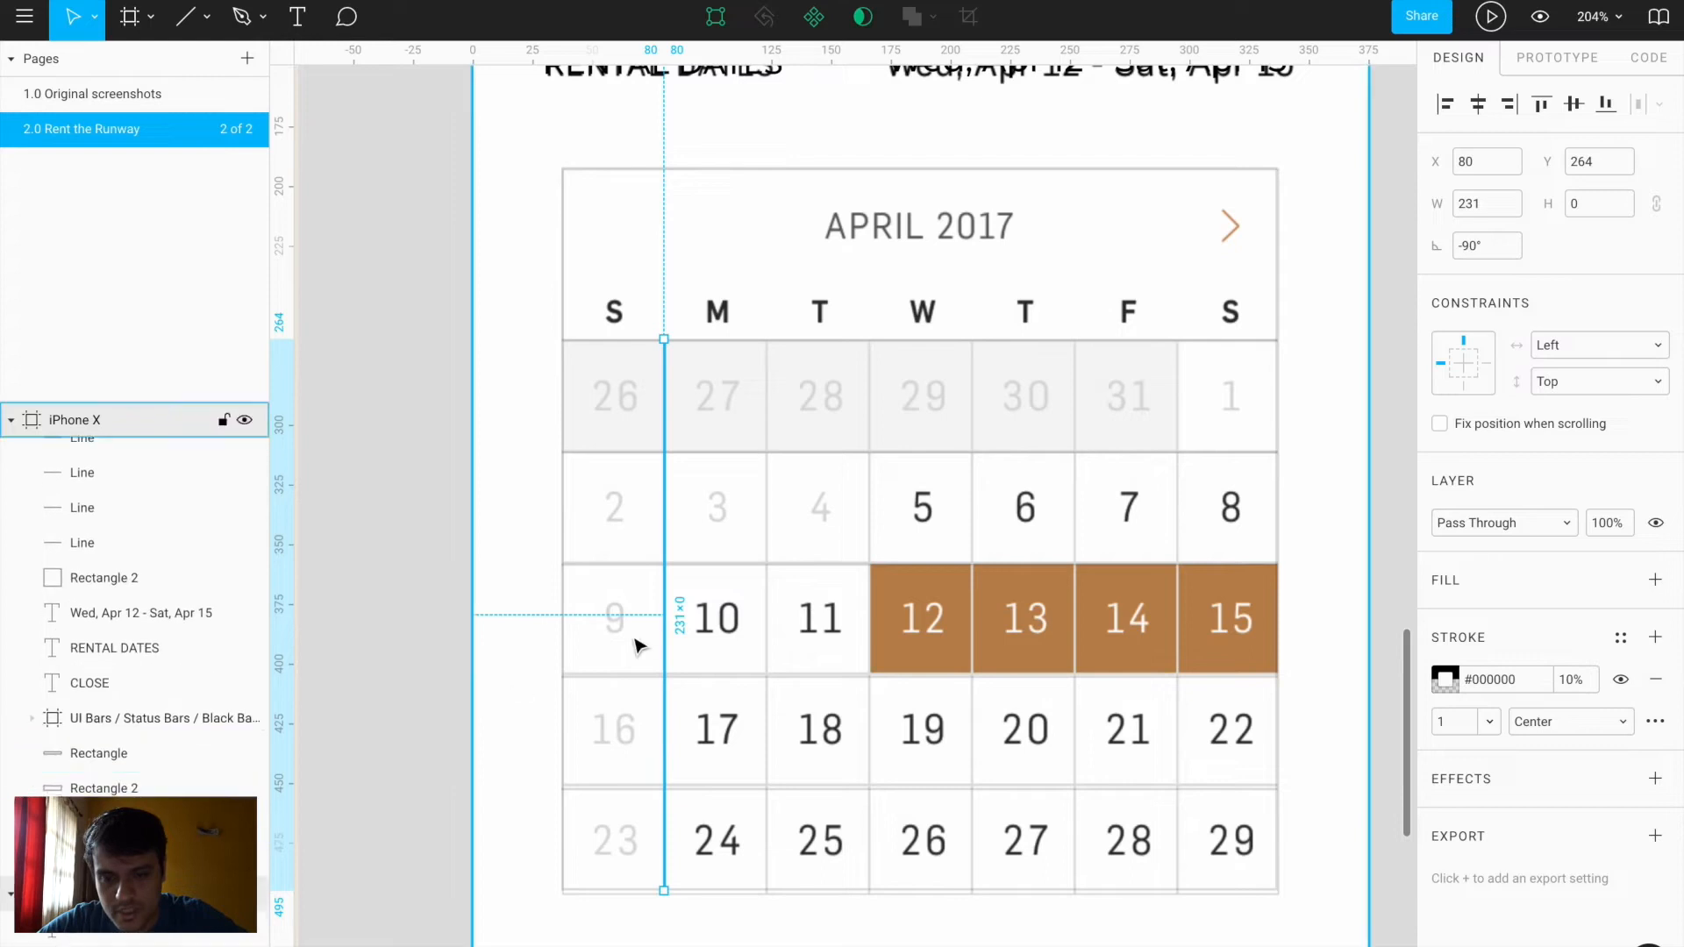
pyautogui.moveTo(671, 619); pyautogui.dragTo(774, 621)
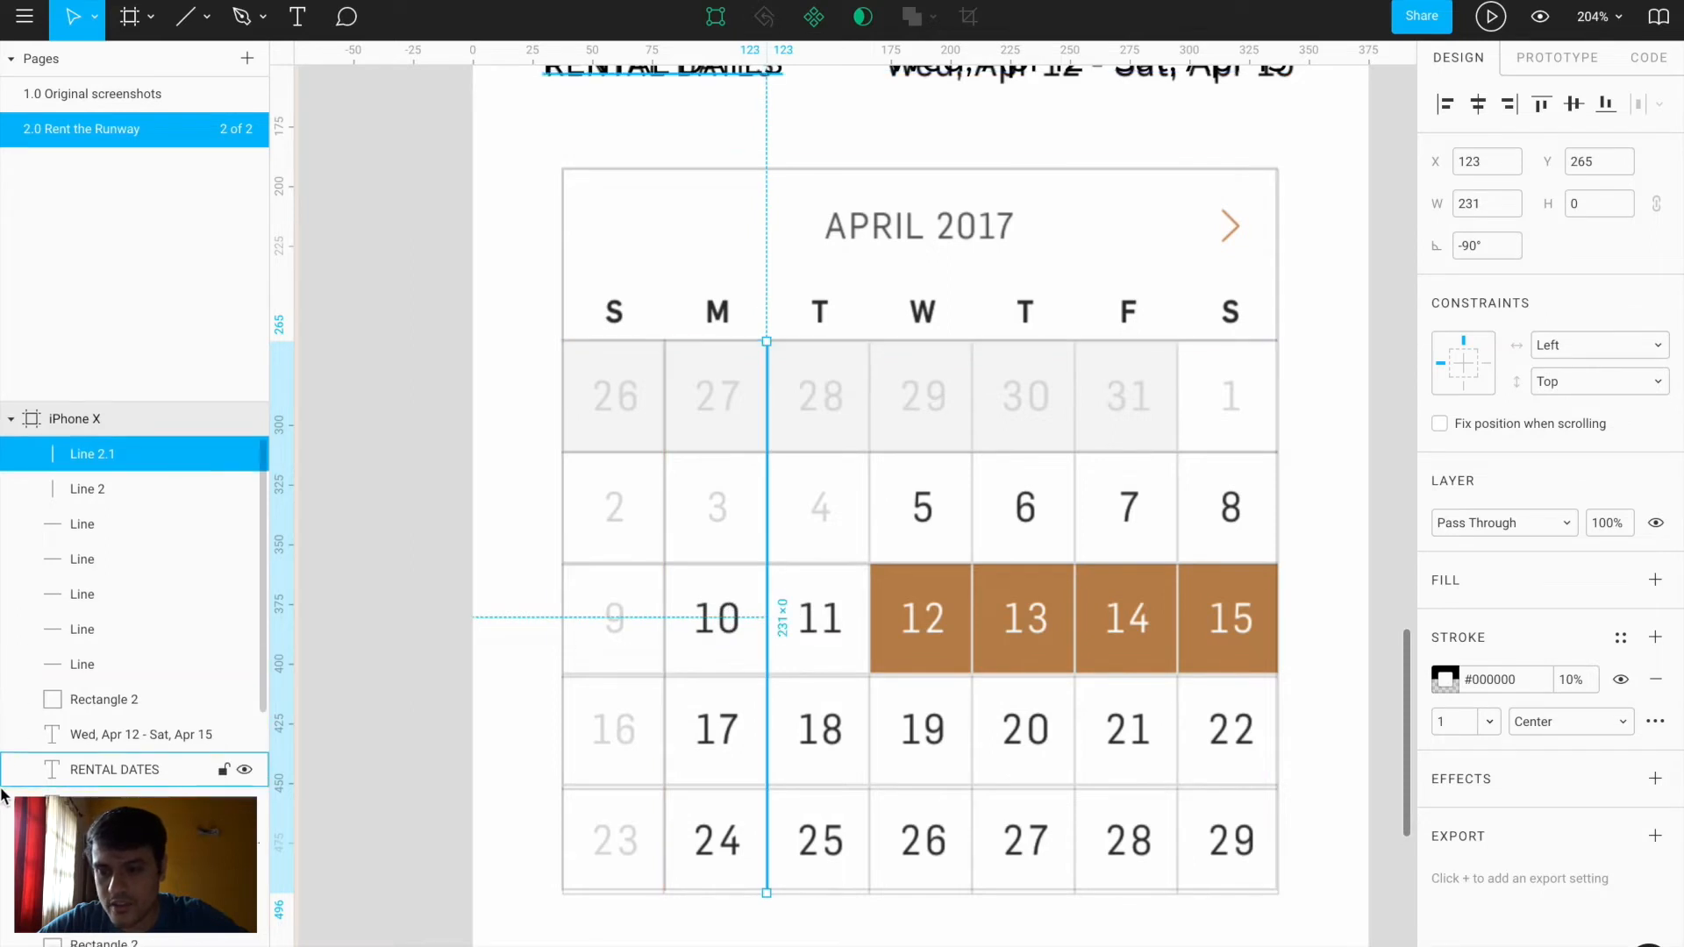
pyautogui.scroll(-3, 240, 778)
pyautogui.click(245, 761)
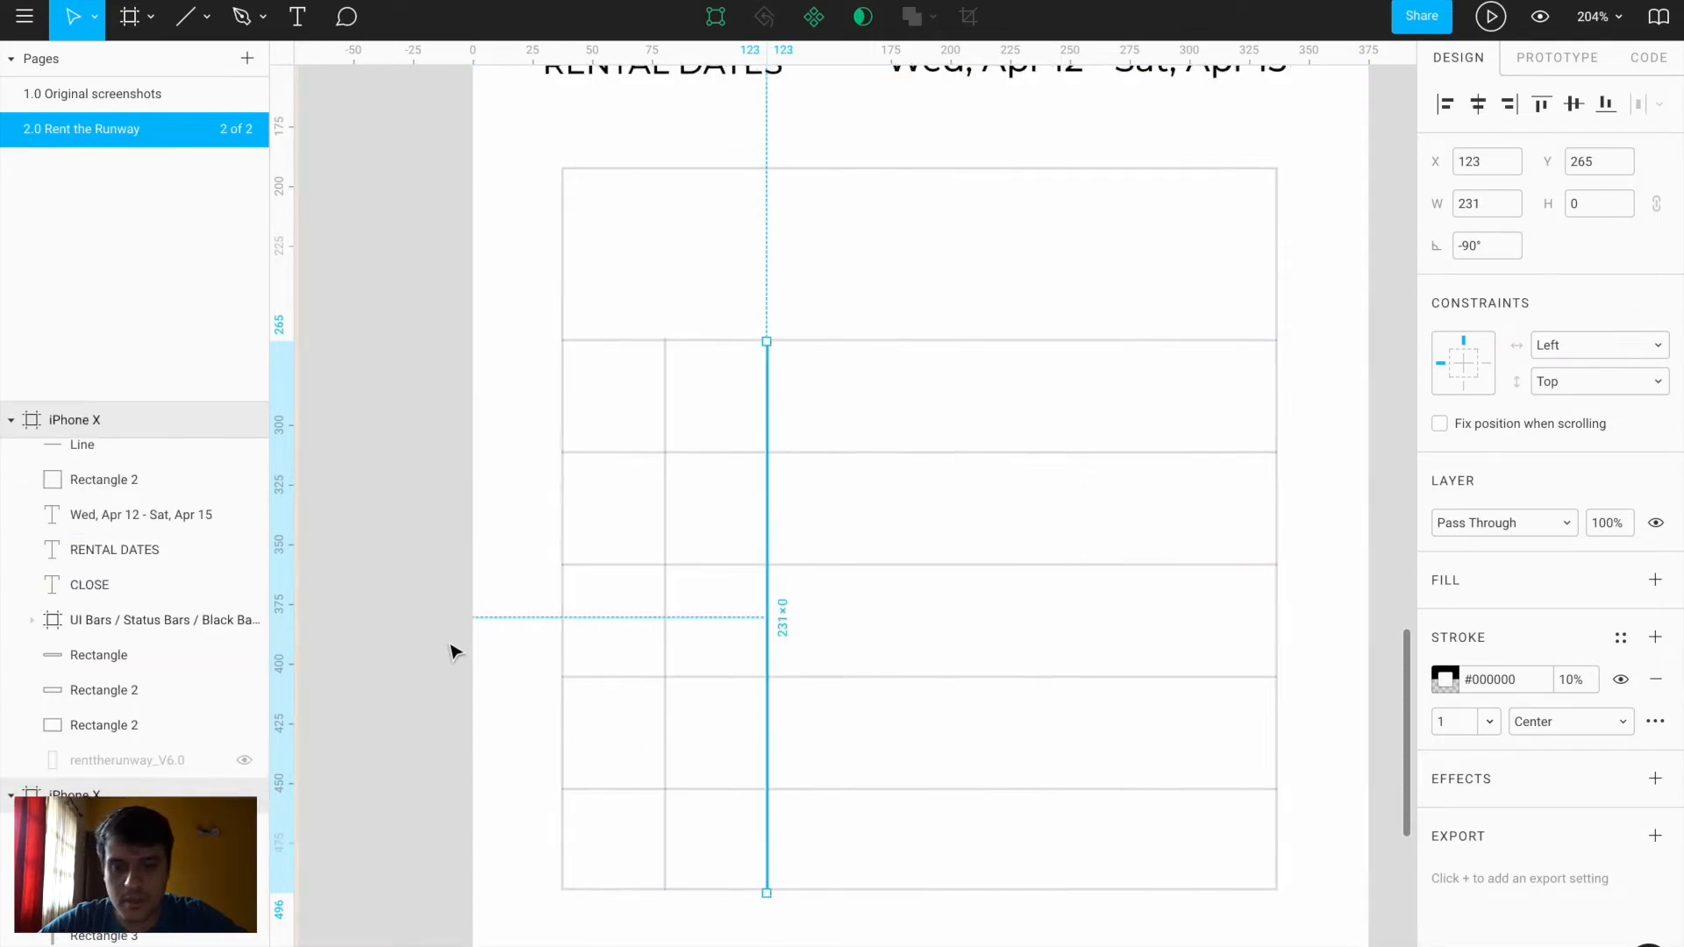
pyautogui.hotkey('ctrl', 'd')
pyautogui.hotkey('ctrl', 'd')
pyautogui.hotkey('ctrl', 'd')
pyautogui.hotkey('ctrl', 'd')
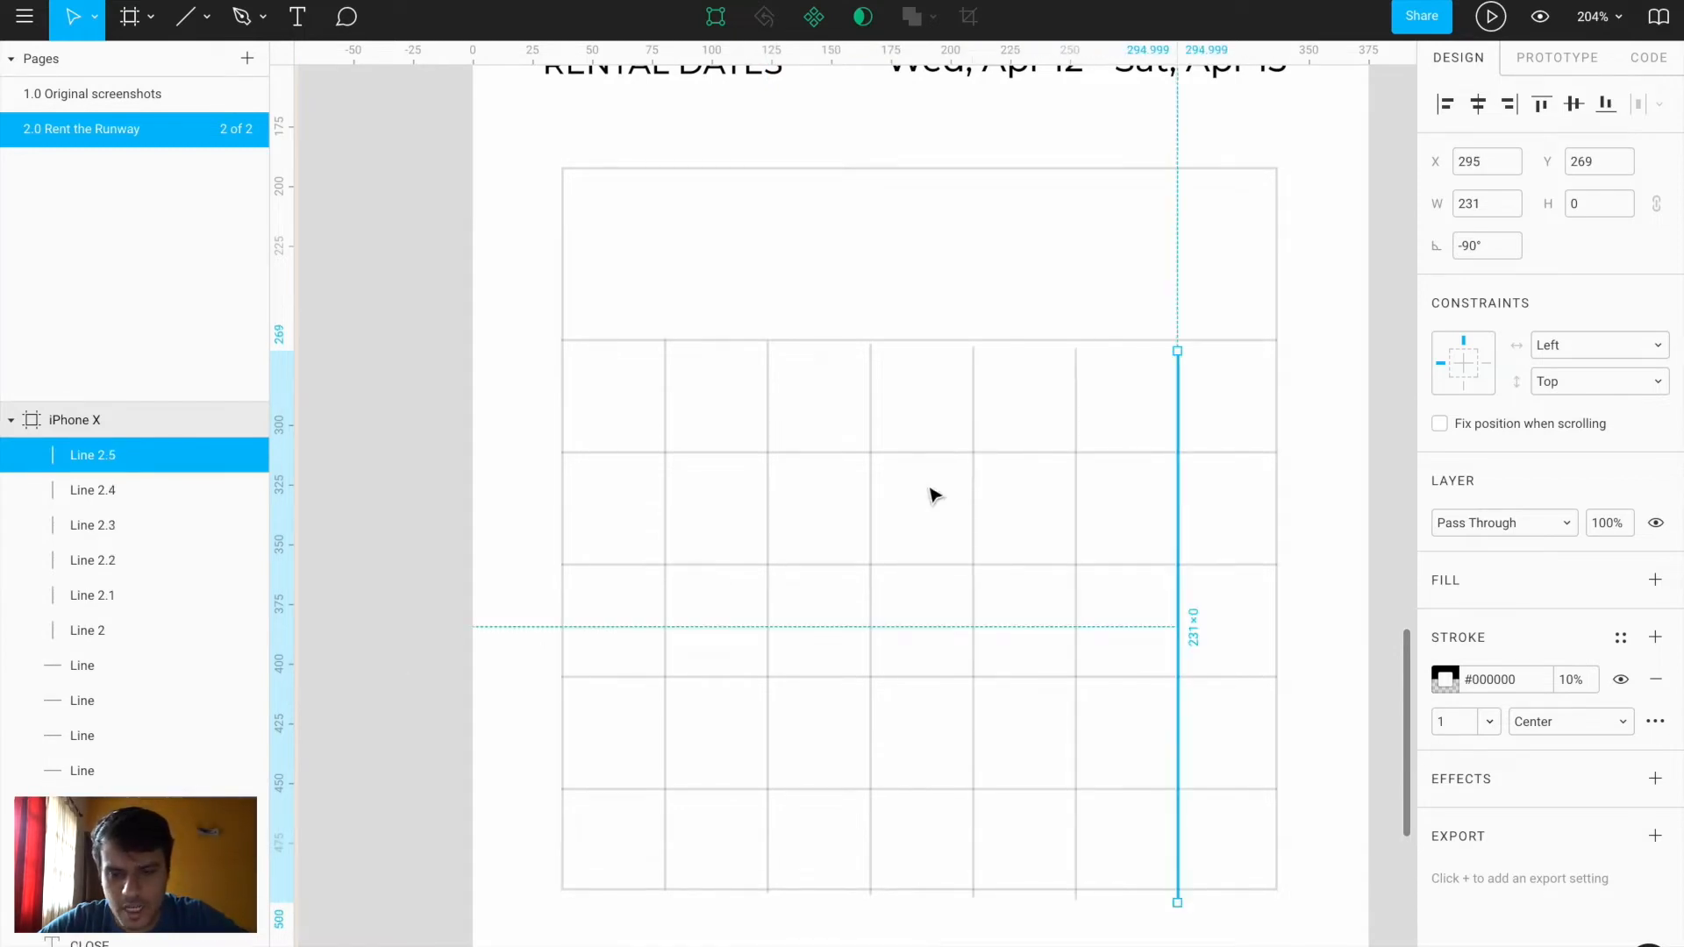
# Top-align all six vertical grid lines, then deselect them
pyautogui.keyDown('shift'); pyautogui.click(664, 544); pyautogui.keyUp('shift')
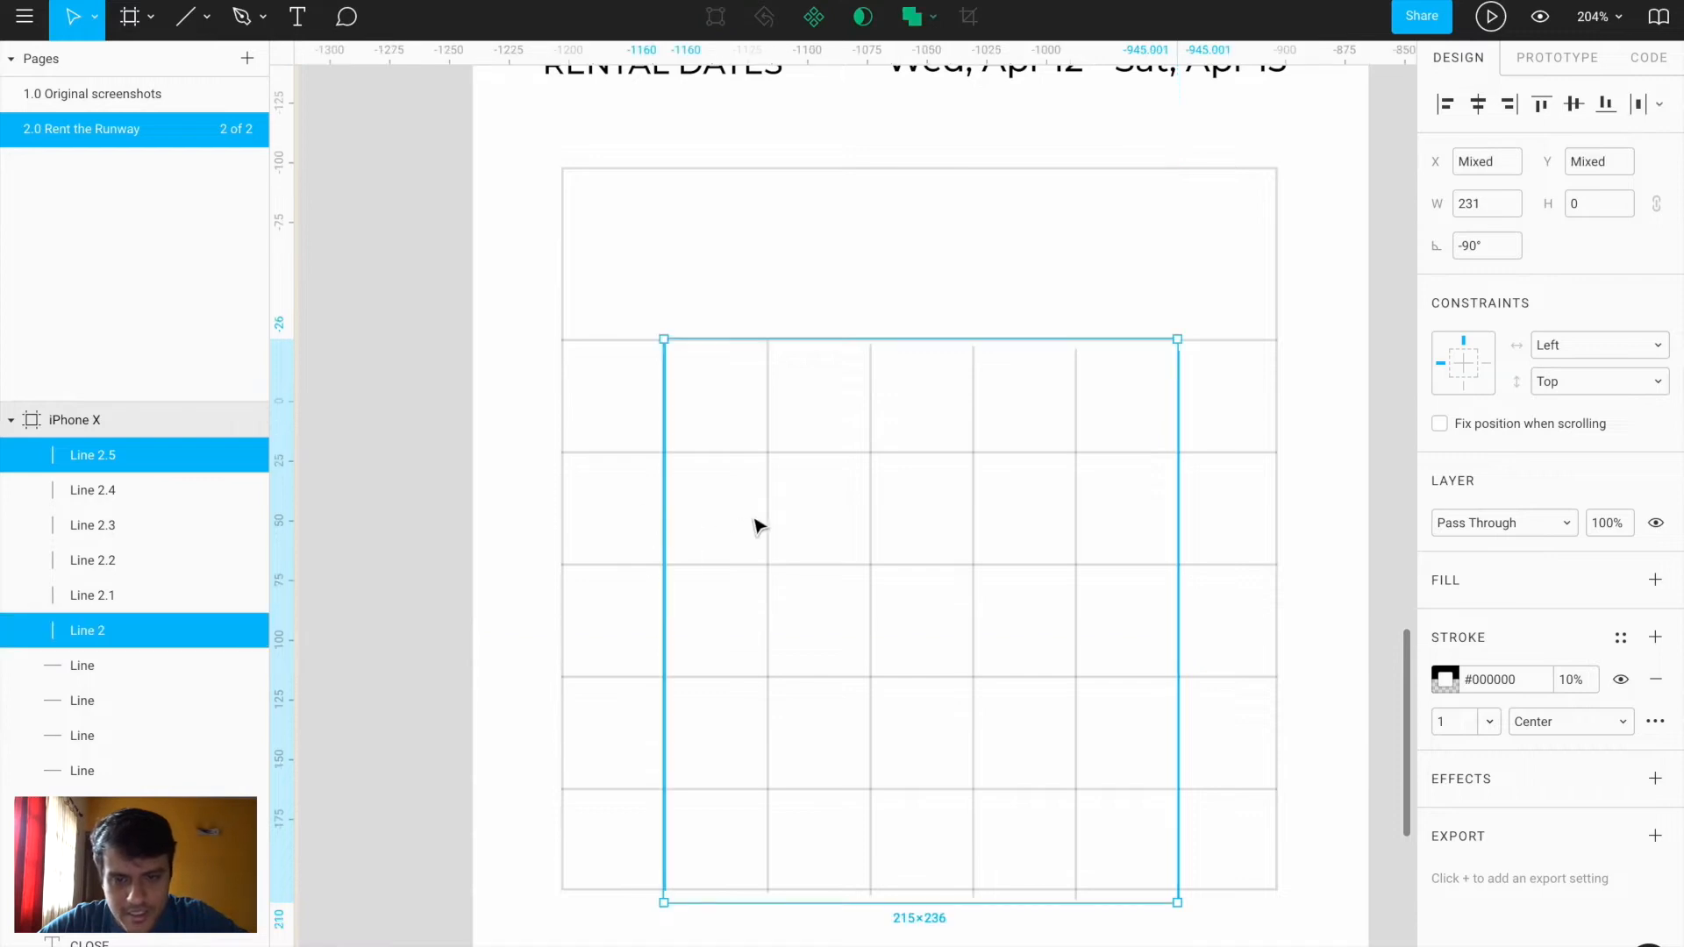
pyautogui.keyDown('shift'); pyautogui.click(768, 519); pyautogui.keyUp('shift')
pyautogui.keyDown('shift'); pyautogui.click(871, 526); pyautogui.keyUp('shift')
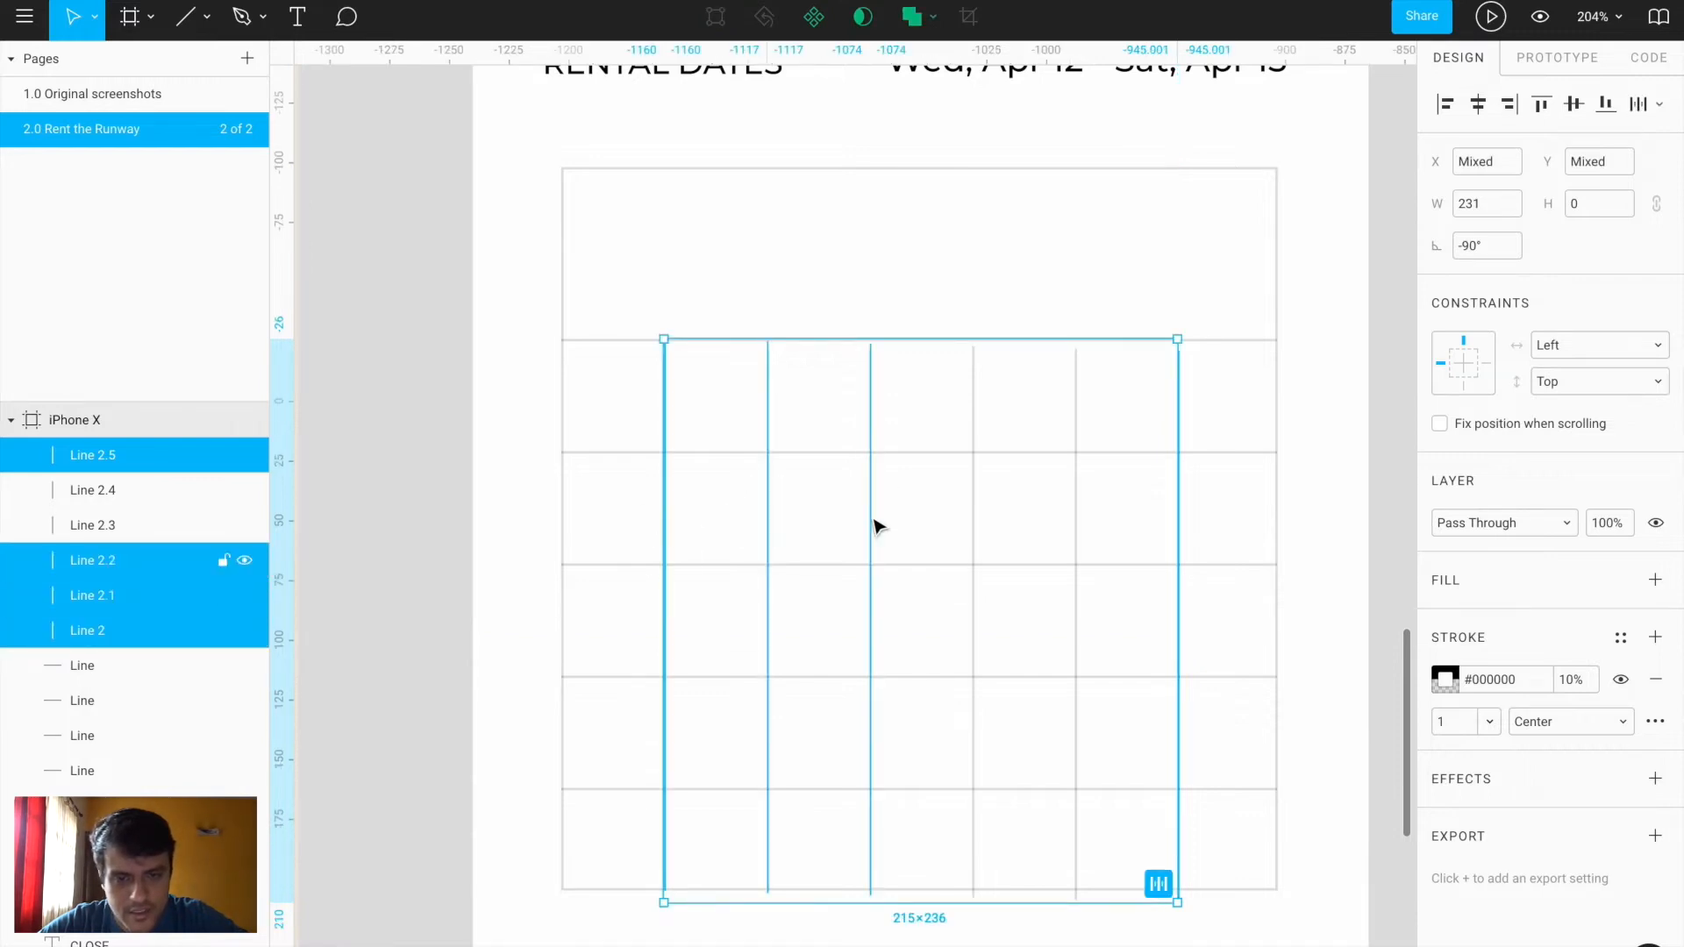
pyautogui.keyDown('shift'); pyautogui.click(974, 525); pyautogui.keyUp('shift')
pyautogui.keyDown('shift'); pyautogui.click(1084, 513); pyautogui.keyUp('shift')
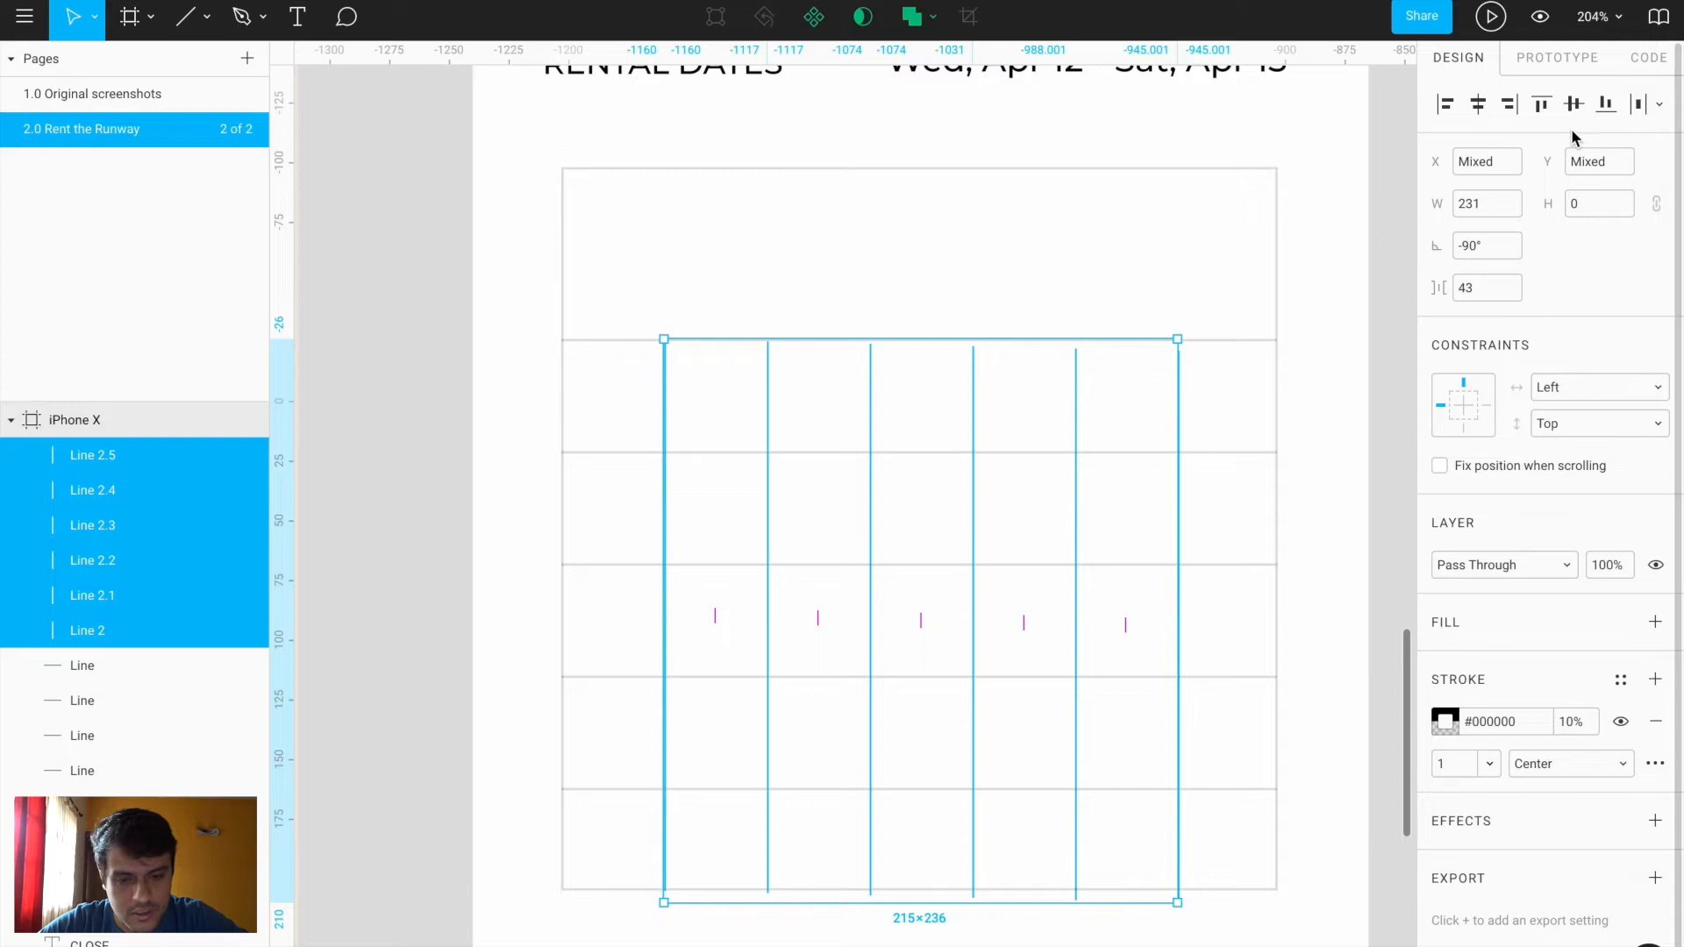
pyautogui.click(1542, 107)
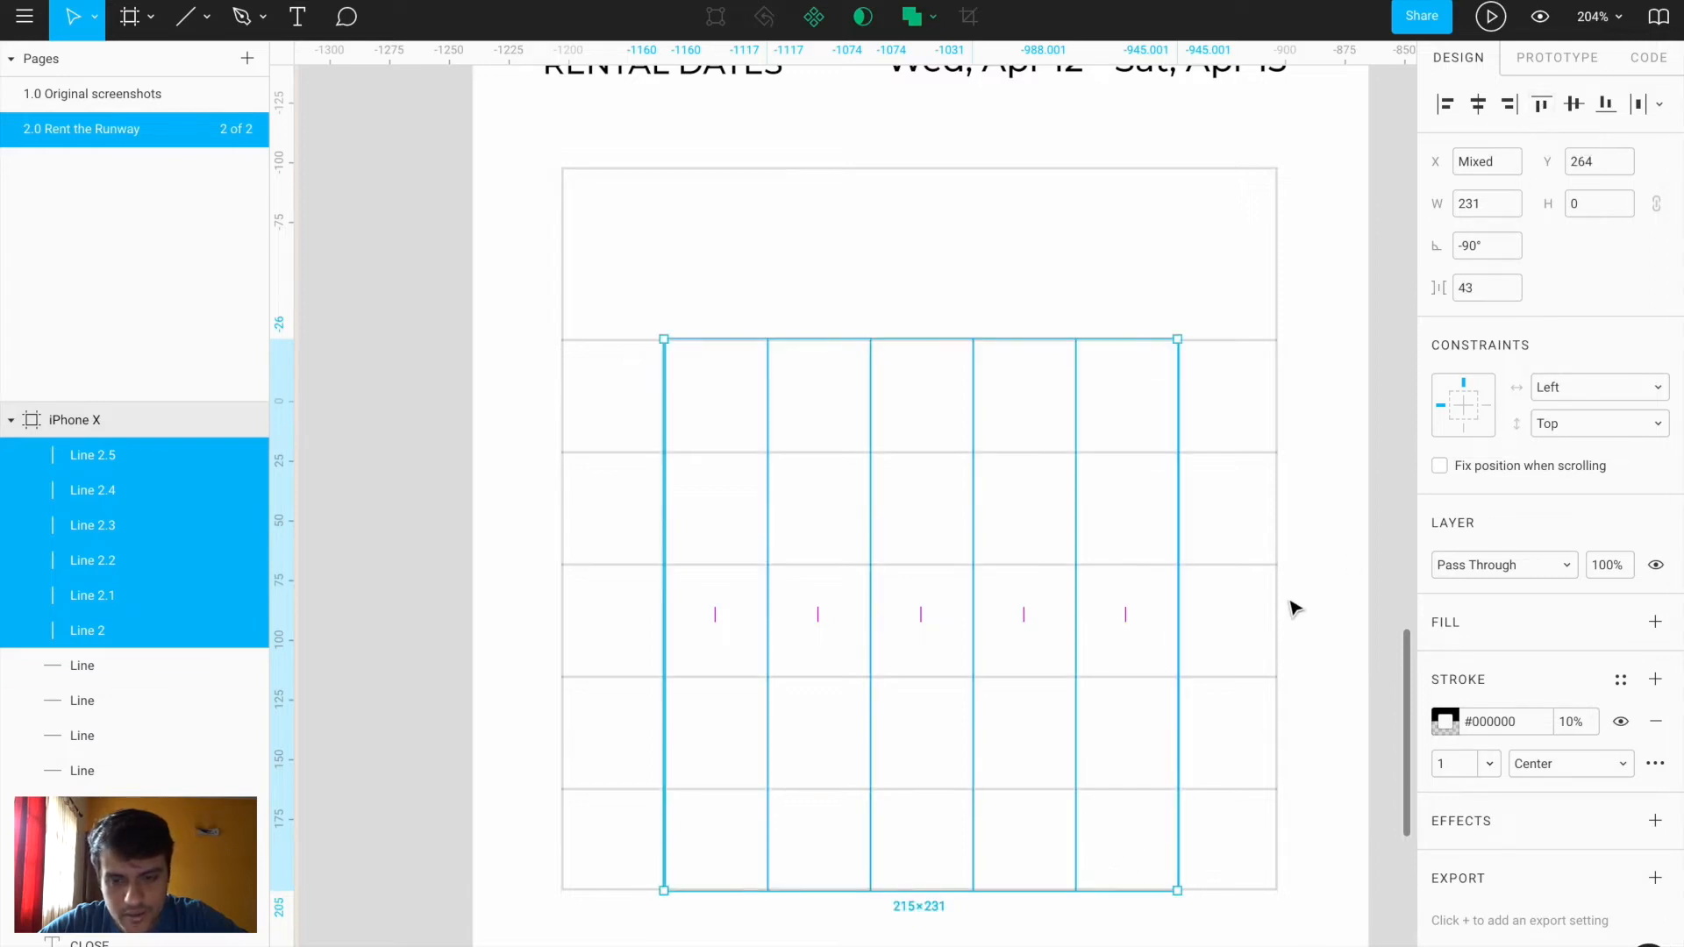
pyautogui.click(1313, 620)
pyautogui.scroll(-5, 1313, 620)
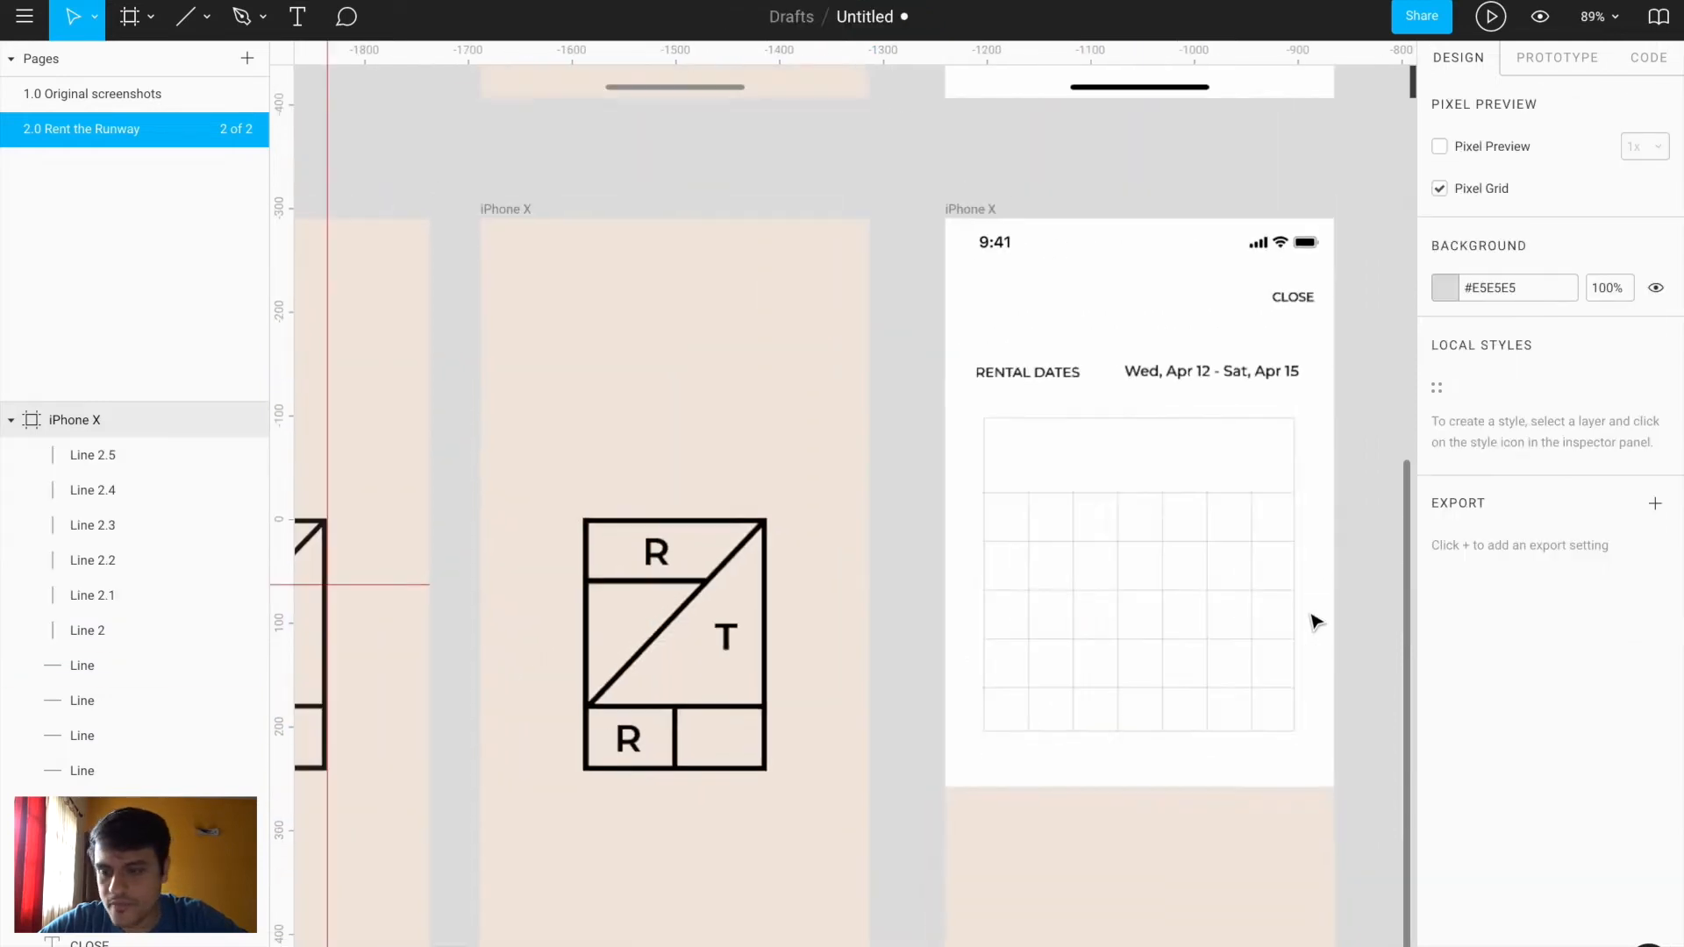
pyautogui.hscroll(3, 1313, 620)
pyautogui.scroll(-5, 132, 912)
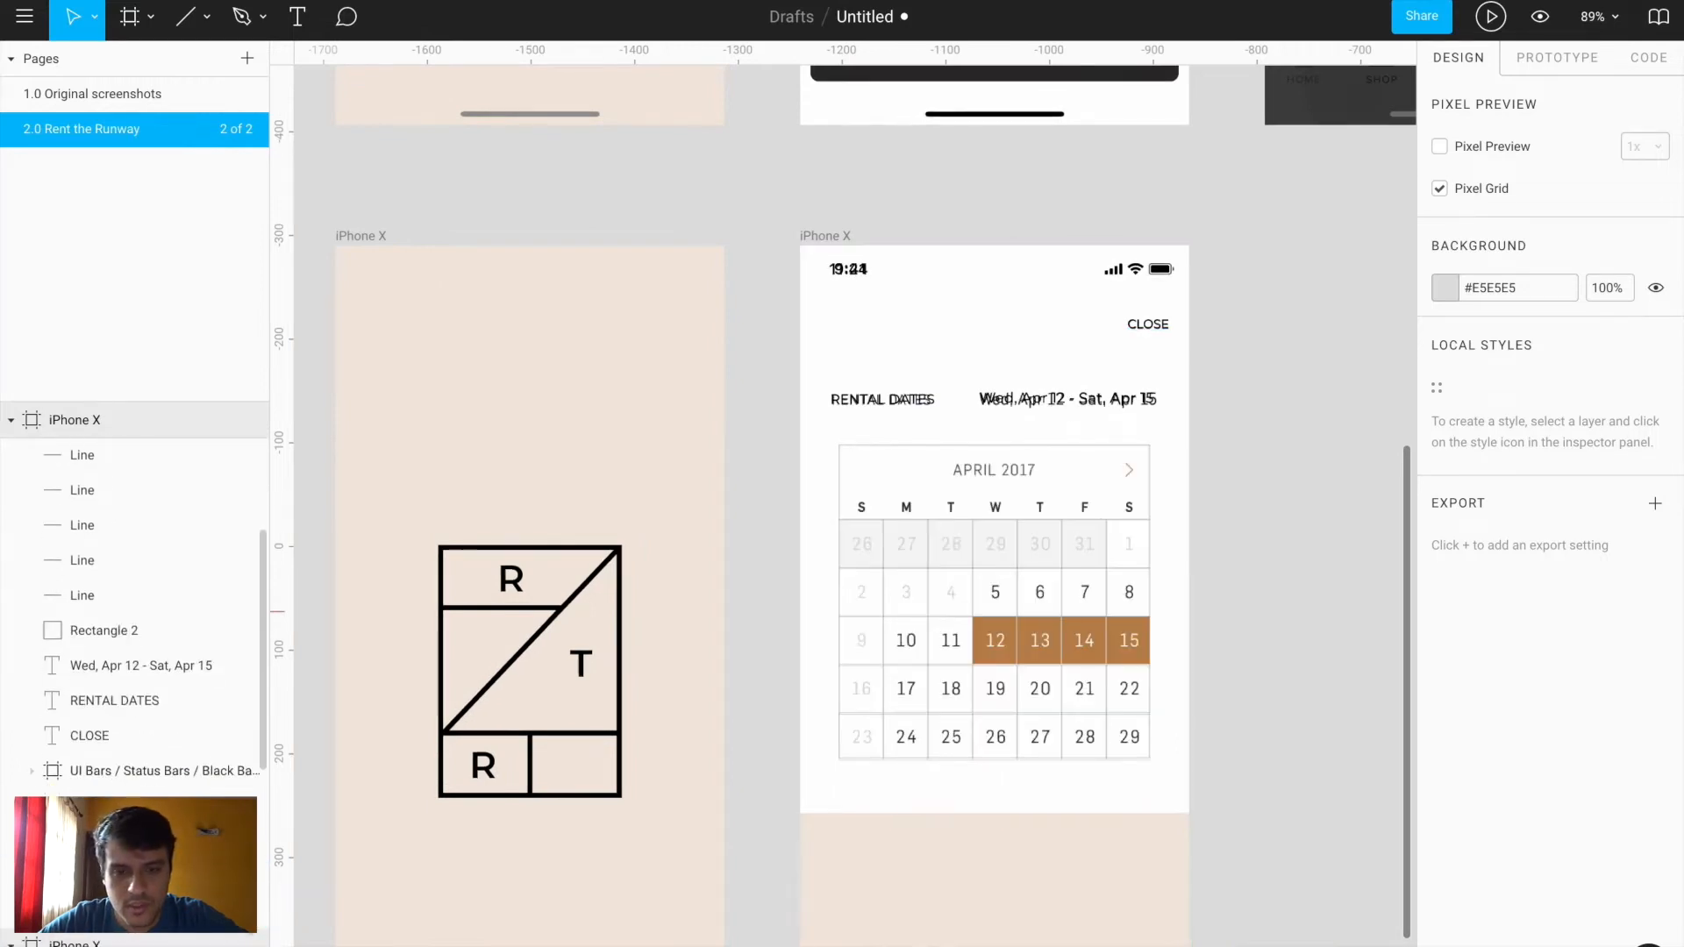
# Add an 'APRIL 2017' text layer on the calendar header
pyautogui.scroll(5, 1007, 530)
pyautogui.press('t')
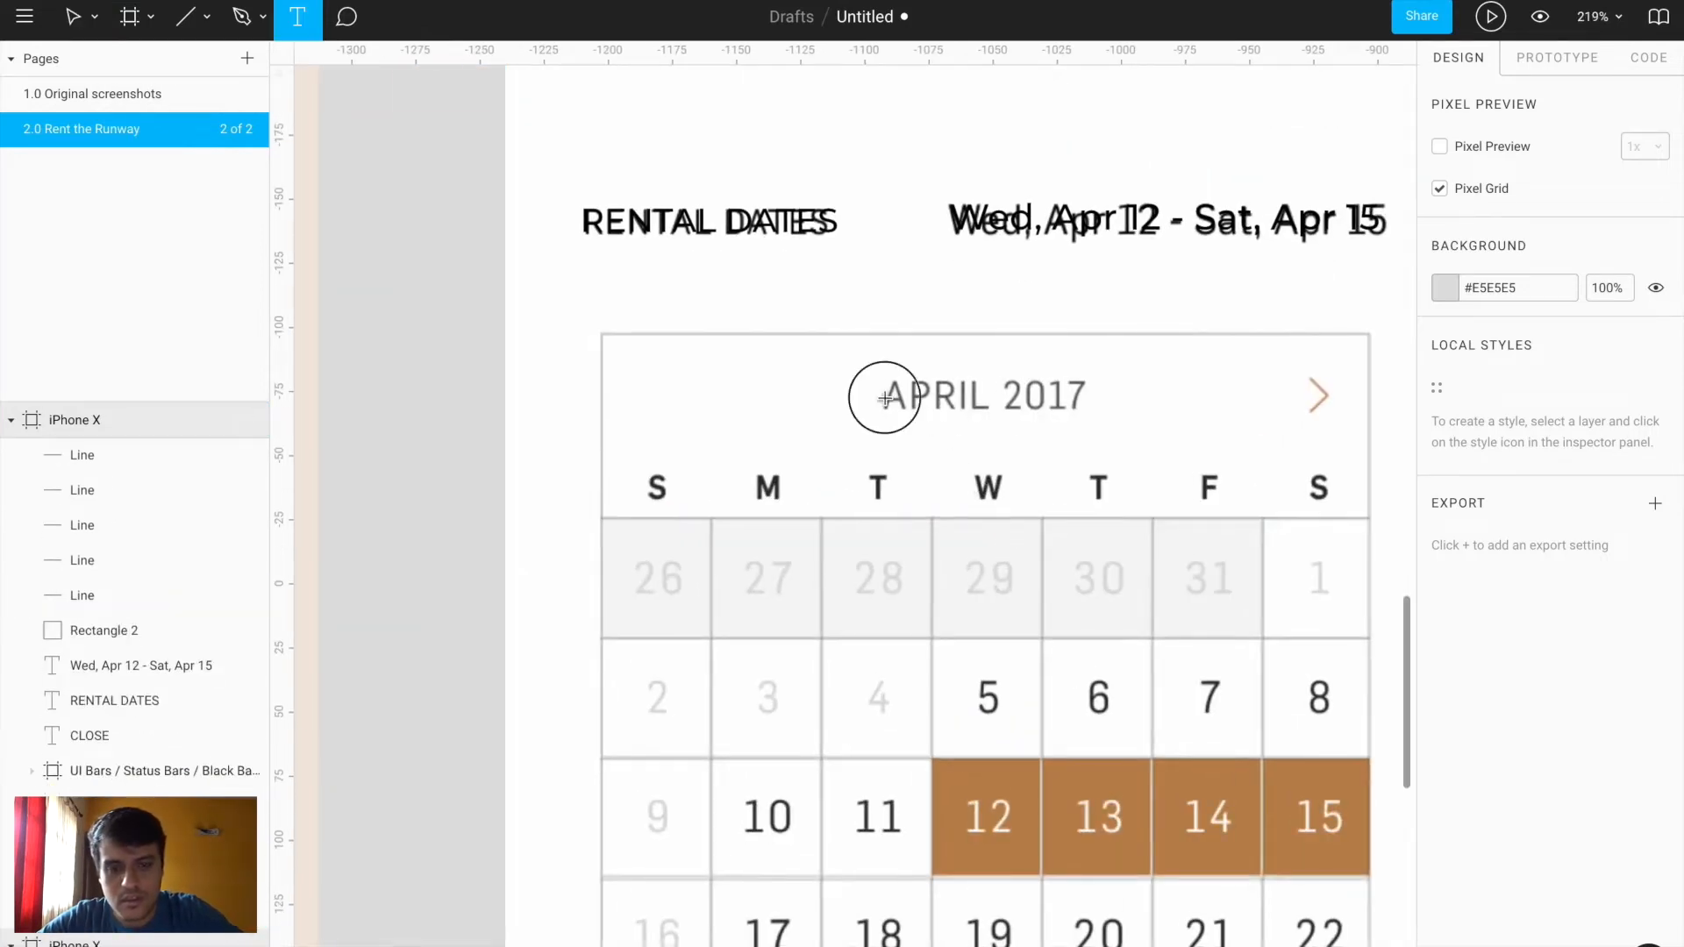
pyautogui.click(882, 394)
pyautogui.write('Apri')
pyautogui.press('BackSpace')
pyautogui.press('BackSpace')
pyautogui.press('BackSpace')
pyautogui.write('PRIL 2017')
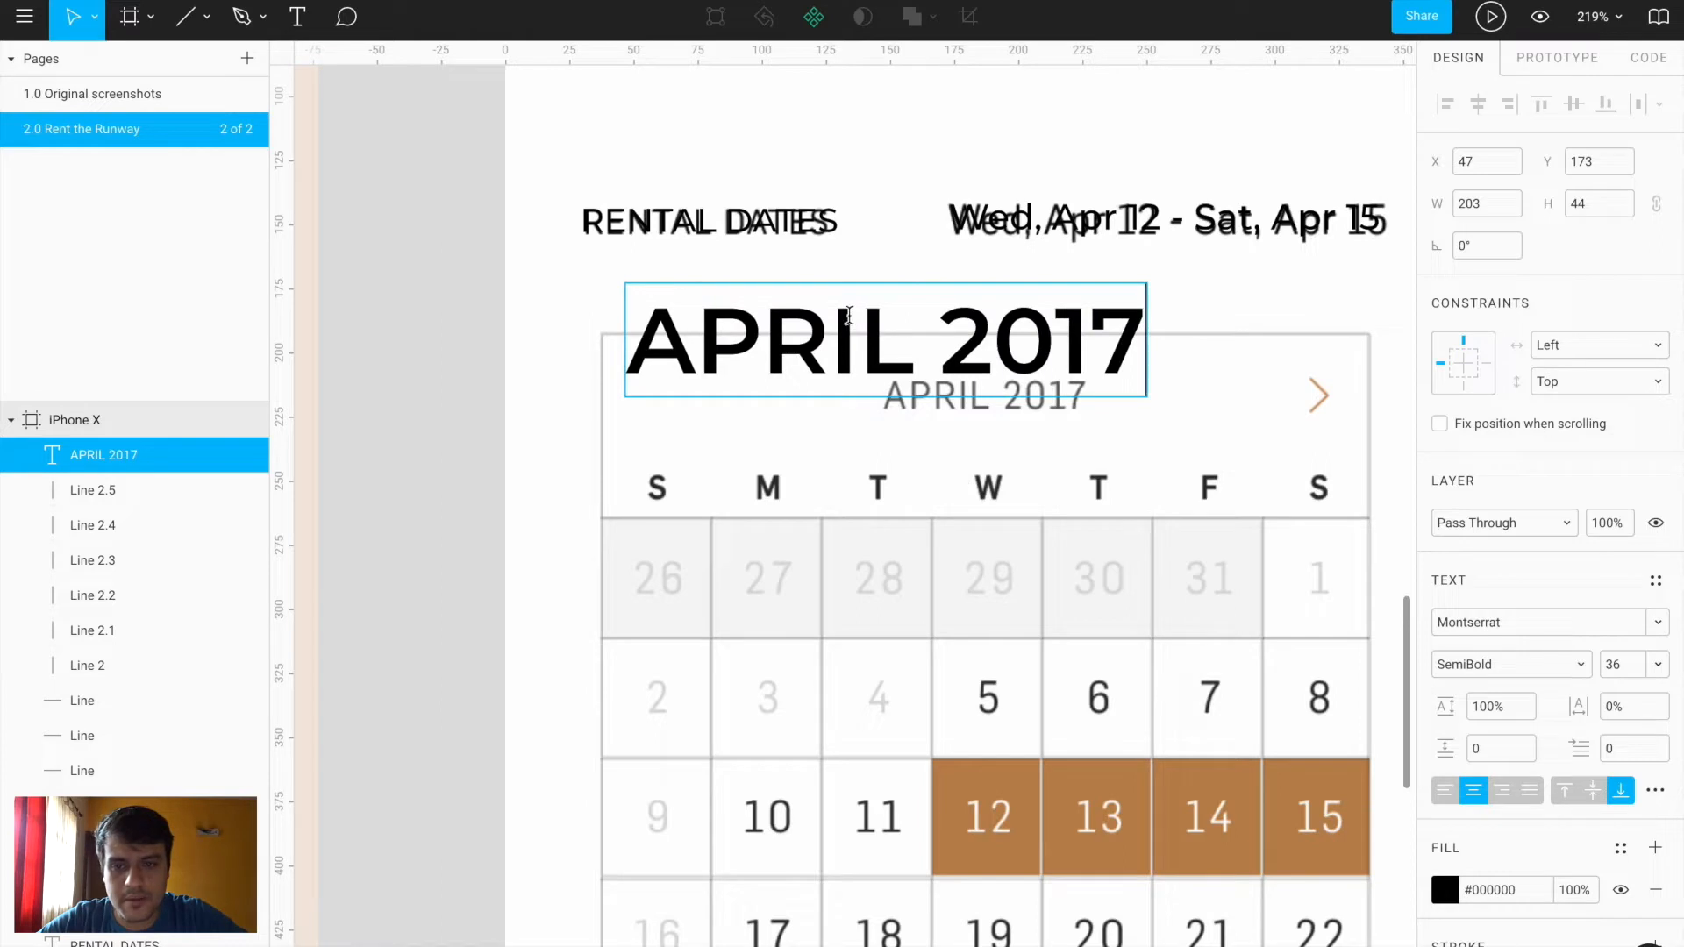
# Copy the RENTAL DATES text properties and paste them onto APRIL 2017
pyautogui.click(831, 443)
pyautogui.click(773, 235)
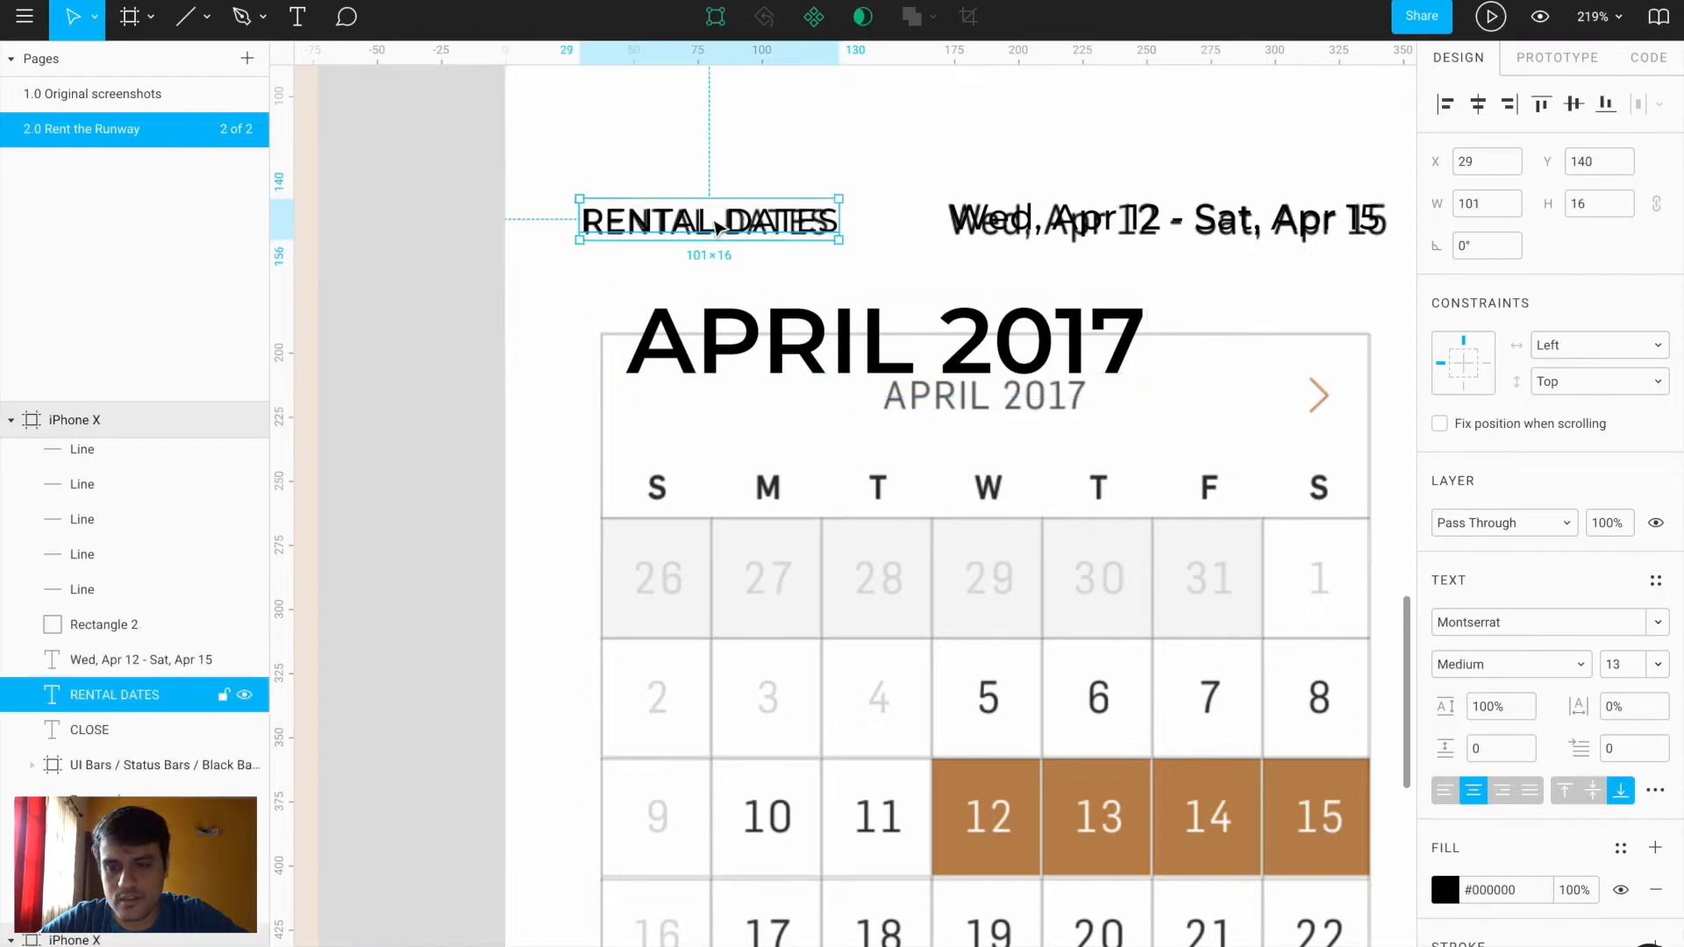
pyautogui.click(246, 696)
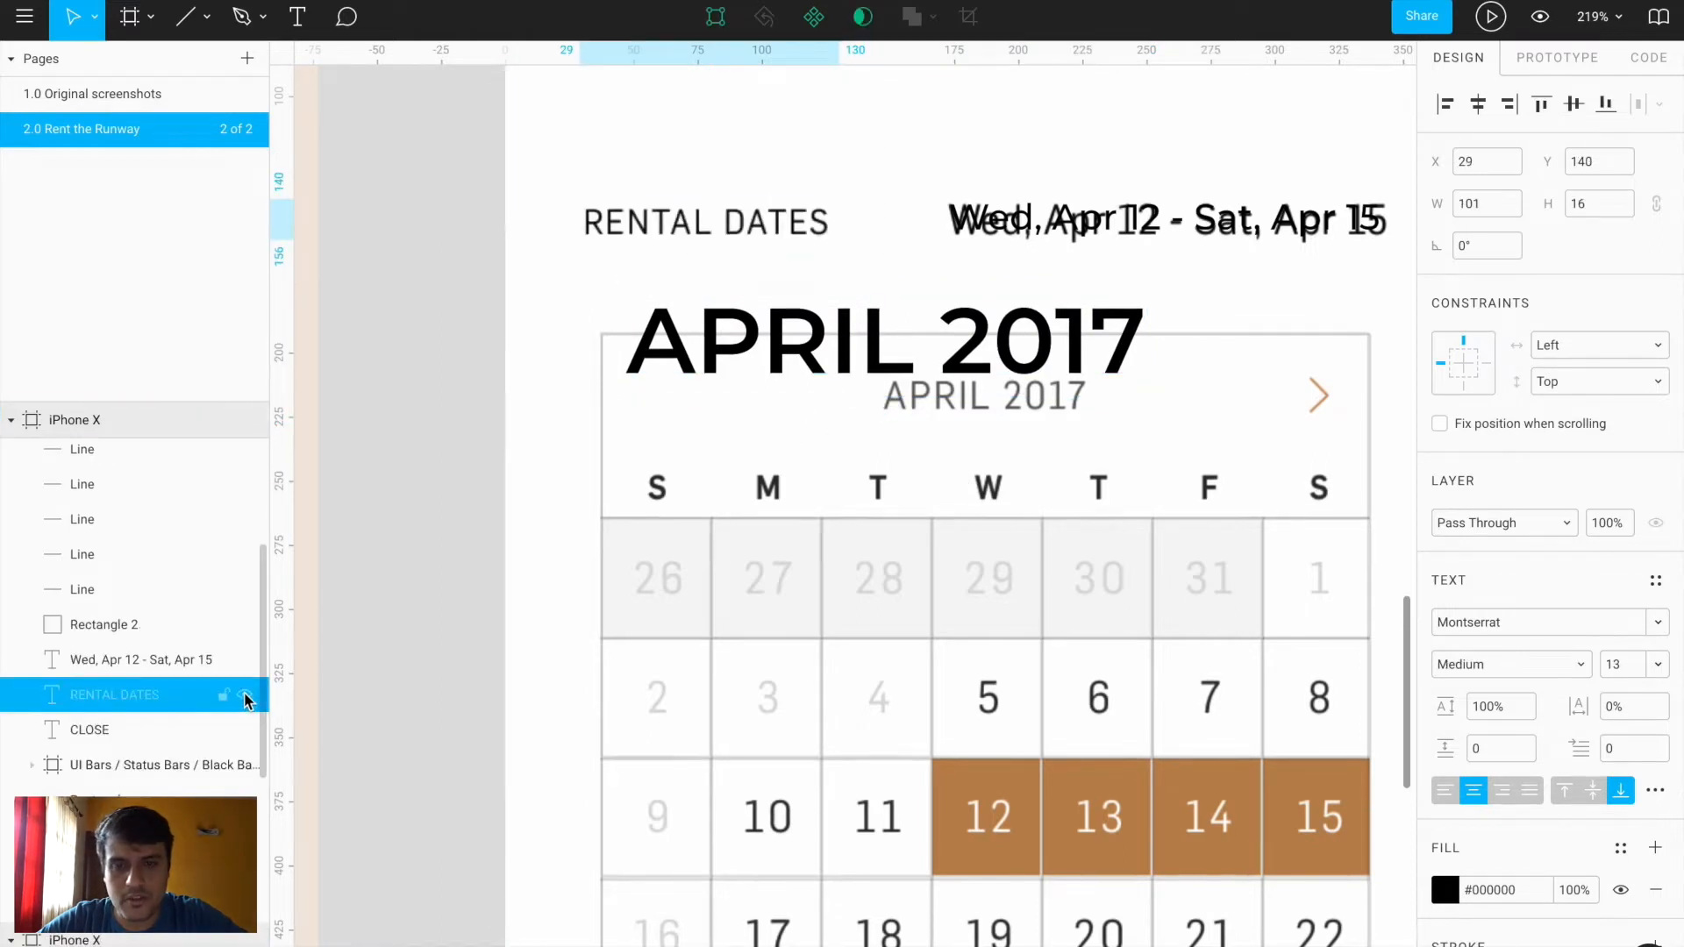
pyautogui.click(246, 696)
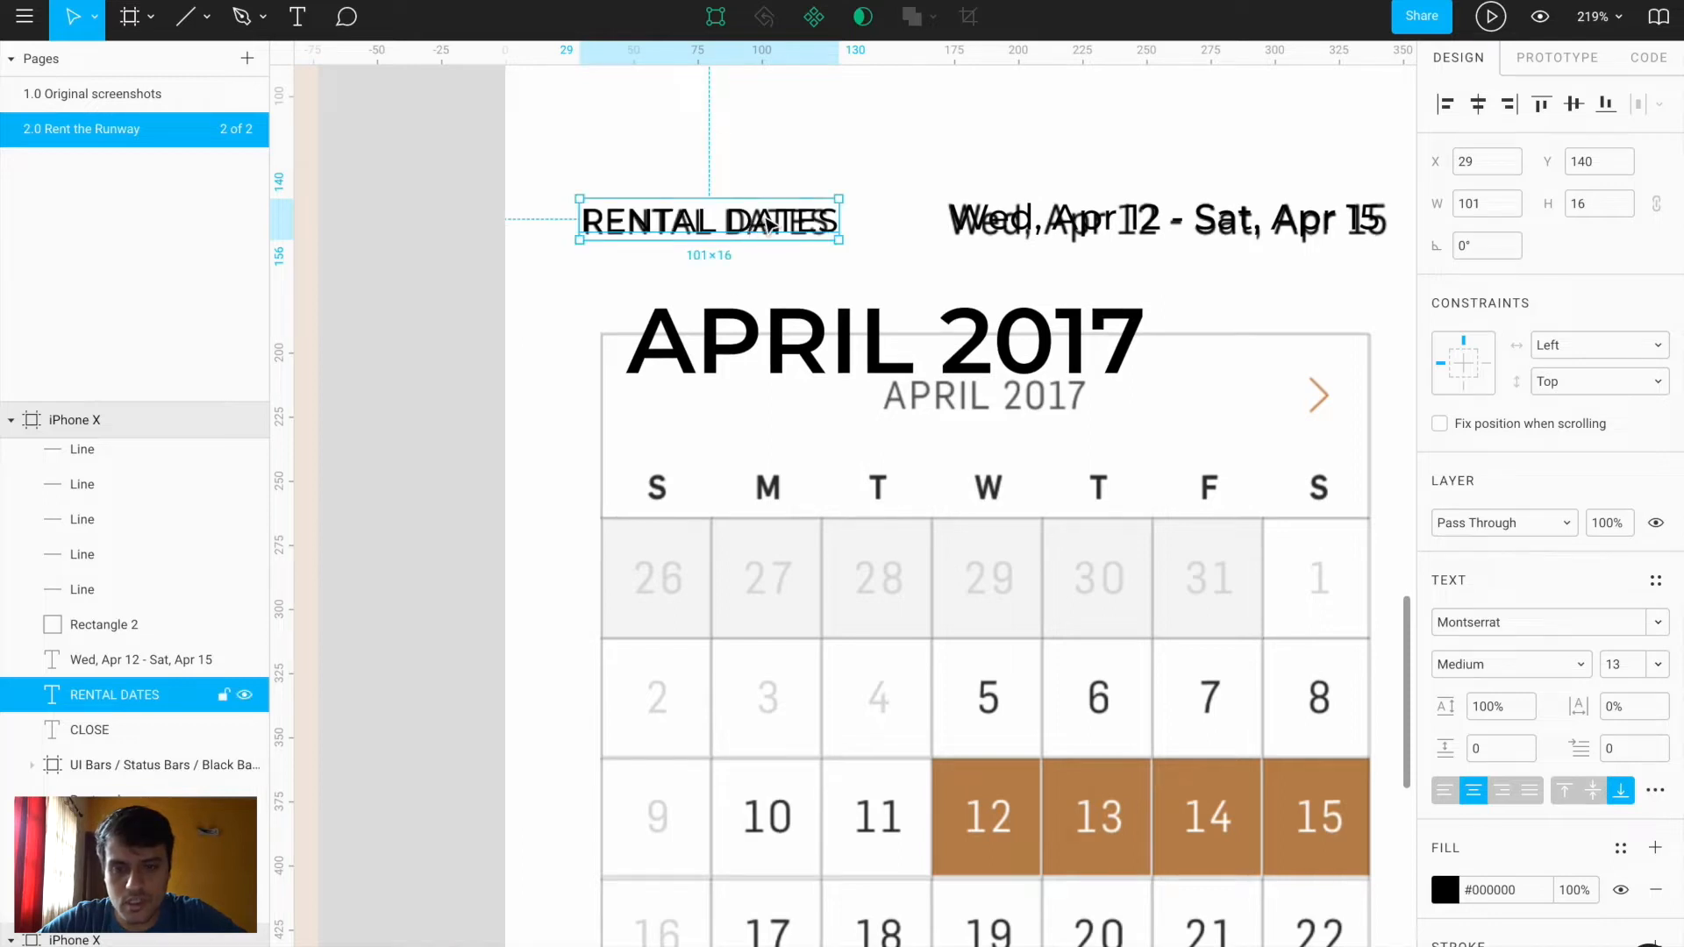
pyautogui.rightClick(769, 225)
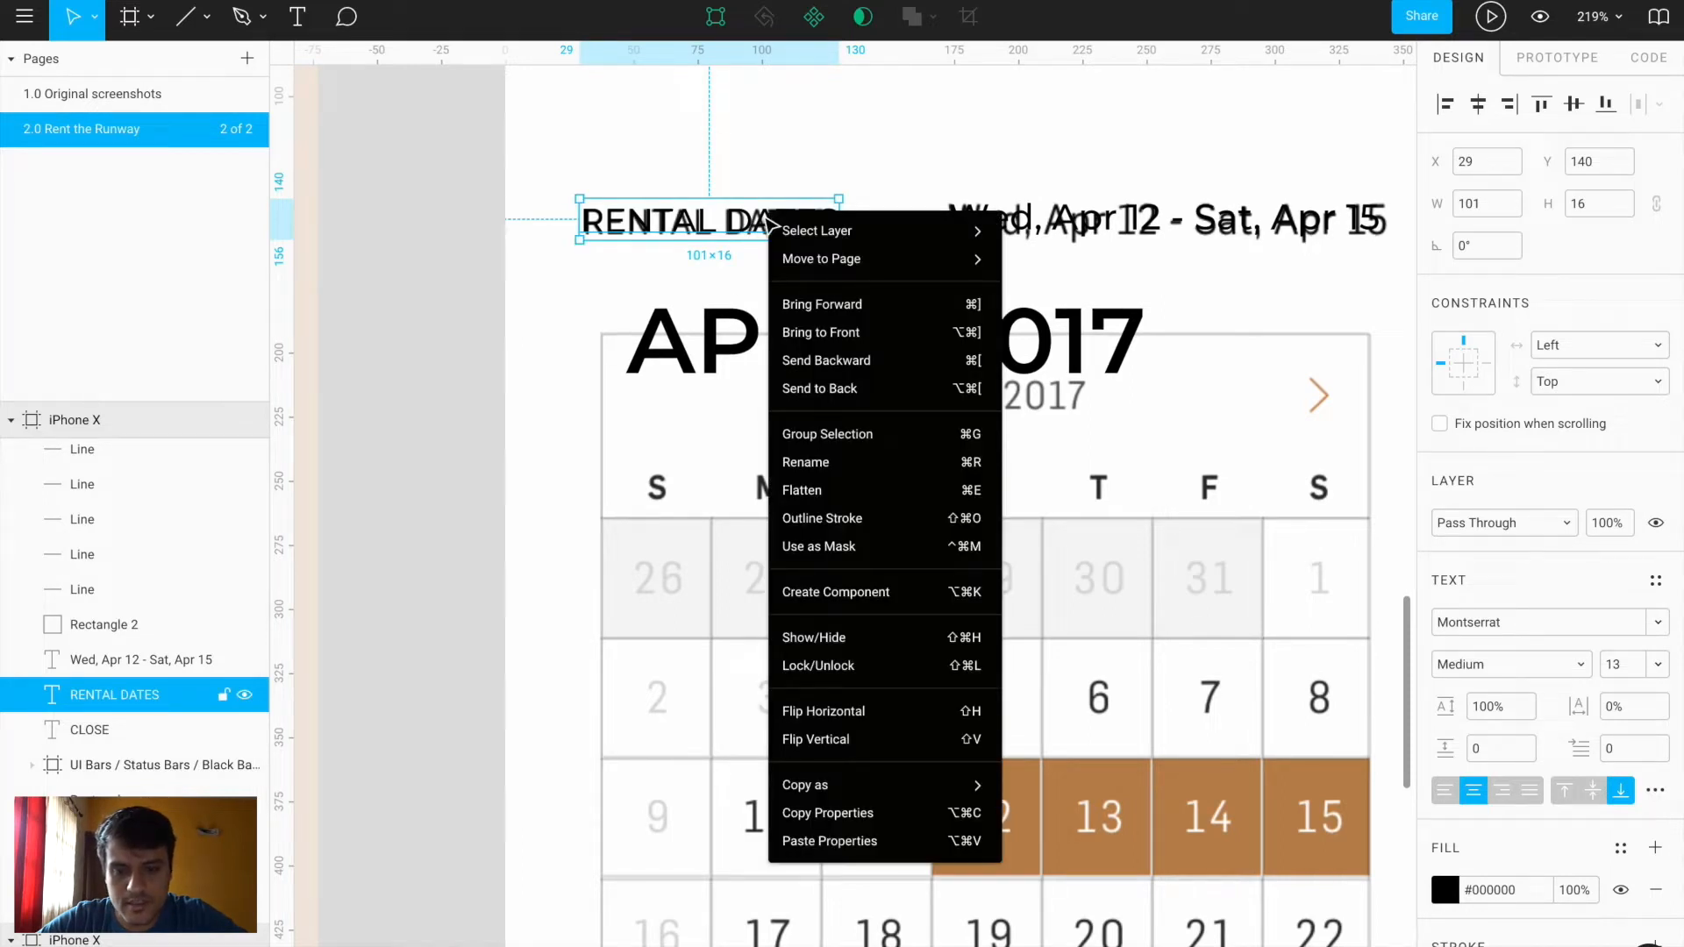
pyautogui.click(917, 811)
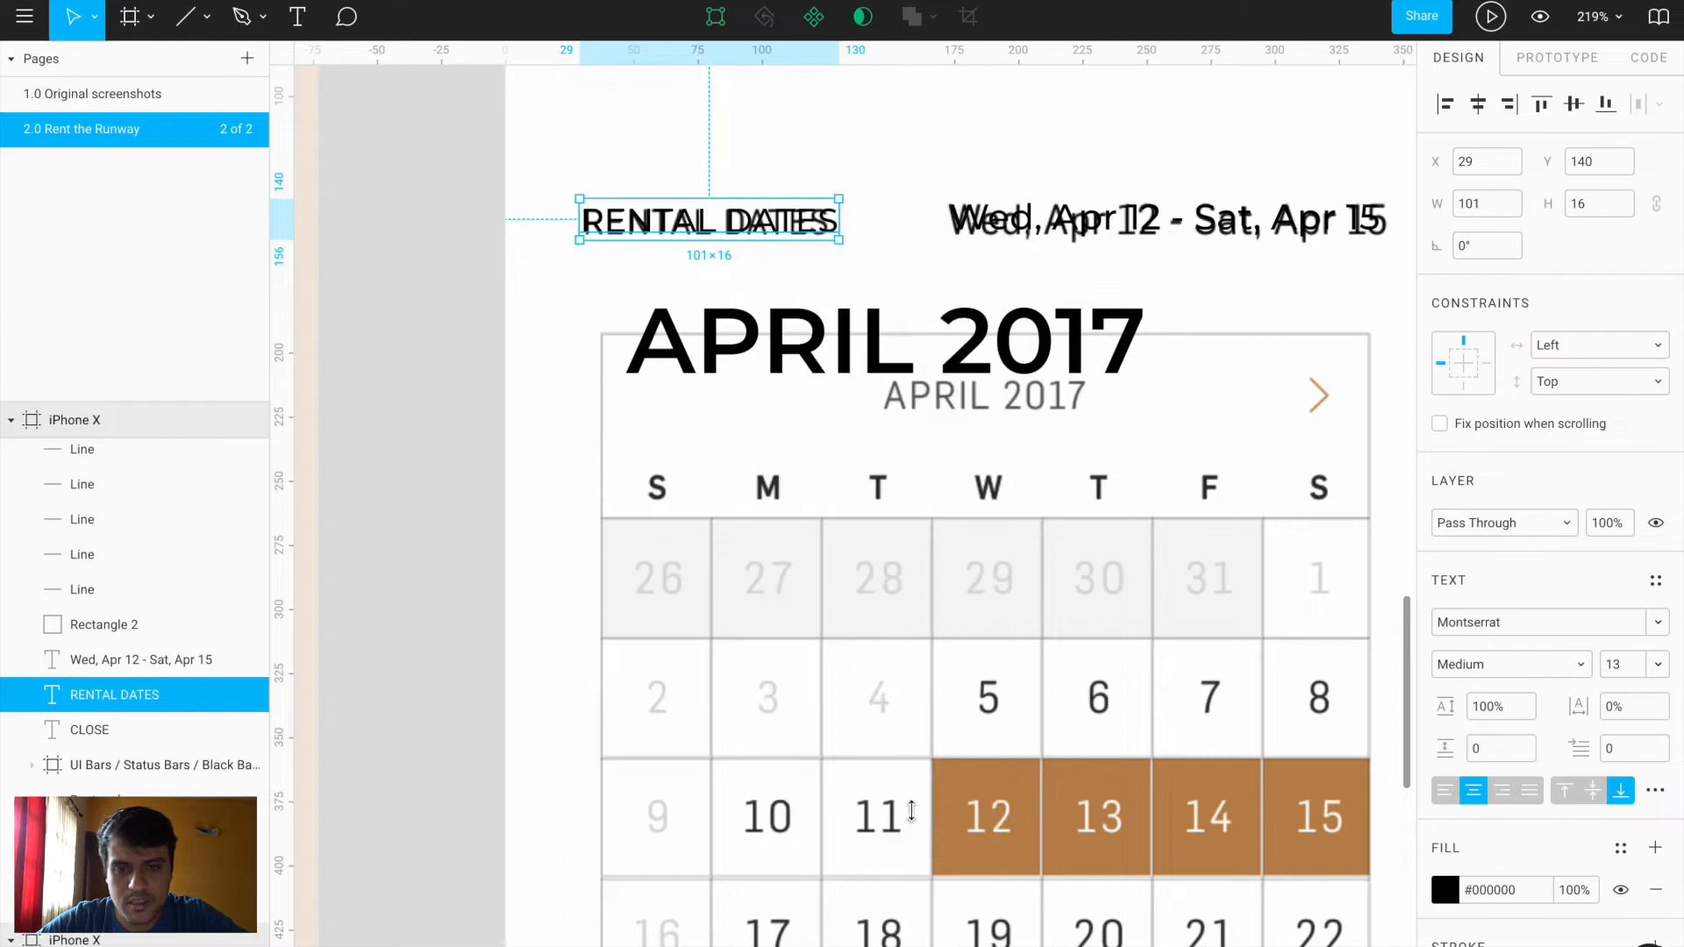
pyautogui.click(904, 331)
pyautogui.rightClick(893, 333)
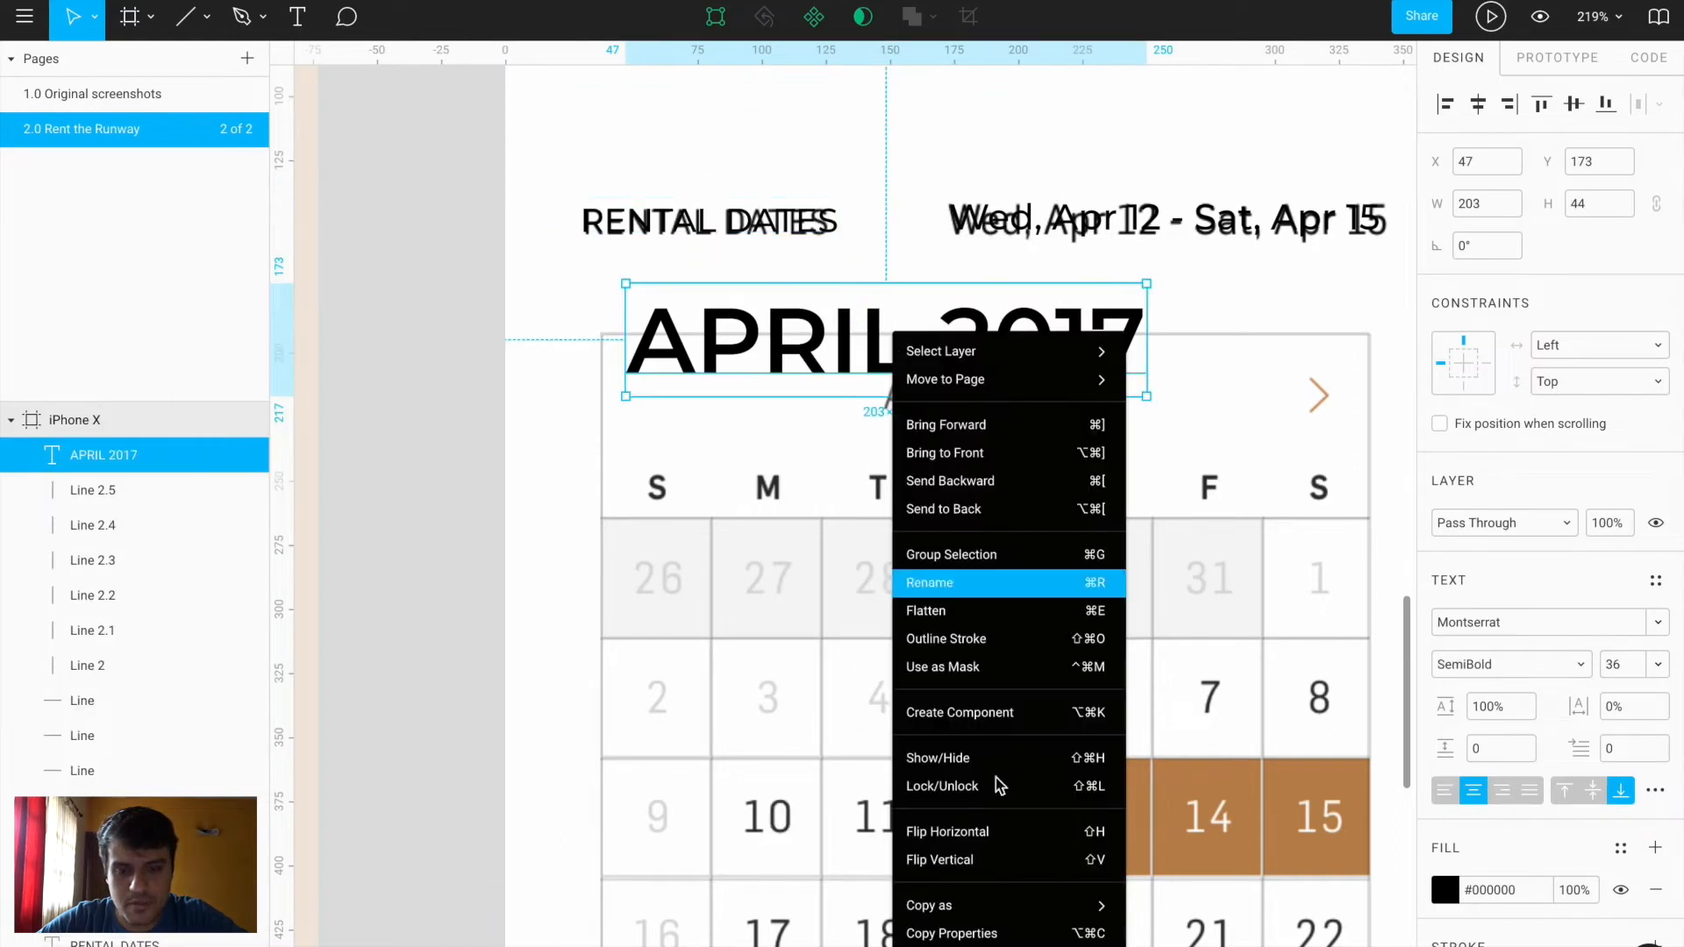
pyautogui.click(997, 946)
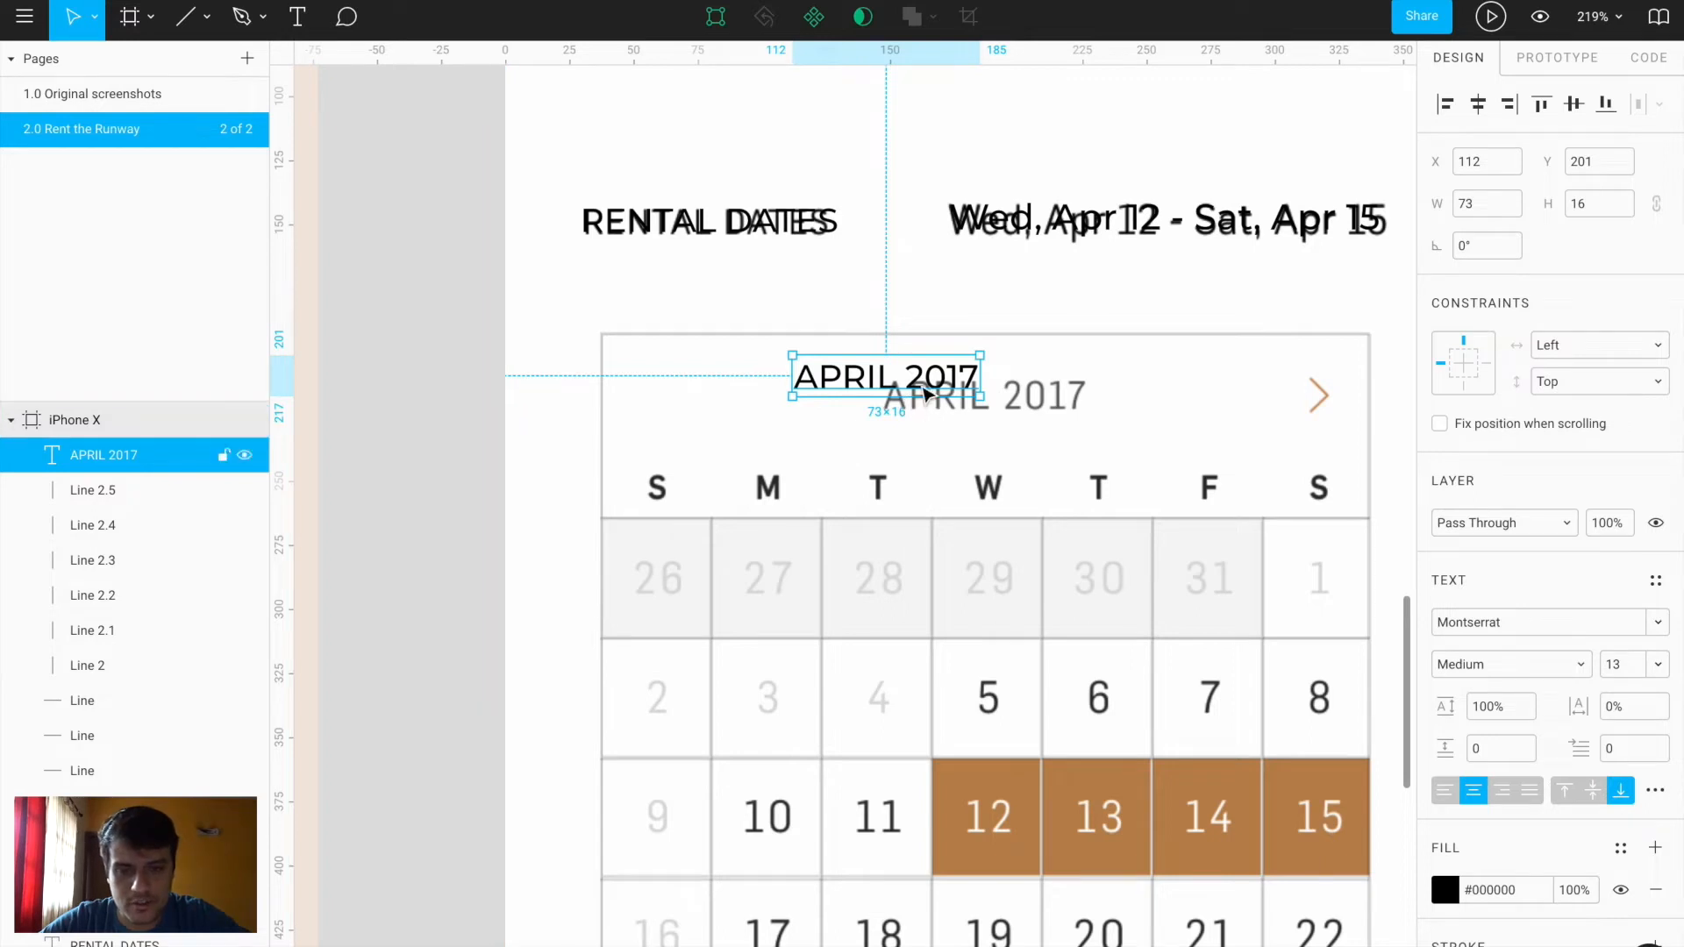
# Position APRIL 2017 over the header and set it and RENTAL DATES to size 14
pyautogui.moveTo(943, 386); pyautogui.dragTo(1014, 402)
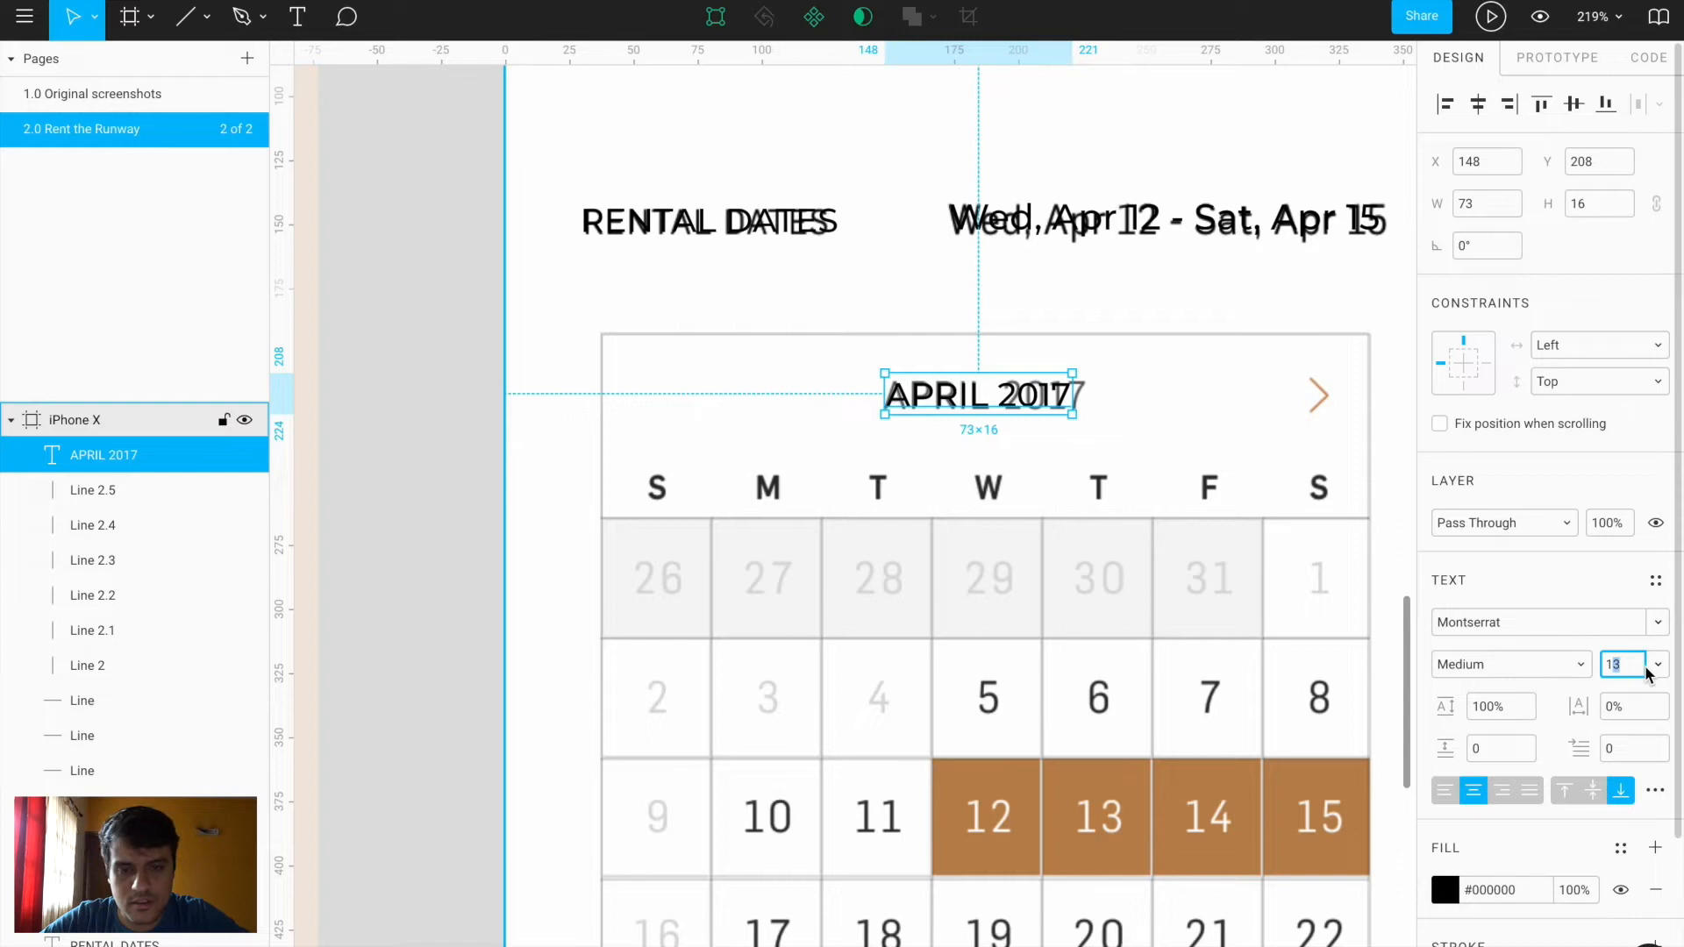
pyautogui.write('4')
pyautogui.press('Return')
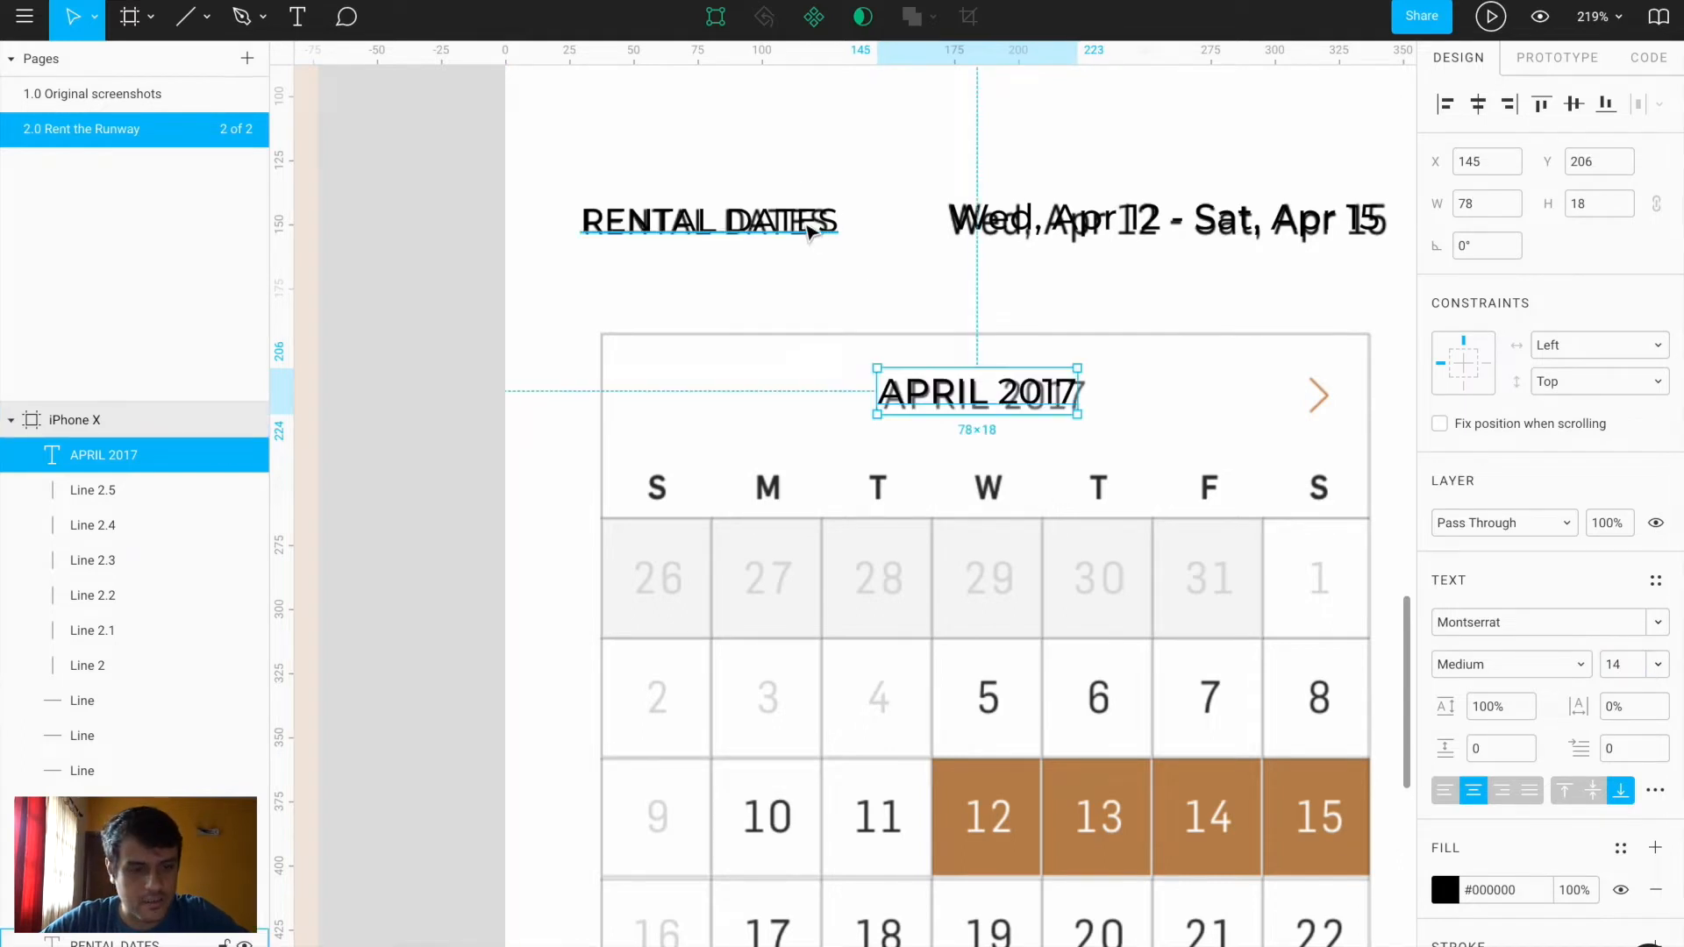
pyautogui.click(809, 230)
pyautogui.write('4')
pyautogui.press('Return')
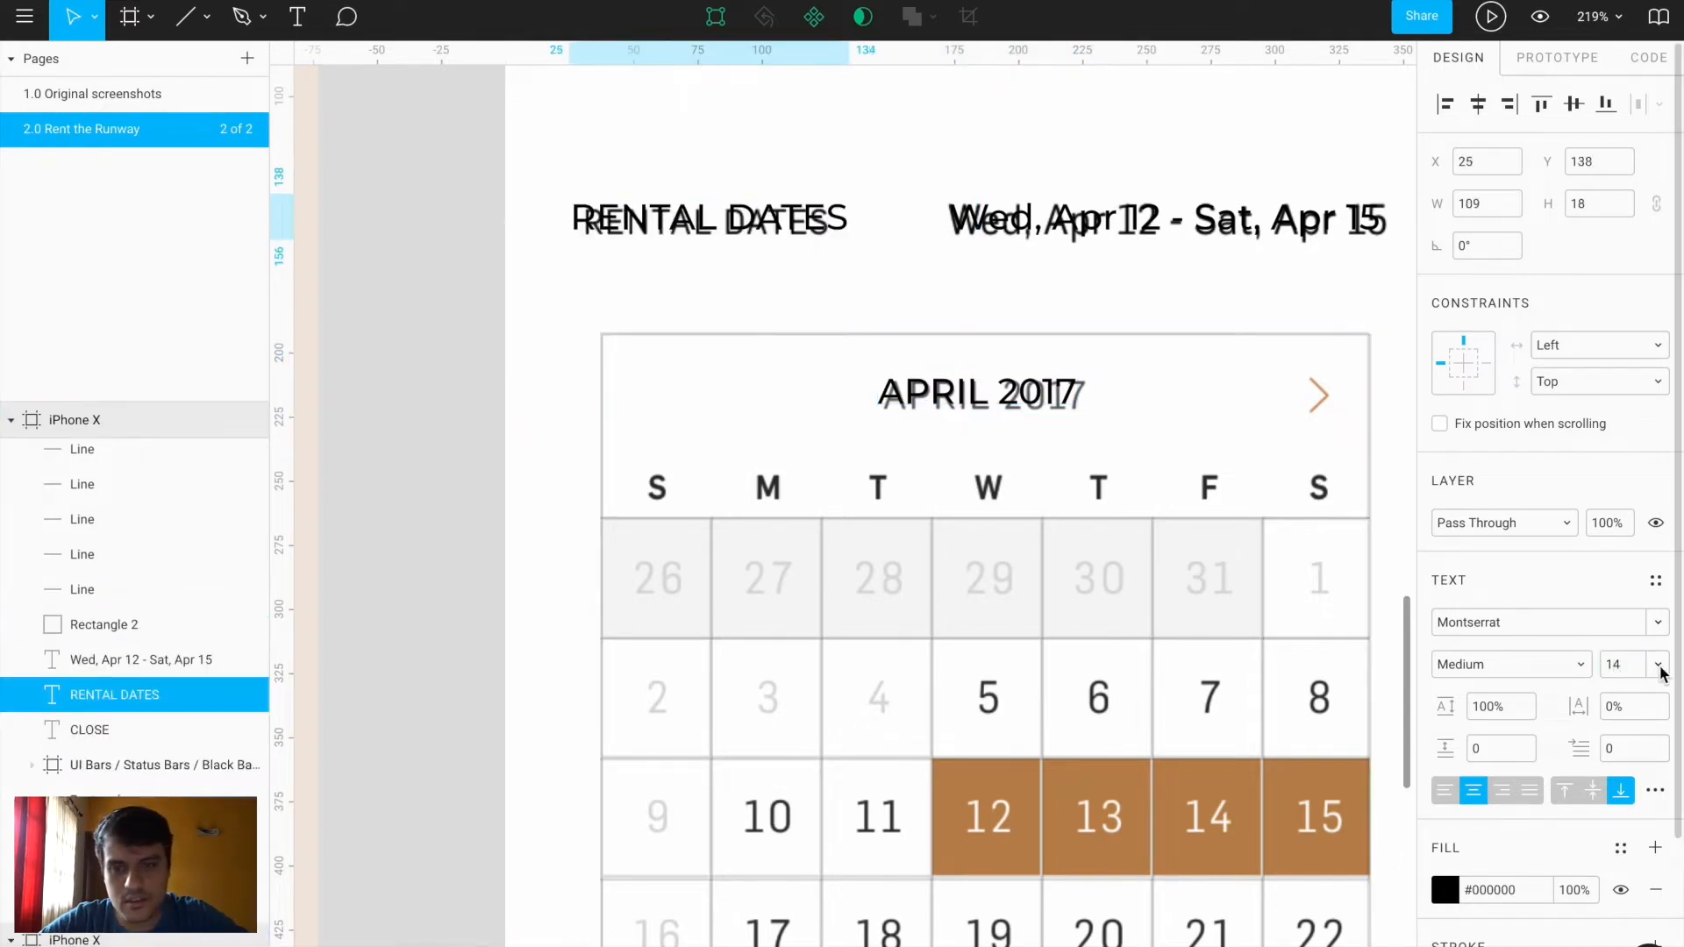
pyautogui.press('Right')
pyautogui.press('Right')
pyautogui.press('Right')
pyautogui.press('Right')
pyautogui.press('Right')
pyautogui.press('Down')
pyautogui.press('Down')
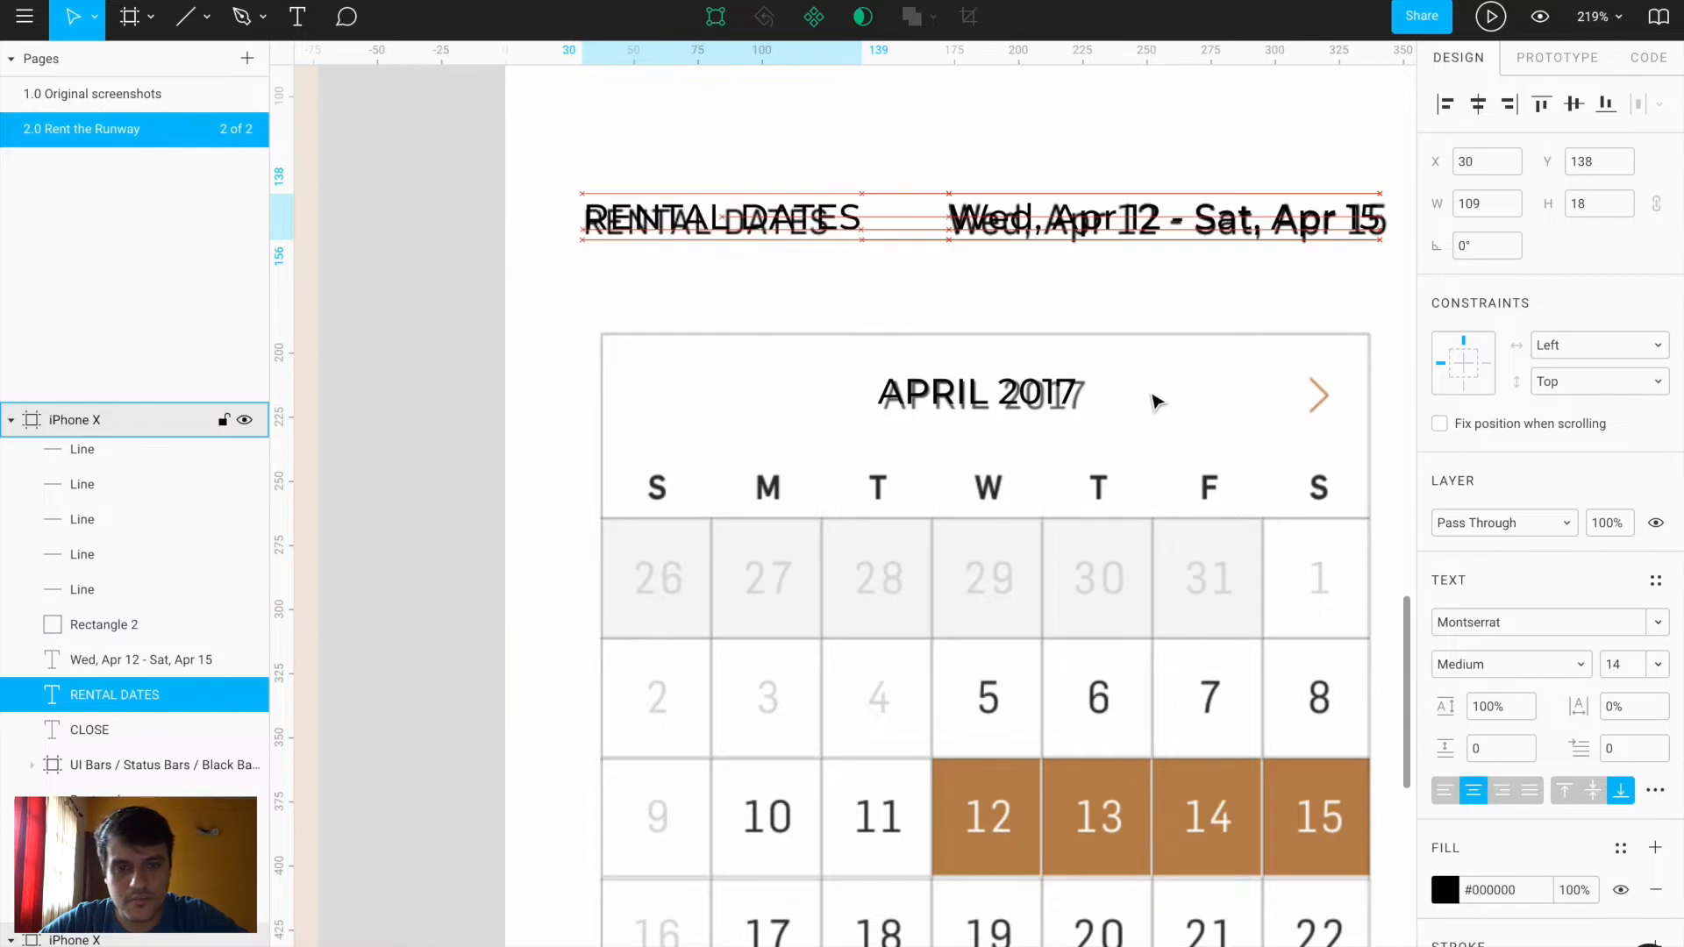
pyautogui.click(1050, 405)
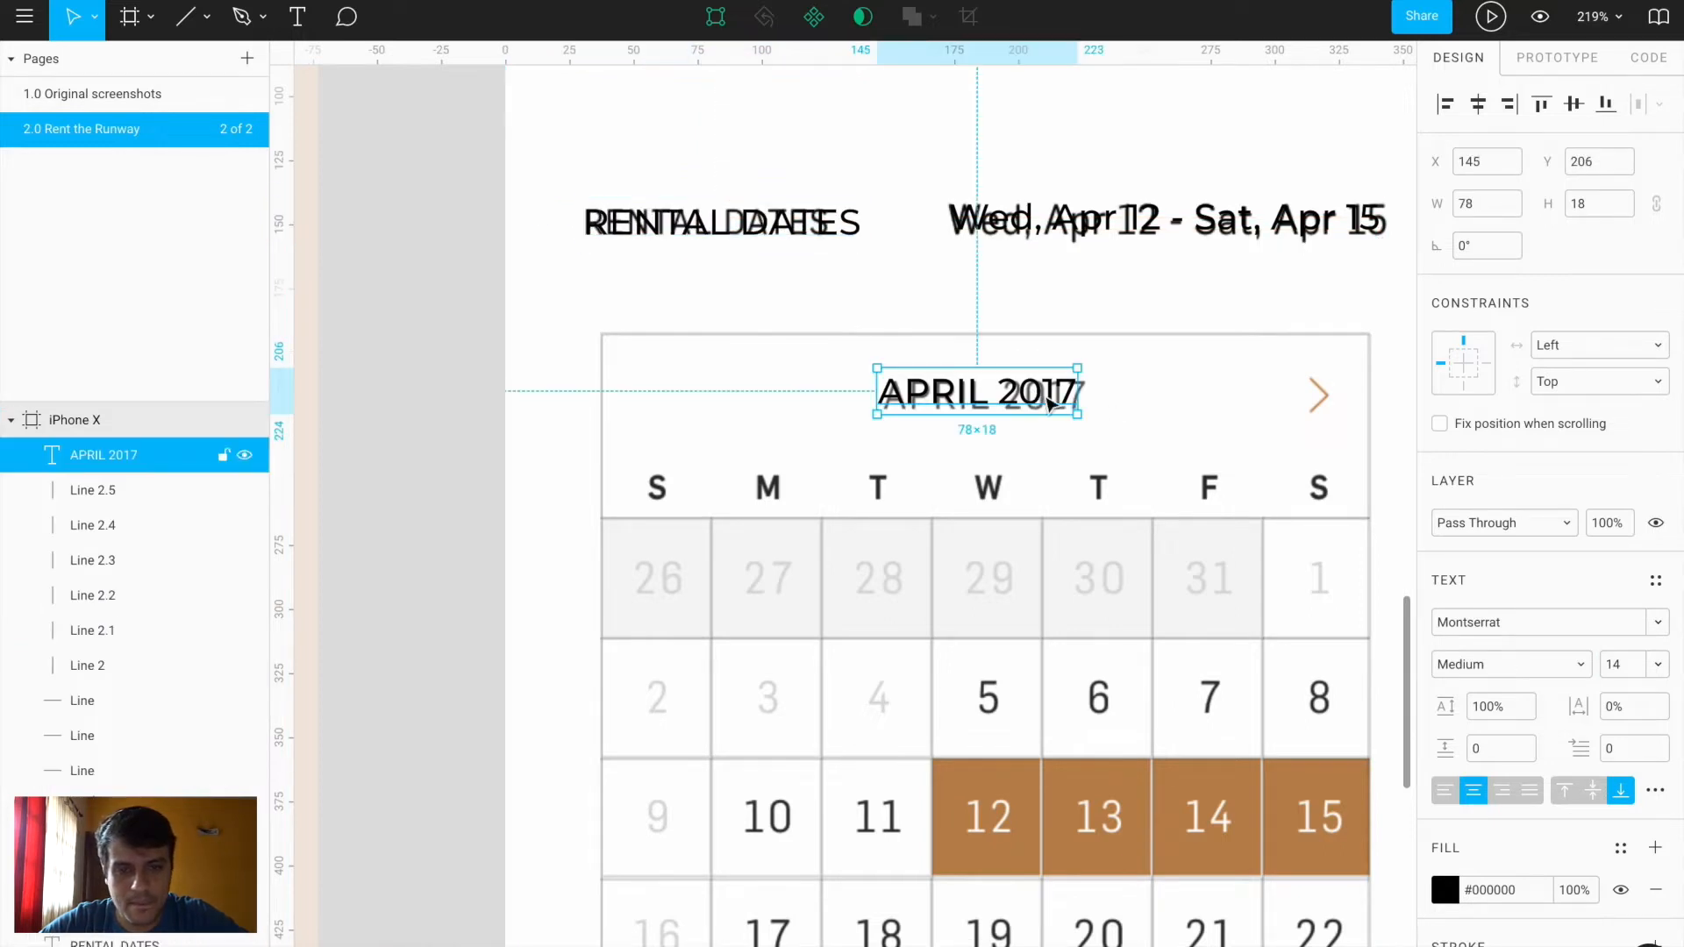
pyautogui.moveTo(1035, 396); pyautogui.dragTo(1048, 406)
pyautogui.click(602, 225)
# Bottom-align RENTAL DATES with the 'Wed, Apr 12 - Sat, Apr 15' text at Y 140
pyautogui.scroll(-5, 524, 329)
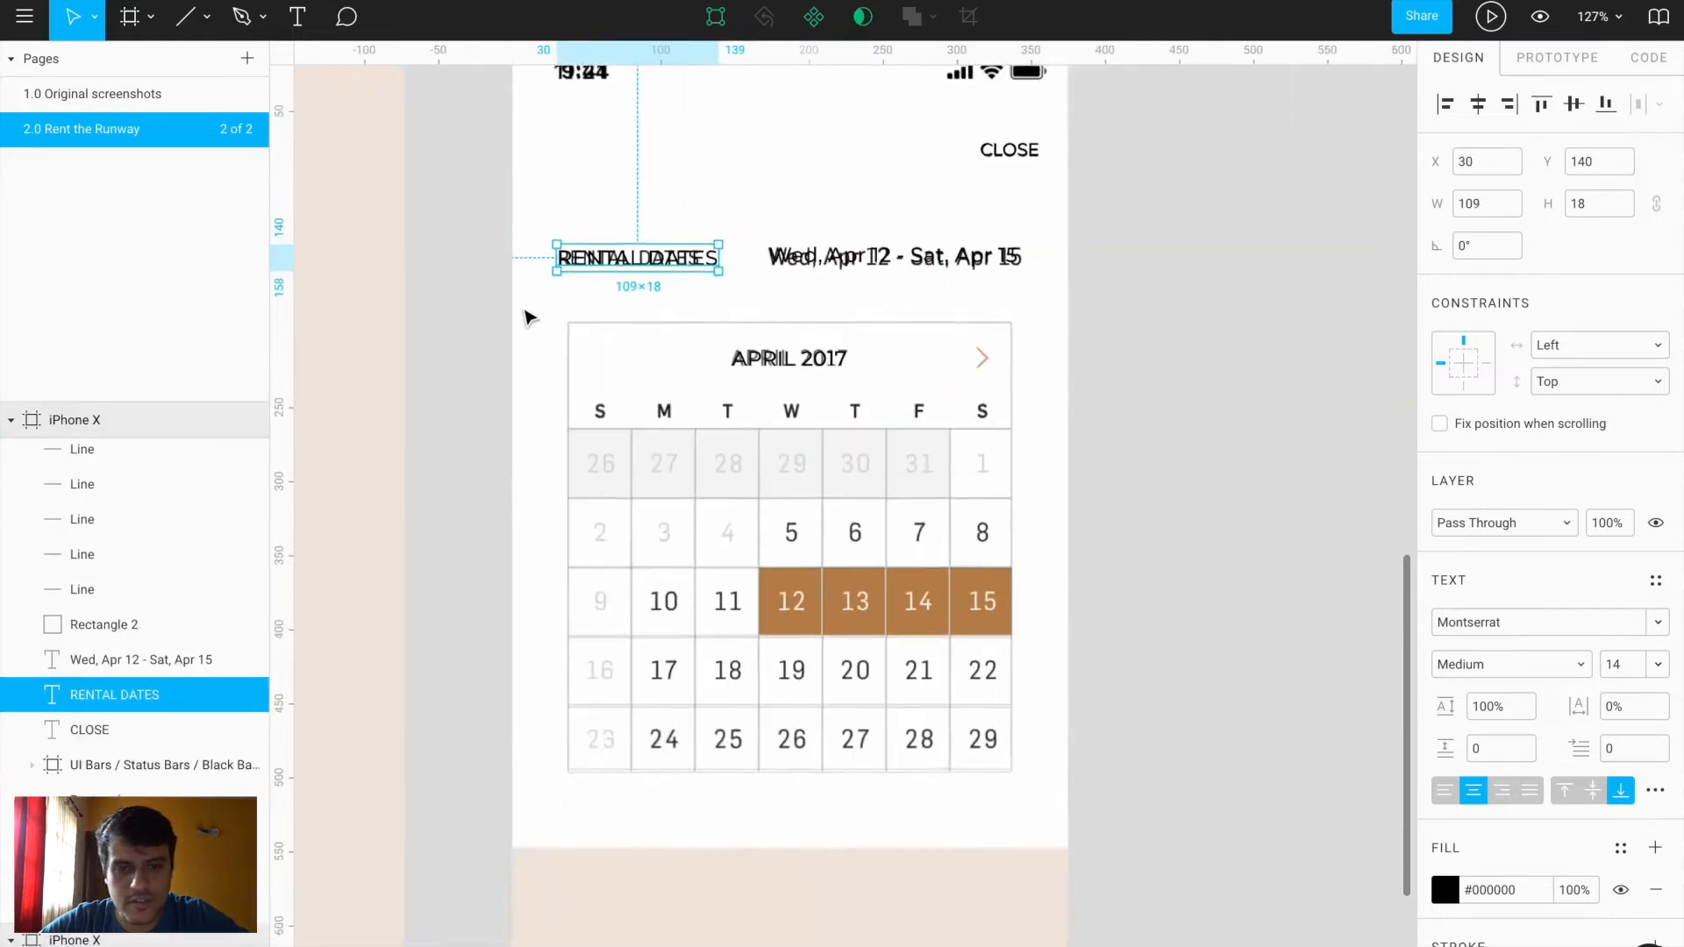
pyautogui.click(992, 330)
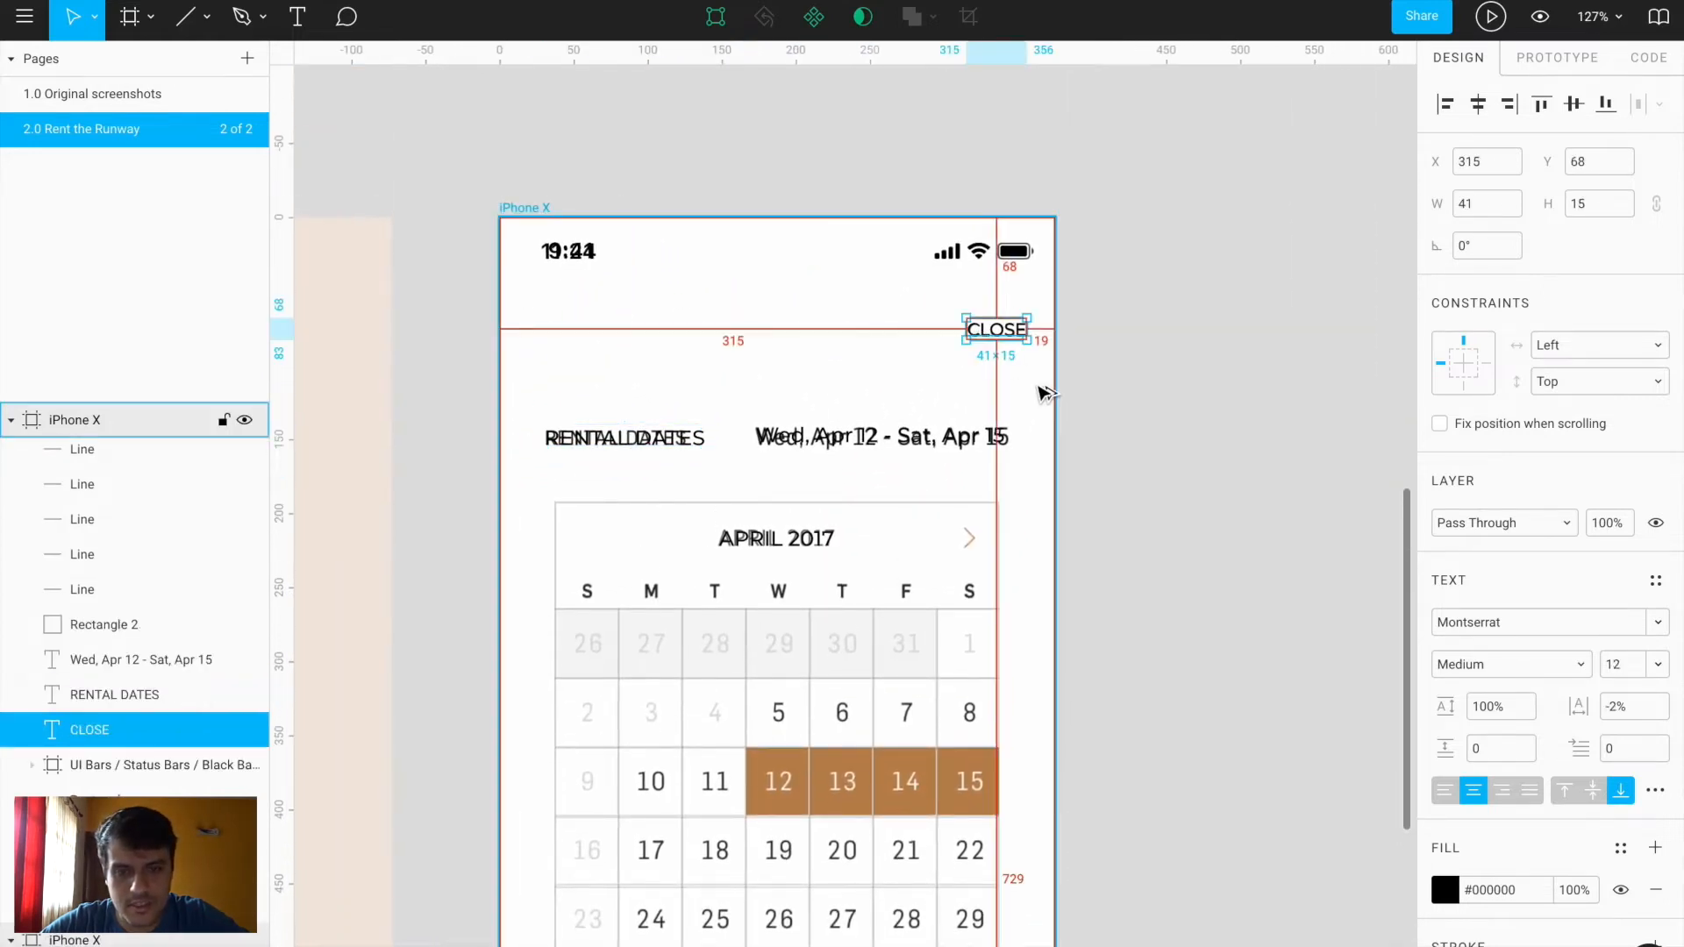
pyautogui.scroll(-2, 1044, 392)
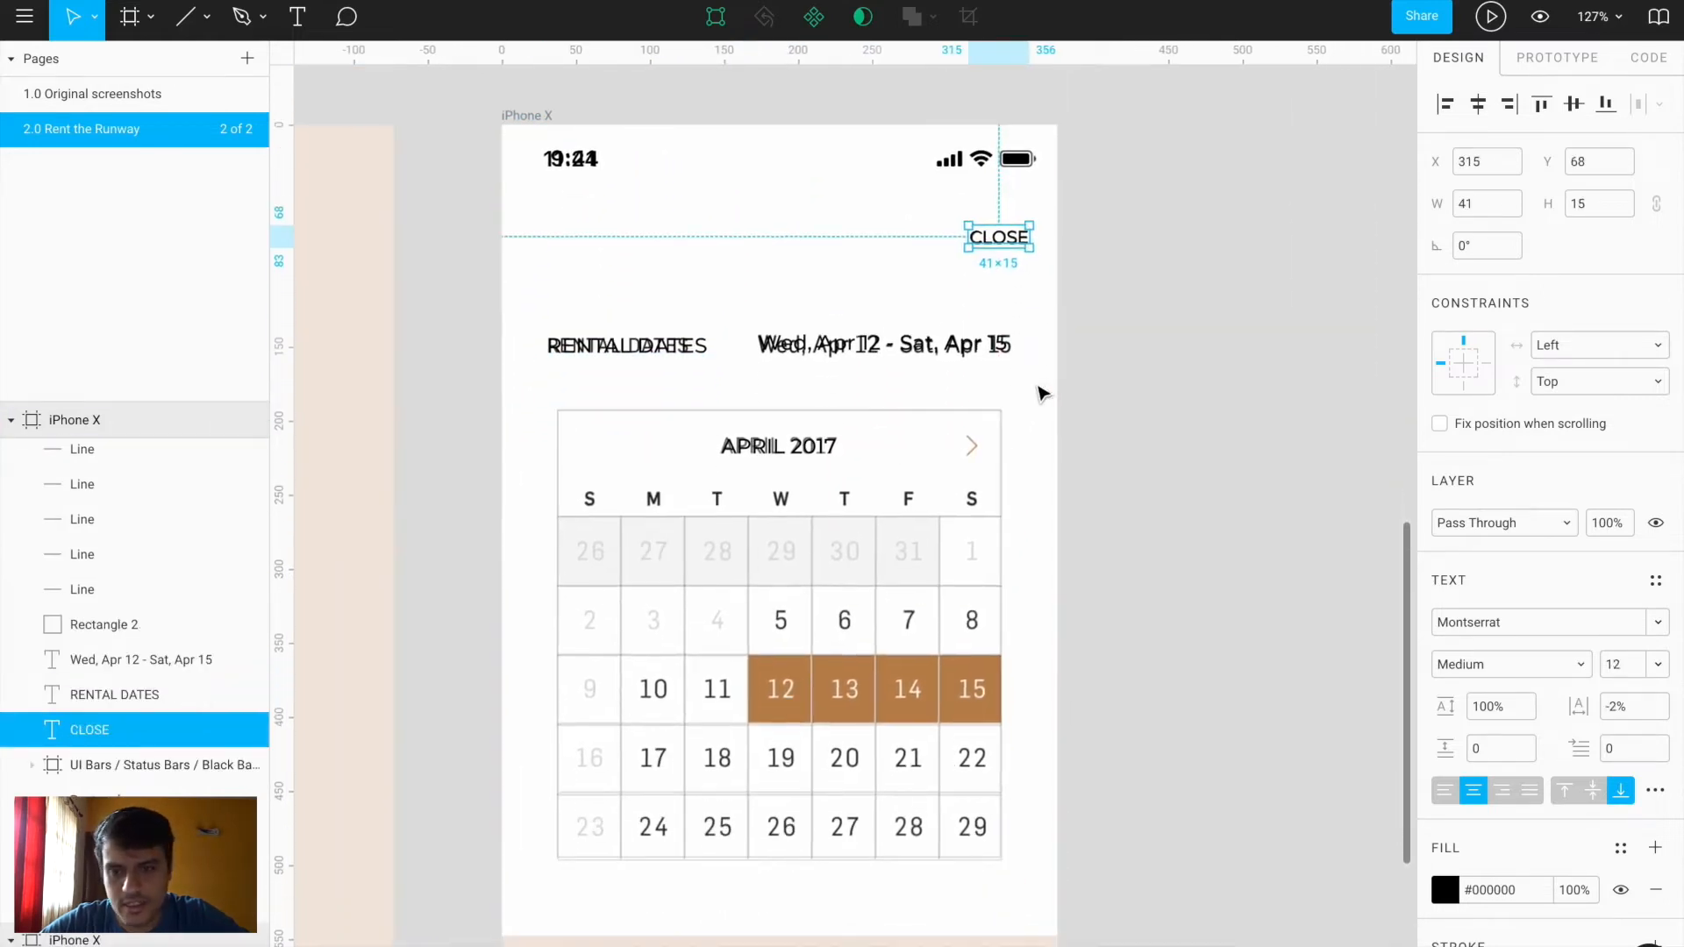
pyautogui.click(598, 349)
pyautogui.click(891, 350)
pyautogui.press('alt')
pyautogui.scroll(4, 681, 347)
pyautogui.keyDown('shift'); pyautogui.click(681, 347); pyautogui.keyUp('shift')
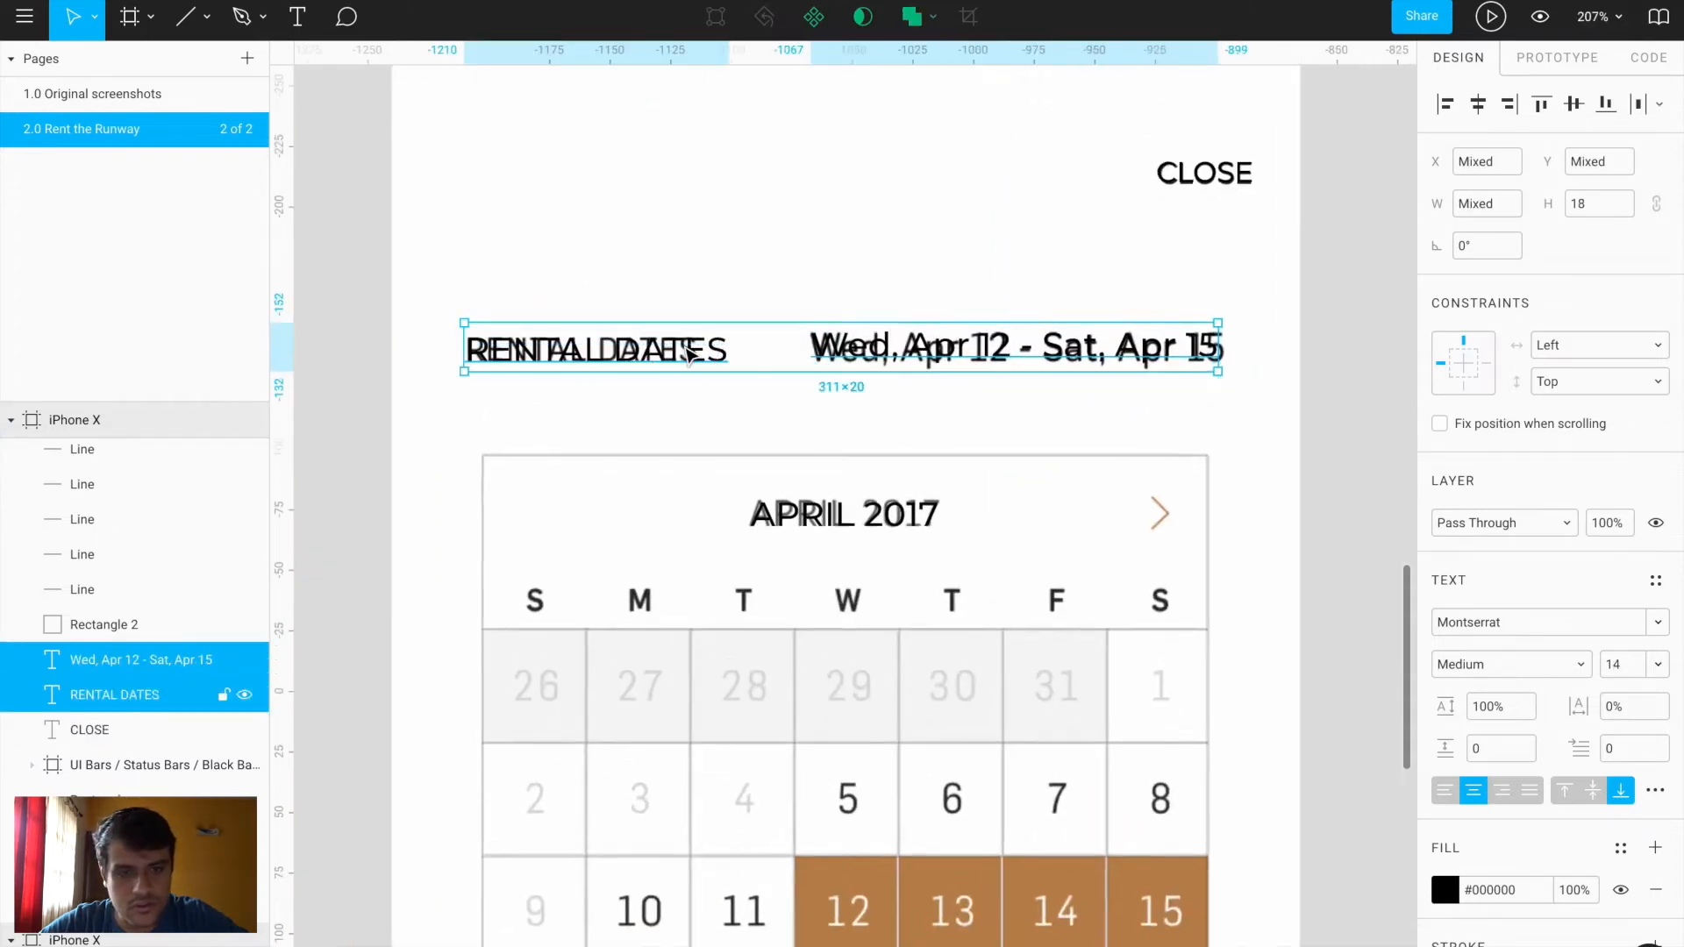
pyautogui.click(1605, 105)
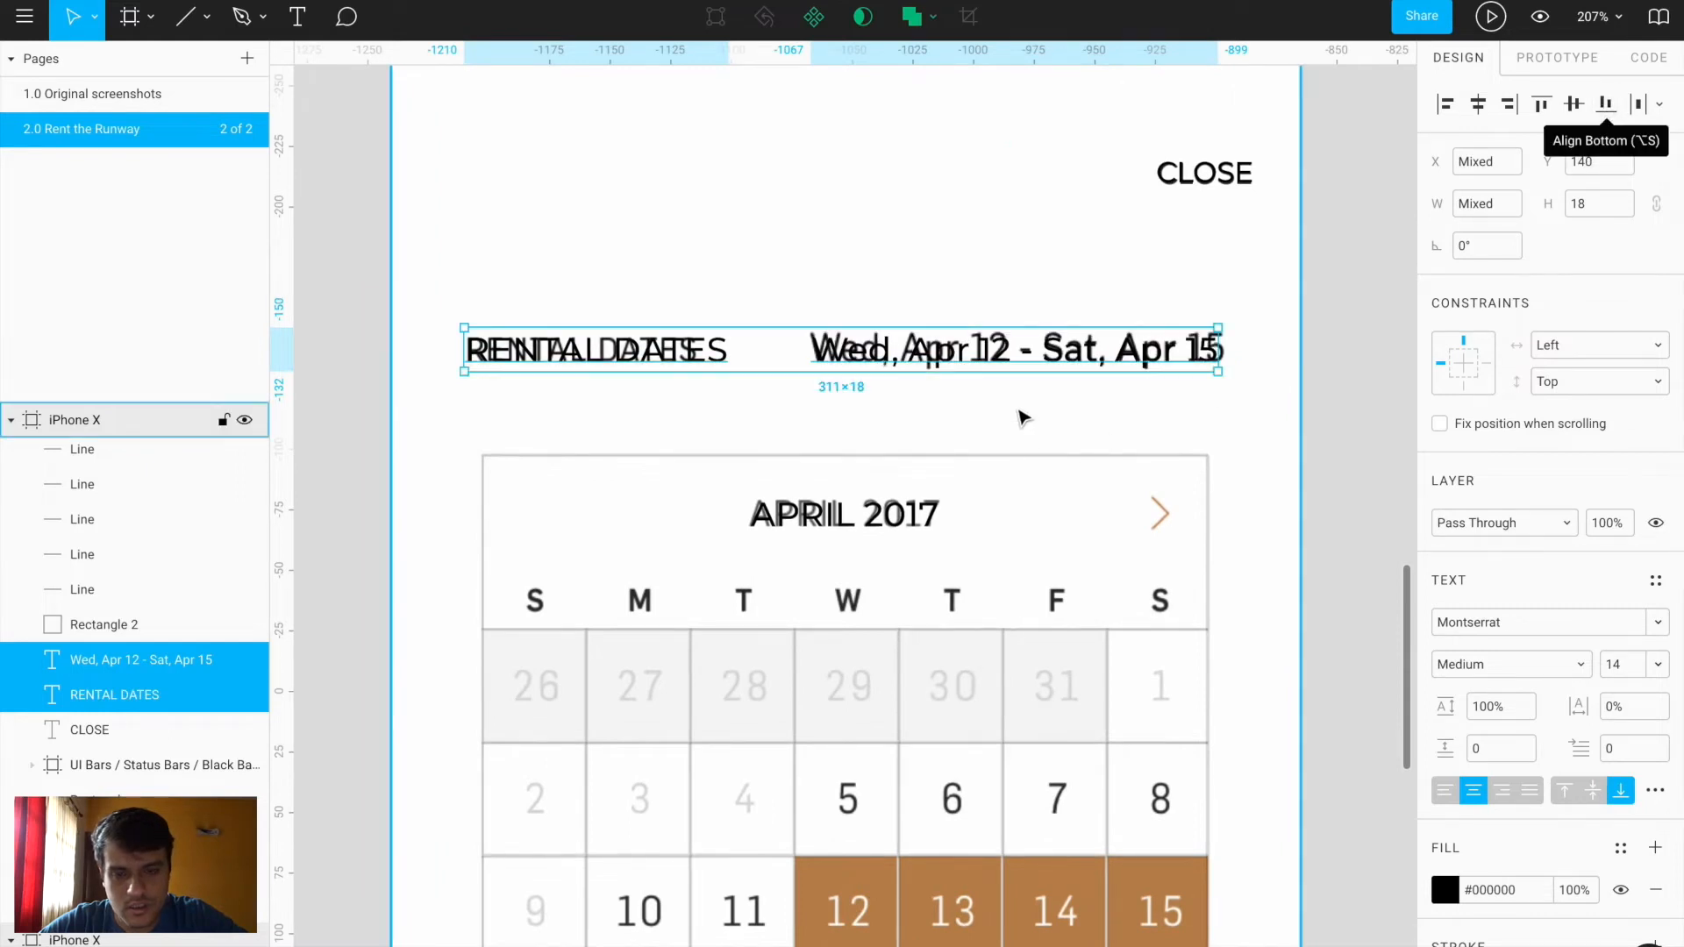
pyautogui.click(1233, 564)
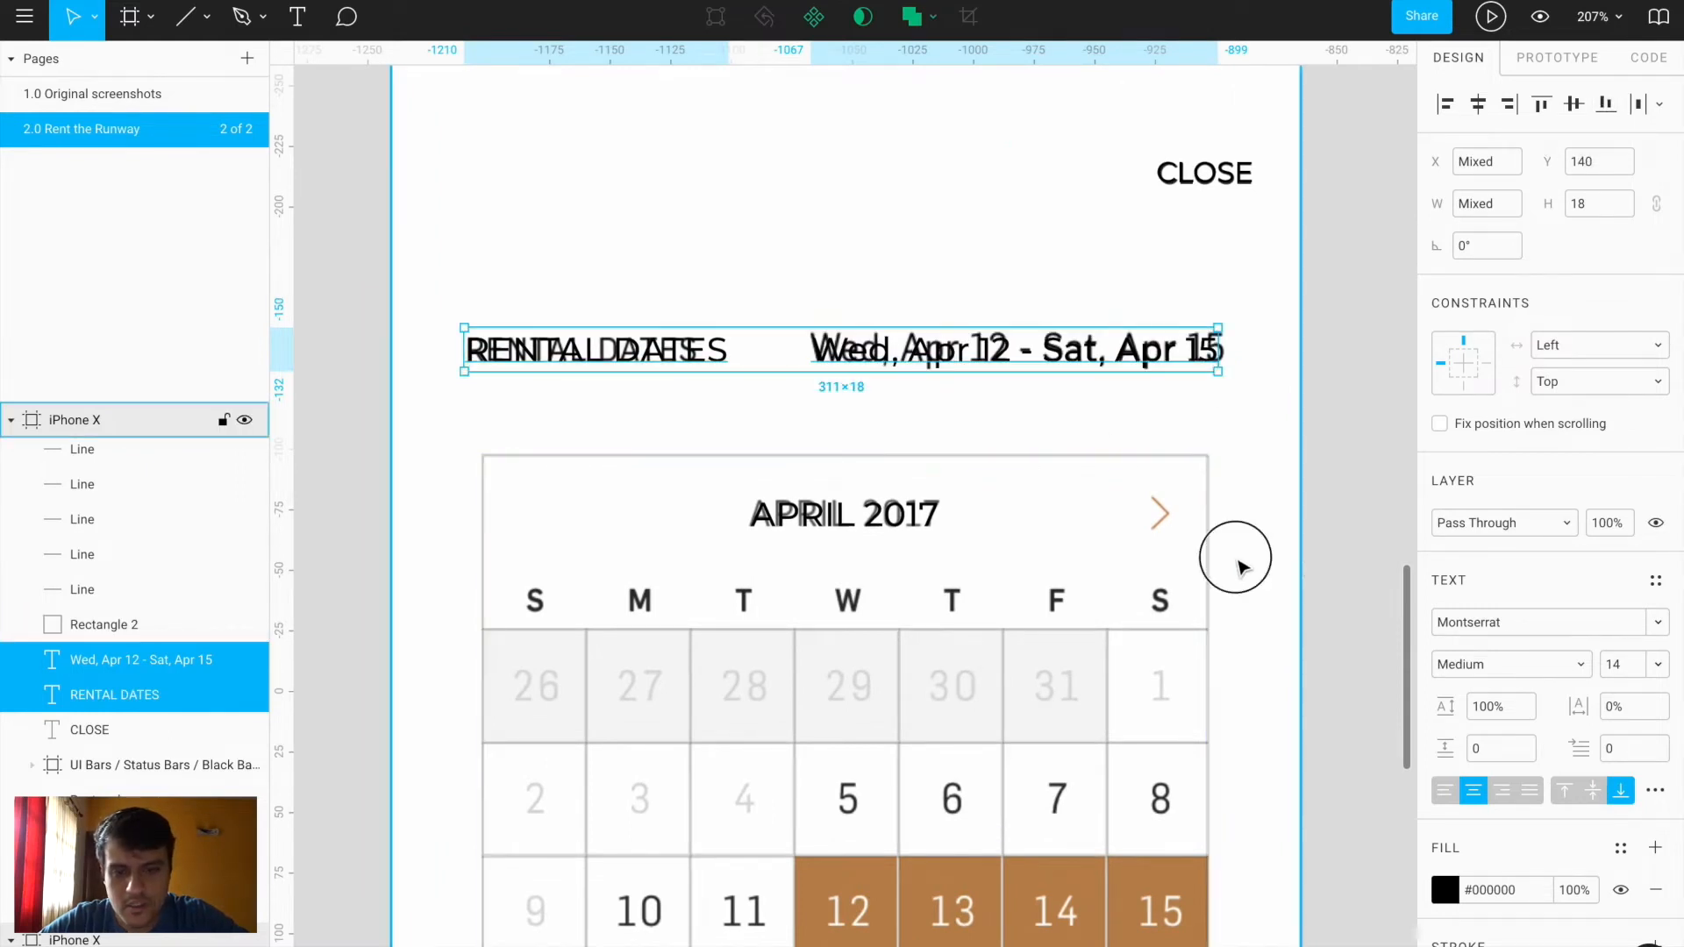
pyautogui.scroll(-1, 1242, 567)
# Add weekday letters S, M, T, W over the first four calendar columns
pyautogui.press('t')
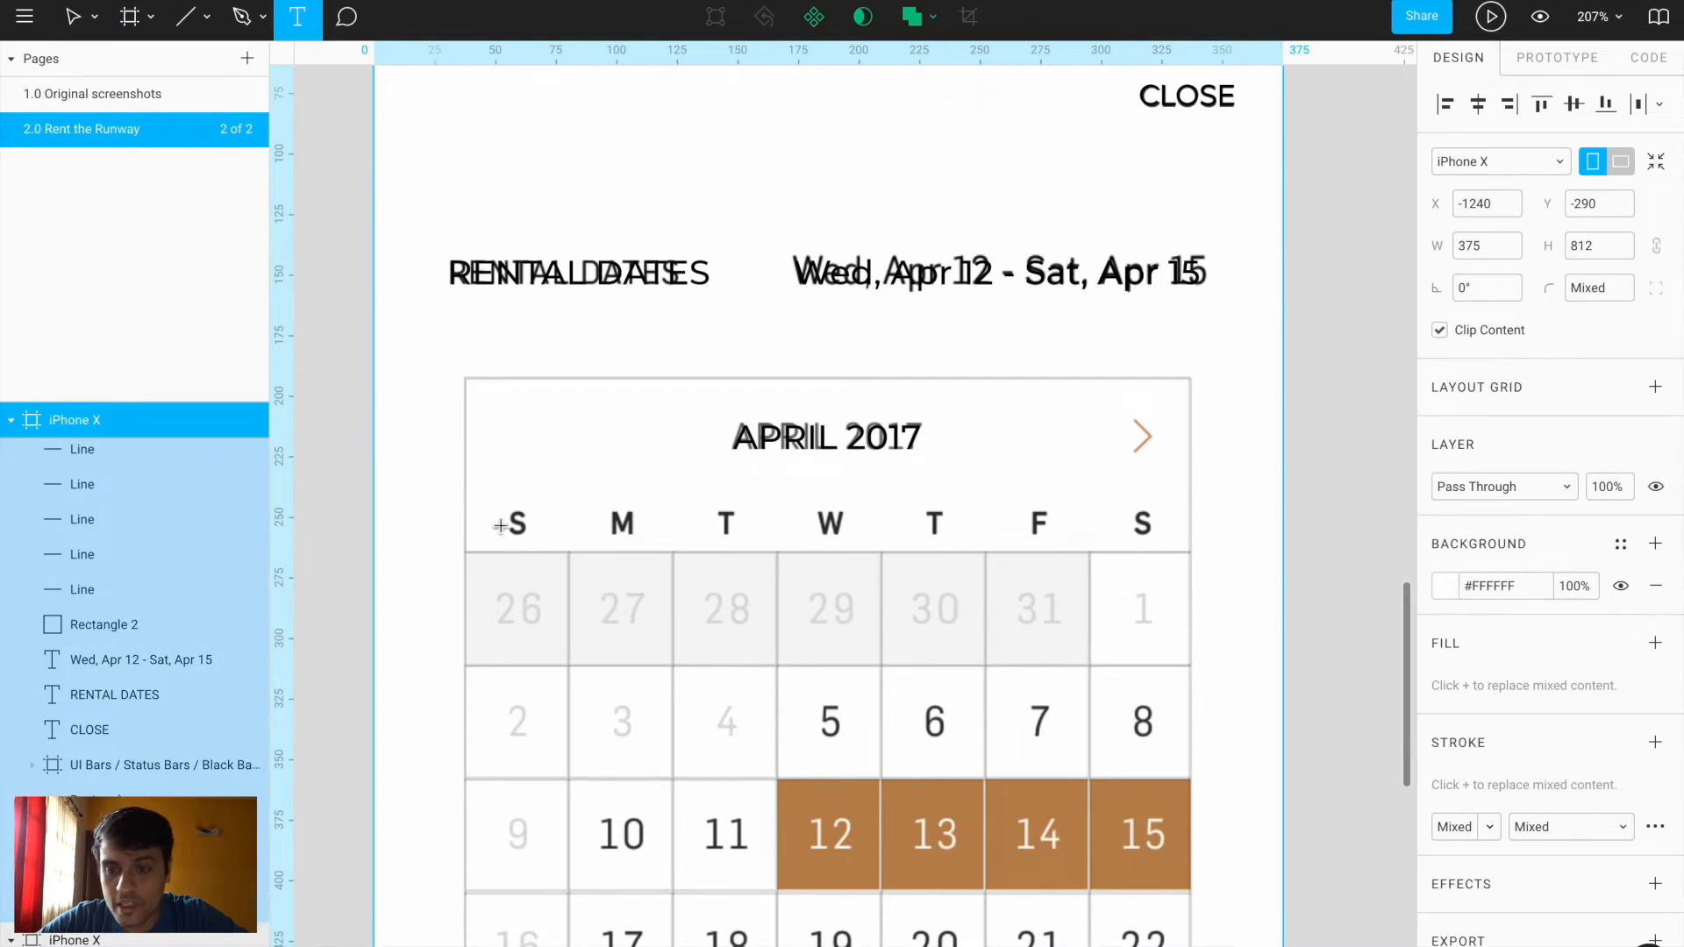
pyautogui.click(514, 520)
pyautogui.write('S')
pyautogui.press('Escape')
pyautogui.scroll(3, 564, 506)
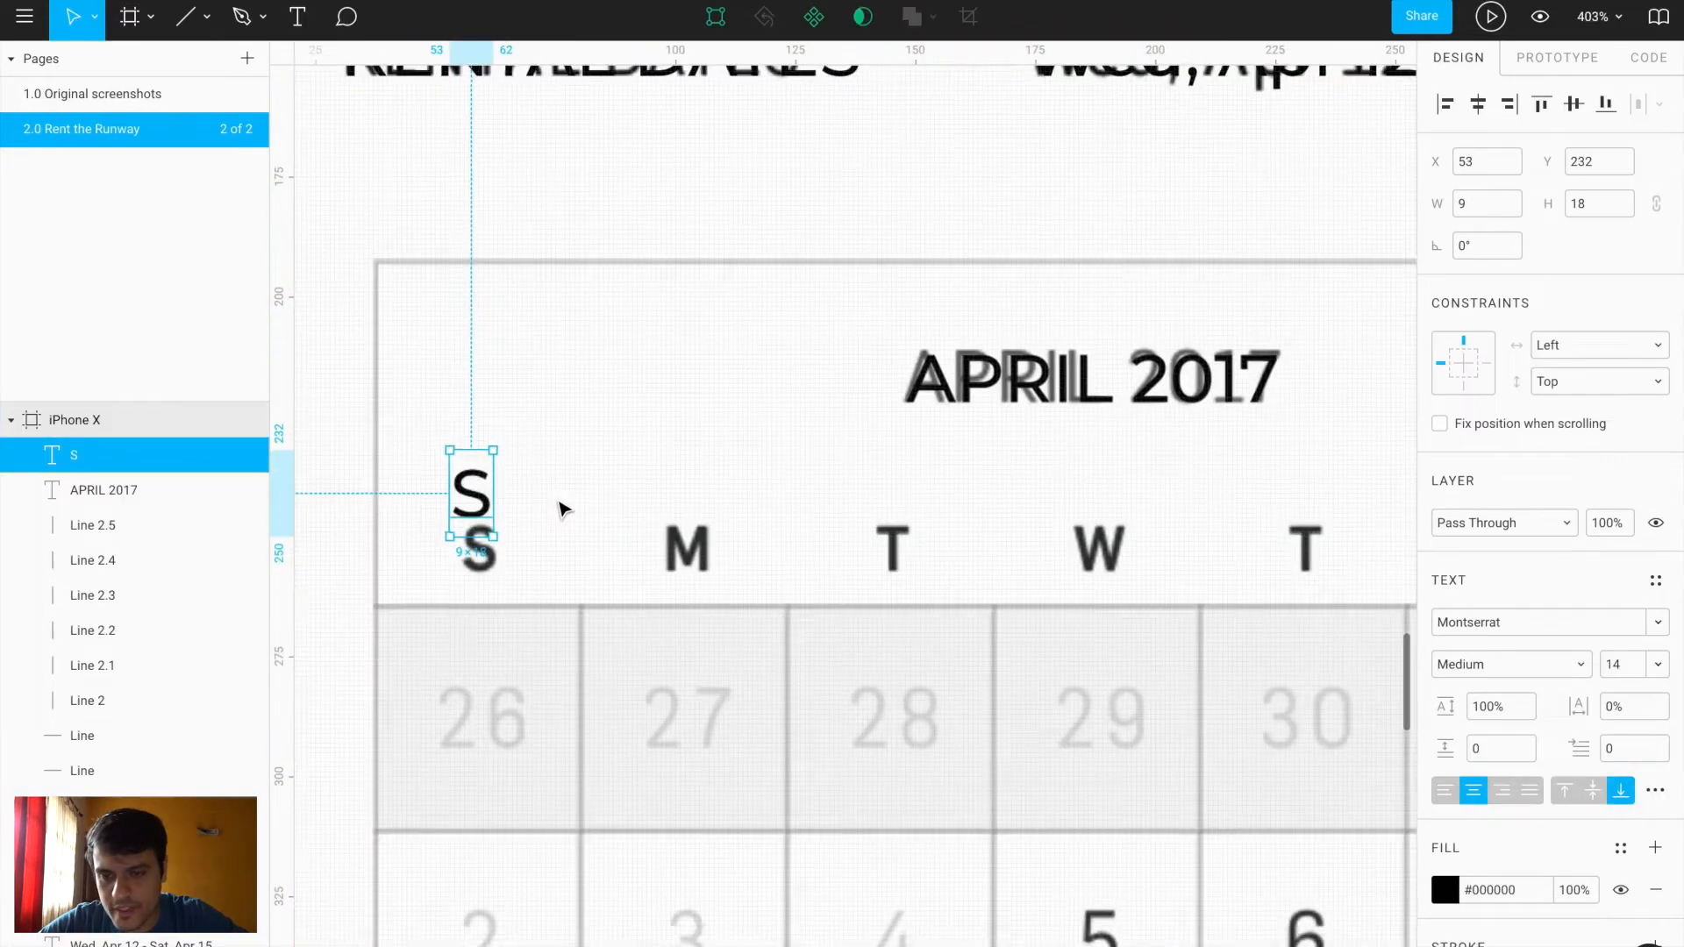
pyautogui.moveTo(475, 498); pyautogui.dragTo(1123, 555)
pyautogui.doubleClick(695, 551)
pyautogui.write('M')
pyautogui.press('Escape')
pyautogui.doubleClick(907, 551)
pyautogui.write('T')
pyautogui.press('Escape')
pyautogui.doubleClick(1121, 555)
pyautogui.write('W')
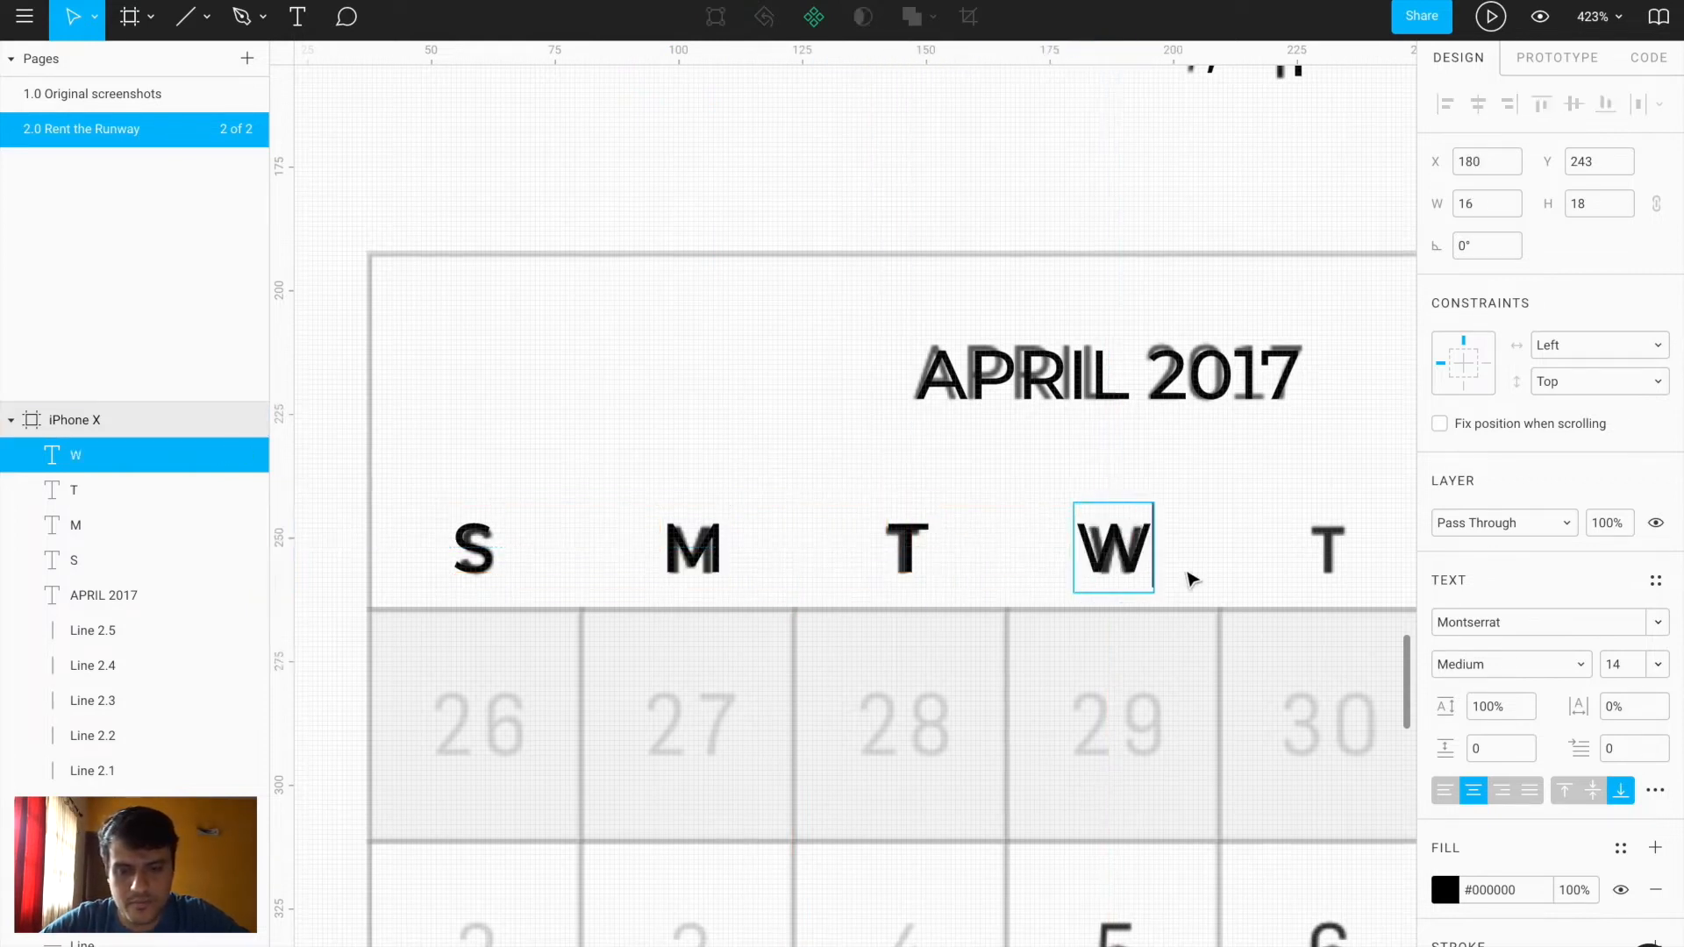
pyautogui.press('Escape')
# Copy letters to add T, F, S for Thursday through Saturday
pyautogui.hscroll(5, 1188, 575)
pyautogui.moveTo(785, 539); pyautogui.dragTo(994, 539)
pyautogui.doubleClick(991, 535)
pyautogui.write('T')
pyautogui.press('Escape')
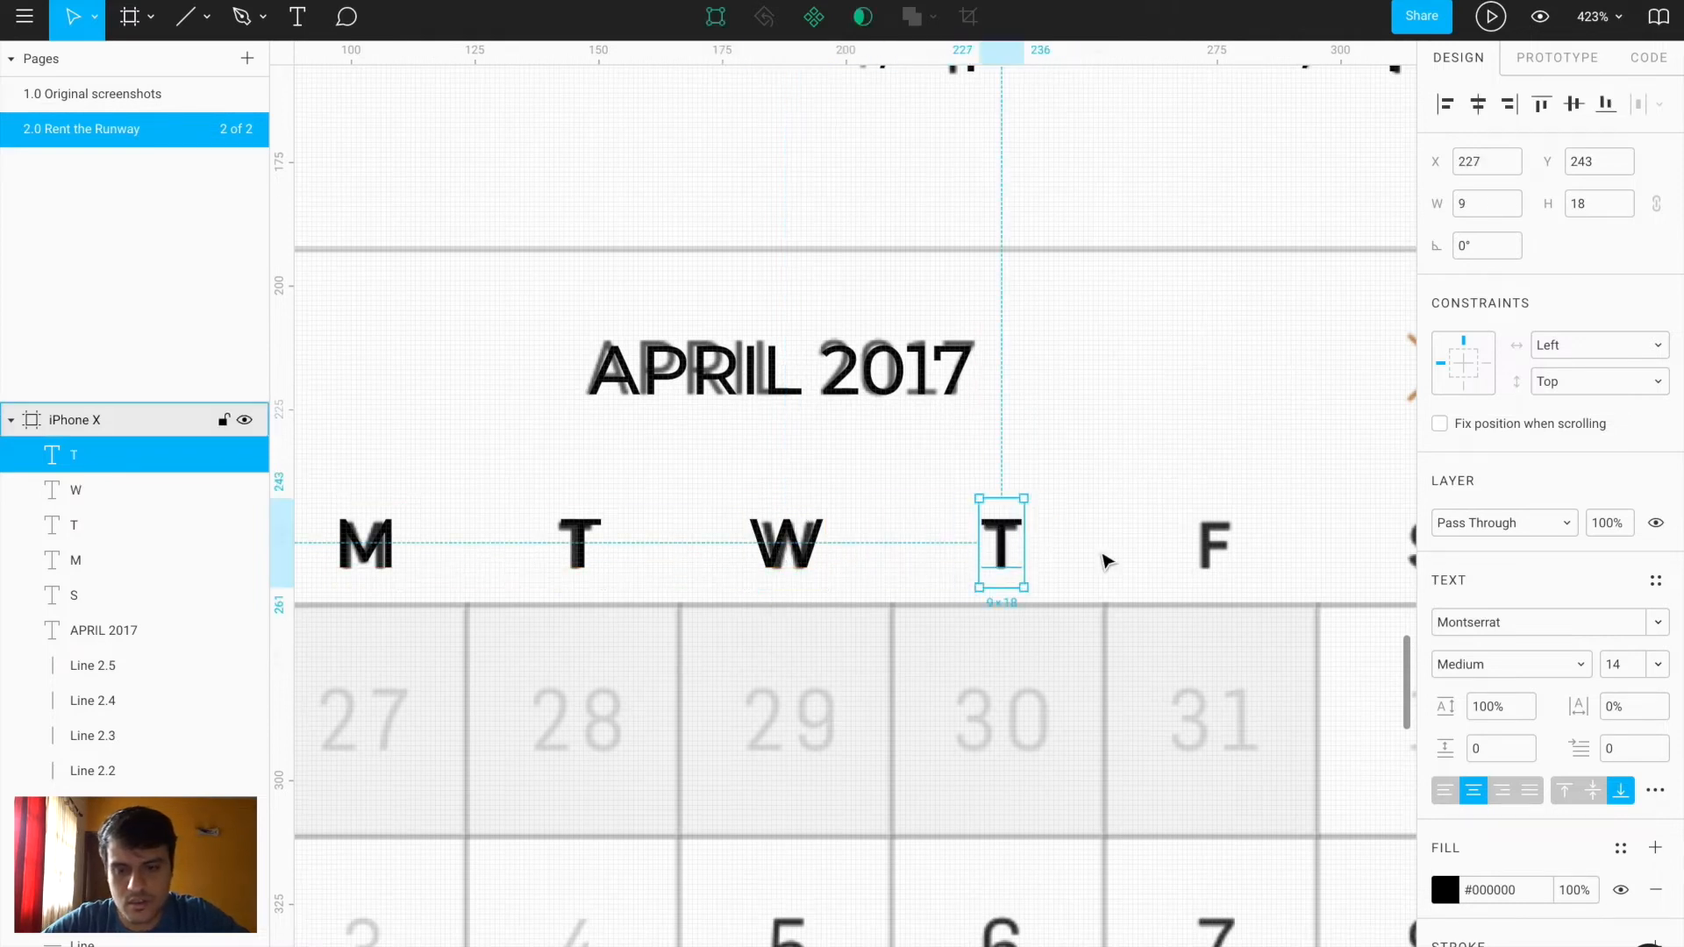
pyautogui.hscroll(5, 1097, 558)
pyautogui.moveTo(699, 514); pyautogui.dragTo(1013, 518)
pyautogui.doubleClick(799, 511)
pyautogui.write('F')
pyautogui.press('Escape')
pyautogui.doubleClick(1012, 513)
pyautogui.write('S')
pyautogui.press('Escape')
# Distribute the seven weekday letters evenly, 32 apart
pyautogui.scroll(-5, 1079, 524)
pyautogui.hscroll(-1, 1078, 522)
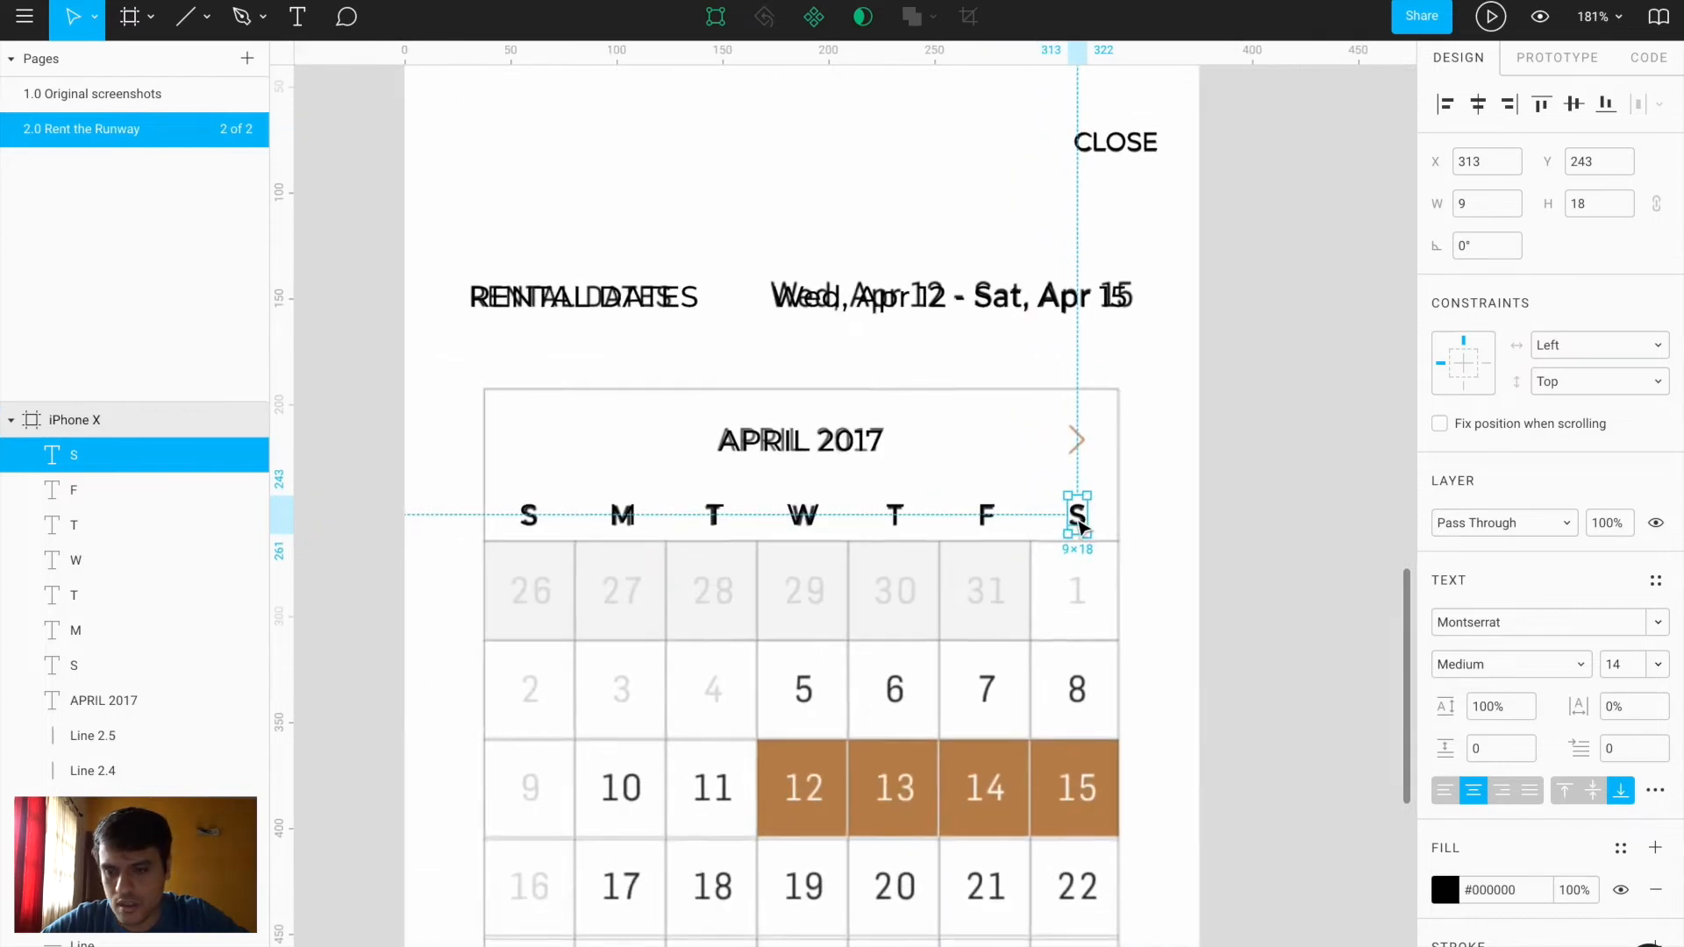
pyautogui.keyDown('shift'); pyautogui.click(219, 665); pyautogui.keyUp('shift')
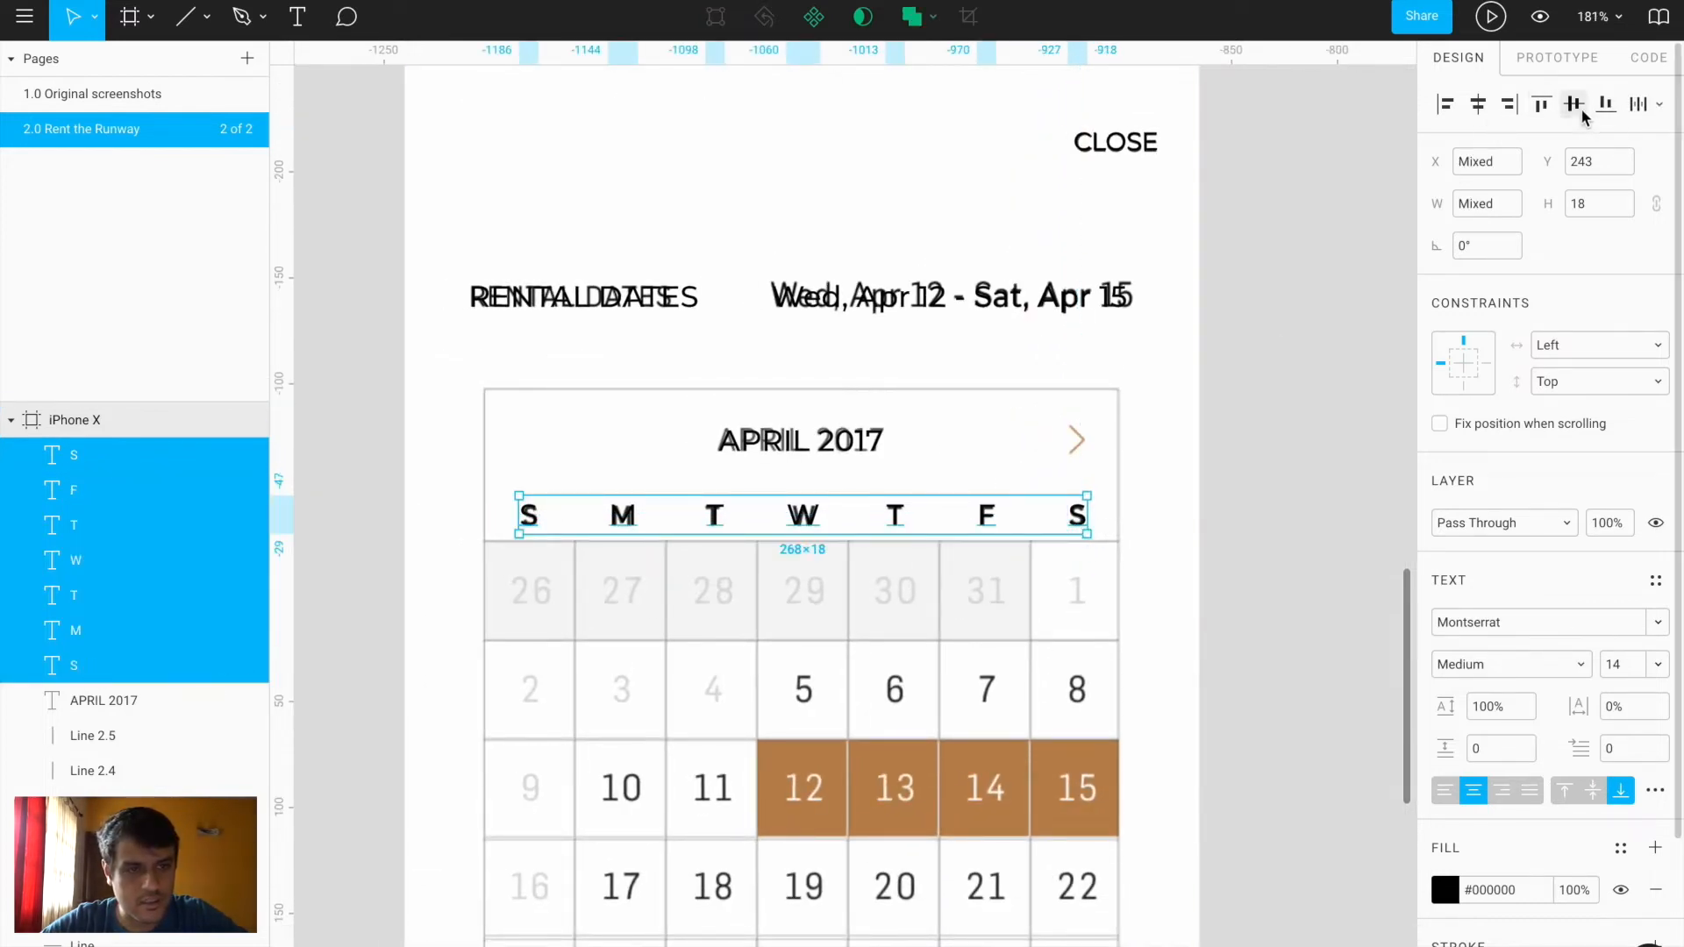
pyautogui.click(1656, 106)
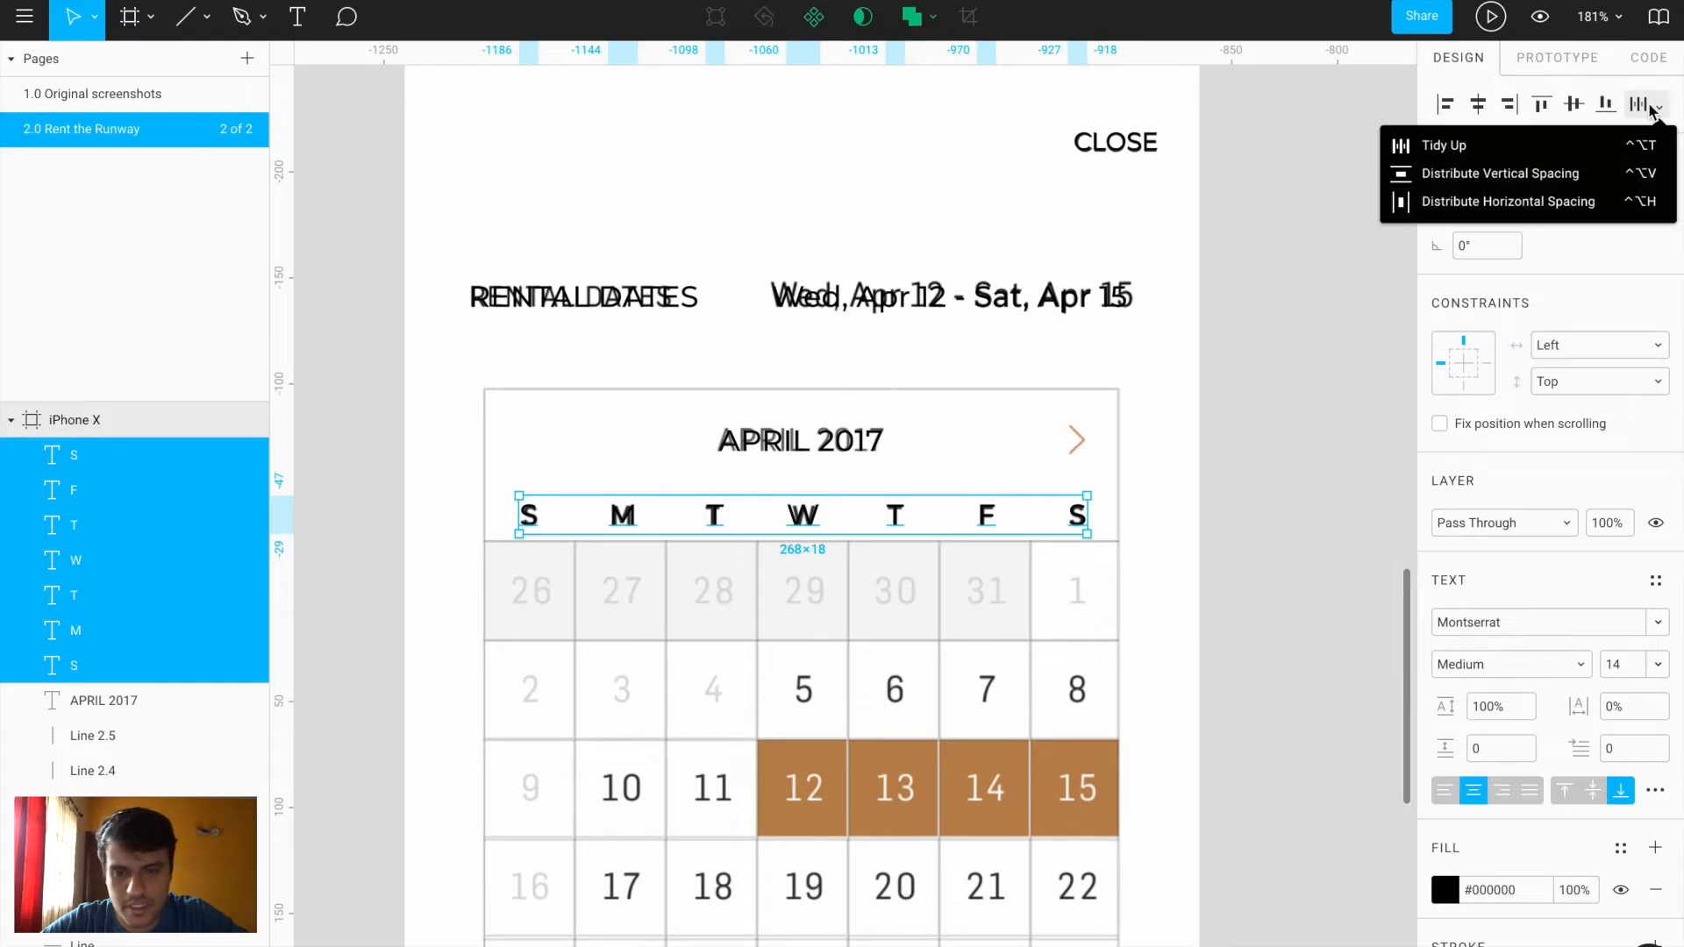
pyautogui.click(1454, 204)
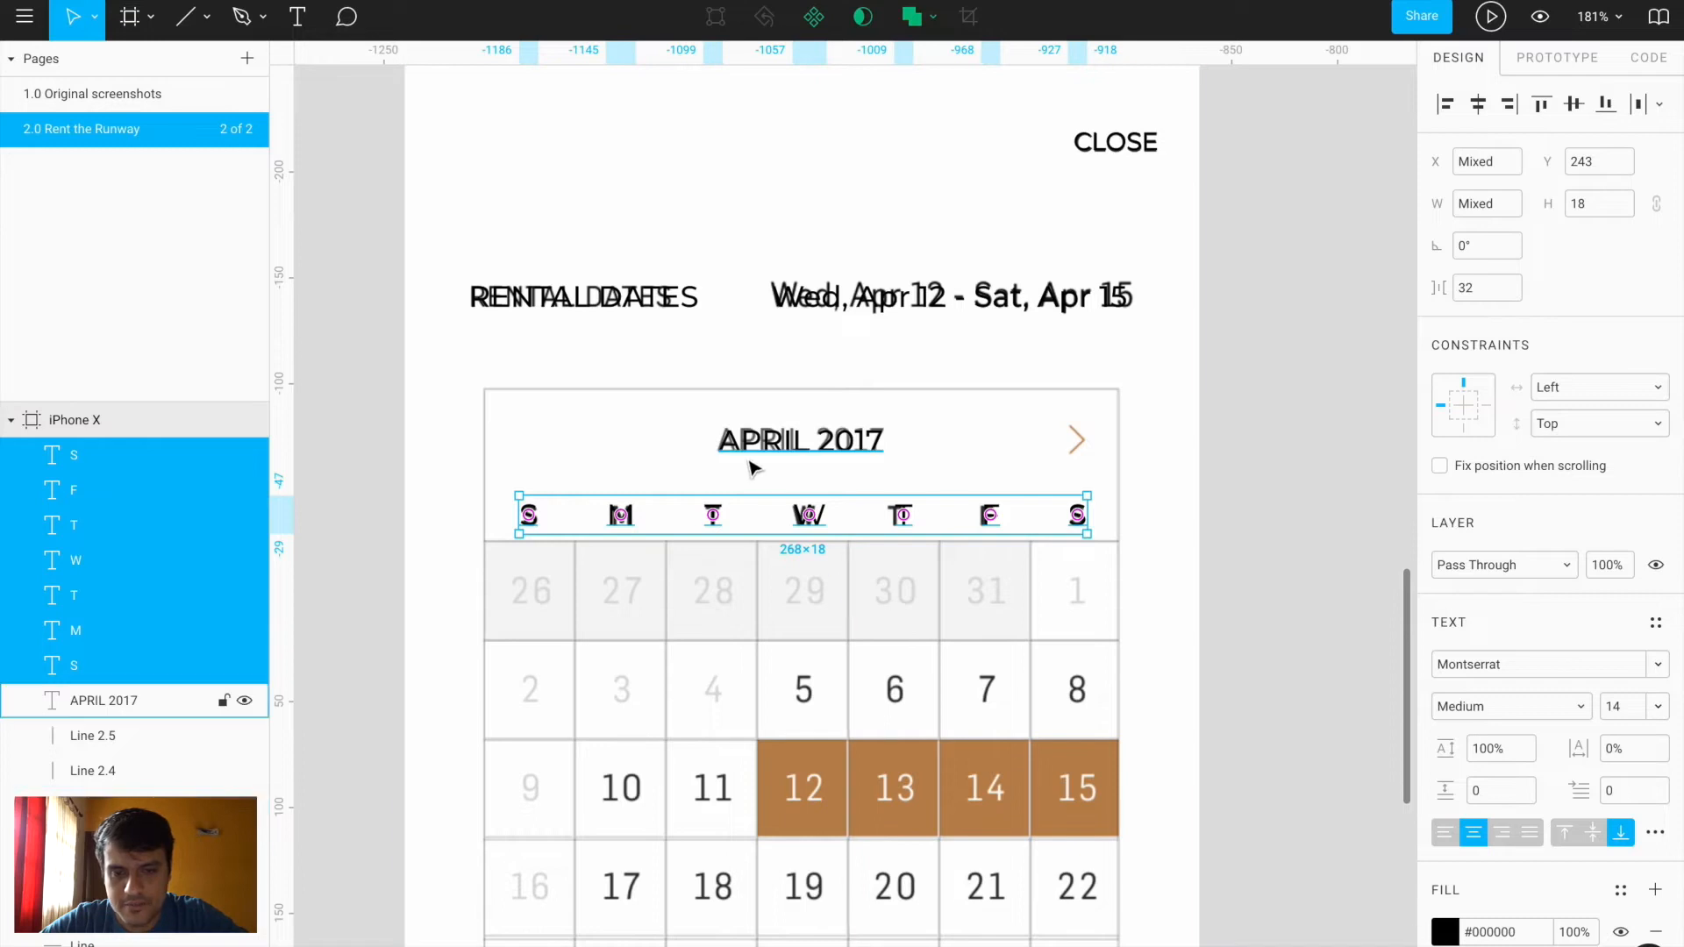
pyautogui.click(1172, 596)
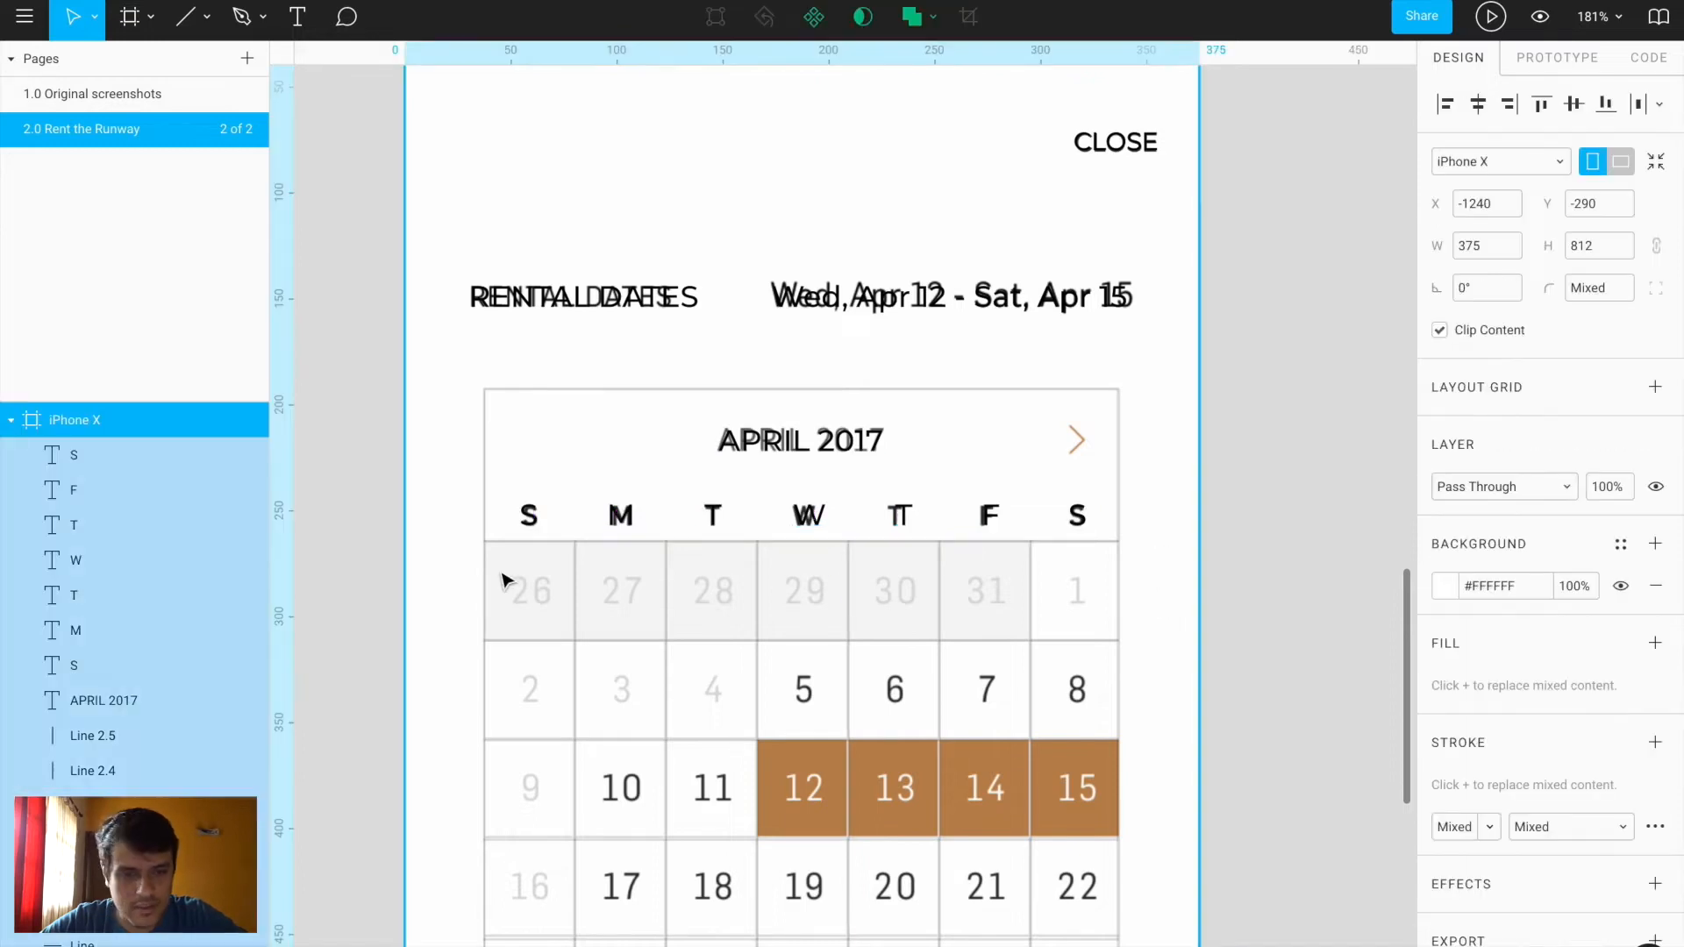
pyautogui.scroll(5, 1044, 441)
# Draw a thin bar beside the chevron, give it corner radius 1, and rotate it
pyautogui.scroll(5, 1214, 458)
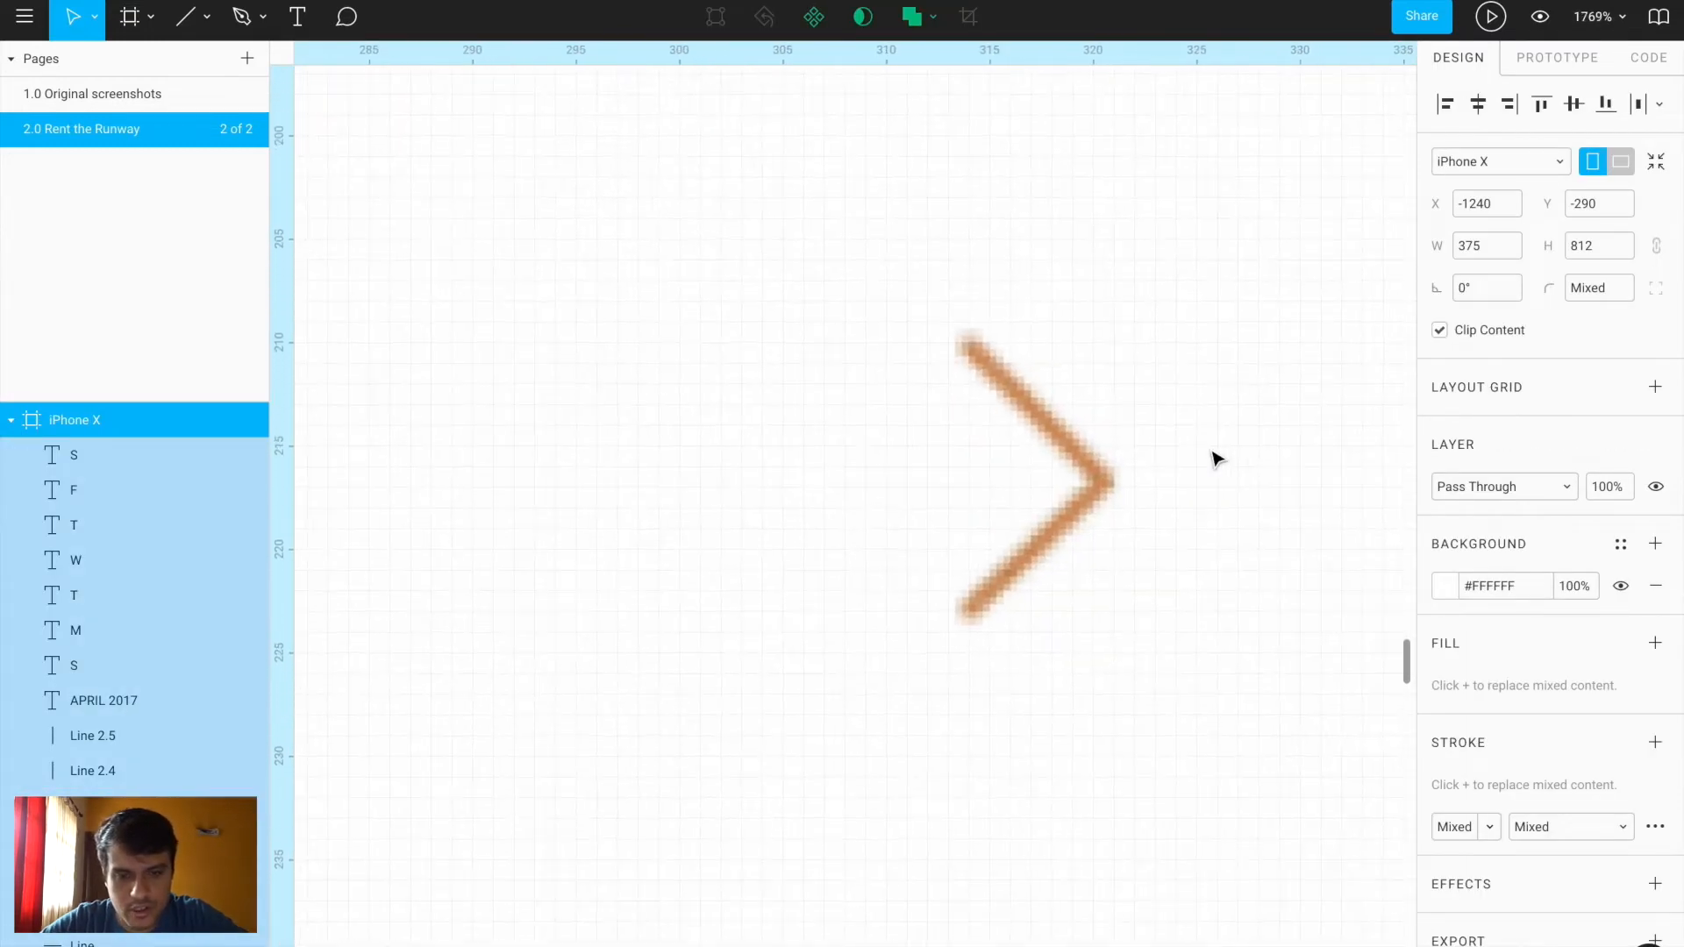
pyautogui.press('r')
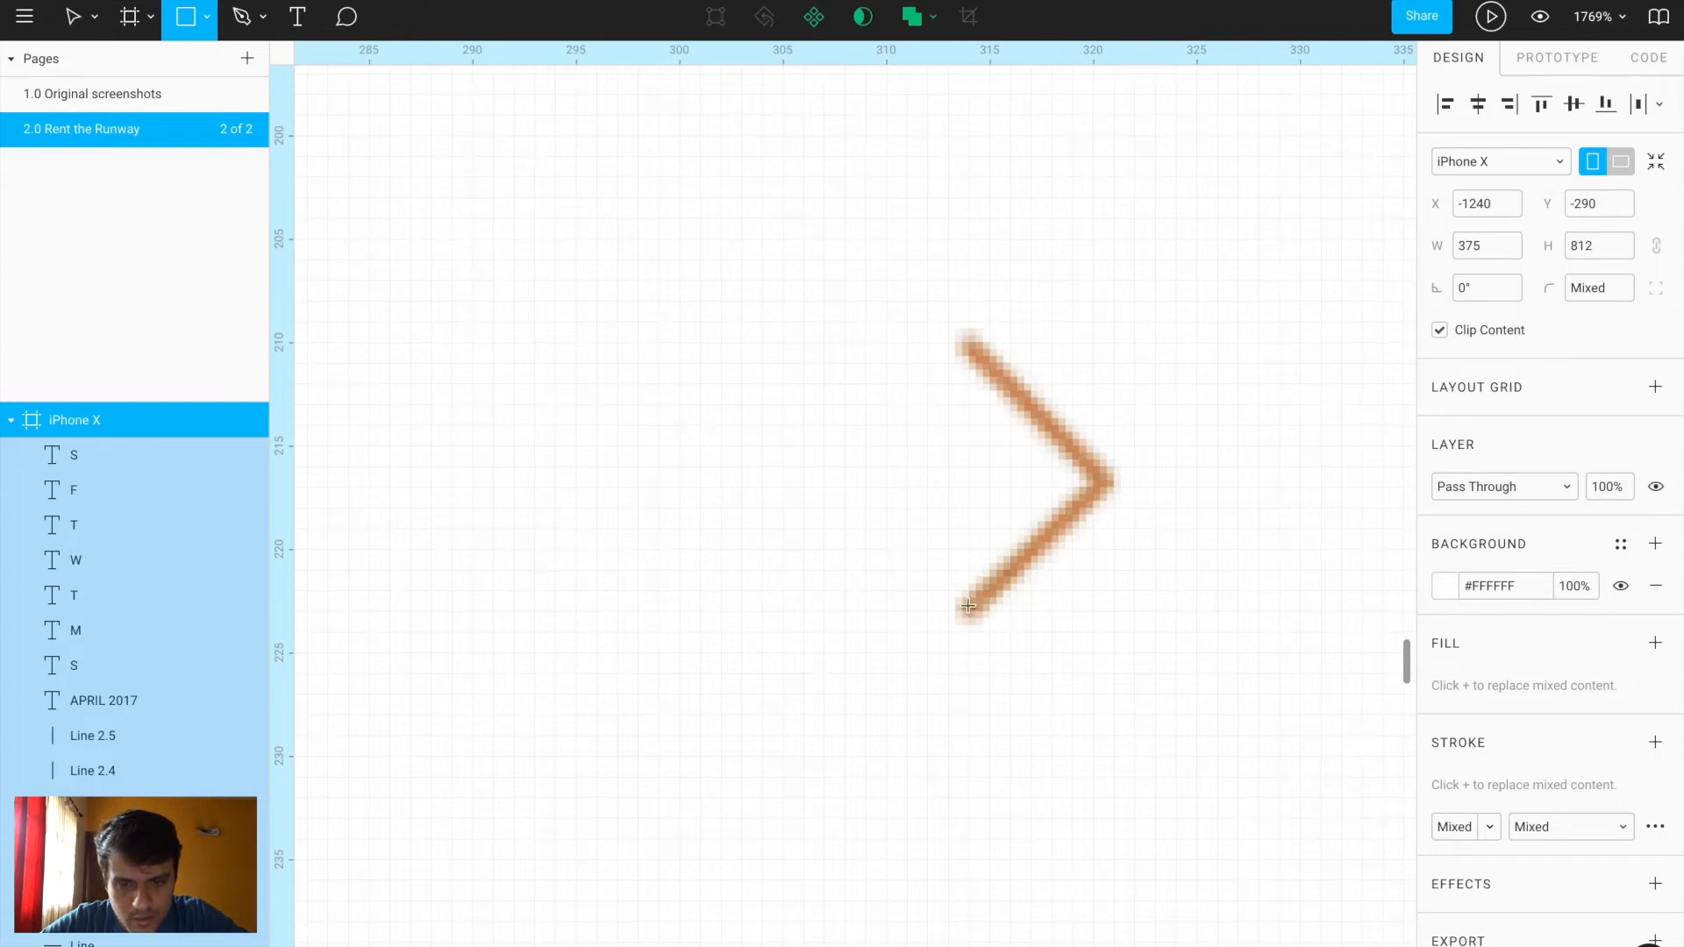
pyautogui.moveTo(908, 489); pyautogui.dragTo(930, 639)
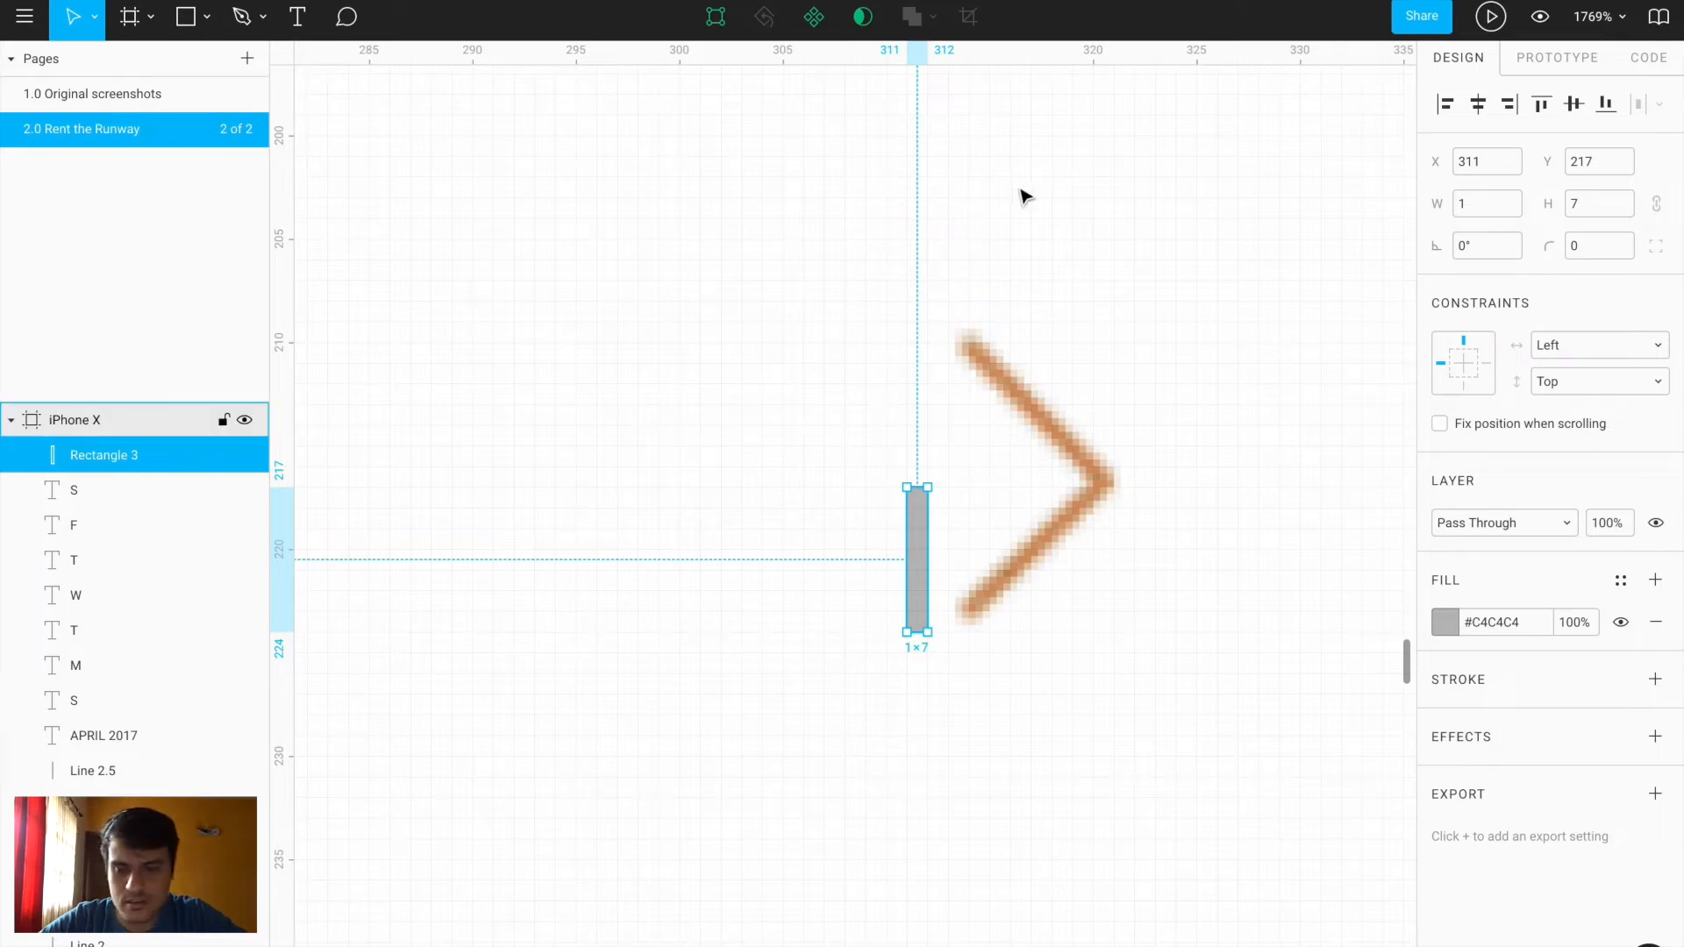
pyautogui.click(1595, 248)
pyautogui.write('1')
pyautogui.press('Return')
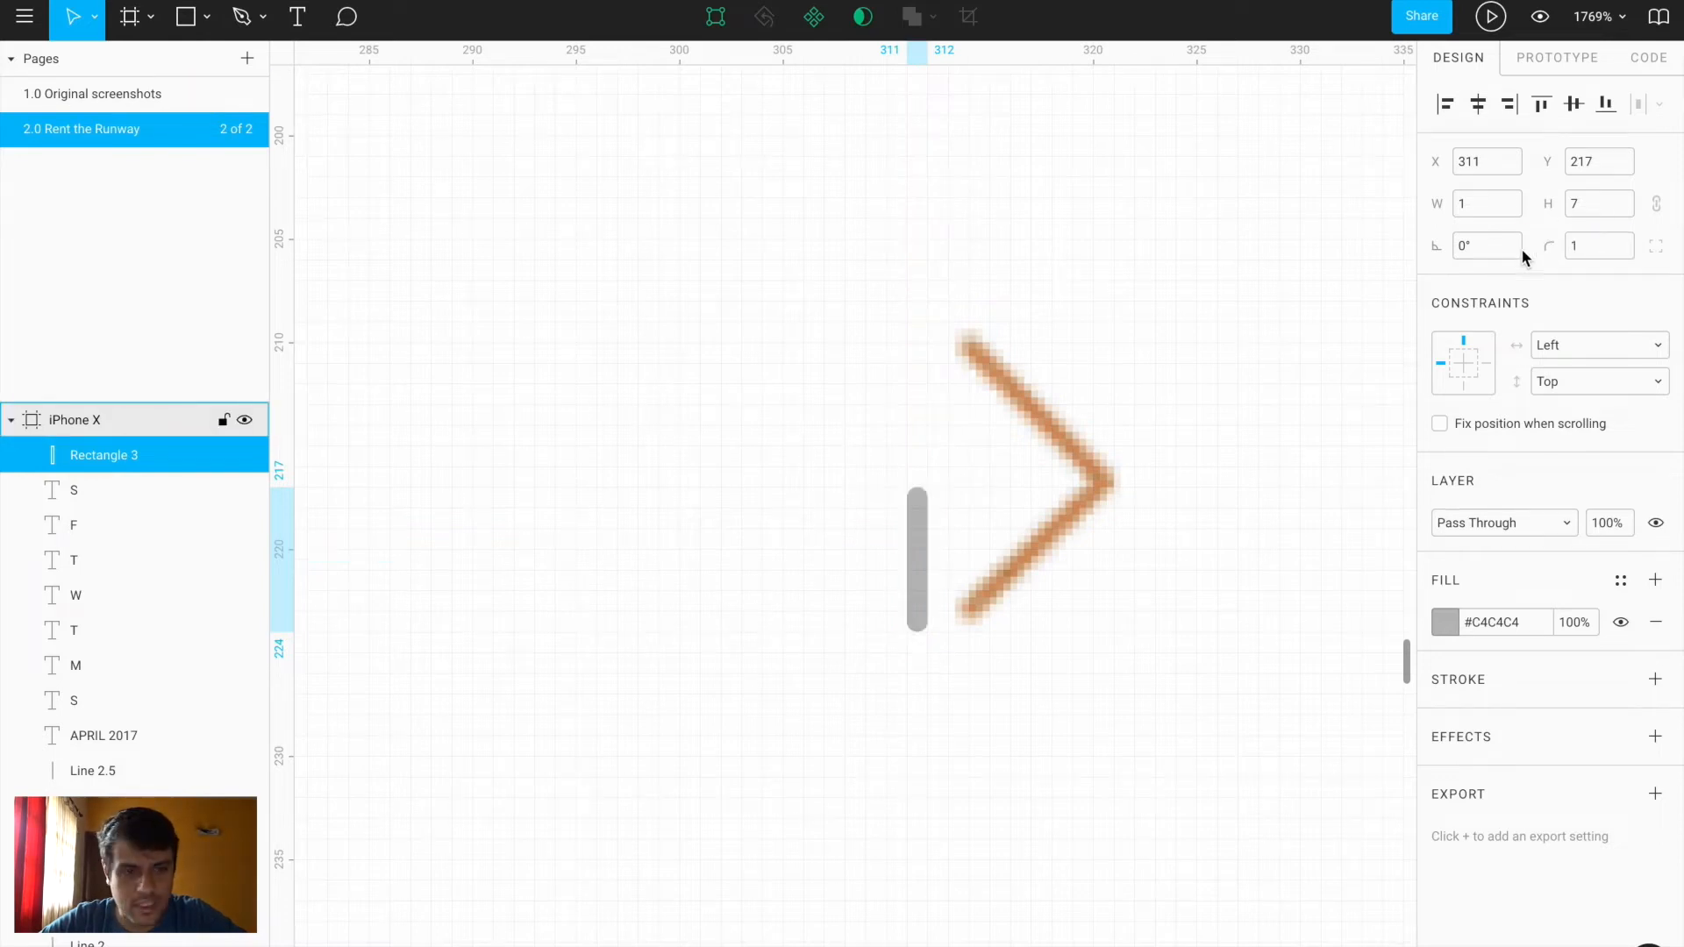
pyautogui.click(1456, 251)
pyautogui.write('45')
pyautogui.press('Return')
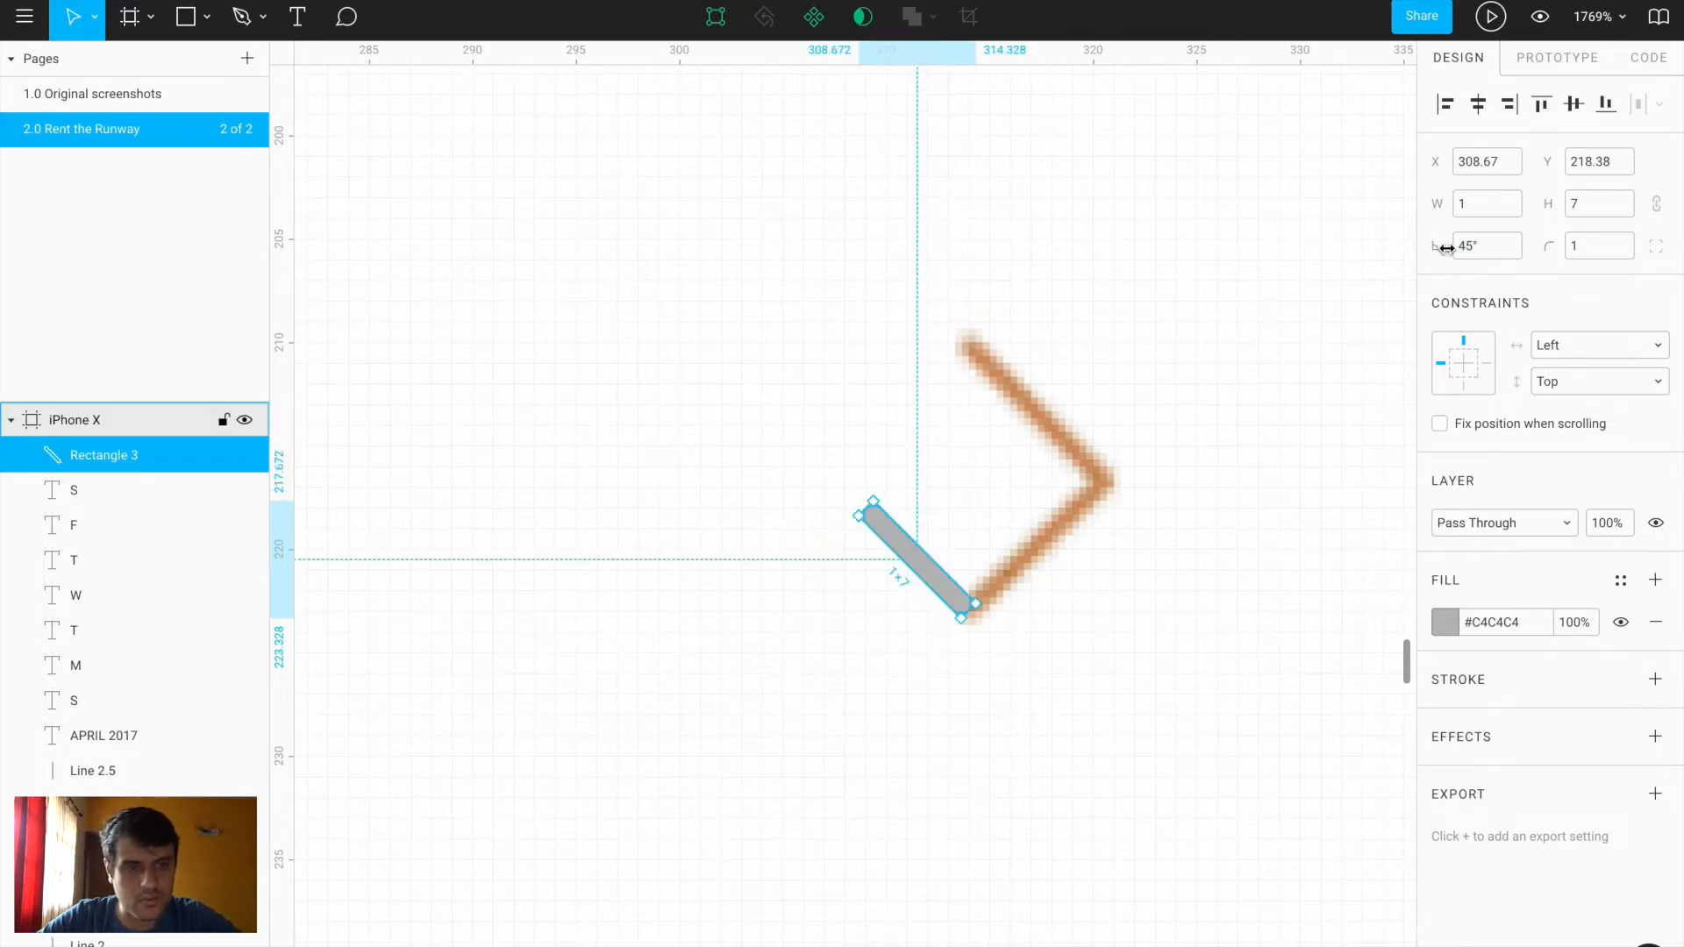
pyautogui.click(1475, 254)
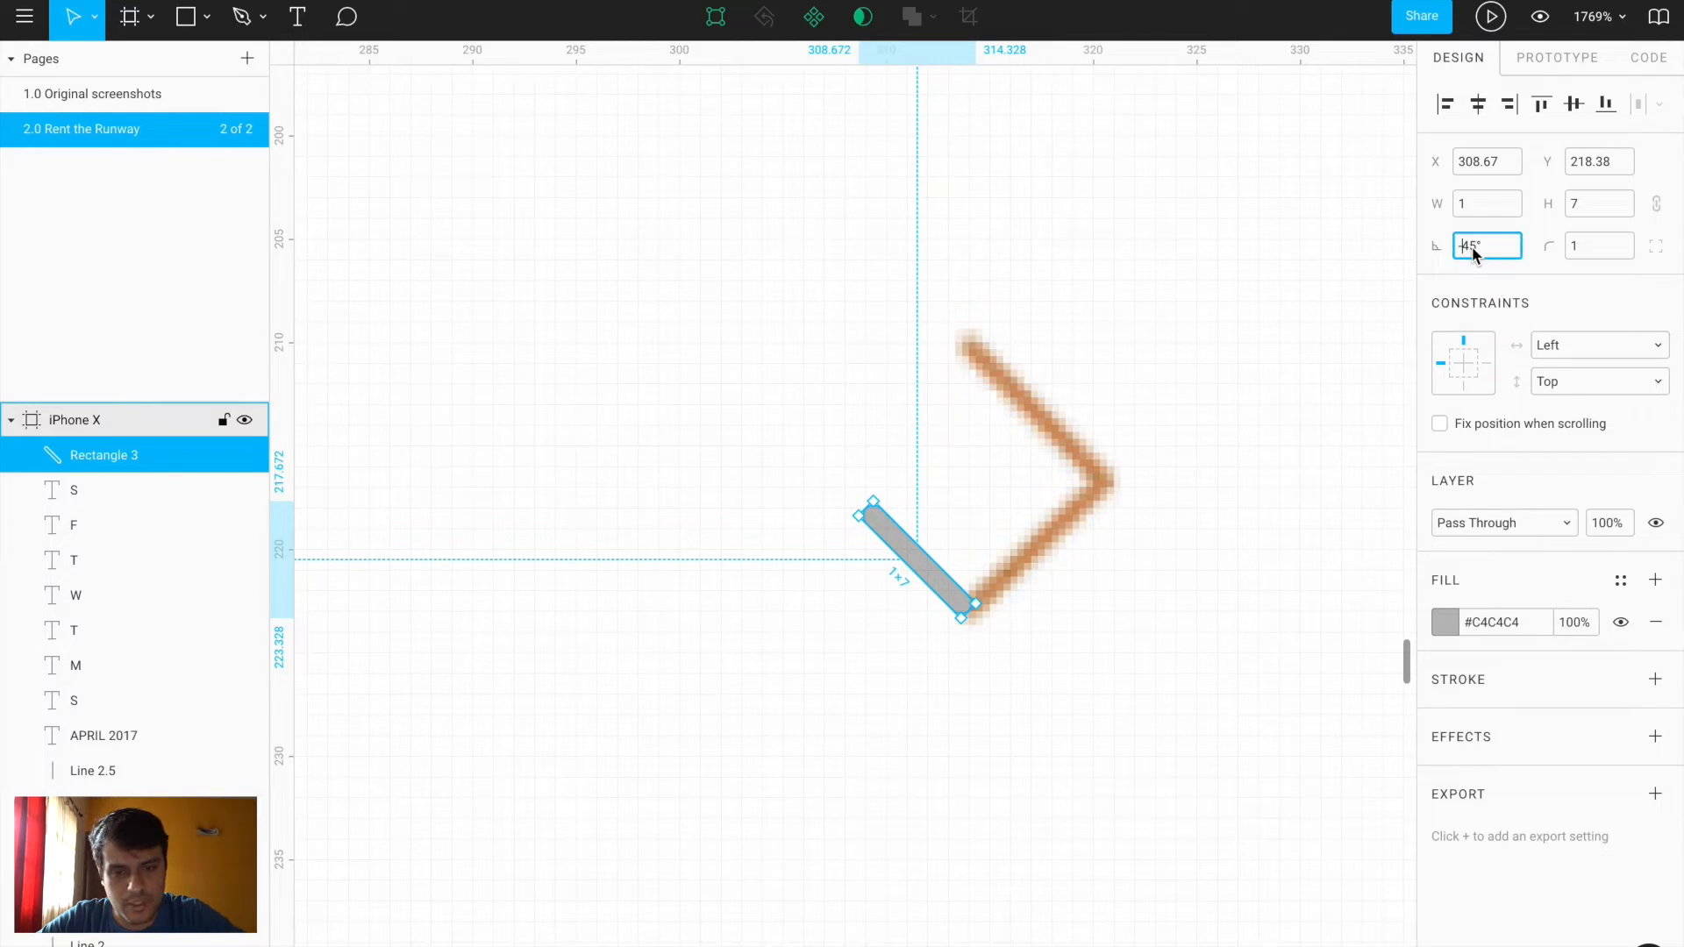
pyautogui.write('-')
pyautogui.press('Return')
# Lengthen the bar to 8 units, rotate it -45°, and place it on the chevron's lower arm
pyautogui.moveTo(925, 537); pyautogui.dragTo(1068, 516)
pyautogui.hotkey('ctrl', 'z')
pyautogui.hotkey('ctrl', 'z')
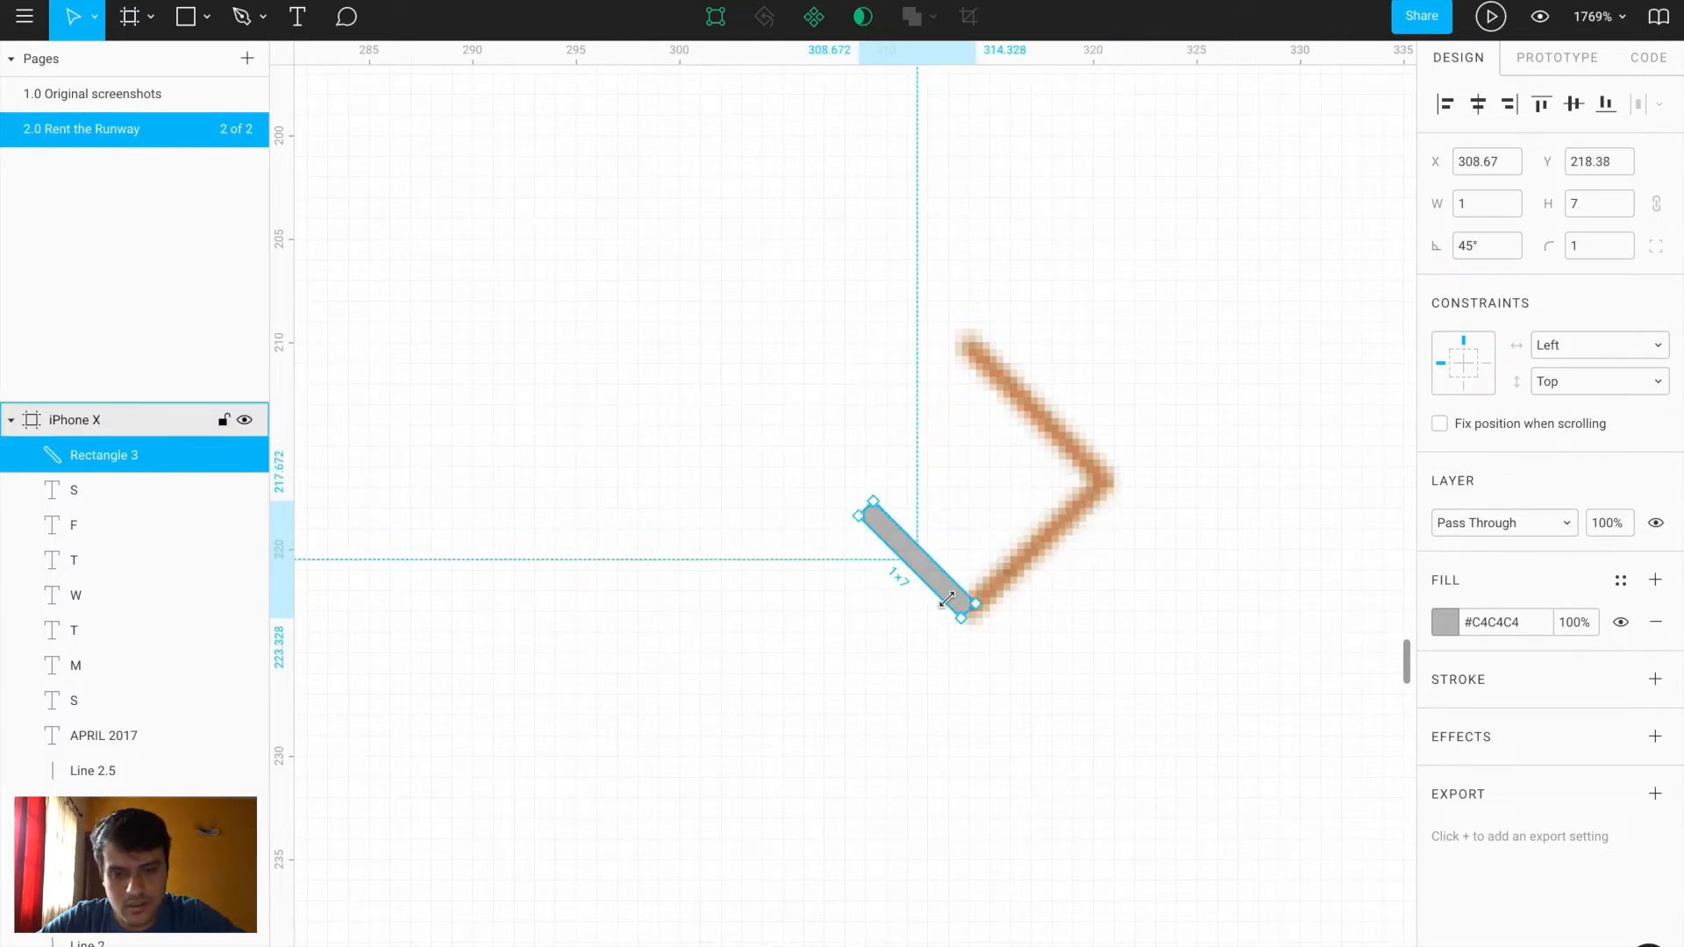
pyautogui.hotkey('ctrl', 'z')
pyautogui.moveTo(916, 645); pyautogui.dragTo(918, 674)
pyautogui.click(1481, 246)
pyautogui.write('-45')
pyautogui.press('Return')
pyautogui.moveTo(929, 583); pyautogui.dragTo(1057, 541)
# Duplicate the bar, rotate the copy 45°, and move it onto the upper arm
pyautogui.press('super+d')
pyautogui.click(1464, 248)
pyautogui.write('45')
pyautogui.press('Return')
pyautogui.moveTo(1086, 585); pyautogui.dragTo(1086, 480)
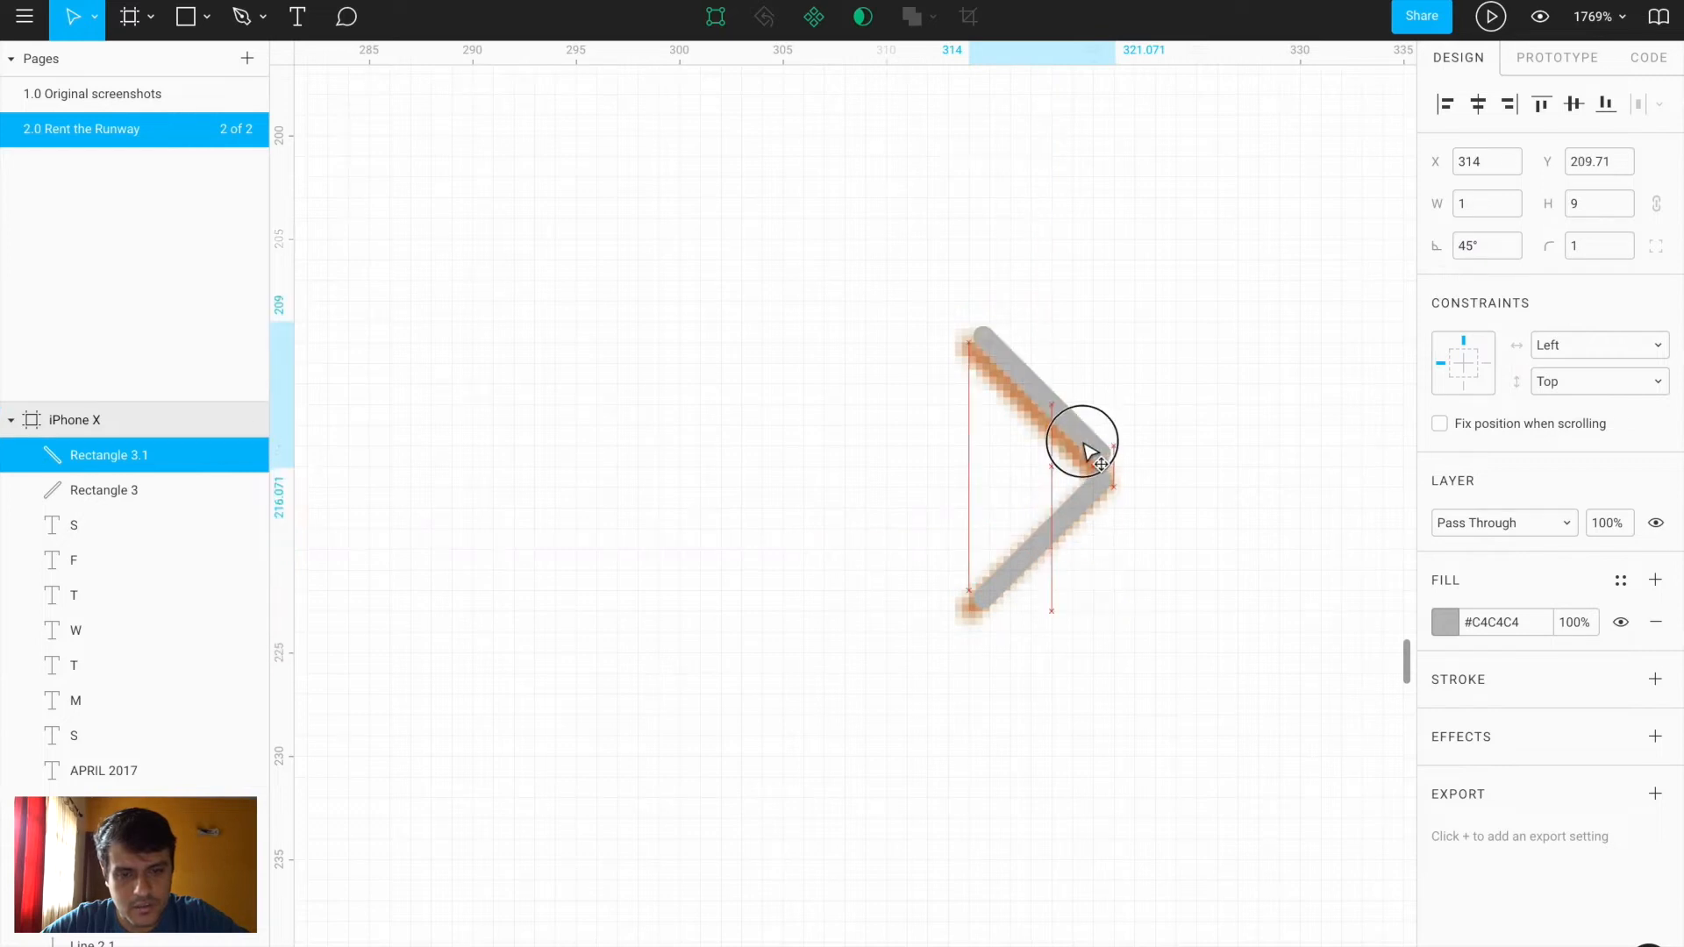
# Fine-tune the upper bar so it meets the chevron tip, with Y set to 210
pyautogui.keyDown('ctrl'); pyautogui.scroll(5, 1087, 478); pyautogui.keyUp('ctrl')
pyautogui.keyDown('ctrl'); pyautogui.scroll(5, 1086, 475); pyautogui.keyUp('ctrl')
pyautogui.moveTo(1252, 688); pyautogui.dragTo(1260, 609)
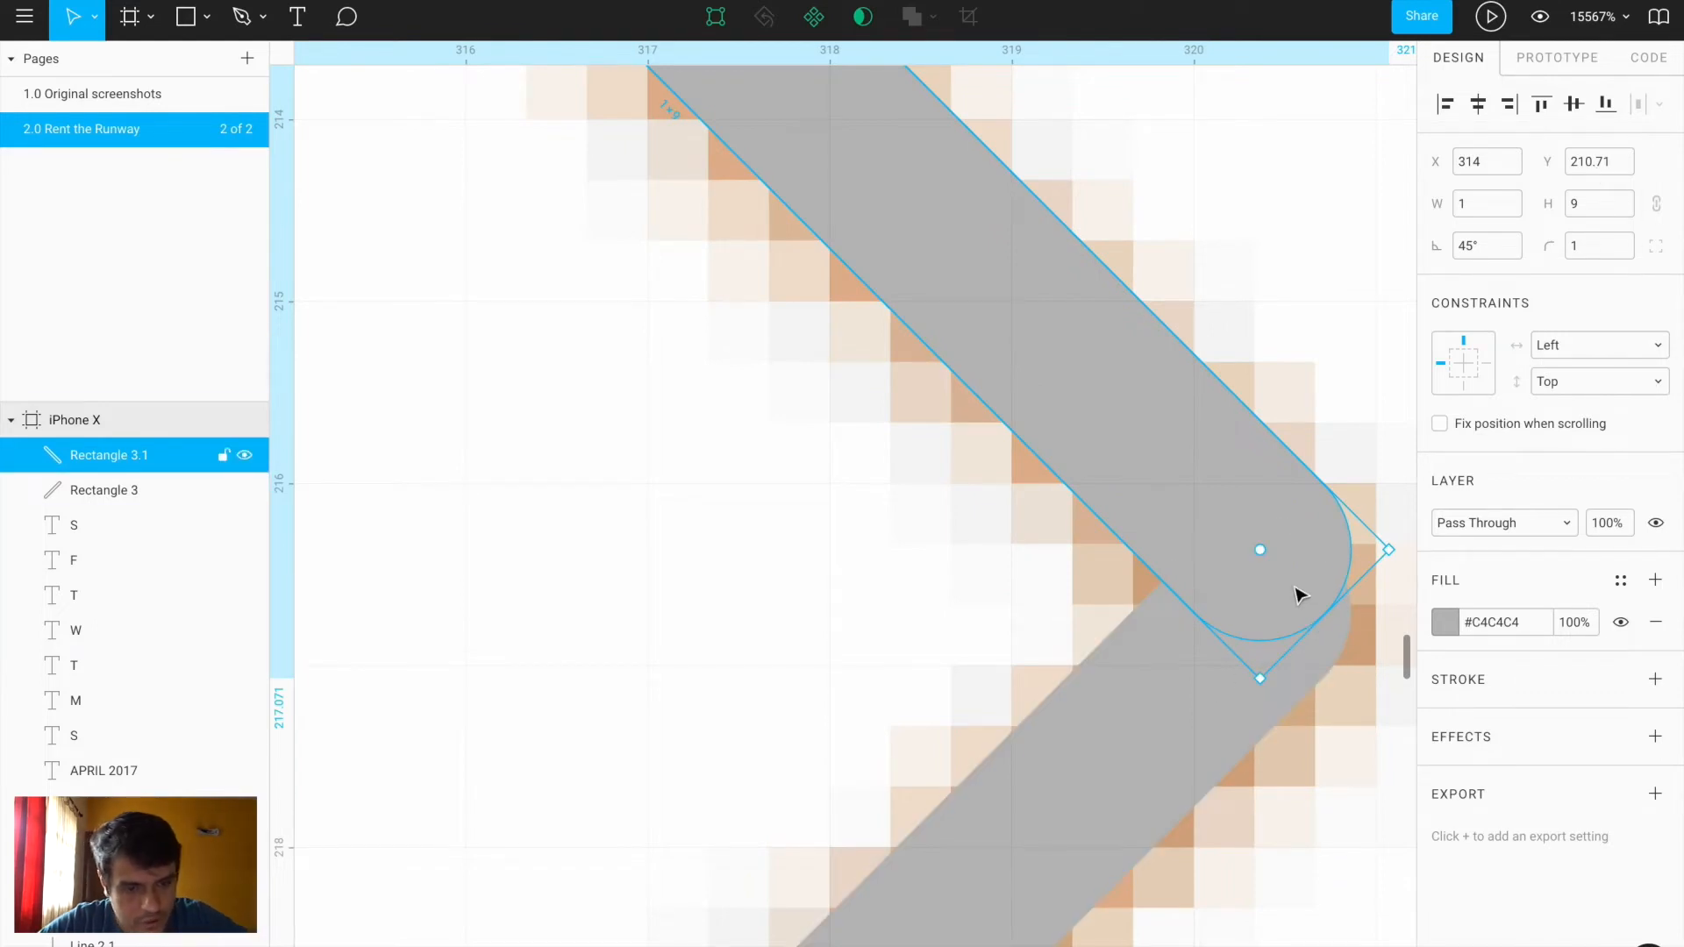
pyautogui.press('Down')
pyautogui.press('Up')
pyautogui.press('Down')
pyautogui.press('Up')
pyautogui.press('Down')
pyautogui.press('Up')
pyautogui.press('Up')
pyautogui.press('Down')
pyautogui.click(1595, 162)
pyautogui.moveTo(1595, 161); pyautogui.dragTo(1609, 161)
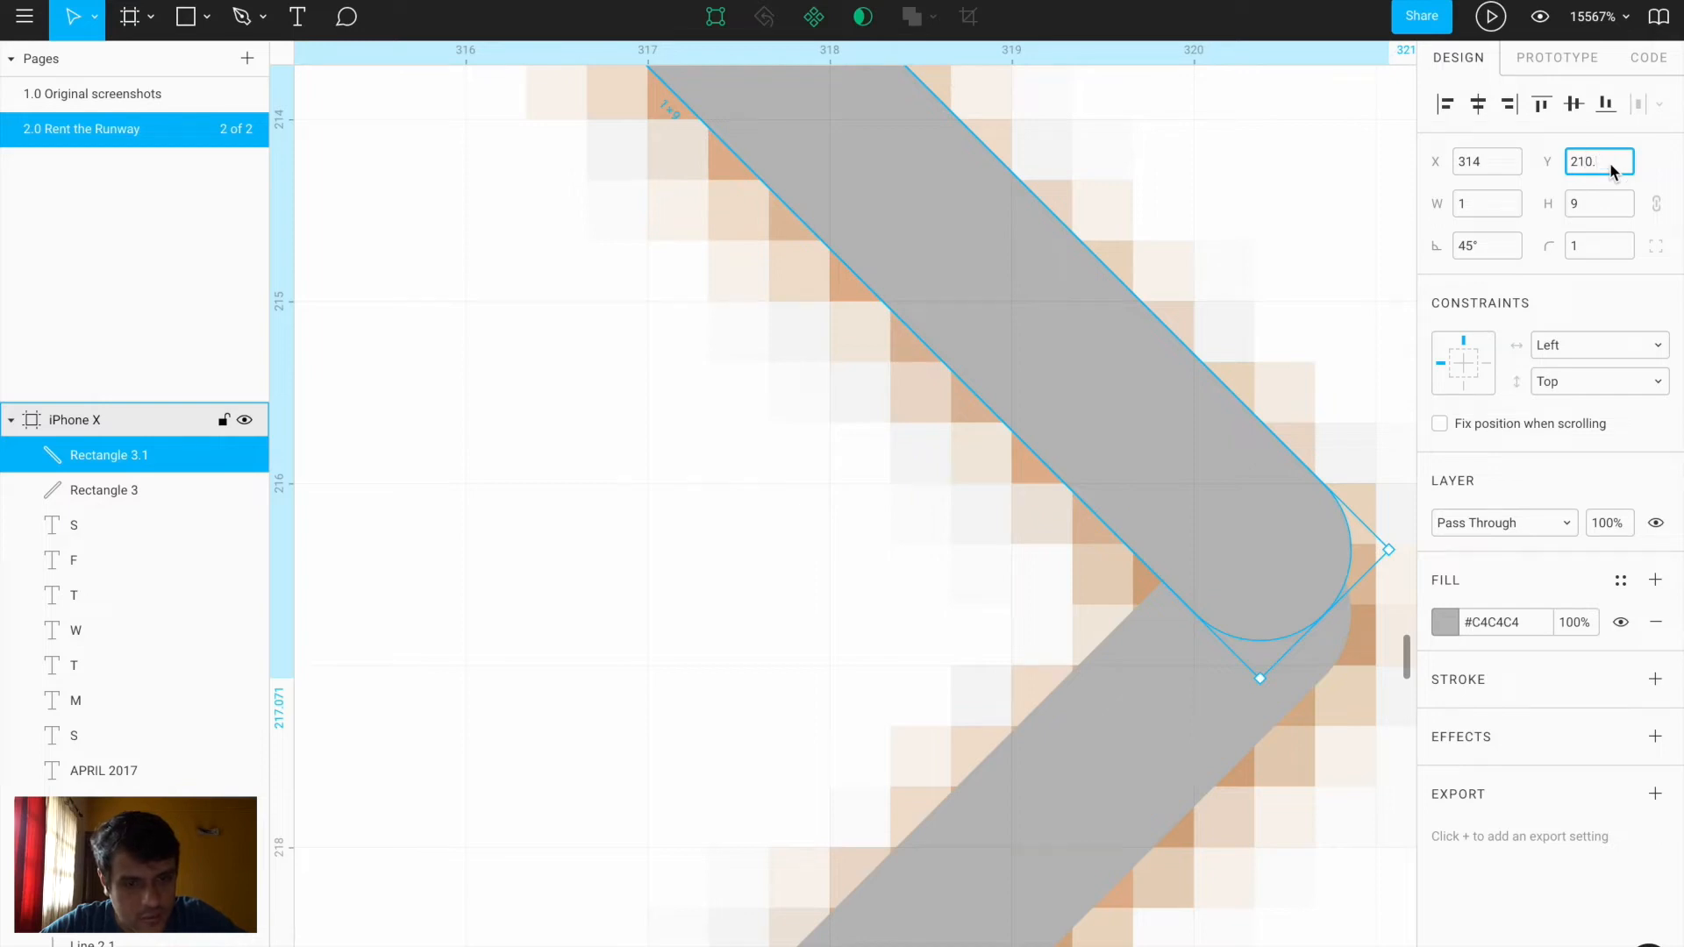
pyautogui.press('Return')
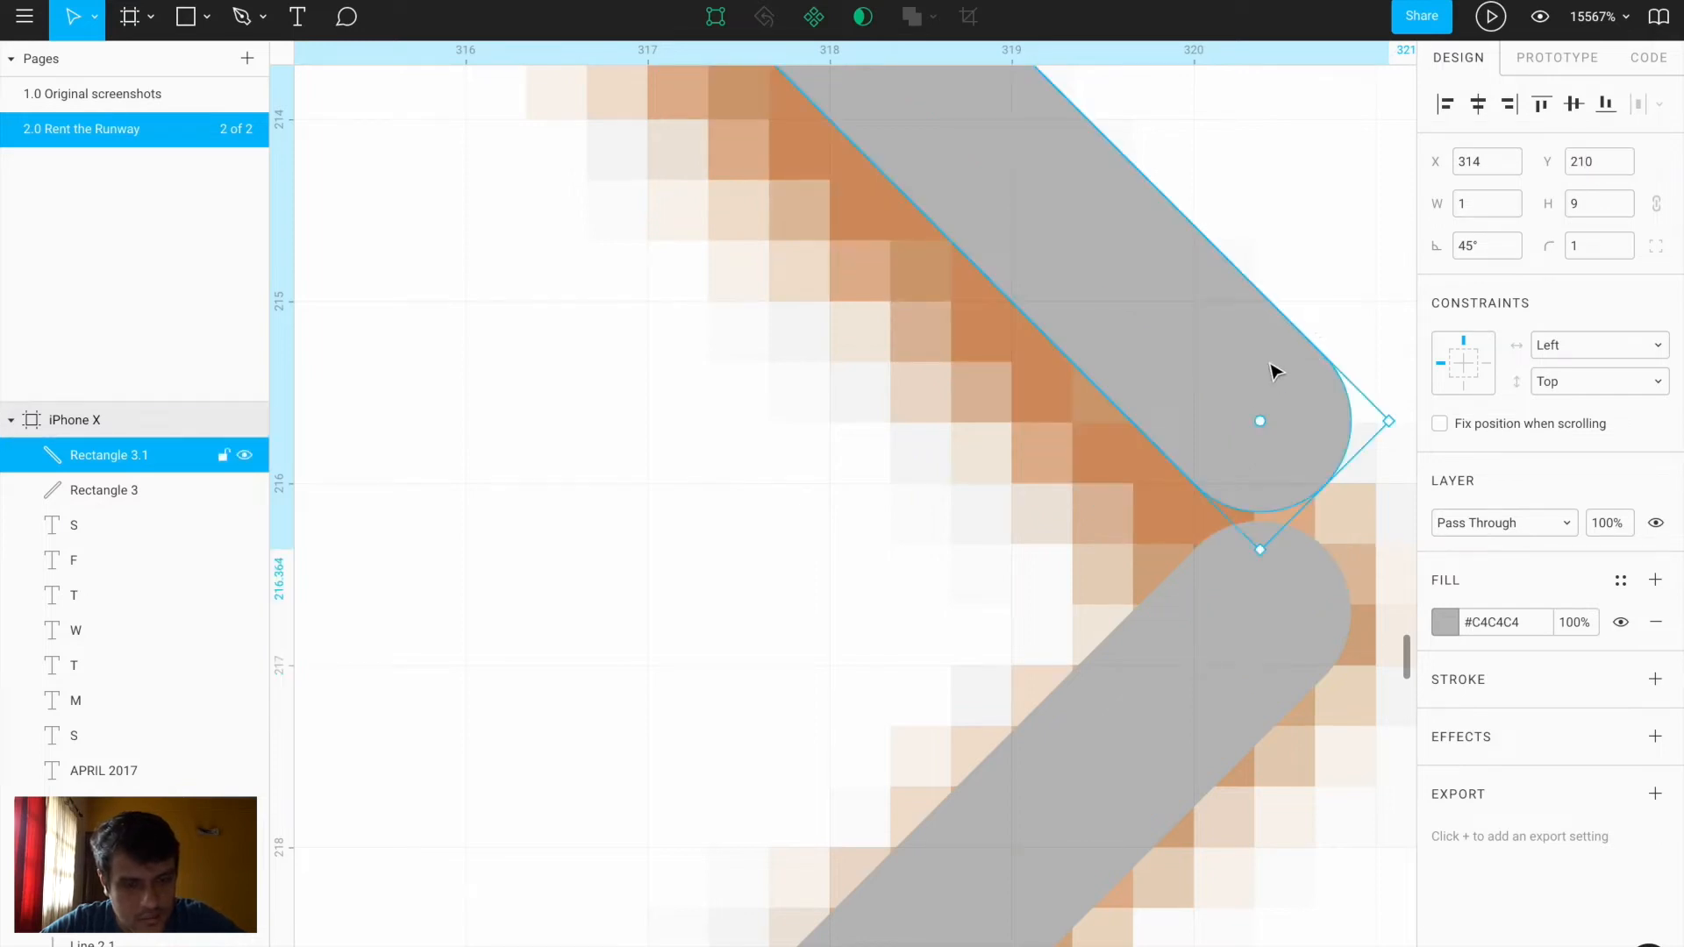
pyautogui.press('Down')
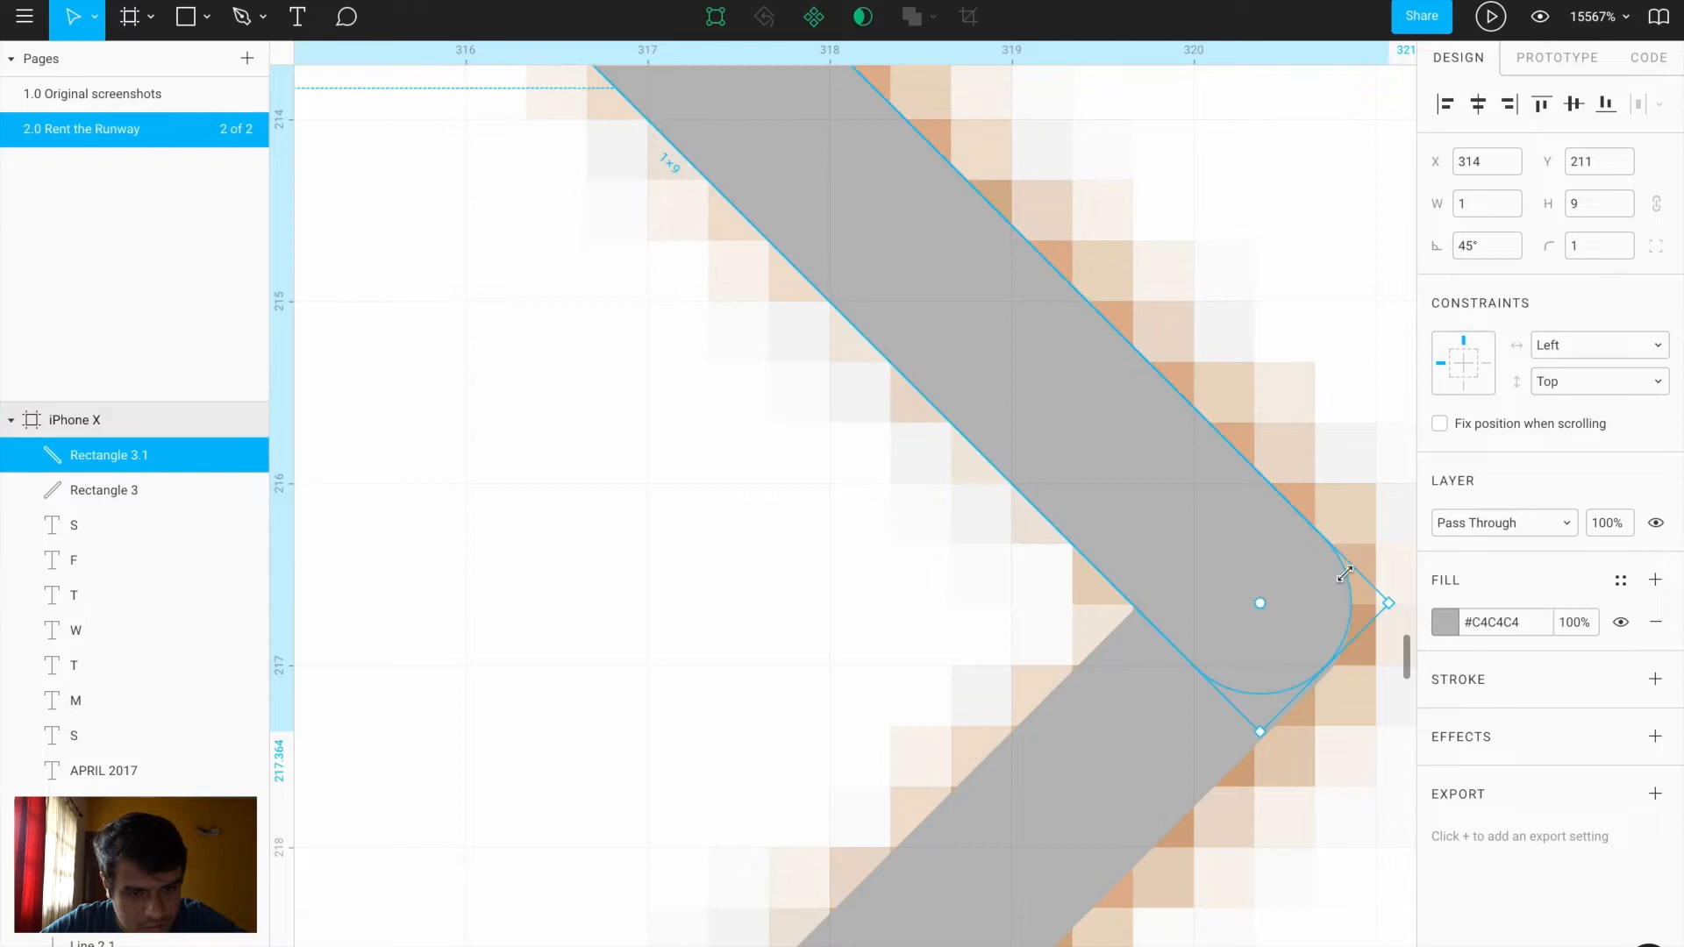
# Union the two bars into a single chevron shape
pyautogui.click(1102, 790)
pyautogui.keyDown('shift'); pyautogui.click(1078, 487); pyautogui.keyUp('shift')
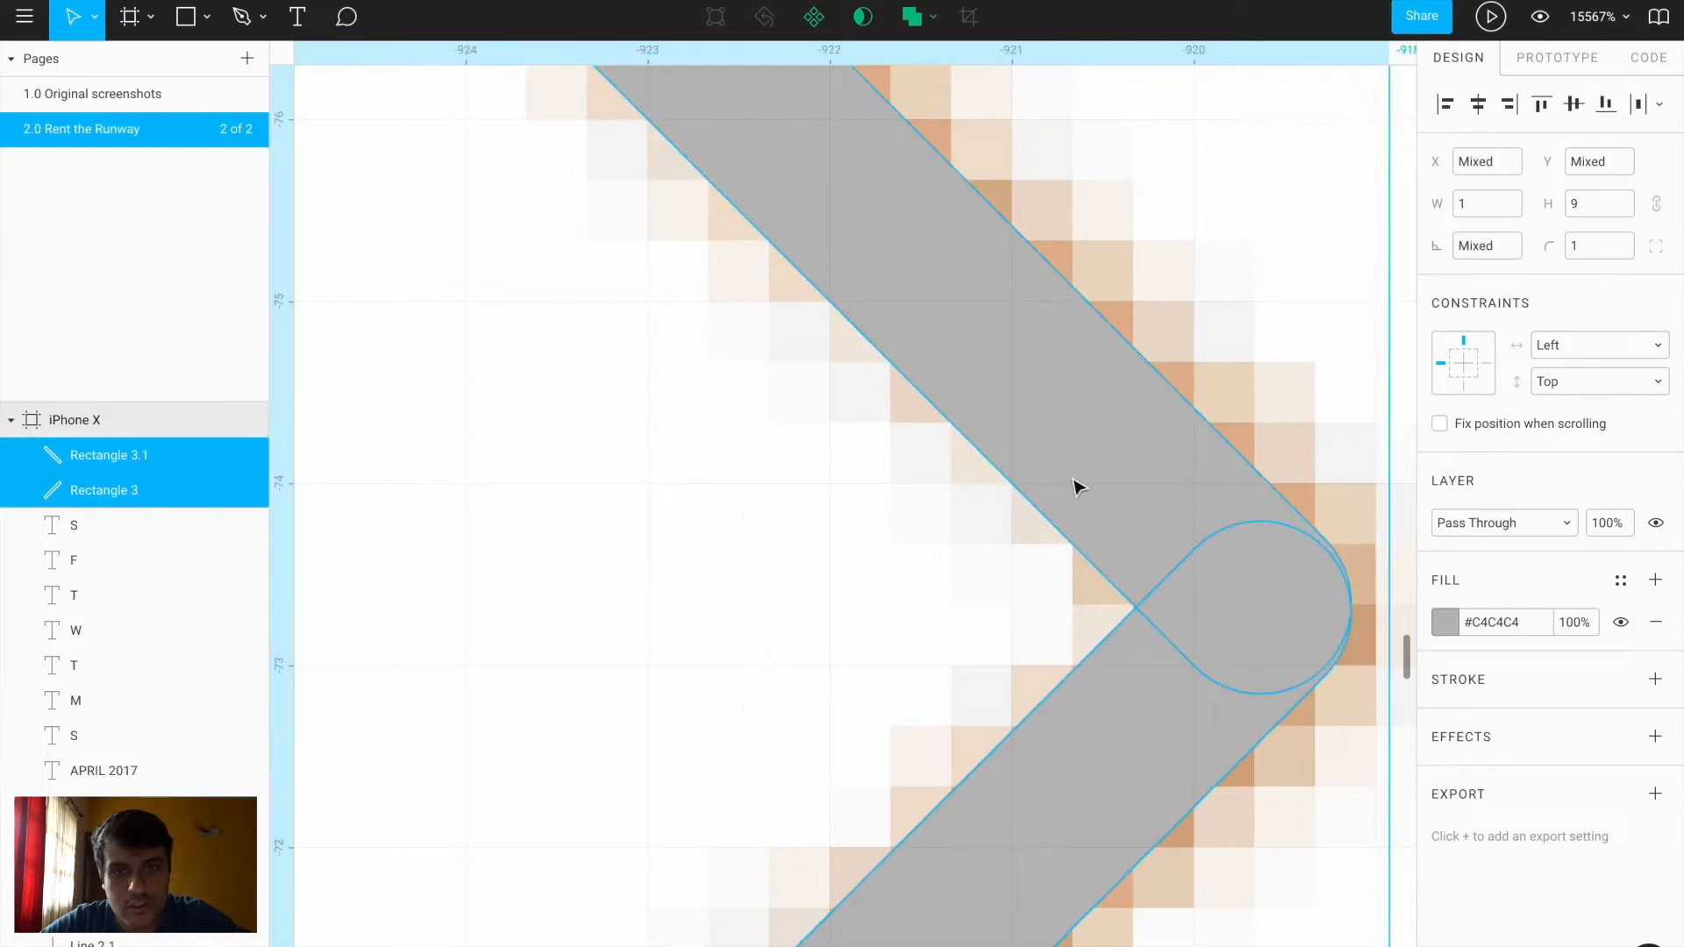
pyautogui.click(932, 16)
pyautogui.click(873, 65)
# Shift the chevron slightly and eyedrop the brown #C49E72 fill from the original chevron
pyautogui.click(1443, 623)
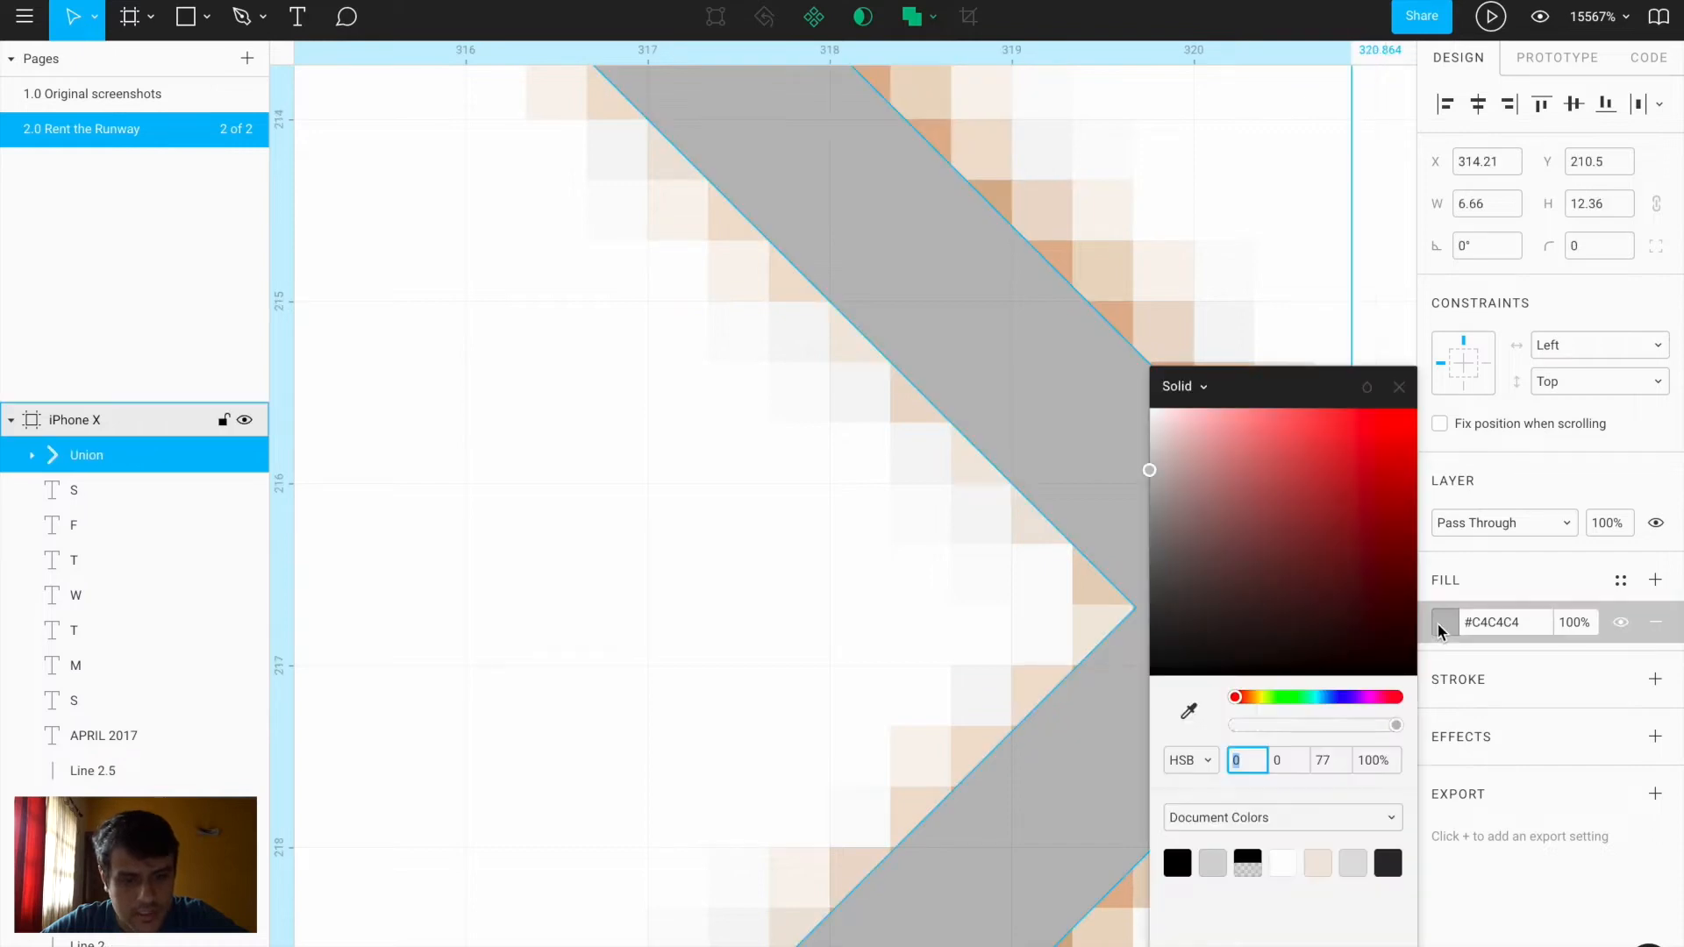
pyautogui.scroll(-10, 882, 611)
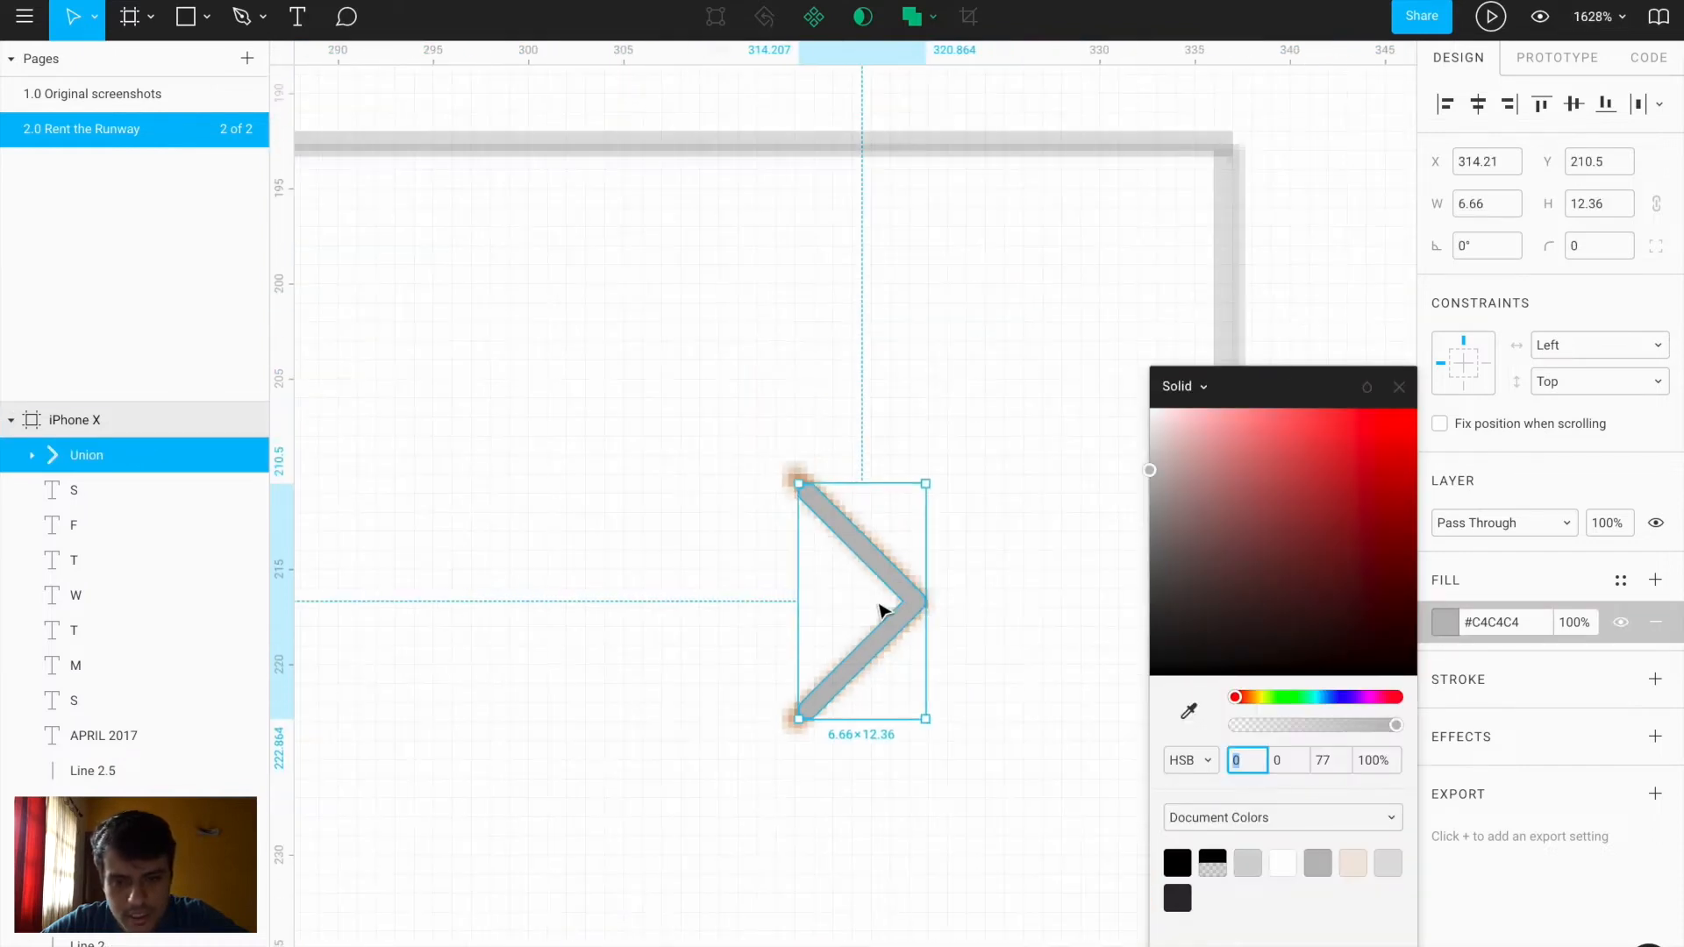
pyautogui.moveTo(909, 601); pyautogui.dragTo(944, 592)
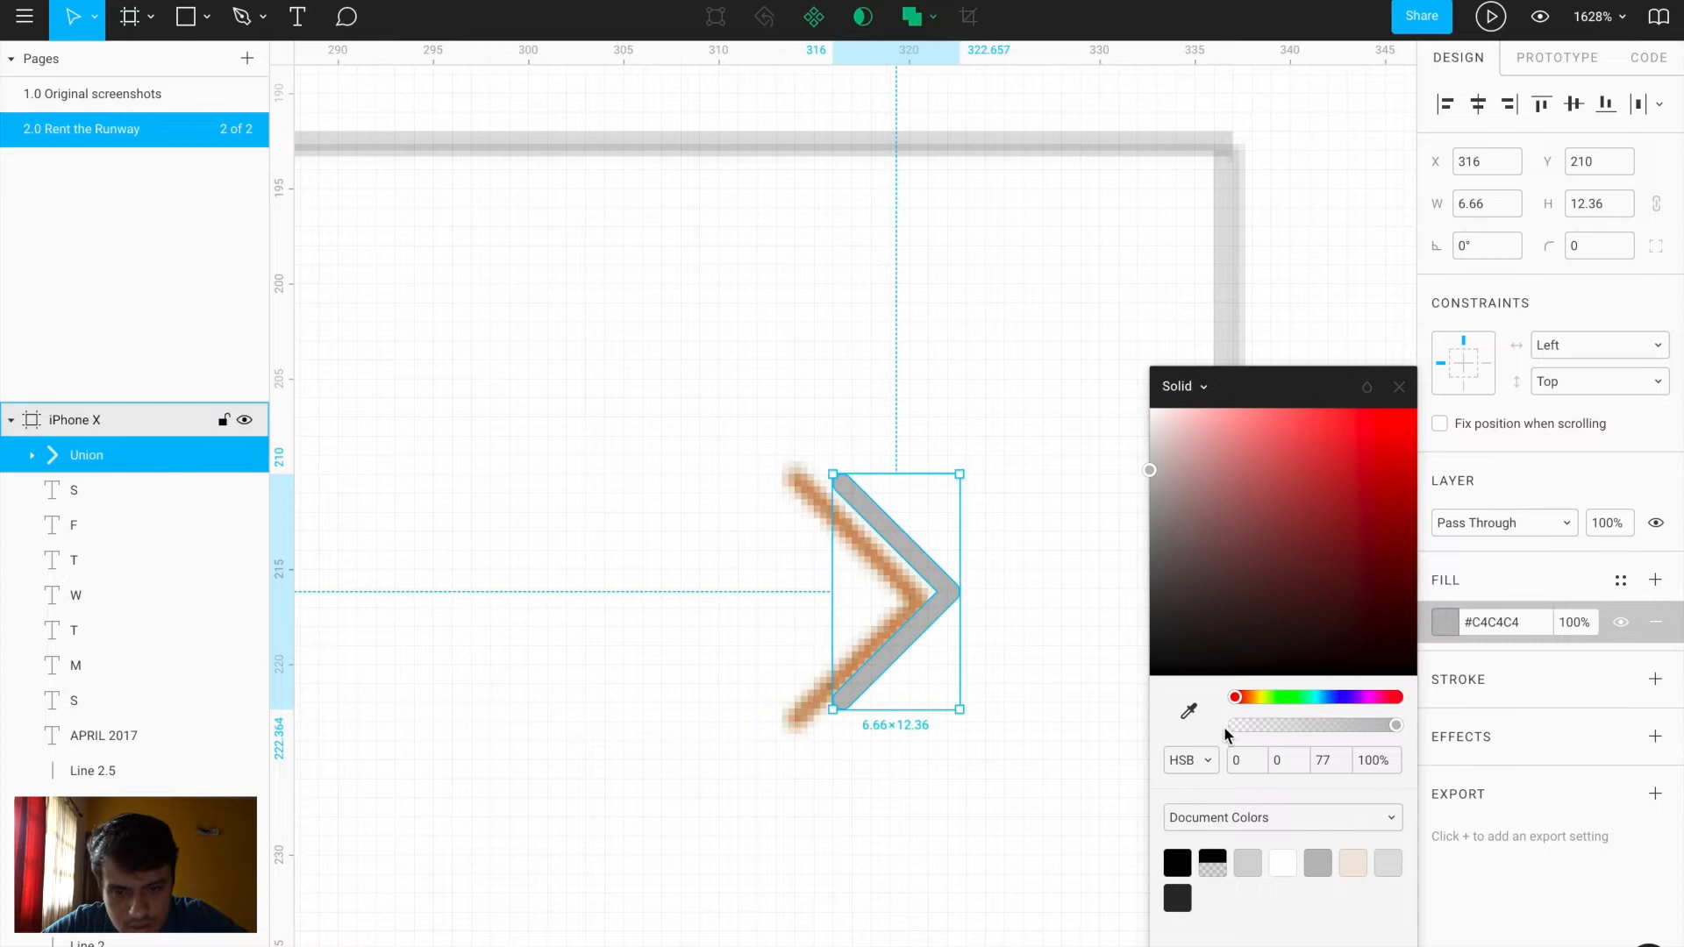
pyautogui.press('i')
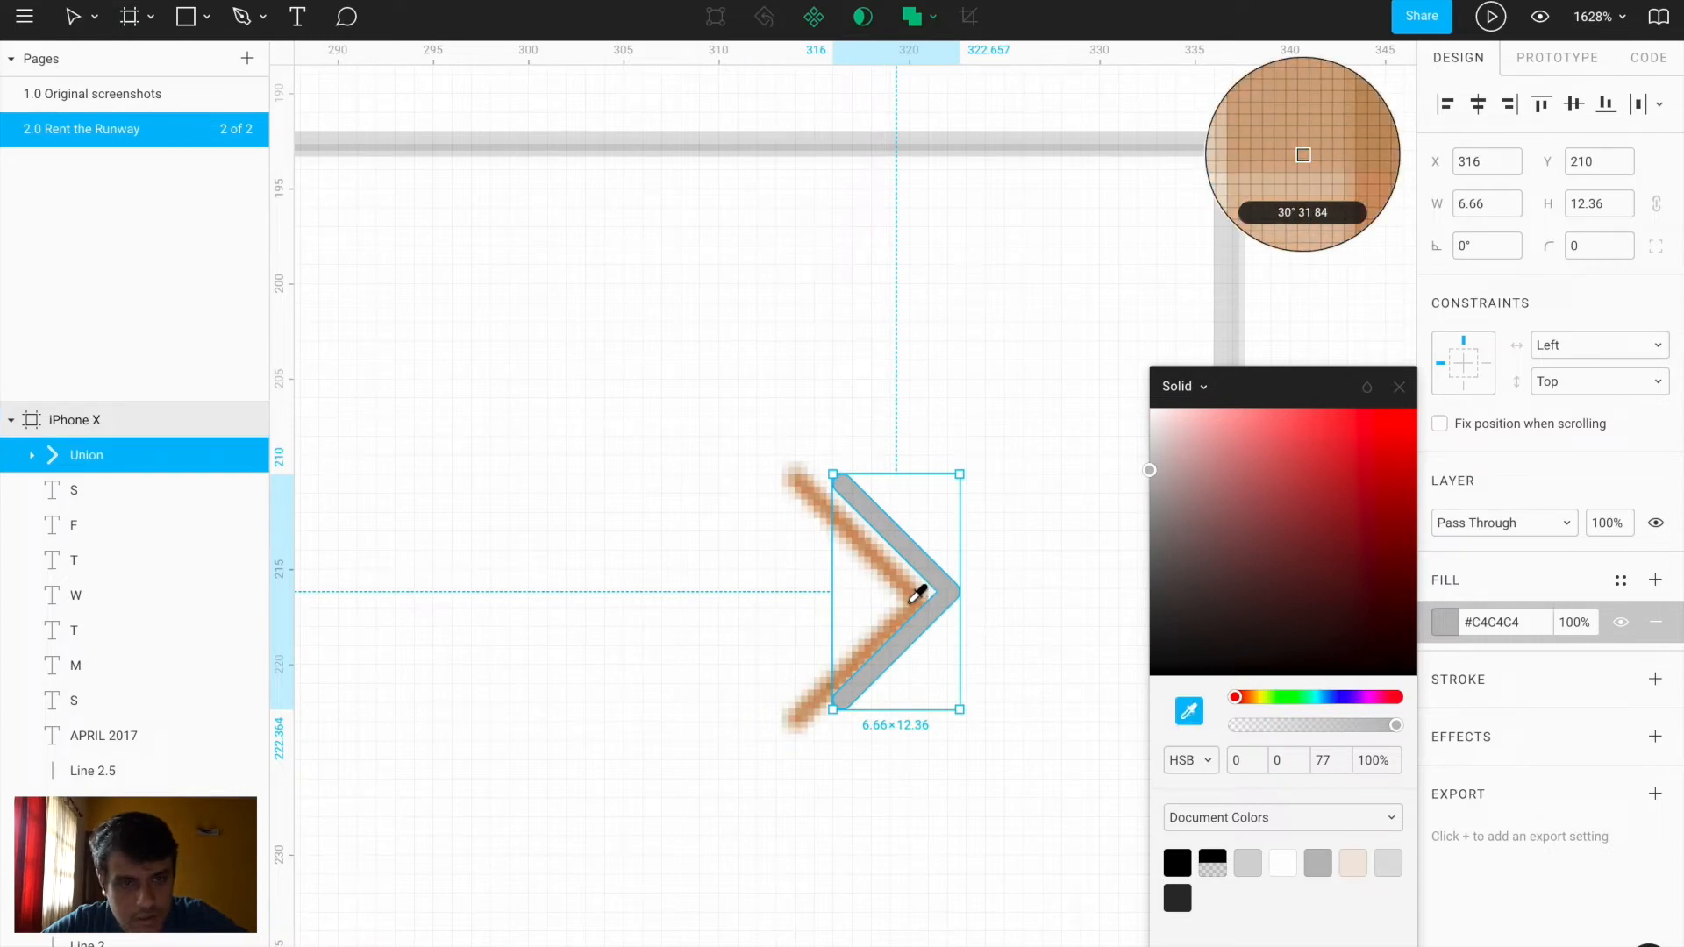
pyautogui.click(923, 595)
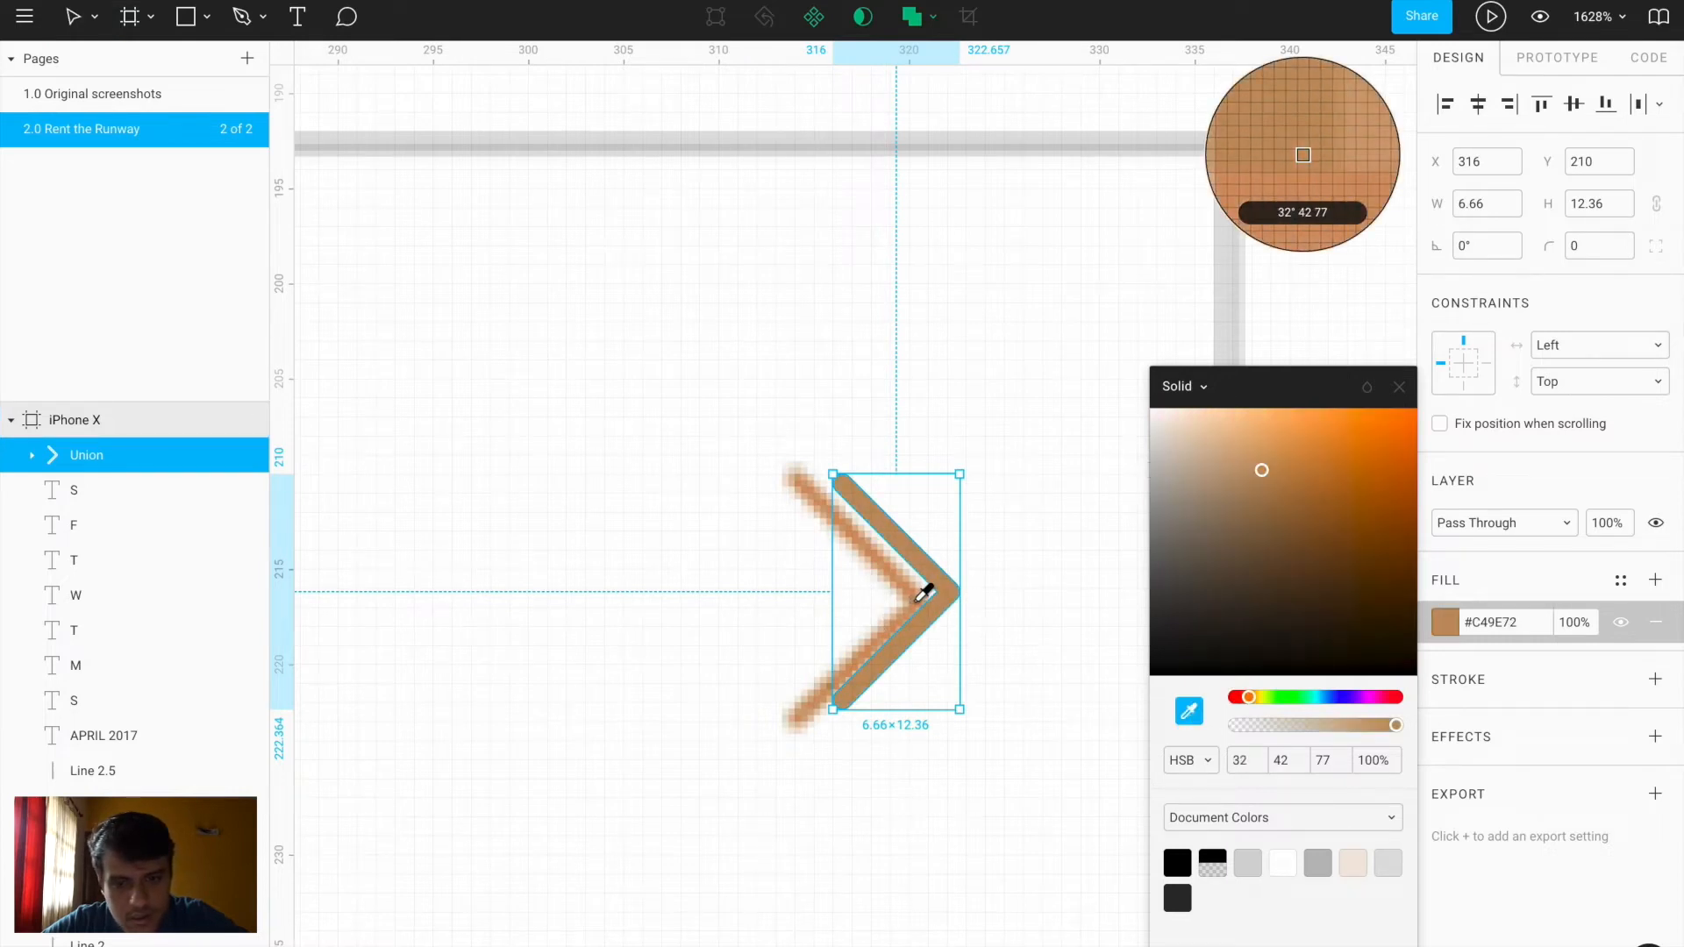
pyautogui.press('Escape')
pyautogui.moveTo(950, 593); pyautogui.dragTo(914, 597)
pyautogui.hotkey('ctrl', 'z')
pyautogui.click(951, 593)
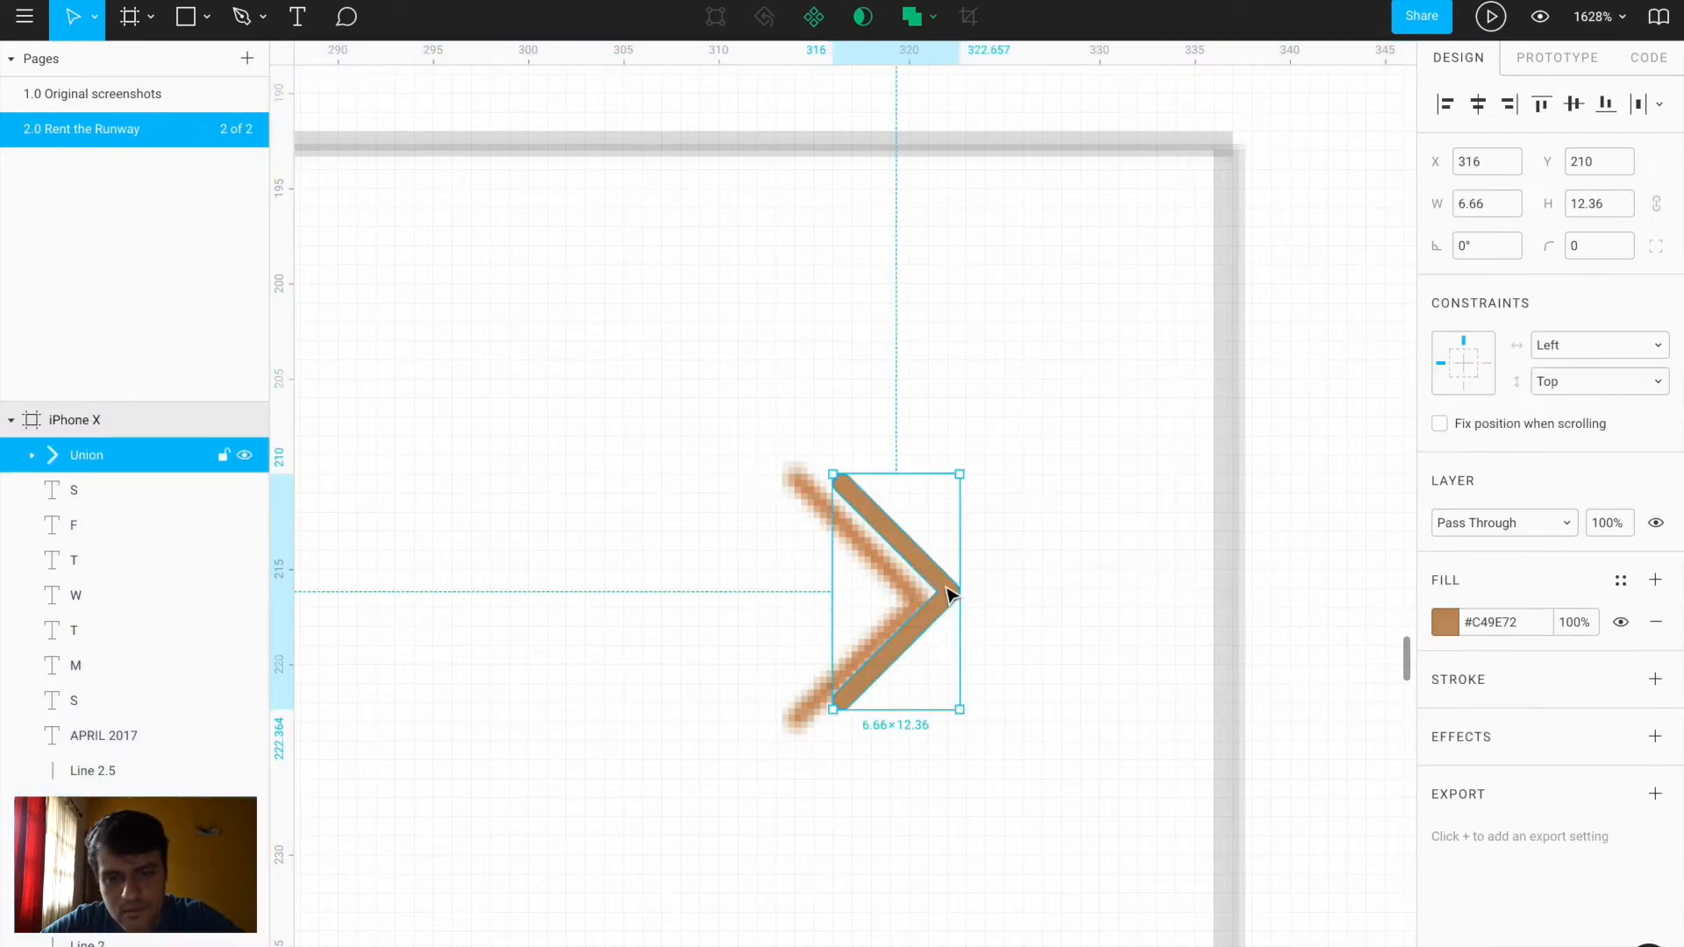
pyautogui.scroll(-10, 951, 595)
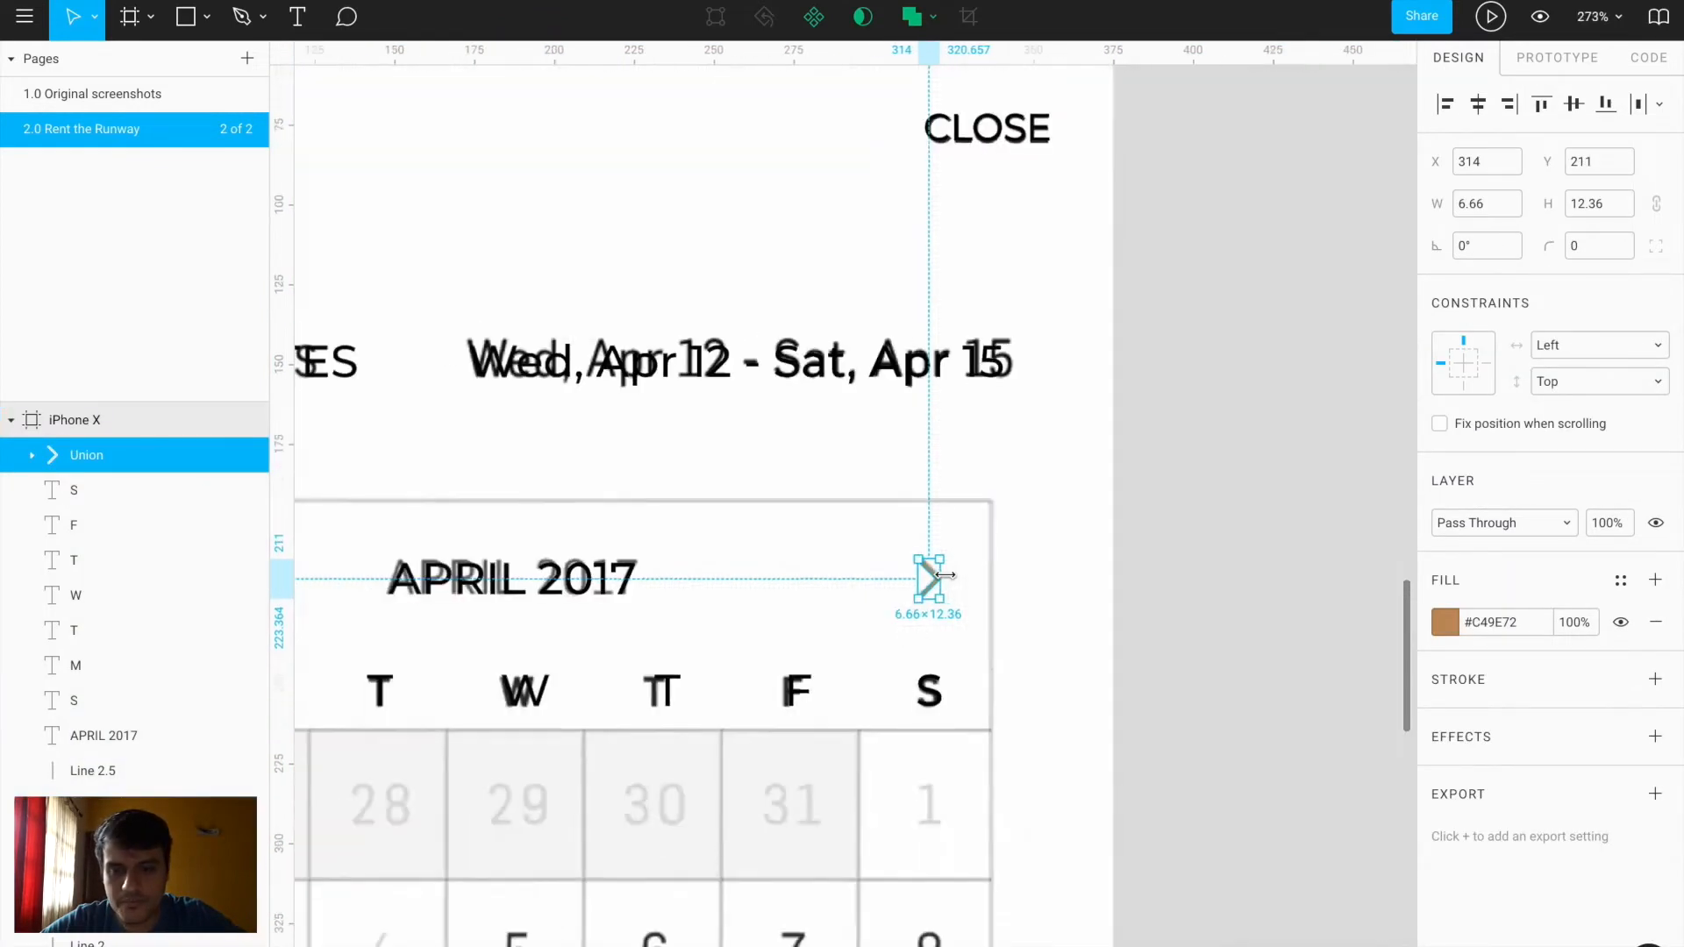
pyautogui.scroll(-1, 947, 579)
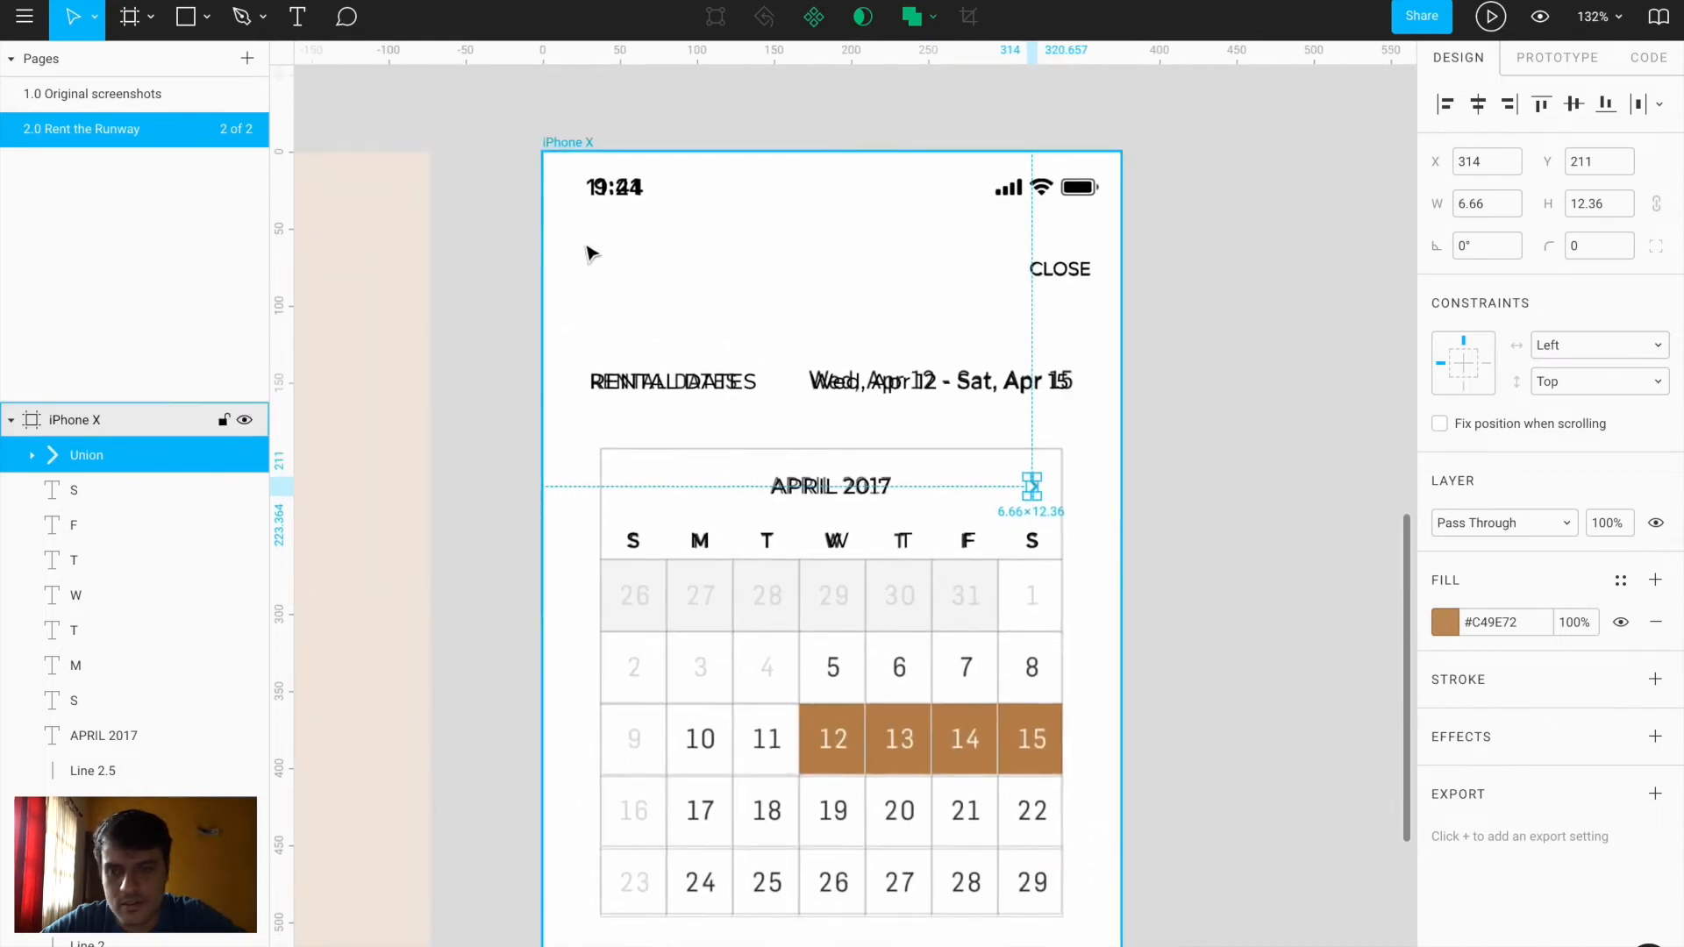
# Hide the reference screenshot layer inside the iPhone X frame
pyautogui.click(587, 248)
pyautogui.keyDown('ctrl'); pyautogui.click(958, 325); pyautogui.keyUp('ctrl')
pyautogui.scroll(-10, 207, 755)
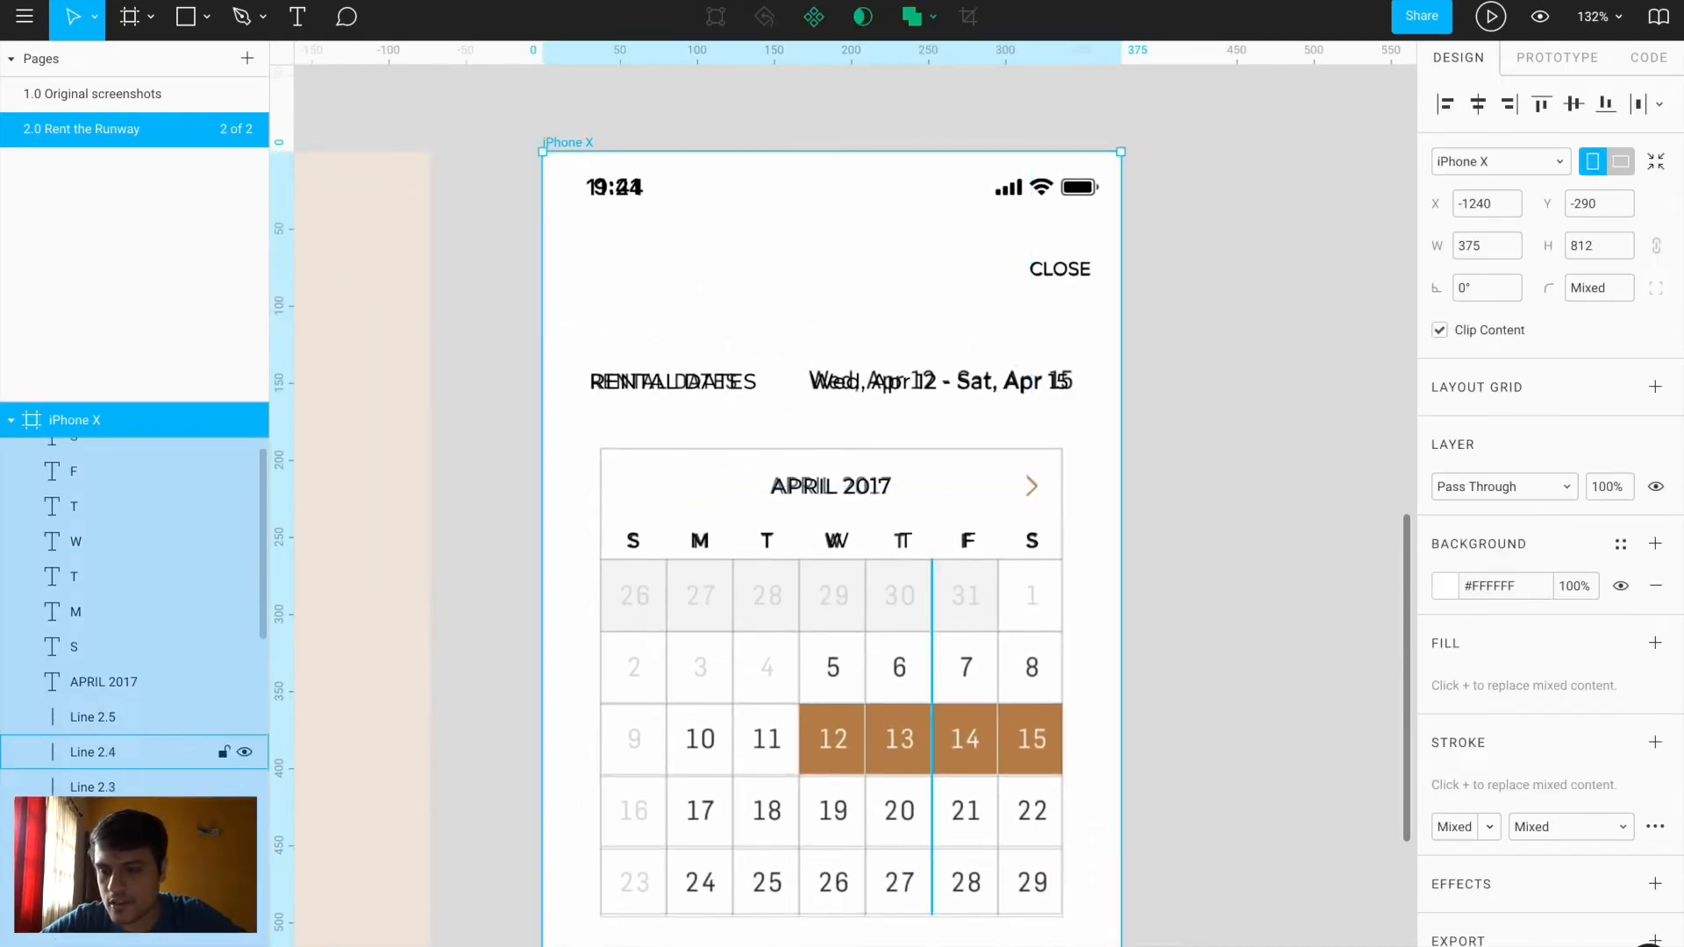
pyautogui.scroll(-3, 214, 772)
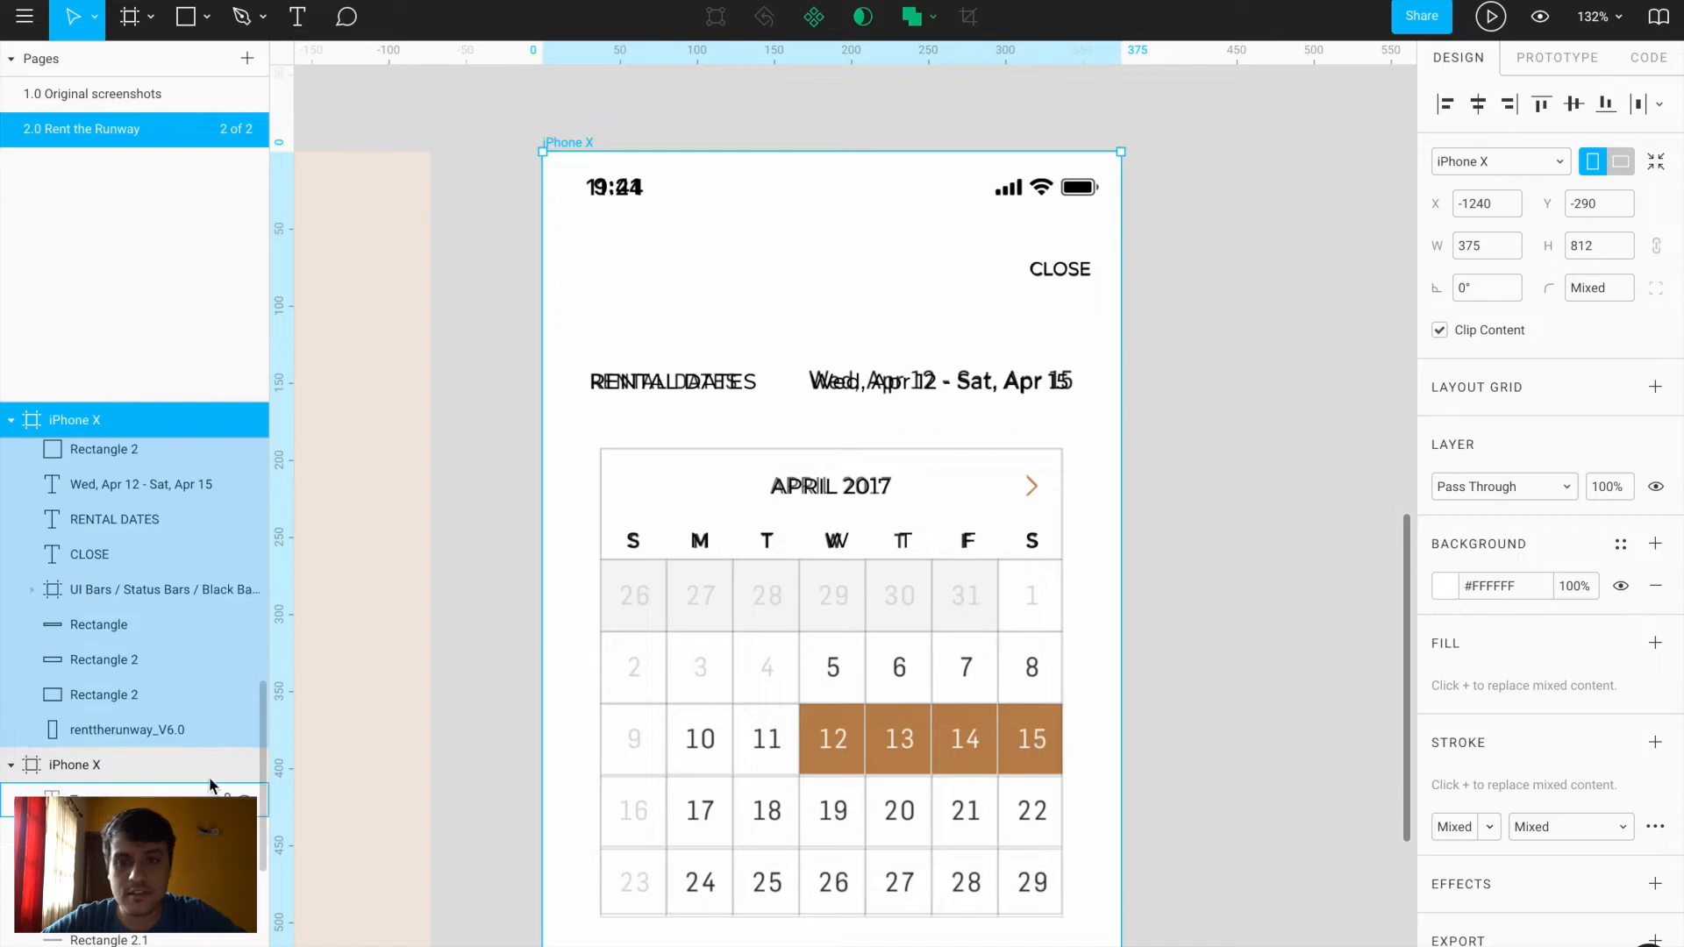
pyautogui.click(244, 730)
pyautogui.moveTo(595, 236); pyautogui.dragTo(1057, 391)
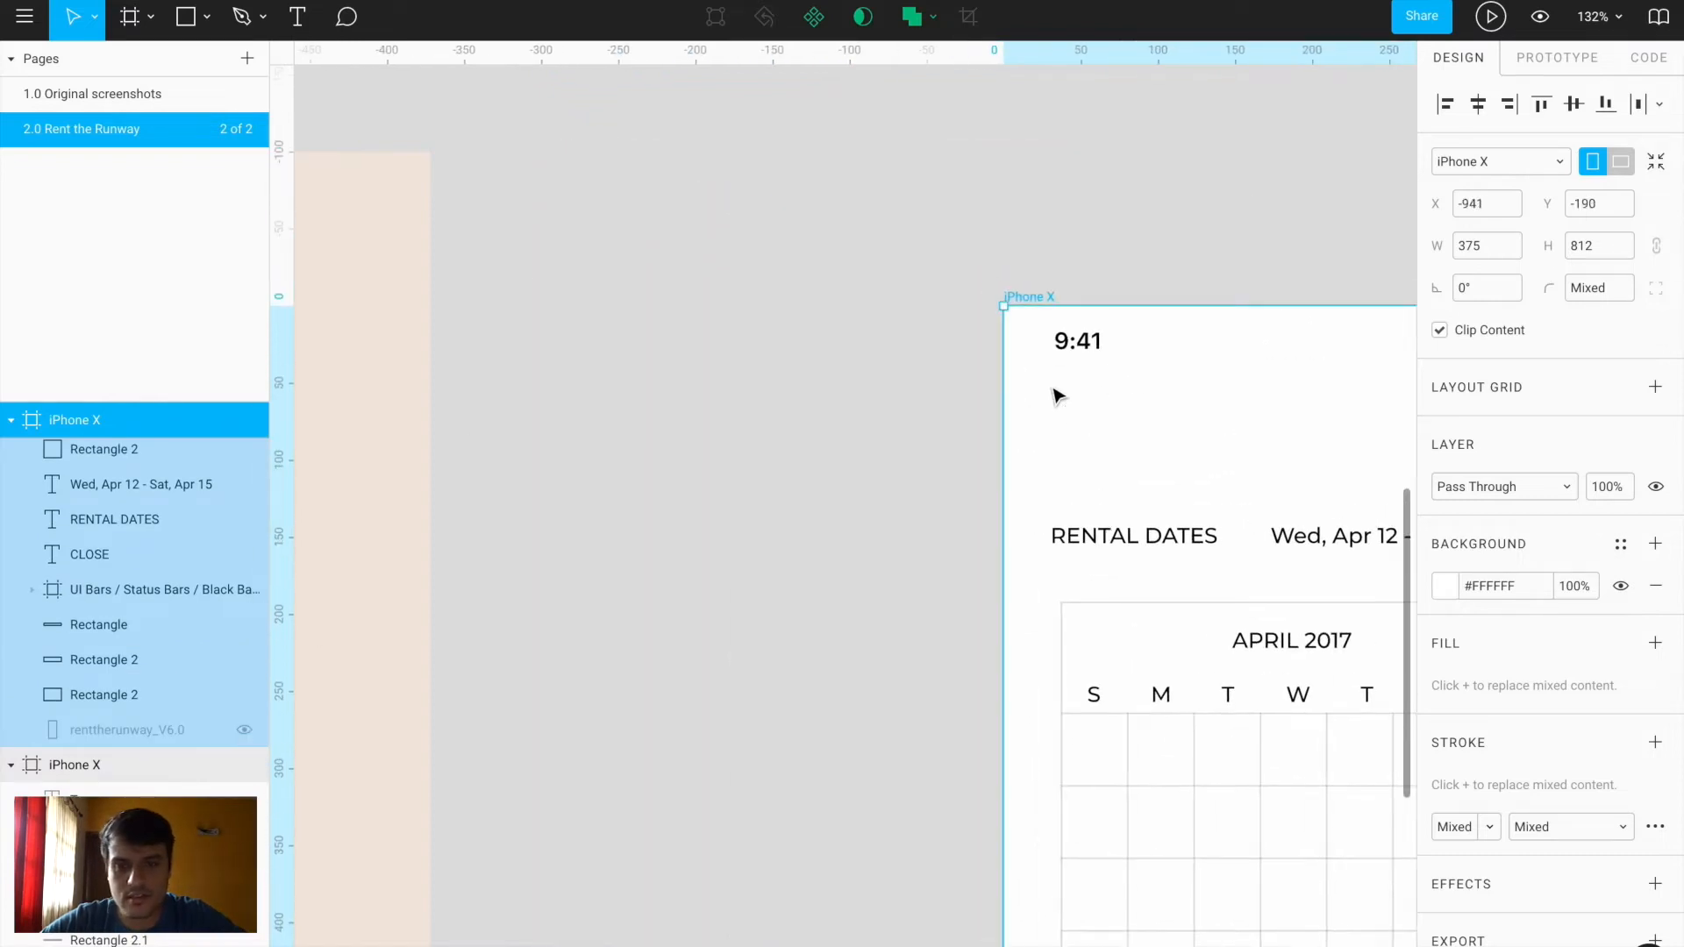
pyautogui.hotkey('ctrl', 'z')
pyautogui.click(1138, 425)
# Group the CLOSE, RENTAL DATES and date header texts, and group the bottom beige and button shapes
pyautogui.moveTo(576, 250); pyautogui.dragTo(1098, 408)
pyautogui.hotkey('ctrl', 'g')
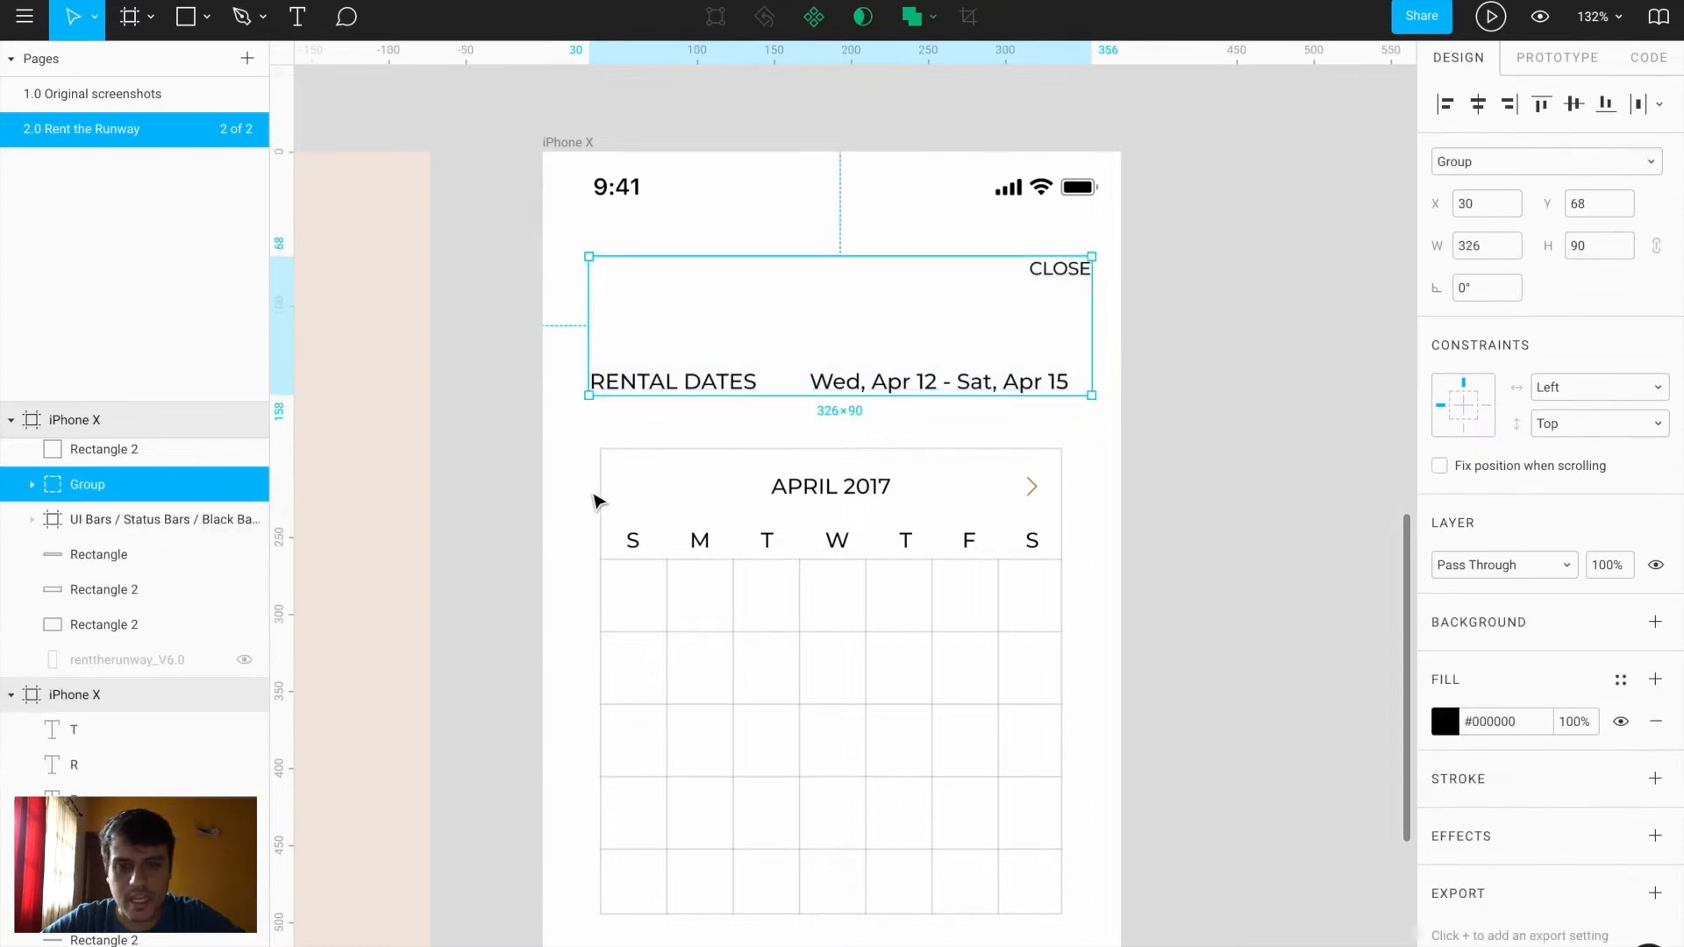
pyautogui.scroll(-4, 594, 500)
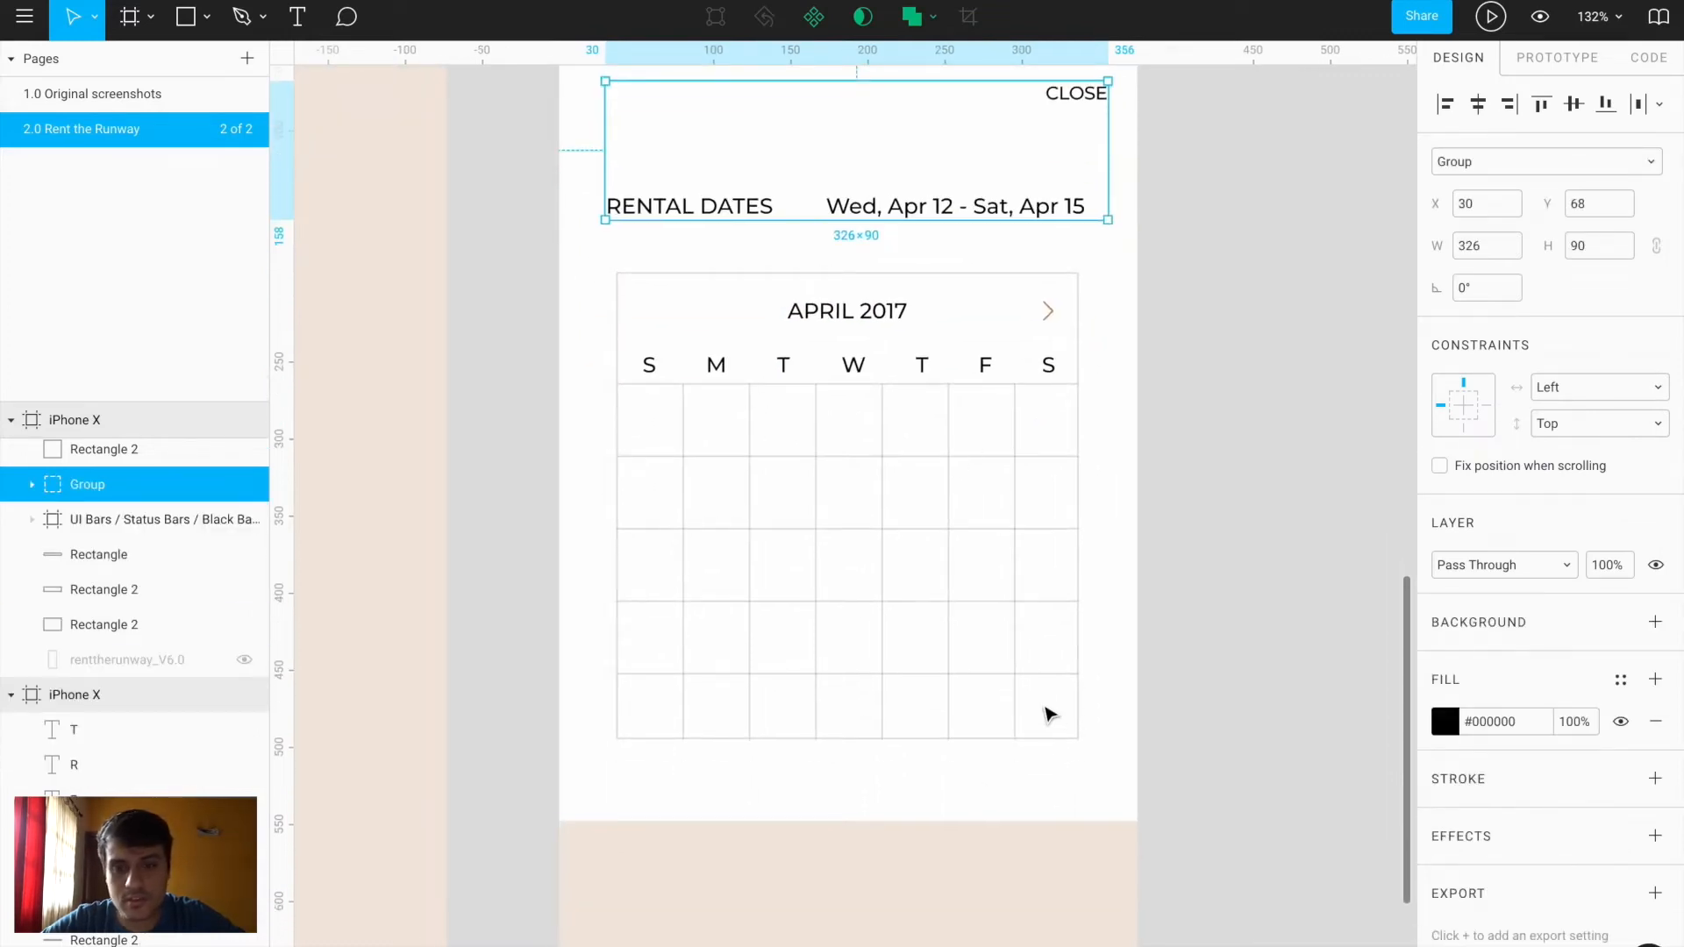
pyautogui.scroll(-10, 1050, 715)
pyautogui.moveTo(590, 290); pyautogui.dragTo(1110, 721)
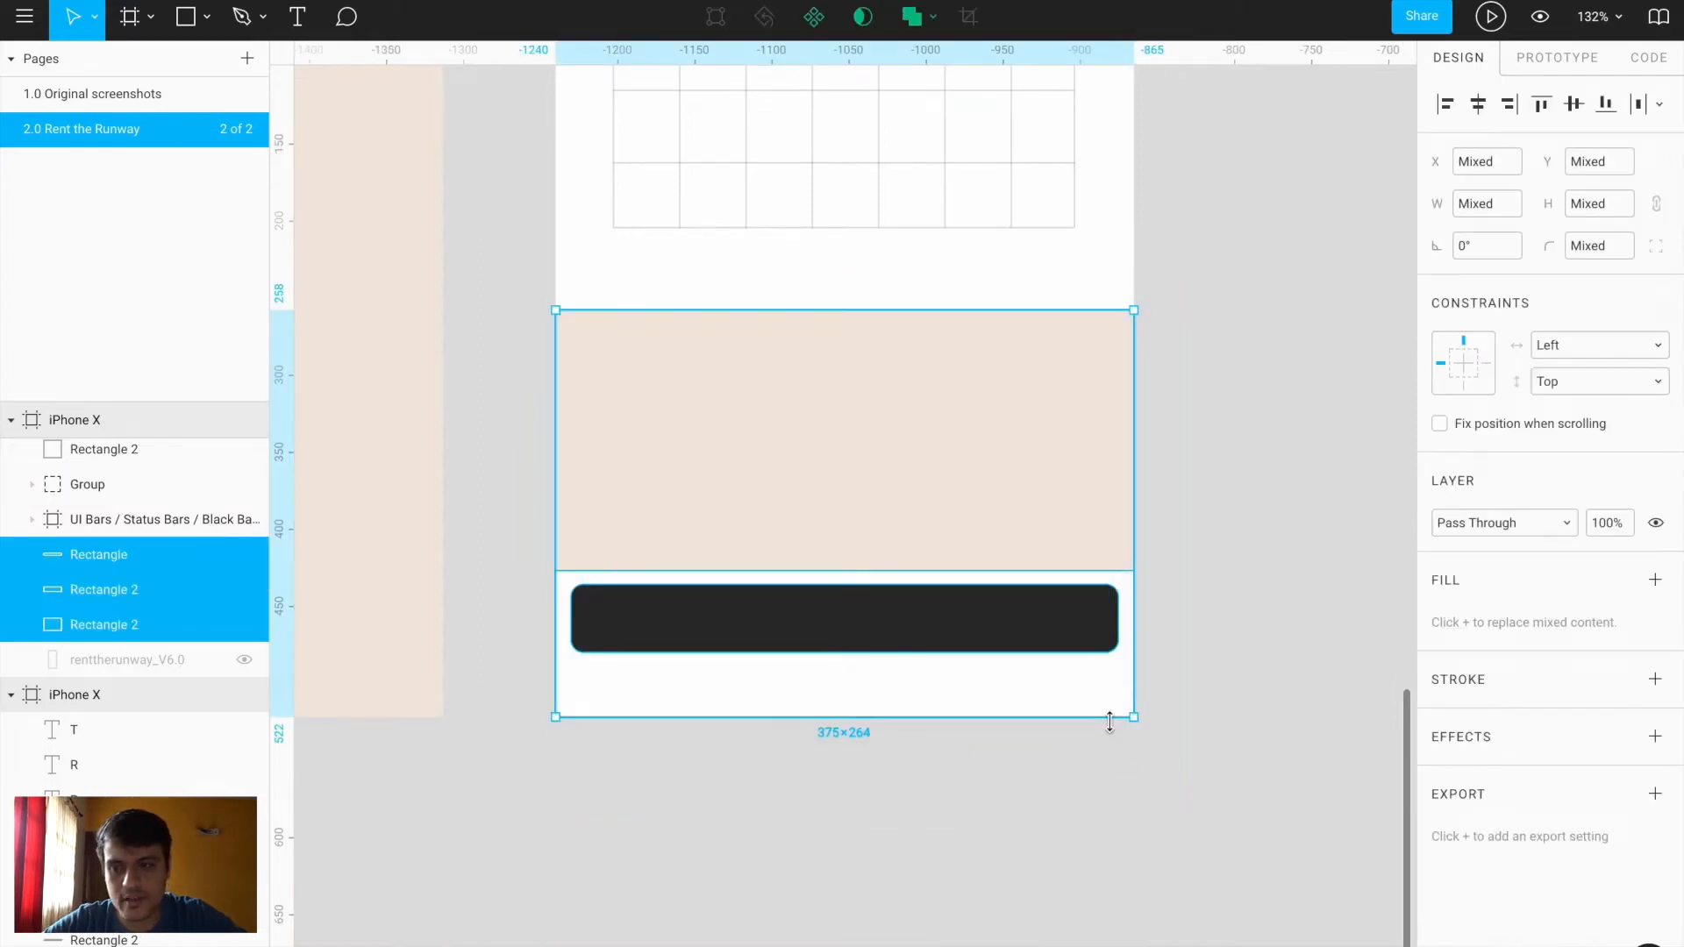
pyautogui.hotkey('ctrl', 'g')
# Group all the calendar grid lines together
pyautogui.scroll(6, 912, 260)
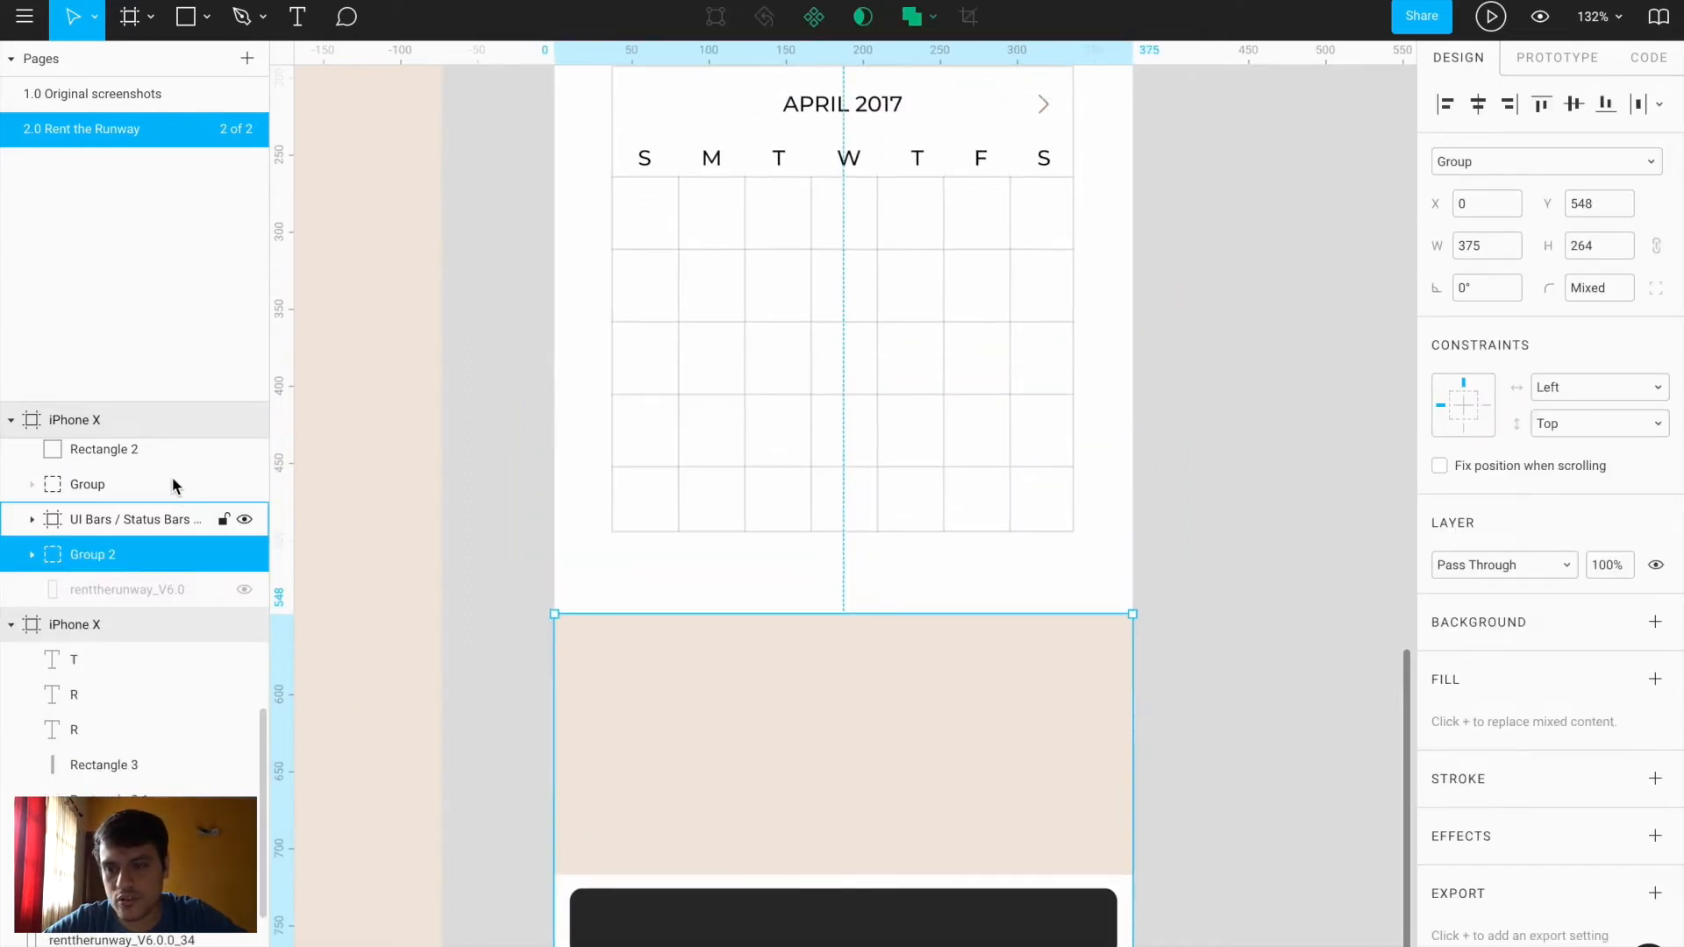
pyautogui.scroll(4, 173, 482)
pyautogui.scroll(-1, 173, 486)
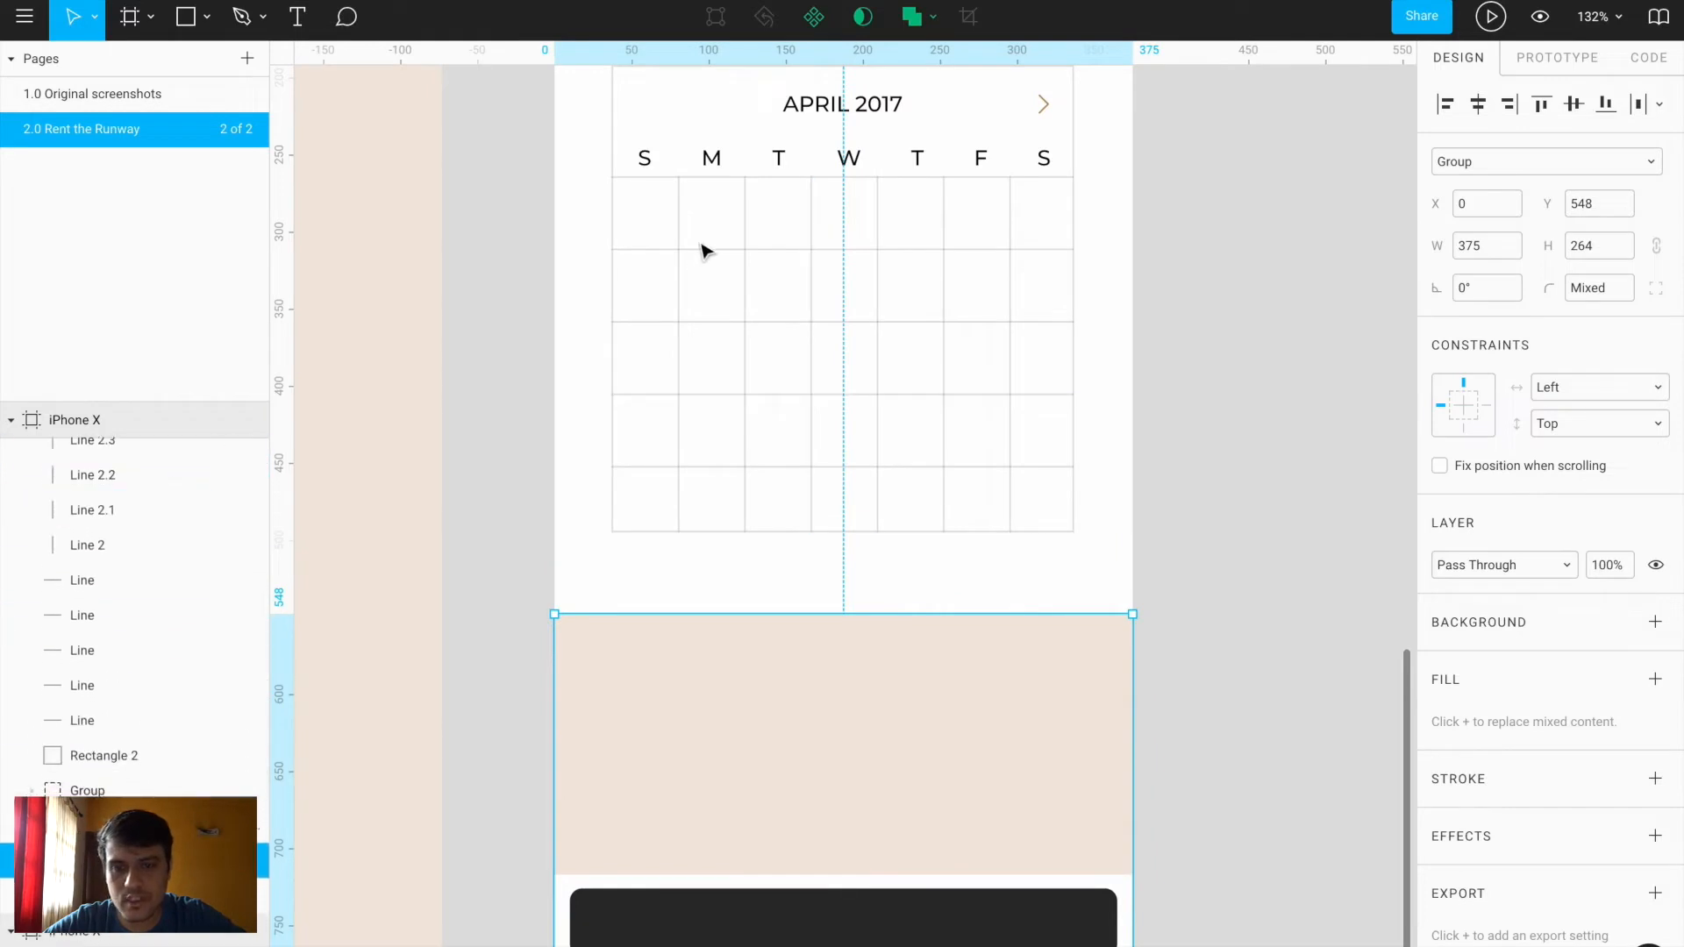
pyautogui.scroll(2, 705, 252)
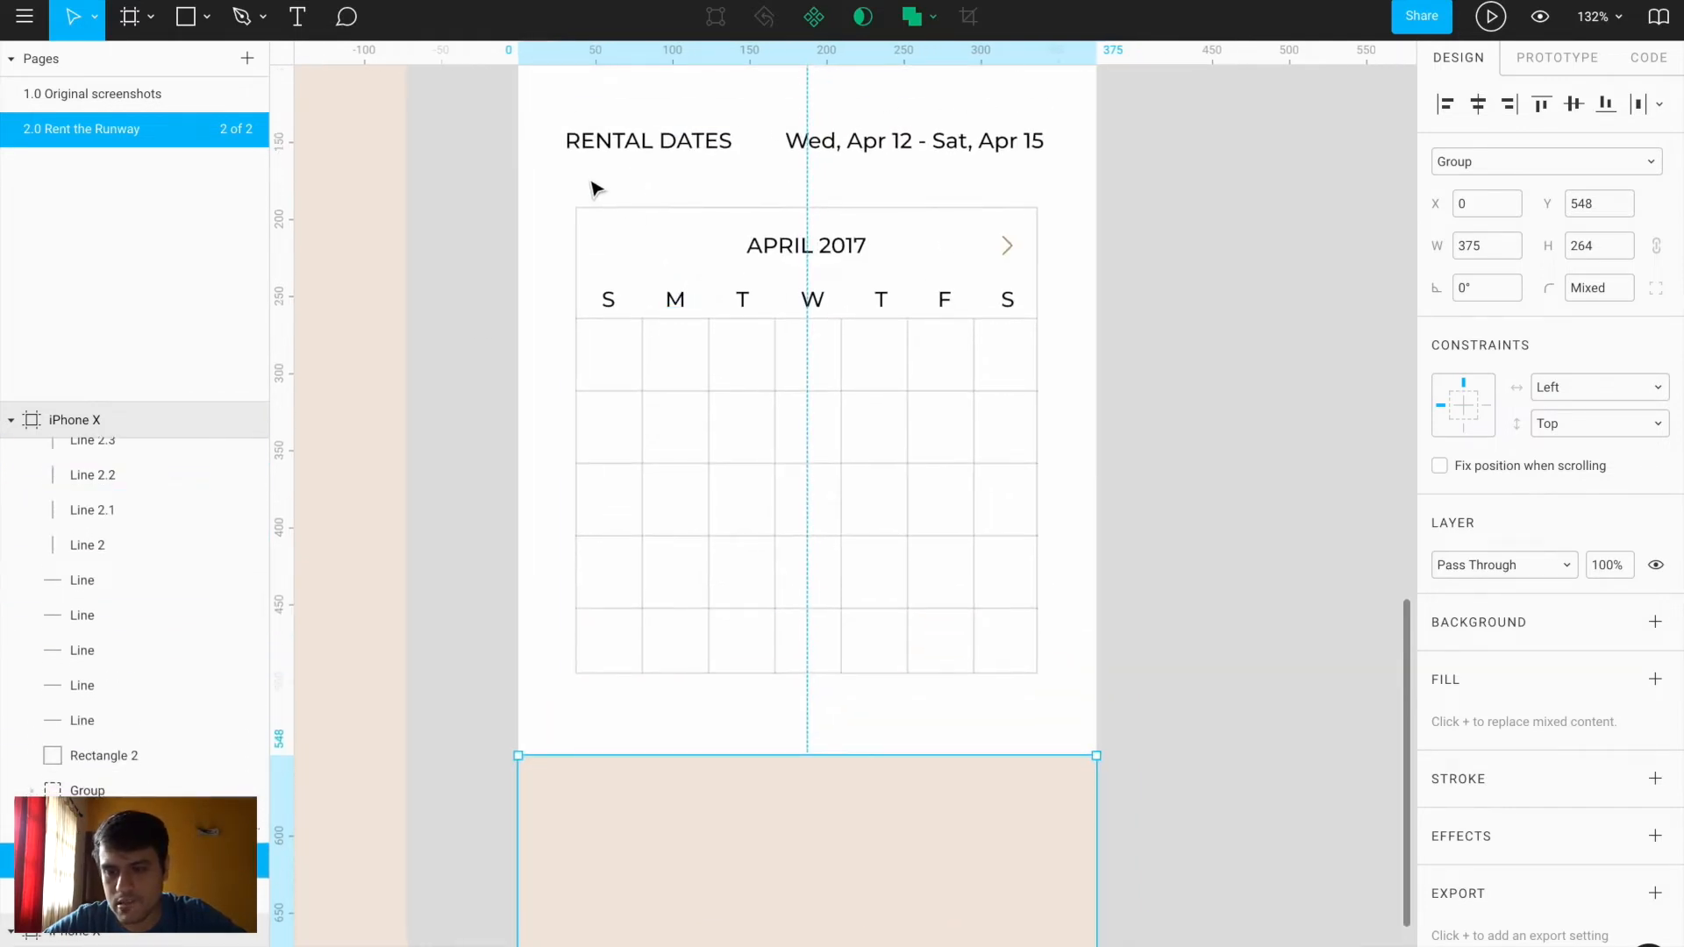
pyautogui.click(147, 720)
pyautogui.scroll(5, 148, 723)
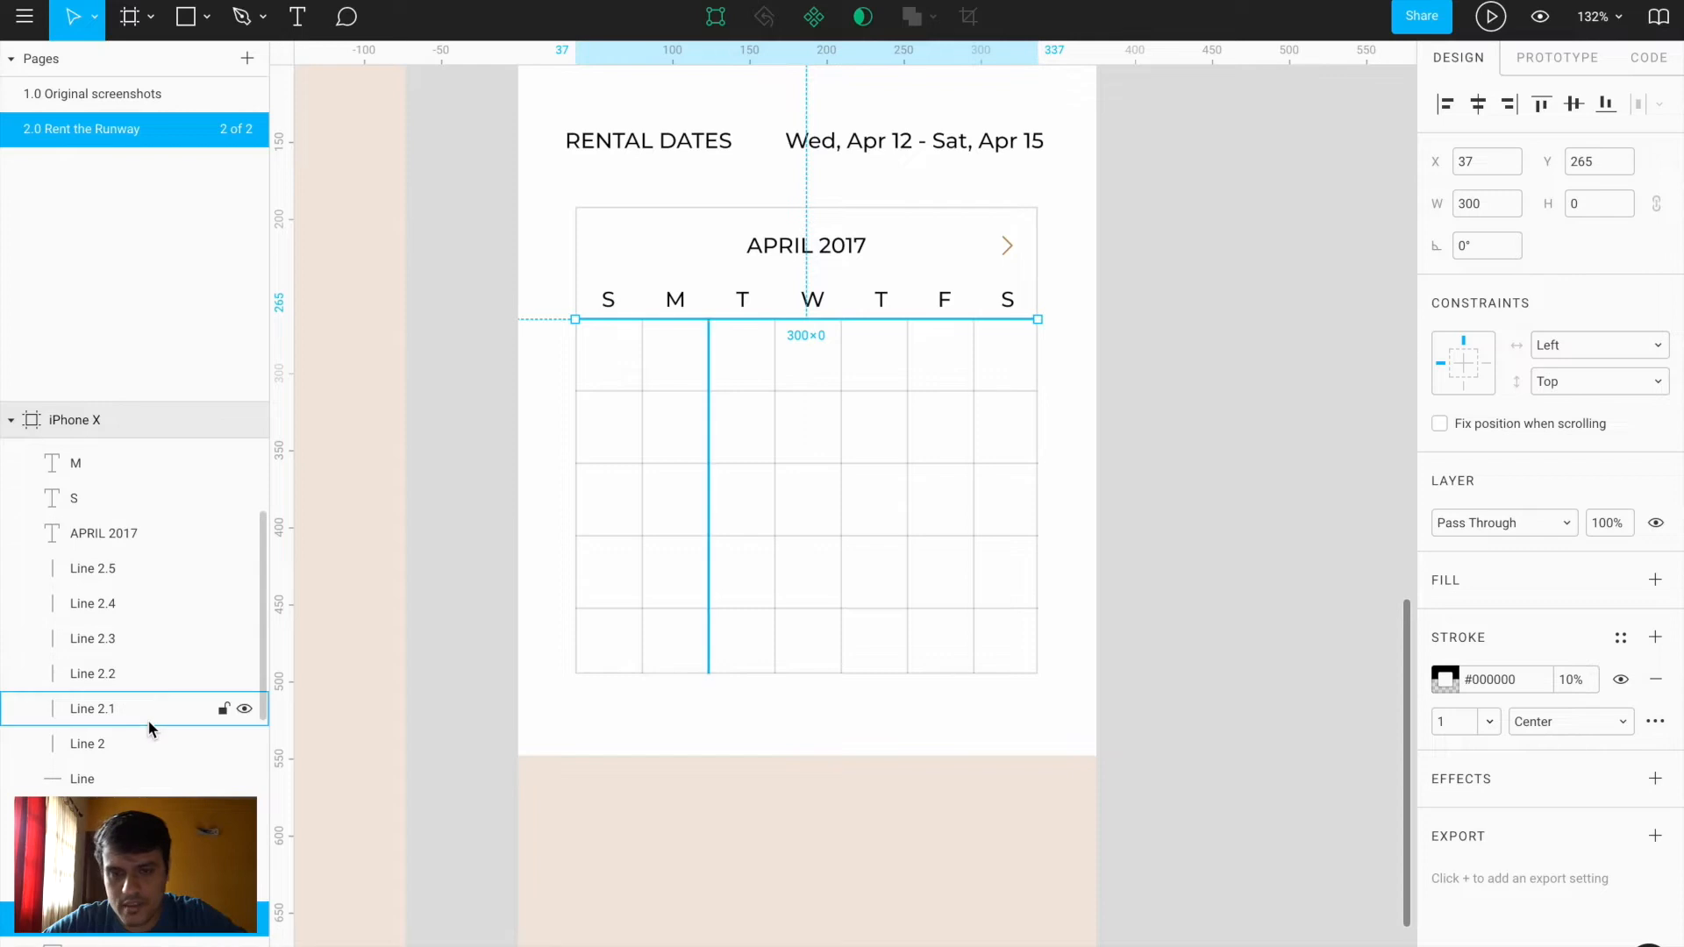
pyautogui.keyDown('shift'); pyautogui.click(120, 570); pyautogui.keyUp('shift')
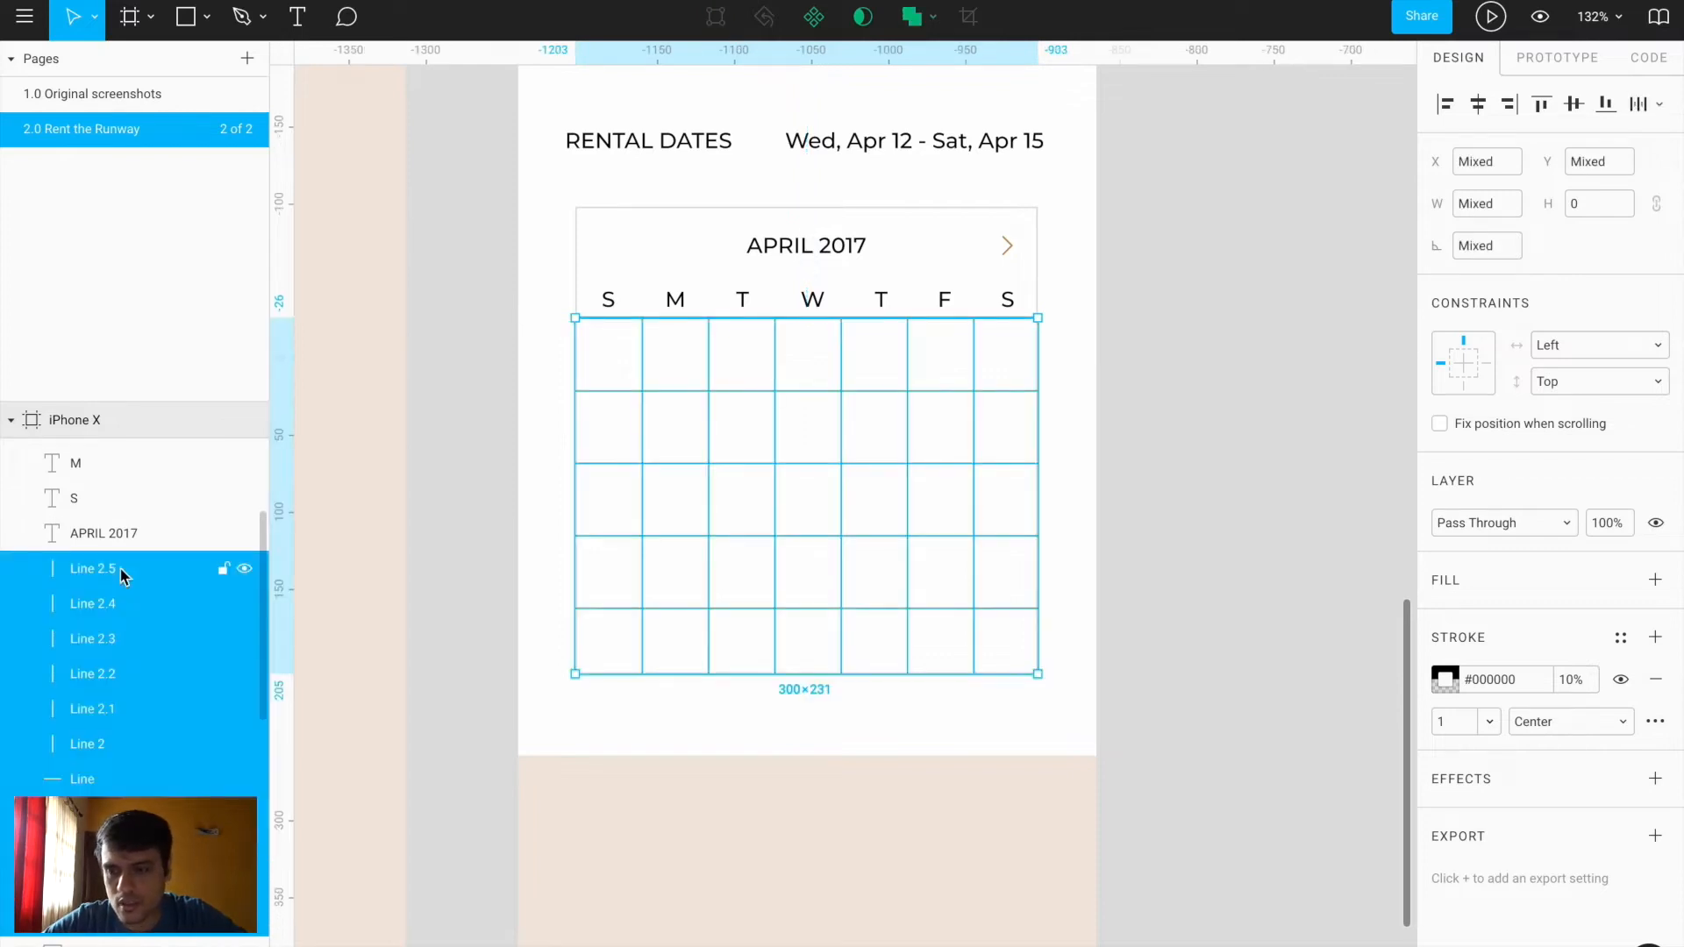
pyautogui.hotkey('ctrl', 'g')
# Group the seven weekday letters and move APRIL 2017 above that group
pyautogui.click(120, 533)
pyautogui.scroll(3, 119, 530)
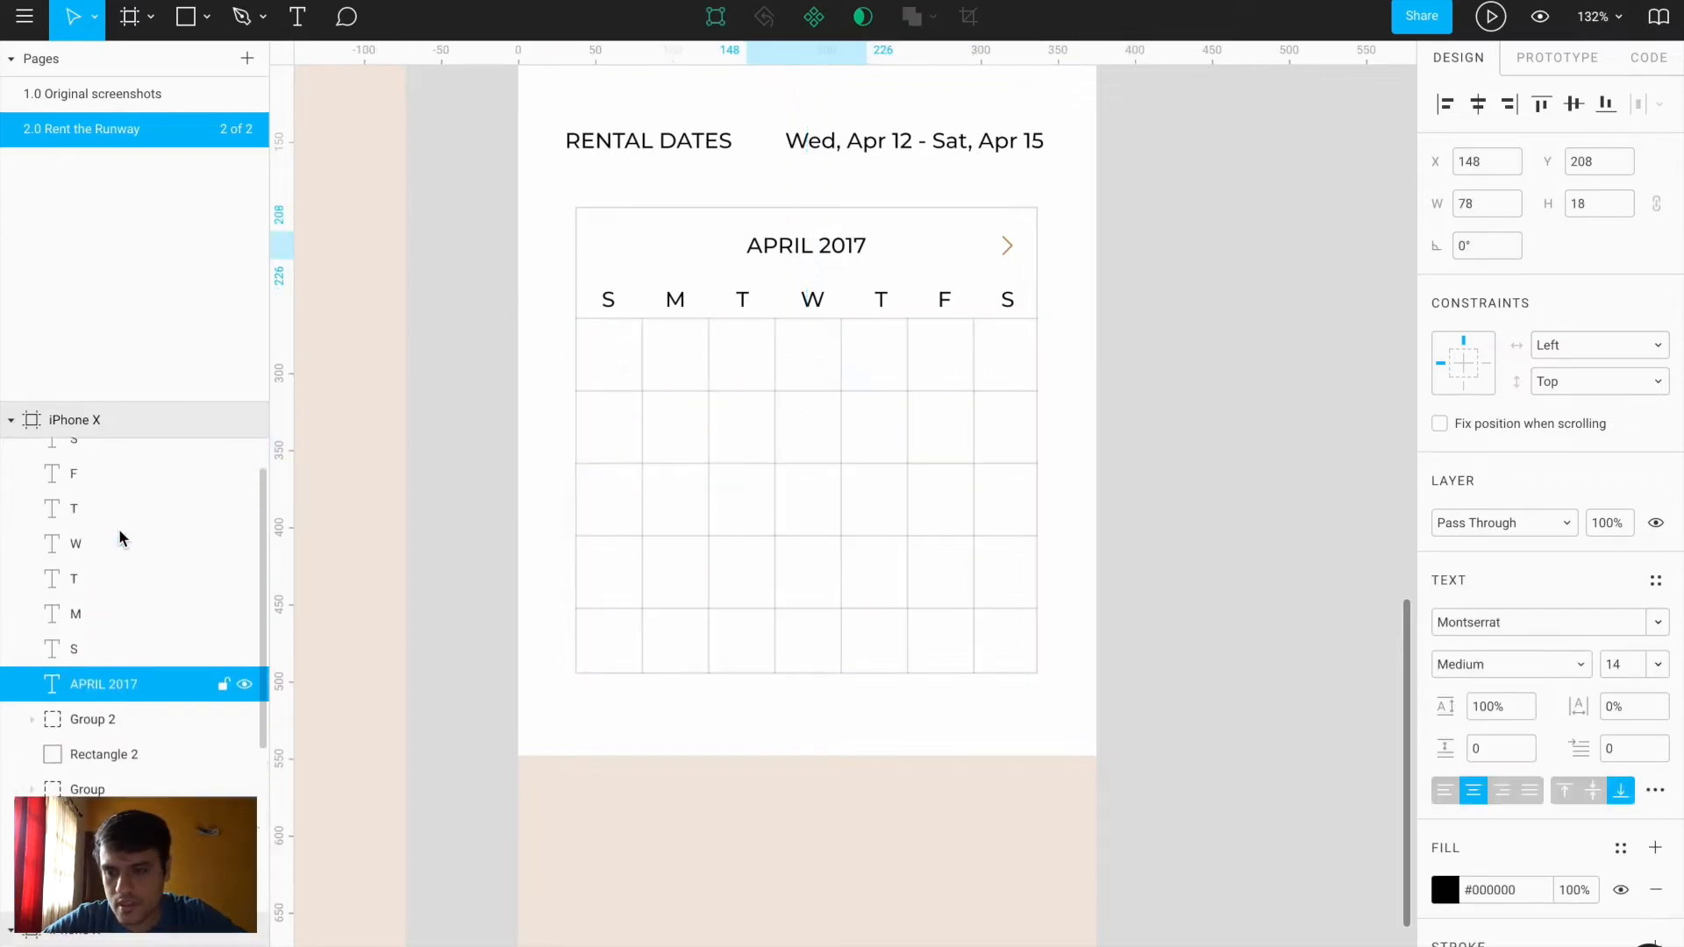
pyautogui.click(104, 650)
pyautogui.scroll(3, 103, 576)
pyautogui.keyDown('shift'); pyautogui.click(103, 566); pyautogui.keyUp('shift')
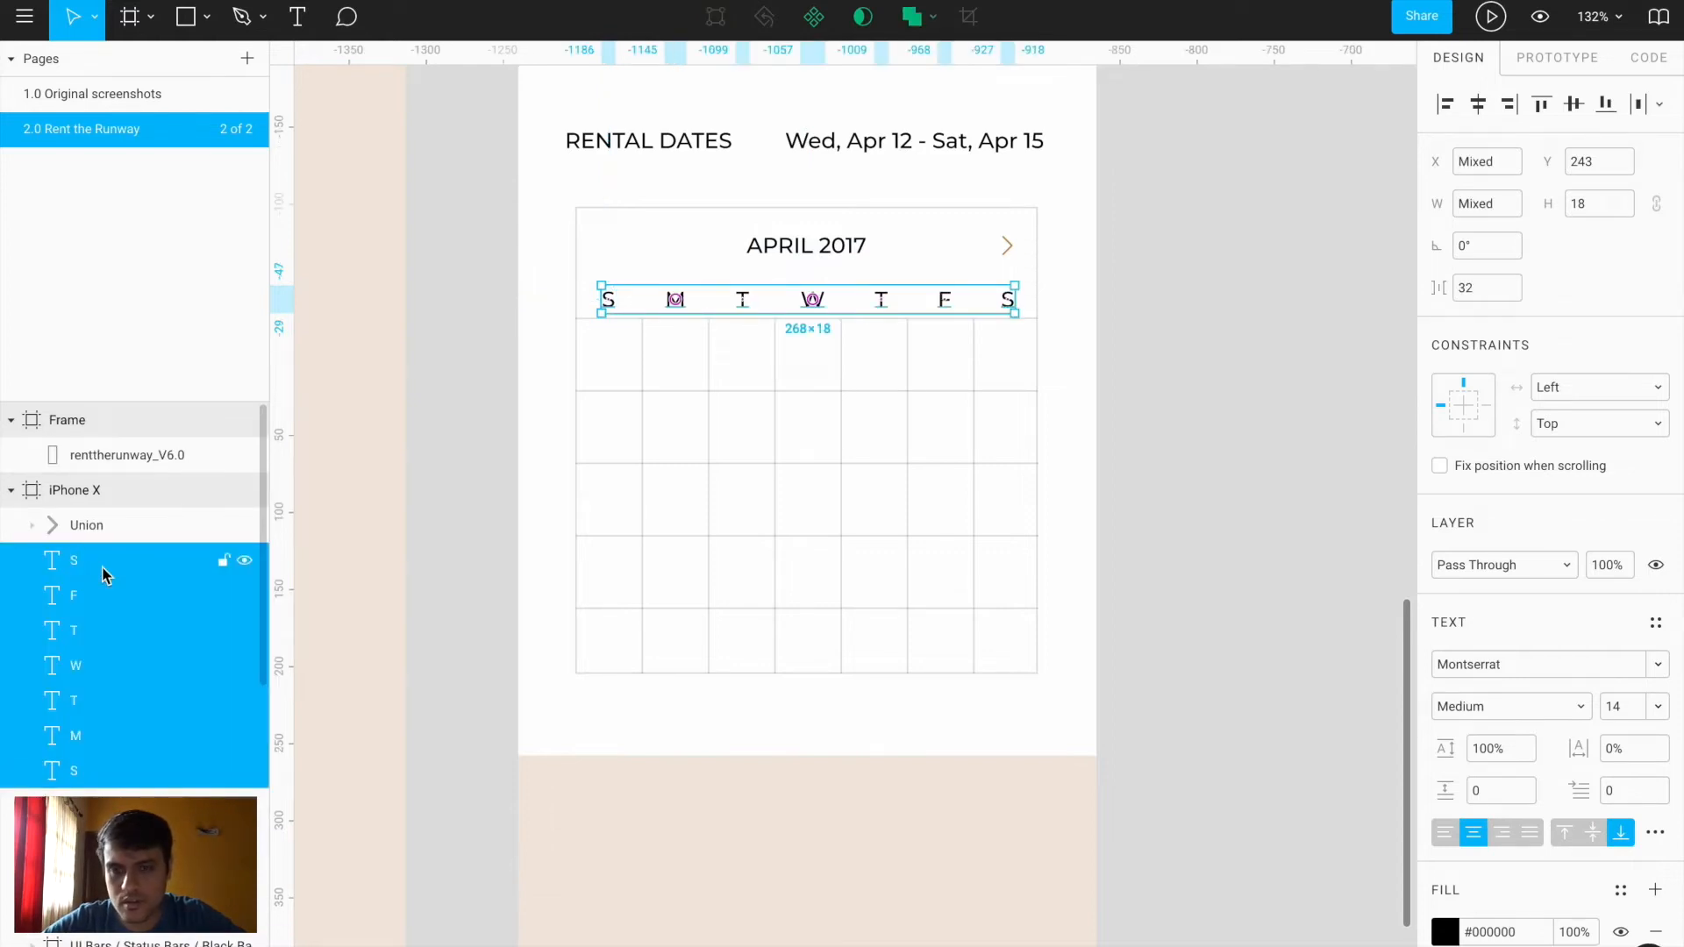
pyautogui.hotkey('ctrl', 'g')
pyautogui.moveTo(105, 595); pyautogui.dragTo(107, 548)
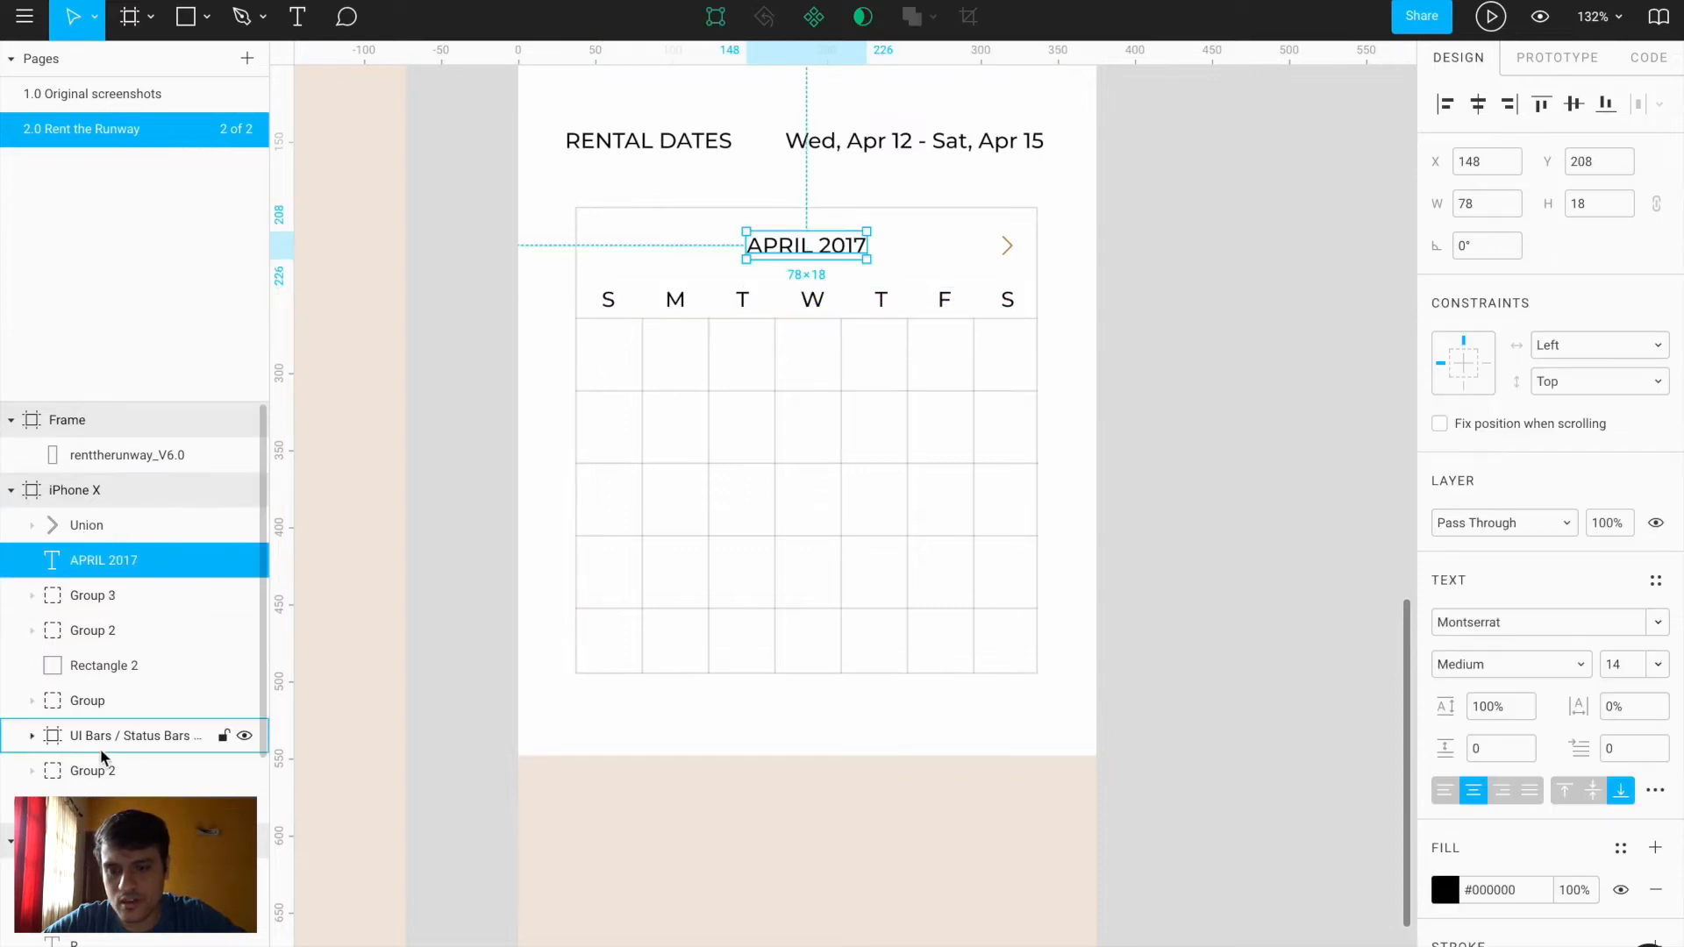
# Move the header group and the status bar to the top of the iPhone X layers
pyautogui.click(103, 771)
pyautogui.scroll(5, 526, 439)
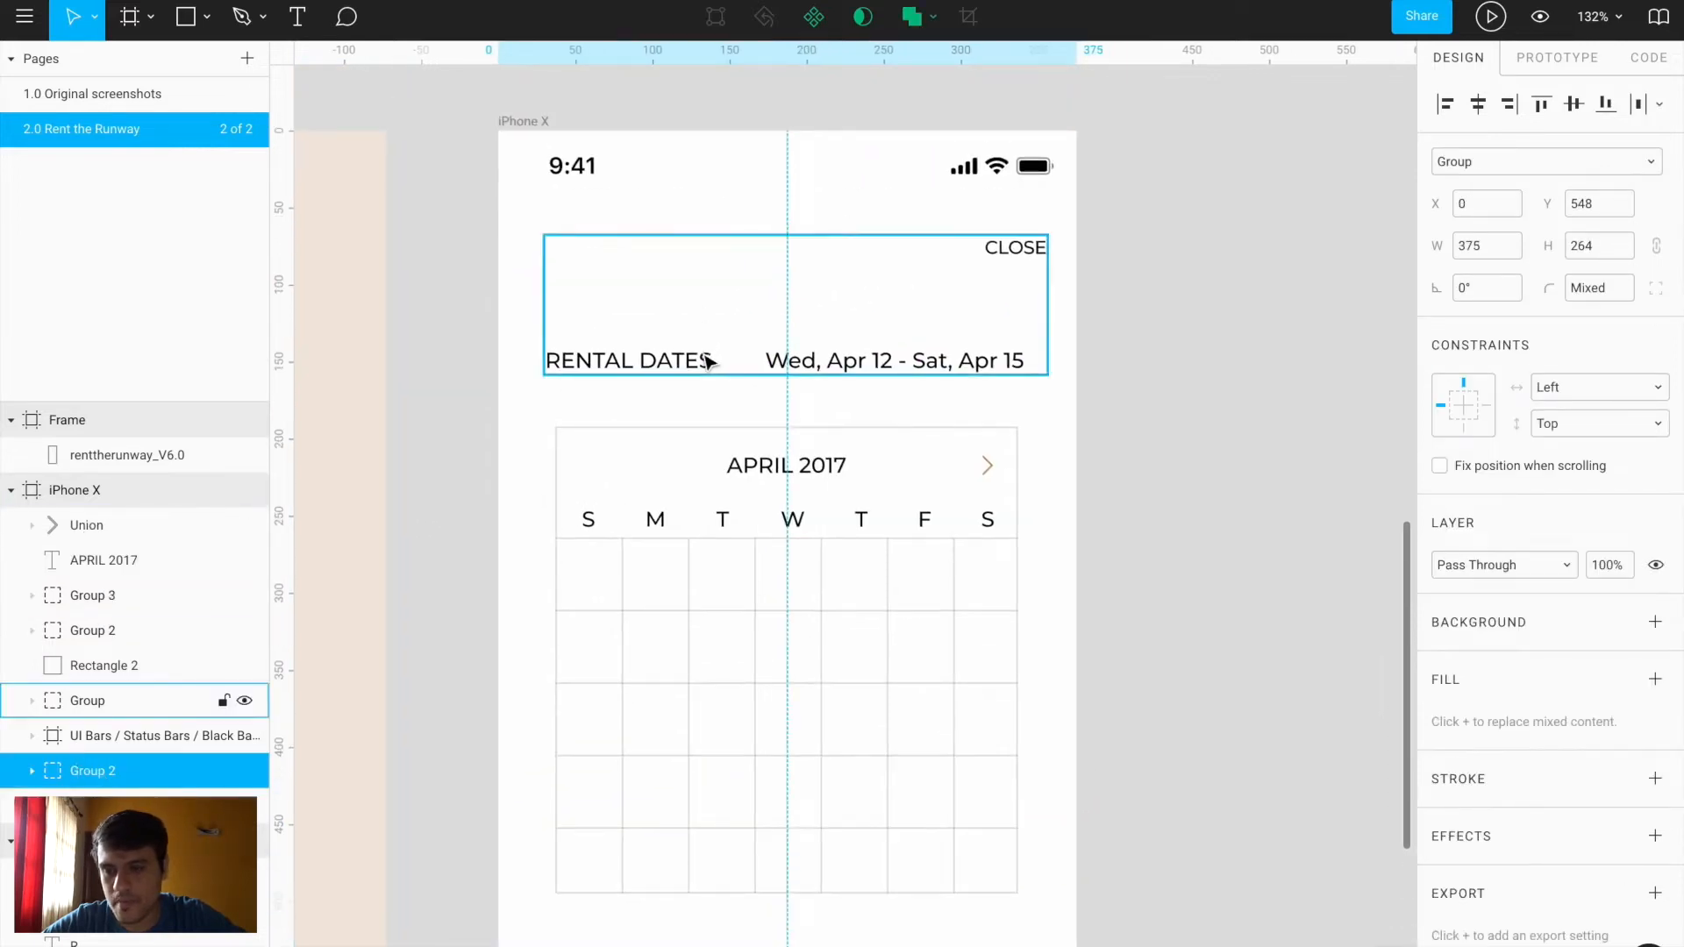
pyautogui.click(664, 377)
pyautogui.moveTo(102, 700); pyautogui.dragTo(99, 517)
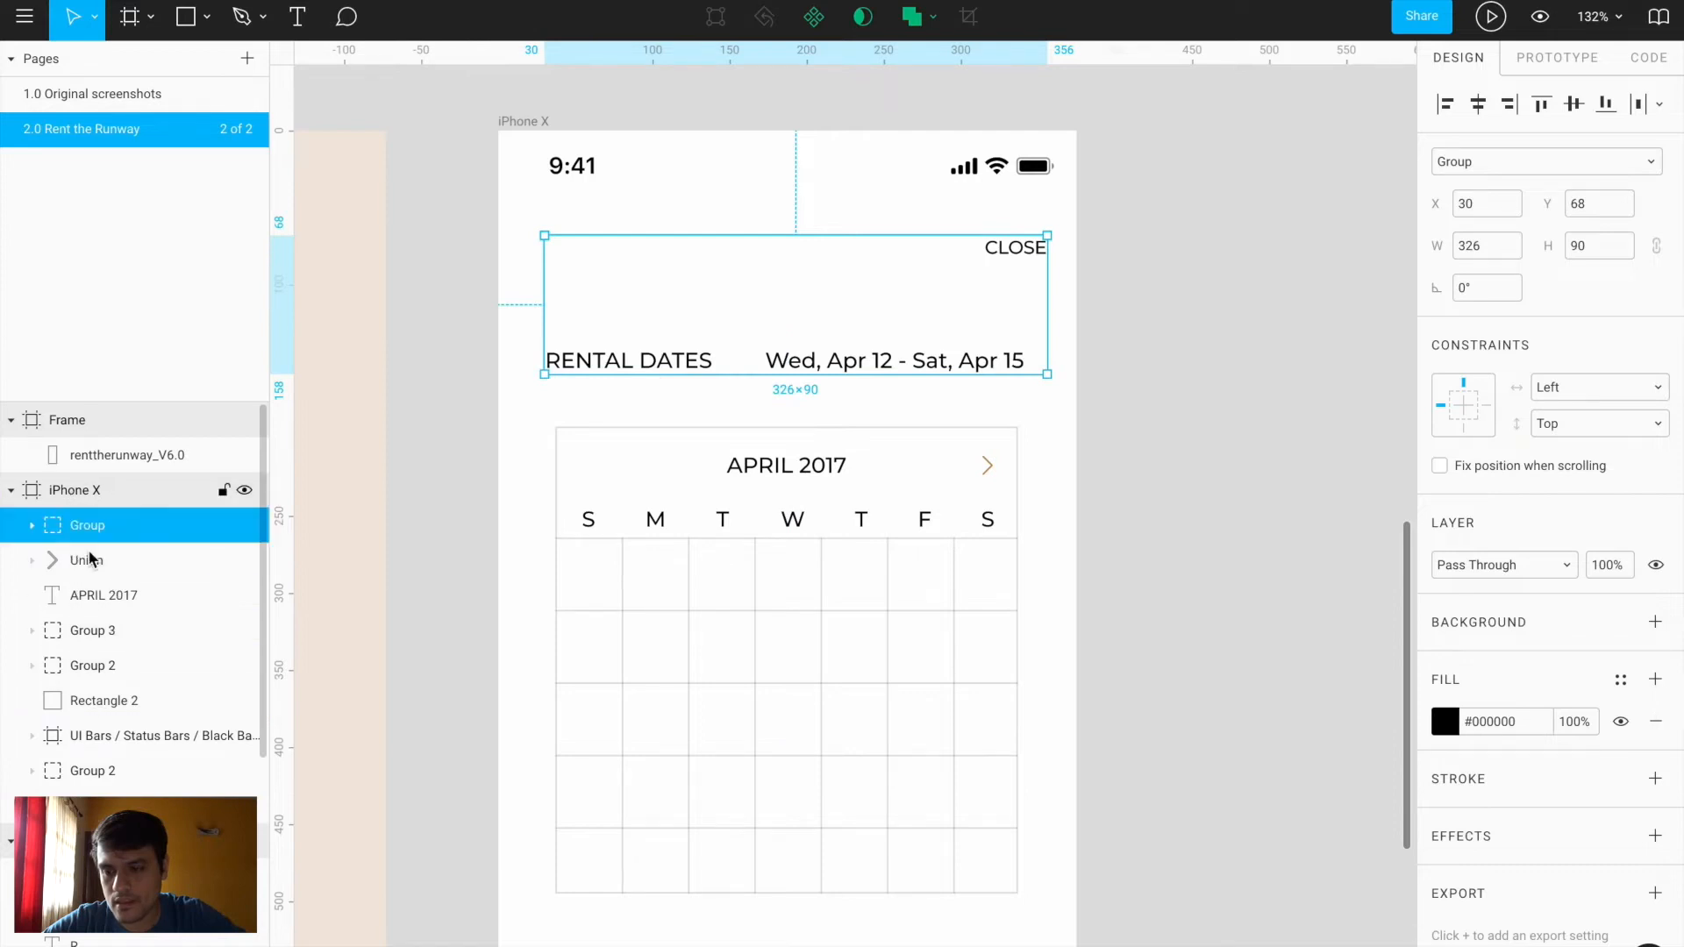
pyautogui.moveTo(112, 737); pyautogui.dragTo(108, 516)
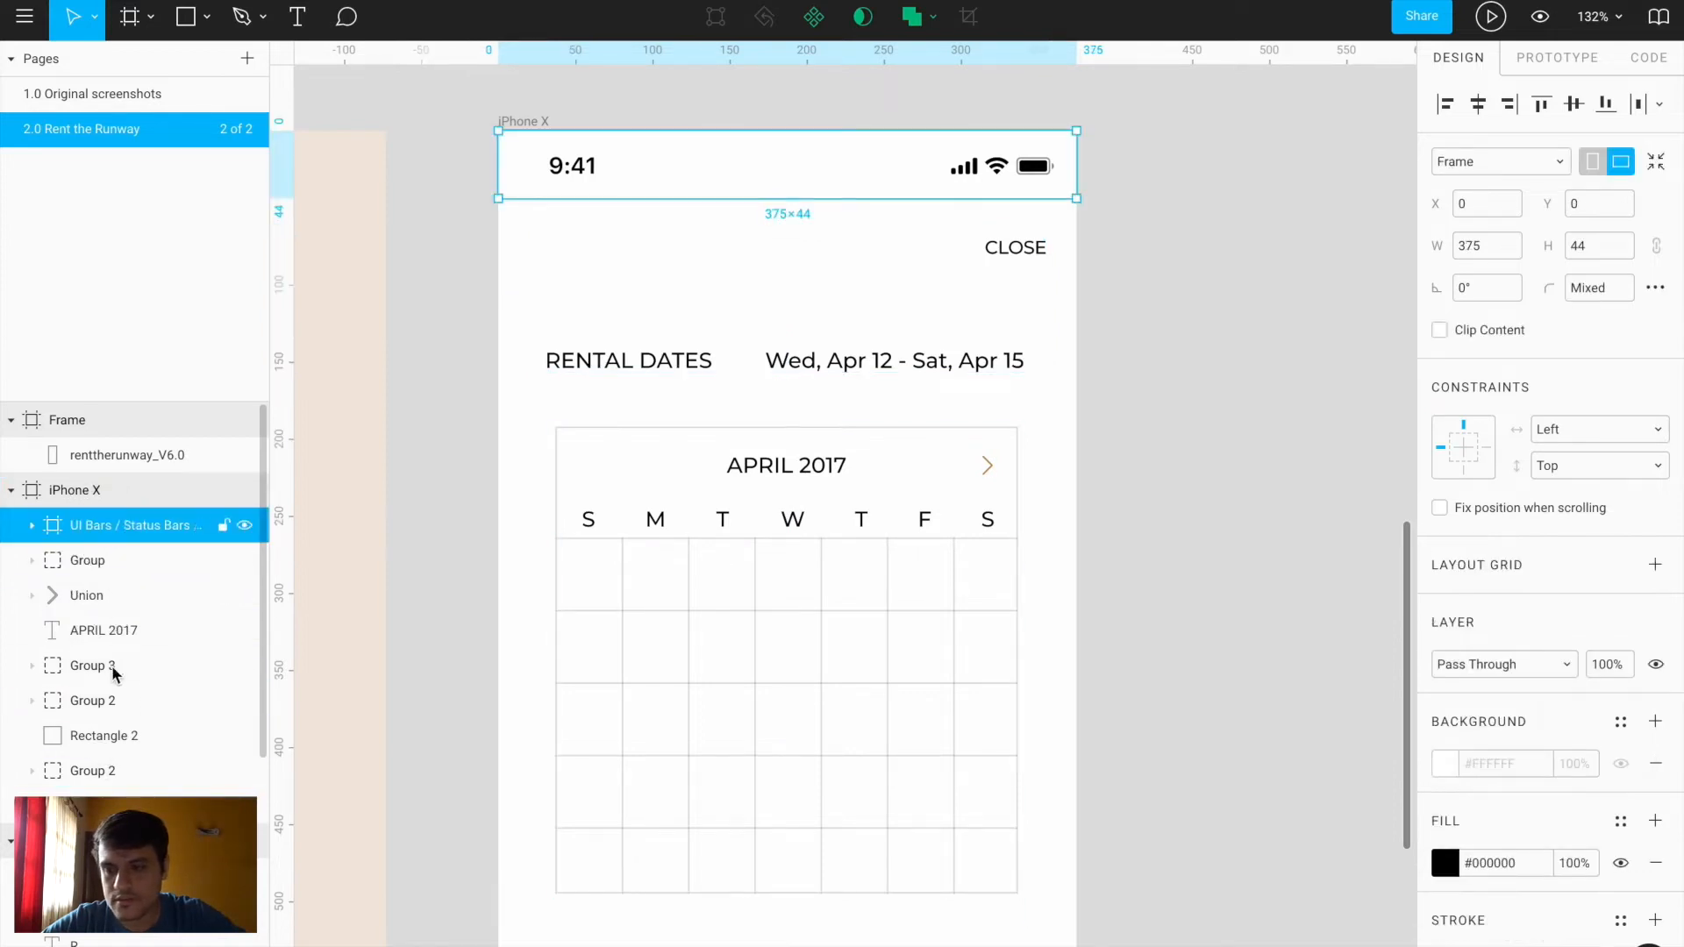
pyautogui.scroll(-4, 117, 742)
pyautogui.scroll(4, 117, 744)
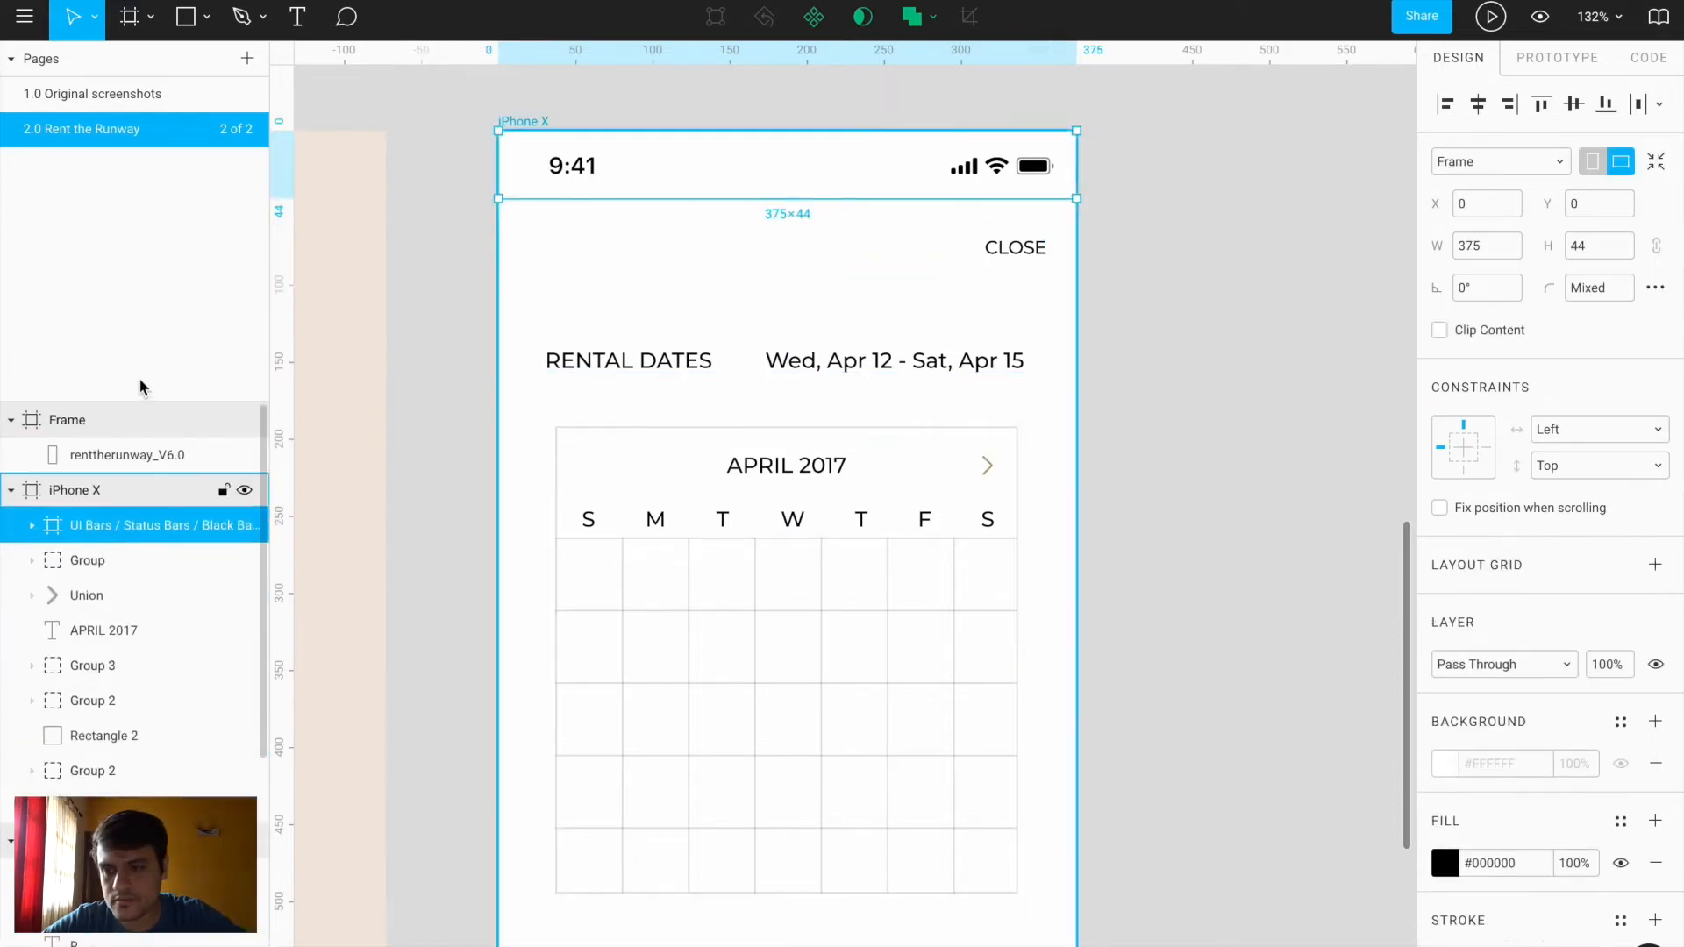
# Enlarge the layers list and unhide the renttherunway_V6.0 reference screenshot
pyautogui.moveTo(141, 402); pyautogui.dragTo(143, 145)
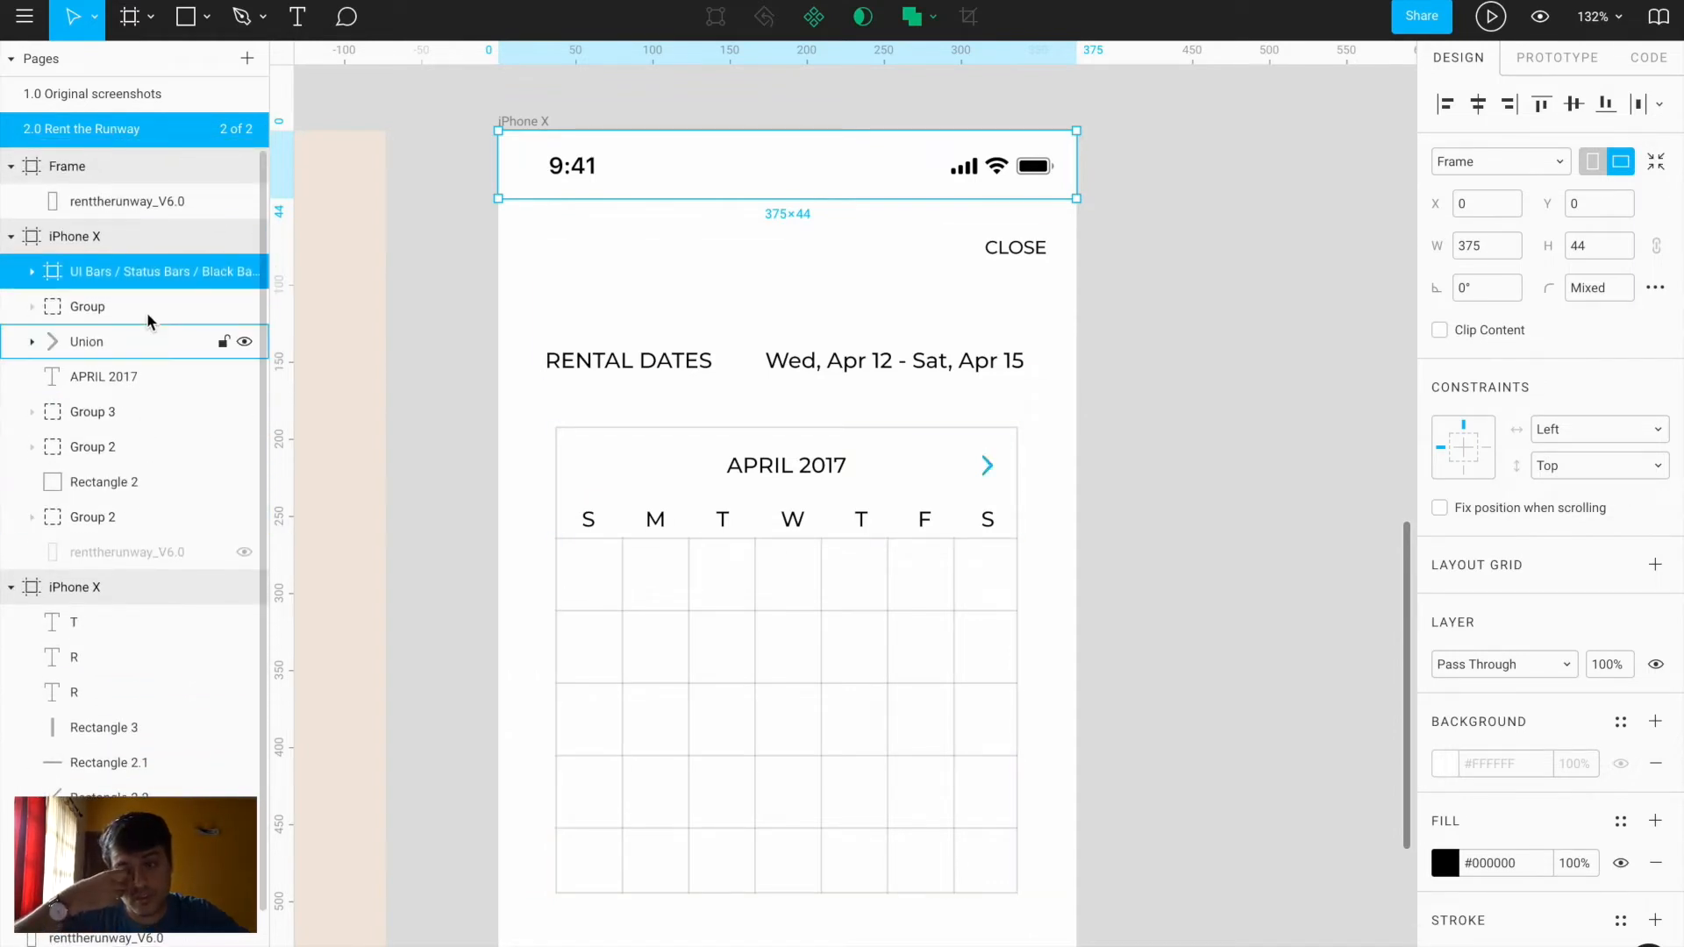
pyautogui.click(139, 377)
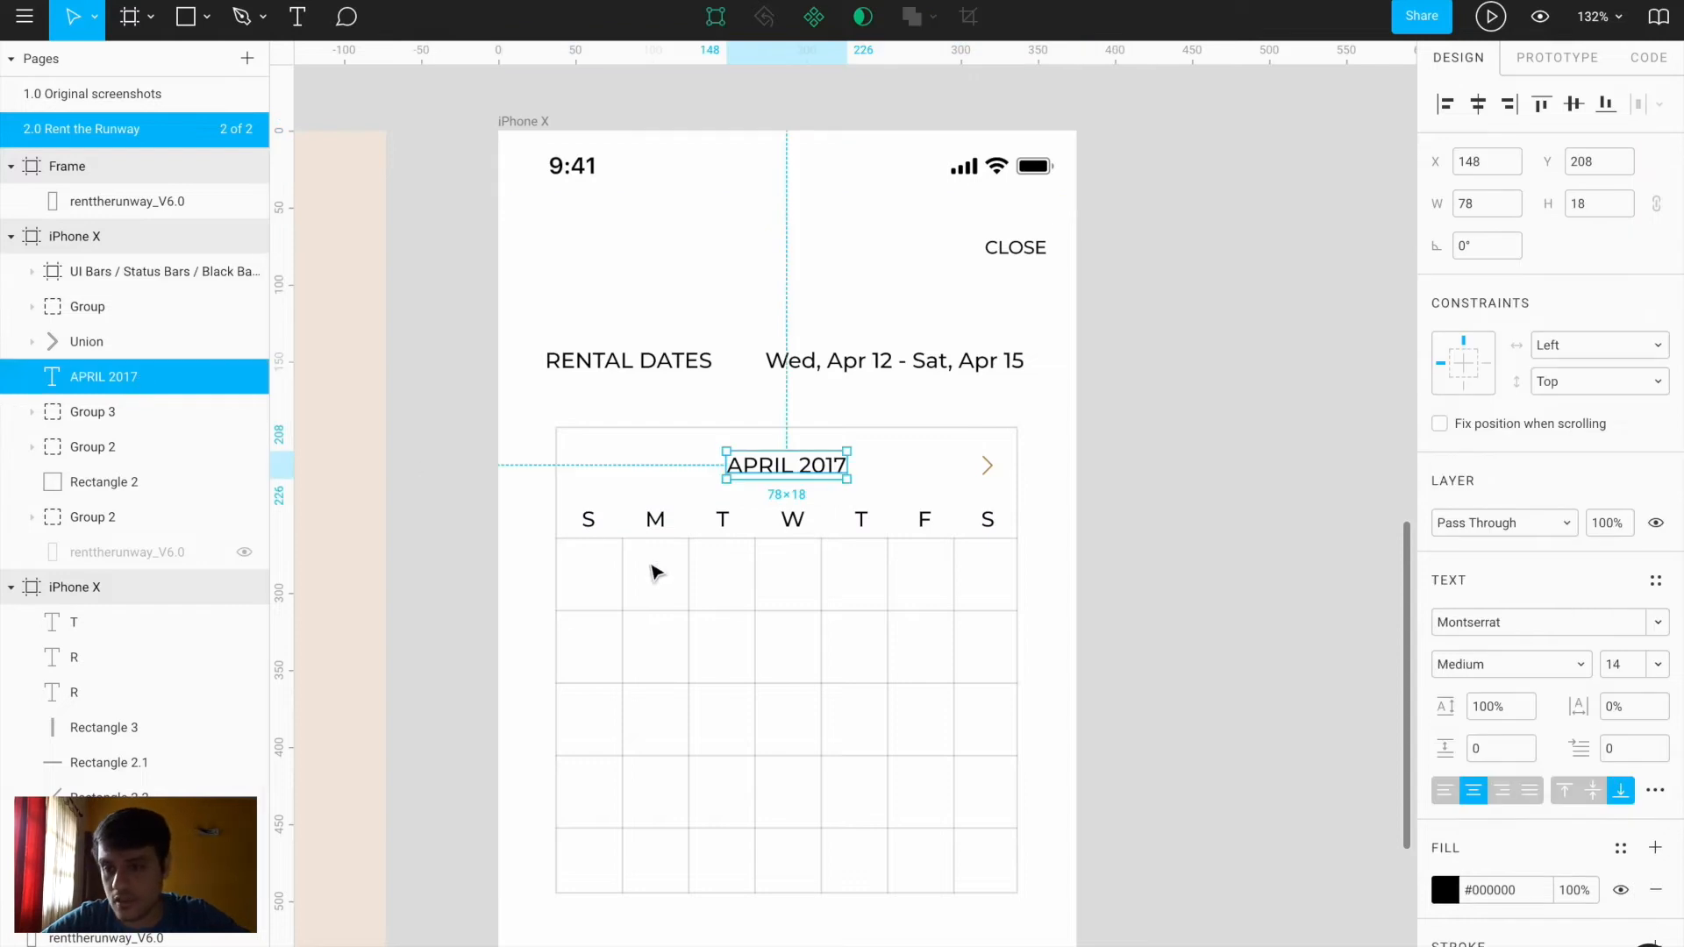
pyautogui.click(243, 553)
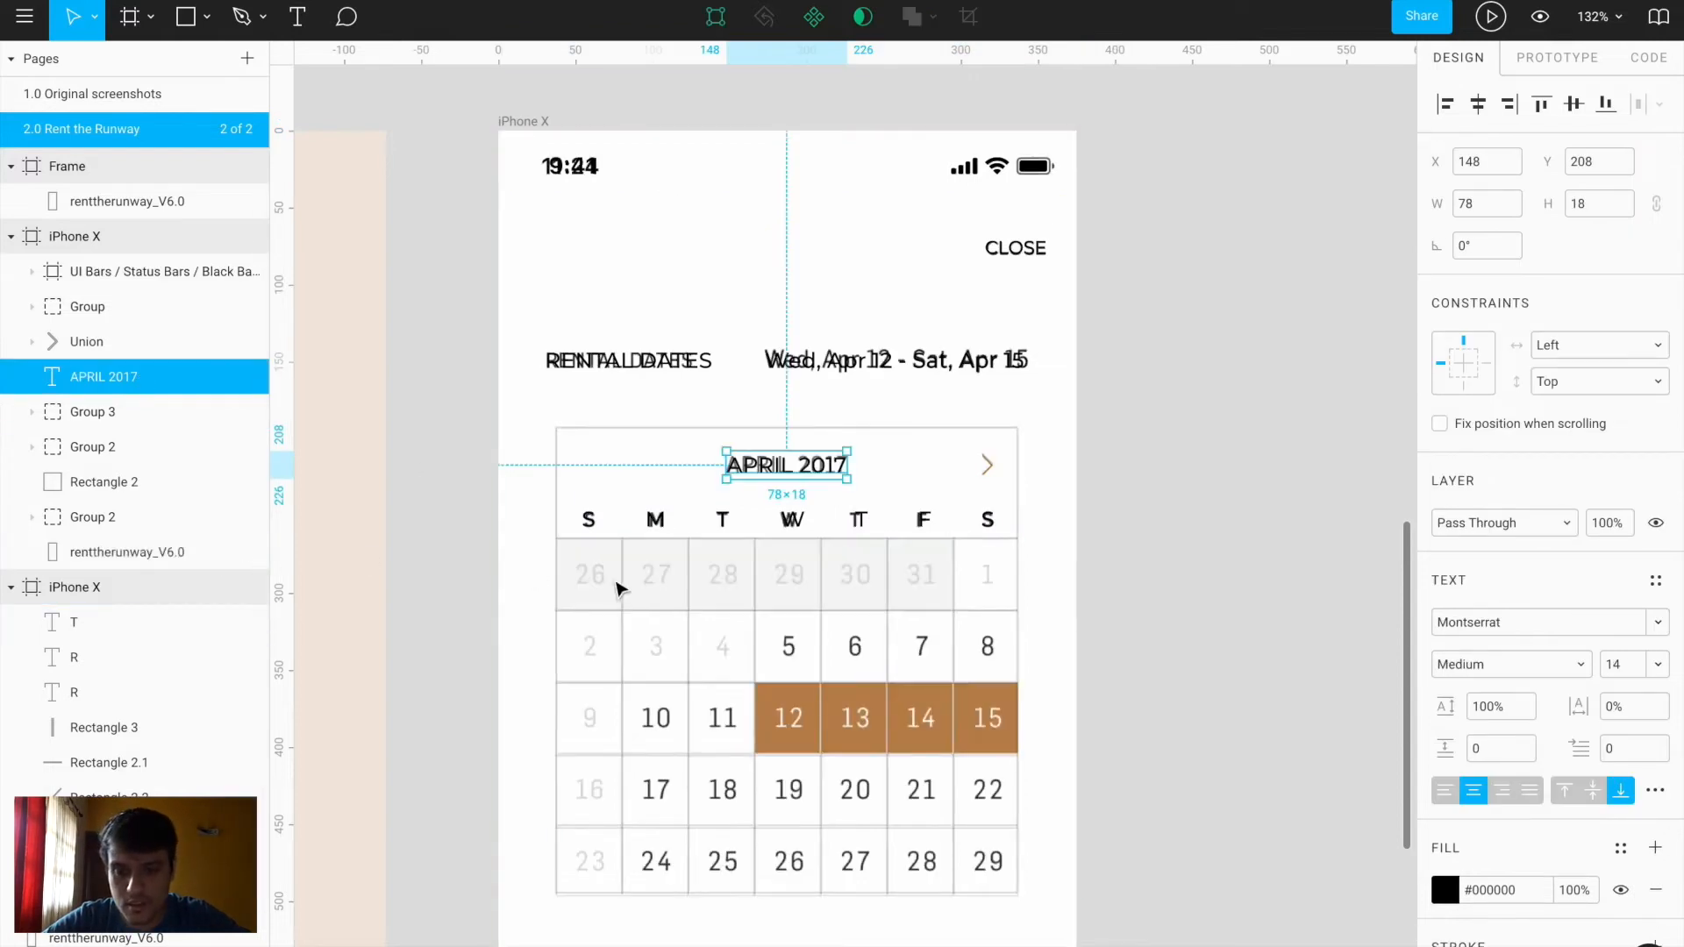
pyautogui.scroll(5, 581, 586)
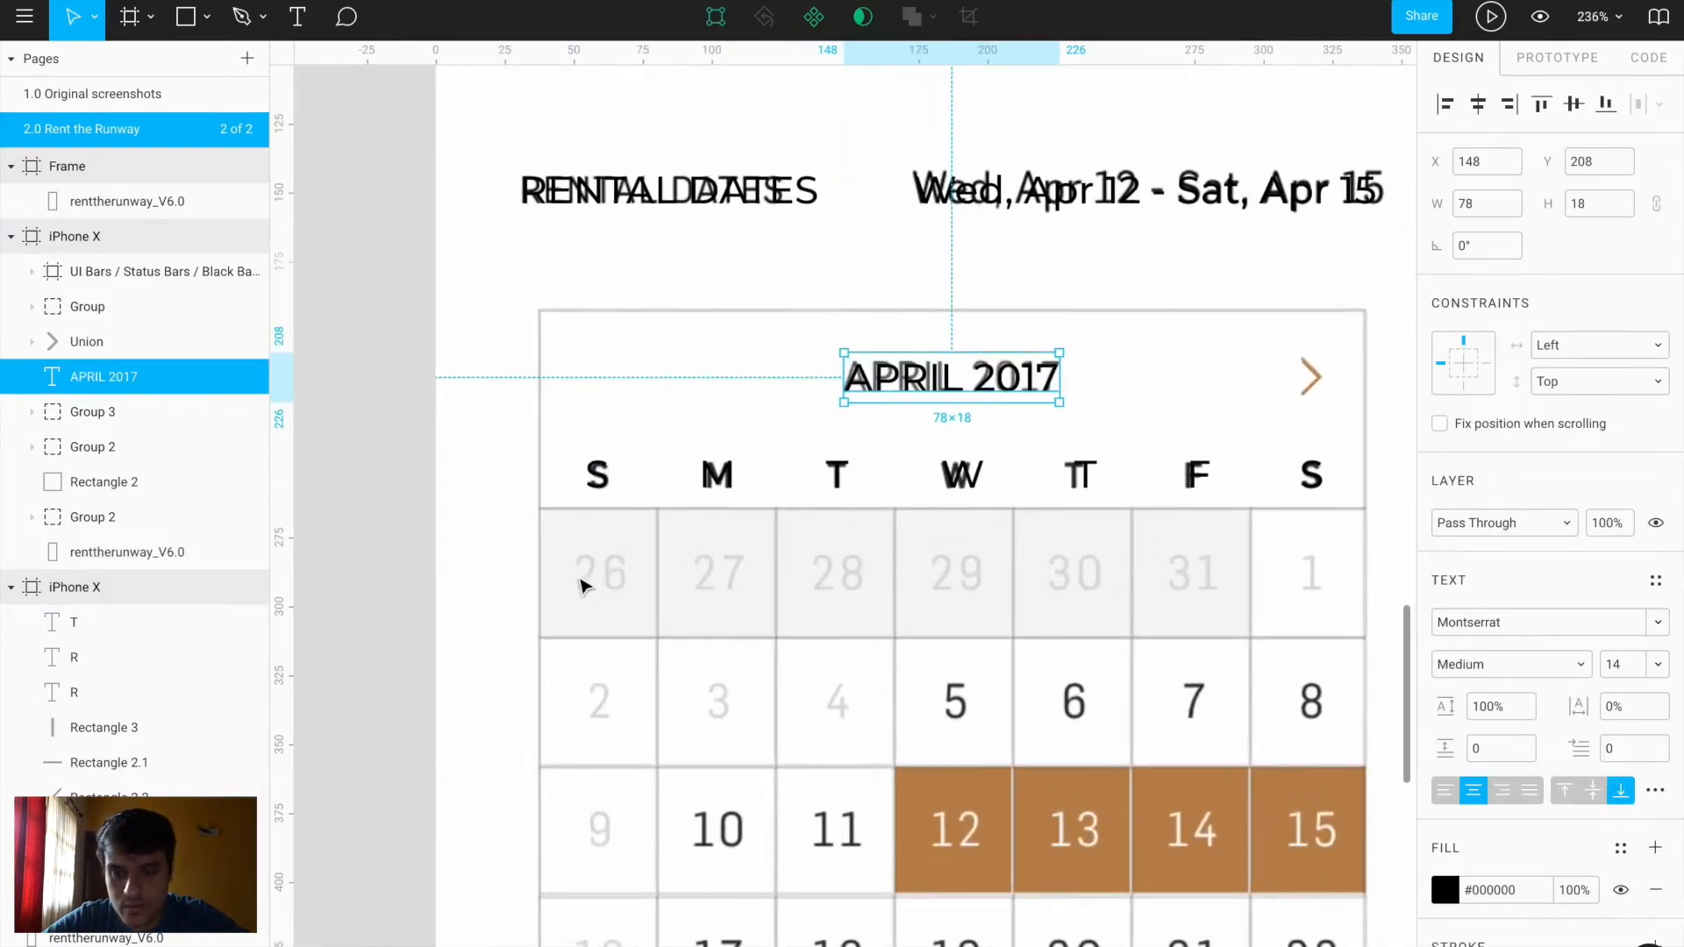
# Draw a rectangle over the first calendar row filled with light grey #F7F7F7 sampled from the reference
pyautogui.press('r')
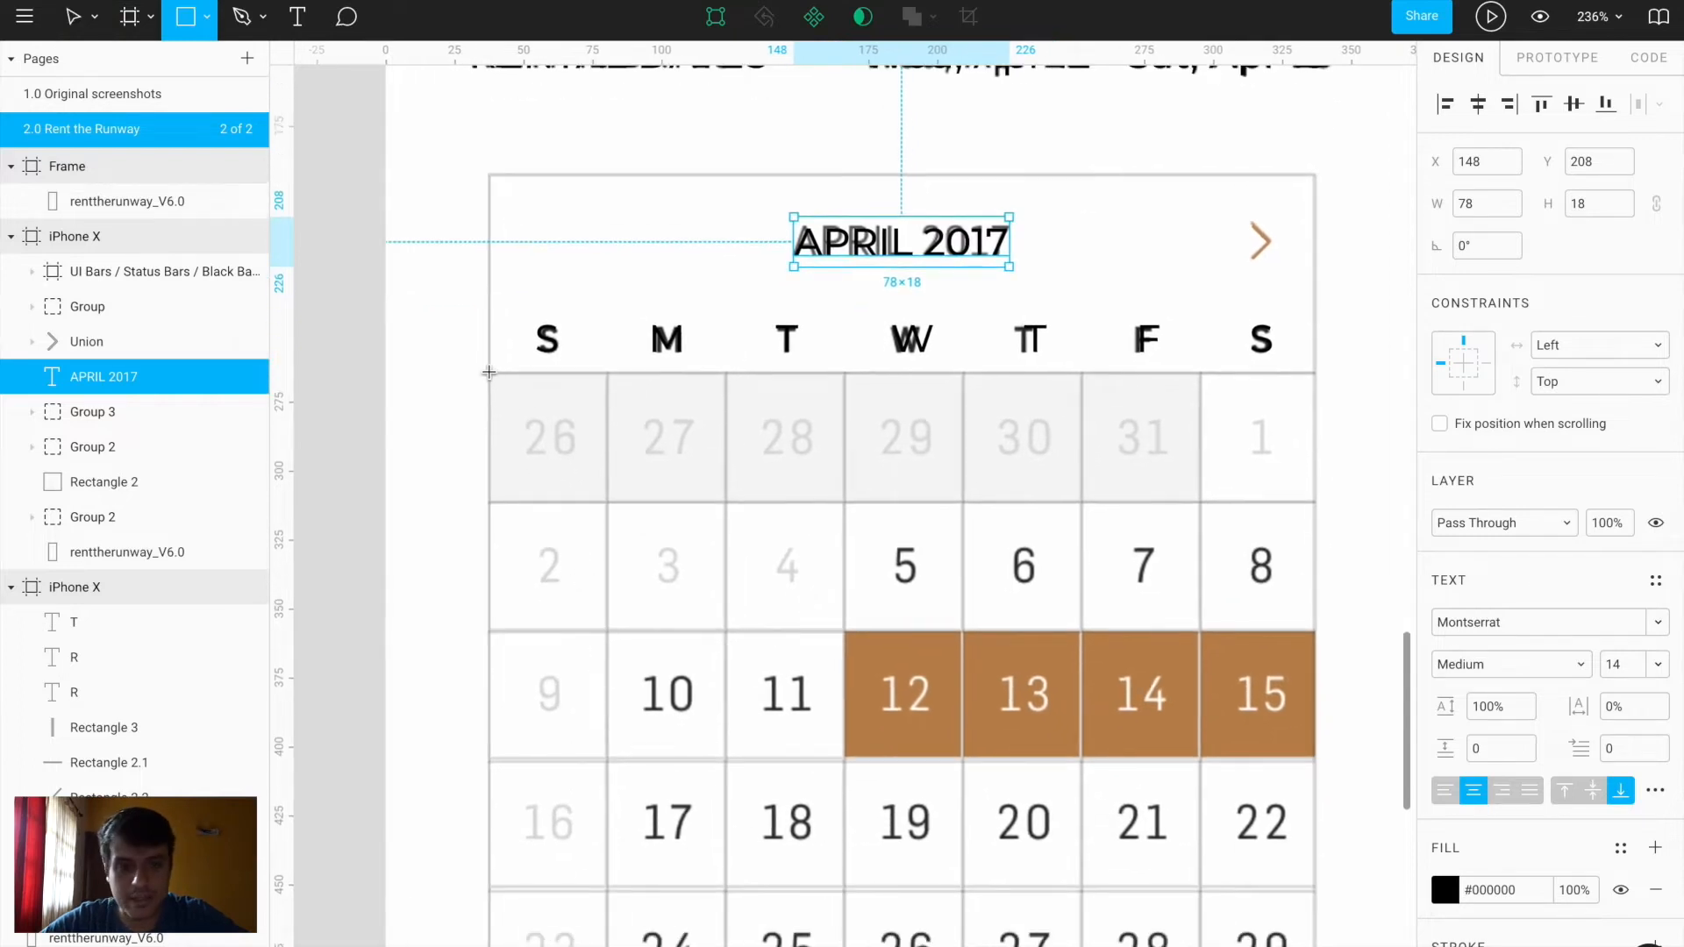
pyautogui.moveTo(488, 374)
pyautogui.mouseDown()
pyautogui.moveTo(1120, 526)
pyautogui.moveTo(1199, 496)
pyautogui.moveTo(1147, 477)
pyautogui.moveTo(1155, 532)
pyautogui.mouseUp()
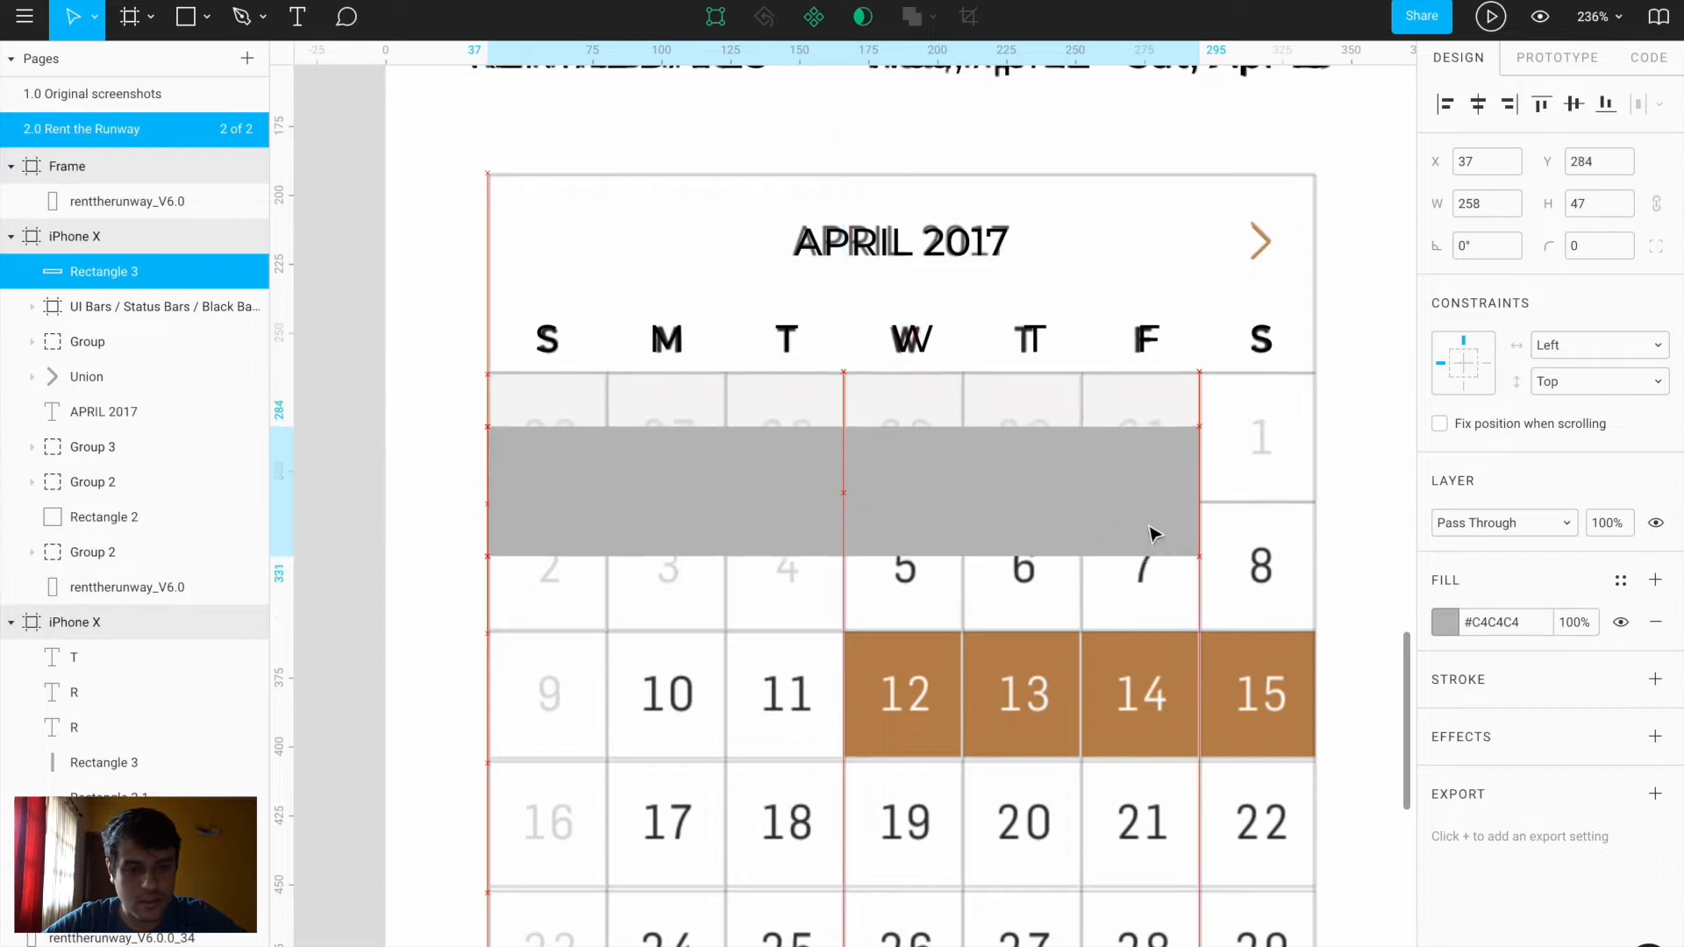
pyautogui.click(1447, 623)
pyautogui.click(1193, 715)
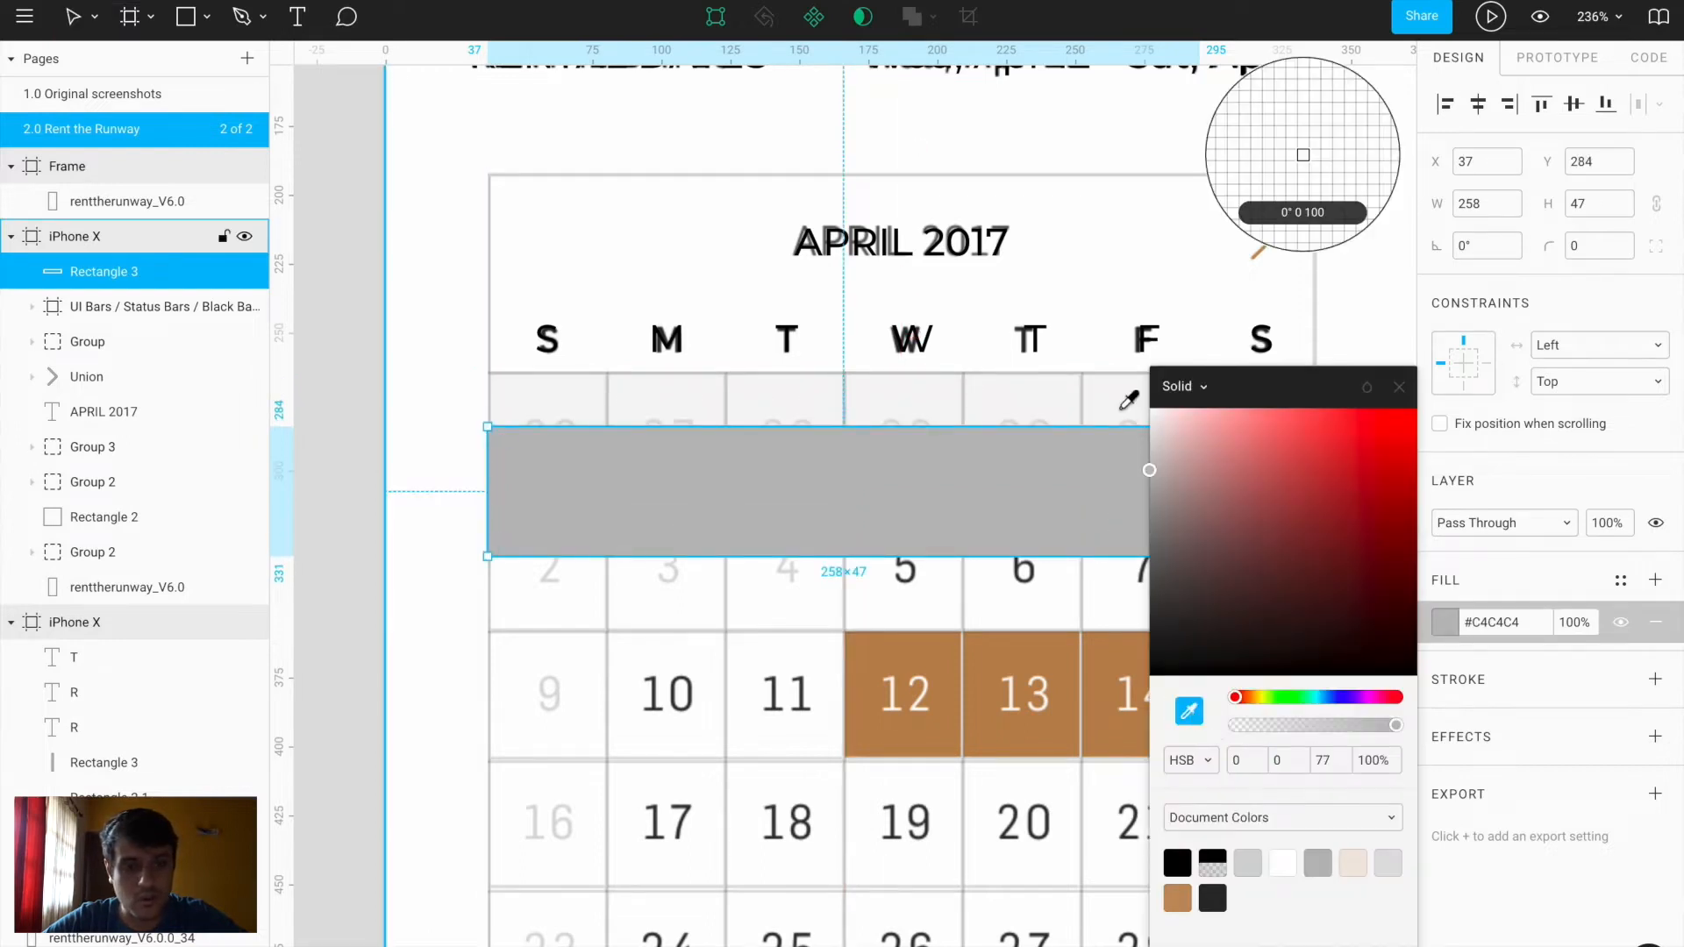
pyautogui.click(1128, 392)
pyautogui.click(1399, 390)
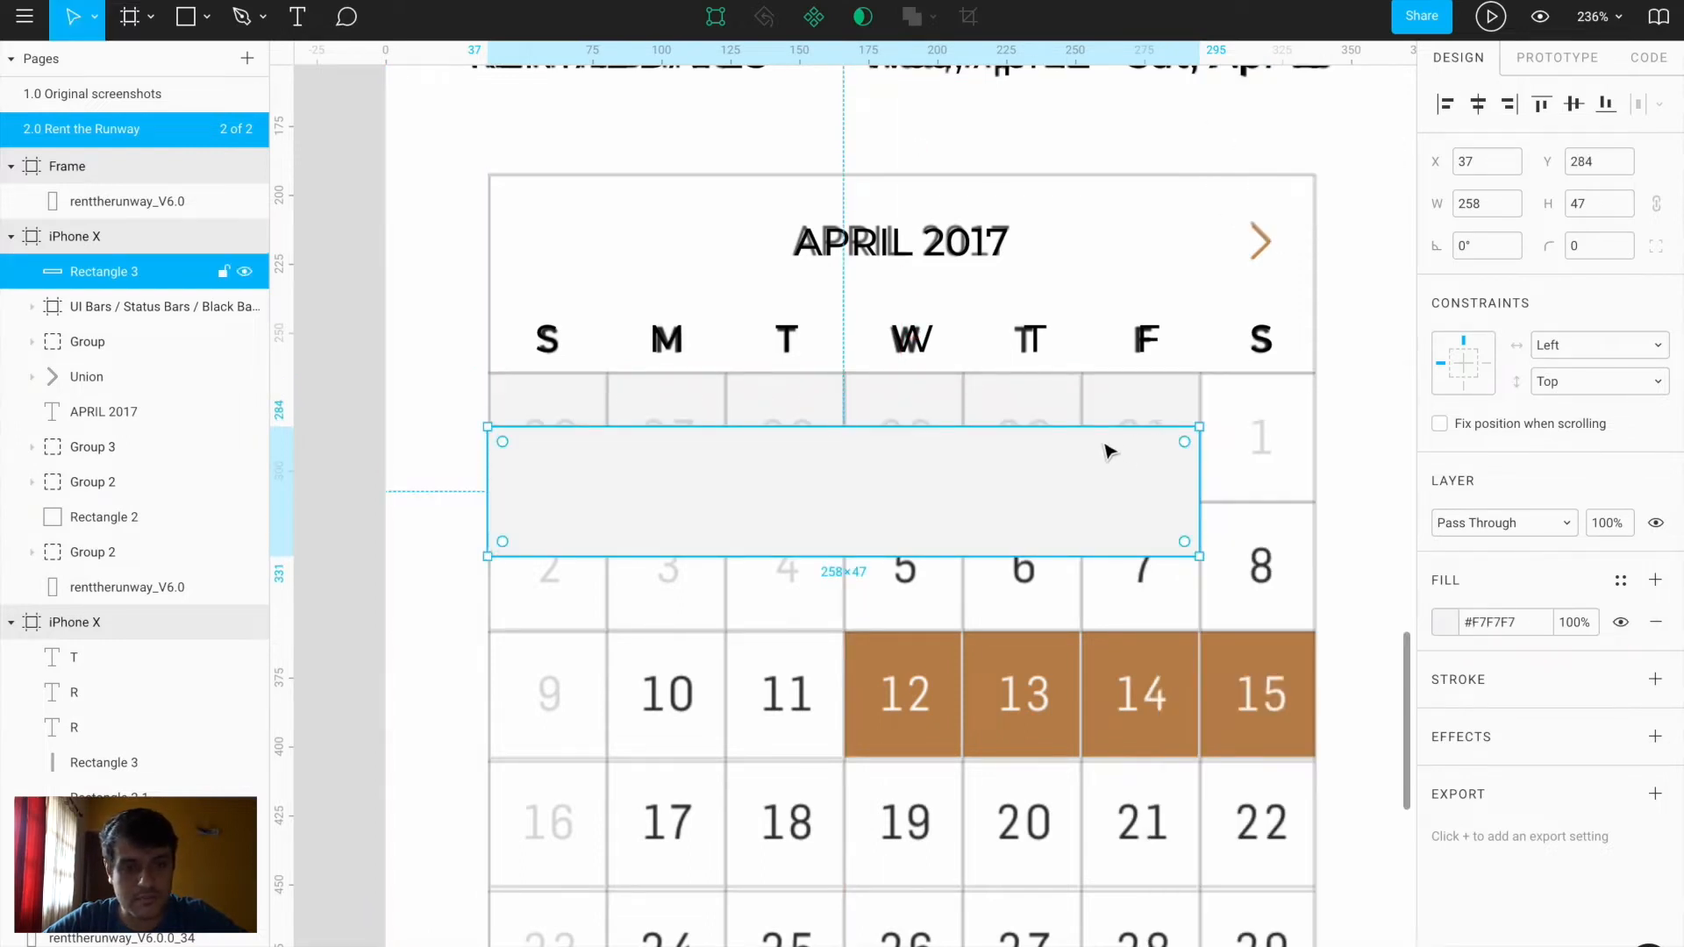
# Top-align the grey rectangle with the grid lines and move its layer below the header group
pyautogui.keyDown('shift'); pyautogui.click(96, 482); pyautogui.keyUp('shift')
pyautogui.click(1542, 104)
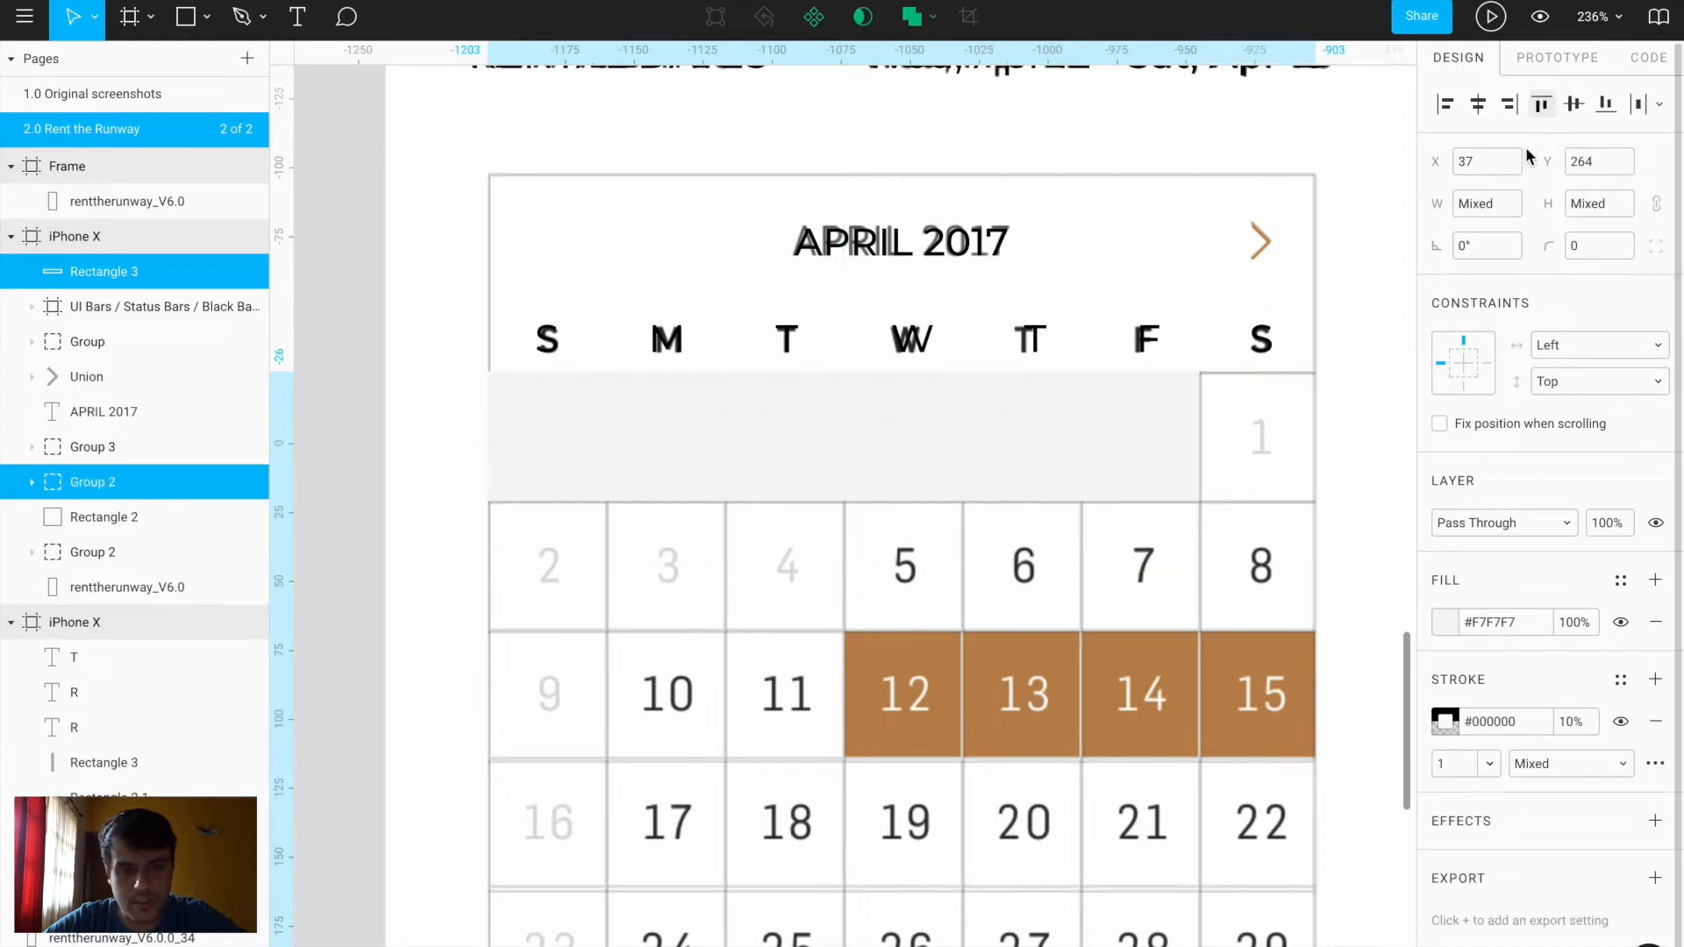
pyautogui.press('Escape')
pyautogui.click(1136, 459)
pyautogui.moveTo(188, 274); pyautogui.dragTo(110, 443)
# Rename the grid group to 'Lines' and place the grey rectangle beneath it
pyautogui.doubleClick(94, 482)
pyautogui.write('Lines')
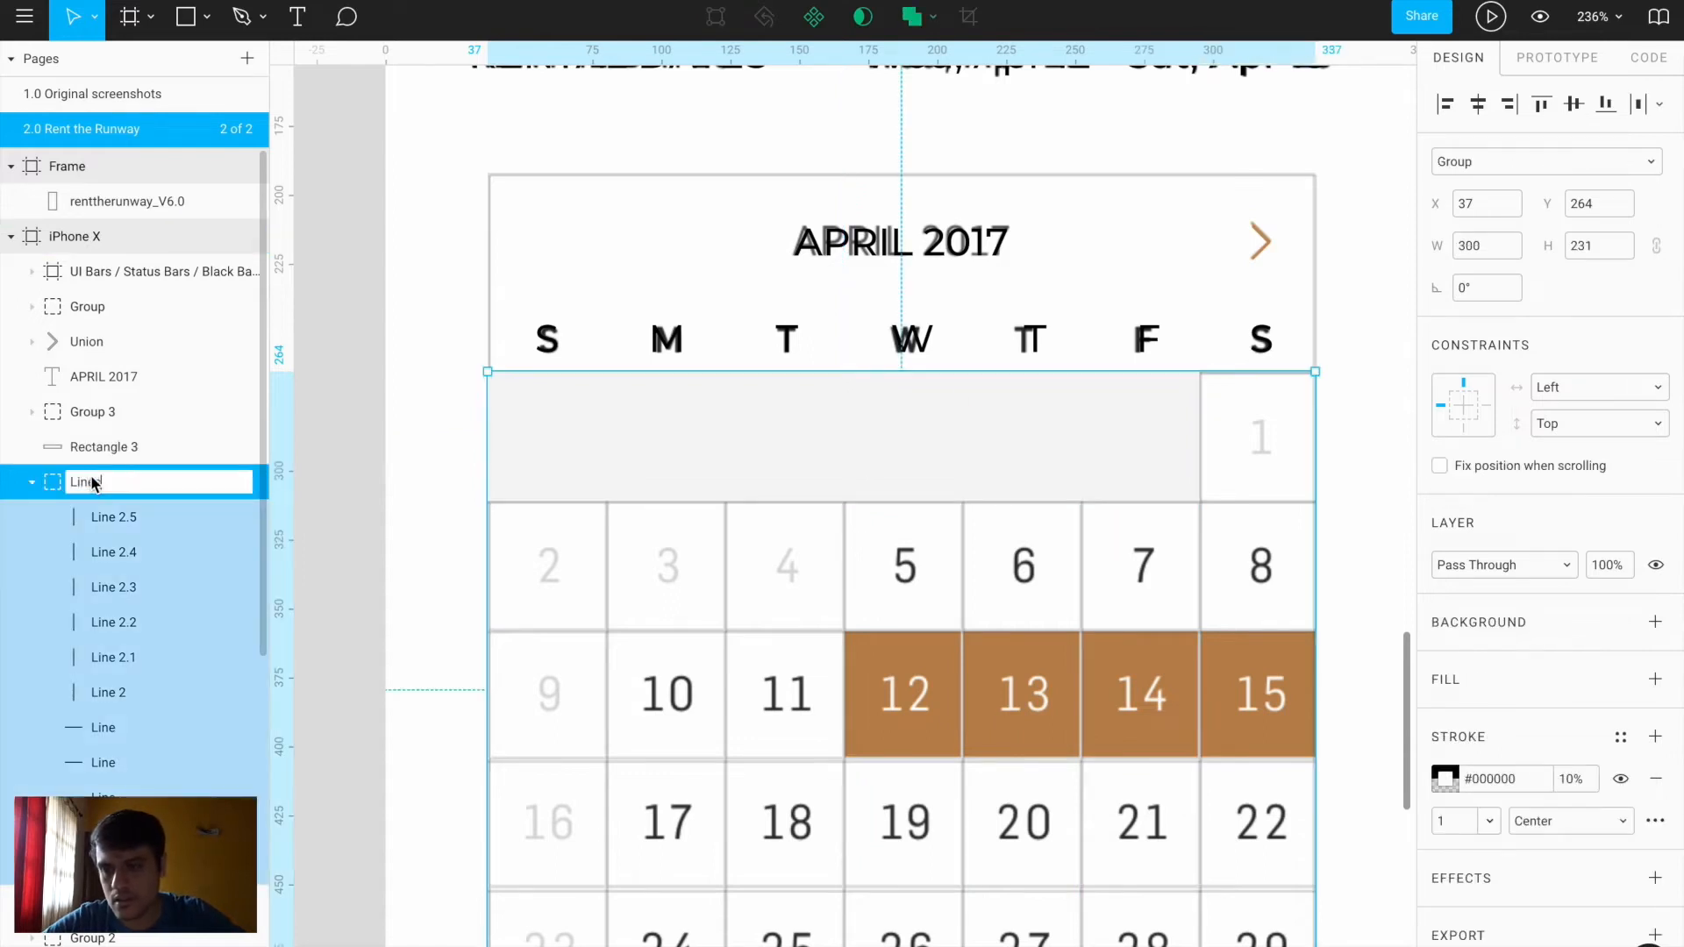
pyautogui.press('Return')
pyautogui.click(33, 484)
pyautogui.moveTo(89, 451); pyautogui.dragTo(84, 502)
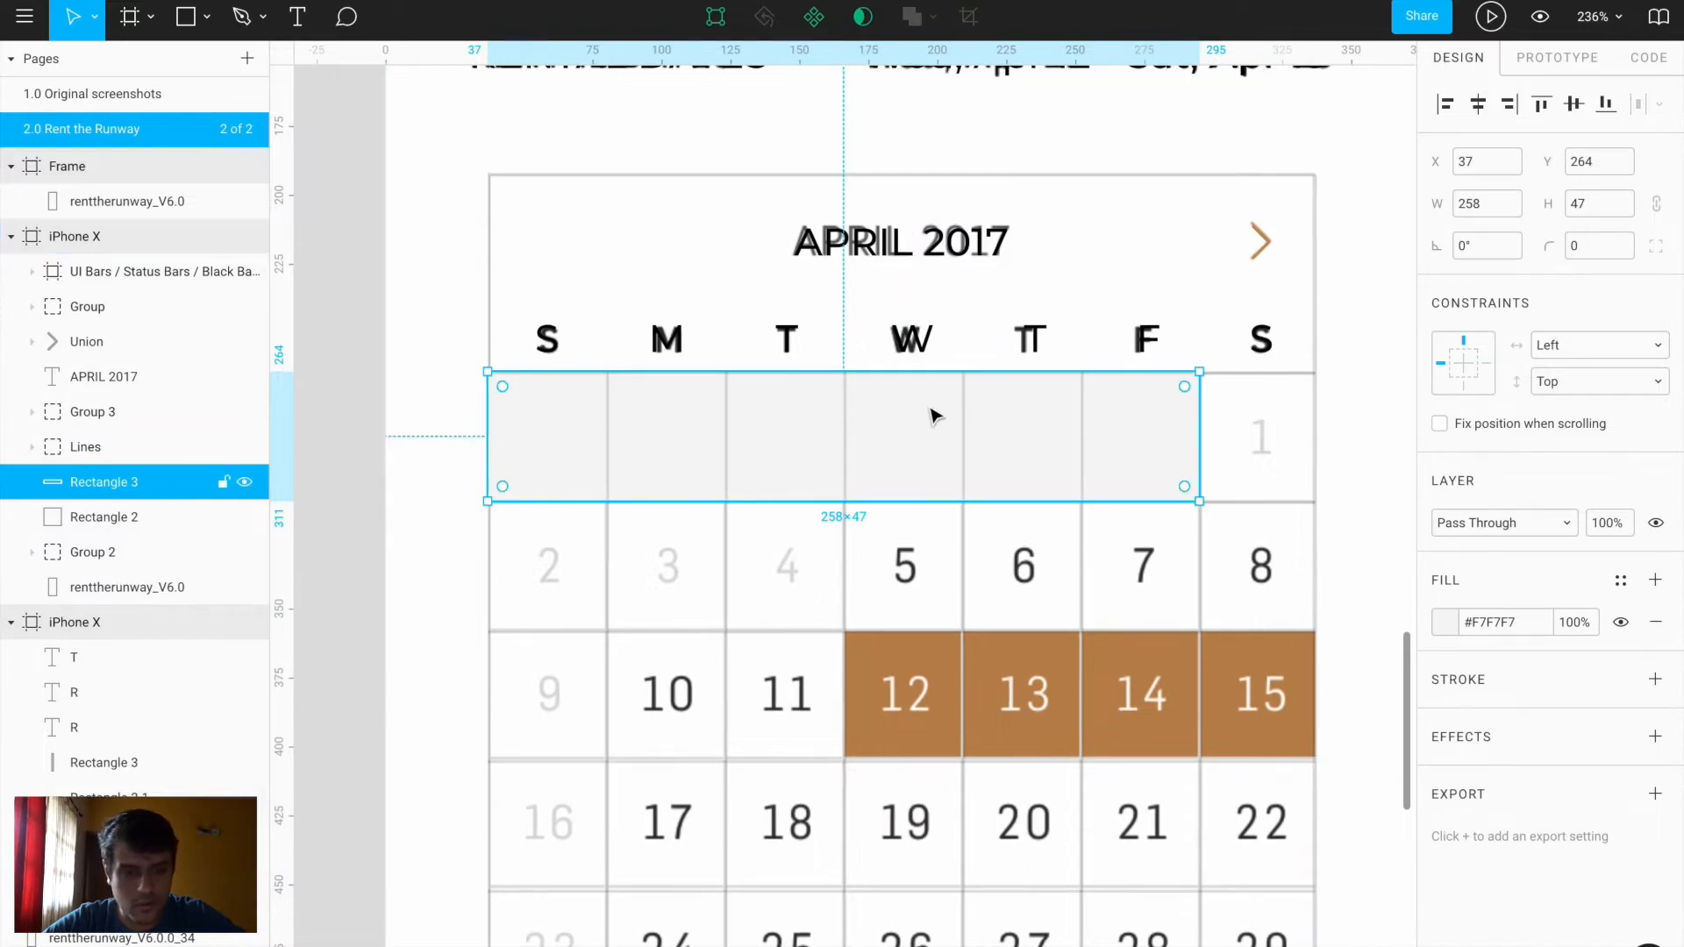
# Duplicate the grey bar onto the 9–15 row and trim its left end
pyautogui.moveTo(959, 500); pyautogui.dragTo(1077, 669)
pyautogui.press('Right')
pyautogui.press('Down')
pyautogui.press('Up')
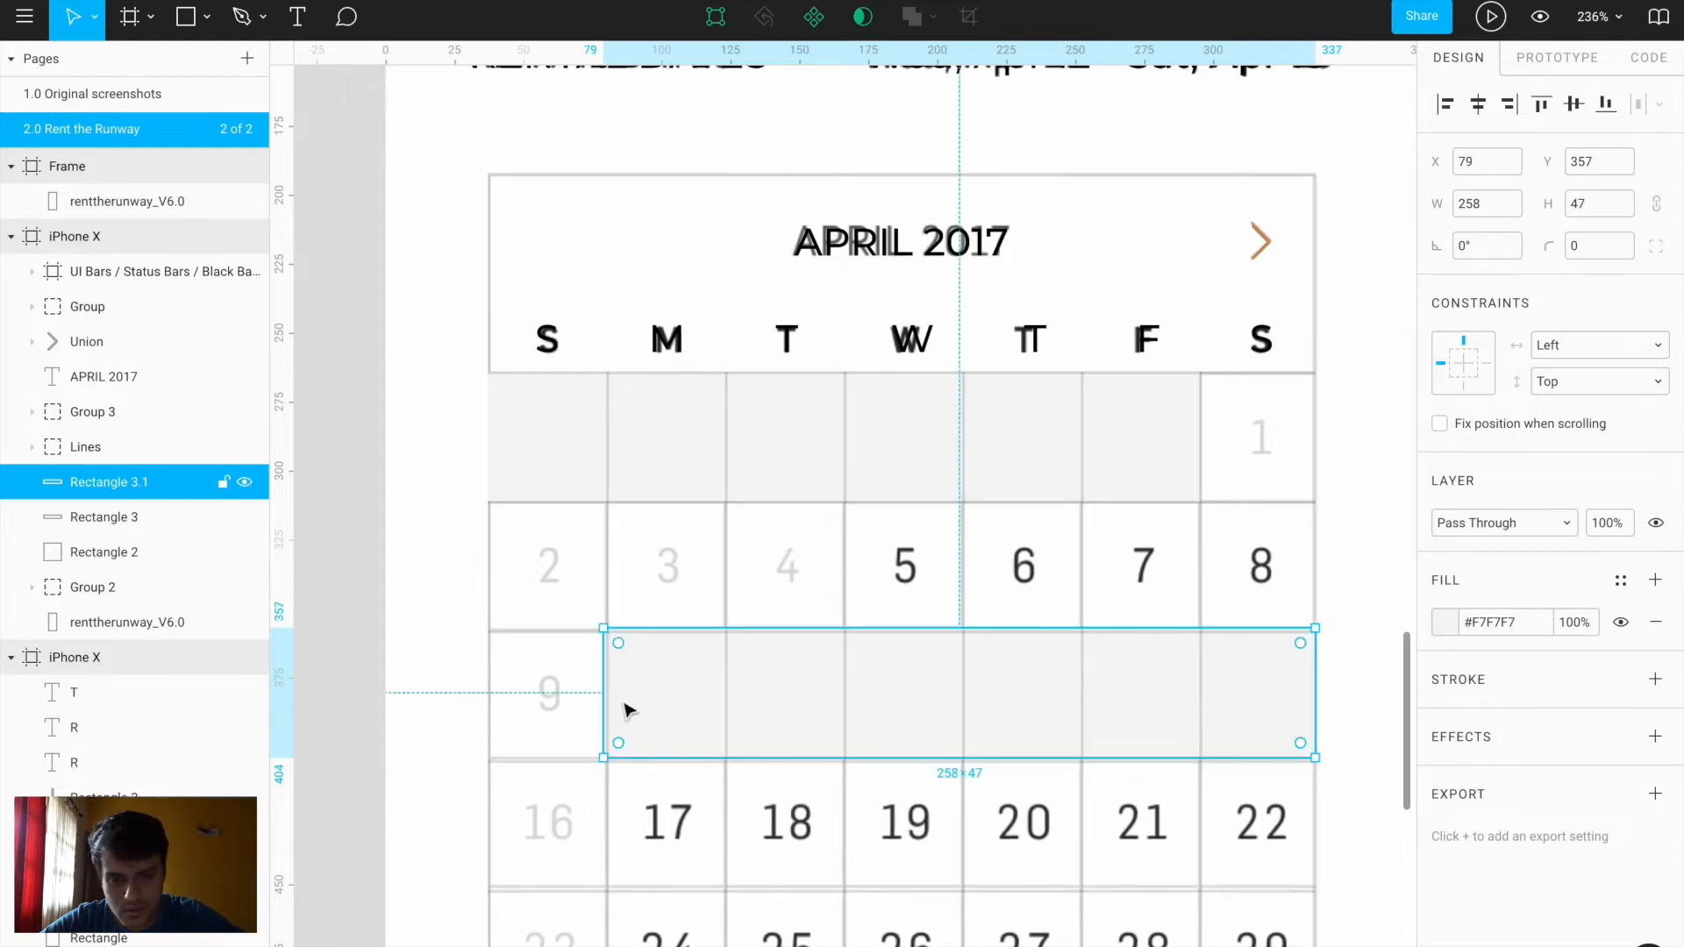
pyautogui.moveTo(606, 697); pyautogui.dragTo(888, 709)
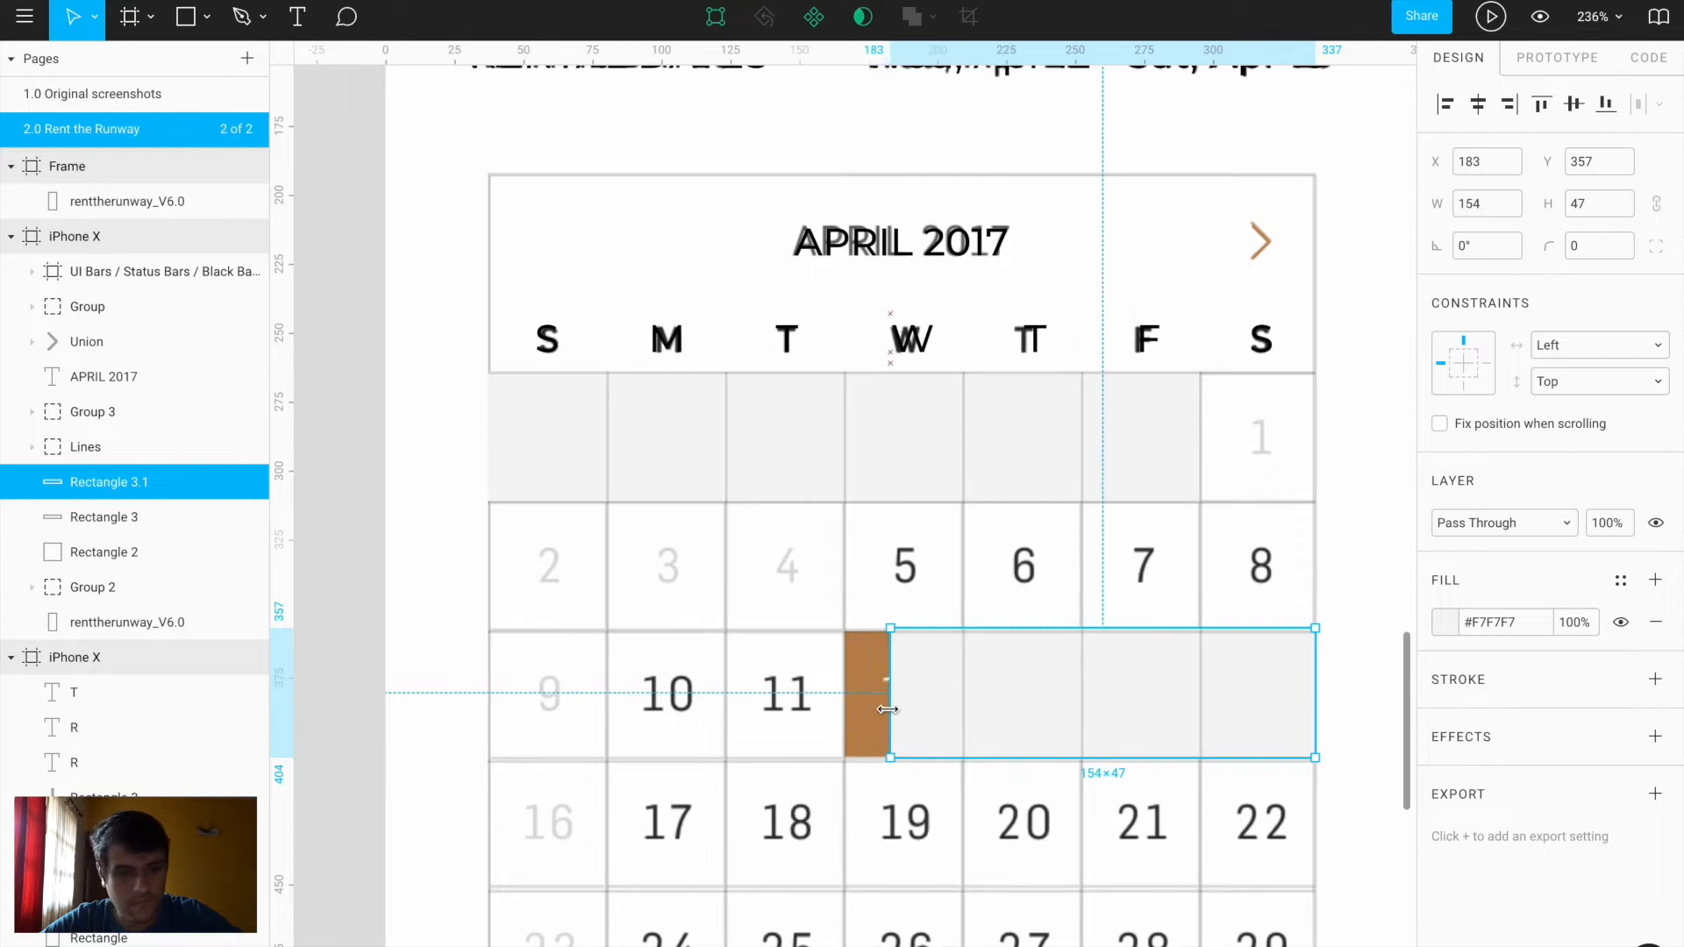
# Fill the copy brown #C09465 and extend it to cover days 12–15
pyautogui.click(1445, 625)
pyautogui.click(1191, 715)
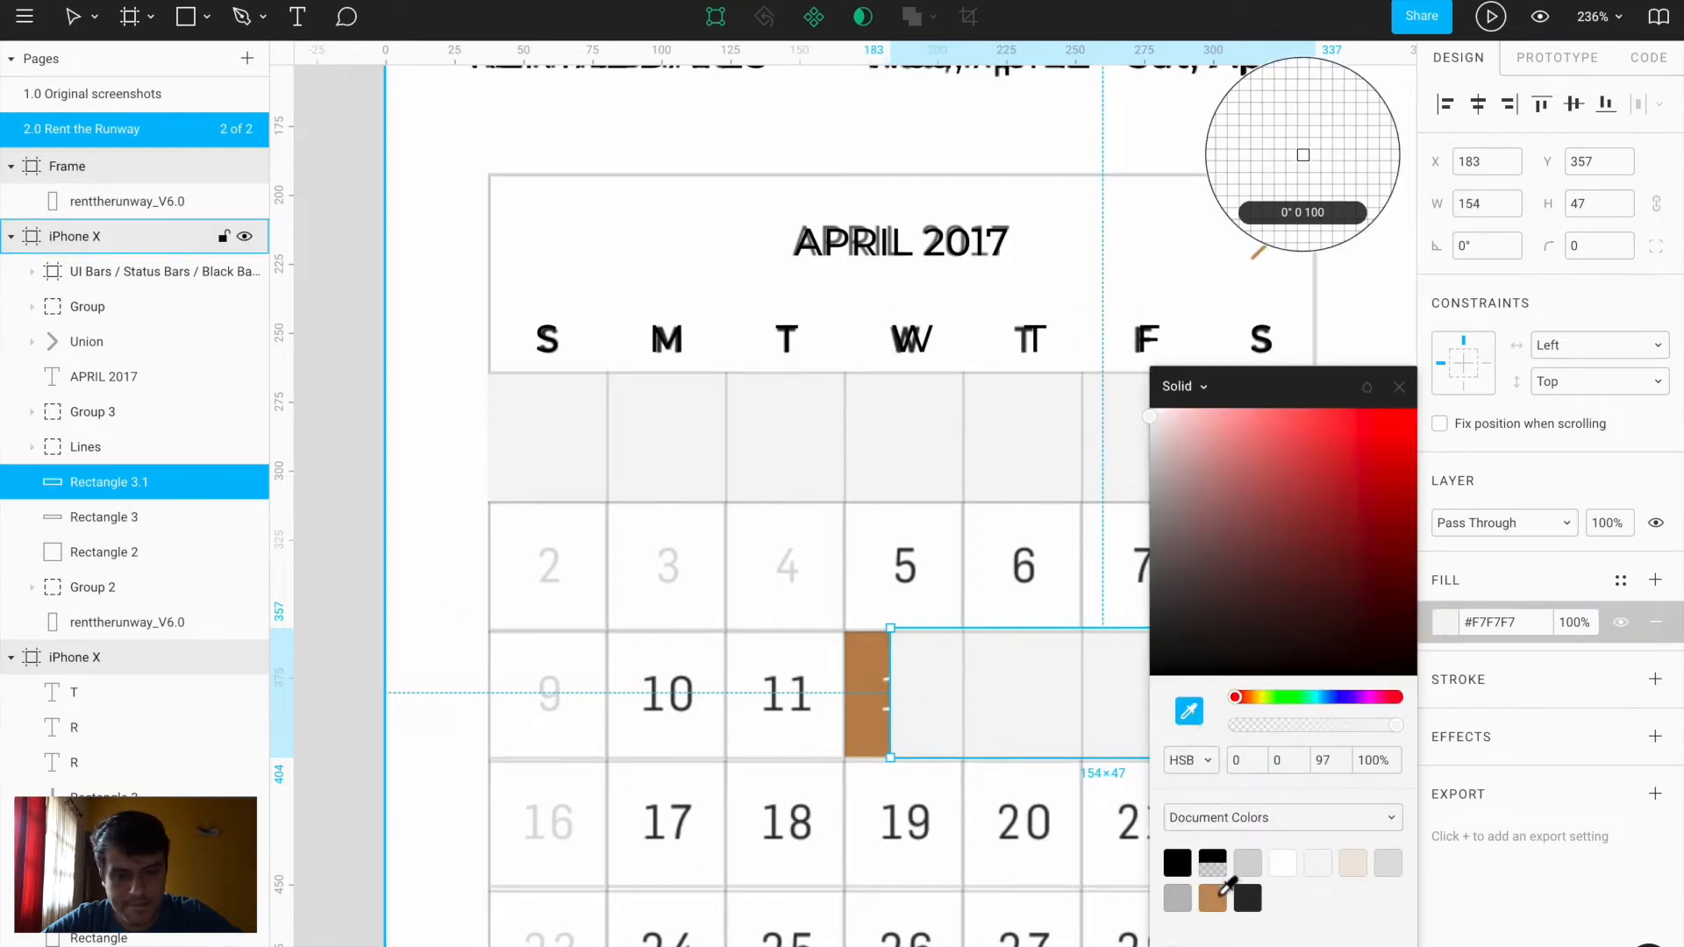
pyautogui.click(867, 735)
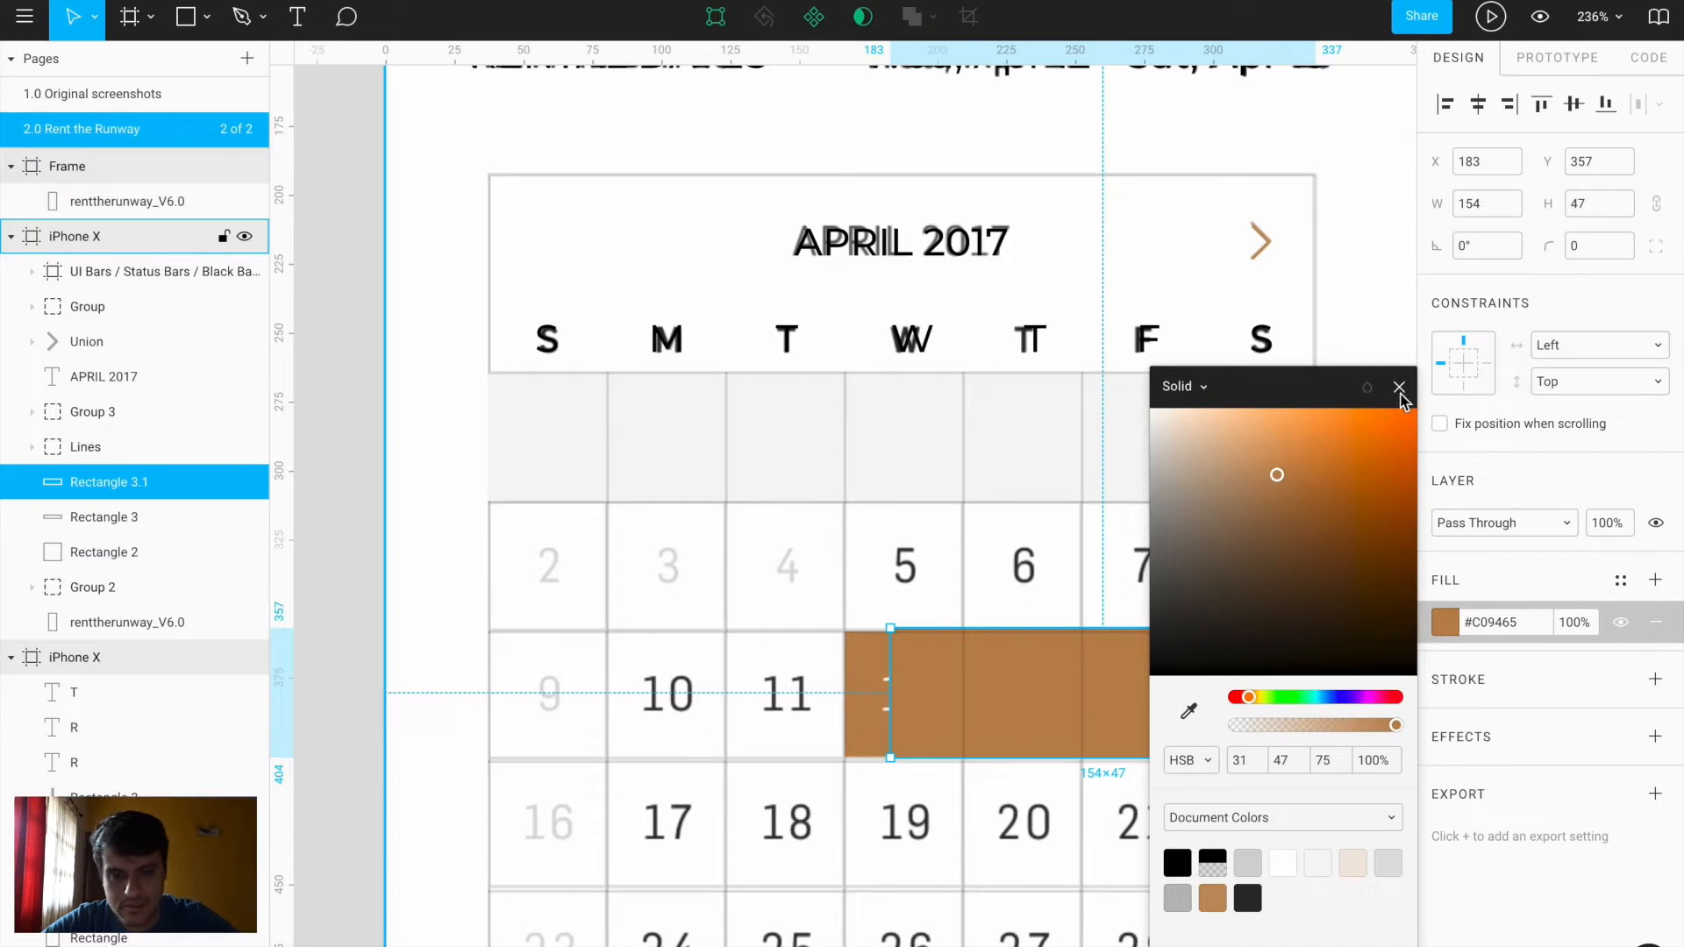
pyautogui.click(1399, 388)
pyautogui.press('Down')
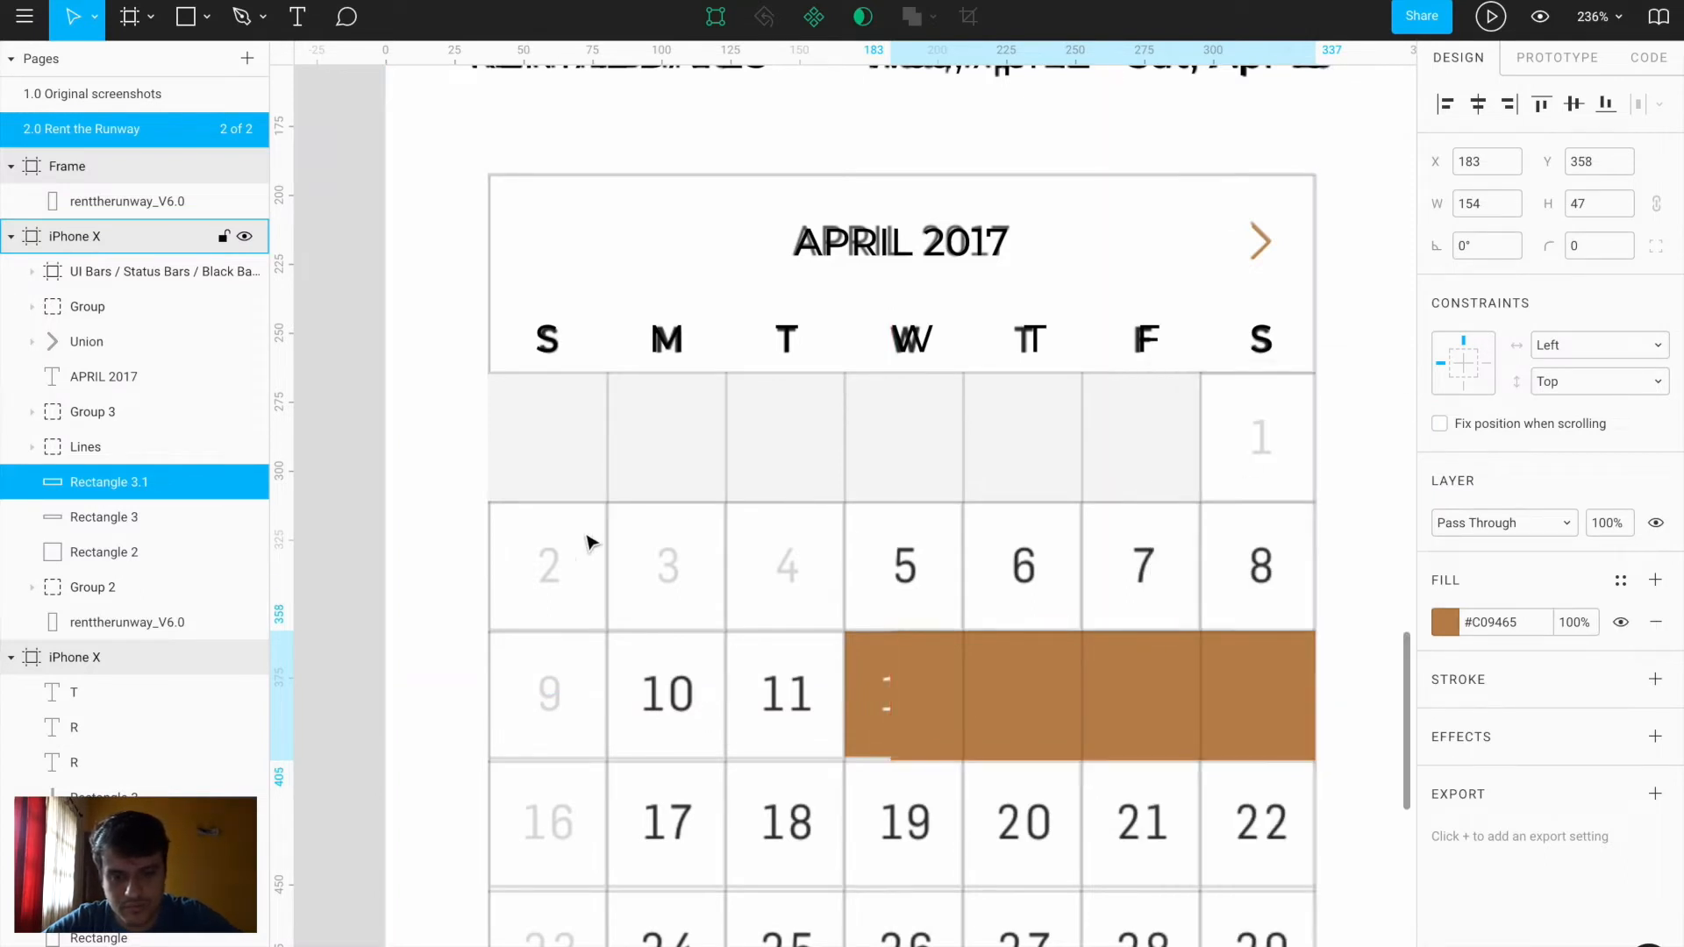
pyautogui.moveTo(886, 695); pyautogui.dragTo(849, 693)
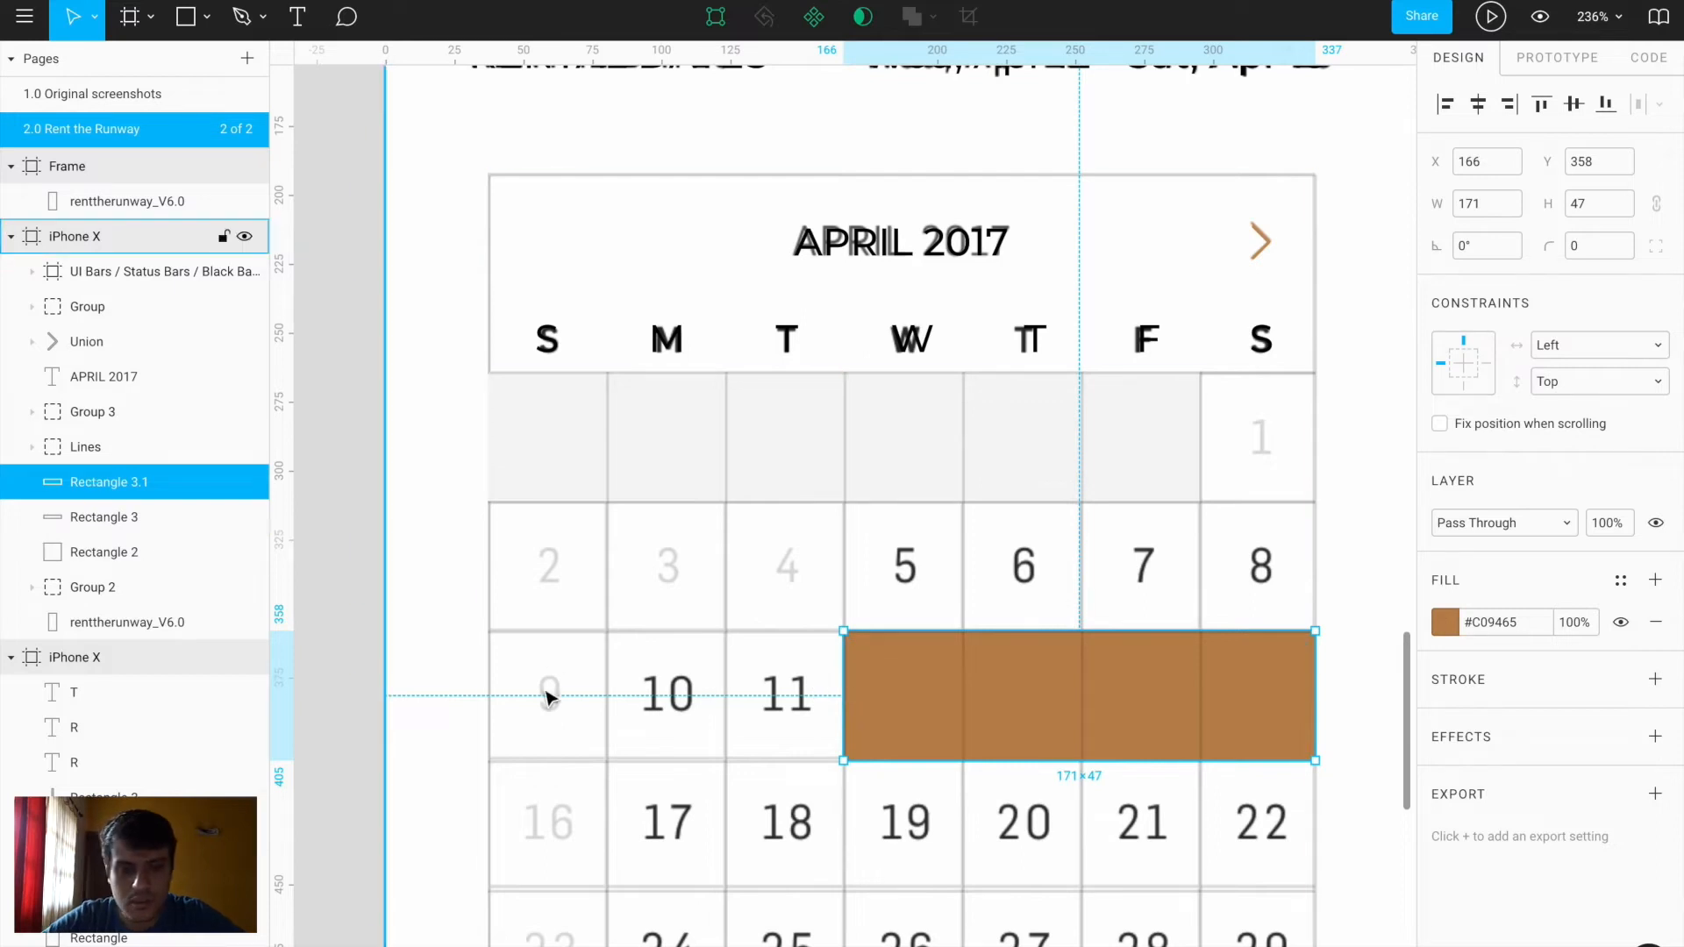
# Add a '1' in the first row's Saturday cell, sized 42×46 to fill the cell
pyautogui.press('t')
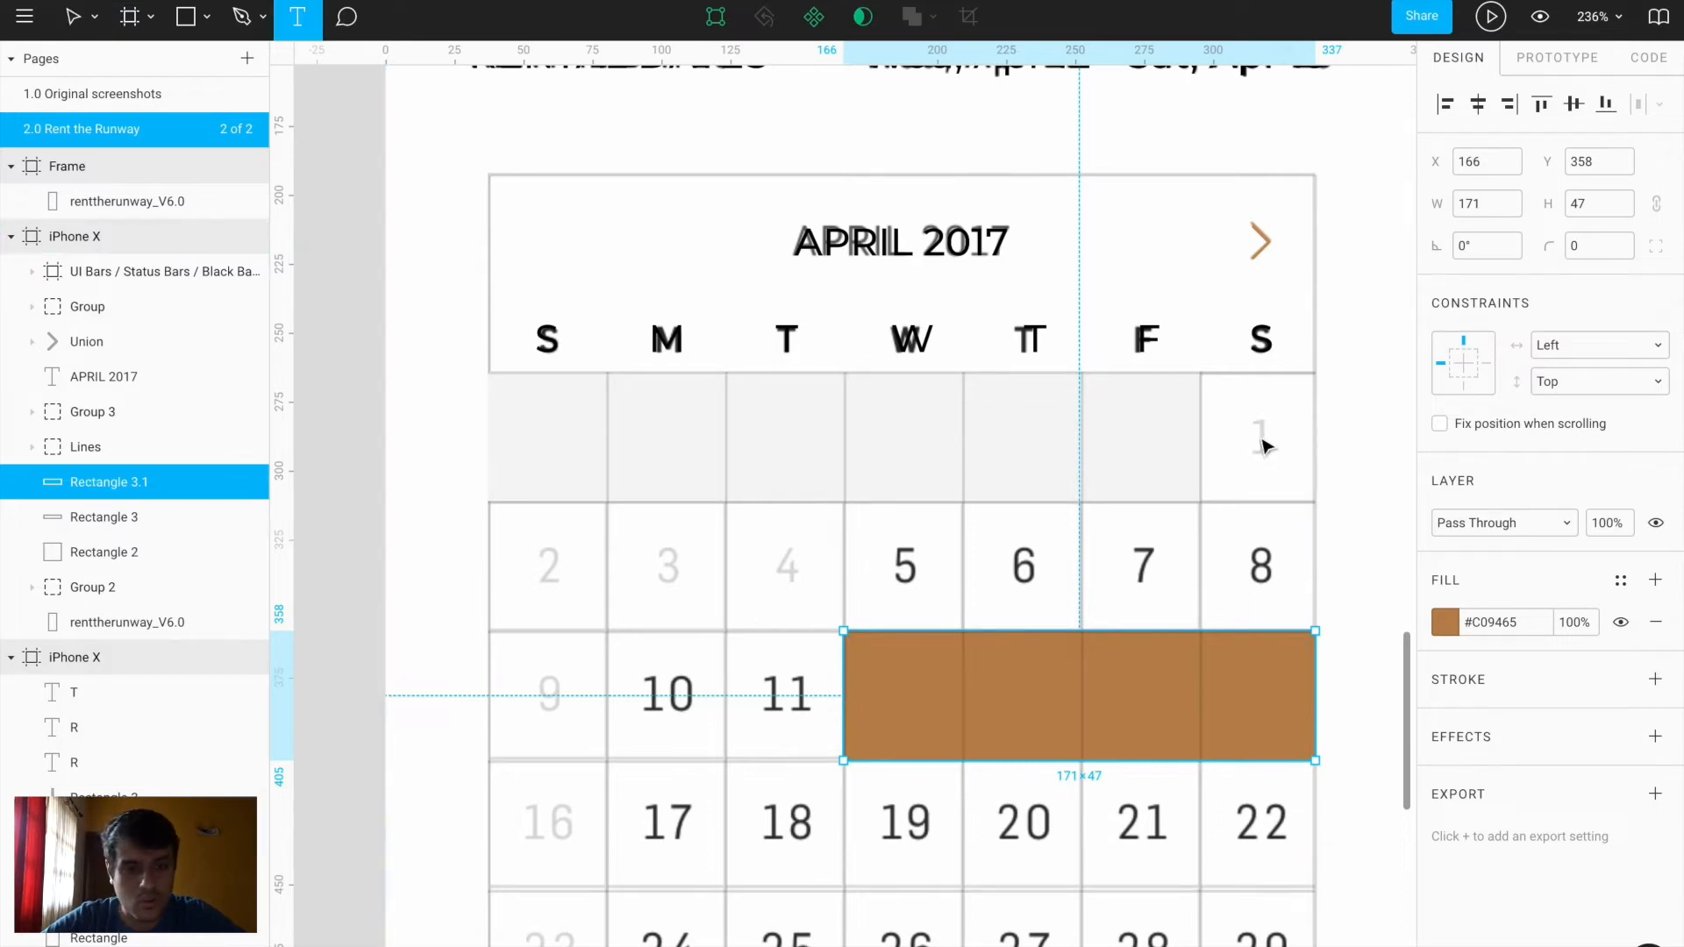
pyautogui.click(1261, 439)
pyautogui.write('1')
pyautogui.press('Escape')
pyautogui.press('Down')
pyautogui.press('Down')
pyautogui.press('Down')
pyautogui.press('Down')
pyautogui.press('Down')
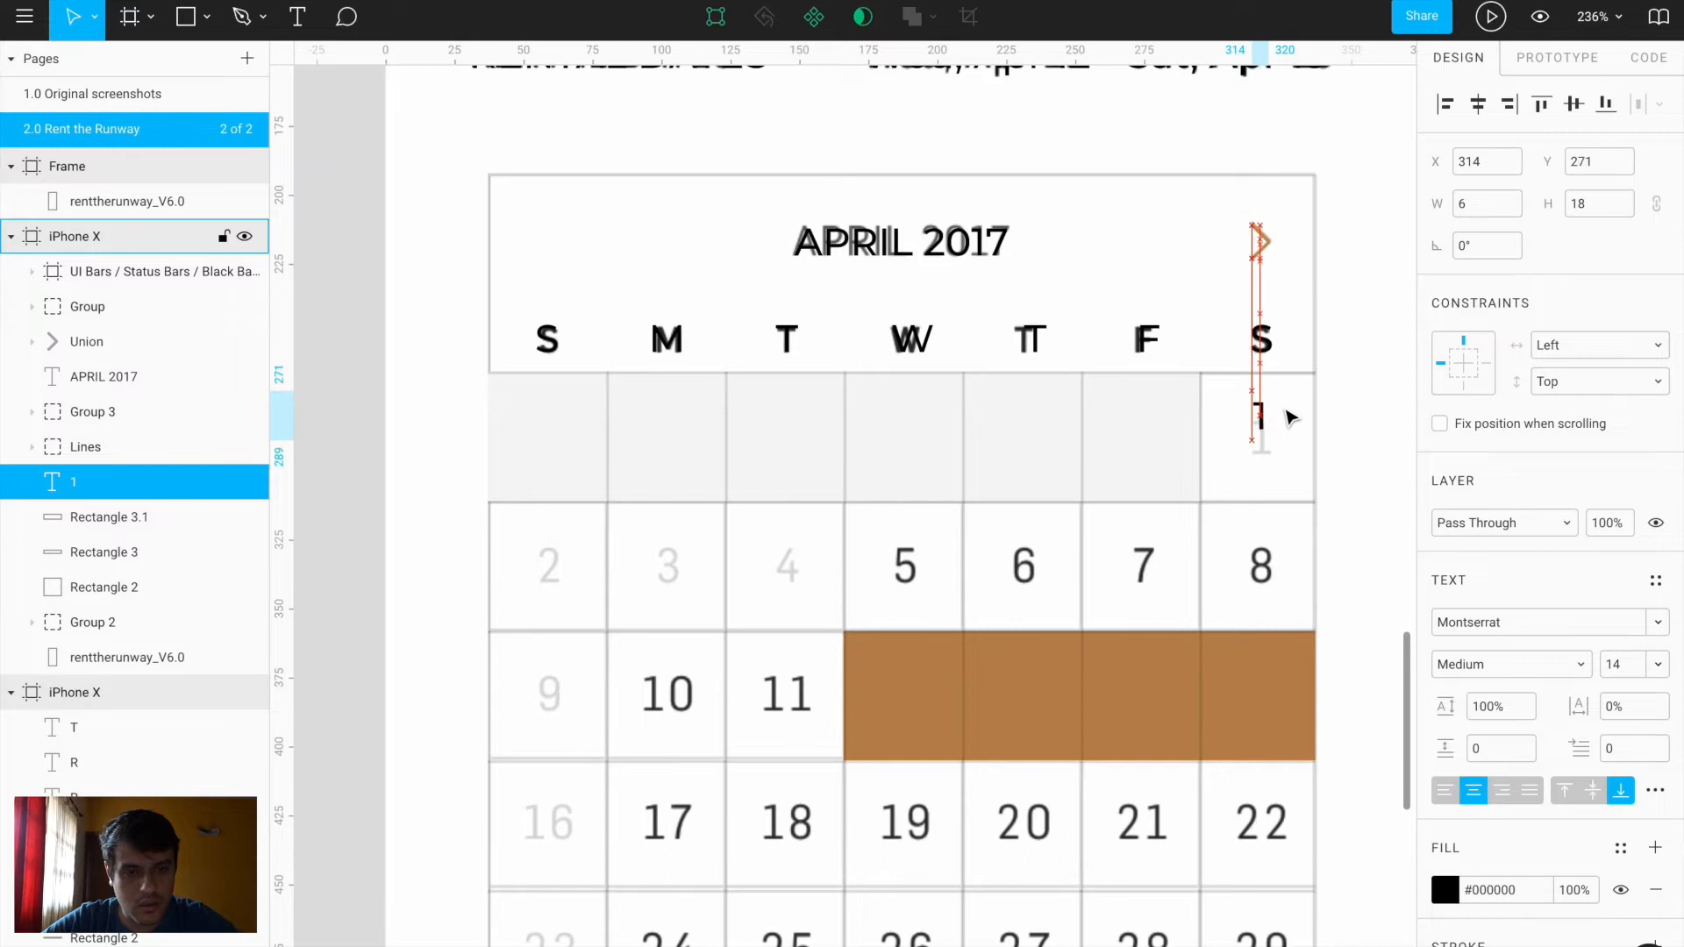
pyautogui.press('Down')
pyautogui.press('Down')
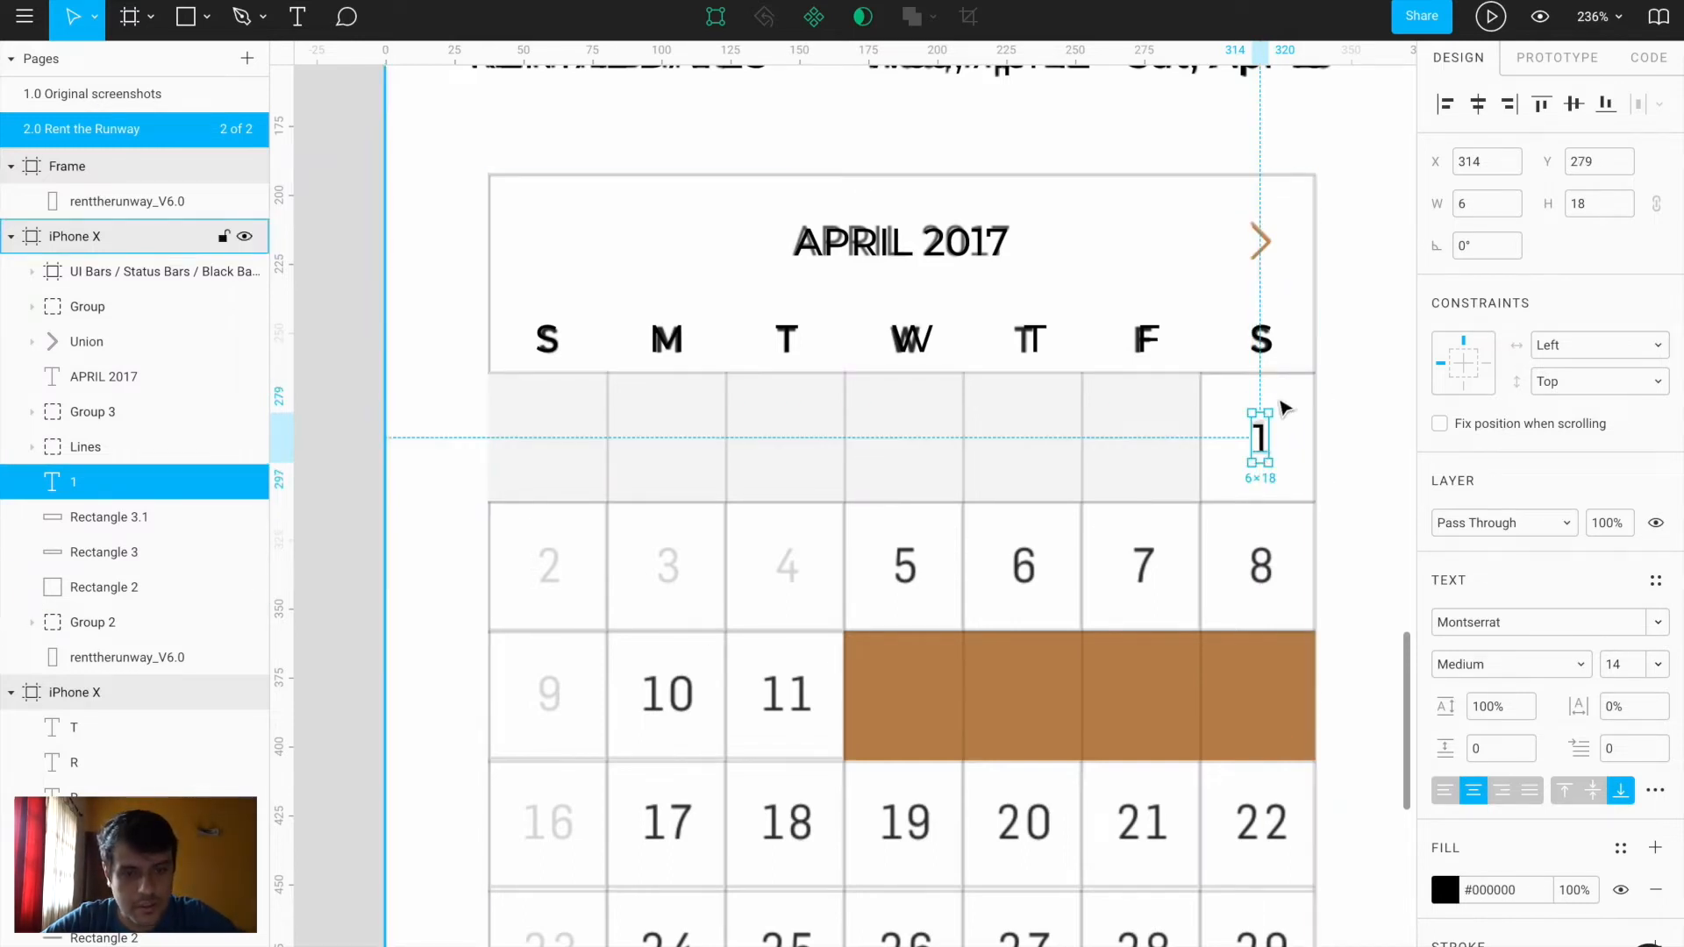
pyautogui.moveTo(1250, 409); pyautogui.dragTo(1199, 375)
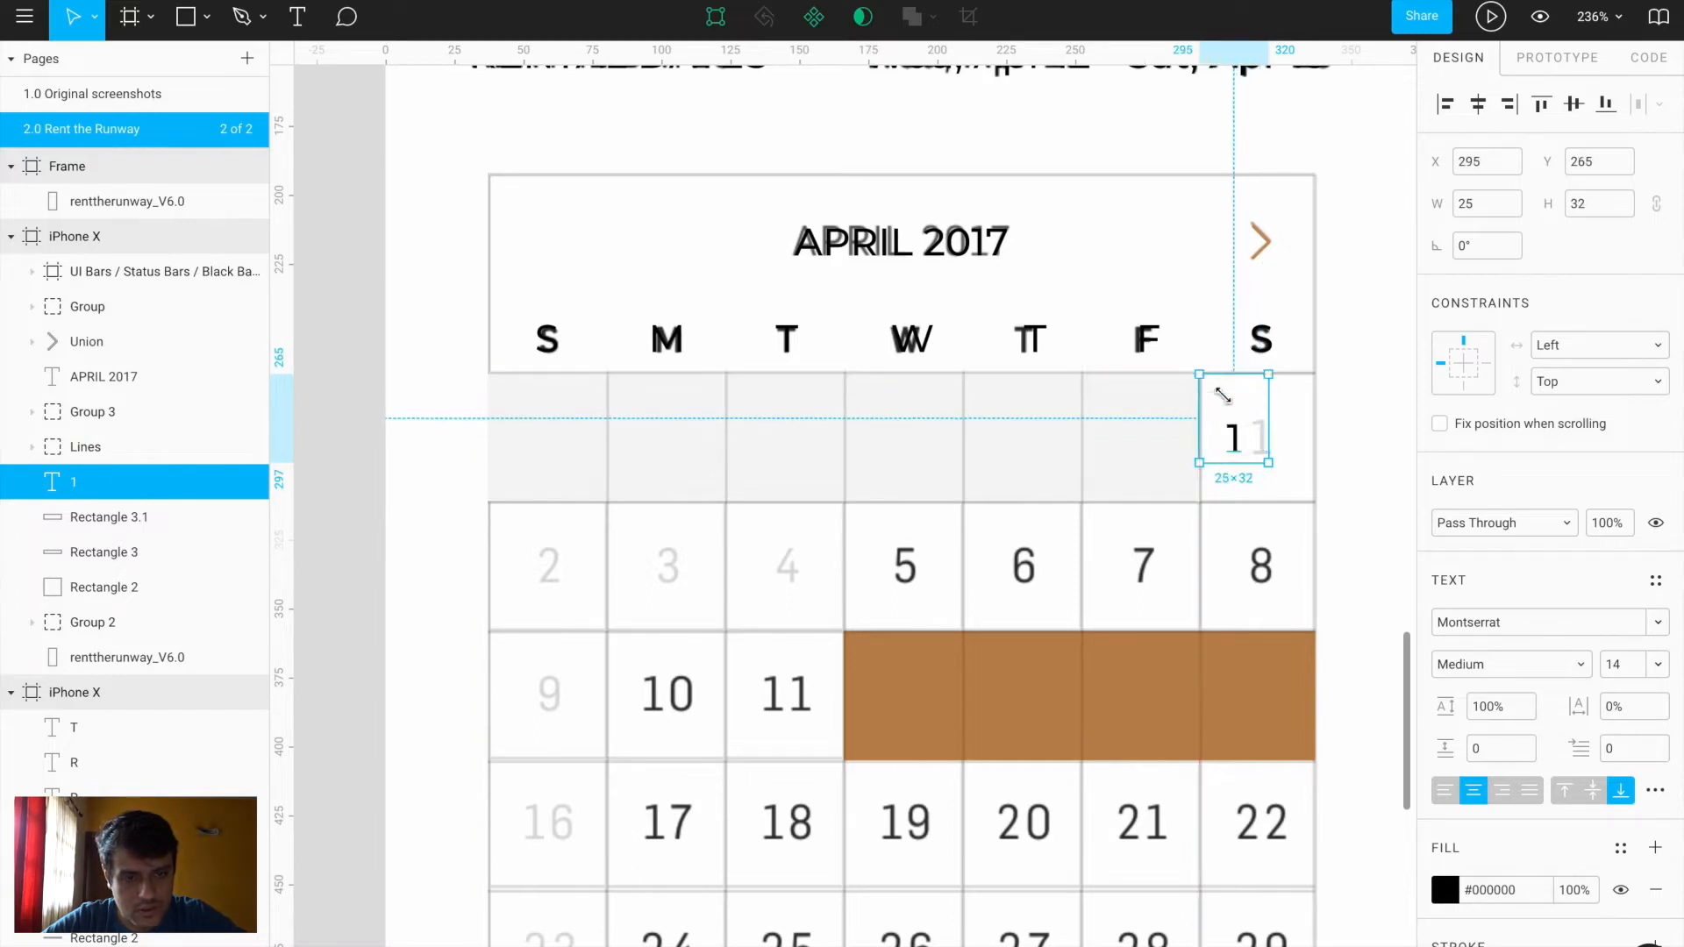
pyautogui.moveTo(1270, 465); pyautogui.dragTo(1315, 501)
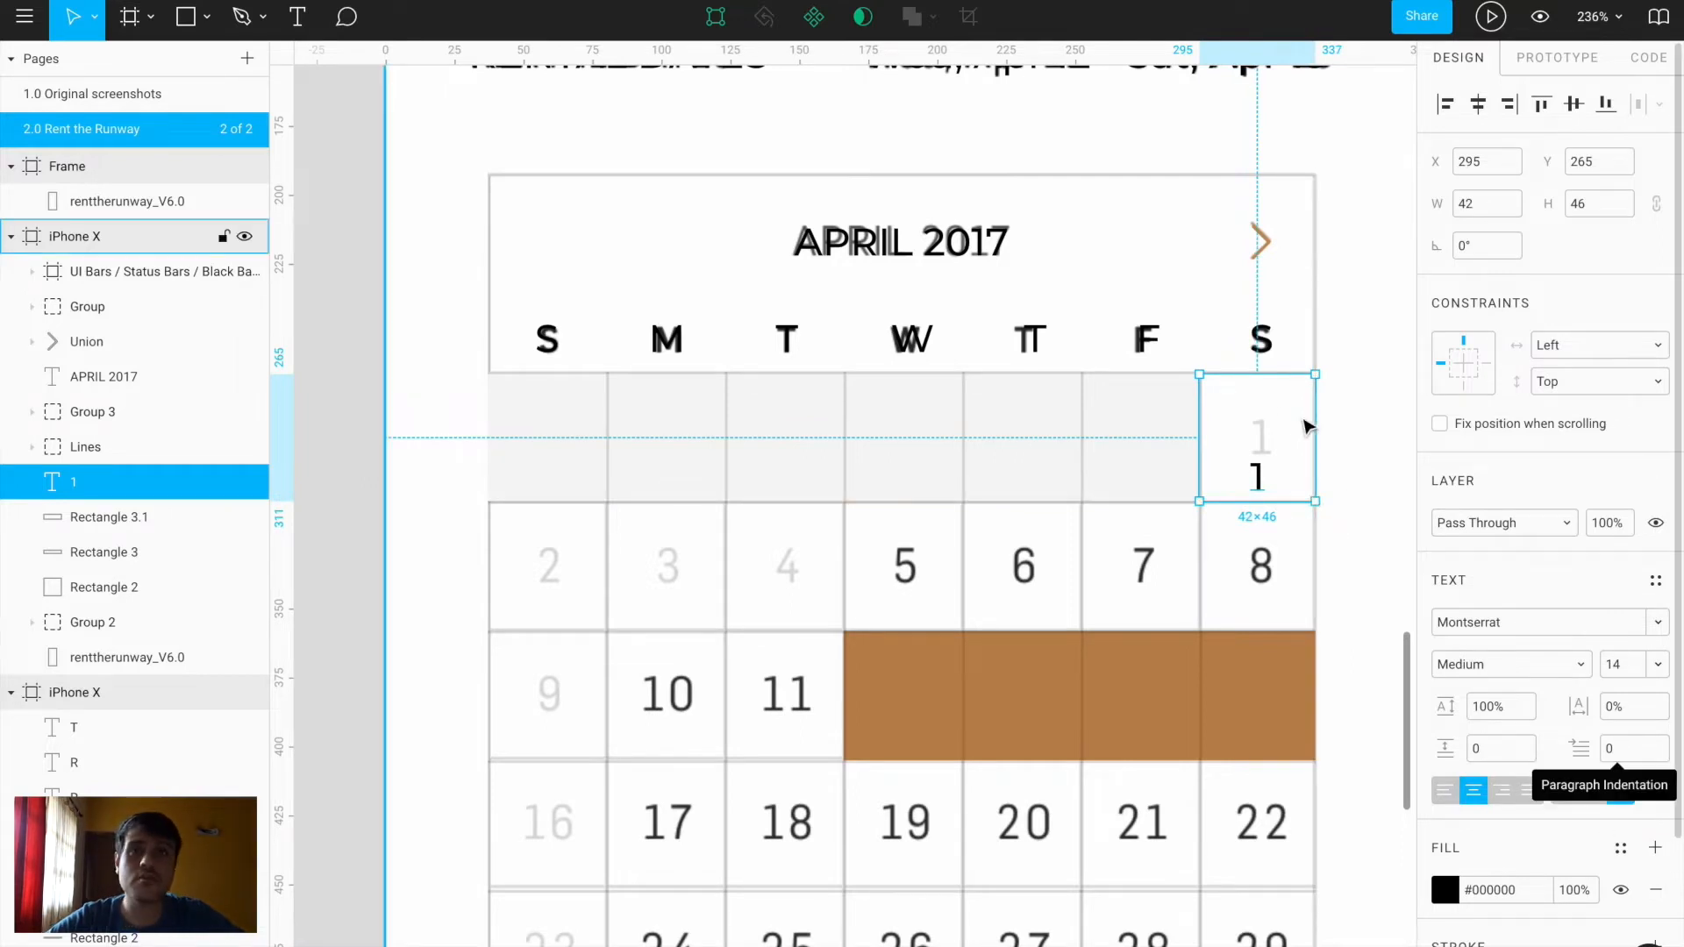
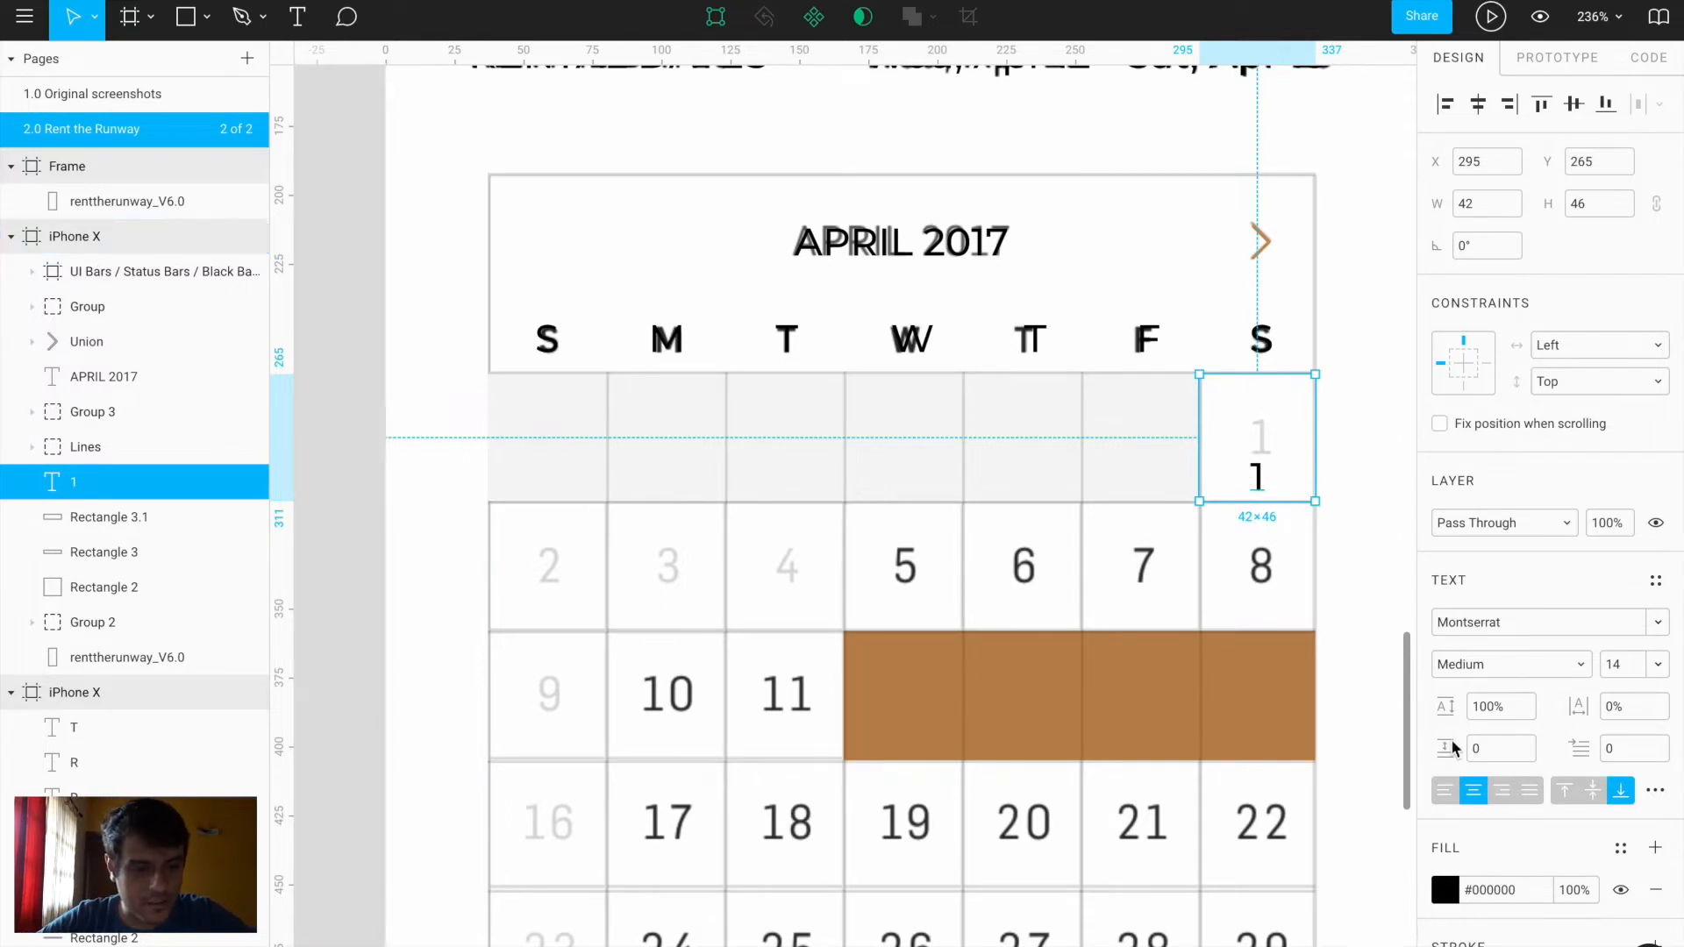
# Vertically centre the 1, then copy it into the second row's first cell as 2
pyautogui.click(1594, 790)
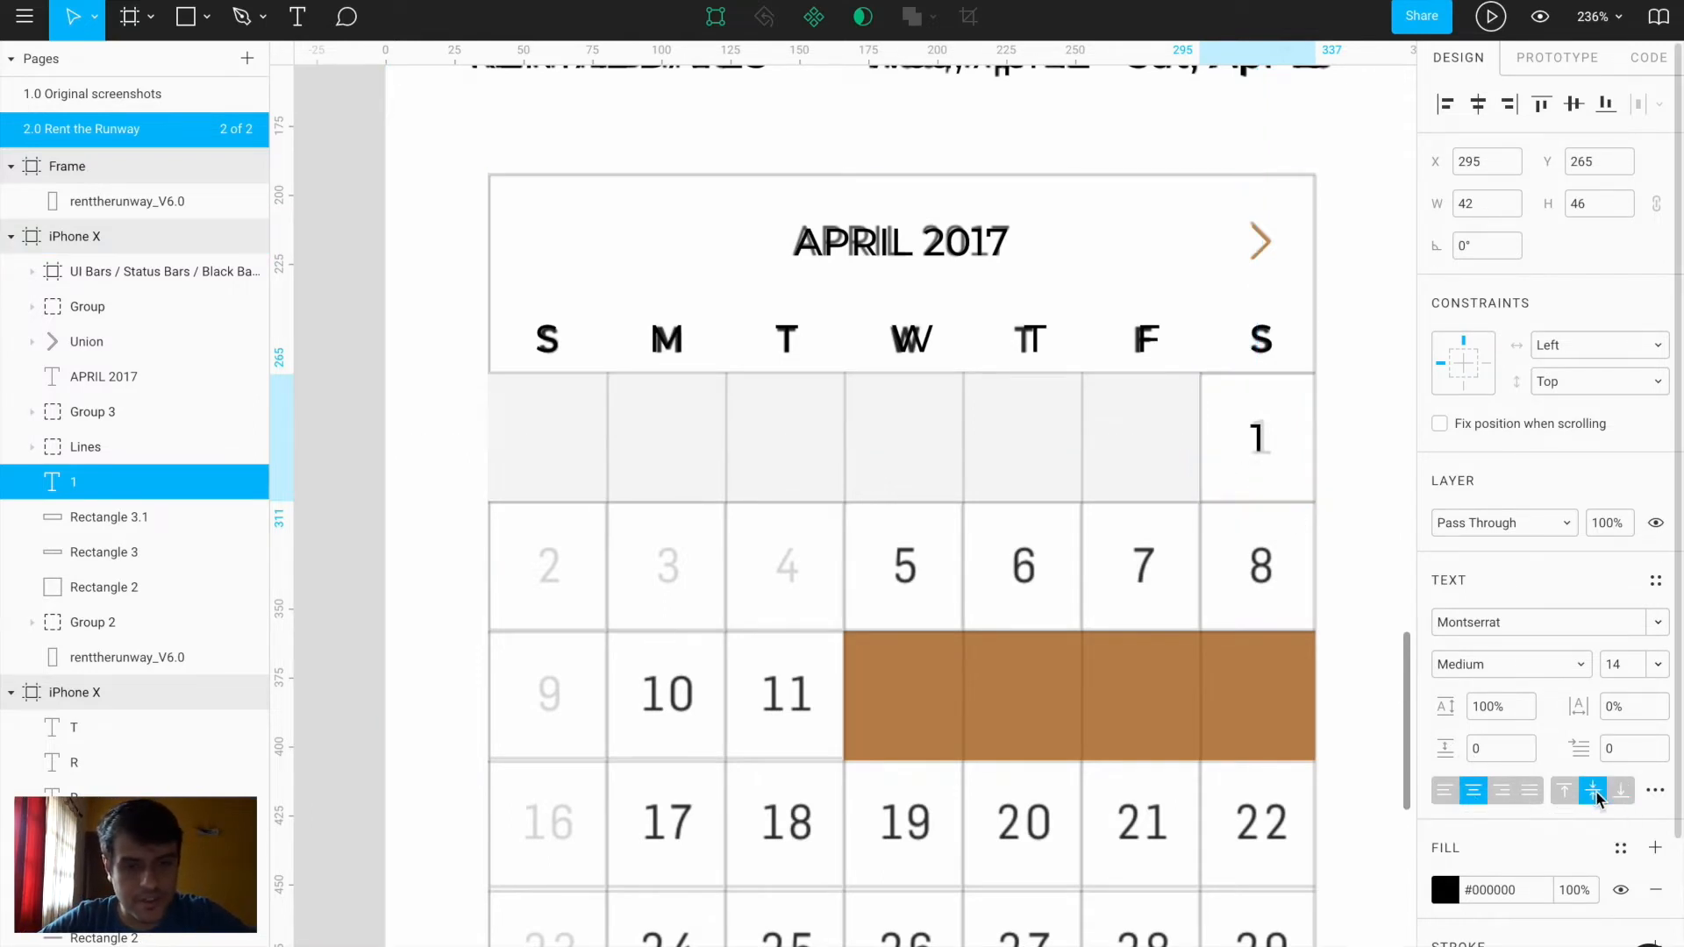
pyautogui.moveTo(1271, 432); pyautogui.dragTo(570, 567)
pyautogui.doubleClick(548, 566)
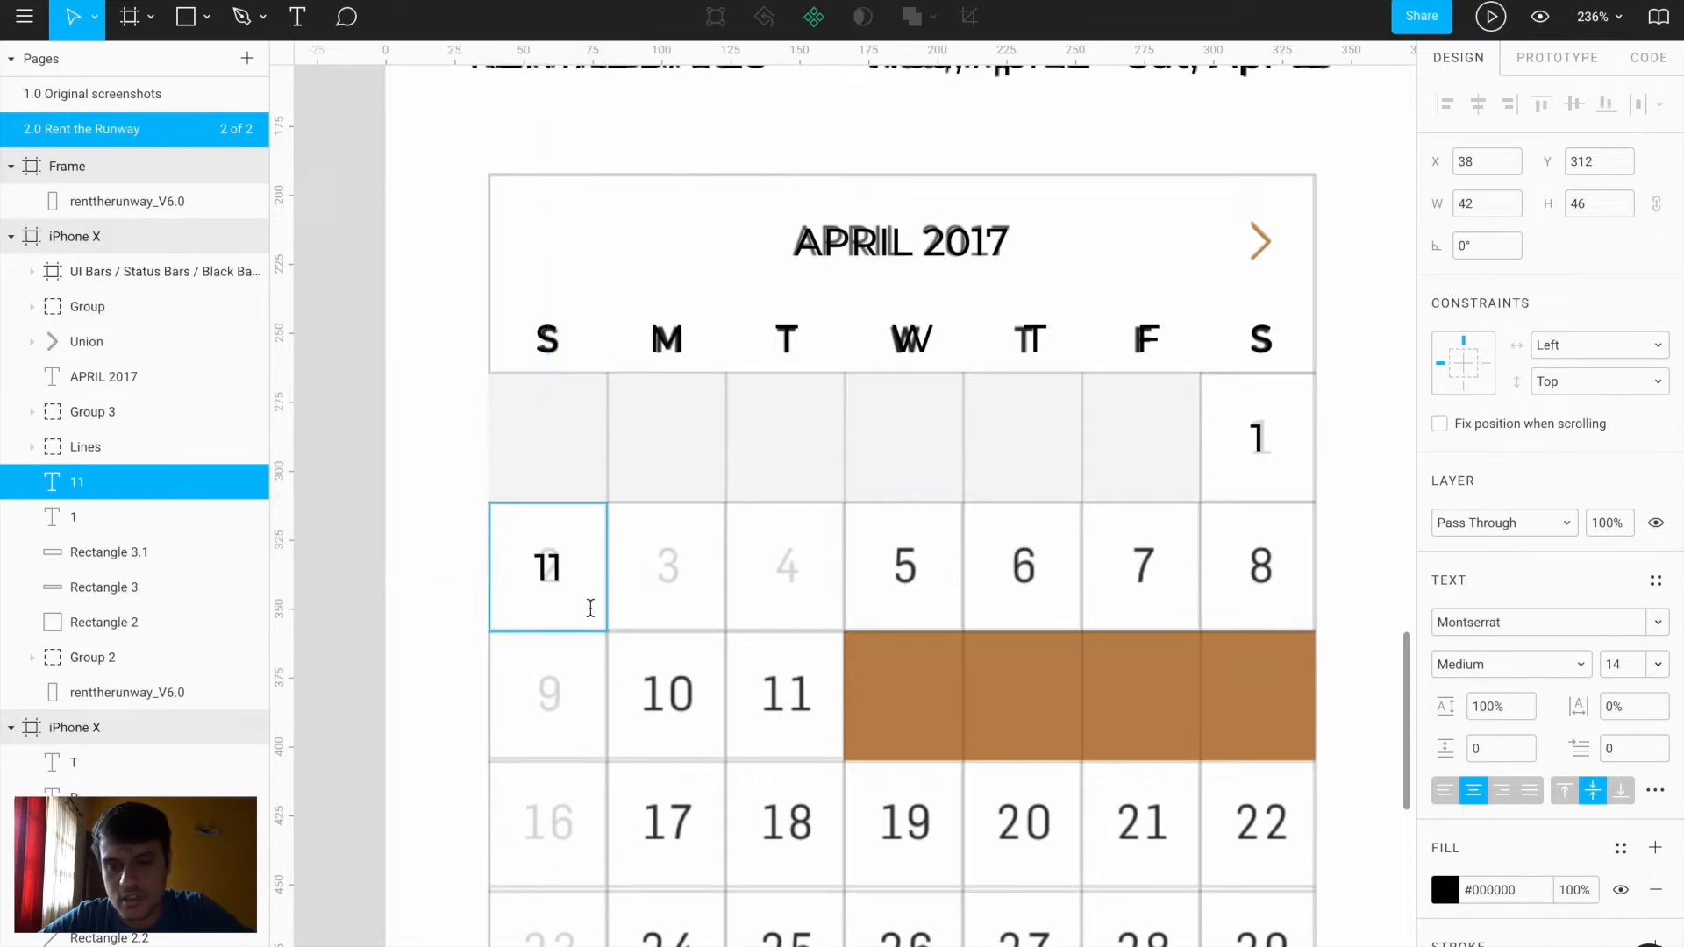
pyautogui.press('BackSpace')
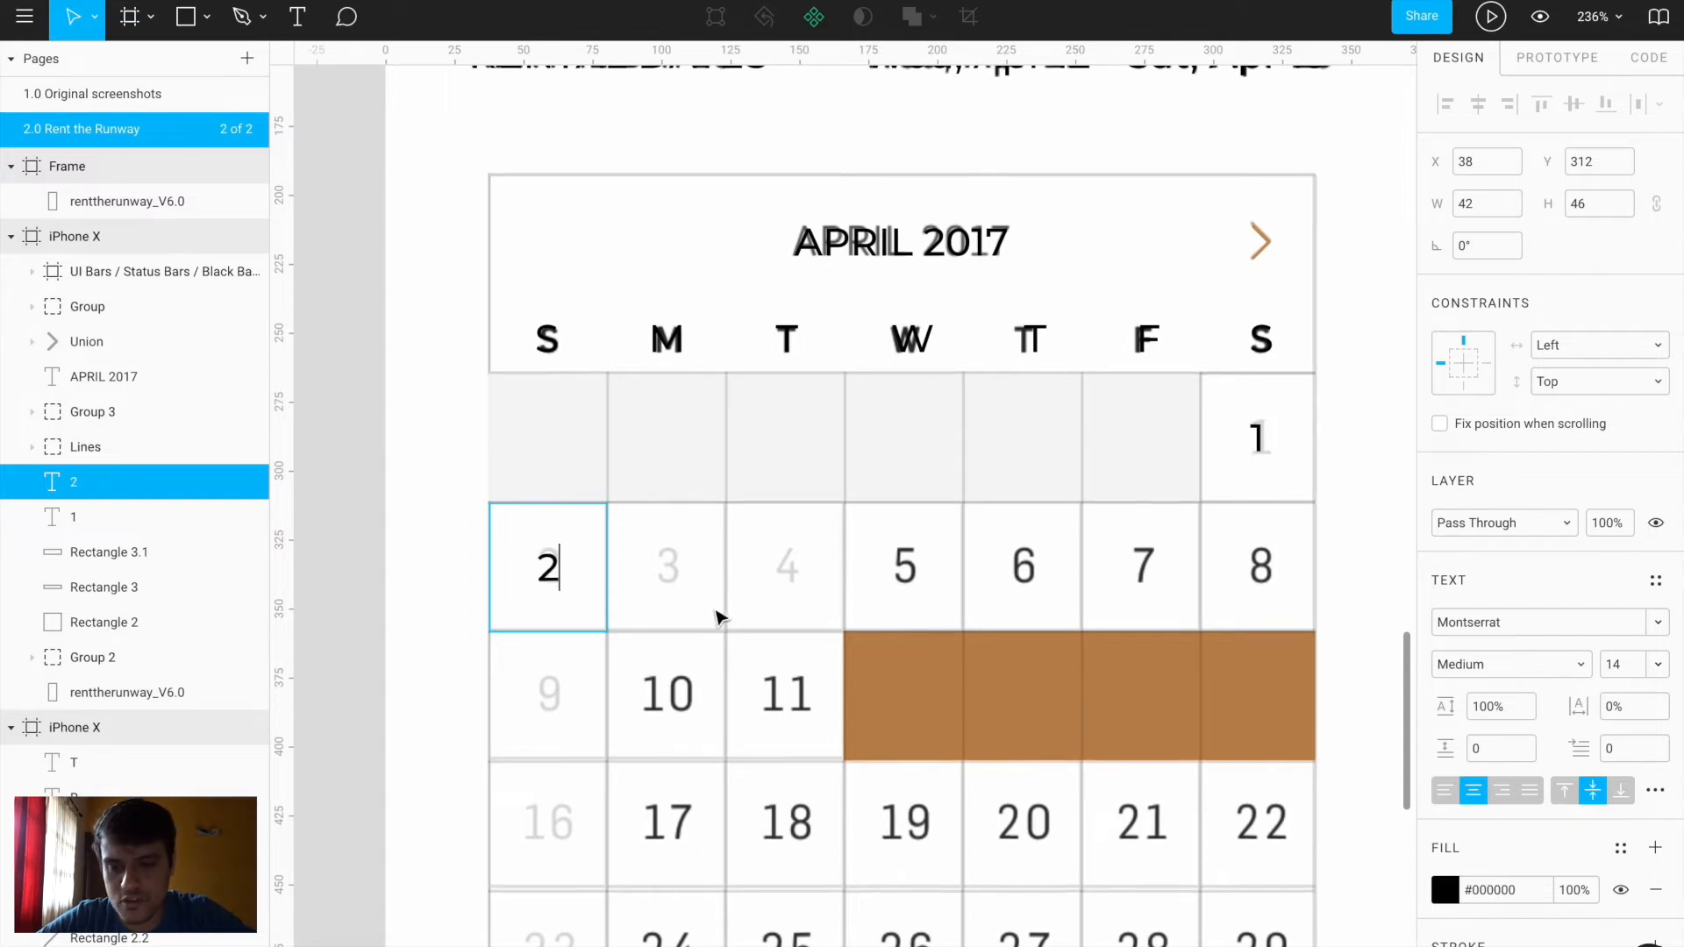
pyautogui.press('Escape')
# Copy the date across the rest of the row as 3 through 8
pyautogui.moveTo(546, 566); pyautogui.dragTo(665, 568)
pyautogui.doubleClick(663, 566)
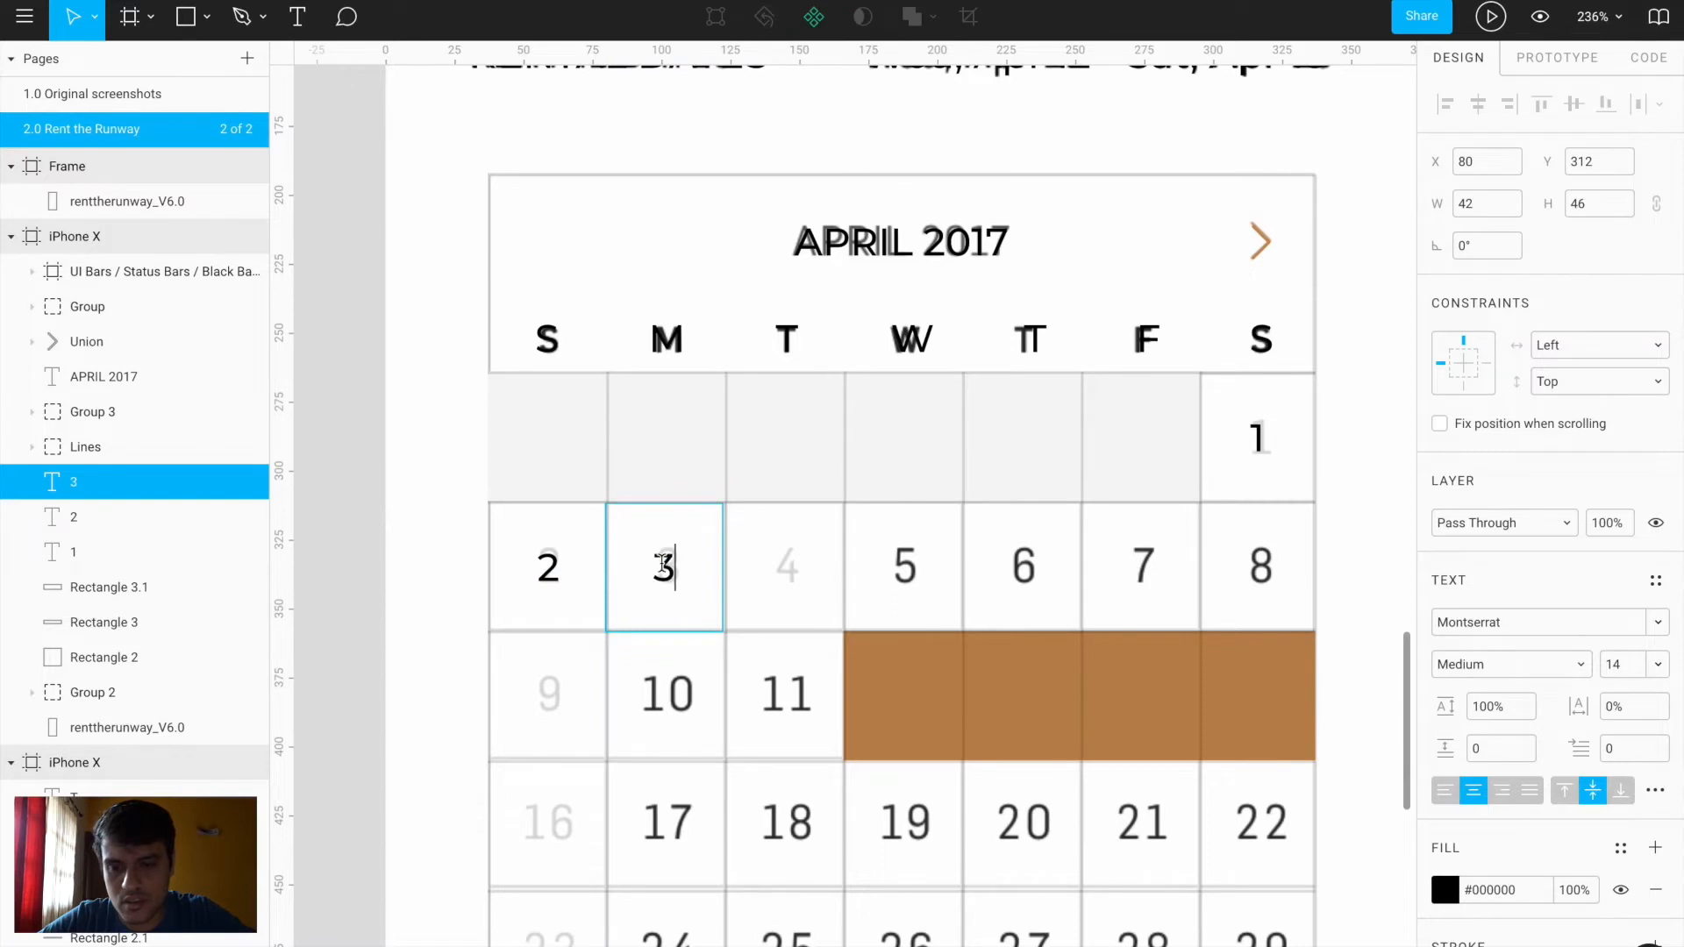
pyautogui.press('Escape')
pyautogui.press('Escape')
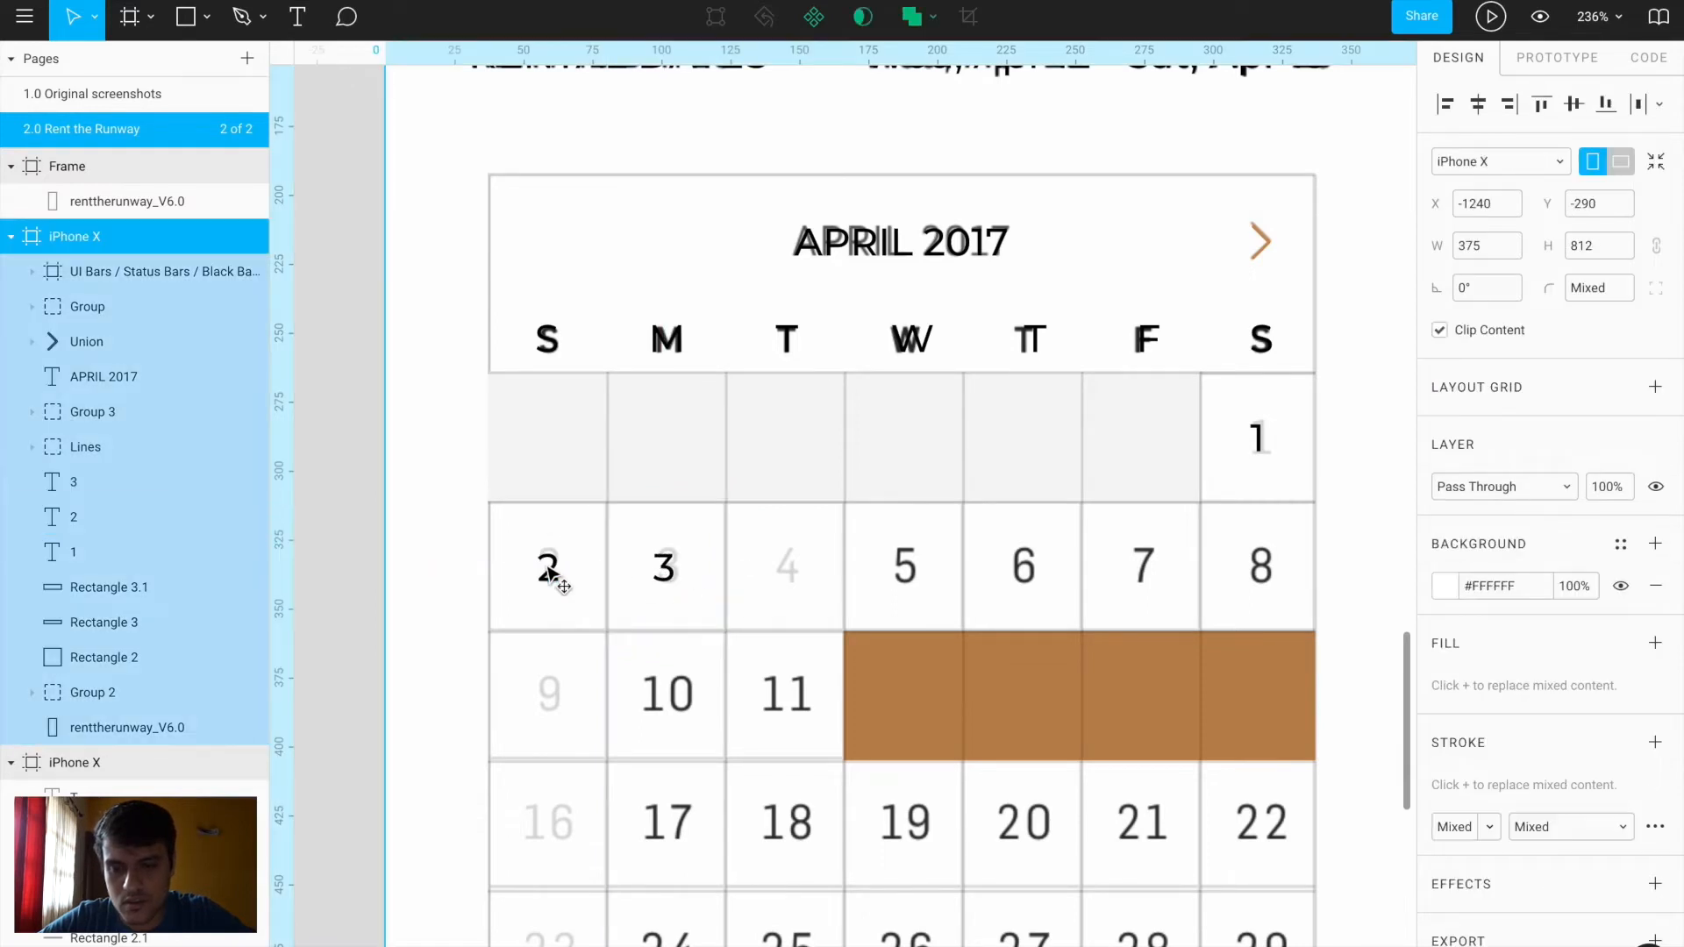
pyautogui.click(665, 574)
pyautogui.moveTo(665, 575); pyautogui.dragTo(785, 574)
pyautogui.hotkey('ctrl', 'd')
pyautogui.hotkey('ctrl', 'd')
pyautogui.hotkey('ctrl', 'd')
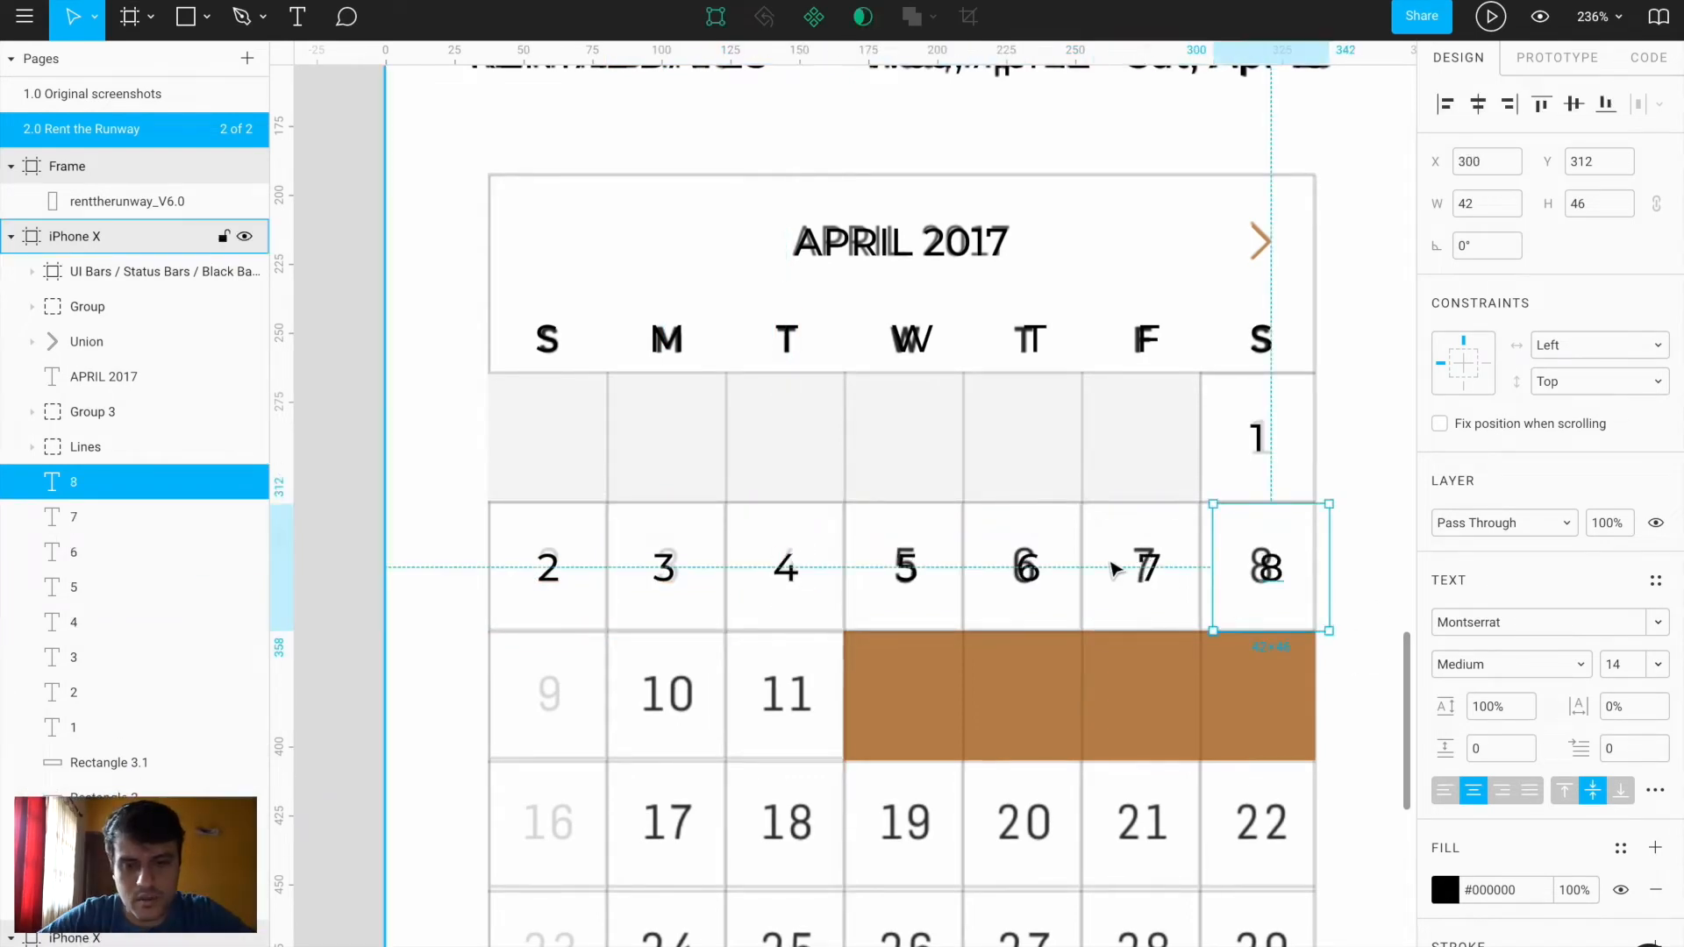
# Select dates 2–8 and Tidy Up them with a 1-pixel gap
pyautogui.keyDown('shift'); pyautogui.click(1141, 572); pyautogui.keyUp('shift')
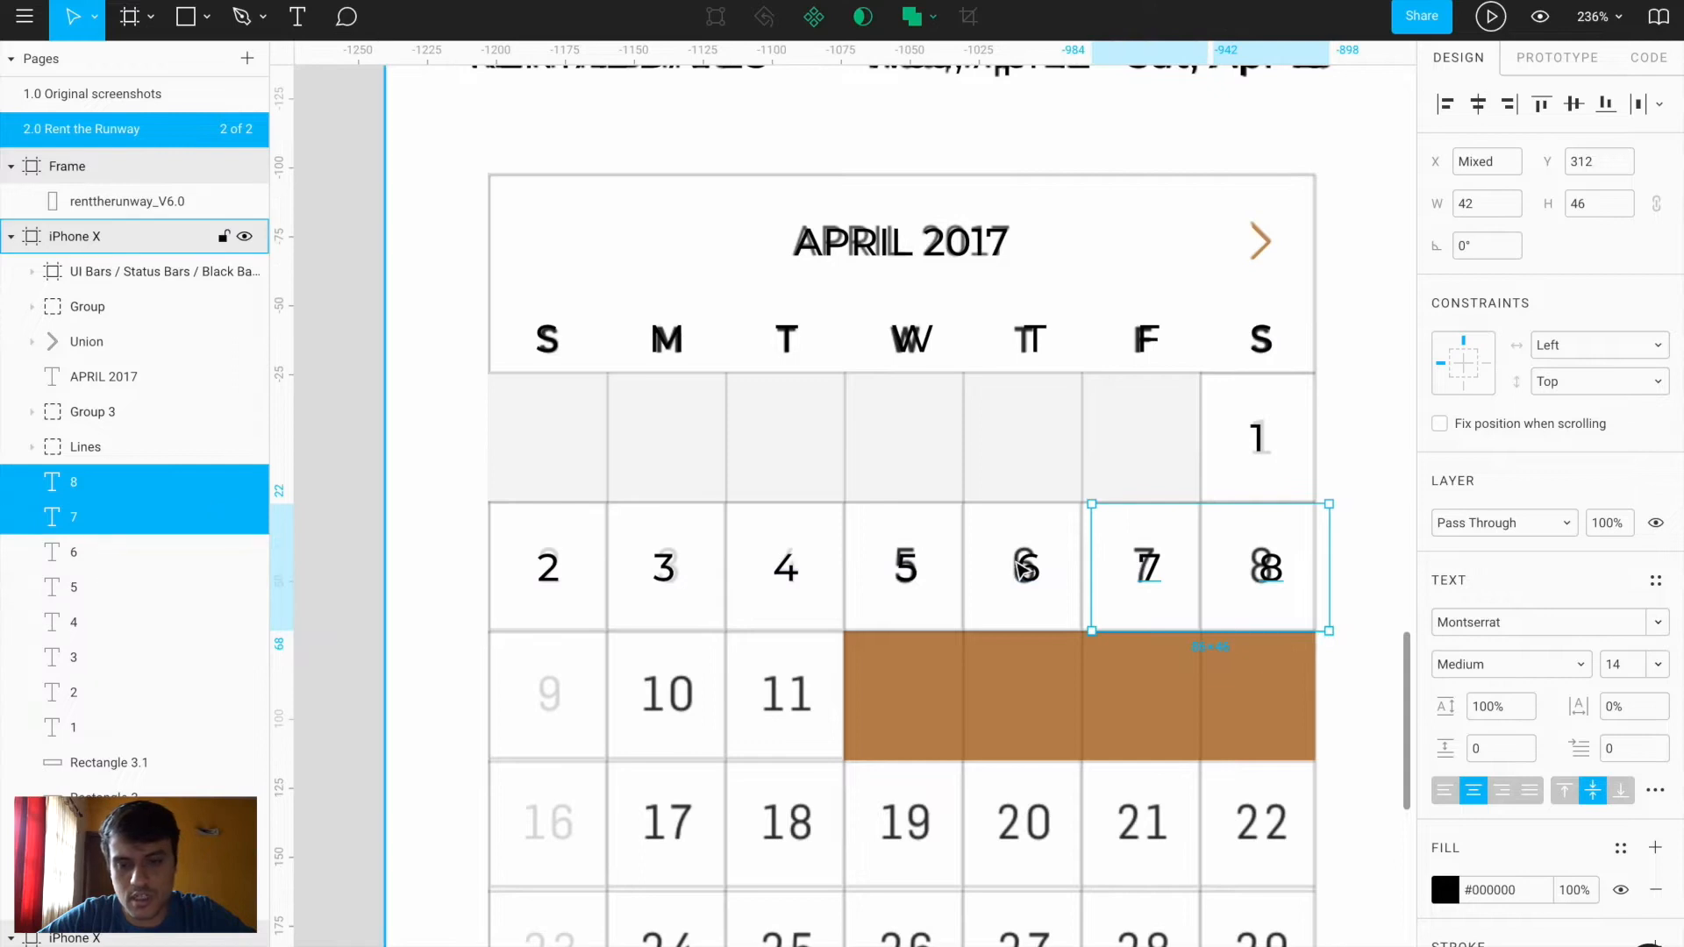
pyautogui.keyDown('shift'); pyautogui.click(1027, 572); pyautogui.keyUp('shift')
pyautogui.keyDown('shift'); pyautogui.click(906, 572); pyautogui.keyUp('shift')
pyautogui.keyDown('shift'); pyautogui.click(787, 571); pyautogui.keyUp('shift')
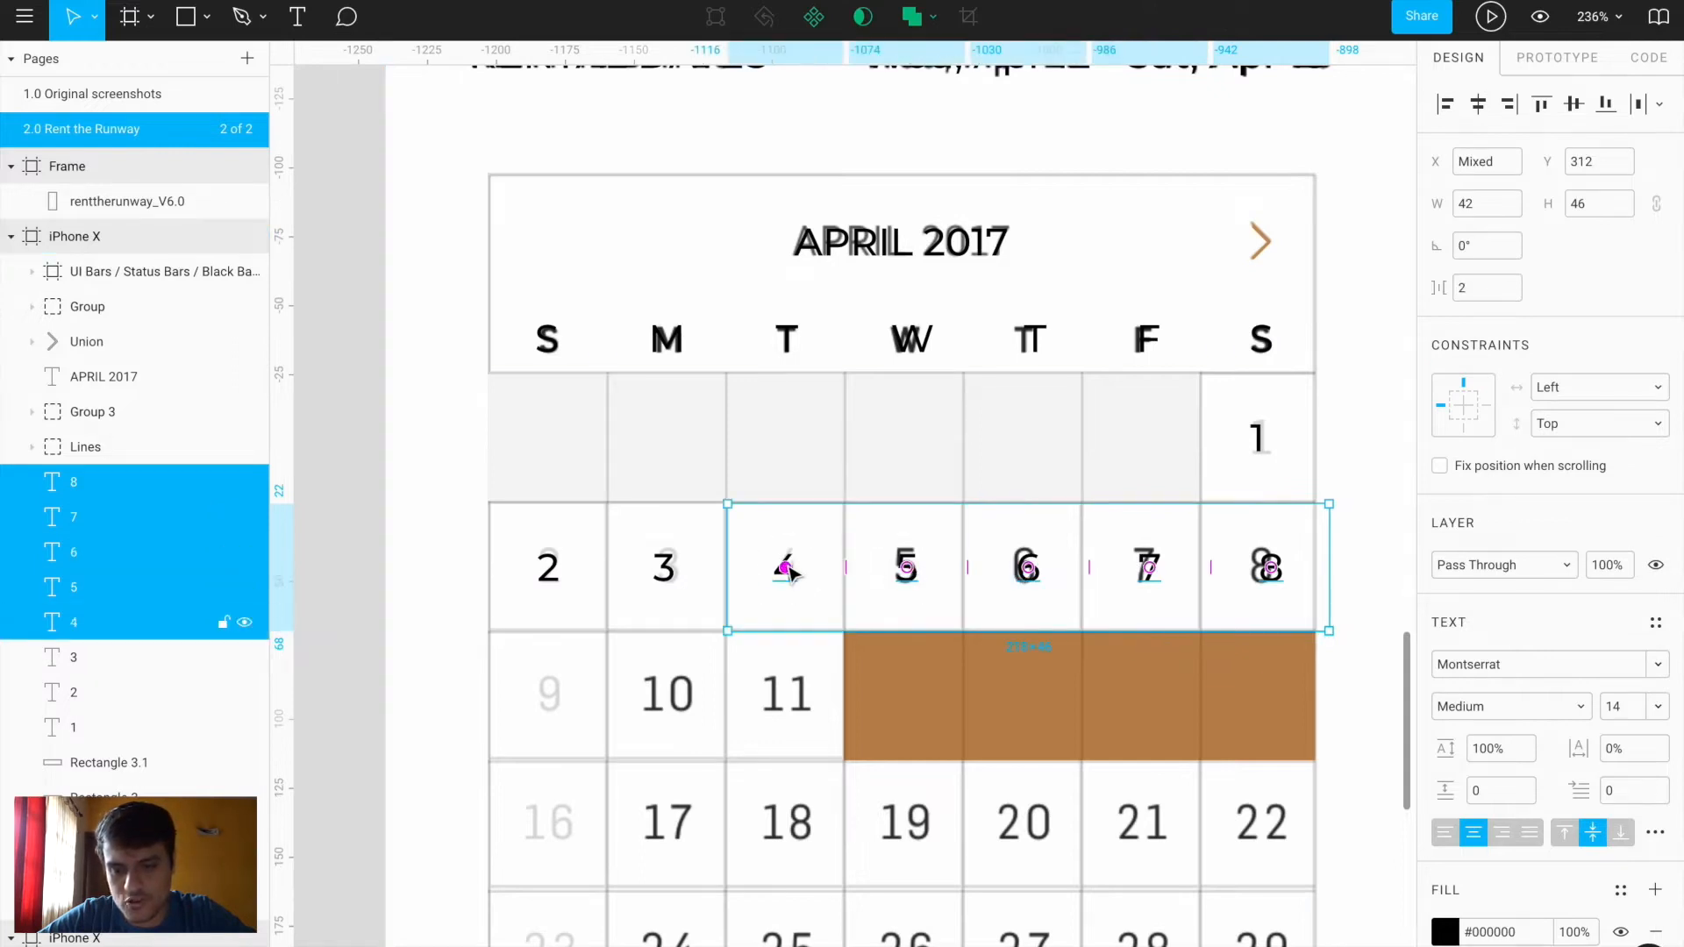
pyautogui.keyDown('shift'); pyautogui.click(665, 571); pyautogui.keyUp('shift')
pyautogui.keyDown('shift'); pyautogui.click(548, 572); pyautogui.keyUp('shift')
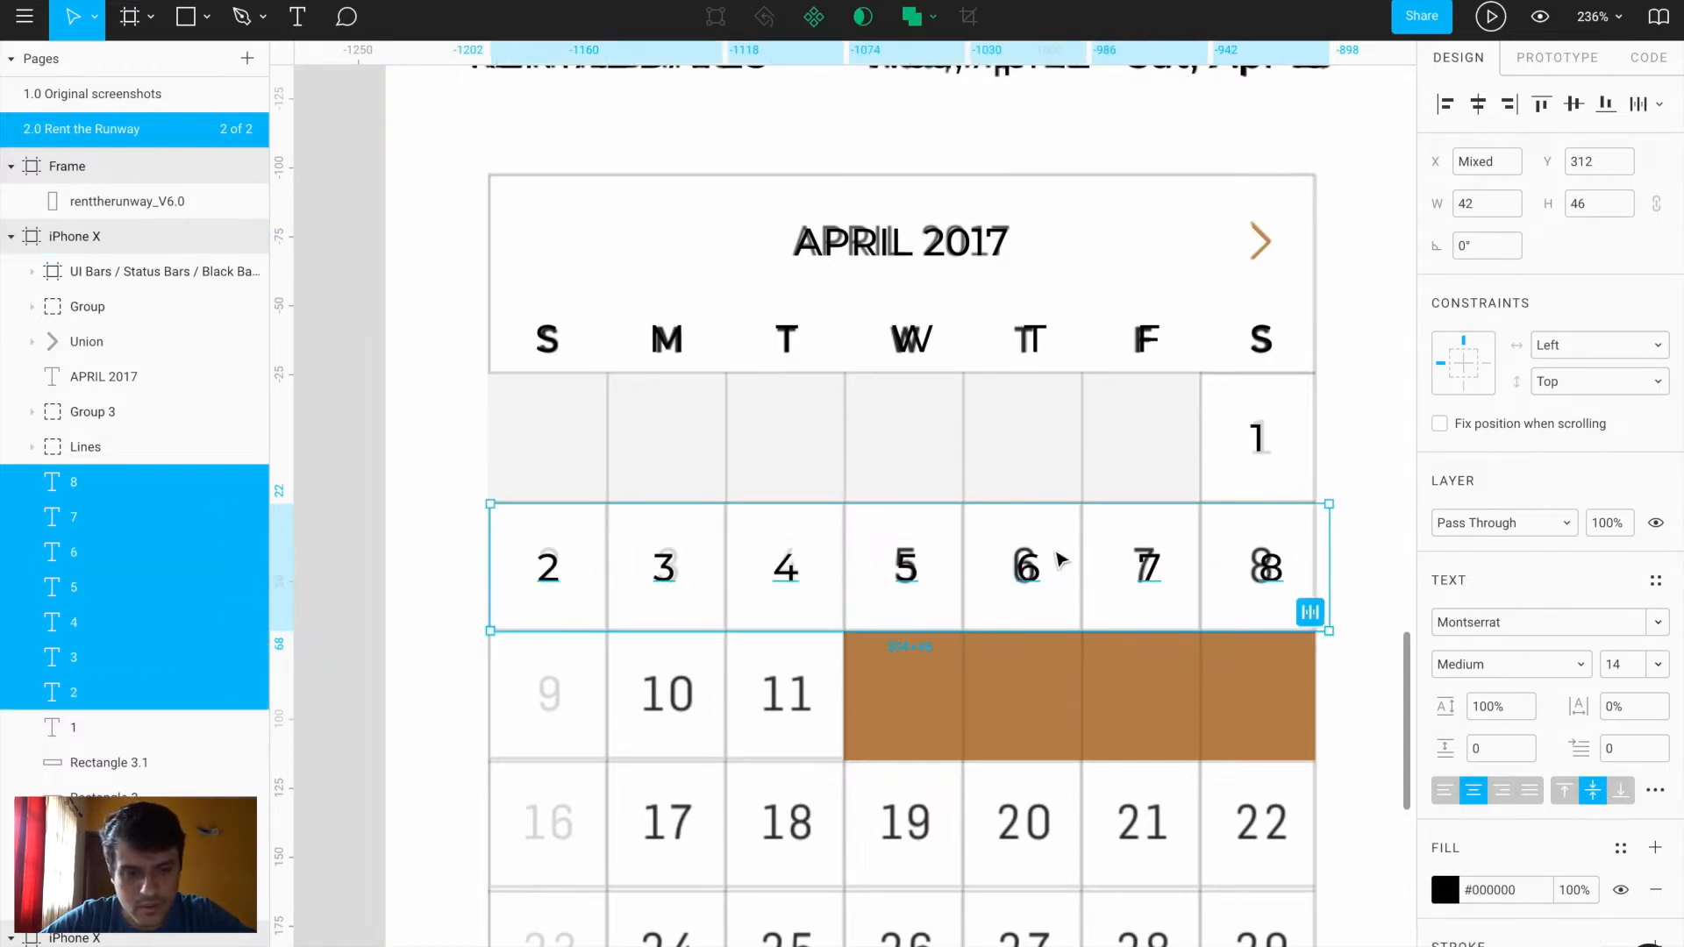
pyautogui.click(1309, 613)
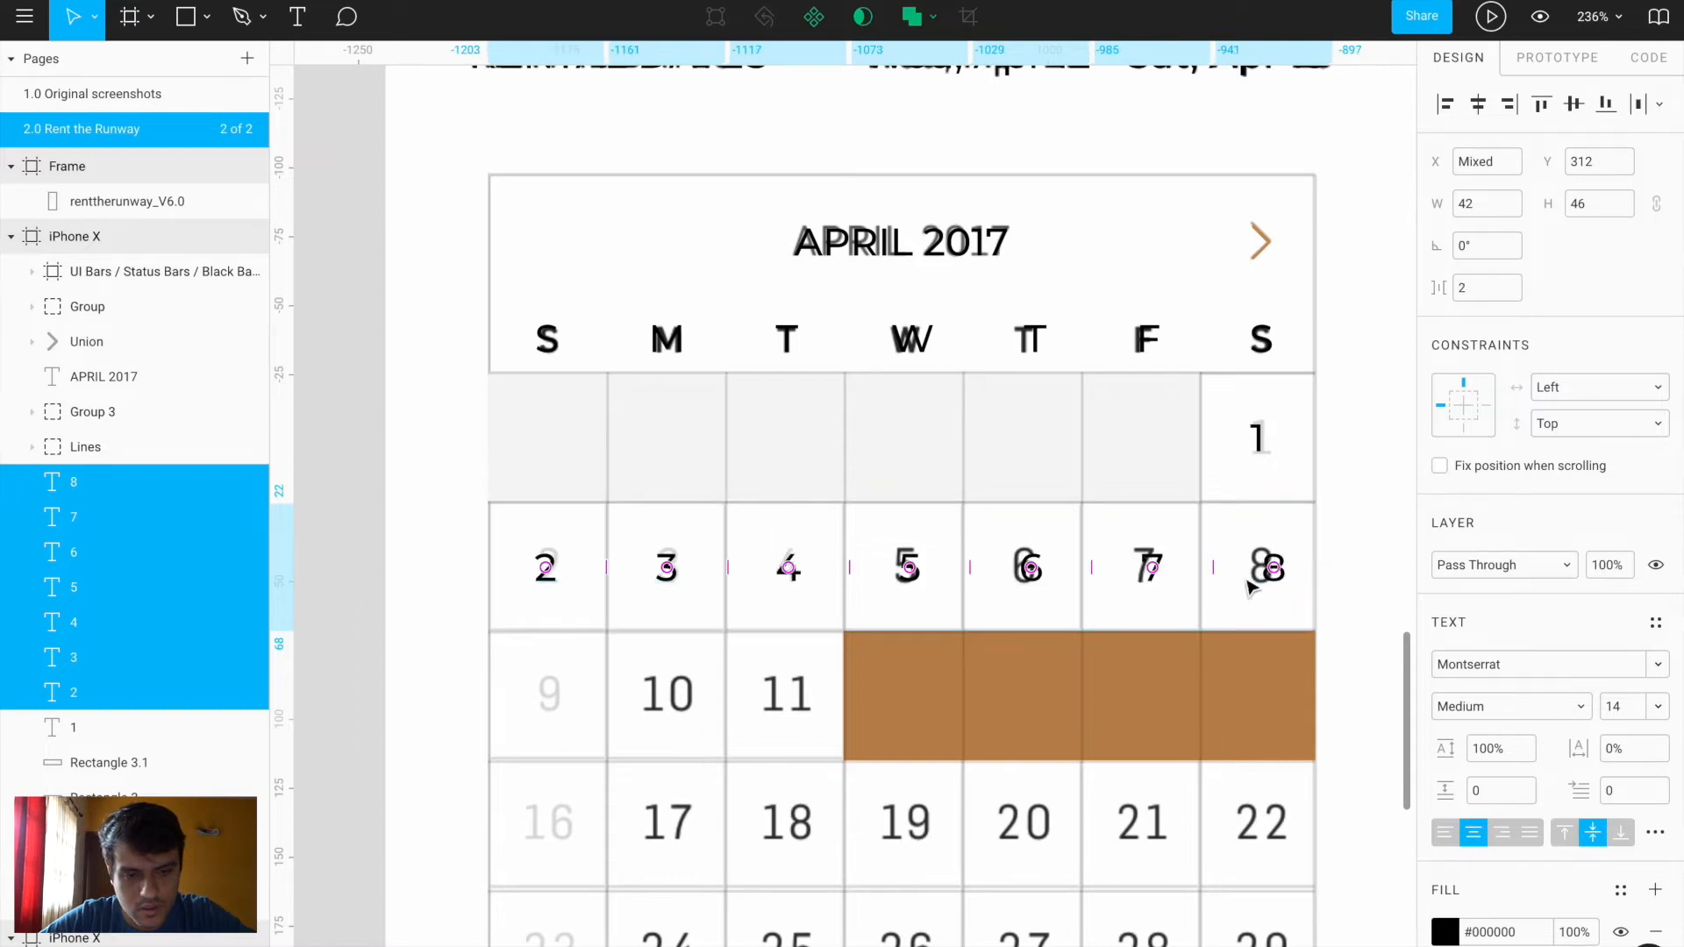
pyautogui.moveTo(1213, 566); pyautogui.dragTo(1200, 565)
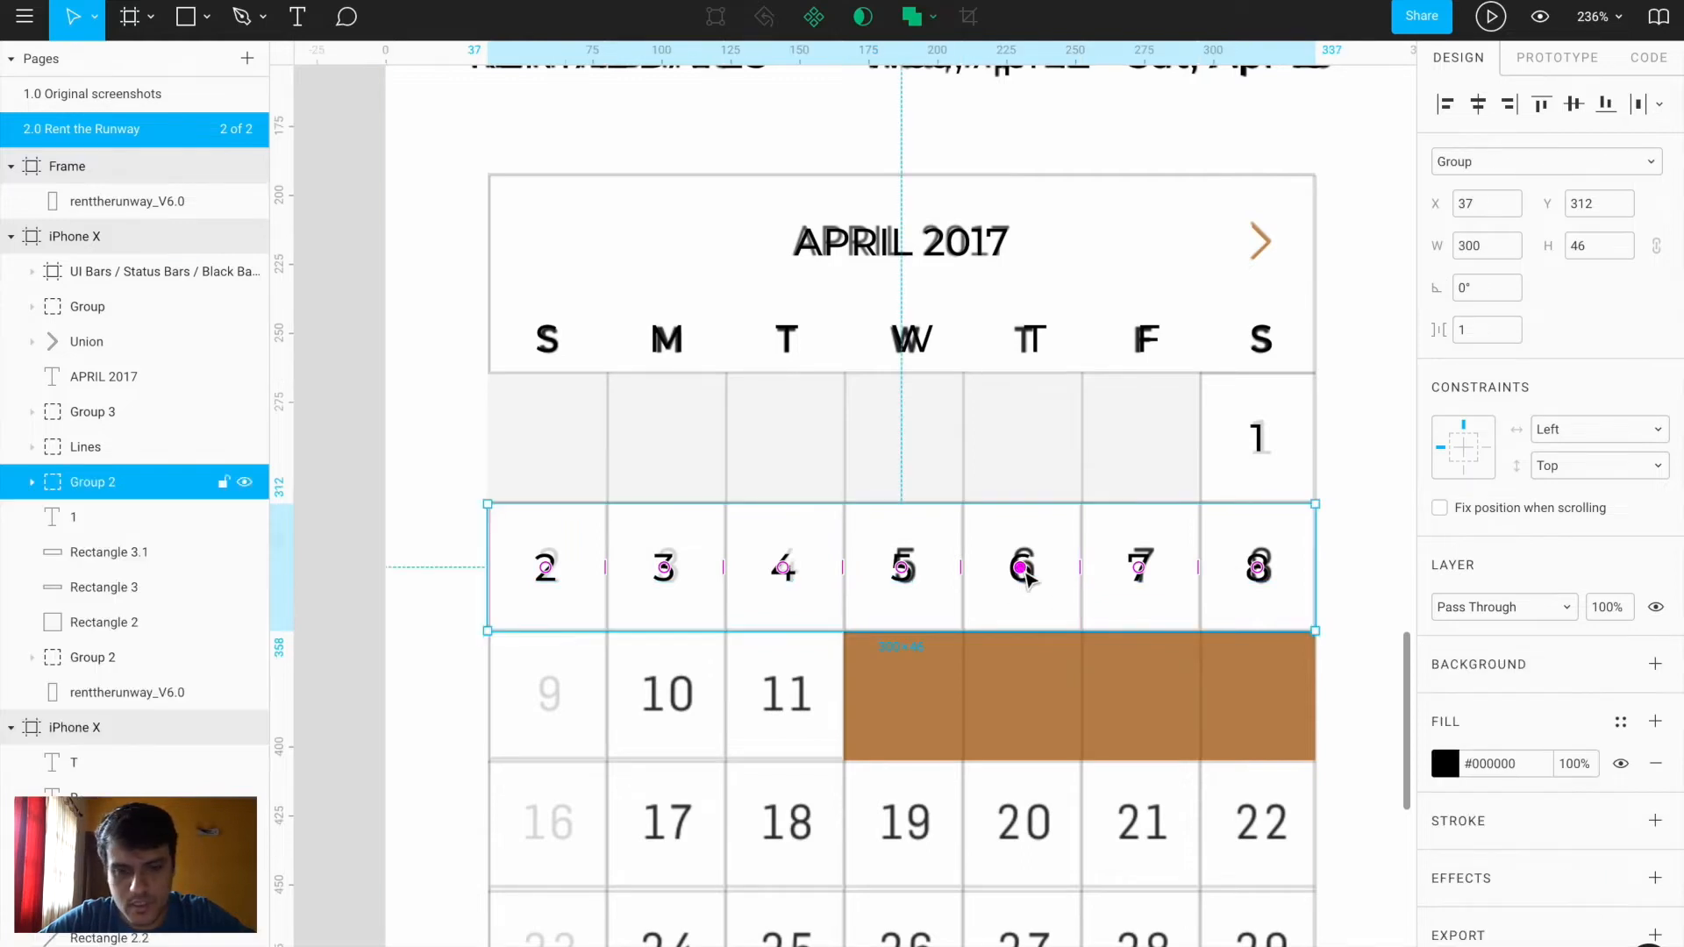
# Duplicate the 2–8 date row into the three week rows below
pyautogui.moveTo(1024, 551); pyautogui.dragTo(1023, 691)
pyautogui.hotkey('ctrl', 'd')
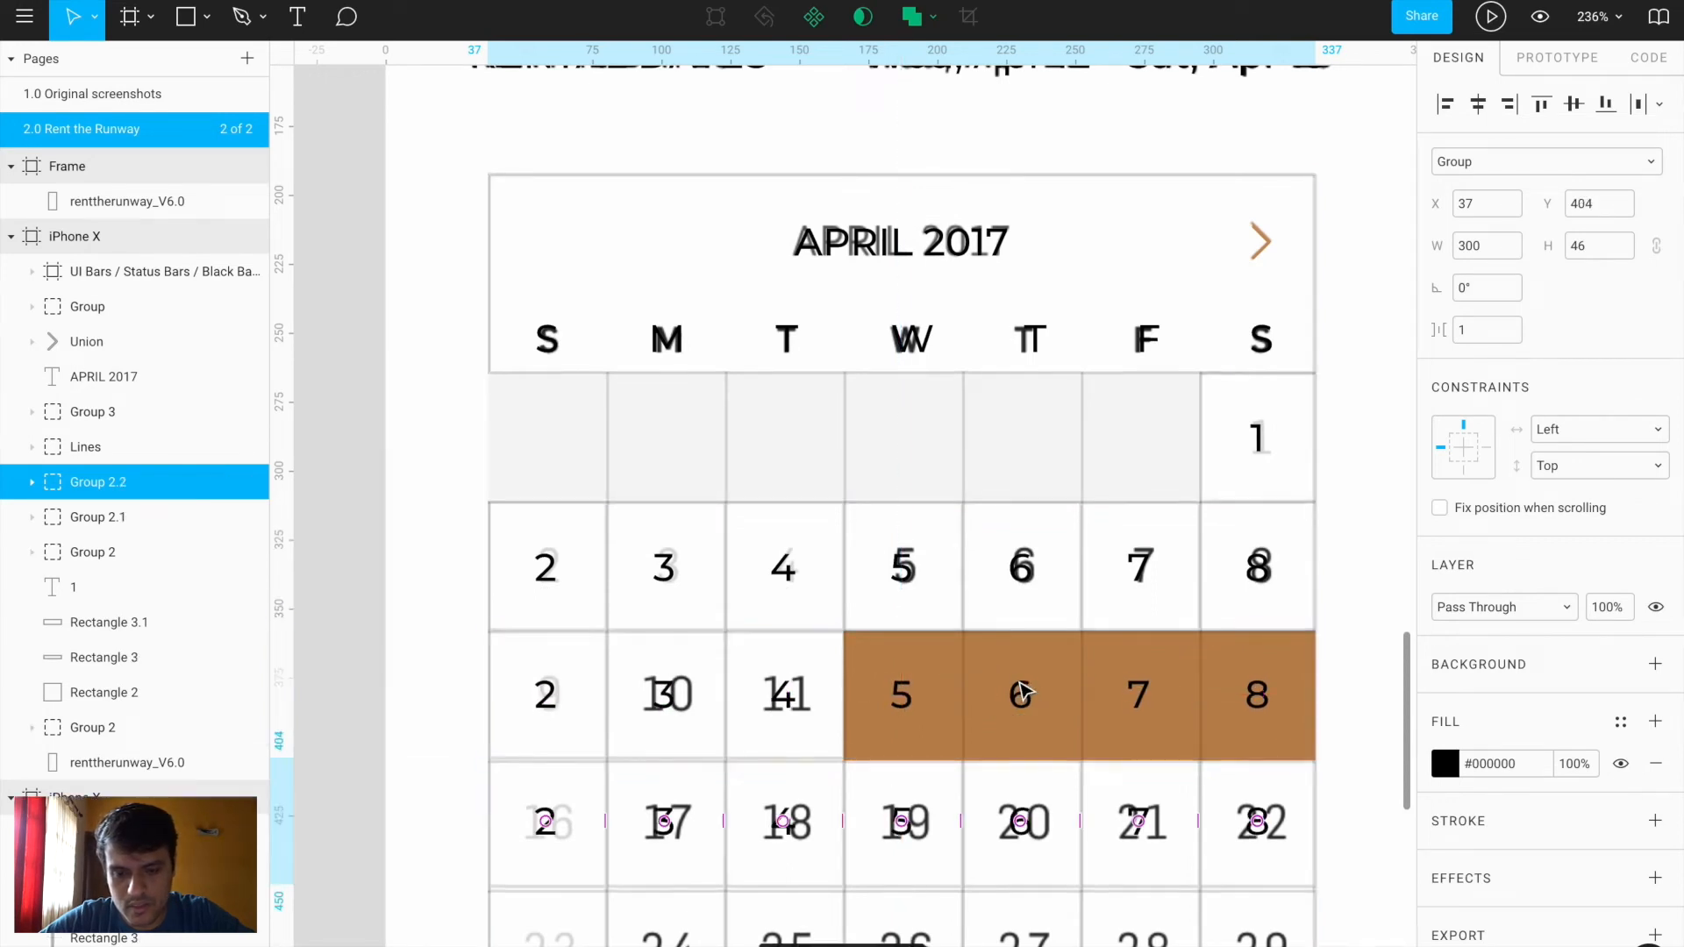
pyautogui.hotkey('ctrl', 'd')
pyautogui.scroll(-5, 1022, 693)
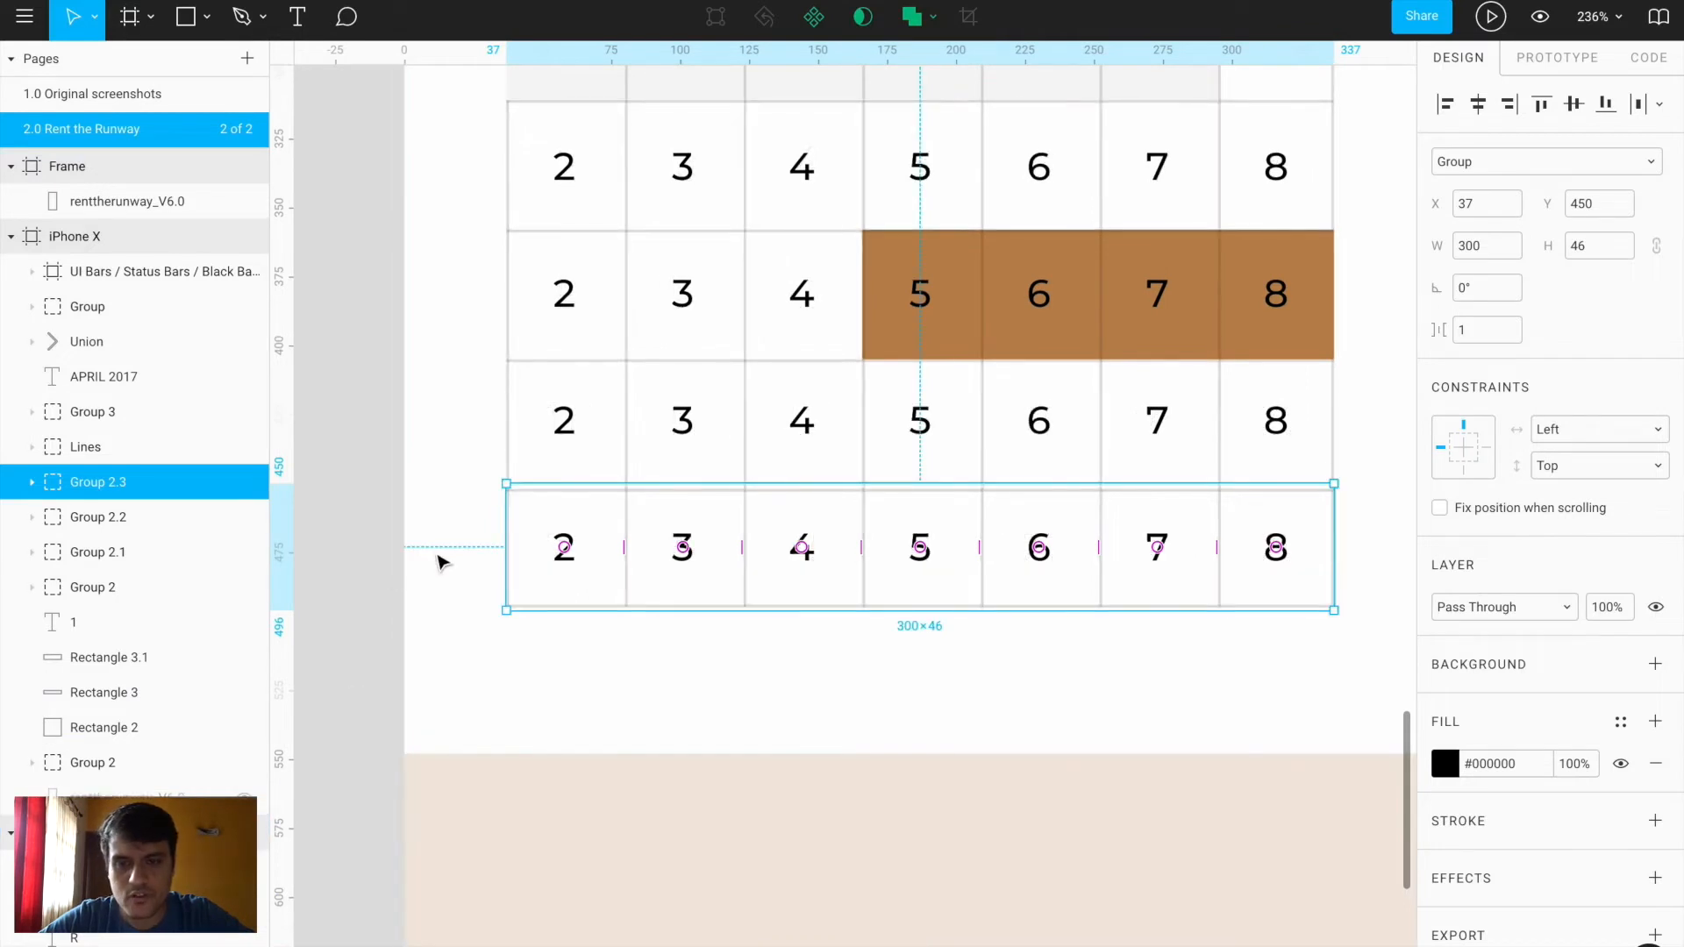
# Make dates 5–8 in the brown highlighted row white
pyautogui.click(369, 560)
pyautogui.scroll(-3, 369, 559)
pyautogui.scroll(2, 369, 560)
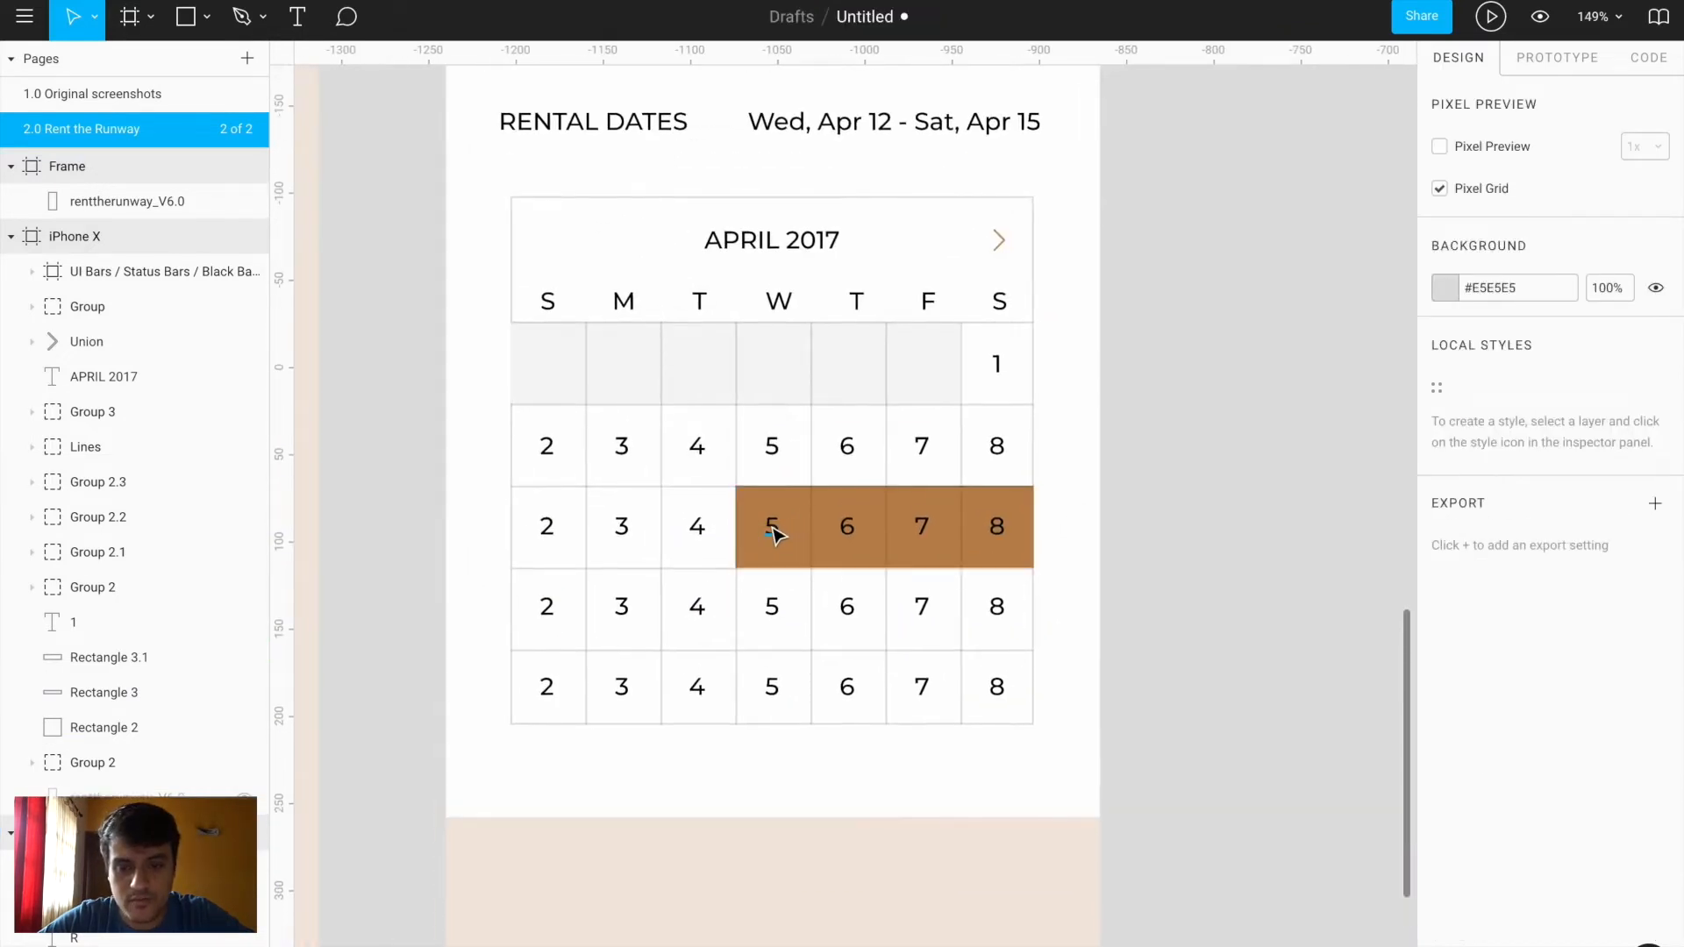
pyautogui.keyDown('ctrl'); pyautogui.click(772, 526); pyautogui.keyUp('ctrl')
pyautogui.keyDown('shift'); pyautogui.click(845, 527); pyautogui.keyUp('shift')
pyautogui.keyDown('shift'); pyautogui.click(923, 528); pyautogui.keyUp('shift')
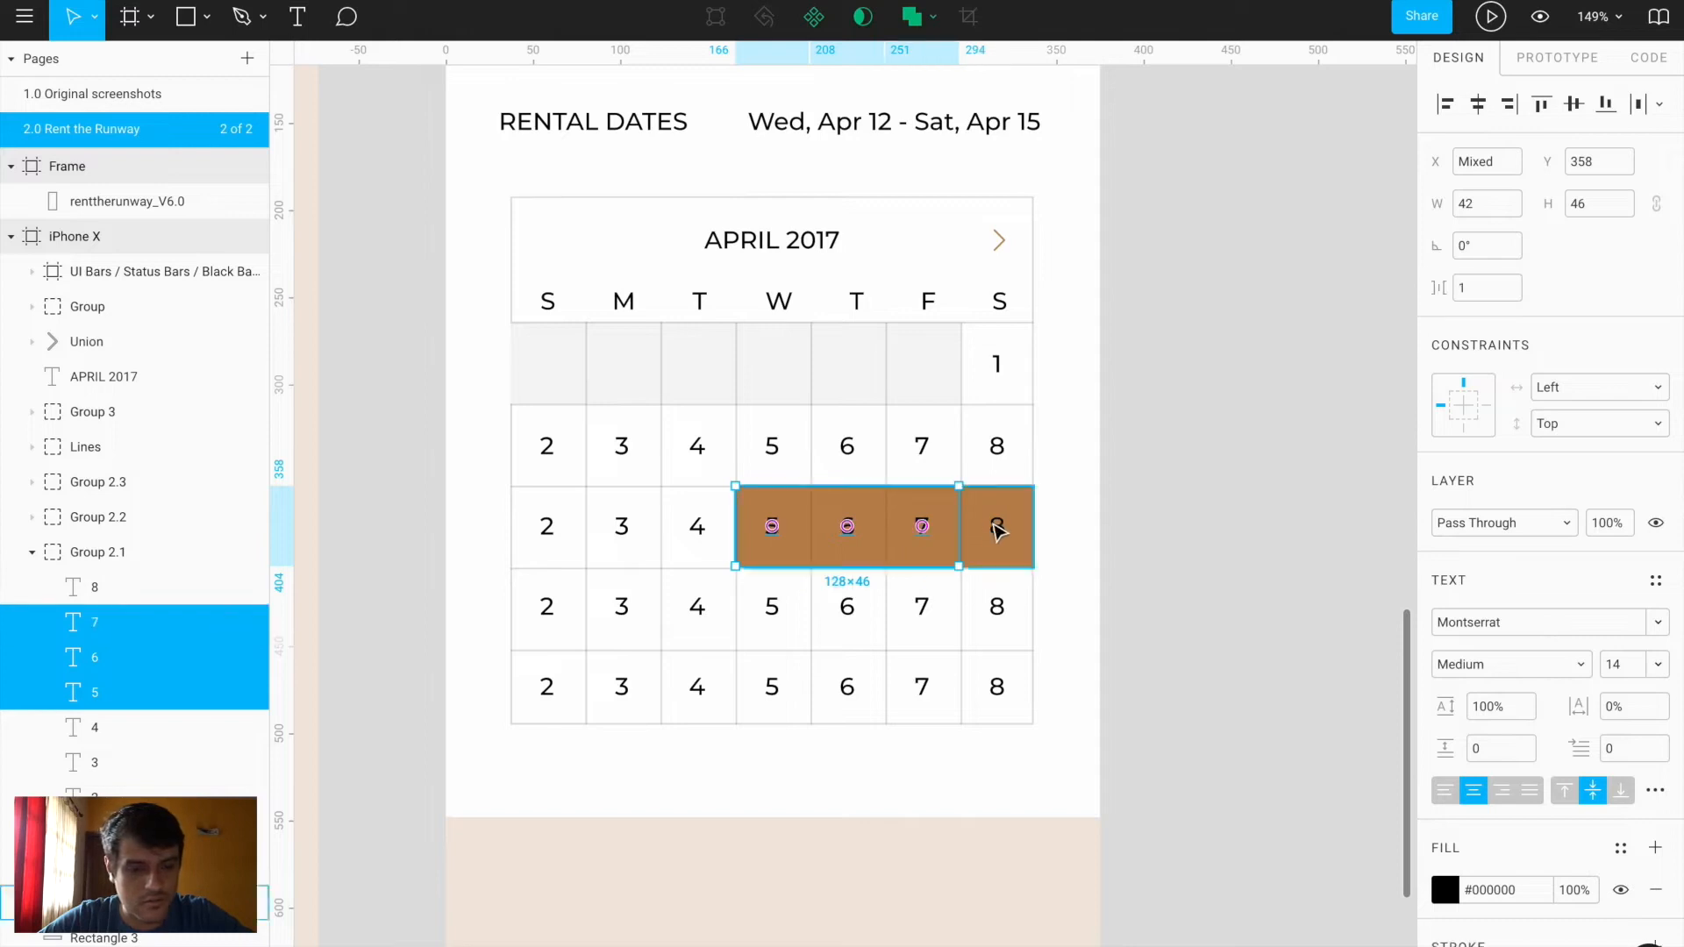
pyautogui.keyDown('shift'); pyautogui.click(996, 527); pyautogui.keyUp('shift')
pyautogui.click(1443, 890)
pyautogui.click(1246, 513)
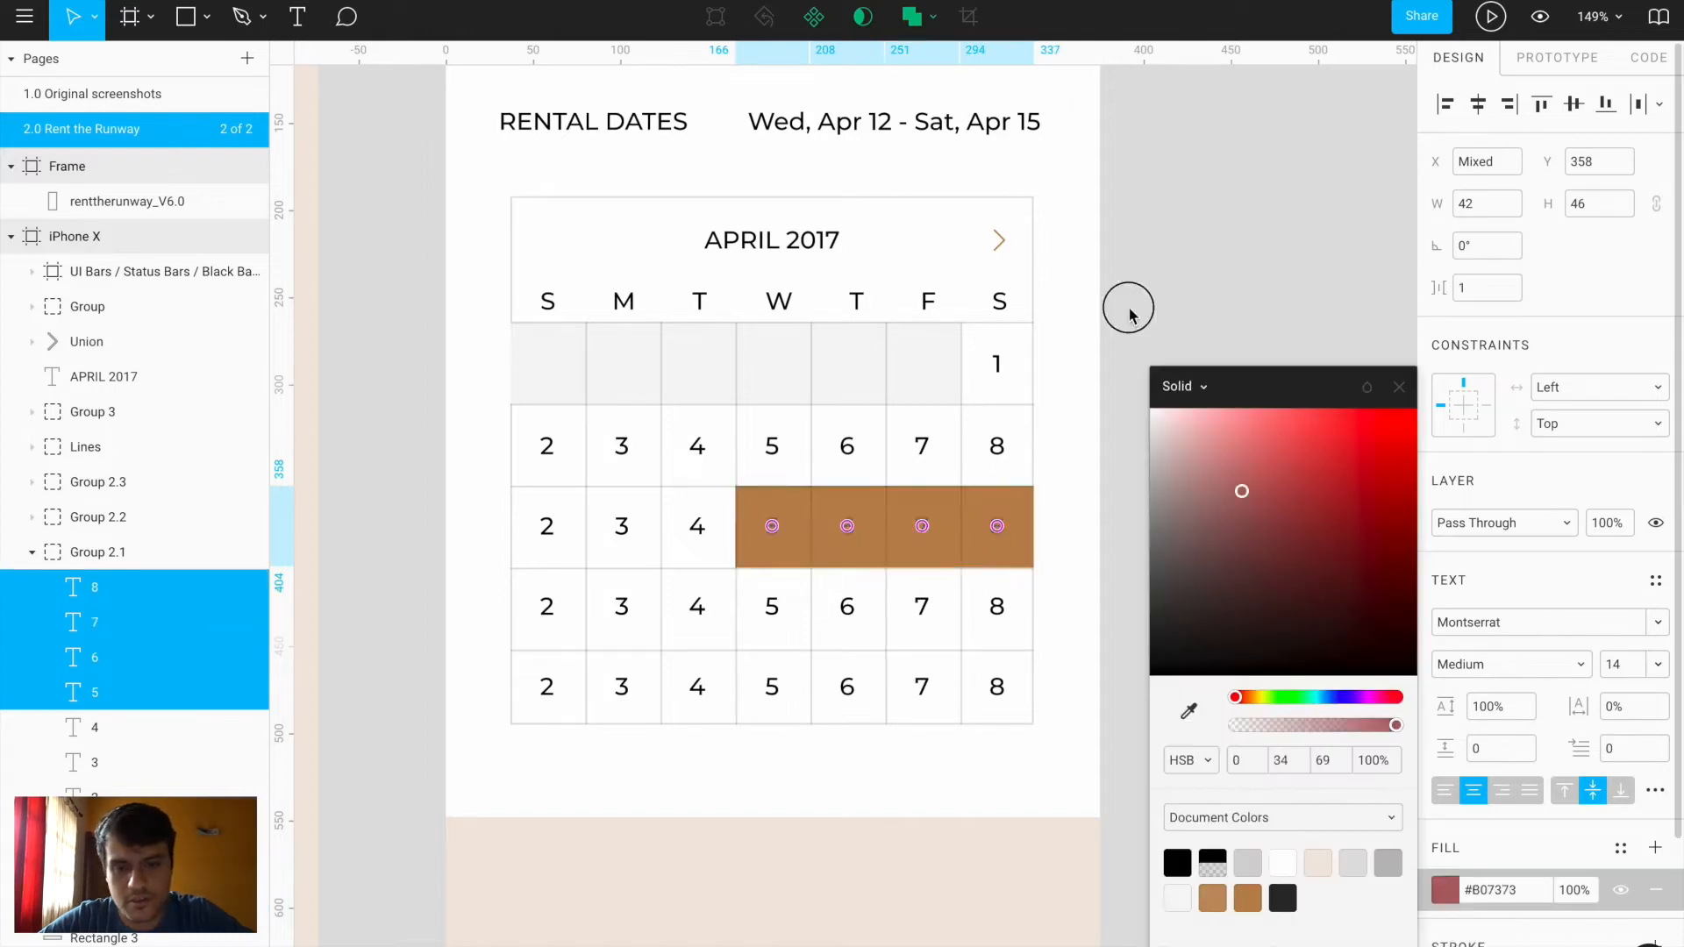
pyautogui.click(1263, 497)
pyautogui.scroll(-5, 1258, 518)
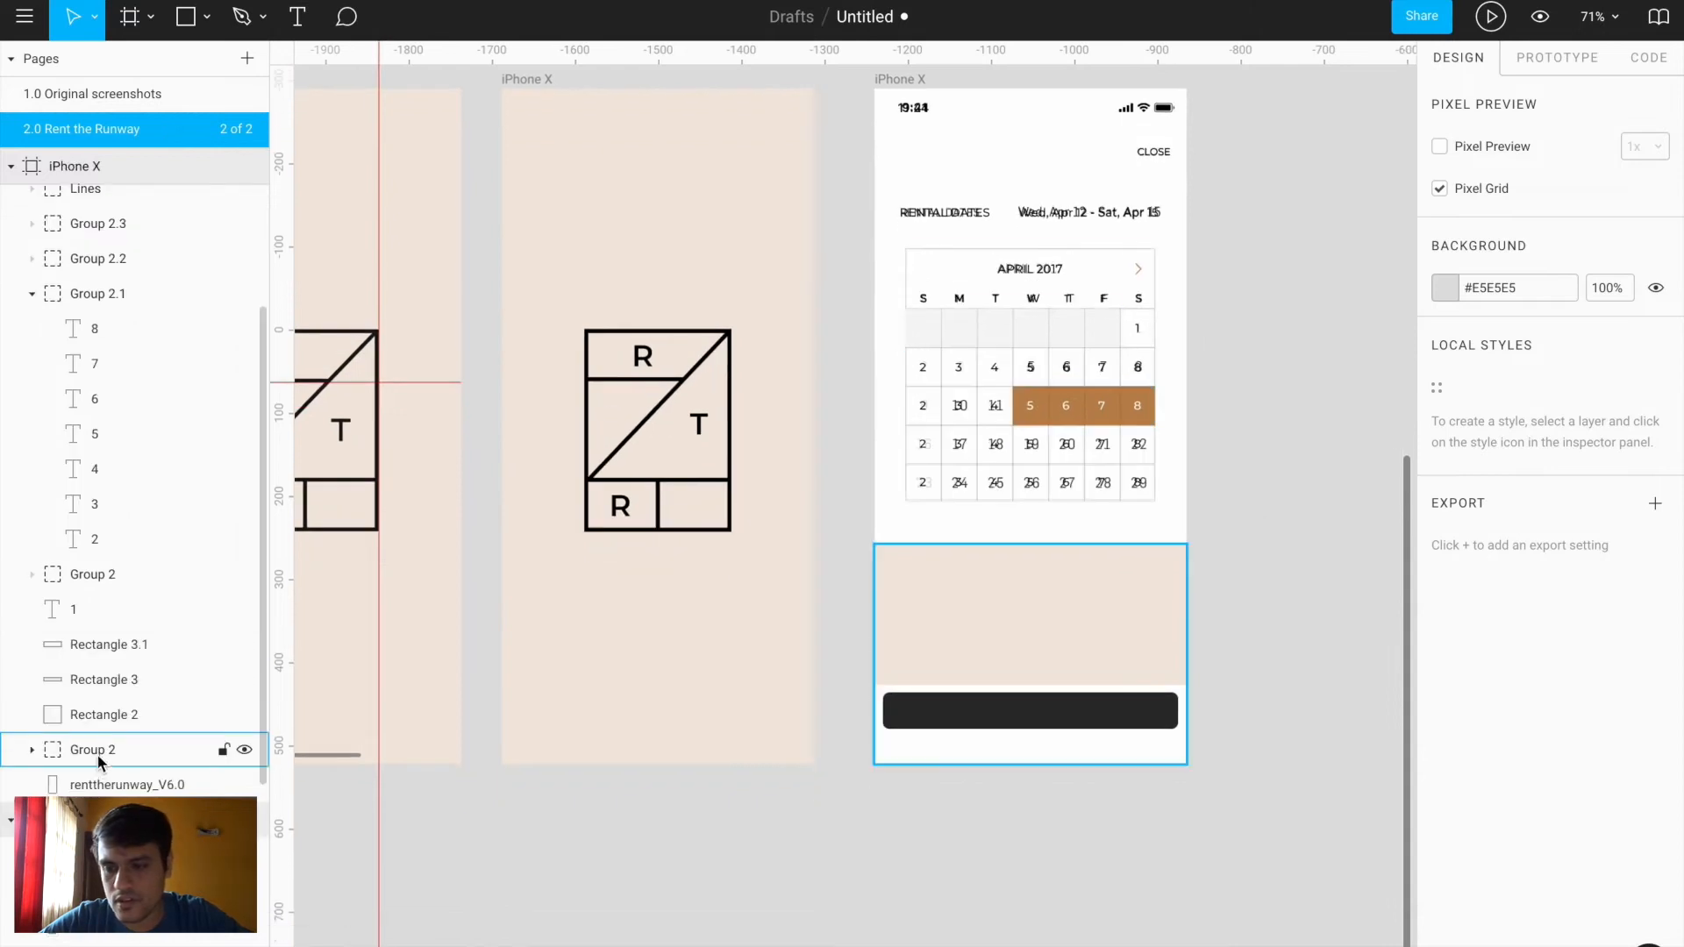
# Move the bottom panel group beneath the reference screenshot layer
pyautogui.click(98, 755)
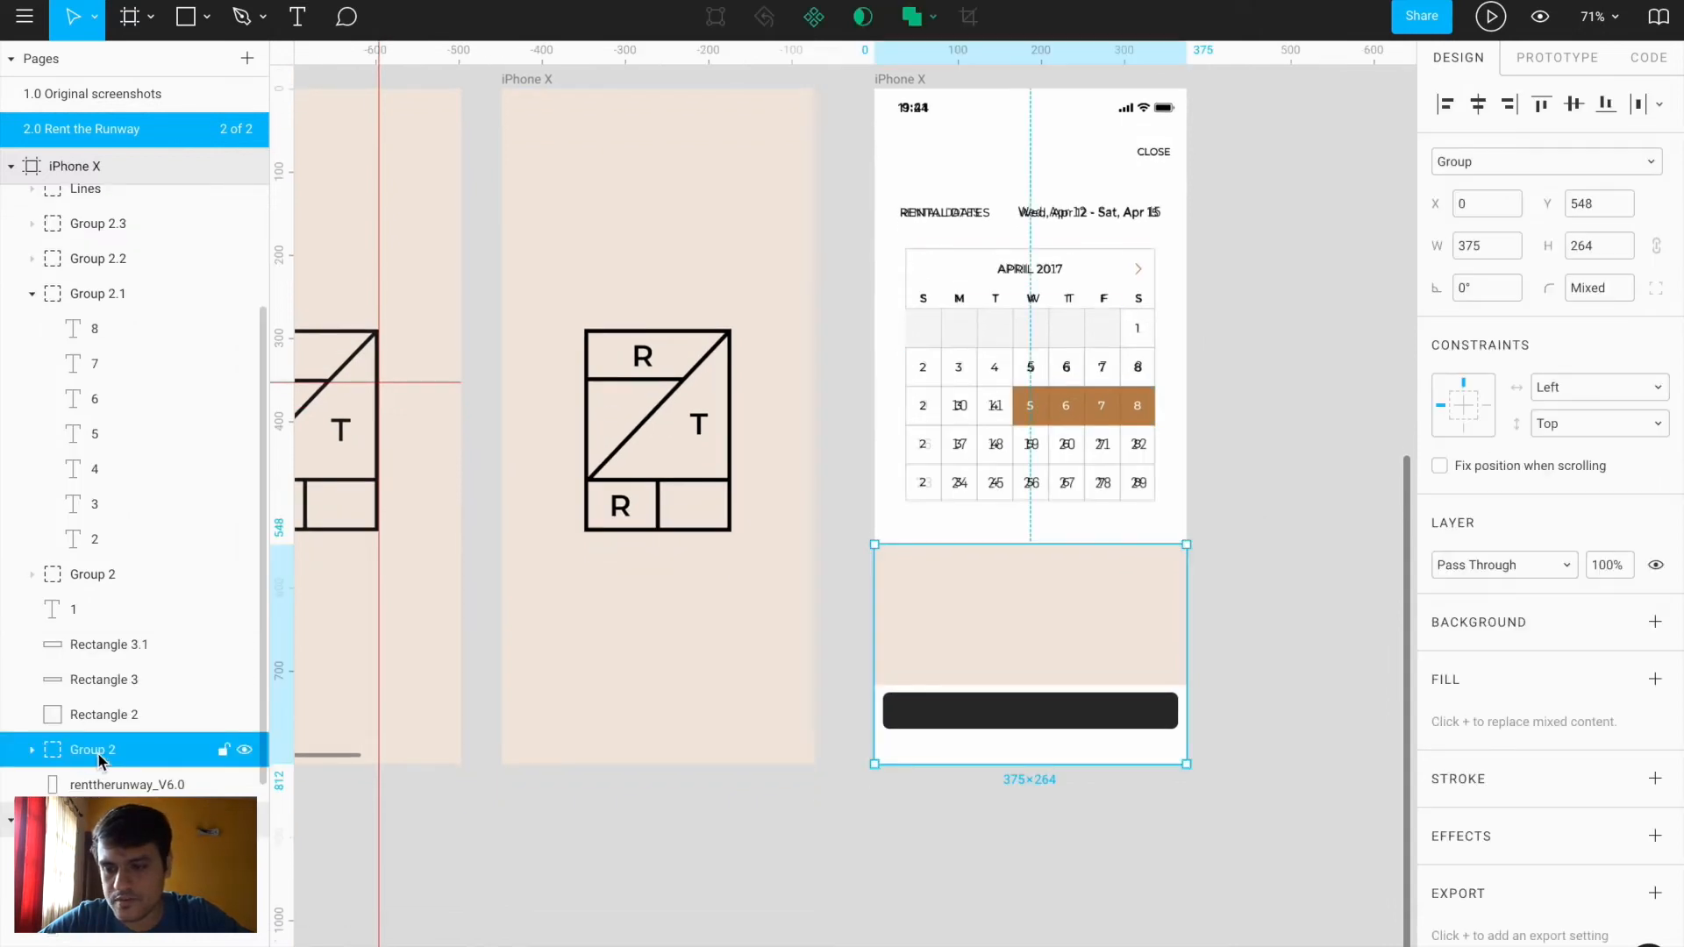
pyautogui.moveTo(107, 756); pyautogui.dragTo(114, 788)
pyautogui.scroll(5, 986, 505)
# Paste a copy of the RENTAL DATES text onto the tan section
pyautogui.press('t')
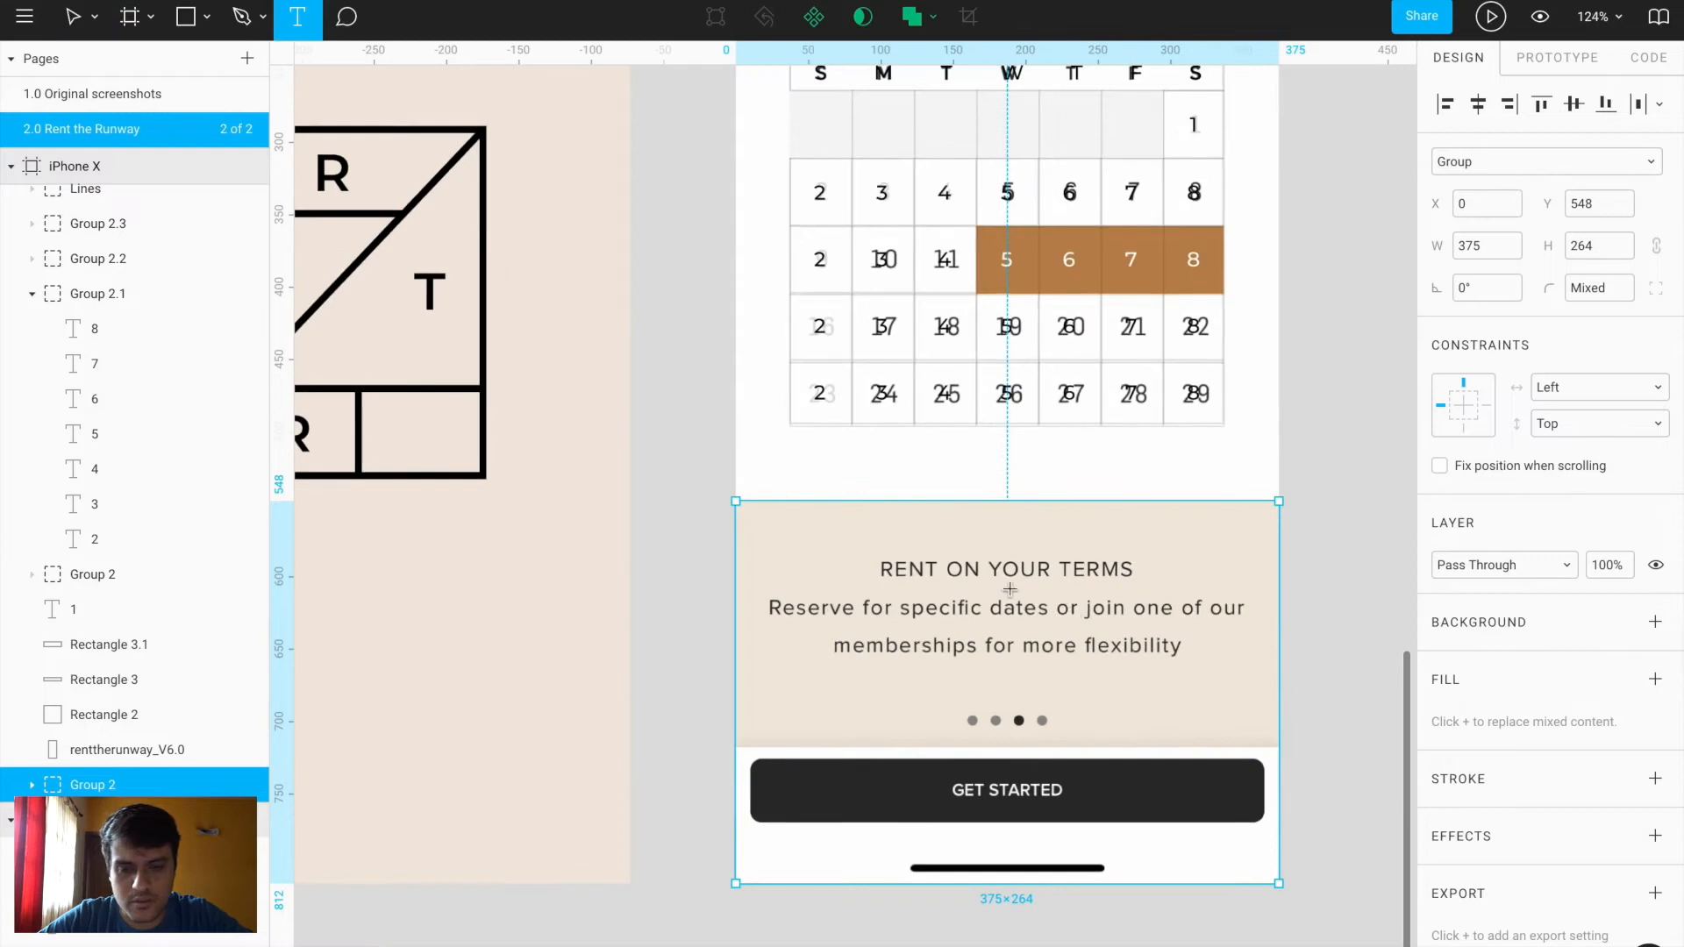
pyautogui.press('v')
pyautogui.scroll(-5, 982, 588)
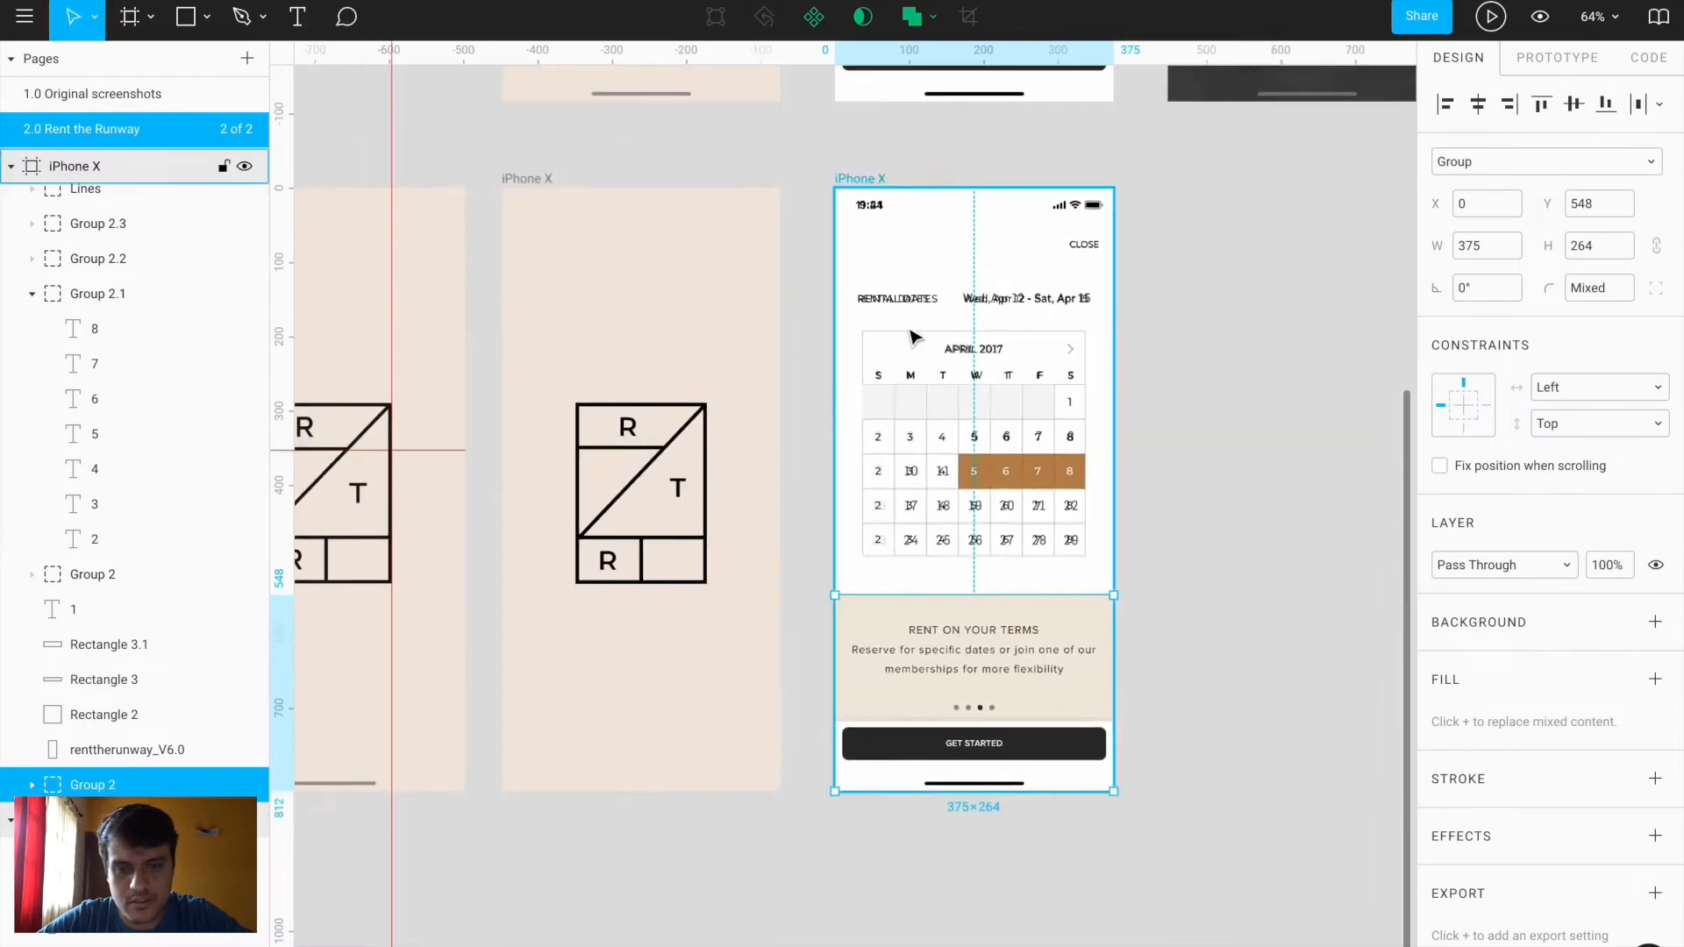
pyautogui.click(921, 298)
pyautogui.doubleClick(921, 298)
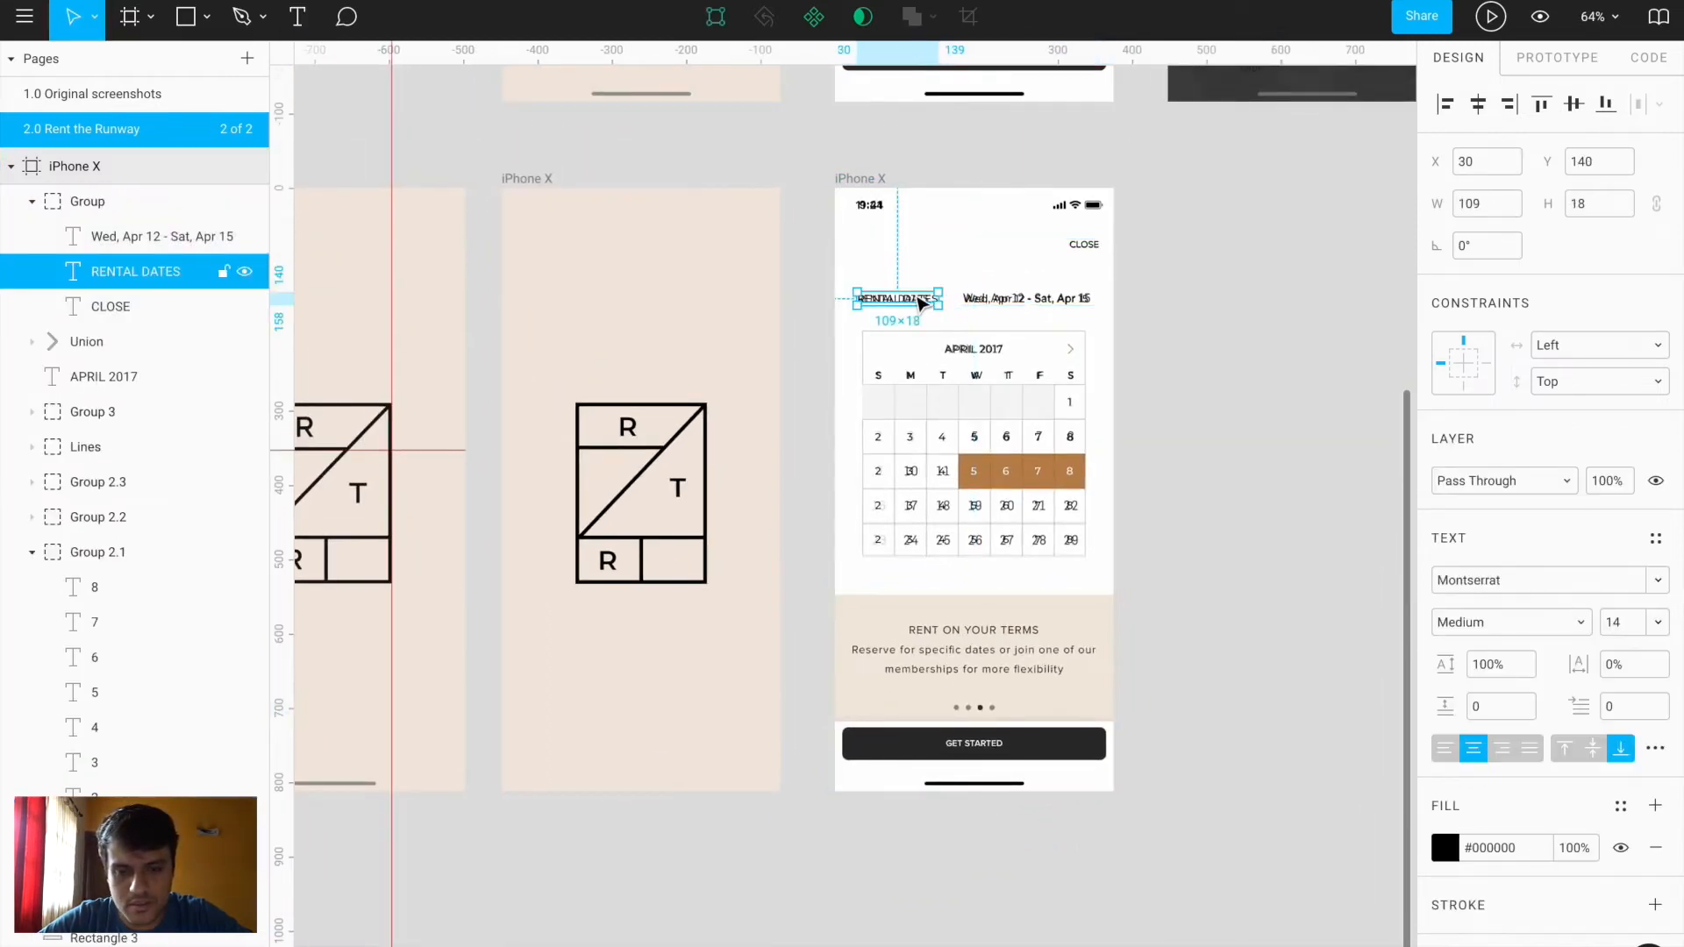
pyautogui.click(990, 633)
pyautogui.scroll(5, 986, 632)
pyautogui.hotkey('ctrl', 'v')
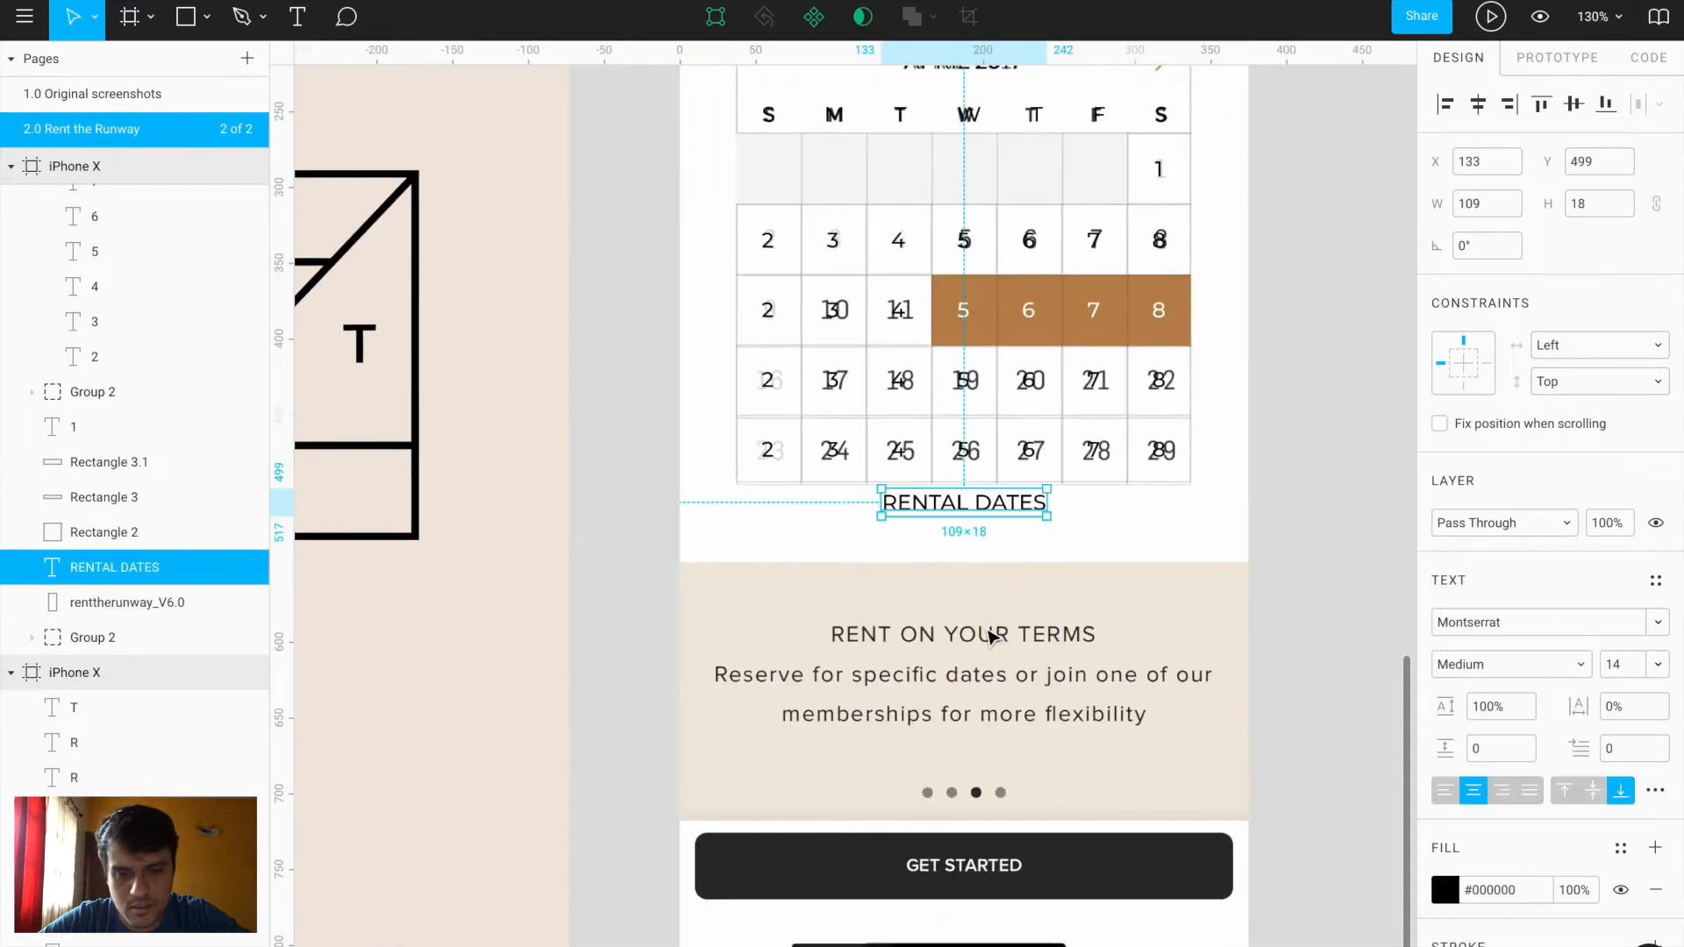
pyautogui.moveTo(976, 511); pyautogui.dragTo(921, 594)
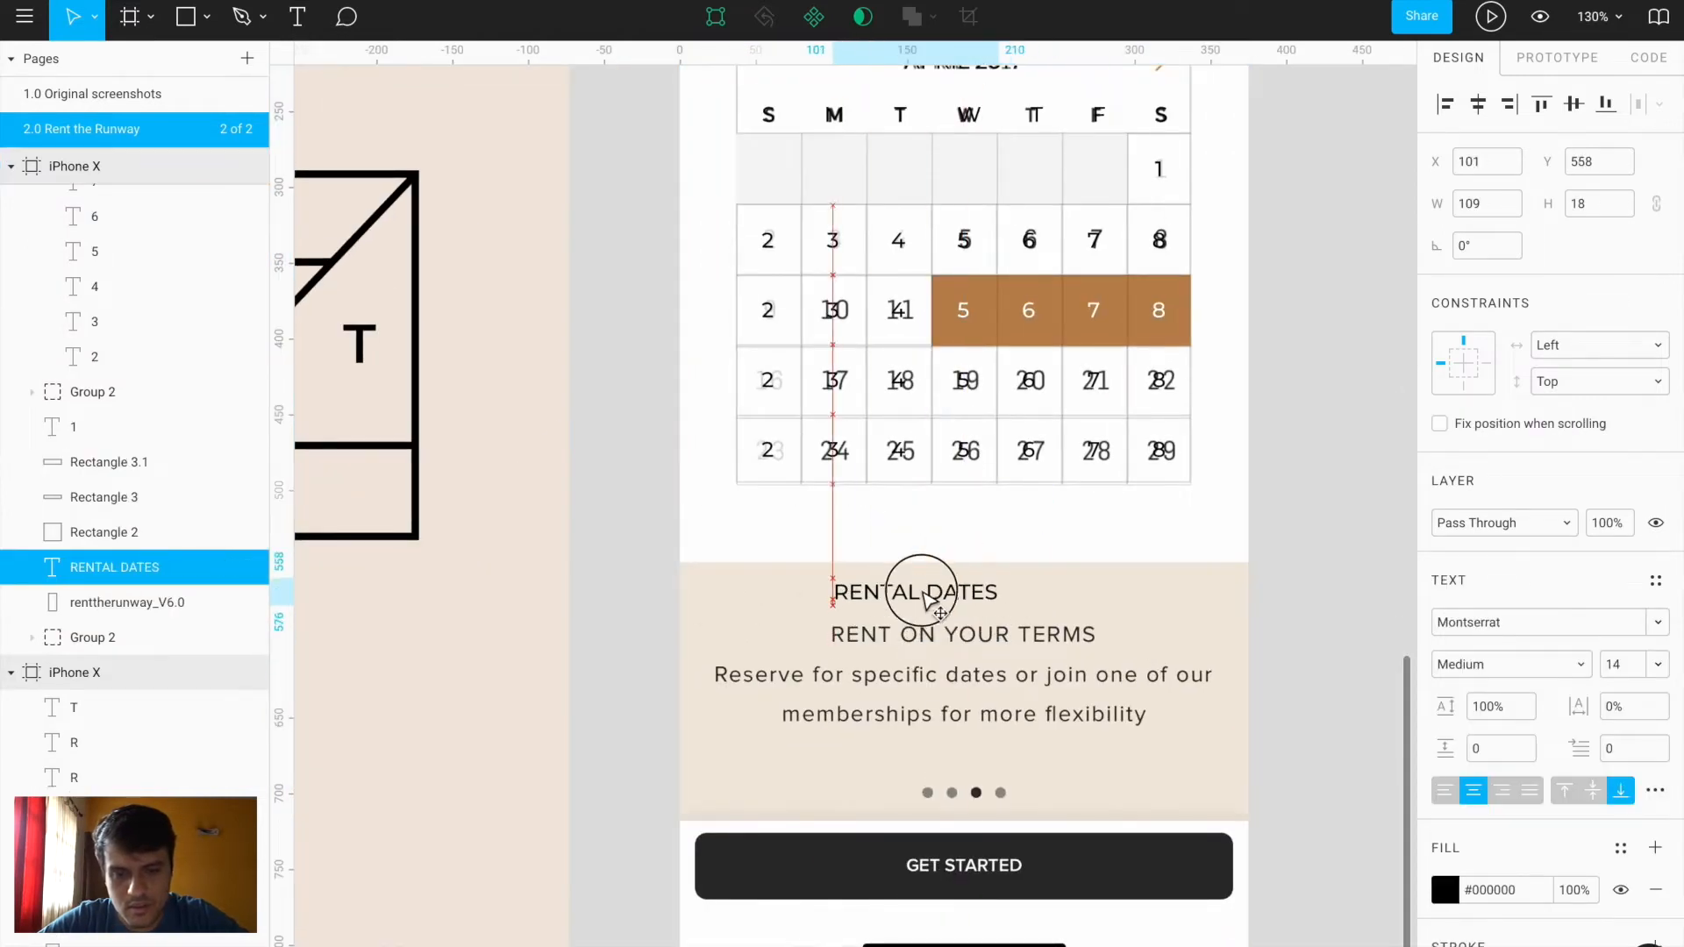
# Retype it as RENT ON YOUR OWN TERMS, left-aligned, over the original heading
pyautogui.doubleClick(927, 600)
pyautogui.click(922, 593)
pyautogui.press('BackSpace')
pyautogui.press('BackSpace')
pyautogui.press('BackSpace')
pyautogui.press('BackSpace')
pyautogui.press('BackSpace')
pyautogui.press('BackSpace')
pyautogui.press('BackSpace')
pyautogui.press('BackSpace')
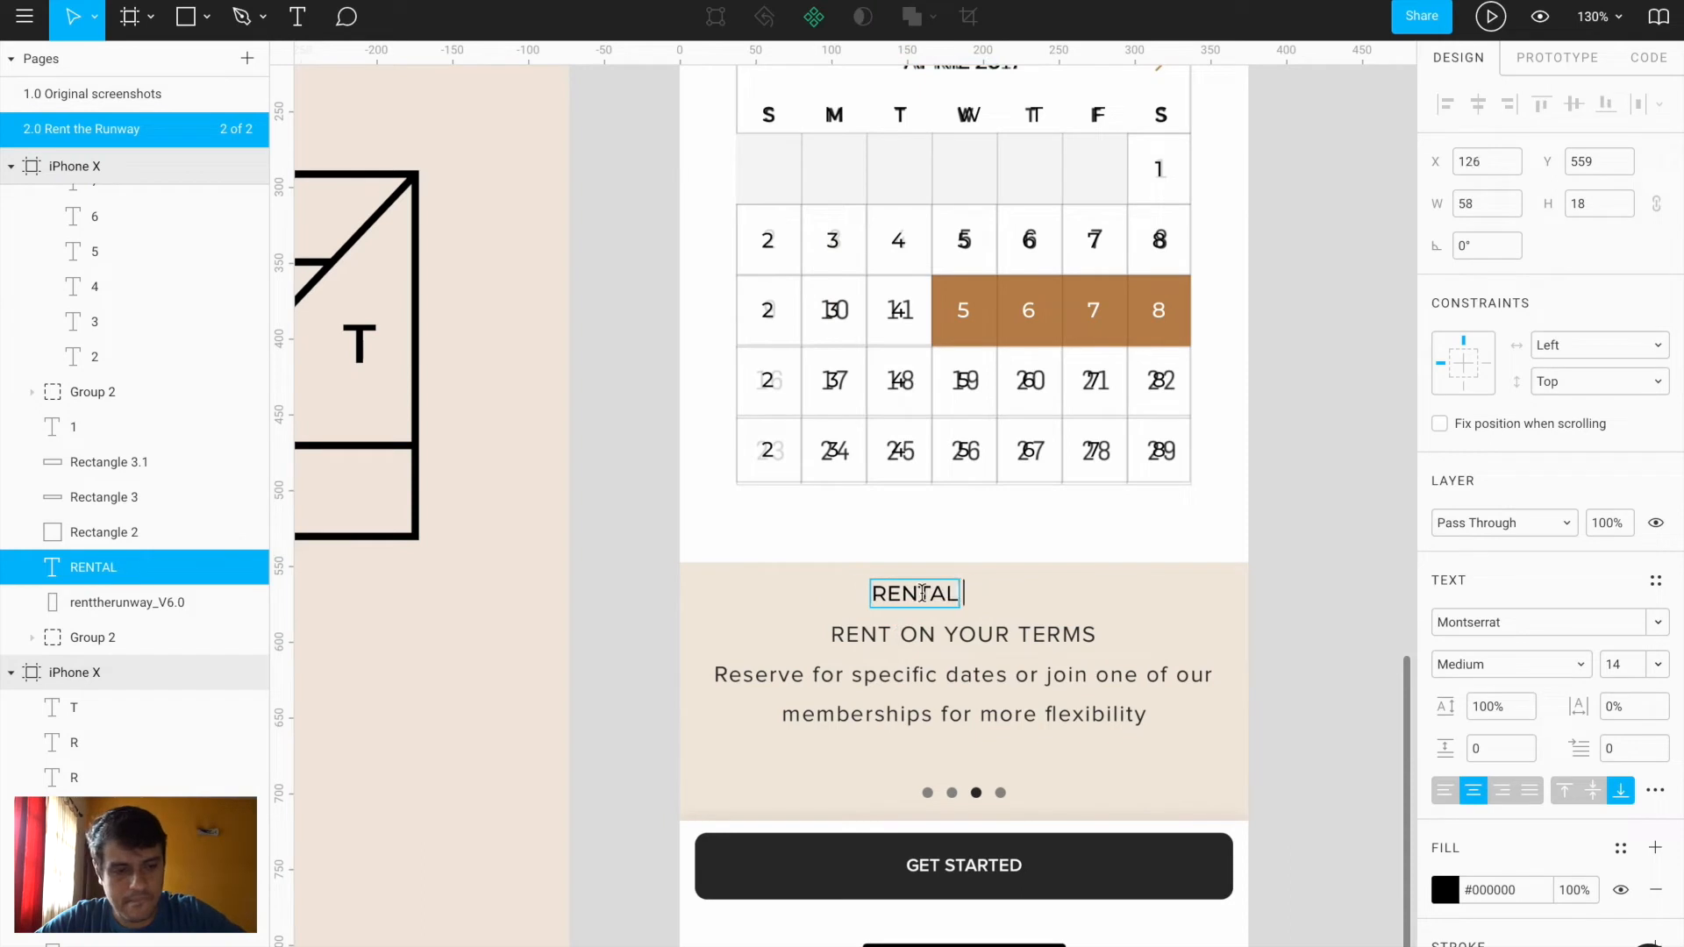
pyautogui.click(1443, 788)
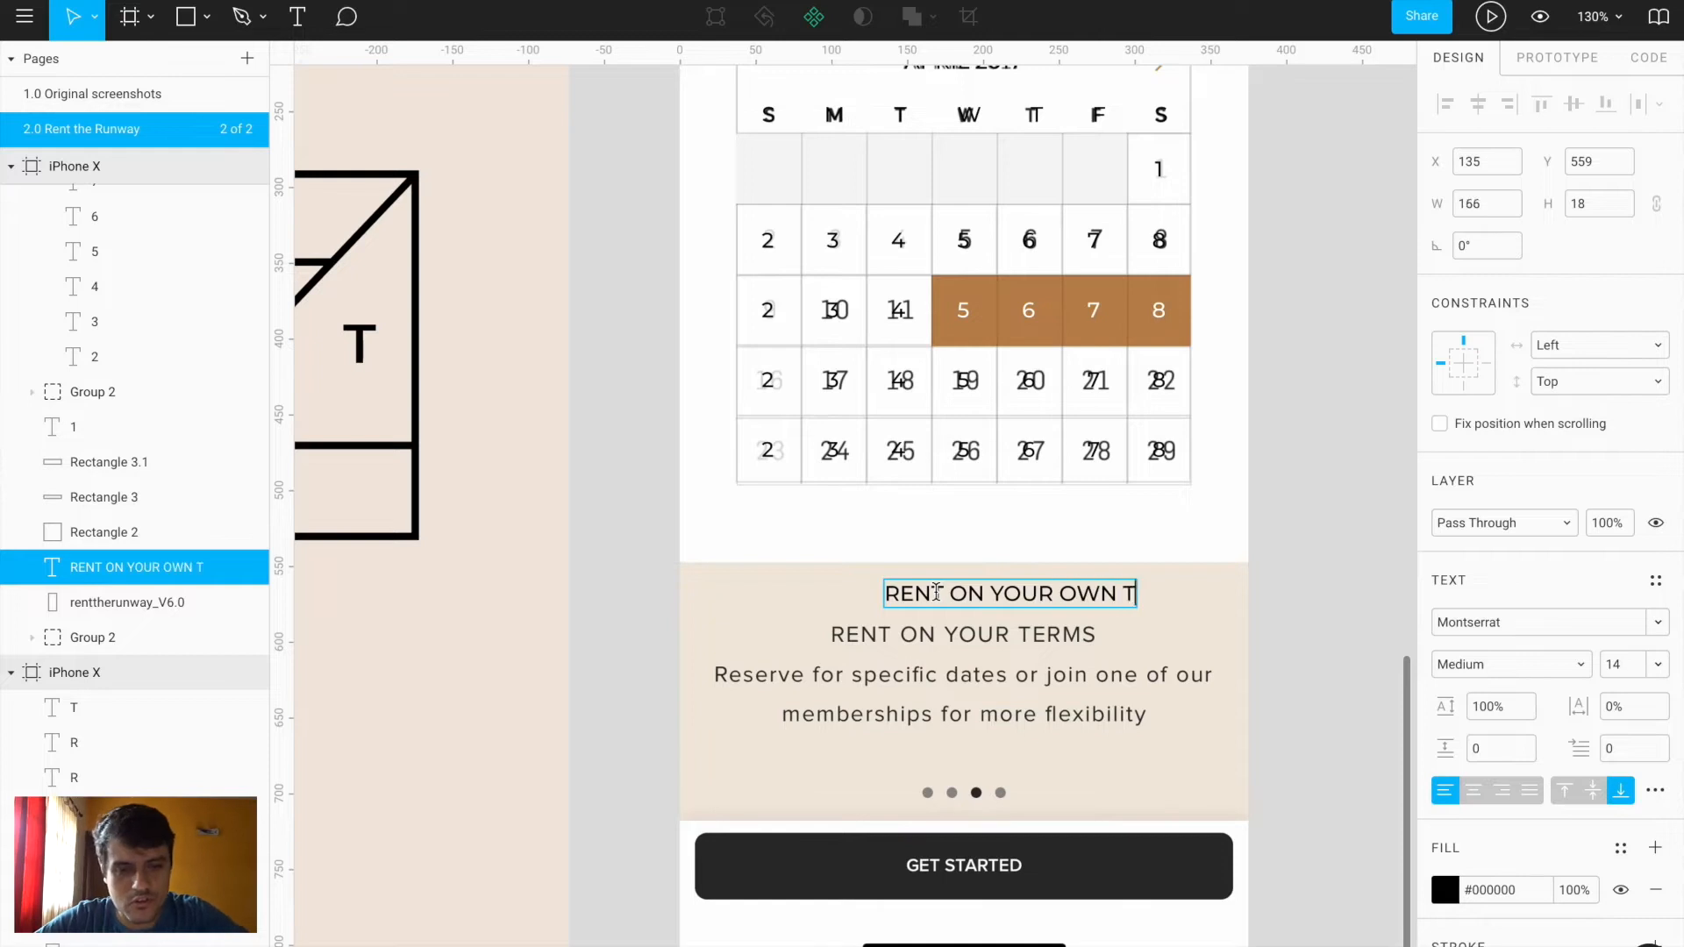
pyautogui.moveTo(1160, 595); pyautogui.dragTo(1095, 640)
# Select the 'Wed, Apr 12 - Sat, Apr 15' text to reuse it
pyautogui.scroll(-3, 1095, 640)
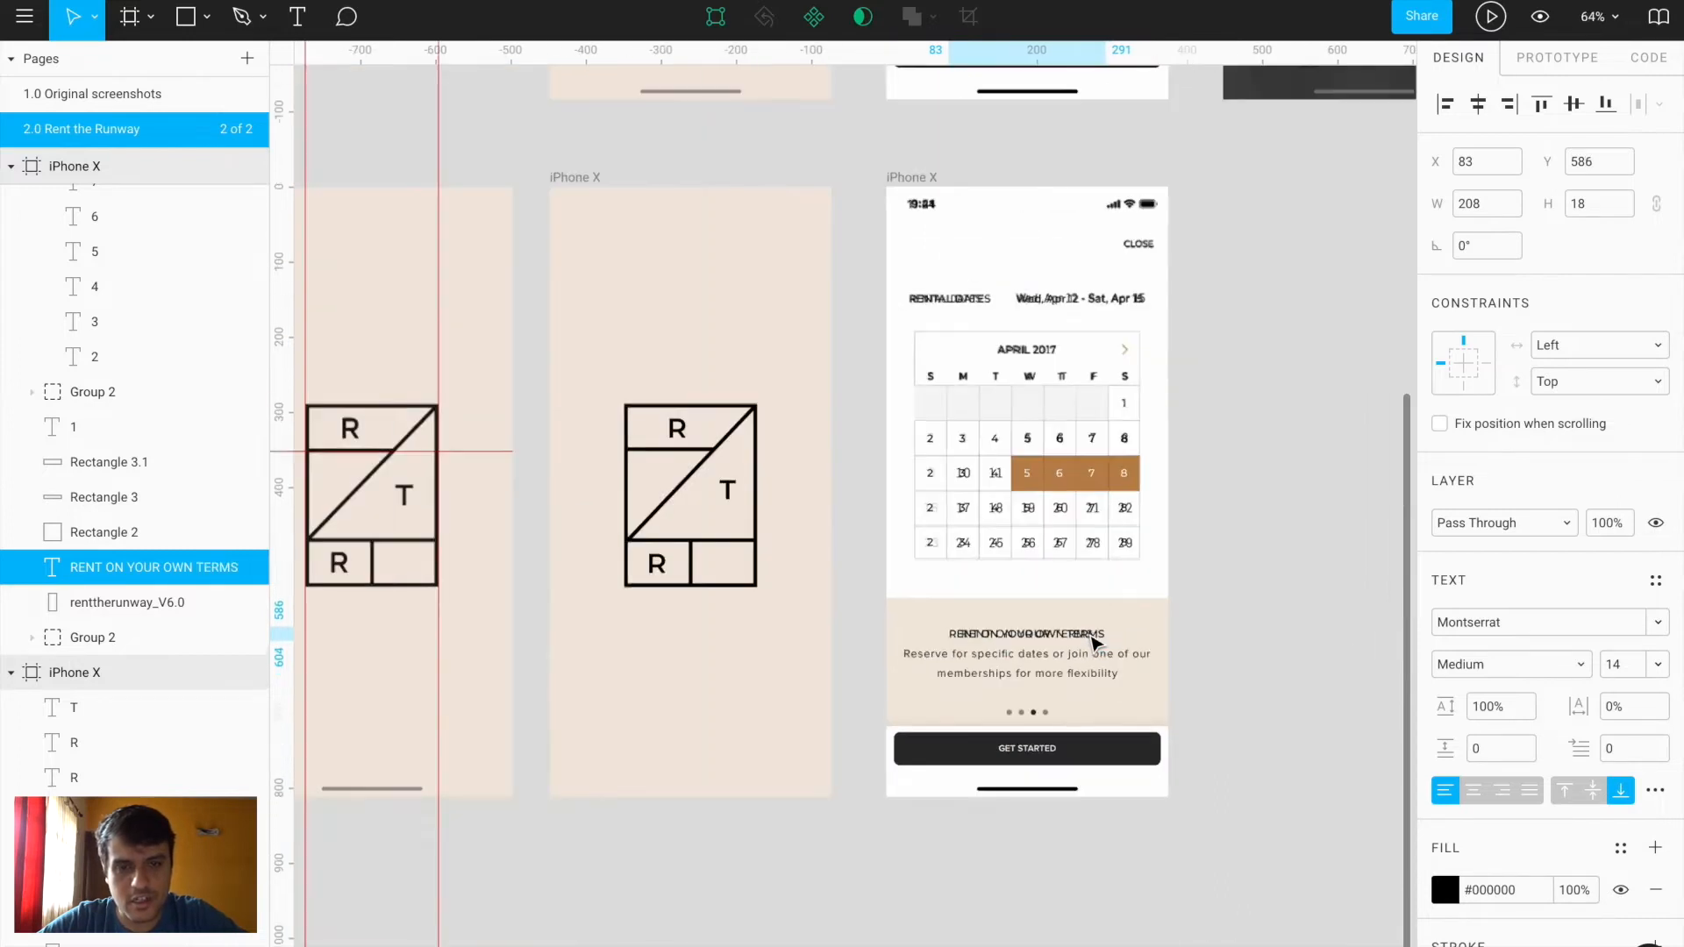
pyautogui.click(1063, 300)
pyautogui.click(1058, 670)
pyautogui.scroll(4, 1059, 671)
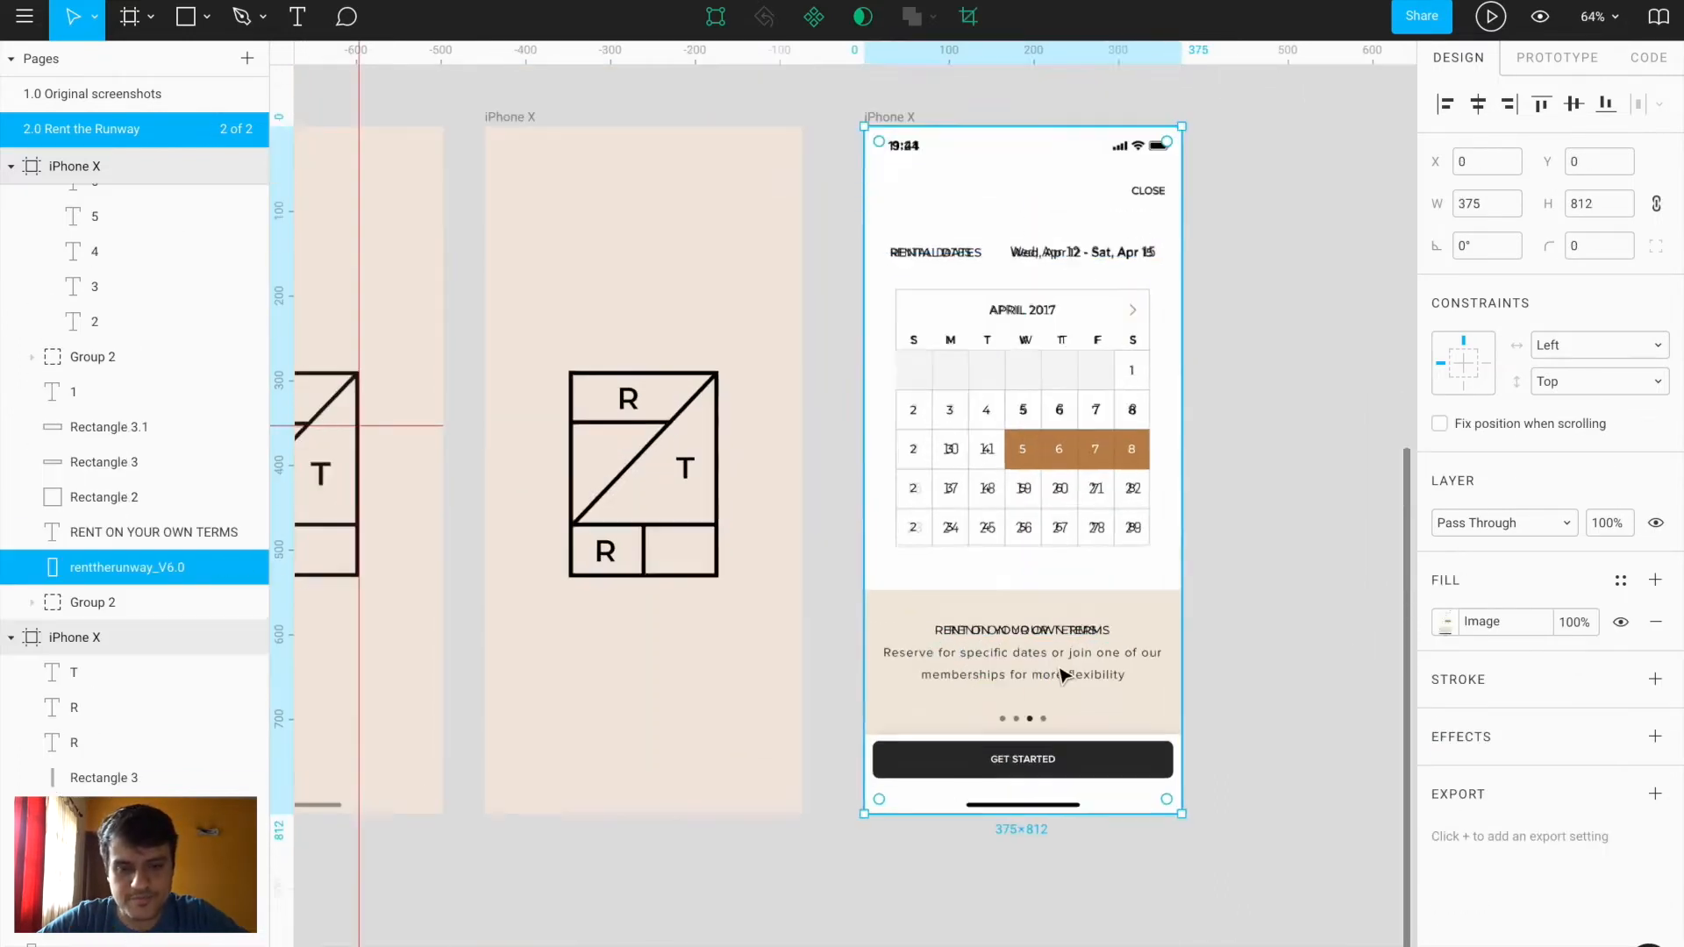
# Paste the date text onto the Reserve paragraph and start retyping it, left-aligned
pyautogui.hotkey('ctrl', 'v')
pyautogui.moveTo(974, 502); pyautogui.dragTo(836, 640)
pyautogui.doubleClick(836, 641)
pyautogui.write('Rese')
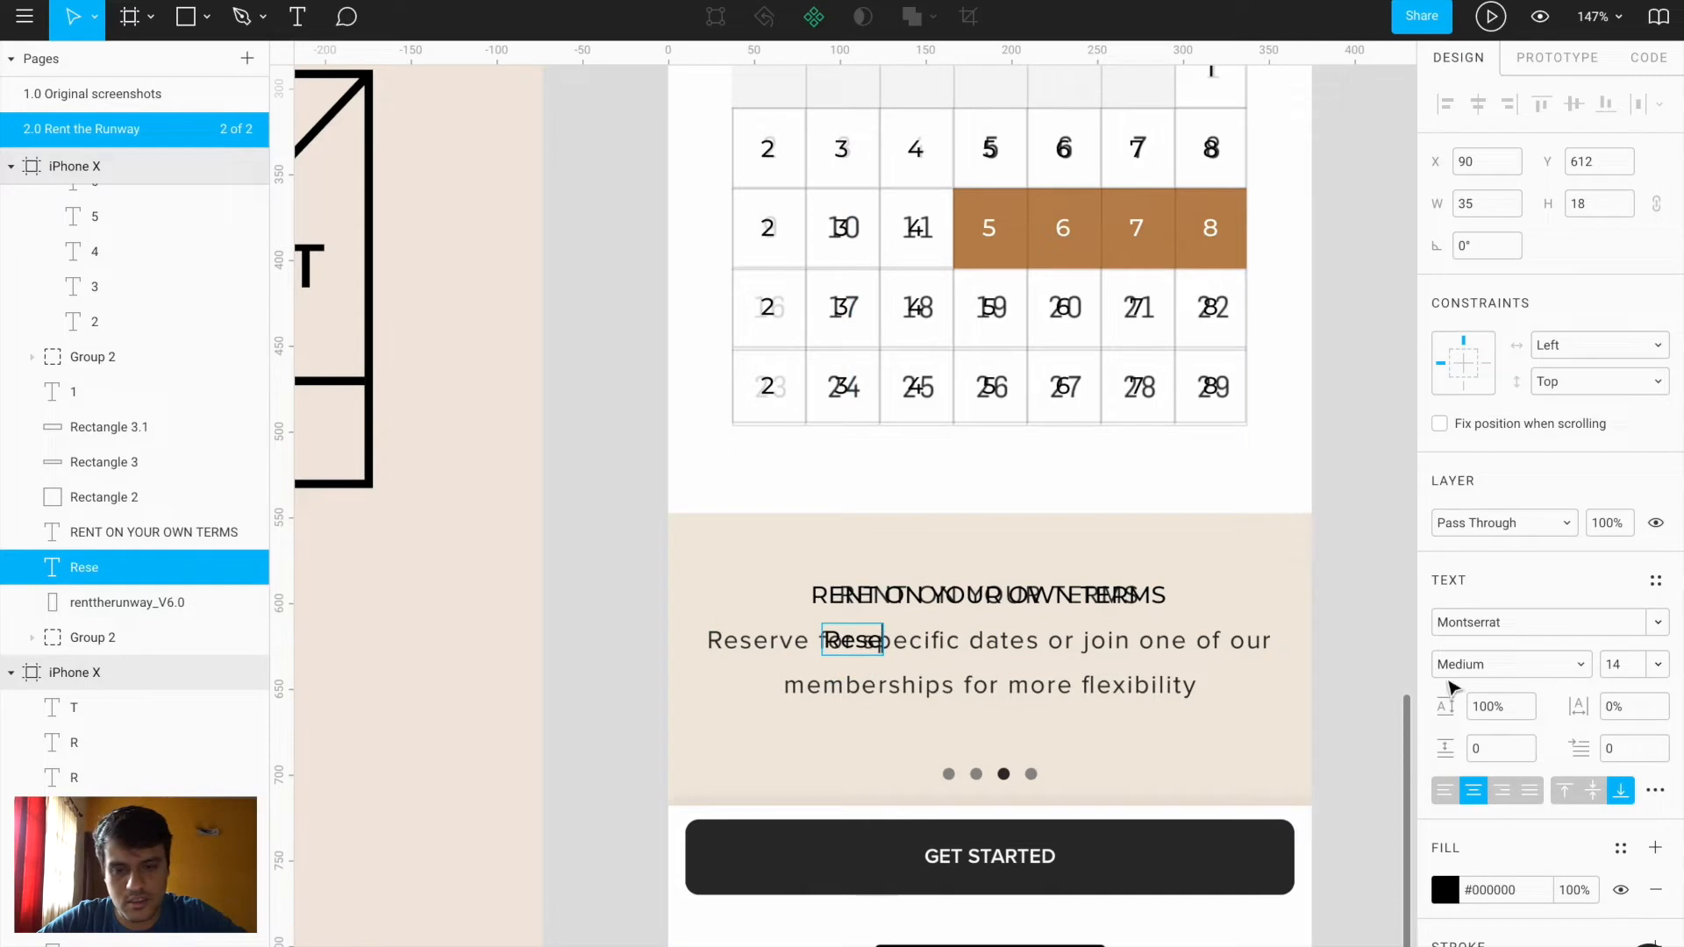
pyautogui.click(1445, 791)
pyautogui.click(889, 701)
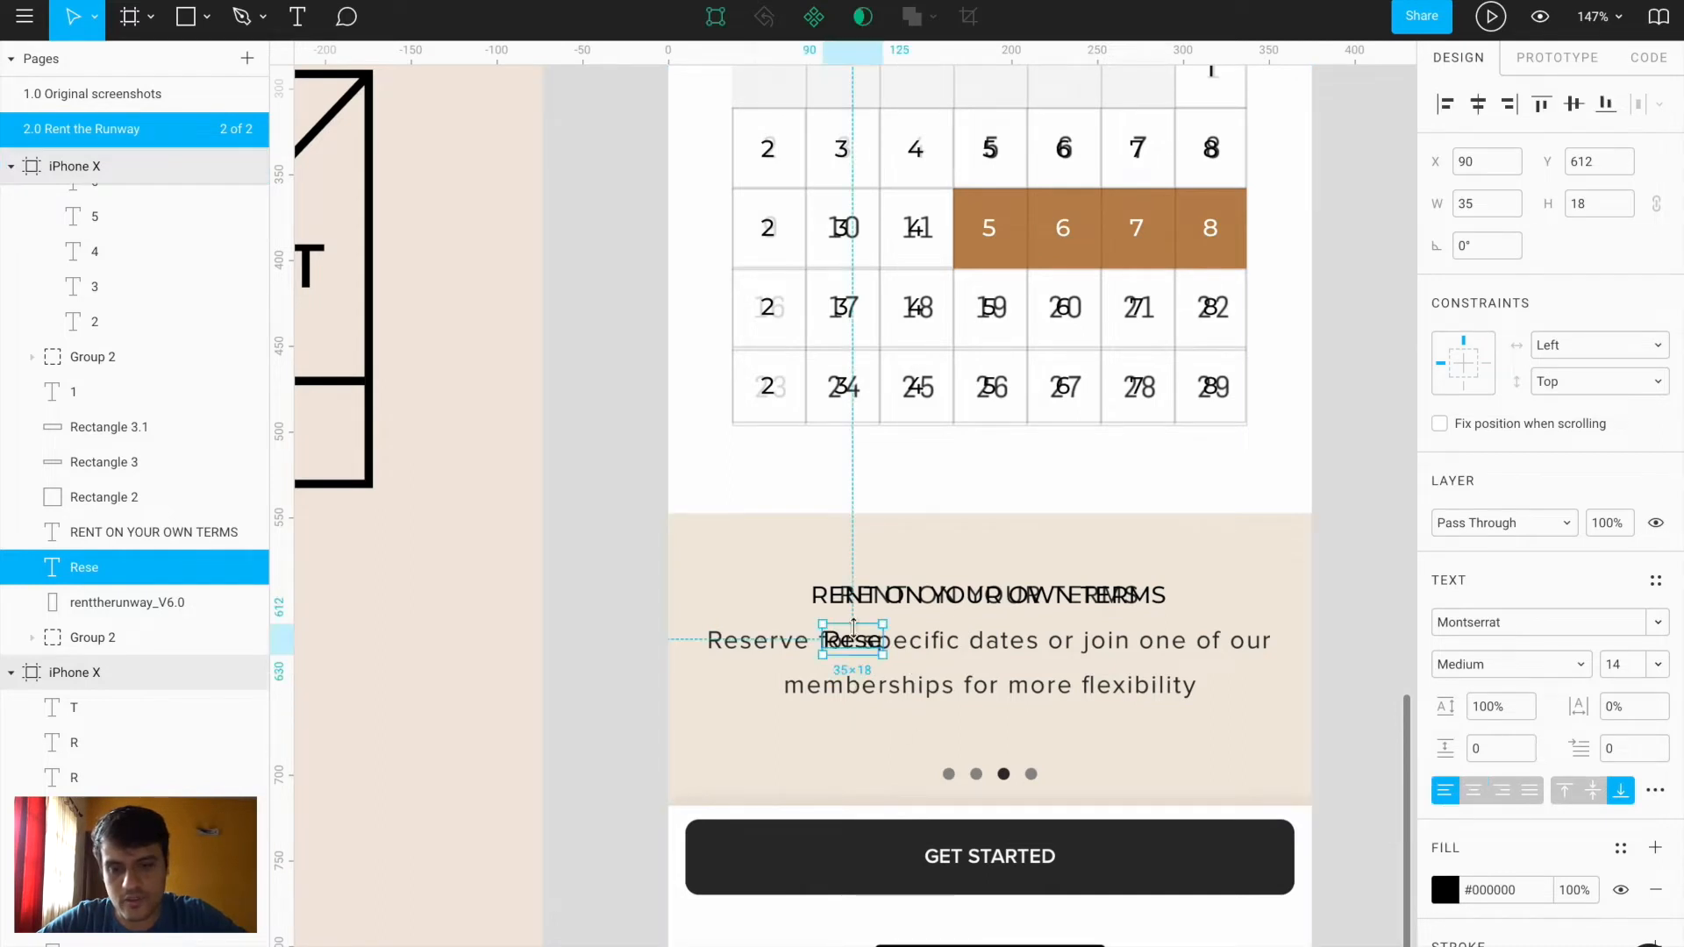
pyautogui.moveTo(836, 649); pyautogui.dragTo(741, 641)
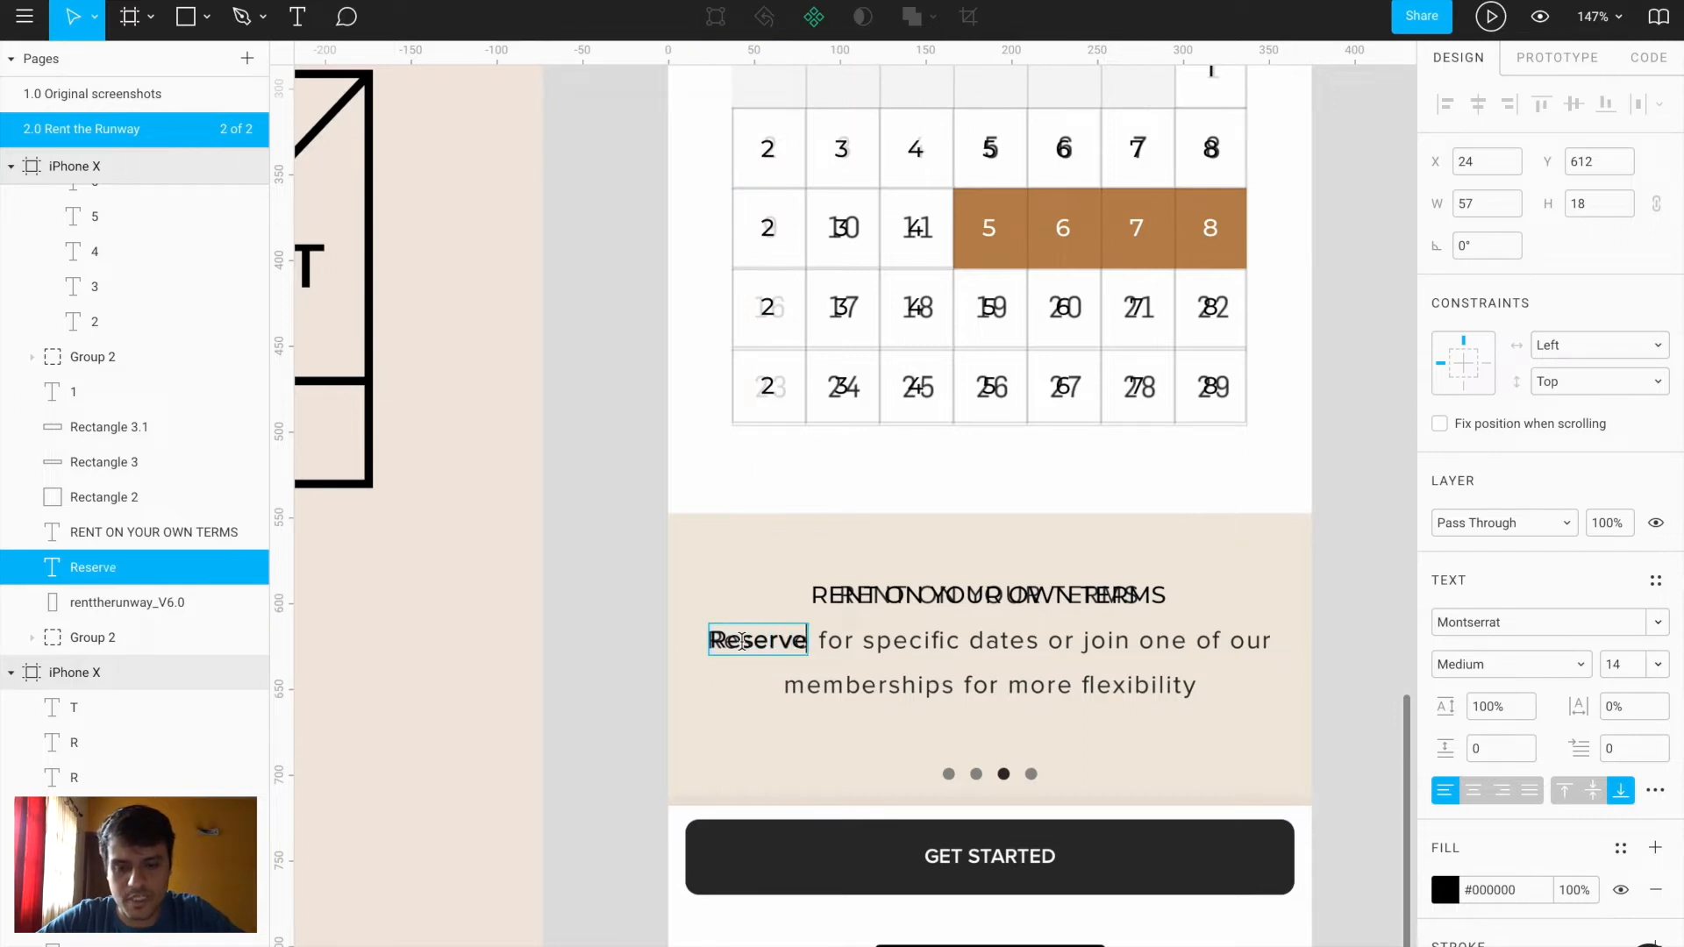
# Finish typing the Reserve-for-specific-dates paragraph and widen its box to 327
pyautogui.write('specific dates or join one of our')
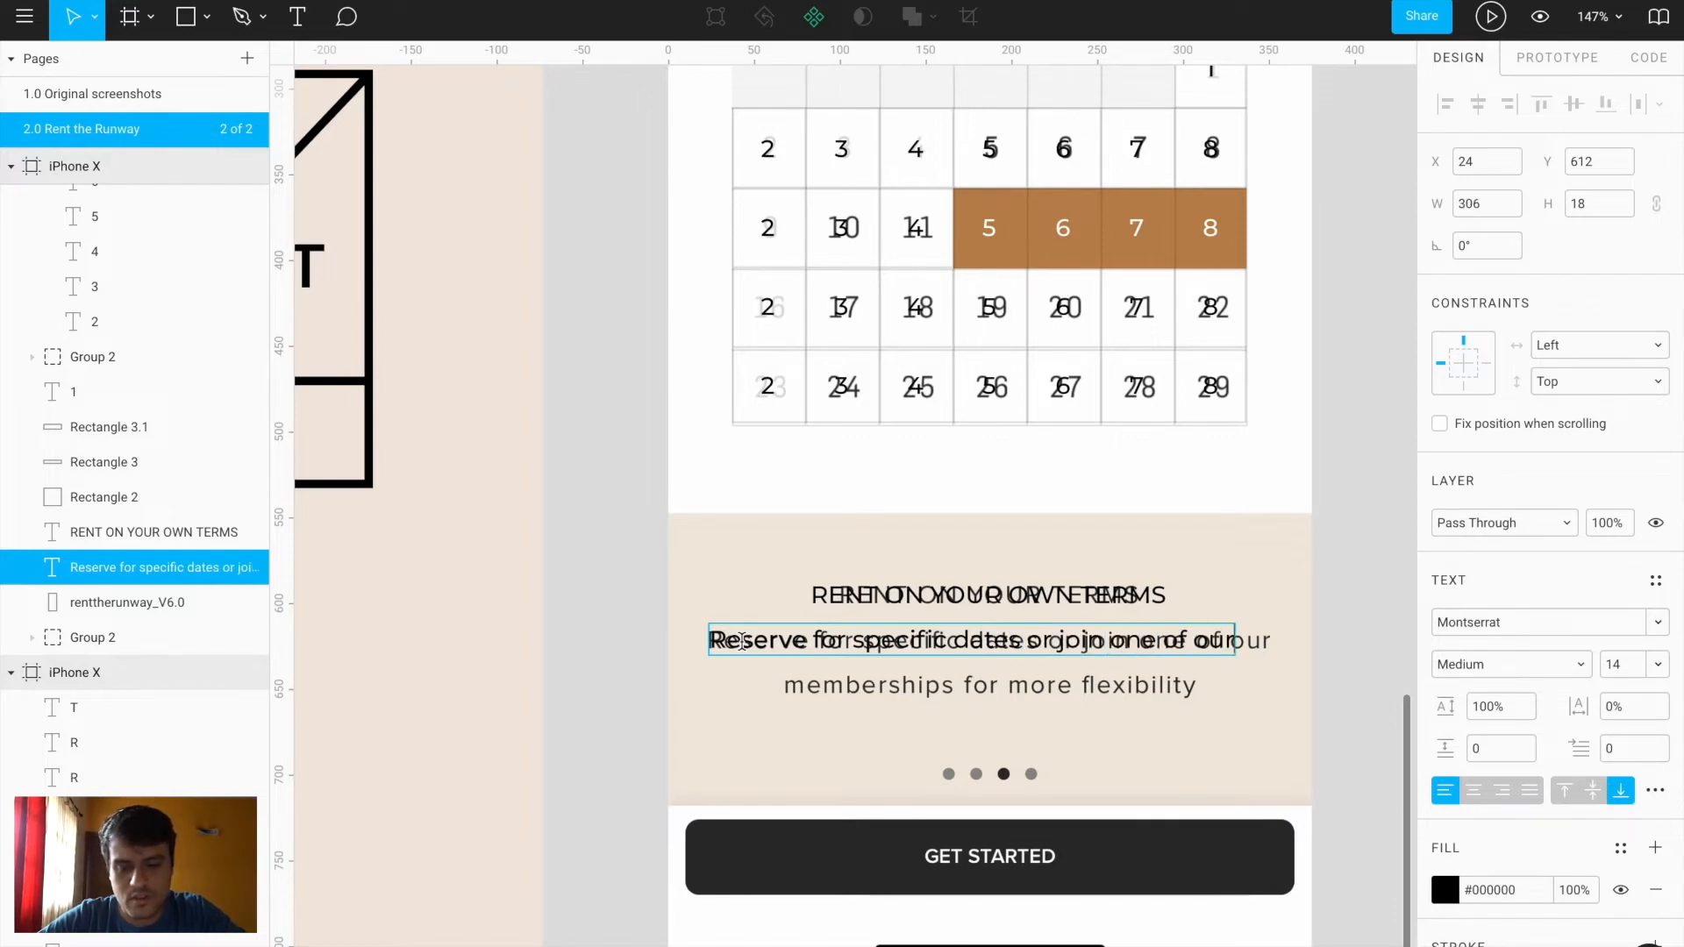
pyautogui.write('bers')
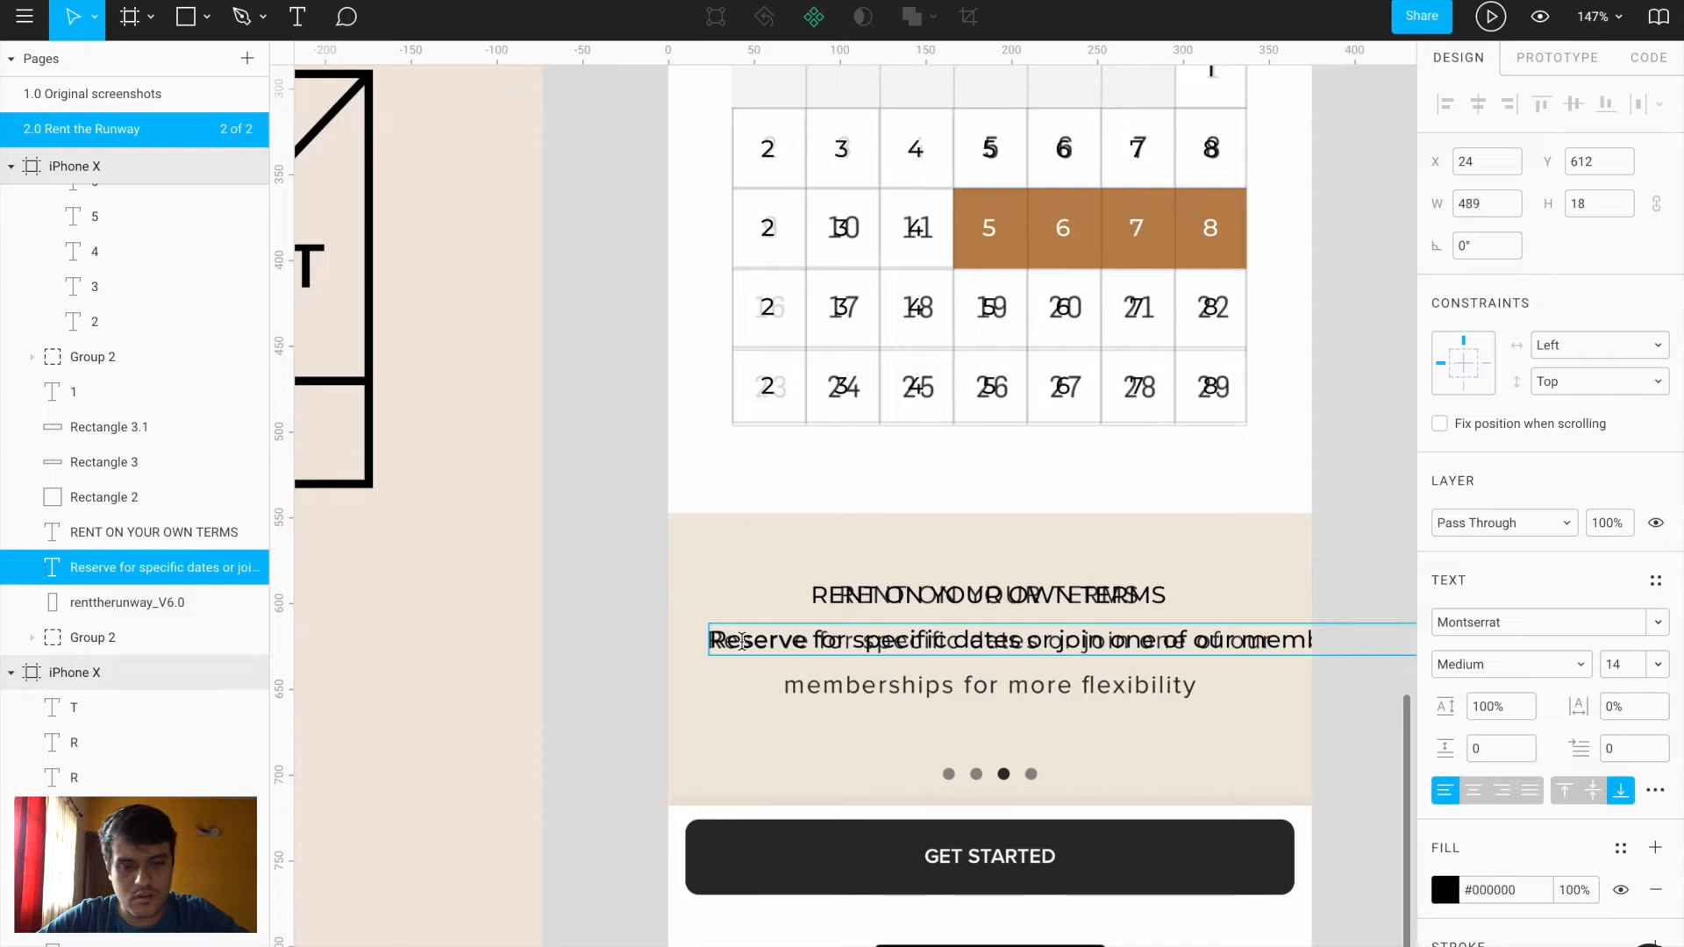
pyautogui.hscroll(5, 1087, 753)
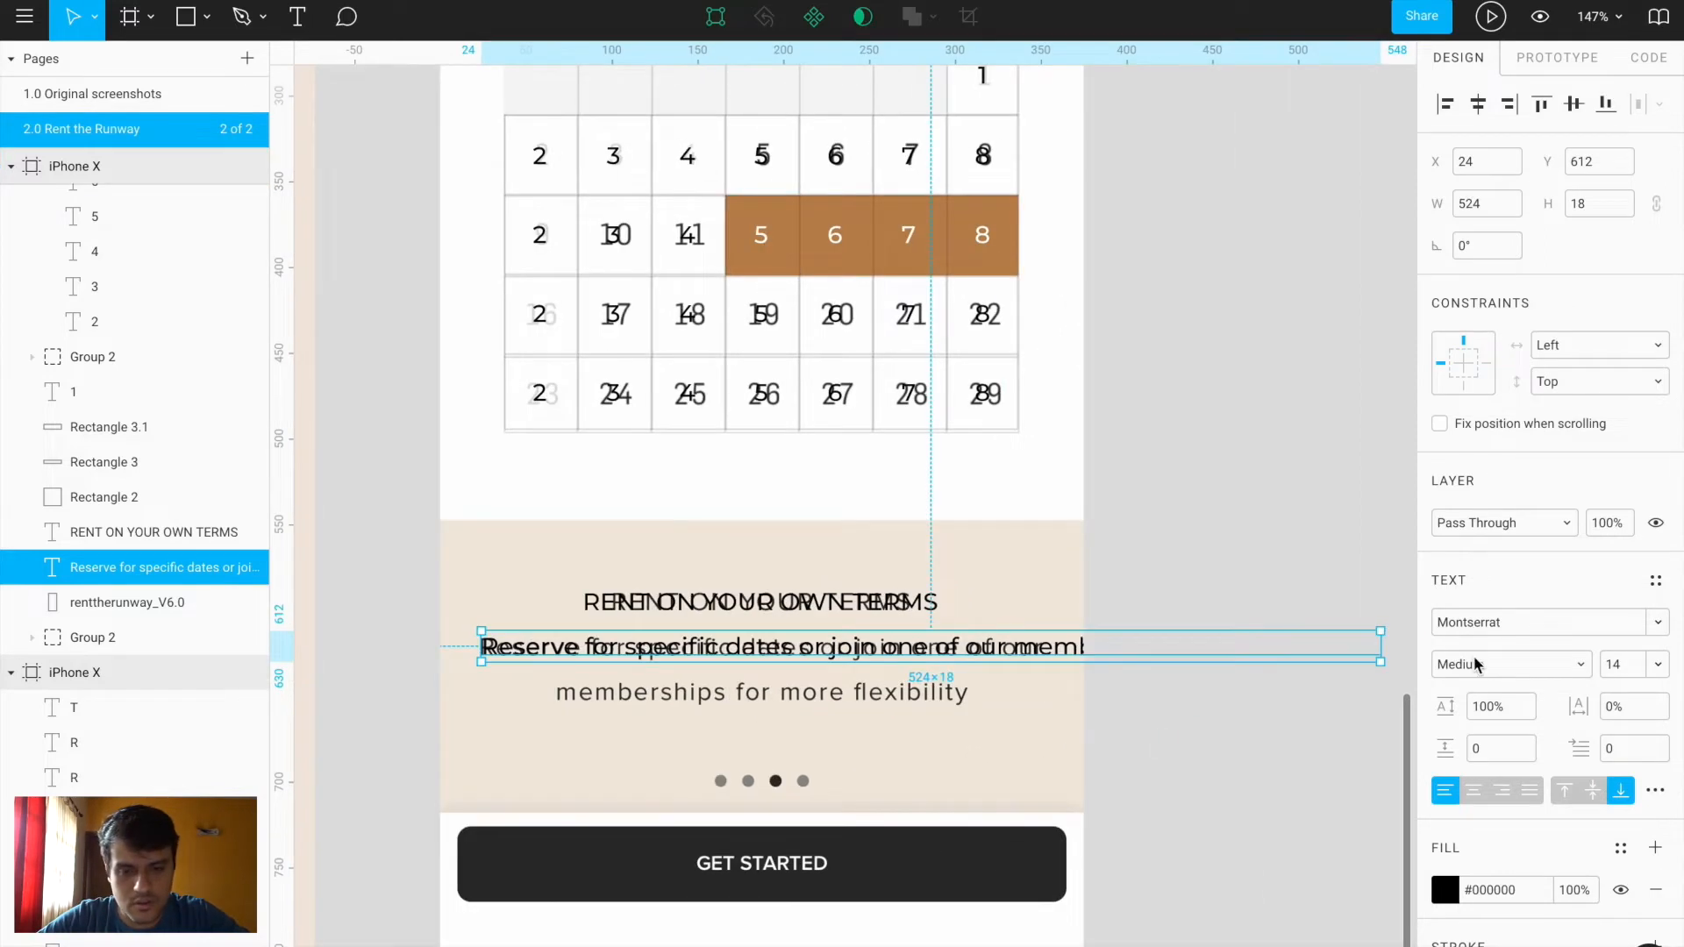
pyautogui.moveTo(1384, 649); pyautogui.dragTo(1044, 665)
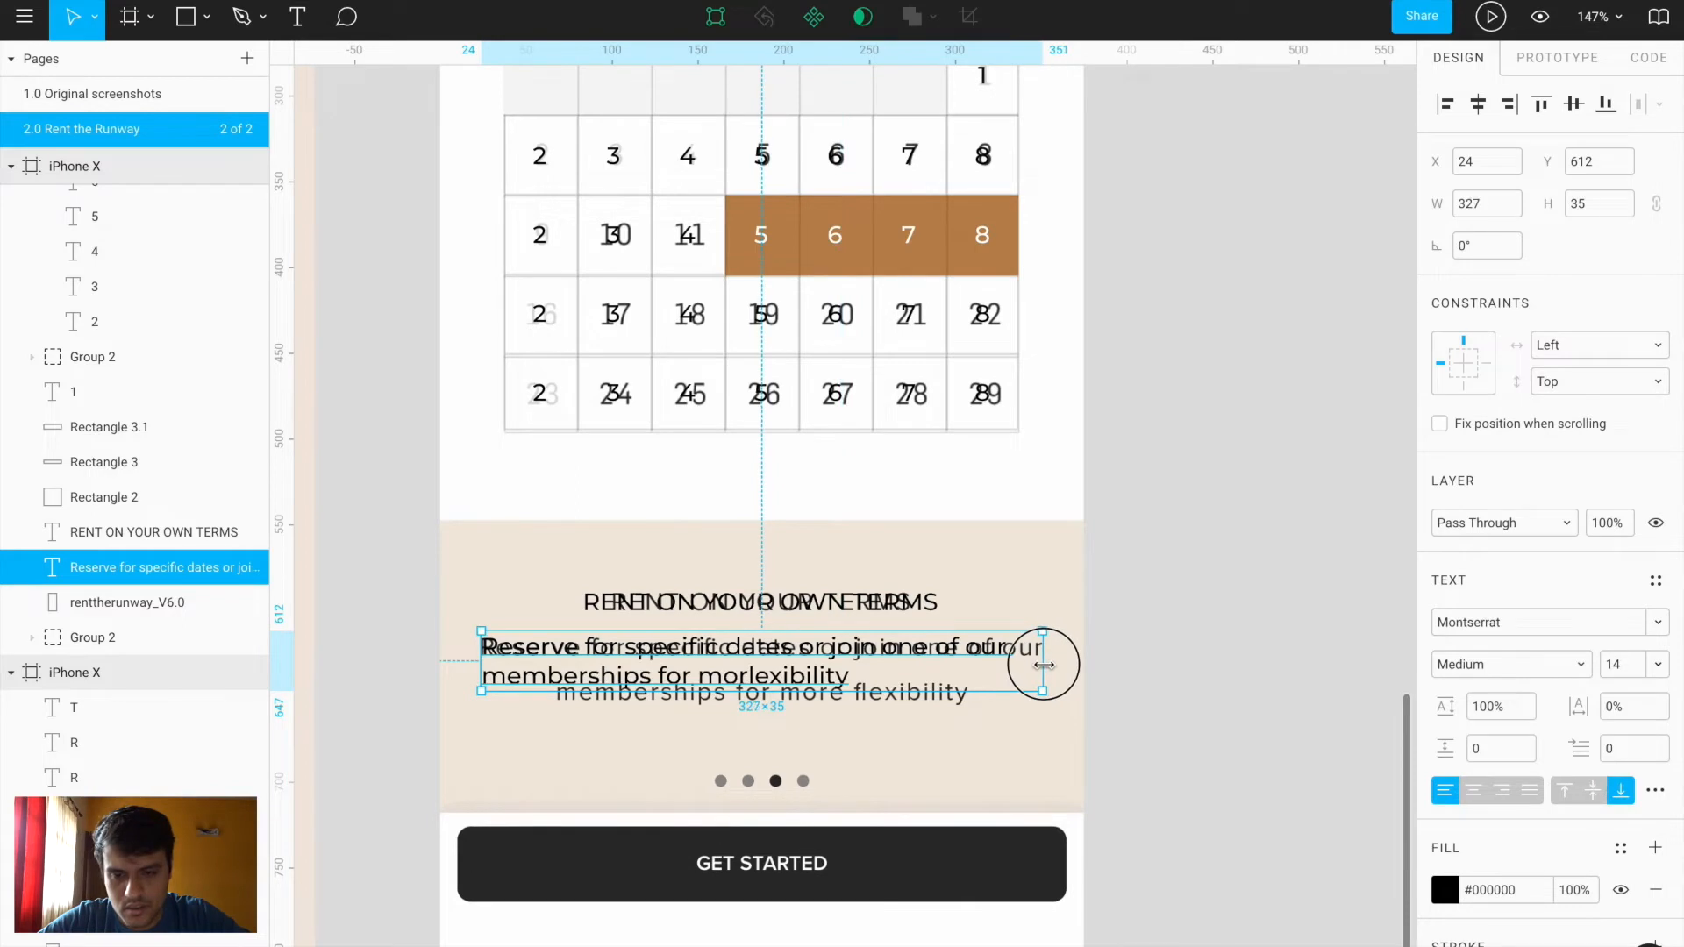
pyautogui.doubleClick(782, 680)
pyautogui.click(750, 677)
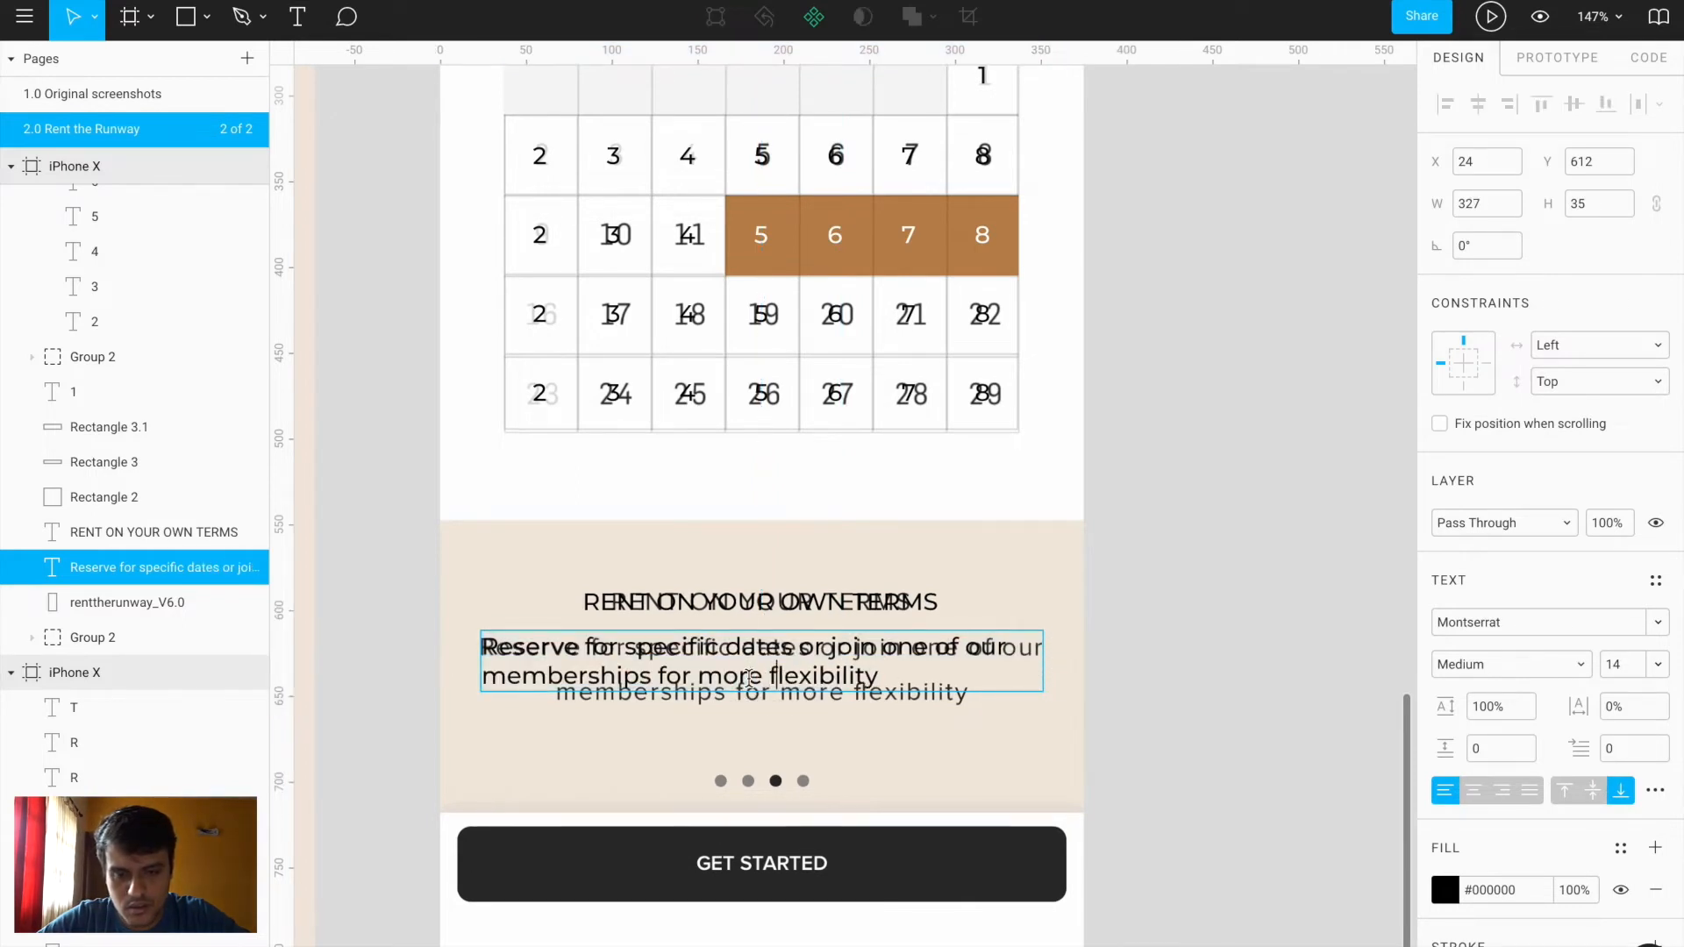
pyautogui.press('Escape')
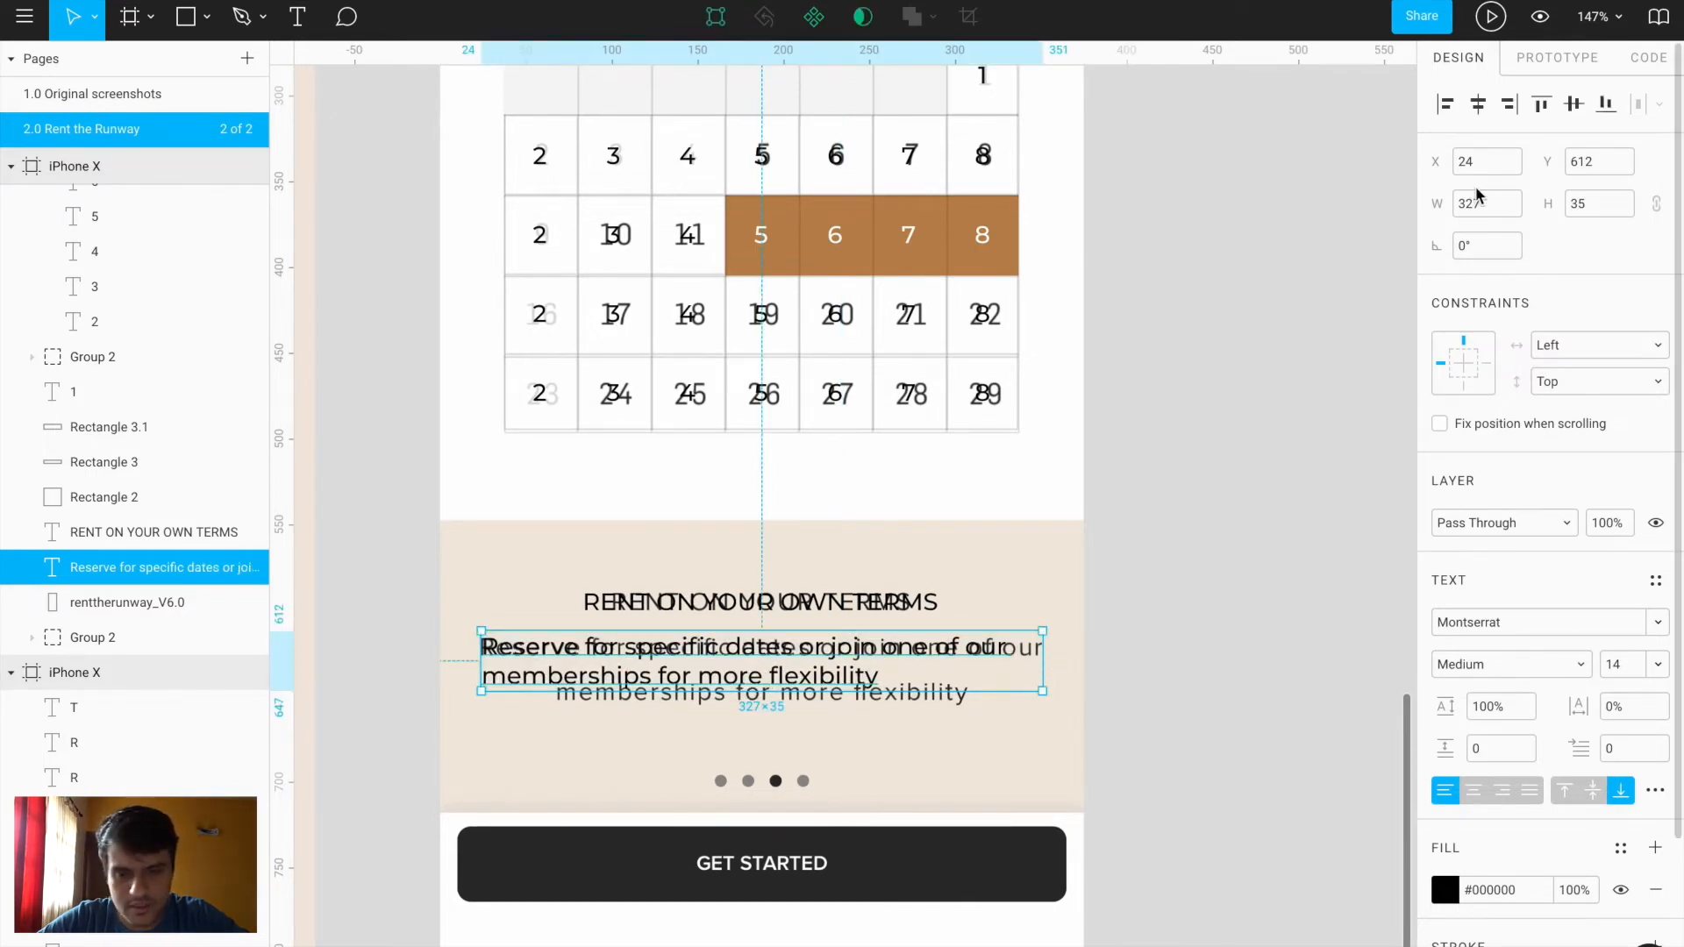
# Centre the paragraph lines and box, anchor it top, and set 154% line height
pyautogui.click(1474, 792)
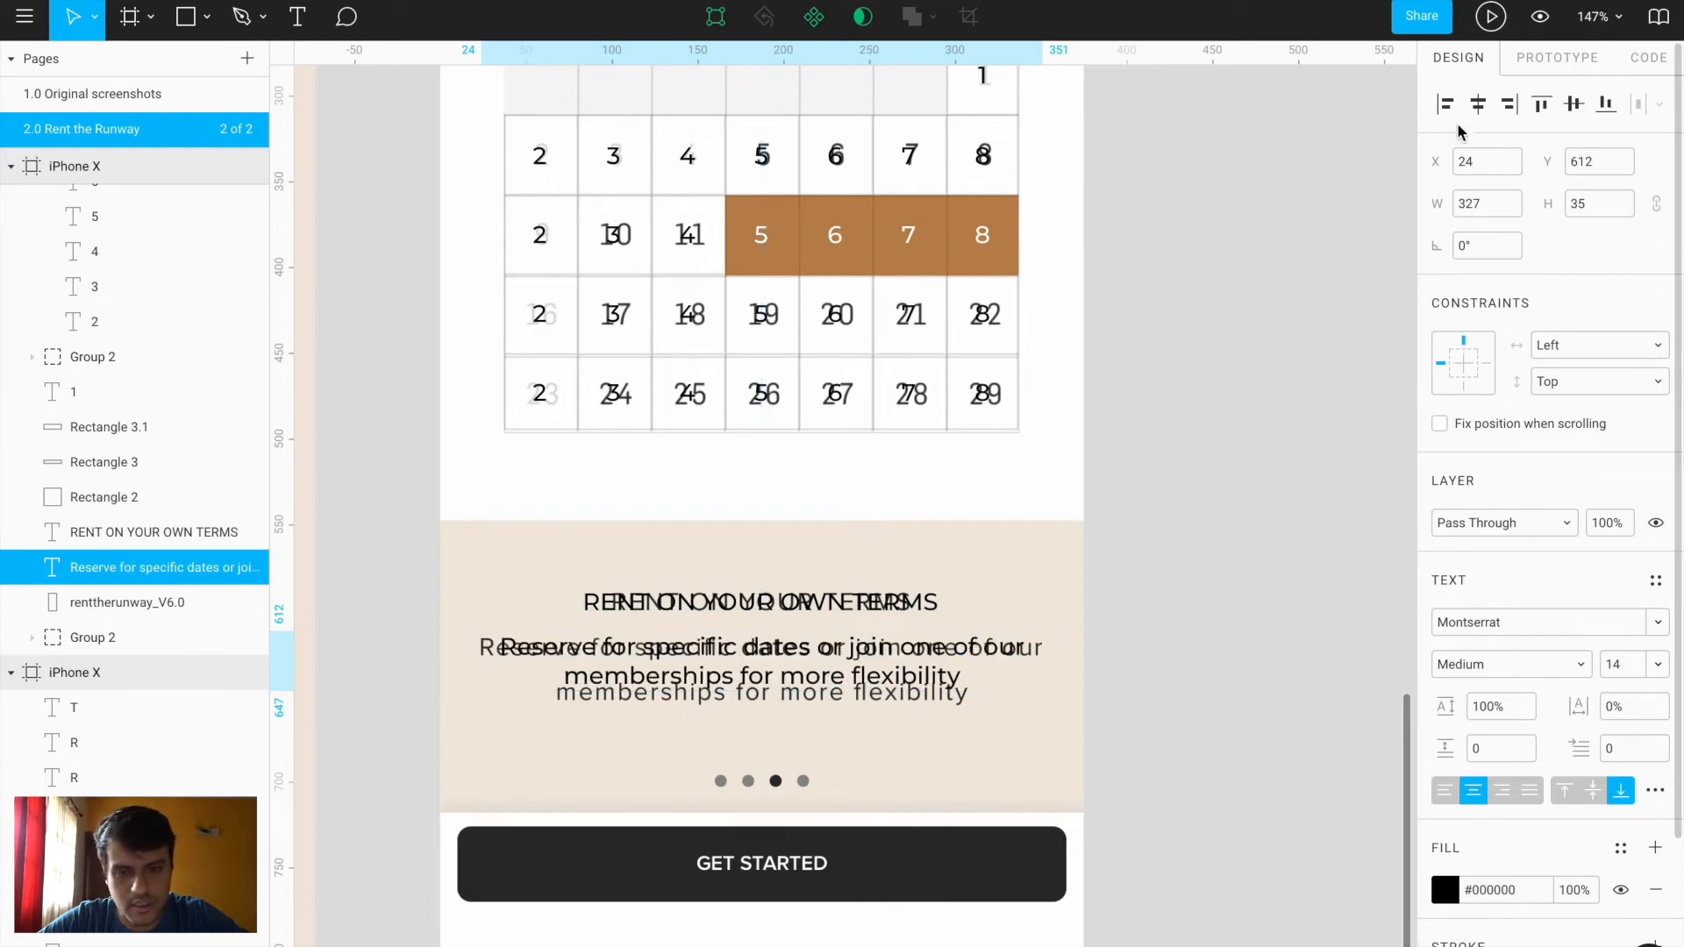
pyautogui.click(1479, 105)
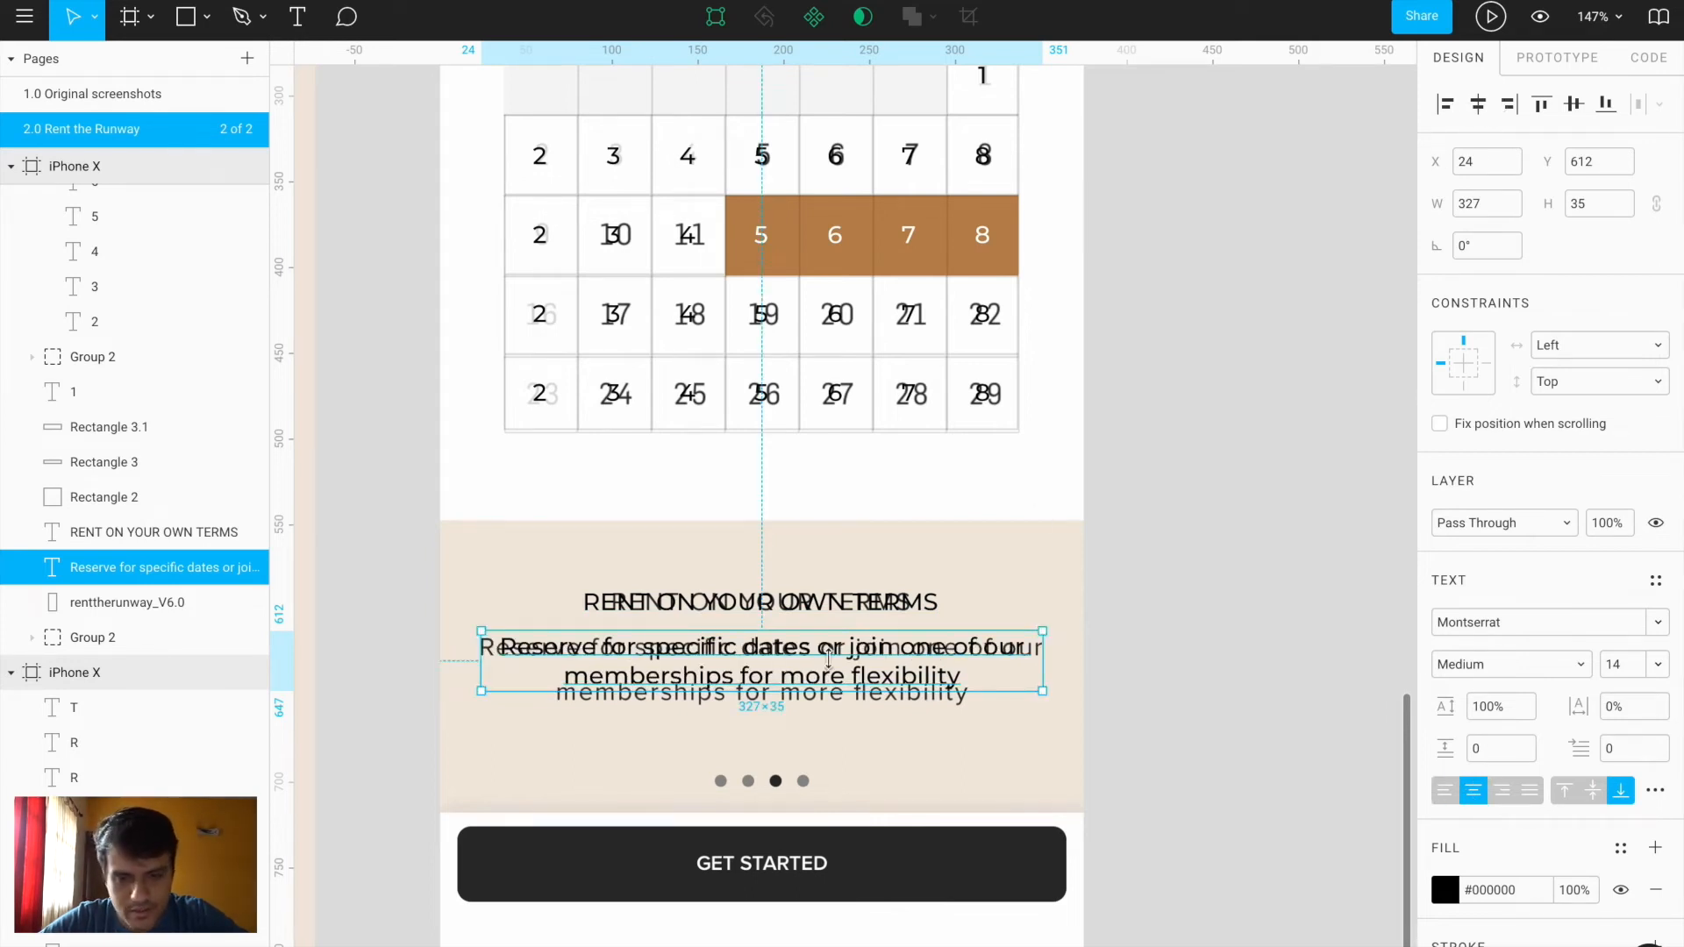
pyautogui.scroll(5, 766, 731)
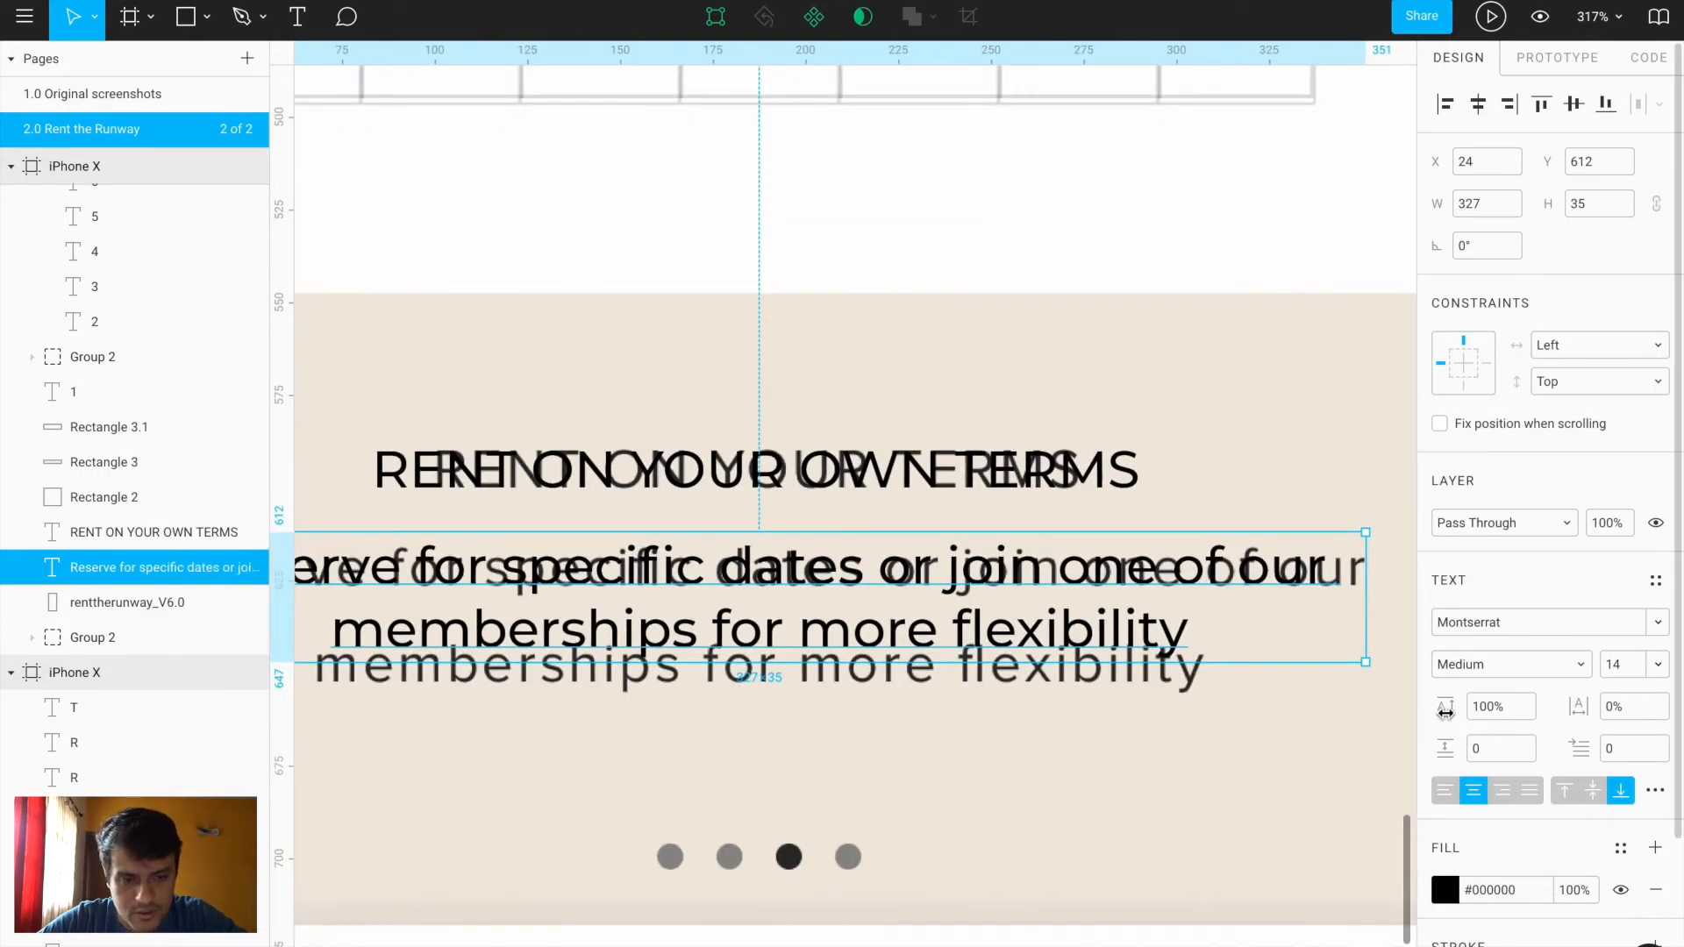
pyautogui.moveTo(1447, 711)
pyautogui.mouseDown()
pyautogui.moveTo(1488, 713)
pyautogui.moveTo(1439, 713)
pyautogui.mouseUp()
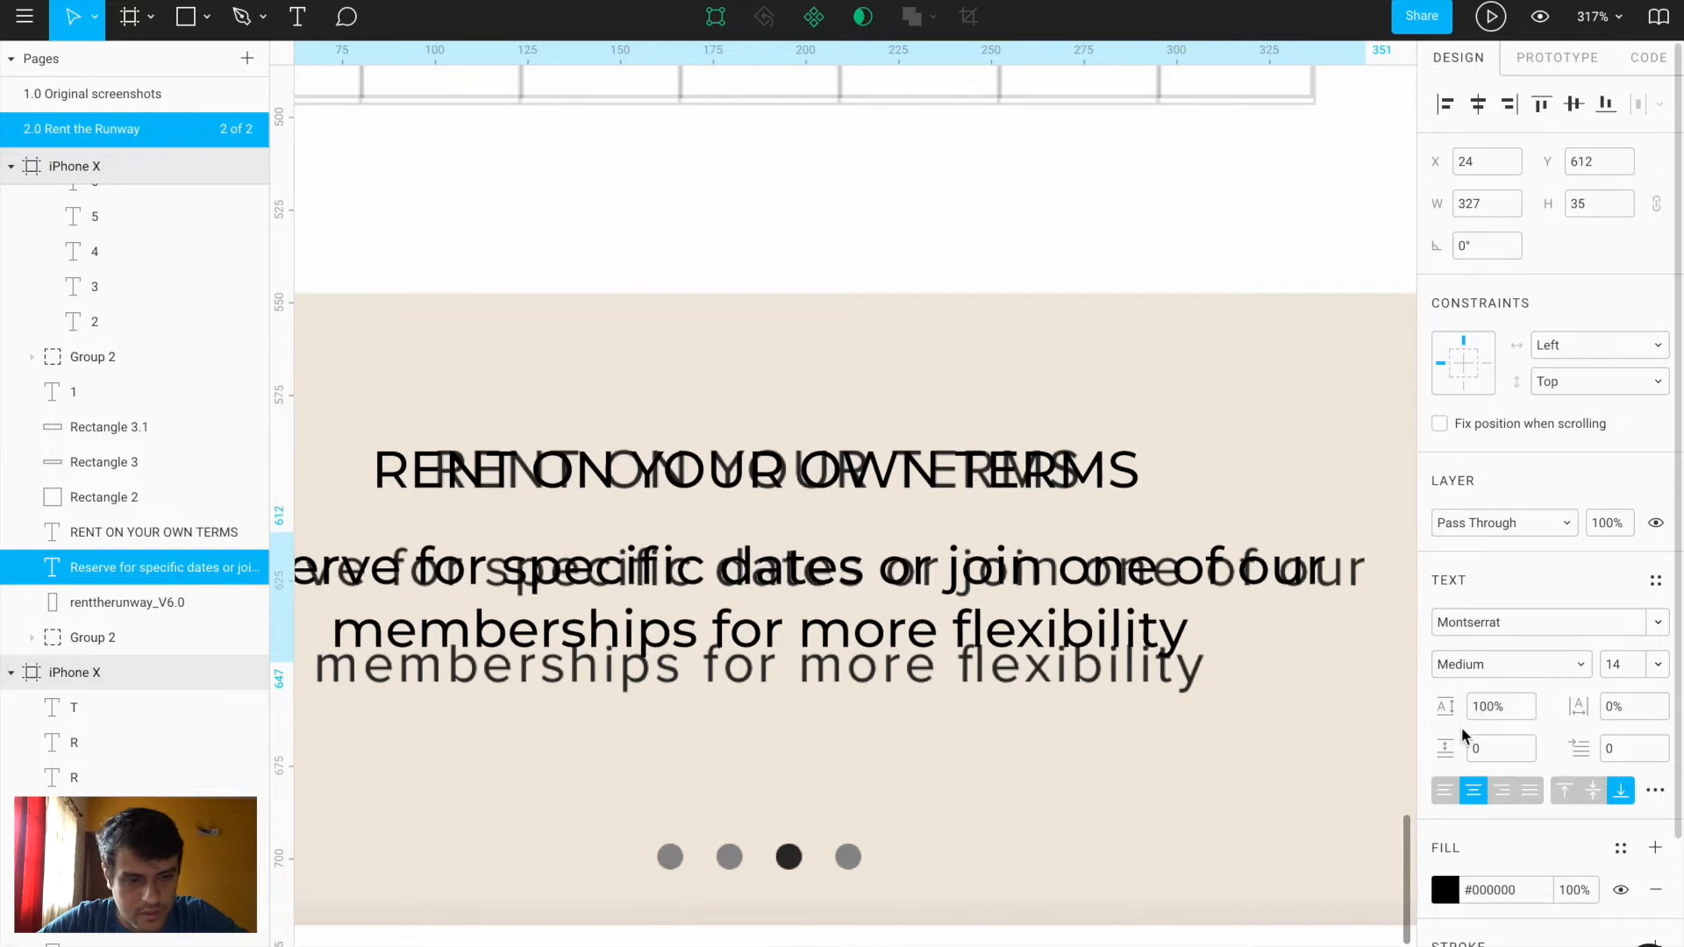
pyautogui.click(1563, 793)
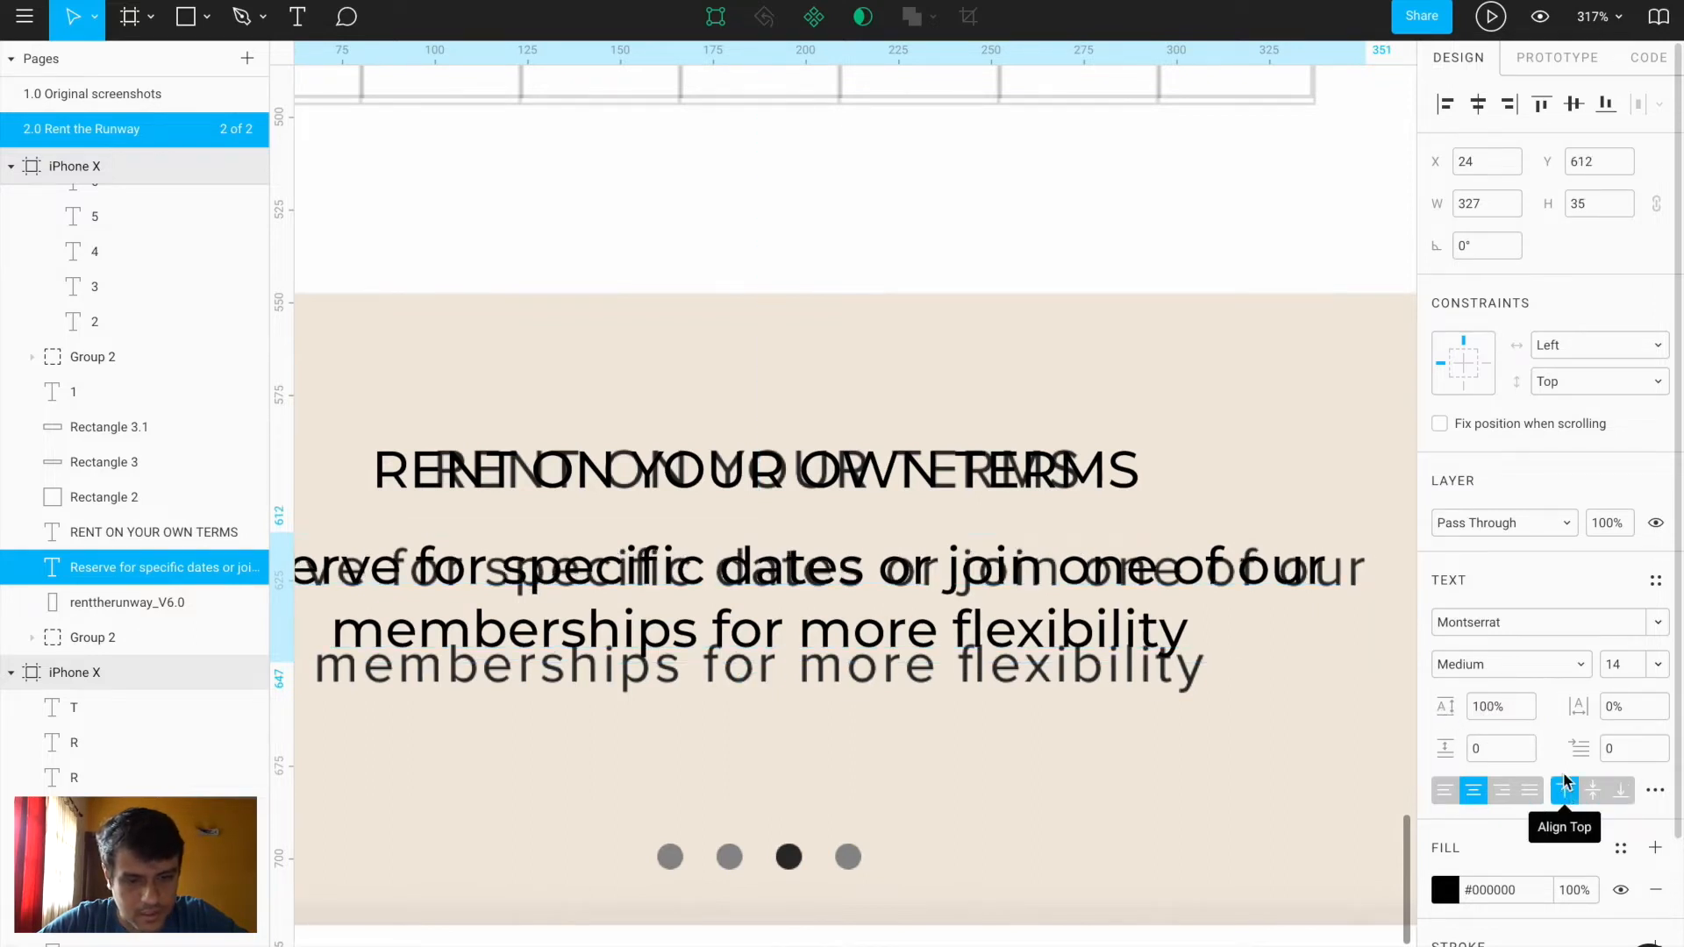
pyautogui.moveTo(1446, 707); pyautogui.dragTo(1571, 717)
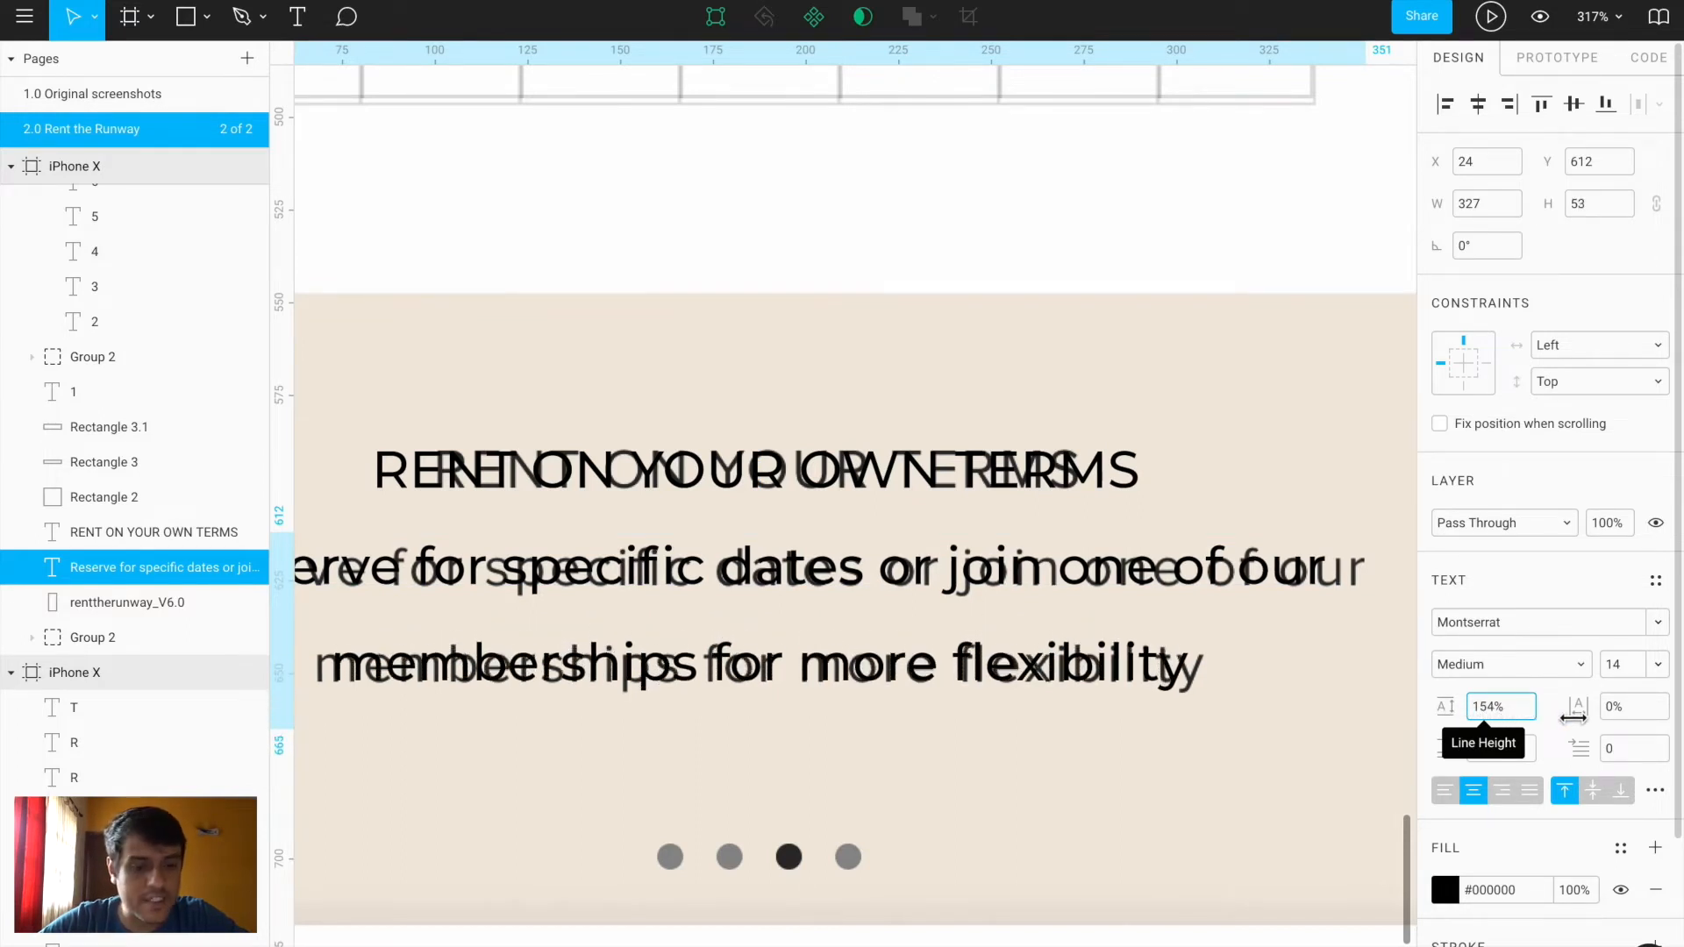
# Reselect the paragraph and centre it horizontally in the frame again
pyautogui.click(1286, 812)
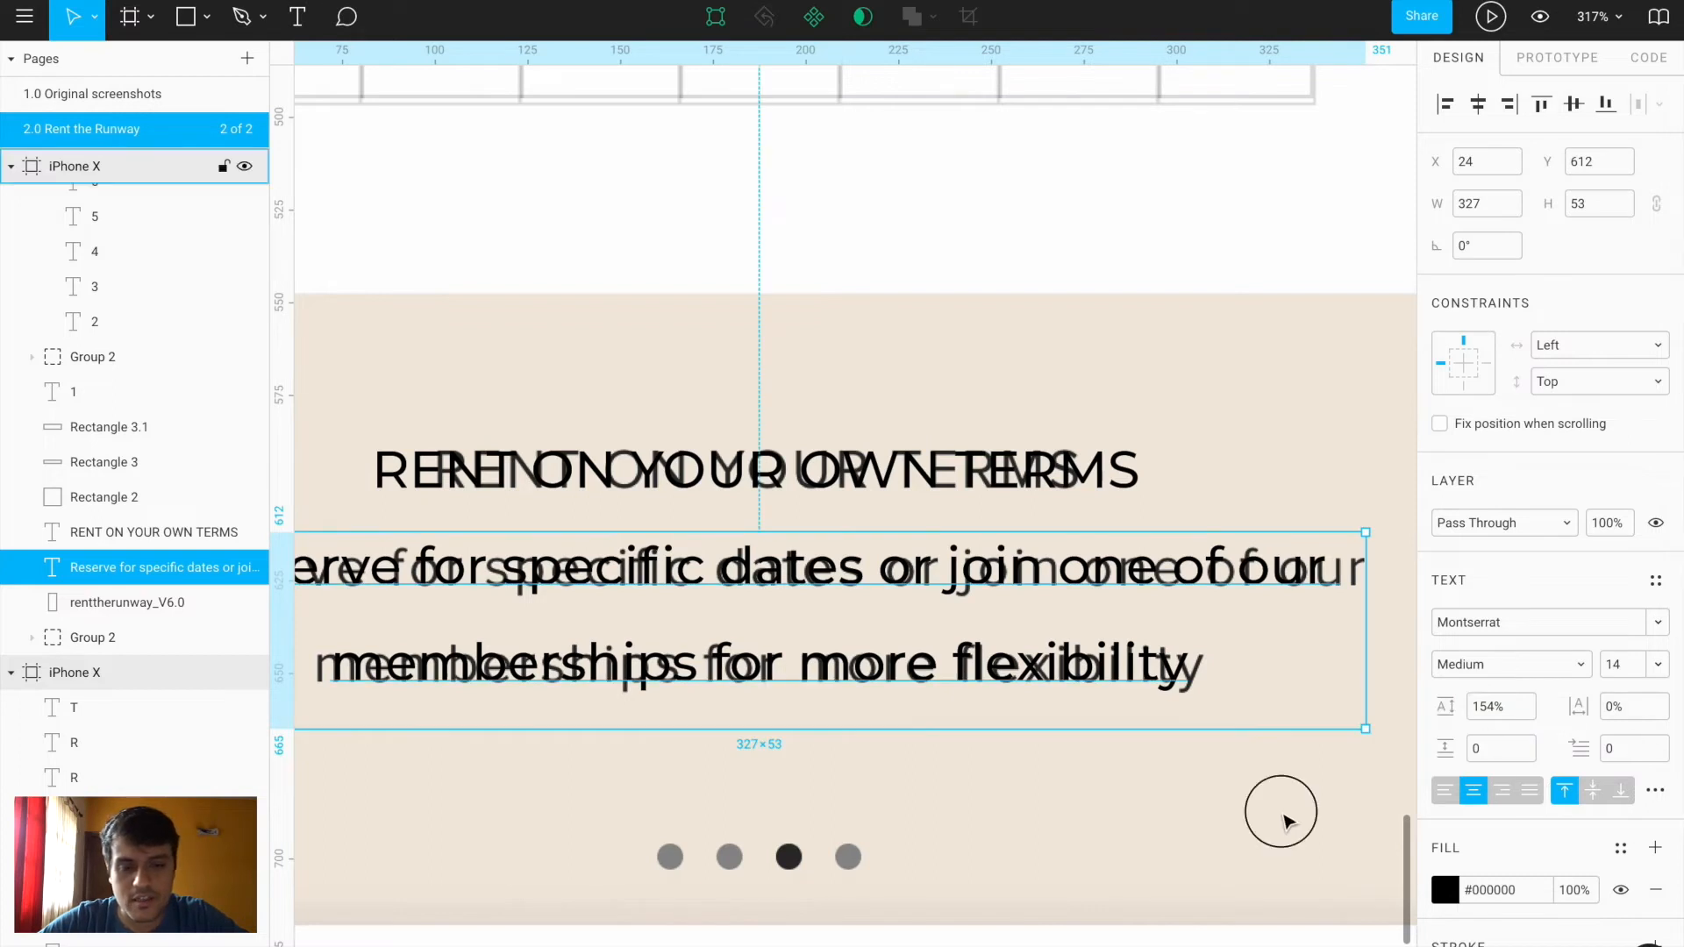
pyautogui.scroll(-3, 1286, 816)
pyautogui.scroll(-2, 1286, 822)
pyautogui.click(158, 568)
pyautogui.click(1480, 107)
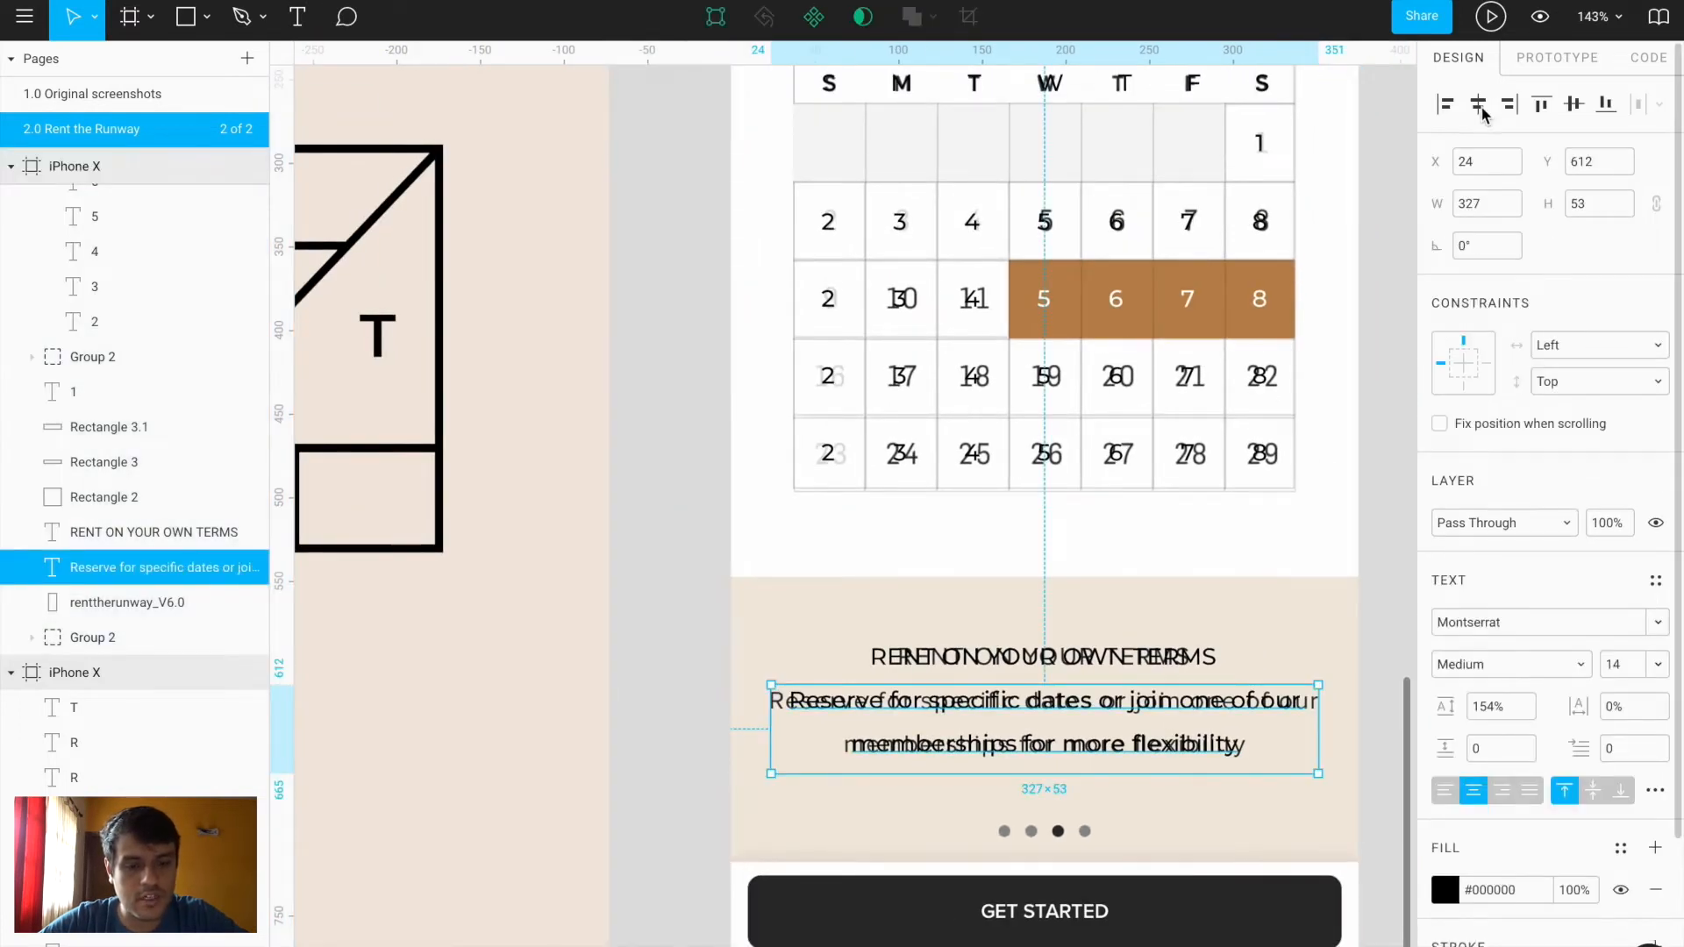
pyautogui.click(1385, 744)
pyautogui.scroll(4, 961, 735)
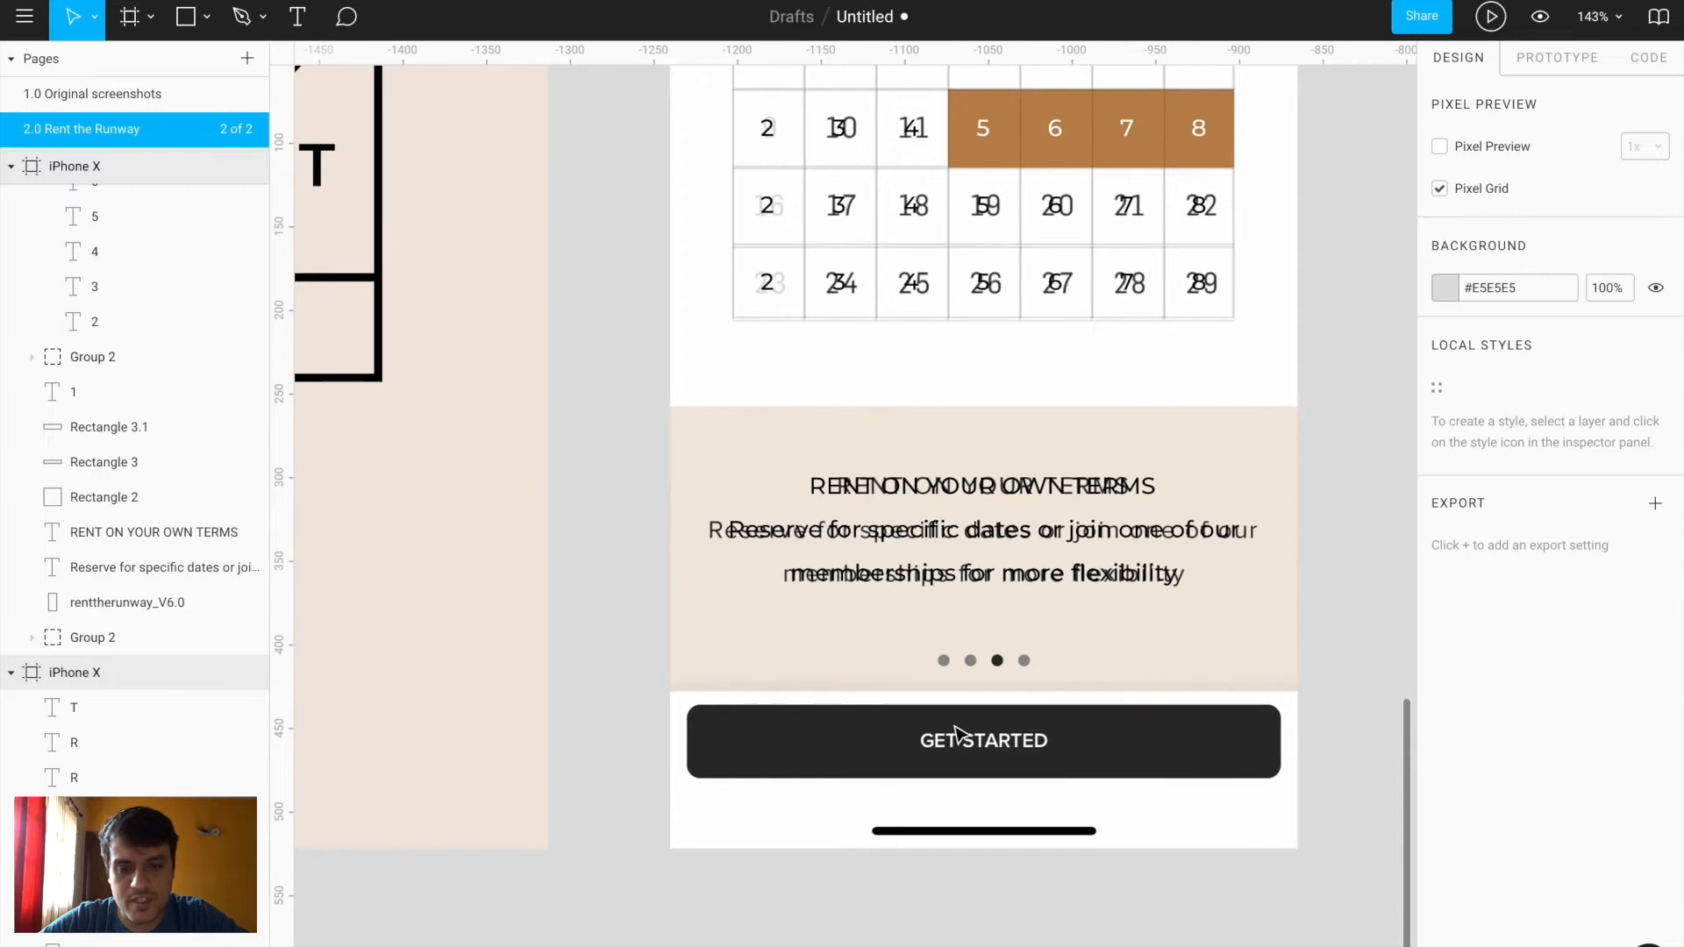
pyautogui.scroll(1, 961, 735)
# Draw a new 7×7 dot and select it together with the other dots
pyautogui.scroll(4, 895, 640)
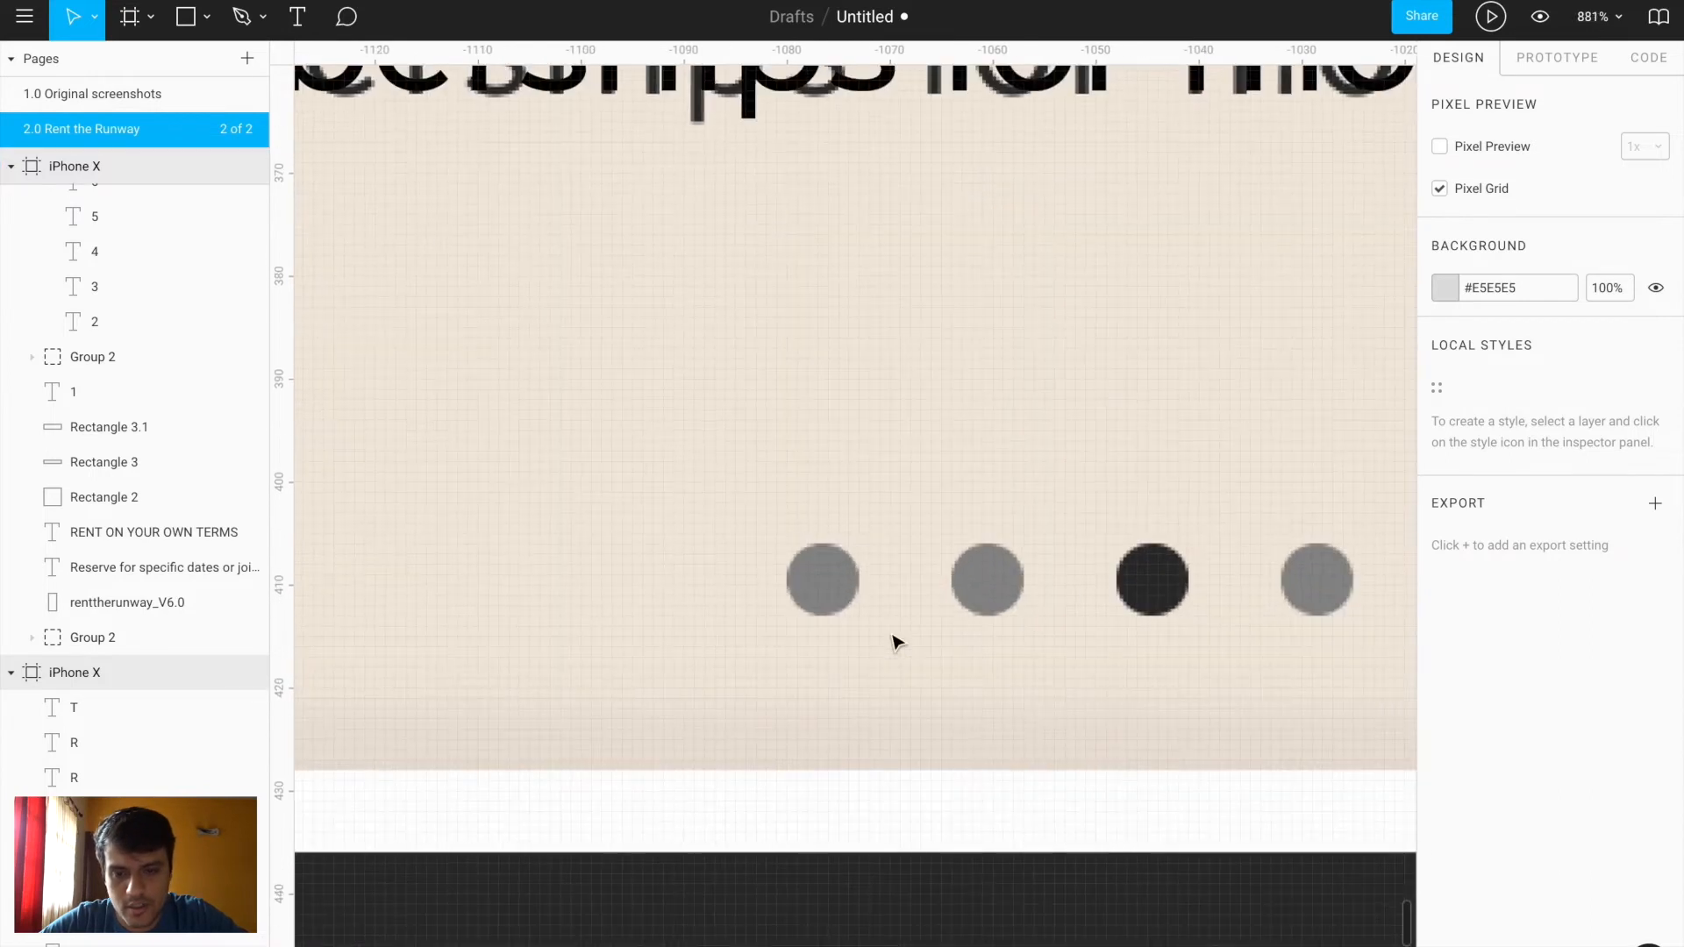
pyautogui.press('o')
pyautogui.moveTo(795, 550)
pyautogui.mouseDown()
pyautogui.moveTo(849, 595)
pyautogui.moveTo(974, 577)
pyautogui.moveTo(1315, 583)
pyautogui.mouseUp()
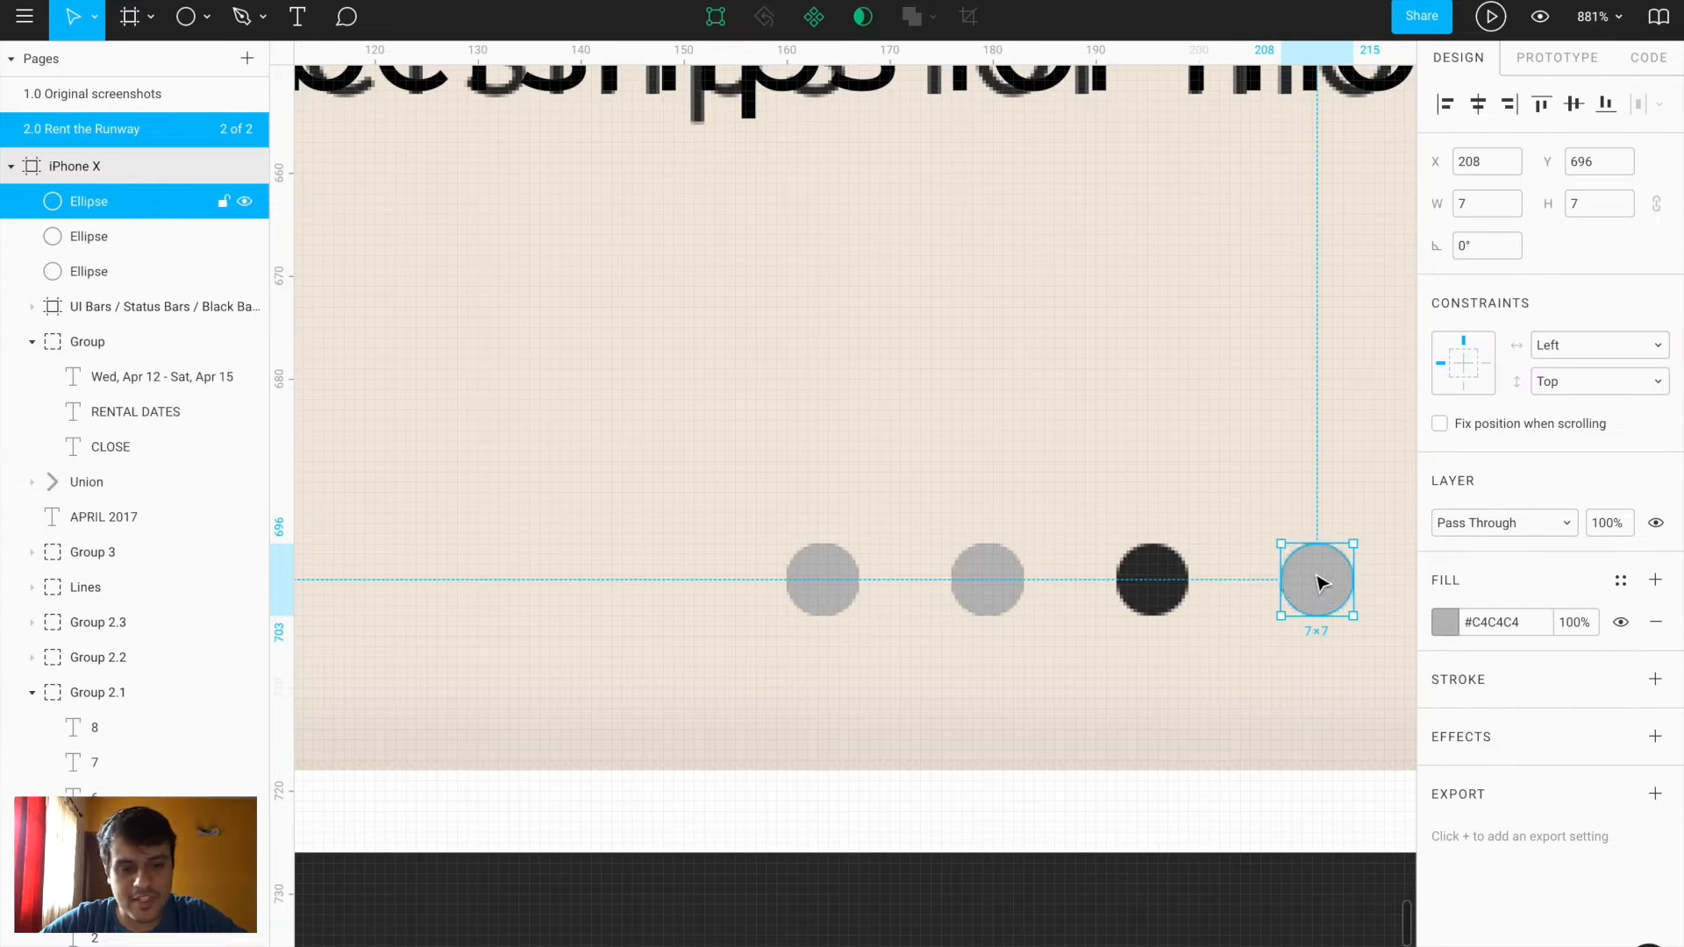
pyautogui.moveTo(1320, 583); pyautogui.dragTo(1266, 583)
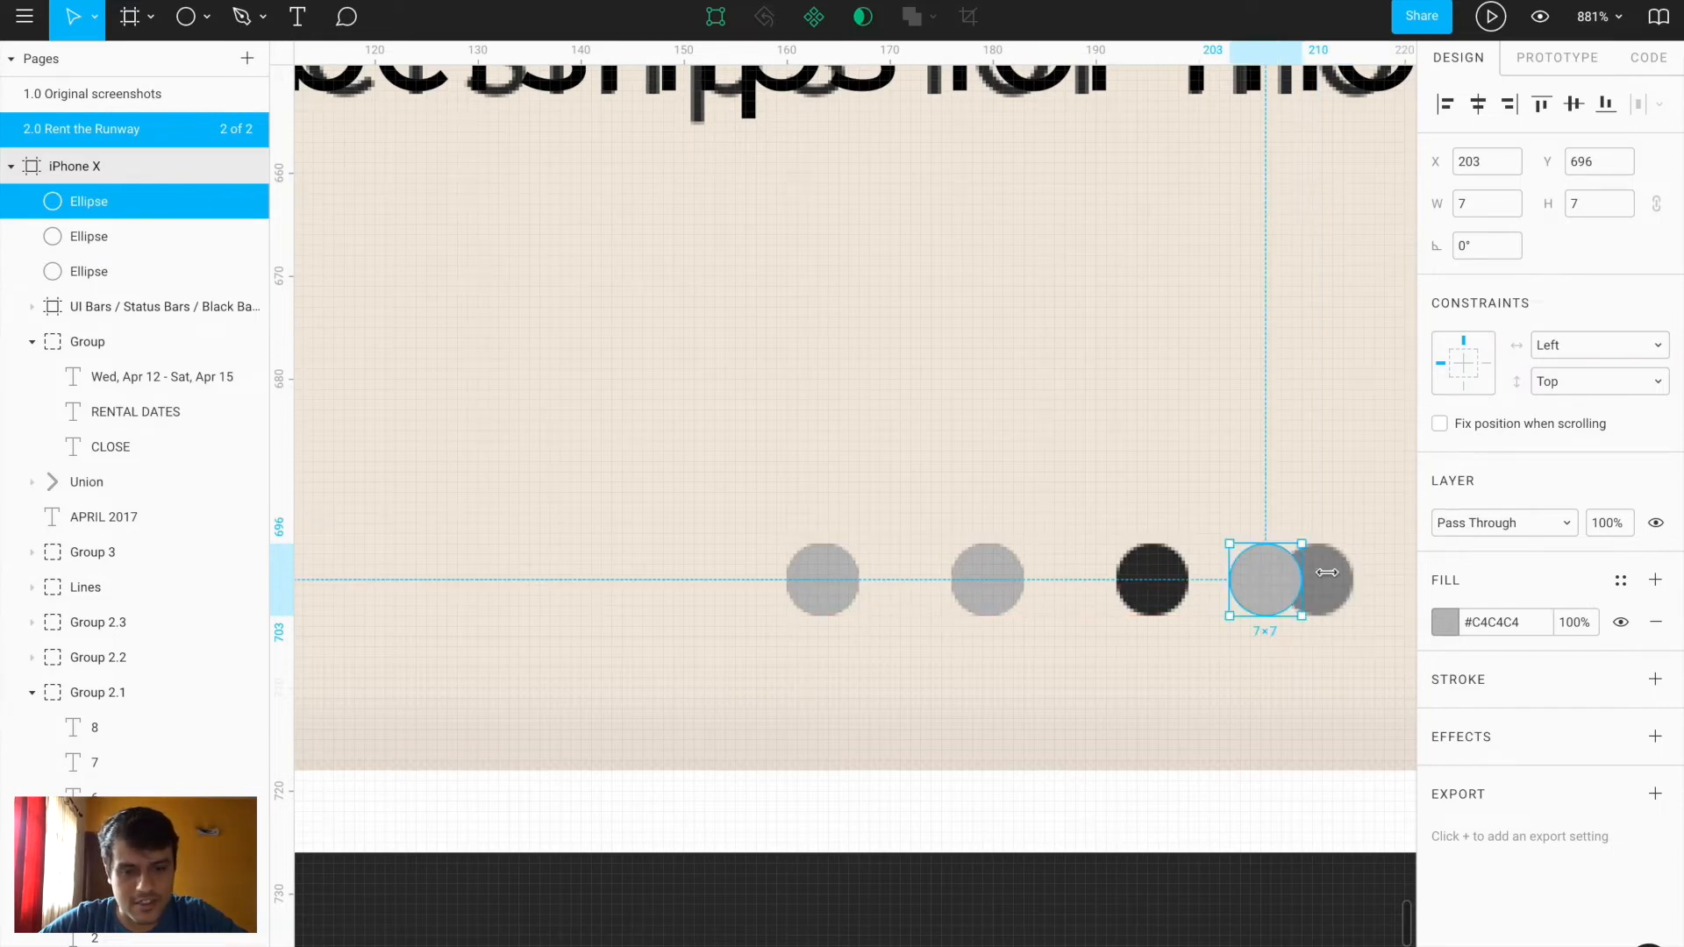
pyautogui.keyDown('shift'); pyautogui.click(1009, 596); pyautogui.keyUp('shift')
pyautogui.keyDown('shift'); pyautogui.click(812, 588); pyautogui.keyUp('shift')
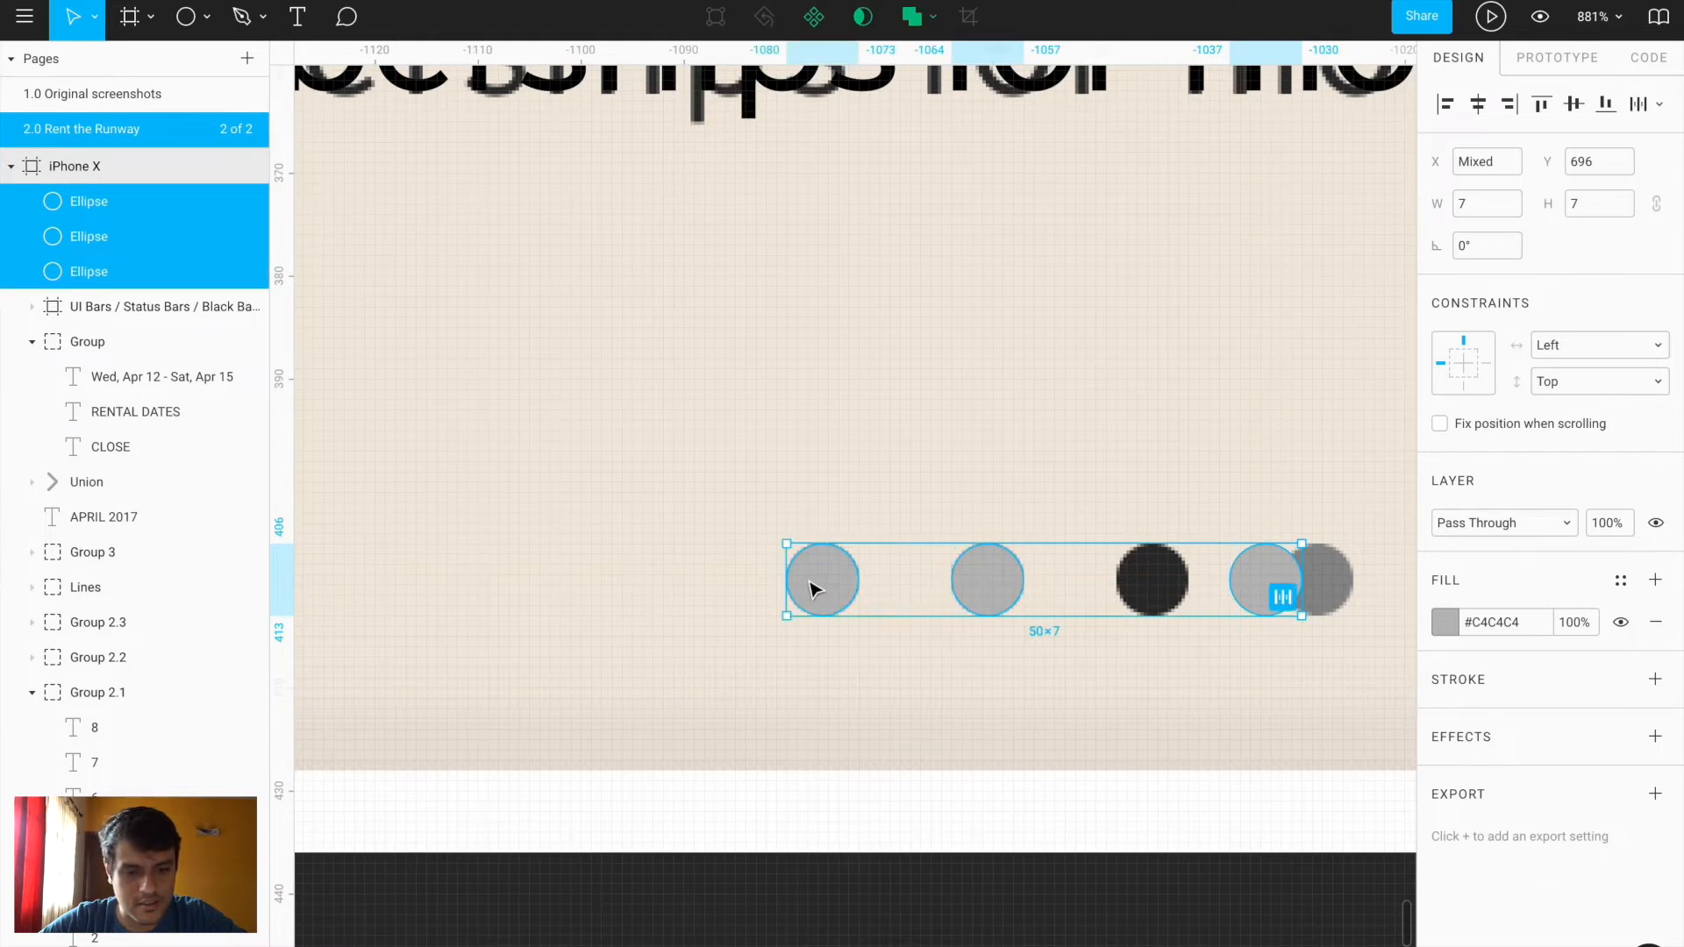
# Fill the dots grey #9A9A9A sampled from the reference, and place the fourth dot
pyautogui.click(1444, 622)
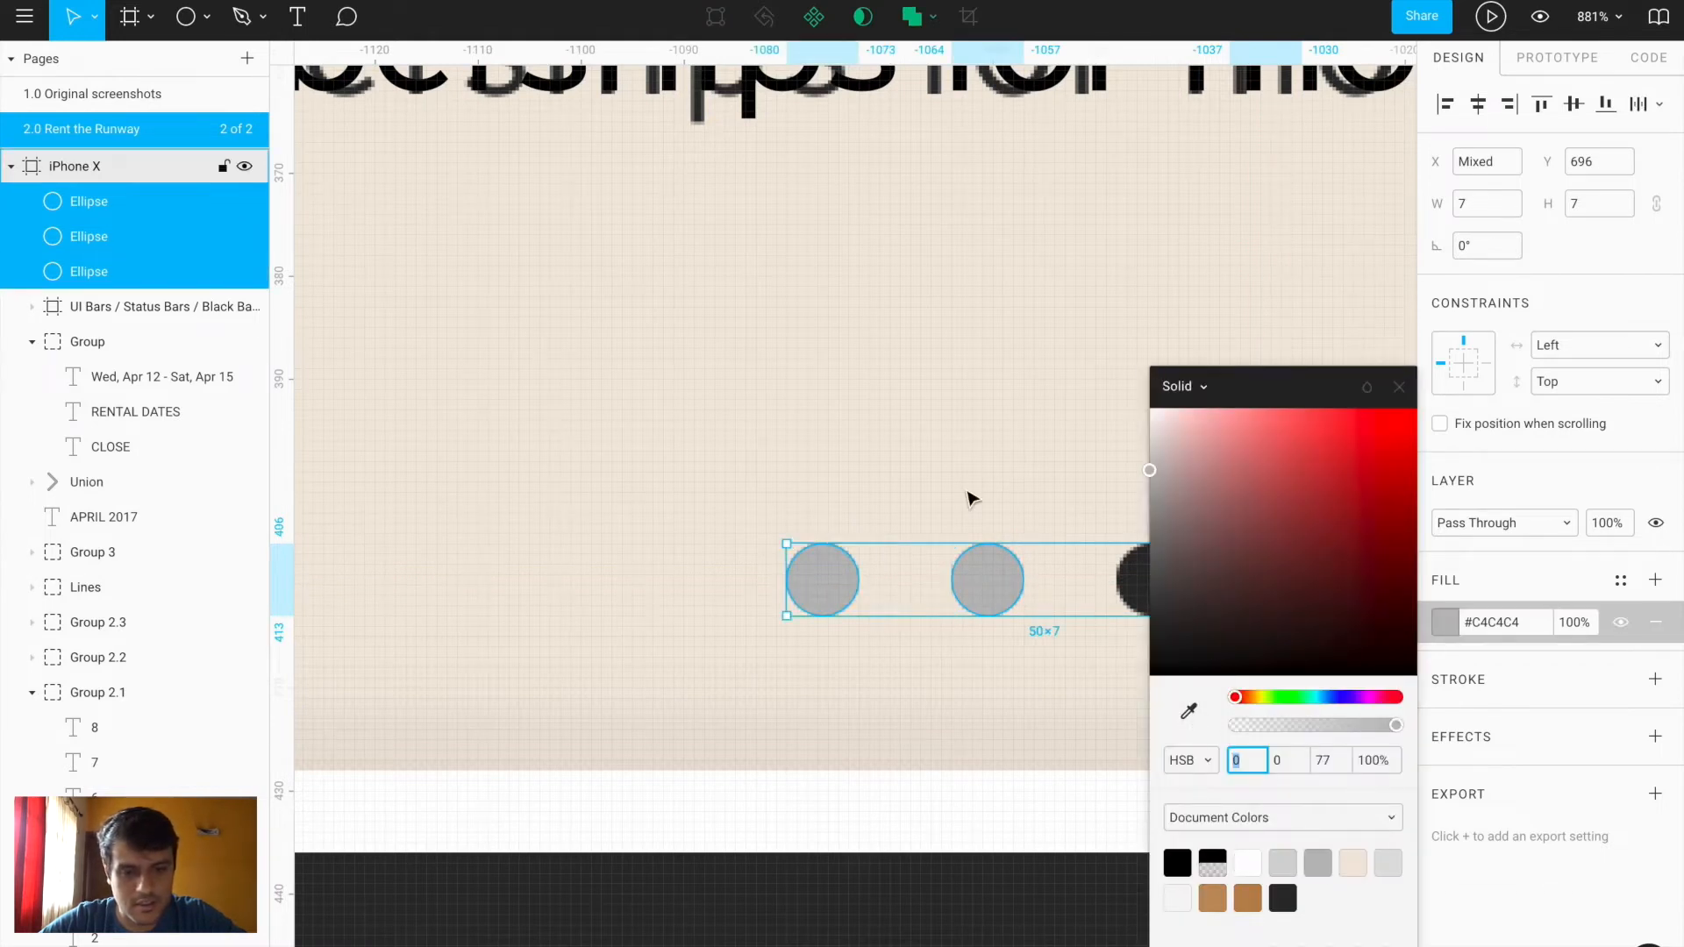
pyautogui.hscroll(5, 970, 497)
pyautogui.click(1190, 712)
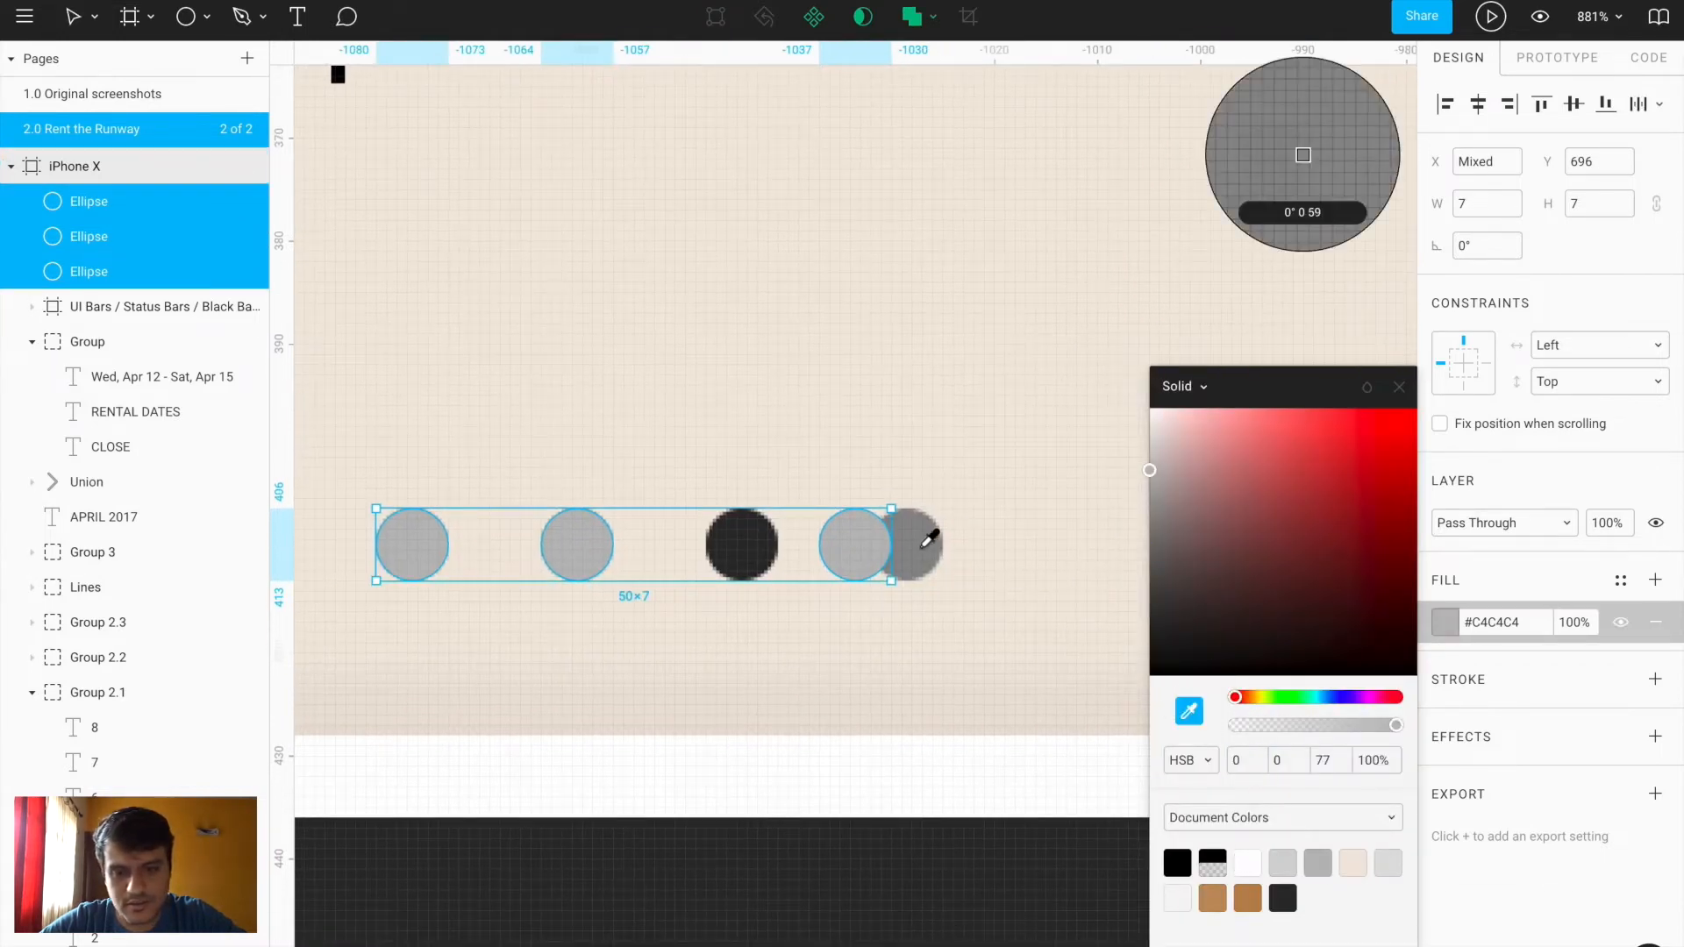
pyautogui.click(917, 545)
pyautogui.click(1017, 625)
pyautogui.moveTo(855, 550); pyautogui.dragTo(750, 550)
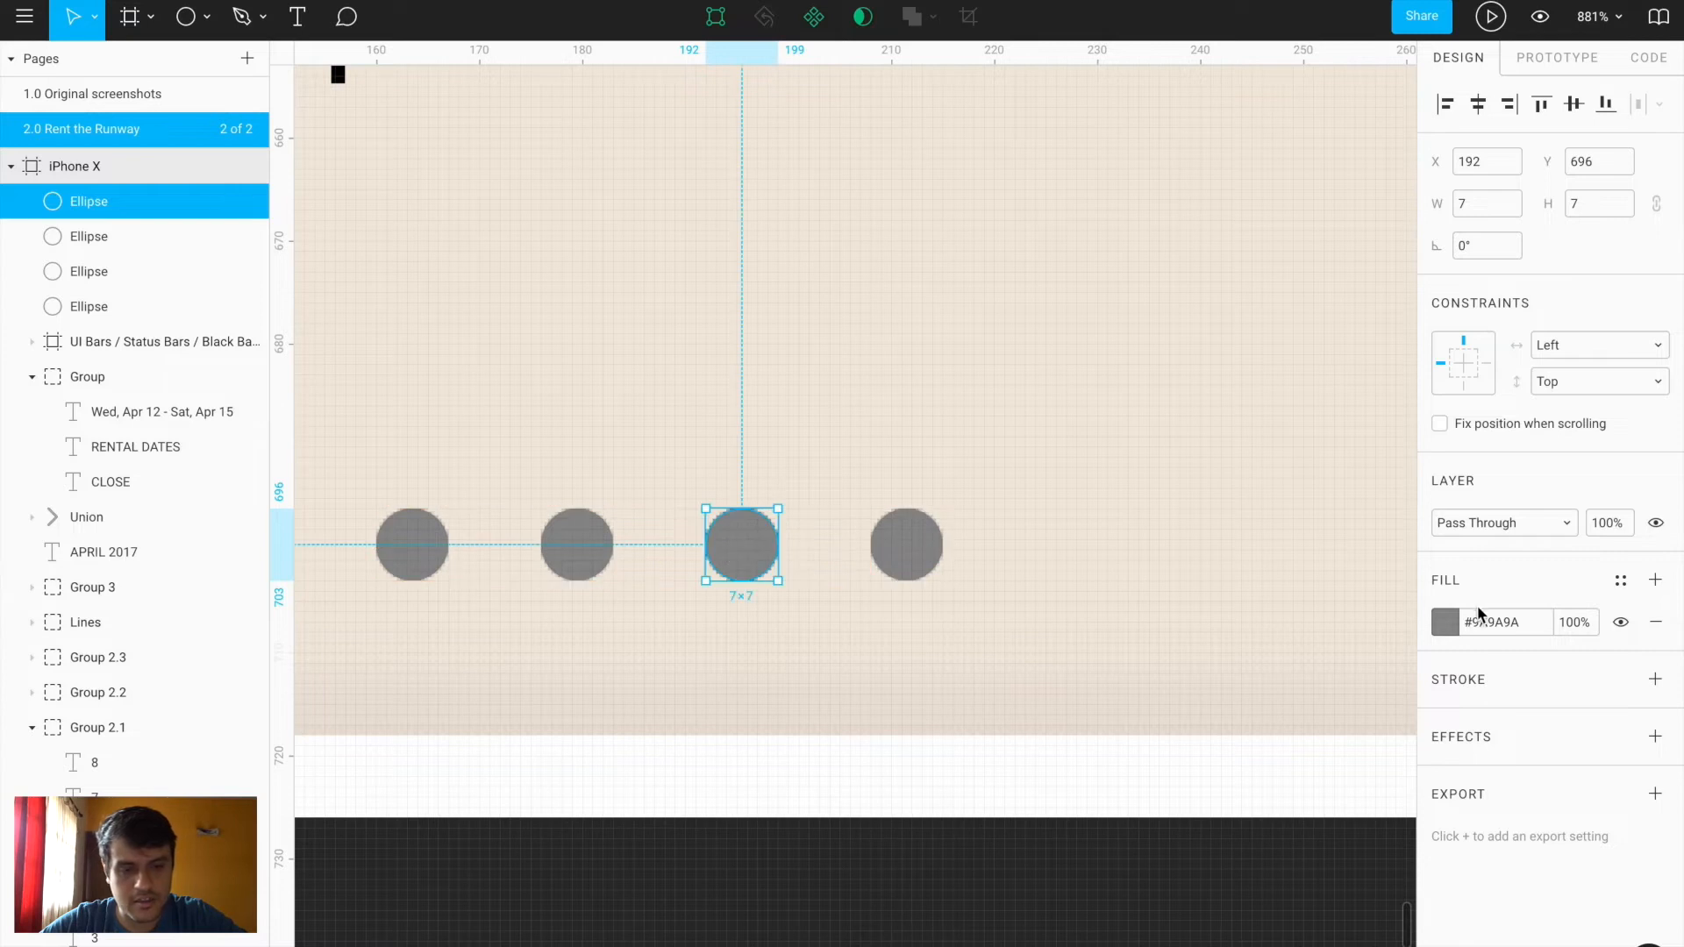
# Give the third dot a dark grey #333333 fill
pyautogui.click(1445, 624)
pyautogui.click(1188, 711)
pyautogui.click(1013, 907)
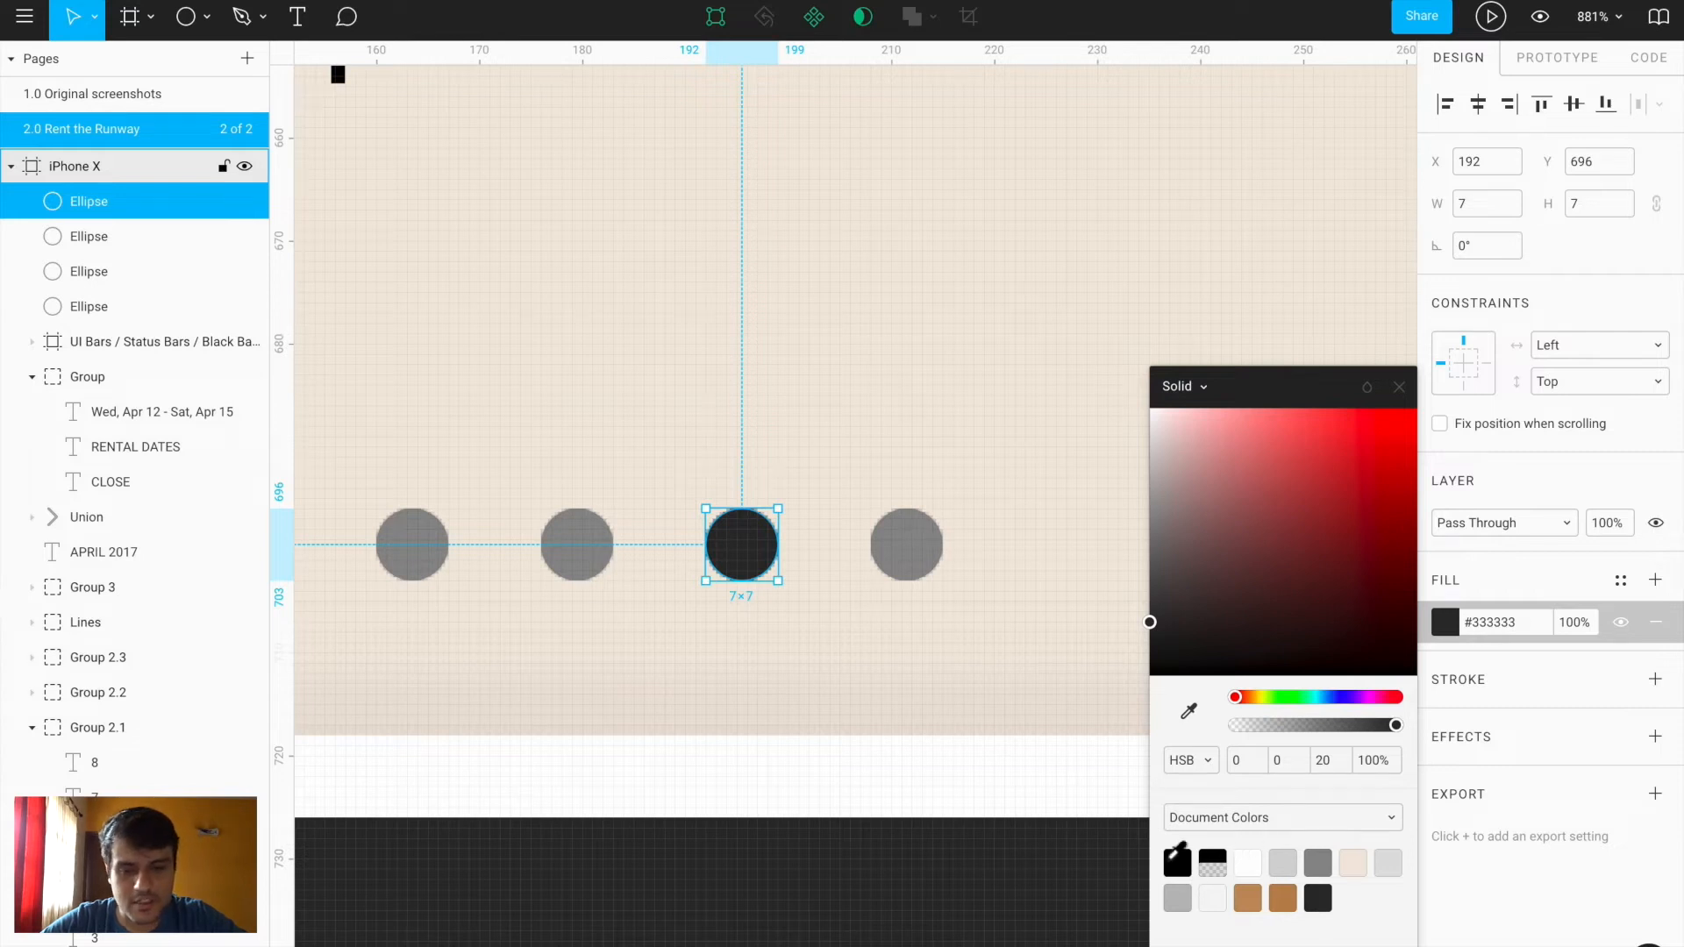
pyautogui.click(1189, 856)
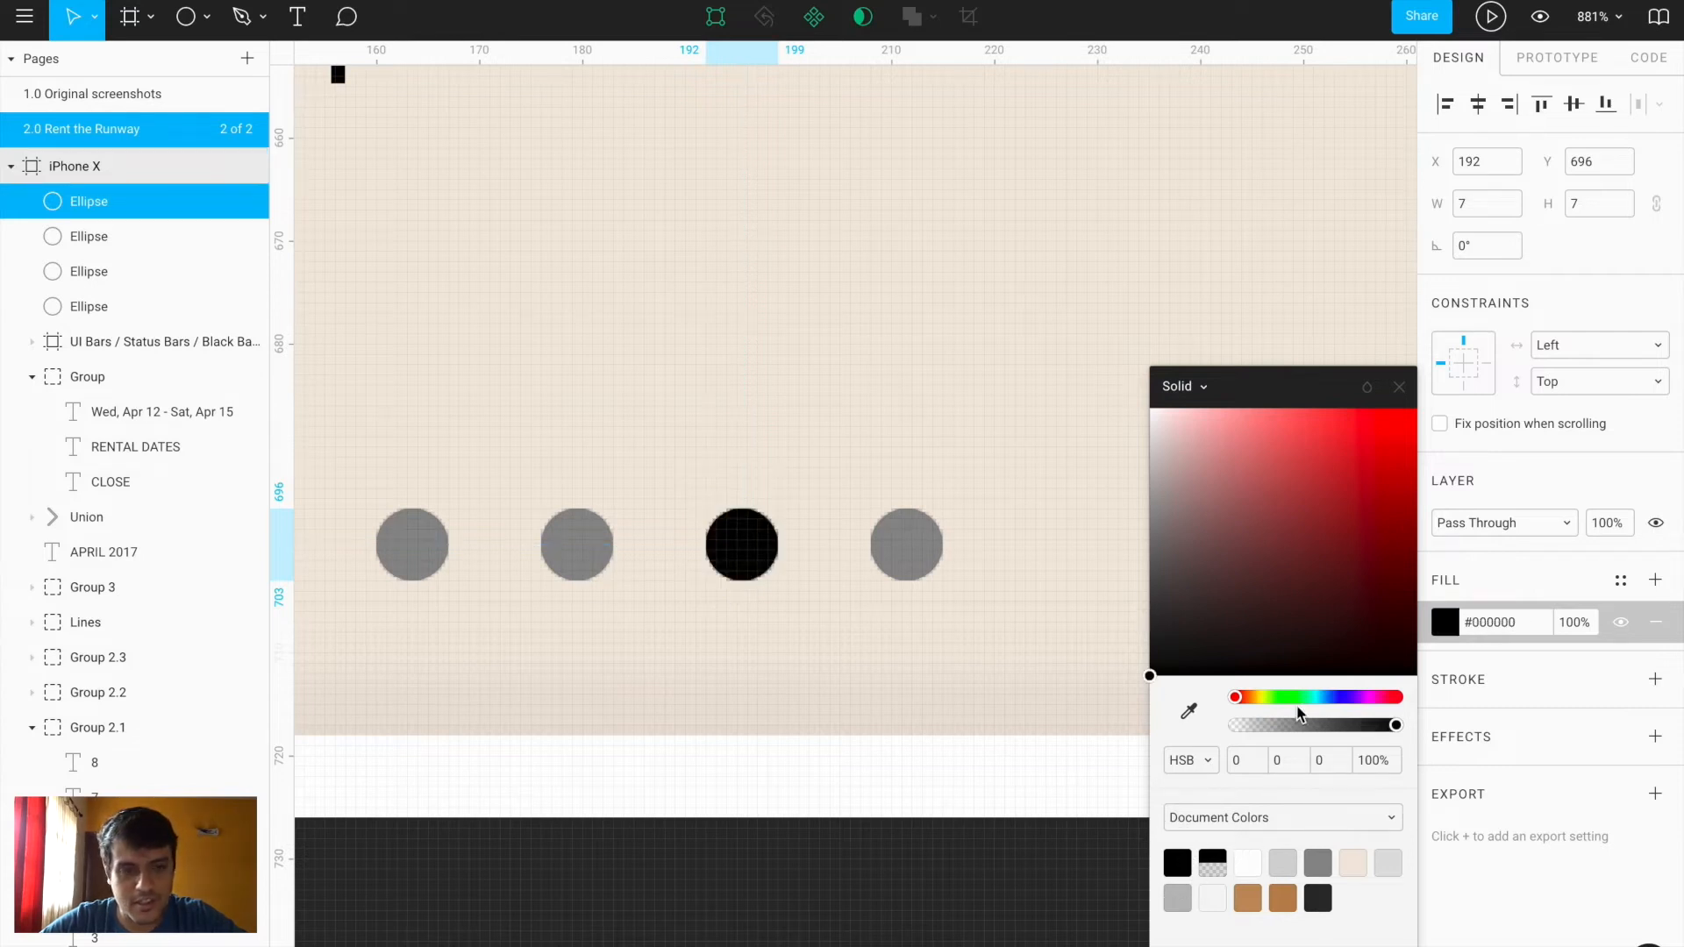
pyautogui.hotkey('ctrl', 'z')
pyautogui.click(1399, 387)
pyautogui.scroll(-6, 959, 651)
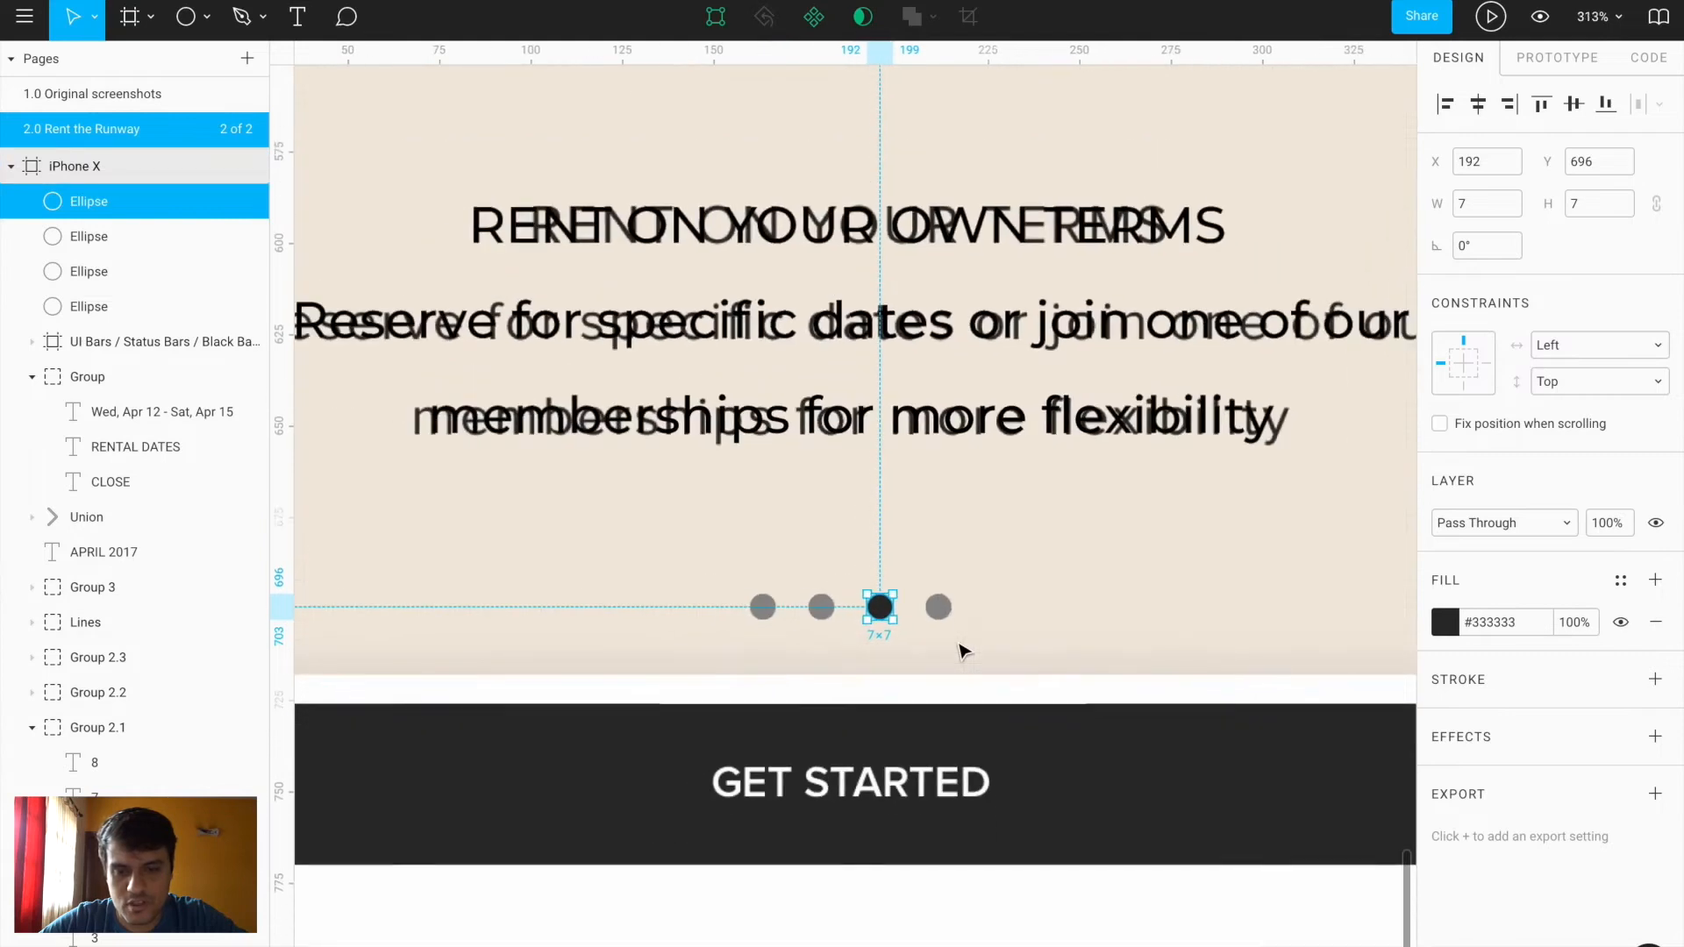
pyautogui.scroll(3, 868, 538)
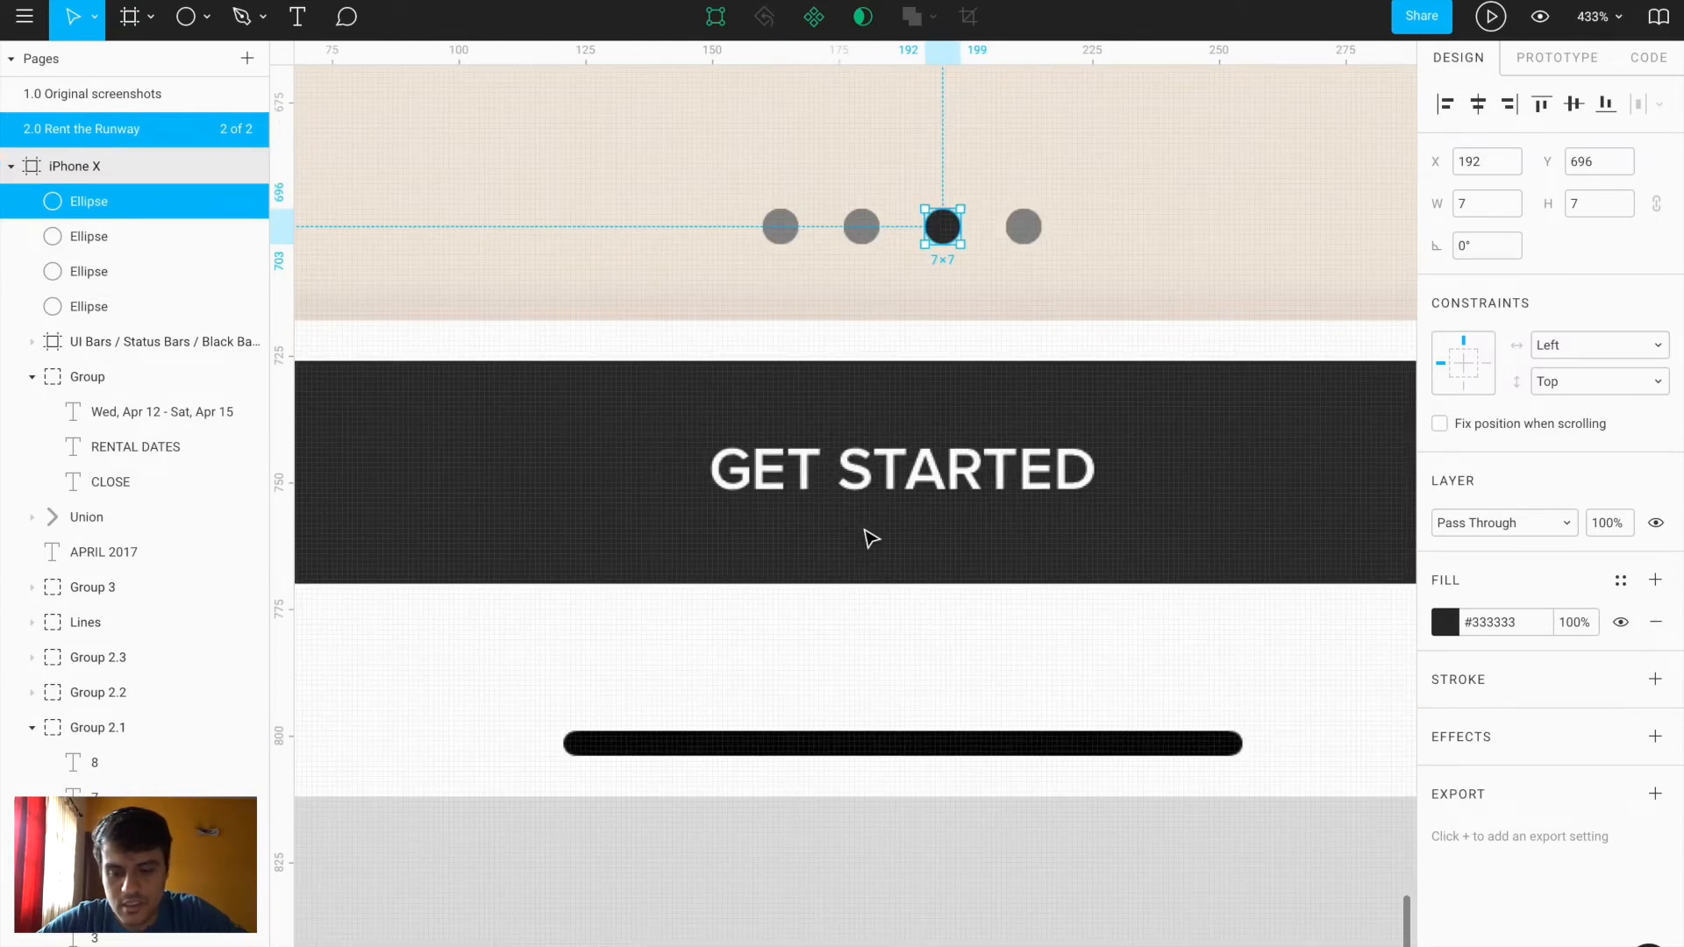
# Add a 'GET STARTED' label, correcting the STARTERD typo, and move it onto the button
pyautogui.press('t')
pyautogui.click(721, 471)
pyautogui.write('GET STARTERD')
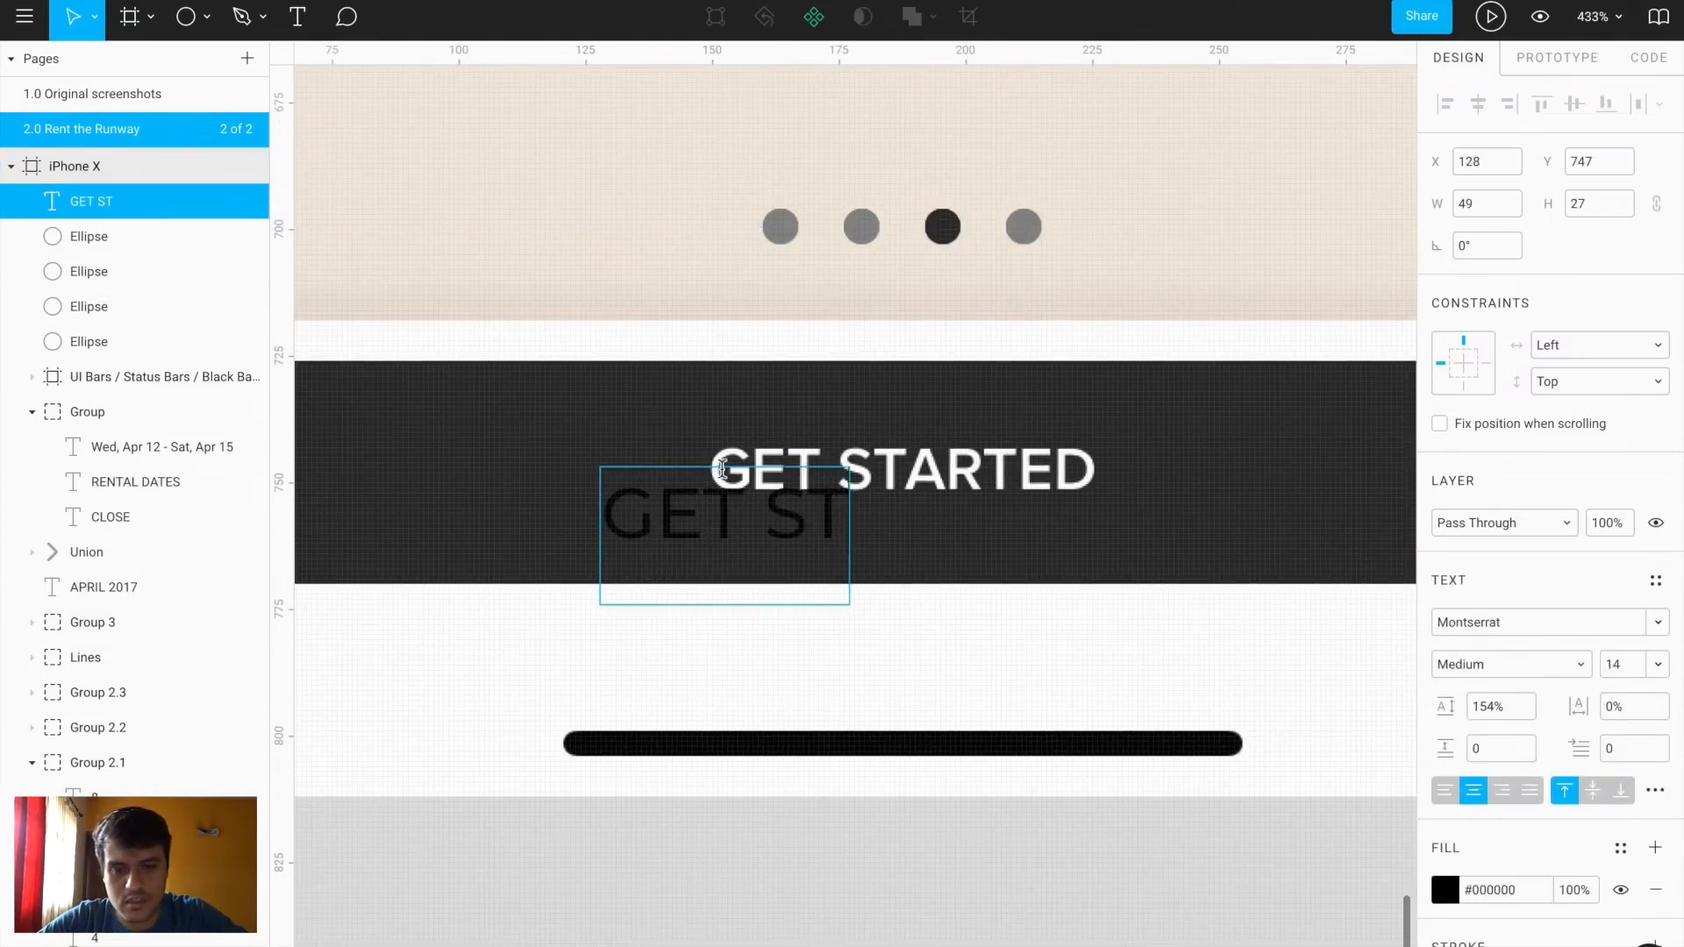
pyautogui.press('BackSpace')
pyautogui.press('BackSpace')
pyautogui.write('D')
pyautogui.click(1006, 831)
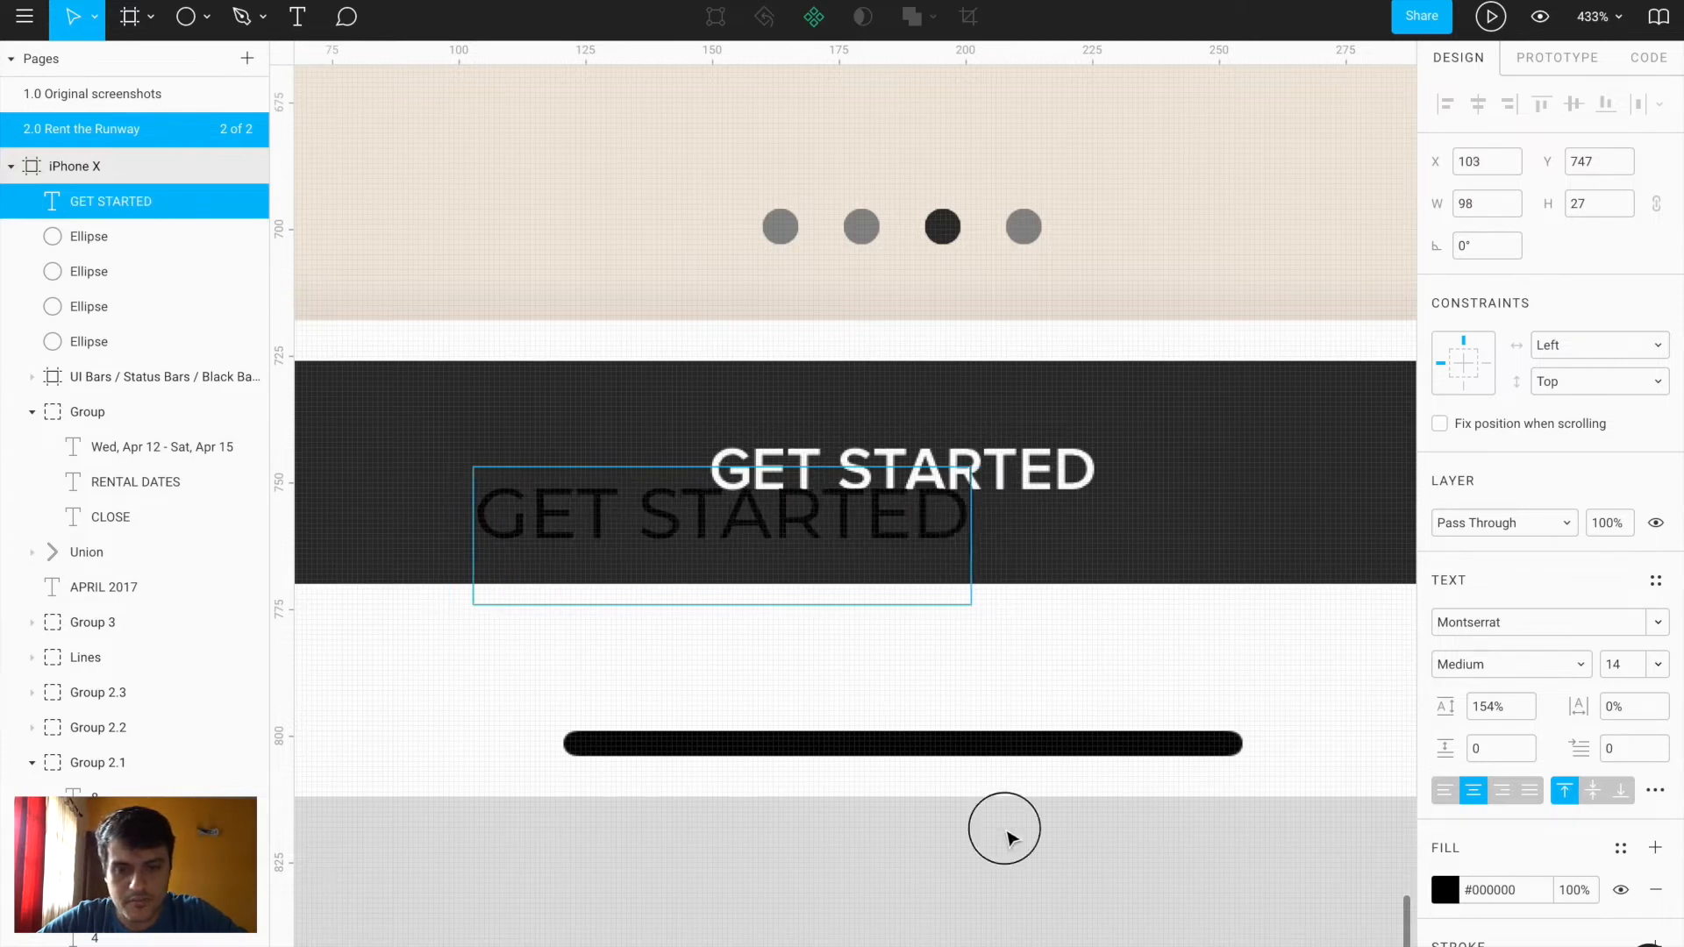
pyautogui.moveTo(835, 523); pyautogui.dragTo(1073, 379)
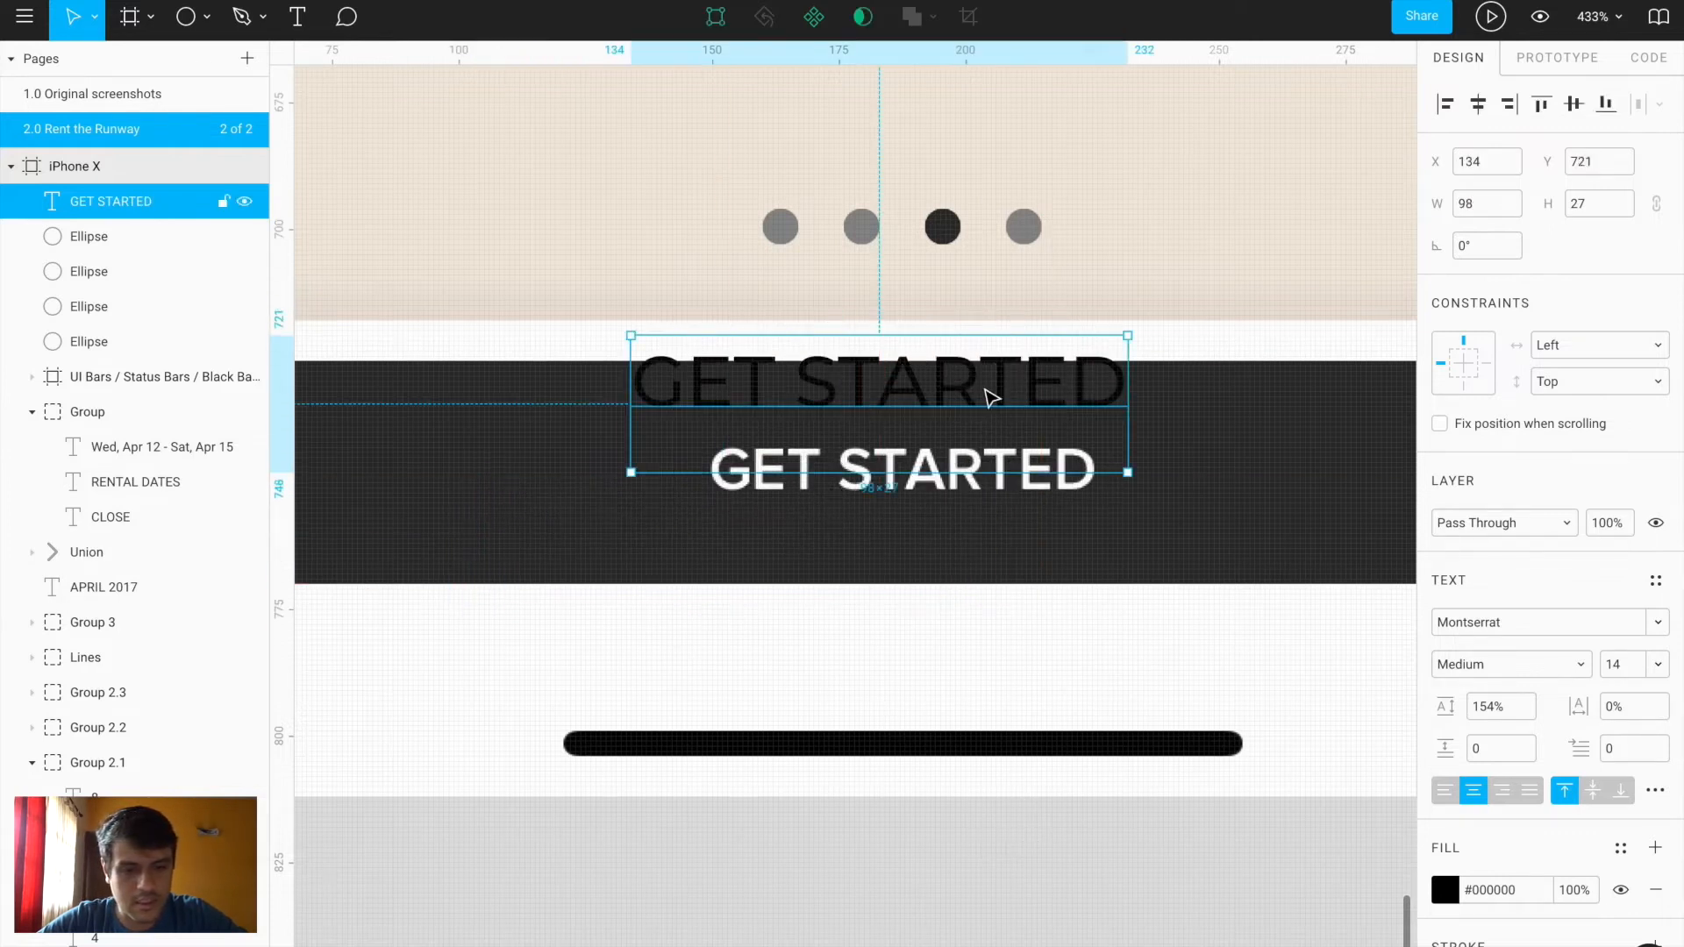
# Make the label white #FFFFFF at size 12 and centre it horizontally
pyautogui.click(1445, 890)
pyautogui.moveTo(1211, 519); pyautogui.dragTo(1145, 406)
pyautogui.moveTo(1026, 391); pyautogui.dragTo(1087, 478)
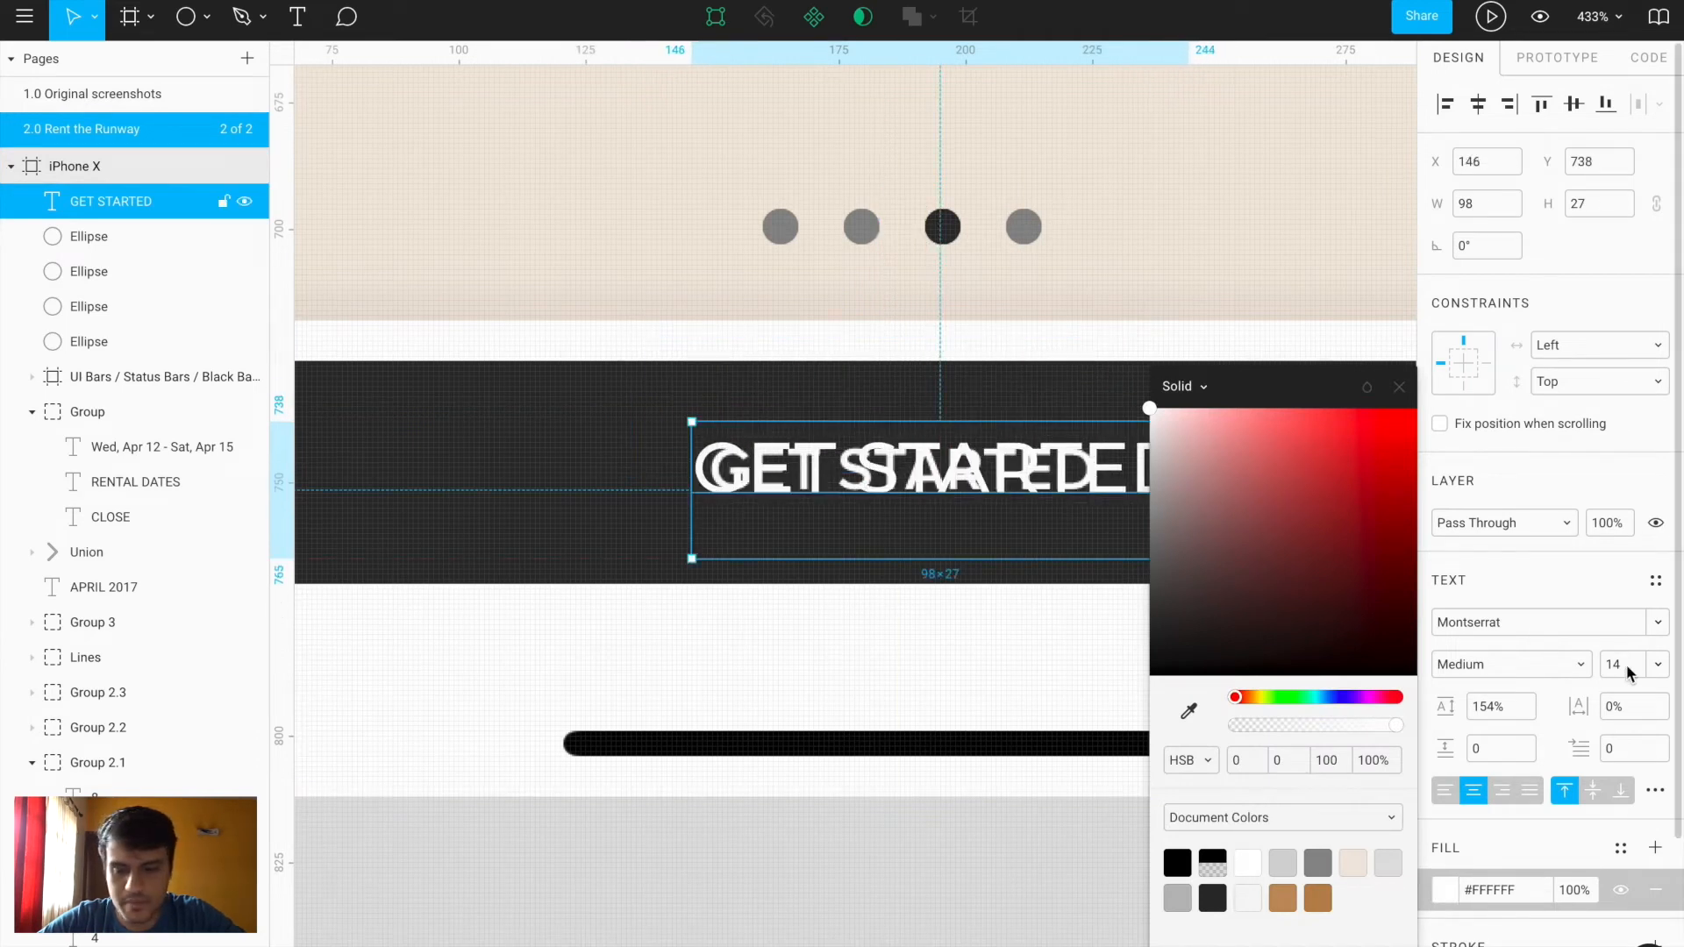
pyautogui.click(1613, 672)
pyautogui.write('12')
pyautogui.press('Return')
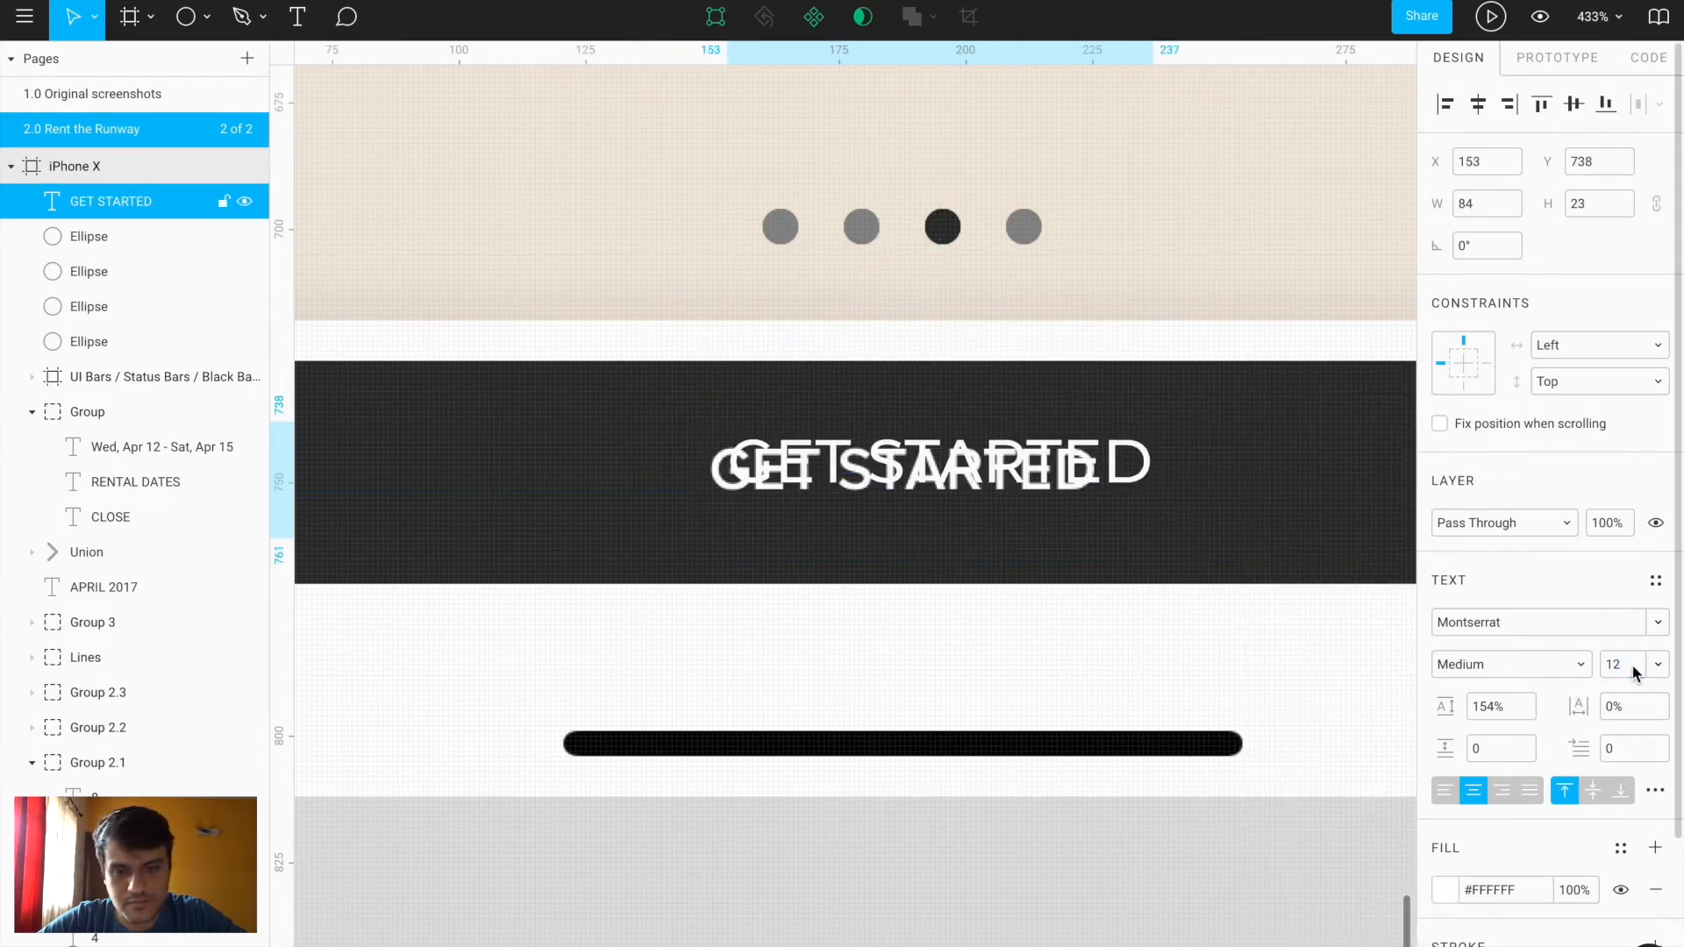
pyautogui.moveTo(1071, 477); pyautogui.dragTo(1037, 471)
pyautogui.click(1479, 105)
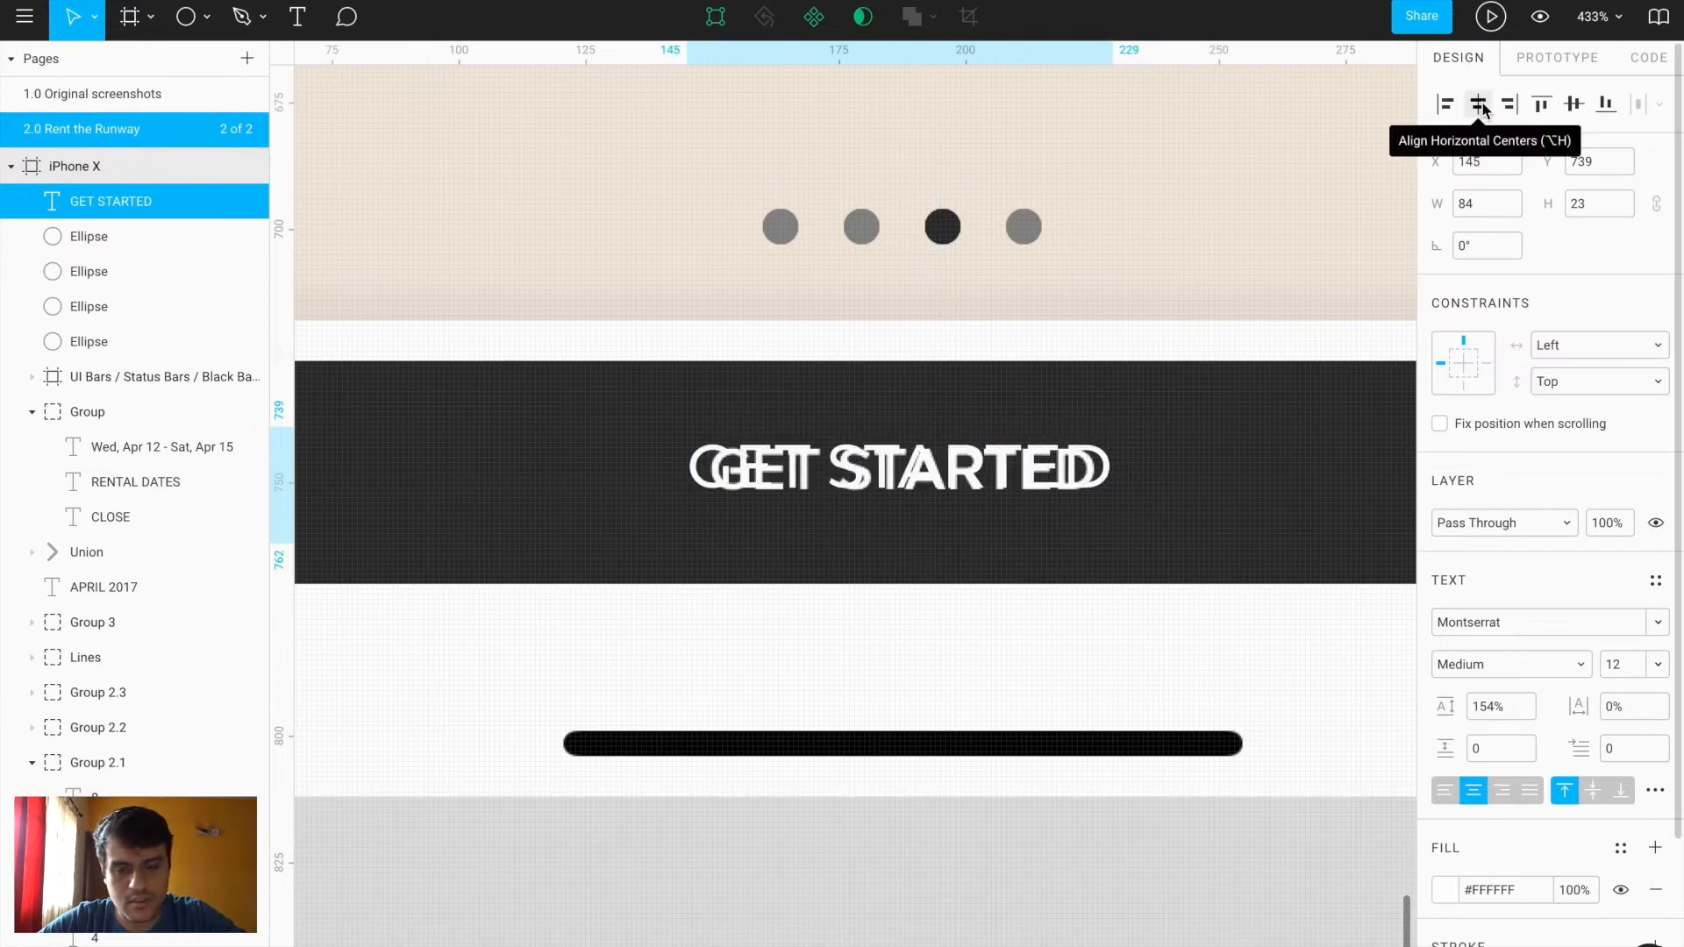
pyautogui.scroll(-5, 901, 498)
pyautogui.scroll(-3, 901, 499)
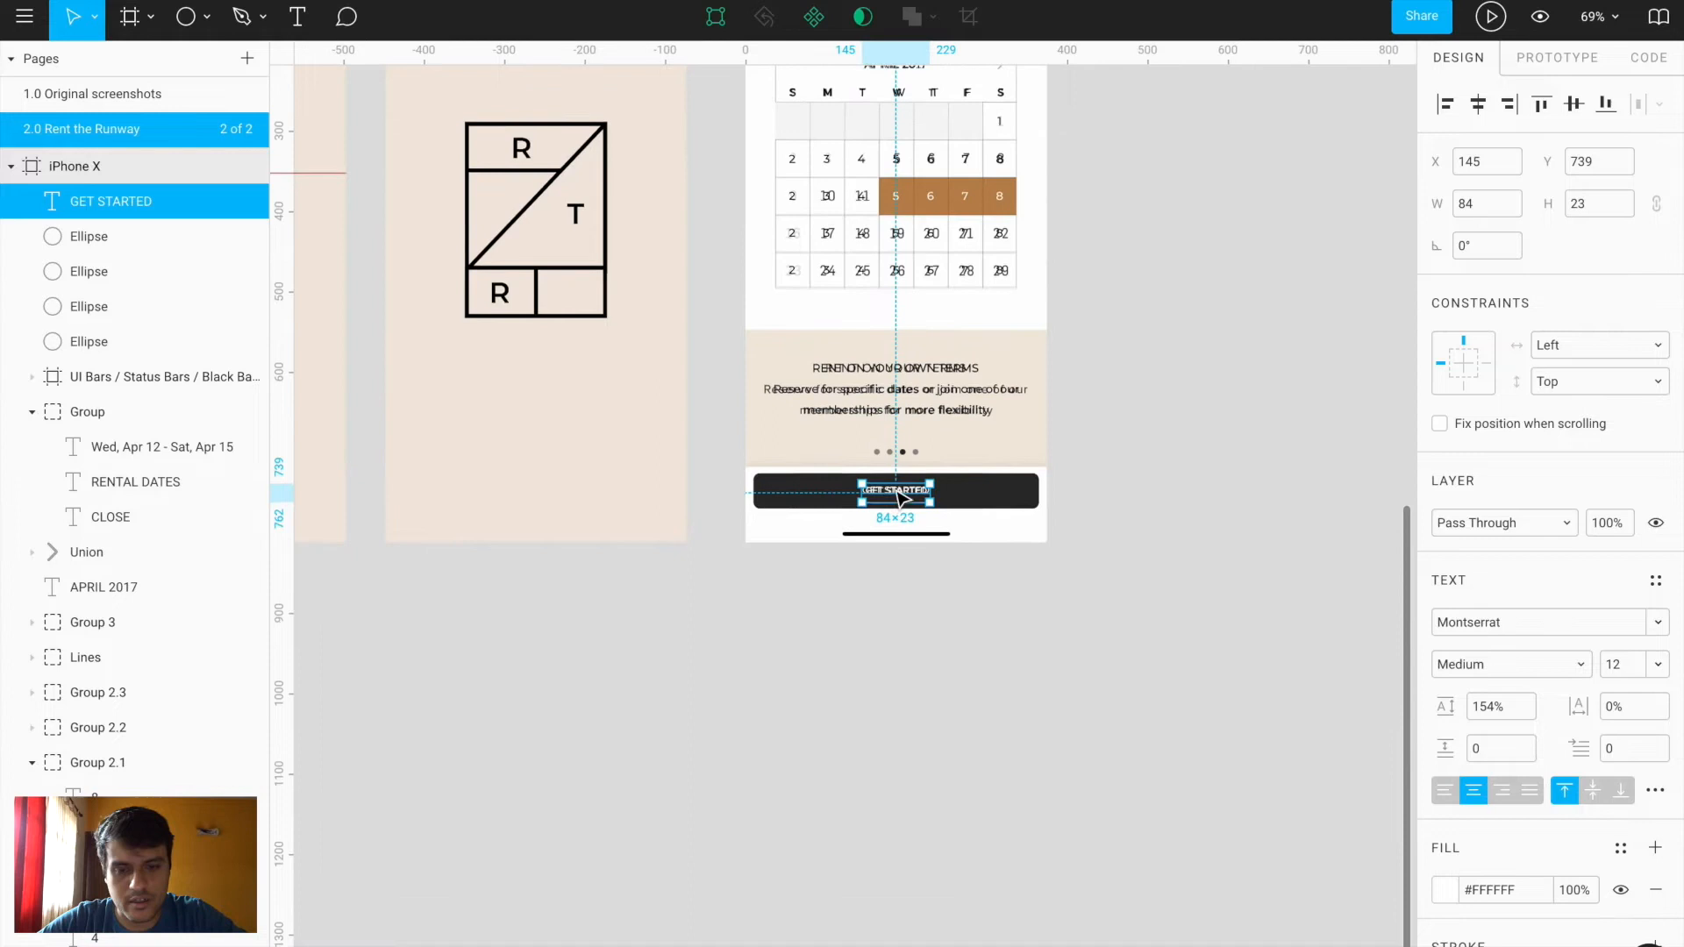
# Move Group 2 above the renttherunway_V6.0 background screenshot in the layer order
pyautogui.scroll(5, 943, 601)
pyautogui.click(1072, 732)
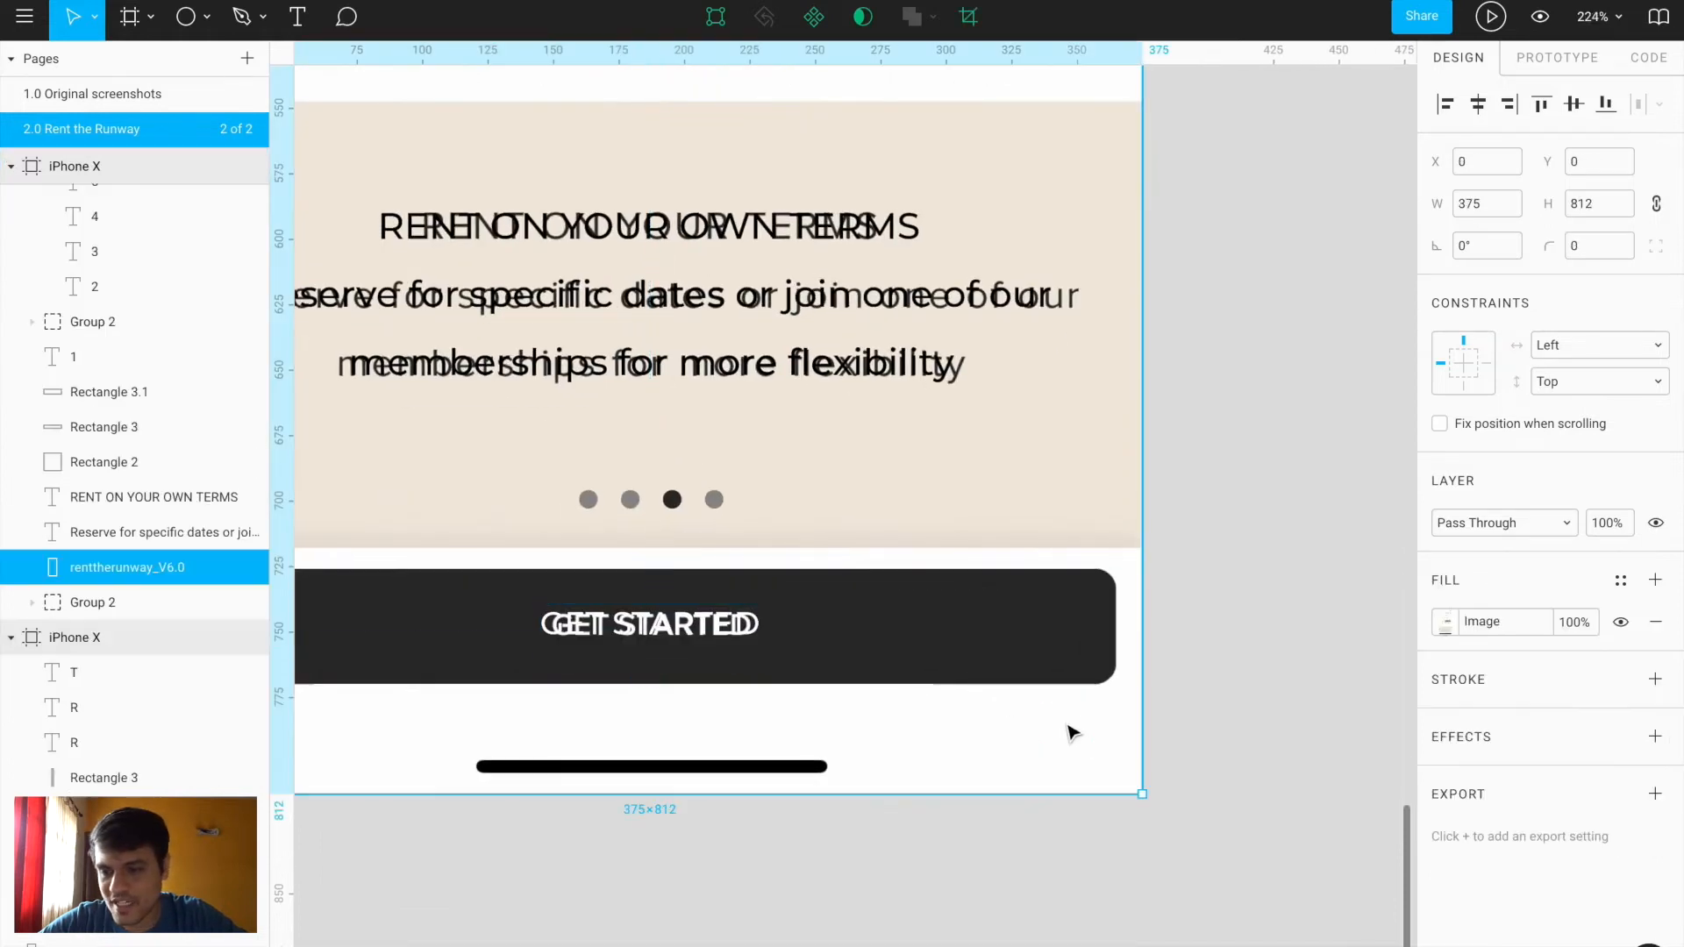
pyautogui.click(134, 605)
pyautogui.moveTo(143, 607); pyautogui.dragTo(132, 568)
pyautogui.click(742, 855)
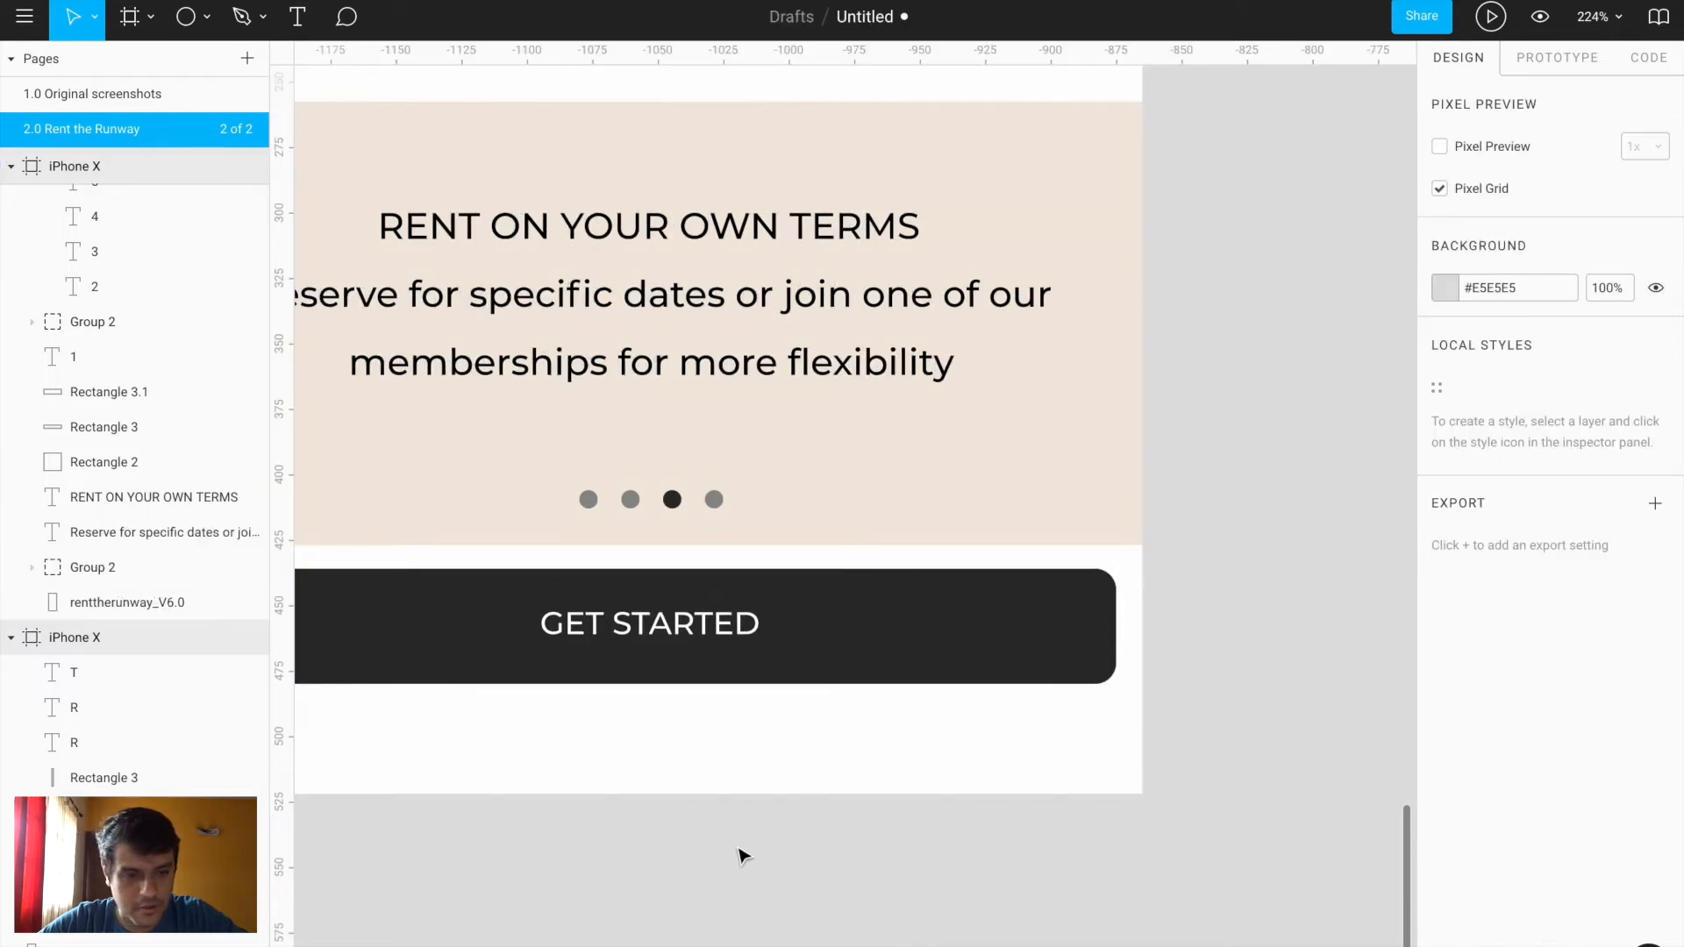
# Add a PNG export setting to the white Rectangle 2 behind the button
pyautogui.keyDown('ctrl'); pyautogui.click(1118, 750); pyautogui.keyUp('ctrl')
pyautogui.click(1656, 755)
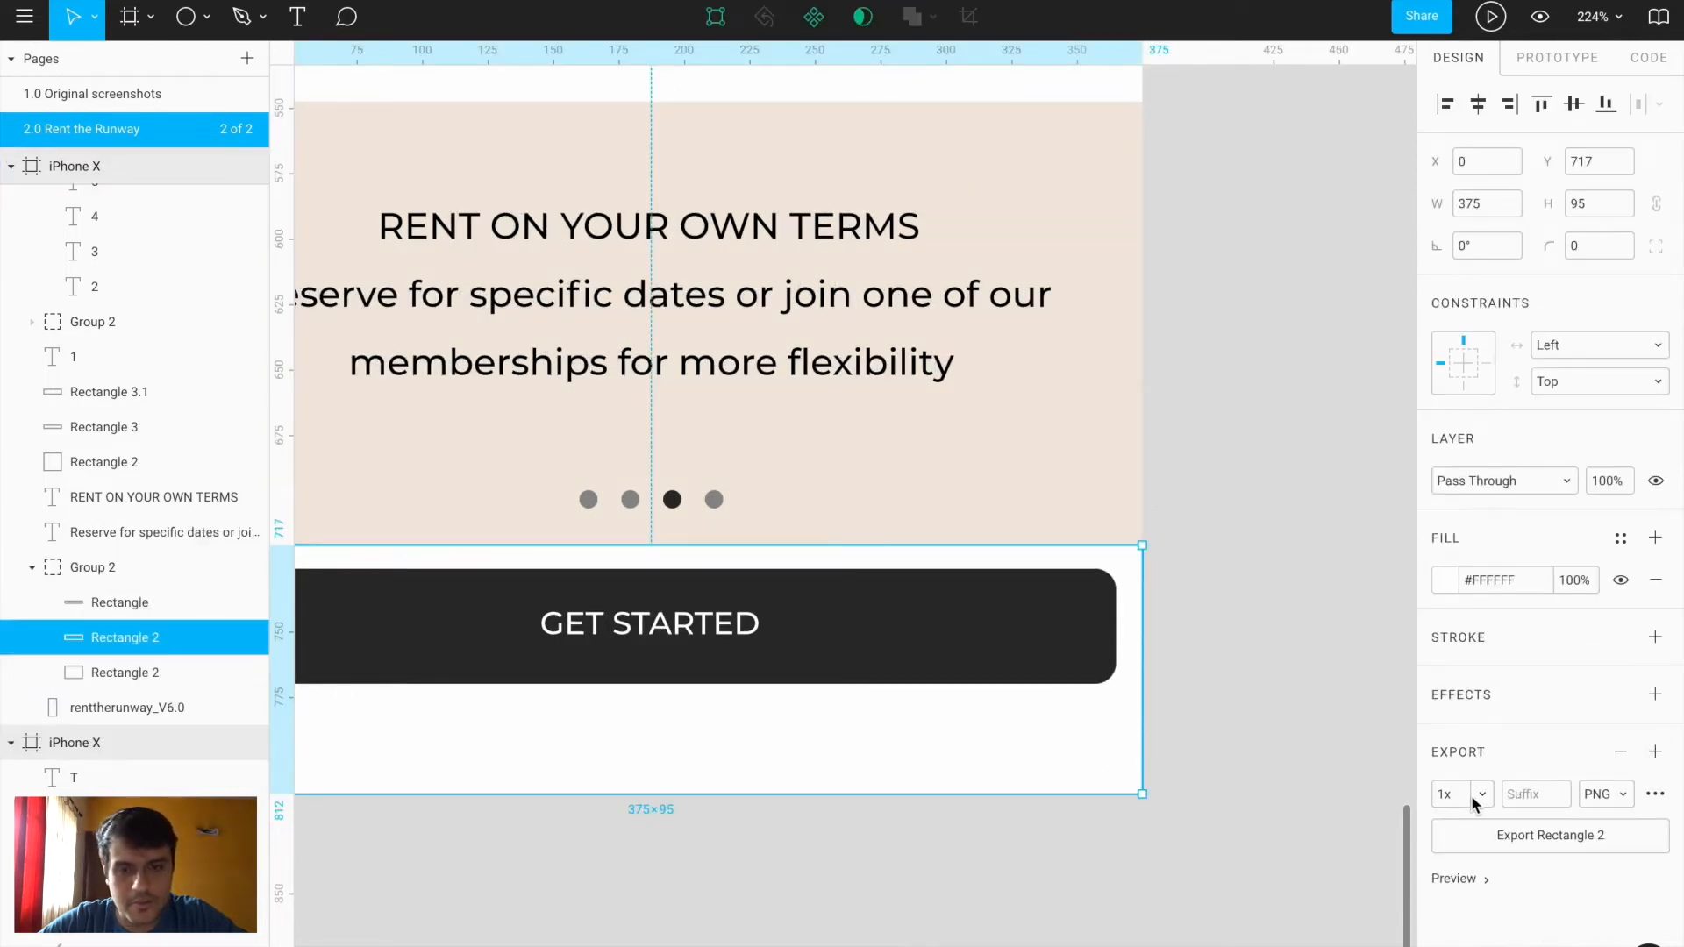
pyautogui.click(1218, 569)
# Inspect Group 2's contents, selecting the Reserve for specific dates text and RENT ON YOUR OWN TERMS heading
pyautogui.scroll(-5, 1218, 568)
pyautogui.scroll(6, 1216, 569)
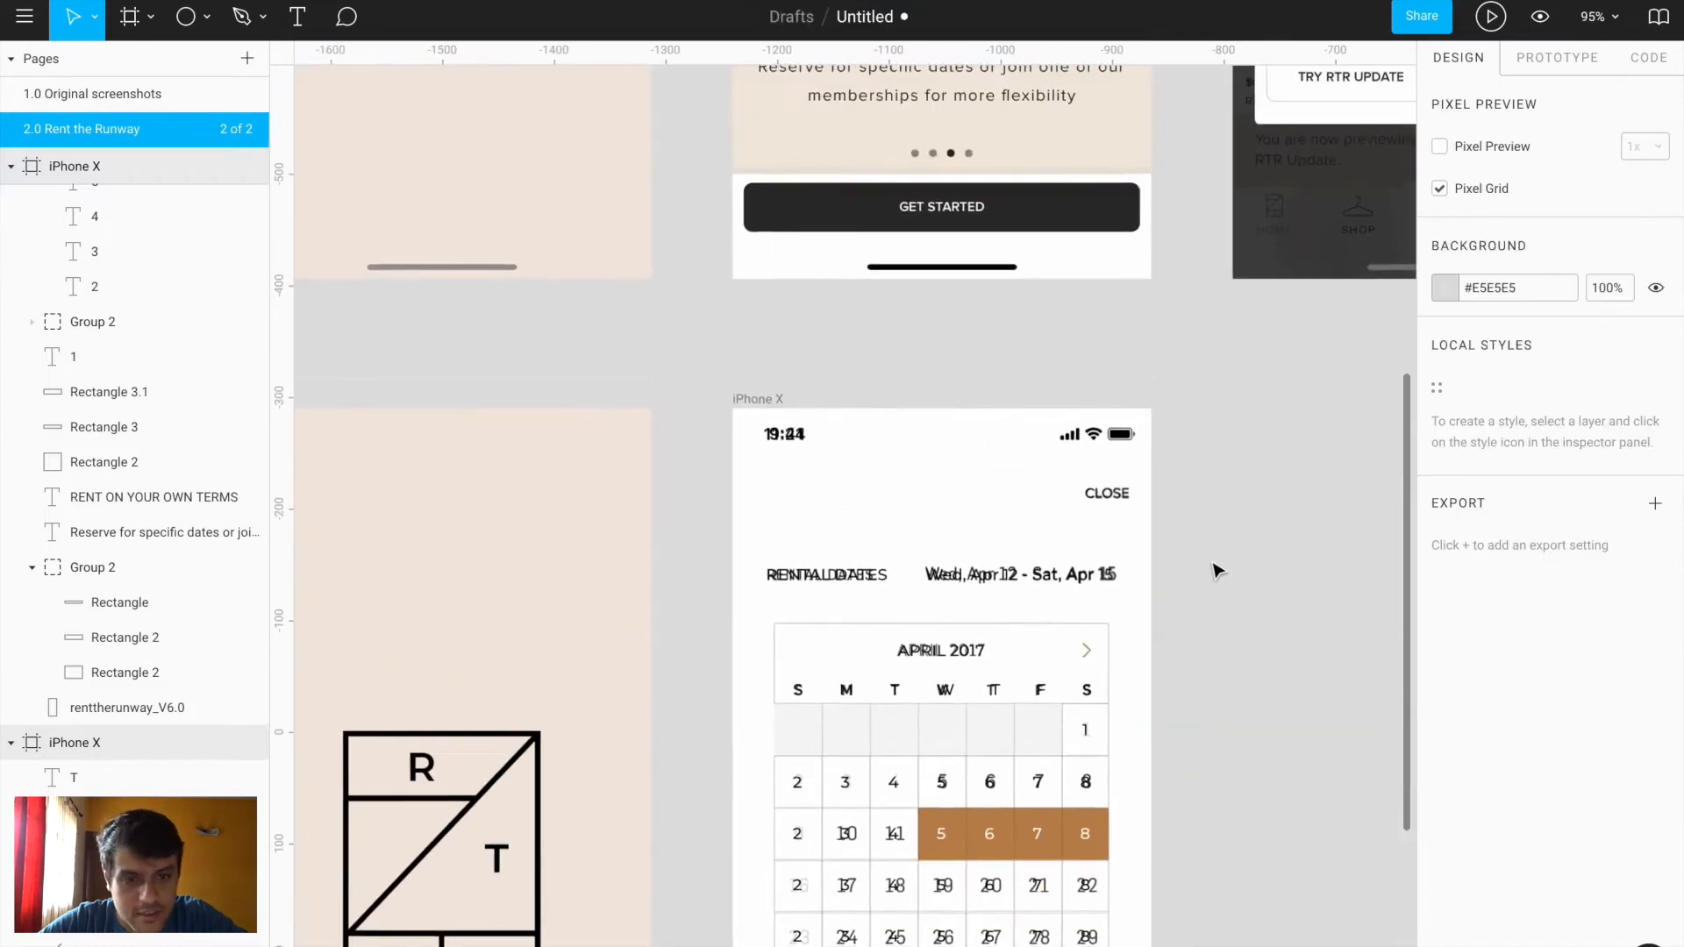
pyautogui.scroll(7, 1013, 66)
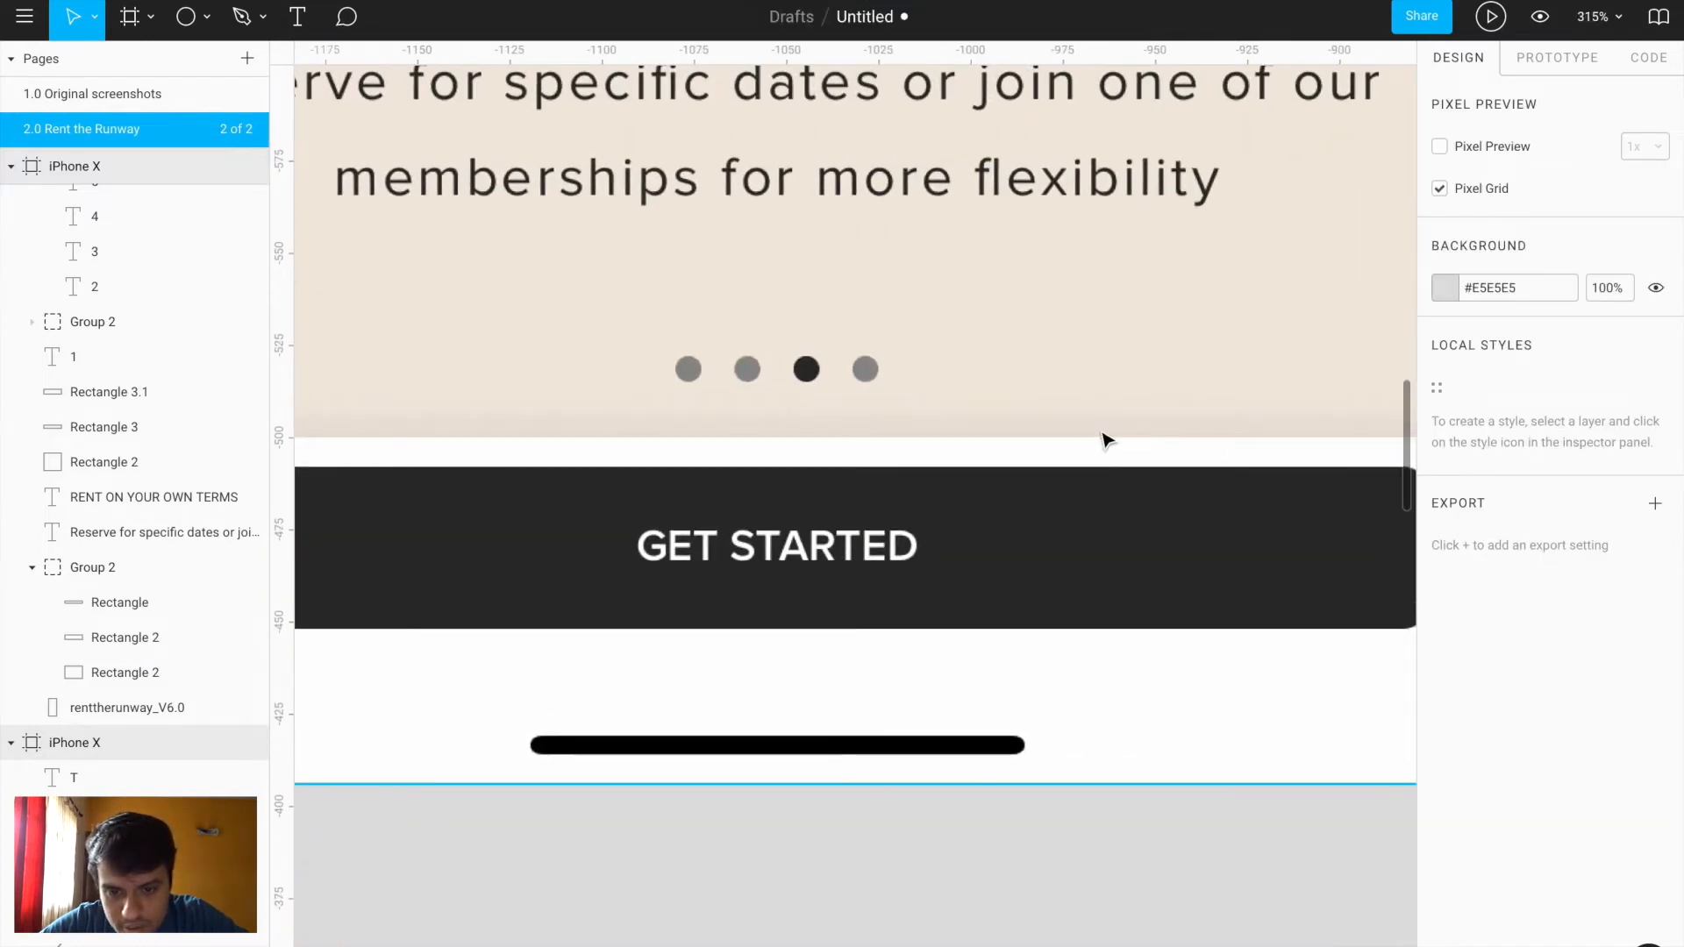
pyautogui.scroll(-3, 1105, 413)
pyautogui.scroll(-5, 1106, 438)
pyautogui.scroll(-10, 1105, 439)
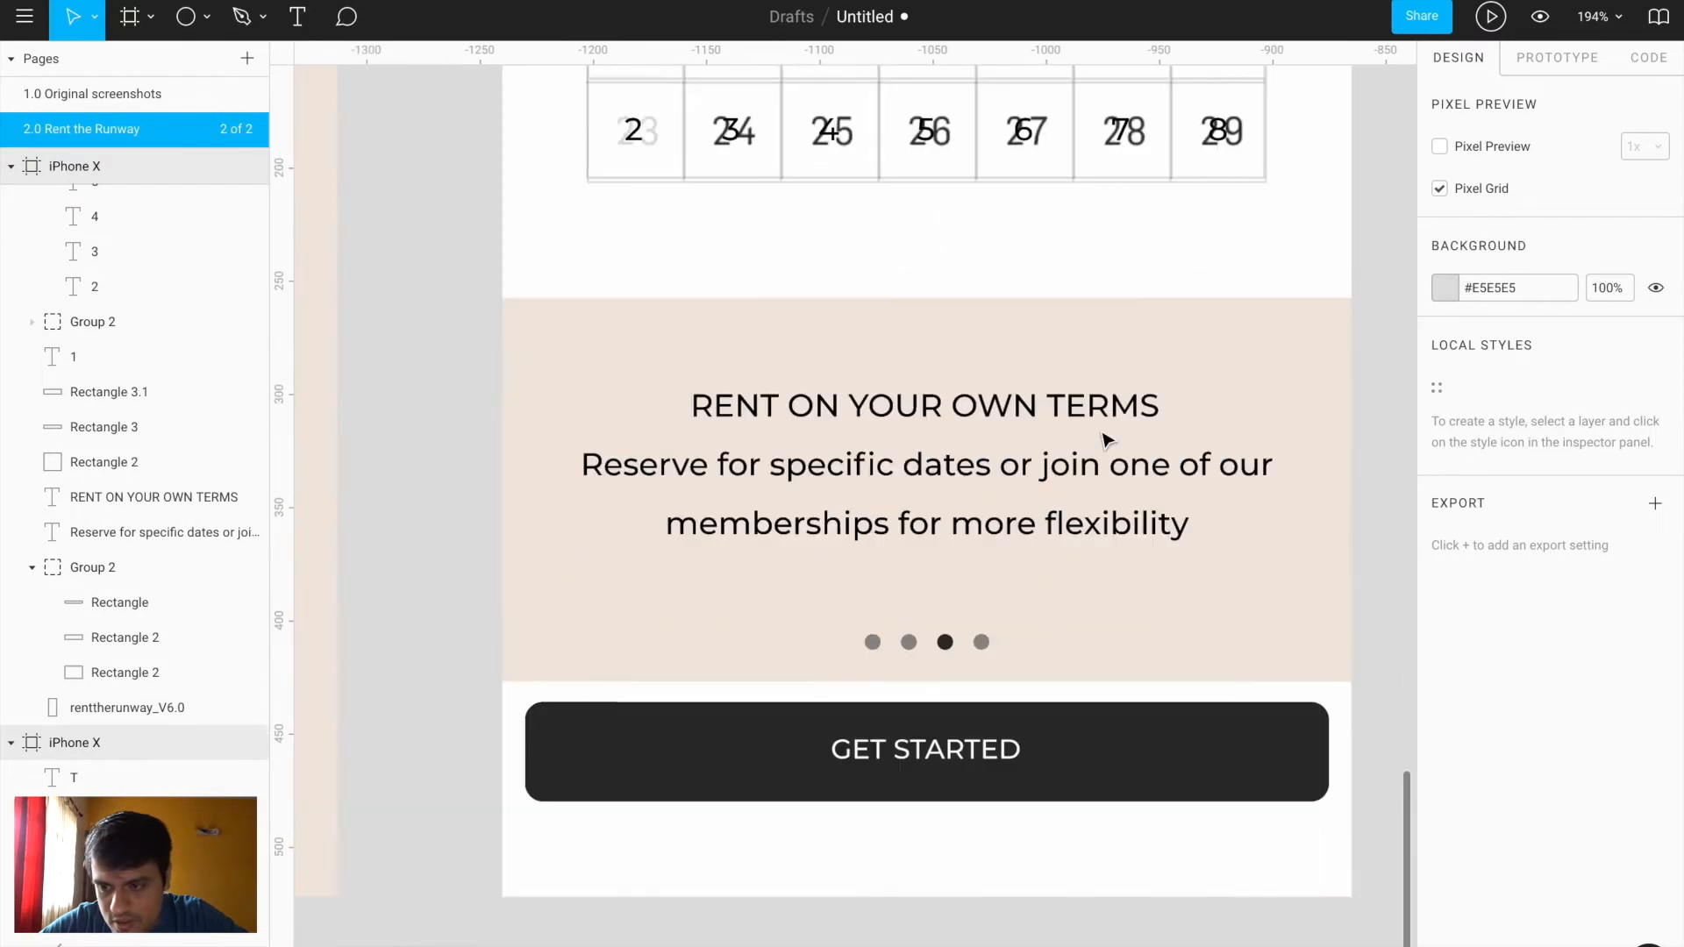
pyautogui.click(139, 570)
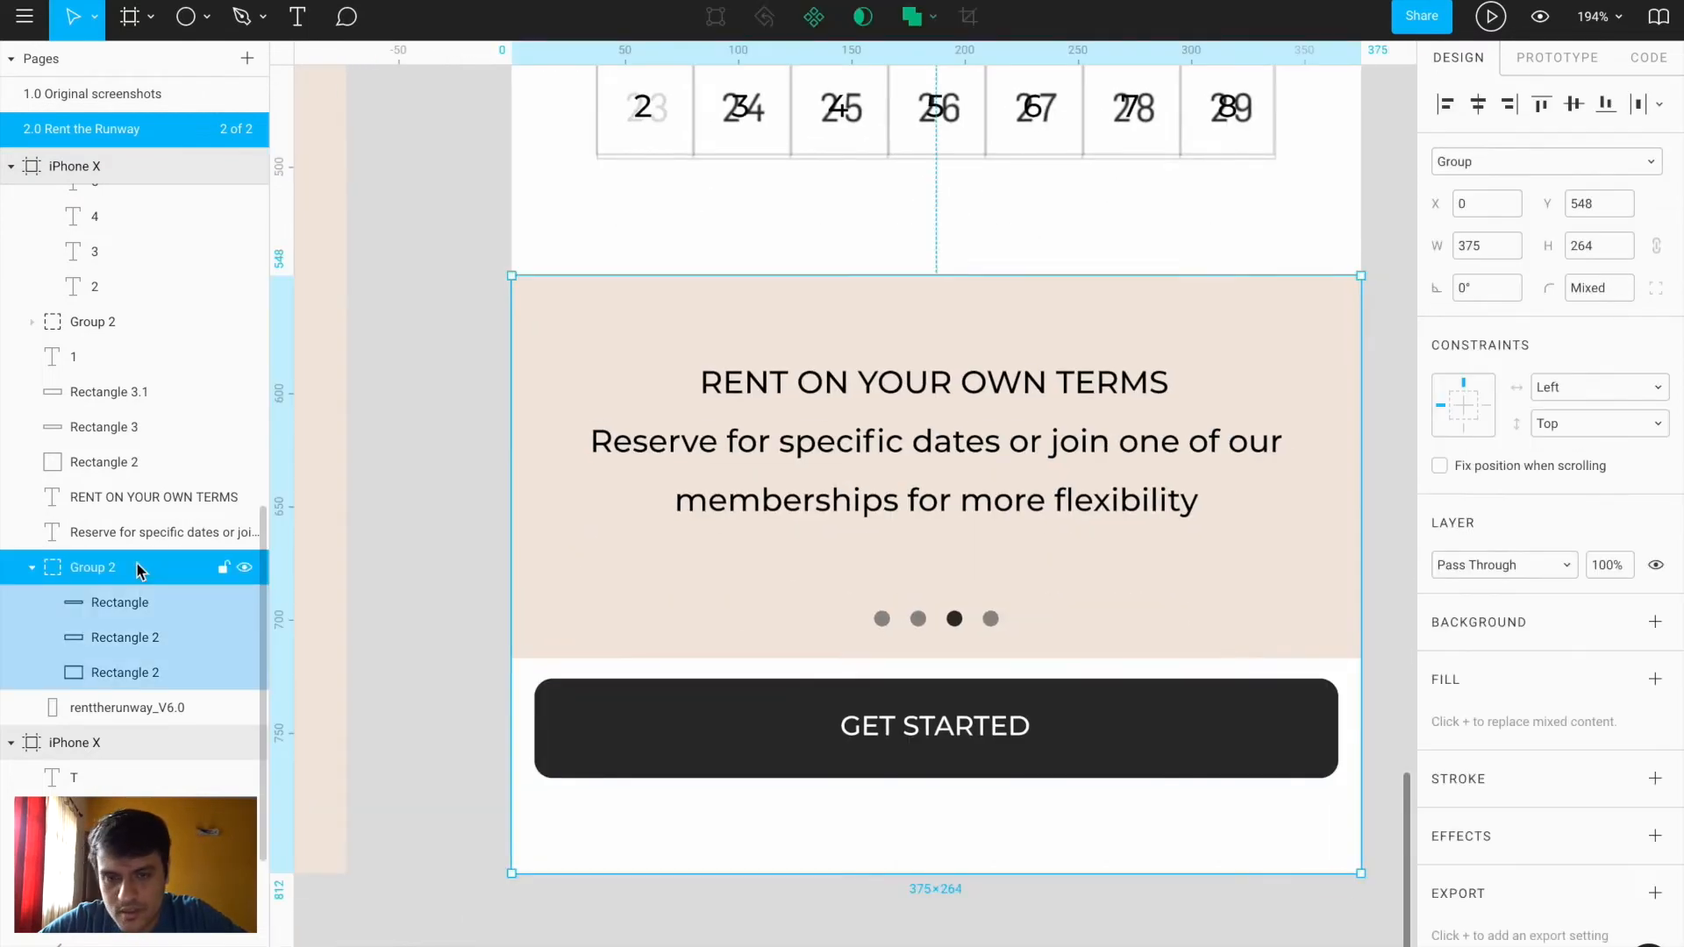
pyautogui.click(136, 531)
pyautogui.keyDown('shift'); pyautogui.click(134, 501); pyautogui.keyUp('shift')
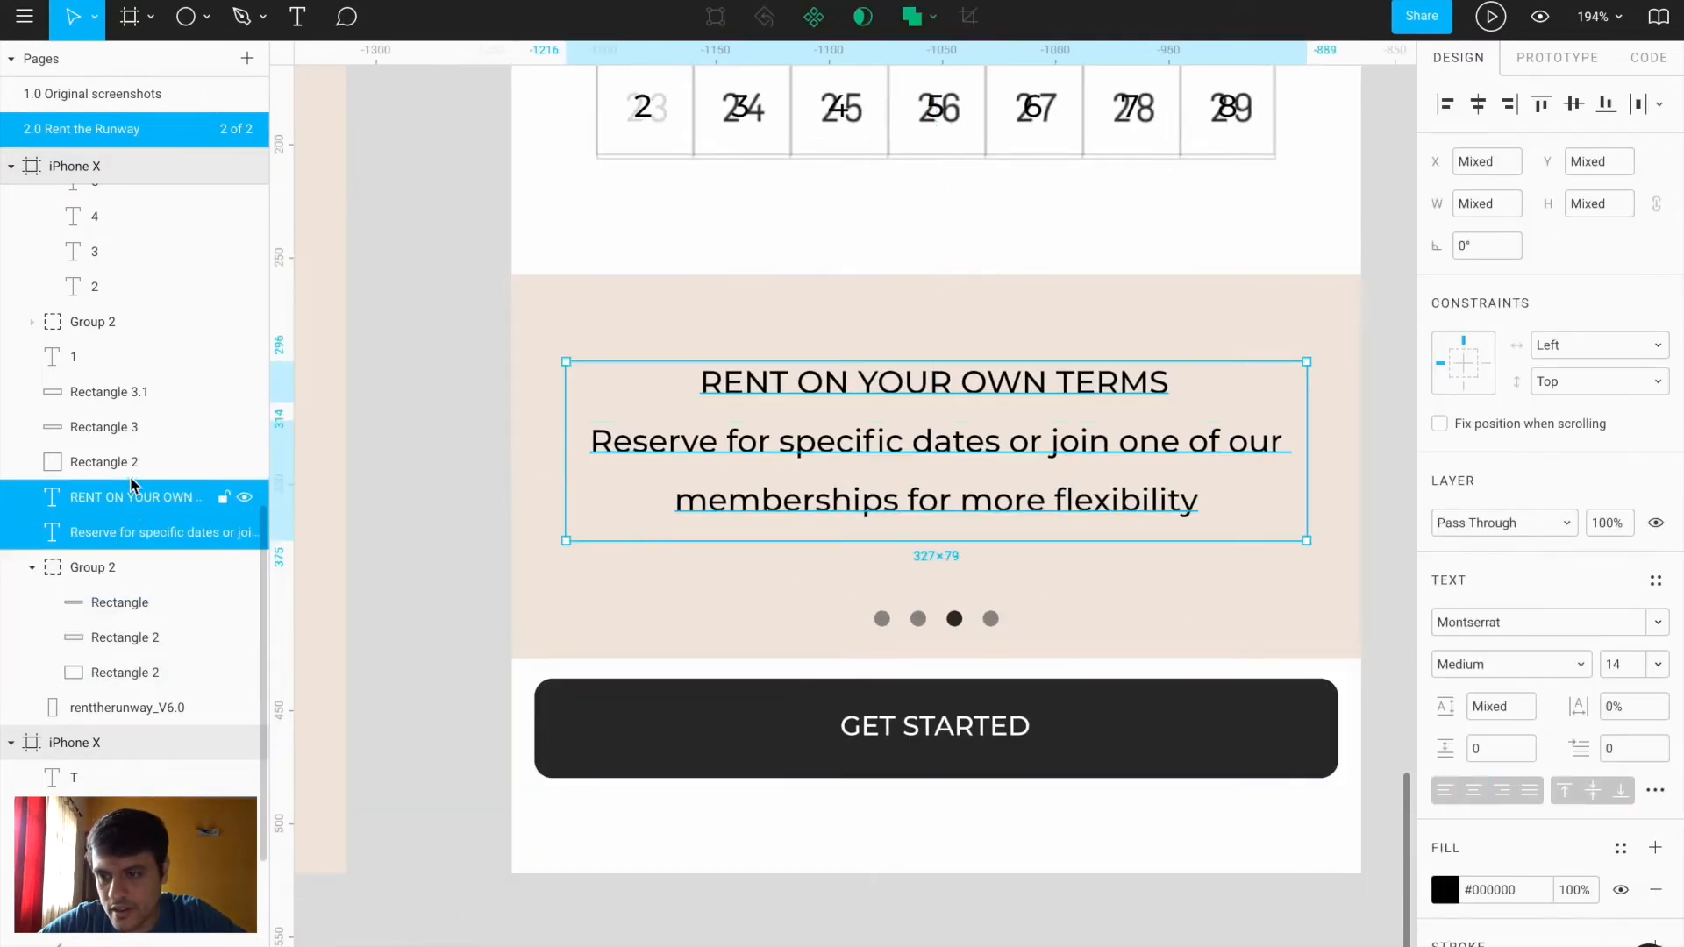
pyautogui.scroll(5, 125, 415)
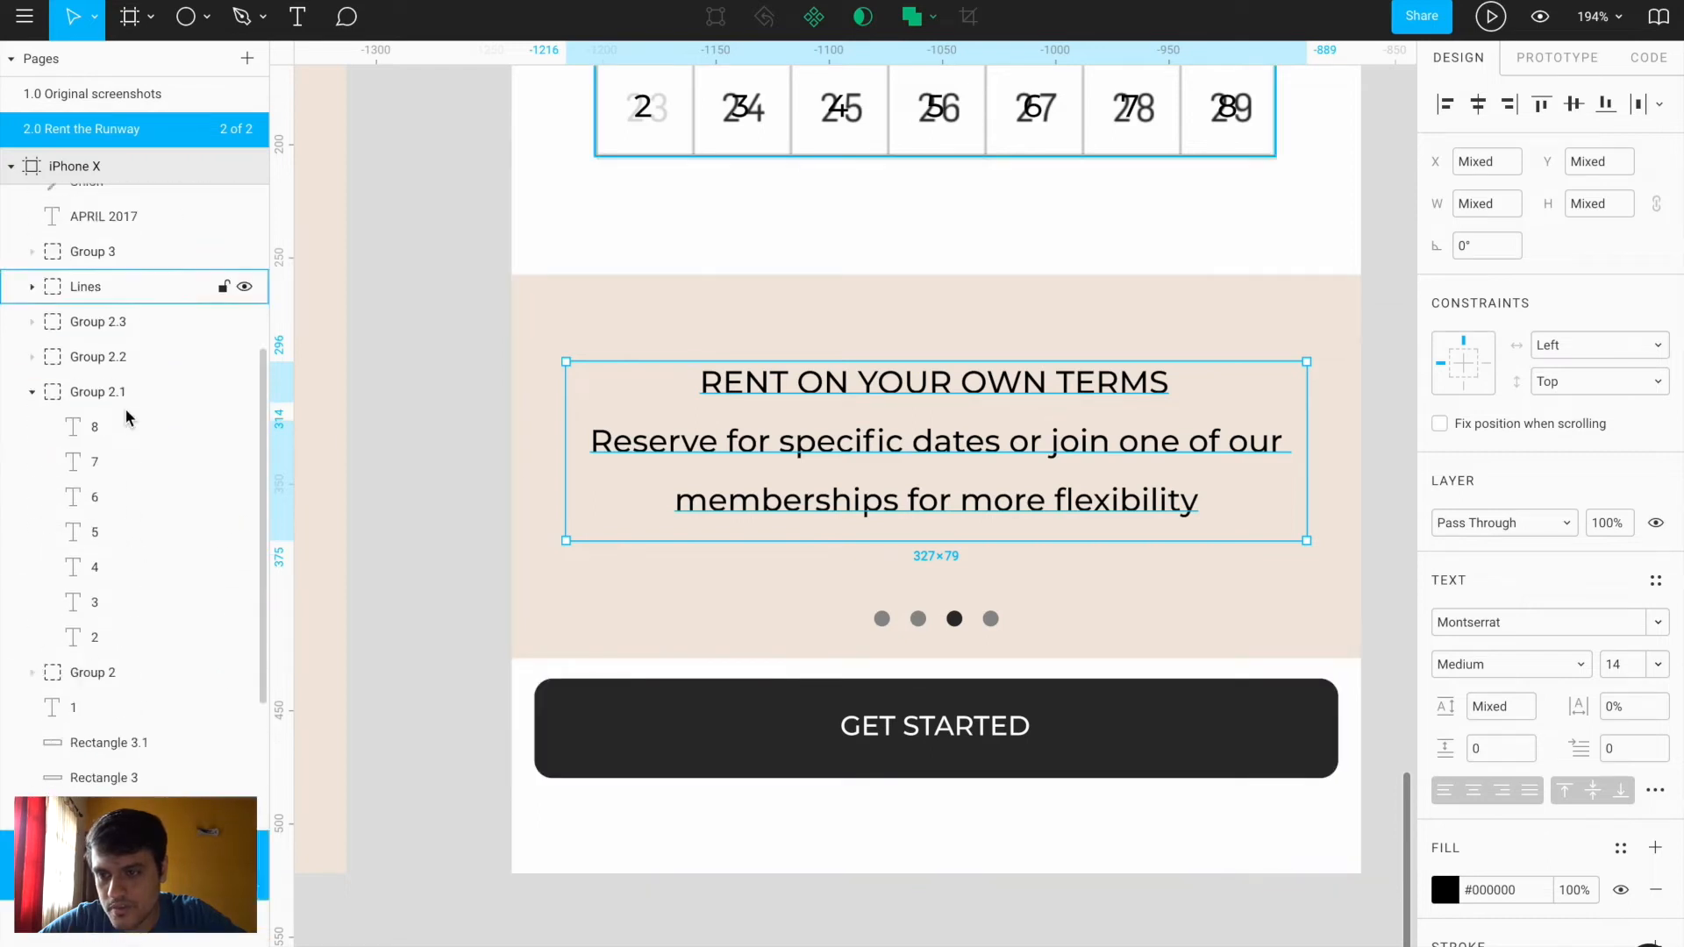
pyautogui.scroll(-5, 125, 408)
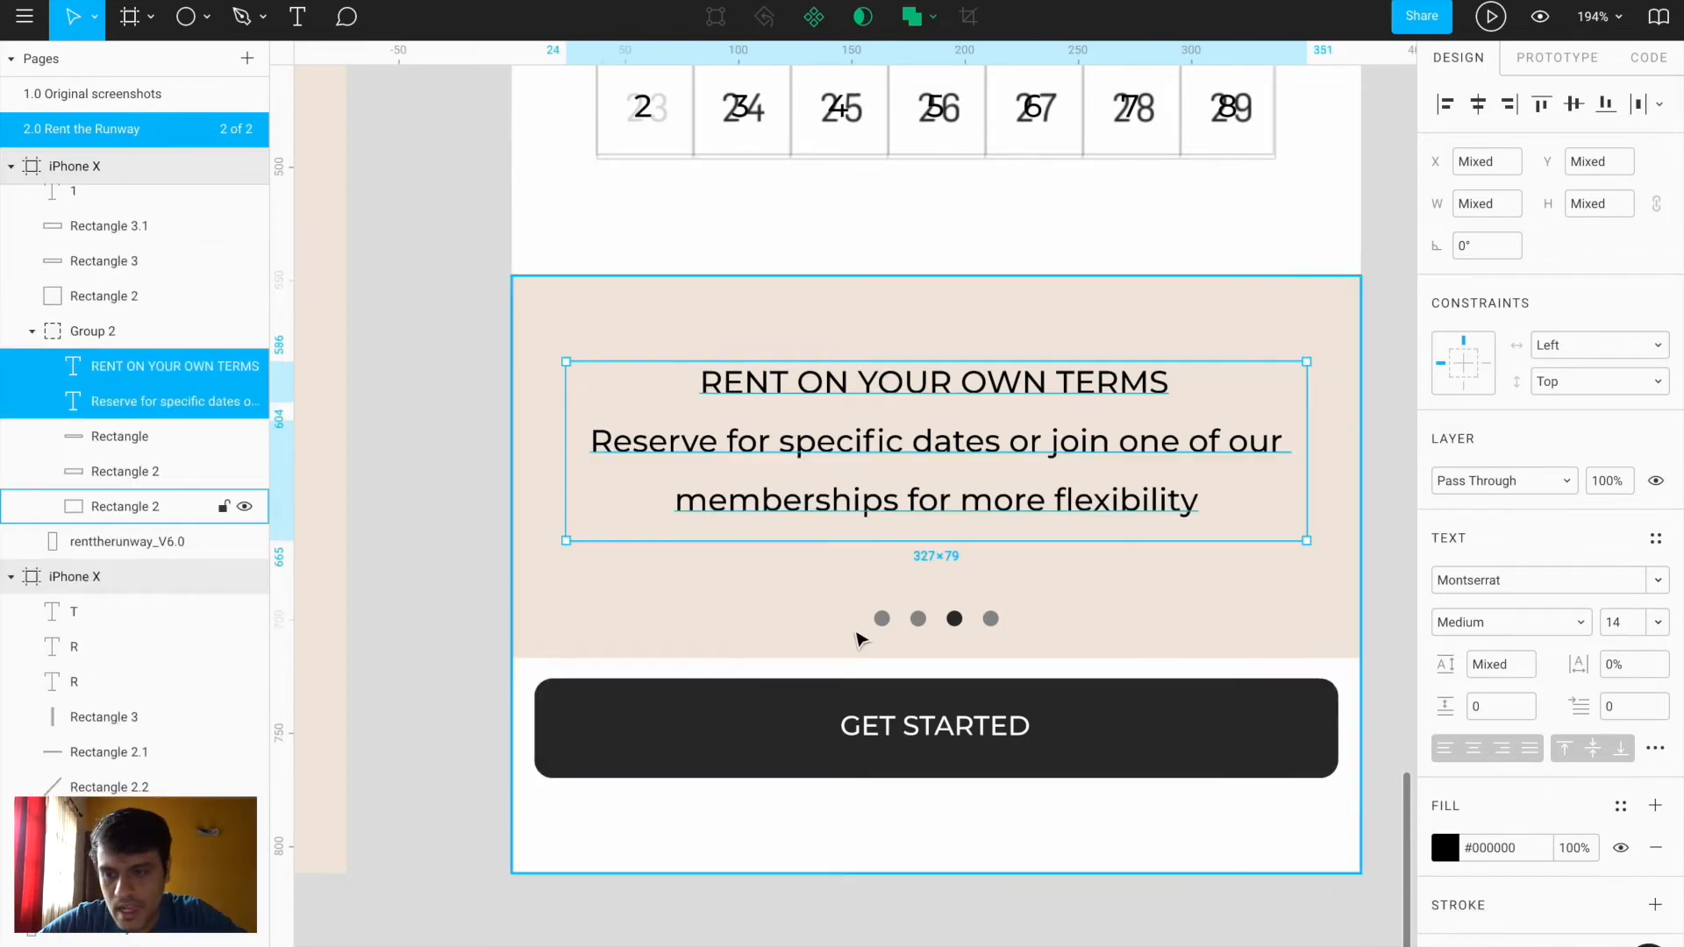
# Select the four carousel dot Ellipses and drag them into Group 2
pyautogui.click(882, 618)
pyautogui.scroll(3, 126, 296)
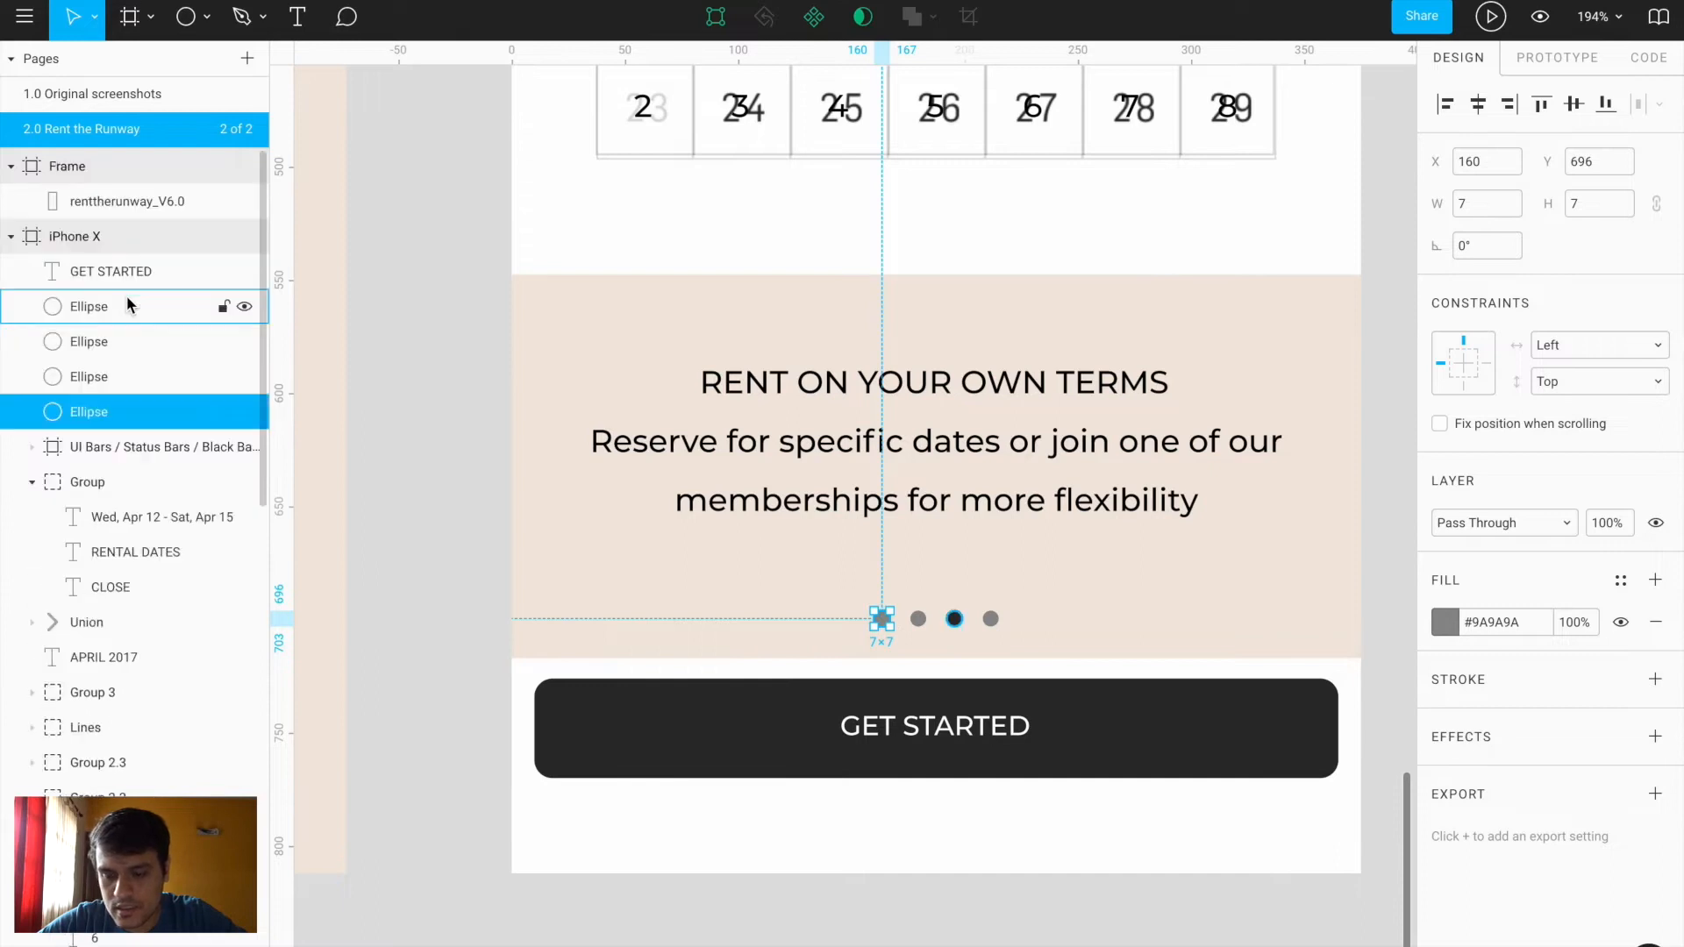
pyautogui.keyDown('shift'); pyautogui.click(123, 304); pyautogui.keyUp('shift')
pyautogui.scroll(8, 123, 302)
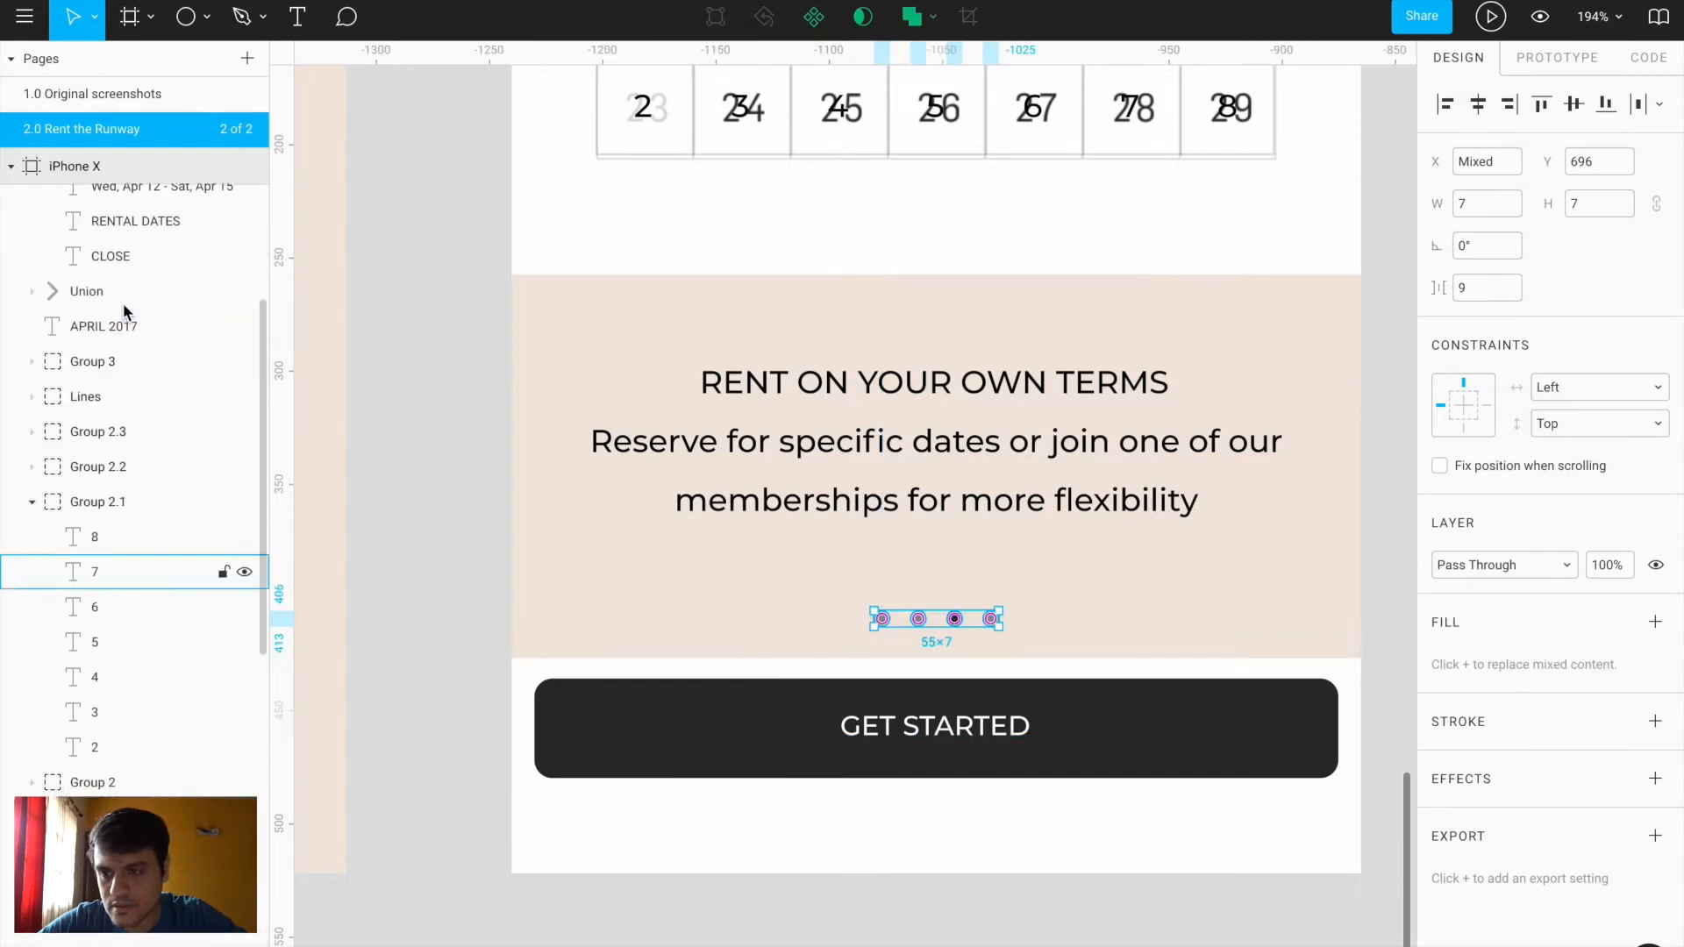
pyautogui.click(32, 404)
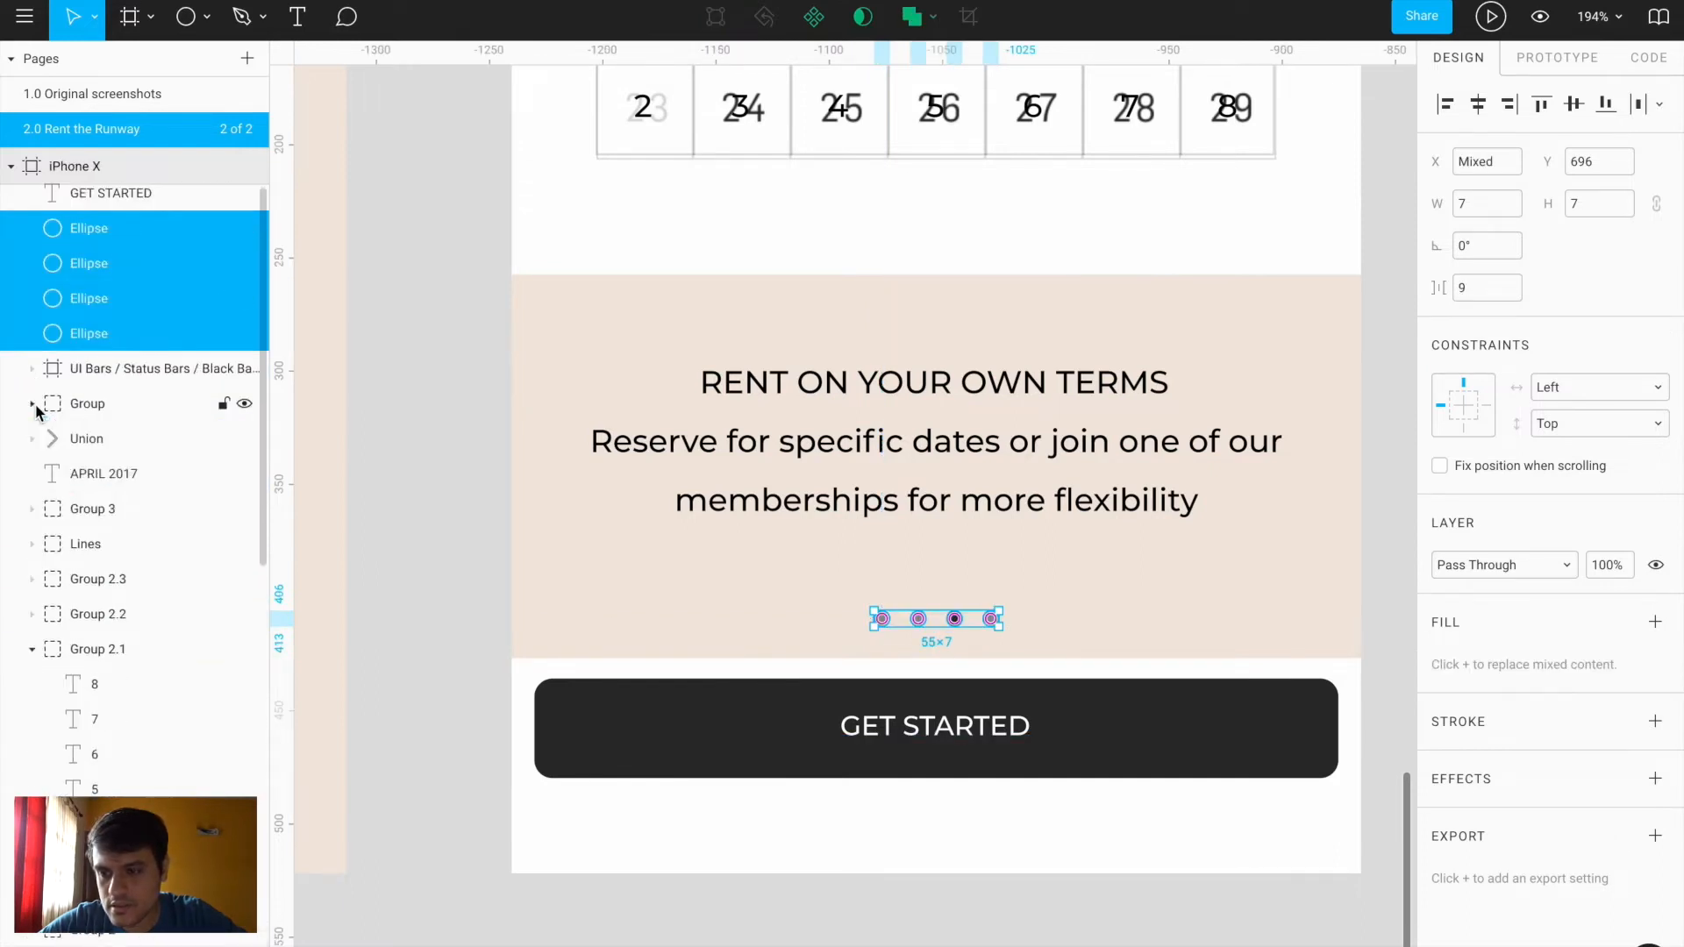
pyautogui.click(32, 650)
pyautogui.scroll(-5, 155, 605)
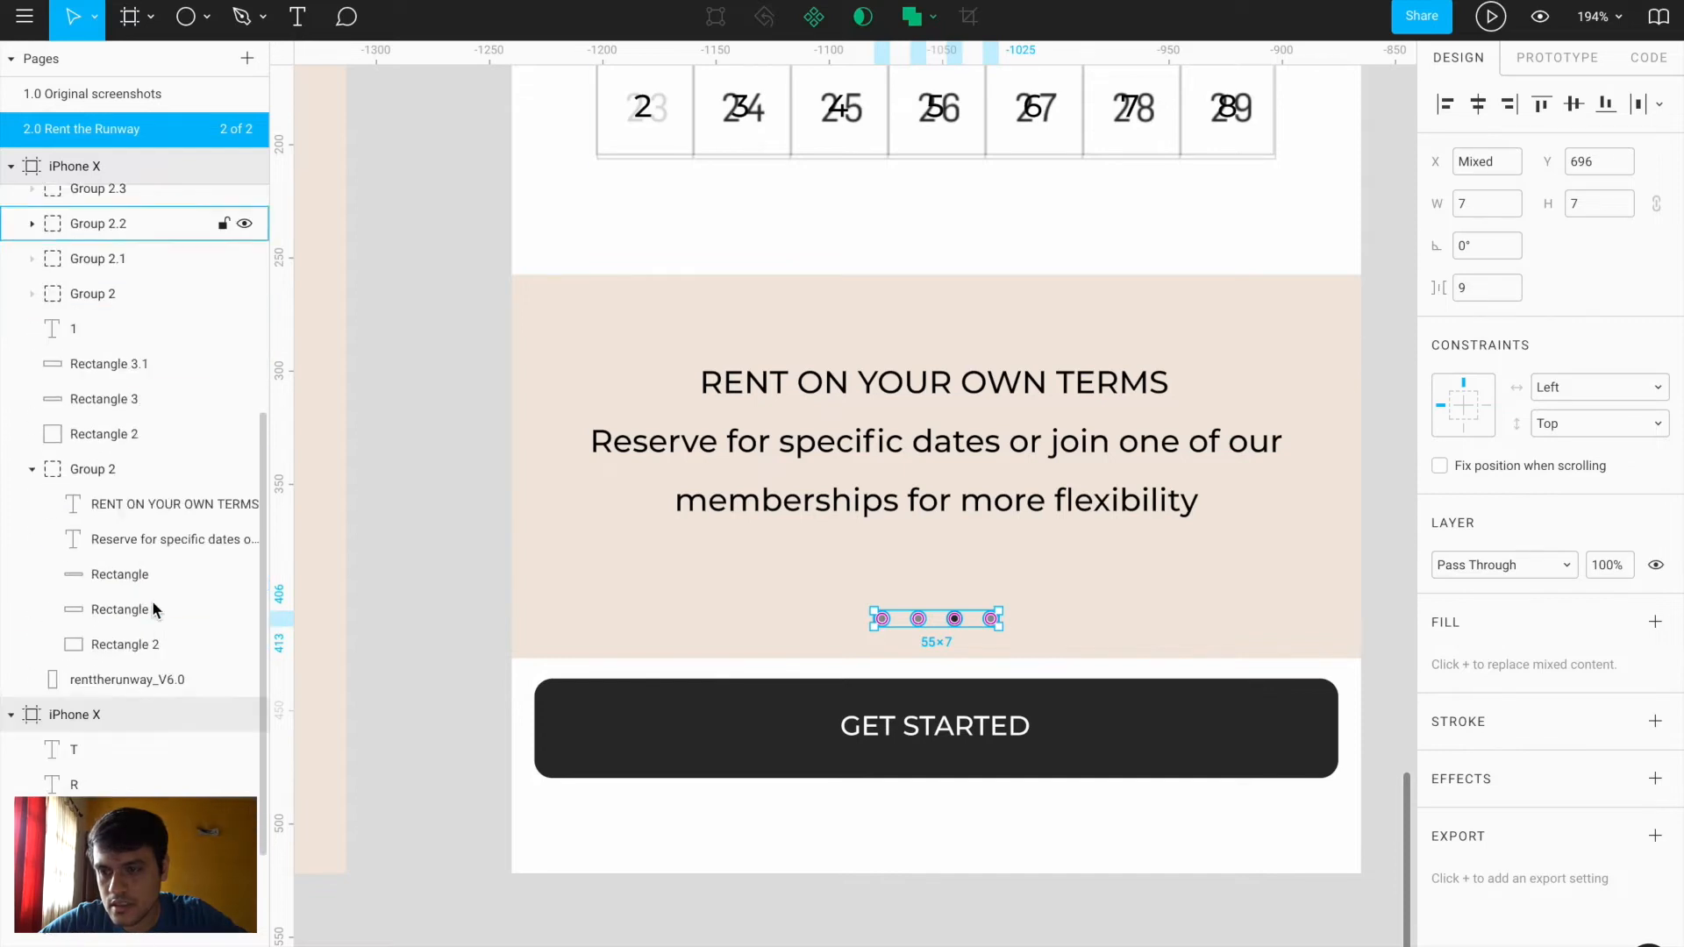
pyautogui.scroll(4, 154, 605)
pyautogui.moveTo(156, 247); pyautogui.dragTo(150, 759)
pyautogui.click(678, 915)
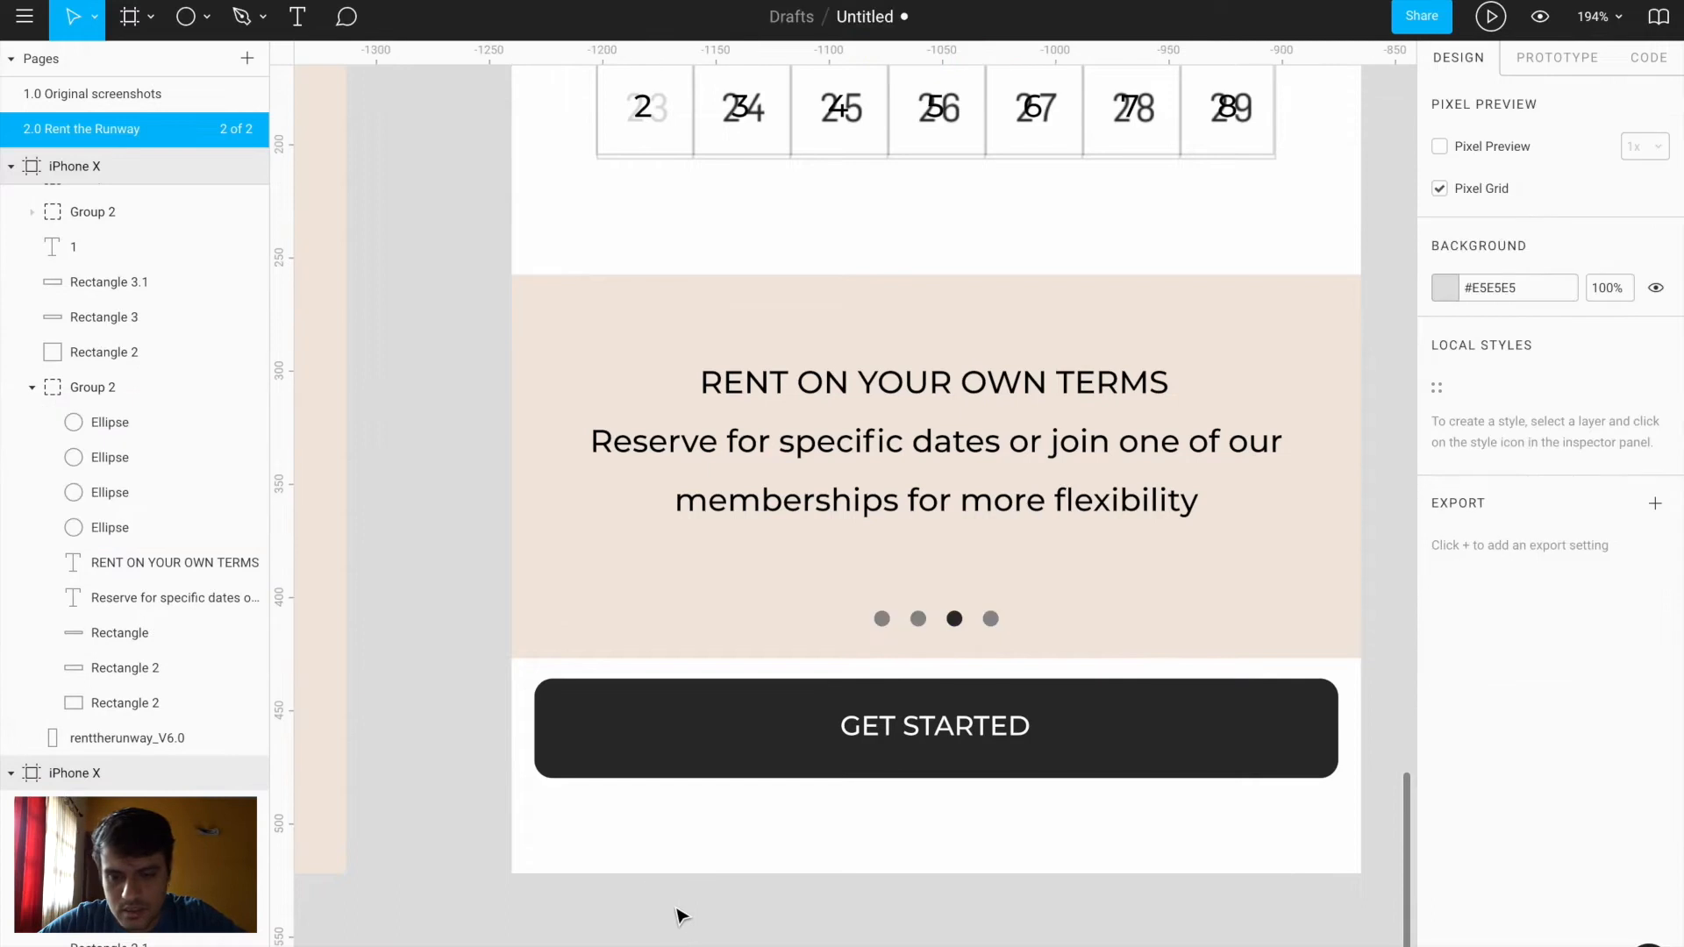
# Nudge Group 2 to the right with Shift+Right
pyautogui.click(645, 660)
pyautogui.hotkey('shift', 'Right')
pyautogui.hotkey('shift', 'Right')
pyautogui.hotkey('shift', 'Right')
pyautogui.hotkey('shift', 'Right')
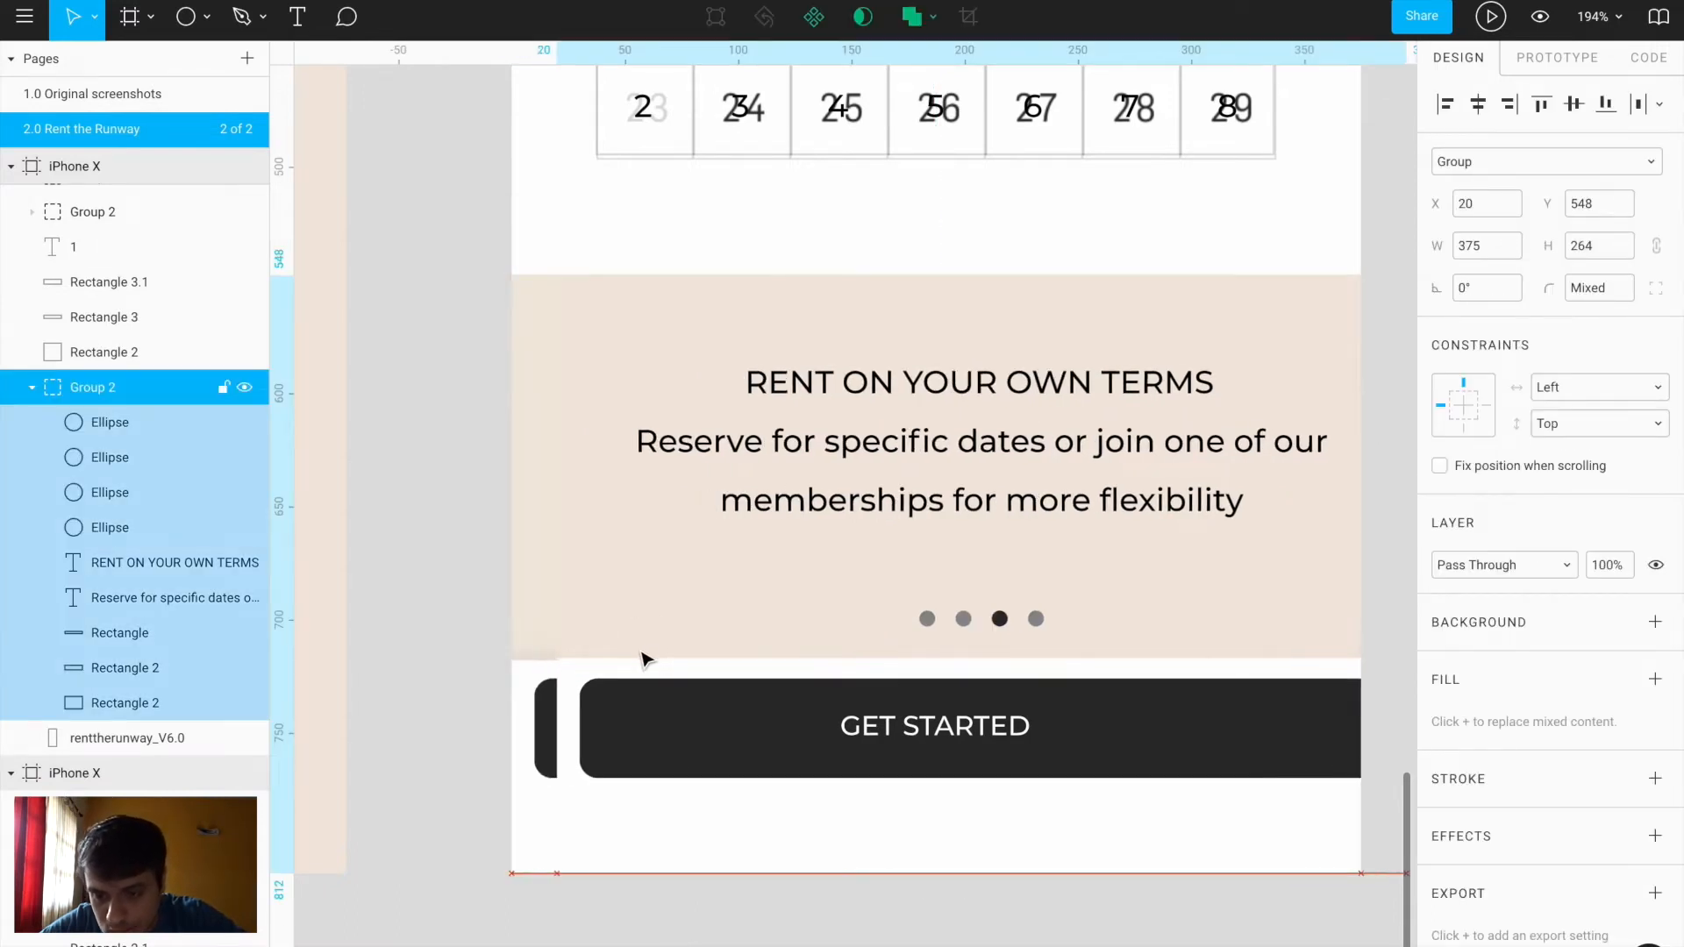
pyautogui.scroll(5, 644, 660)
pyautogui.click(677, 602)
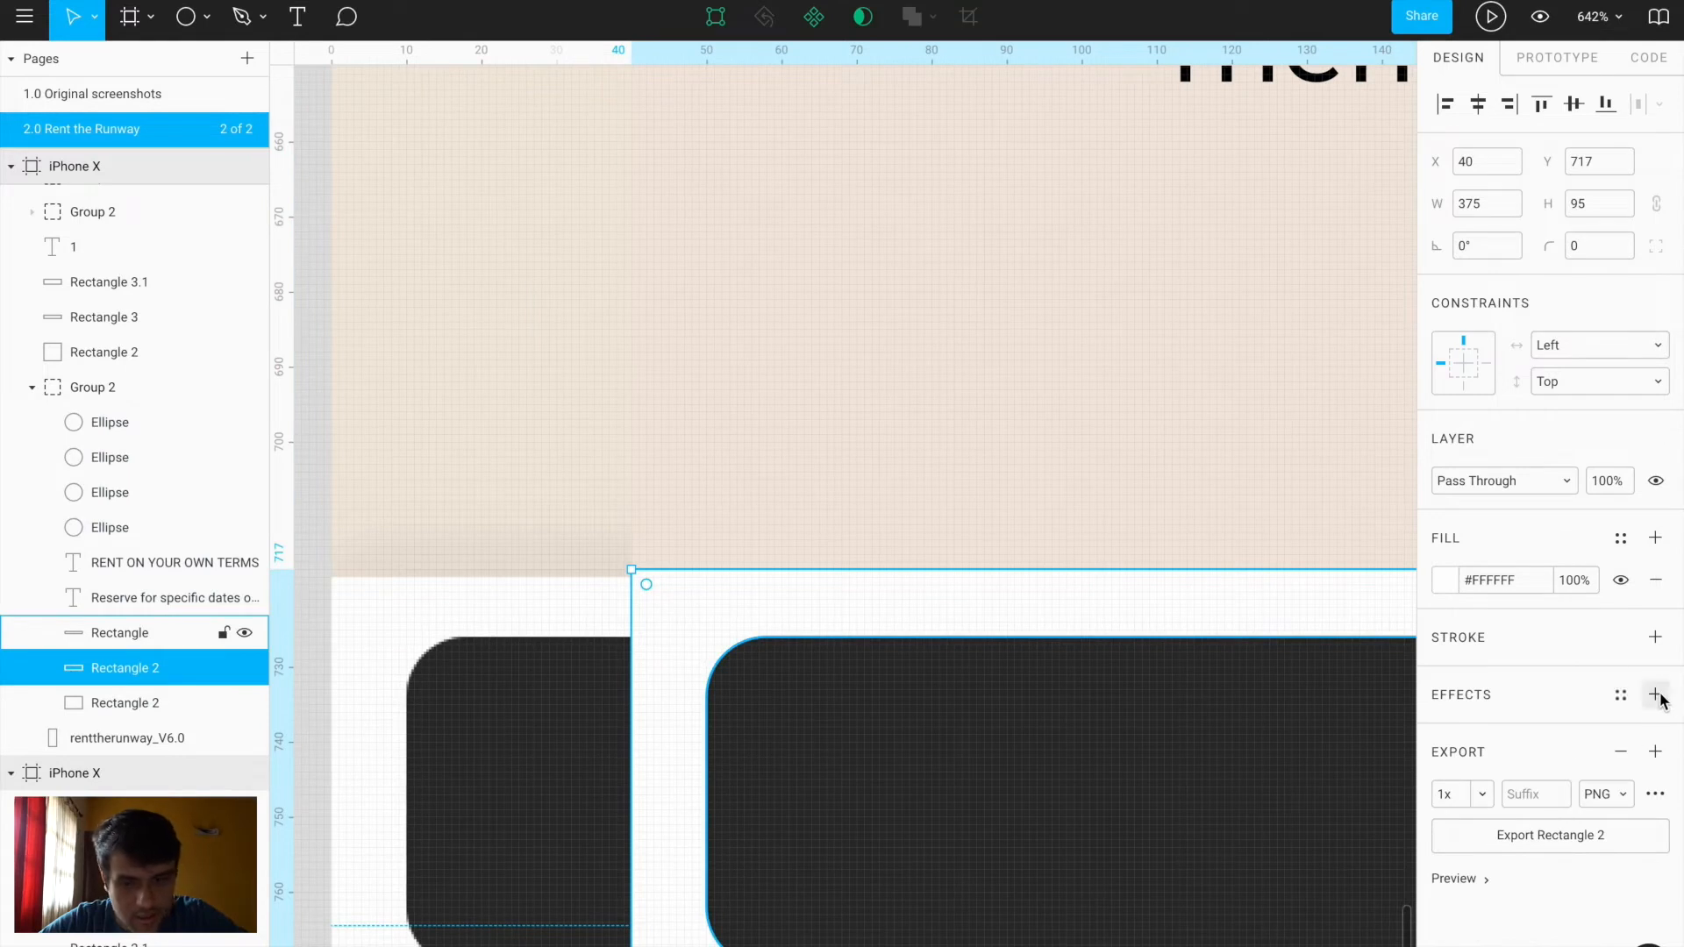
# Give the white rectangle a drop shadow with Y -4, blur 4 and 5% black opacity
pyautogui.click(1656, 694)
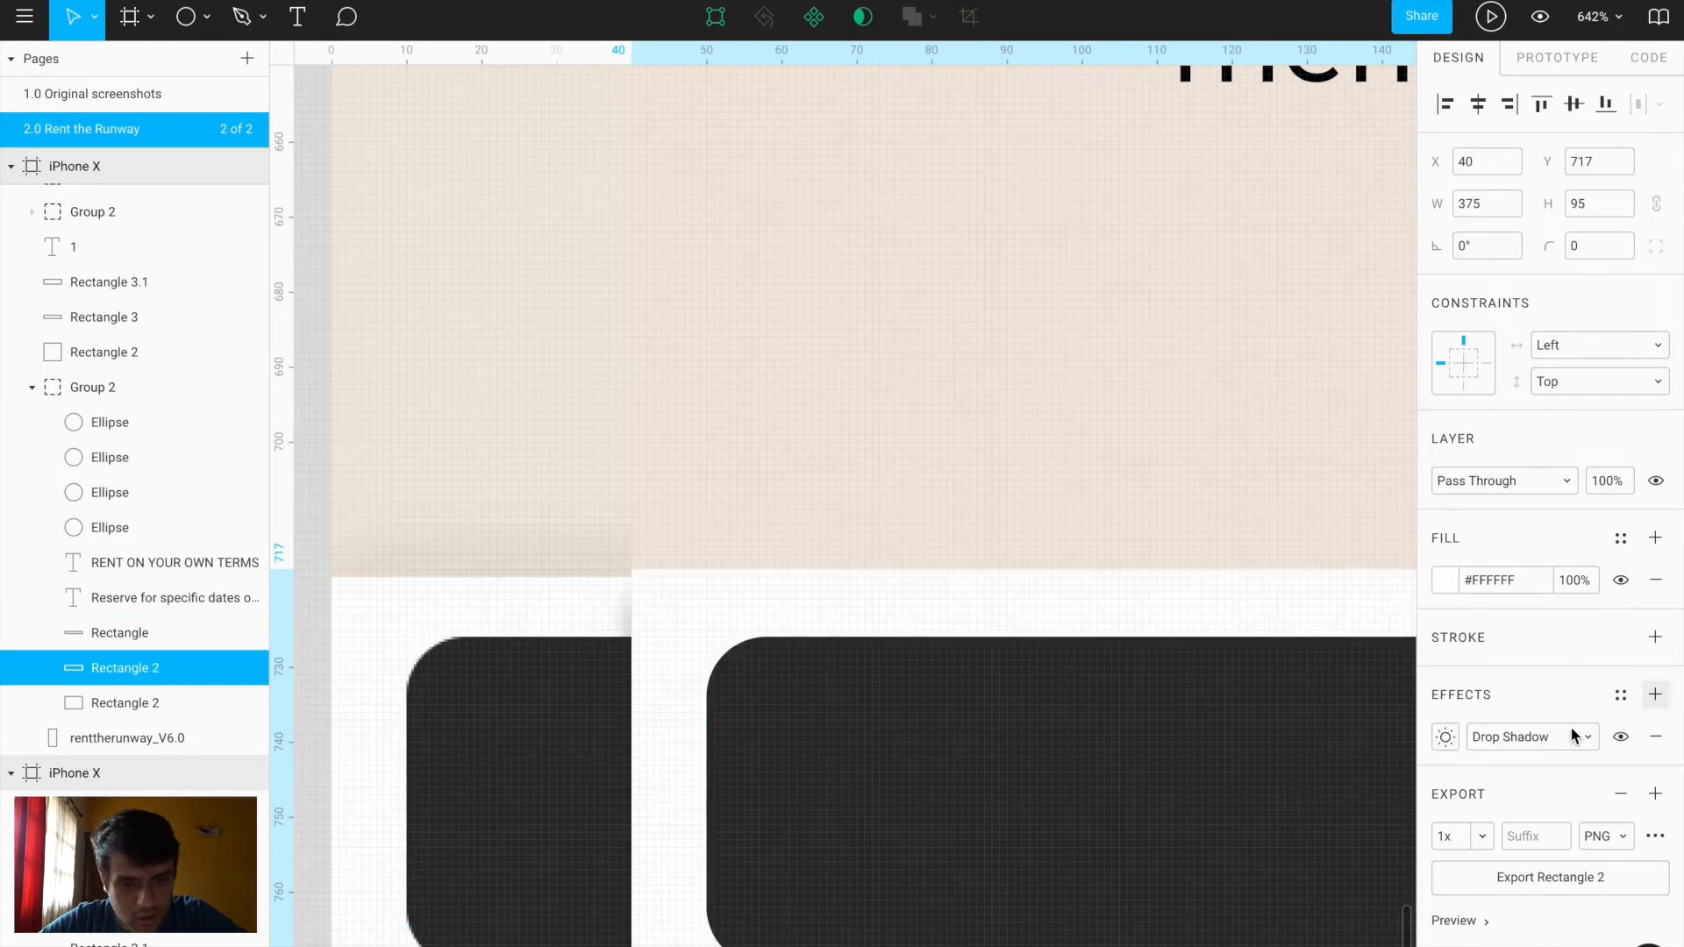
pyautogui.click(1447, 737)
pyautogui.click(1358, 814)
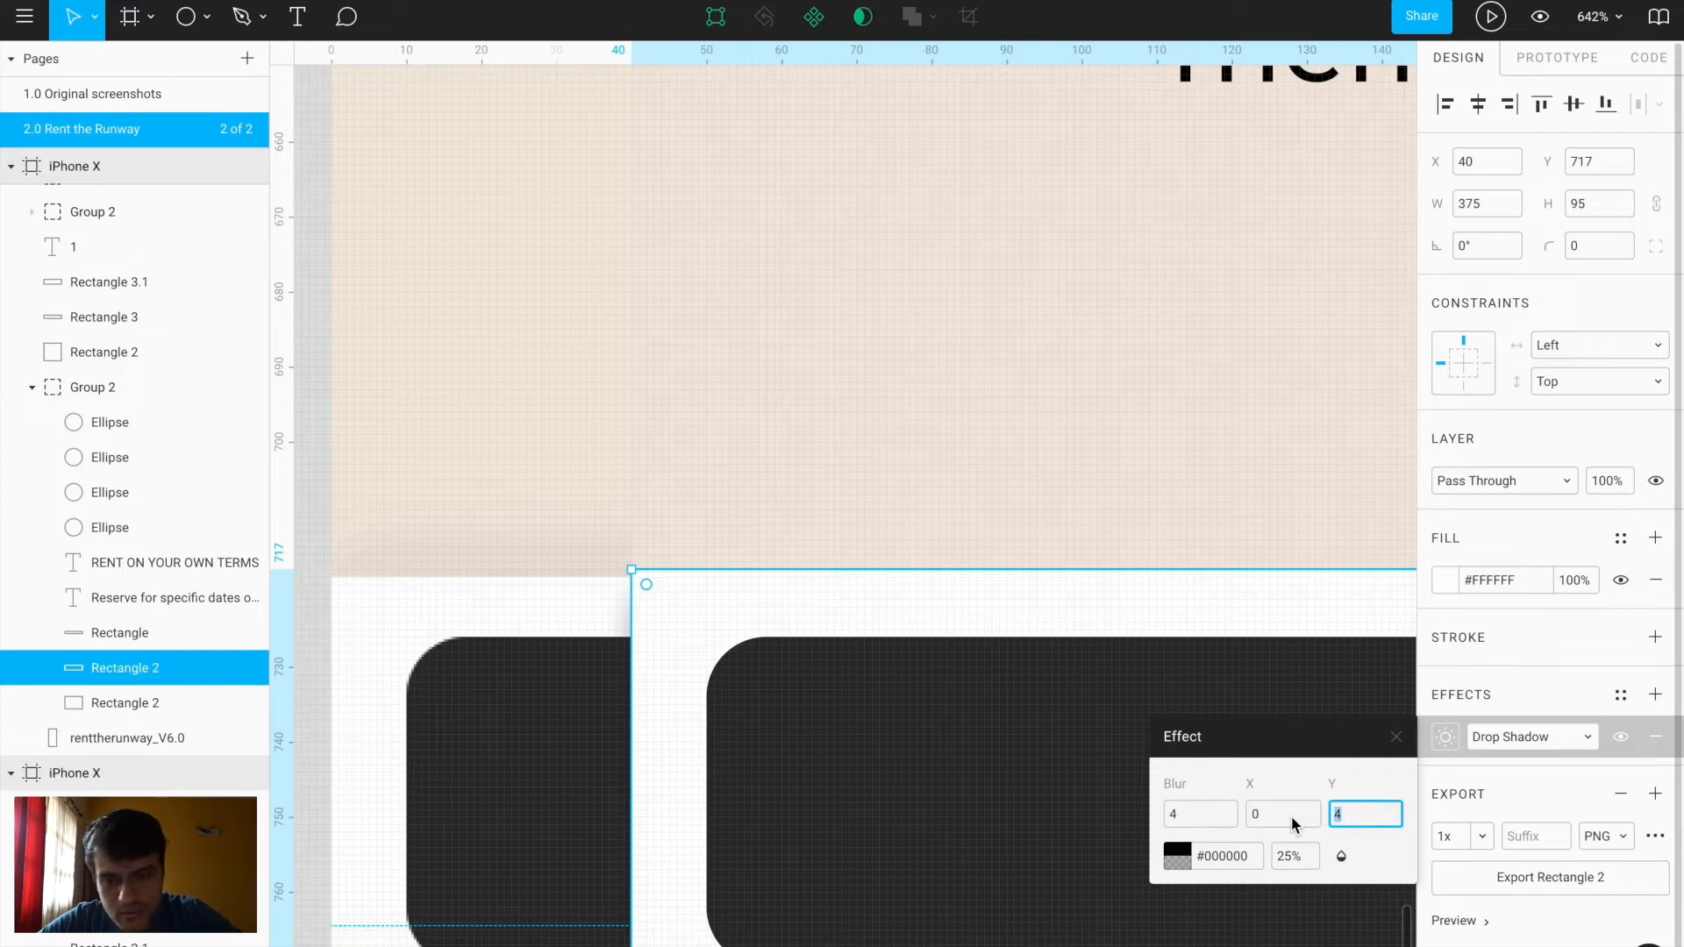
pyautogui.write('-')
pyautogui.press('Return')
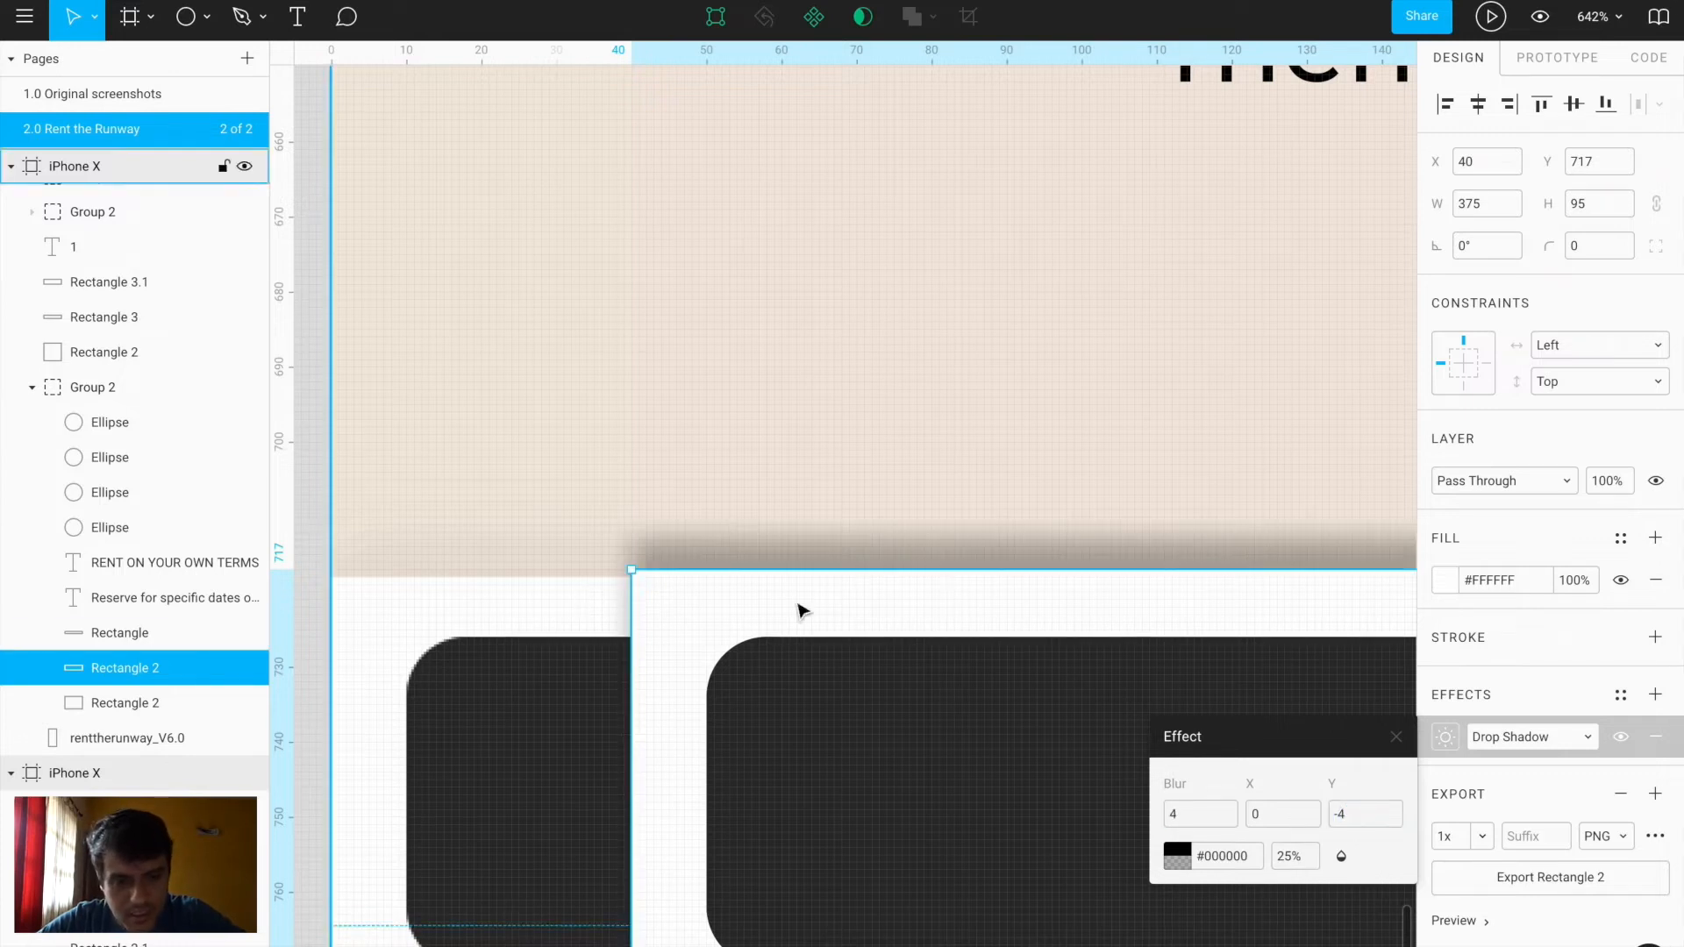
pyautogui.click(1292, 864)
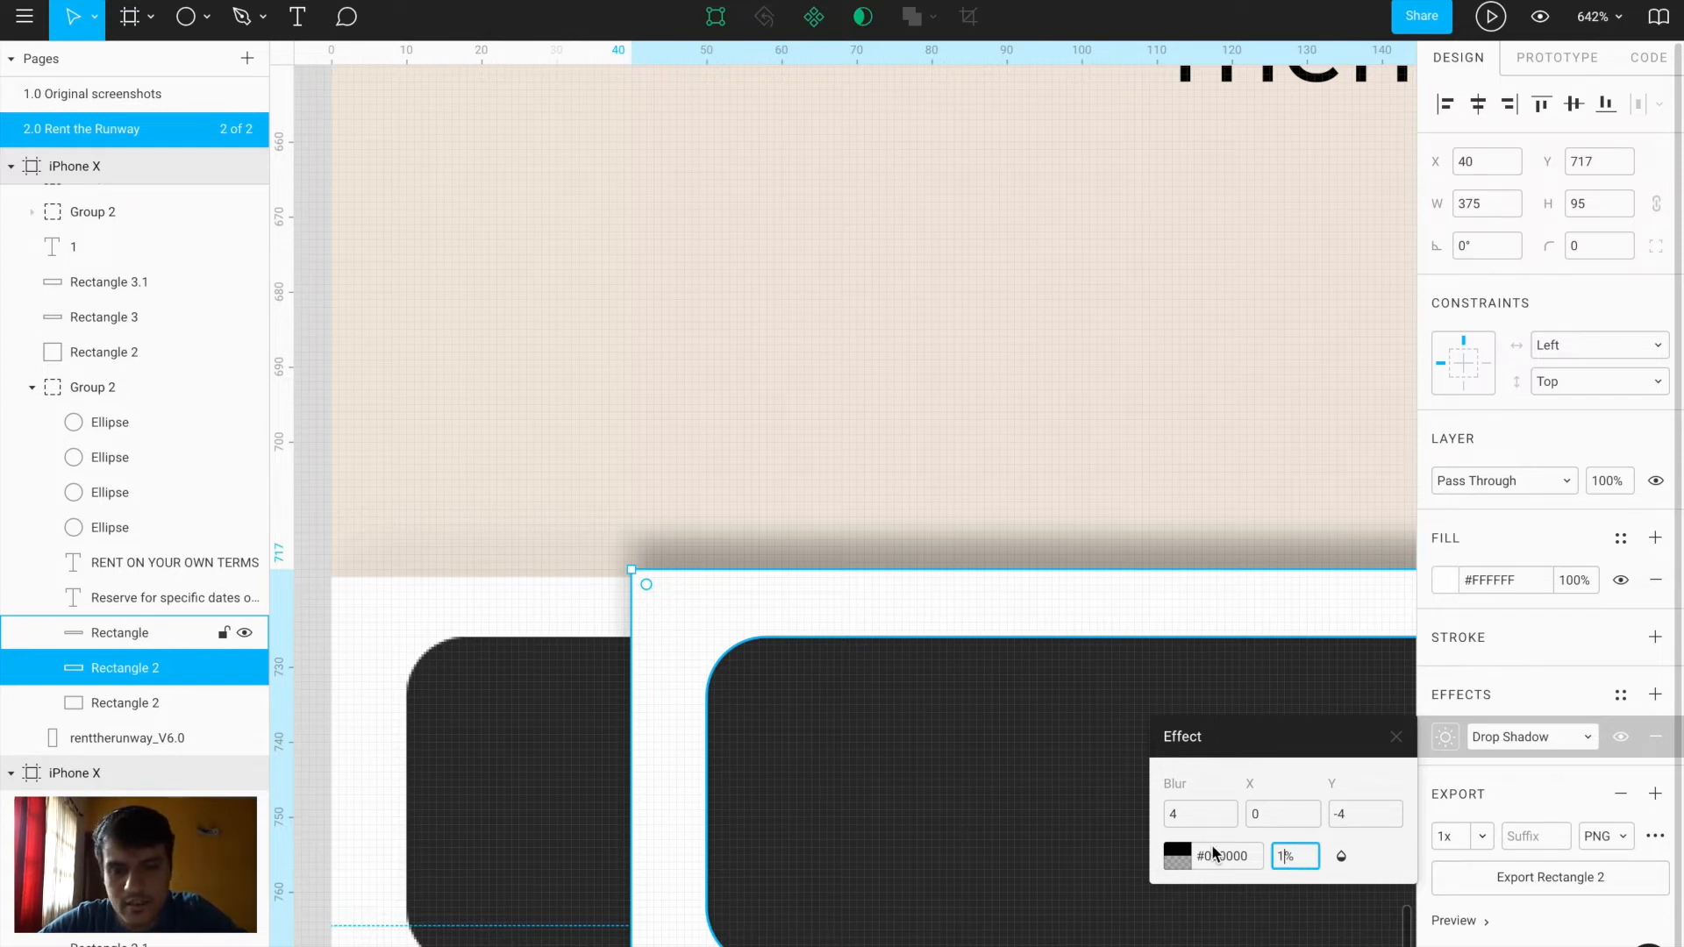
pyautogui.write('10')
pyautogui.press('Return')
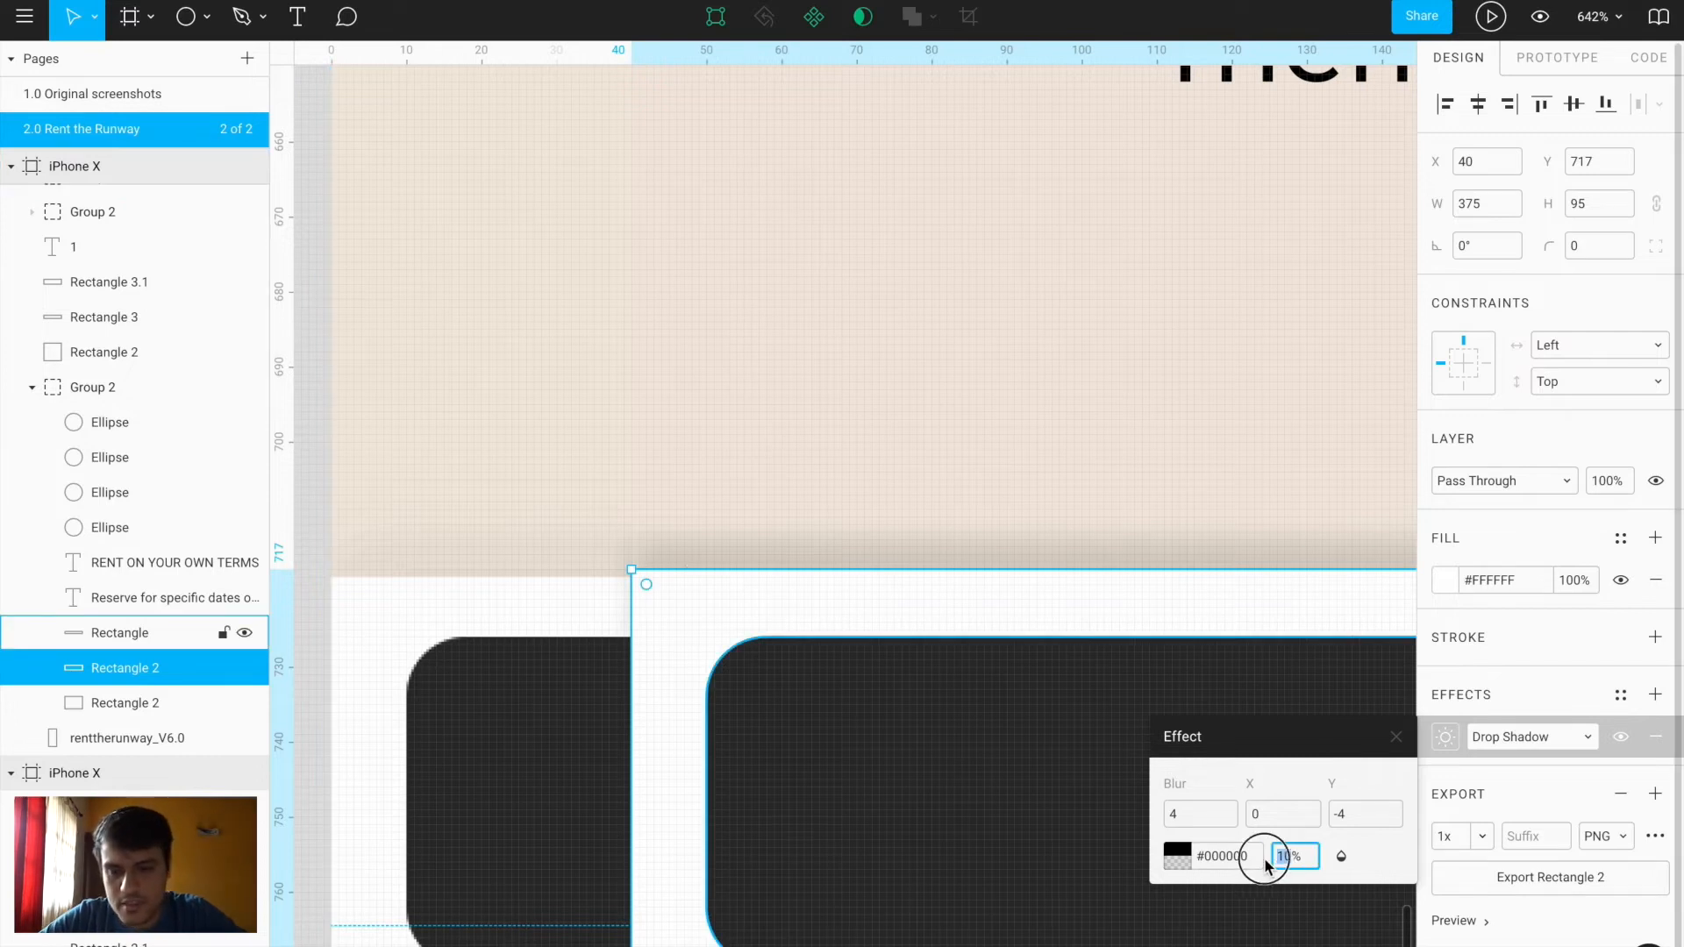
pyautogui.press('Return')
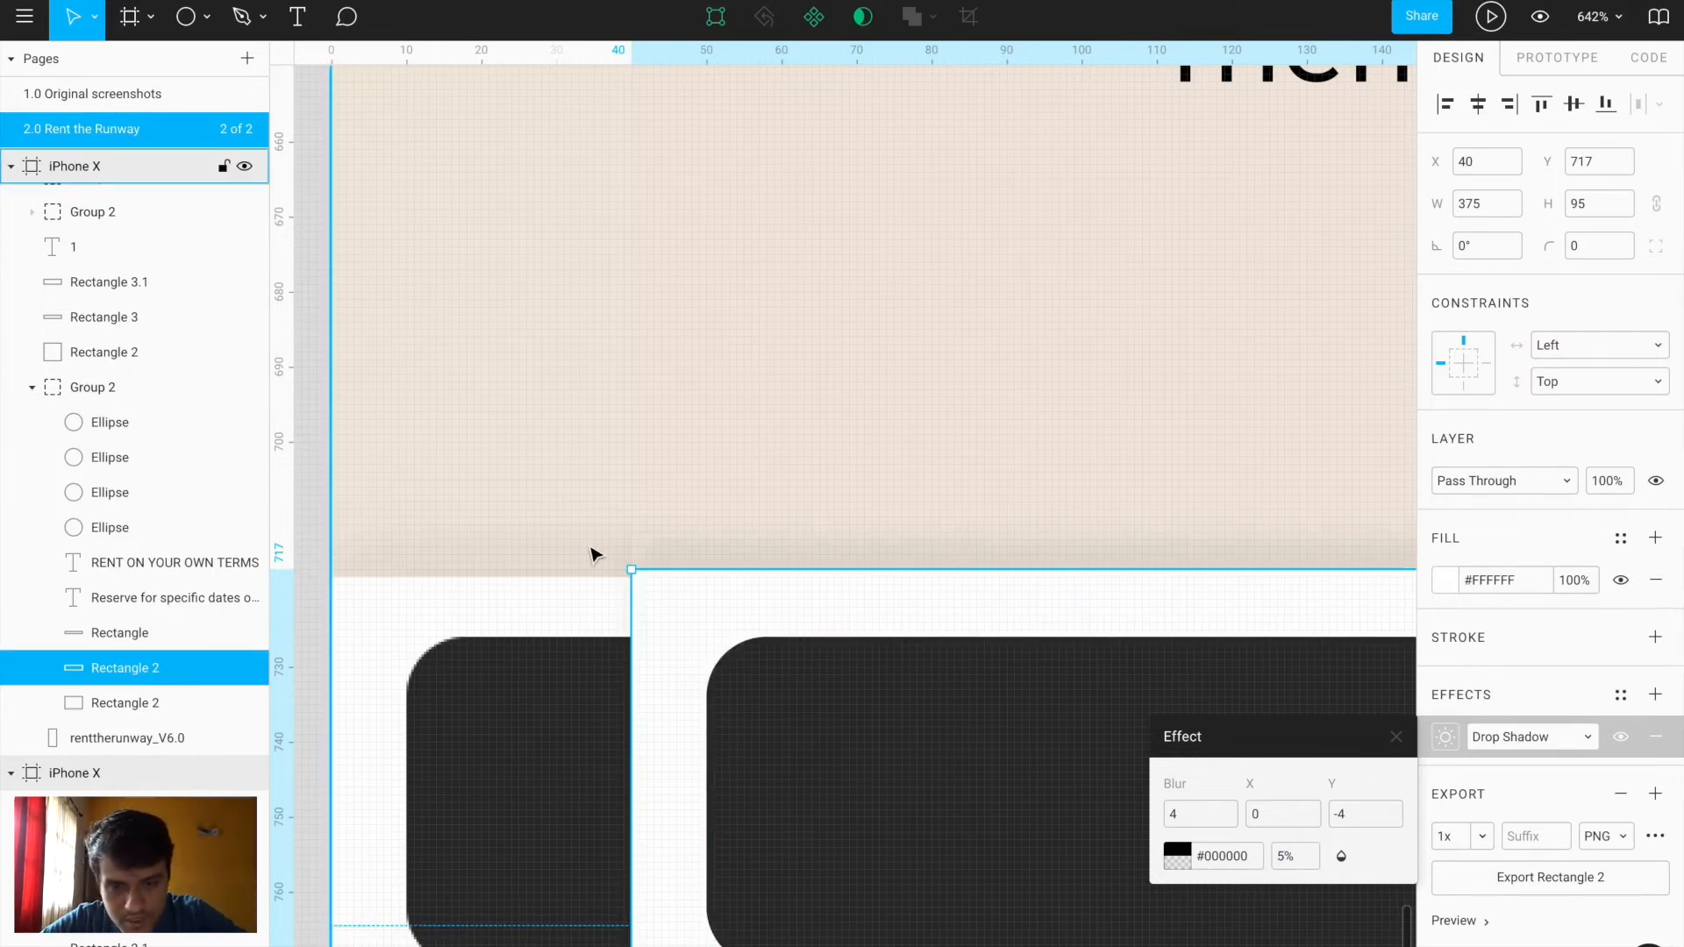
# Close the shadow settings, reselect the white rectangle and drag its top edge down one unit
pyautogui.scroll(6, 599, 578)
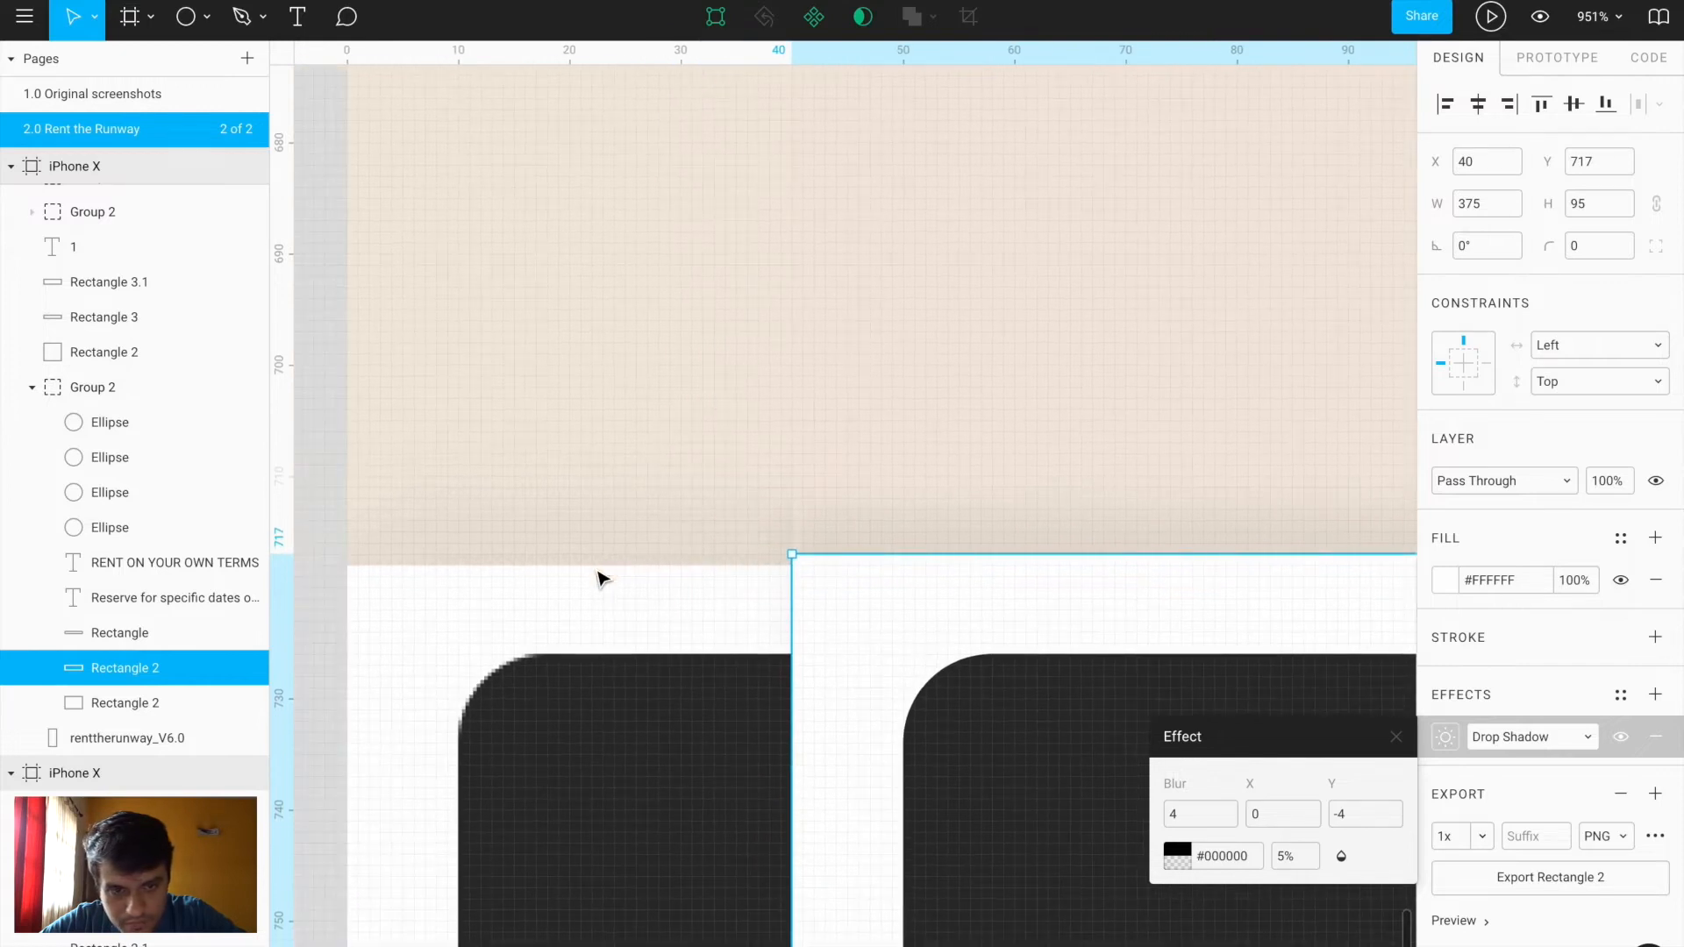
pyautogui.scroll(-10, 1041, 488)
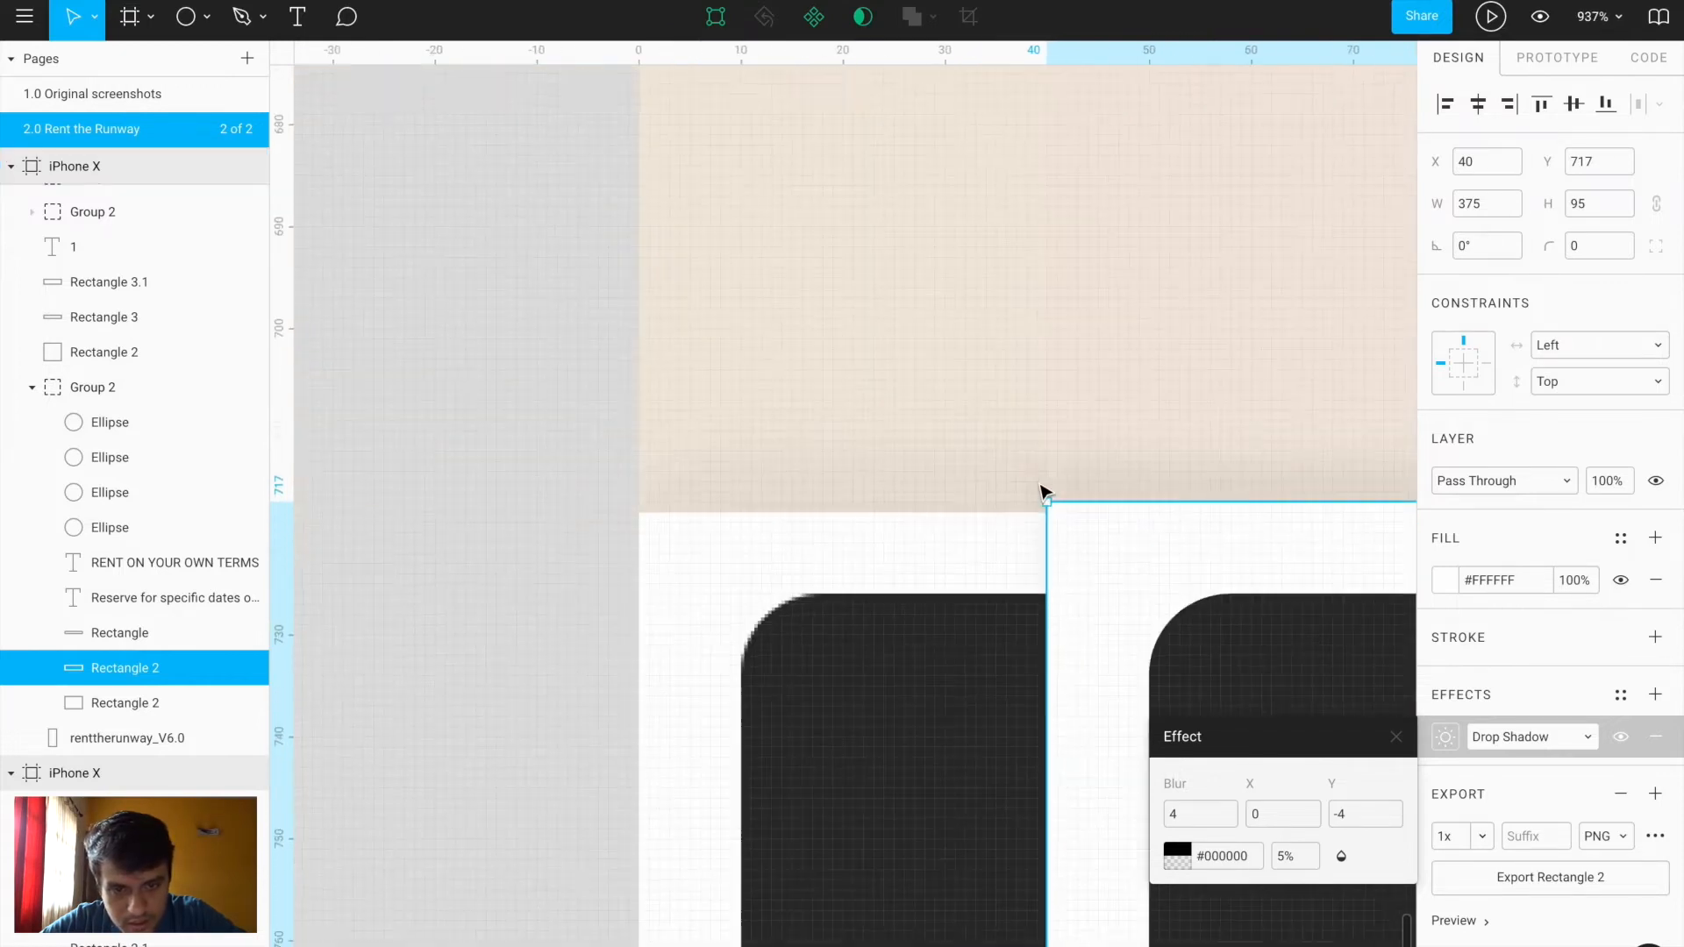
pyautogui.scroll(4, 1039, 485)
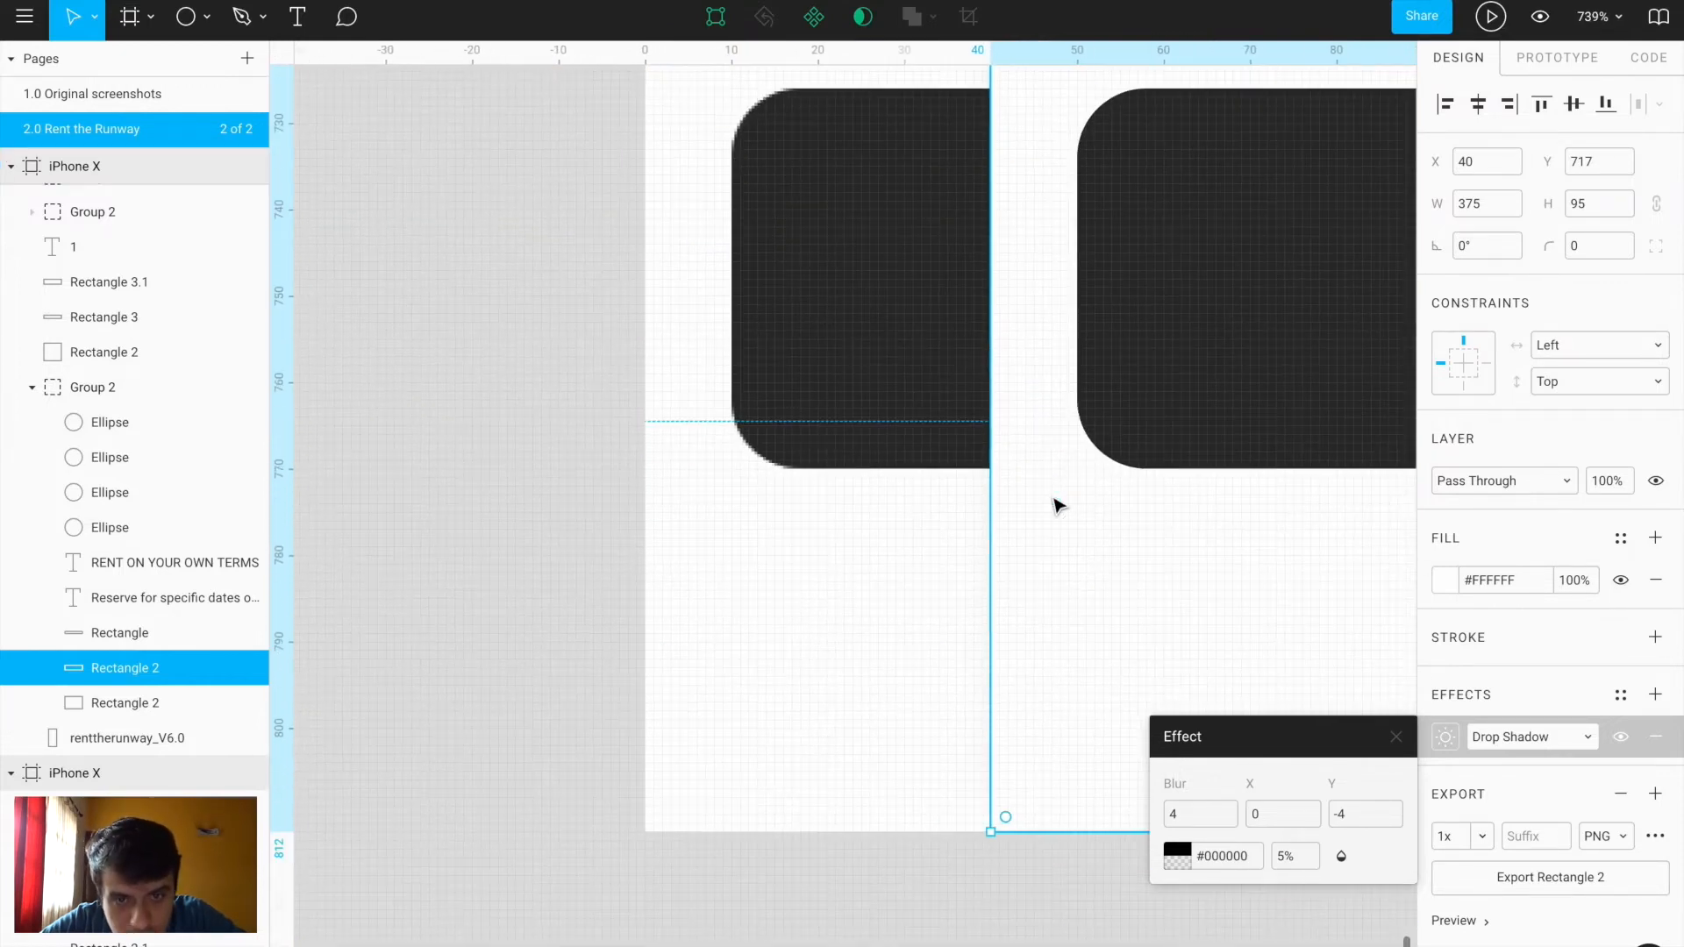
pyautogui.scroll(3, 909, 614)
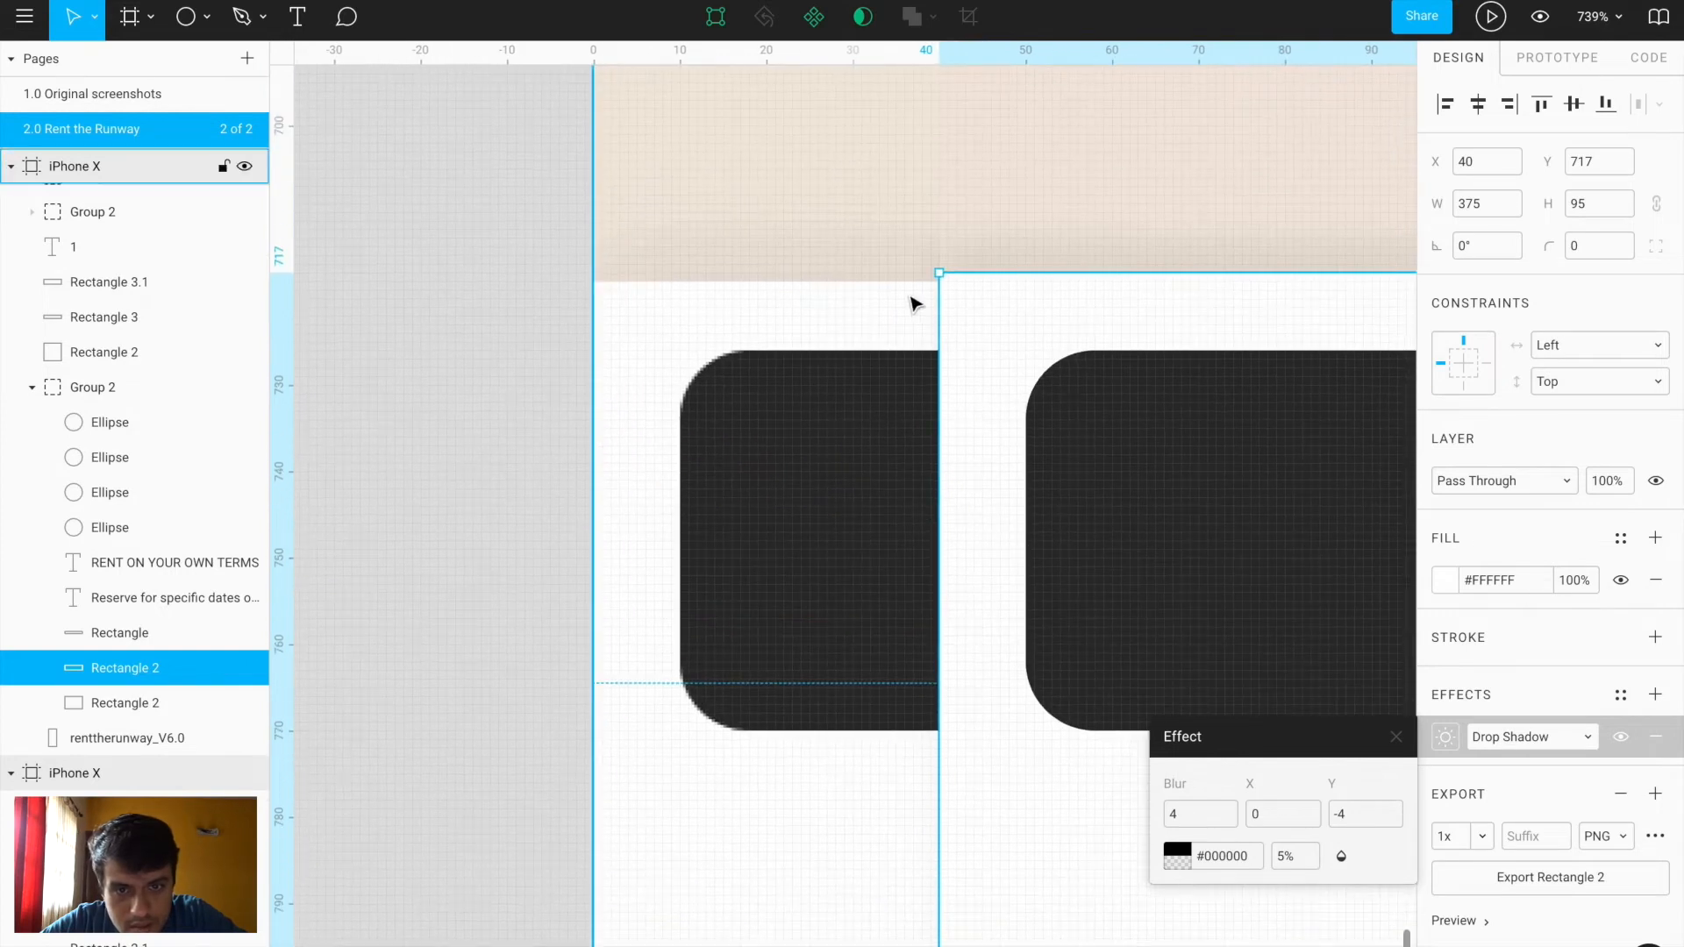
pyautogui.scroll(4, 911, 297)
pyautogui.click(946, 295)
pyautogui.keyDown('ctrl'); pyautogui.click(949, 294); pyautogui.keyUp('ctrl')
pyautogui.keyDown('ctrl'); pyautogui.click(1056, 274); pyautogui.keyUp('ctrl')
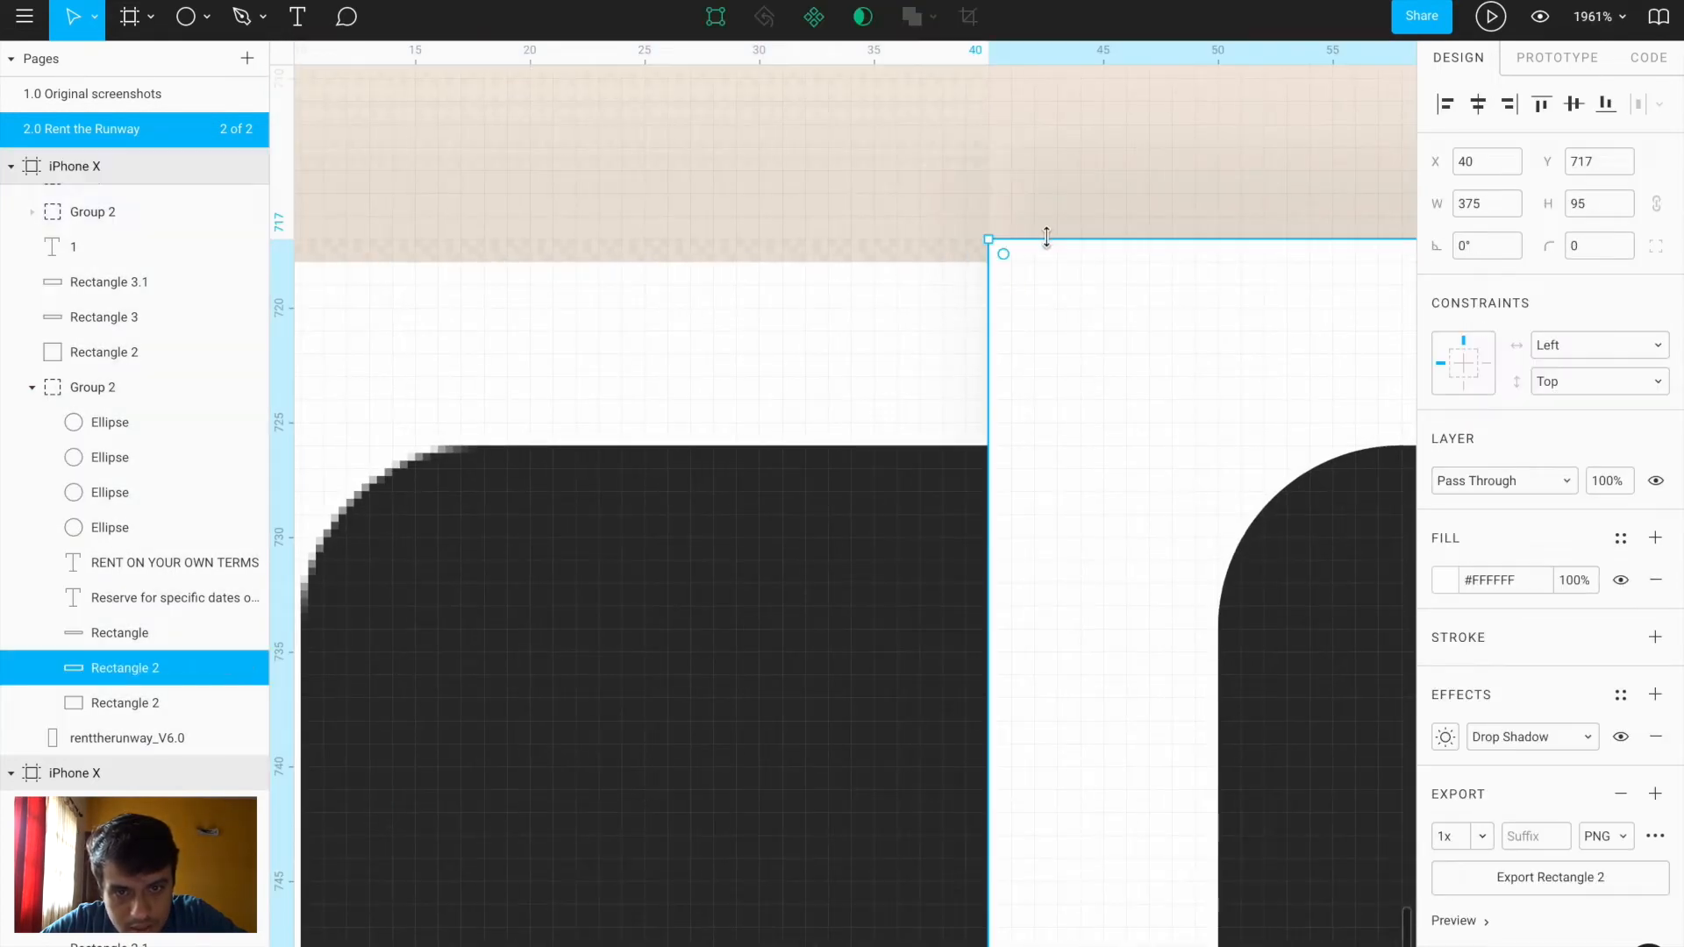
pyautogui.moveTo(1047, 238); pyautogui.dragTo(1047, 261)
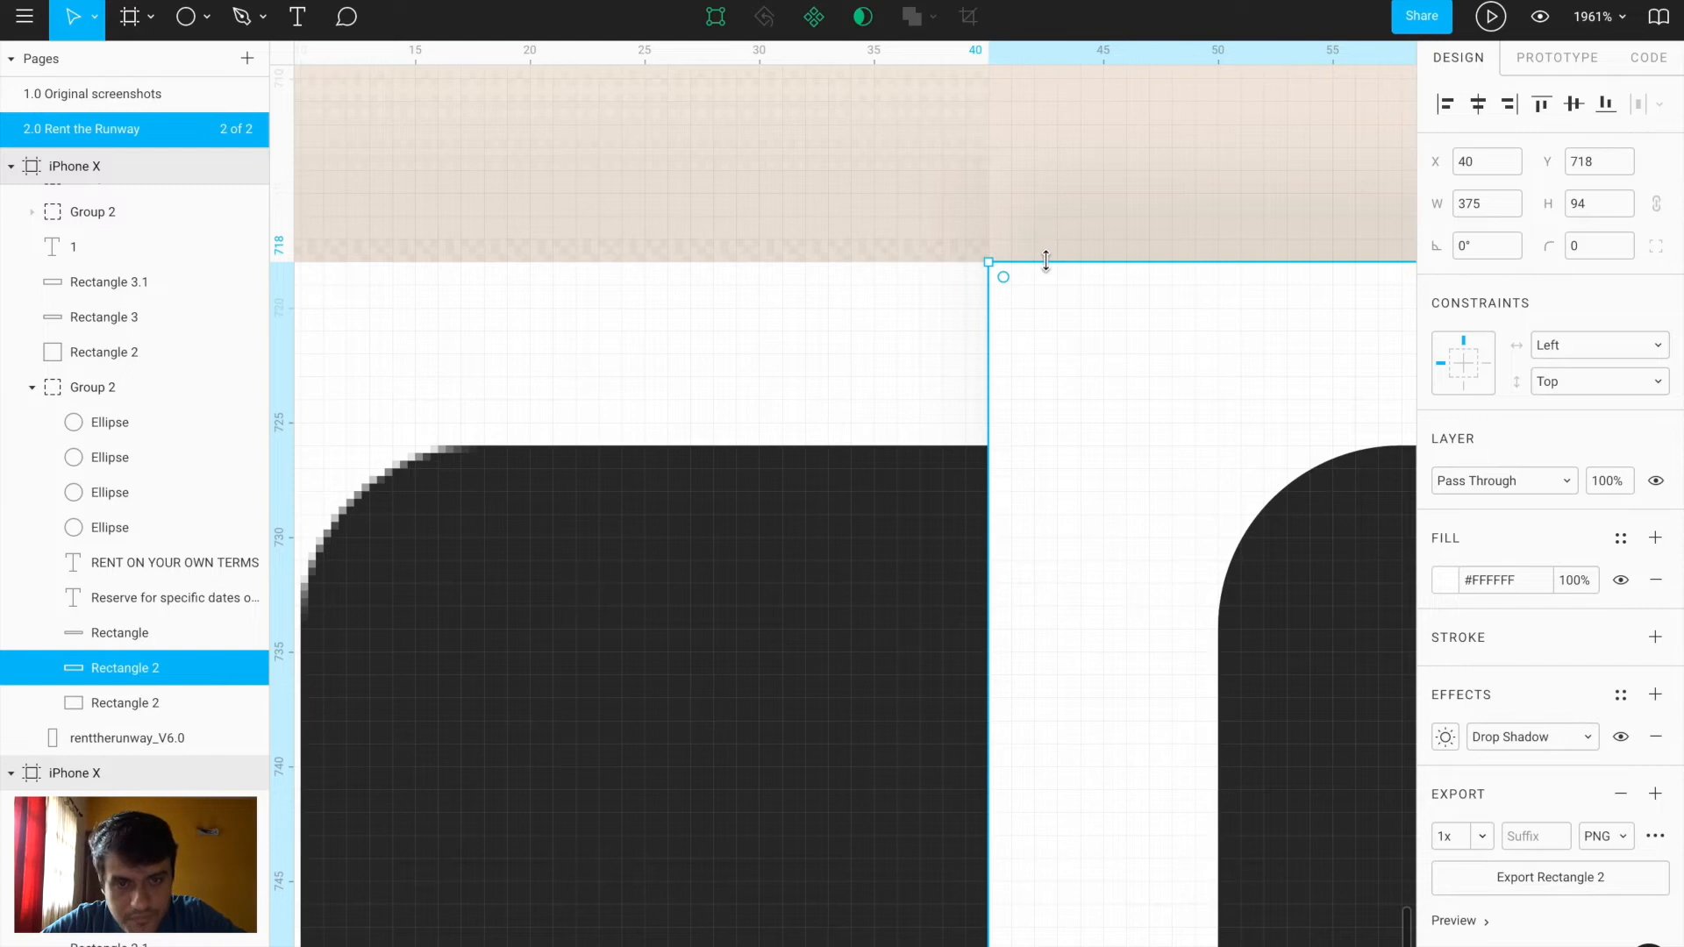
# Align the bottom content group flush to the frame's left edge at X 0
pyautogui.scroll(-10, 1046, 260)
pyautogui.click(923, 735)
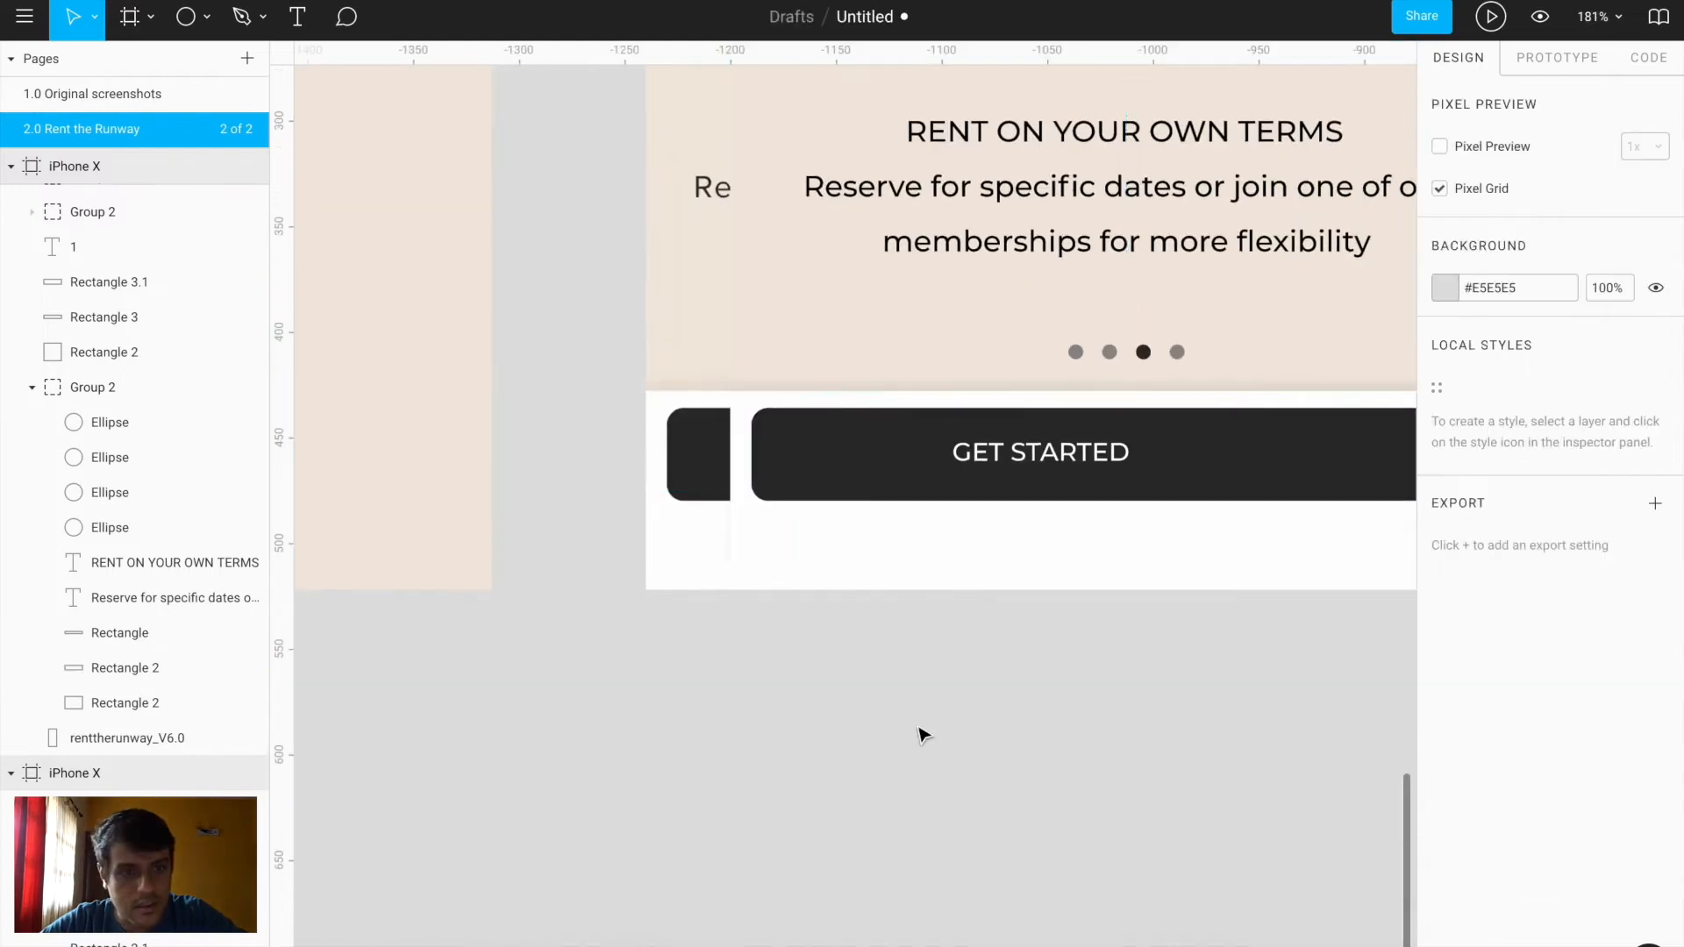
pyautogui.click(930, 428)
pyautogui.click(1478, 106)
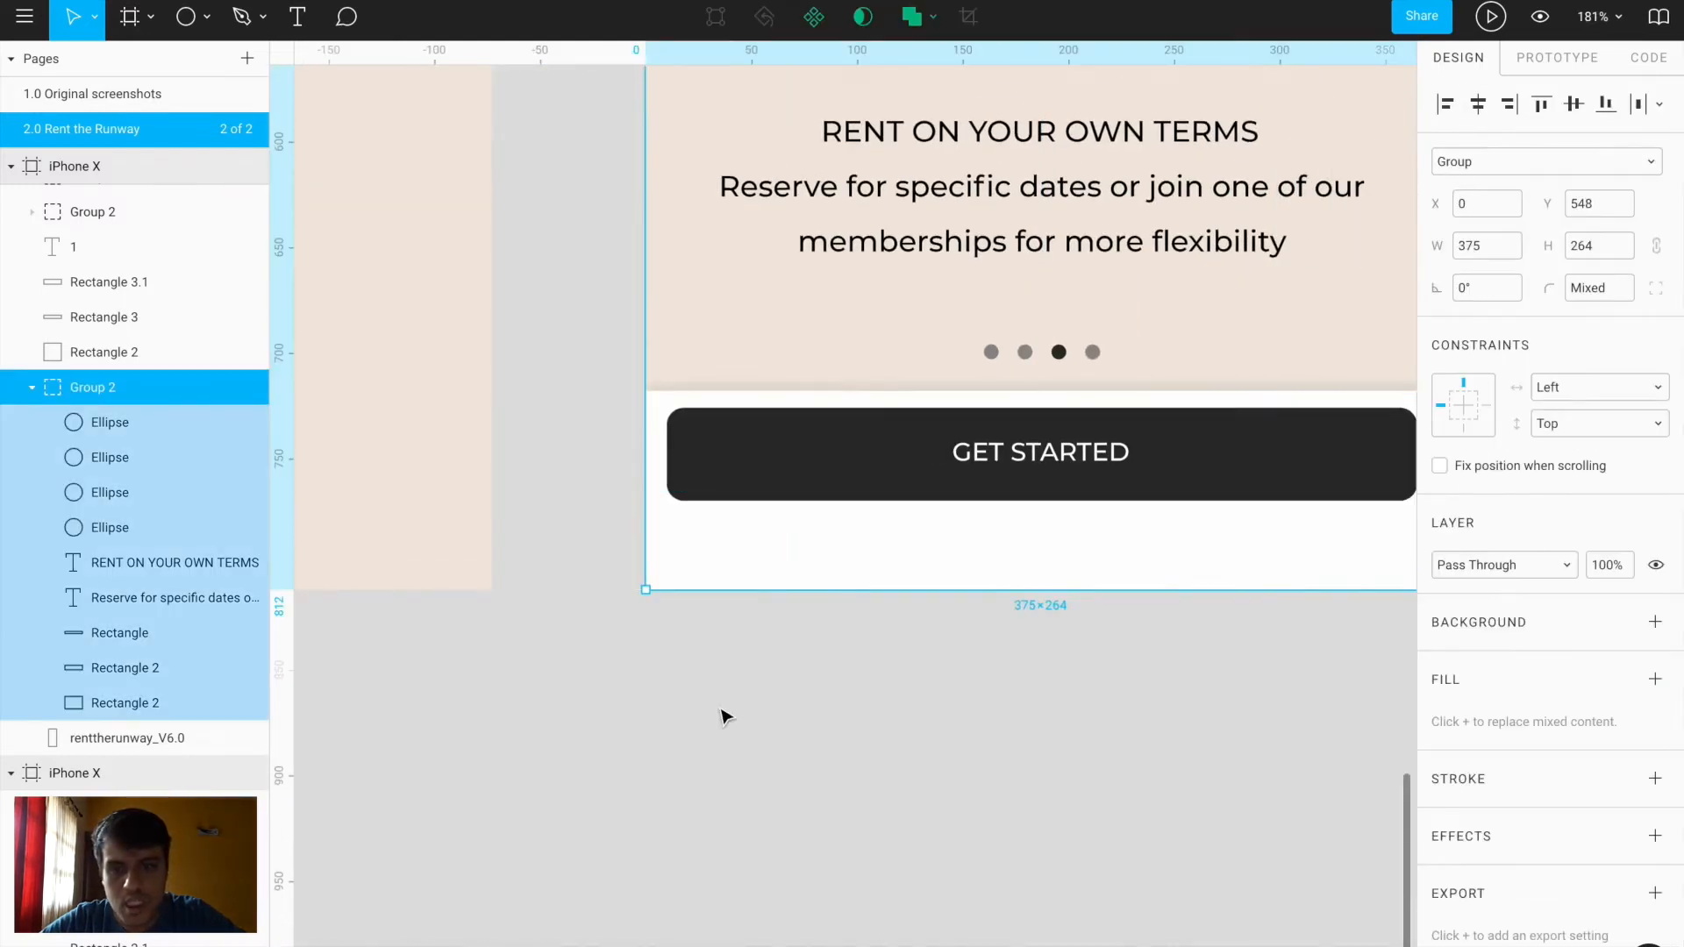
pyautogui.scroll(-3, 724, 715)
pyautogui.scroll(5, 717, 685)
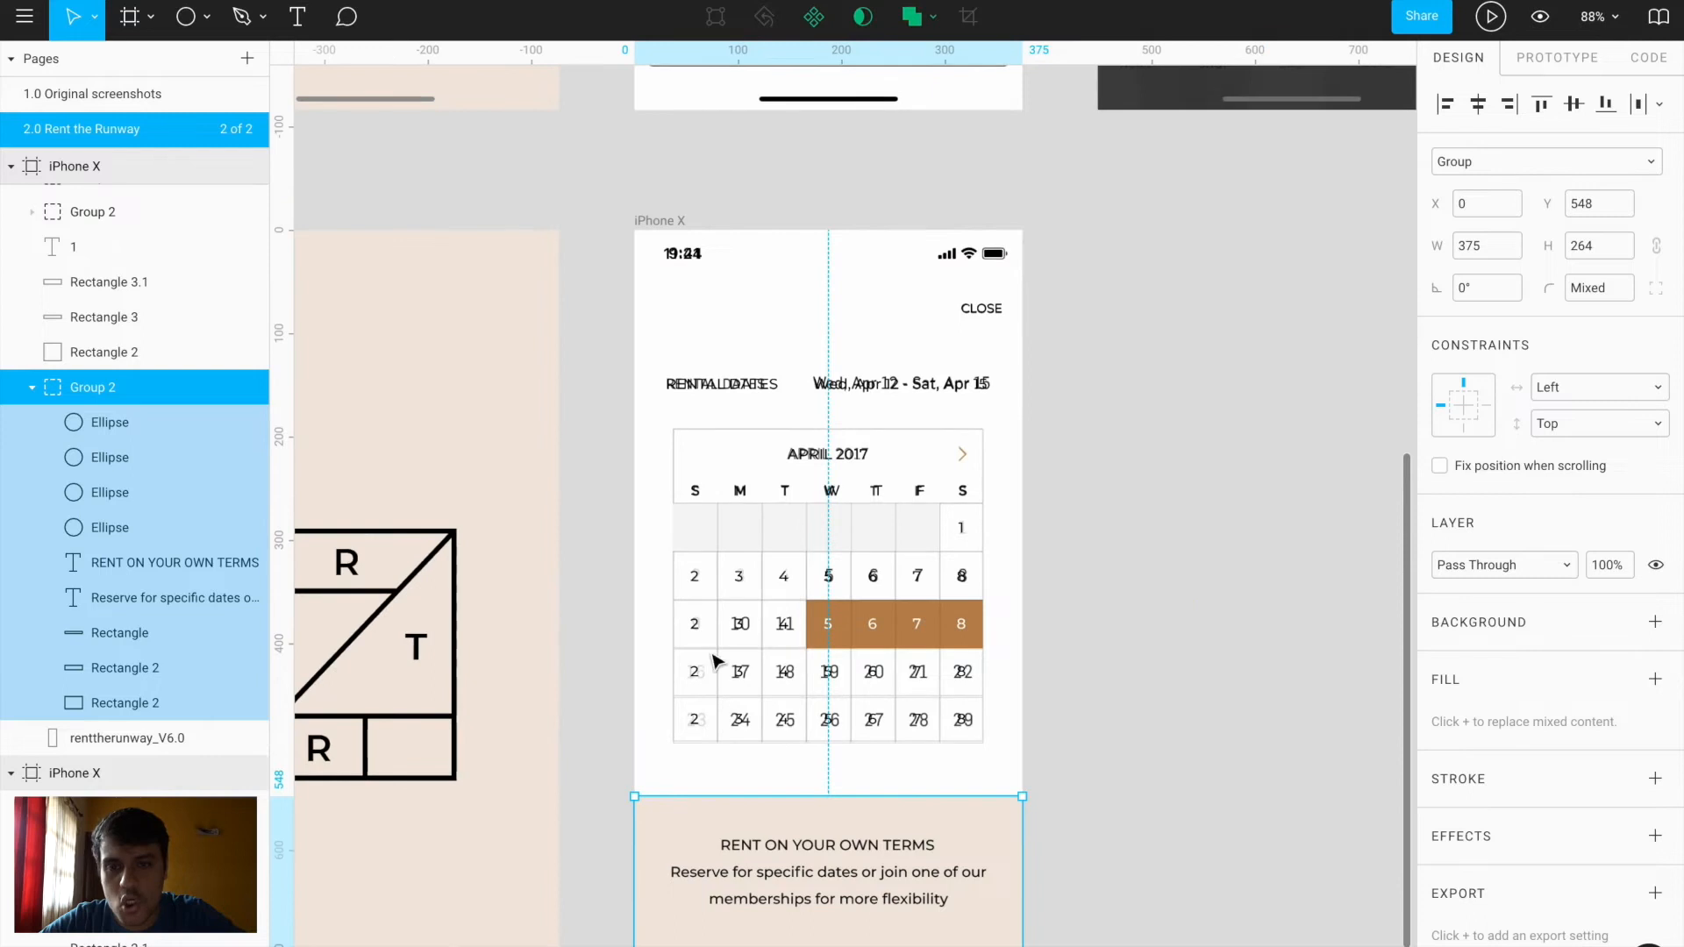
# Pan and zoom out to bring the neighbouring phone frames into view
pyautogui.click(668, 225)
pyautogui.moveTo(669, 226); pyautogui.dragTo(874, 226)
pyautogui.scroll(-3, 873, 226)
pyautogui.scroll(-1, 874, 224)
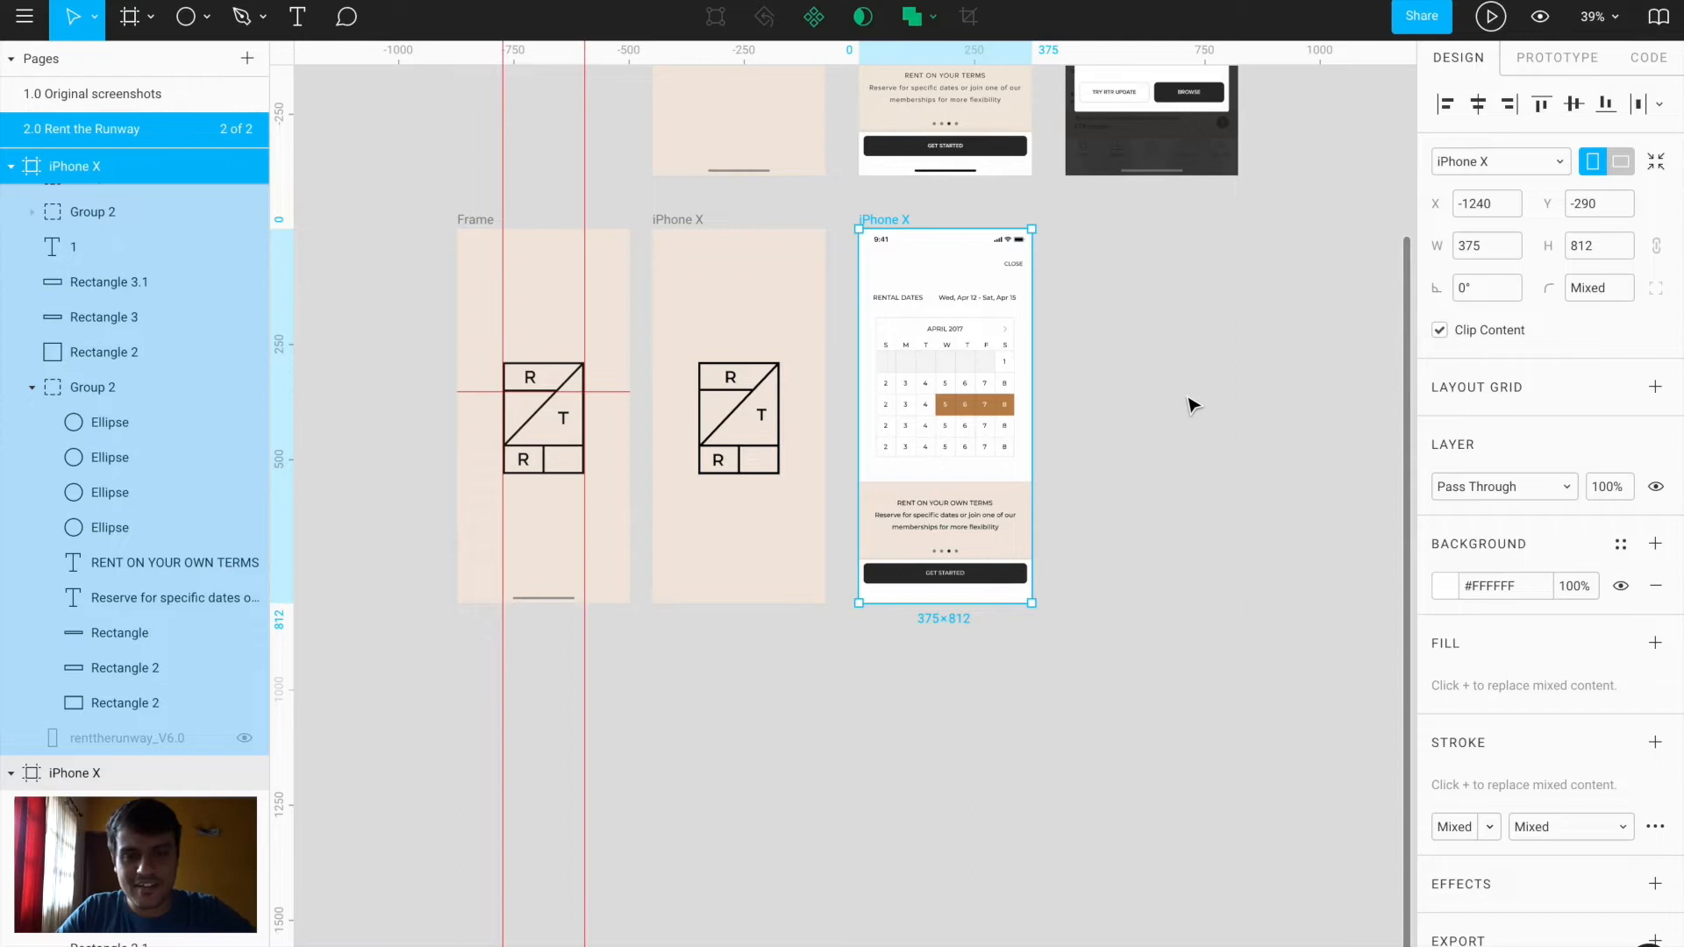
pyautogui.click(1193, 404)
pyautogui.scroll(5, 1188, 402)
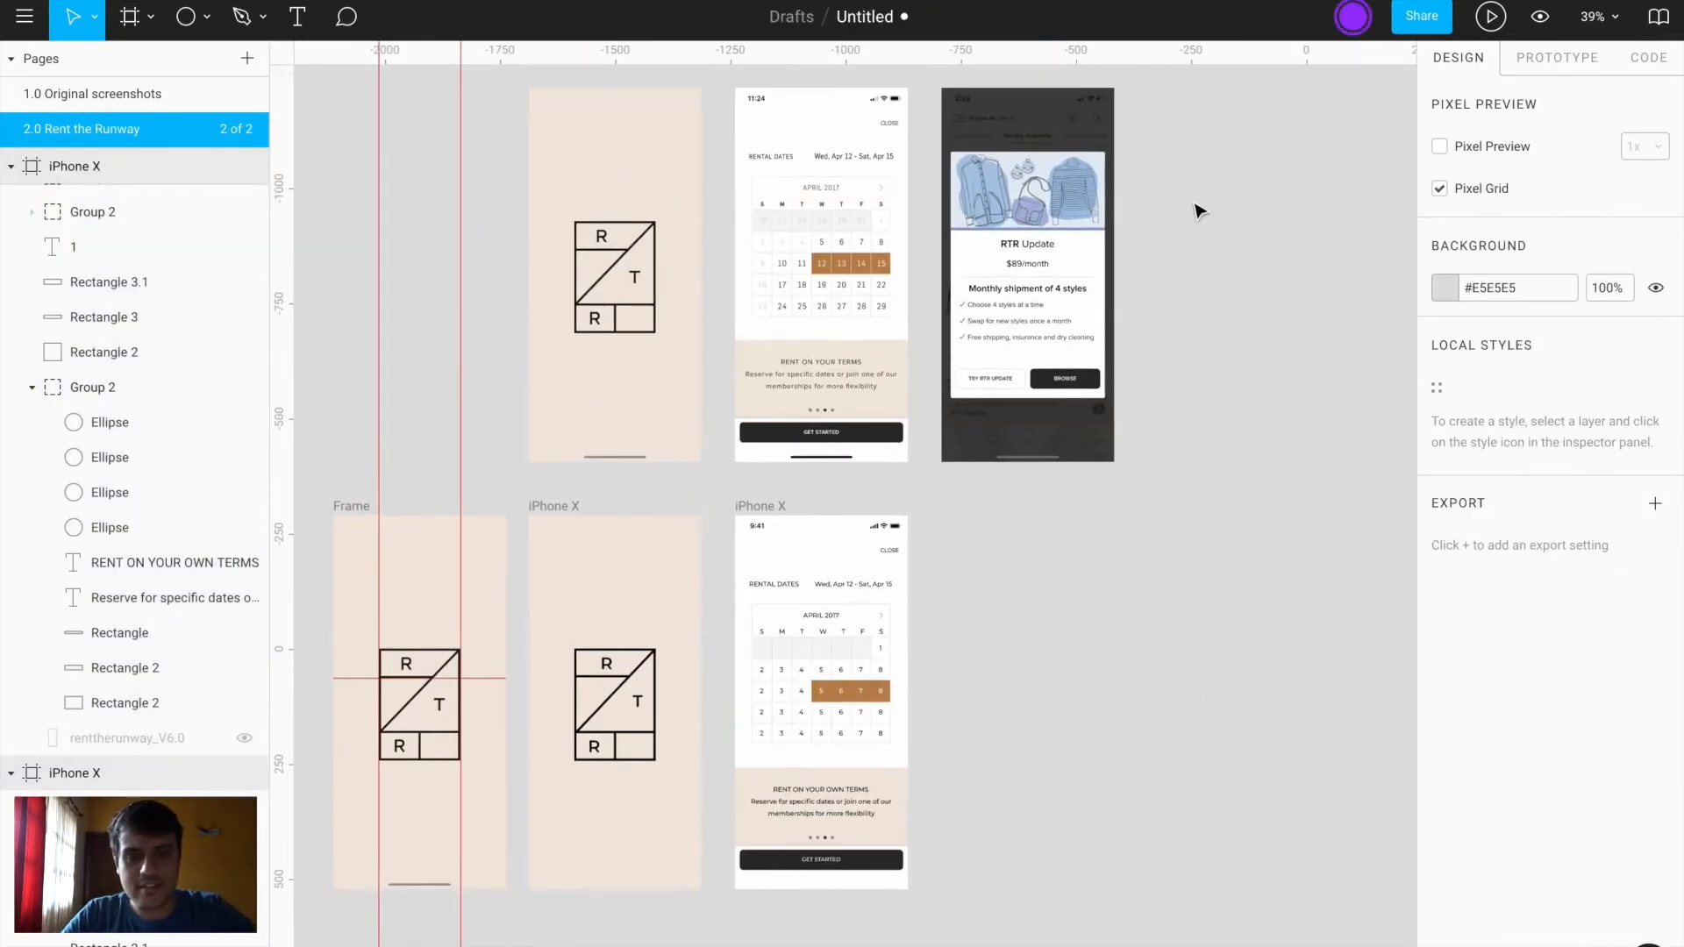
pyautogui.scroll(2, 1198, 210)
pyautogui.hscroll(1, 1197, 210)
pyautogui.scroll(-4, 1017, 406)
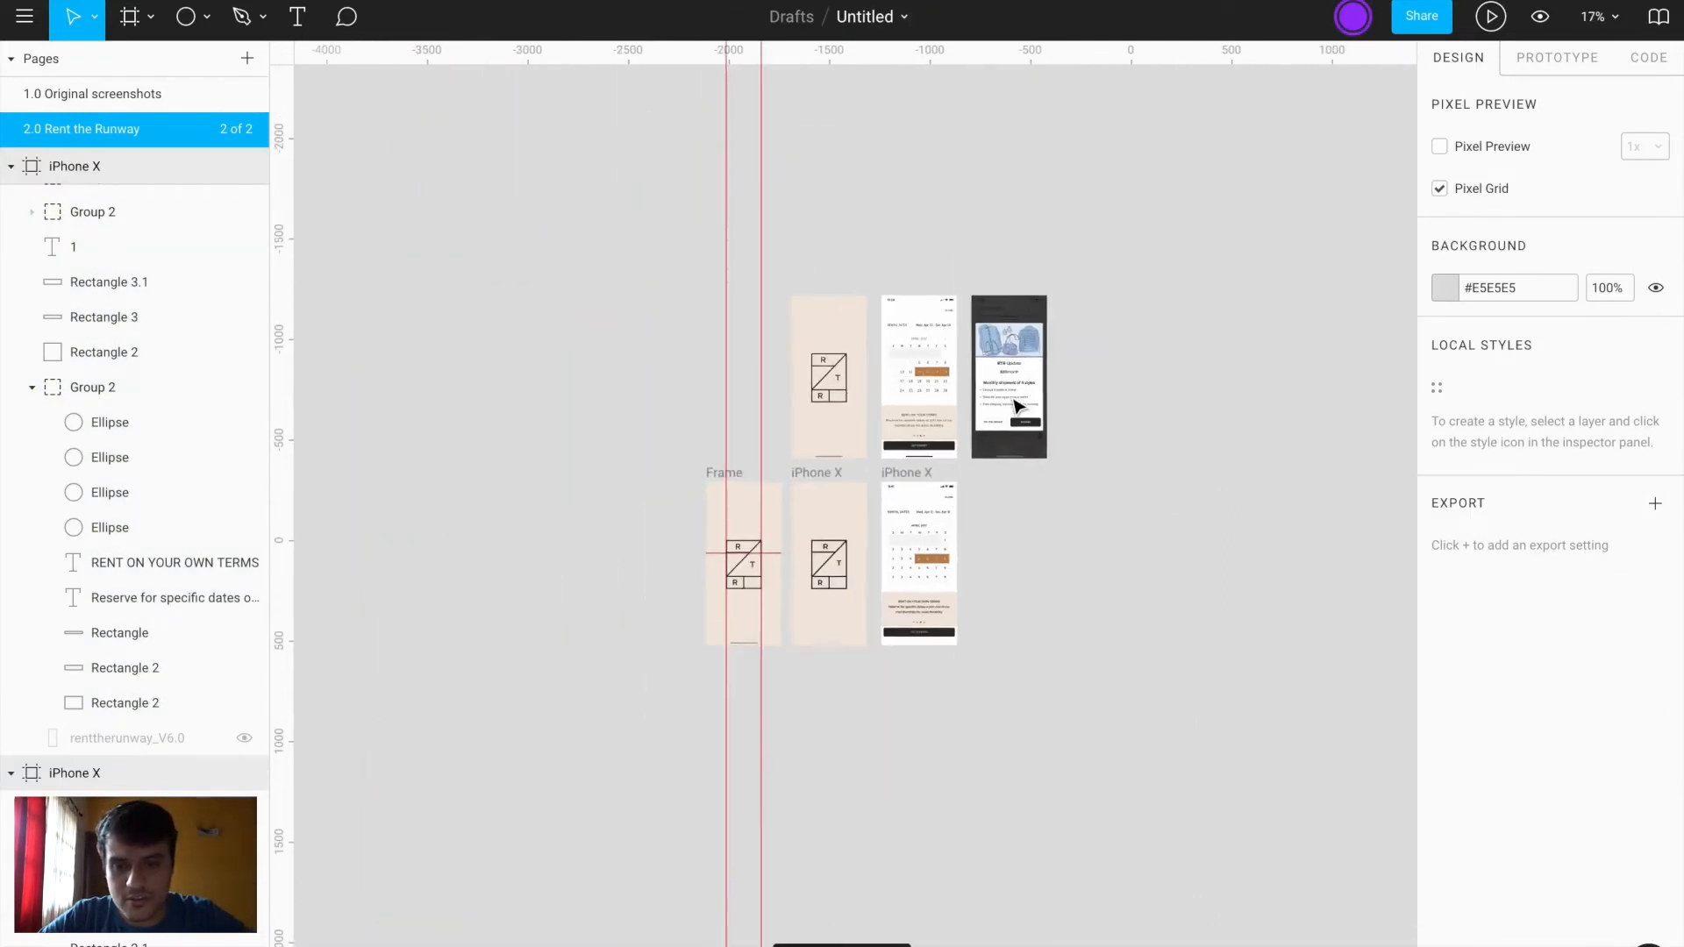
pyautogui.scroll(5, 1018, 405)
pyautogui.scroll(-4, 1015, 402)
pyautogui.hscroll(-2, 1015, 402)
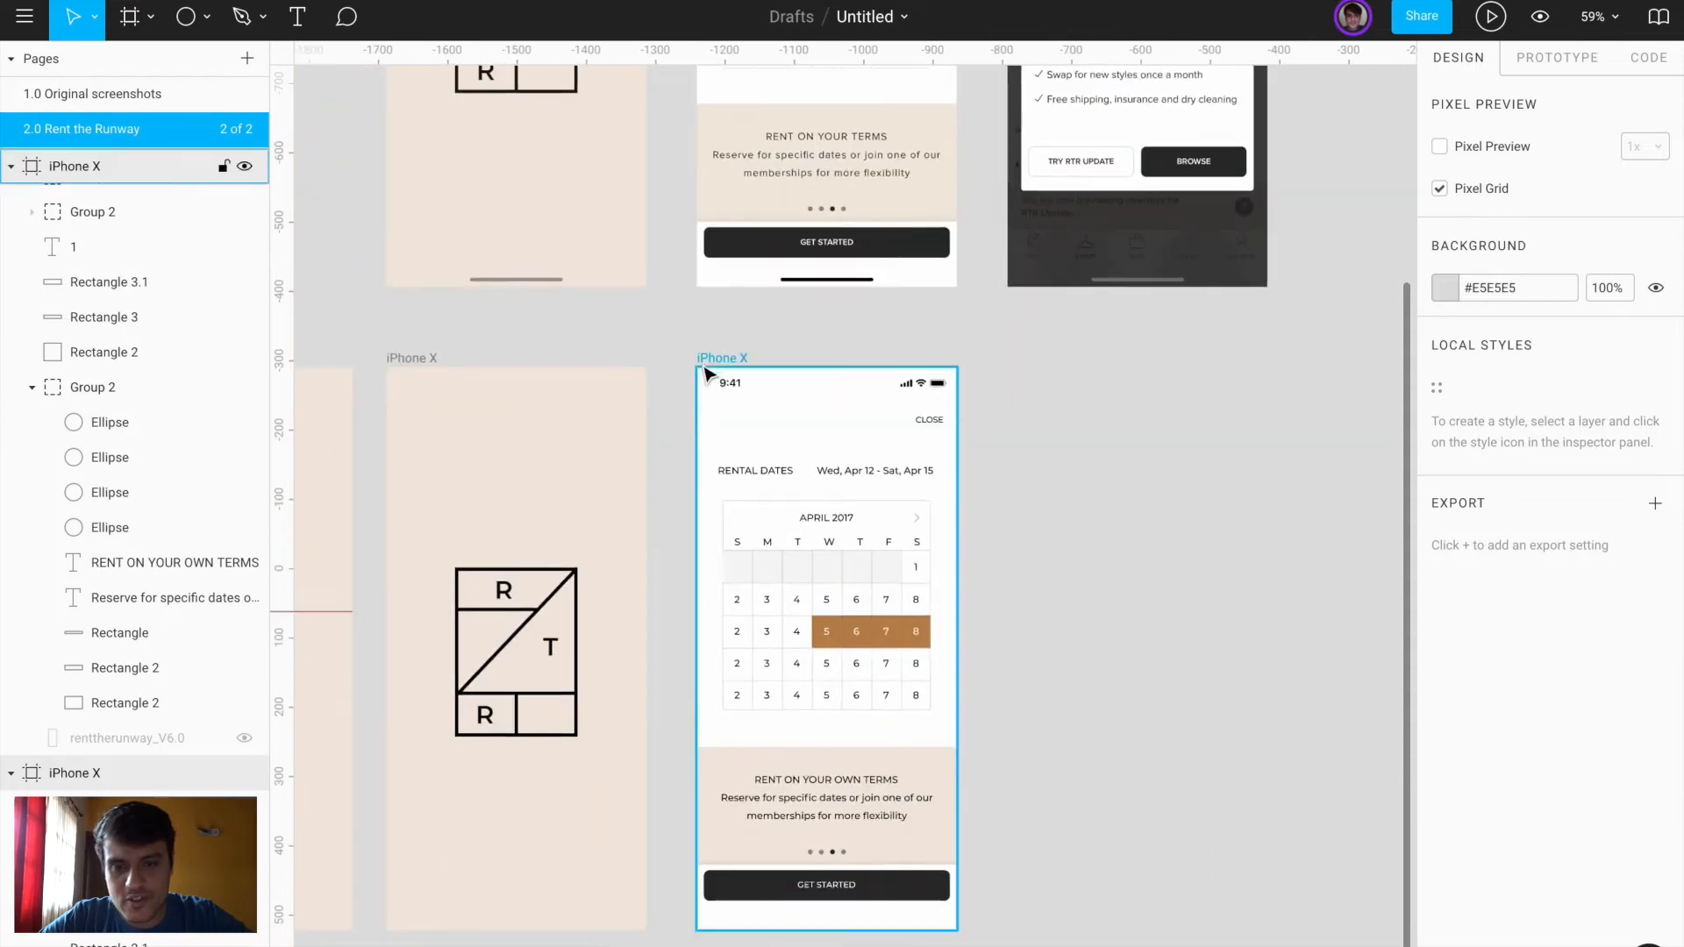
# Group all the calendar layers with Ctrl+G
pyautogui.moveTo(713, 500); pyautogui.dragTo(943, 726)
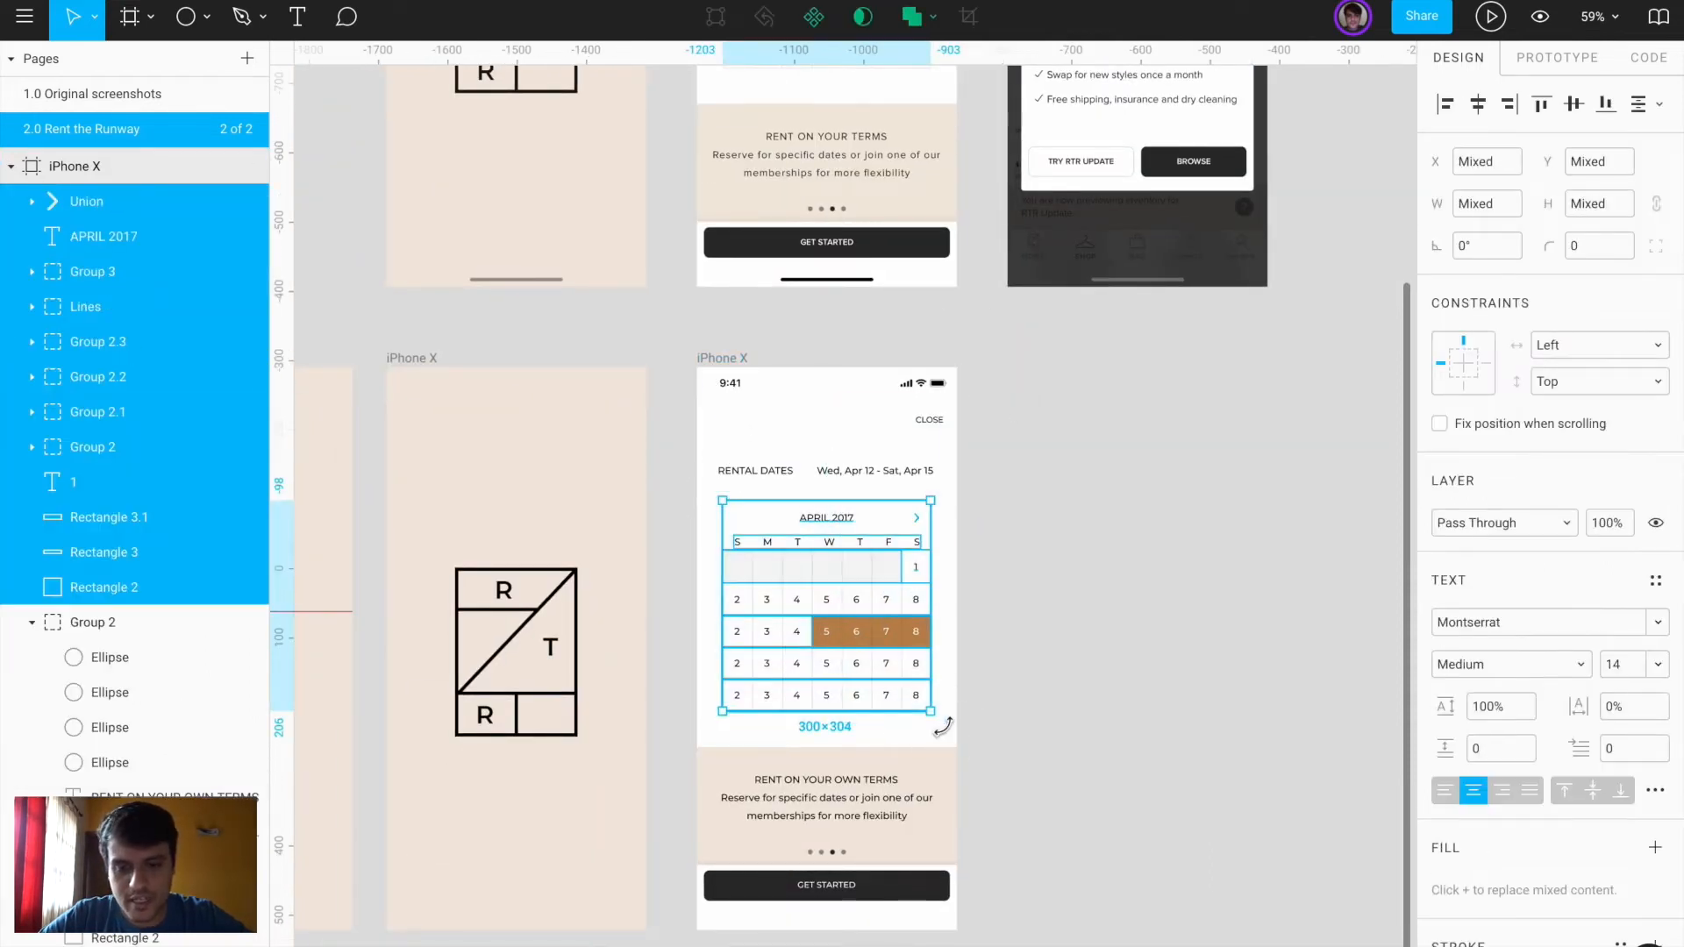
pyautogui.hotkey('ctrl', 'g')
pyautogui.click(1023, 722)
# Nudge the GET STARTED button rectangle down 2 px
pyautogui.scroll(5, 828, 910)
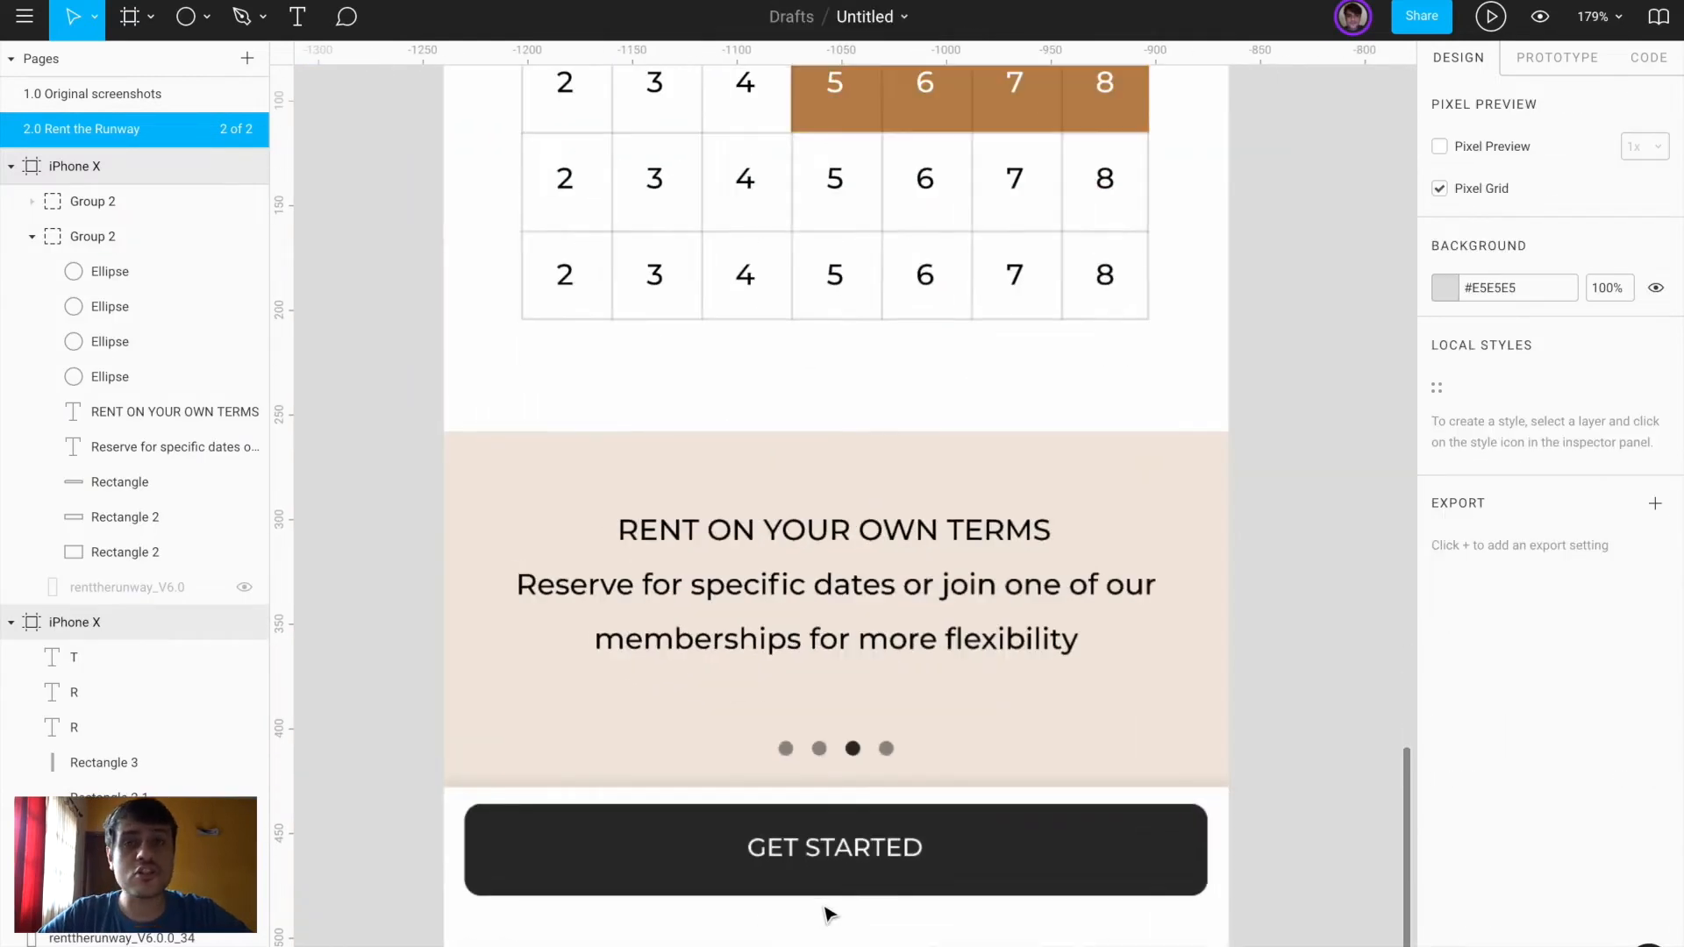
pyautogui.scroll(-3, 827, 913)
pyautogui.click(759, 727)
pyautogui.click(684, 620)
pyautogui.hscroll(-5, 712, 702)
pyautogui.press('alt')
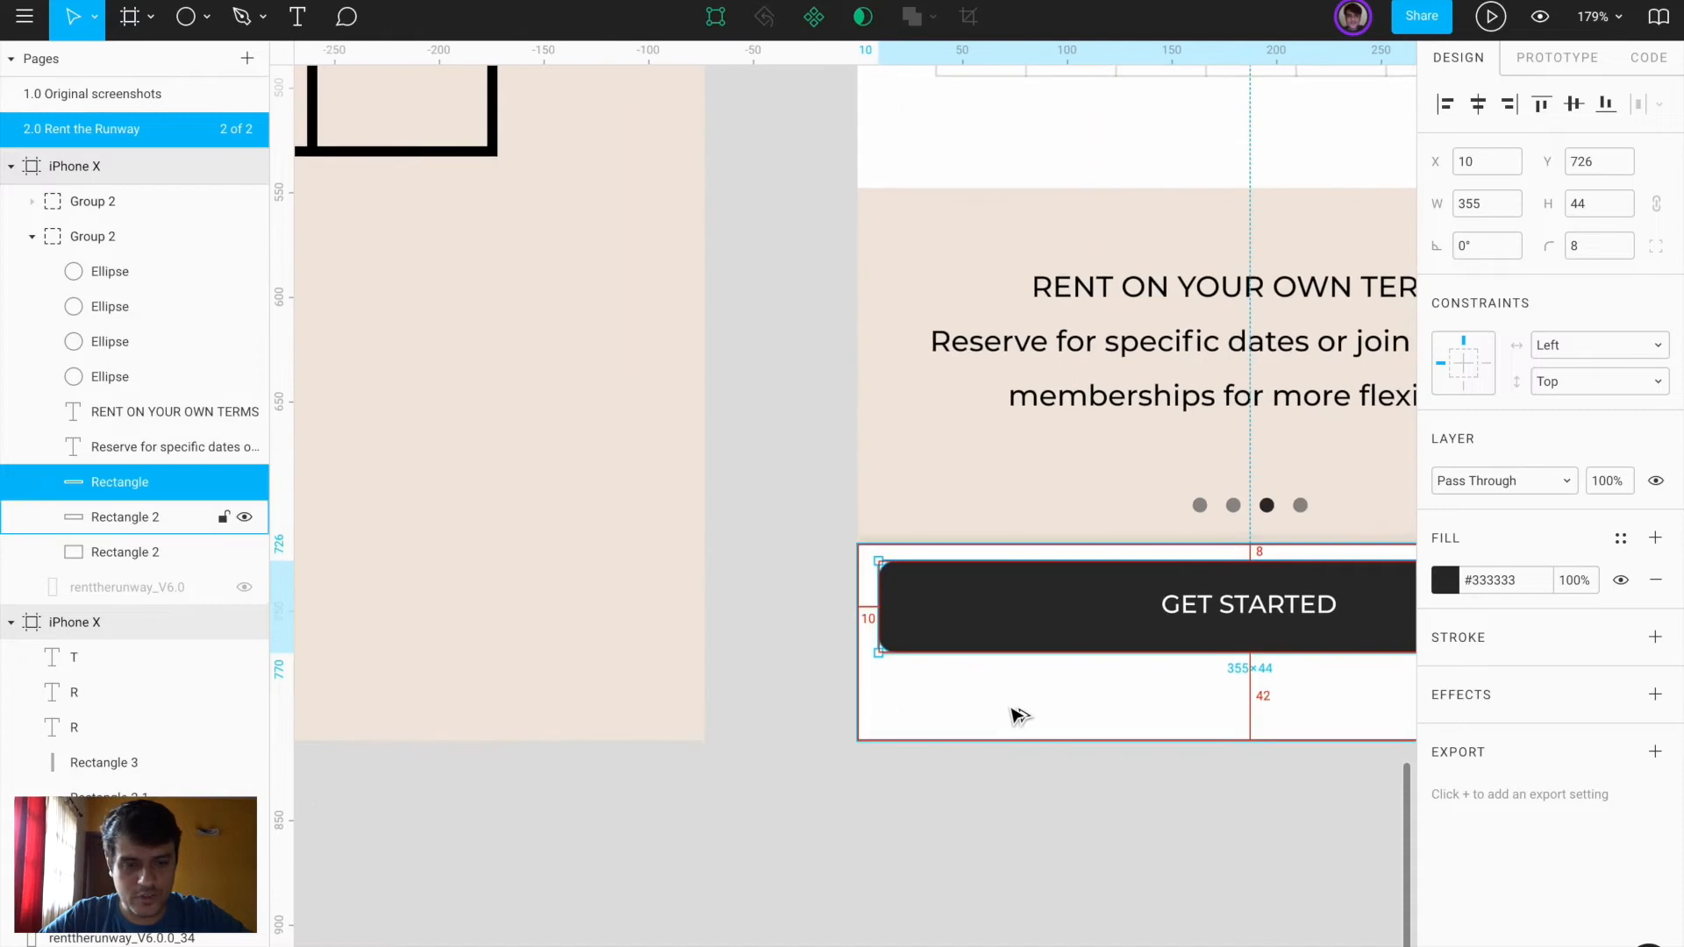
pyautogui.hscroll(5, 1017, 715)
pyautogui.press('Down')
pyautogui.press('Down')
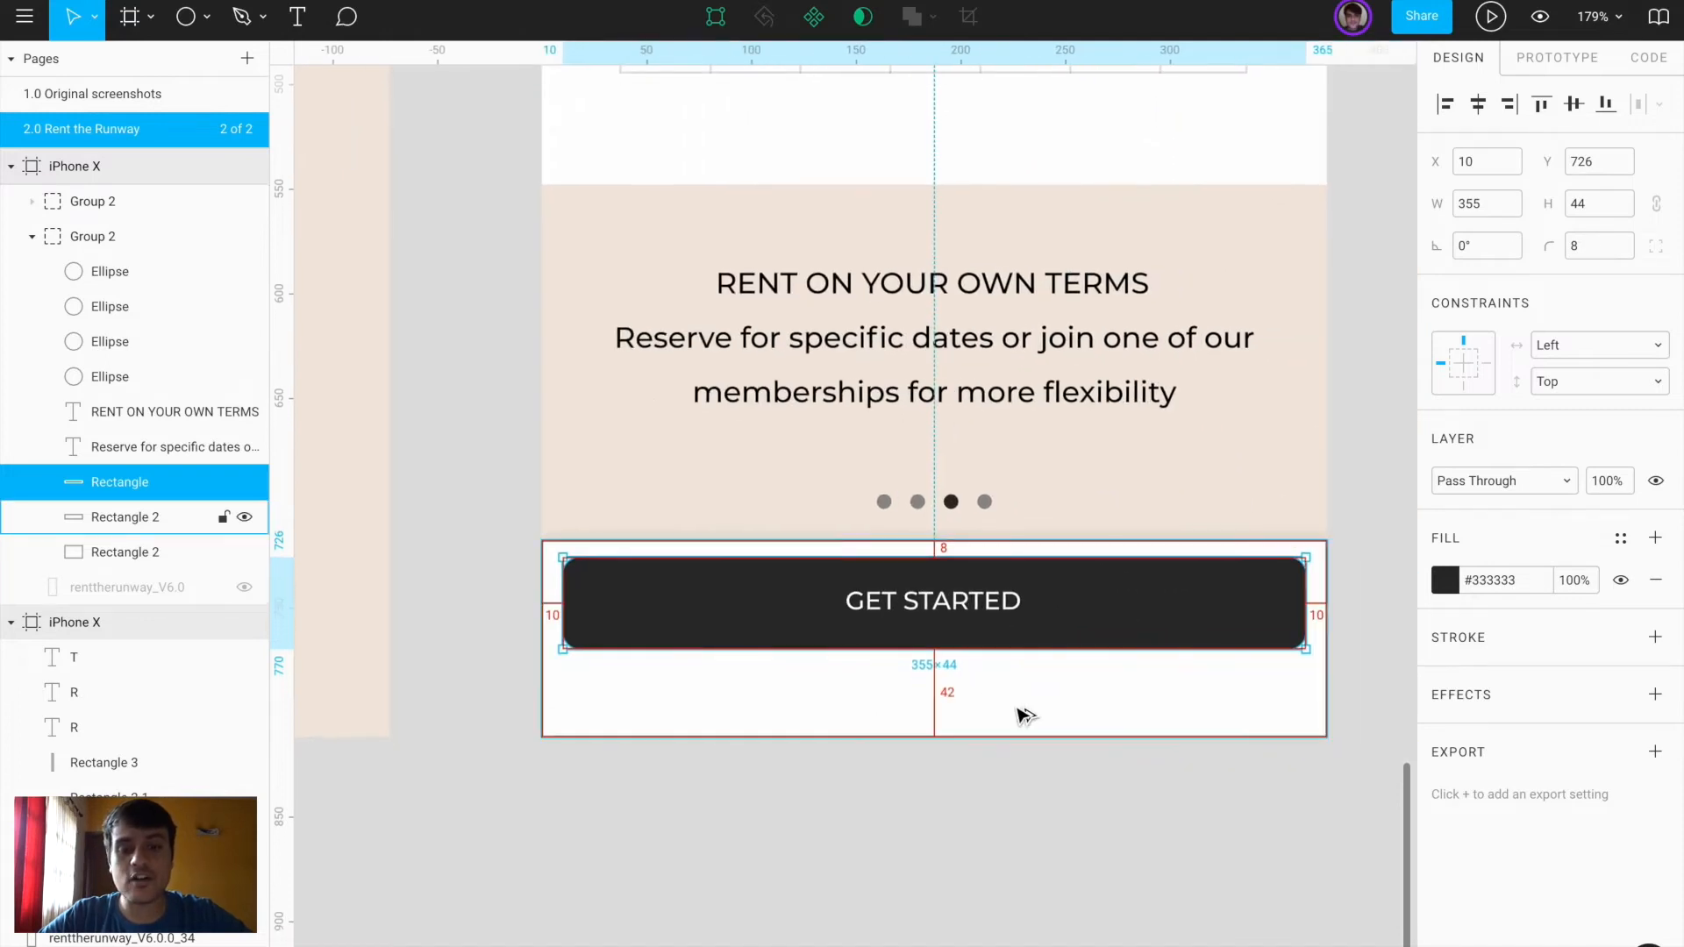
# Group the GET STARTED button rectangle with its label into a 355×44 group
pyautogui.click(975, 612)
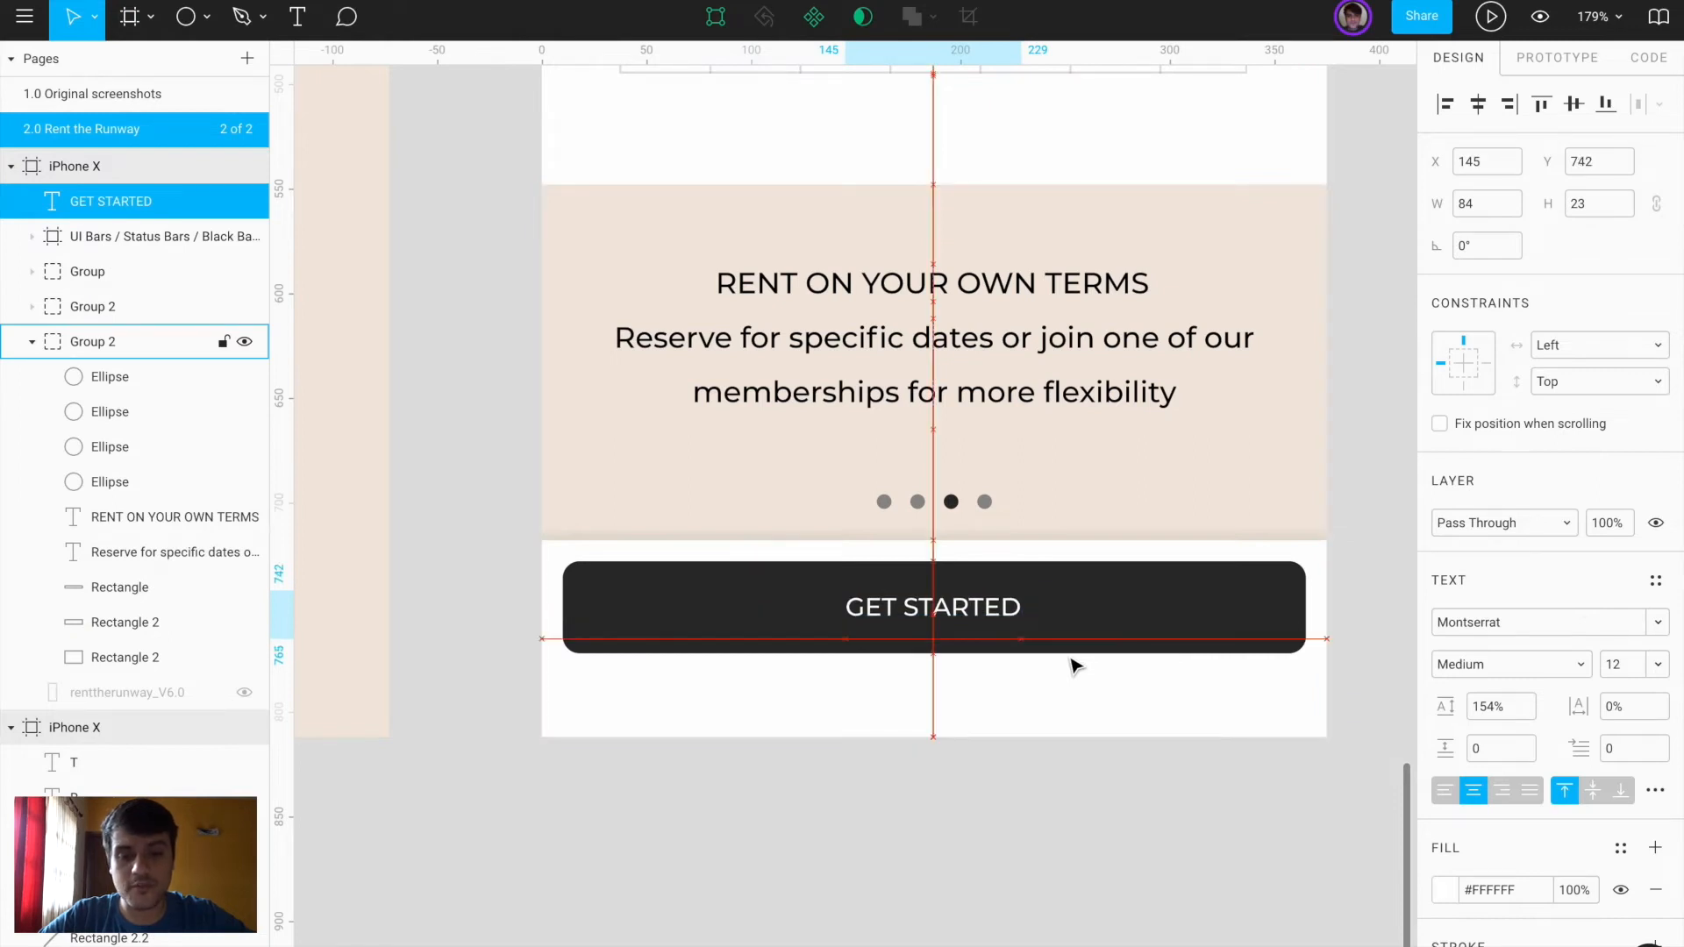
pyautogui.keyDown('shift'); pyautogui.click(1156, 632); pyautogui.keyUp('shift')
pyautogui.click(1226, 768)
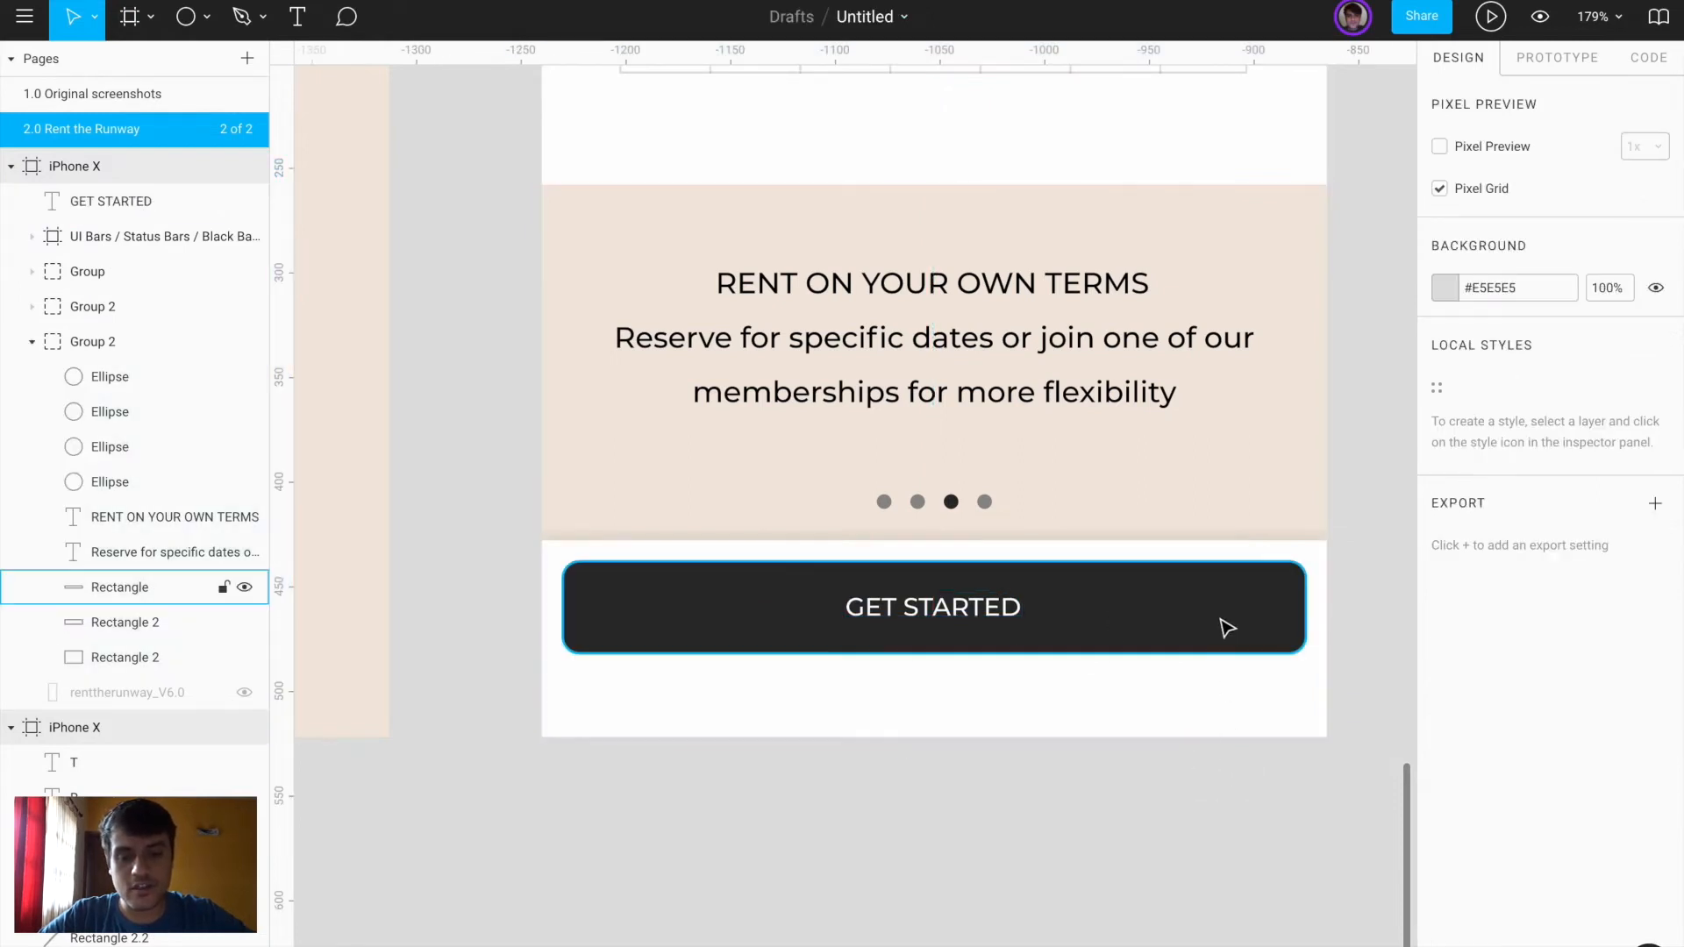
pyautogui.click(1227, 628)
pyautogui.keyDown('shift'); pyautogui.click(964, 607); pyautogui.keyUp('shift')
pyautogui.hotkey('ctrl', 'g')
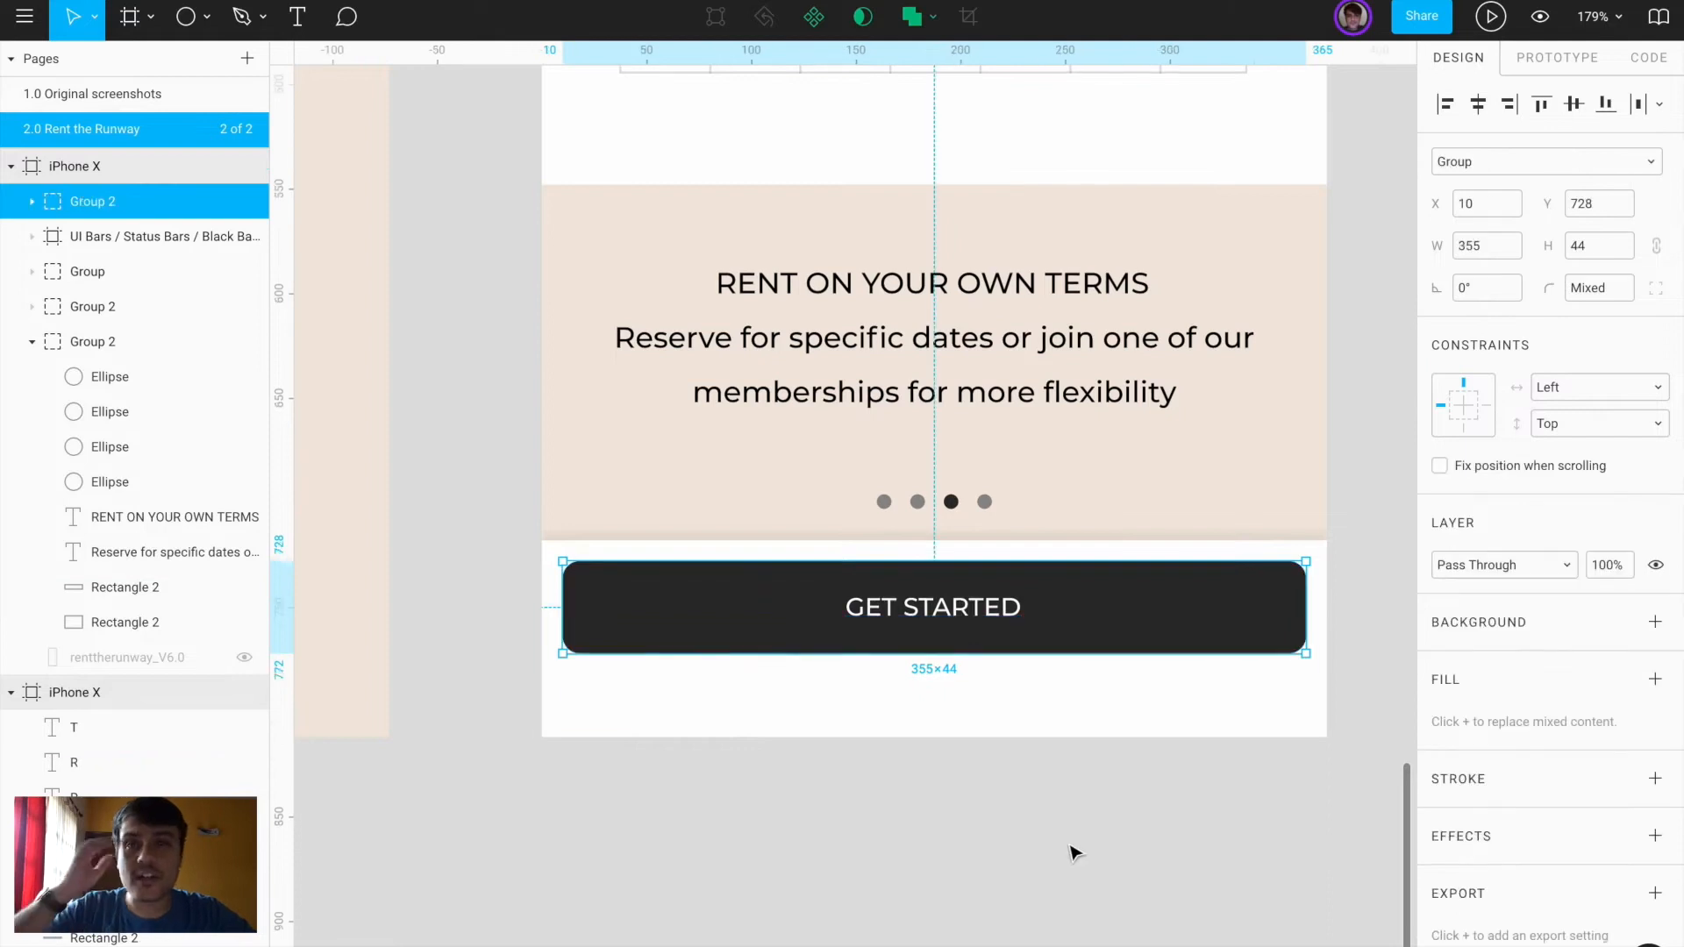
pyautogui.click(1072, 849)
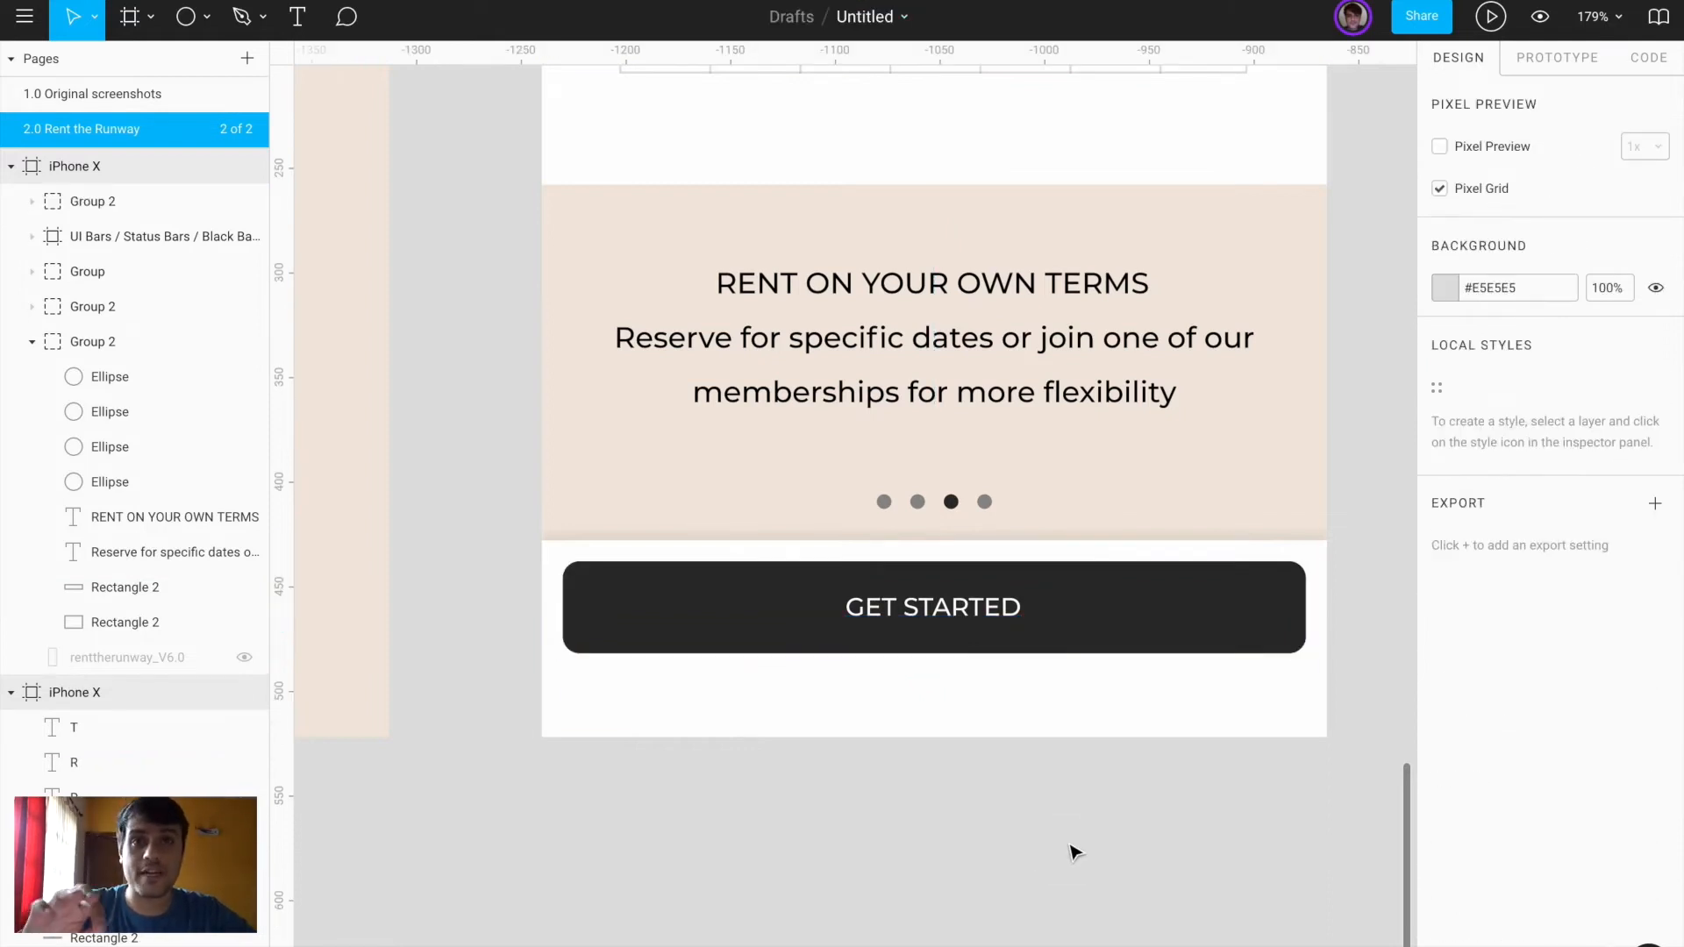
# Group the four pagination dots into a 55×7 group
pyautogui.hotkey('shift', '1')
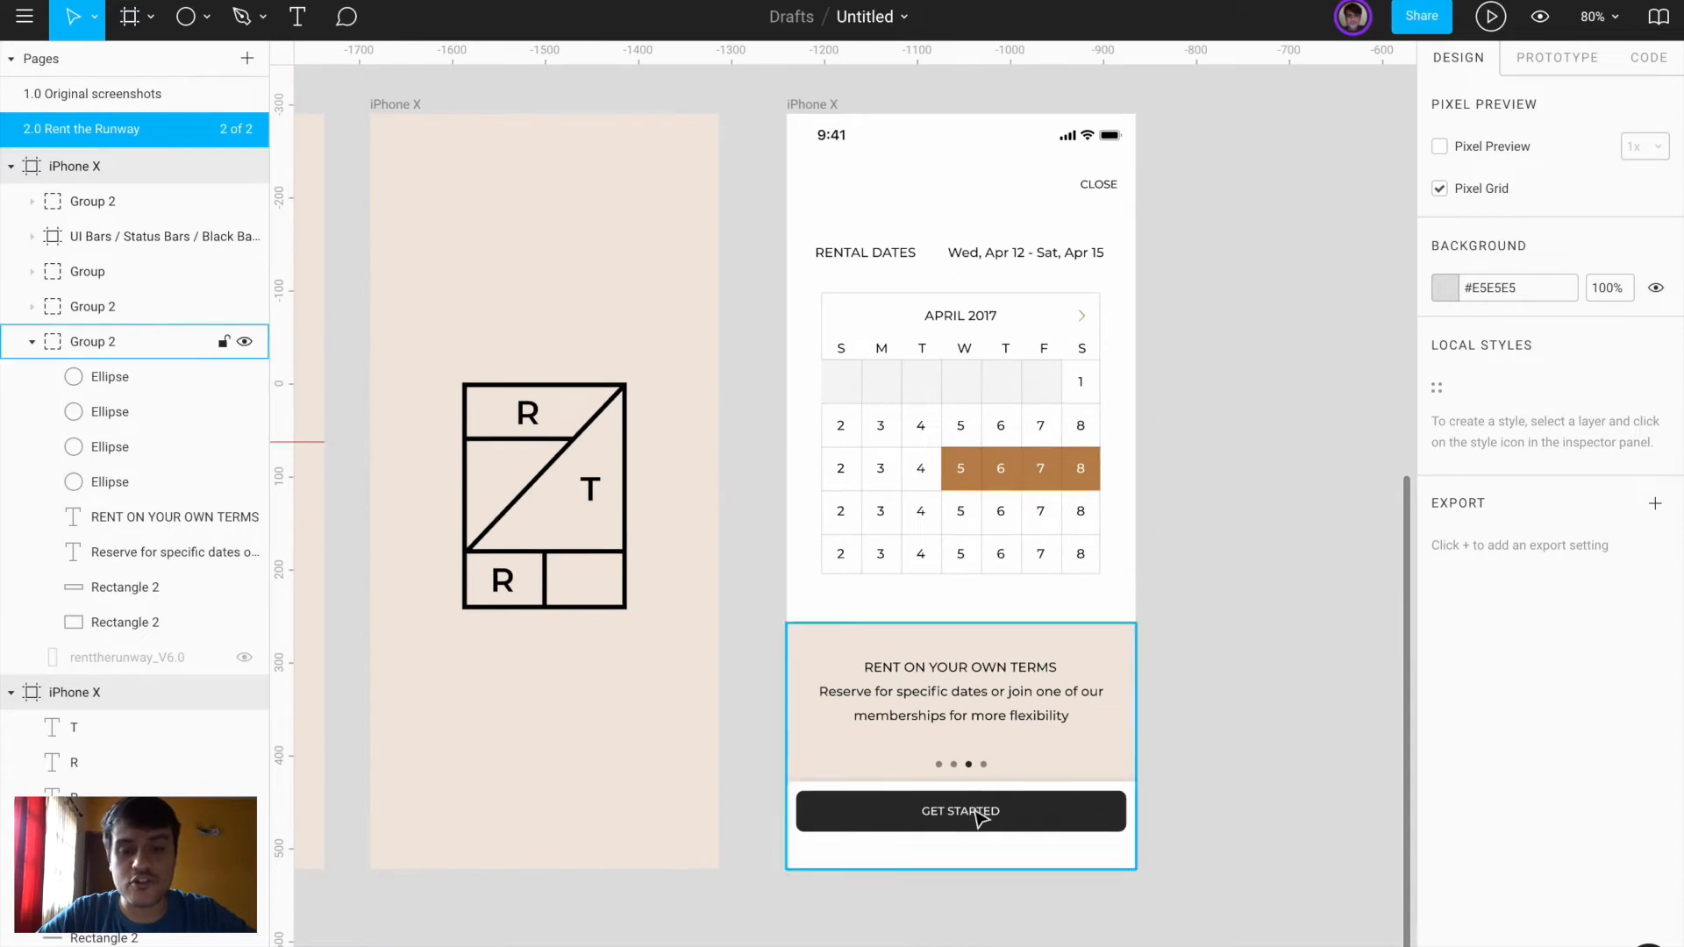
pyautogui.click(979, 768)
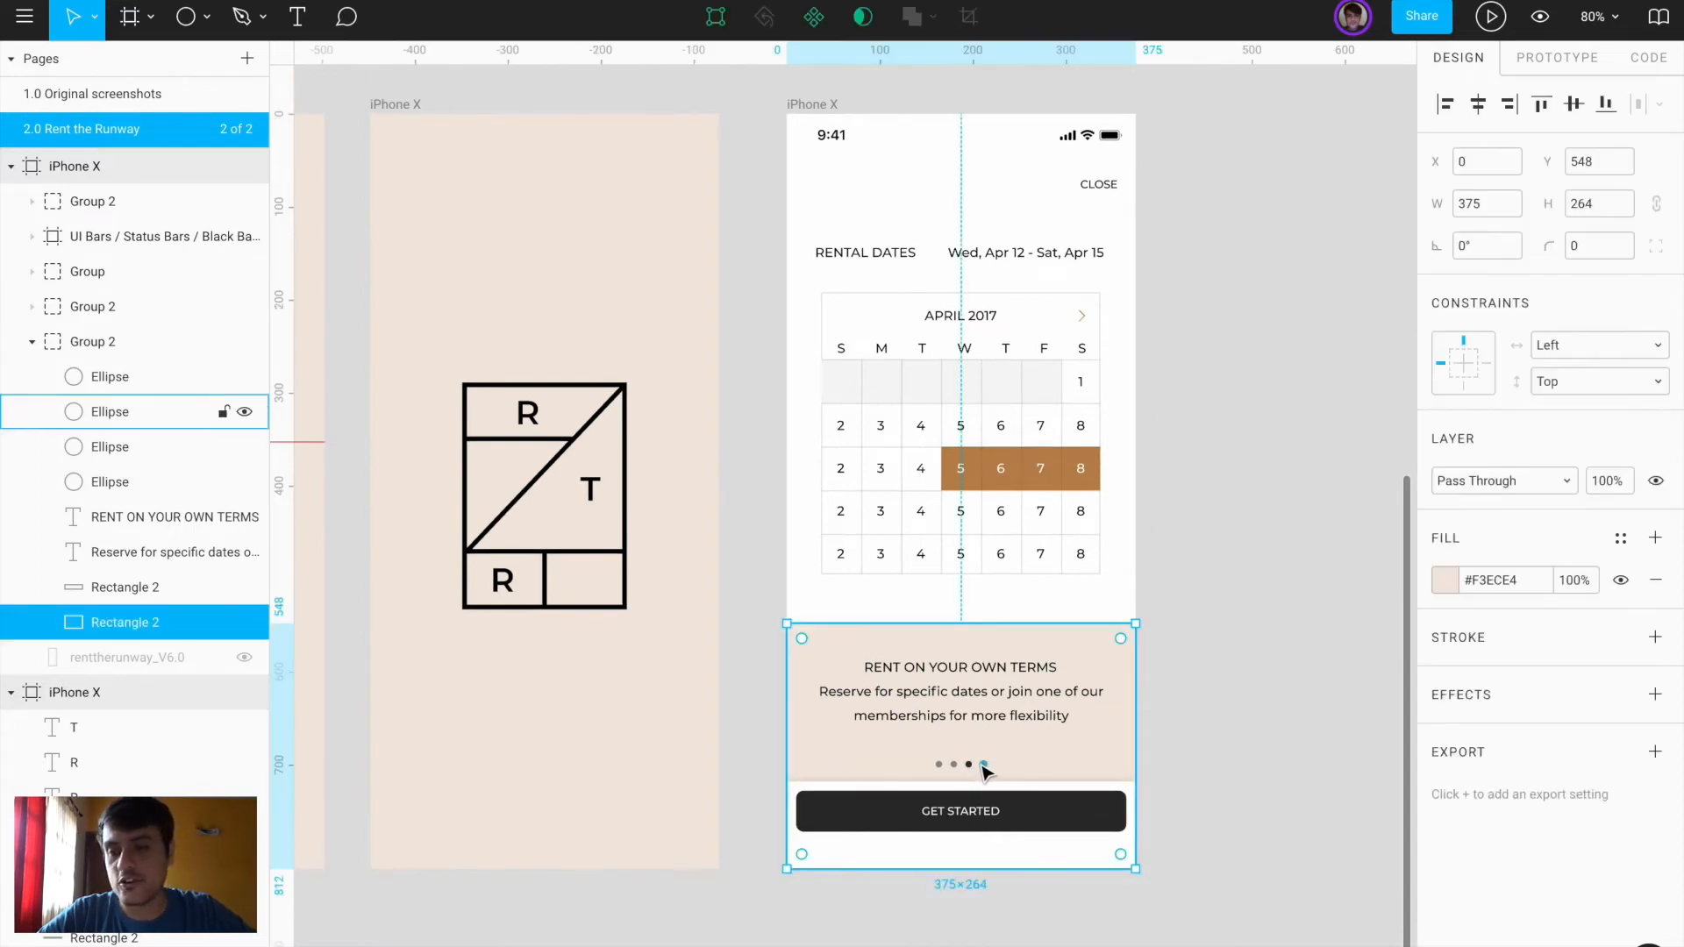
pyautogui.doubleClick(970, 765)
pyautogui.click(157, 482)
pyautogui.keyDown('shift'); pyautogui.click(141, 386); pyautogui.keyUp('shift')
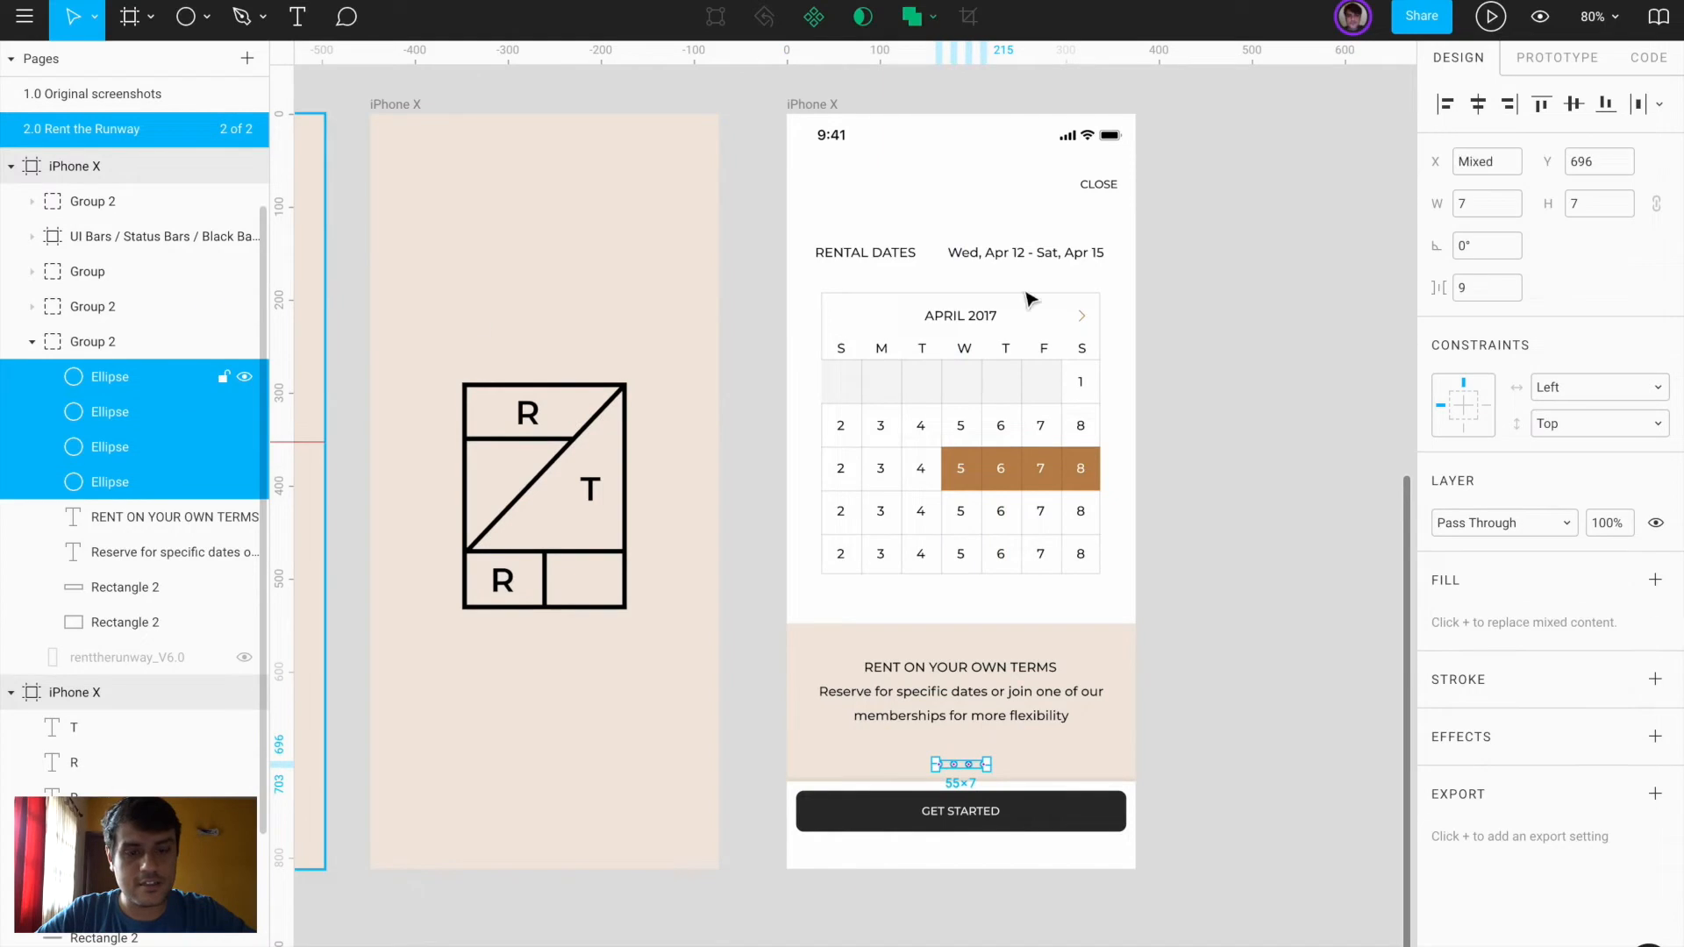
pyautogui.hotkey('ctrl', 'g')
pyautogui.click(1244, 508)
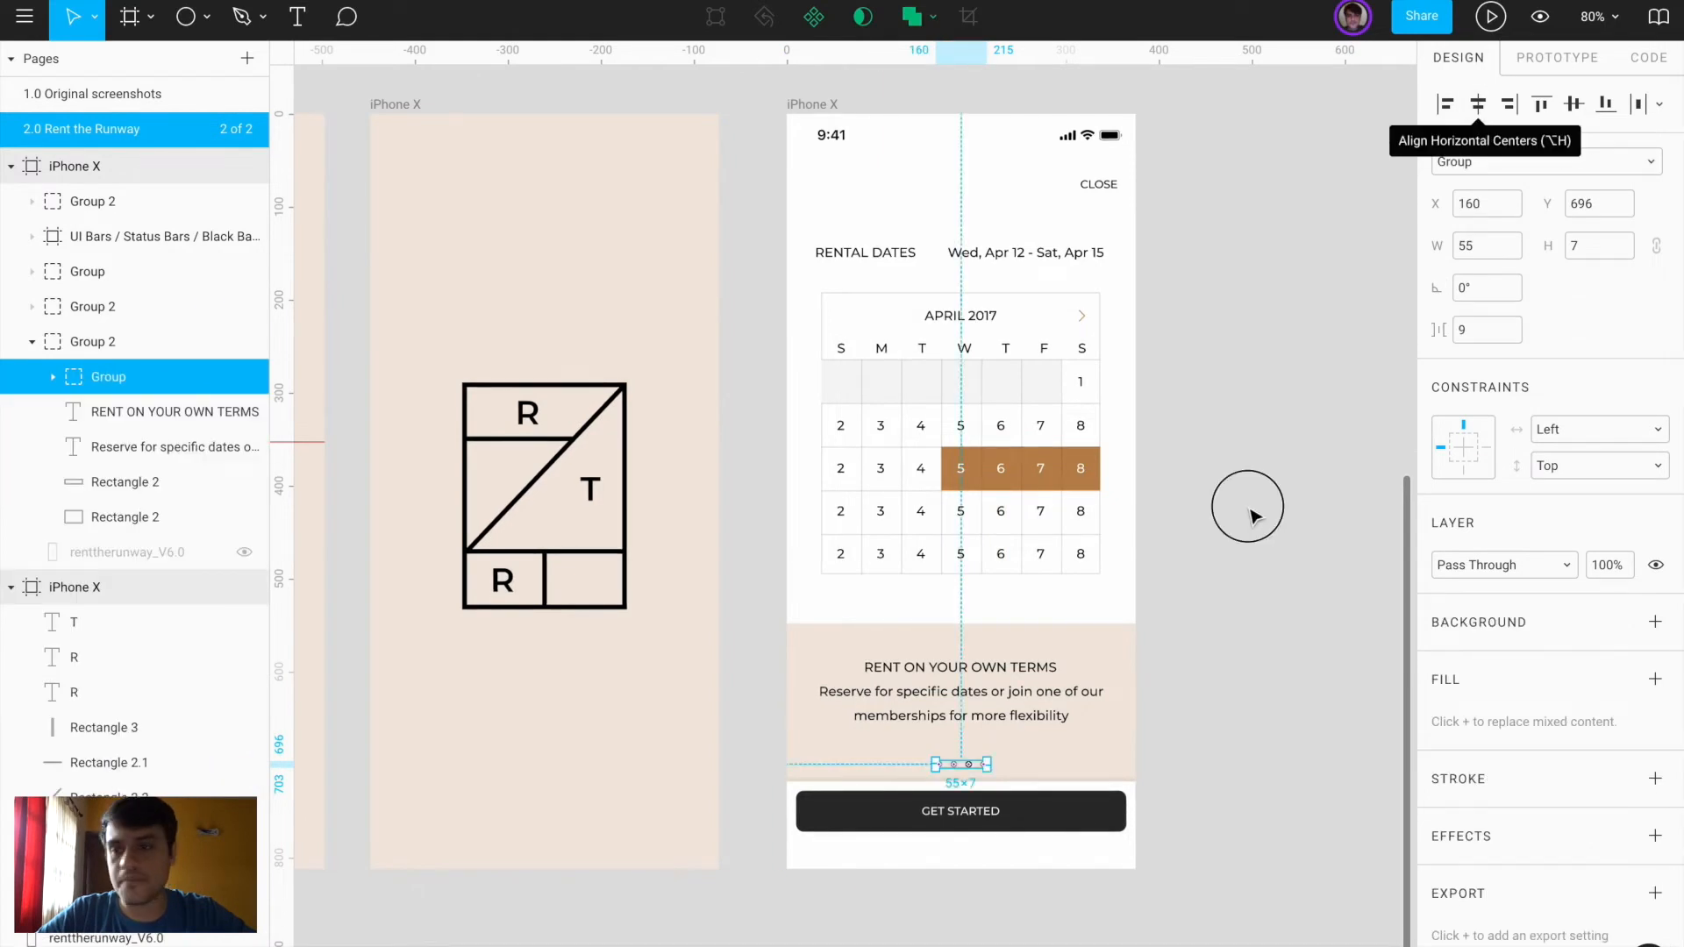
pyautogui.scroll(-4, 1244, 508)
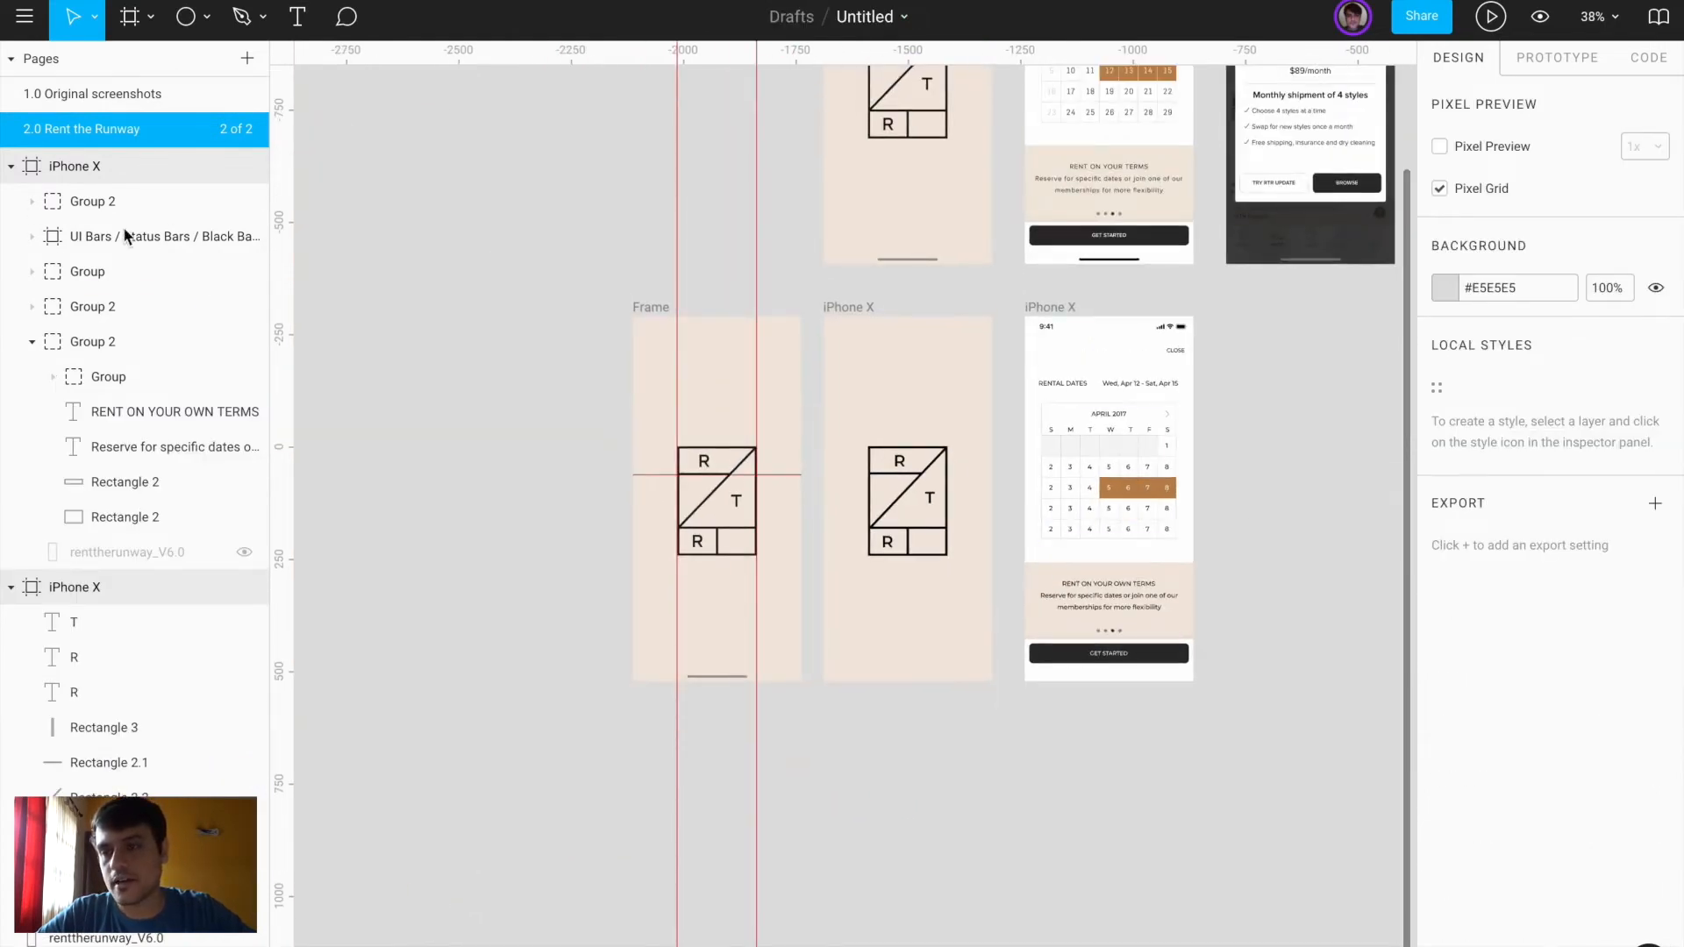
# Add a new page named '3.0 Tik Tok'
pyautogui.moveTo(131, 167); pyautogui.dragTo(145, 197)
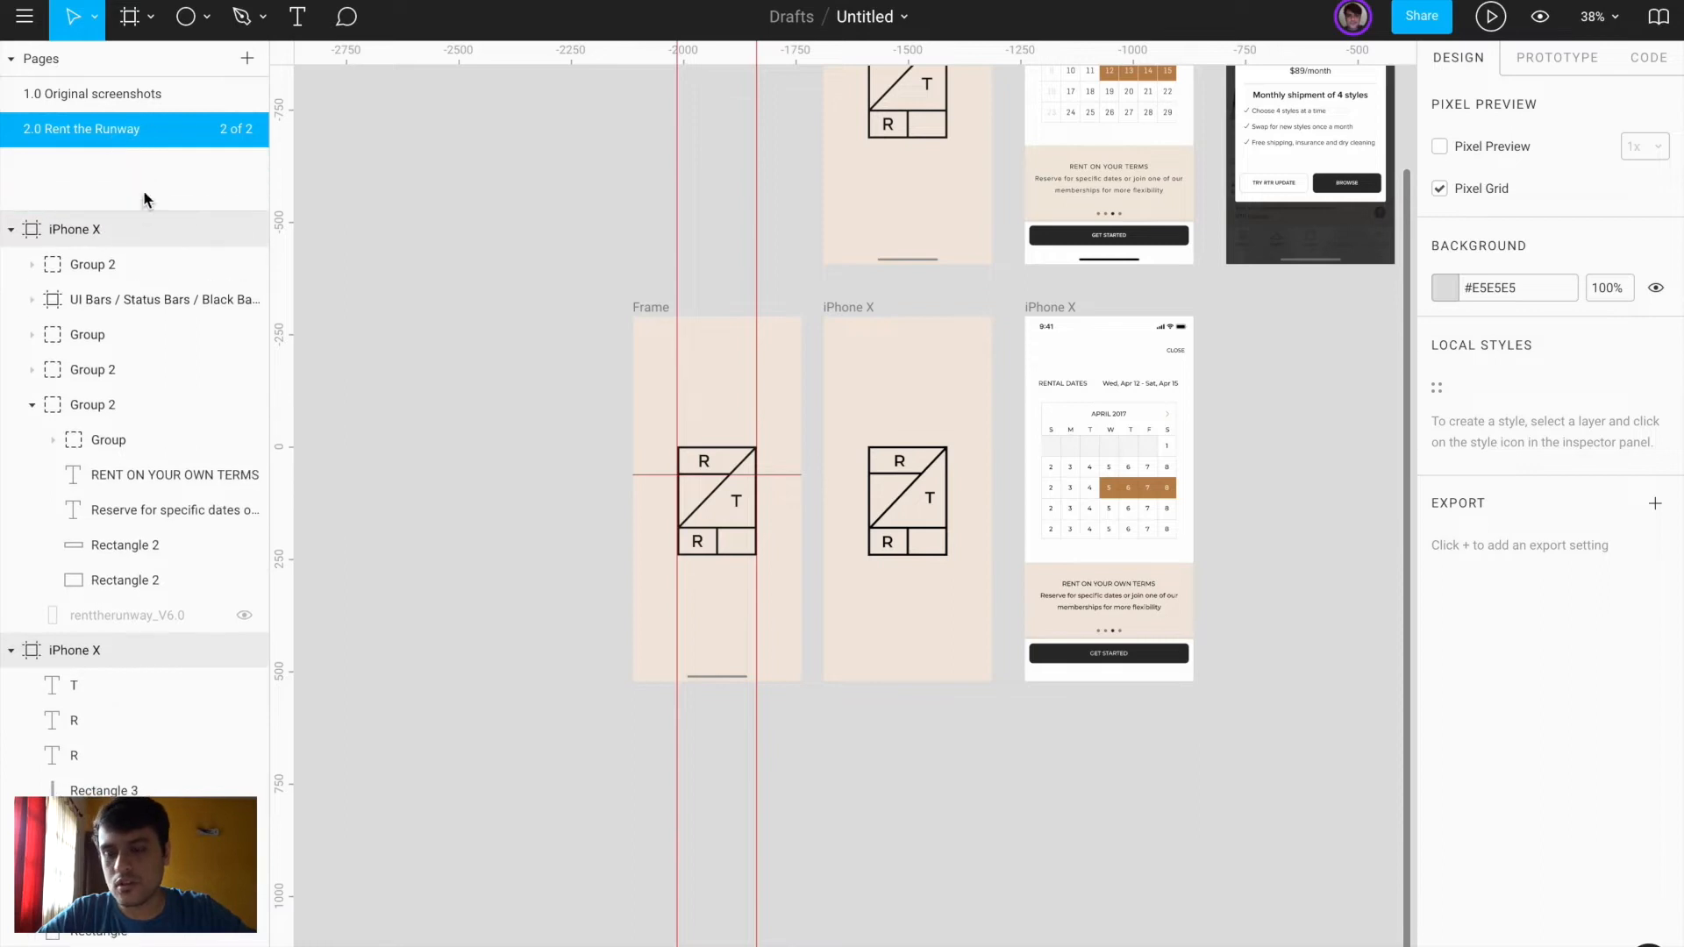
pyautogui.click(247, 60)
pyautogui.write('3.0')
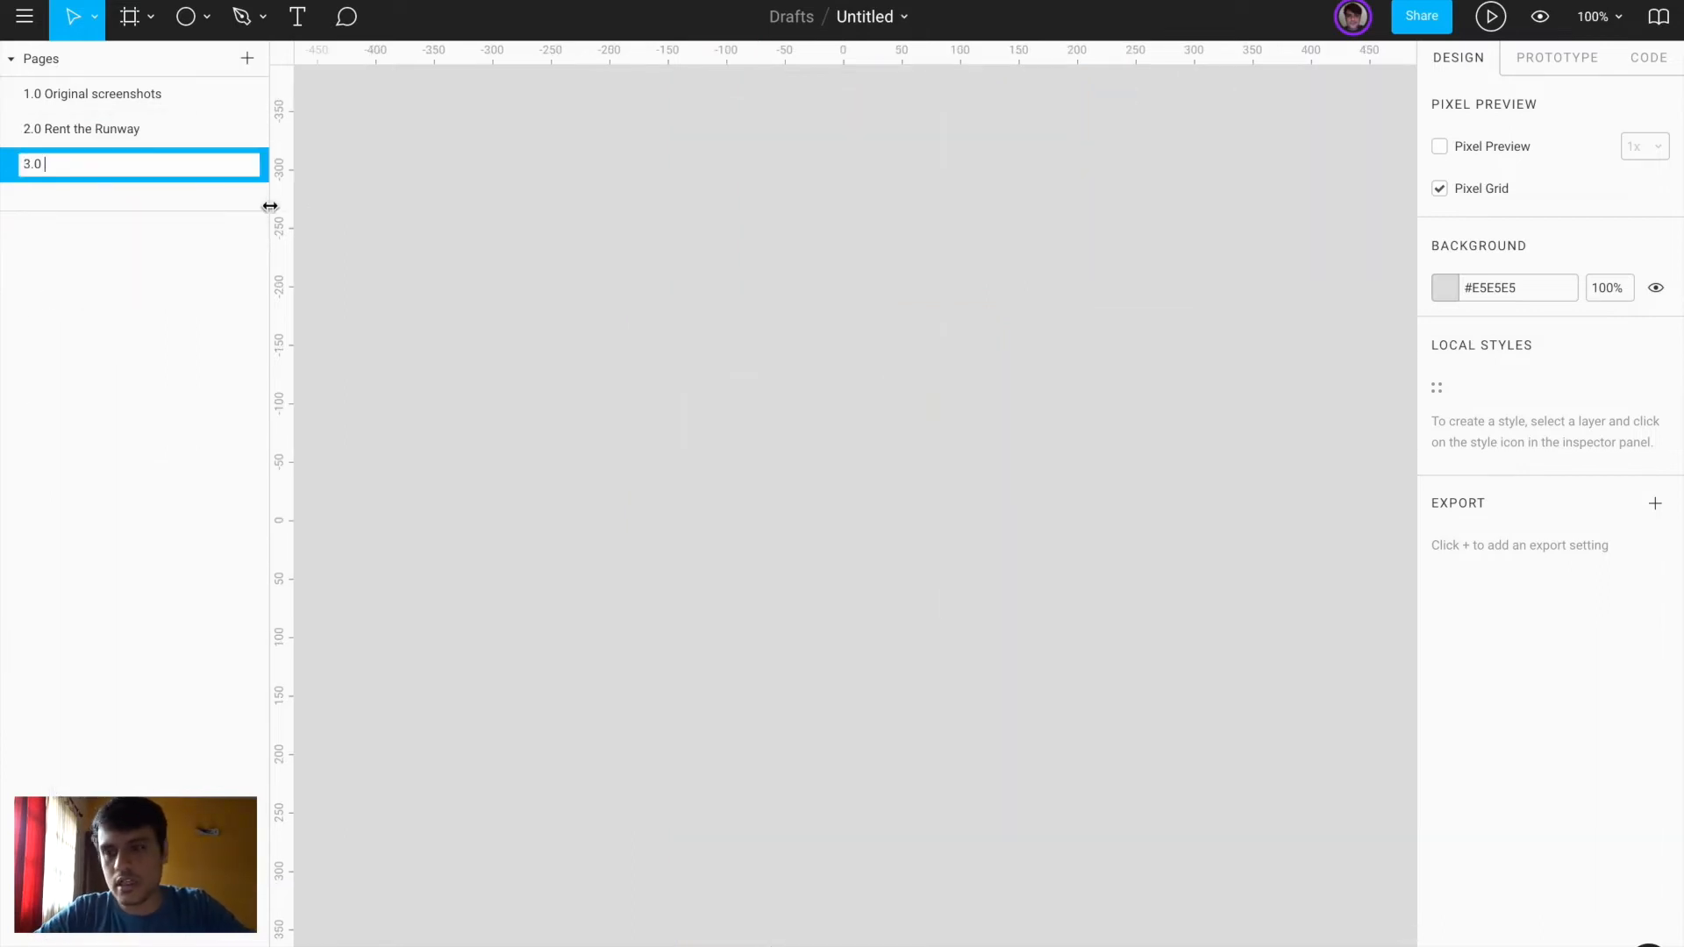
pyautogui.write(' Tik Tok')
pyautogui.press('Return')
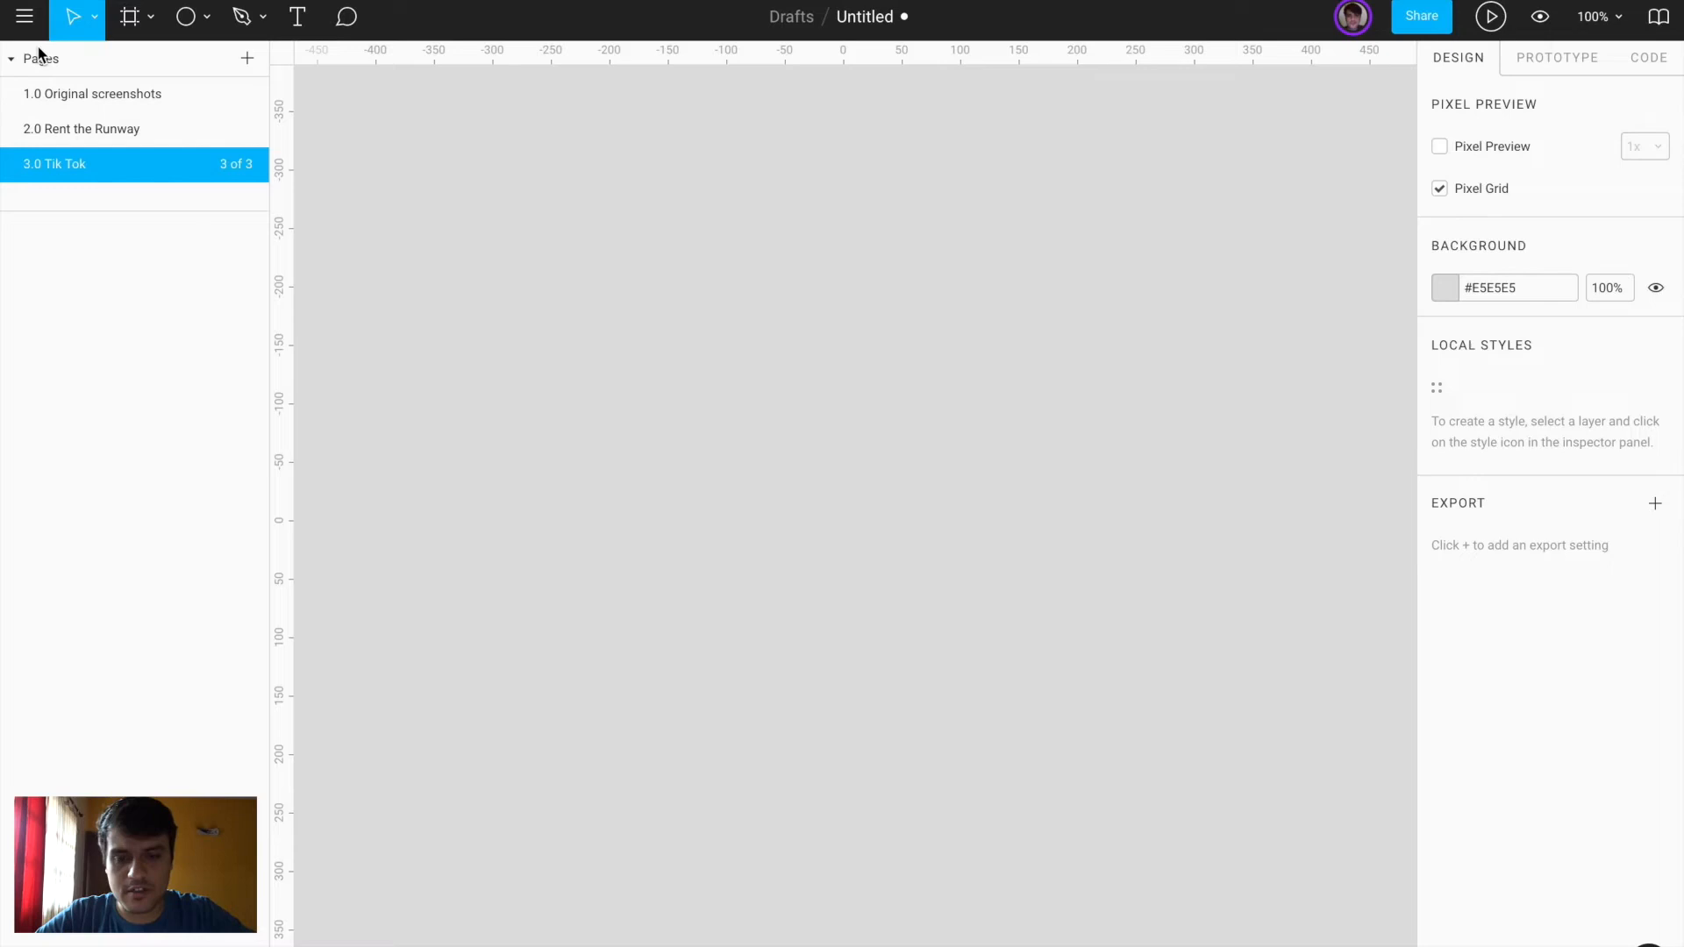
# Copy the TikTok feed screenshot from 1.0 Original screenshots and paste it onto 3.0 Tik Tok
pyautogui.click(82, 106)
pyautogui.click(880, 848)
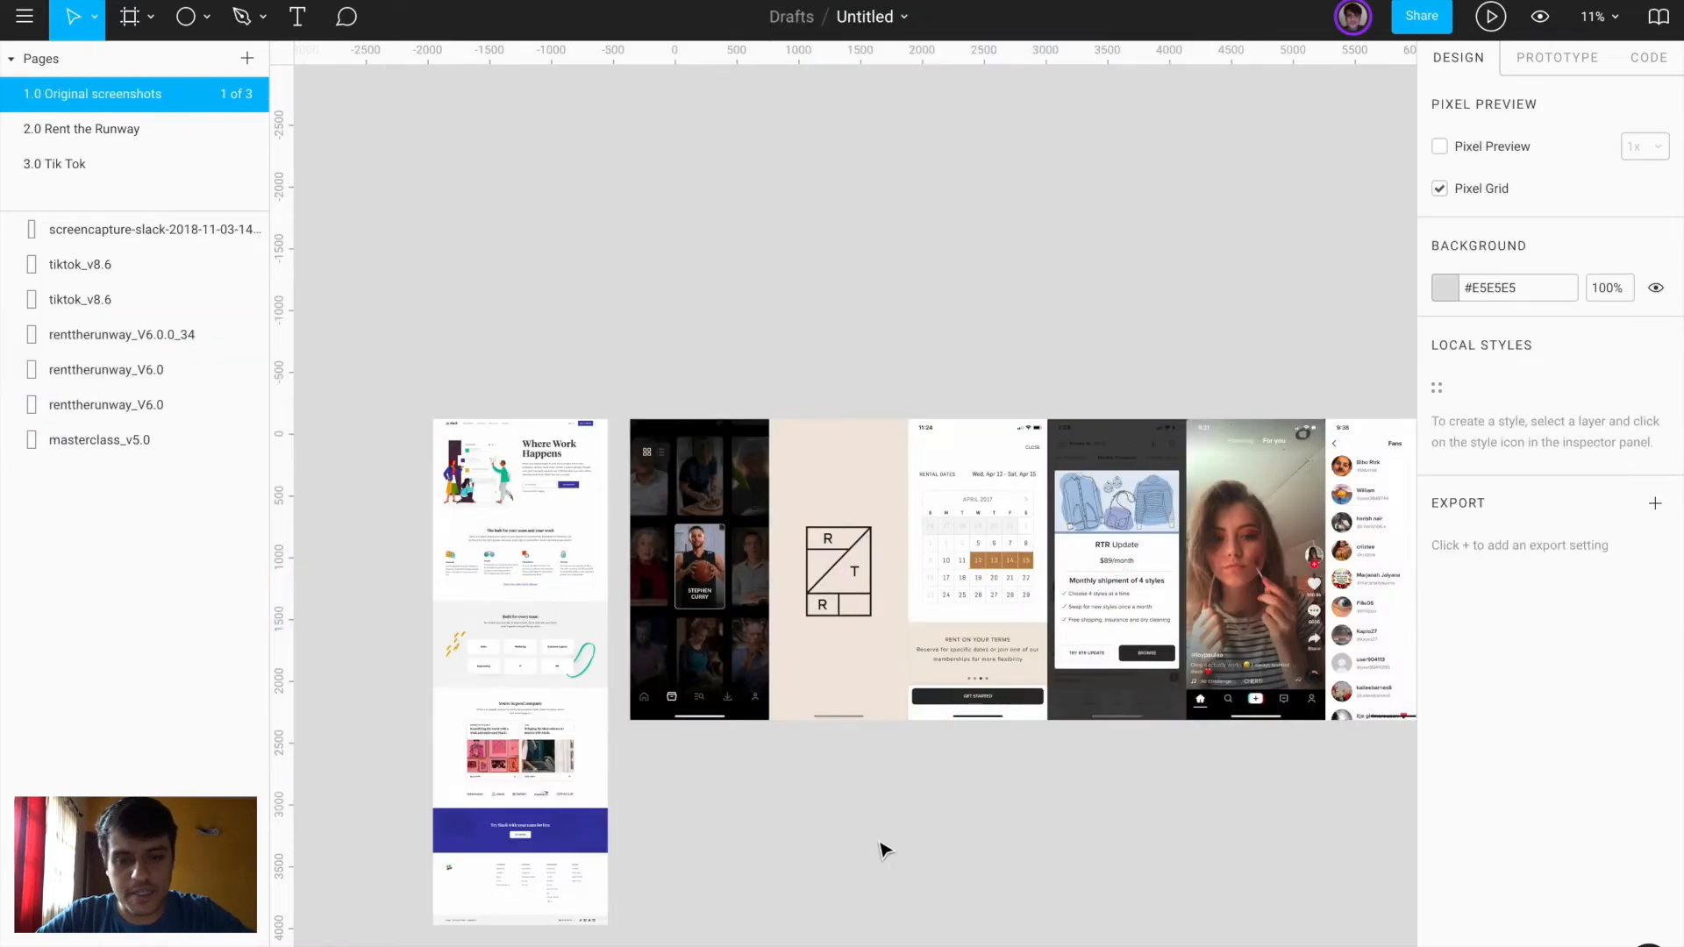
pyautogui.scroll(2, 882, 846)
pyautogui.scroll(3, 1035, 569)
pyautogui.click(1035, 569)
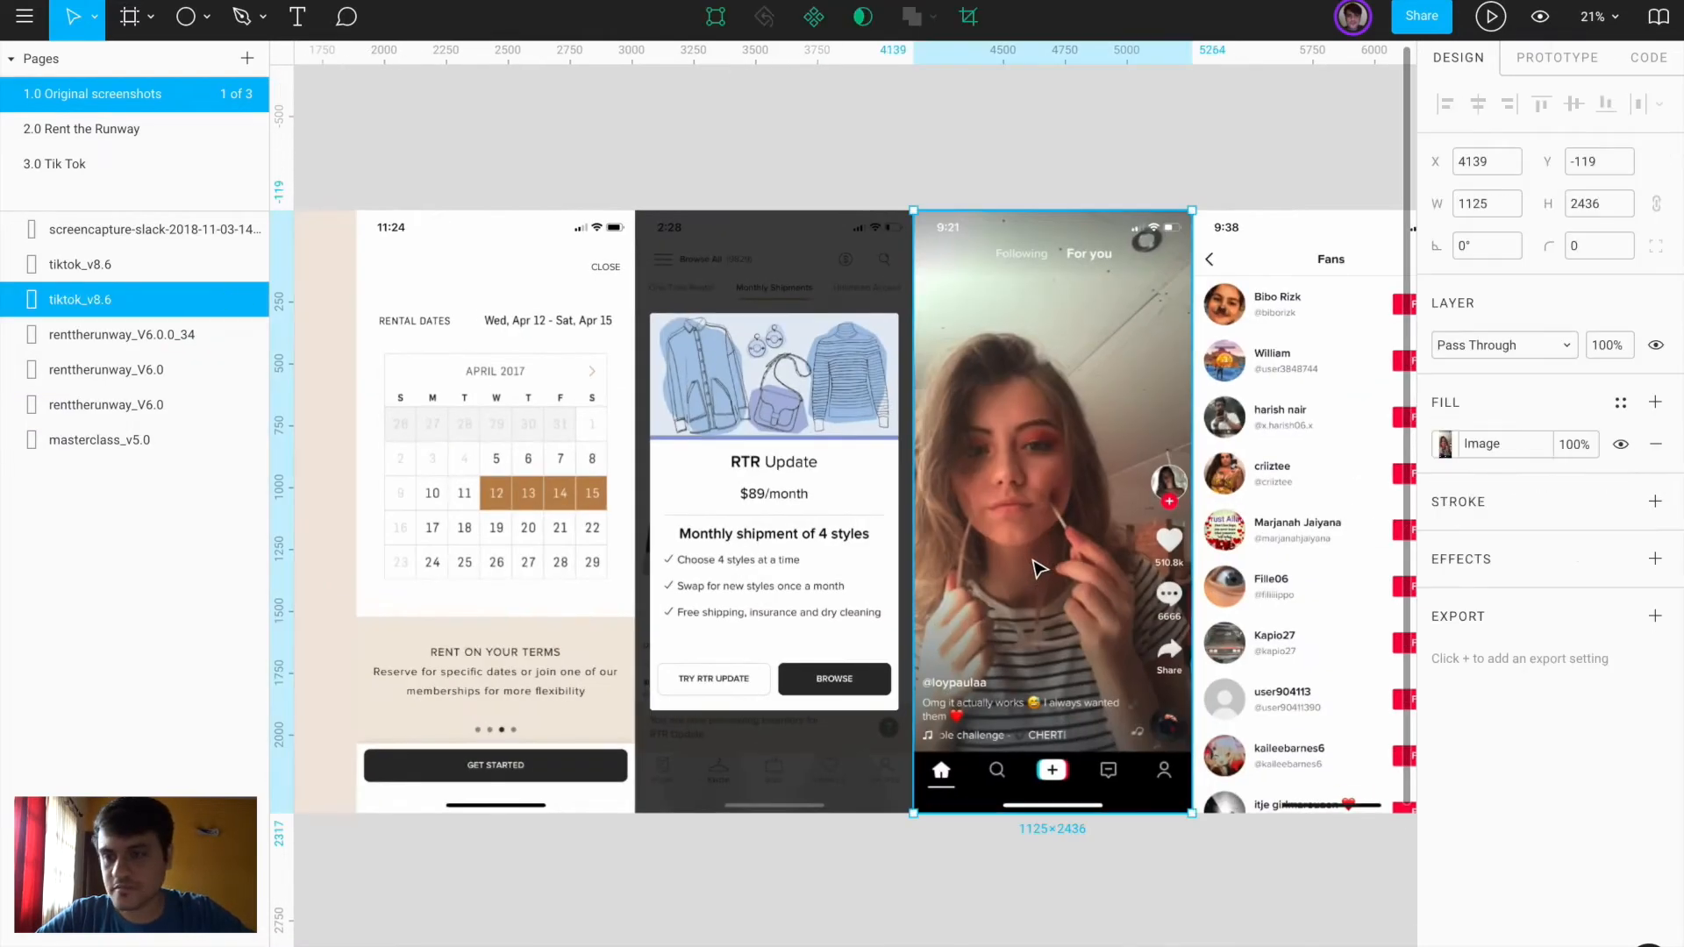
pyautogui.click(52, 164)
pyautogui.hotkey('ctrl', 'v')
# Add an empty iPhone X frame to the page
pyautogui.scroll(-5, 913, 538)
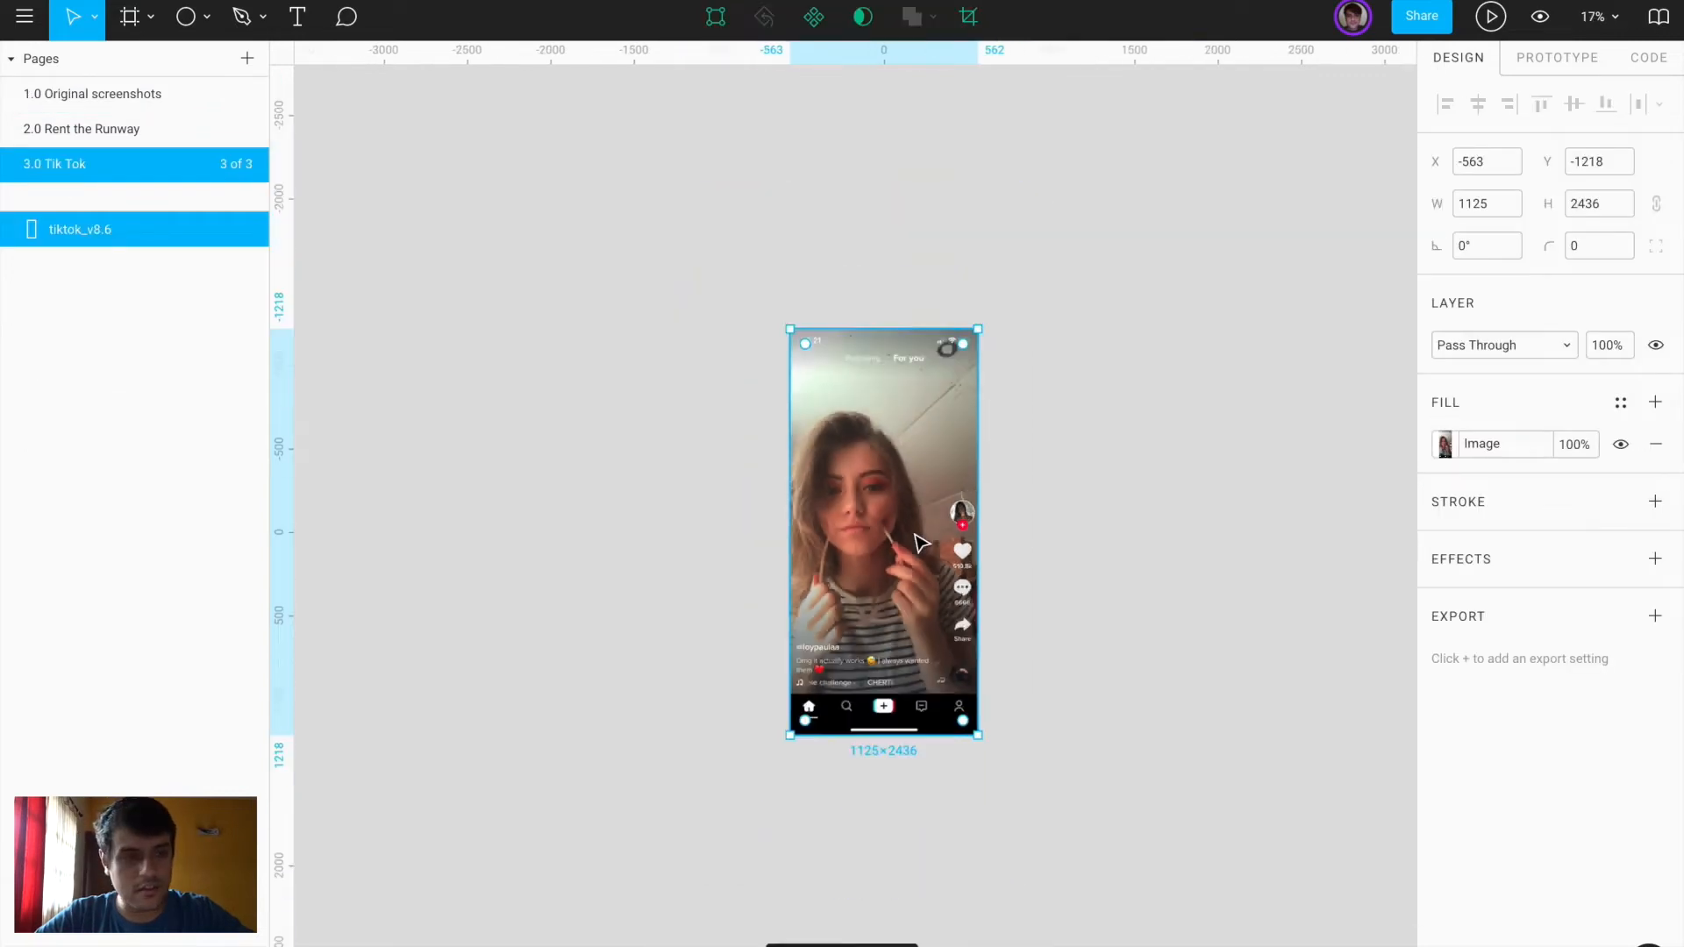
pyautogui.press('f')
pyautogui.click(1484, 140)
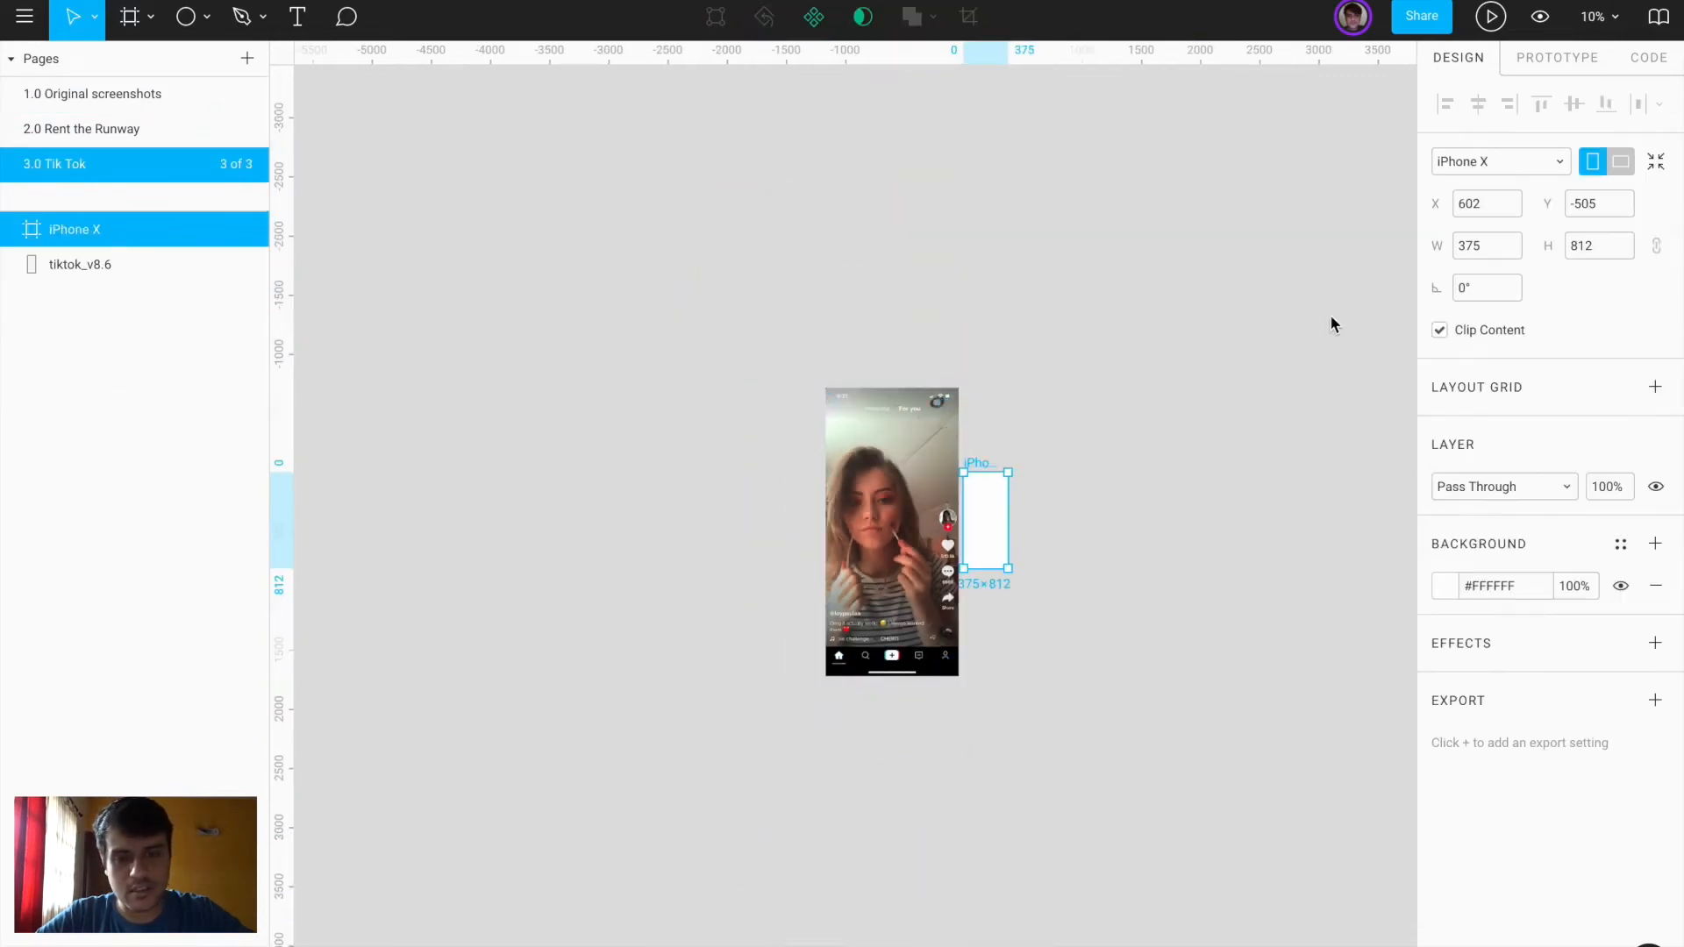
# Scale the screenshot to a third (375×812) and move it next to the iPhone X frame
pyautogui.click(1108, 497)
pyautogui.click(949, 465)
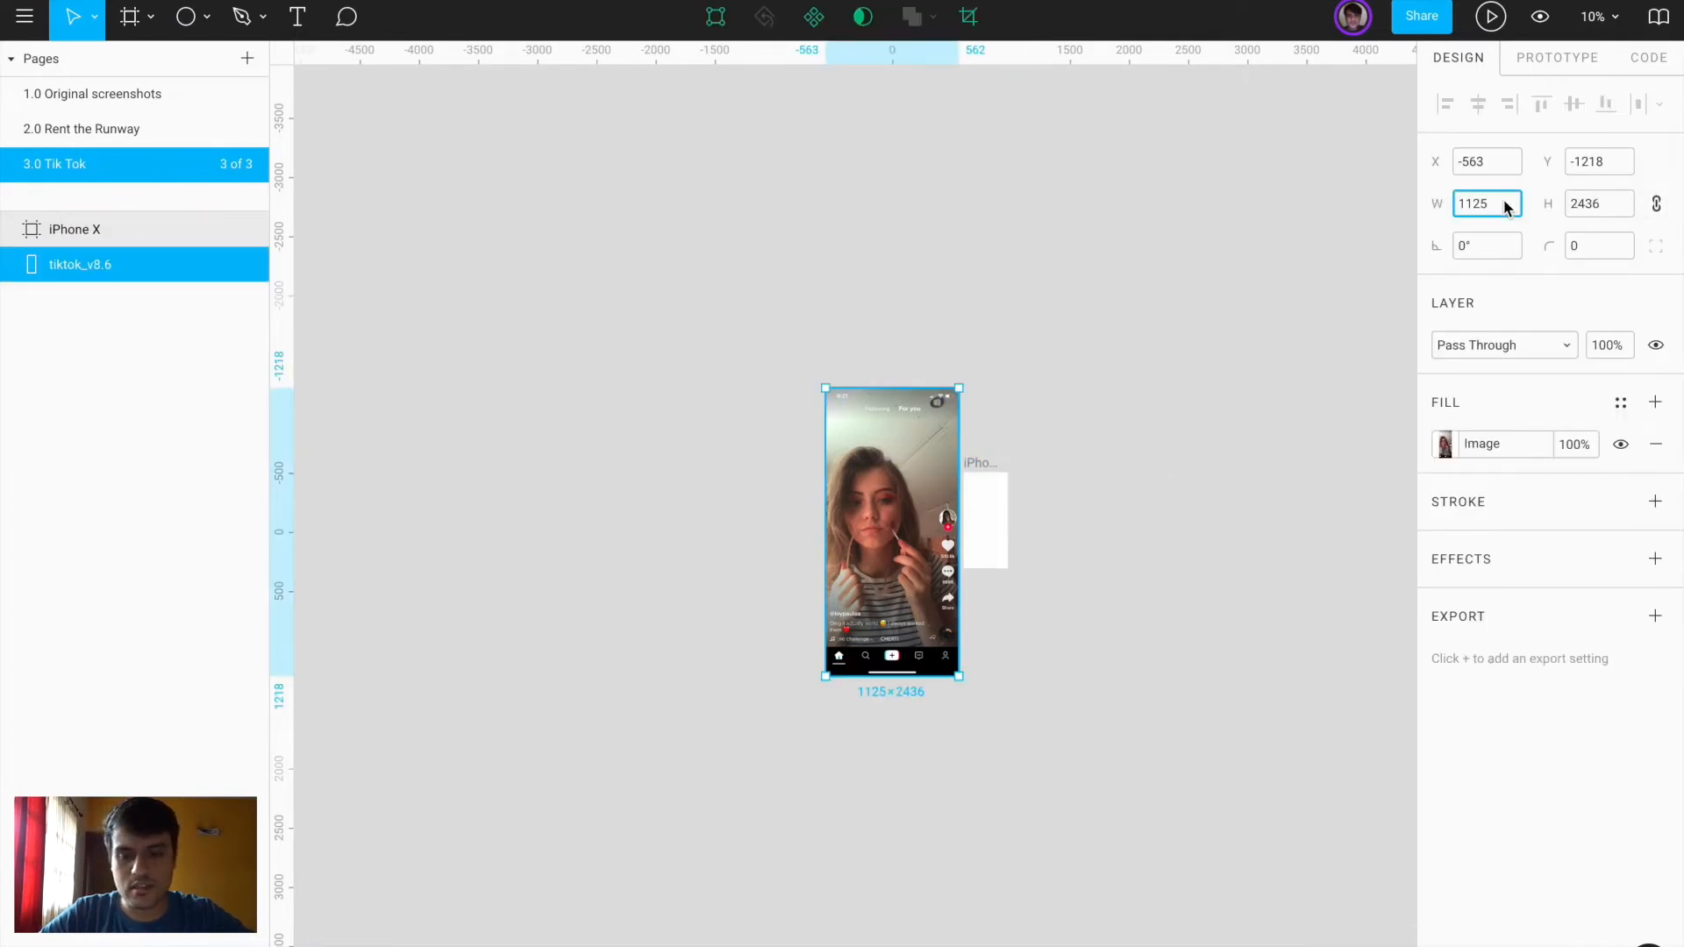
pyautogui.write('3')
pyautogui.press('Return')
pyautogui.moveTo(849, 416); pyautogui.dragTo(908, 508)
pyautogui.scroll(5, 909, 509)
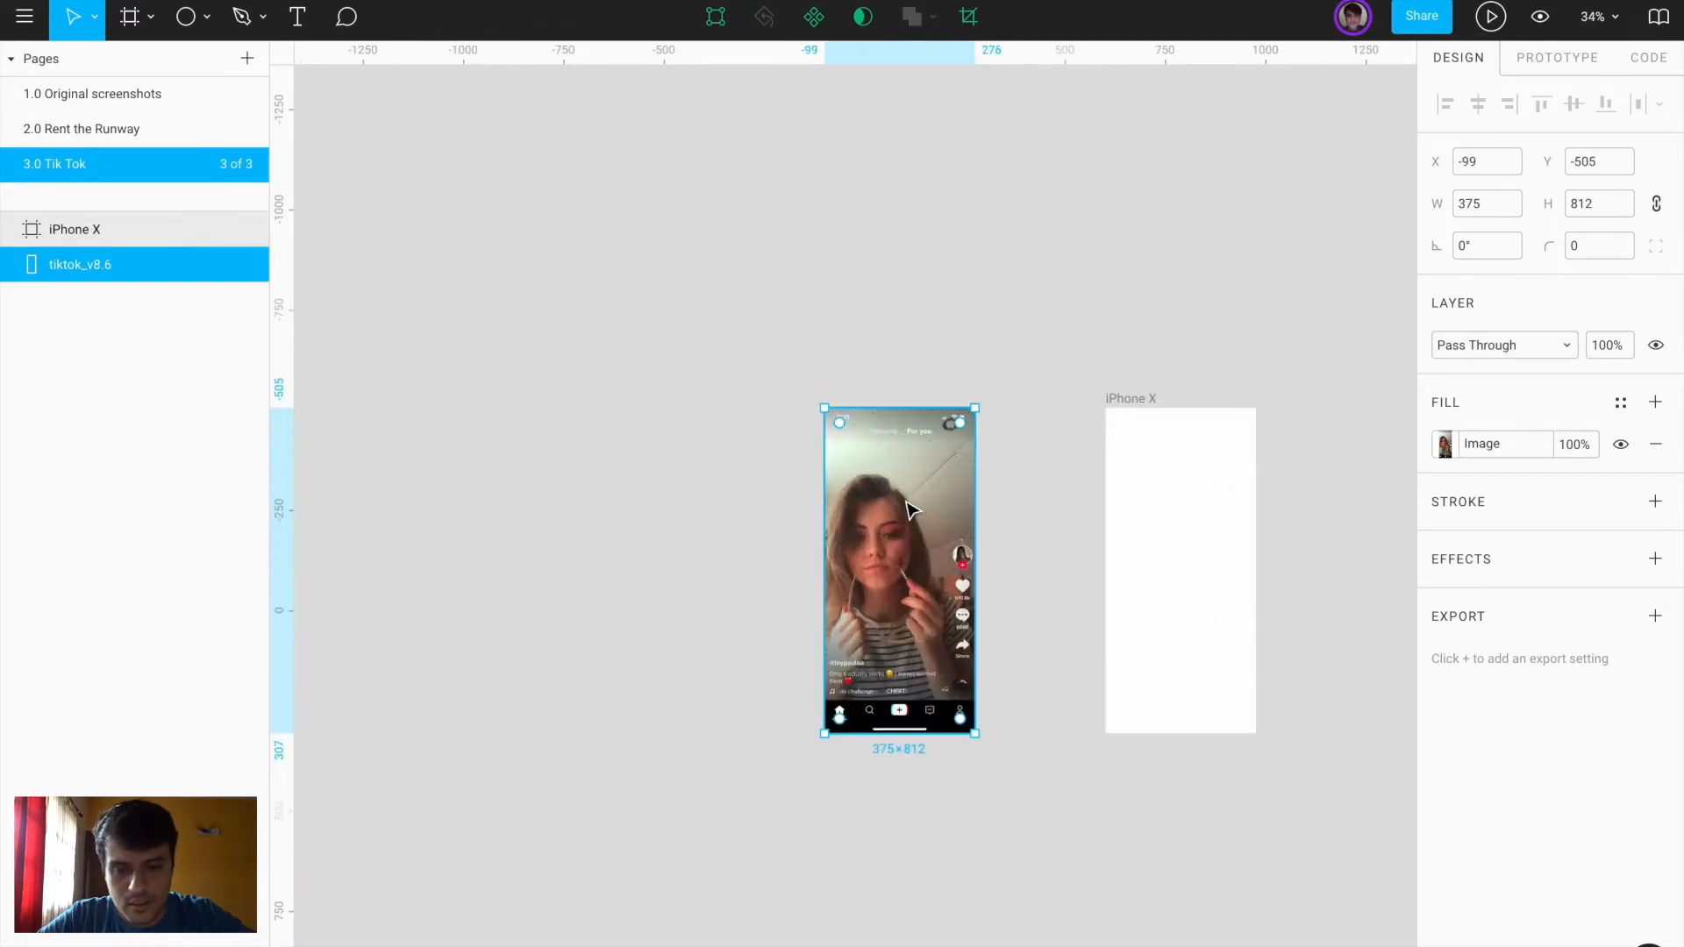
pyautogui.scroll(5, 908, 509)
pyautogui.scroll(-3, 910, 507)
pyautogui.hscroll(3, 910, 507)
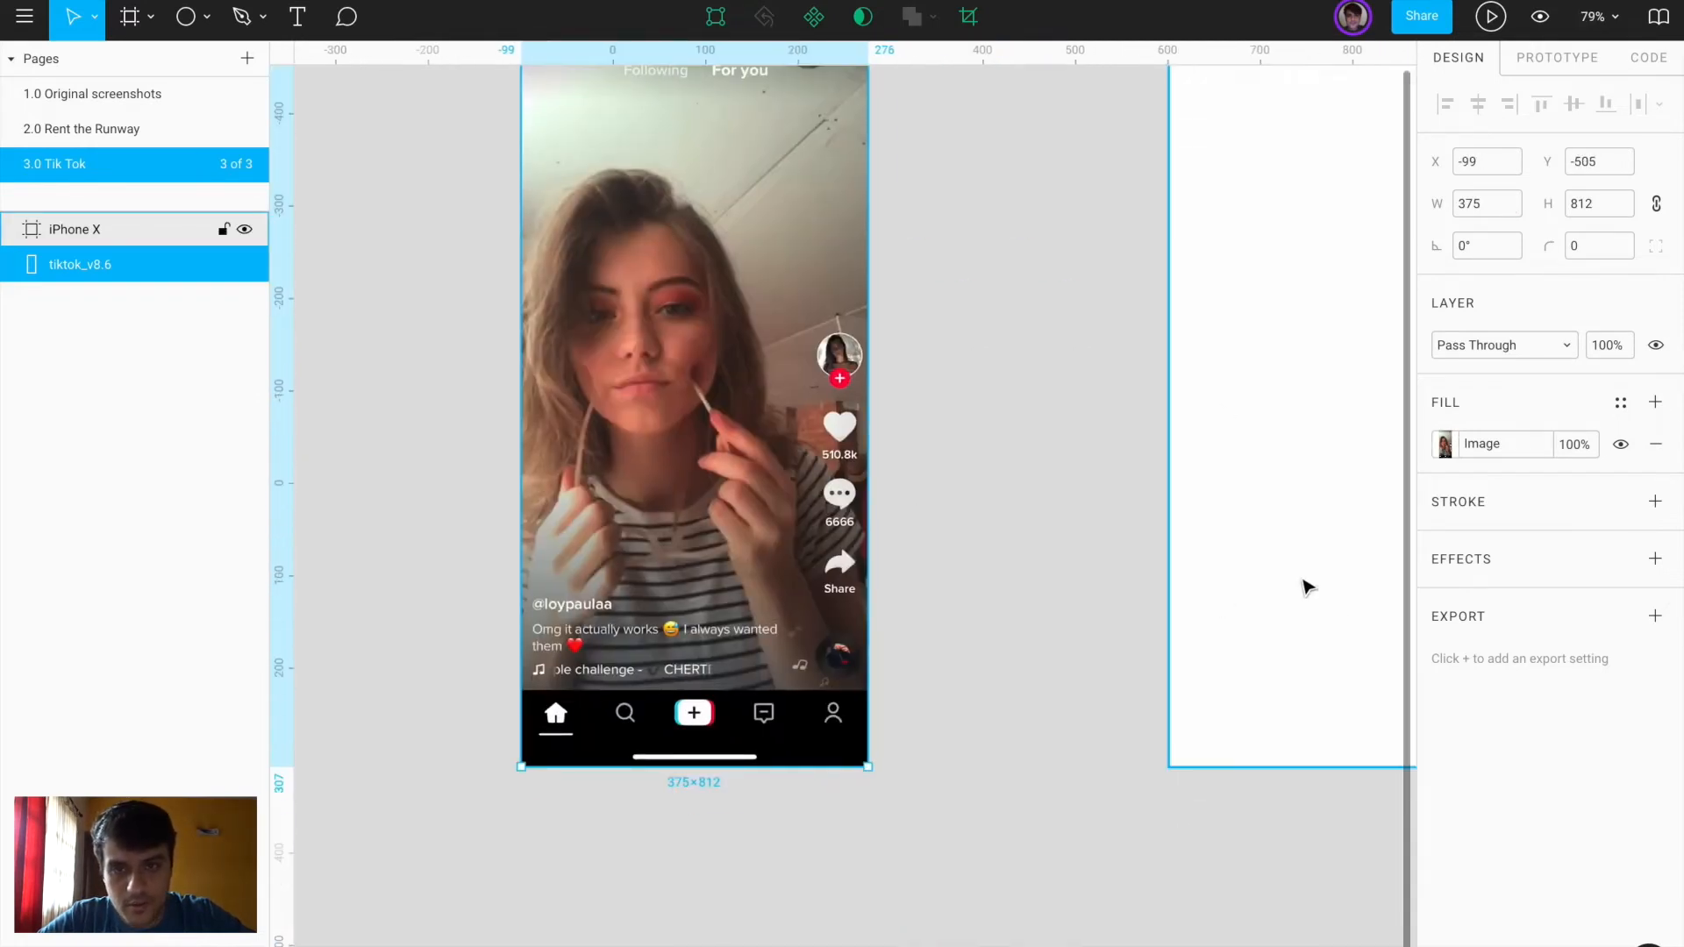
pyautogui.hscroll(3, 1177, 273)
pyautogui.scroll(2, 1176, 274)
# Move the iPhone X frame beside the TikTok screenshot
pyautogui.moveTo(1195, 293); pyautogui.dragTo(938, 309)
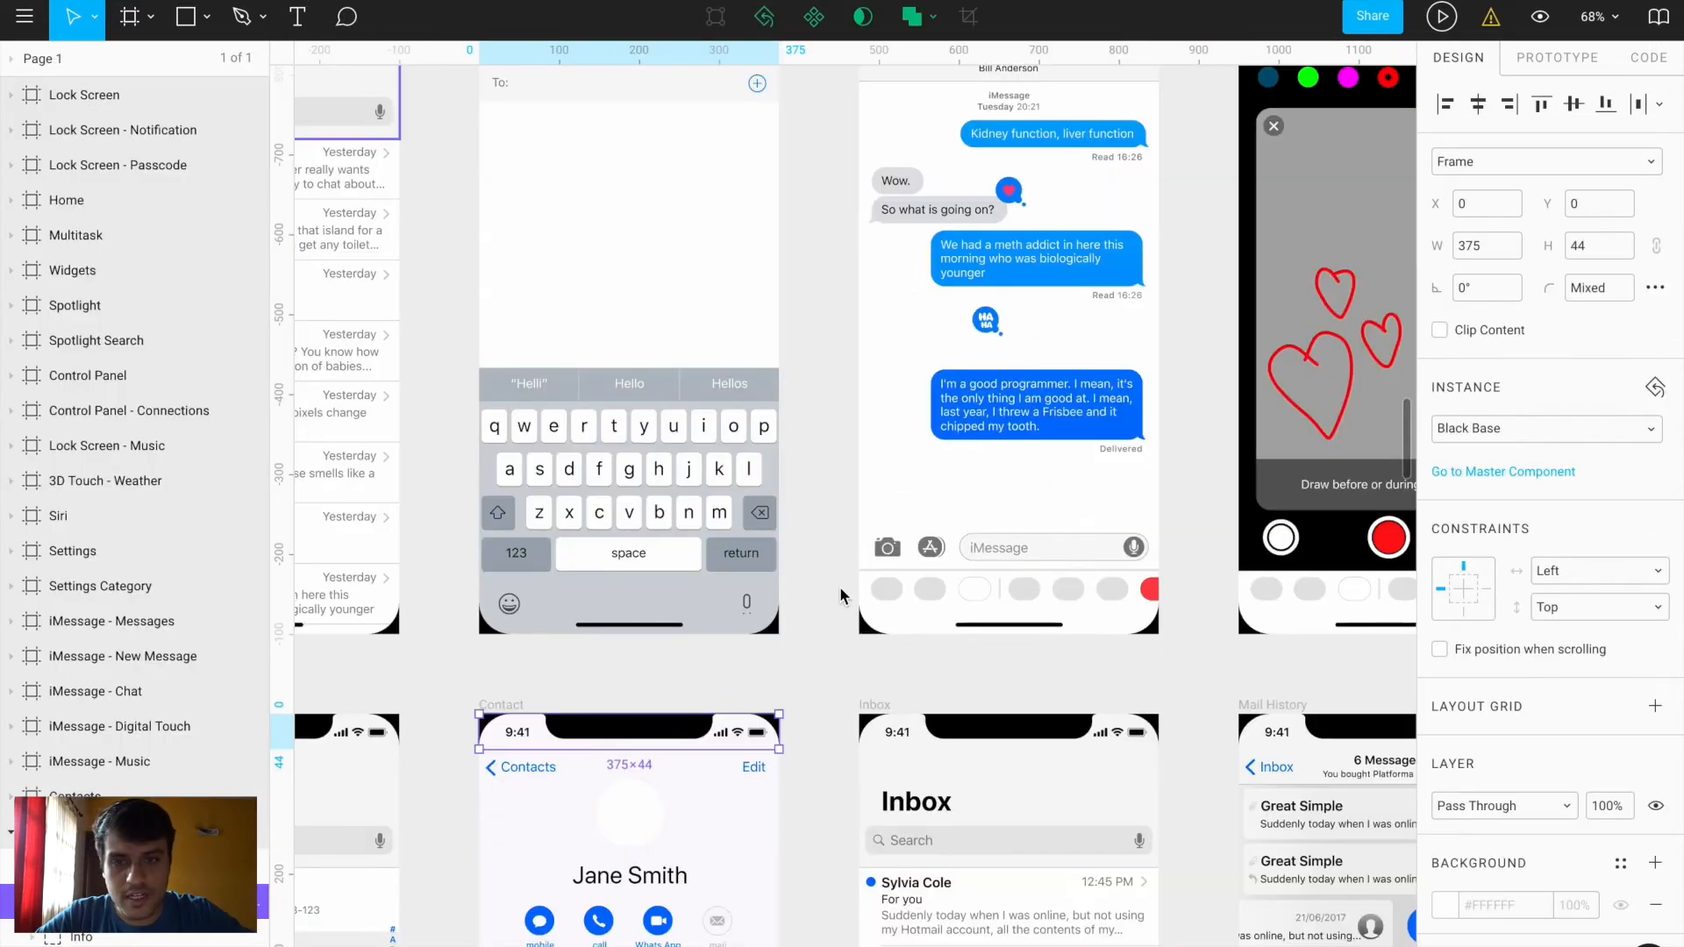
pyautogui.scroll(-3, 886, 639)
pyautogui.scroll(5, 886, 639)
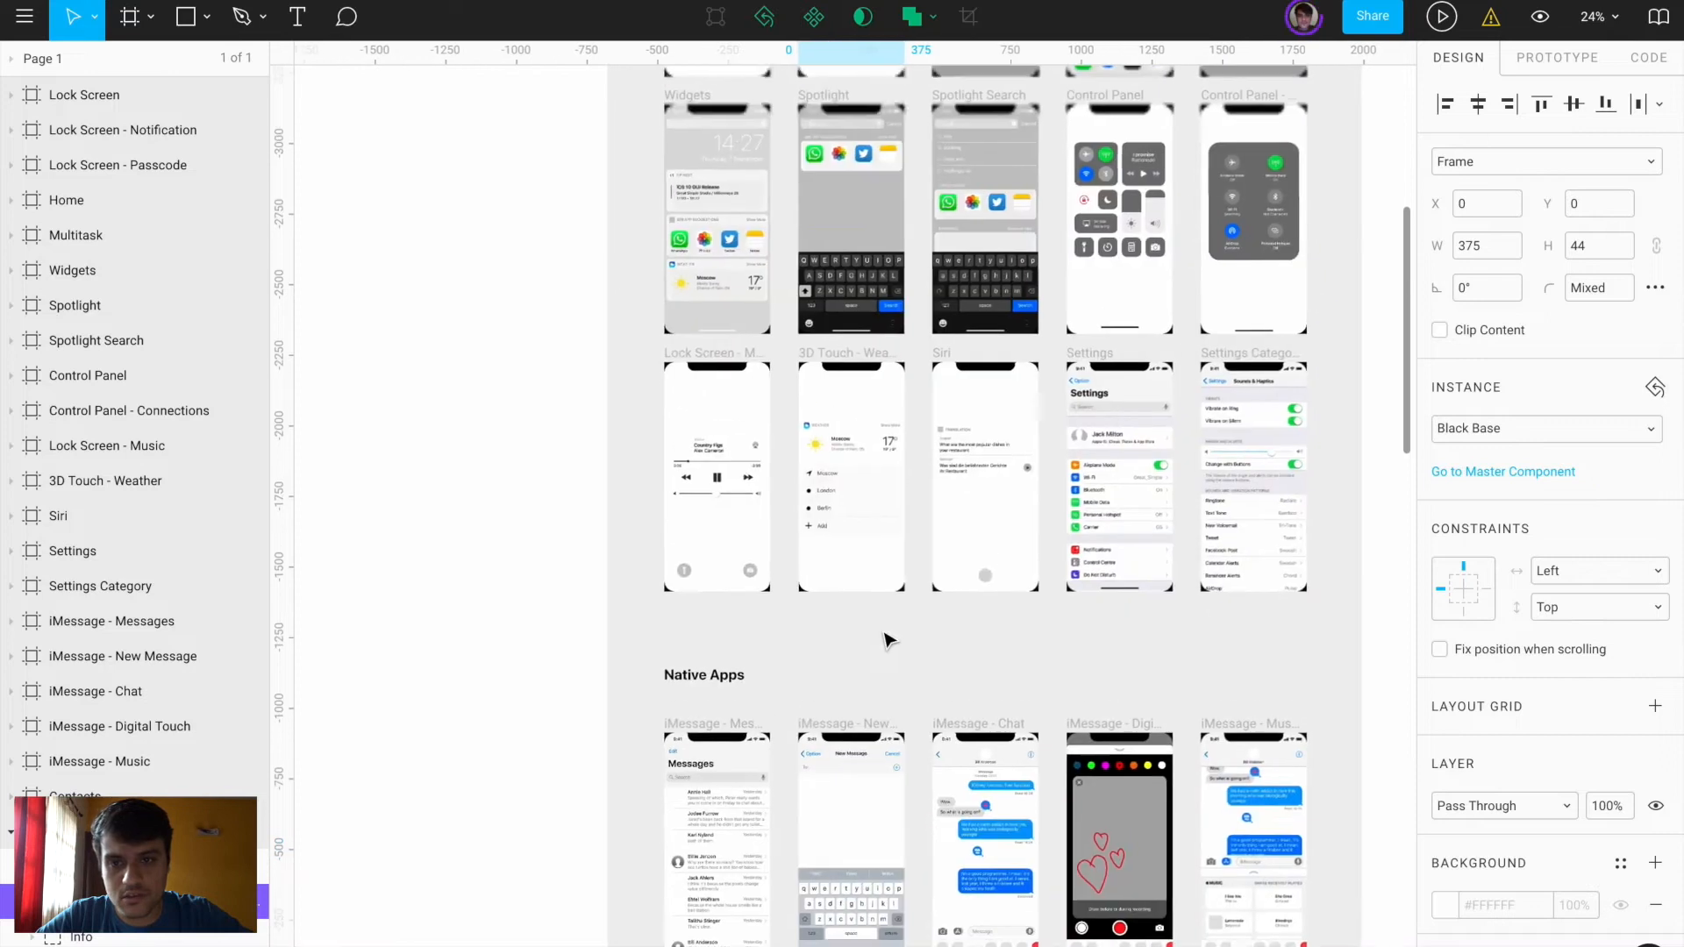
pyautogui.scroll(5, 723, 266)
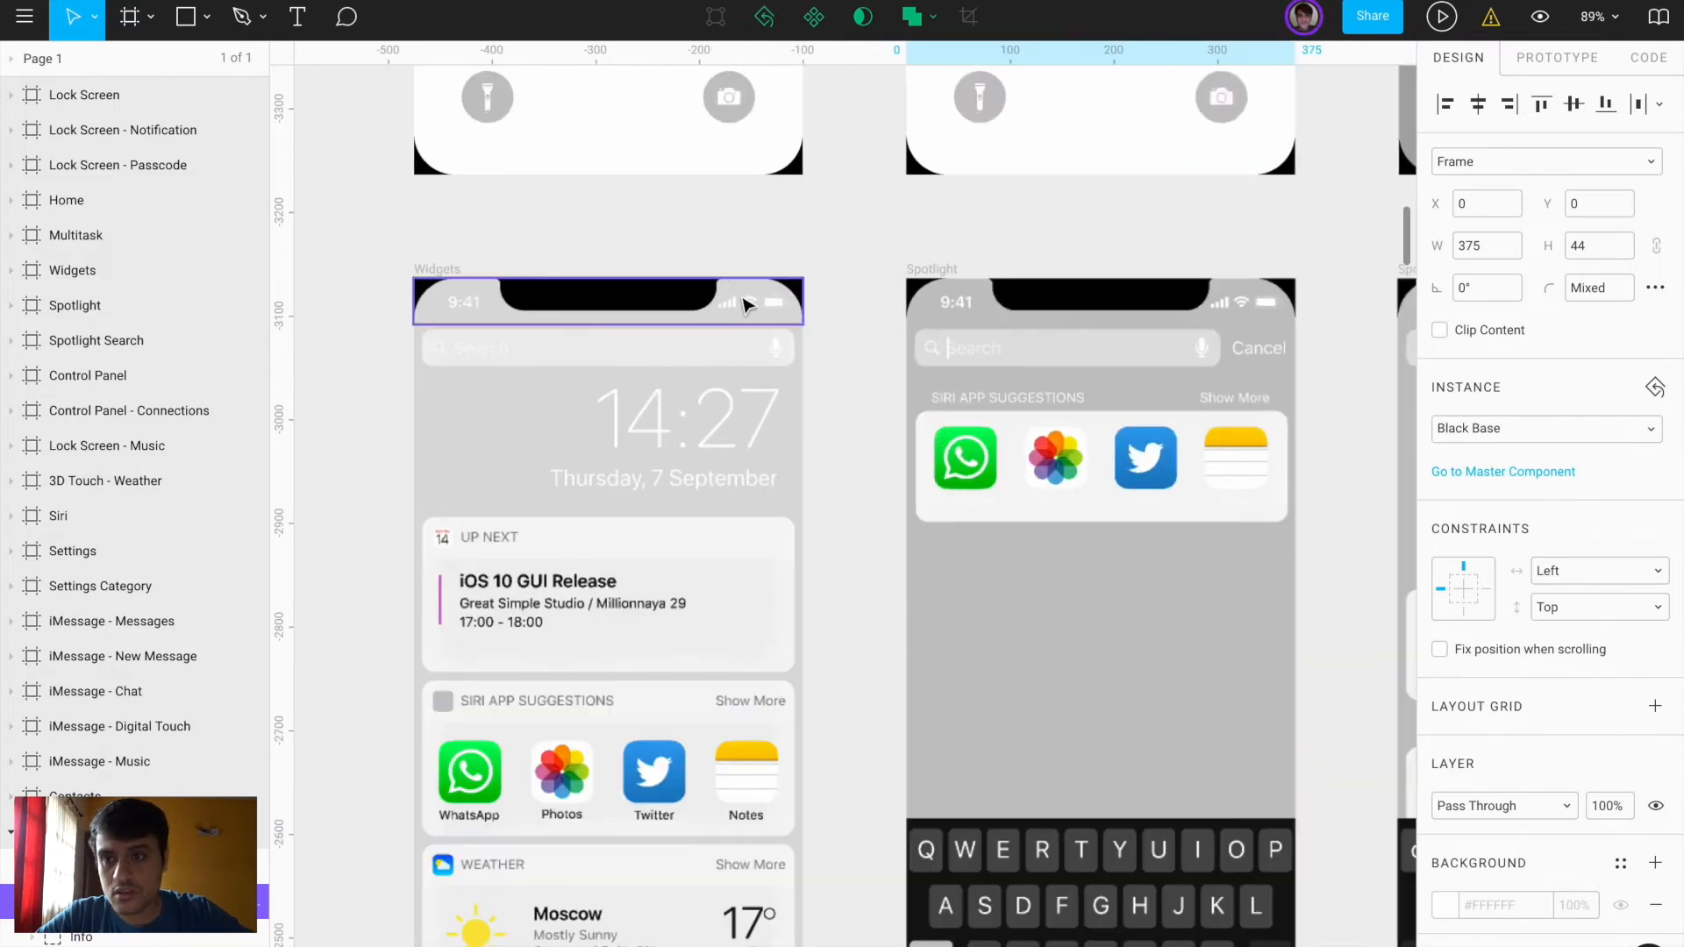
# Paste the iOS kit's 375×44 status bar into the frame's top, undoing an accidental screenshot paste
pyautogui.click(691, 274)
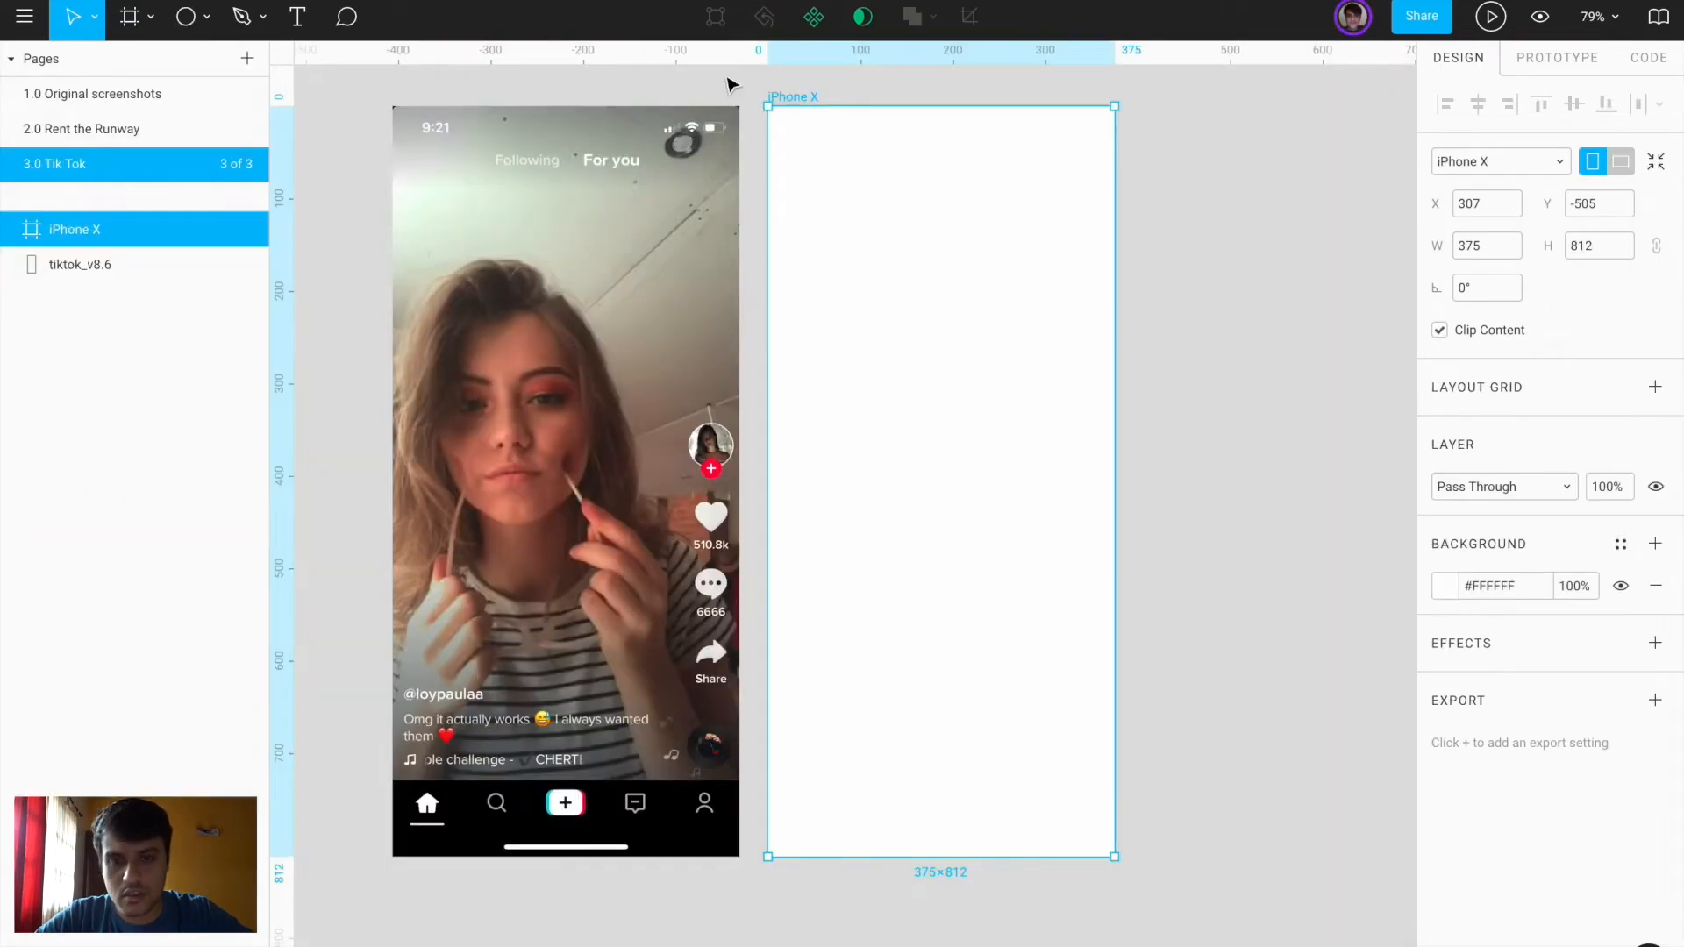
pyautogui.hotkey('ctrl', 'v')
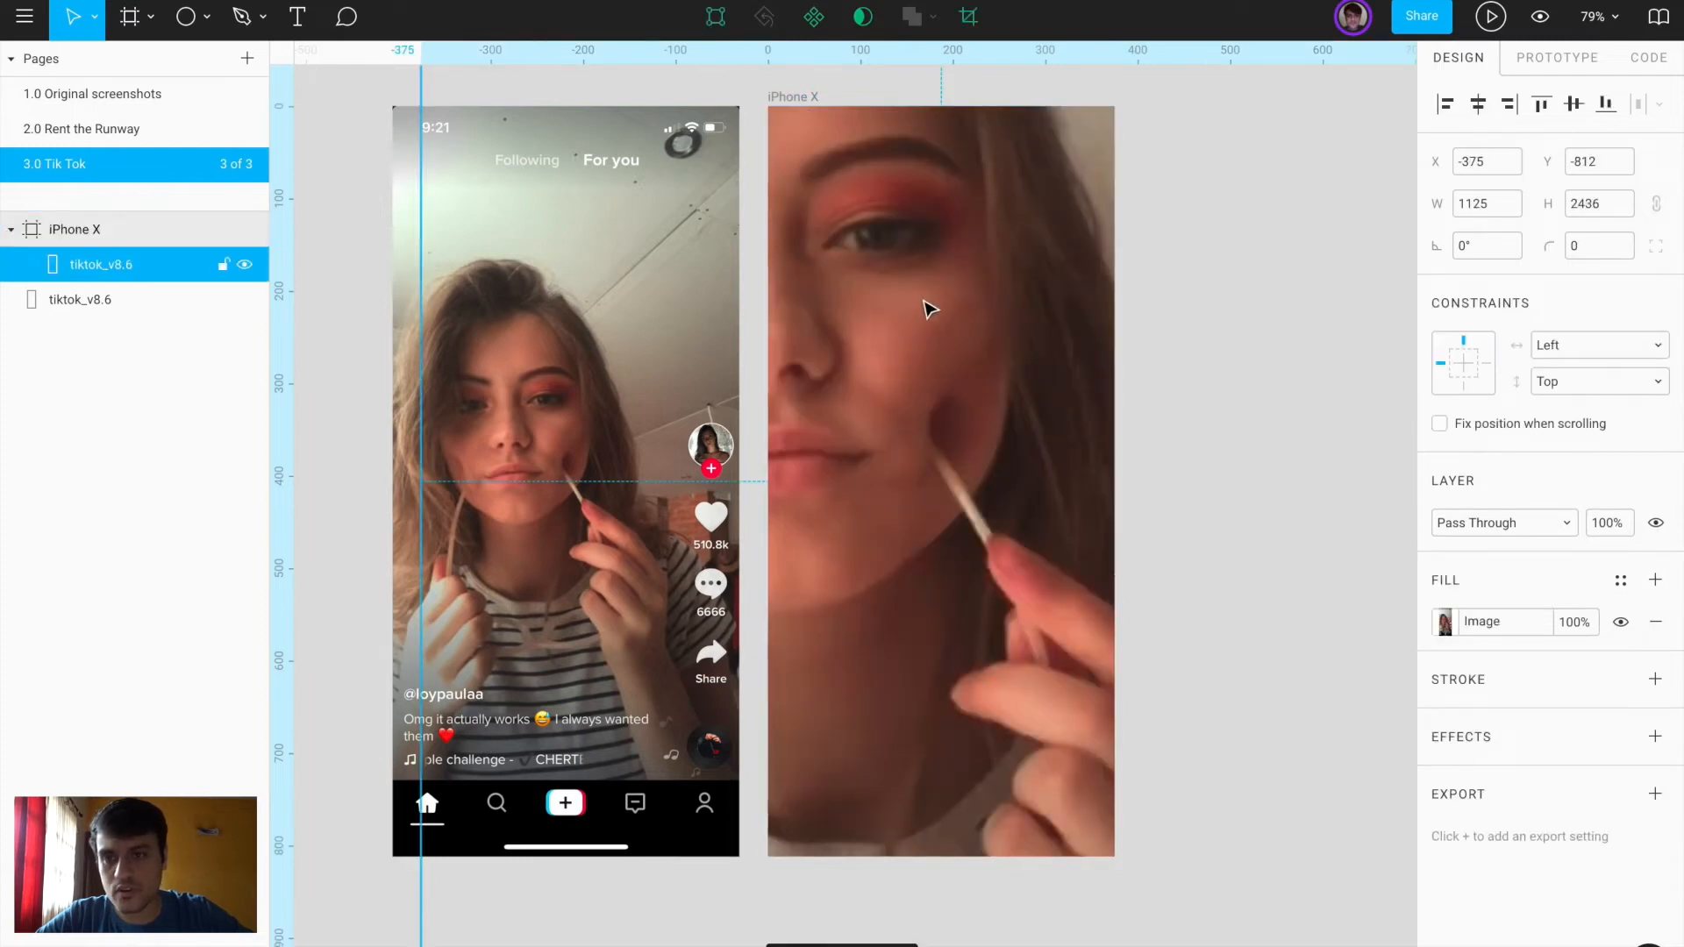
pyautogui.hotkey('ctrl', 'z')
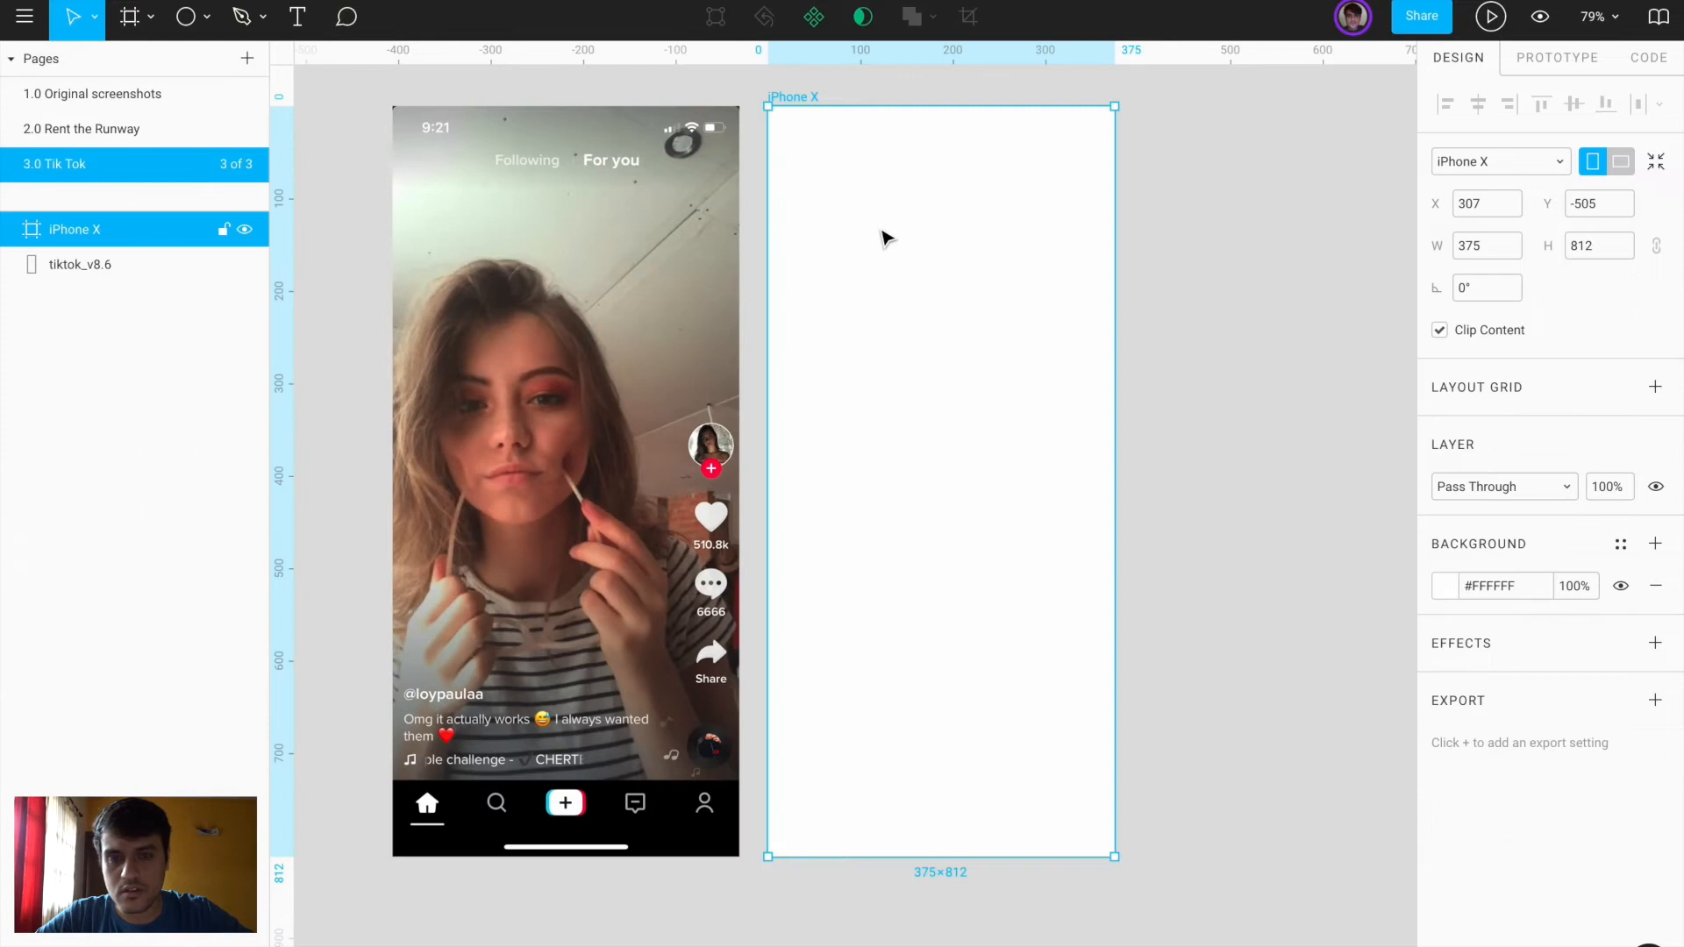
pyautogui.hotkey('ctrl', 'v')
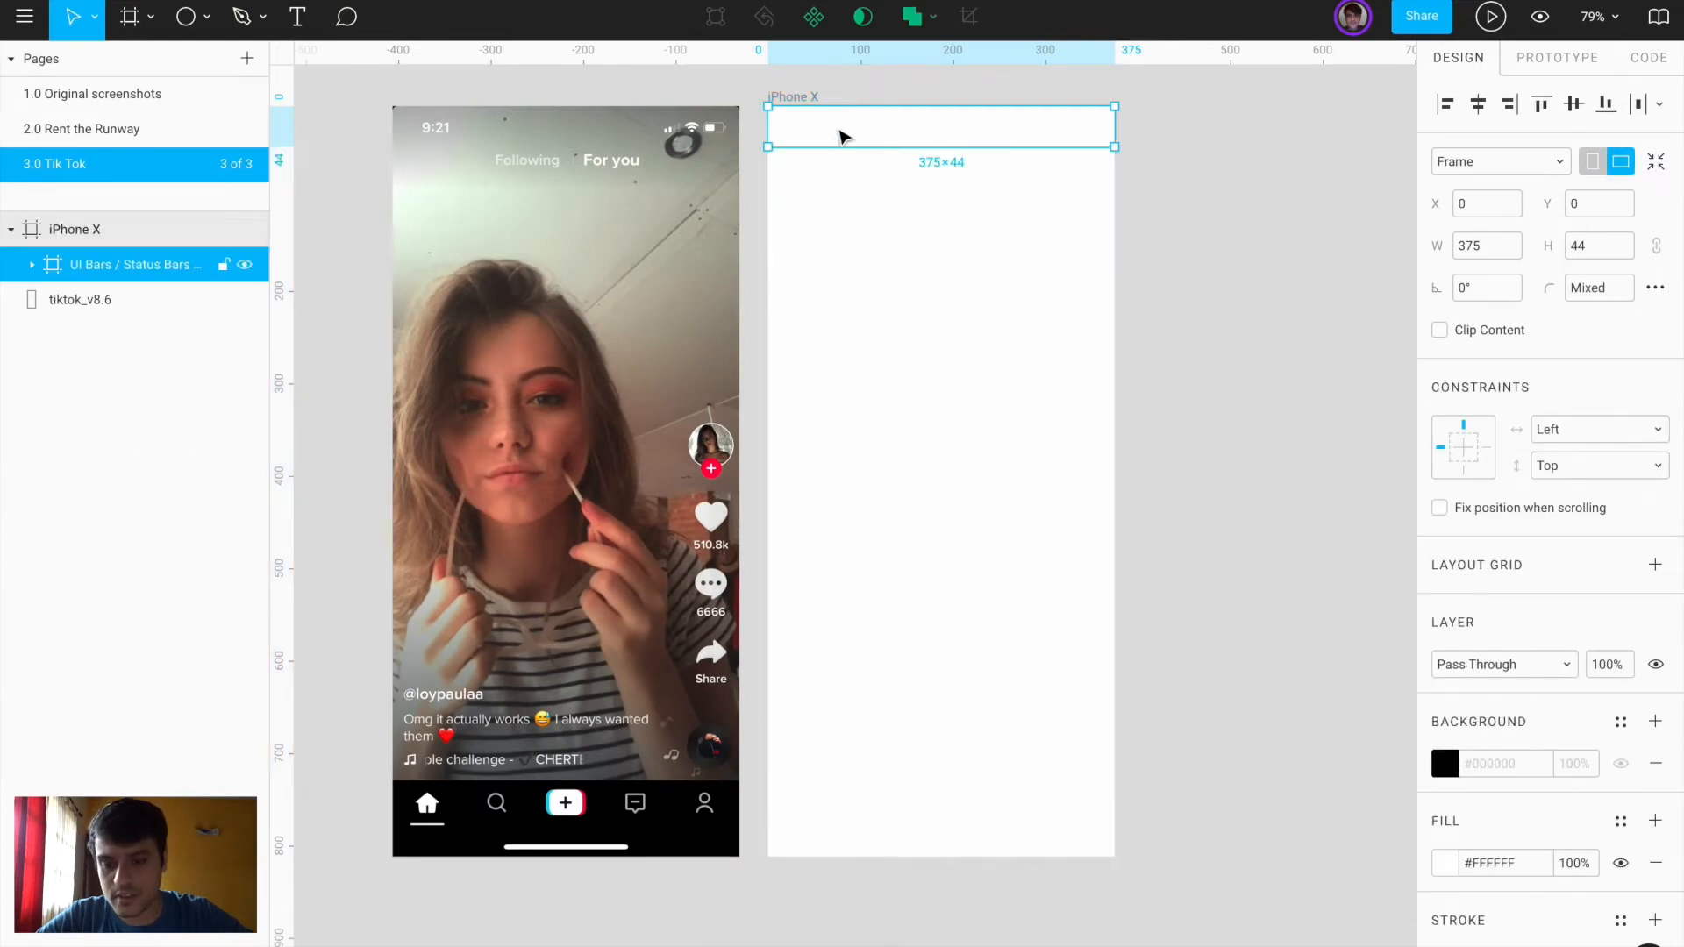
pyautogui.scroll(-2, 939, 390)
pyautogui.scroll(5, 768, 770)
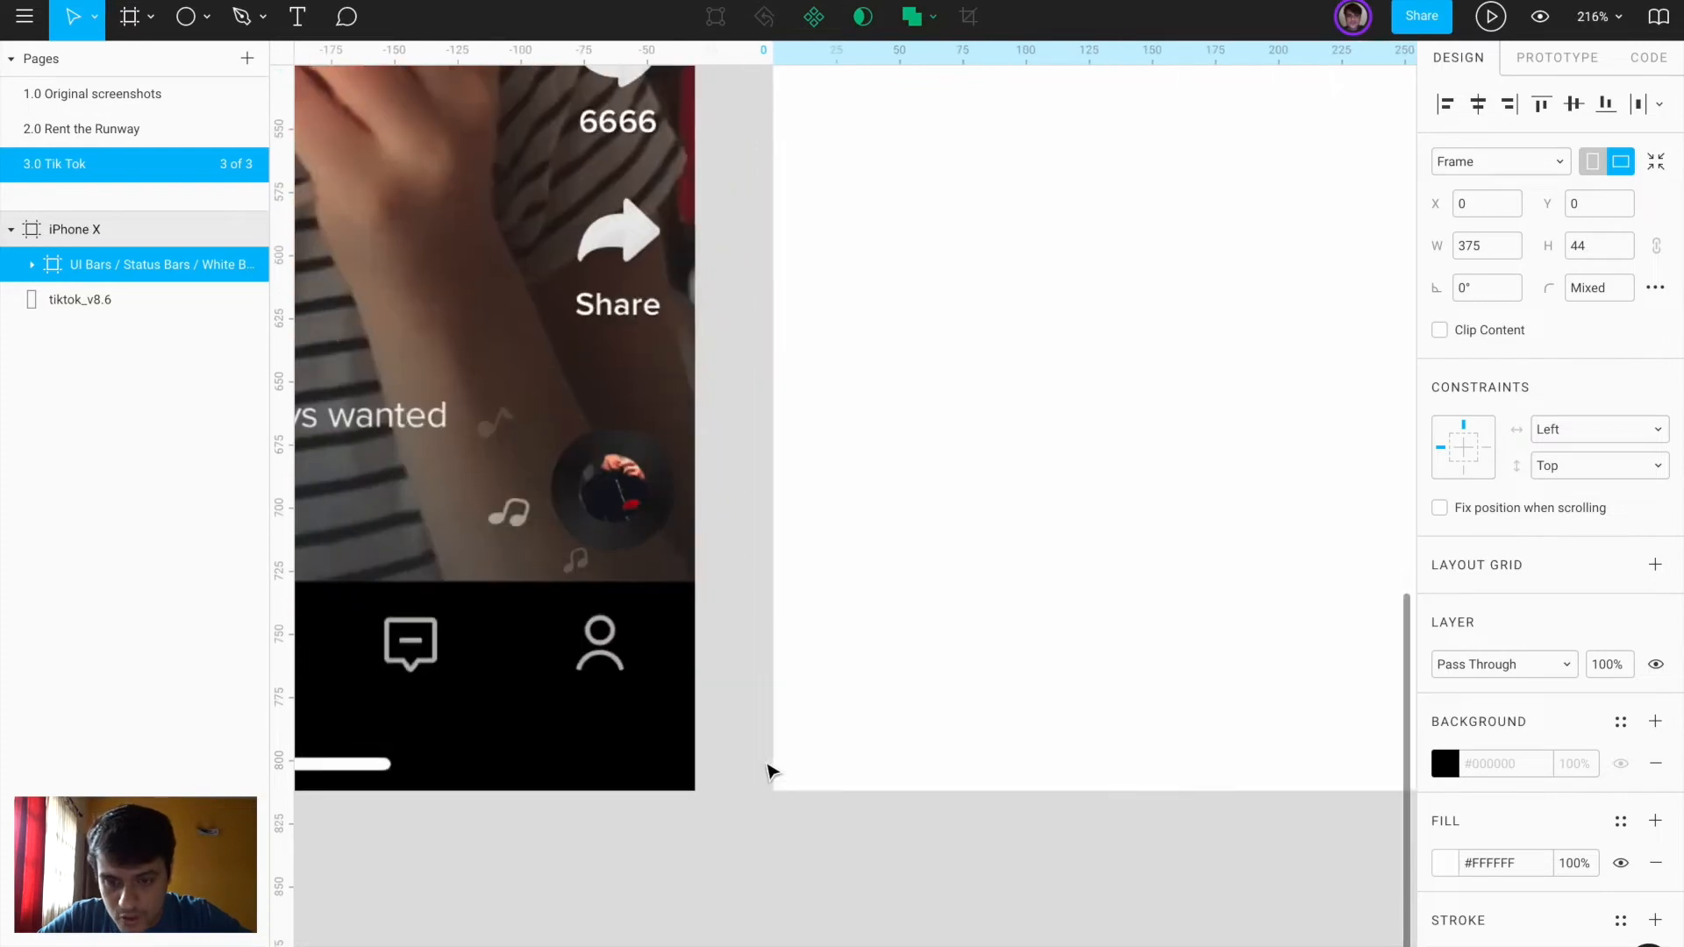
# Draw a 375×83 rectangle along the frame's bottom, filled with black sampled from the screenshot's nav bar
pyautogui.press('r')
pyautogui.moveTo(636, 532); pyautogui.dragTo(1038, 744)
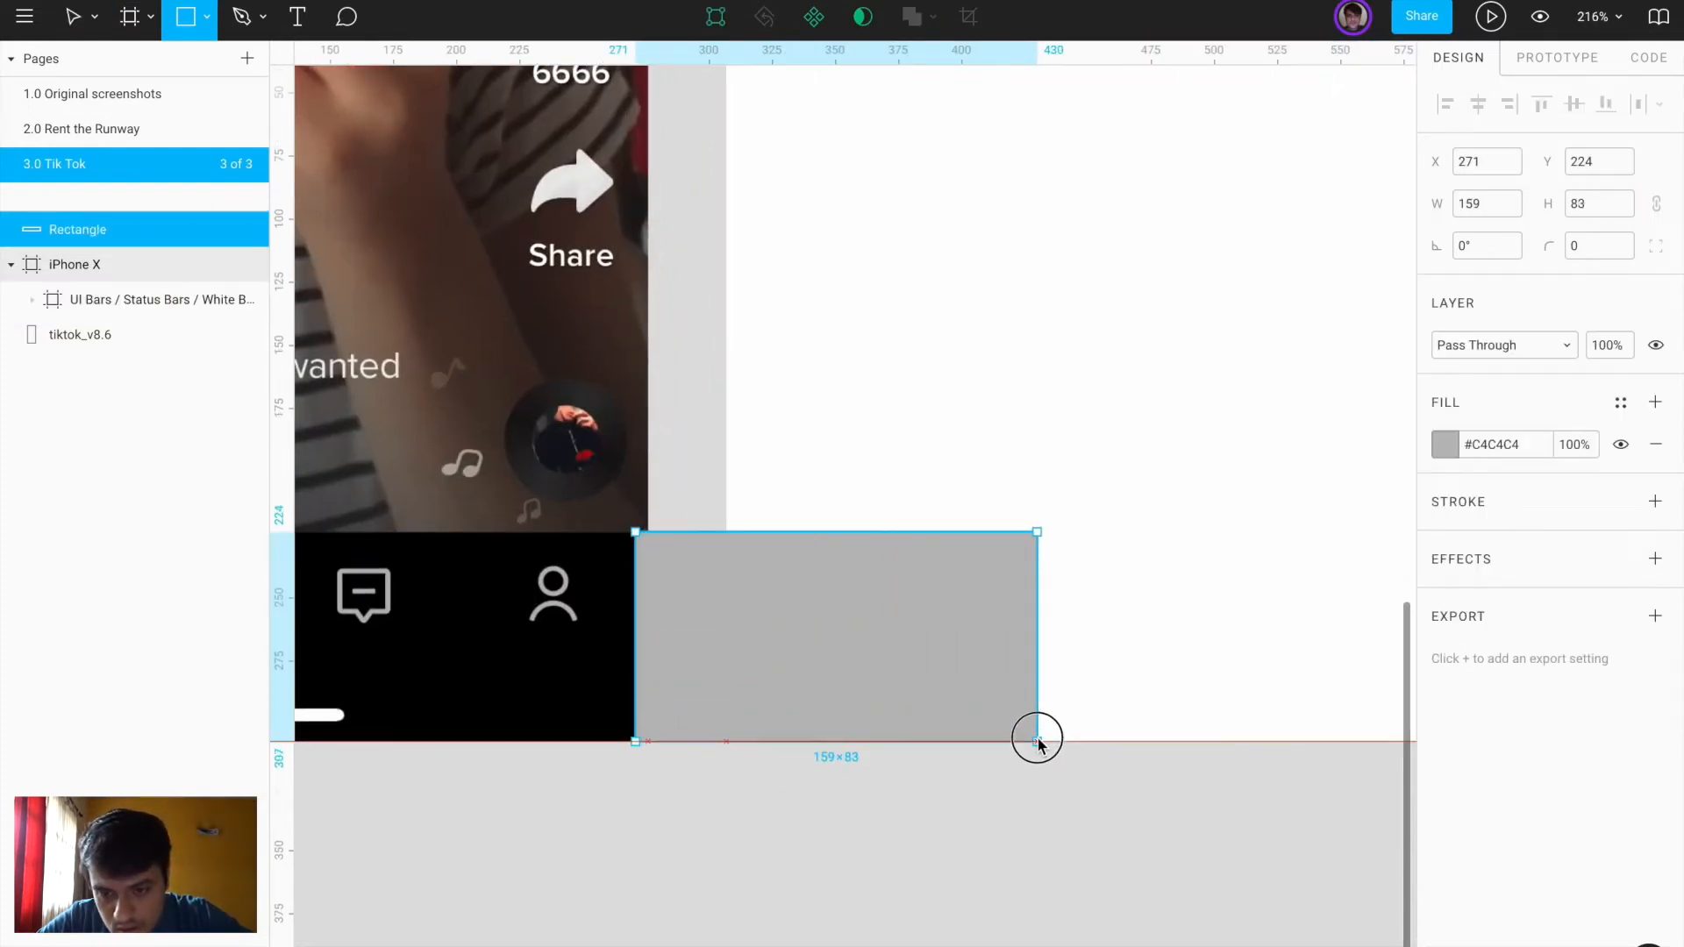
pyautogui.moveTo(637, 629); pyautogui.dragTo(1008, 628)
pyautogui.hscroll(3, 732, 636)
pyautogui.scroll(-5, 745, 636)
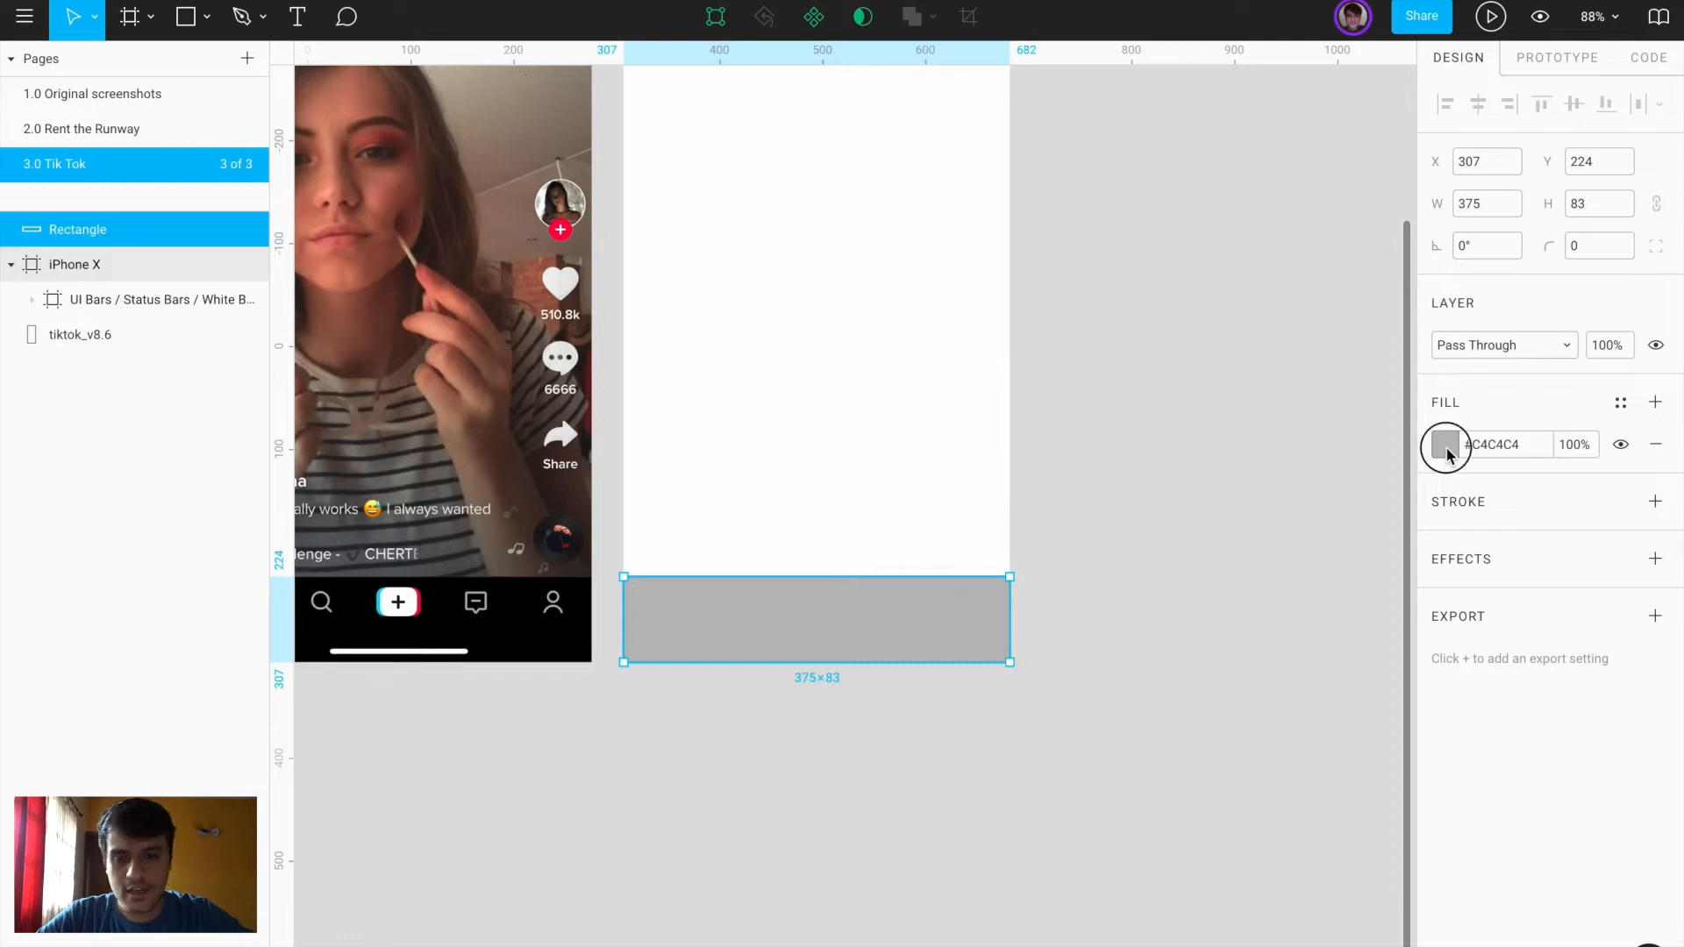
pyautogui.click(1445, 451)
pyautogui.click(1190, 710)
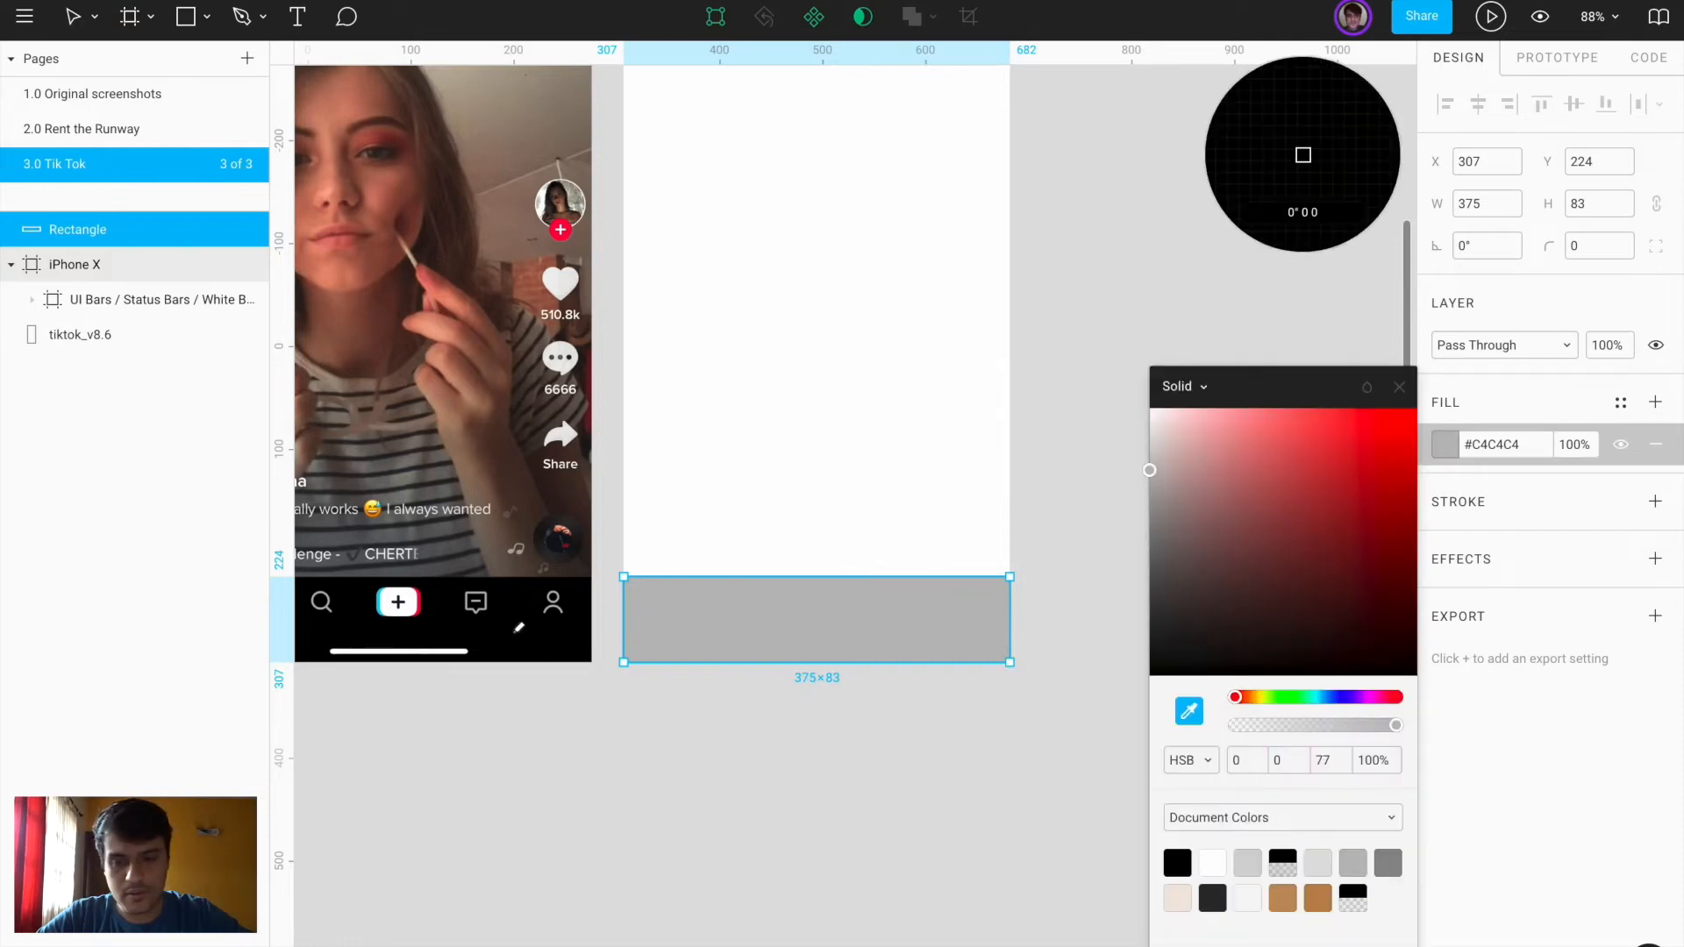
pyautogui.click(518, 628)
pyautogui.click(718, 851)
pyautogui.hotkey('shift', '1')
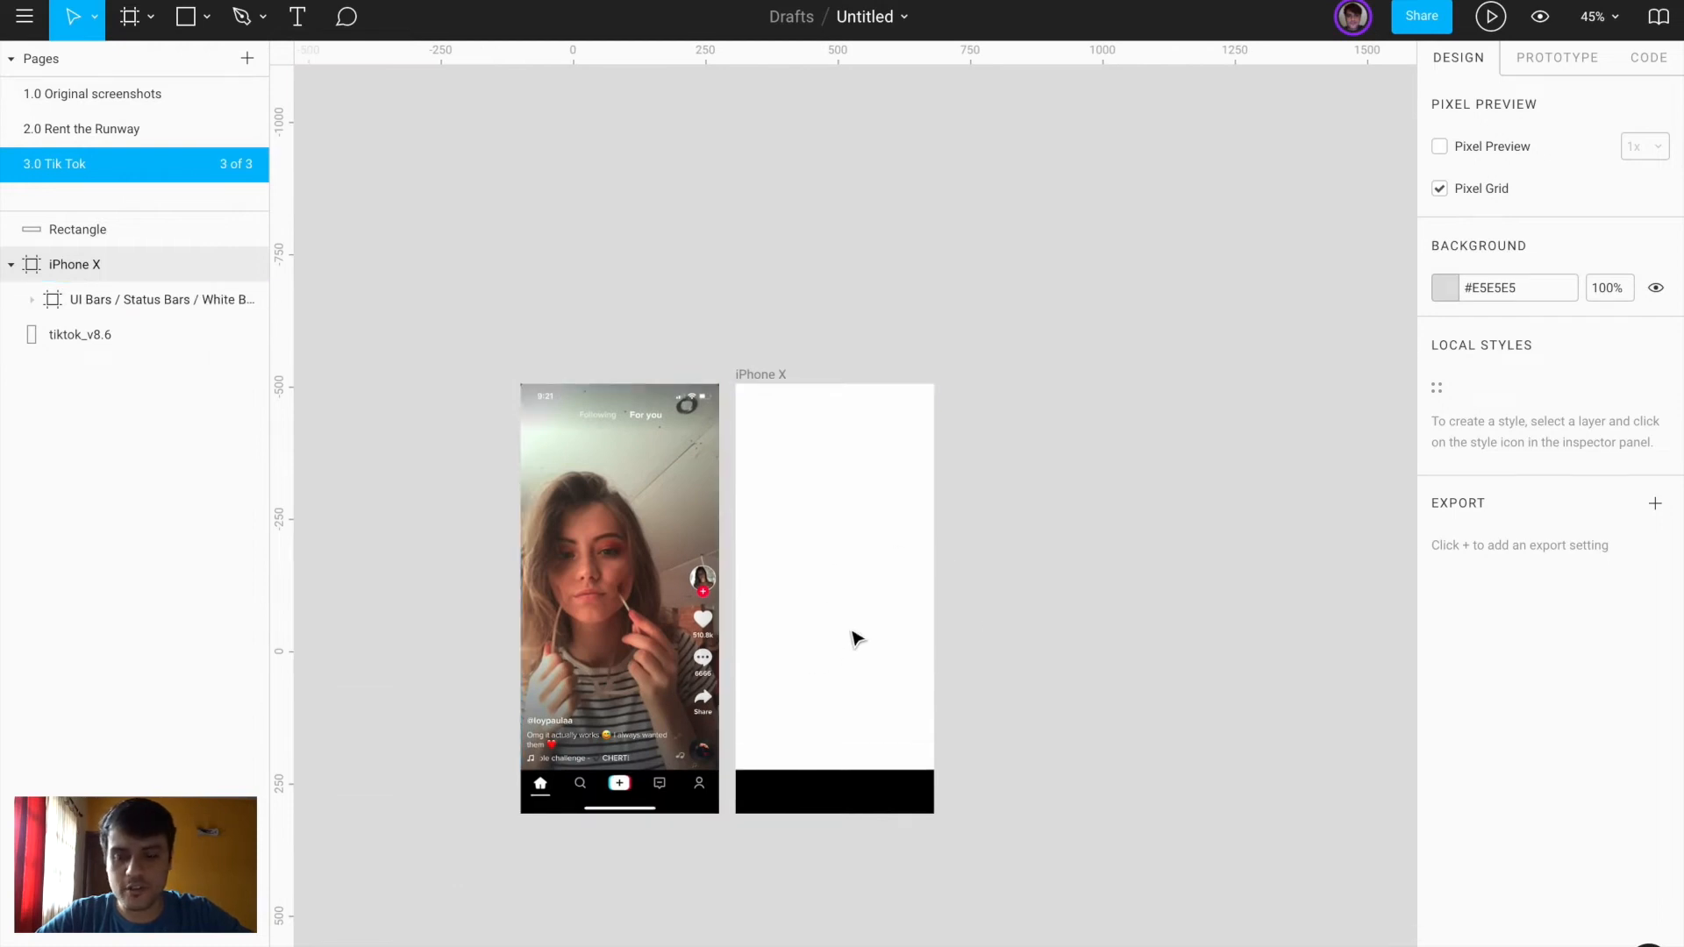
# Launch Photo Booth through Spotlight search
pyautogui.press('super+space')
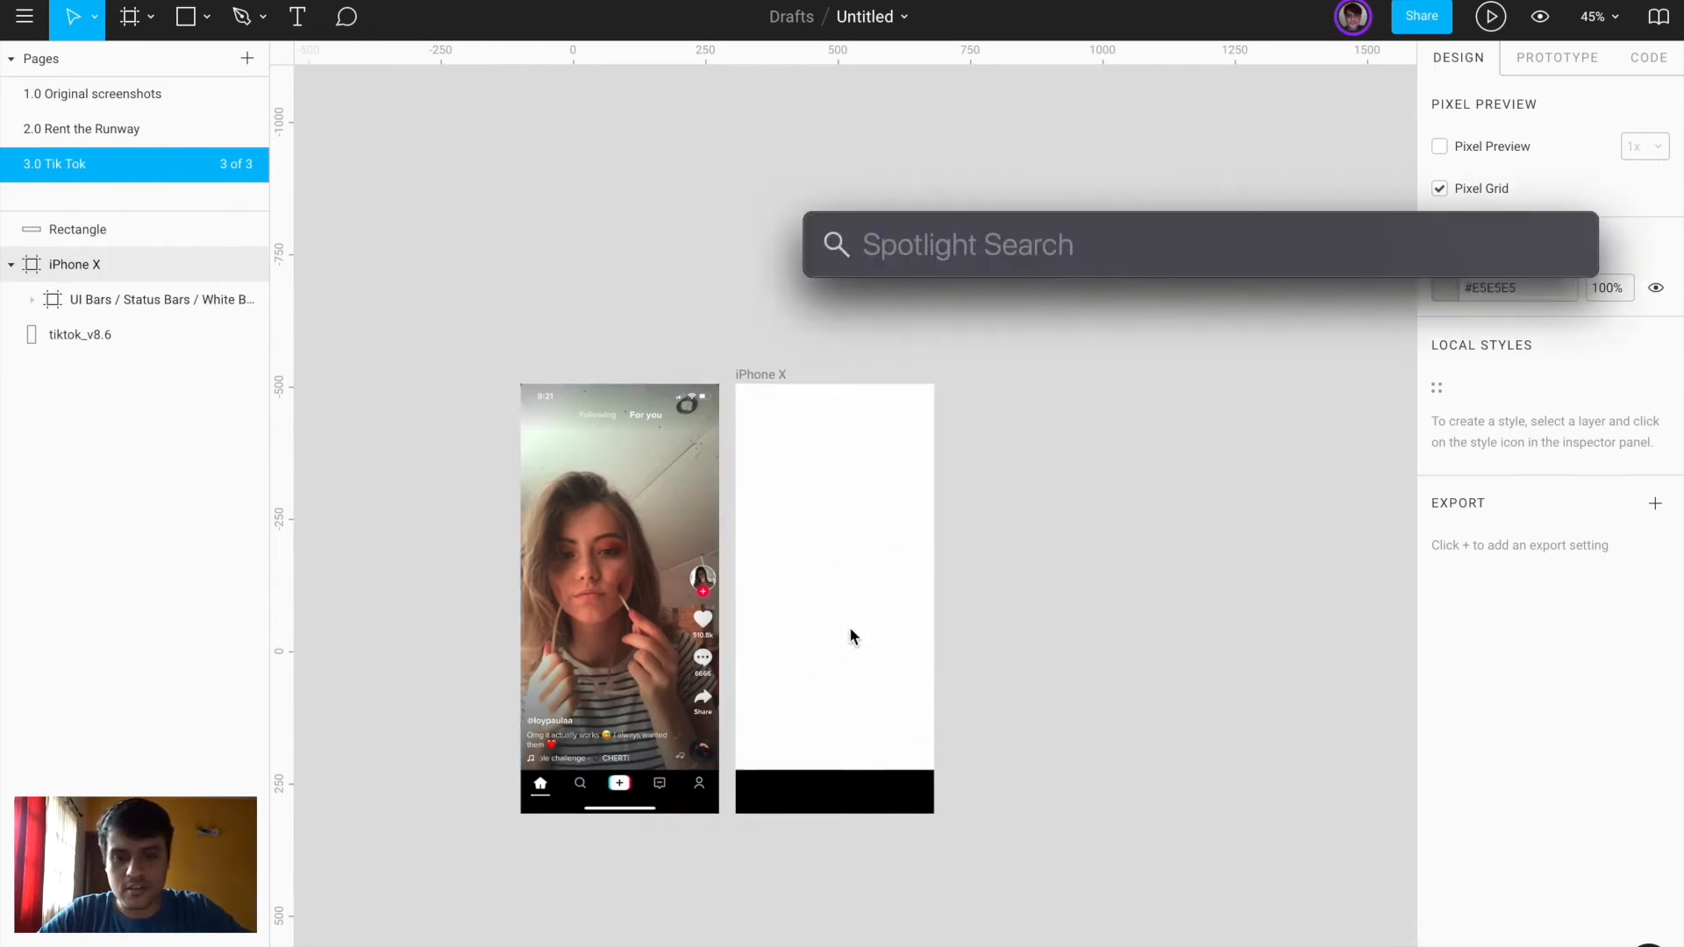
pyautogui.write('photo')
pyautogui.press('Return')
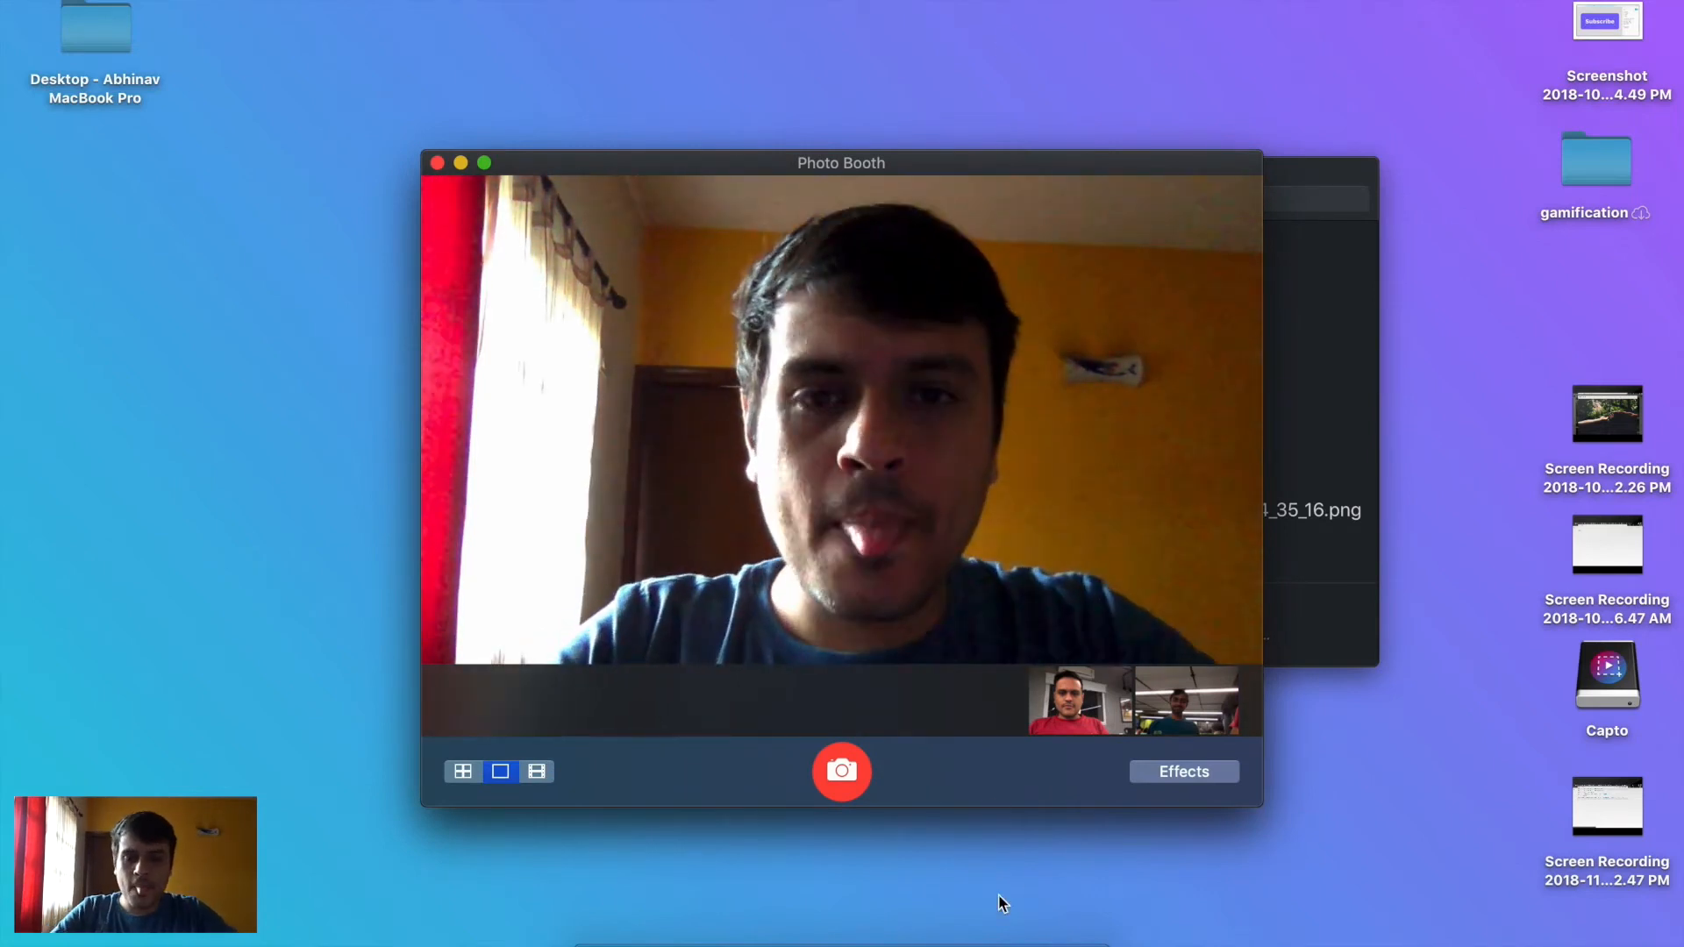
# Capture a portrait-shaped area screenshot of the Photo Booth camera feed
pyautogui.press('shift+super+5')
pyautogui.press('Escape')
pyautogui.press('Escape')
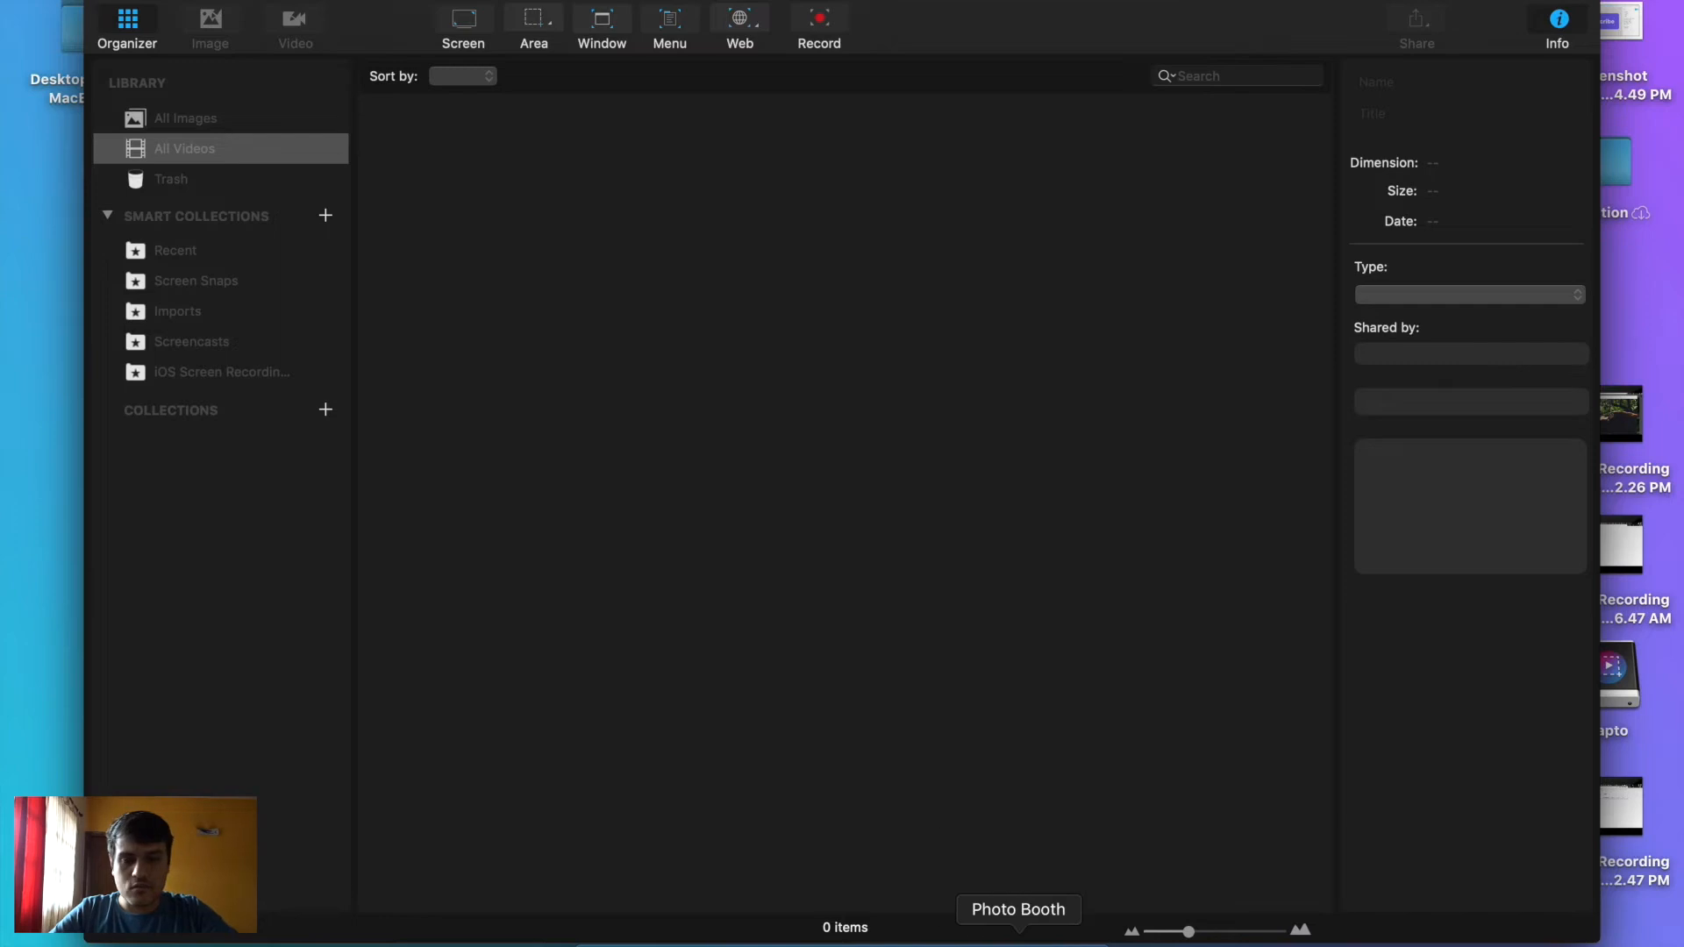
pyautogui.click(1018, 940)
pyautogui.press('shift+super+4')
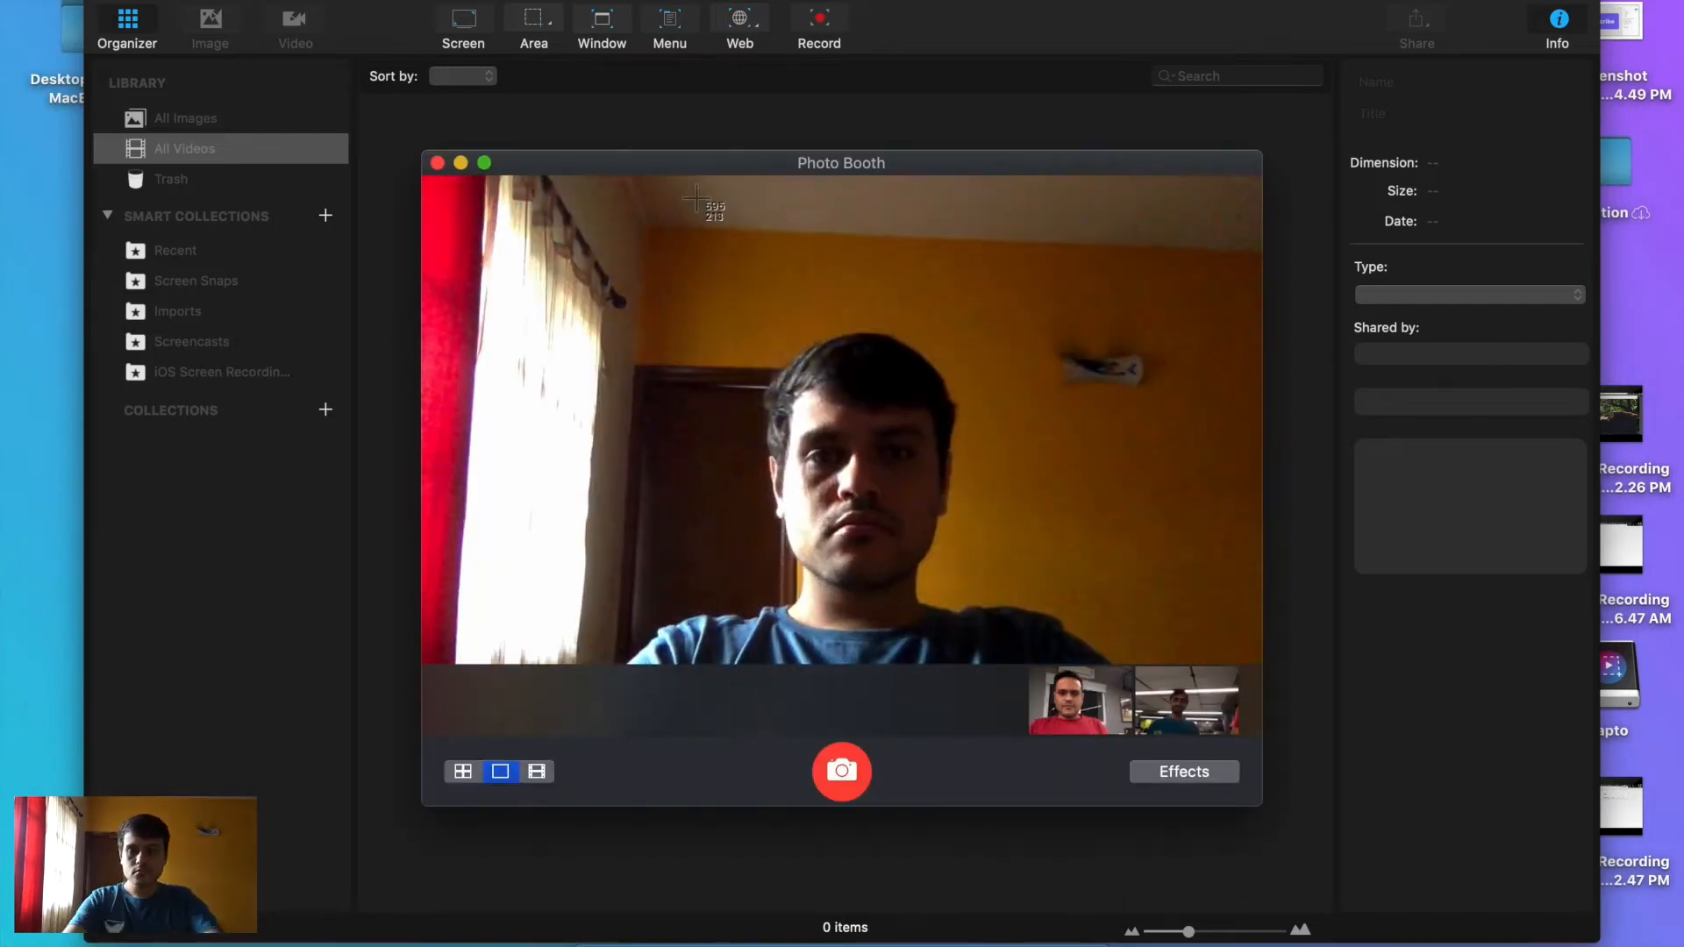
pyautogui.moveTo(681, 188); pyautogui.dragTo(1020, 669)
# Back in Figma, draw a rectangle covering the whole right iPhone X frame
pyautogui.hotkey('ctrl', 'Right')
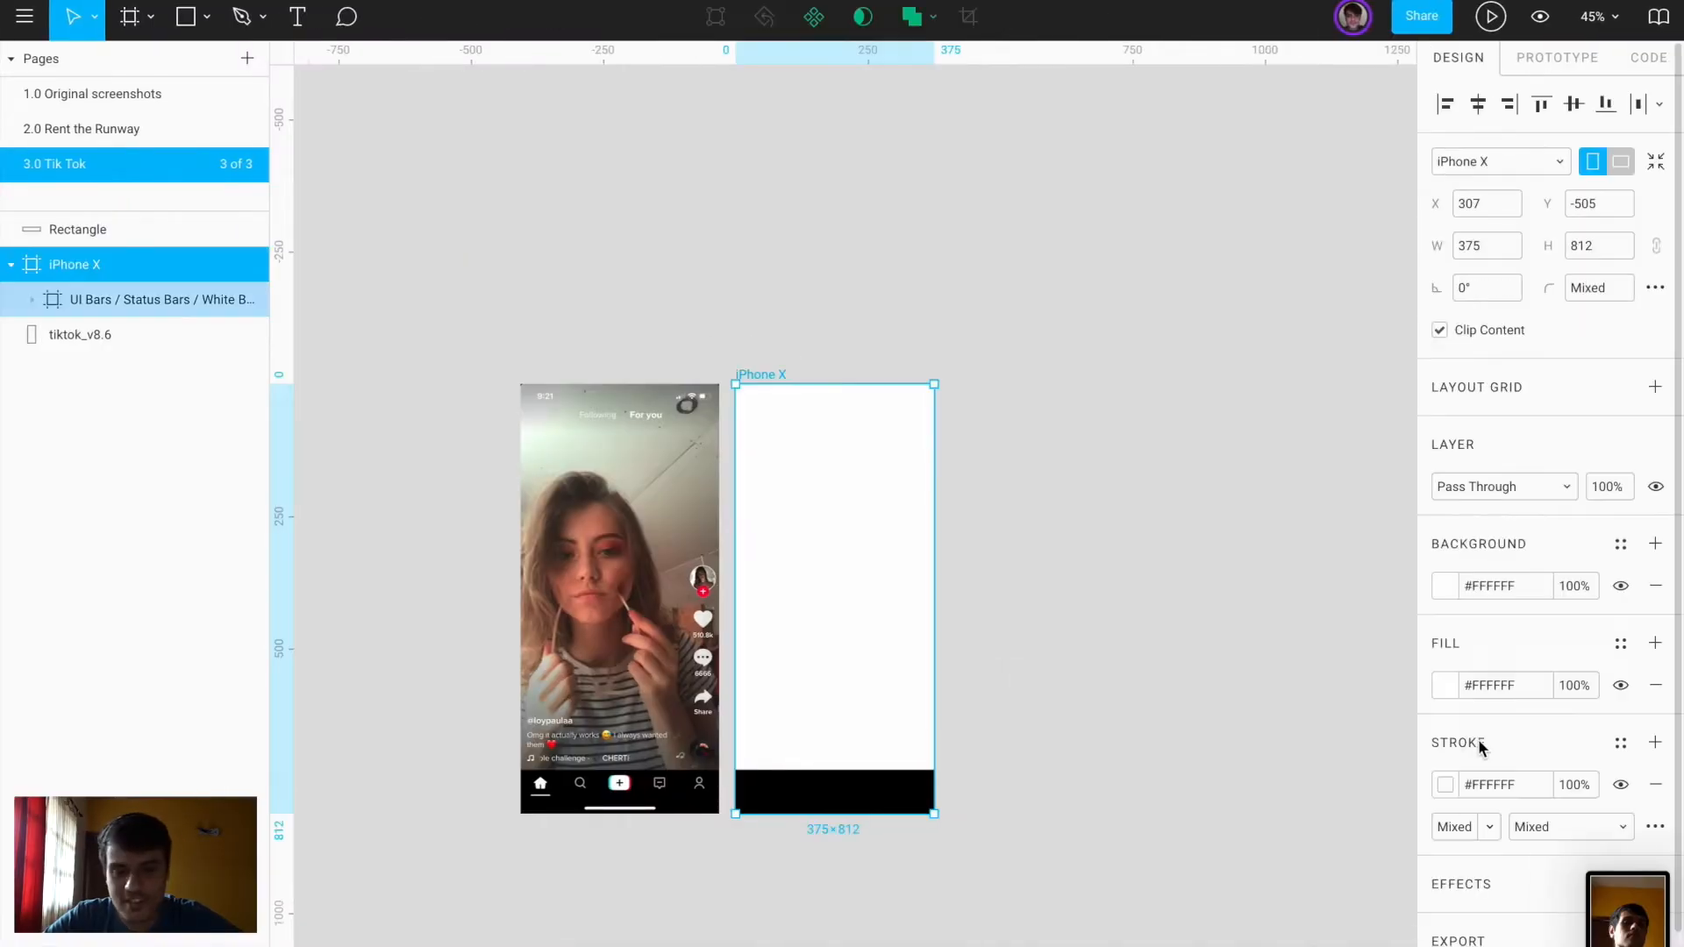
pyautogui.scroll(3, 770, 714)
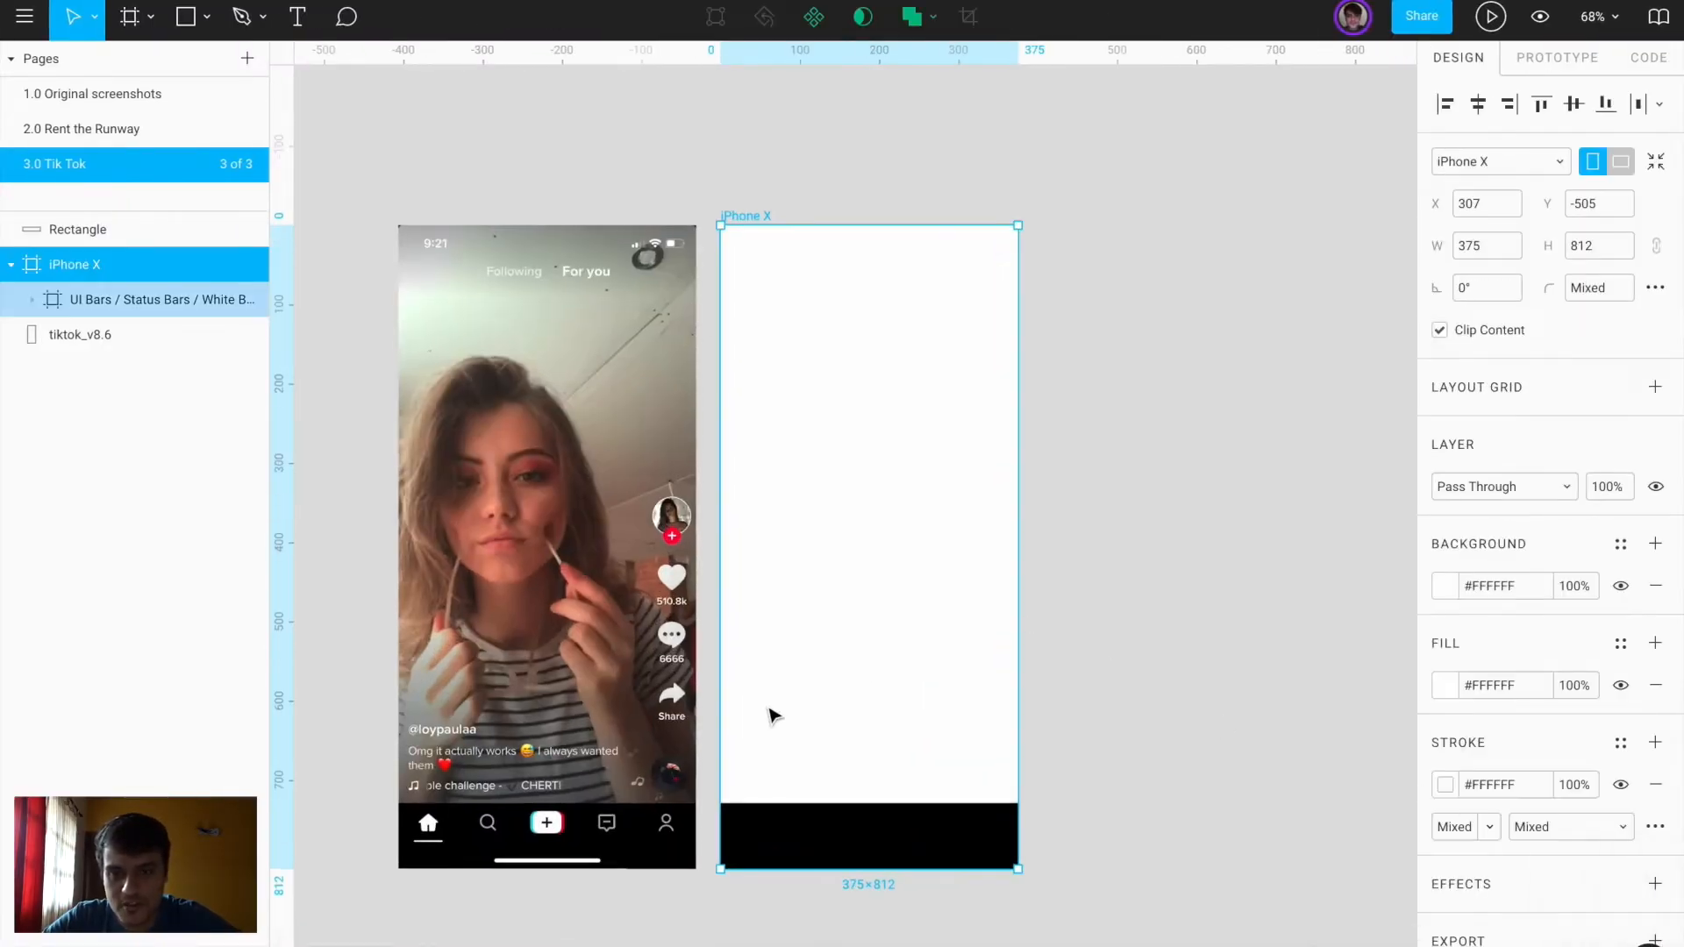
pyautogui.press('r')
pyautogui.moveTo(720, 226); pyautogui.dragTo(1019, 875)
pyautogui.click(1264, 656)
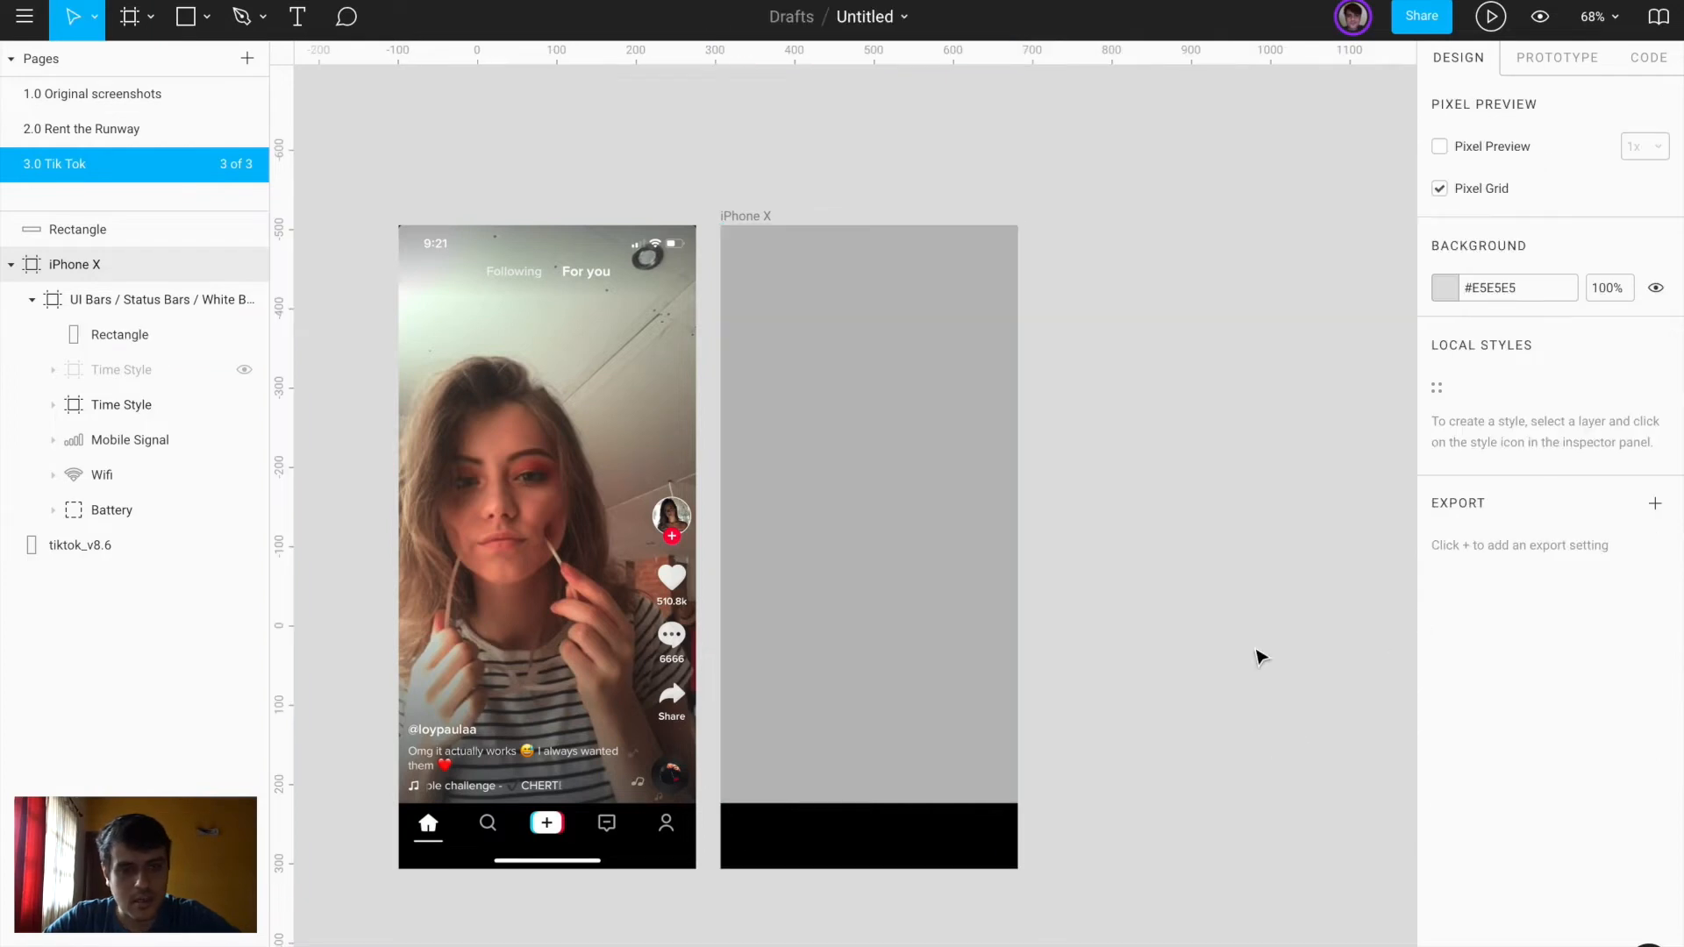
pyautogui.press('super+shift+3')
# Change the rectangle's fill to an image using the selfie screenshot
pyautogui.click(899, 611)
pyautogui.click(1446, 583)
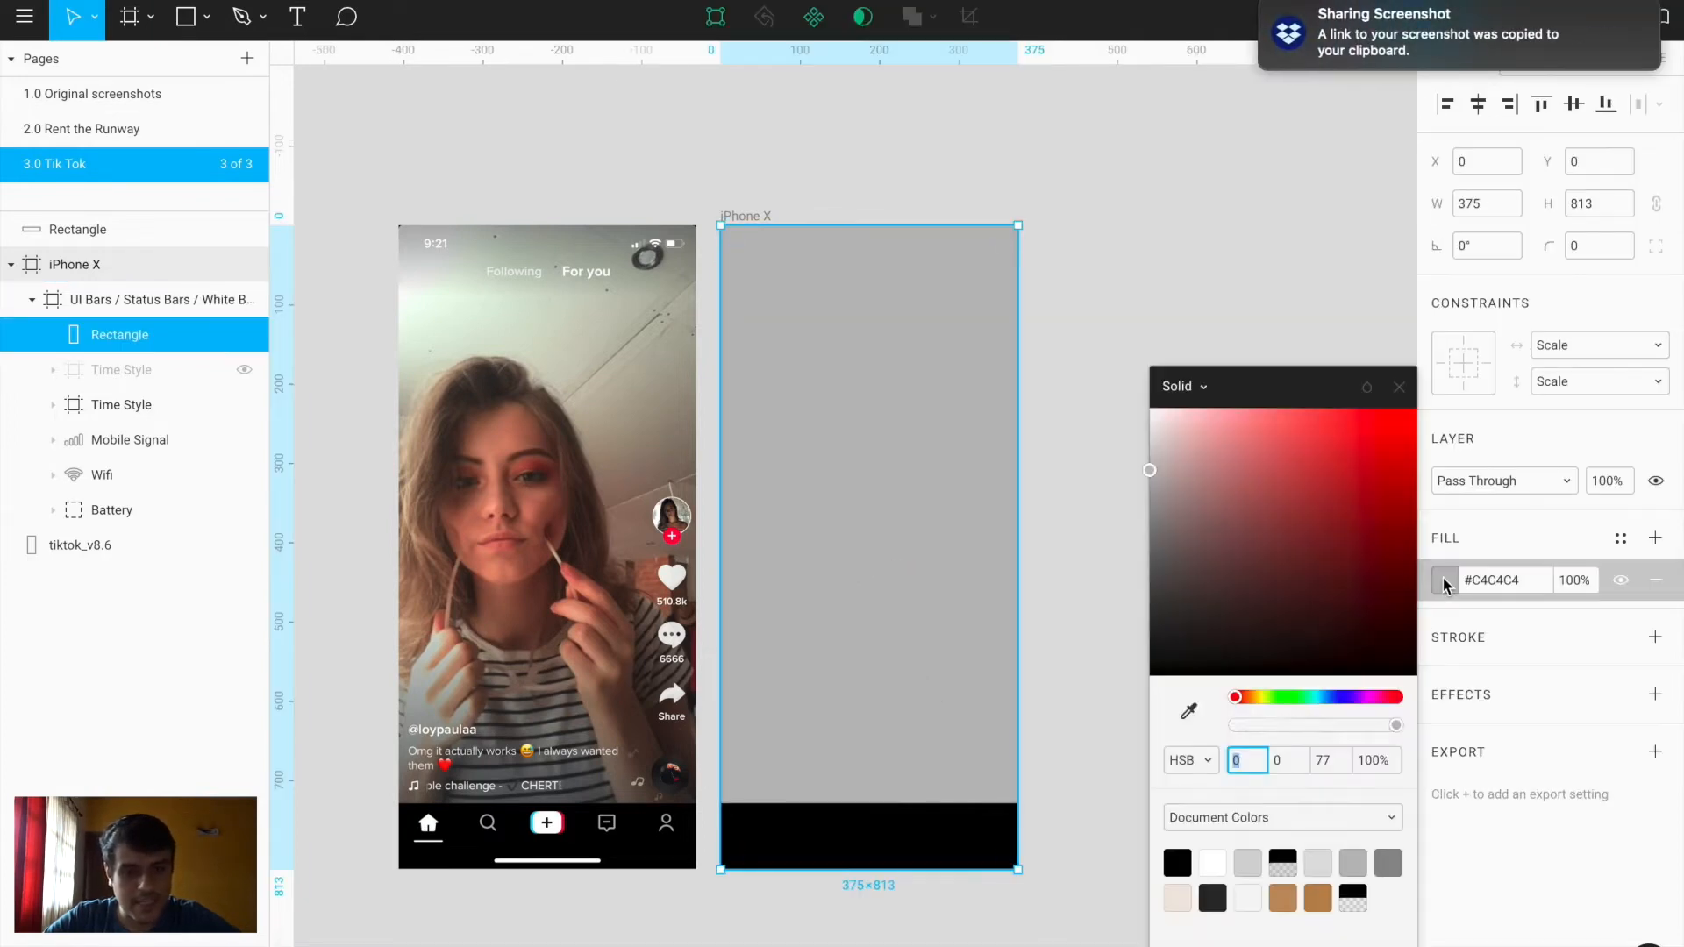
pyautogui.click(1193, 386)
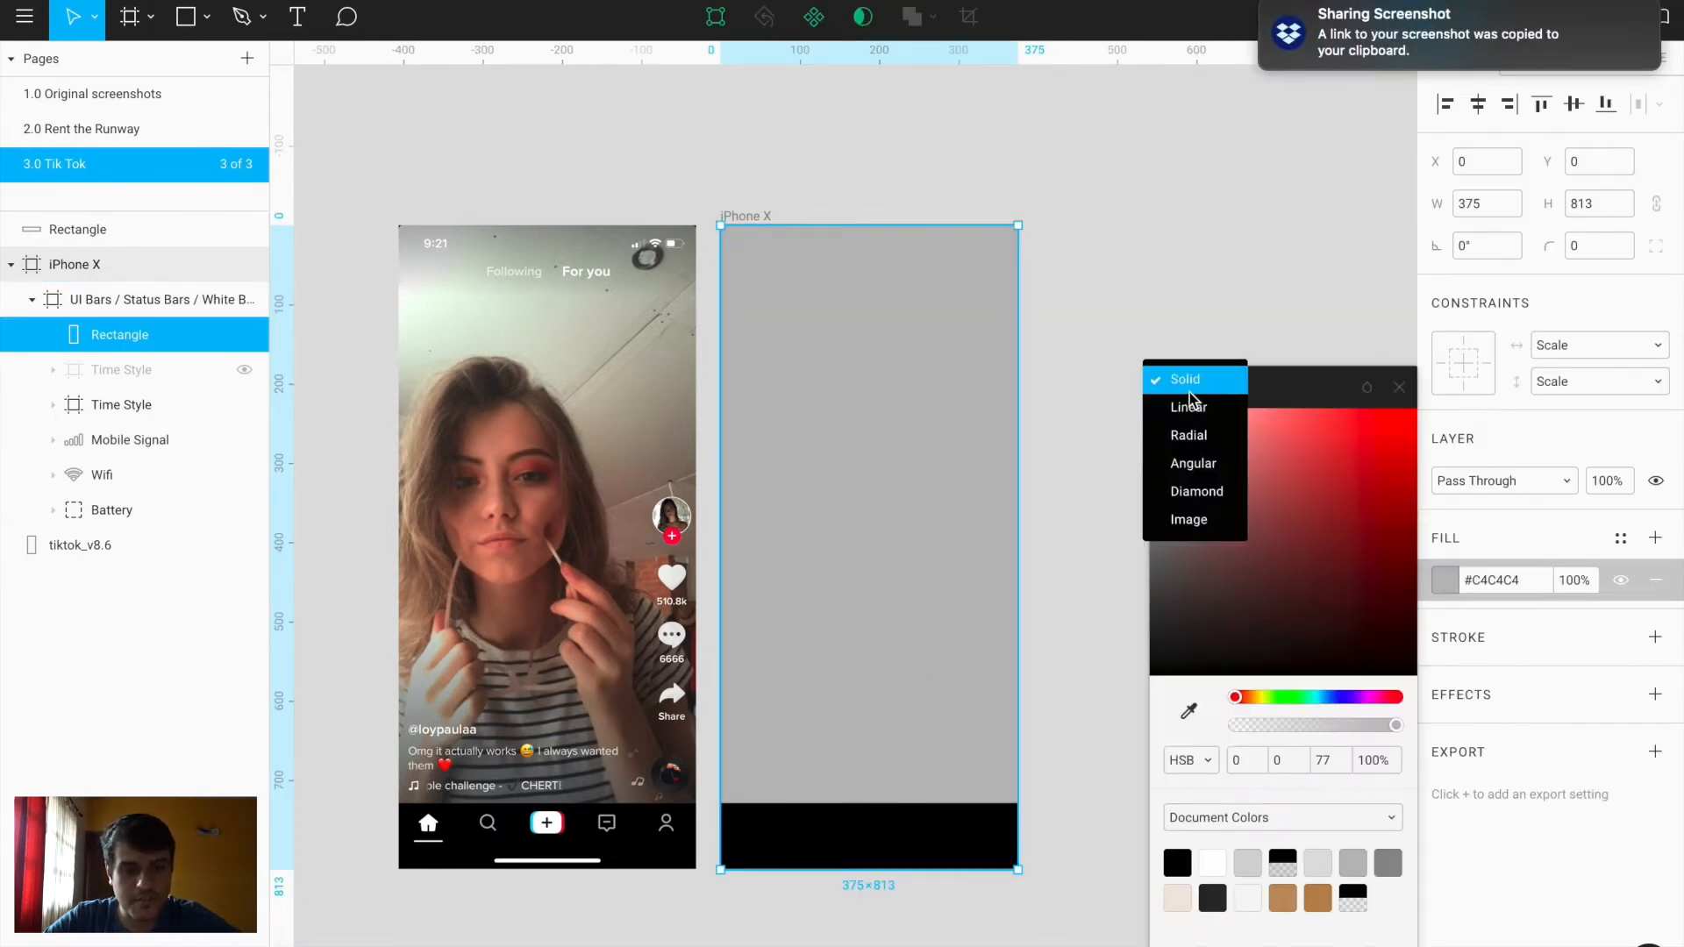
pyautogui.click(1208, 521)
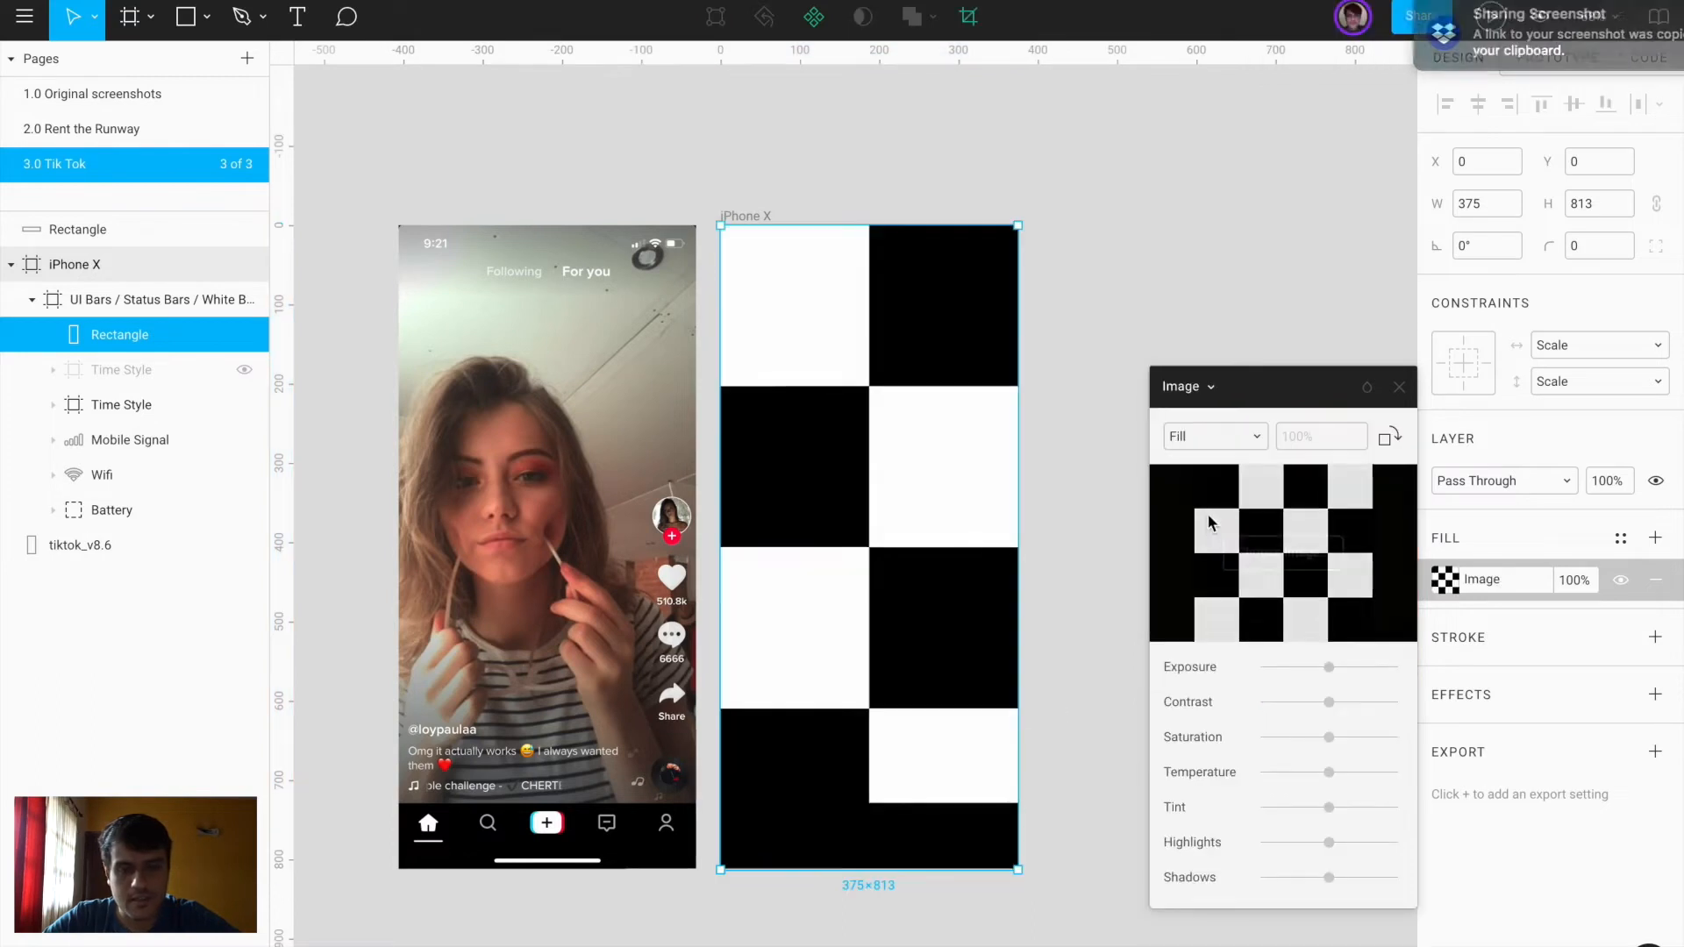
pyautogui.click(1281, 553)
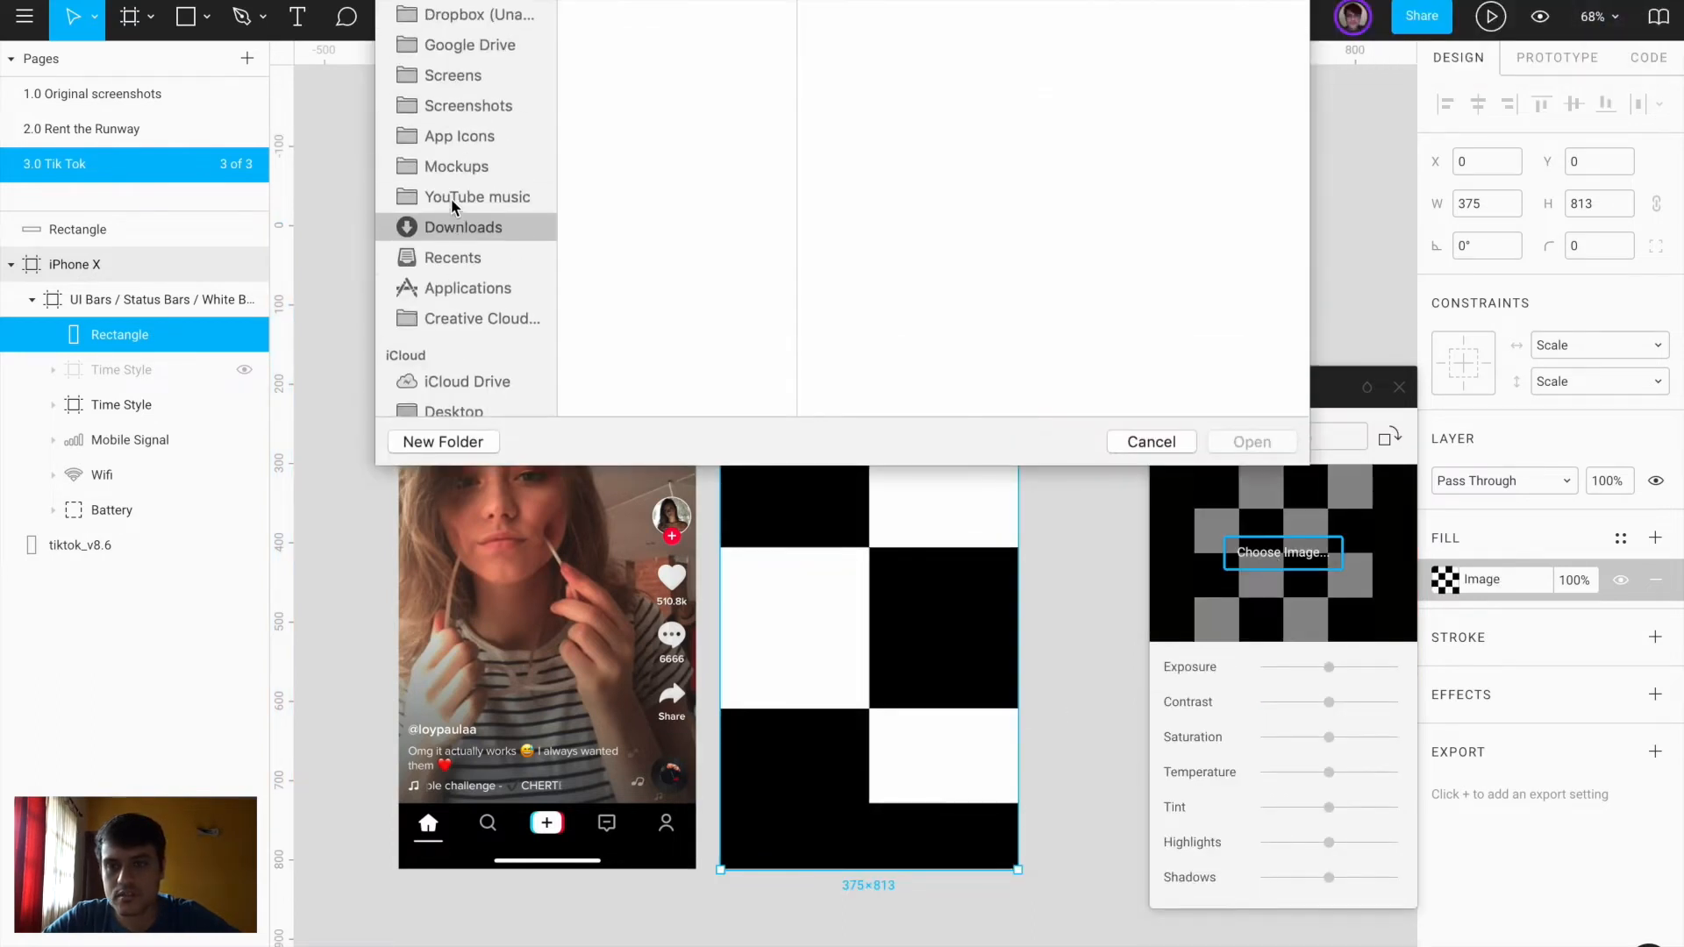
pyautogui.click(488, 104)
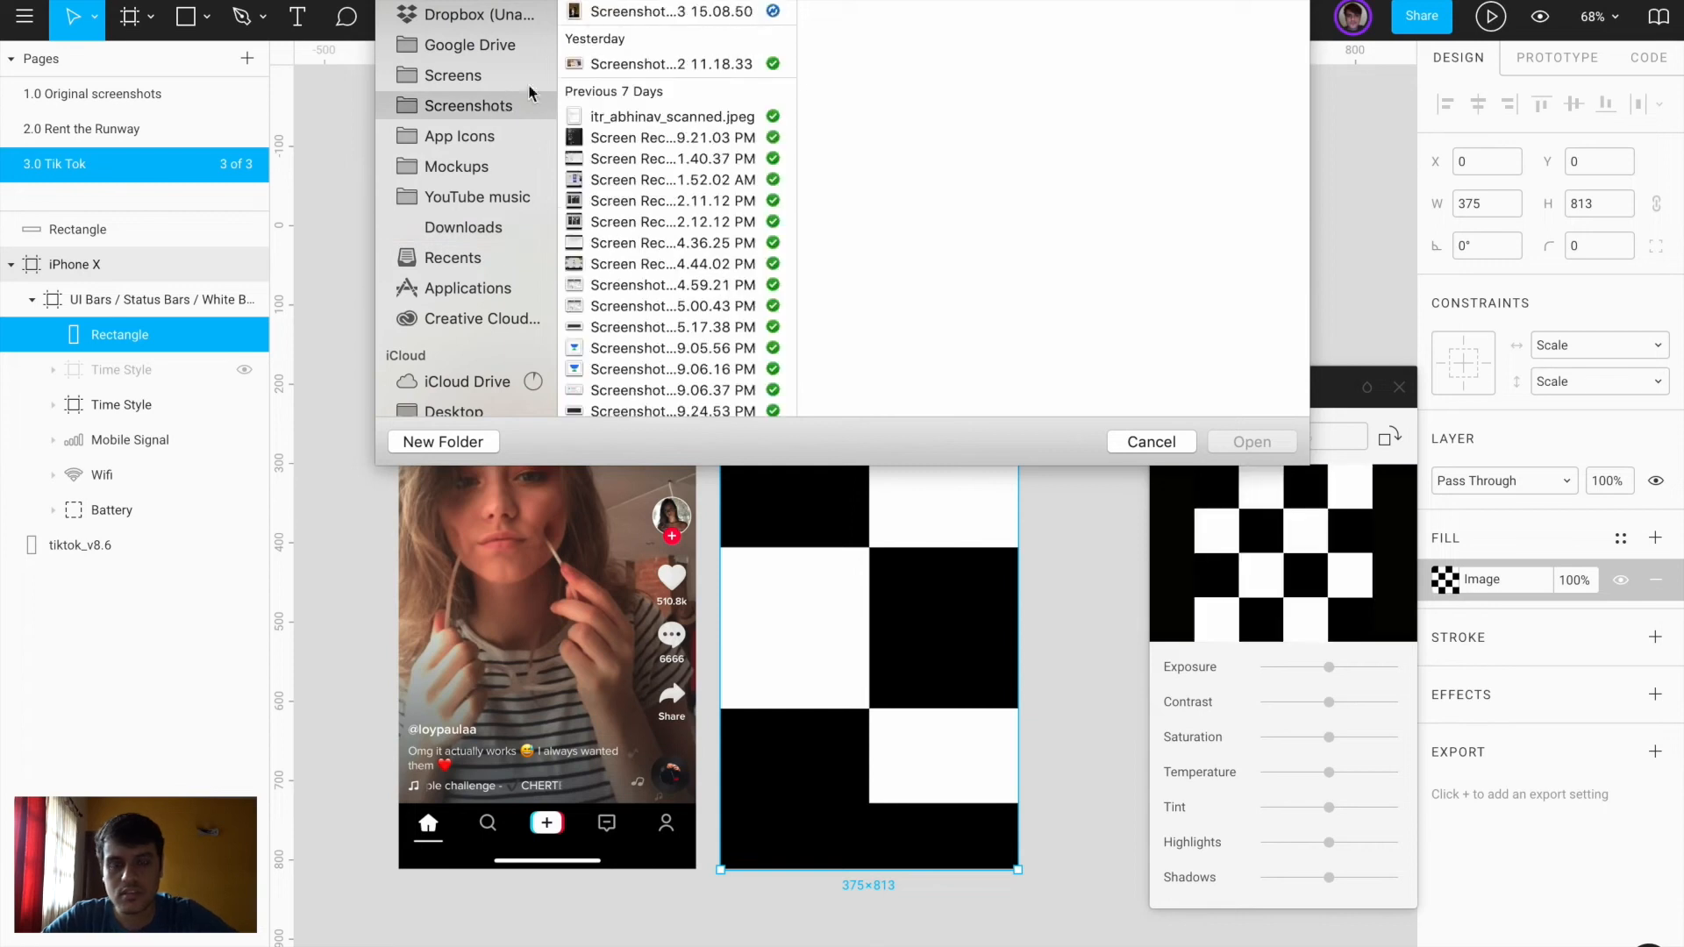
pyautogui.click(625, 12)
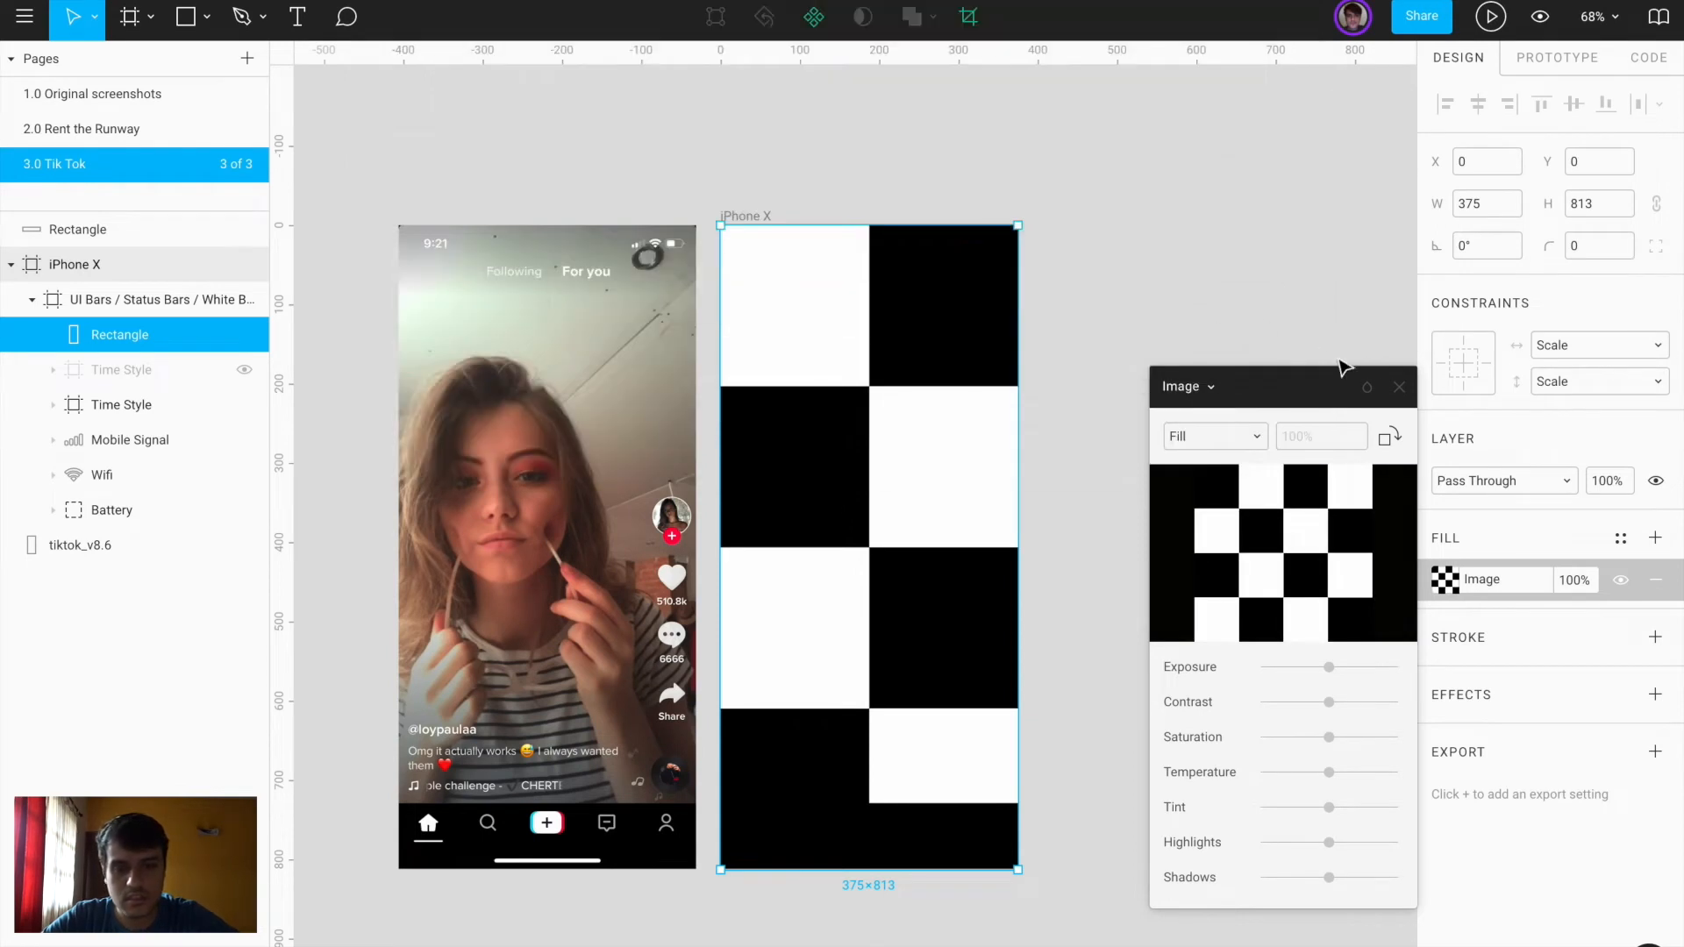
pyautogui.click(1399, 387)
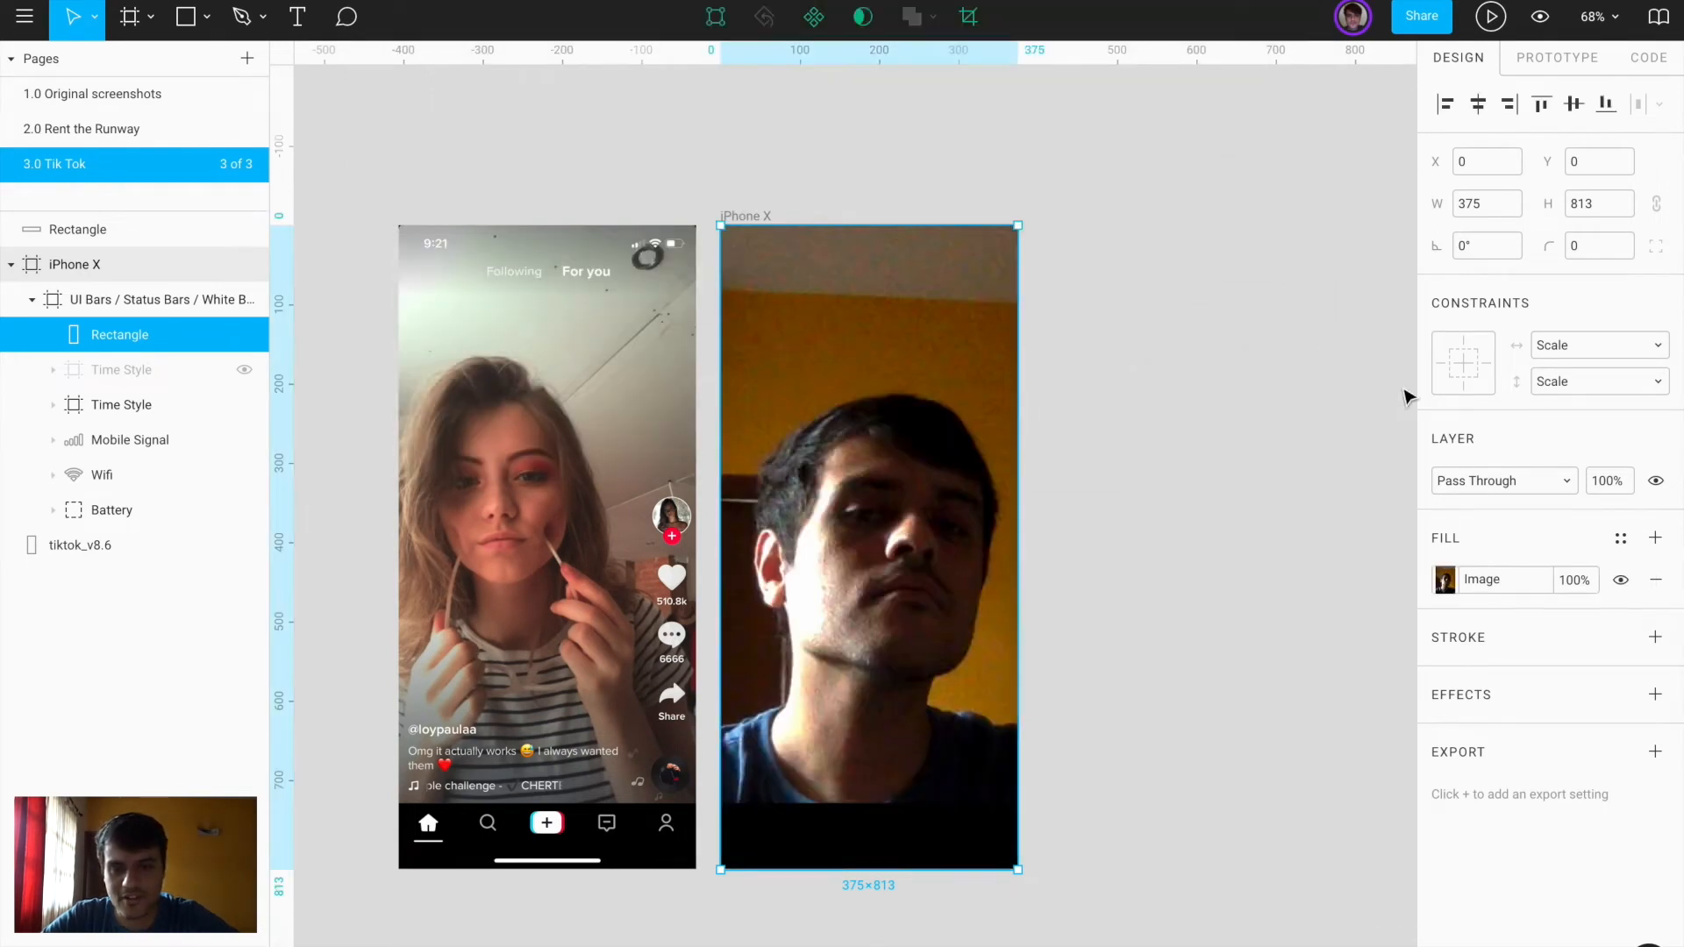
pyautogui.click(1088, 634)
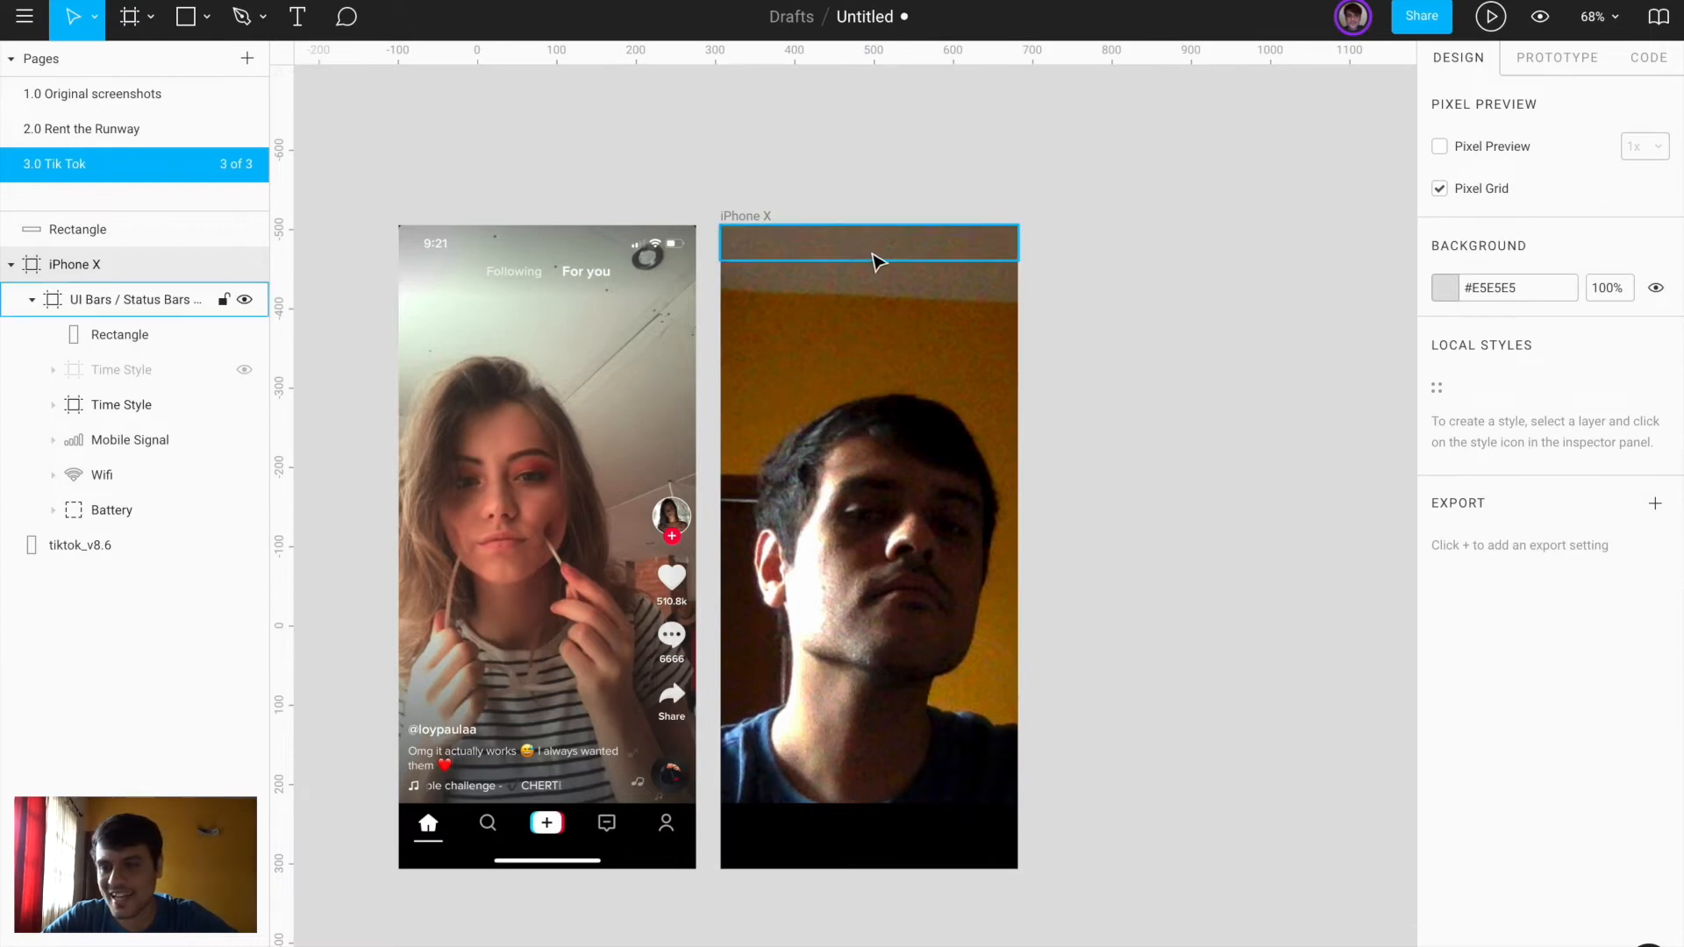
# Move the photo rectangle out of UI Bars so it sits beneath the status bar group
pyautogui.click(32, 300)
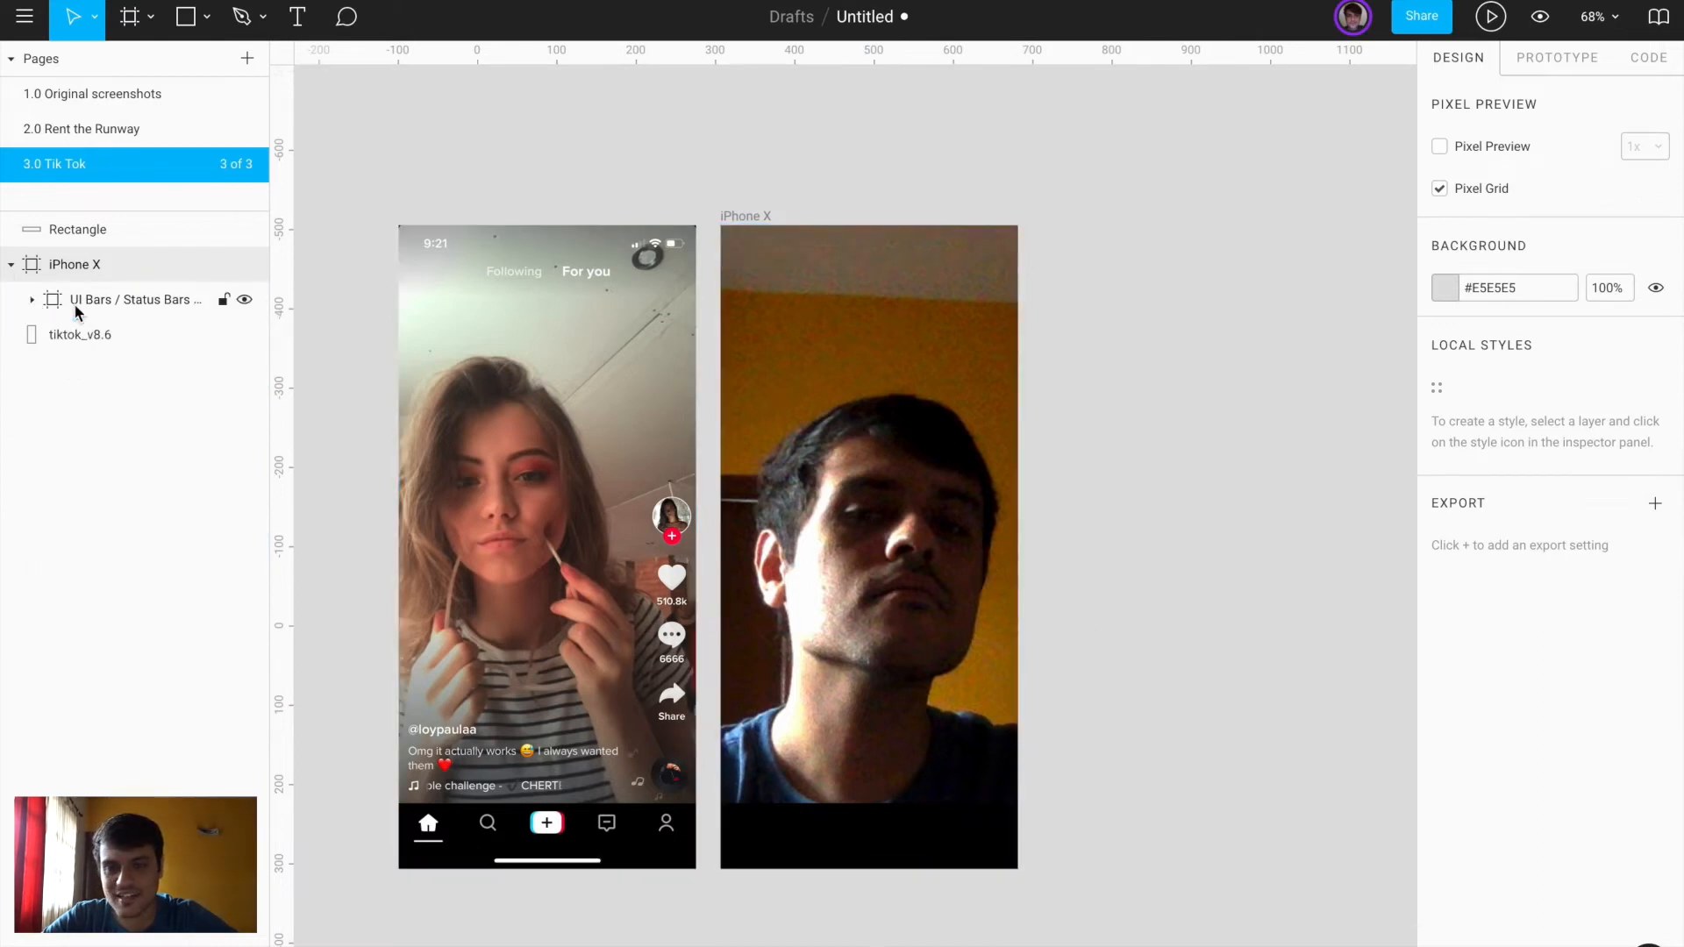
pyautogui.click(33, 303)
pyautogui.click(886, 390)
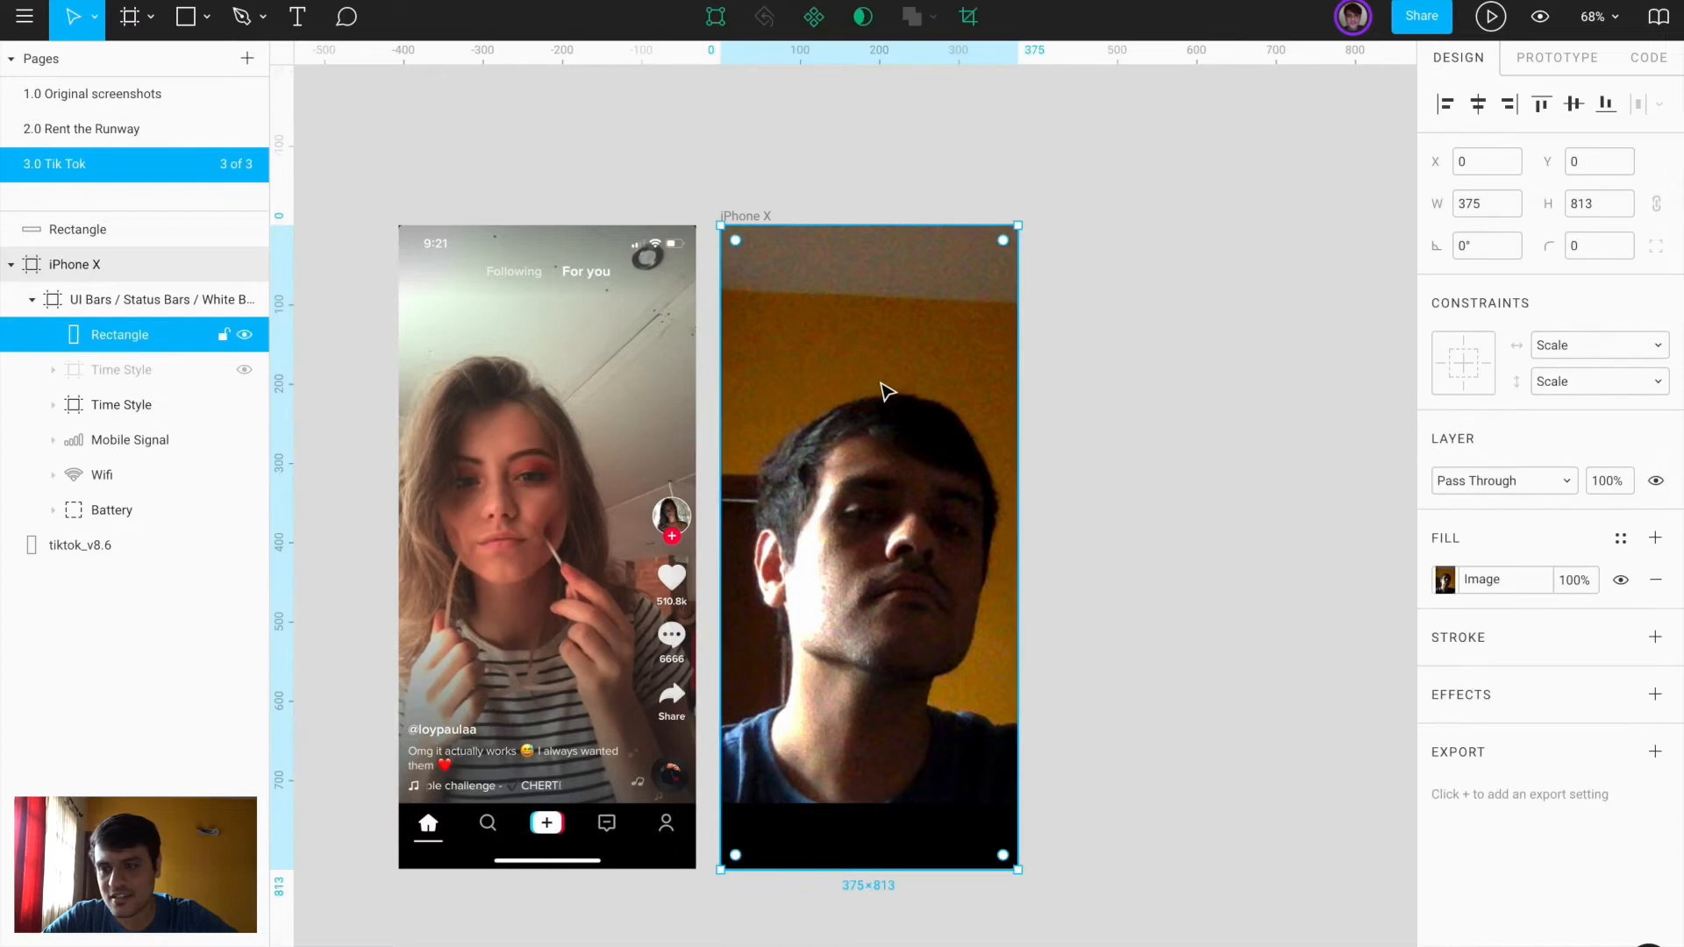
pyautogui.moveTo(99, 321)
pyautogui.mouseDown()
pyautogui.moveTo(40, 285)
pyautogui.moveTo(90, 294)
pyautogui.mouseUp()
pyautogui.click(32, 335)
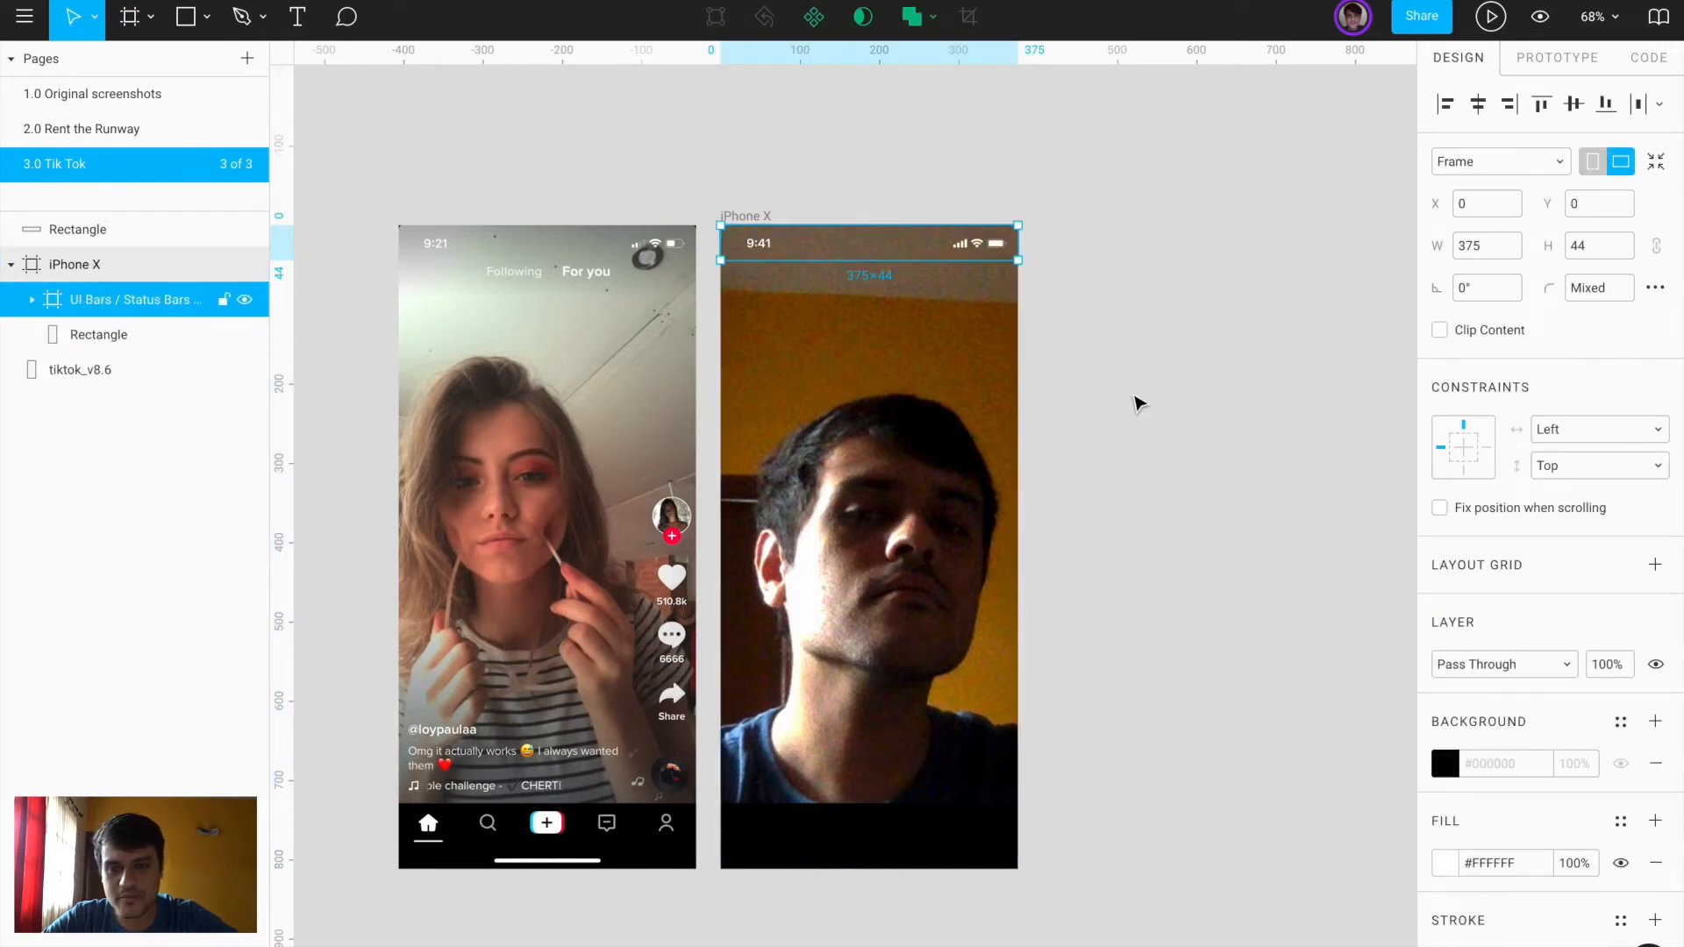
pyautogui.click(1200, 427)
pyautogui.click(895, 323)
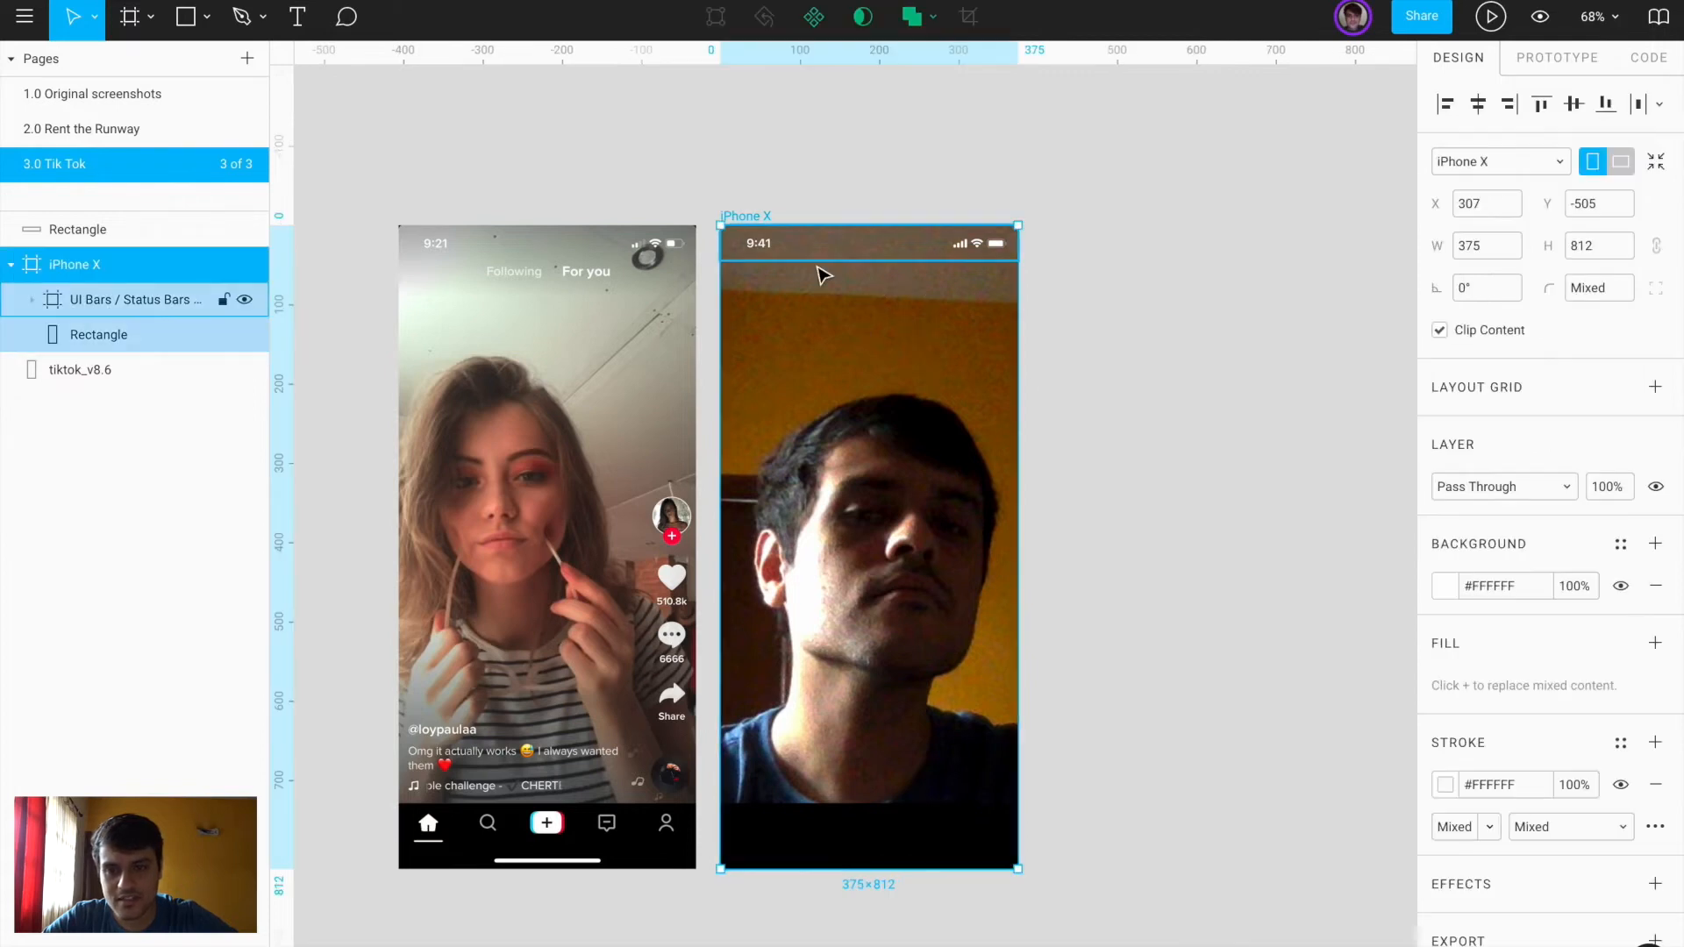
pyautogui.scroll(3, 819, 270)
pyautogui.hscroll(-5, 745, 282)
pyautogui.scroll(-4, 807, 309)
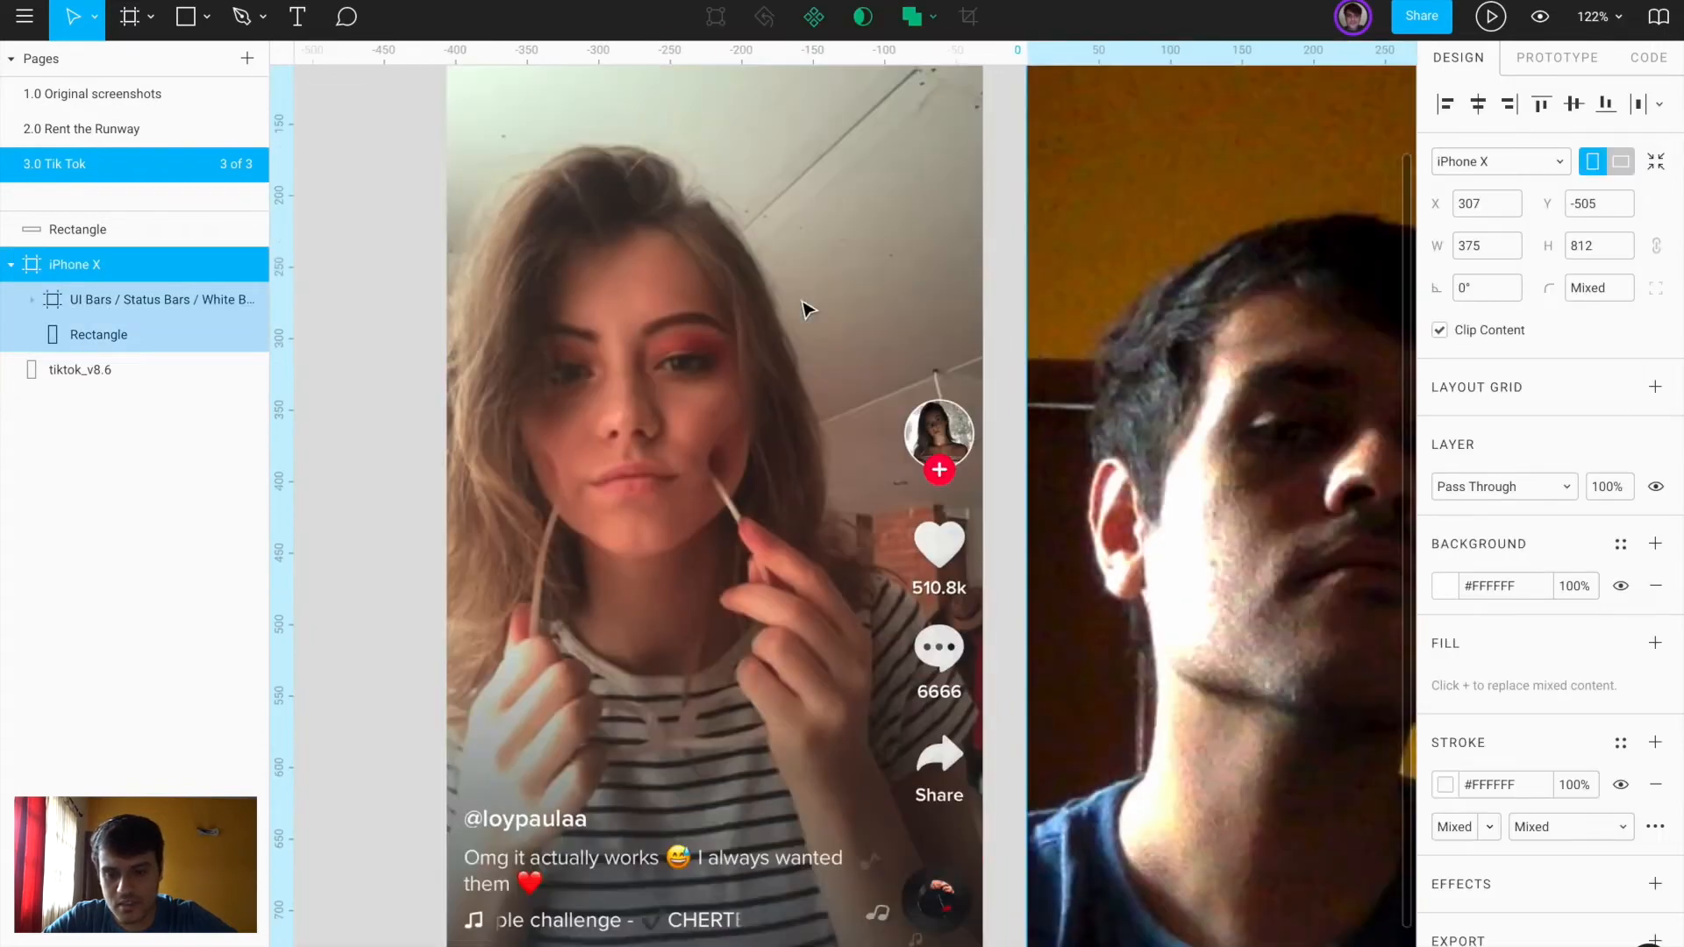
pyautogui.scroll(3, 802, 308)
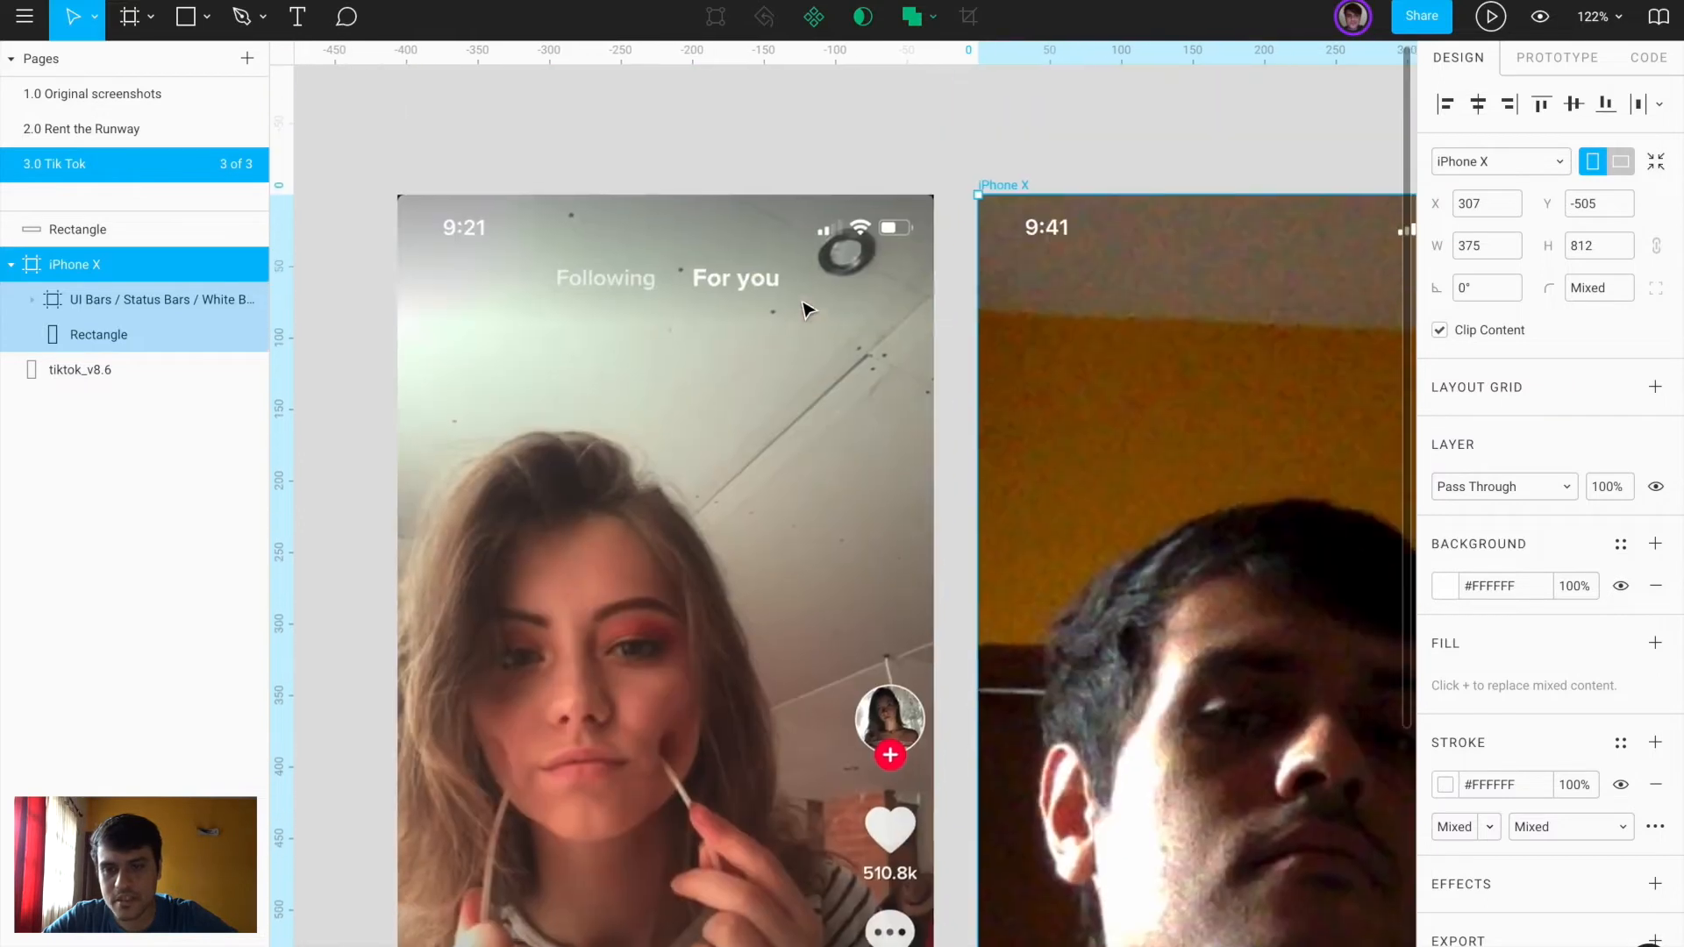
pyautogui.scroll(5, 661, 281)
# Add a 'Following' text layer set in Proxima Nova
pyautogui.press('f')
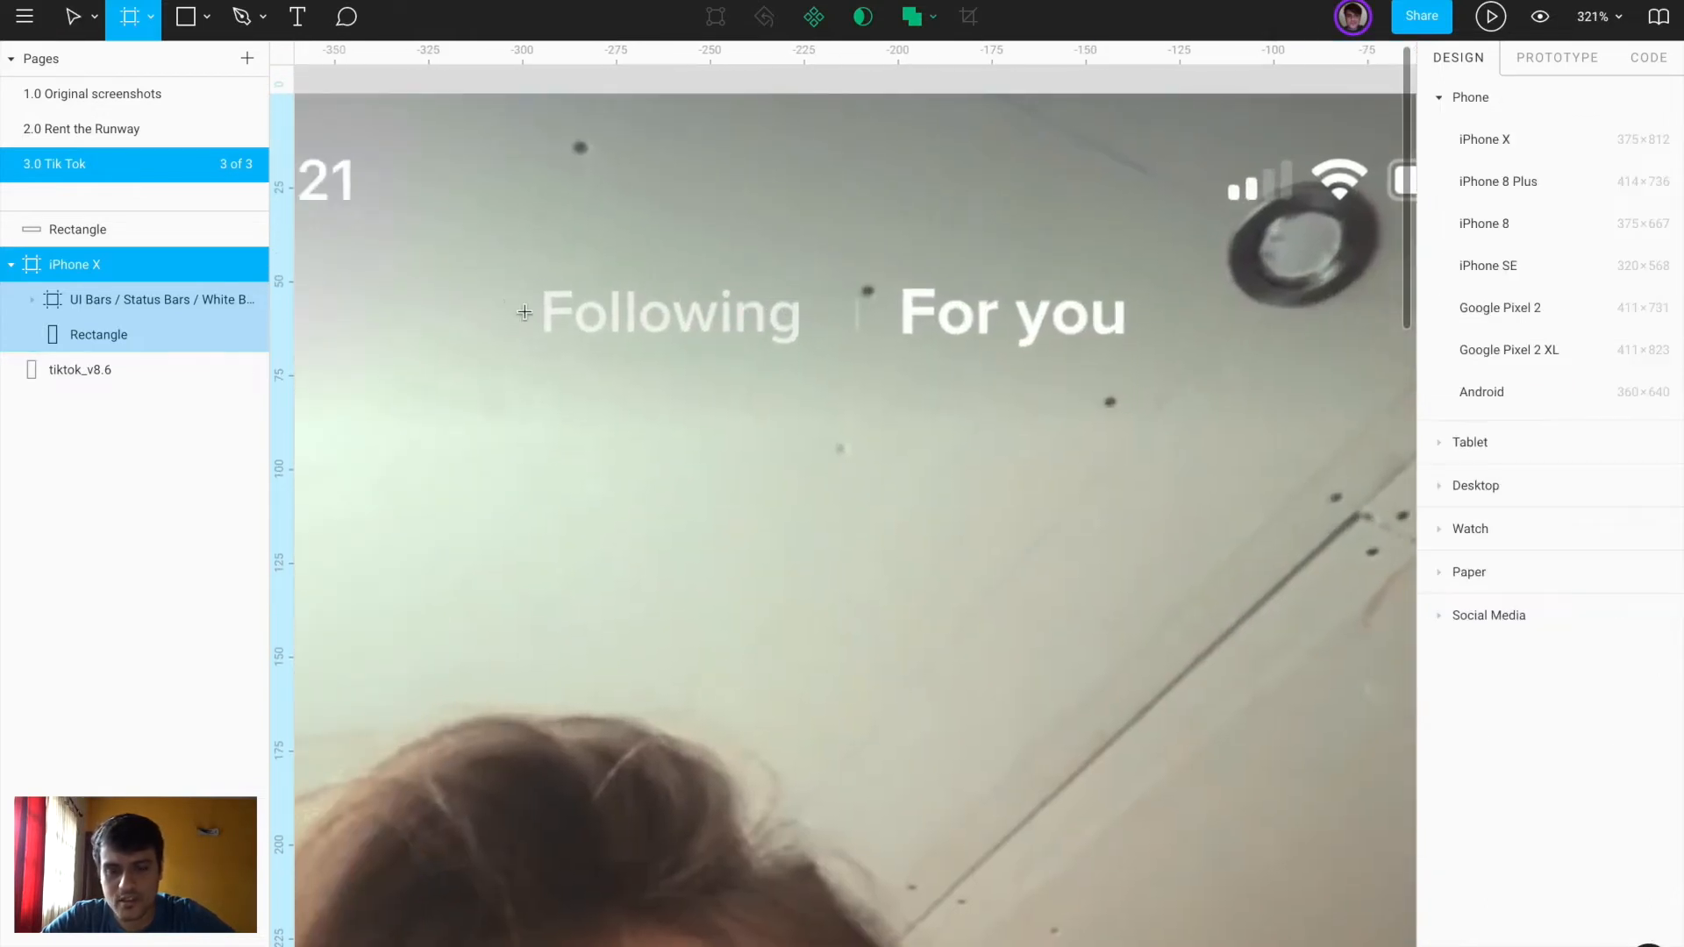
pyautogui.click(537, 319)
pyautogui.hotkey('ctrl', 'z')
pyautogui.press('t')
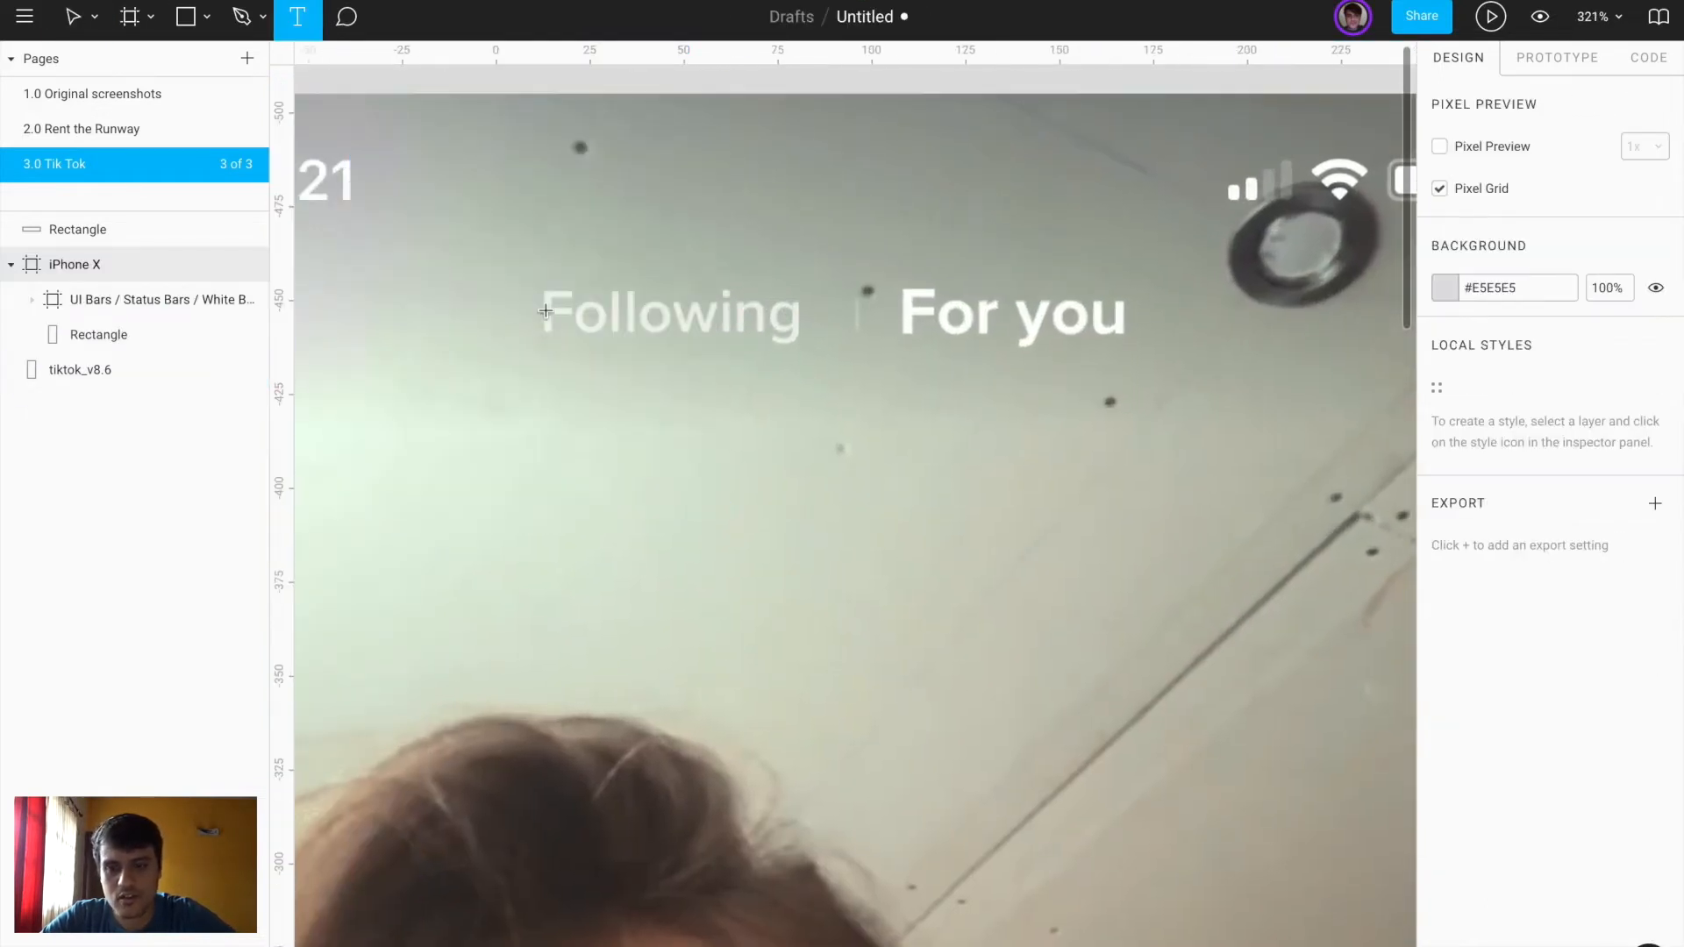
pyautogui.click(510, 313)
pyautogui.write('Following')
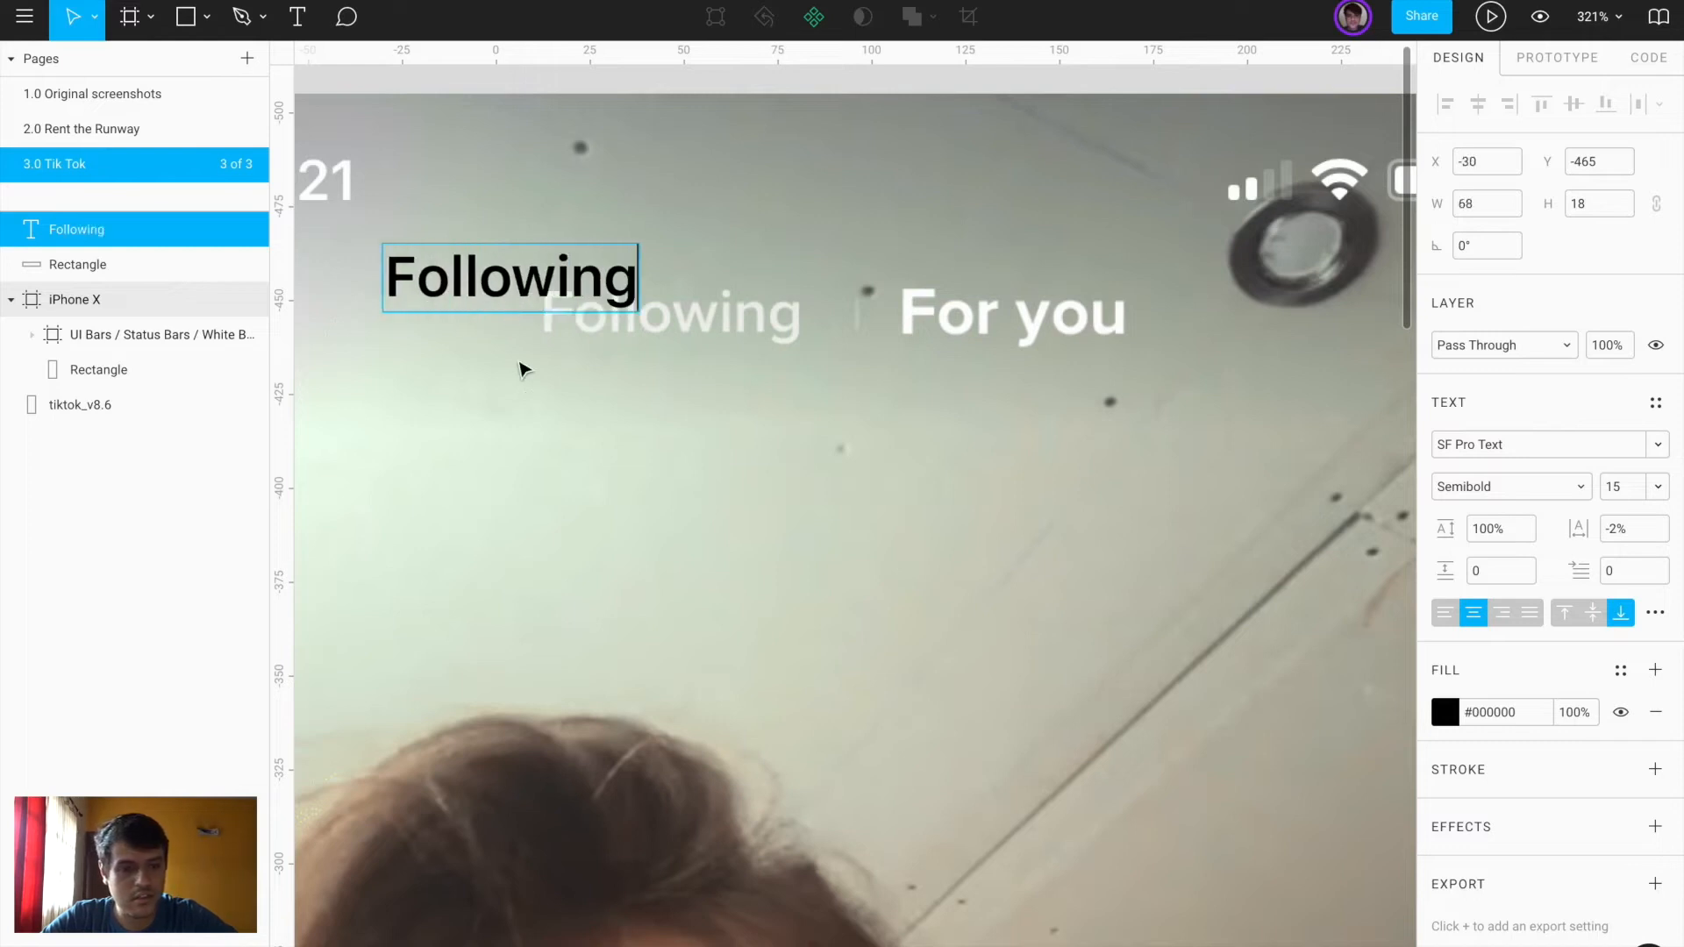
pyautogui.press('Escape')
pyautogui.click(1498, 444)
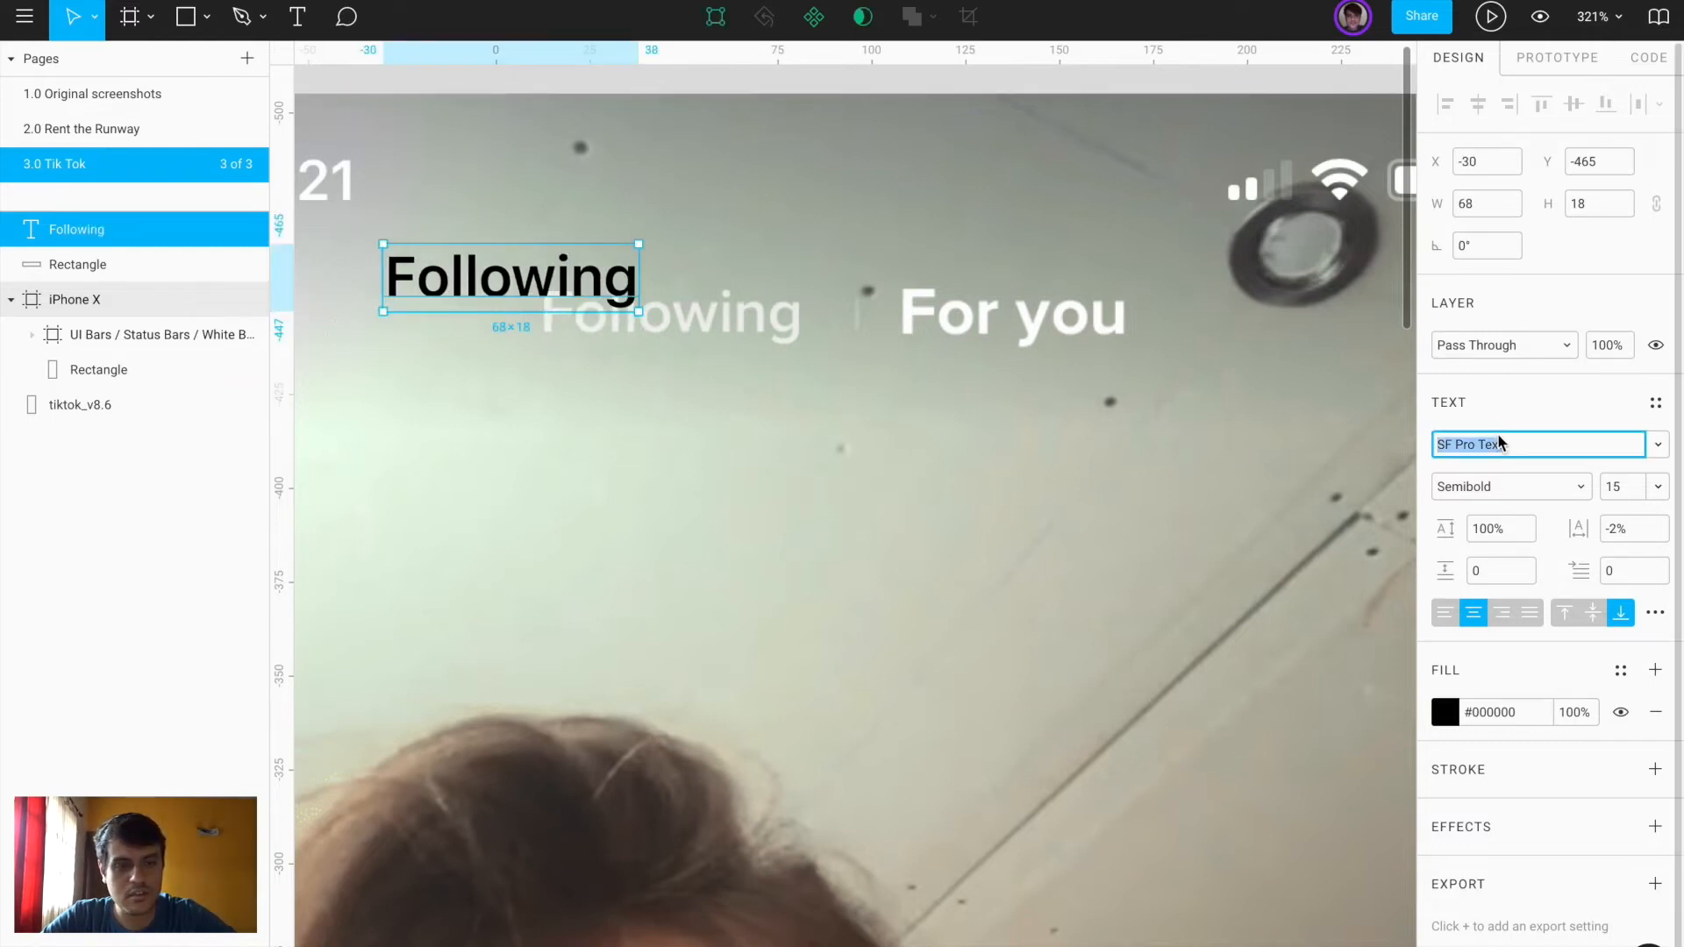
pyautogui.press('Return')
# Place Following below the reference header and make its fill white #FFFFFF
pyautogui.moveTo(577, 281); pyautogui.dragTo(720, 376)
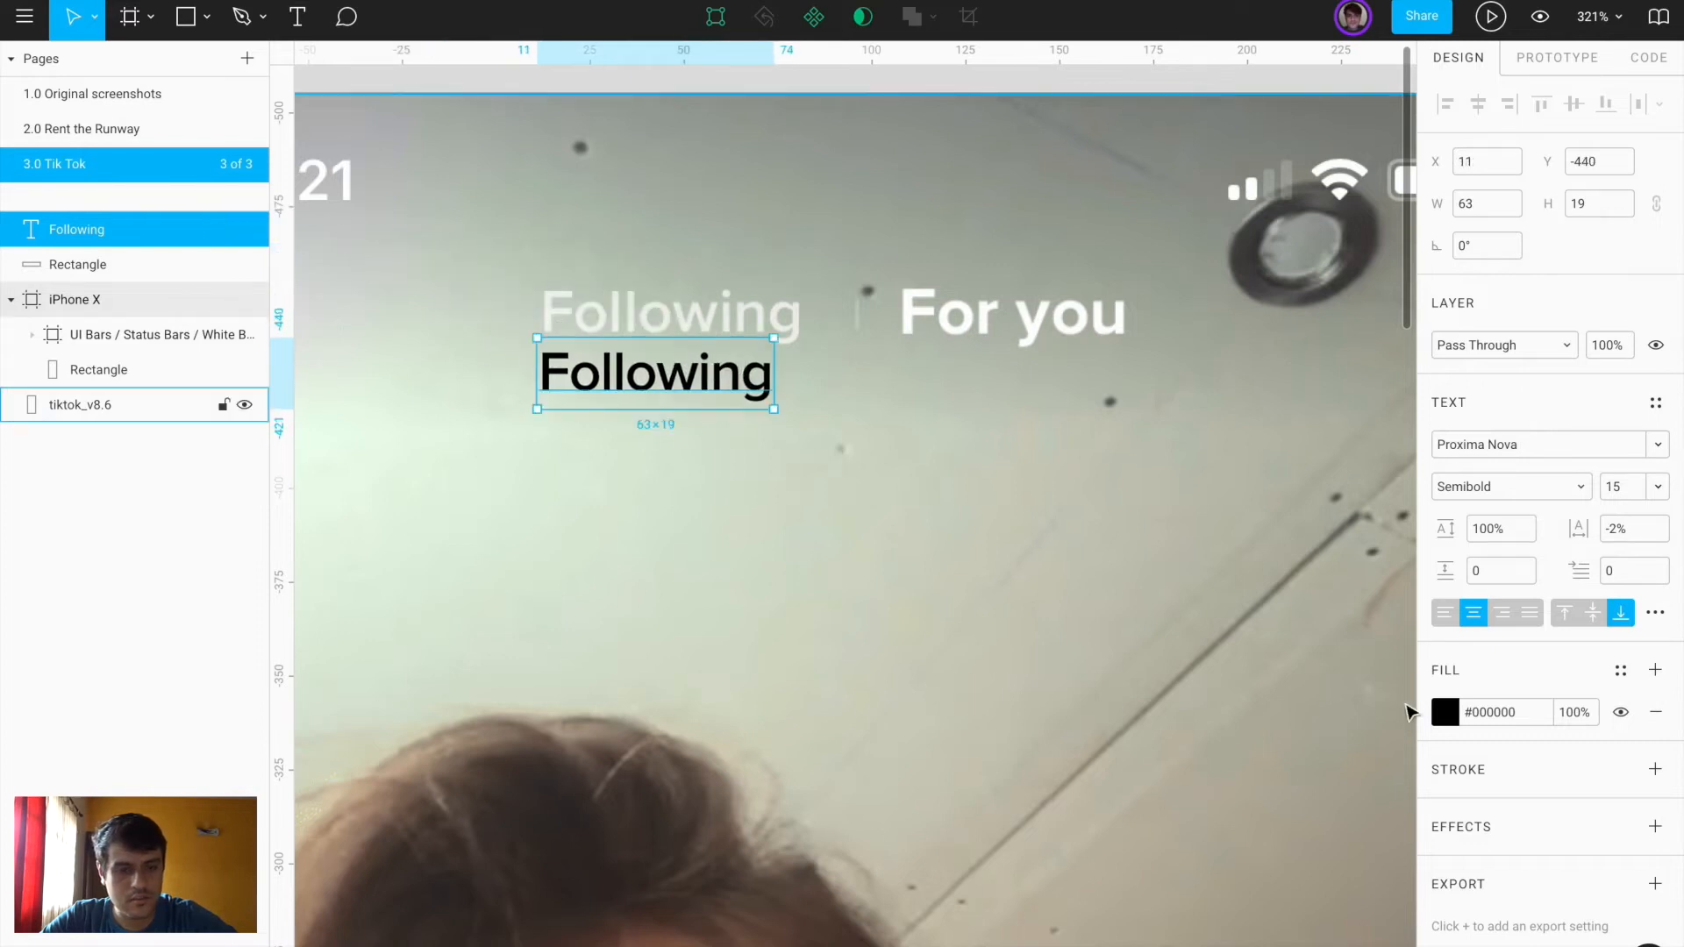
pyautogui.click(1452, 717)
pyautogui.moveTo(1254, 490); pyautogui.dragTo(995, 217)
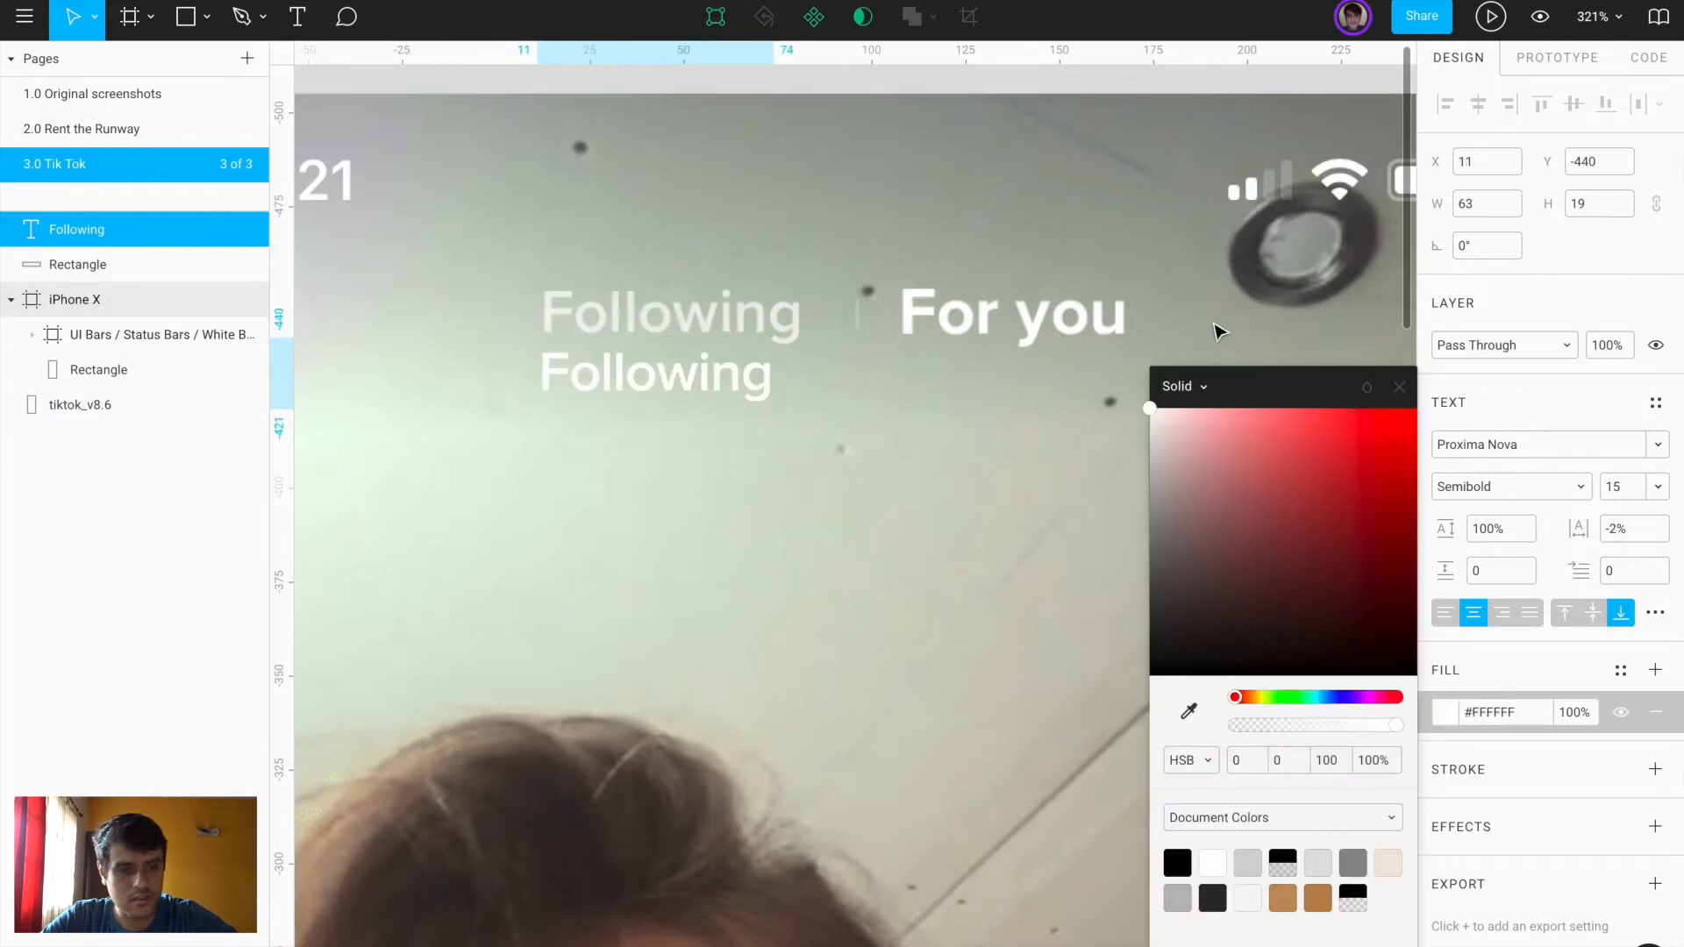
pyautogui.click(1612, 488)
# Set Following to font size 16 with 0% letter spacing
pyautogui.click(1624, 493)
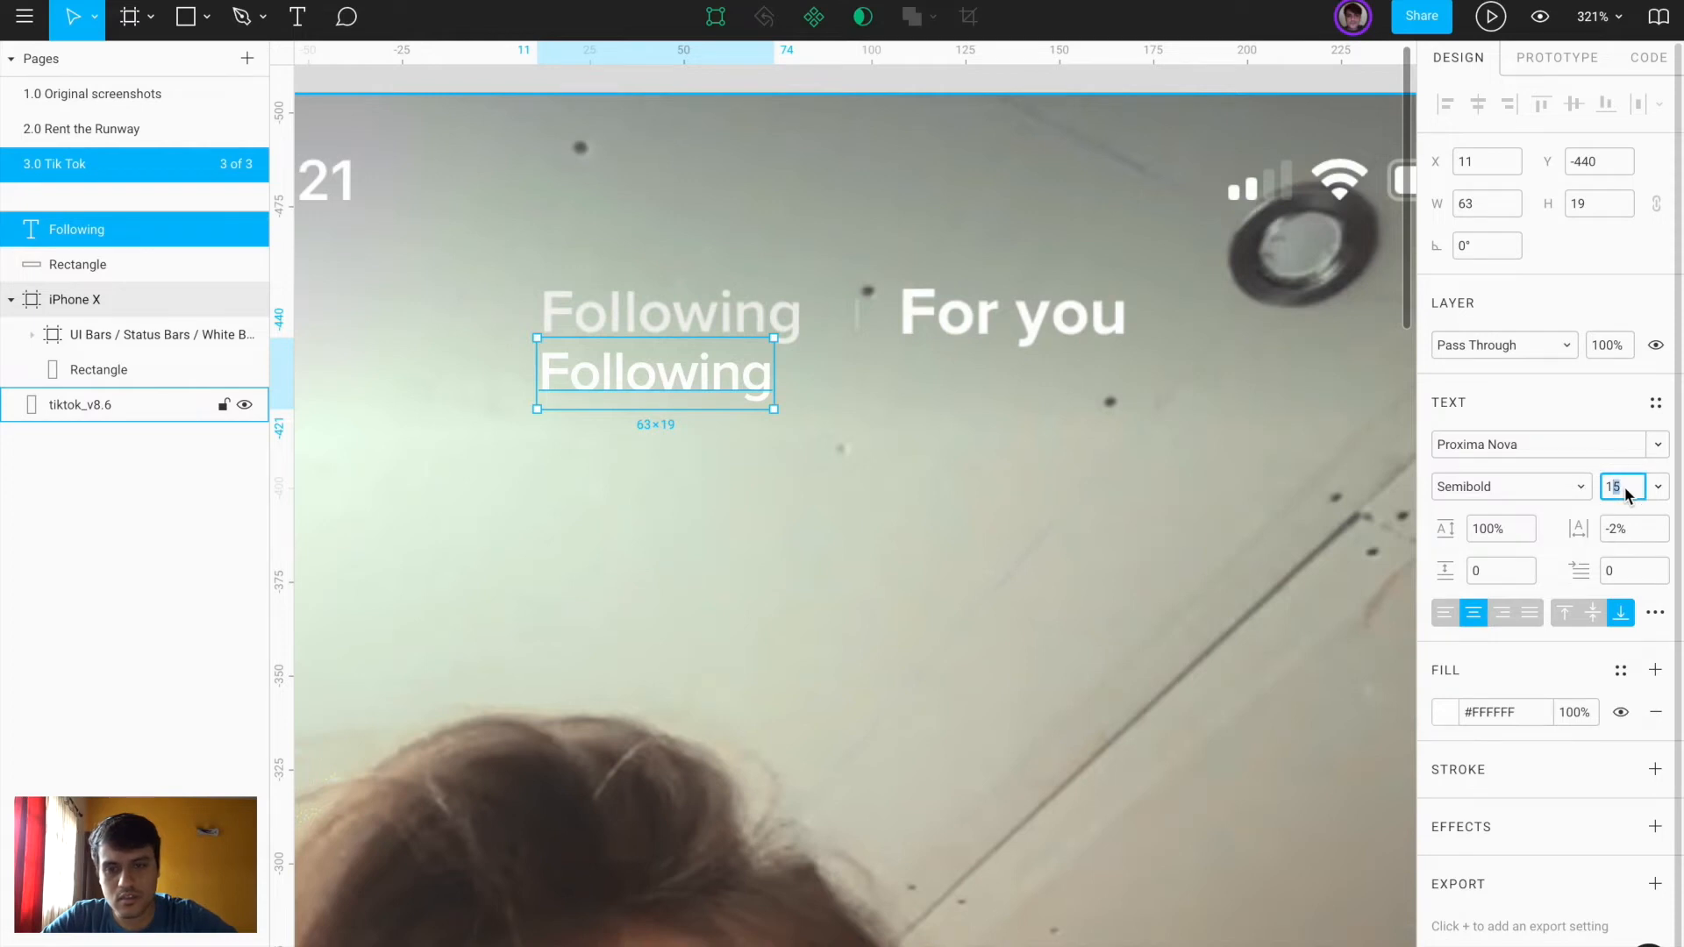
pyautogui.write('18')
pyautogui.press('Return')
pyautogui.moveTo(783, 362); pyautogui.dragTo(768, 373)
pyautogui.click(1631, 488)
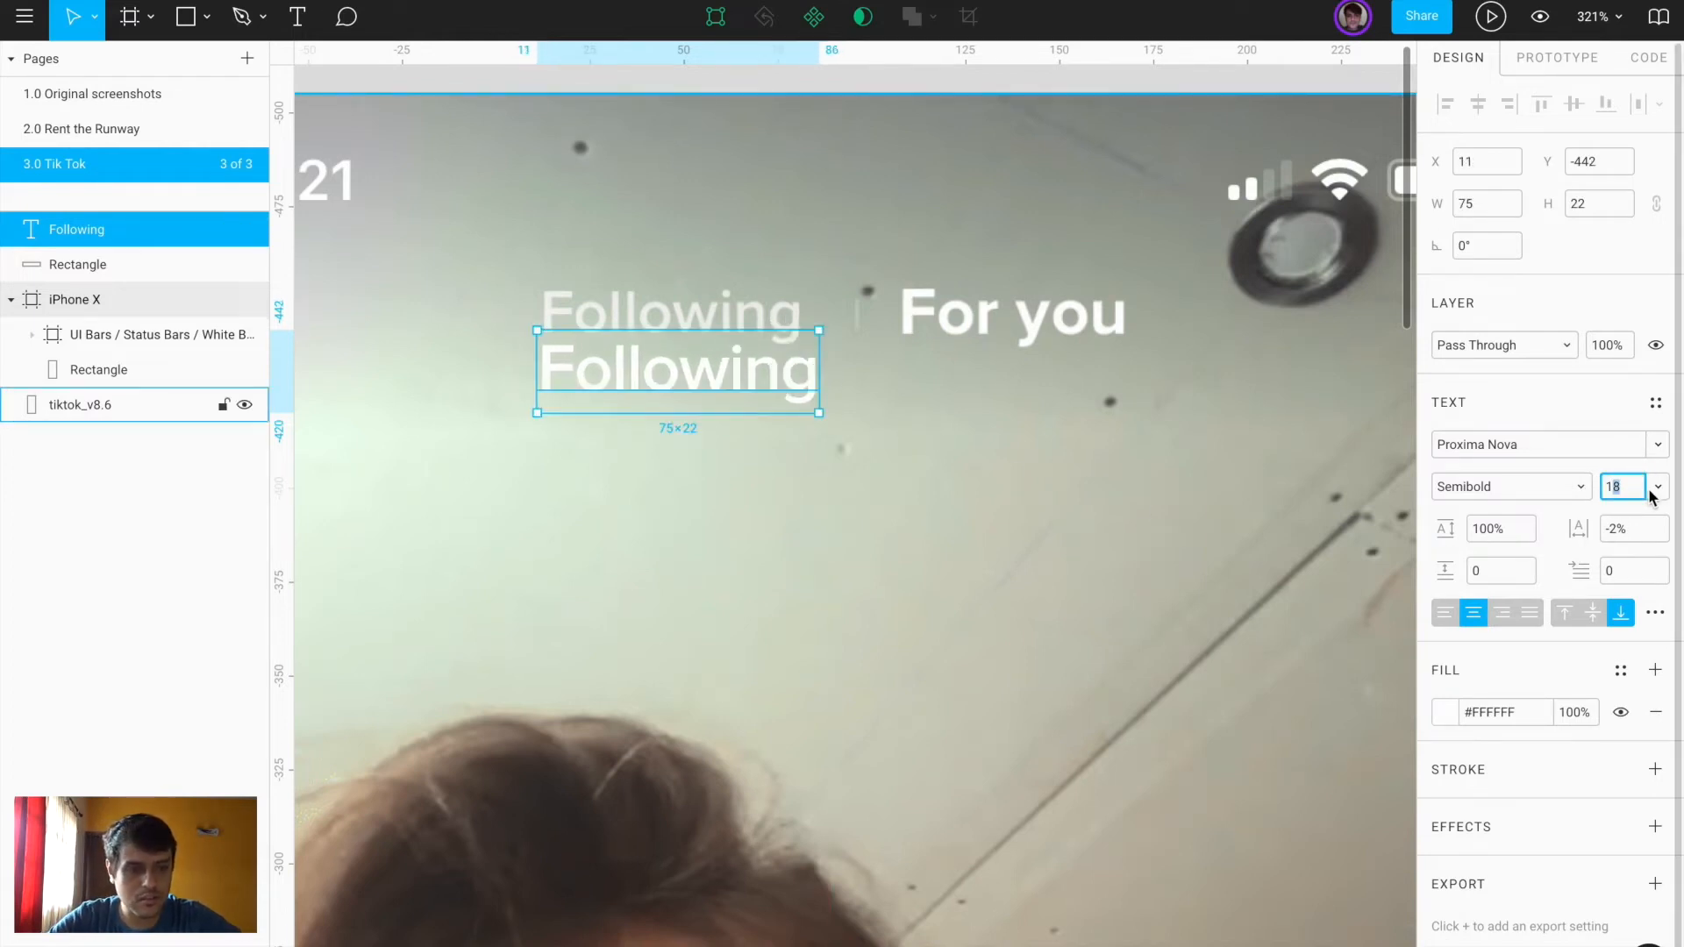
pyautogui.write('16')
pyautogui.press('Return')
pyautogui.click(1624, 527)
pyautogui.write('0')
pyautogui.press('Return')
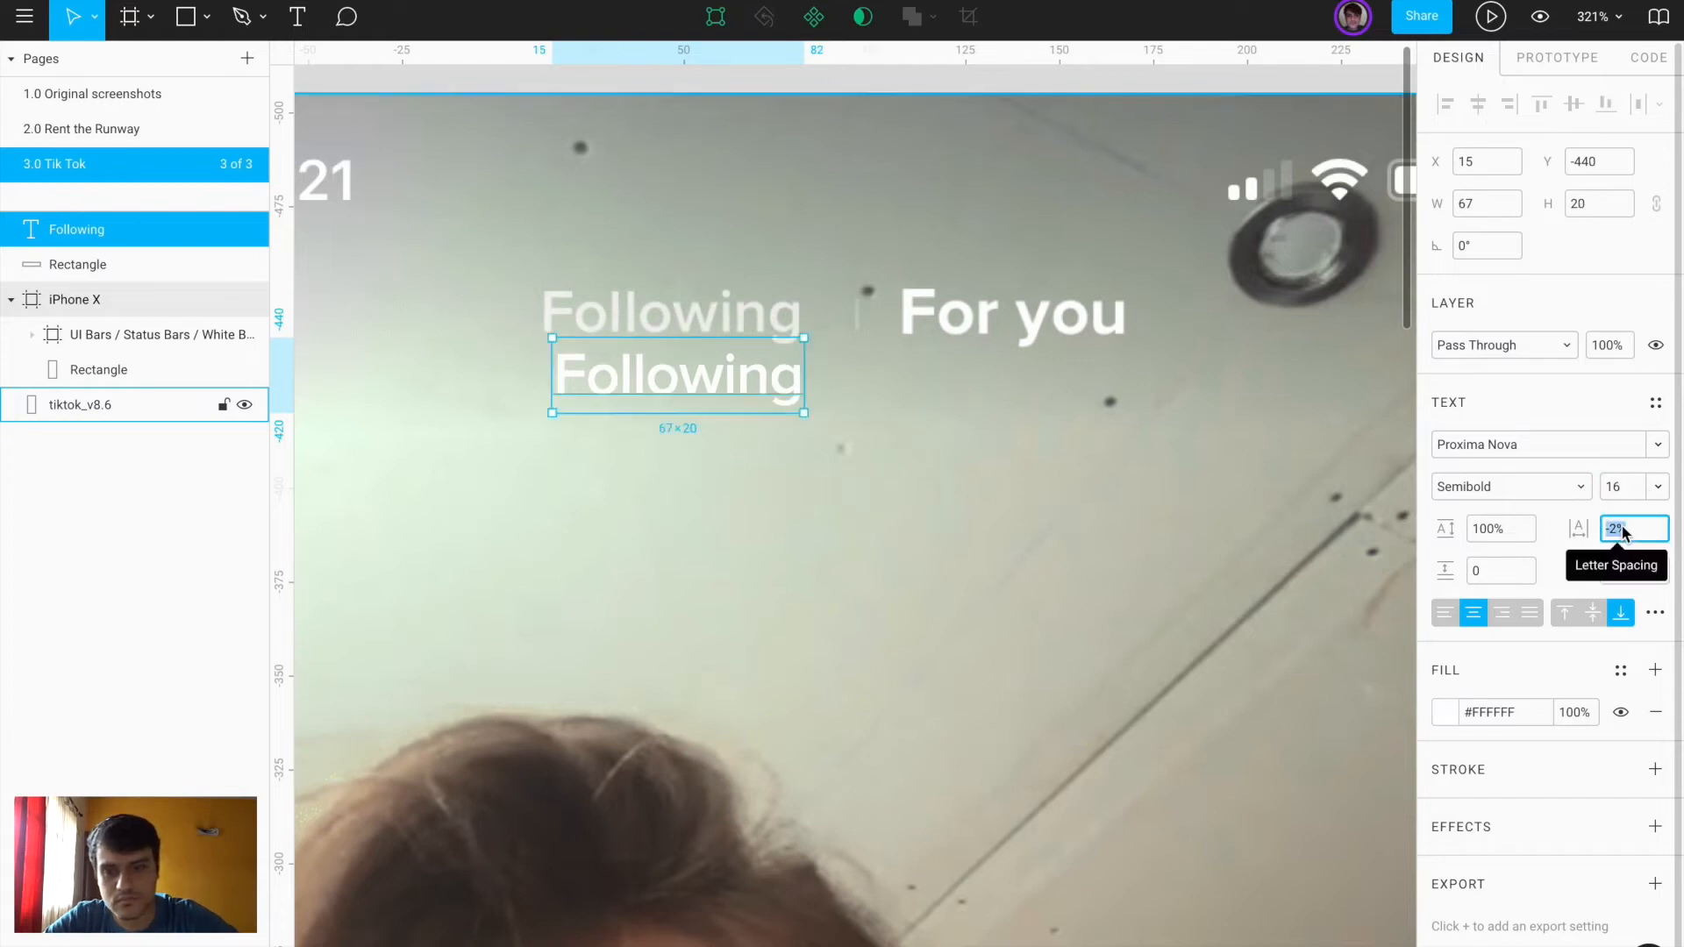
pyautogui.moveTo(774, 383); pyautogui.dragTo(755, 376)
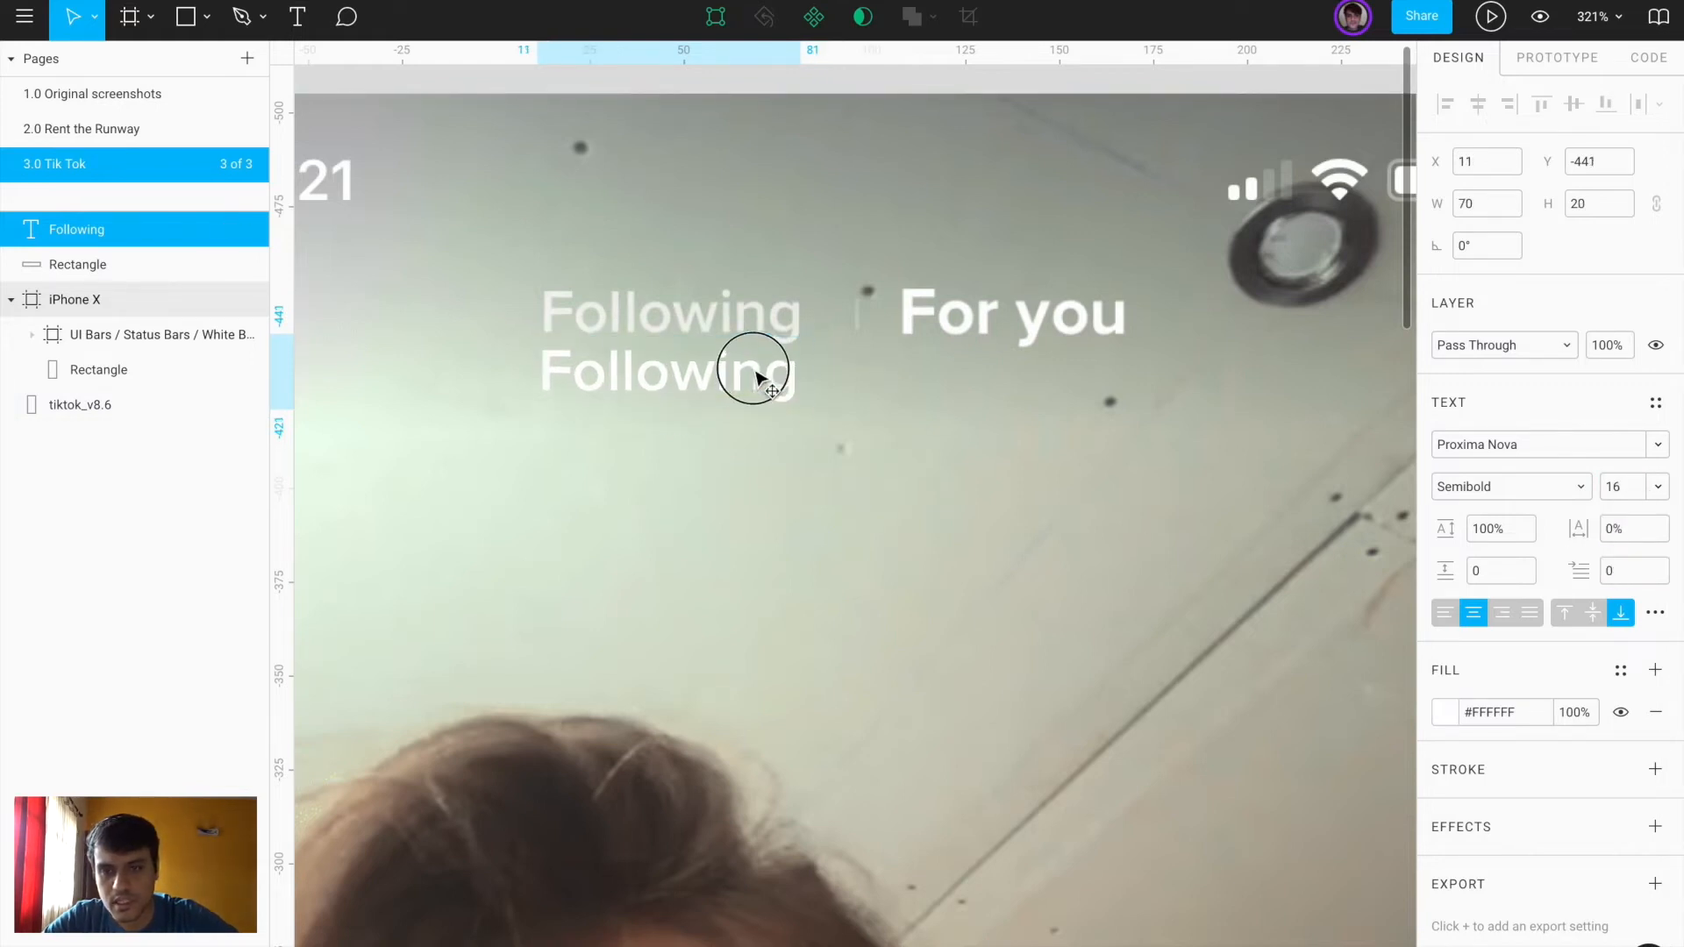
# Compare Following against the reference header, then set its opacity to 75%
pyautogui.scroll(5, 755, 376)
pyautogui.moveTo(617, 358); pyautogui.dragTo(630, 203)
pyautogui.hscroll(-4, 630, 200)
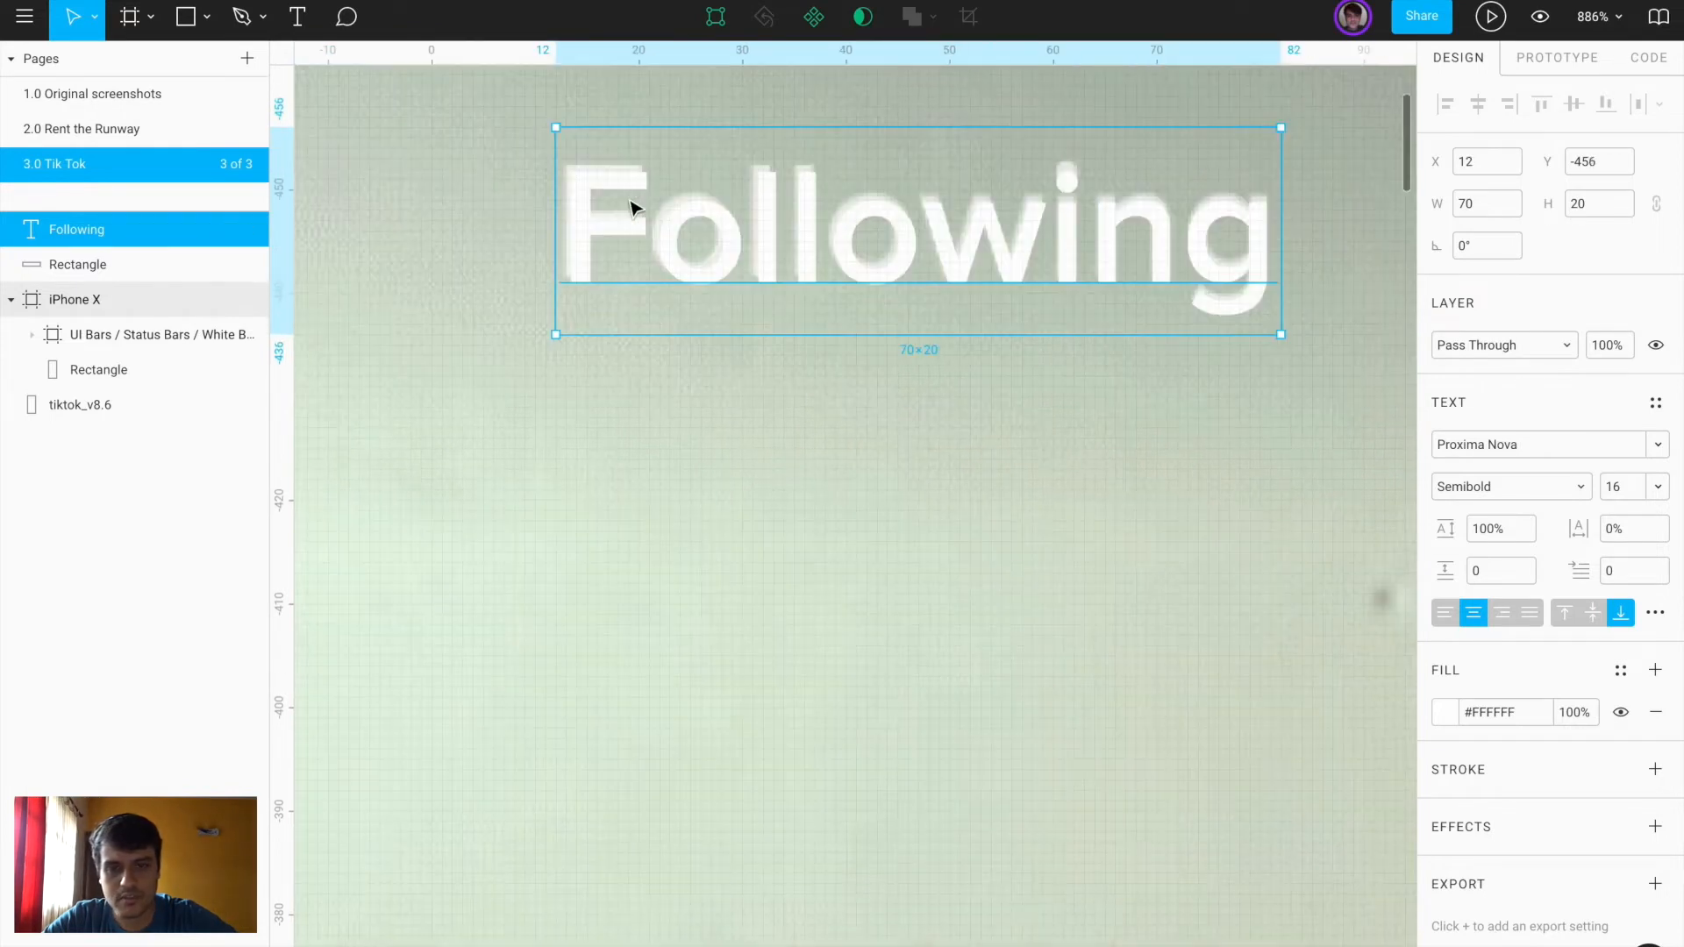
pyautogui.scroll(-5, 629, 198)
pyautogui.scroll(-3, 753, 213)
pyautogui.hscroll(2, 739, 241)
pyautogui.scroll(4, 684, 297)
pyautogui.moveTo(687, 280); pyautogui.dragTo(679, 379)
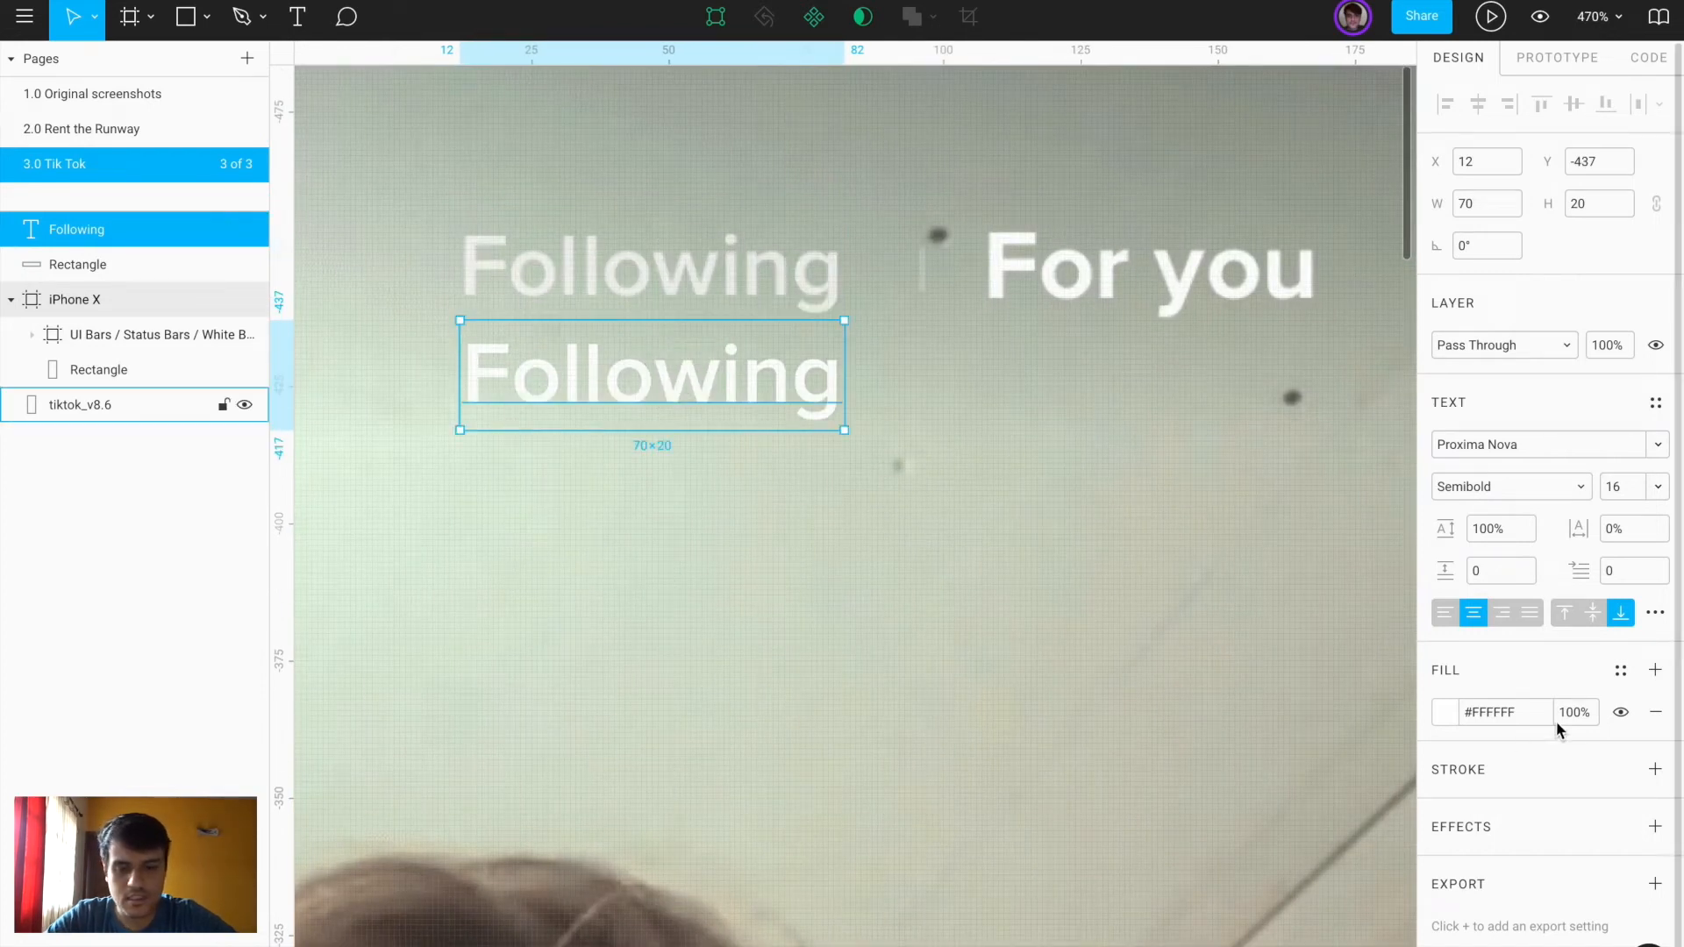
pyautogui.write('5')
pyautogui.press('Return')
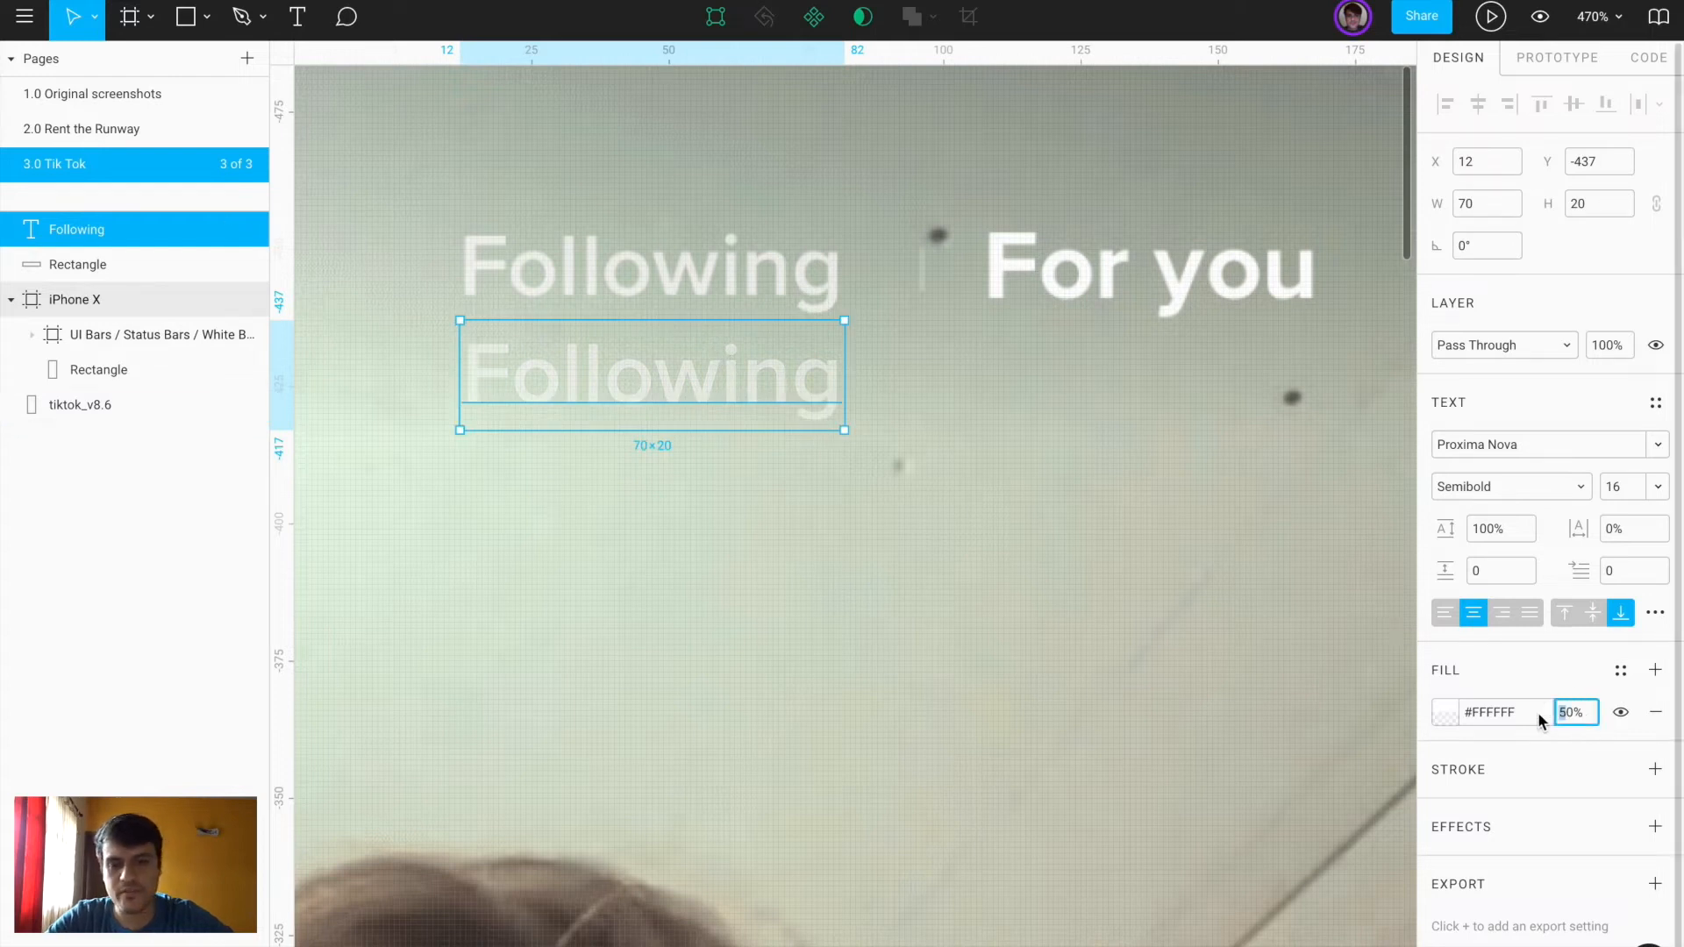
pyautogui.press('BackSpace')
pyautogui.write('5')
# Alt-drag a copy of Following to the right and begin editing its text
pyautogui.press('Return')
pyautogui.moveTo(670, 391); pyautogui.dragTo(1166, 398)
pyautogui.doubleClick(1119, 395)
# Retype the copy as 'For you' in Bold at 100% opacity
pyautogui.write('For you')
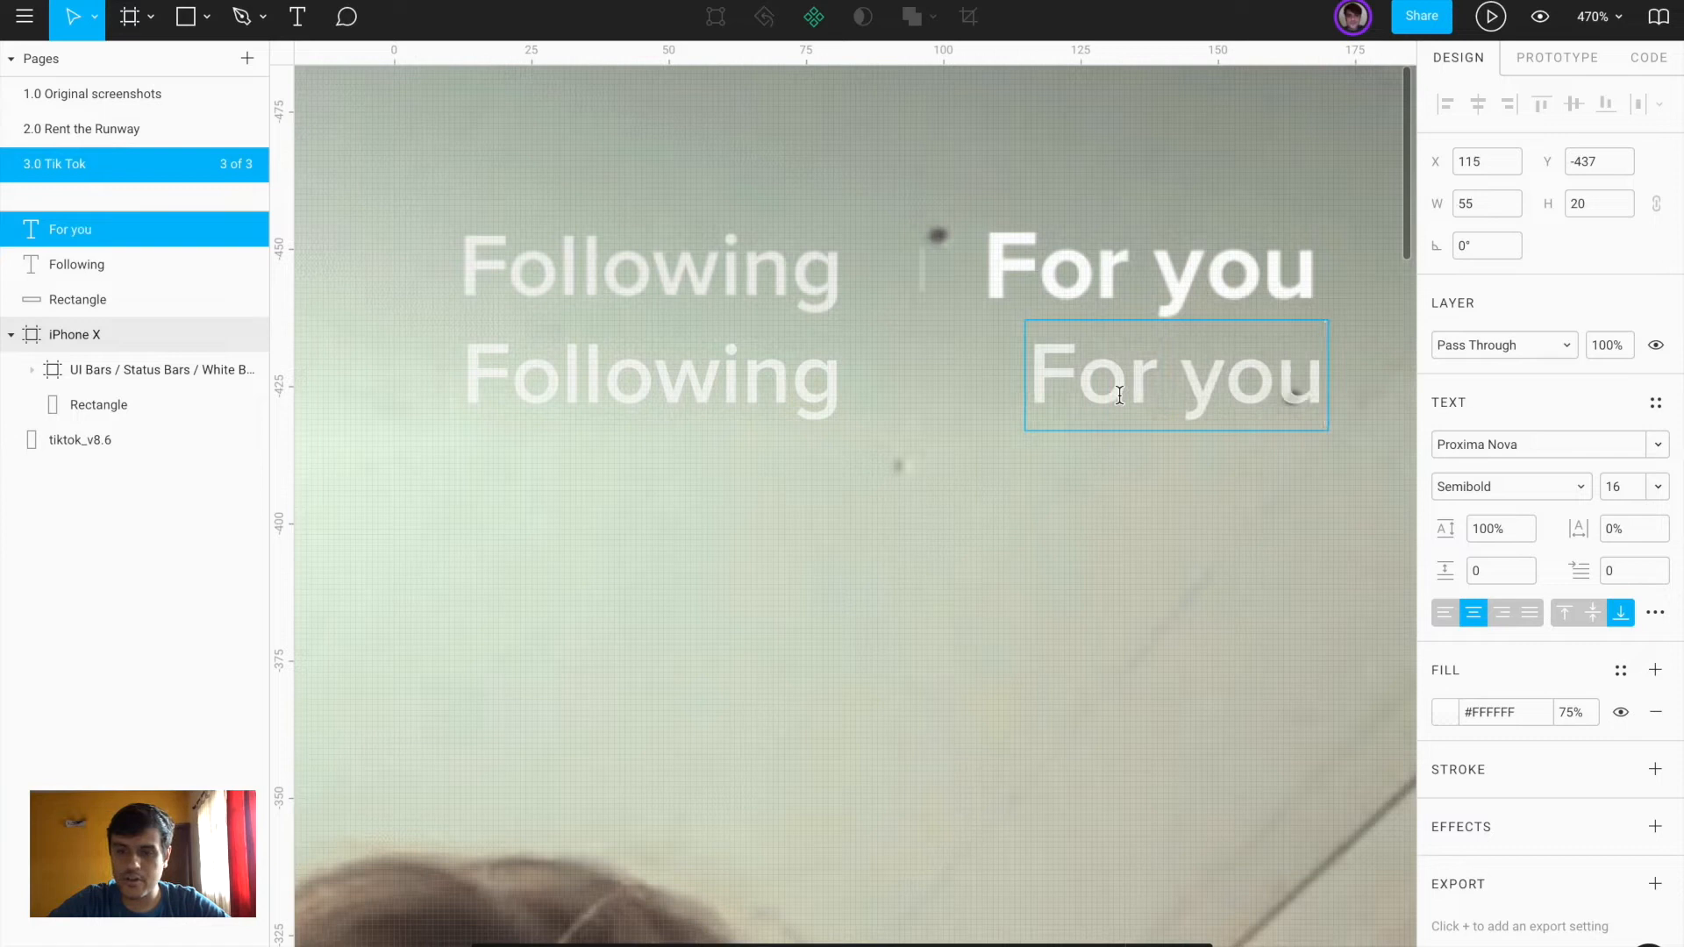
pyautogui.press('Escape')
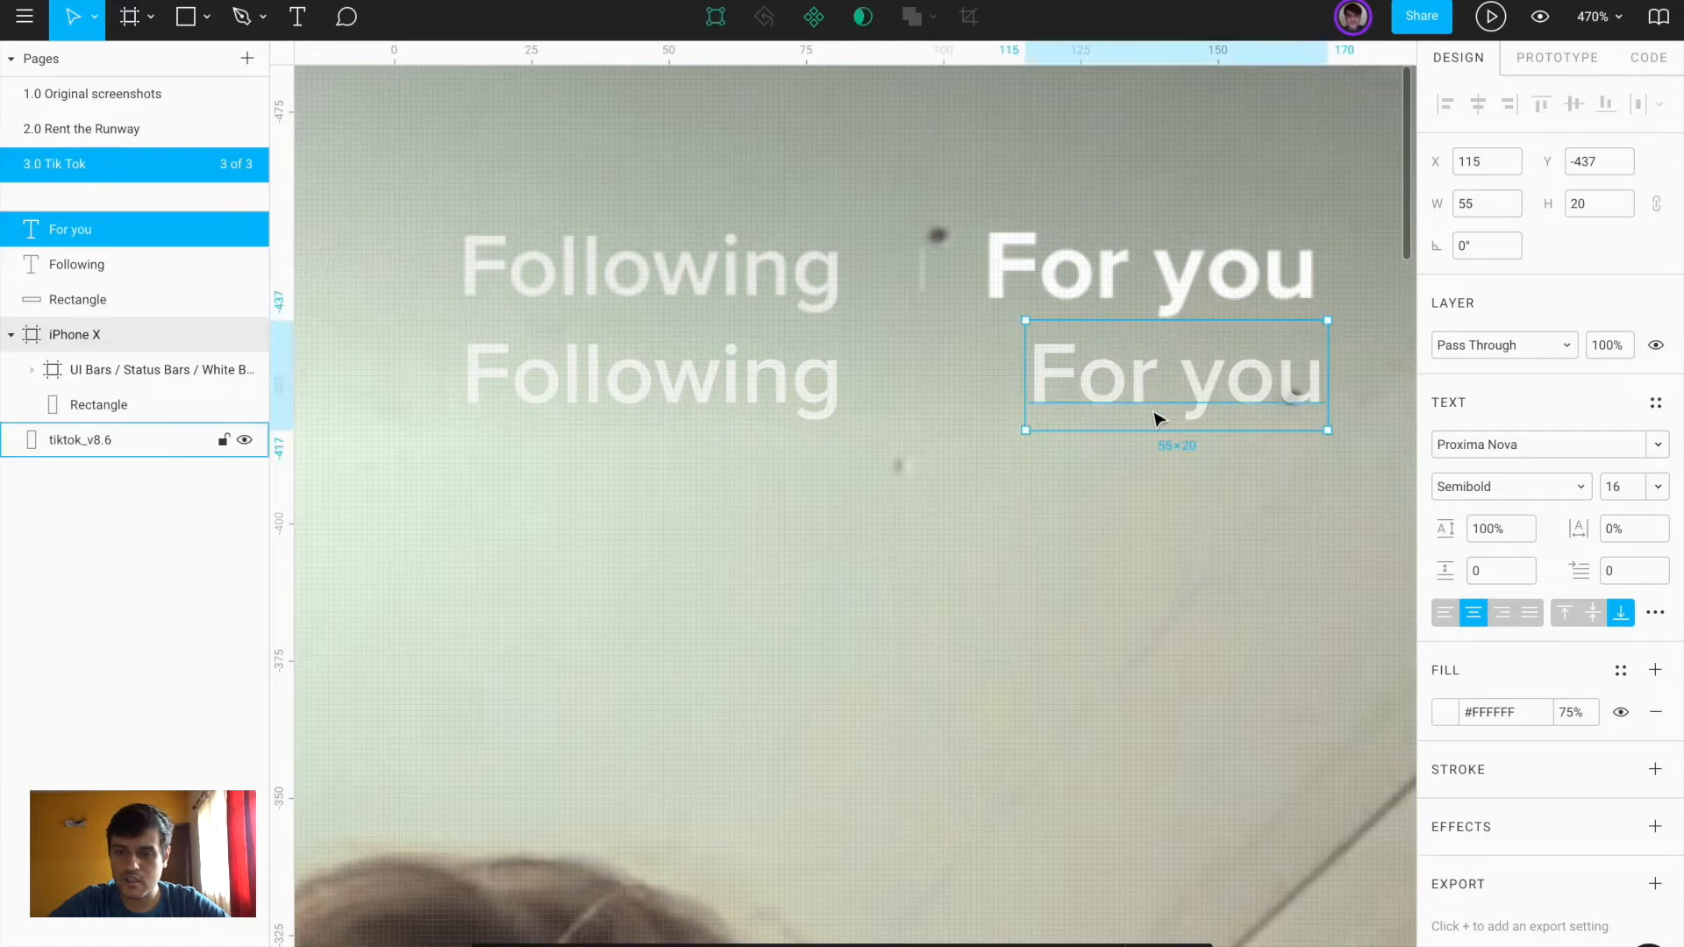
pyautogui.click(1541, 482)
pyautogui.click(1528, 509)
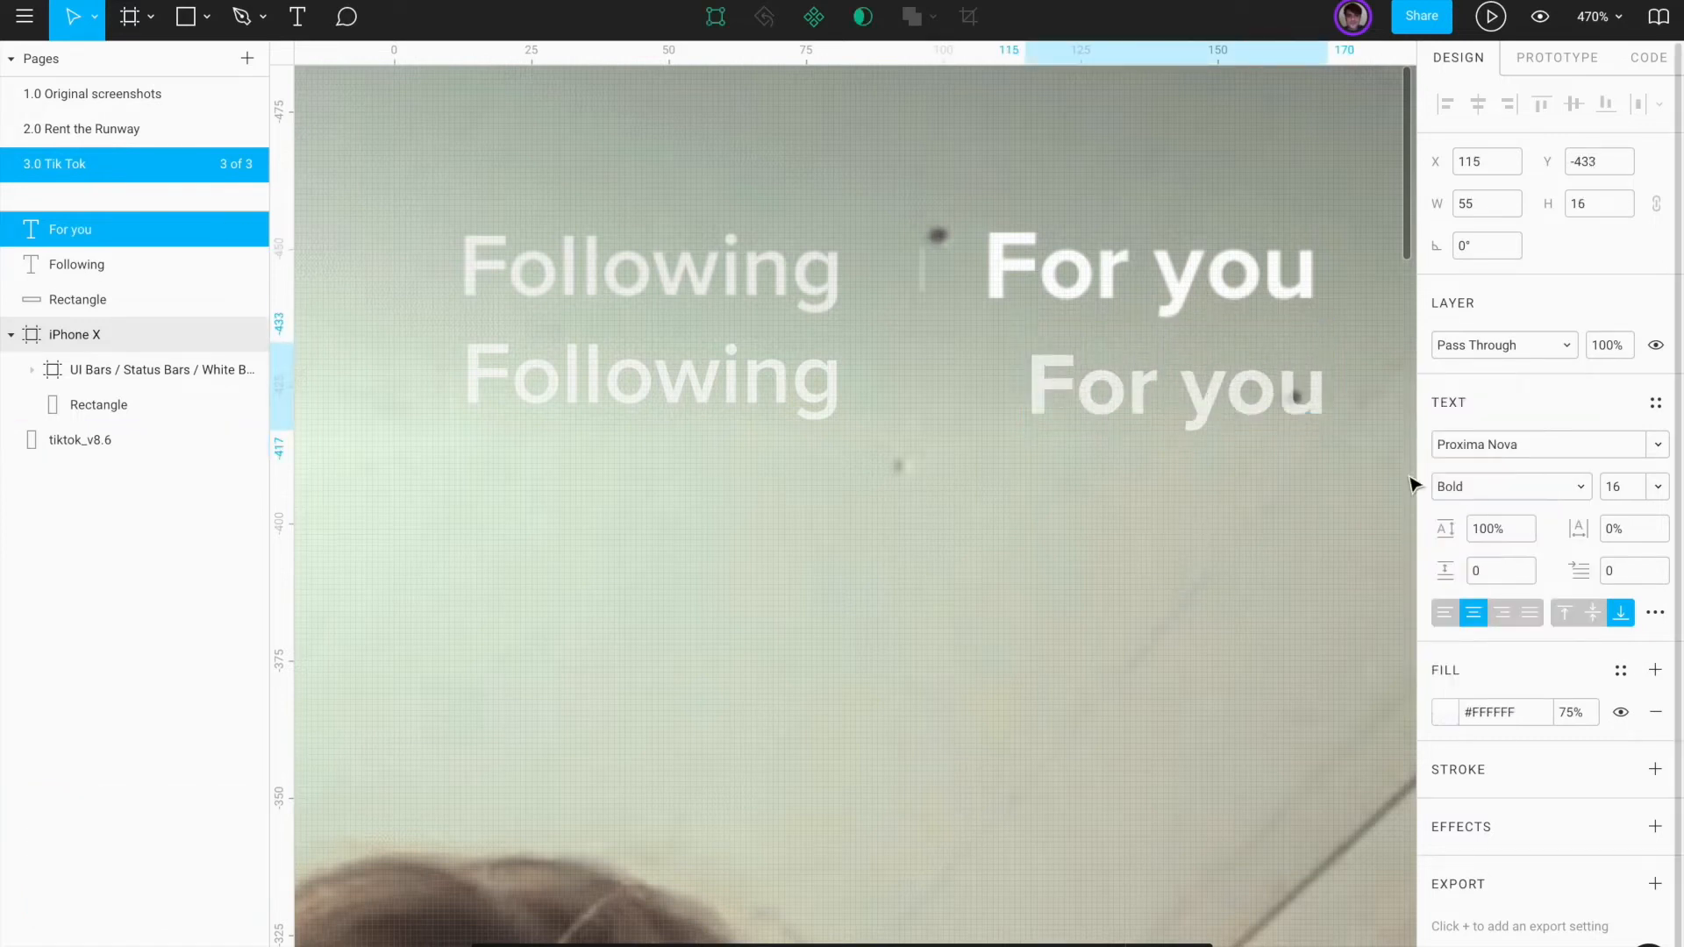
pyautogui.click(1445, 712)
pyautogui.moveTo(1364, 721); pyautogui.dragTo(1401, 725)
pyautogui.click(1052, 533)
# Set For you to size 18 over the reference and draw a 1×9 divider rectangle
pyautogui.click(1112, 389)
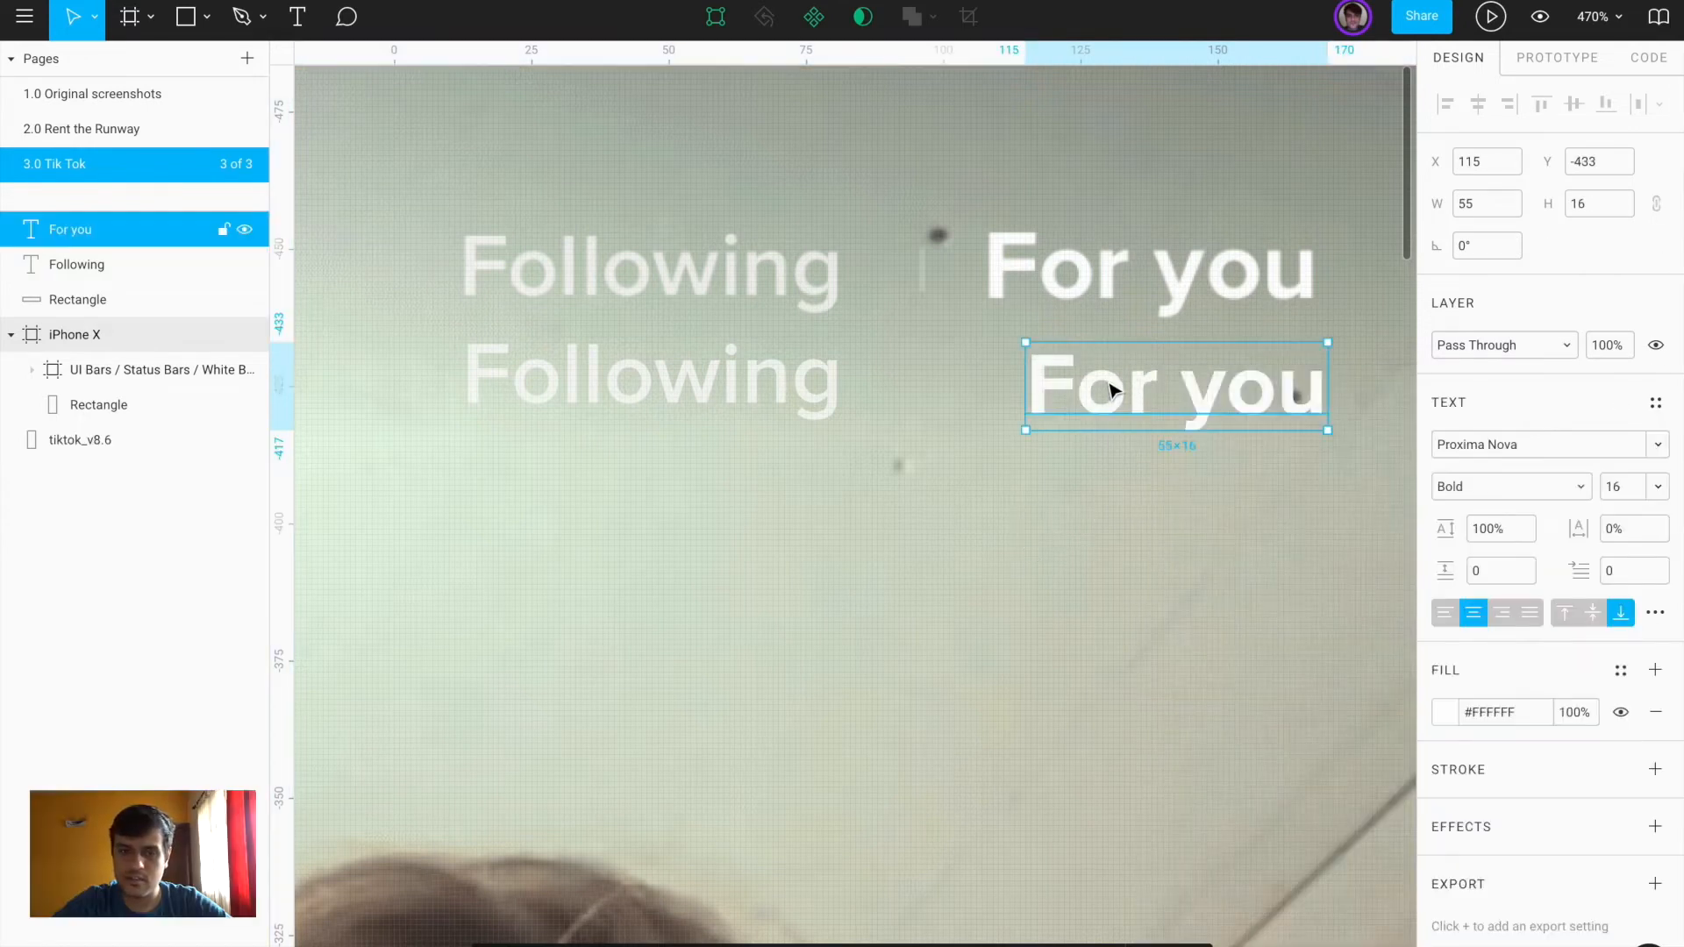
pyautogui.moveTo(1617, 485); pyautogui.dragTo(1644, 491)
pyautogui.write('8')
pyautogui.press('Return')
pyautogui.moveTo(1116, 367); pyautogui.dragTo(1093, 392)
pyautogui.scroll(5, 920, 260)
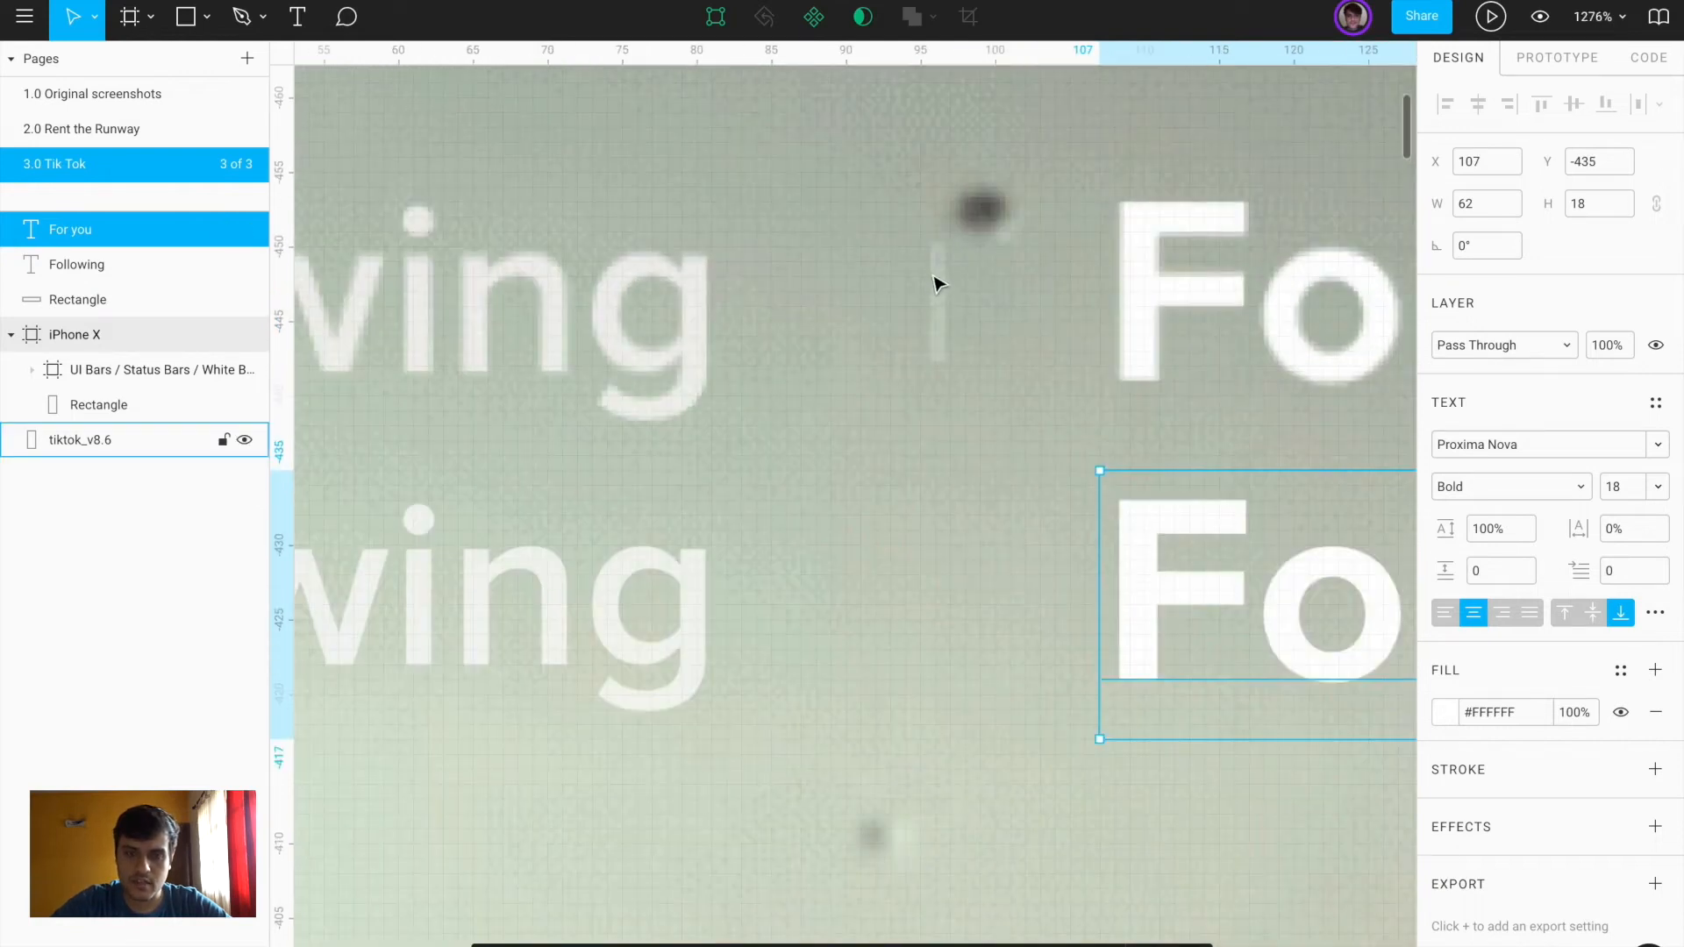
pyautogui.press('r')
pyautogui.moveTo(935, 231); pyautogui.dragTo(951, 373)
# Make the divider white at about 76% opacity
pyautogui.click(1445, 444)
pyautogui.click(1266, 544)
pyautogui.moveTo(1101, 347); pyautogui.dragTo(1034, 413)
pyautogui.moveTo(1346, 727); pyautogui.dragTo(1361, 731)
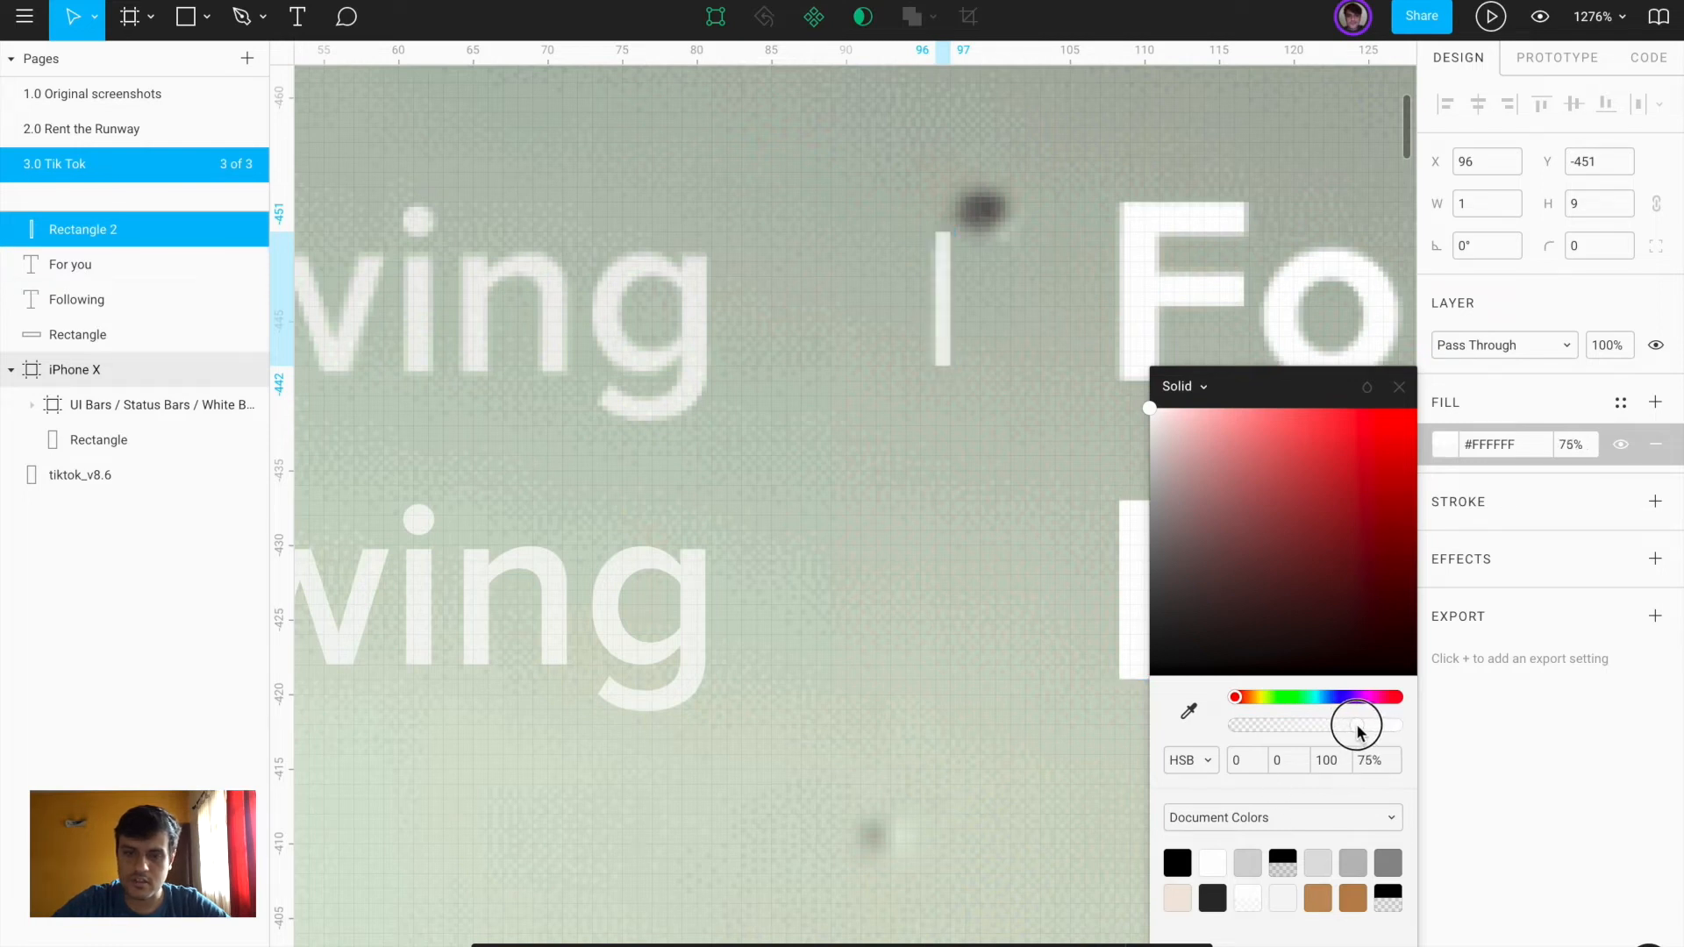
pyautogui.click(1400, 387)
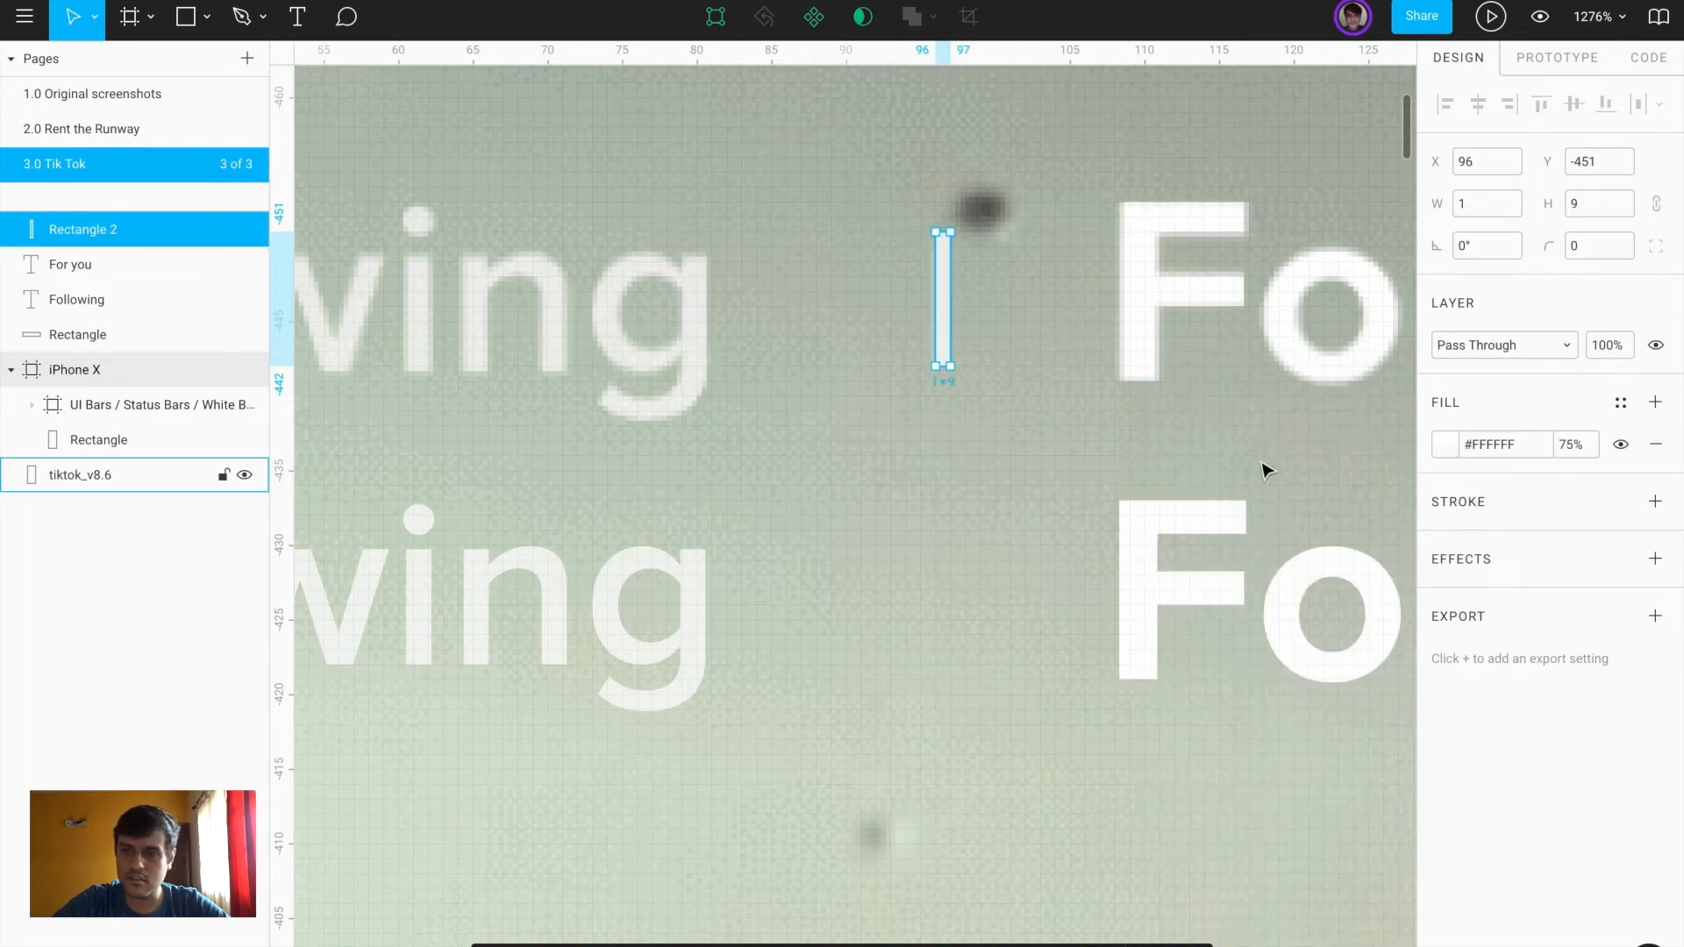
# Bottom-align the divider with both texts and group all three with Cmd+G
pyautogui.keyDown('shift'); pyautogui.click(1237, 650); pyautogui.keyUp('shift')
pyautogui.keyDown('shift'); pyautogui.click(681, 628); pyautogui.keyUp('shift')
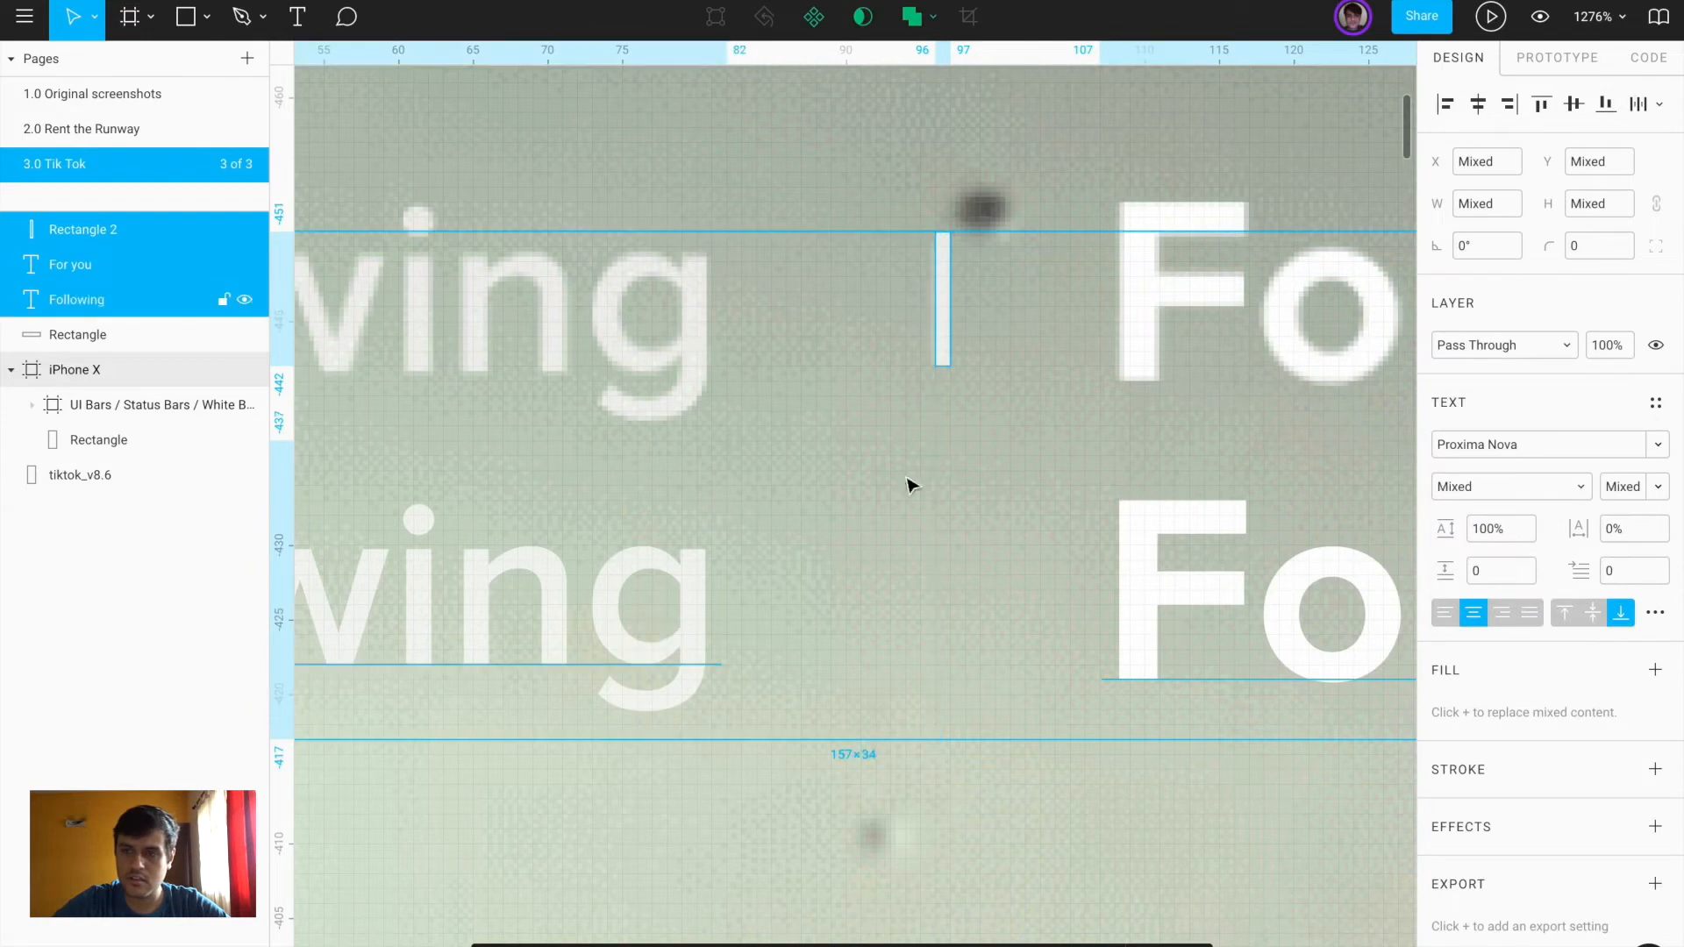
pyautogui.click(1606, 103)
pyautogui.click(1478, 104)
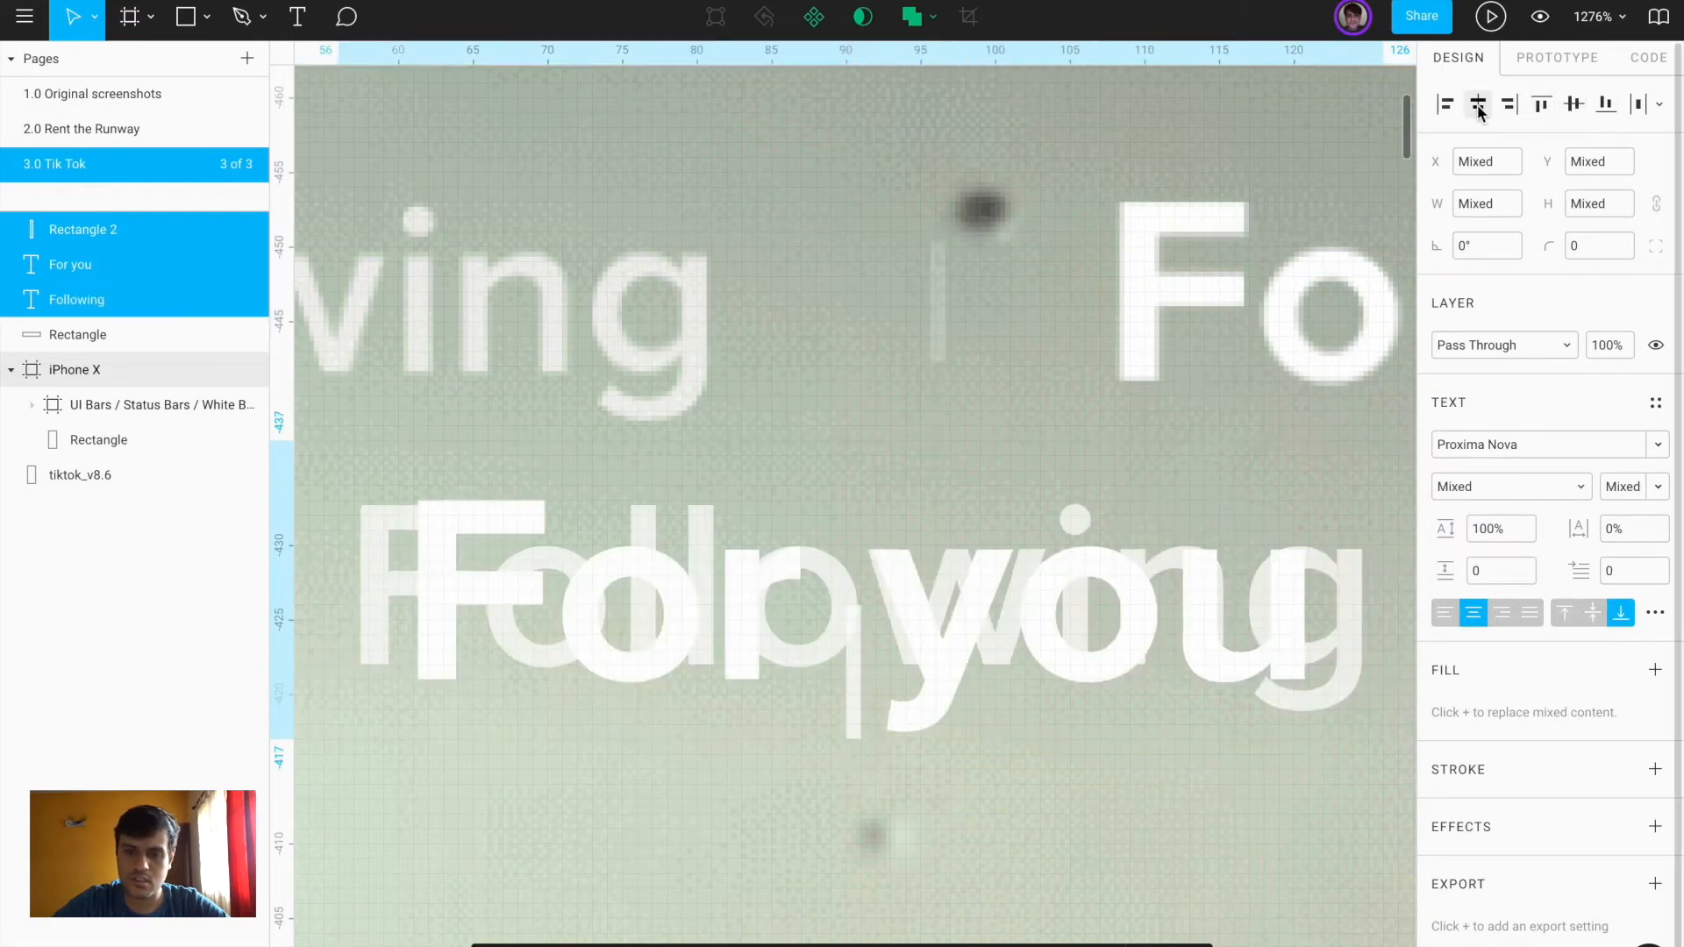
pyautogui.hotkey('ctrl', 'z')
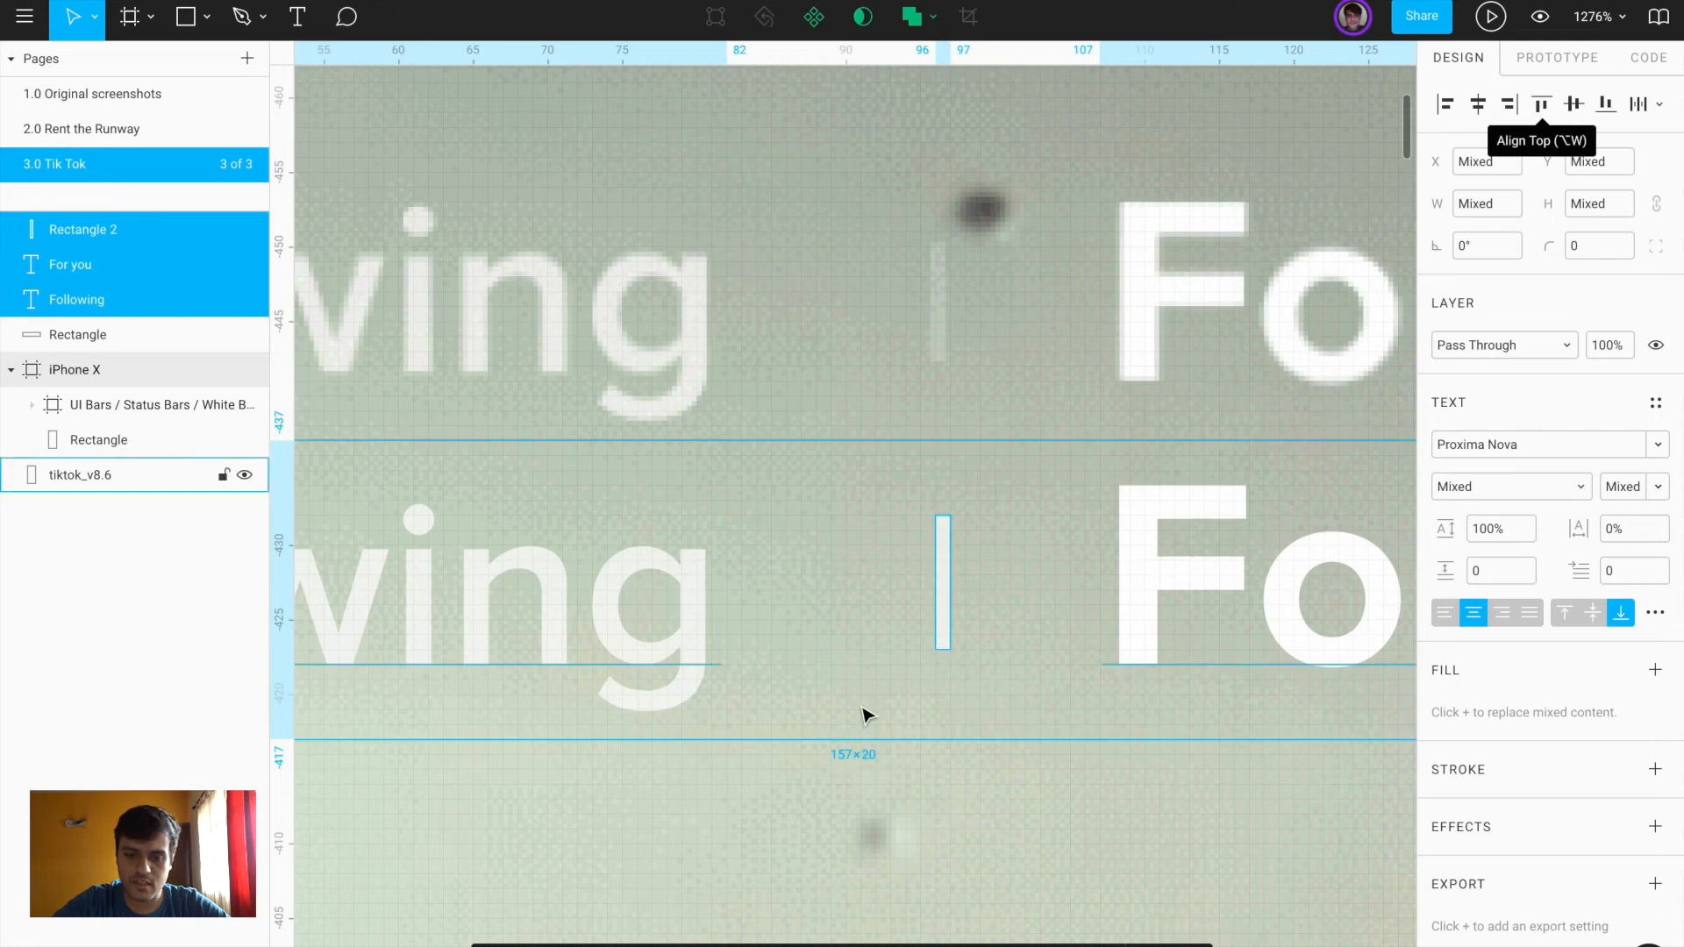
pyautogui.click(1090, 846)
pyautogui.click(1146, 628)
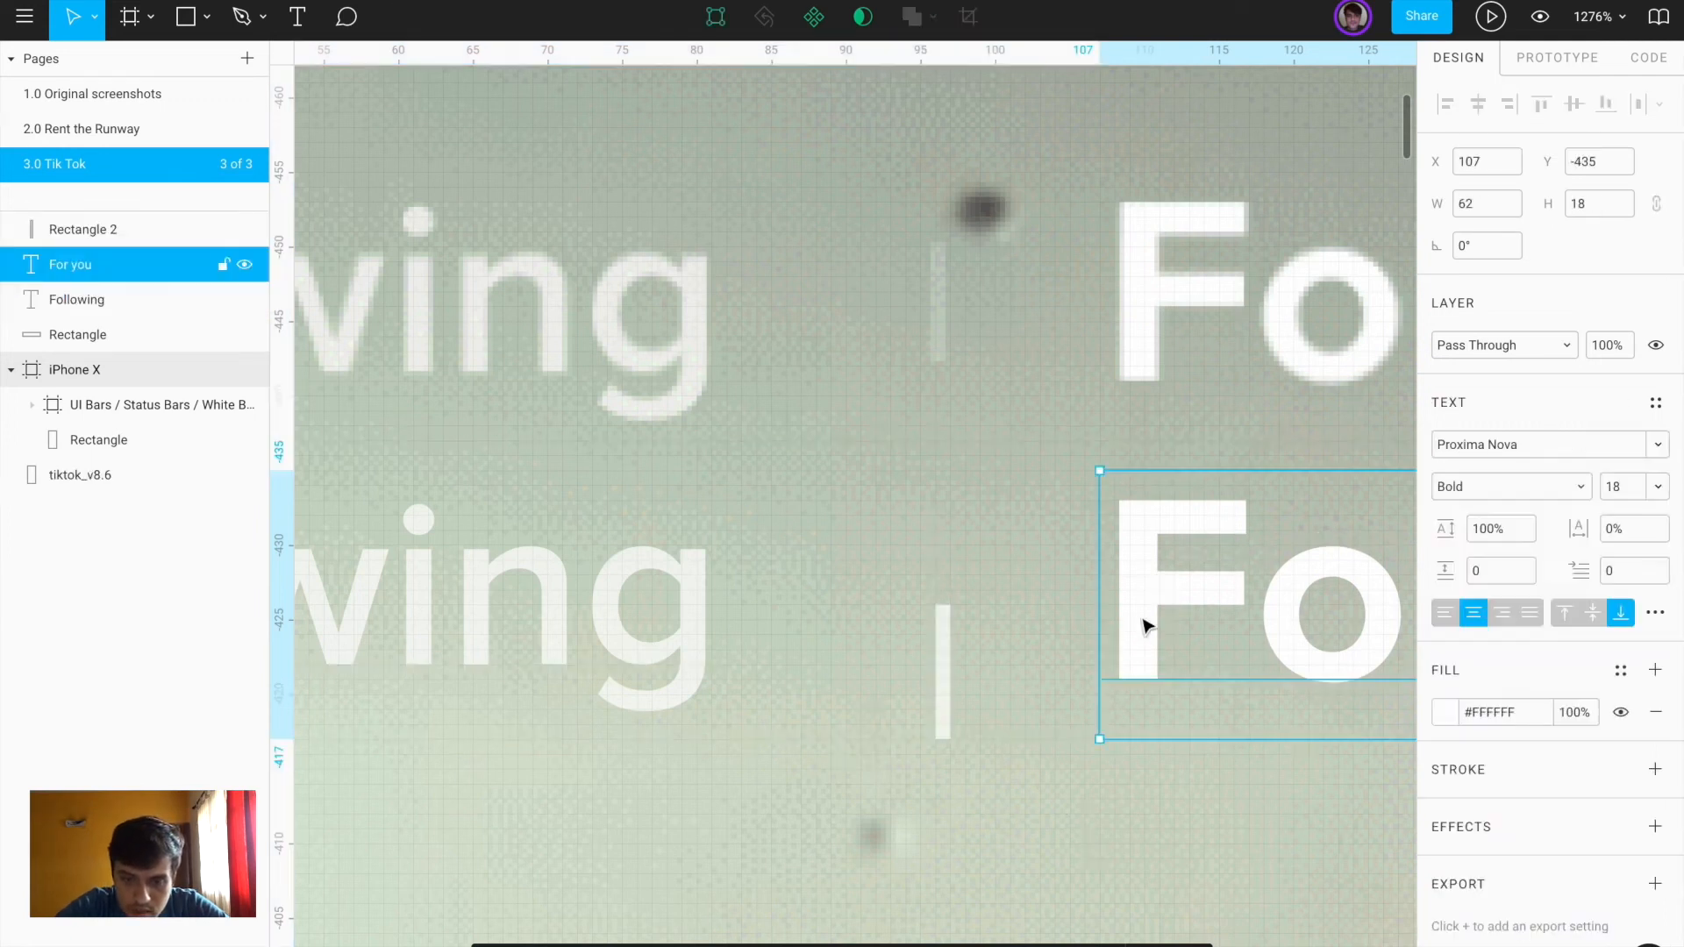
pyautogui.keyDown('shift'); pyautogui.click(659, 628); pyautogui.keyUp('shift')
pyautogui.click(983, 799)
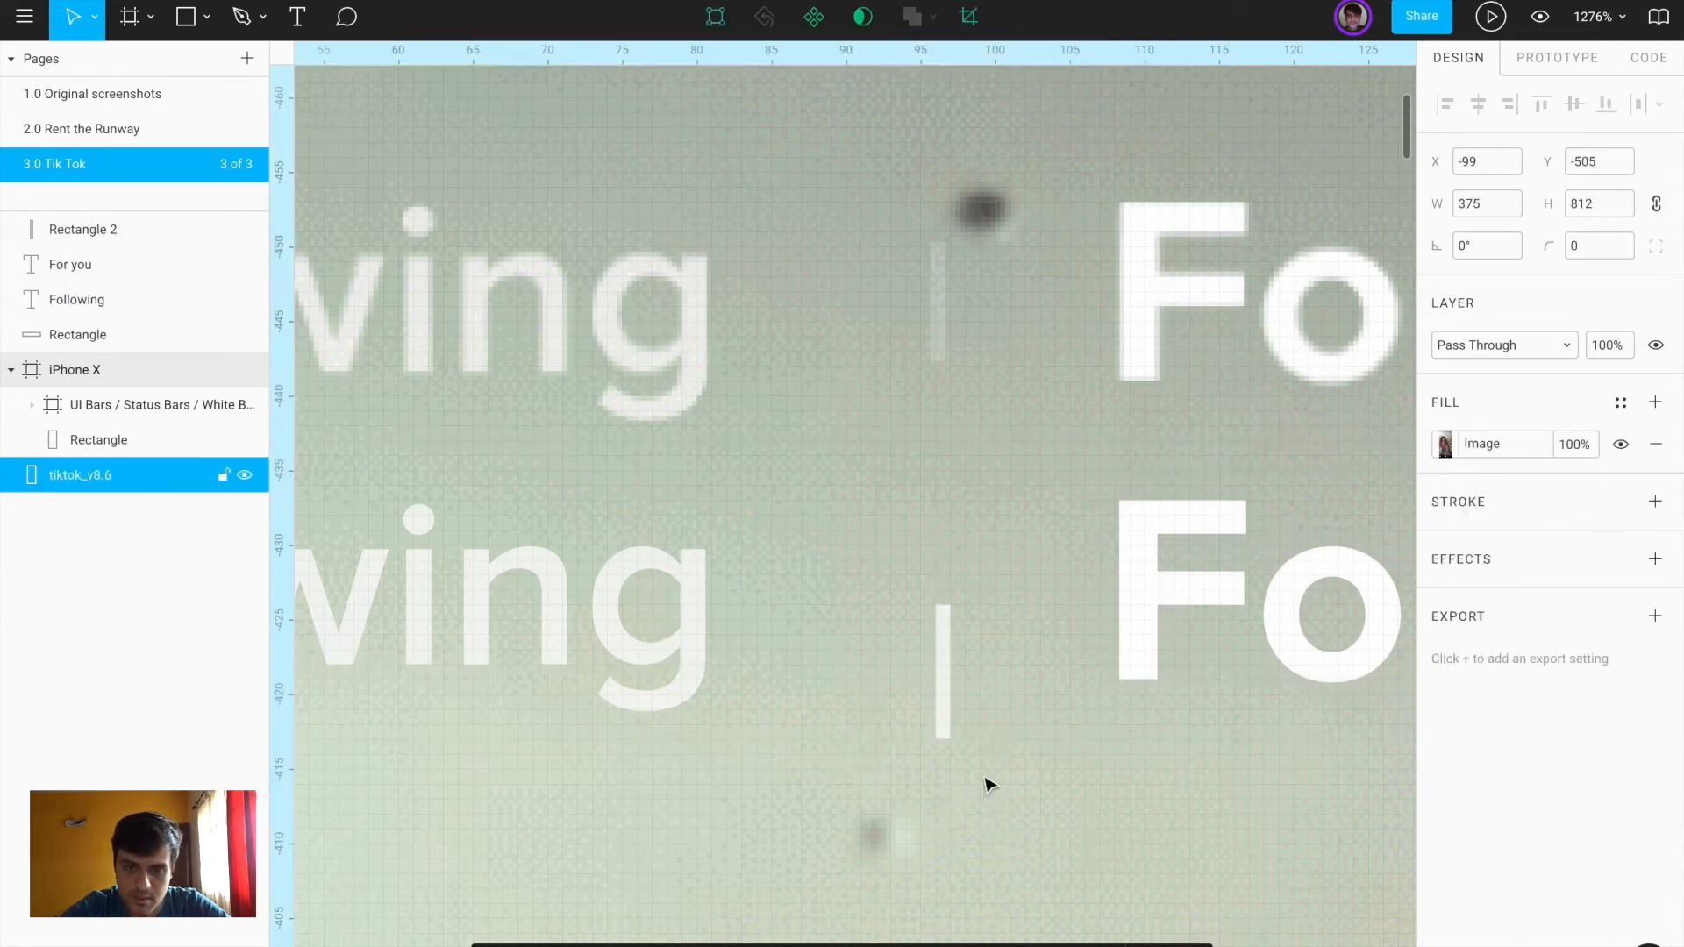
pyautogui.click(947, 691)
pyautogui.press('Up')
pyautogui.press('Up')
pyautogui.press('Up')
pyautogui.press('Up')
pyautogui.press('Up')
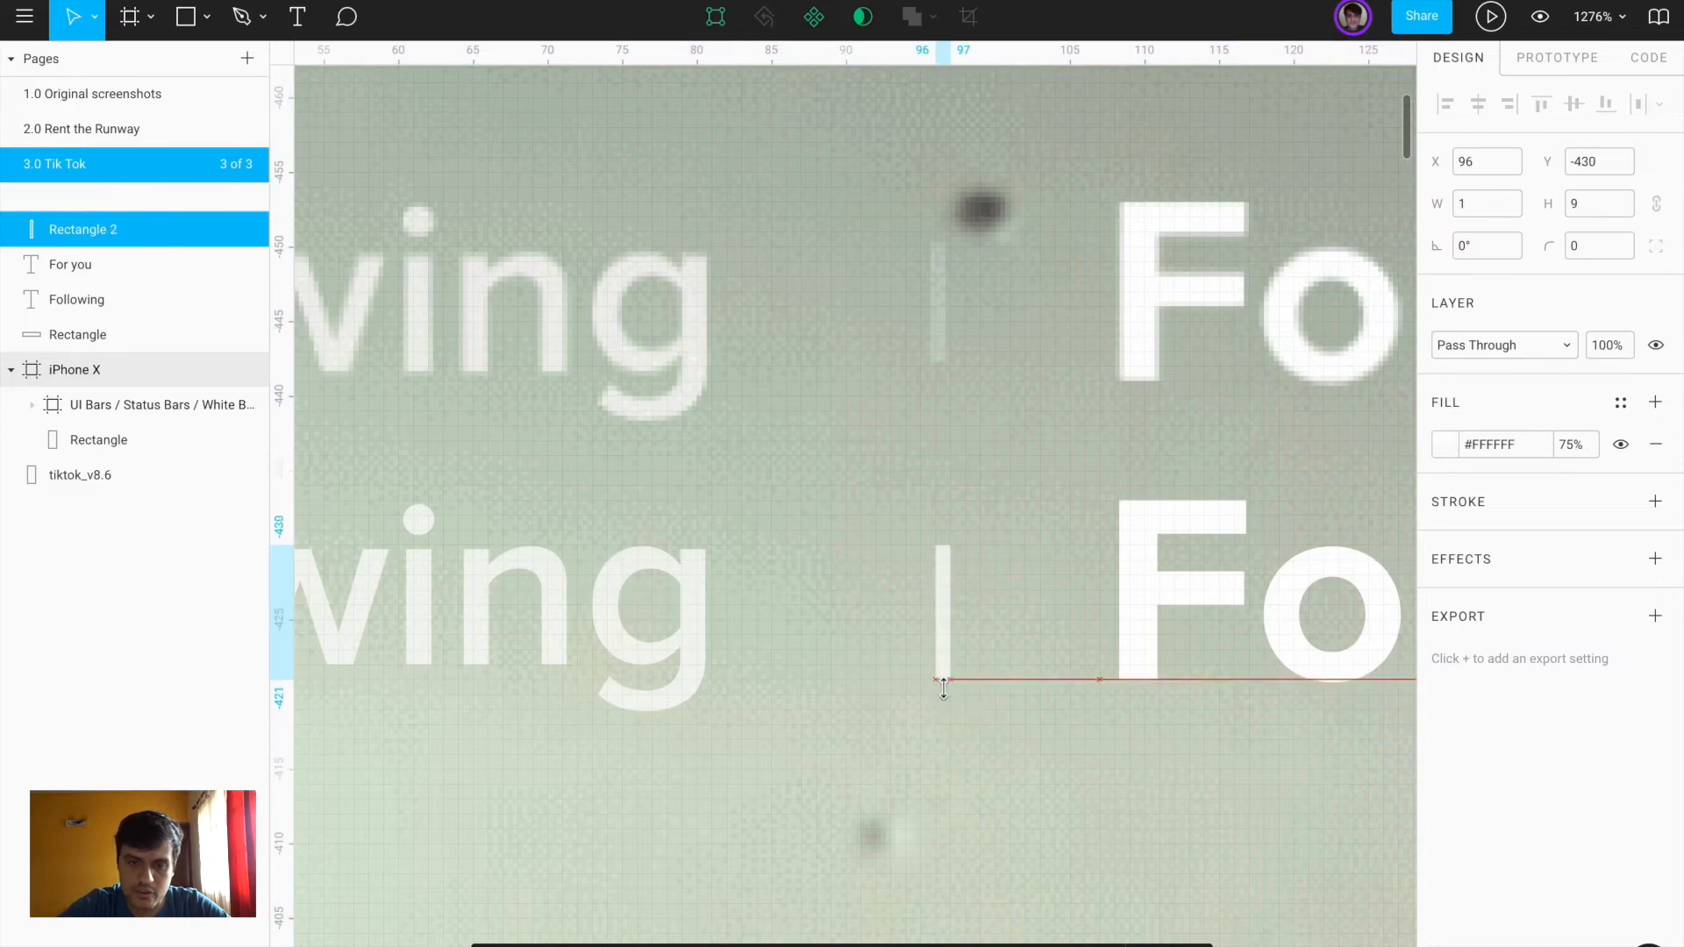
pyautogui.keyDown('shift'); pyautogui.click(1180, 614); pyautogui.keyUp('shift')
pyautogui.keyDown('shift'); pyautogui.click(572, 622); pyautogui.keyUp('shift')
pyautogui.hotkey('ctrl', 'g')
# Centre the header group horizontally in the iPhone X frame and nudge it up 10 px
pyautogui.scroll(-10, 572, 623)
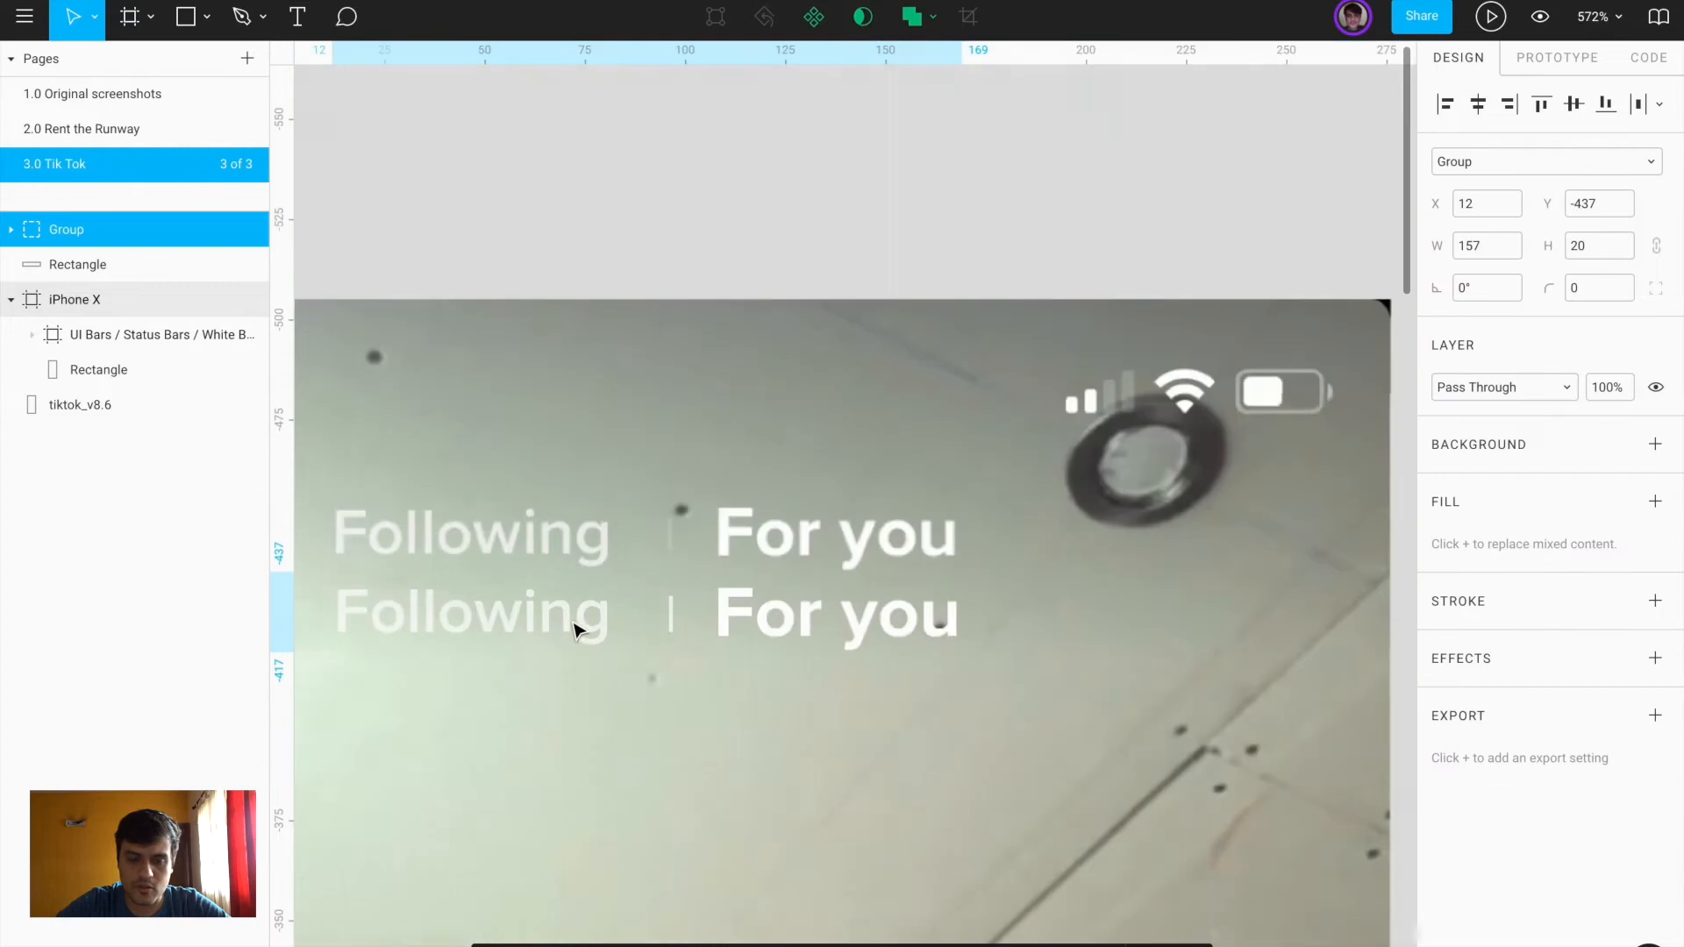
pyautogui.press('Delete')
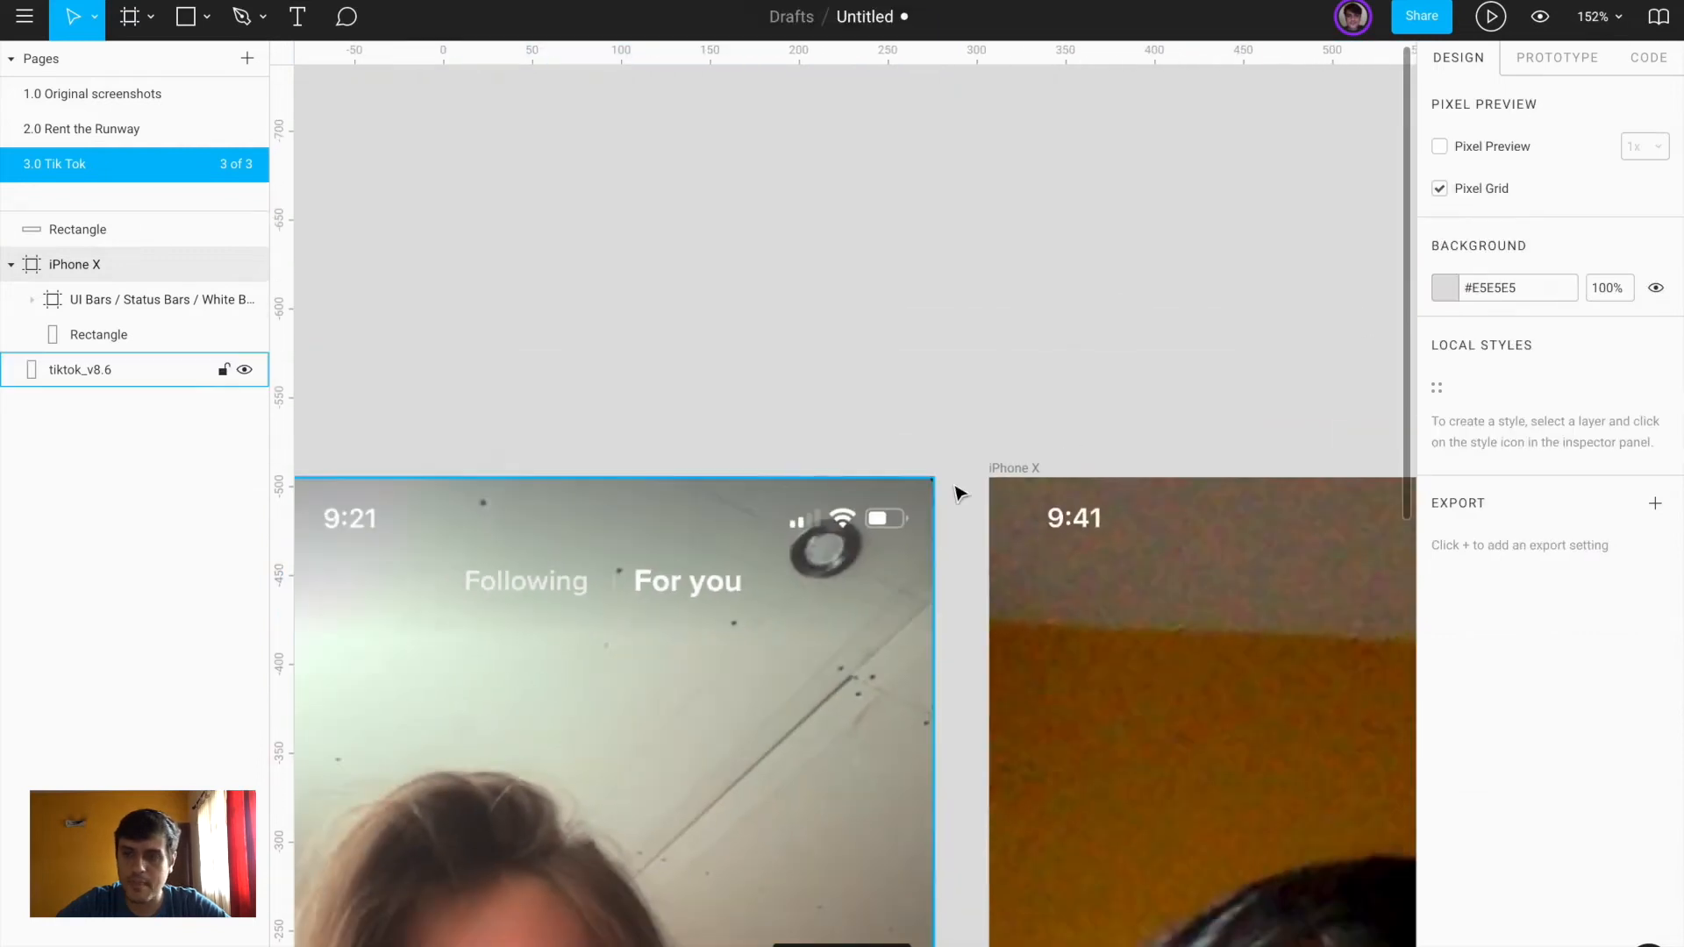
pyautogui.click(1009, 468)
pyautogui.hotkey('ctrl', 'z')
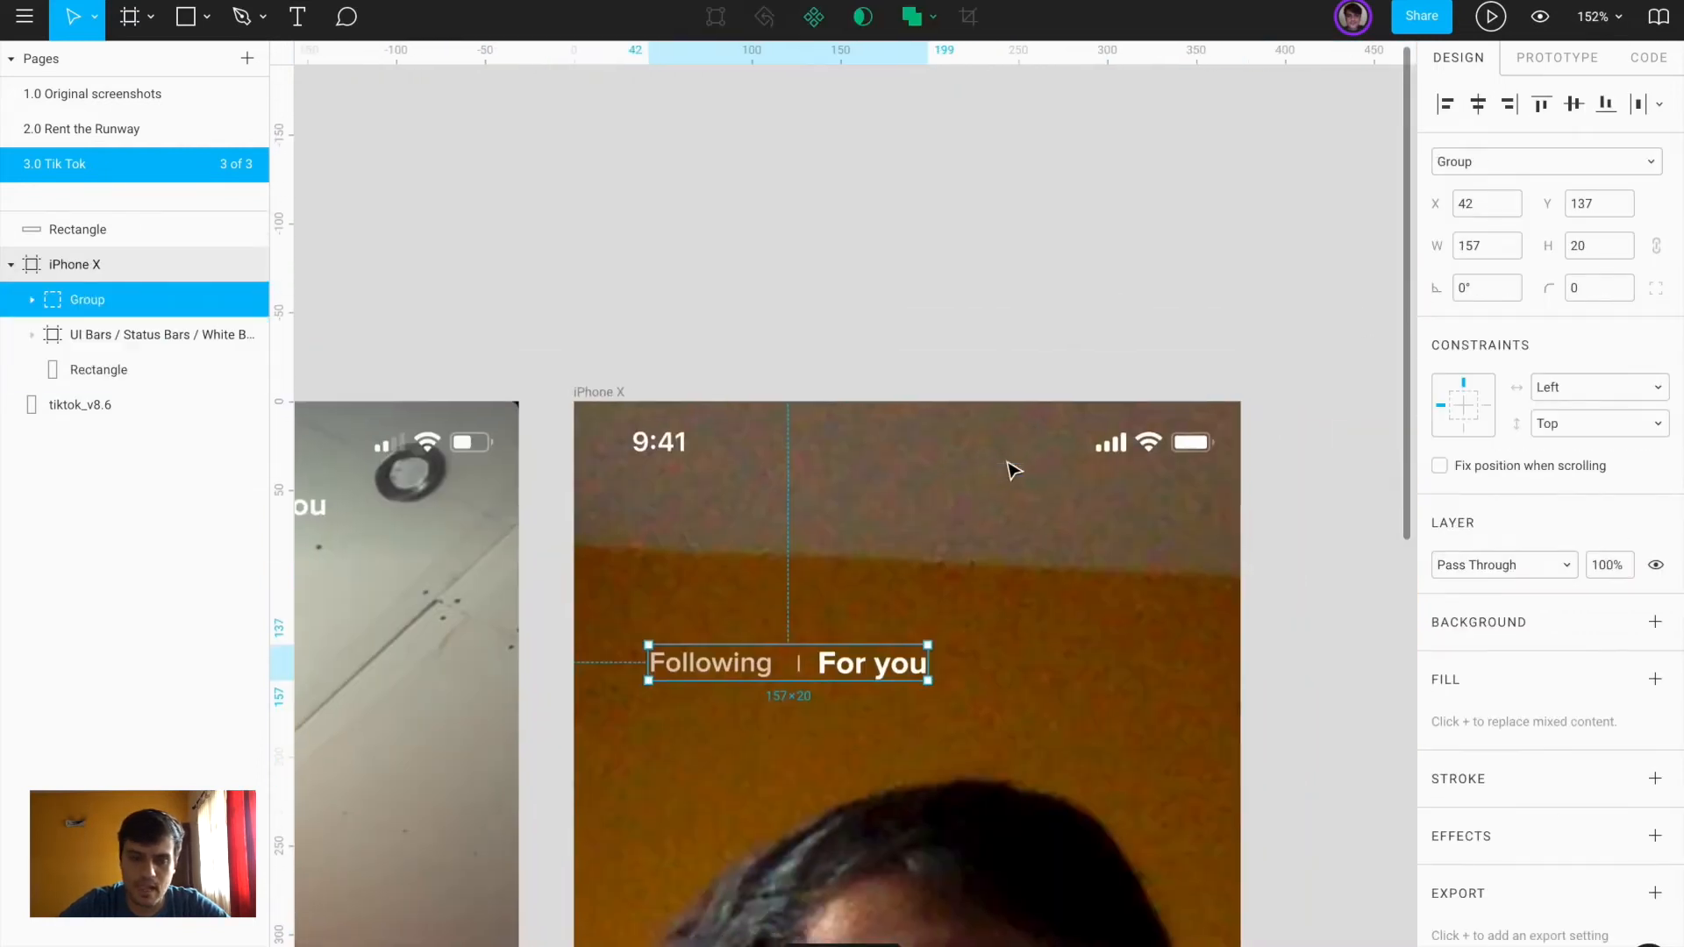
pyautogui.click(1478, 103)
pyautogui.hotkey('shift', 'Up')
pyautogui.hotkey('shift', 'Up')
pyautogui.hotkey('shift', 'Up')
pyautogui.hotkey('shift', 'Up')
pyautogui.hotkey('shift', 'Up')
pyautogui.hotkey('shift', 'Up')
pyautogui.hotkey('shift', 'Up')
pyautogui.hotkey('shift', 'Up')
pyautogui.hotkey('shift', 'Up')
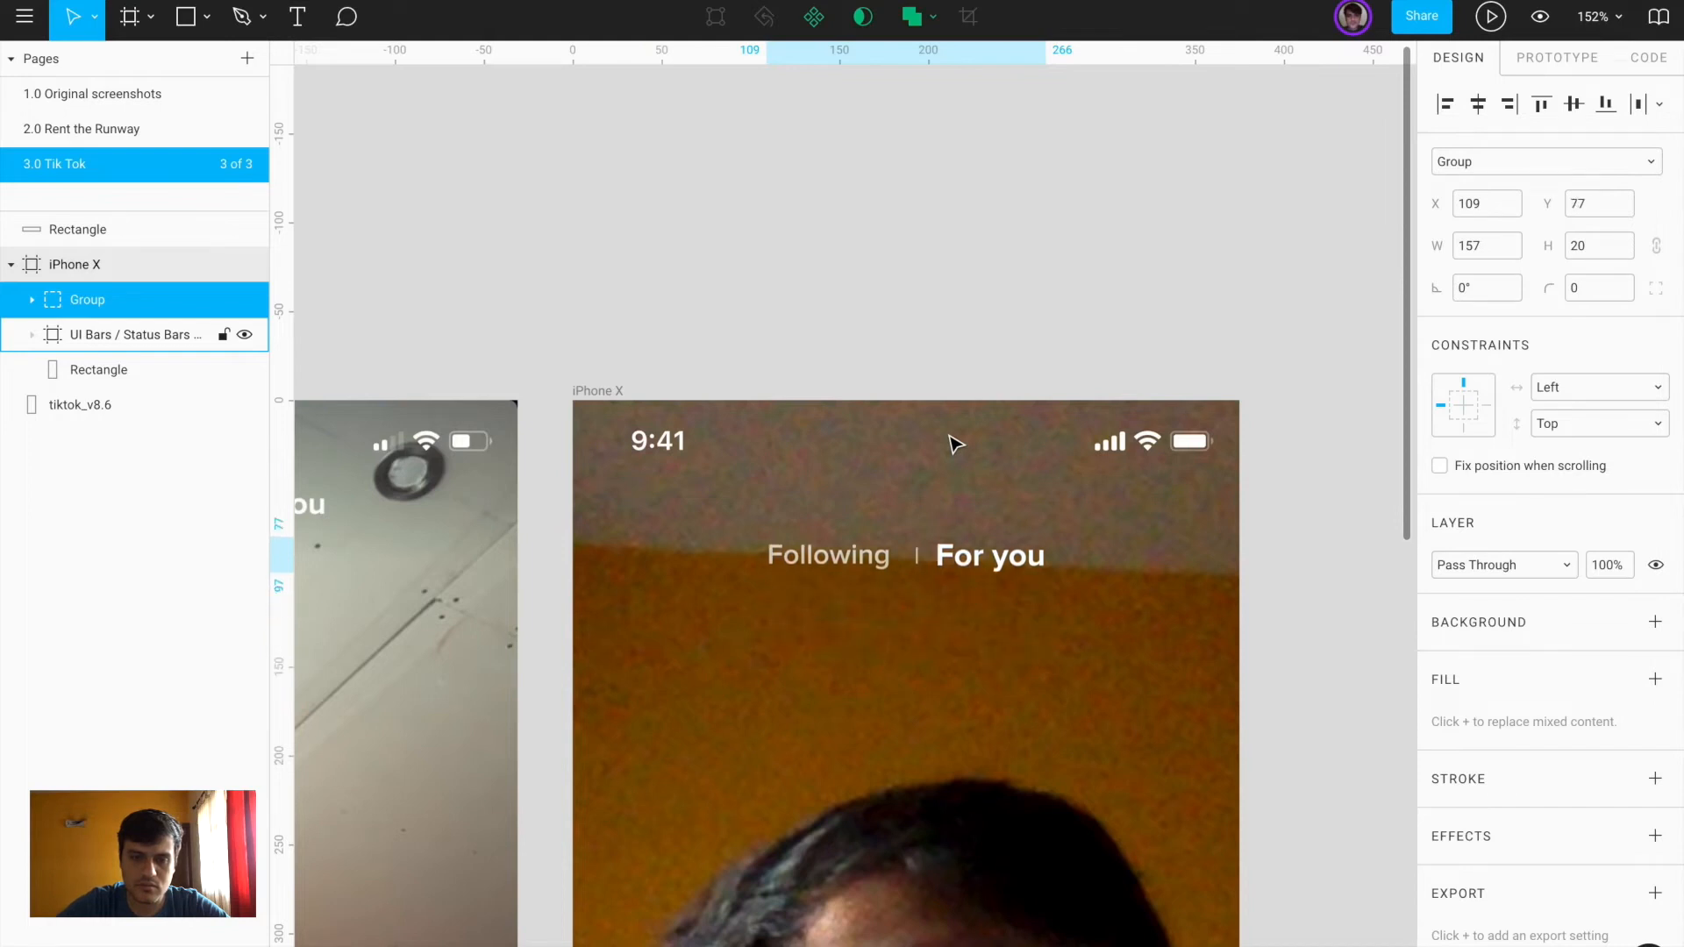
pyautogui.scroll(-5, 949, 436)
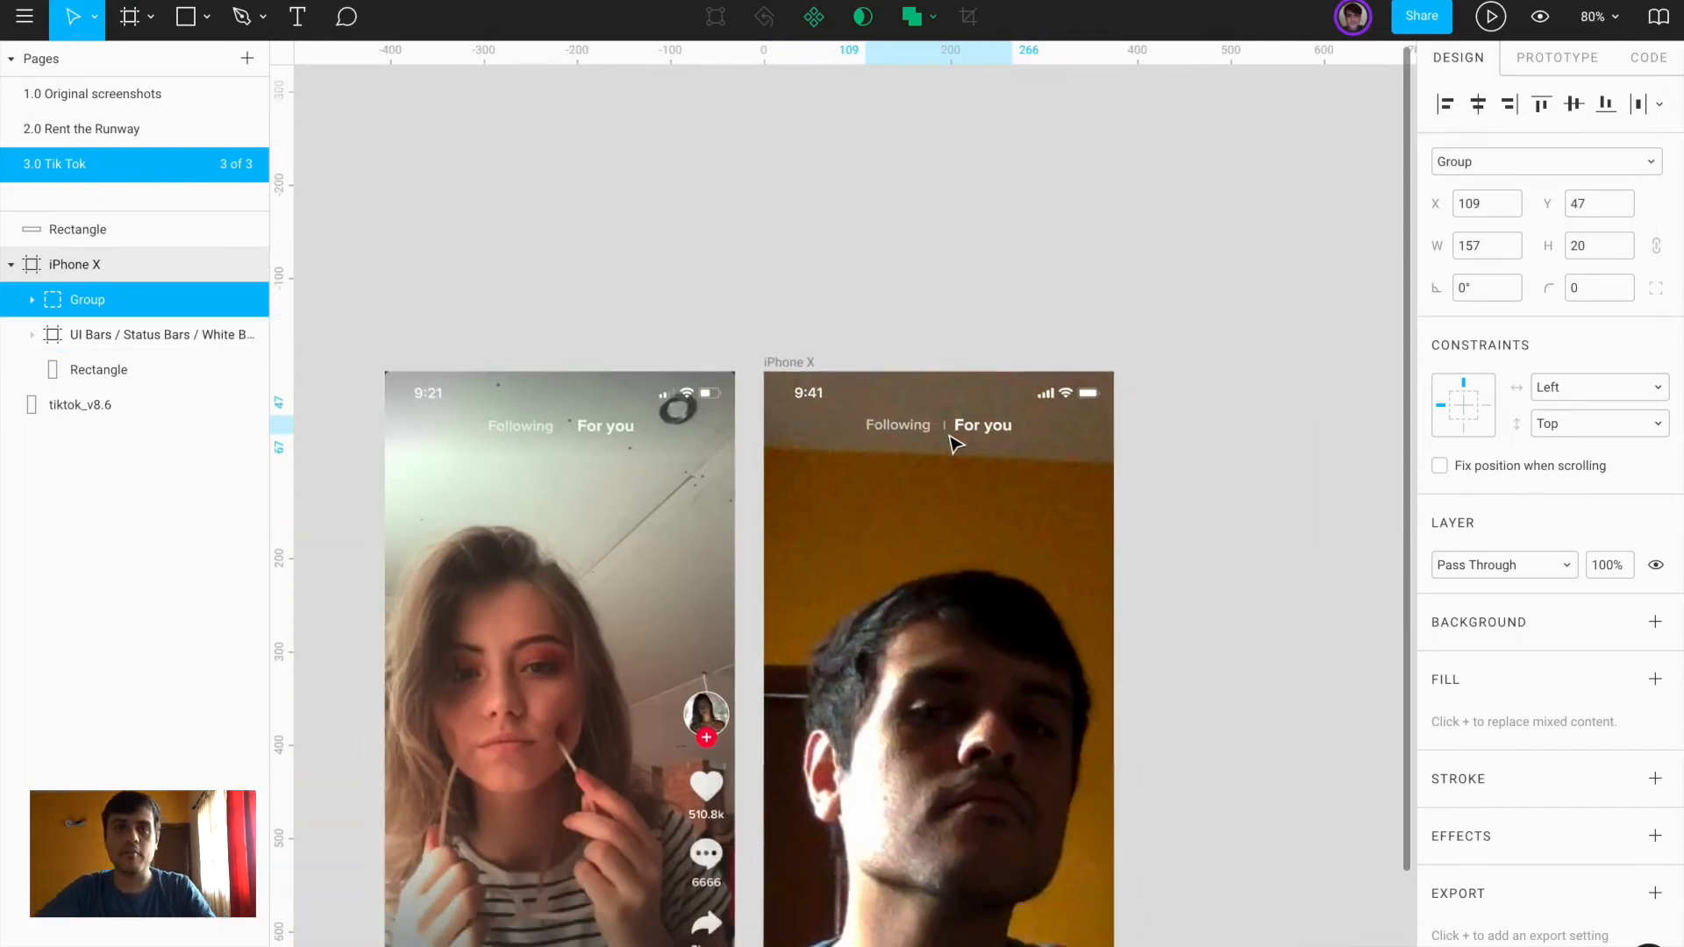
pyautogui.scroll(-2, 951, 441)
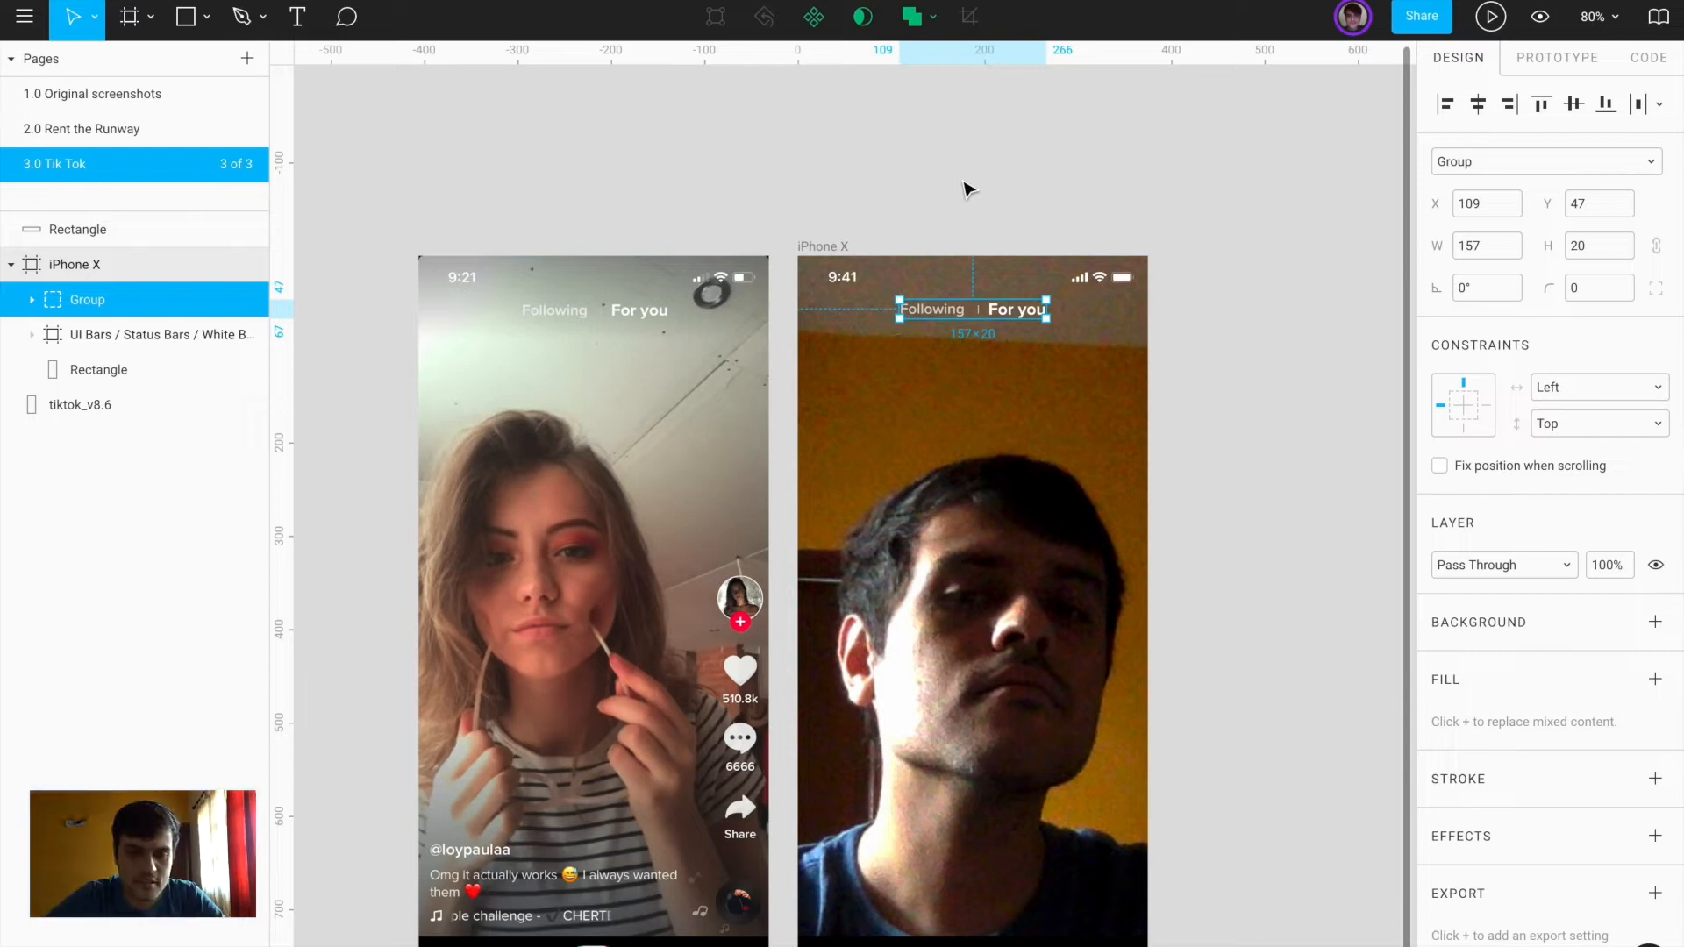
pyautogui.press('Escape')
pyautogui.press('Escape')
pyautogui.scroll(-4, 1256, 564)
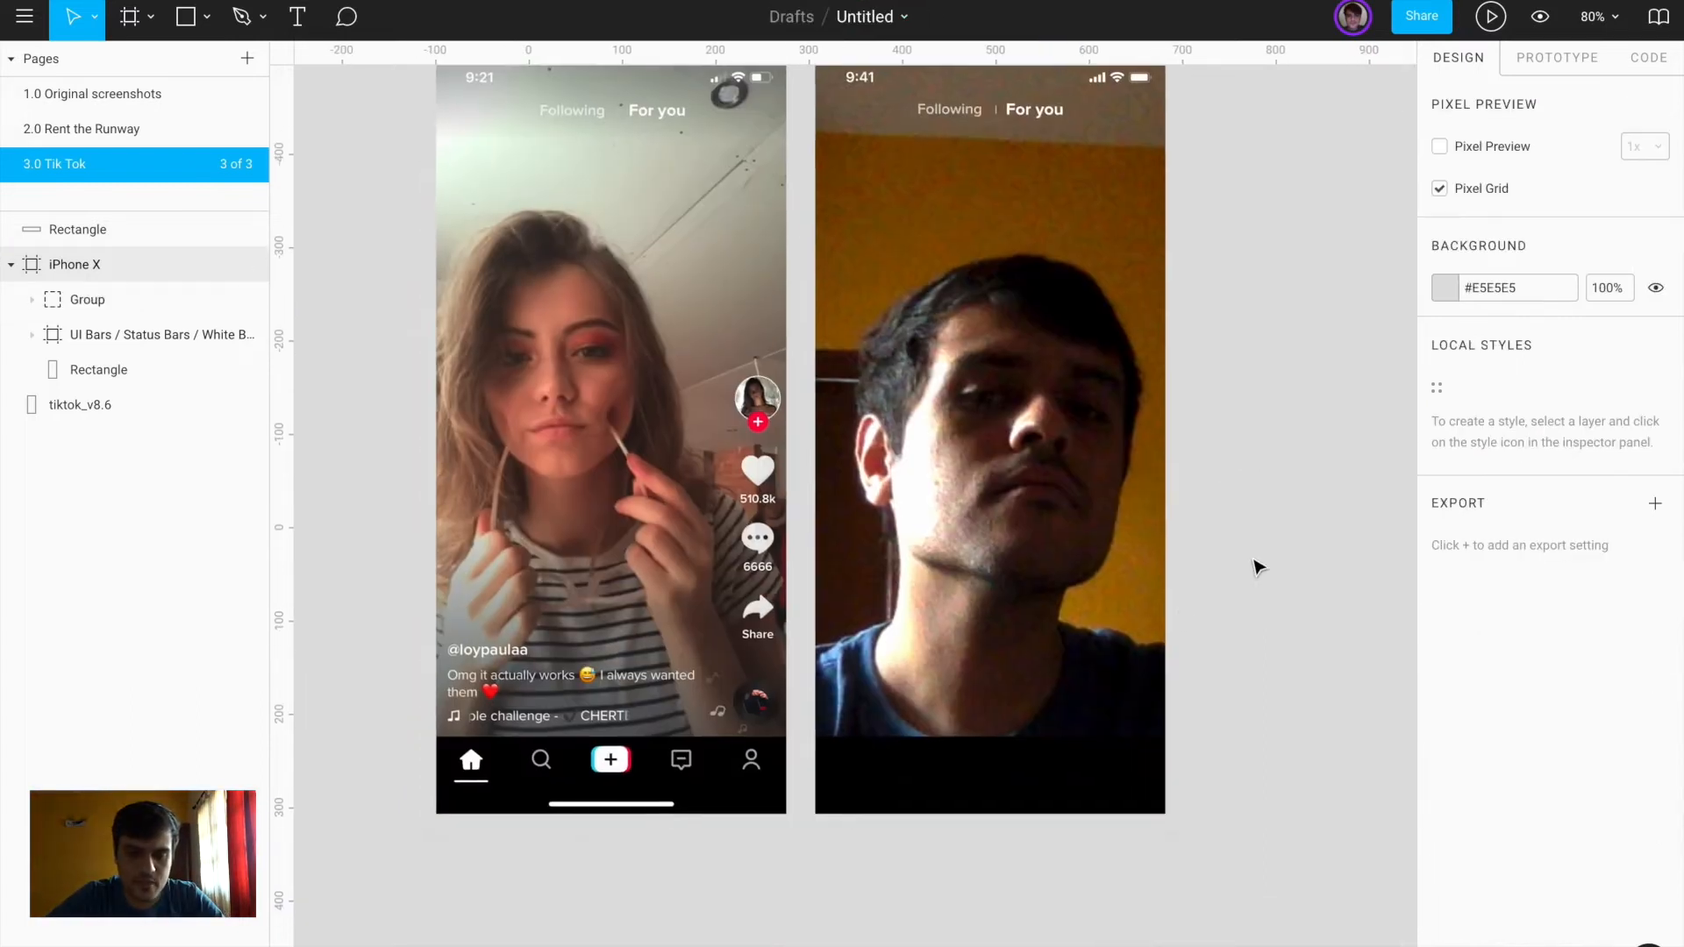
pyautogui.click(965, 776)
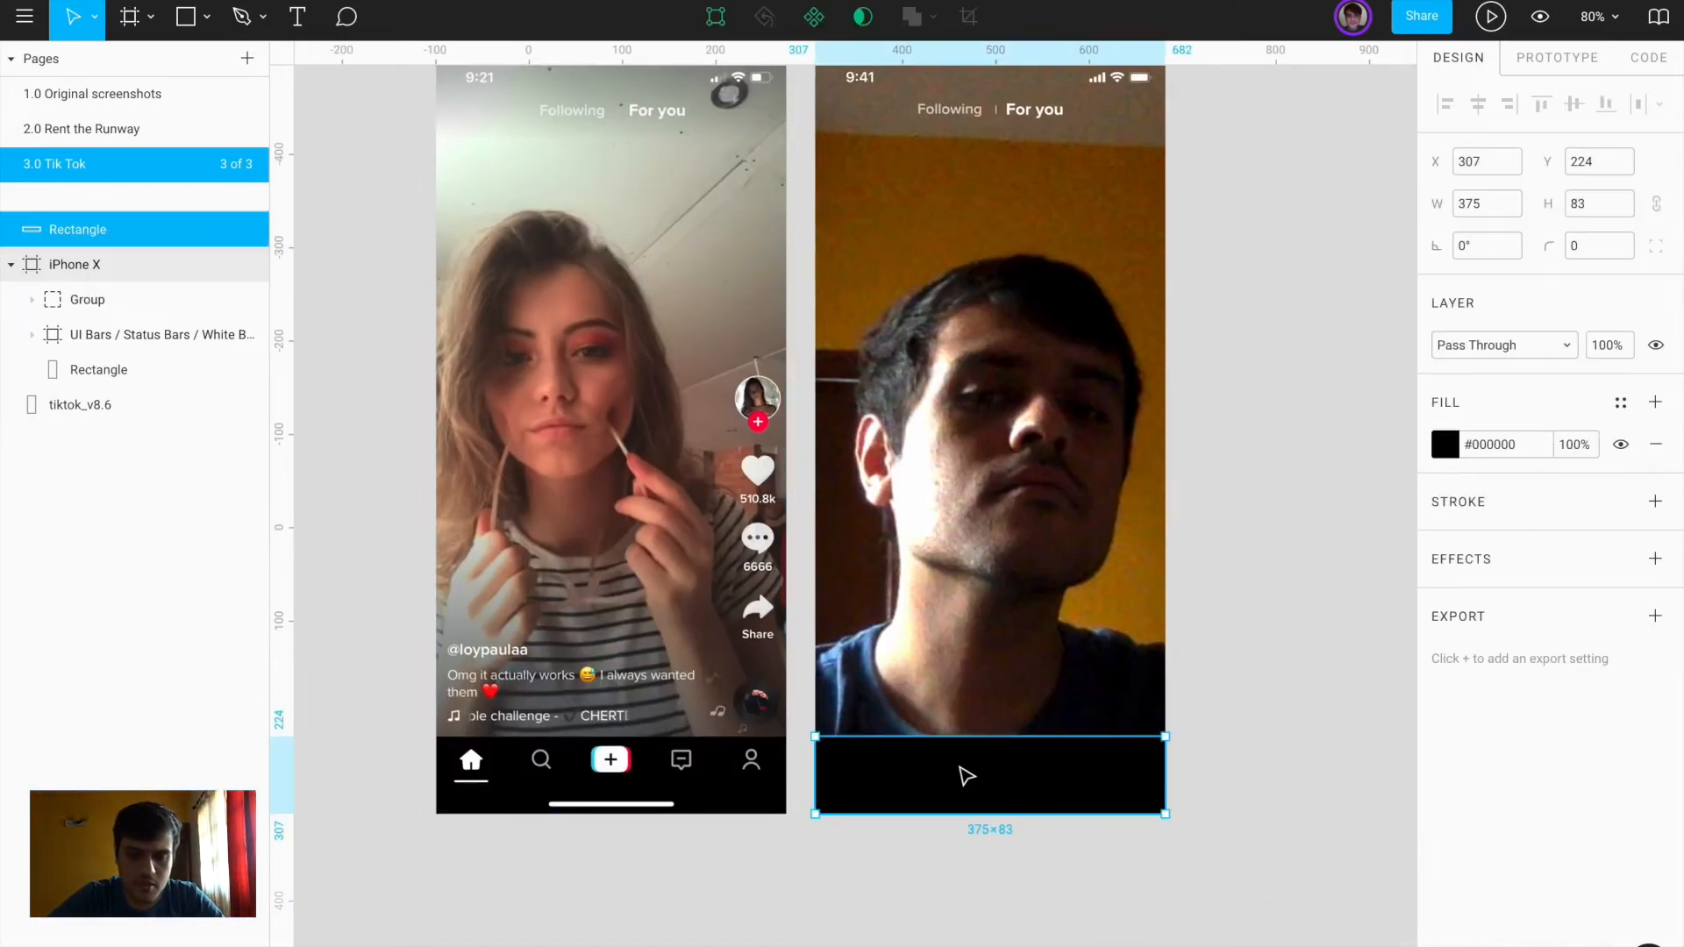
# Zoom in on the reference avatar and select the tiktok_v8.6 screenshot layer
pyautogui.scroll(2, 840, 776)
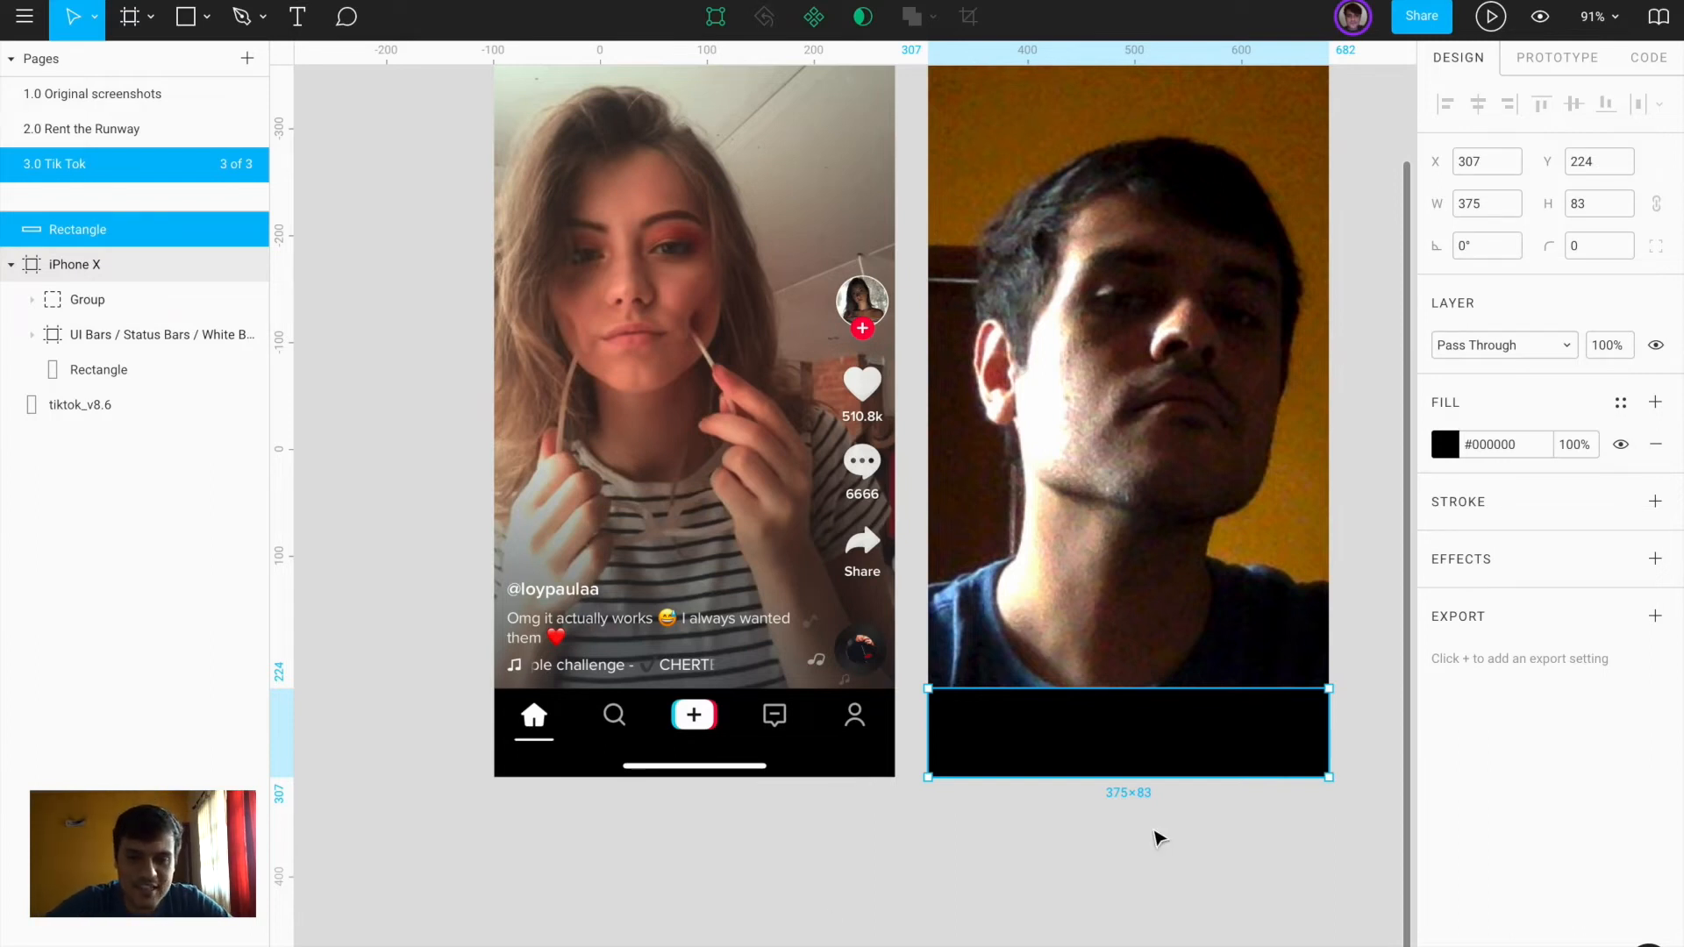
pyautogui.click(1160, 839)
pyautogui.scroll(3, 702, 474)
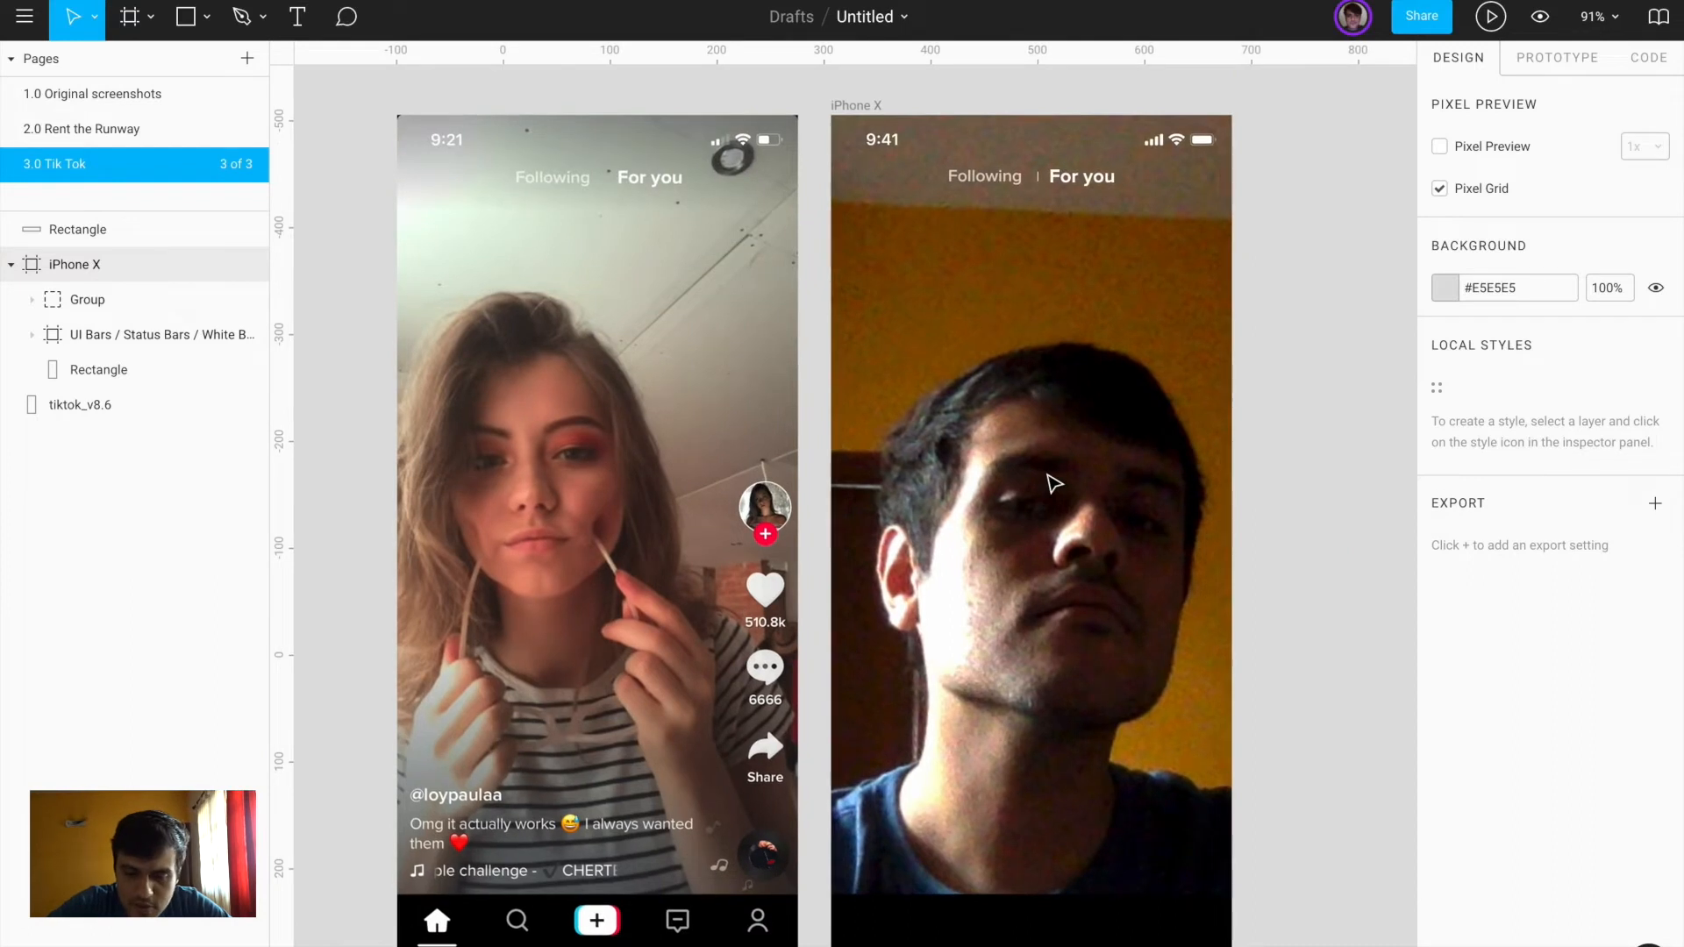
pyautogui.scroll(10, 696, 470)
pyautogui.hscroll(1, 919, 605)
pyautogui.scroll(-1, 919, 605)
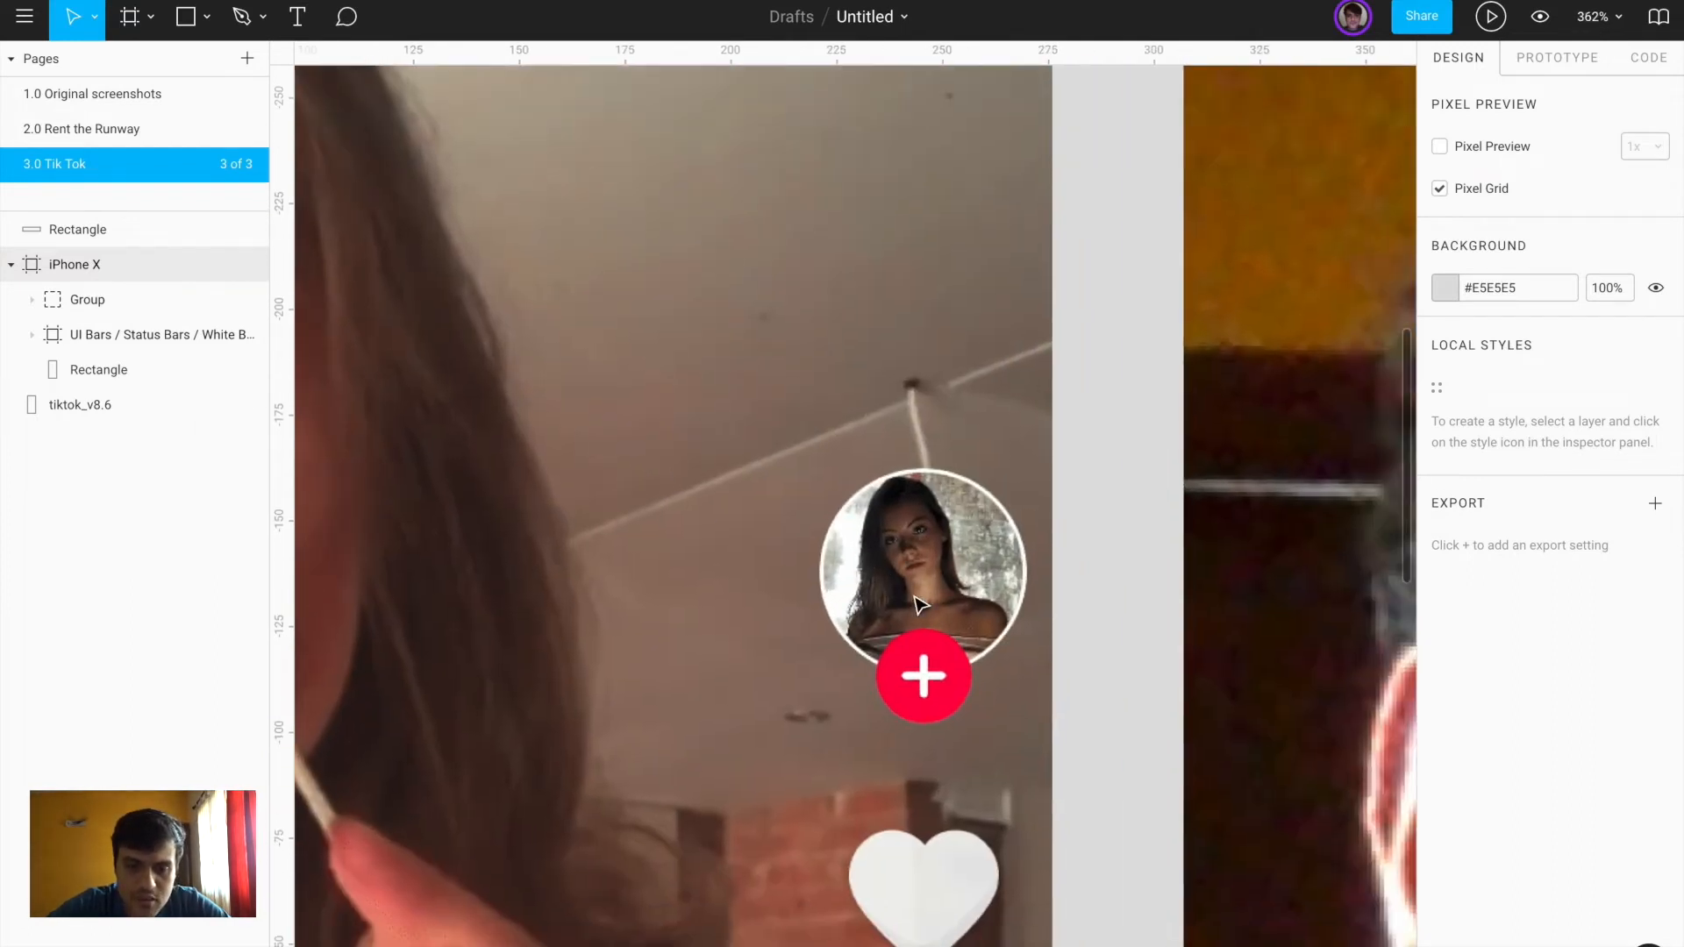
pyautogui.scroll(-5, 829, 496)
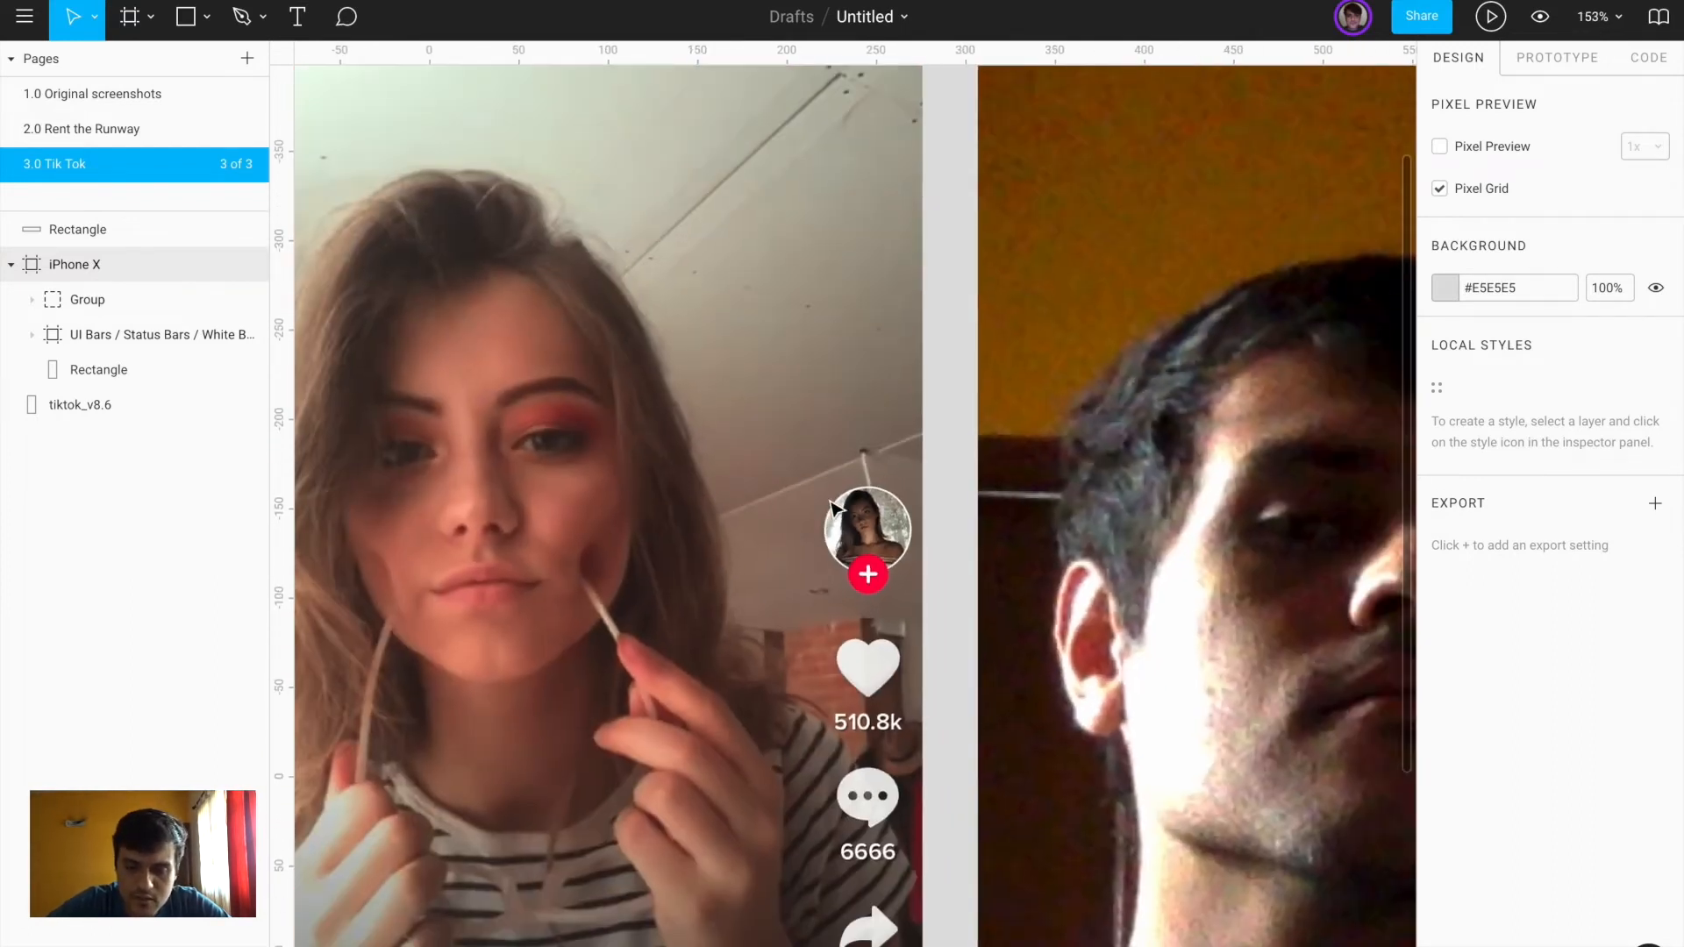
pyautogui.click(831, 507)
pyautogui.scroll(5, 835, 502)
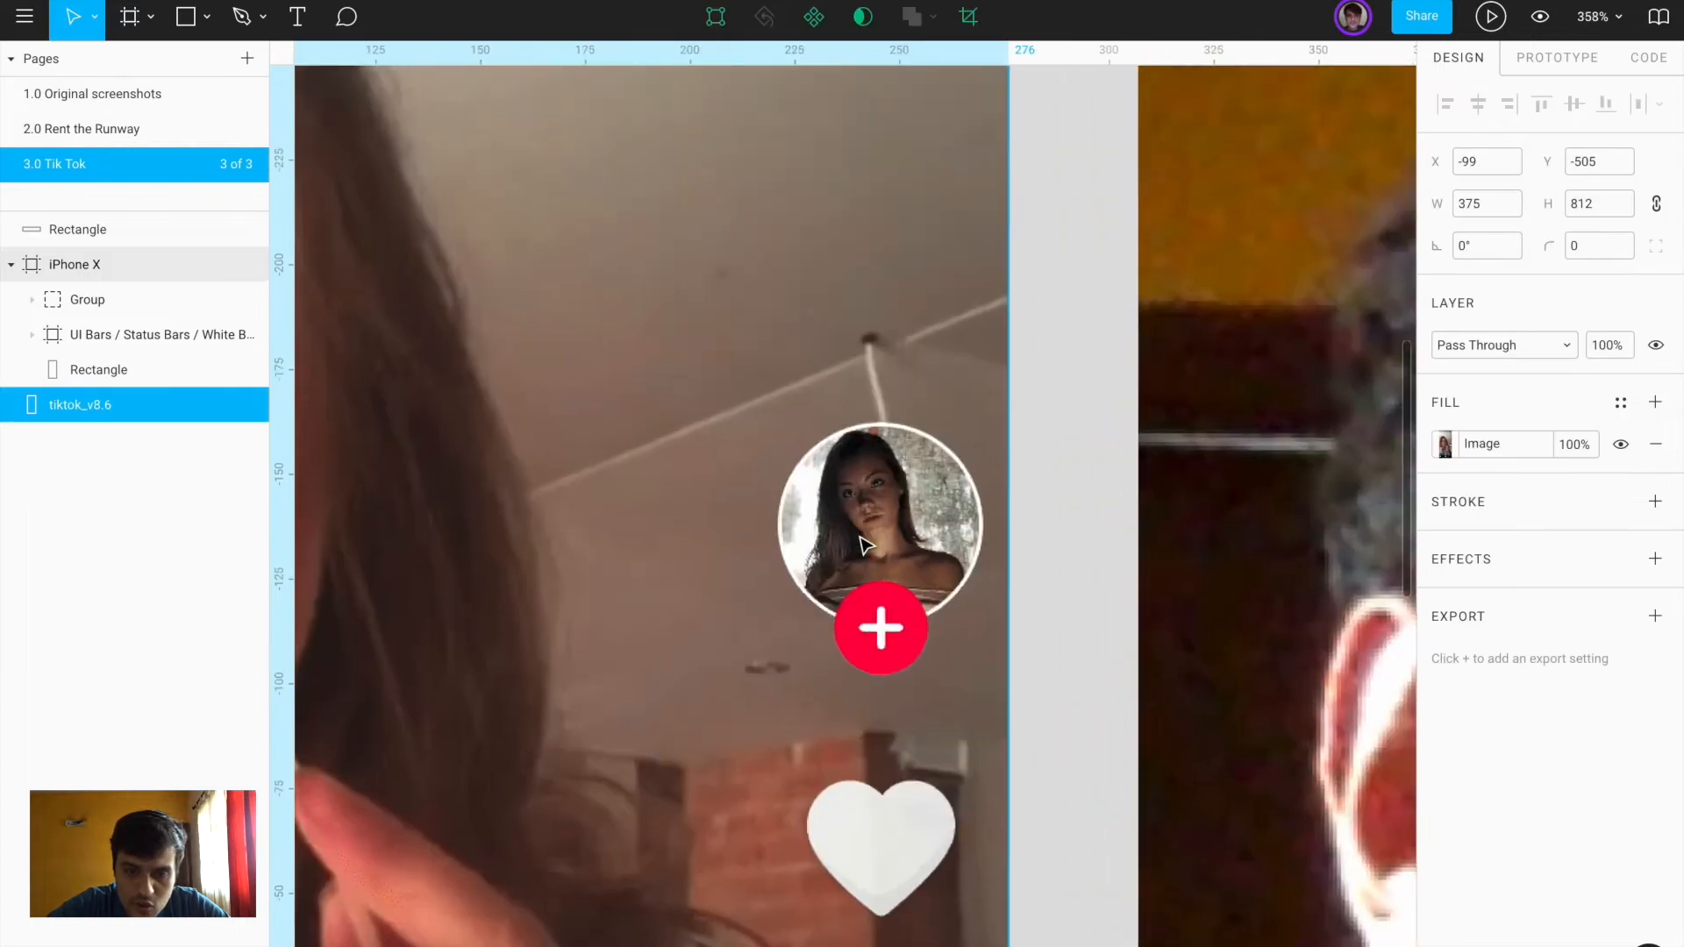
# Draw a circle over the reference avatar and align it with the avatar
pyautogui.press('o')
pyautogui.moveTo(772, 416)
pyautogui.mouseDown()
pyautogui.moveTo(903, 566)
pyautogui.moveTo(979, 605)
pyautogui.mouseUp()
pyautogui.moveTo(903, 515); pyautogui.dragTo(899, 520)
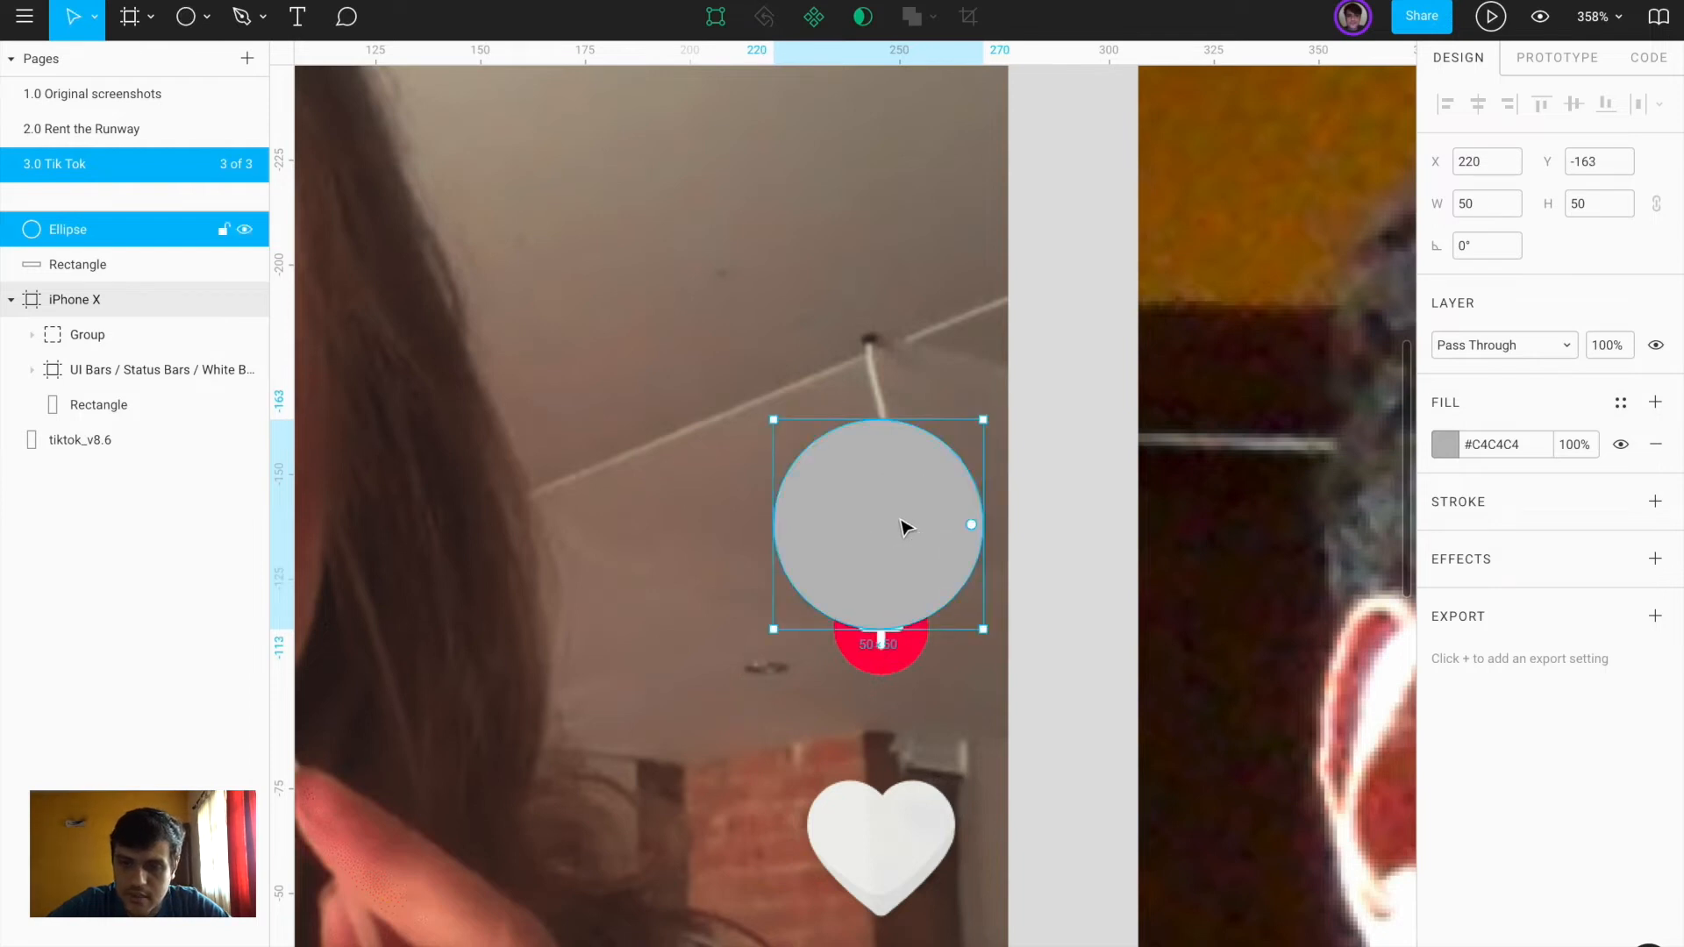
# Fill the circle with the 400x400 profile photo from the Downloads folder
pyautogui.click(1445, 445)
pyautogui.click(1280, 553)
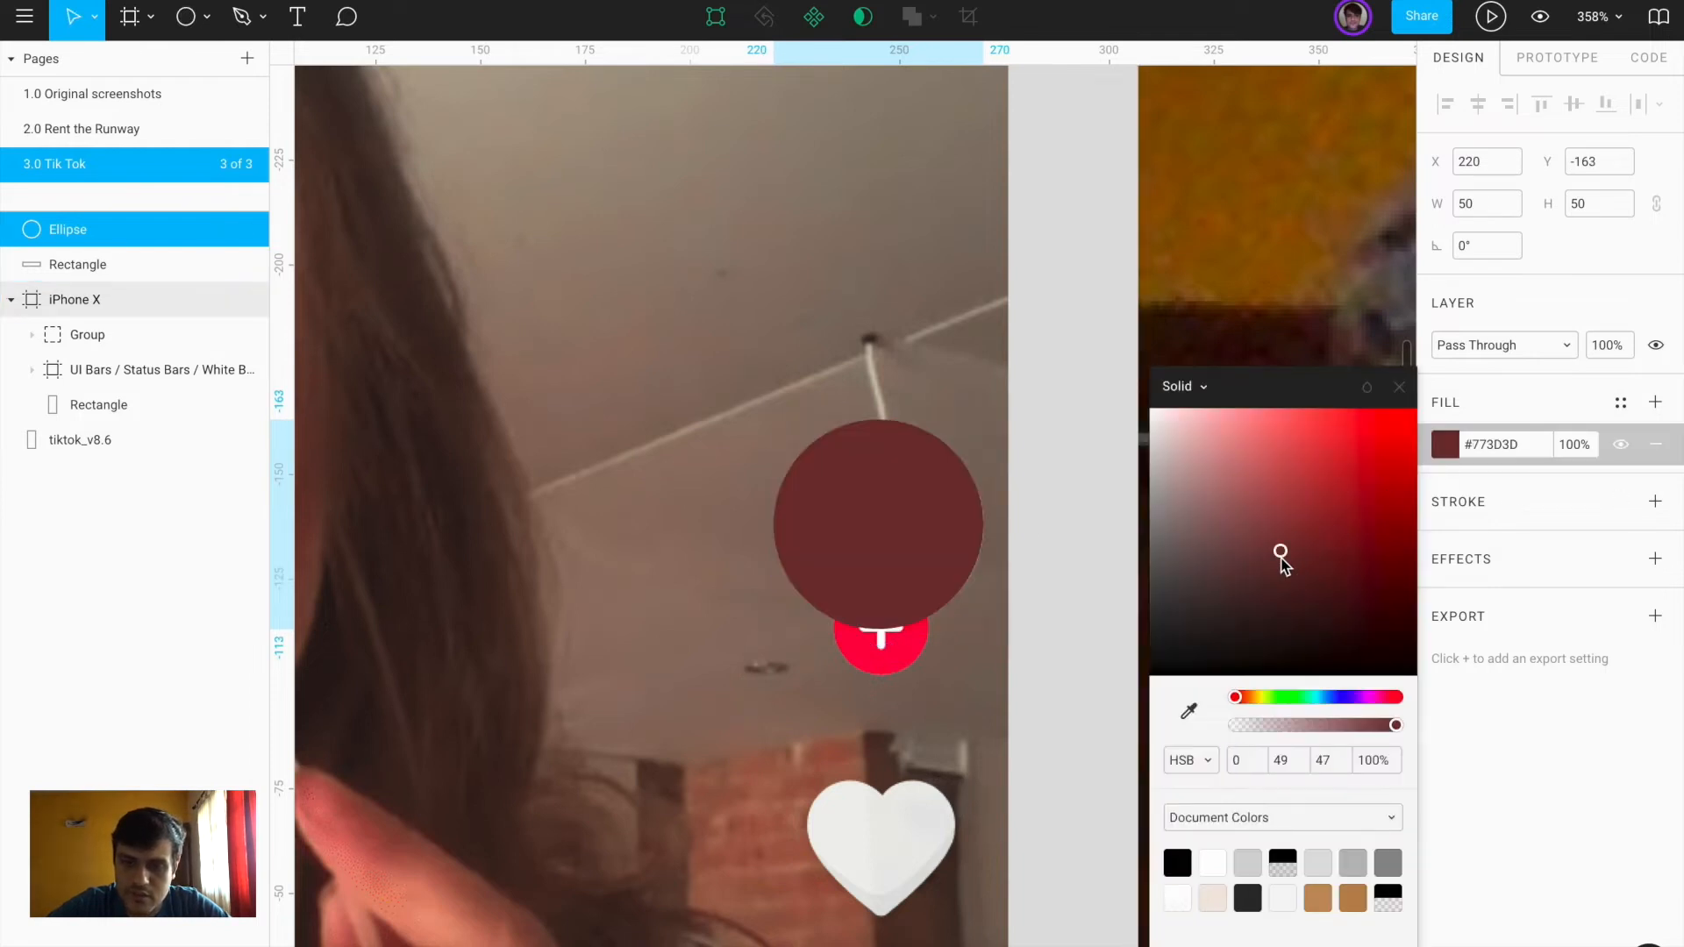
pyautogui.click(1184, 387)
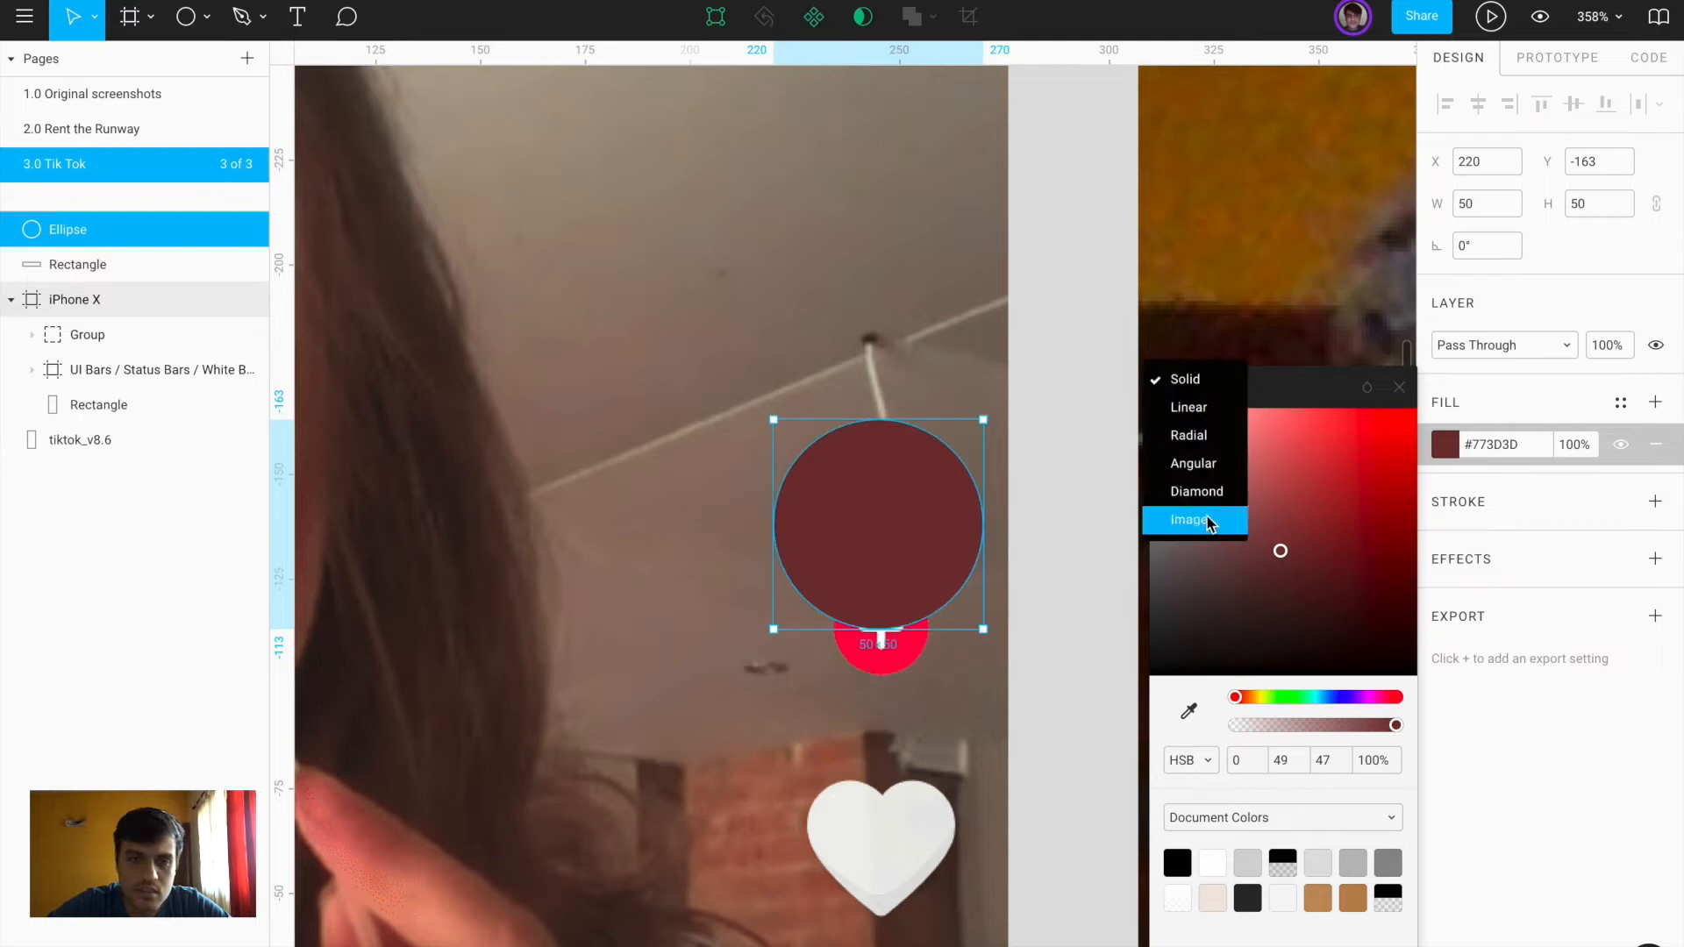
pyautogui.click(1210, 518)
pyautogui.click(1285, 553)
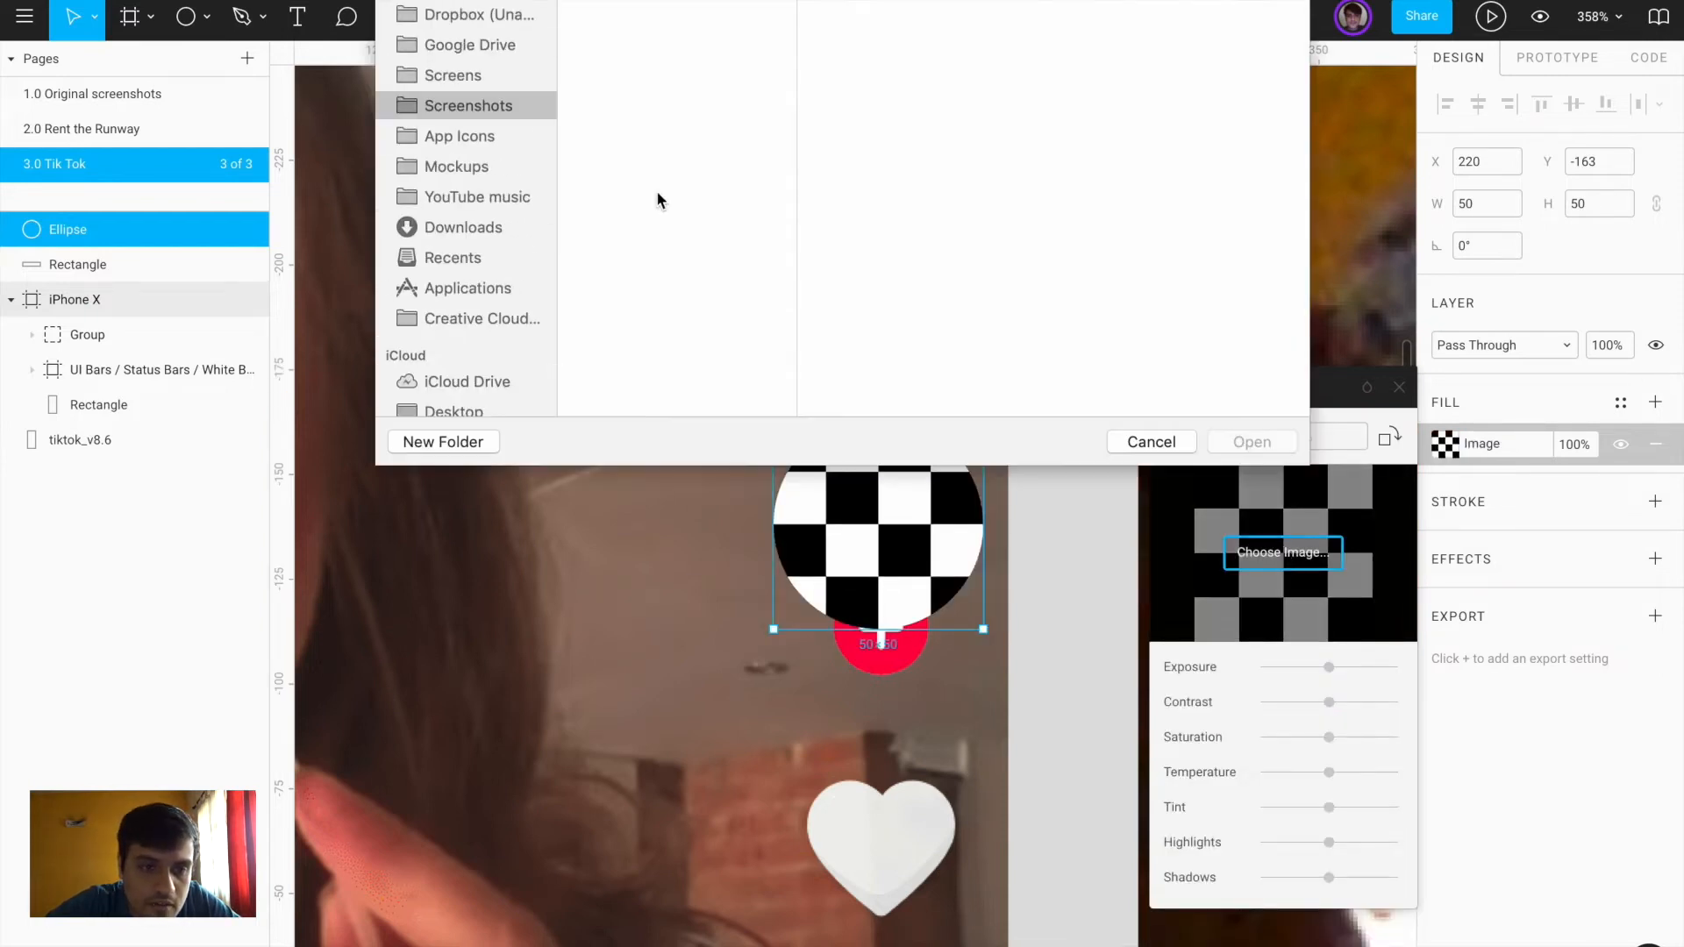
pyautogui.click(478, 230)
pyautogui.click(599, 159)
pyautogui.scroll(-10, 599, 159)
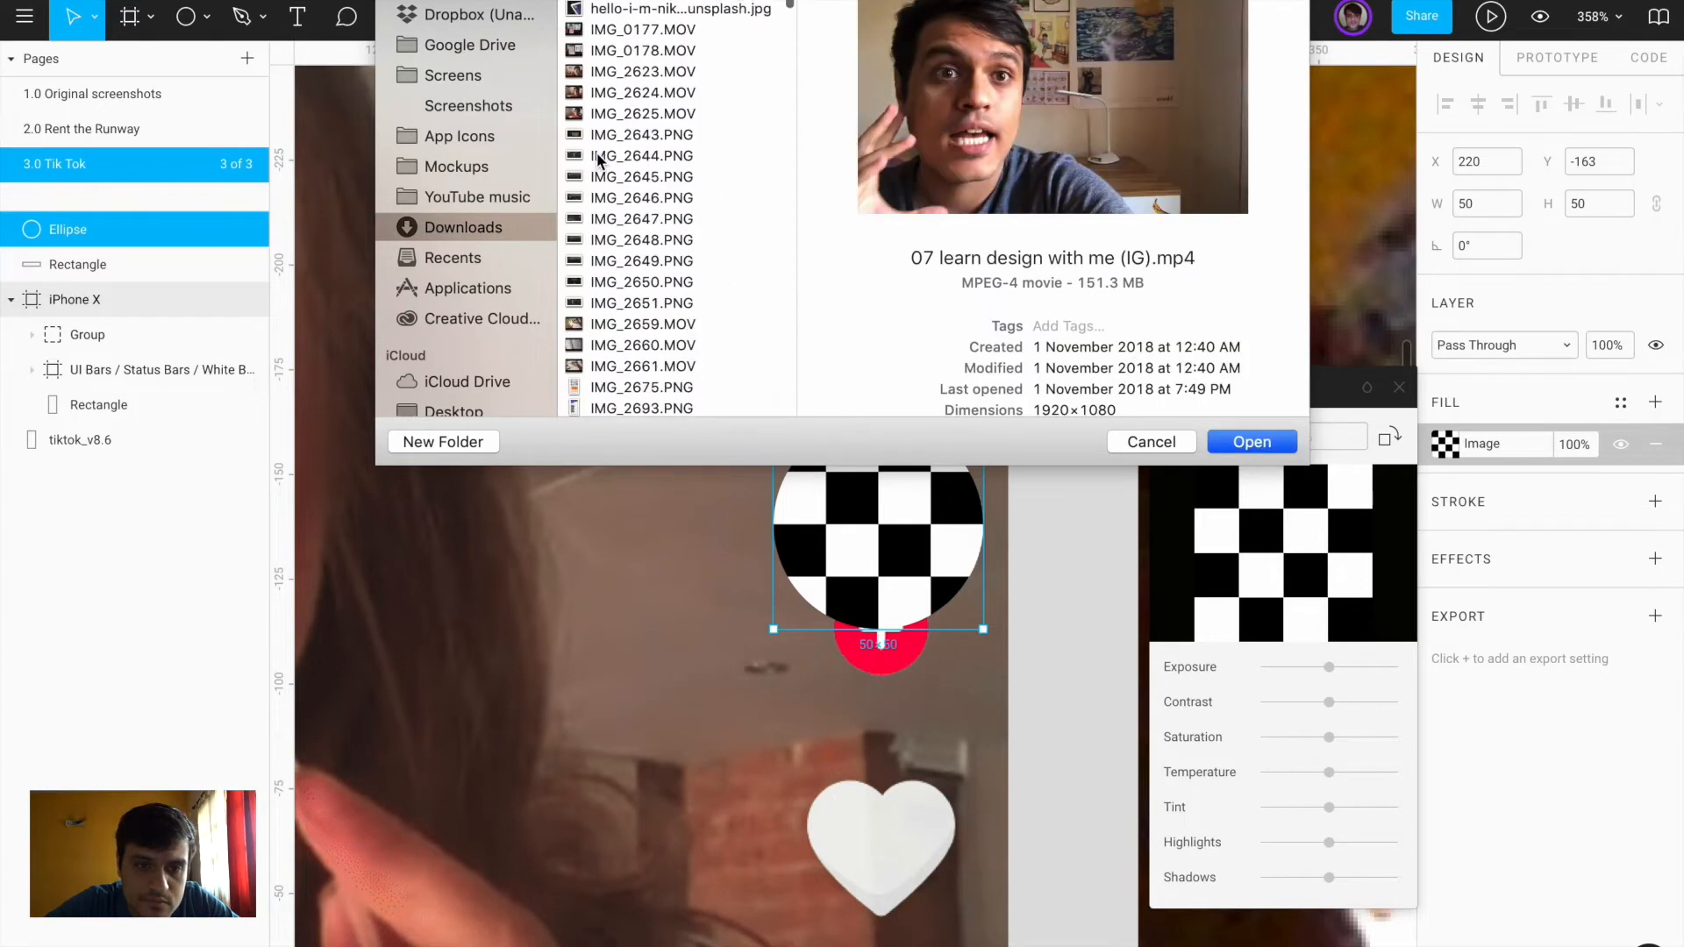
pyautogui.scroll(-15, 599, 159)
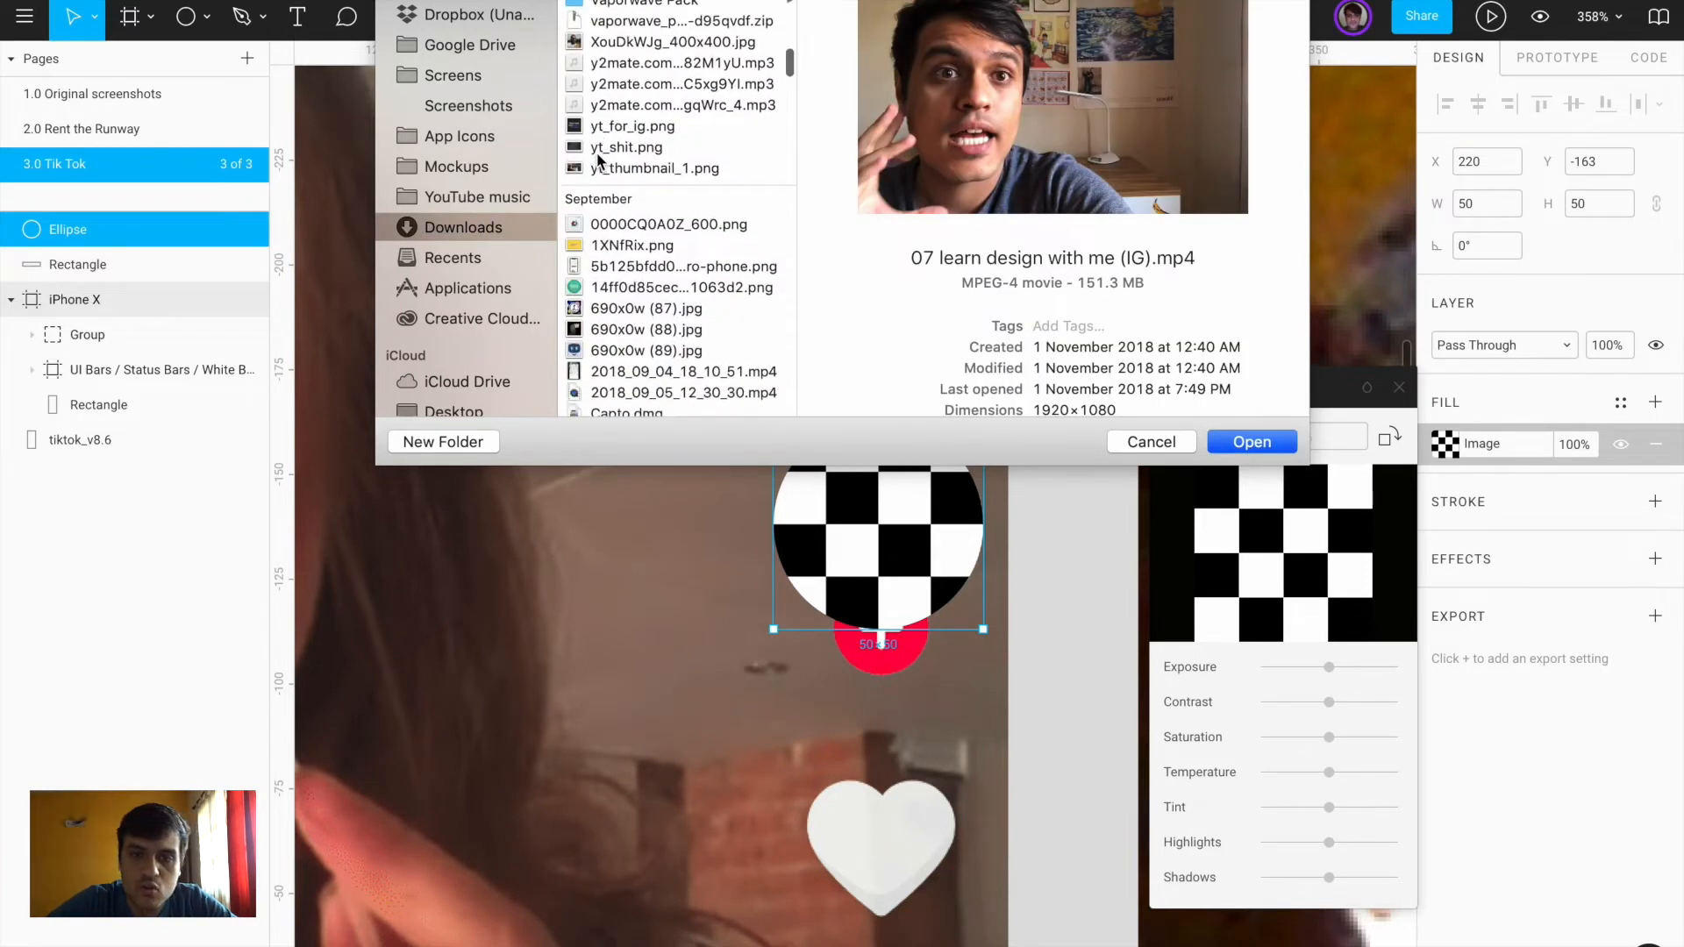
pyautogui.doubleClick(601, 240)
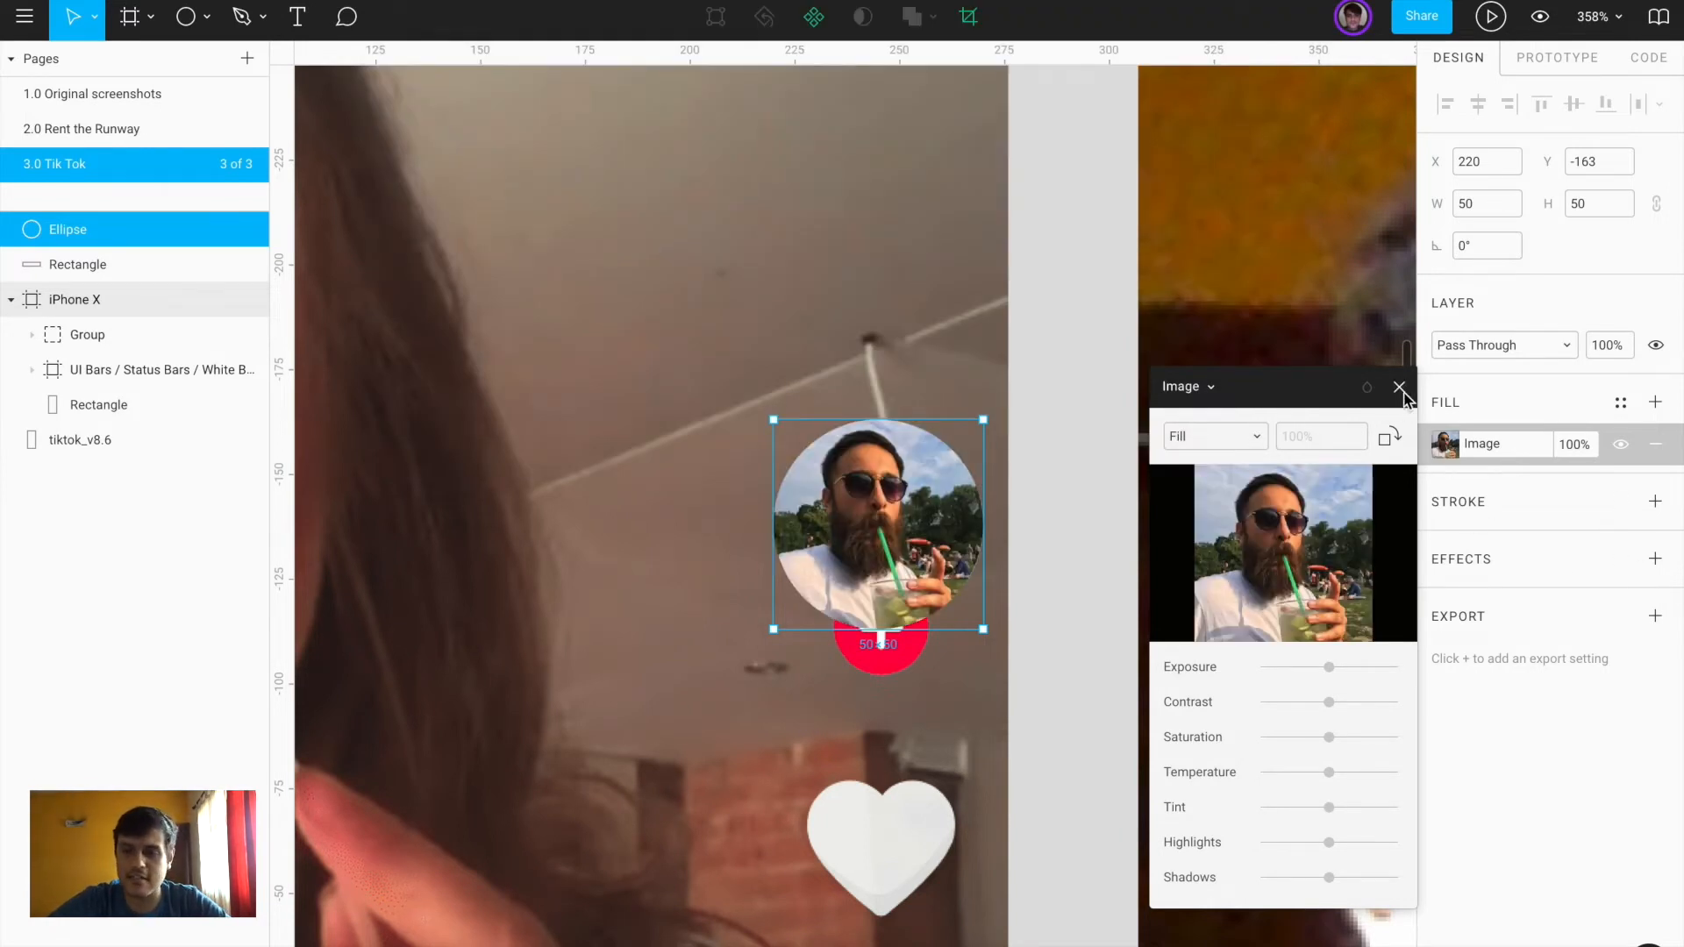
pyautogui.click(1401, 390)
# Give the avatar circle a white #FFFFFF 1 px outline
pyautogui.click(1656, 503)
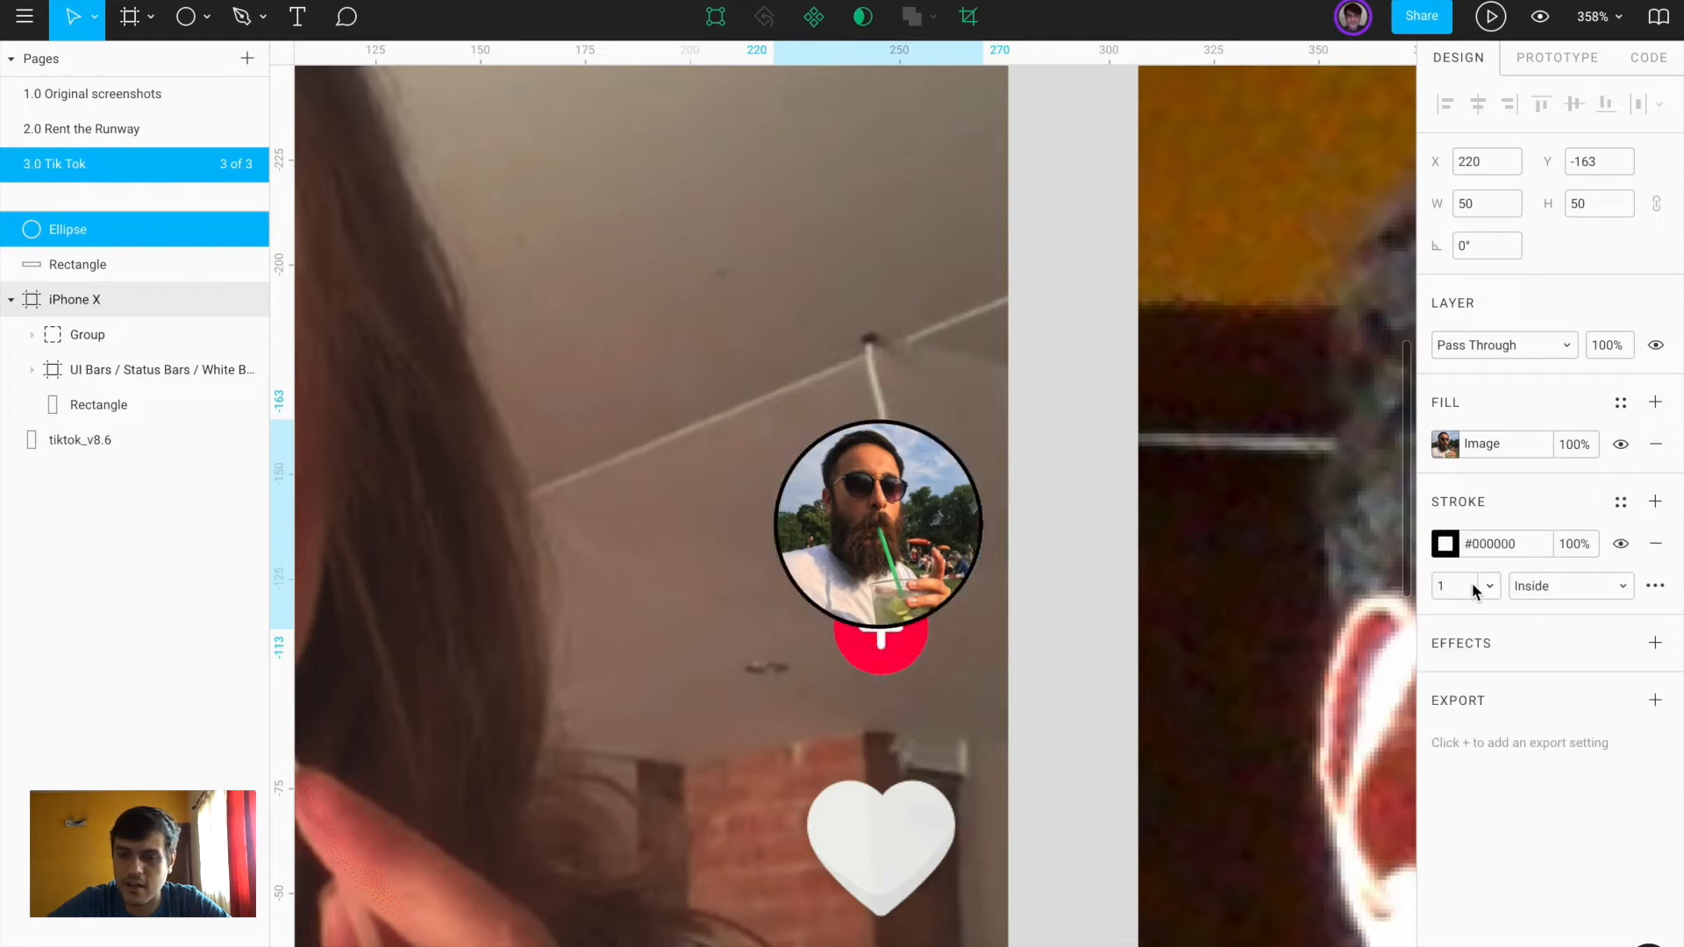
pyautogui.click(1444, 546)
pyautogui.moveTo(1250, 481); pyautogui.dragTo(977, 233)
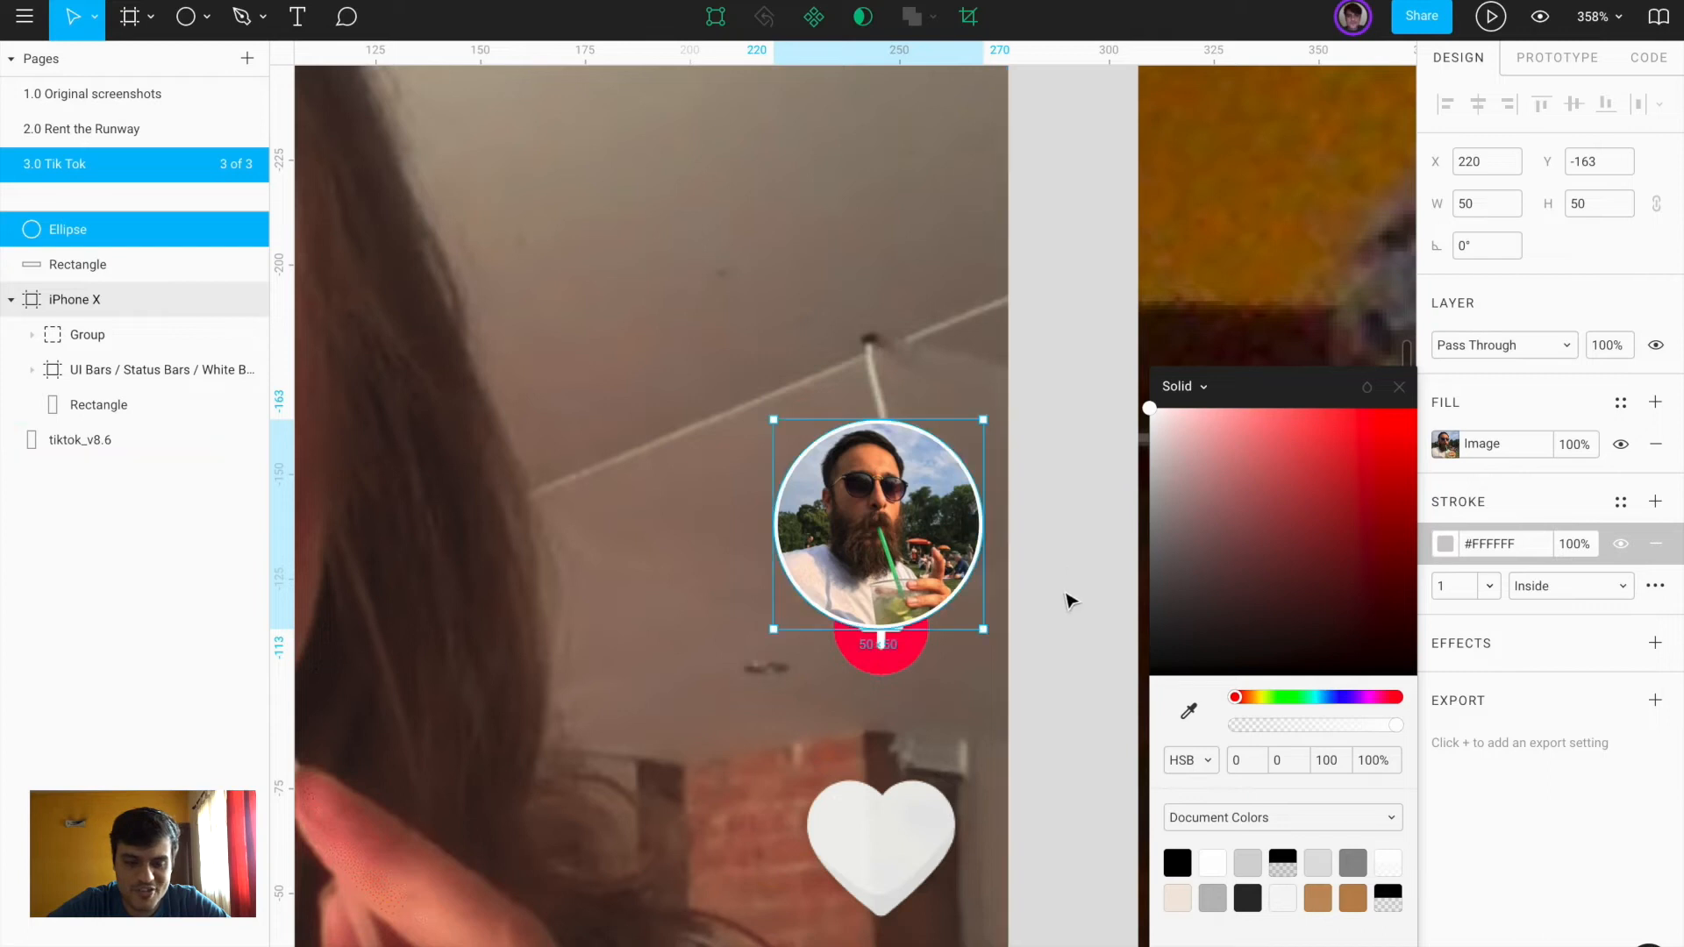
pyautogui.click(1064, 593)
# Draw a small grey 24×24 circle overlapping the avatar's bottom edge
pyautogui.click(855, 529)
pyautogui.scroll(6, 855, 529)
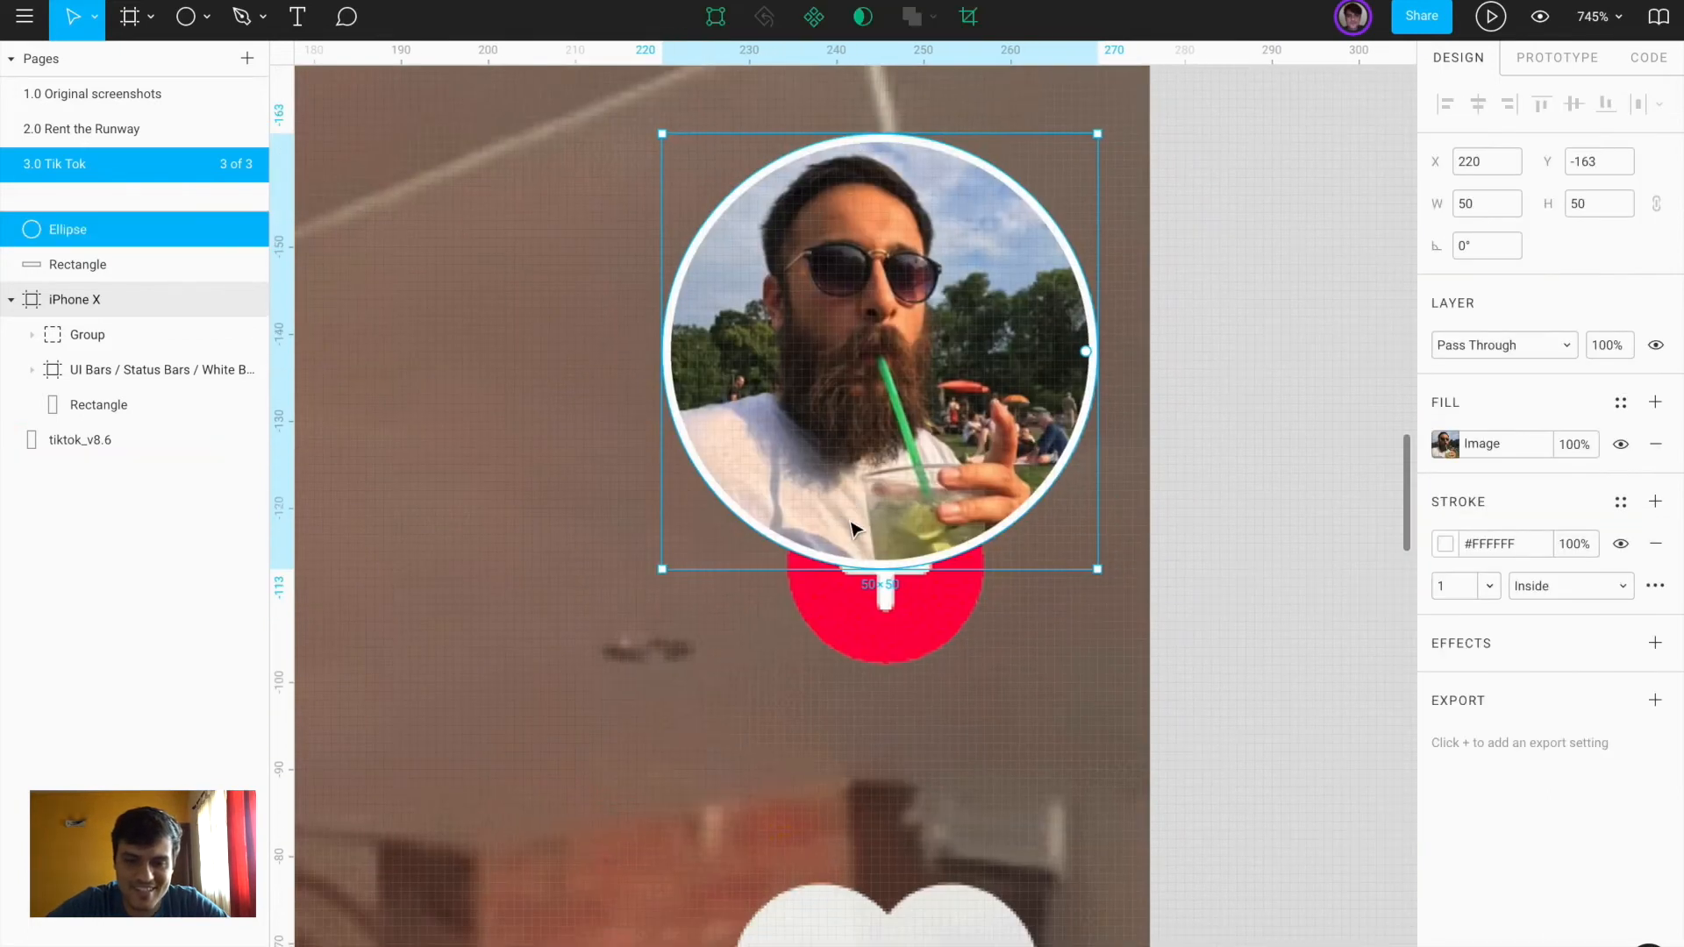
pyautogui.press('r')
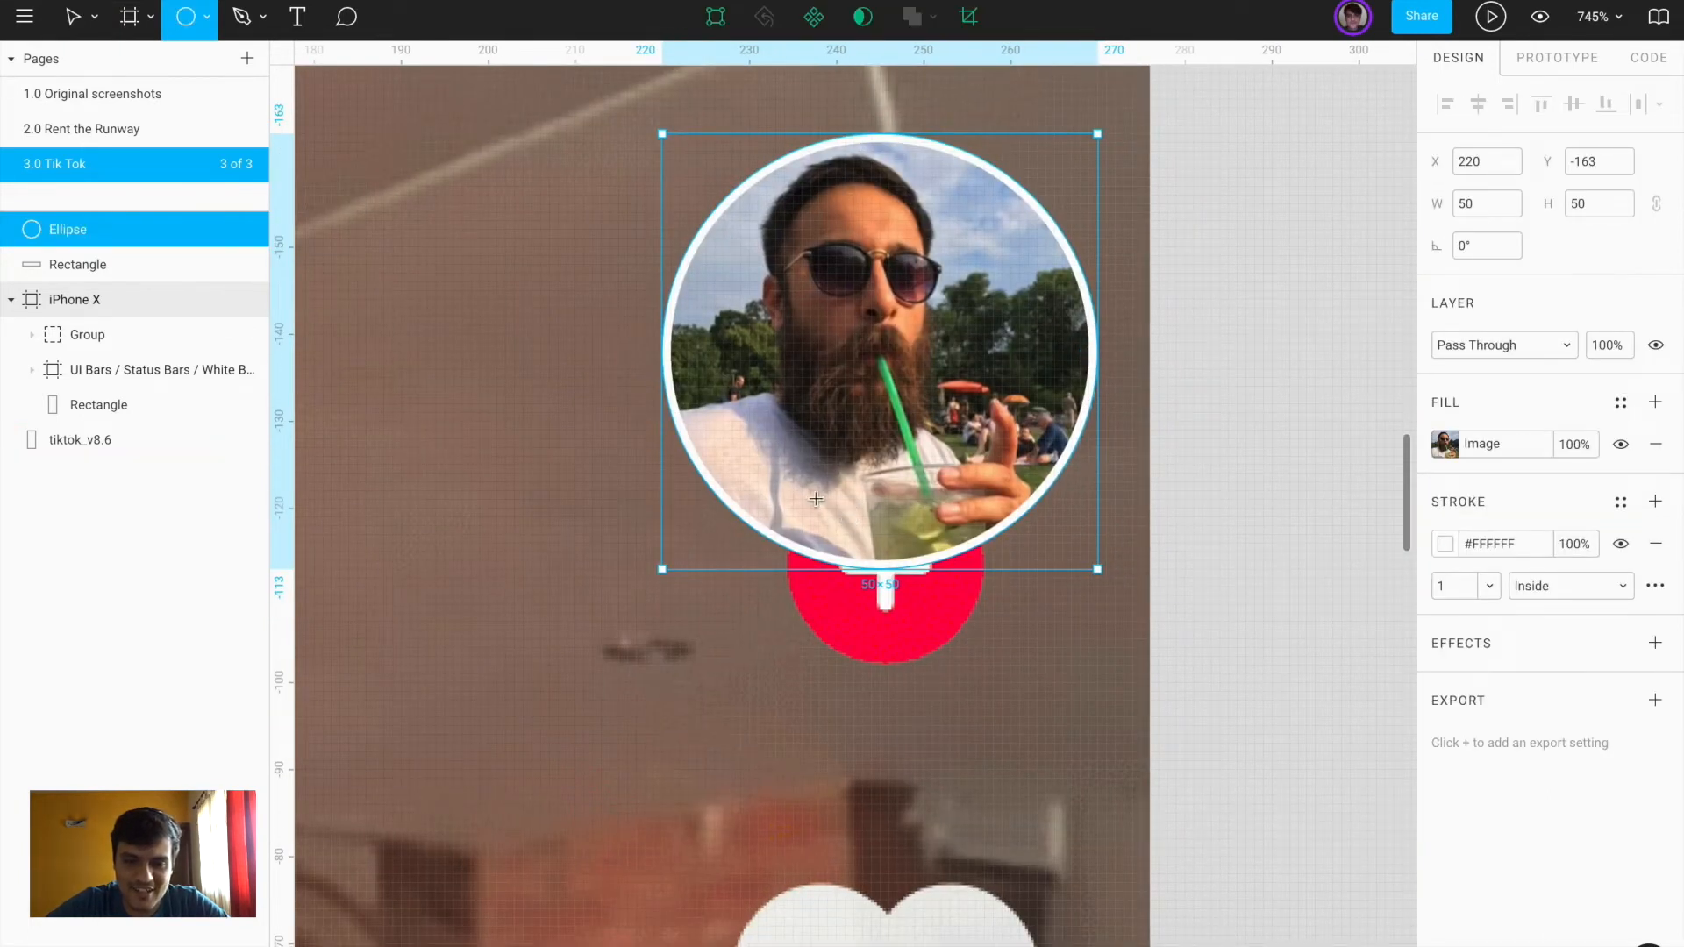
pyautogui.moveTo(792, 491)
pyautogui.mouseDown()
pyautogui.moveTo(992, 658)
pyautogui.moveTo(984, 620)
pyautogui.moveTo(992, 632)
pyautogui.mouseUp()
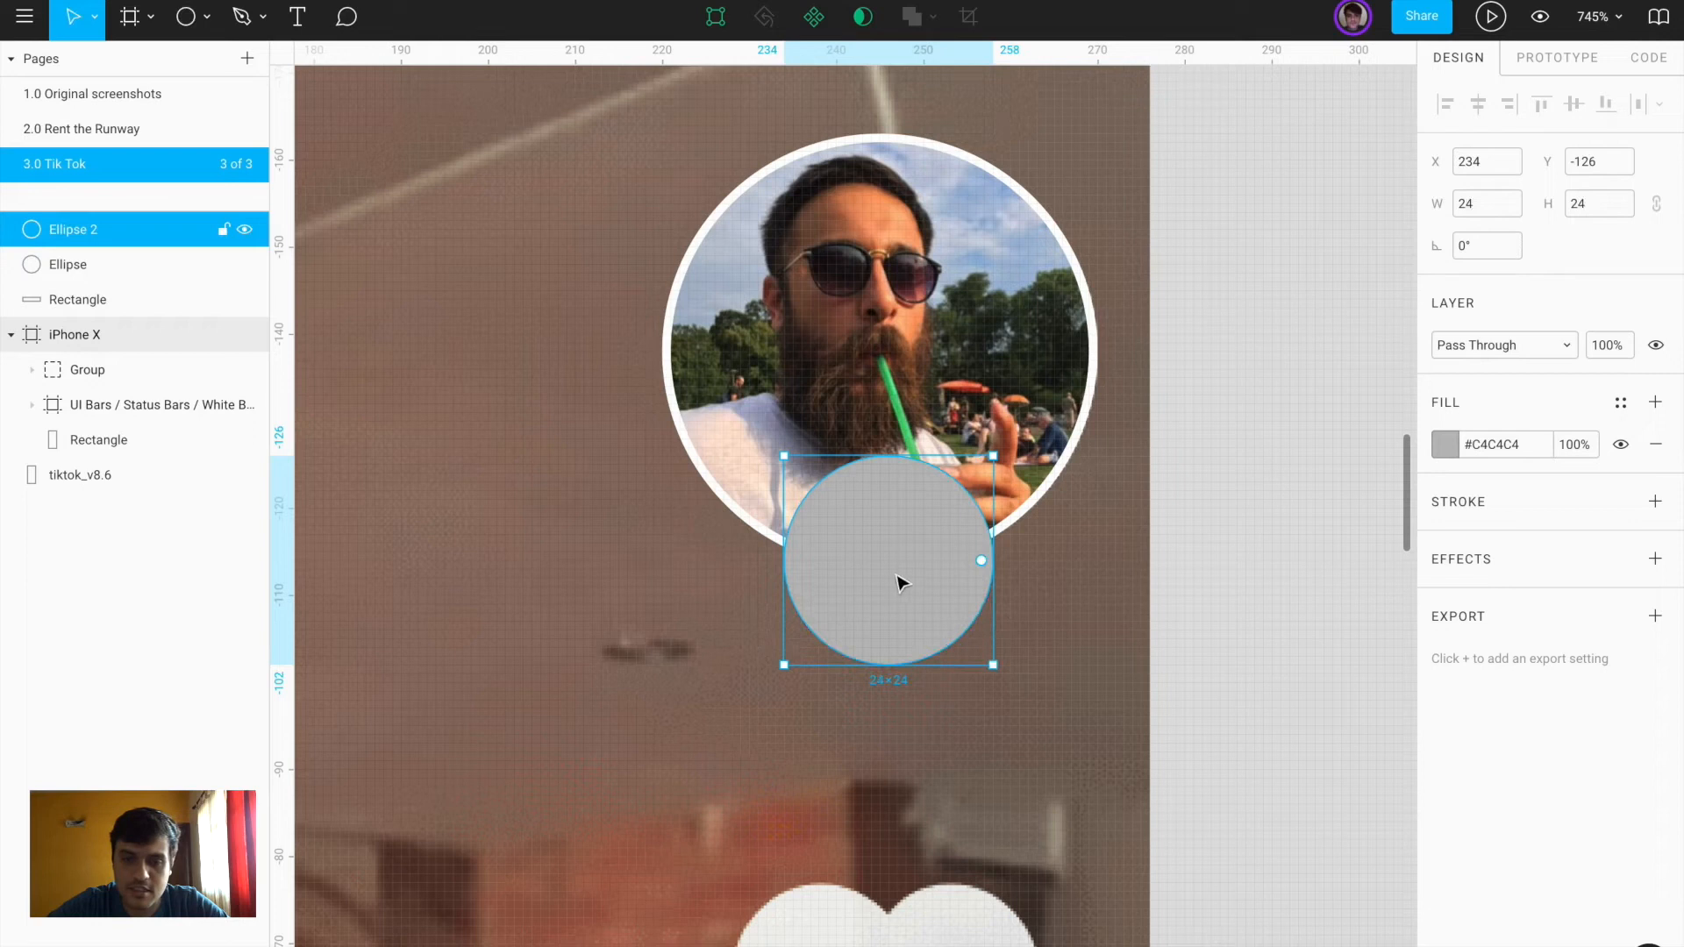
# Centre the small circle under the avatar, then shift it 10 units right
pyautogui.keyDown('shift'); pyautogui.click(926, 408); pyautogui.keyUp('shift')
pyautogui.click(1479, 104)
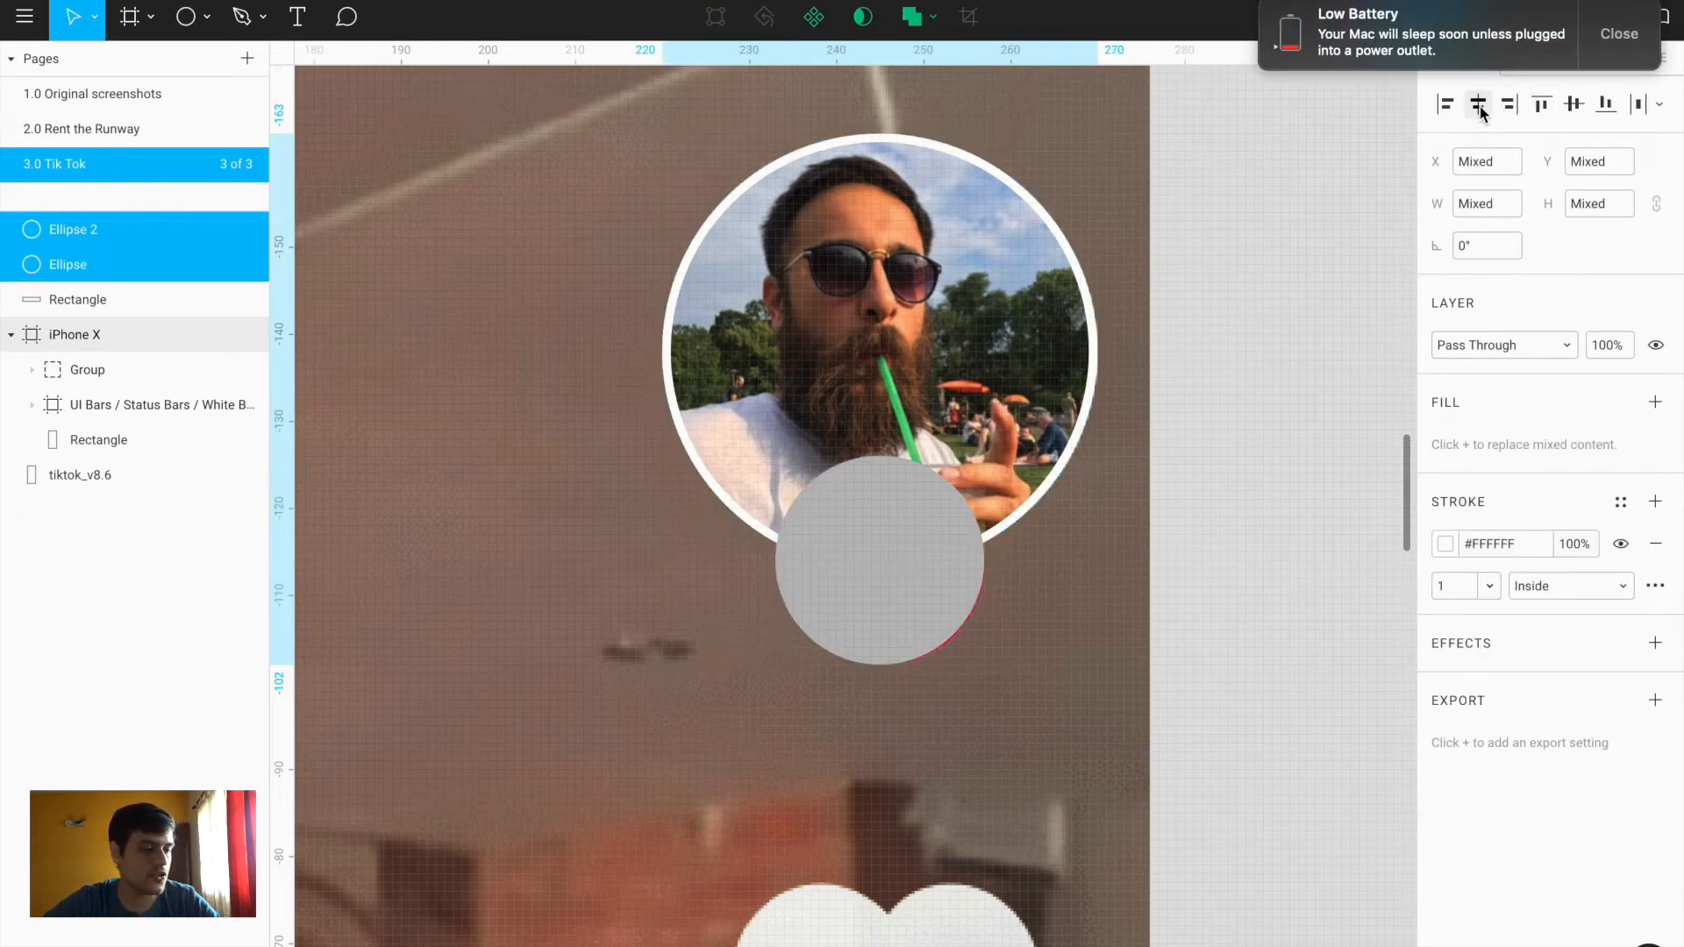
pyautogui.click(1276, 429)
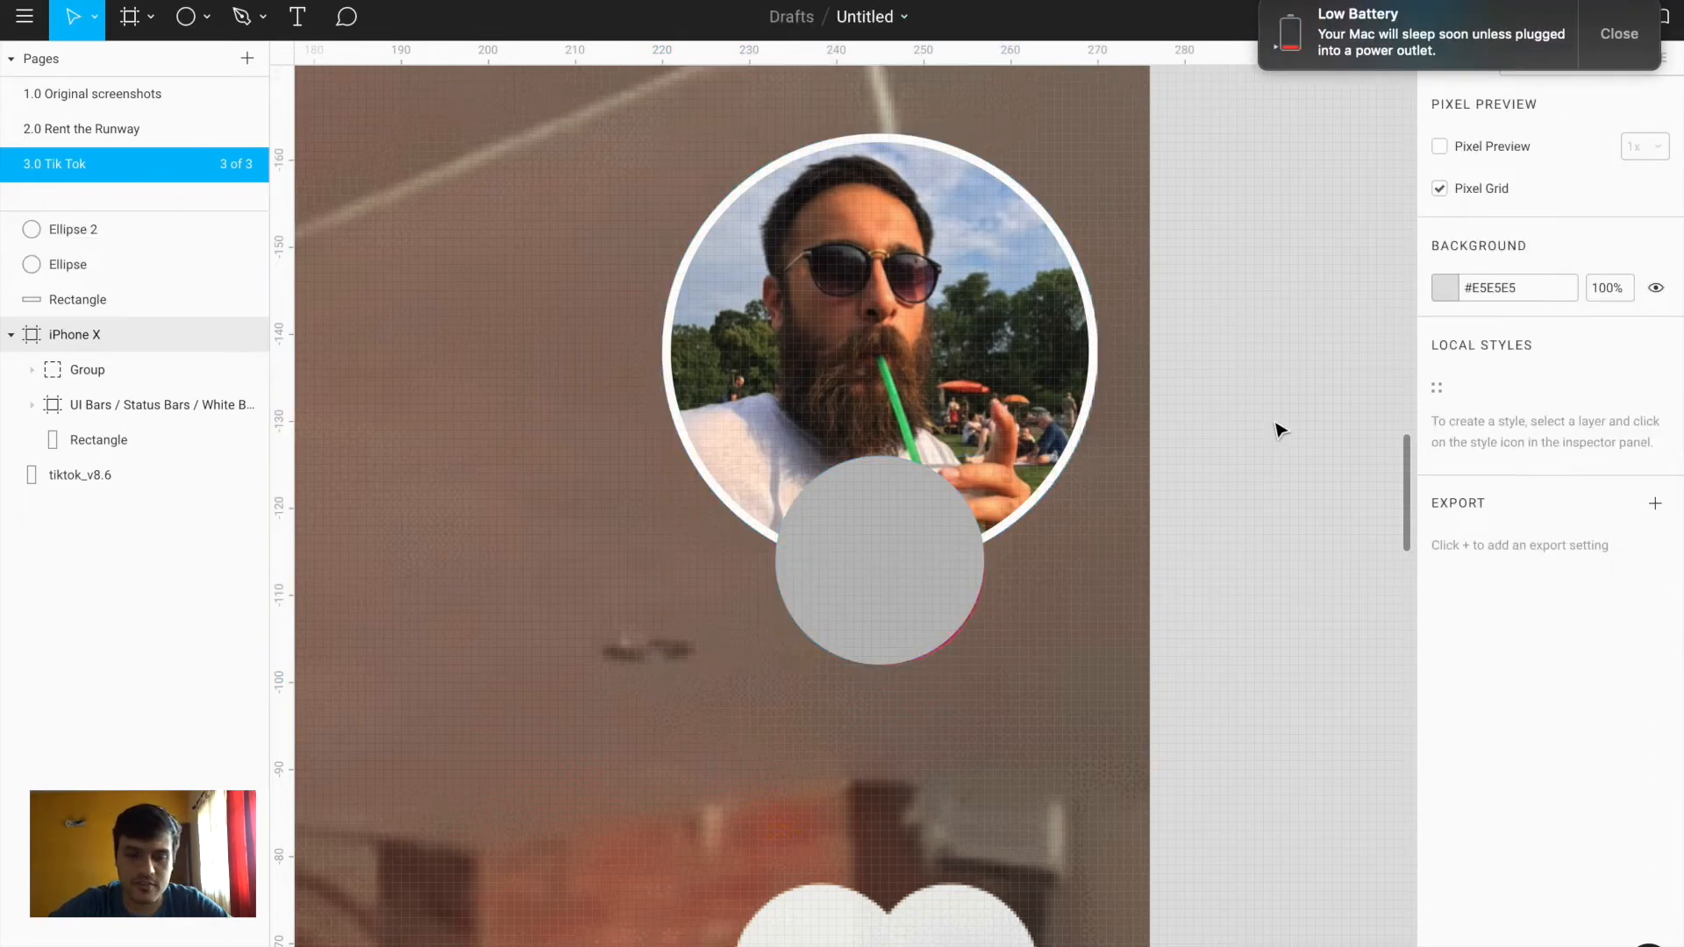
pyautogui.click(868, 569)
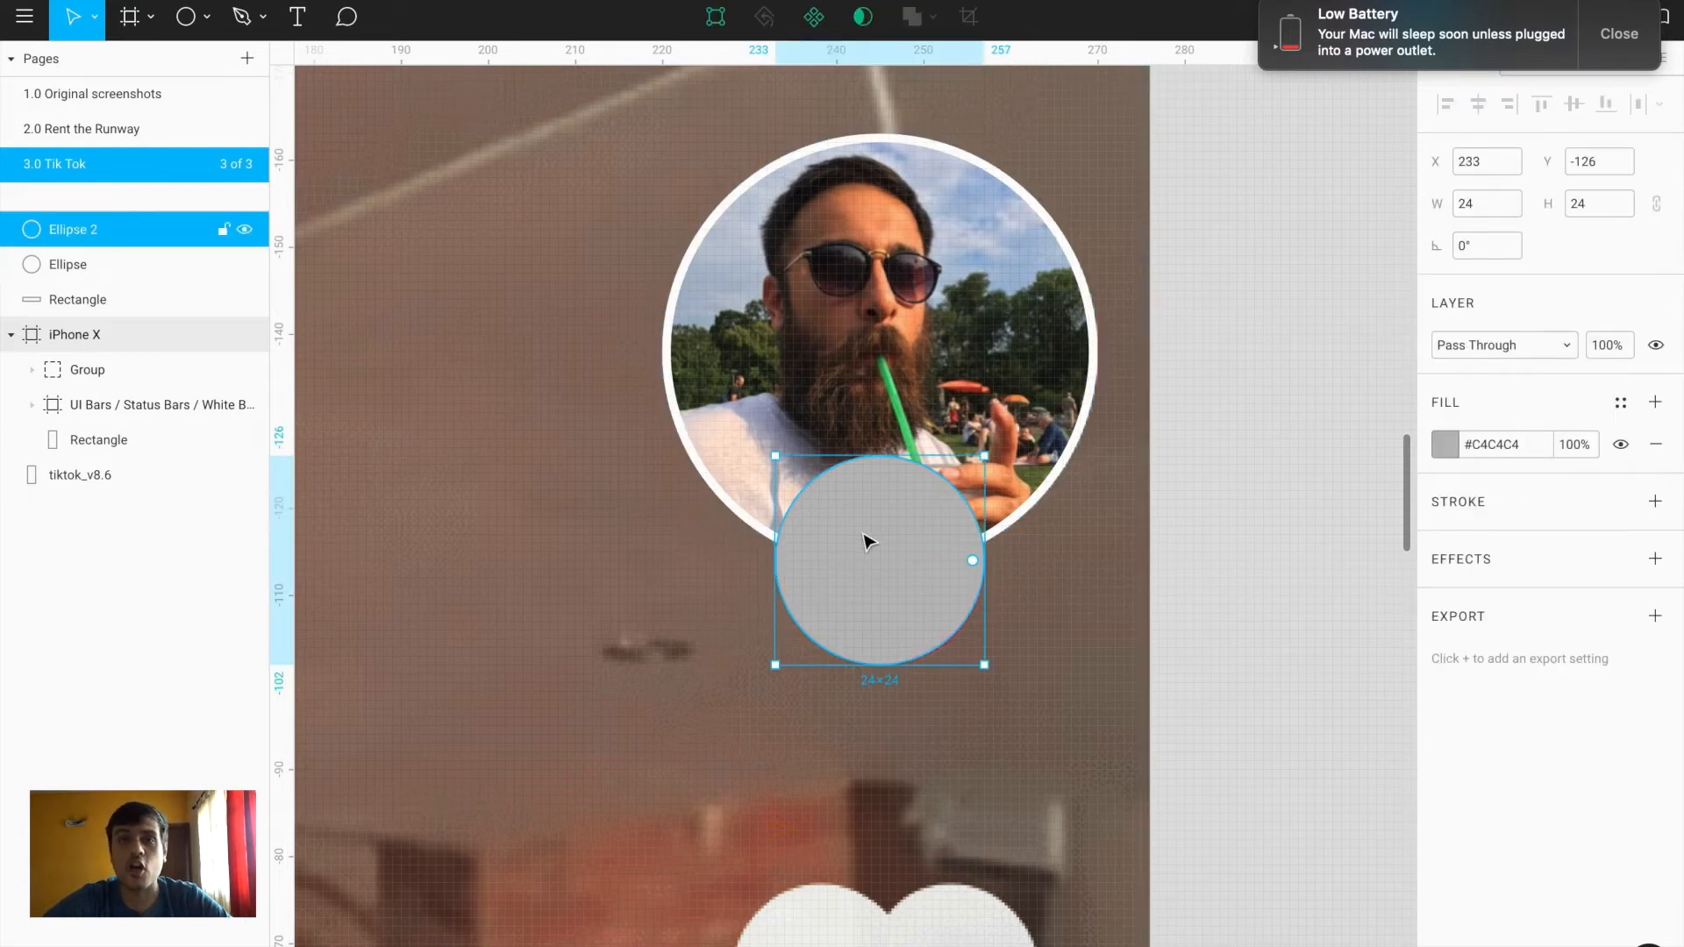
pyautogui.hotkey('shift', 'Right')
# Eyedropper the reference red #FE2B59 into the small circle, hide the photo avatar, and resize the circle over the reference badge
pyautogui.click(1436, 454)
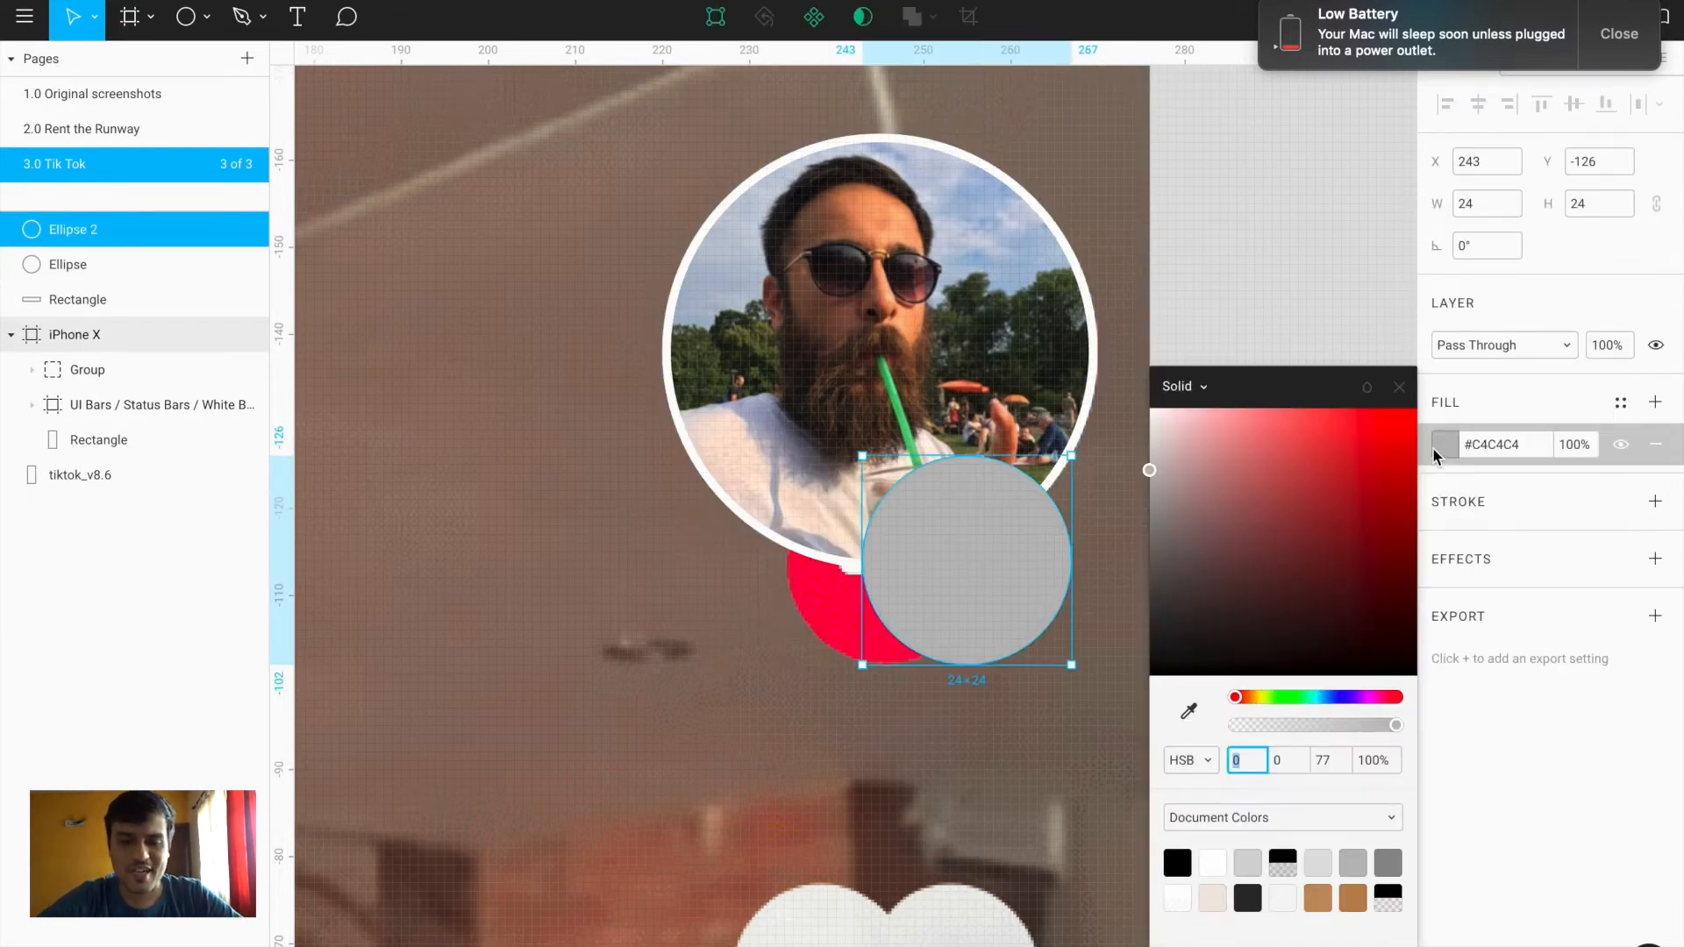
pyautogui.click(1188, 712)
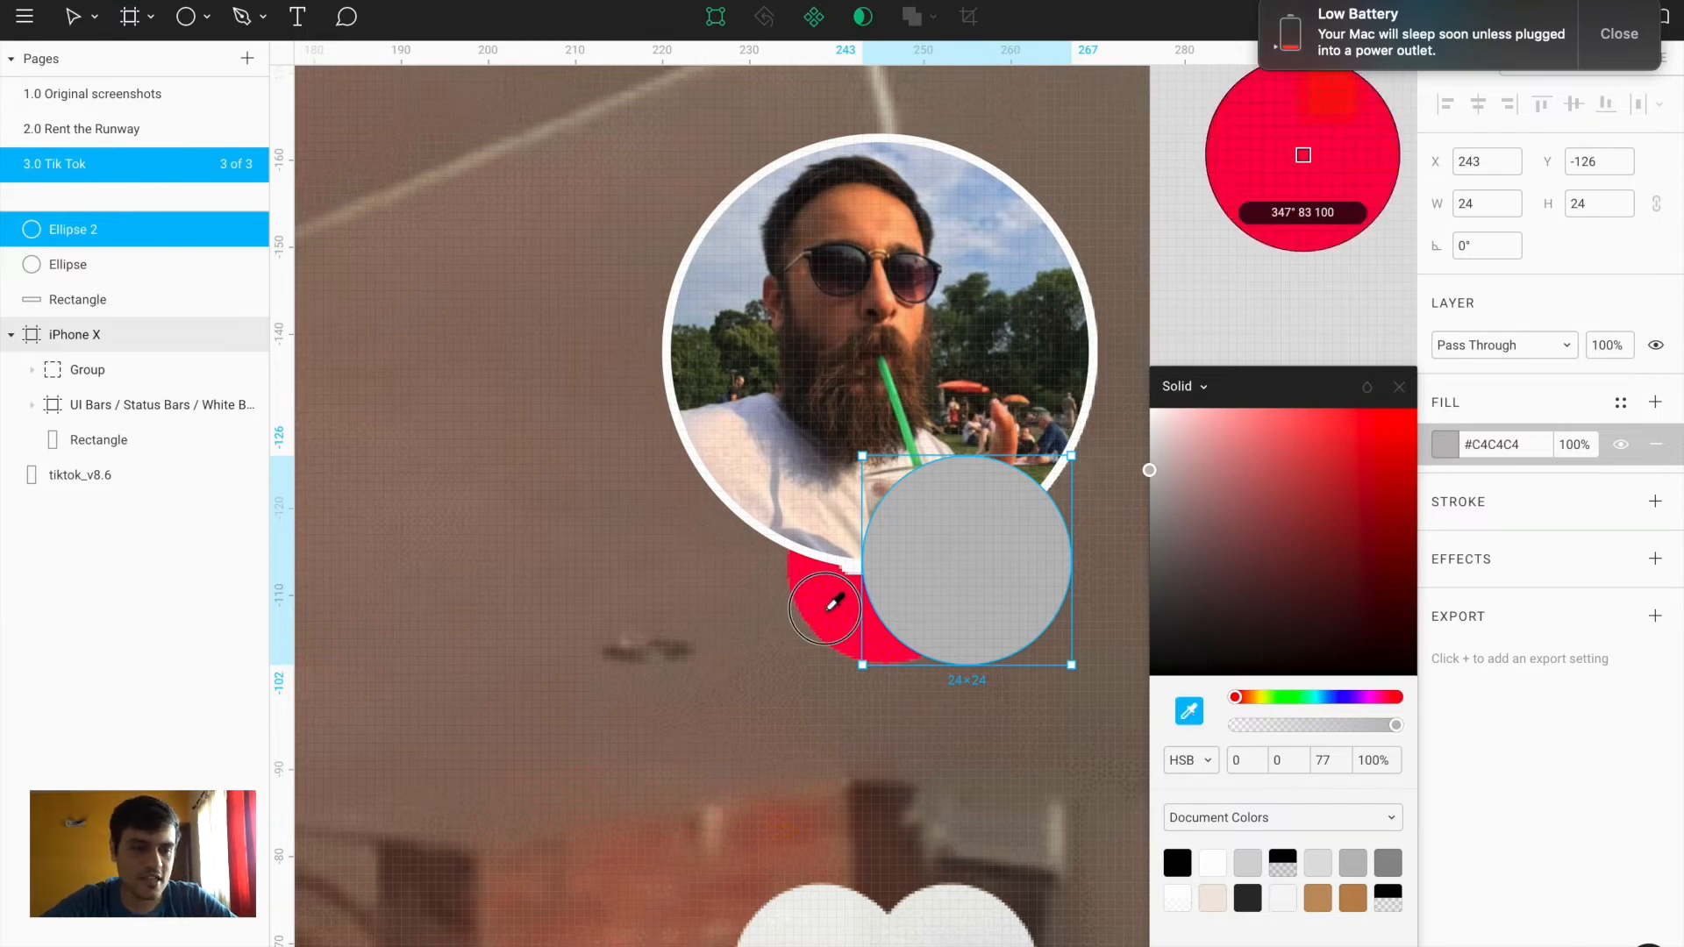
pyautogui.click(827, 602)
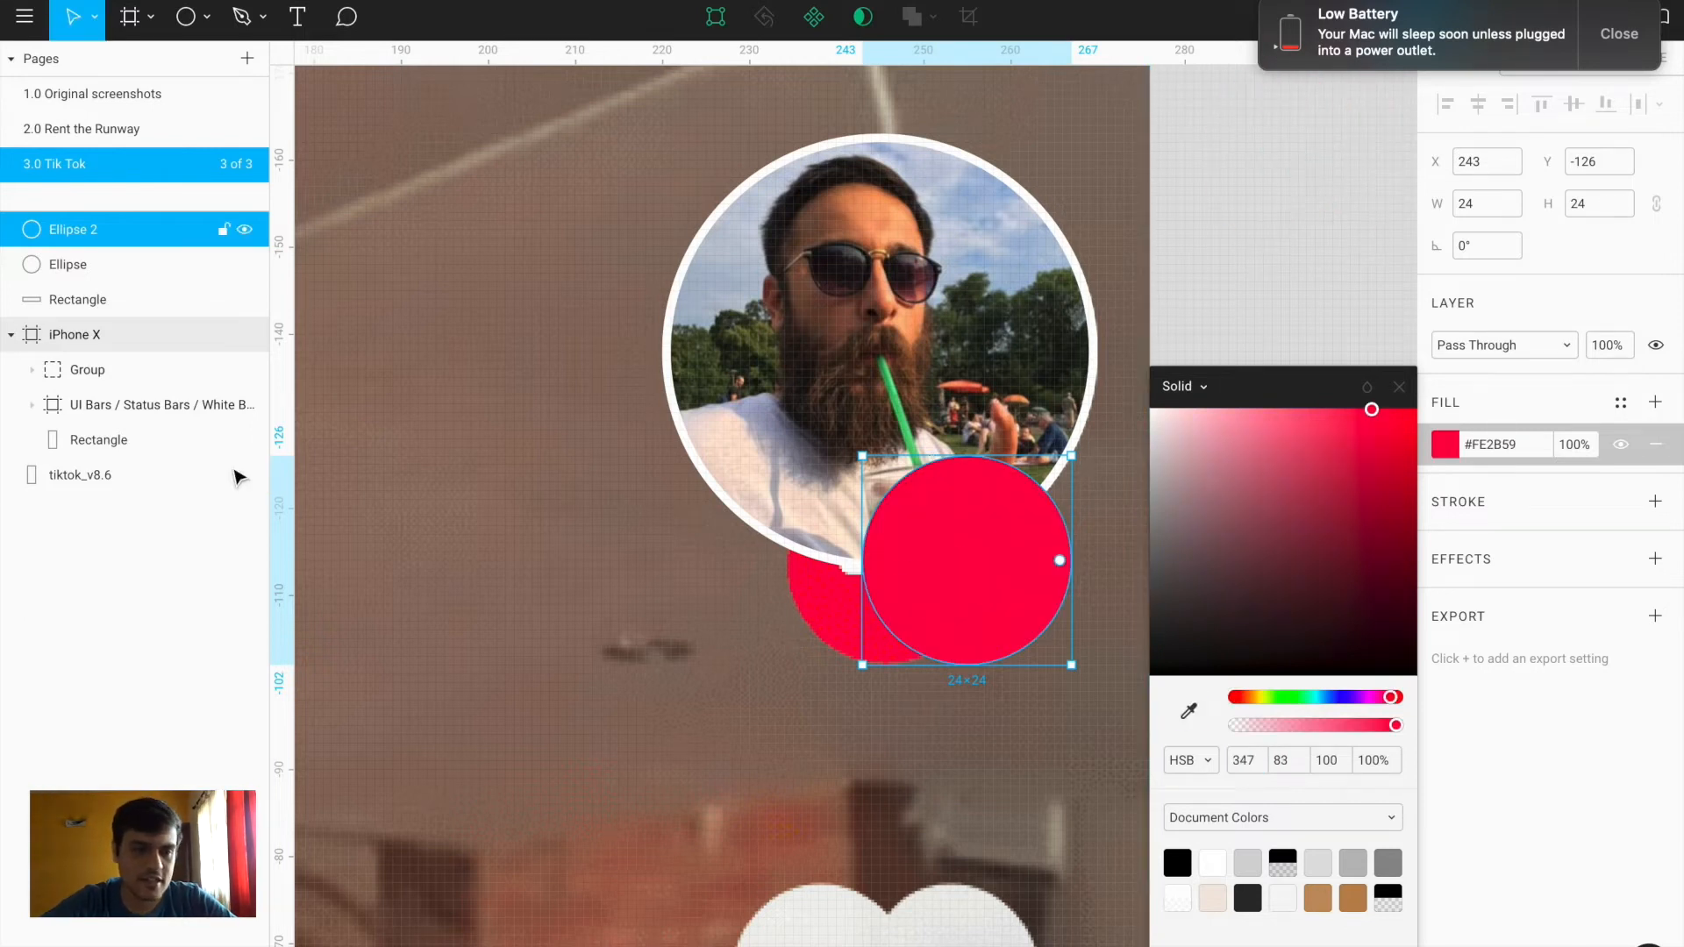
pyautogui.click(219, 262)
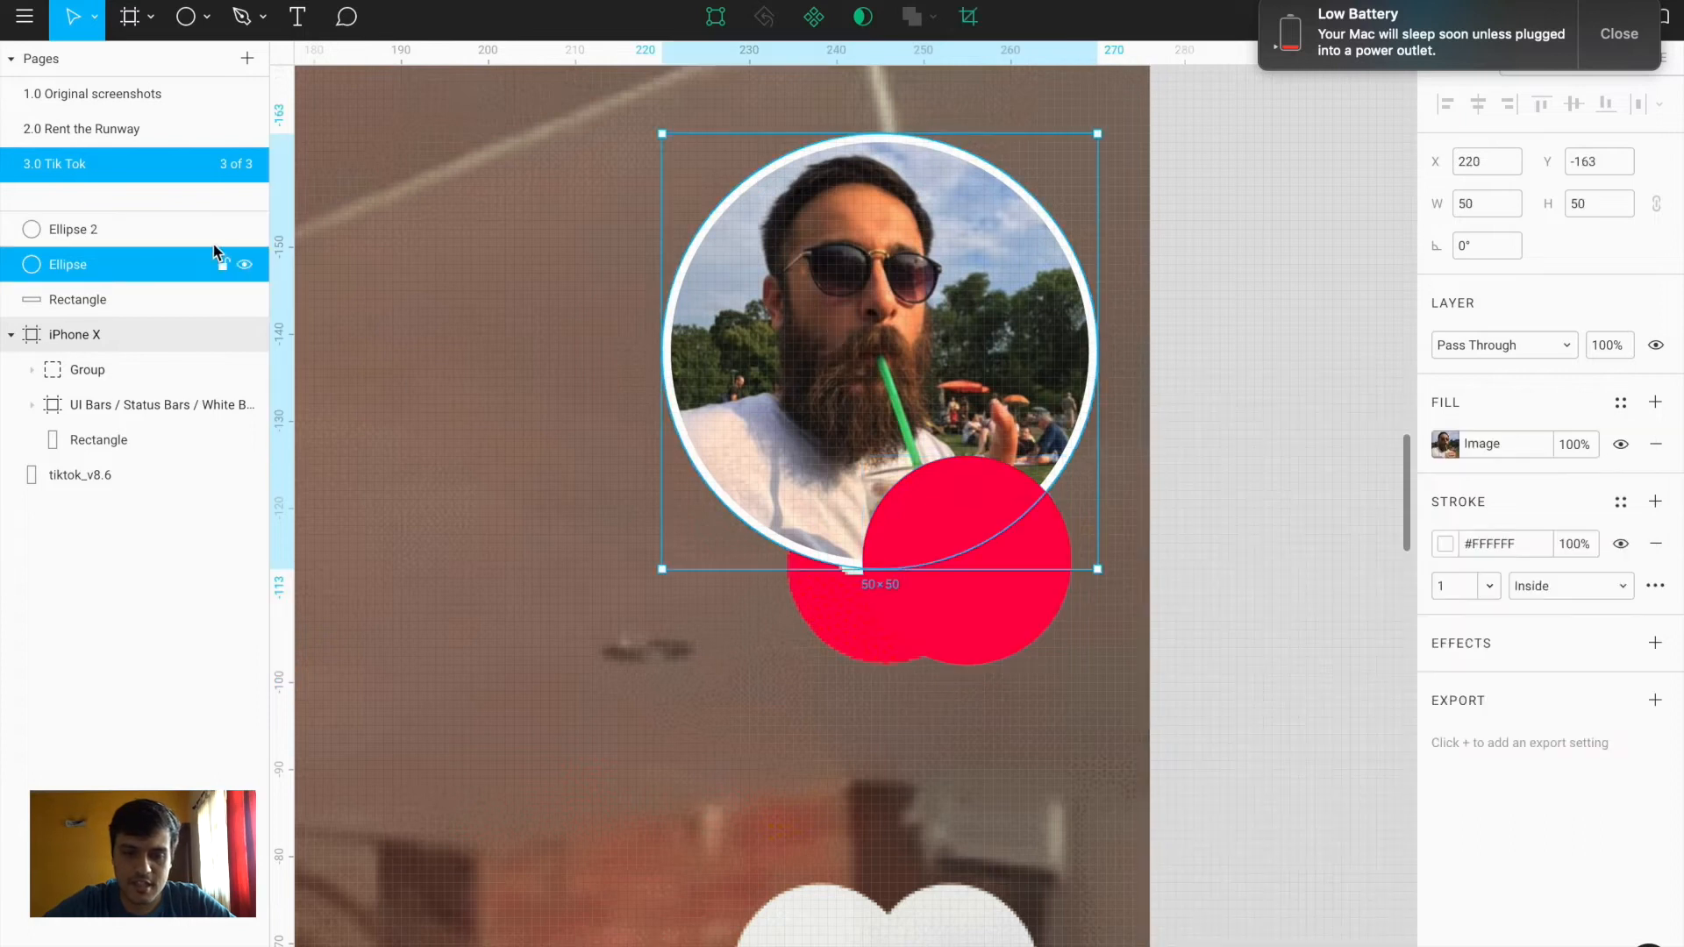
pyautogui.click(244, 264)
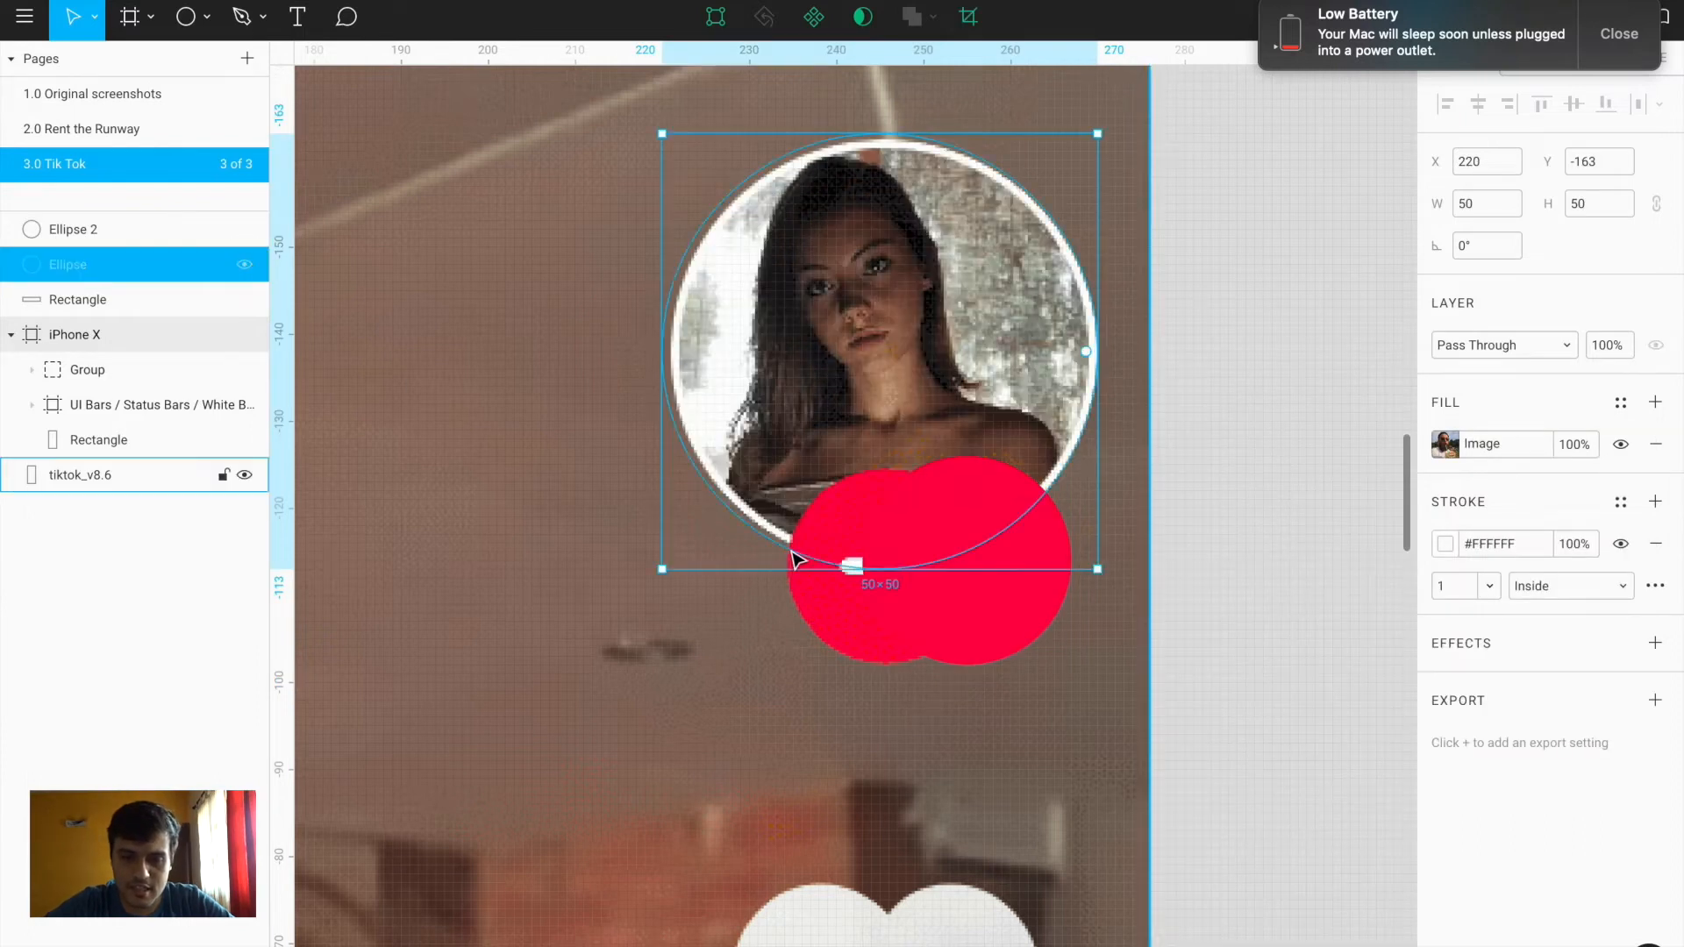
pyautogui.click(953, 625)
pyautogui.scroll(3, 950, 614)
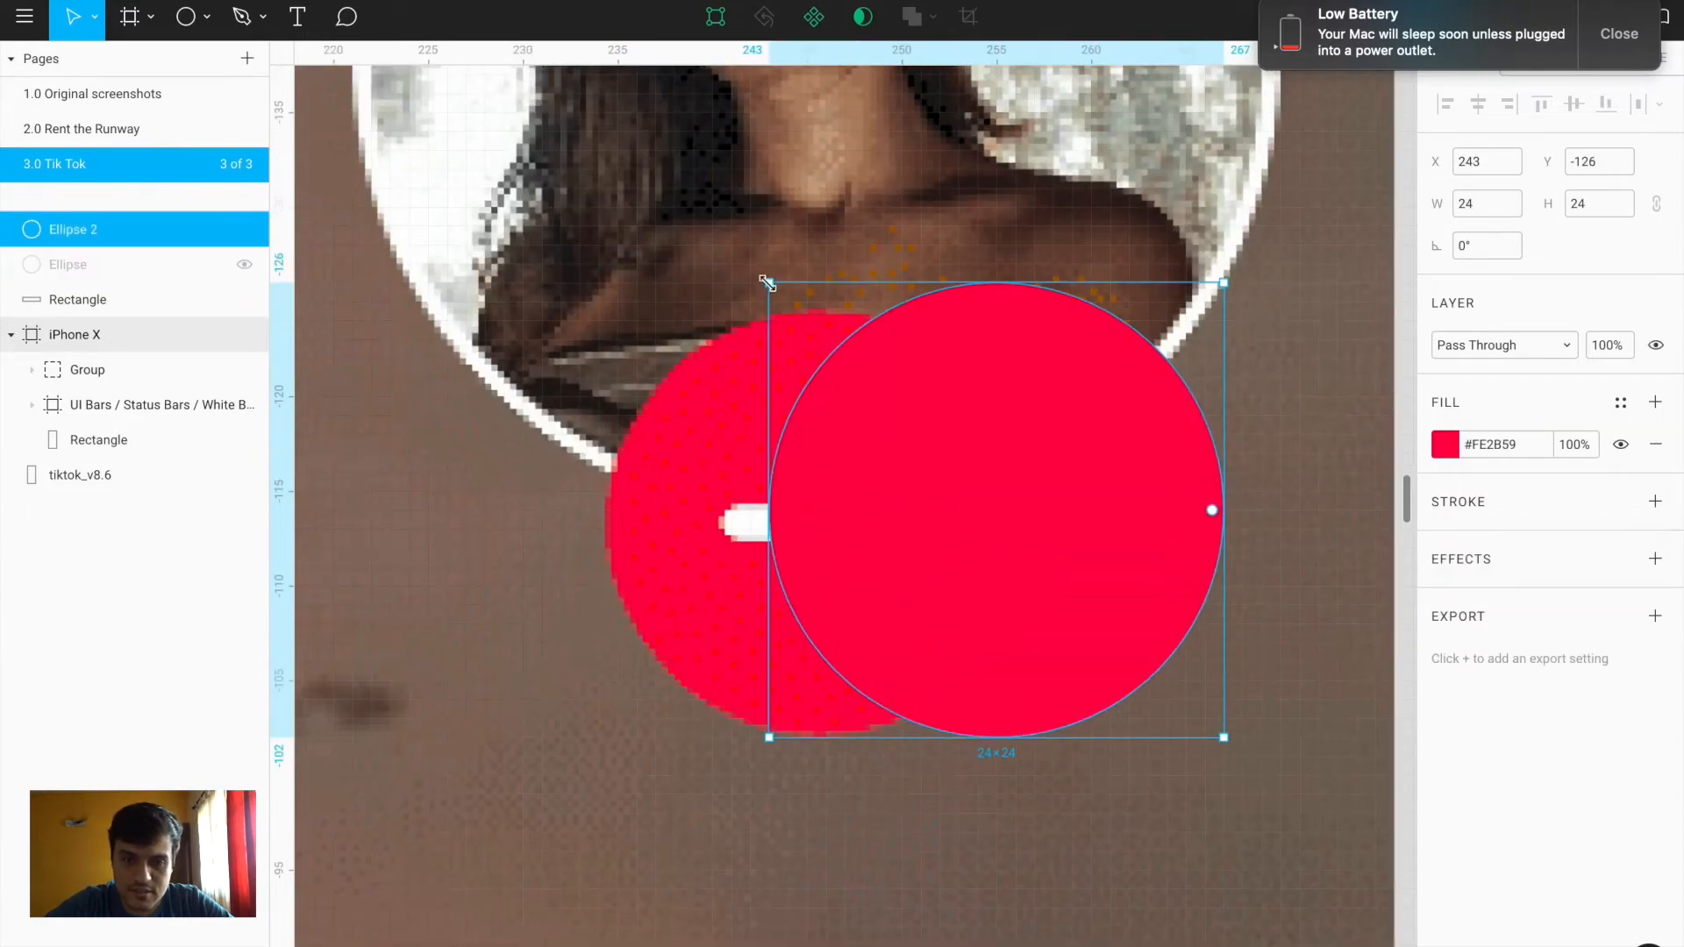
pyautogui.moveTo(771, 281); pyautogui.dragTo(803, 321)
pyautogui.moveTo(1015, 564); pyautogui.dragTo(1098, 559)
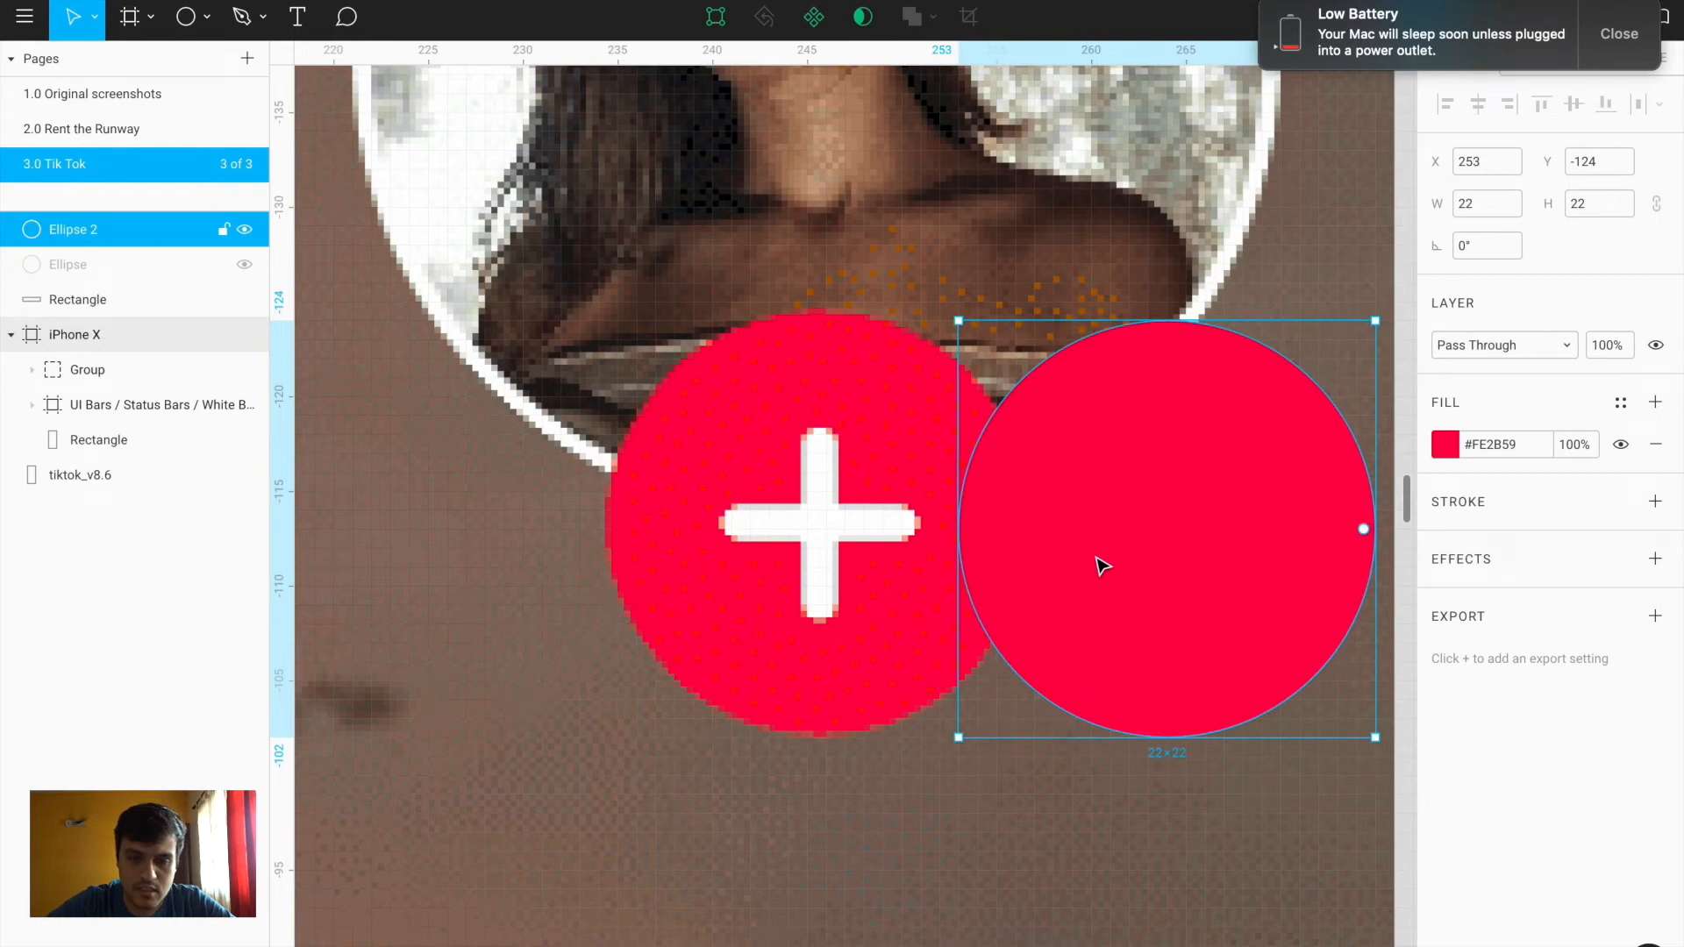
# Draw a 2×10 bar with corner radius 4 and a duplicate rotated 90°
pyautogui.press('r')
pyautogui.moveTo(805, 432); pyautogui.dragTo(839, 621)
pyautogui.click(1589, 251)
pyautogui.write('4')
pyautogui.press('Return')
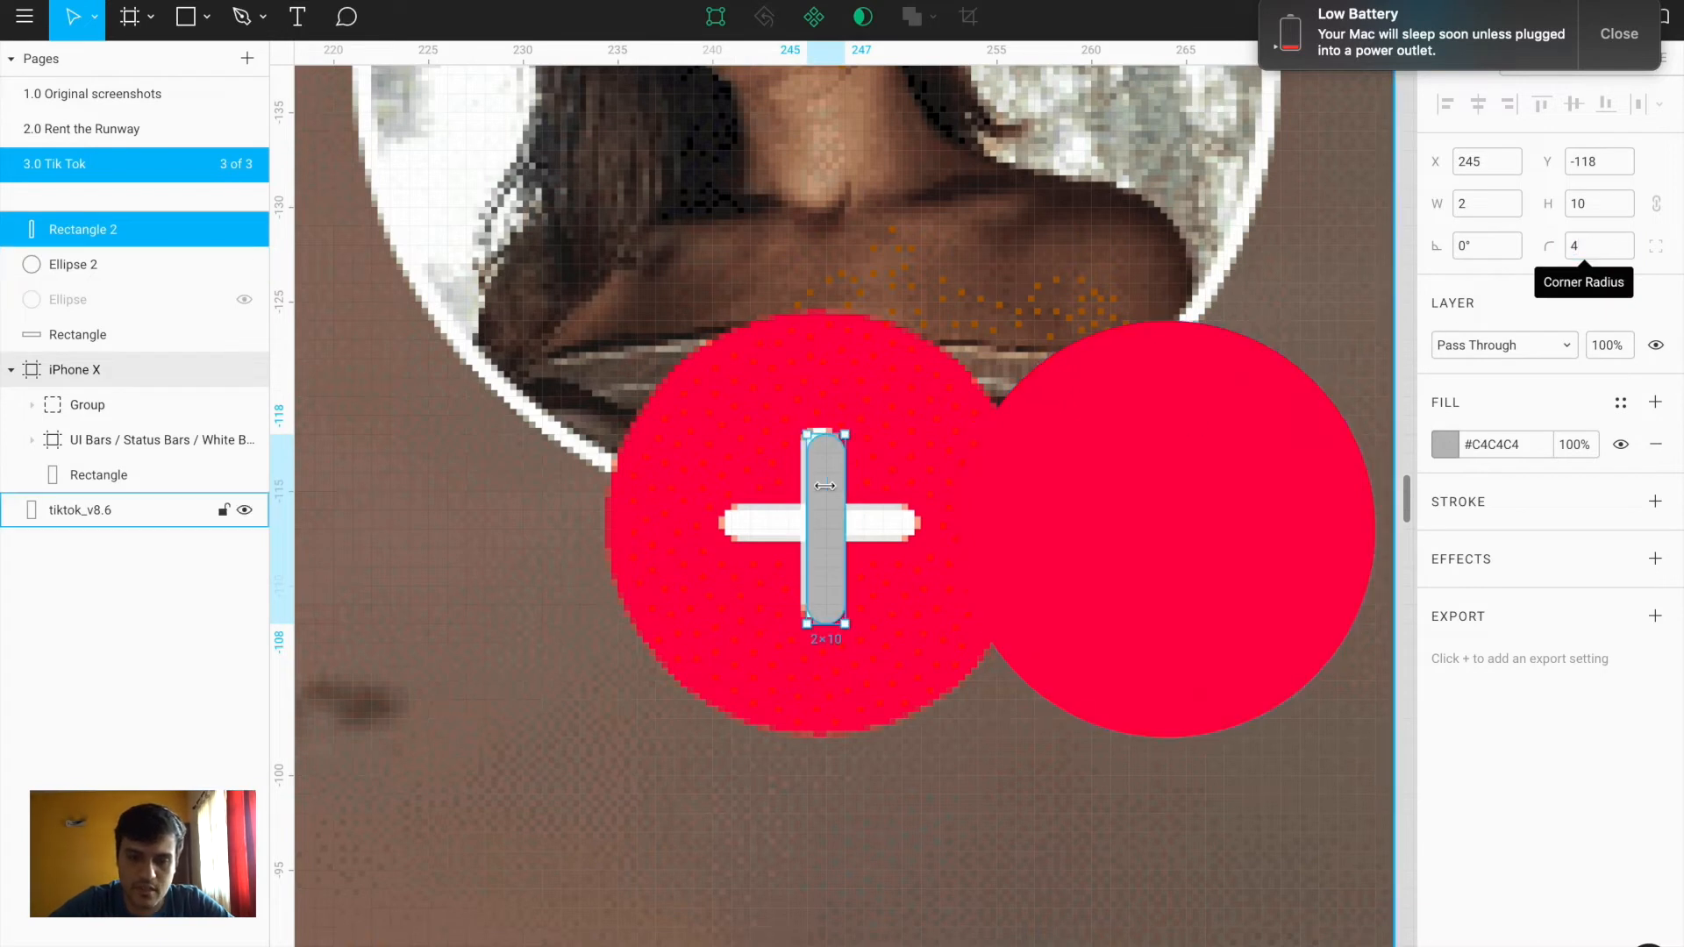
pyautogui.press('super+d')
pyautogui.click(1470, 246)
pyautogui.write('90')
pyautogui.press('Return')
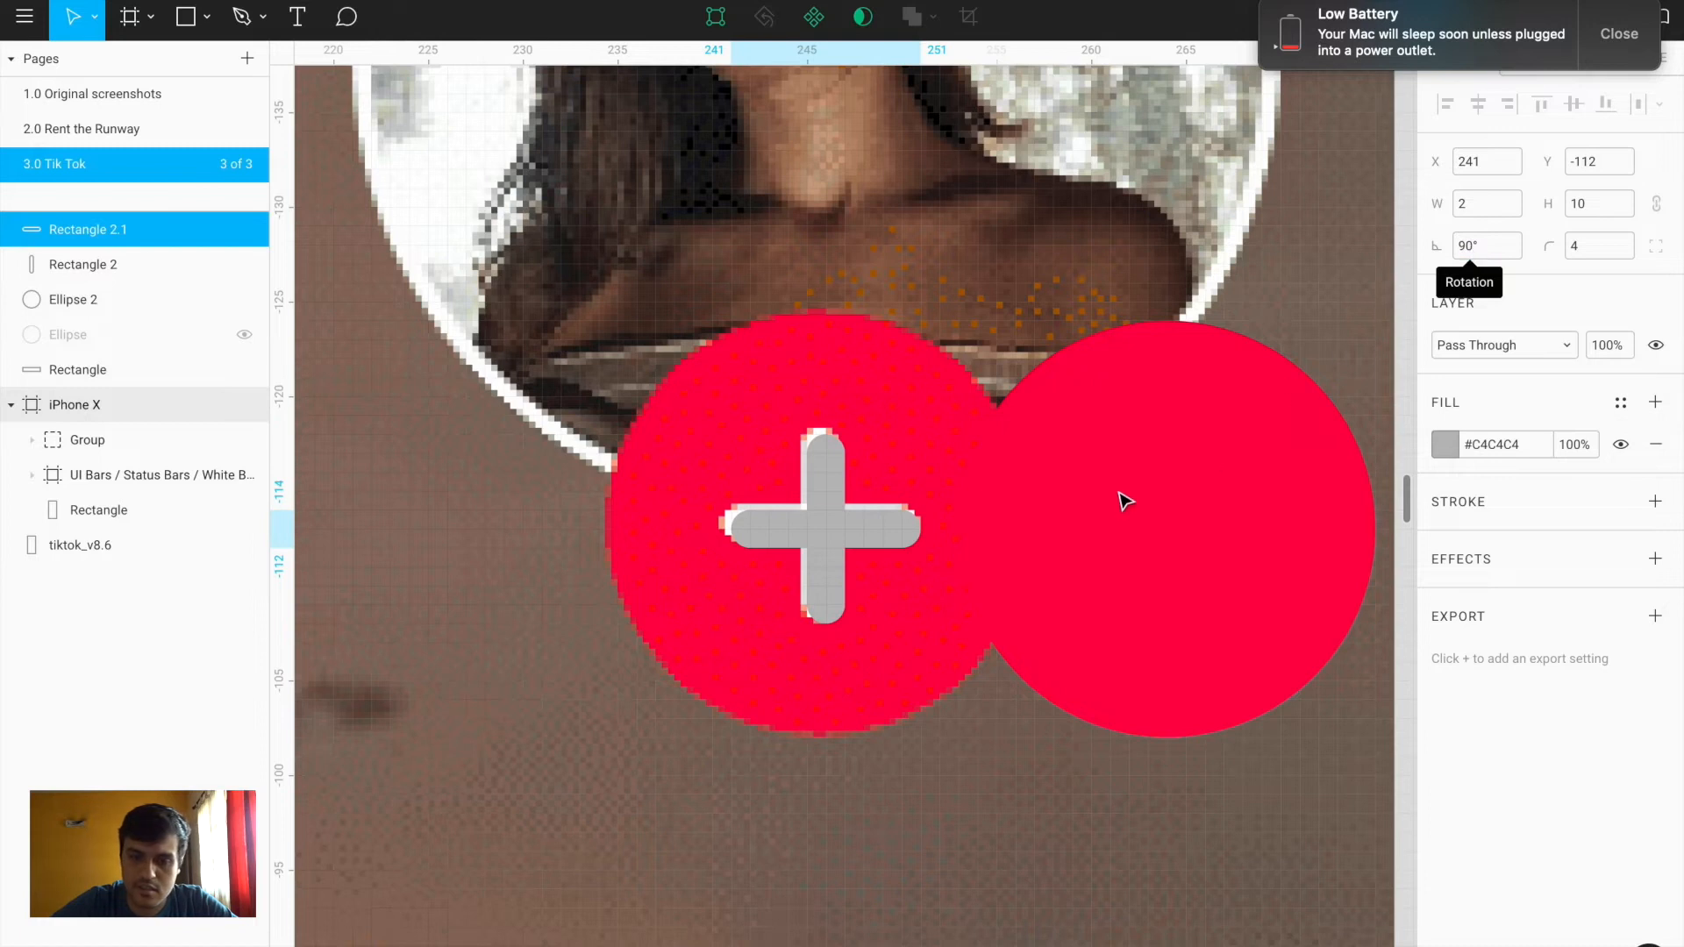
# Union the two bars into a white plus and move it onto the red circle
pyautogui.keyDown('shift'); pyautogui.click(829, 583); pyautogui.keyUp('shift')
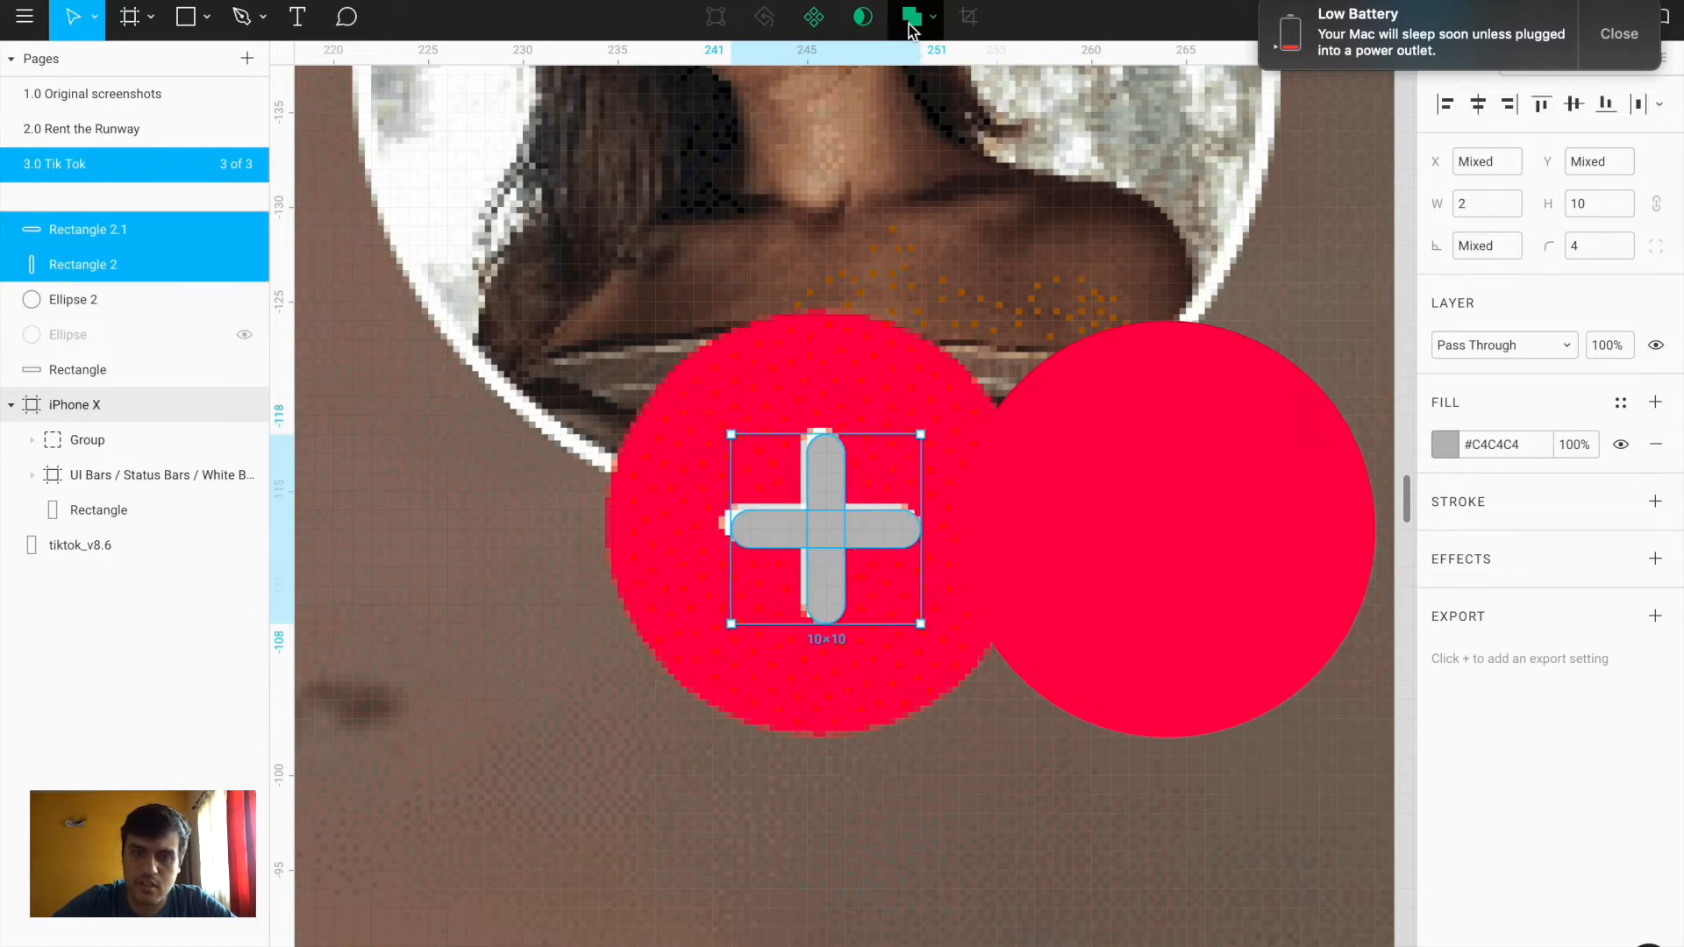
pyautogui.click(912, 19)
pyautogui.click(1444, 444)
pyautogui.moveTo(1195, 428); pyautogui.dragTo(992, 241)
pyautogui.moveTo(857, 521); pyautogui.dragTo(1143, 526)
pyautogui.hscroll(5, 1143, 527)
pyautogui.click(1409, 391)
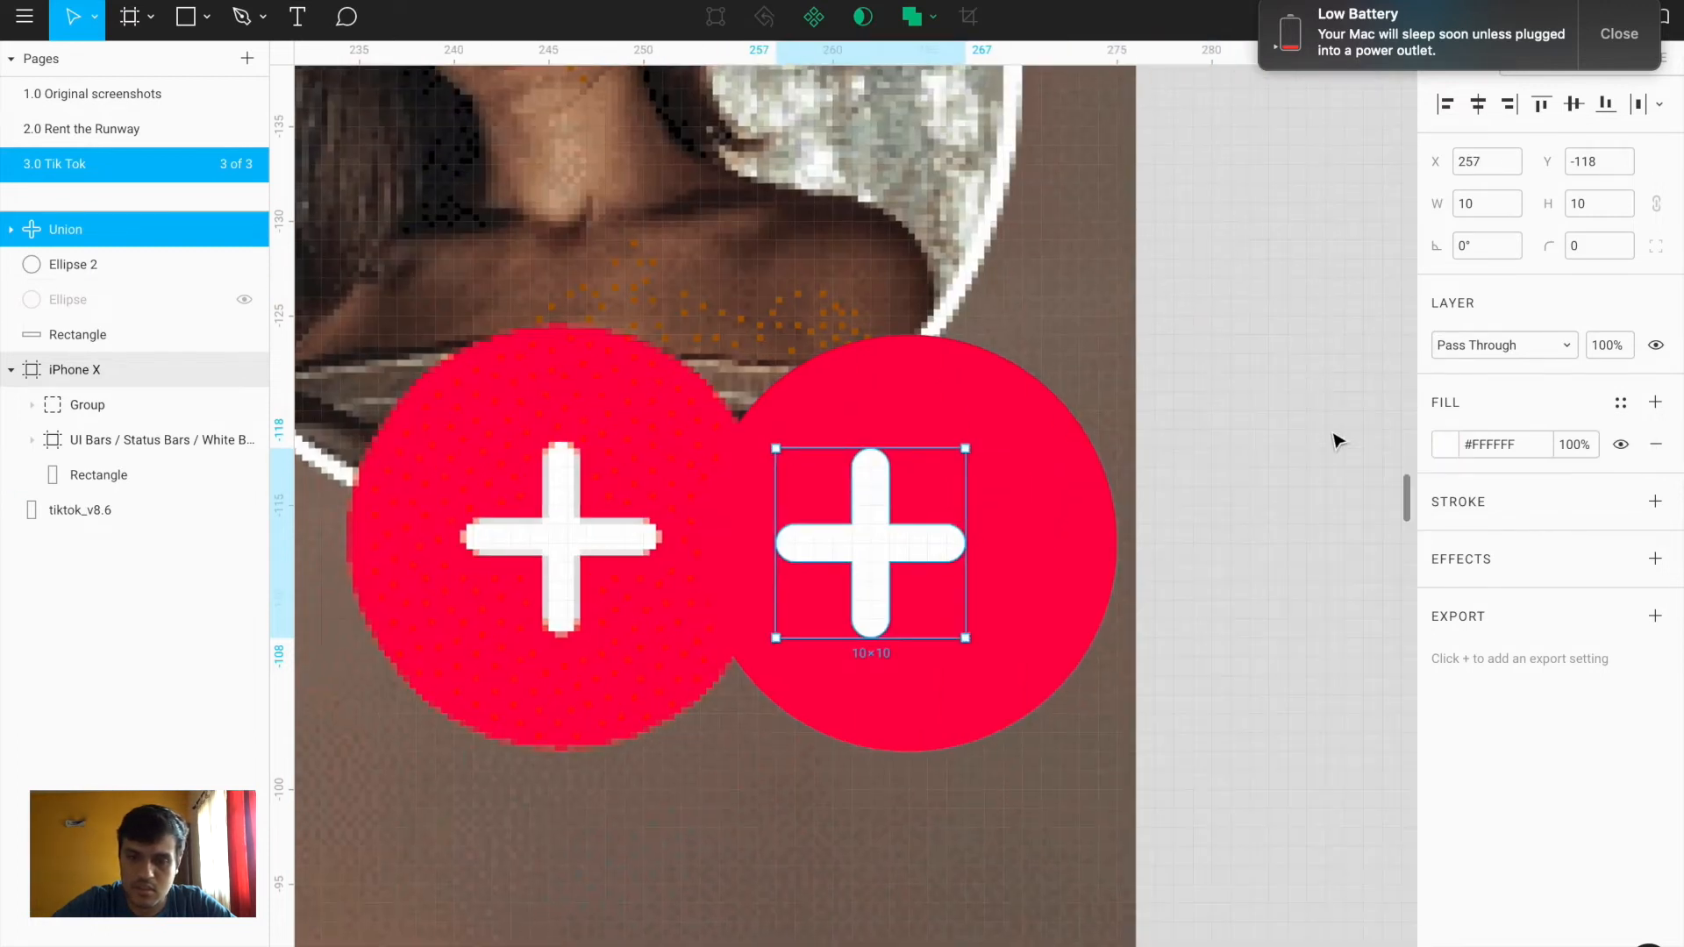
# Centre the plus in the red circle, group them, and nudge the badge into place
pyautogui.keyDown('shift'); pyautogui.click(1009, 569); pyautogui.keyUp('shift')
pyautogui.click(1478, 103)
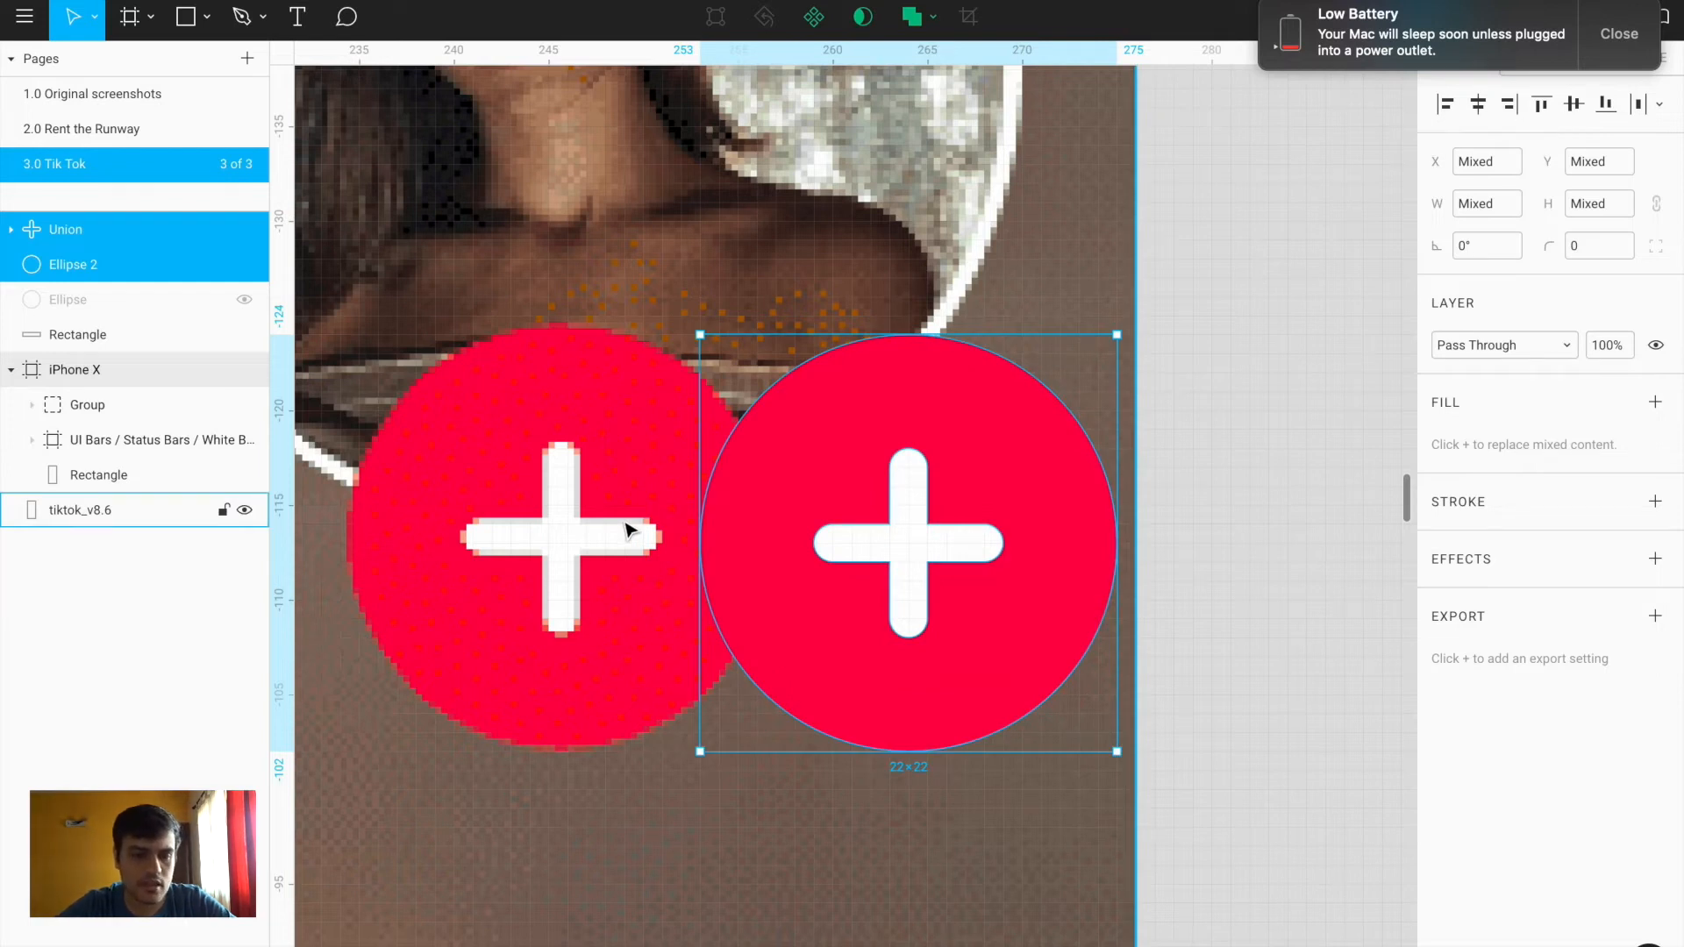
pyautogui.press('super+g')
pyautogui.hotkey('shift', 'Left')
pyautogui.hotkey('shift', 'Left')
pyautogui.press('Right')
pyautogui.press('Right')
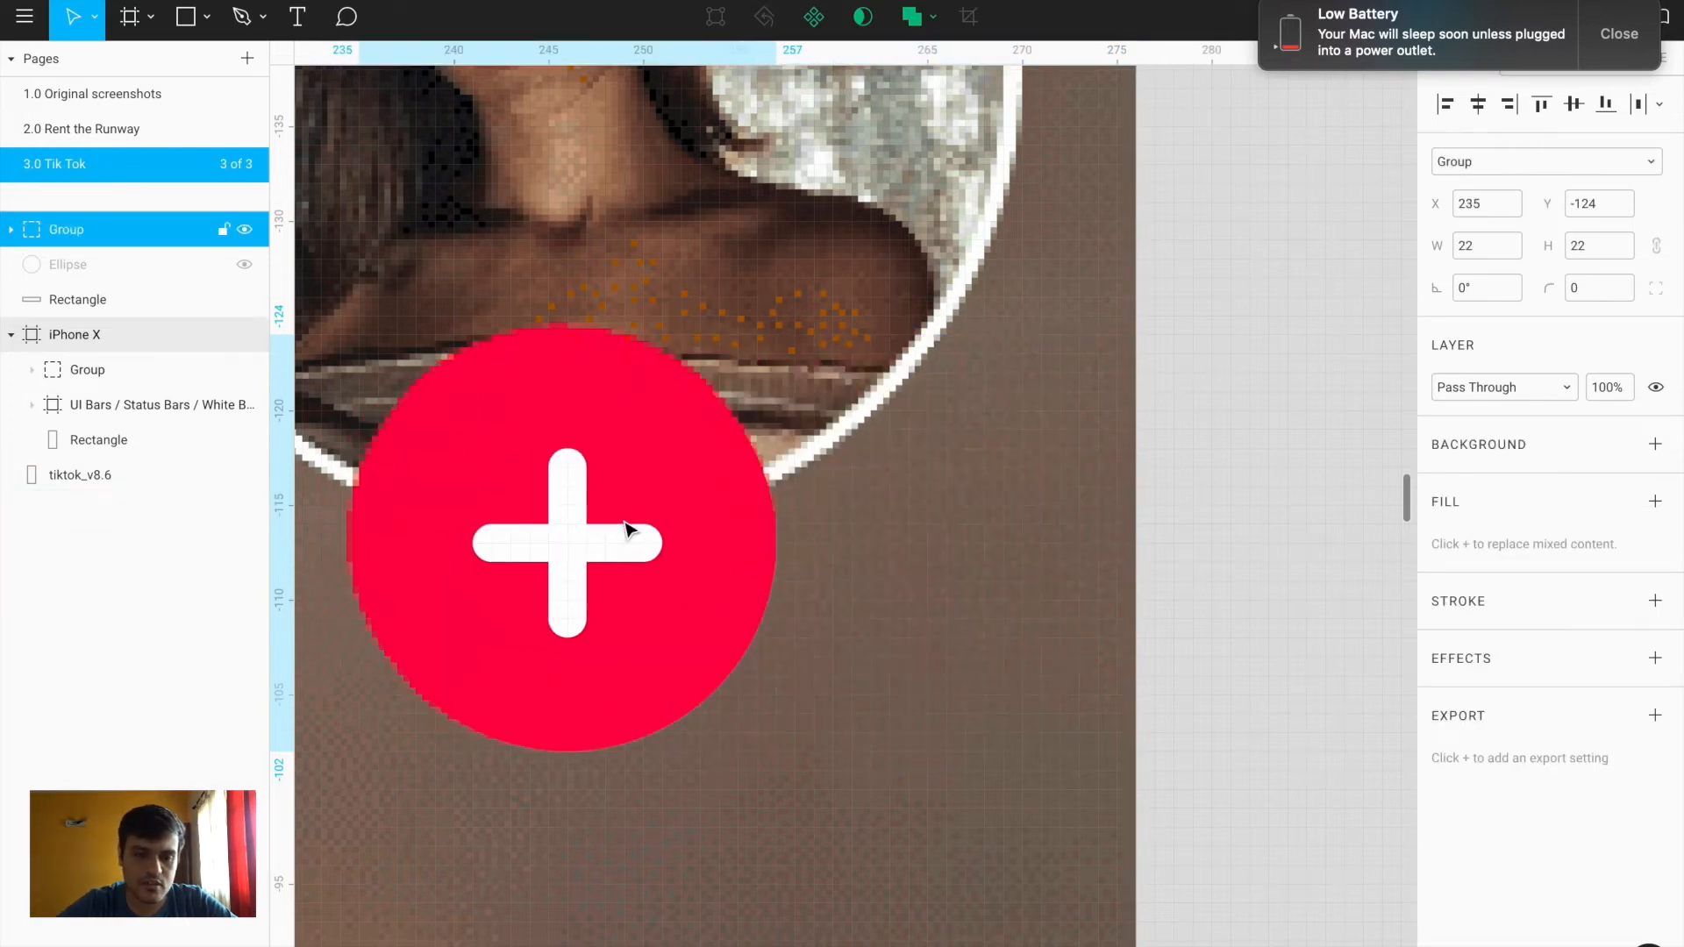
# Make the hidden photo avatar layer visible again
pyautogui.scroll(-10, 628, 529)
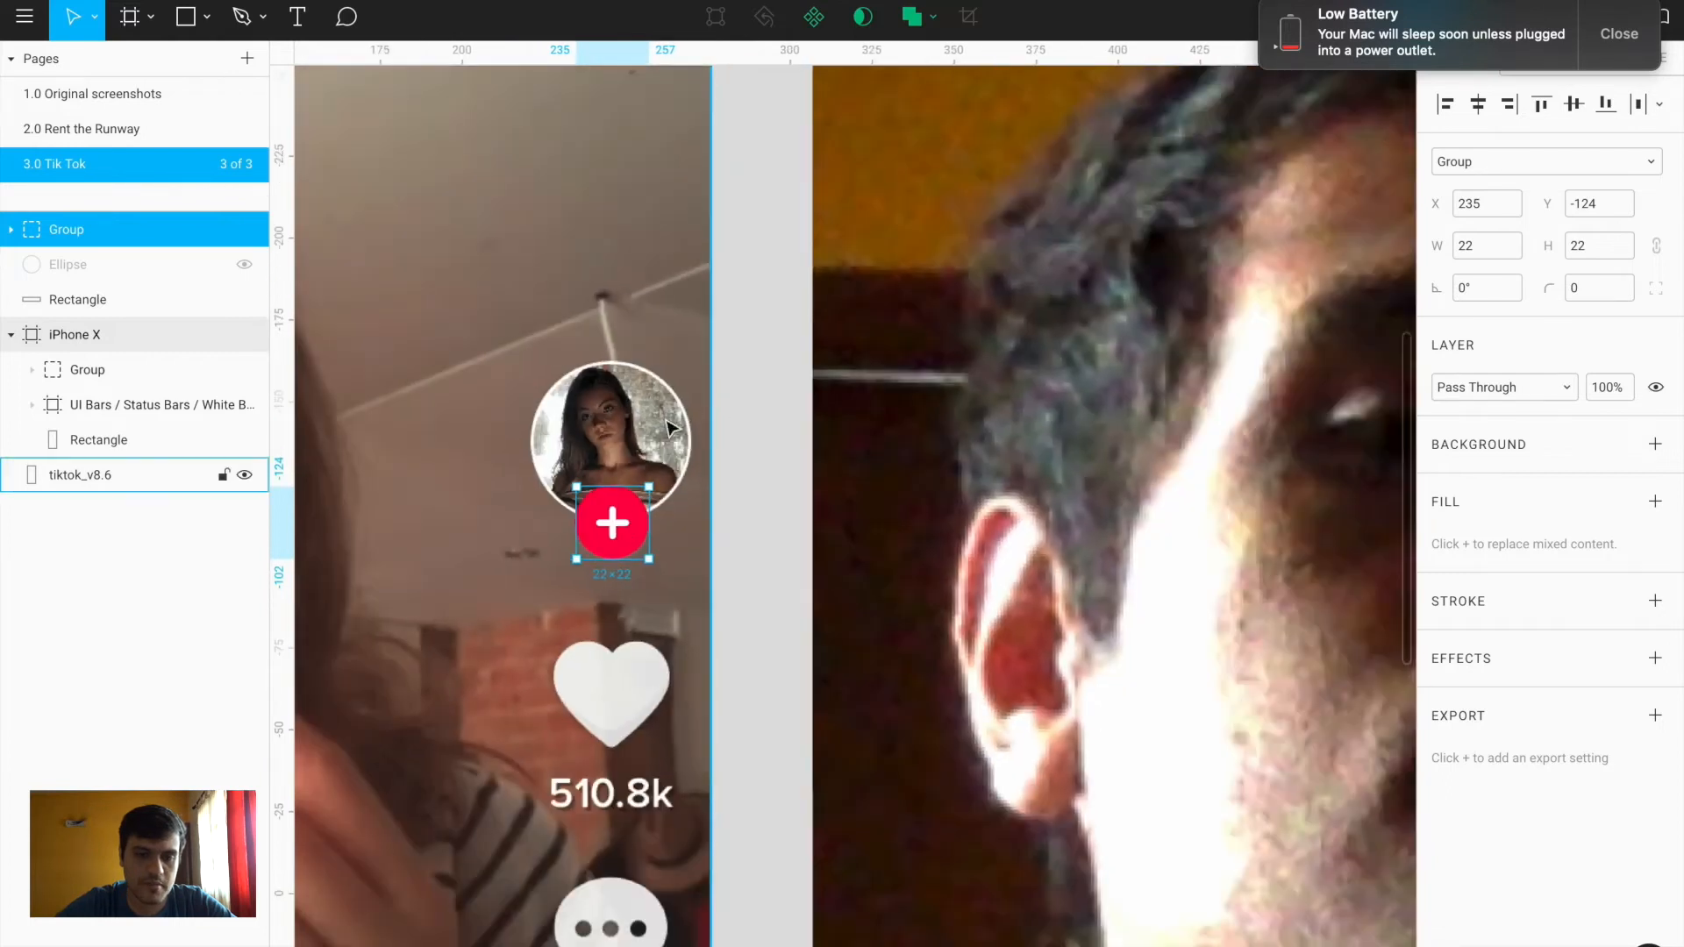
pyautogui.click(103, 272)
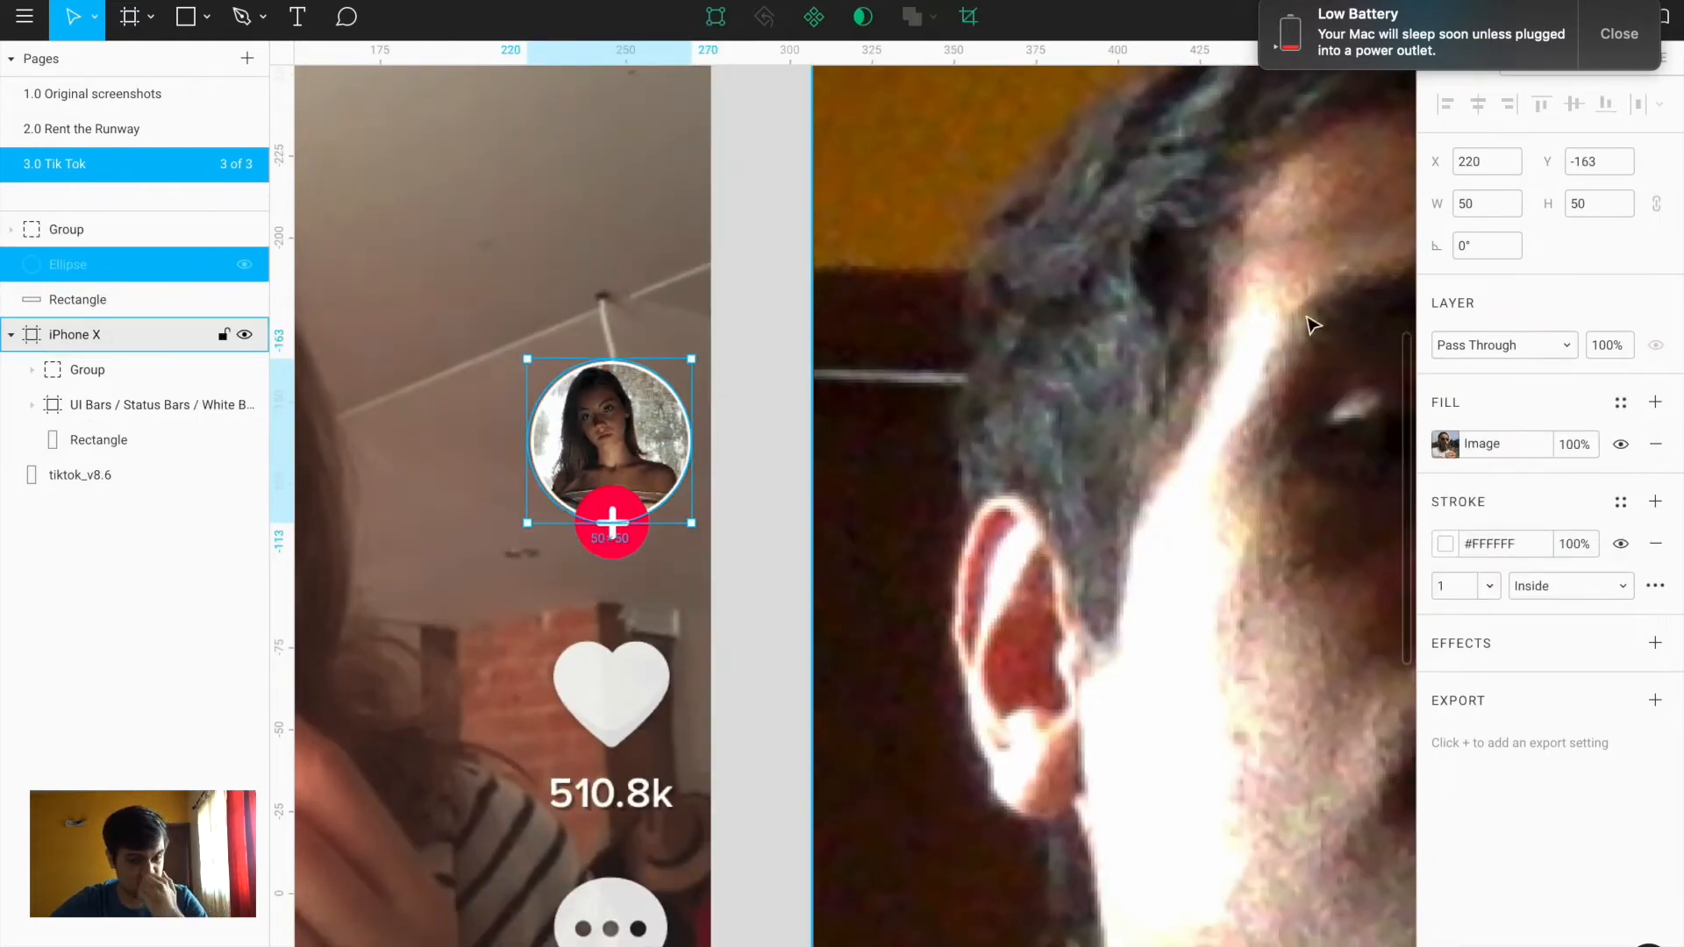
pyautogui.click(246, 264)
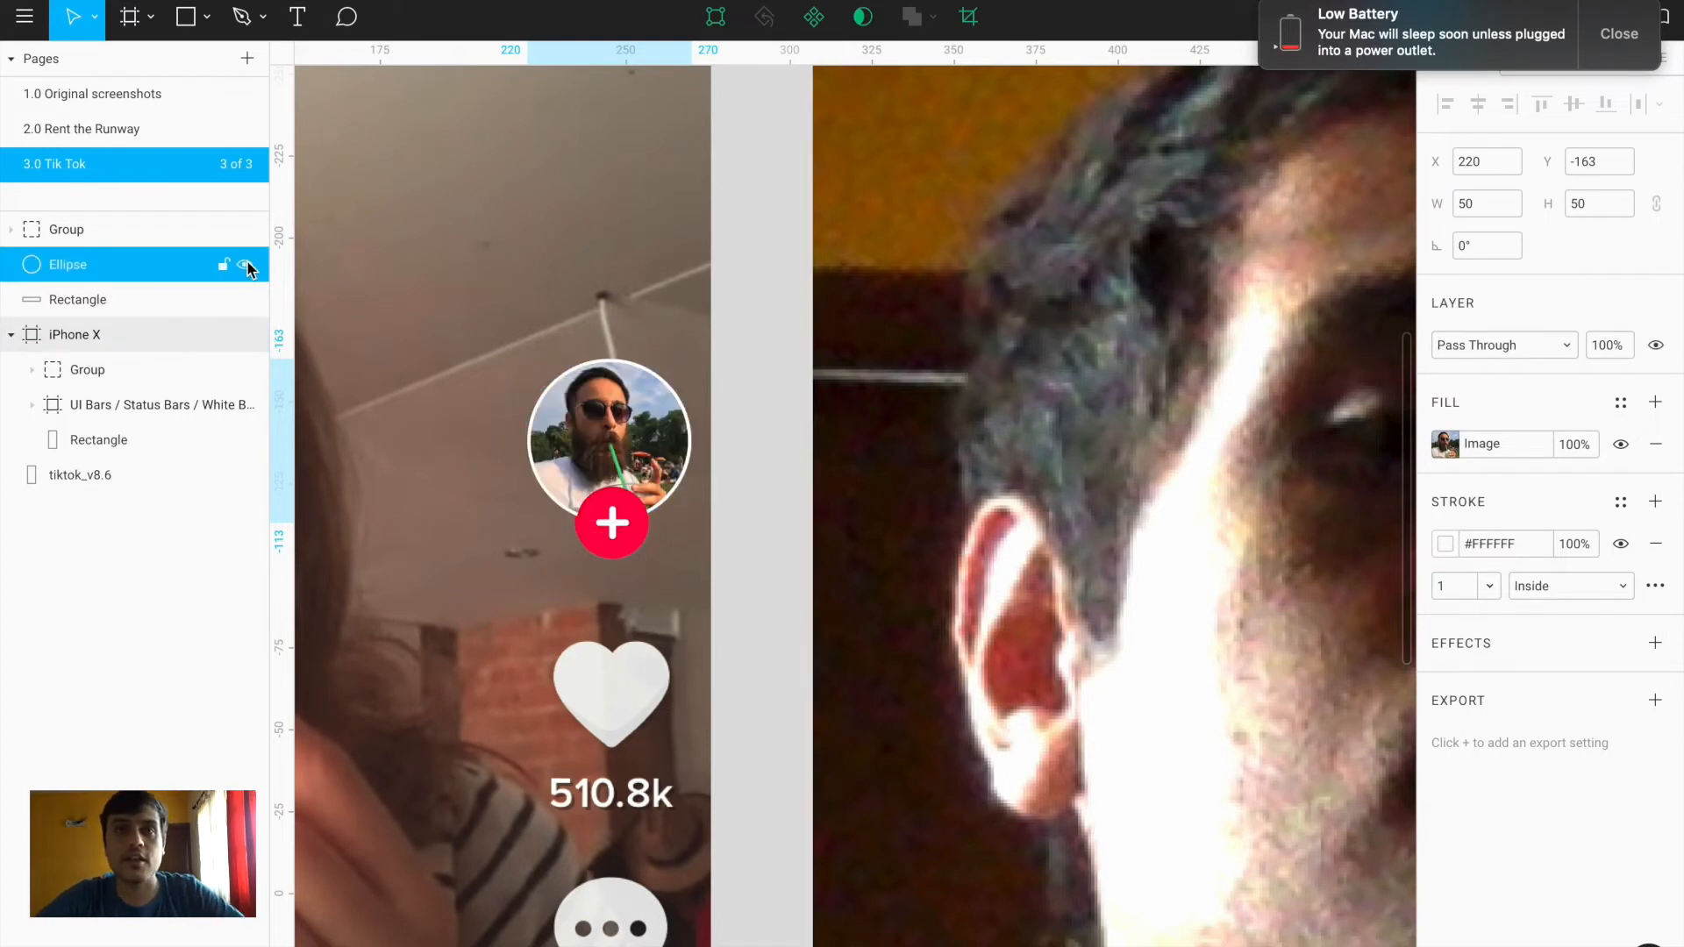
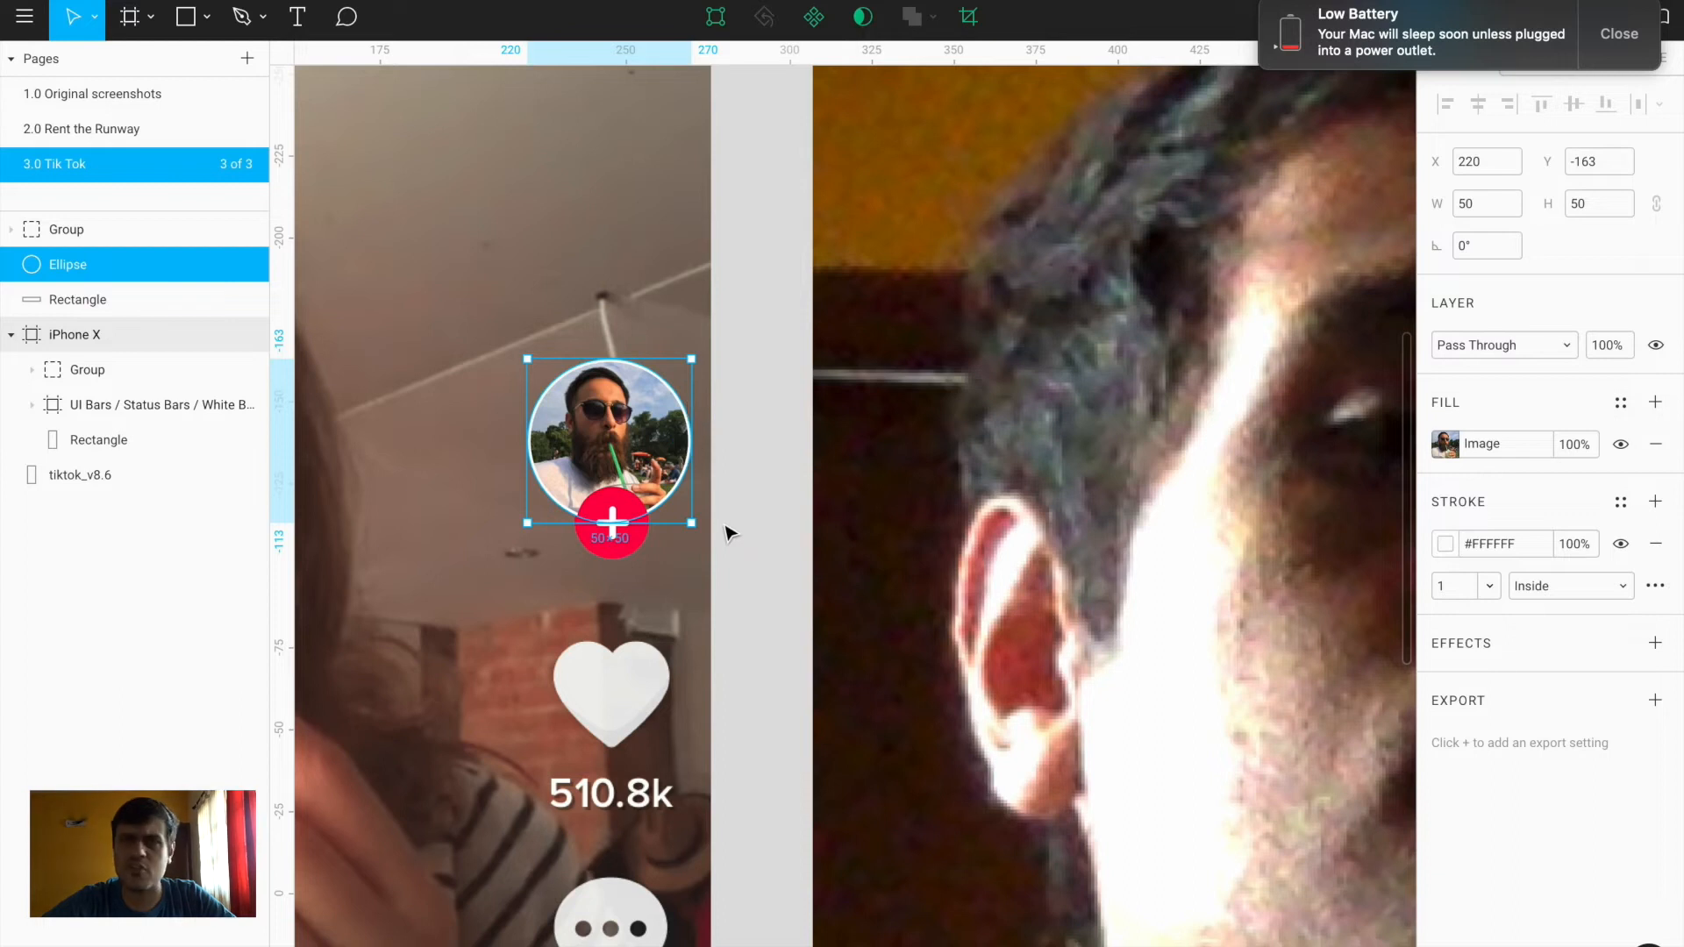
# Group the round photo avatar with the red plus badge into Group 2 (50×61)
pyautogui.keyDown('shift'); pyautogui.click(612, 510); pyautogui.keyUp('shift')
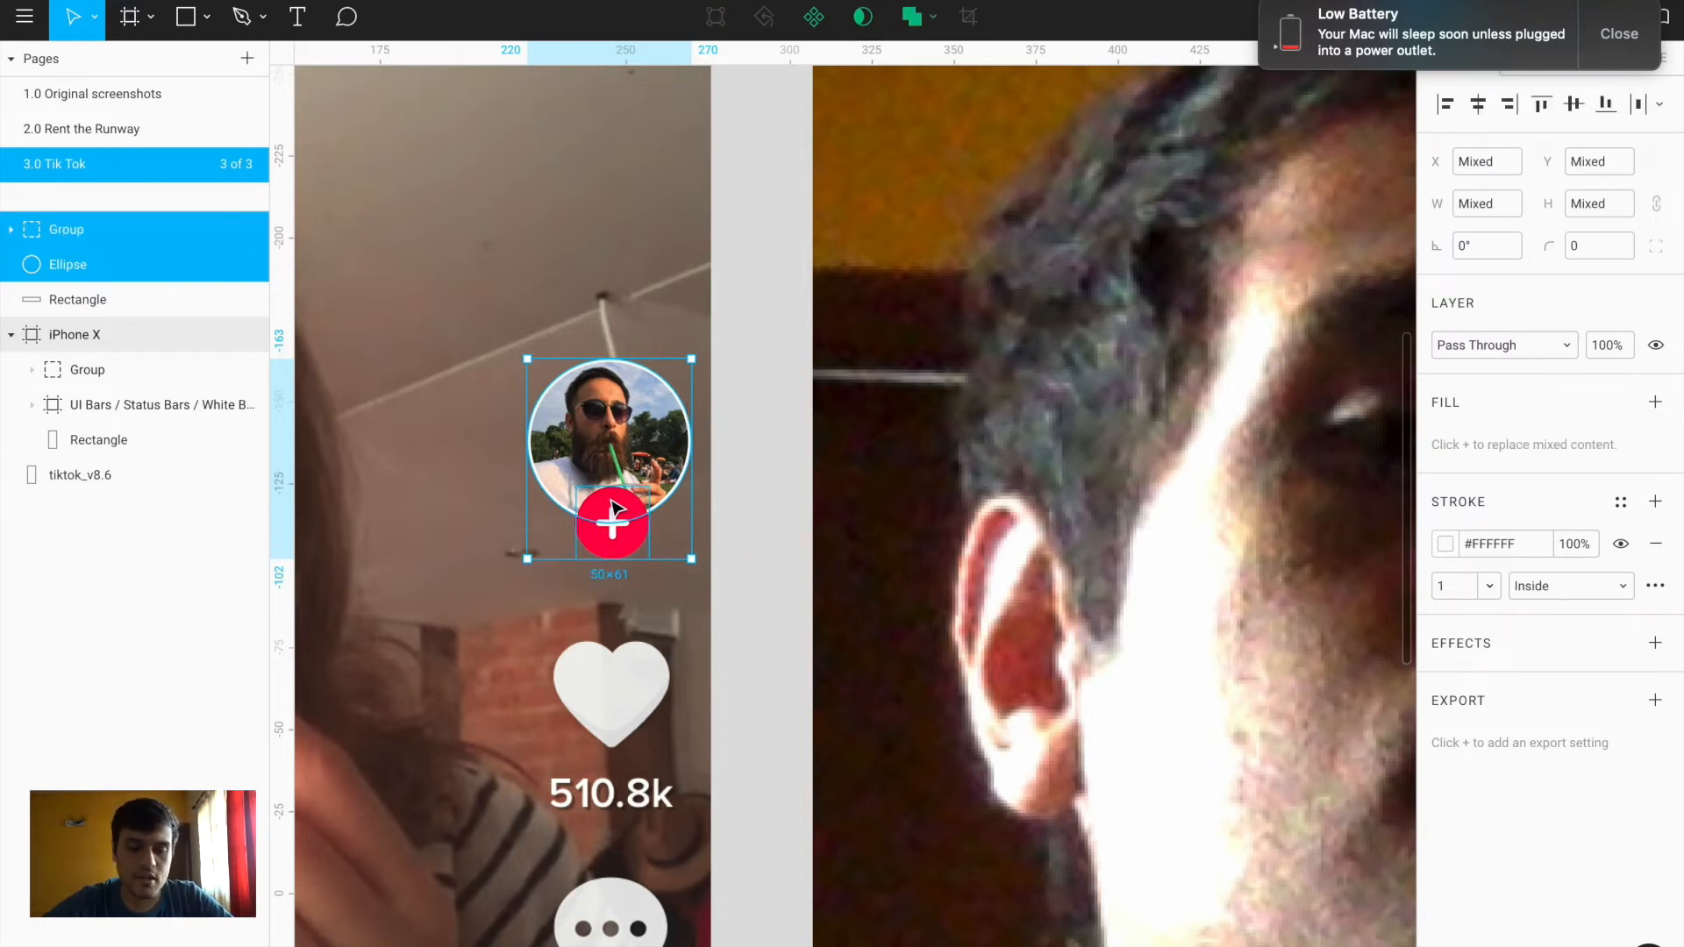
pyautogui.press('super+g')
pyautogui.scroll(-5, 643, 290)
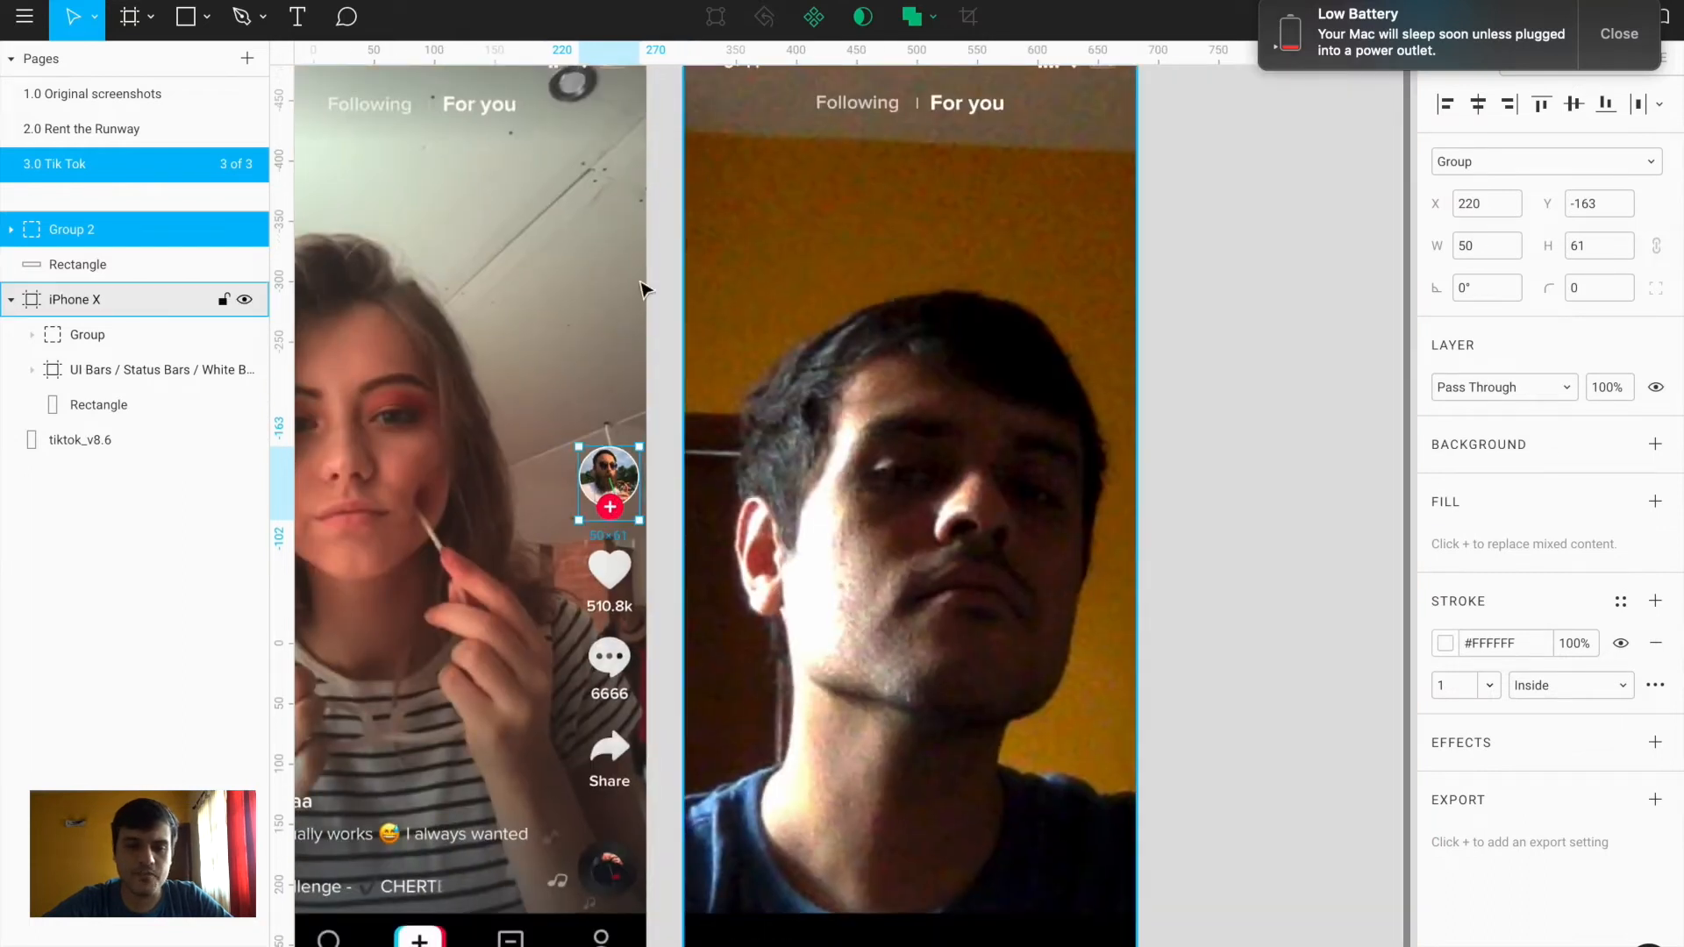
pyautogui.scroll(5, 570, 527)
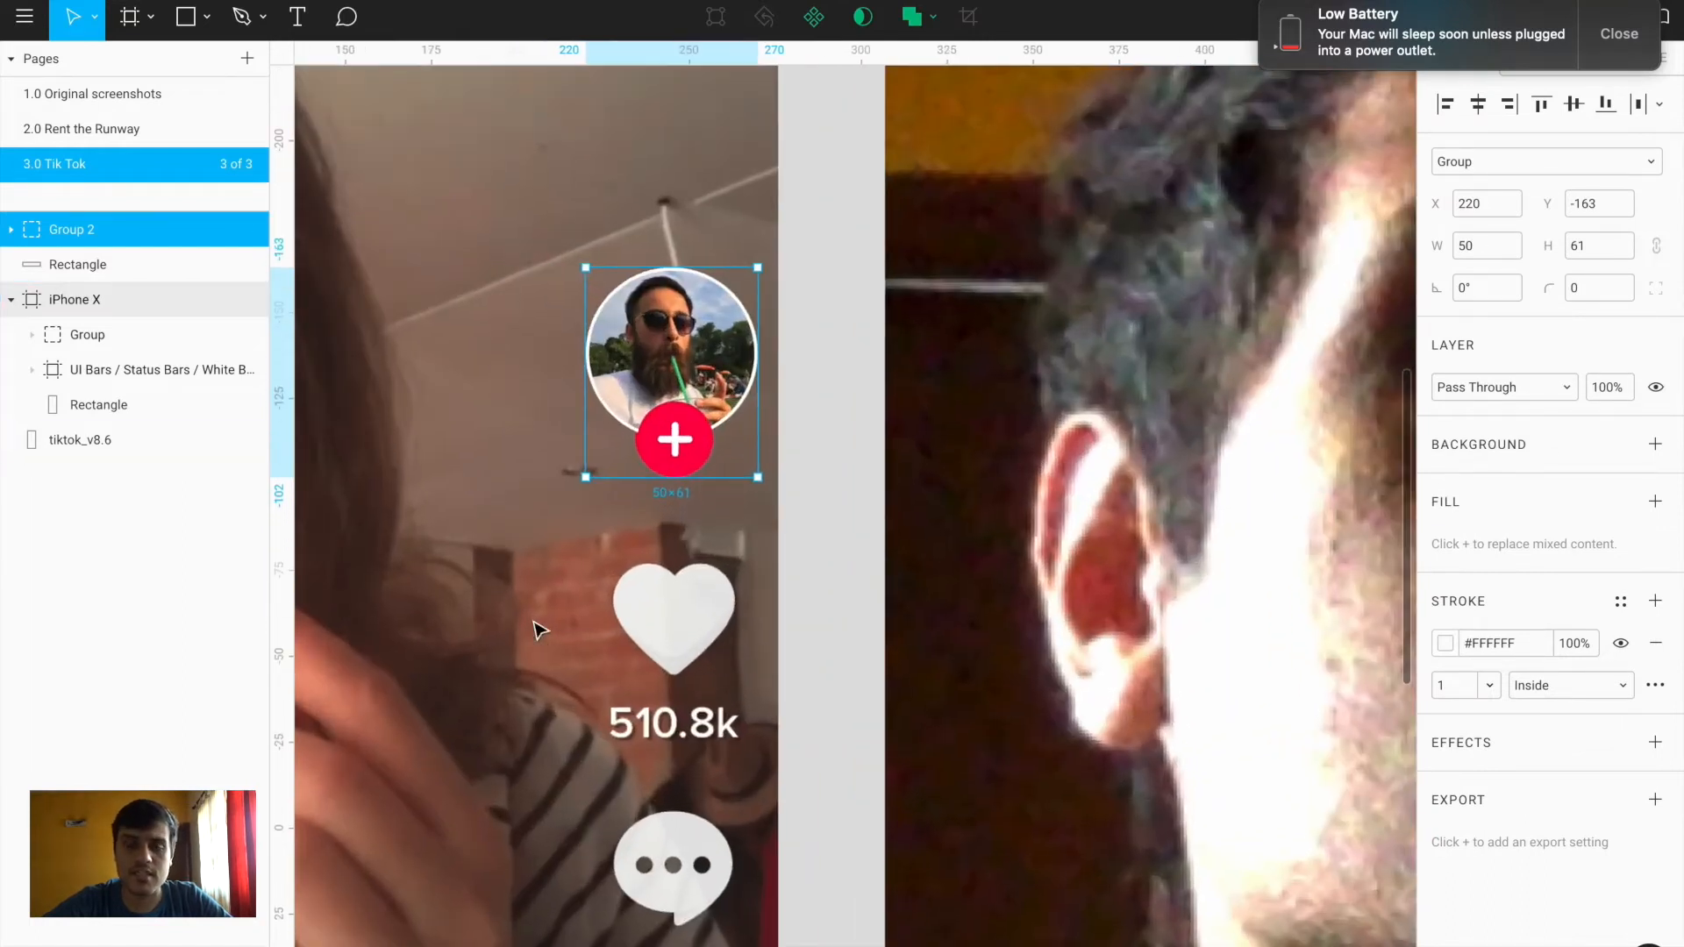
pyautogui.scroll(-3, 541, 622)
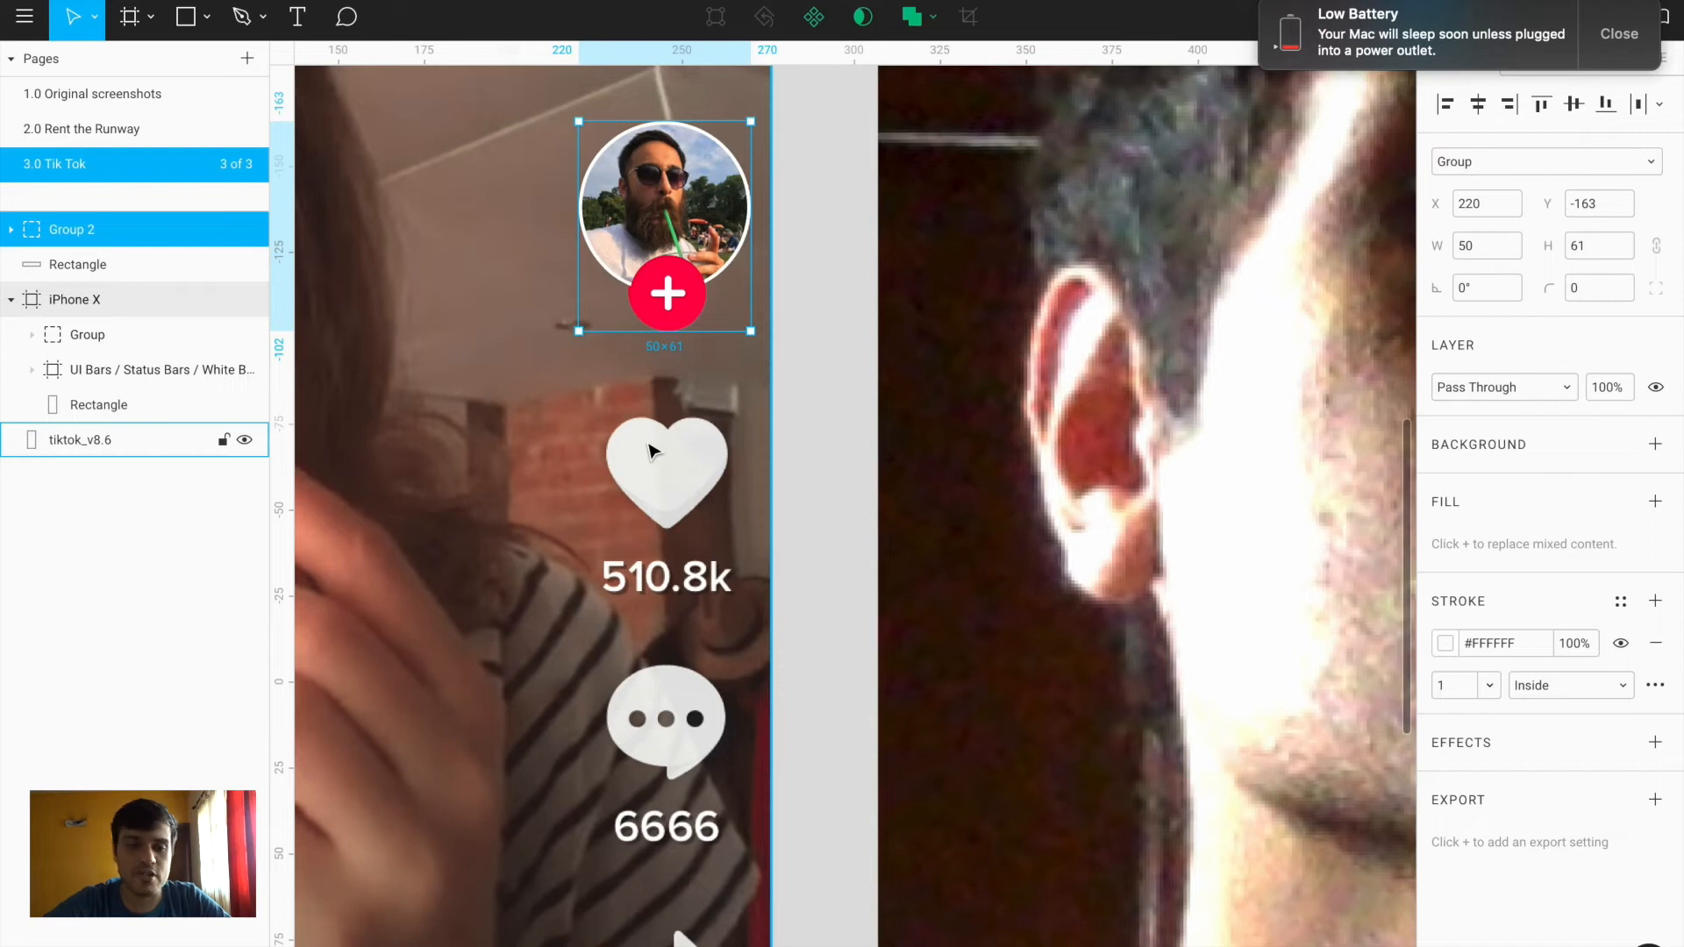
pyautogui.scroll(4, 649, 452)
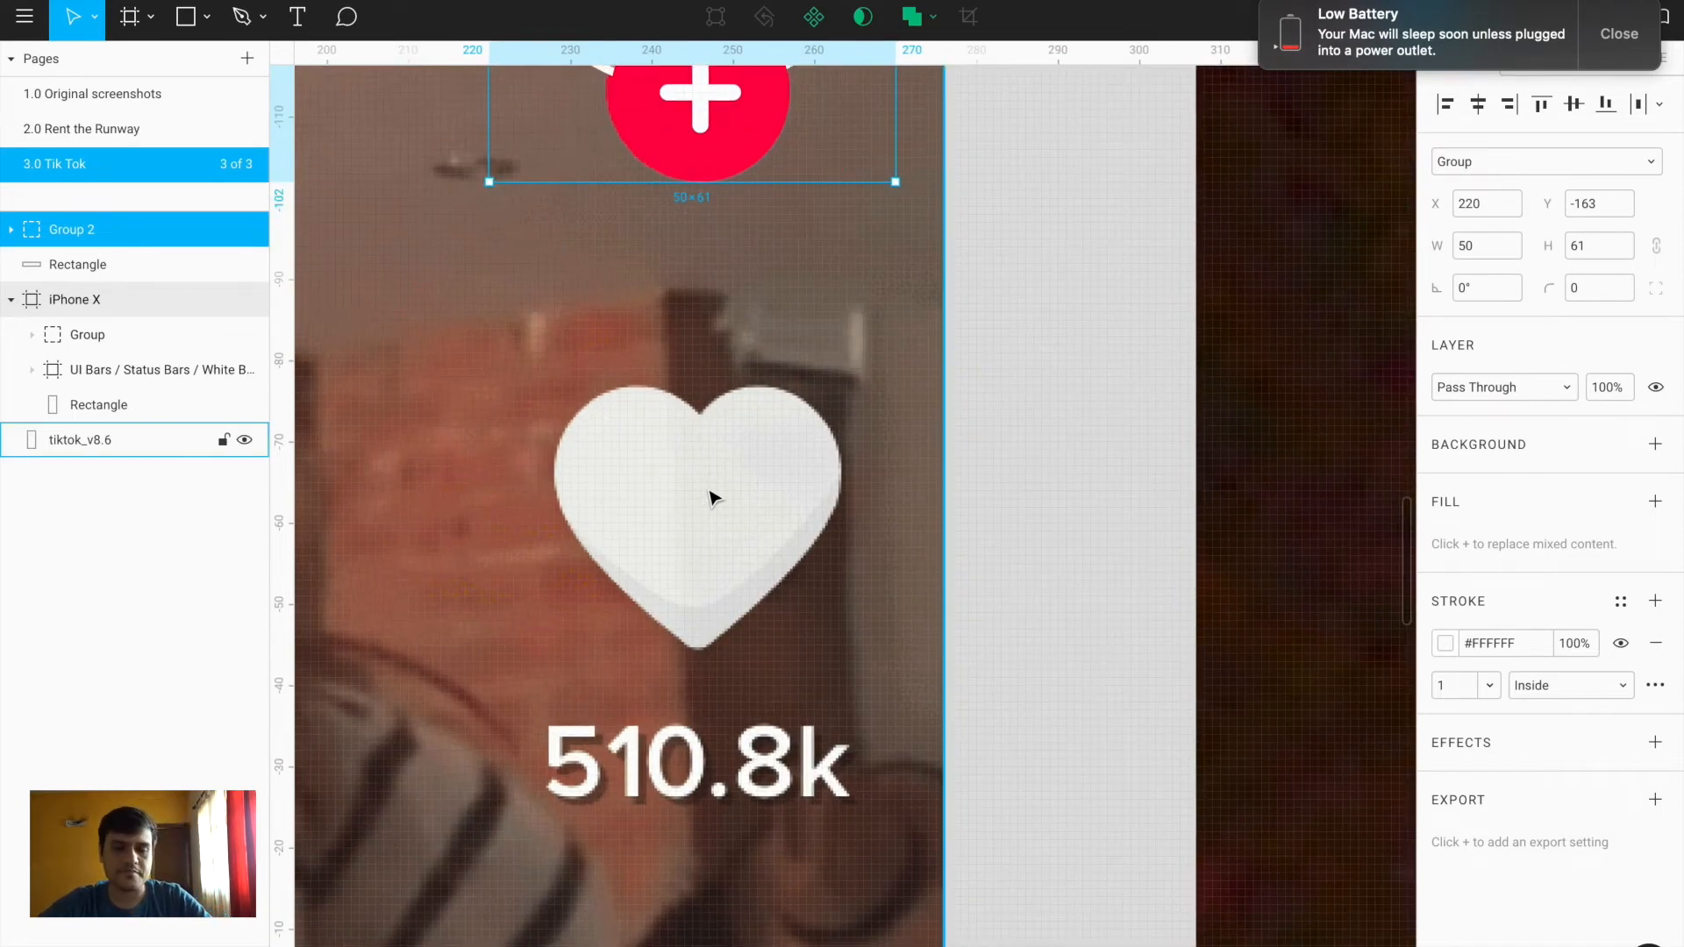
pyautogui.scroll(-5, 712, 497)
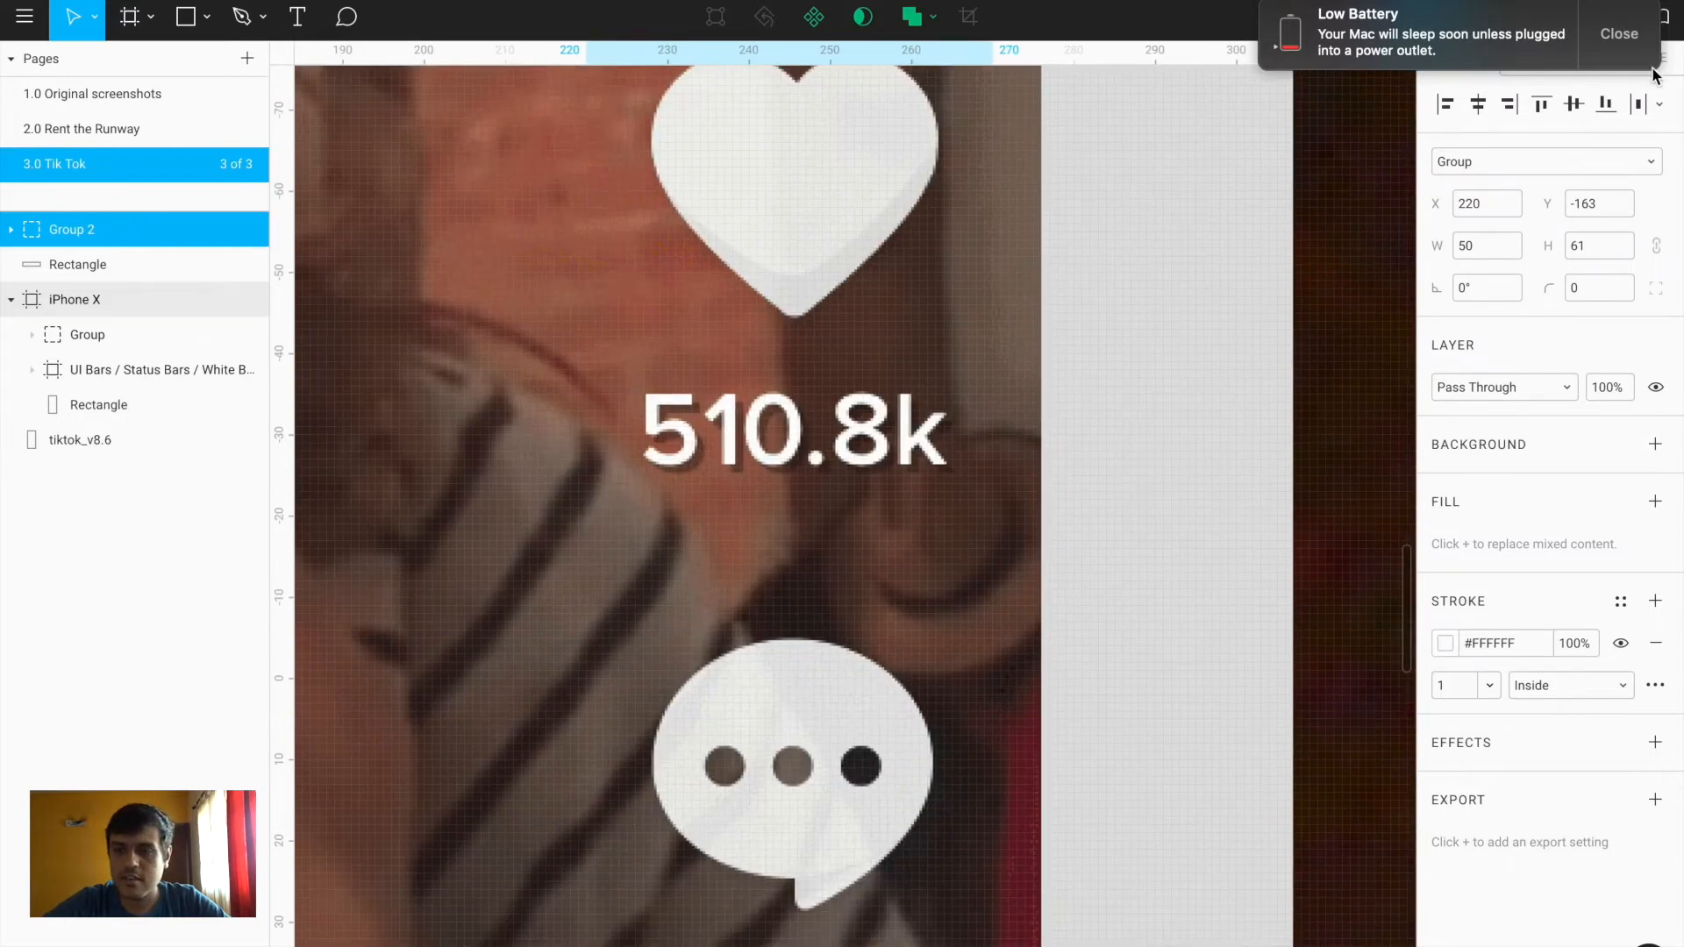
# Dismiss the low battery notification and zoom in on the like heart
pyautogui.click(1620, 33)
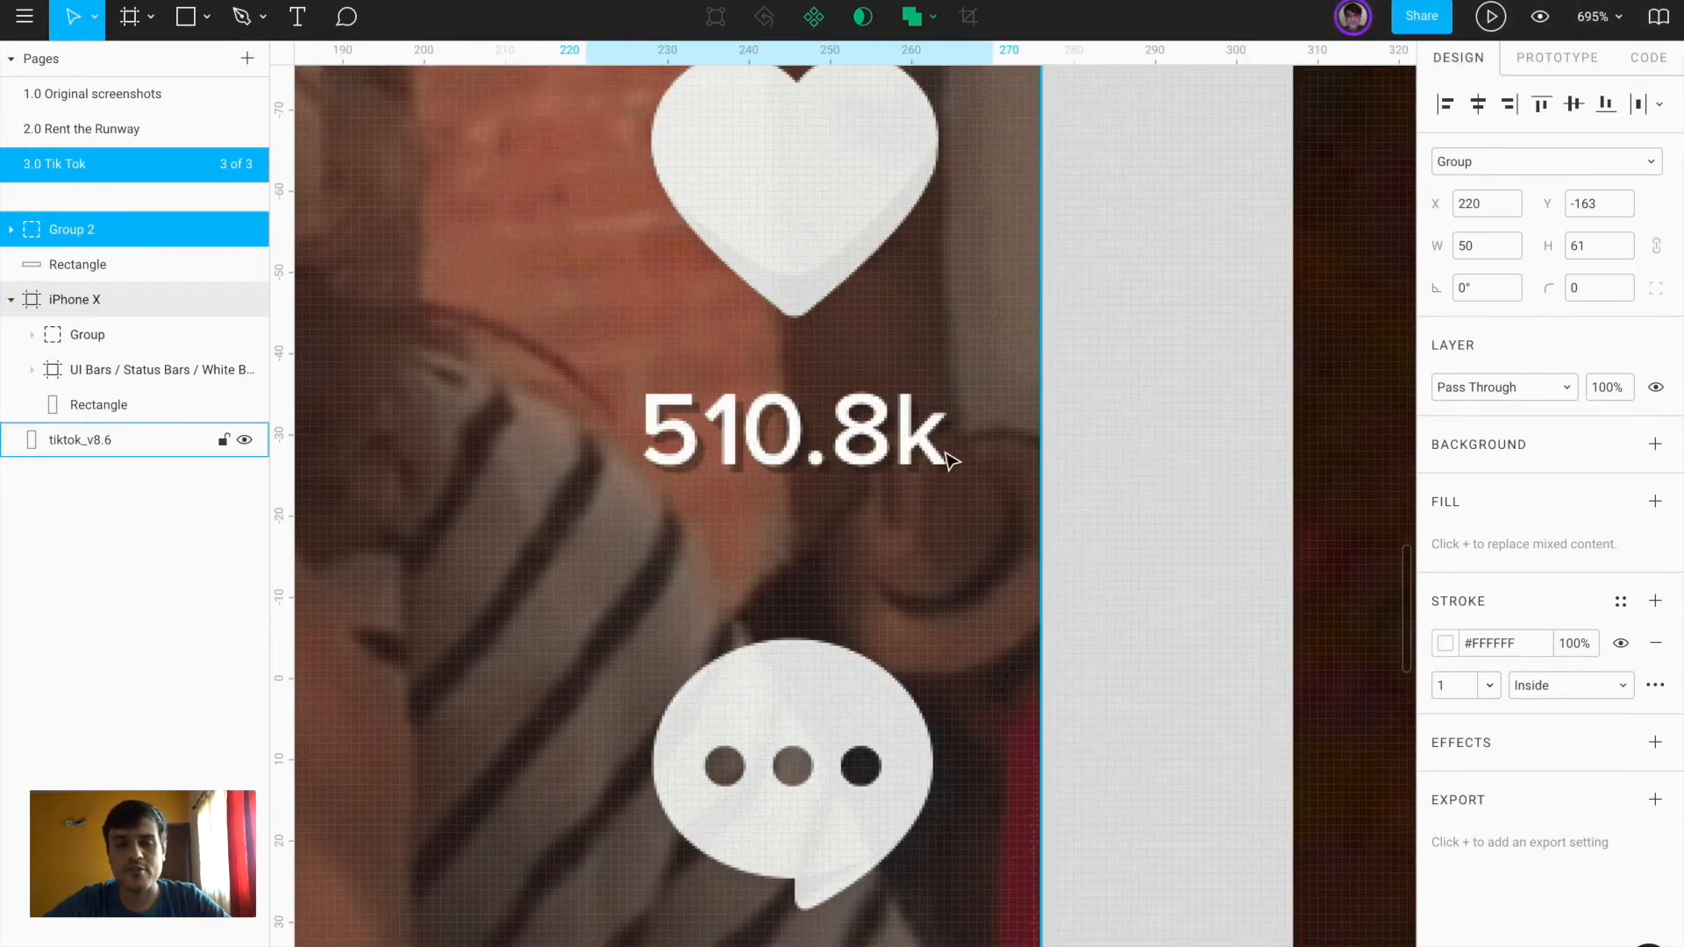
pyautogui.scroll(-5, 949, 458)
pyautogui.scroll(5, 823, 271)
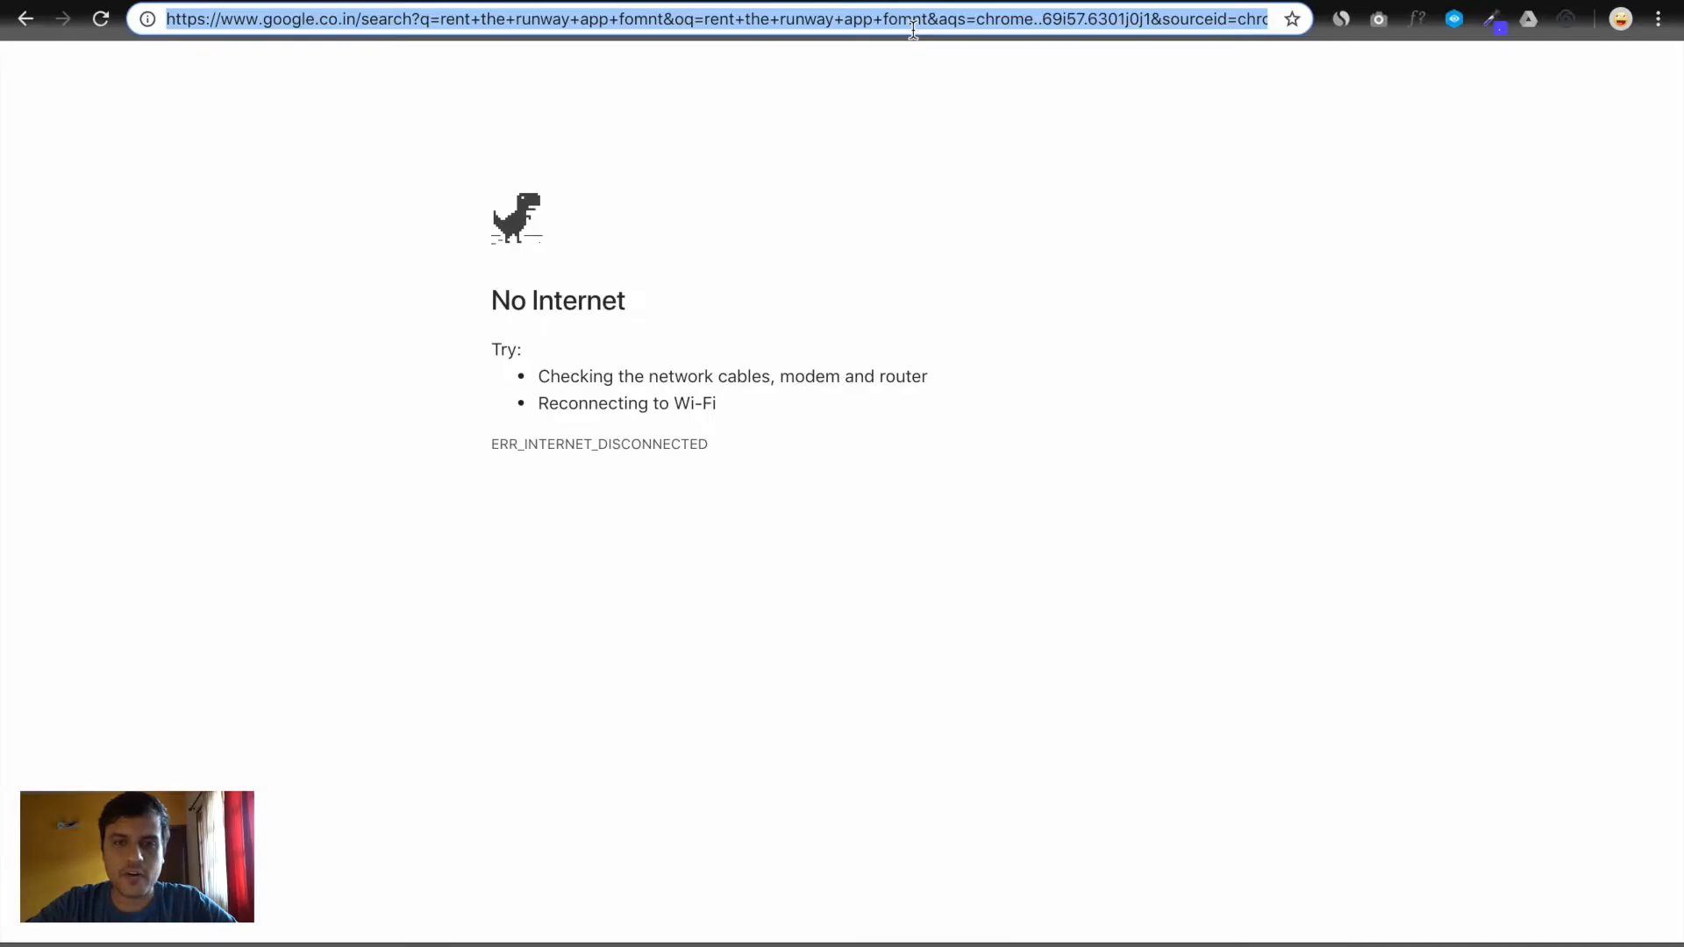
# Go to thenounproject.com and search for 'heart' icons
pyautogui.write('thenounproject.com')
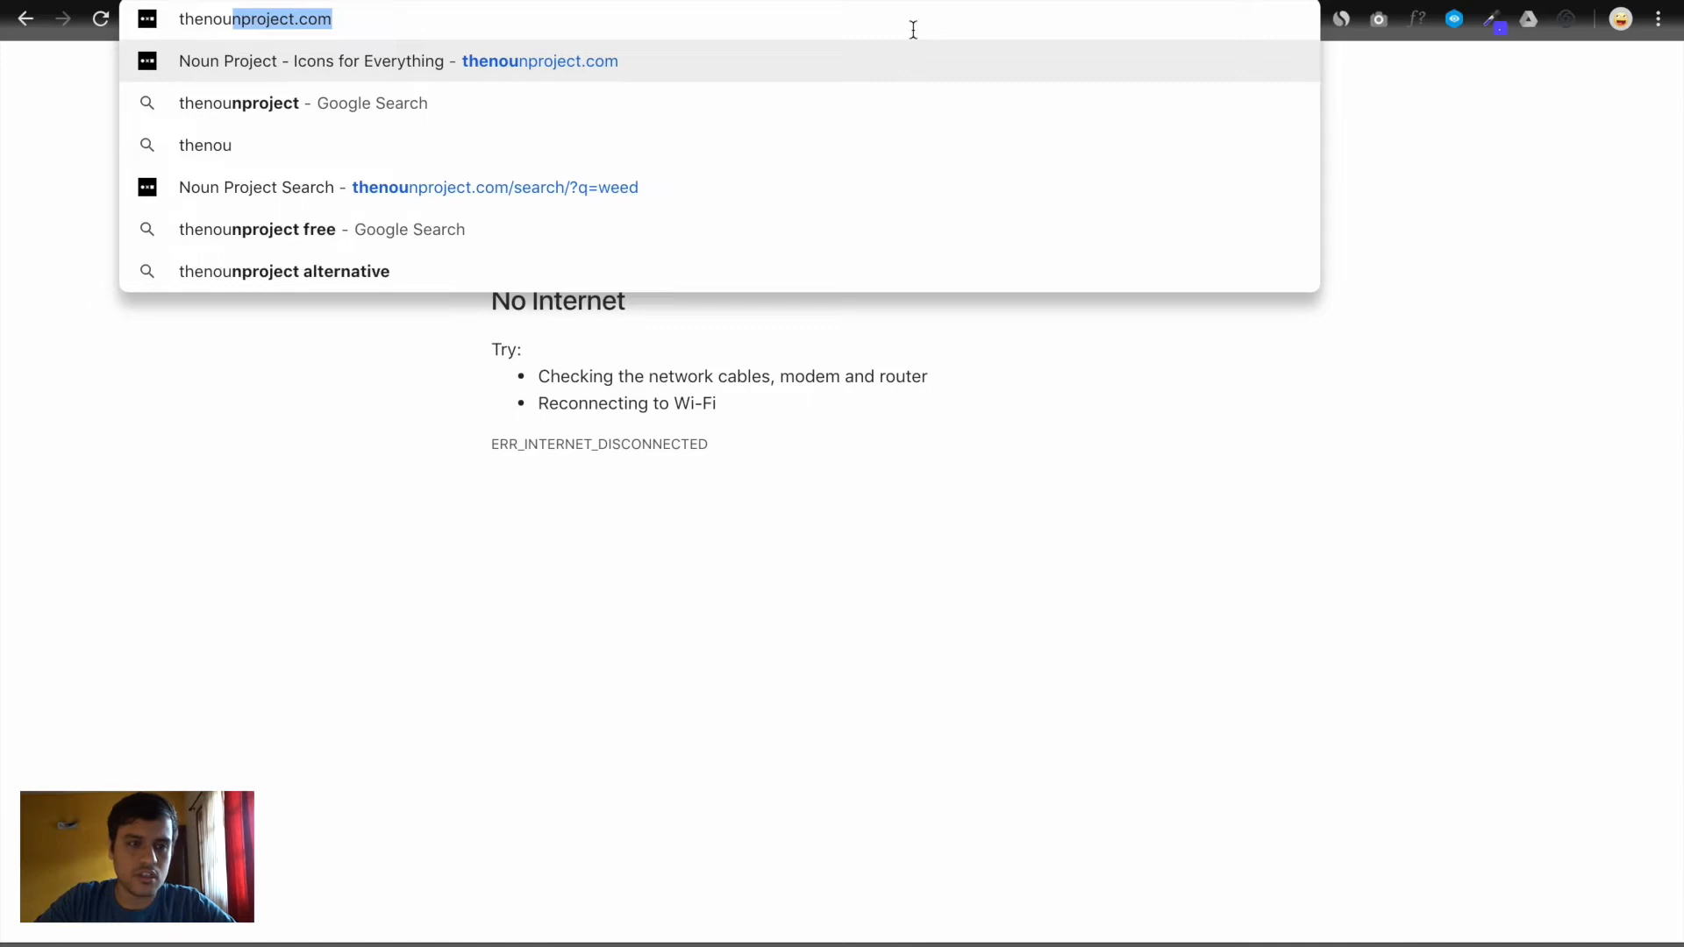
pyautogui.press('Return')
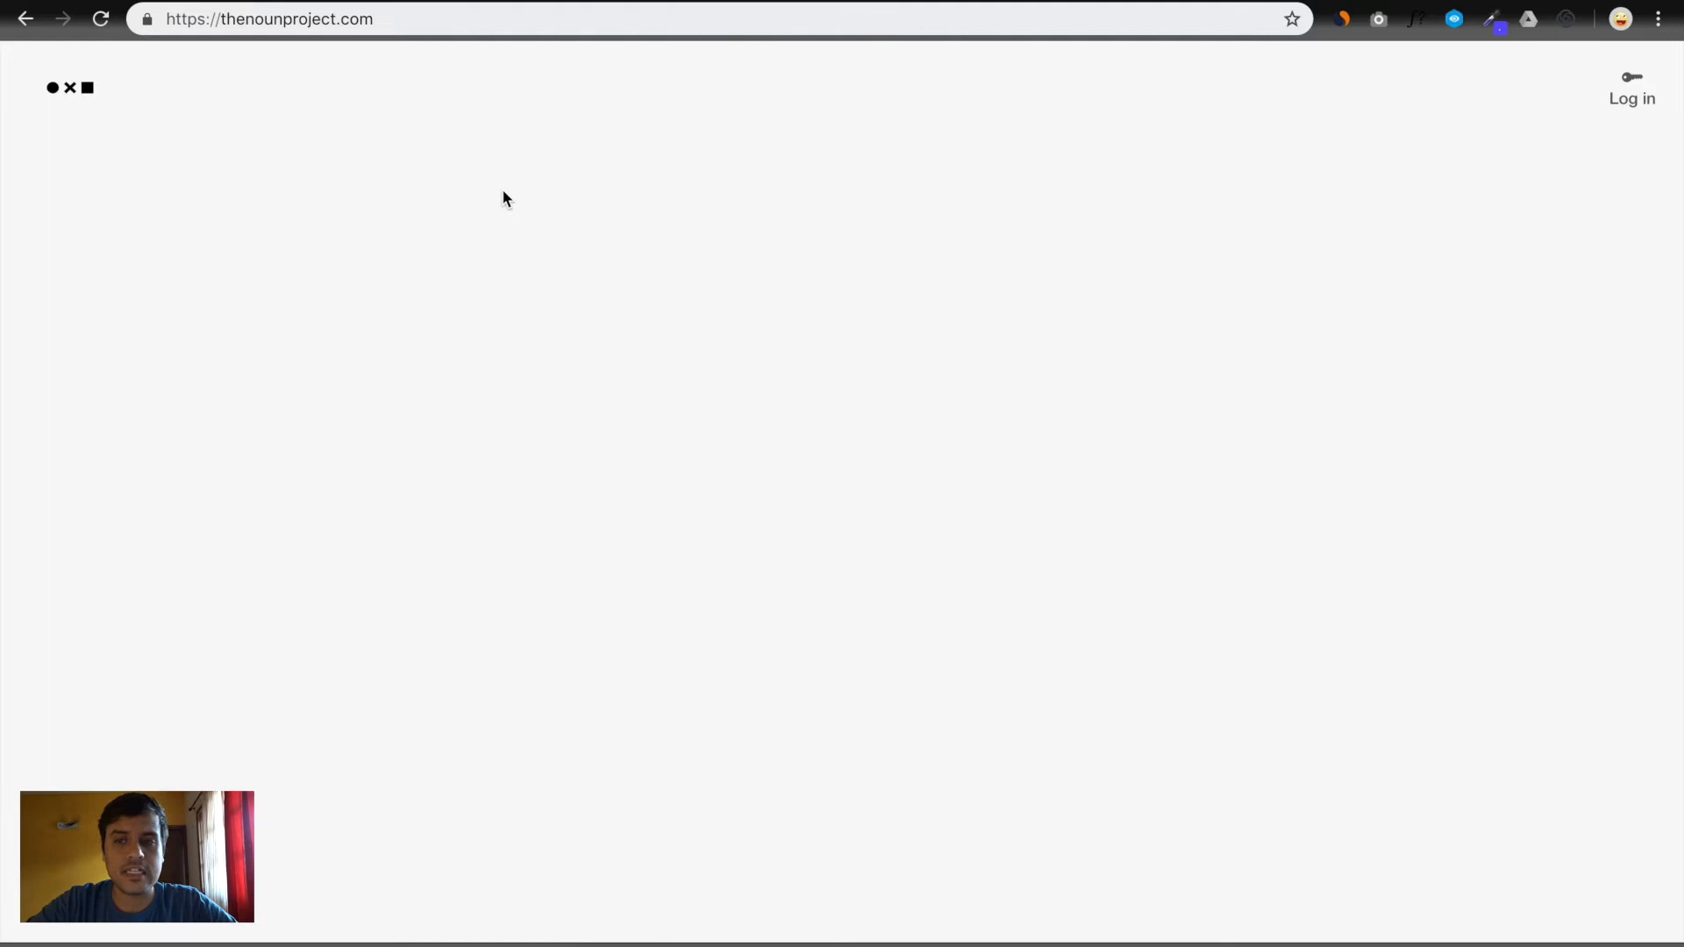
pyautogui.click(639, 319)
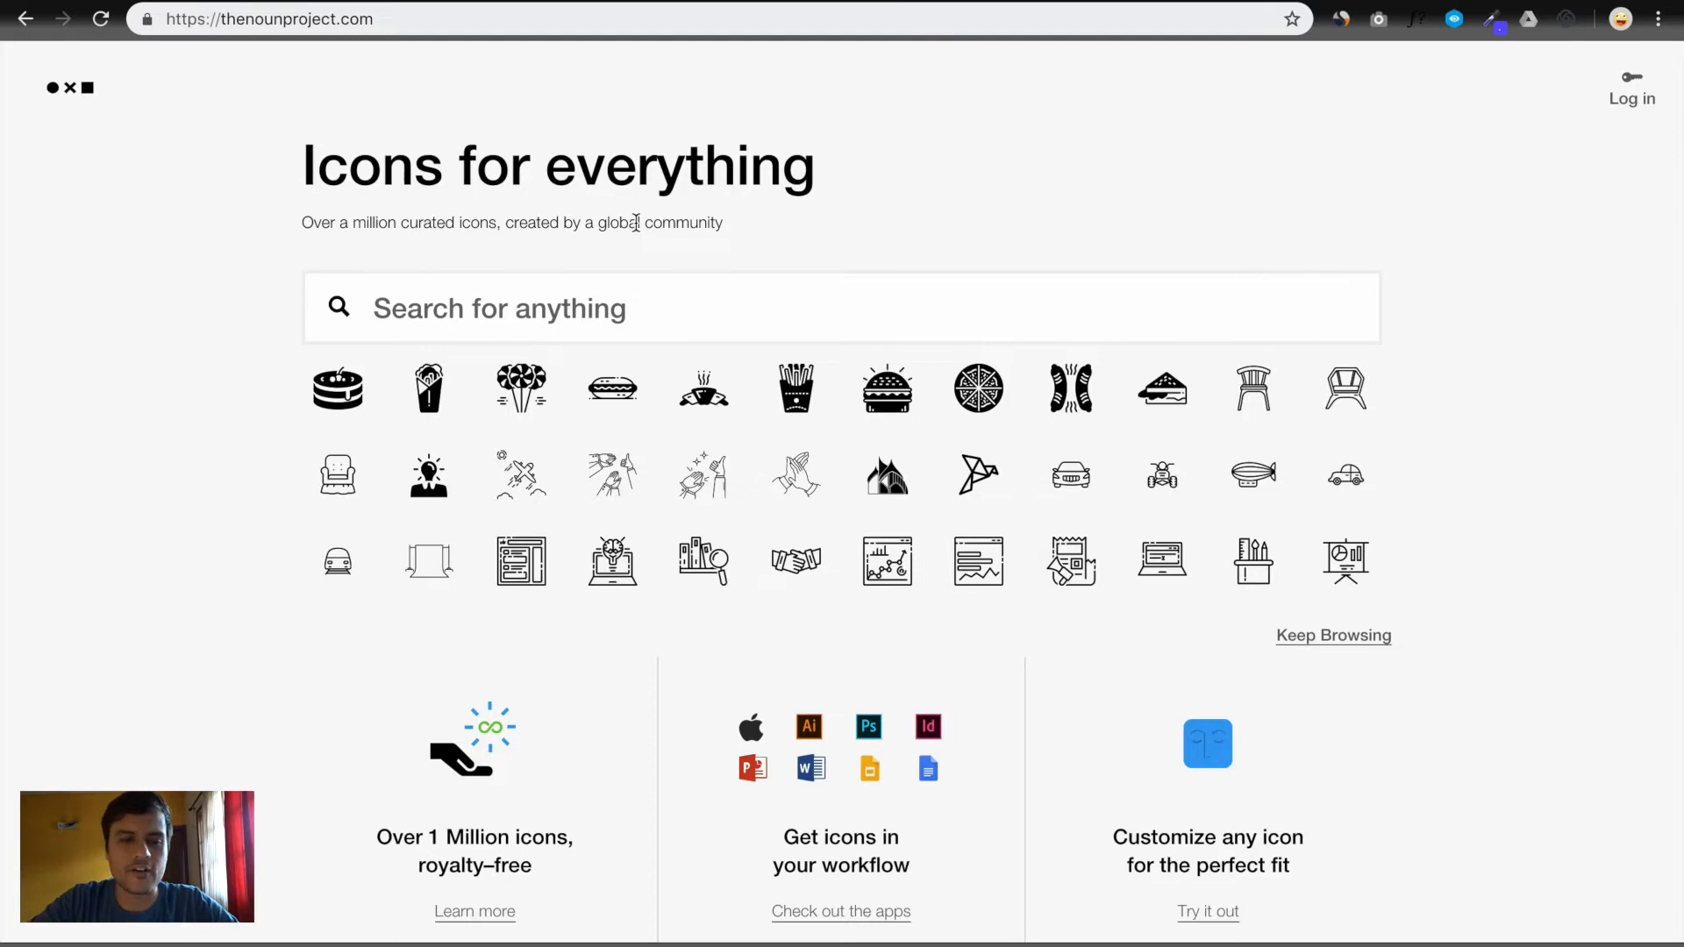
pyautogui.write('heart')
pyautogui.press('Return')
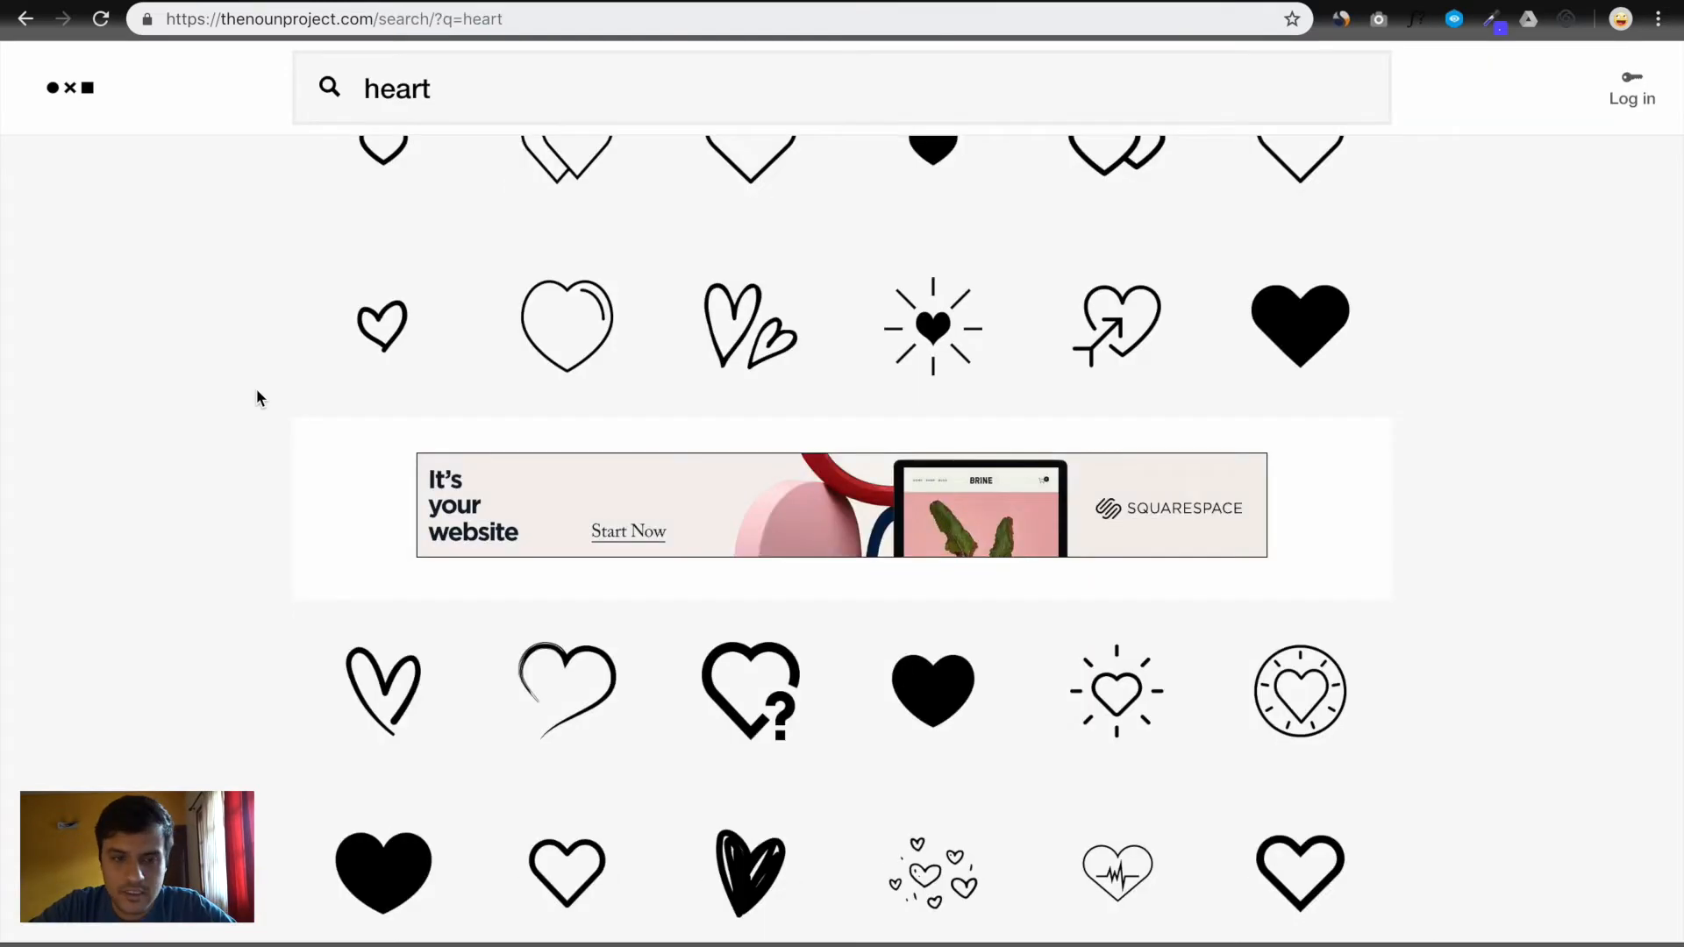
# Compare with the Figma heart, then get a solid black Heart icon as a free Basic Download
pyautogui.hotkey('ctrl', 'Left')
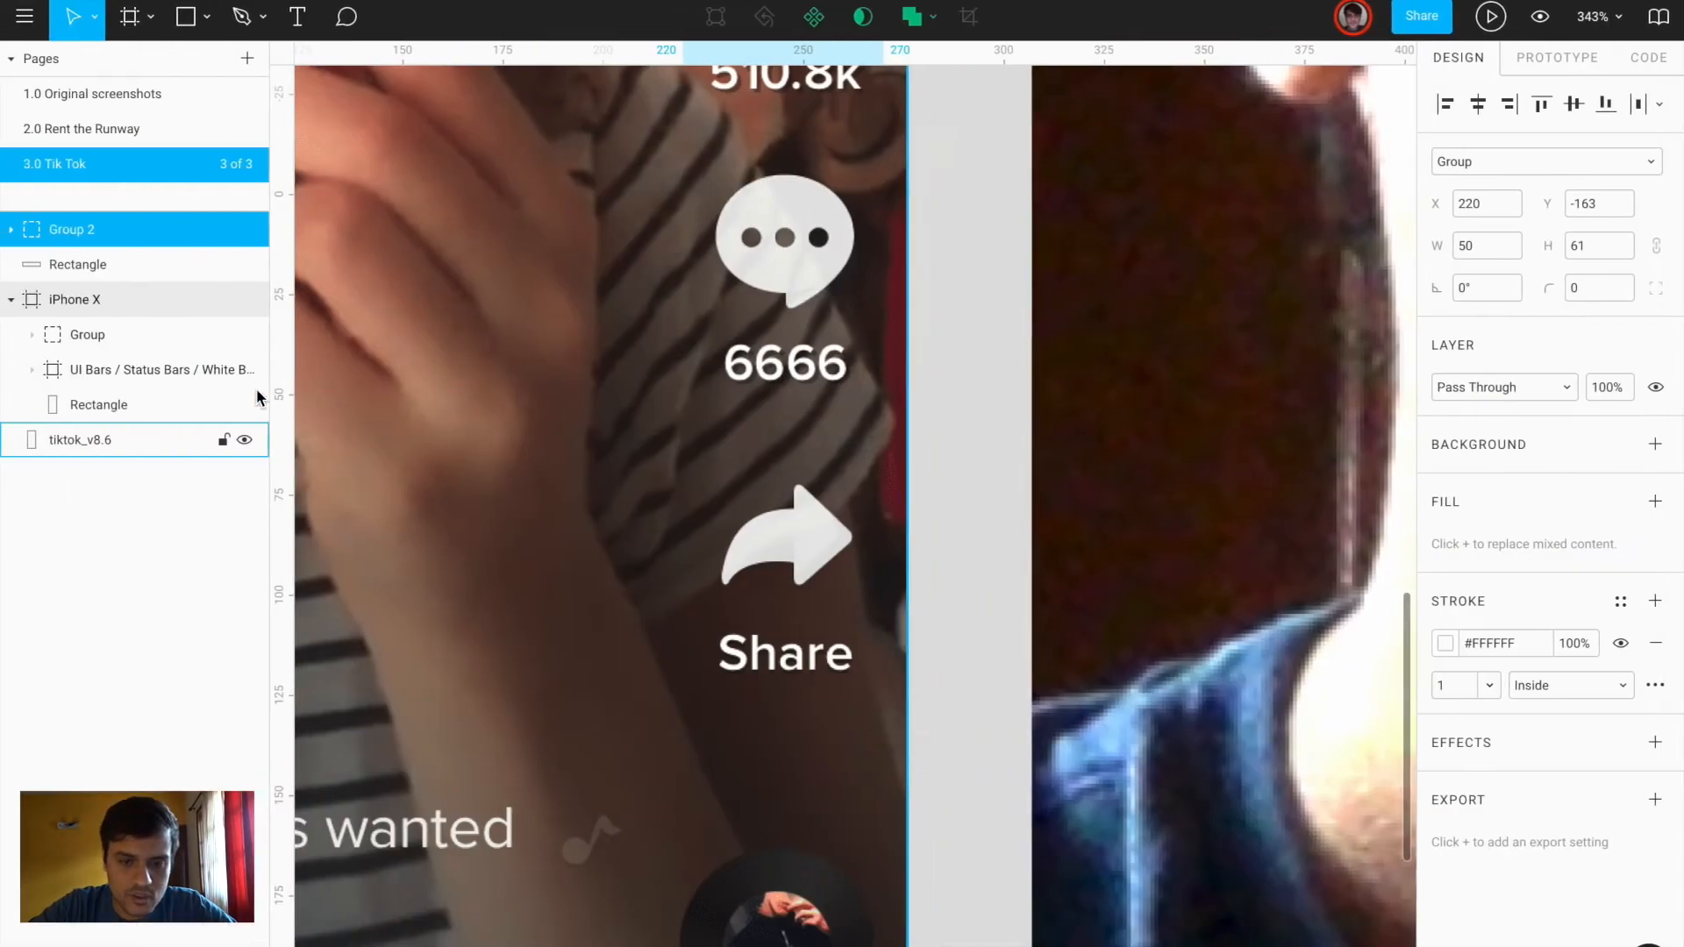
pyautogui.scroll(2, 888, 296)
pyautogui.scroll(3, 778, 406)
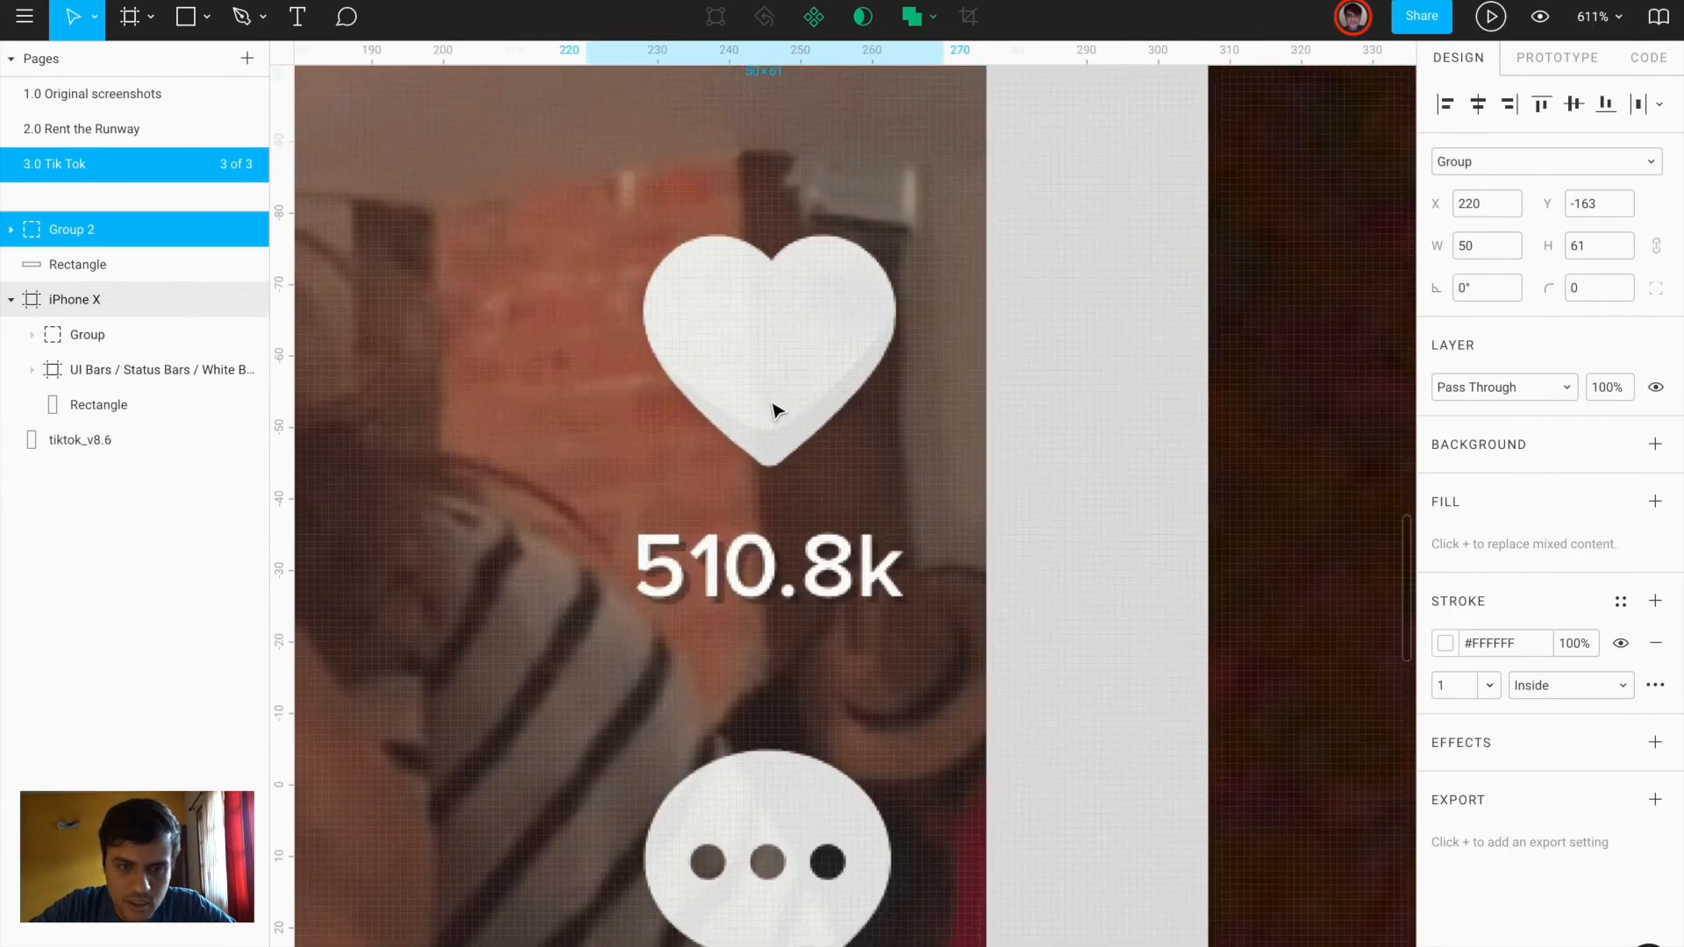
pyautogui.hotkey('ctrl', 'Right')
pyautogui.scroll(-5, 772, 406)
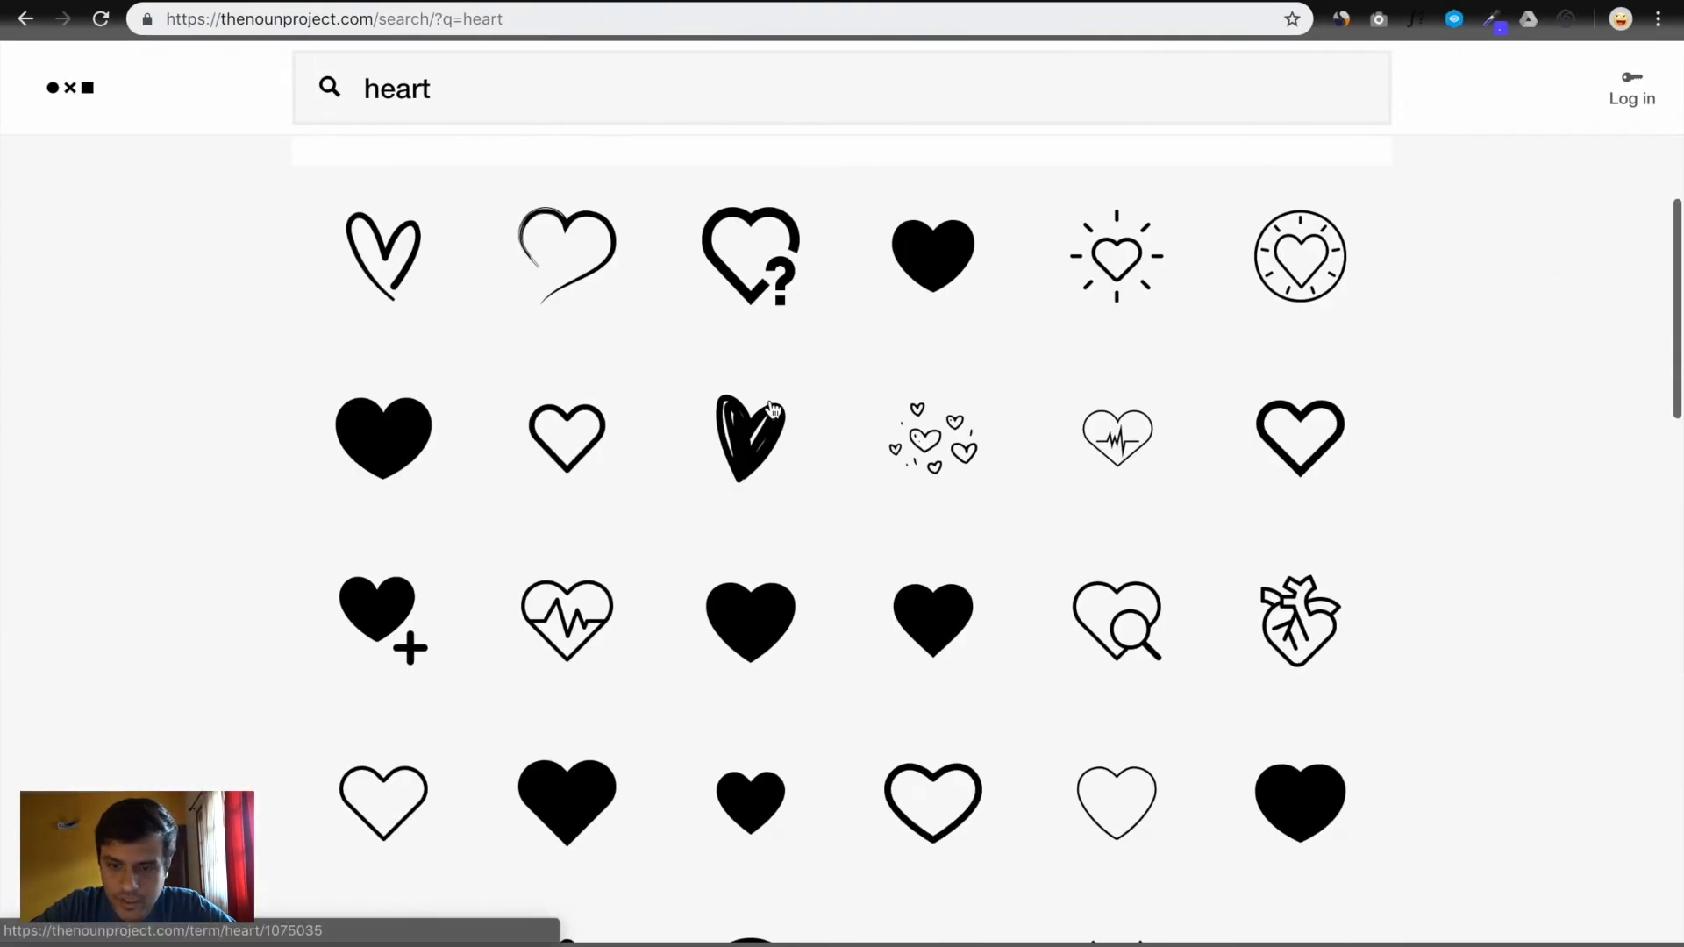
pyautogui.scroll(-3, 769, 407)
pyautogui.scroll(6, 927, 546)
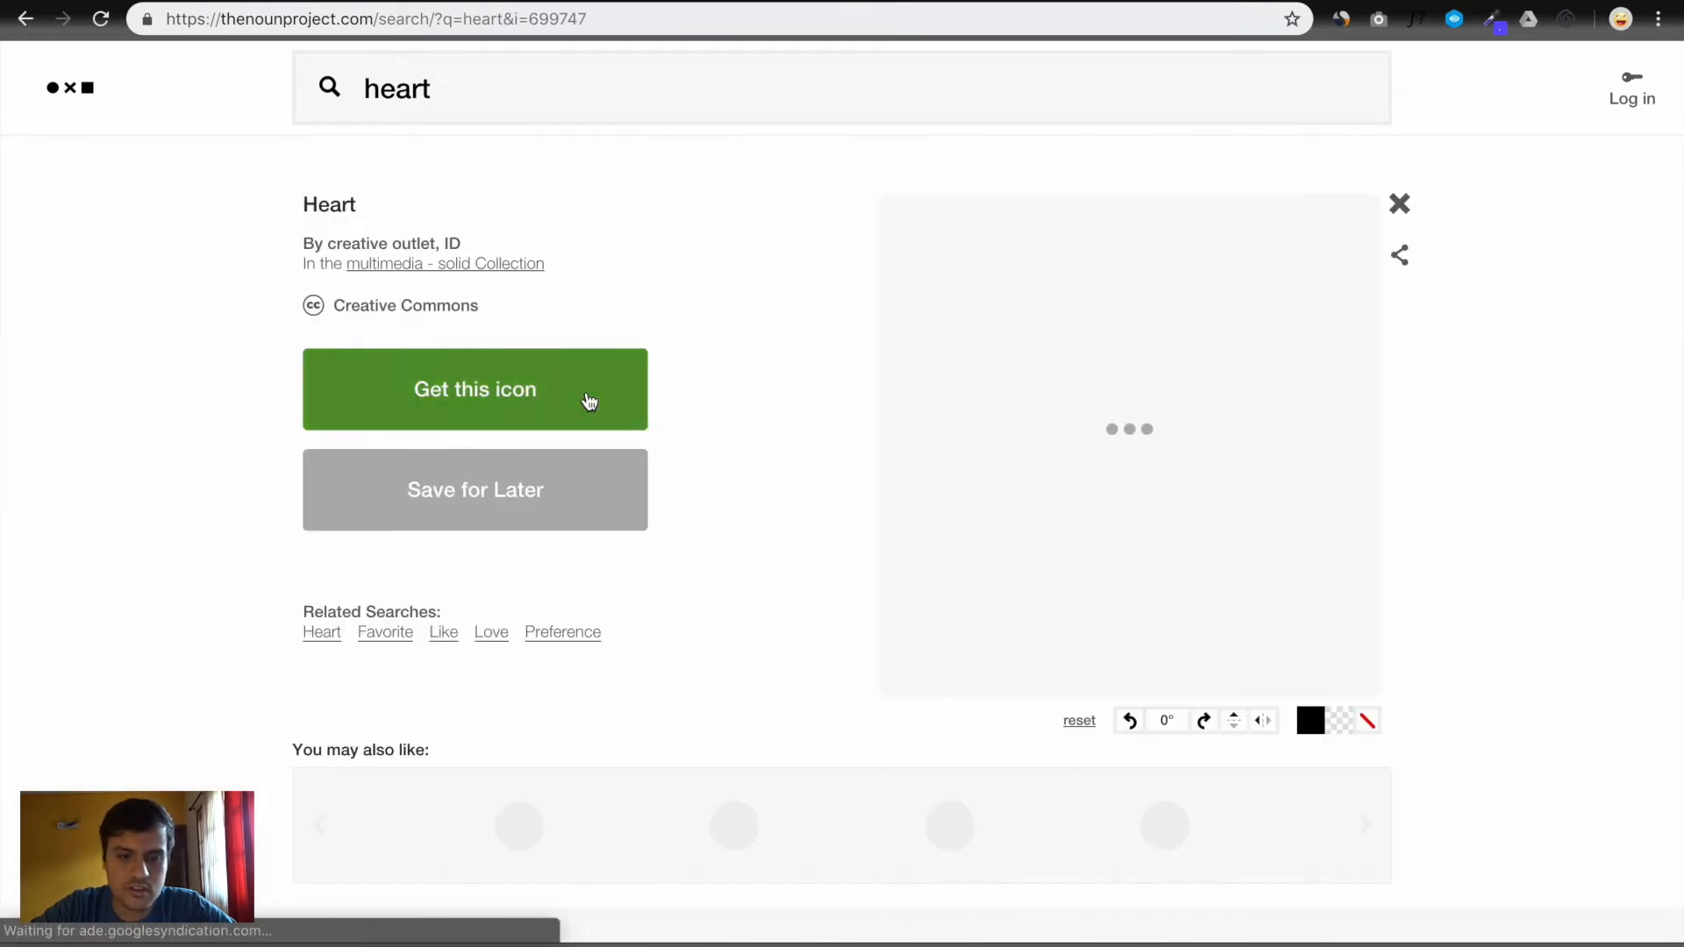
pyautogui.click(545, 455)
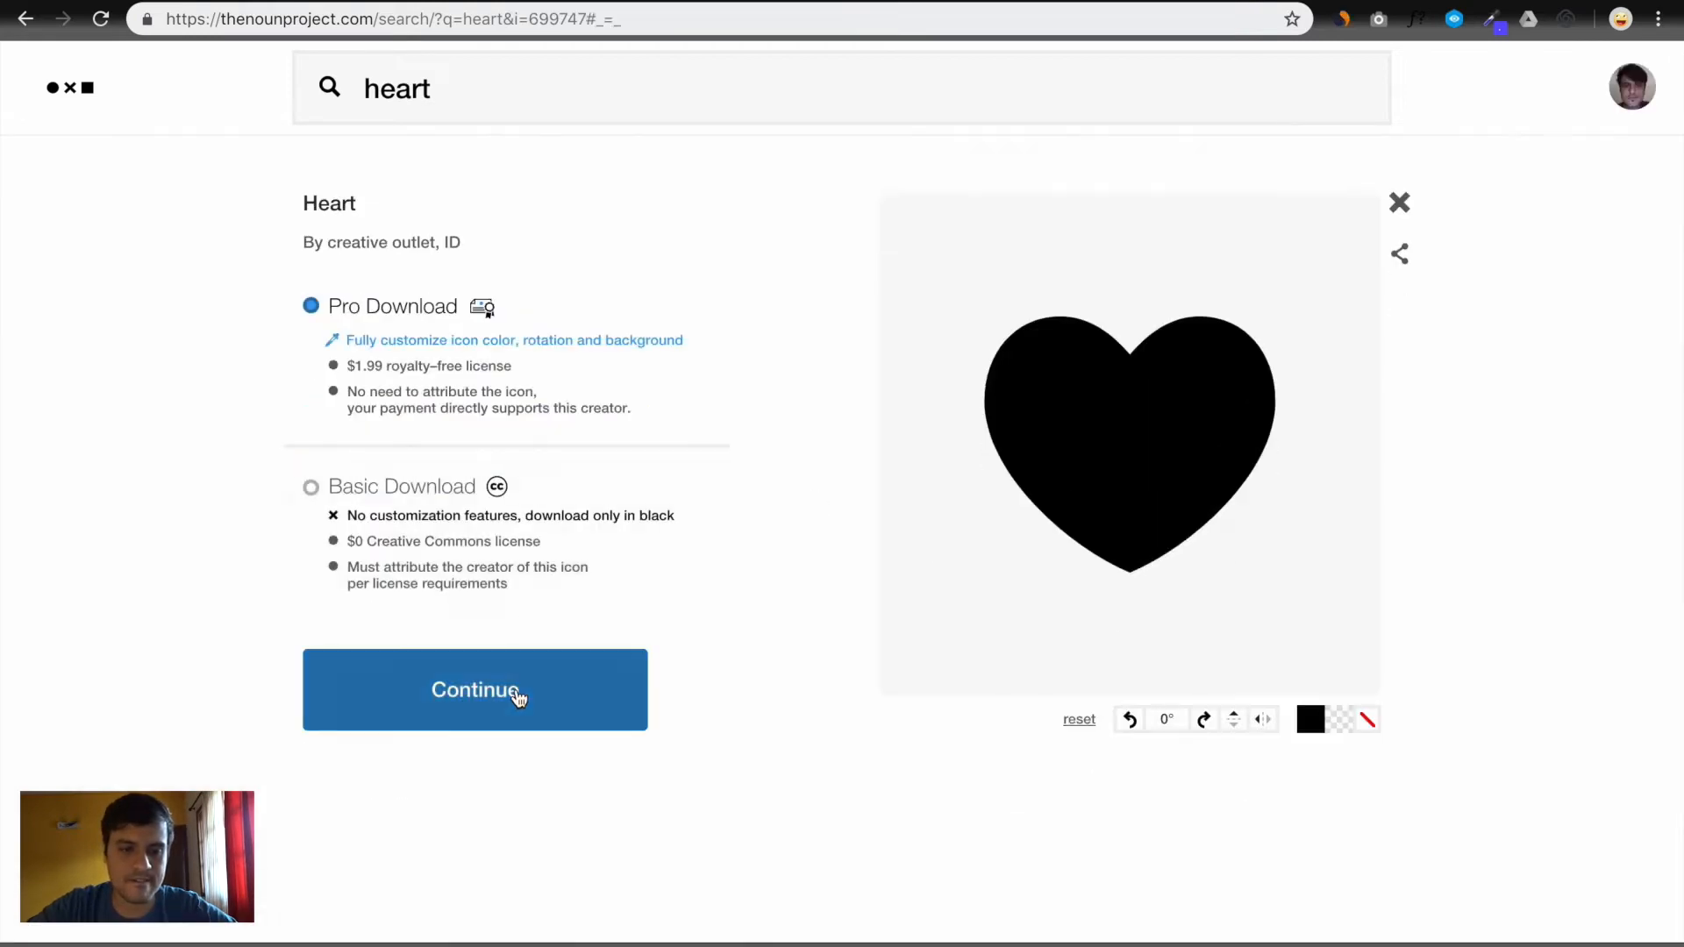
pyautogui.click(392, 500)
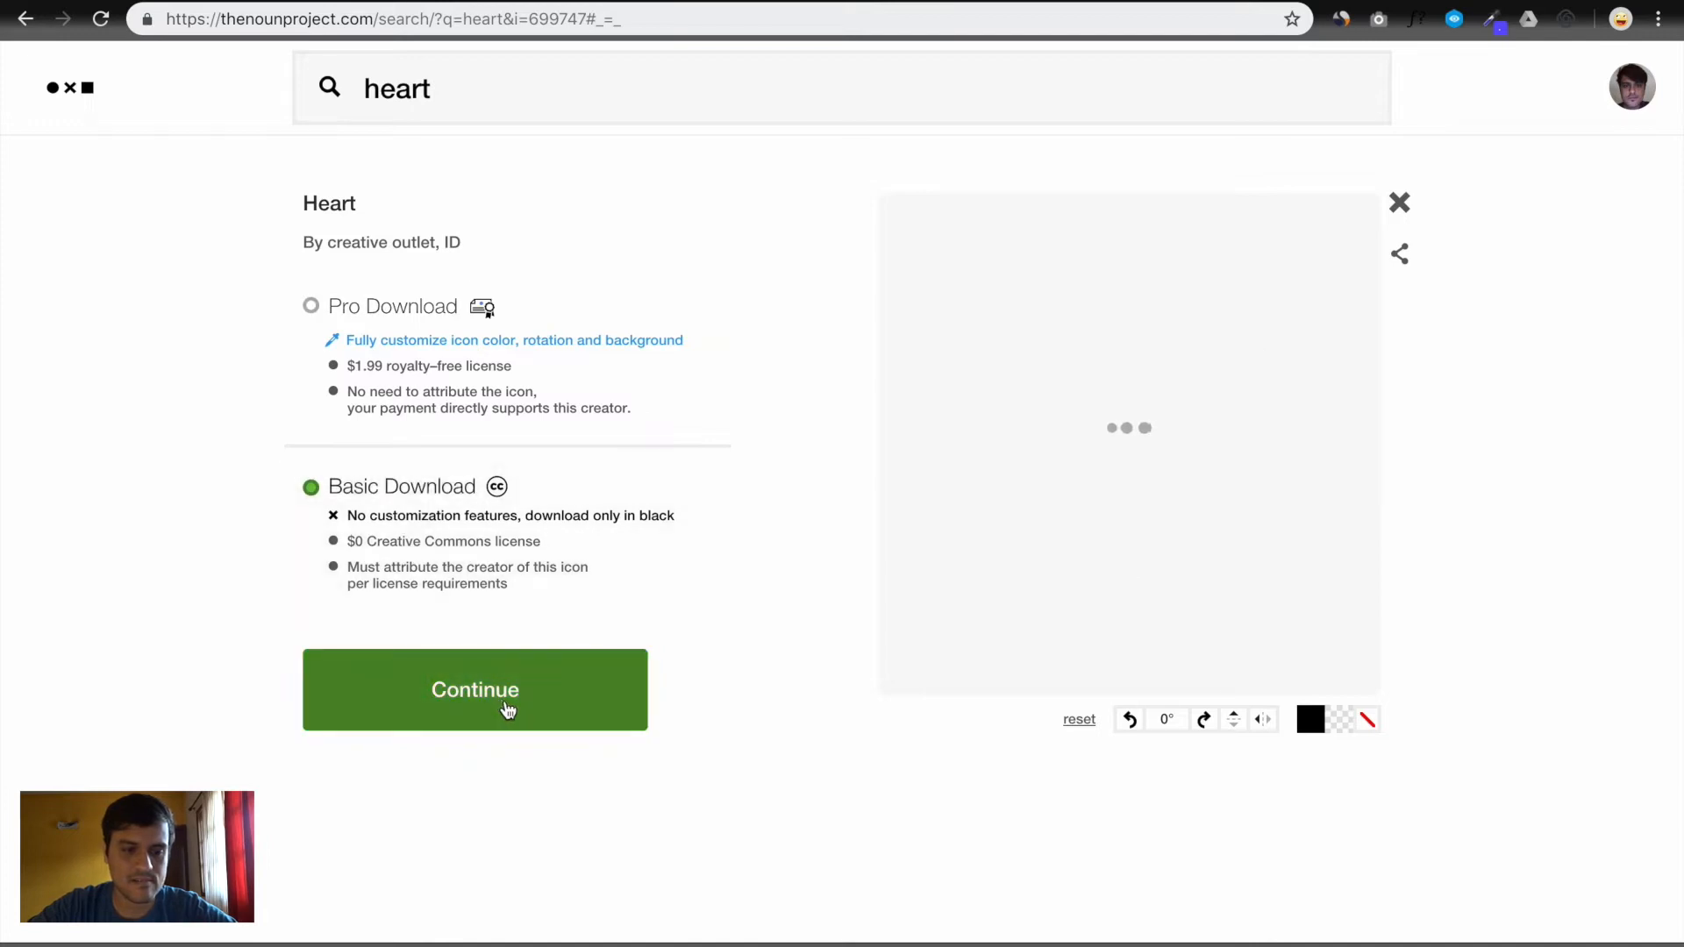
pyautogui.click(507, 709)
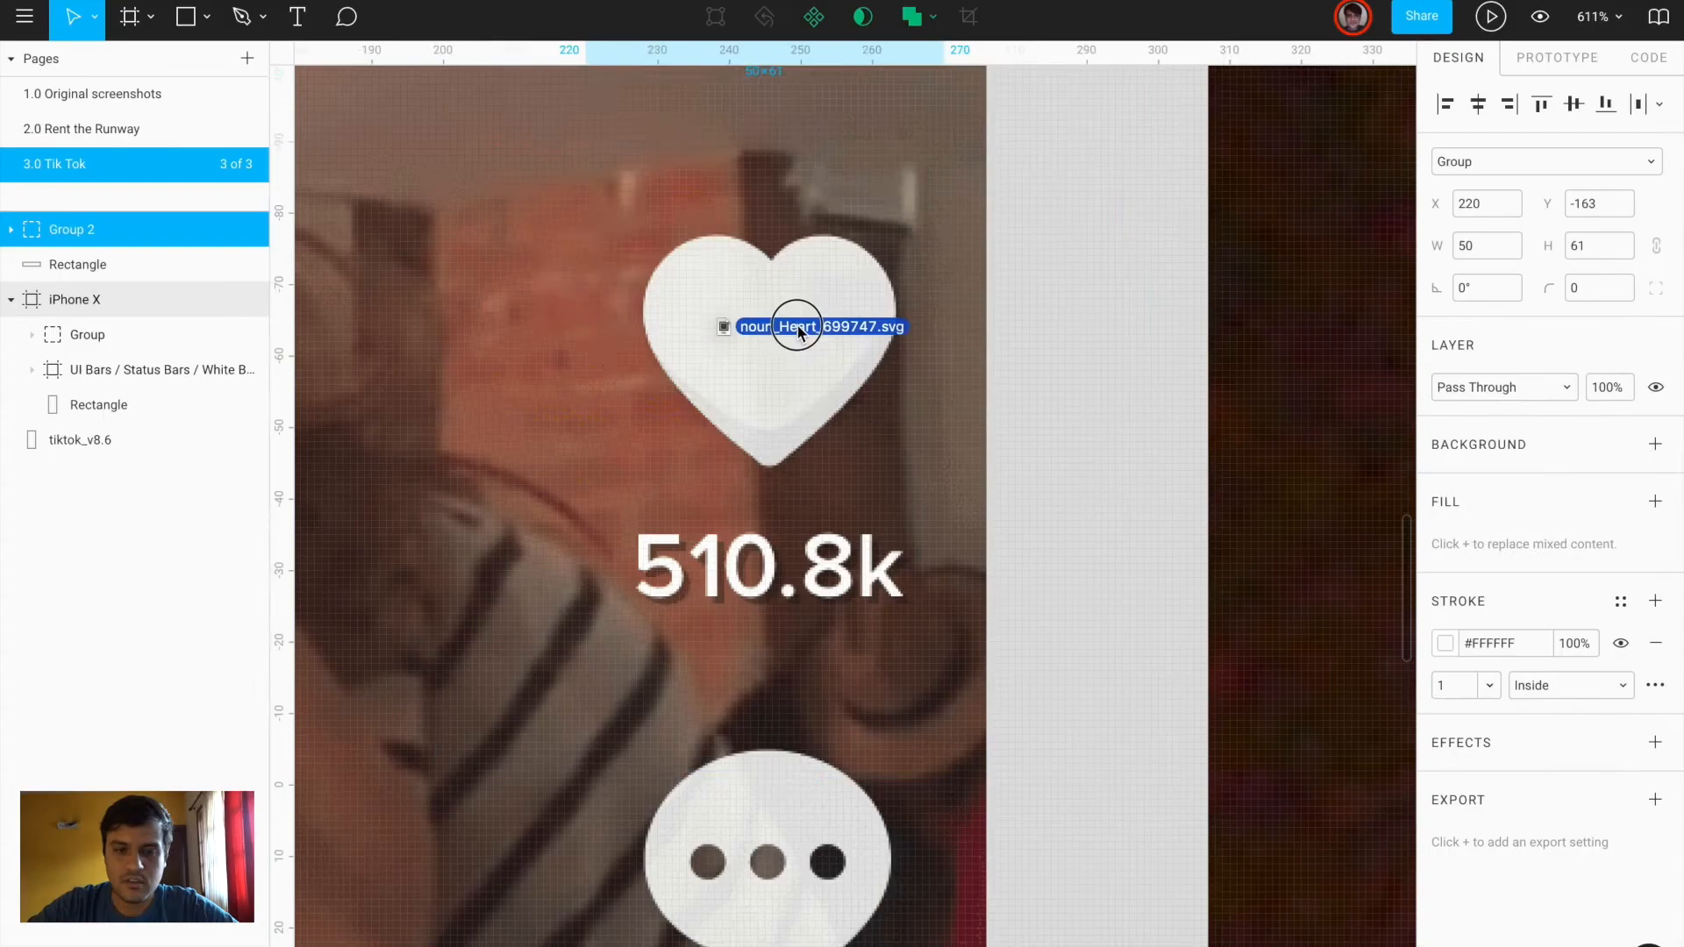
# Import noun_Heart_699747.svg and delete its two attribution text layers
pyautogui.moveTo(798, 331); pyautogui.dragTo(798, 332)
pyautogui.scroll(-8, 798, 332)
pyautogui.scroll(4, 800, 333)
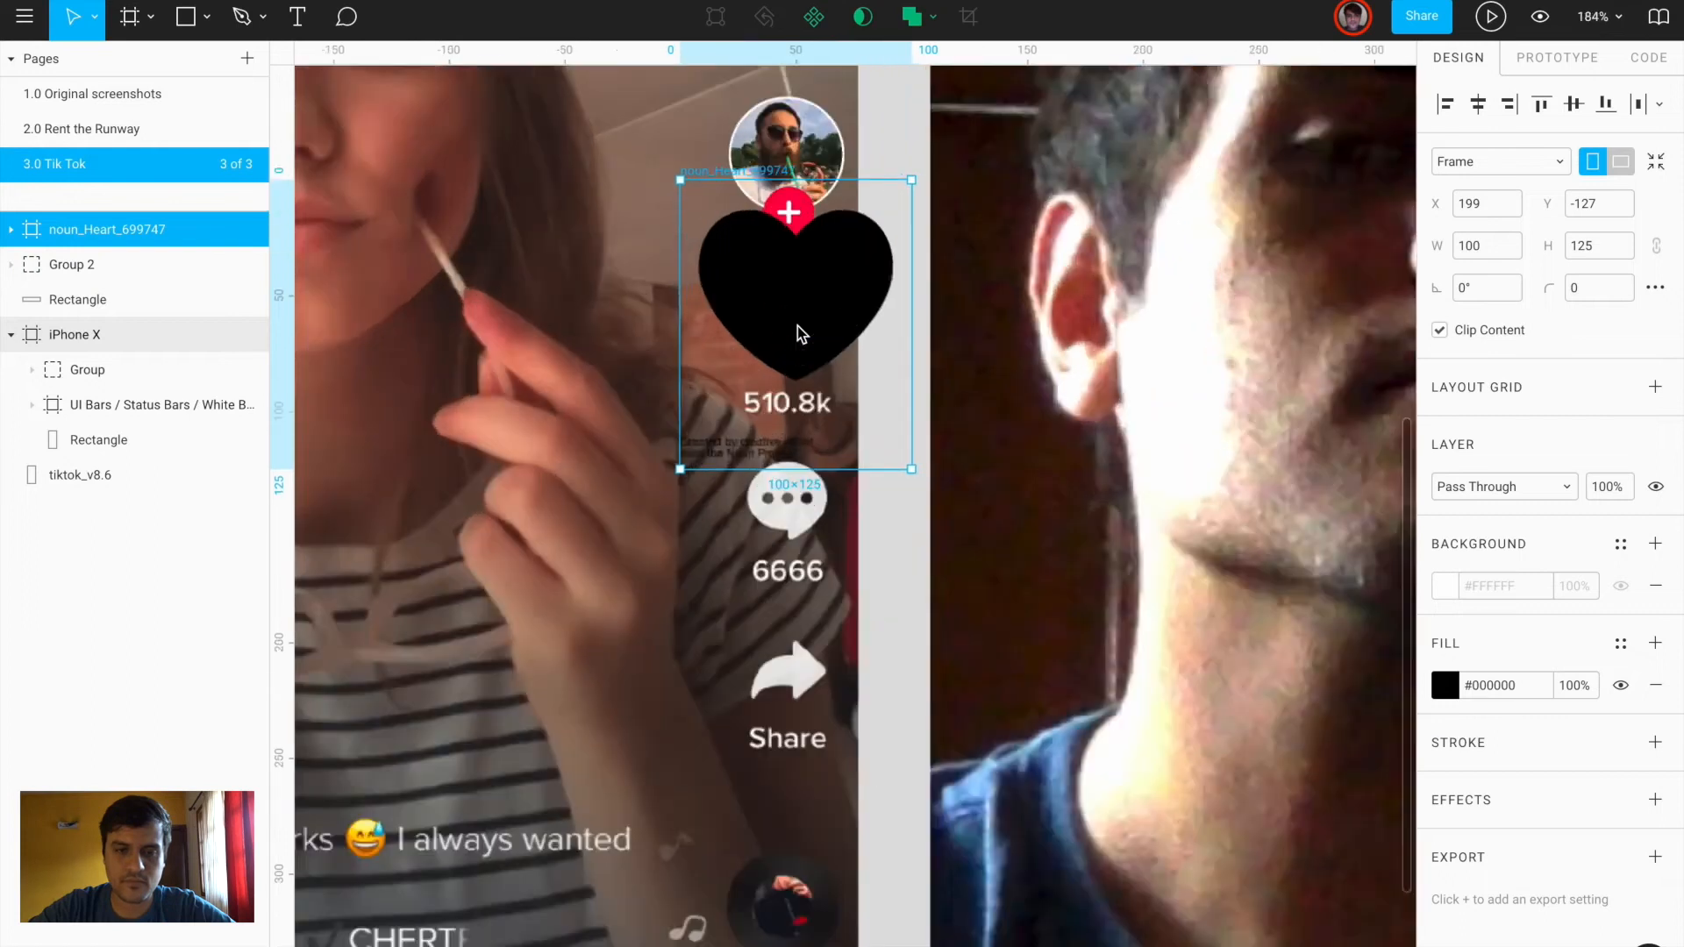
pyautogui.scroll(5, 799, 332)
pyautogui.click(10, 229)
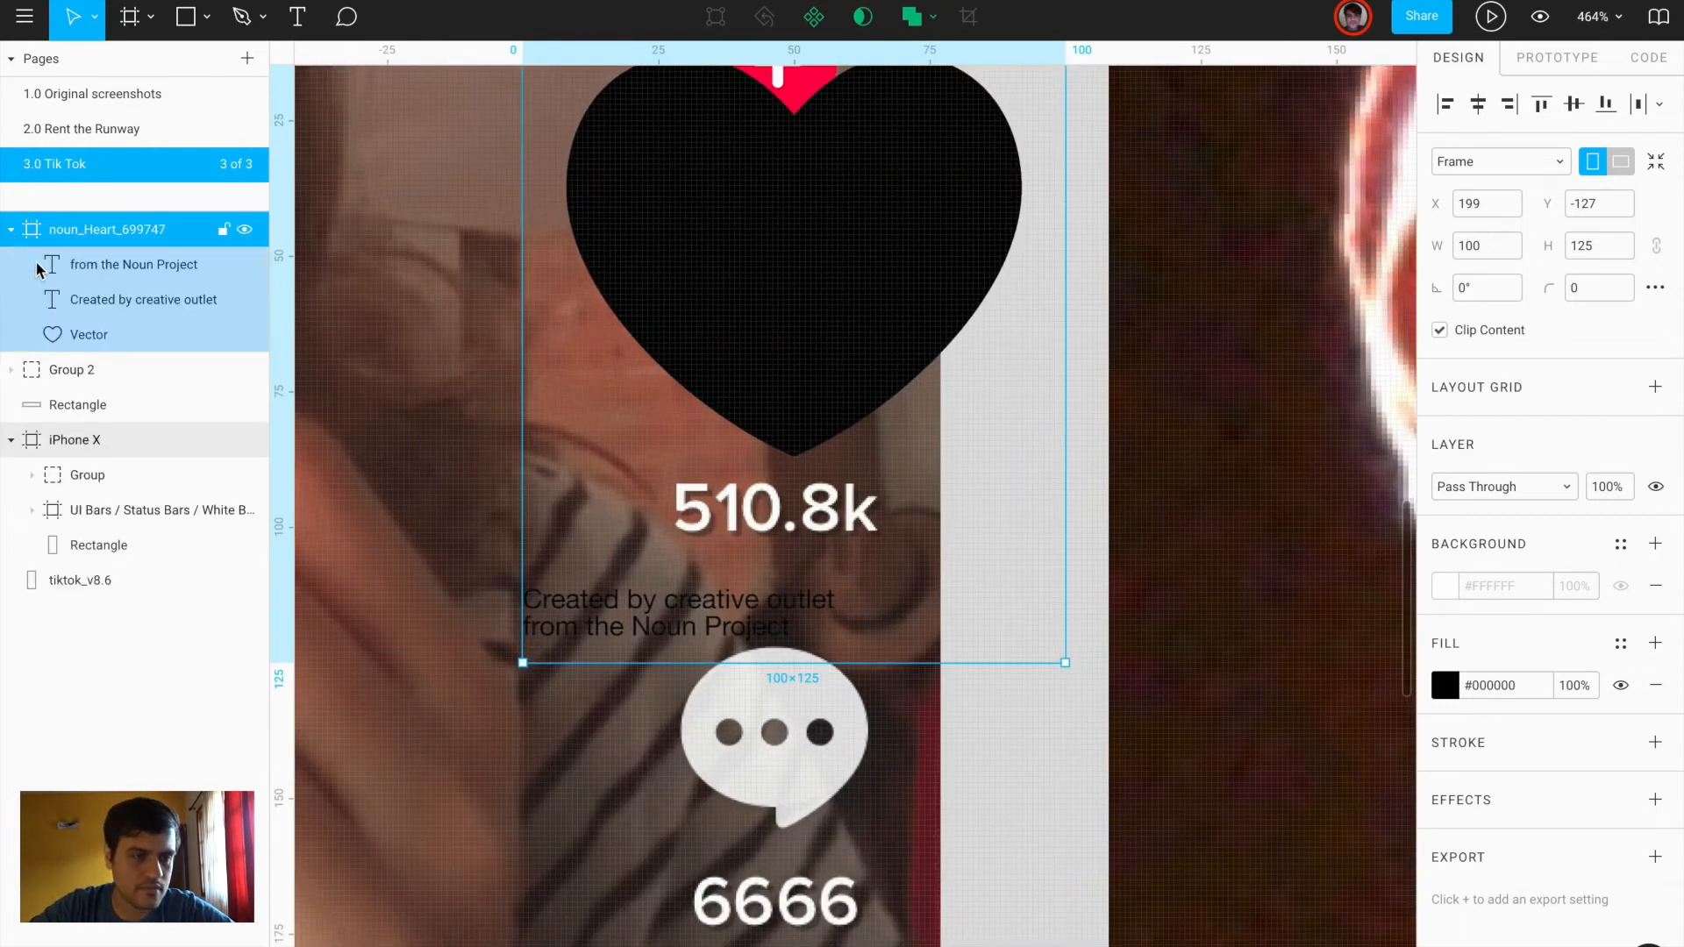
pyautogui.click(38, 267)
pyautogui.keyDown('shift'); pyautogui.click(82, 301); pyautogui.keyUp('shift')
pyautogui.press('Delete')
# Resize the heart vector to 35×31 and place it at X 5, Y 51 over the like icon
pyautogui.moveTo(776, 179); pyautogui.dragTo(877, 385)
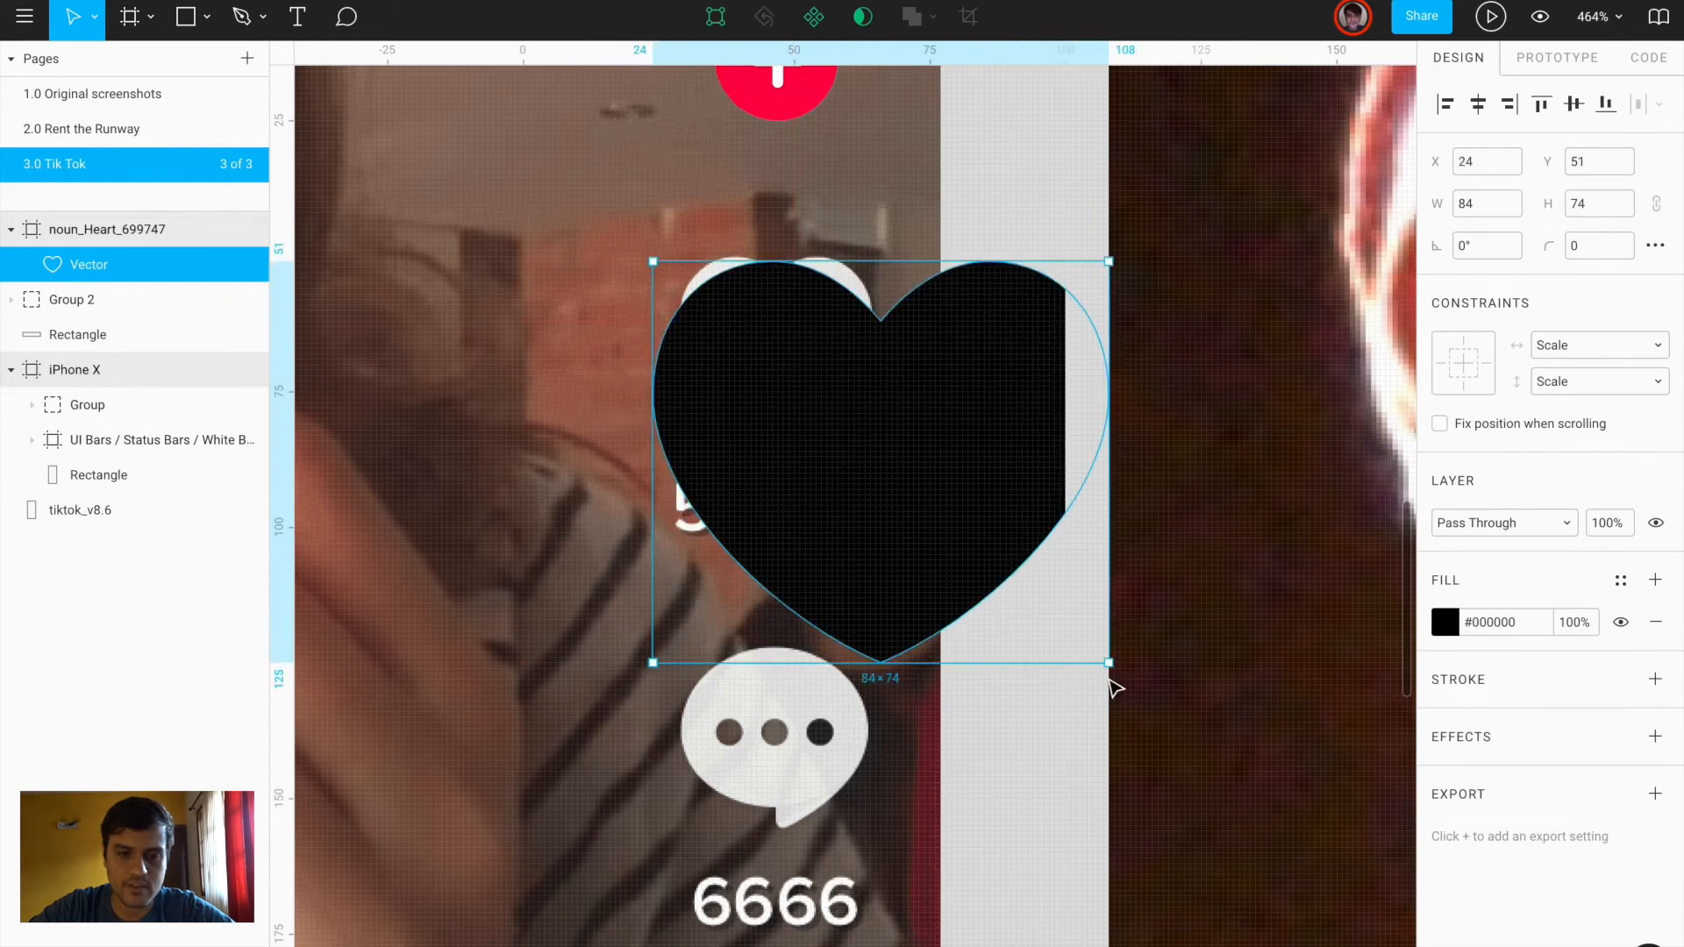
pyautogui.moveTo(1109, 664); pyautogui.dragTo(843, 429)
pyautogui.moveTo(785, 351); pyautogui.dragTo(492, 323)
pyautogui.scroll(5, 795, 322)
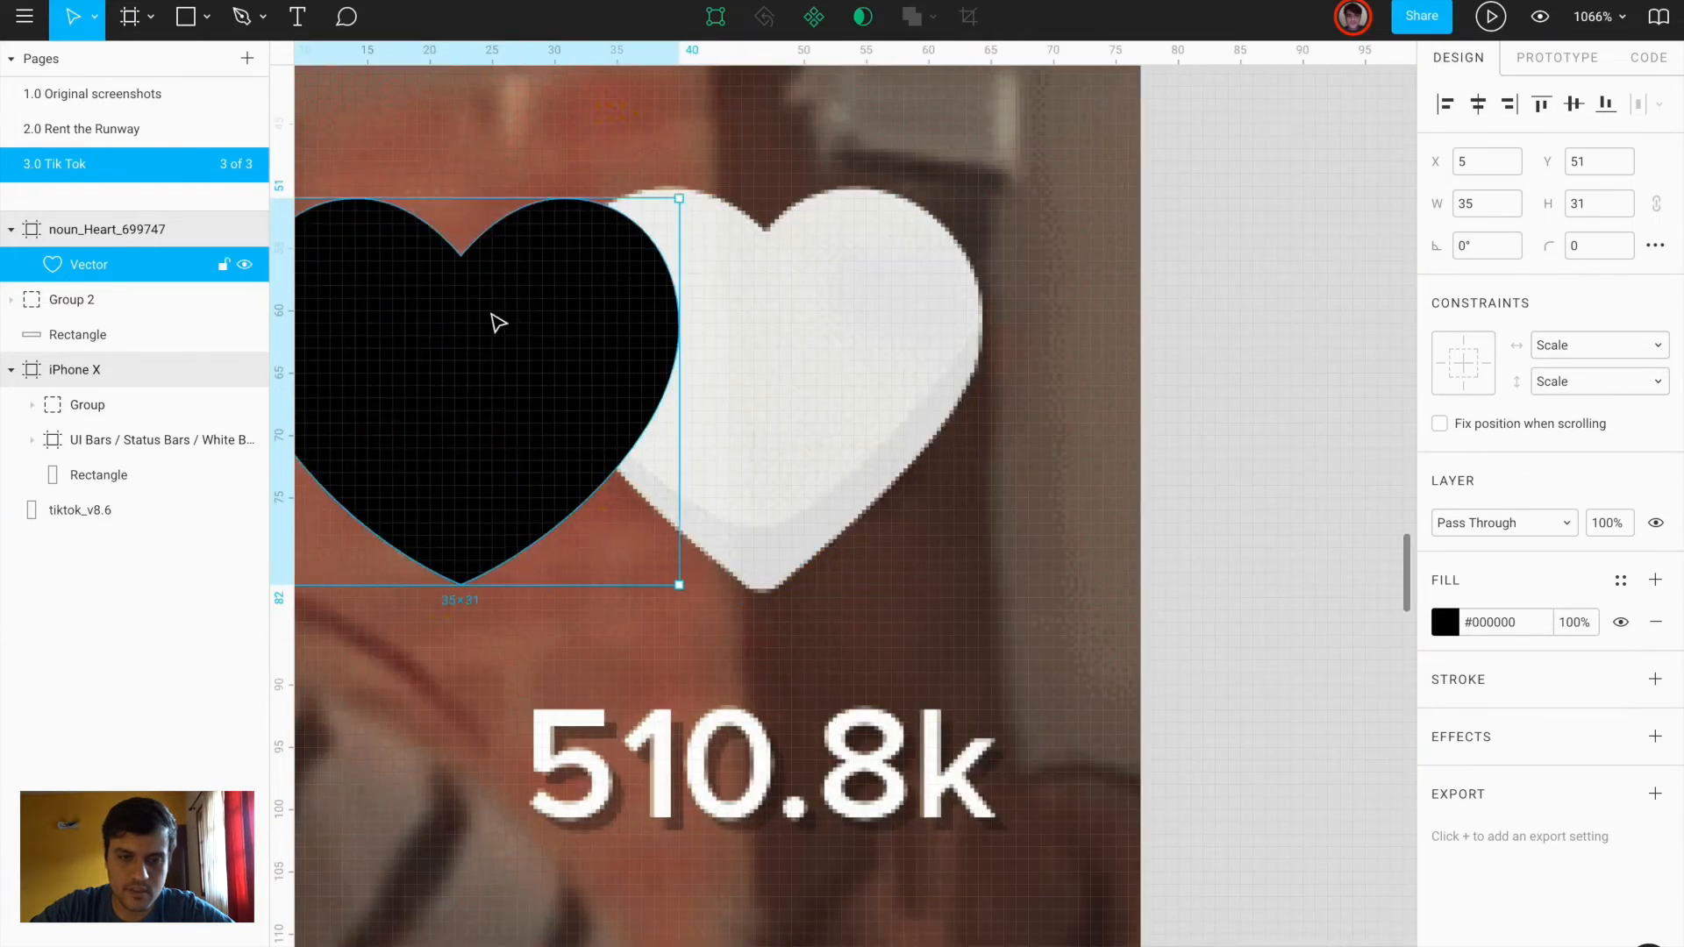
pyautogui.hscroll(-3, 491, 318)
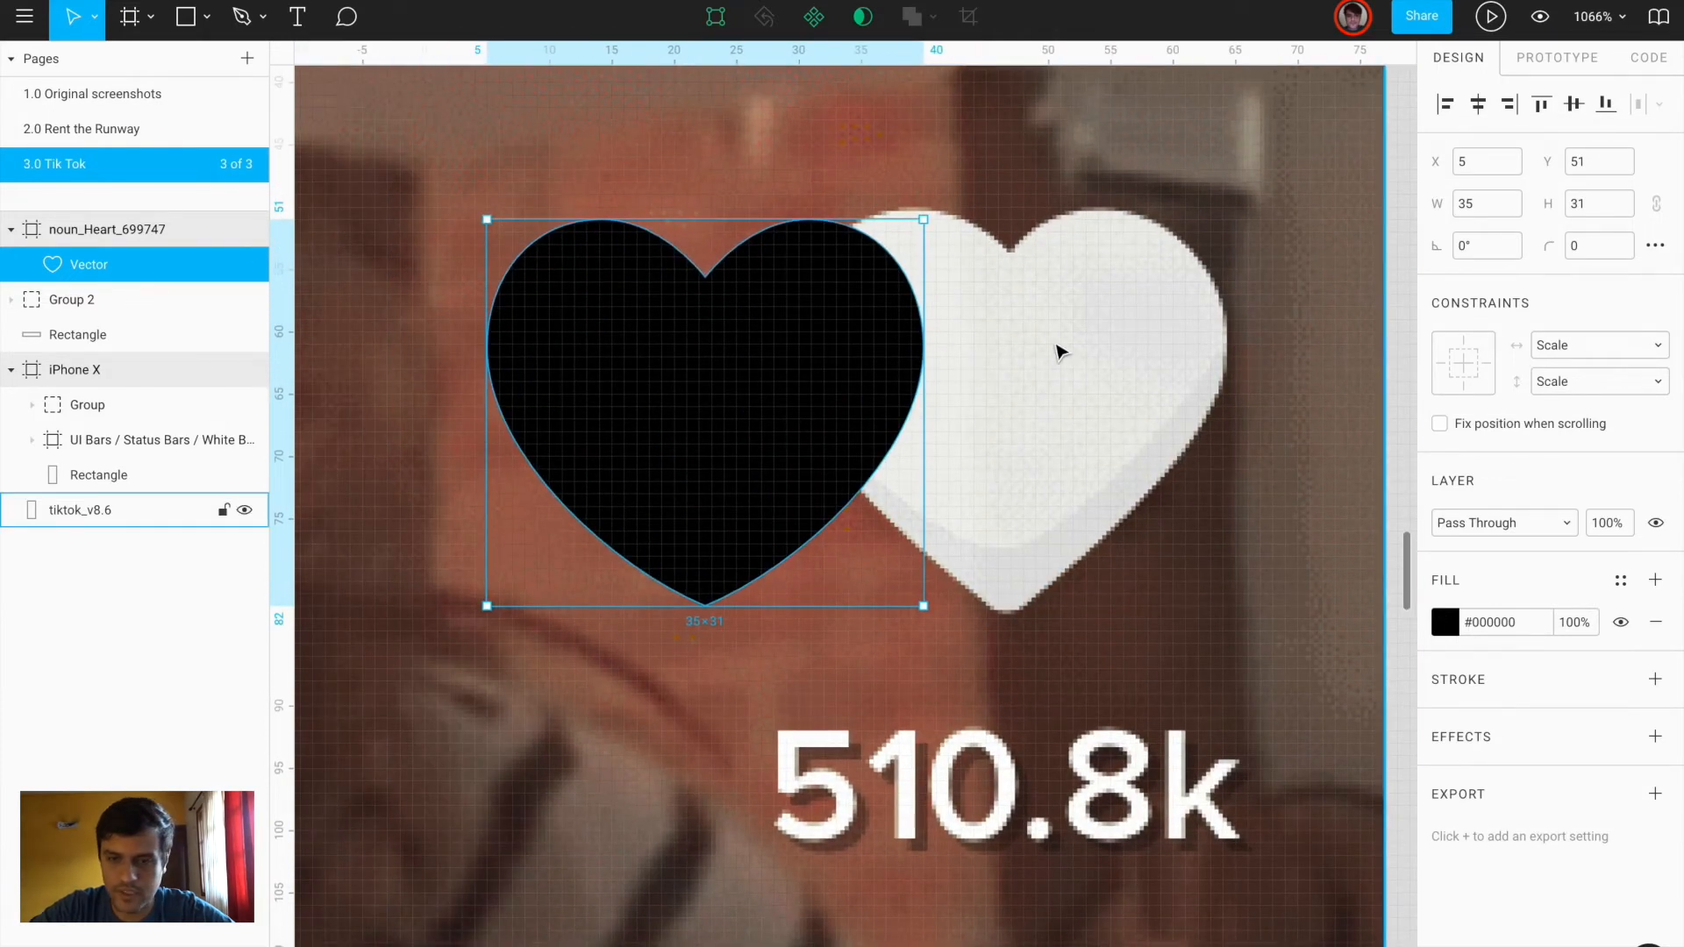
pyautogui.scroll(5, 1010, 363)
pyautogui.scroll(-5, 1010, 363)
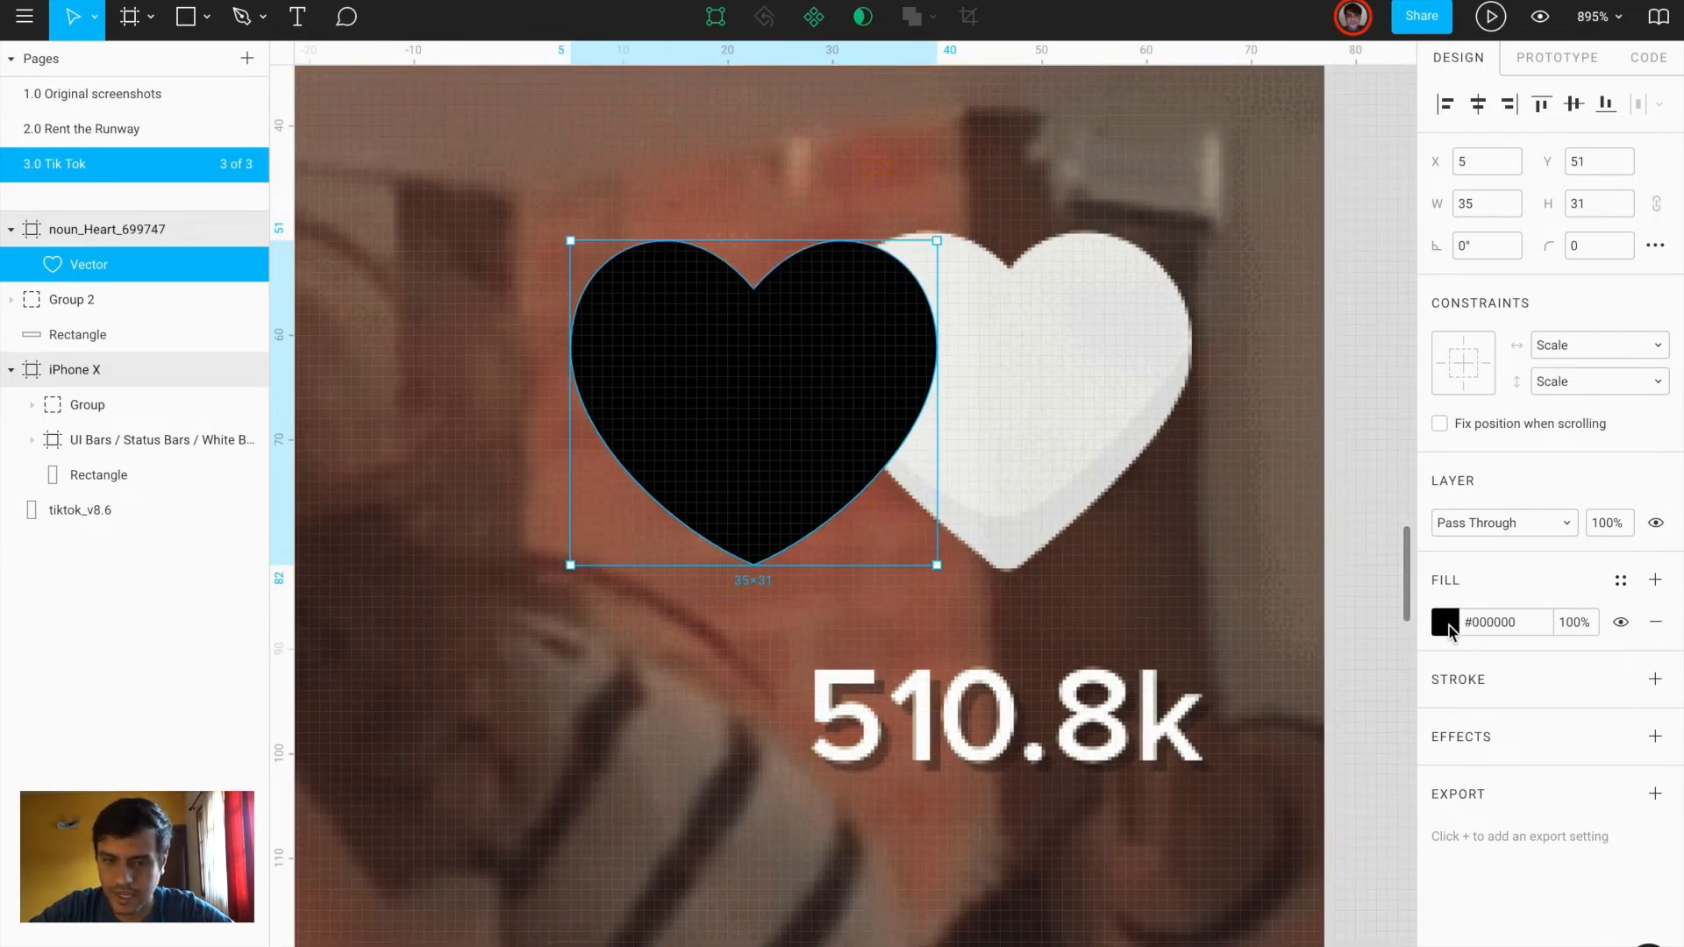
# Give the heart a linear gradient fill, sampling both stops from the screenshot's white heart
pyautogui.click(1443, 623)
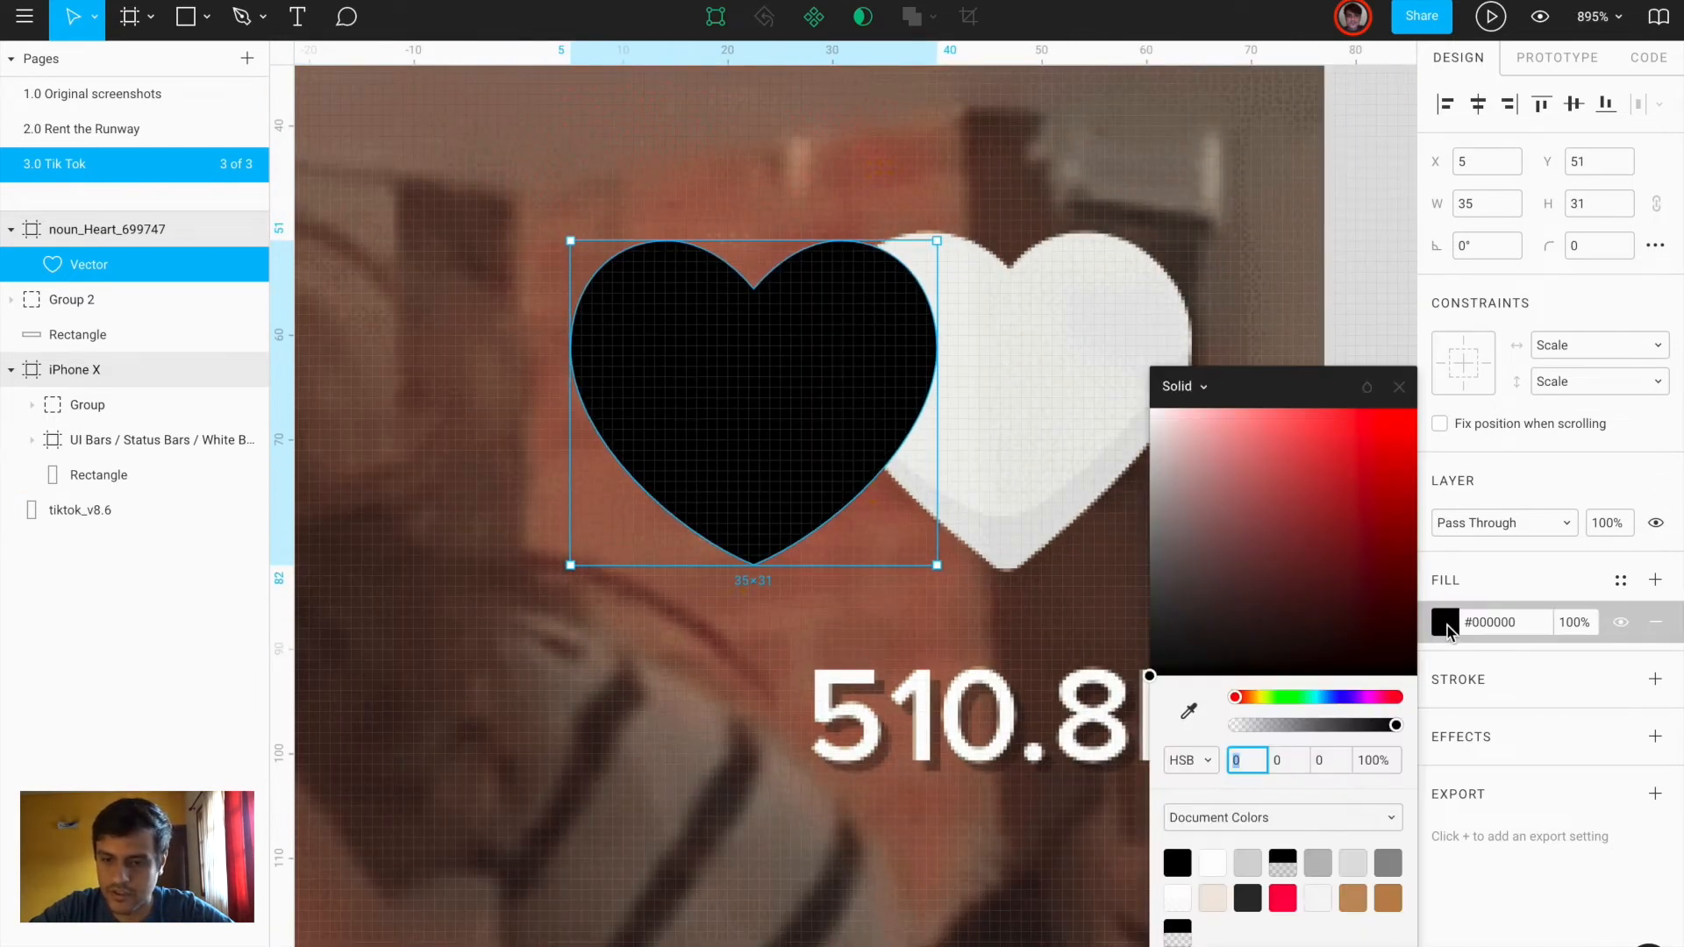
pyautogui.click(1203, 389)
pyautogui.click(1215, 409)
pyautogui.click(1179, 434)
pyautogui.click(1188, 793)
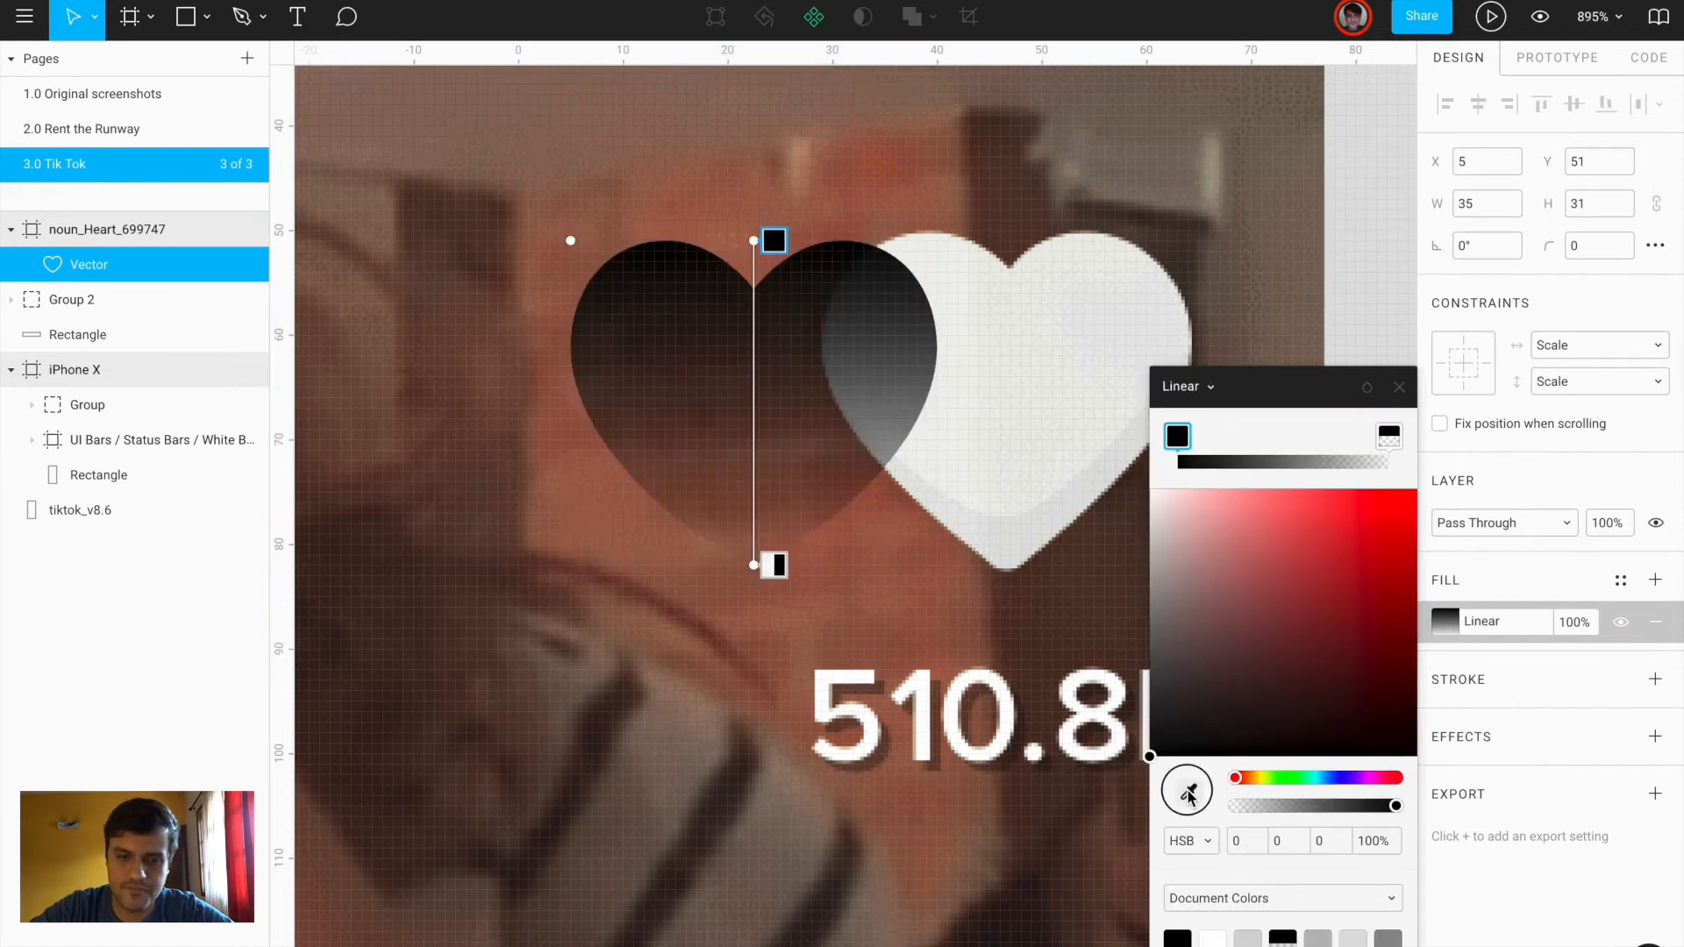
pyautogui.click(1064, 241)
pyautogui.click(1389, 436)
pyautogui.click(1189, 792)
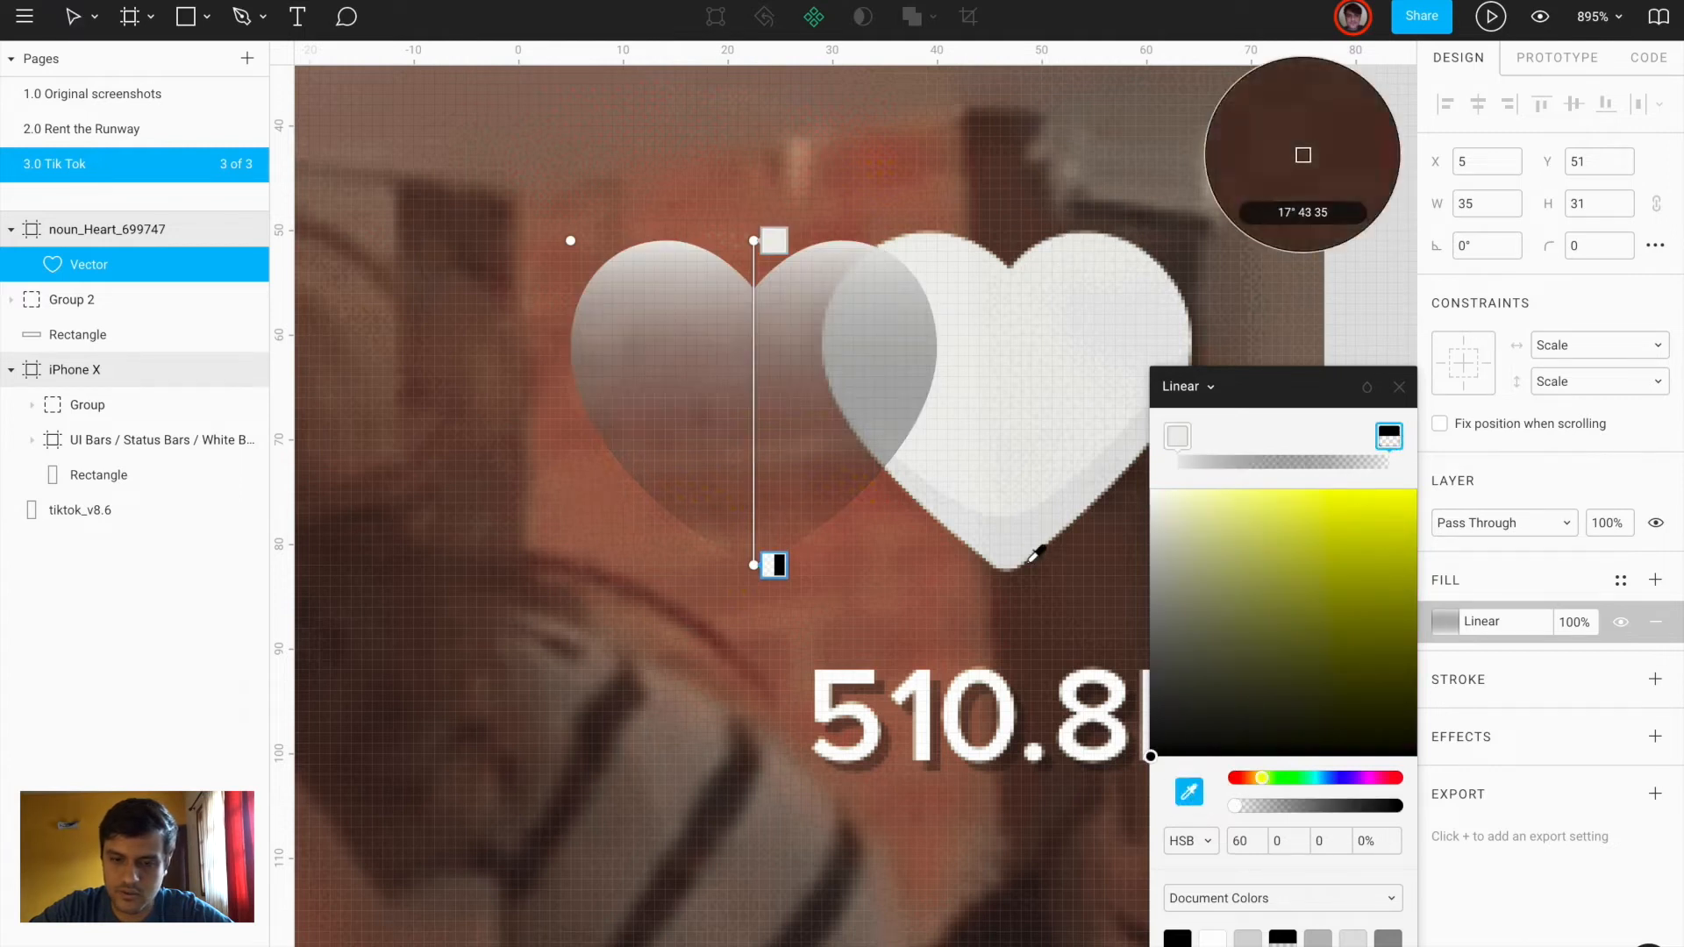
pyautogui.click(1009, 557)
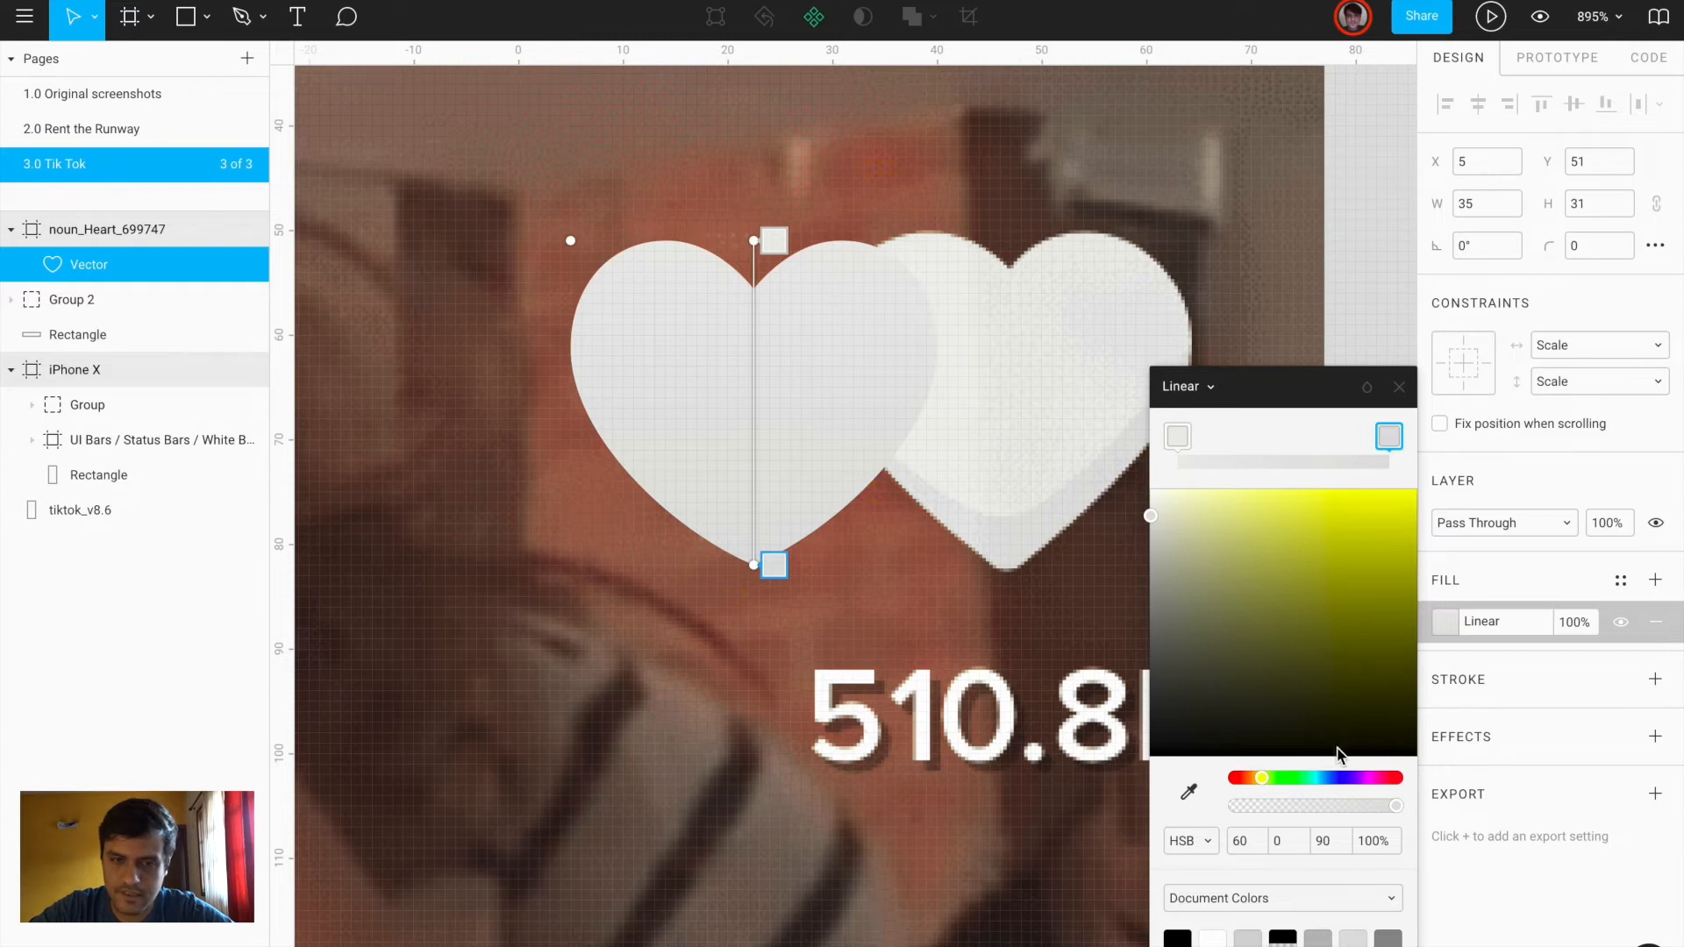
pyautogui.click(1399, 388)
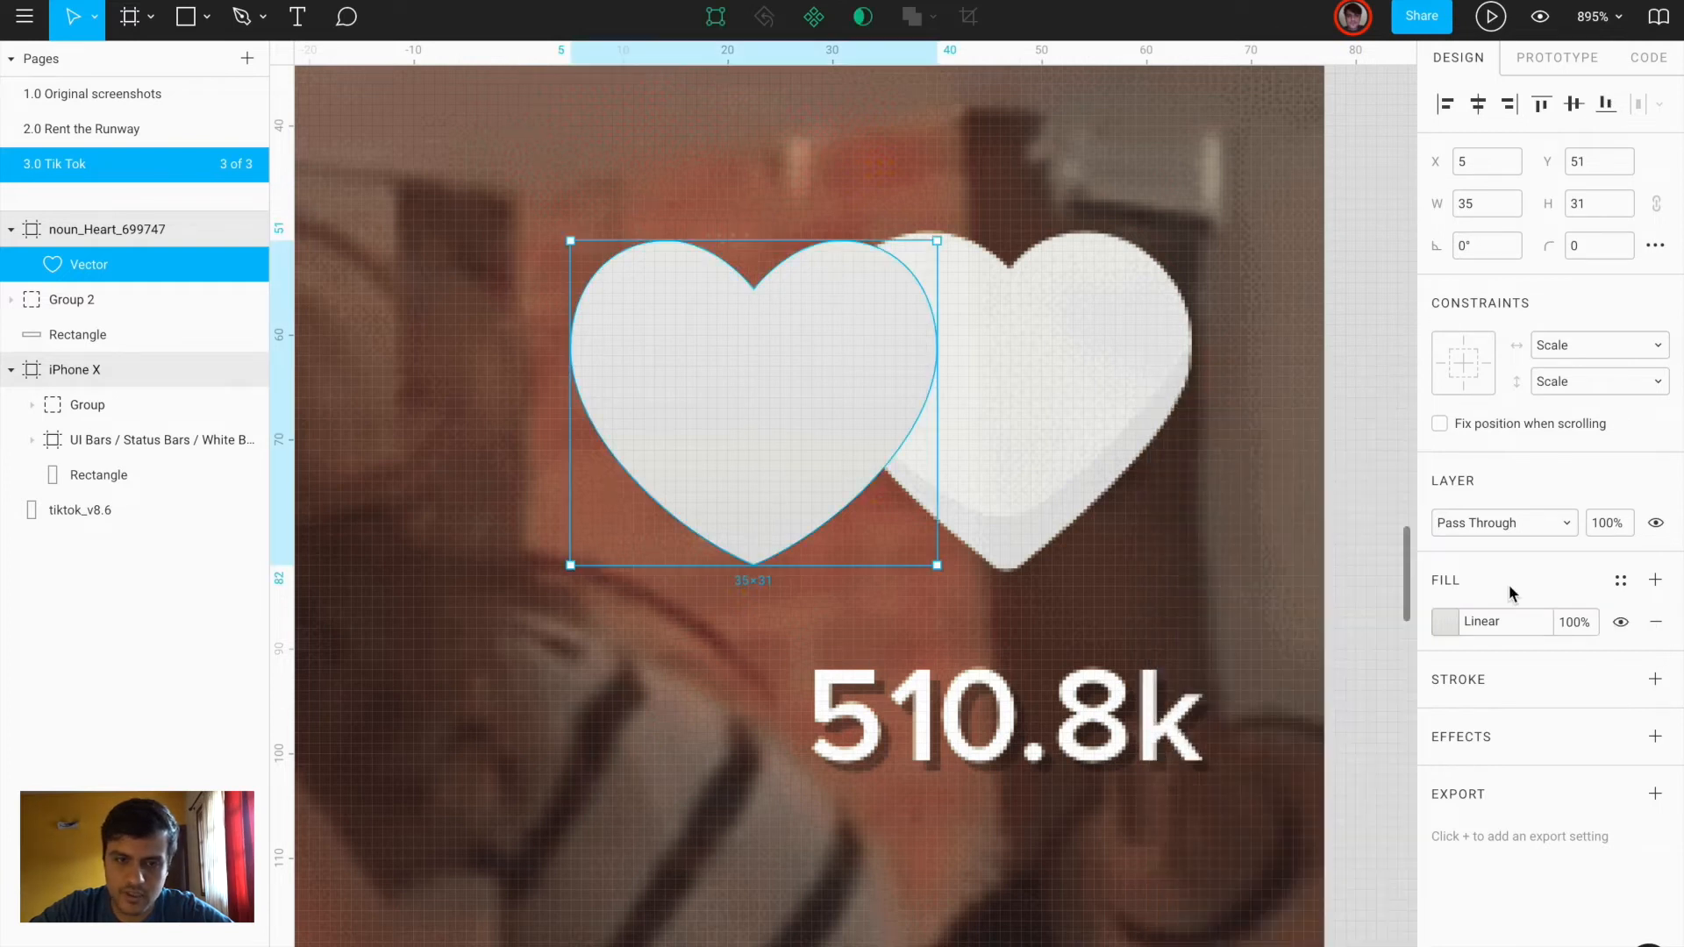
# Add a drop shadow with Y 2 and 15% opacity, and move the heart onto the screenshot's heart
pyautogui.click(1654, 737)
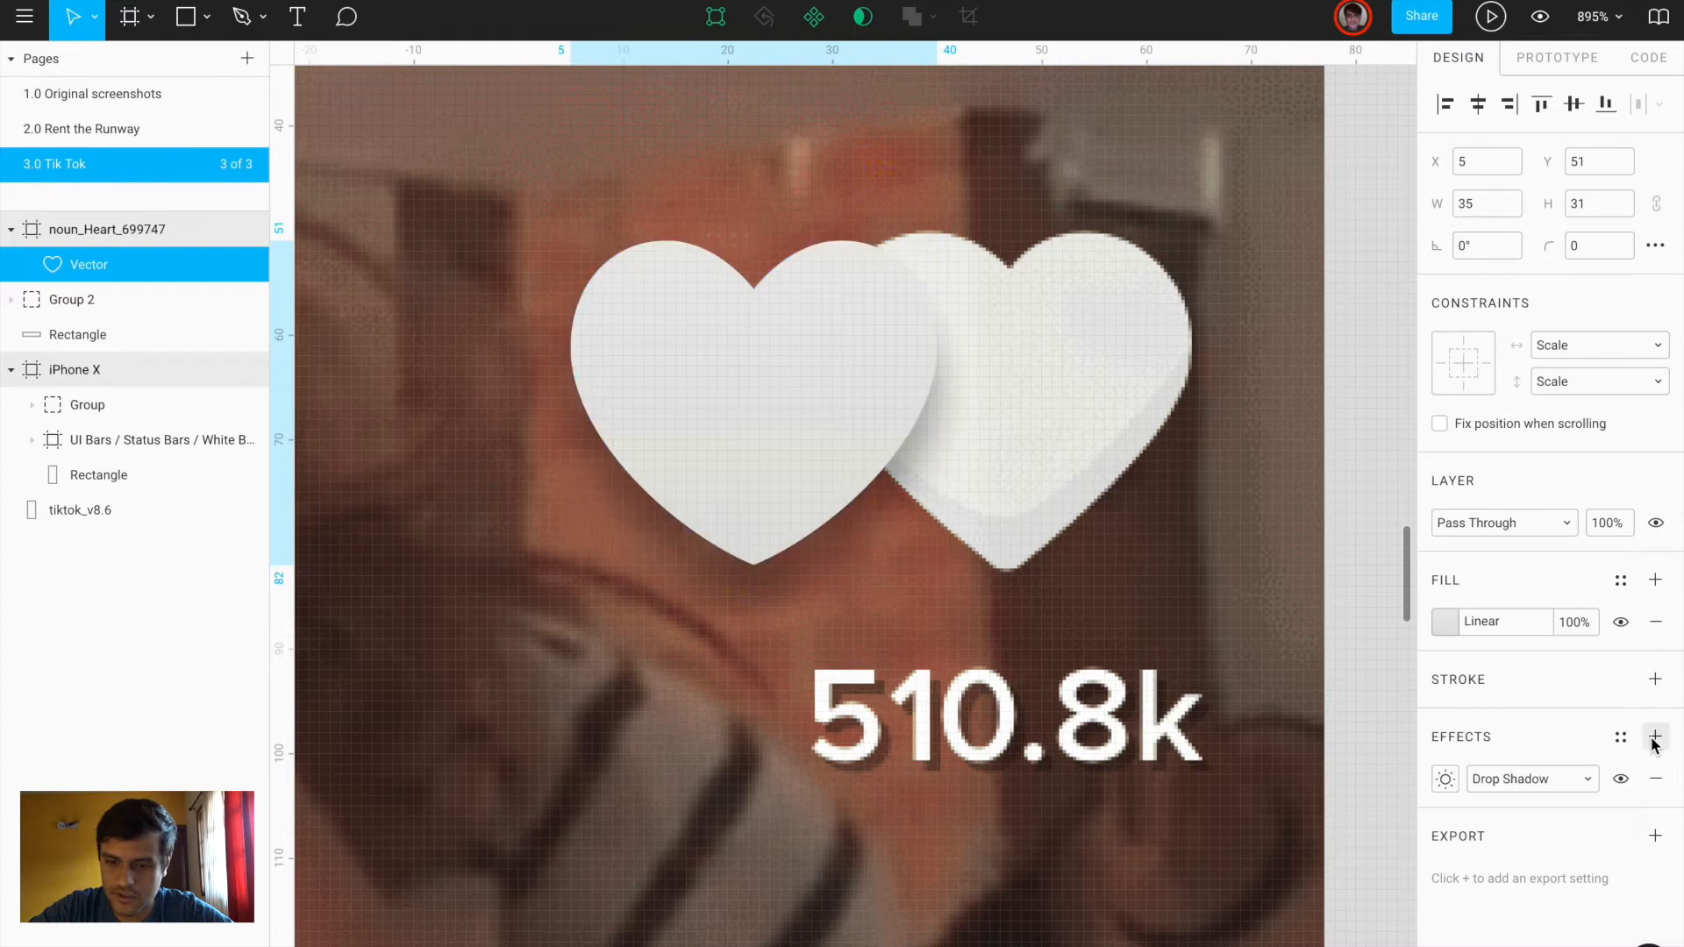
pyautogui.click(1445, 779)
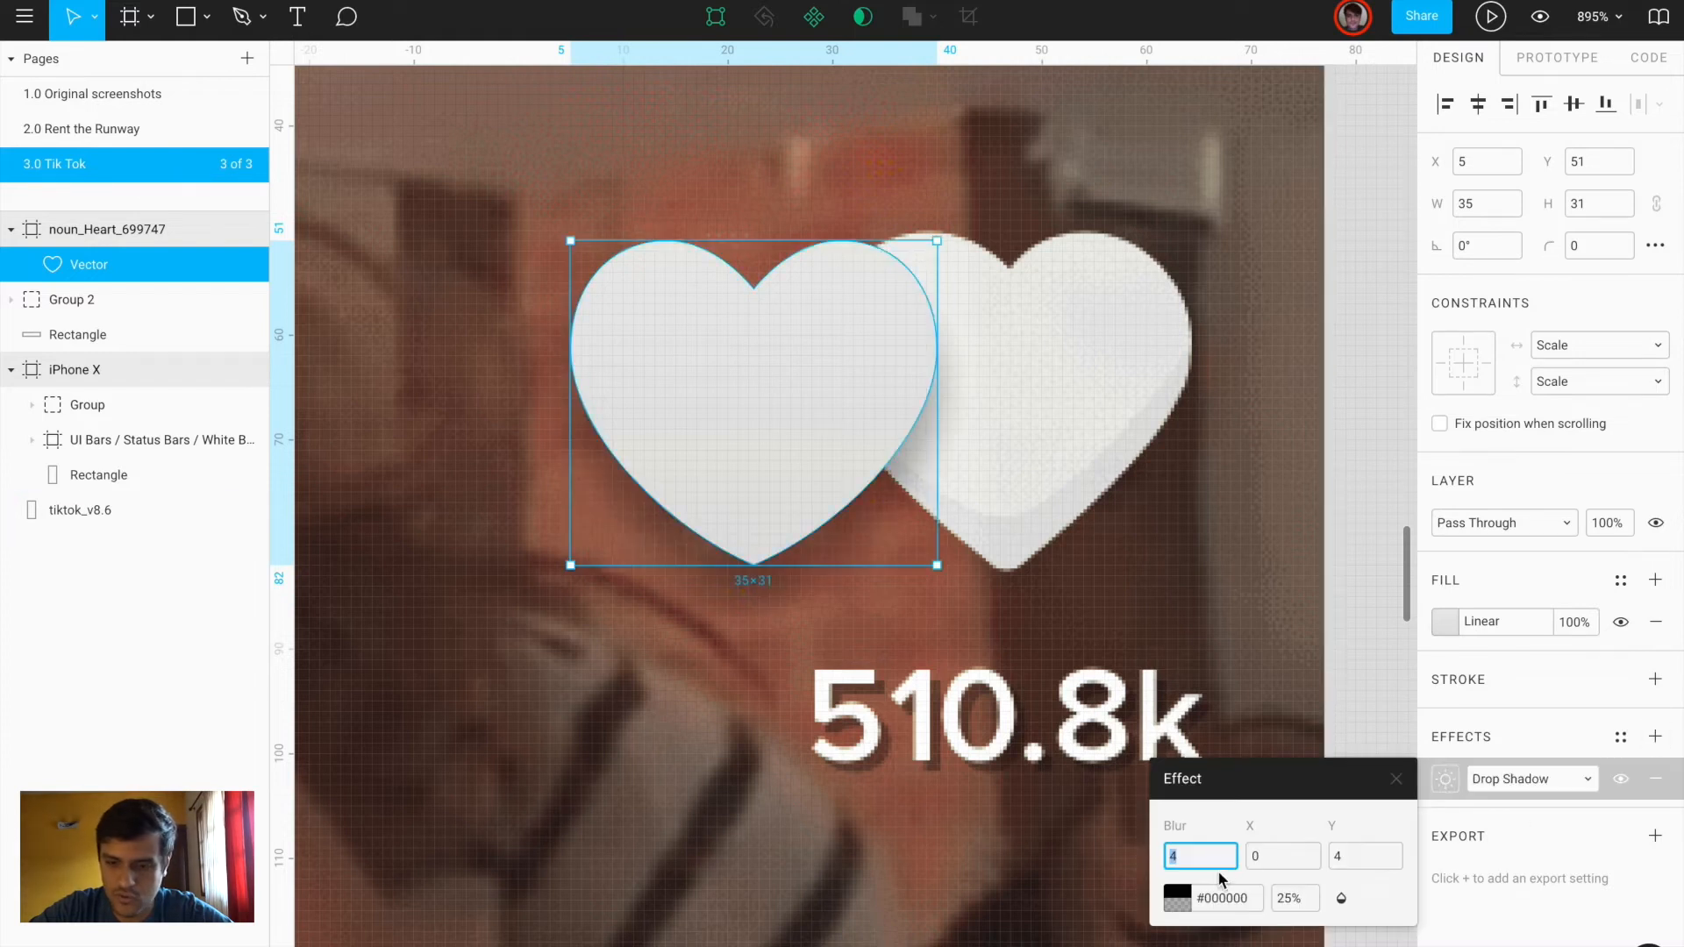
pyautogui.click(1347, 860)
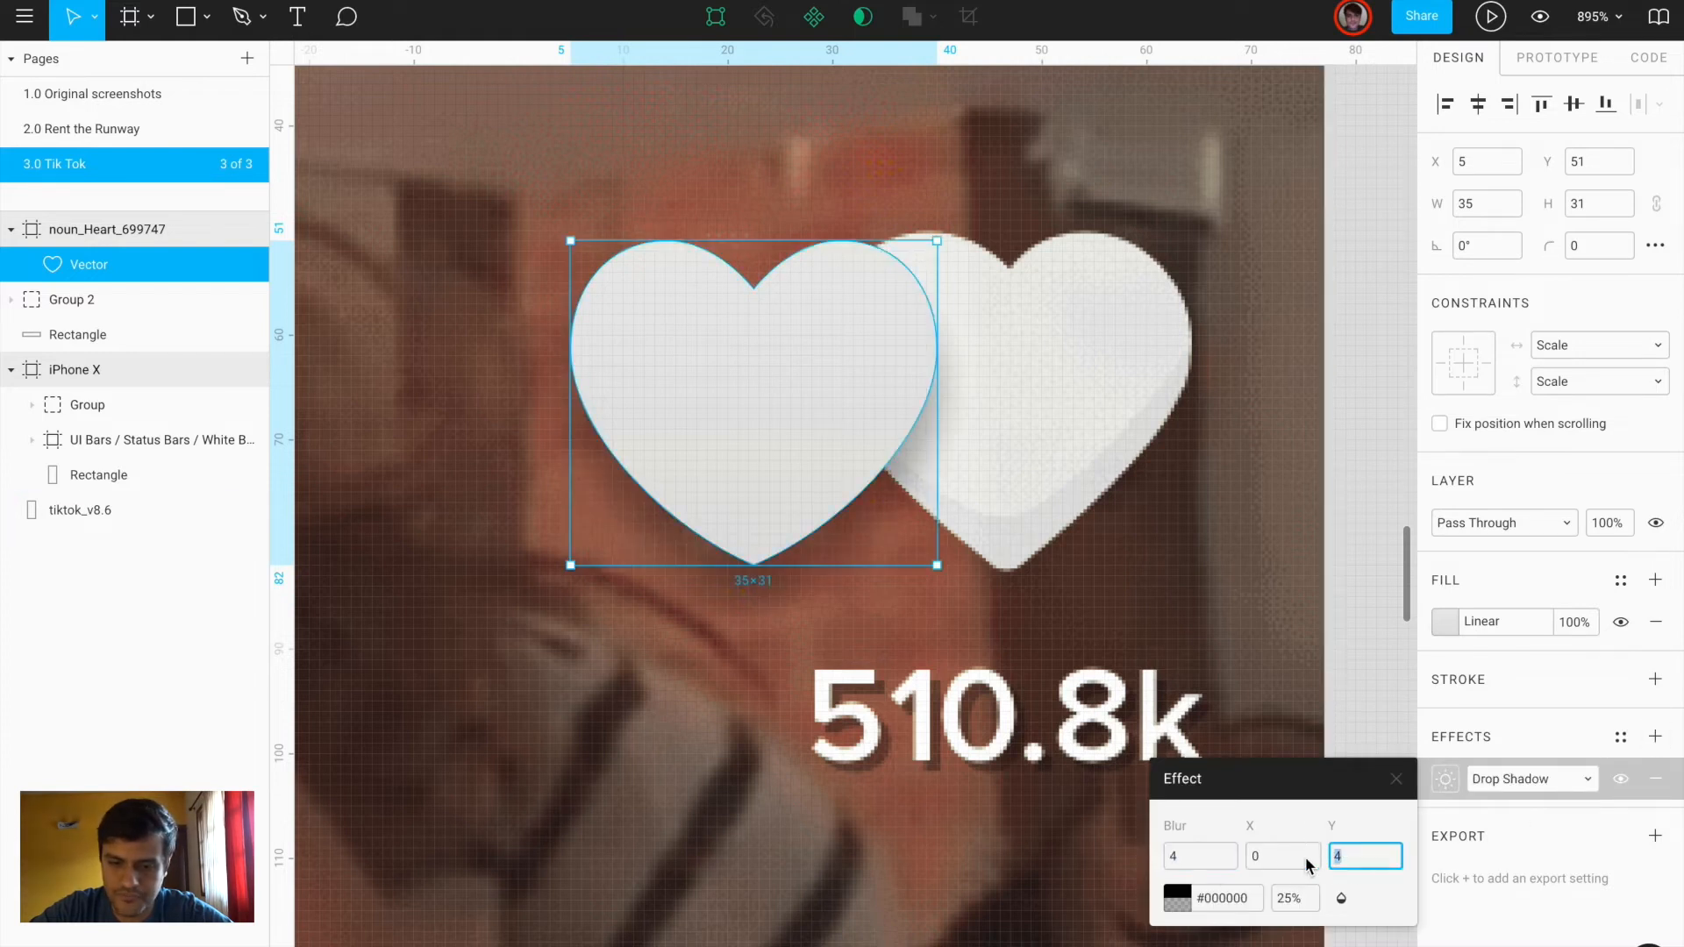
pyautogui.write('2')
pyautogui.press('Return')
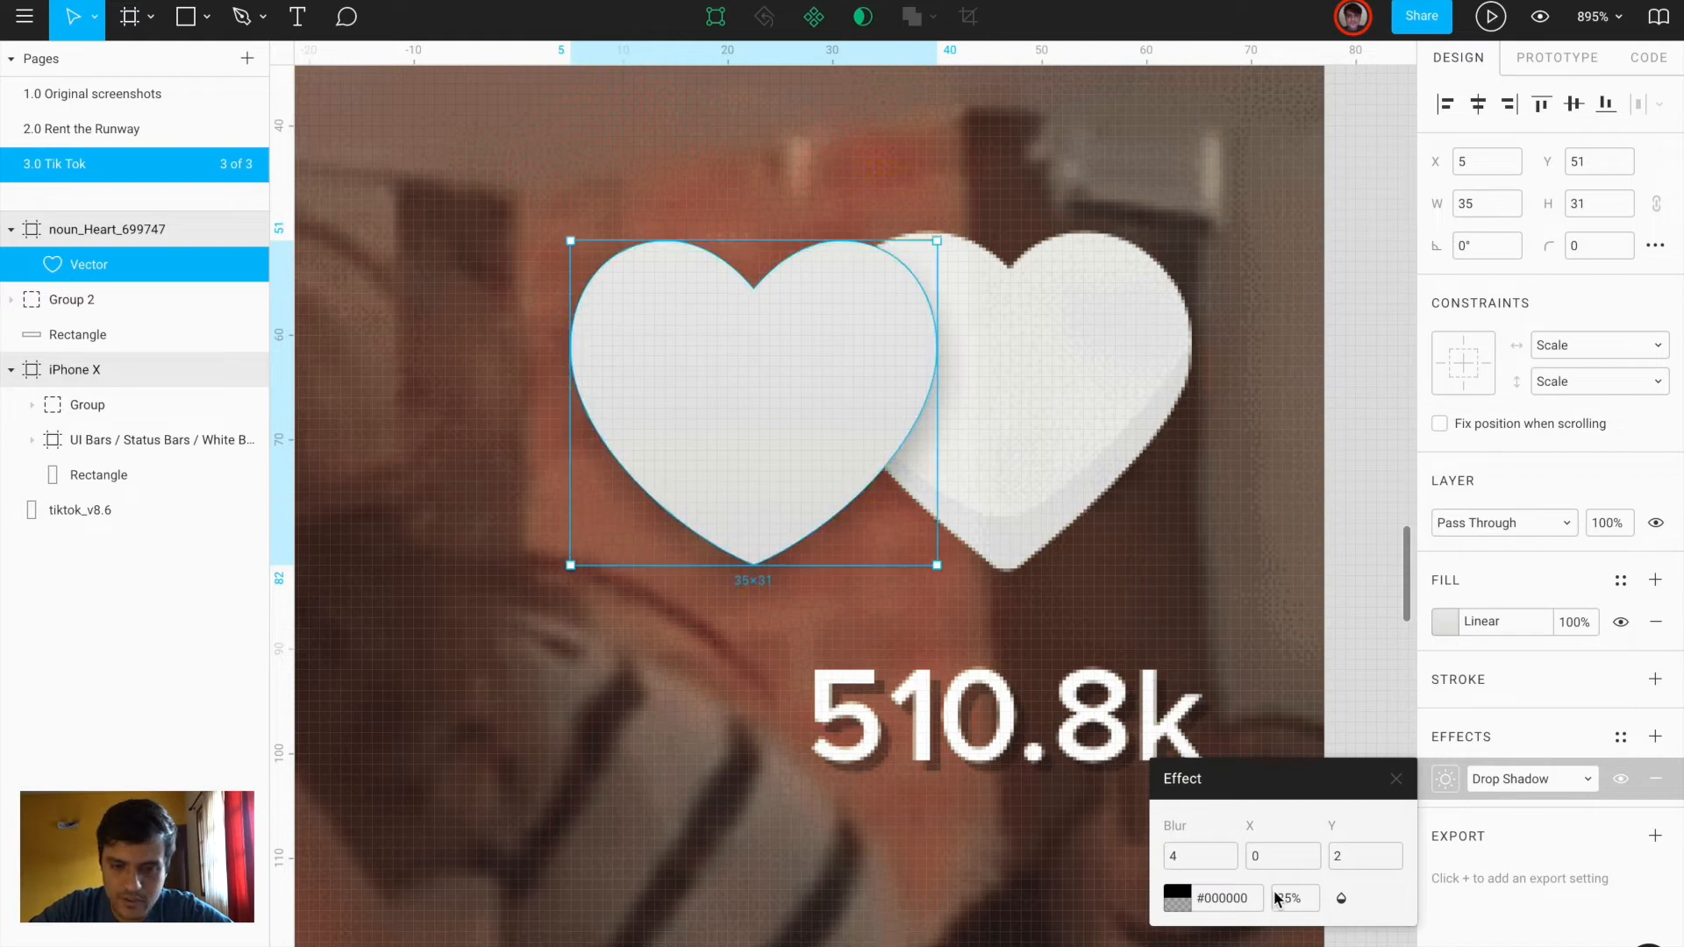
pyautogui.moveTo(1280, 903); pyautogui.dragTo(1259, 905)
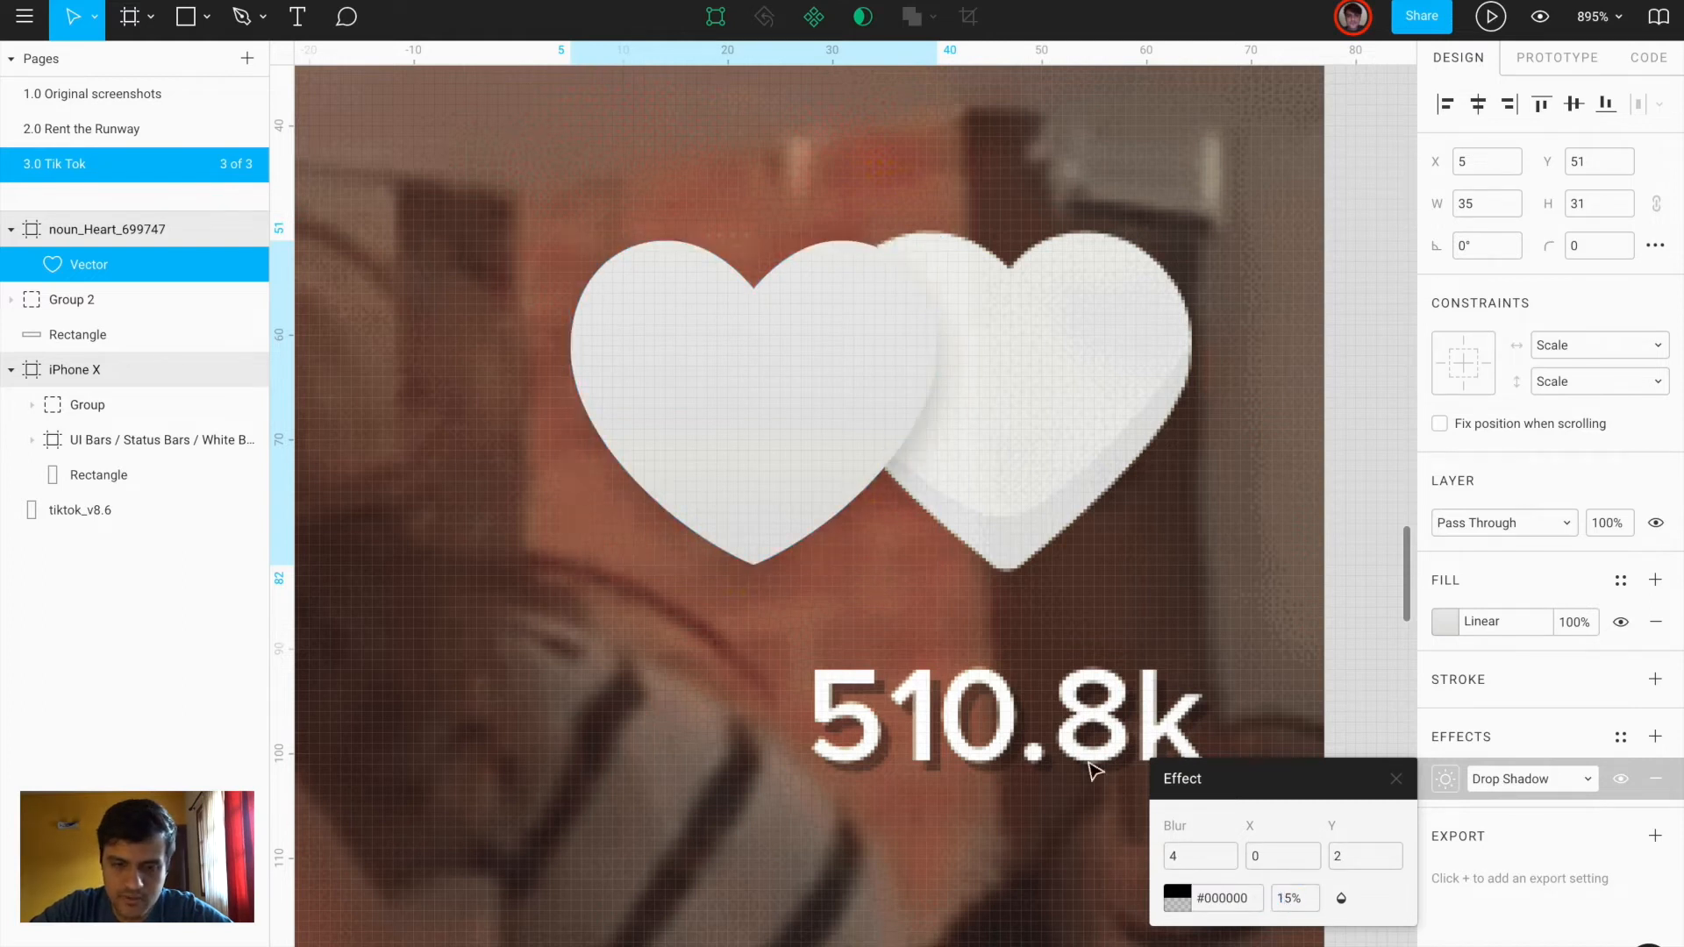
pyautogui.moveTo(751, 439); pyautogui.dragTo(986, 439)
pyautogui.scroll(-5, 988, 436)
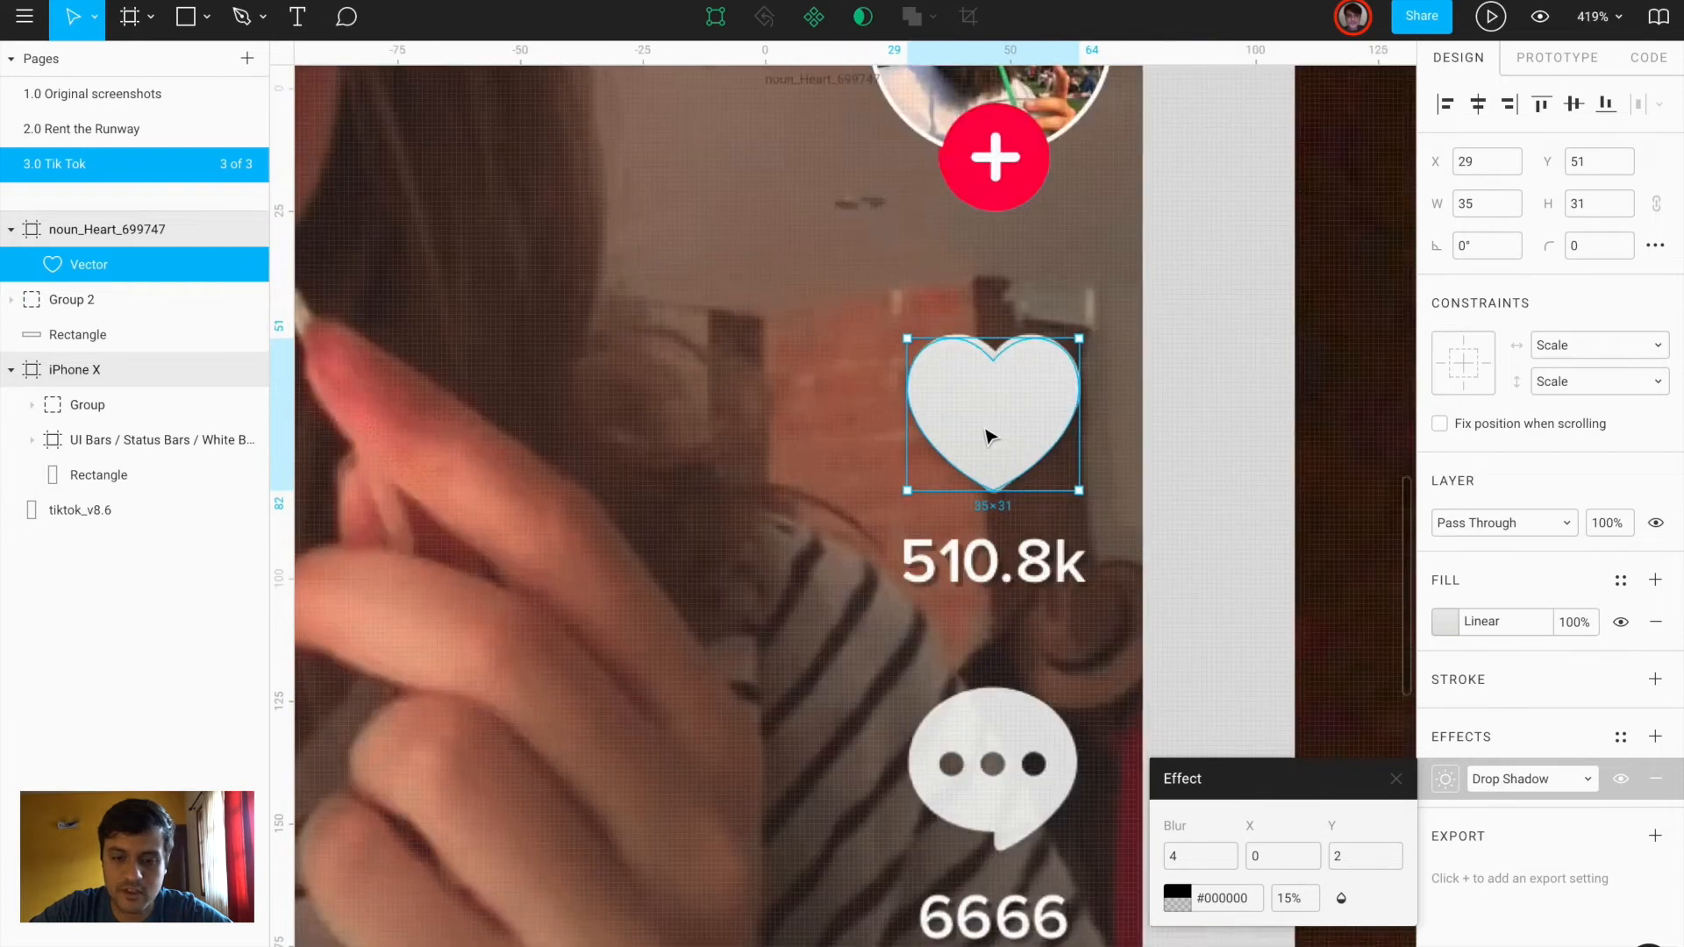
pyautogui.scroll(-5, 986, 439)
# Add a 510.8k text layer at the like count and move it up slightly
pyautogui.press('t')
pyautogui.click(788, 355)
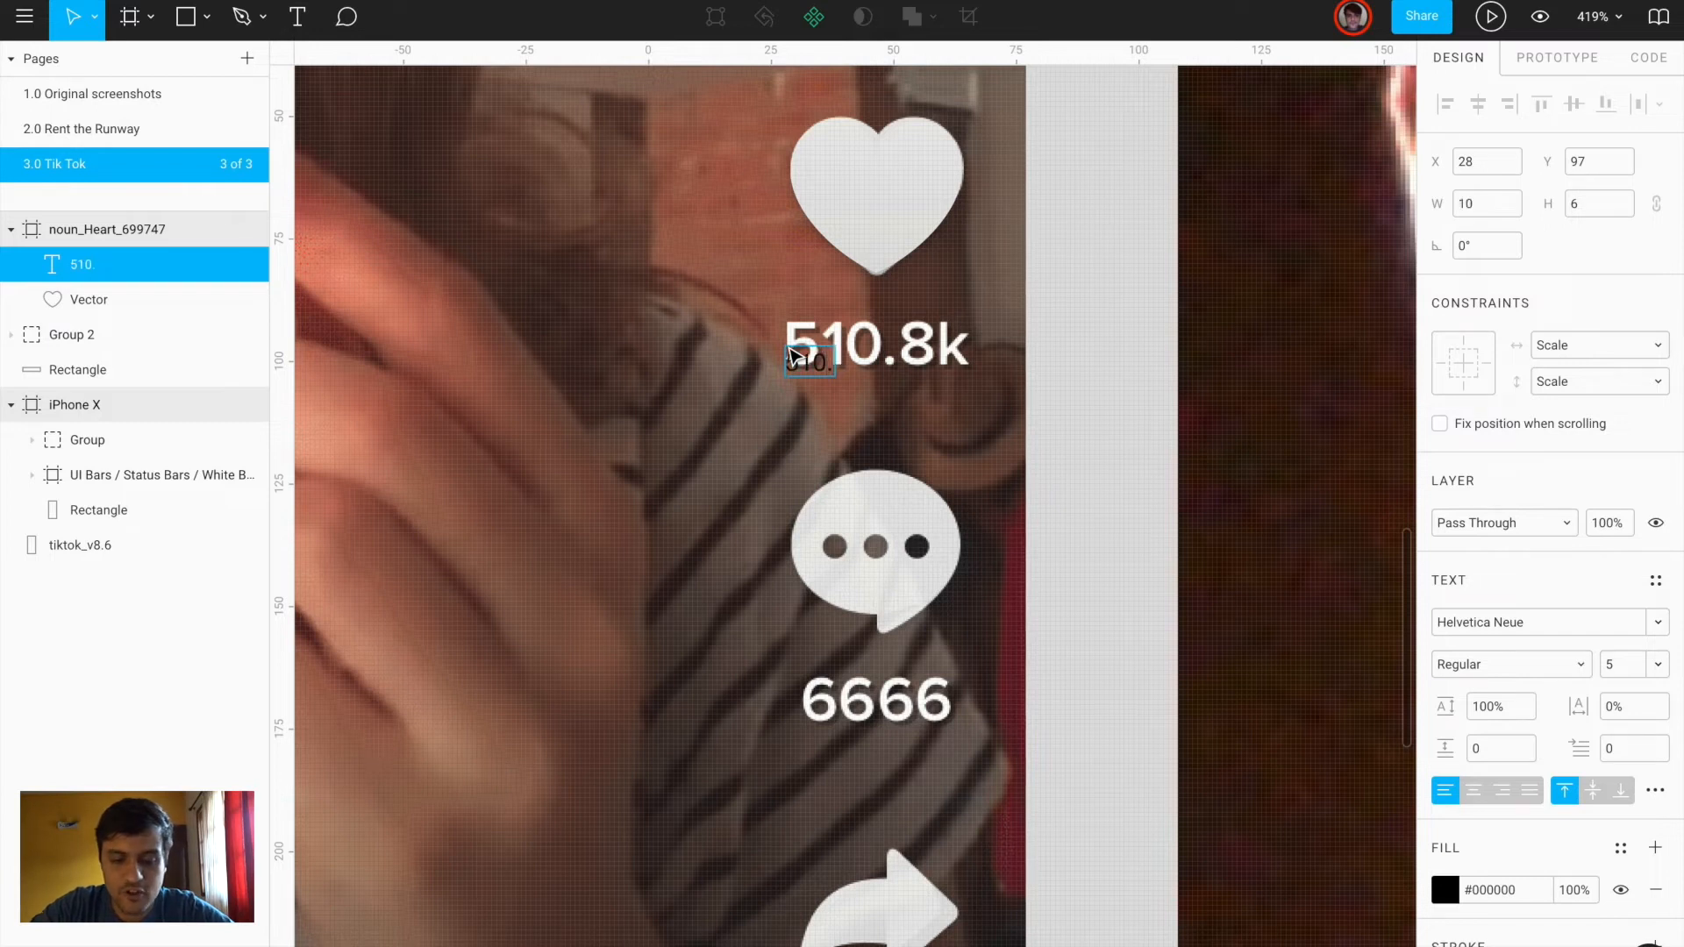
pyautogui.press('Escape')
pyautogui.scroll(5, 871, 429)
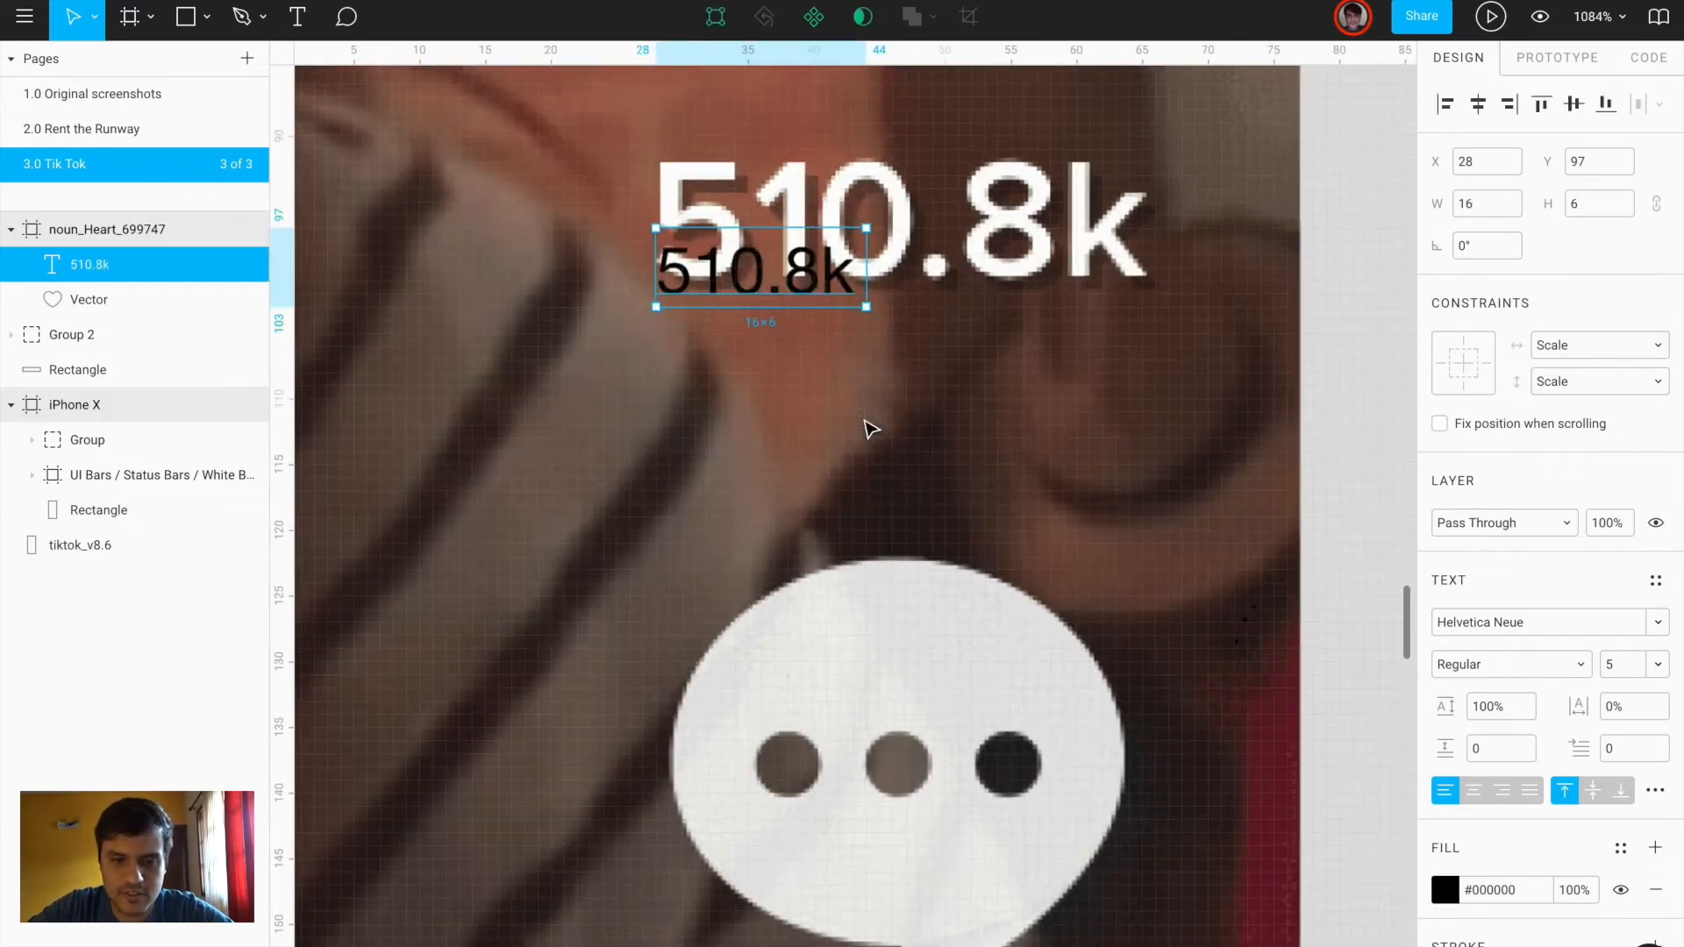
pyautogui.moveTo(789, 377); pyautogui.dragTo(789, 291)
pyautogui.scroll(-4, 789, 298)
pyautogui.scroll(-5, 790, 298)
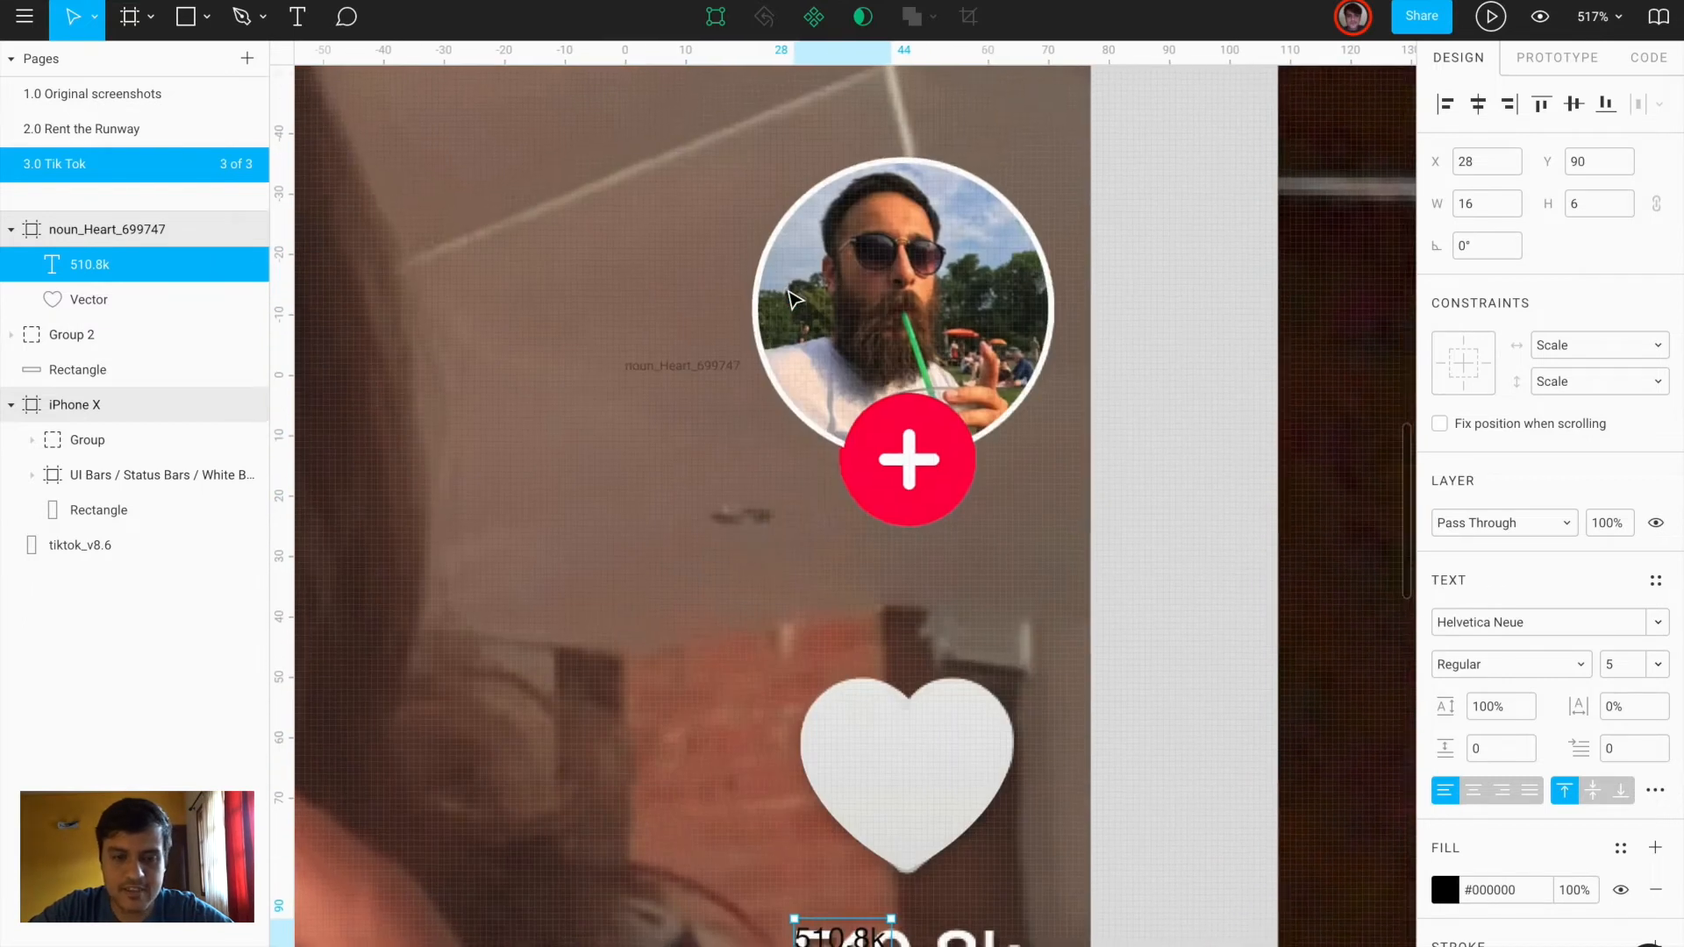
pyautogui.scroll(1, 773, 458)
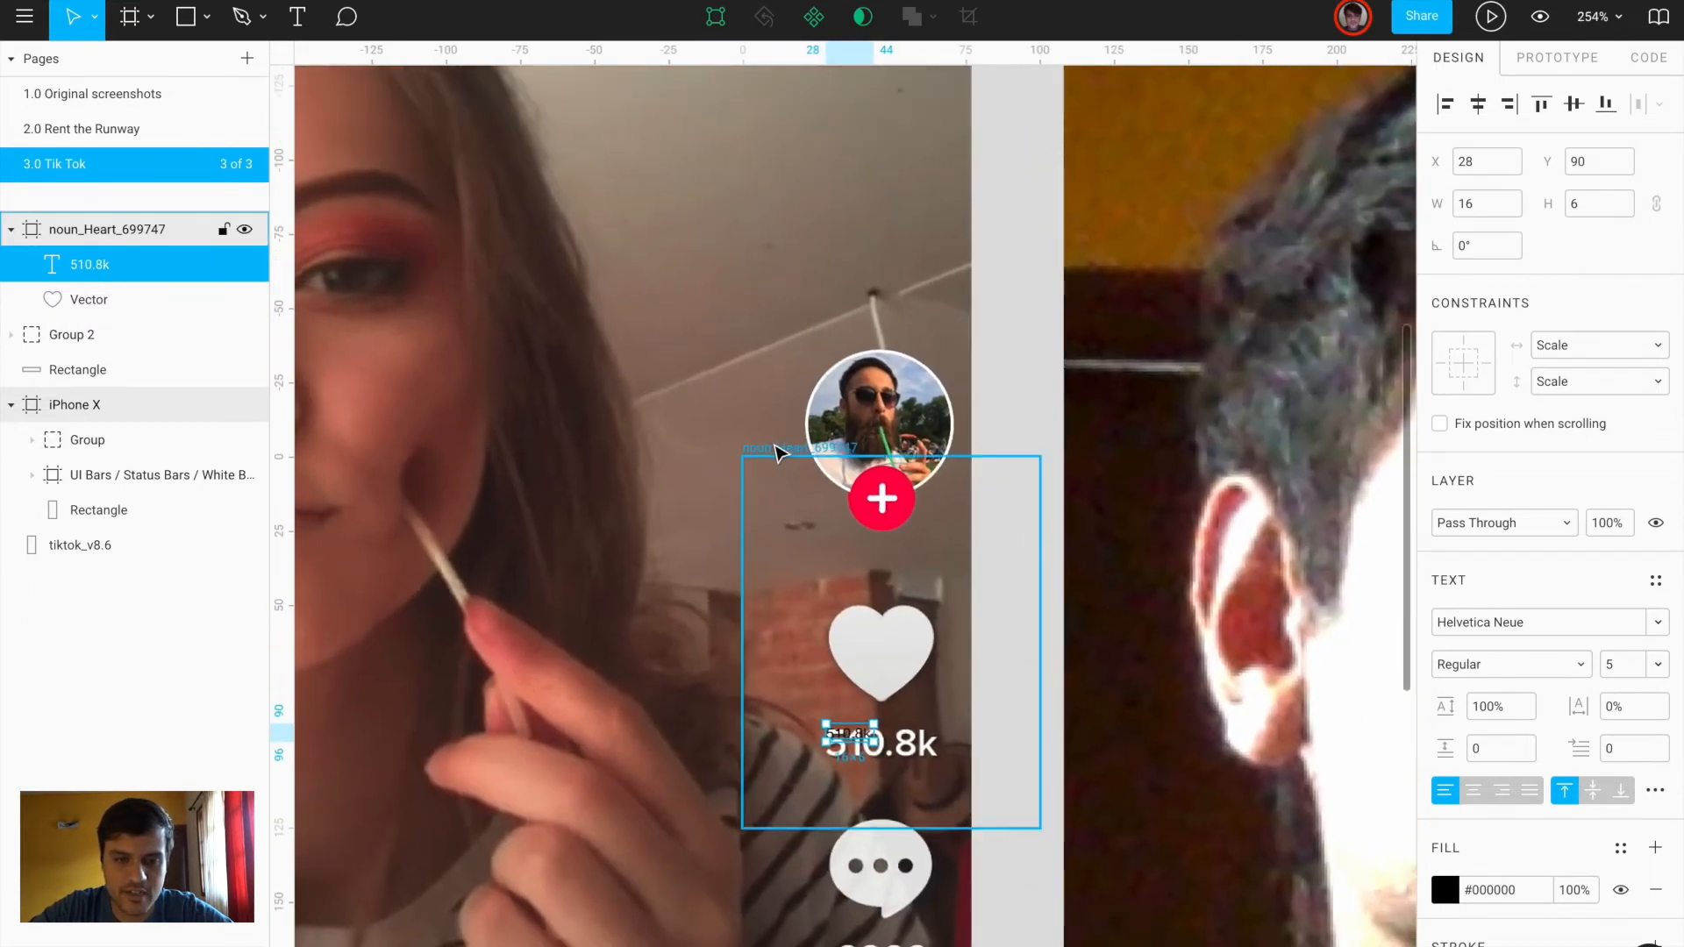
pyautogui.click(775, 451)
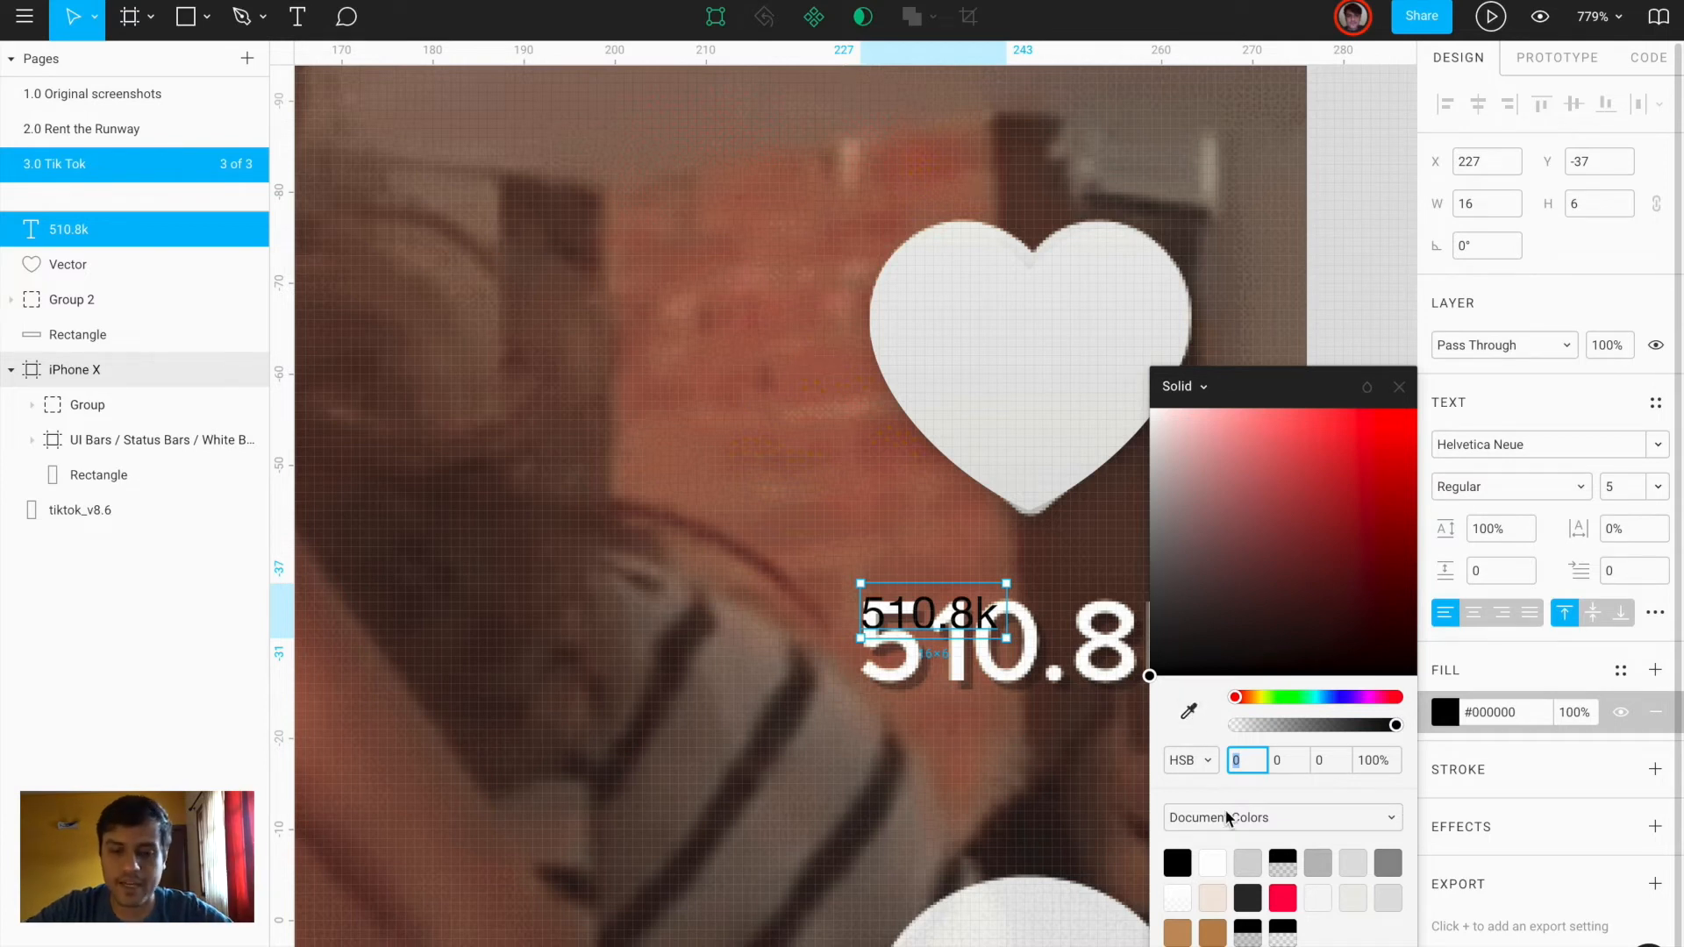
pyautogui.click(1449, 712)
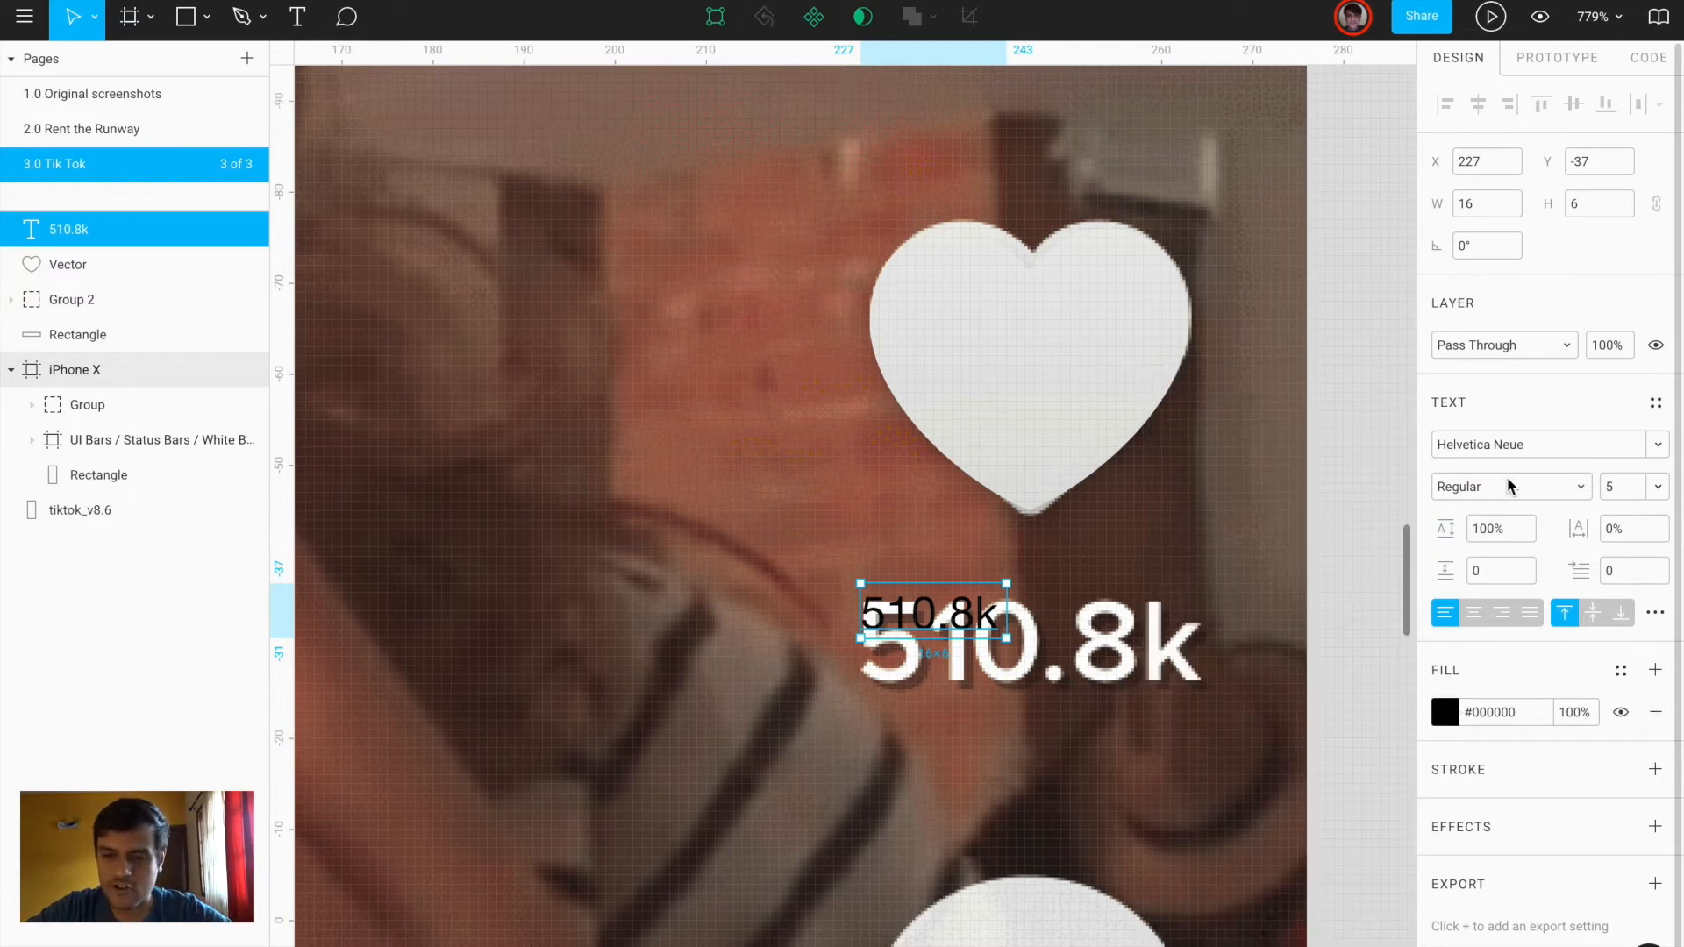
# Set the 510.8k text to Proxima Nova Bold in white
pyautogui.click(1484, 451)
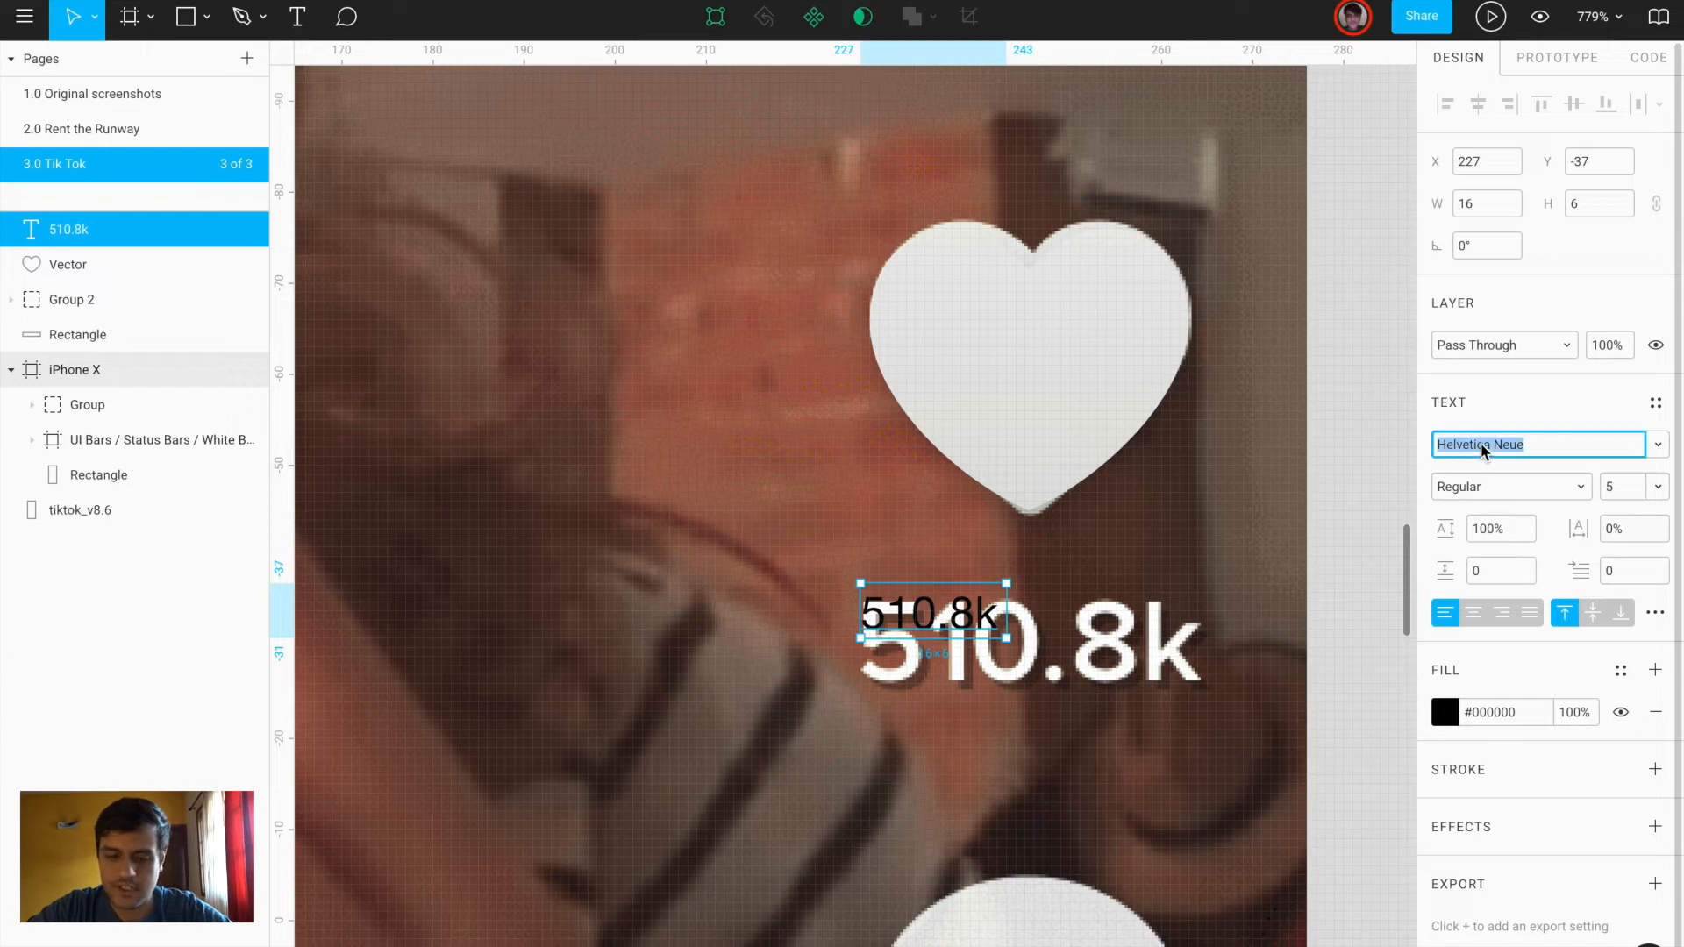
pyautogui.write('Montse')
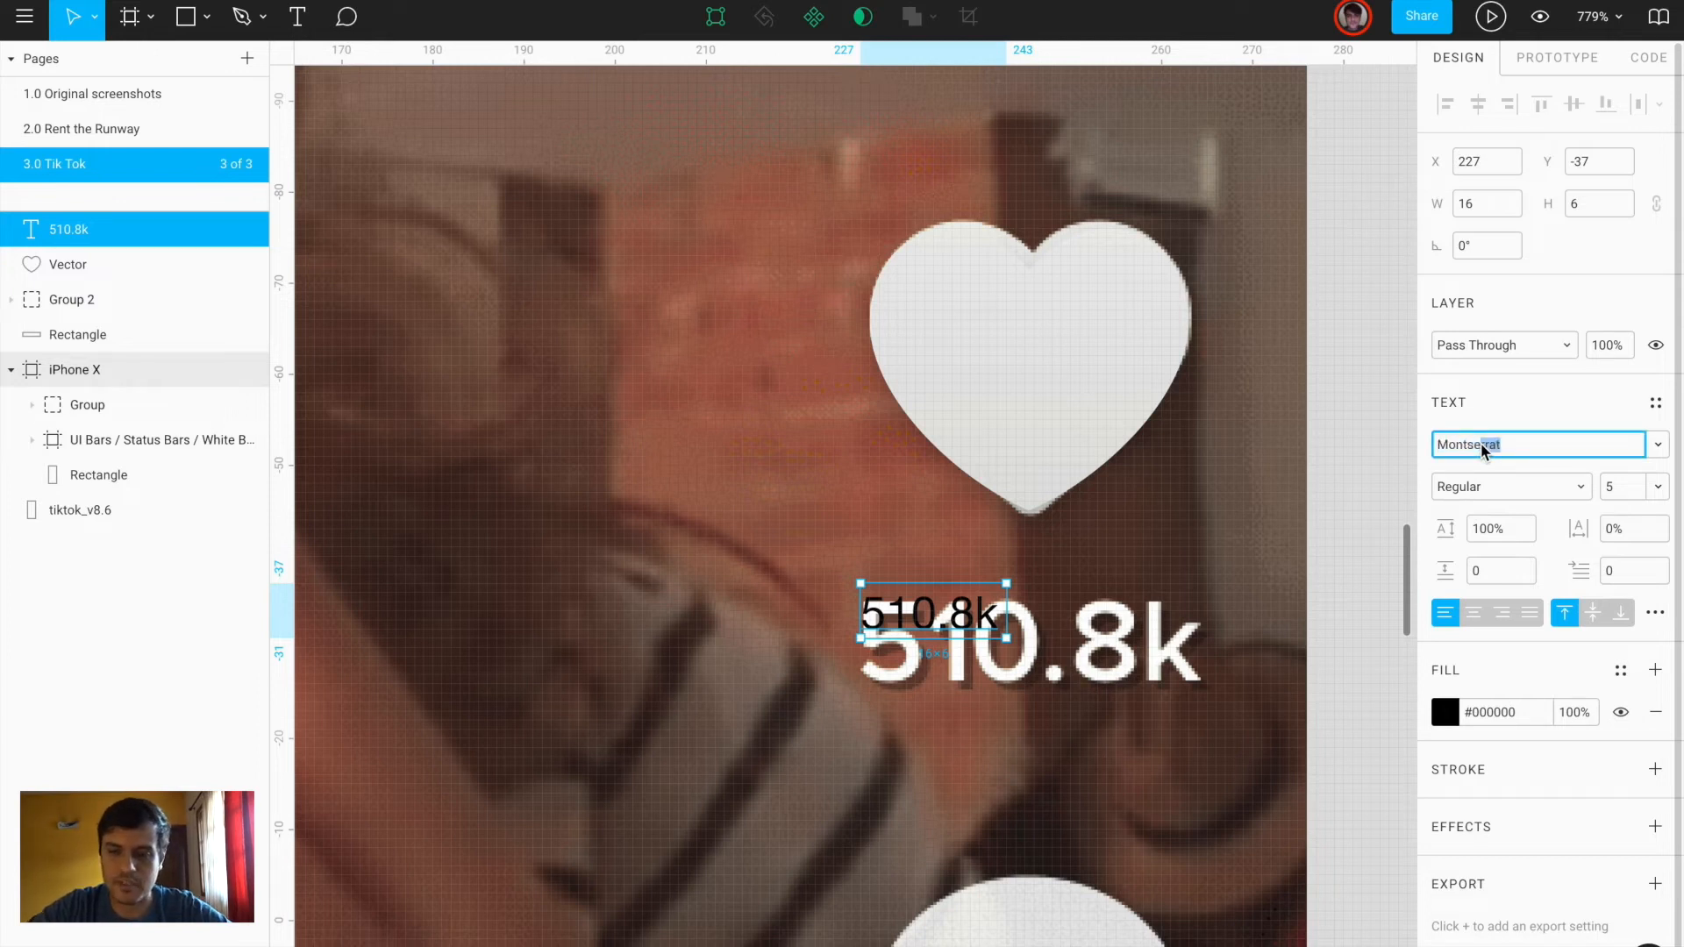
pyautogui.press('Return')
pyautogui.write('pr')
pyautogui.press('Return')
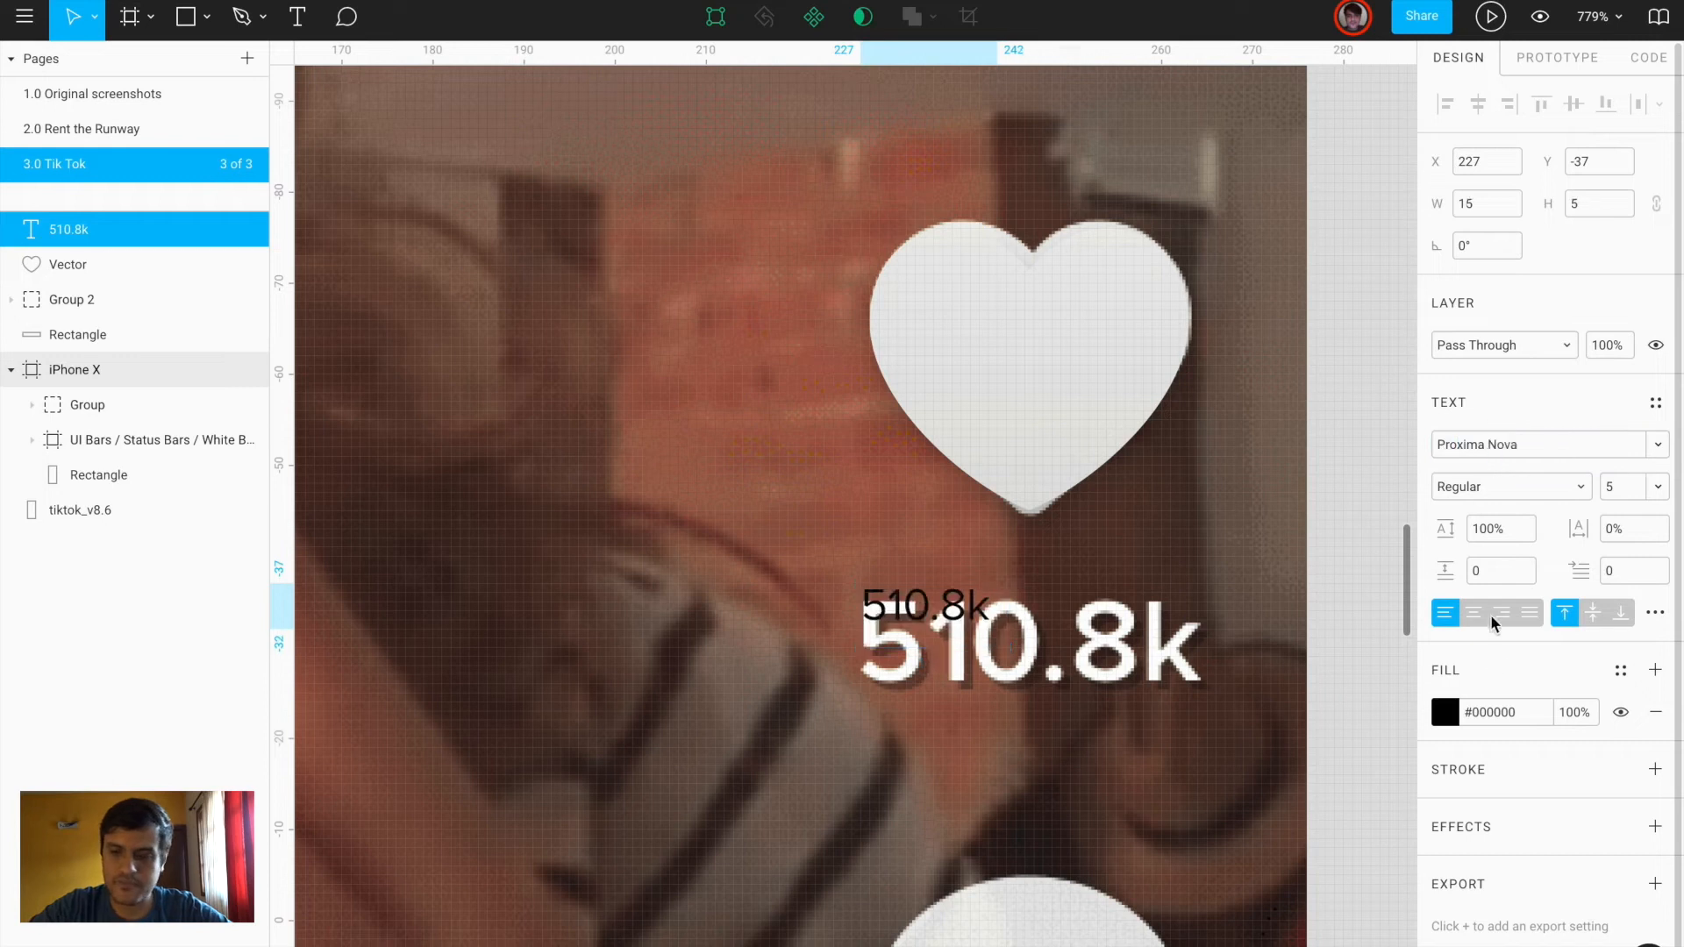
pyautogui.click(1480, 505)
pyautogui.click(1484, 534)
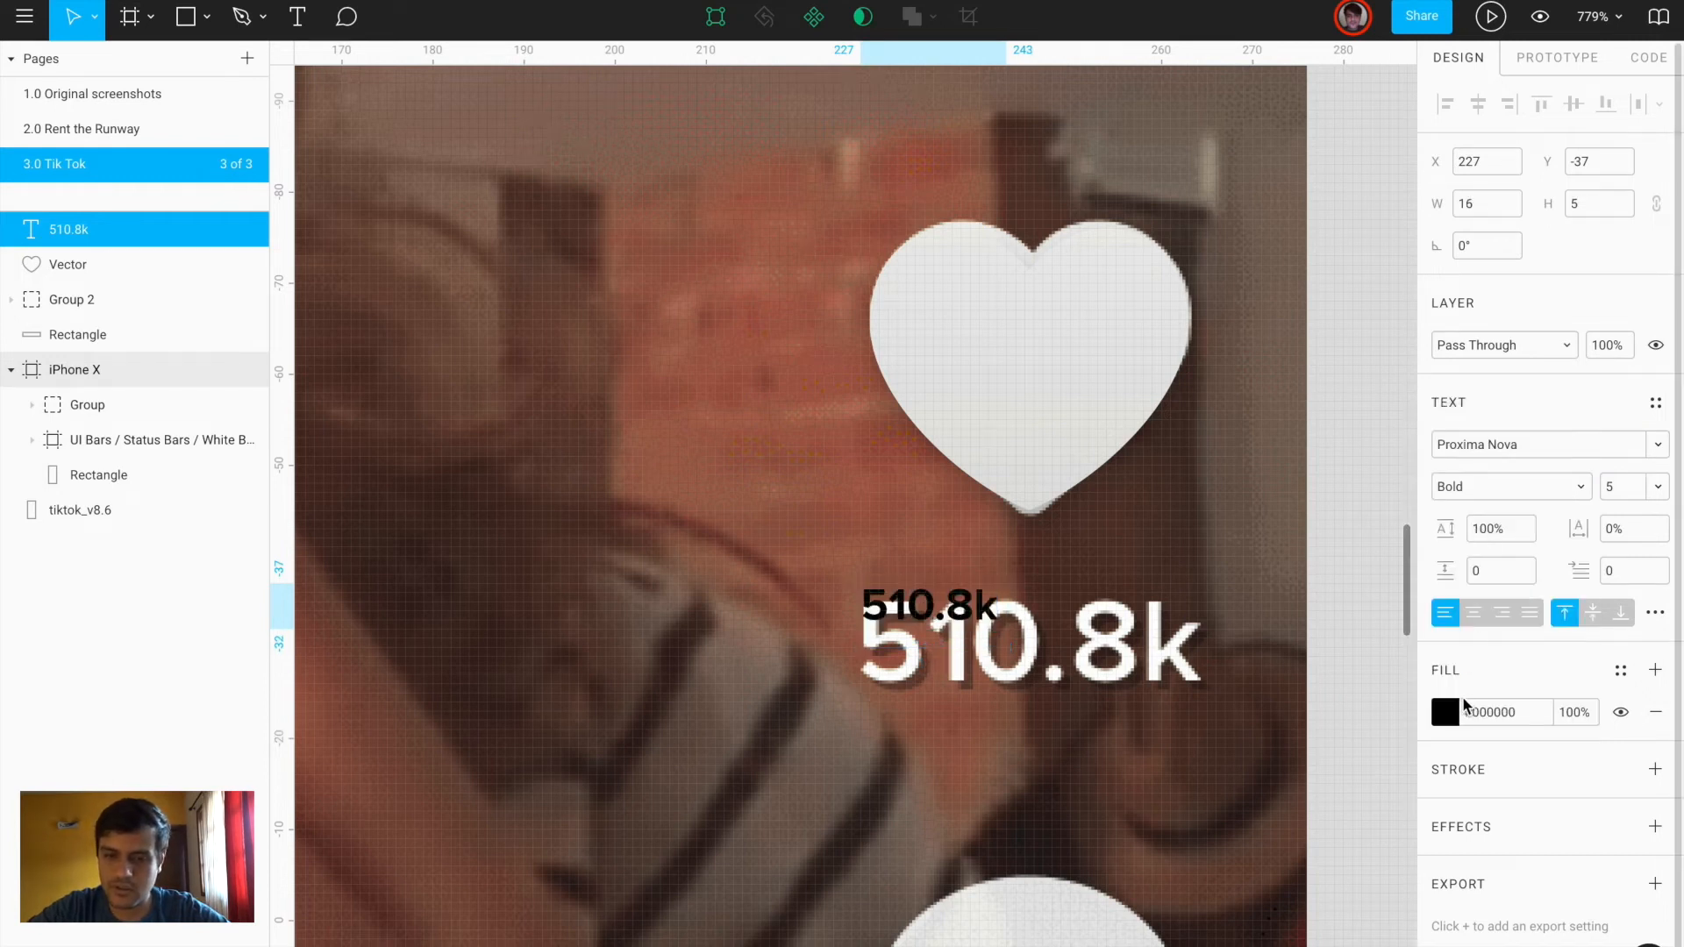
pyautogui.click(1445, 712)
pyautogui.moveTo(1245, 447); pyautogui.dragTo(1087, 331)
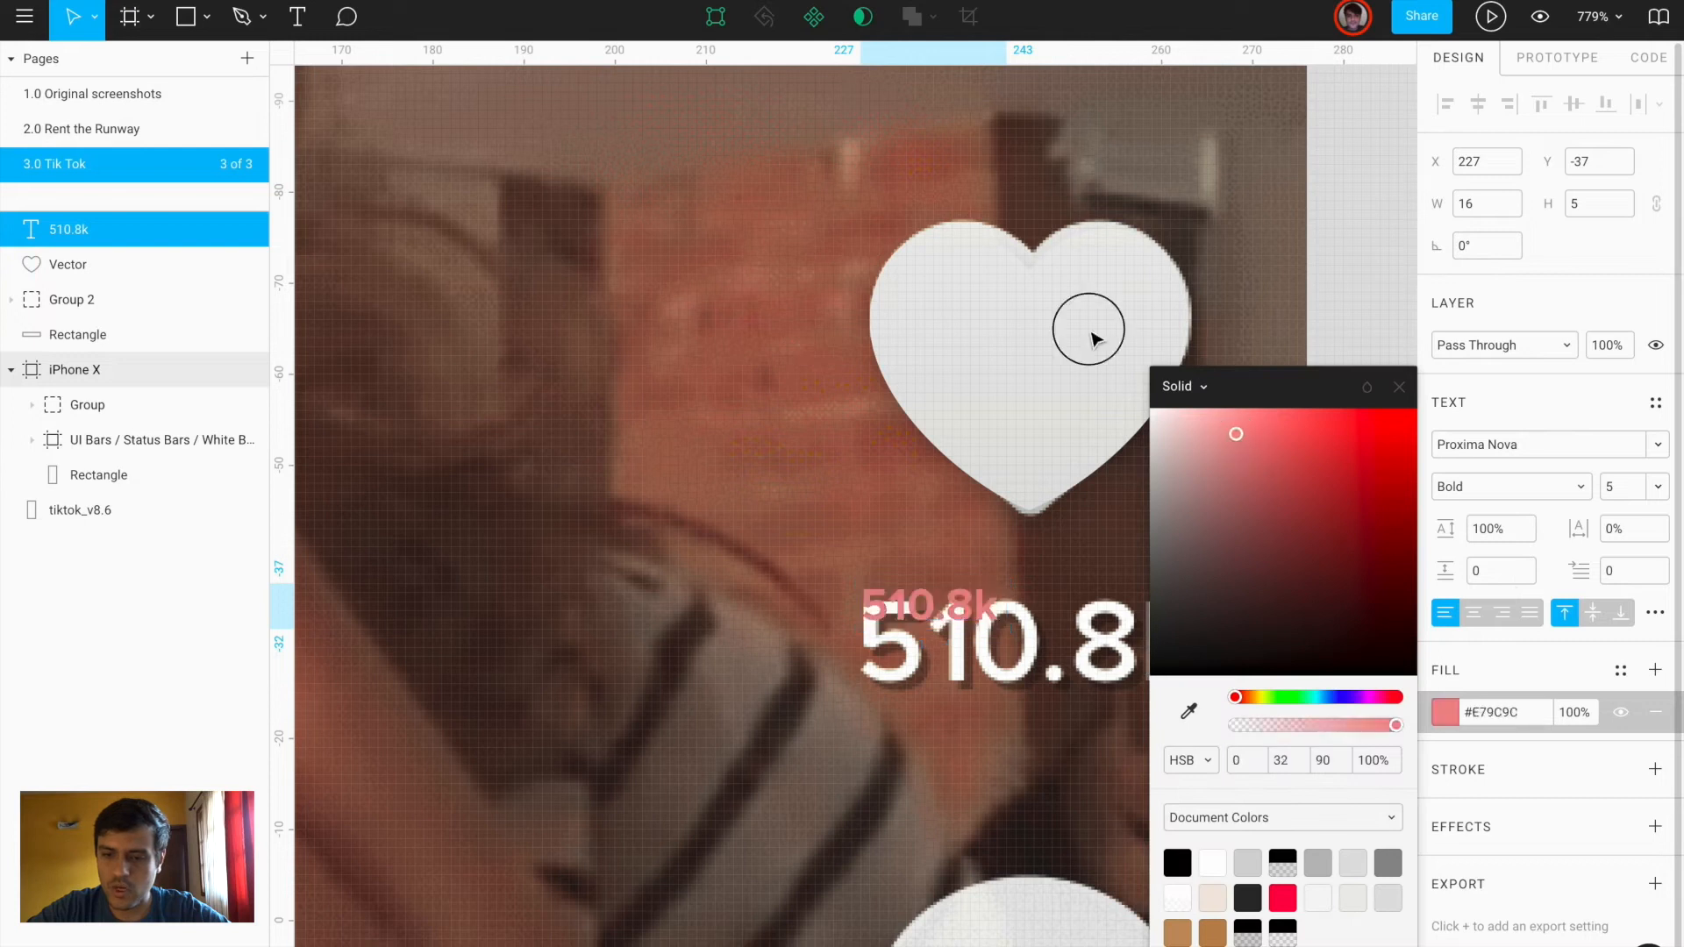
# Set the font size to 12, place the label below-left of the original count, and add a drop shadow
pyautogui.click(1614, 488)
pyautogui.write('18')
pyautogui.press('Return')
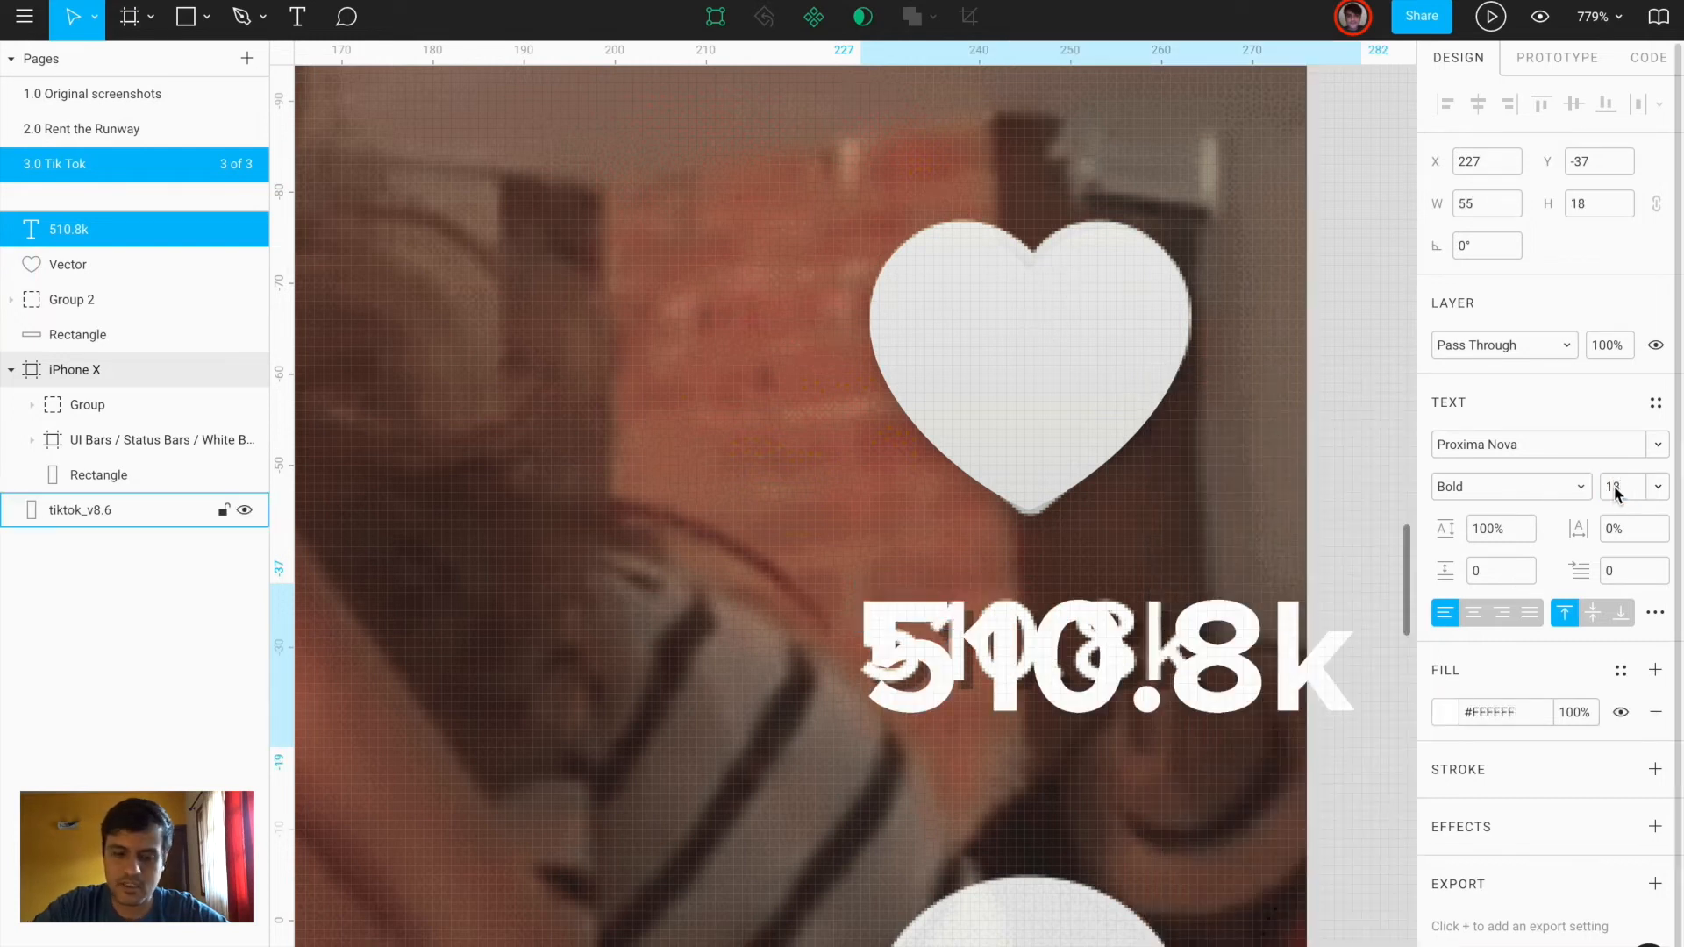
pyautogui.write('114')
pyautogui.press('Return')
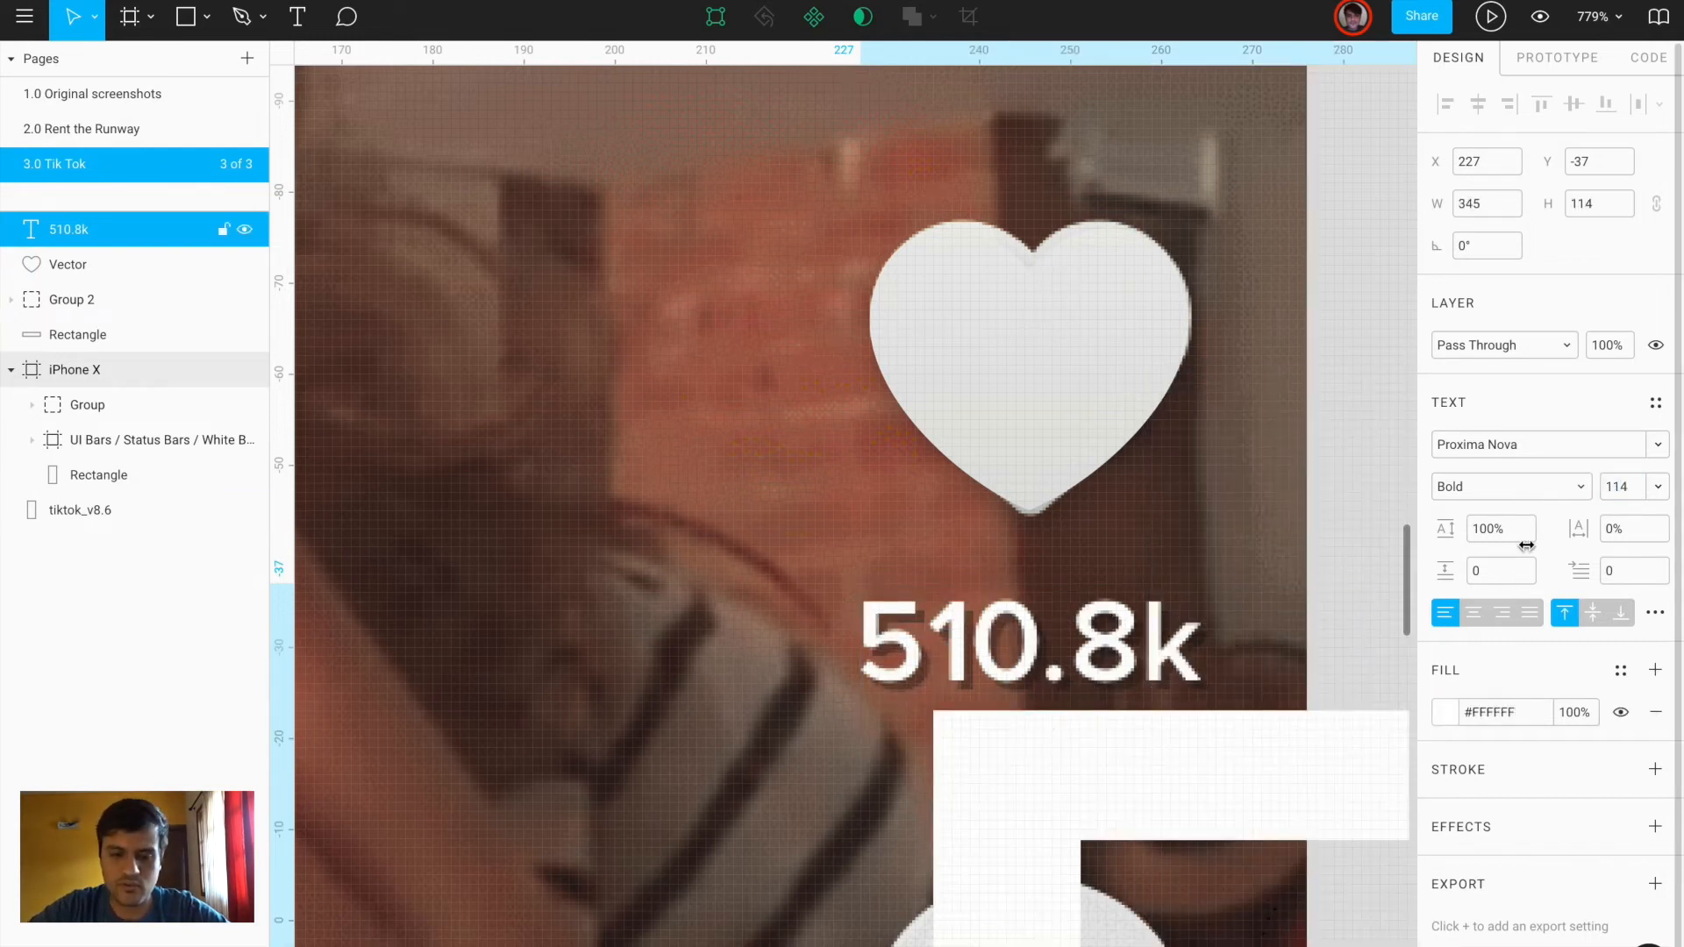
pyautogui.click(1624, 486)
pyautogui.write('14')
pyautogui.press('Return')
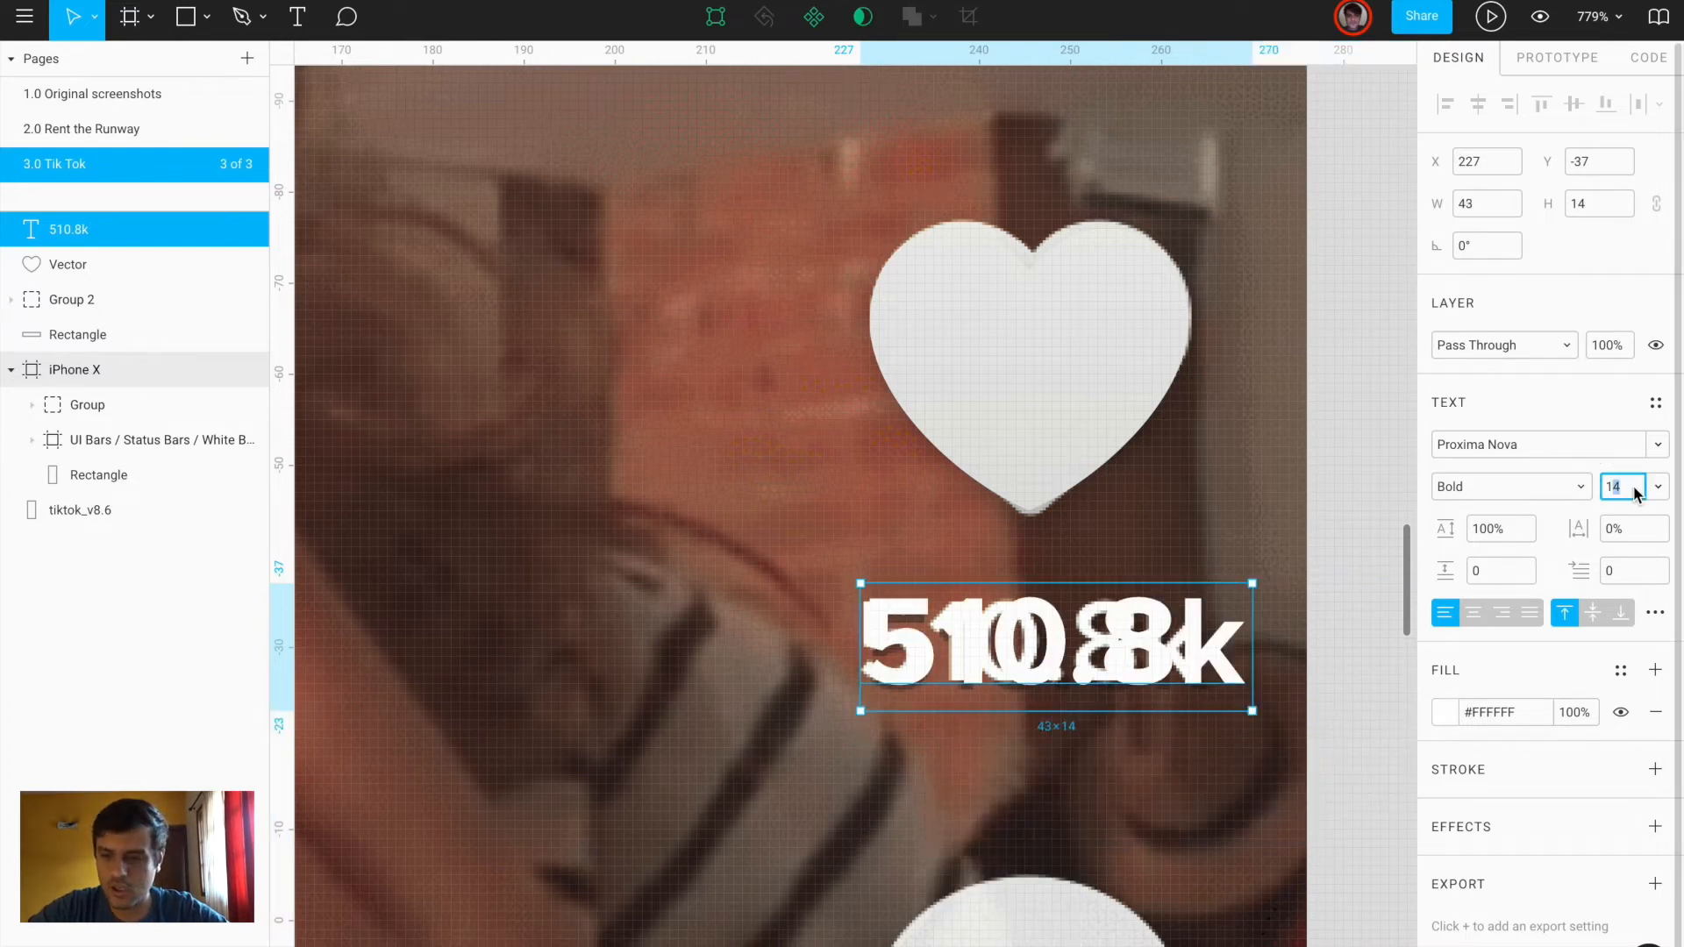
pyautogui.press('Return')
pyautogui.moveTo(1088, 637); pyautogui.dragTo(902, 780)
pyautogui.scroll(4, 897, 774)
pyautogui.scroll(3, 900, 776)
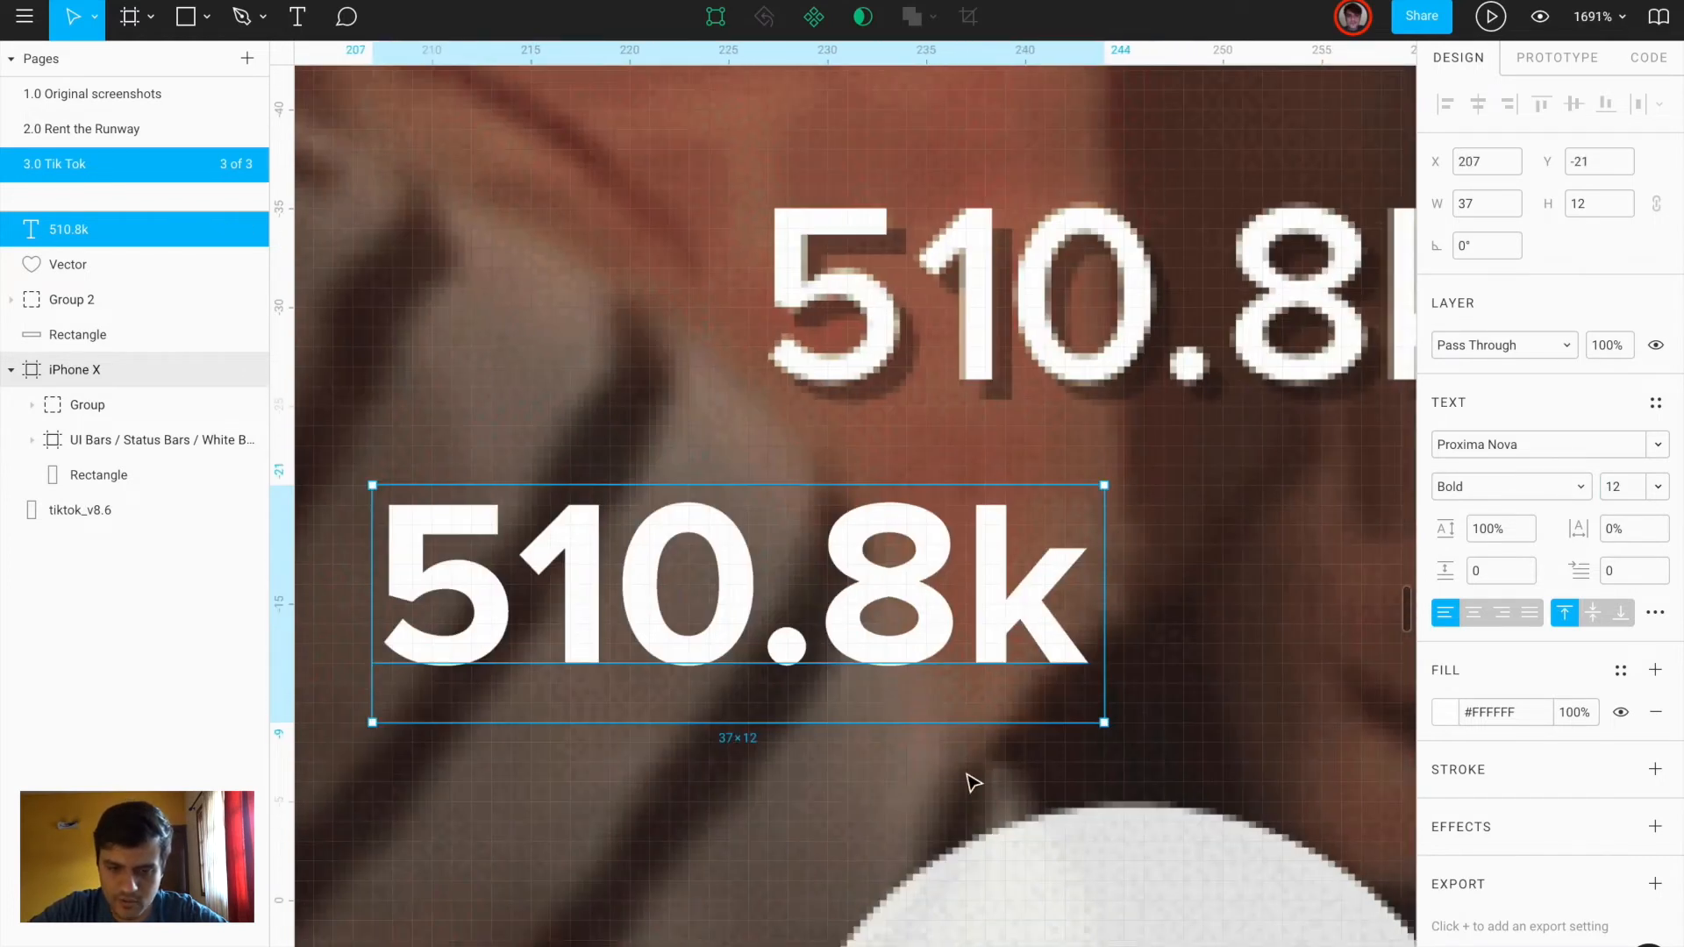
pyautogui.click(1655, 827)
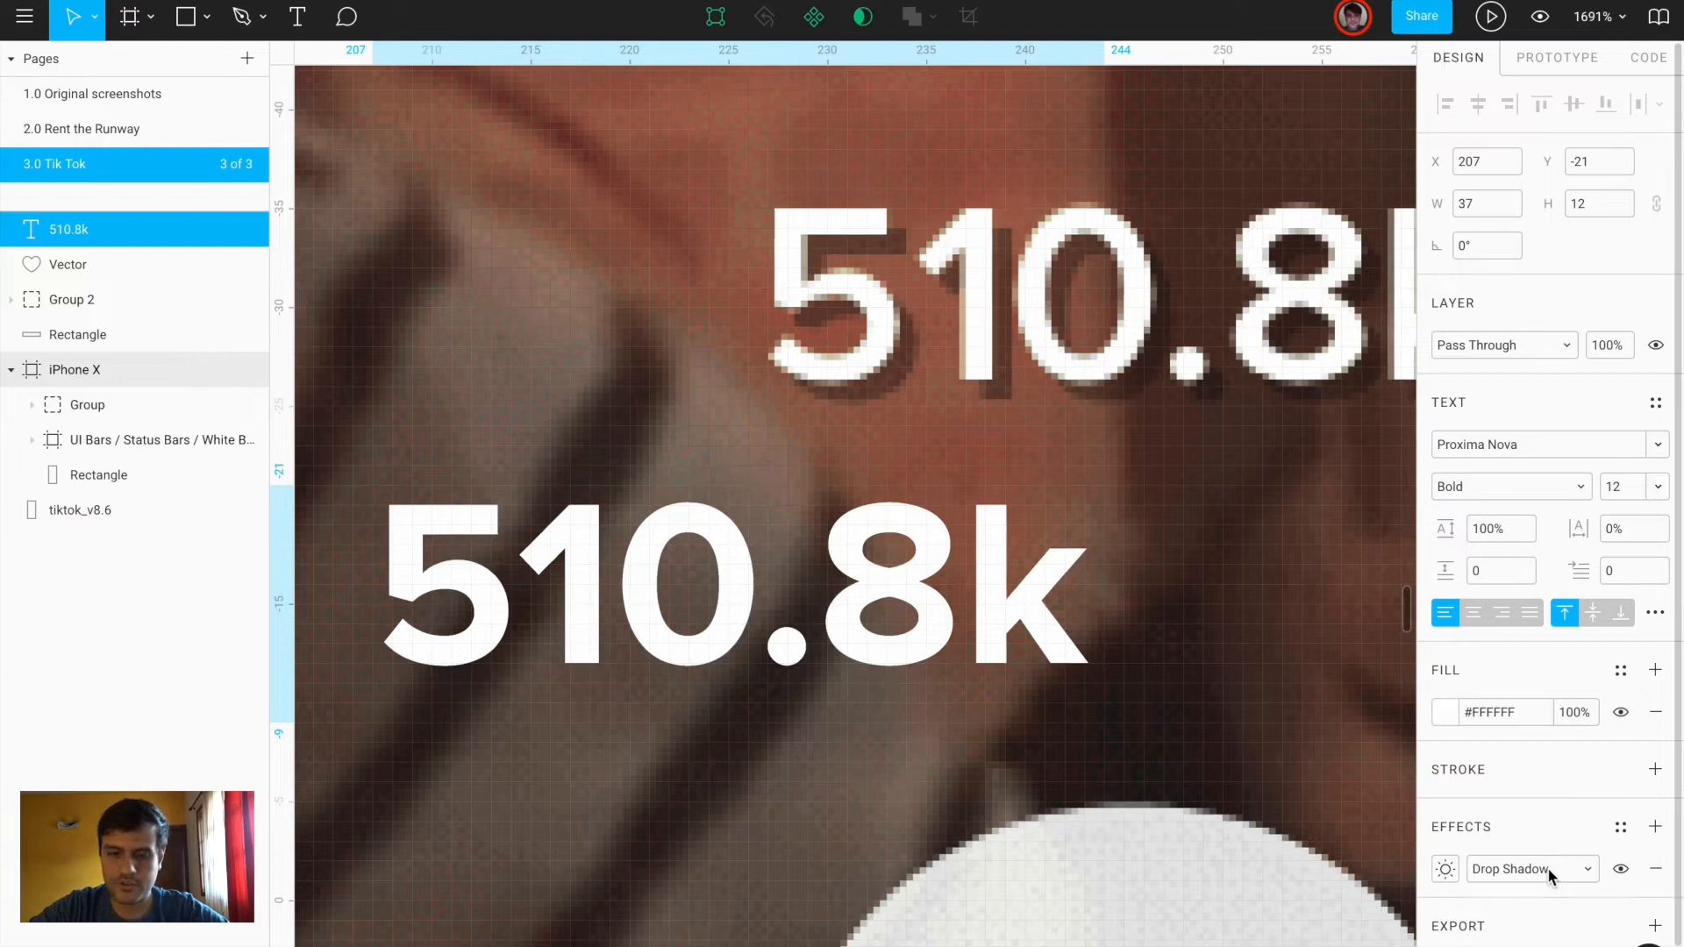
# Keep the 510.8k text's effect as a Drop Shadow with blur 0 and a trial X offset of 2
pyautogui.click(1551, 873)
pyautogui.click(1530, 862)
pyautogui.click(1446, 870)
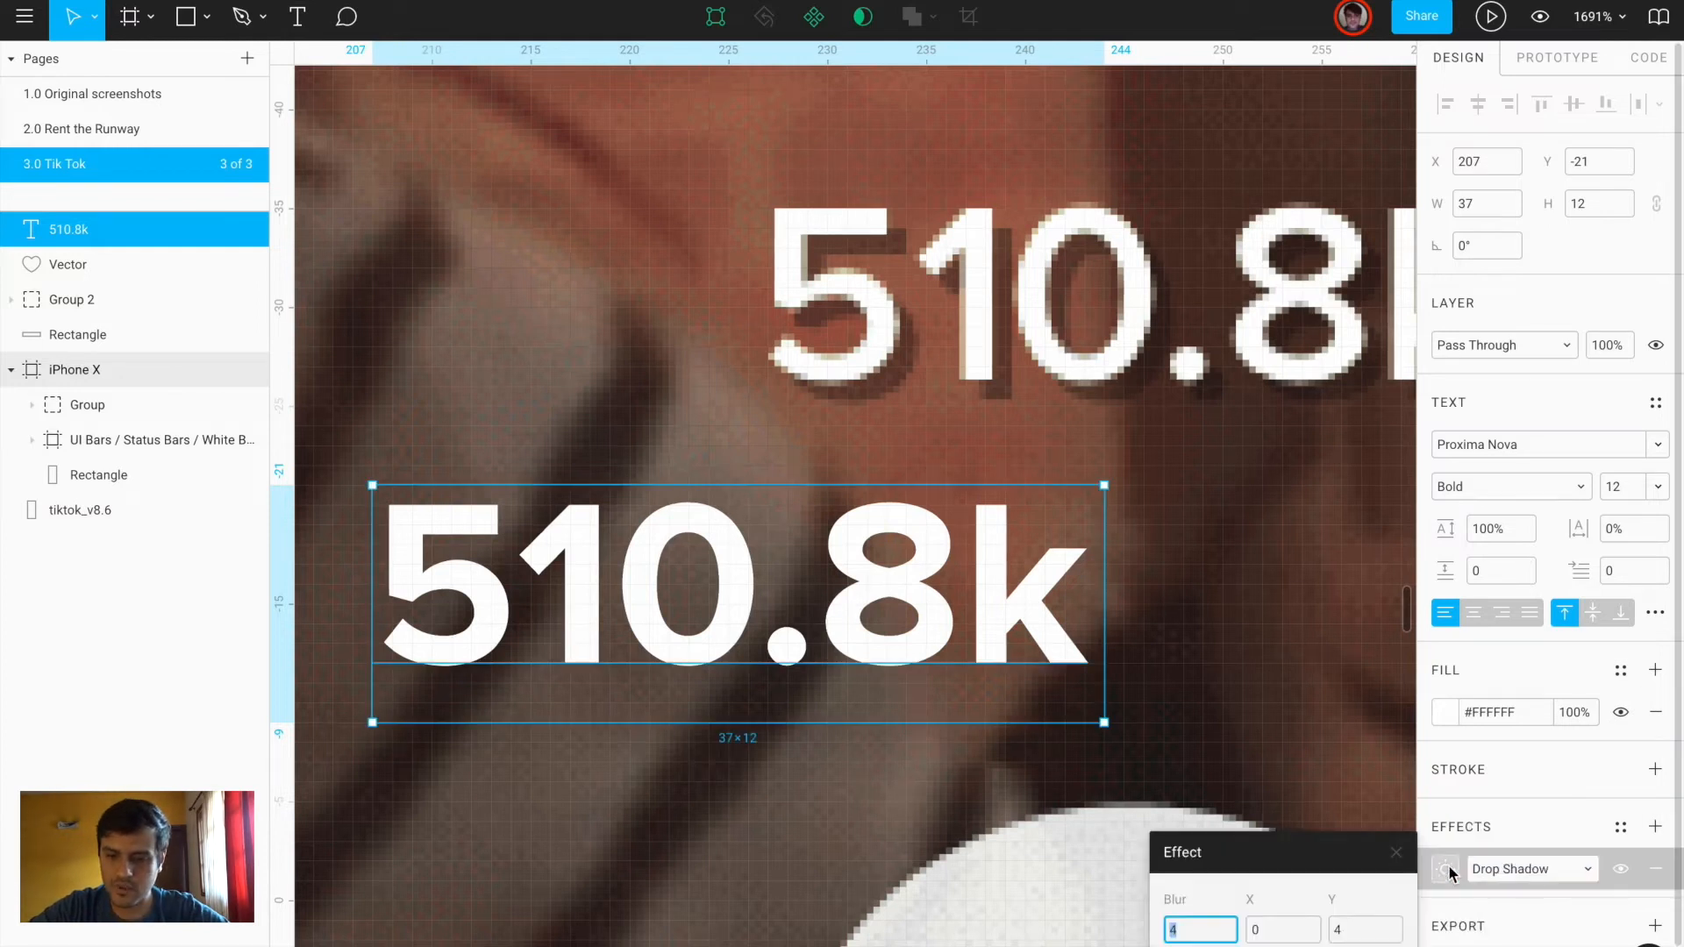
pyautogui.press('Return')
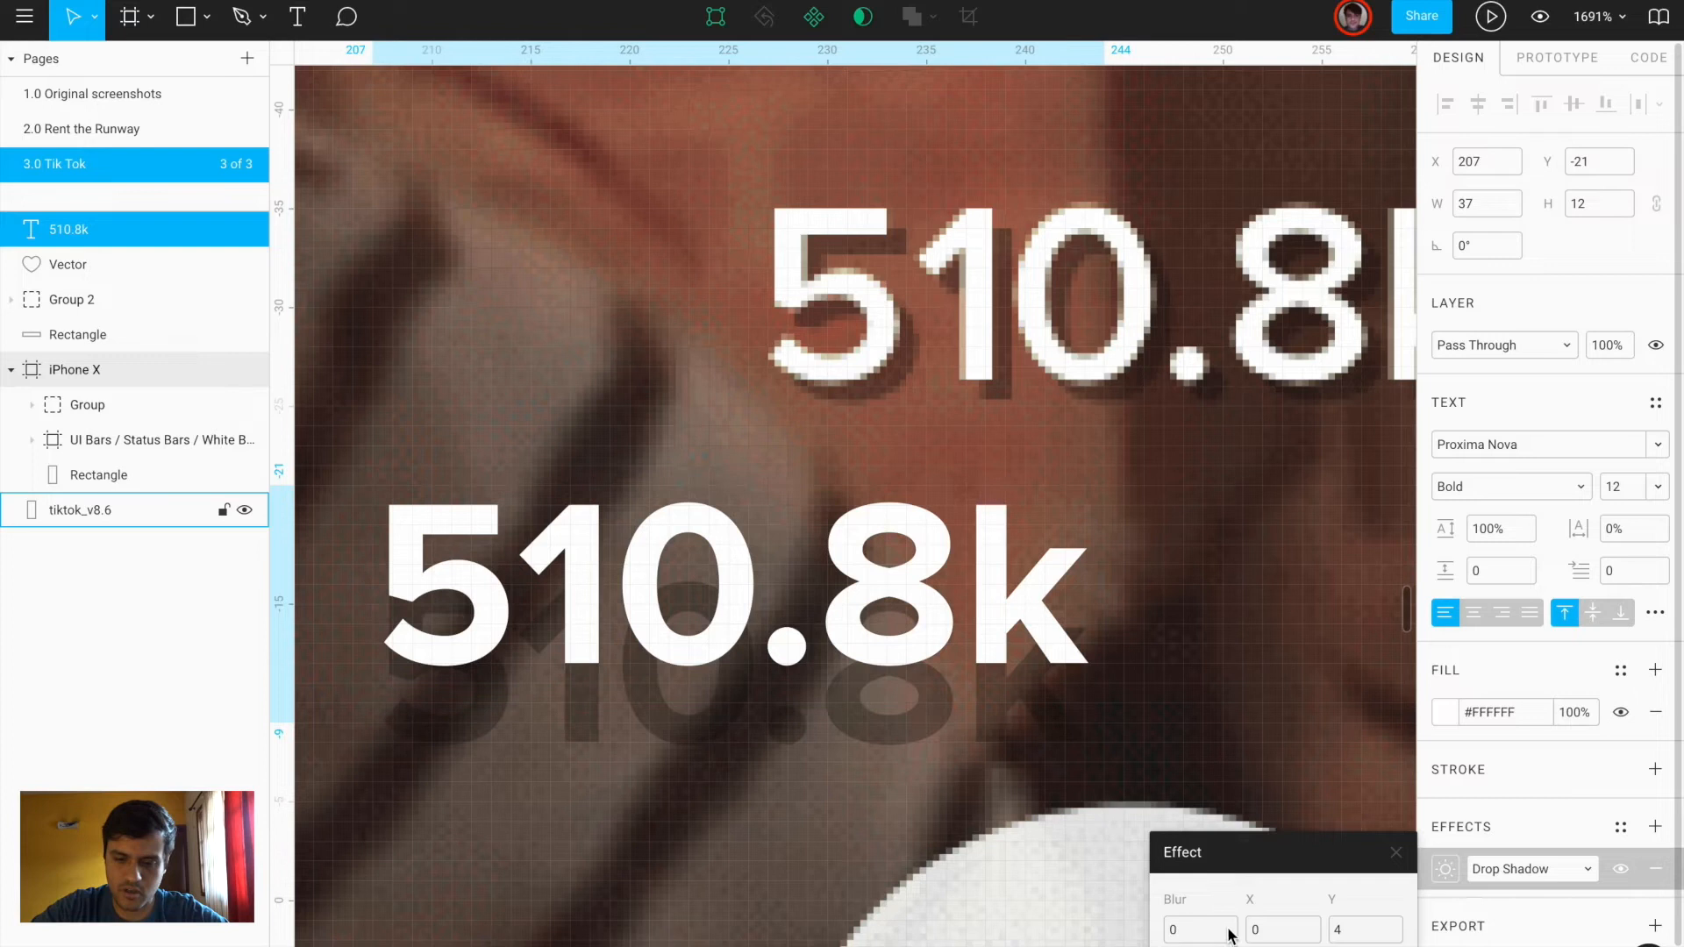
pyautogui.click(1263, 932)
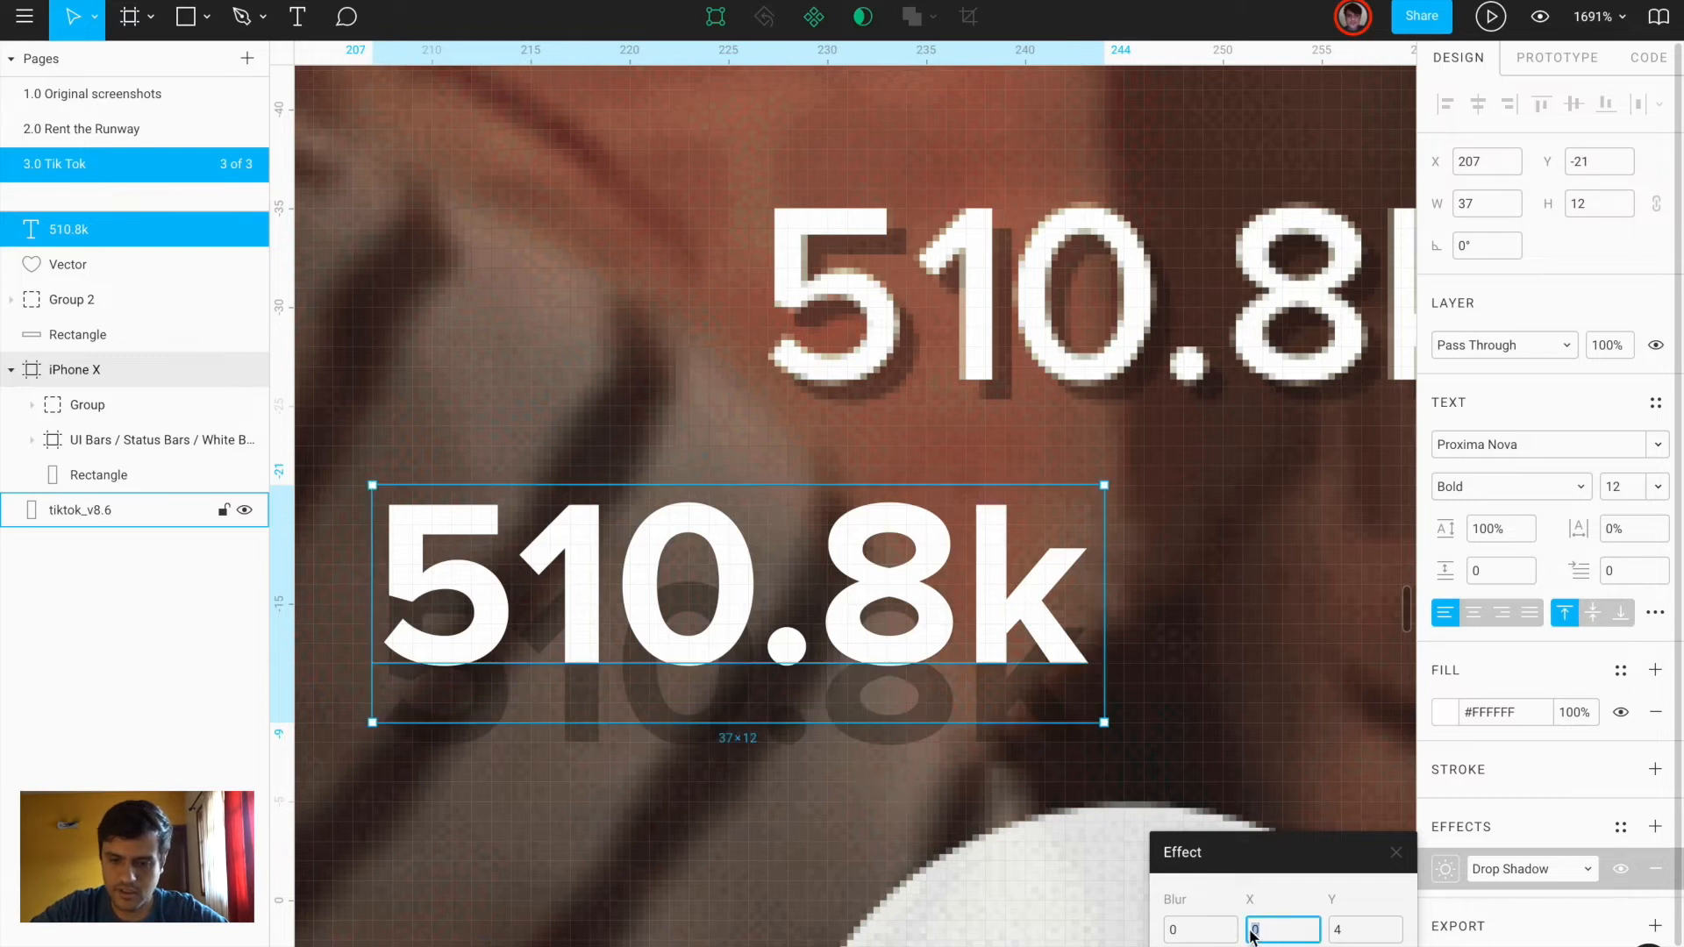
pyautogui.write('2')
pyautogui.press('Return')
# Set the shadow offsets to X 1, Y 1 and move the label onto the screenshot's like count
pyautogui.click(1354, 934)
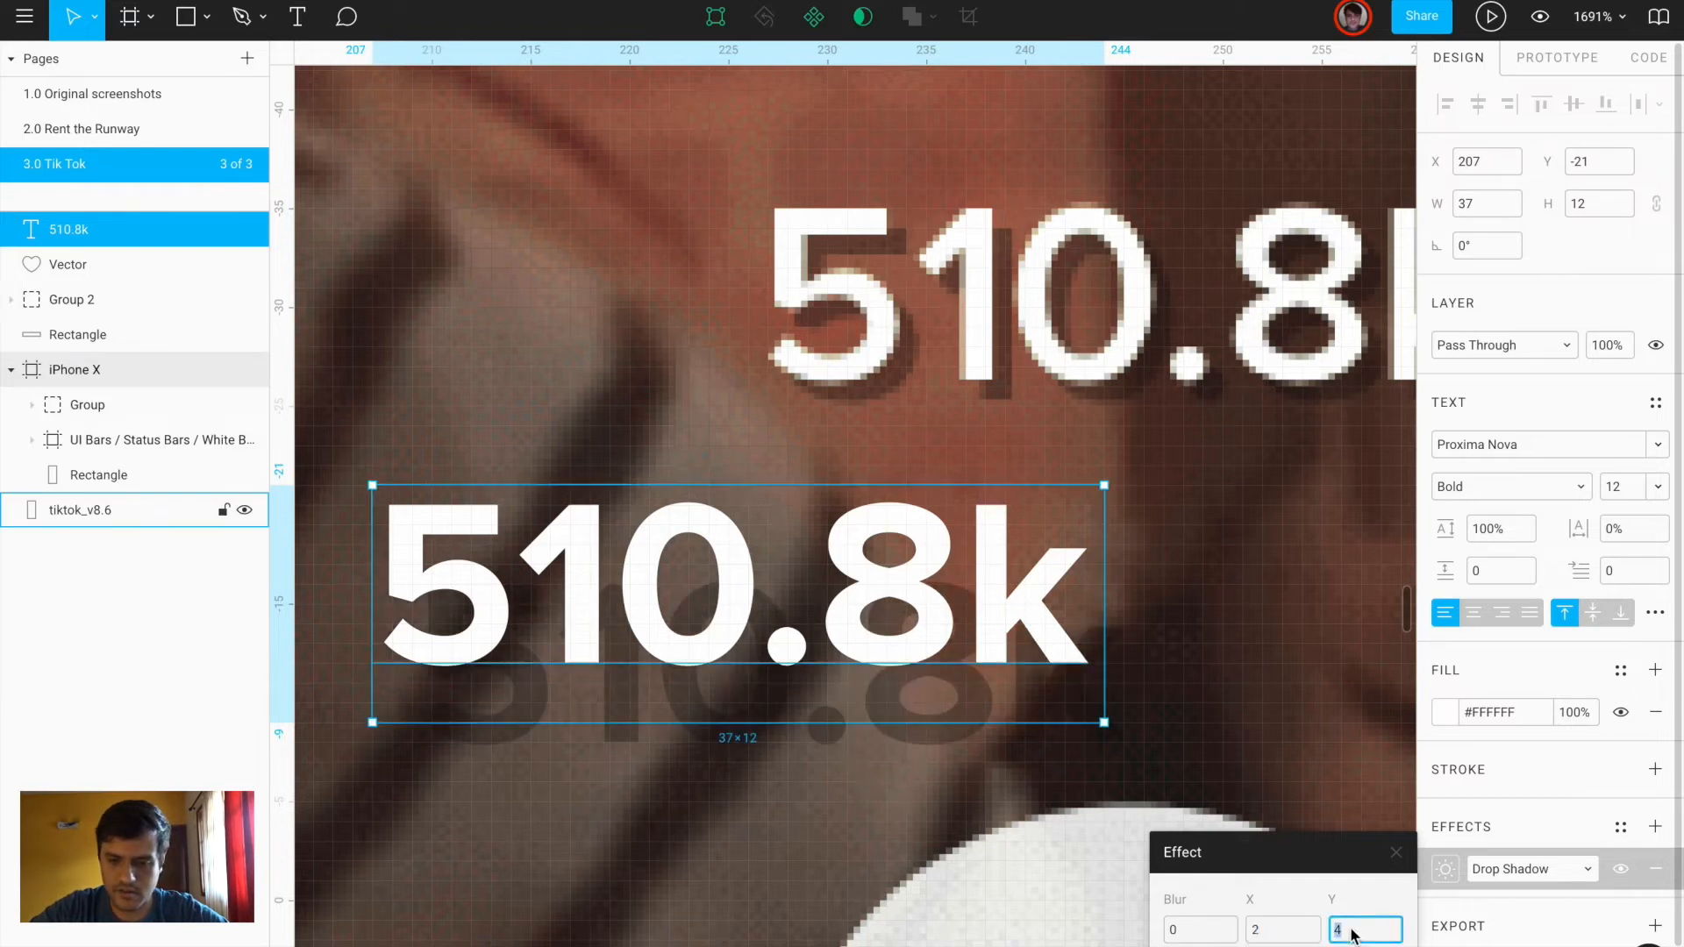
pyautogui.press('Return')
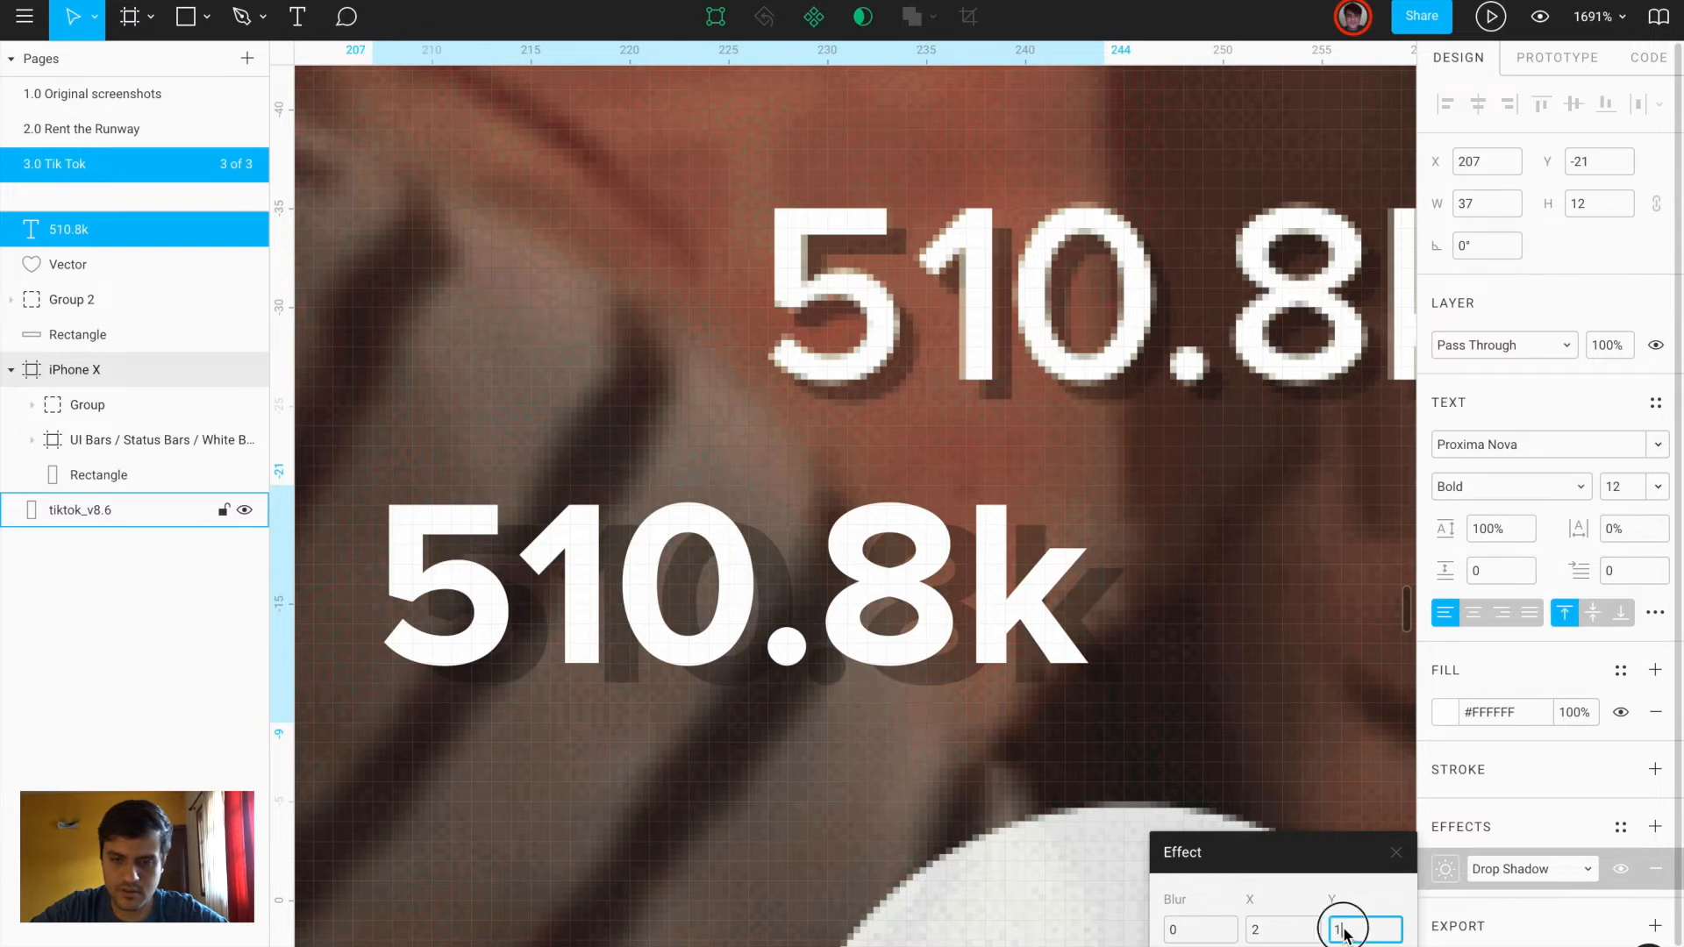
pyautogui.write('0')
pyautogui.press('Return')
pyautogui.scroll(-1, 1139, 725)
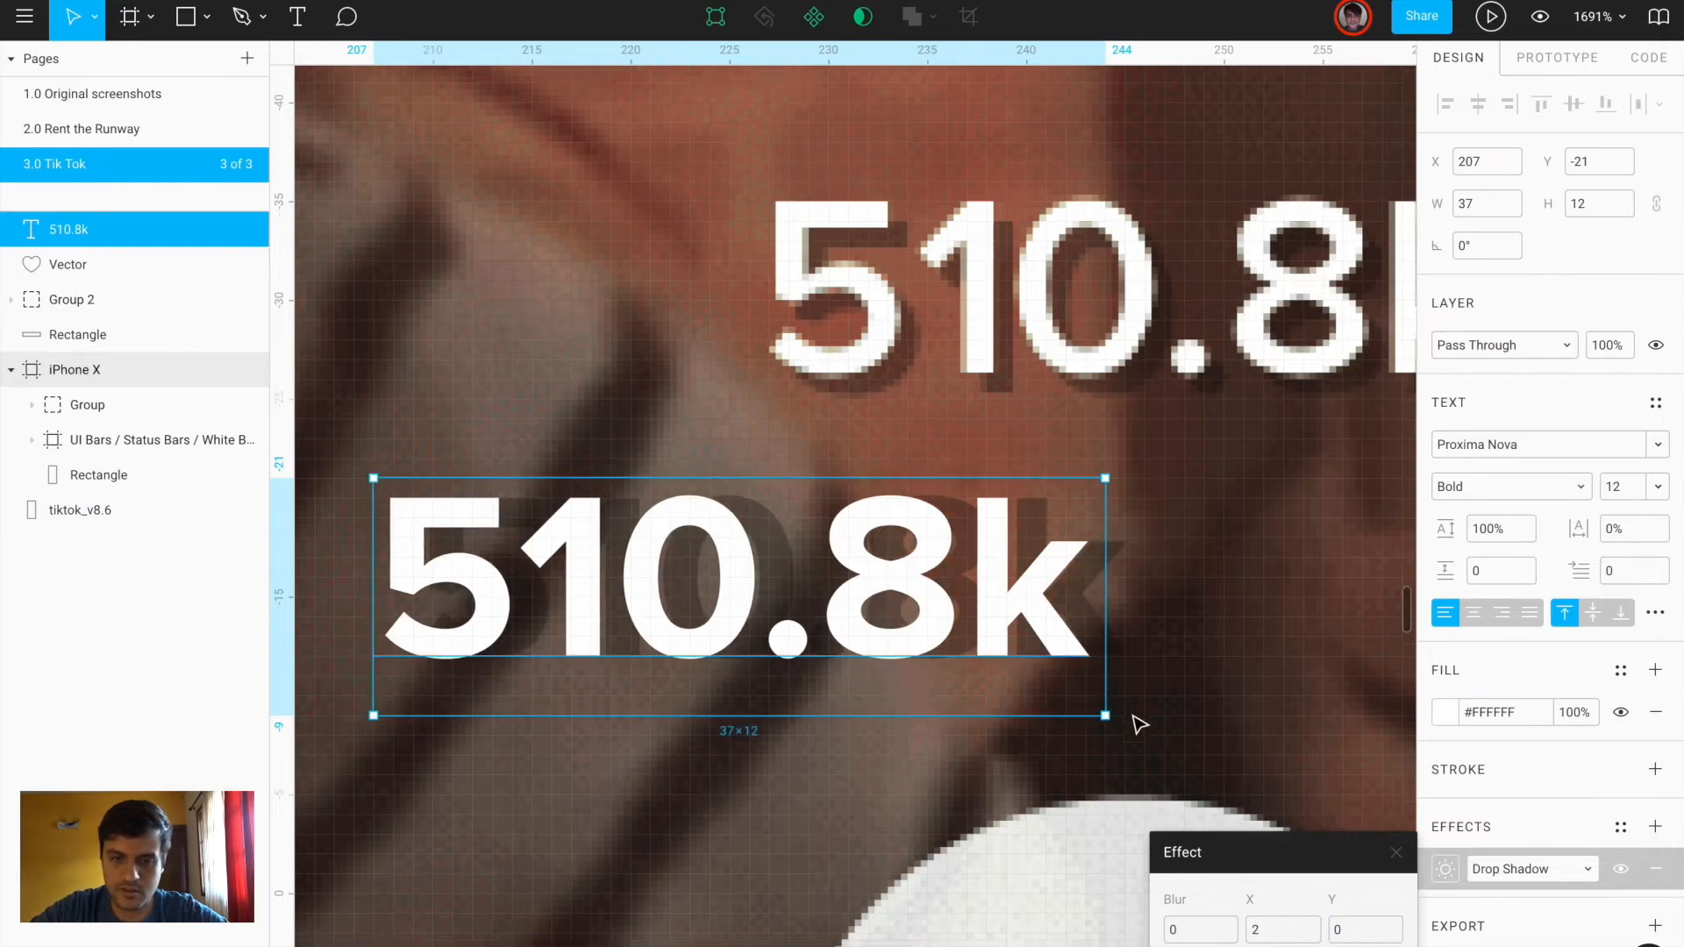
pyautogui.scroll(-2, 1139, 724)
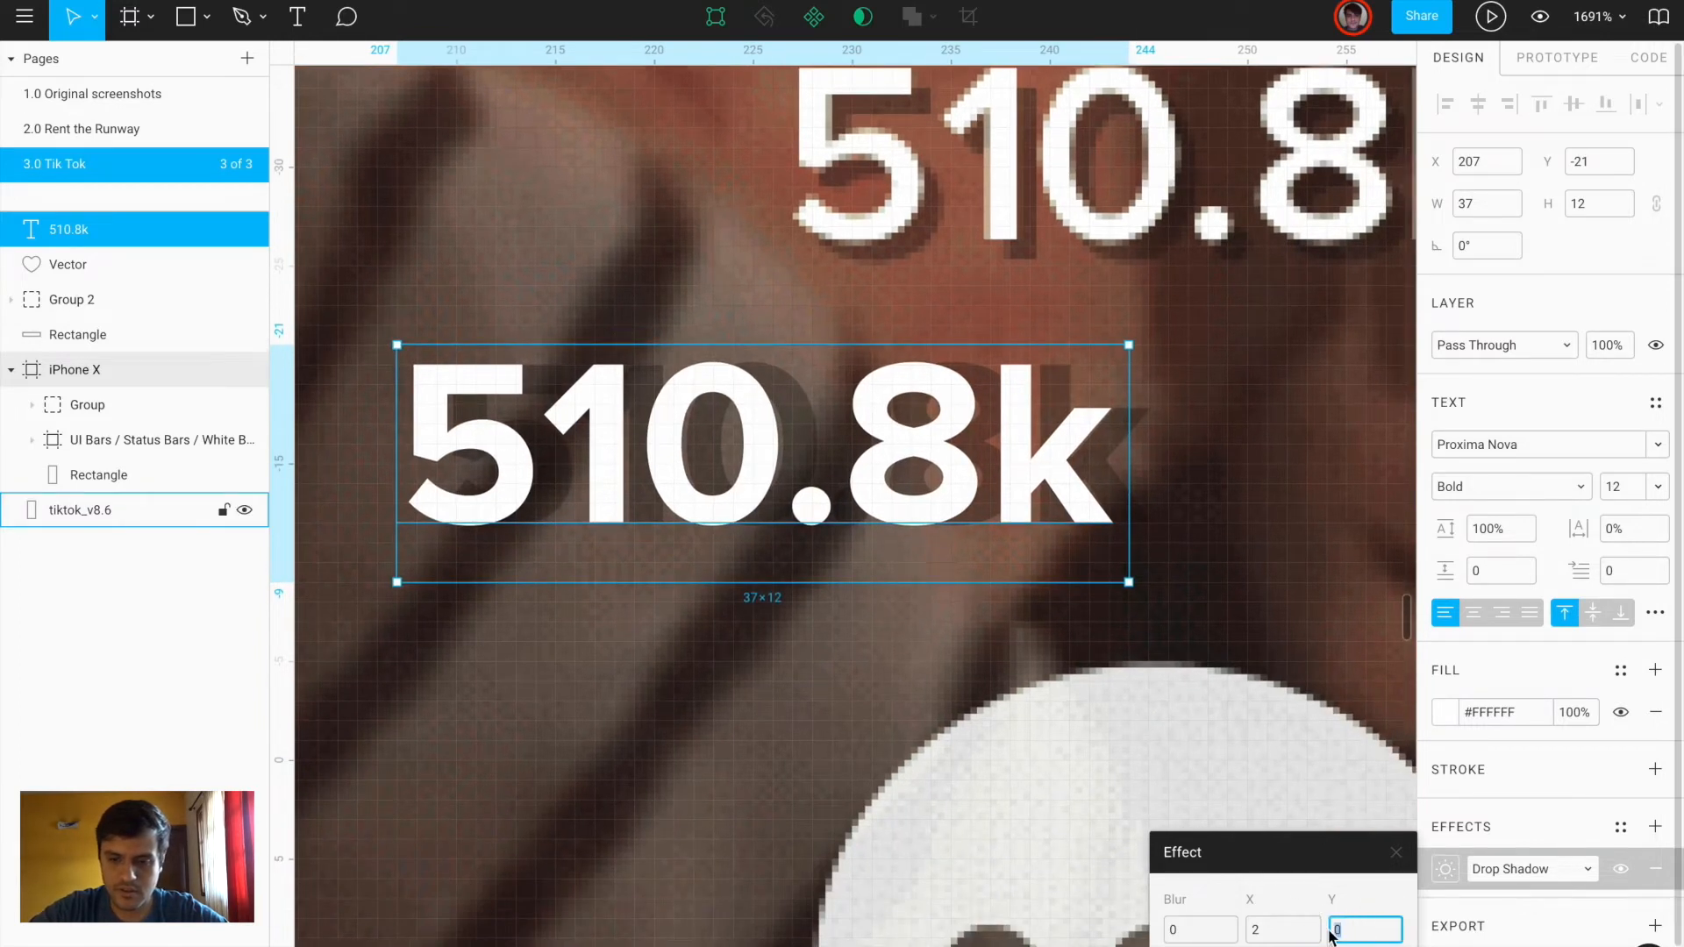
pyautogui.press('Return')
pyautogui.scroll(1, 1278, 562)
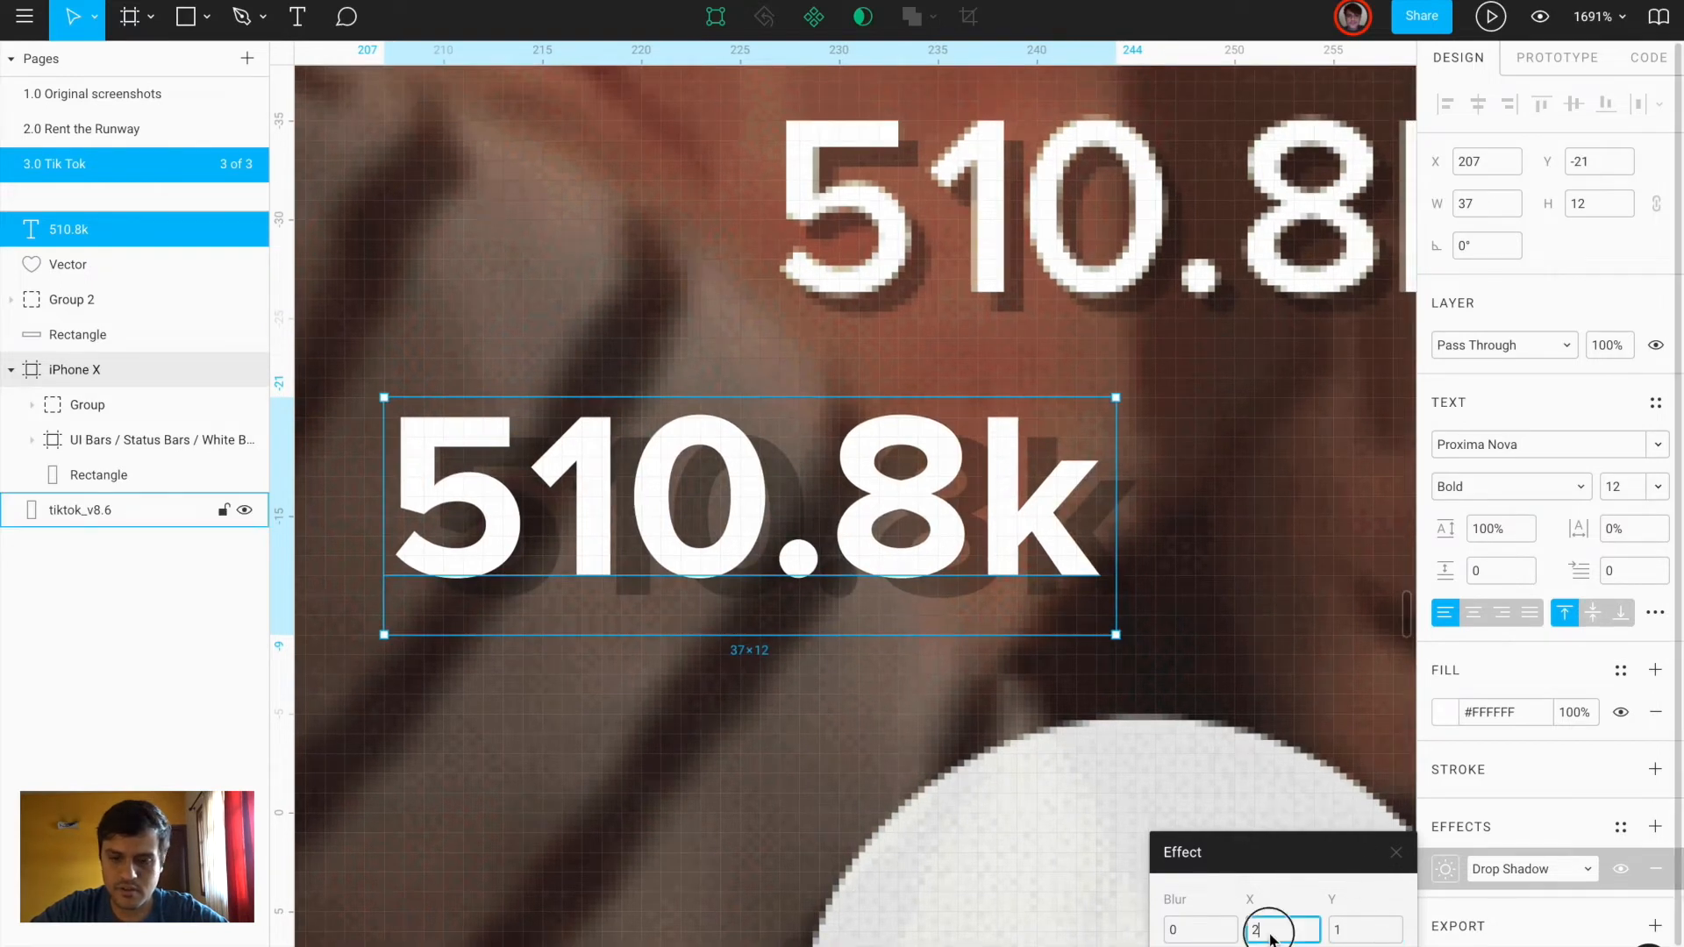
pyautogui.write('1')
pyautogui.press('Return')
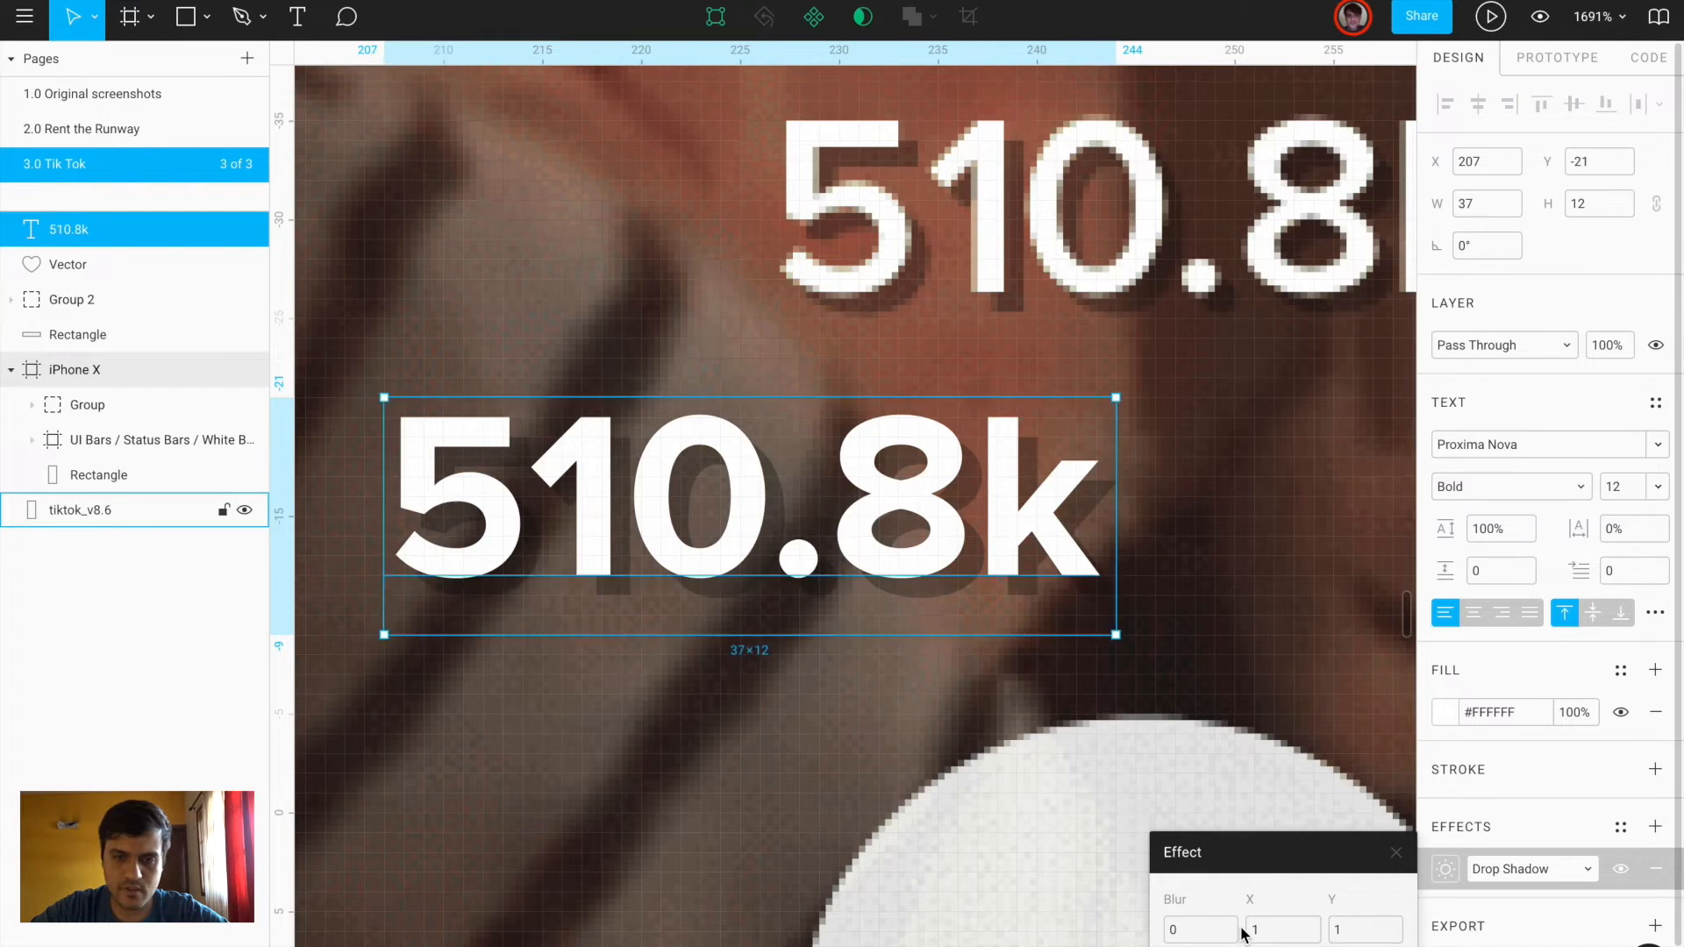
pyautogui.scroll(-3, 789, 696)
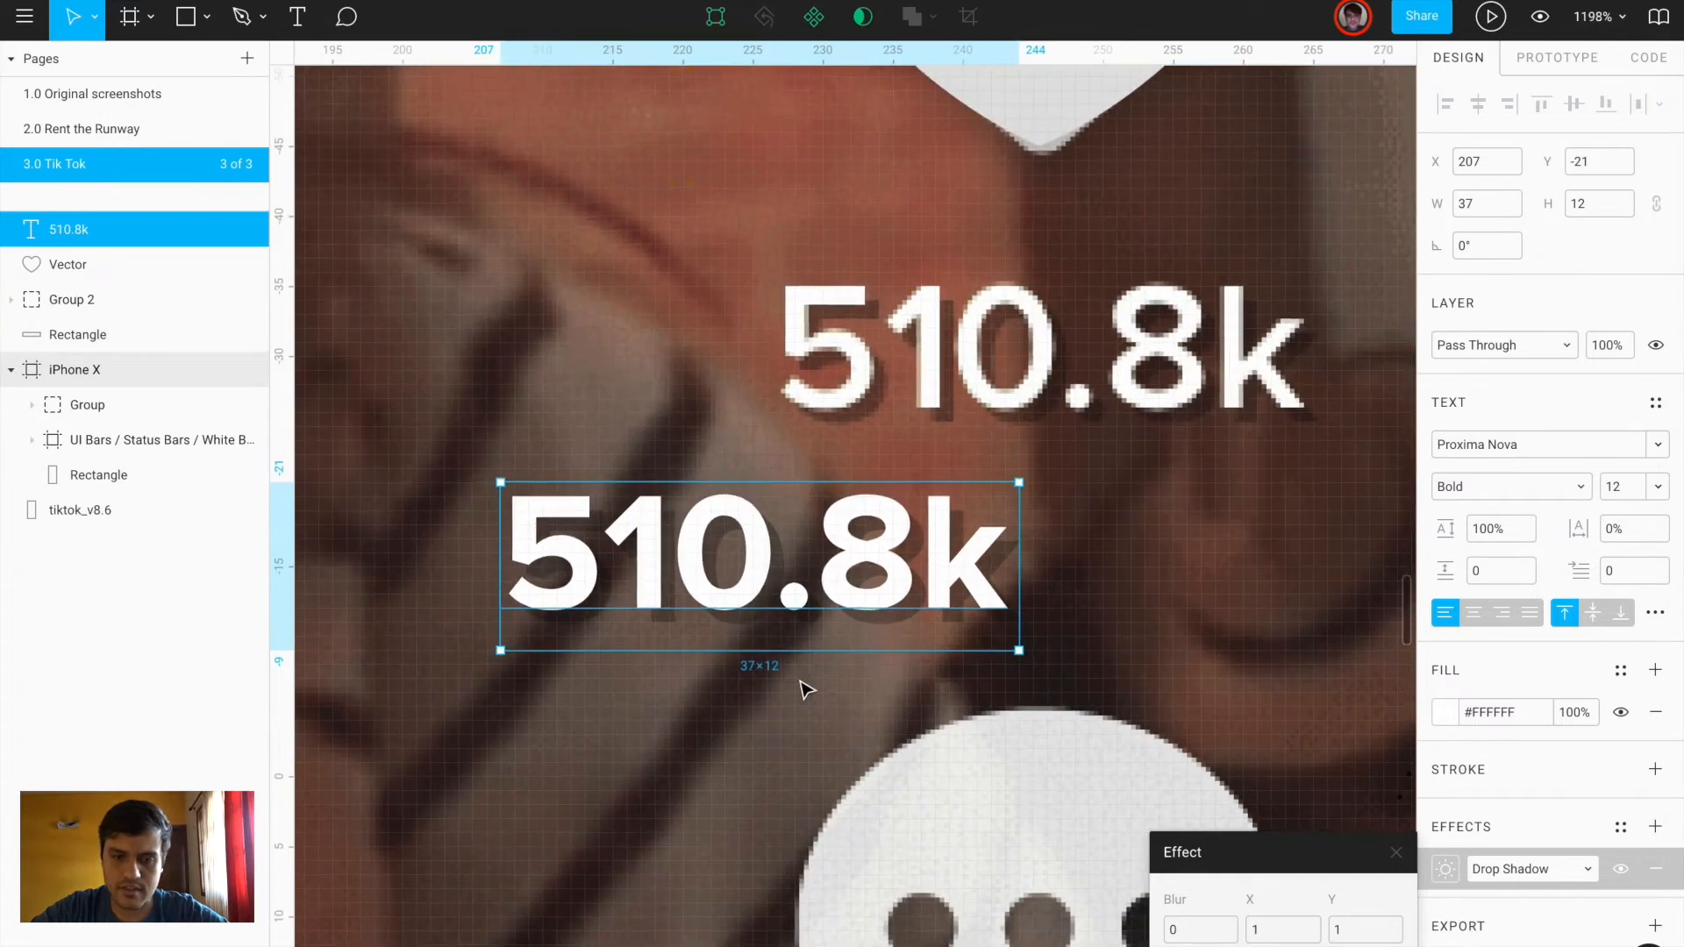
pyautogui.moveTo(735, 564); pyautogui.dragTo(1031, 362)
# Duplicate the 510.8k label under the comment bubble and change it to 6666
pyautogui.scroll(-5, 1030, 361)
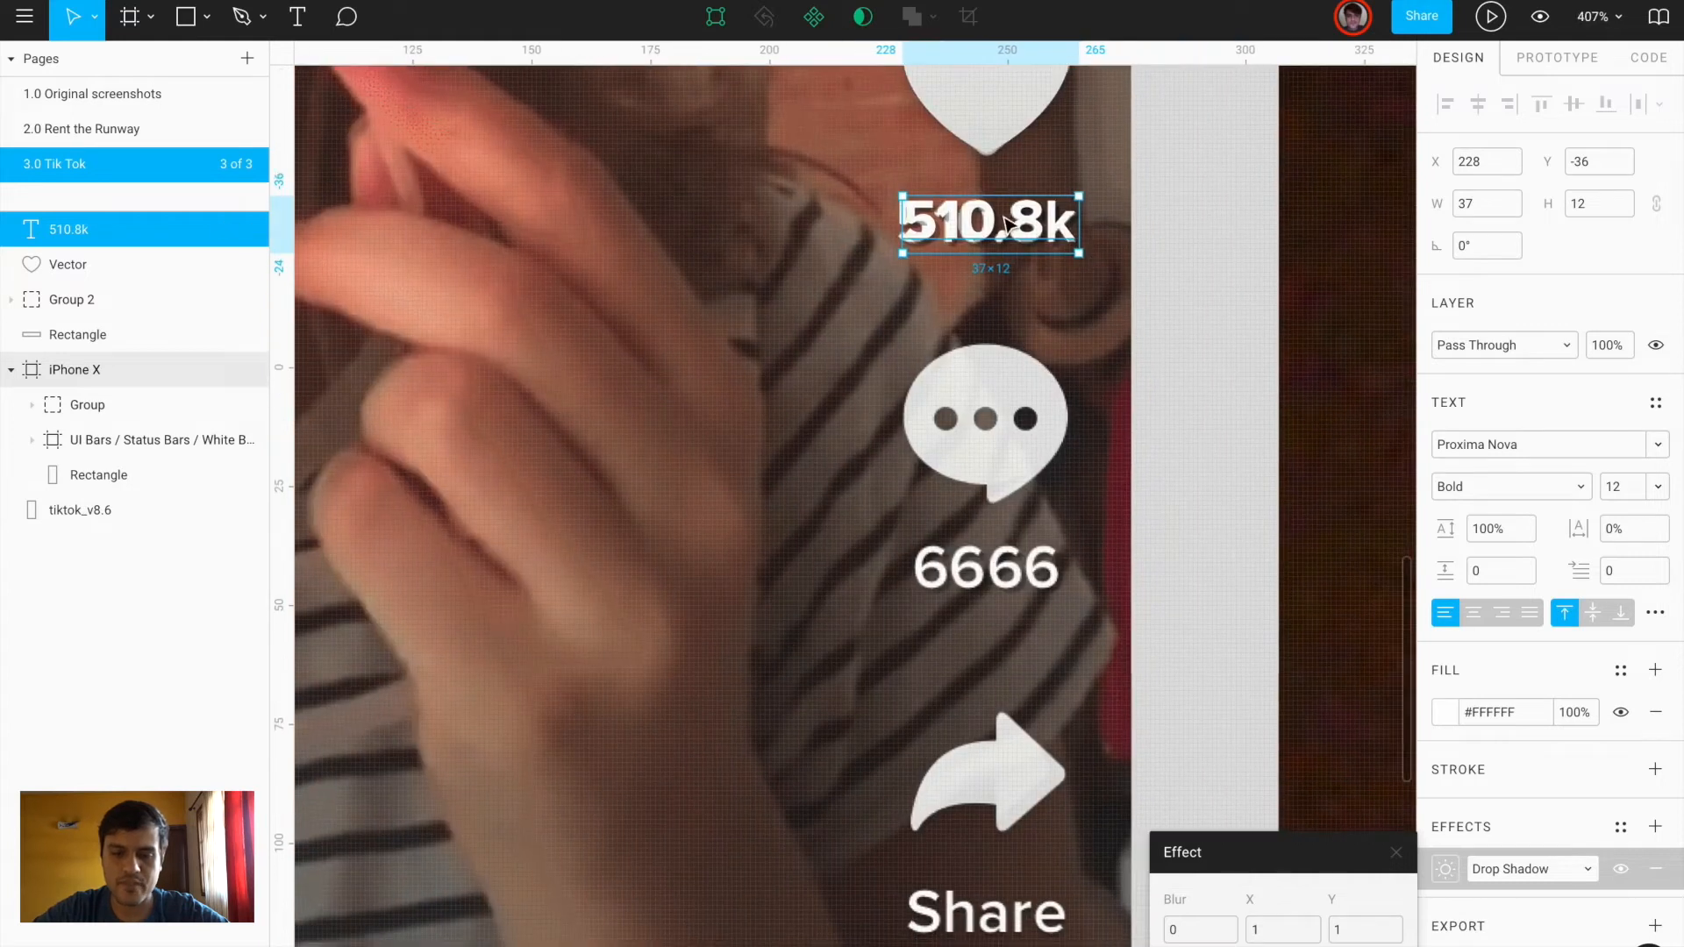
pyautogui.keyDown('alt'); pyautogui.moveTo(1003, 227); pyautogui.dragTo(1007, 568); pyautogui.keyUp('alt')
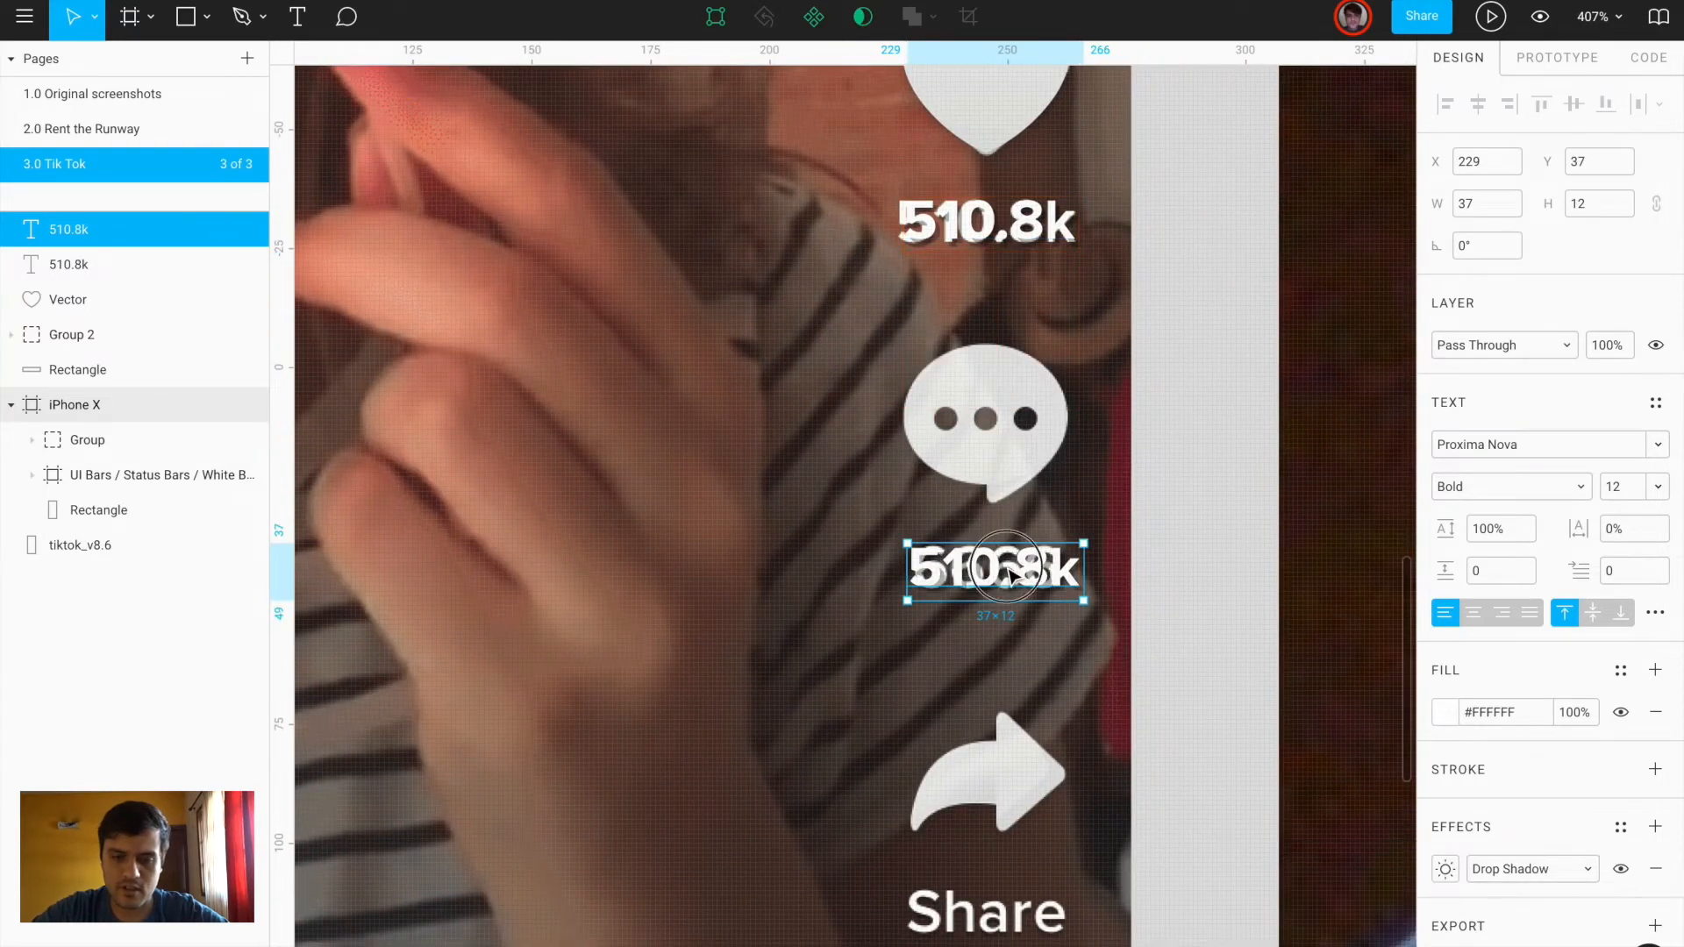
pyautogui.doubleClick(1007, 568)
pyautogui.write('666k')
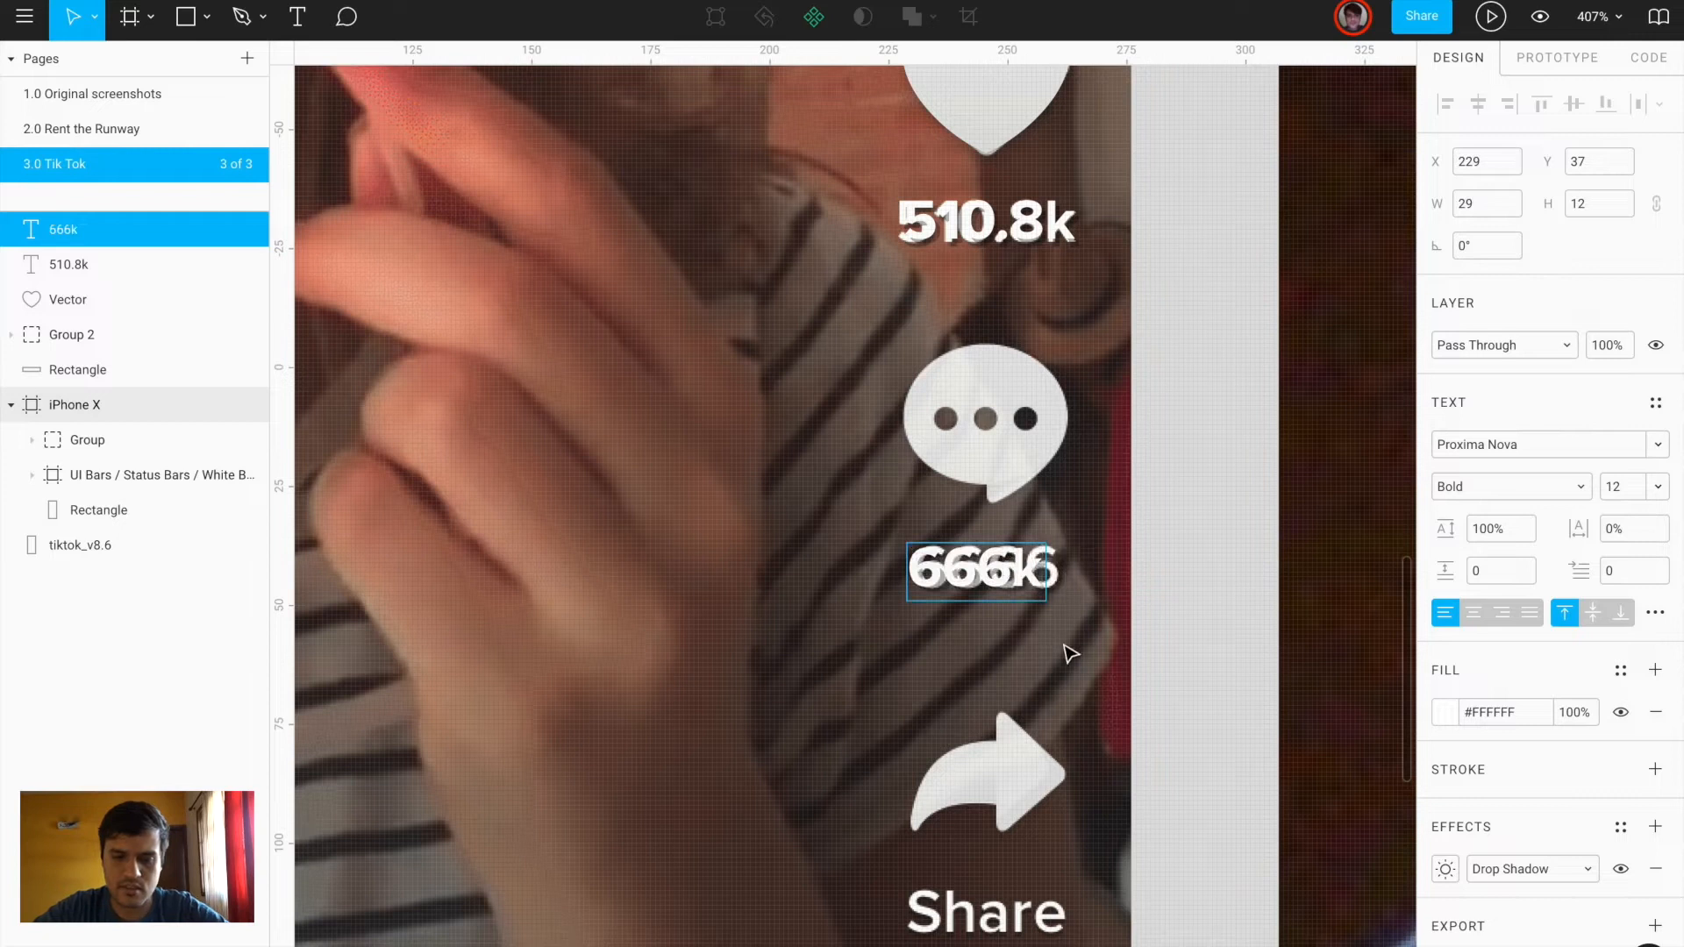
pyautogui.press('BackSpace')
pyautogui.write('6')
pyautogui.press('Escape')
pyautogui.scroll(4, 1042, 643)
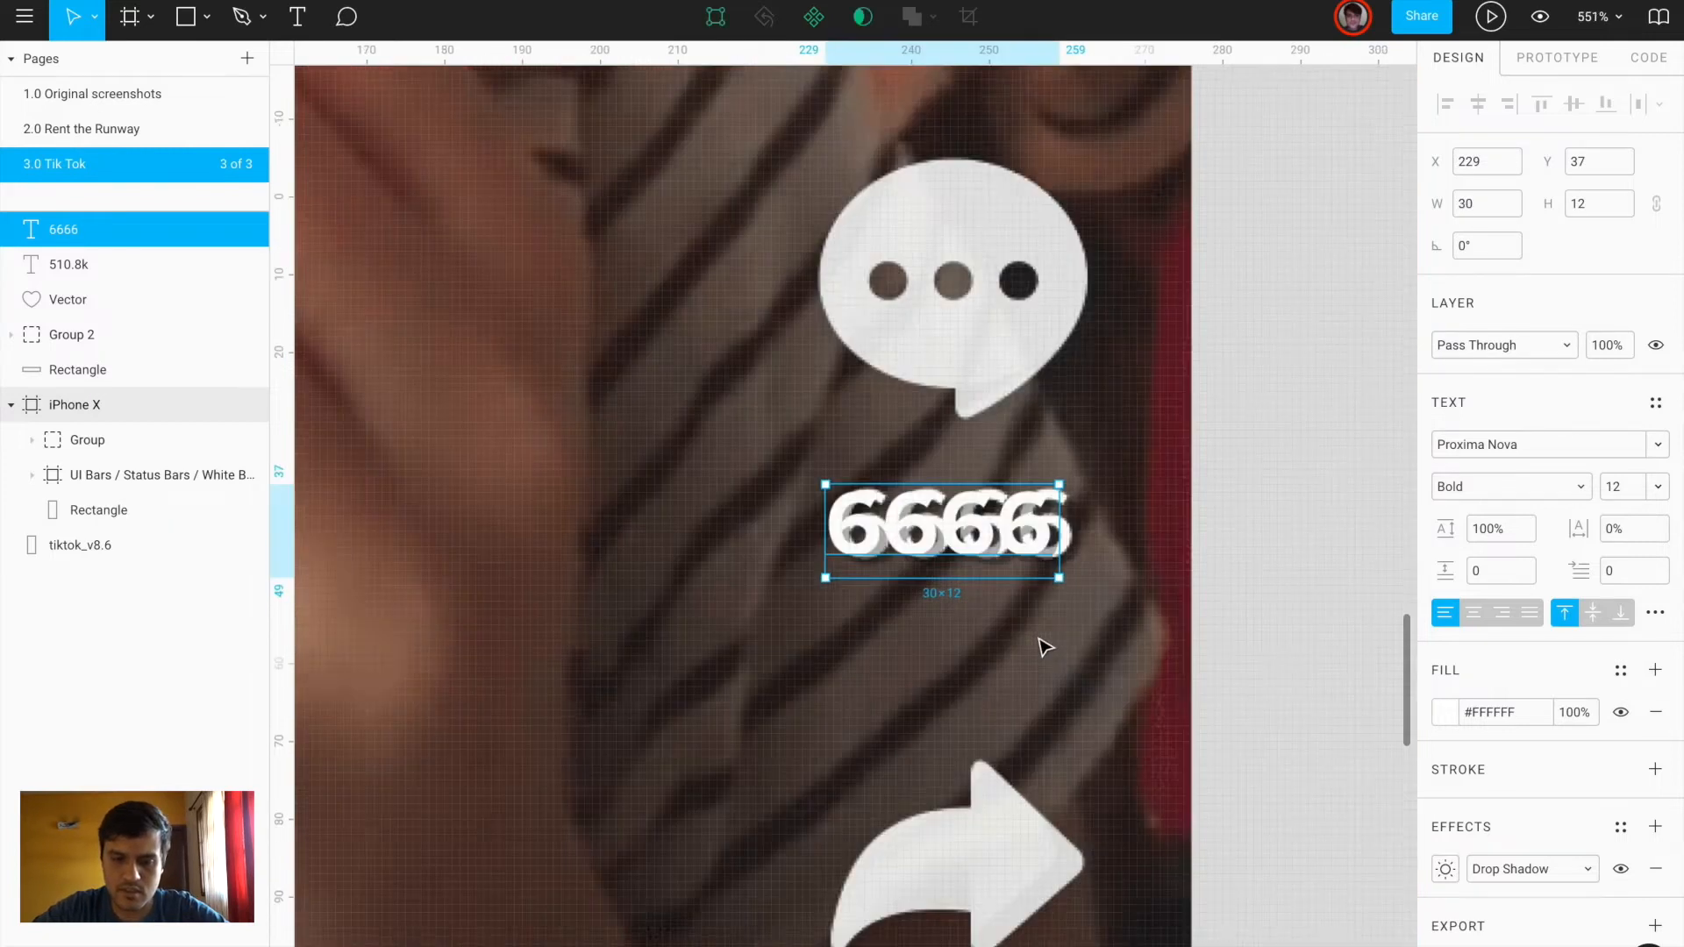
pyautogui.press('Right')
pyautogui.press('Right')
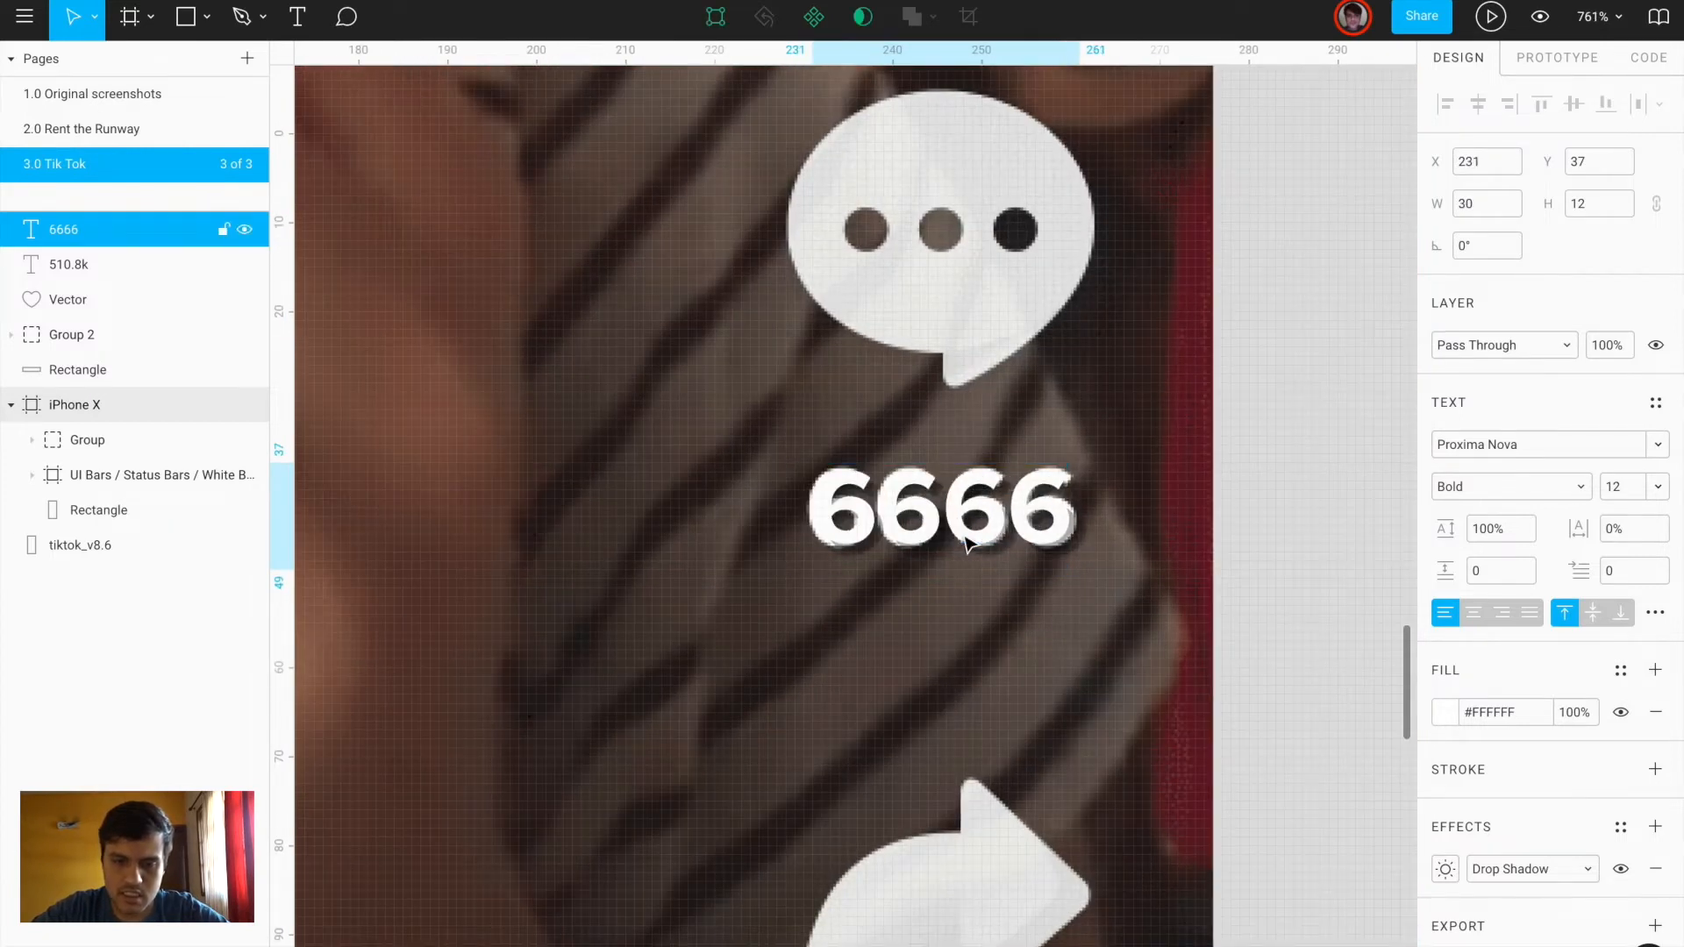
# Duplicate the 6666 label under the share arrow, retype it as Share, and centre it
pyautogui.scroll(-4, 965, 544)
pyautogui.scroll(-3, 966, 543)
pyautogui.keyDown('alt'); pyautogui.moveTo(953, 399); pyautogui.dragTo(962, 702); pyautogui.keyUp('alt')
pyautogui.doubleClick(963, 701)
pyautogui.write('Share')
pyautogui.press('Escape')
pyautogui.moveTo(921, 712); pyautogui.dragTo(936, 701)
pyautogui.scroll(-5, 937, 701)
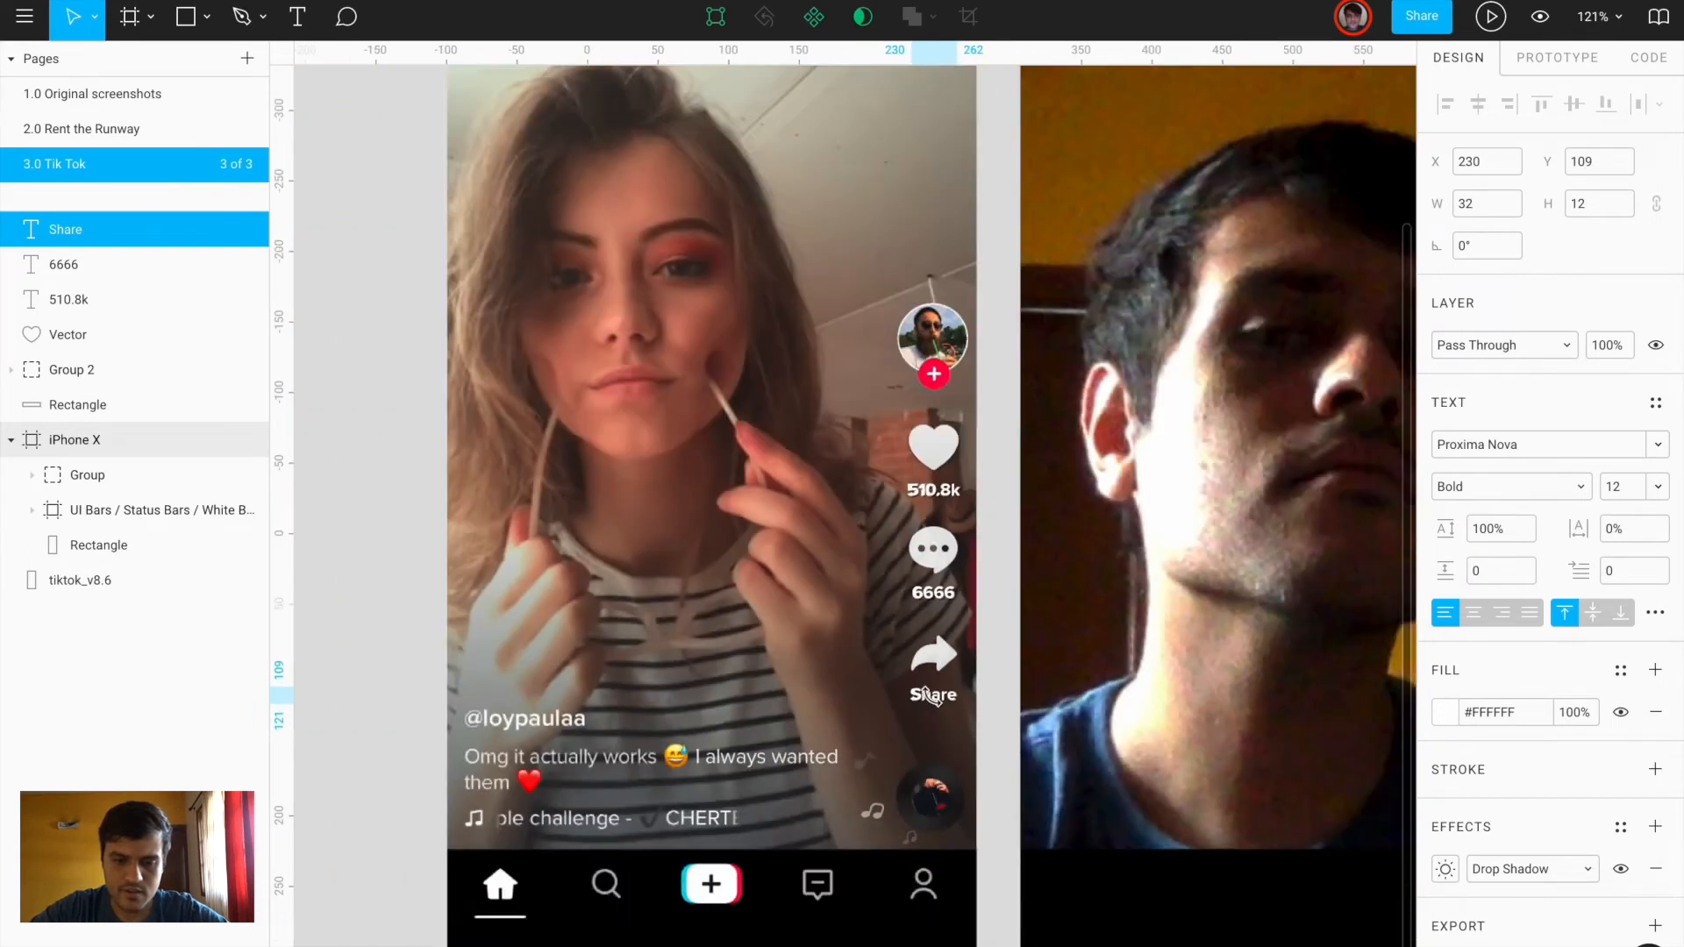
pyautogui.scroll(5, 952, 395)
pyautogui.scroll(2, 968, 346)
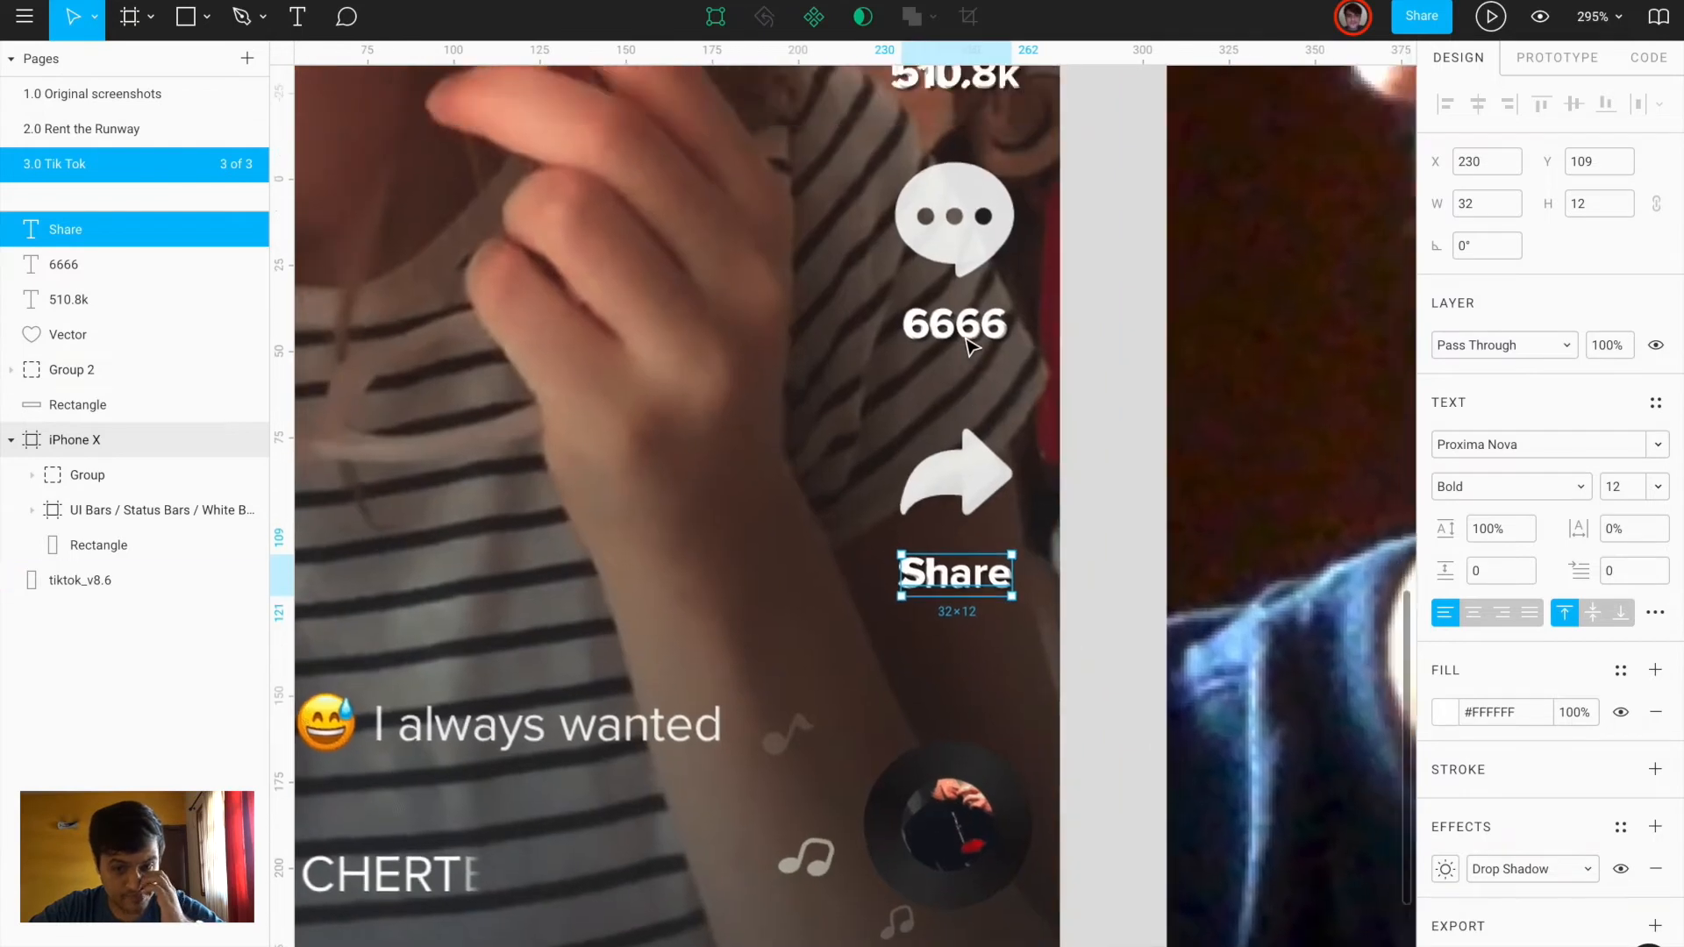
pyautogui.hotkey('ctrl', 'Left')
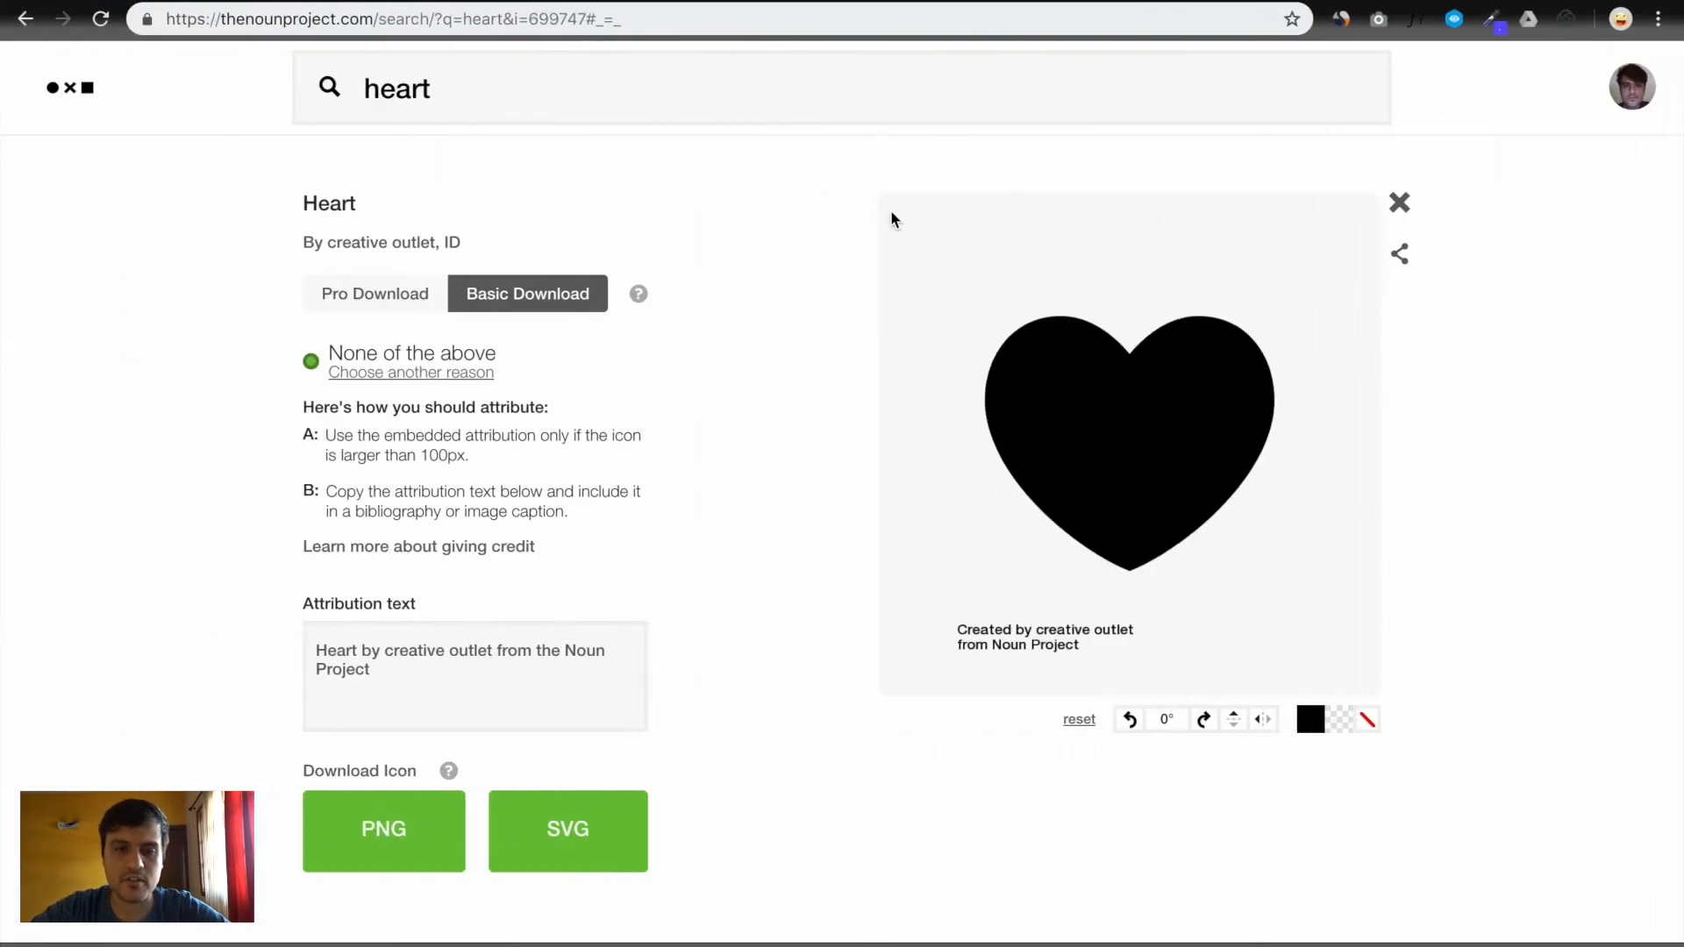
pyautogui.write('comment')
pyautogui.press('Return')
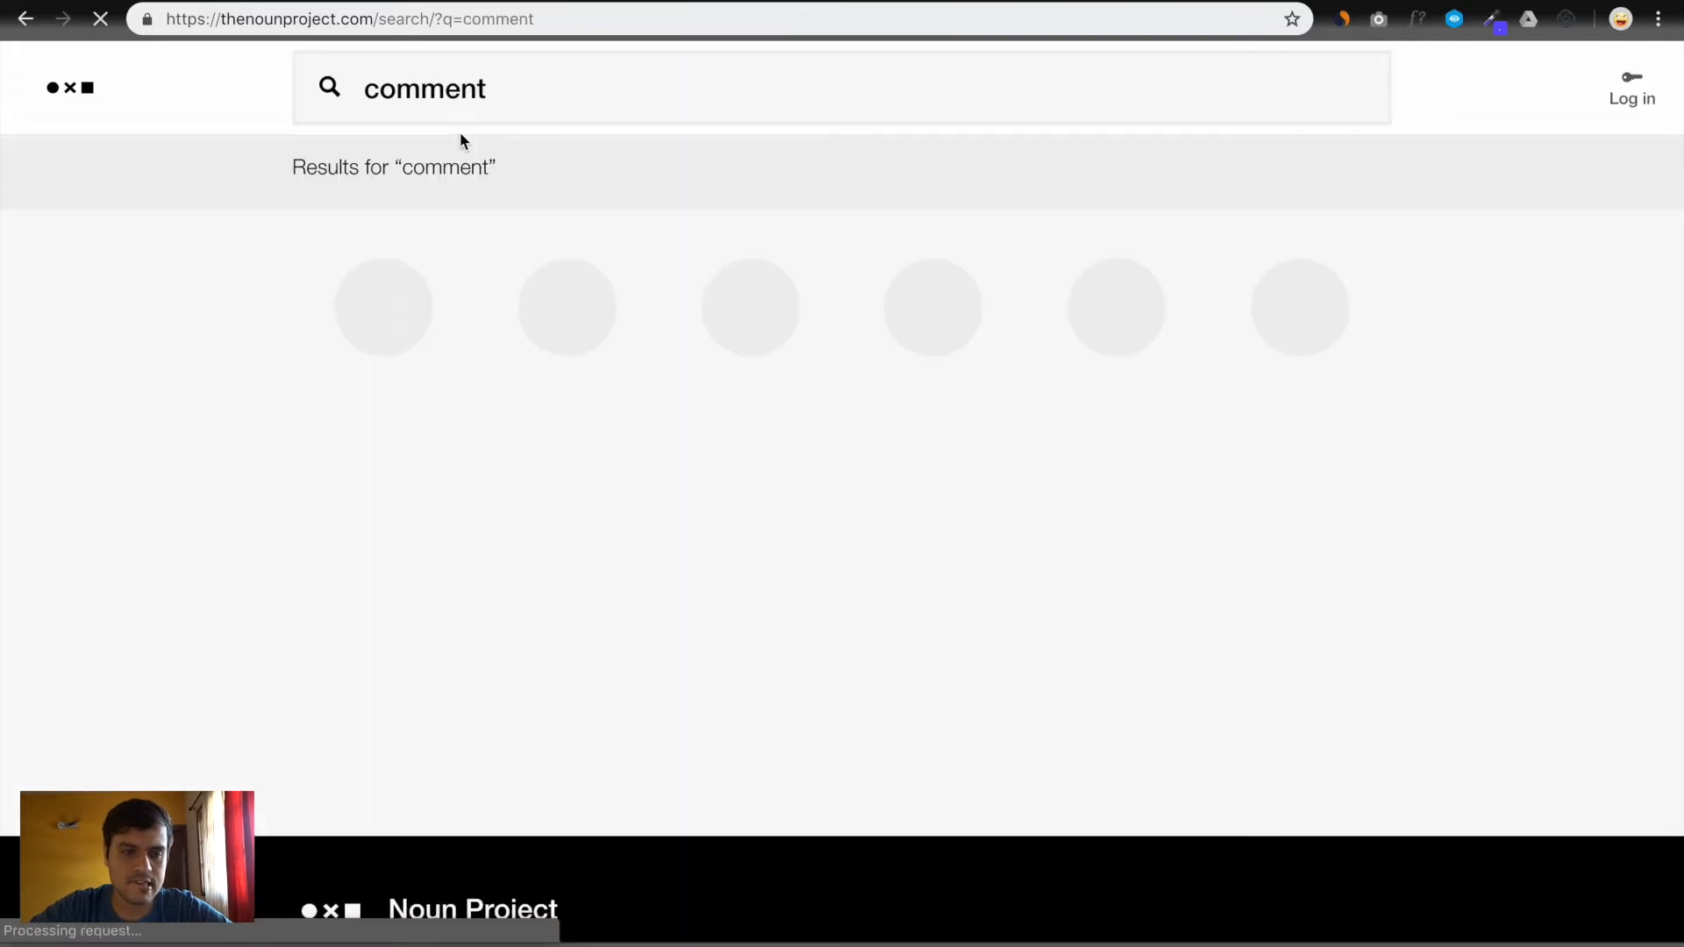
pyautogui.scroll(-10, 1450, 664)
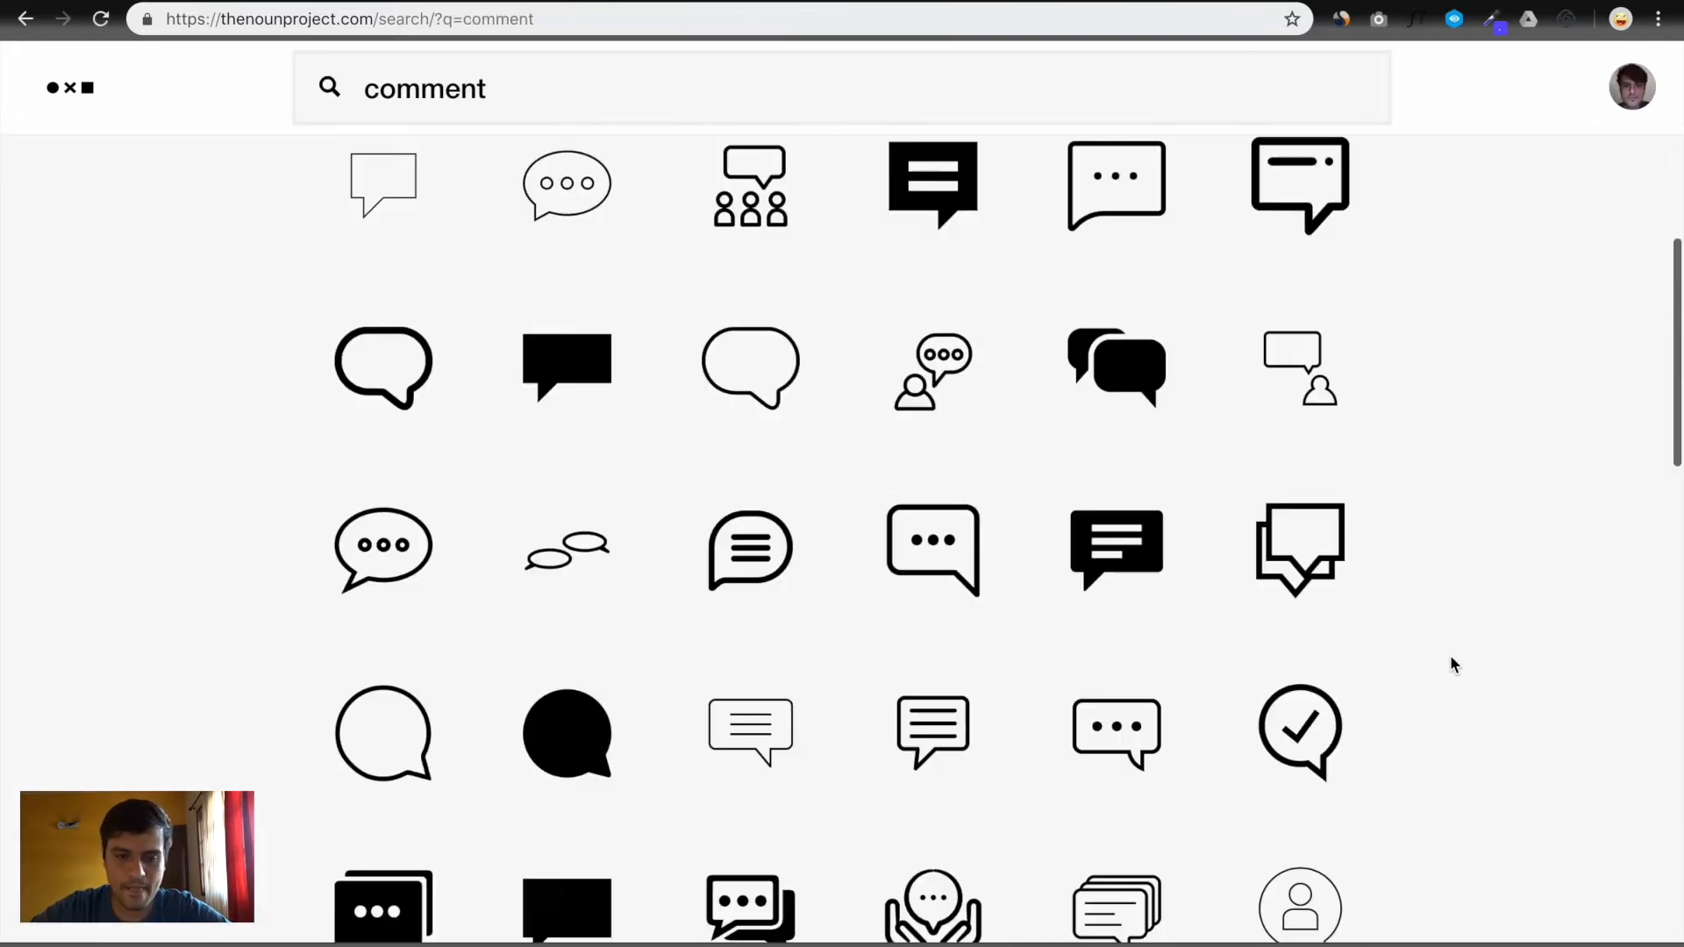
pyautogui.scroll(-10, 1452, 664)
pyautogui.hotkey('ctrl', 'Left')
pyautogui.hotkey('ctrl', 'Right')
pyautogui.hotkey('ctrl', 'Right')
pyautogui.scroll(-15, 1439, 430)
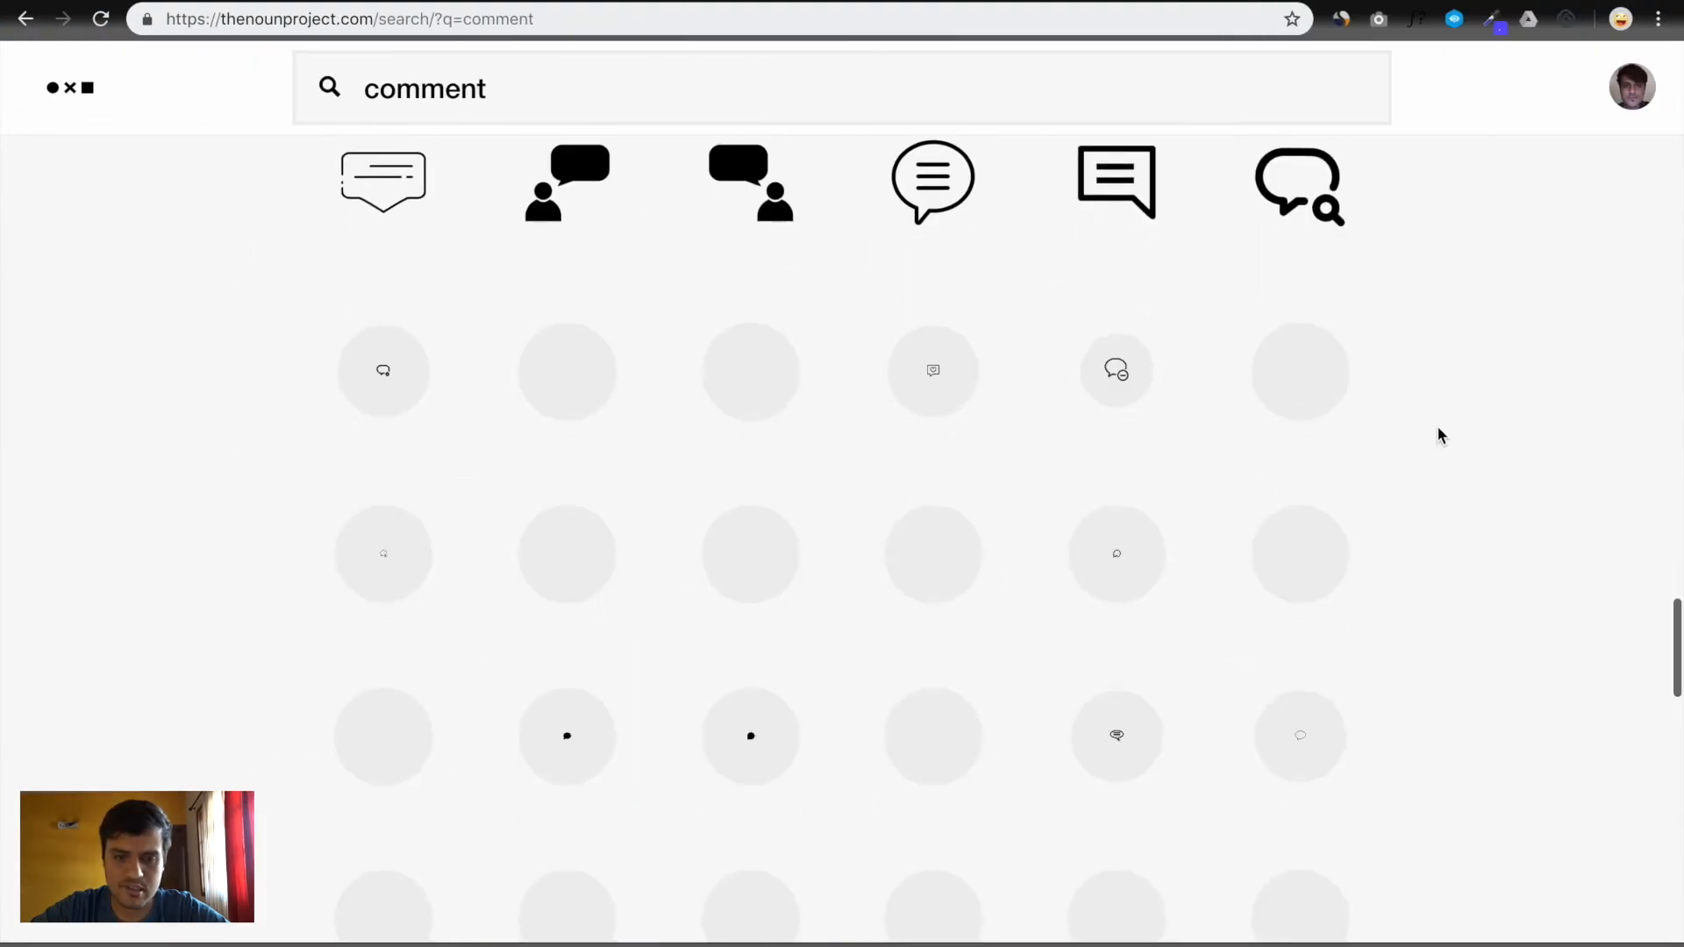
pyautogui.hotkey('ctrl', 'Left')
pyautogui.hotkey('ctrl', 'Right')
pyautogui.hotkey('ctrl', 'Right')
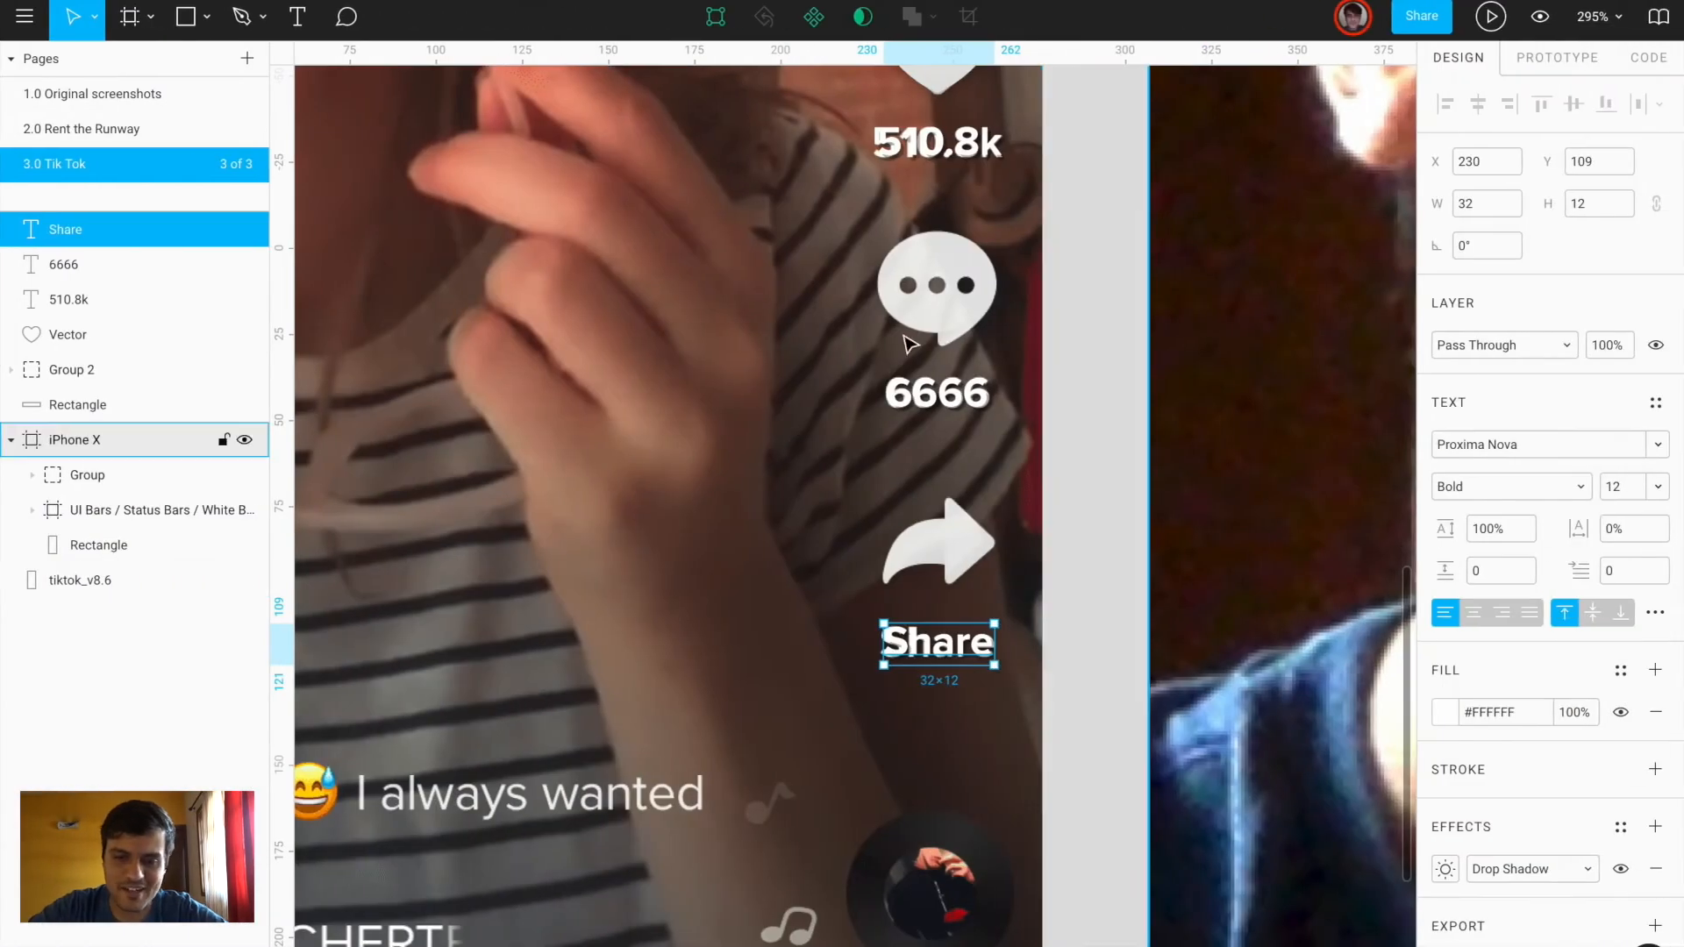
# Draw an ellipse over the comment bubble, stretching its top up to the bubble edge
pyautogui.scroll(3, 883, 226)
pyautogui.scroll(5, 1040, 417)
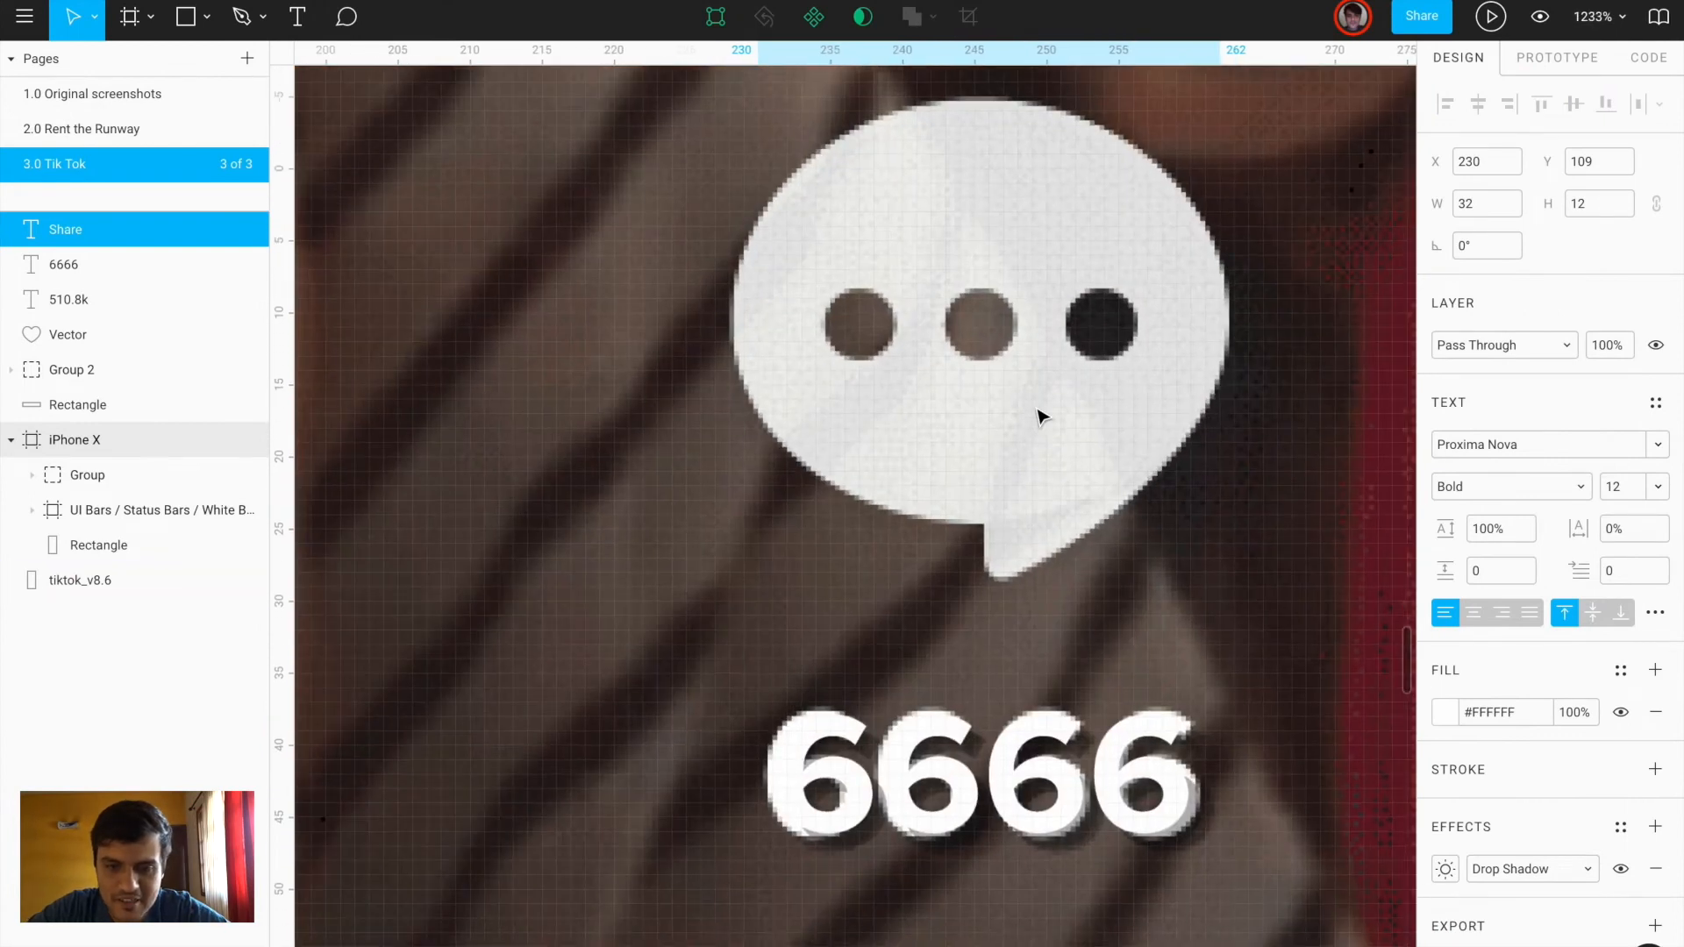
pyautogui.press('o')
pyautogui.moveTo(729, 125); pyautogui.dragTo(1229, 522)
pyautogui.moveTo(965, 128); pyautogui.dragTo(965, 112)
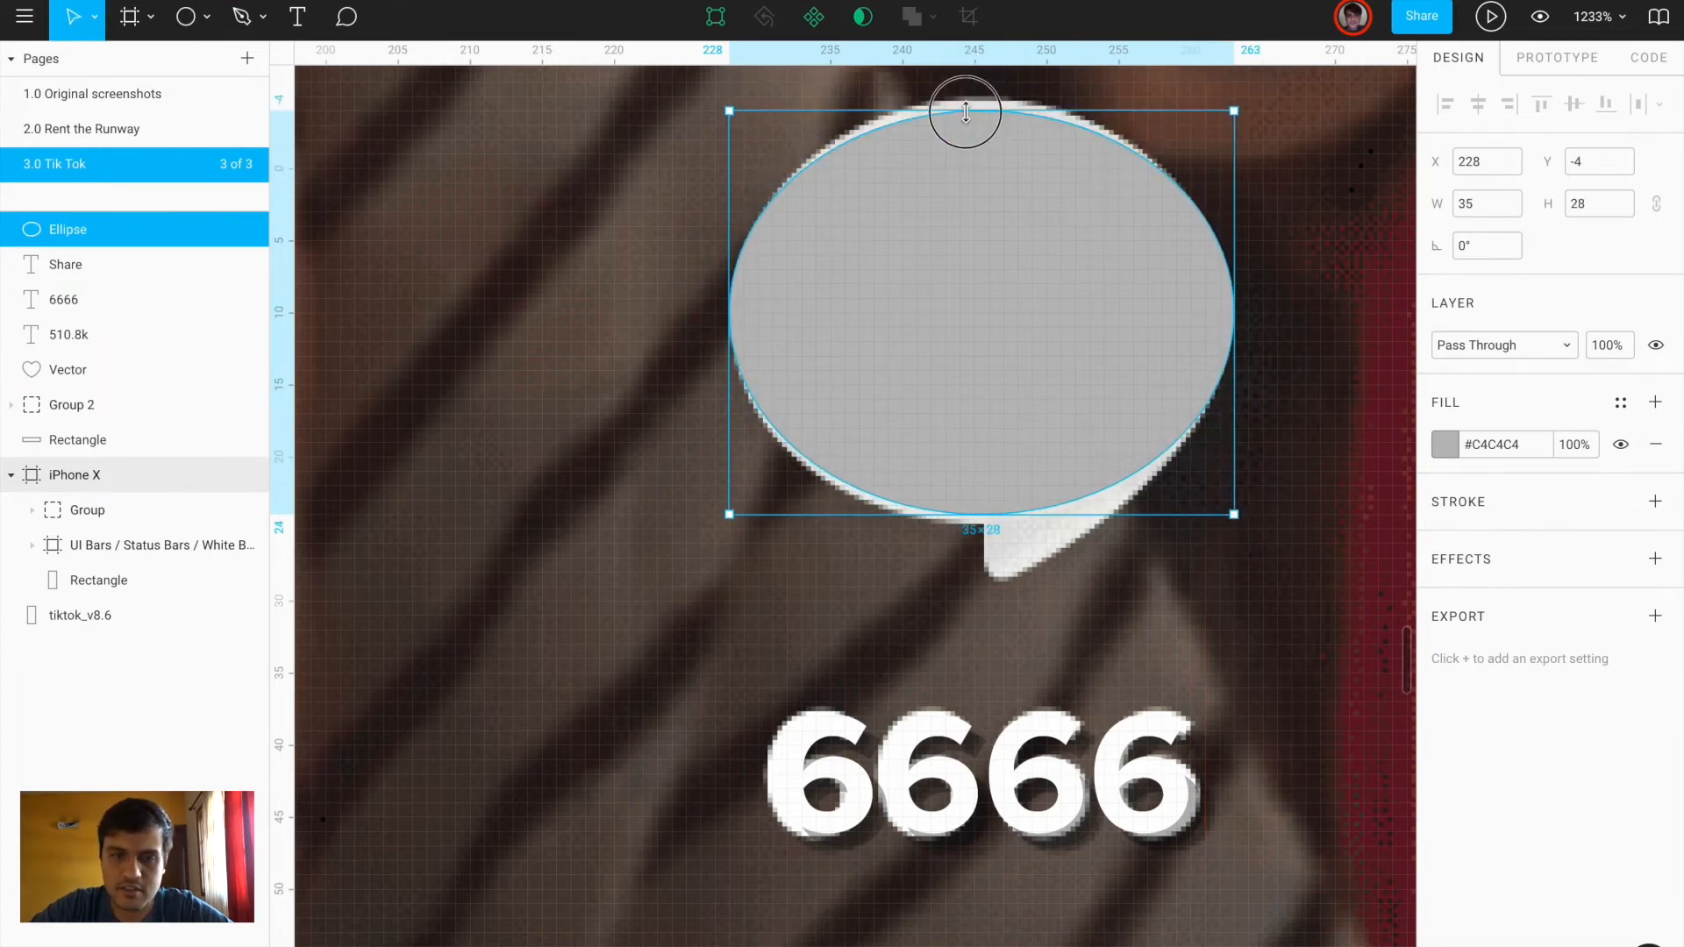
pyautogui.scroll(5, 1037, 458)
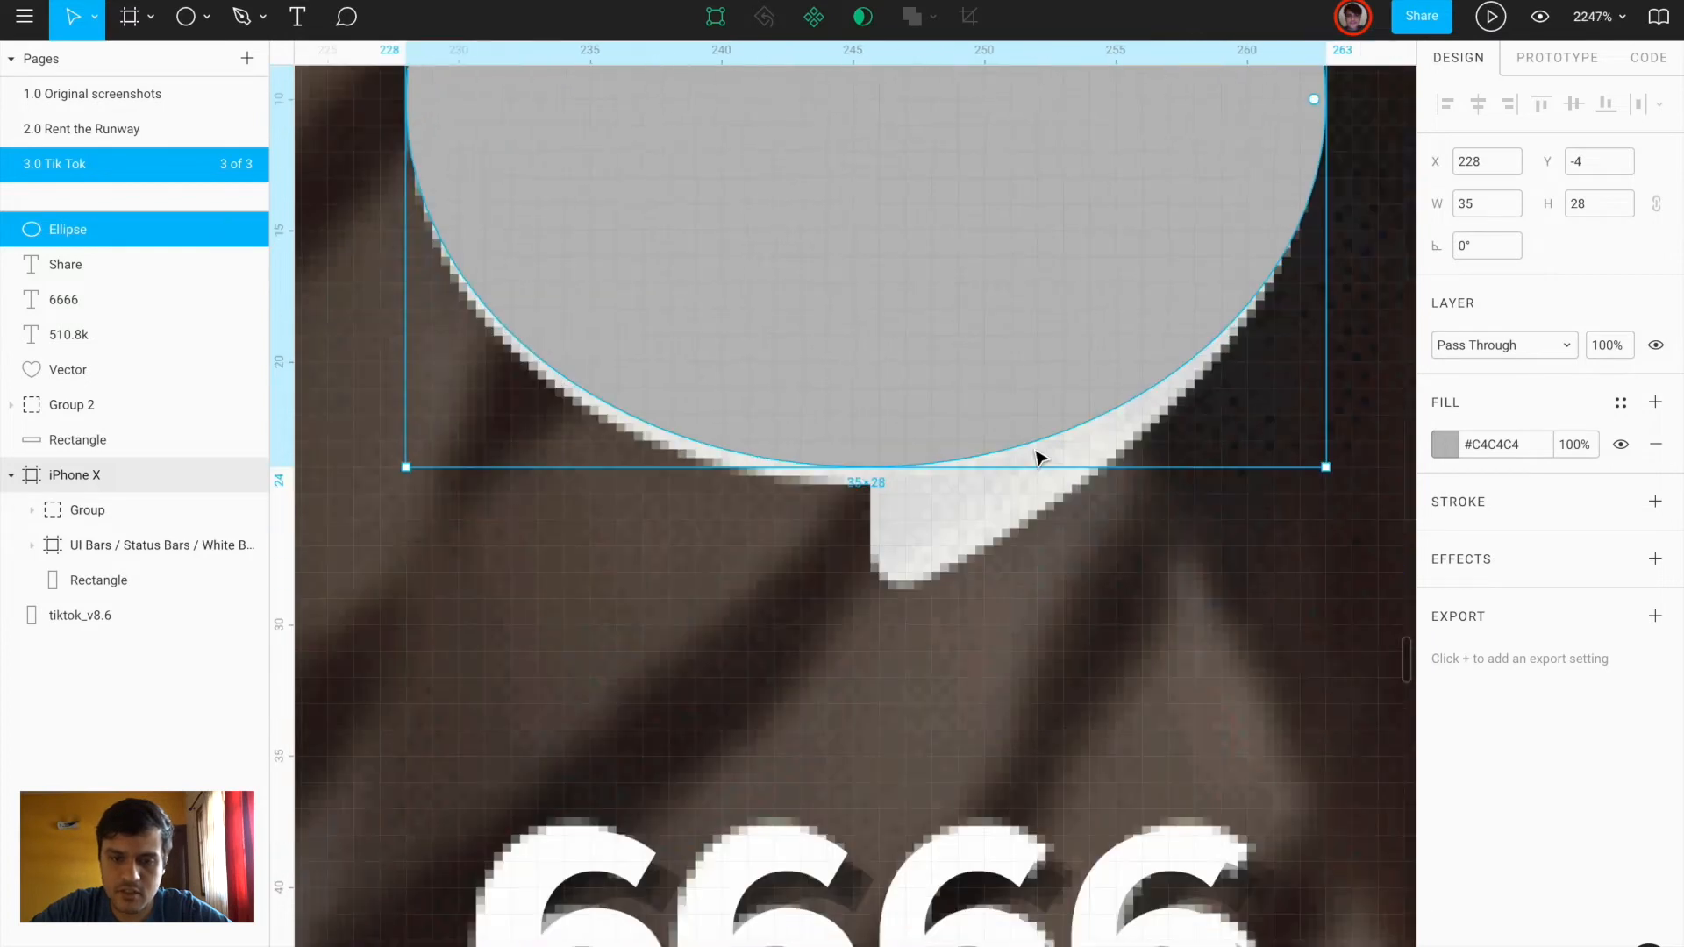
# Draw the bubble's curved tail with the Pen tool, with no stroke and a grey fill
pyautogui.click(253, 24)
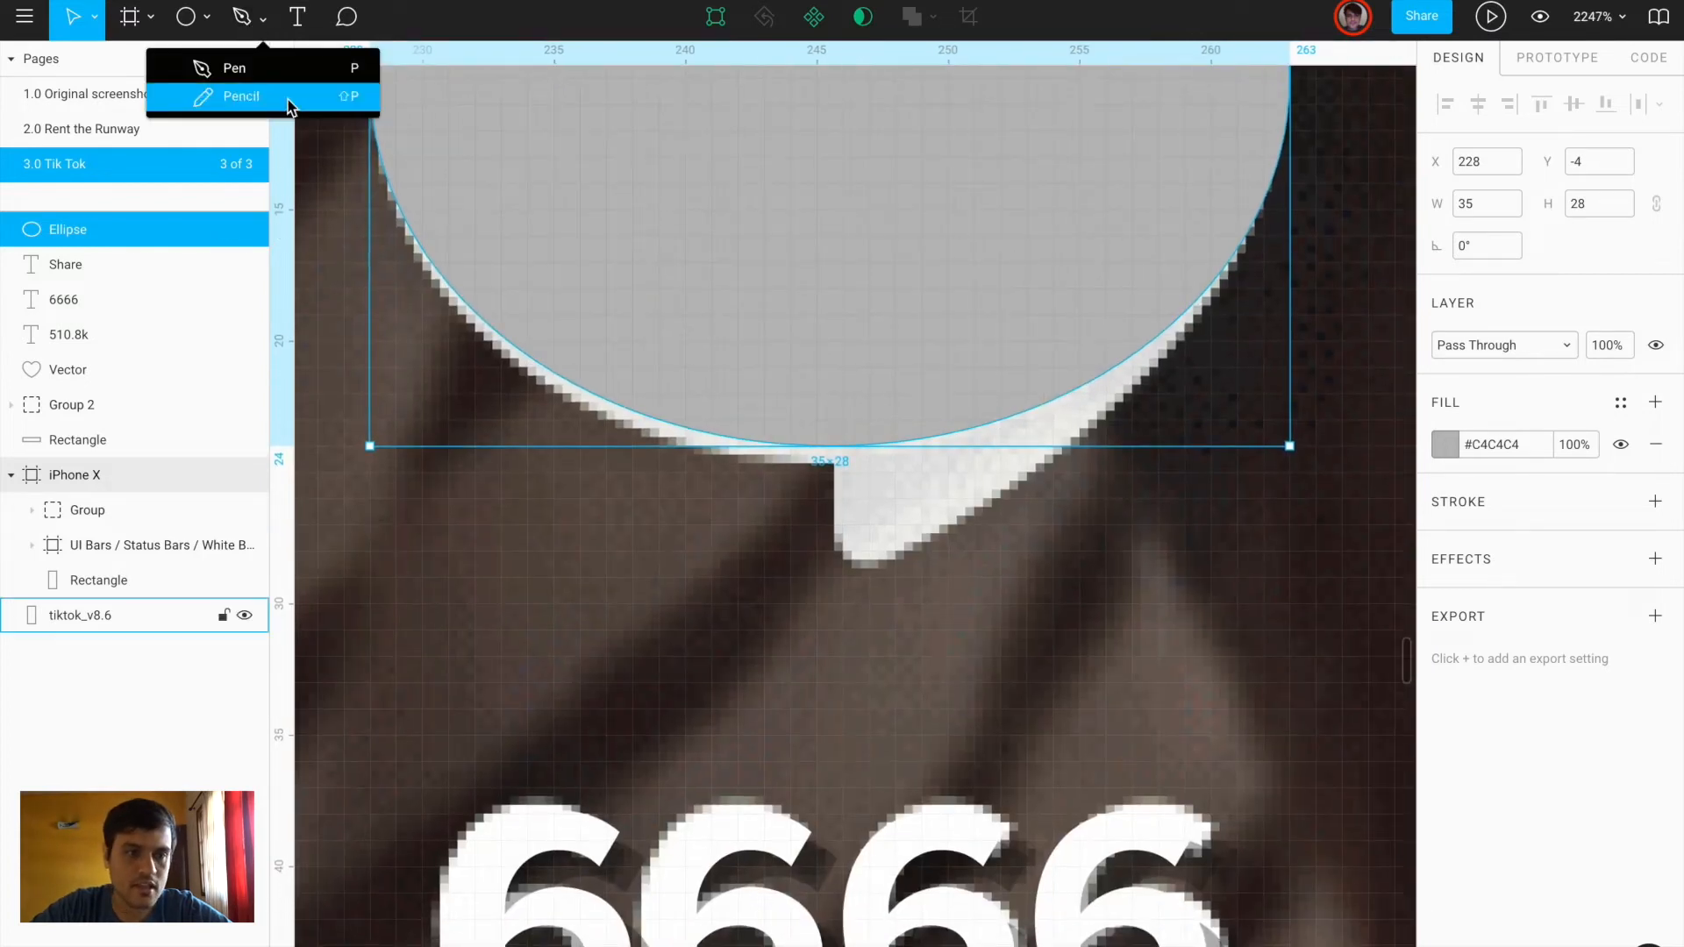
pyautogui.click(234, 64)
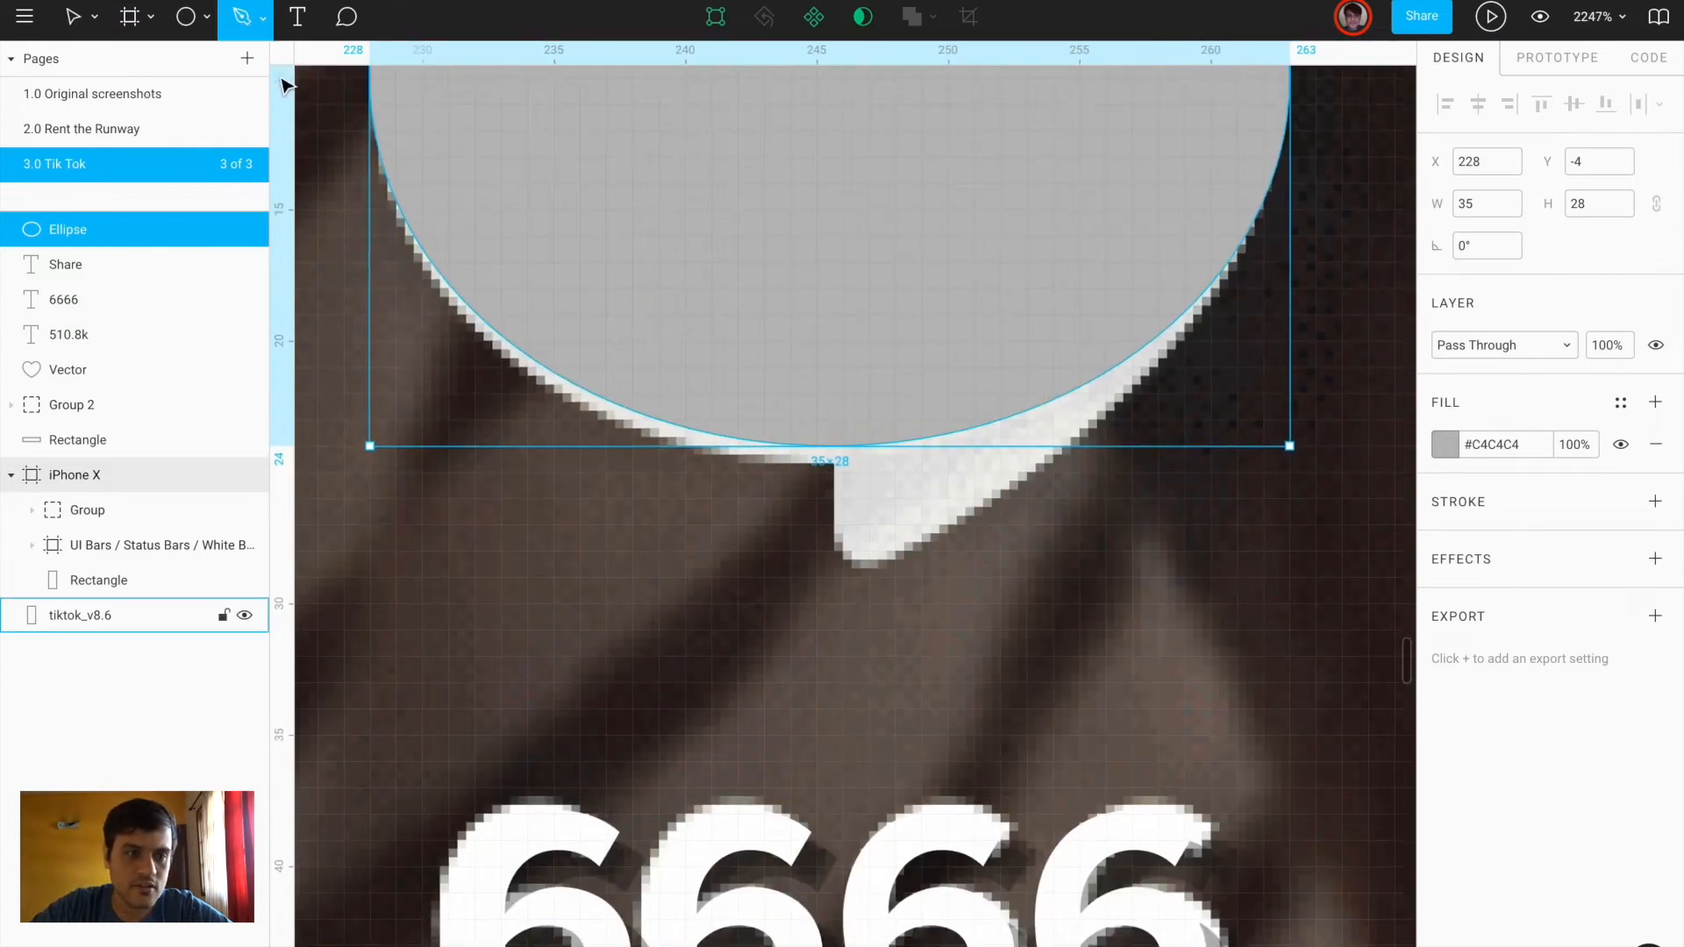
pyautogui.click(830, 446)
pyautogui.click(830, 539)
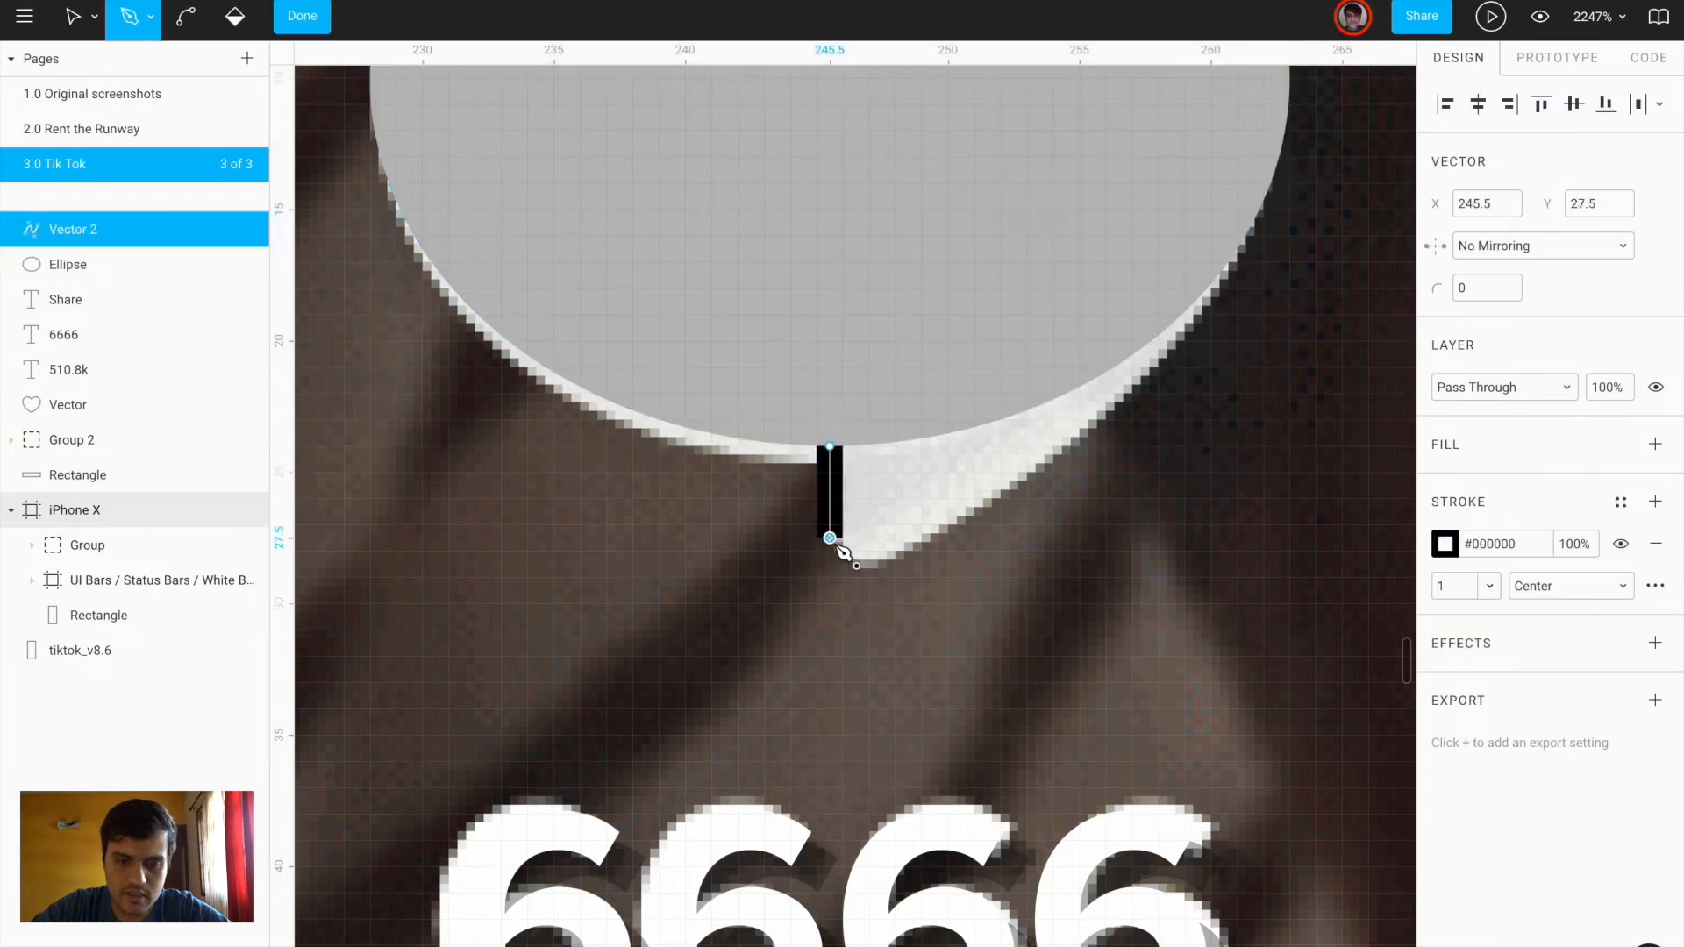
pyautogui.moveTo(909, 550); pyautogui.dragTo(990, 517)
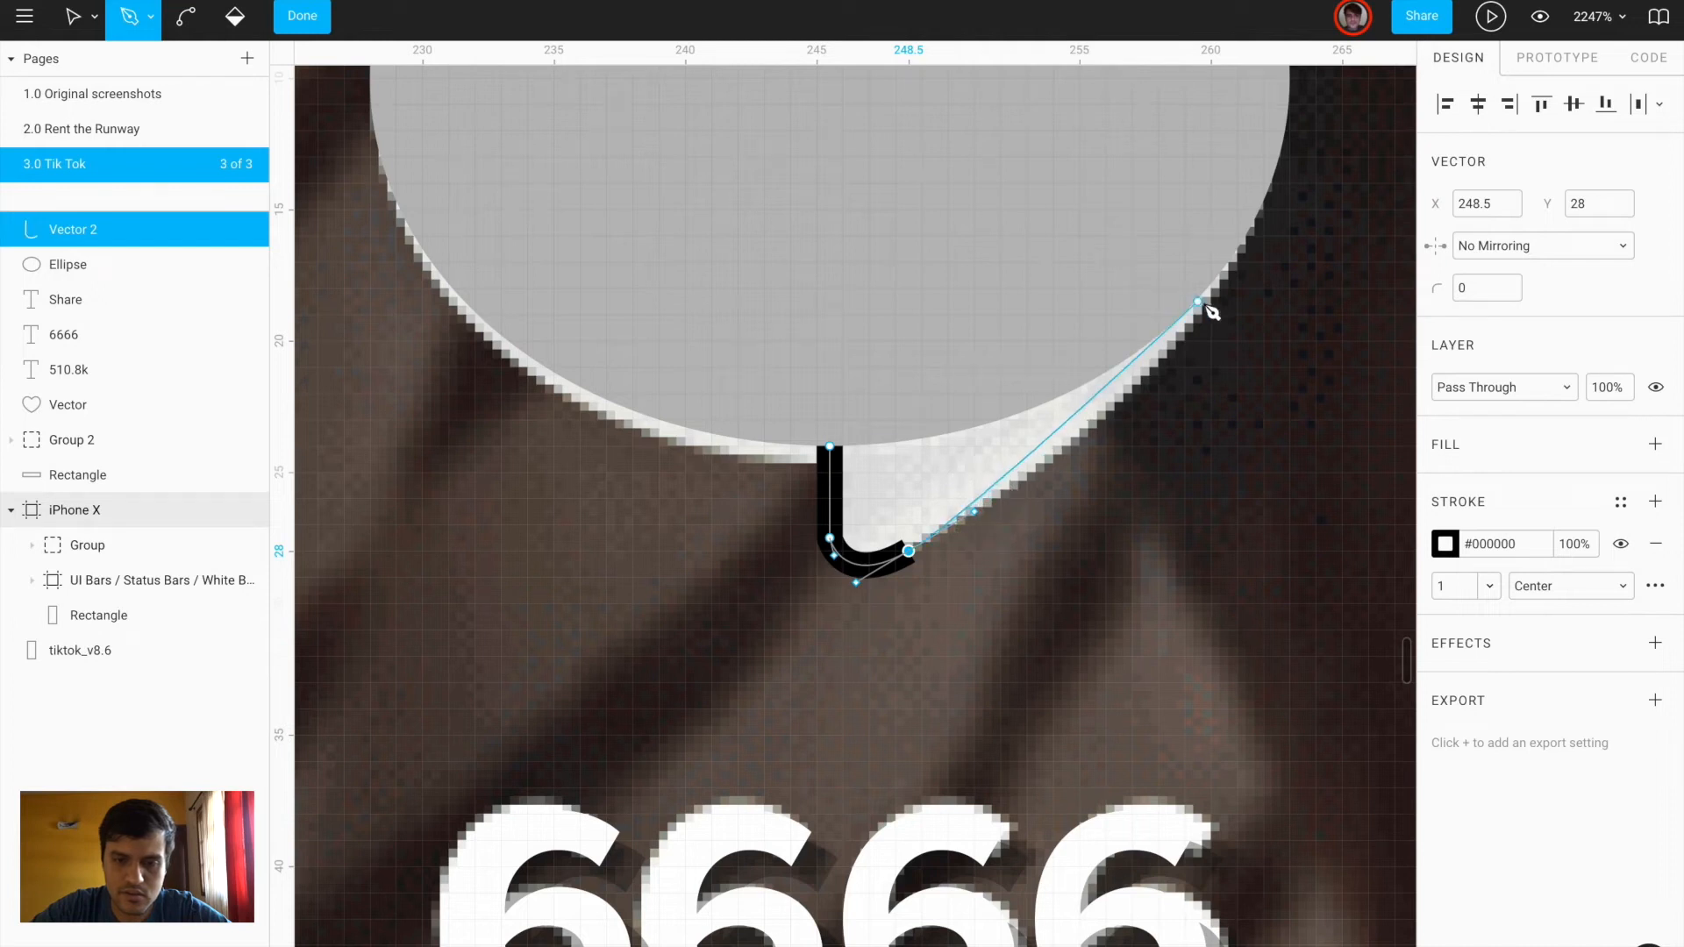
pyautogui.click(1224, 262)
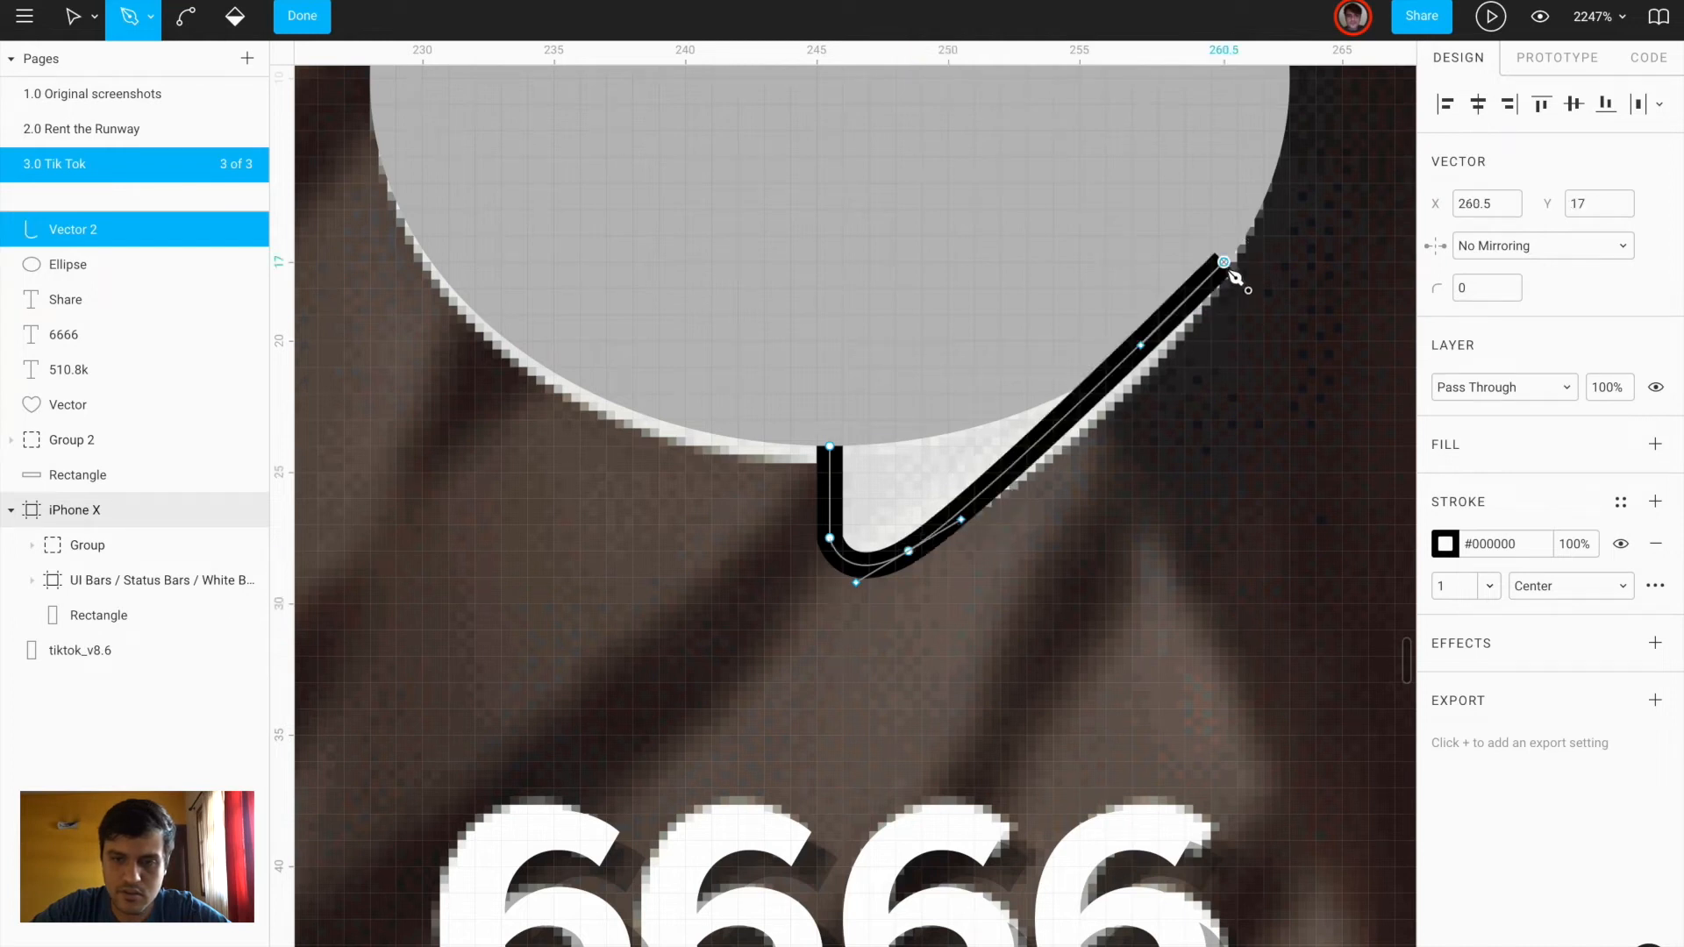
pyautogui.click(831, 446)
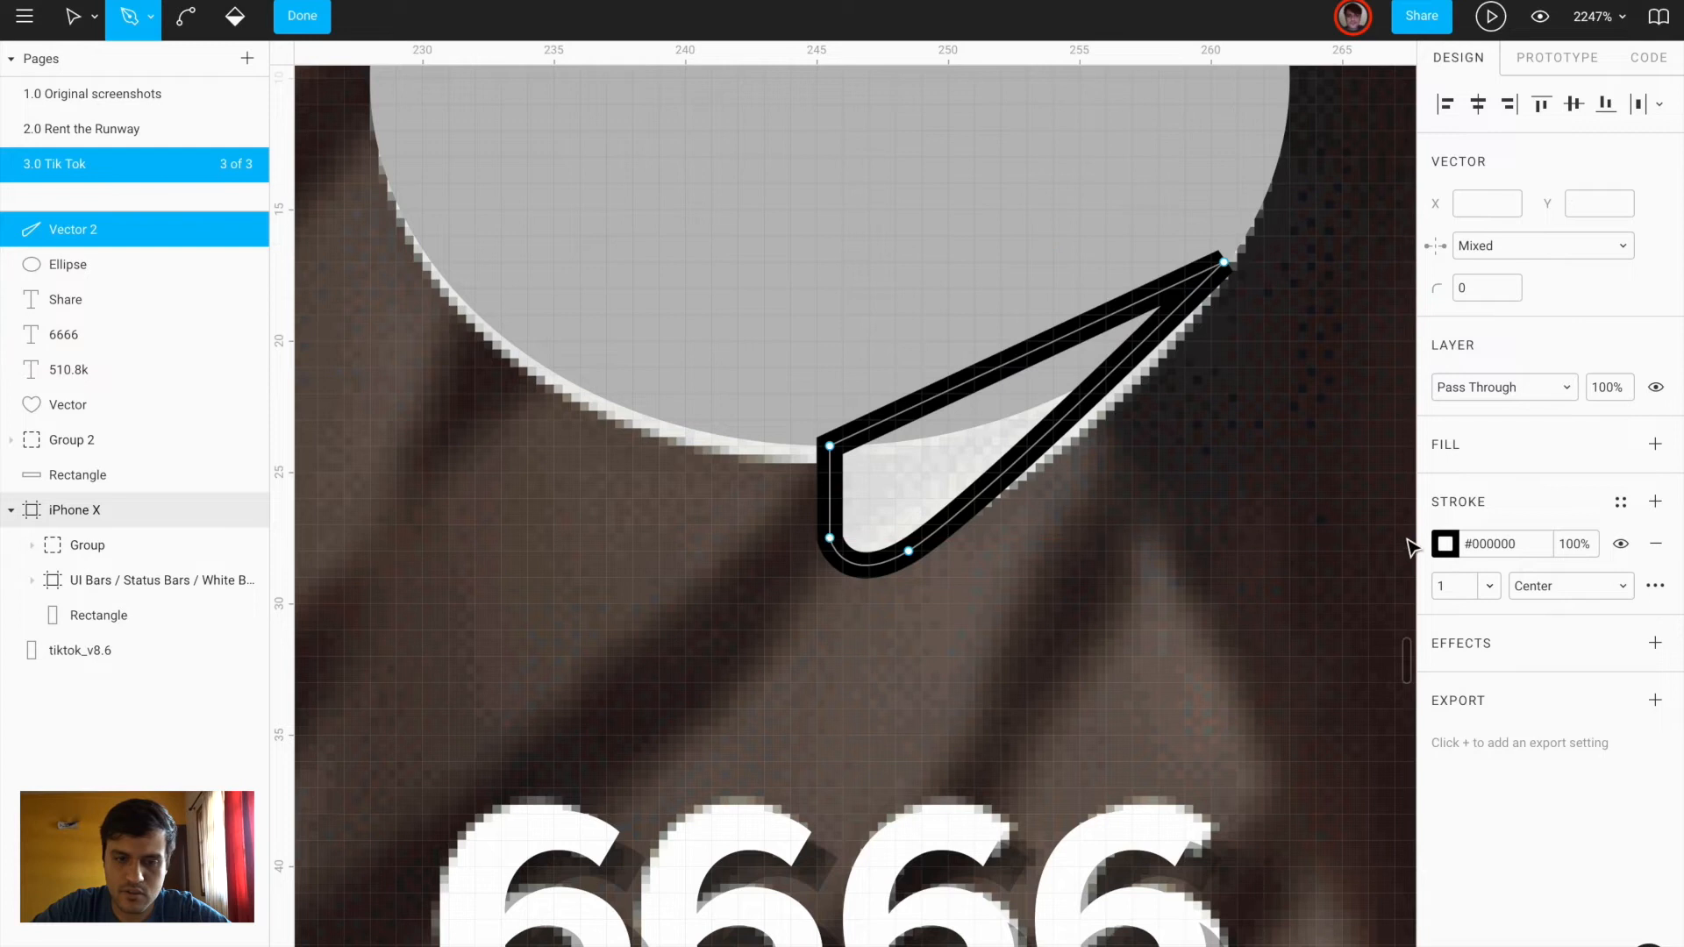
pyautogui.click(1657, 544)
pyautogui.click(1655, 445)
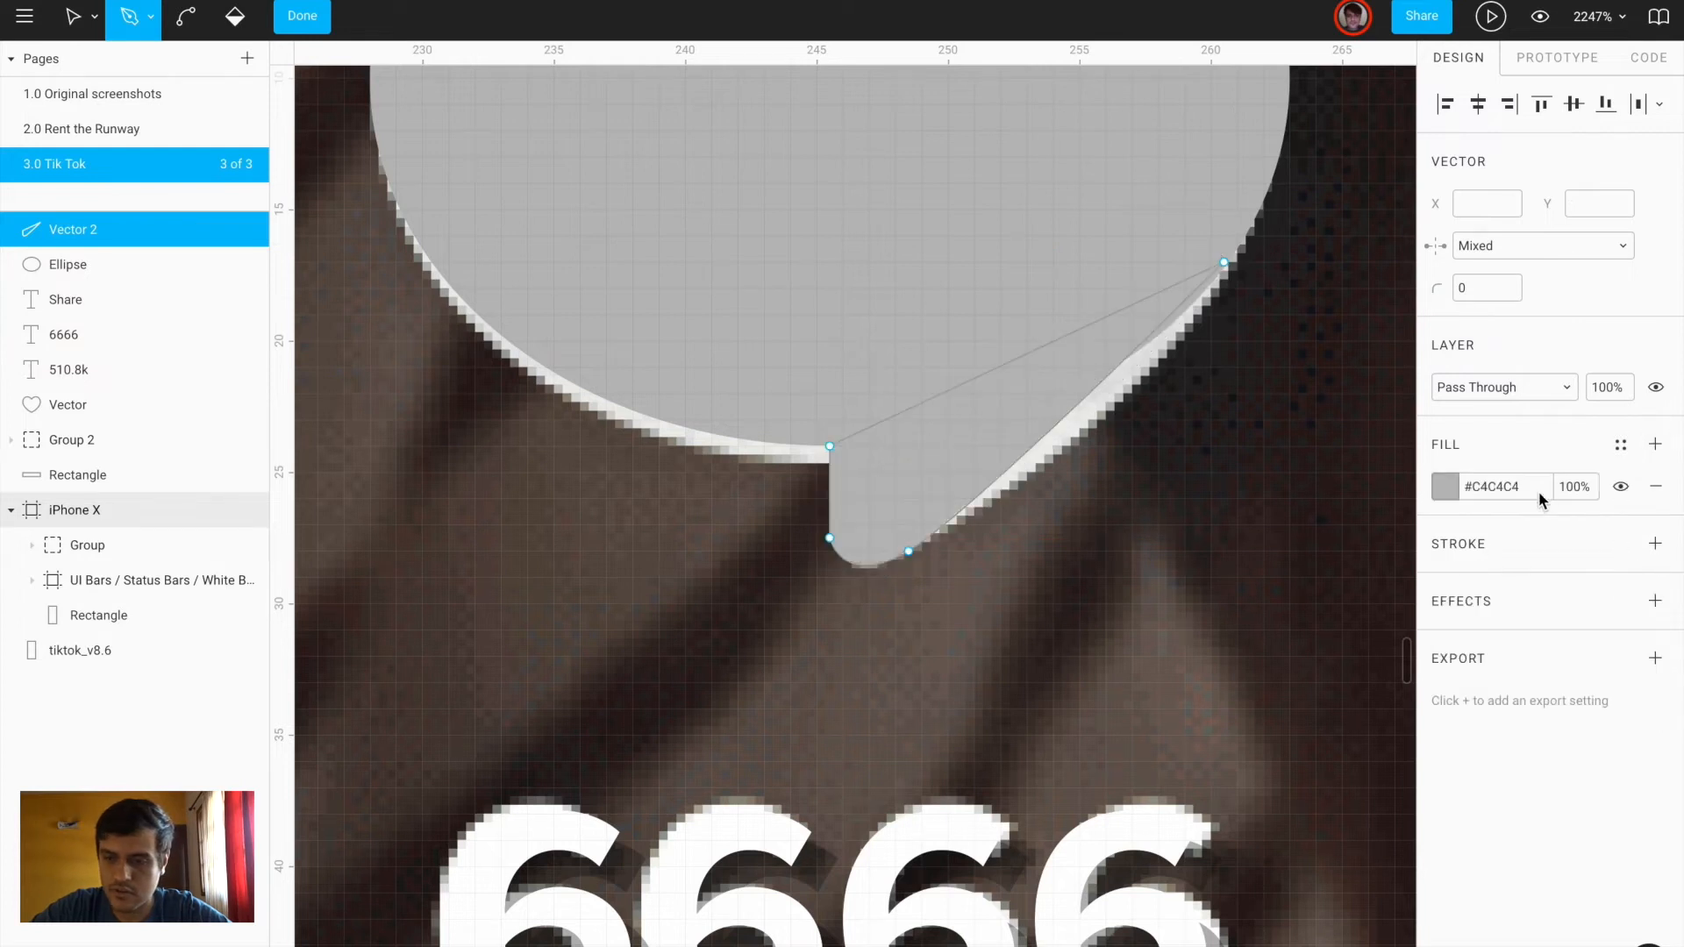
# Merge the ellipse and tail into one shape with Union Selection
pyautogui.click(728, 237)
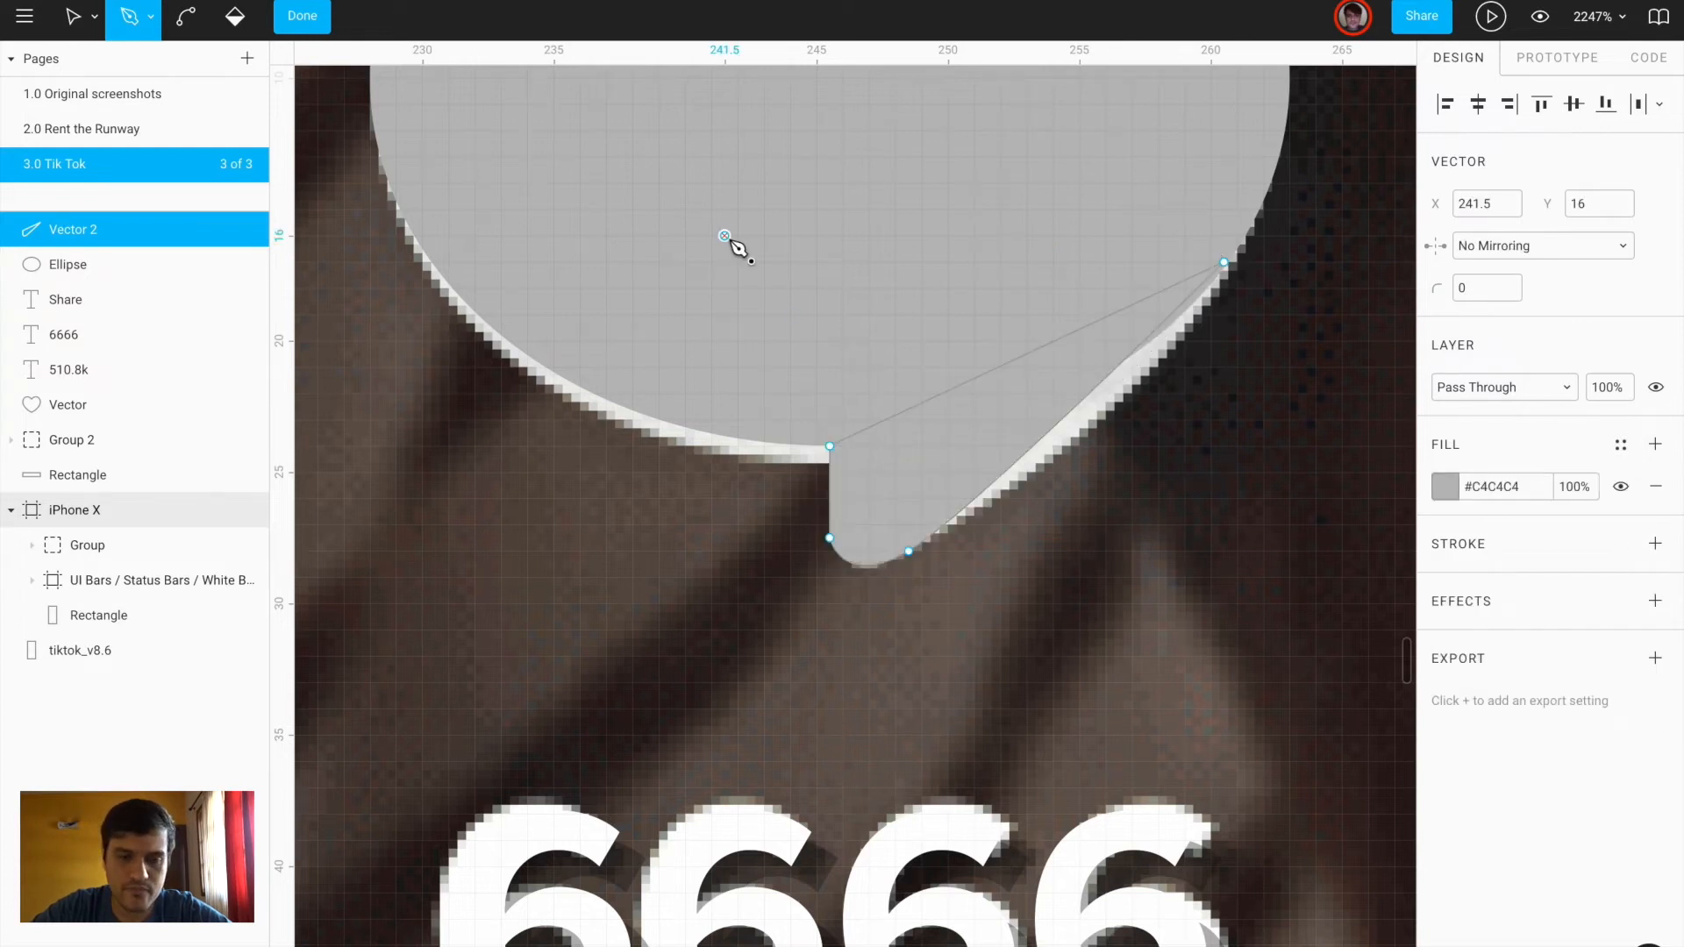
pyautogui.keyDown('shift'); pyautogui.click(102, 265); pyautogui.keyUp('shift')
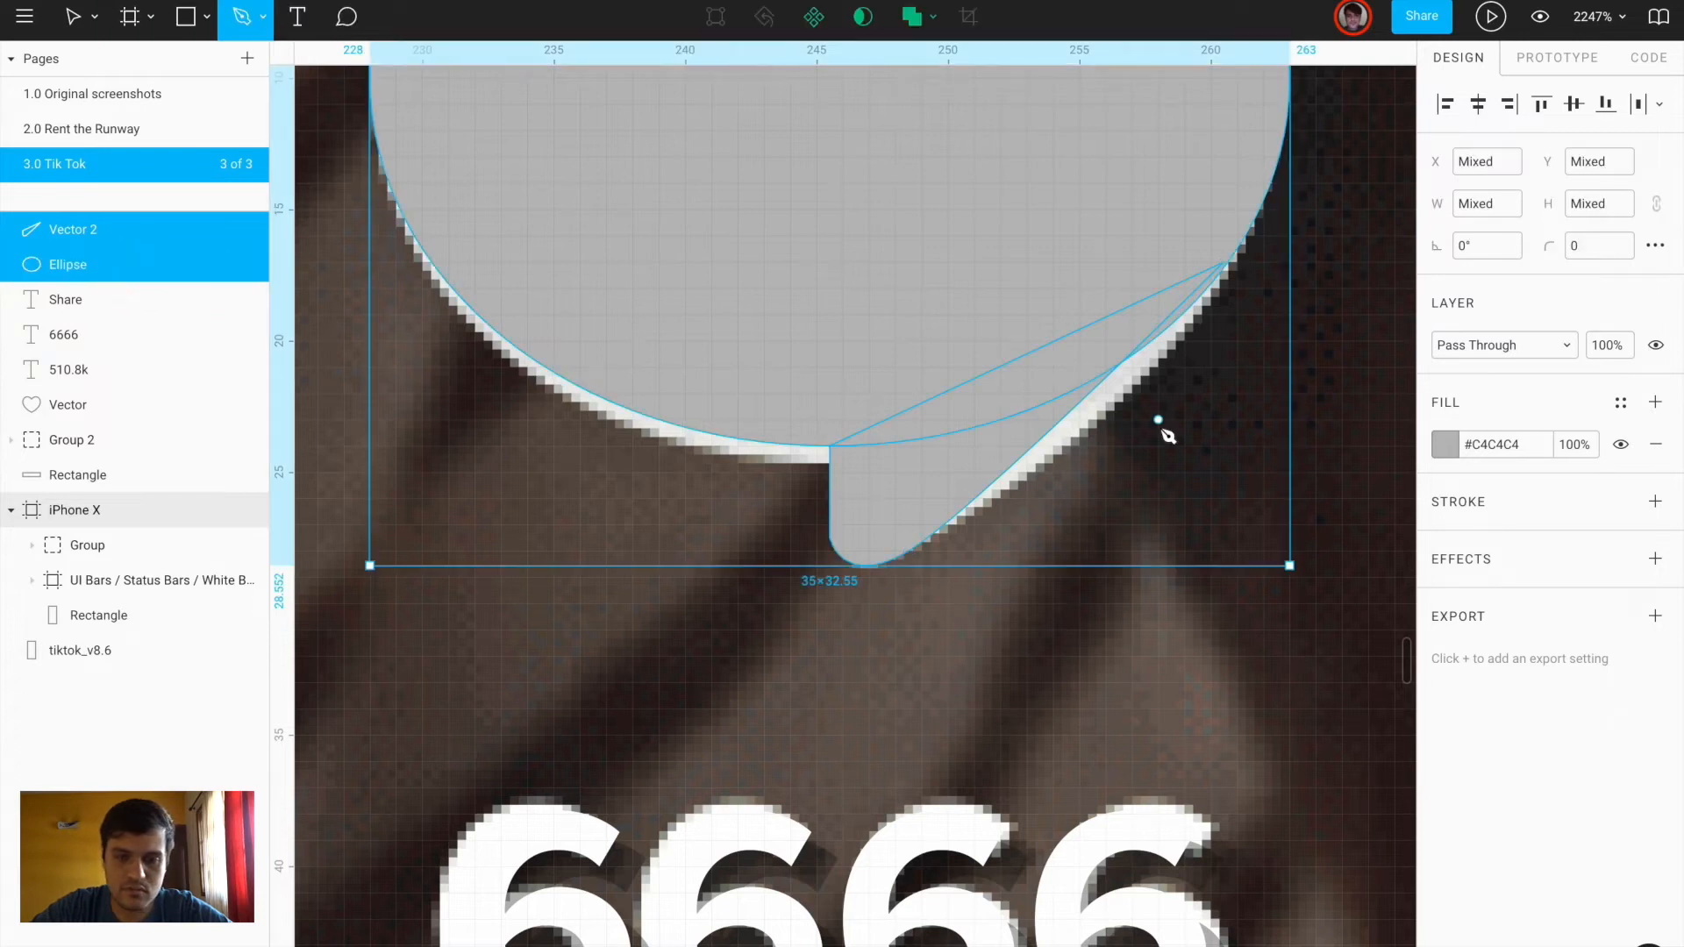
pyautogui.click(933, 17)
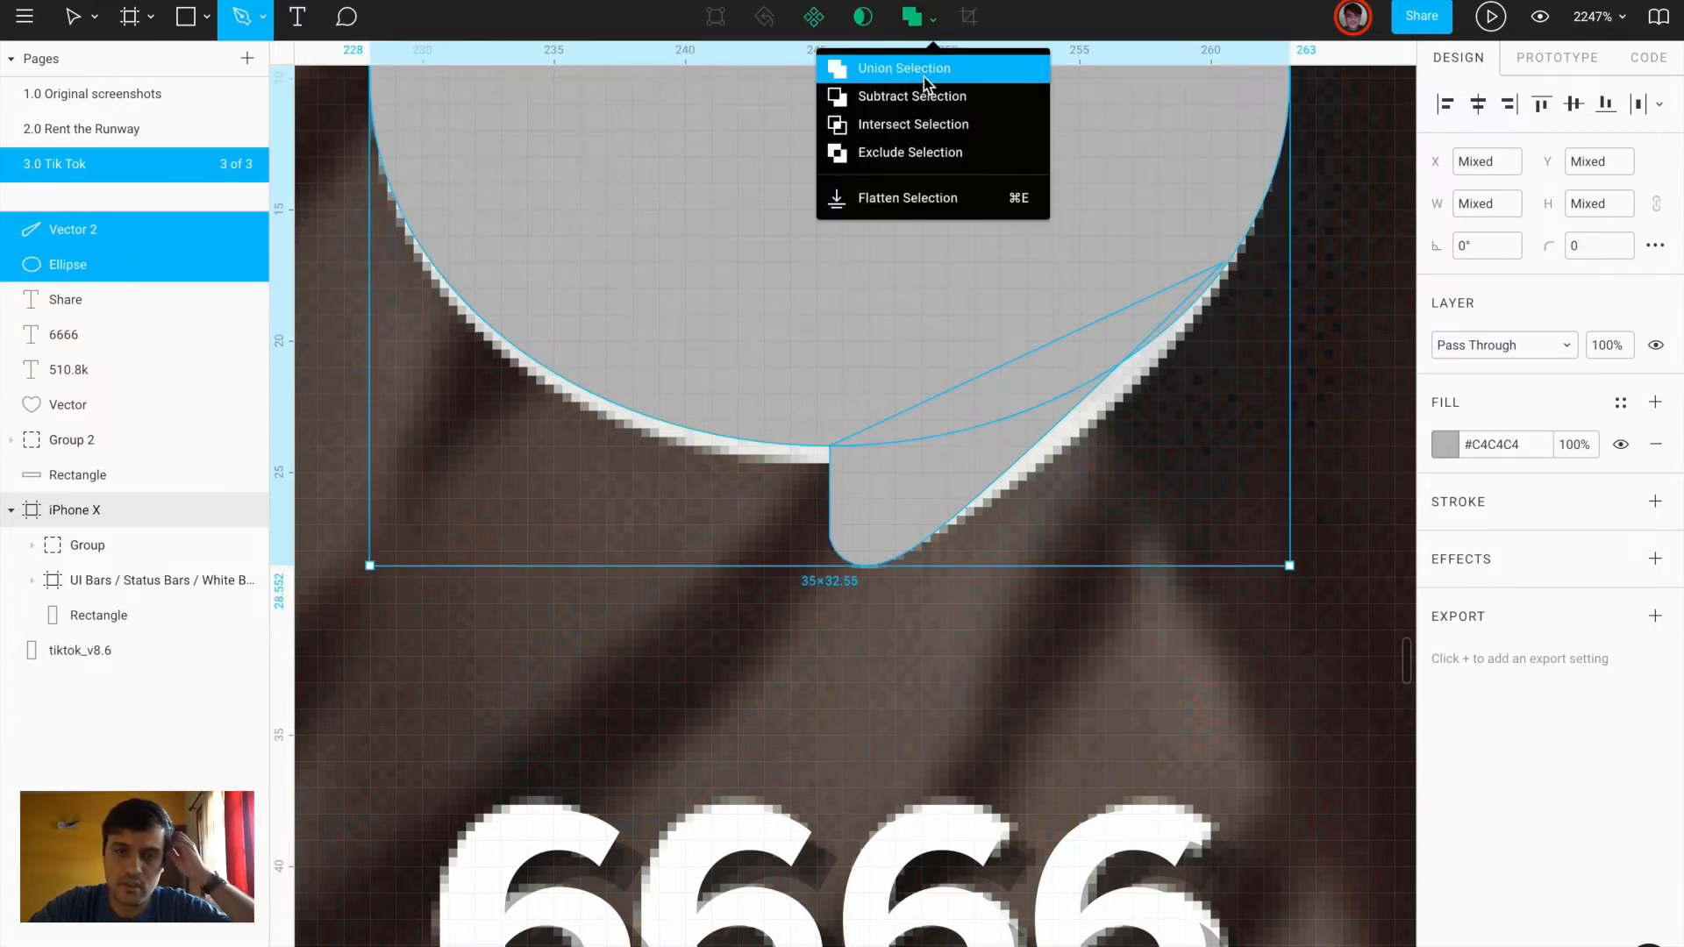
pyautogui.click(877, 60)
pyautogui.scroll(-5, 884, 463)
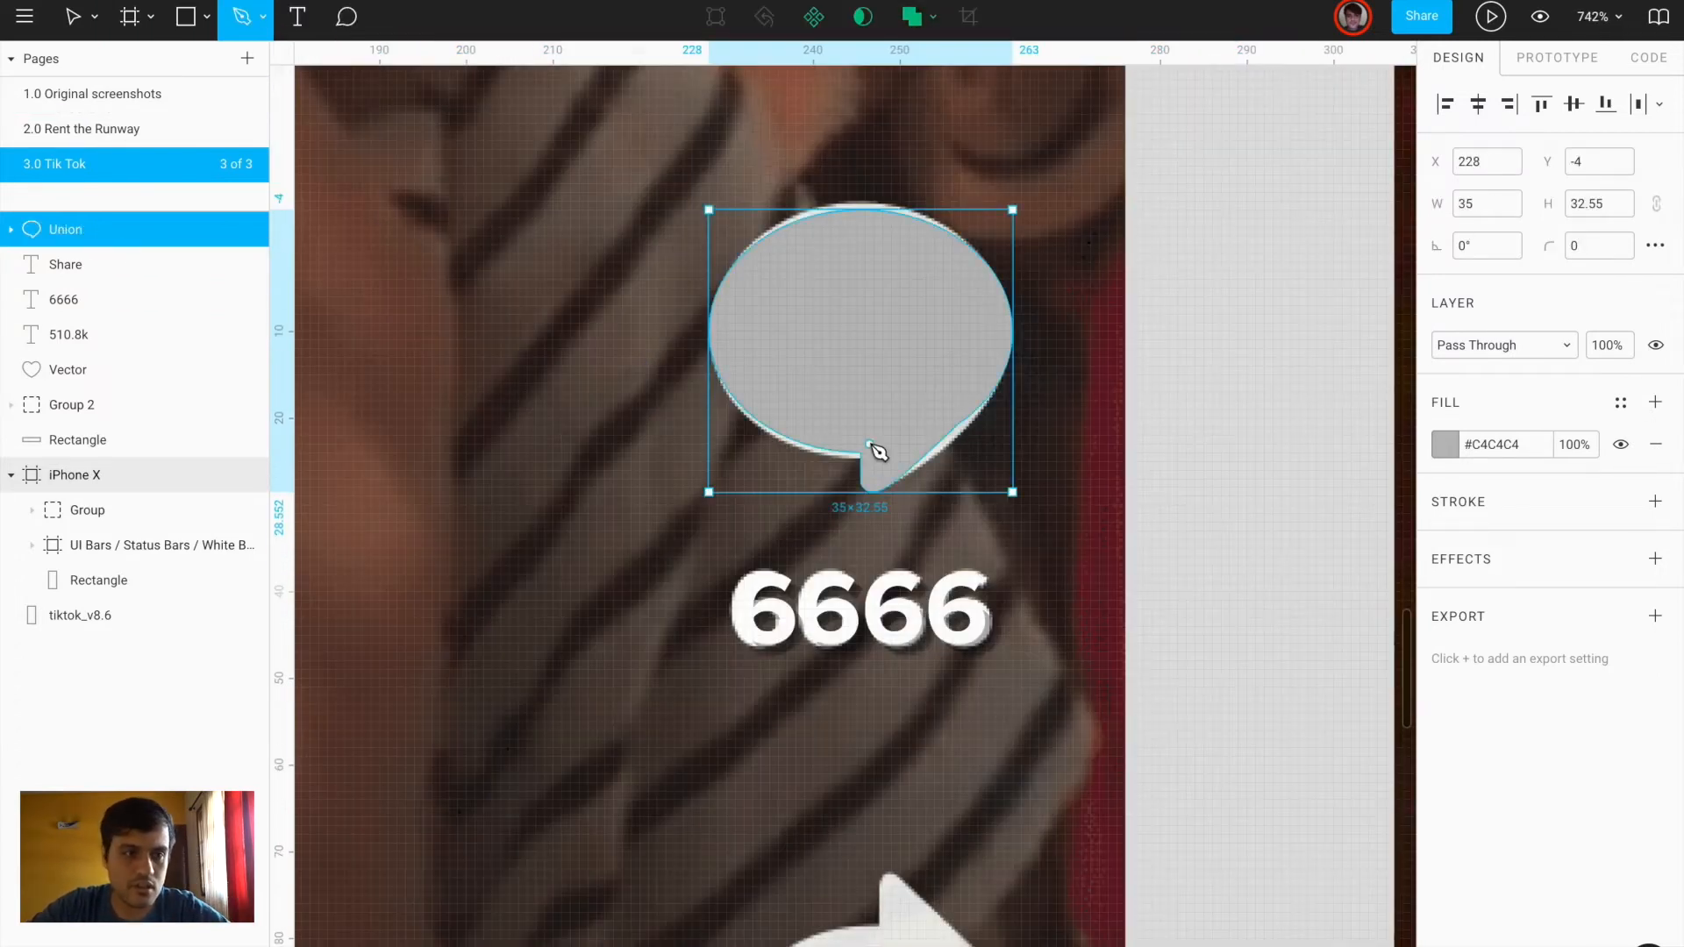
# Reshape the tail's curve and tip so they follow the ellipse edge
pyautogui.scroll(8, 913, 442)
pyautogui.doubleClick(1060, 386)
pyautogui.moveTo(1061, 386); pyautogui.dragTo(1221, 312)
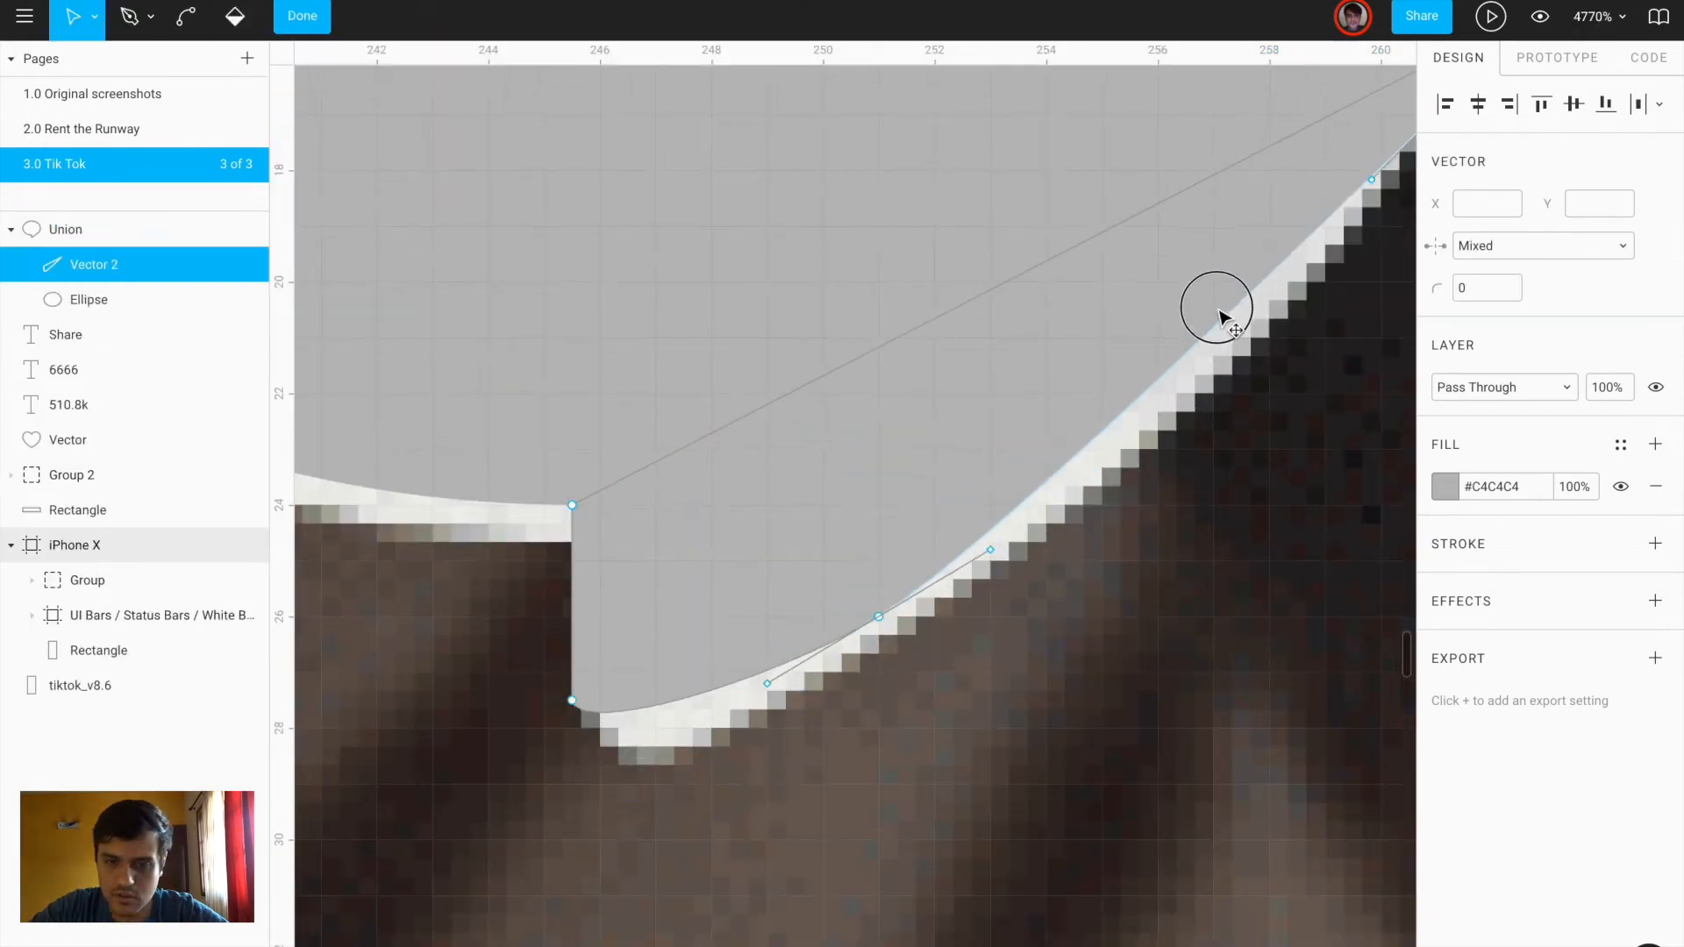
pyautogui.press('Escape')
pyautogui.press('Escape')
pyautogui.scroll(-4, 1215, 376)
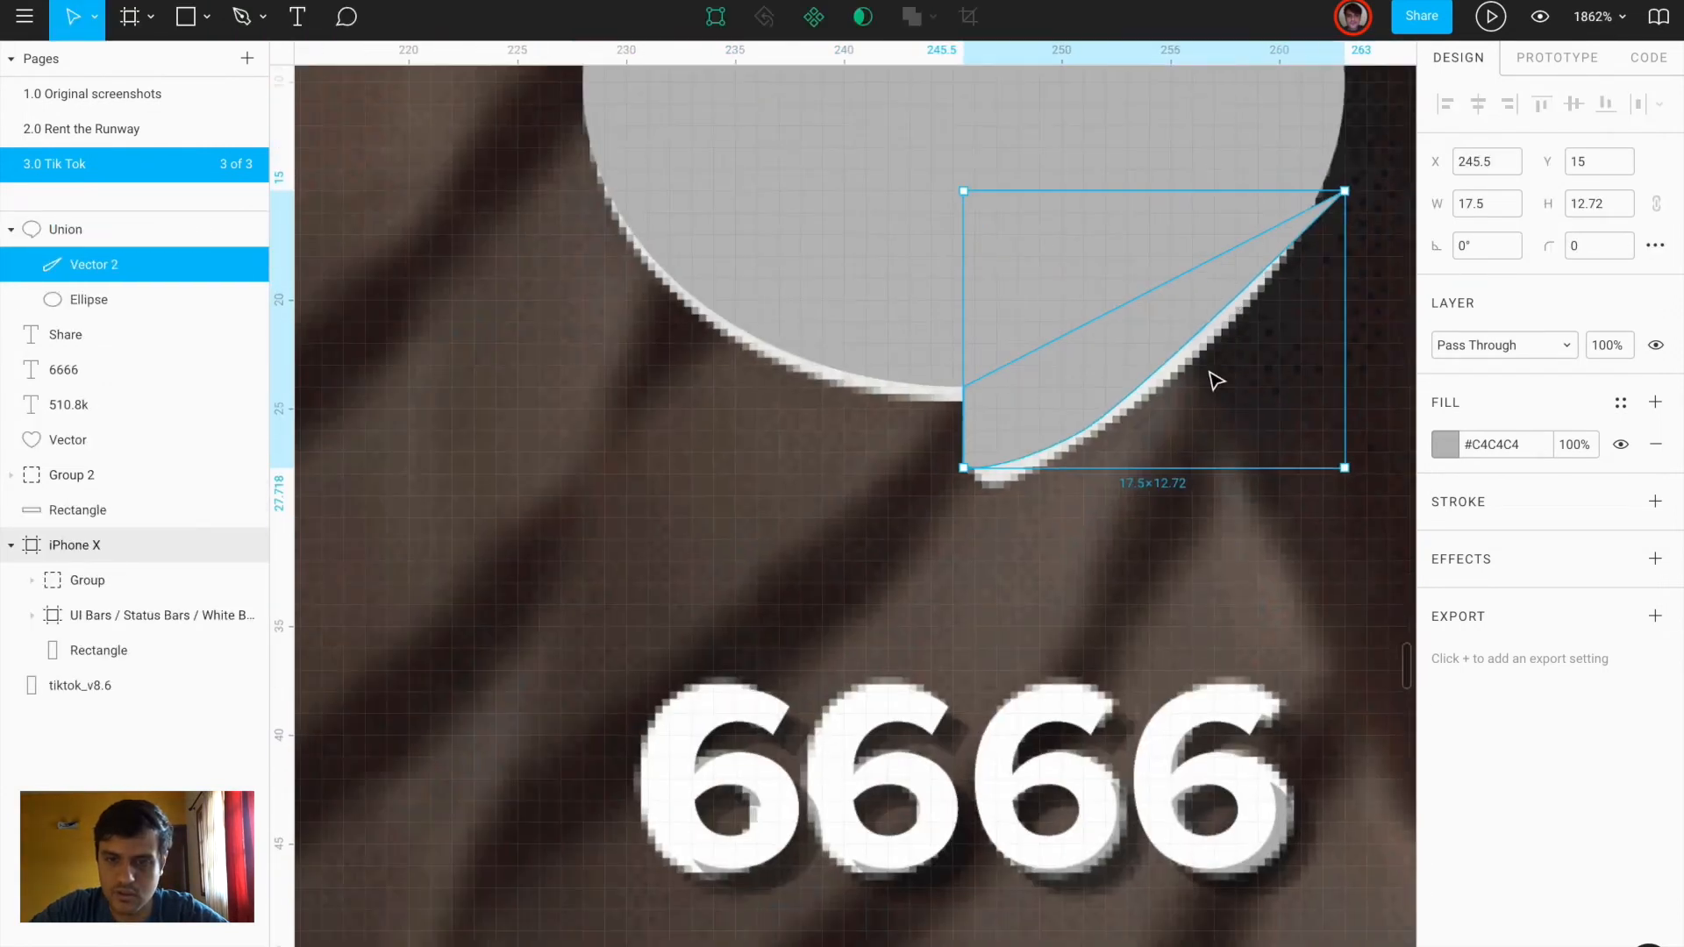
pyautogui.click(1226, 540)
pyautogui.hscroll(2, 1265, 514)
pyautogui.scroll(2, 1265, 514)
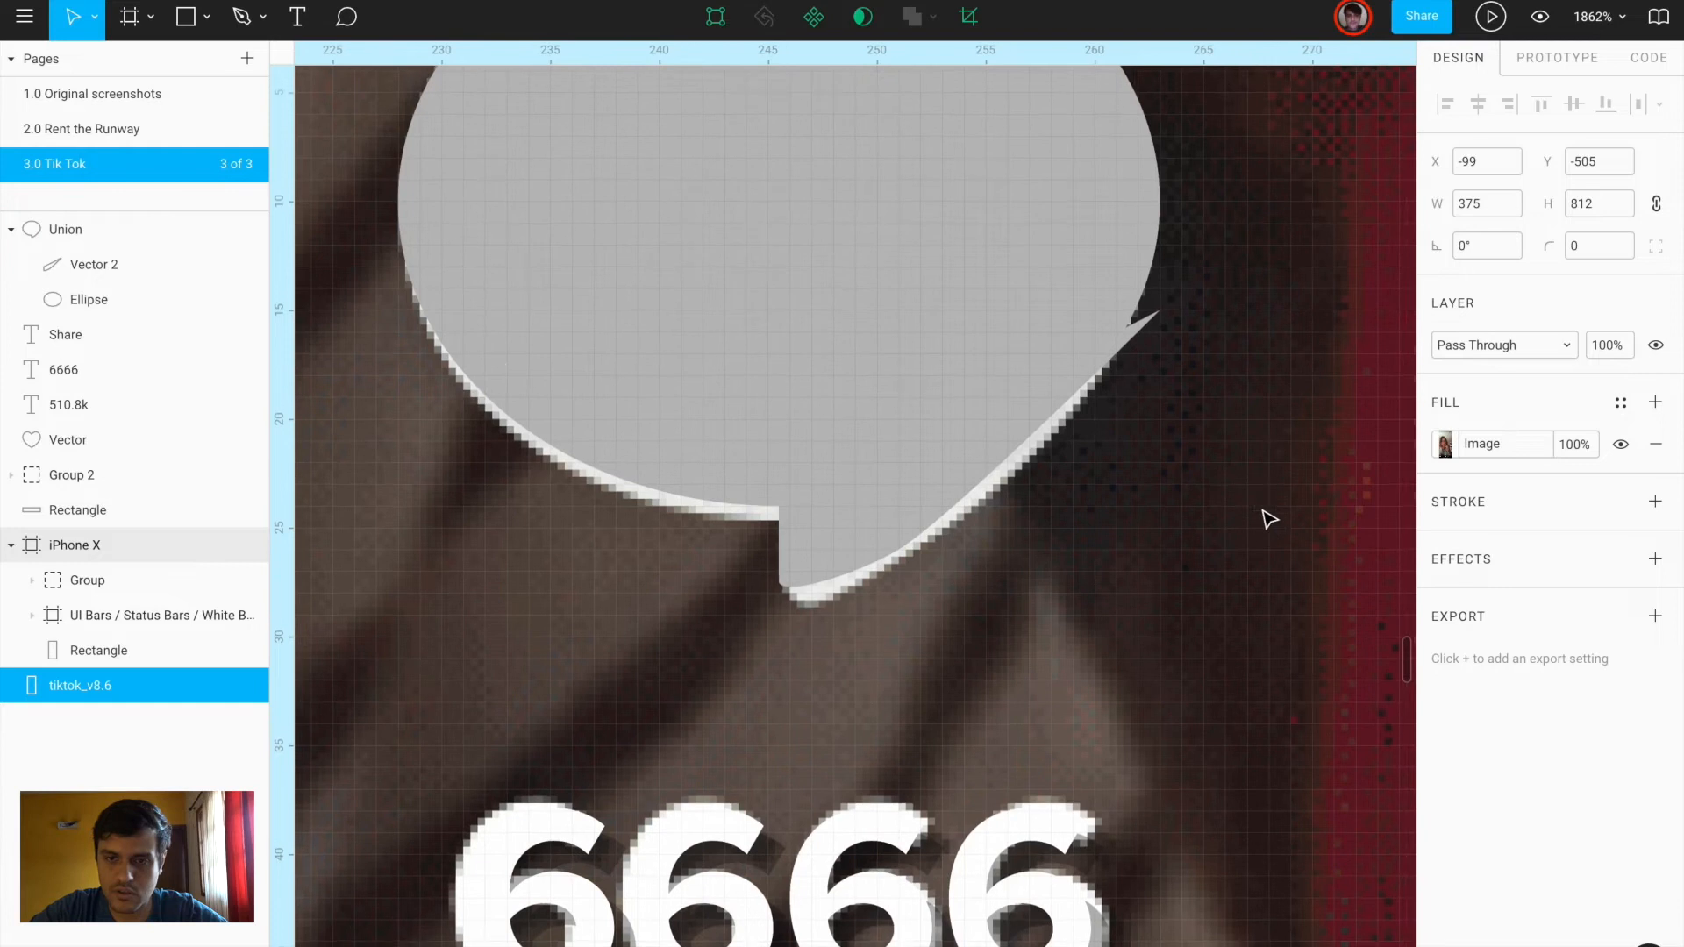
pyautogui.doubleClick(1072, 388)
pyautogui.moveTo(1161, 312)
pyautogui.mouseDown()
pyautogui.moveTo(1130, 301)
pyautogui.moveTo(1162, 310)
pyautogui.mouseUp()
pyautogui.scroll(5, 1133, 305)
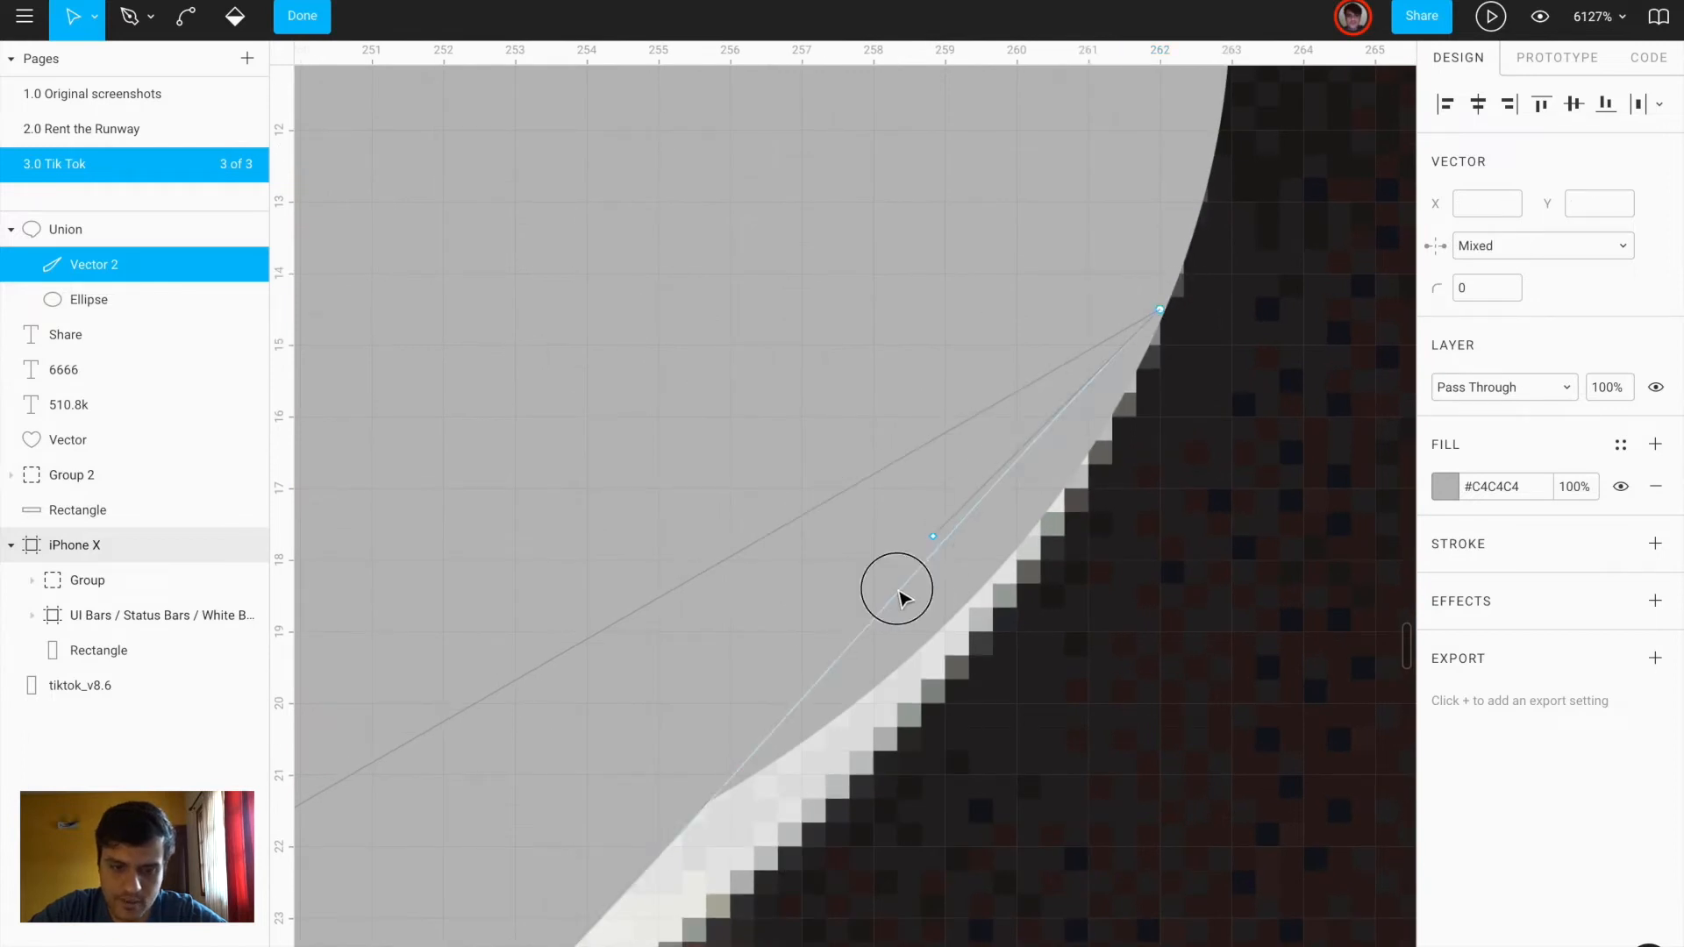
pyautogui.press('Escape')
# Undo the tail edits, restoring the bubble path to its earlier shape
pyautogui.doubleClick(862, 628)
pyautogui.press('Escape')
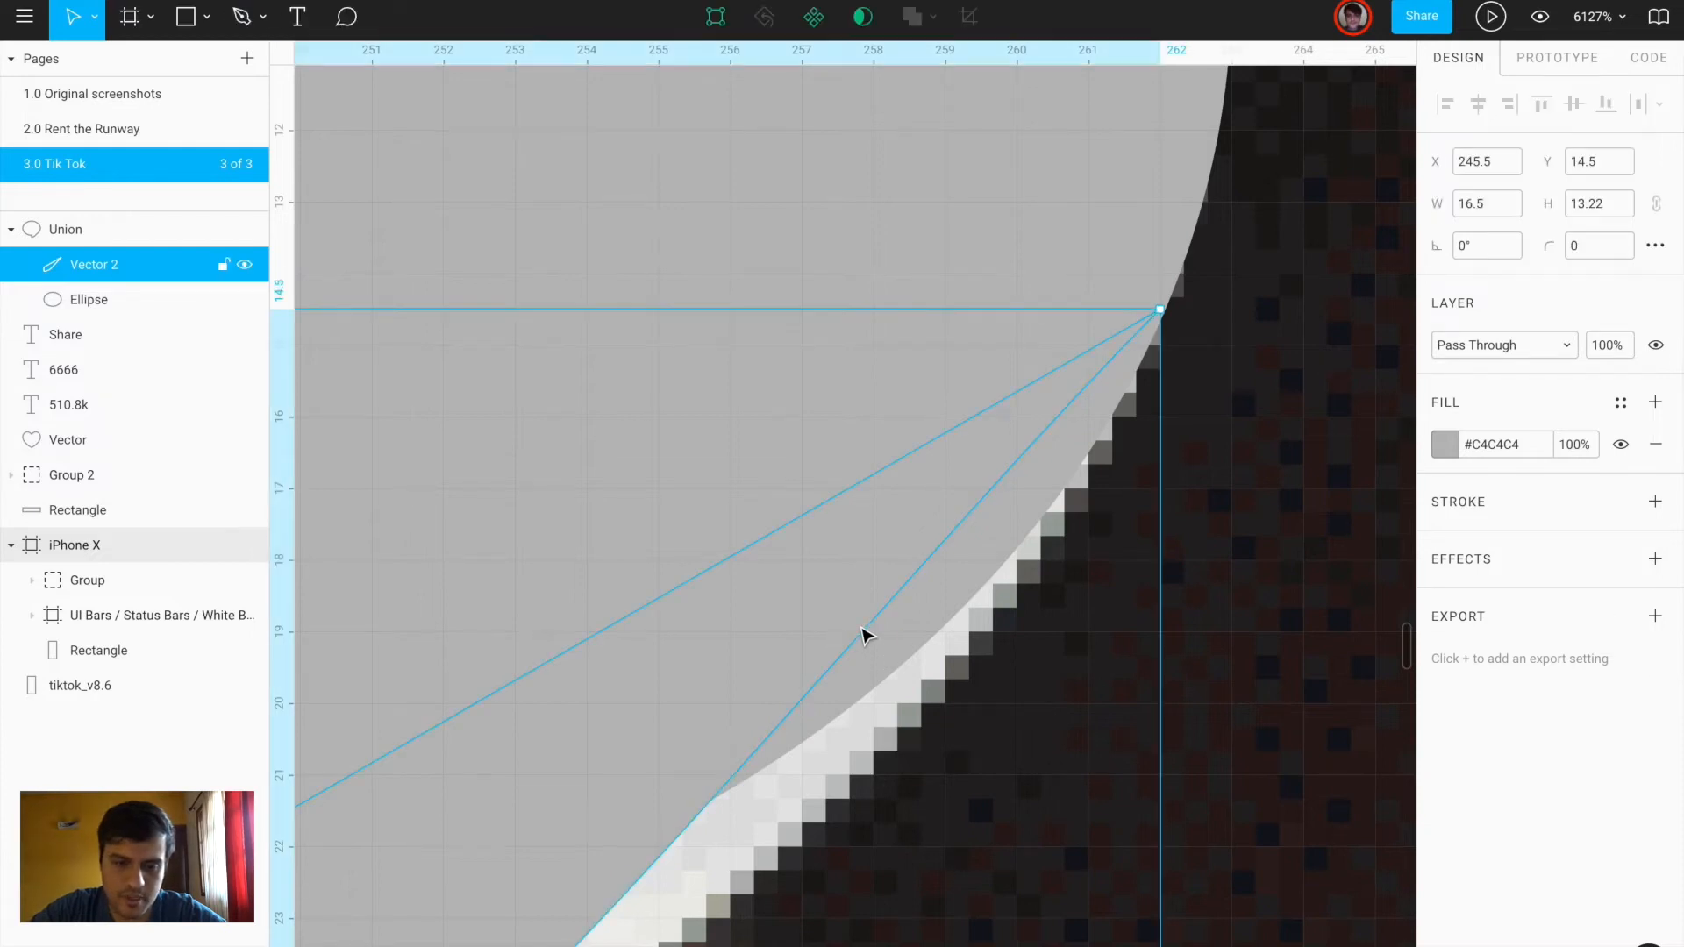
pyautogui.scroll(-4, 861, 628)
pyautogui.doubleClick(685, 725)
pyautogui.press('Escape')
pyautogui.doubleClick(685, 725)
pyautogui.hotkey('ctrl', 'z')
pyautogui.hotkey('ctrl', 'z')
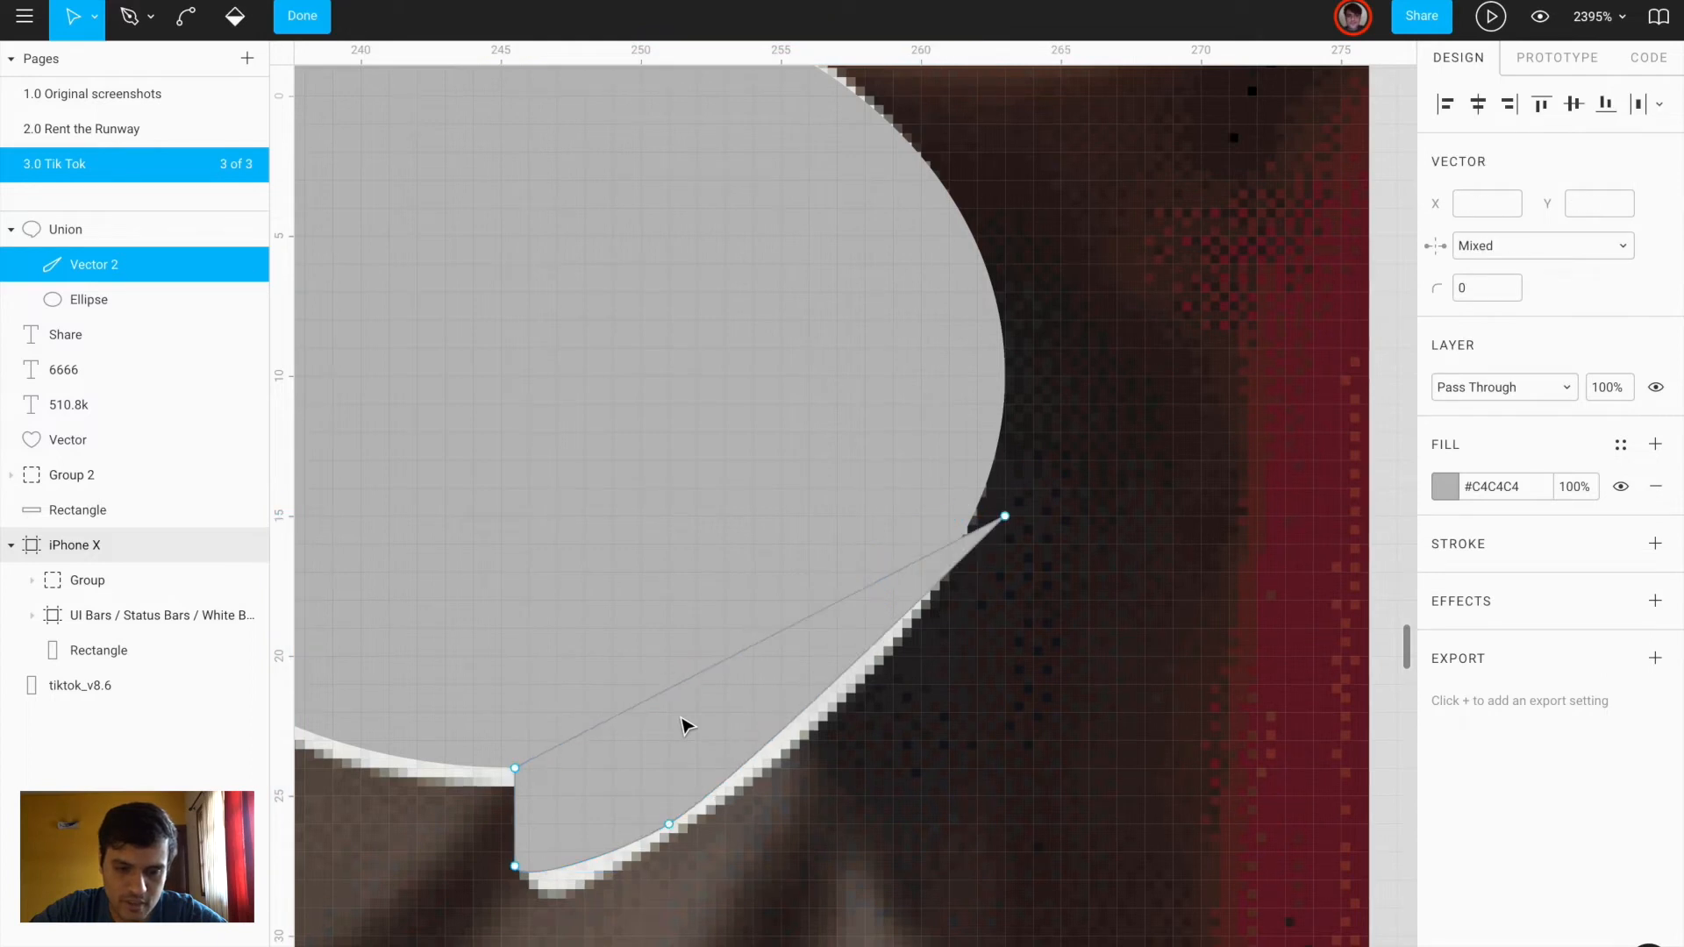
pyautogui.hotkey('ctrl', 'z')
pyautogui.hotkey('ctrl', 'z')
pyautogui.hotkey('ctrl', 'z')
pyautogui.hotkey('ctrl', 'z')
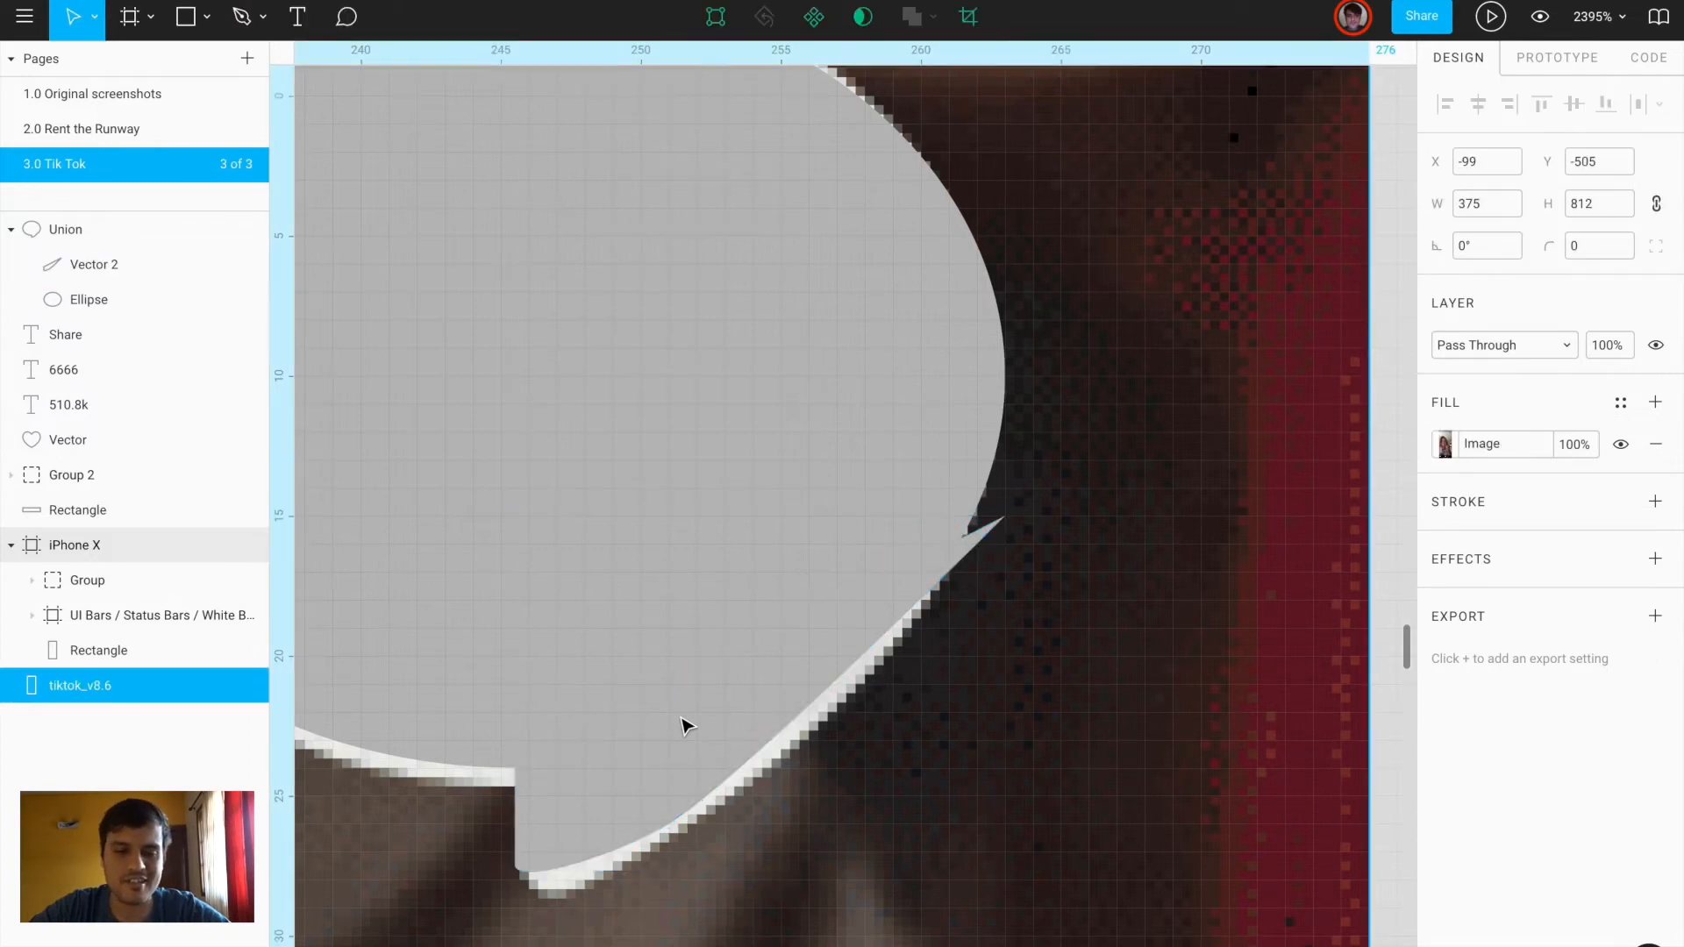
pyautogui.hotkey('ctrl', 'z')
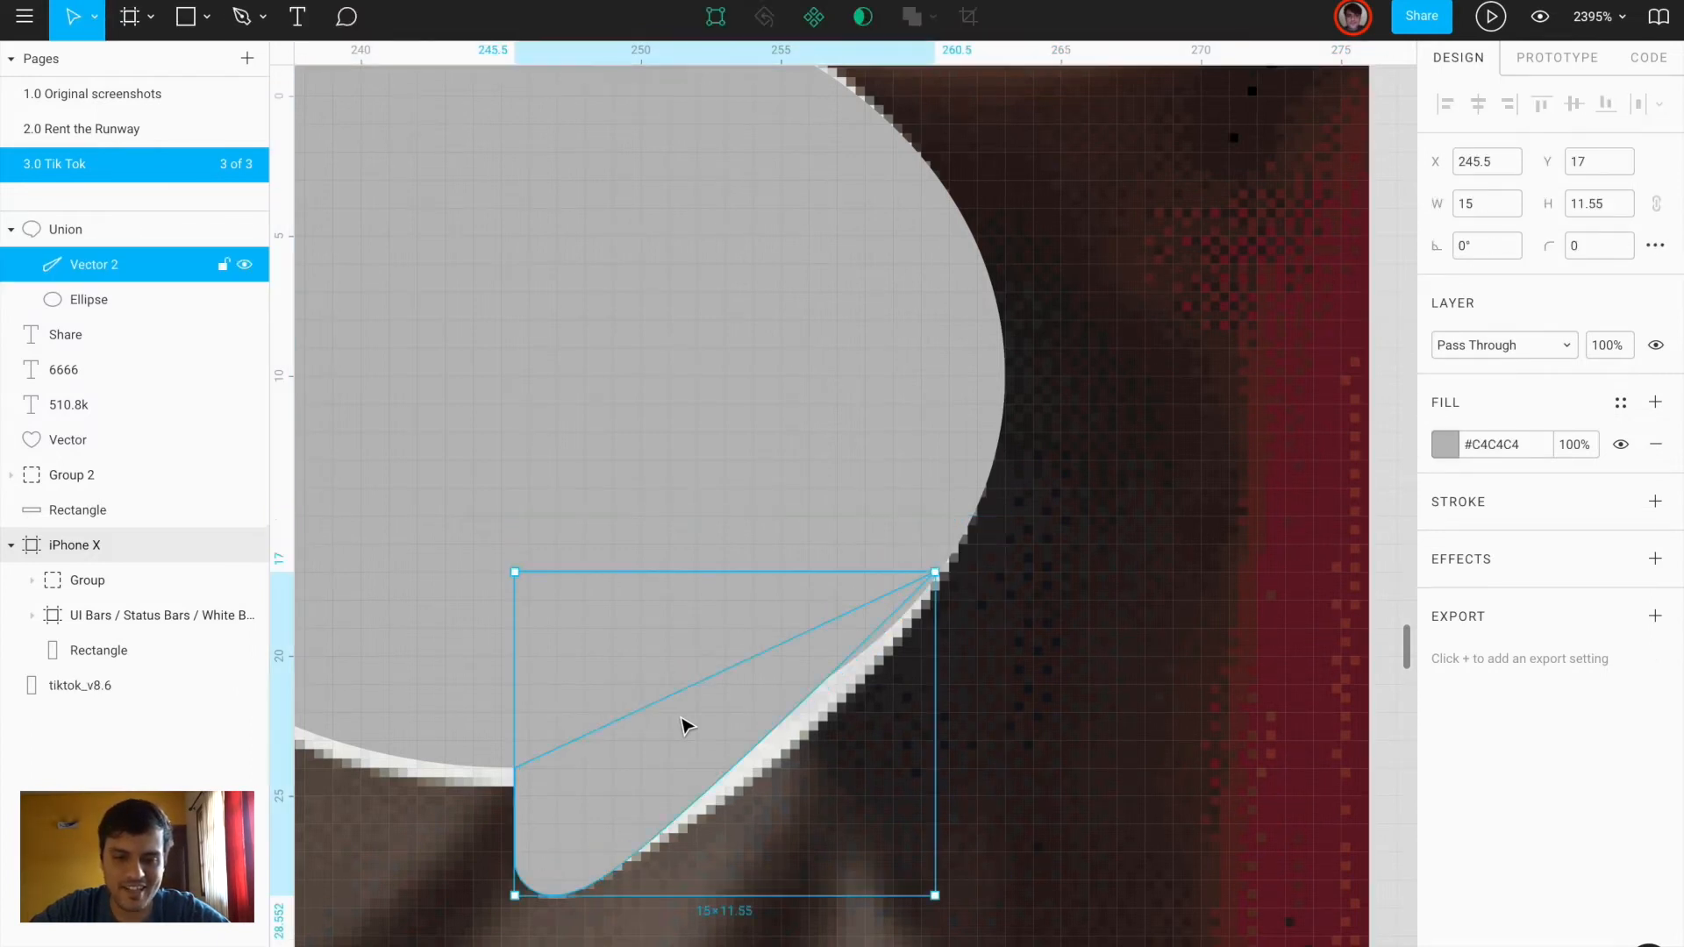
# Hide the grey Union bubble to reveal the screenshot's white three-dot comment icon
pyautogui.click(871, 669)
pyautogui.scroll(10, 1110, 474)
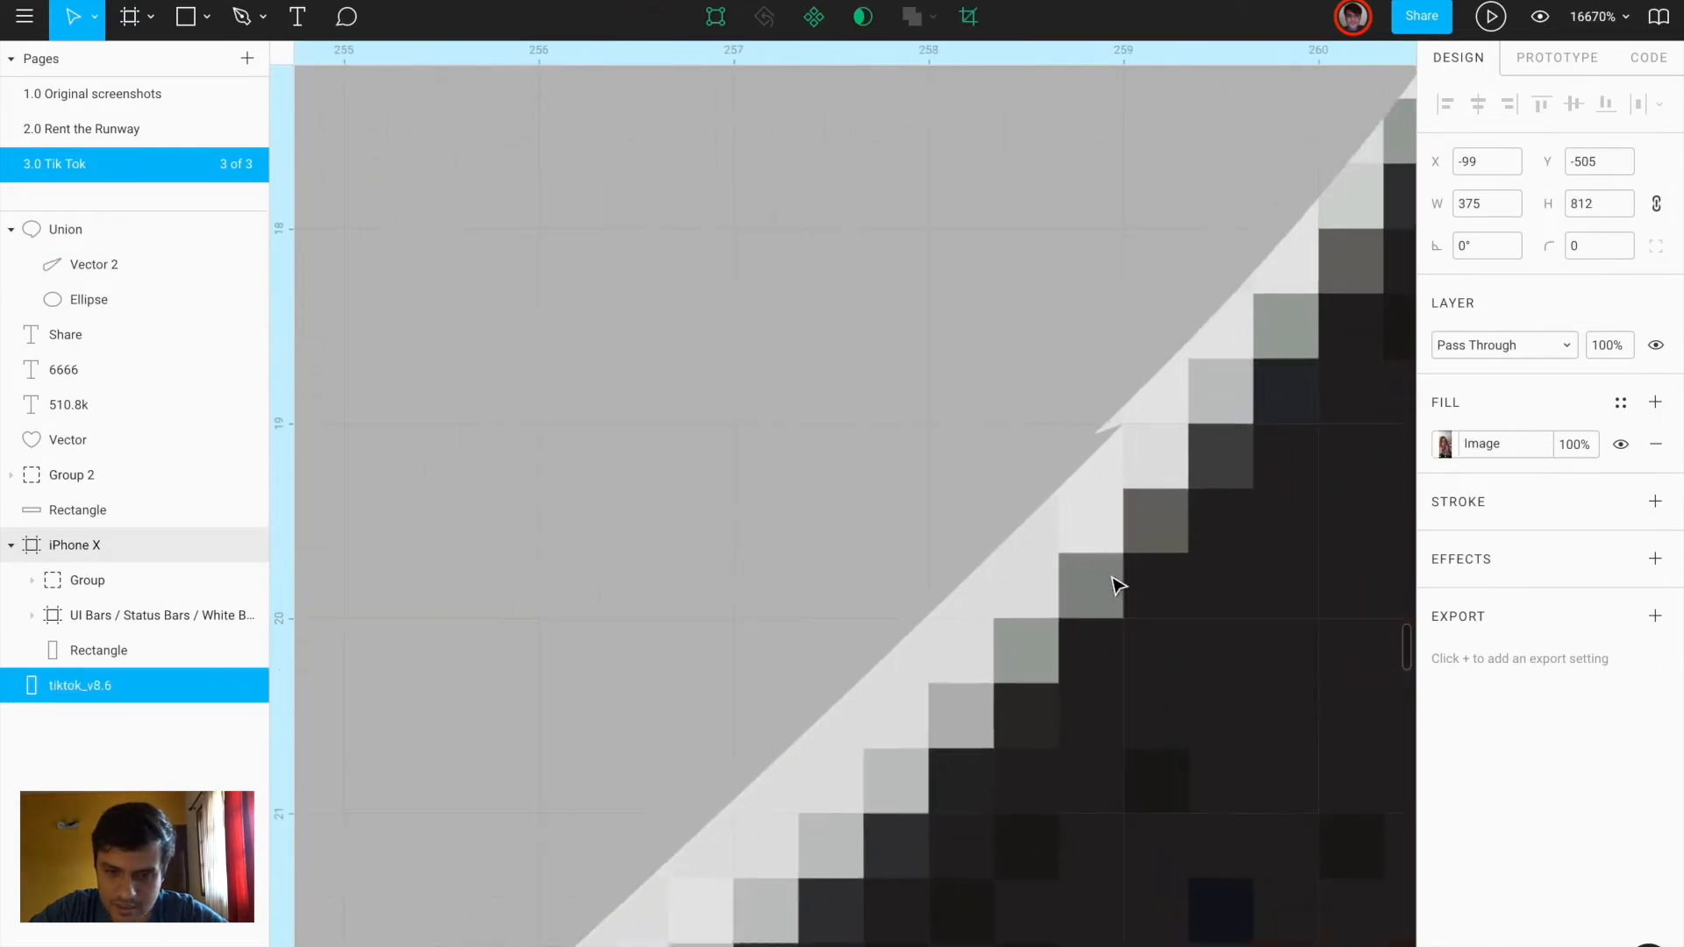
pyautogui.scroll(-15, 1089, 449)
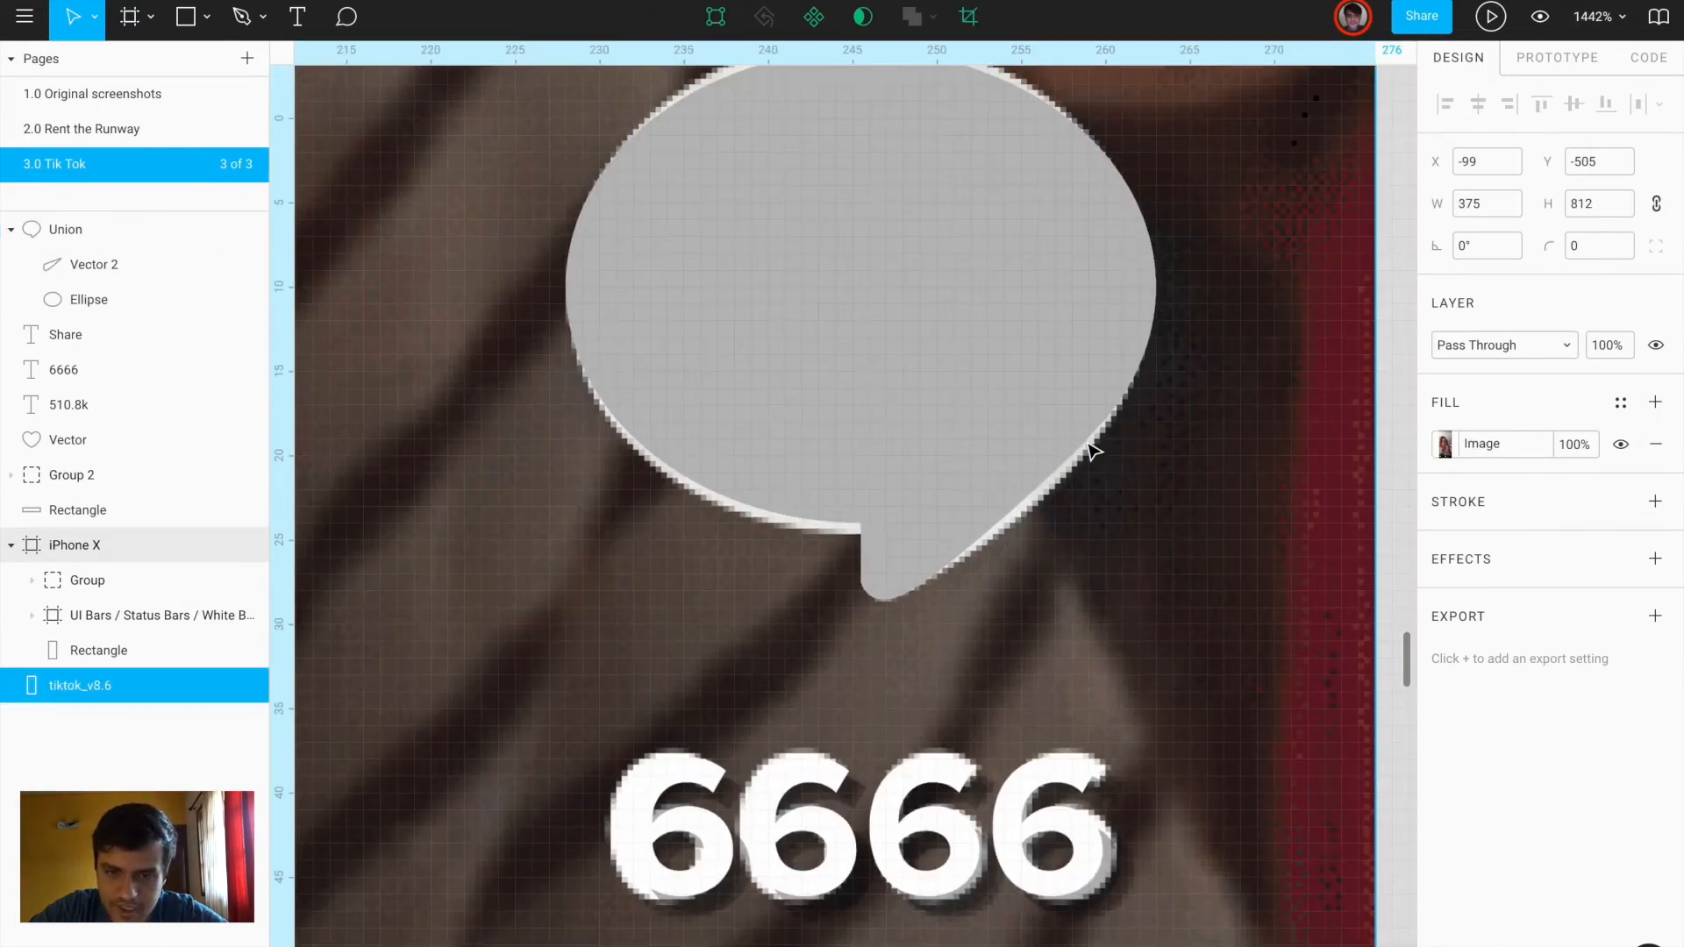
pyautogui.moveTo(781, 355); pyautogui.dragTo(618, 364)
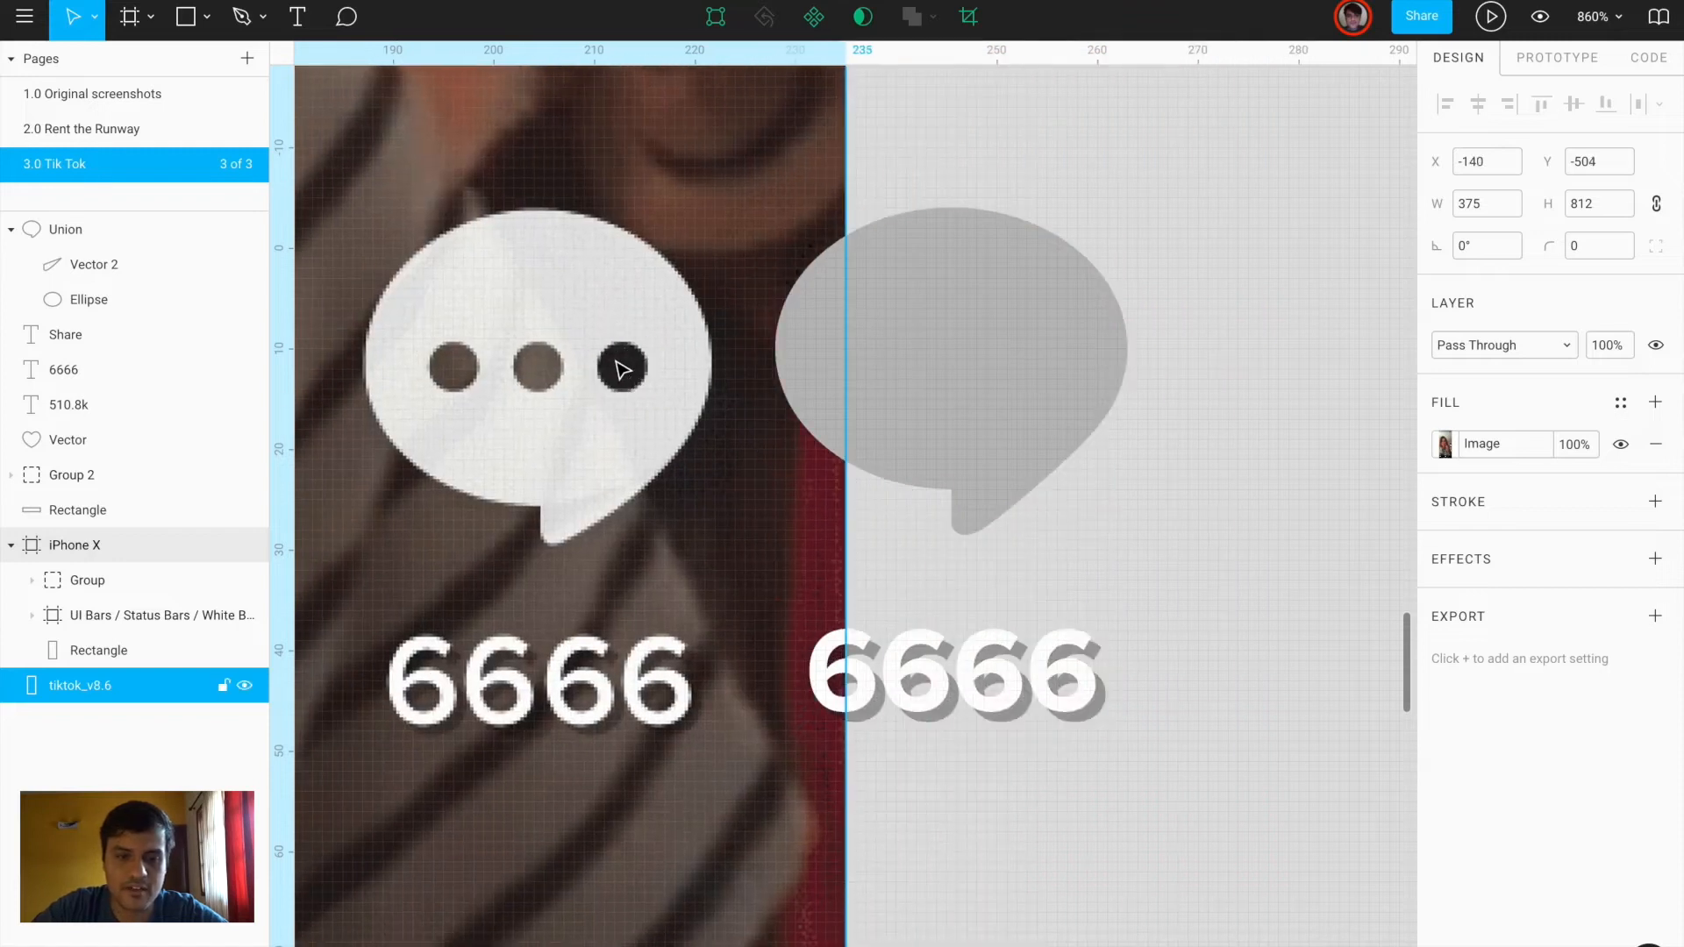
pyautogui.click(880, 350)
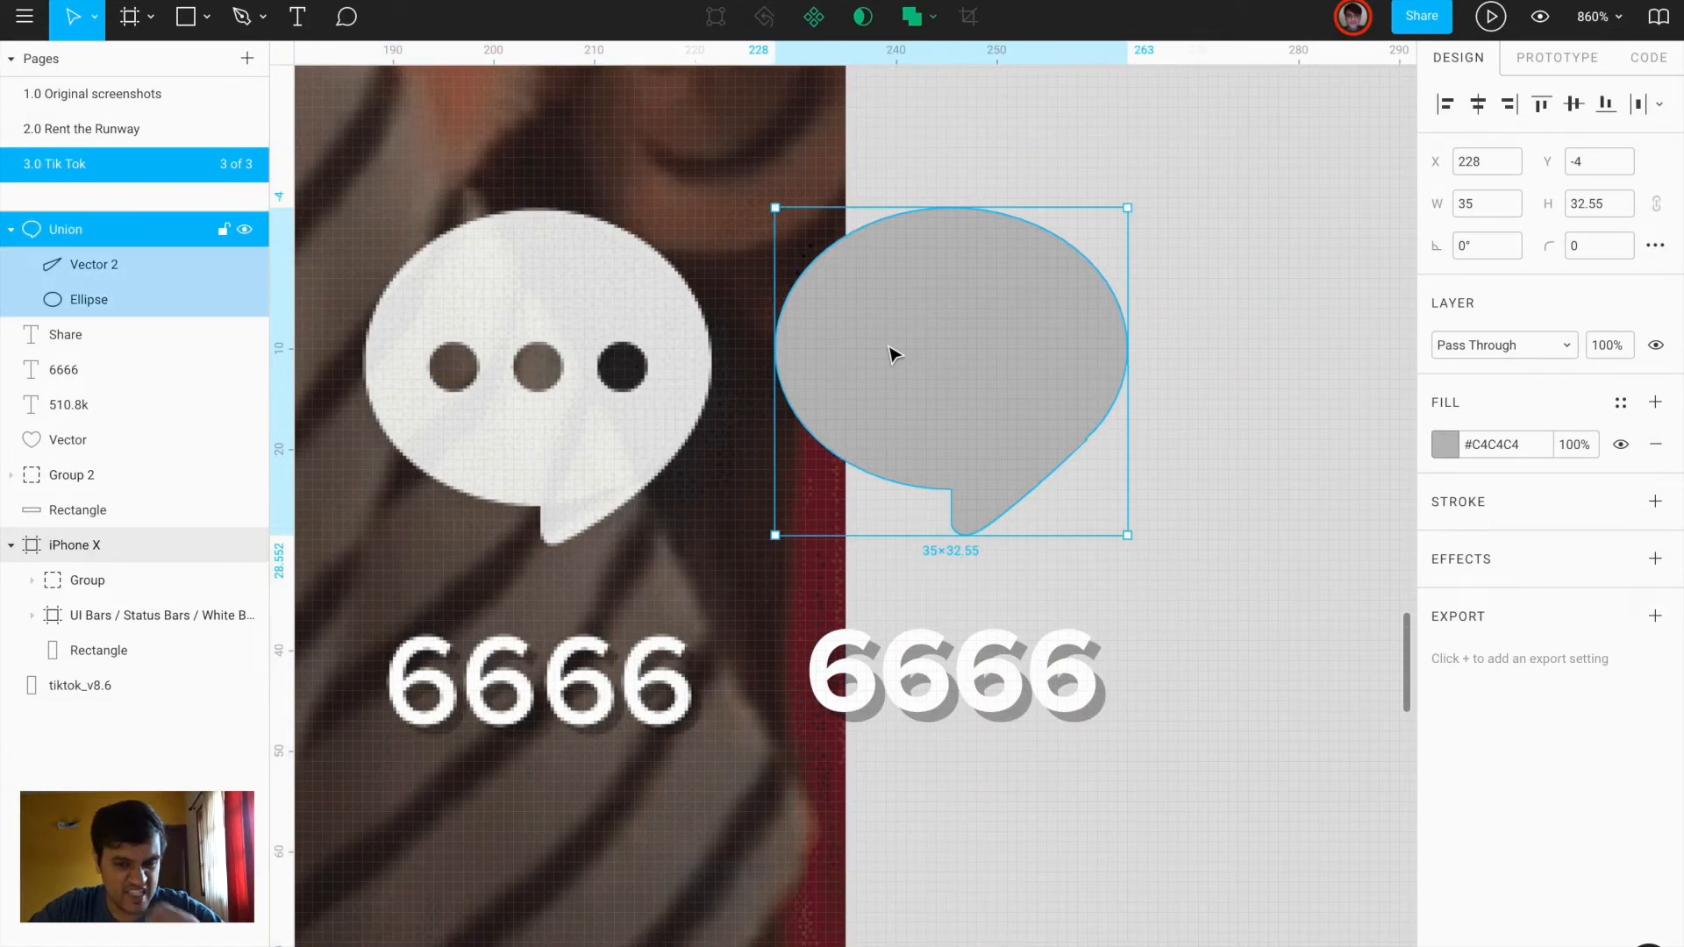
pyautogui.press('super+z')
pyautogui.press('super+z')
pyautogui.click(964, 363)
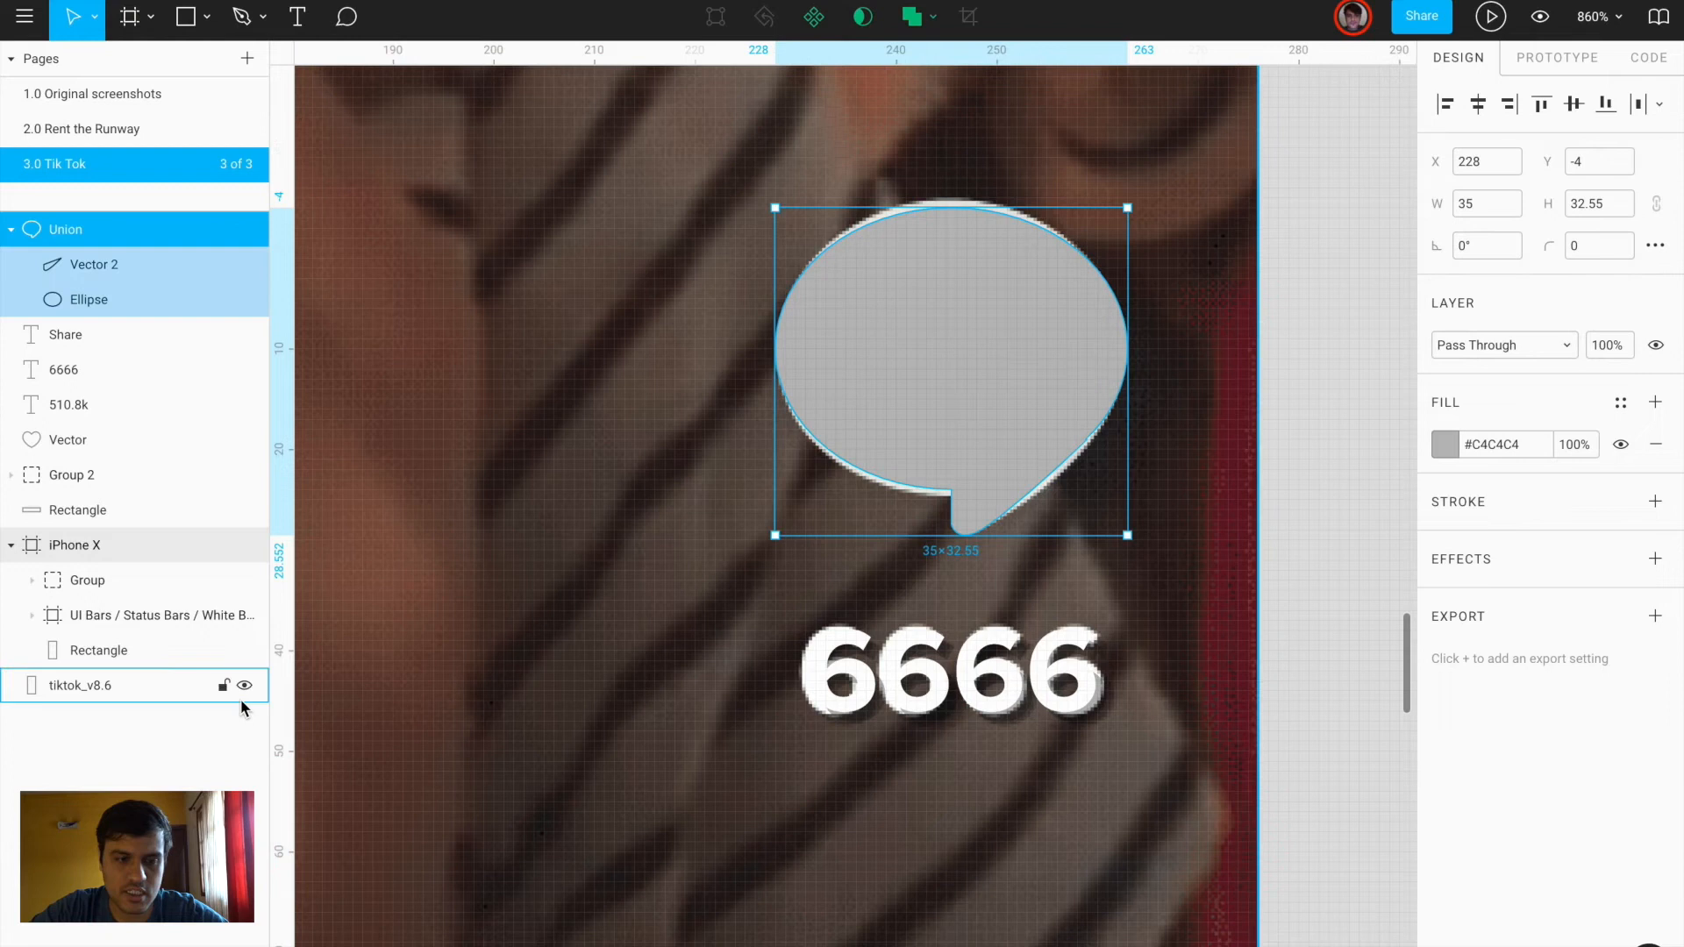
pyautogui.click(245, 229)
# Draw three small 5×5 dot circles and union them into one shape
pyautogui.press('o')
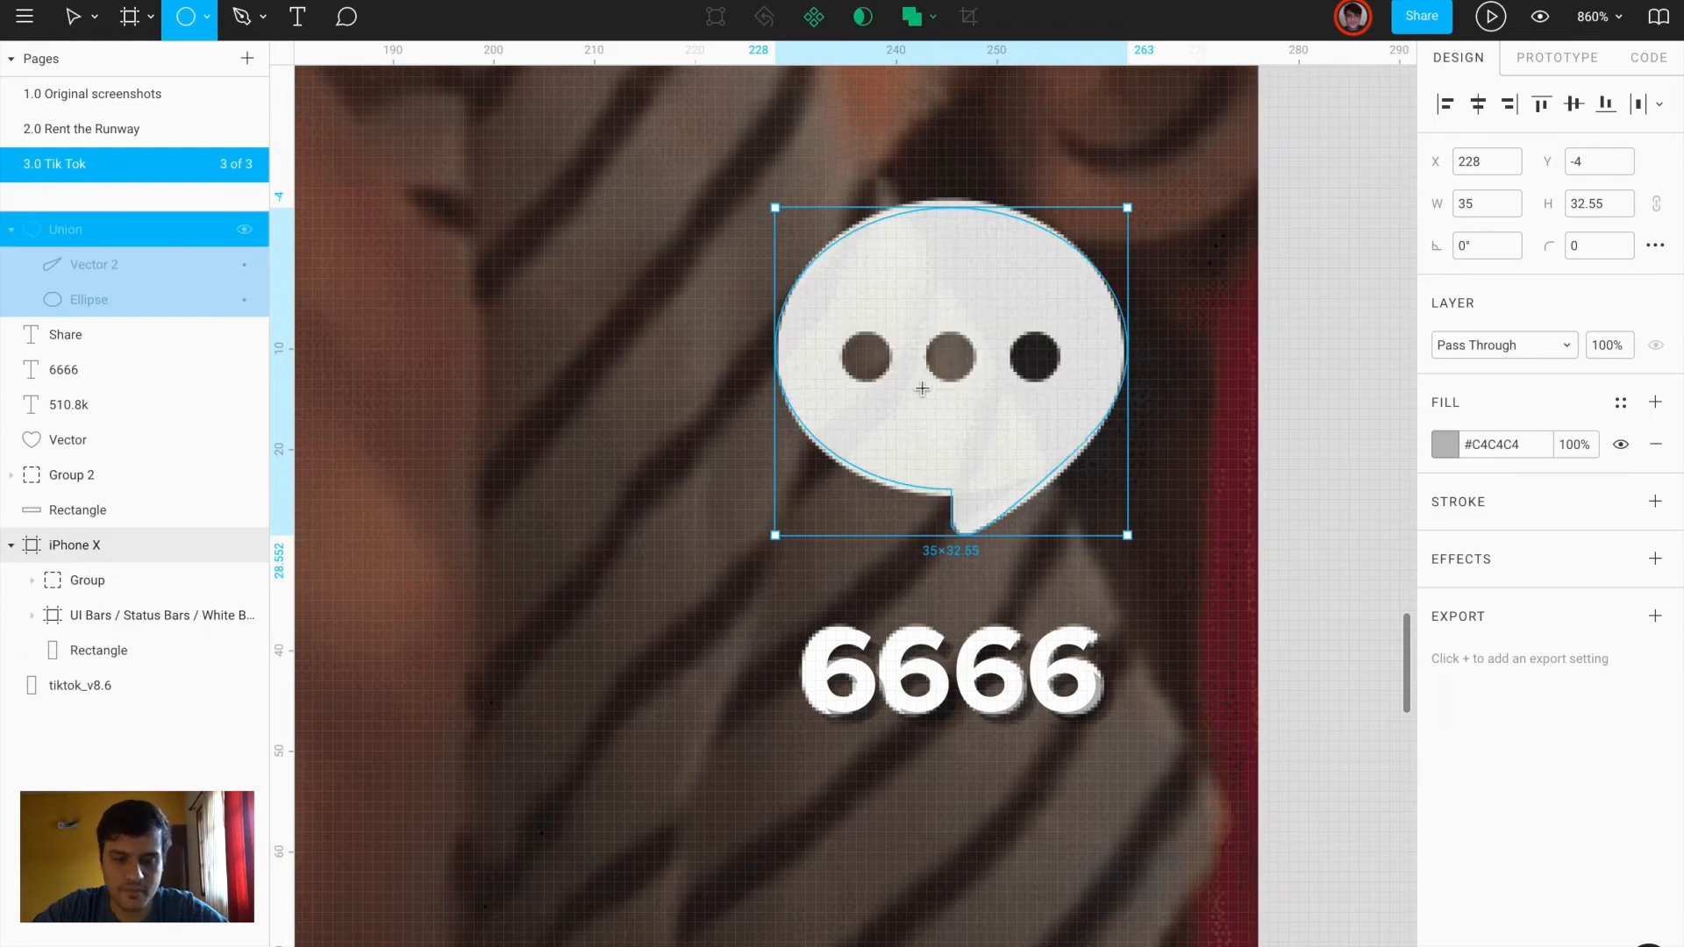
pyautogui.moveTo(851, 342)
pyautogui.mouseDown()
pyautogui.moveTo(891, 371)
pyautogui.moveTo(1043, 364)
pyautogui.mouseUp()
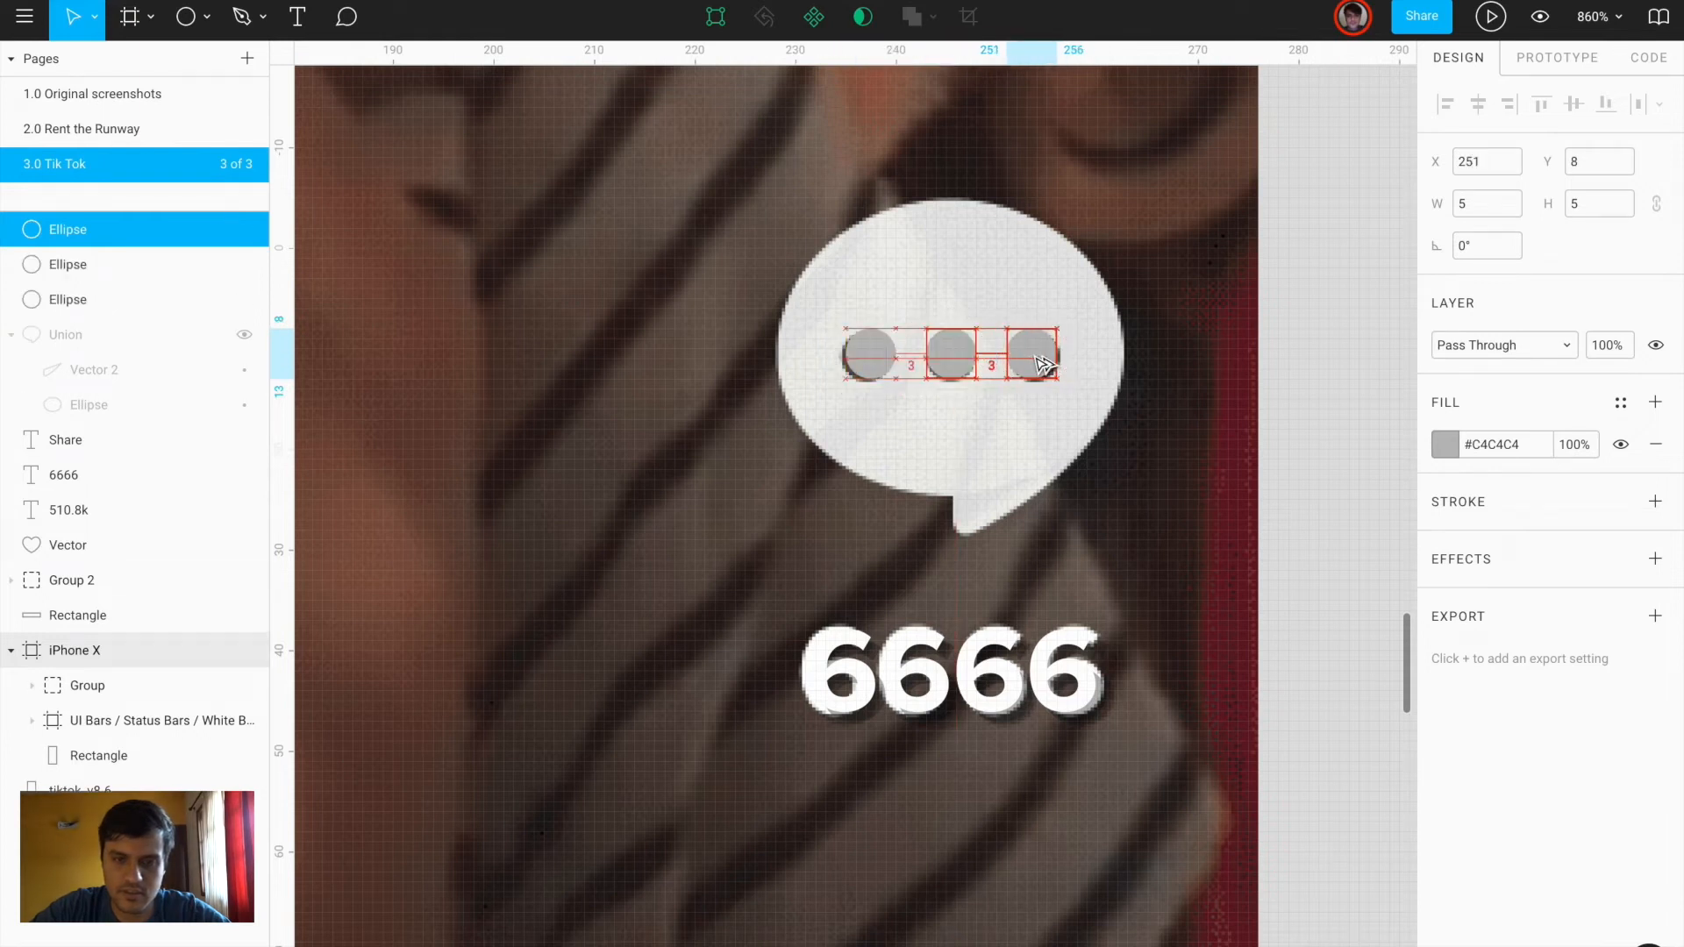
pyautogui.keyDown('shift'); pyautogui.click(950, 353); pyautogui.keyUp('shift')
pyautogui.keyDown('shift'); pyautogui.click(867, 356); pyautogui.keyUp('shift')
pyautogui.click(910, 18)
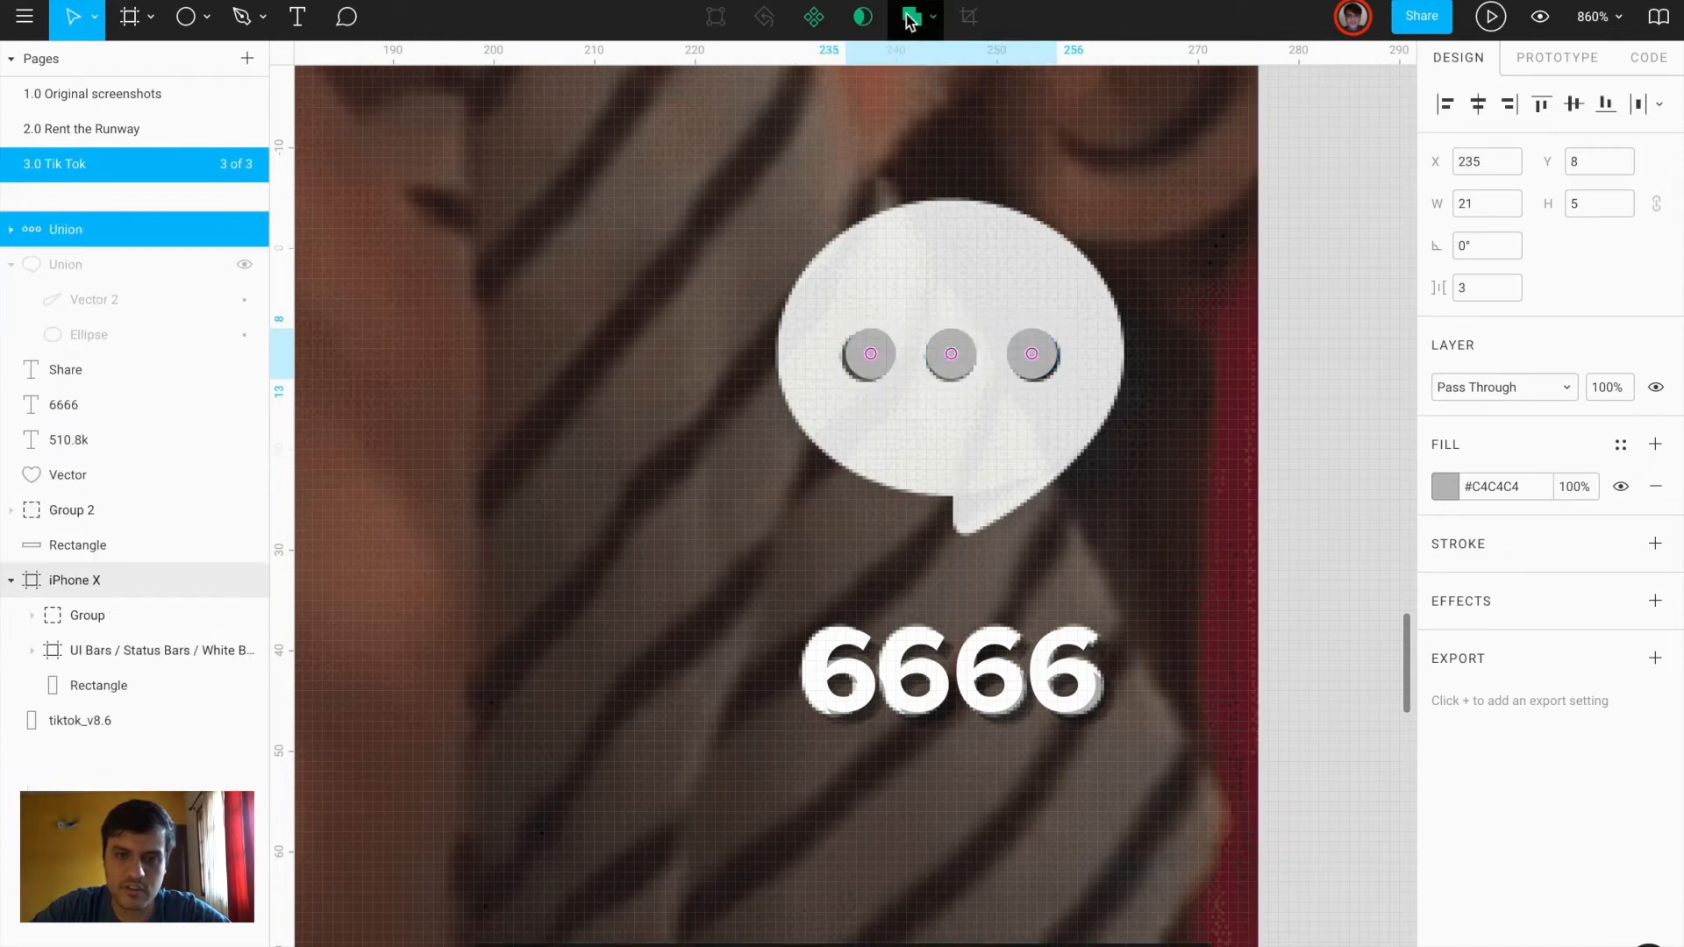
# Unhide the bubble and subtract the three dots from it
pyautogui.click(246, 264)
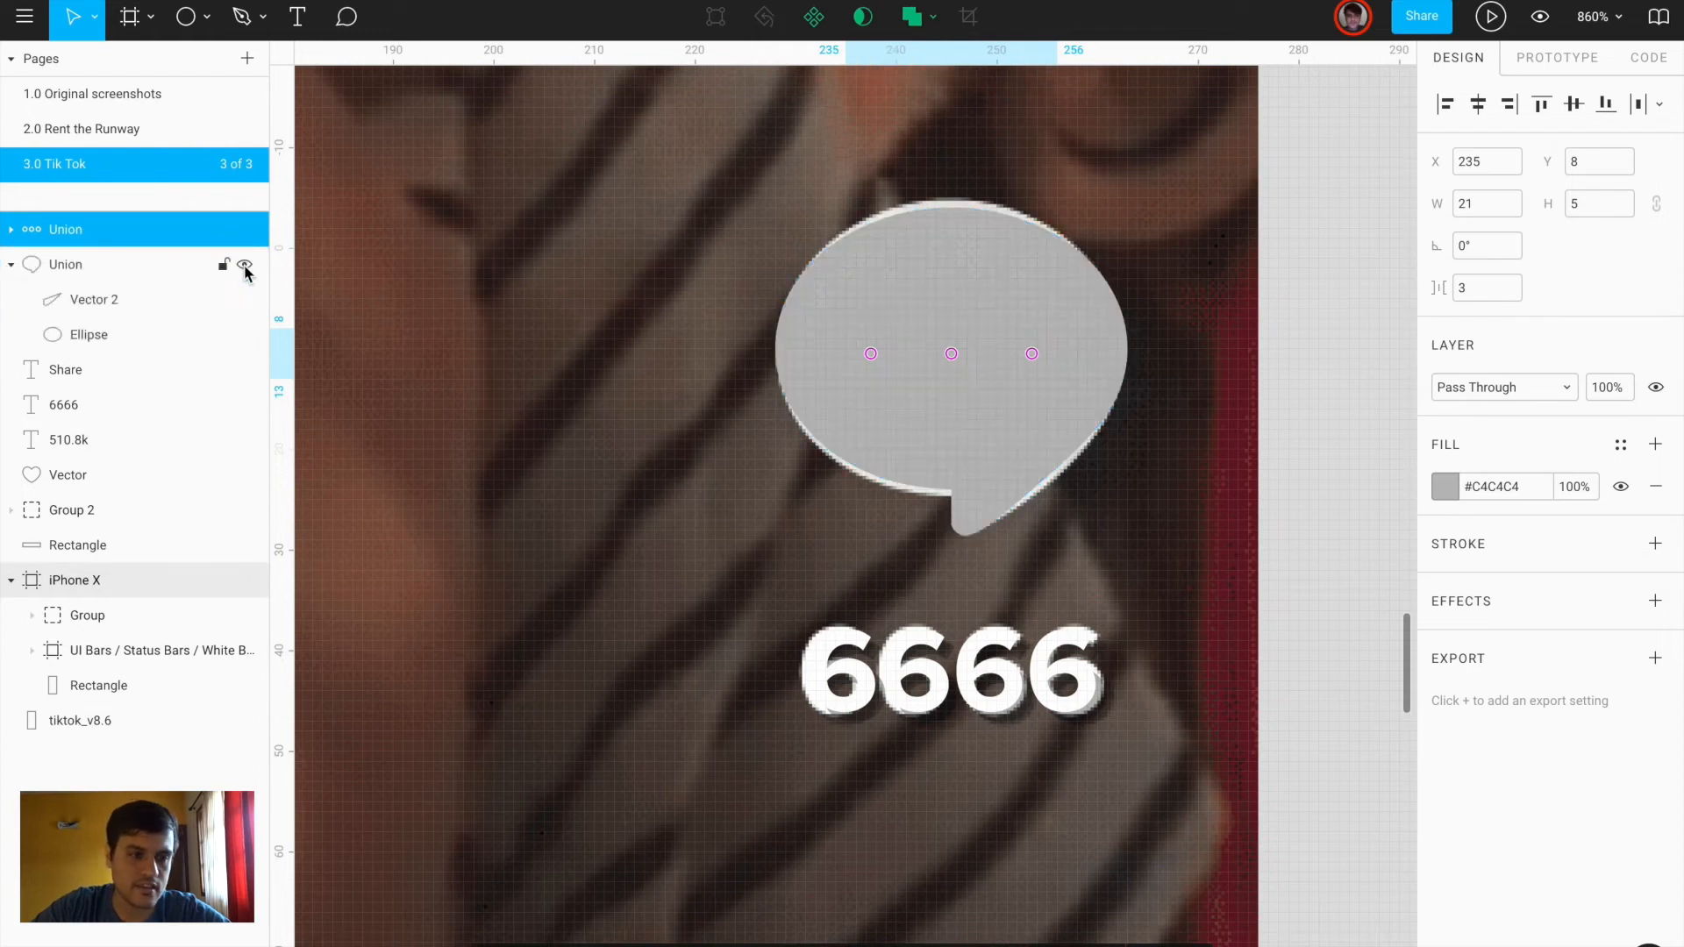
pyautogui.keyDown('shift'); pyautogui.click(917, 298); pyautogui.keyUp('shift')
pyautogui.click(931, 18)
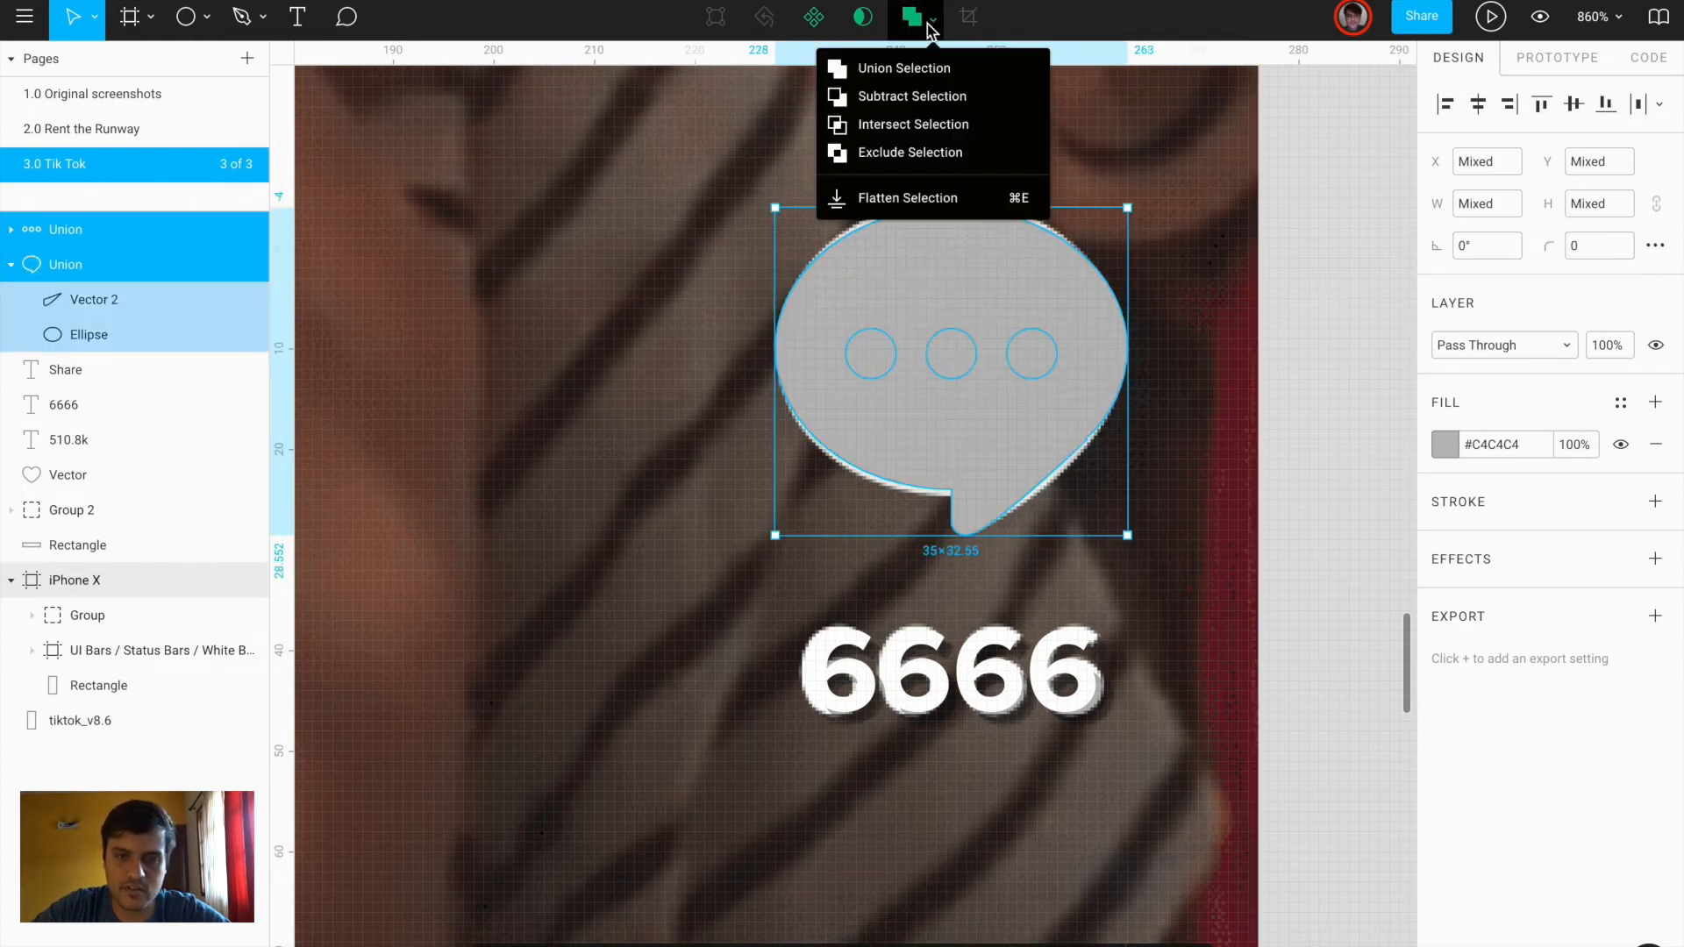
pyautogui.click(903, 93)
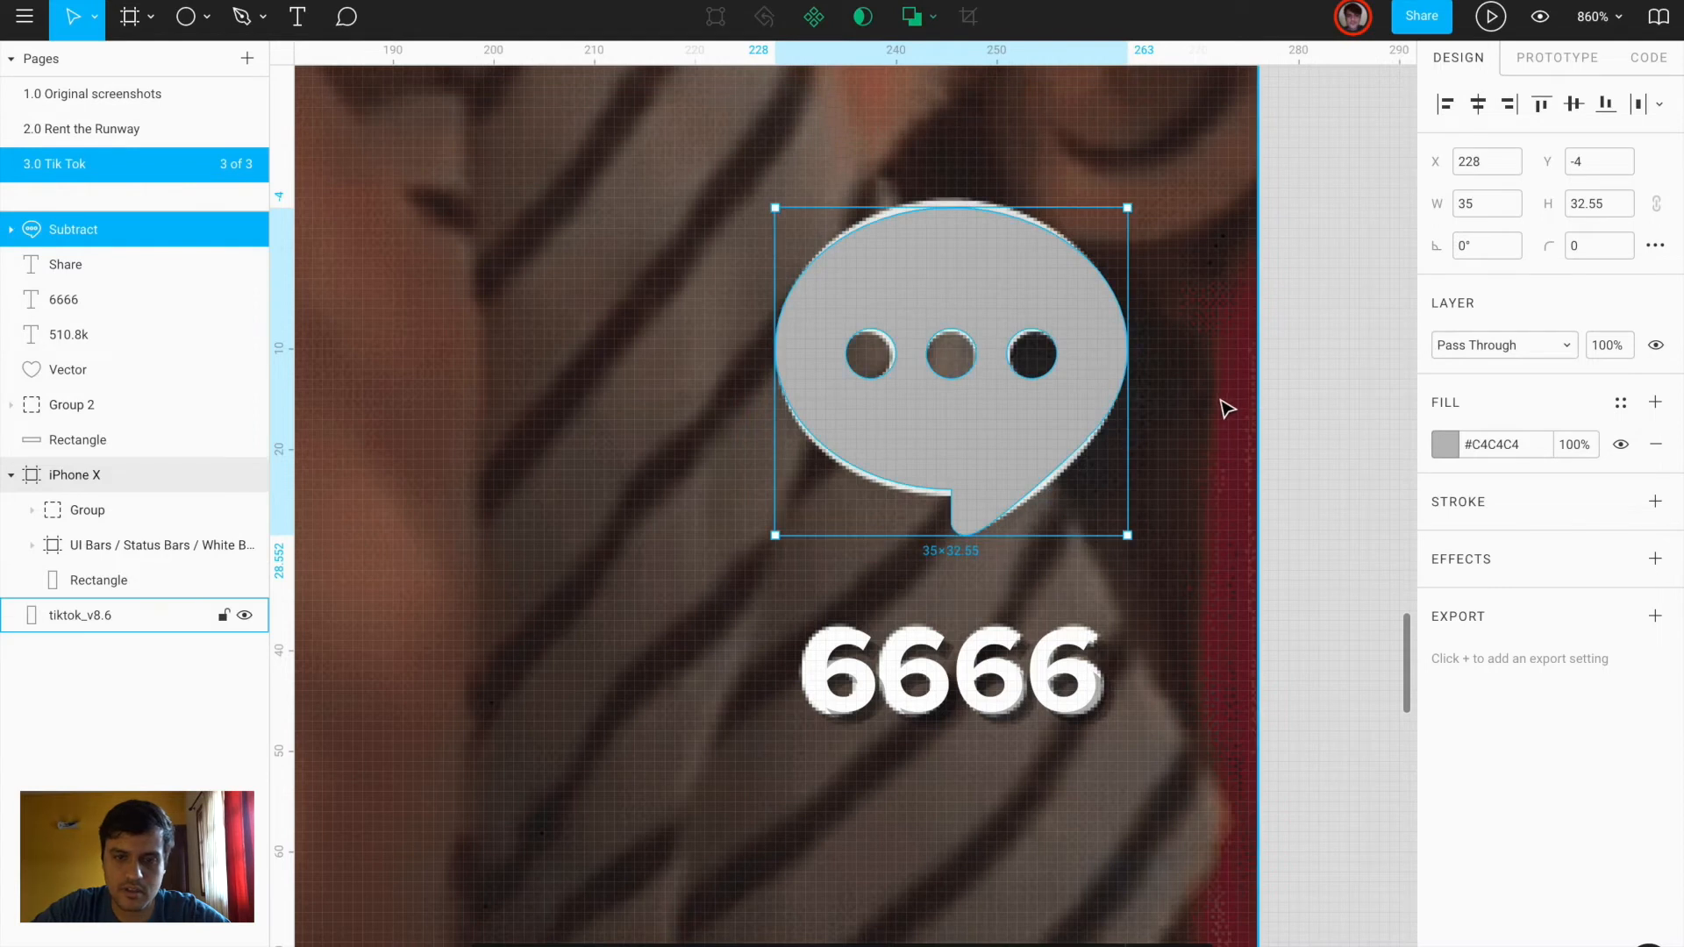
pyautogui.scroll(-5, 1226, 410)
pyautogui.scroll(3, 1215, 403)
# Copy the heart's white fill and drop shadow and paste them onto the bubble
pyautogui.click(1025, 279)
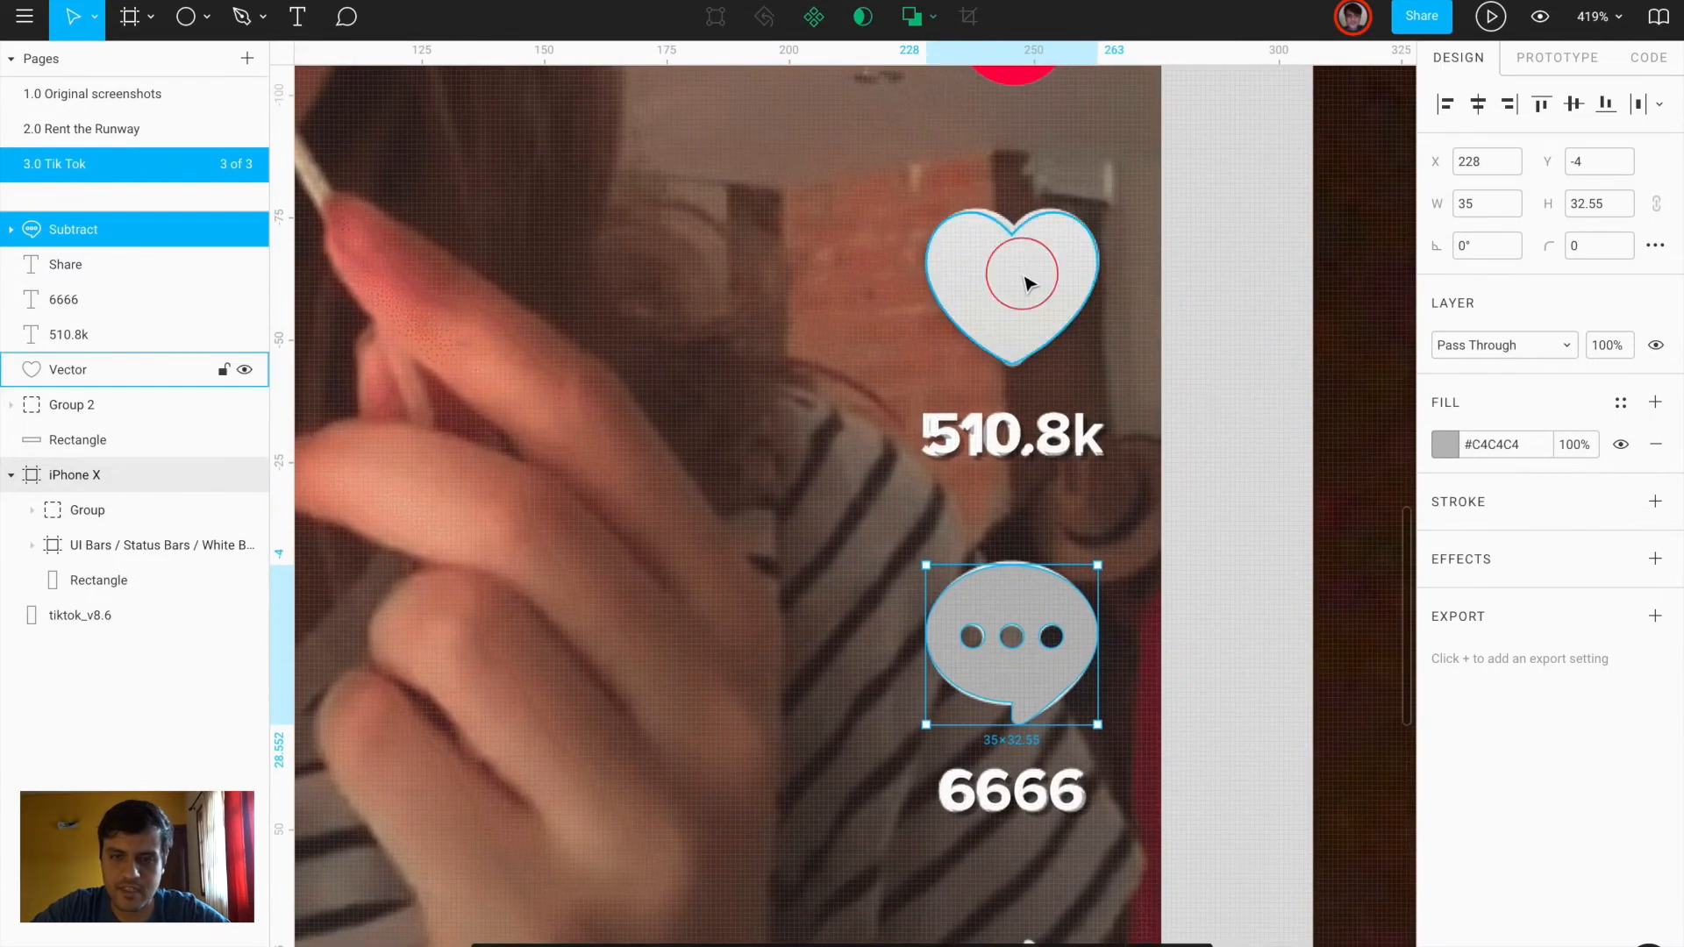
pyautogui.rightClick(1028, 281)
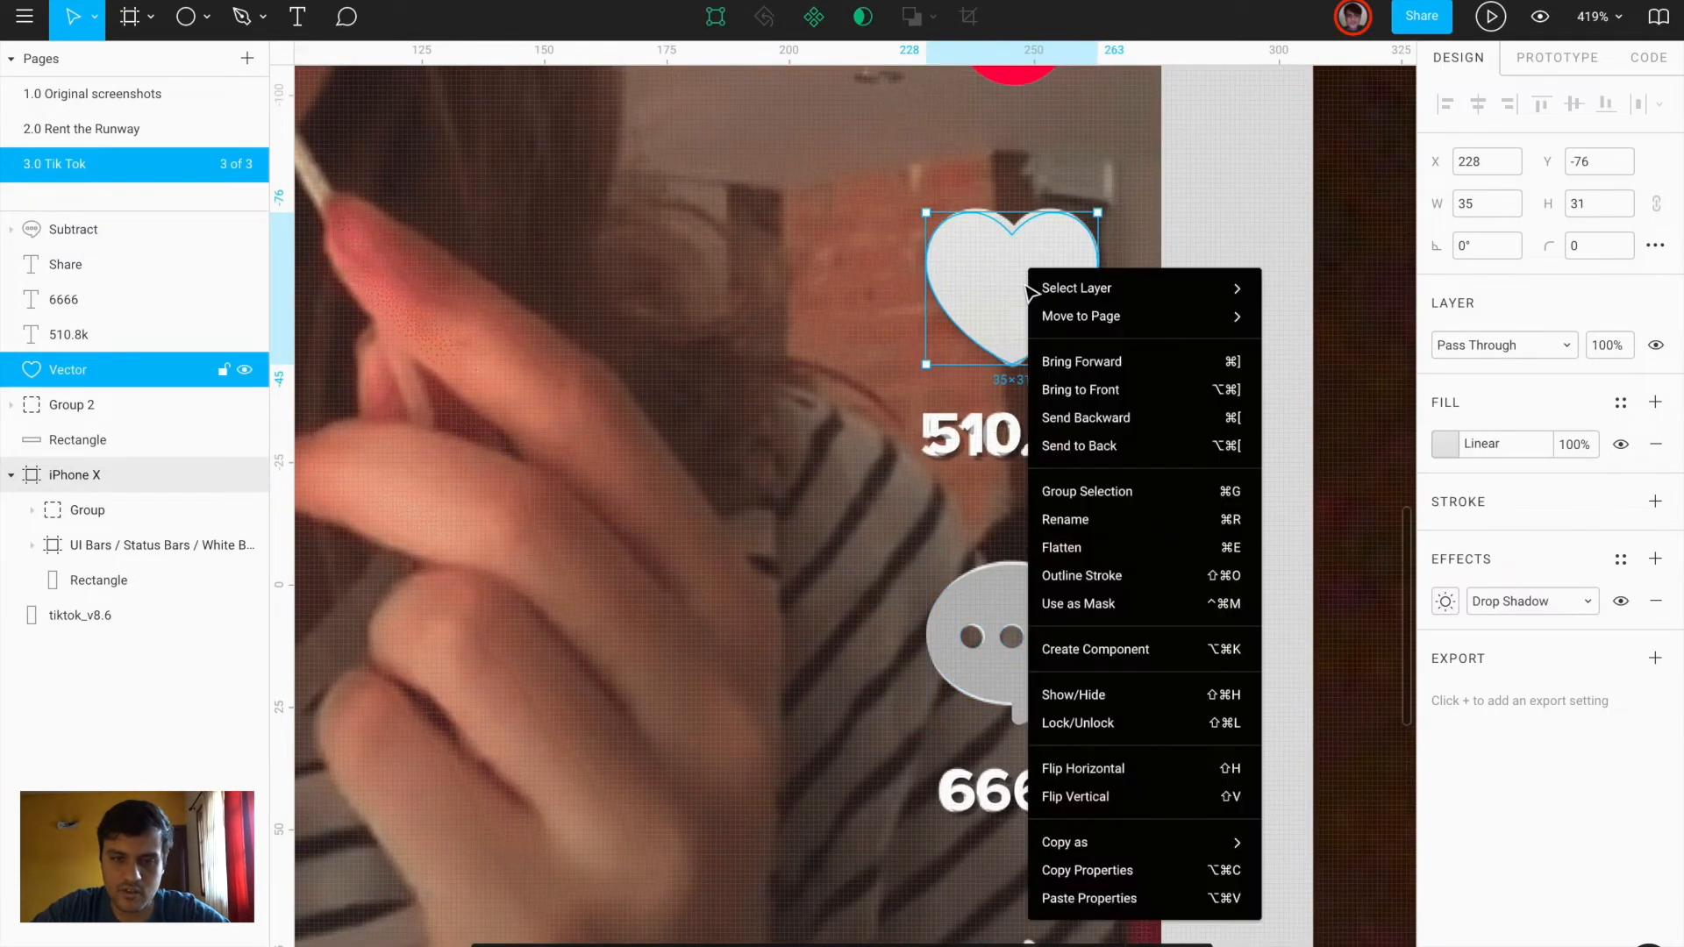
pyautogui.click(1107, 869)
pyautogui.rightClick(1058, 608)
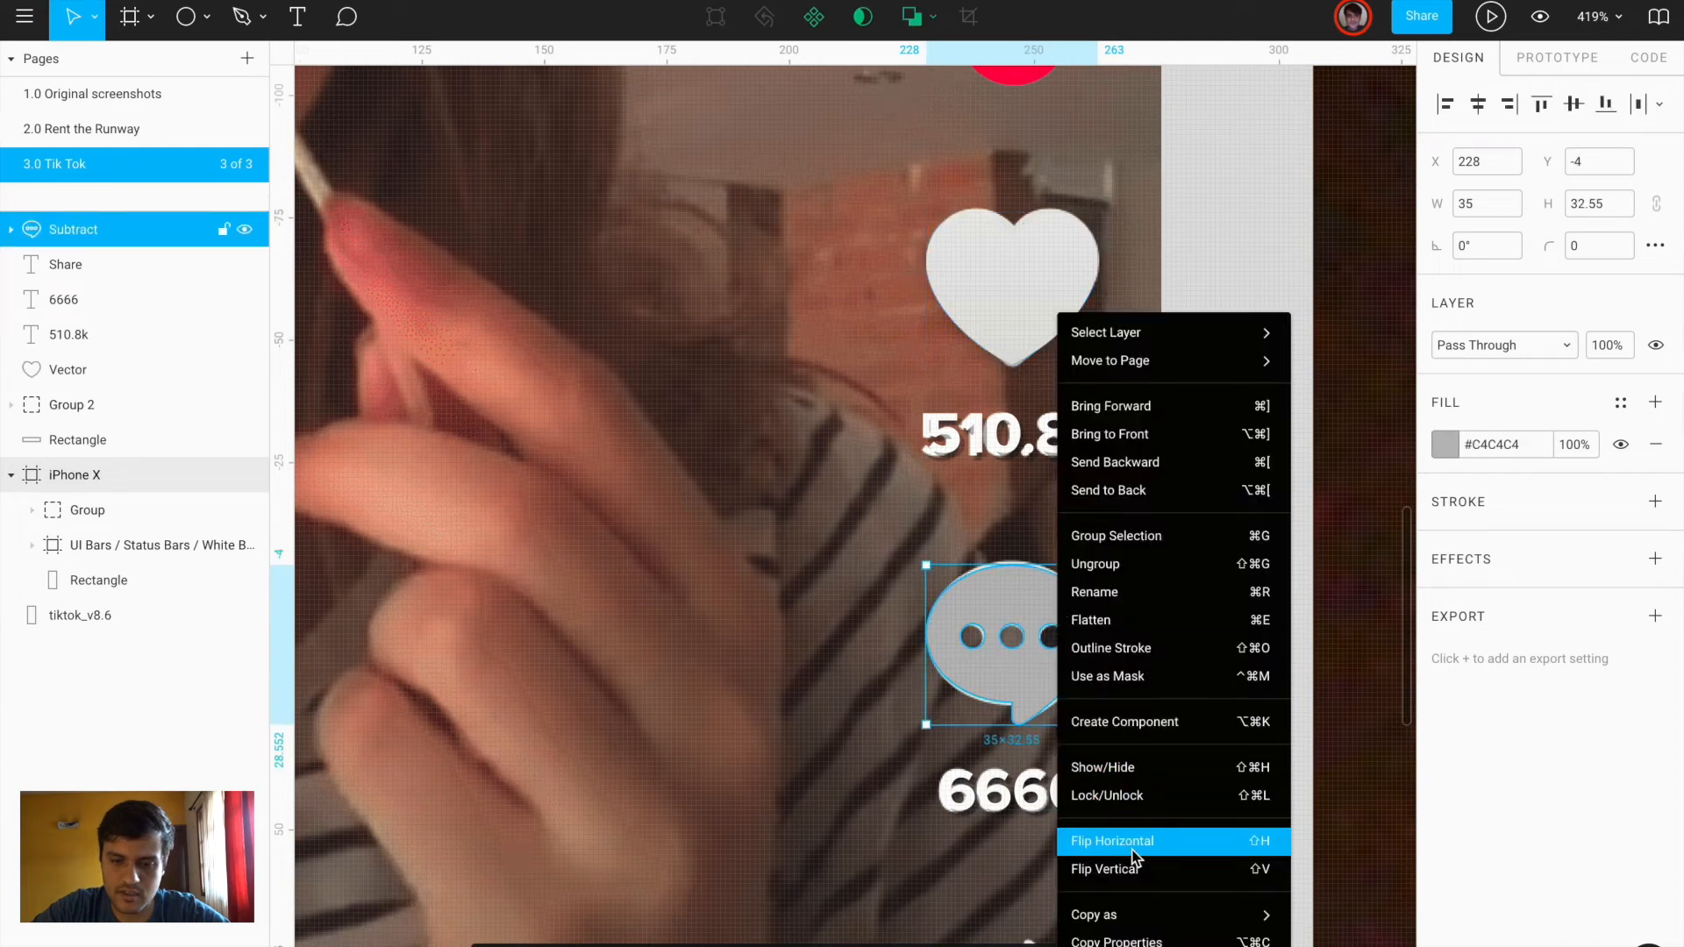
pyautogui.click(1132, 946)
pyautogui.click(1153, 674)
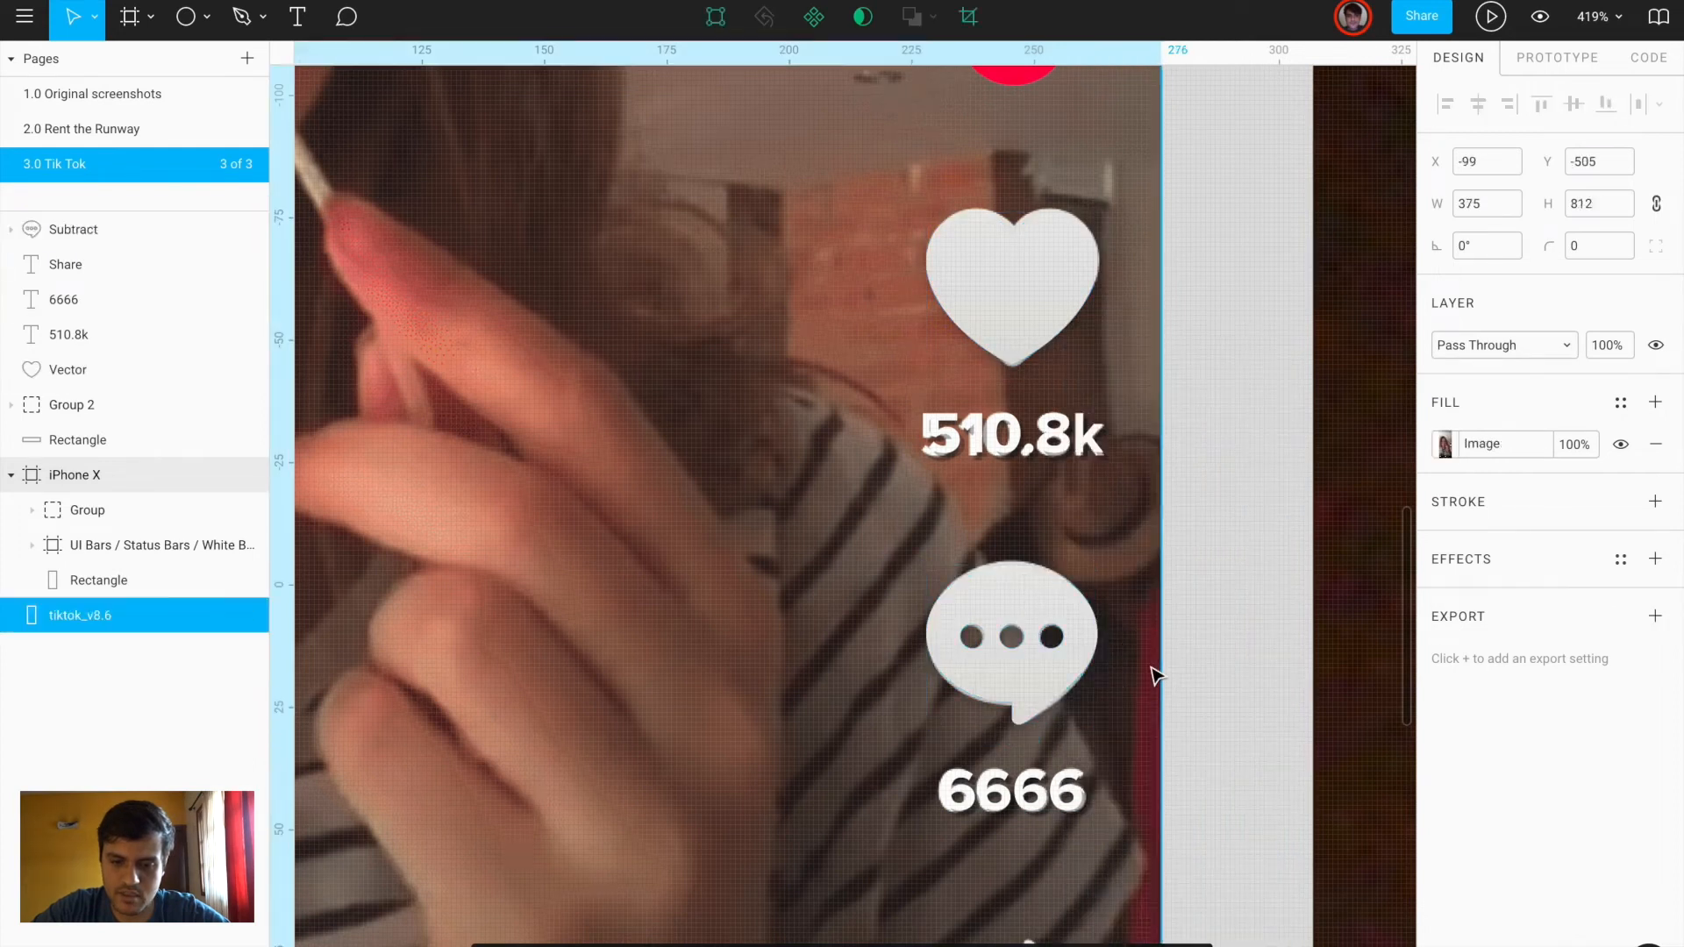
pyautogui.scroll(-5, 1151, 668)
pyautogui.scroll(4, 1021, 527)
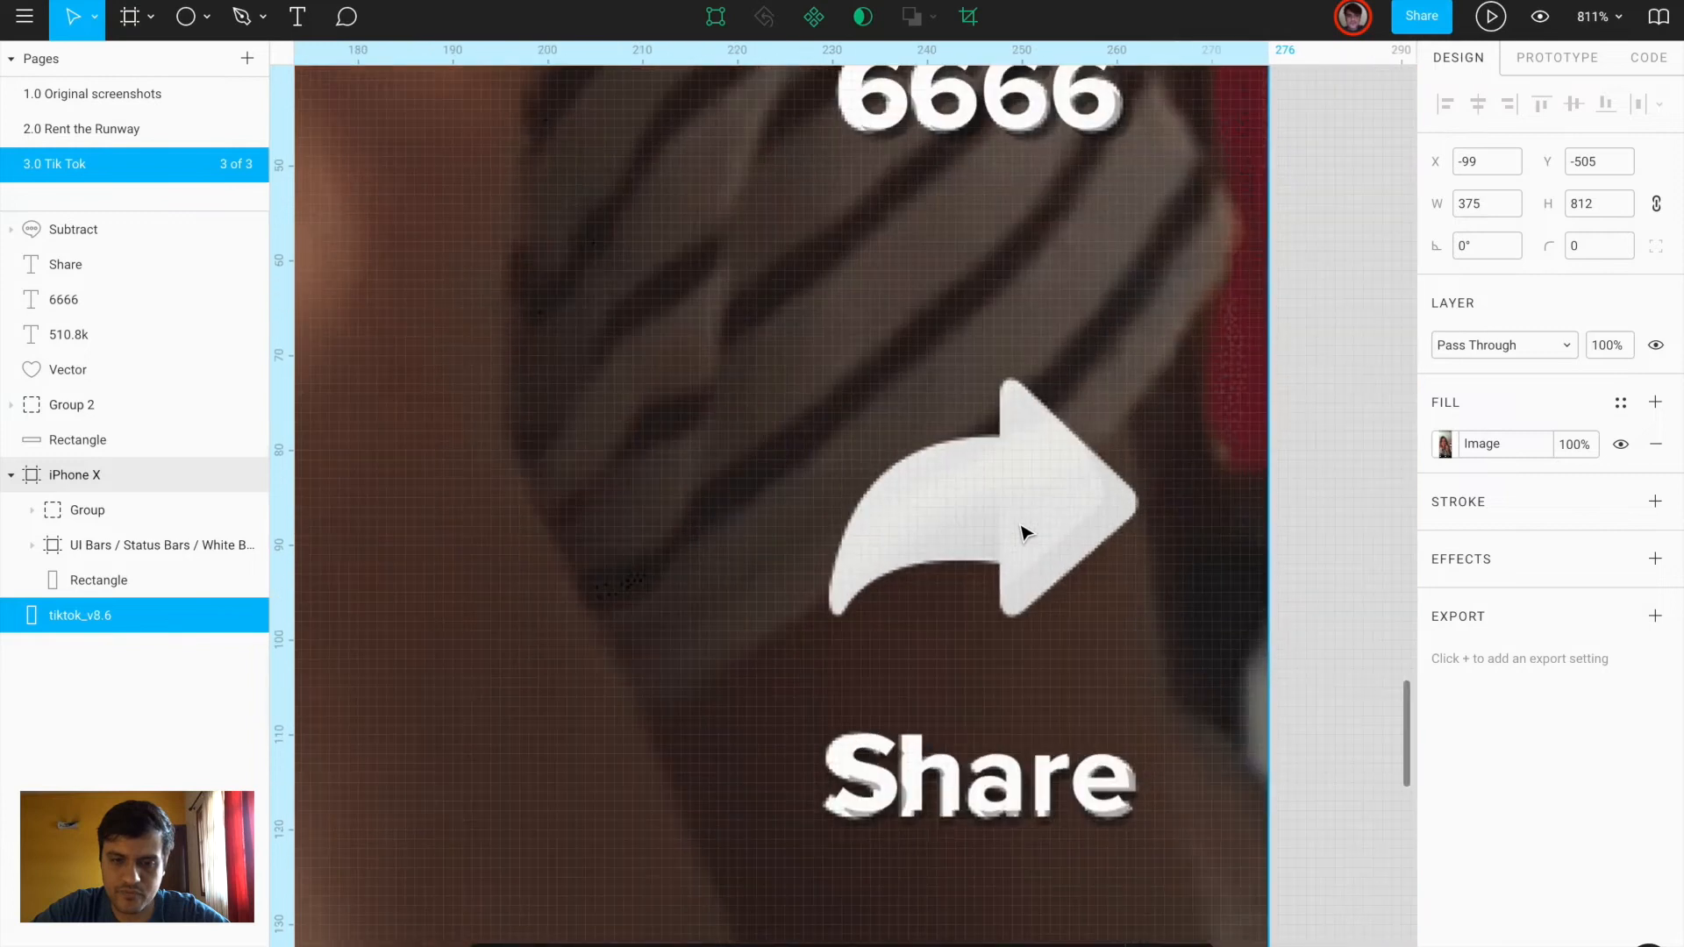
pyautogui.hotkey('ctrl', 'Left')
# Search The Noun Project for 'share' and open the boxed share arrow icon
pyautogui.doubleClick(687, 81)
pyautogui.write('share')
pyautogui.press('Return')
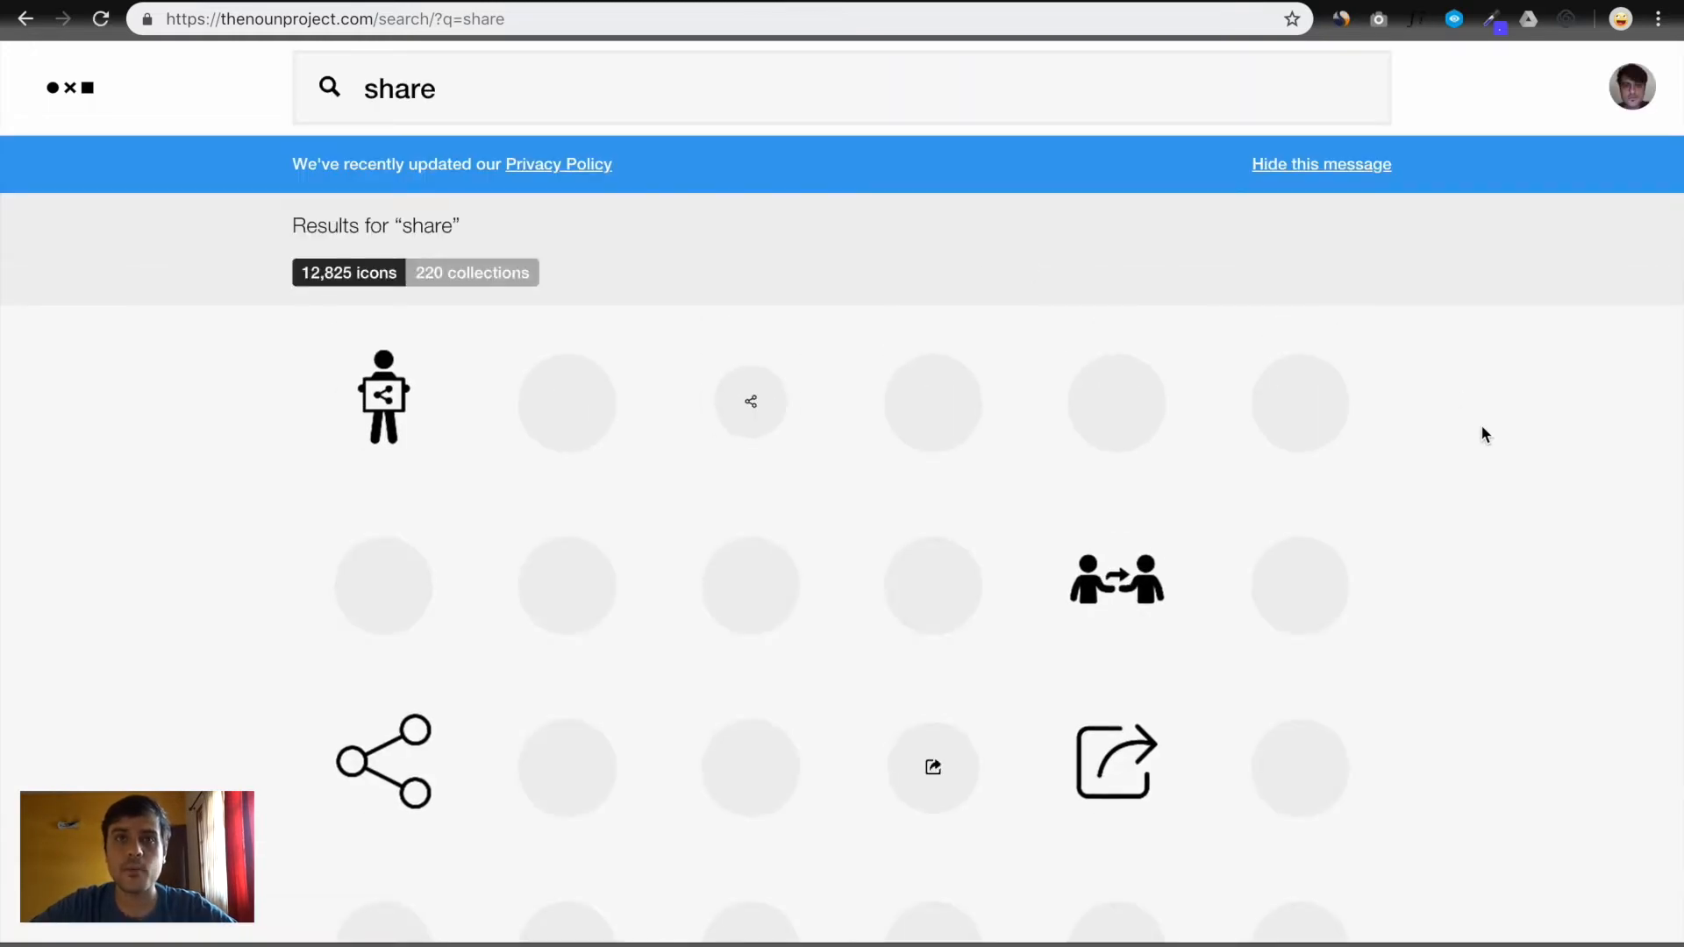
pyautogui.scroll(-2, 1498, 524)
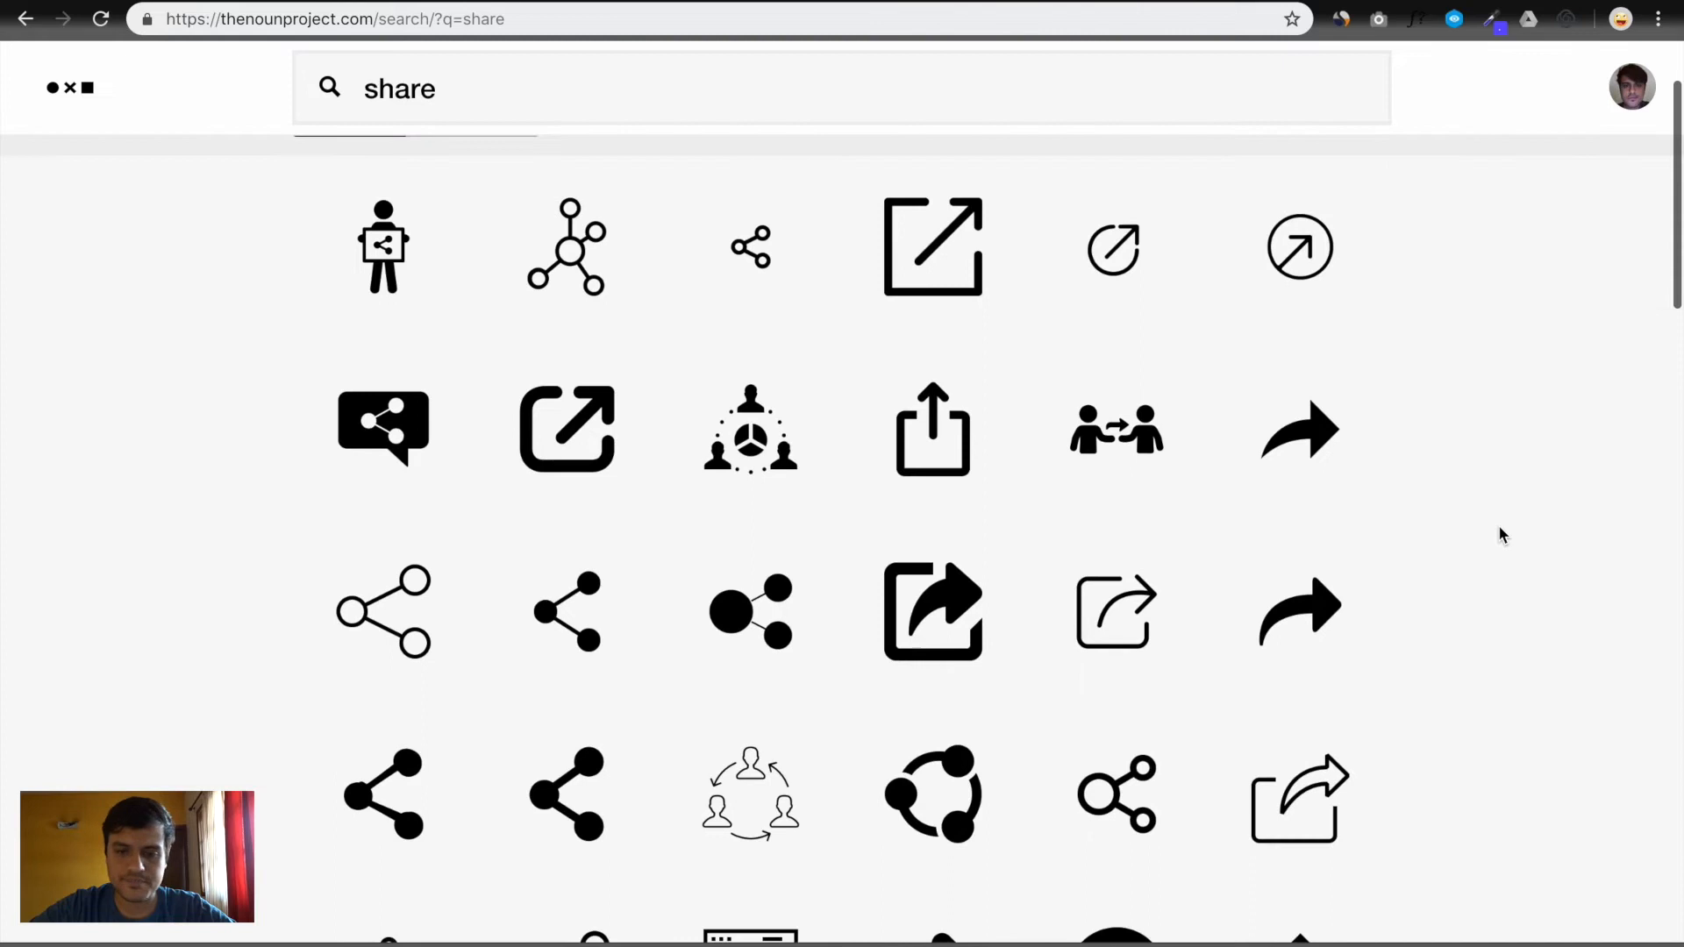
pyautogui.scroll(-3, 1498, 524)
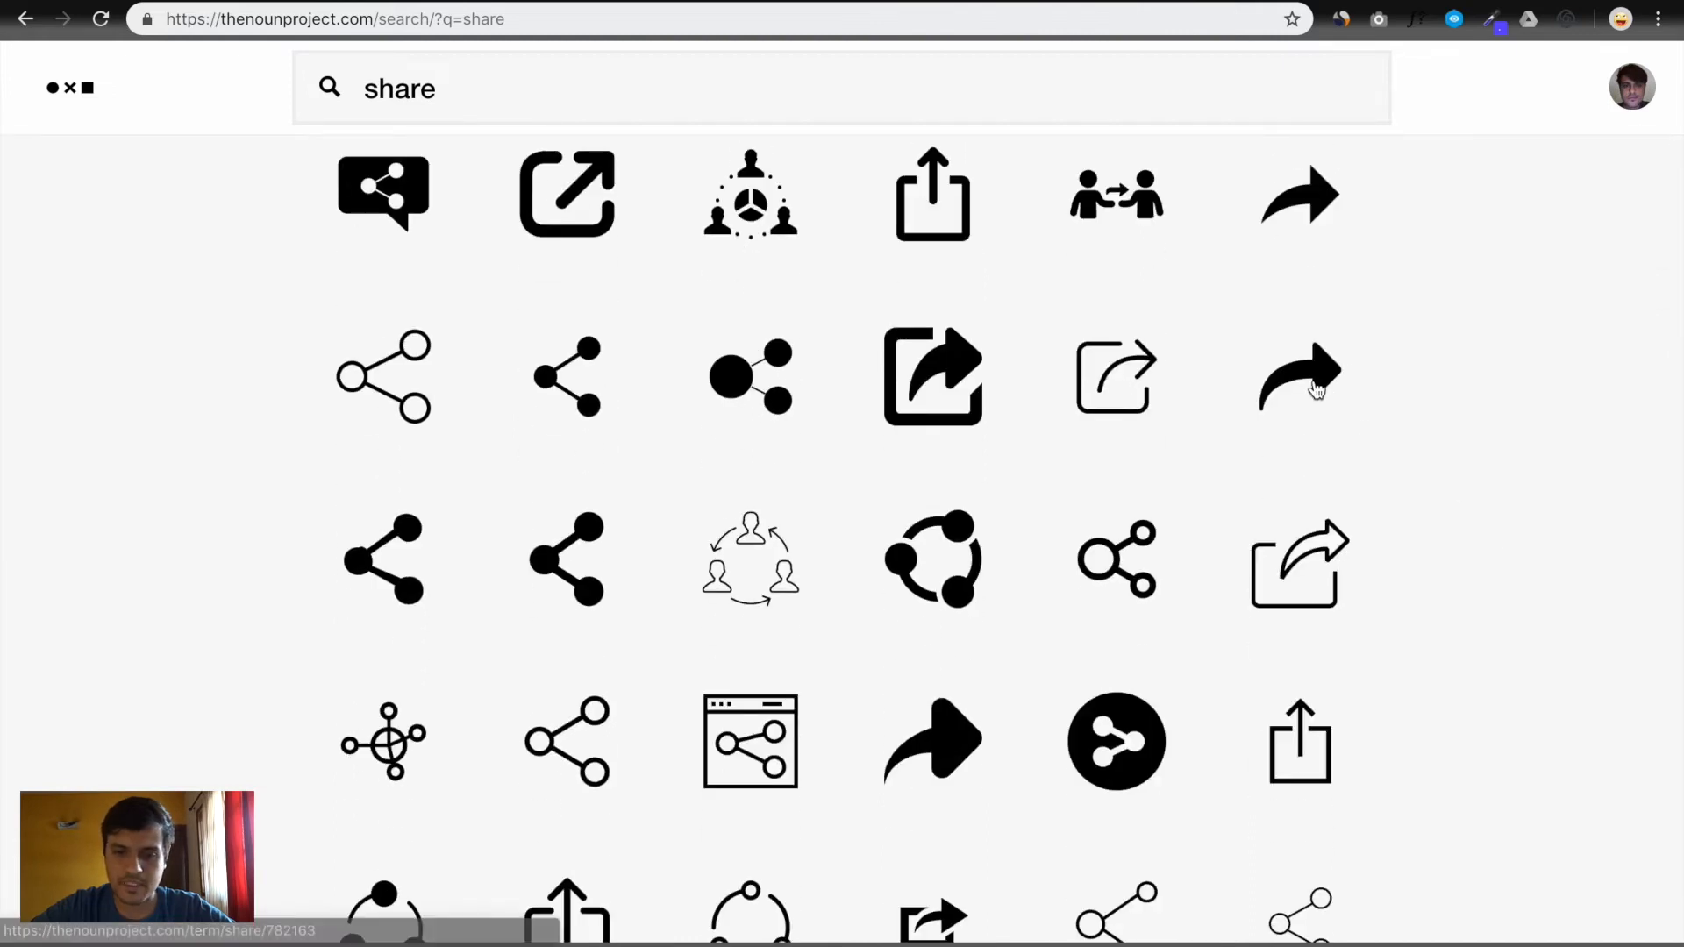
pyautogui.scroll(-1, 1316, 388)
pyautogui.scroll(1, 1316, 389)
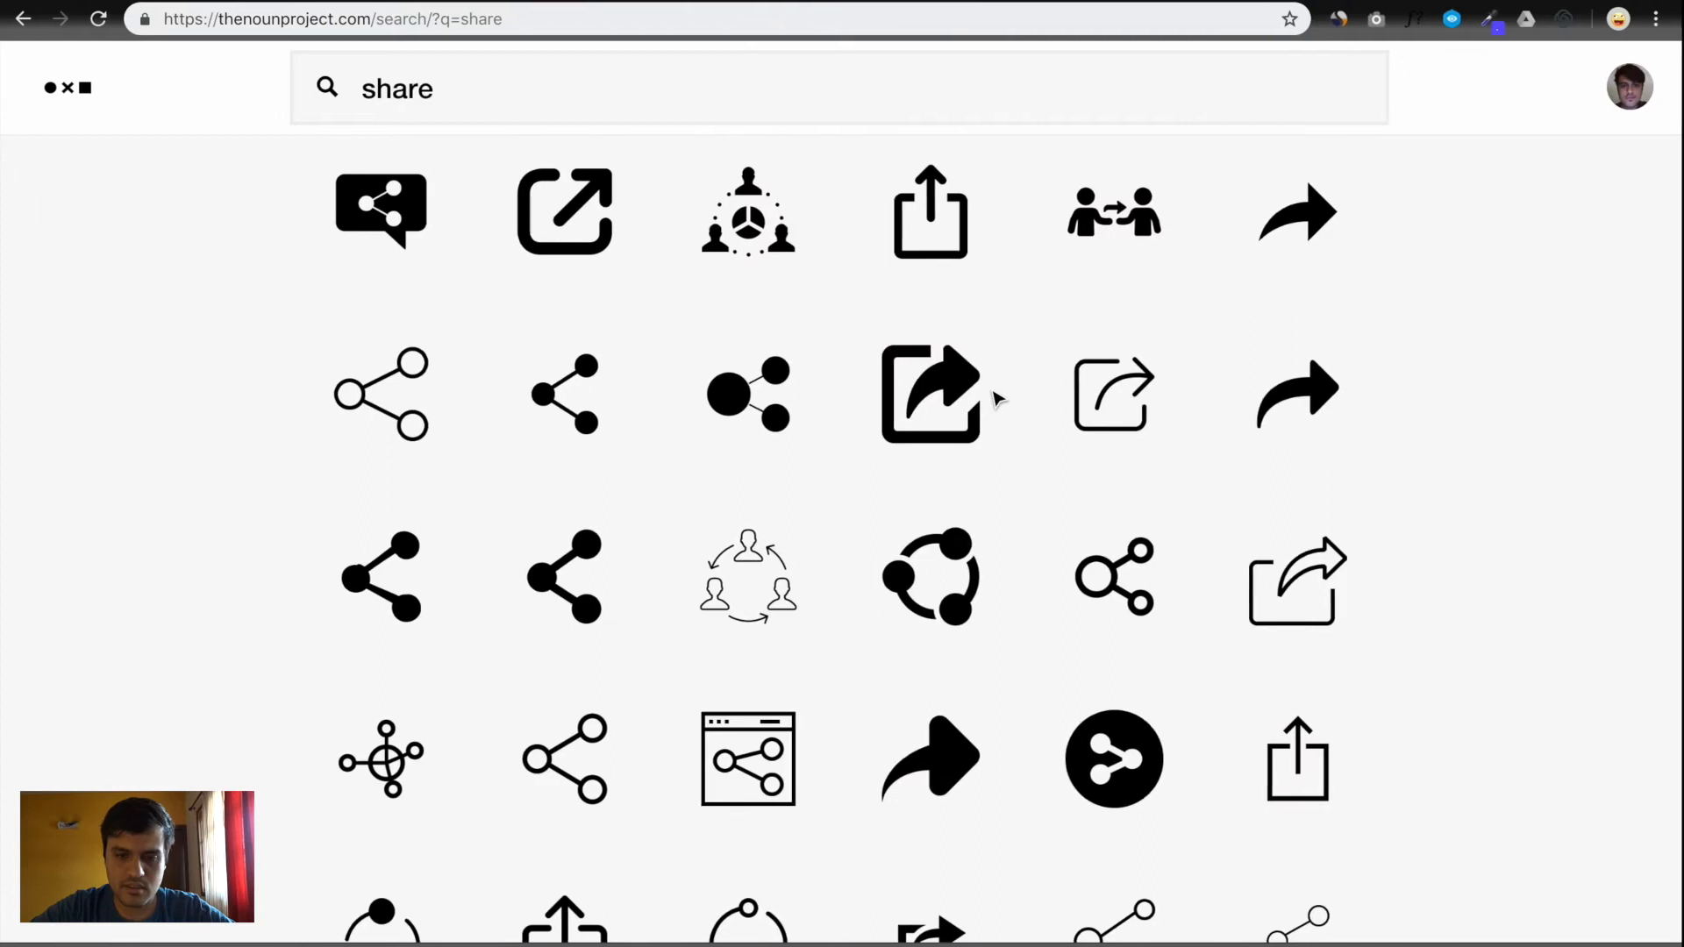
pyautogui.scroll(-6, 988, 395)
pyautogui.scroll(5, 989, 394)
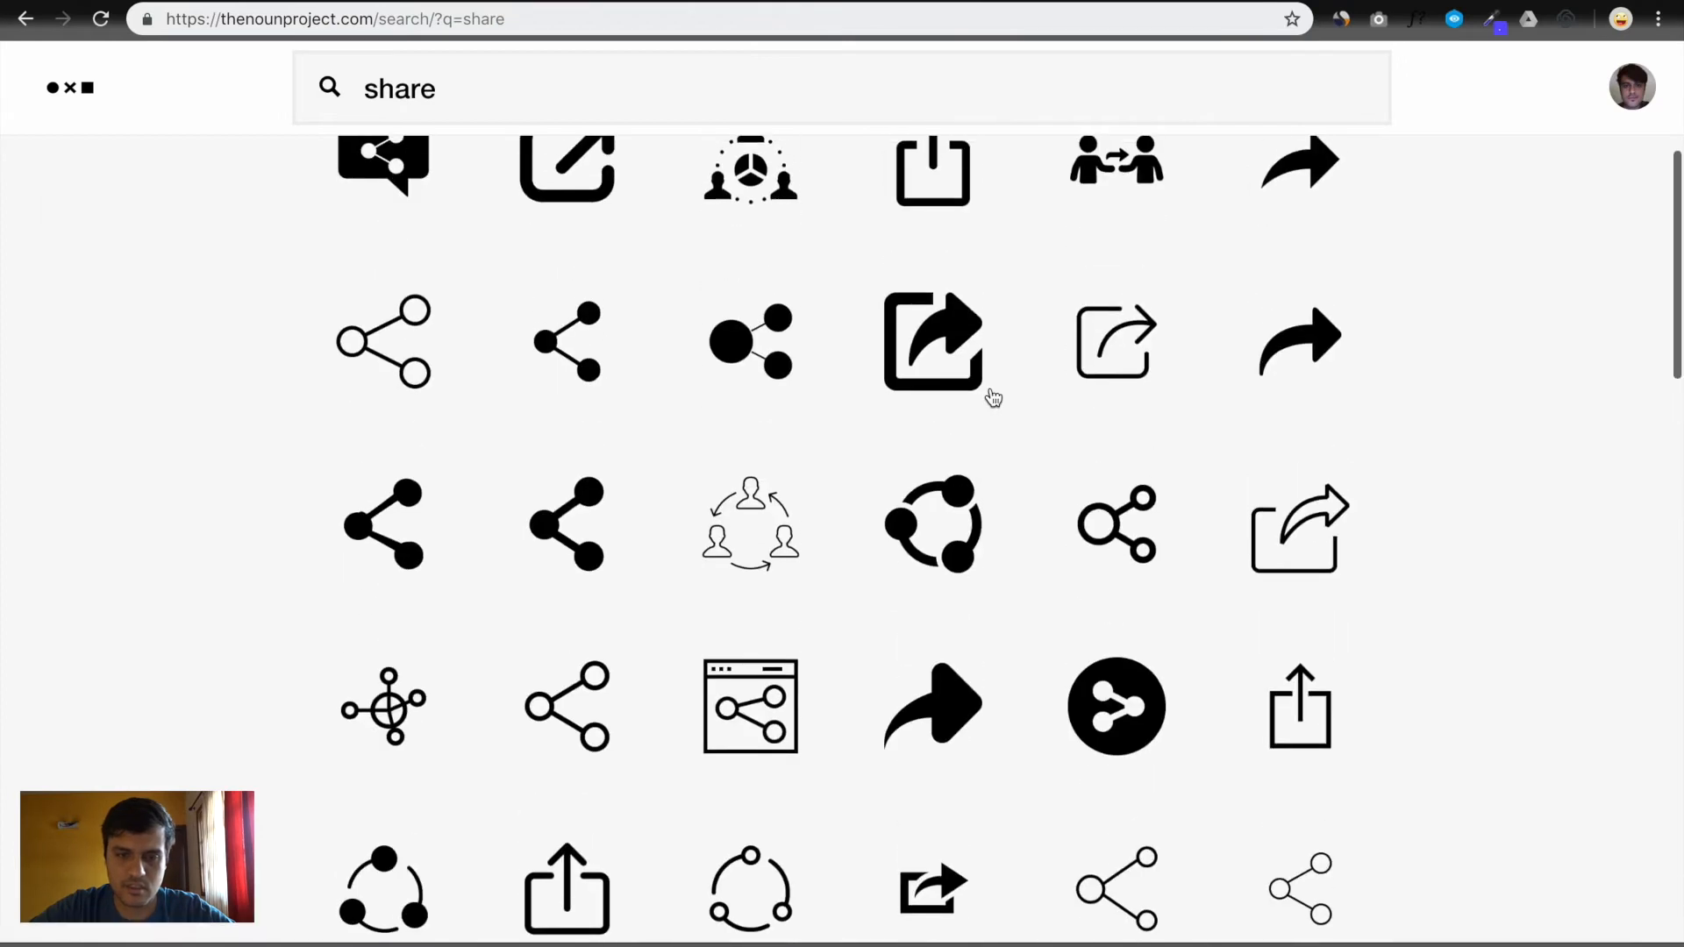
pyautogui.click(937, 337)
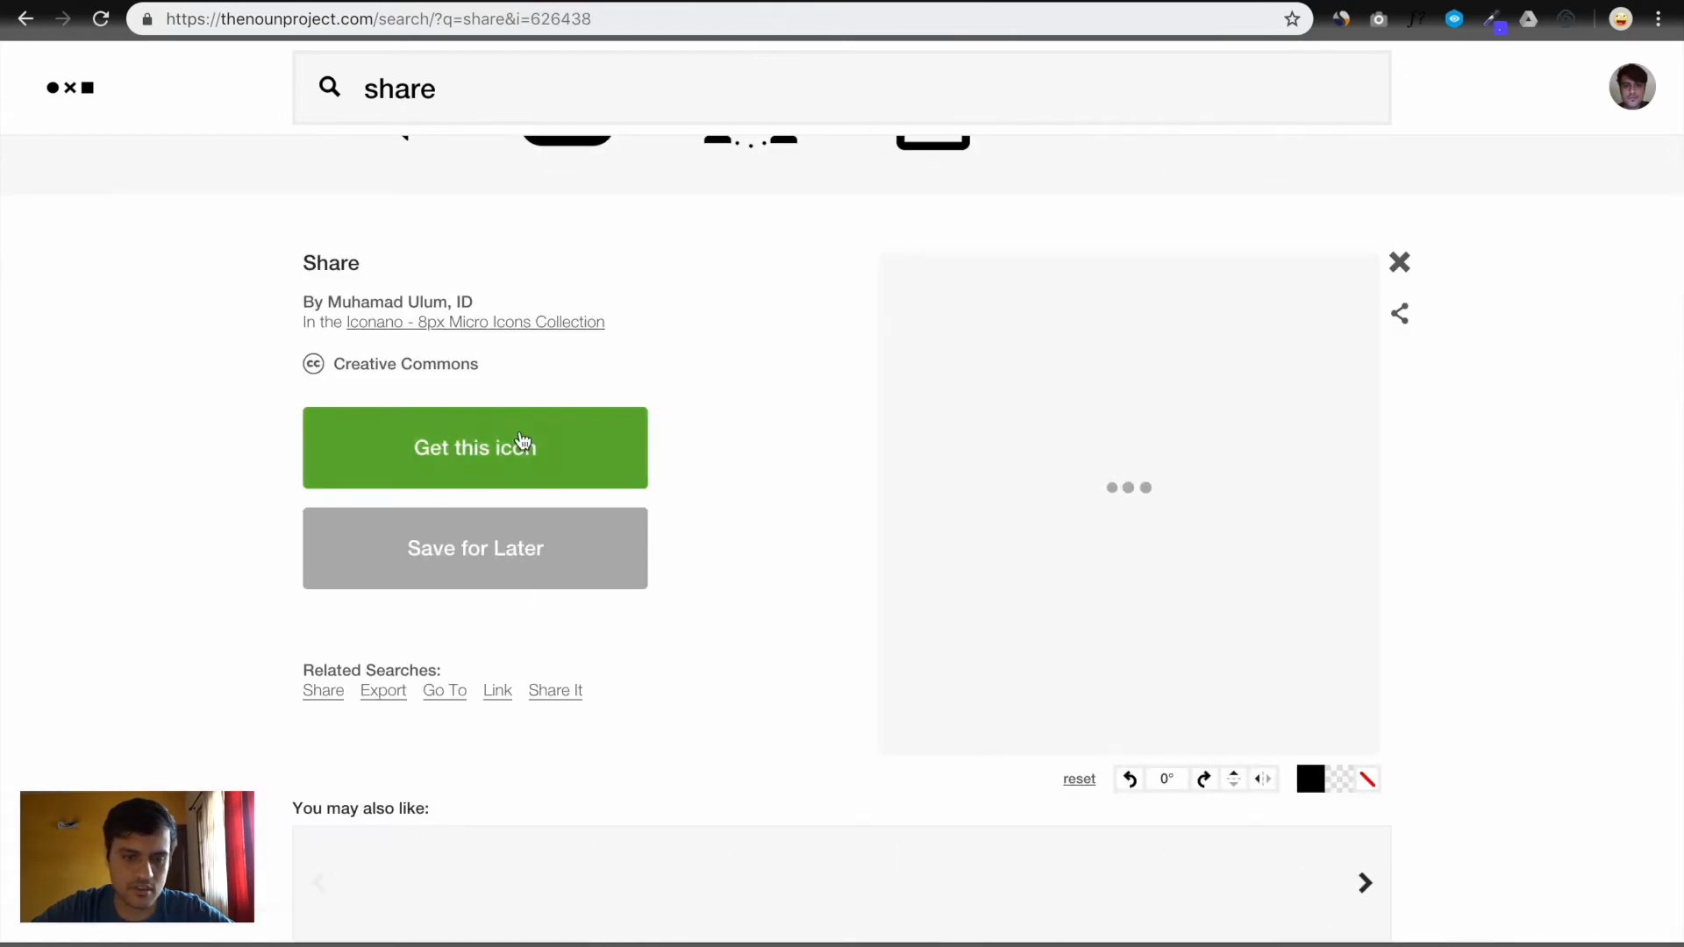
# Download the icon as a free Basic SVG and place it over the screenshot's share arrow
pyautogui.click(525, 443)
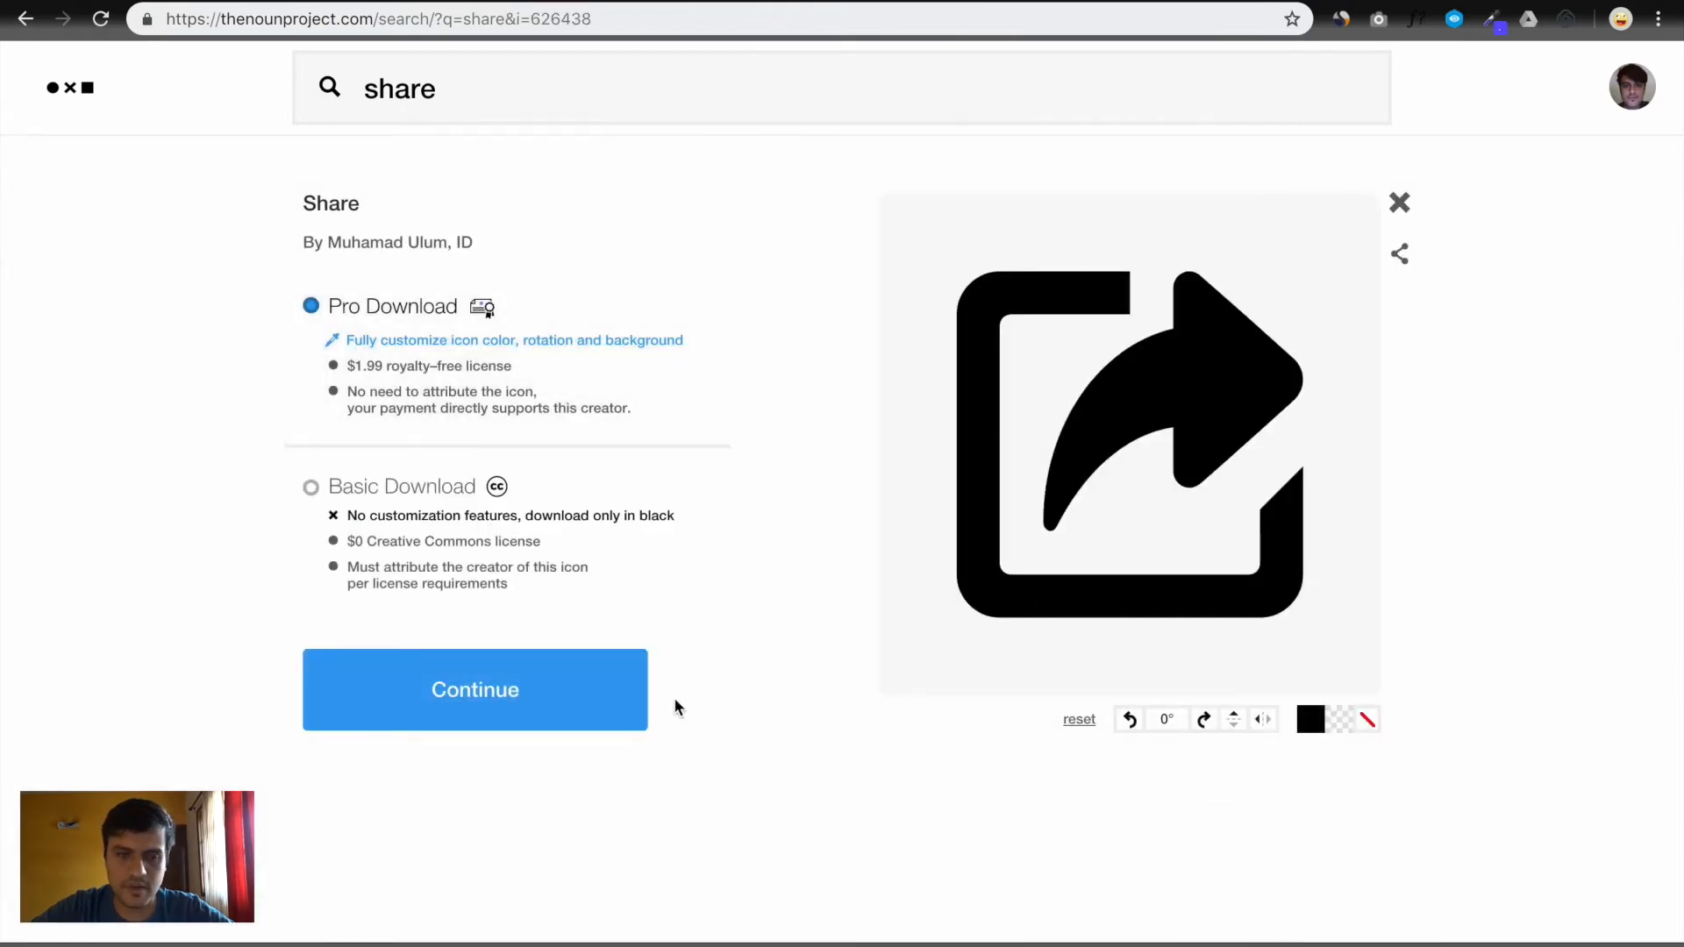
pyautogui.click(434, 499)
pyautogui.click(507, 718)
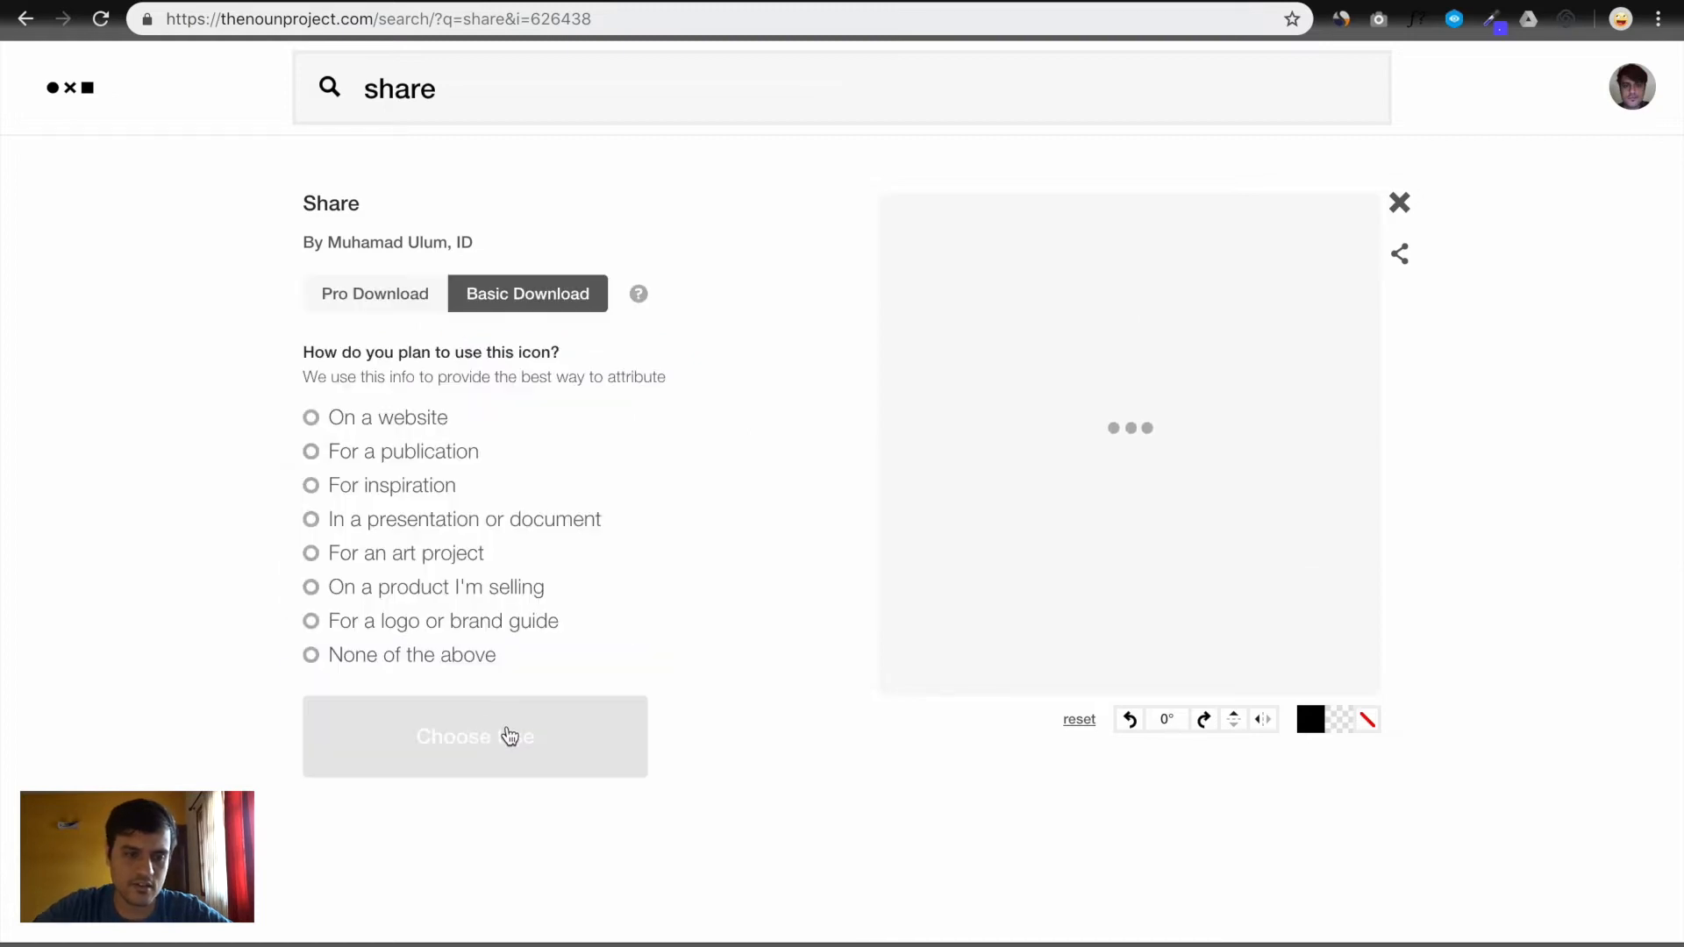
pyautogui.click(453, 660)
pyautogui.click(476, 734)
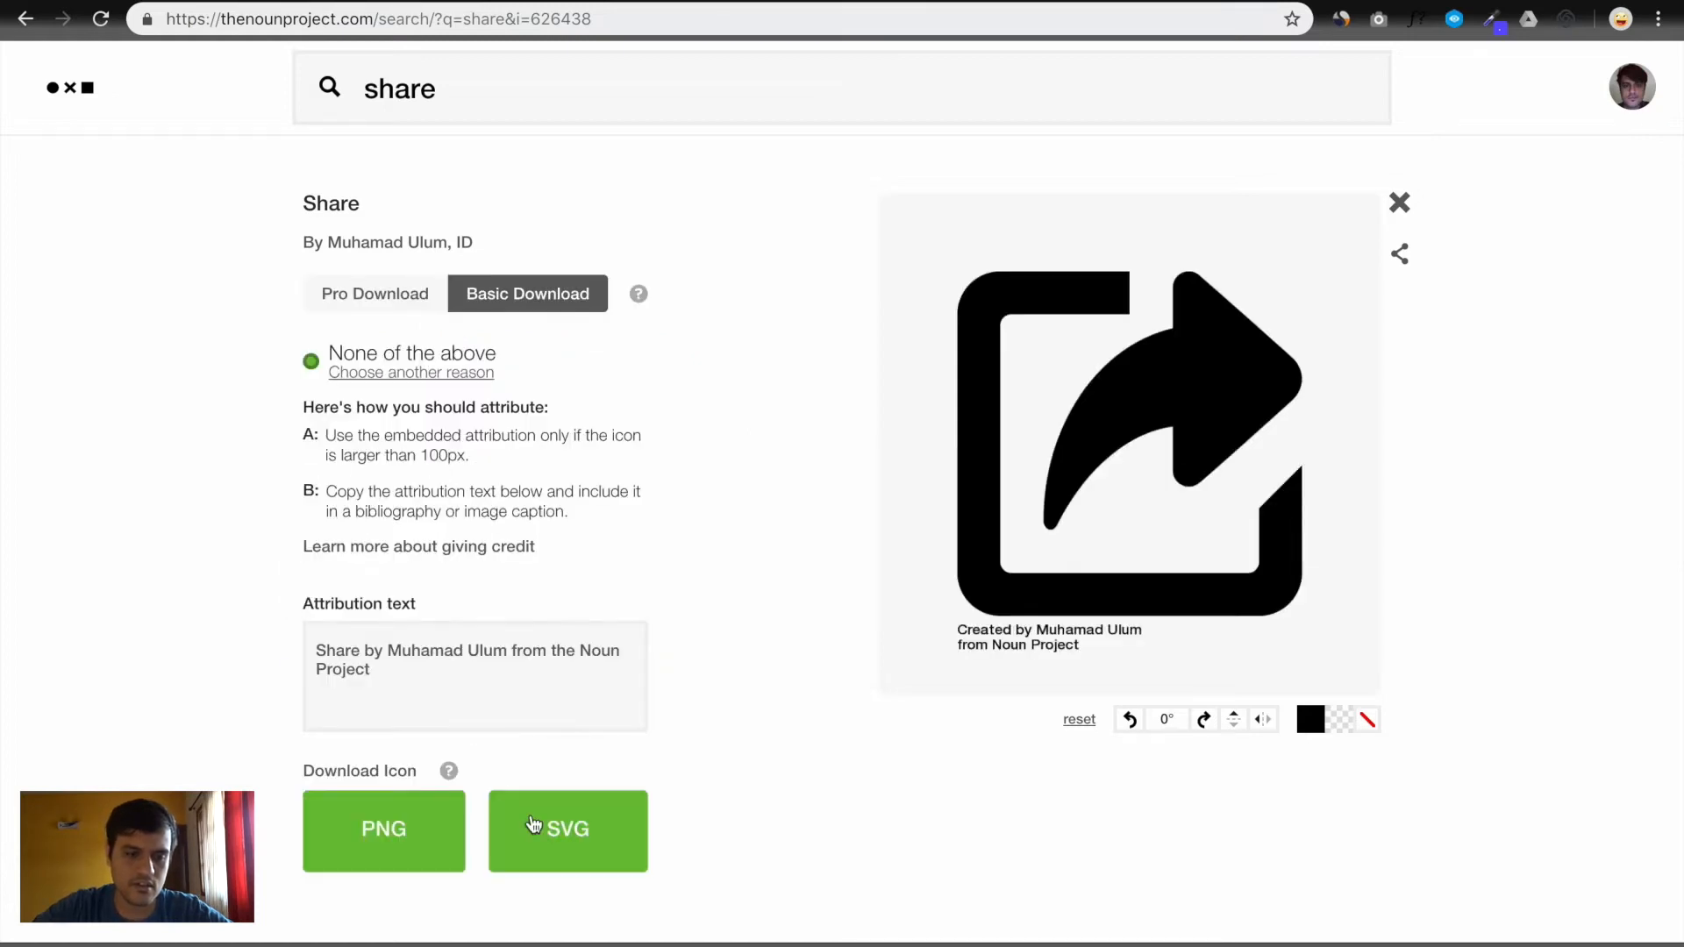
pyautogui.click(534, 825)
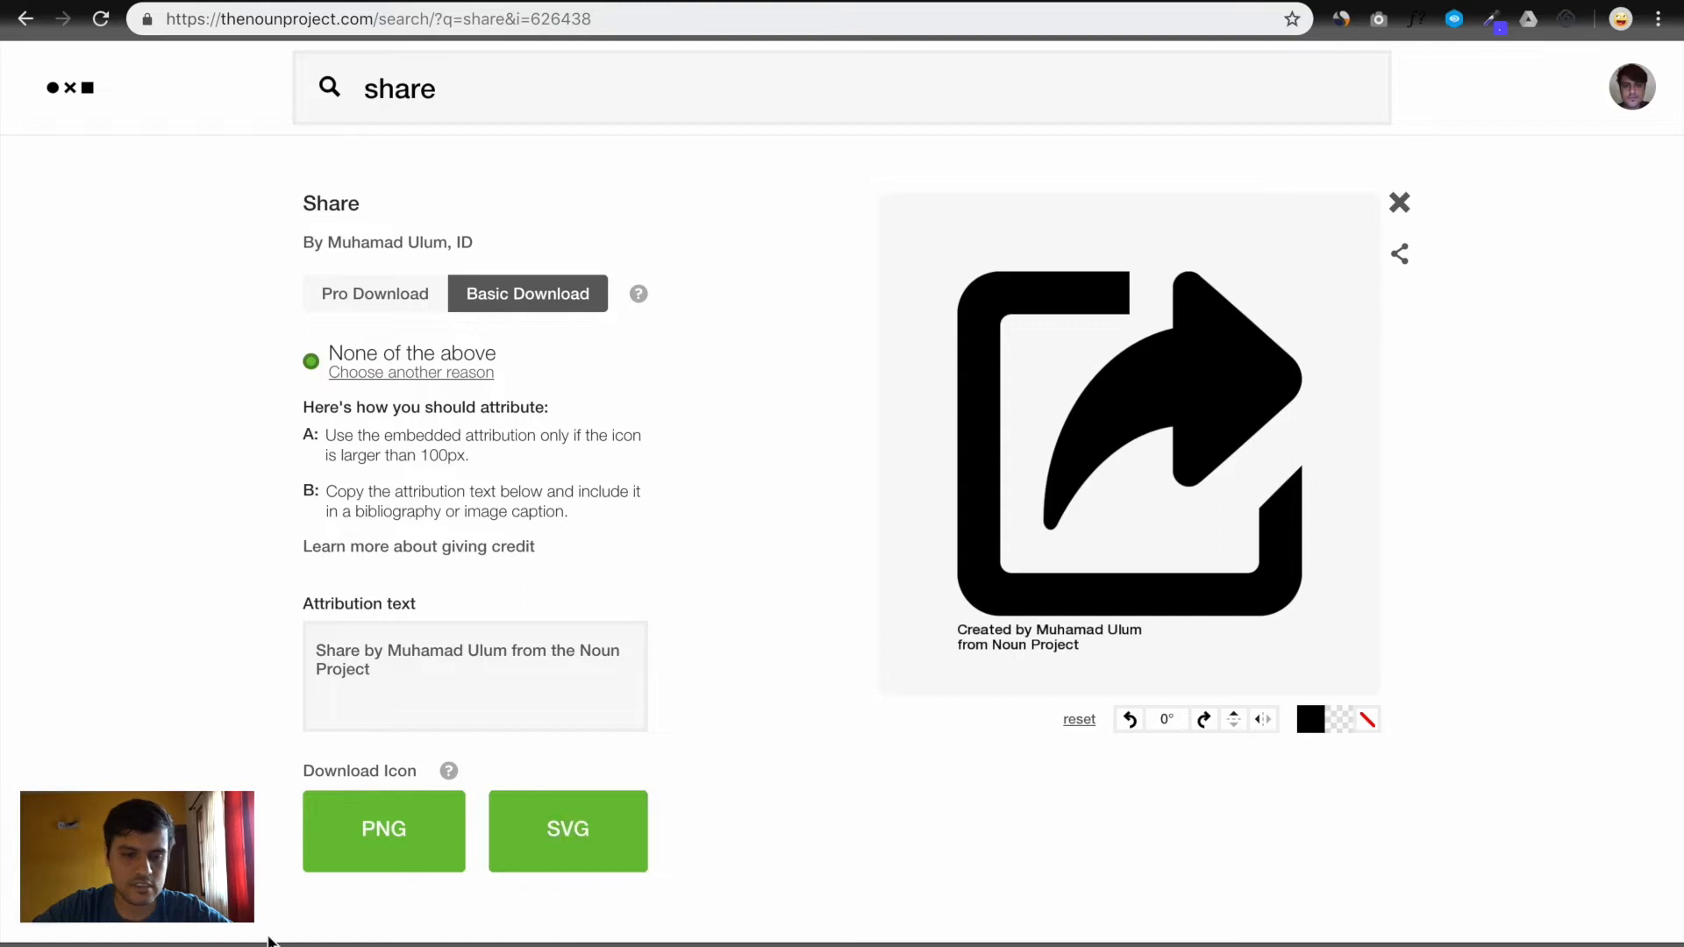
pyautogui.click(268, 946)
pyautogui.click(272, 942)
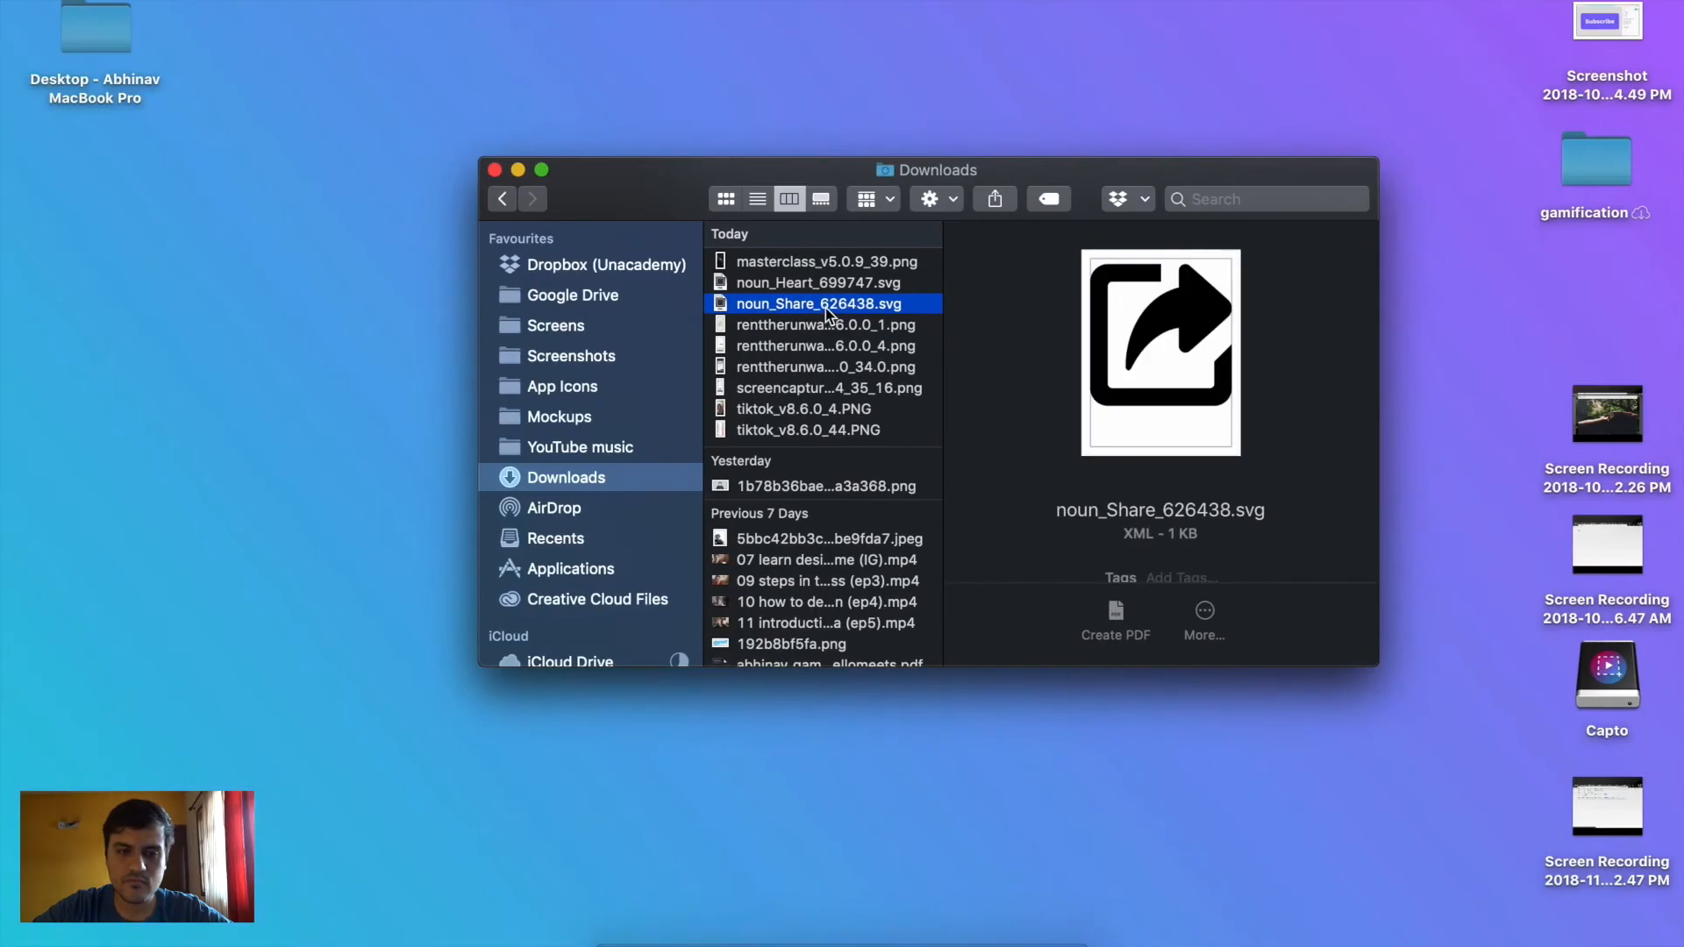
pyautogui.moveTo(829, 314); pyautogui.dragTo(990, 529)
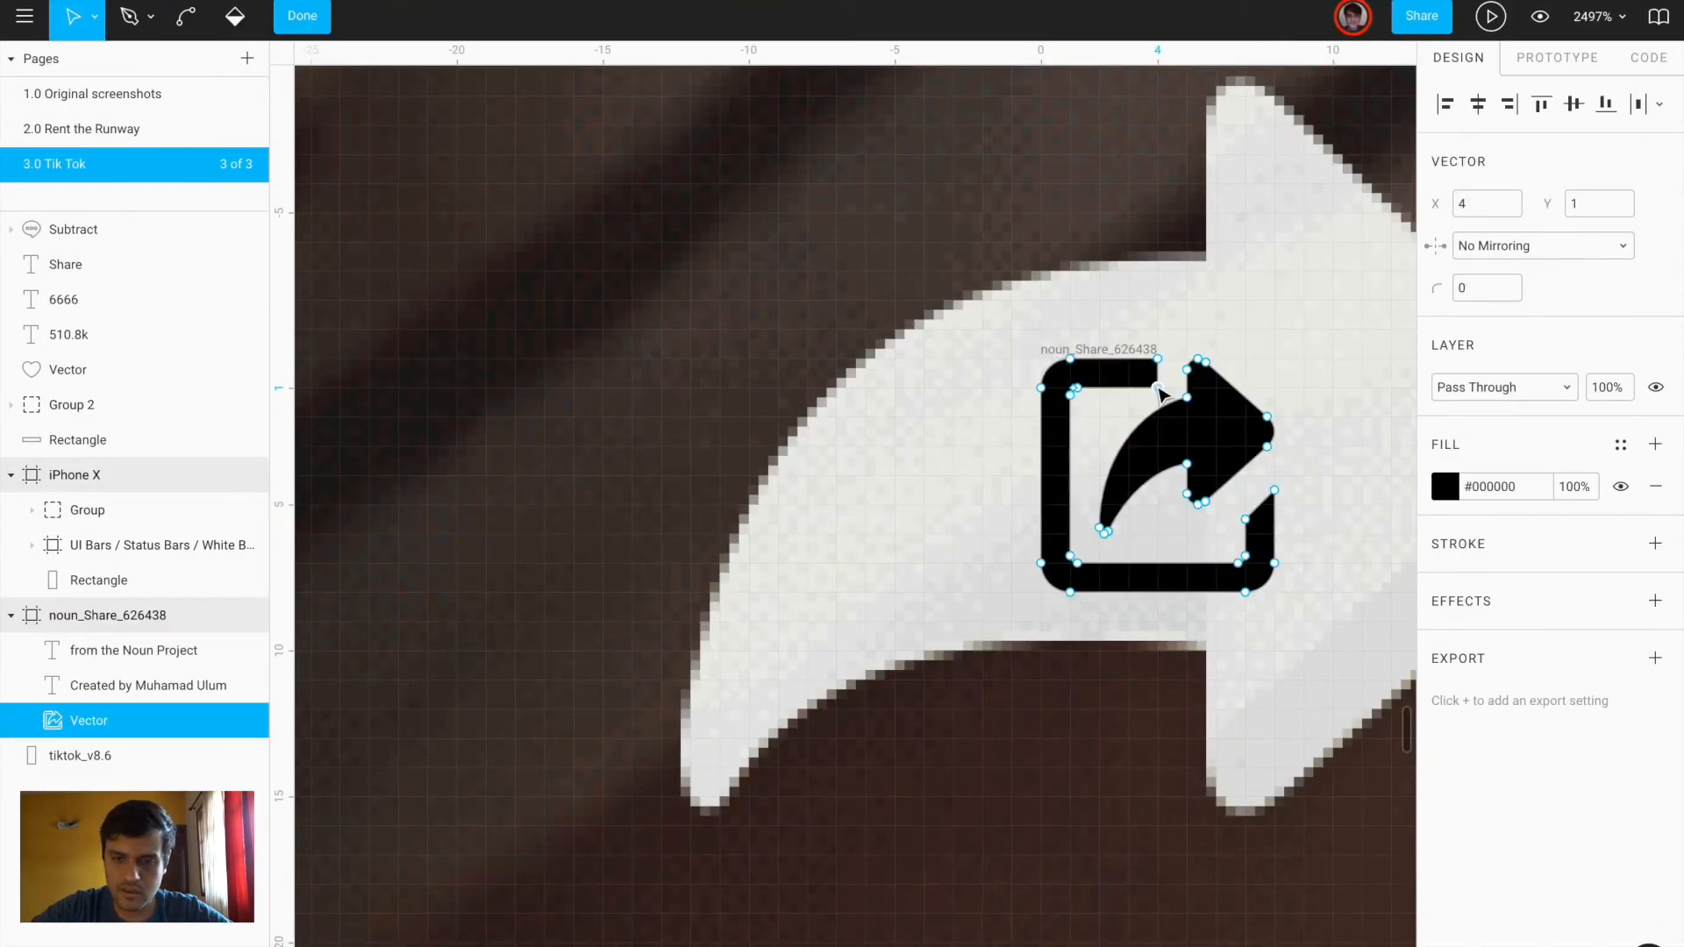
# Strip the square outline from the arrow, pull the vector out, and delete the downloaded frame
pyautogui.press('Delete')
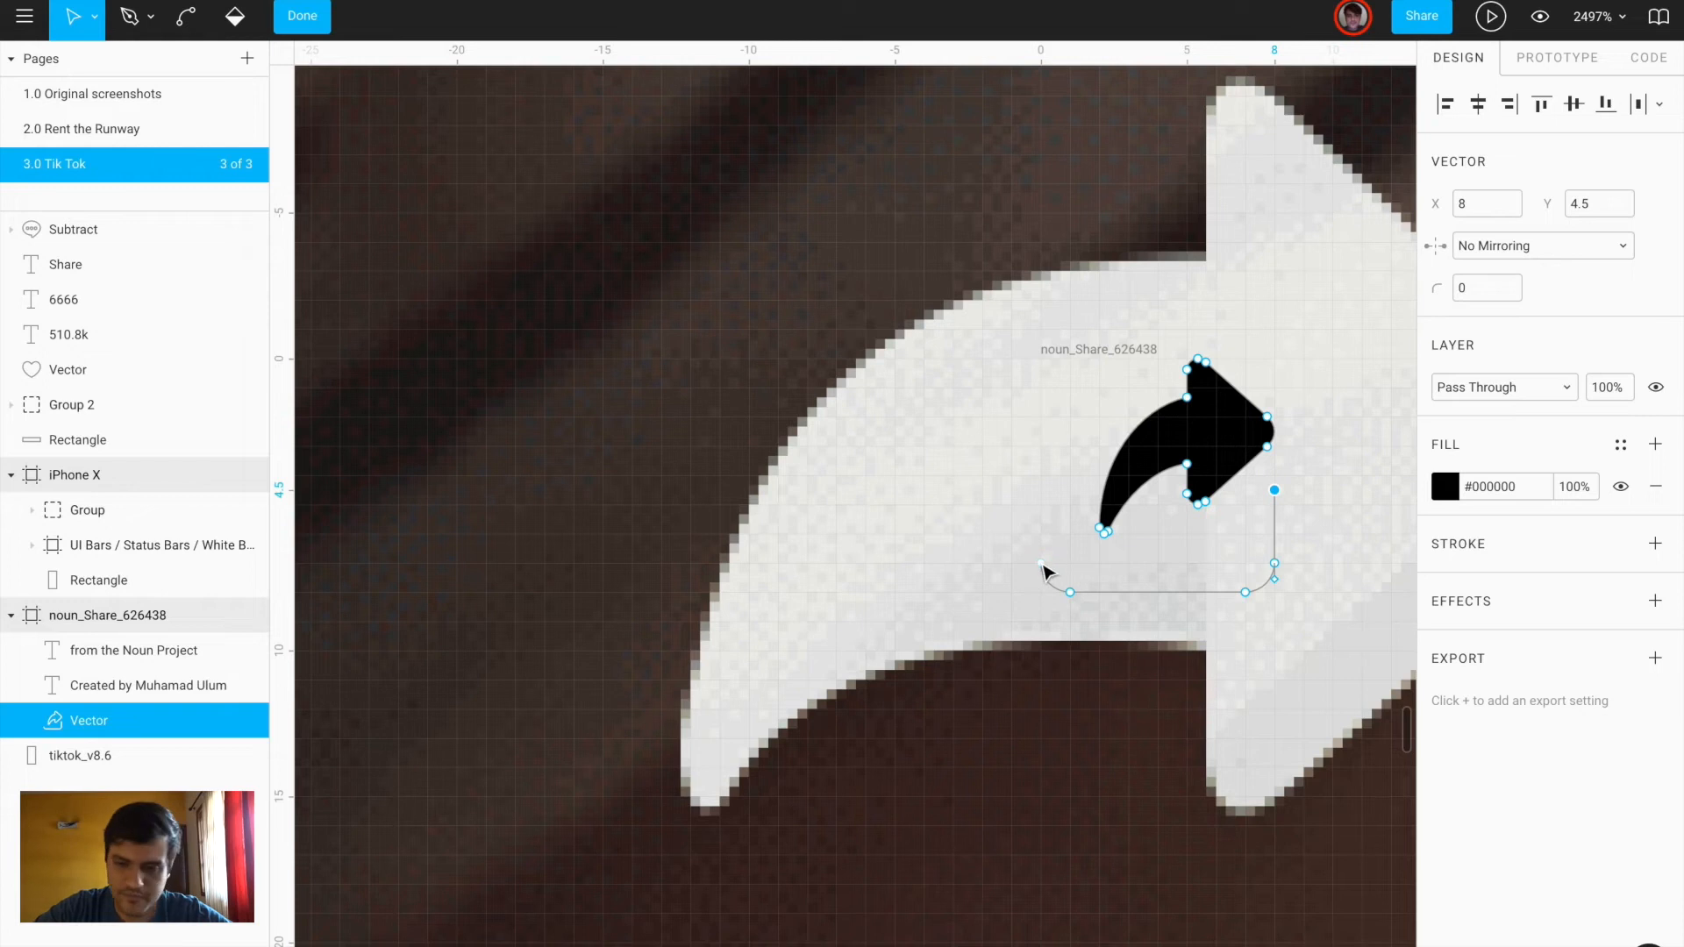
pyautogui.press('Delete')
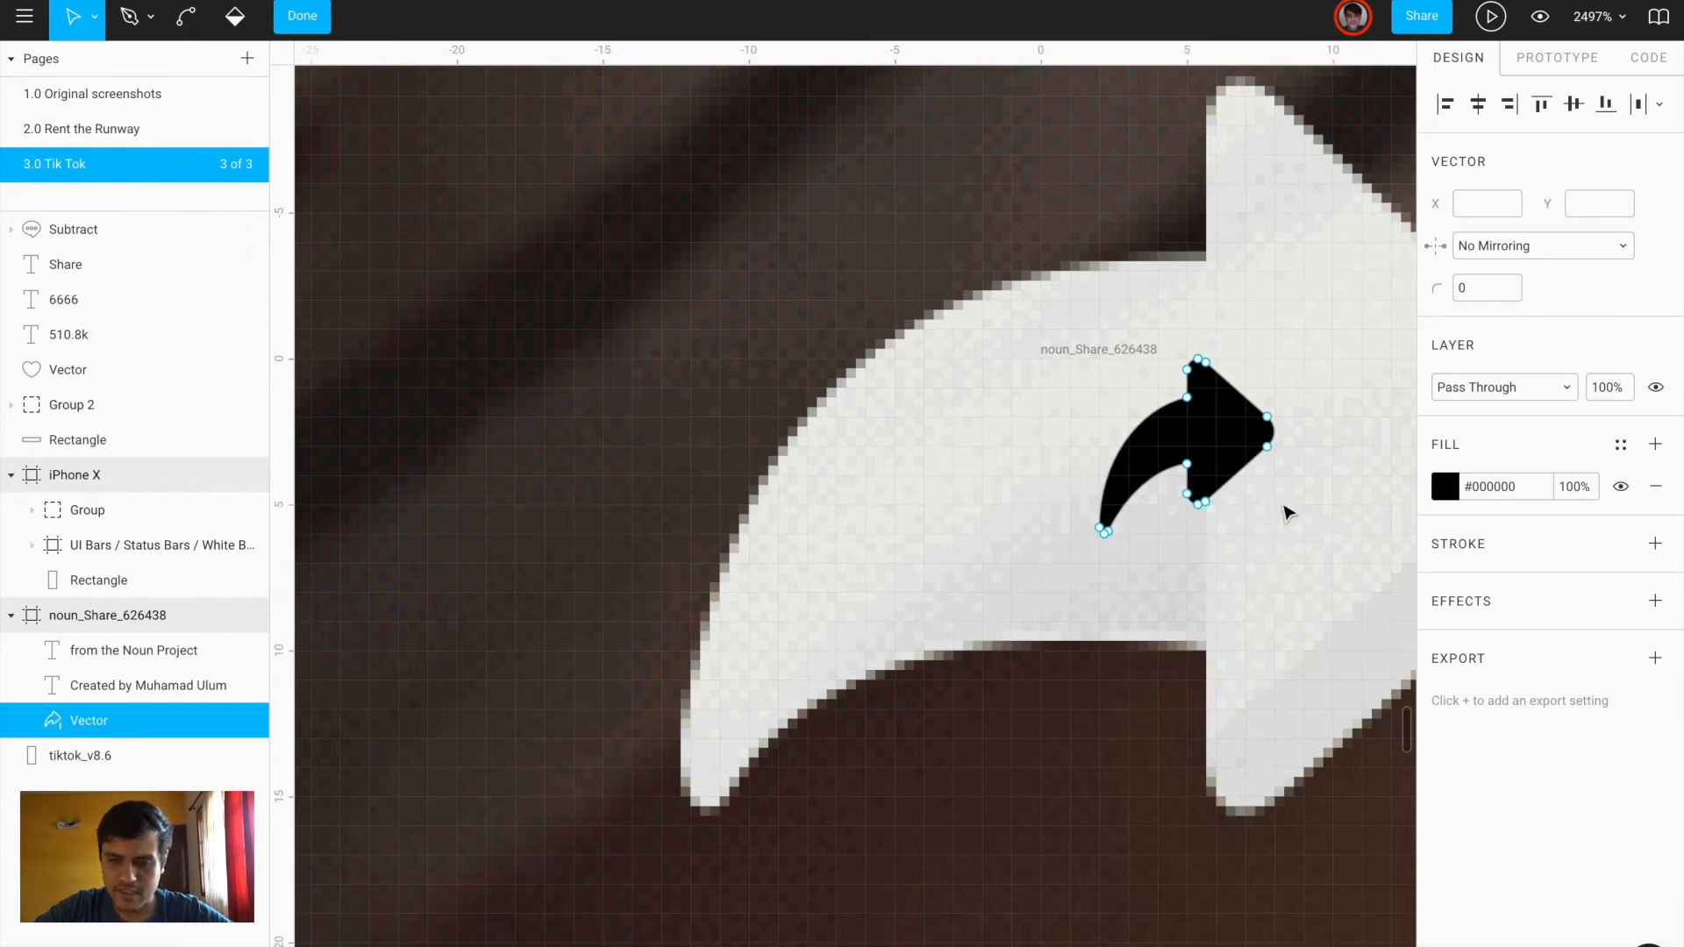
pyautogui.press('Escape')
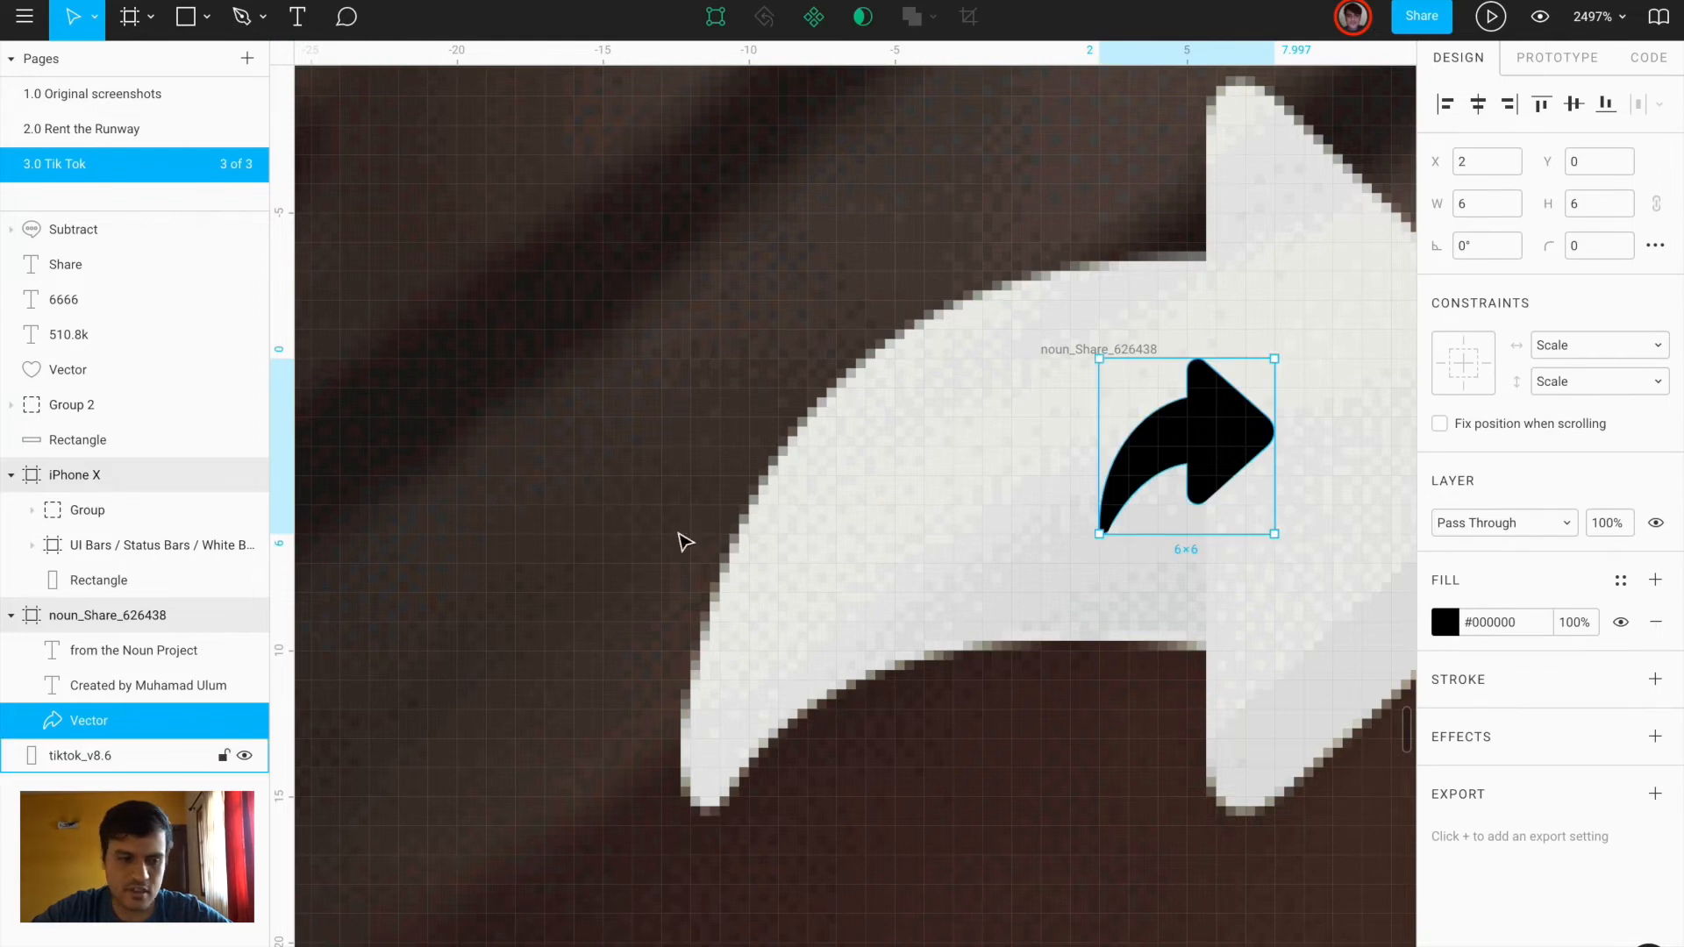
pyautogui.moveTo(80, 680); pyautogui.dragTo(16, 605)
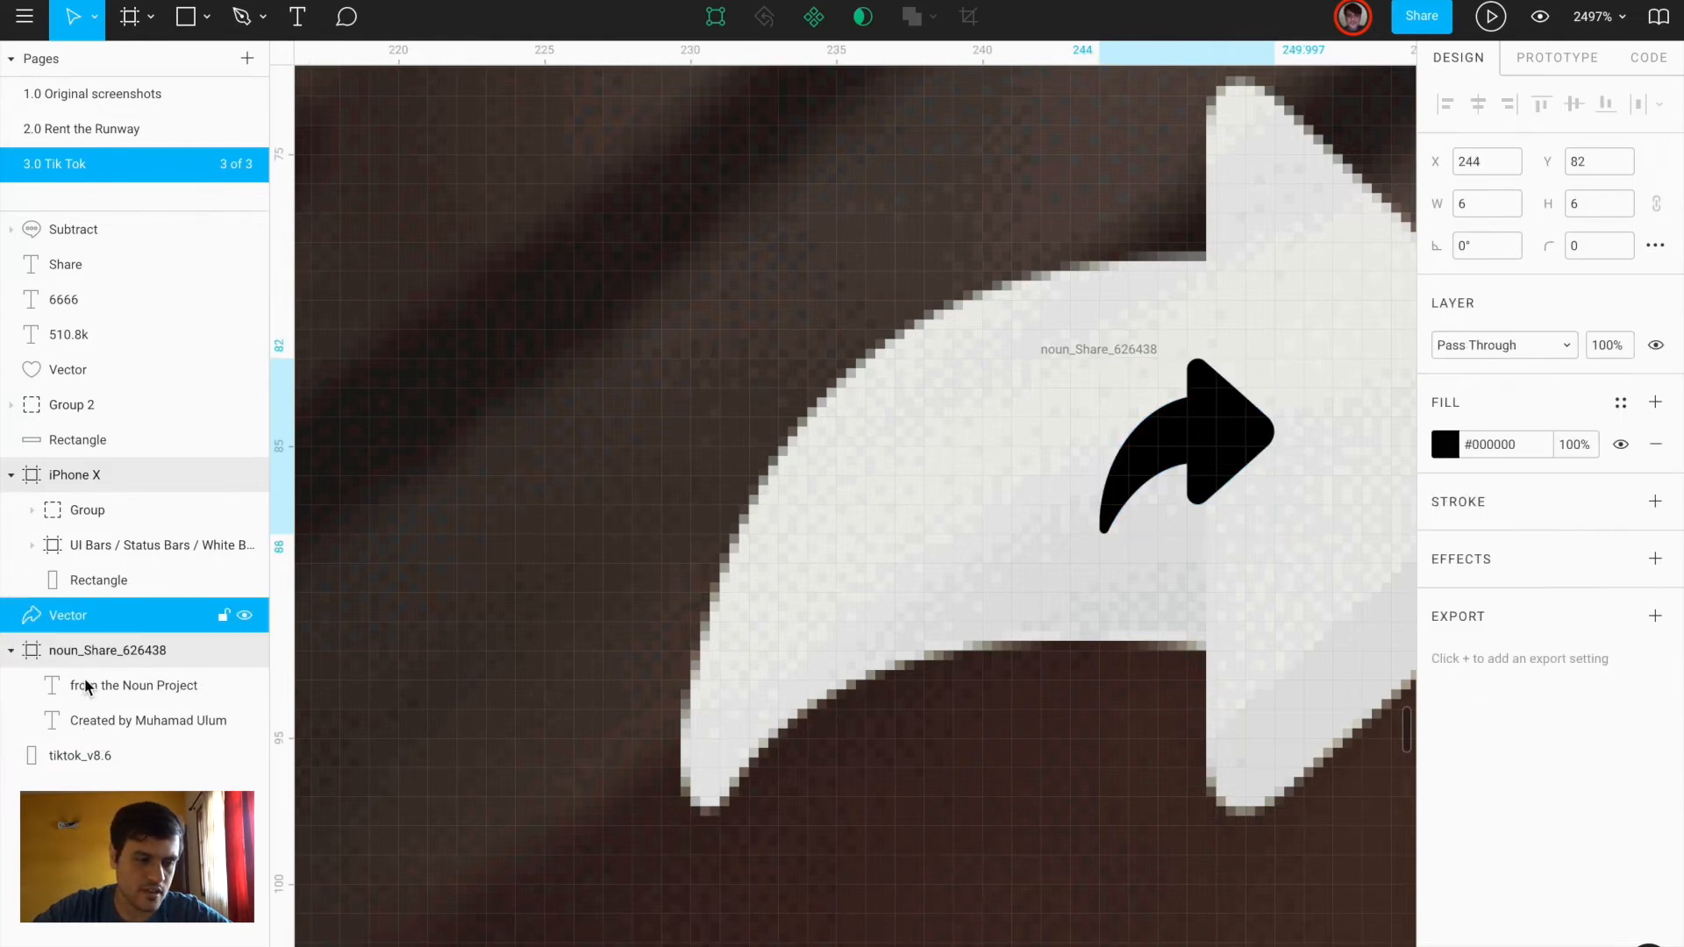
pyautogui.click(102, 656)
pyautogui.press('Delete')
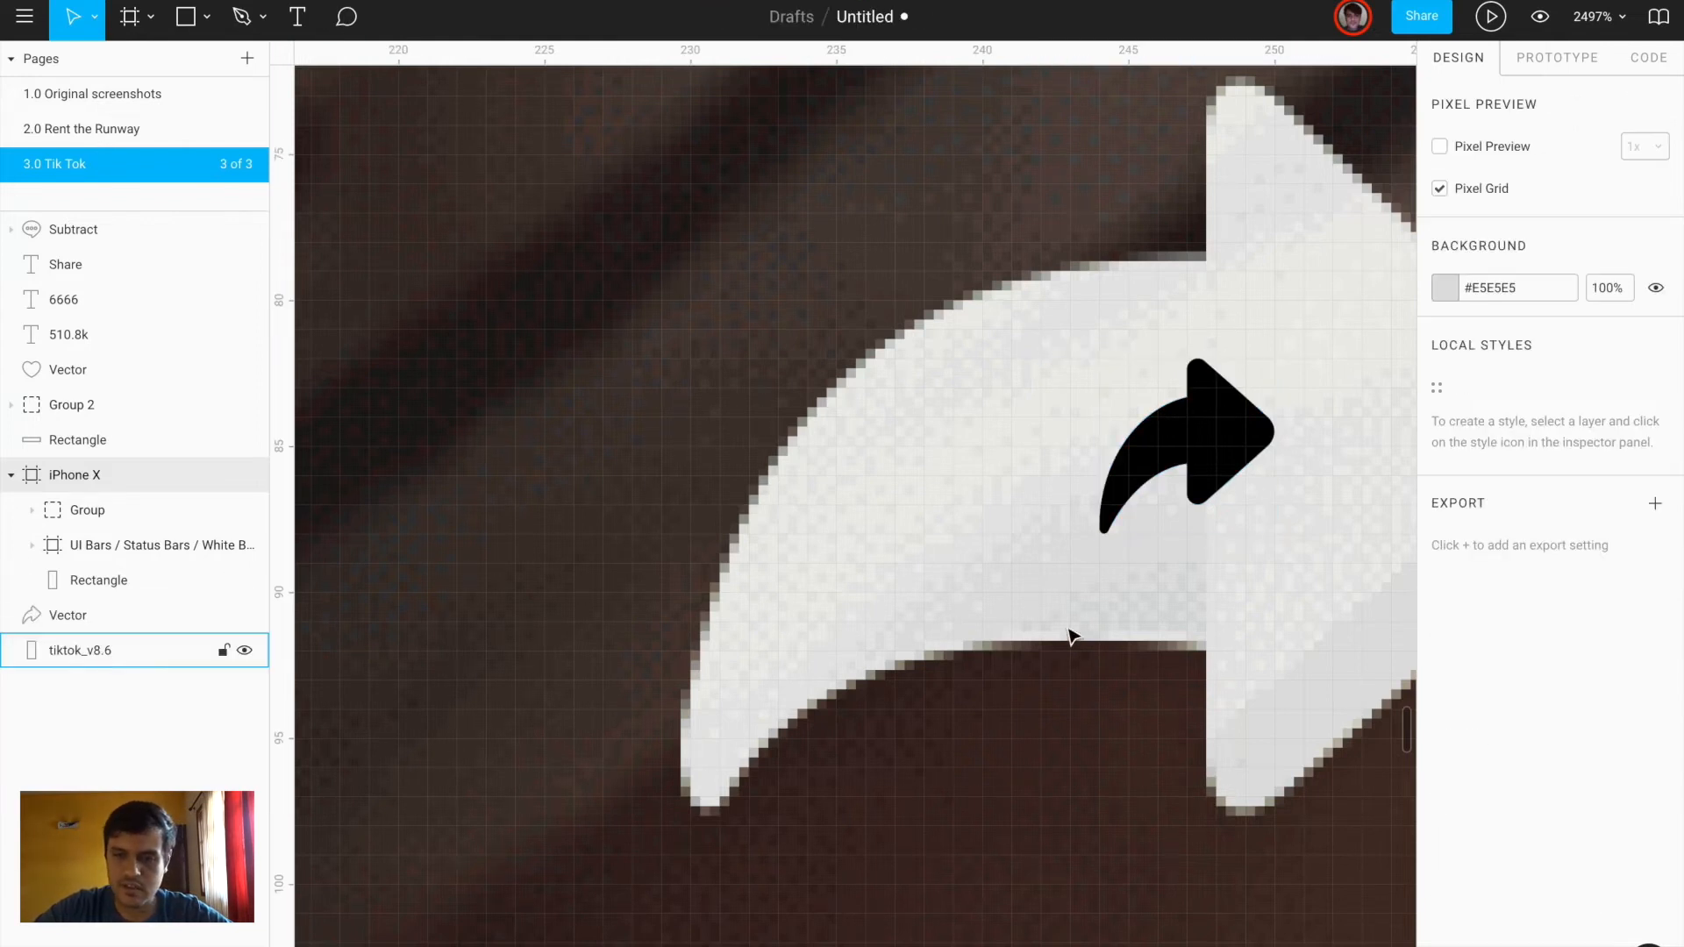
# Move the share arrow over the original share icon and resize it to 28×28
pyautogui.click(1193, 460)
pyautogui.scroll(-3, 1197, 461)
pyautogui.moveTo(1198, 460); pyautogui.dragTo(1310, 351)
pyautogui.moveTo(1219, 378); pyautogui.dragTo(1279, 426)
pyautogui.doubleClick(1064, 561)
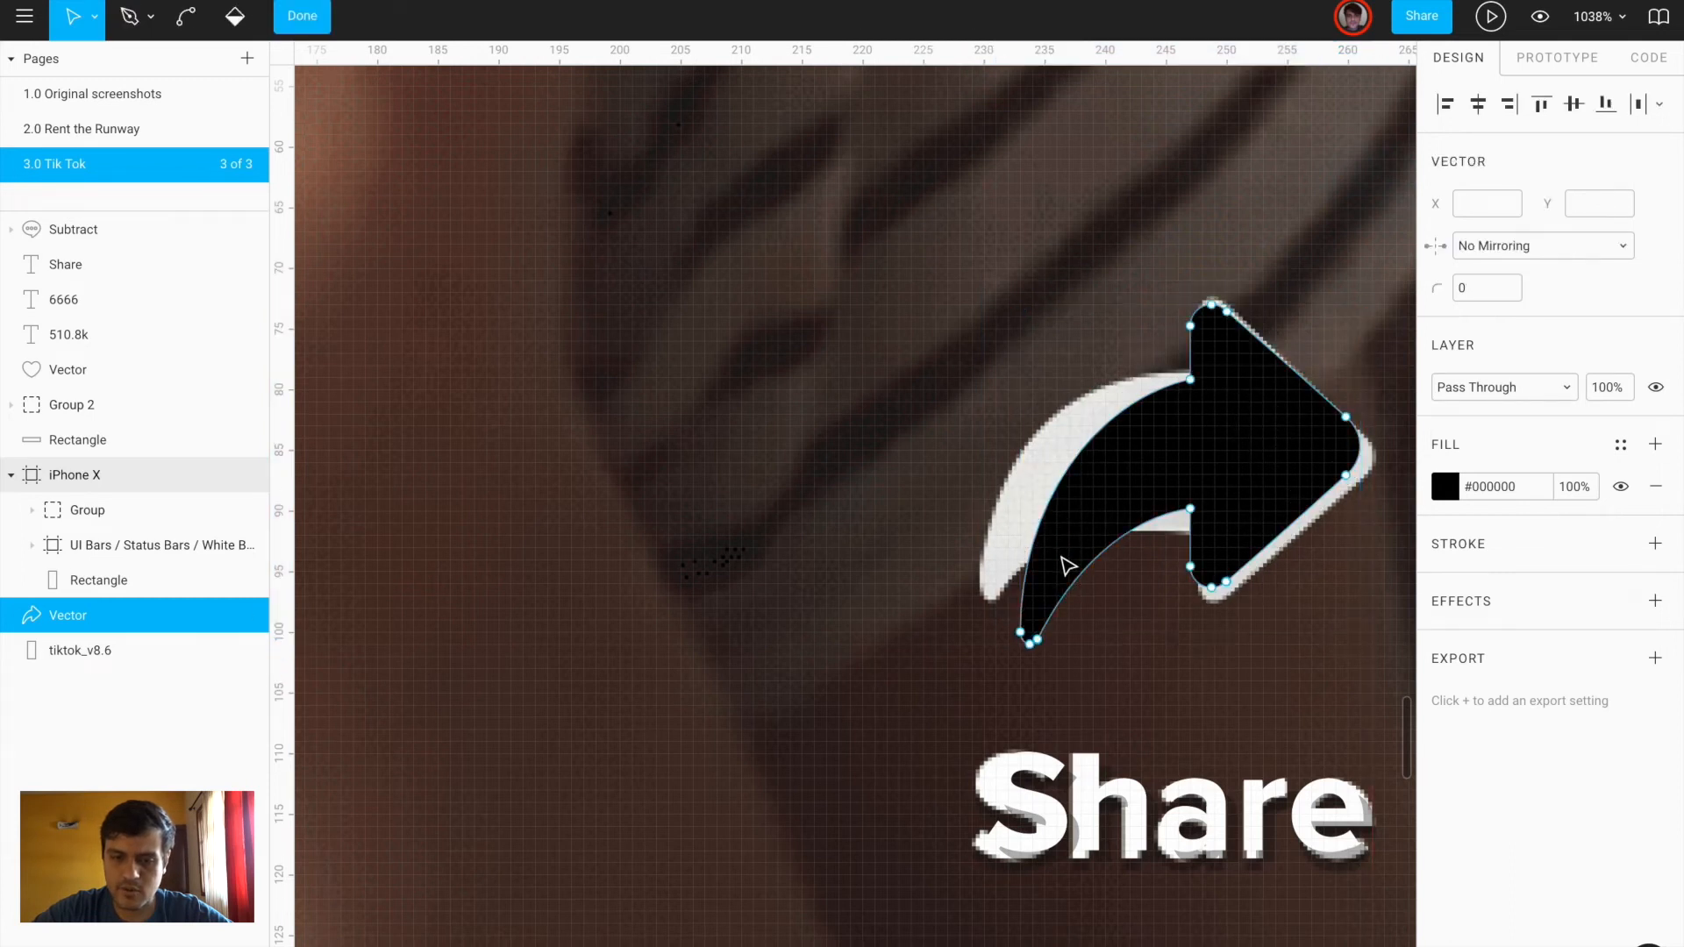
pyautogui.moveTo(1024, 633); pyautogui.dragTo(980, 590)
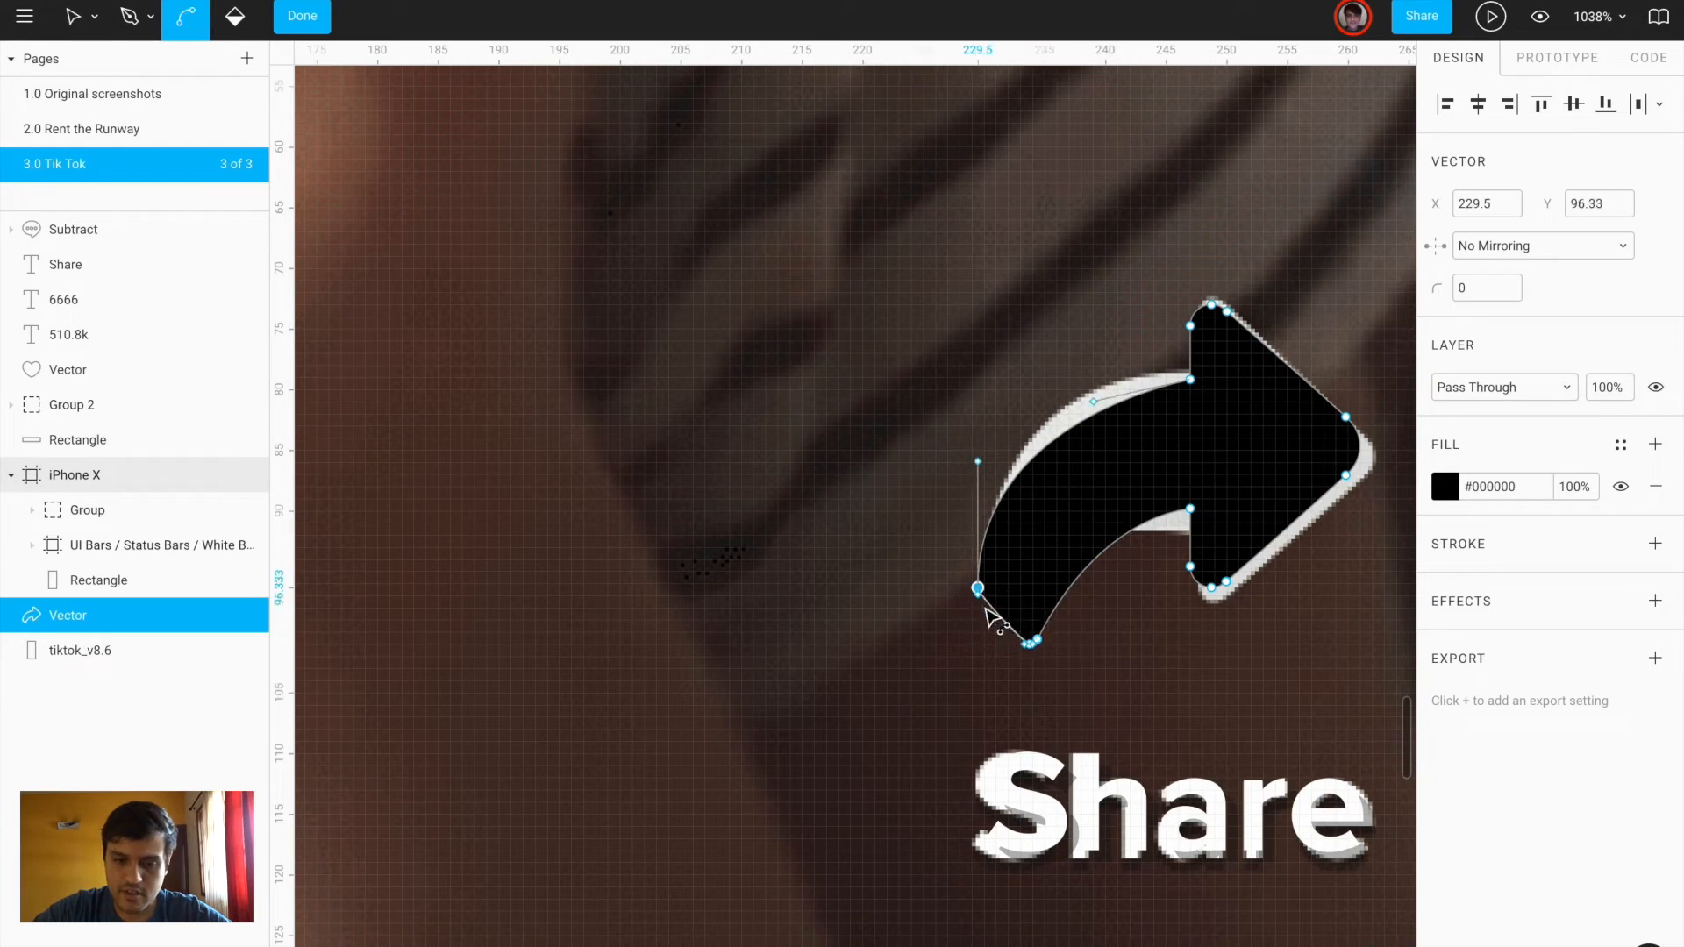
pyautogui.hotkey('ctrl', 'z')
pyautogui.press('Escape')
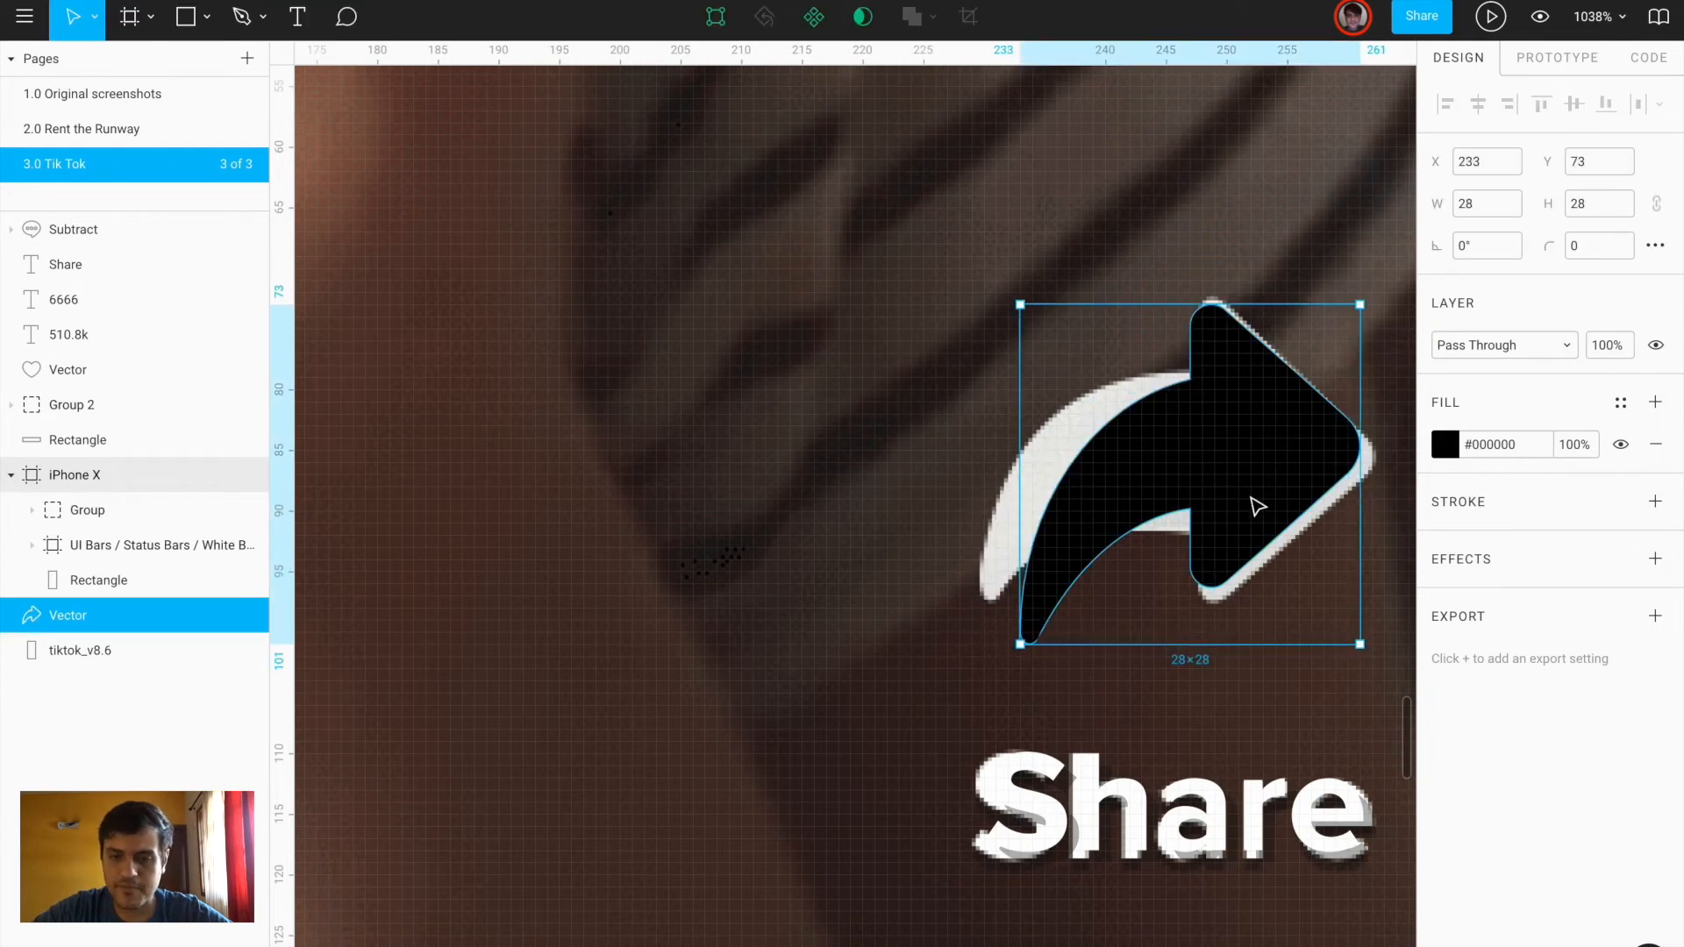
pyautogui.scroll(-5, 1255, 500)
pyautogui.scroll(3, 1255, 500)
pyautogui.hscroll(3, 1255, 500)
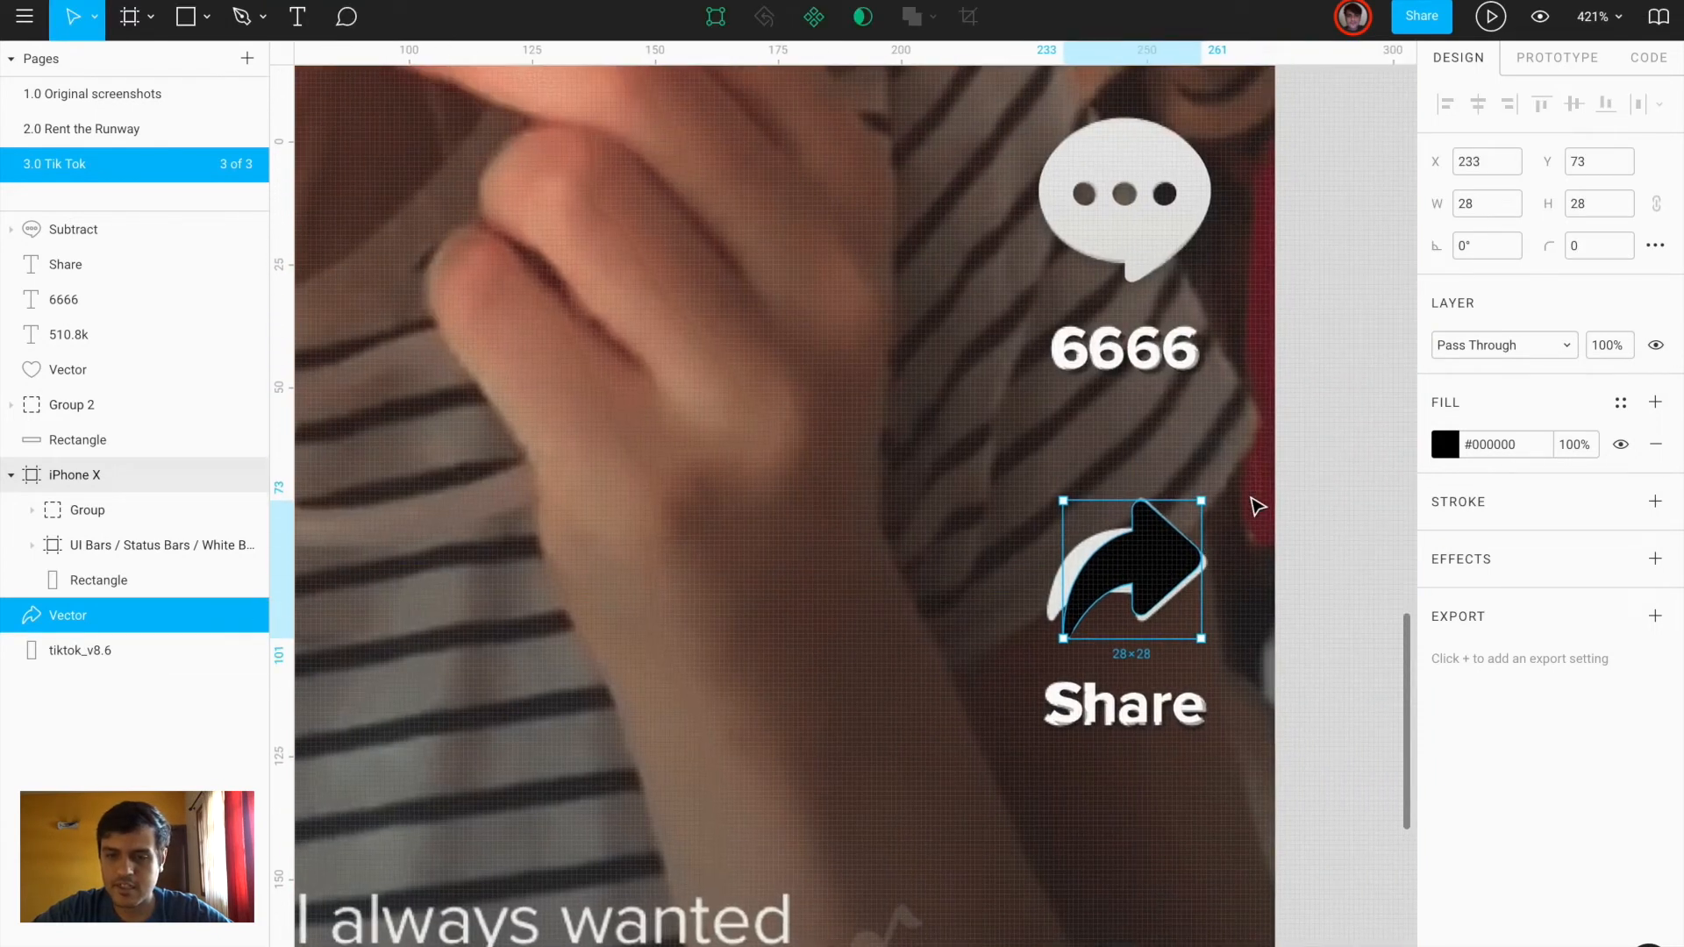
# Group the share arrow with its Share label
pyautogui.keyDown('ctrl'); pyautogui.click(1159, 246); pyautogui.keyUp('ctrl')
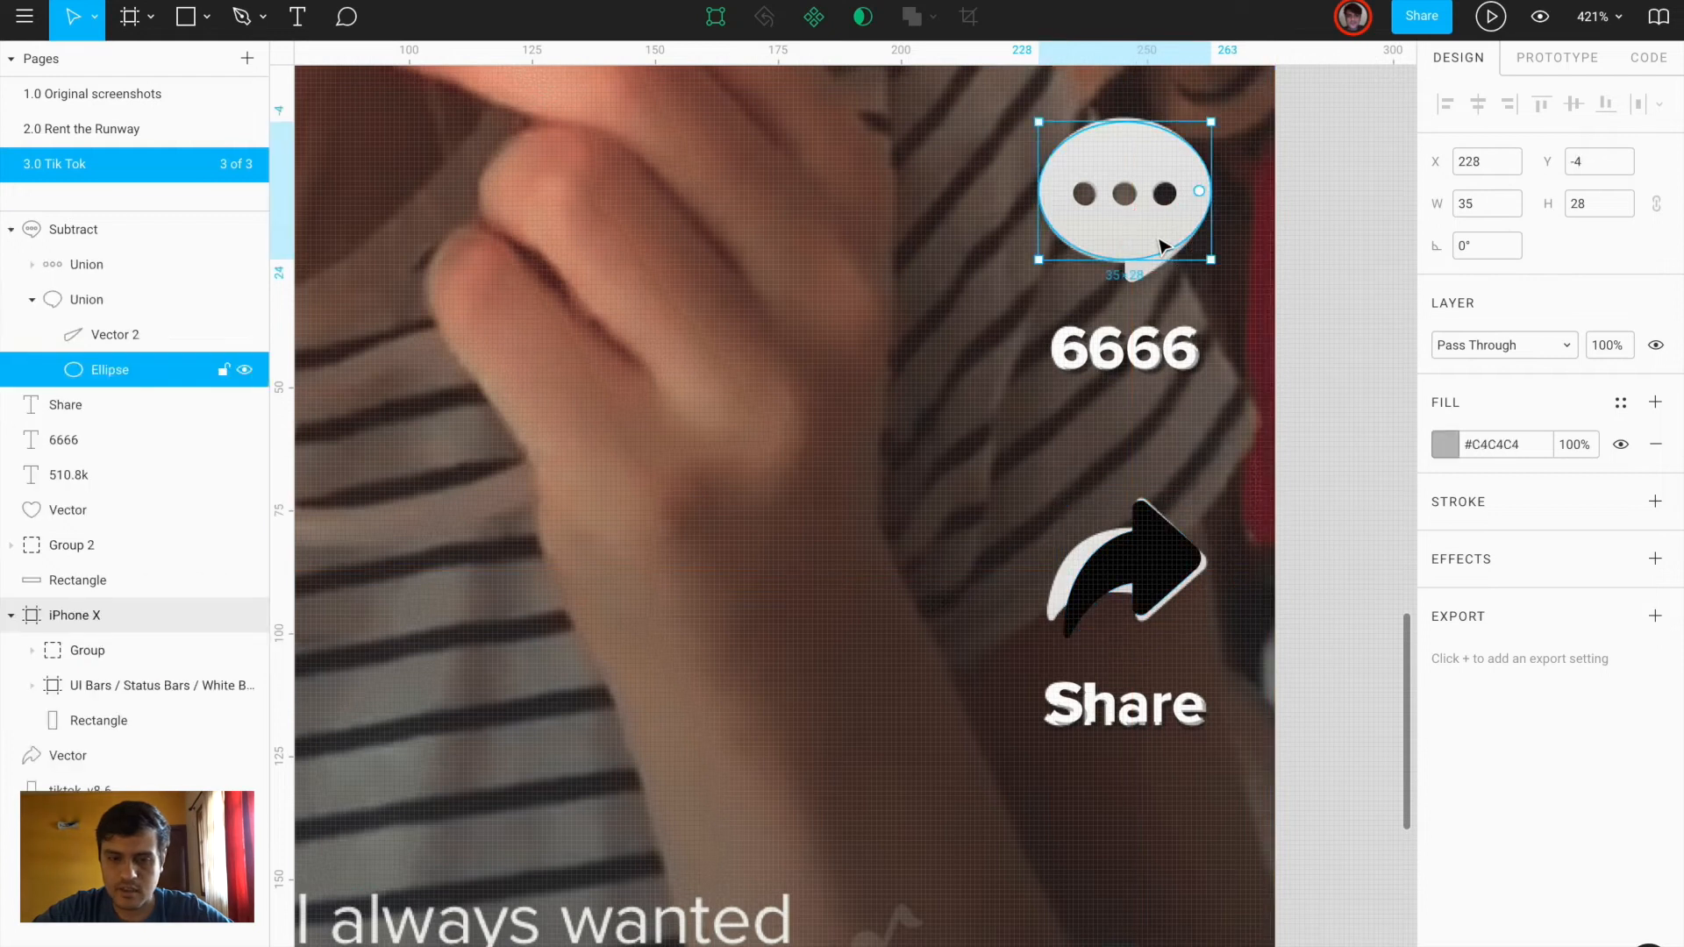
pyautogui.click(117, 231)
pyautogui.click(1175, 568)
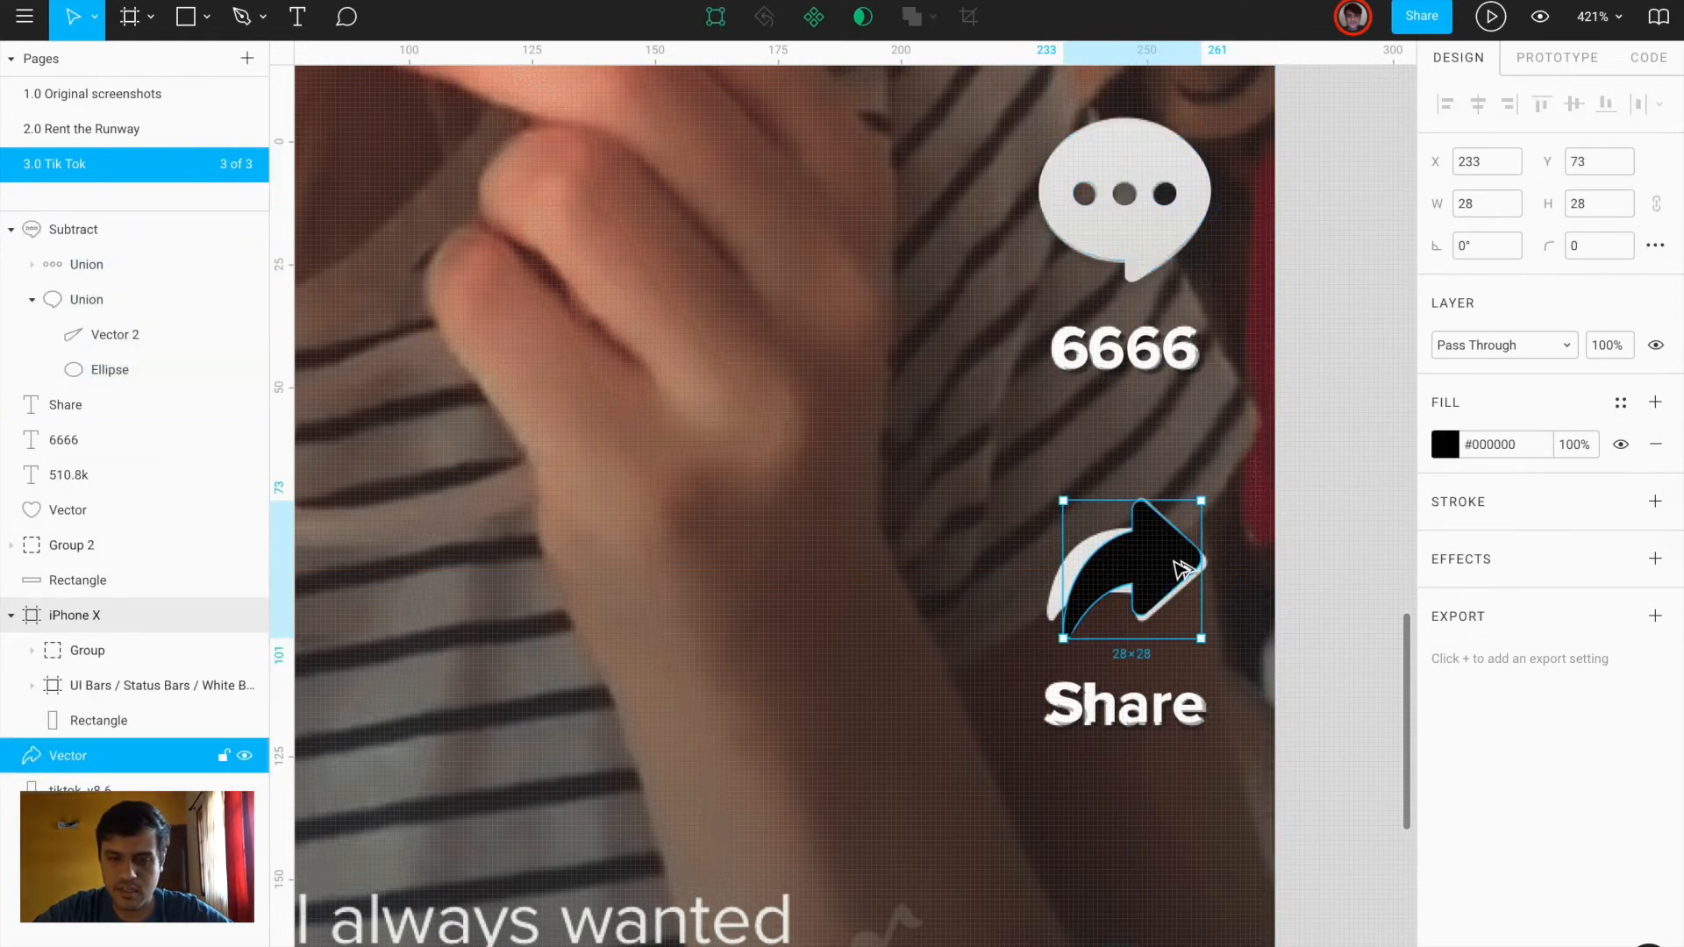
pyautogui.scroll(-5, 1176, 563)
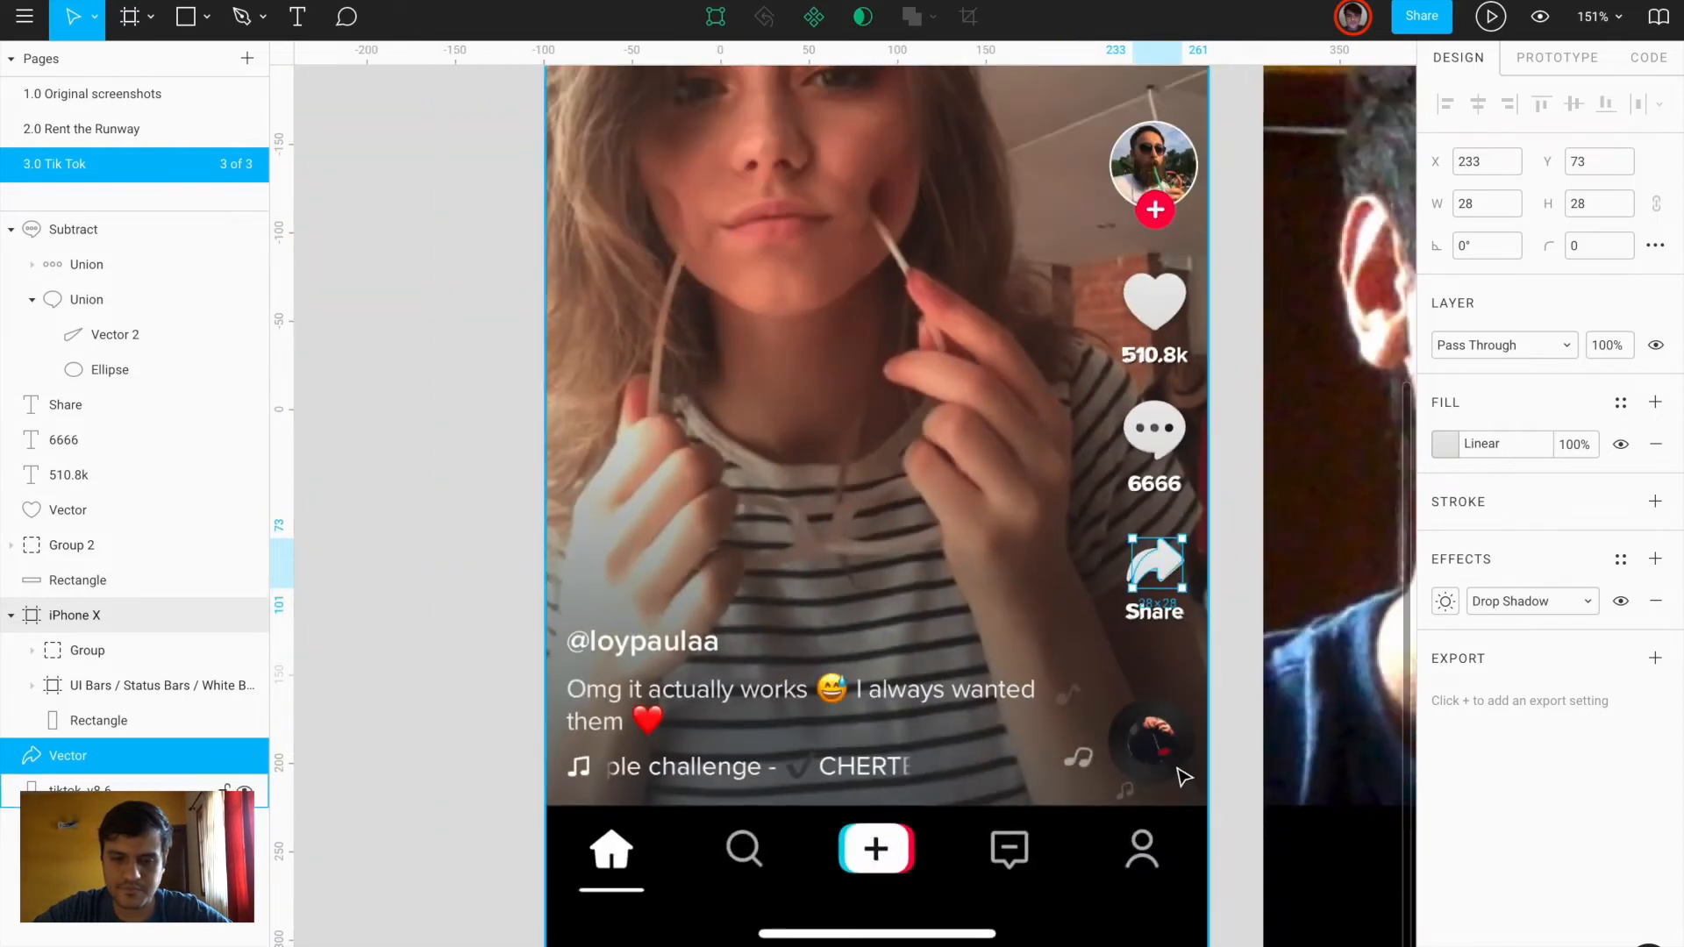
pyautogui.scroll(5, 1177, 768)
pyautogui.scroll(-5, 1185, 777)
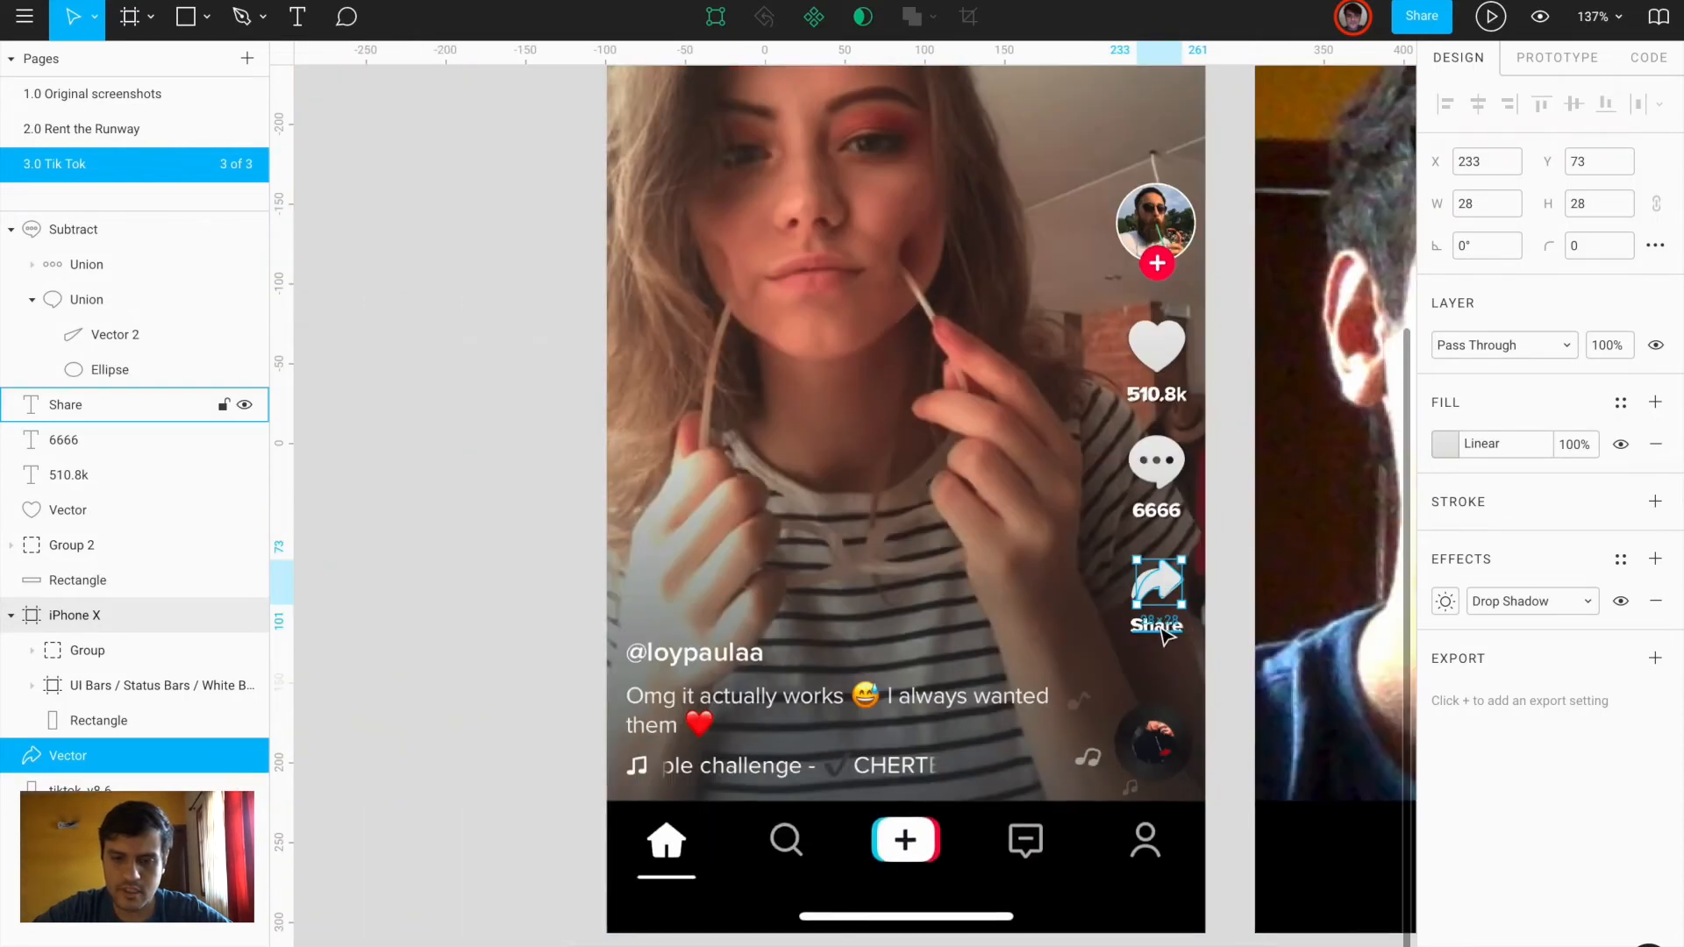
pyautogui.click(1157, 625)
pyautogui.keyDown('shift'); pyautogui.click(1160, 582); pyautogui.keyUp('shift')
pyautogui.hotkey('ctrl', 'g')
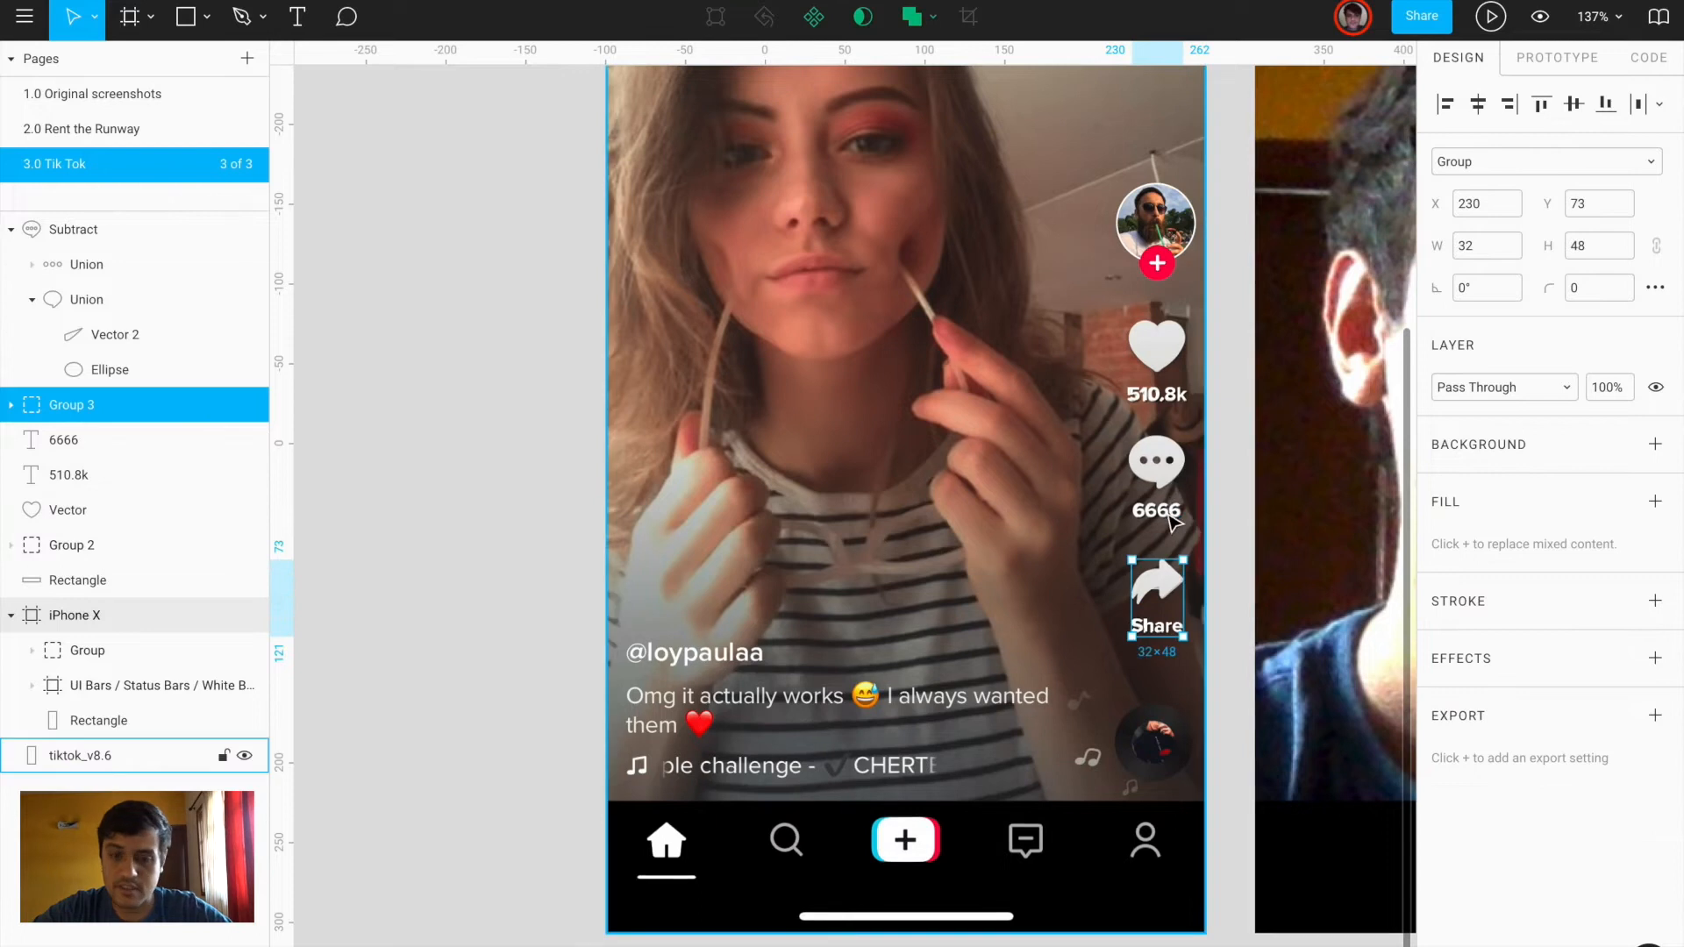
# Group the comment bubble with 6666 and the heart with 510.8k
pyautogui.click(1158, 509)
pyautogui.keyDown('shift'); pyautogui.click(1167, 474); pyautogui.keyUp('shift')
pyautogui.hotkey('ctrl', 'g')
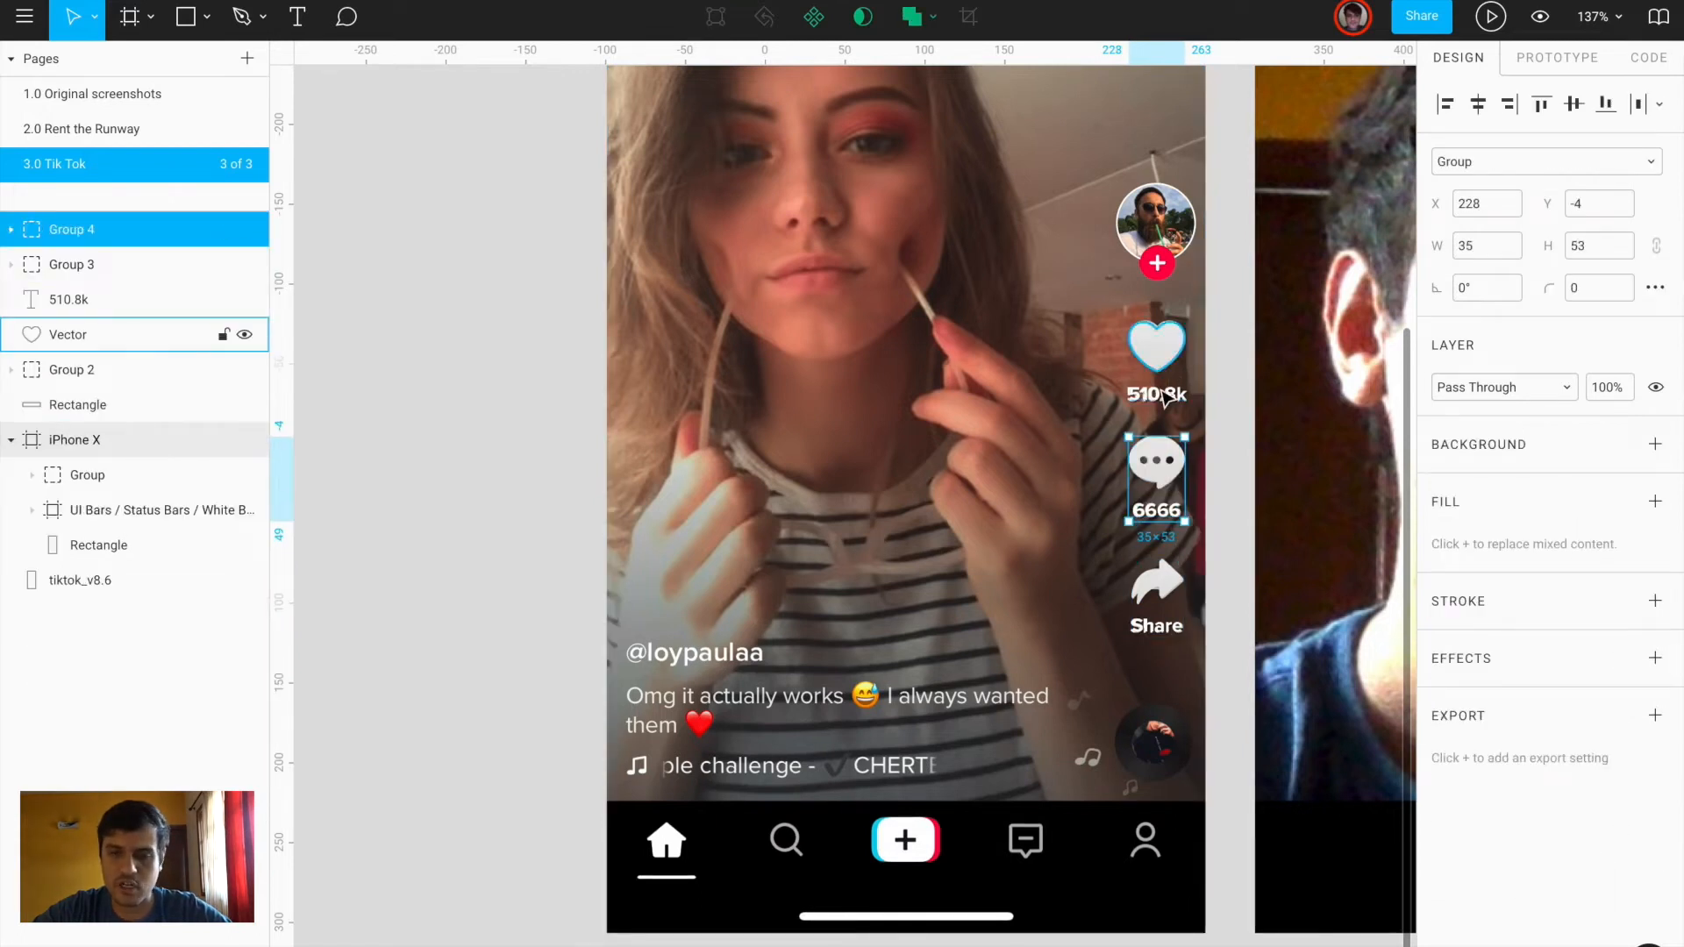
pyautogui.click(1158, 394)
pyautogui.keyDown('shift'); pyautogui.click(1167, 356); pyautogui.keyUp('shift')
pyautogui.hotkey('ctrl', 'g')
pyautogui.hotkey('ctrl', 'Left')
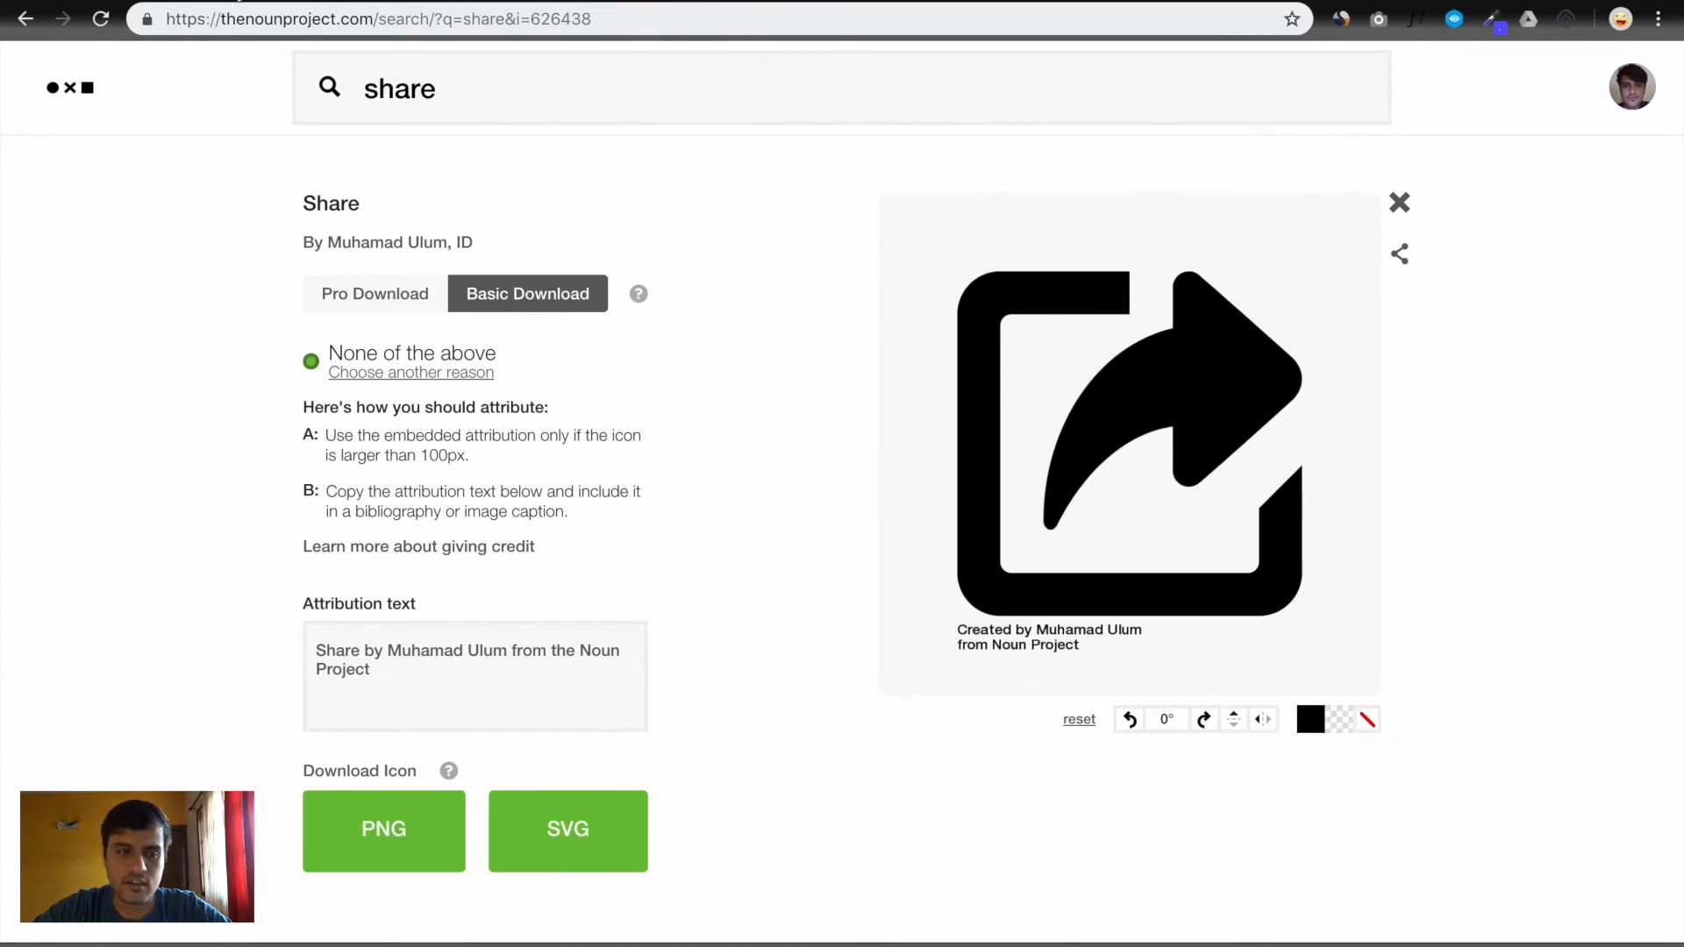
# Copy the user's photo from the open Gmail message and return to the Figma mockup
pyautogui.press('super+1')
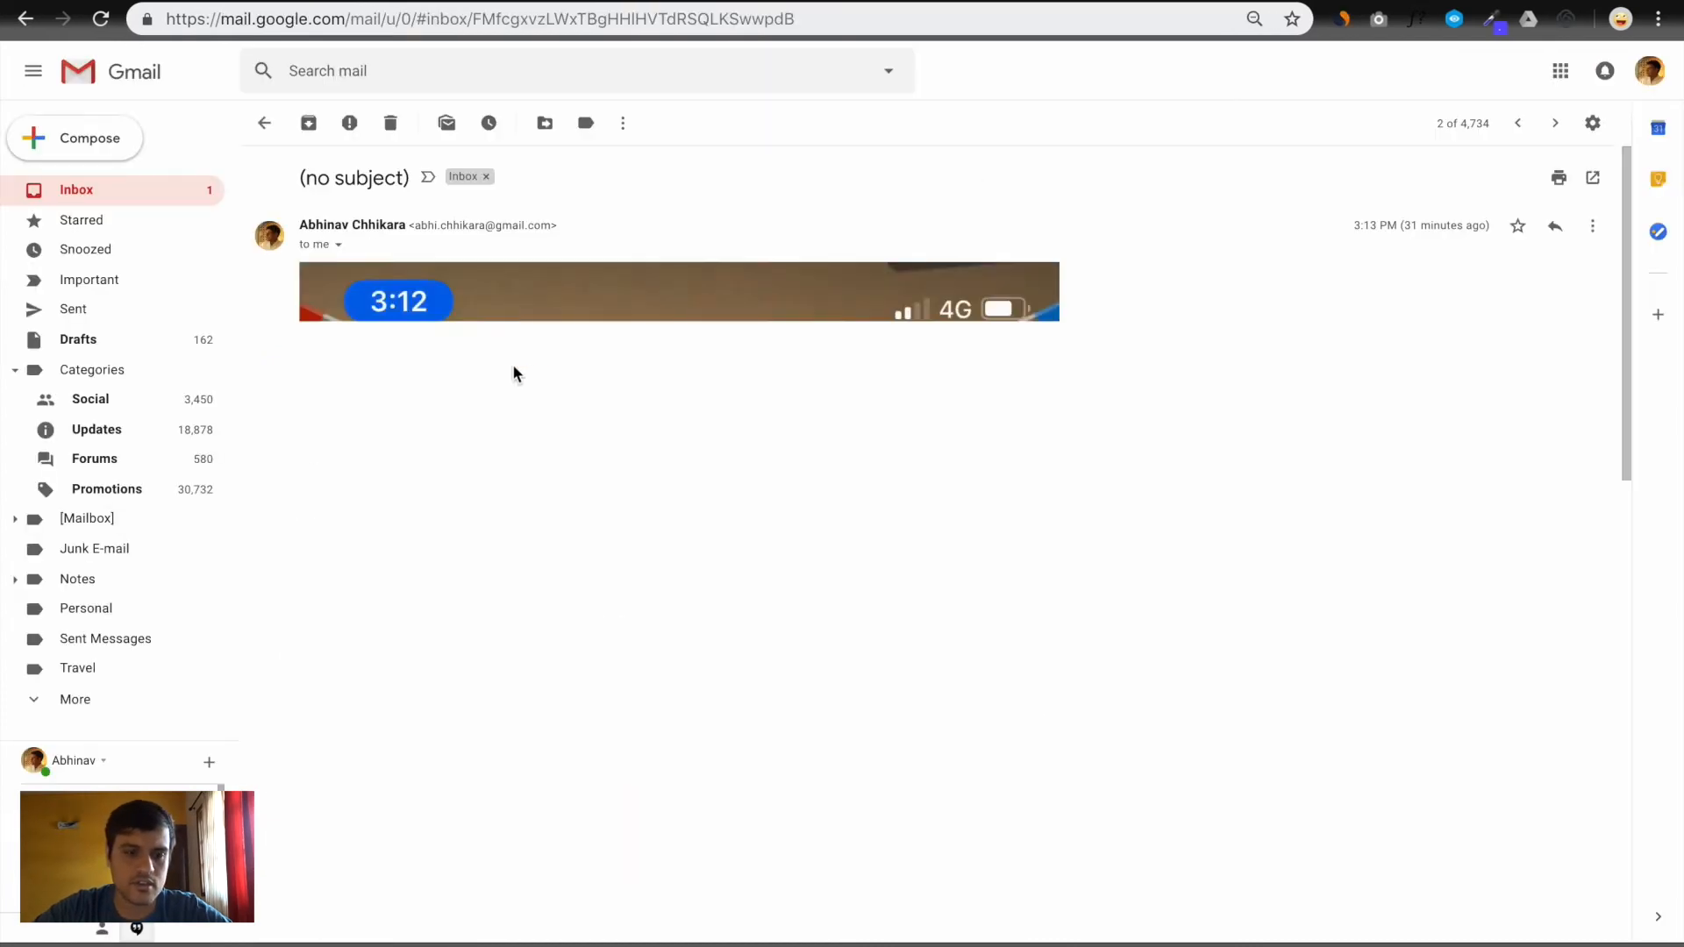
pyautogui.scroll(-5, 515, 374)
pyautogui.rightClick(552, 466)
pyautogui.click(606, 508)
pyautogui.hotkey('ctrl', 'Right')
pyautogui.hotkey('ctrl', 'Left')
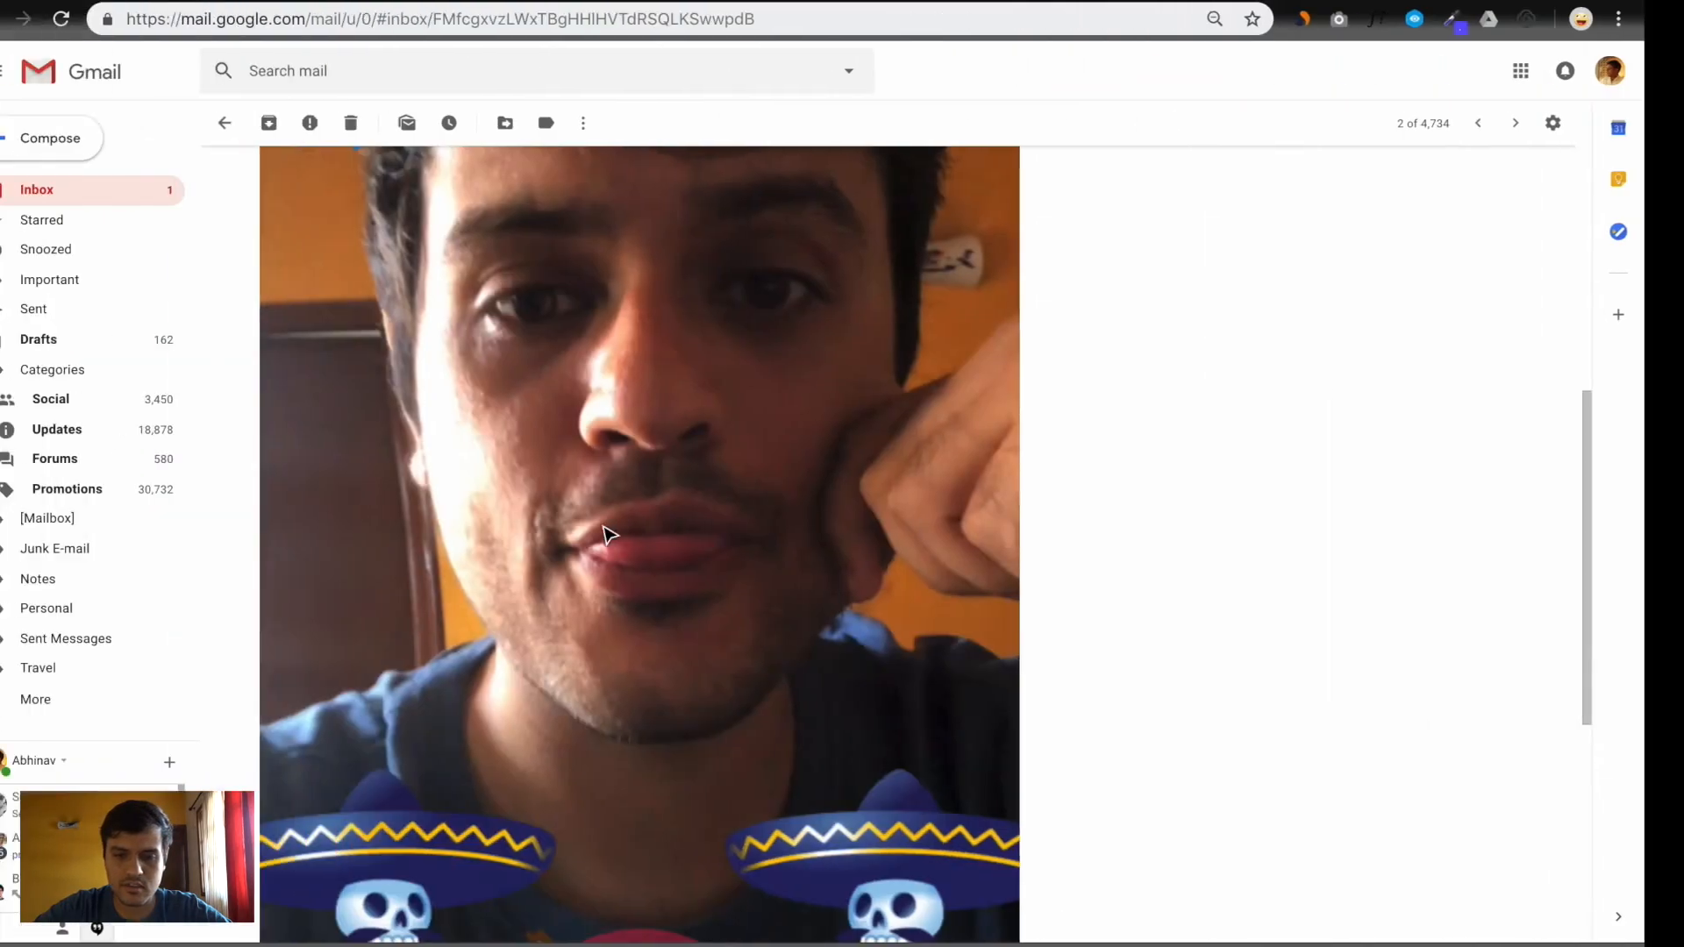
pyautogui.rightClick(604, 534)
pyautogui.click(650, 574)
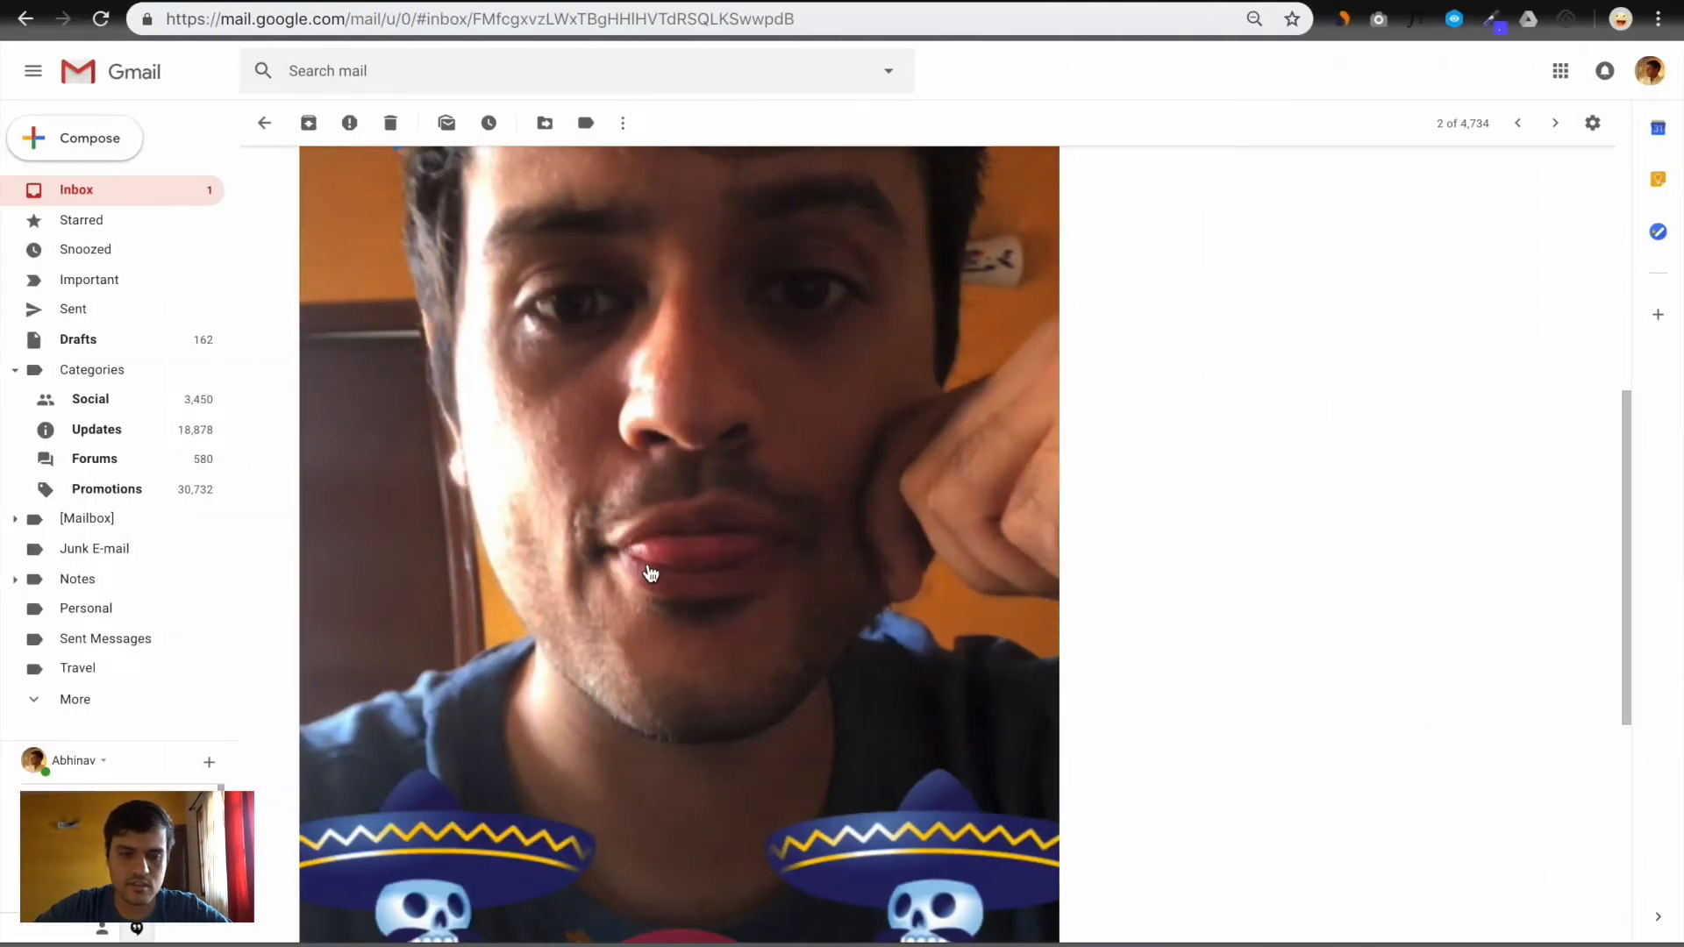
pyautogui.press('Return')
pyautogui.hotkey('ctrl', 'Right')
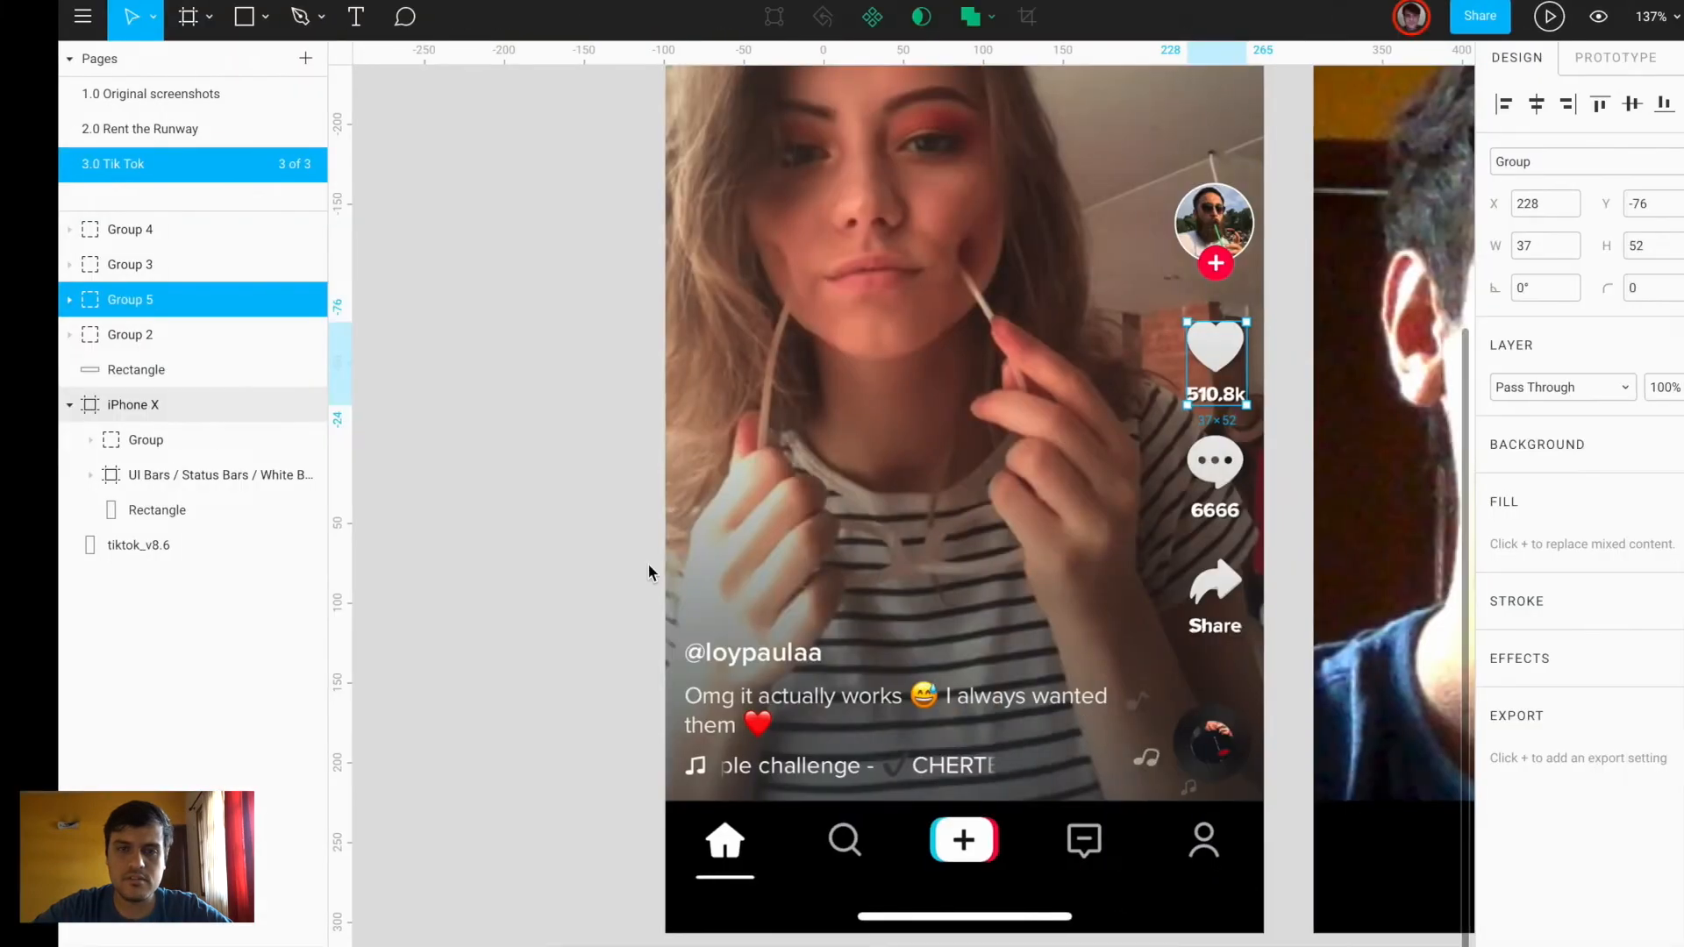
# Fill the right phone's image rectangle with the photo unnamed (3).jpg
pyautogui.hscroll(5, 1341, 512)
pyautogui.click(1214, 461)
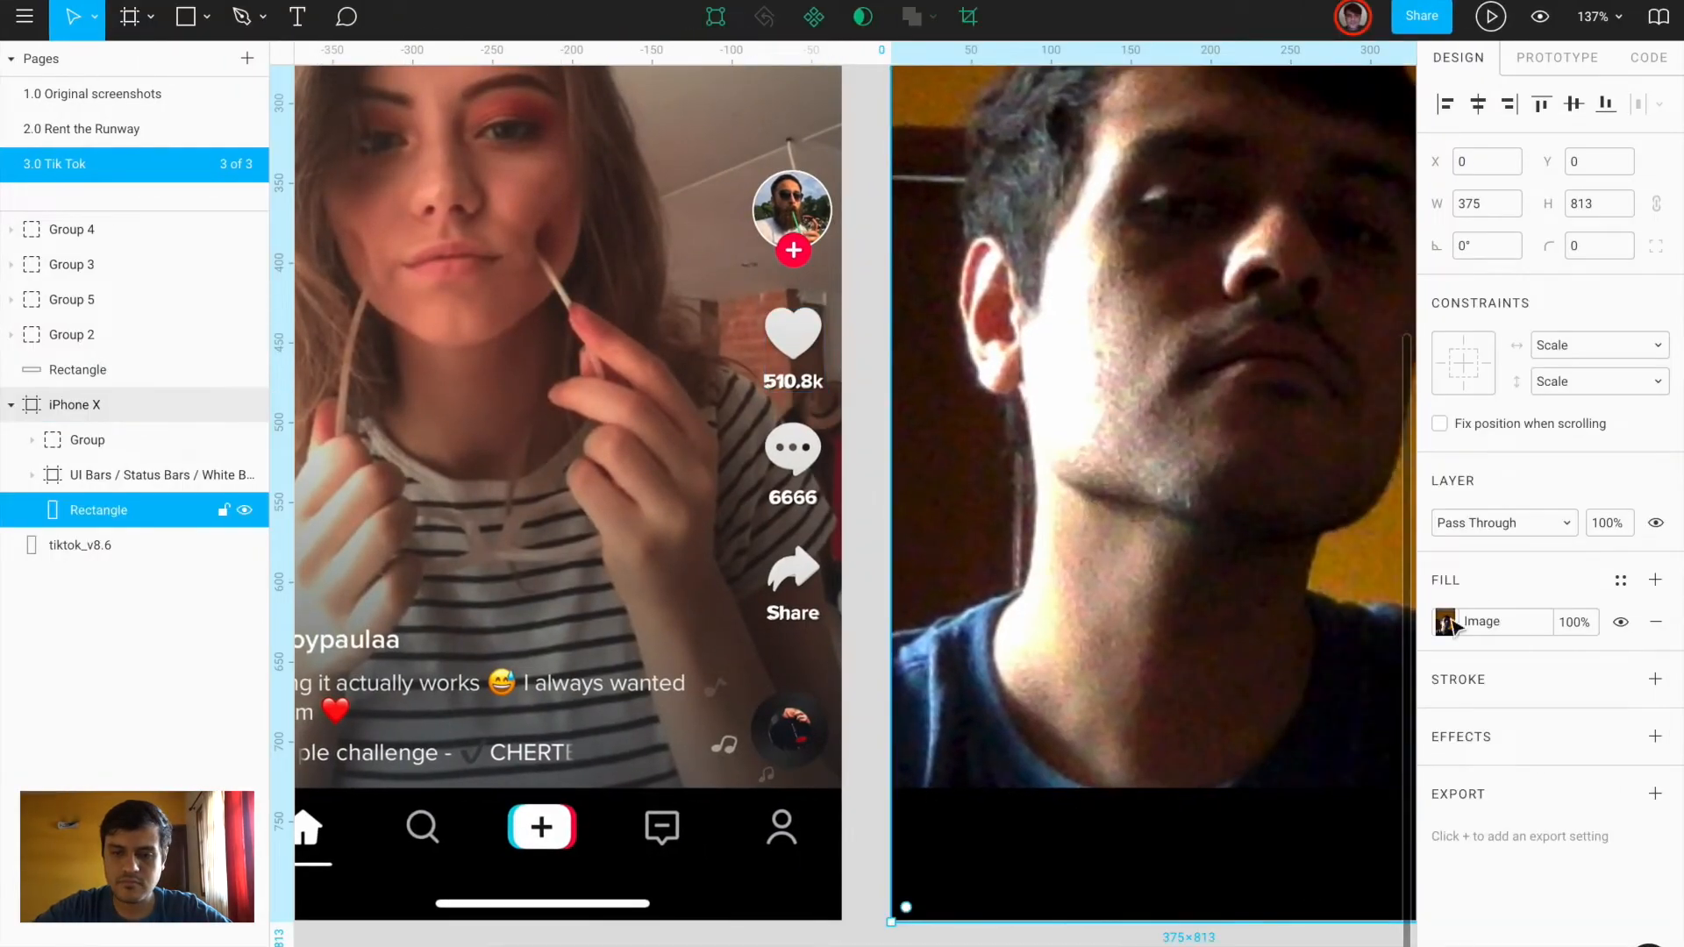
pyautogui.click(1444, 622)
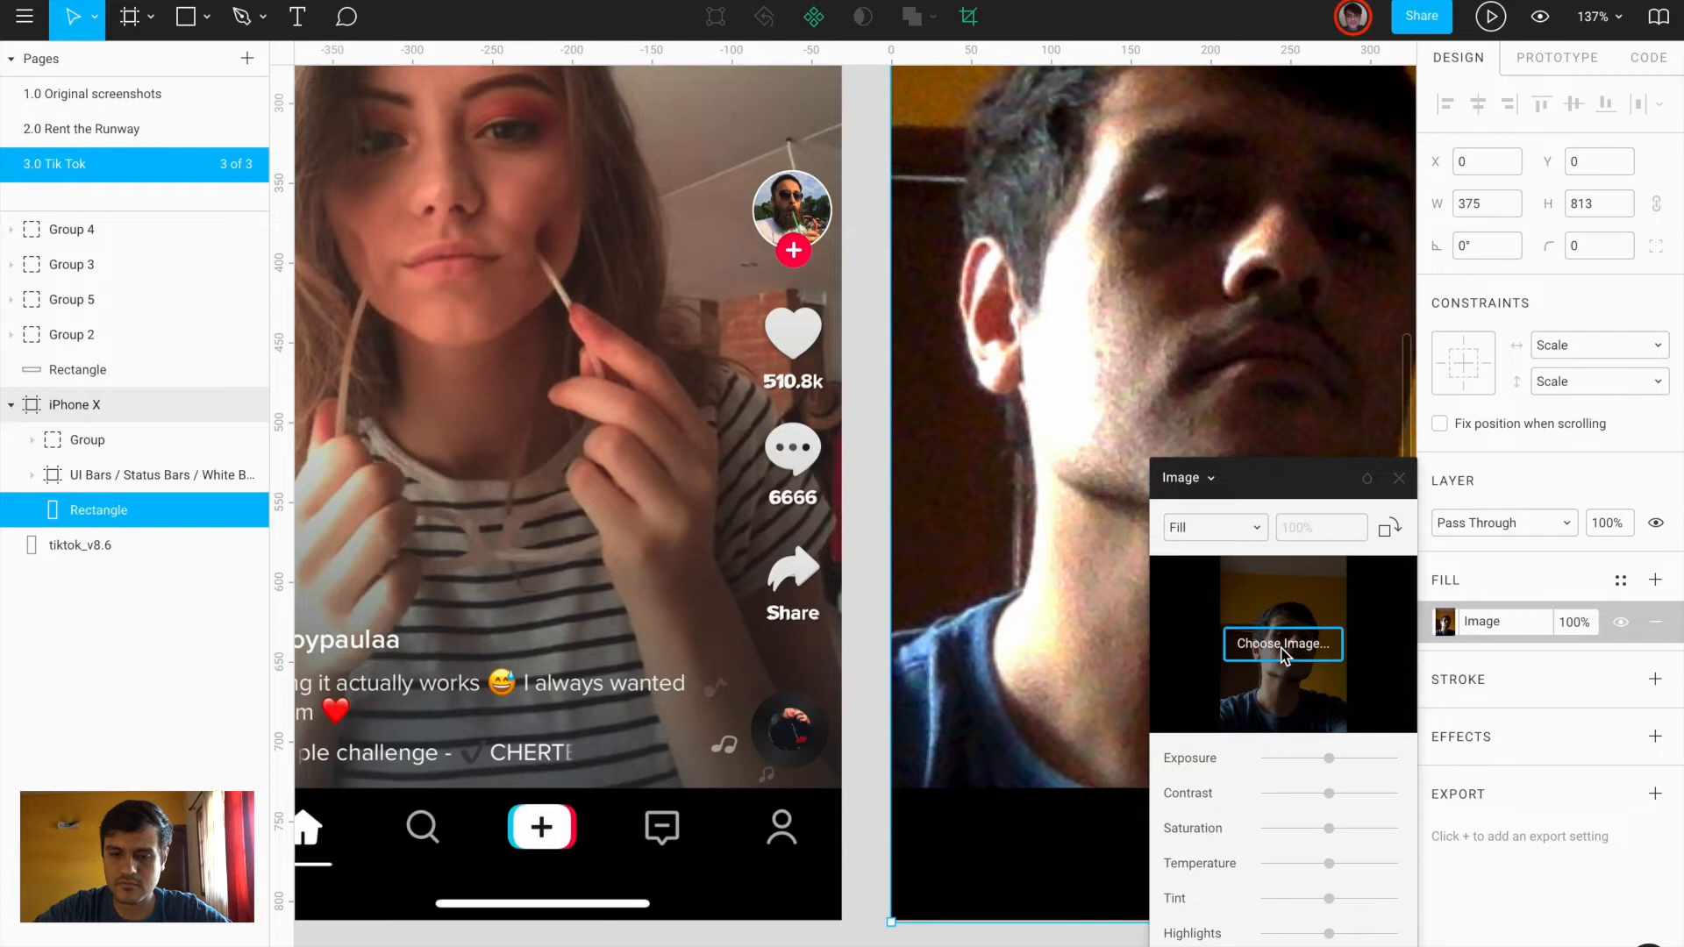
pyautogui.click(1282, 642)
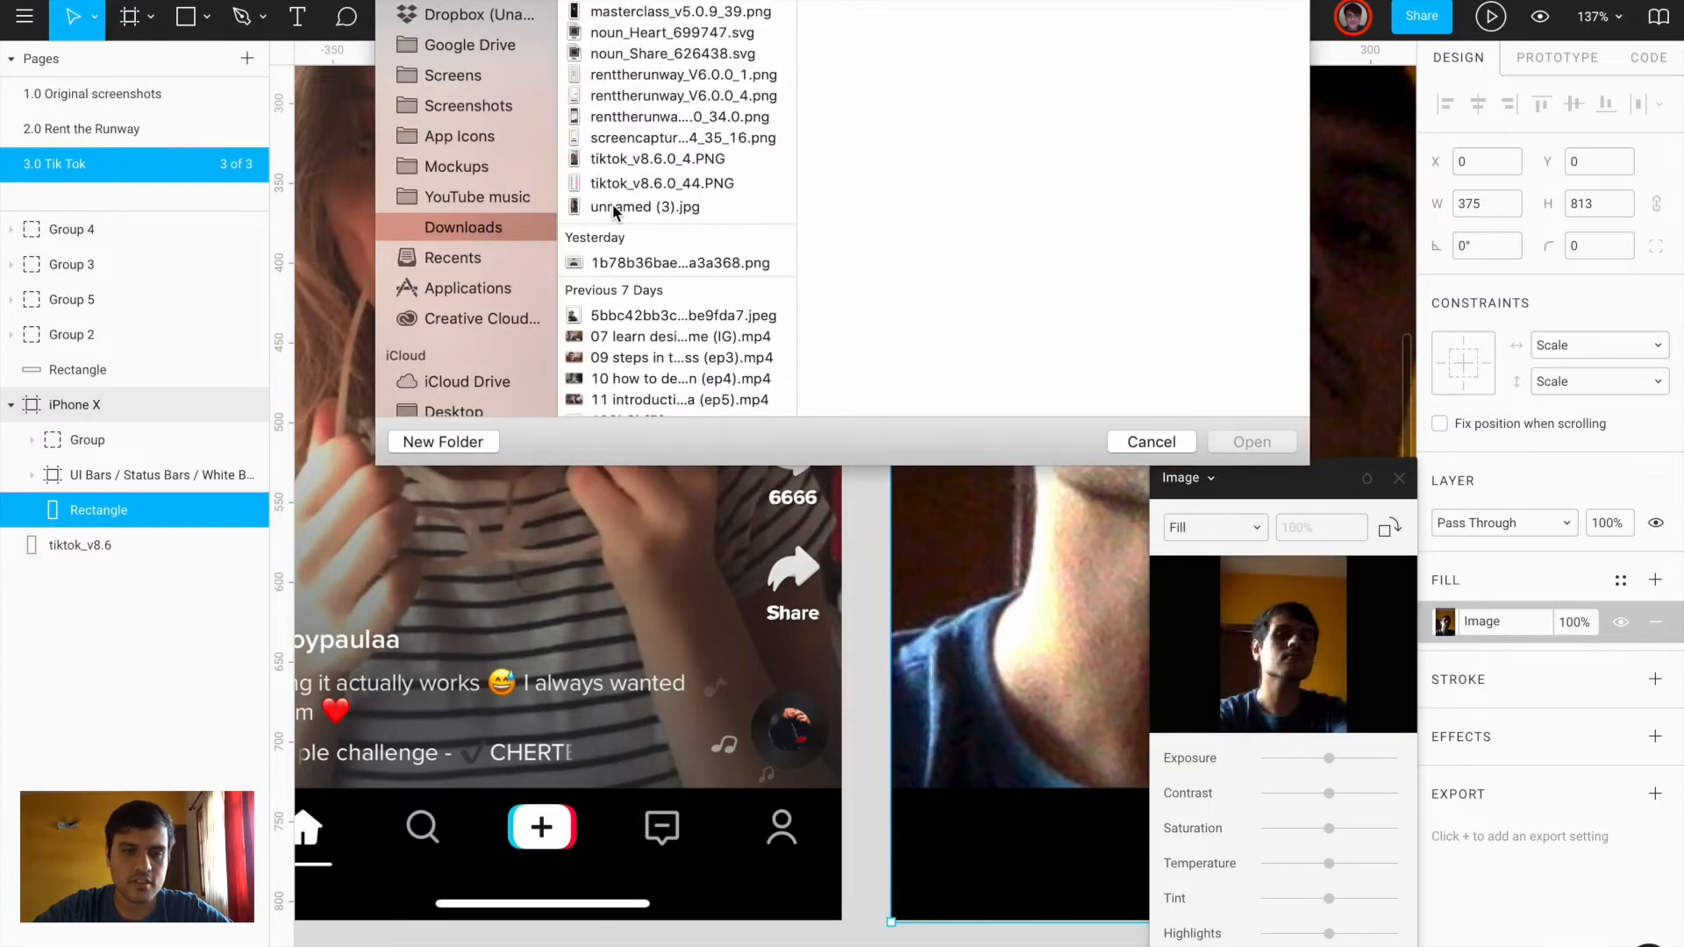
pyautogui.doubleClick(617, 211)
pyautogui.click(1408, 487)
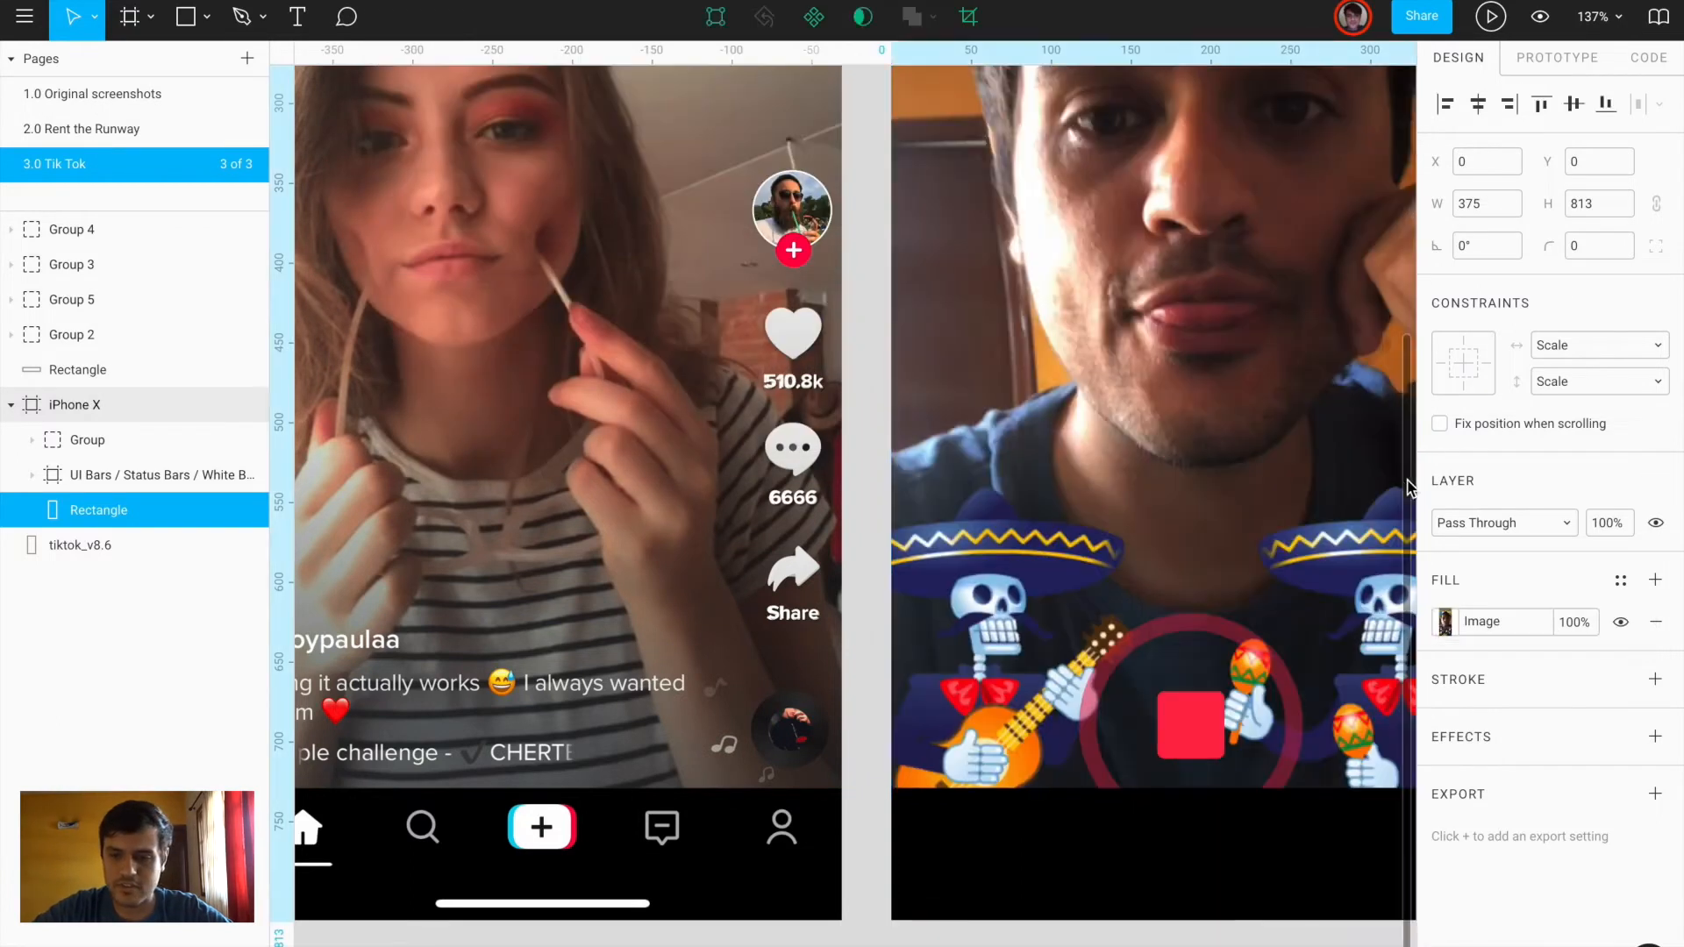
# Resize the photo to 519×1126 and position it at X -25, Y -187 in the frame
pyautogui.scroll(-8, 990, 487)
pyautogui.hscroll(1, 992, 489)
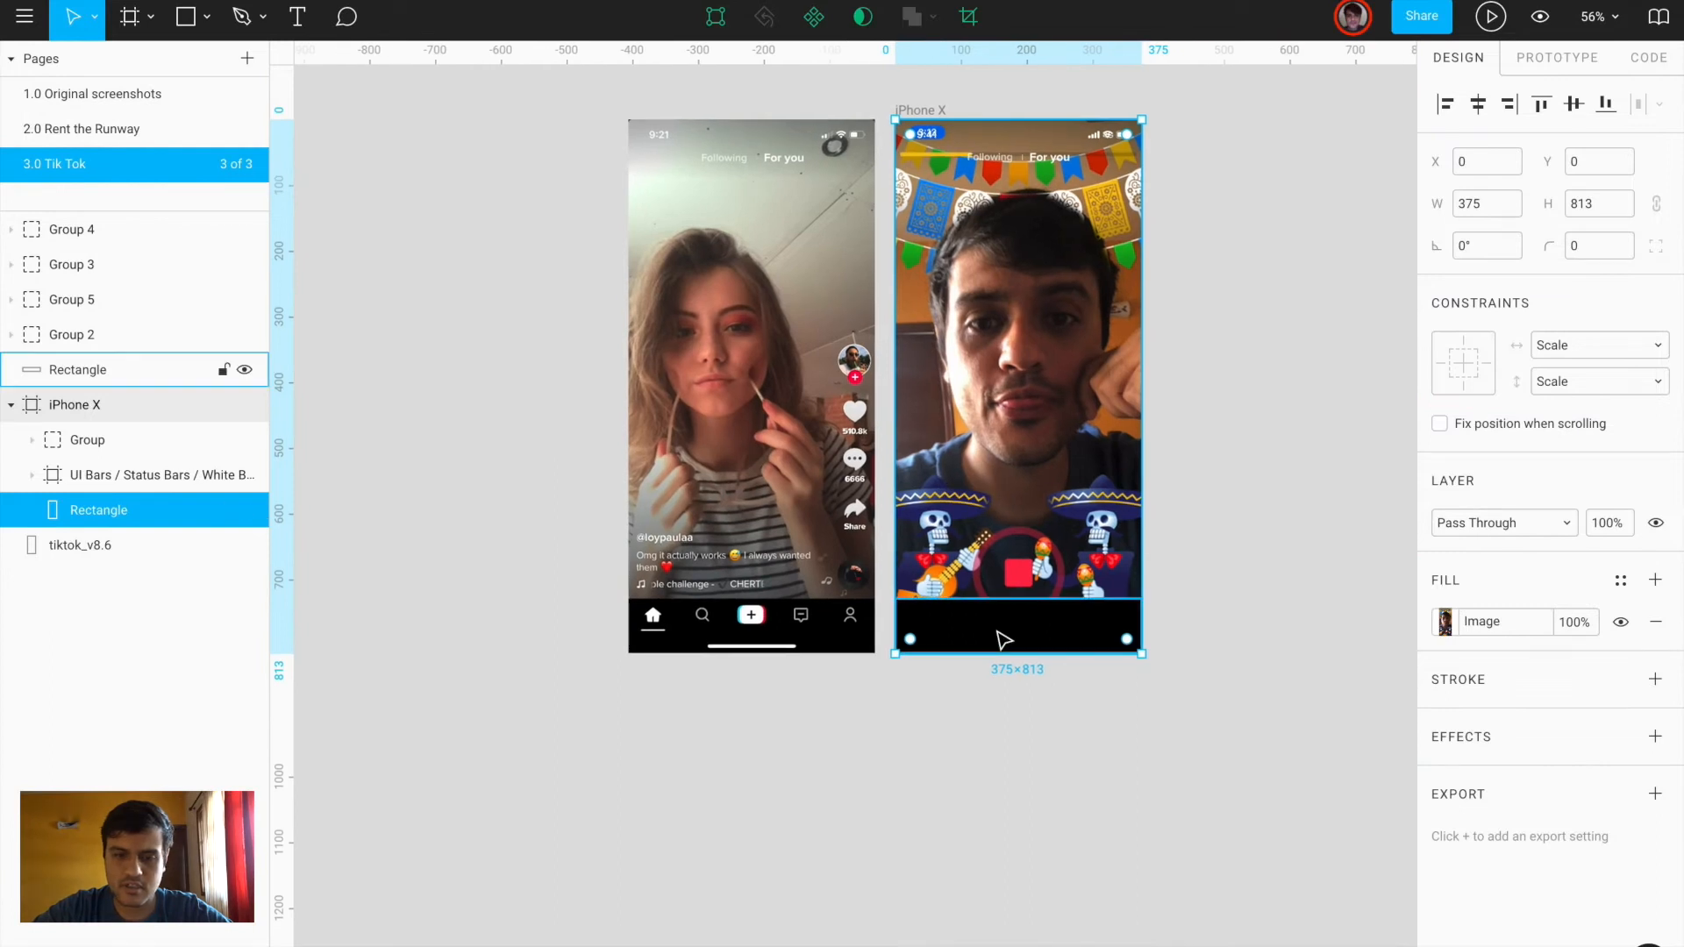
pyautogui.scroll(8, 1004, 640)
pyautogui.hscroll(-3, 1057, 526)
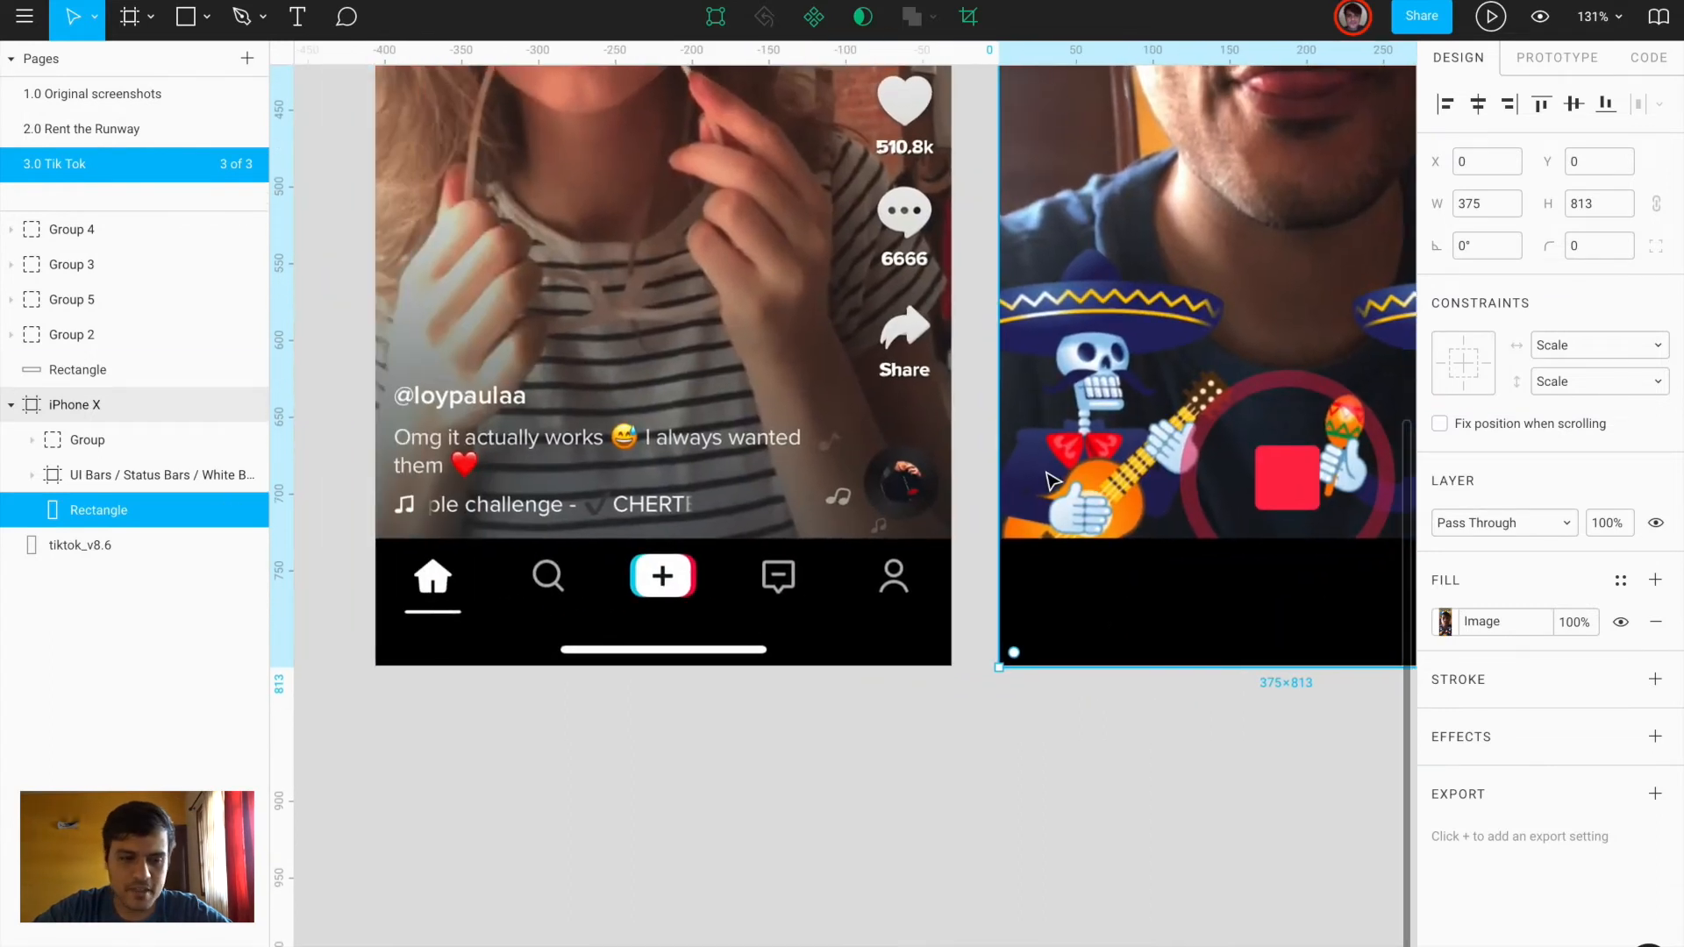
pyautogui.hscroll(5, 1053, 480)
pyautogui.scroll(4, 1096, 512)
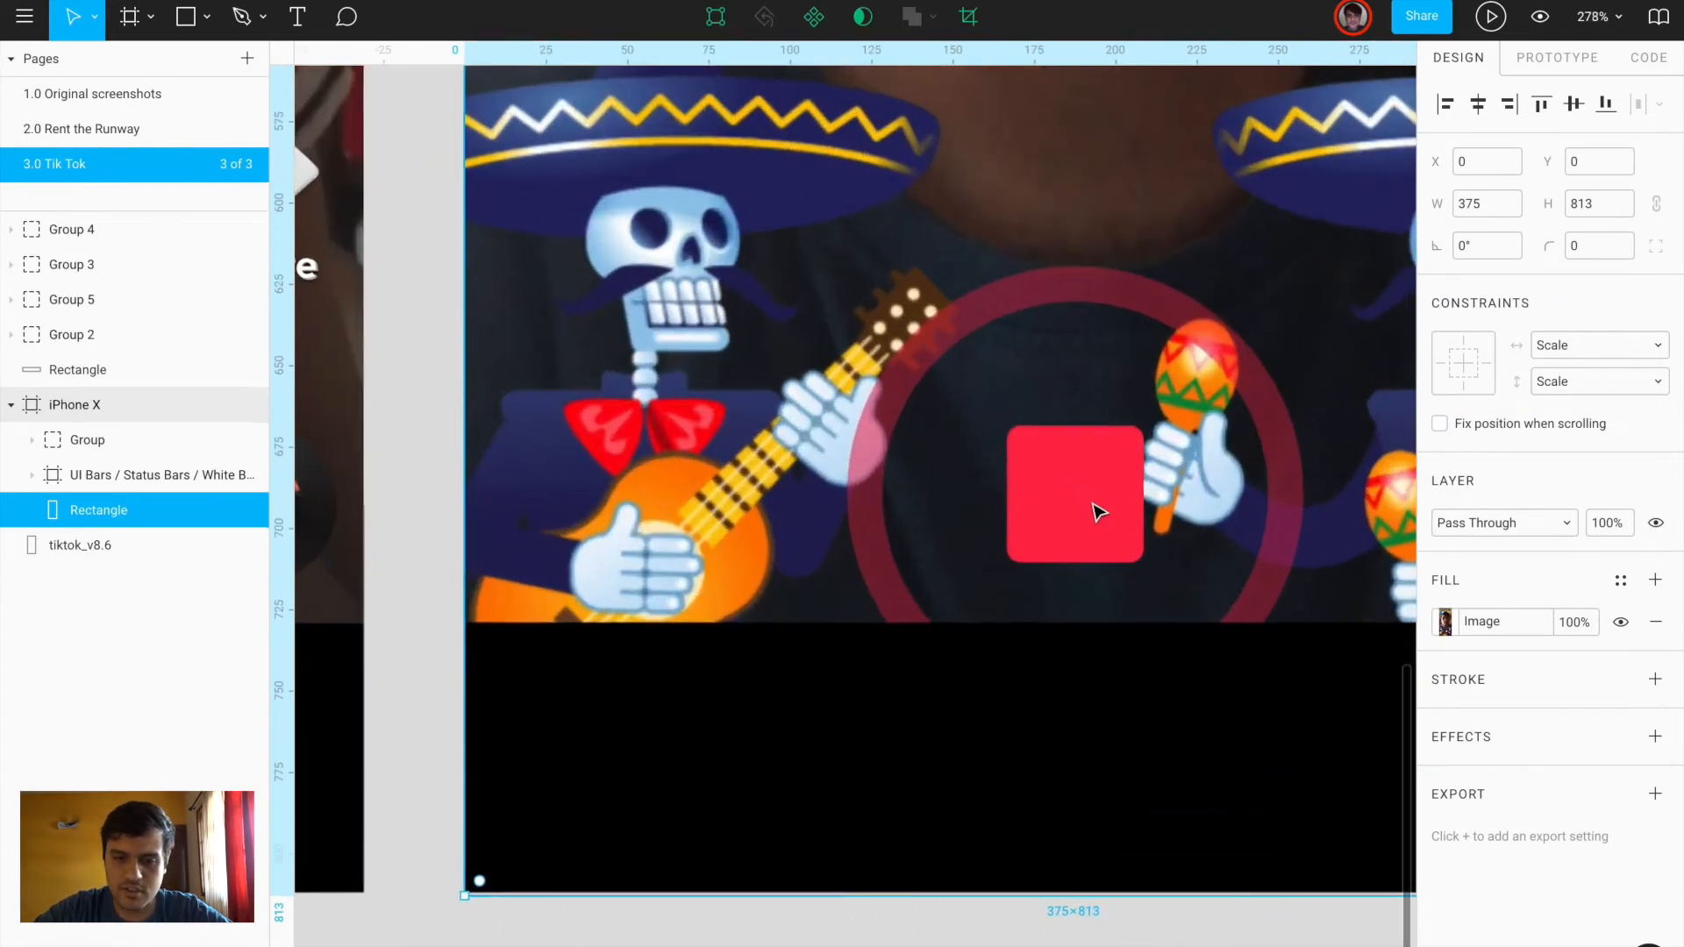
pyautogui.scroll(-5, 1094, 508)
pyautogui.scroll(-5, 1099, 512)
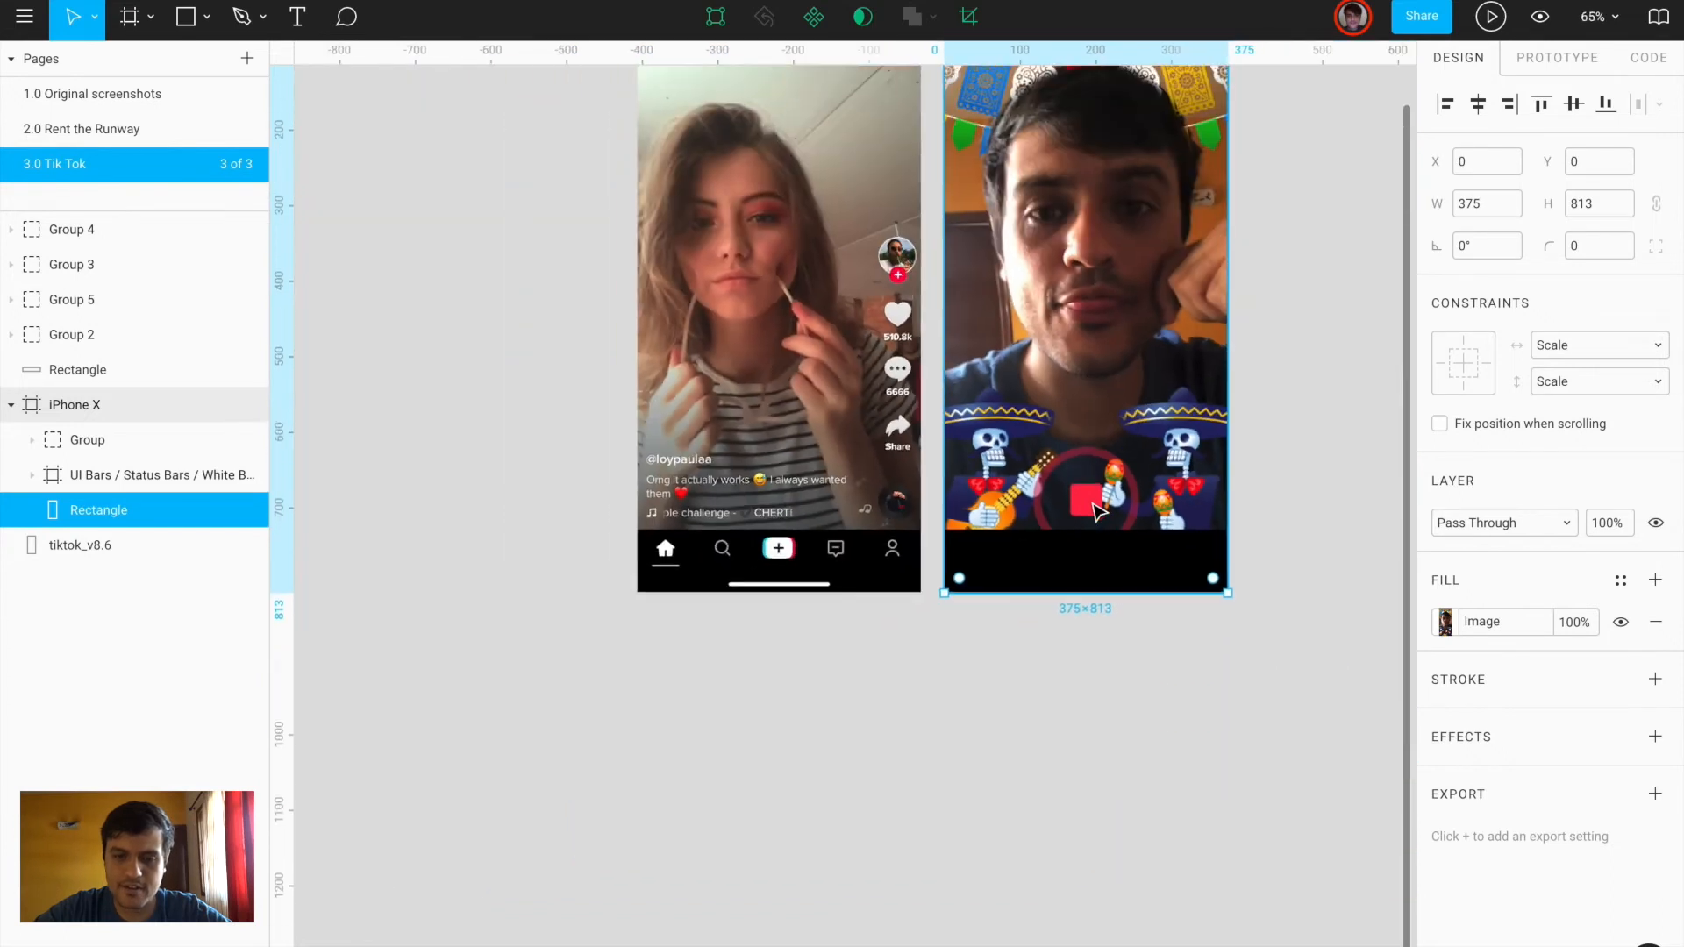
pyautogui.moveTo(1231, 596); pyautogui.dragTo(1312, 639)
pyautogui.scroll(5, 1325, 526)
pyautogui.moveTo(1138, 528); pyautogui.dragTo(1210, 516)
pyautogui.press('super+z')
pyautogui.scroll(-5, 1211, 524)
pyautogui.moveTo(1072, 718); pyautogui.dragTo(1128, 677)
pyautogui.moveTo(1181, 556)
pyautogui.mouseDown()
pyautogui.moveTo(1196, 559)
pyautogui.moveTo(1181, 558)
pyautogui.mouseUp()
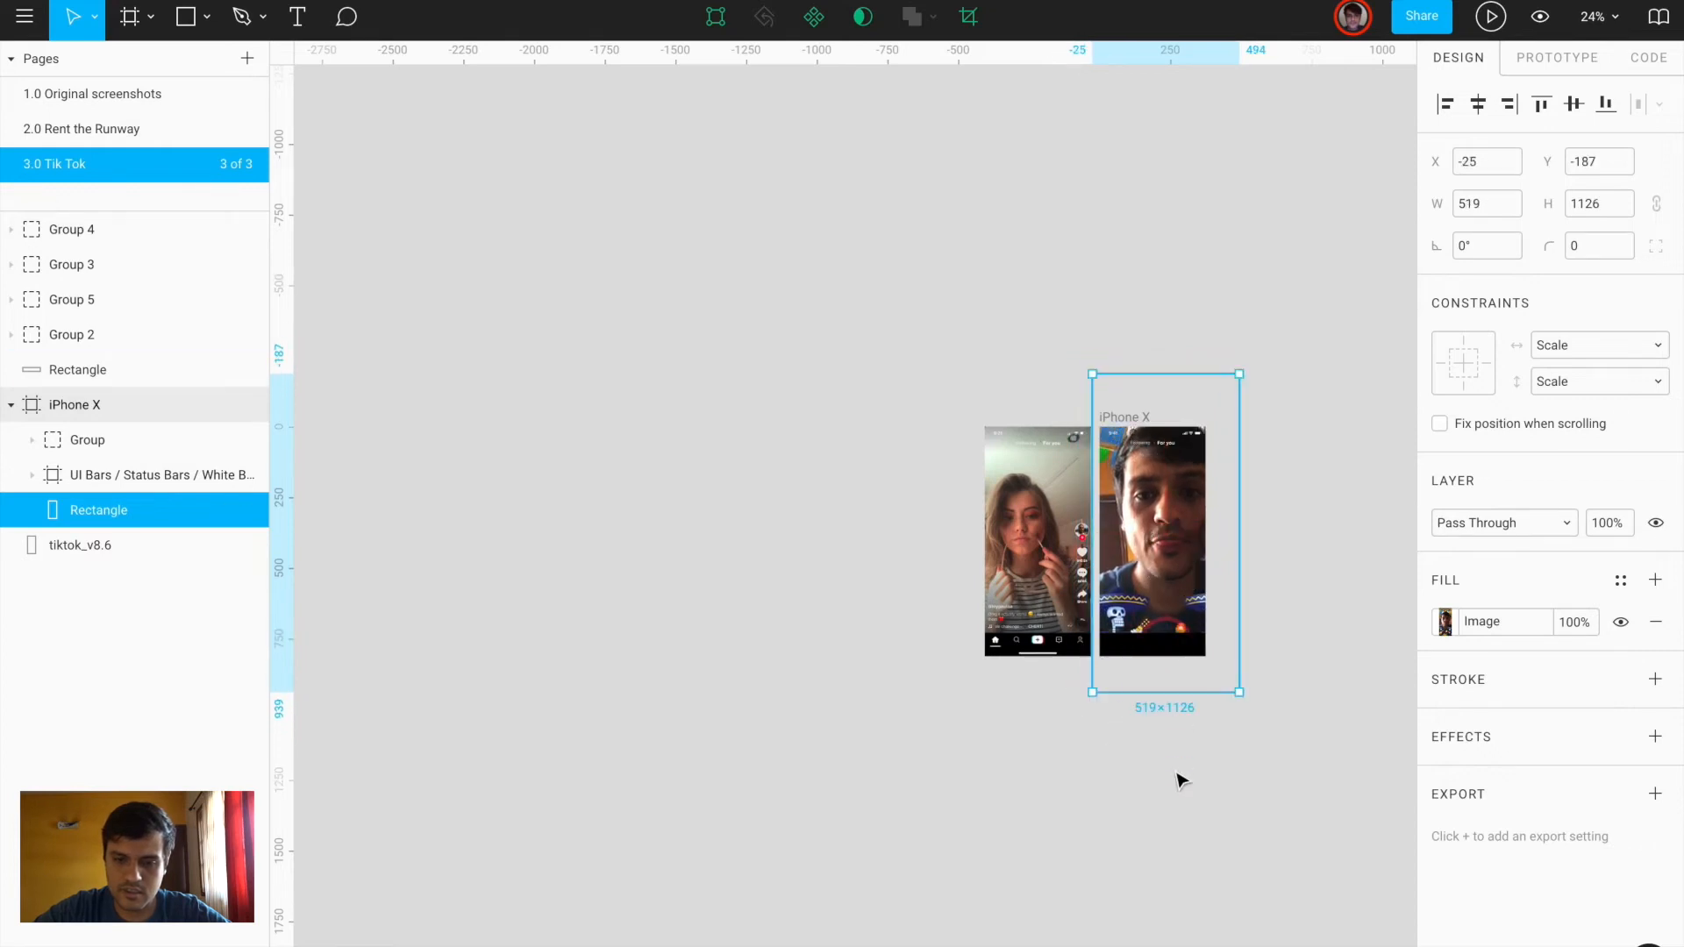
# Select the avatar, heart, comment and share groups on the left phone
pyautogui.click(1177, 776)
pyautogui.scroll(4, 1177, 777)
pyautogui.scroll(5, 1177, 781)
pyautogui.hscroll(2, 1178, 781)
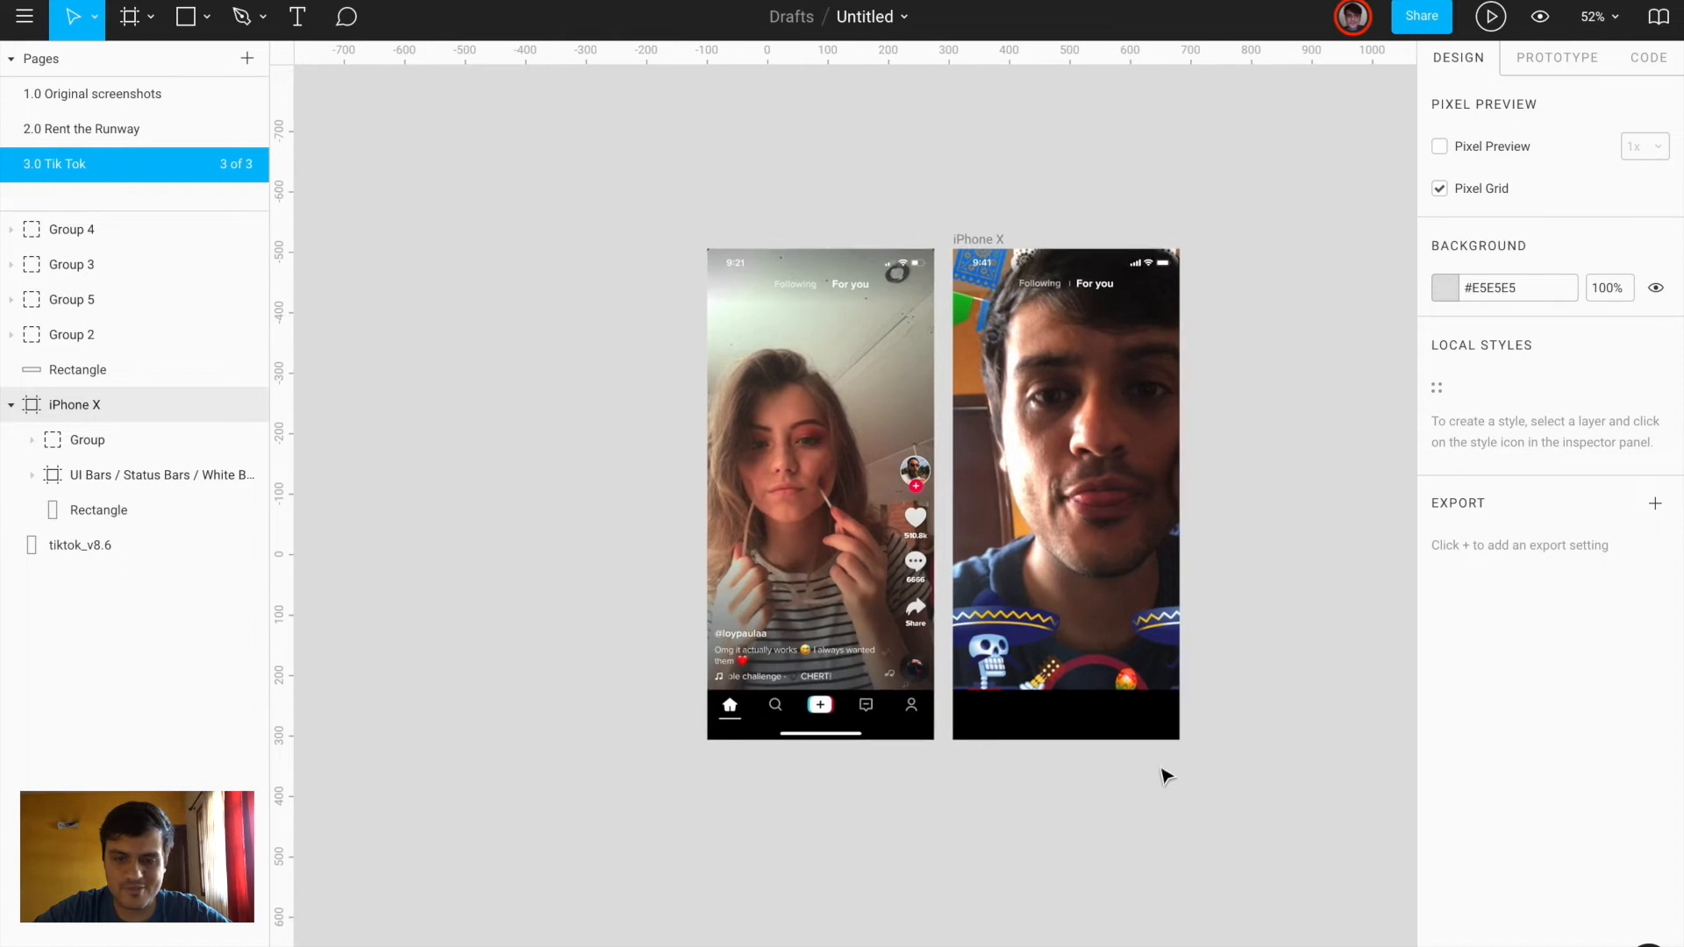
pyautogui.click(909, 466)
pyautogui.scroll(3, 909, 466)
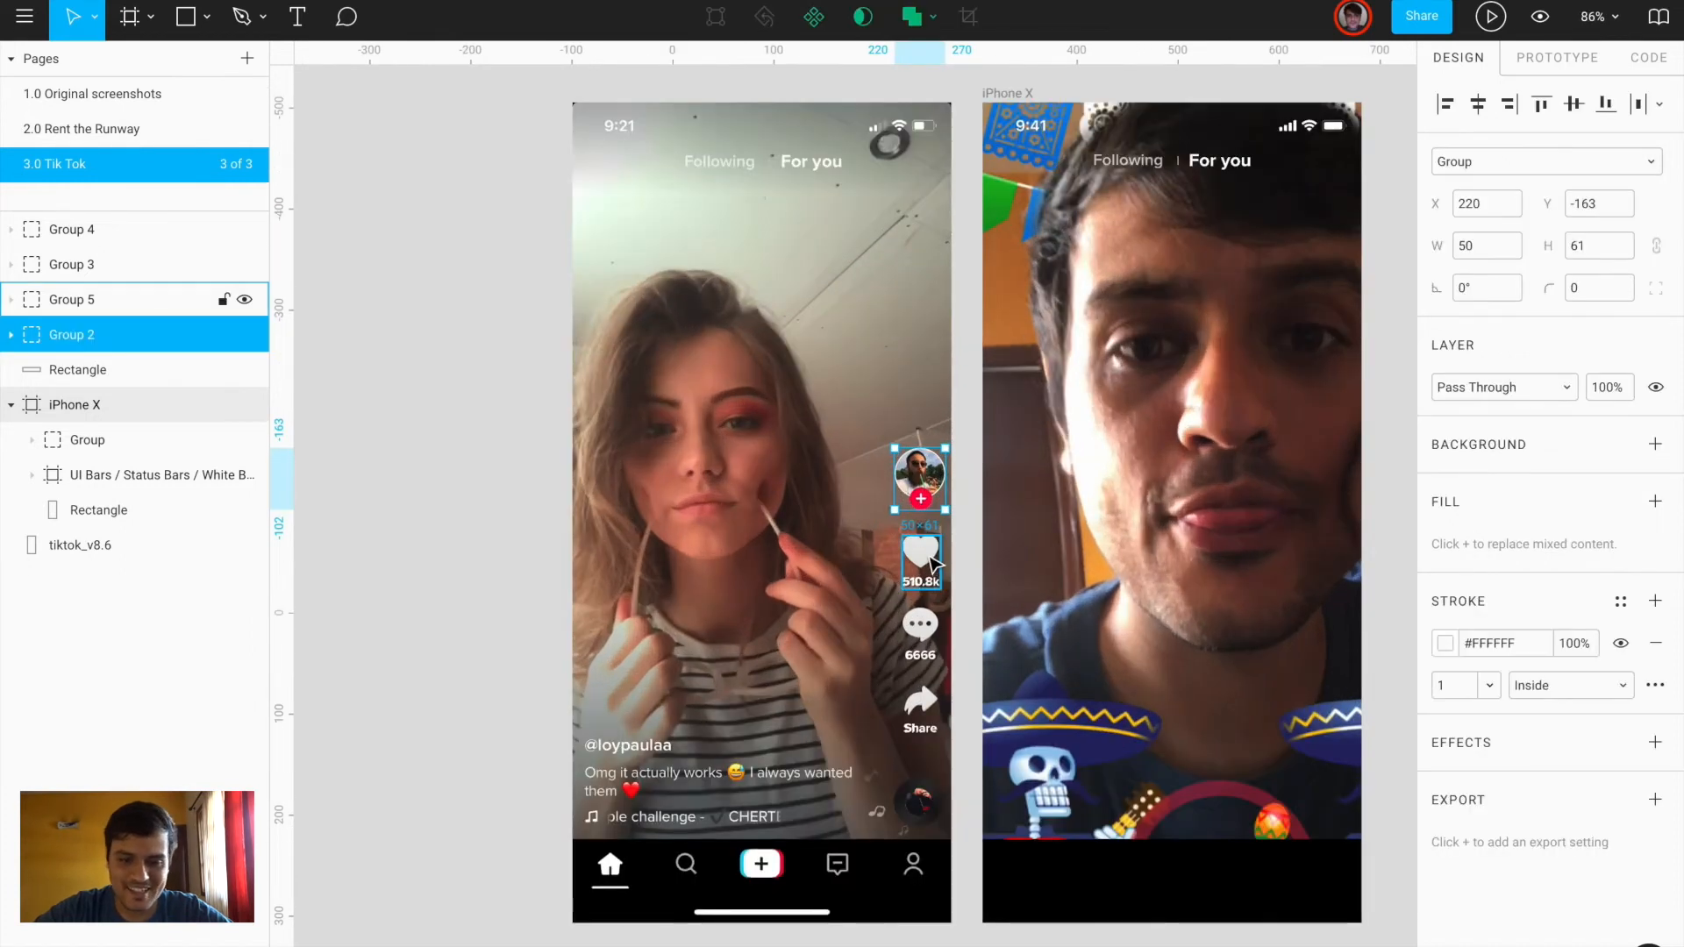
pyautogui.keyDown('shift'); pyautogui.click(932, 564); pyautogui.keyUp('shift')
pyautogui.keyDown('shift'); pyautogui.click(920, 626); pyautogui.keyUp('shift')
pyautogui.keyDown('shift'); pyautogui.click(923, 715); pyautogui.keyUp('shift')
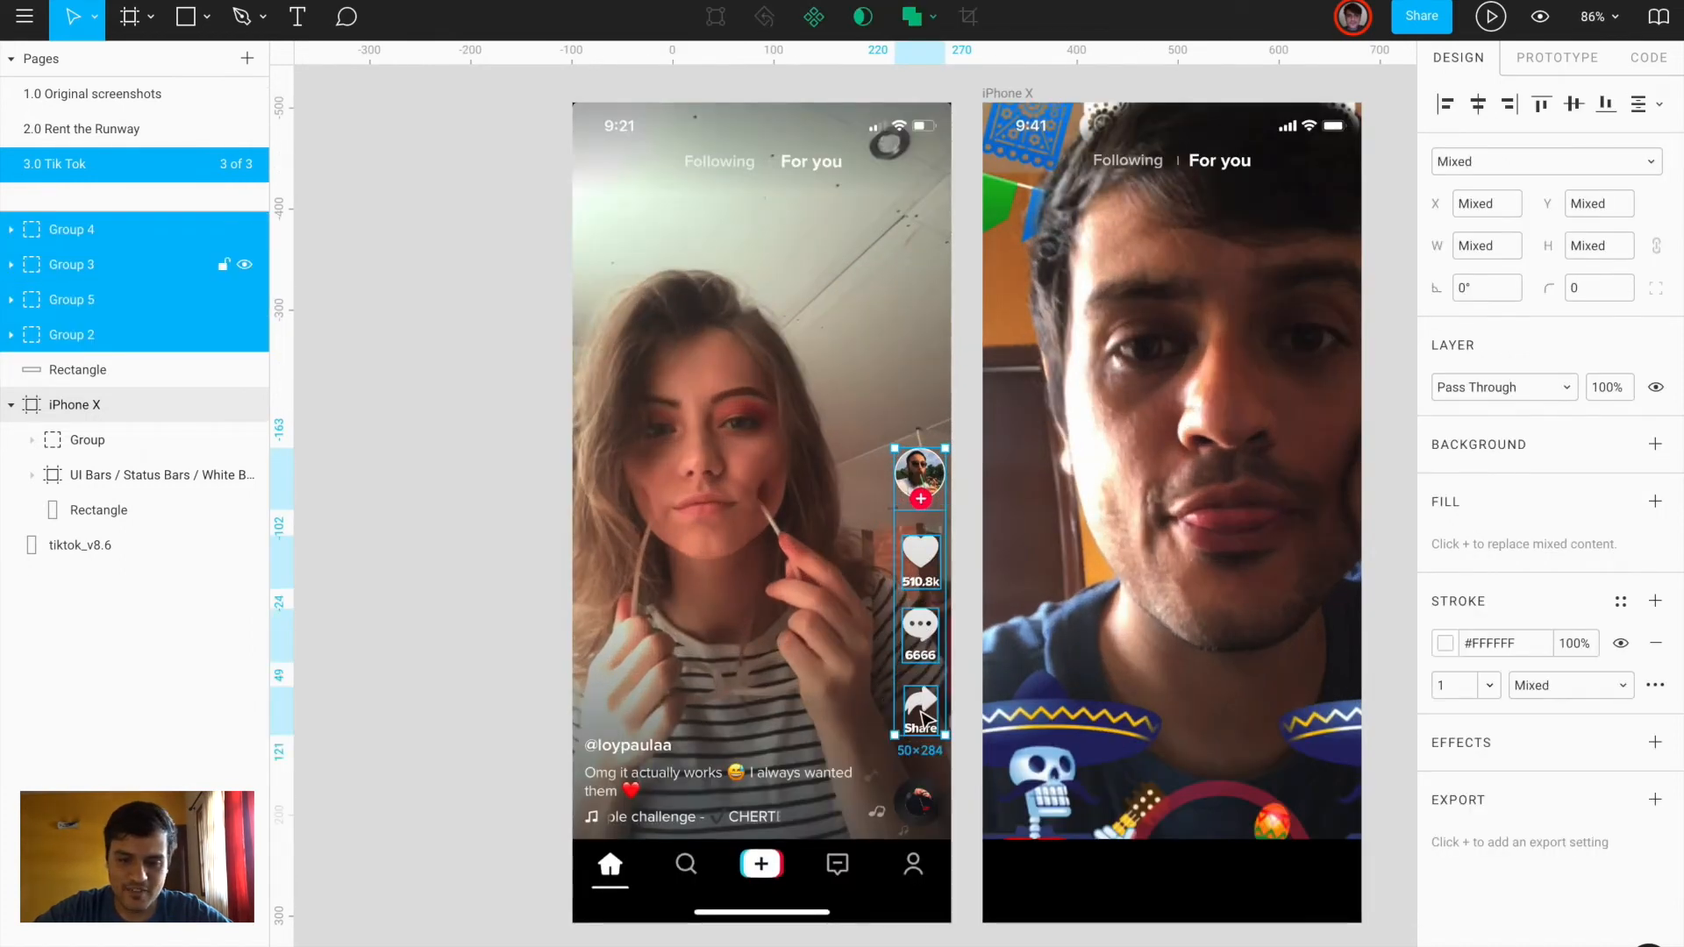
pyautogui.press('c')
# Paste the copied screenshot content into the right iPhone X frame
pyautogui.press('v')
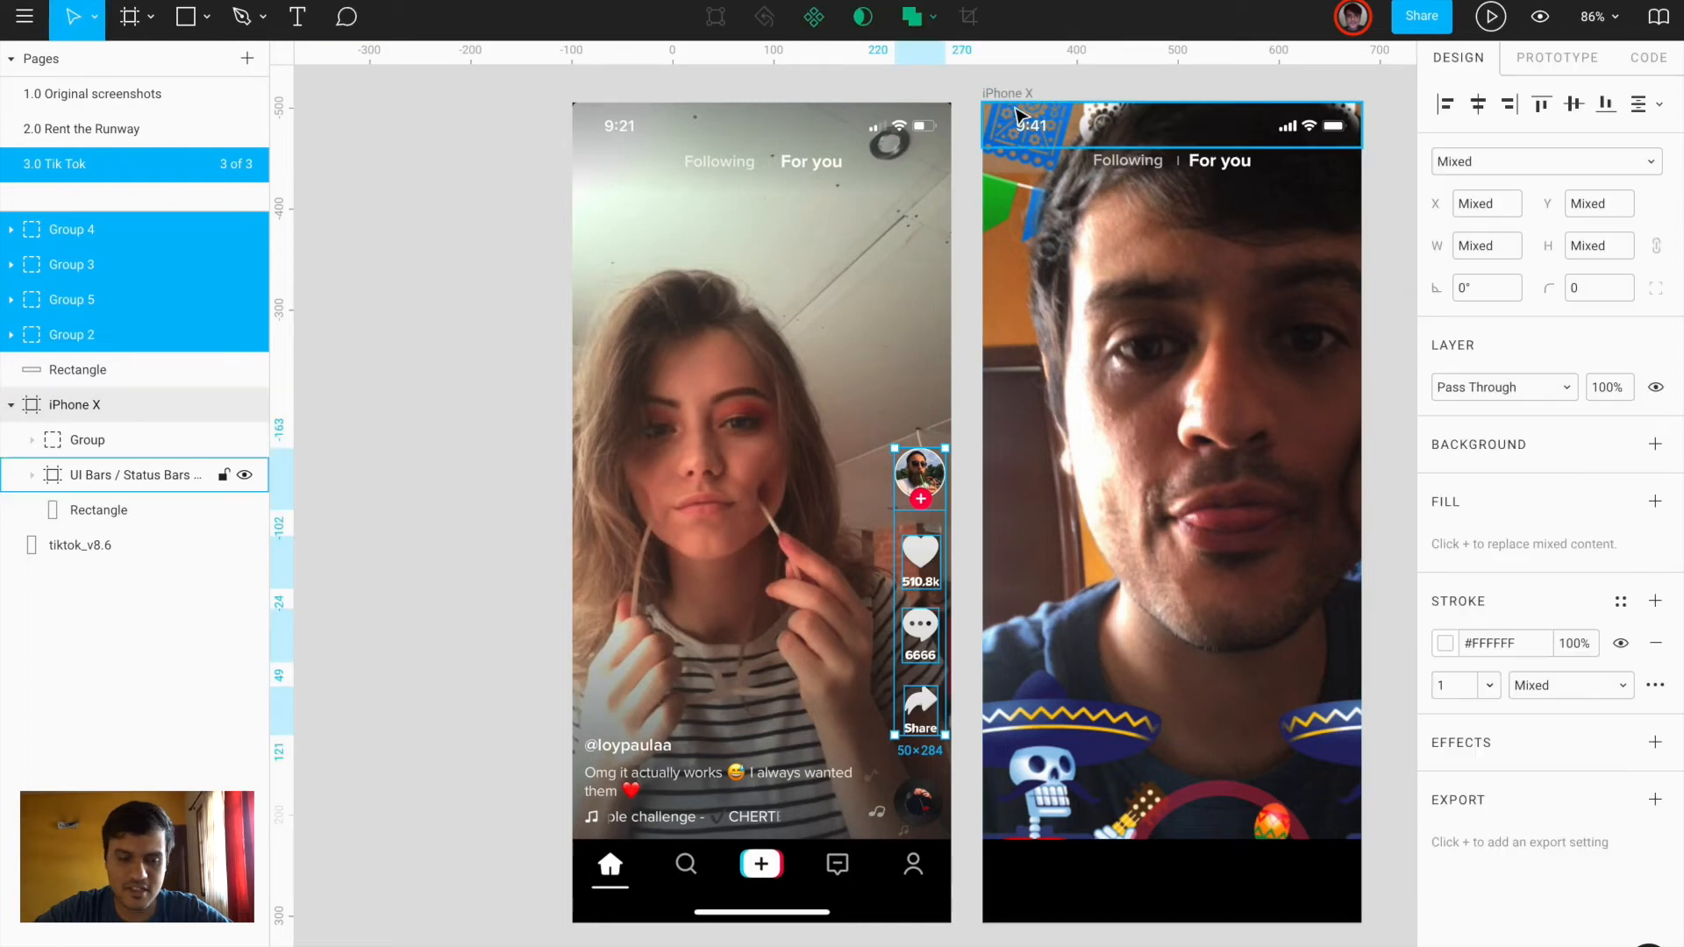
pyautogui.click(1018, 103)
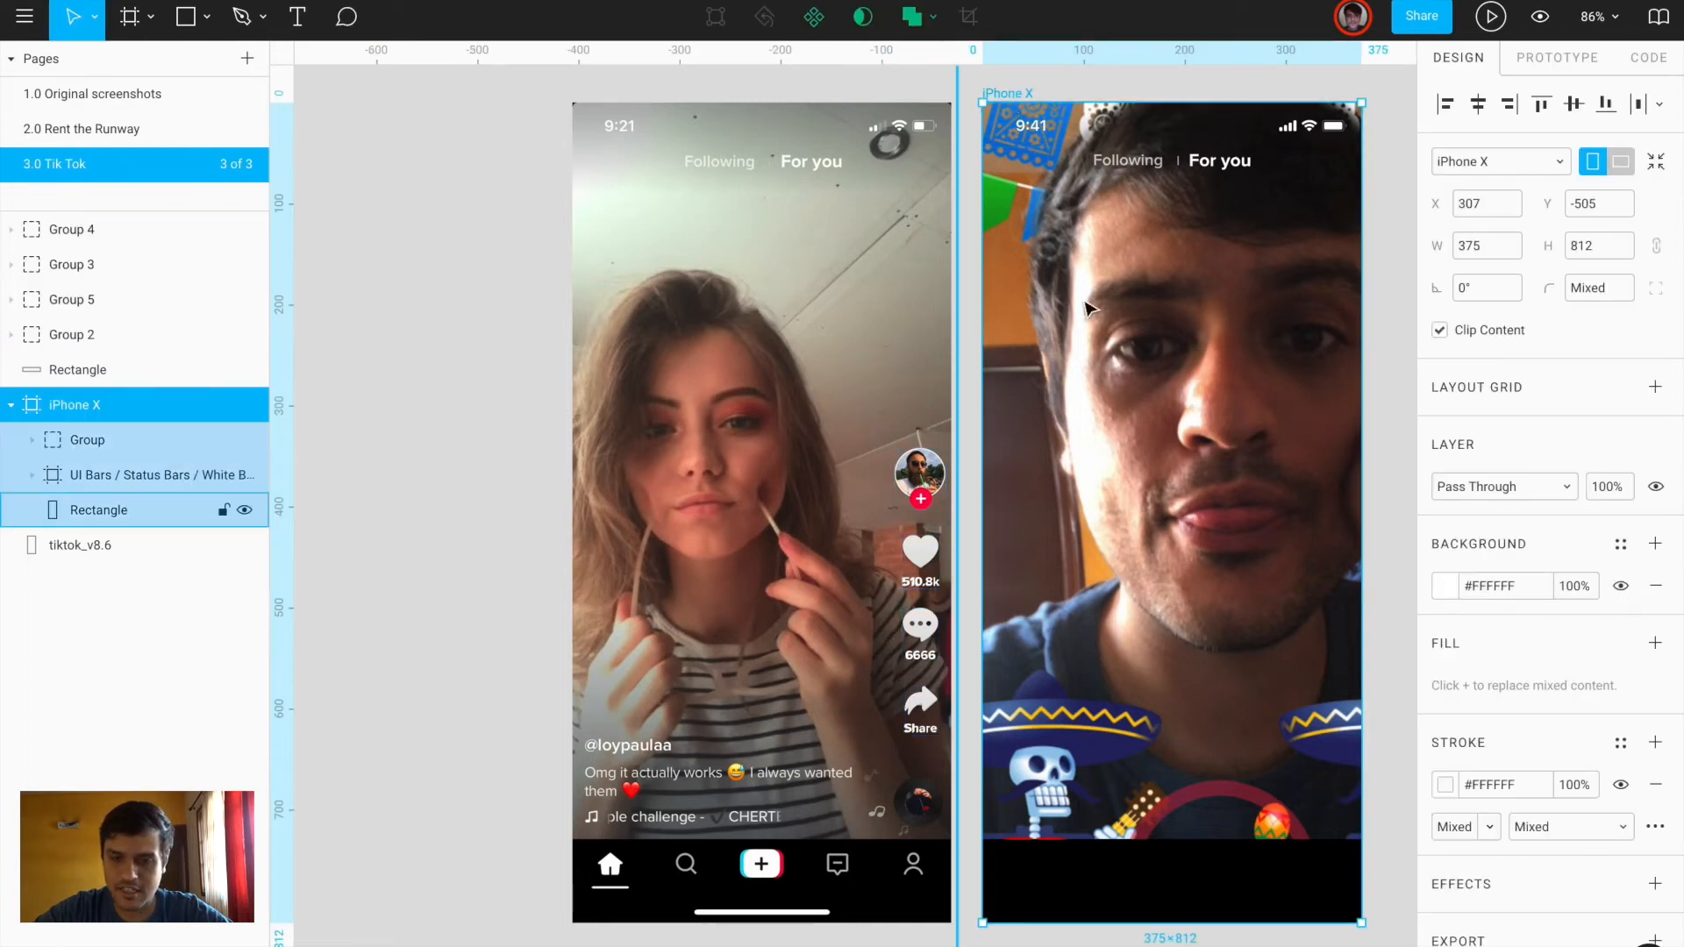
pyautogui.hotkey('ctrl', 'v')
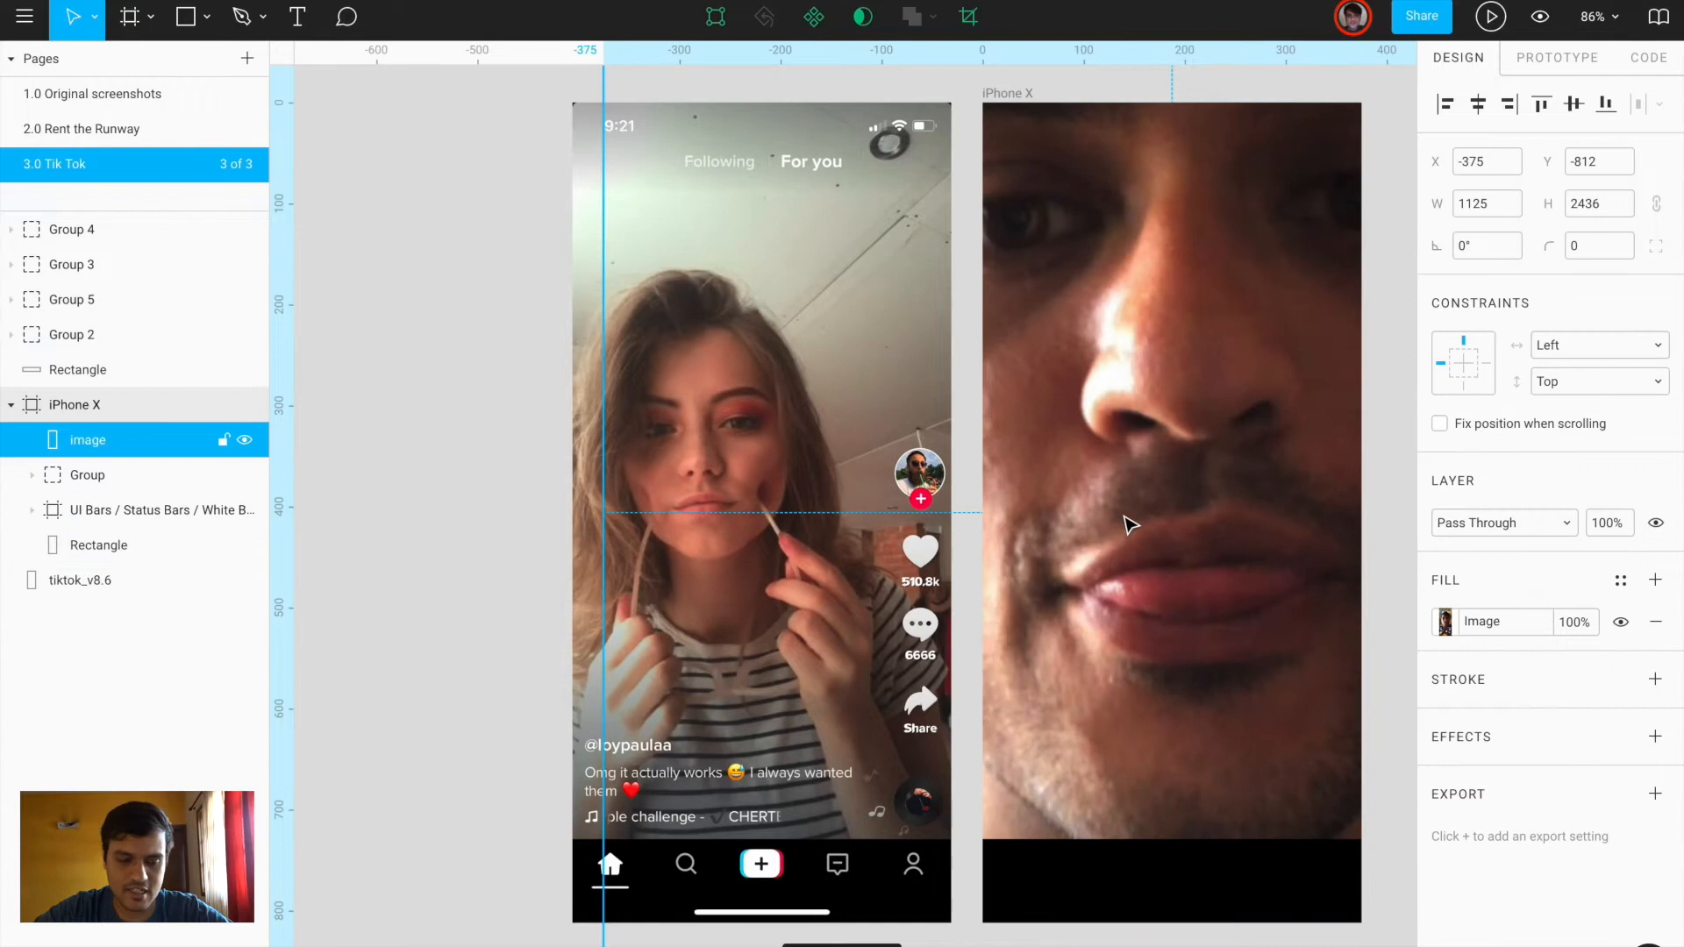
pyautogui.hotkey('ctrl', 'v')
# Cut the four avatar, like, comment and share icon groups out for reuse in the iPhone X frame
pyautogui.click(920, 473)
pyautogui.keyDown('shift'); pyautogui.click(921, 553); pyautogui.keyUp('shift')
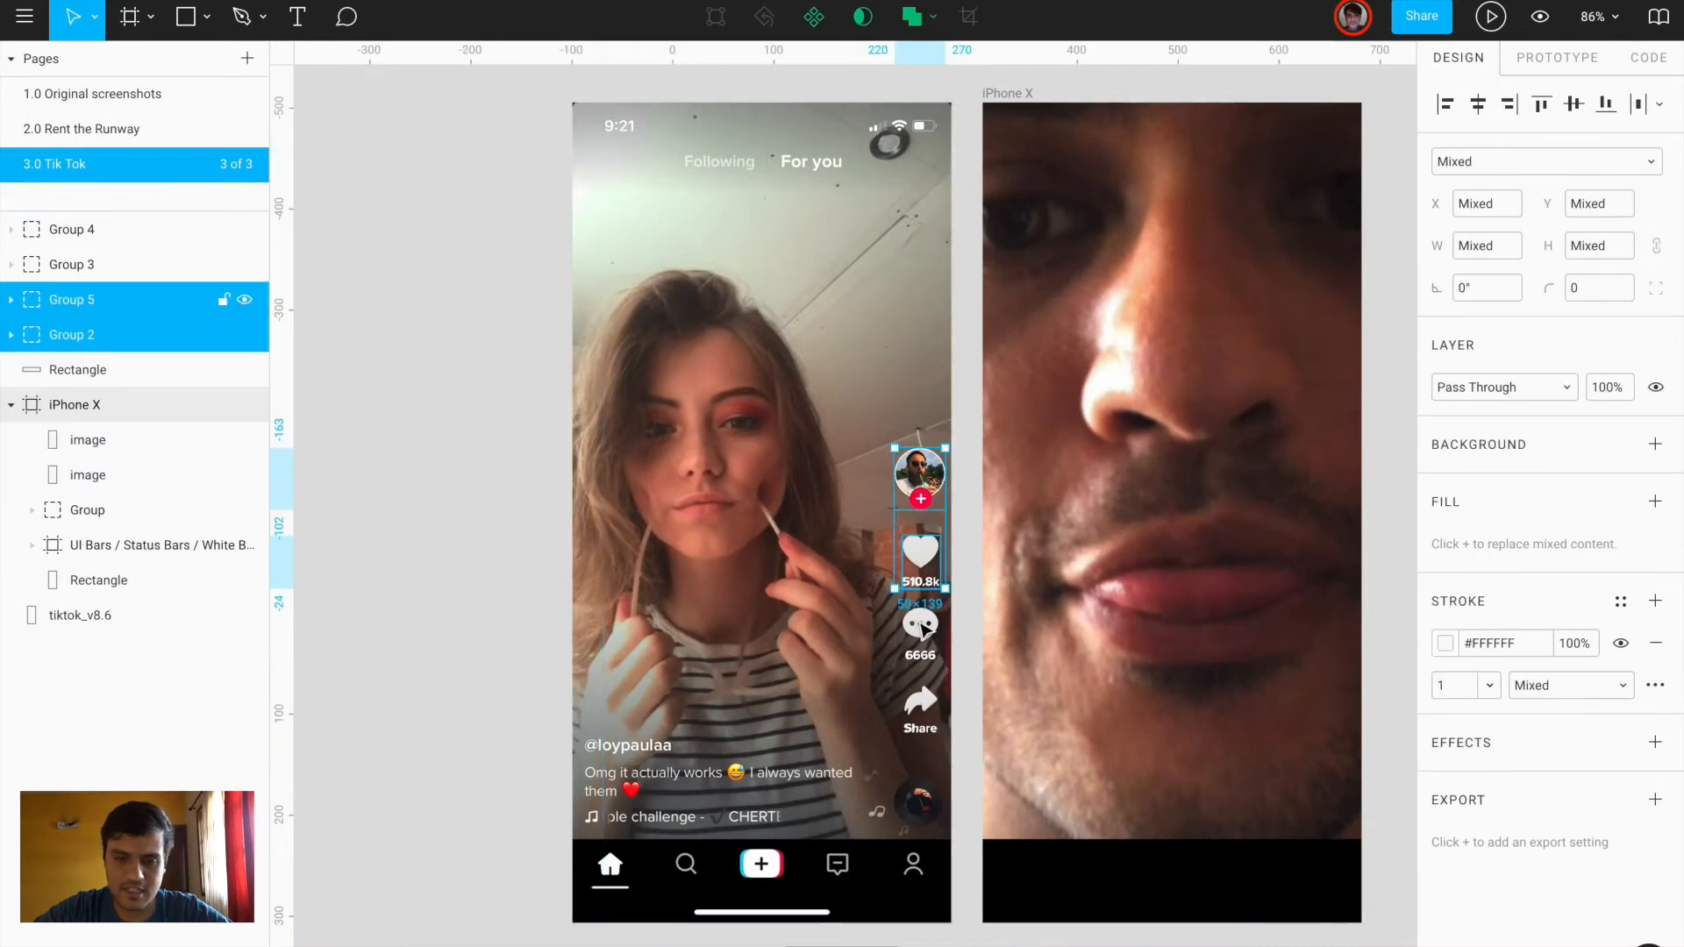
pyautogui.keyDown('shift'); pyautogui.click(920, 624); pyautogui.keyUp('shift')
pyautogui.keyDown('shift'); pyautogui.click(923, 721); pyautogui.keyUp('shift')
pyautogui.keyDown('shift'); pyautogui.click(923, 719); pyautogui.keyUp('shift')
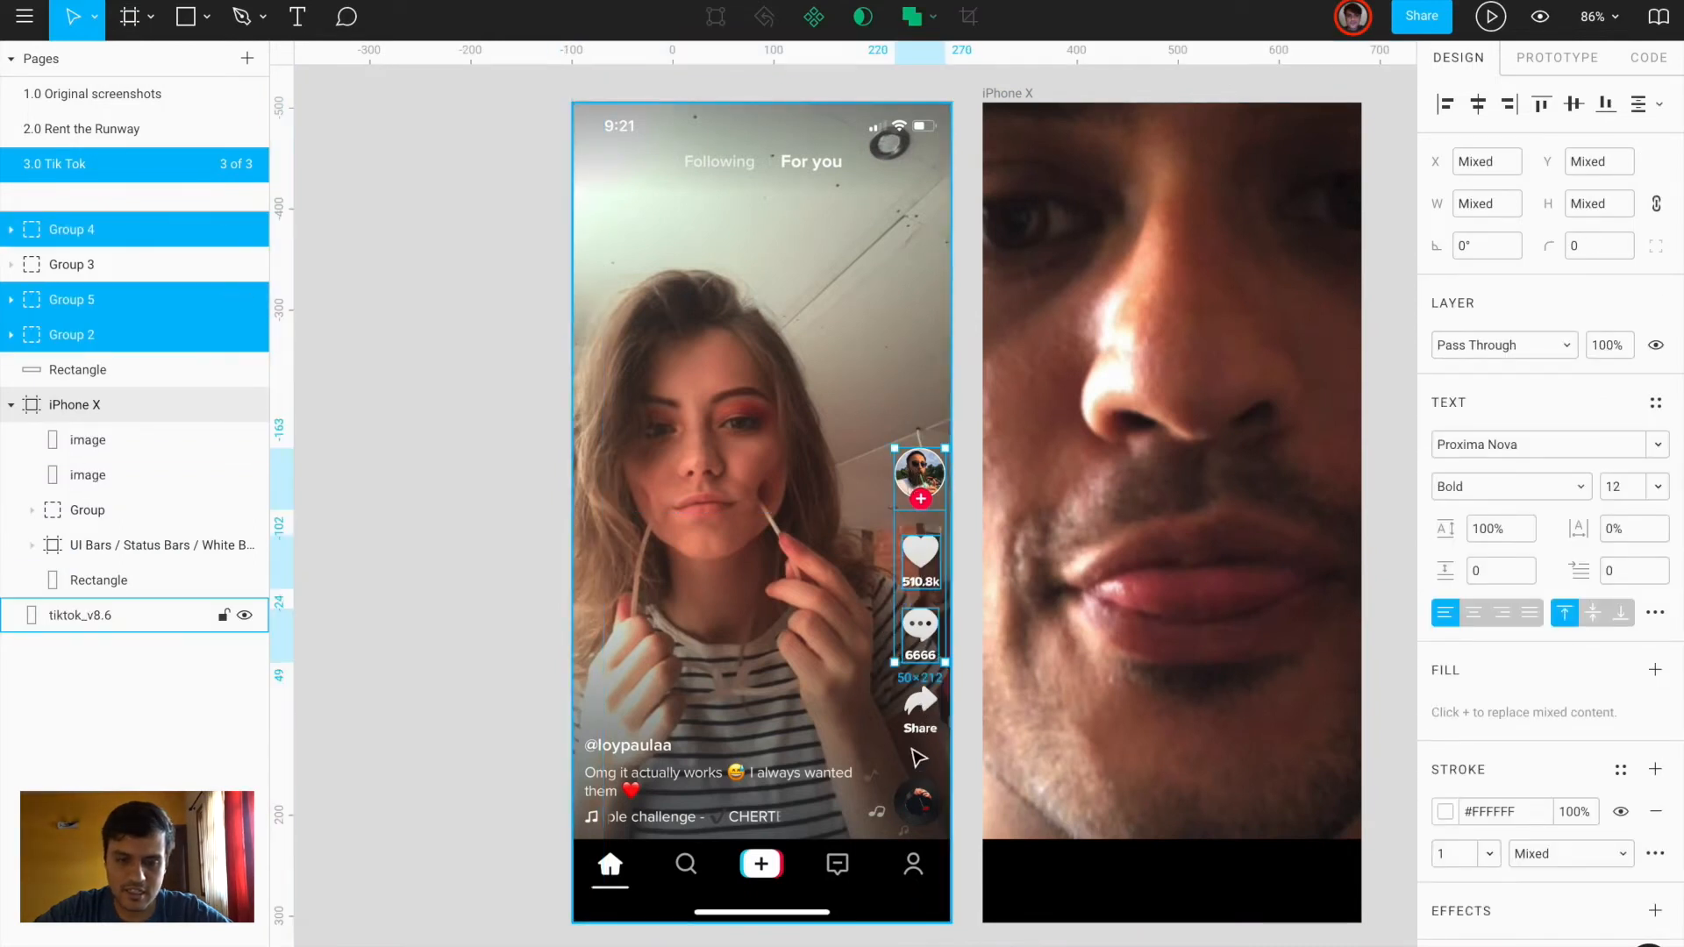
pyautogui.keyDown('shift'); pyautogui.click(924, 714); pyautogui.keyUp('shift')
pyautogui.hotkey('ctrl', 'x')
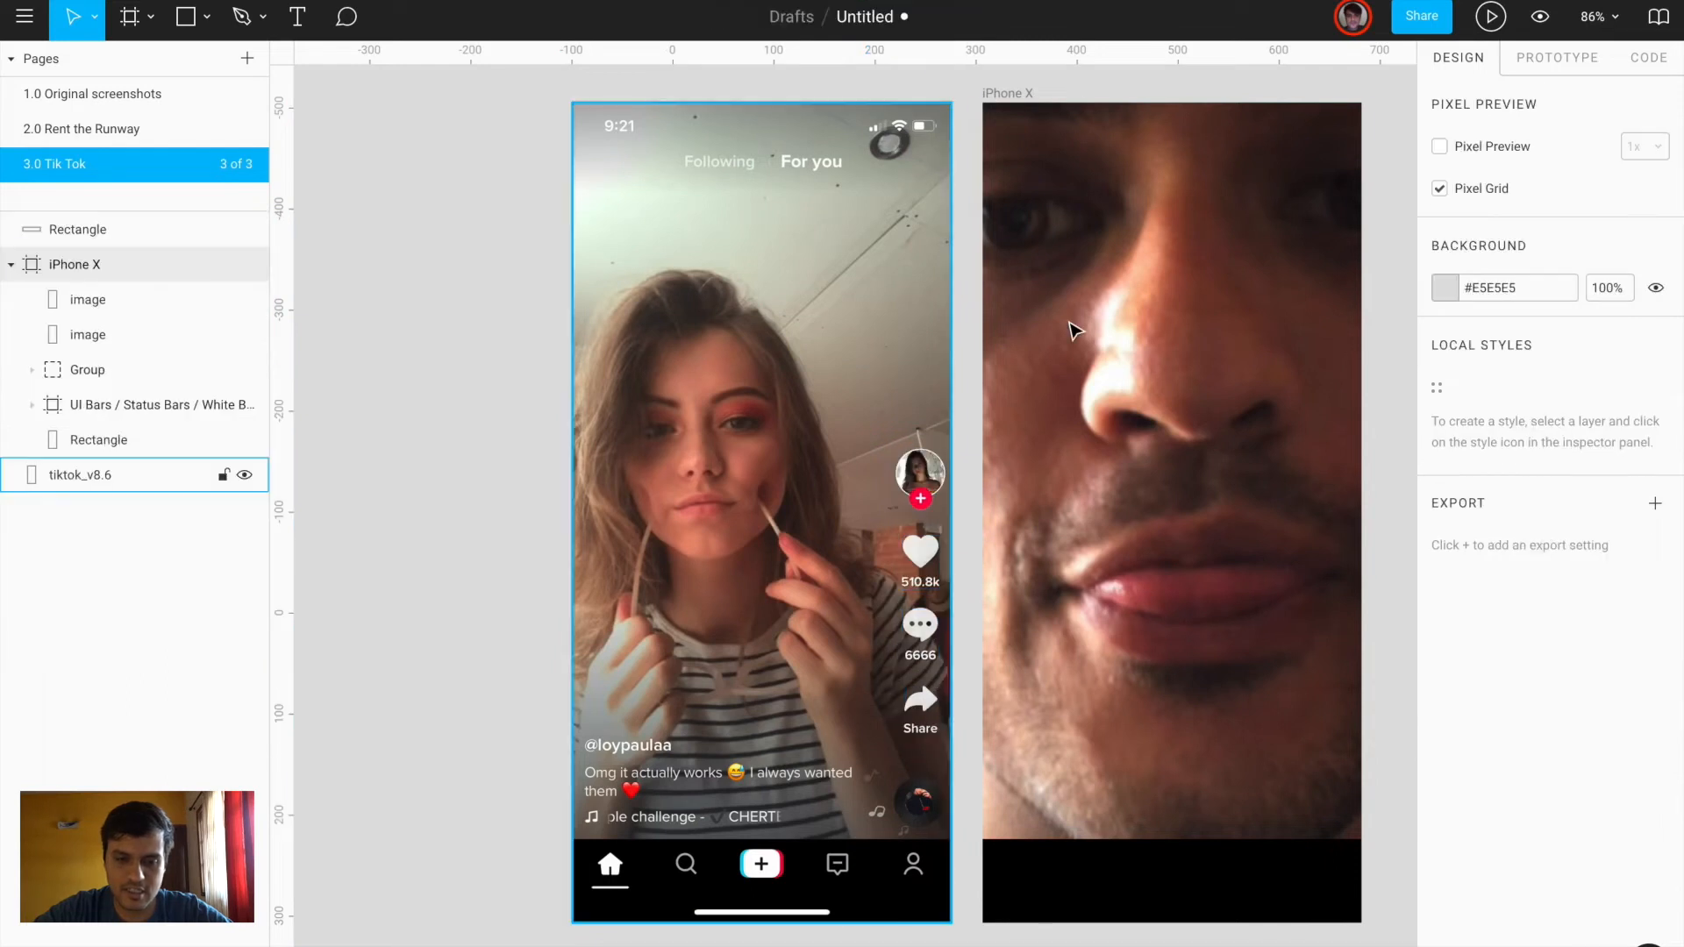
pyautogui.scroll(1, 1071, 327)
pyautogui.click(991, 163)
# Paste the icon column at the frame's right edge, aligned to a guide at the avatar's height
pyautogui.hotkey('ctrl', 'v')
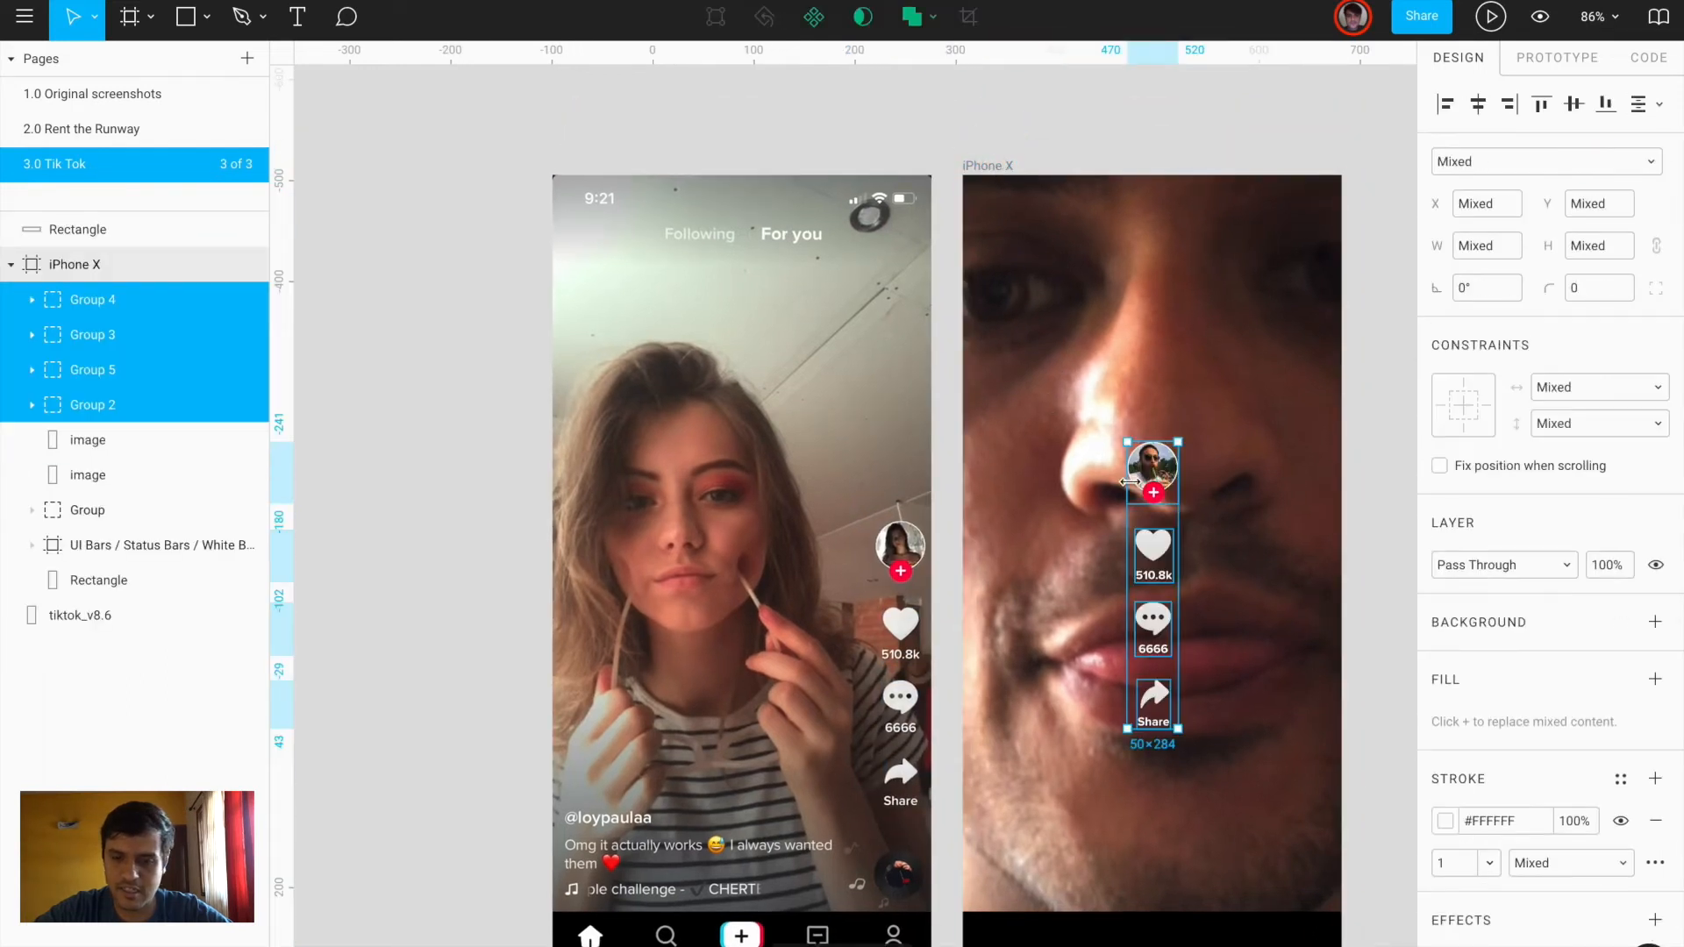
pyautogui.moveTo(1158, 471); pyautogui.dragTo(1313, 550)
pyautogui.moveTo(462, 51); pyautogui.dragTo(581, 524)
pyautogui.press('Left')
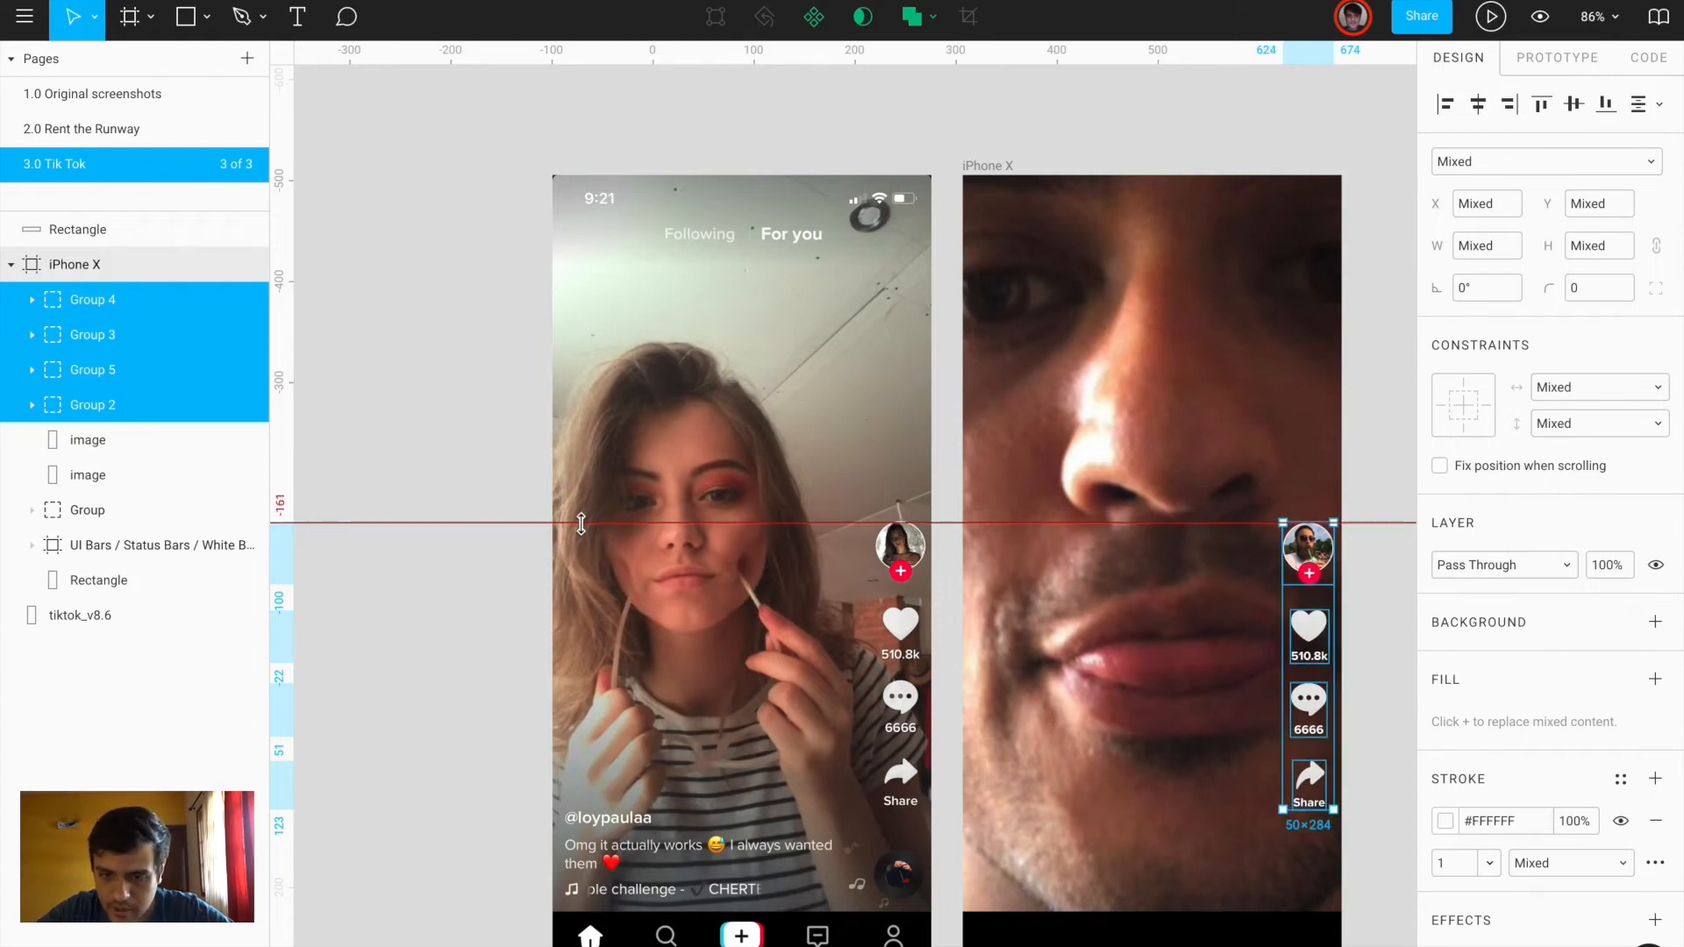
pyautogui.click(1369, 731)
pyautogui.scroll(-3, 609, 725)
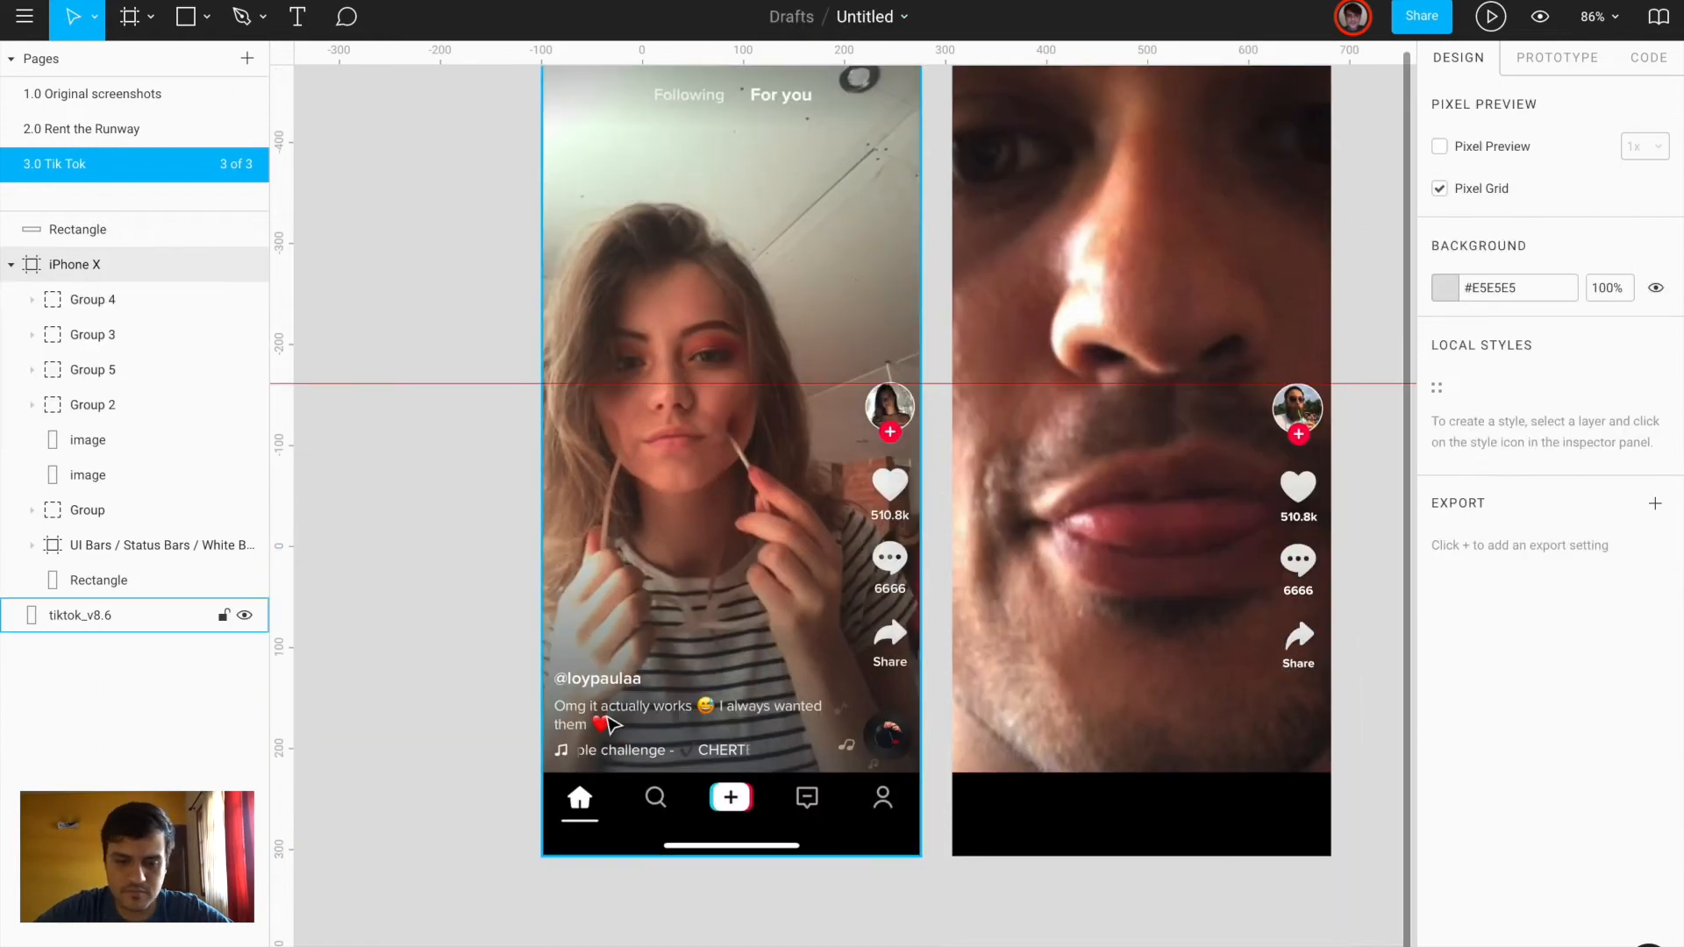
pyautogui.scroll(5, 608, 725)
pyautogui.hscroll(-2, 611, 725)
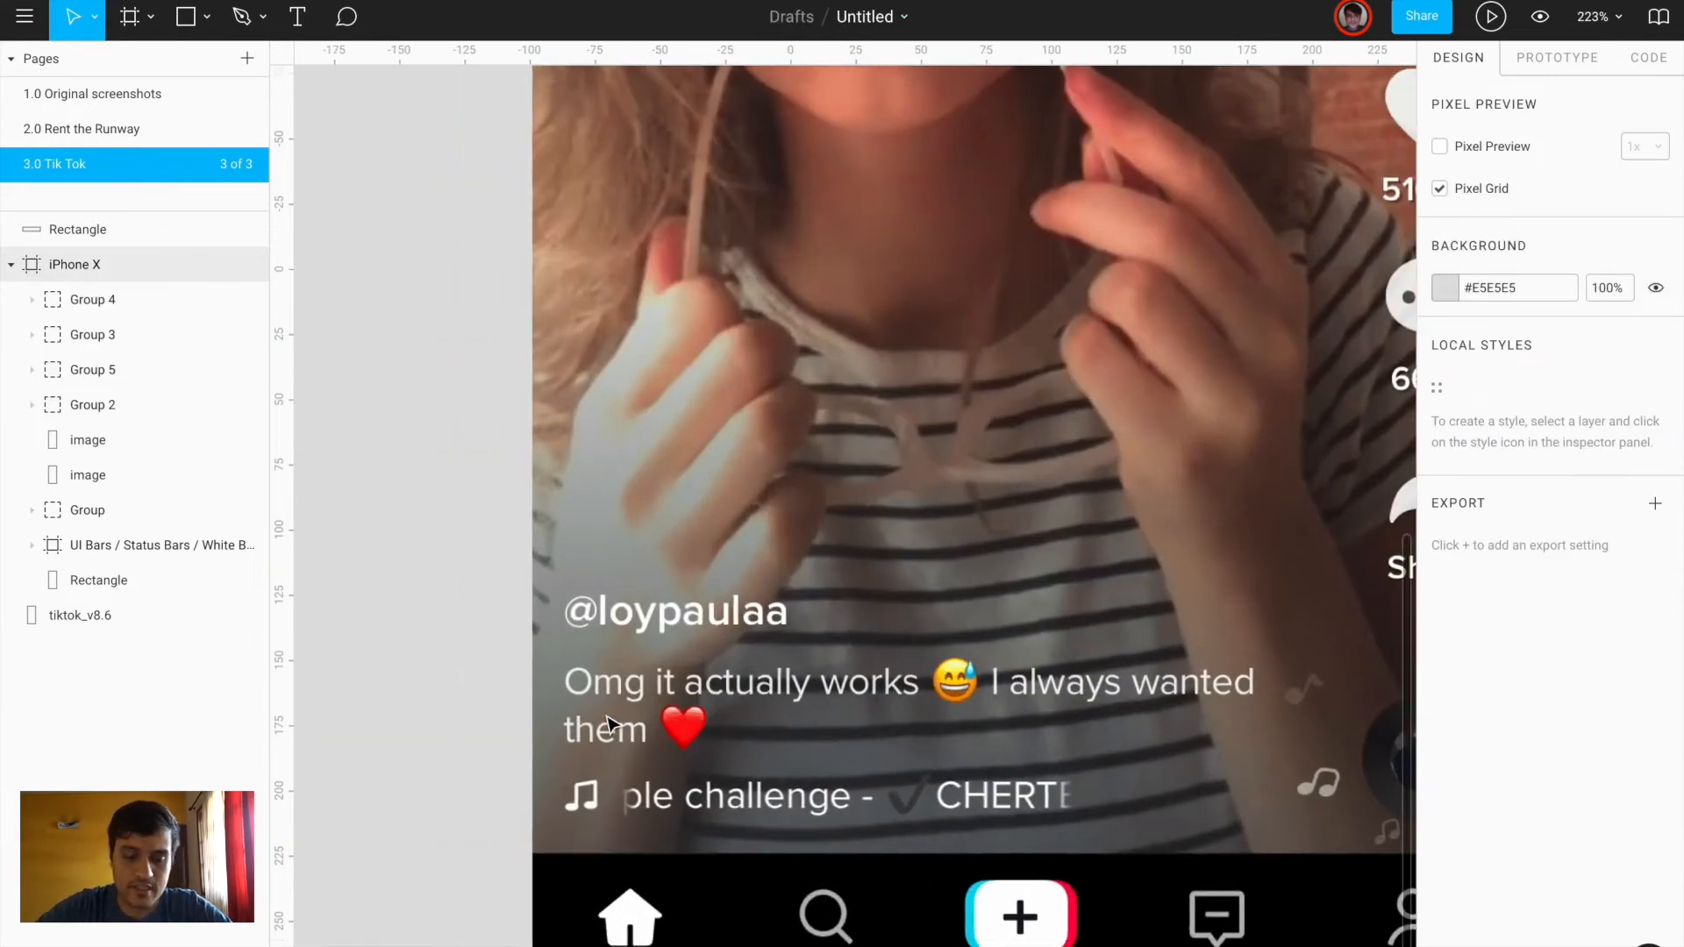
pyautogui.press('t')
pyautogui.scroll(-5, 609, 724)
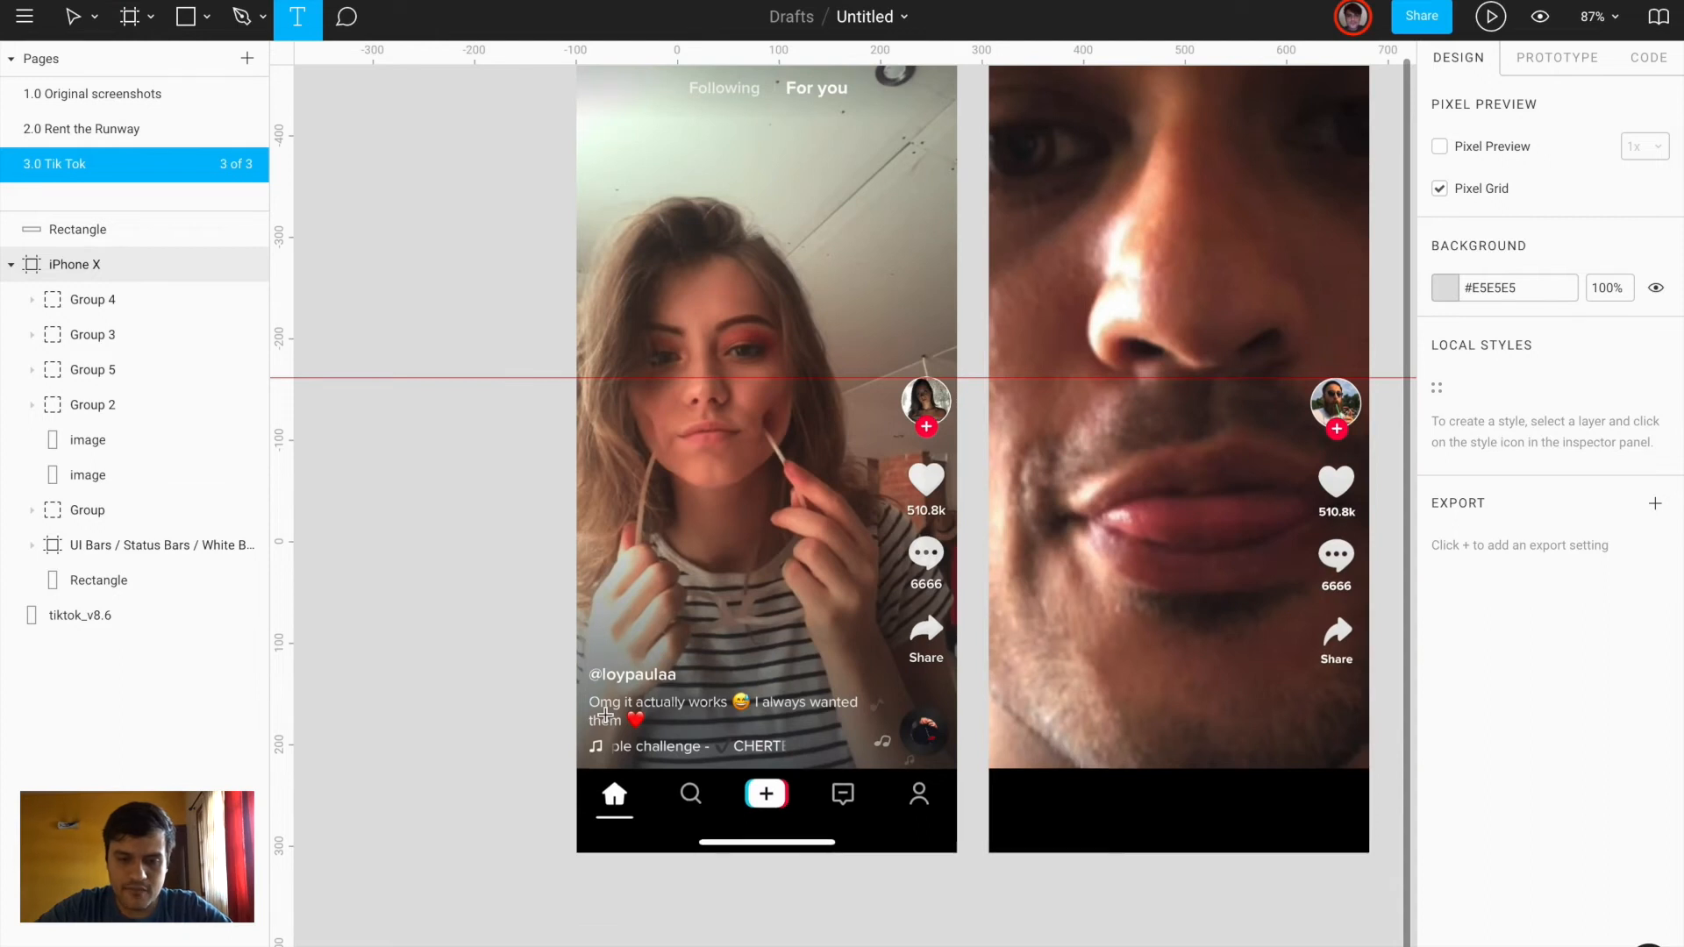
# Shrink the iPhone X photo from 809×1751 down to 554×1198 so the face fills the screen
pyautogui.press('v')
pyautogui.scroll(-5, 605, 715)
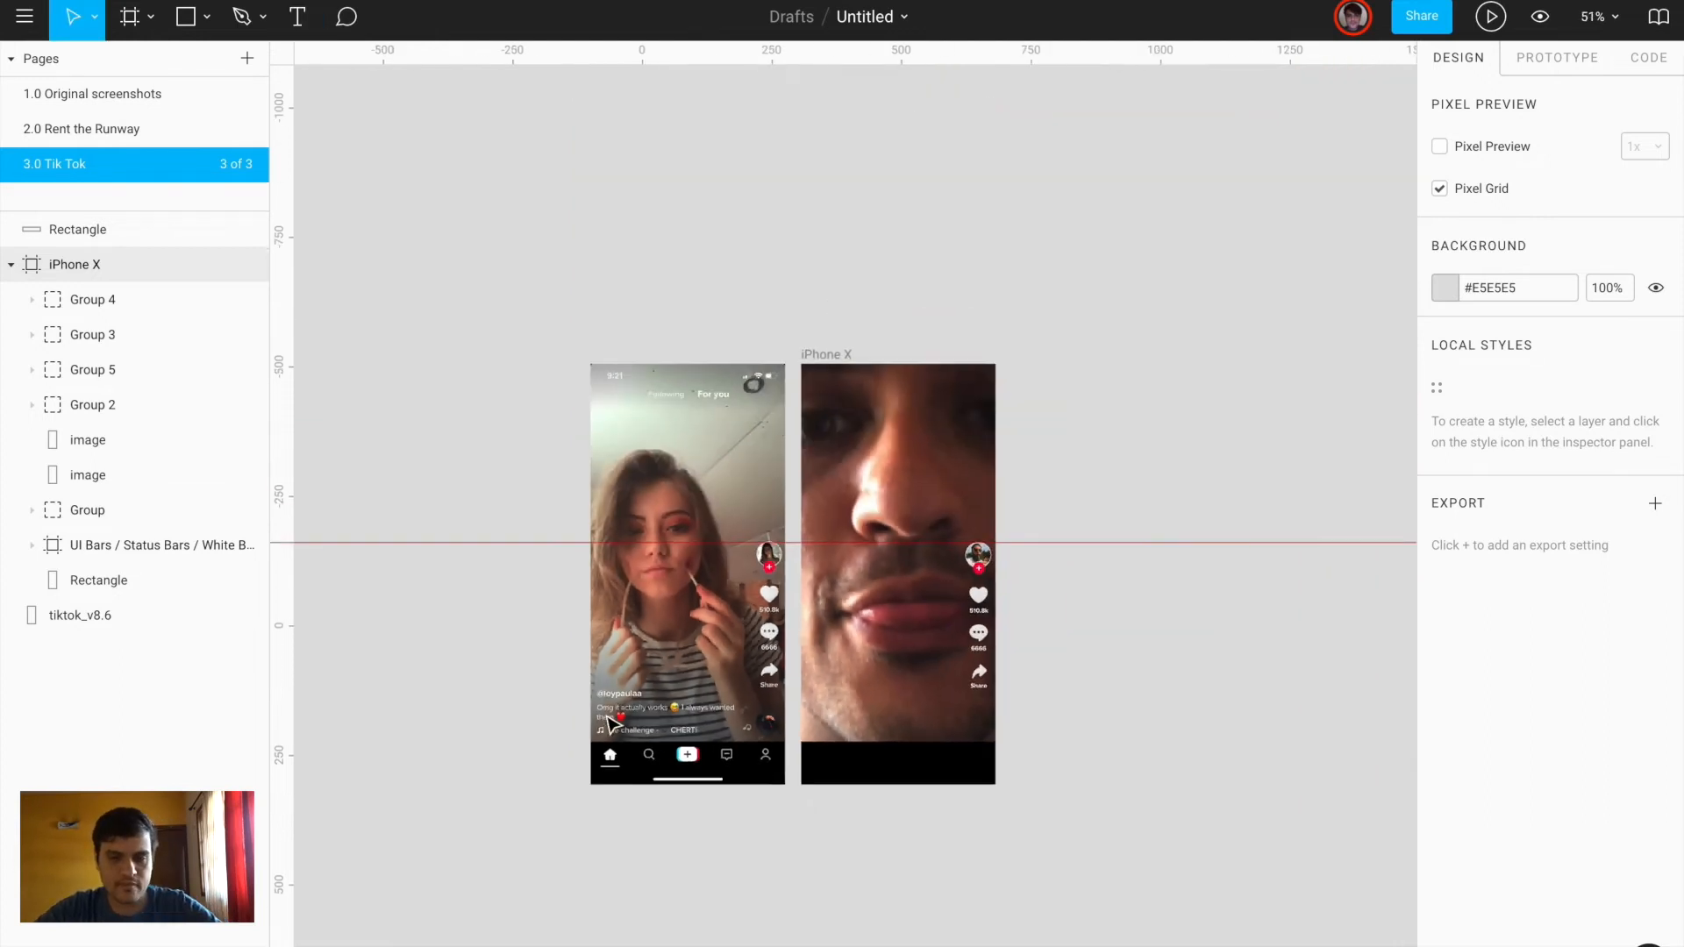
pyautogui.click(841, 535)
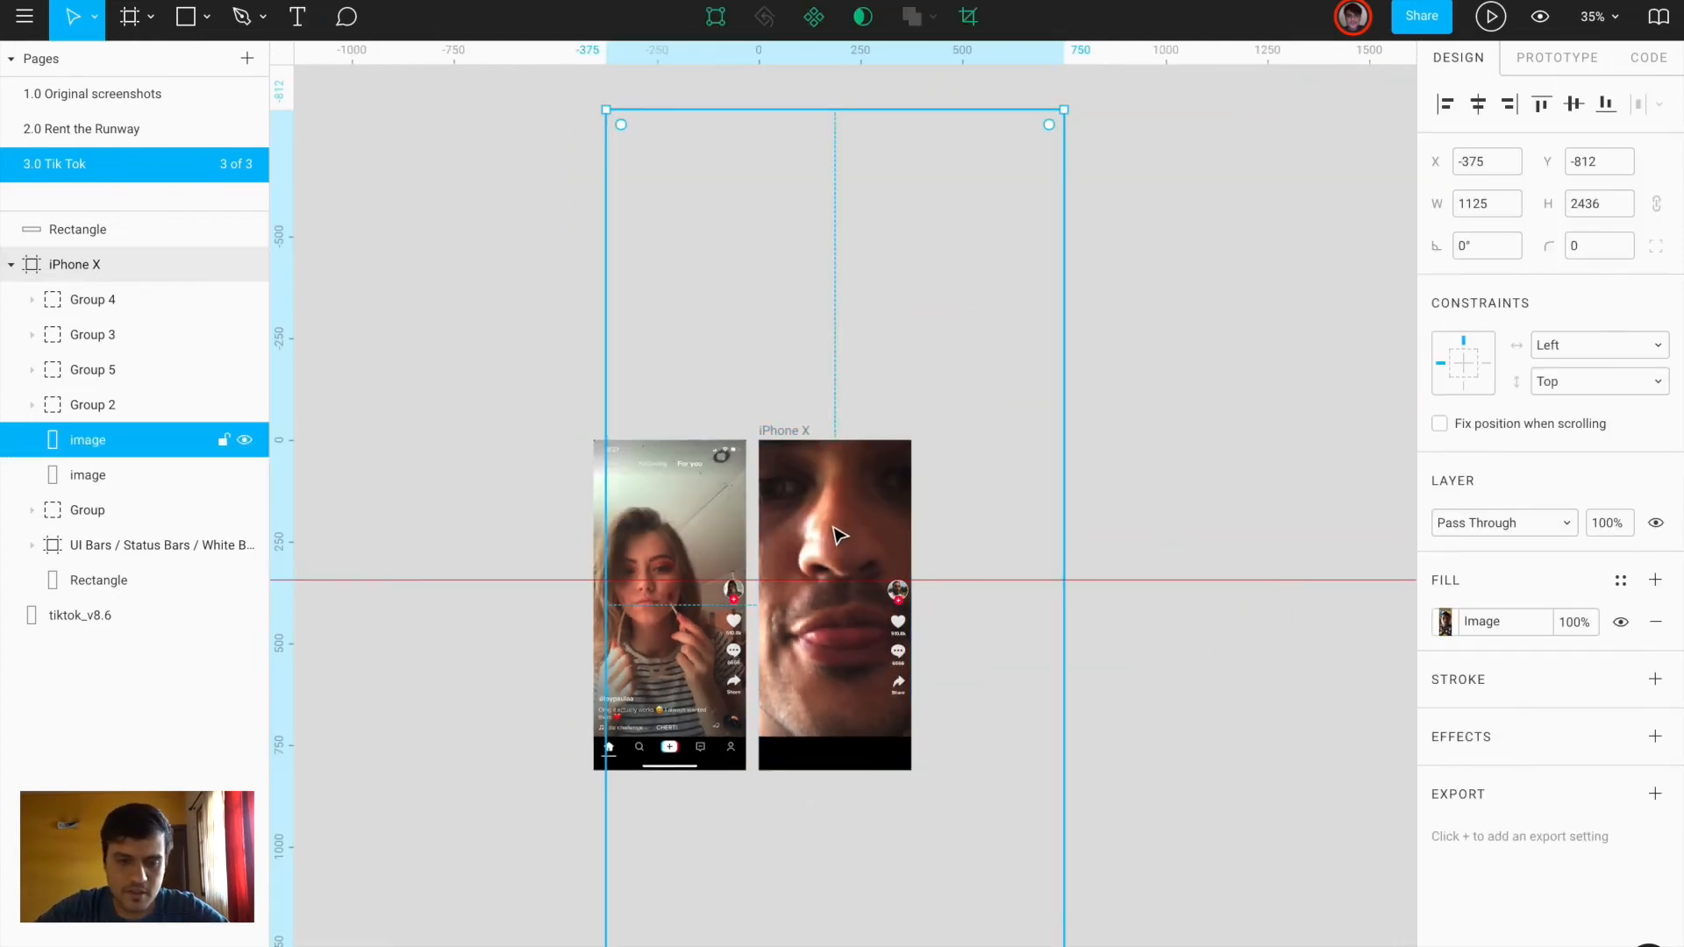
pyautogui.scroll(-4, 850, 605)
pyautogui.moveTo(611, 820); pyautogui.dragTo(776, 540)
pyautogui.scroll(1, 1008, 199)
pyautogui.scroll(3, 1009, 198)
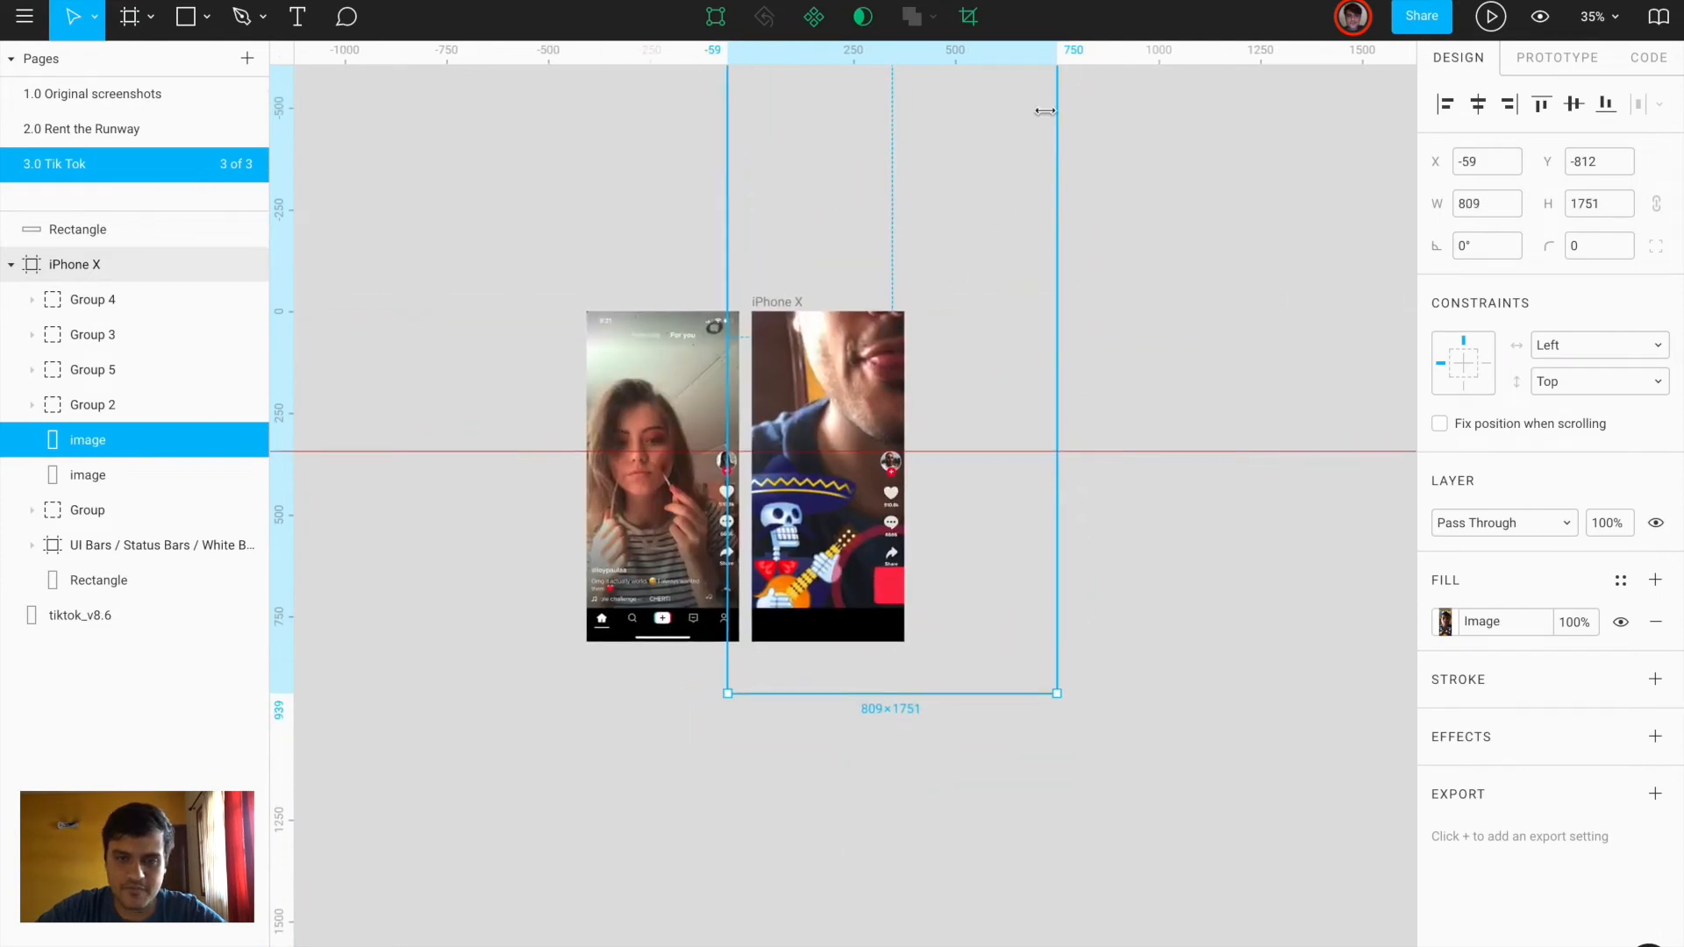
pyautogui.moveTo(1044, 95); pyautogui.dragTo(939, 322)
pyautogui.click(109, 580)
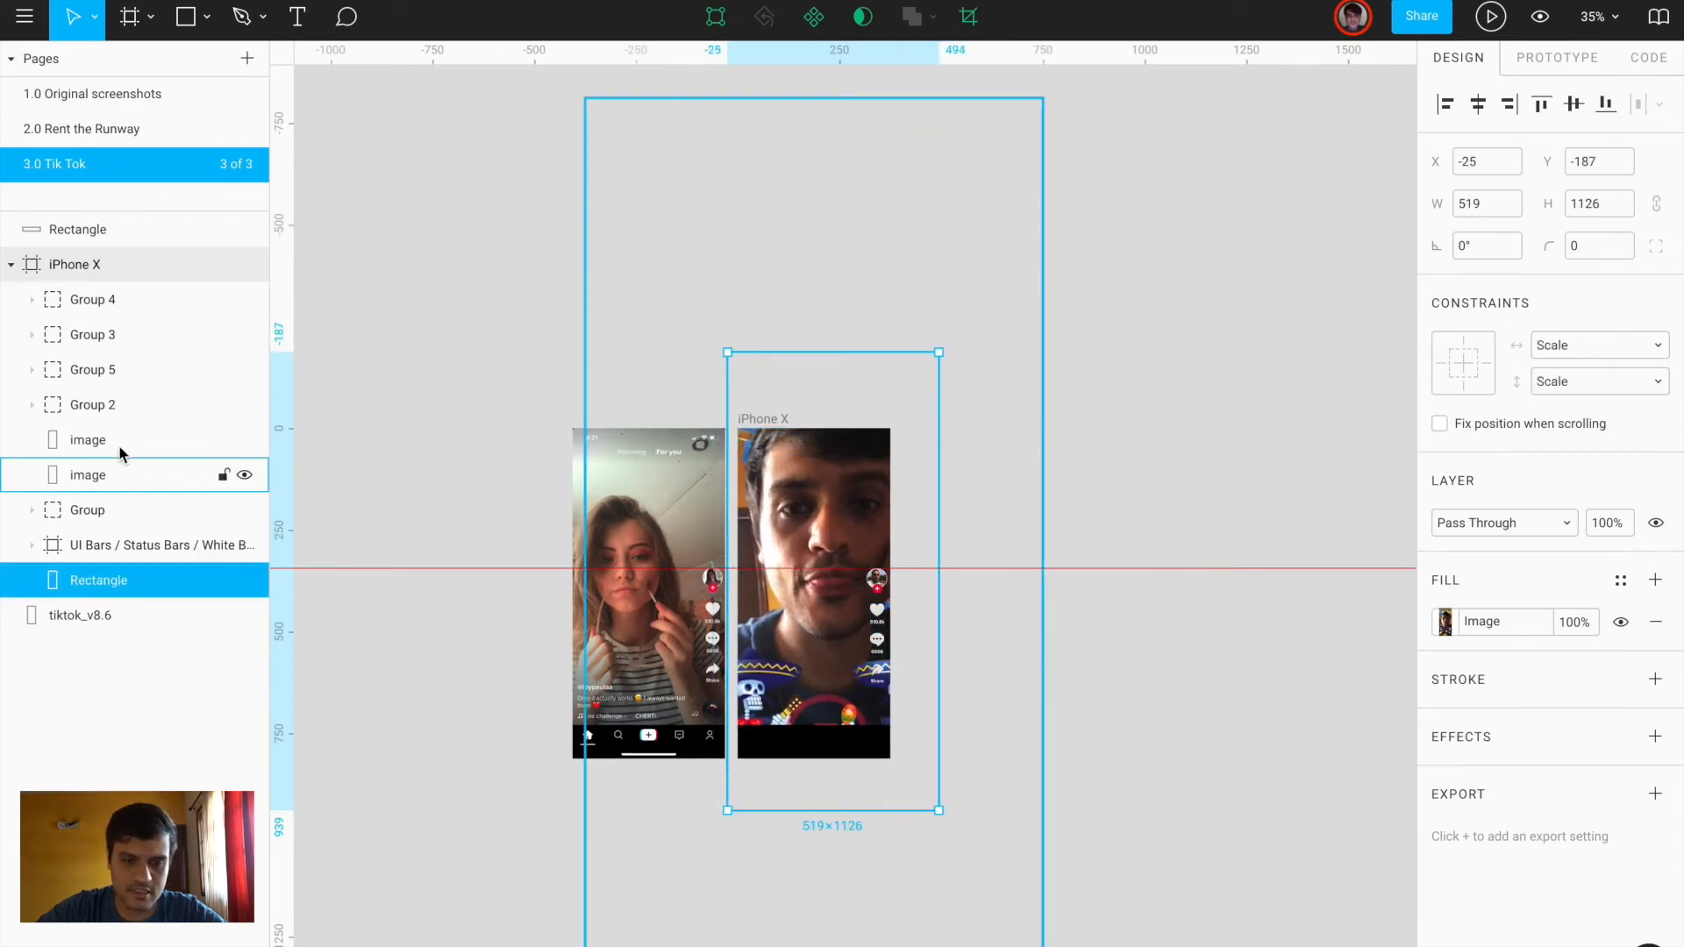
pyautogui.click(124, 545)
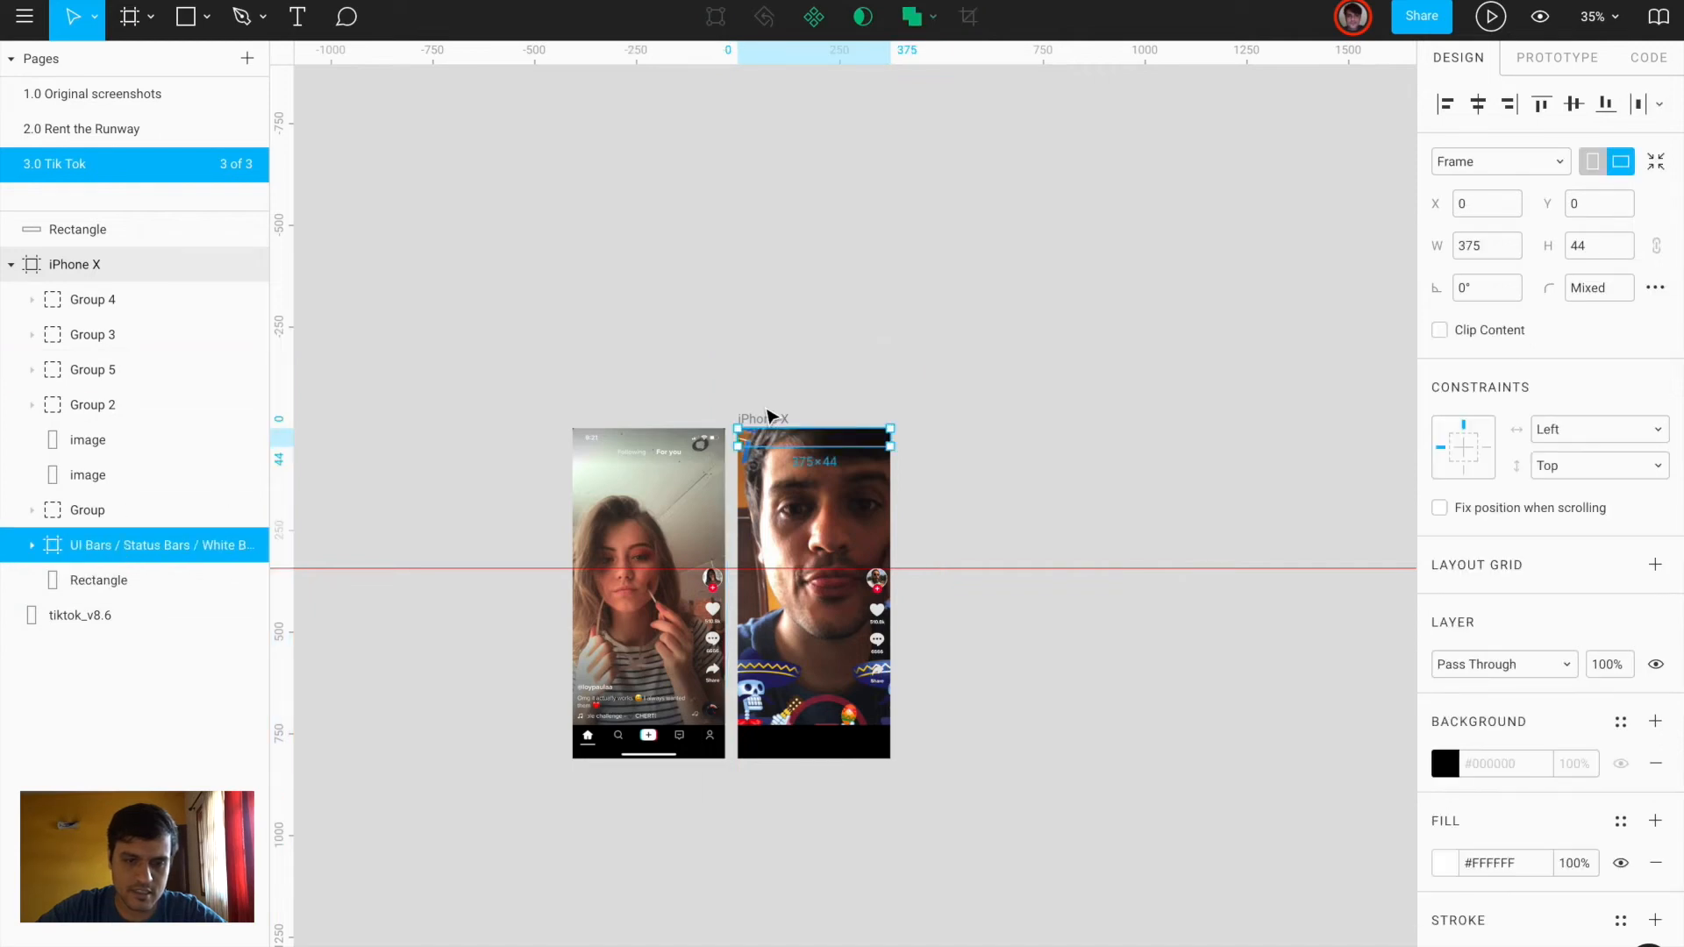
# Move the status bar and Following/For you header layers above the photos
pyautogui.scroll(5, 771, 417)
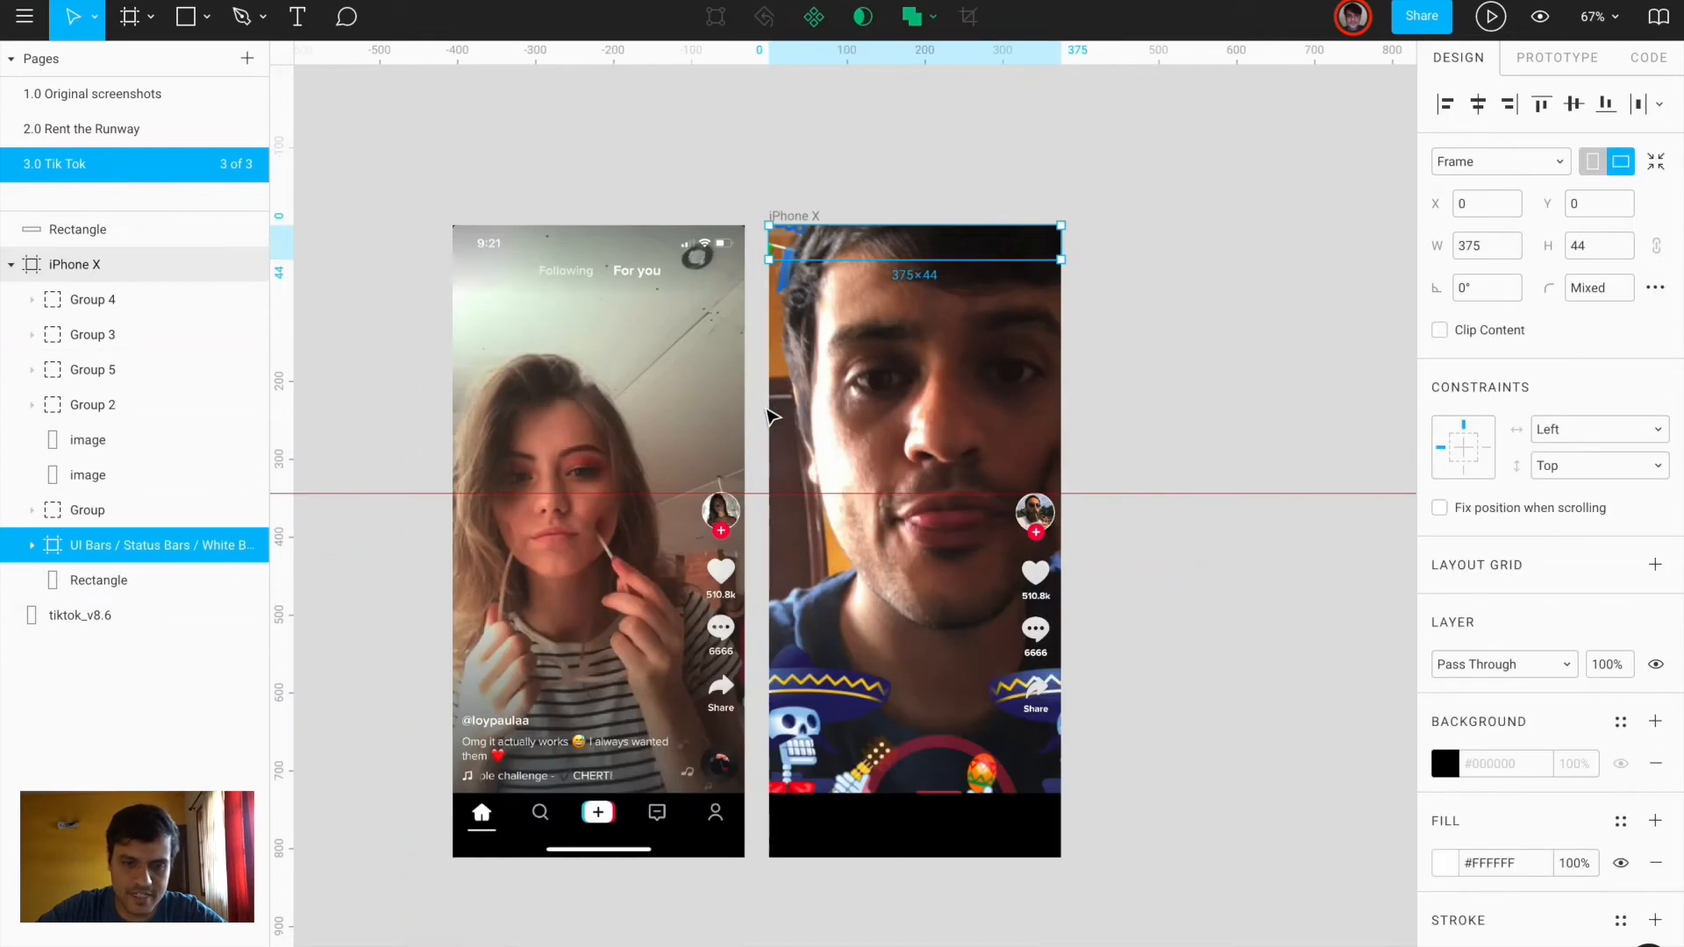
pyautogui.keyDown('shift'); pyautogui.click(93, 512); pyautogui.keyUp('shift')
pyautogui.moveTo(103, 516); pyautogui.dragTo(159, 404)
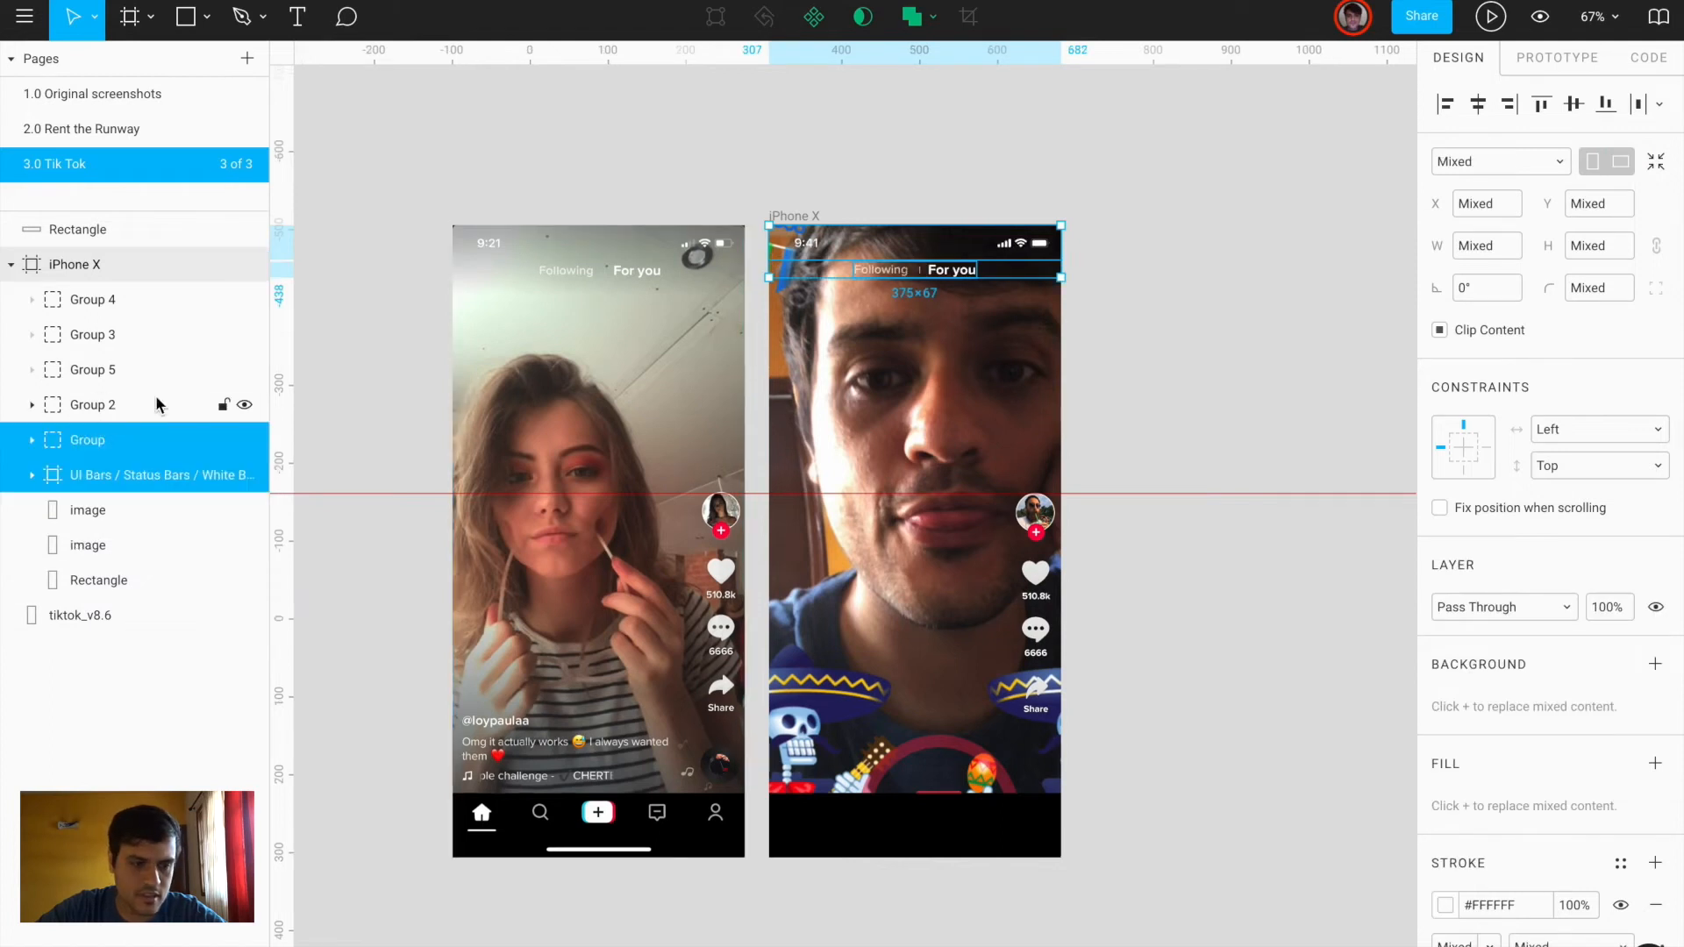
pyautogui.click(1222, 377)
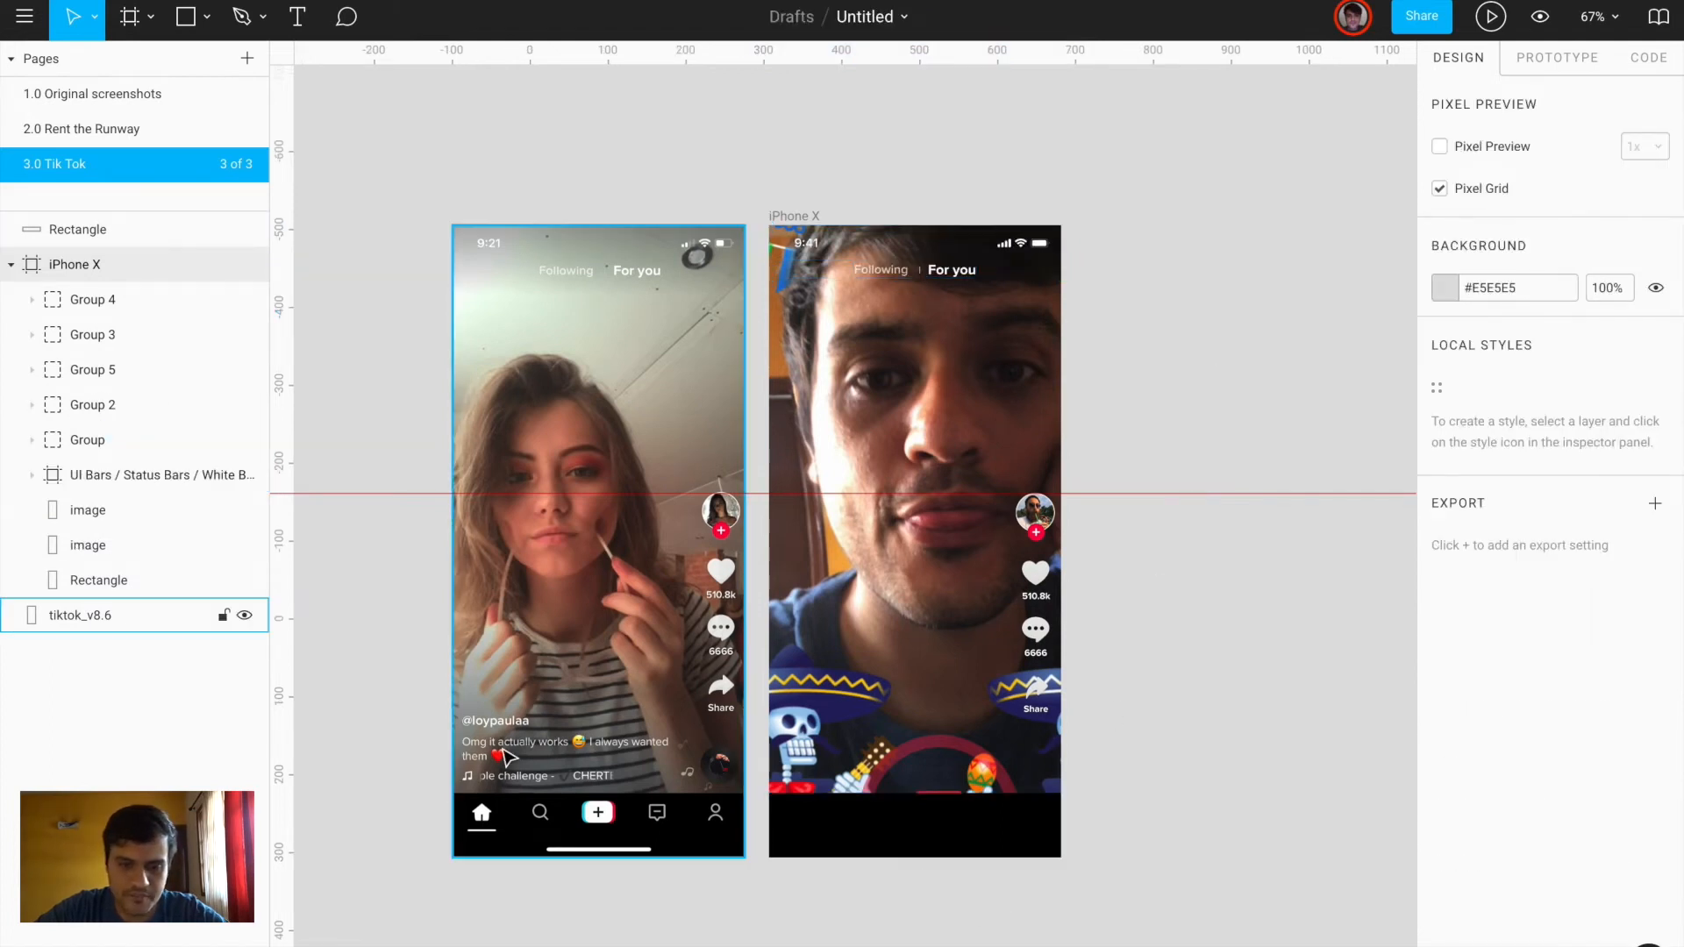
# Draw a grey 375×193 rectangle across the lower part of the right phone
pyautogui.scroll(3, 527, 750)
pyautogui.click(1174, 794)
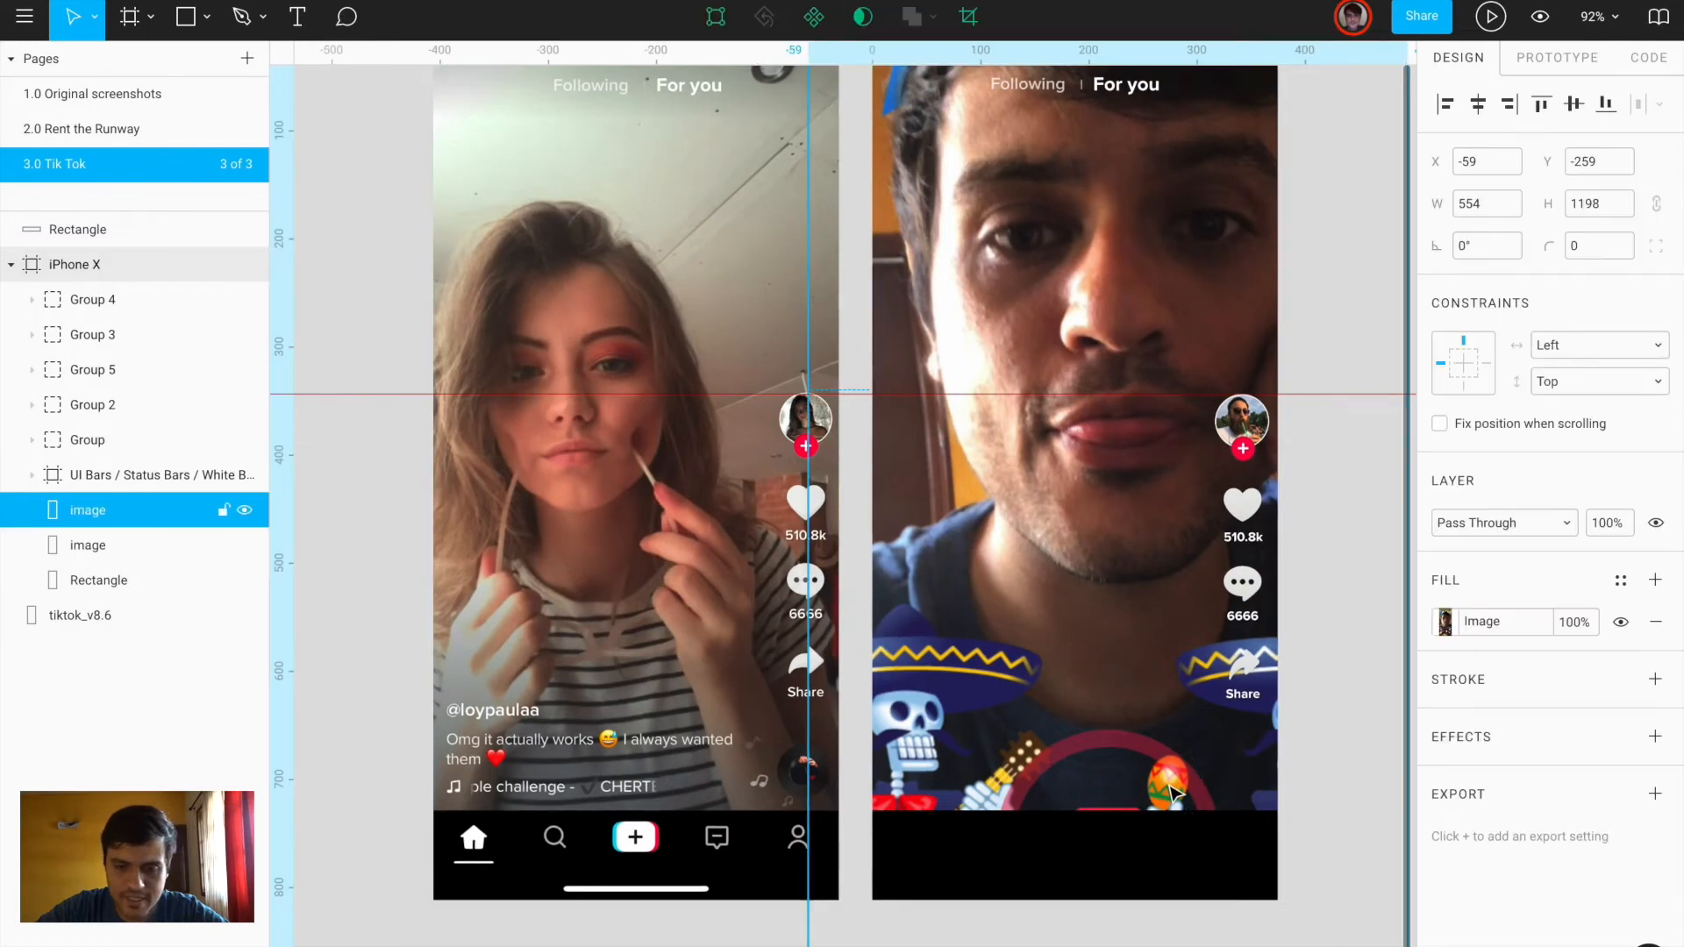
pyautogui.press('r')
pyautogui.moveTo(877, 809); pyautogui.dragTo(1278, 606)
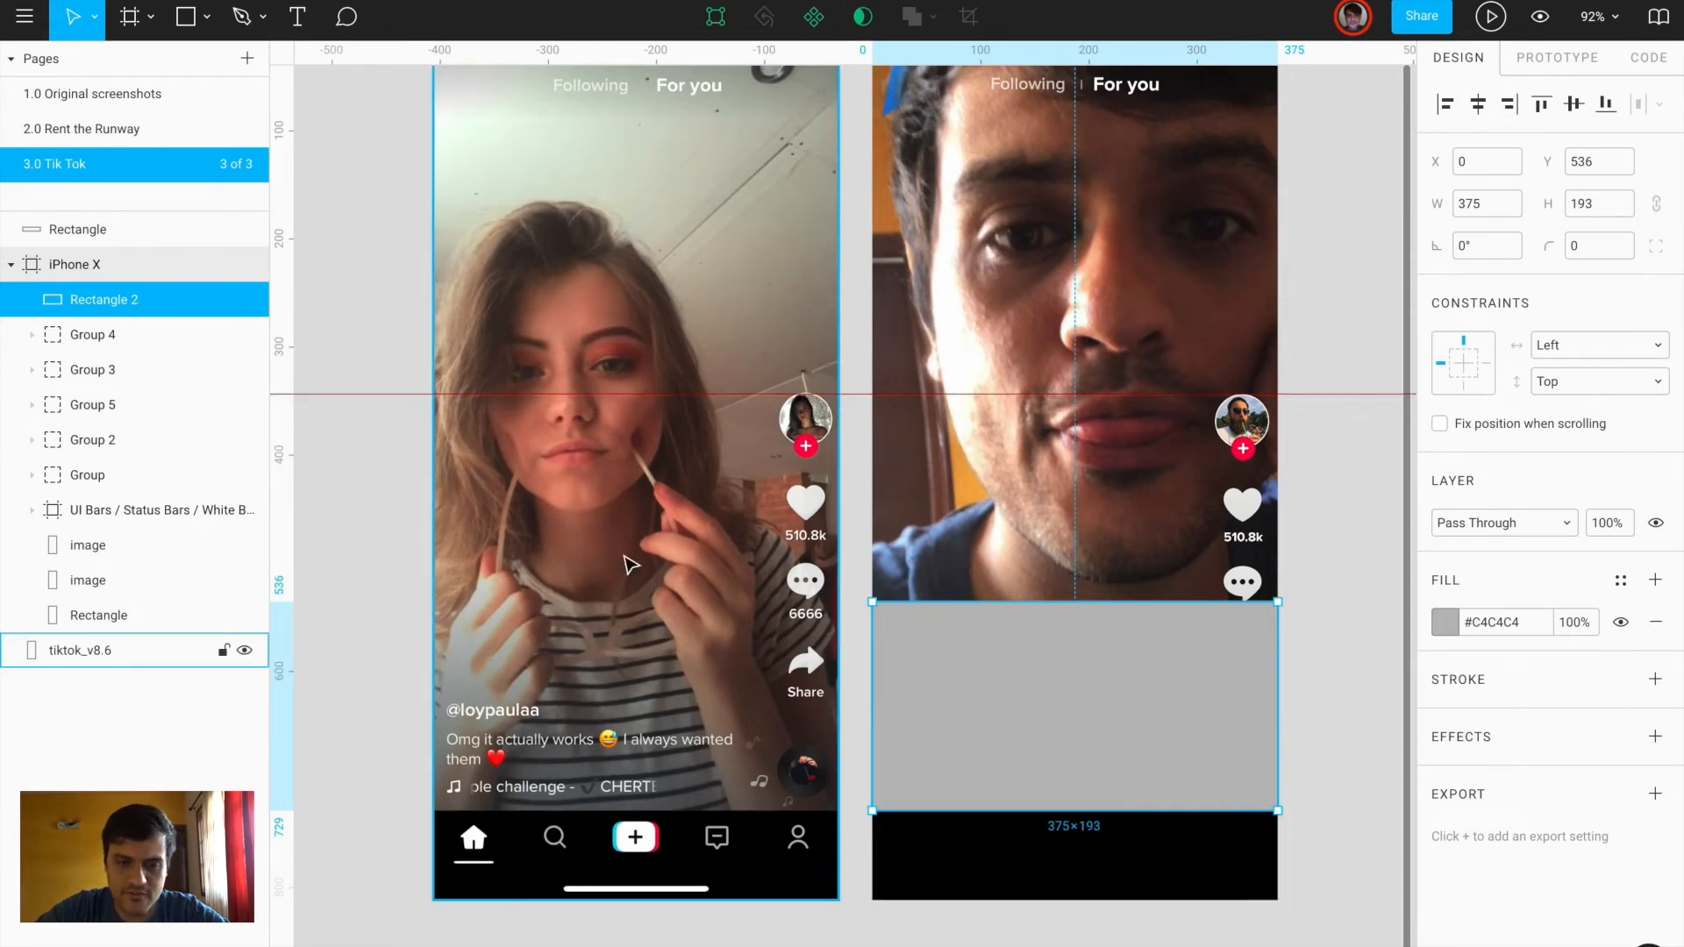
# Change the grey Rectangle 2's fill from solid to a linear gradient
pyautogui.click(646, 566)
pyautogui.scroll(-5, 646, 566)
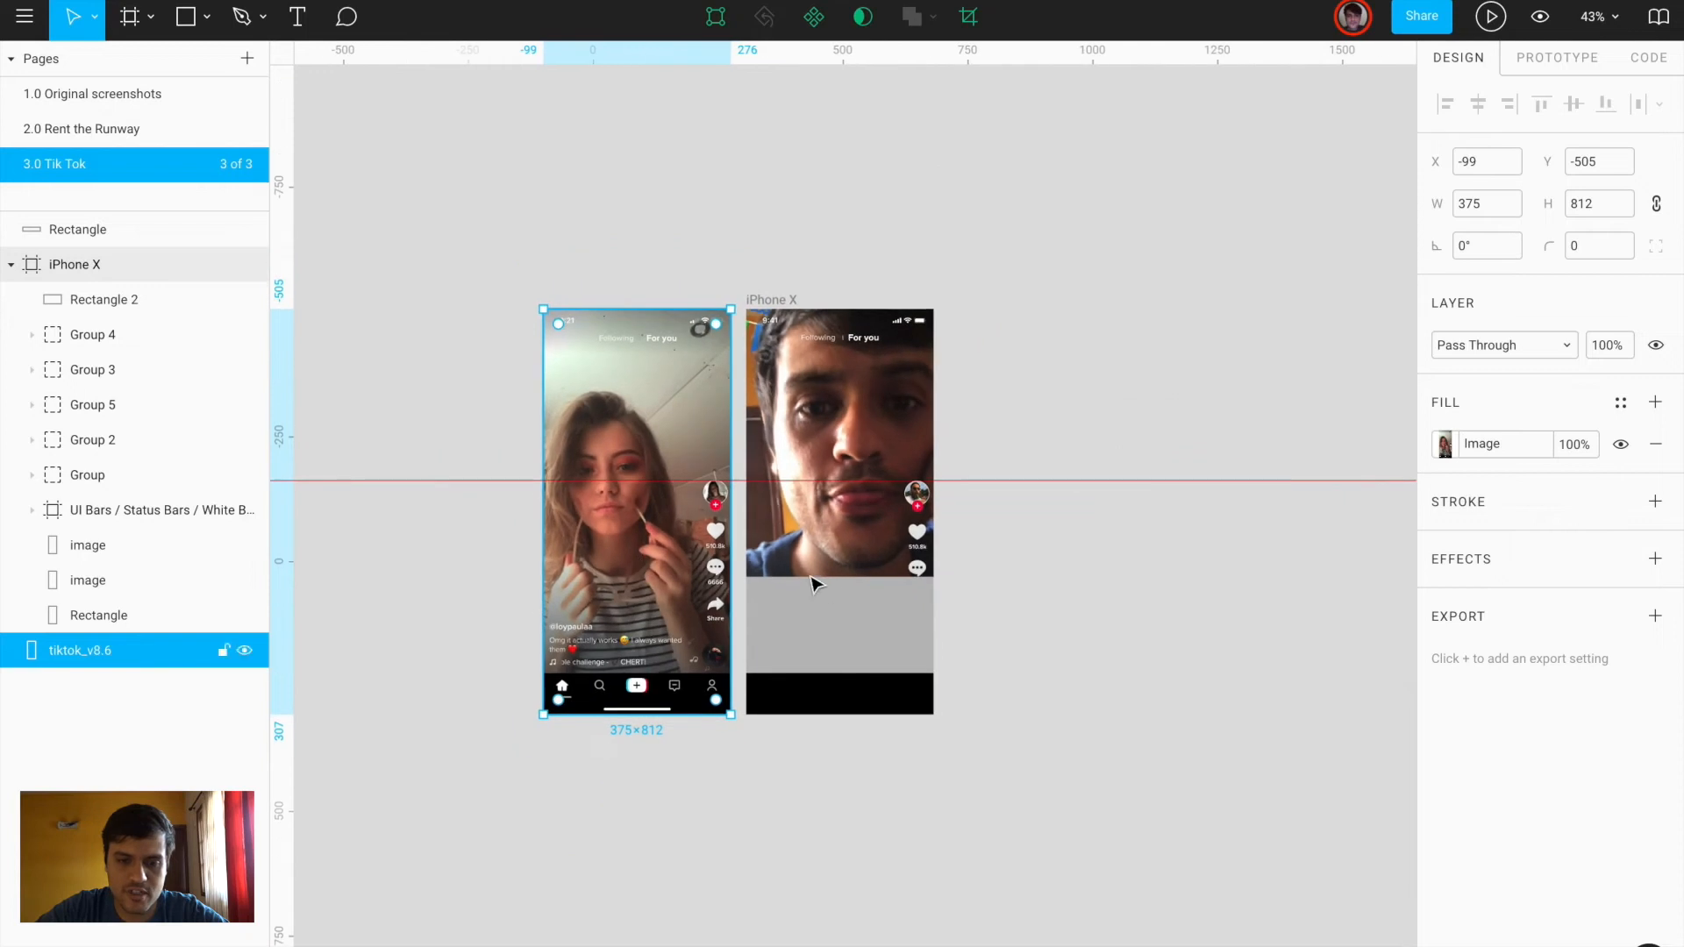
pyautogui.click(871, 523)
pyautogui.click(870, 625)
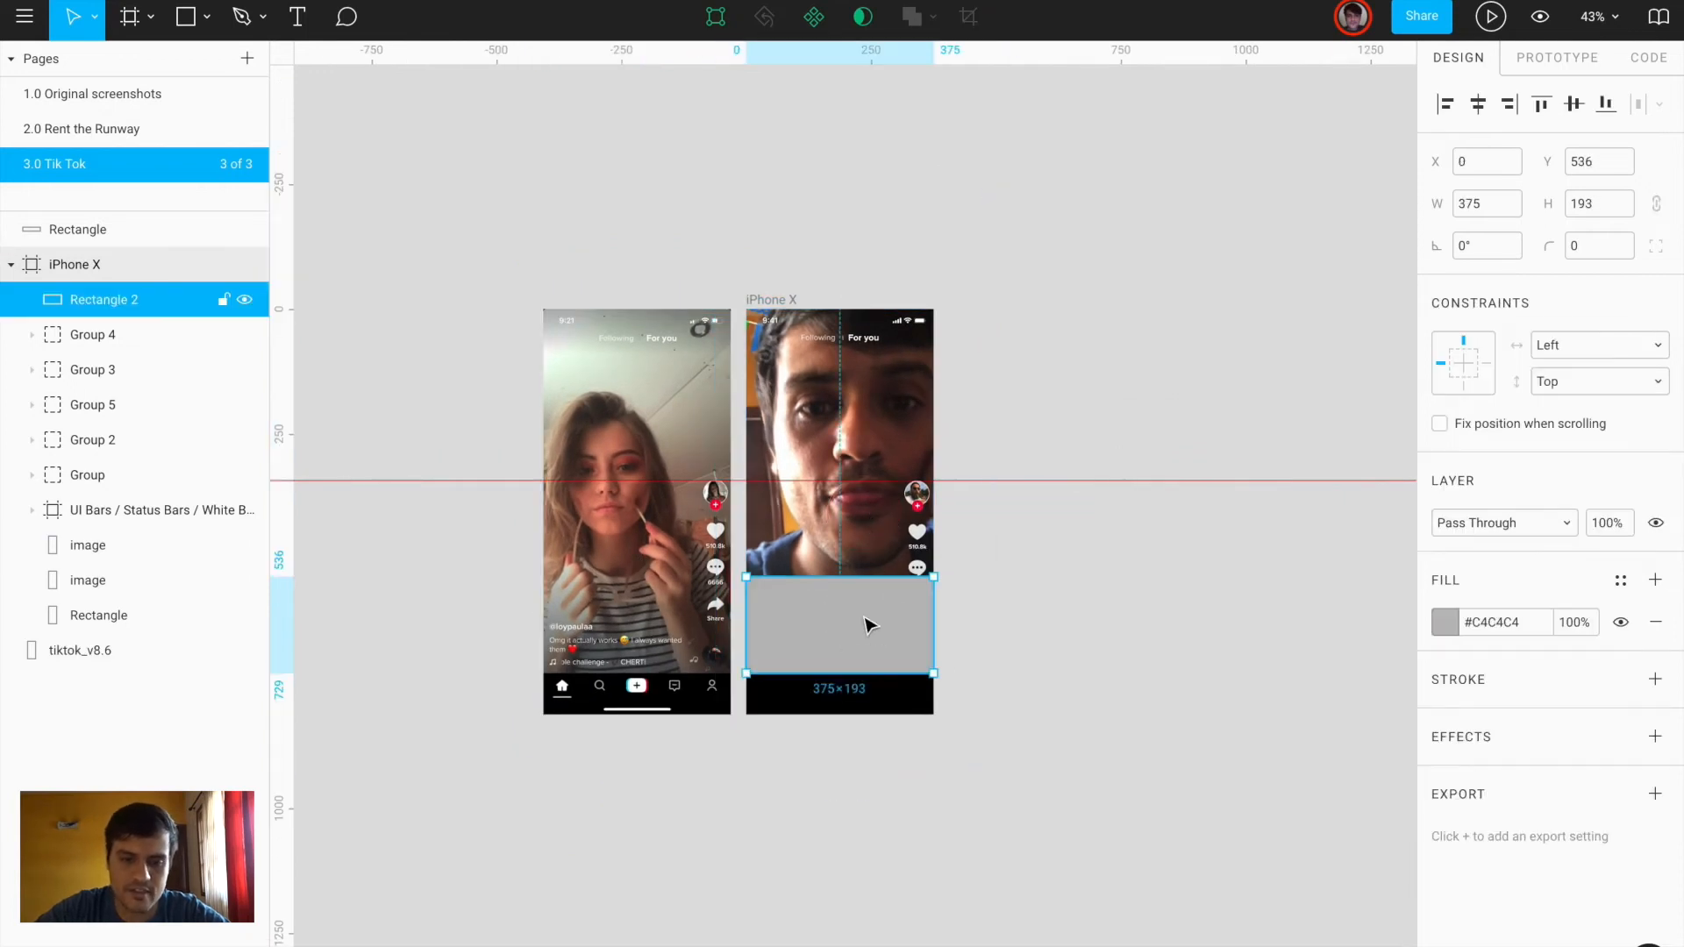
pyautogui.scroll(4, 871, 647)
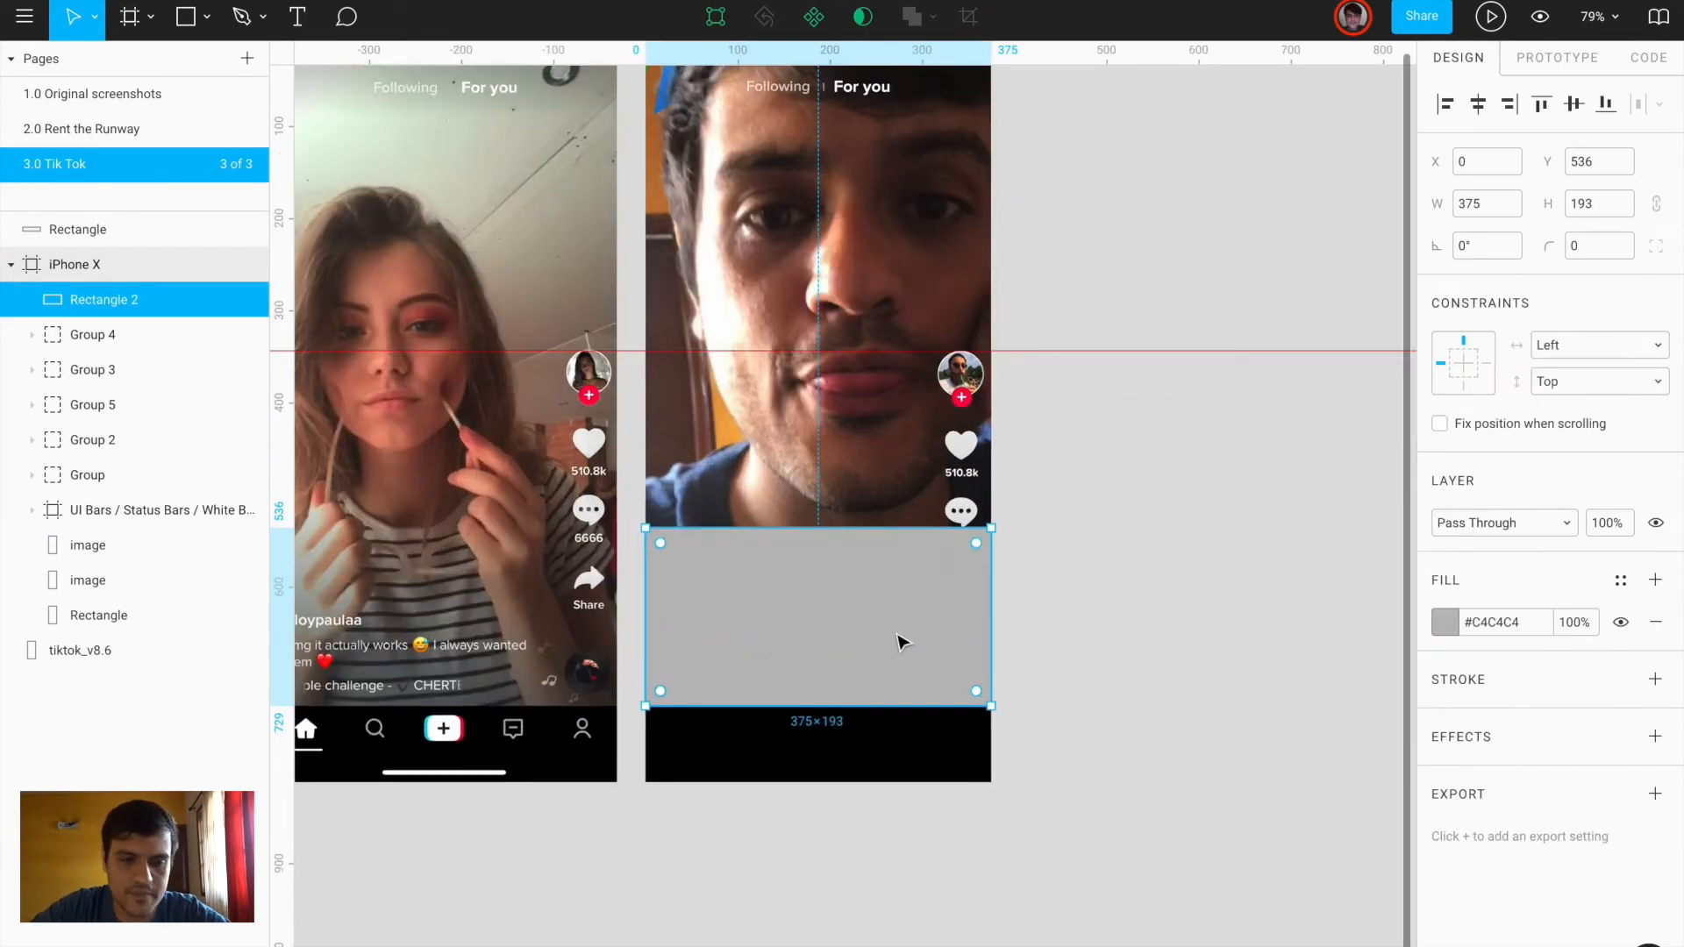
pyautogui.click(1448, 623)
pyautogui.click(1193, 387)
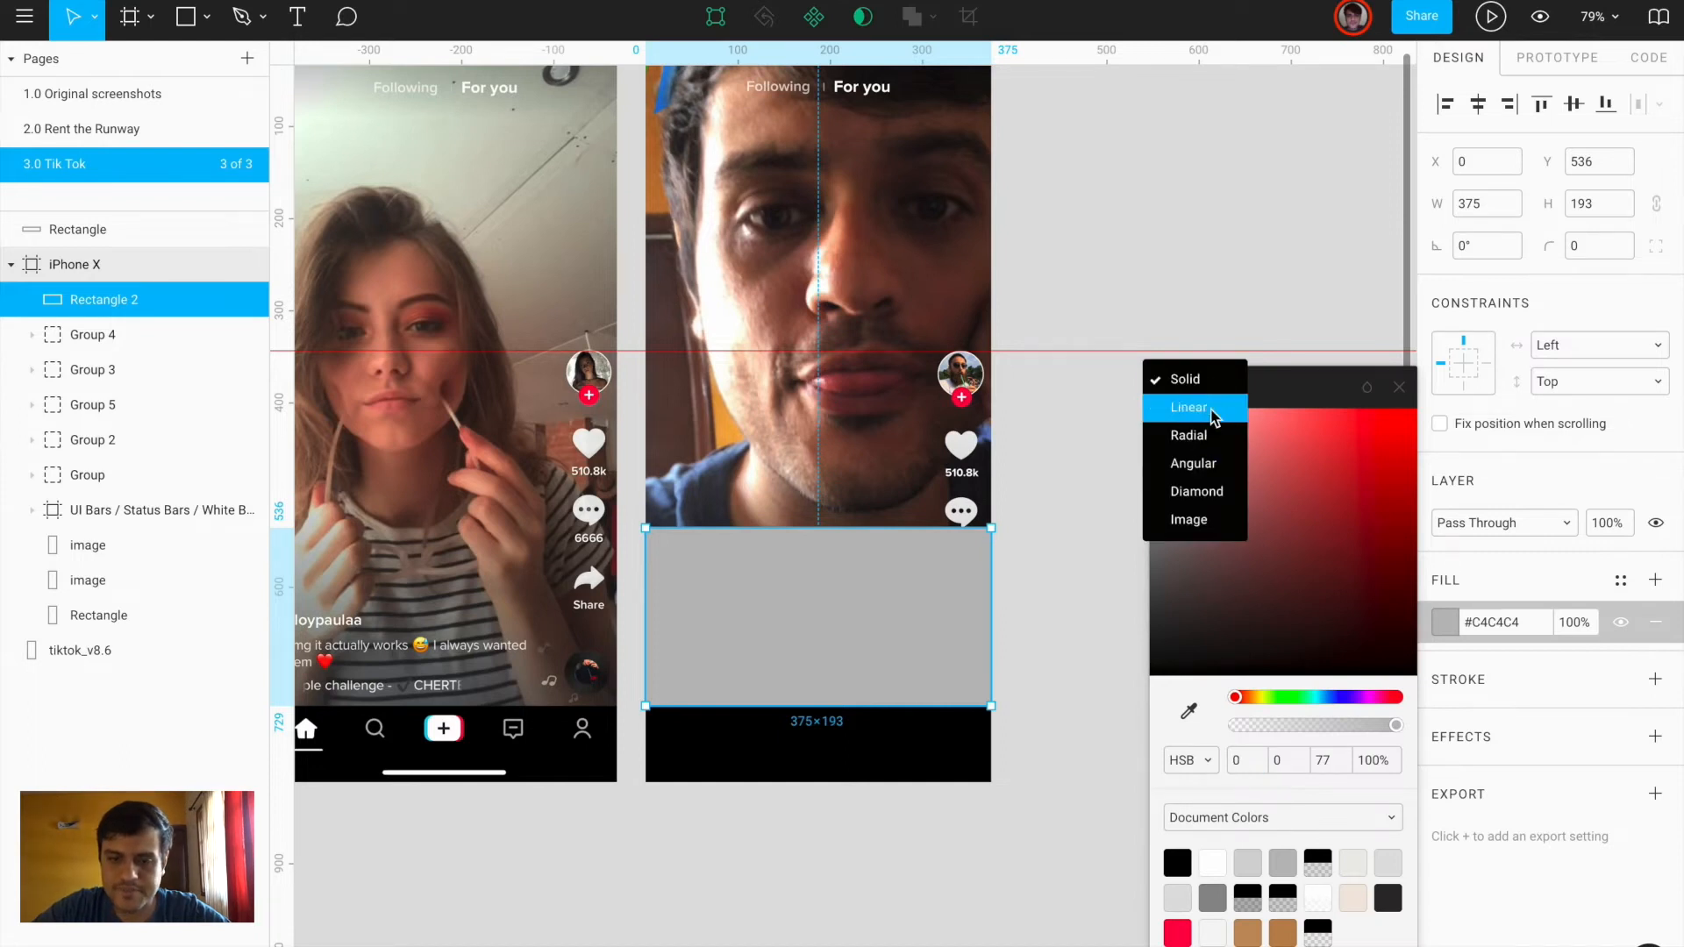
pyautogui.click(1210, 408)
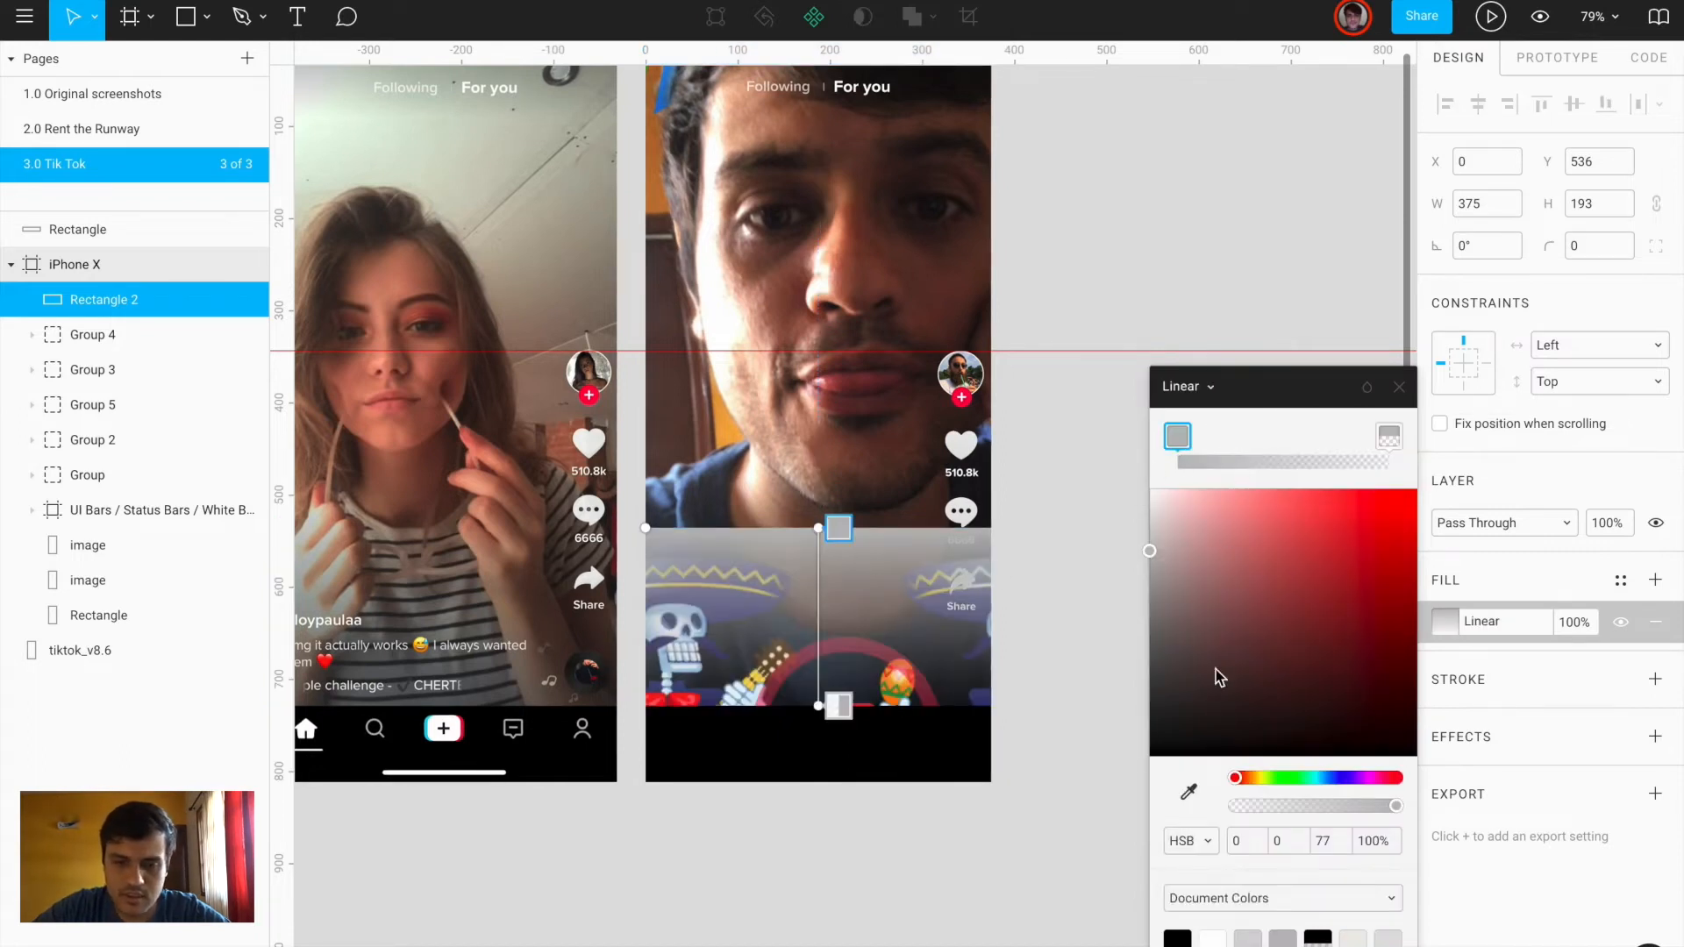
# Set the gradient stops to black at 0% and black at about 34% opacity
pyautogui.moveTo(1188, 719); pyautogui.dragTo(1071, 808)
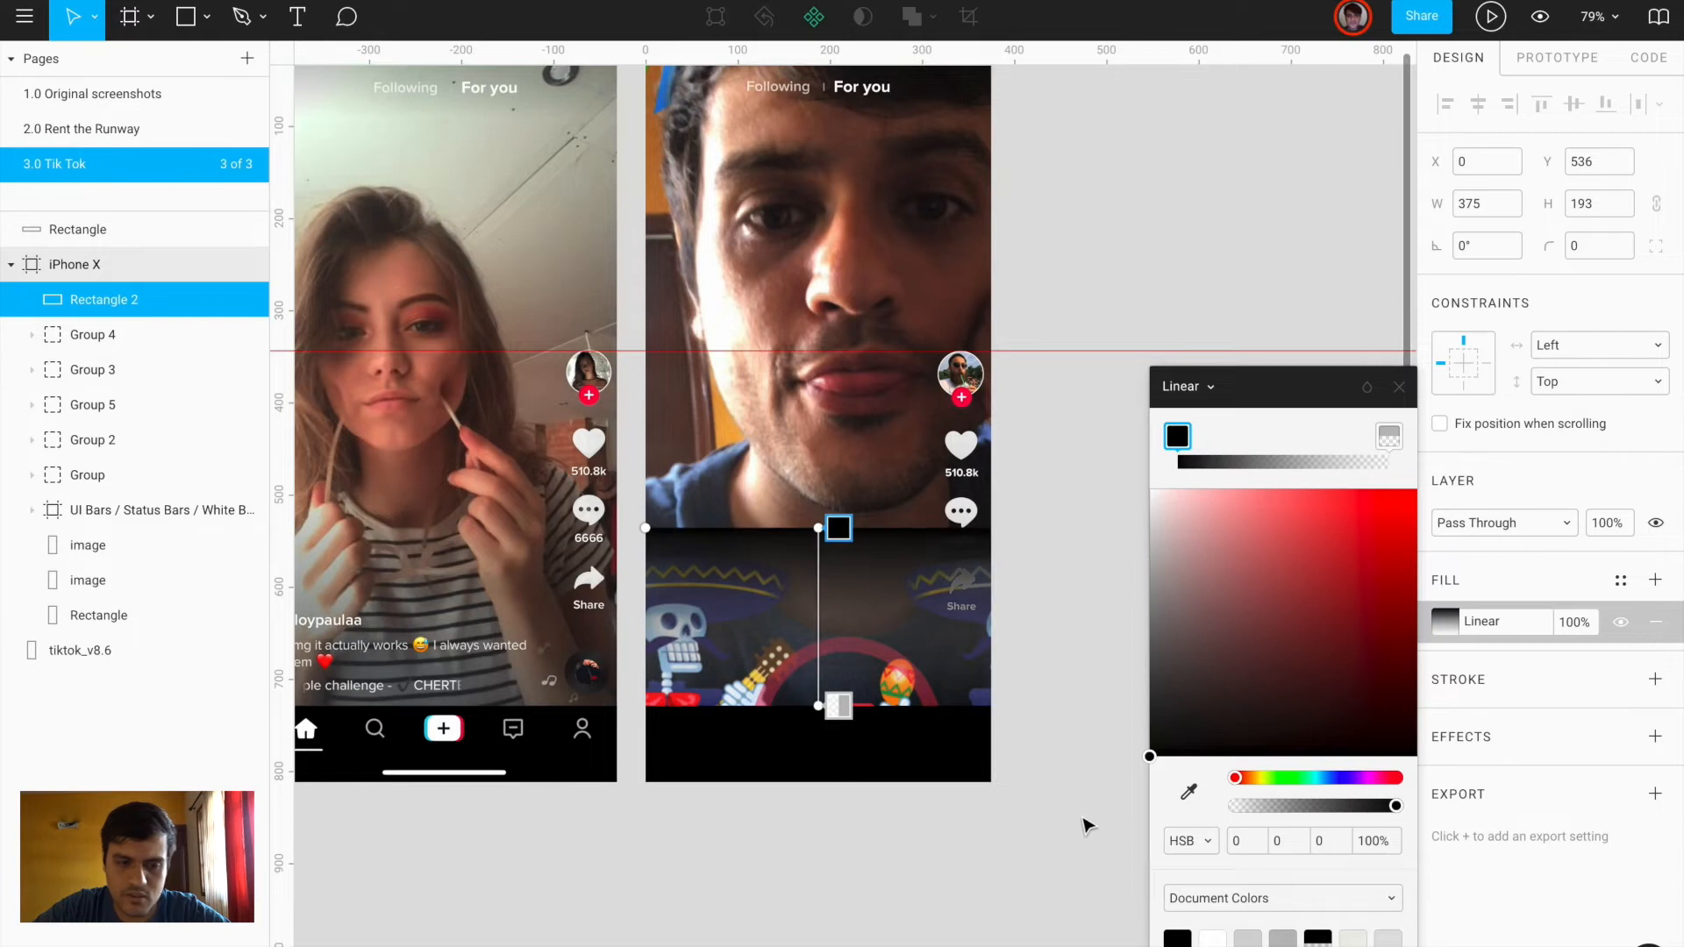
pyautogui.moveTo(1244, 811); pyautogui.dragTo(1116, 818)
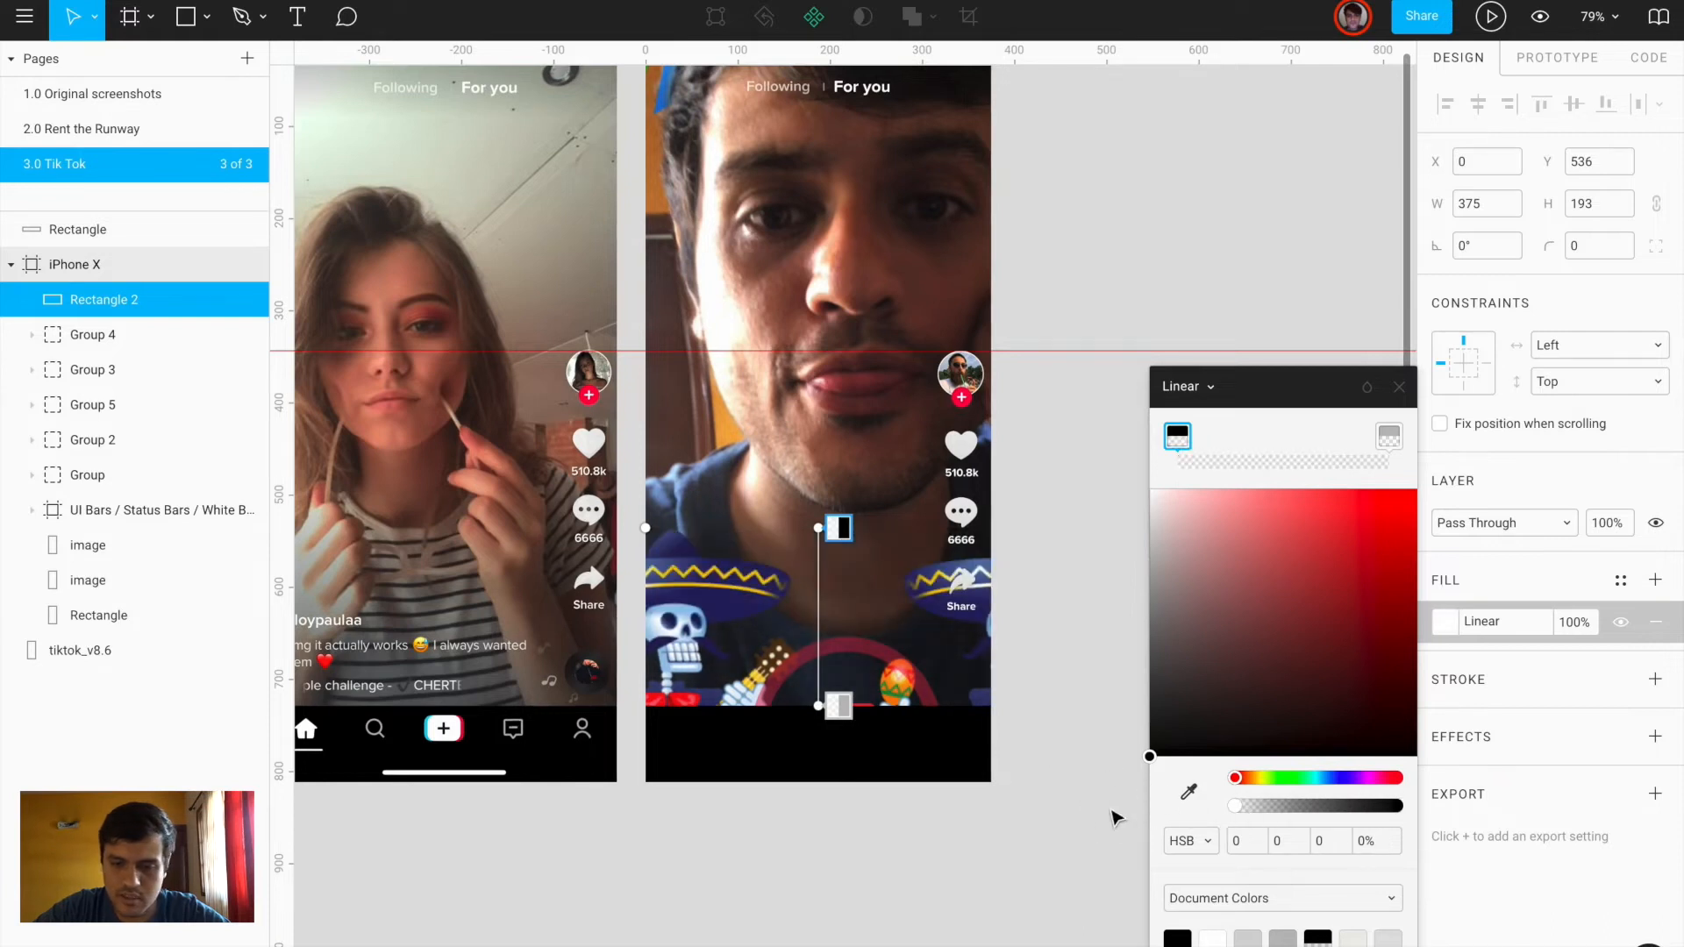
pyautogui.click(1389, 437)
pyautogui.moveTo(1208, 748); pyautogui.dragTo(1094, 772)
pyautogui.moveTo(1283, 805)
pyautogui.mouseDown()
pyautogui.moveTo(1383, 802)
pyautogui.moveTo(1293, 805)
pyautogui.mouseUp()
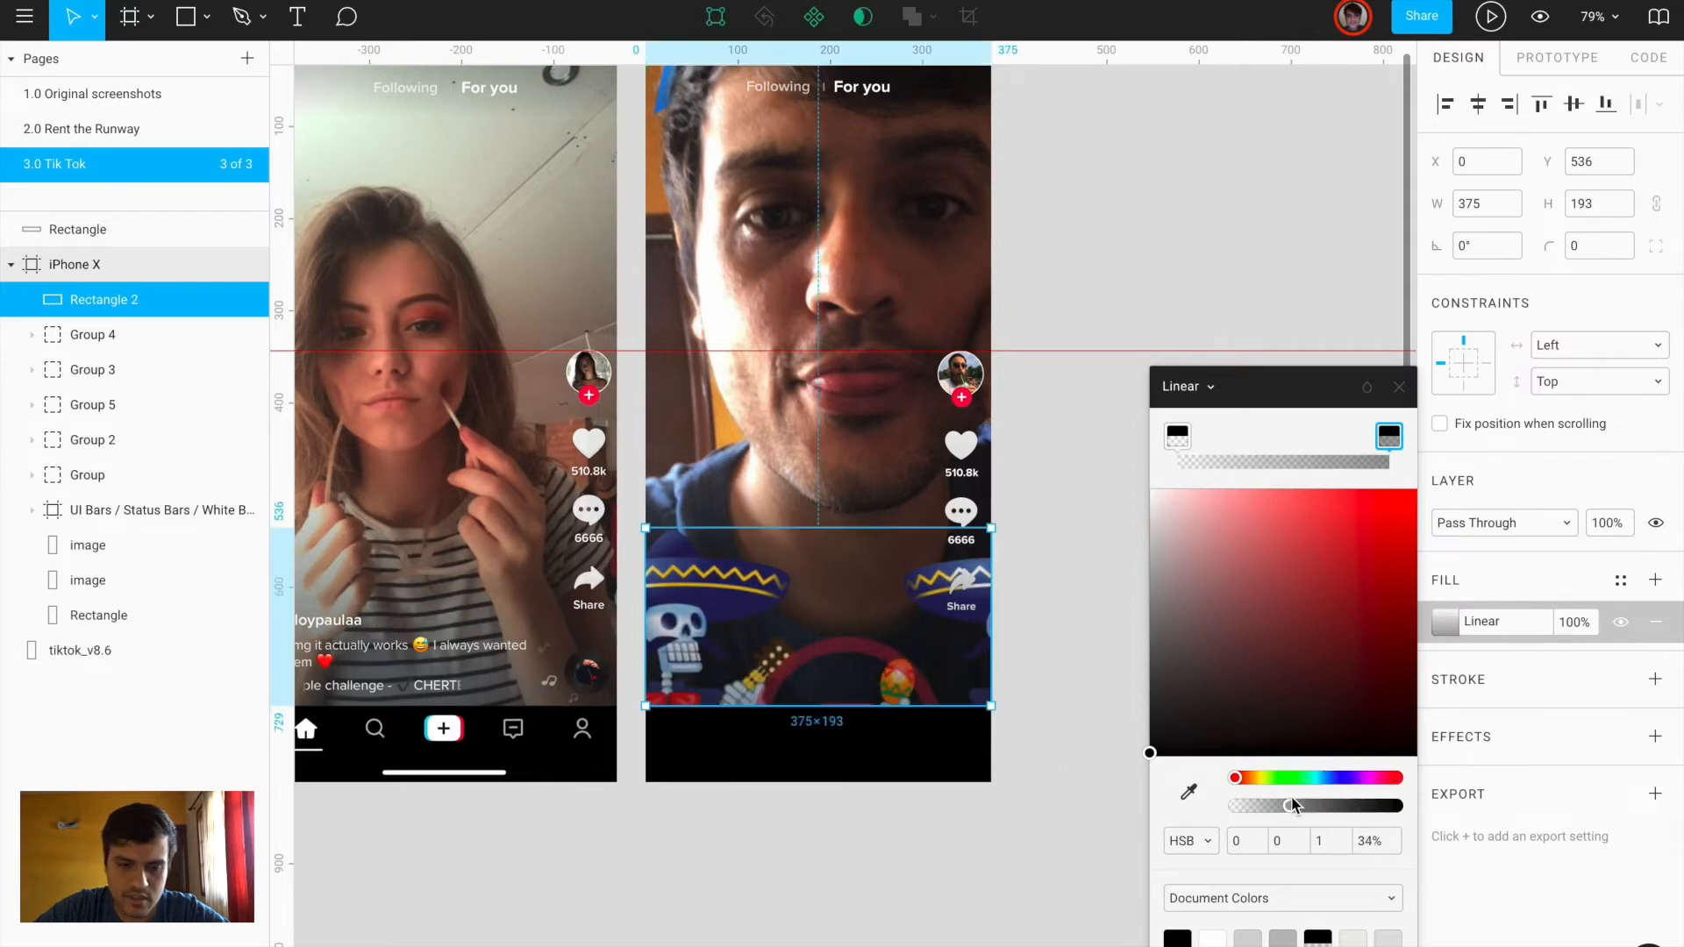
pyautogui.click(805, 930)
pyautogui.hscroll(-5, 805, 930)
pyautogui.scroll(2, 805, 930)
pyautogui.click(667, 816)
pyautogui.scroll(5, 666, 816)
# Add a white, left-aligned Proxima Nova text layer with the username over the screenshot's
pyautogui.press('t')
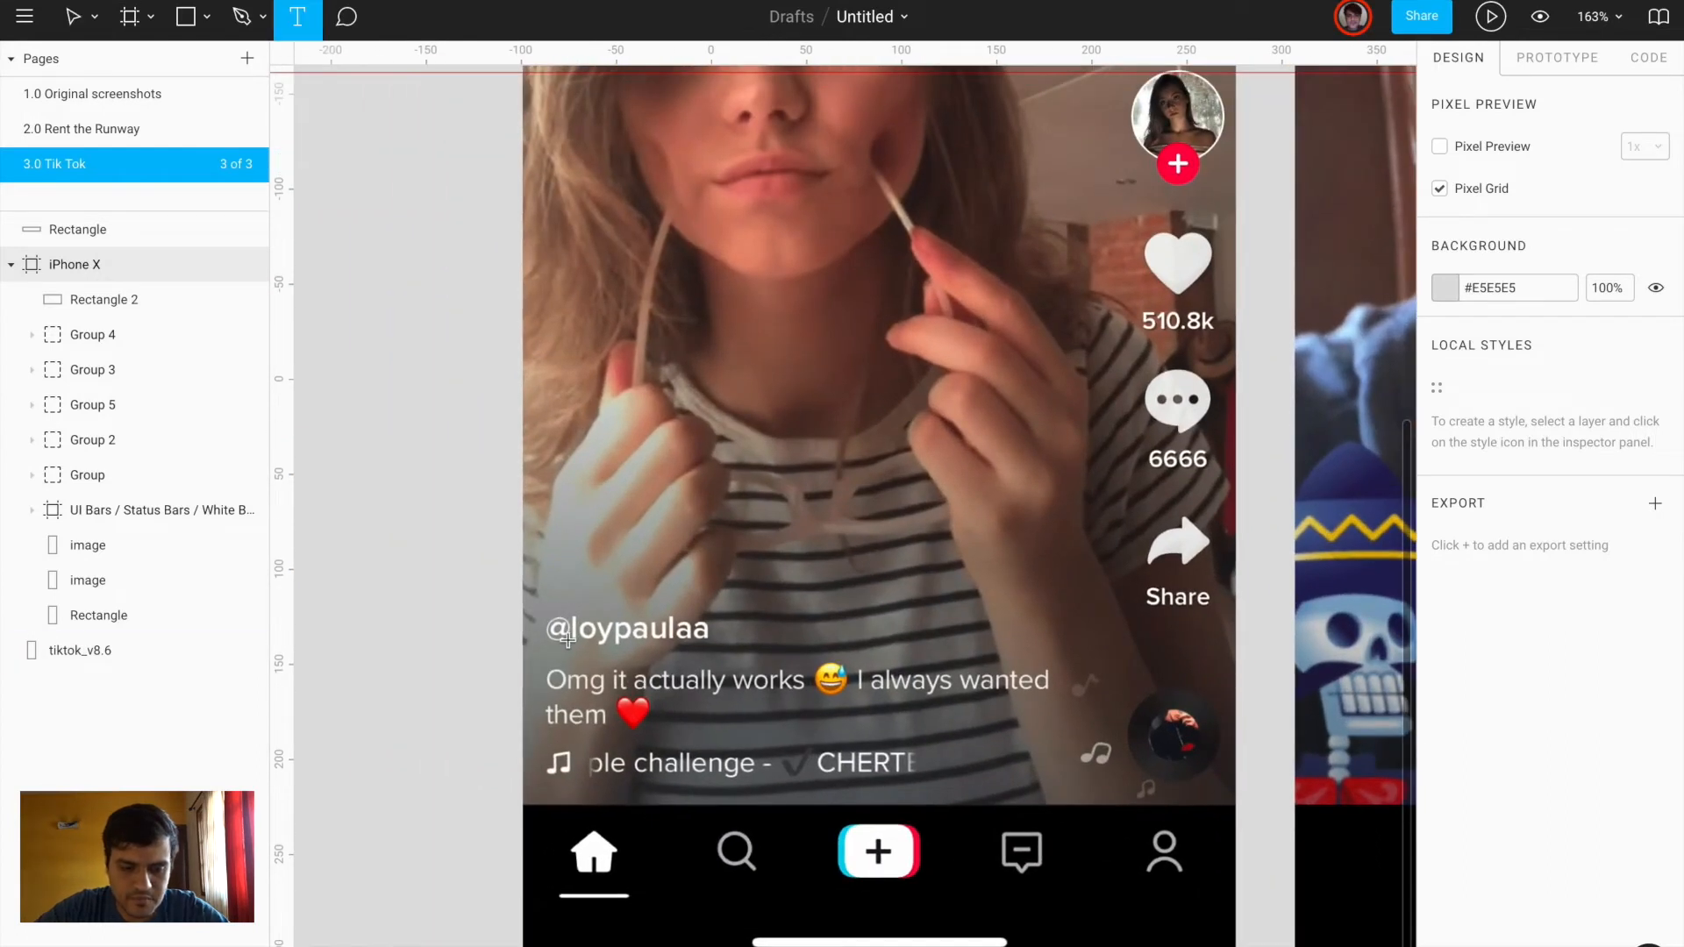
pyautogui.click(553, 604)
pyautogui.press('Escape')
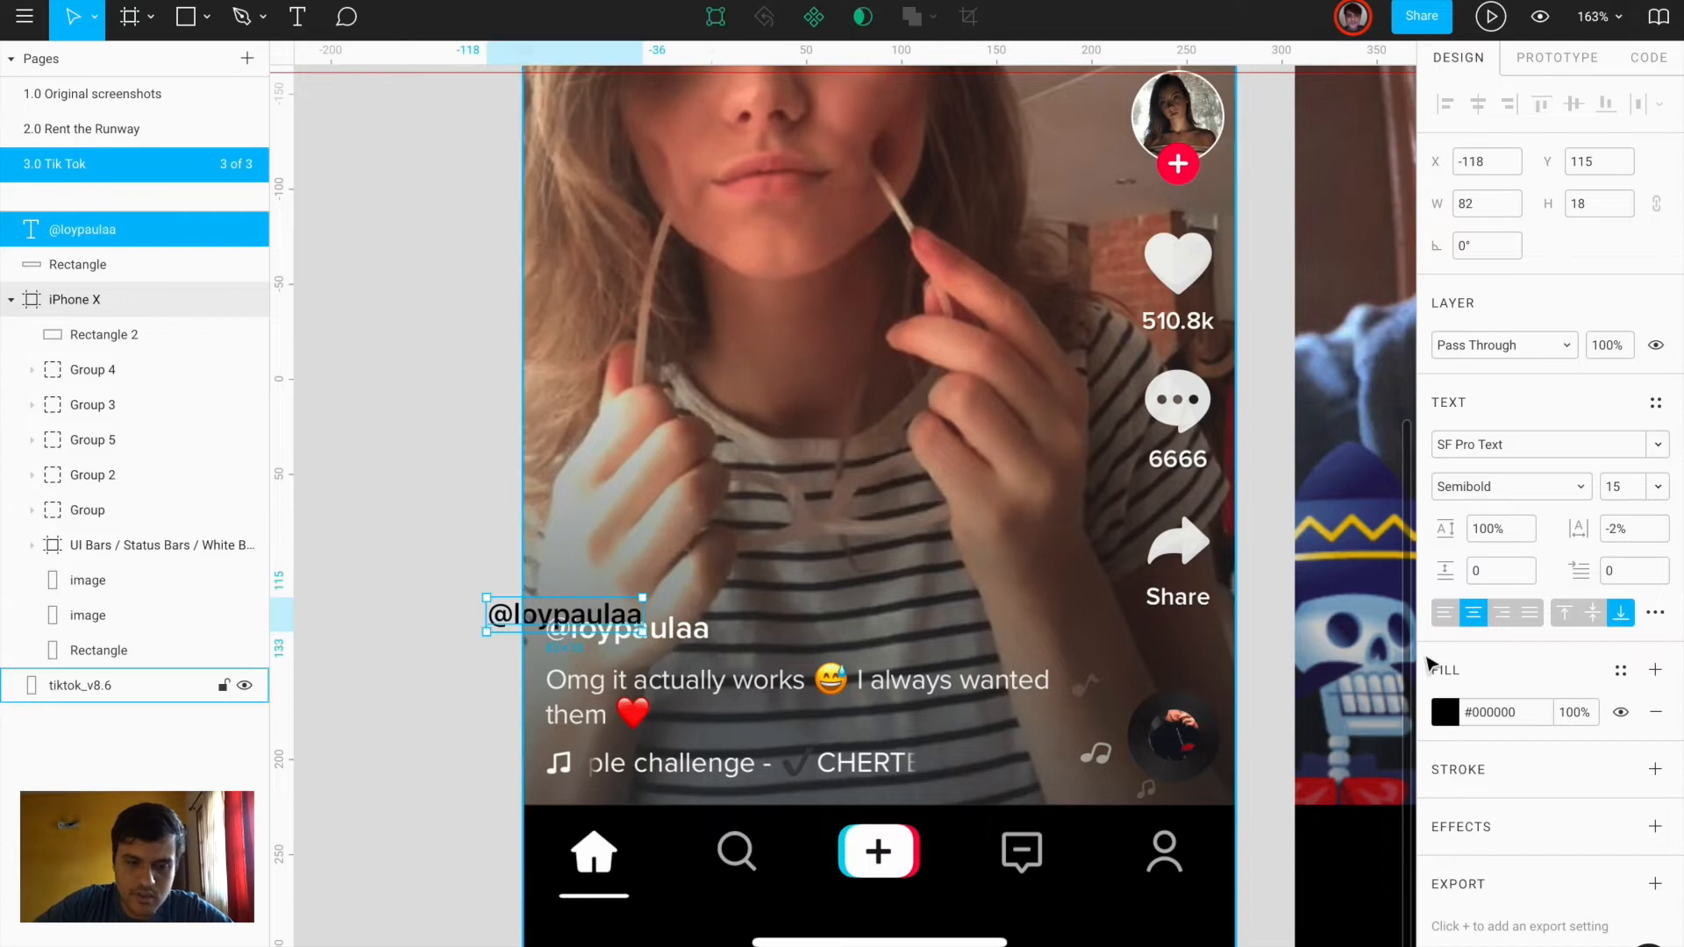
pyautogui.click(1445, 616)
pyautogui.click(1456, 444)
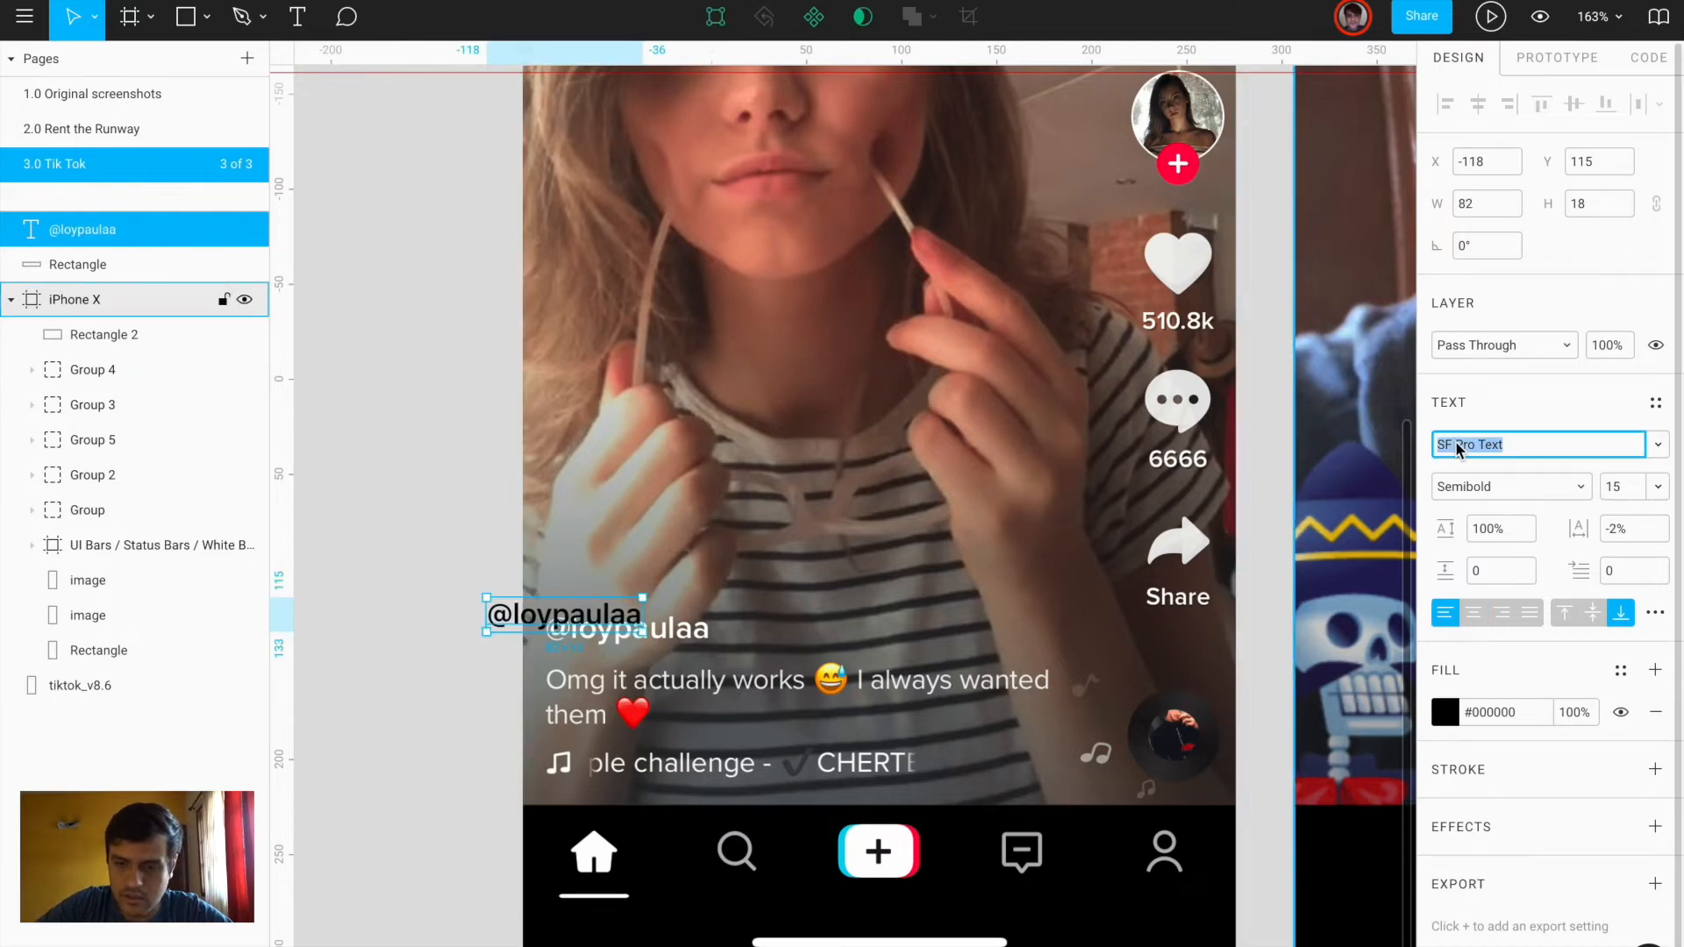
pyautogui.write('Proxima Nova')
pyautogui.press('Return')
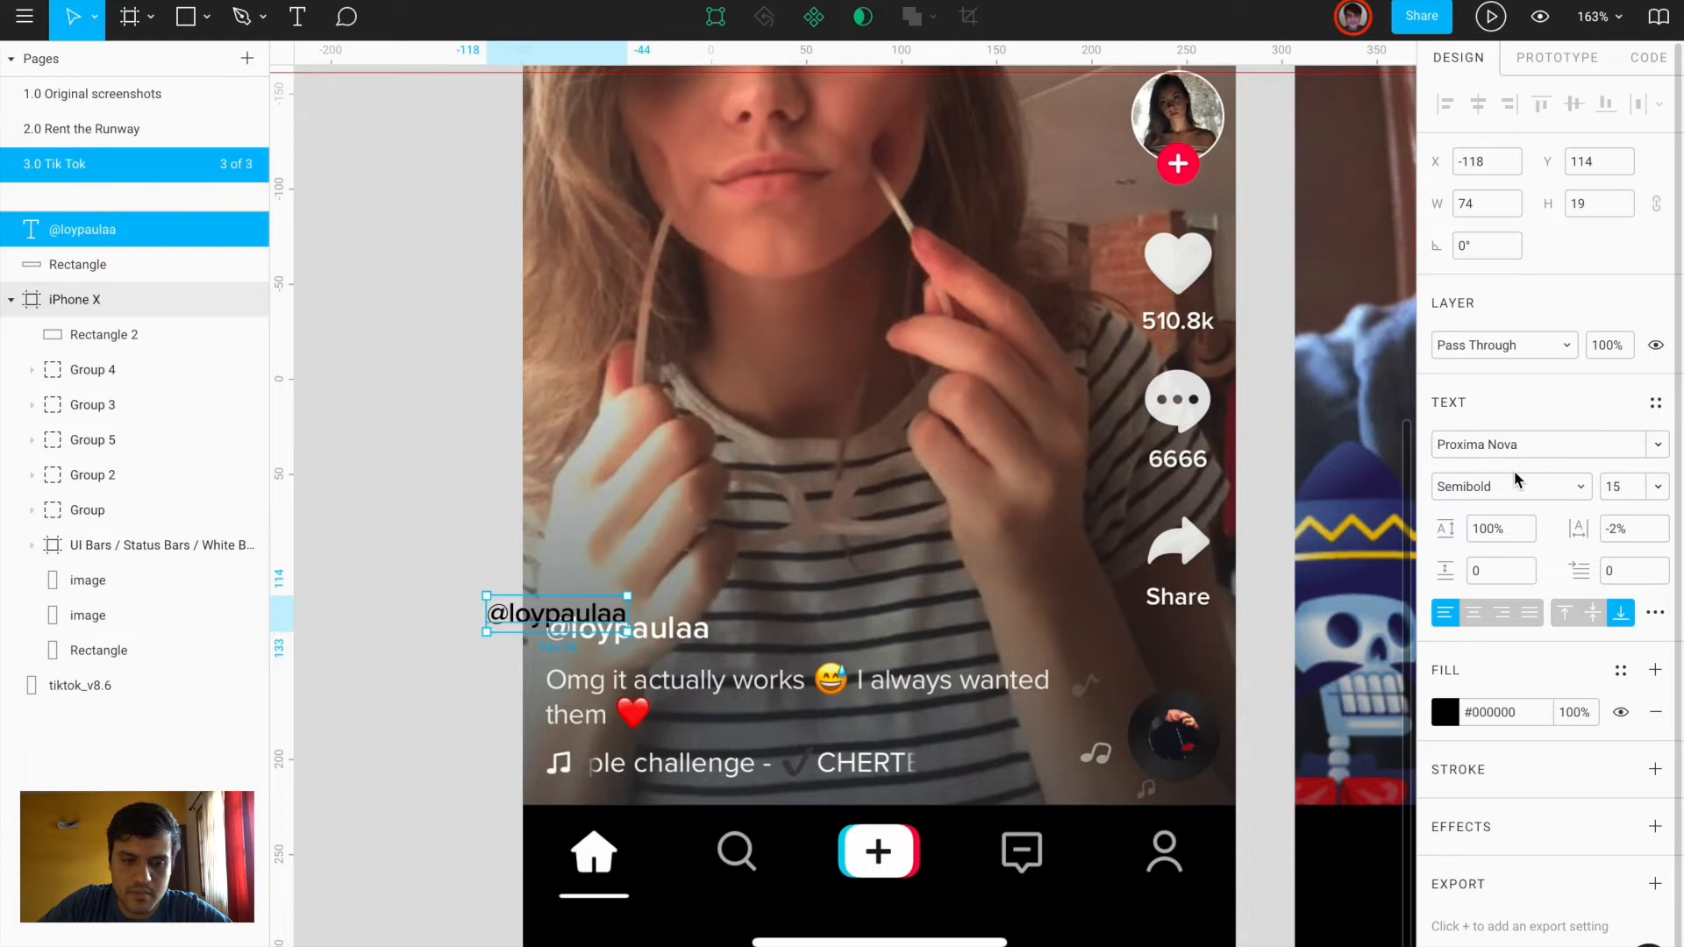
pyautogui.click(1448, 712)
pyautogui.click(1150, 409)
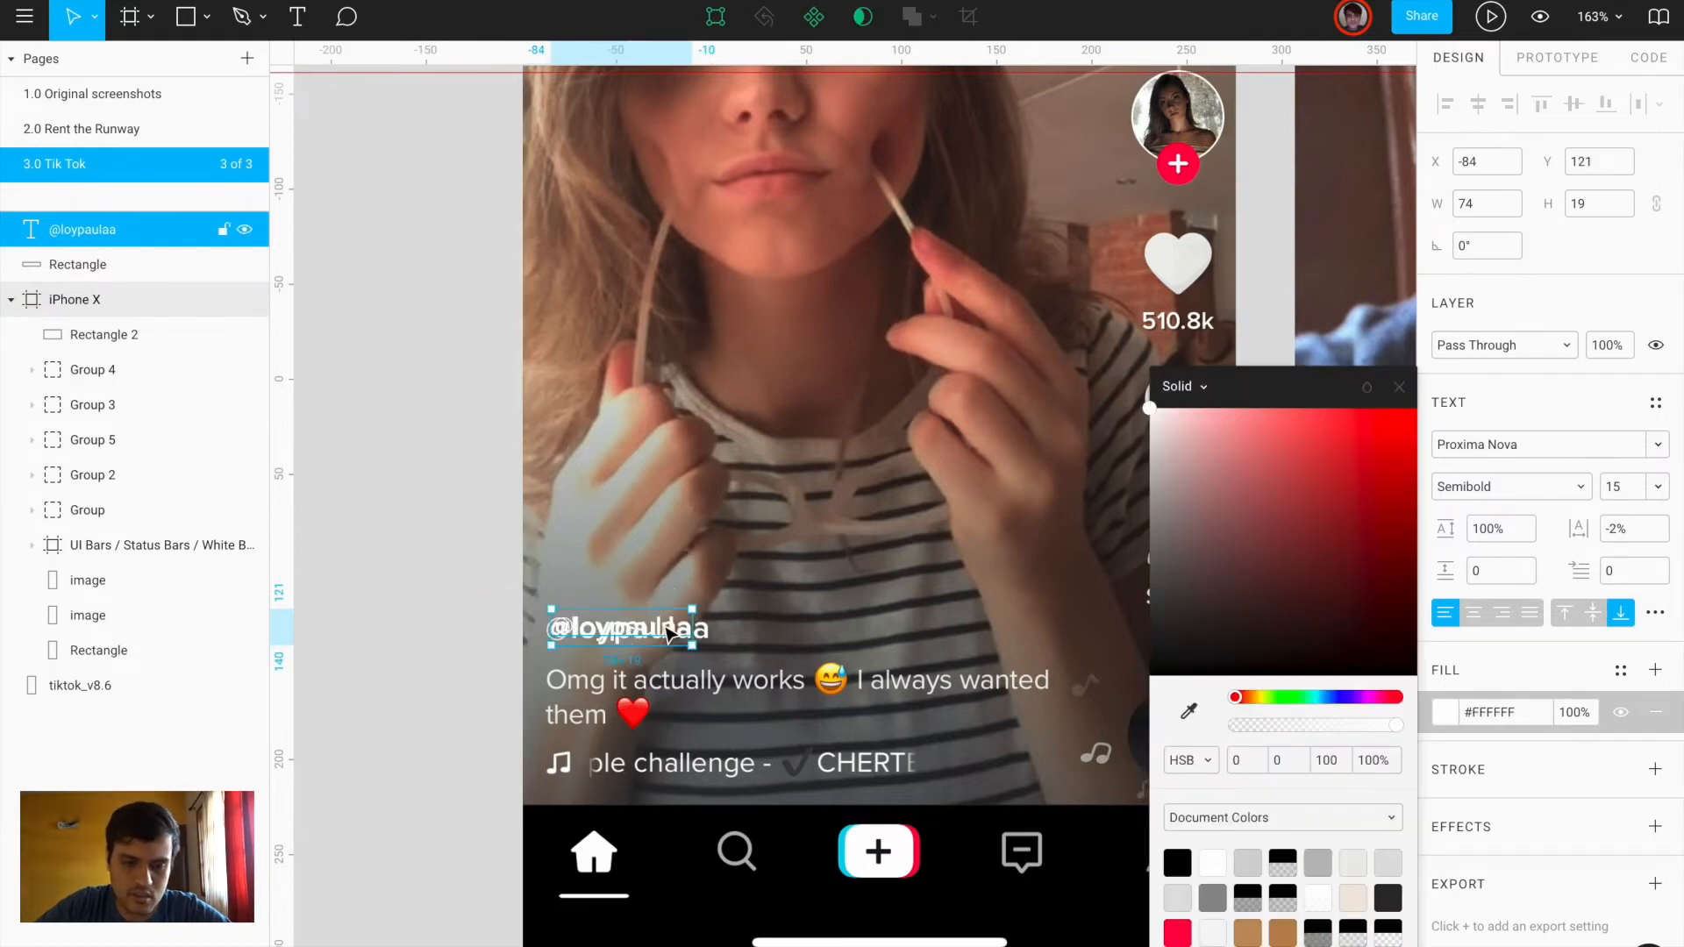
# Set the username text size to 18 and shift it slightly left and down
pyautogui.doubleClick(664, 626)
pyautogui.press('Escape')
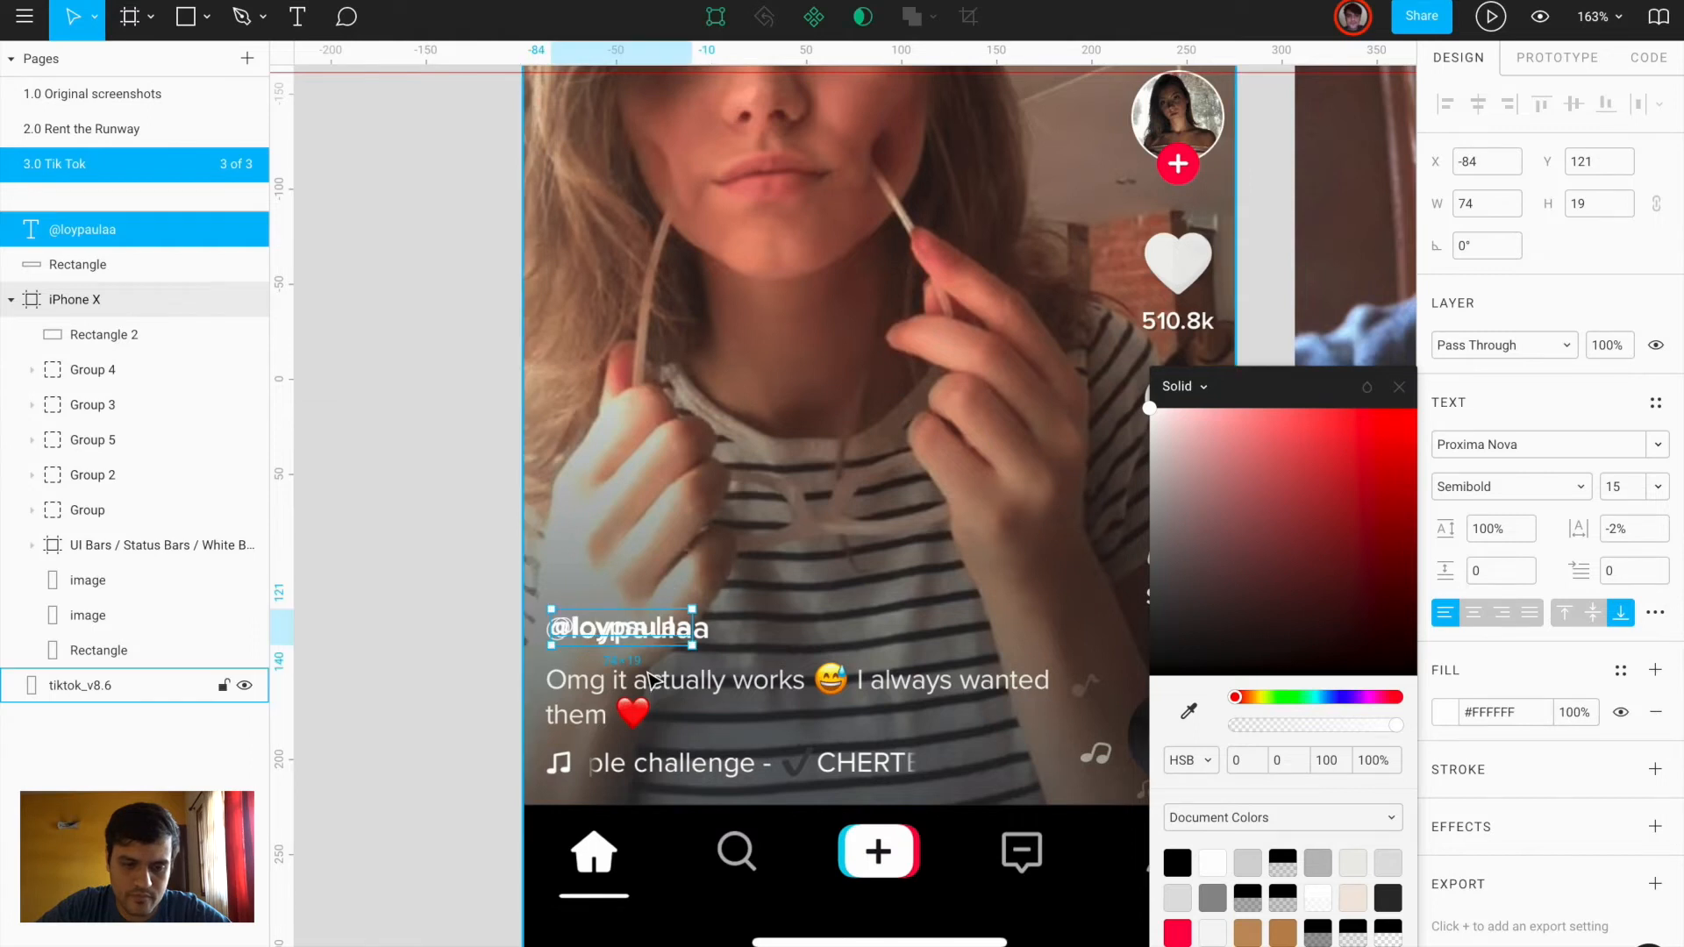
pyautogui.scroll(5, 643, 671)
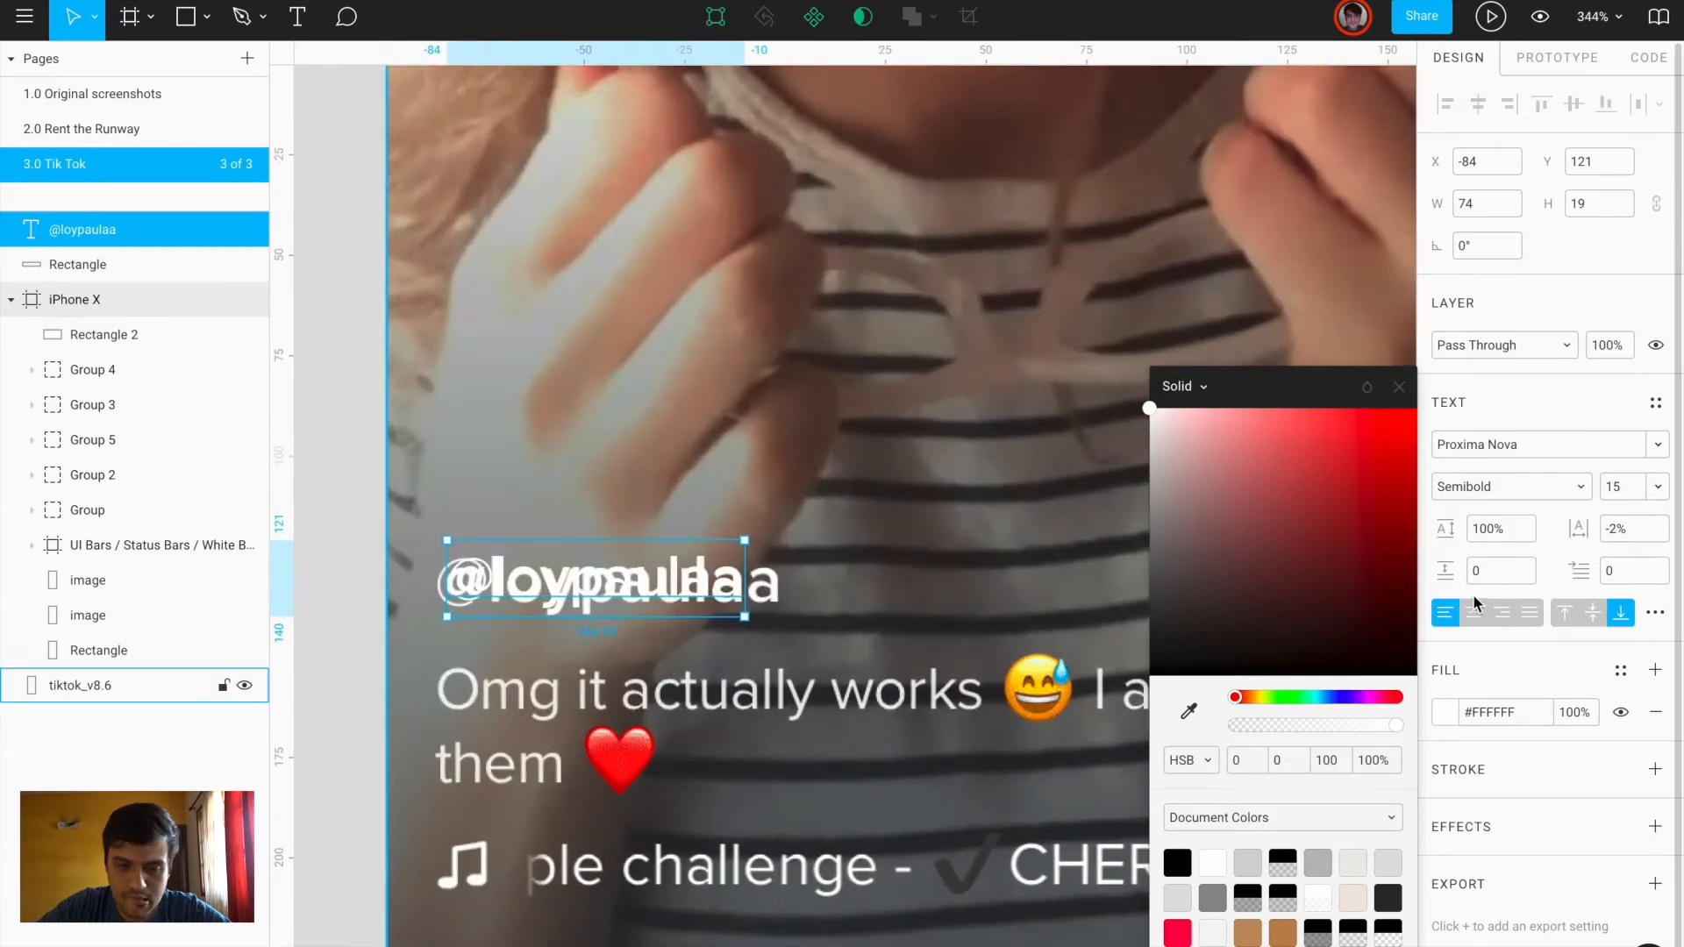
pyautogui.click(1616, 488)
pyautogui.write('16')
pyautogui.press('Return')
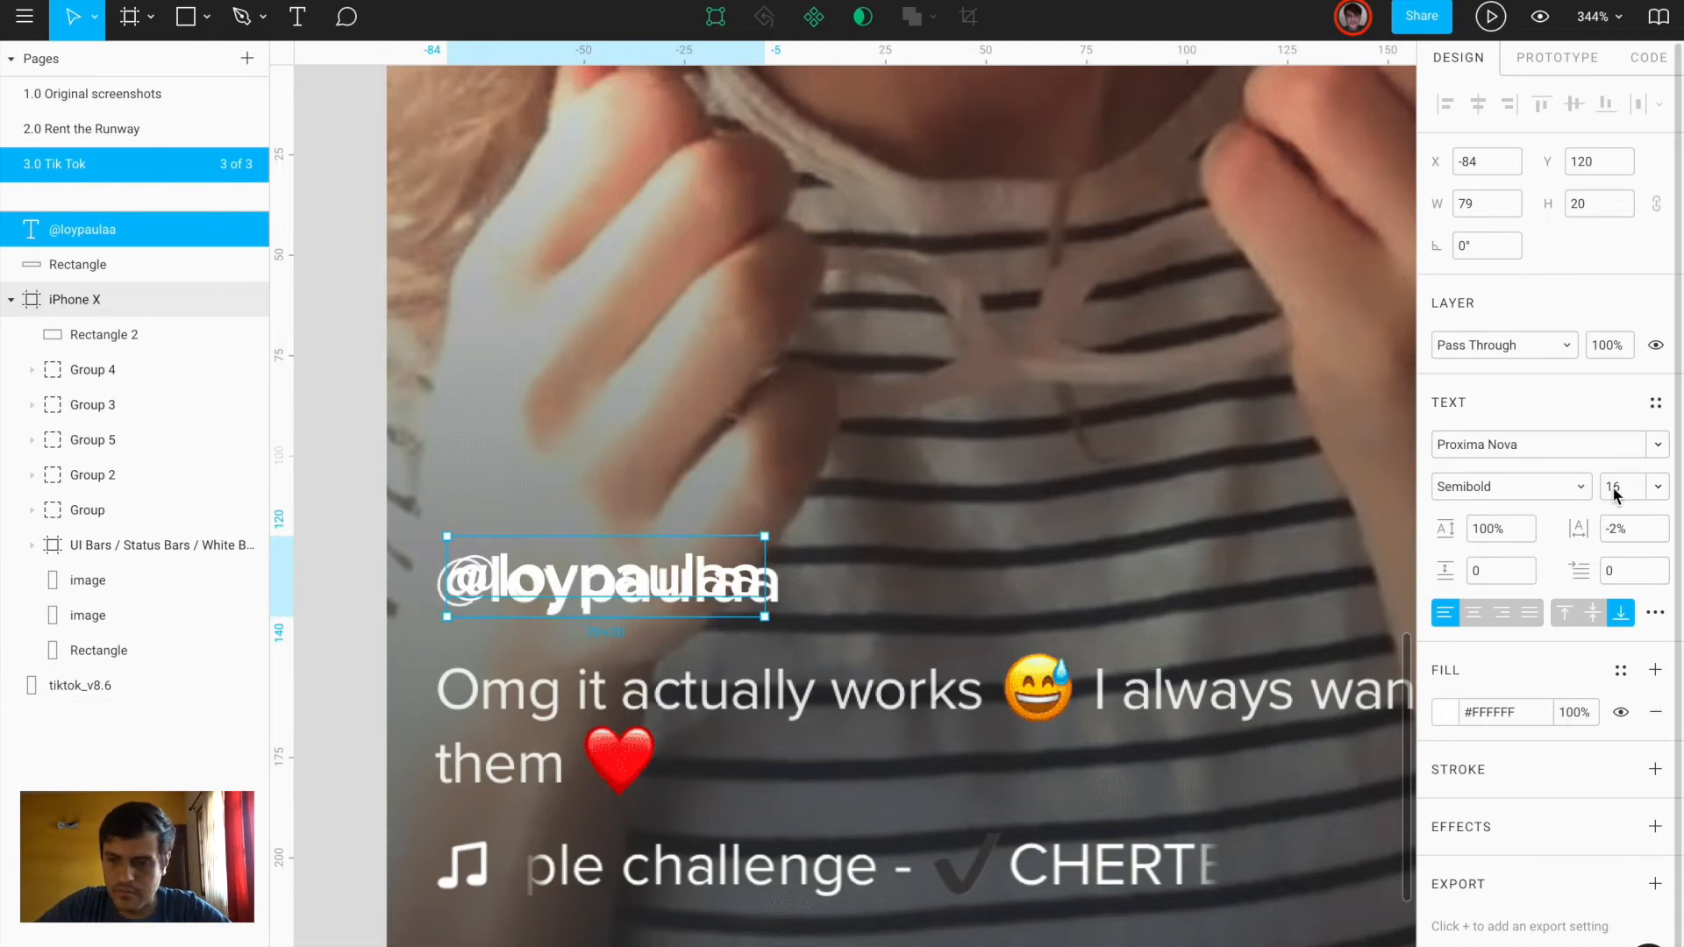
pyautogui.write('8')
pyautogui.press('Return')
pyautogui.moveTo(727, 560); pyautogui.dragTo(708, 618)
pyautogui.scroll(-2, 708, 574)
# Retype the duplicated username as 'Omg' and make it Regular weight
pyautogui.doubleClick(707, 625)
pyautogui.write('OM')
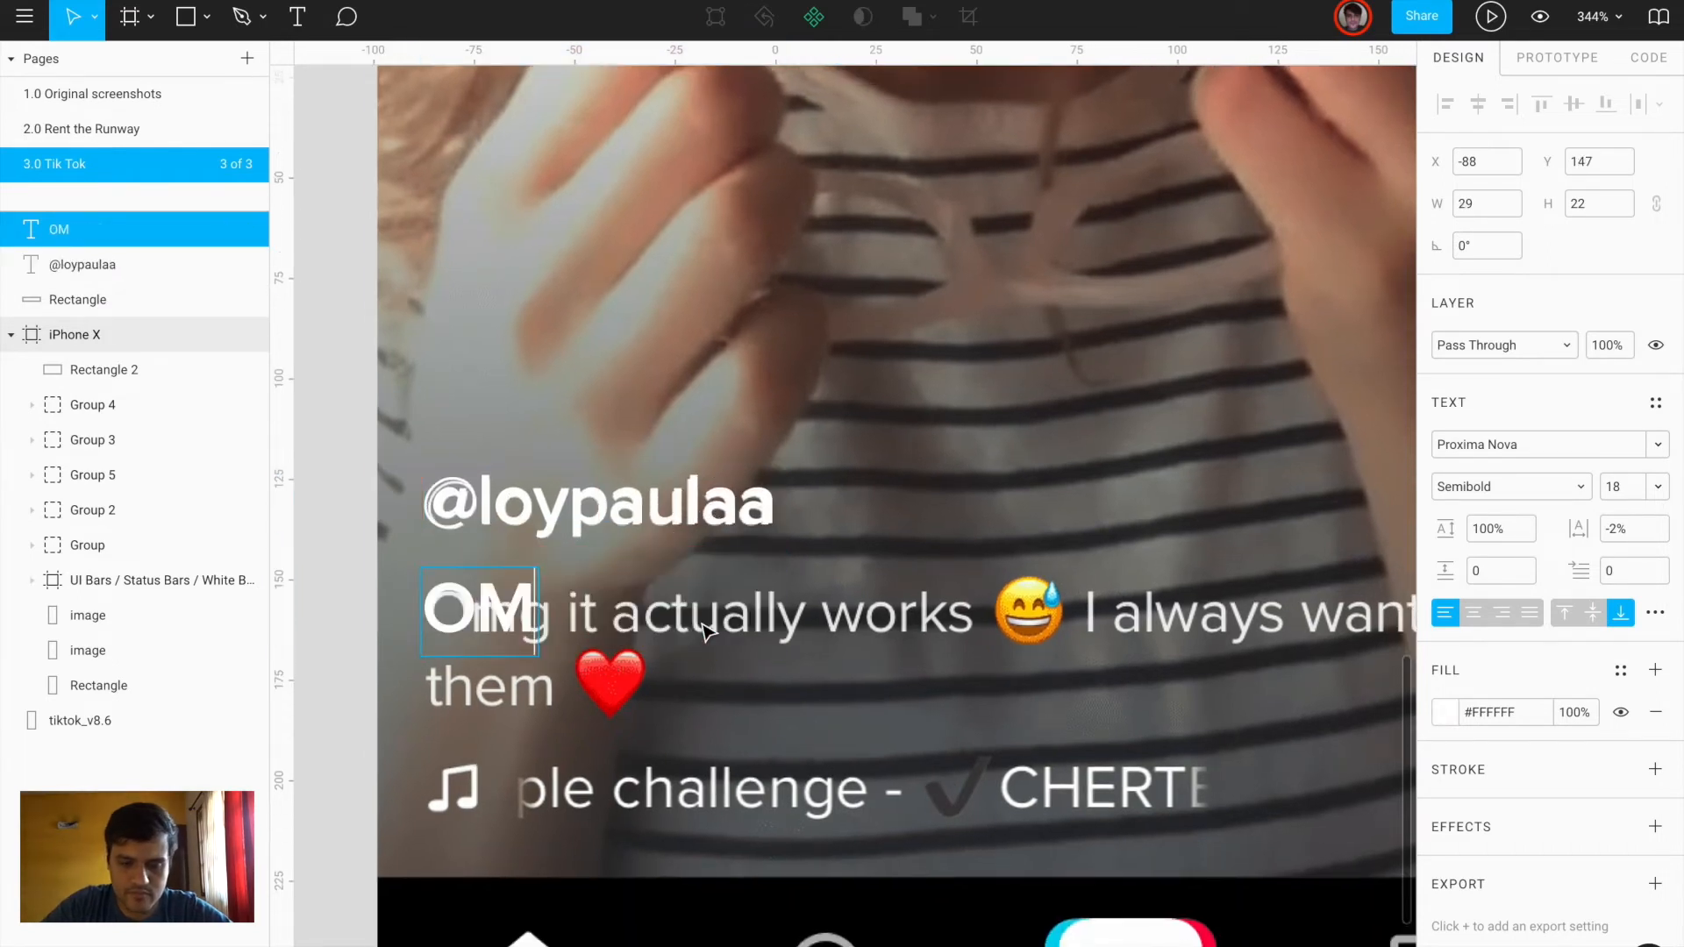
pyautogui.press('BackSpace')
pyautogui.write('mg')
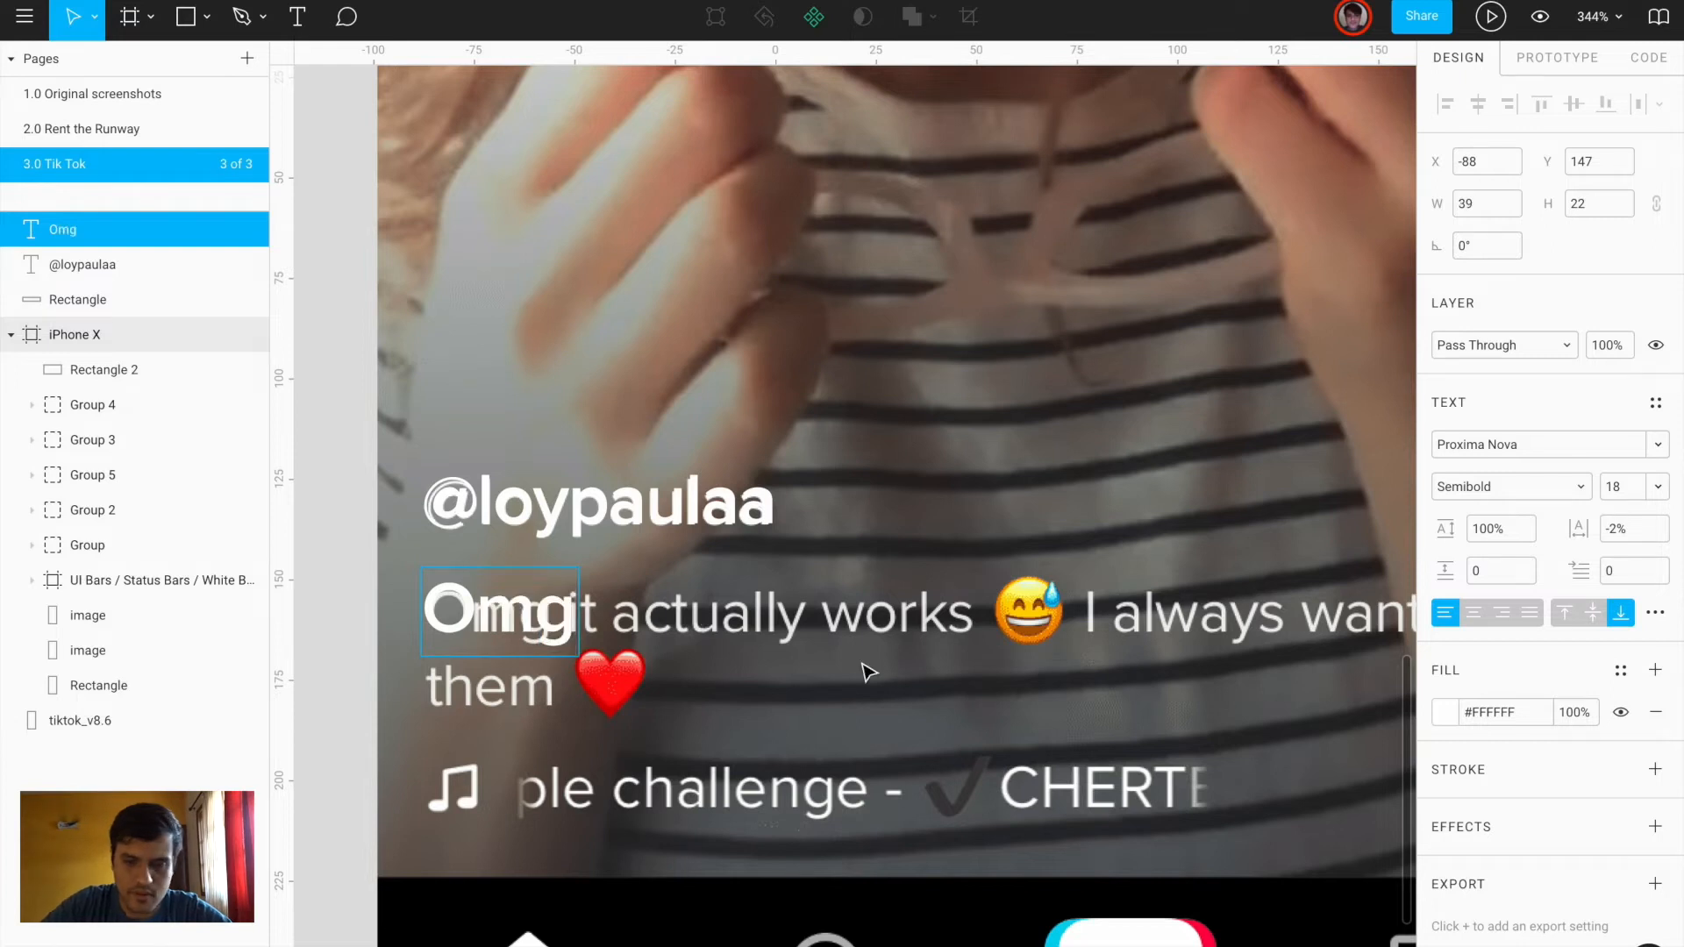
pyautogui.press('Escape')
pyautogui.click(1503, 487)
pyautogui.click(1496, 452)
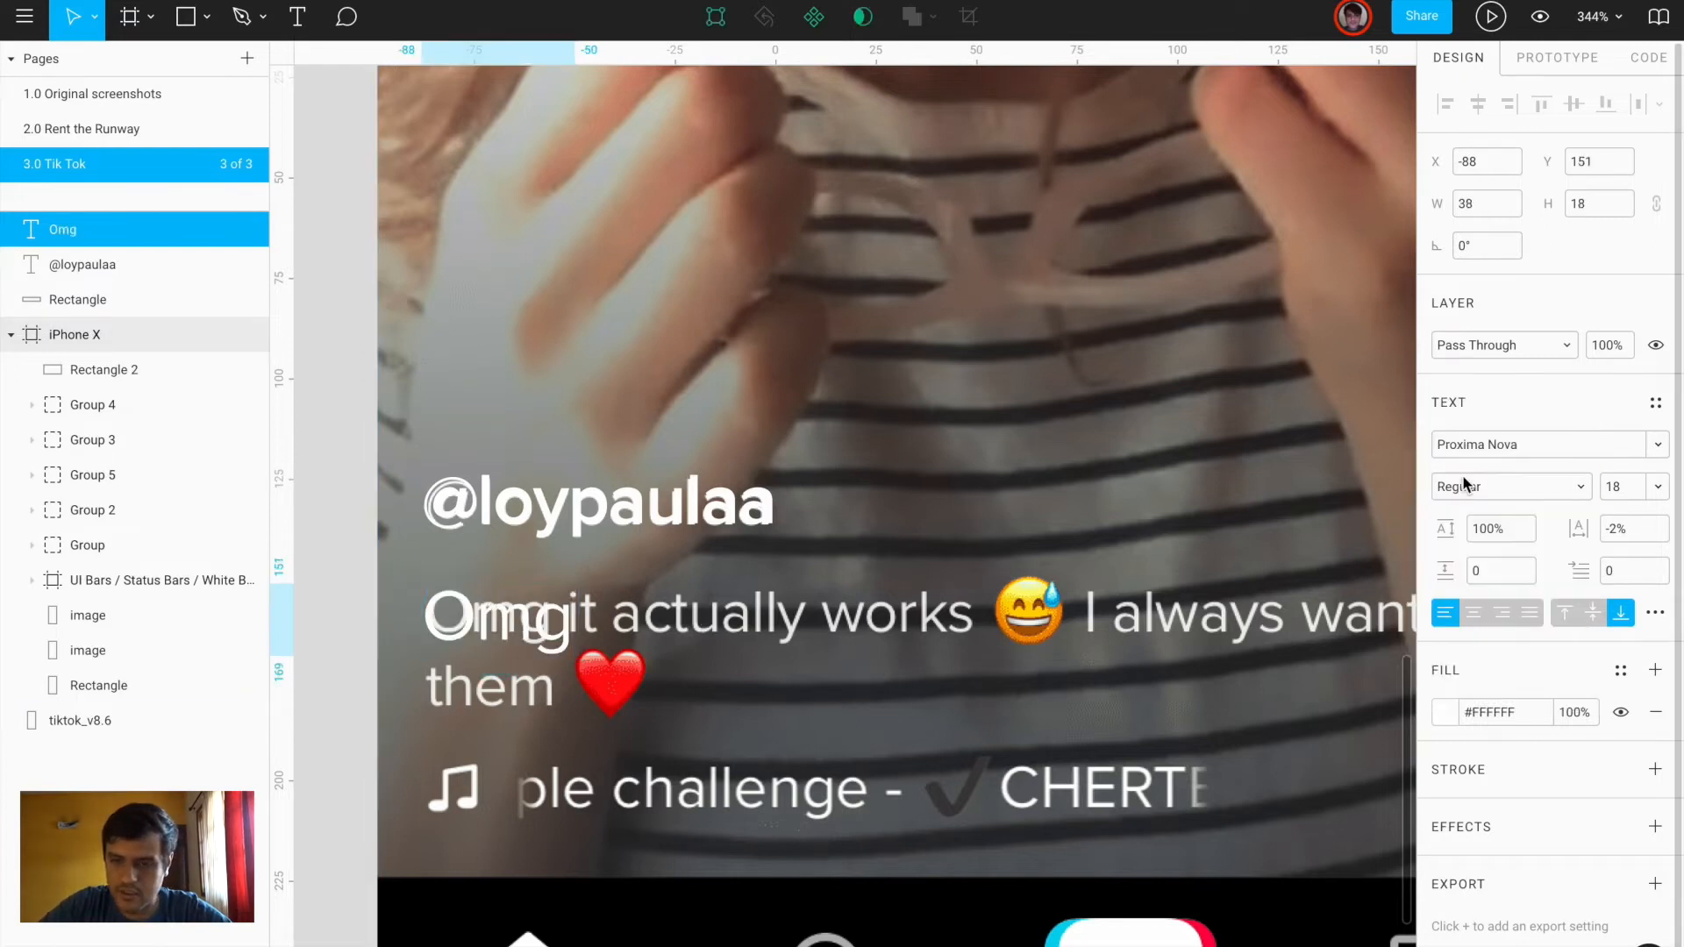
# Set the Omg text to size 15 with 0% letter spacing, nudged up slightly
pyautogui.click(1612, 488)
pyautogui.write('16')
pyautogui.press('Return')
pyautogui.click(1618, 529)
pyautogui.write('0')
pyautogui.press('Return')
pyautogui.press('Up')
pyautogui.press('Up')
pyautogui.click(1657, 489)
pyautogui.write('14')
pyautogui.press('Return')
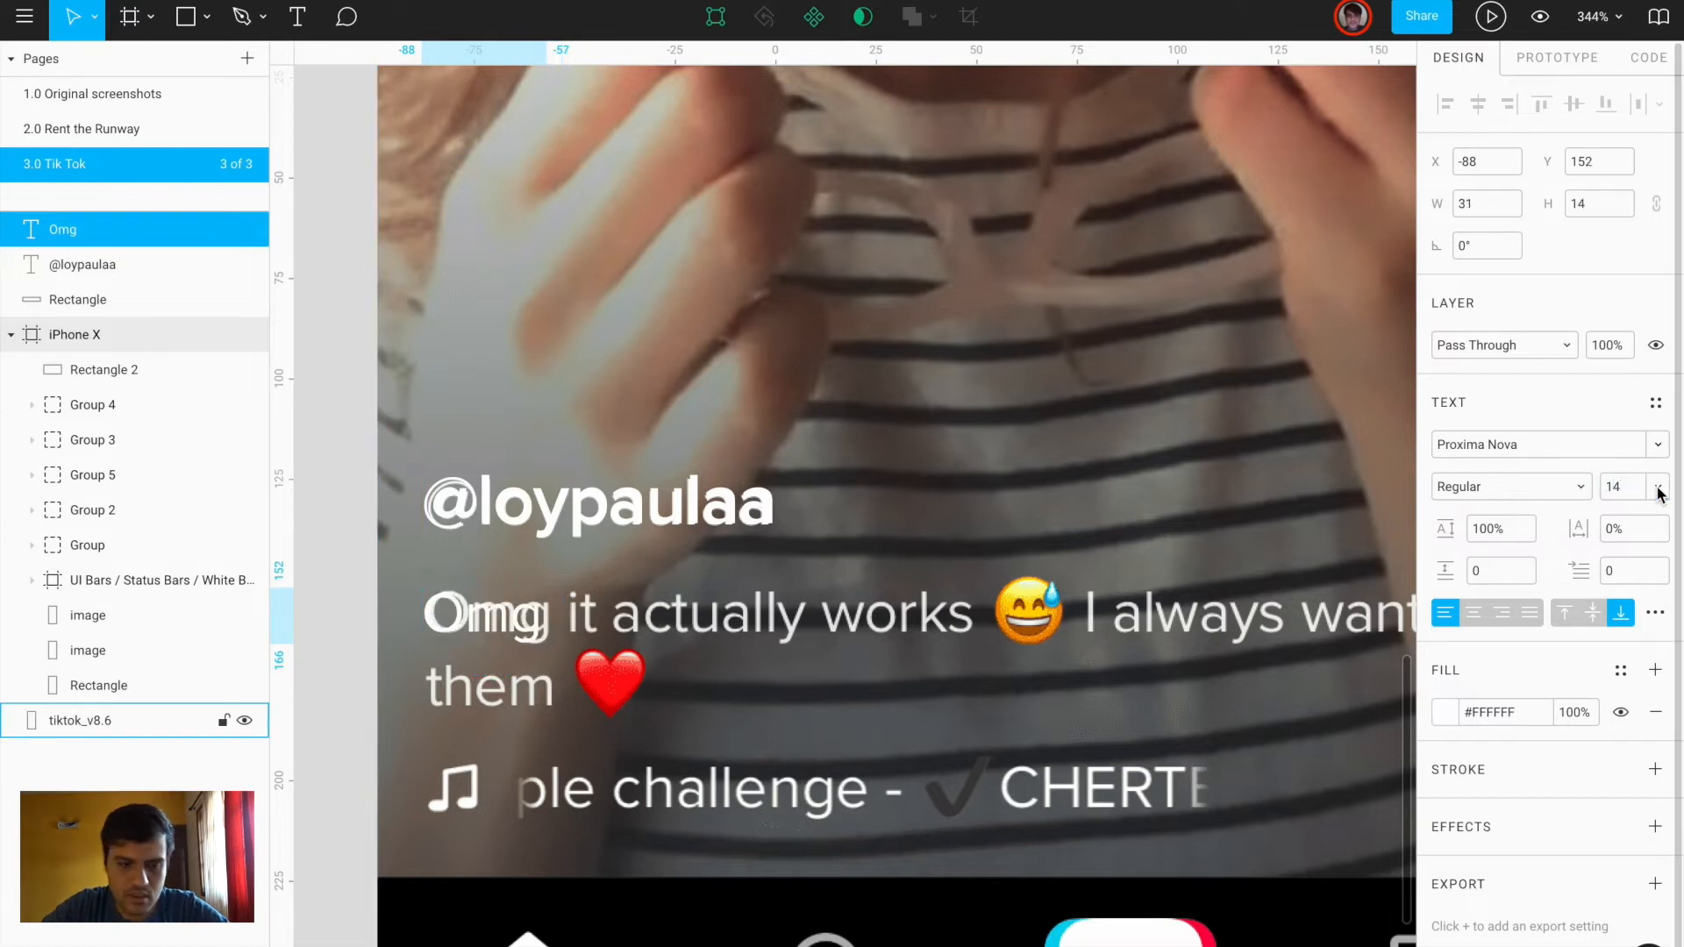
pyautogui.click(1615, 489)
pyautogui.write('15')
pyautogui.press('Return')
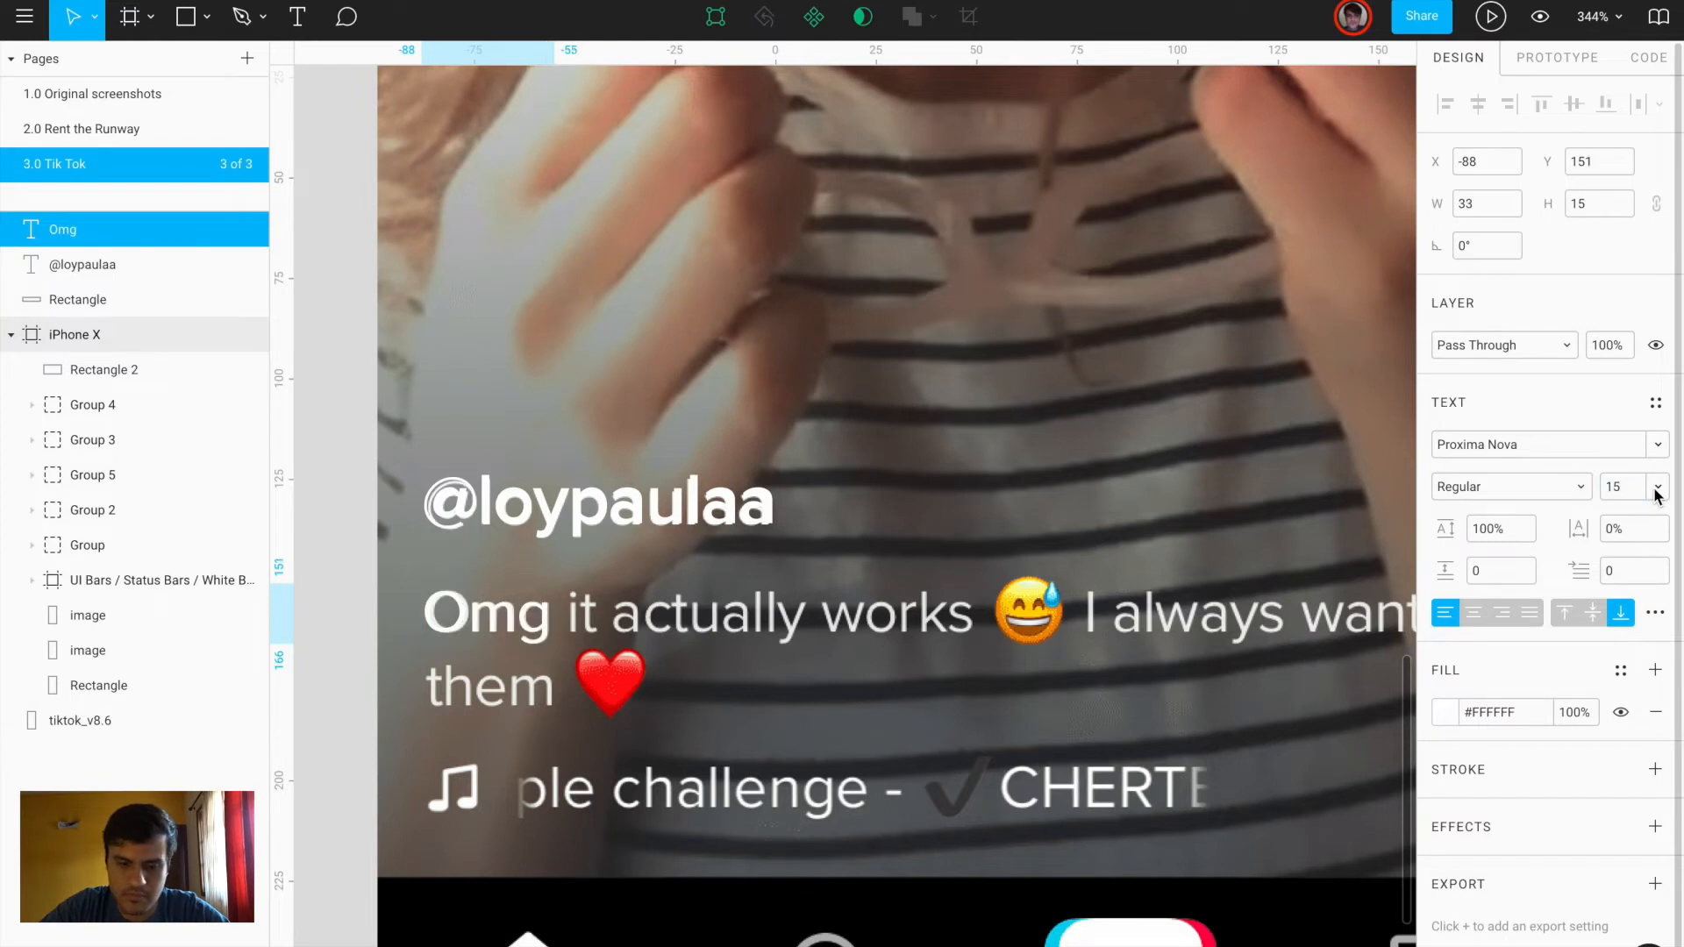
# Extend the caption with 'it actually wotks 😅' and a new line 'I always wanted'
pyautogui.doubleClick(529, 625)
pyautogui.write('it ac')
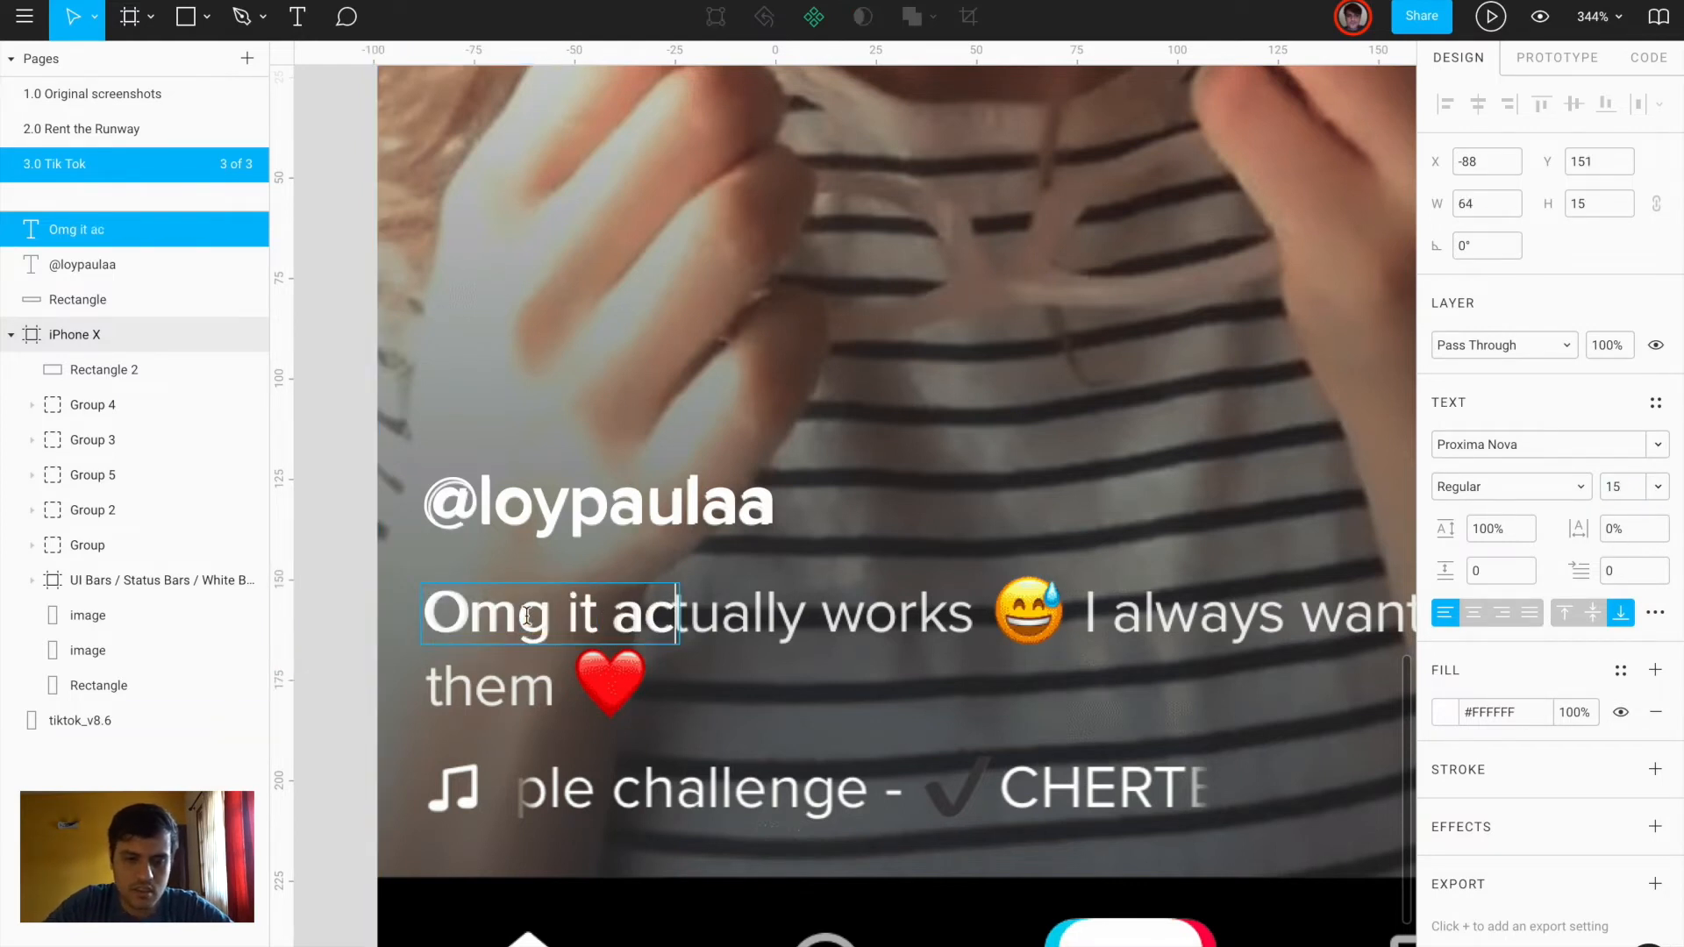
pyautogui.write('tually wotks')
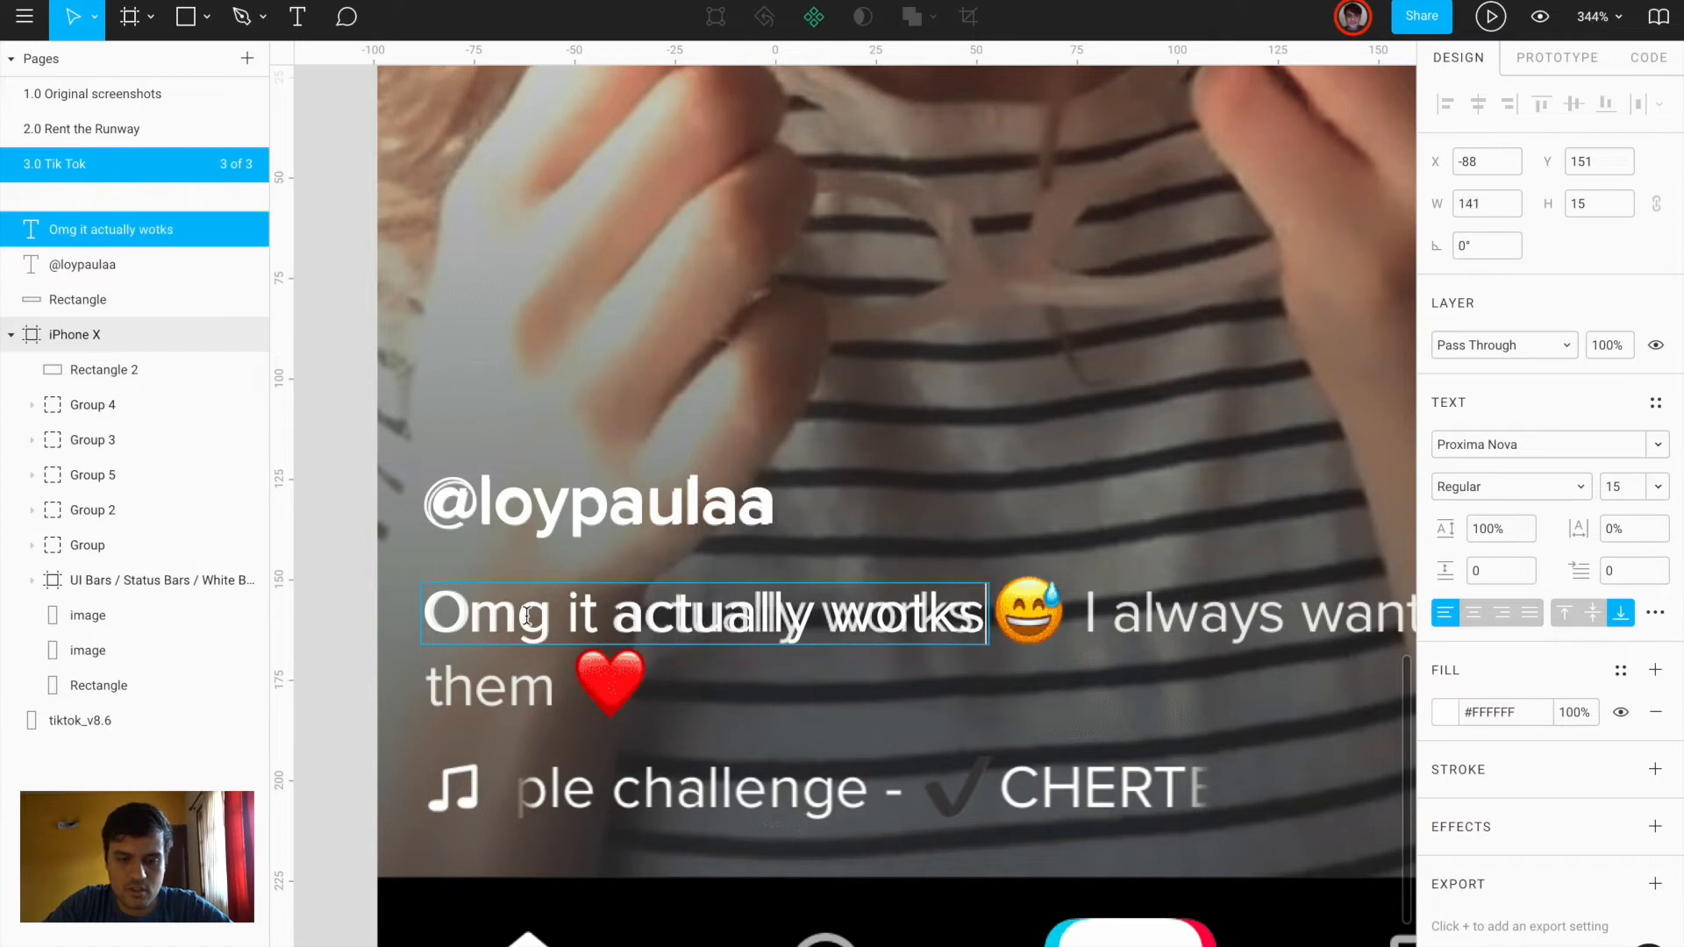
pyautogui.press('ctrl+super+space')
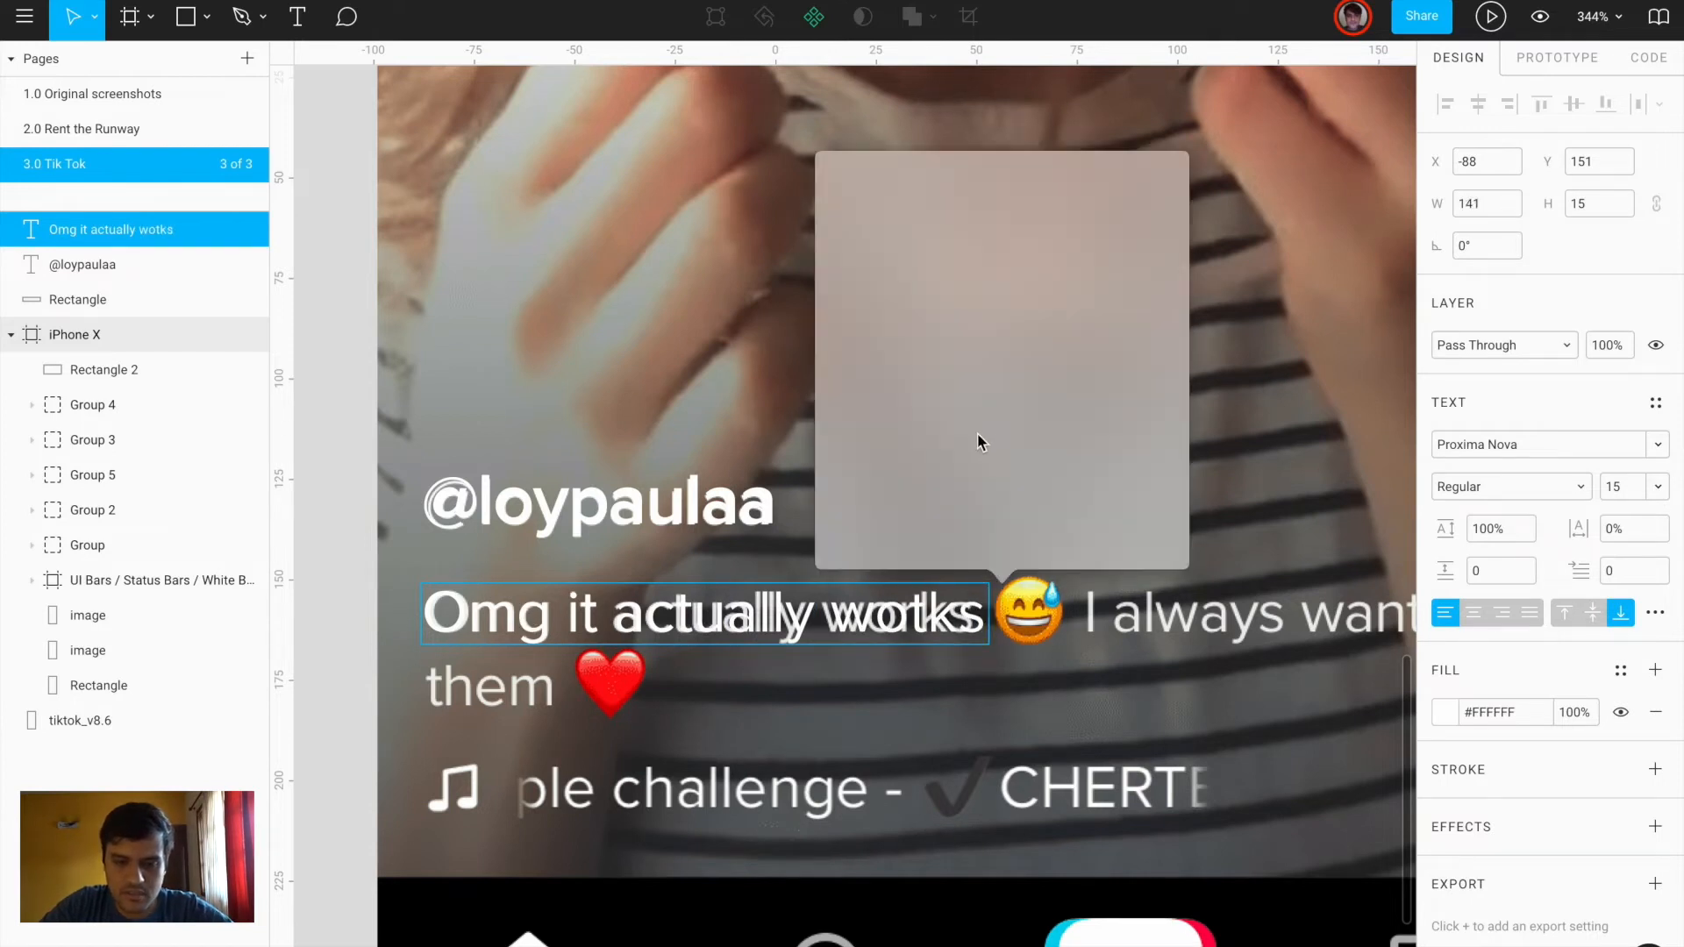
pyautogui.scroll(10, 1044, 381)
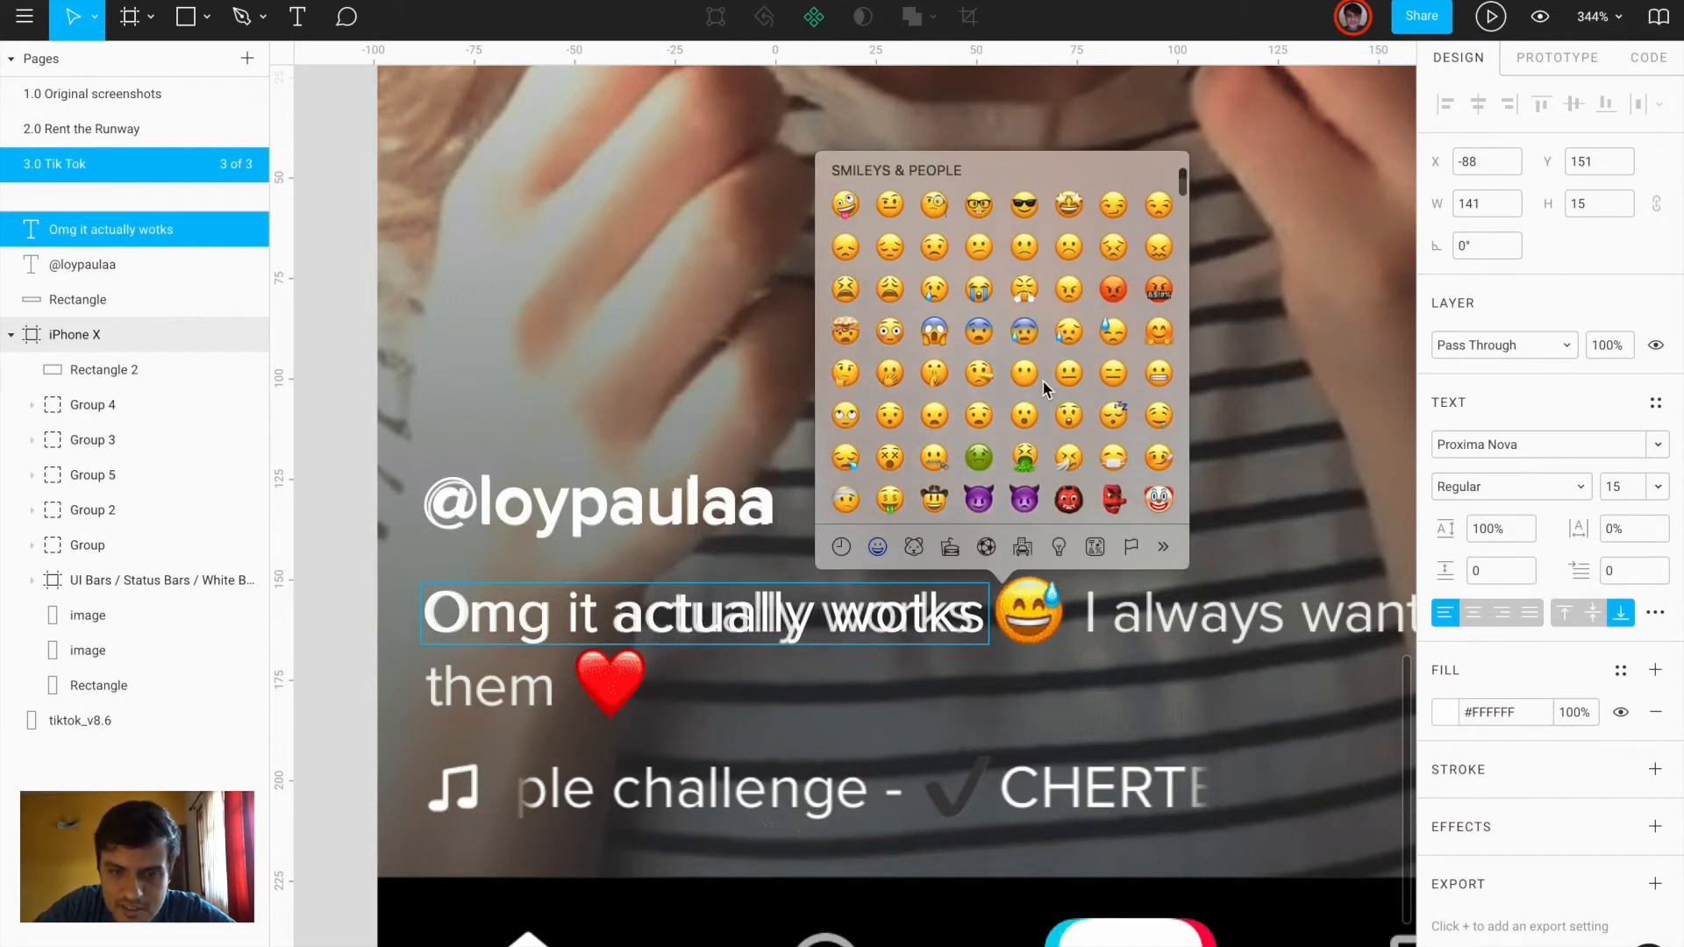
pyautogui.scroll(5, 1014, 388)
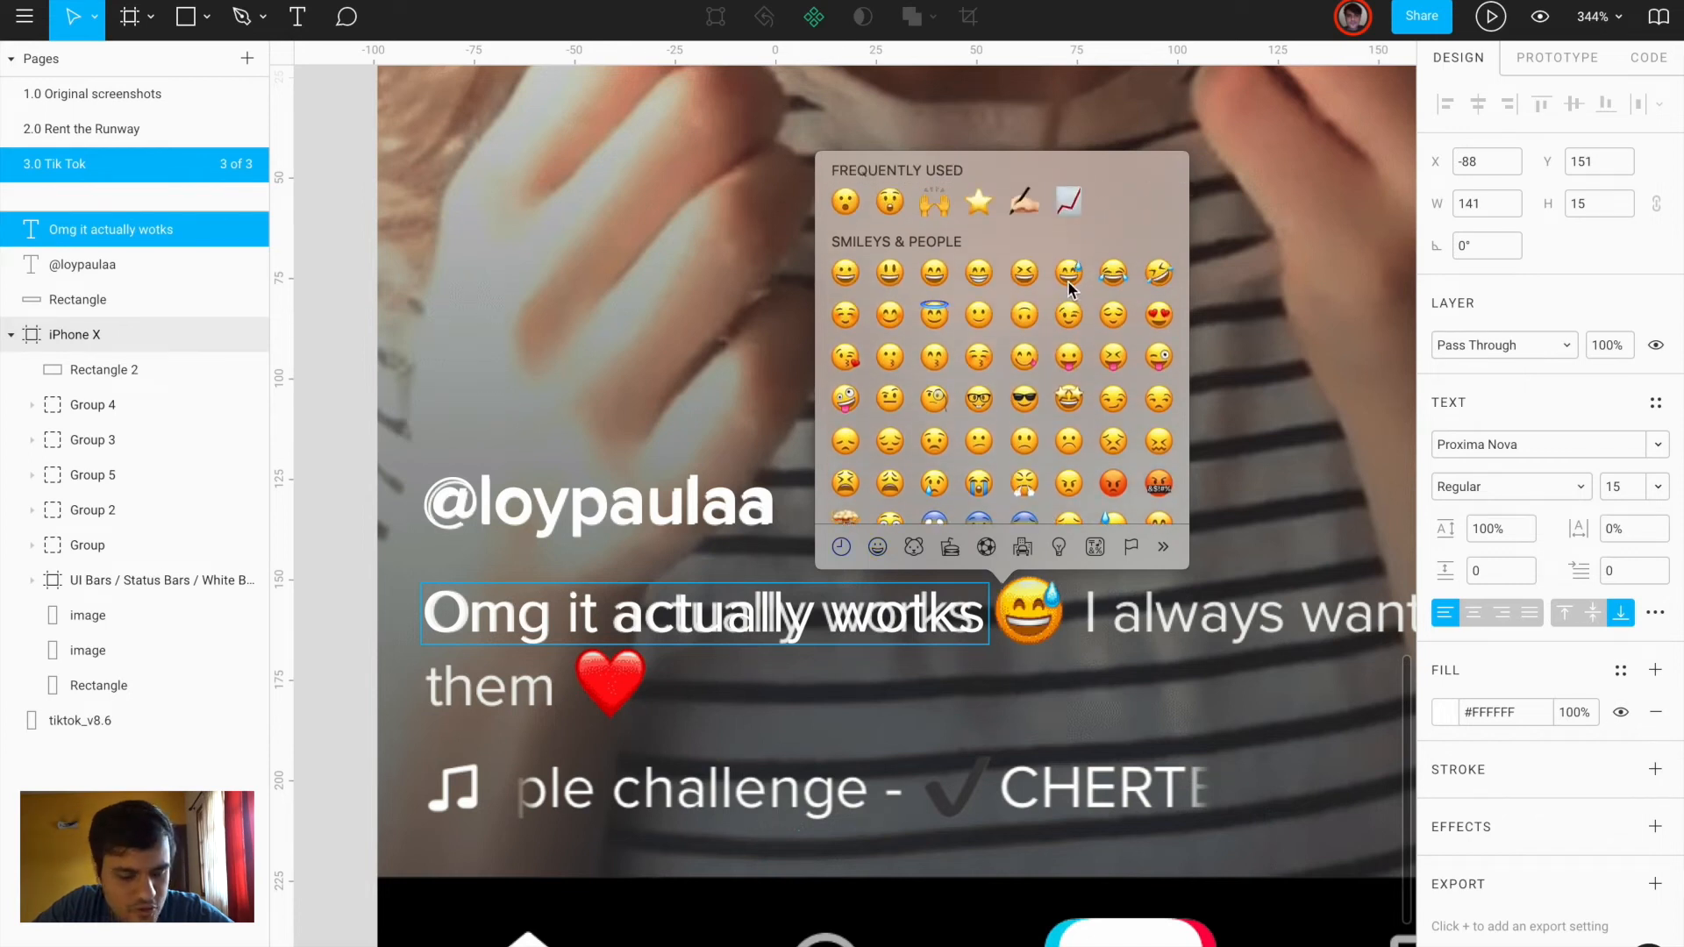
pyautogui.click(1069, 275)
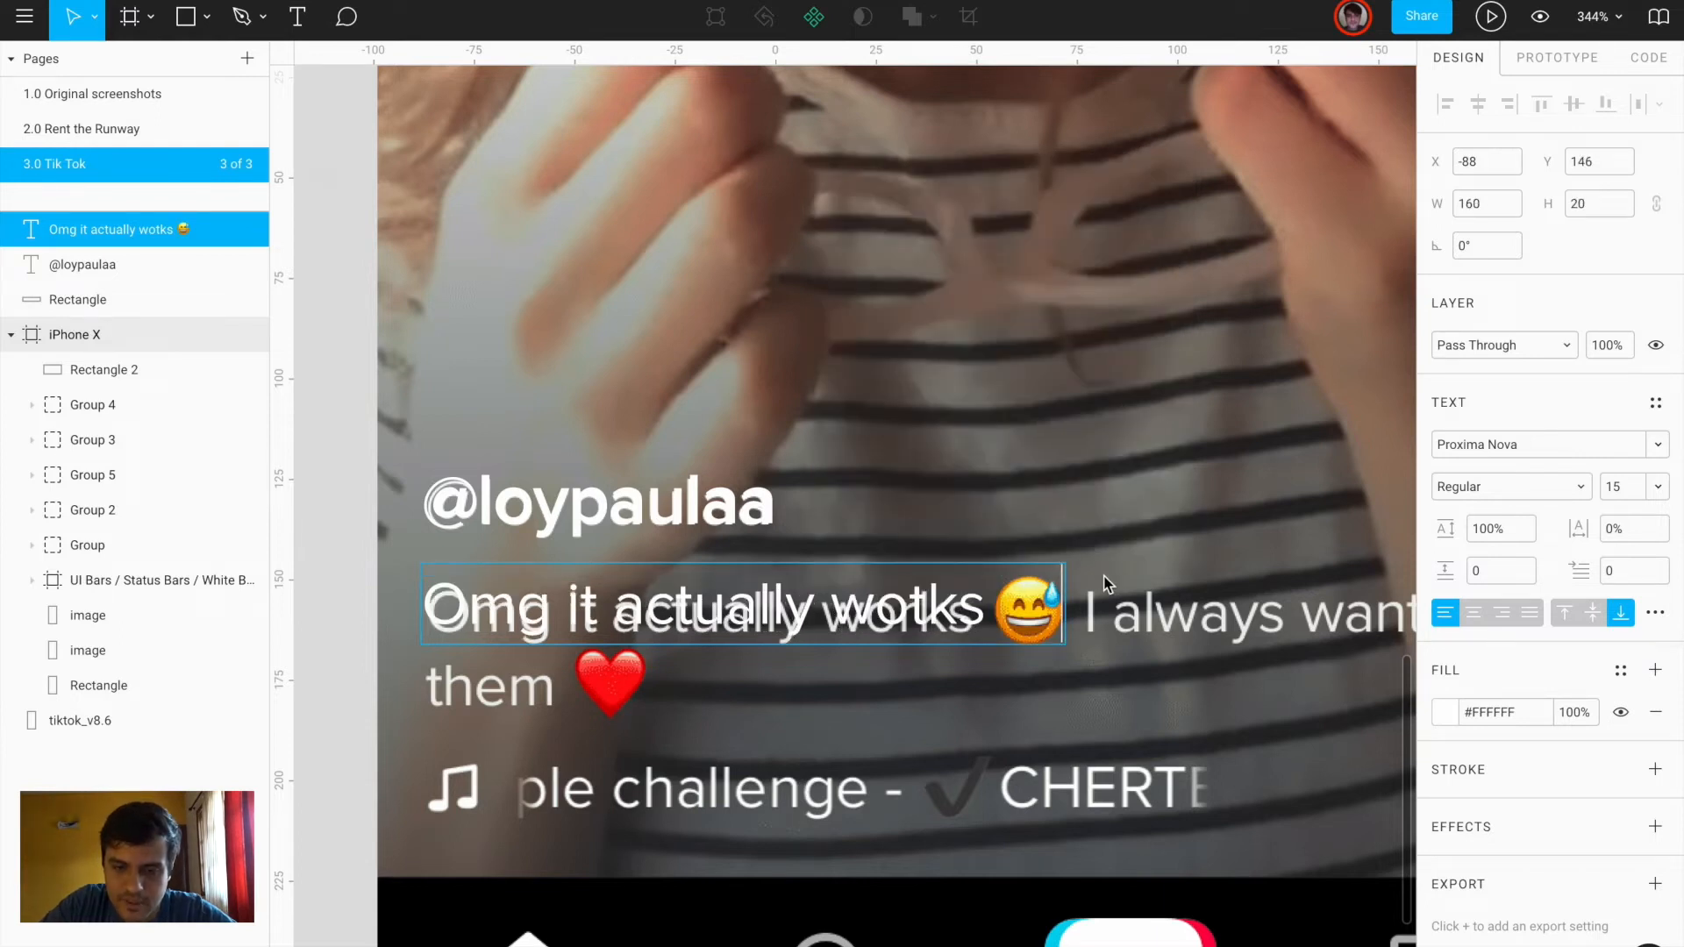
pyautogui.write('I always wanted')
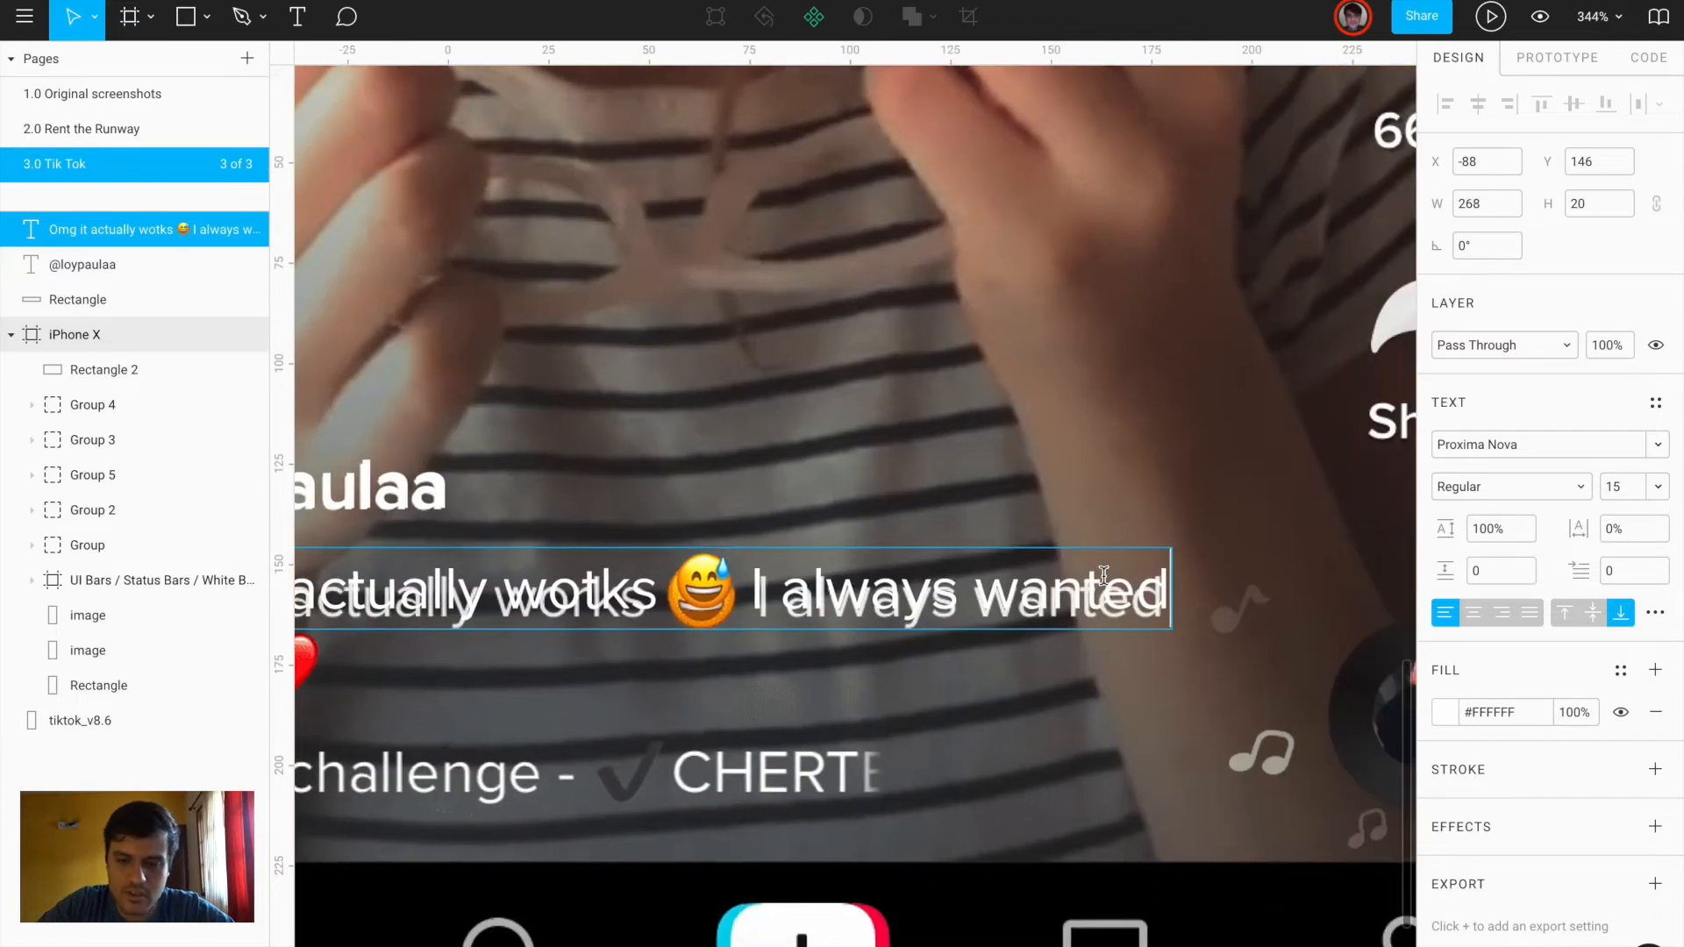
pyautogui.press('Return')
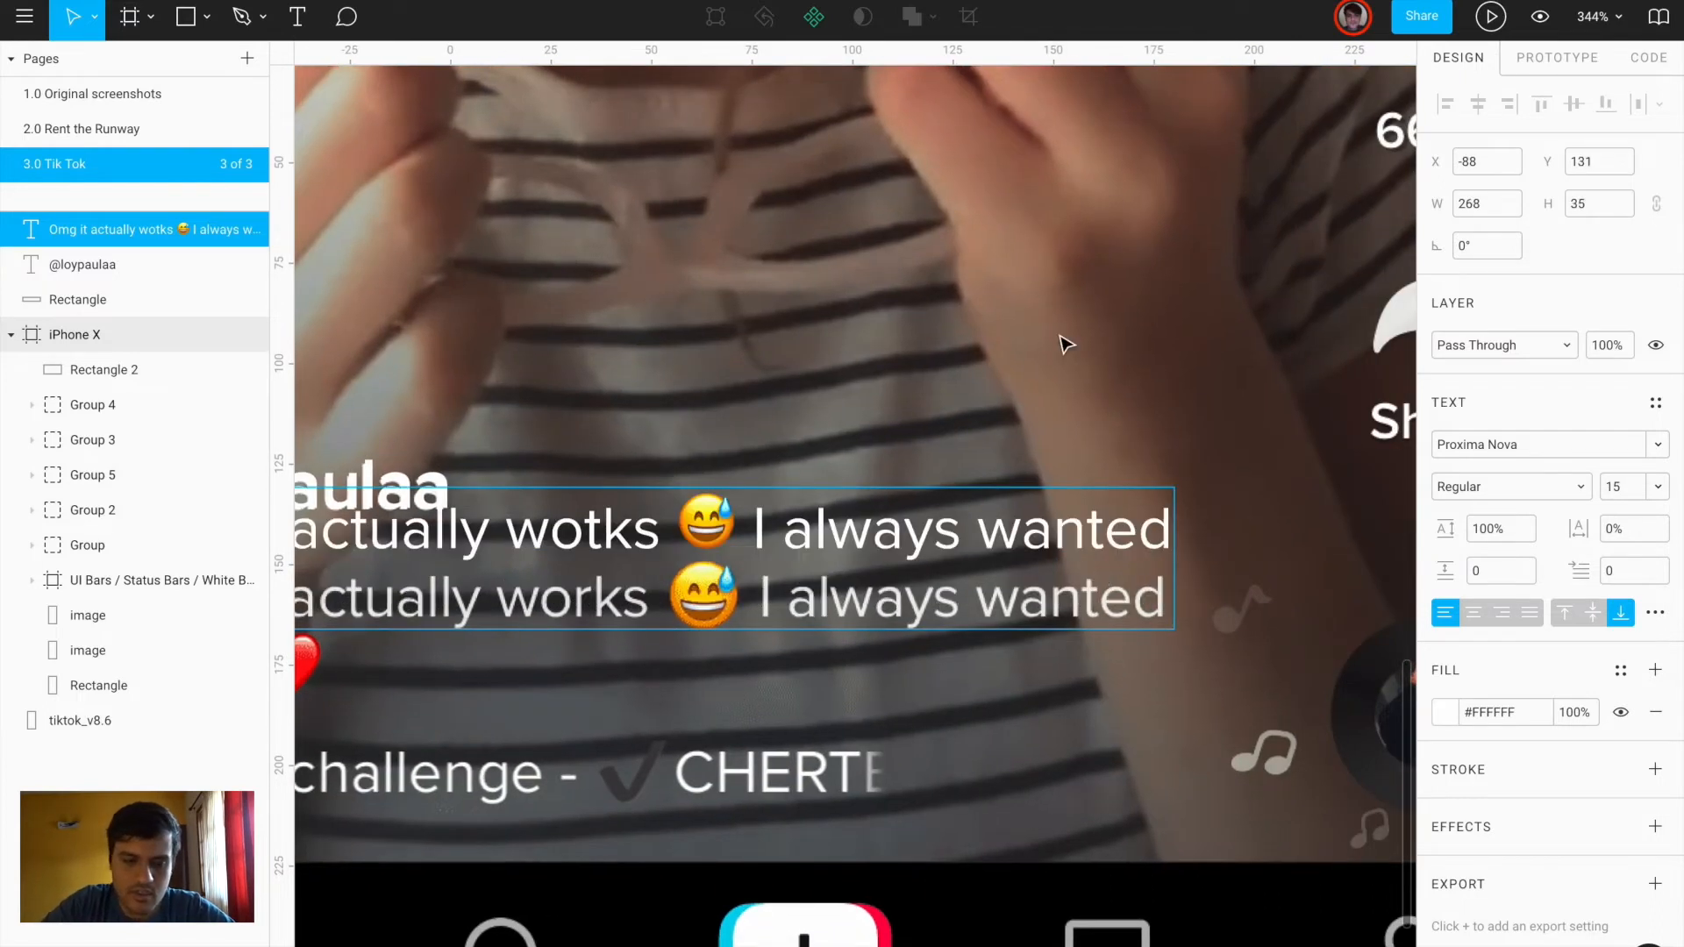
pyautogui.press('Escape')
pyautogui.hscroll(-4, 1060, 336)
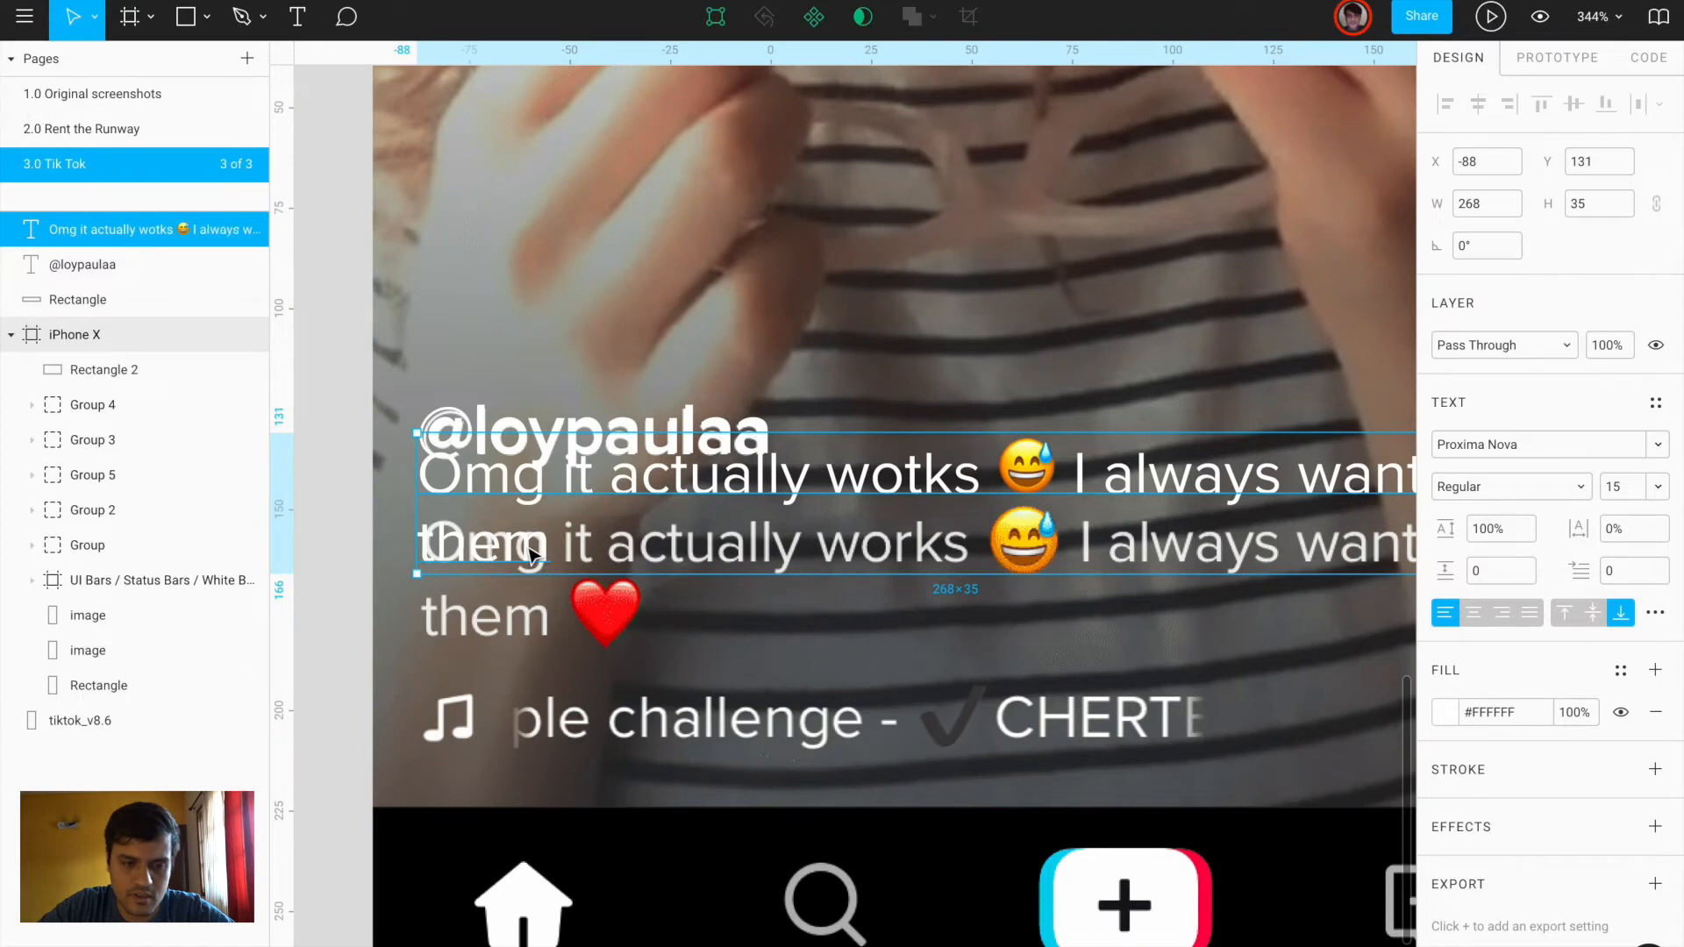
# Add the red heart emoji ❤️ at the end of the caption's second line
pyautogui.doubleClick(568, 549)
pyautogui.click(569, 548)
pyautogui.press('ctrl+super+space')
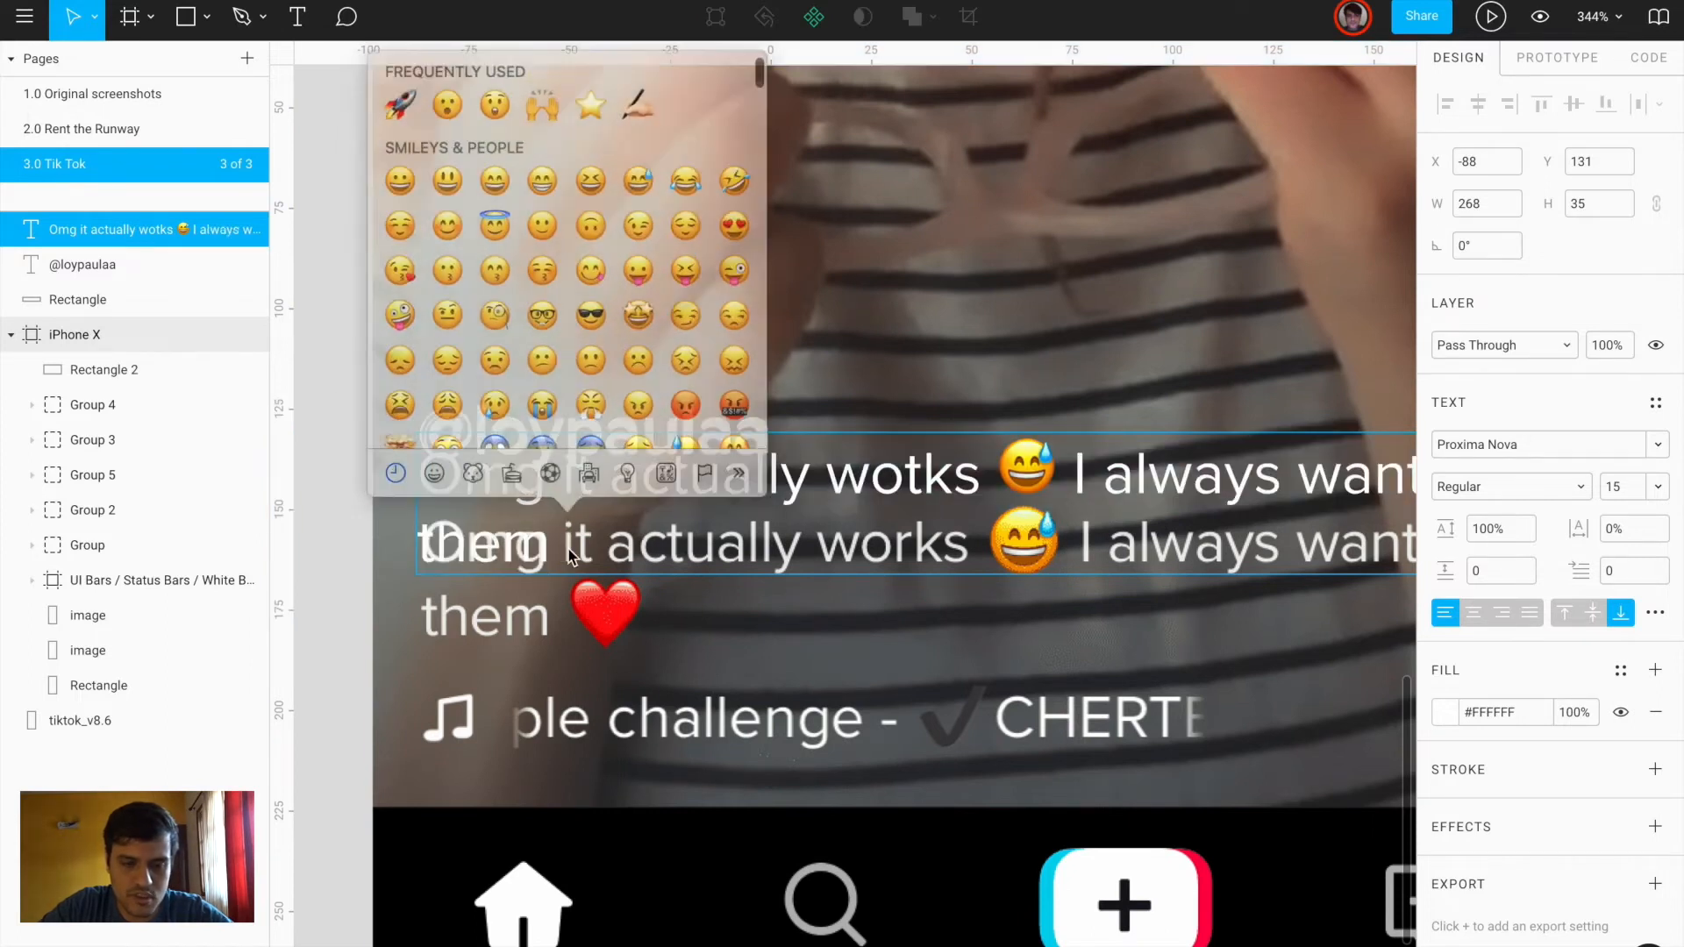
pyautogui.scroll(2, 704, 237)
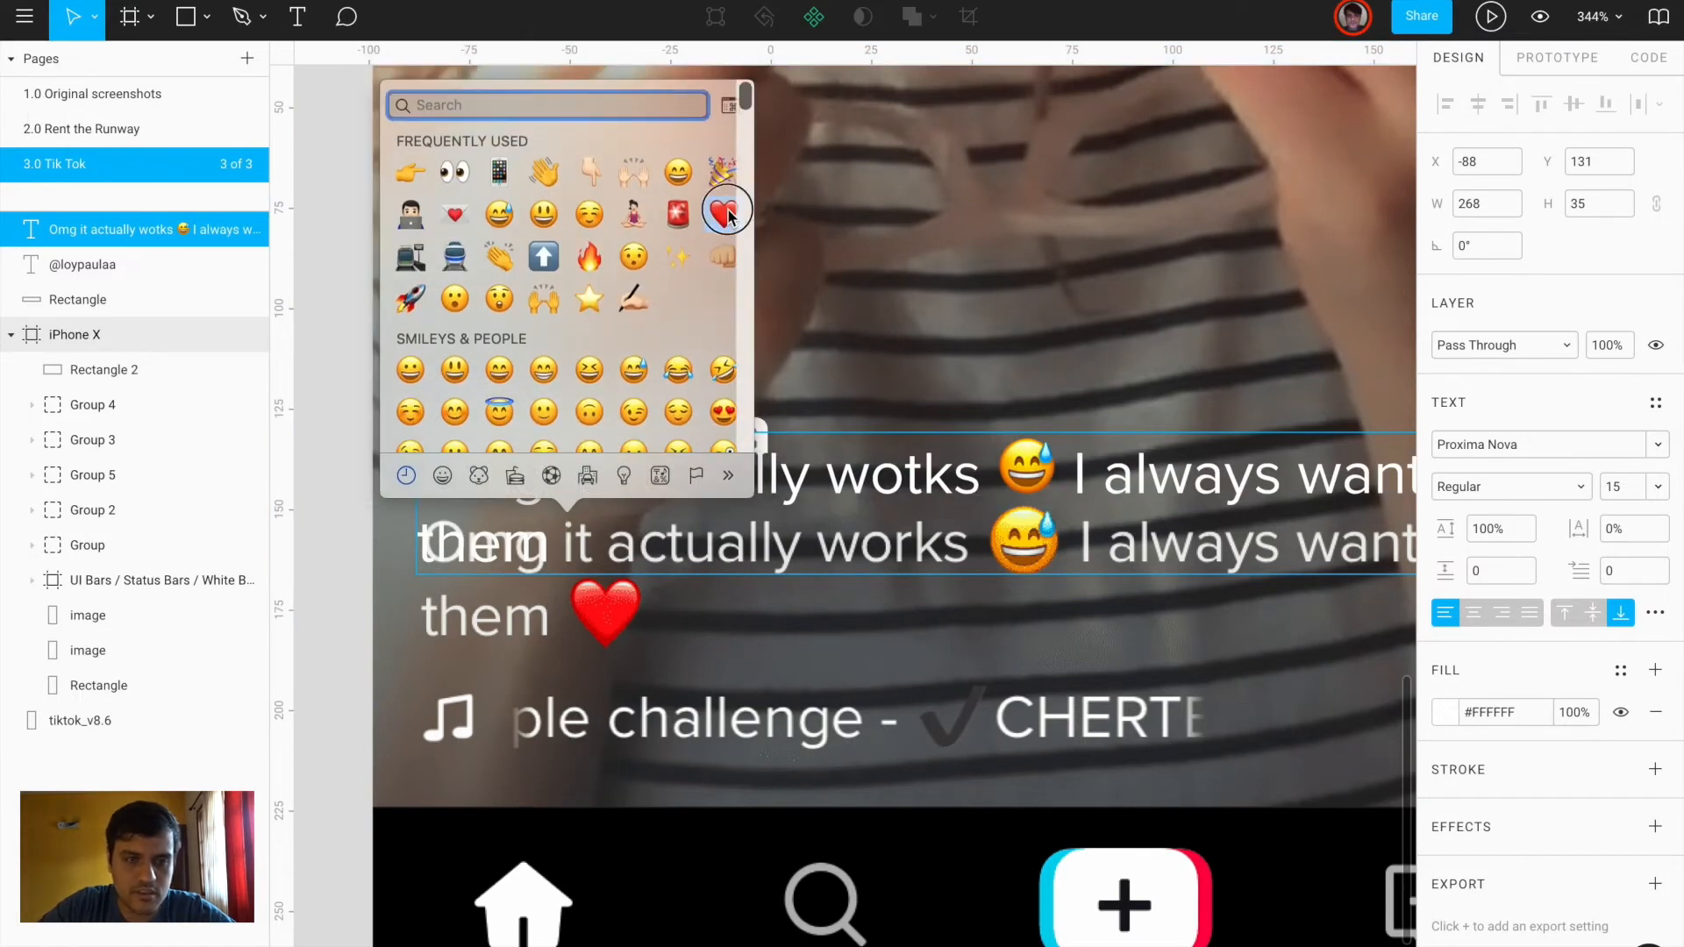
pyautogui.press('Return')
pyautogui.press('Escape')
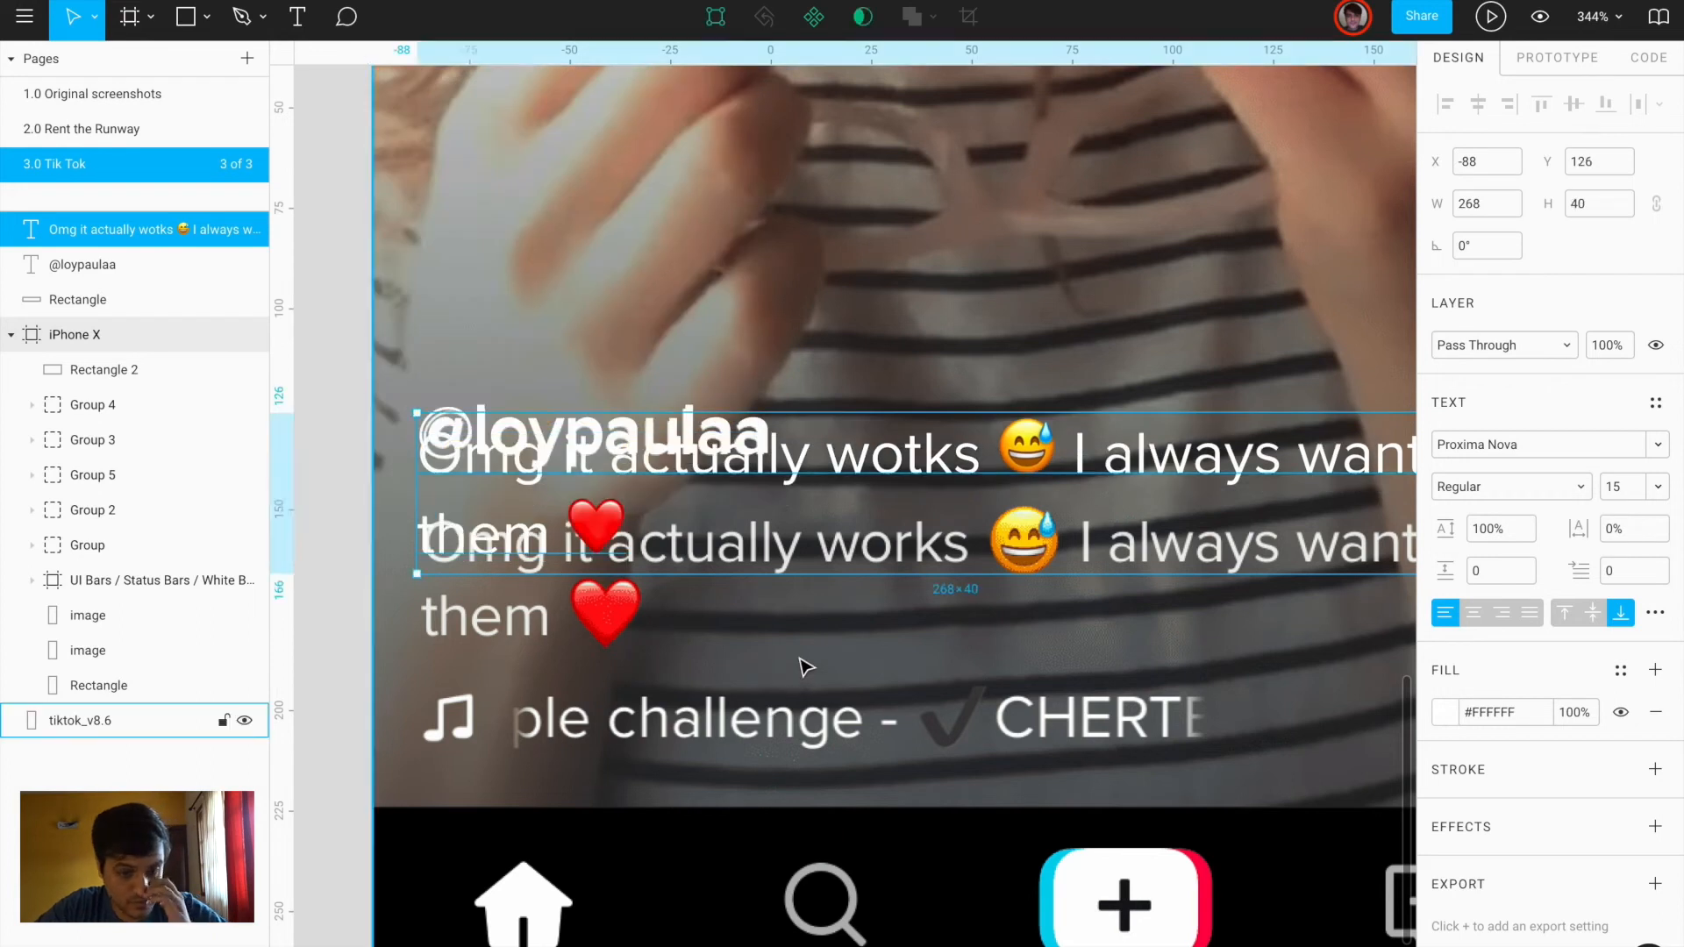
# Move the new caption over the original and place a duplicate lower down
pyautogui.moveTo(513, 544); pyautogui.dragTo(511, 628)
pyautogui.scroll(-3, 510, 628)
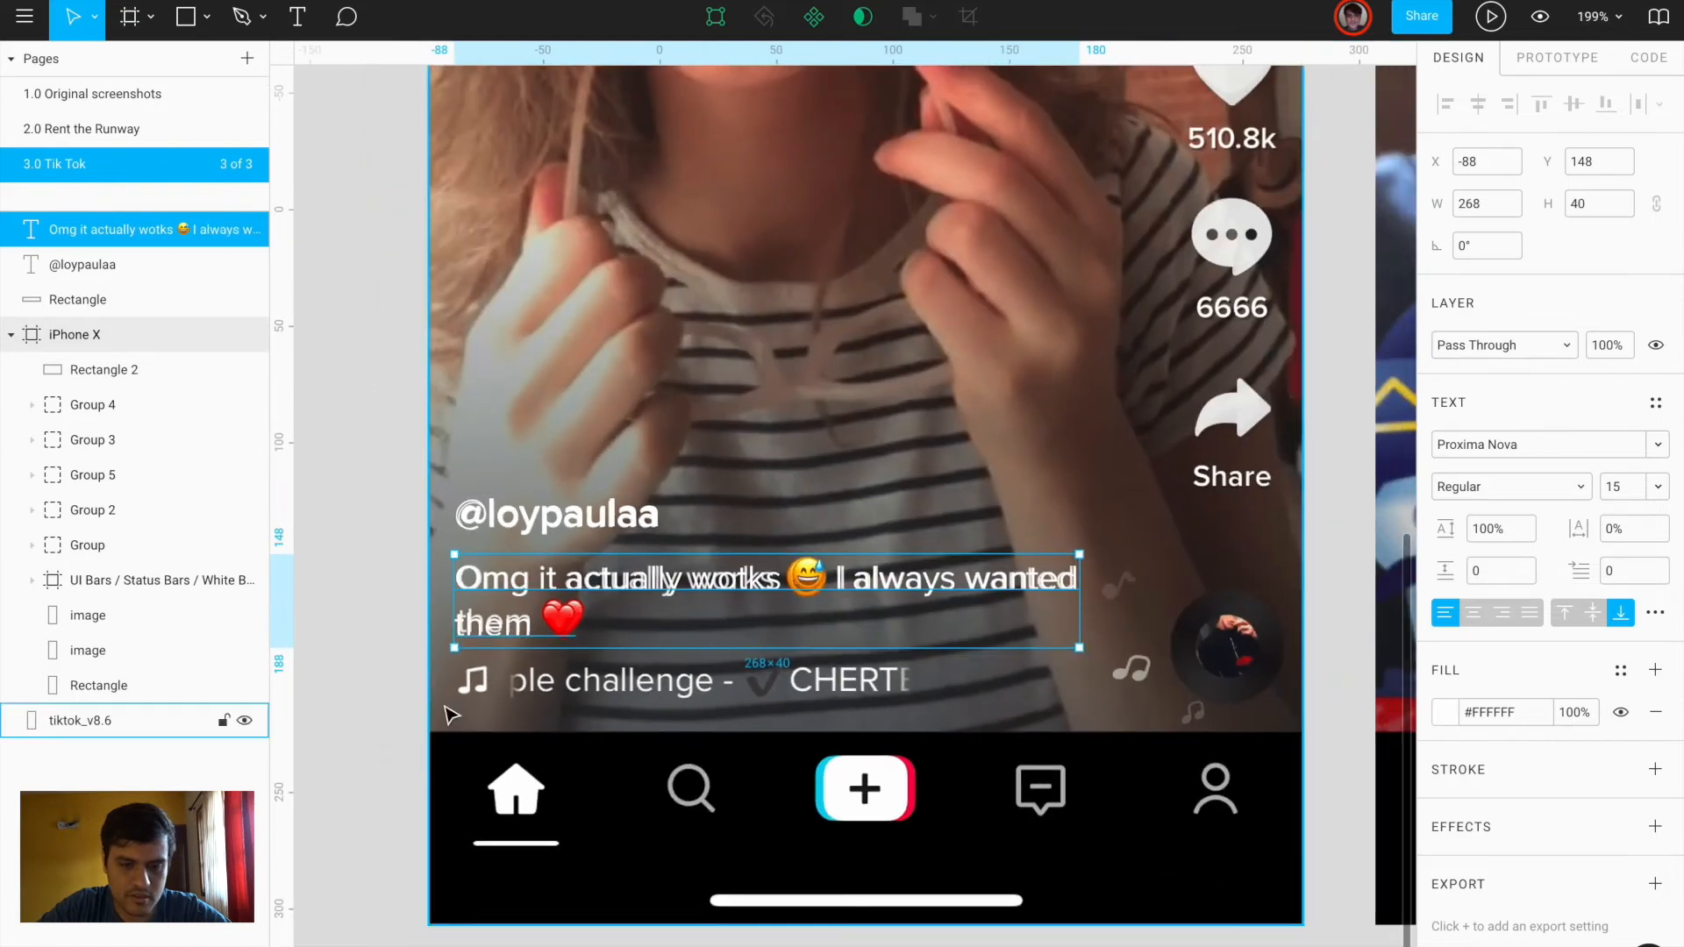
pyautogui.scroll(5, 450, 715)
pyautogui.scroll(-3, 450, 715)
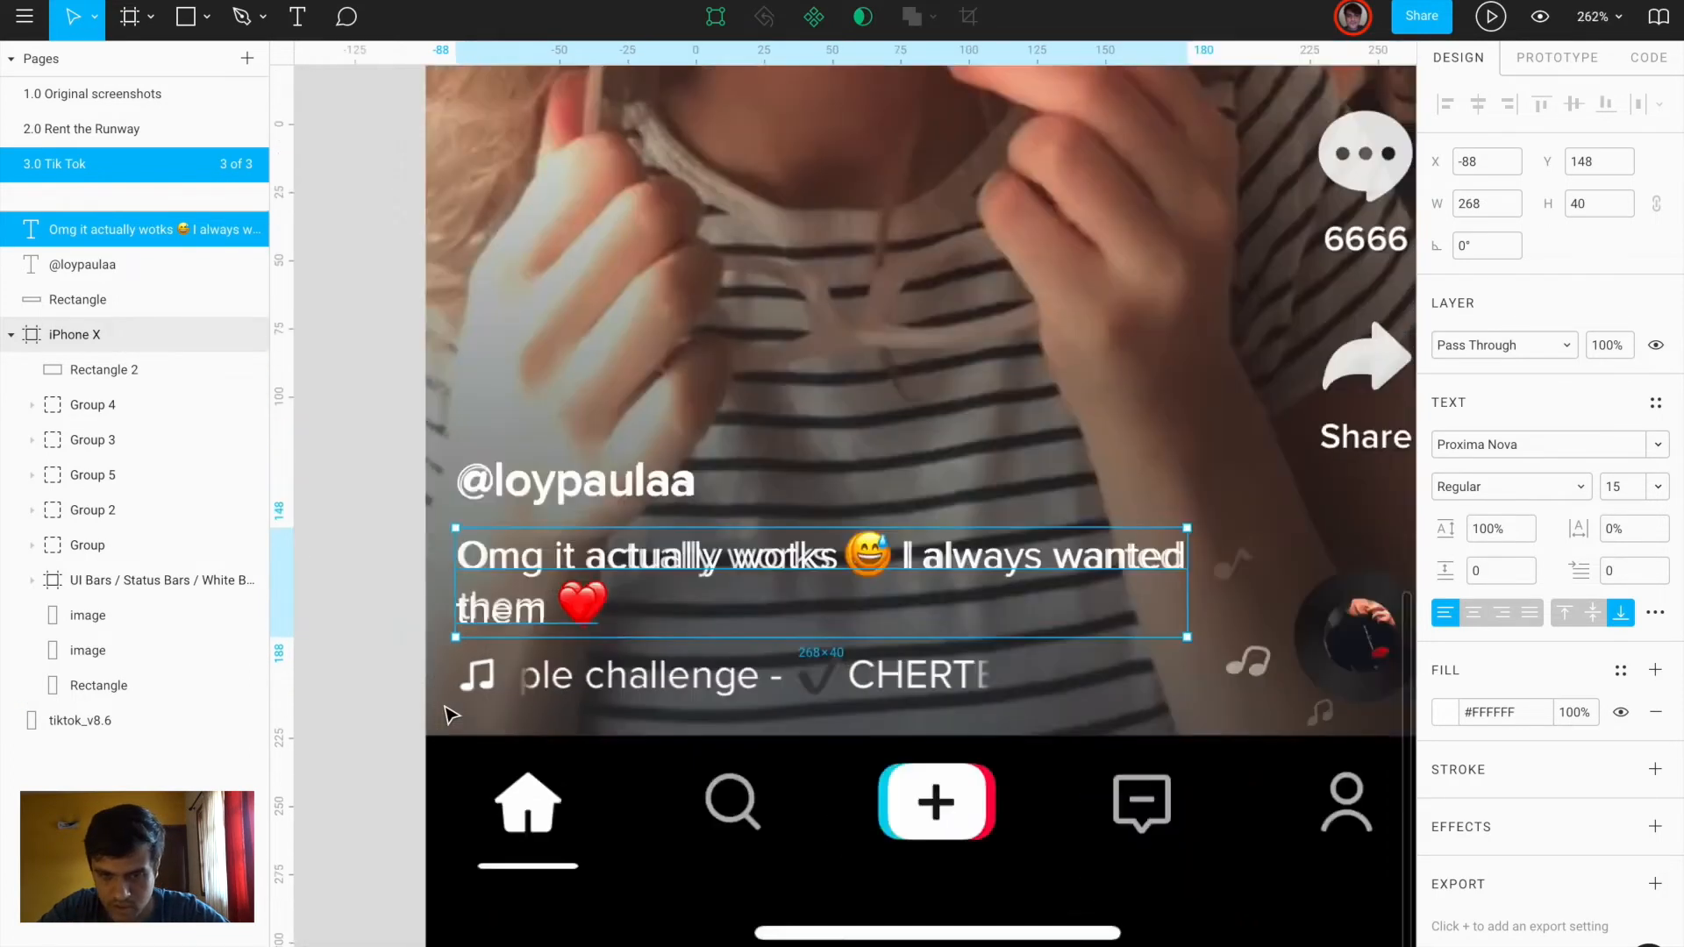
pyautogui.scroll(4, 456, 679)
pyautogui.moveTo(579, 500); pyautogui.dragTo(575, 686)
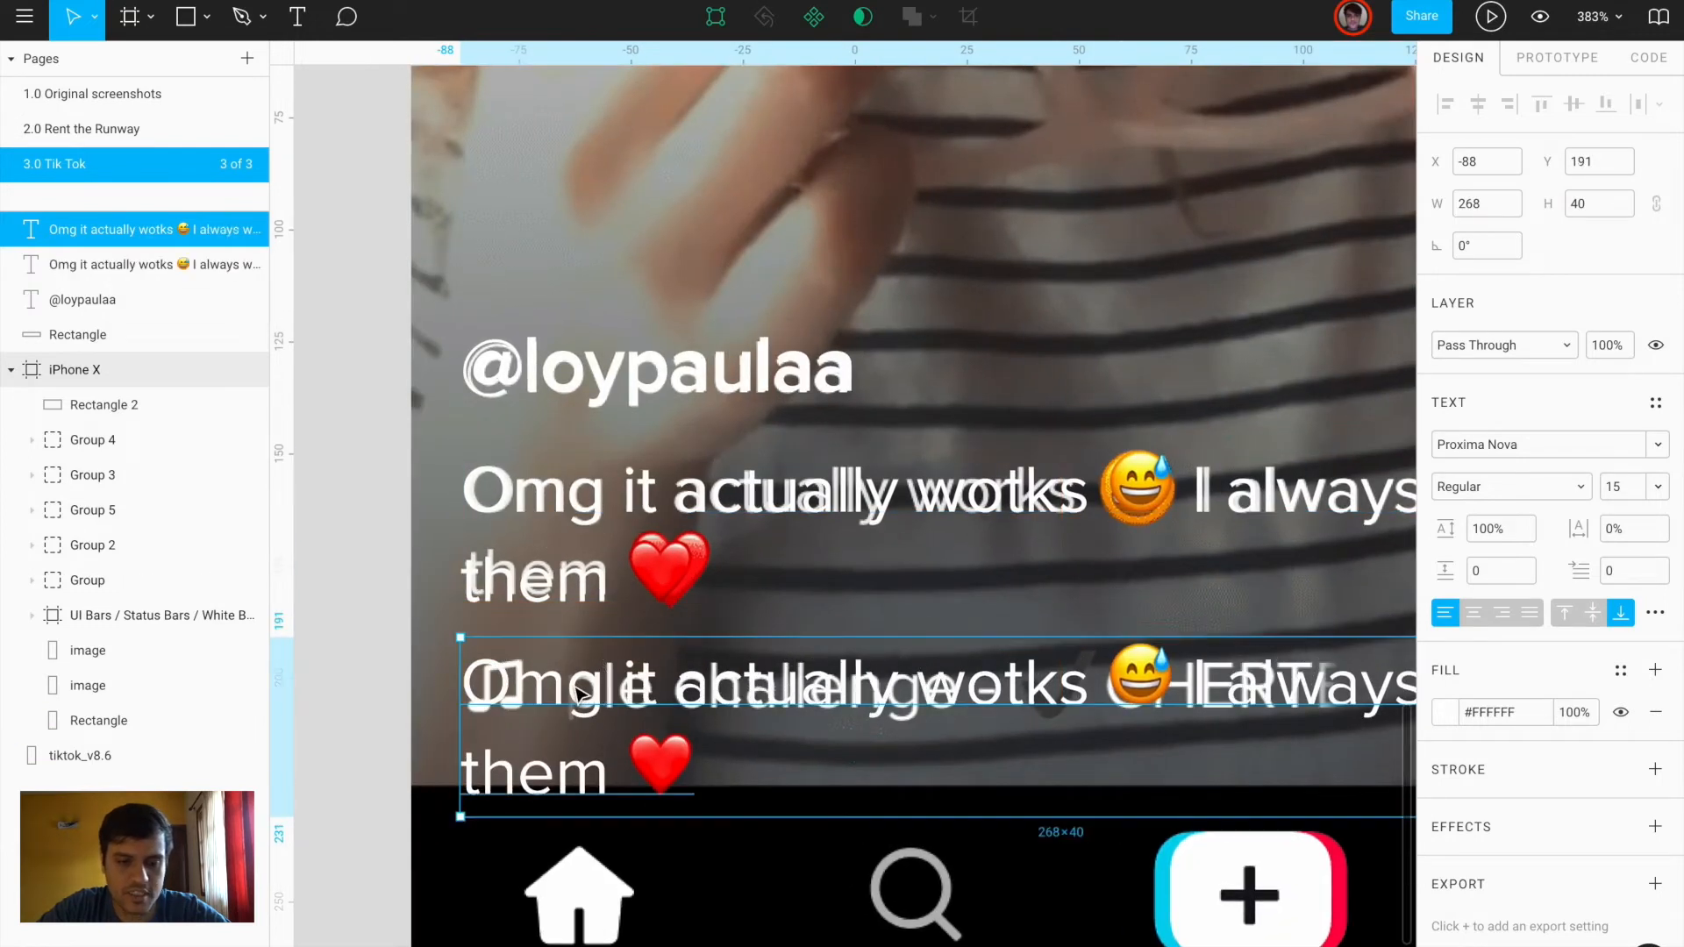
# Change the copied caption to 'Despacito - Despacito' and move it onto the music line
pyautogui.doubleClick(573, 685)
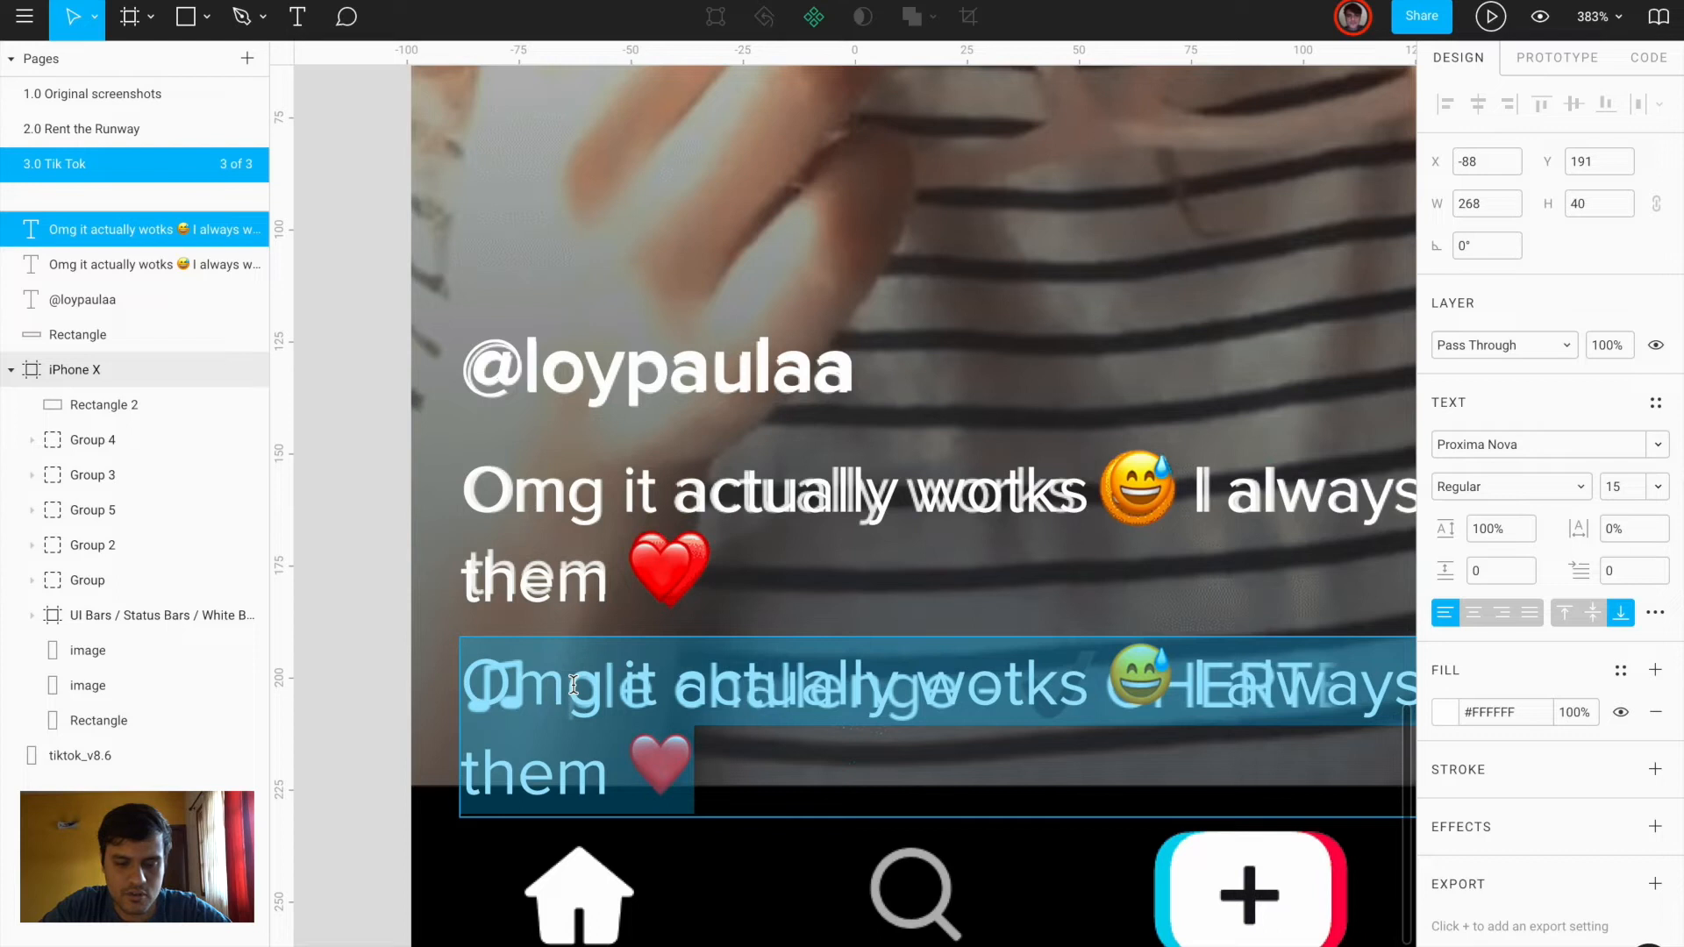
pyautogui.write('Despacito - Despaci')
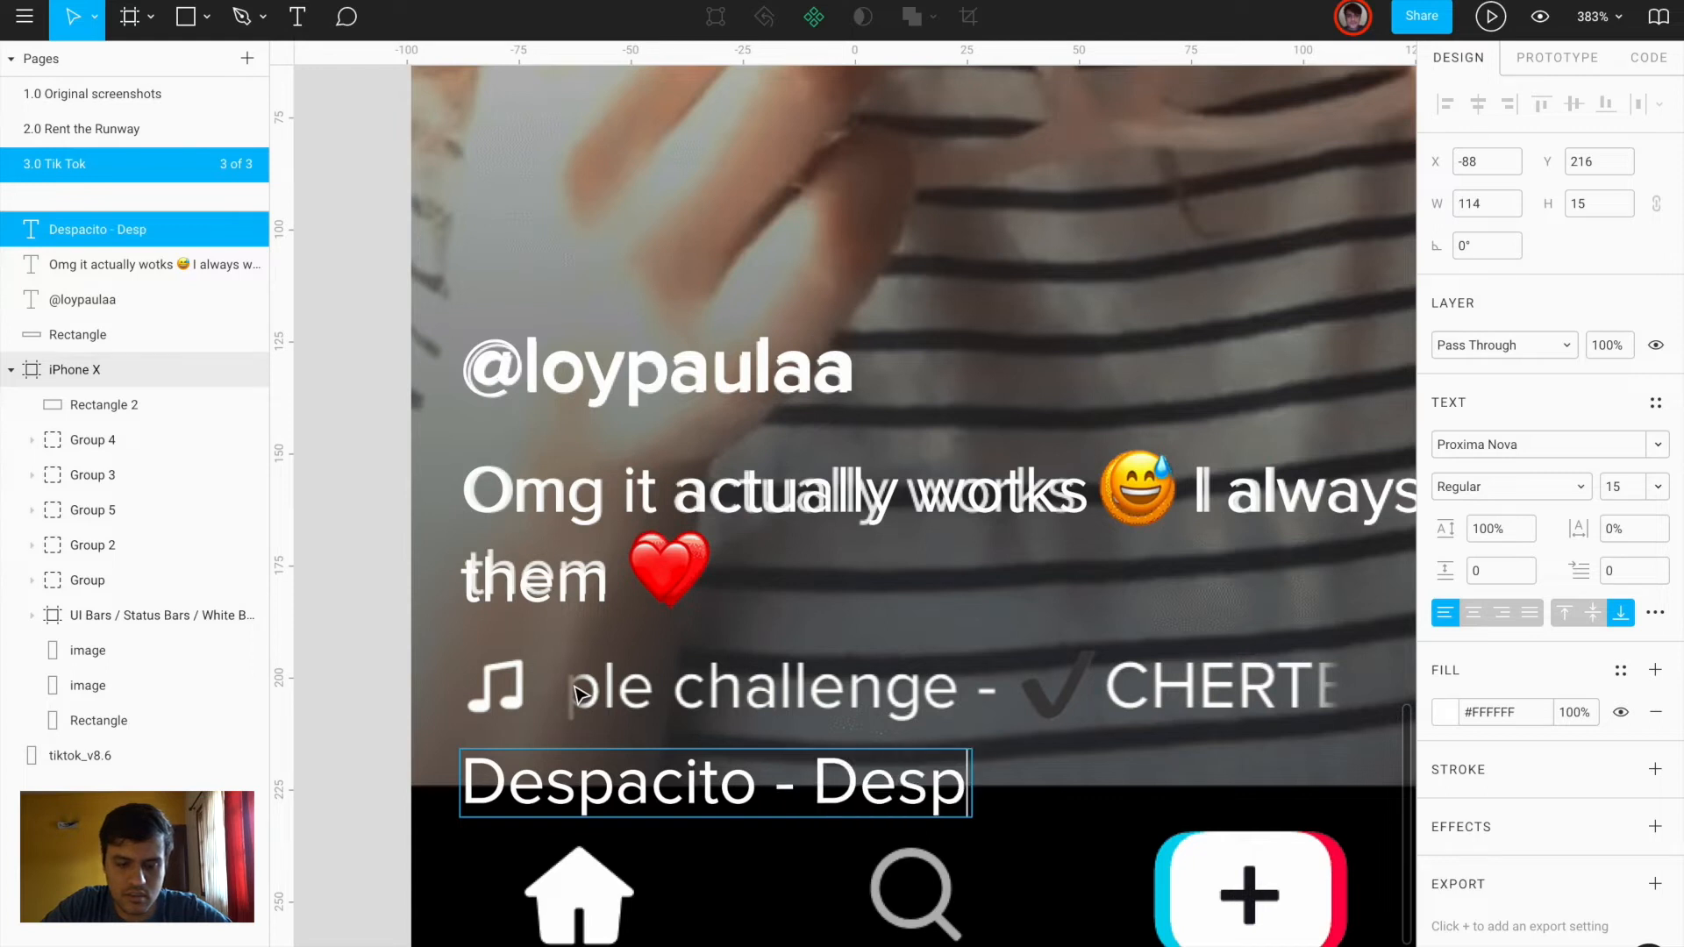
pyautogui.write('tyo')
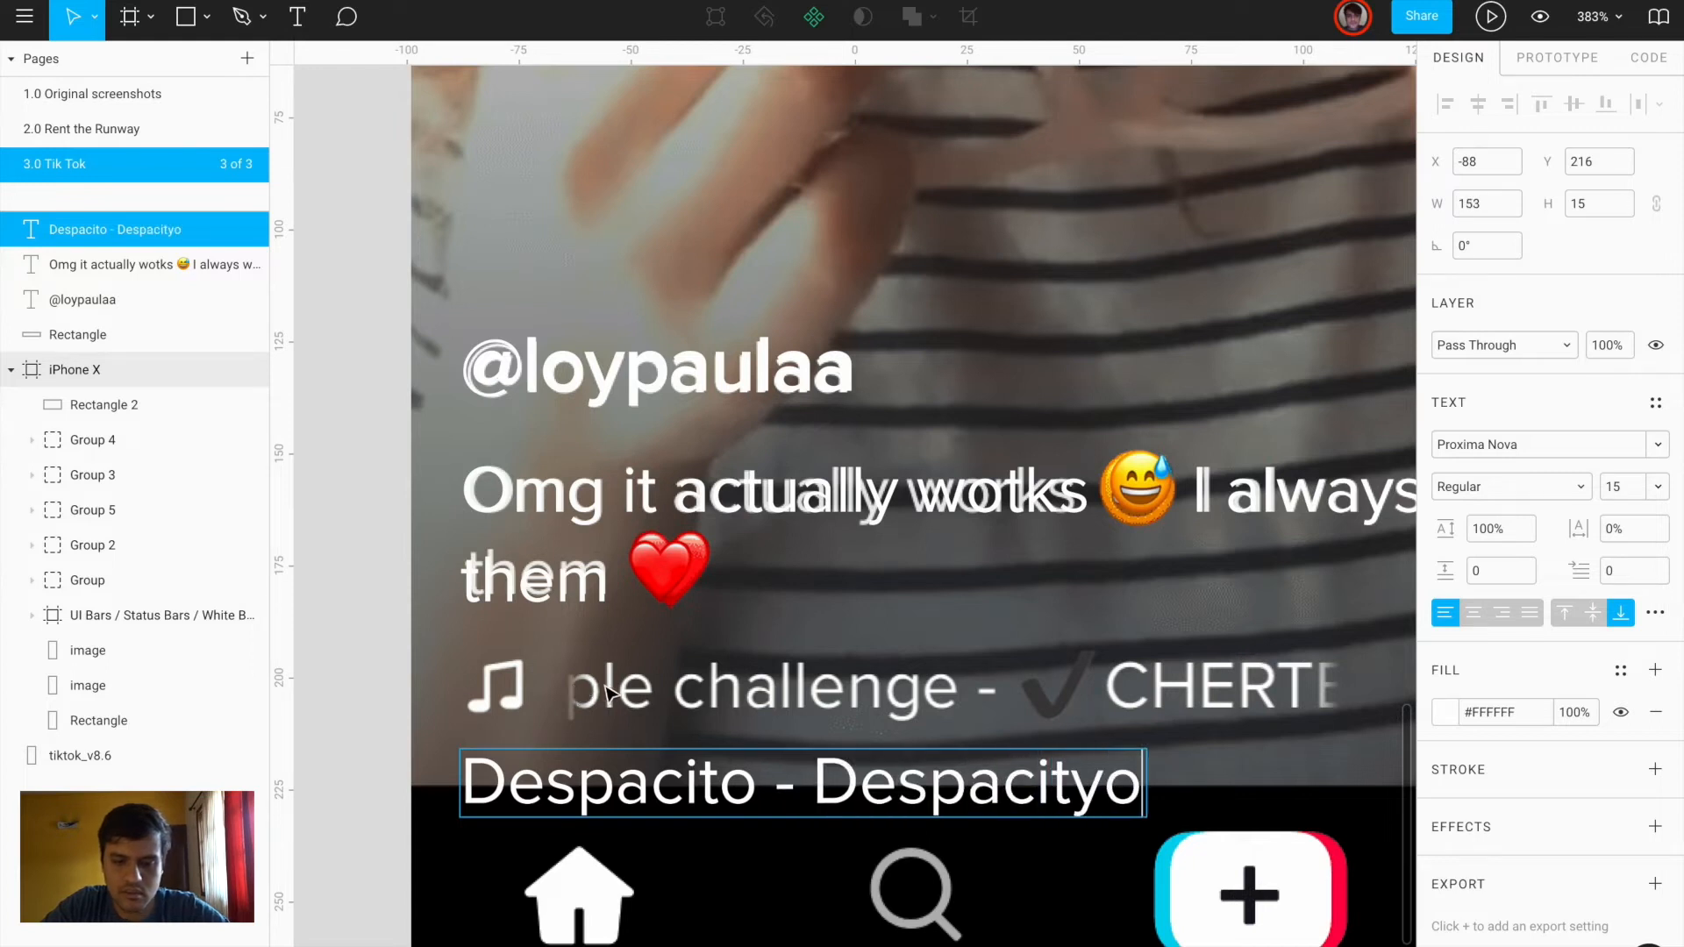
pyautogui.press('BackSpace')
pyautogui.press('BackSpace')
pyautogui.write('o')
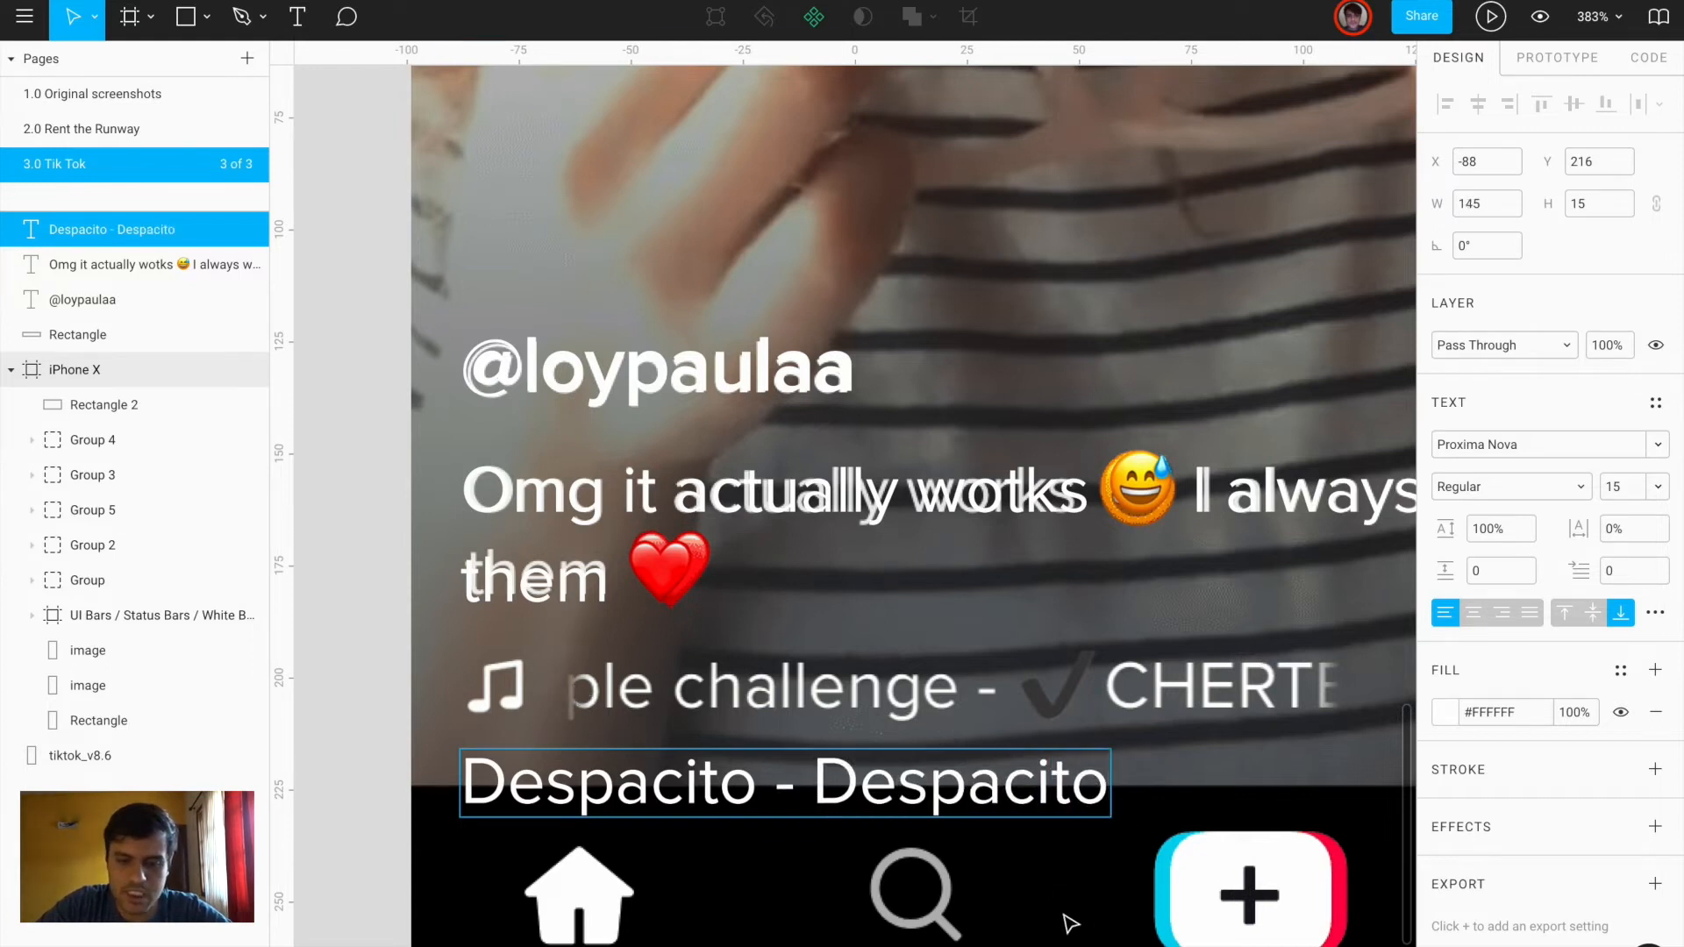
pyautogui.press('Escape')
pyautogui.moveTo(693, 794); pyautogui.dragTo(793, 702)
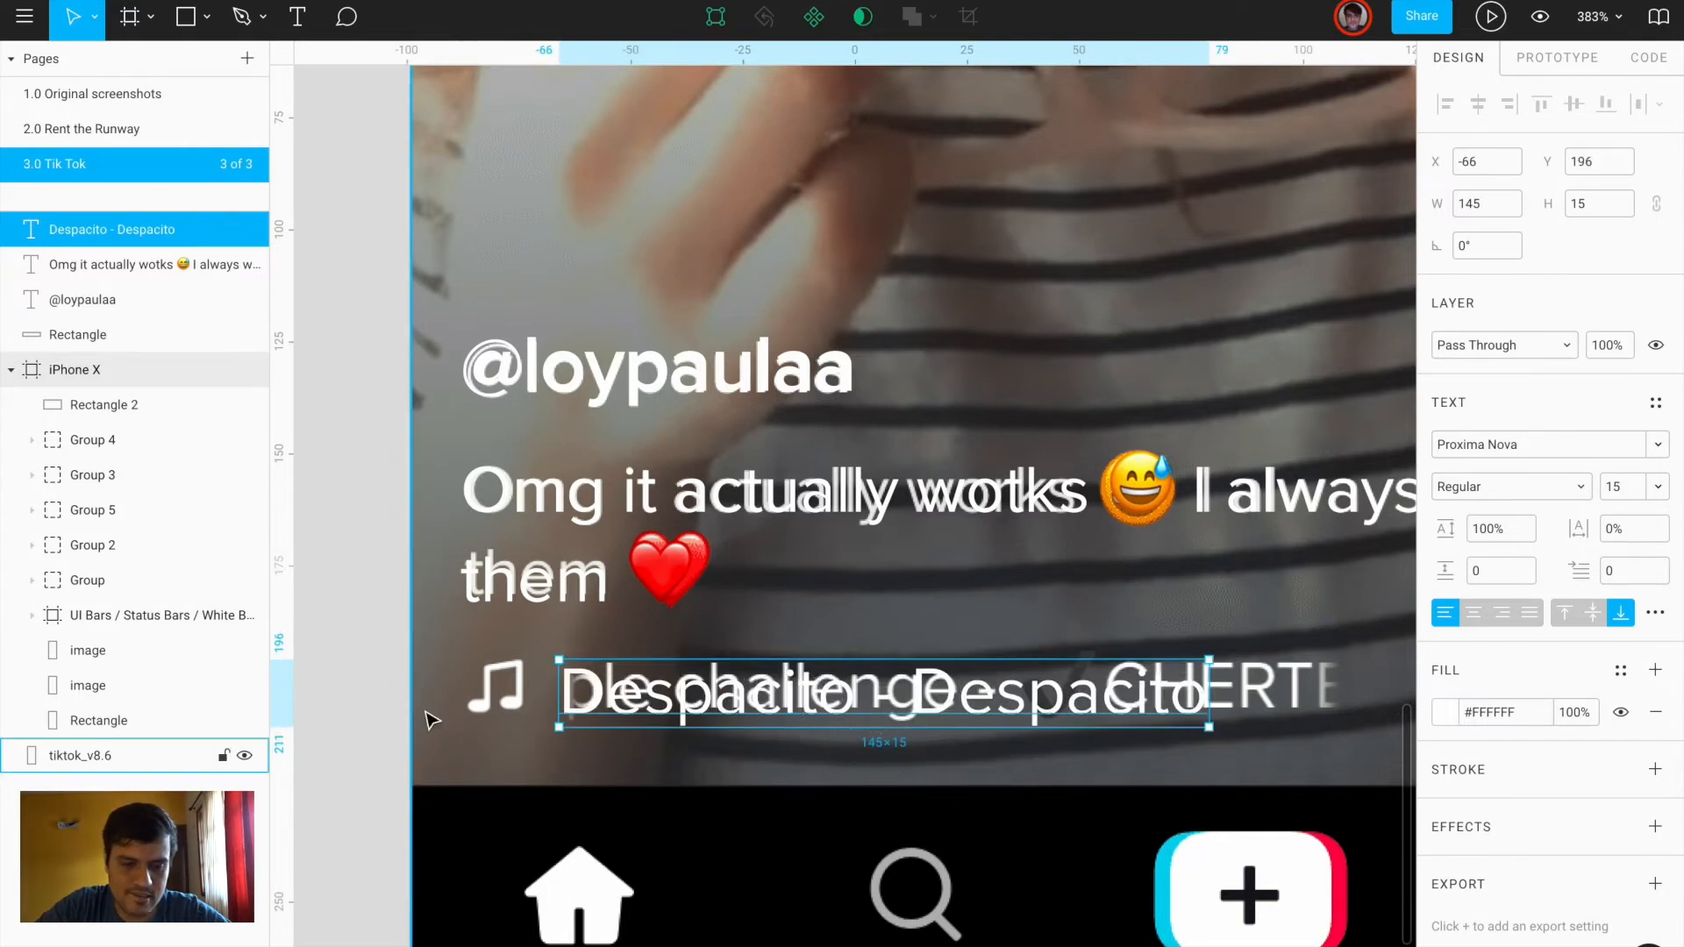
pyautogui.scroll(3, 433, 719)
# Draw the note's ellipse heads and two thin rectangular stems
pyautogui.scroll(3, 500, 707)
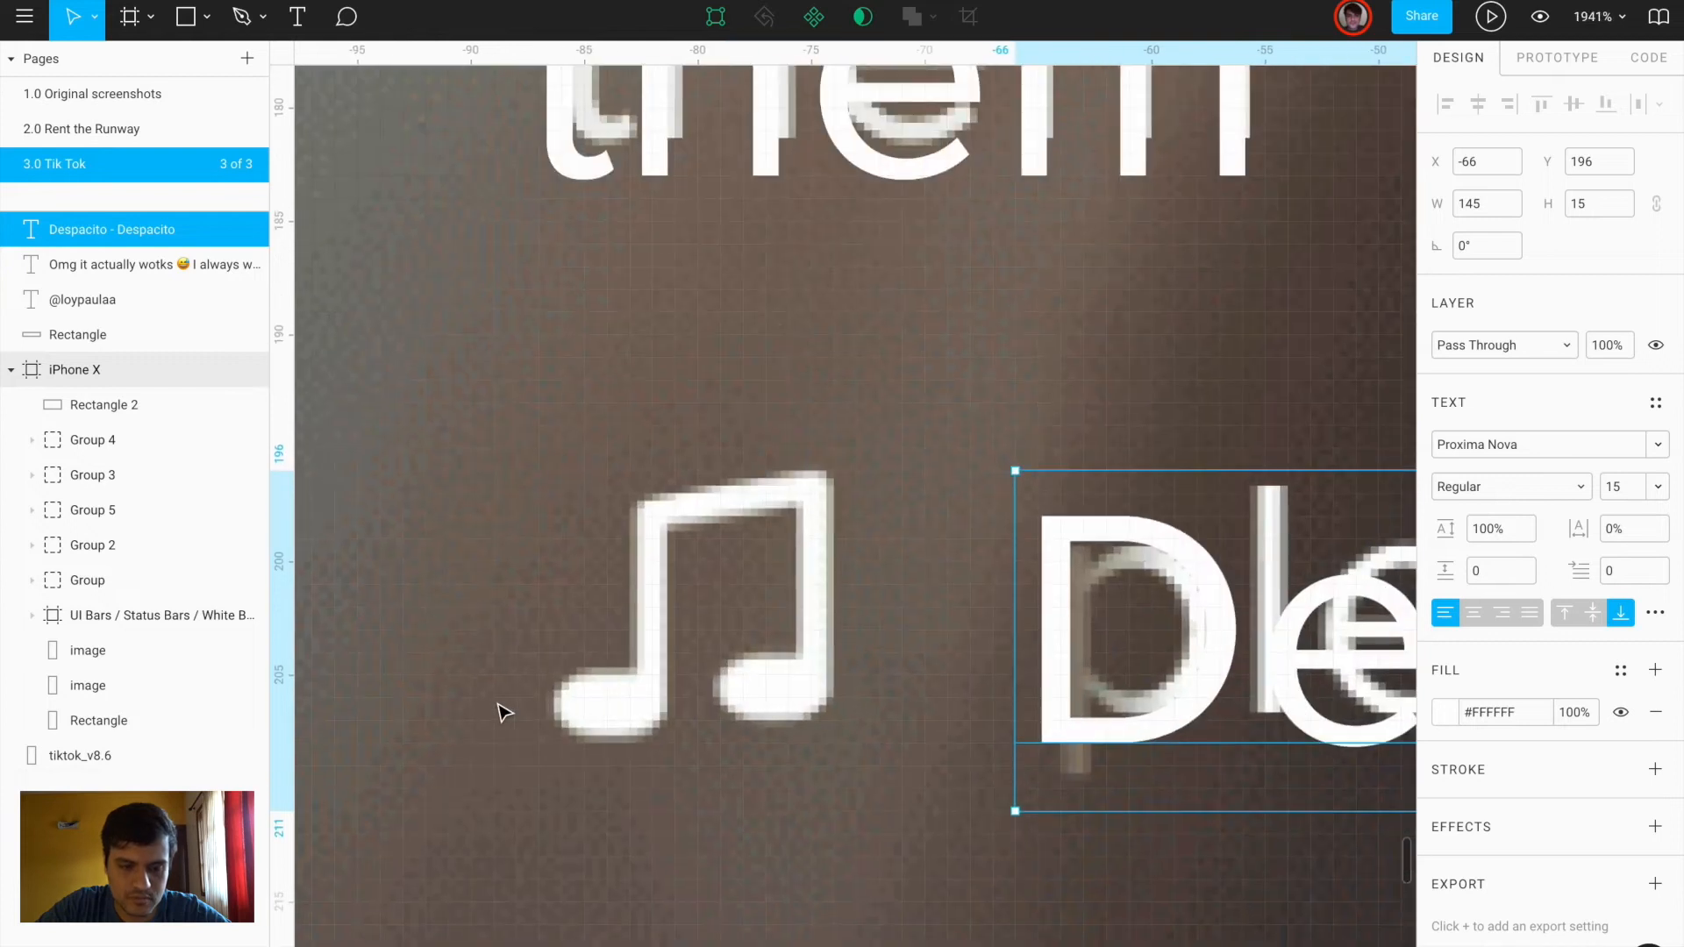
pyautogui.press('o')
pyautogui.moveTo(561, 698); pyautogui.dragTo(664, 747)
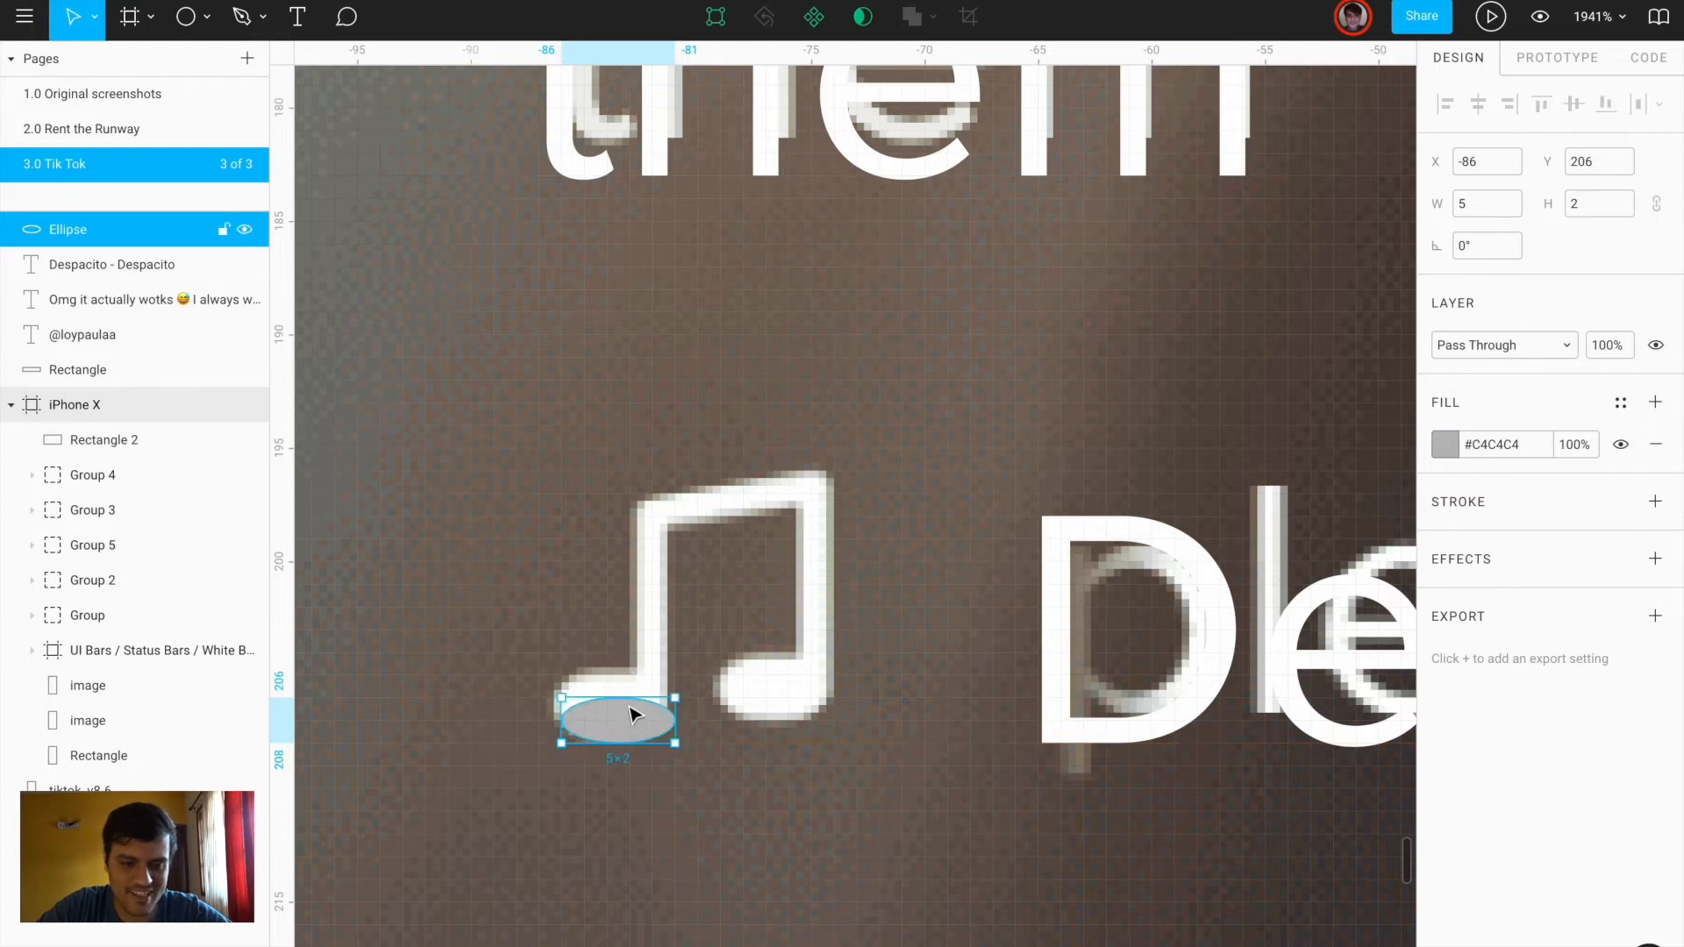
pyautogui.moveTo(625, 692); pyautogui.dragTo(765, 695)
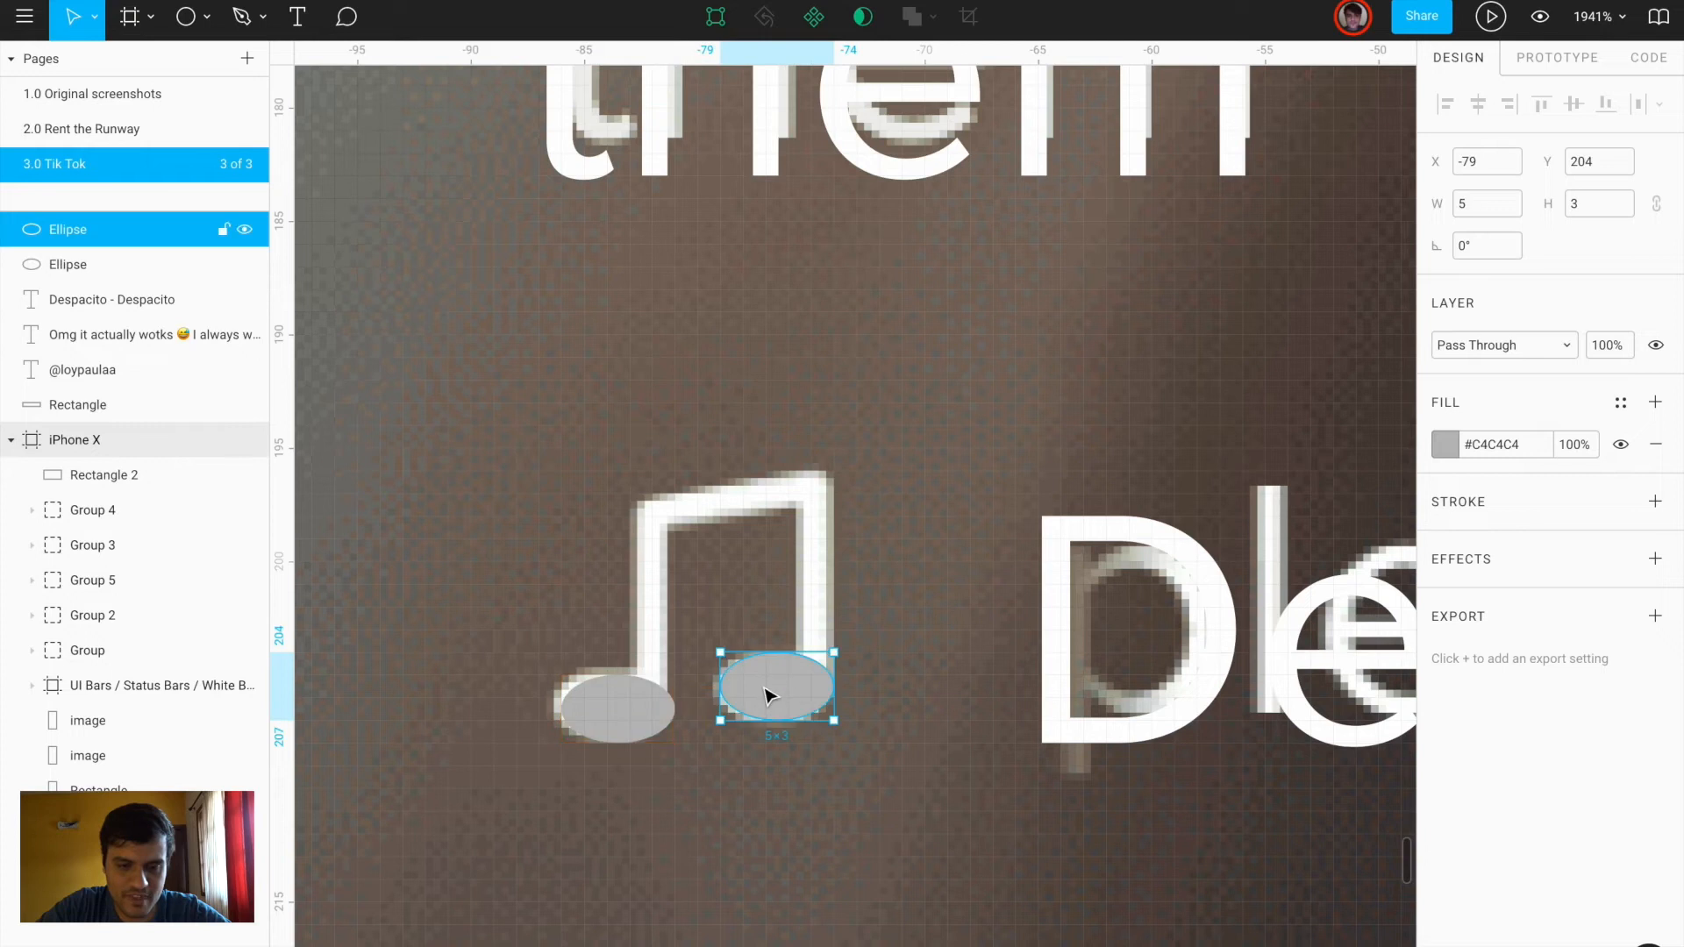
pyautogui.press('r')
pyautogui.moveTo(629, 517); pyautogui.dragTo(664, 697)
pyautogui.moveTo(646, 639); pyautogui.dragTo(812, 628)
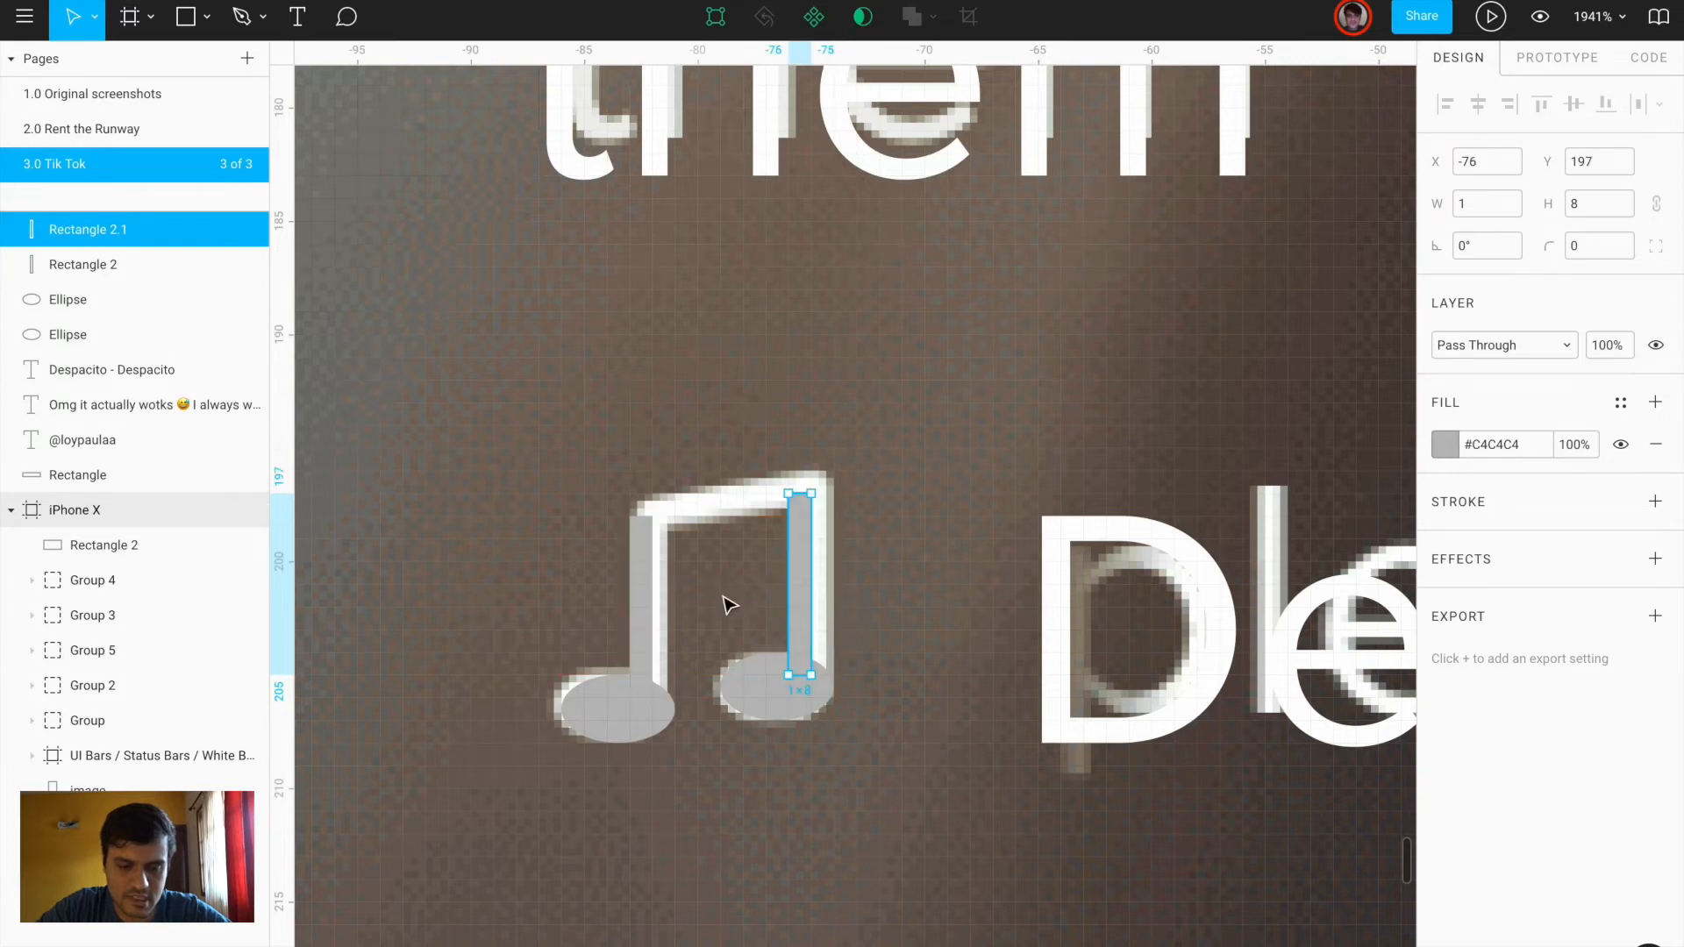
# Draw the joining beam bar, tilt it to 11°, and rest it on the stems
pyautogui.press('r')
pyautogui.moveTo(630, 448)
pyautogui.mouseDown()
pyautogui.moveTo(793, 492)
pyautogui.moveTo(808, 476)
pyautogui.mouseUp()
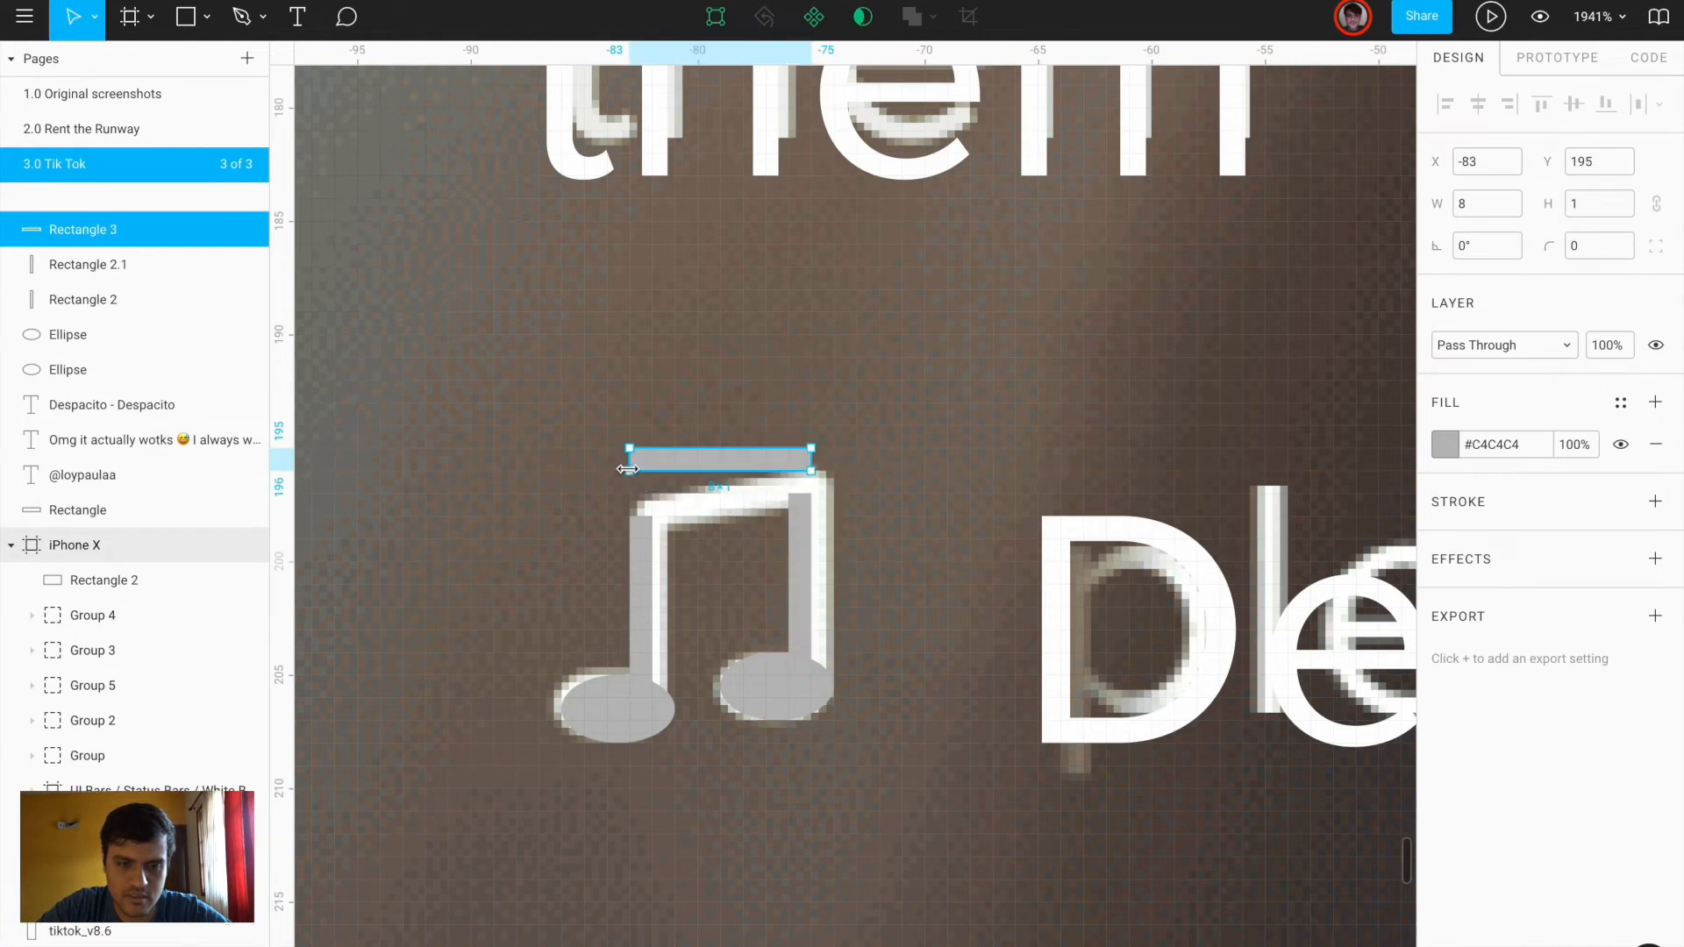
pyautogui.moveTo(1465, 250); pyautogui.dragTo(1453, 250)
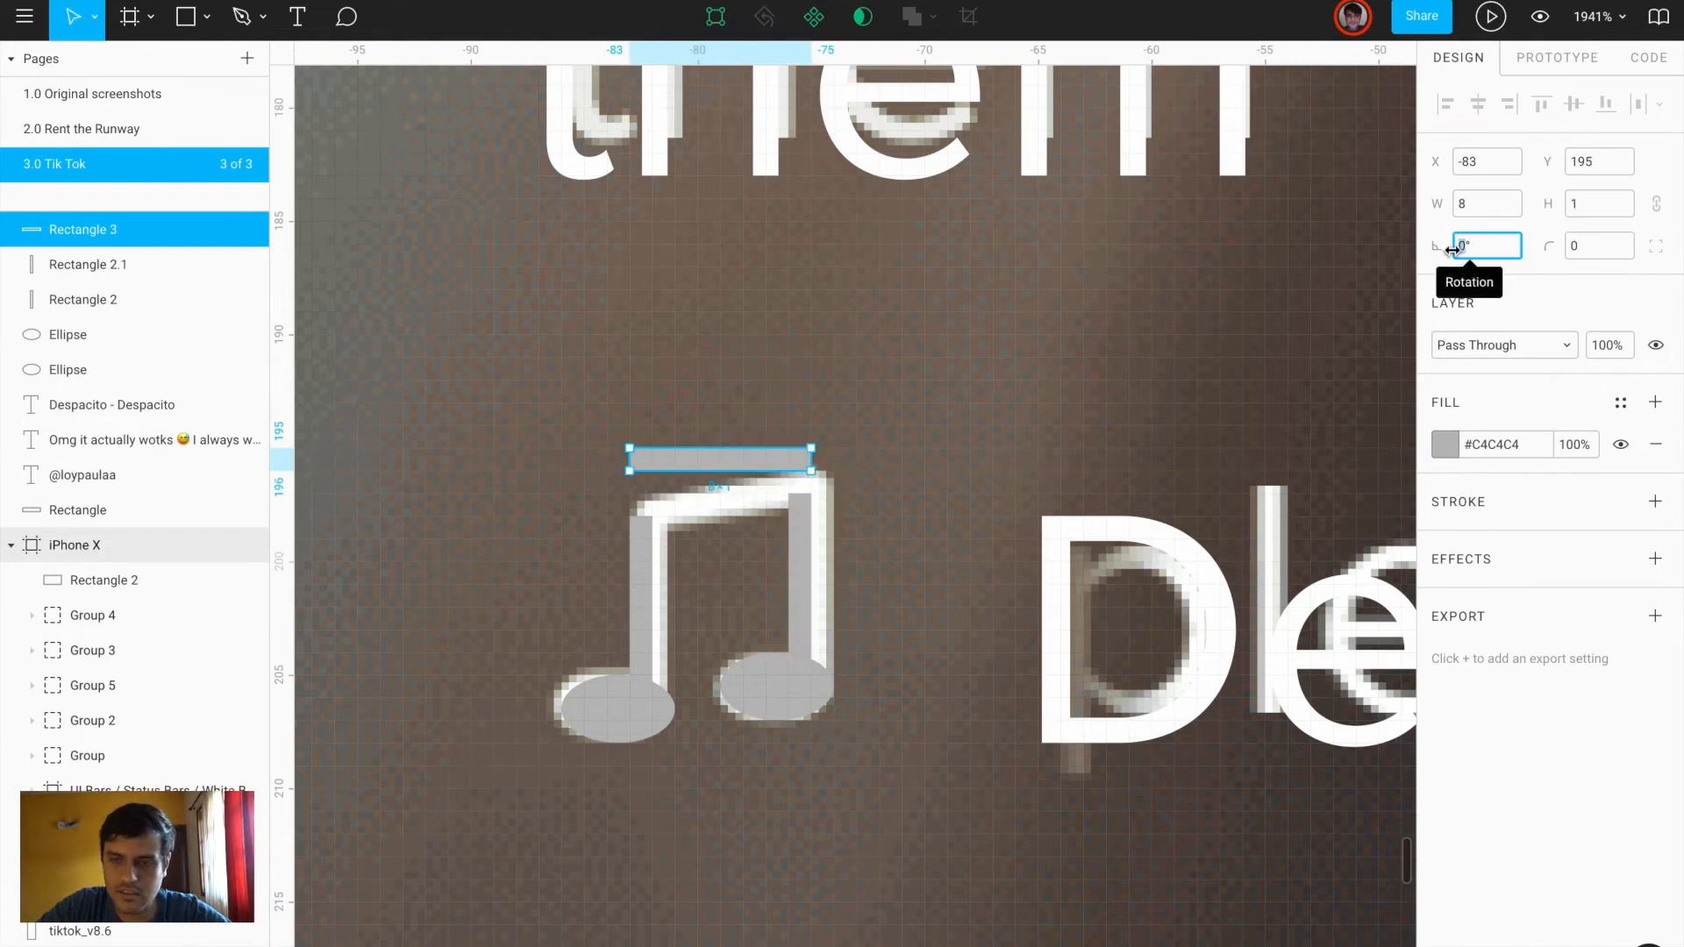
pyautogui.write('30')
pyautogui.press('Return')
pyautogui.moveTo(764, 451)
pyautogui.mouseDown()
pyautogui.moveTo(740, 481)
pyautogui.moveTo(763, 468)
pyautogui.mouseUp()
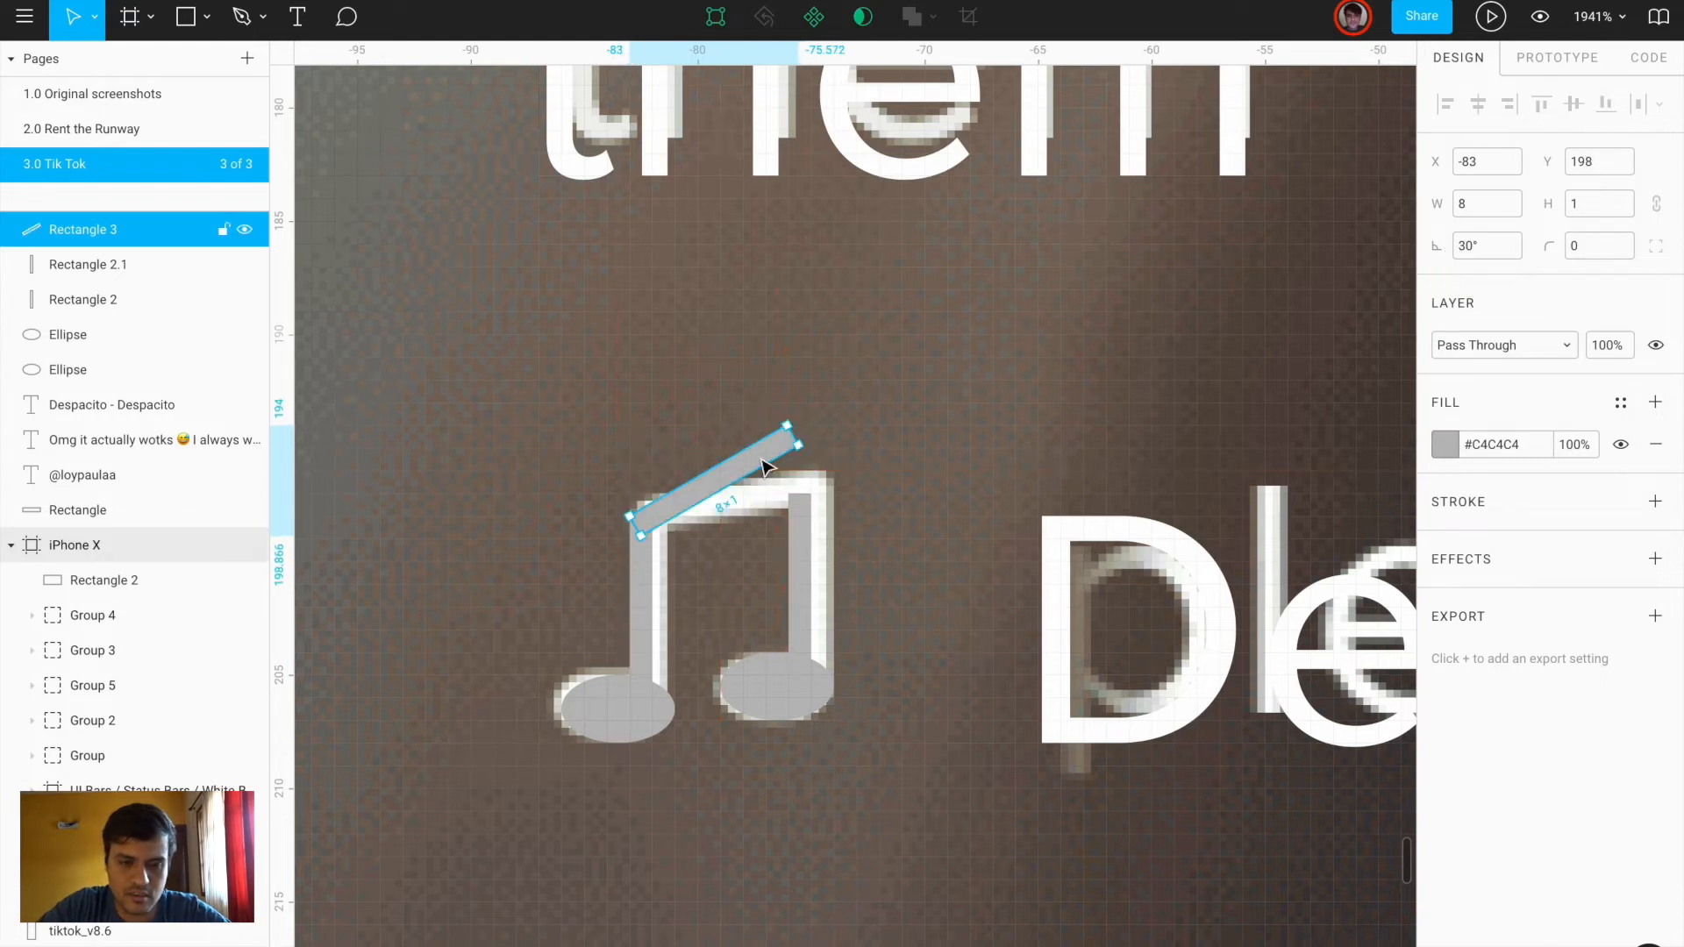
pyautogui.moveTo(1442, 247); pyautogui.dragTo(1441, 247)
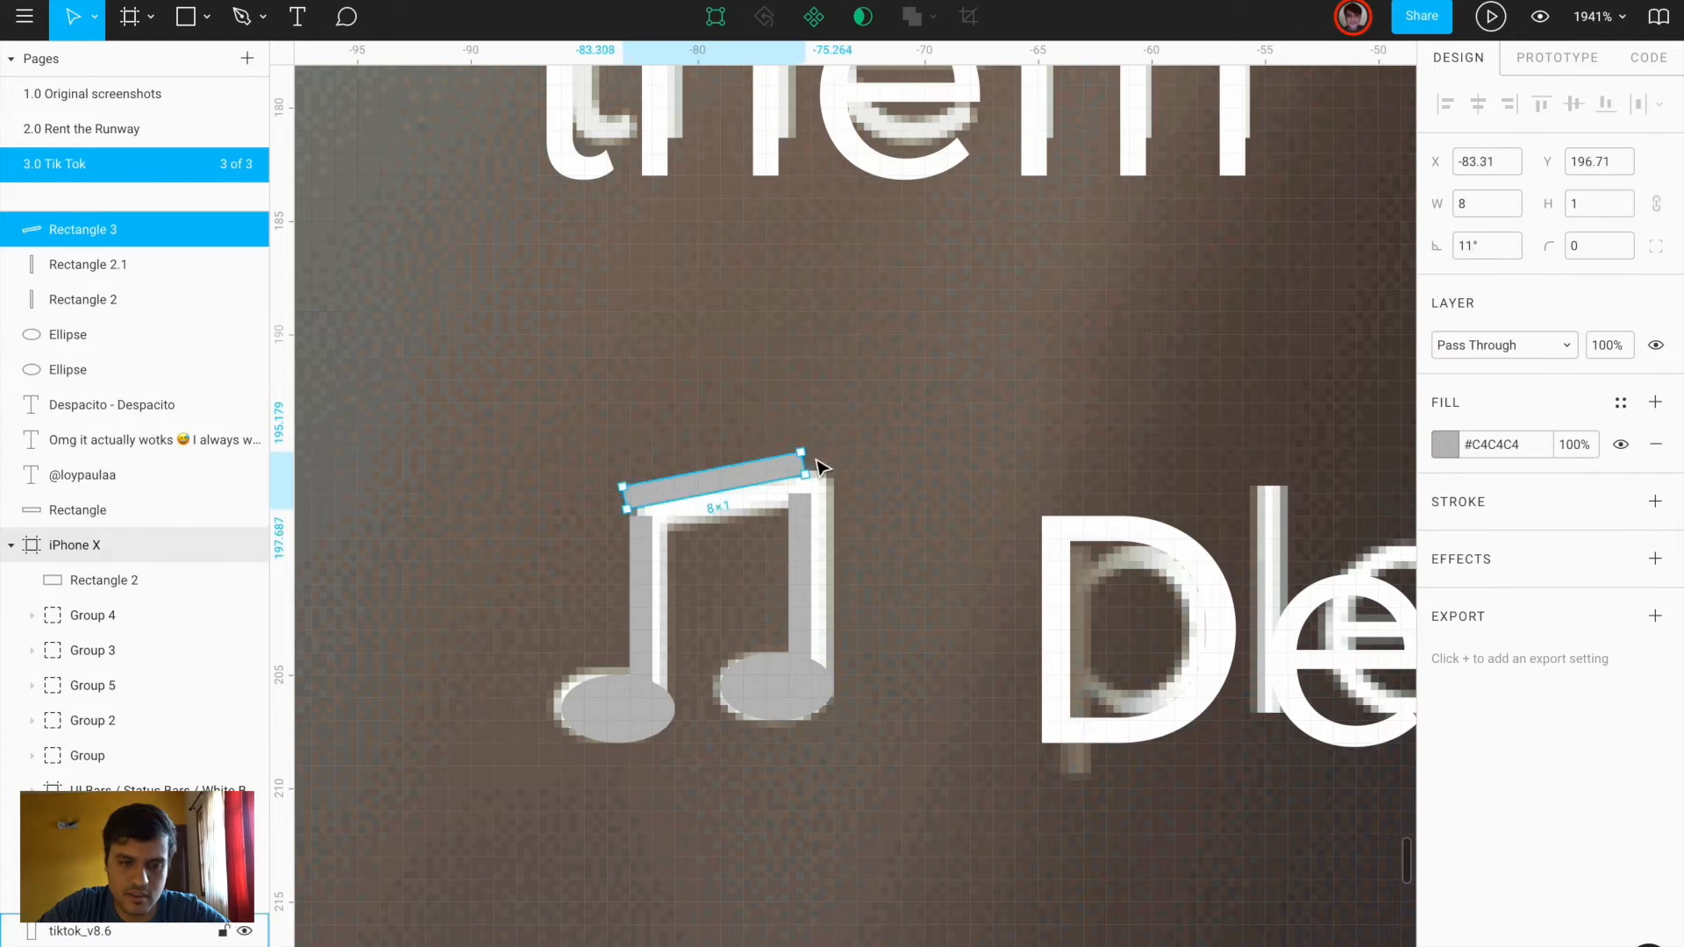
pyautogui.moveTo(771, 477); pyautogui.dragTo(772, 495)
# Merge the beam, both stems and both heads into one white Union shape
pyautogui.keyDown('shift'); pyautogui.click(798, 522); pyautogui.keyUp('shift')
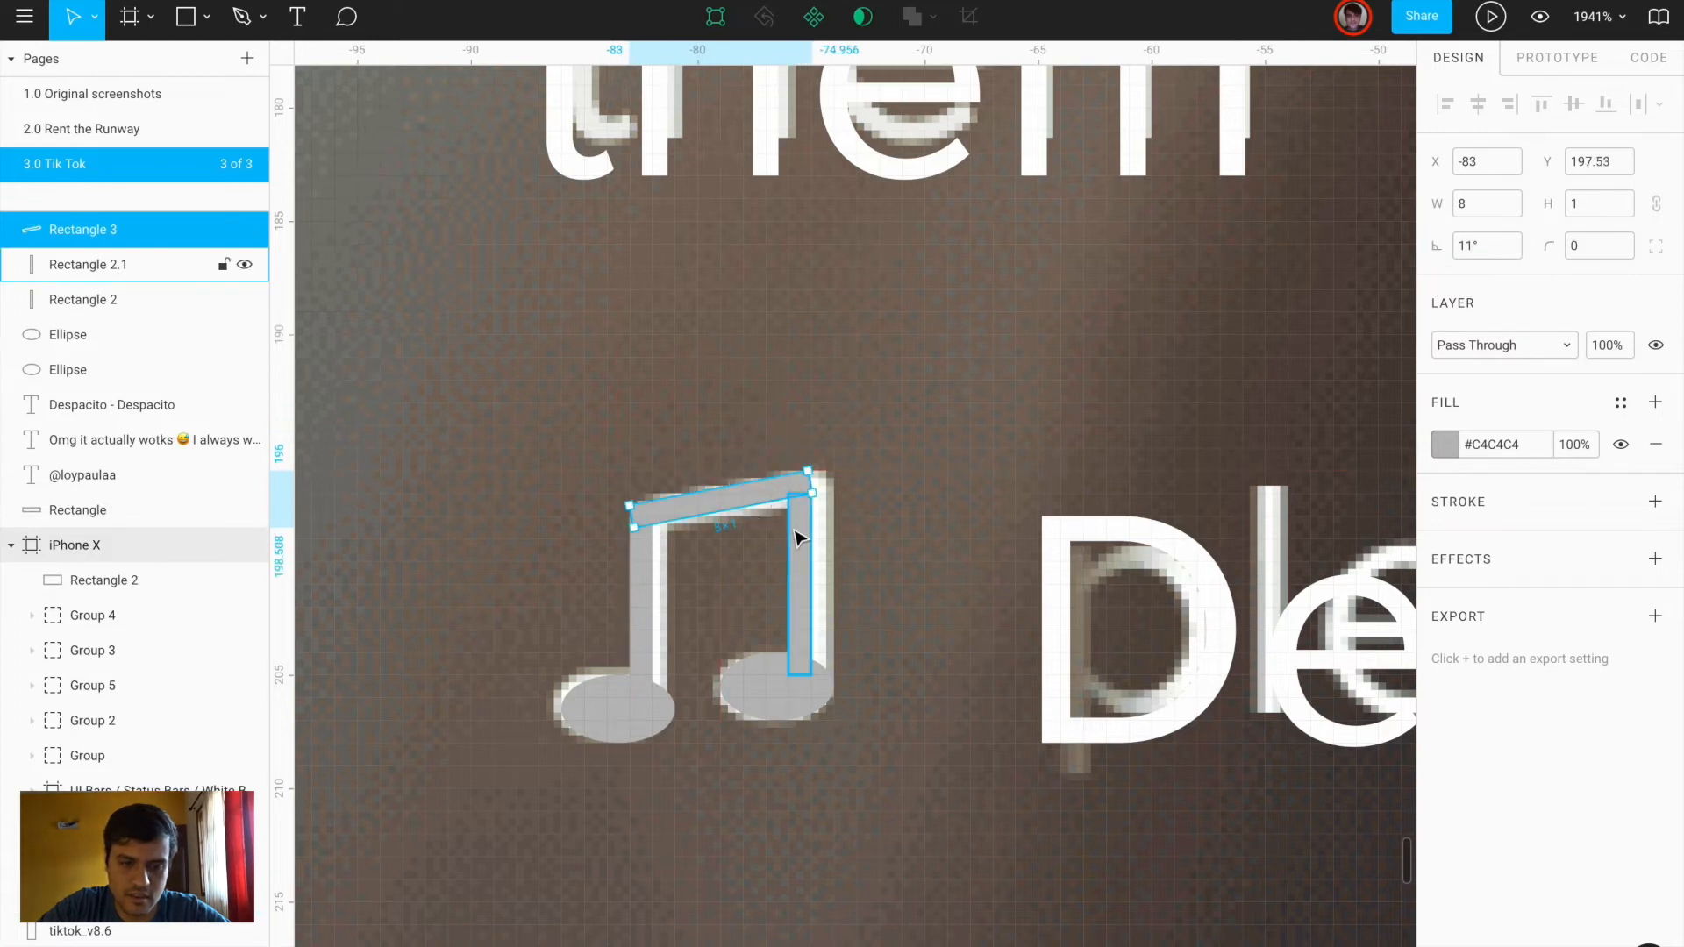
pyautogui.keyDown('shift'); pyautogui.click(641, 585); pyautogui.keyUp('shift')
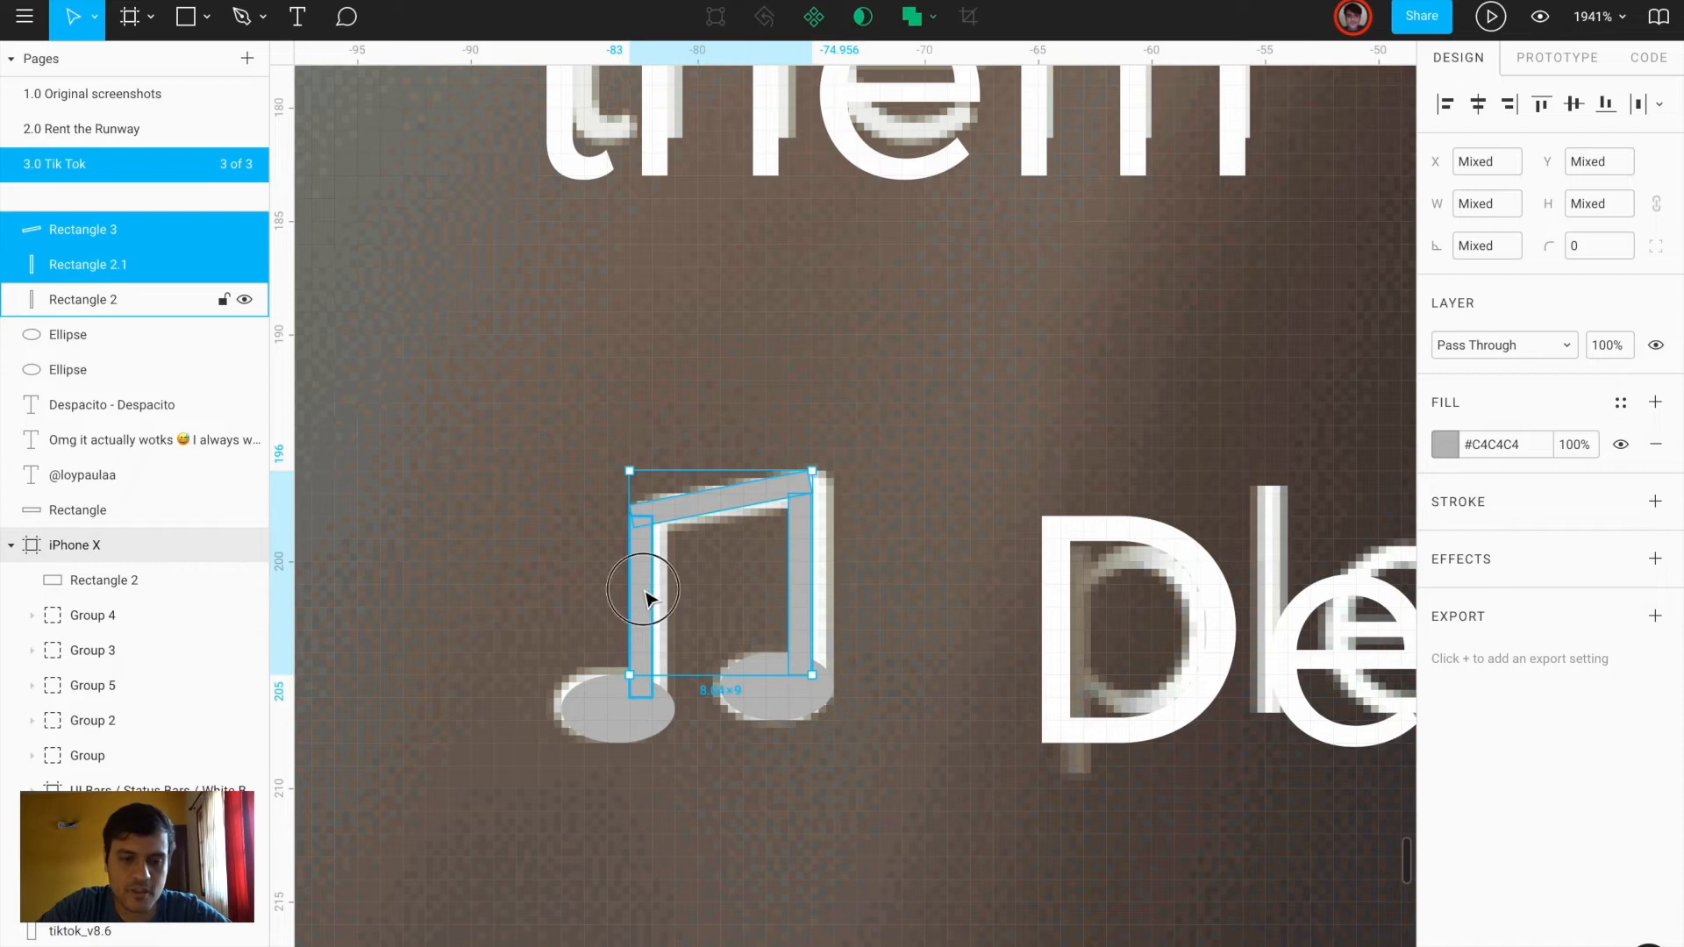
pyautogui.keyDown('shift'); pyautogui.click(620, 726); pyautogui.keyUp('shift')
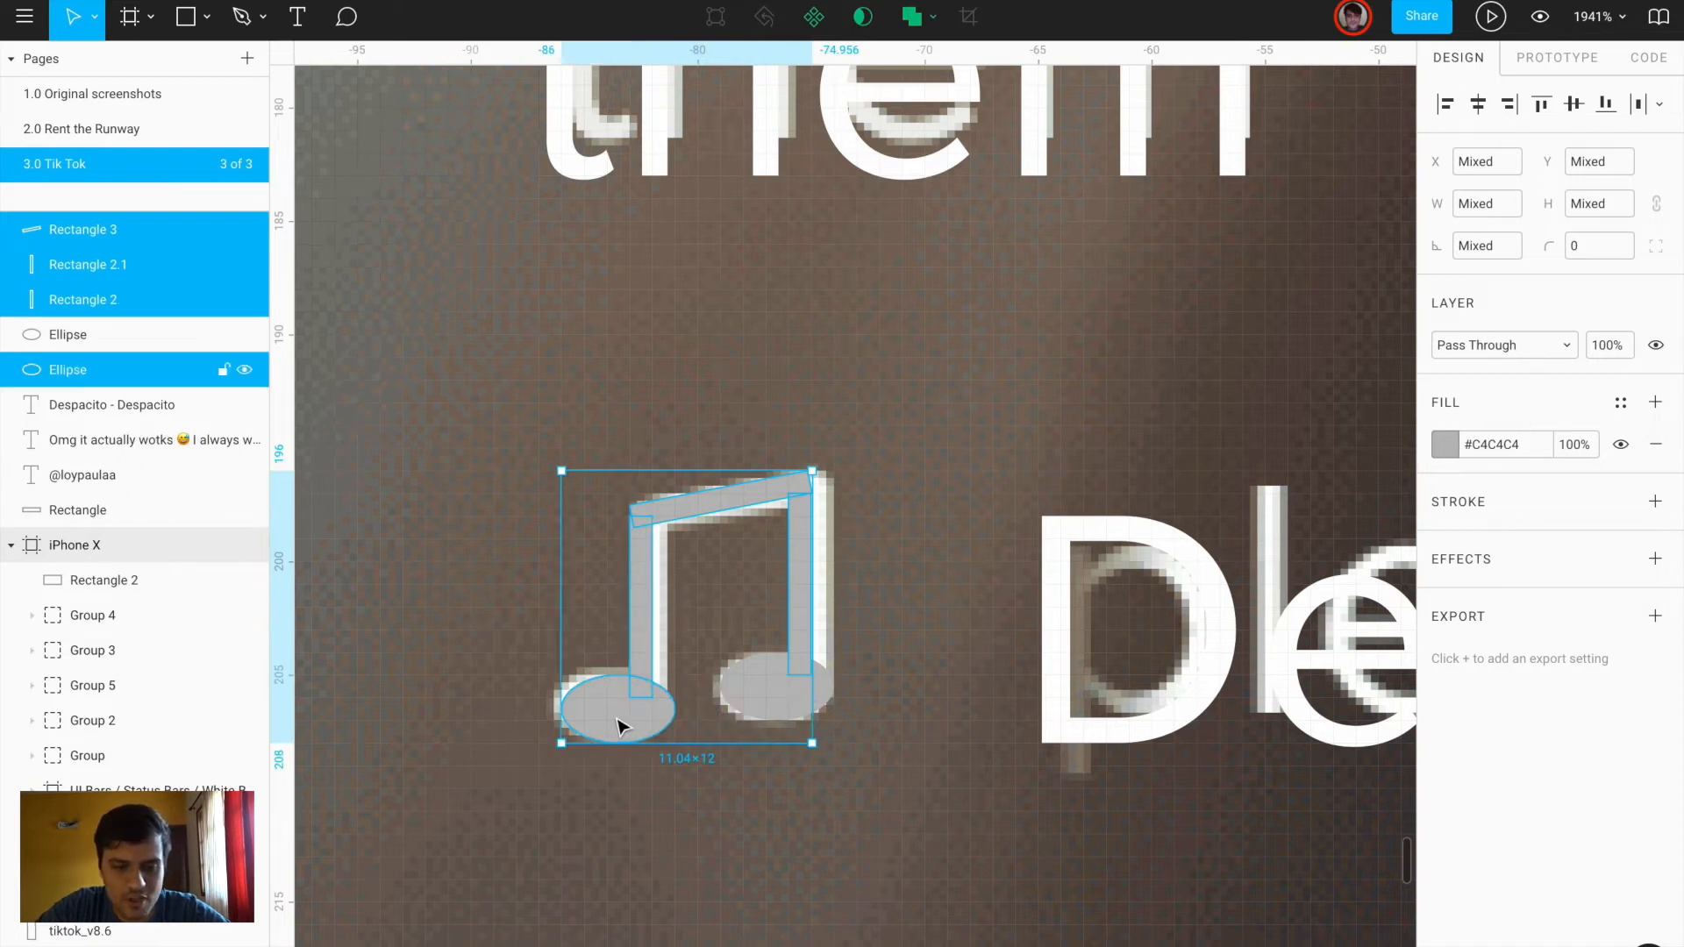
pyautogui.keyDown('shift'); pyautogui.click(752, 690); pyautogui.keyUp('shift')
pyautogui.hotkey('ctrl', 'g')
pyautogui.hotkey('ctrl', 'z')
pyautogui.click(911, 18)
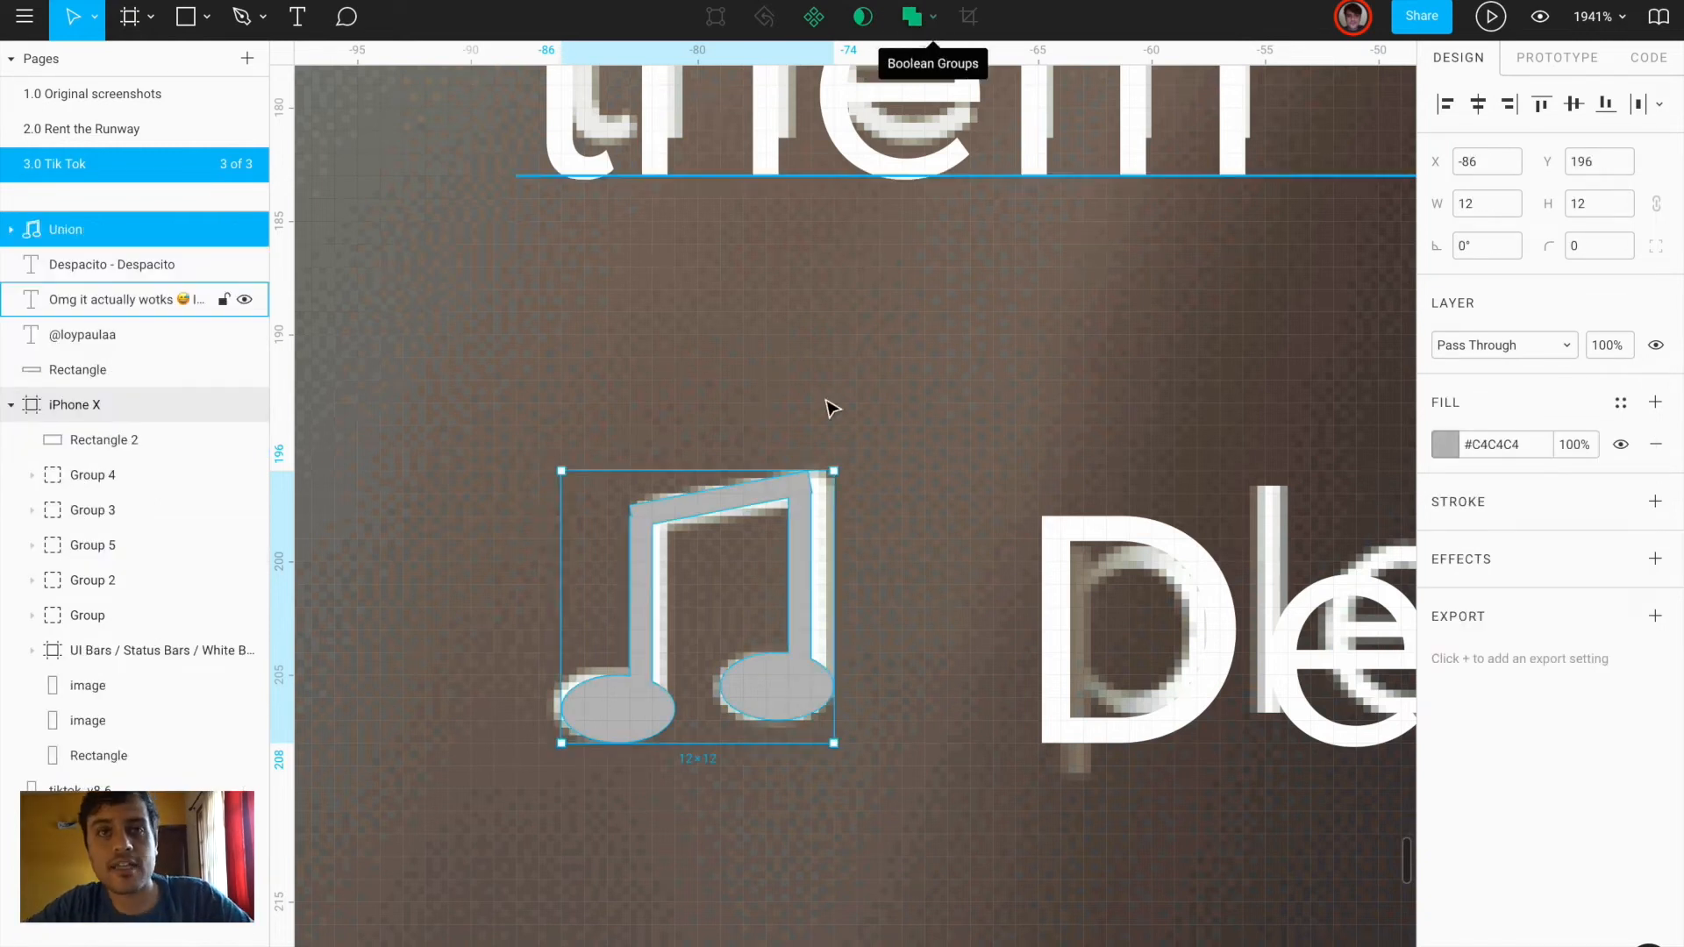
pyautogui.scroll(-3, 775, 562)
pyautogui.click(857, 671)
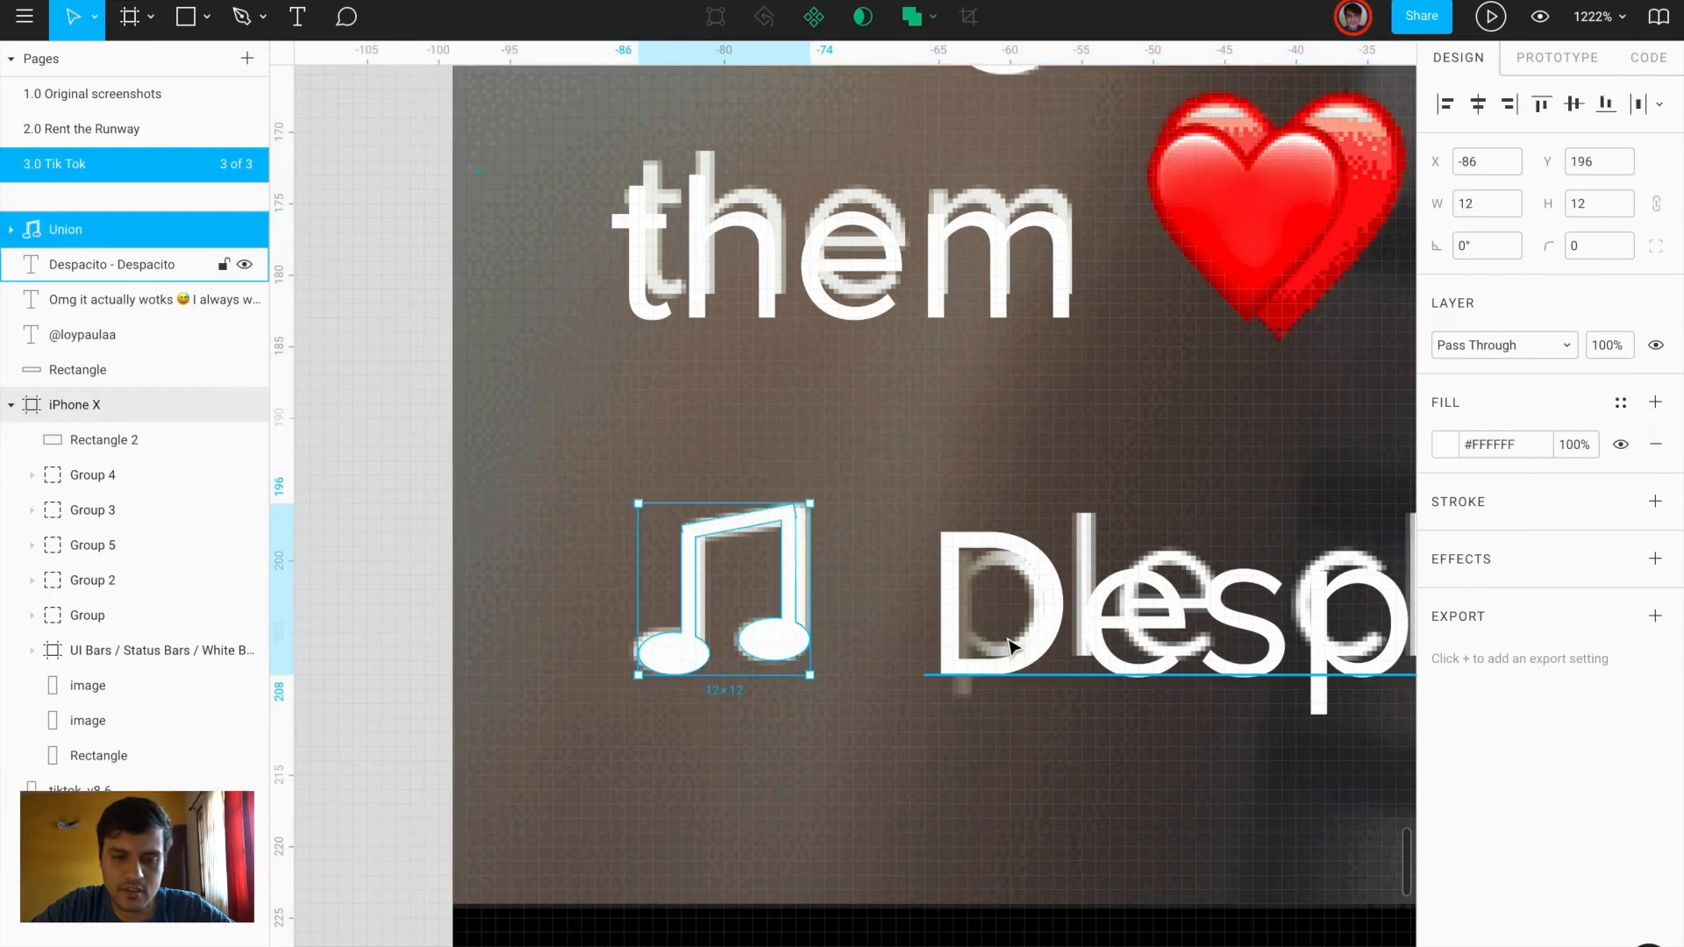
pyautogui.keyDown('shift'); pyautogui.click(1007, 642); pyautogui.keyUp('shift')
pyautogui.scroll(-7, 1006, 641)
pyautogui.hscroll(2, 1011, 647)
pyautogui.keyDown('shift'); pyautogui.click(965, 439); pyautogui.keyUp('shift')
pyautogui.keyDown('shift'); pyautogui.click(933, 342); pyautogui.keyUp('shift')
pyautogui.scroll(-5, 932, 342)
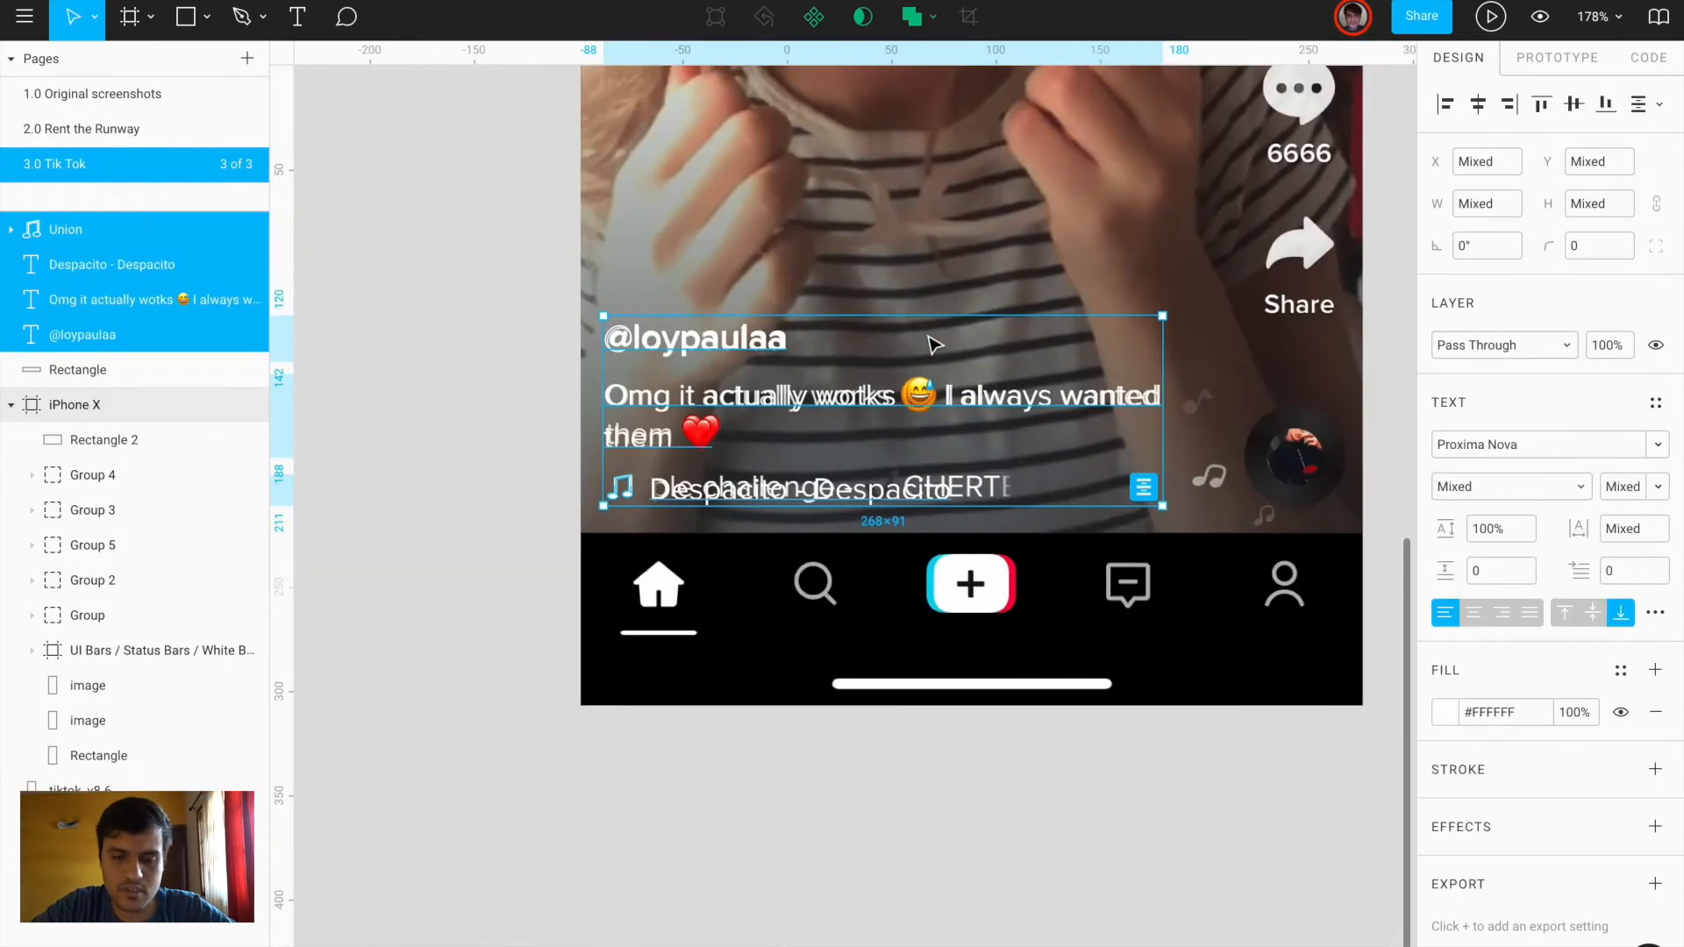
pyautogui.hotkey('ctrl', 'g')
pyautogui.scroll(-4, 932, 342)
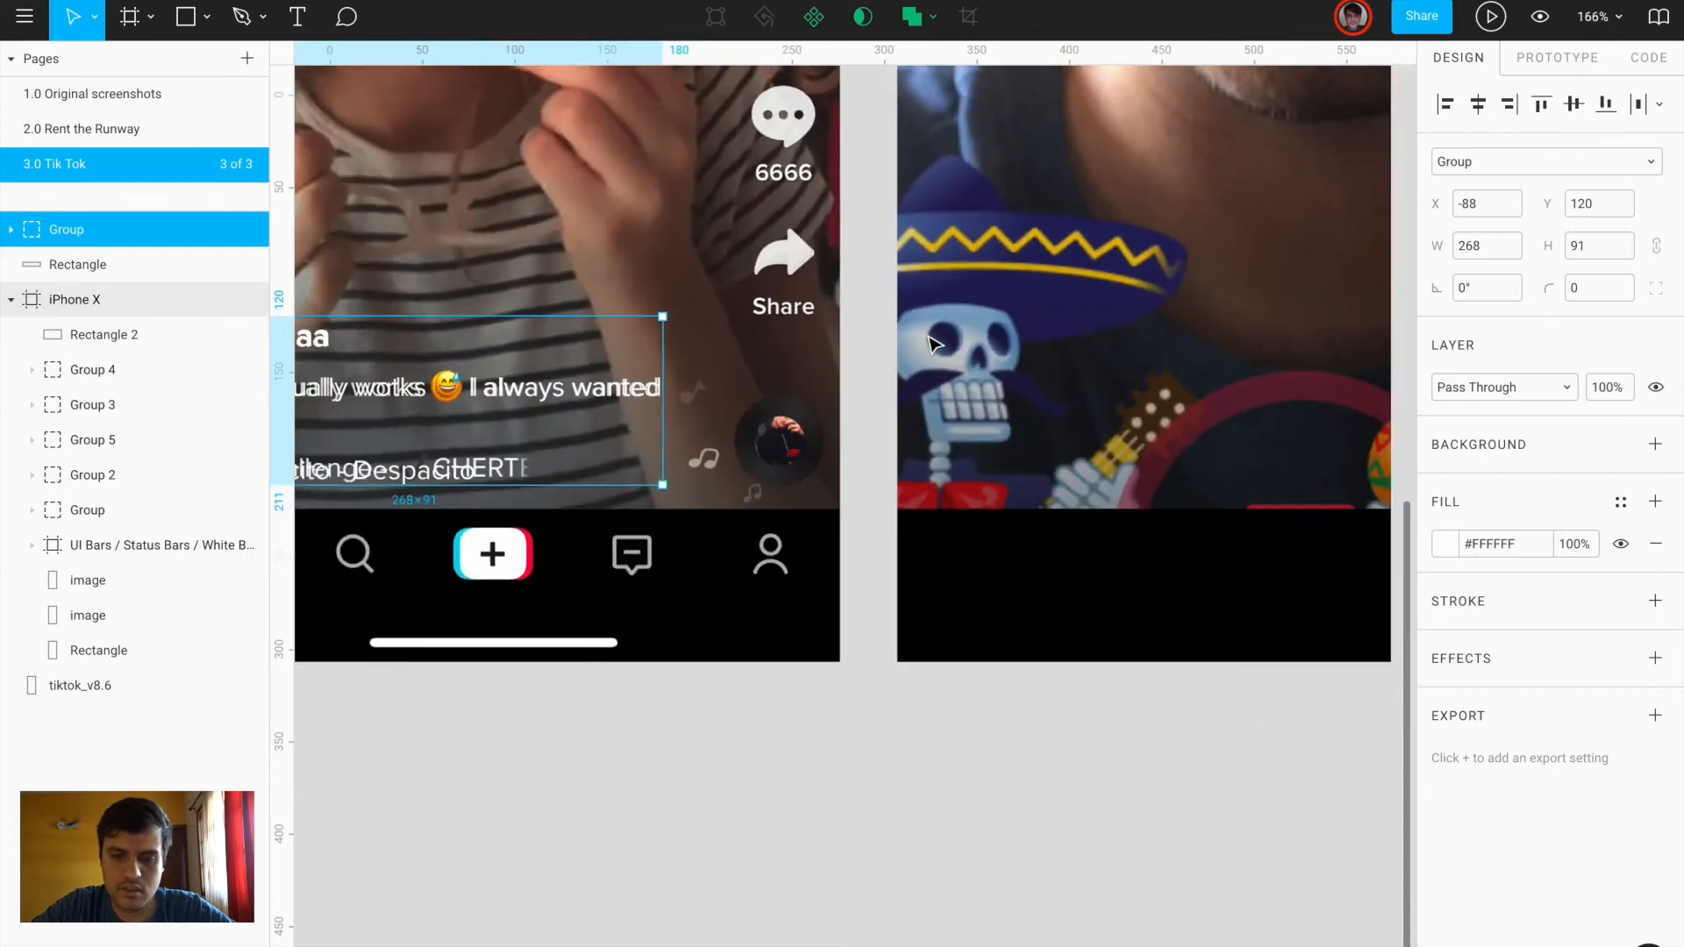
pyautogui.scroll(-3, 932, 342)
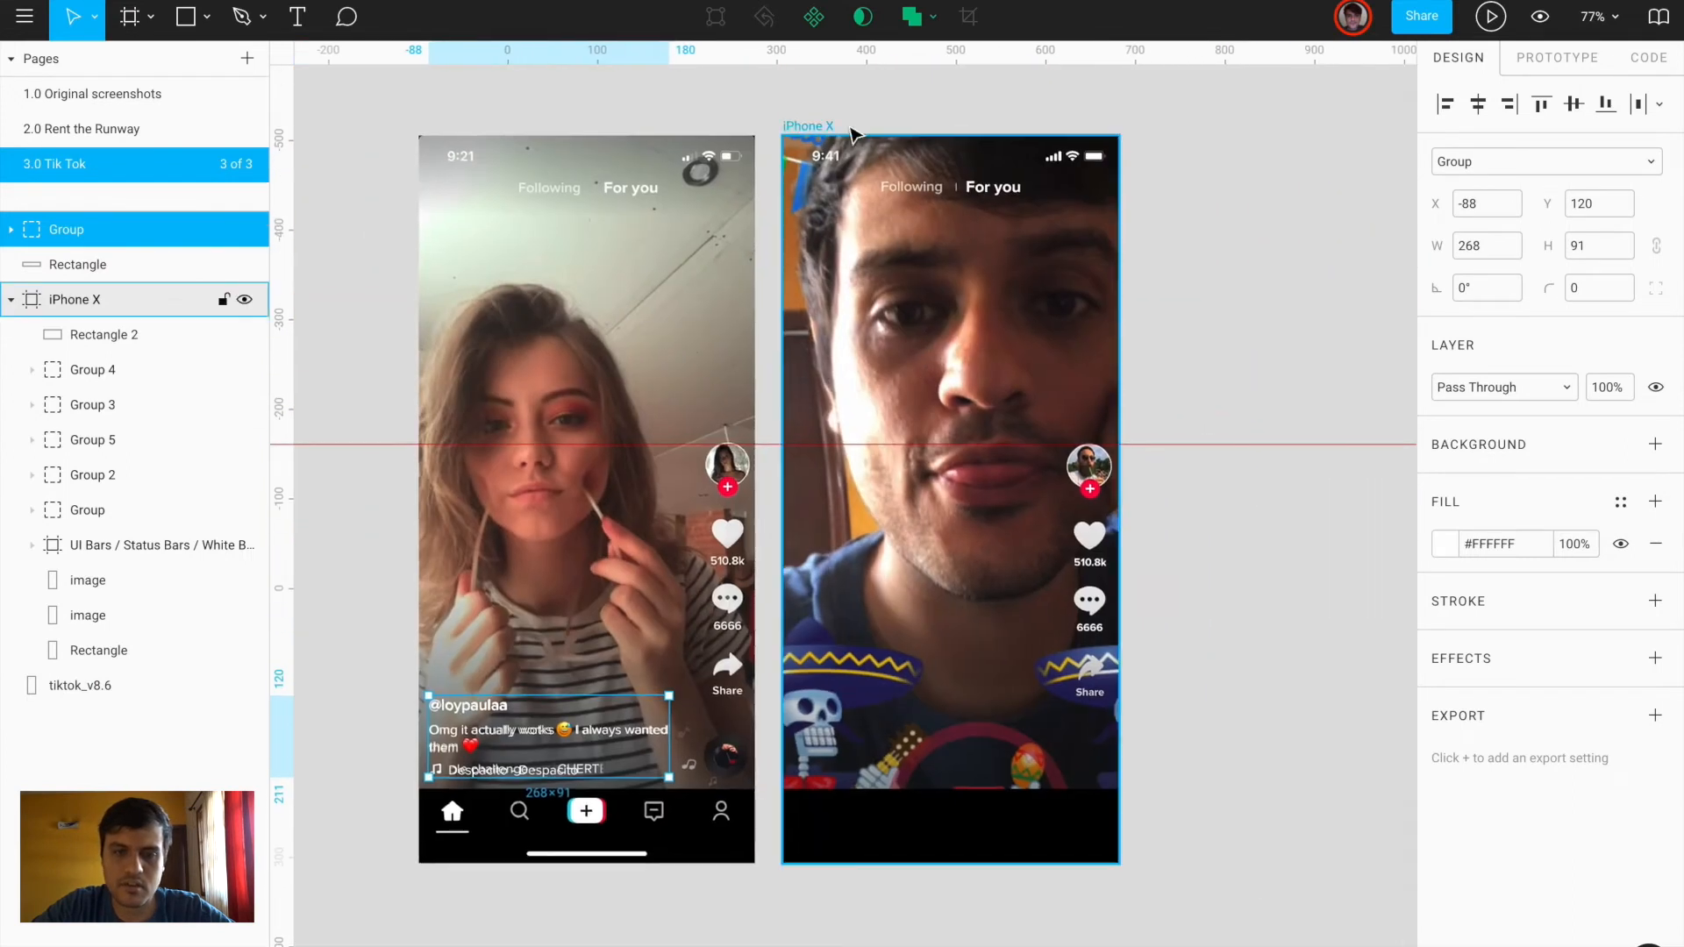
# Move the caption group into the user's iPhone X frame near the photo's bottom
pyautogui.press('Delete')
pyautogui.click(96, 265)
pyautogui.hotkey('ctrl', 'z')
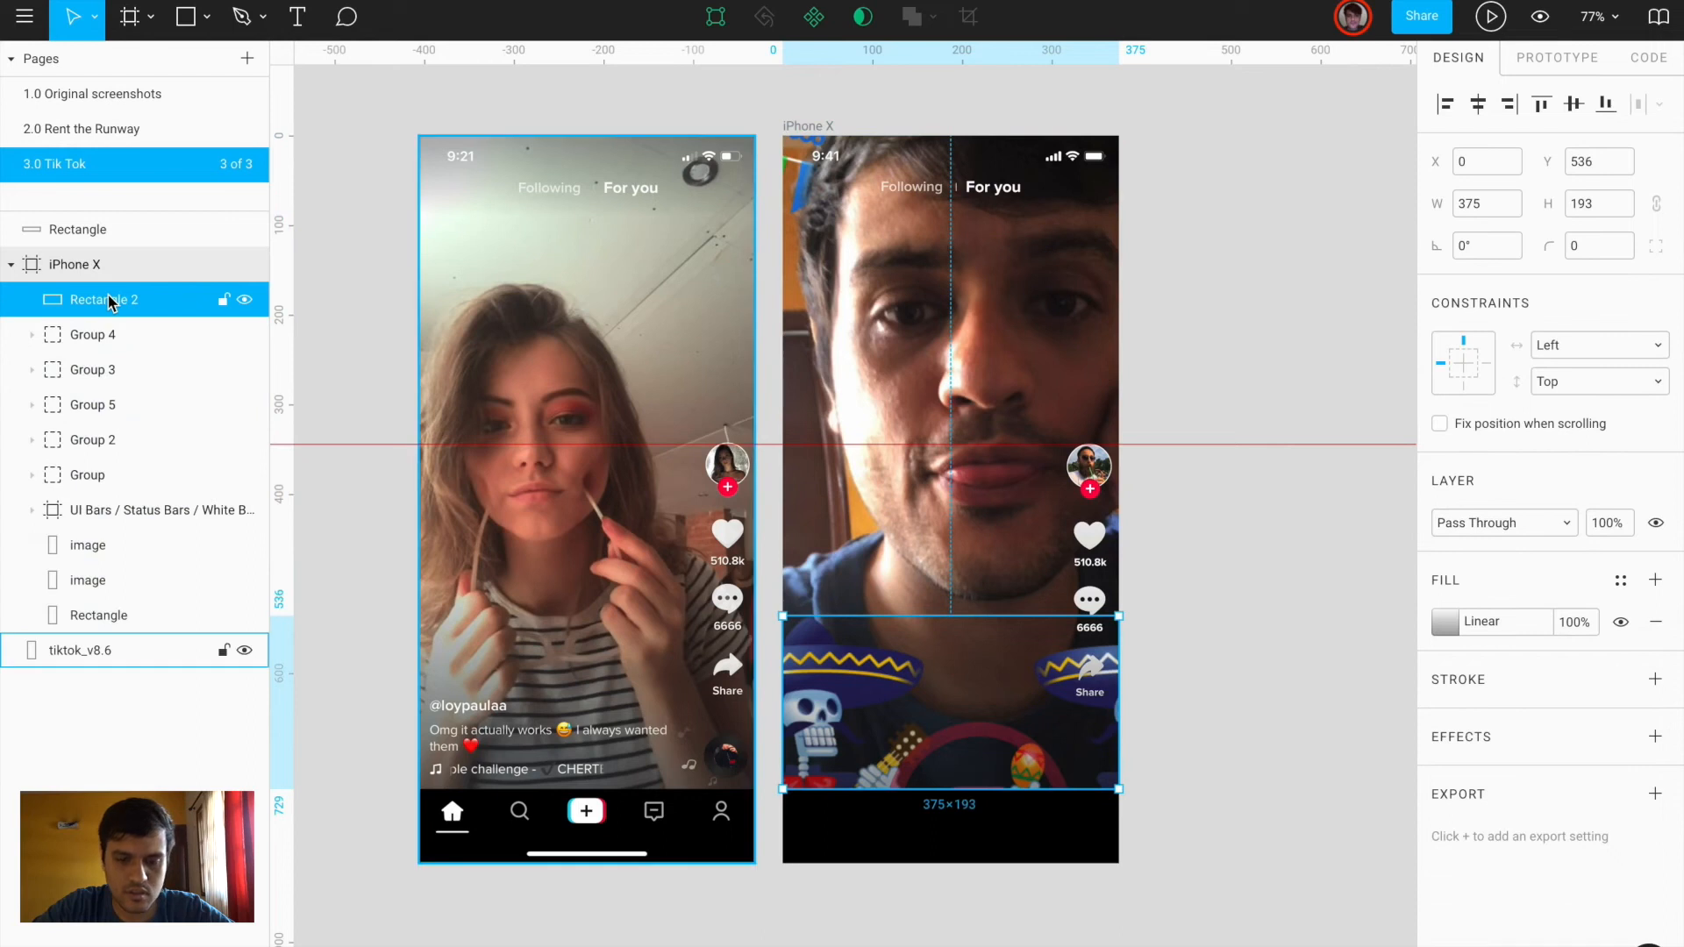
pyautogui.hotkey('shift', 'Down')
pyautogui.hotkey('shift', 'Left')
pyautogui.hotkey('shift', 'Left')
pyautogui.hotkey('shift', 'Left')
pyautogui.hotkey('shift', 'Left')
pyautogui.hotkey('shift', 'Left')
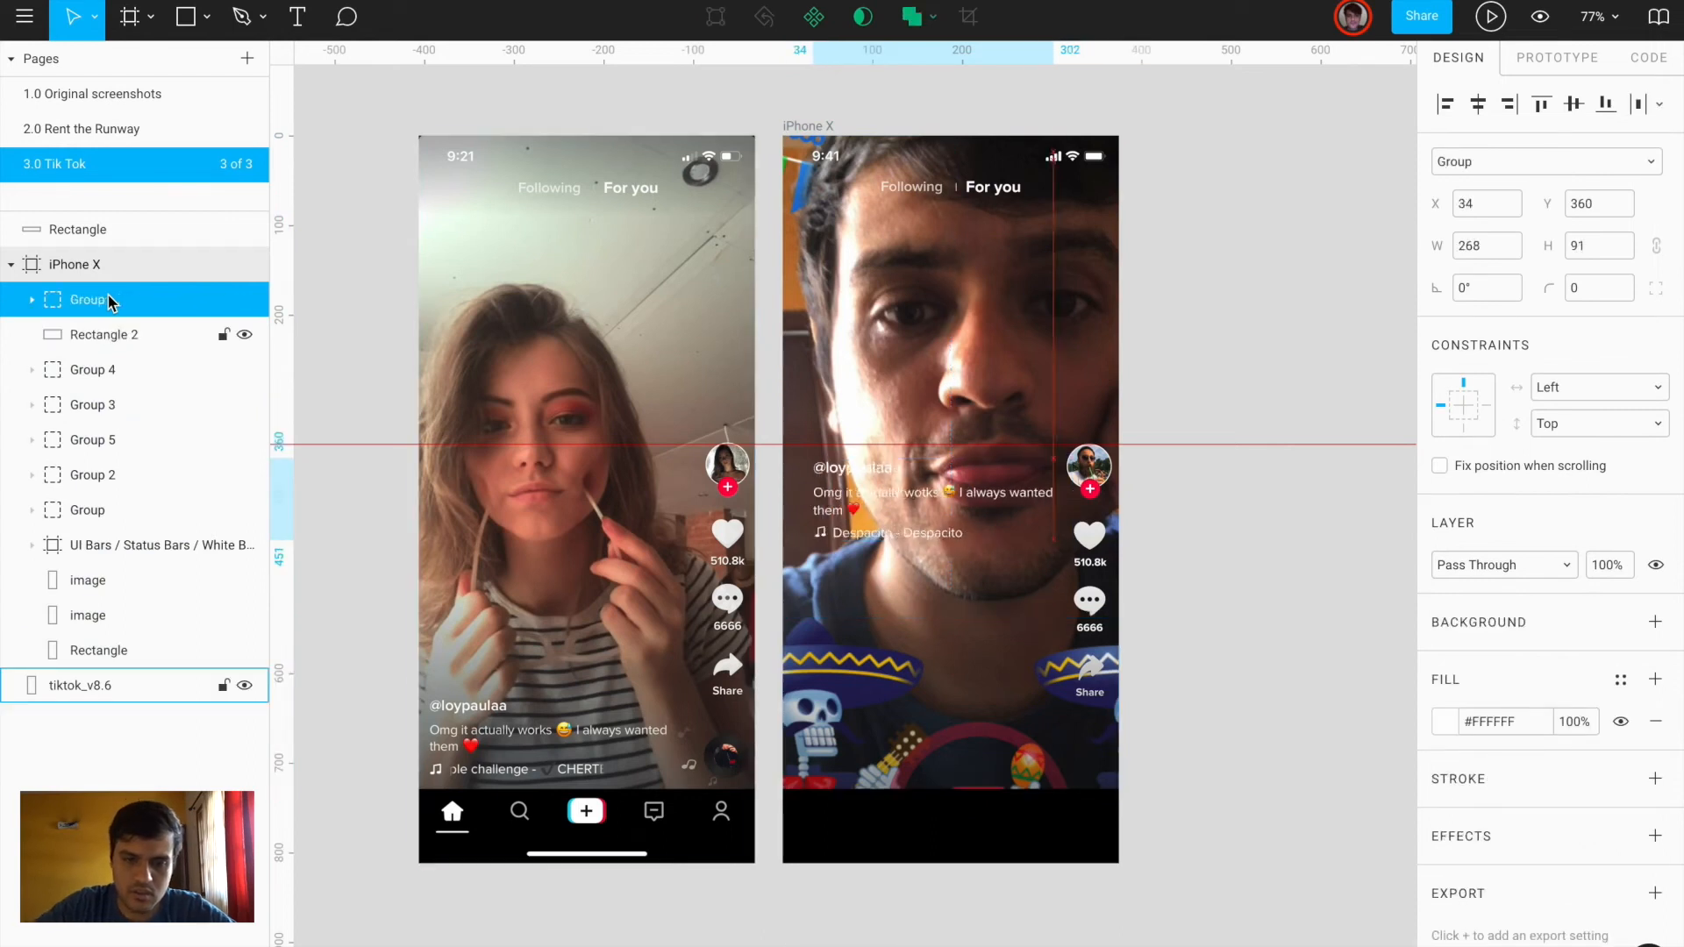
pyautogui.hotkey('shift', 'Down')
pyautogui.hotkey('shift', 'Down')
pyautogui.hotkey('shift', 'Down')
pyautogui.hotkey('shift', 'Down')
pyautogui.hotkey('shift', 'Down')
pyautogui.hotkey('shift', 'Down')
pyautogui.hotkey('shift', 'Down')
pyautogui.hotkey('shift', 'Down')
pyautogui.hotkey('shift', 'Down')
pyautogui.hotkey('shift', 'Down')
pyautogui.hotkey('shift', 'Down')
pyautogui.hotkey('shift', 'Down')
pyautogui.hotkey('shift', 'Down')
pyautogui.hotkey('shift', 'Down')
pyautogui.hotkey('shift', 'Down')
pyautogui.hotkey('shift', 'Down')
pyautogui.hotkey('shift', 'Down')
pyautogui.hotkey('shift', 'Down')
pyautogui.hotkey('shift', 'Down')
pyautogui.hotkey('shift', 'Down')
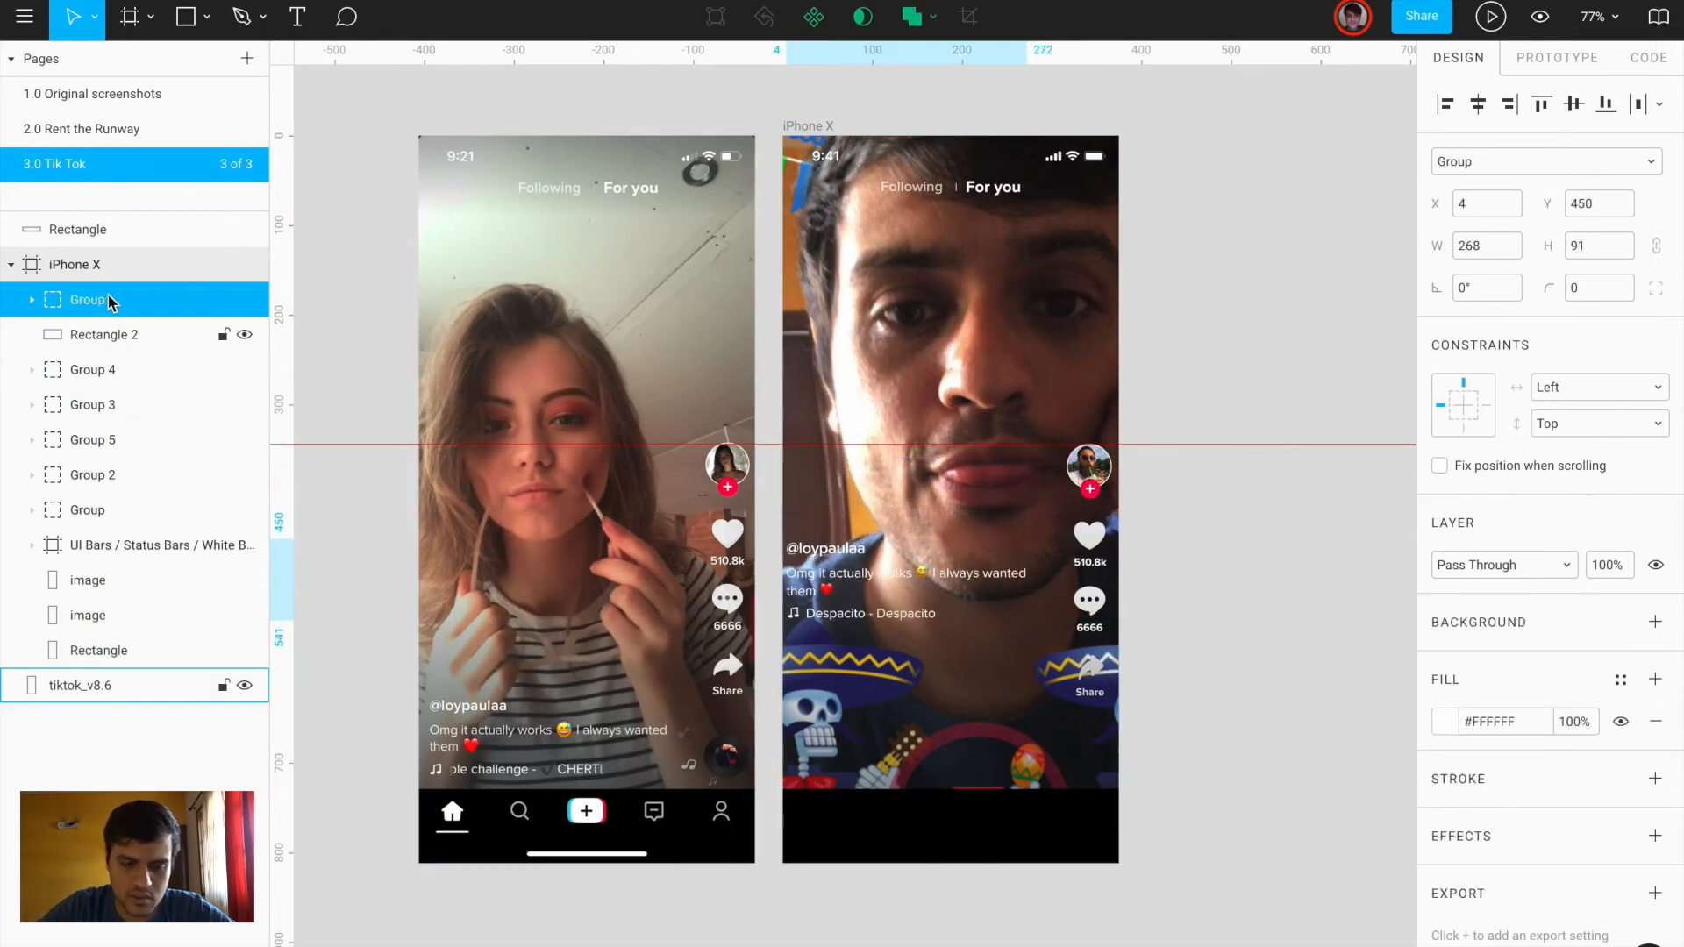
pyautogui.hotkey('shift', 'Down')
pyautogui.hotkey('shift', 'Down')
pyautogui.hotkey('shift', 'Down')
pyautogui.hotkey('shift', 'Down')
pyautogui.hotkey('shift', 'Down')
pyautogui.hotkey('shift', 'Down')
pyautogui.hotkey('shift', 'Right')
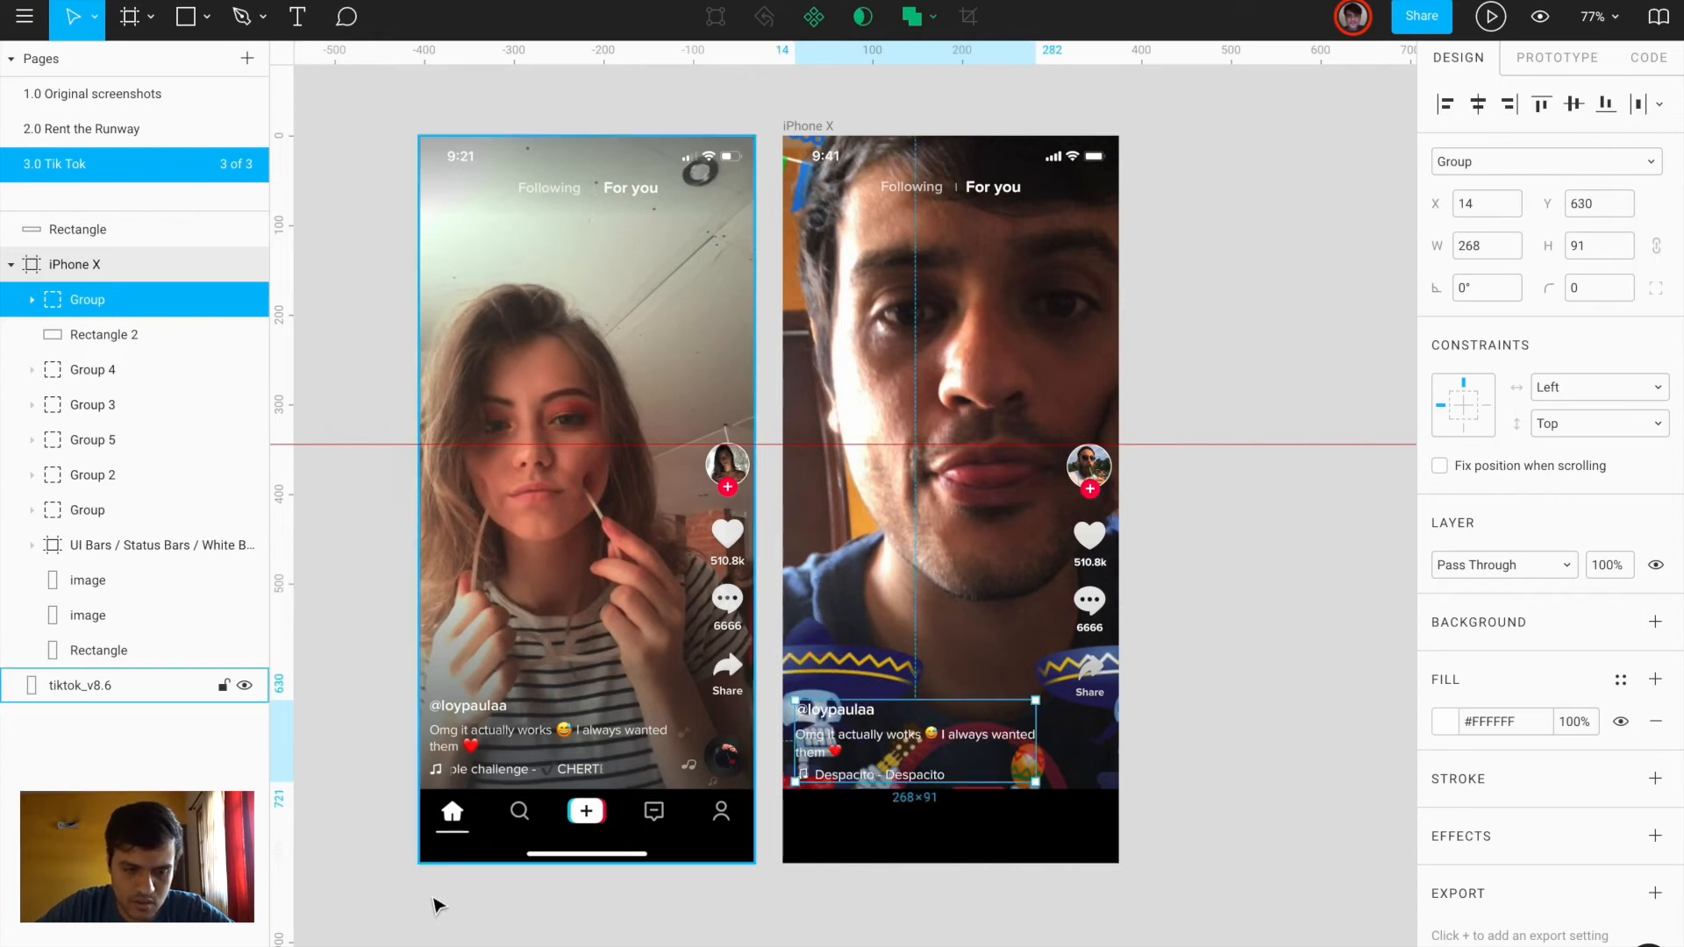
pyautogui.scroll(6, 438, 895)
pyautogui.scroll(2, 517, 408)
# Fine-tune the caption group's position one unit left and up to Y 625
pyautogui.press('r')
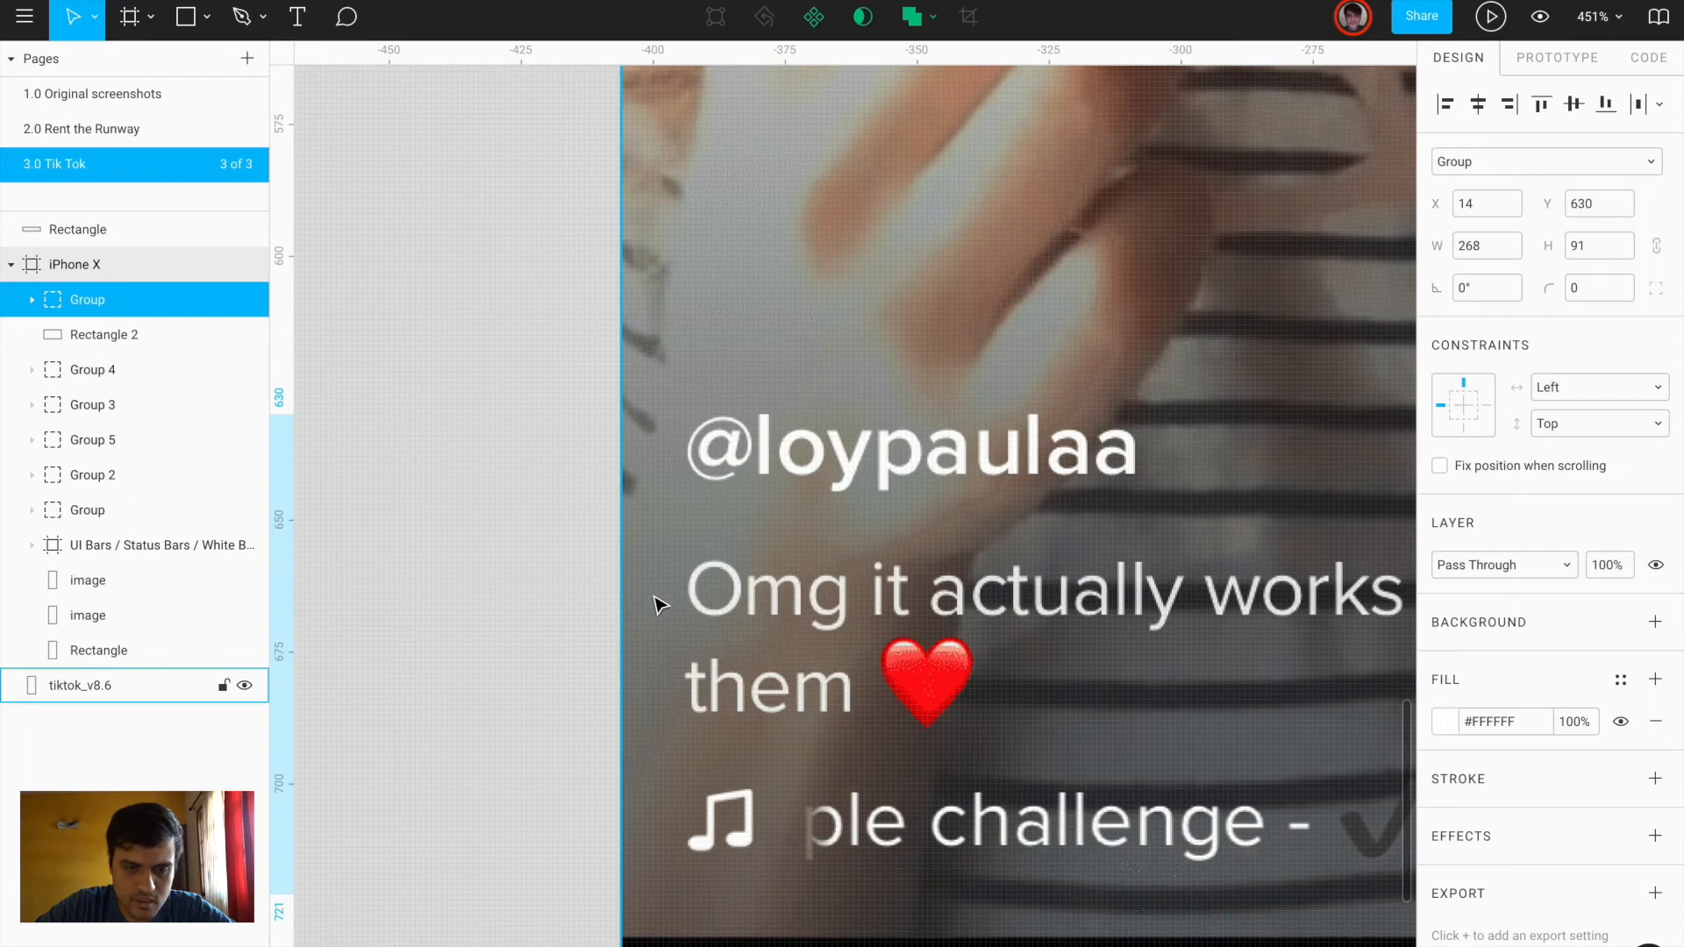
pyautogui.moveTo(621, 575)
pyautogui.mouseDown()
pyautogui.moveTo(681, 586)
pyautogui.moveTo(691, 605)
pyautogui.mouseUp()
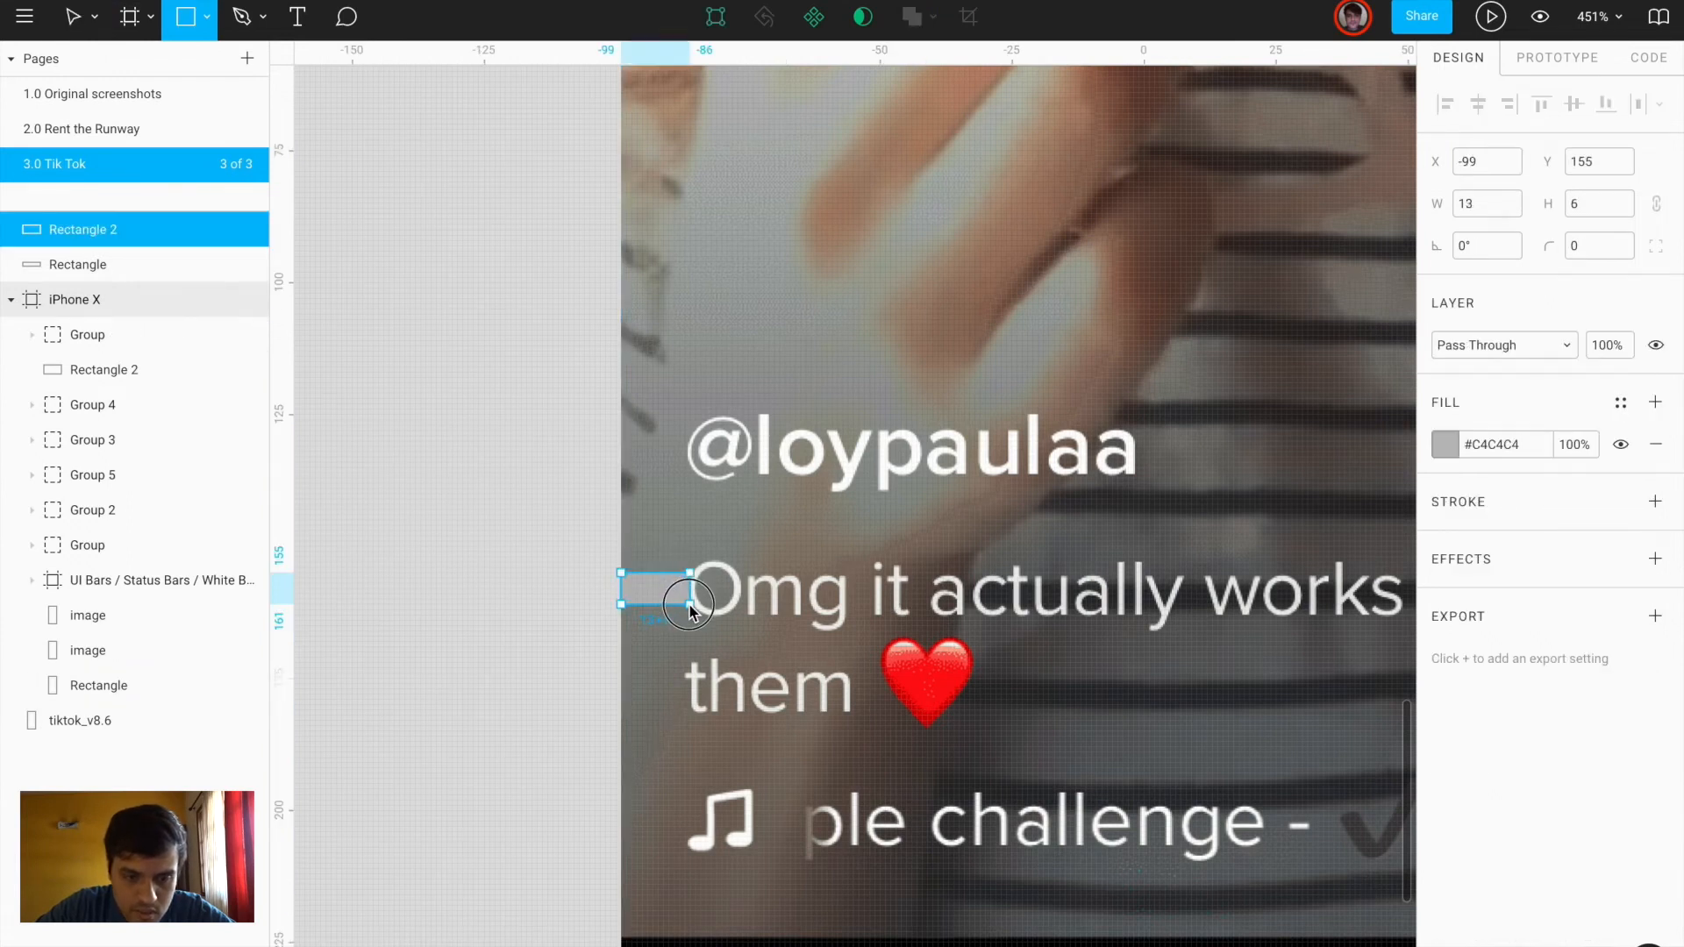
pyautogui.press('BackSpace')
pyautogui.scroll(-5, 689, 605)
pyautogui.hscroll(6, 689, 605)
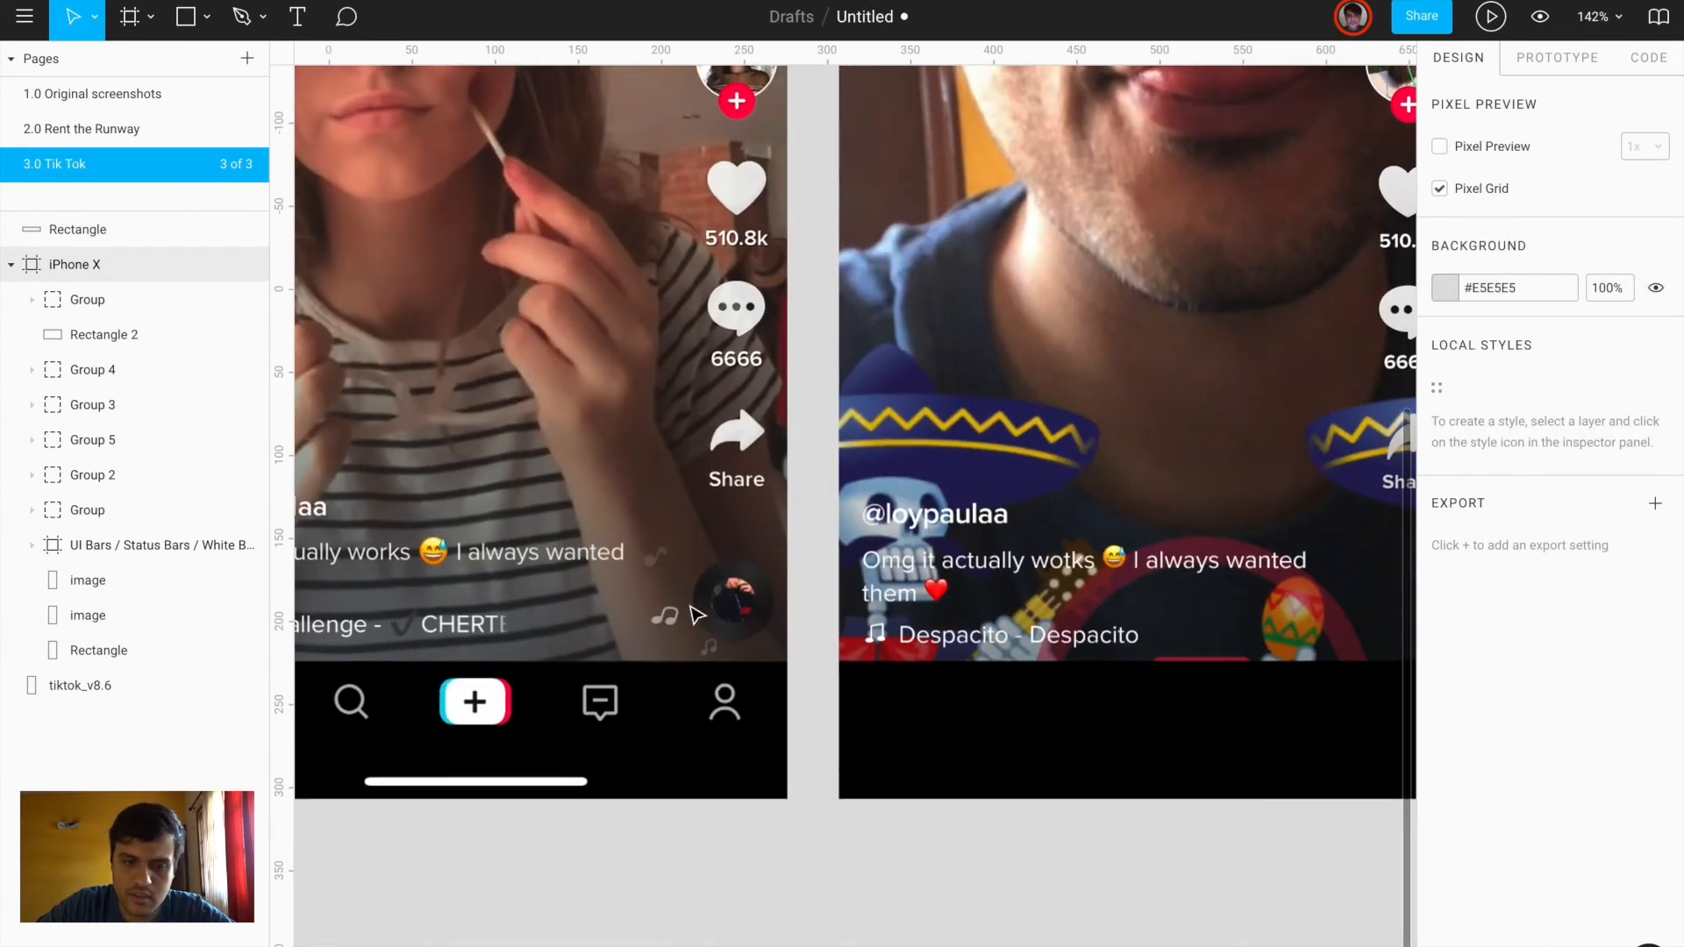
pyautogui.click(906, 576)
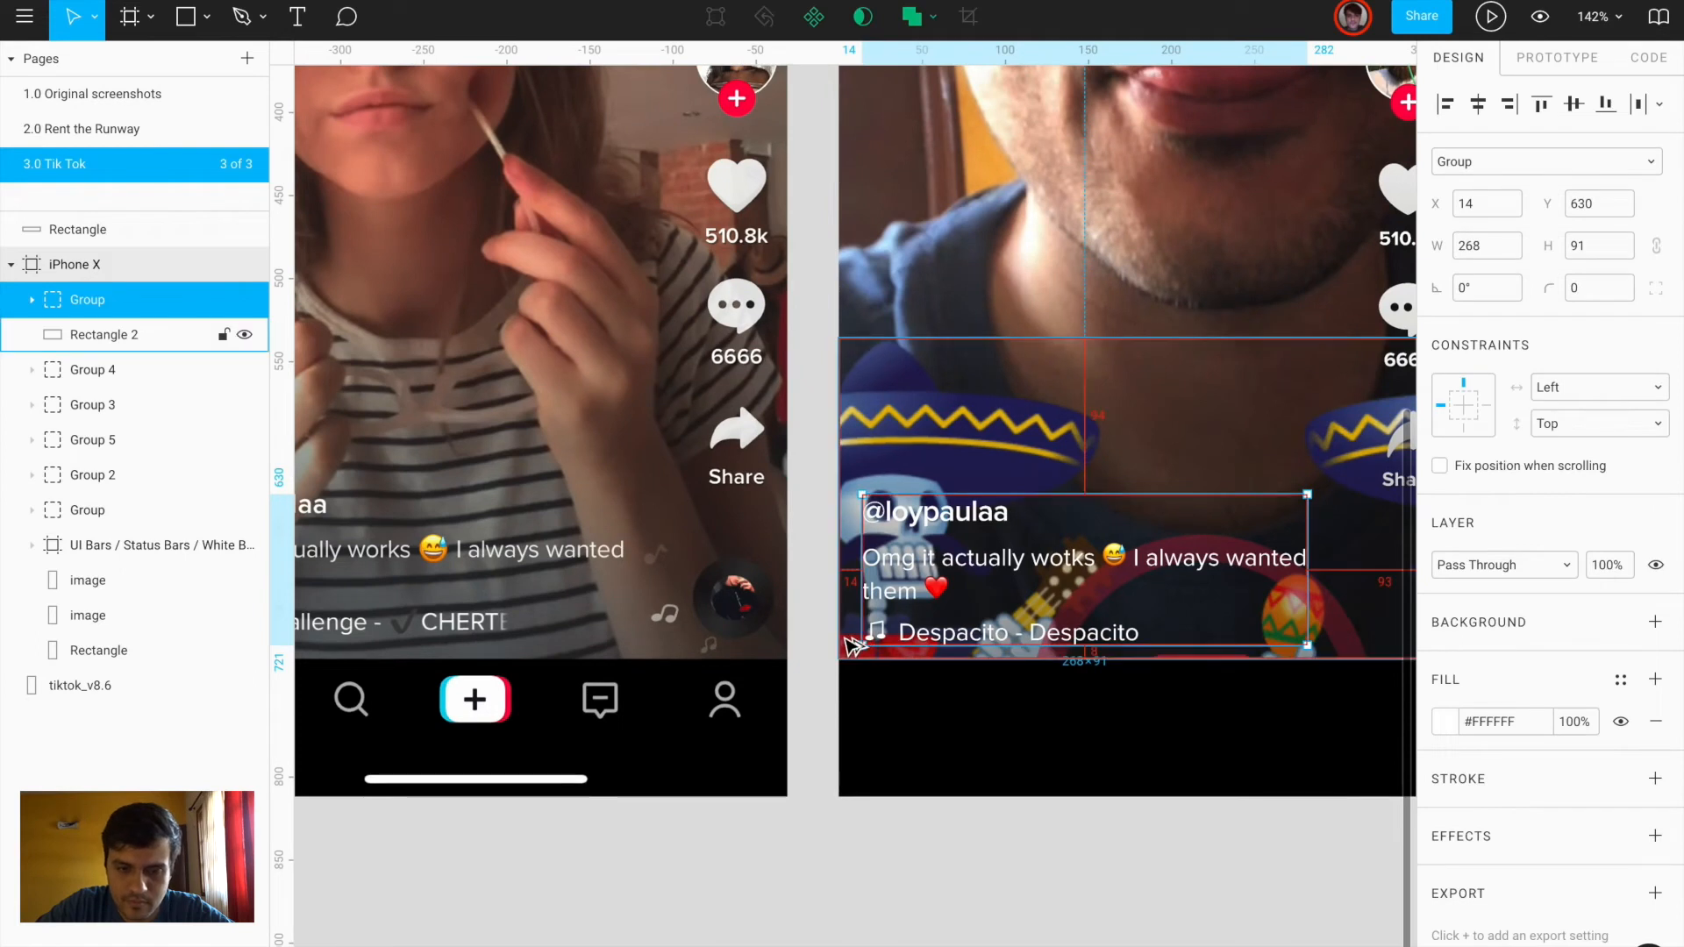
pyautogui.scroll(2, 851, 649)
pyautogui.press('Left')
pyautogui.press('Up')
pyautogui.press('Up')
pyautogui.press('Up')
pyautogui.press('Up')
pyautogui.press('Up')
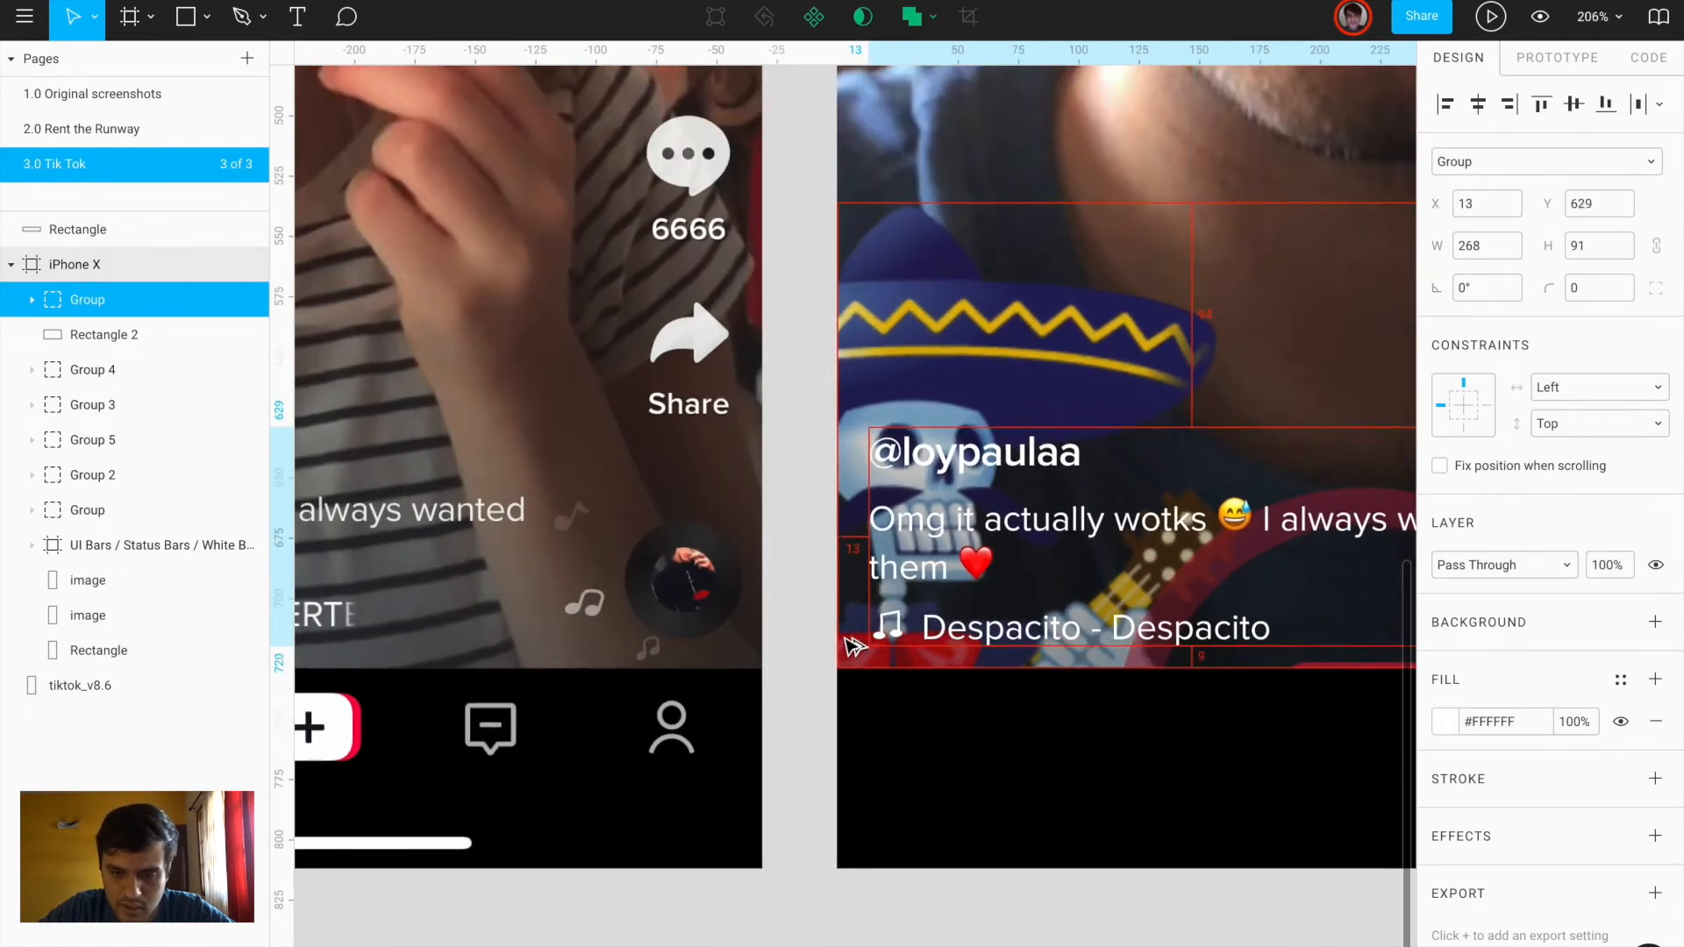
pyautogui.scroll(-4, 851, 649)
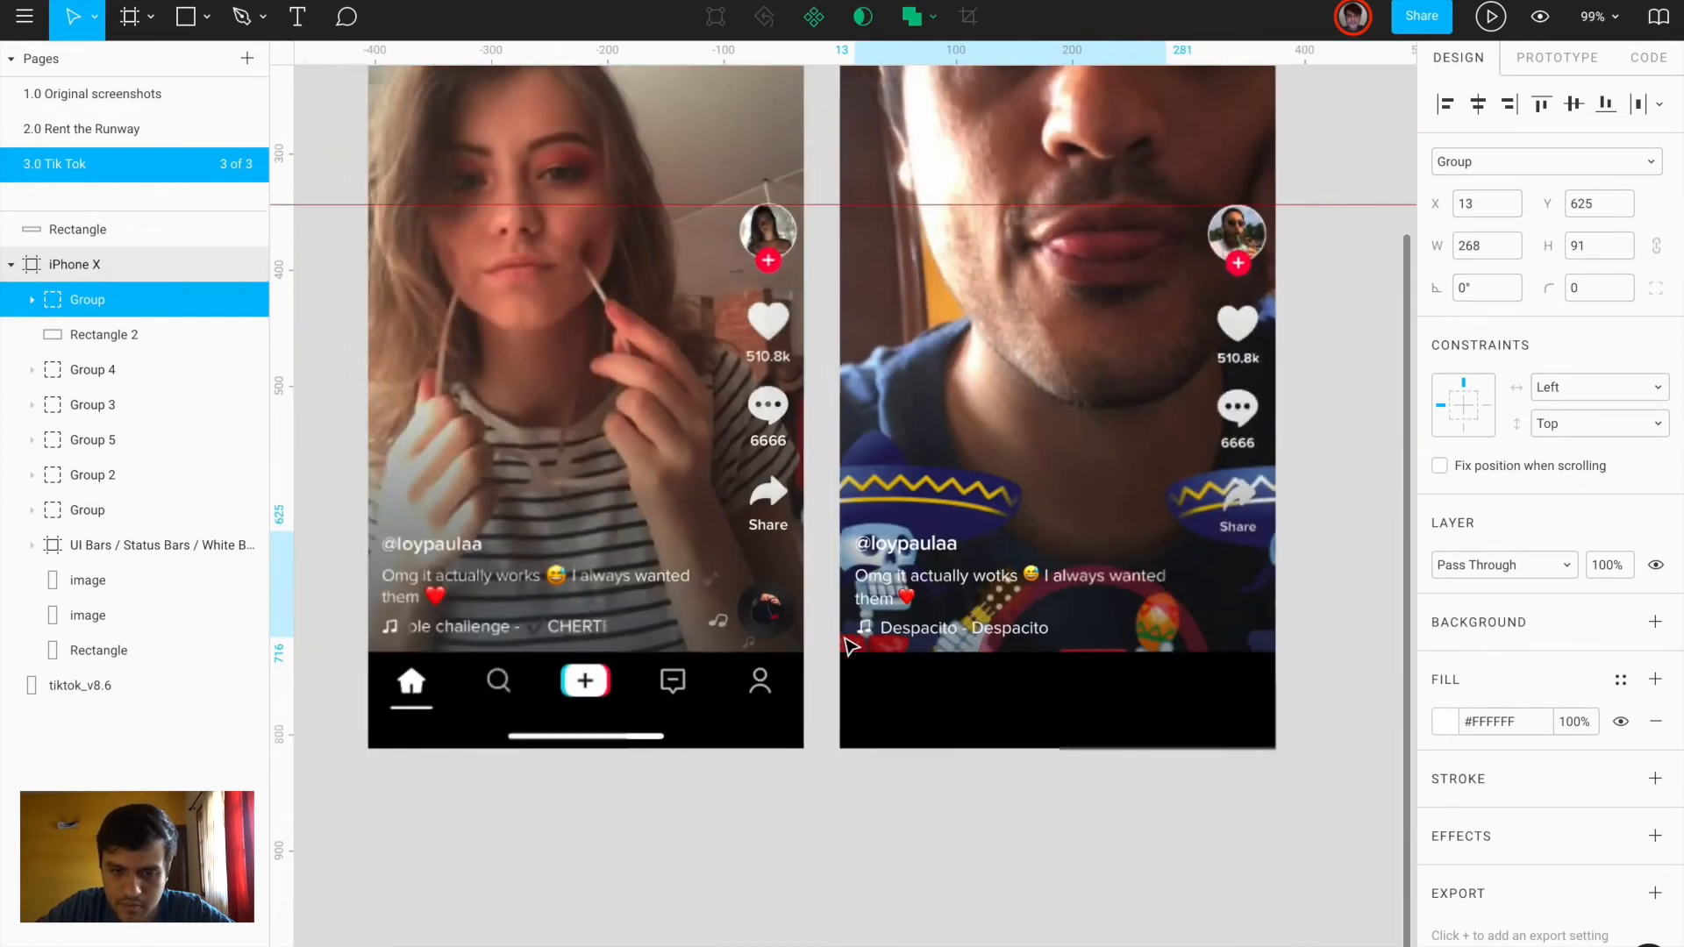
pyautogui.hscroll(5, 963, 725)
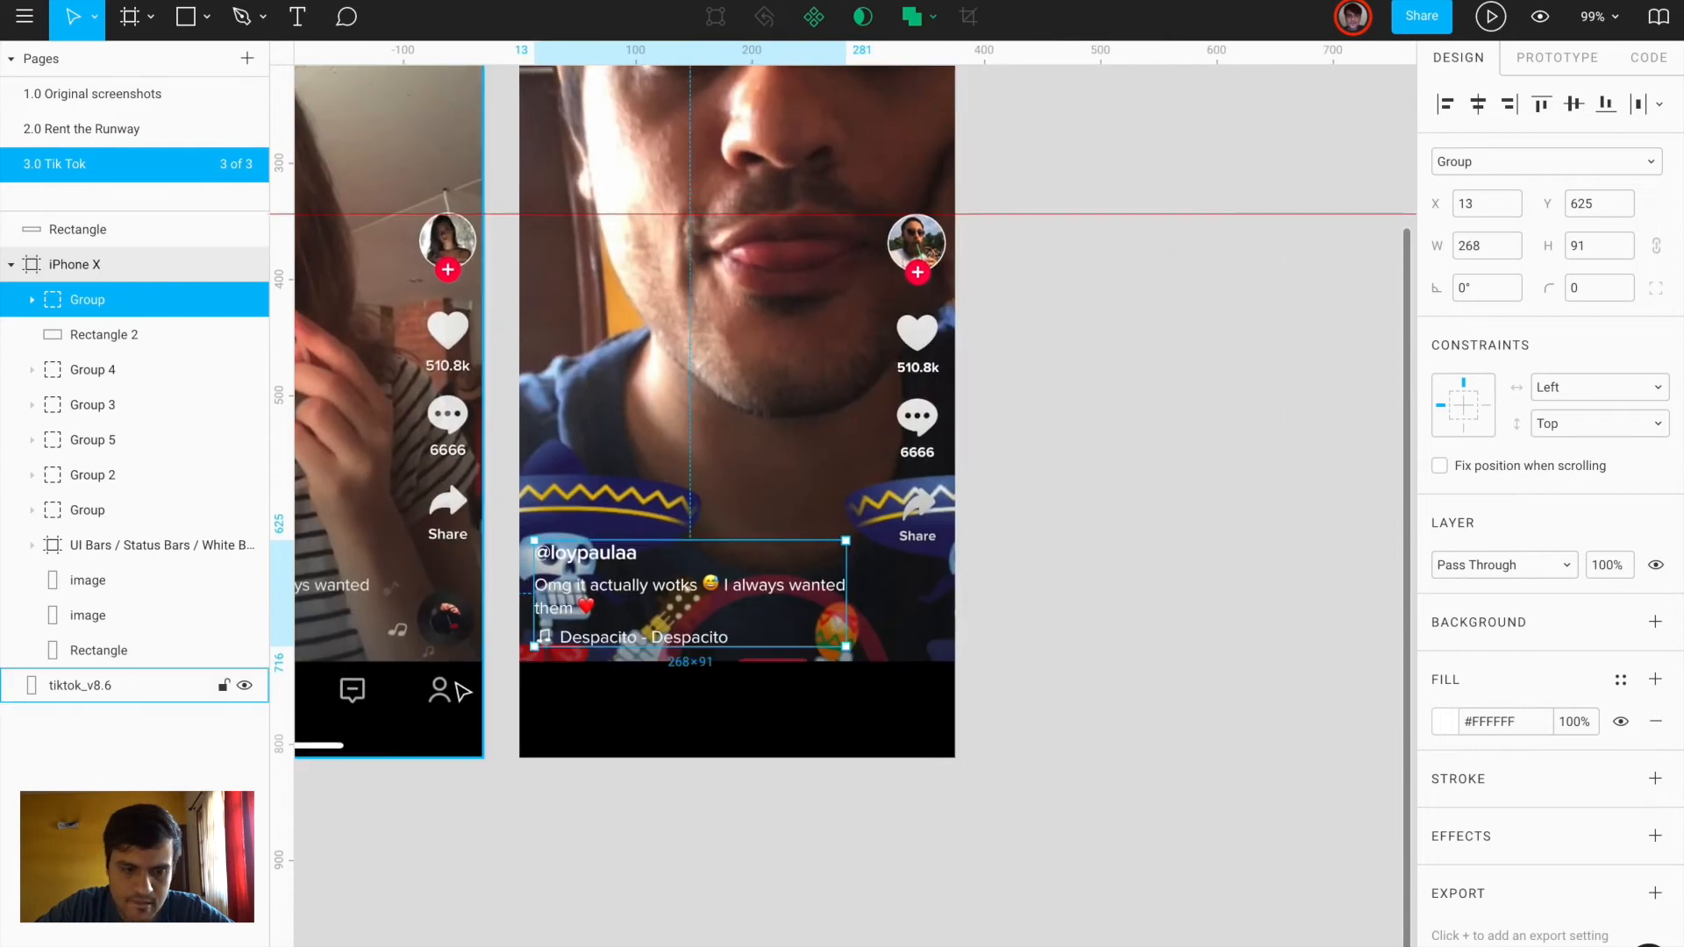
pyautogui.scroll(5, 434, 640)
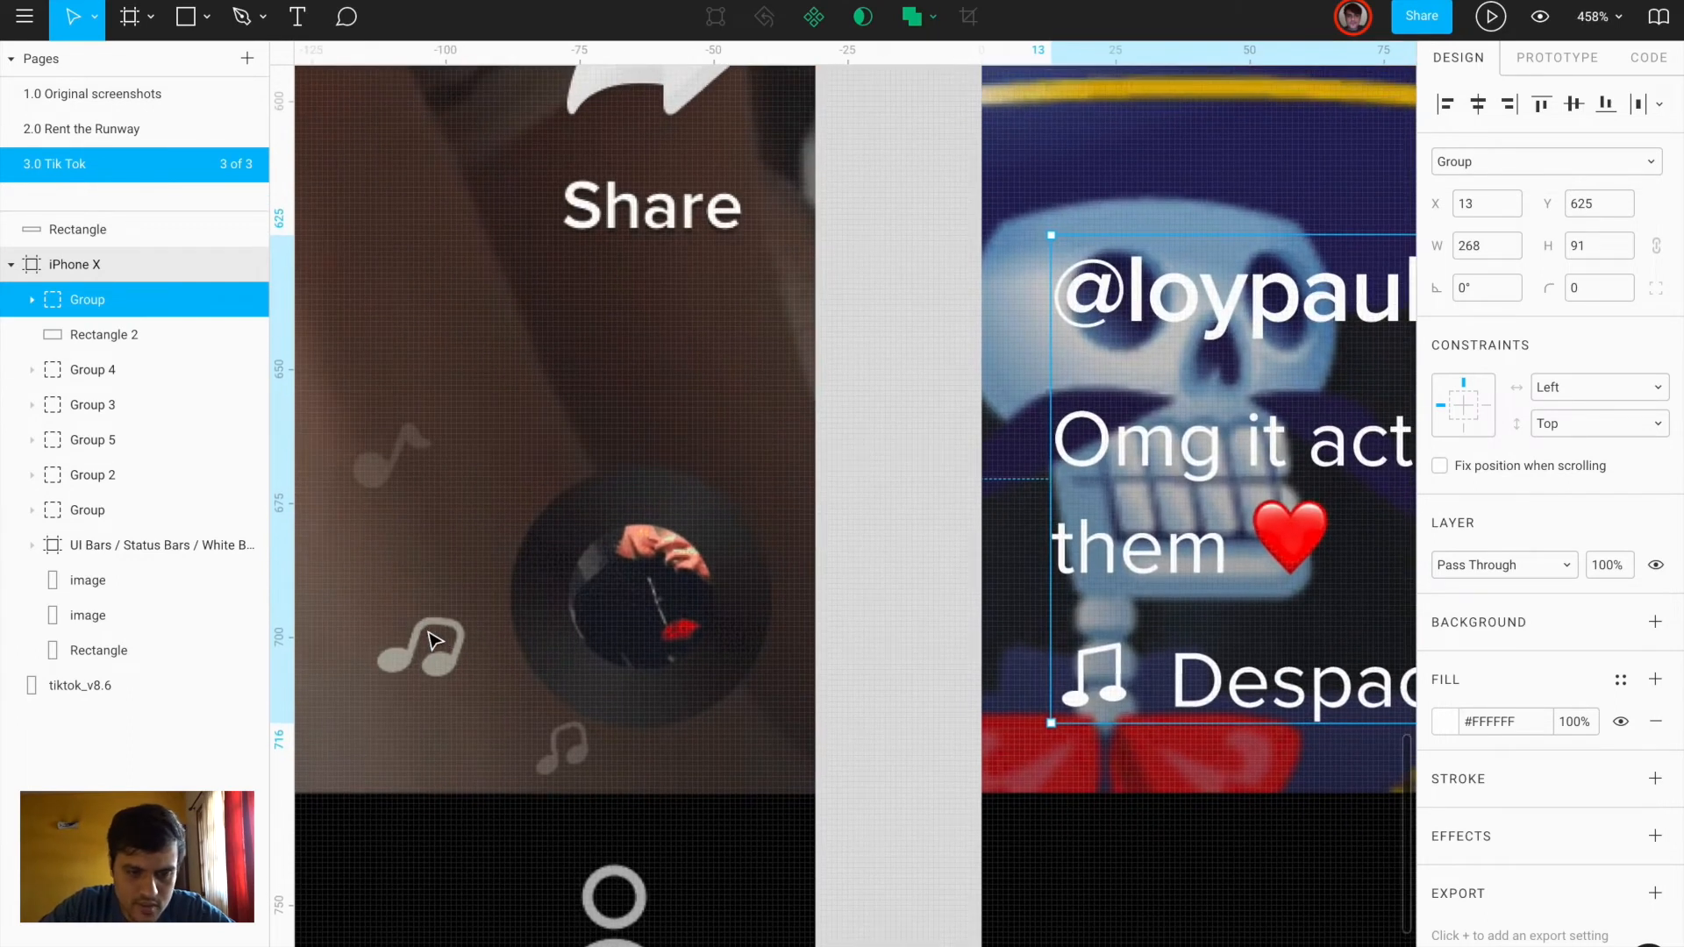
# Draw a 48×48 circle covering the reference music disc
pyautogui.press('o')
pyautogui.moveTo(526, 474); pyautogui.dragTo(728, 727)
pyautogui.moveTo(643, 620); pyautogui.dragTo(628, 620)
pyautogui.moveTo(761, 725); pyautogui.dragTo(767, 718)
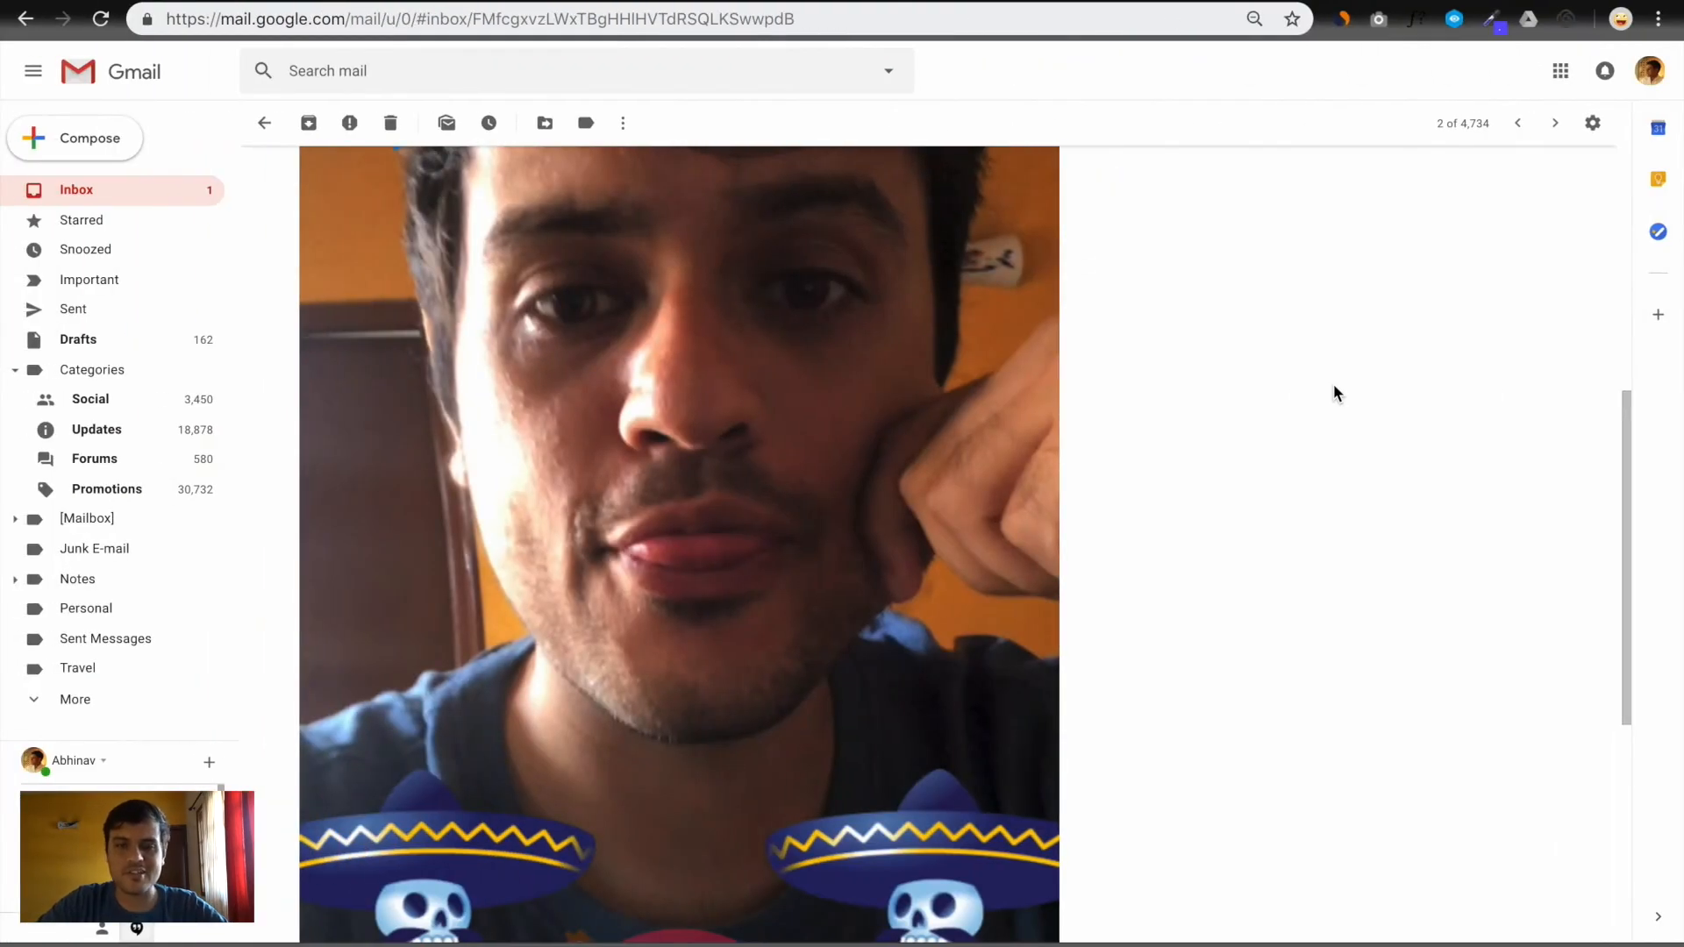
# Load uisources.com/app/tik-tok, the UI Sources Tik Tok page, in a new tab
pyautogui.hotkey('ctrl', 't')
pyautogui.write('tik')
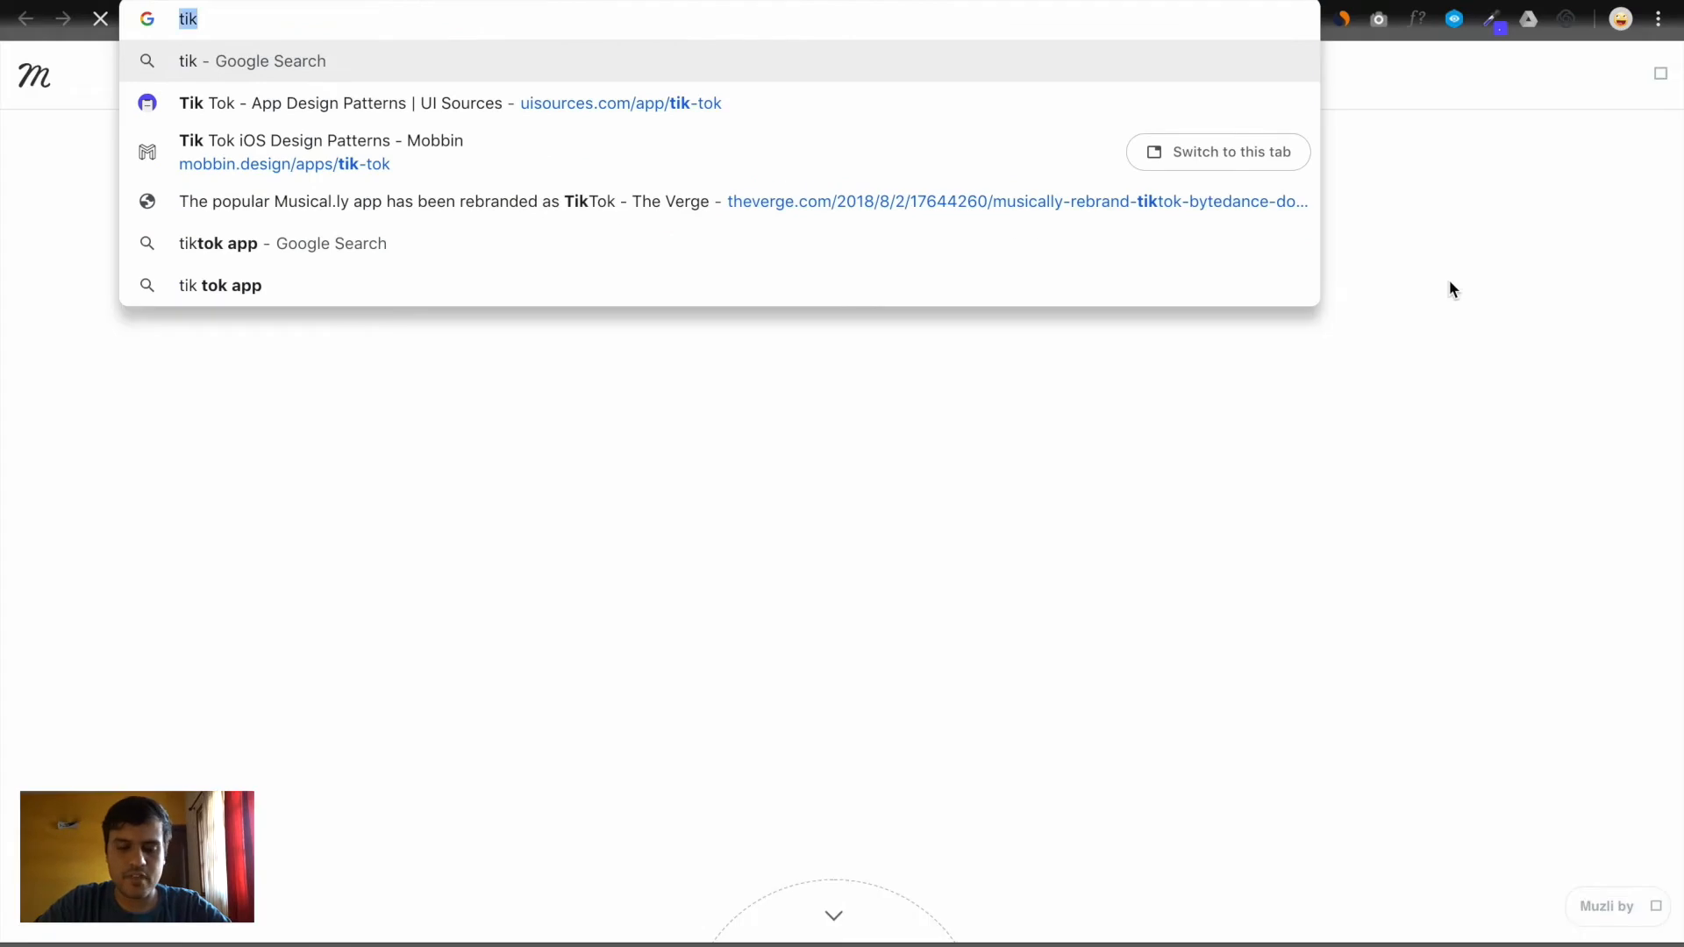
pyautogui.write('uisources.com/apps')
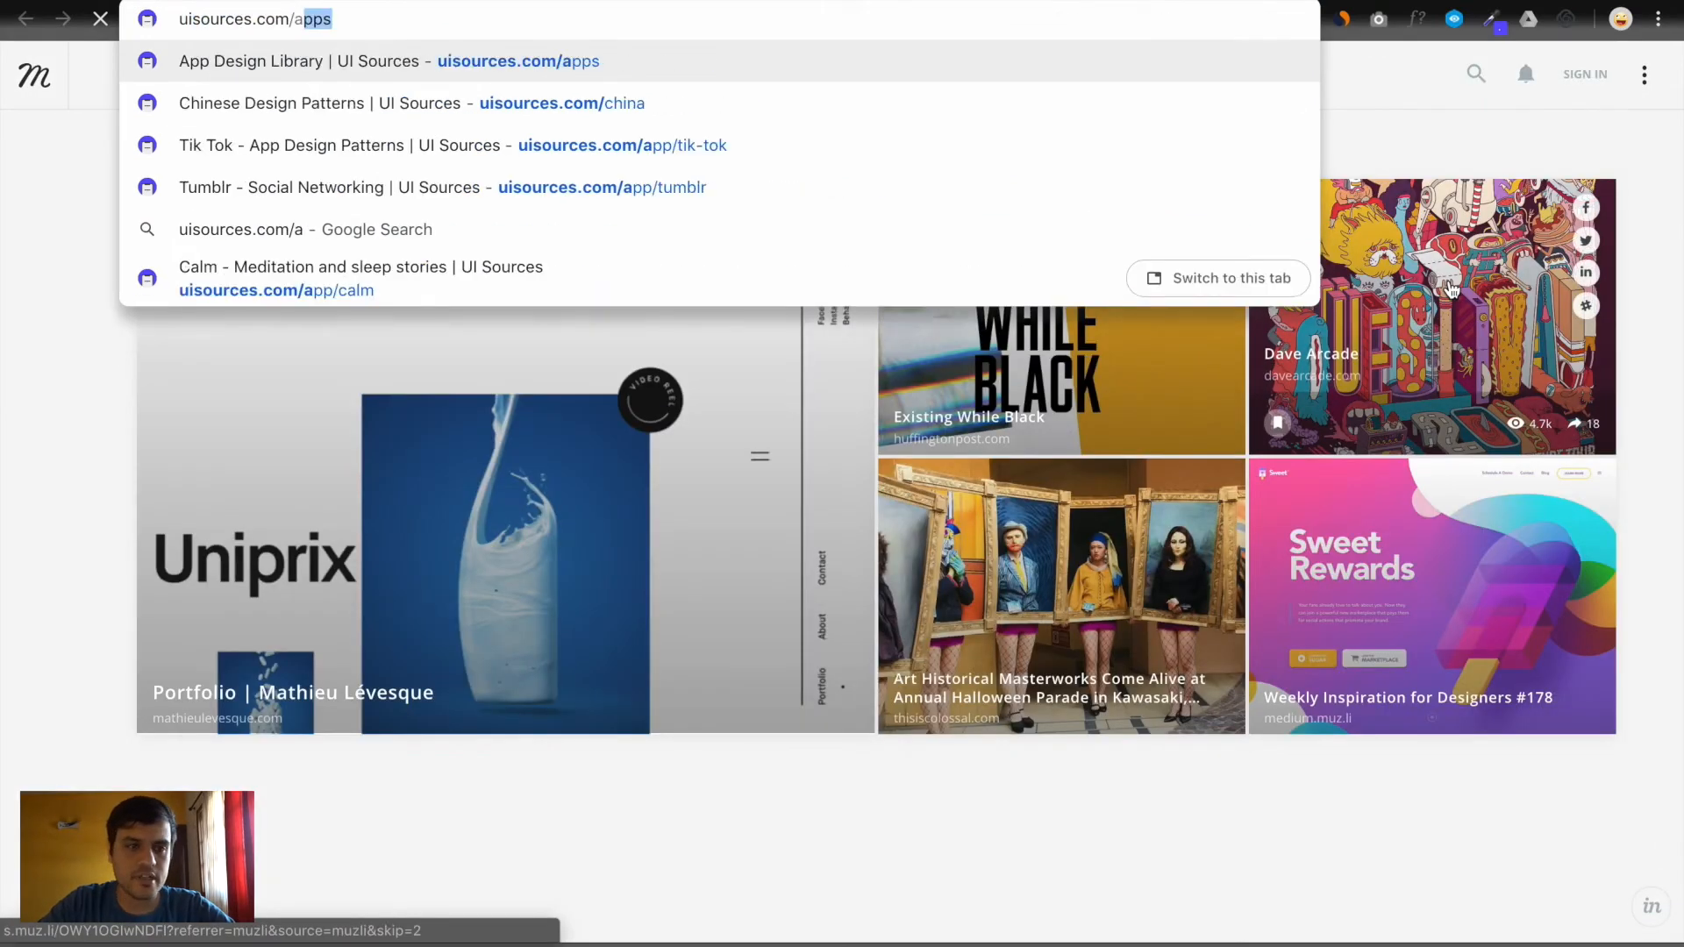
pyautogui.press('Down')
pyautogui.press('Return')
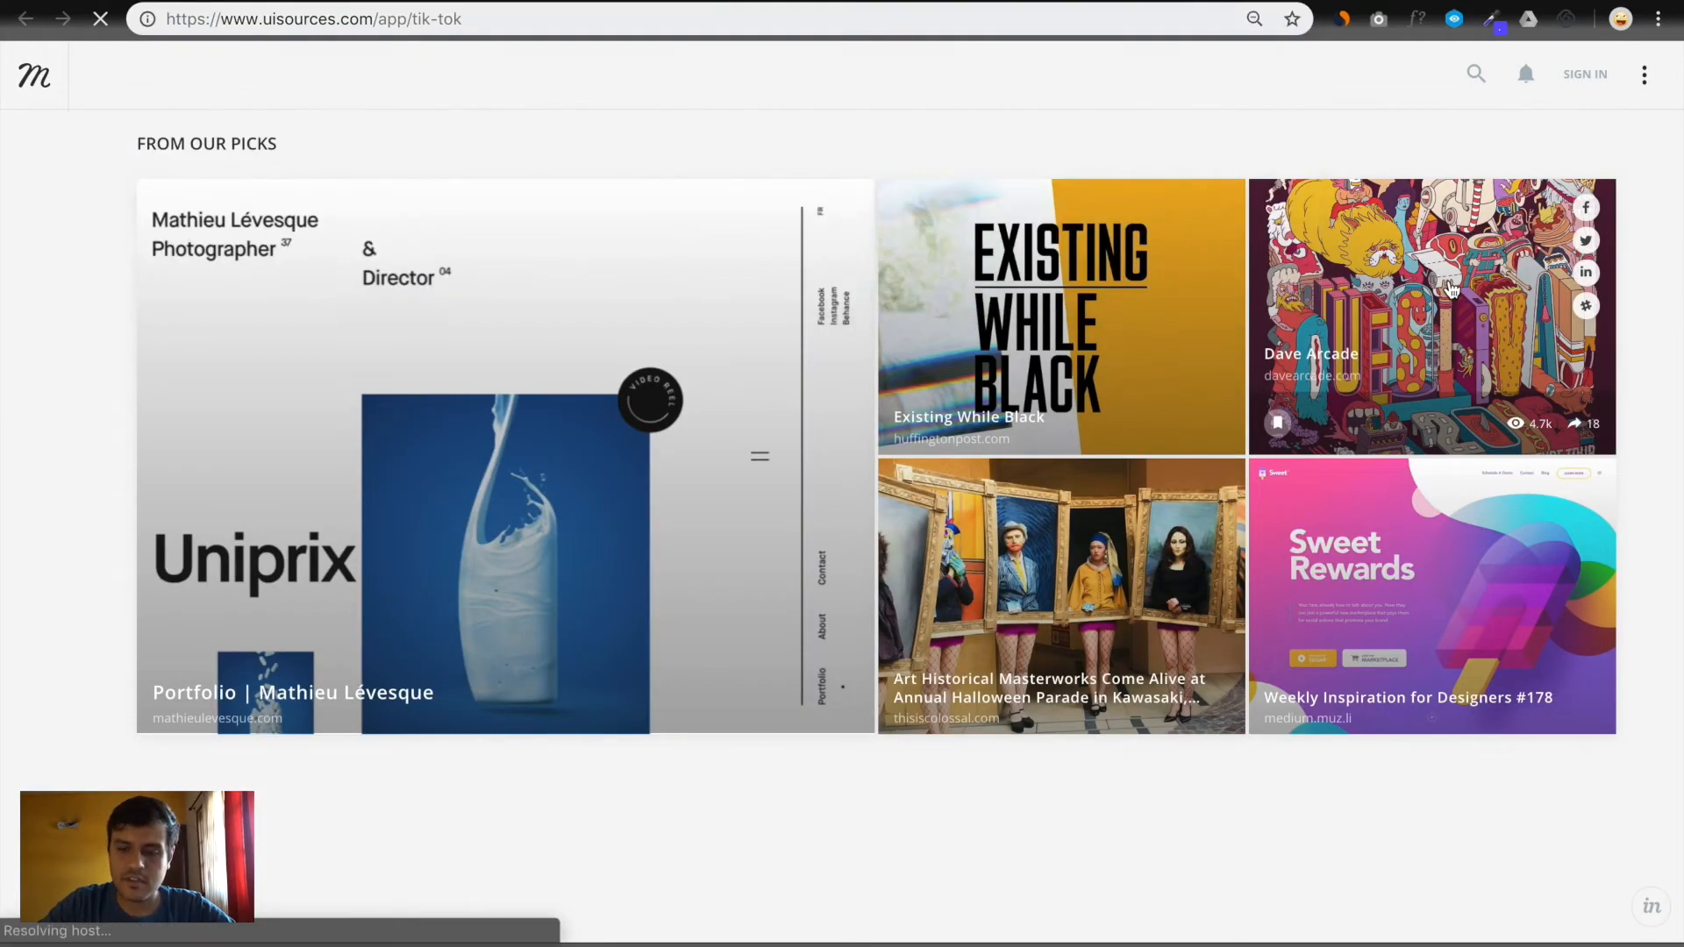
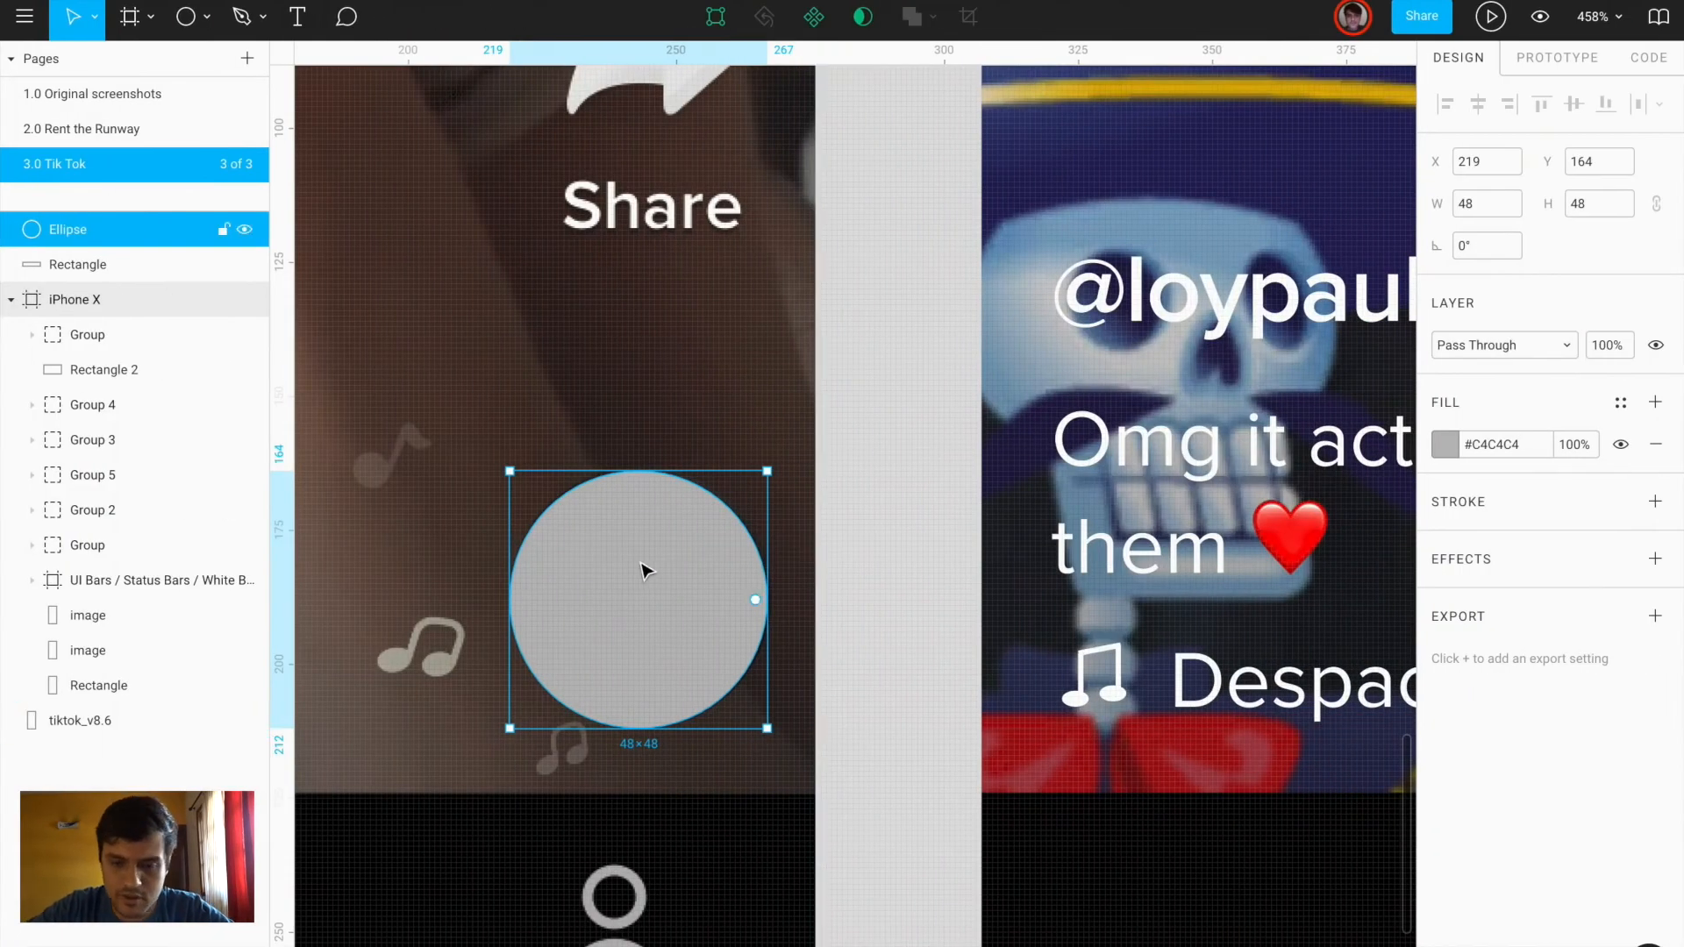
# Duplicate the grey circle, shrink the copy to a centred 20×20 circle, and give it an image fill
pyautogui.hotkey('ctrl', 'd')
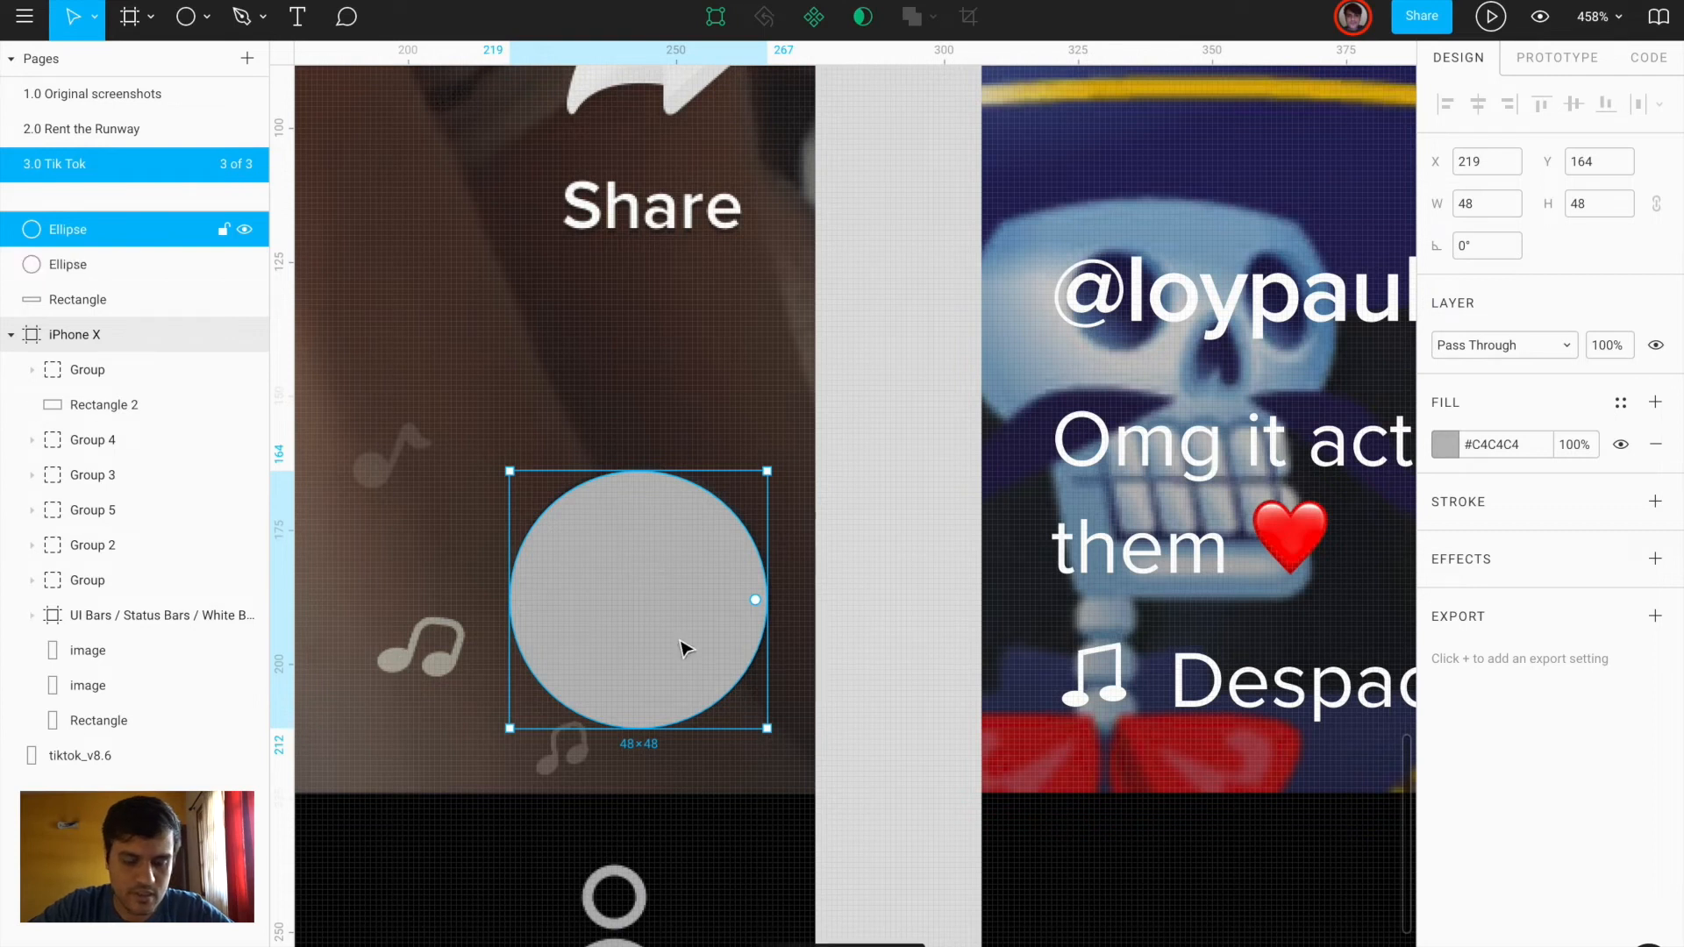
pyautogui.moveTo(767, 728); pyautogui.dragTo(692, 653)
pyautogui.click(1442, 445)
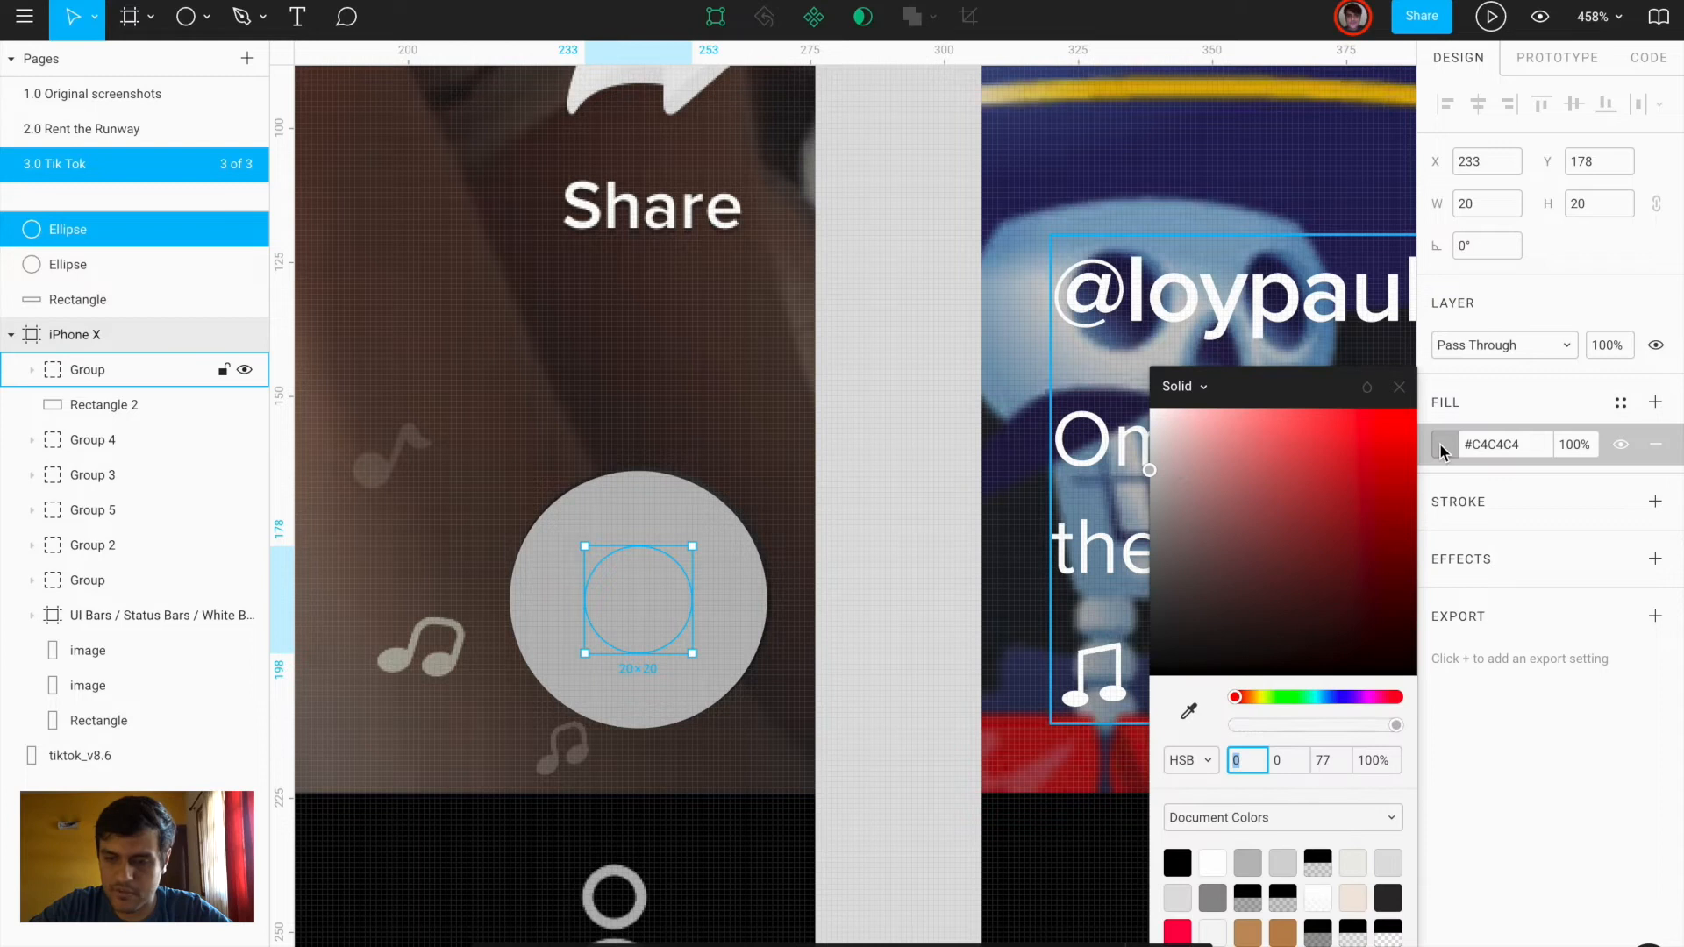
pyautogui.click(1181, 385)
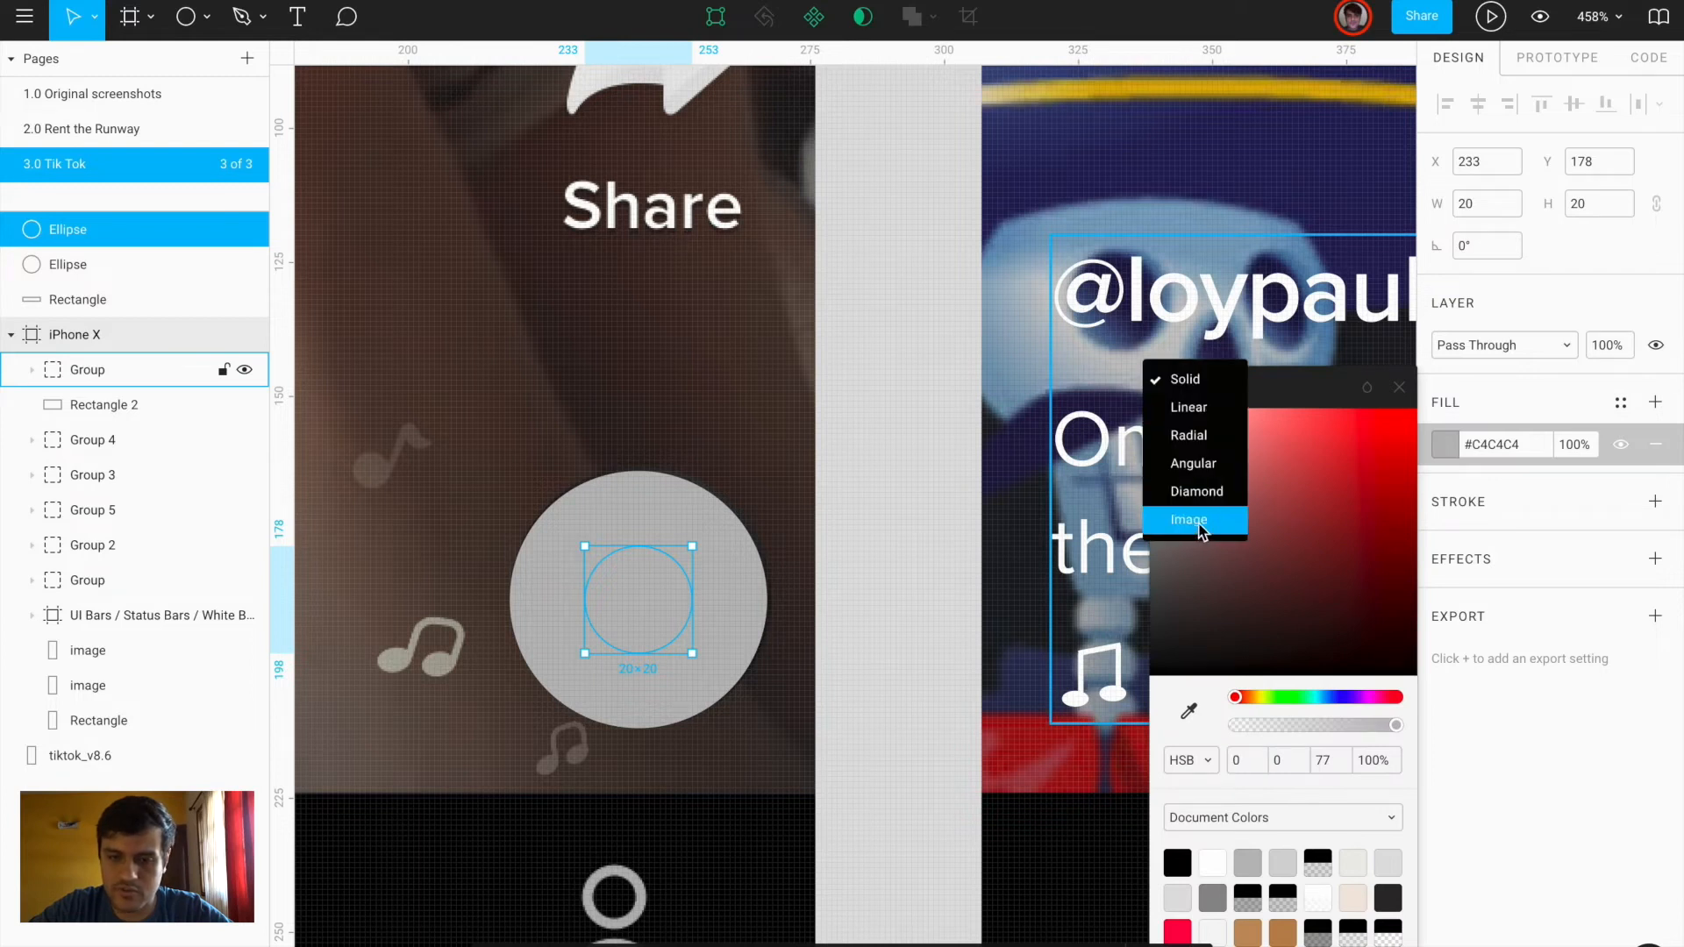
pyautogui.press('Return')
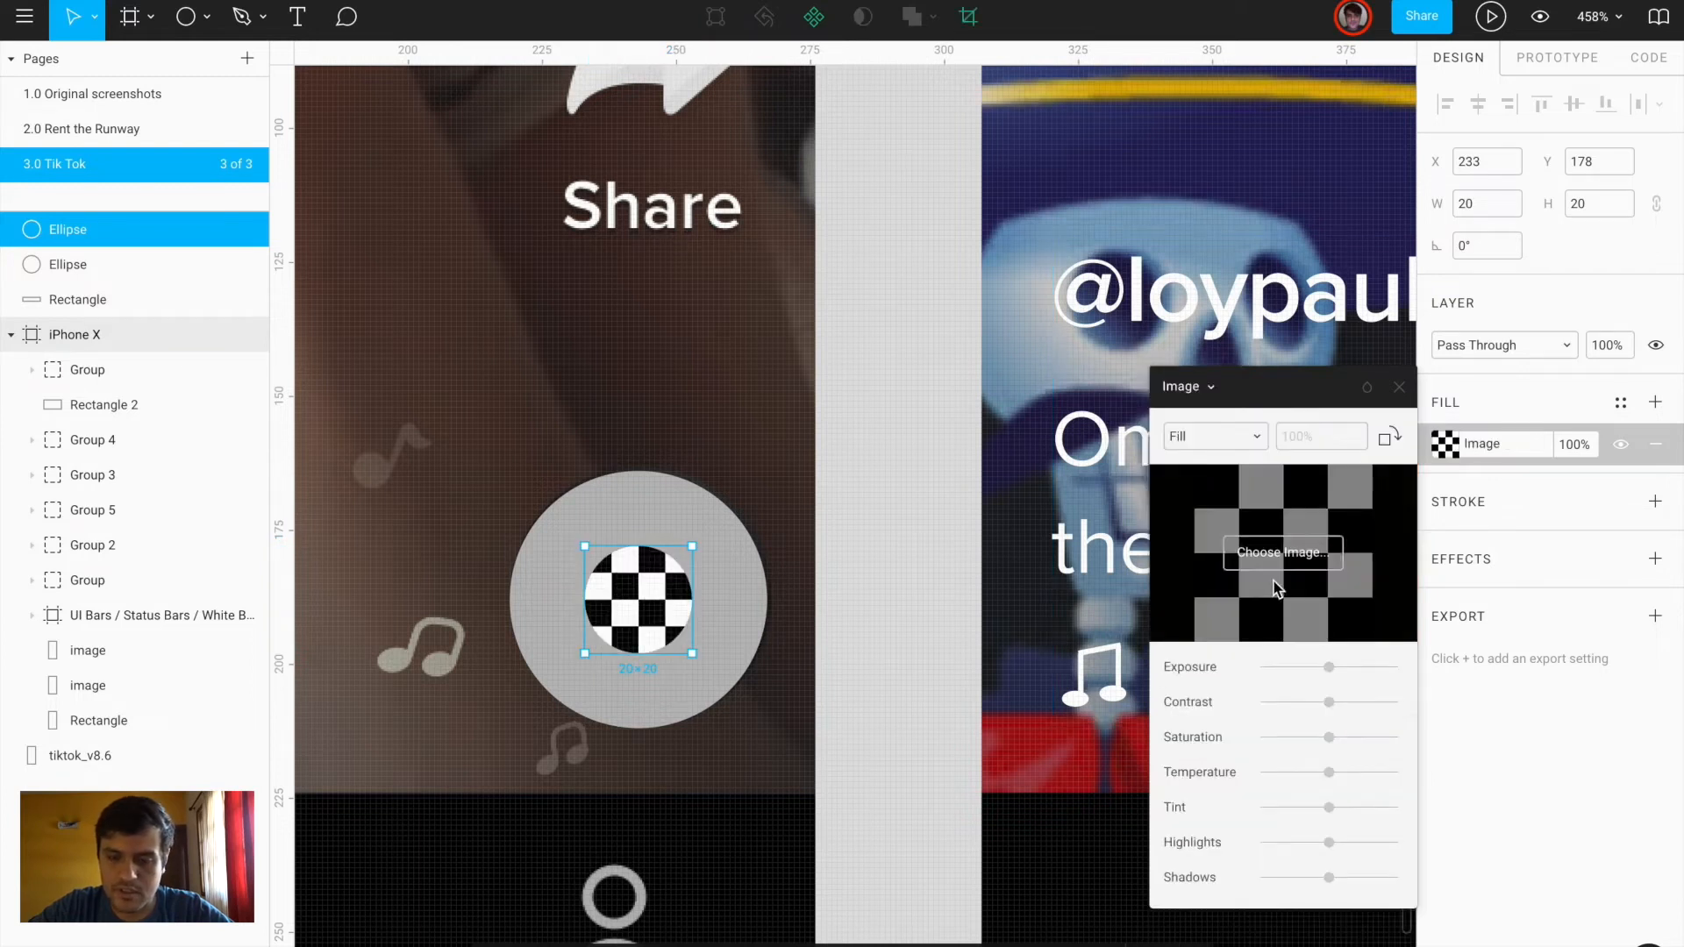
# Fill the small circle with the green-plant-on-orange photo from Downloads
pyautogui.click(1300, 568)
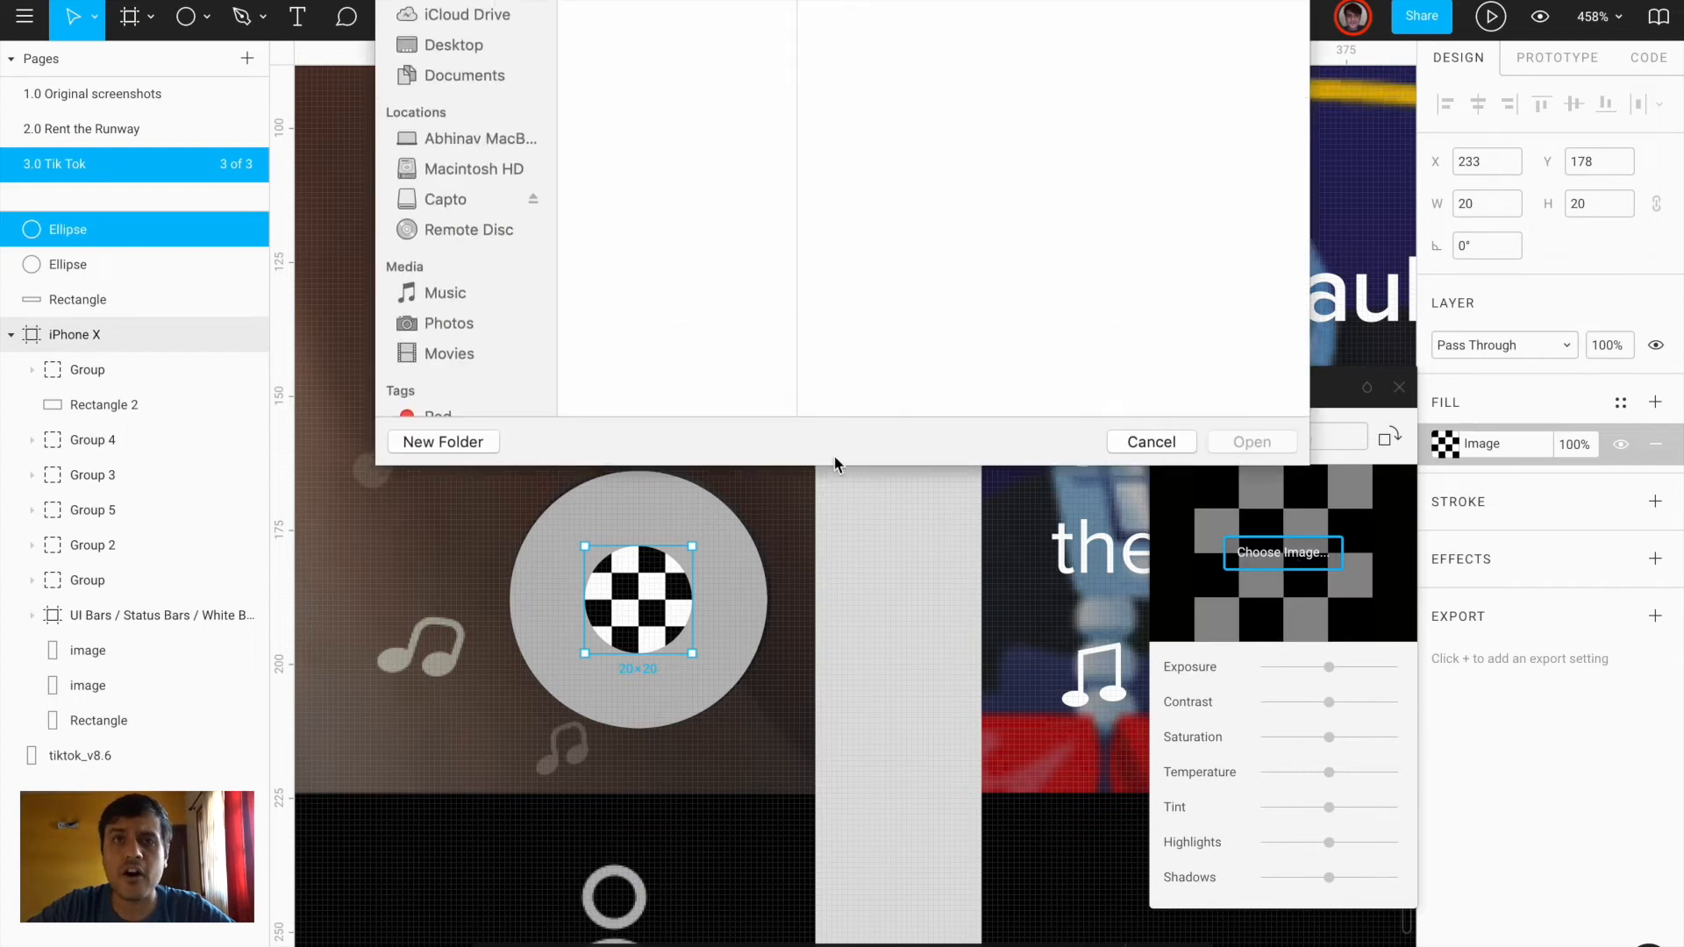
pyautogui.scroll(-5, 680, 335)
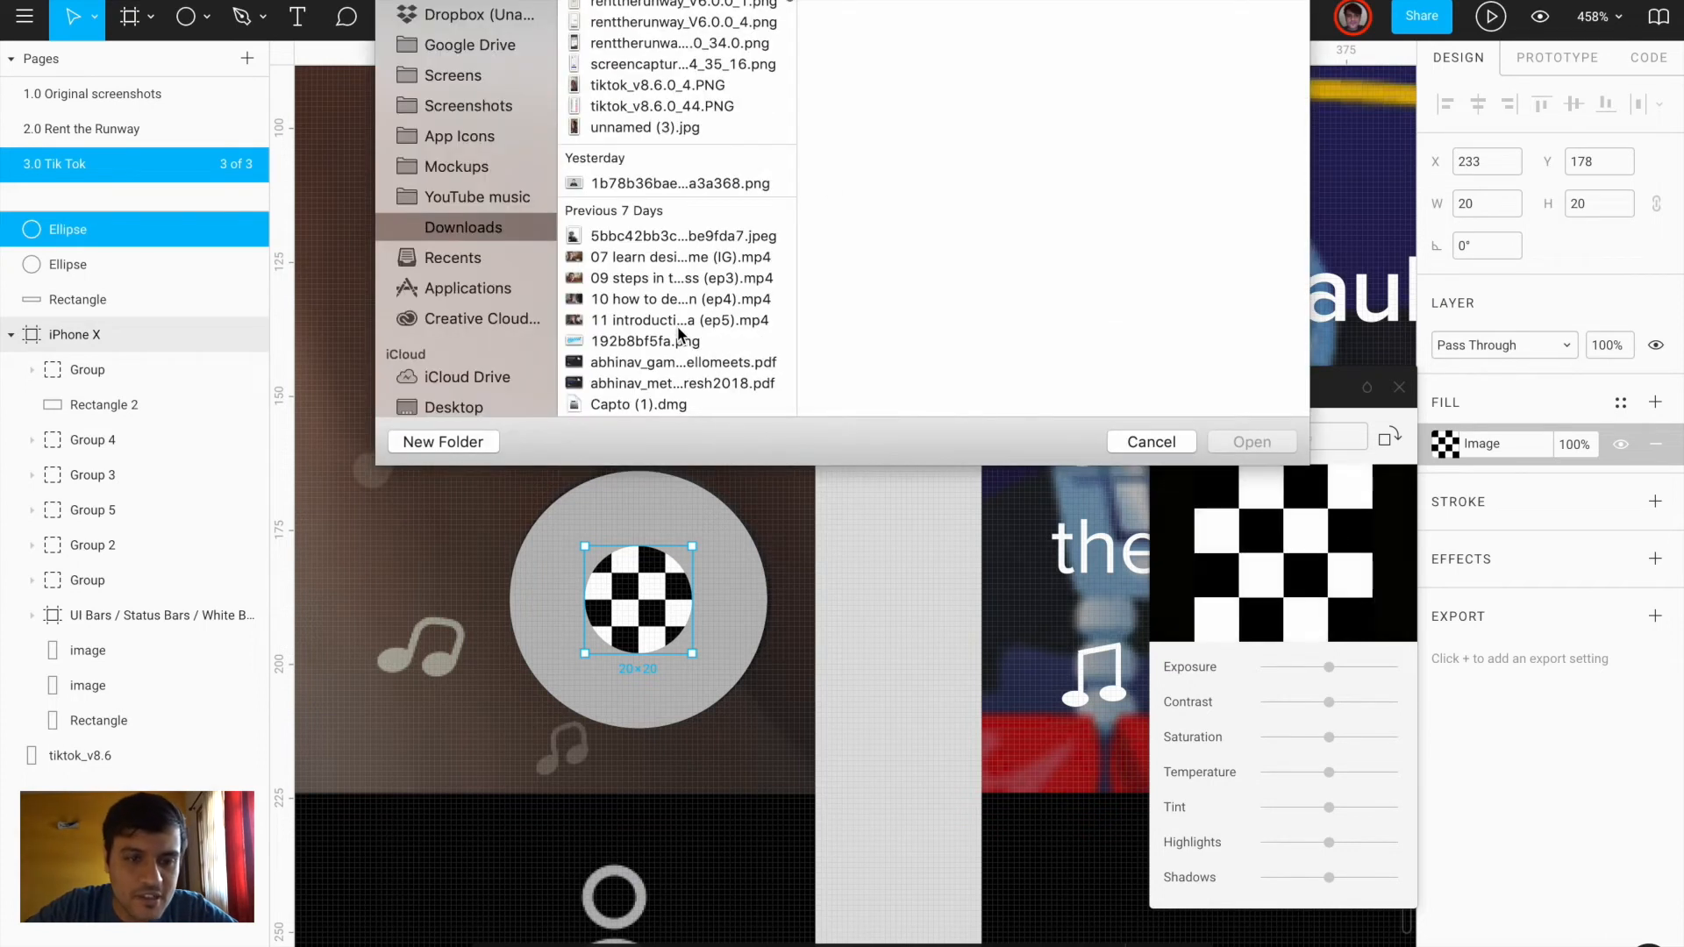
pyautogui.scroll(-10, 680, 335)
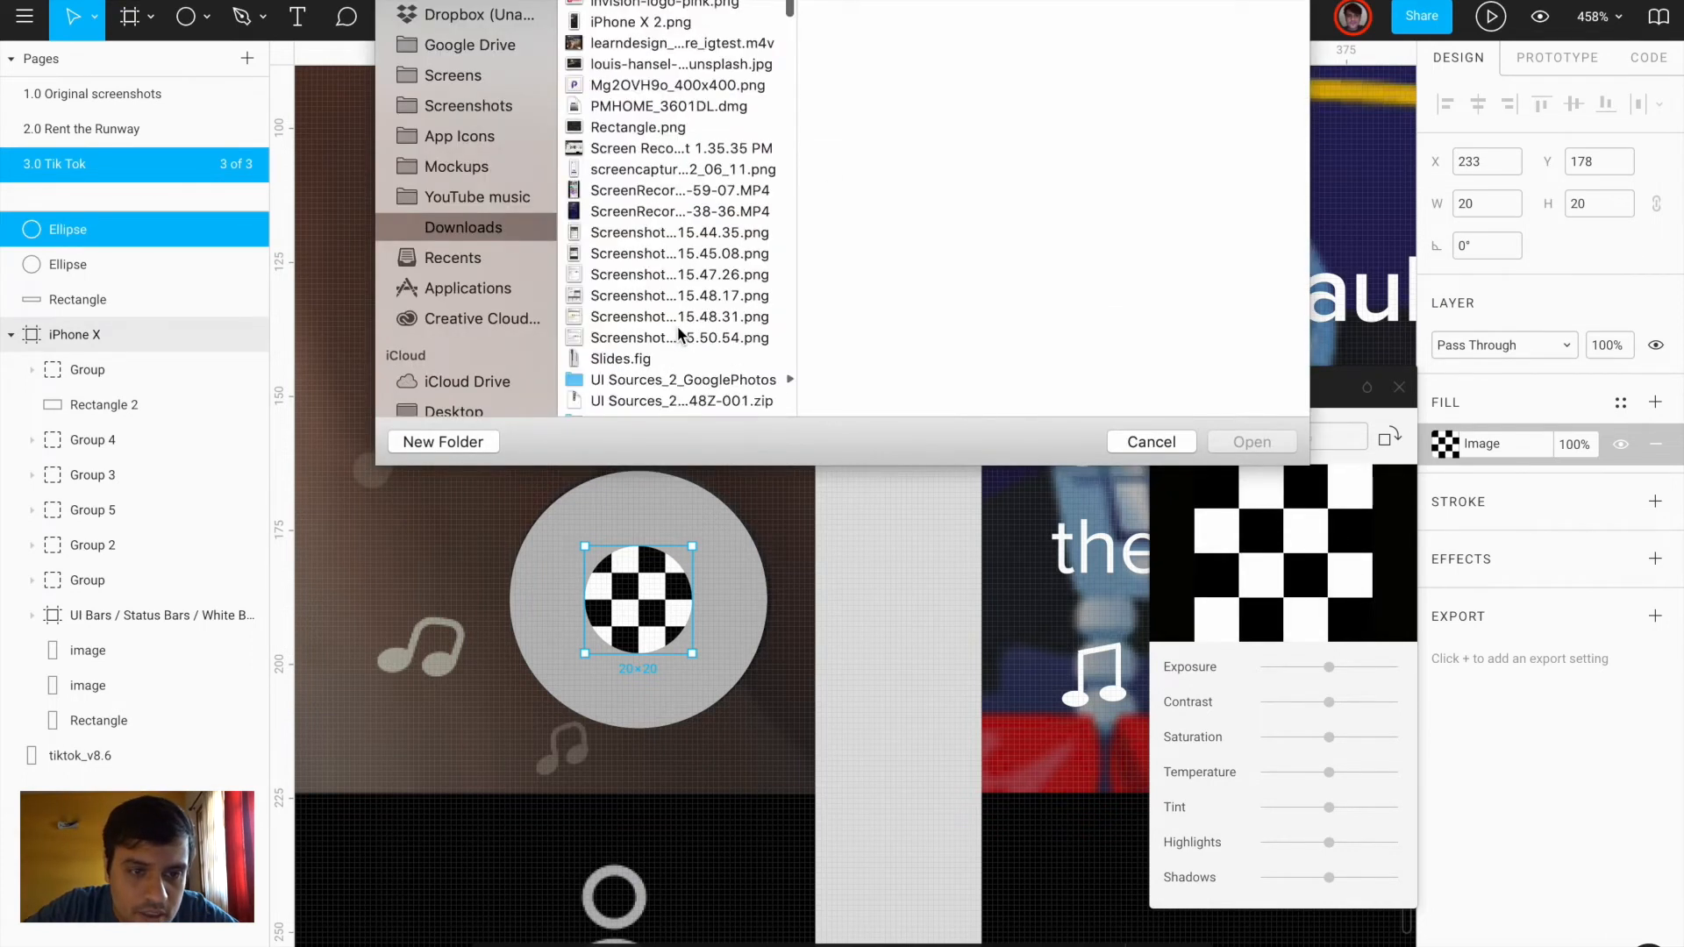
pyautogui.scroll(15, 685, 290)
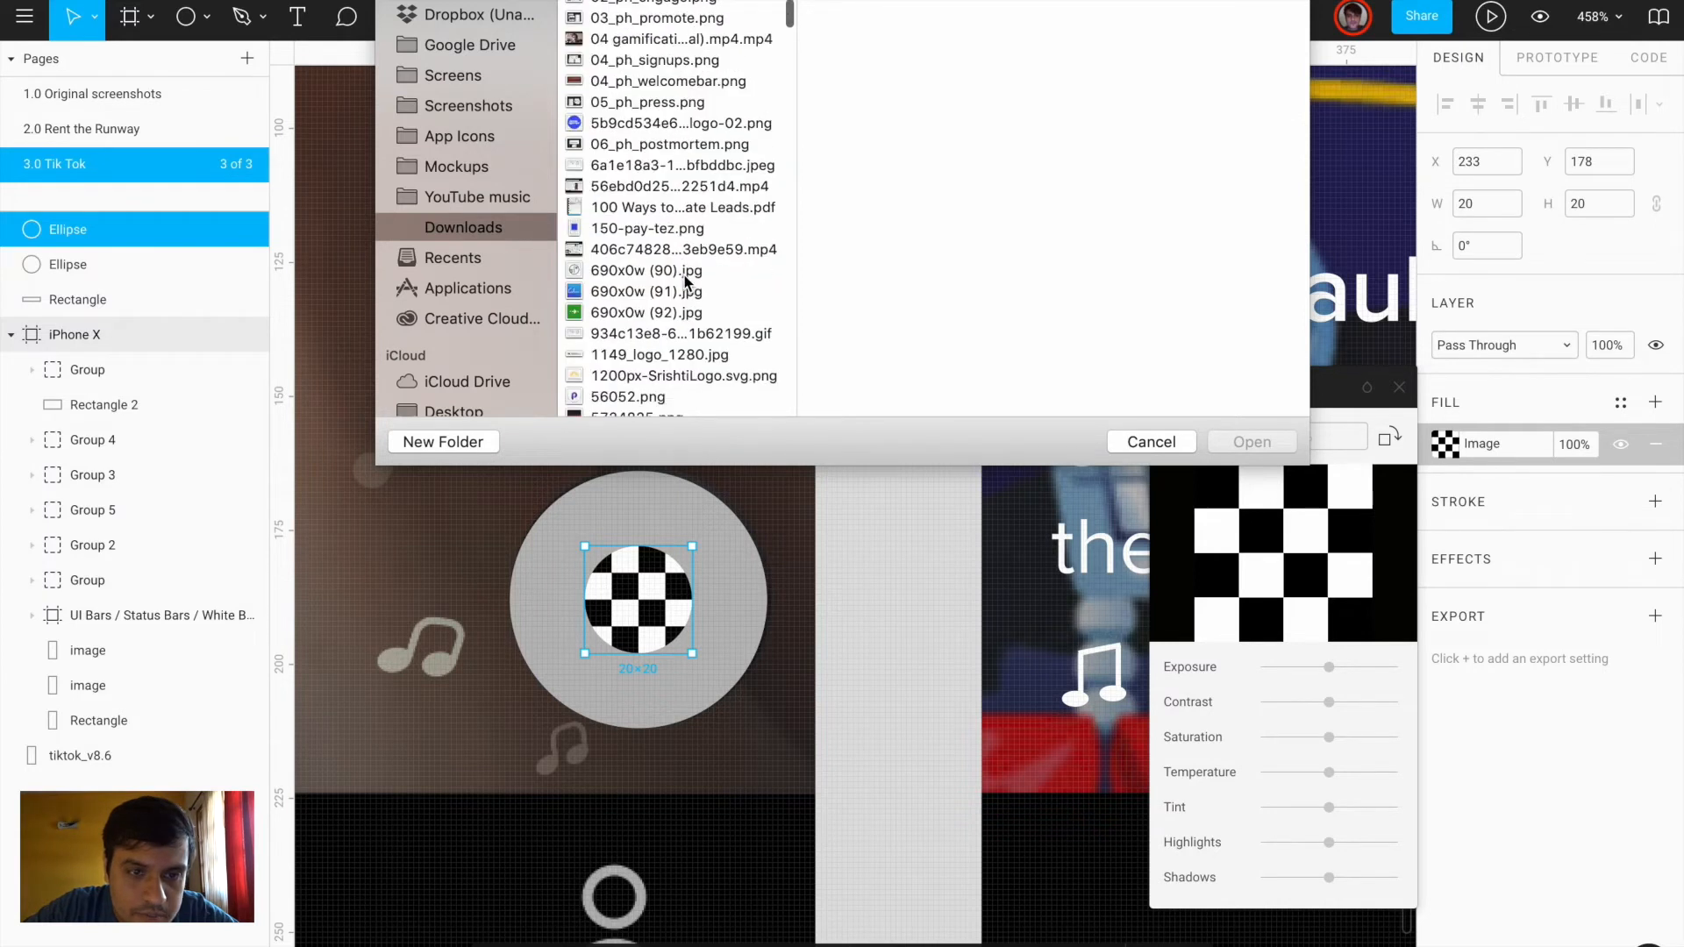
pyautogui.scroll(-10, 687, 282)
pyautogui.scroll(5, 687, 282)
pyautogui.scroll(5, 685, 283)
pyautogui.doubleClick(658, 99)
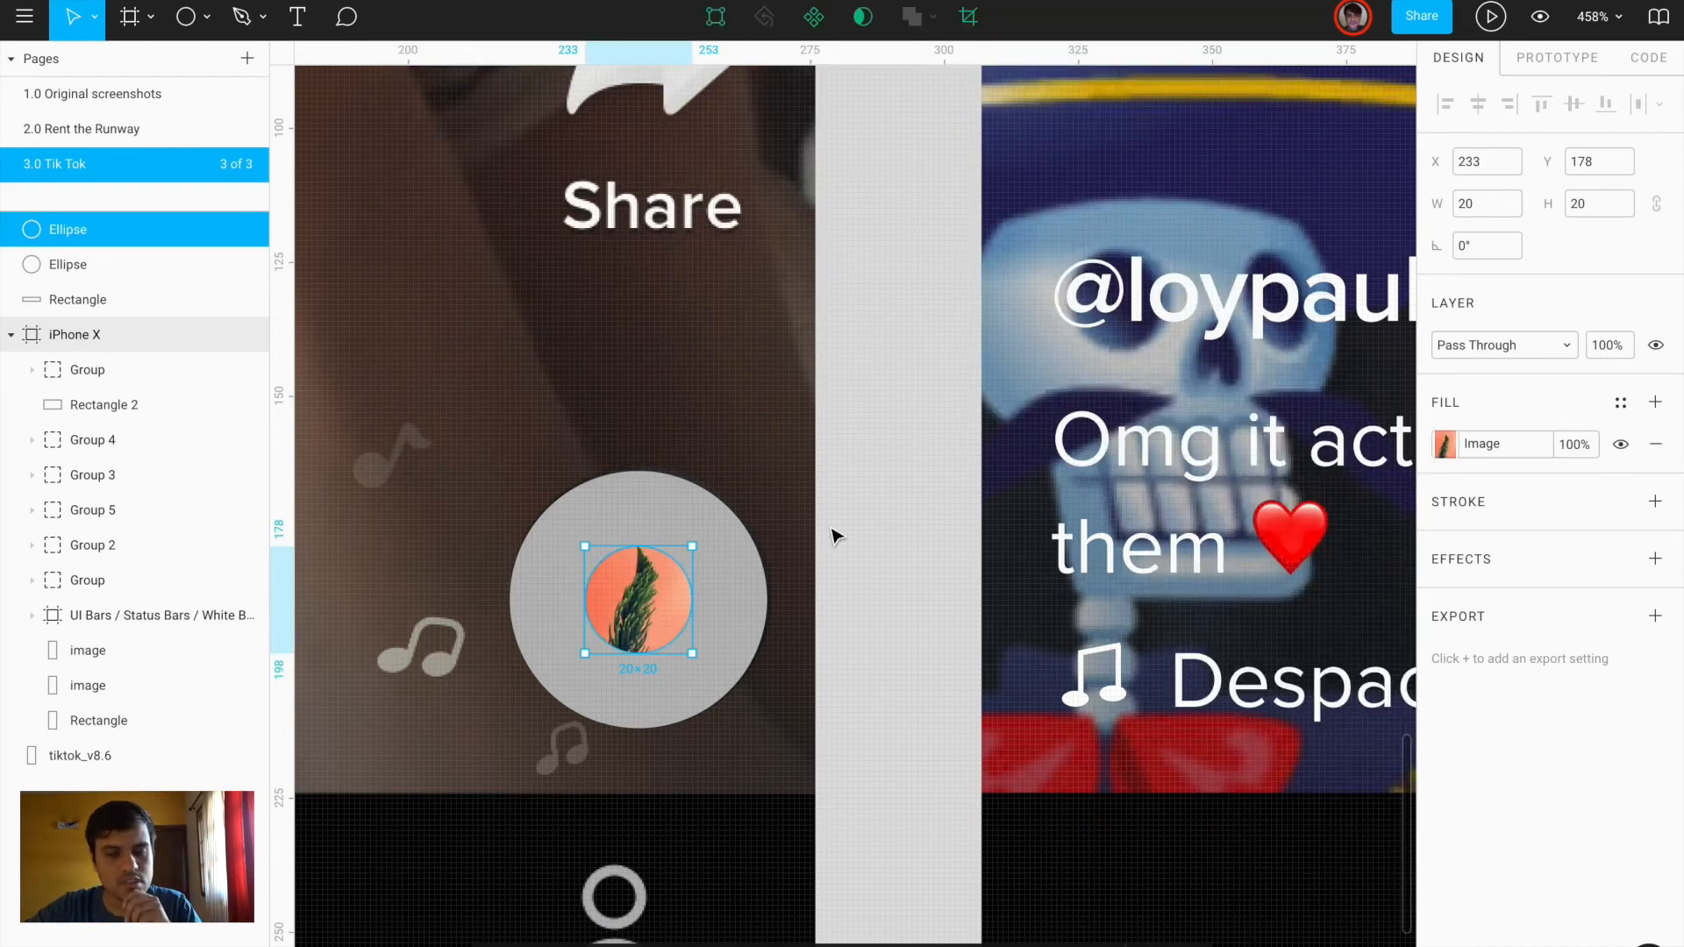
pyautogui.click(873, 604)
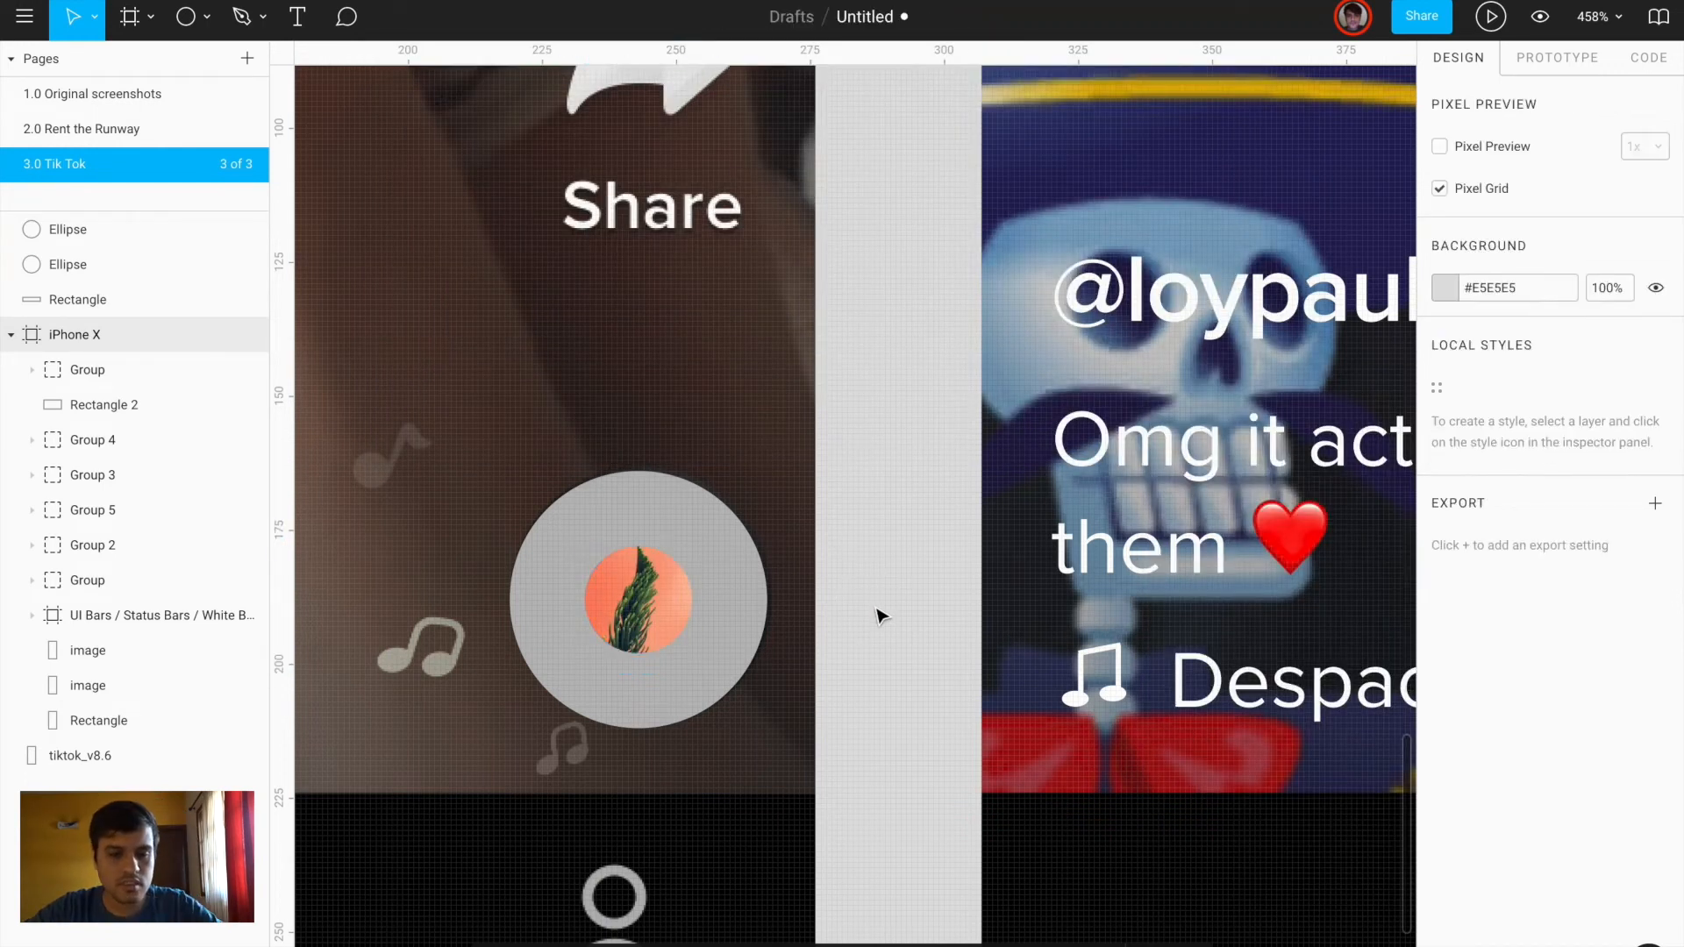
# Nudge both circles of the disc to the left
pyautogui.click(735, 625)
pyautogui.keyDown('shift'); pyautogui.click(664, 609); pyautogui.keyUp('shift')
pyautogui.hotkey('shift', 'Left')
pyautogui.hotkey('shift', 'Left')
pyautogui.hotkey('shift', 'Left')
pyautogui.hotkey('shift', 'Left')
pyautogui.hotkey('shift', 'Left')
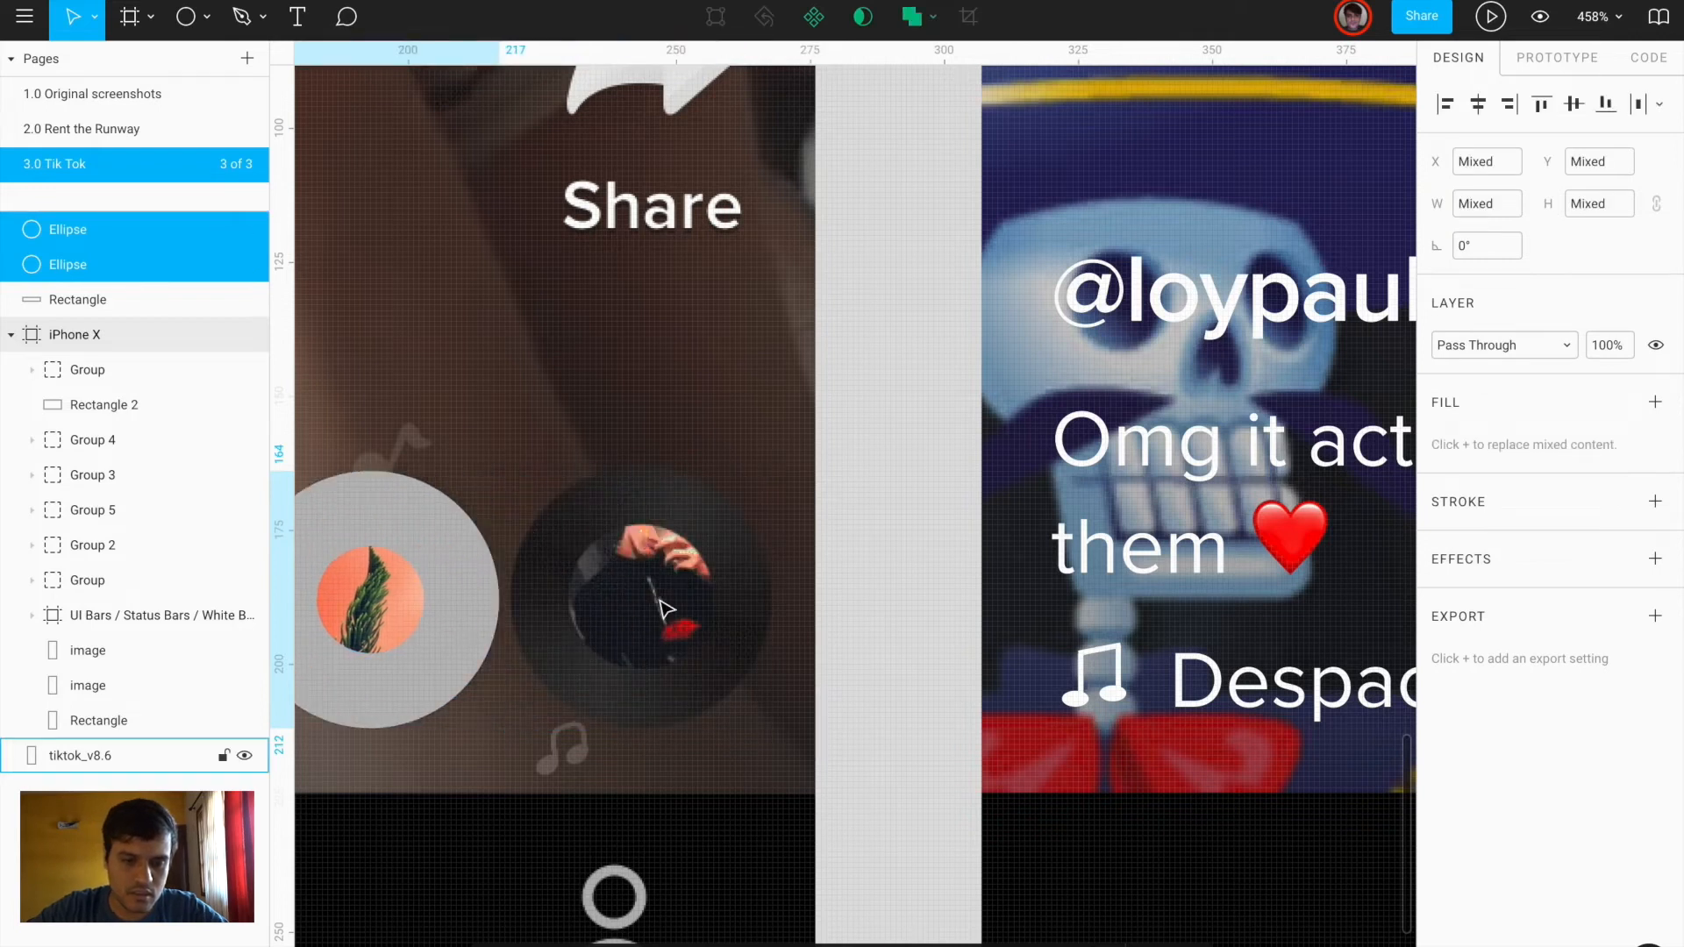
pyautogui.hscroll(-4, 664, 610)
pyautogui.scroll(-1, 1038, 484)
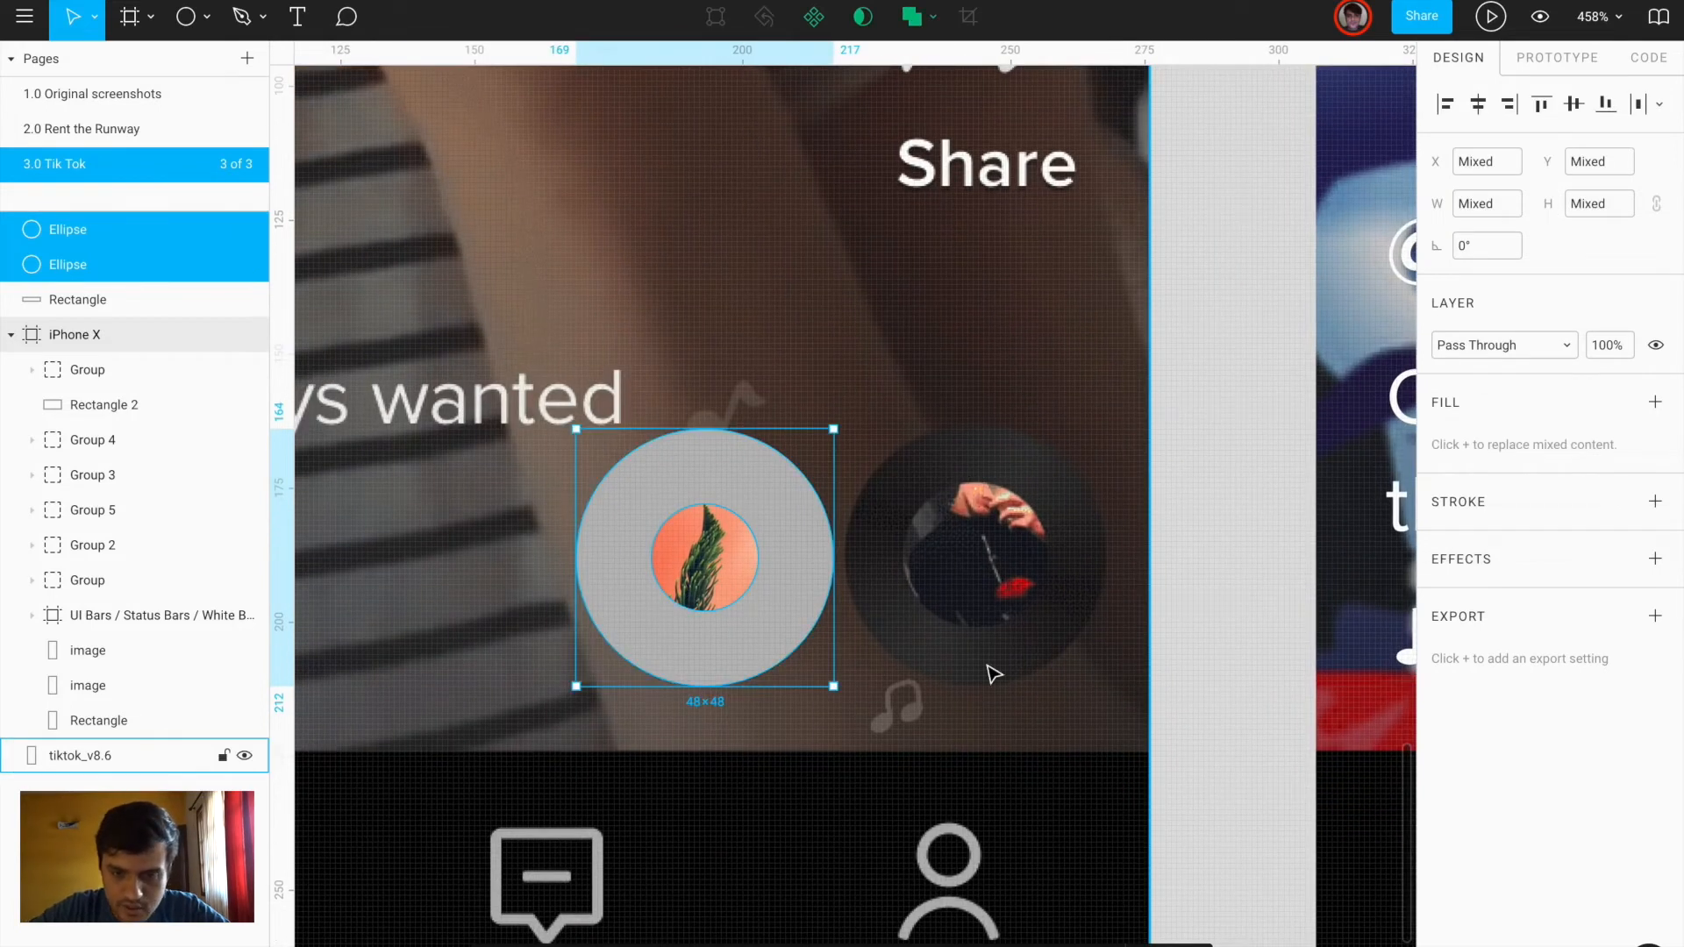
pyautogui.scroll(4, 996, 676)
pyautogui.scroll(-3, 994, 675)
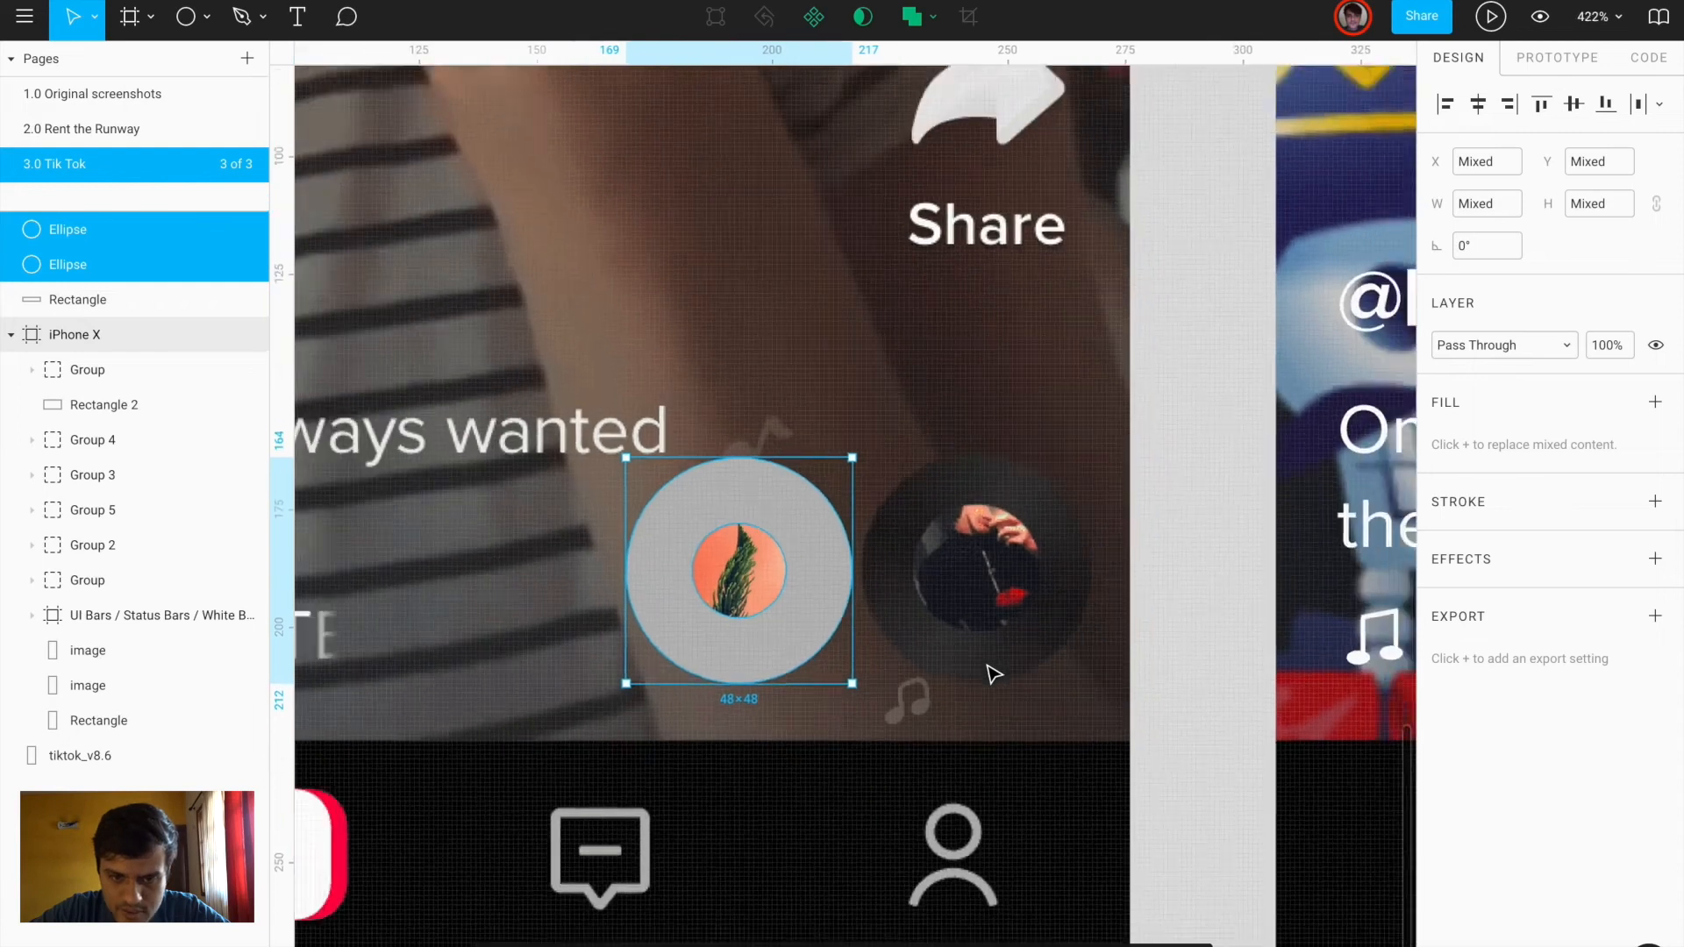
# Give the outer circle a radial gradient with two dark stops sampled from the screenshot
pyautogui.click(1170, 699)
pyautogui.click(820, 621)
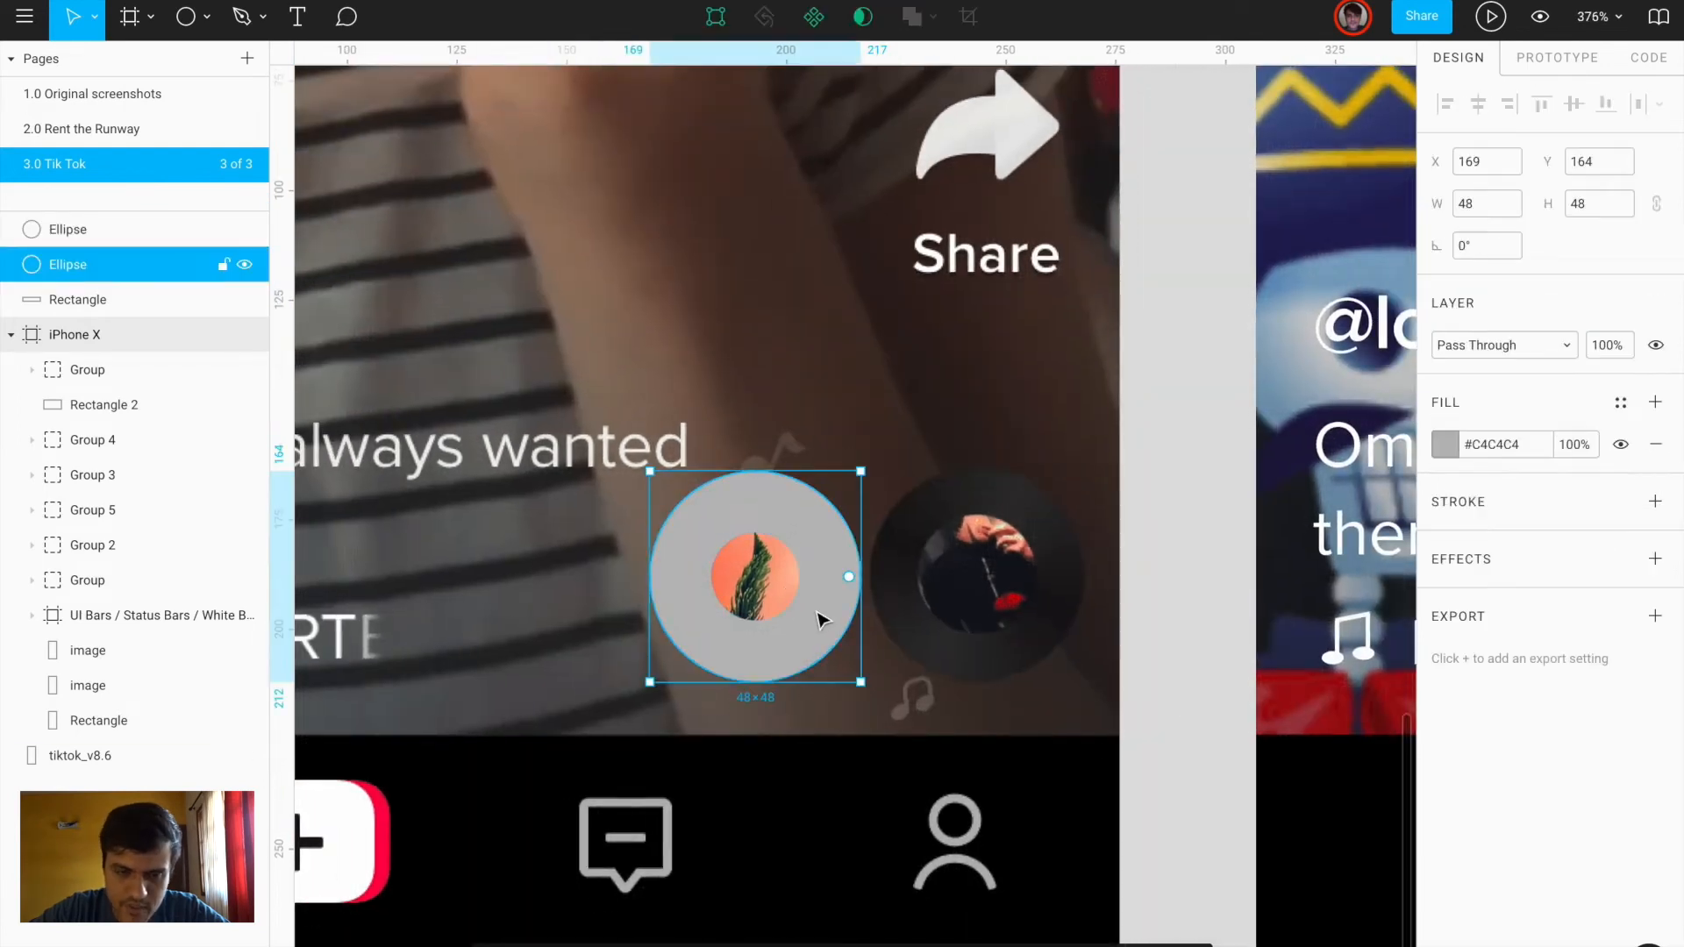
pyautogui.click(1446, 446)
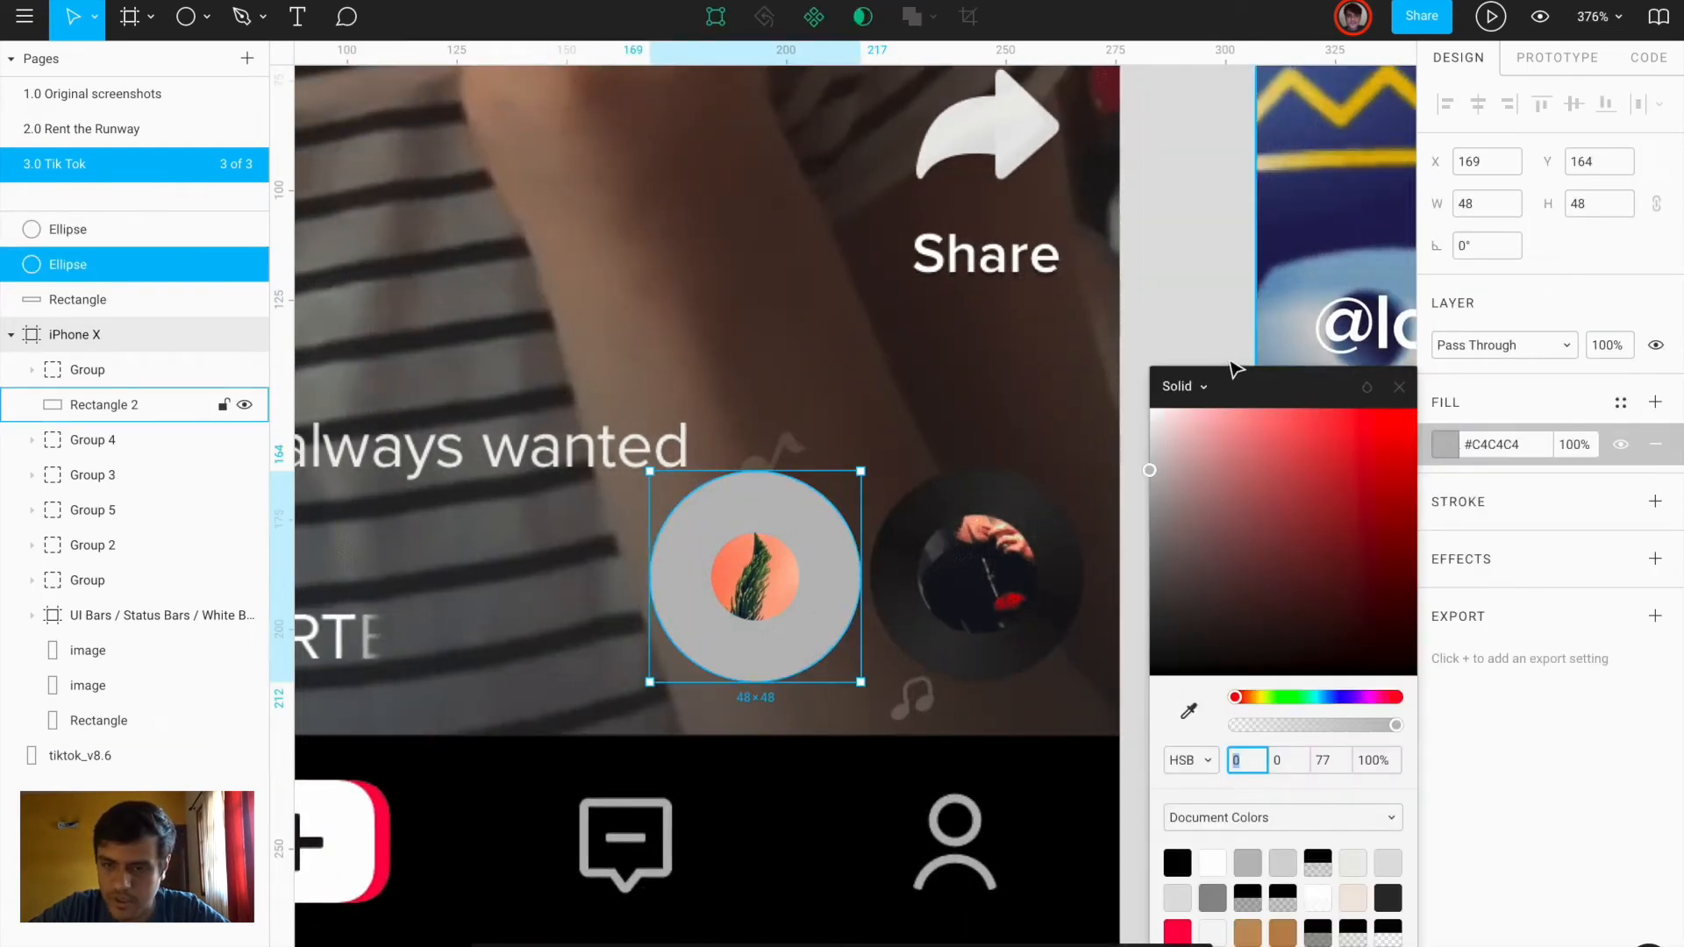
pyautogui.click(1193, 387)
pyautogui.click(1190, 436)
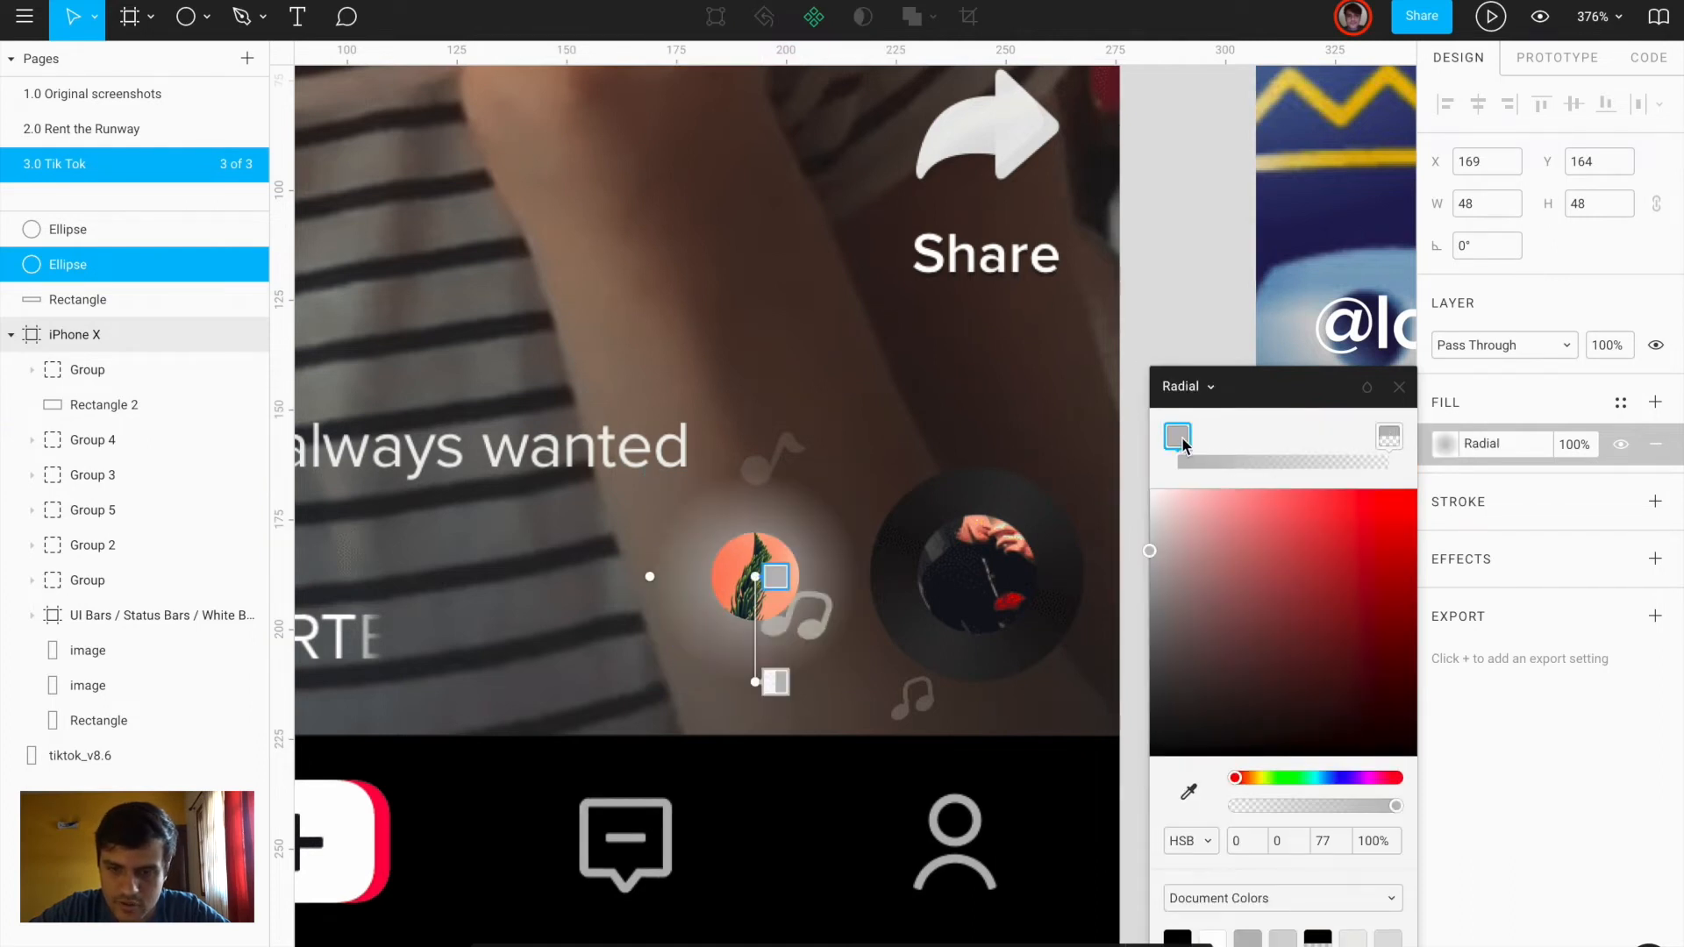
pyautogui.click(1189, 794)
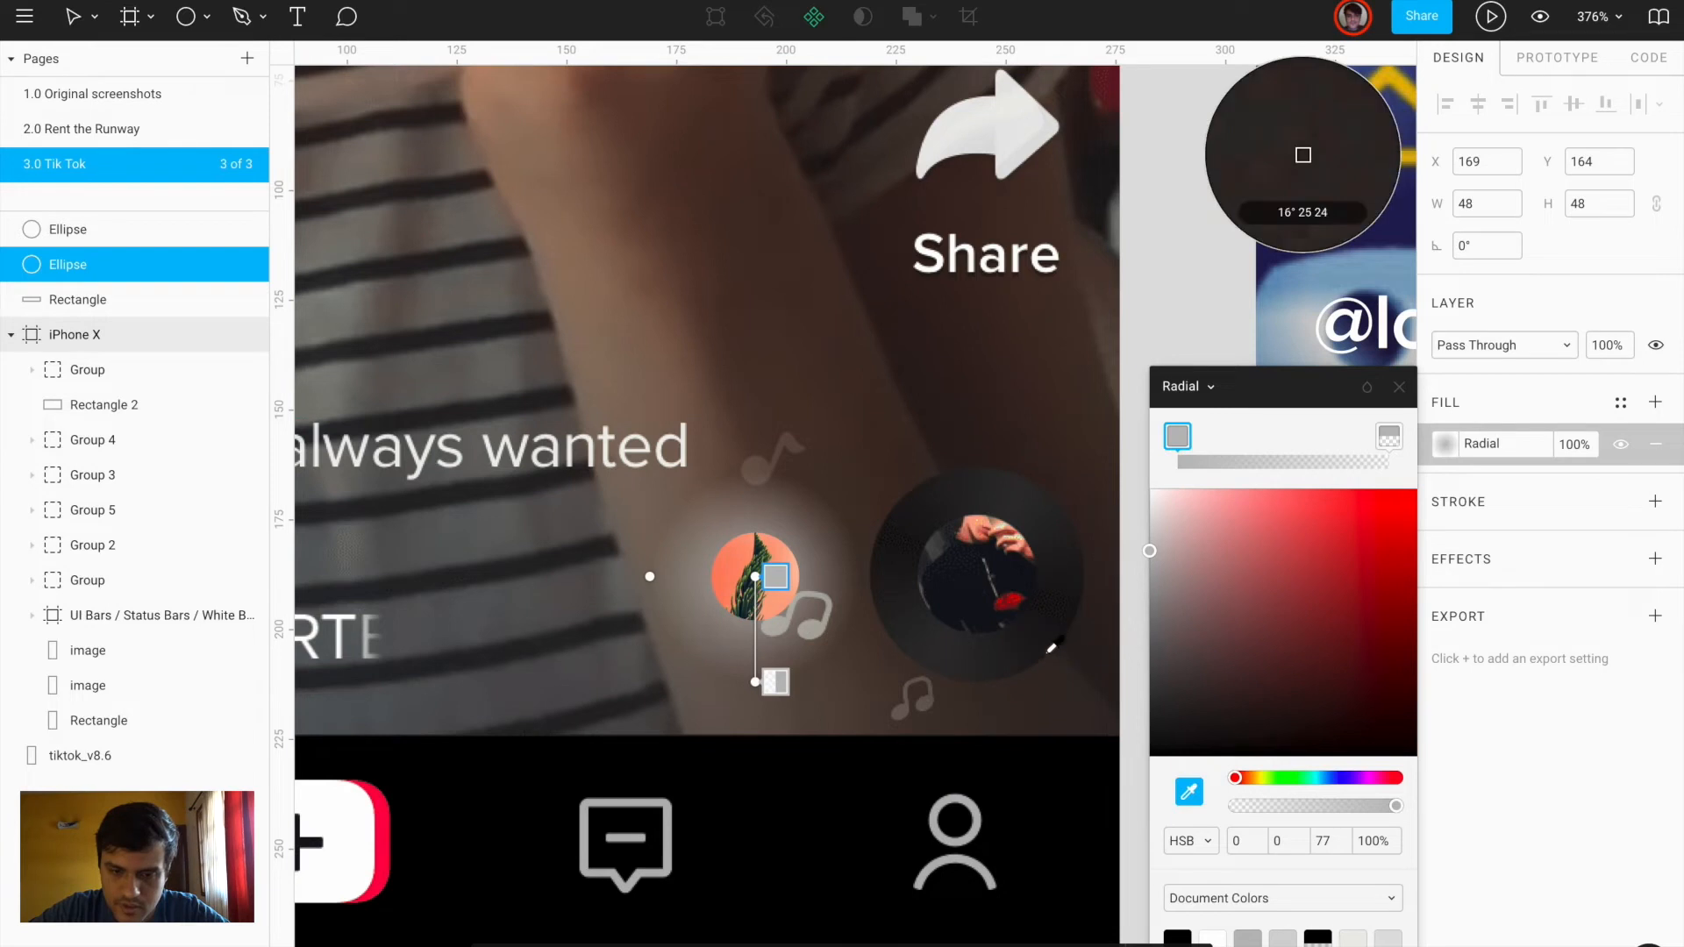
pyautogui.click(1046, 658)
pyautogui.click(1389, 436)
pyautogui.click(1189, 792)
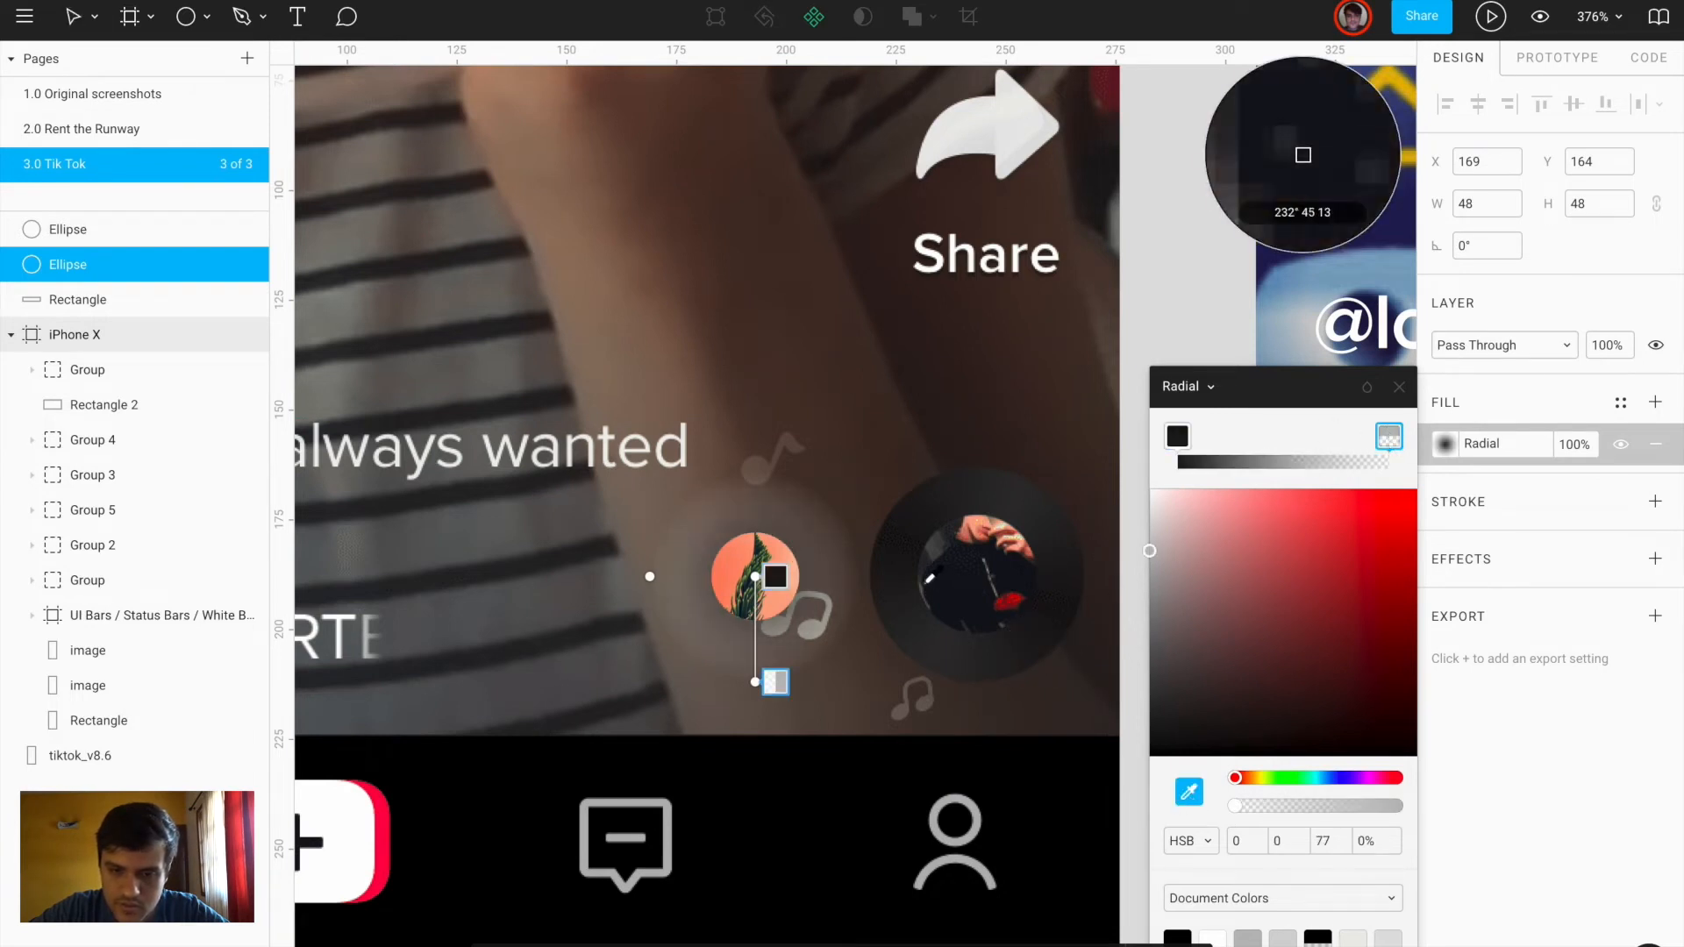
pyautogui.click(897, 560)
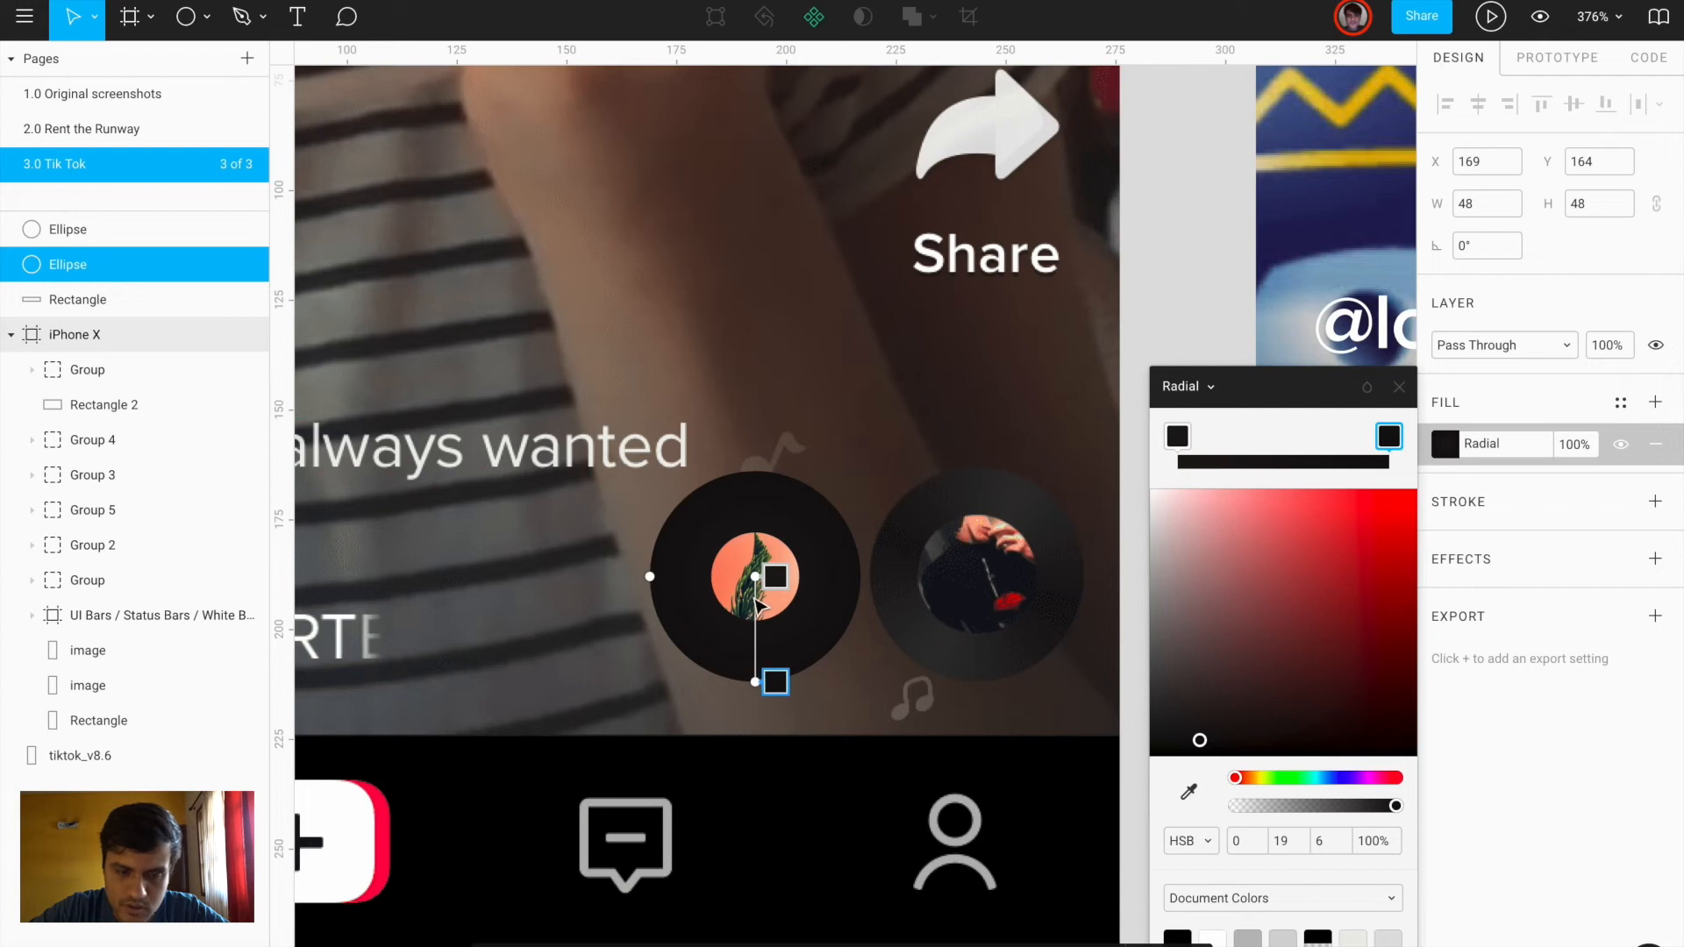
# Switch the outer circle's gradient to angular and rotate it toward the lower right
pyautogui.scroll(5, 760, 605)
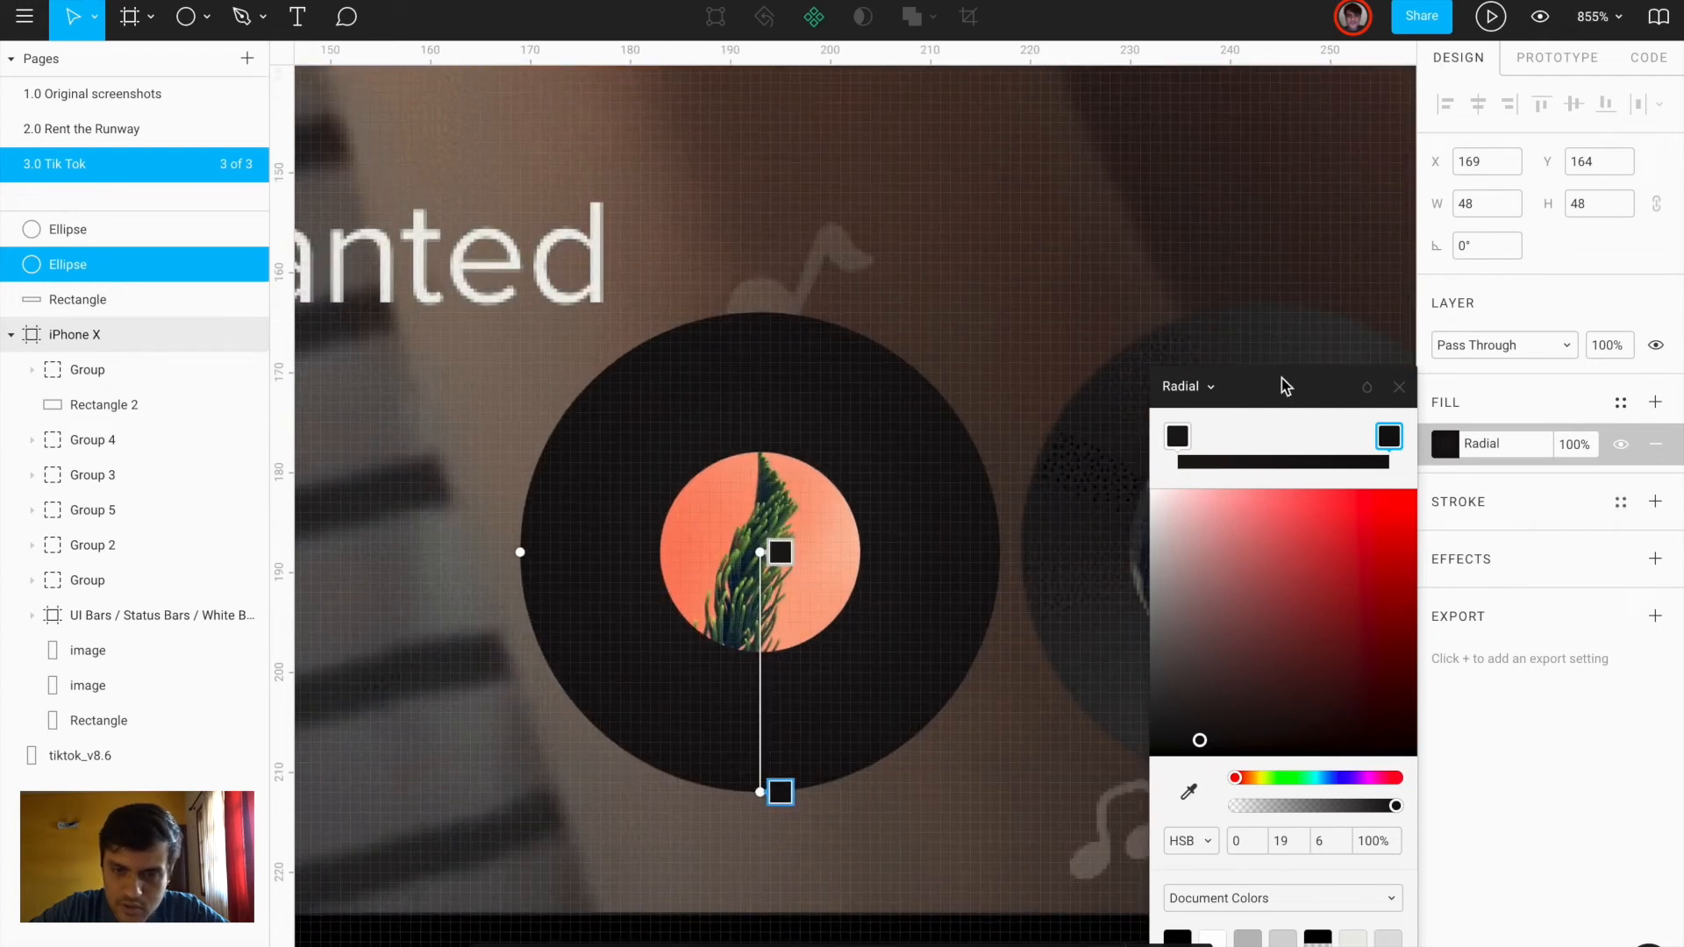
pyautogui.click(1194, 393)
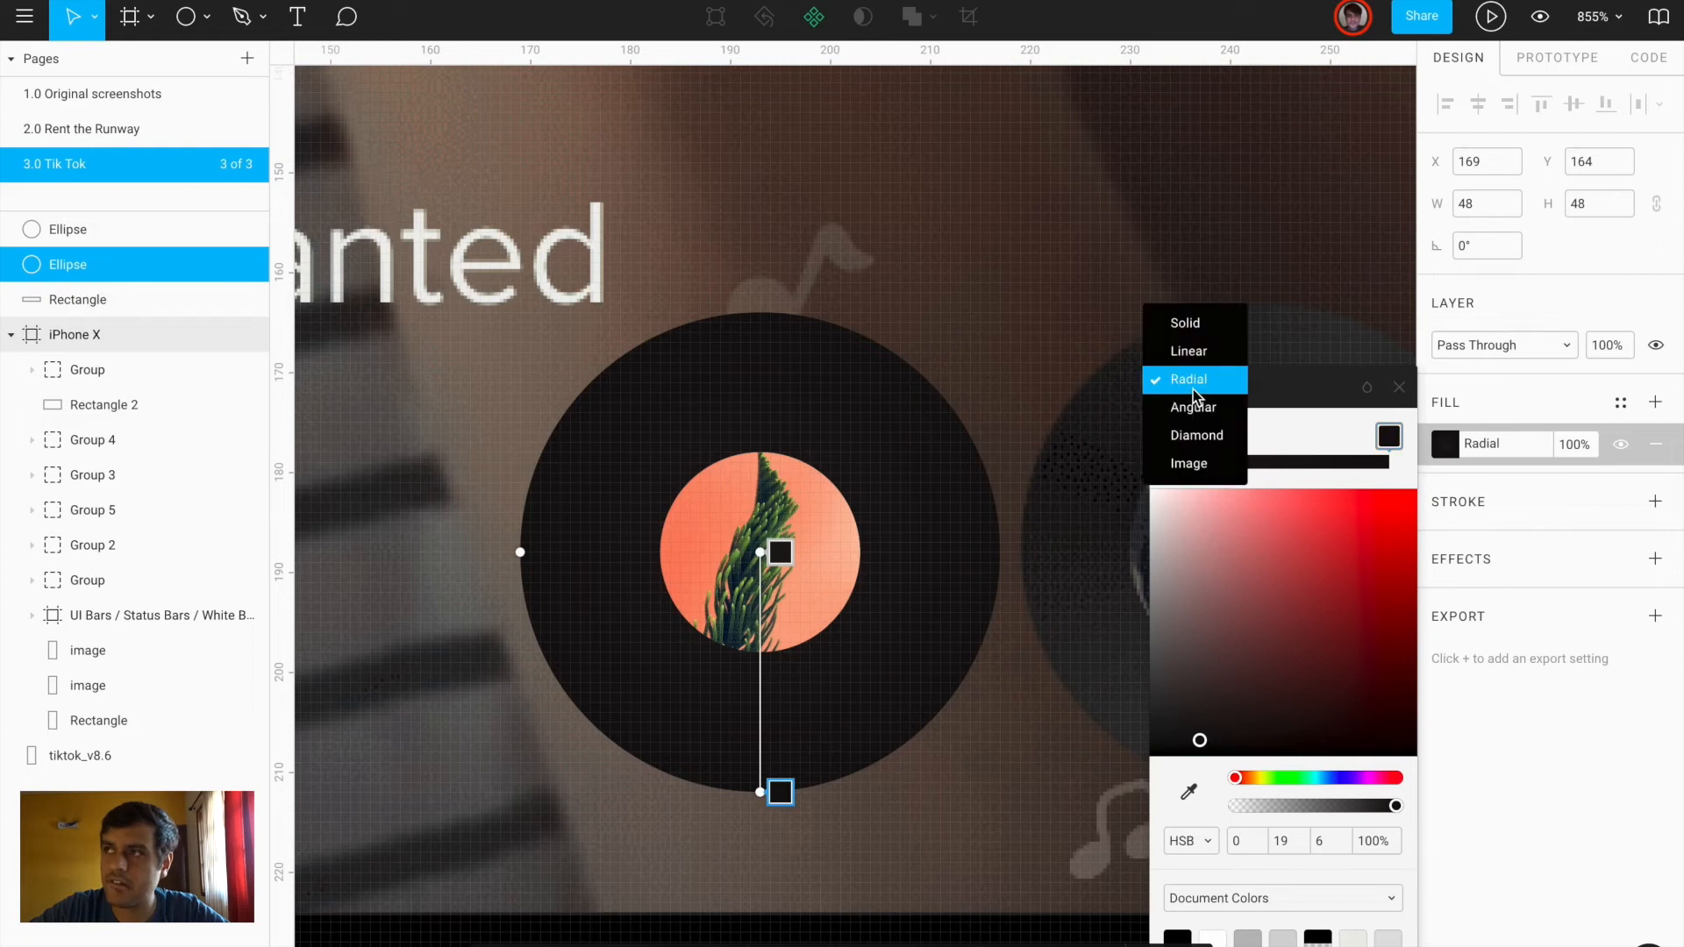
pyautogui.click(1198, 407)
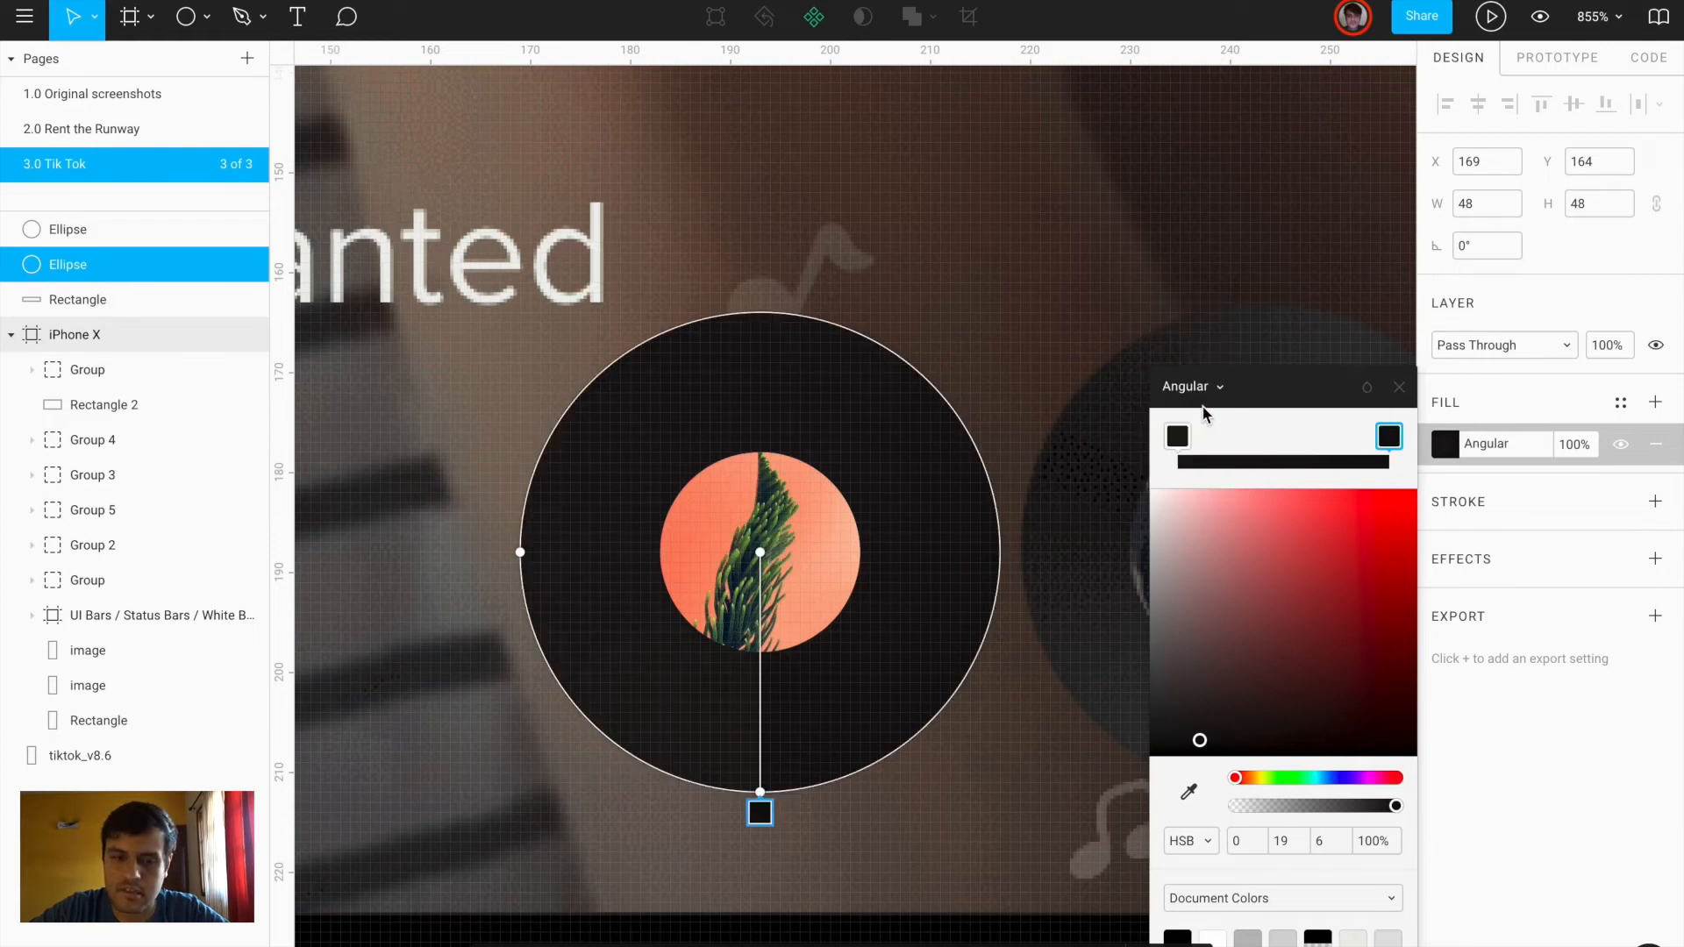
pyautogui.moveTo(764, 794); pyautogui.dragTo(895, 751)
pyautogui.press('Escape')
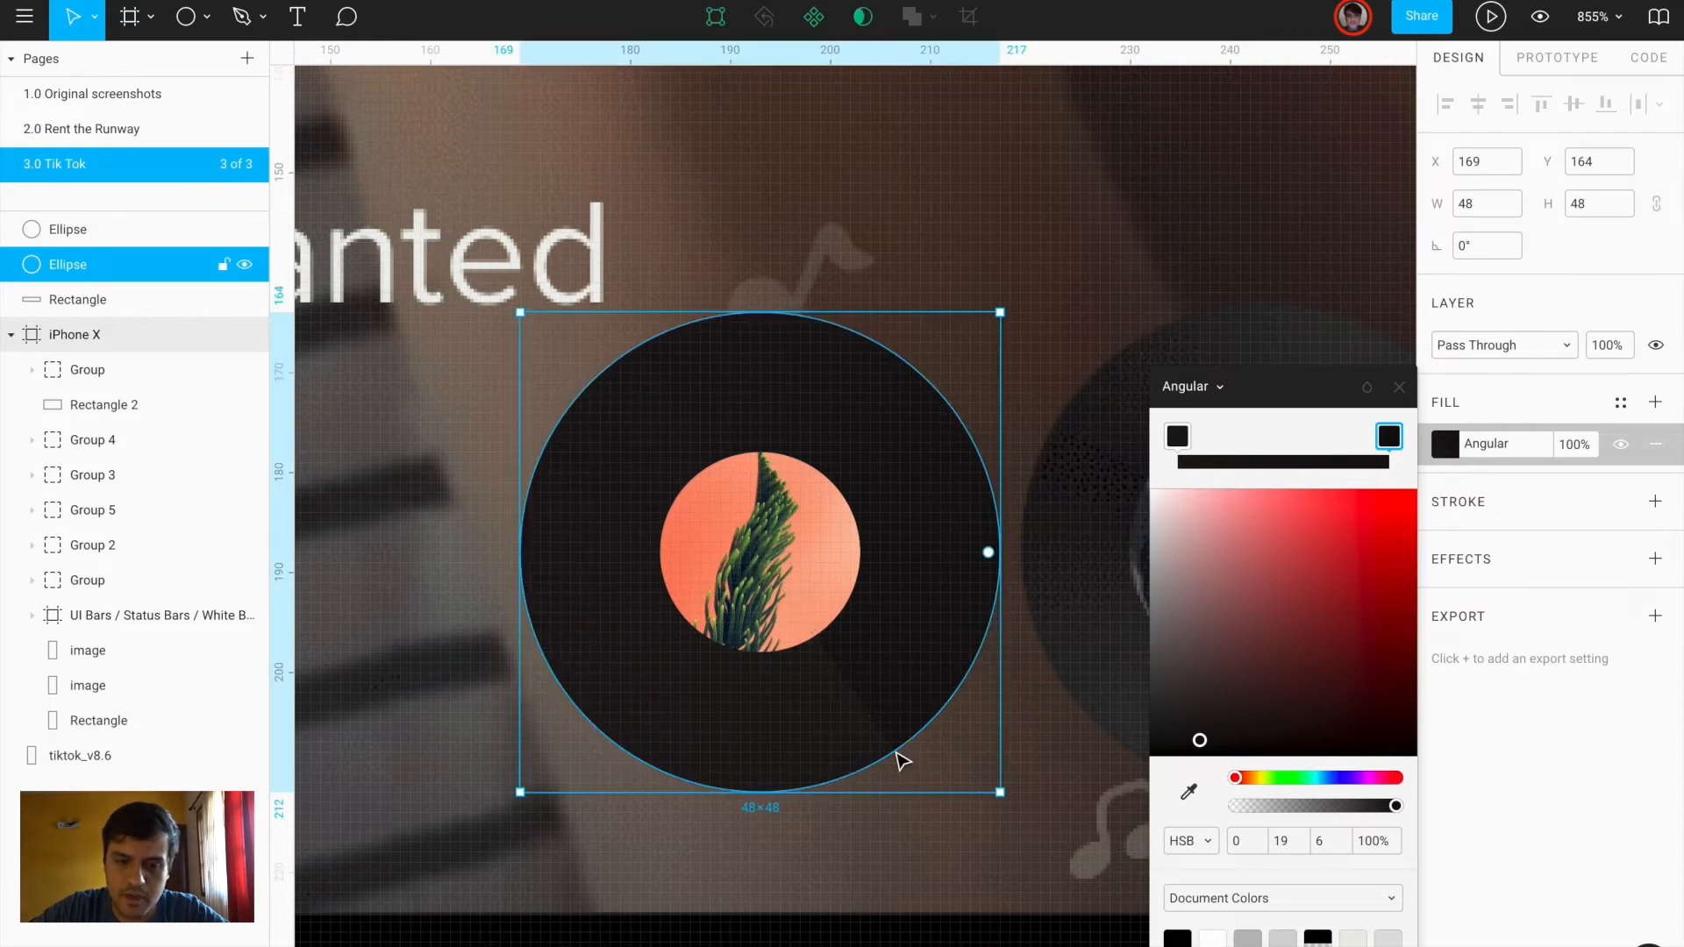
pyautogui.scroll(-5, 896, 752)
pyautogui.click(942, 824)
pyautogui.hscroll(3, 940, 823)
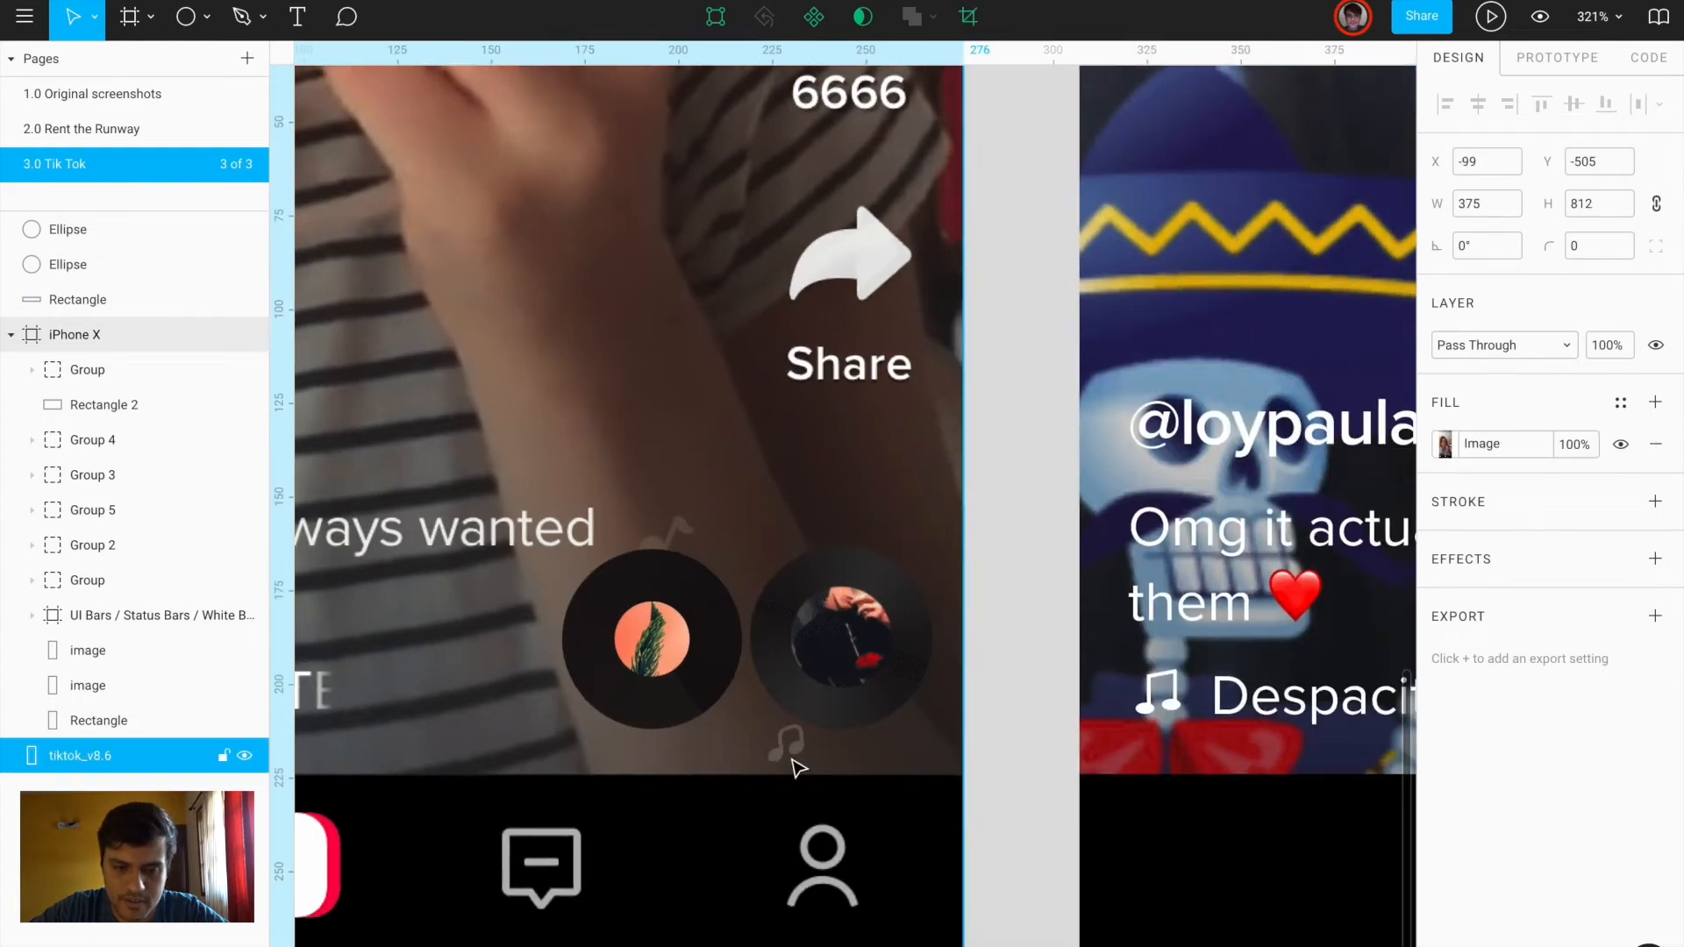
# Group the dark outer circle and the plant photo circle into one record disc
pyautogui.scroll(3, 797, 768)
pyautogui.click(537, 546)
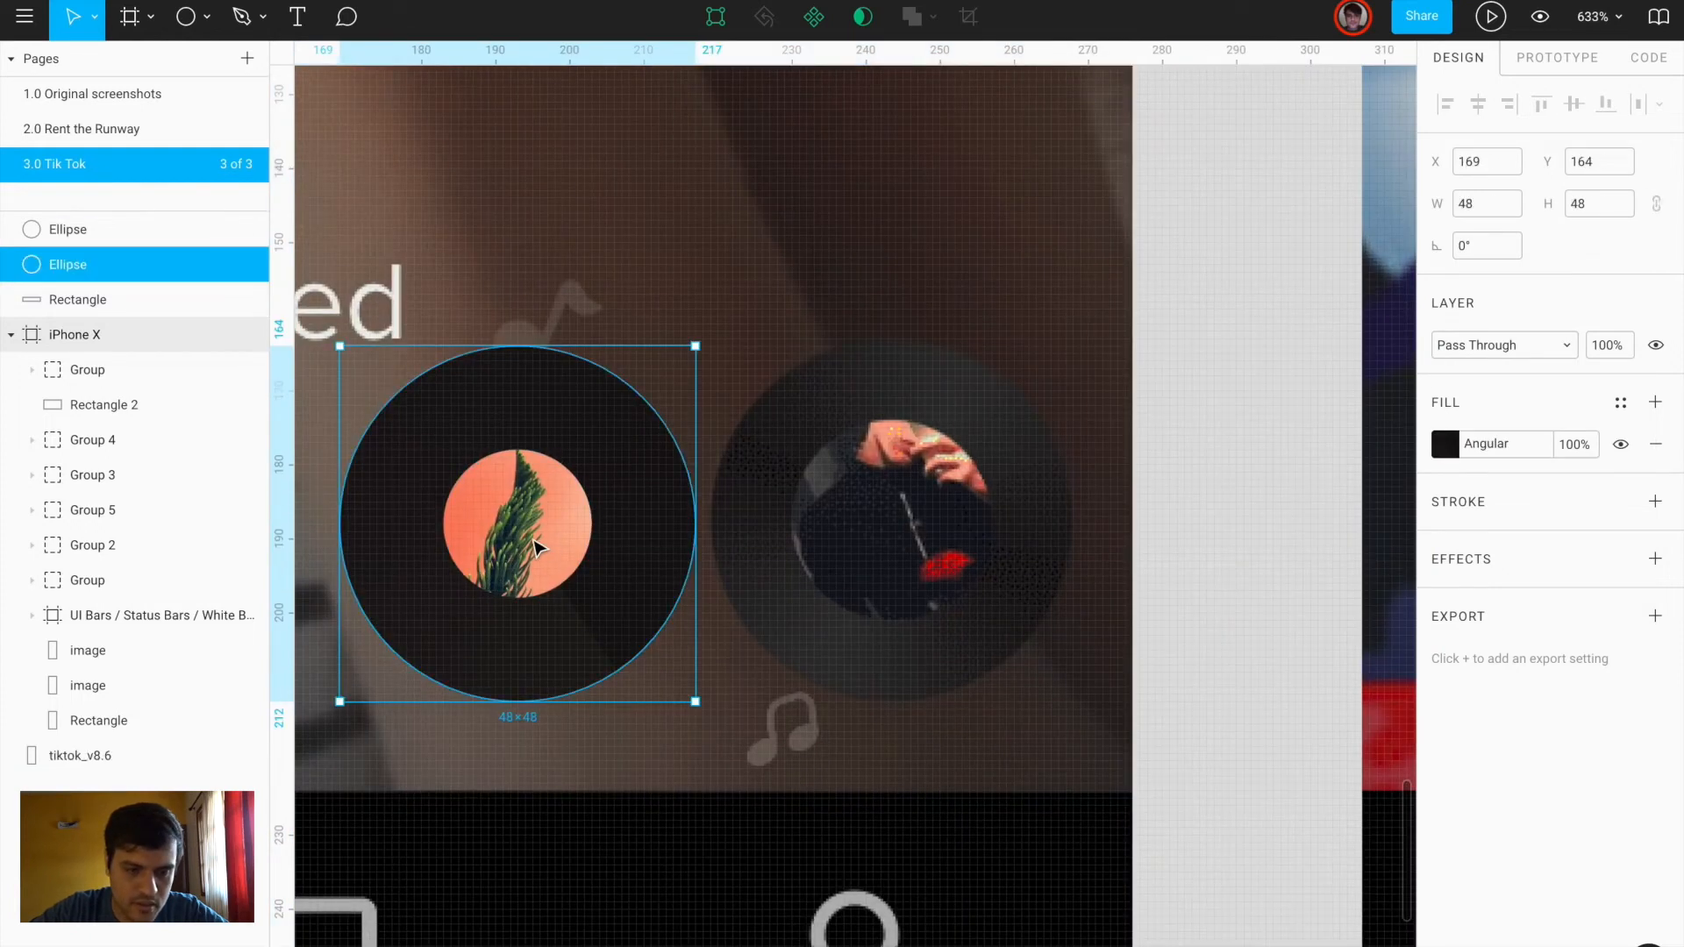
pyautogui.keyDown('shift'); pyautogui.click(536, 546); pyautogui.keyUp('shift')
pyautogui.hotkey('ctrl', 'g')
pyautogui.scroll(-5, 535, 545)
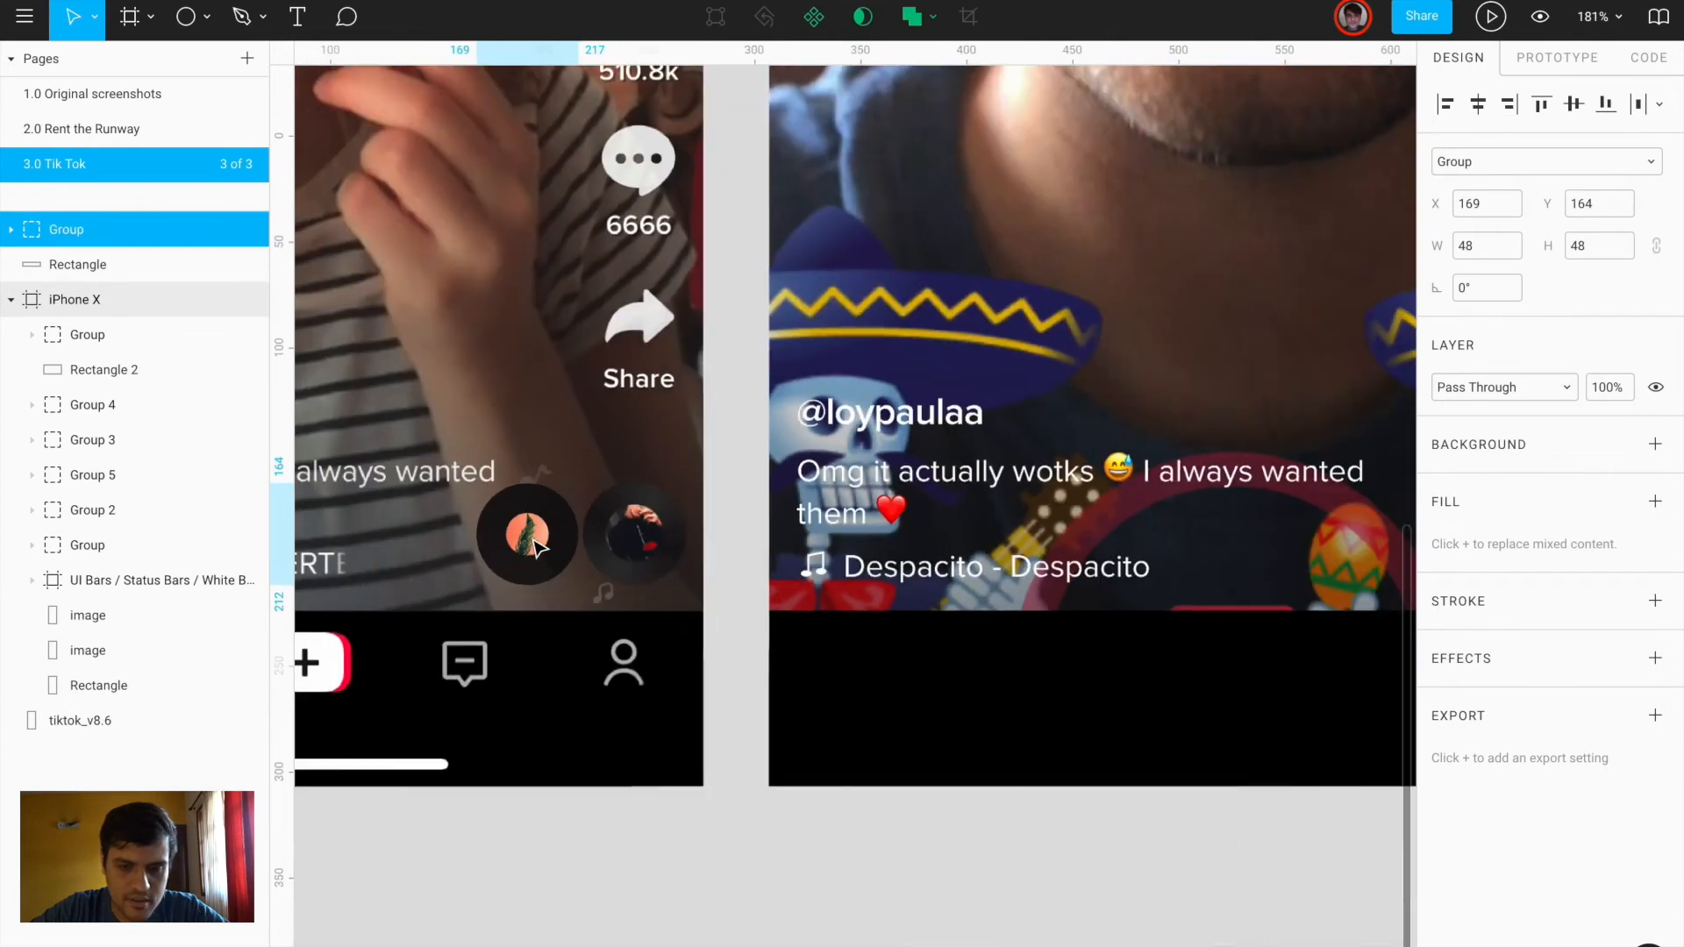
pyautogui.hscroll(5, 535, 546)
pyautogui.scroll(-5, 535, 546)
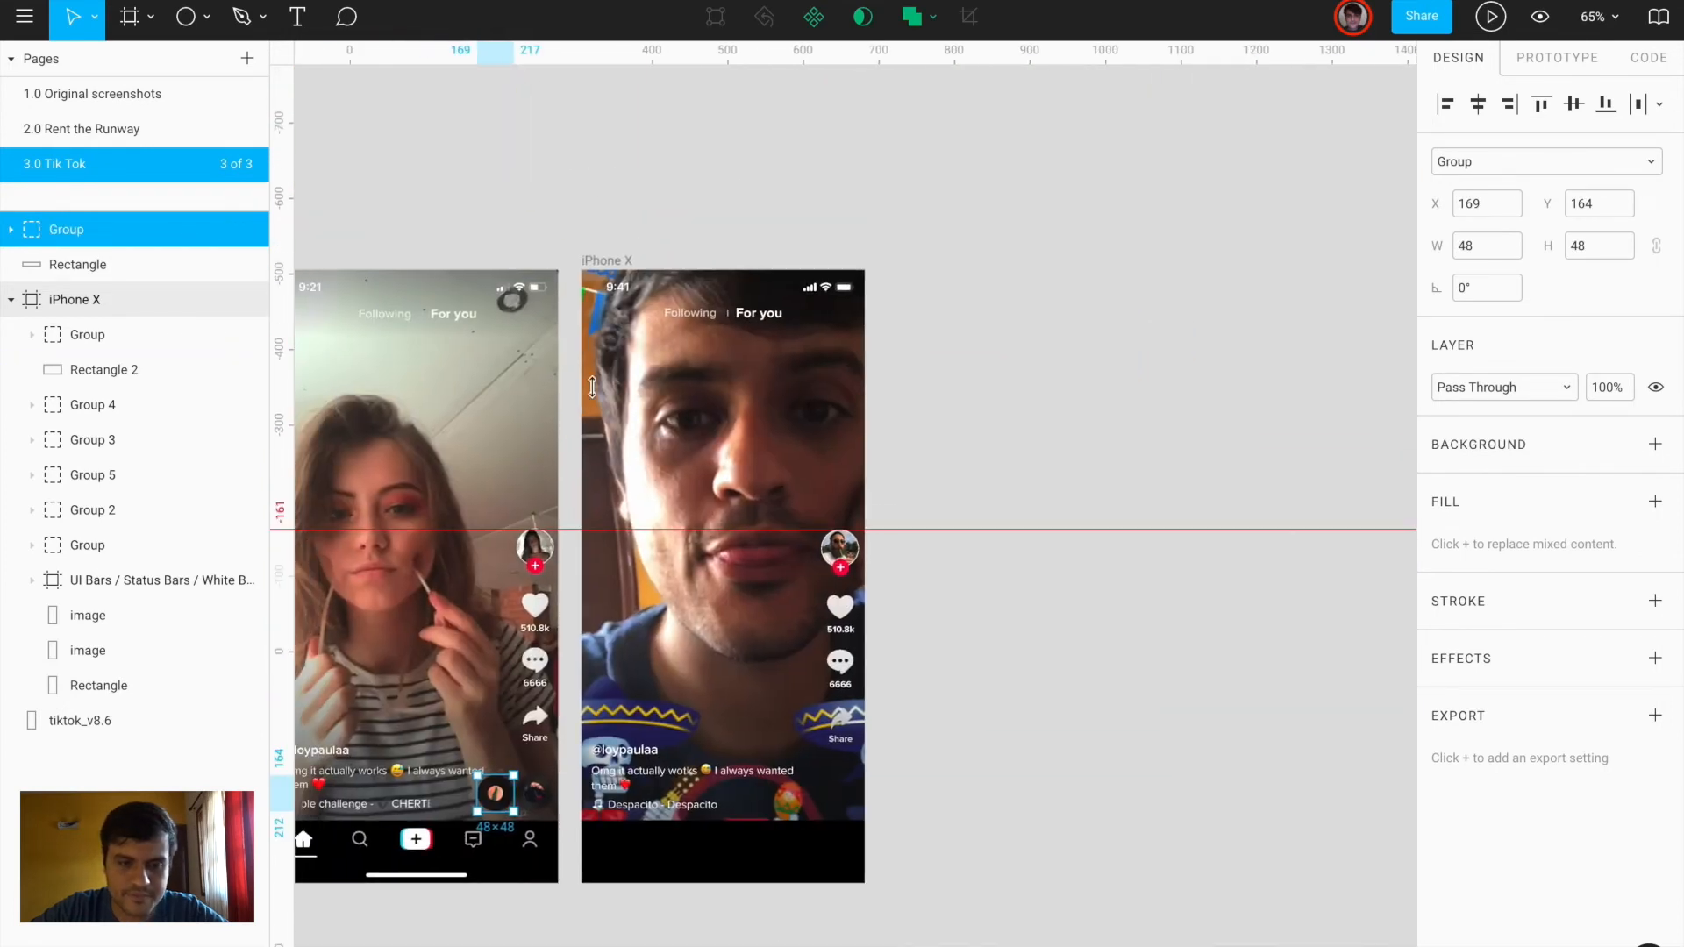
# Copy the disc into the iPhone X frame's bottom-right and delete the original on the screenshot
pyautogui.hotkey('ctrl', 'c')
pyautogui.click(597, 261)
pyautogui.hotkey('ctrl', 'v')
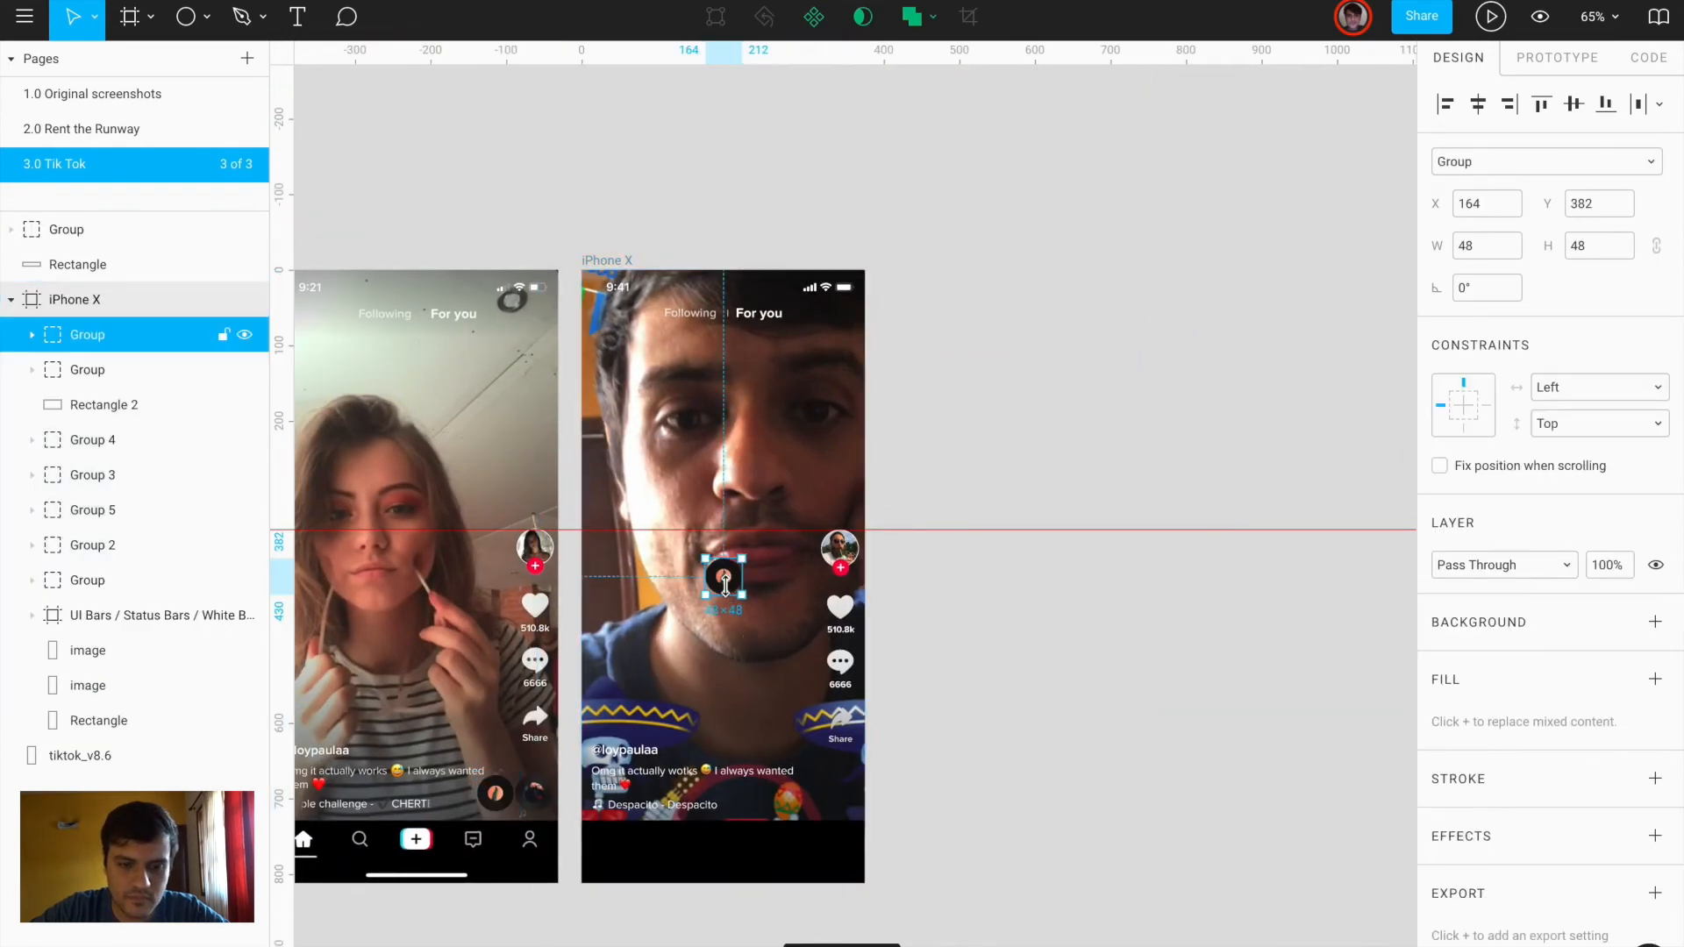
pyautogui.moveTo(725, 581); pyautogui.dragTo(860, 801)
pyautogui.scroll(5, 838, 784)
pyautogui.scroll(-4, 860, 805)
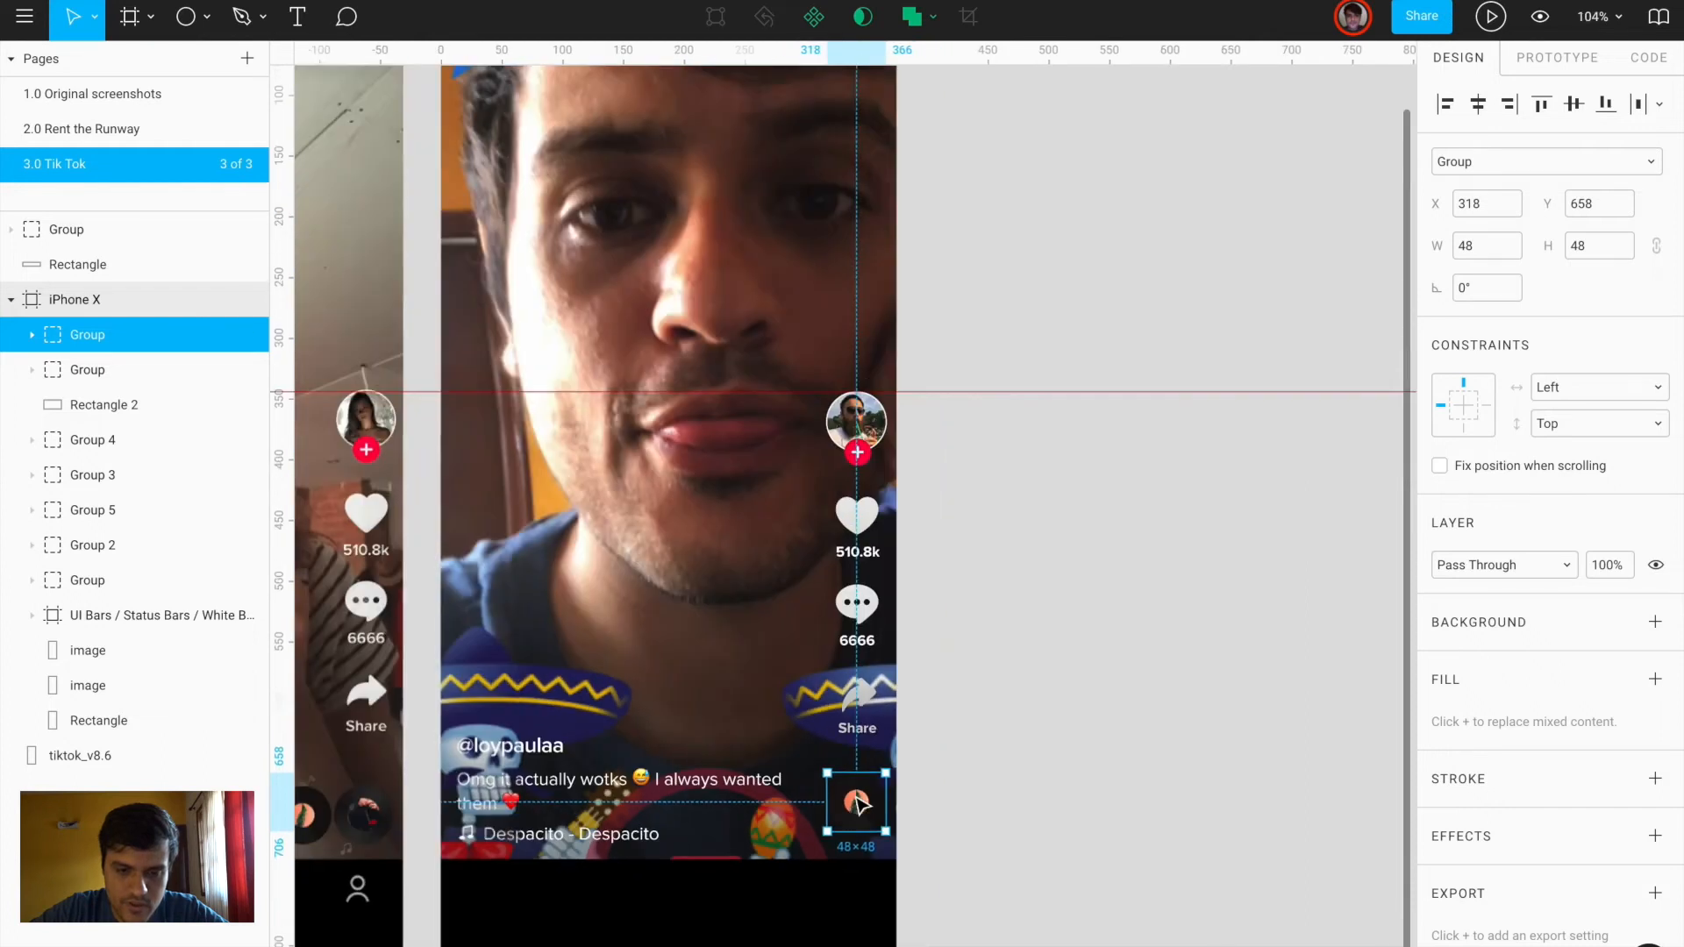
pyautogui.click(551, 743)
pyautogui.press('Delete')
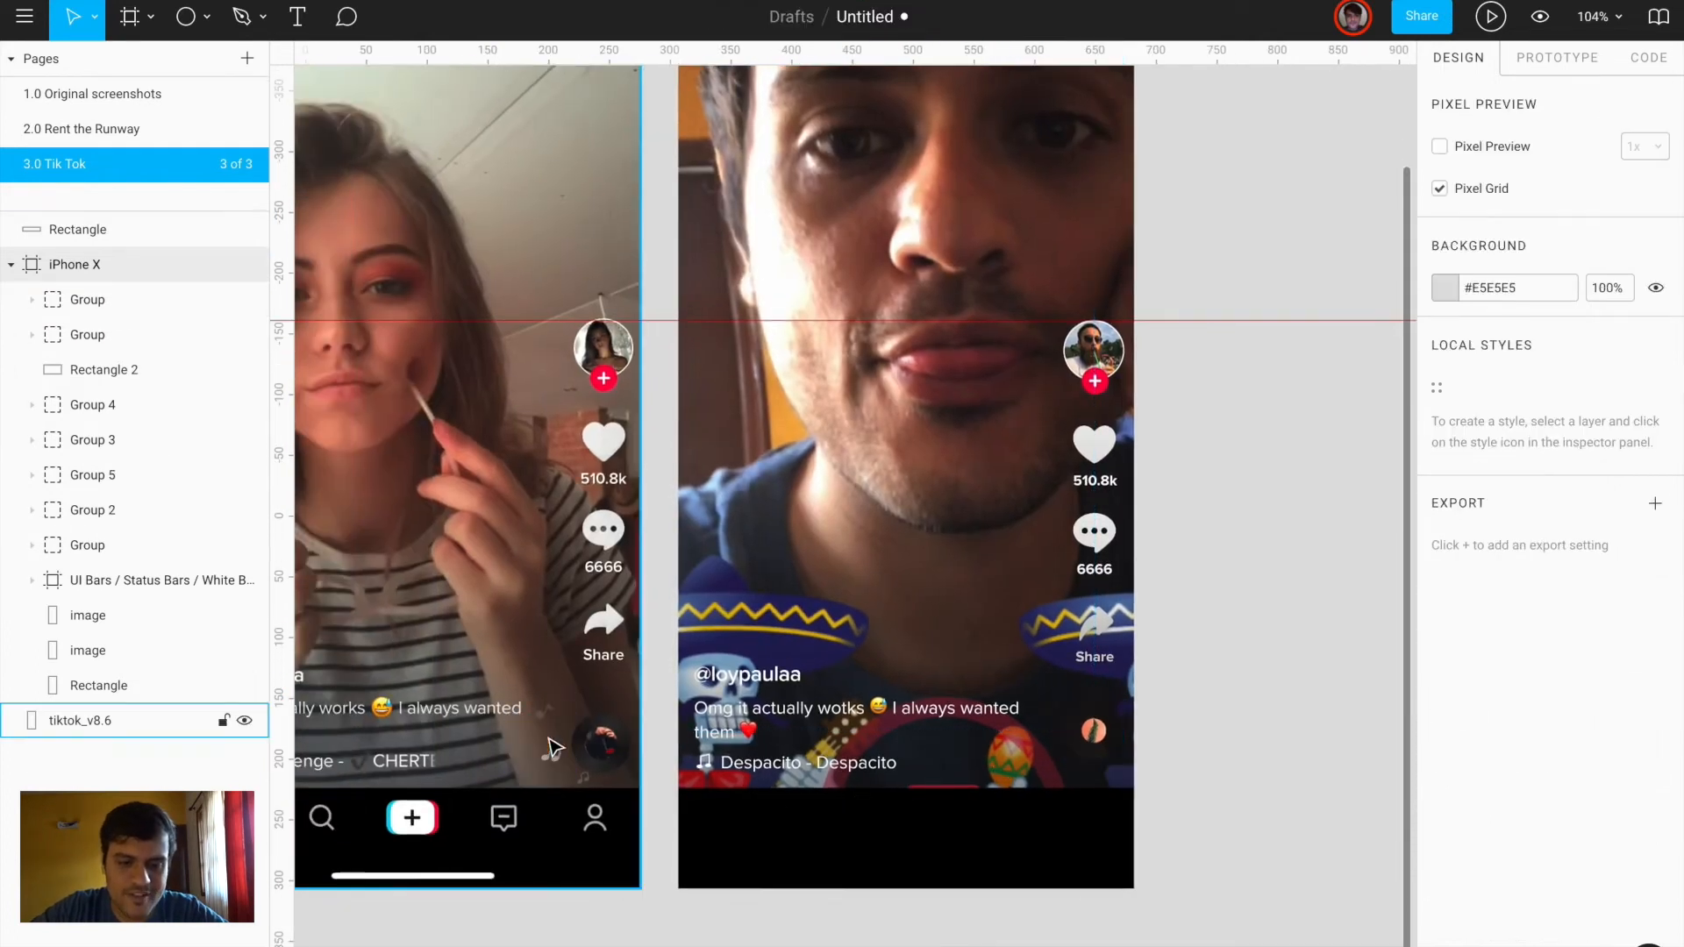
pyautogui.scroll(-3, 876, 891)
pyautogui.hscroll(-3, 875, 891)
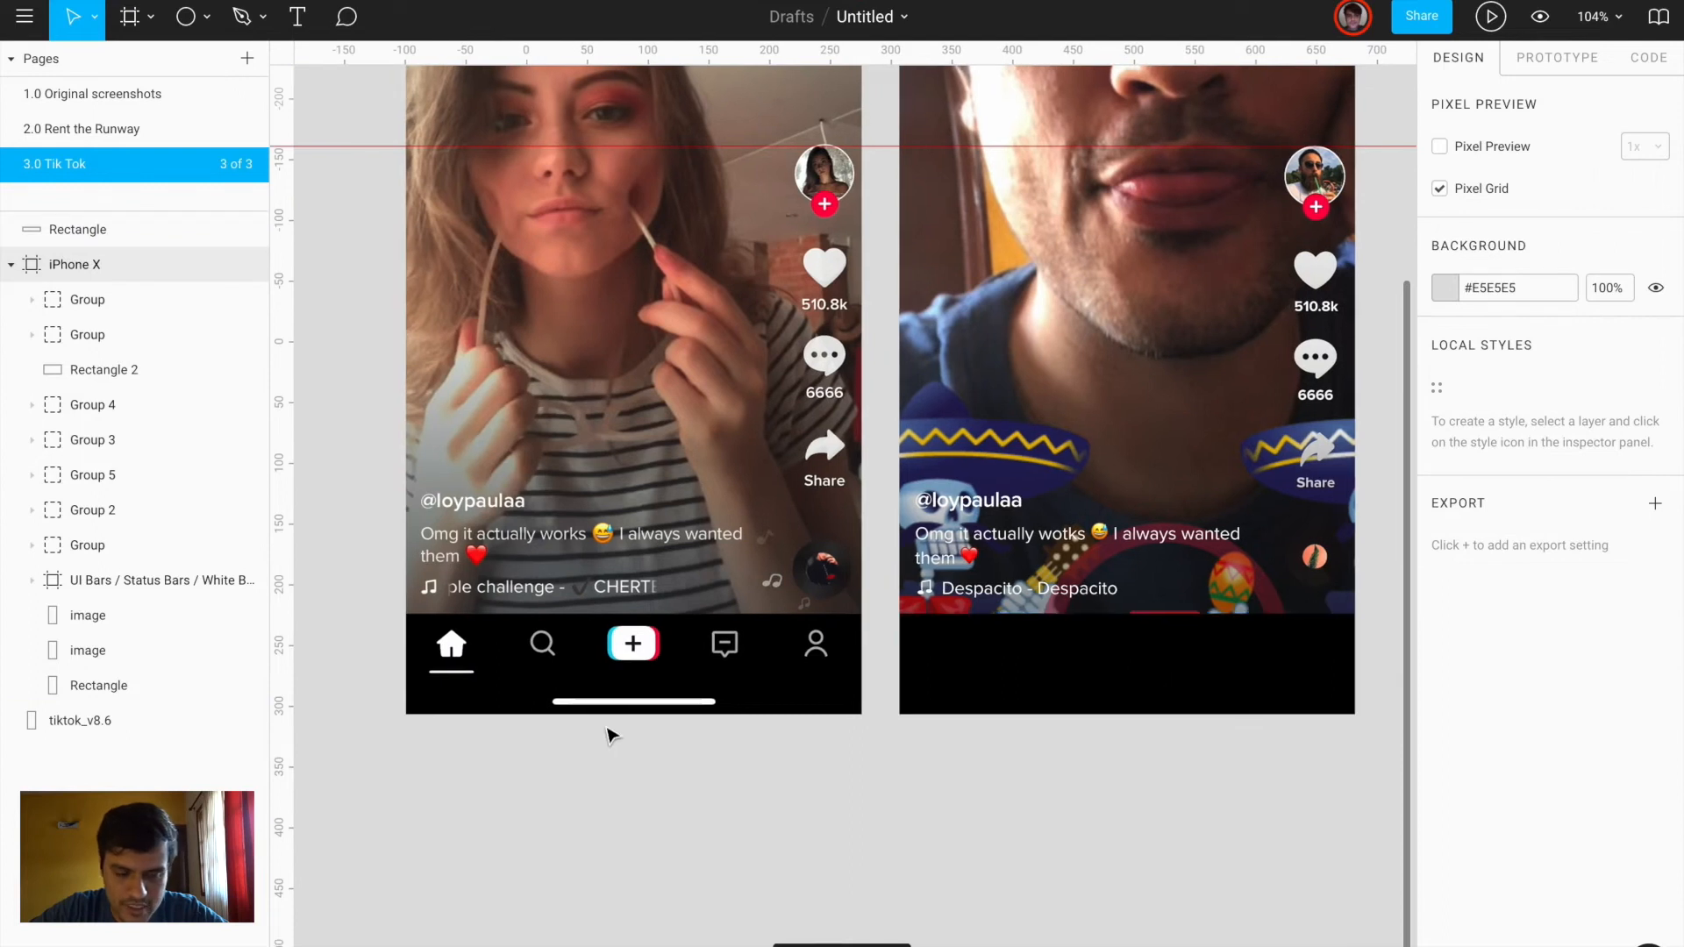
pyautogui.scroll(6, 609, 733)
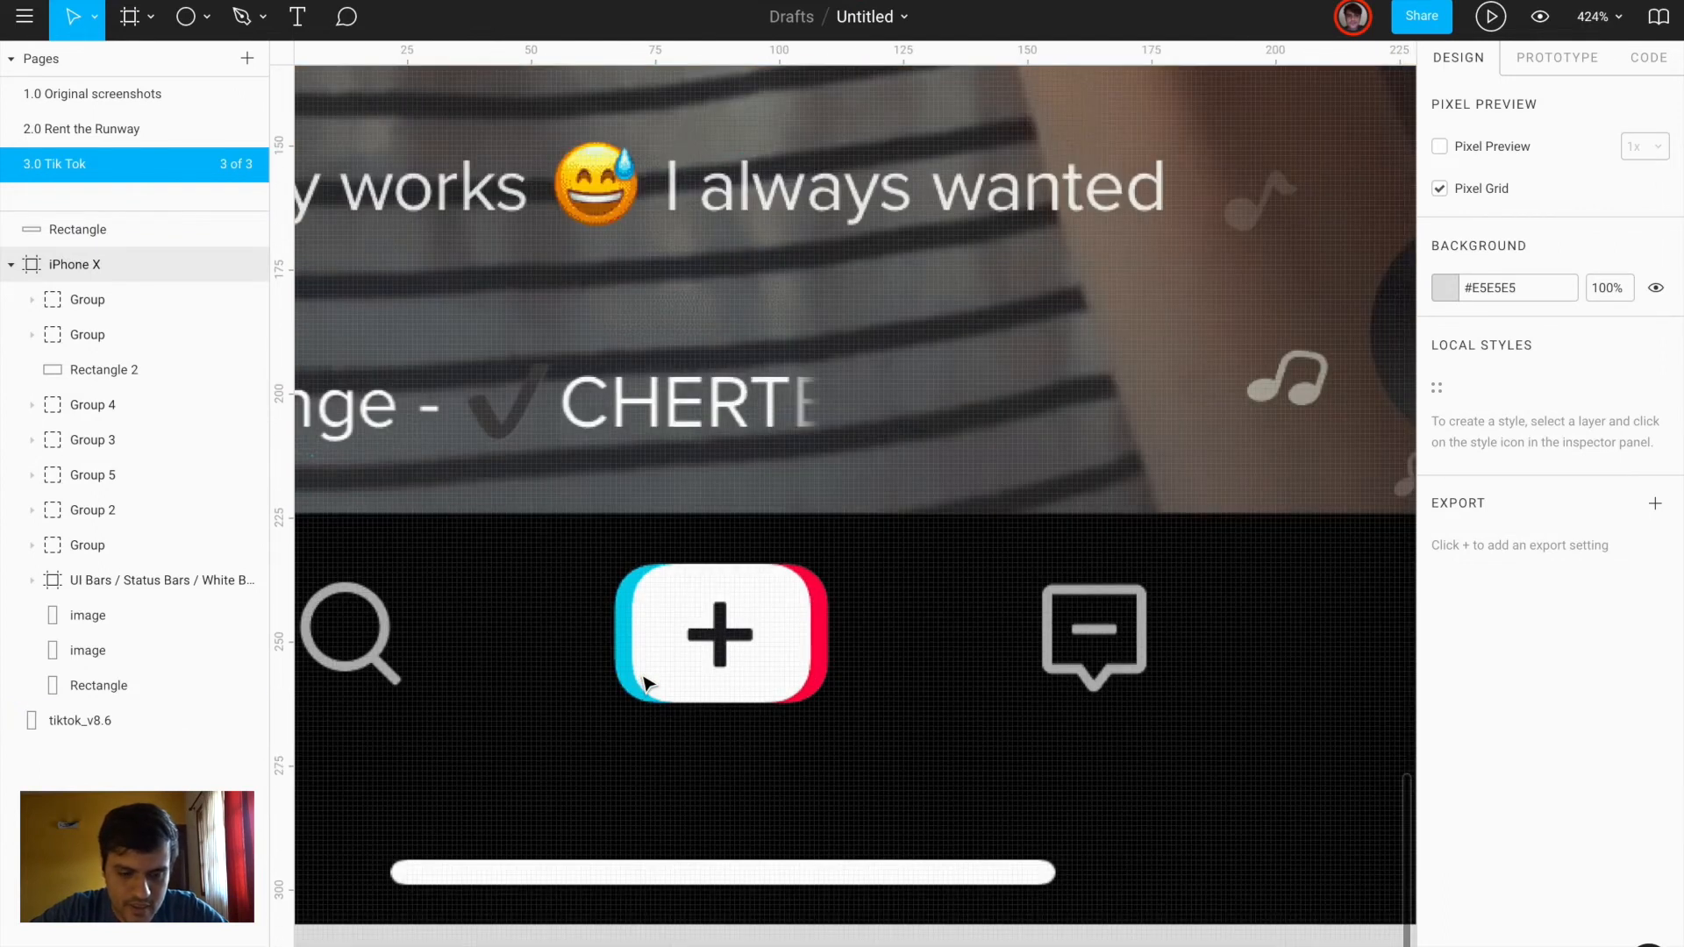
# Draw a 28-tall rectangle with corner radius 8 and place it below the original plus icon
pyautogui.press('r')
pyautogui.moveTo(615, 567); pyautogui.dragTo(829, 704)
pyautogui.scroll(5, 722, 613)
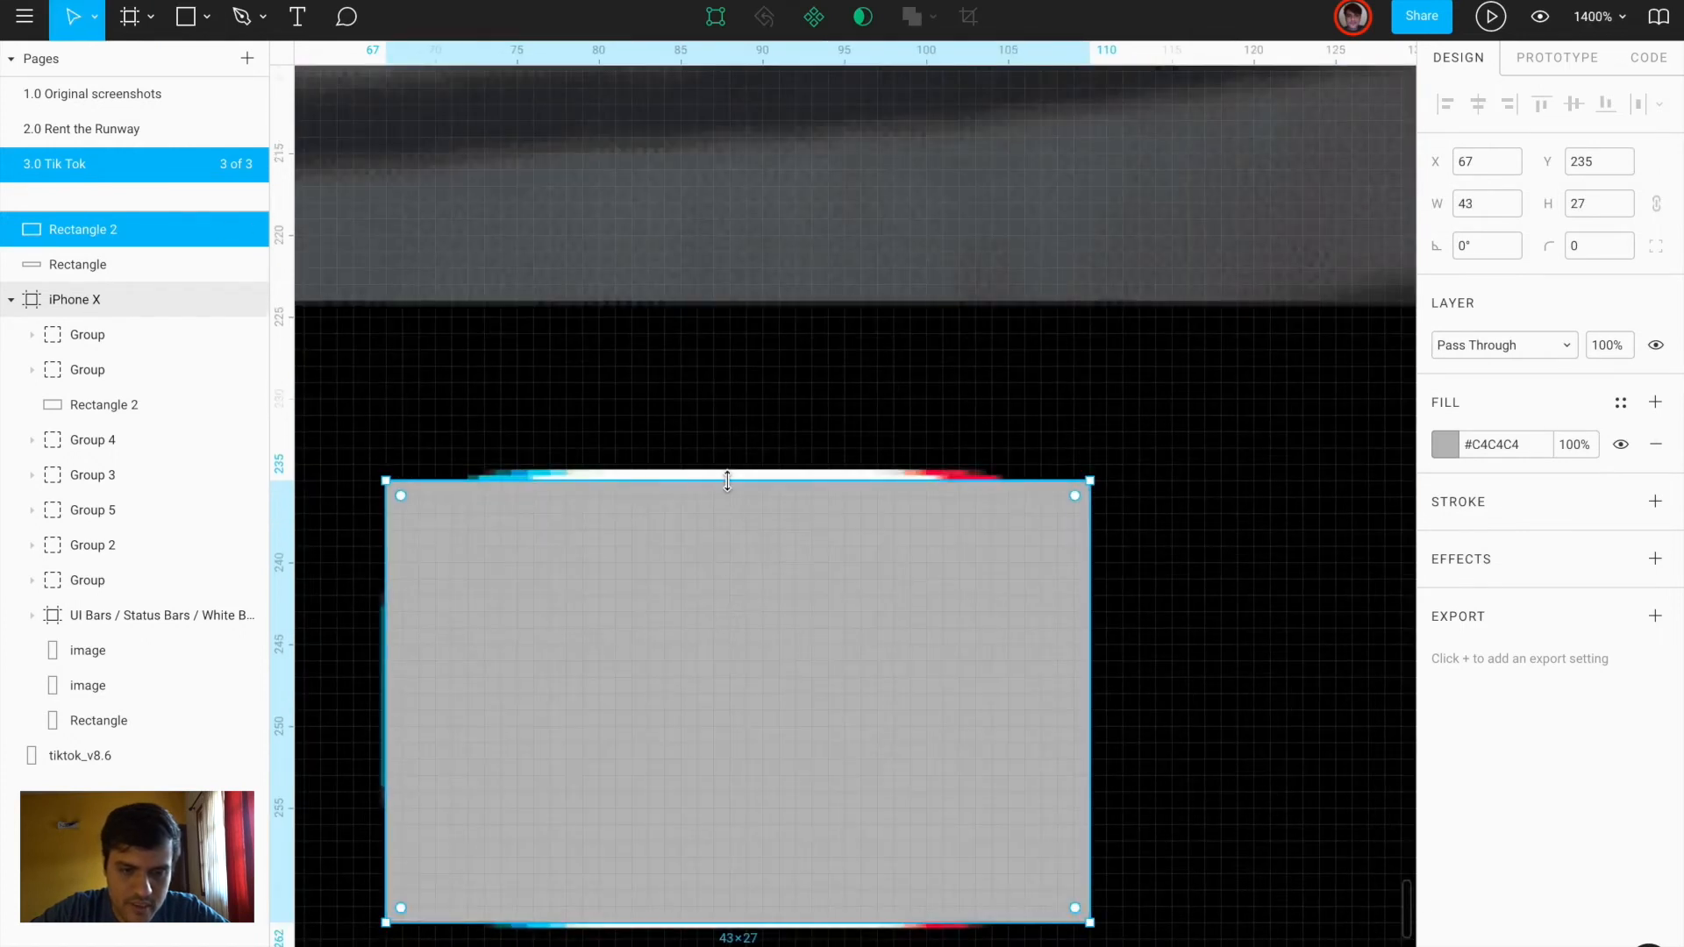
pyautogui.moveTo(728, 480); pyautogui.dragTo(728, 469)
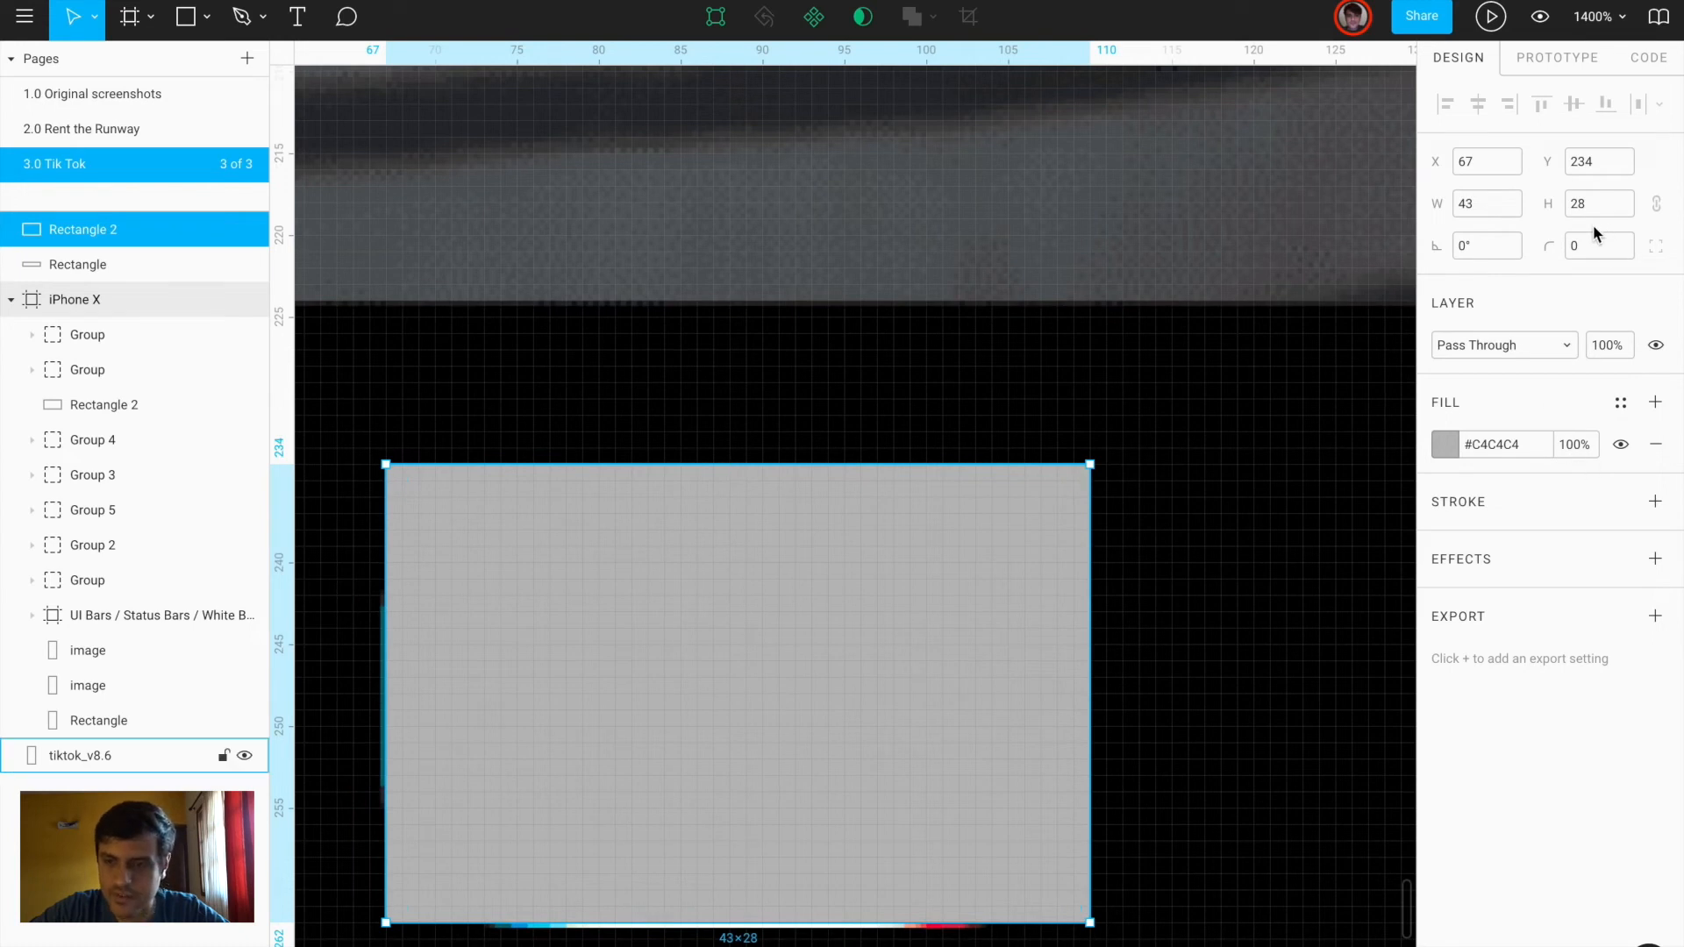
pyautogui.write('8')
pyautogui.press('Return')
pyautogui.moveTo(561, 639); pyautogui.dragTo(590, 699)
pyautogui.scroll(-5, 591, 700)
pyautogui.moveTo(699, 699); pyautogui.dragTo(680, 887)
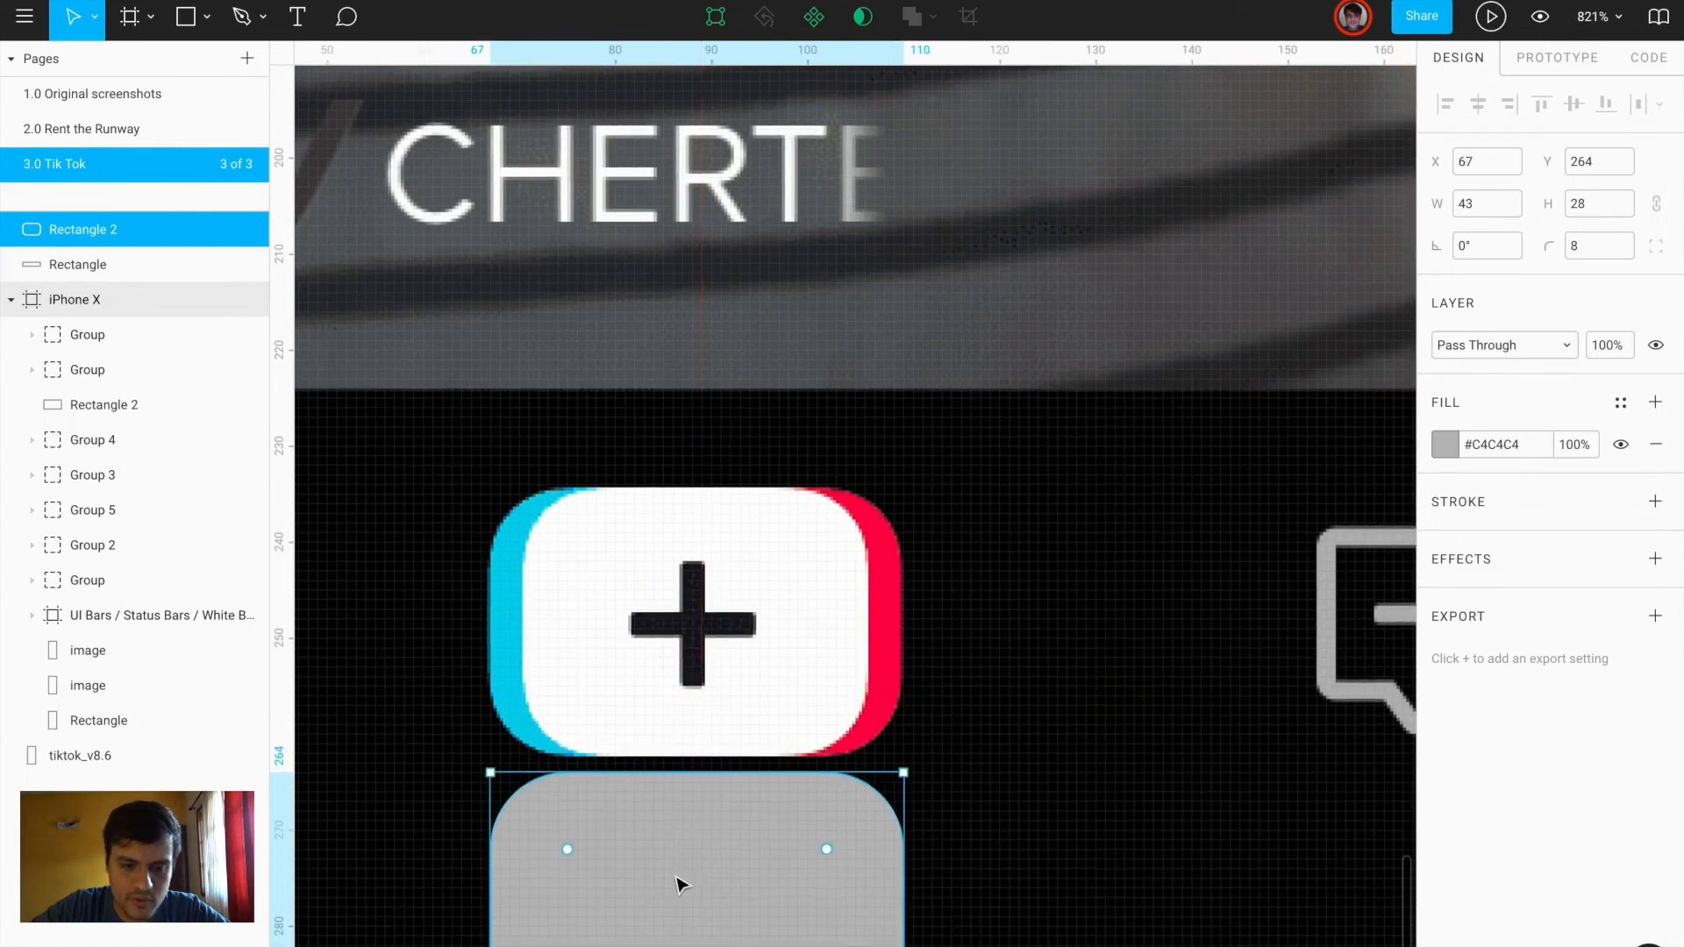
pyautogui.scroll(-3, 681, 887)
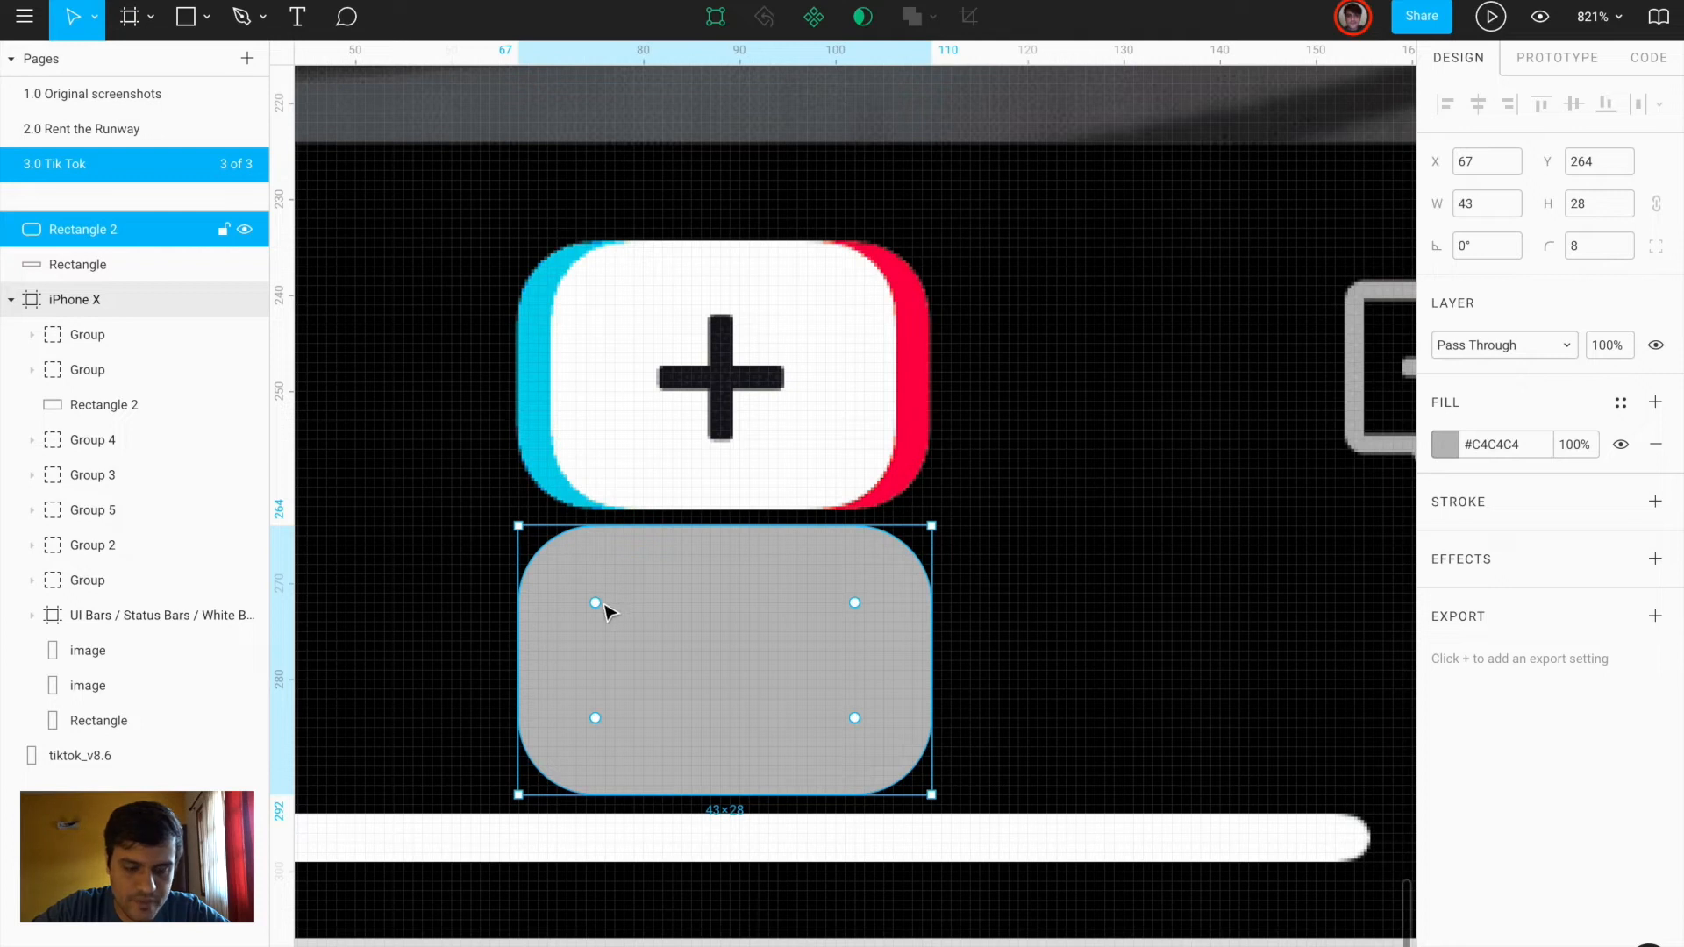
# Fill the rounded rectangle with the icon's cyan sampled by eyedropper
pyautogui.hotkey('ctrl', 'd')
pyautogui.moveTo(515, 623); pyautogui.dragTo(528, 623)
pyautogui.hotkey('ctrl', 'z')
pyautogui.press('Delete')
pyautogui.click(834, 669)
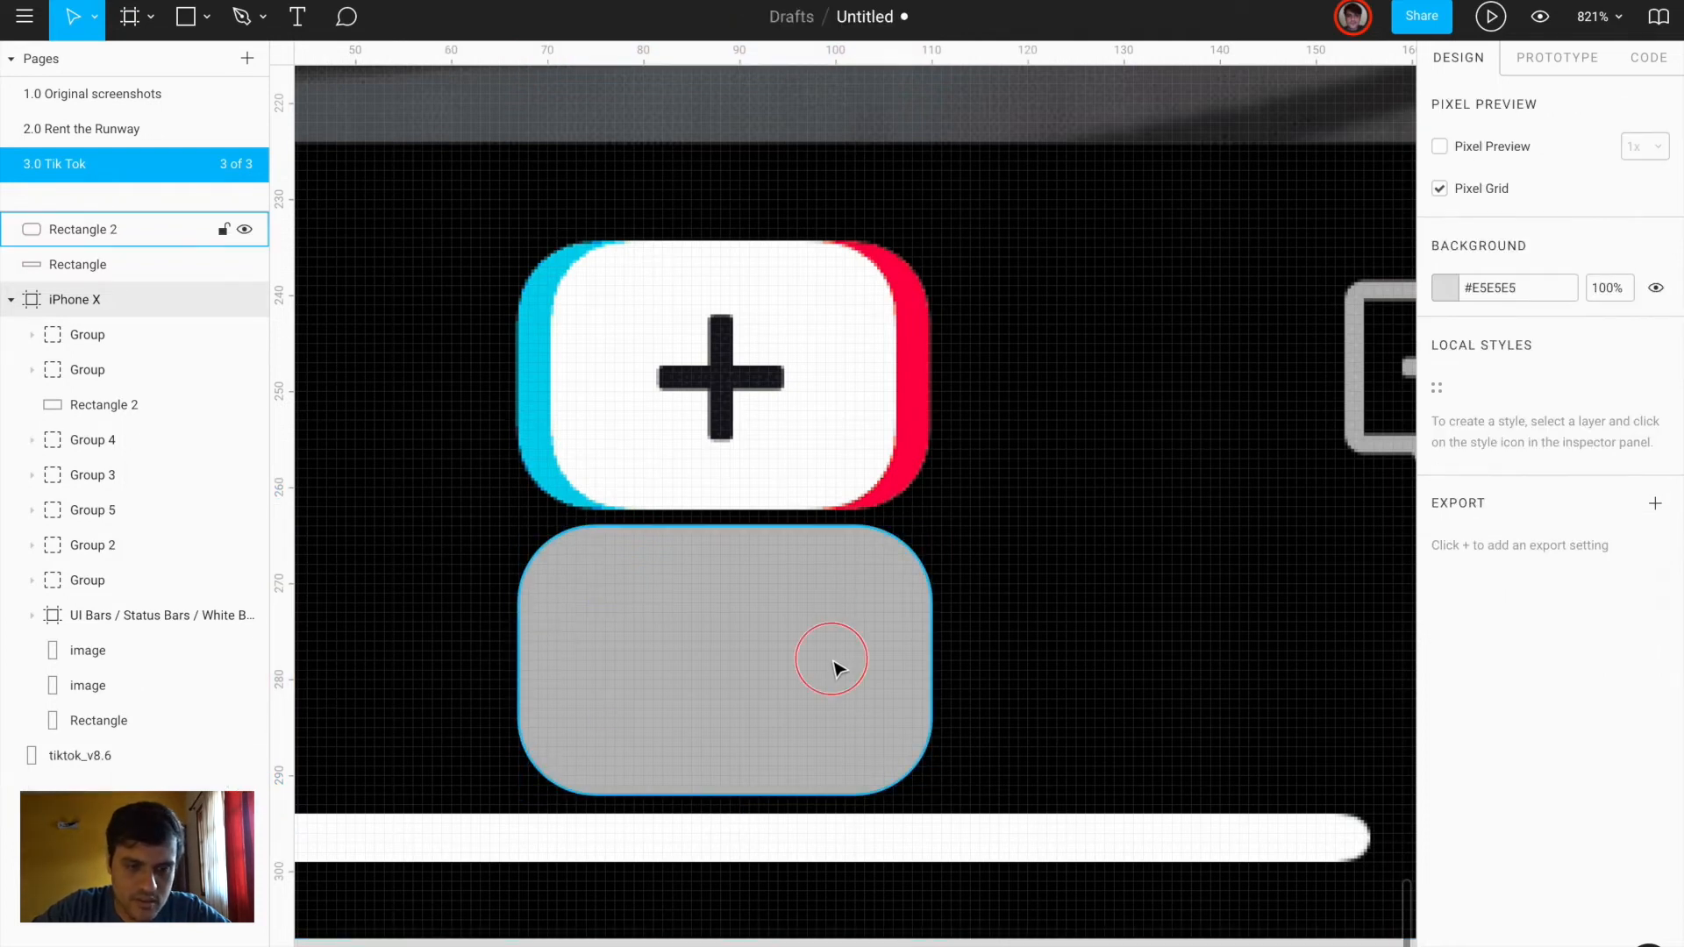
pyautogui.click(1443, 445)
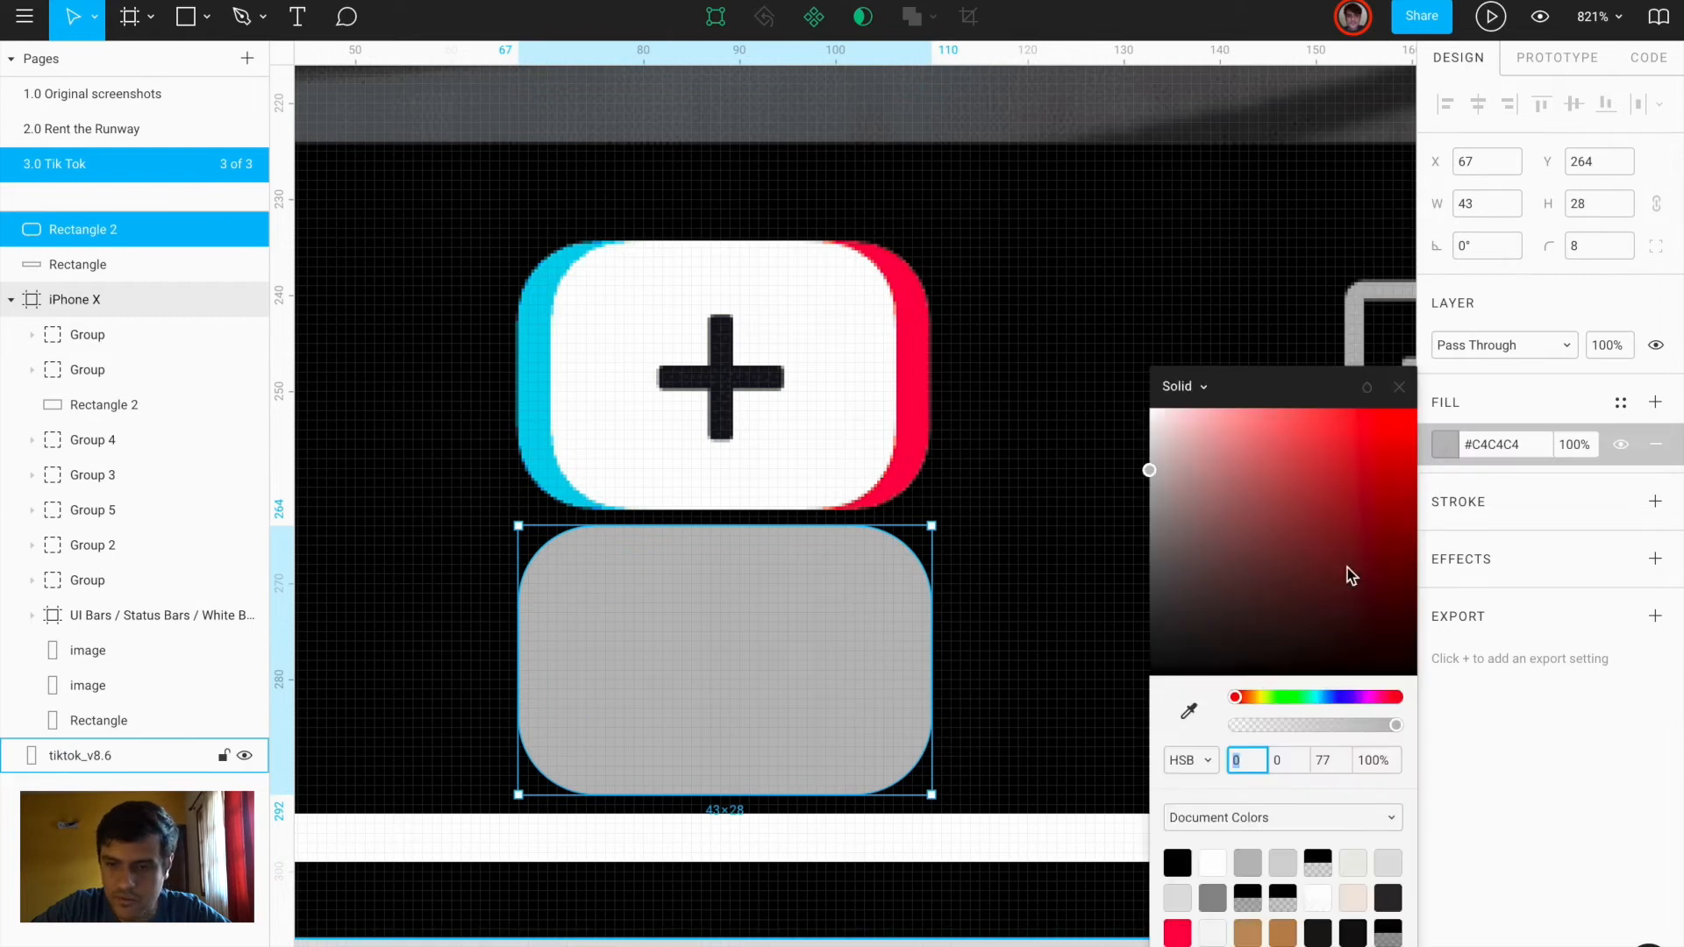
pyautogui.click(1190, 712)
pyautogui.click(527, 415)
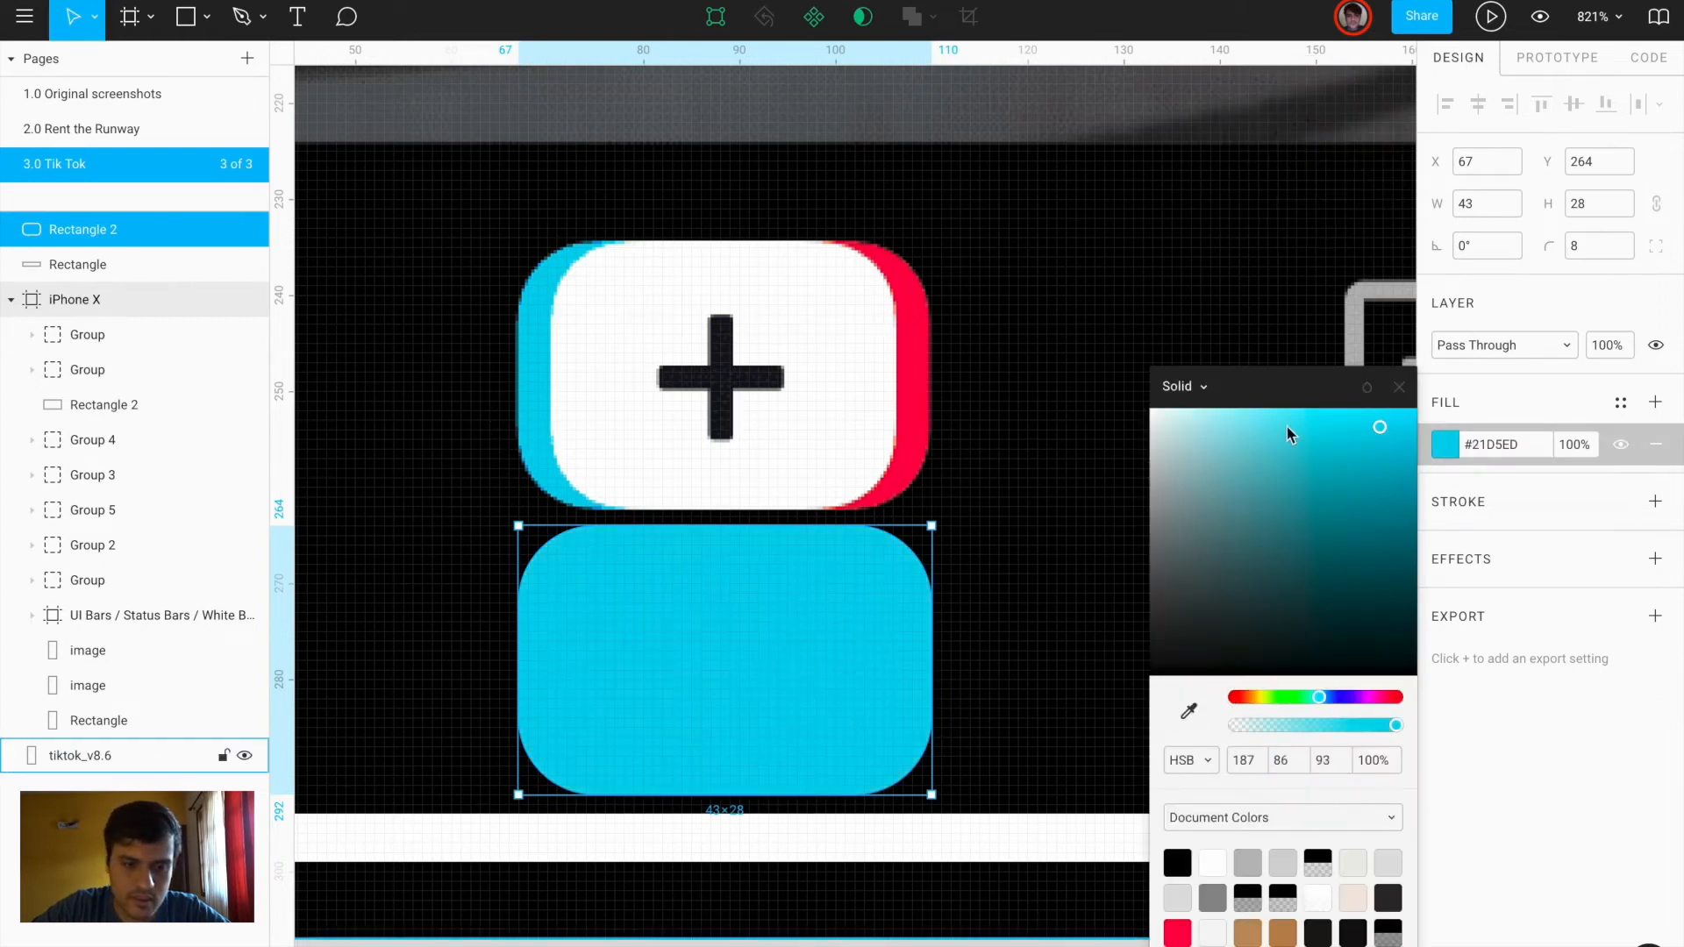
pyautogui.click(1399, 387)
# Add a narrower white duplicate of the rectangle on top of the cyan one
pyautogui.hotkey('ctrl', 'd')
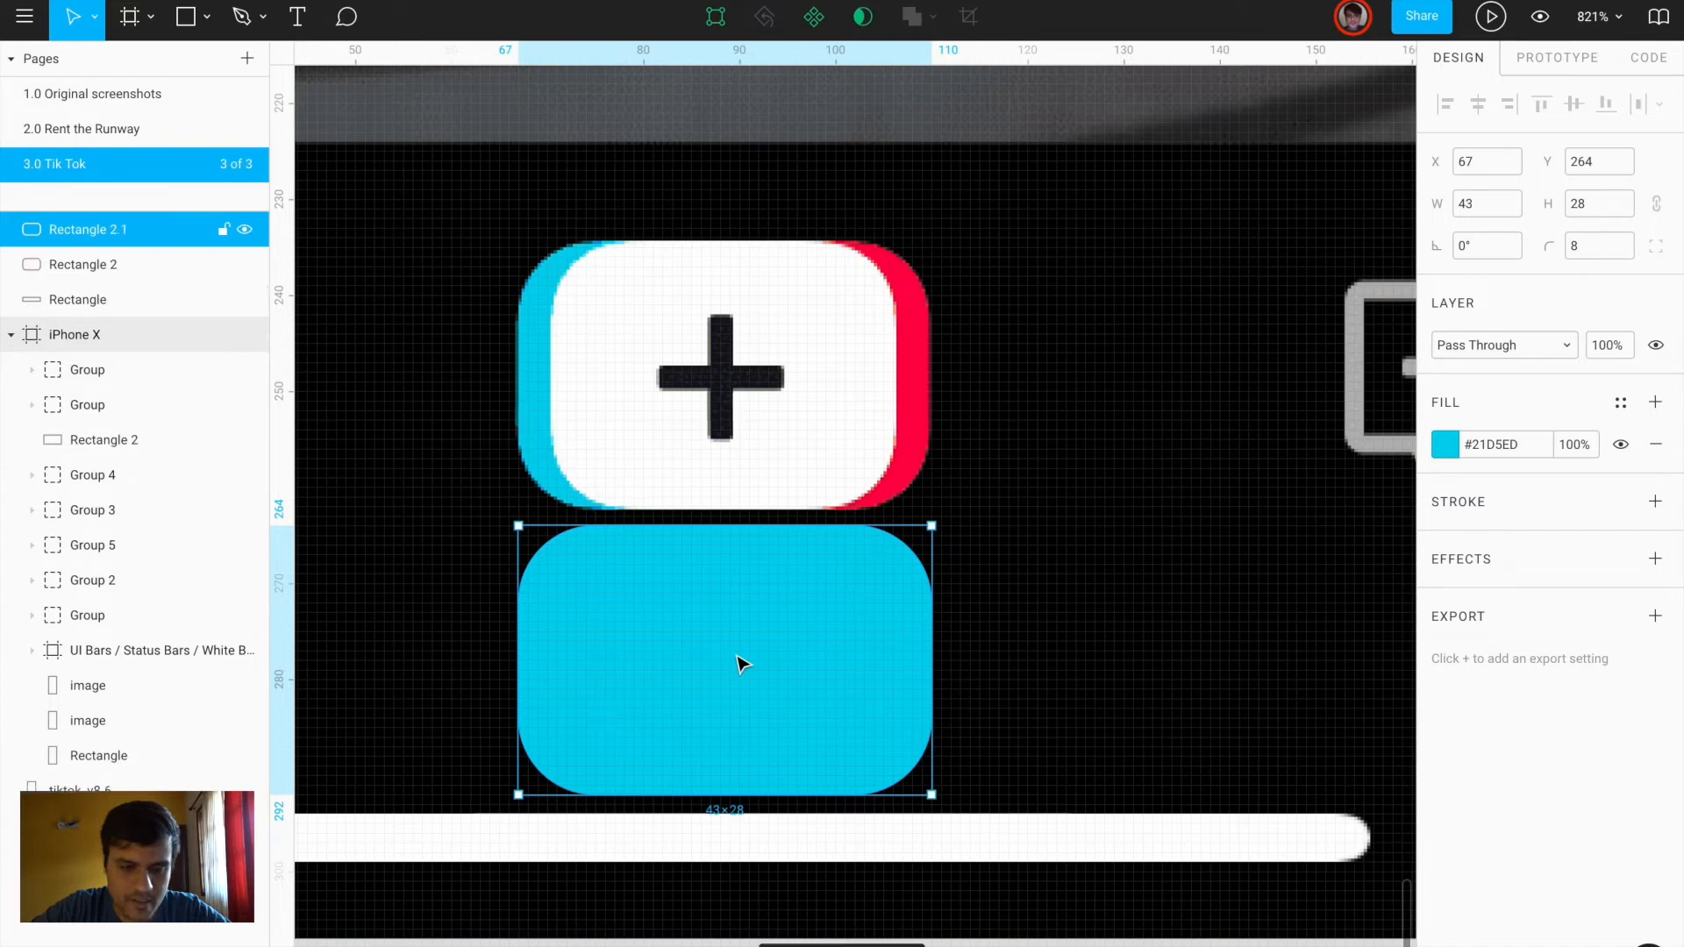
pyautogui.moveTo(516, 631); pyautogui.dragTo(561, 631)
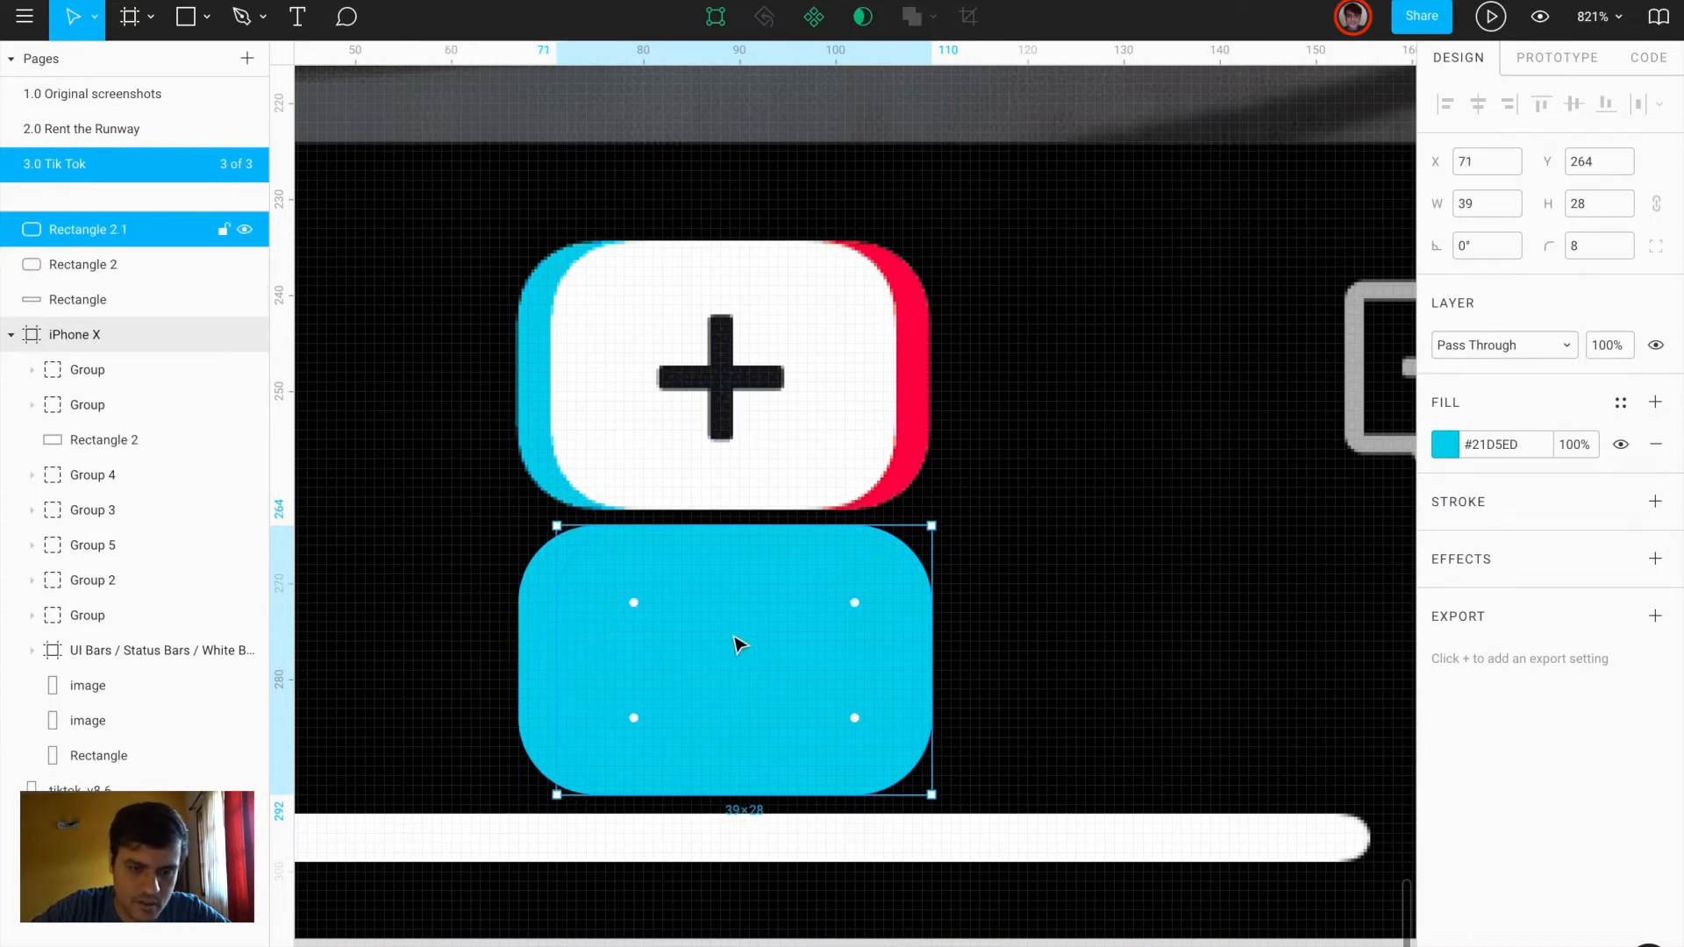
pyautogui.click(1445, 444)
pyautogui.moveTo(1213, 477); pyautogui.dragTo(1022, 307)
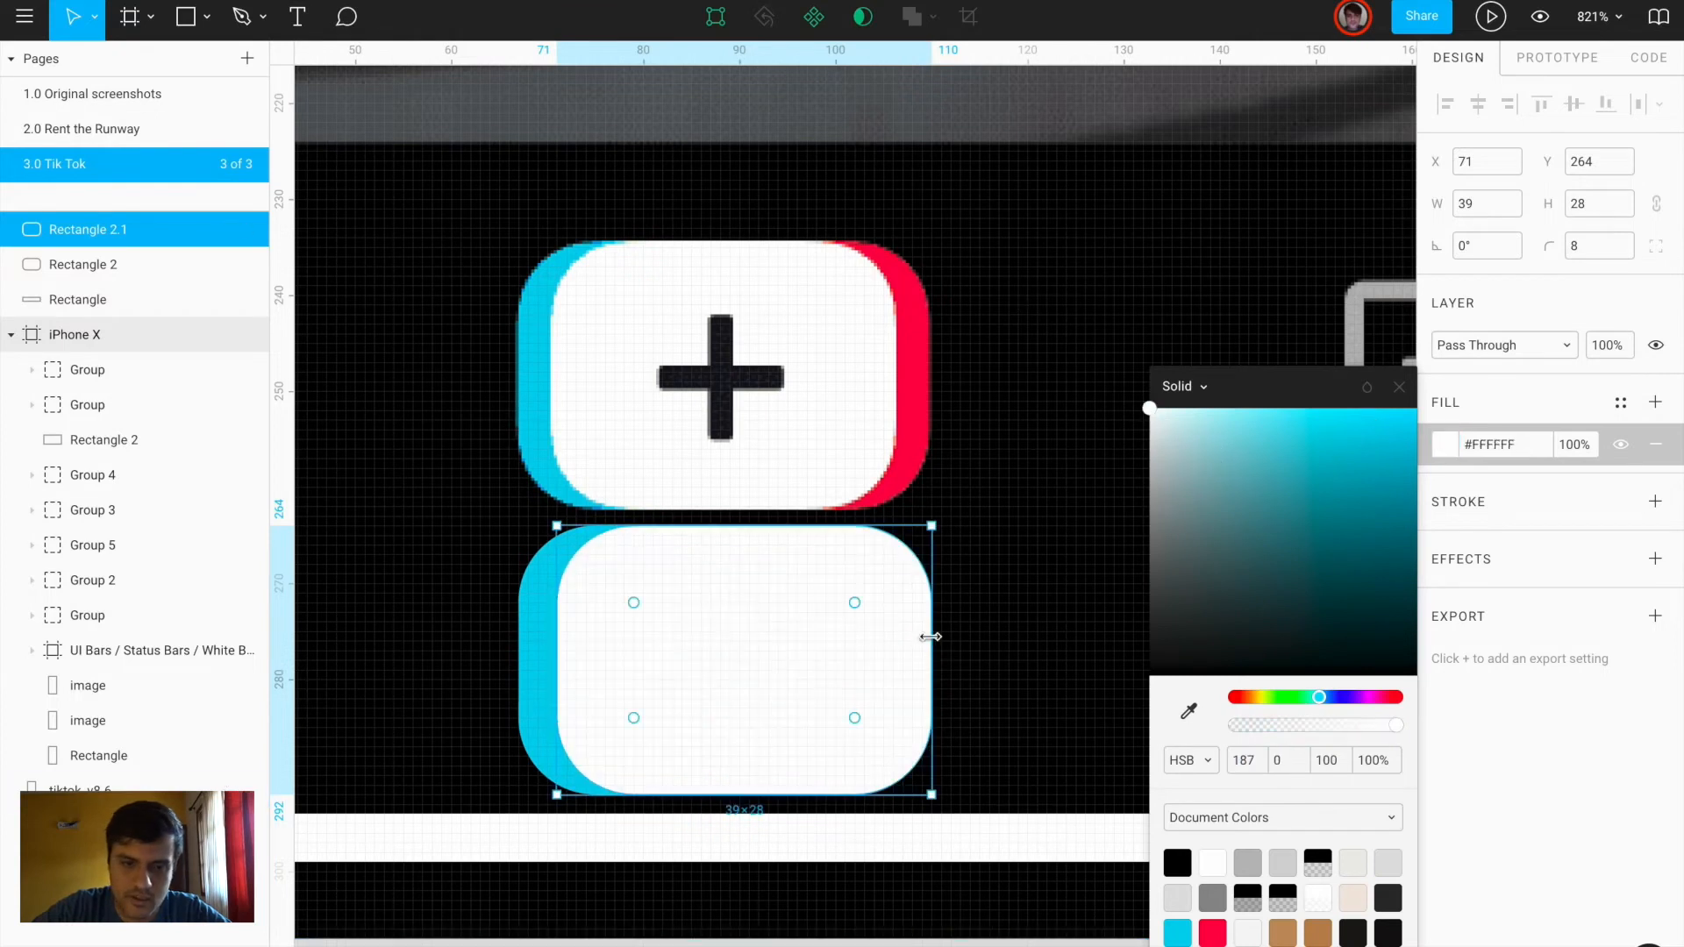
pyautogui.moveTo(931, 637); pyautogui.dragTo(893, 633)
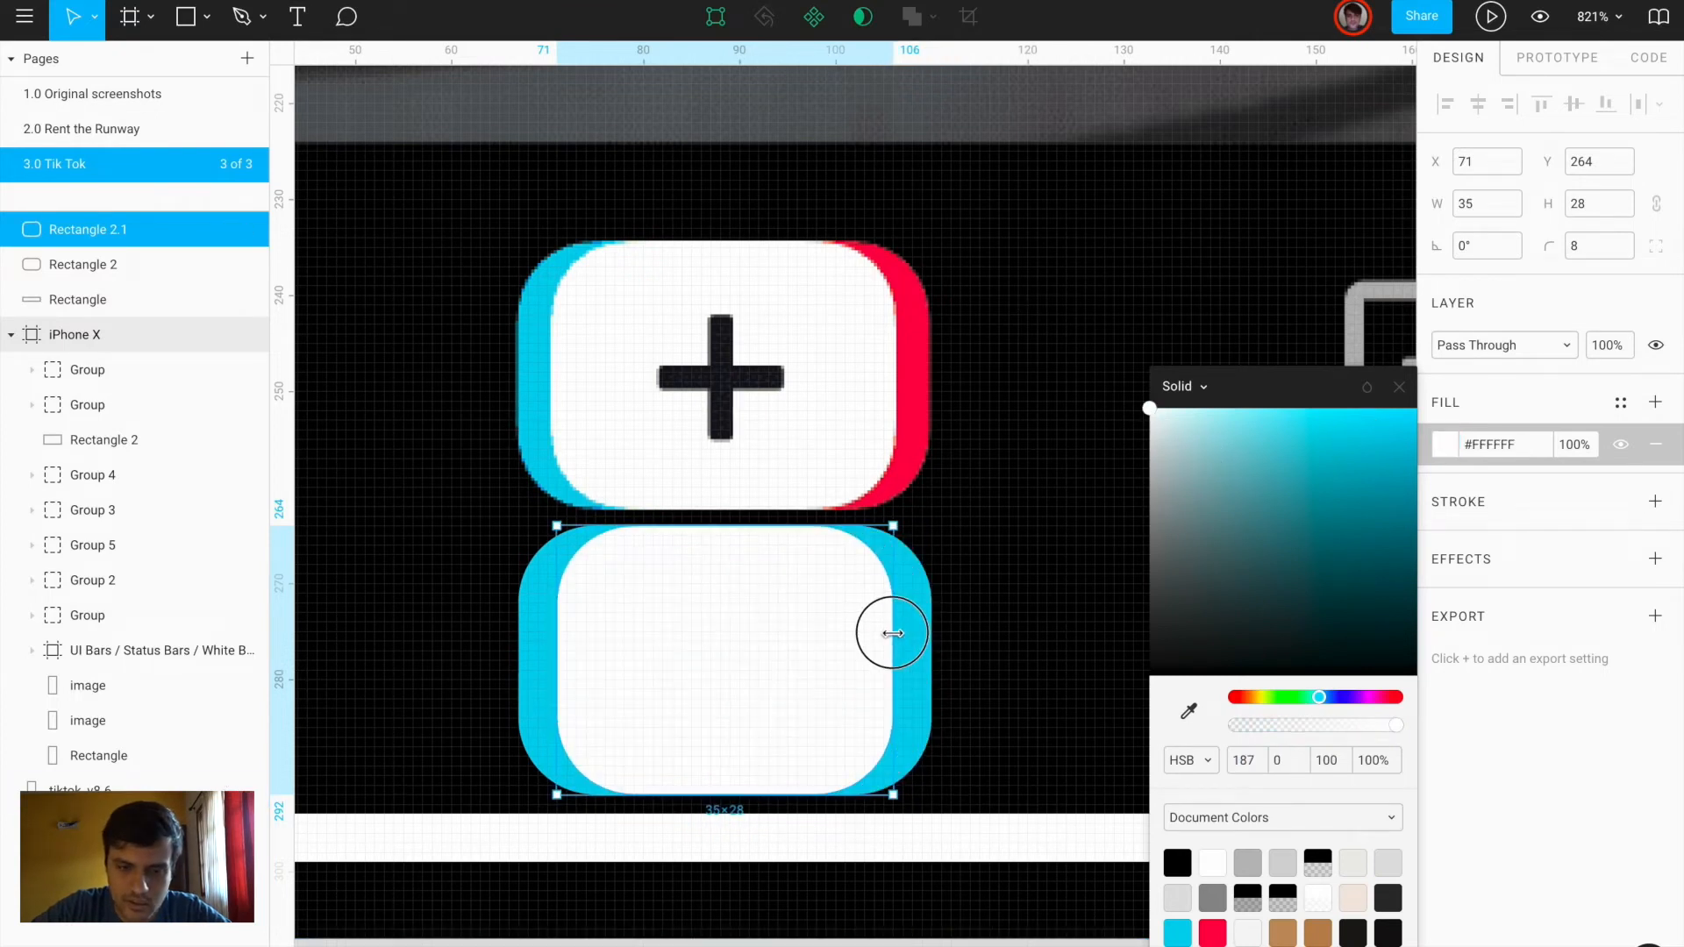
# Add a right-hand copy of the rectangle filled with the icon's red
pyautogui.click(918, 644)
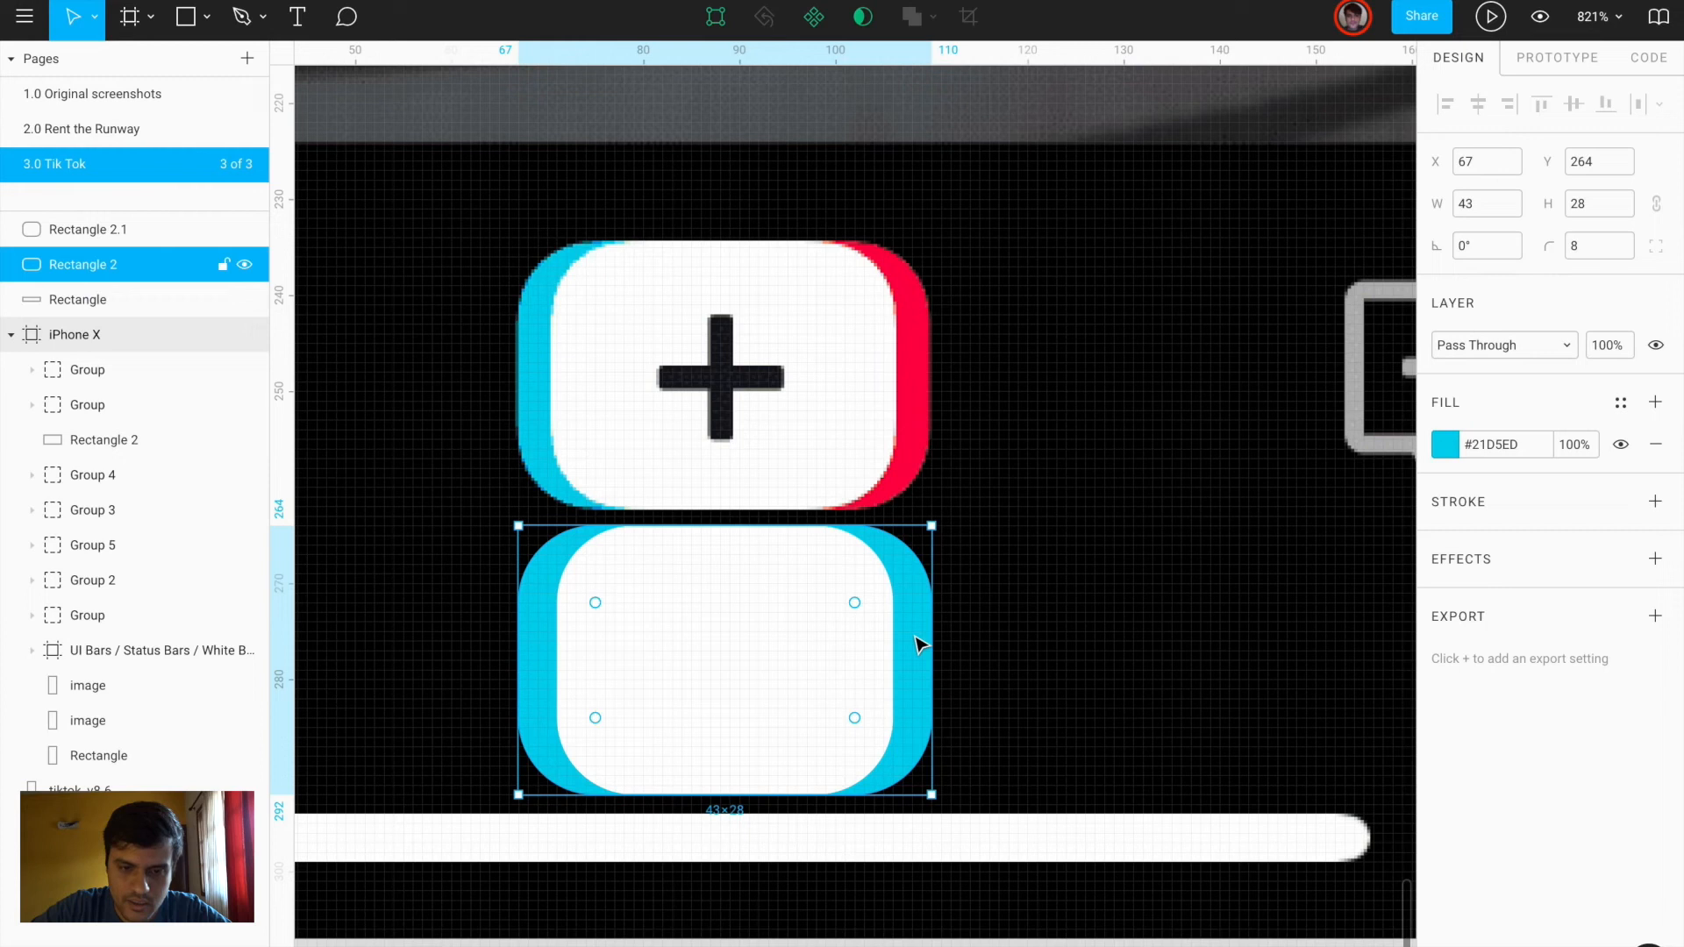
pyautogui.hotkey('ctrl', 'd')
pyautogui.moveTo(517, 650); pyautogui.dragTo(712, 640)
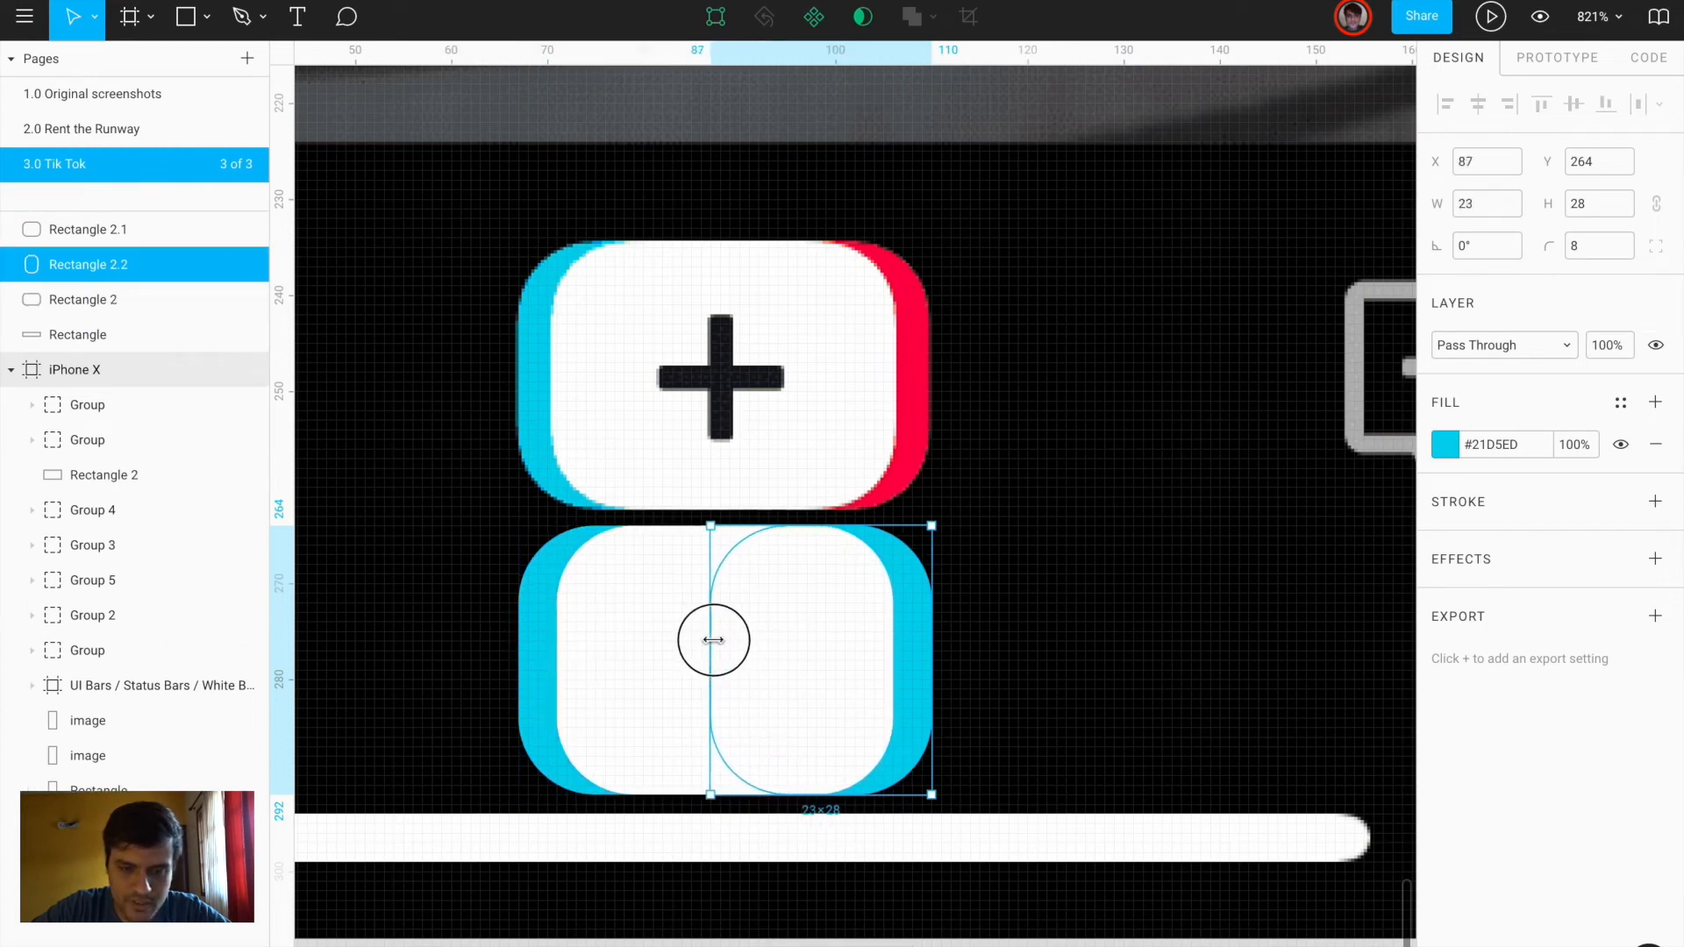
pyautogui.click(1445, 445)
pyautogui.press('i')
pyautogui.click(917, 381)
pyautogui.click(1040, 570)
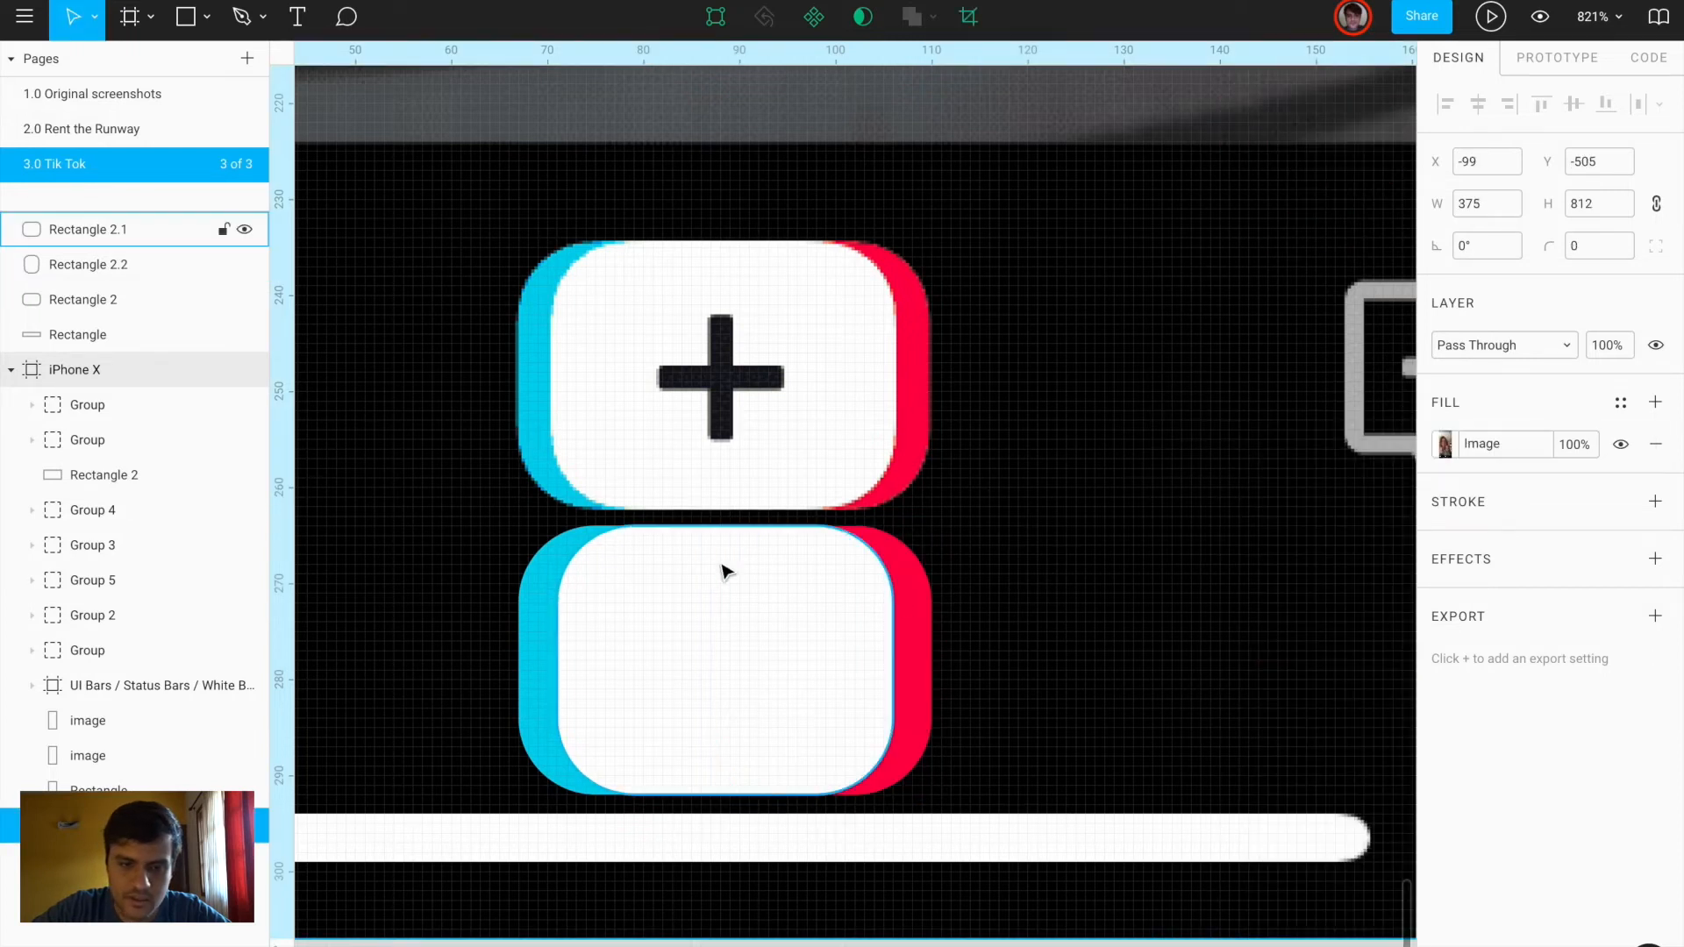
# Build a plus shape by uniting a vertical bar with a 90°-rotated copy and place it in the box
pyautogui.press('r')
pyautogui.moveTo(709, 314); pyautogui.dragTo(731, 425)
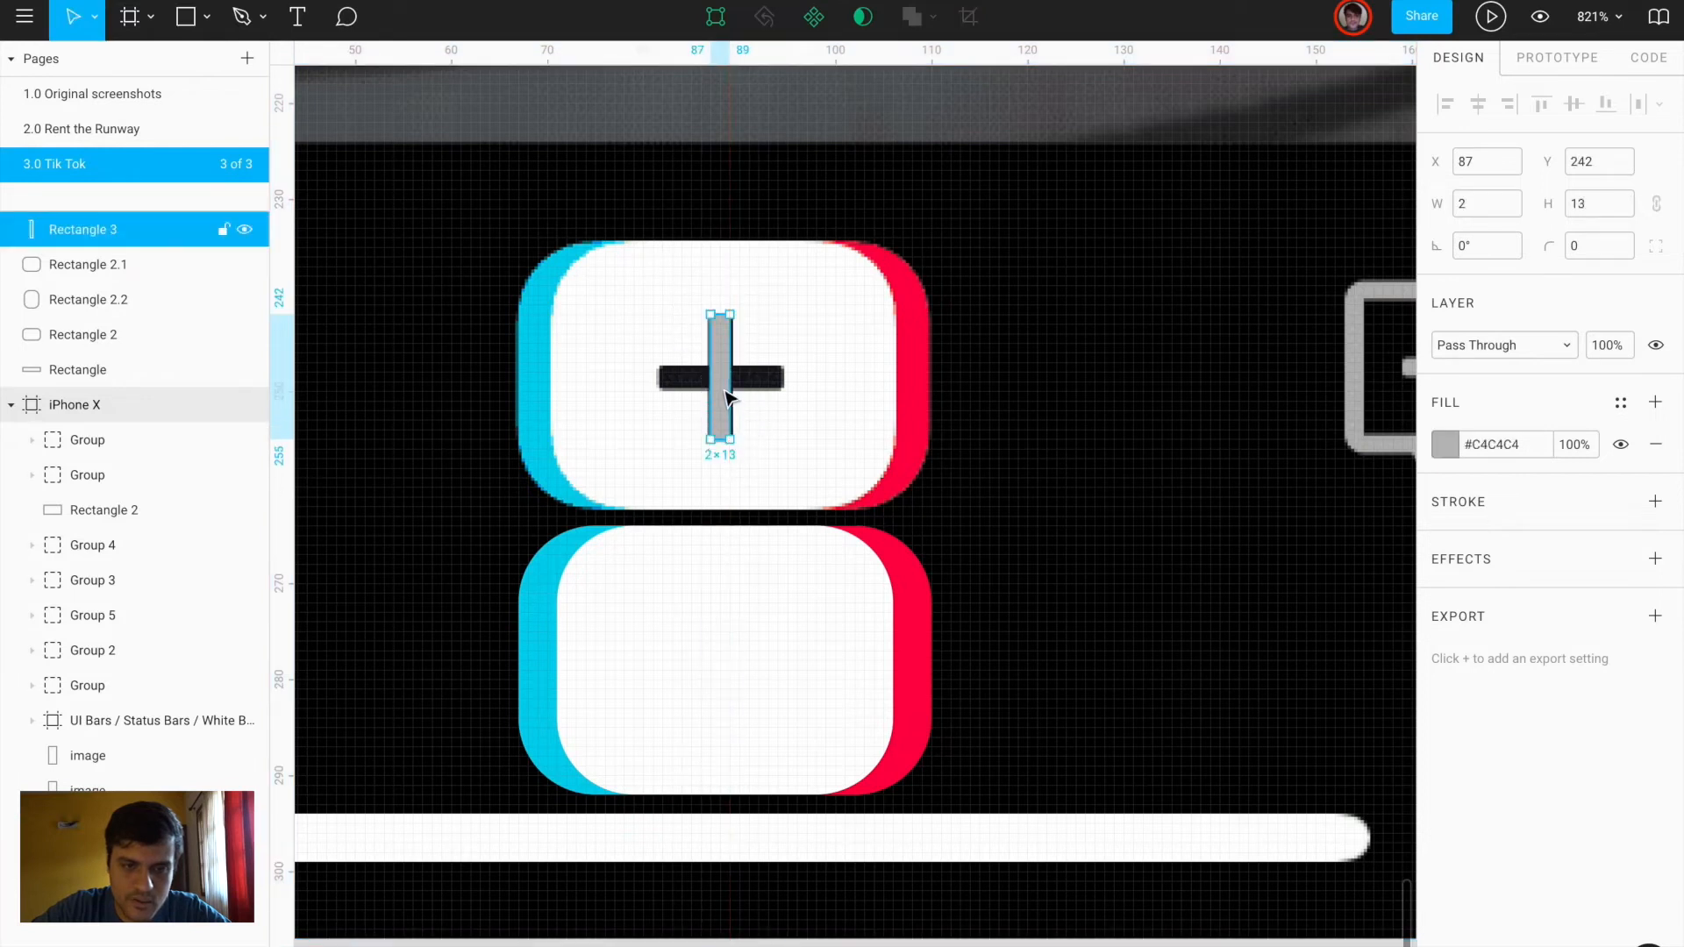
pyautogui.hotkey('ctrl', 'd')
pyautogui.click(1478, 248)
pyautogui.write('90')
pyautogui.press('Return')
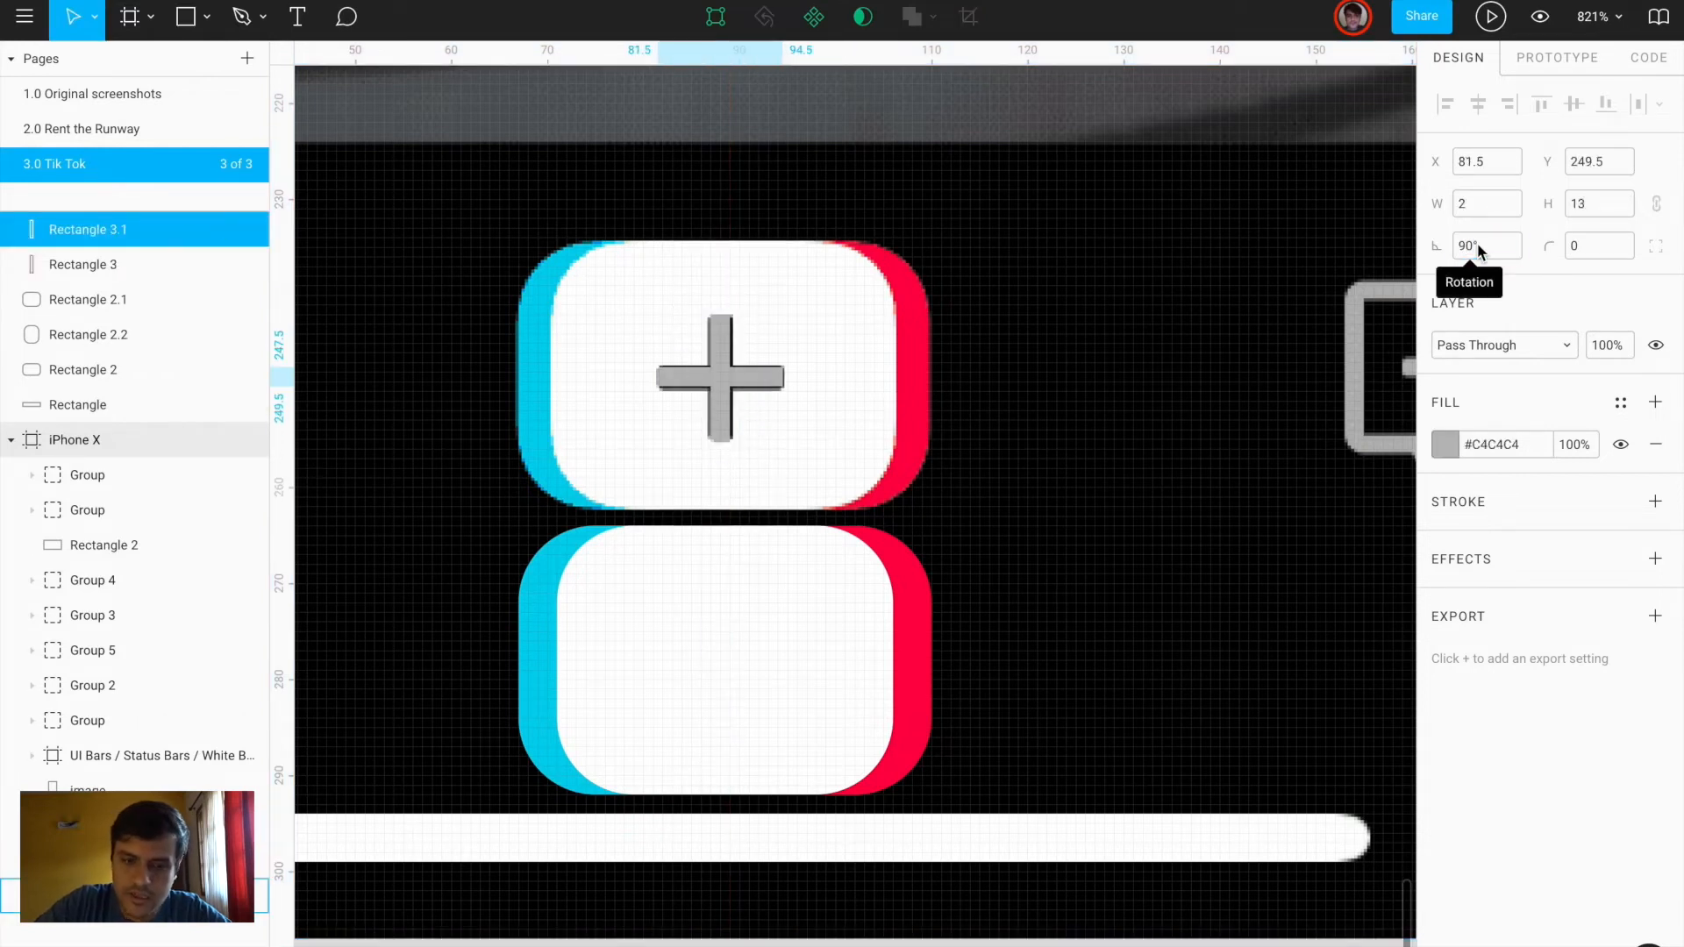
pyautogui.keyDown('shift'); pyautogui.click(723, 337); pyautogui.keyUp('shift')
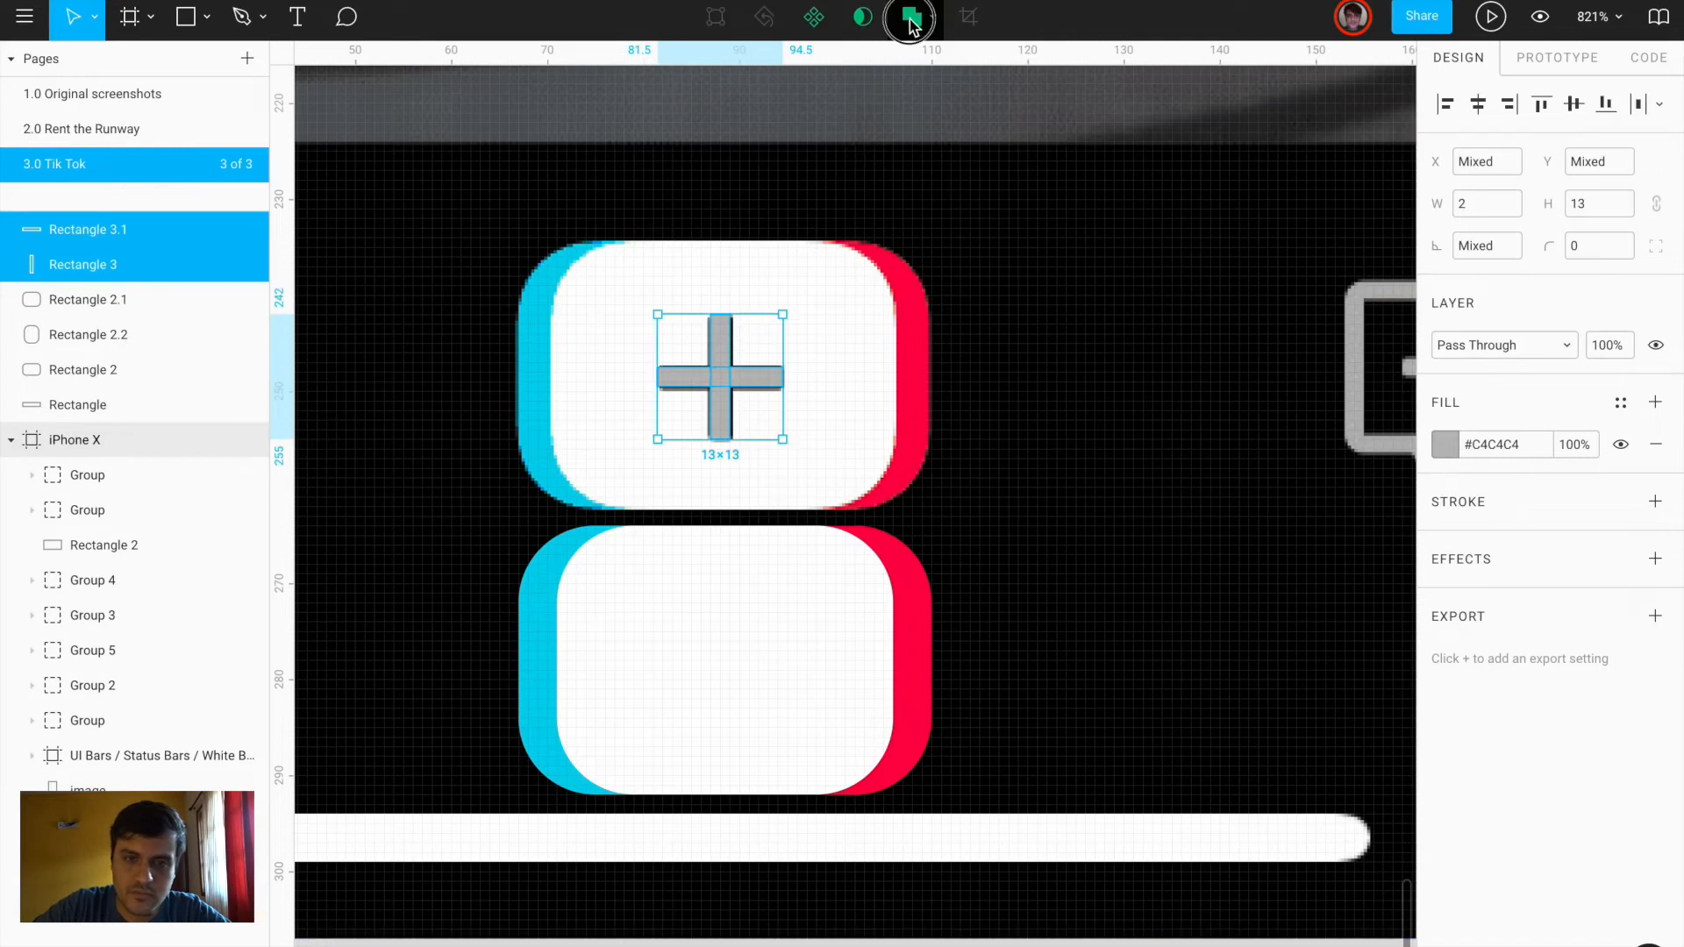
pyautogui.click(912, 16)
pyautogui.moveTo(719, 430); pyautogui.dragTo(726, 654)
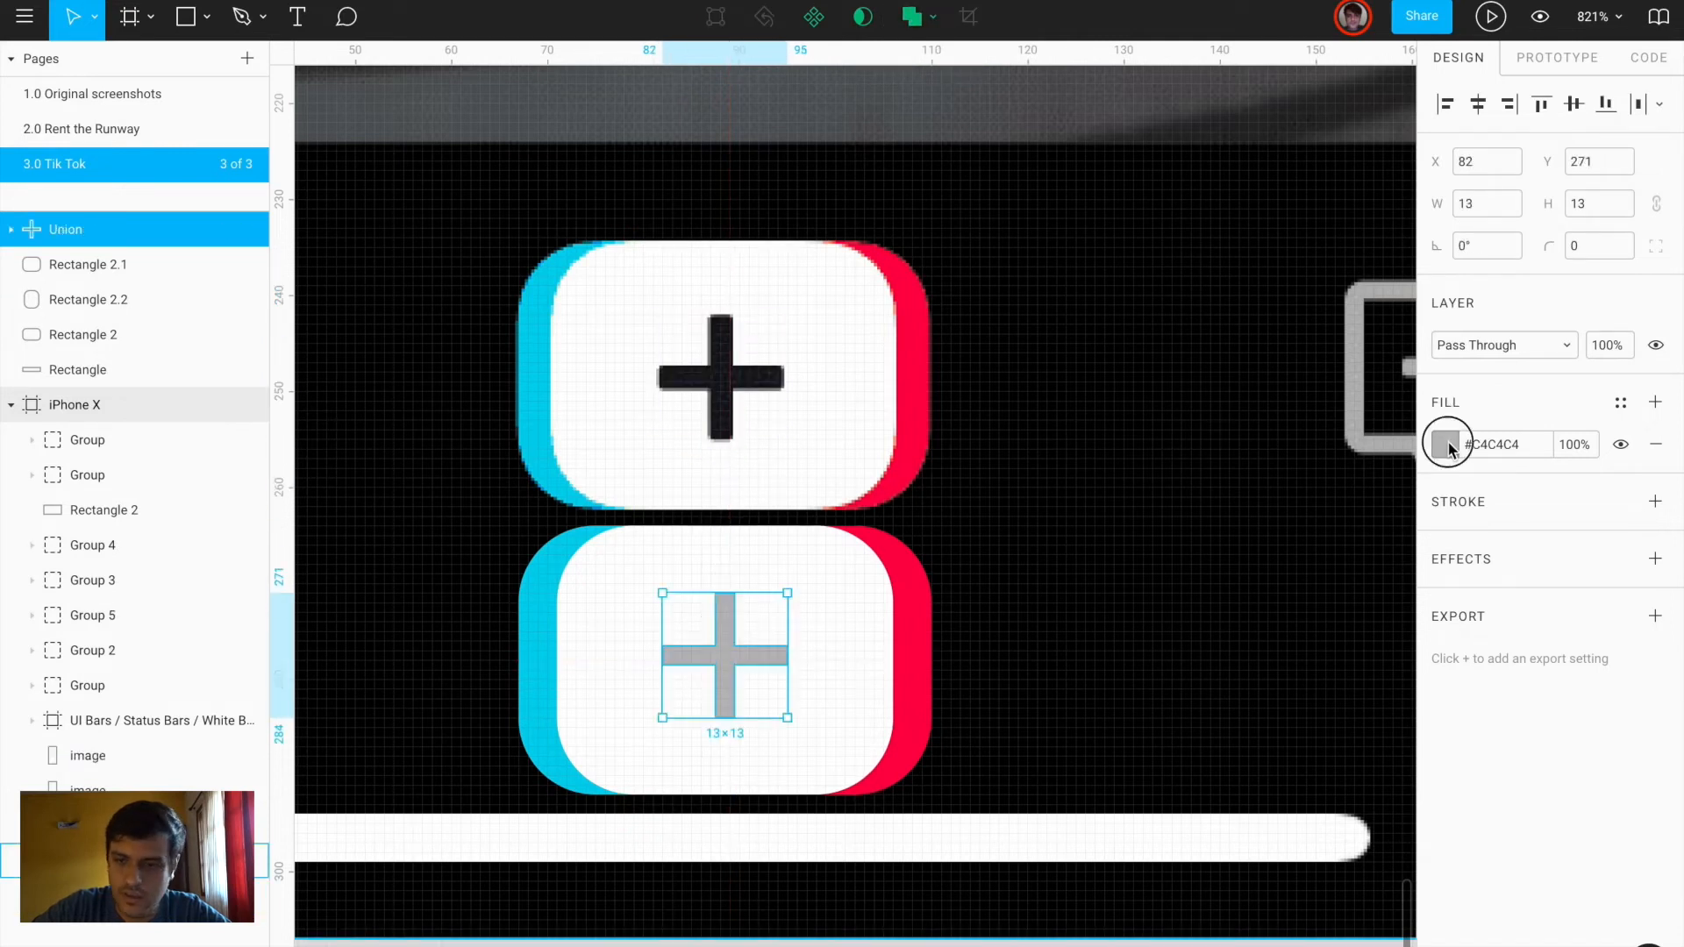
# Colour the plus with the original's dark tone, group all four pieces, and move the group up
pyautogui.click(1445, 444)
pyautogui.click(1189, 715)
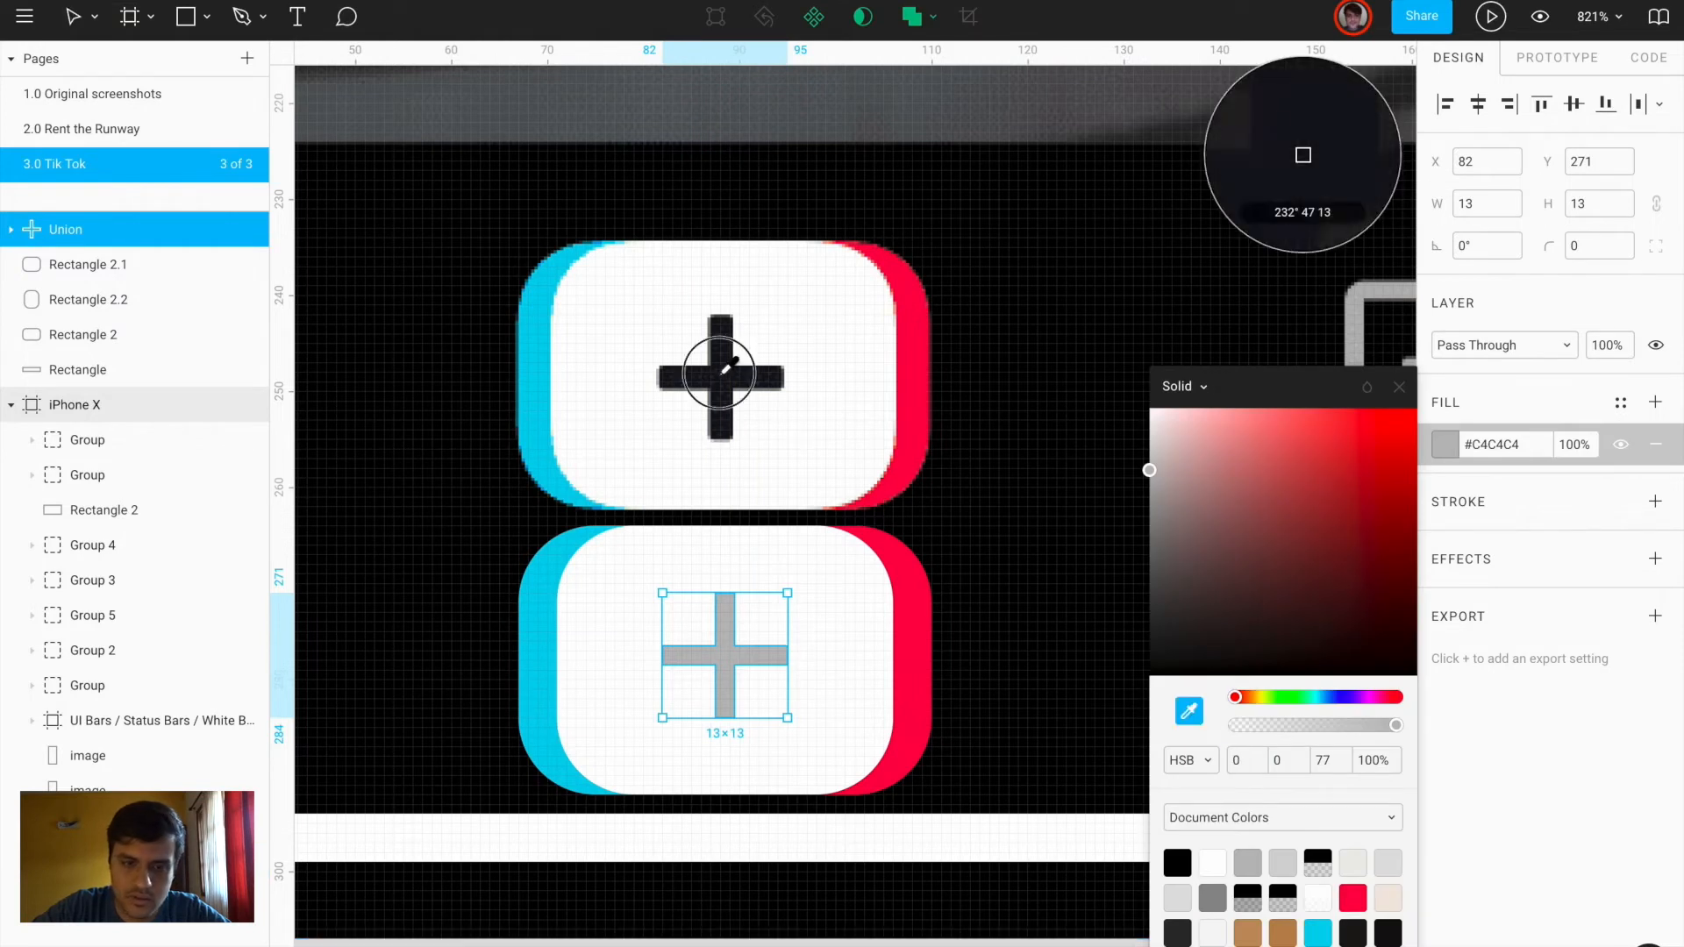
pyautogui.click(715, 377)
pyautogui.keyDown('shift'); pyautogui.click(871, 625); pyautogui.keyUp('shift')
pyautogui.keyDown('shift'); pyautogui.click(924, 627); pyautogui.keyUp('shift')
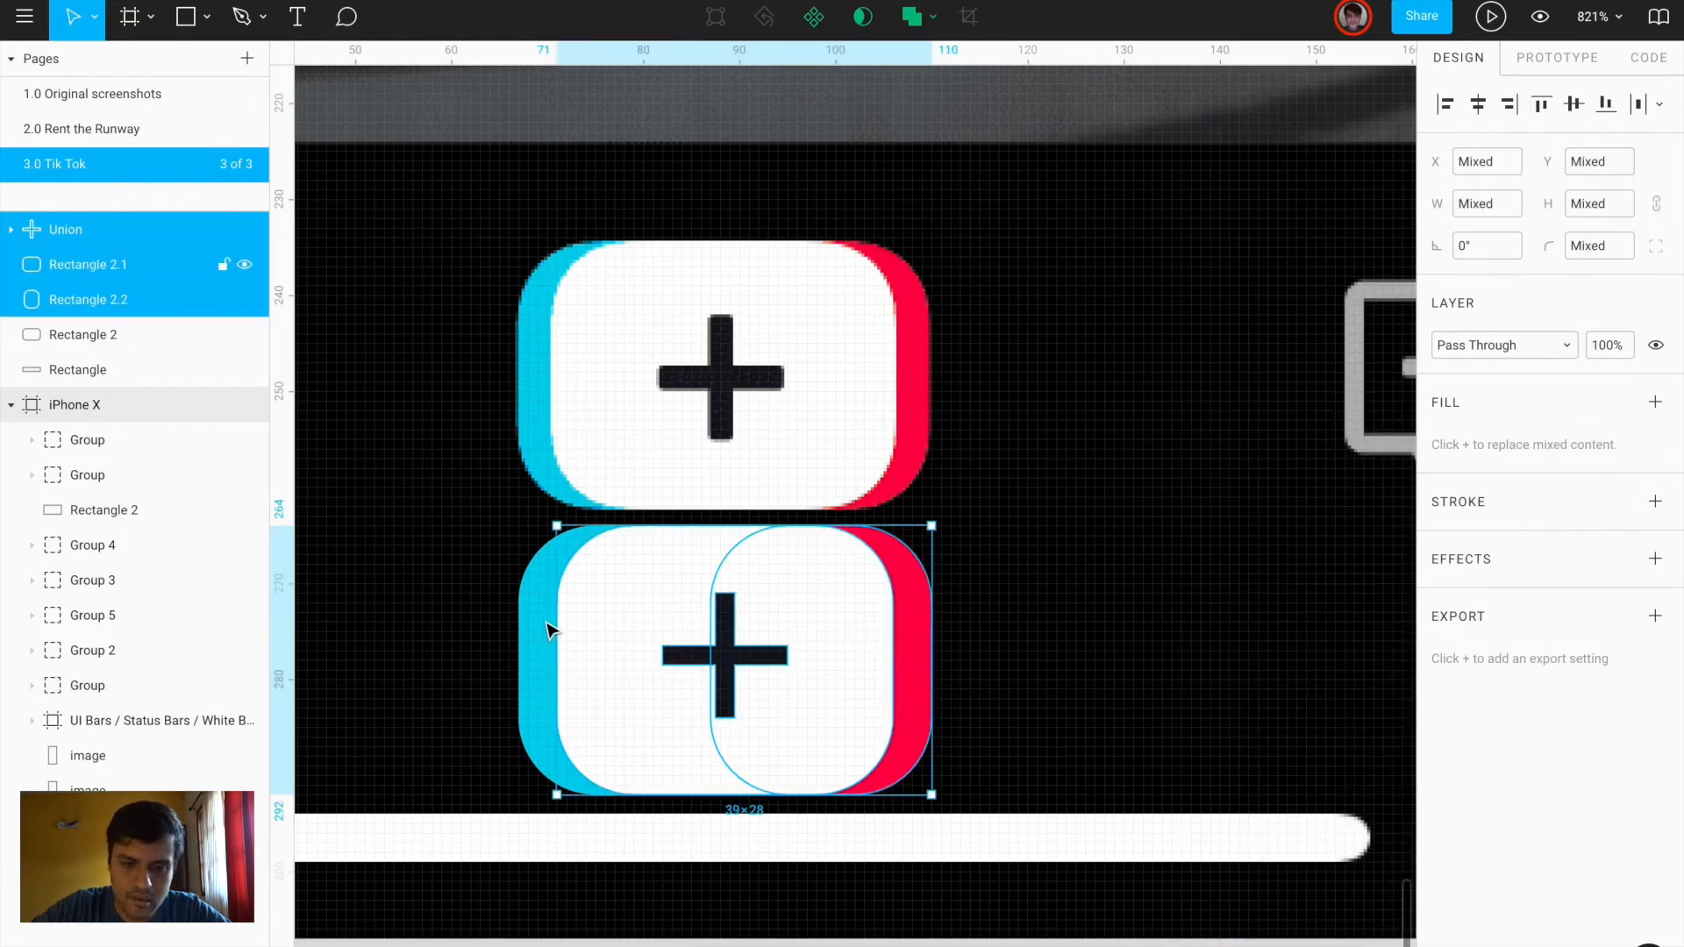
pyautogui.keyDown('shift'); pyautogui.click(546, 628); pyautogui.keyUp('shift')
pyautogui.hotkey('ctrl', 'g')
pyautogui.hotkey('shift', 'Up')
pyautogui.hotkey('shift', 'Up')
pyautogui.hotkey('shift', 'Up')
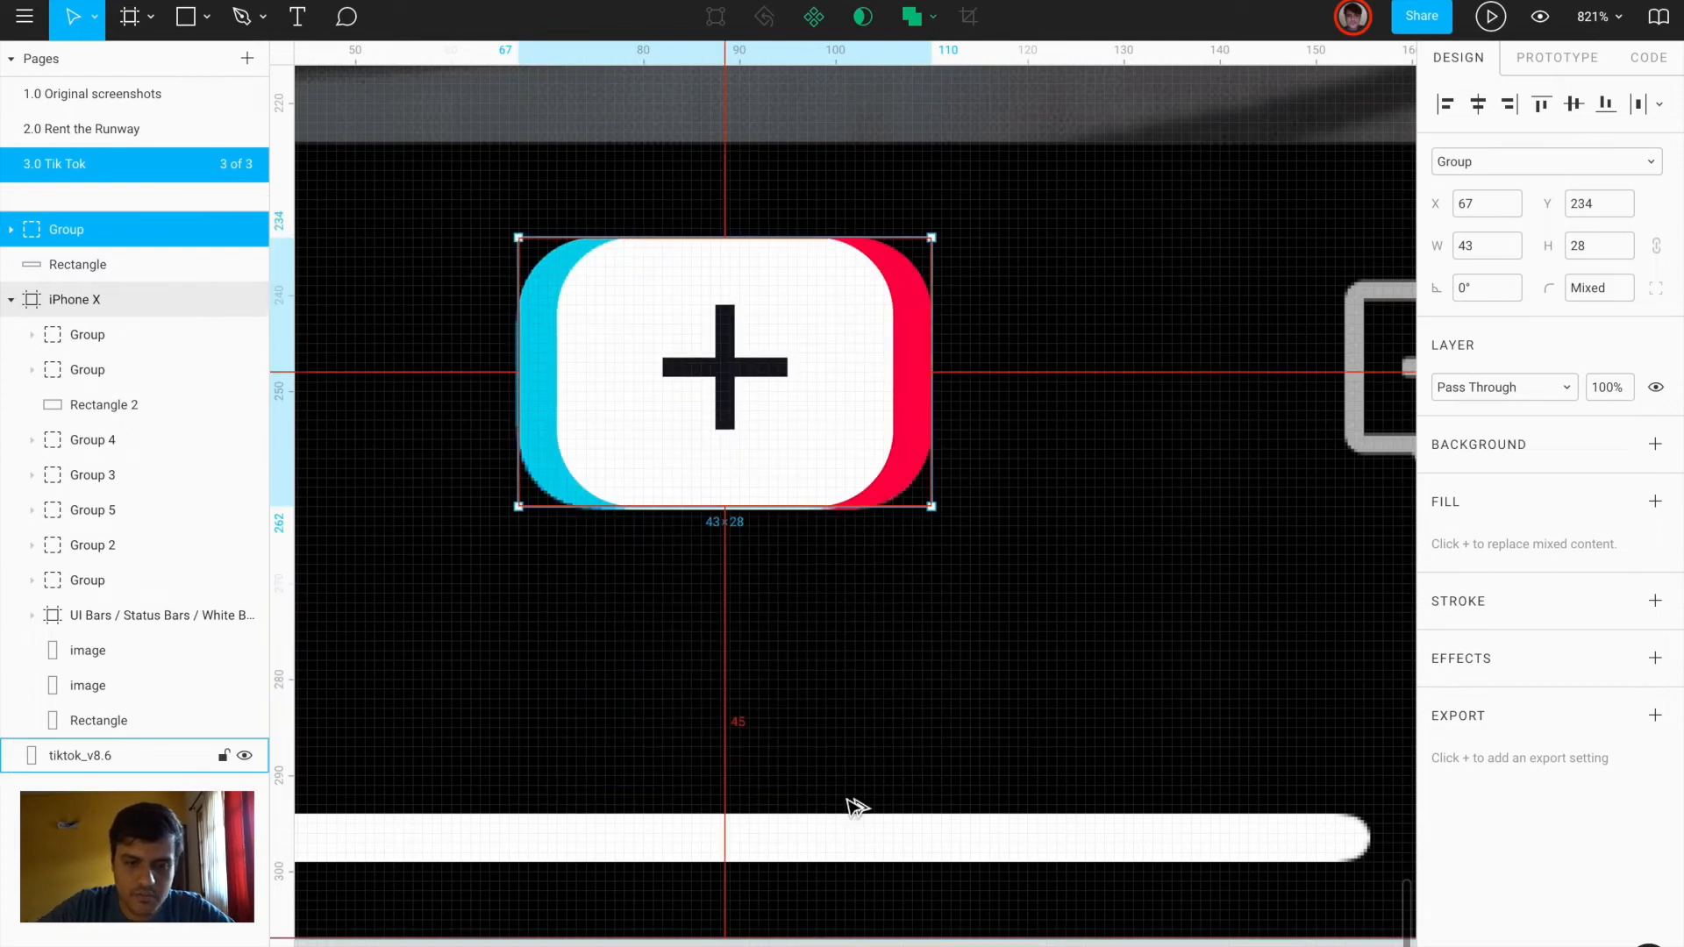
# Move the button group into the right-hand iPhone X frame, aligned to its bottom edge
pyautogui.scroll(-5, 855, 807)
pyautogui.hotkey('ctrl', 'x')
pyautogui.scroll(-5, 849, 804)
pyautogui.hscroll(3, 850, 804)
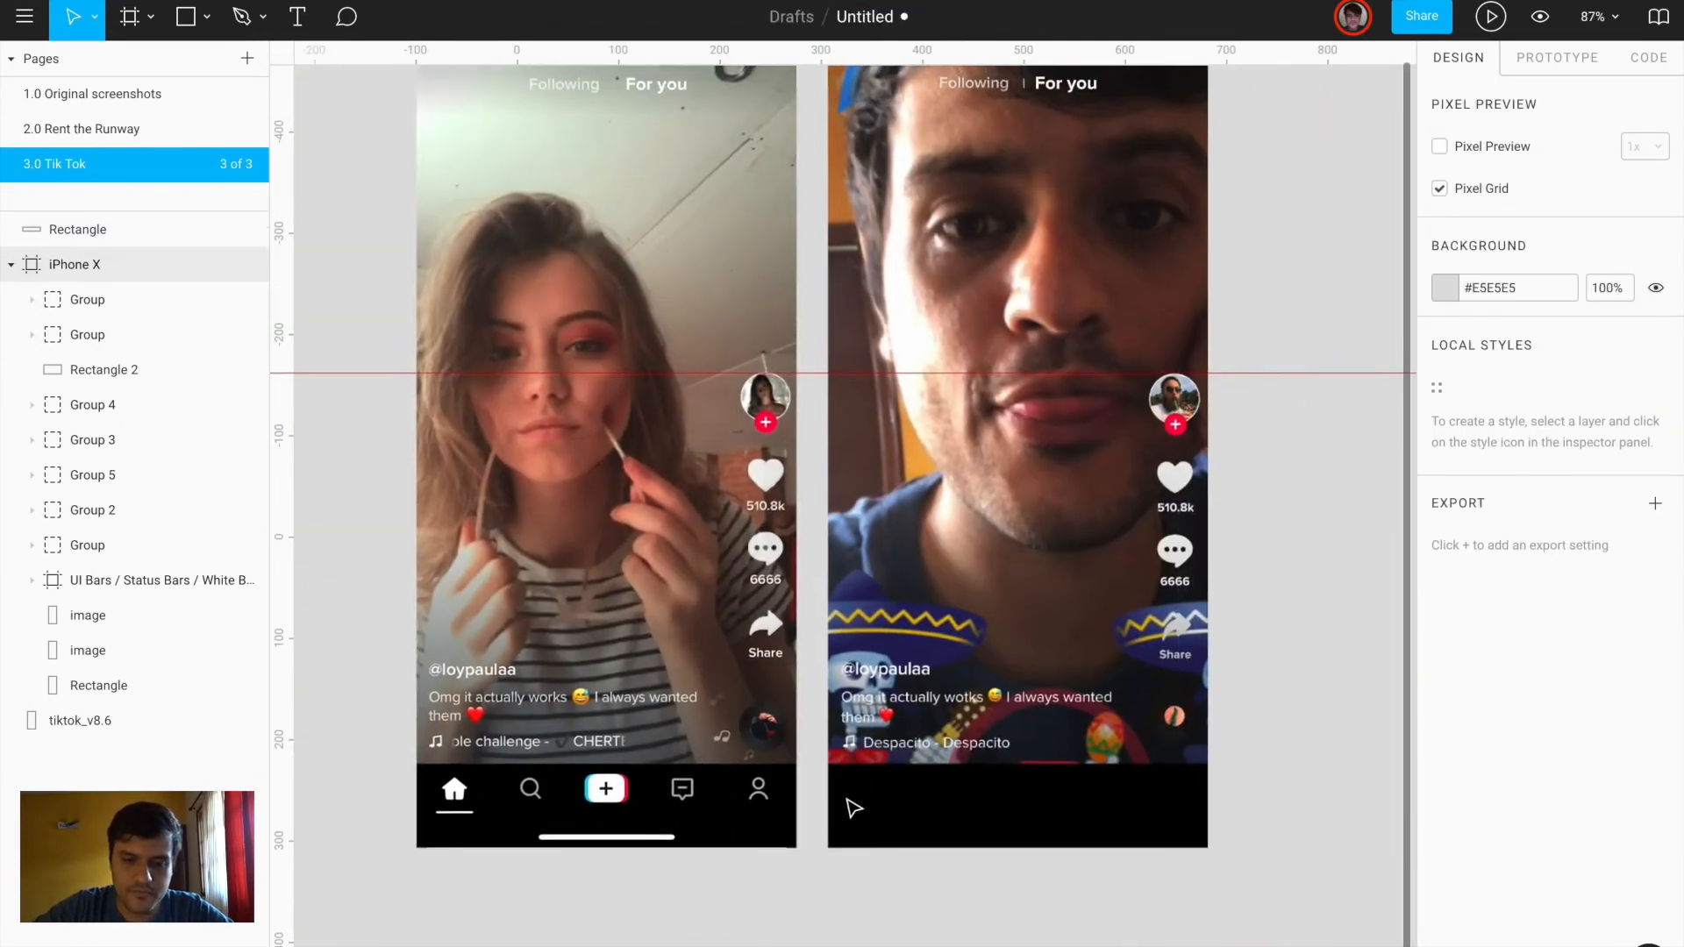
pyautogui.scroll(2, 922, 180)
pyautogui.click(826, 93)
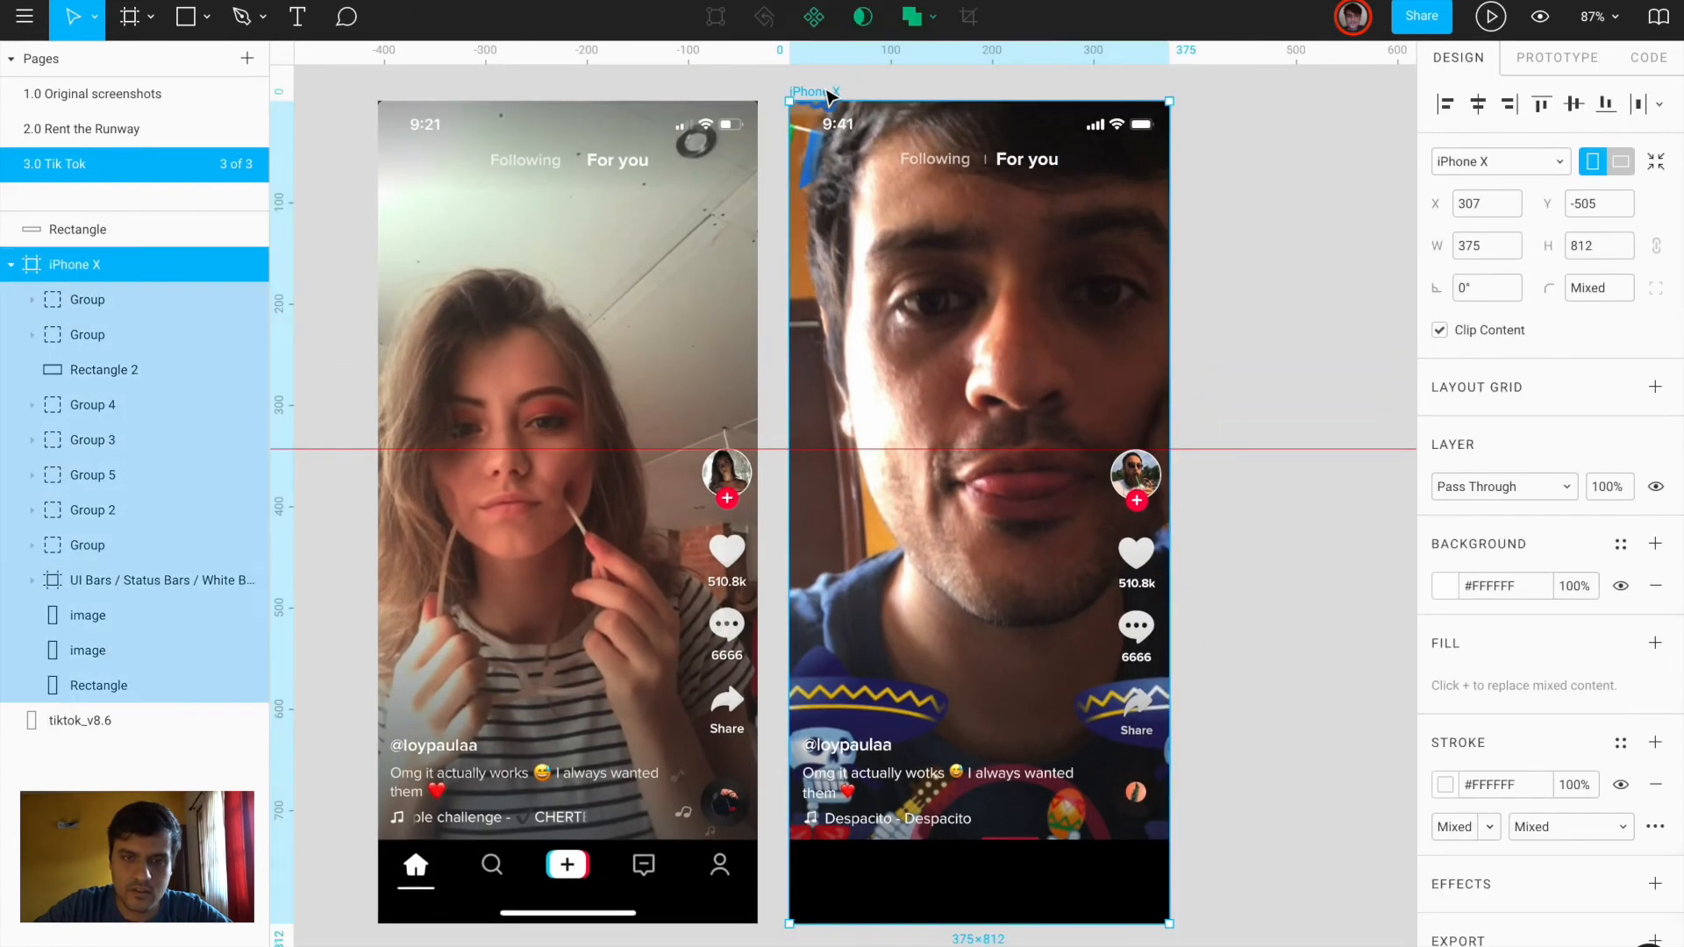
pyautogui.hotkey('ctrl', 'v')
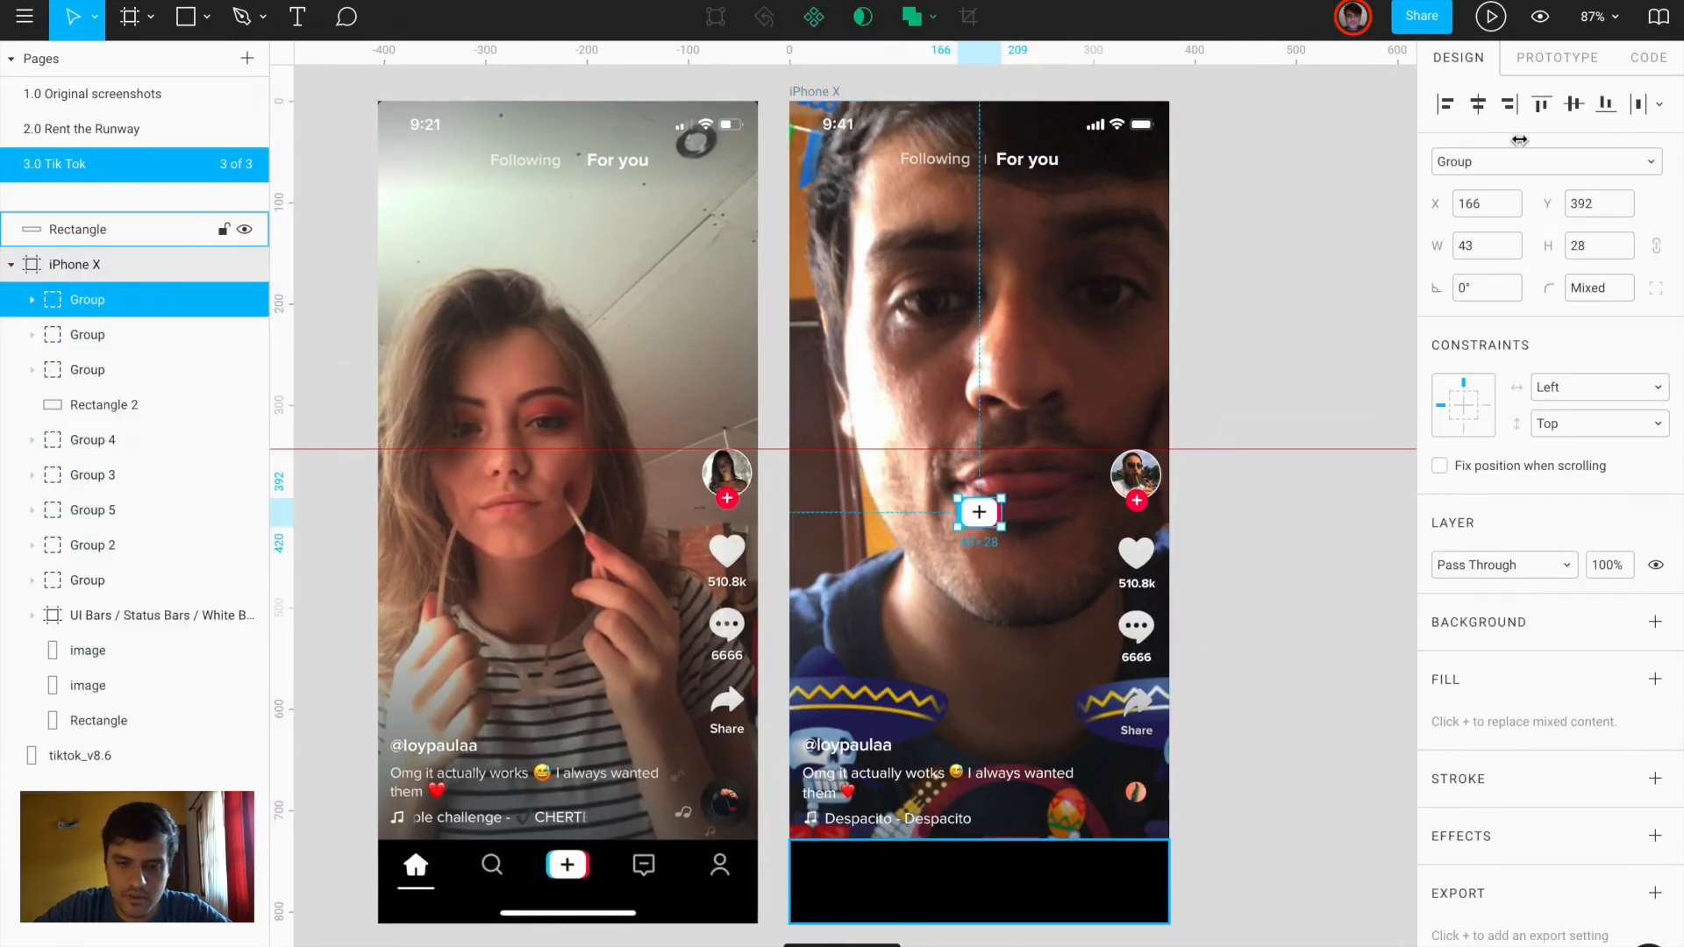
pyautogui.click(1605, 104)
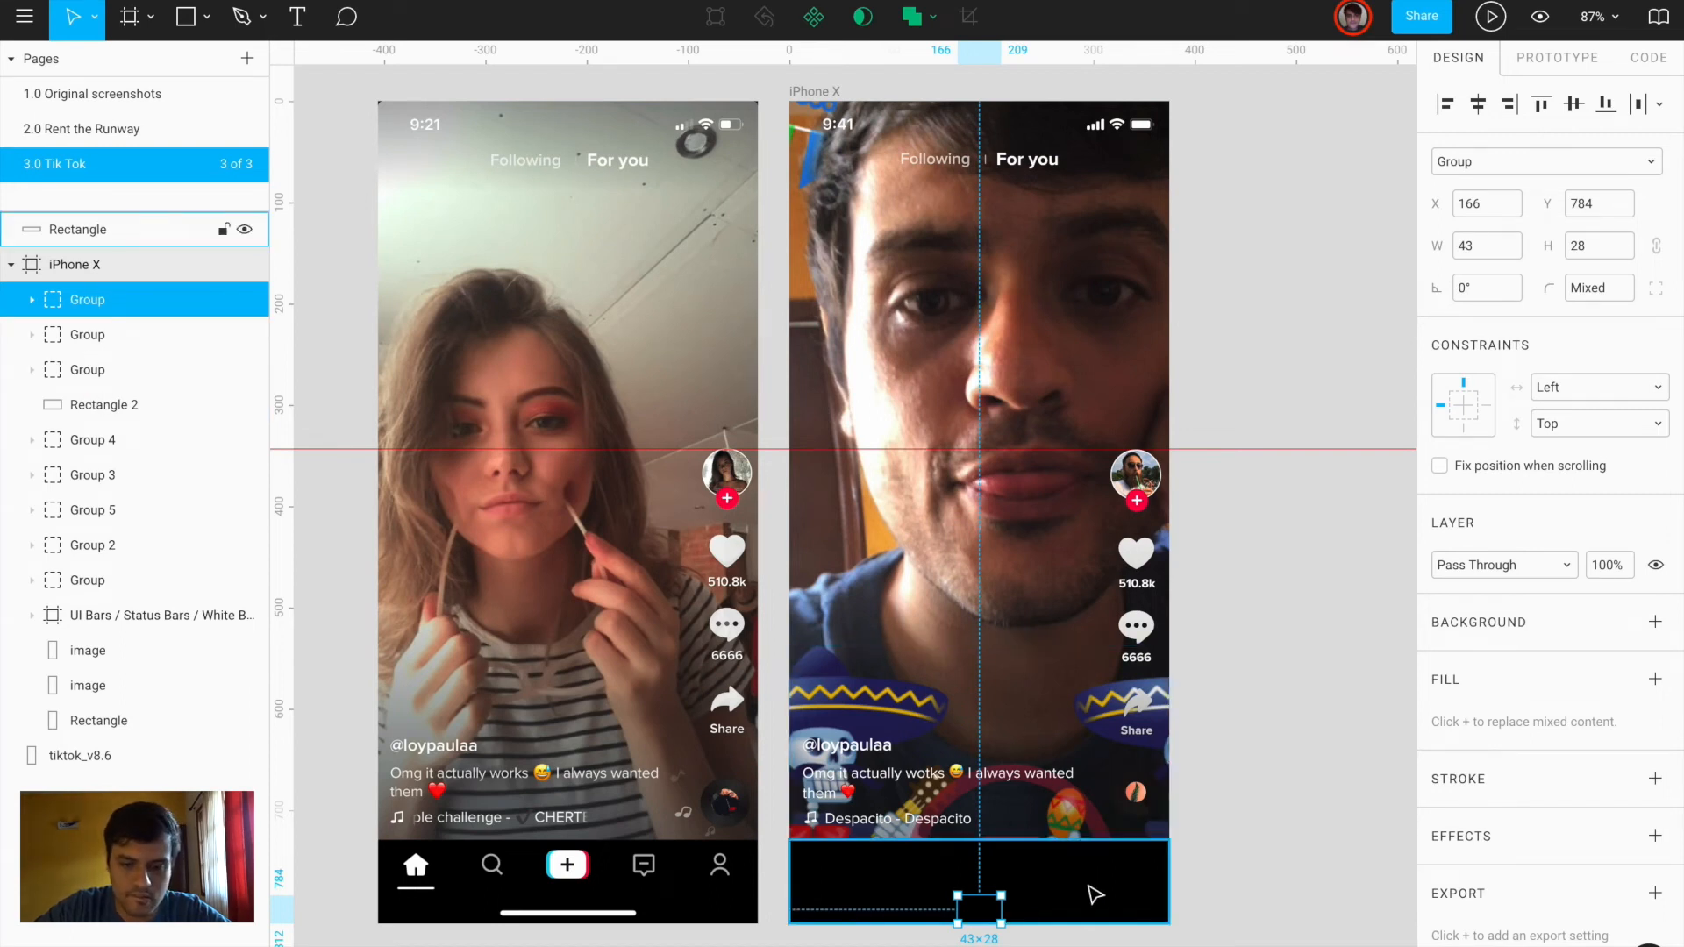
# Move the black bar Rectangle into the frame and raise the button about 40 px
pyautogui.moveTo(114, 230); pyautogui.dragTo(113, 327)
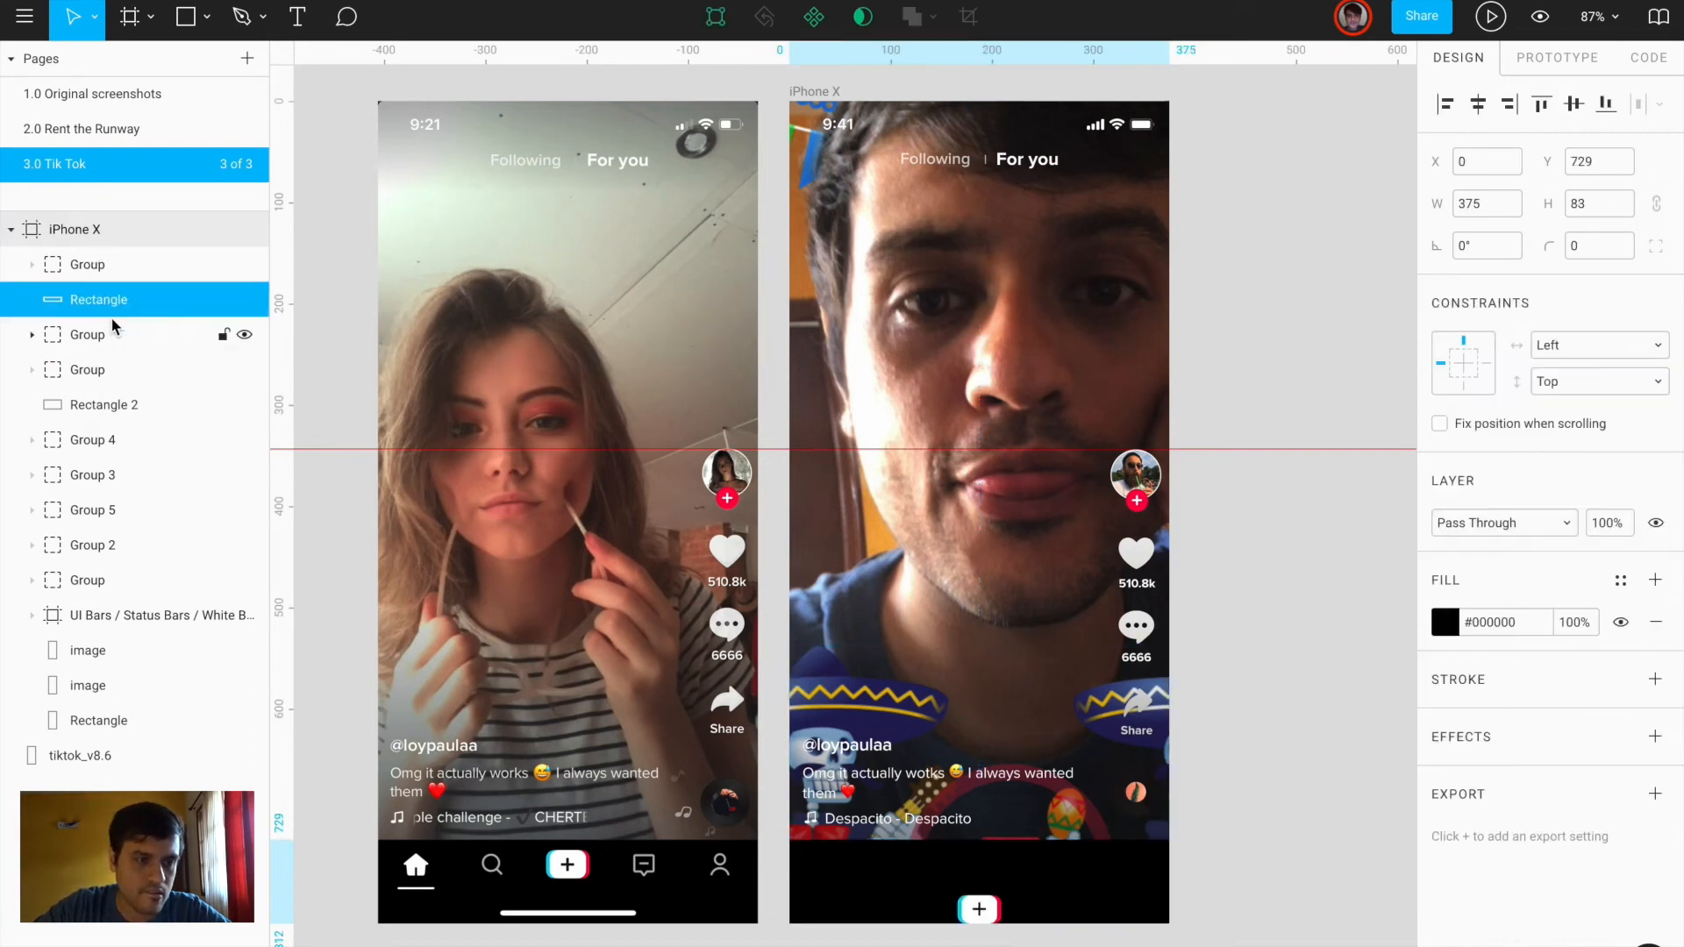
pyautogui.click(975, 909)
pyautogui.hotkey('shift', 'Up')
pyautogui.hotkey('shift', 'Up')
pyautogui.hotkey('shift', 'Up')
pyautogui.hotkey('shift', 'Up')
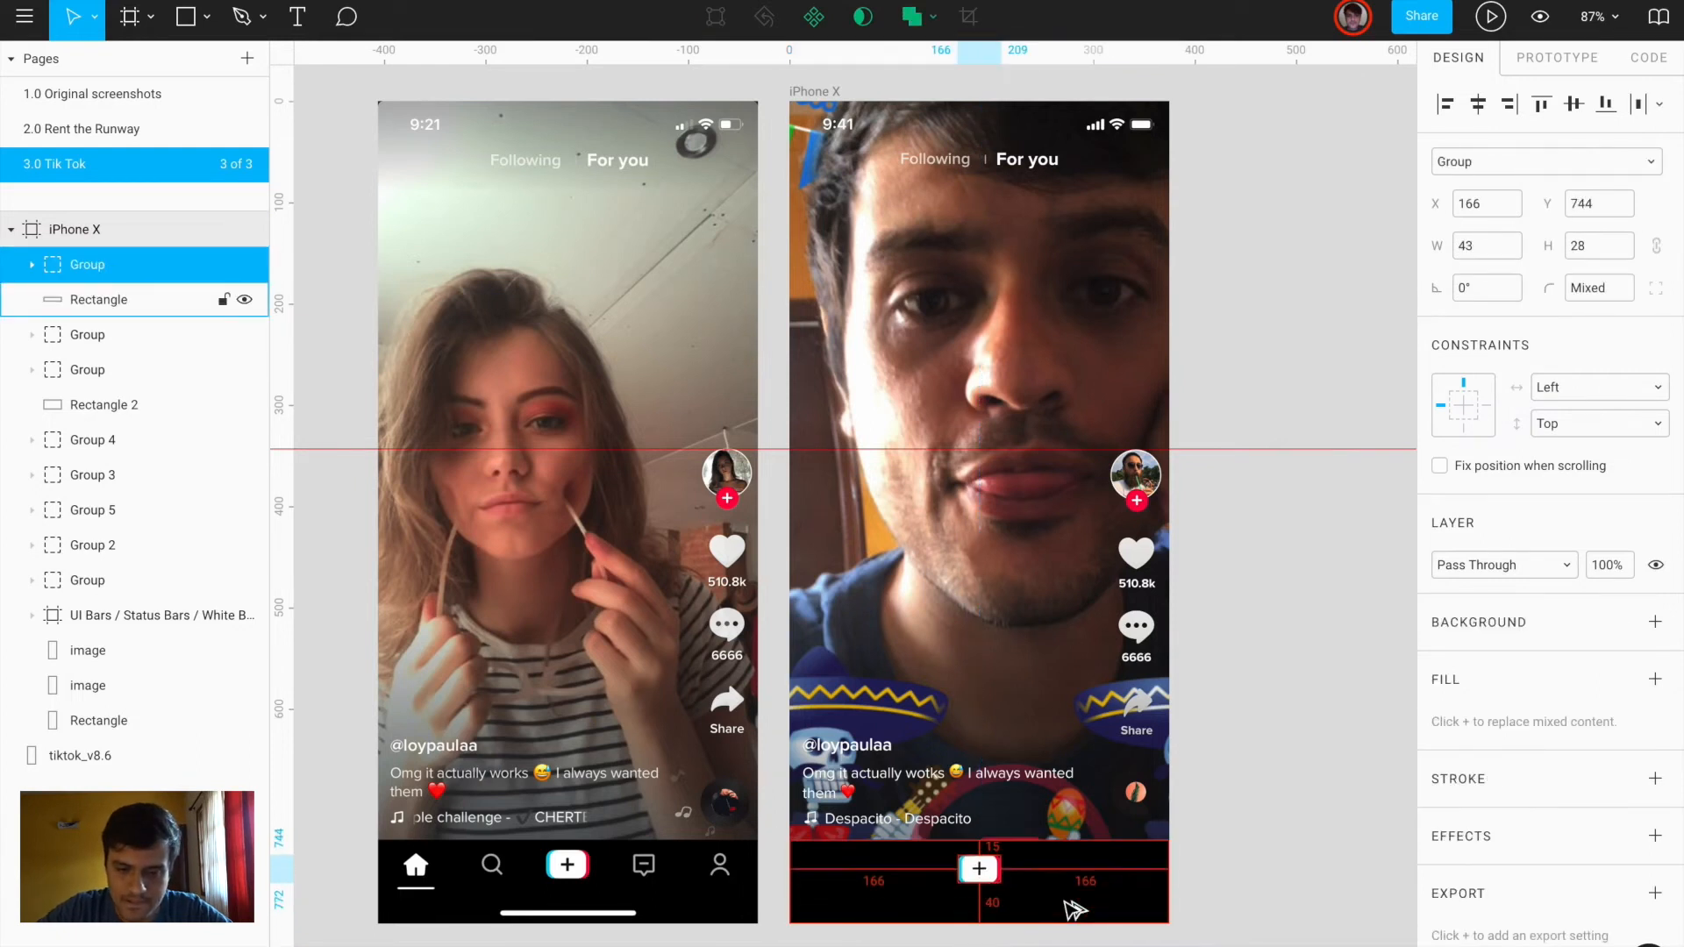
pyautogui.press('Up')
pyautogui.press('Up')
pyautogui.press('Up')
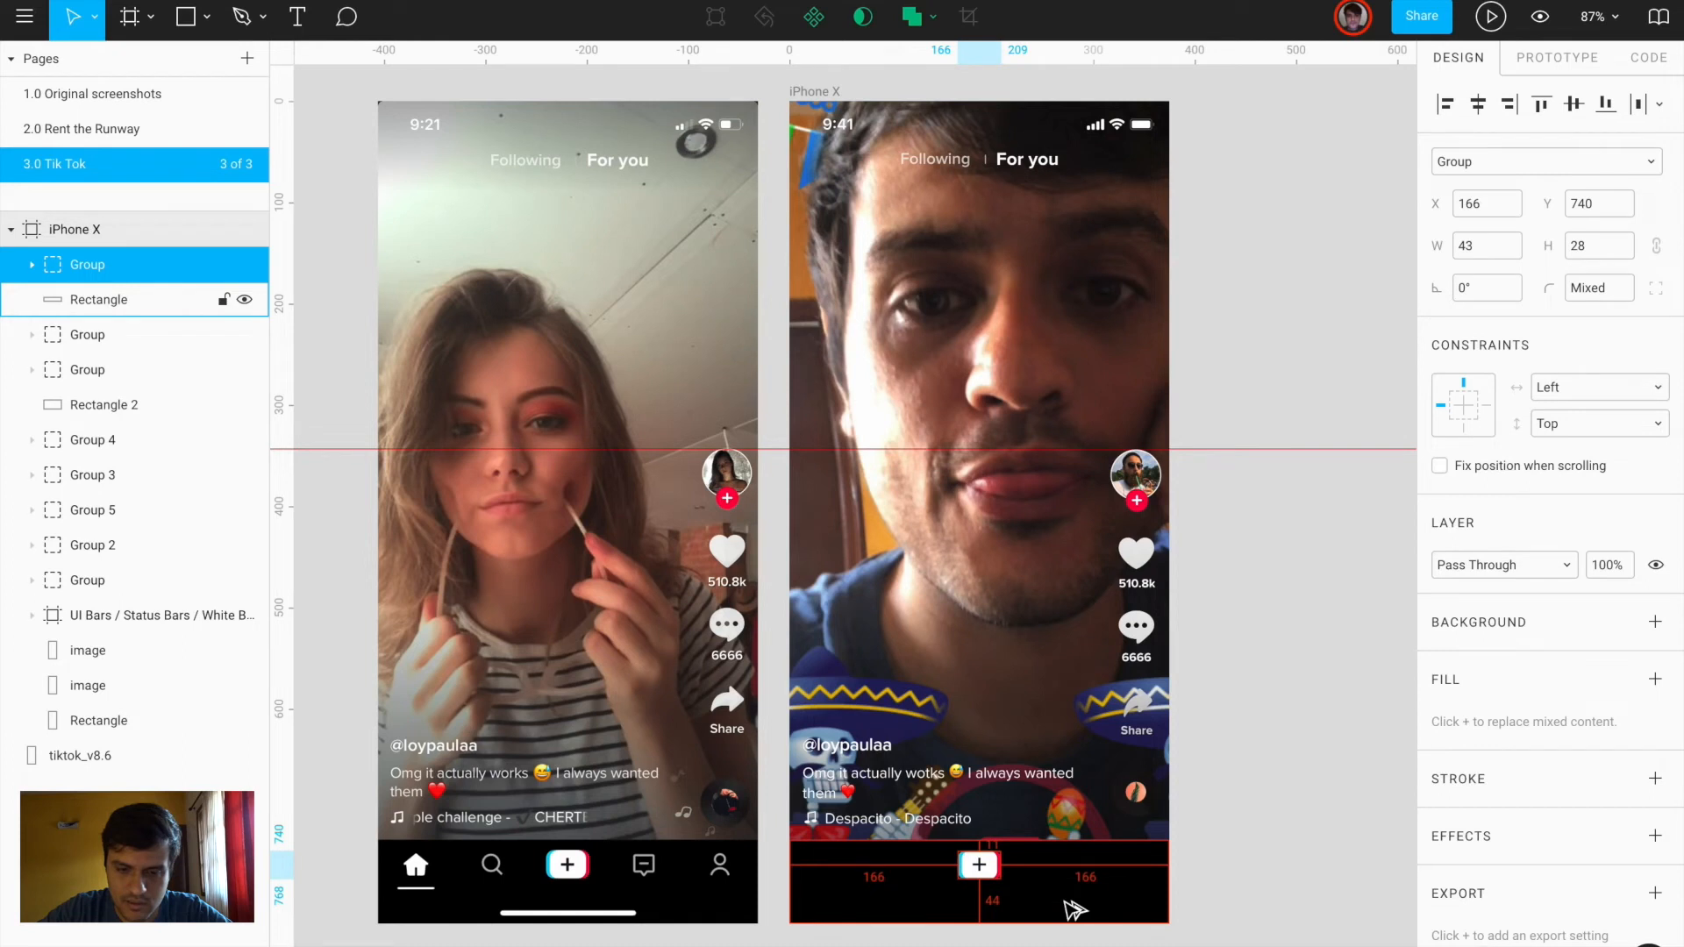
pyautogui.press('Escape')
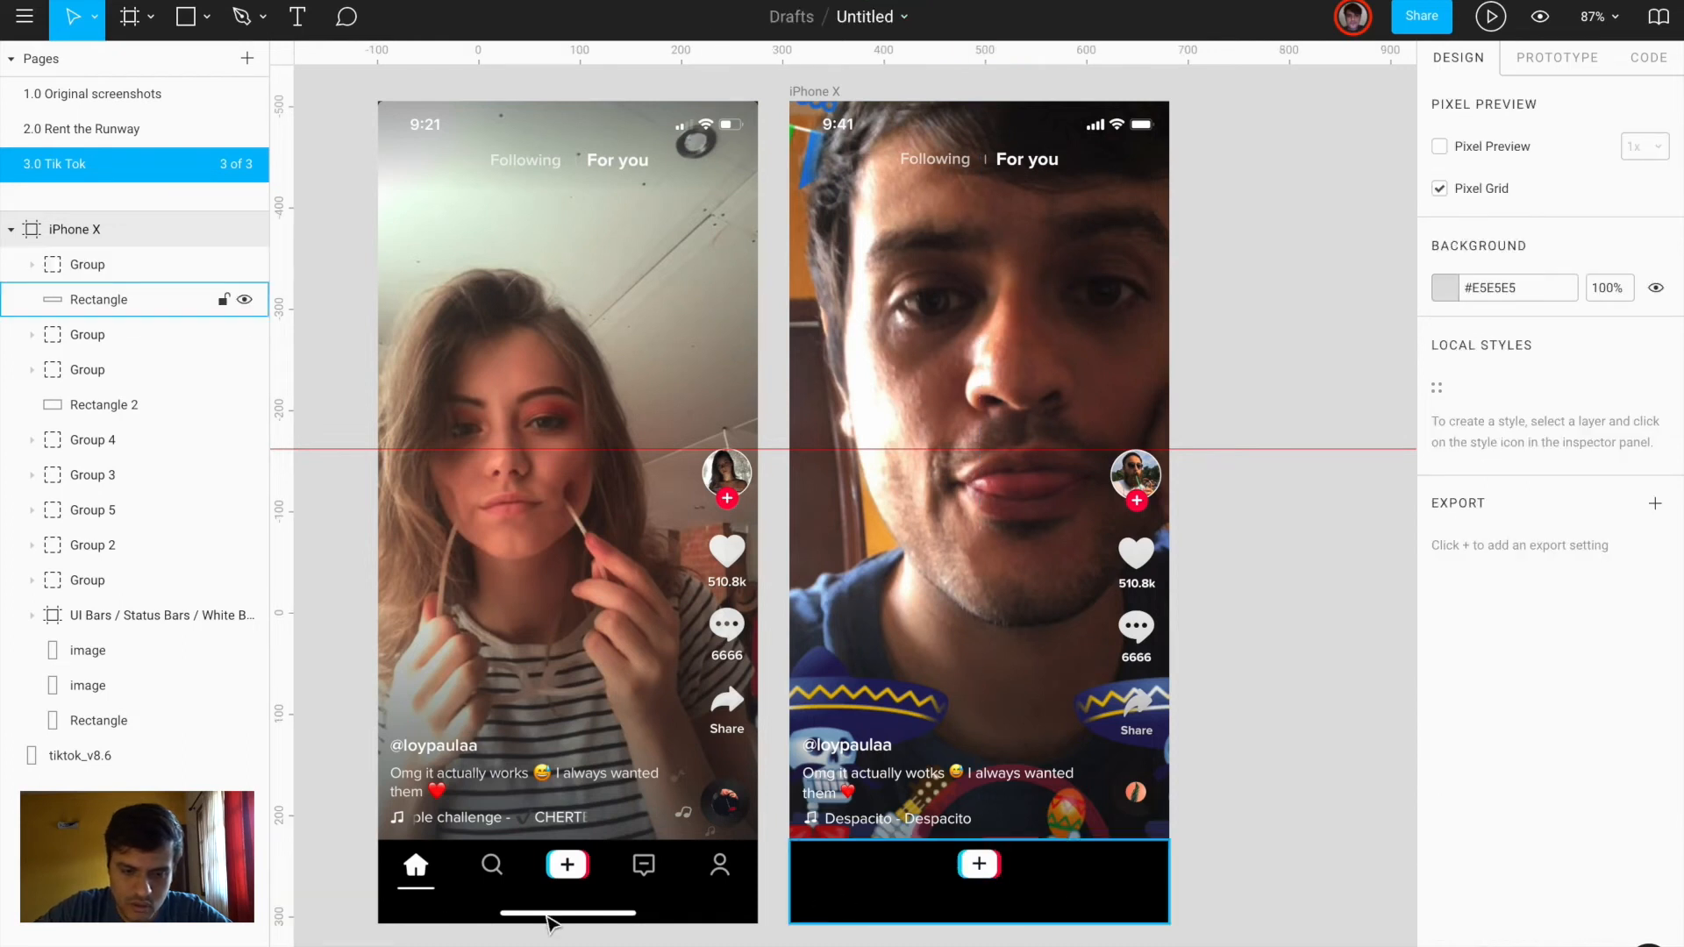
# Draw a small placeholder square on the black bottom bar
pyautogui.scroll(5, 548, 921)
pyautogui.hscroll(-2, 414, 910)
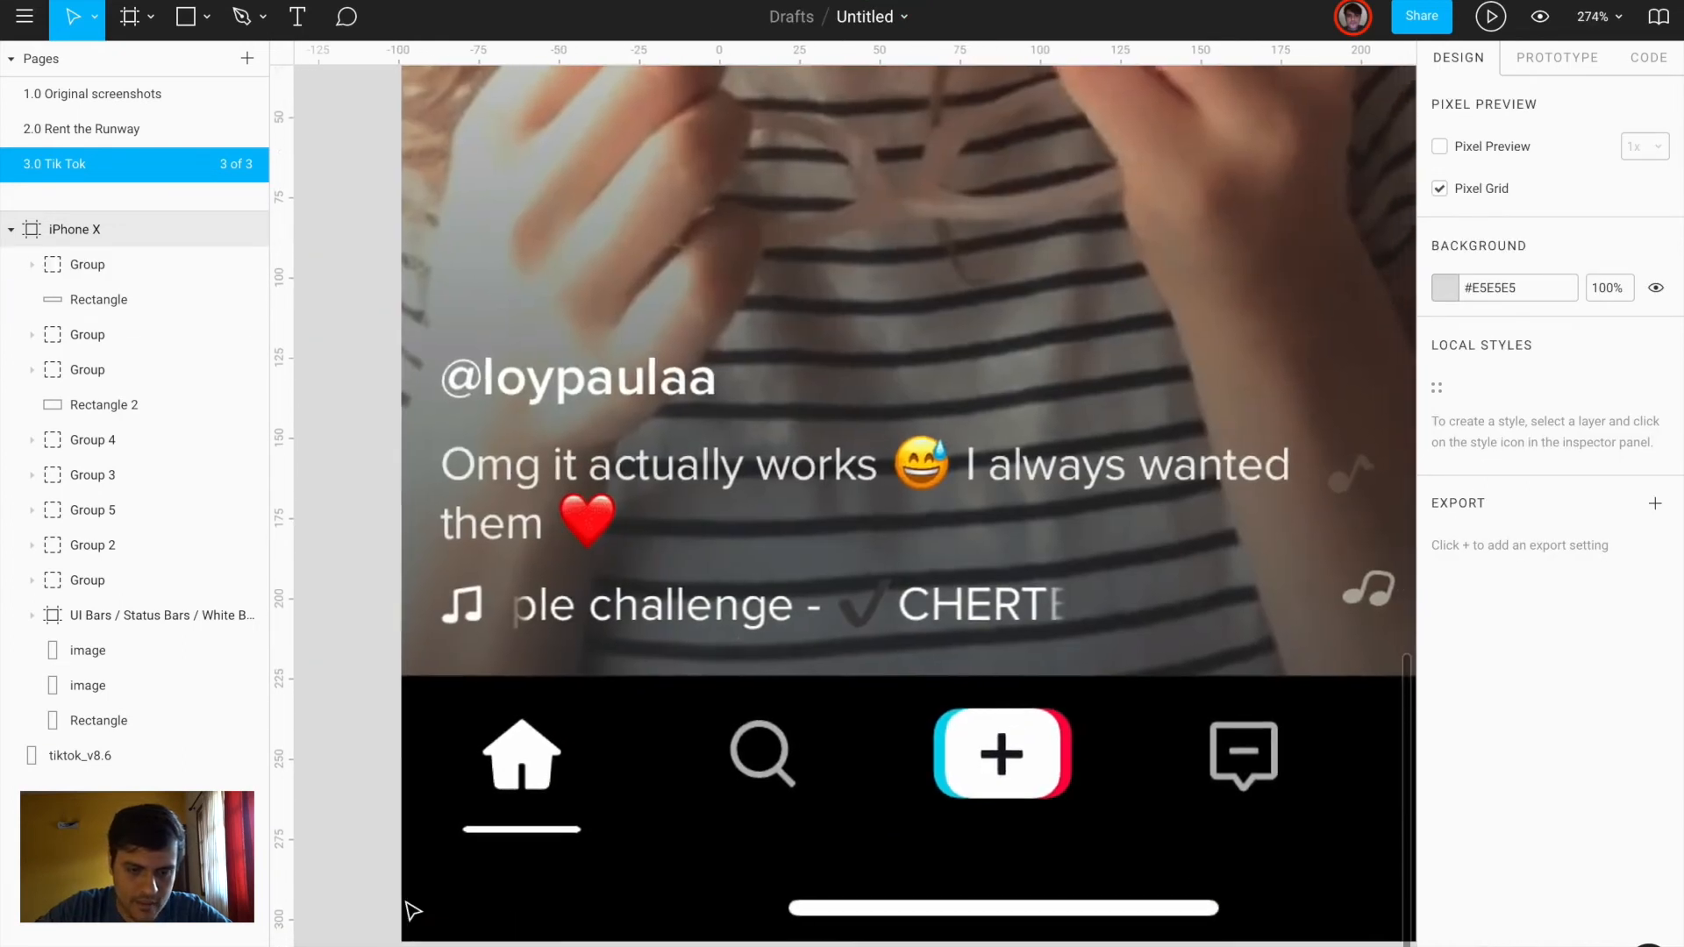
pyautogui.scroll(-4, 414, 910)
pyautogui.scroll(4, 667, 829)
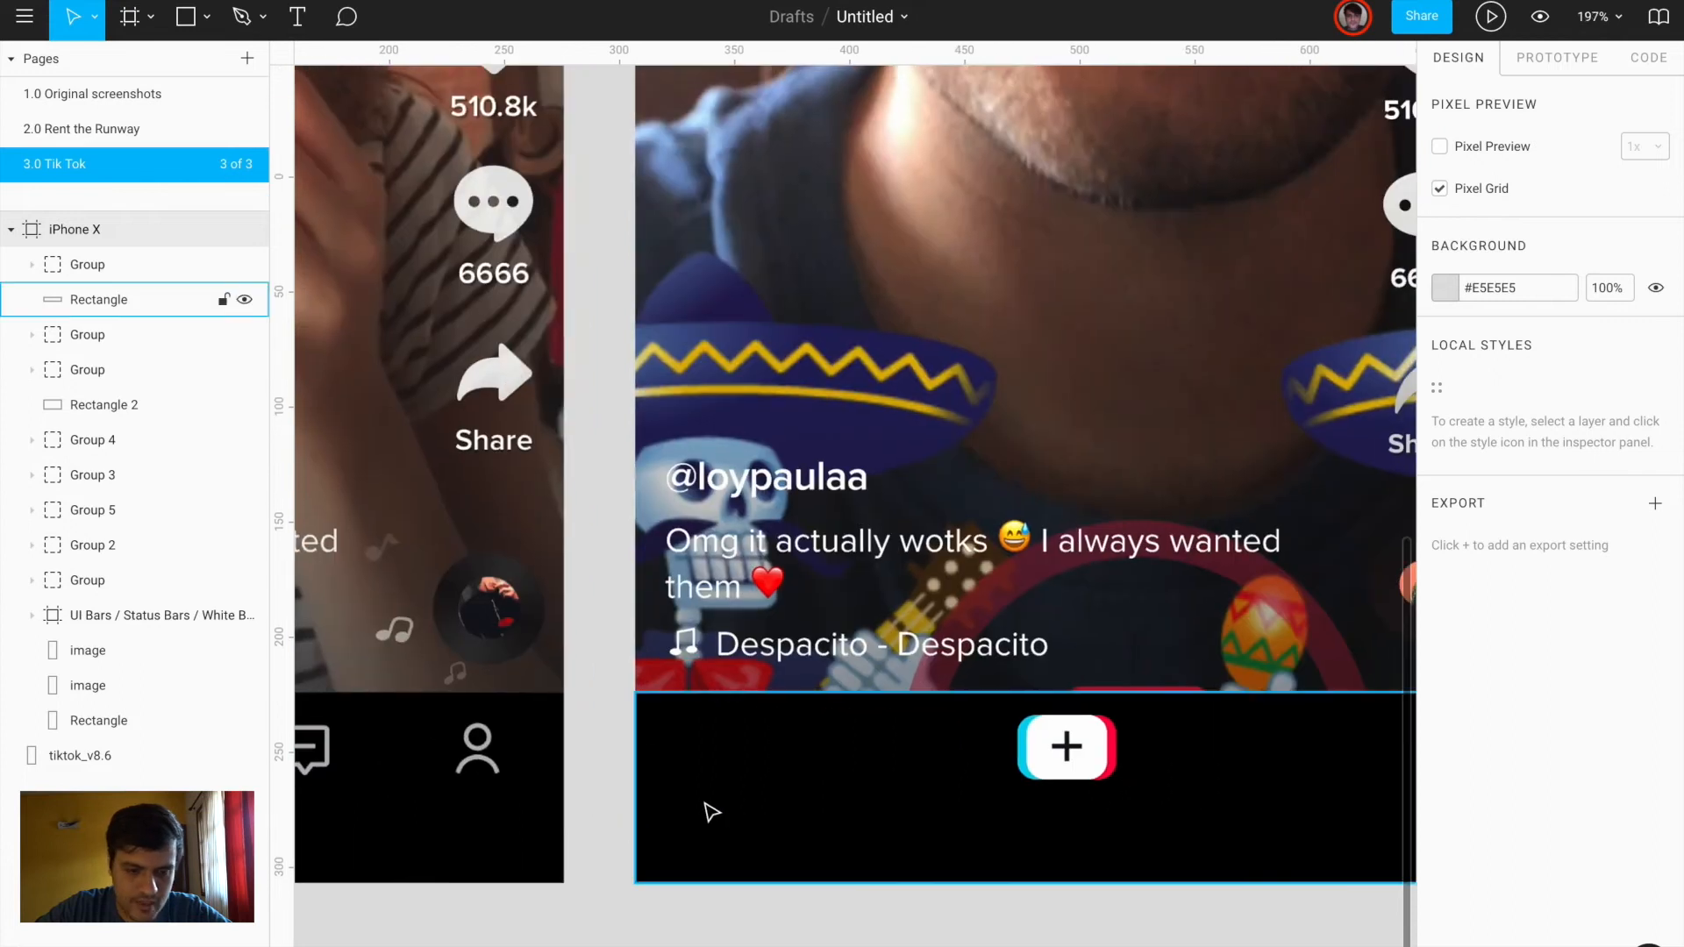
pyautogui.click(712, 811)
pyautogui.press('r')
pyautogui.moveTo(682, 721); pyautogui.dragTo(1243, 746)
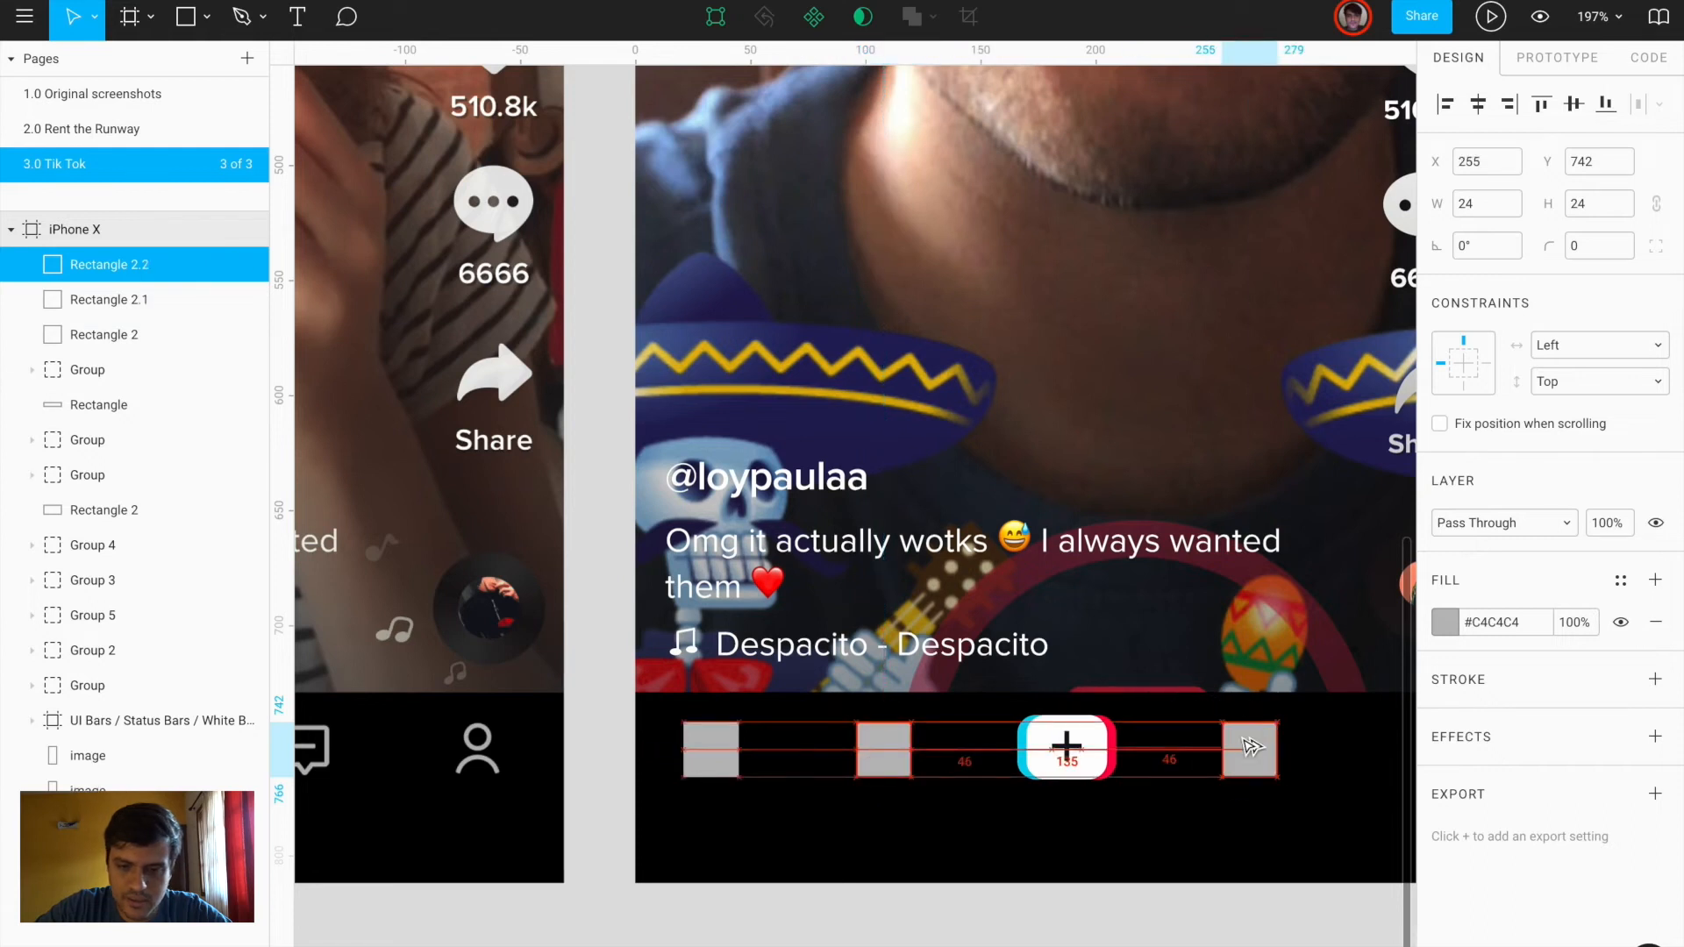
# Copy a square to the bar's right end and space the five bottom bar items evenly
pyautogui.hscroll(5, 1245, 742)
pyautogui.moveTo(960, 748); pyautogui.dragTo(1135, 746)
pyautogui.scroll(-5, 1132, 741)
pyautogui.keyDown('shift'); pyautogui.click(1066, 742); pyautogui.keyUp('shift')
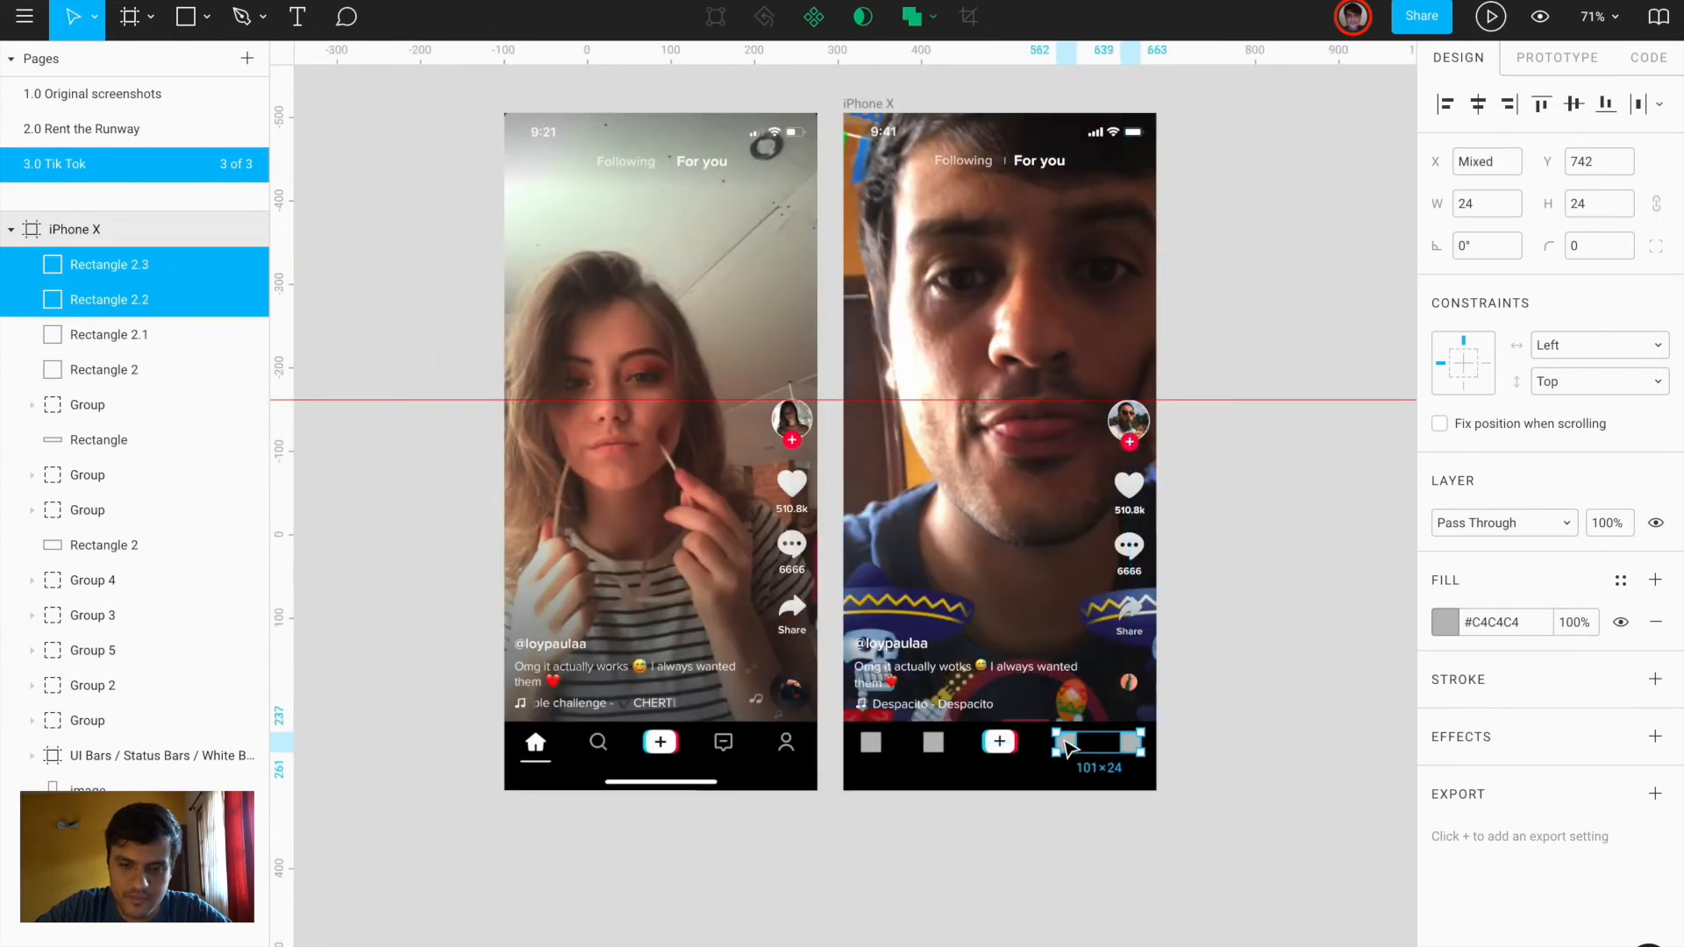
pyautogui.keyDown('shift'); pyautogui.click(934, 742); pyautogui.keyUp('shift')
pyautogui.keyDown('shift'); pyautogui.click(871, 742); pyautogui.keyUp('shift')
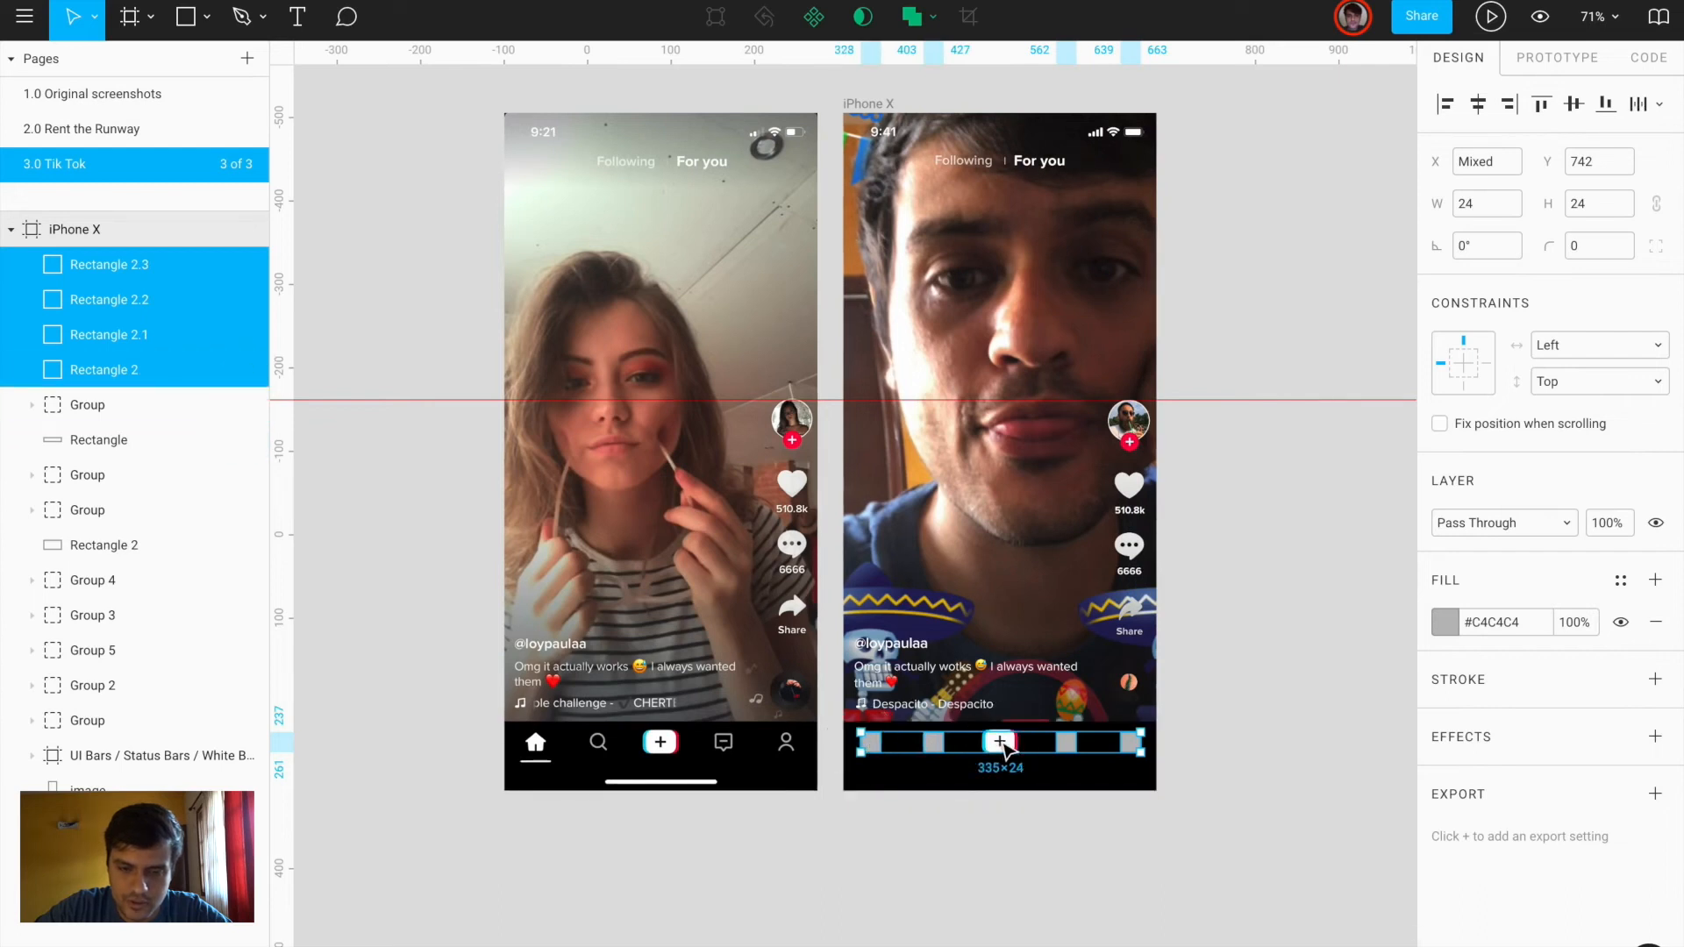
pyautogui.keyDown('shift'); pyautogui.click(1000, 742); pyautogui.keyUp('shift')
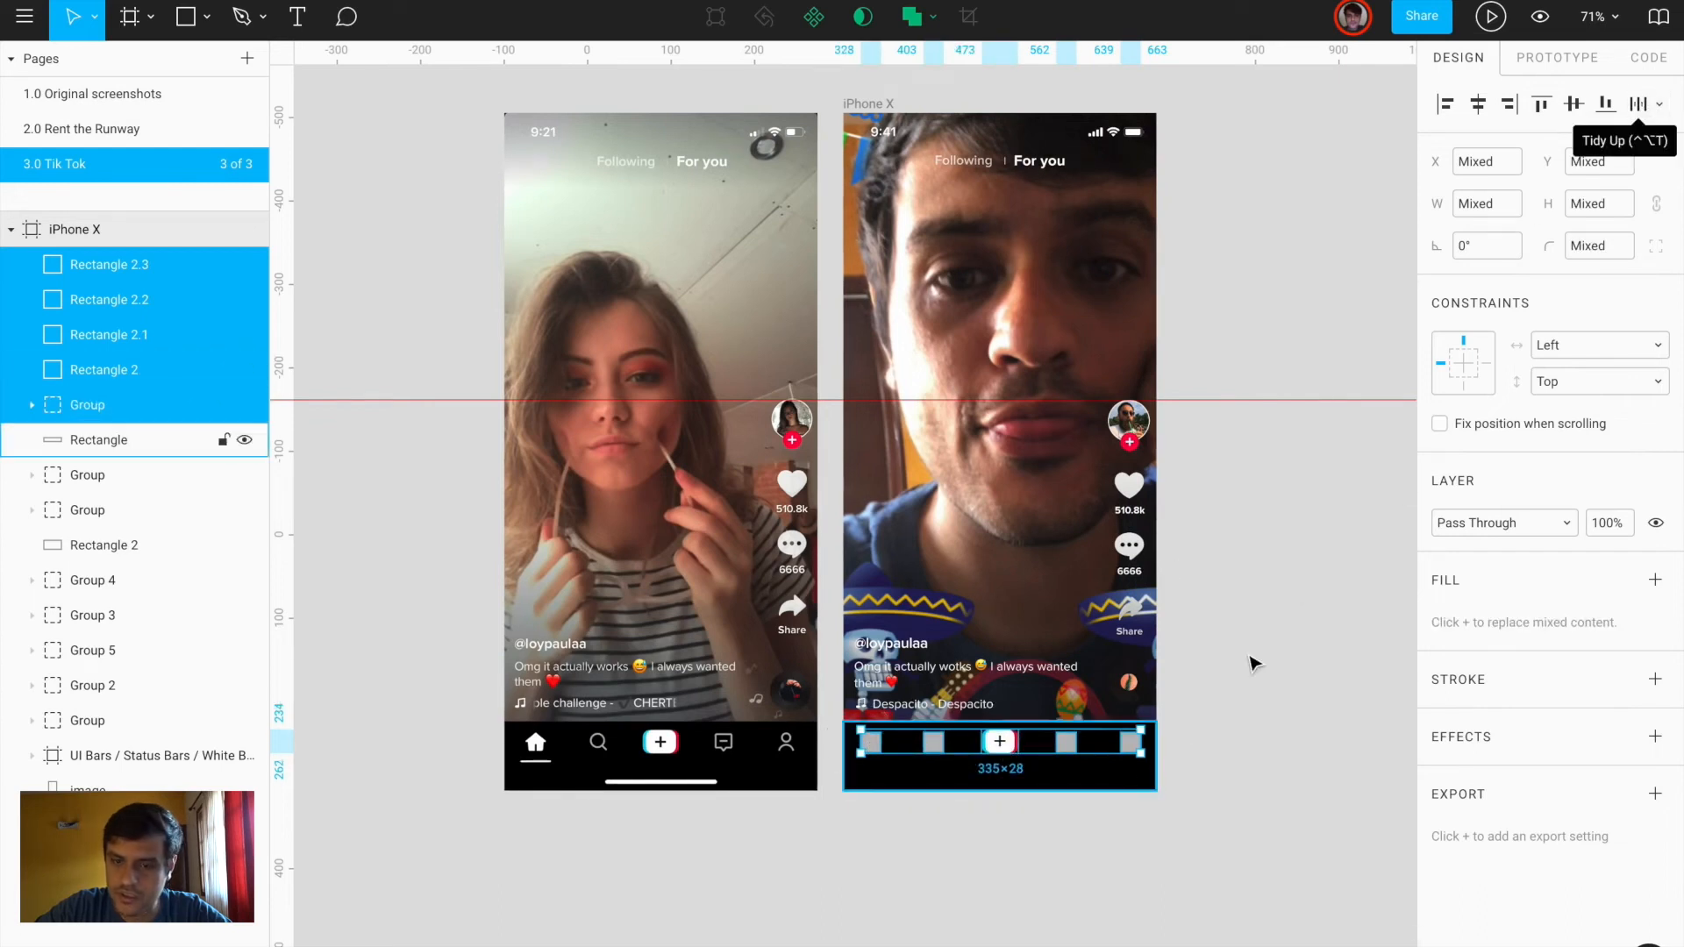
pyautogui.click(1659, 105)
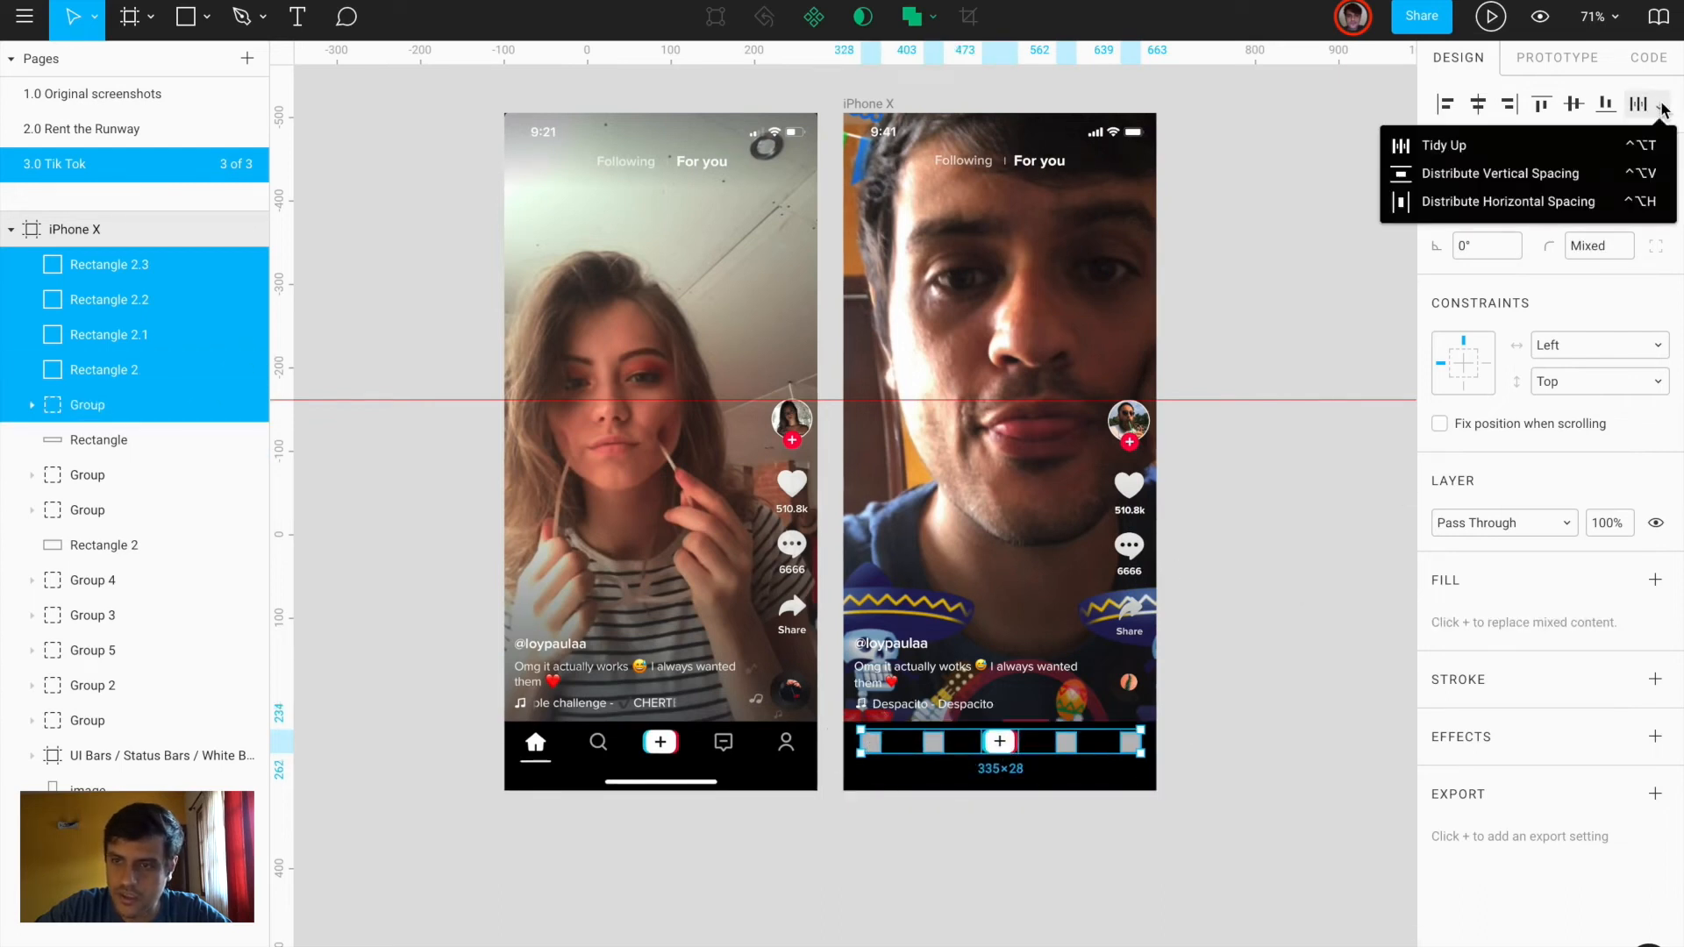
pyautogui.click(1474, 201)
# Fill the four bottom bar squares white at 22% opacity
pyautogui.scroll(5, 1059, 707)
pyautogui.scroll(-3, 1053, 702)
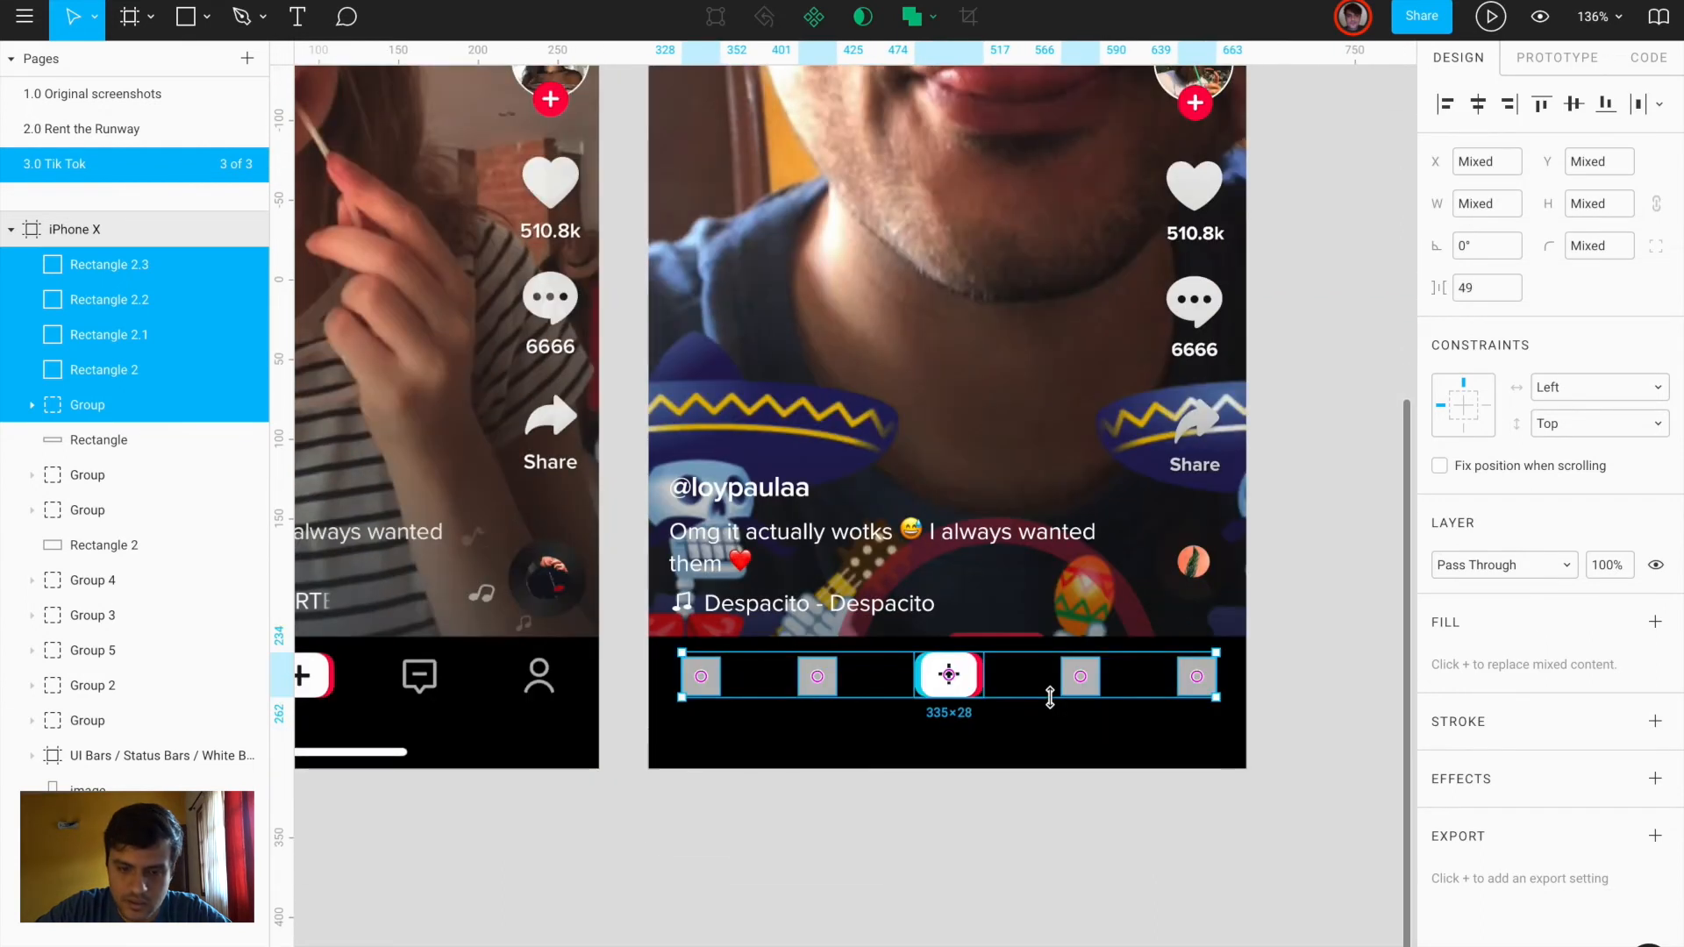
pyautogui.click(1199, 677)
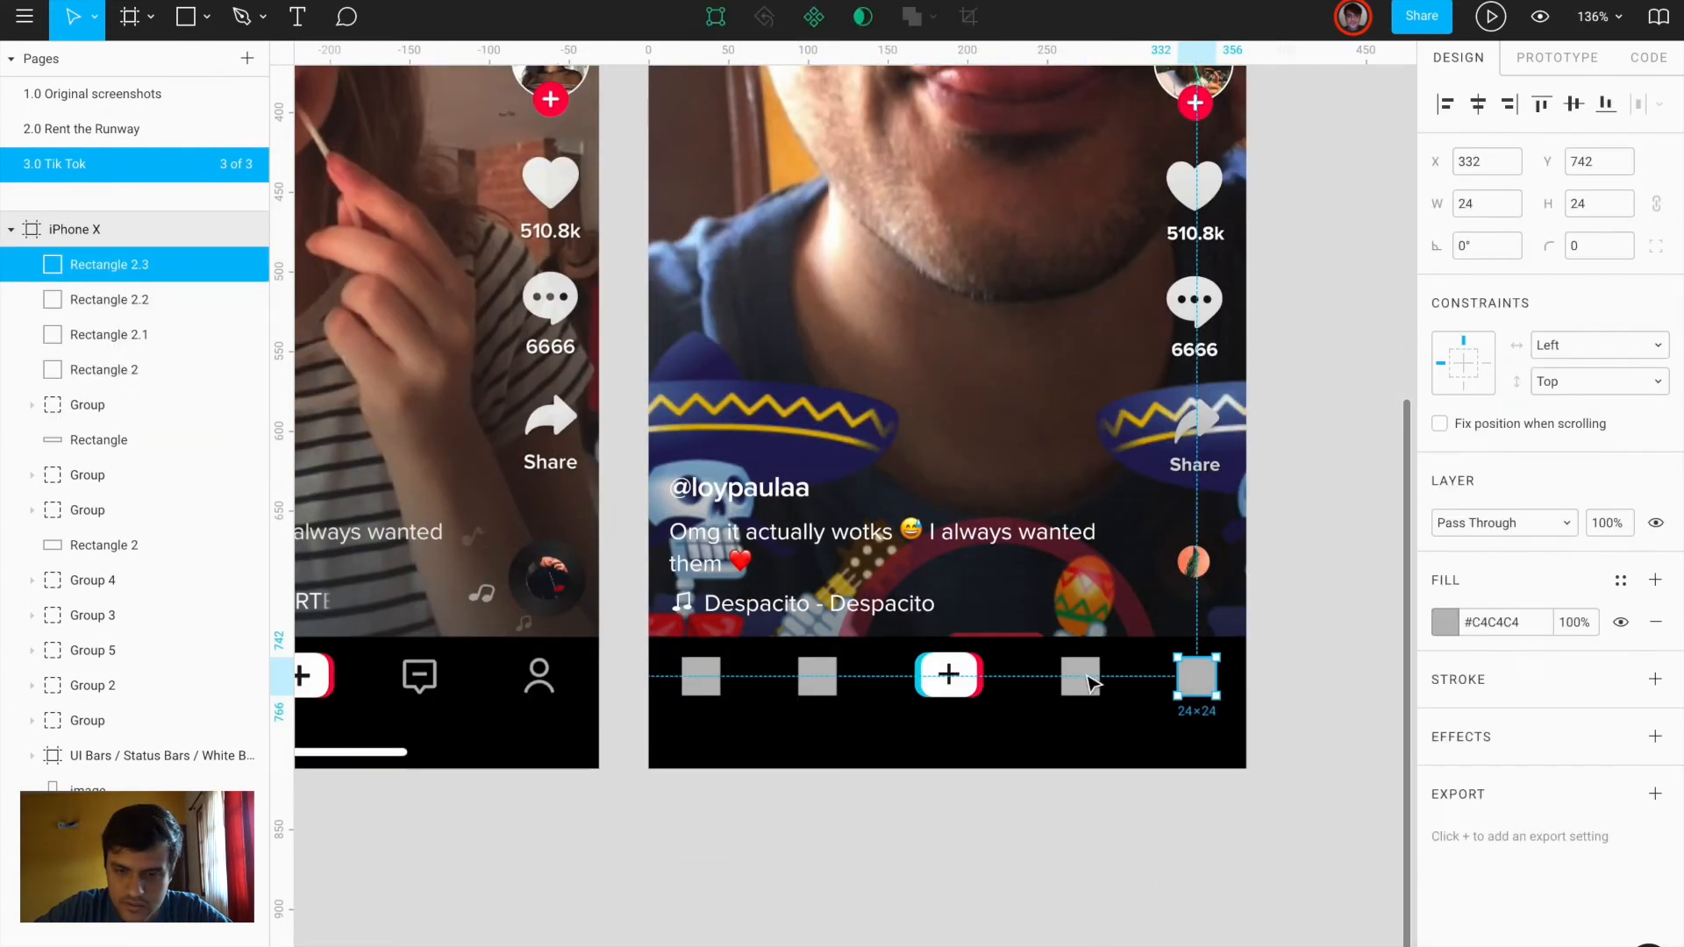
pyautogui.keyDown('shift'); pyautogui.click(1081, 676); pyautogui.keyUp('shift')
pyautogui.keyDown('shift'); pyautogui.click(817, 676); pyautogui.keyUp('shift')
pyautogui.keyDown('shift'); pyautogui.click(702, 677); pyautogui.keyUp('shift')
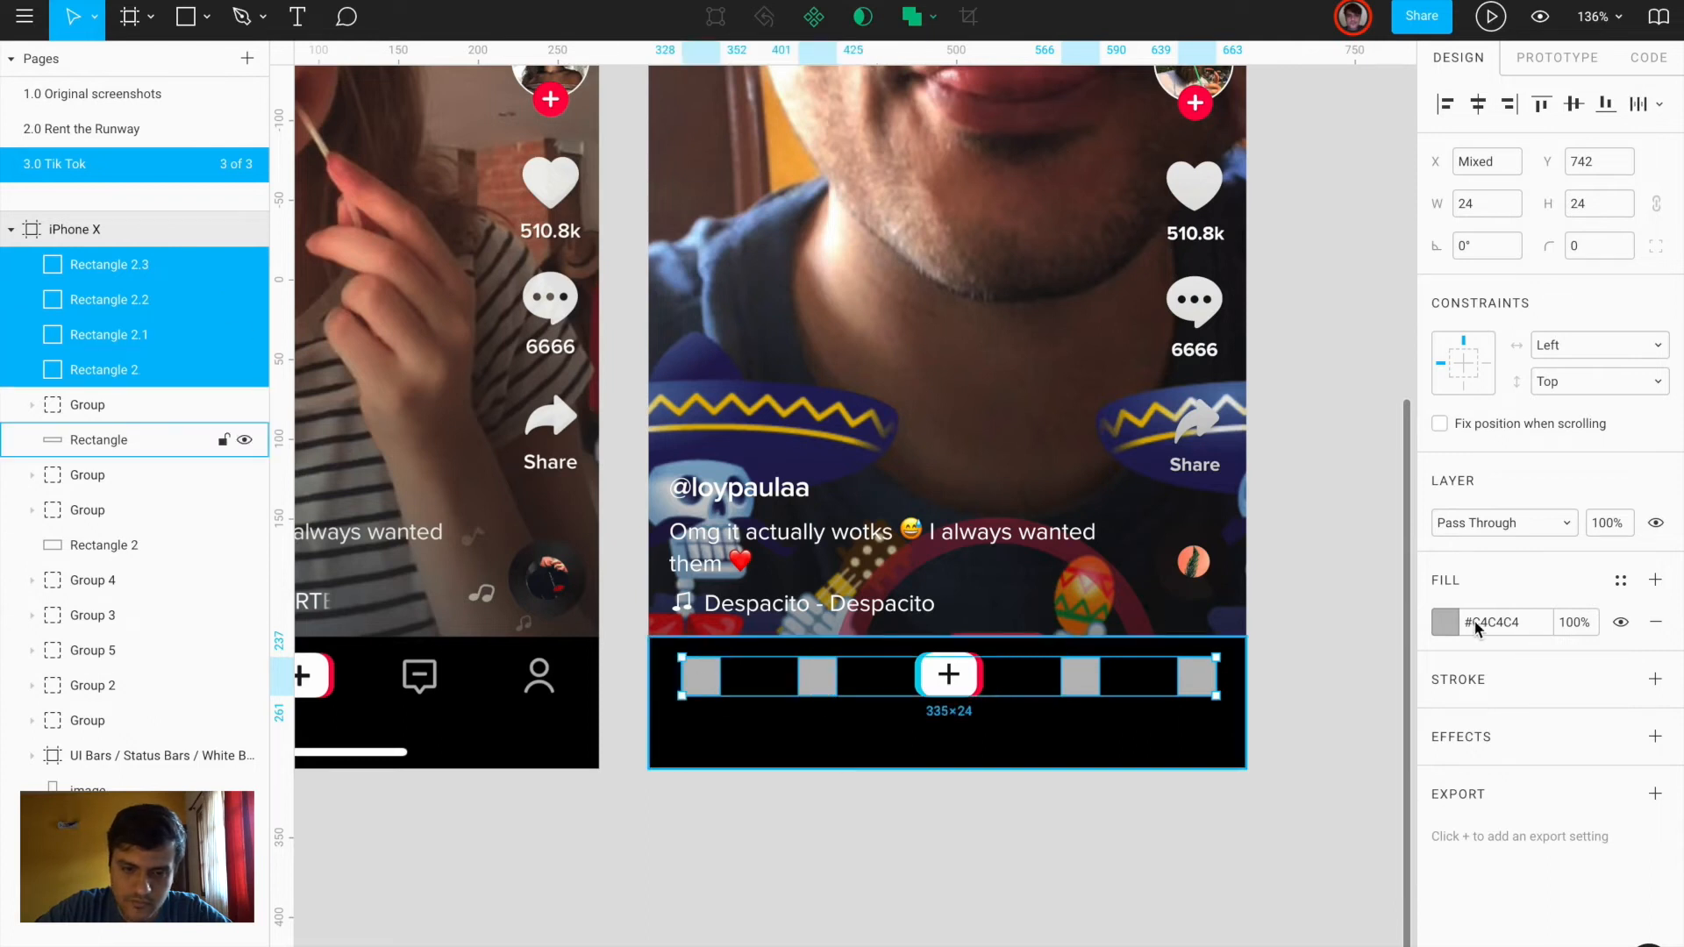
pyautogui.click(1445, 622)
pyautogui.click(1150, 409)
pyautogui.click(1241, 725)
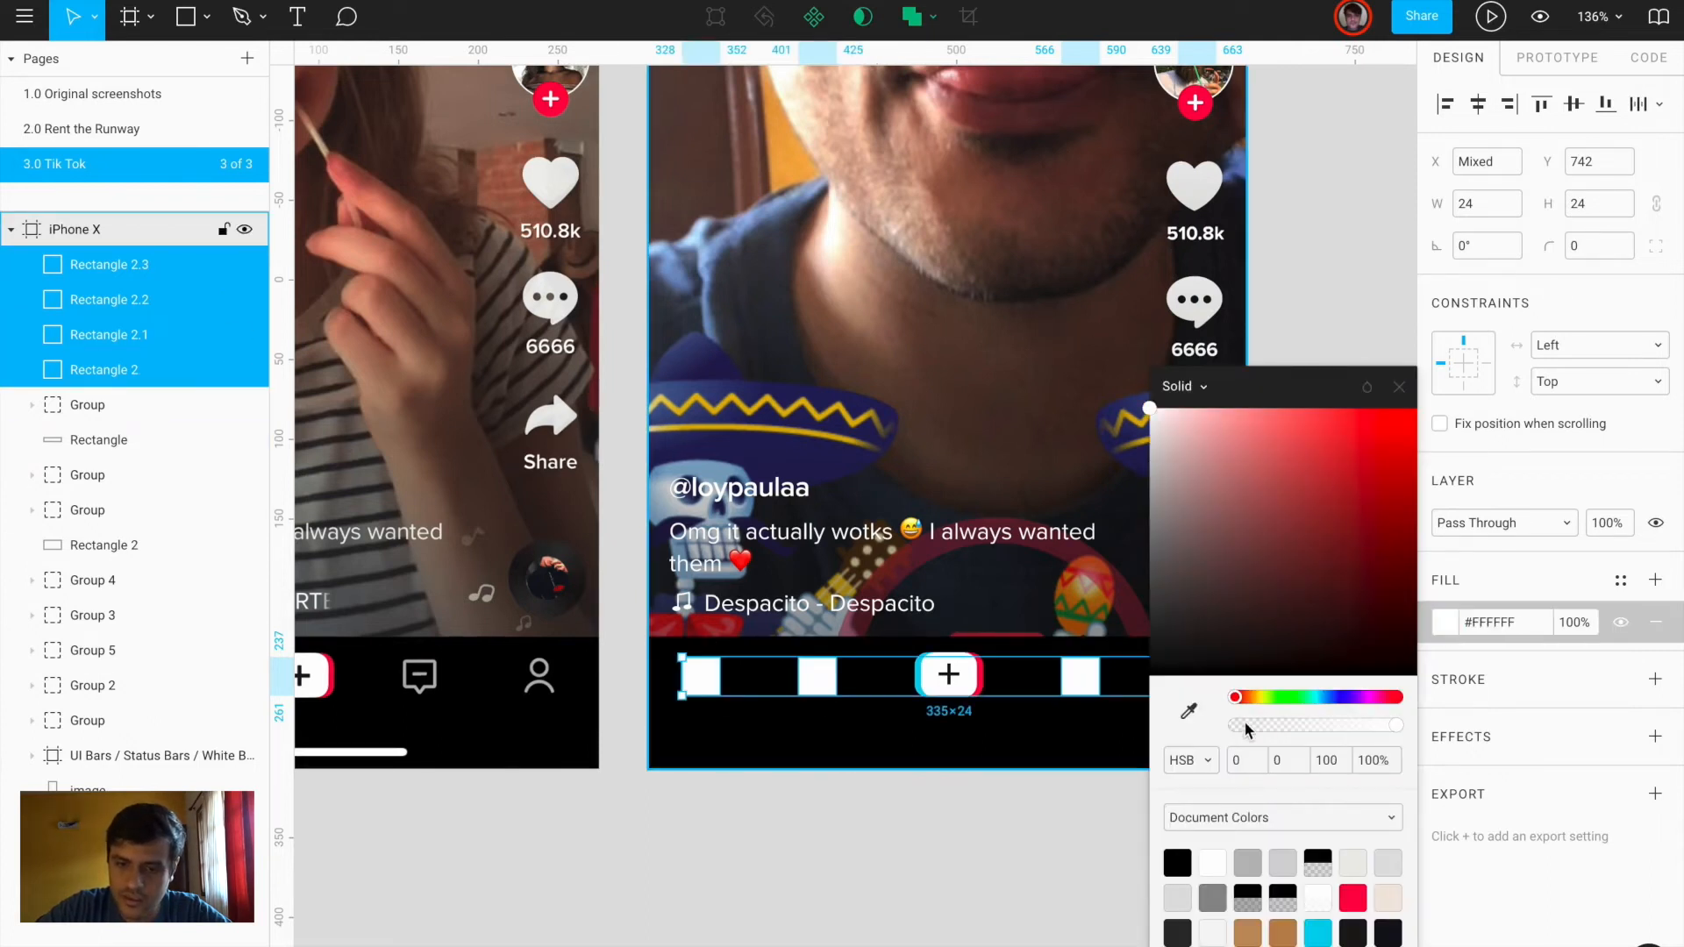
pyautogui.moveTo(1257, 728); pyautogui.dragTo(1298, 726)
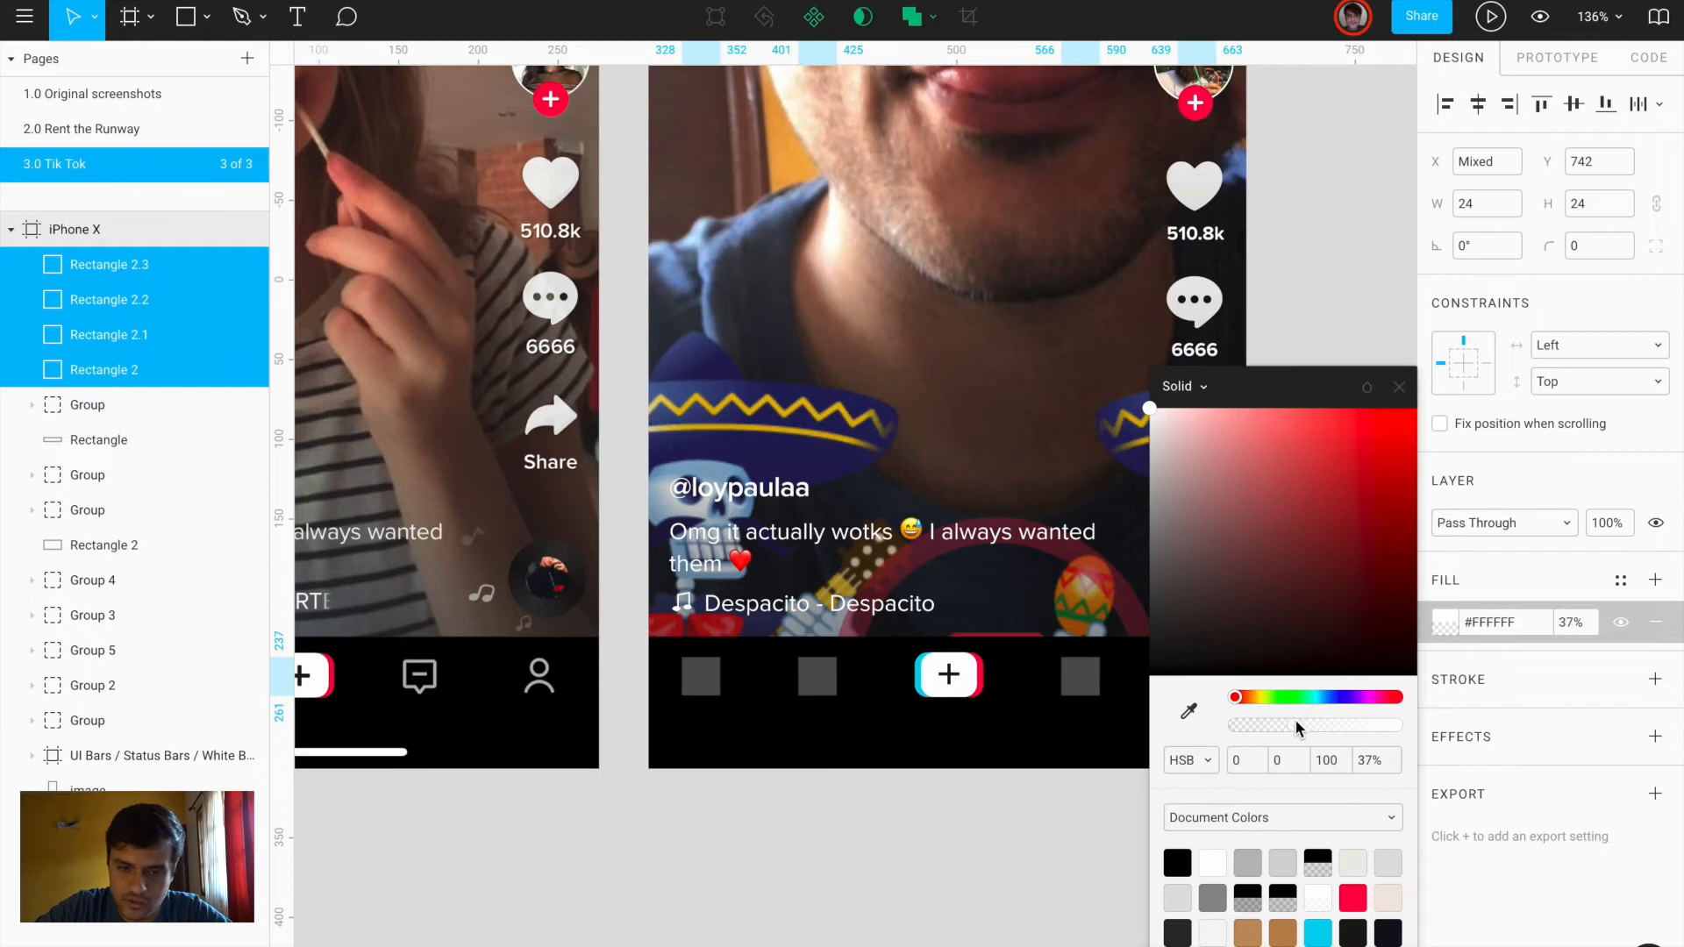
pyautogui.click(1254, 727)
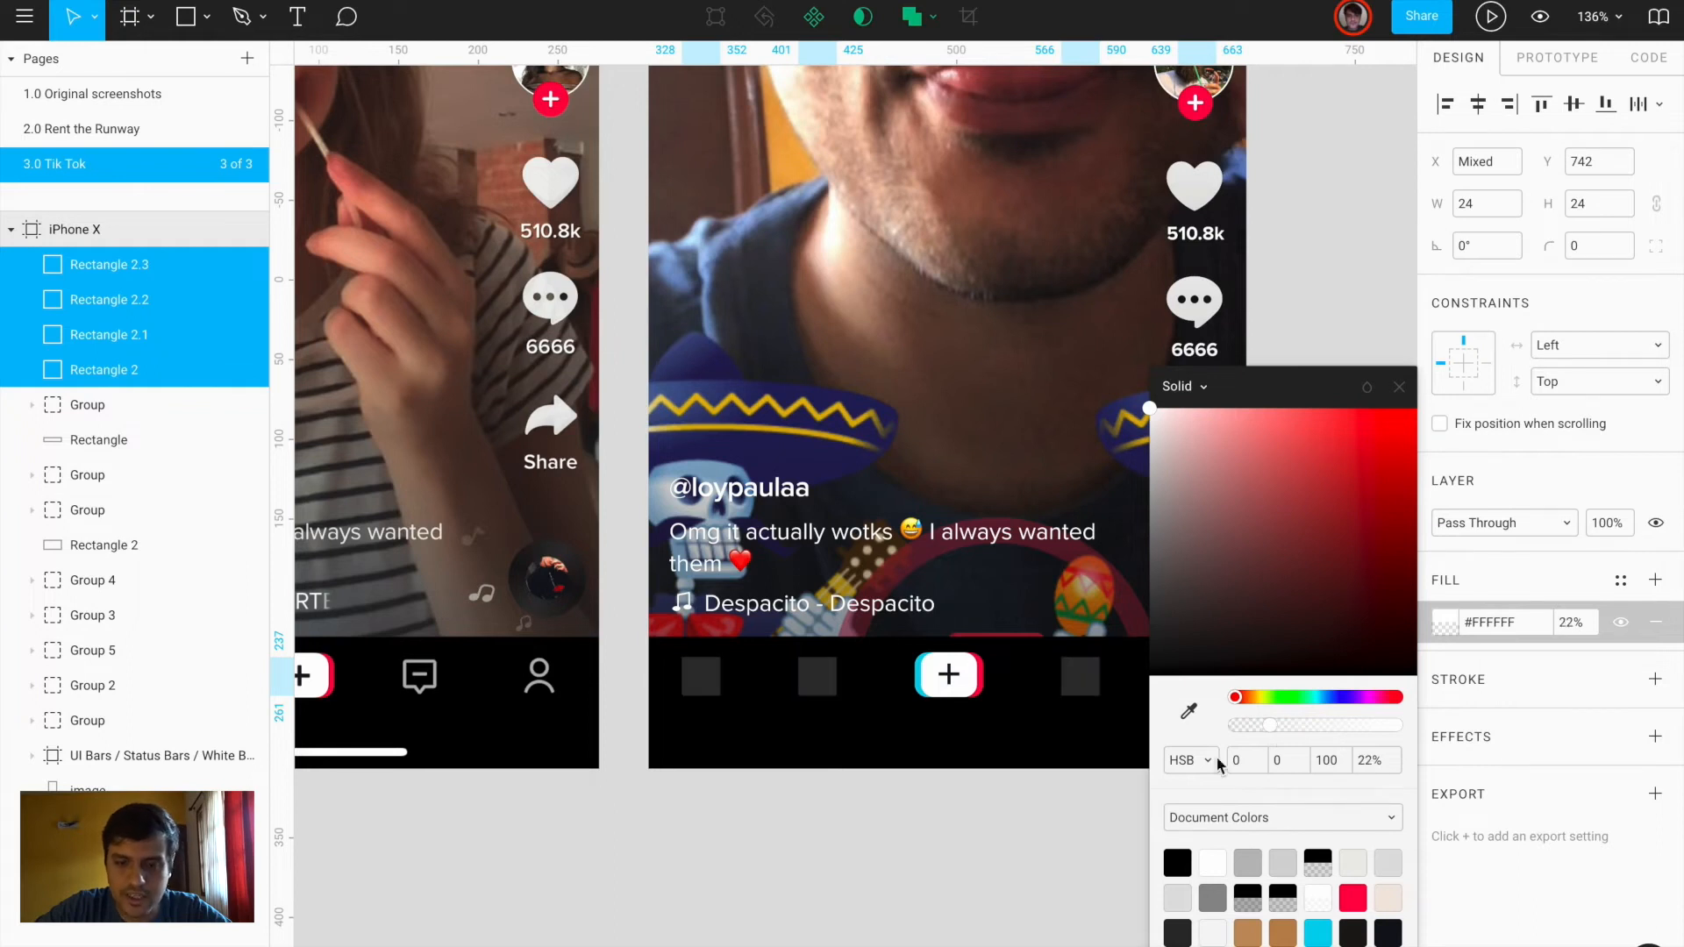
pyautogui.click(1096, 803)
# Round the four squares' corners to a radius of 8
pyautogui.click(1211, 686)
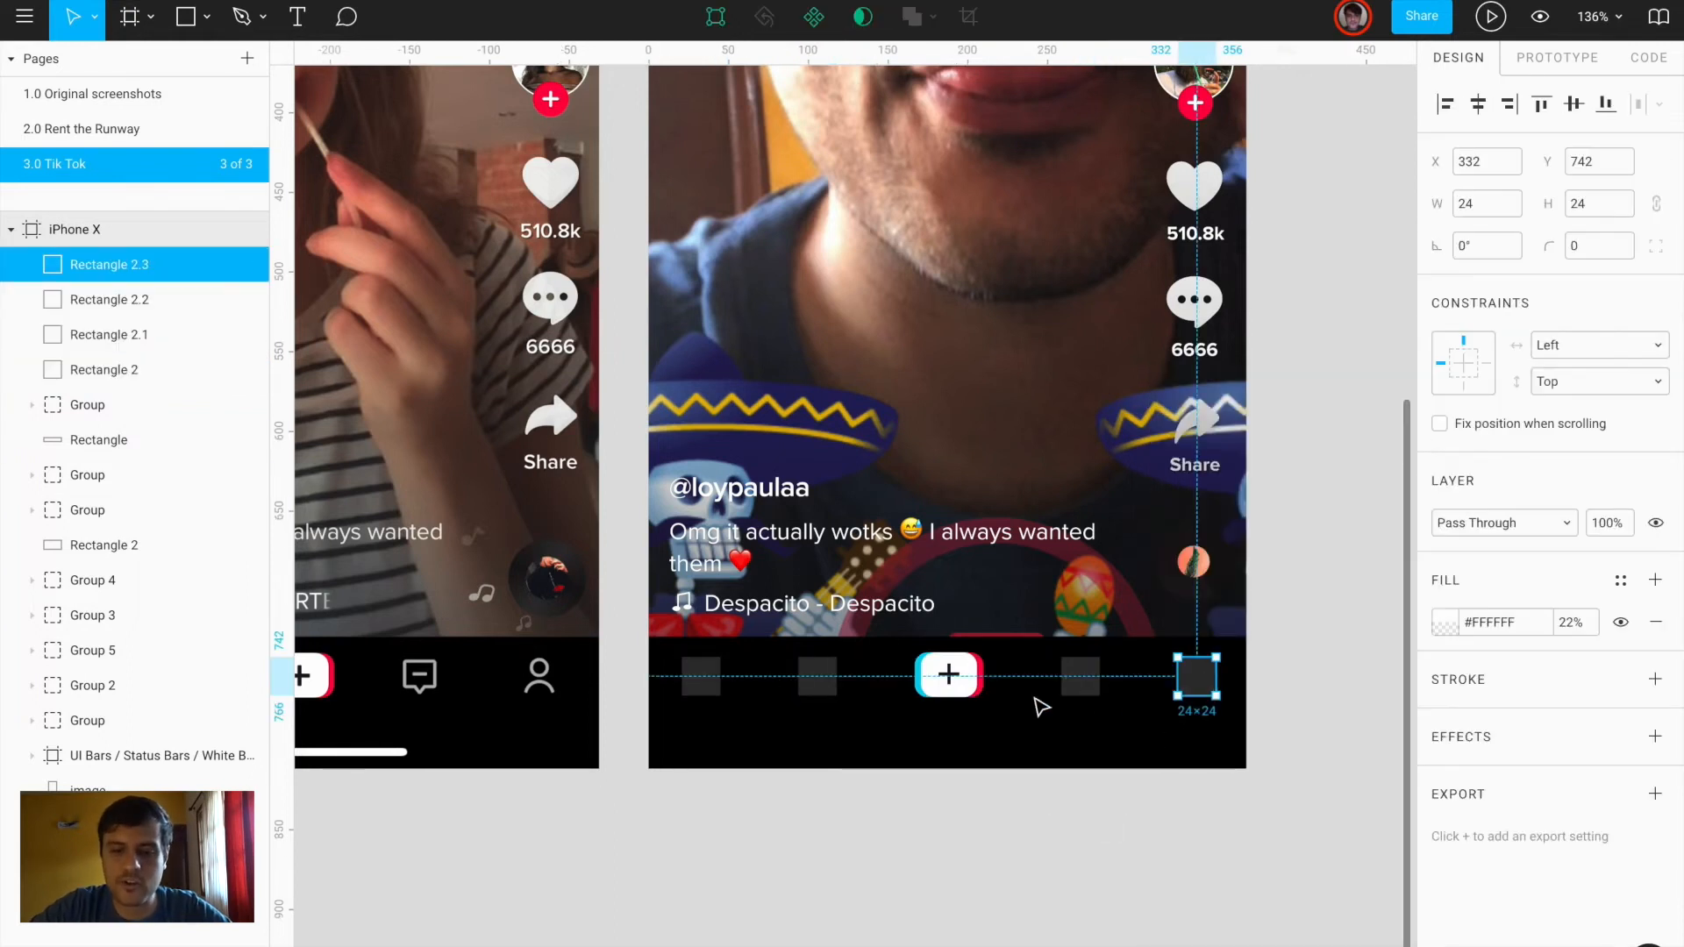
pyautogui.keyDown('shift'); pyautogui.click(1079, 680); pyautogui.keyUp('shift')
pyautogui.keyDown('shift'); pyautogui.click(824, 685); pyautogui.keyUp('shift')
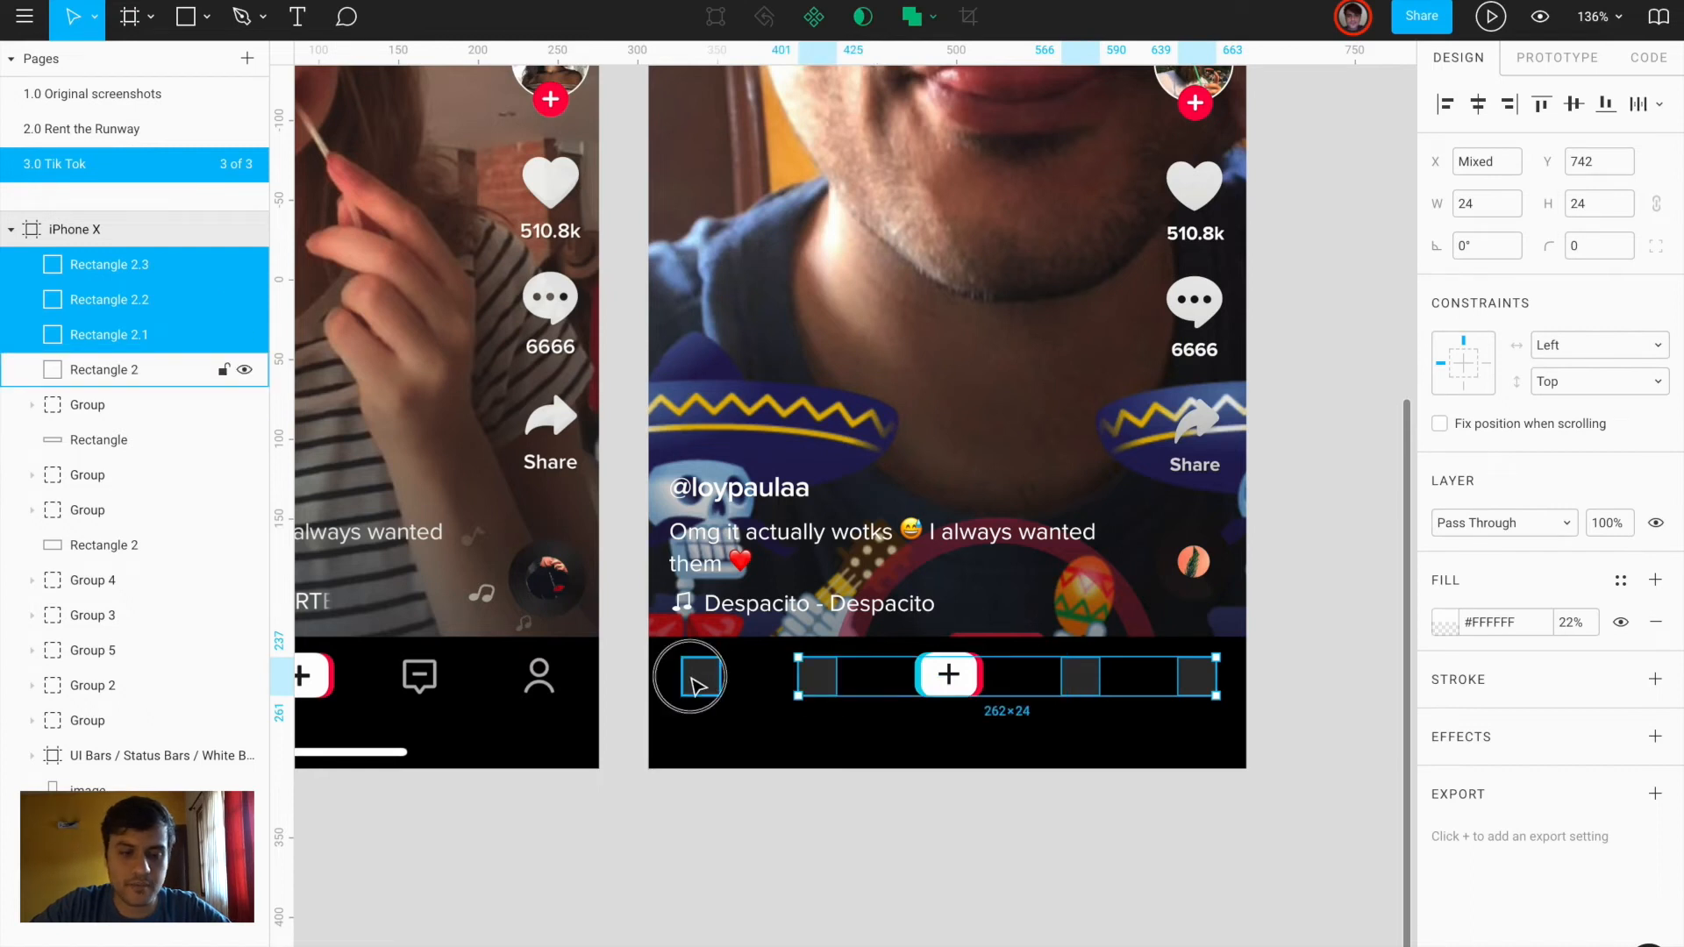
pyautogui.keyDown('shift'); pyautogui.click(699, 676); pyautogui.keyUp('shift')
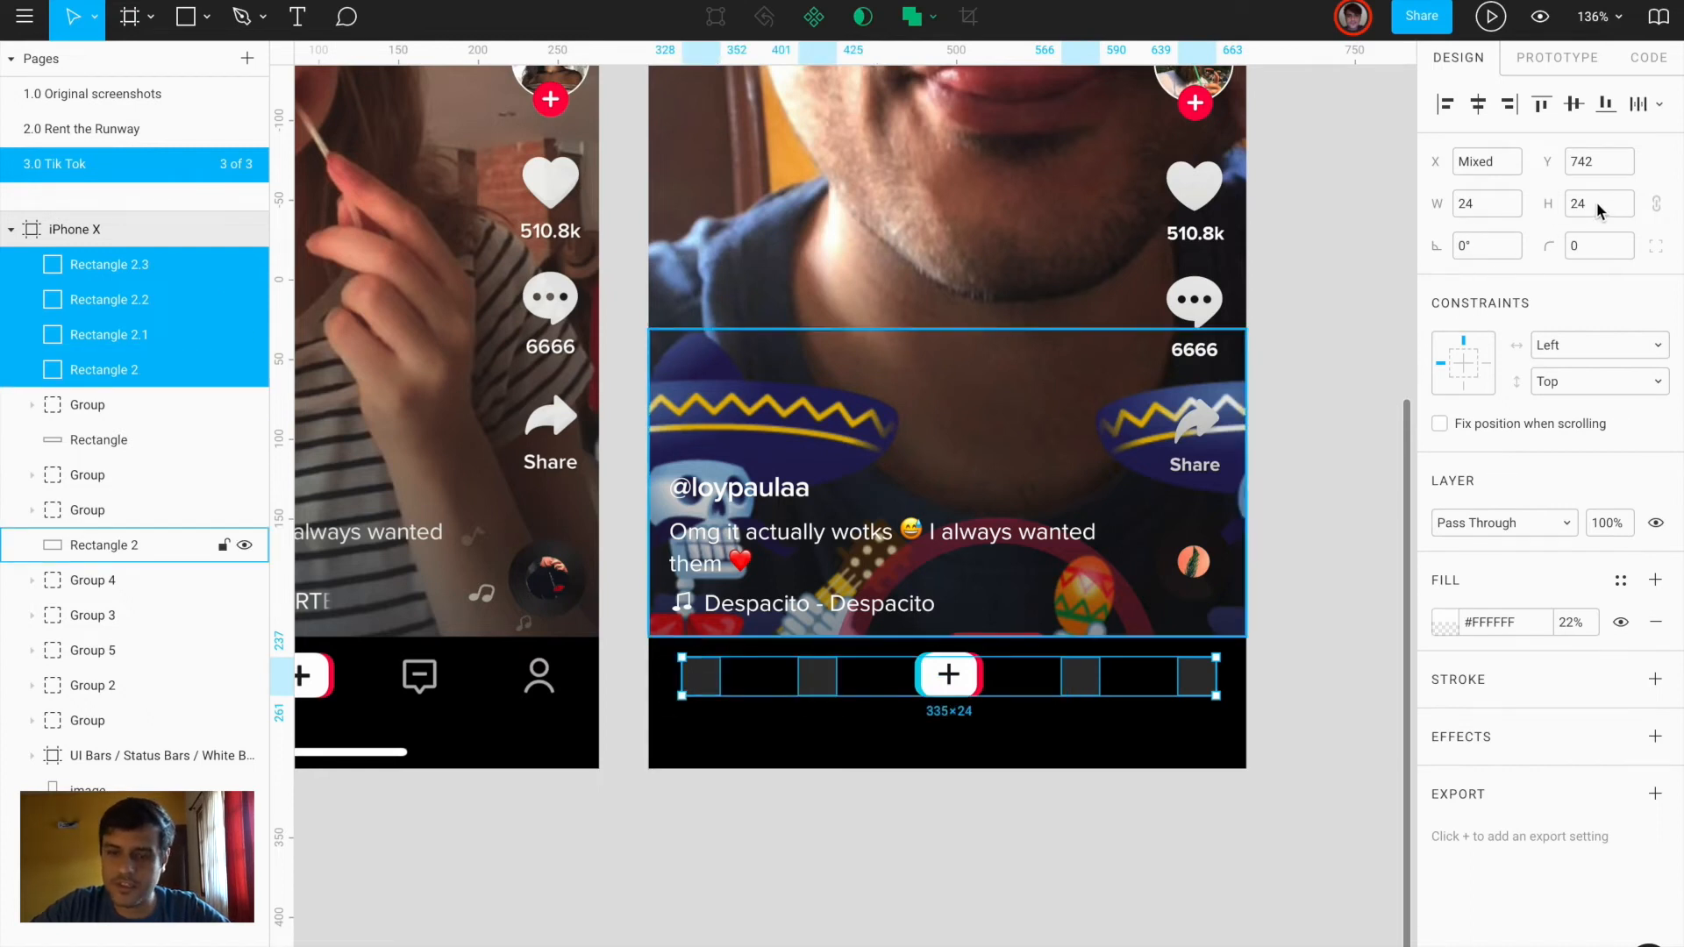
pyautogui.click(1579, 250)
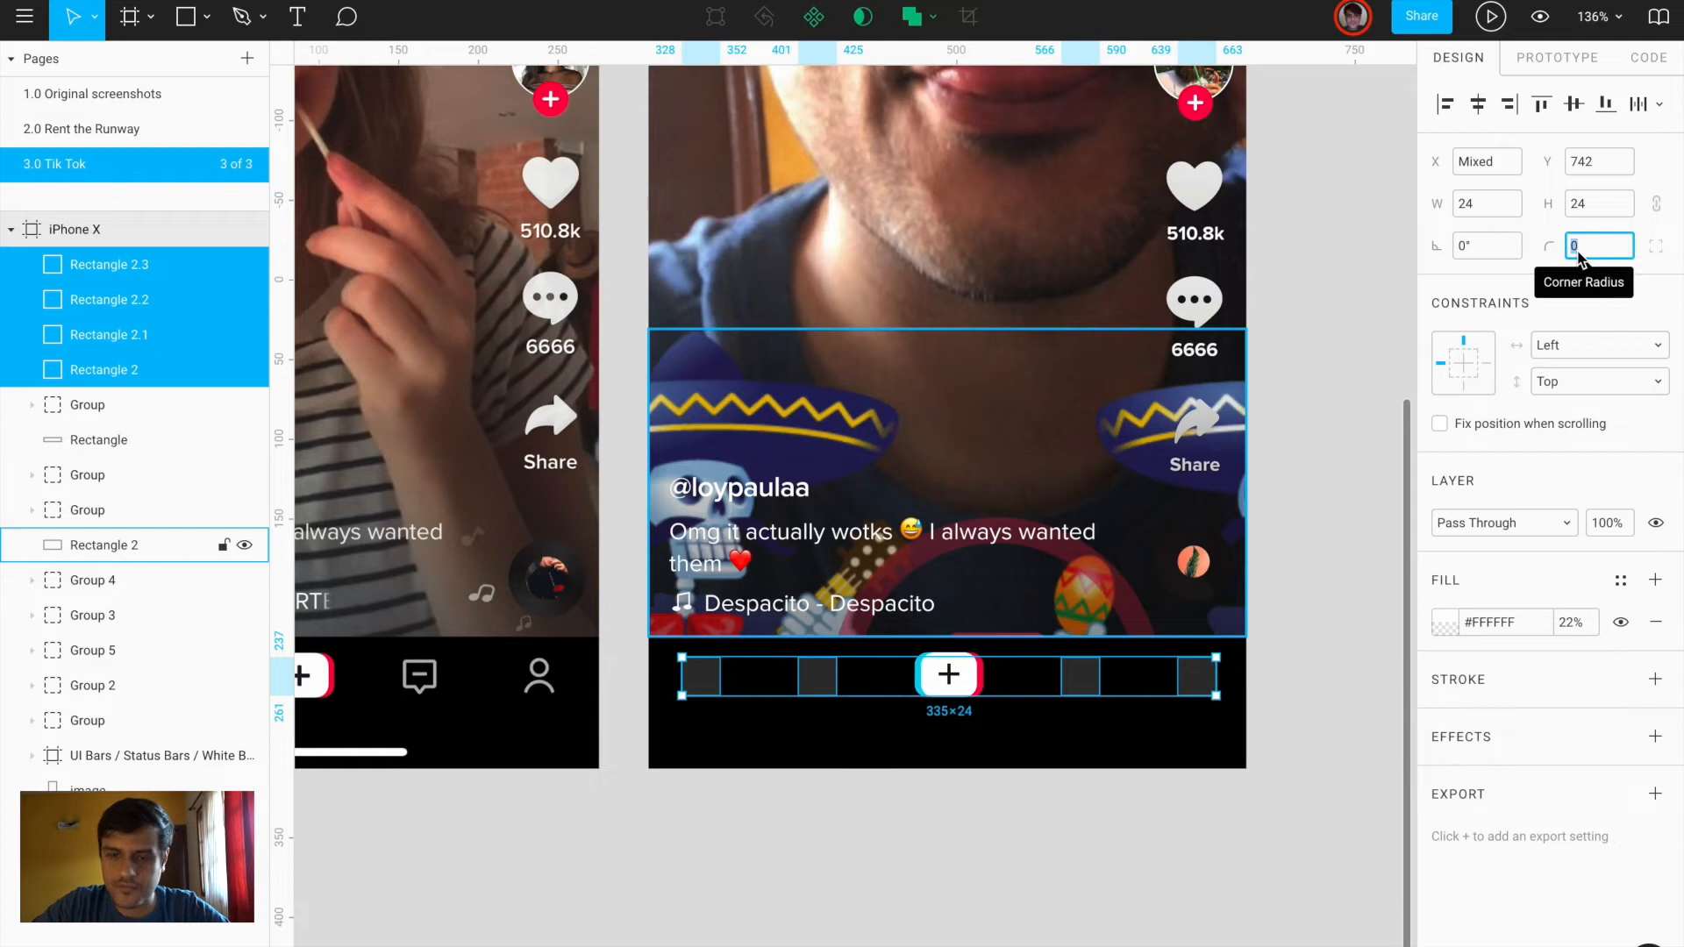
pyautogui.write('8')
pyautogui.click(1301, 779)
pyautogui.scroll(-5, 1301, 779)
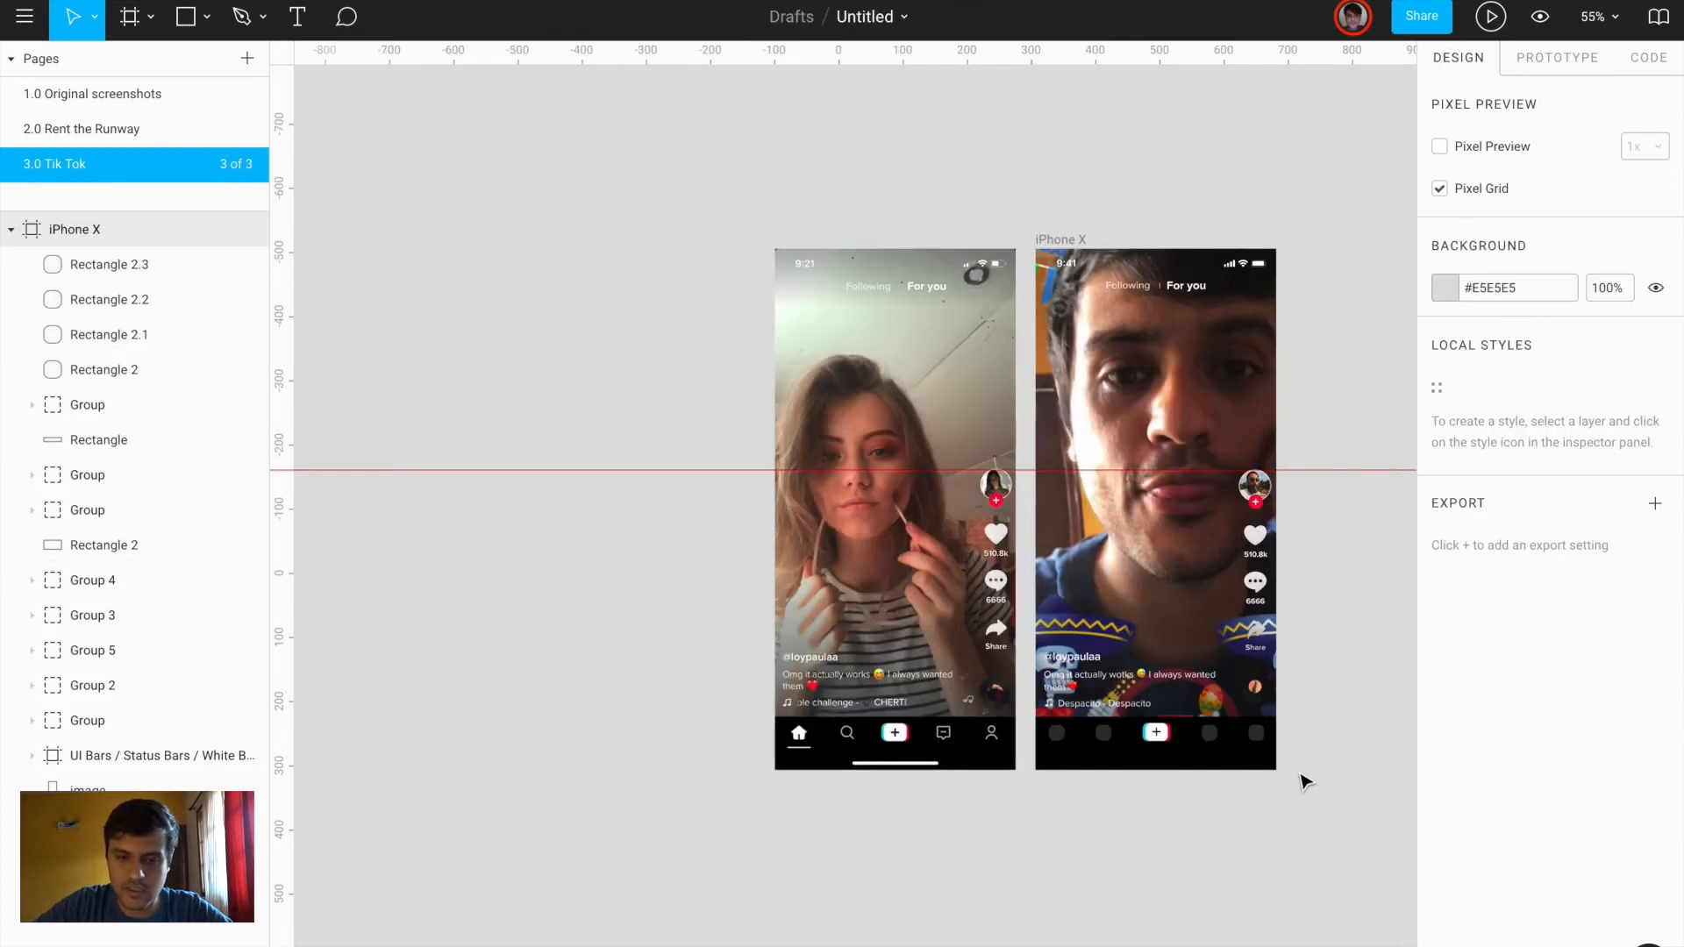
# Copy the Fans screenshot from 1.0 Original screenshots and paste it onto 3.0 Tik Tok
pyautogui.hscroll(1, 1301, 774)
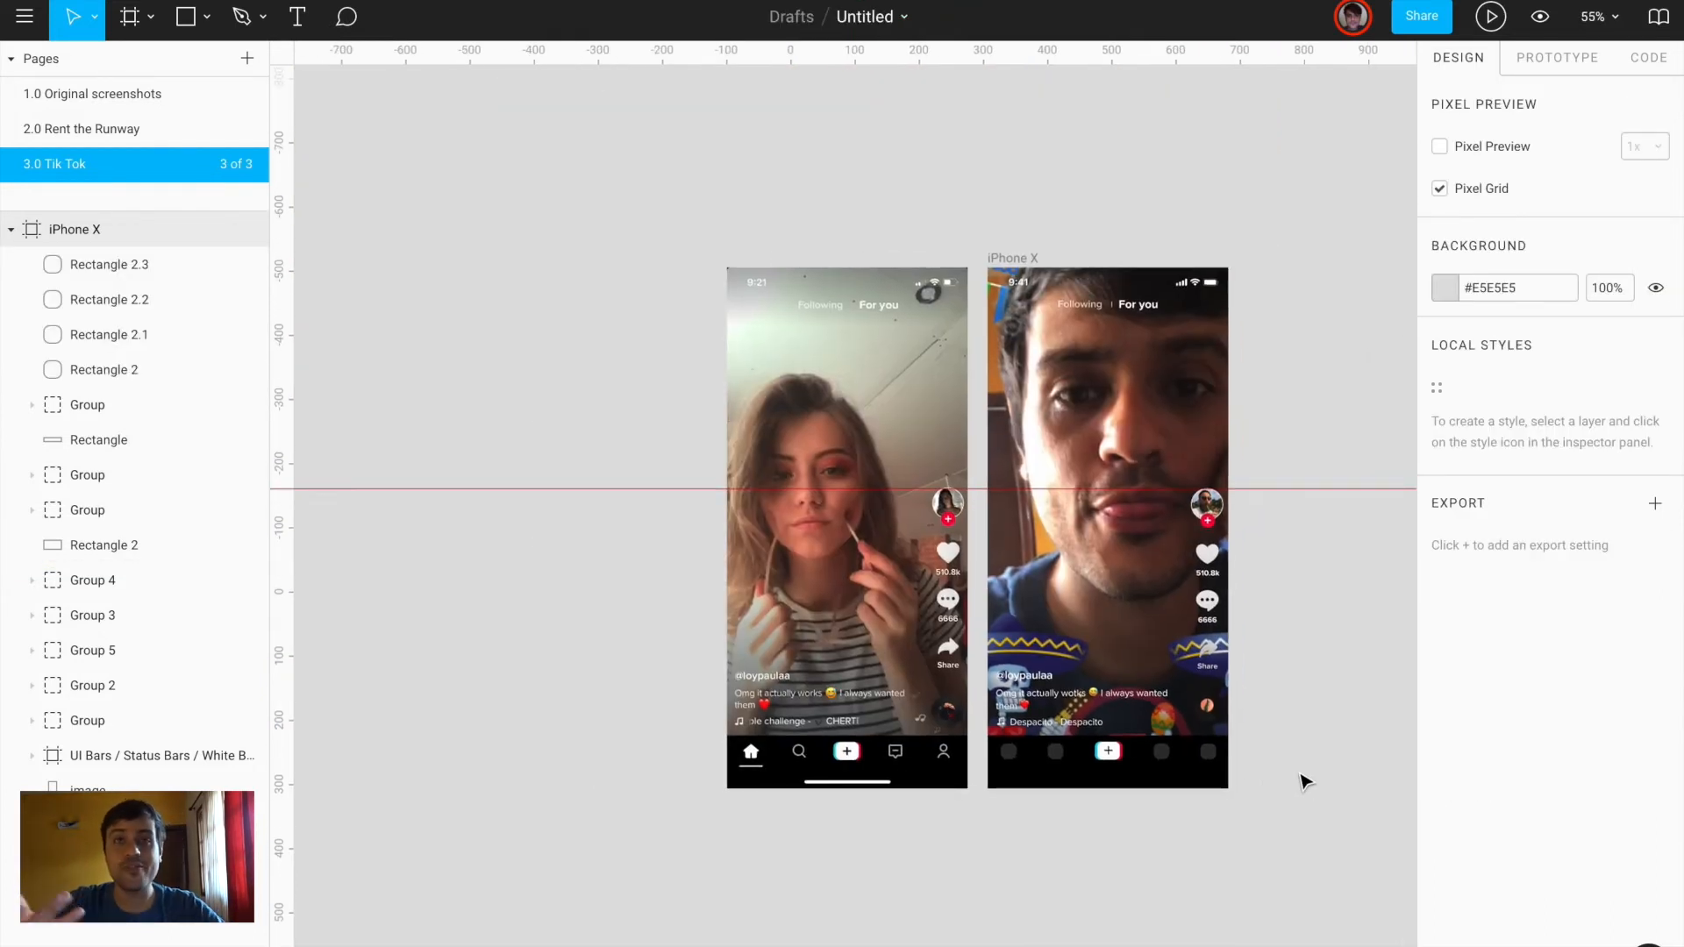
pyautogui.click(169, 105)
pyautogui.scroll(-5, 643, 436)
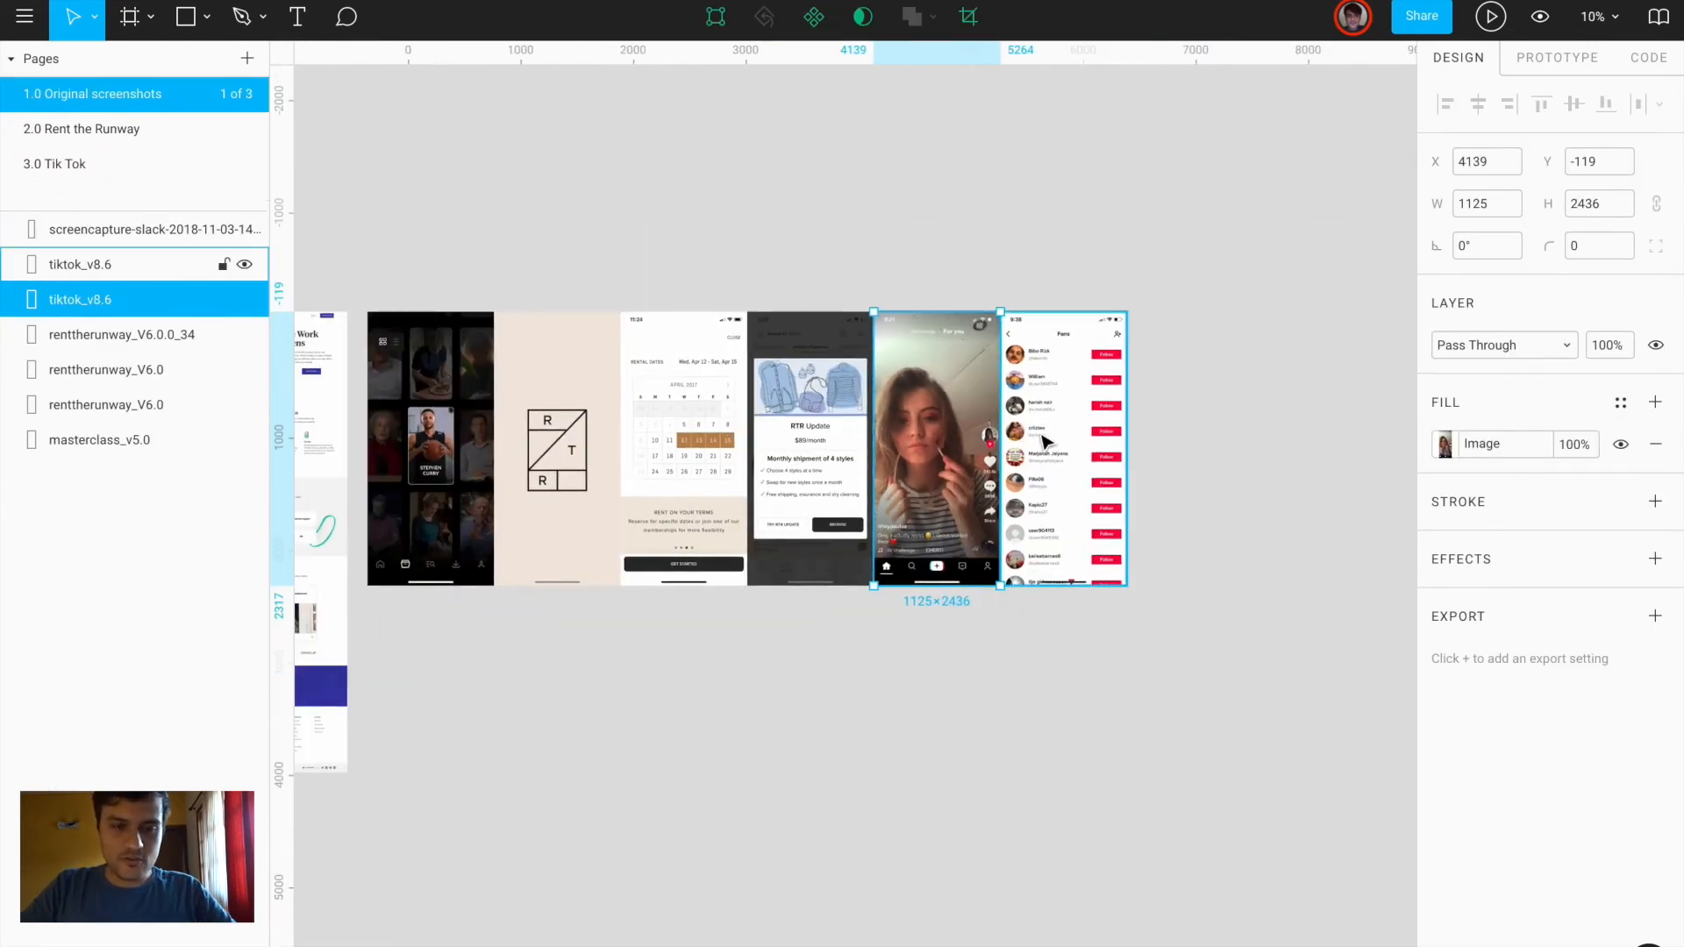
pyautogui.click(1053, 436)
pyautogui.scroll(4, 1053, 439)
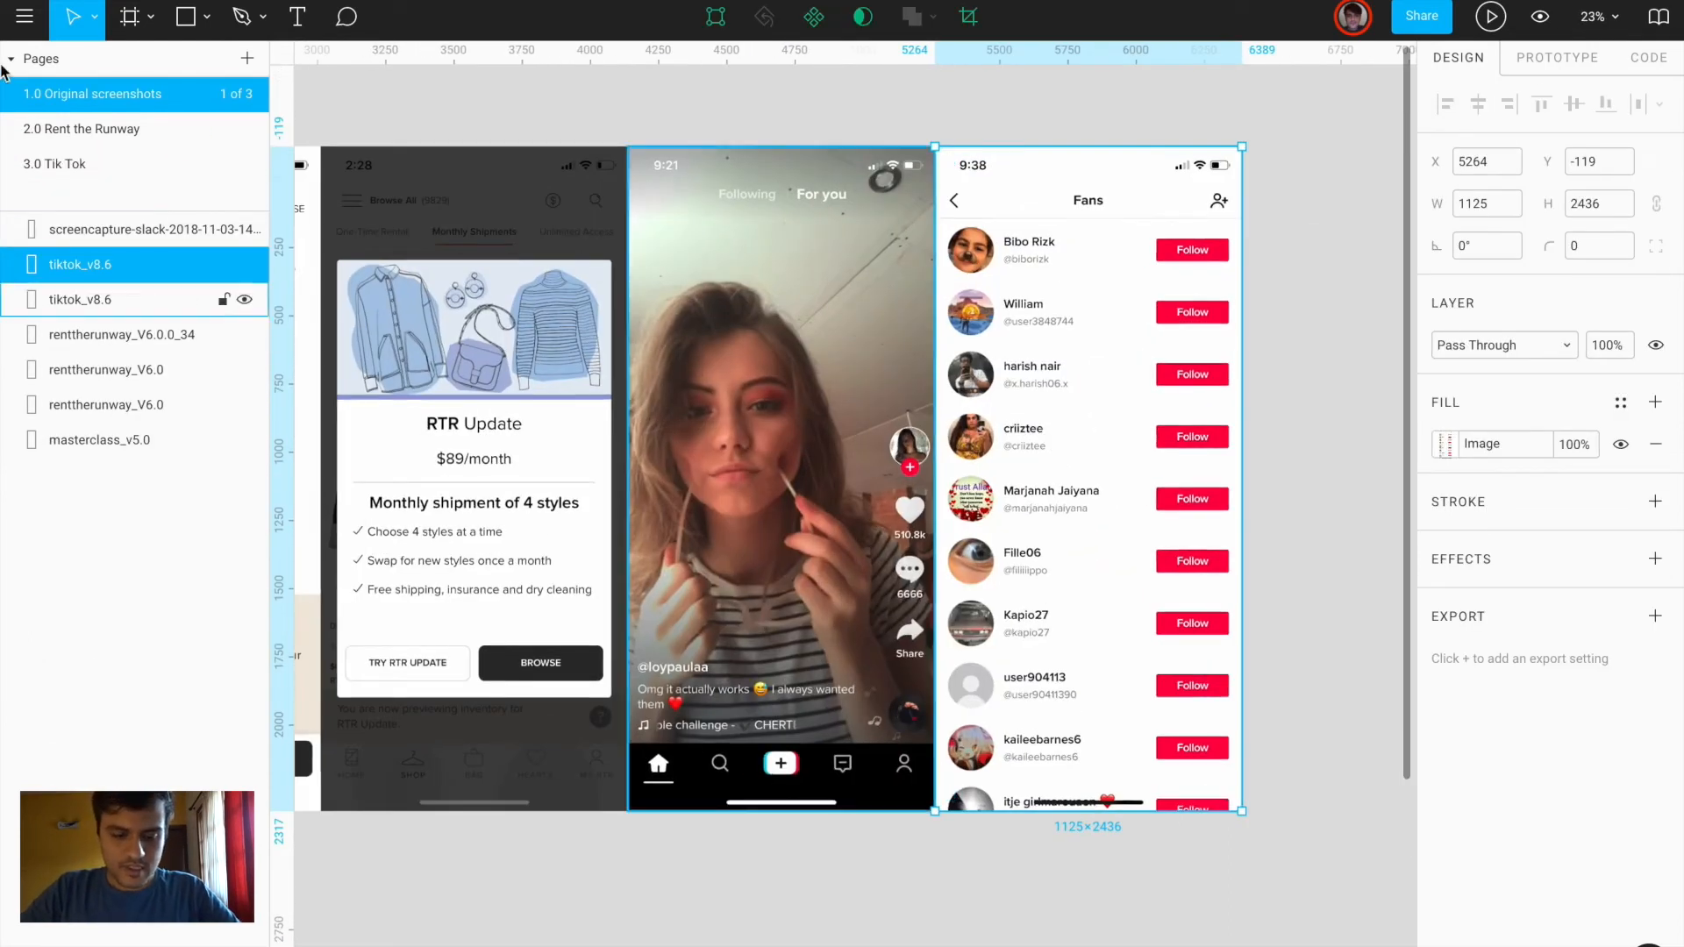
pyautogui.click(118, 173)
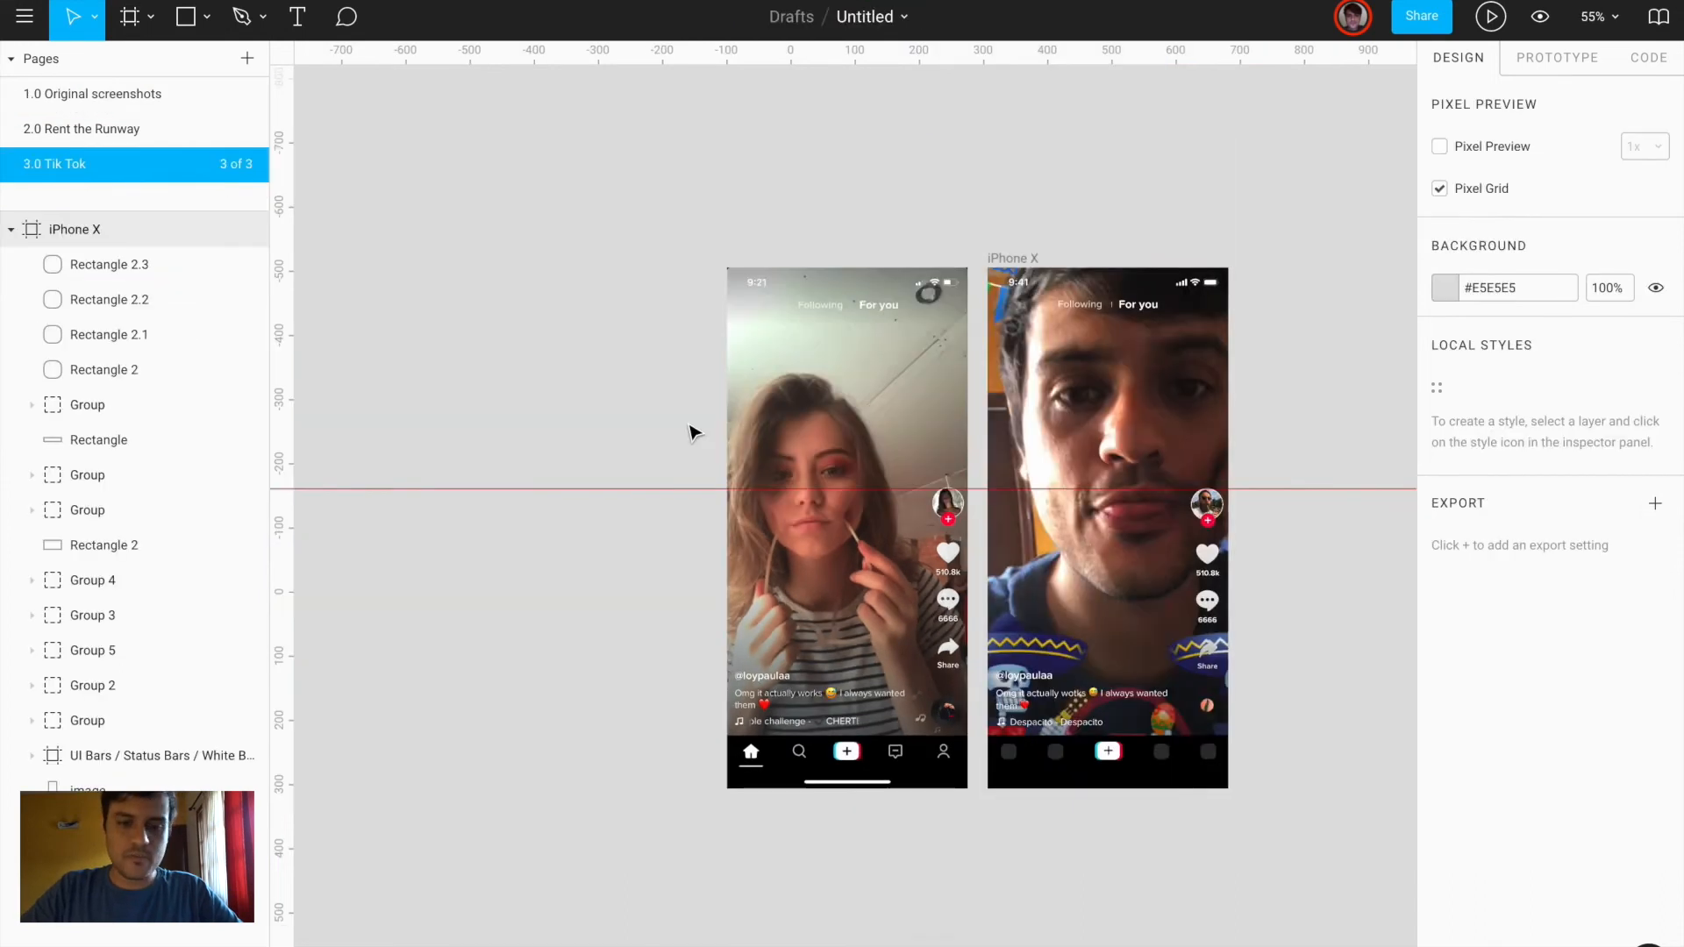
pyautogui.scroll(-3, 688, 428)
pyautogui.hscroll(3, 918, 458)
pyautogui.hotkey('ctrl', 'v')
# Scale the pasted screenshot to width 375 with locked proportions and place it below the first phone
pyautogui.moveTo(846, 394); pyautogui.dragTo(1008, 487)
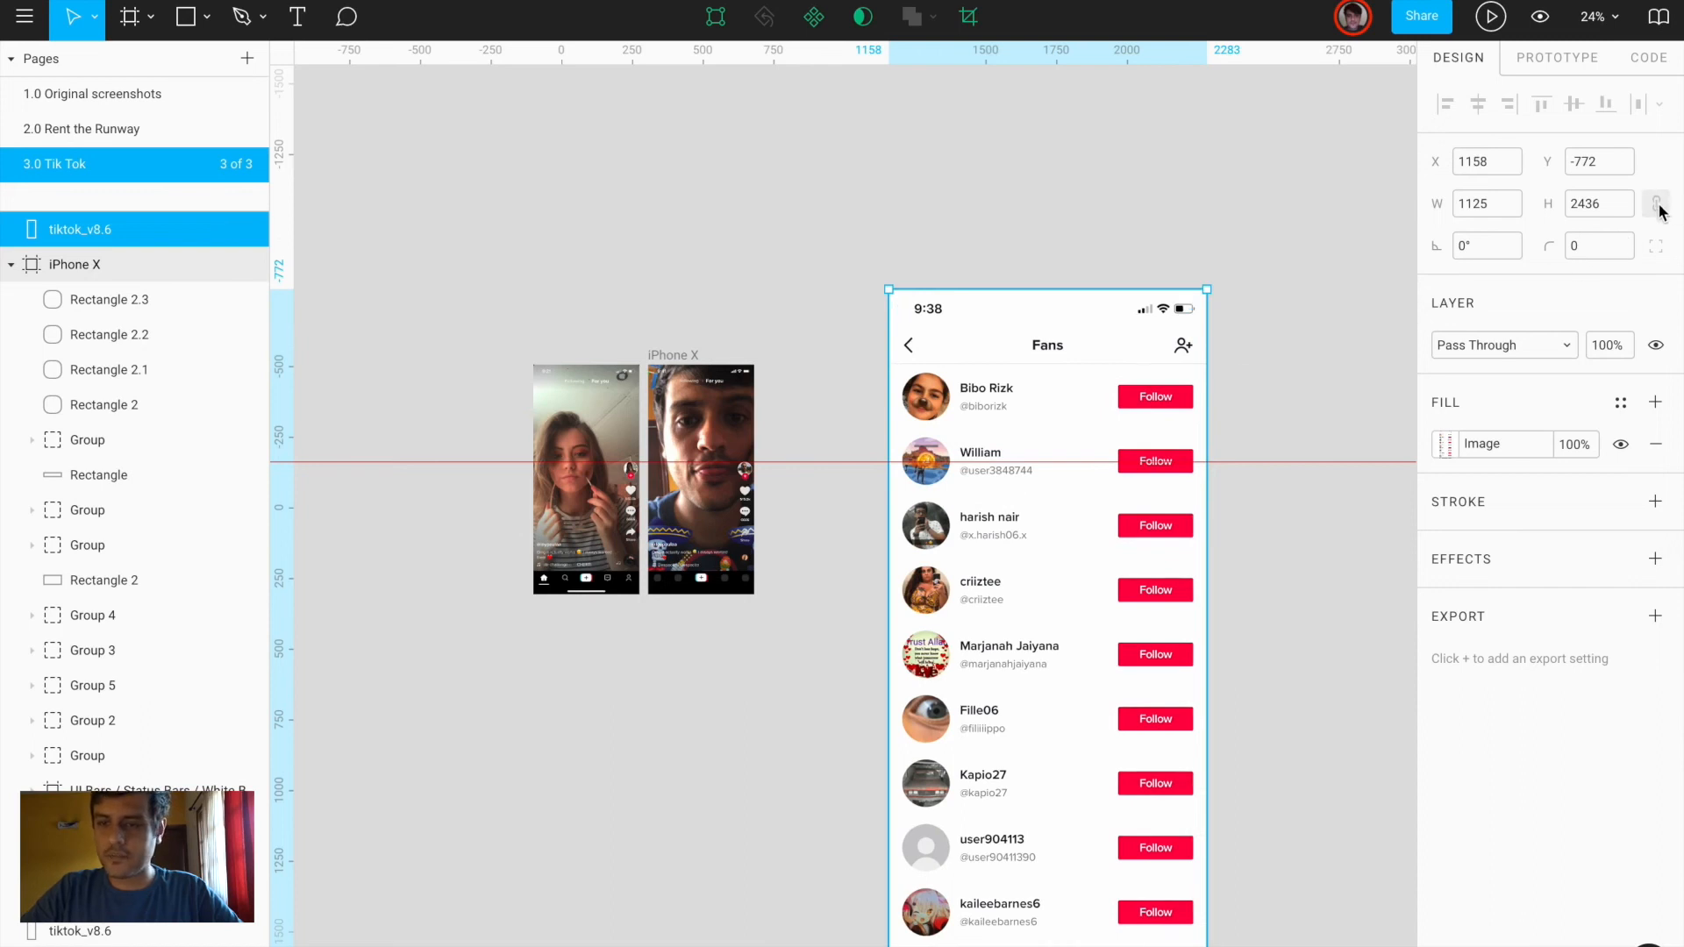
pyautogui.click(1658, 207)
pyautogui.click(1514, 209)
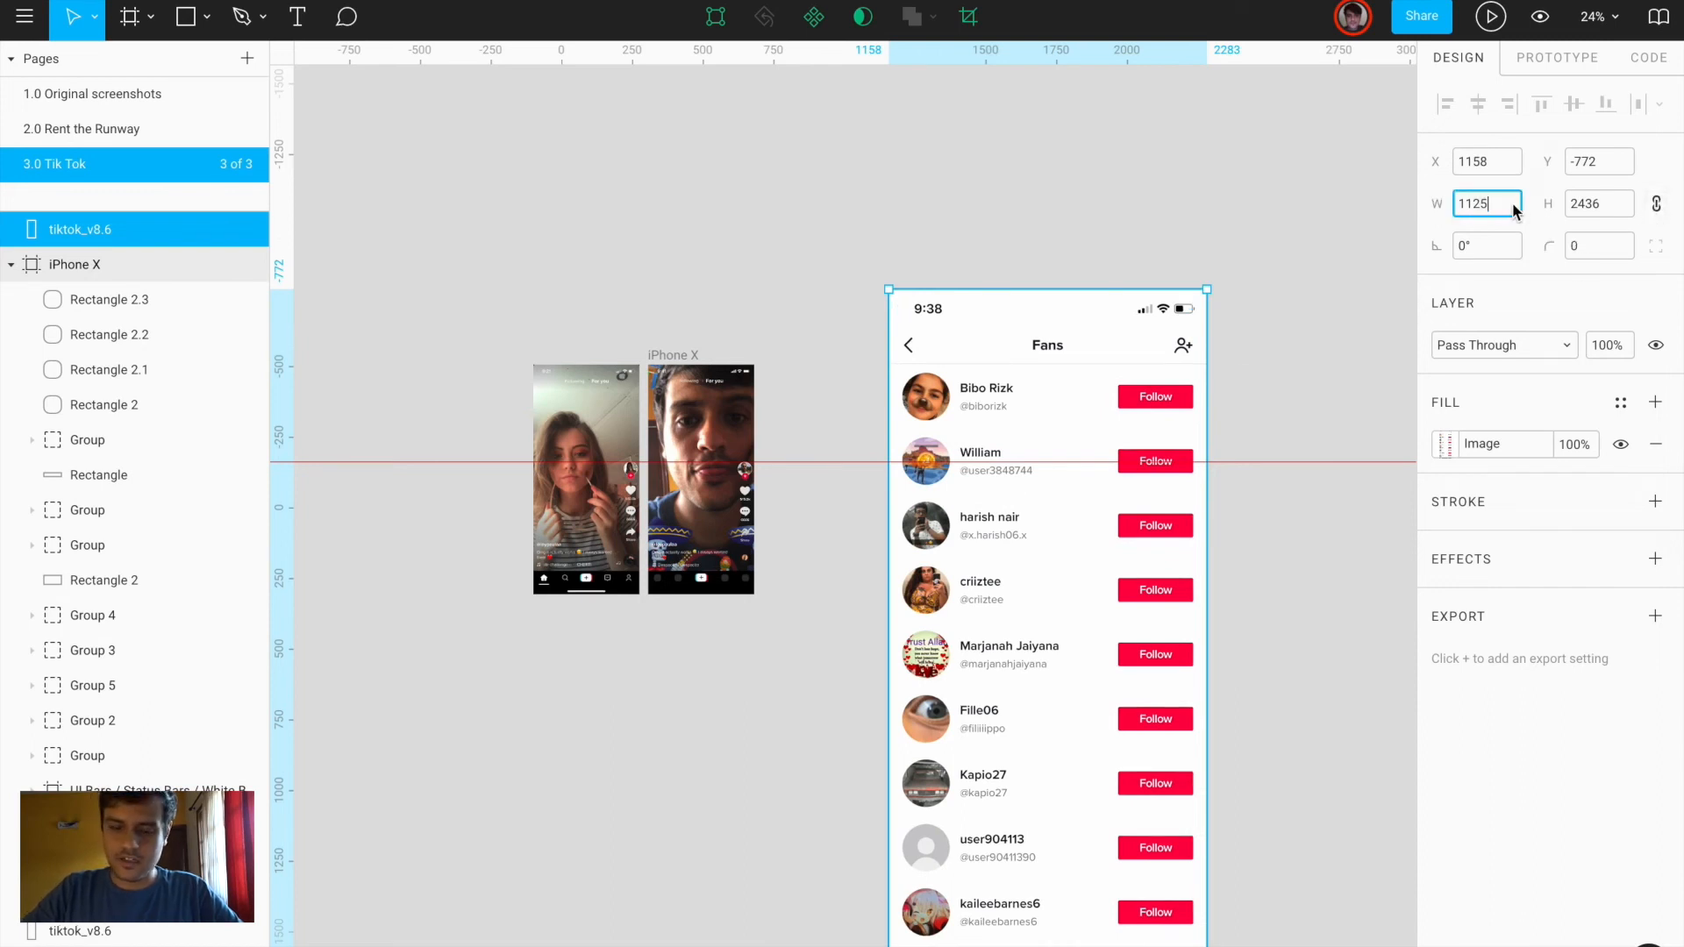
pyautogui.press('BackSpace')
pyautogui.press('BackSpace')
pyautogui.press('BackSpace')
pyautogui.press('BackSpace')
pyautogui.write('375')
pyautogui.press('Return')
pyautogui.moveTo(939, 442); pyautogui.dragTo(601, 676)
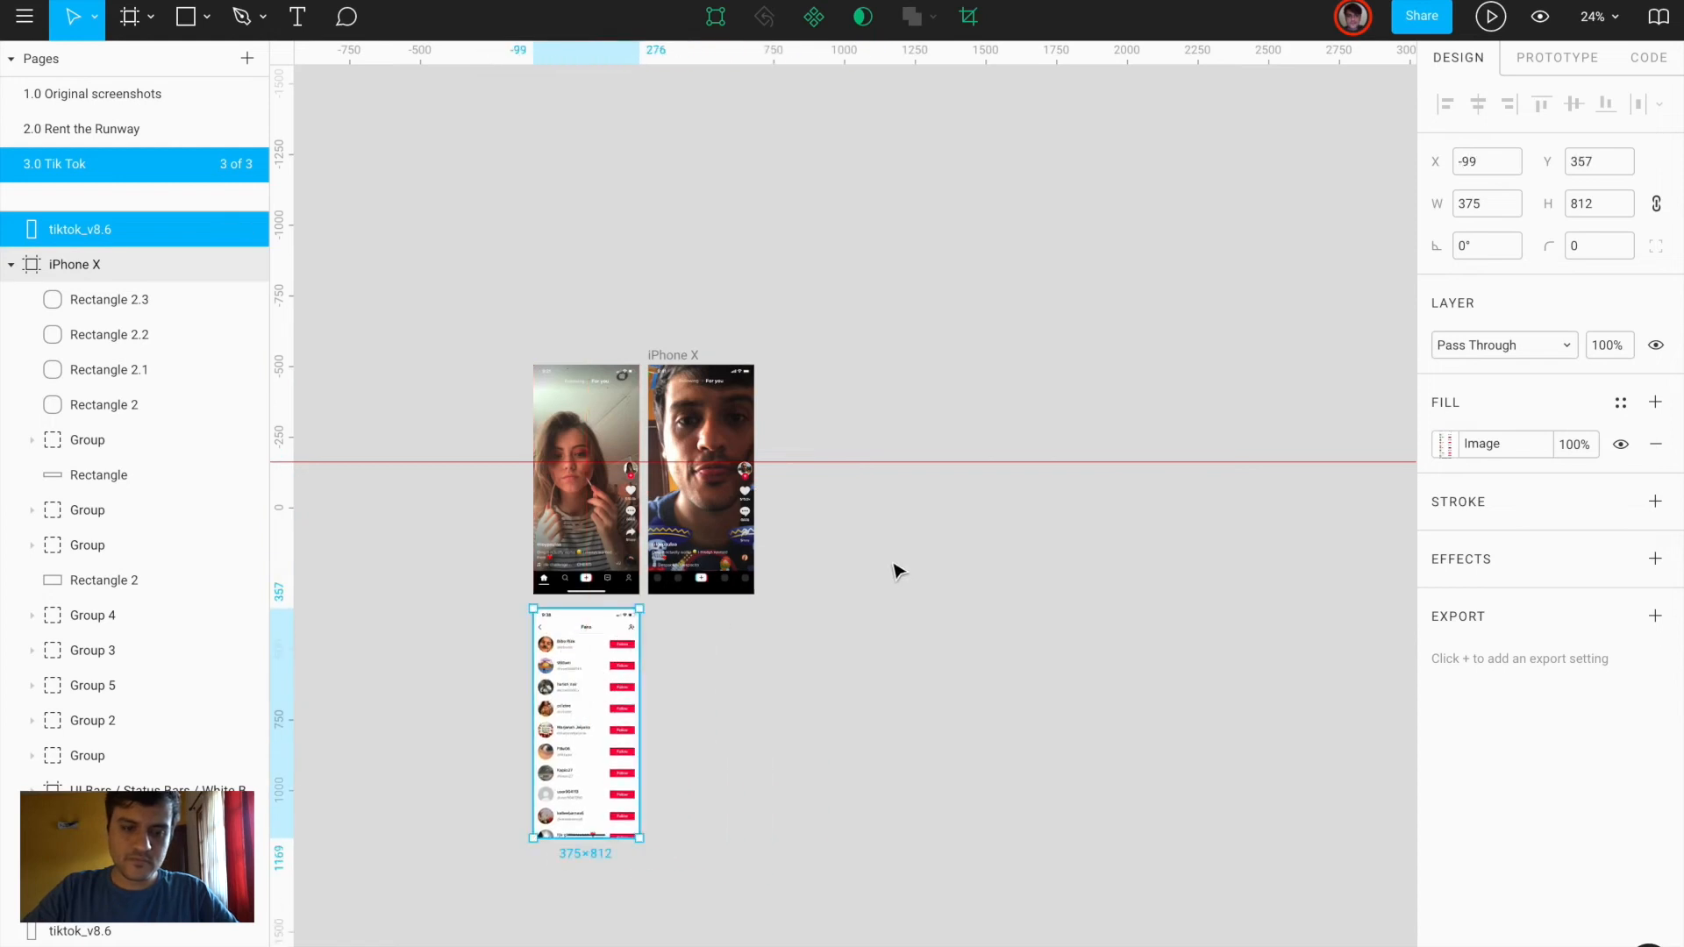
# Create an iPhone X frame and position it beside the Fans screenshot
pyautogui.press('f')
pyautogui.click(1495, 143)
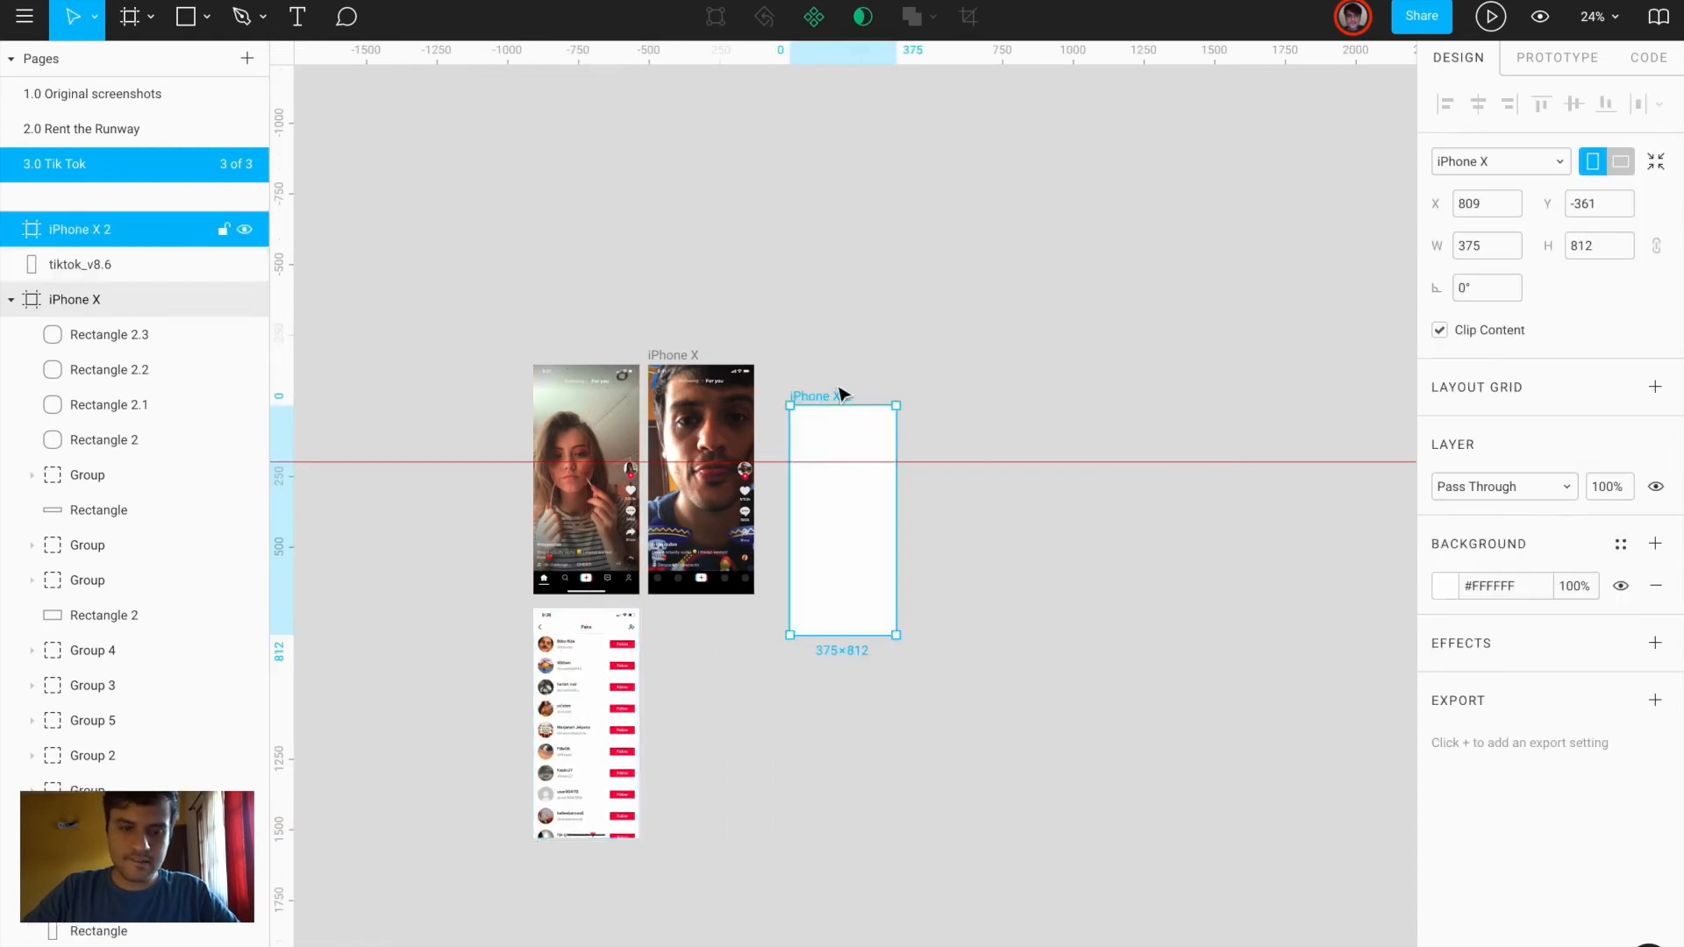
pyautogui.moveTo(838, 401); pyautogui.dragTo(696, 604)
pyautogui.scroll(5, 608, 745)
pyautogui.scroll(-3, 608, 746)
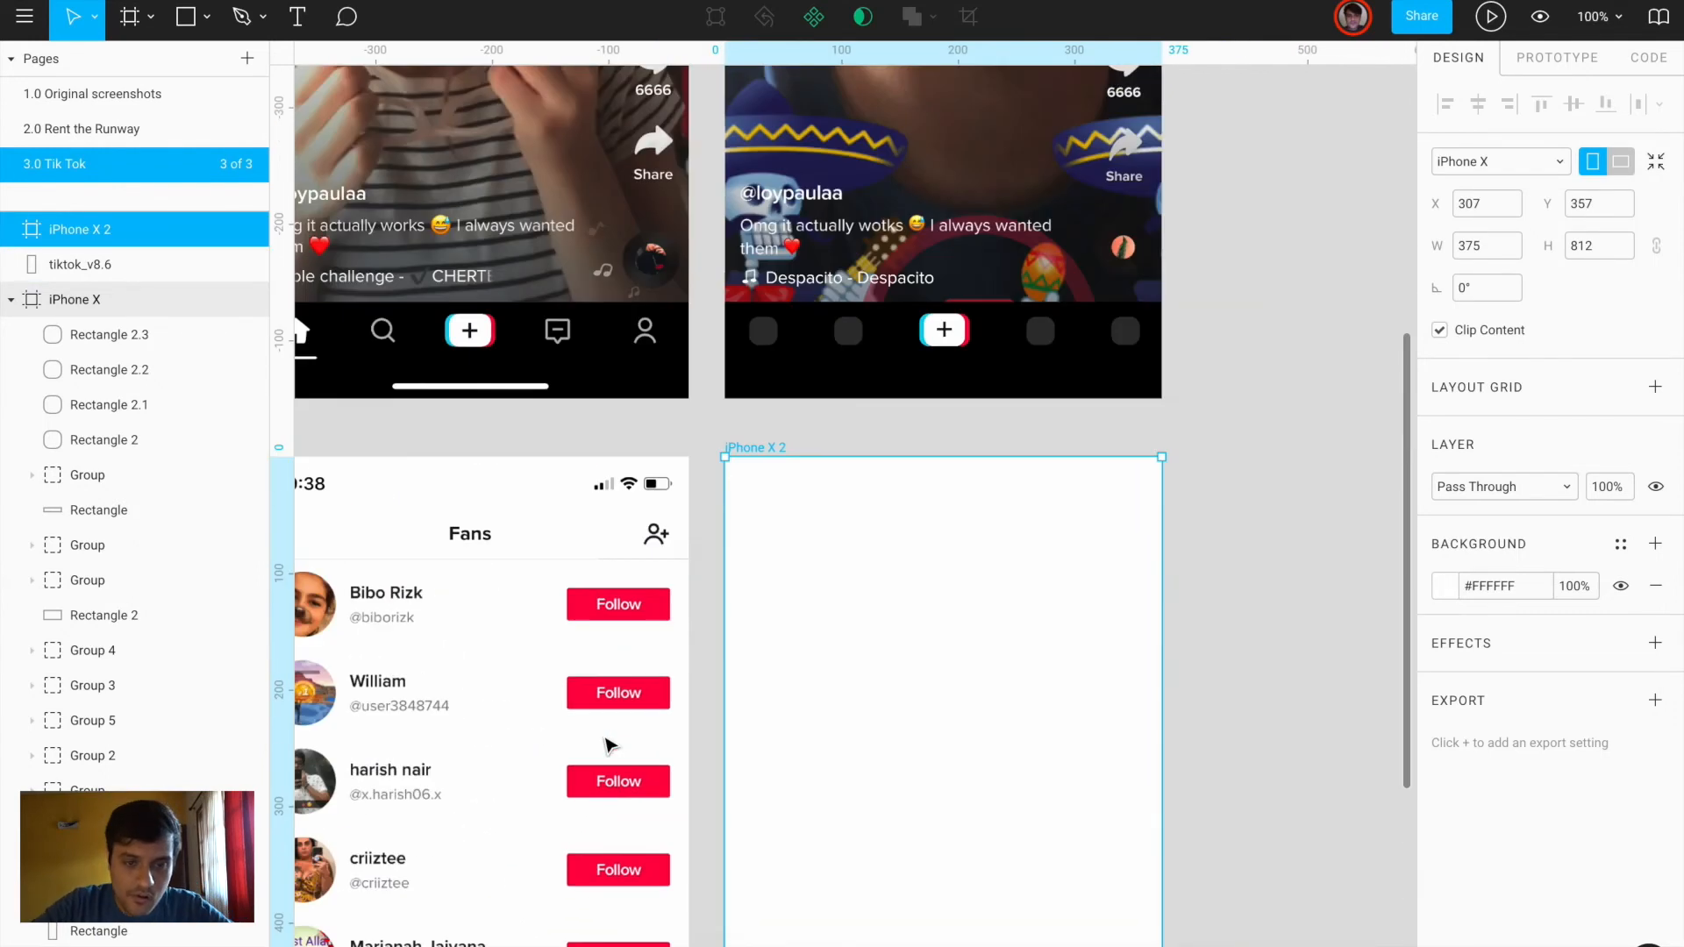
# Copy the status bar from the 2.0 Rent the Runway page and paste it into iPhone X 2
pyautogui.click(163, 132)
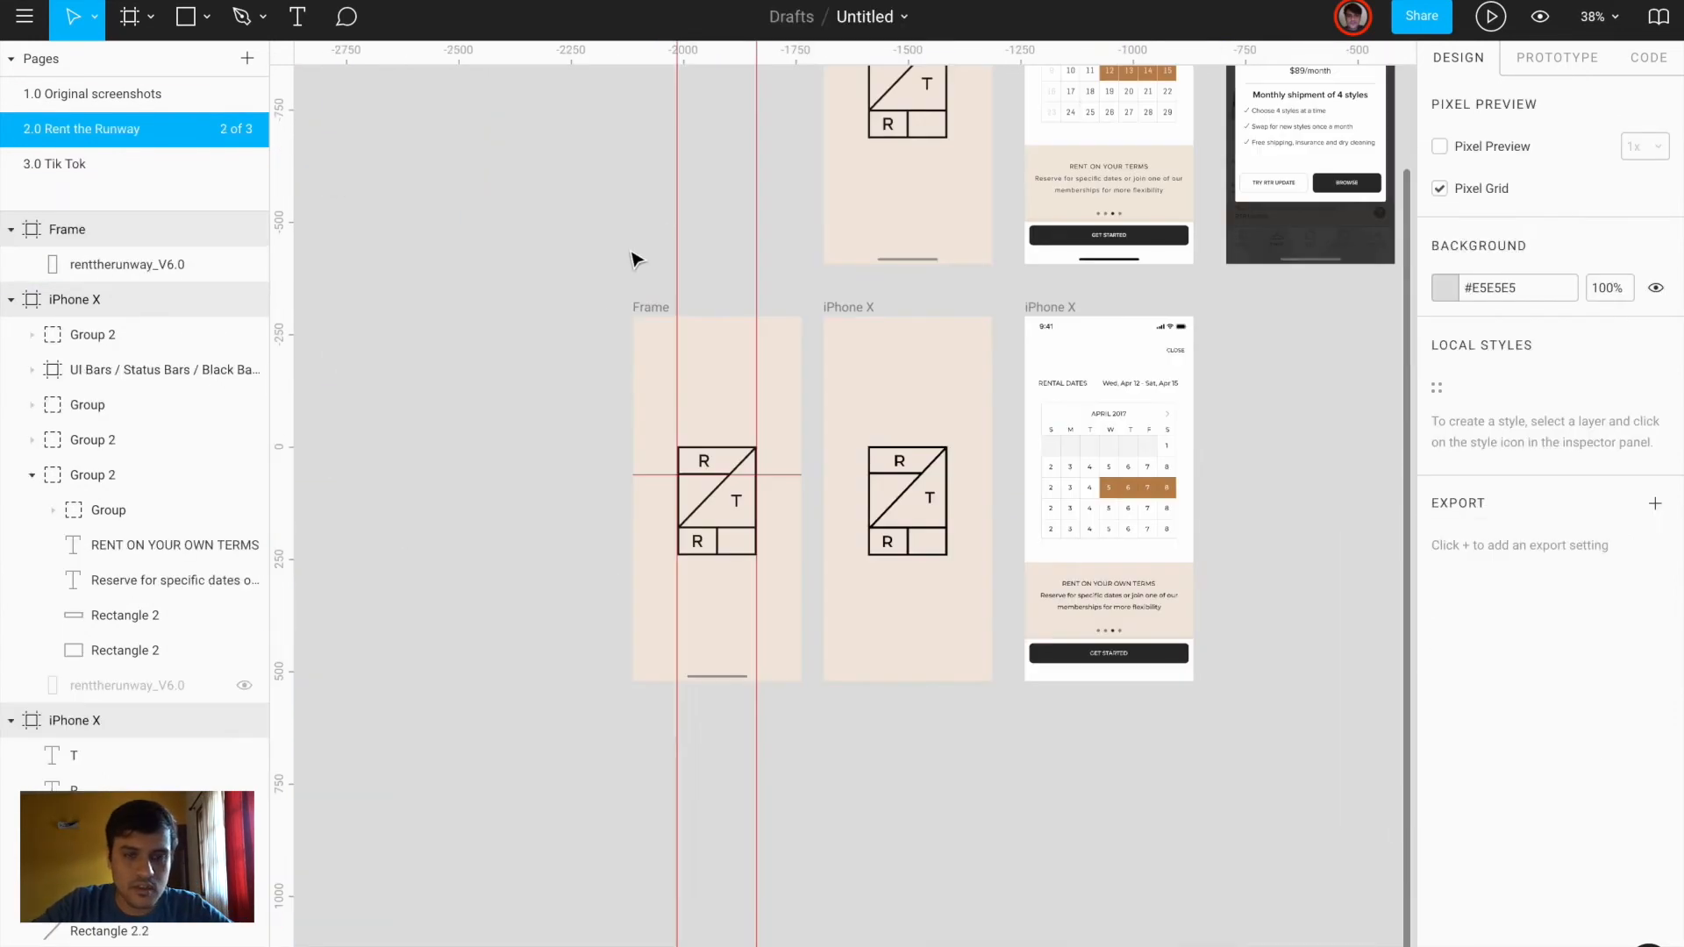
pyautogui.click(1079, 330)
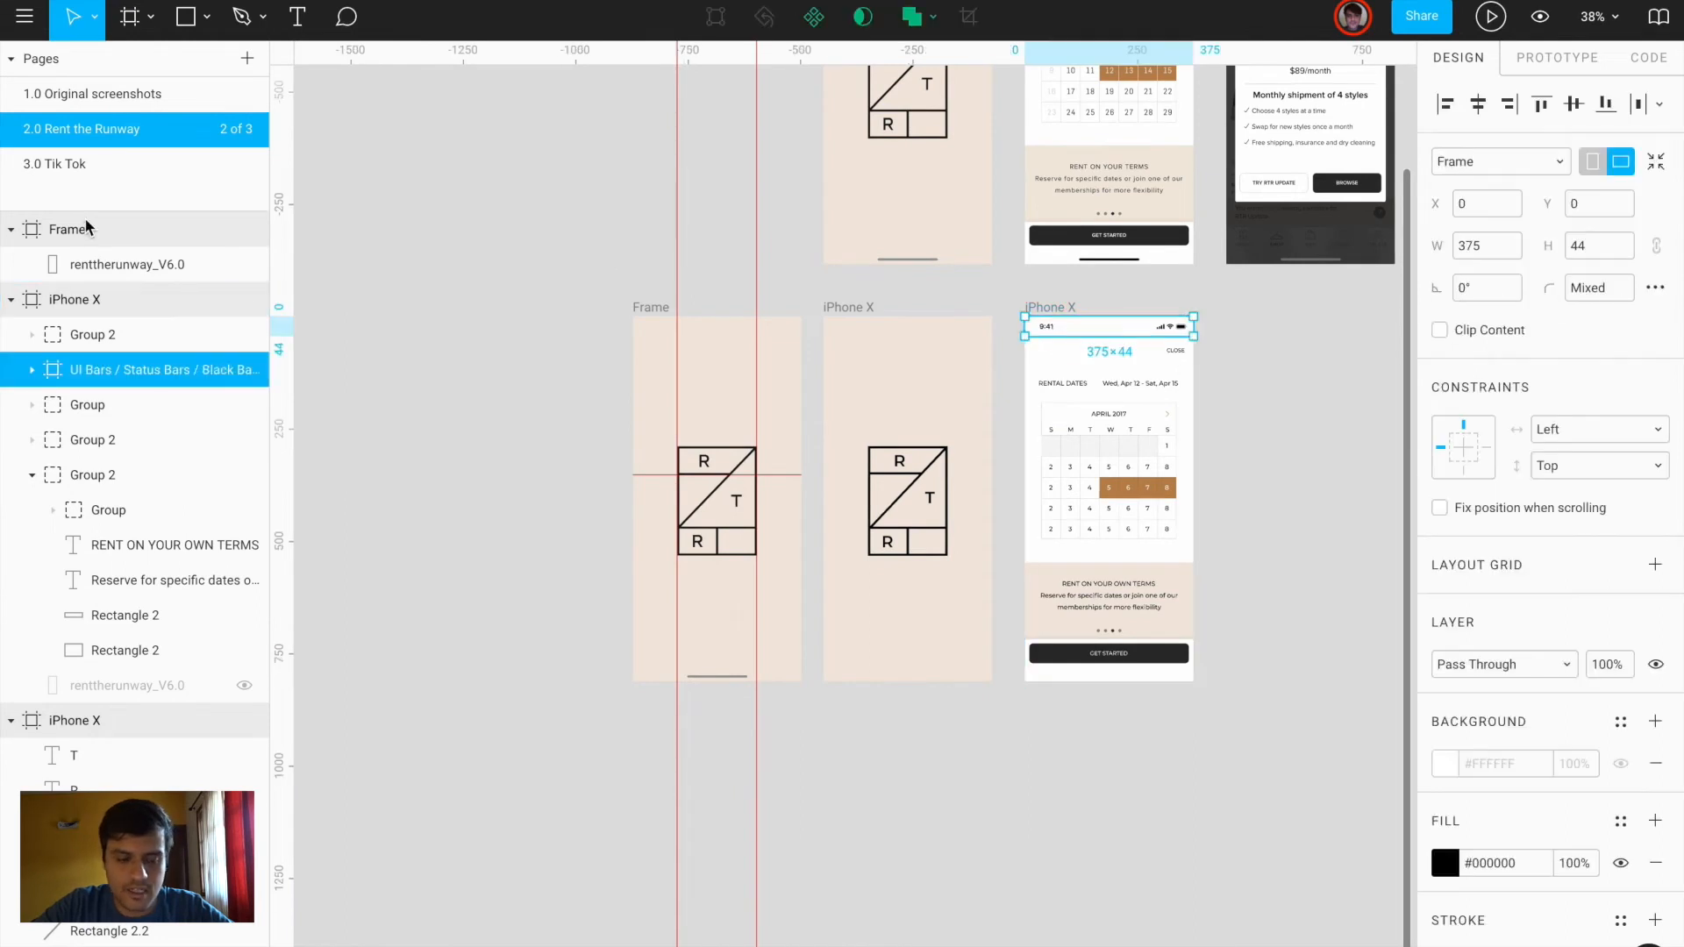
pyautogui.click(155, 167)
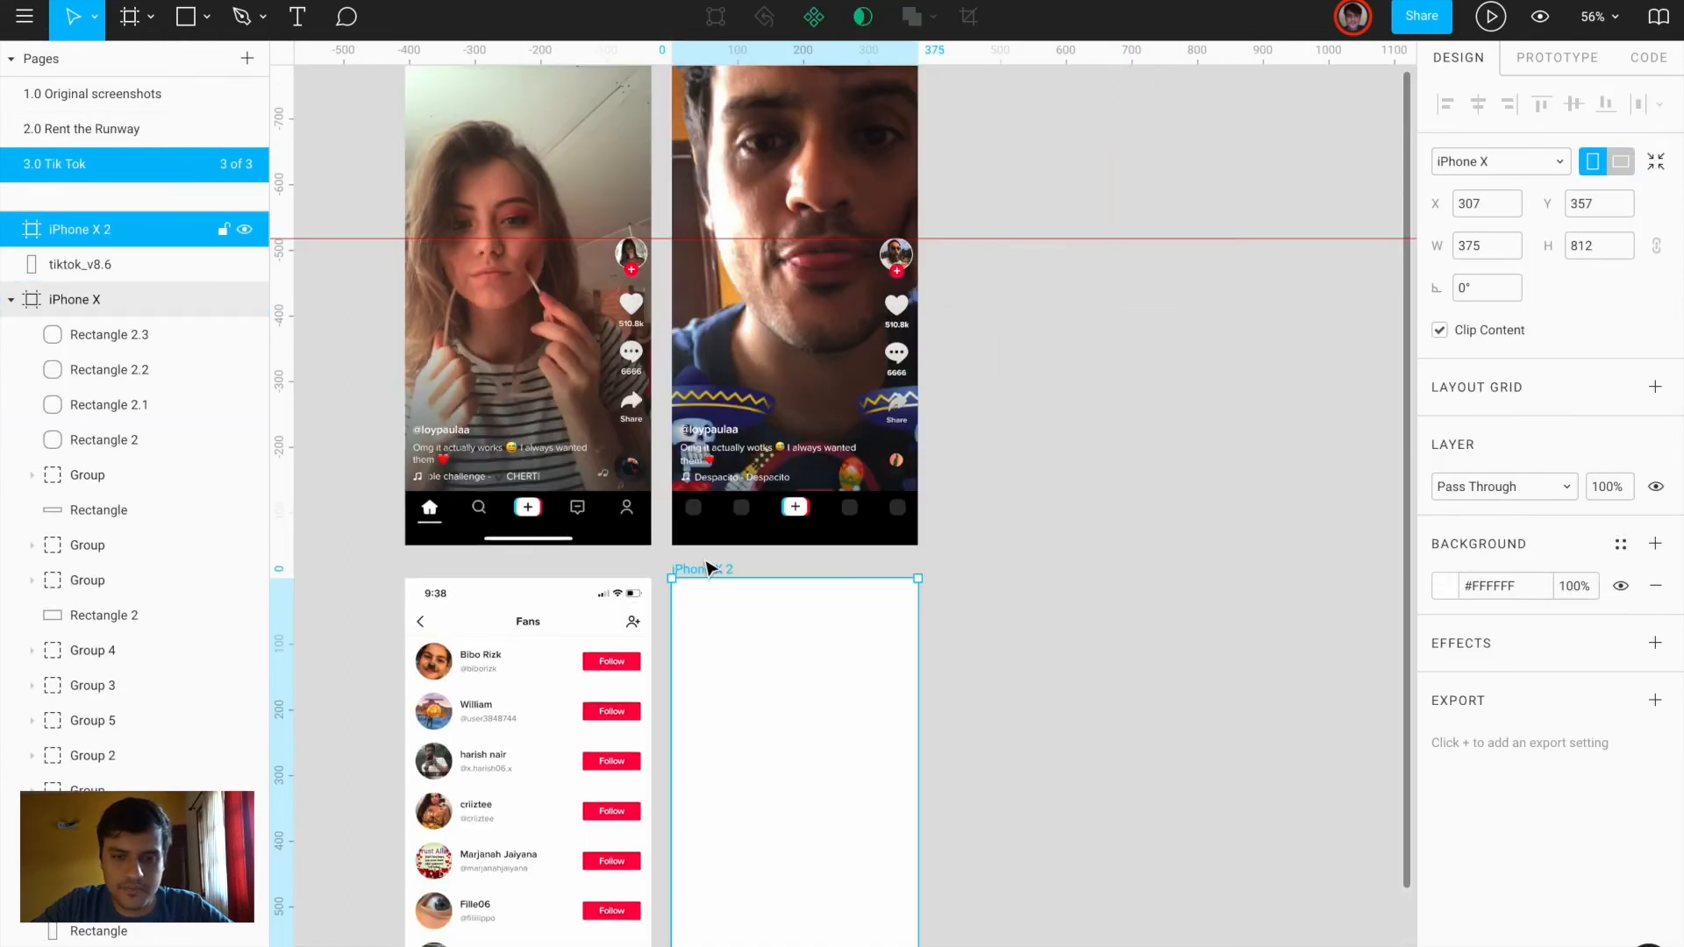
pyautogui.hotkey('ctrl', 'v')
pyautogui.scroll(10, 720, 651)
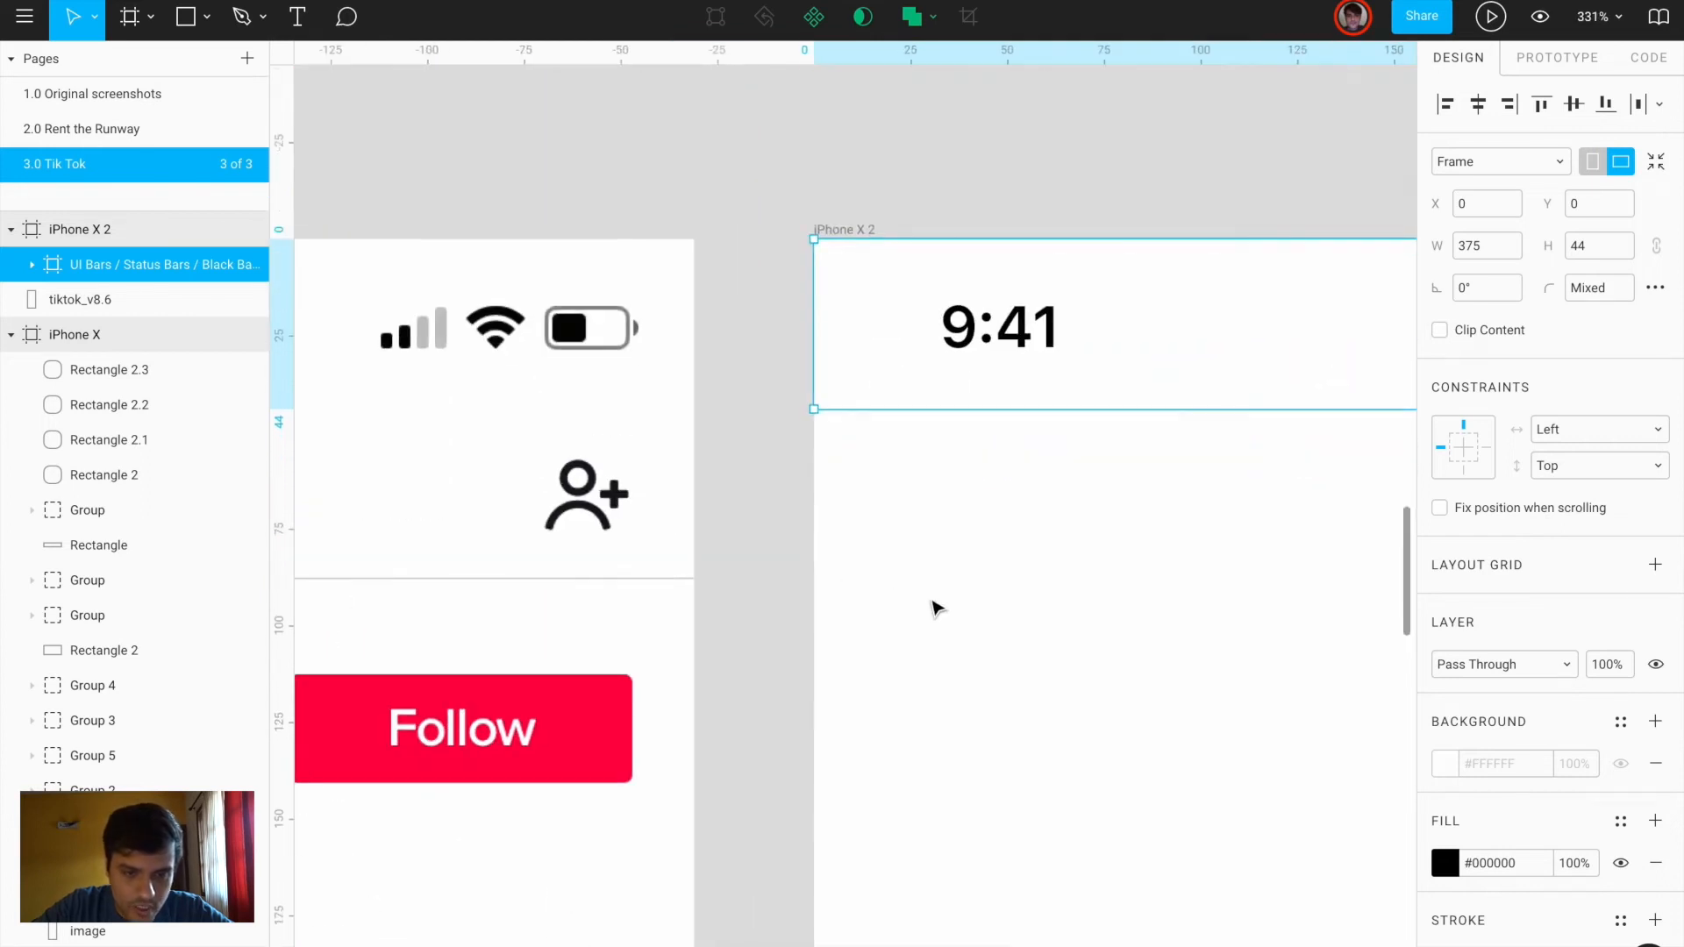
# Draw a divider line across the new frame
pyautogui.hotkey('shift', 'l')
pyautogui.moveTo(815, 576); pyautogui.dragTo(1208, 641)
pyautogui.hscroll(5, 1226, 594)
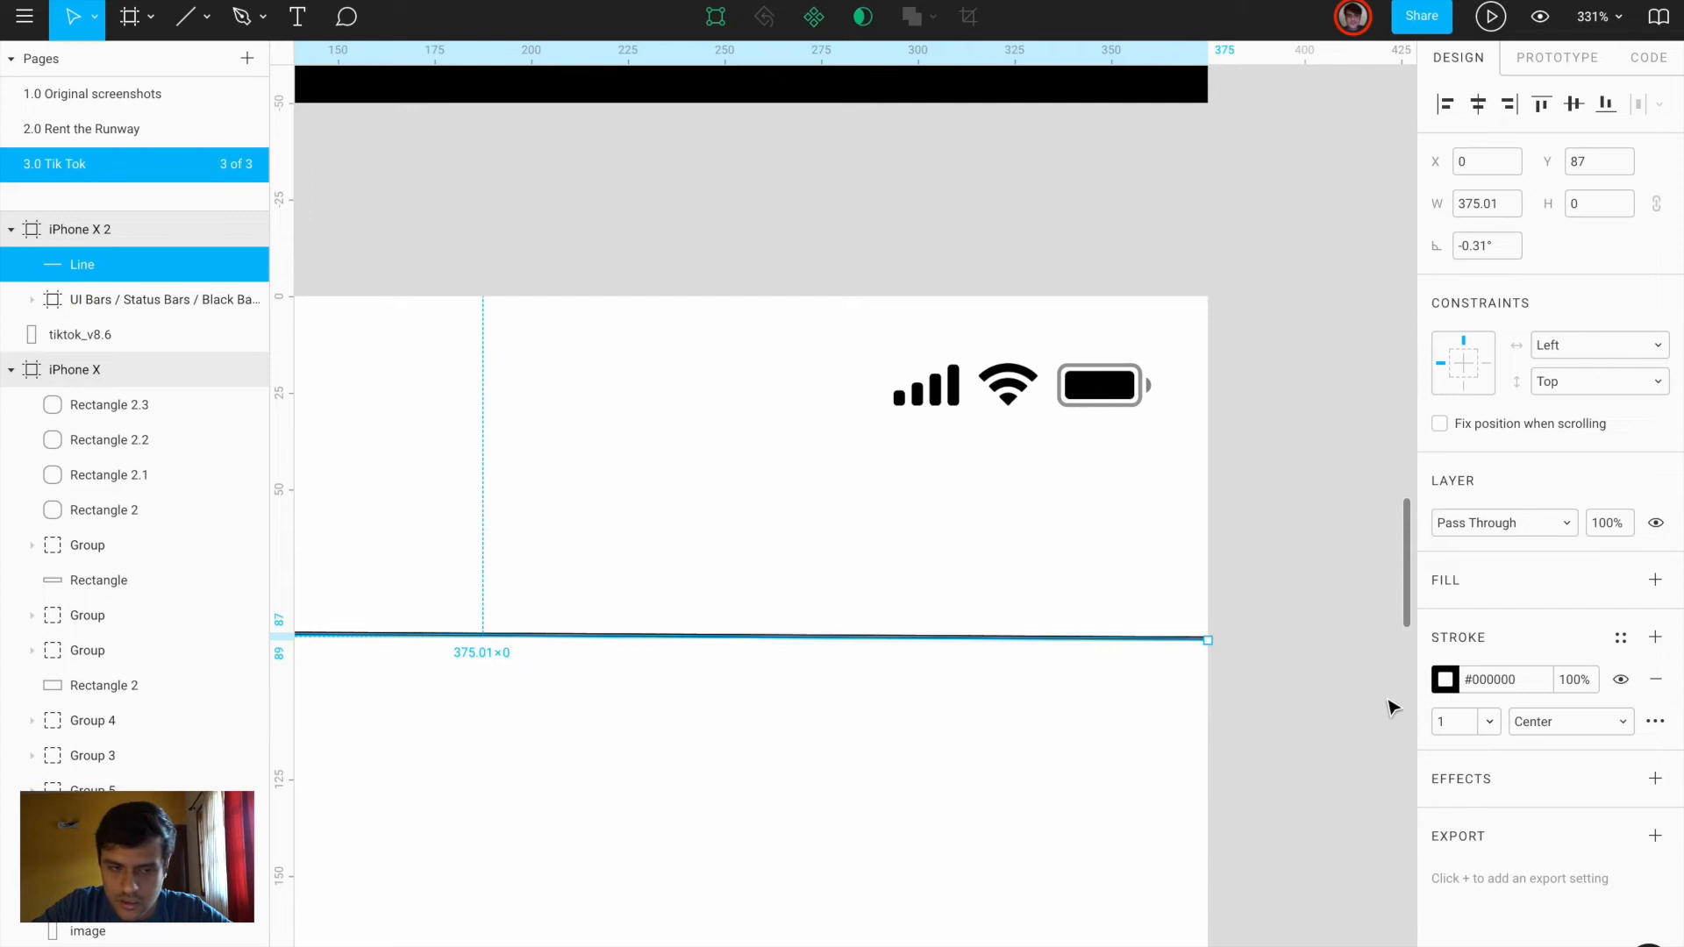
# Redraw the header divider straight across the frame and lower its stroke opacity to 5%
pyautogui.hotkey('ctrl', 'z')
pyautogui.scroll(-5, 1233, 686)
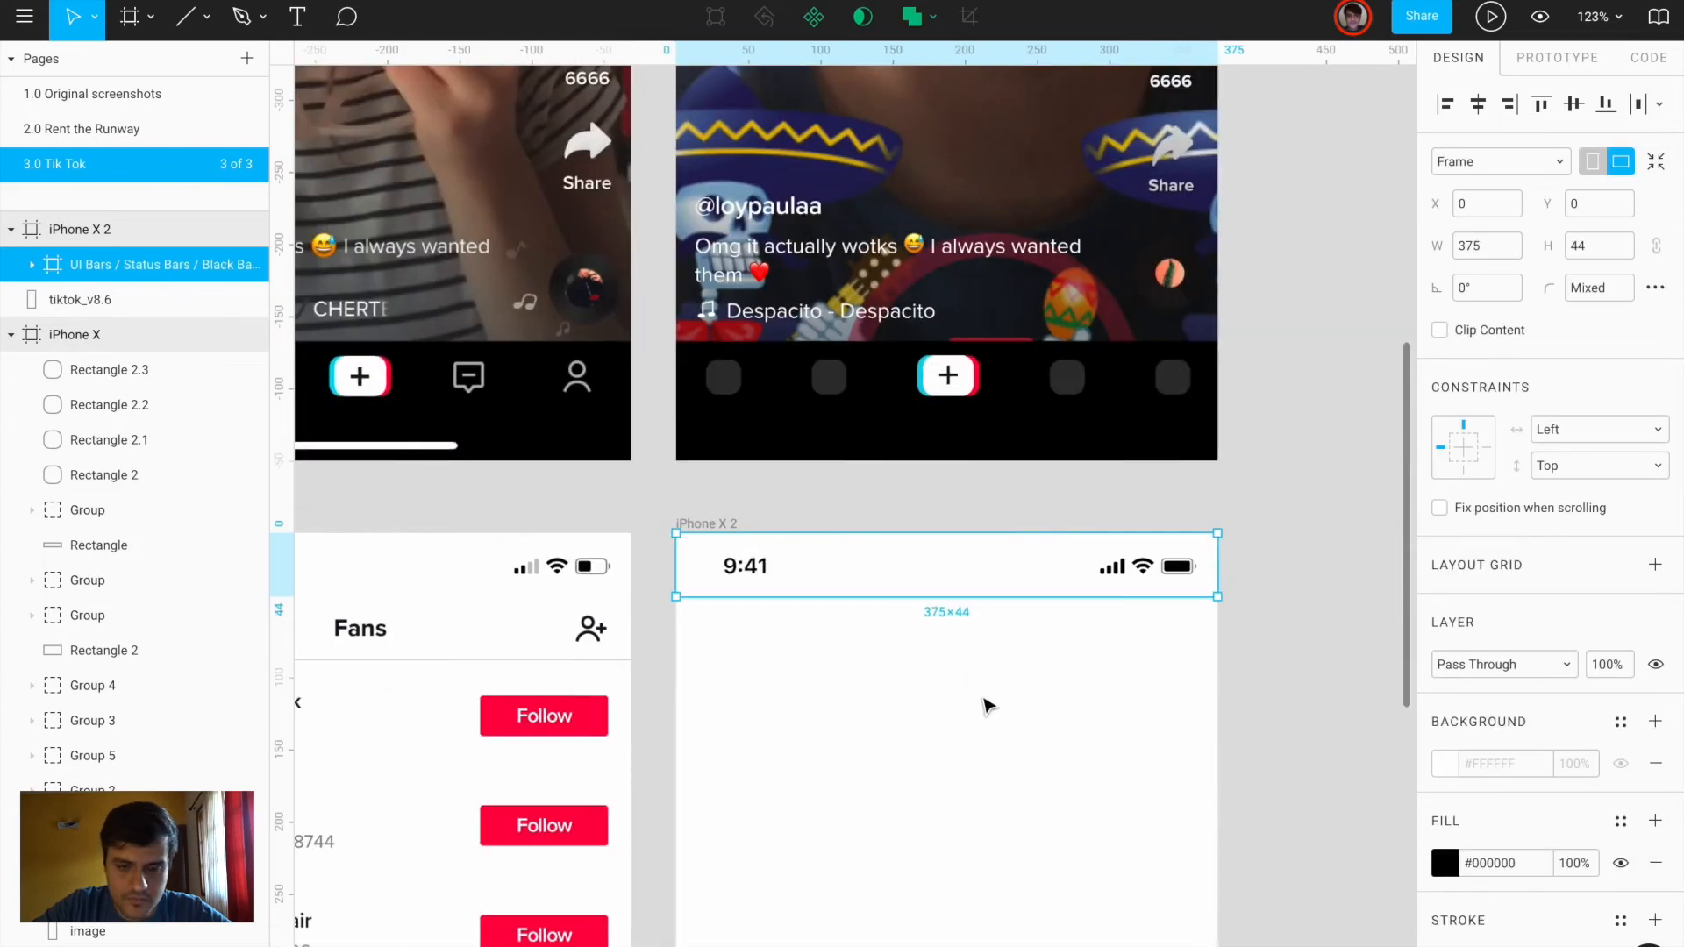
pyautogui.press('l')
pyautogui.moveTo(677, 659); pyautogui.dragTo(1218, 659)
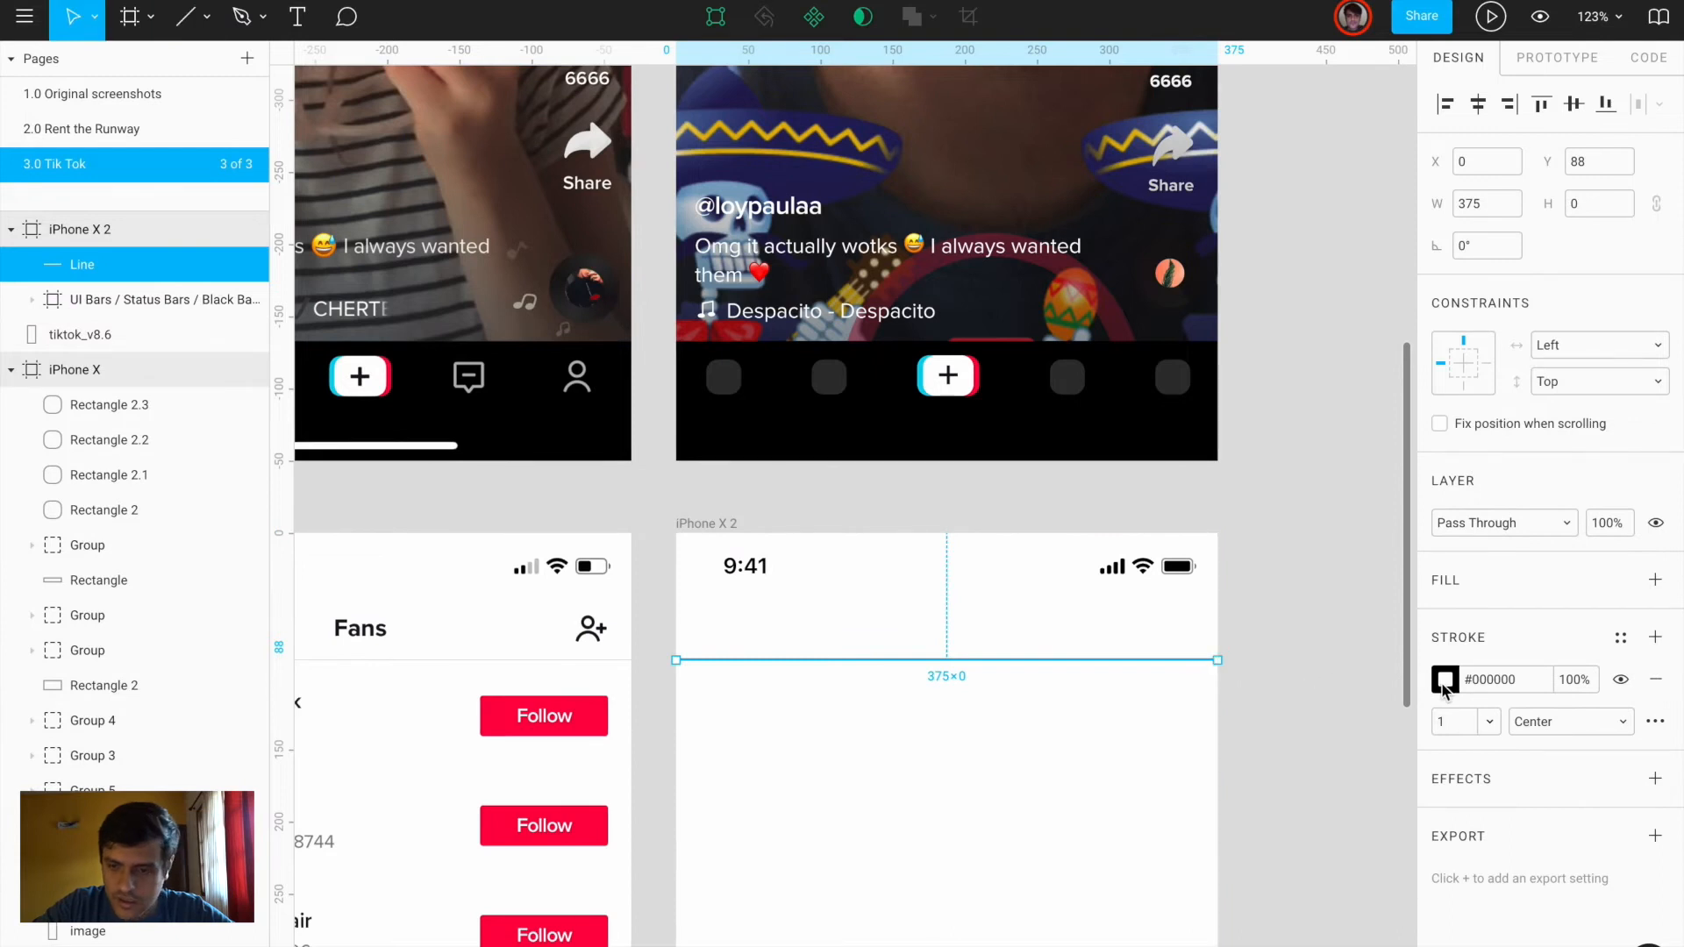
pyautogui.click(1444, 680)
pyautogui.click(1369, 762)
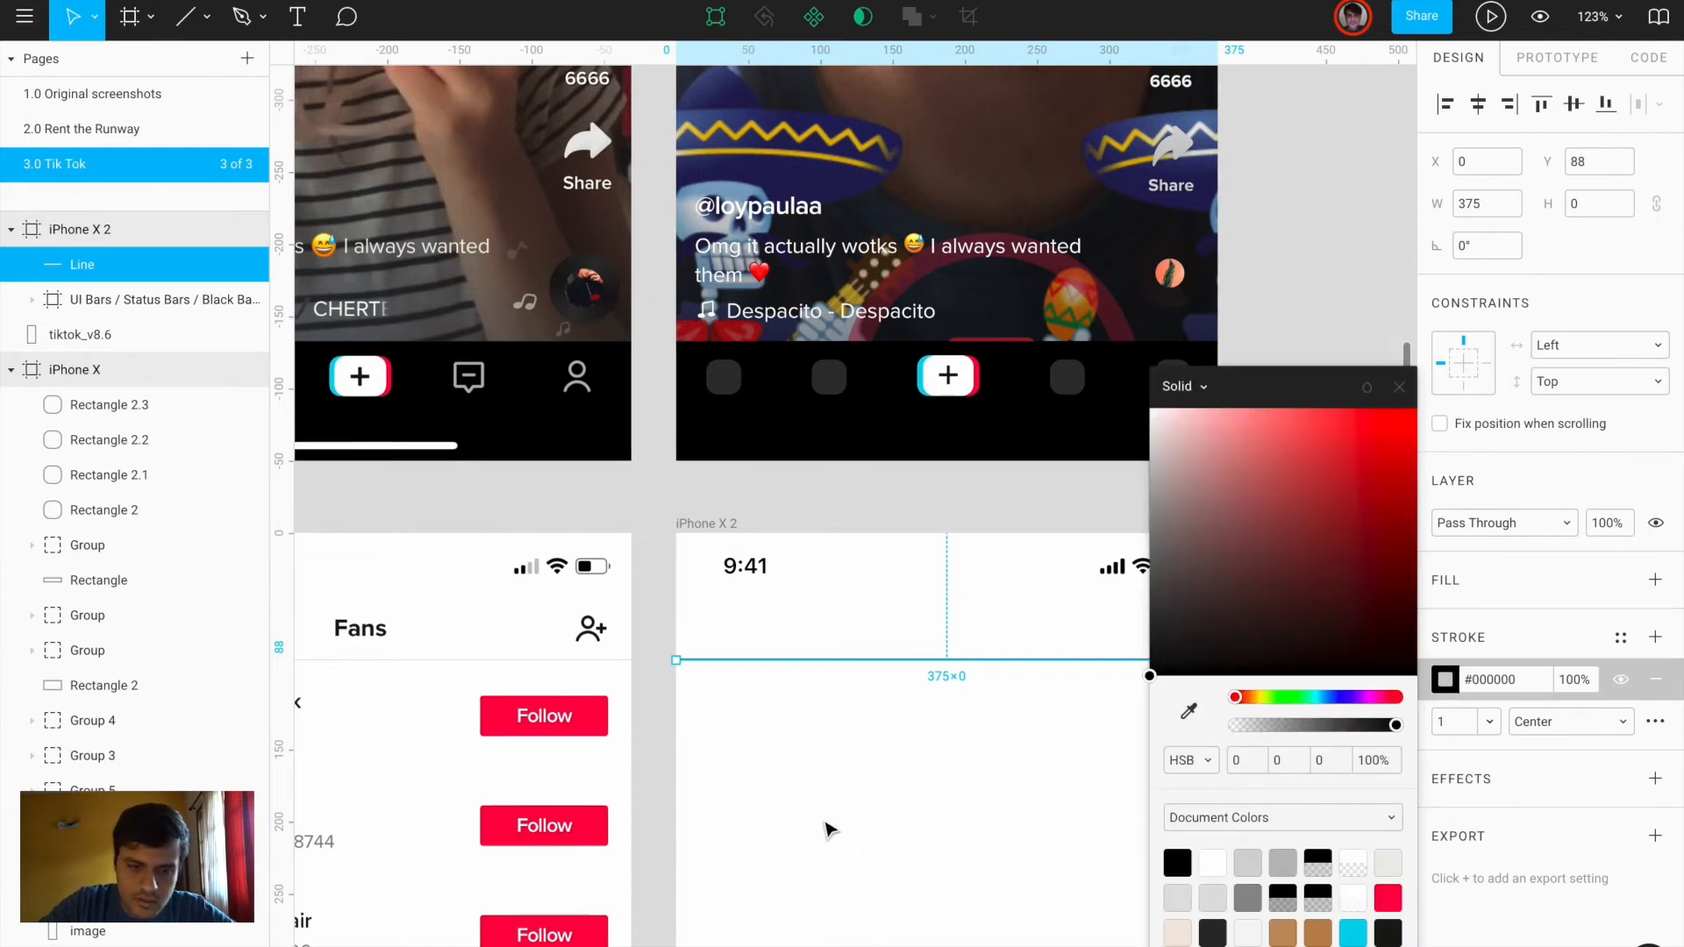
pyautogui.click(829, 829)
pyautogui.click(926, 660)
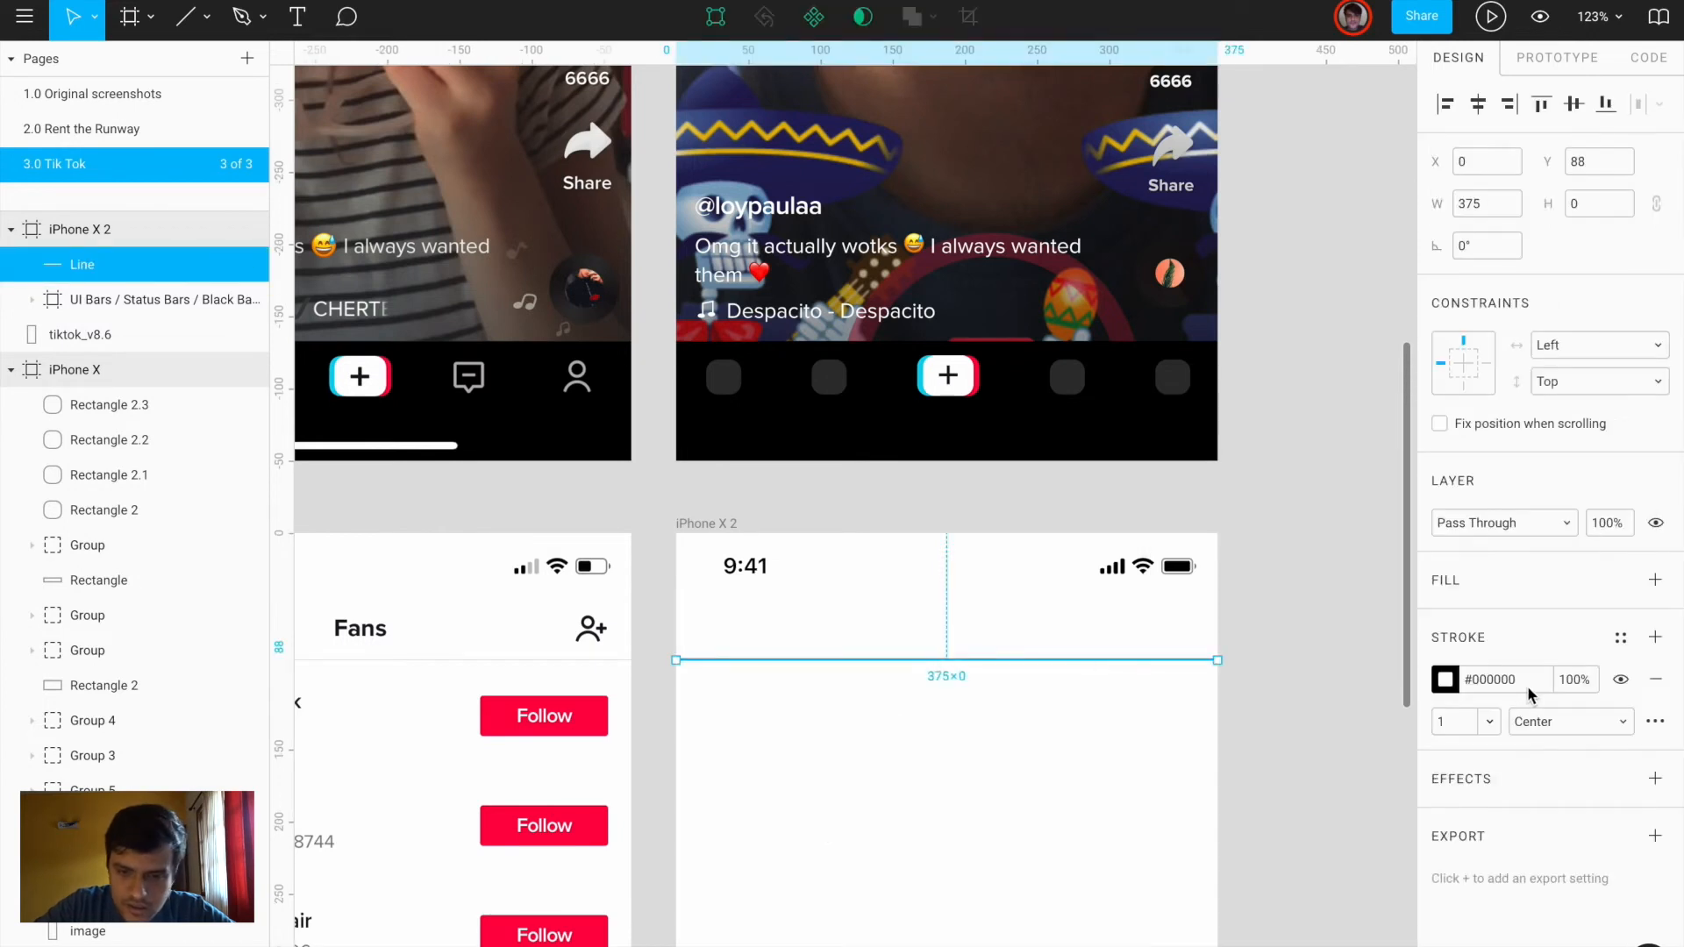
pyautogui.press('Return')
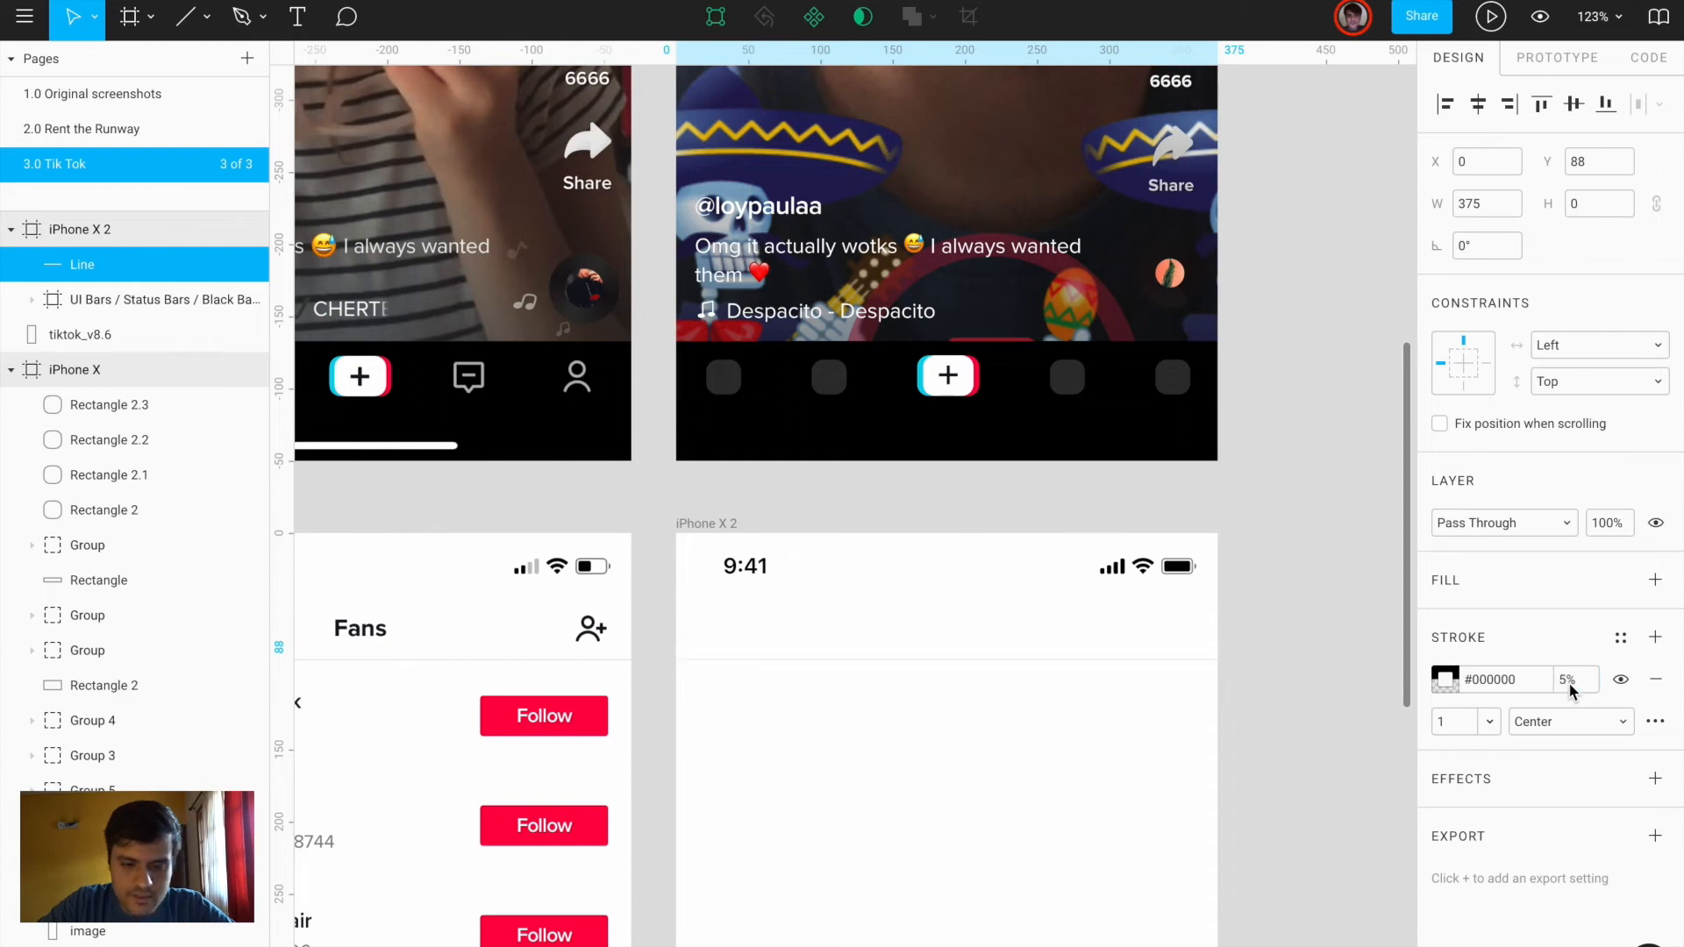
pyautogui.click(1319, 699)
# Add a 'Fans' text layer in the iPhone X 2 header
pyautogui.hscroll(-2, 829, 735)
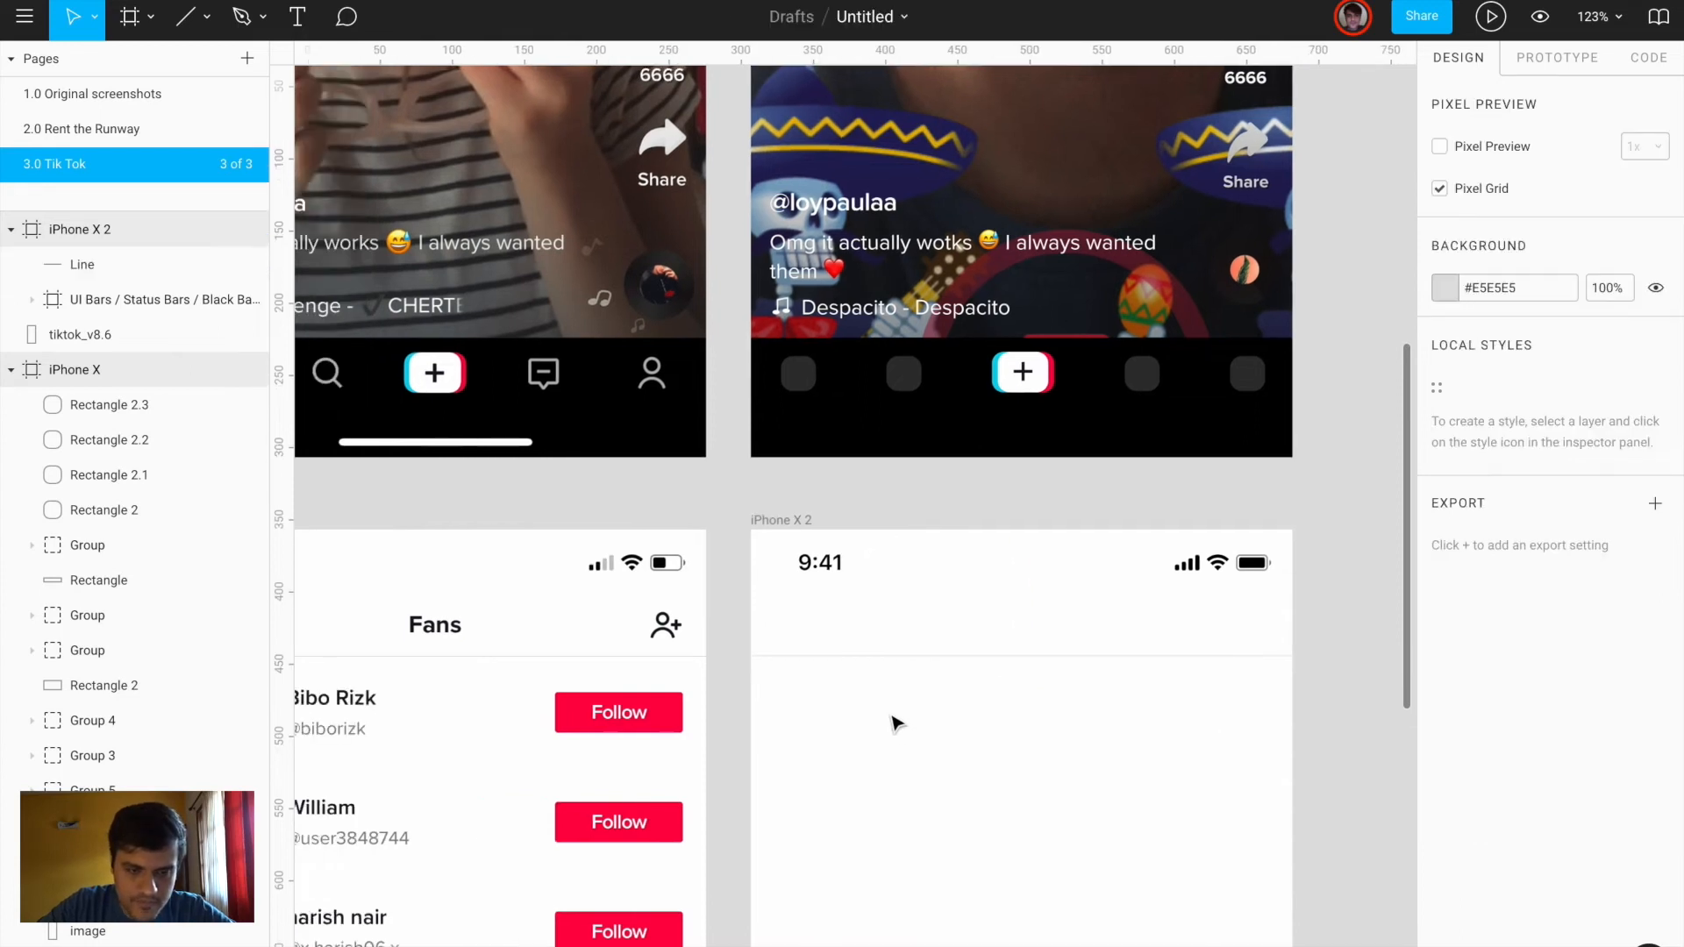
pyautogui.press('t')
pyautogui.click(972, 616)
pyautogui.write('Fans')
pyautogui.press('Escape')
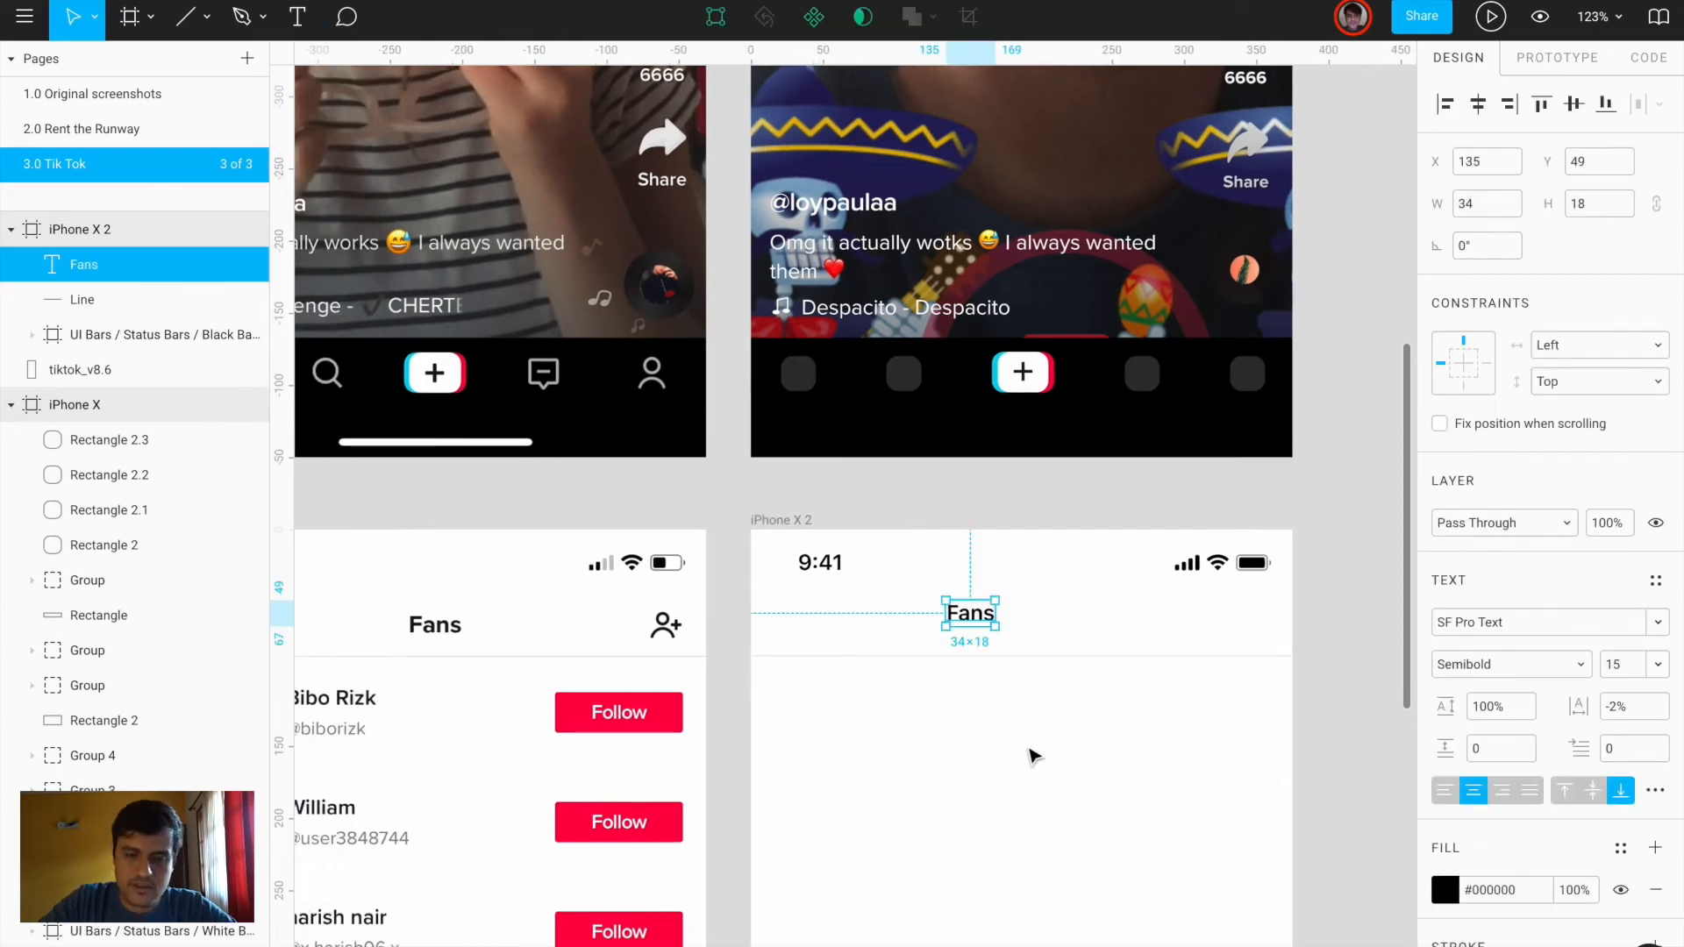
# Style the Fans text as Proxima Nova Bold 18 with 0% letter spacing
pyautogui.click(1511, 623)
pyautogui.write('Pro')
pyautogui.press('Return')
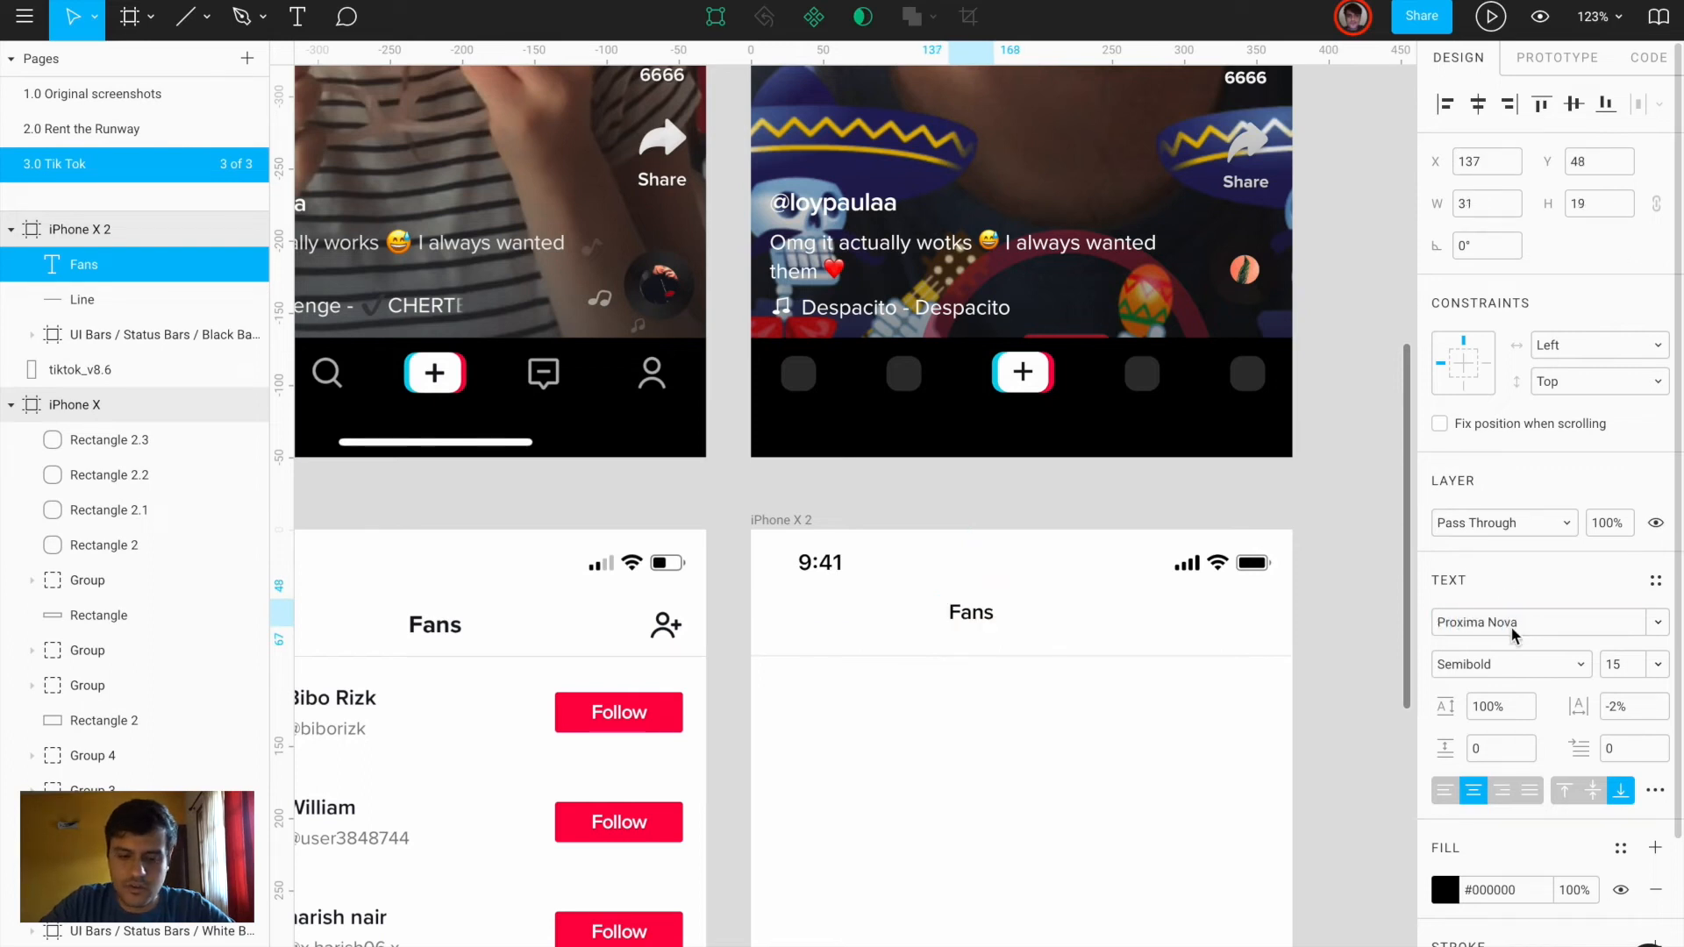
pyautogui.click(1626, 715)
pyautogui.write('0')
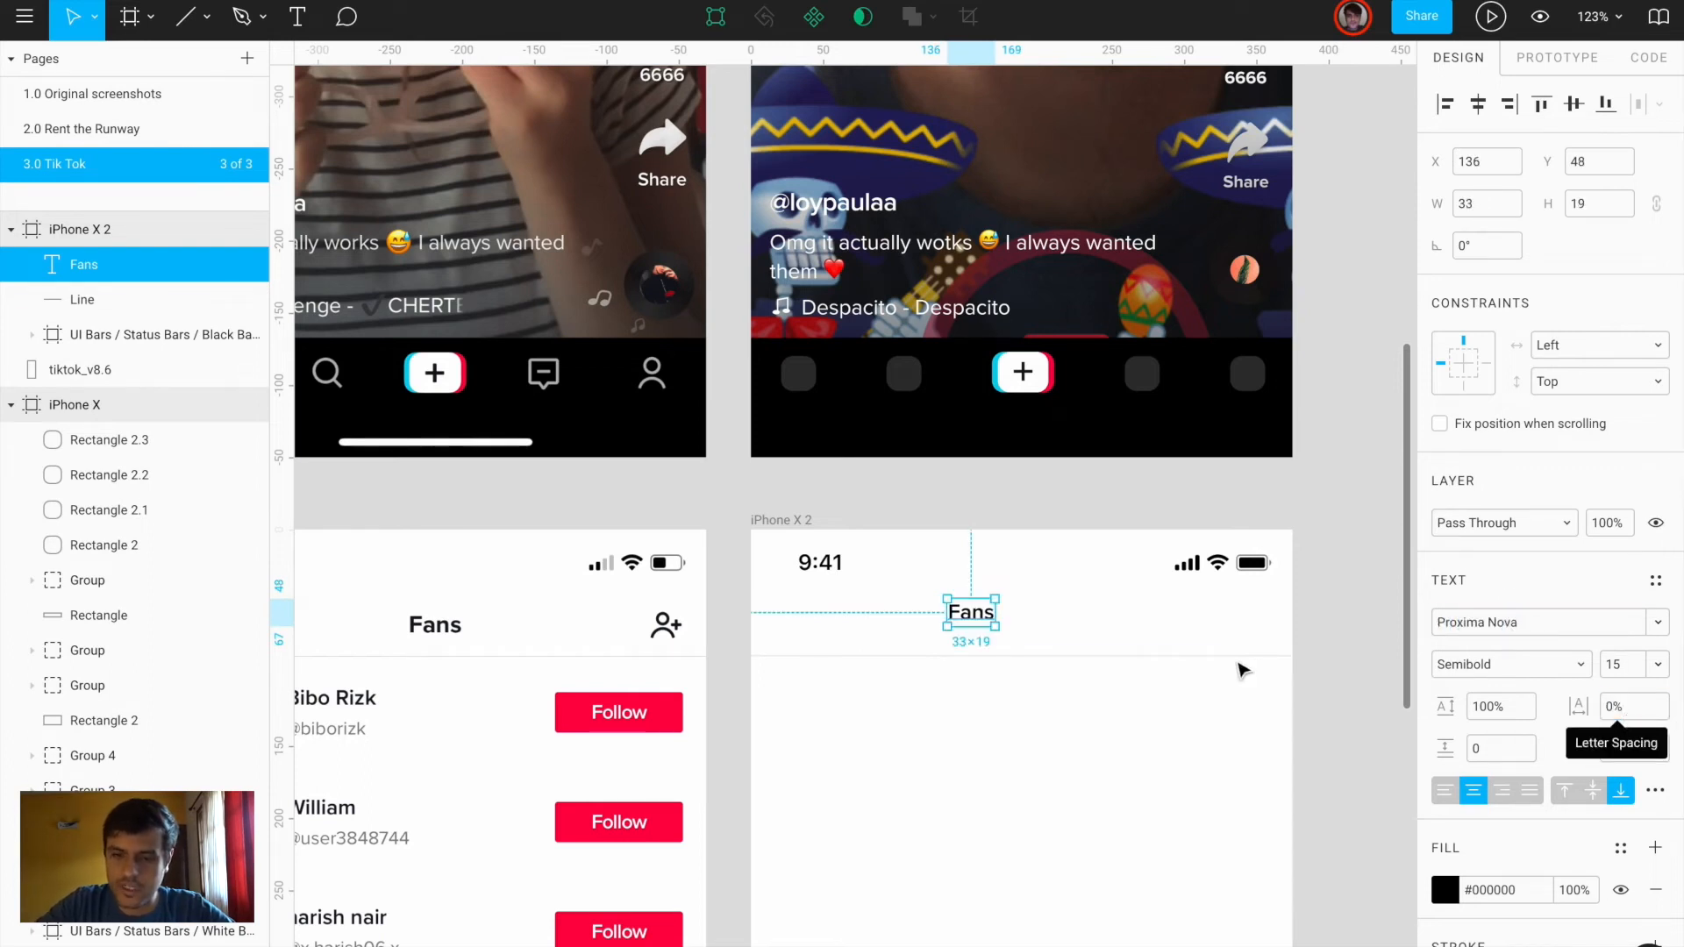
pyautogui.click(1526, 667)
pyautogui.click(1522, 694)
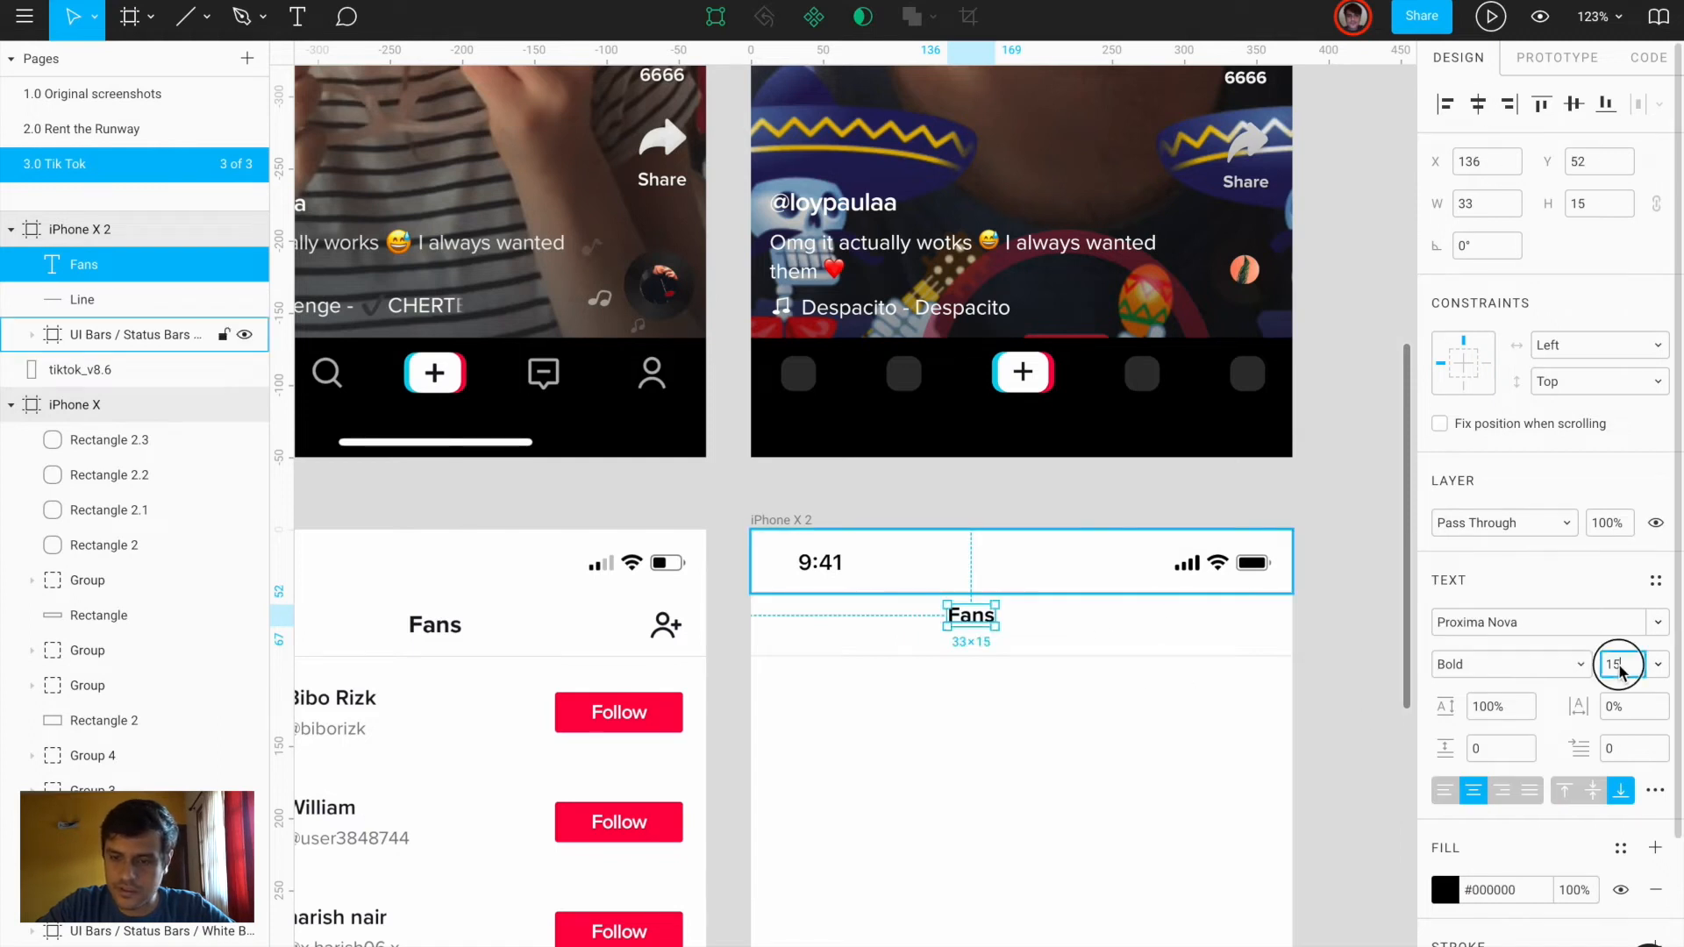
pyautogui.press('Return')
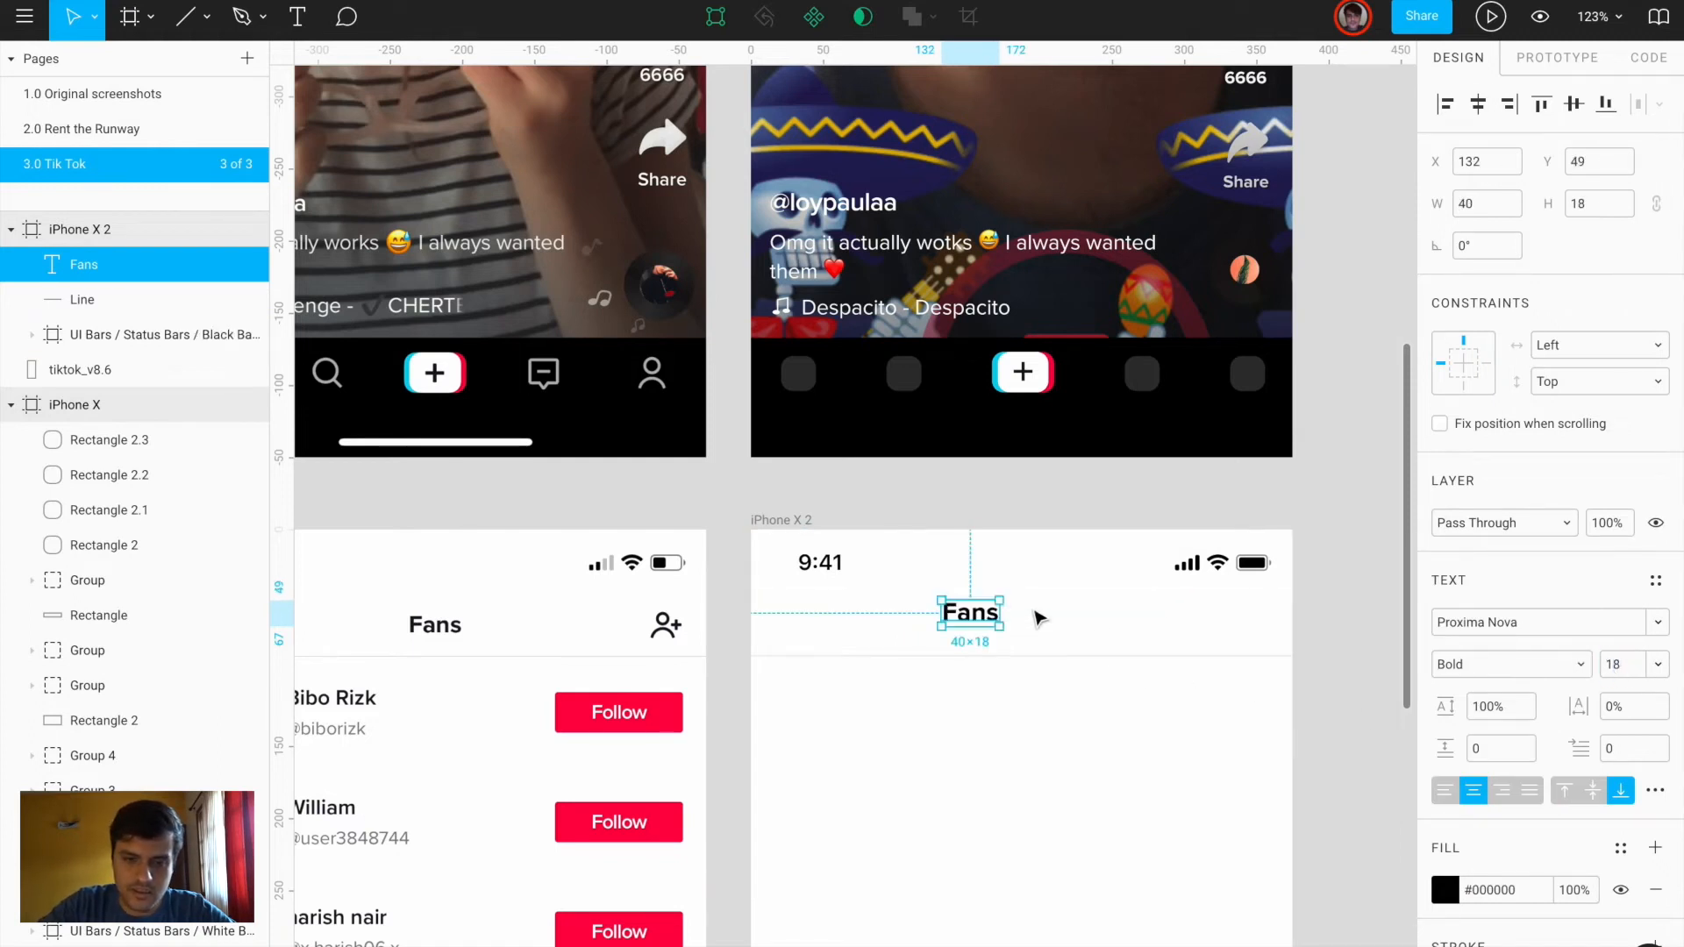
# Centre the Fans title horizontally, nudge it down 10 px, and check alignment with a guide
pyautogui.click(1478, 104)
pyautogui.hotkey('shift', 'Down')
pyautogui.moveTo(881, 52); pyautogui.dragTo(892, 635)
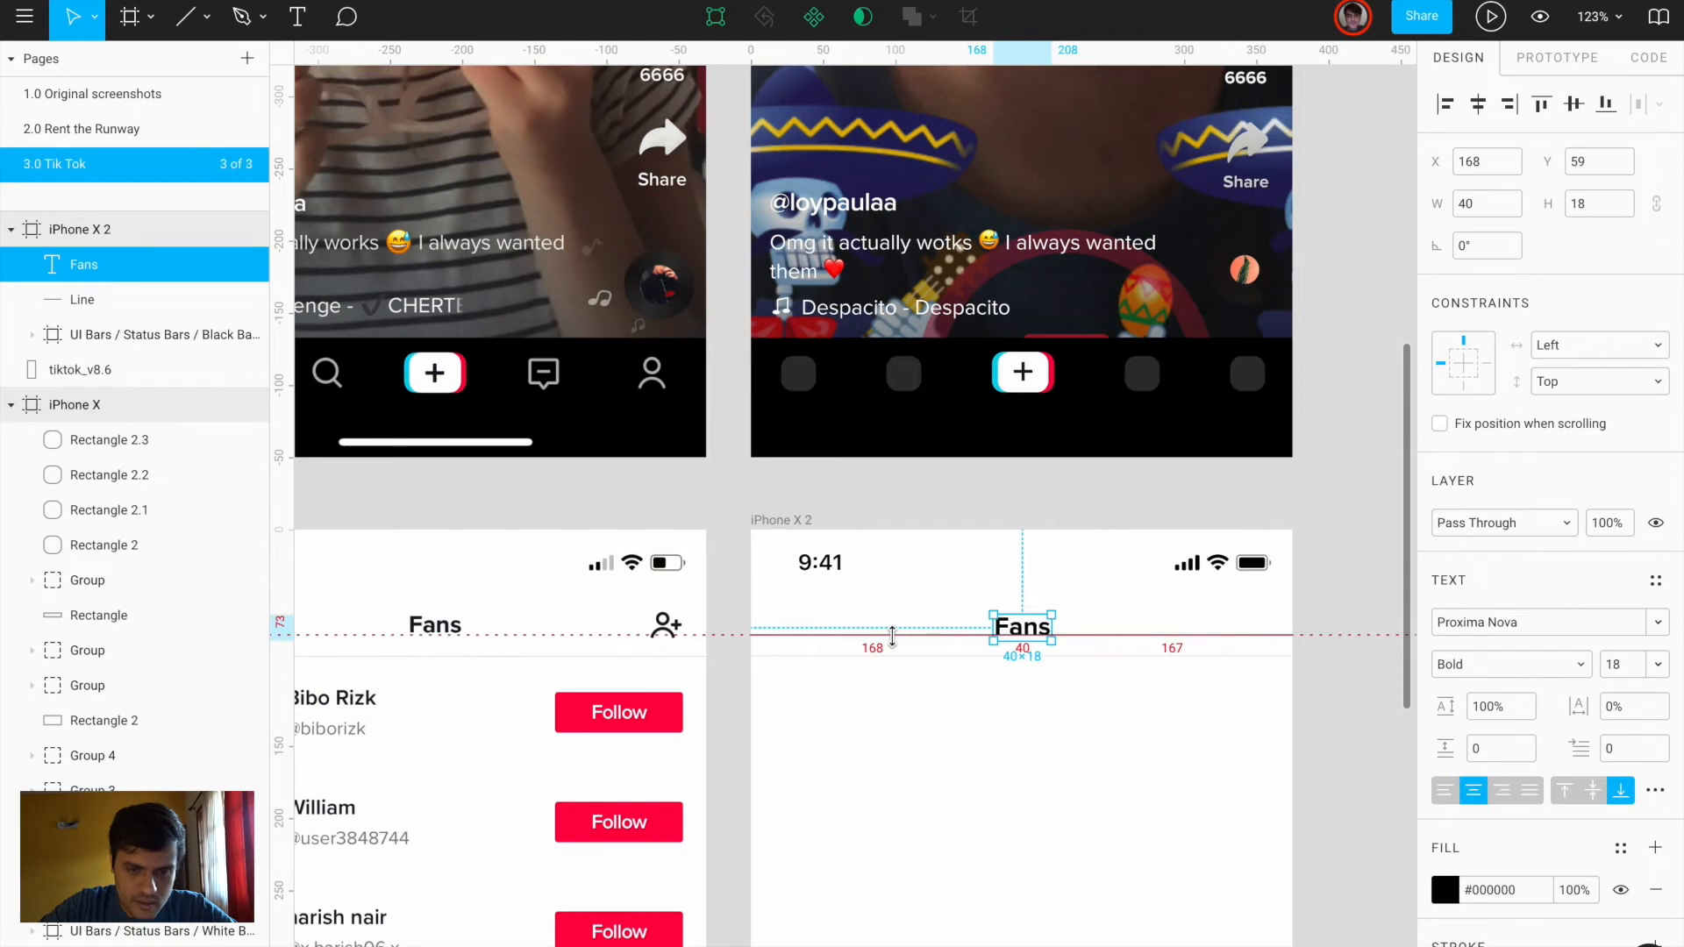
pyautogui.moveTo(1078, 643); pyautogui.dragTo(1079, 643)
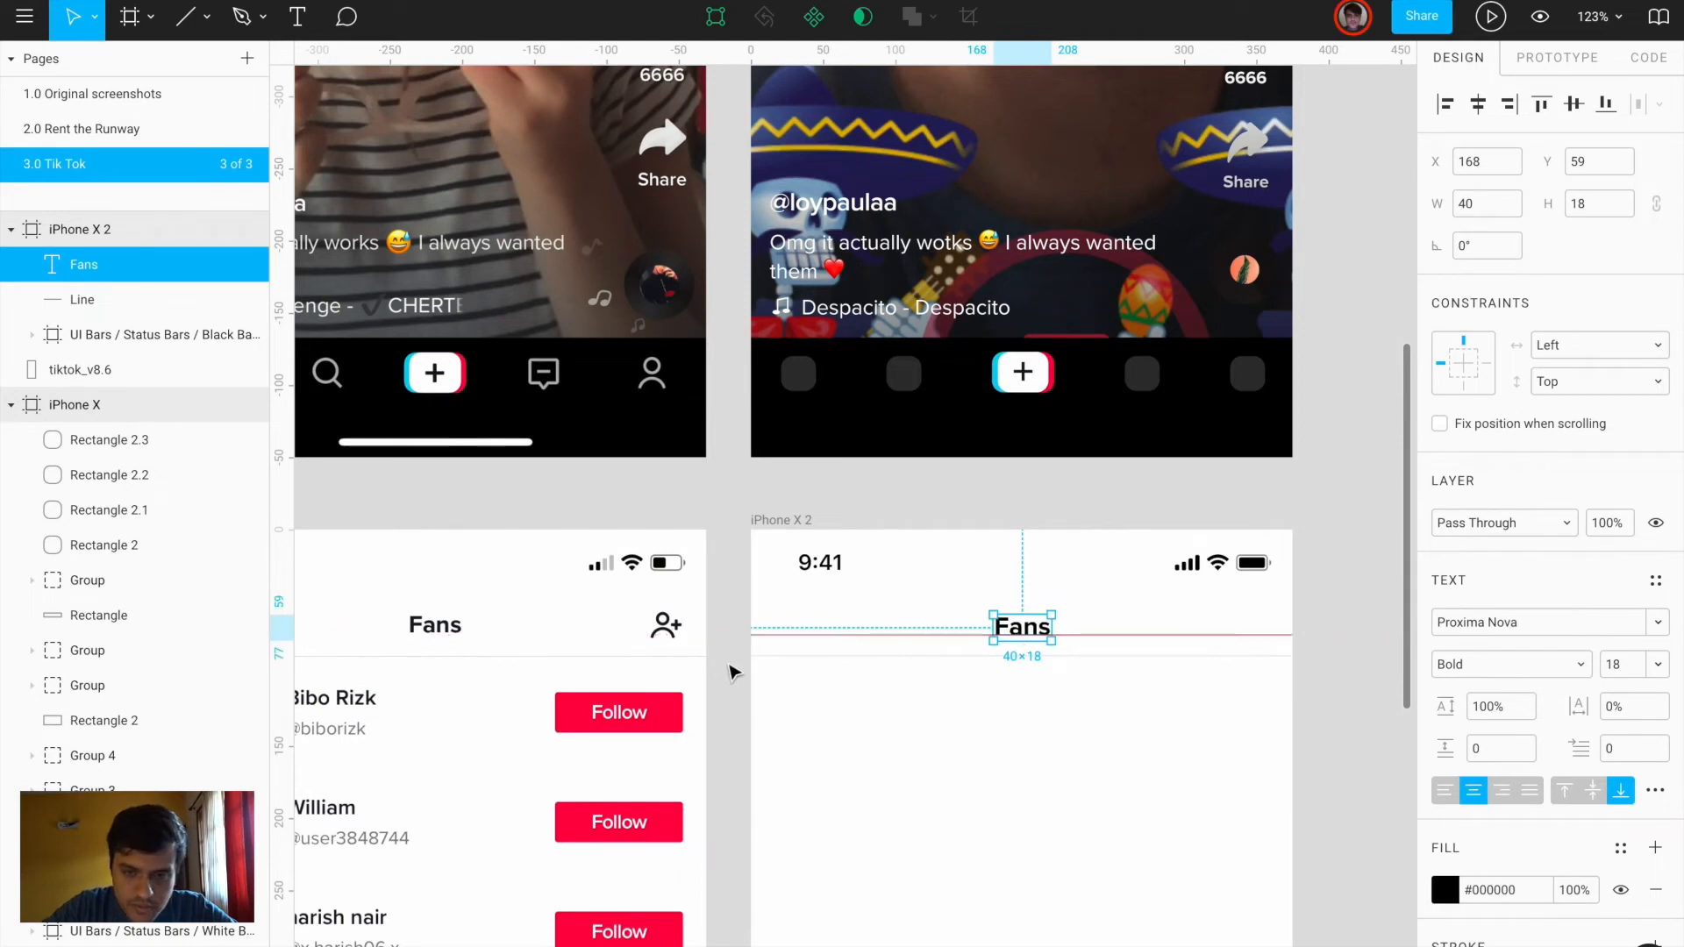
pyautogui.moveTo(877, 635); pyautogui.dragTo(874, 276)
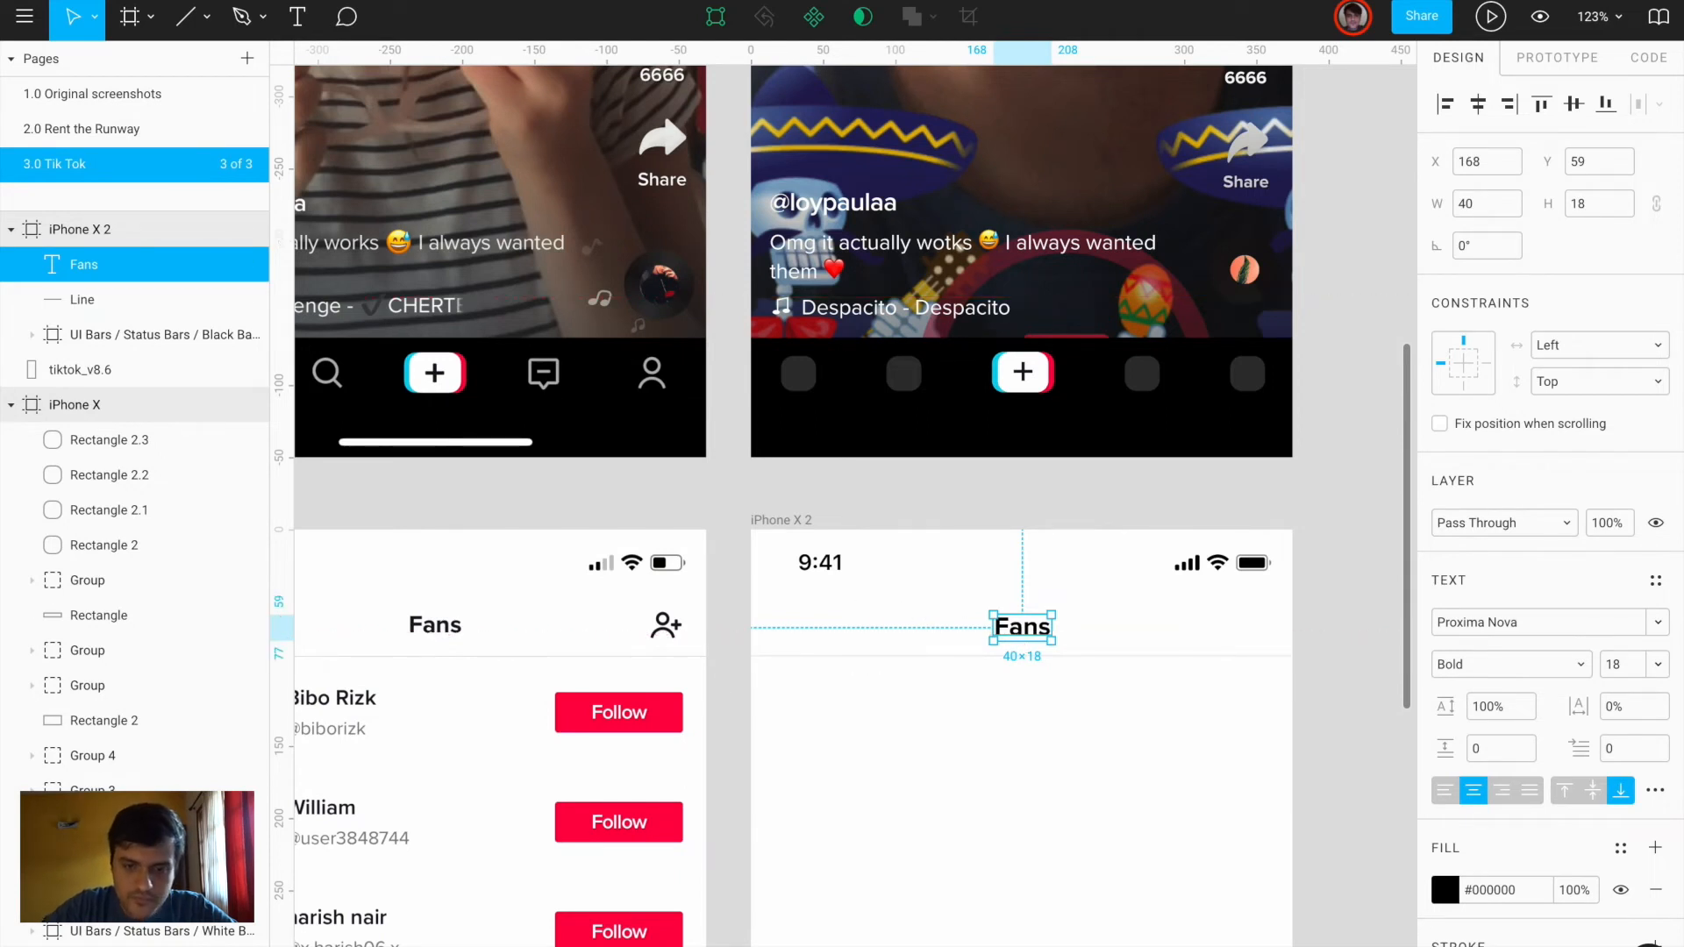
pyautogui.hotkey('ctrl', 'z')
# Select the Union arrow shape on the 2.0 Rent the Runway page to reuse it
pyautogui.click(887, 751)
pyautogui.scroll(-4, 887, 752)
pyautogui.hscroll(-1, 887, 752)
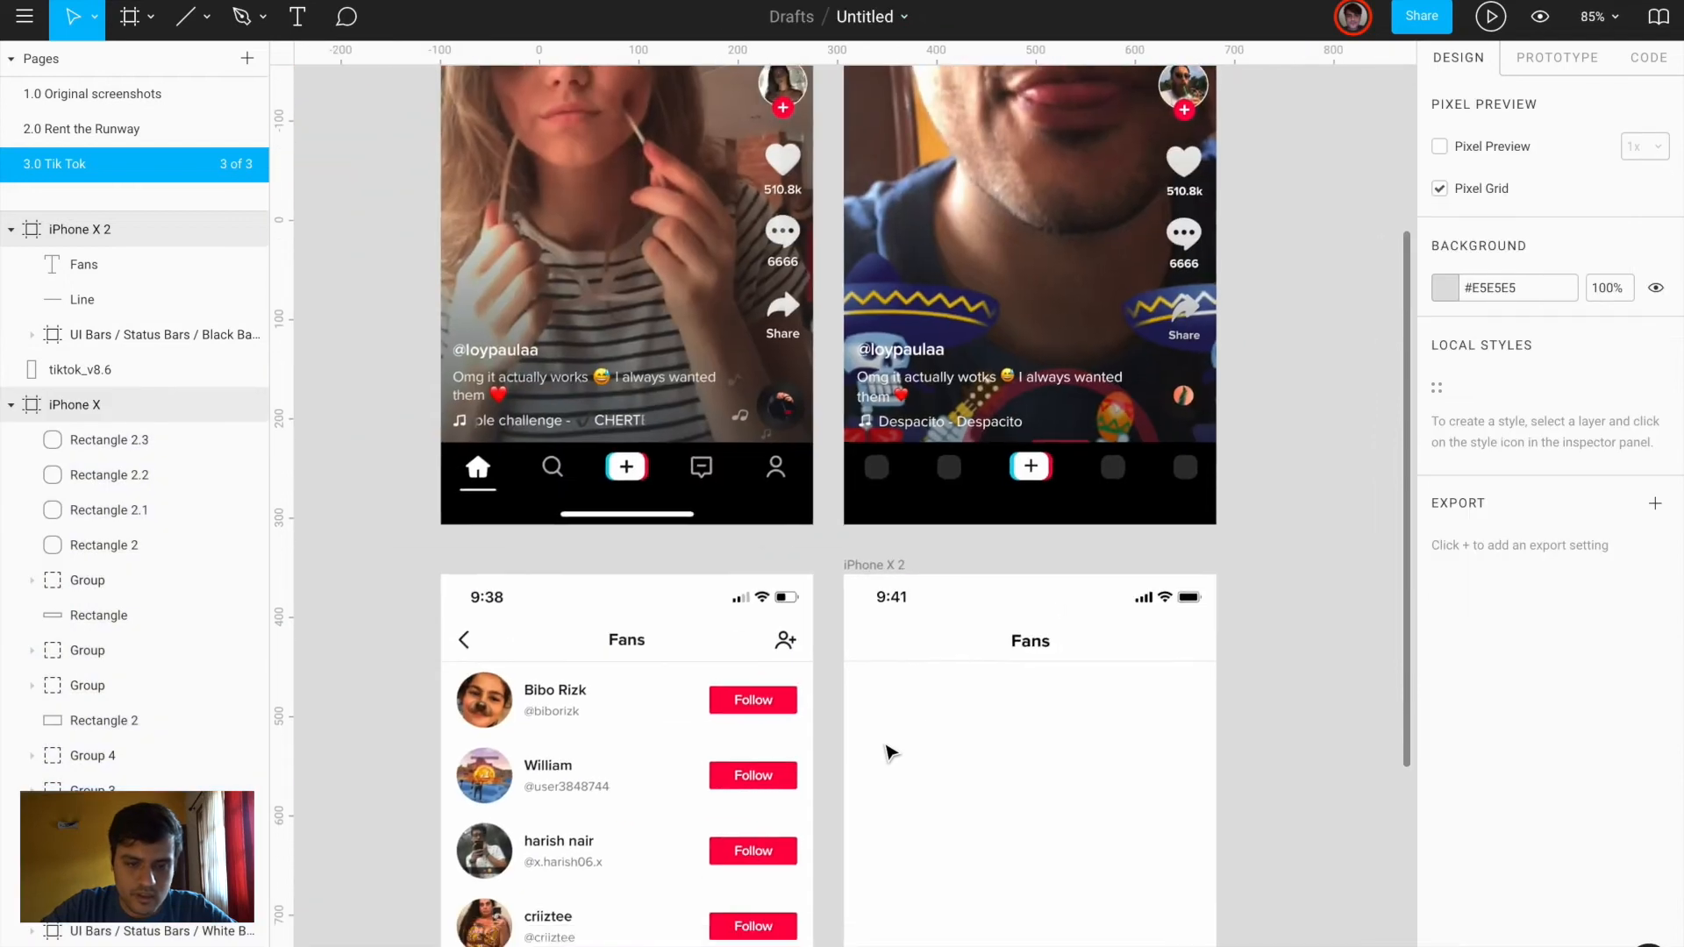
pyautogui.scroll(3, 946, 657)
pyautogui.scroll(2, 945, 657)
pyautogui.hscroll(-2, 945, 657)
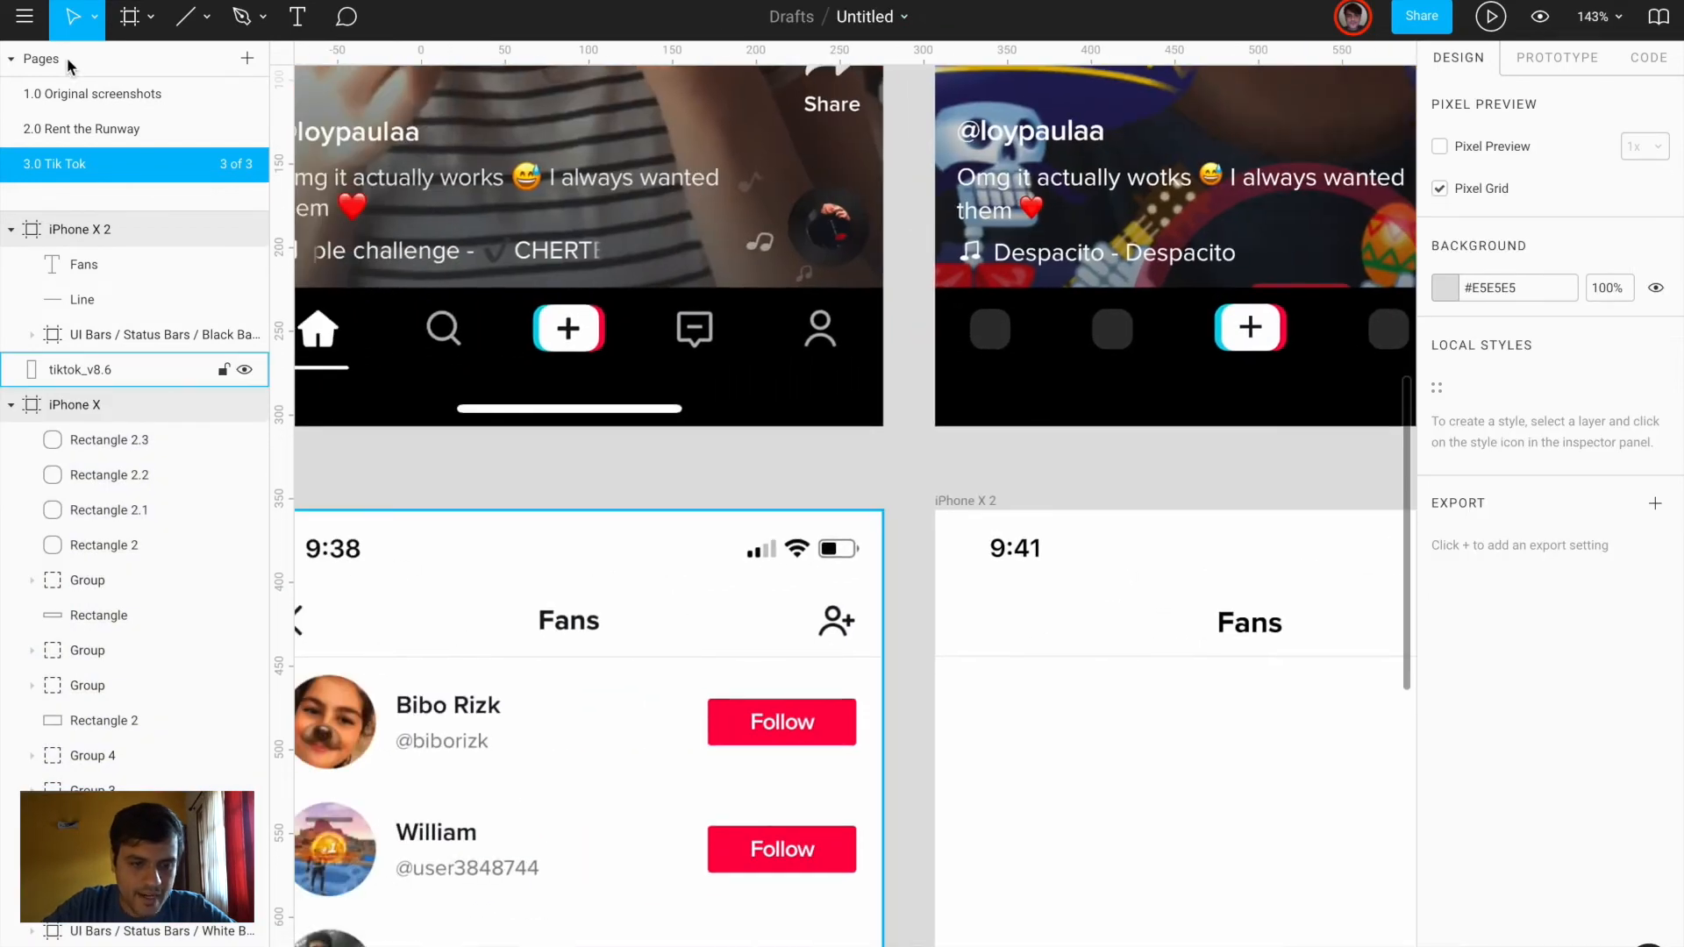
pyautogui.click(96, 130)
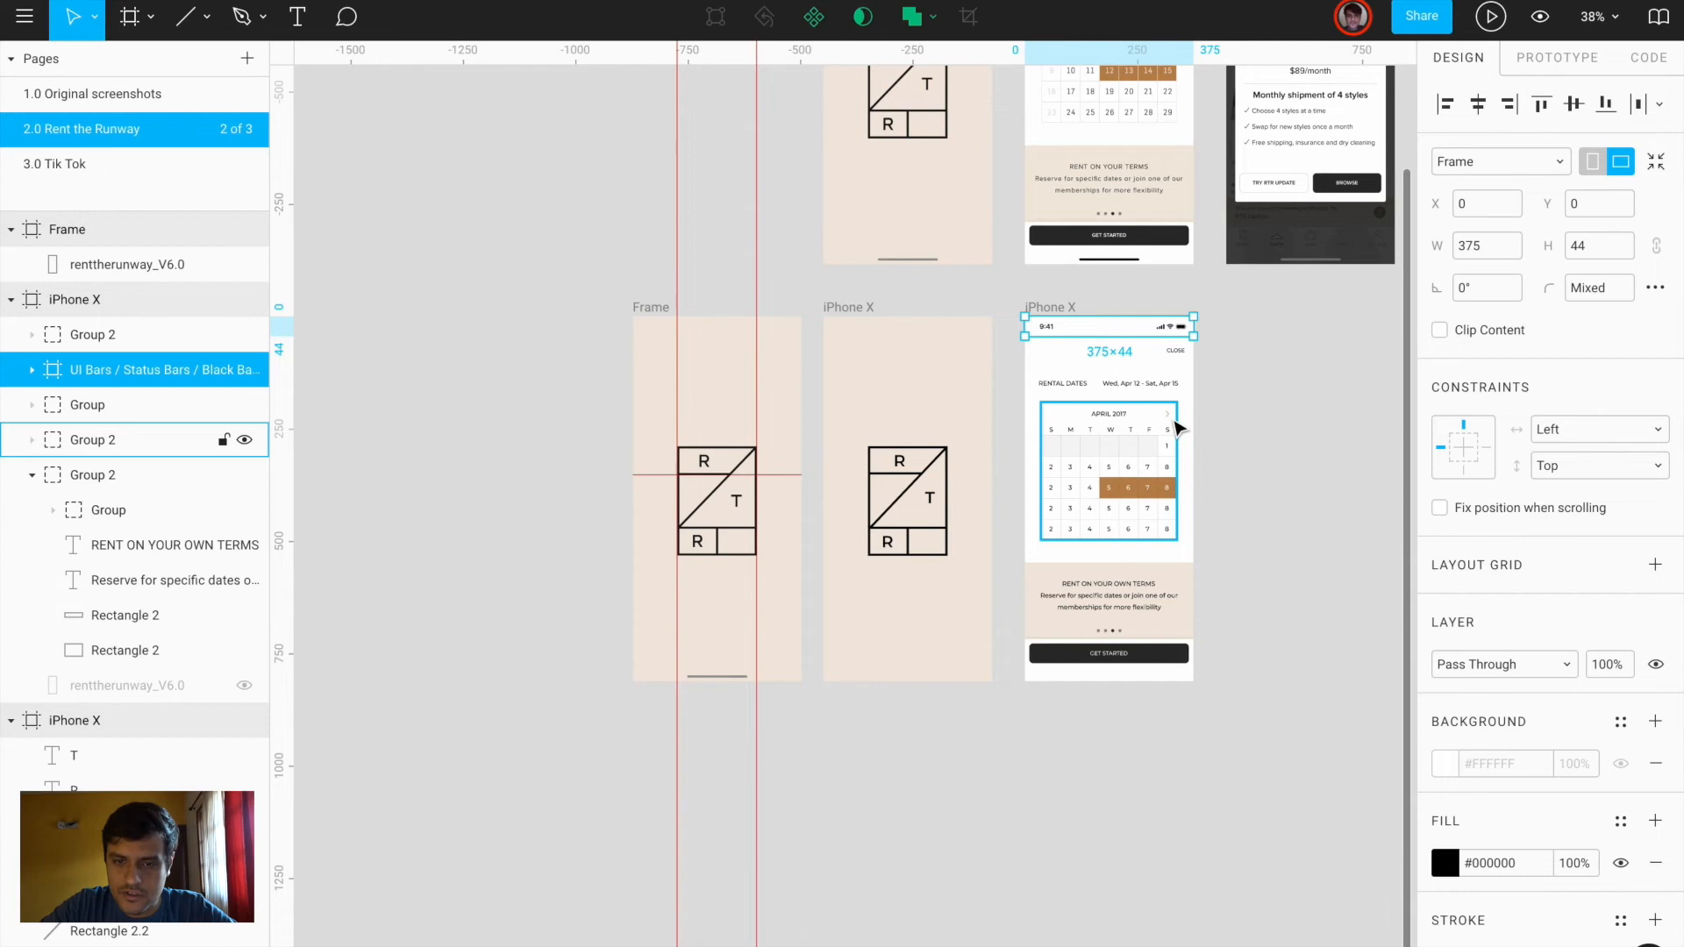
pyautogui.scroll(10, 1178, 428)
pyautogui.keyDown('ctrl'); pyautogui.click(1151, 405); pyautogui.keyUp('ctrl')
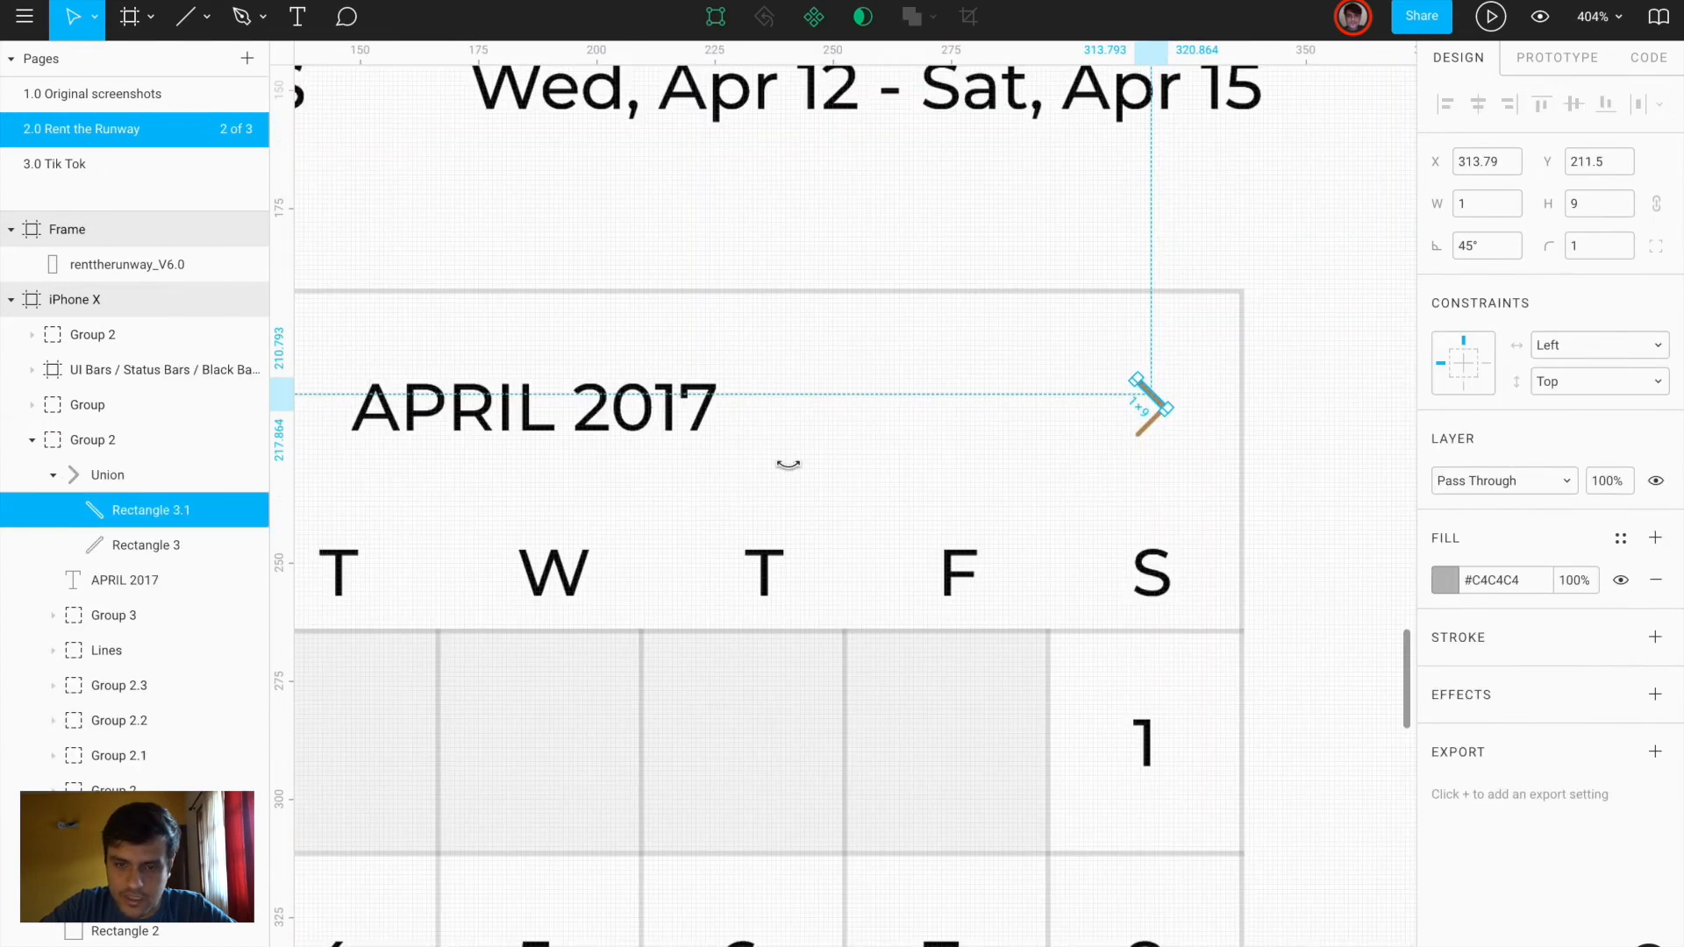
pyautogui.click(82, 474)
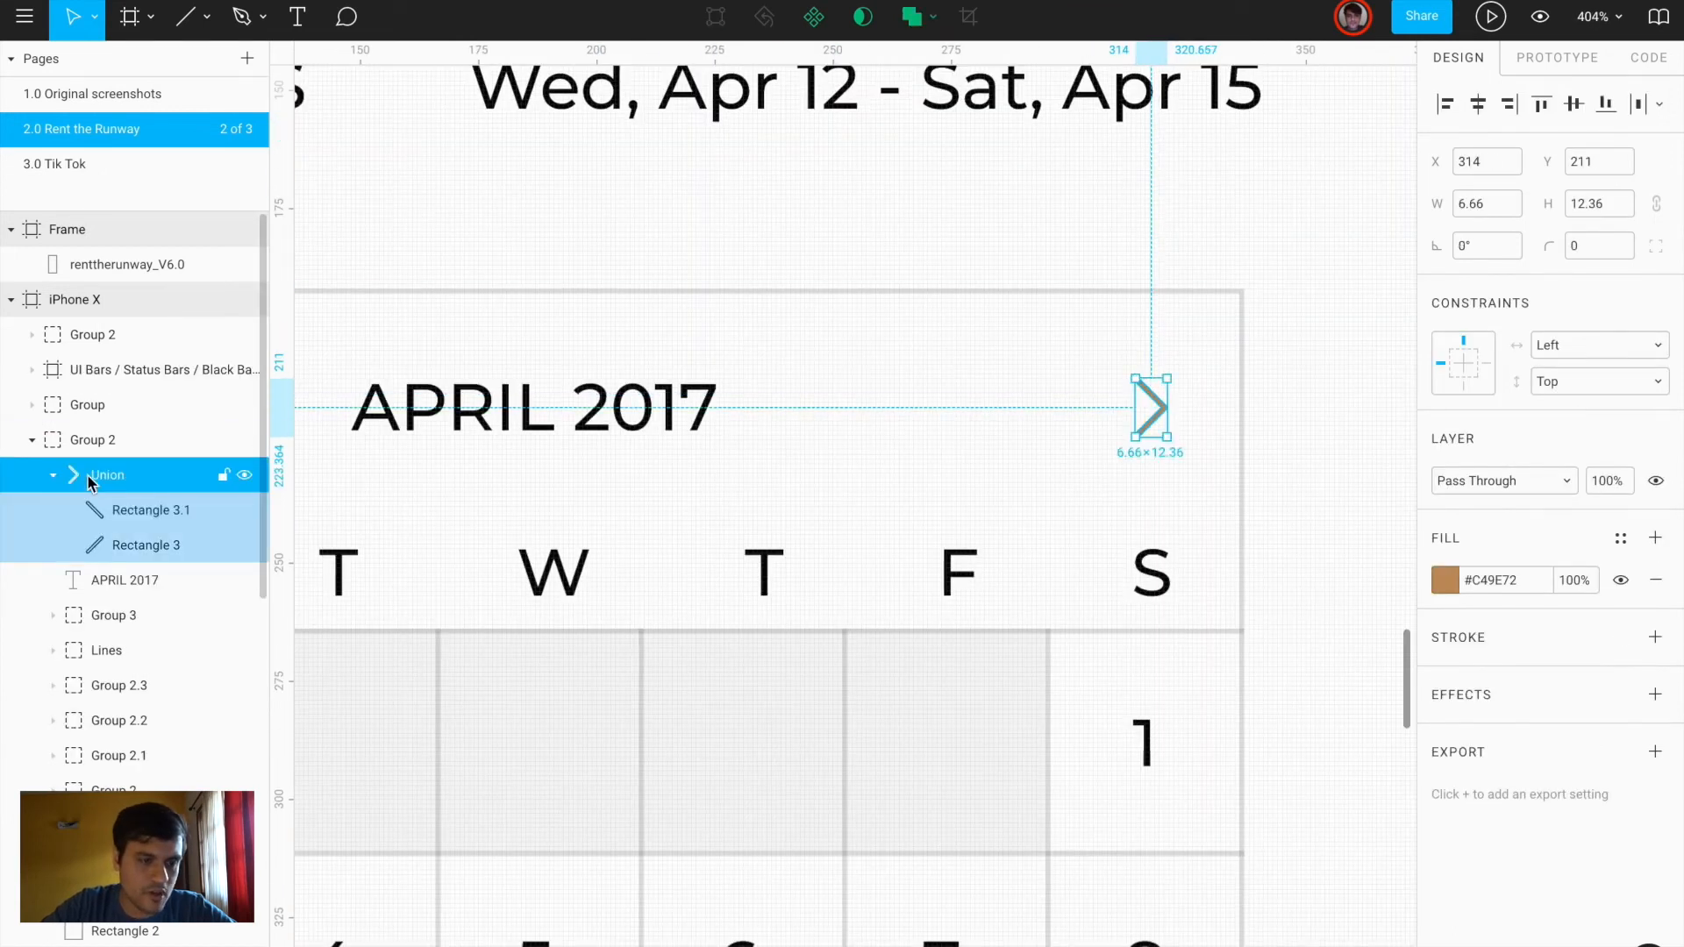
# Paste the arrow into iPhone X 2, fill it black, and move it to the header's left edge
pyautogui.click(123, 172)
pyautogui.scroll(-4, 890, 629)
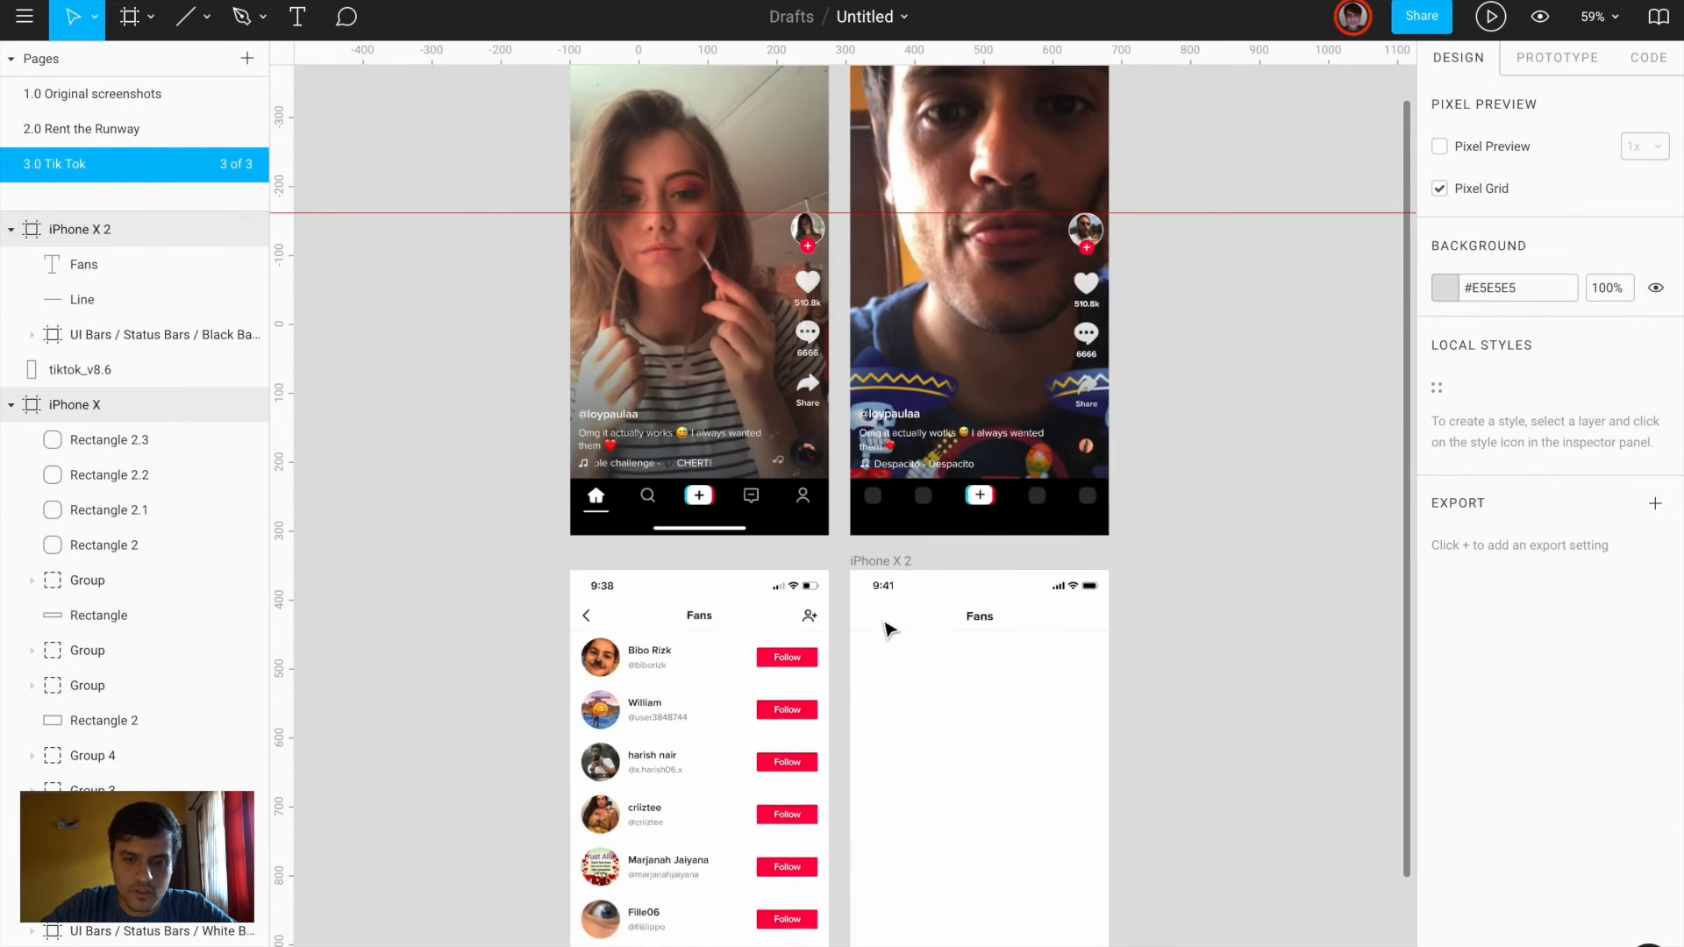
pyautogui.click(884, 568)
pyautogui.scroll(4, 902, 627)
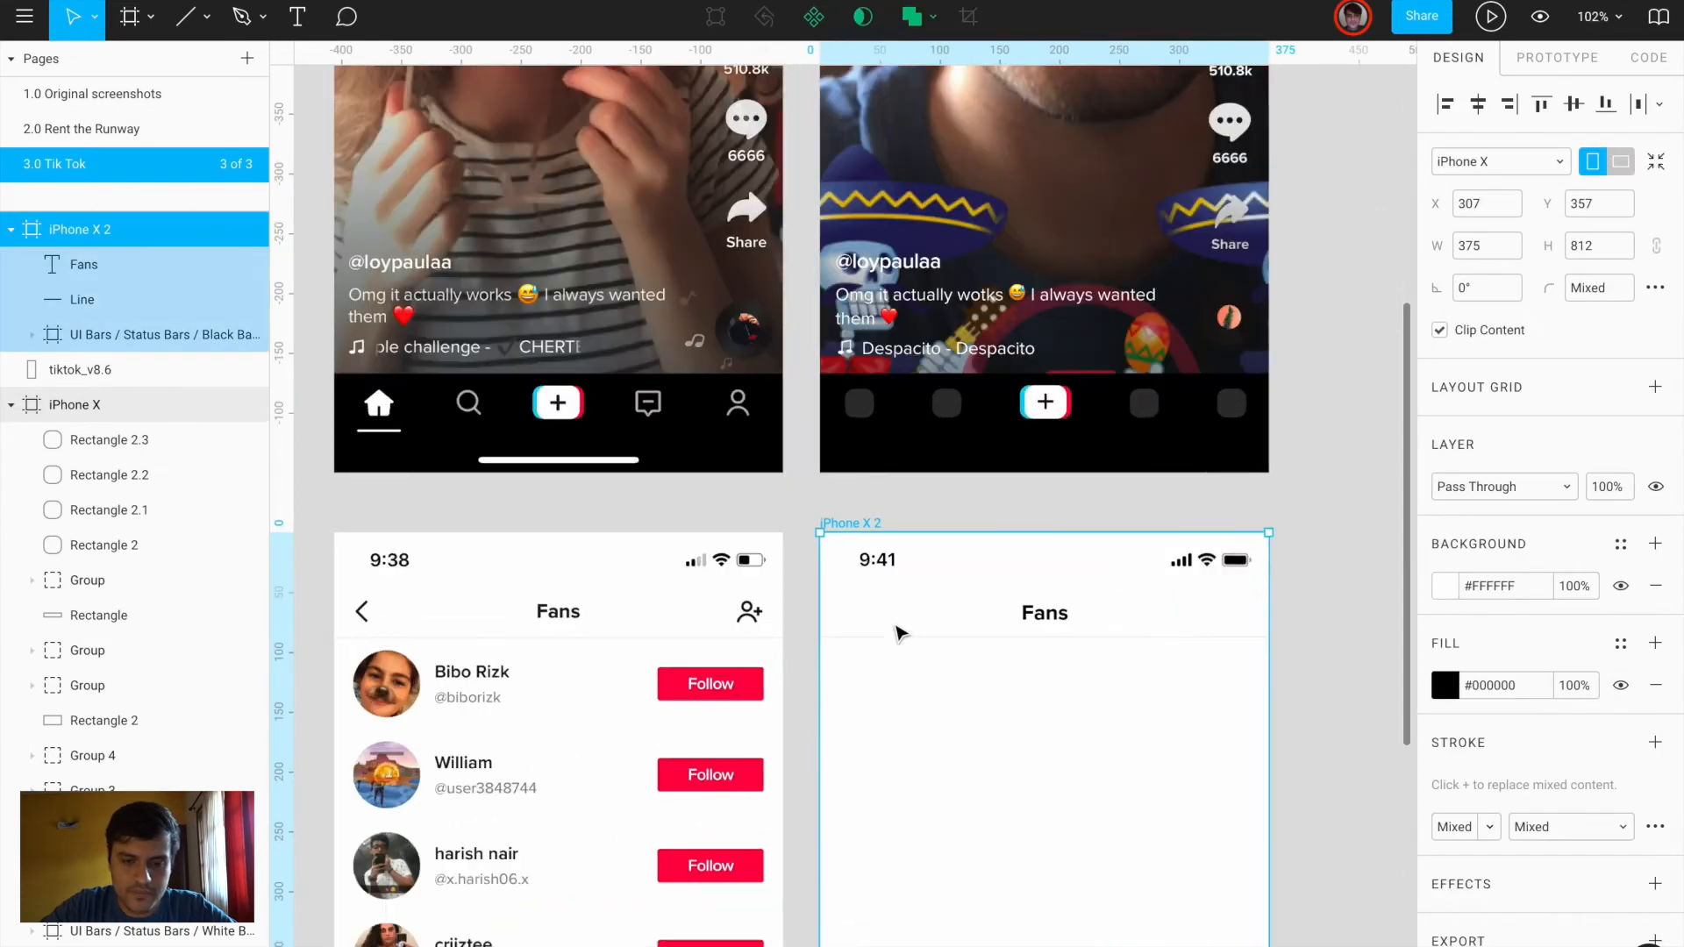
pyautogui.scroll(-5, 896, 632)
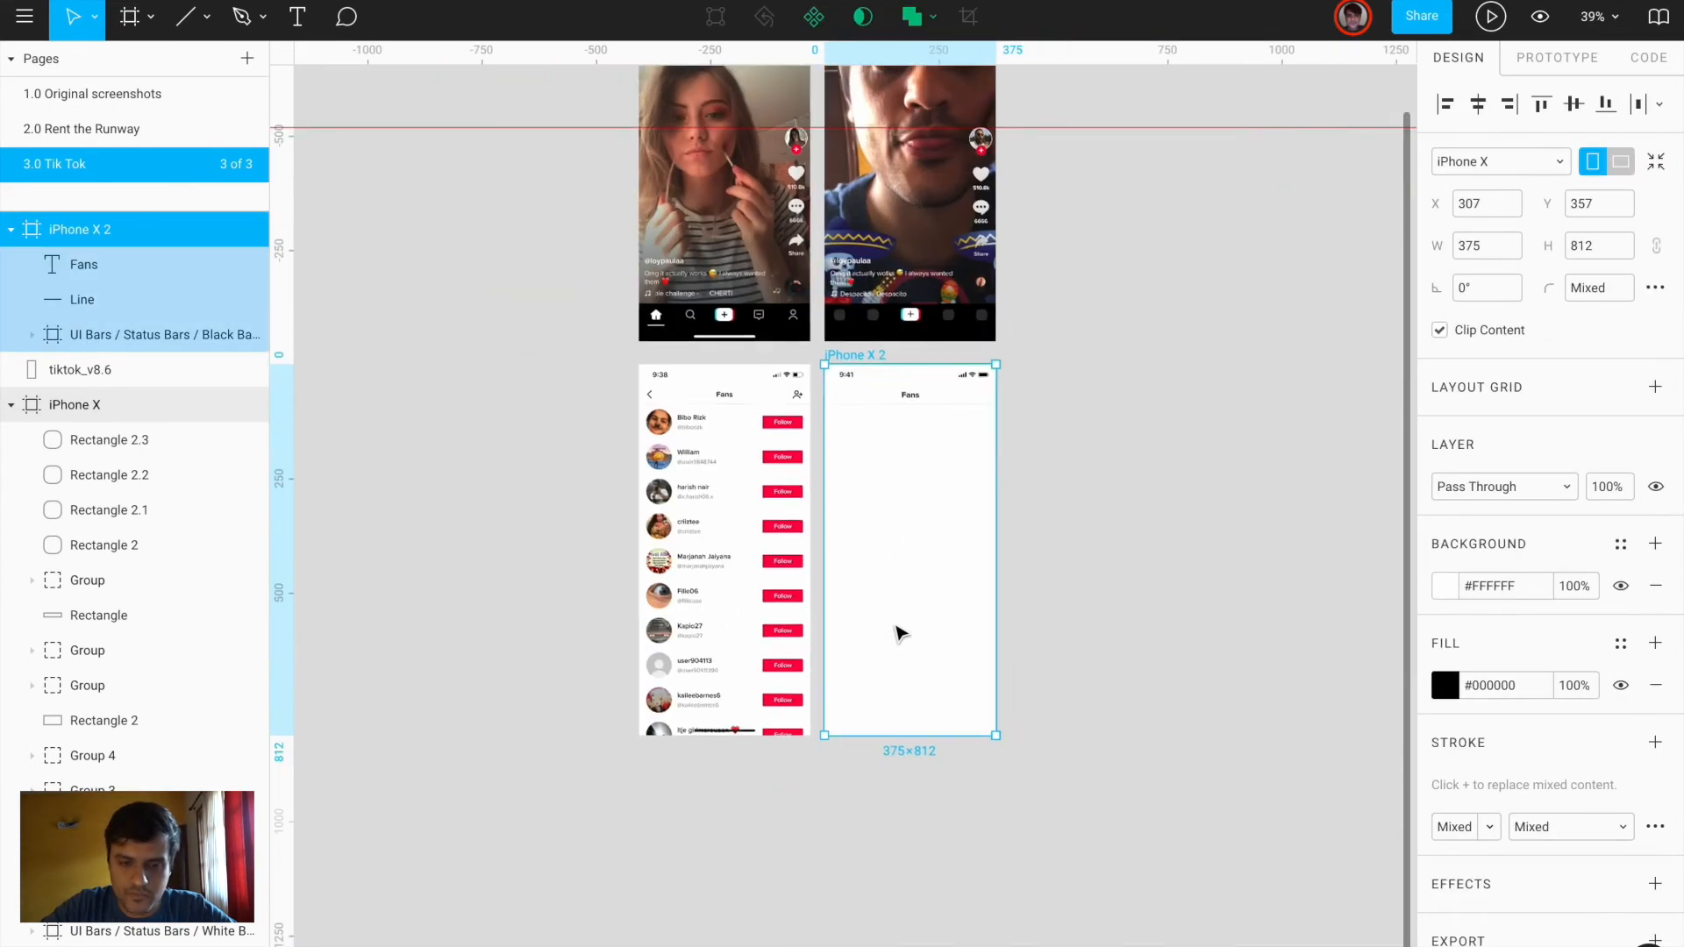
pyautogui.hotkey('ctrl', 'v')
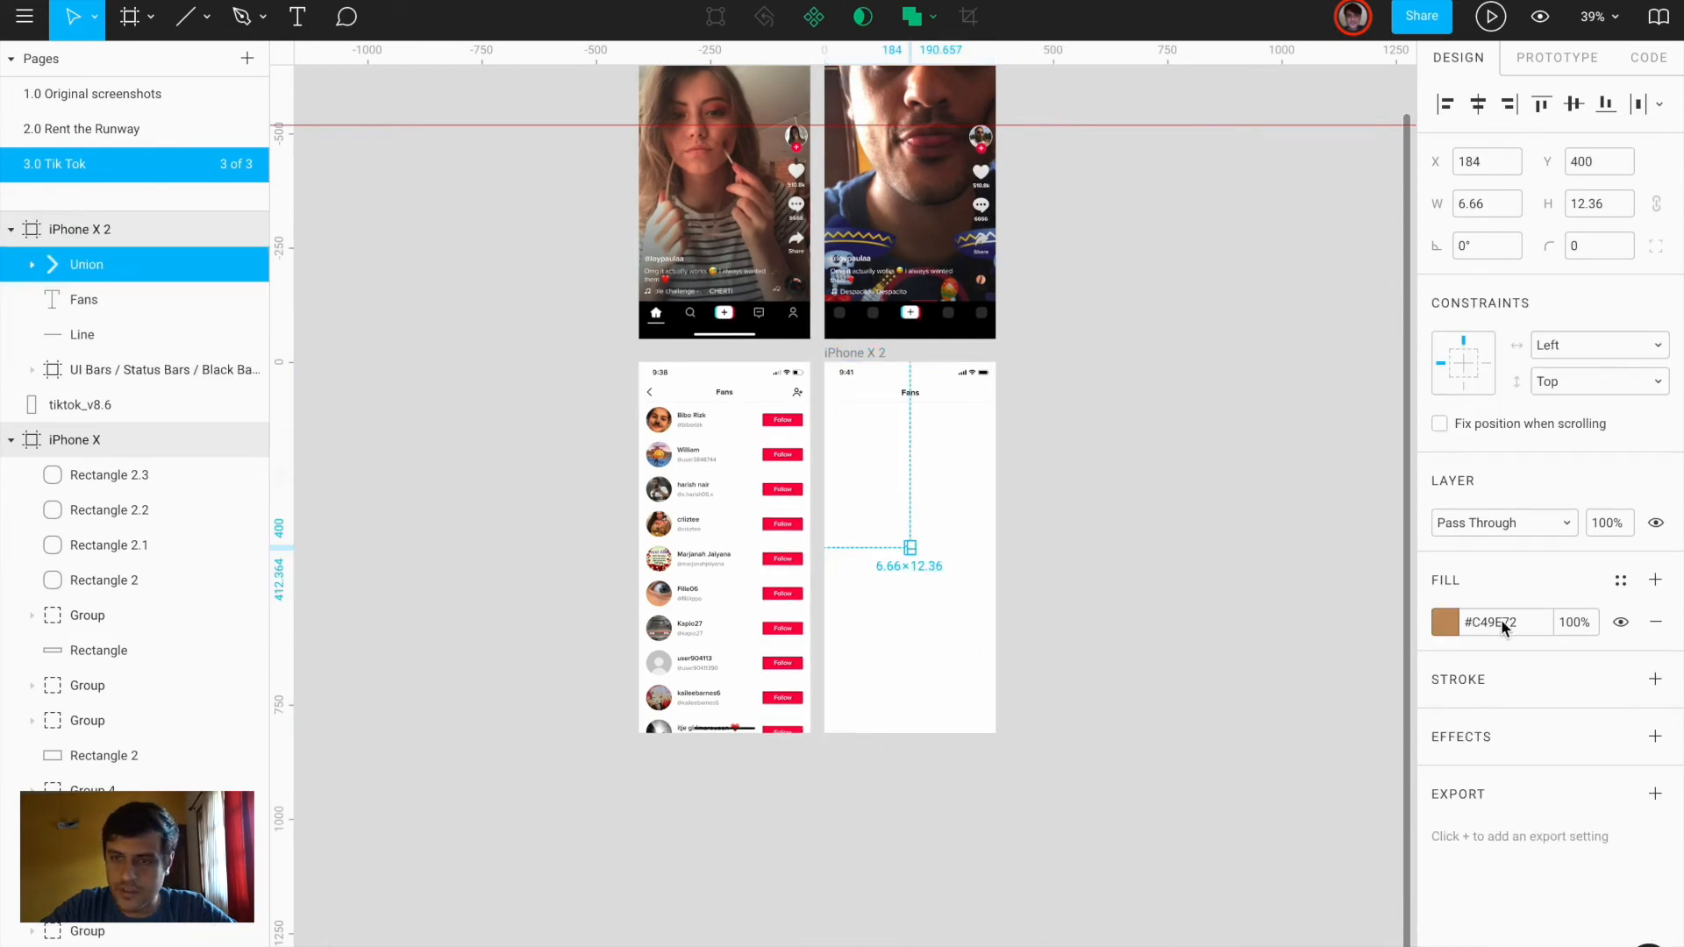
pyautogui.click(1445, 625)
pyautogui.moveTo(1312, 639); pyautogui.dragTo(884, 528)
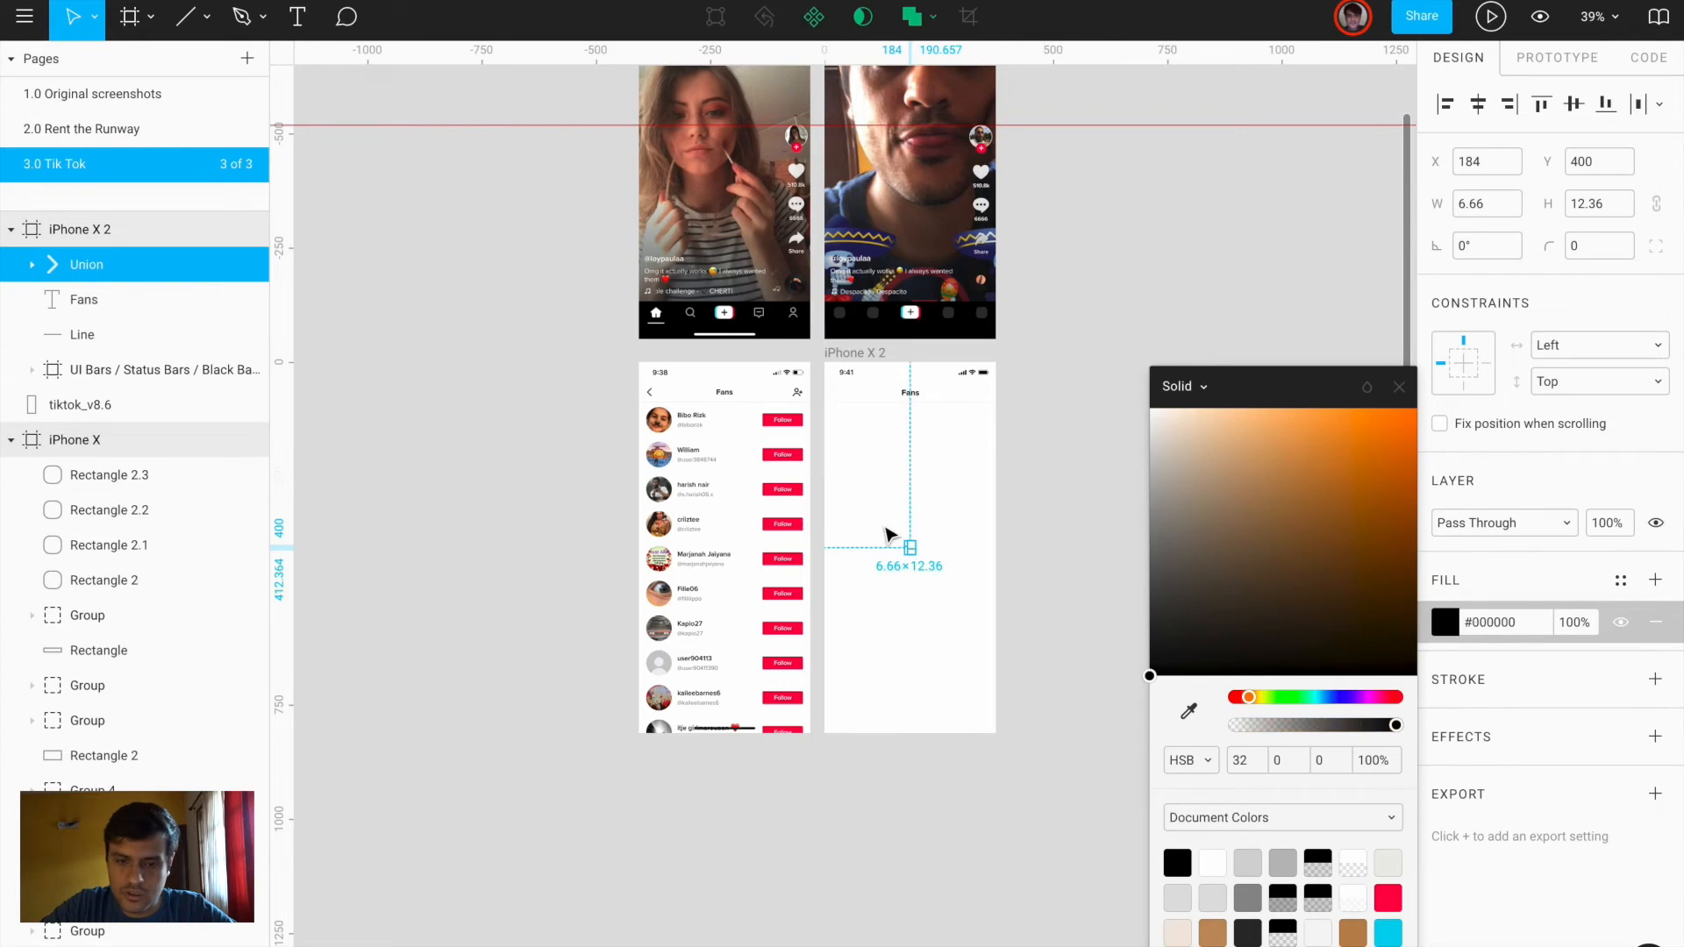
pyautogui.scroll(7, 884, 528)
pyautogui.moveTo(980, 612); pyautogui.dragTo(723, 146)
pyautogui.scroll(2, 736, 167)
pyautogui.scroll(1, 735, 169)
pyautogui.moveTo(752, 333); pyautogui.dragTo(745, 224)
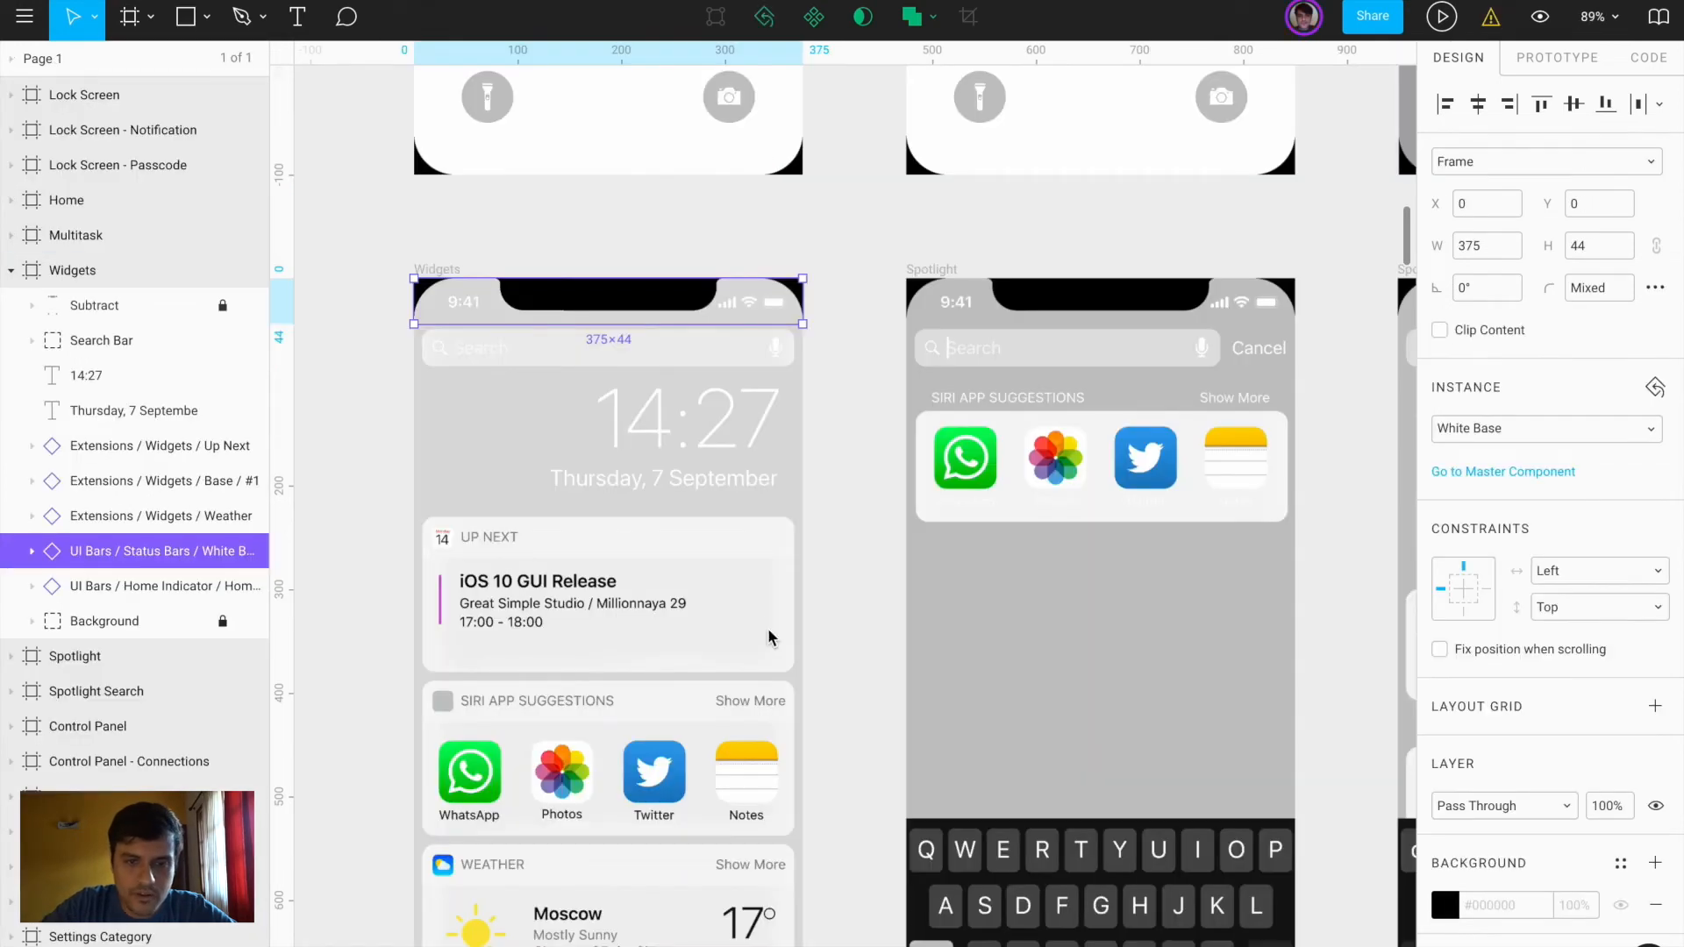
# Paste the iMessage screen's back chevron into iPhone X 2's top-left corner and make it black
pyautogui.scroll(-5, 768, 638)
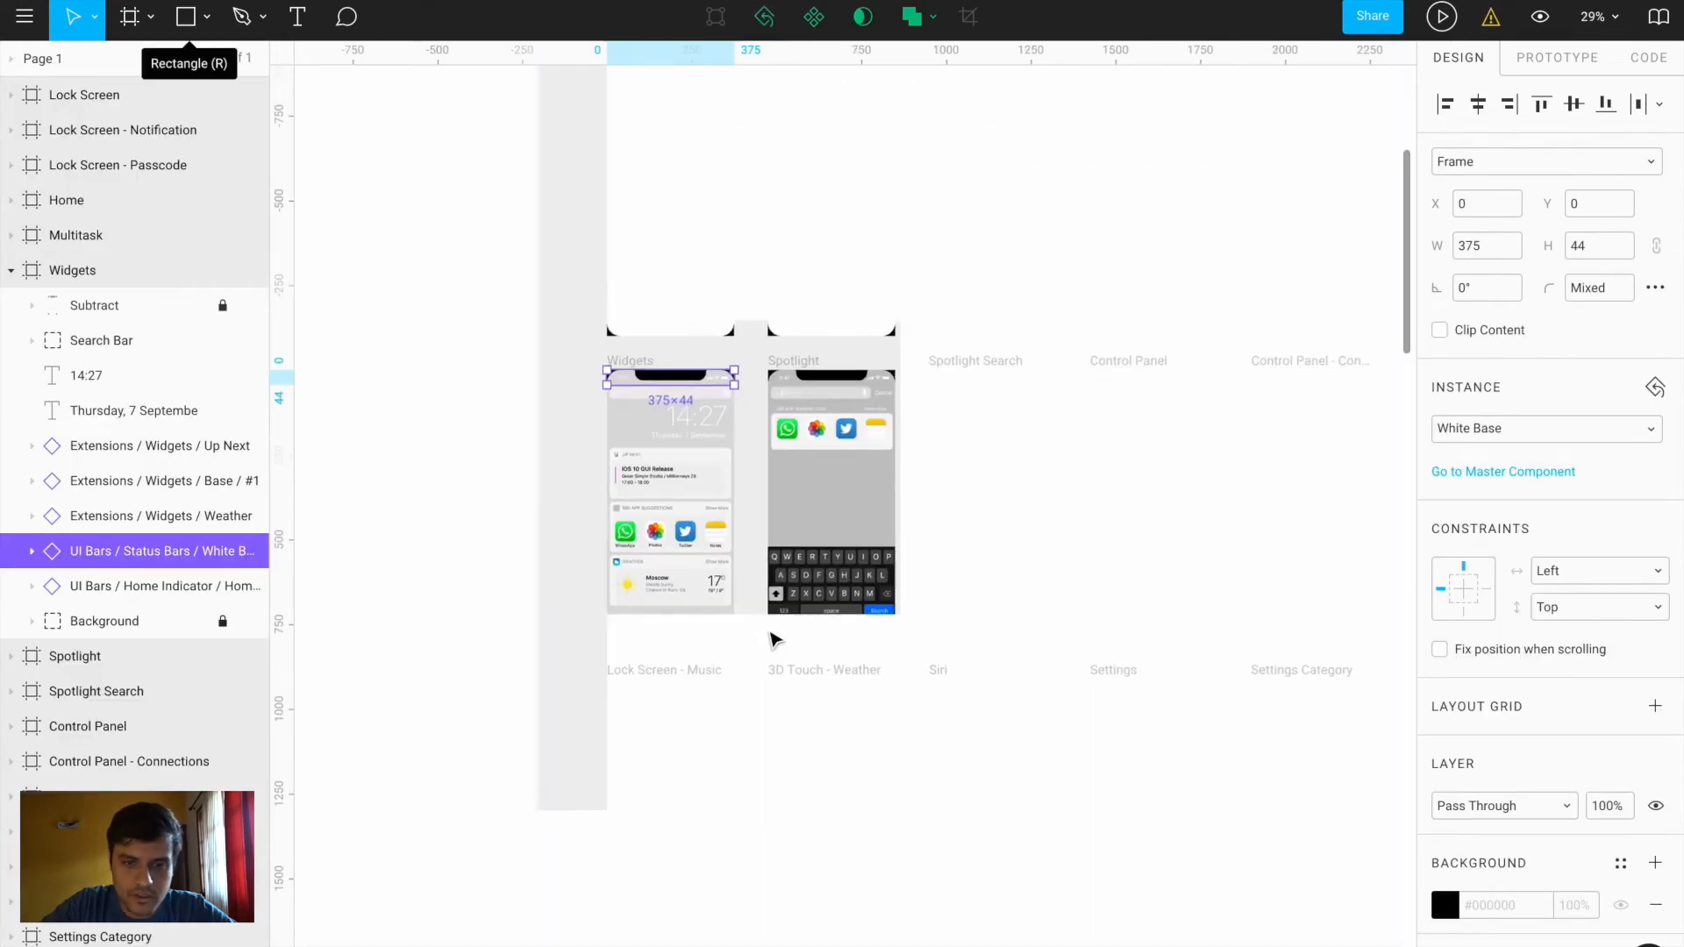
pyautogui.scroll(-5, 768, 638)
pyautogui.scroll(-3, 770, 637)
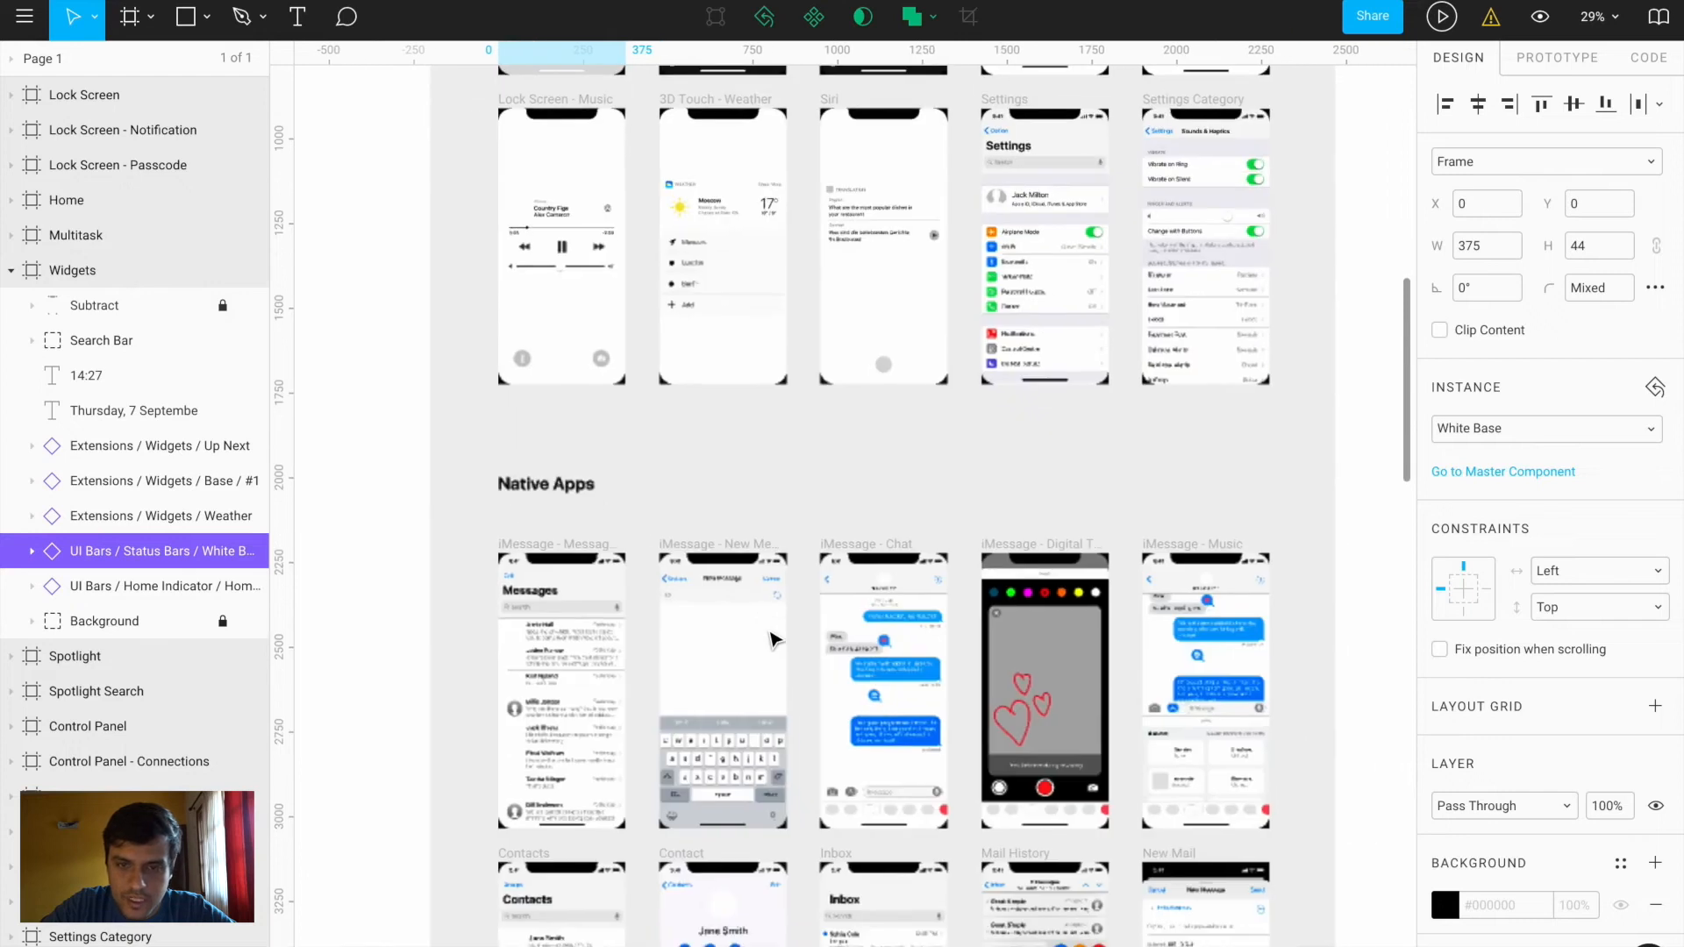
pyautogui.scroll(5, 838, 592)
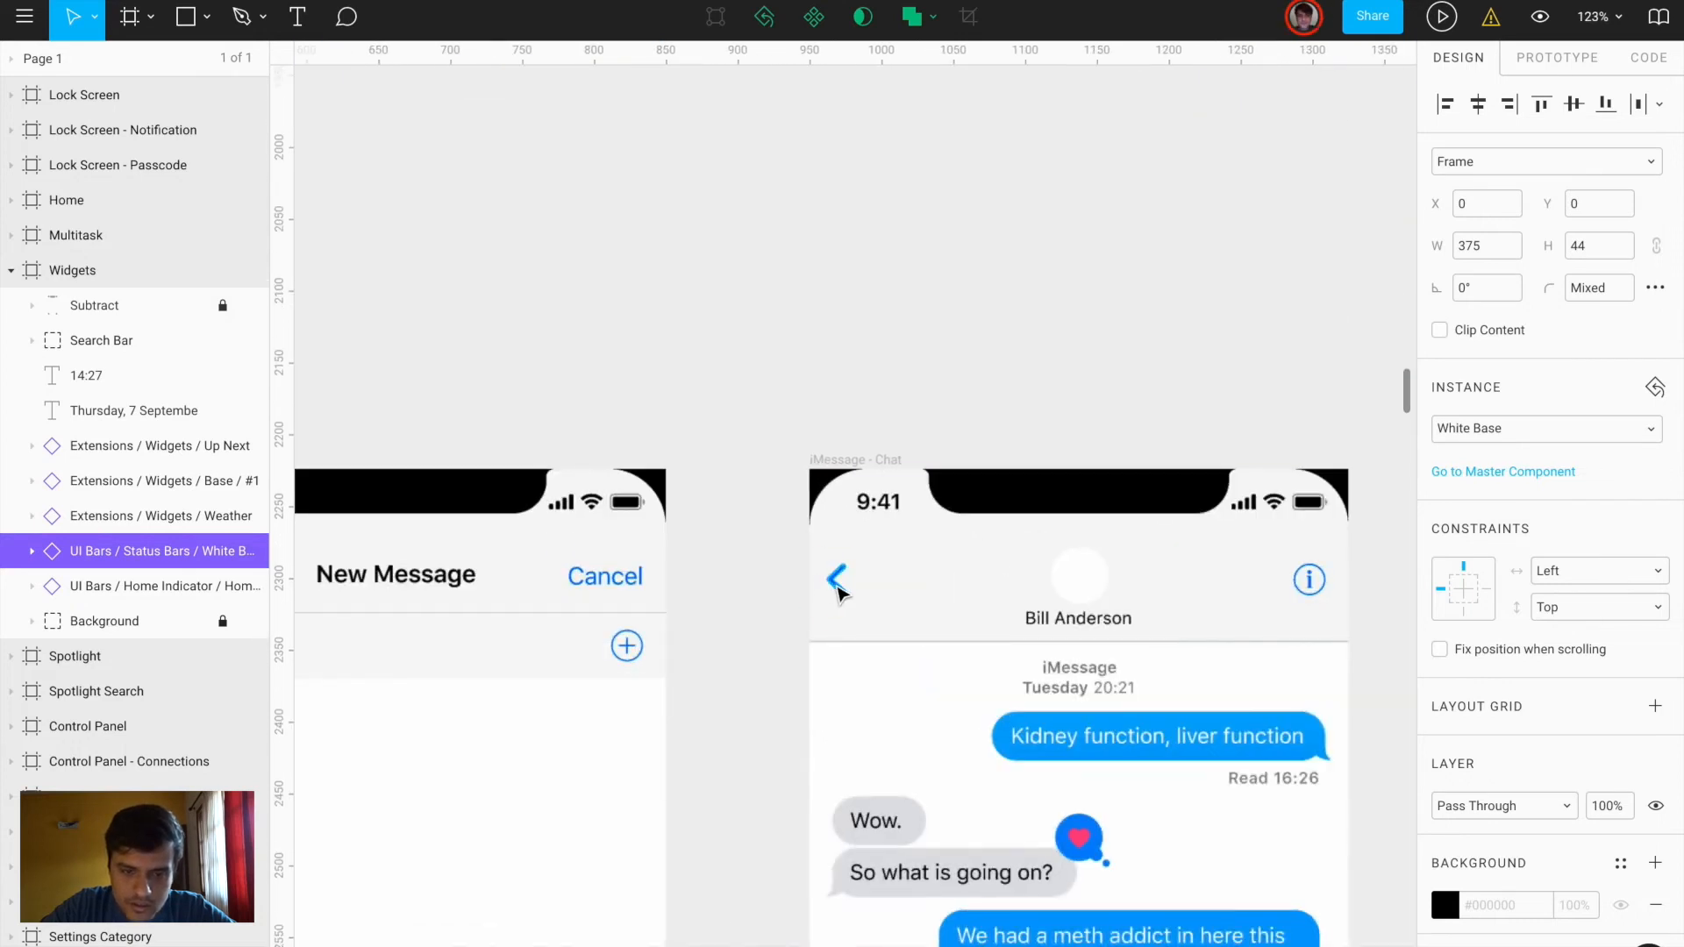
pyautogui.keyDown('ctrl'); pyautogui.click(838, 583); pyautogui.keyUp('ctrl')
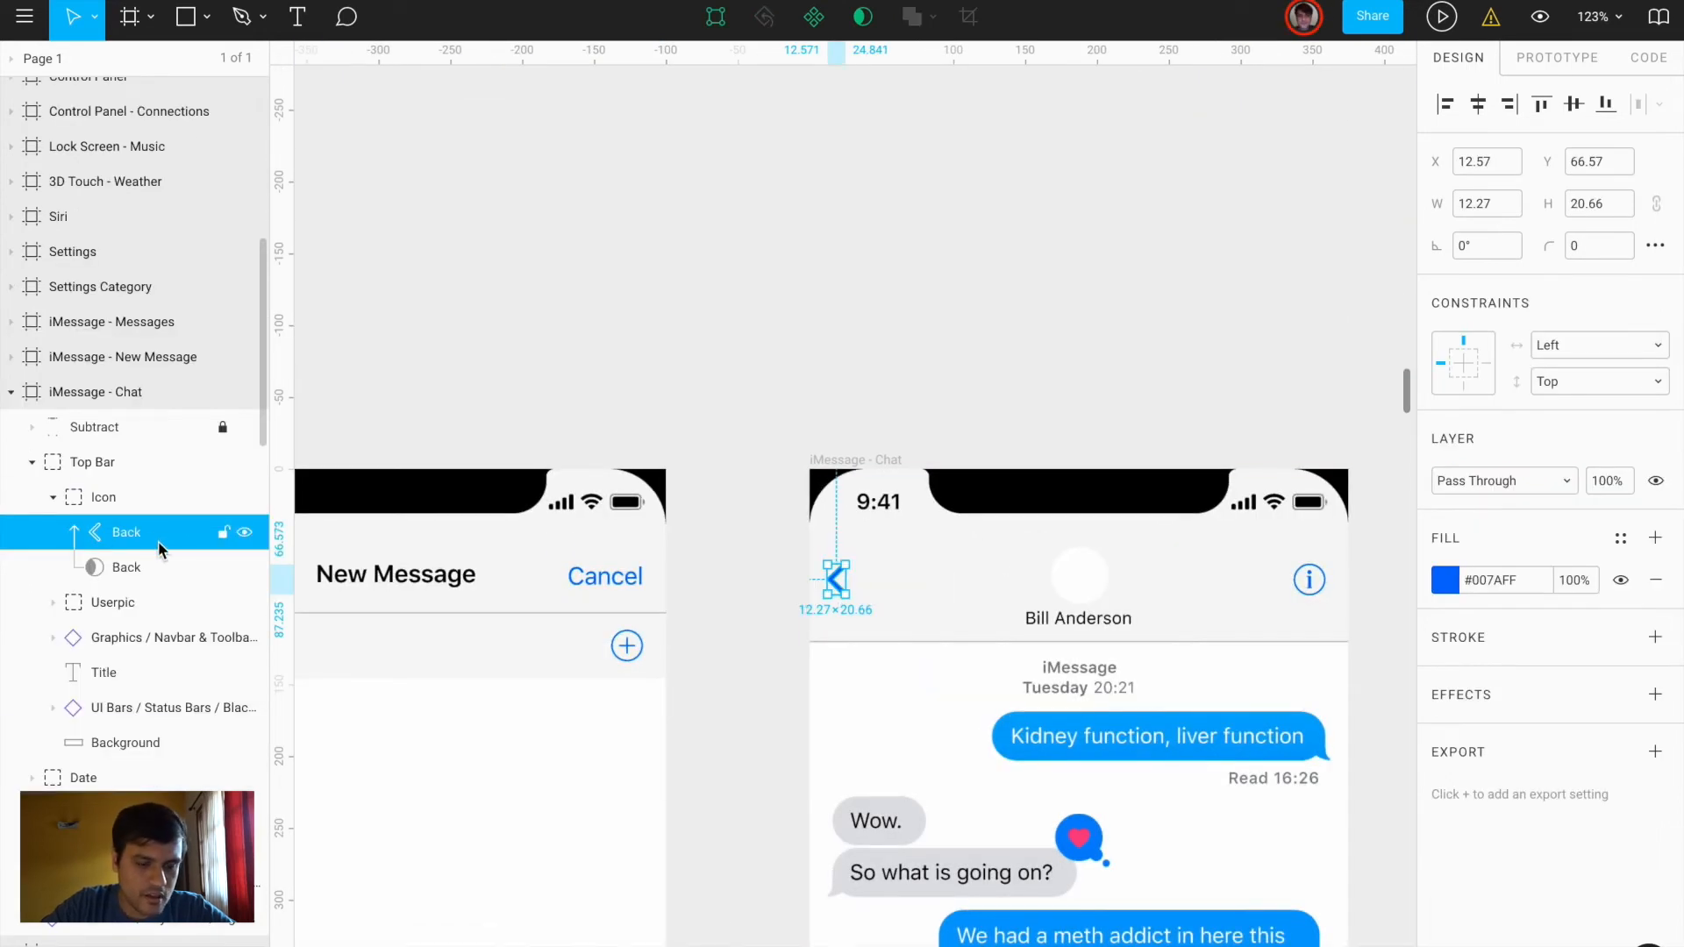
pyautogui.click(122, 510)
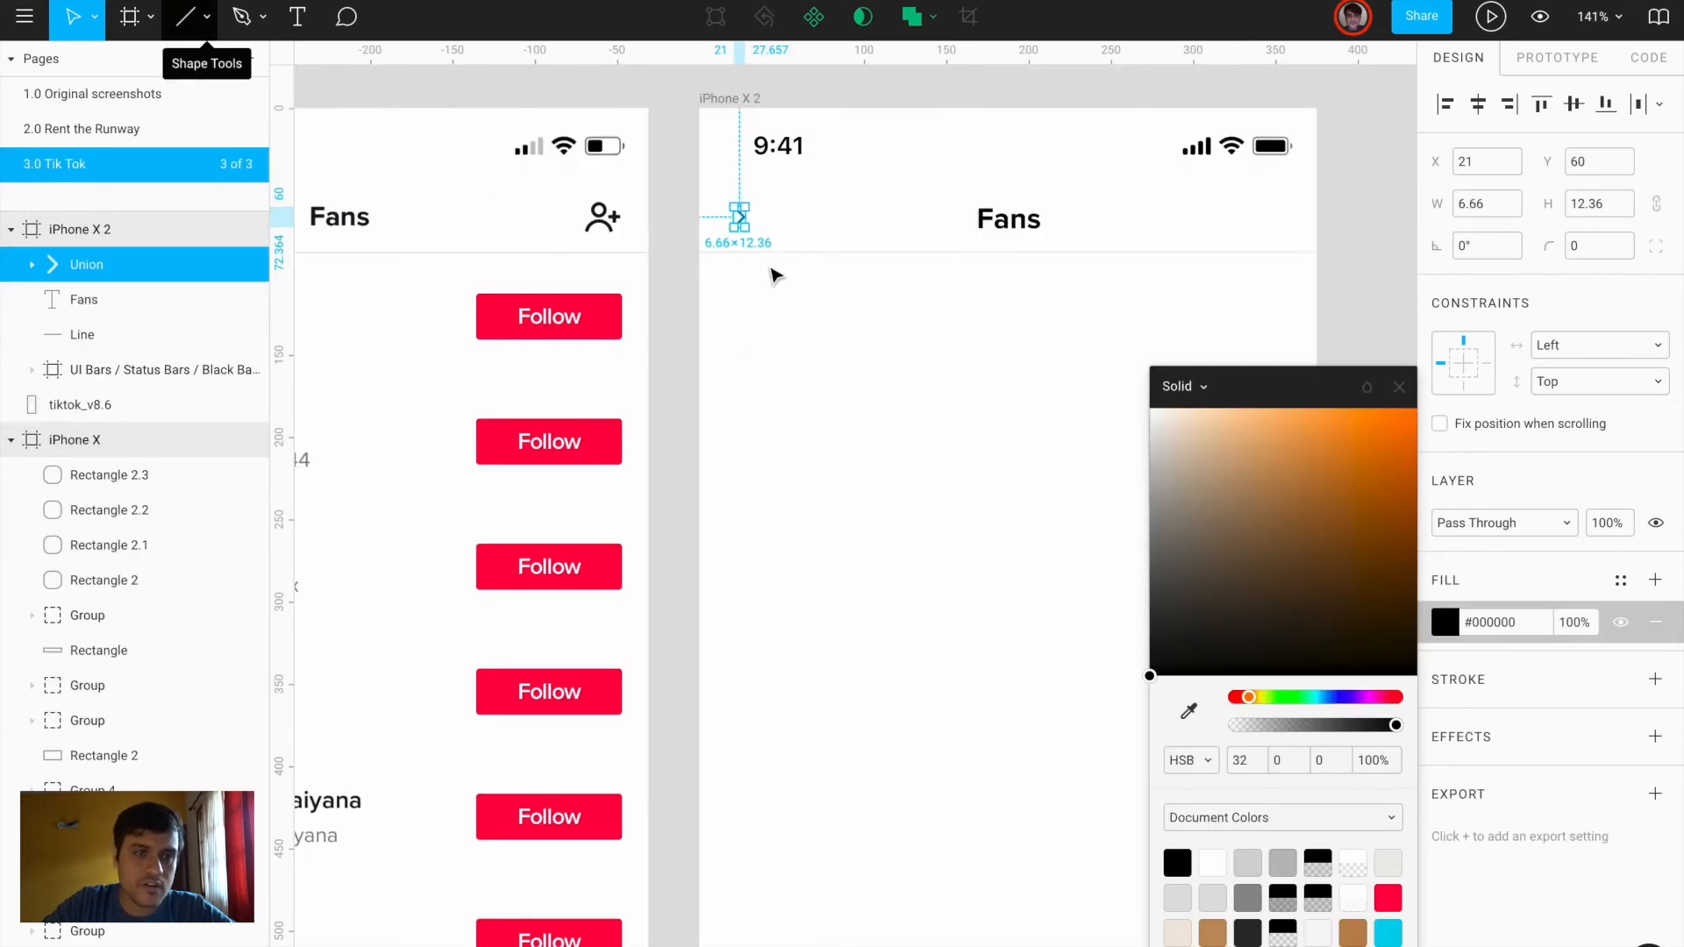
pyautogui.hotkey('ctrl', 'z')
pyautogui.click(787, 220)
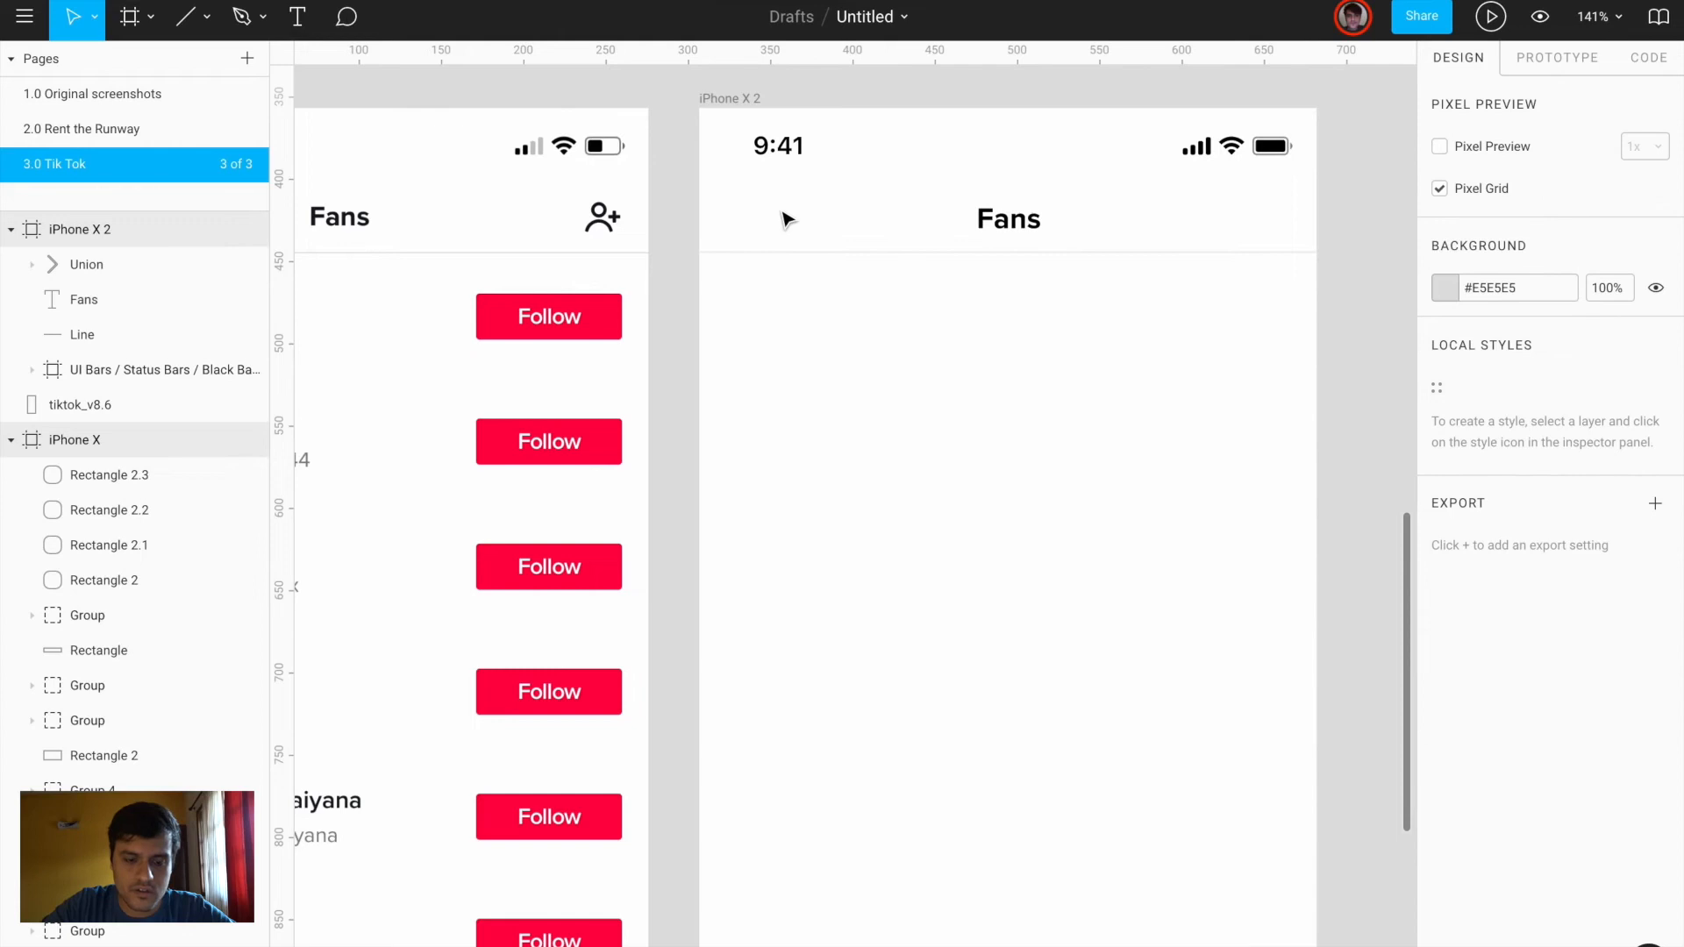
pyautogui.hotkey('ctrl', 'v')
pyautogui.moveTo(848, 530); pyautogui.dragTo(737, 226)
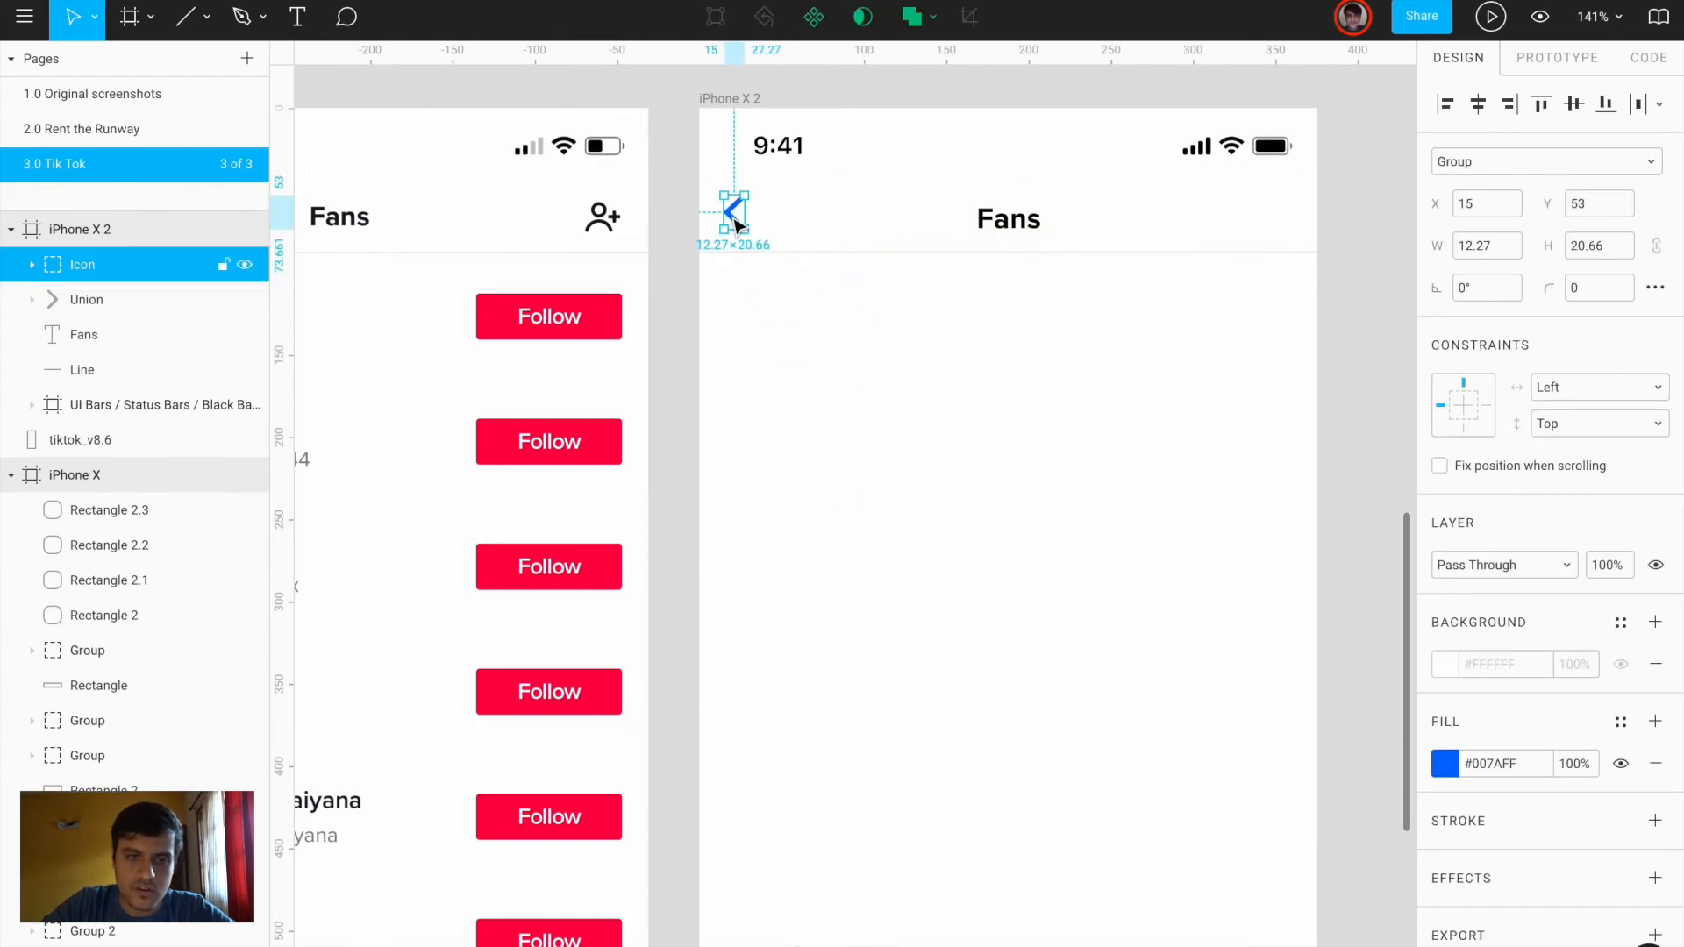
pyautogui.click(1444, 774)
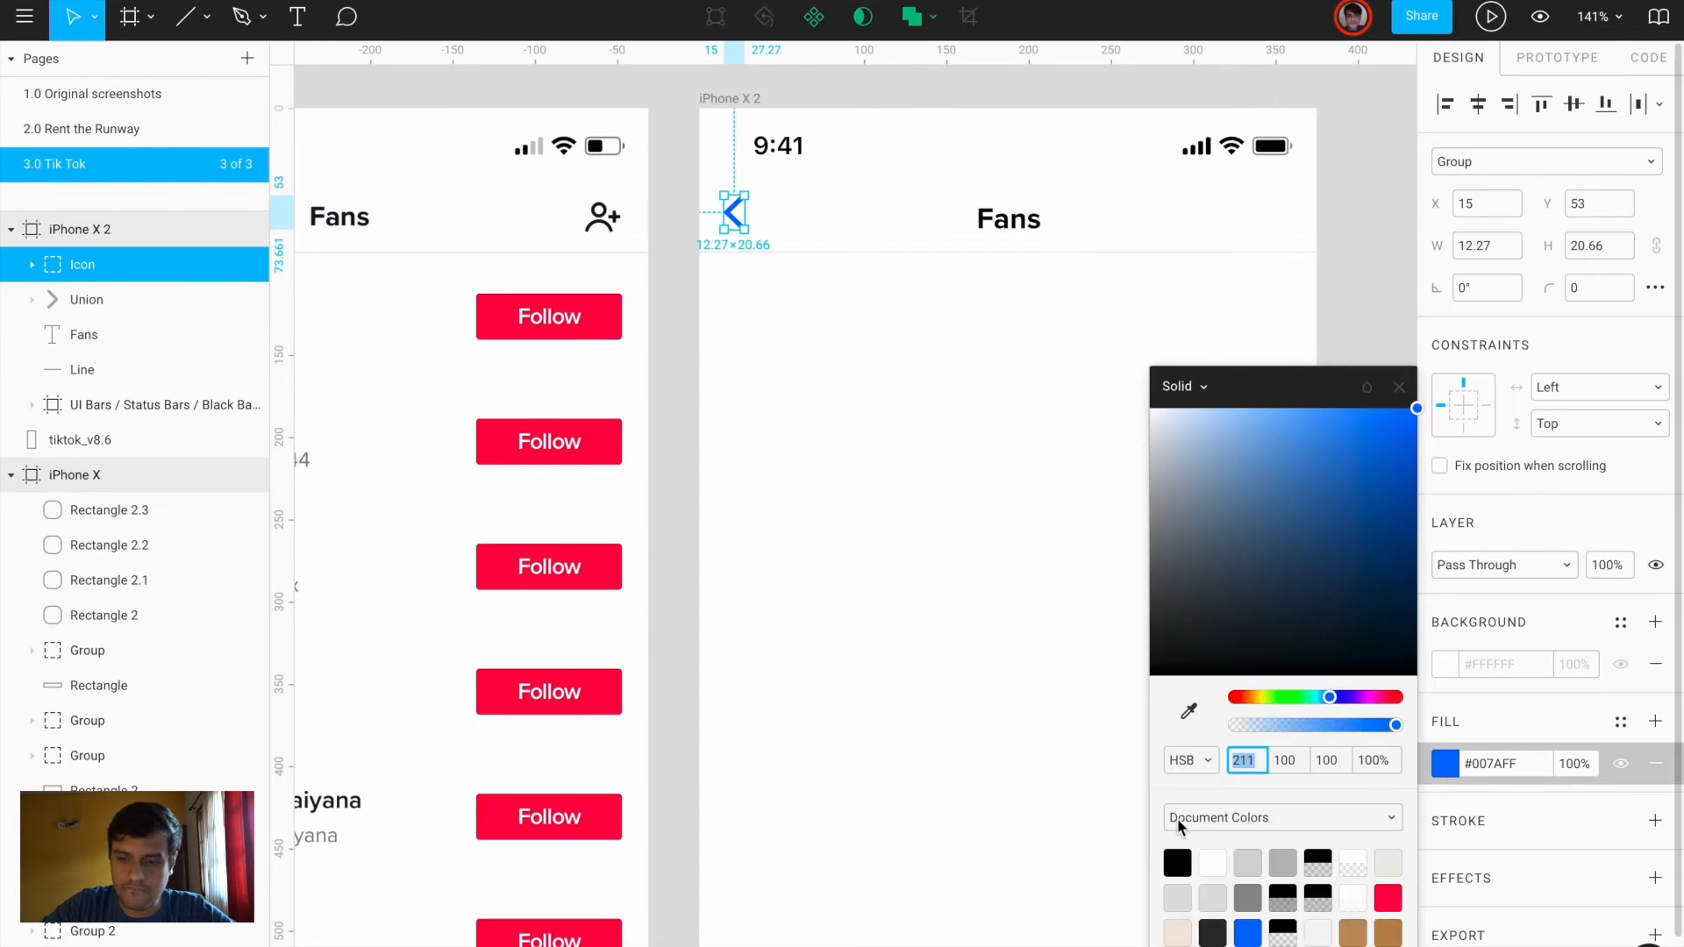
pyautogui.click(1191, 855)
pyautogui.click(880, 545)
# Resize the back chevron to 10×16 and nudge it while measuring its distances to the frame edges
pyautogui.scroll(-5, 880, 545)
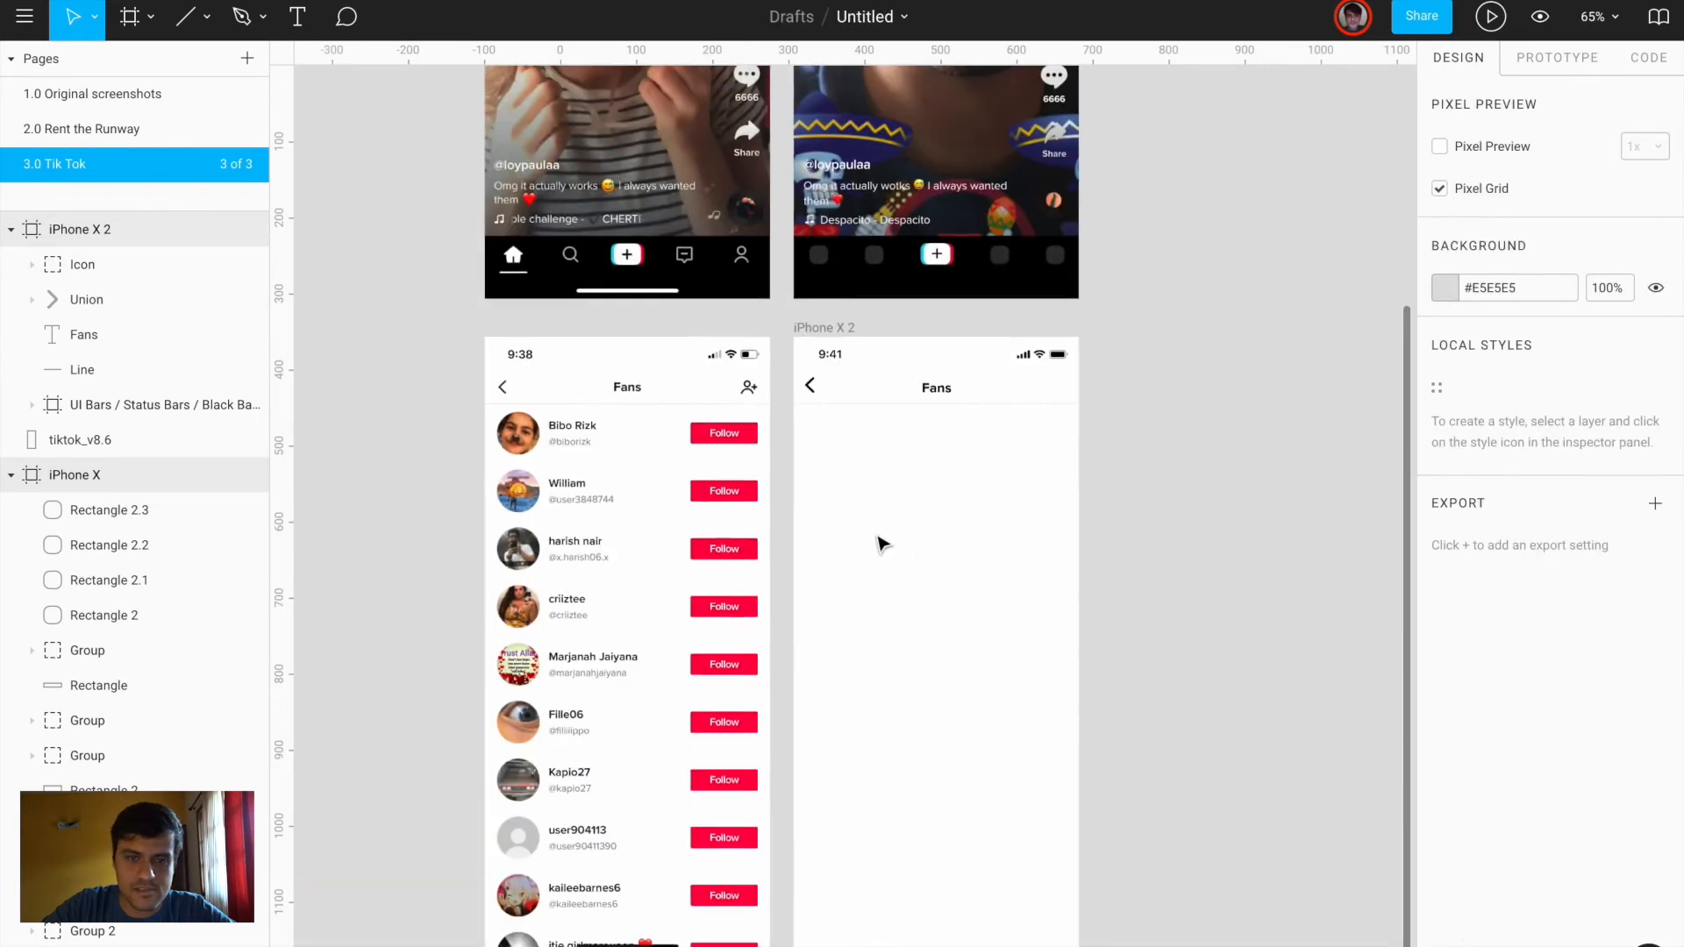
pyautogui.scroll(5, 799, 407)
pyautogui.click(823, 368)
pyautogui.hscroll(-3, 824, 372)
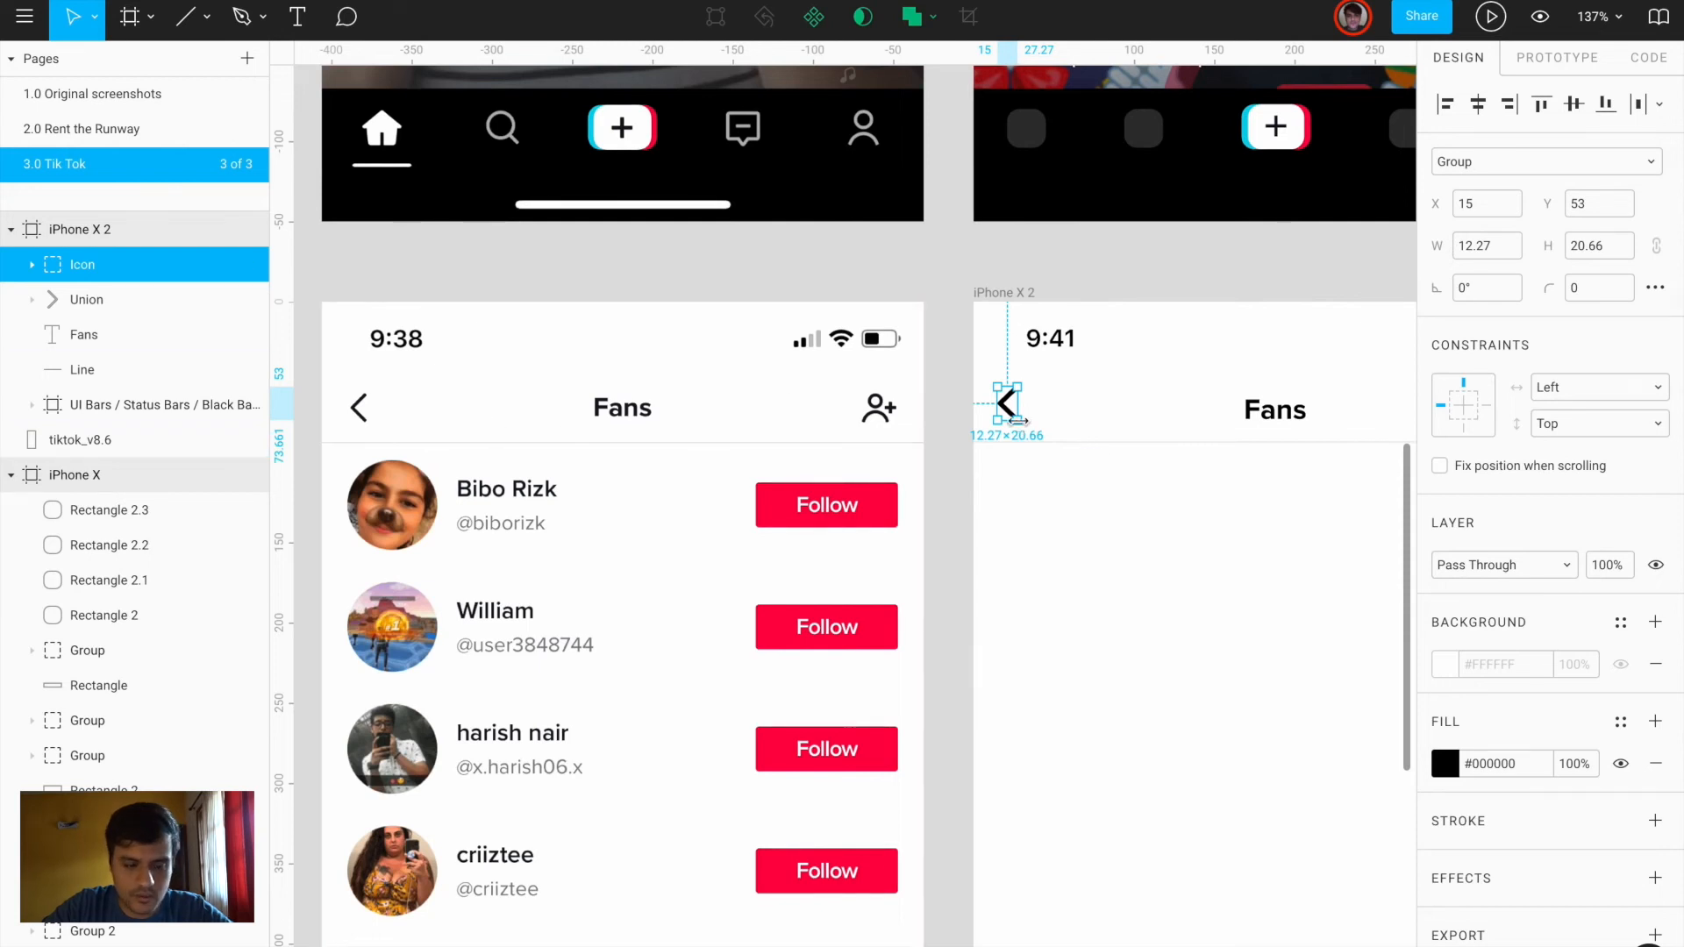
pyautogui.moveTo(1017, 421); pyautogui.dragTo(1013, 412)
pyautogui.press('Right')
pyautogui.press('Right')
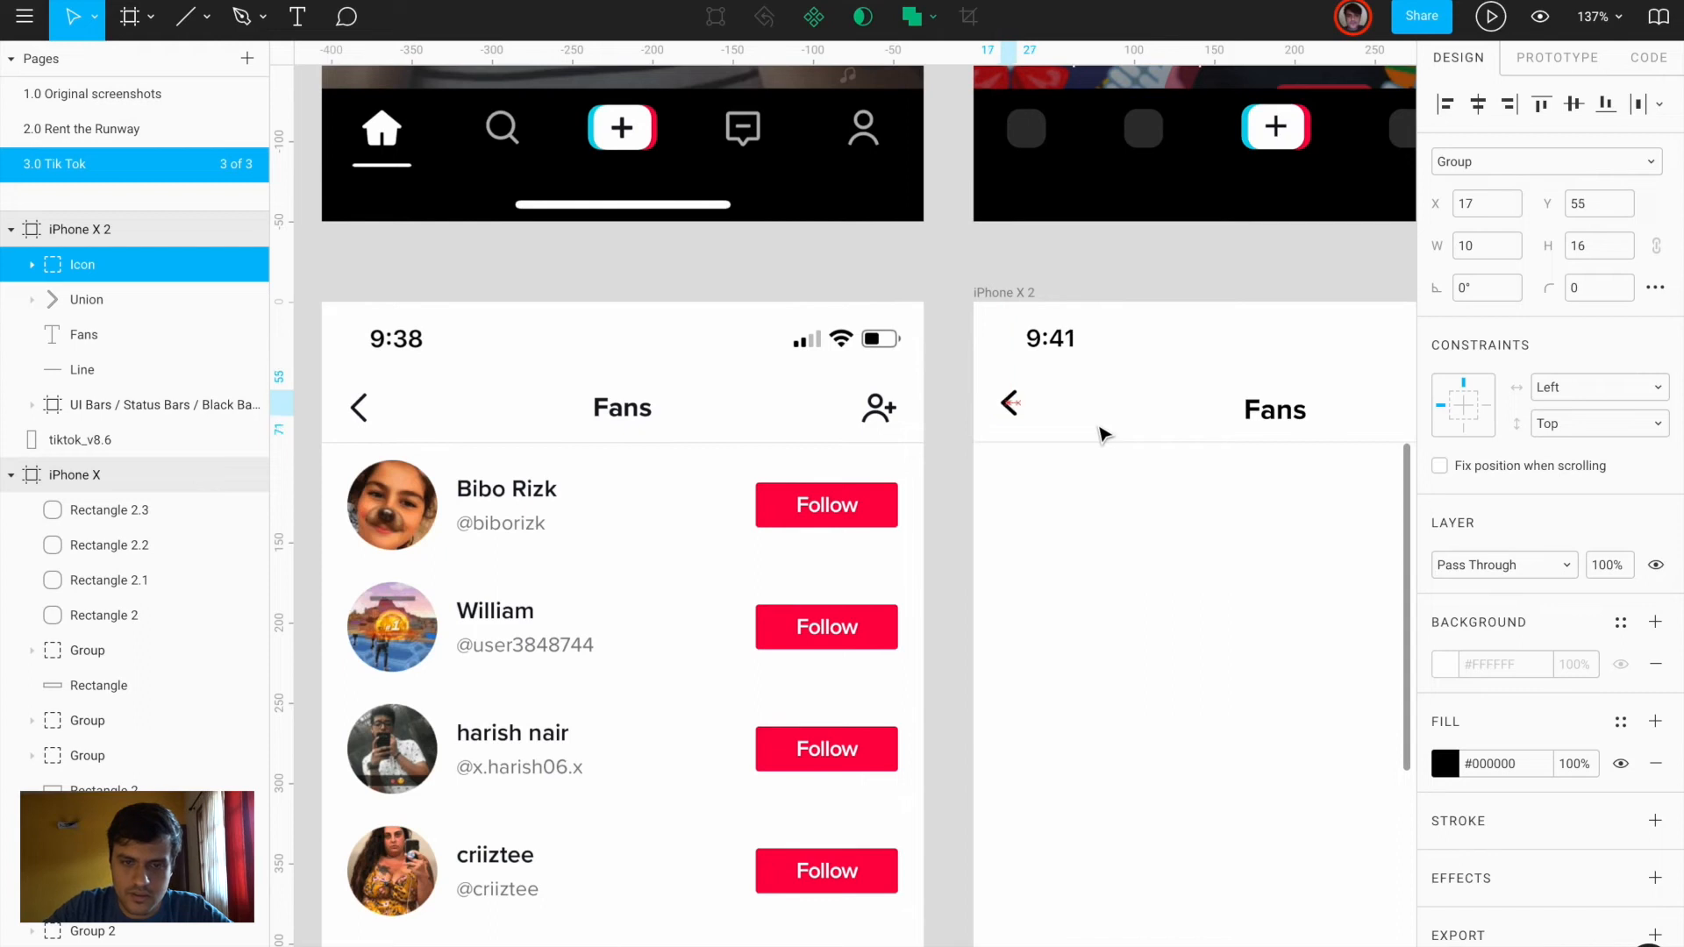
pyautogui.press('alt')
pyautogui.press('Left')
pyautogui.press('Left')
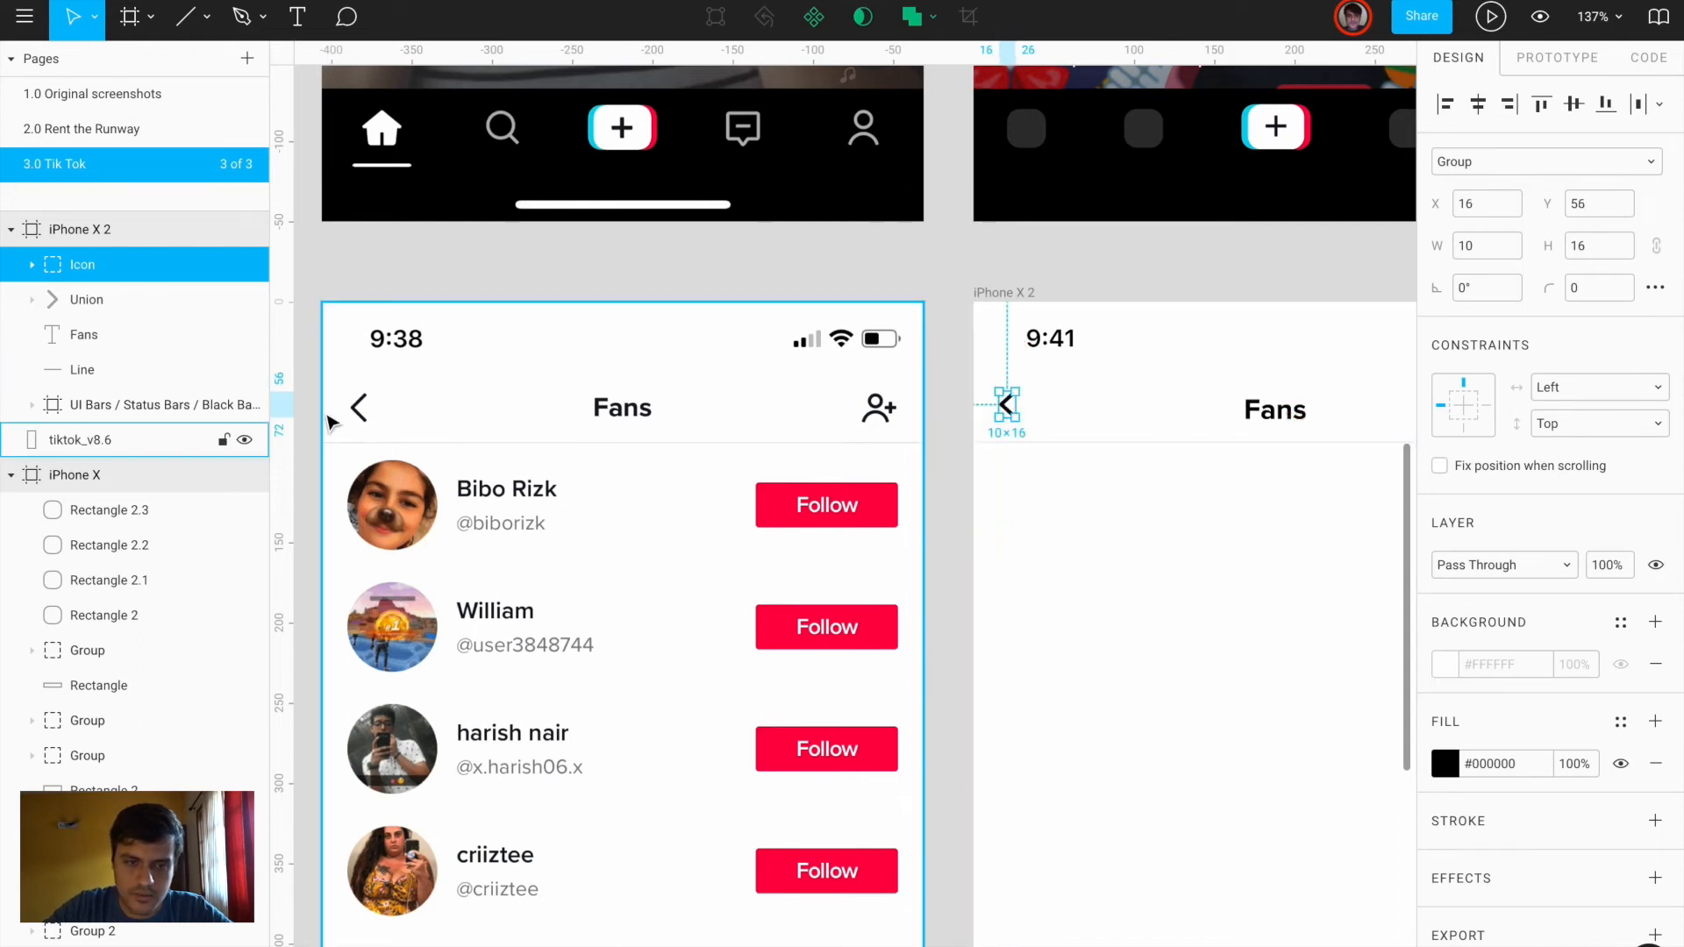
pyautogui.scroll(5, 327, 421)
pyautogui.scroll(3, 327, 421)
# Check the original screen's left margin with a temporary rectangle, then reselect the new chevron
pyautogui.press('r')
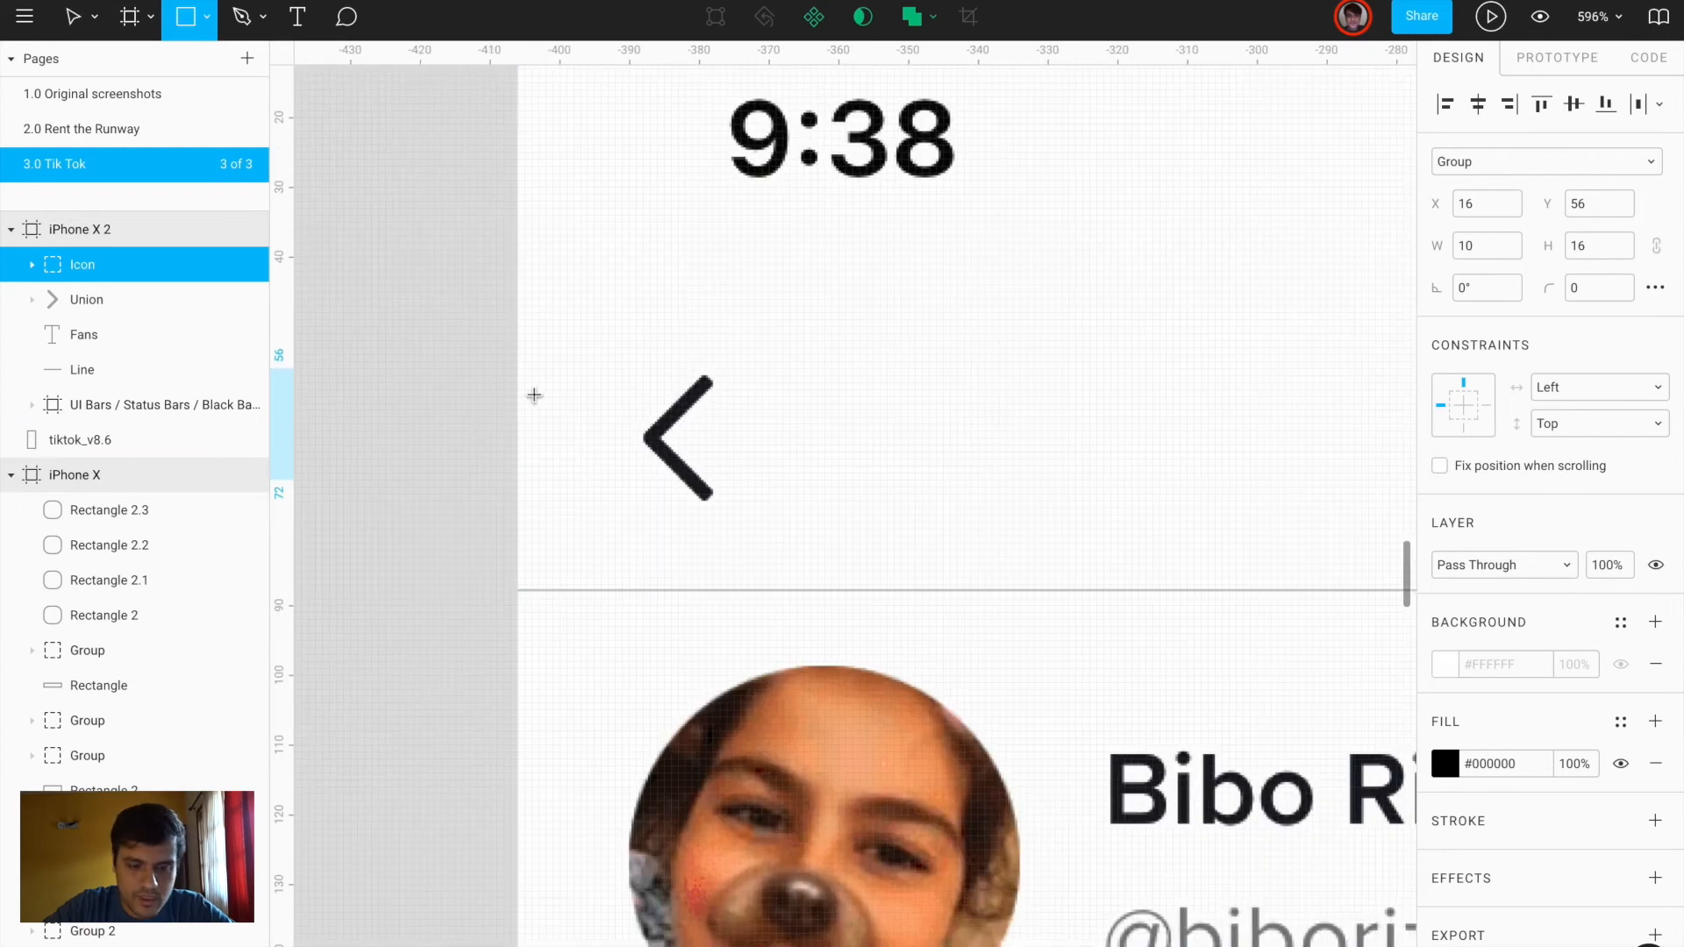
pyautogui.moveTo(518, 411); pyautogui.dragTo(630, 906)
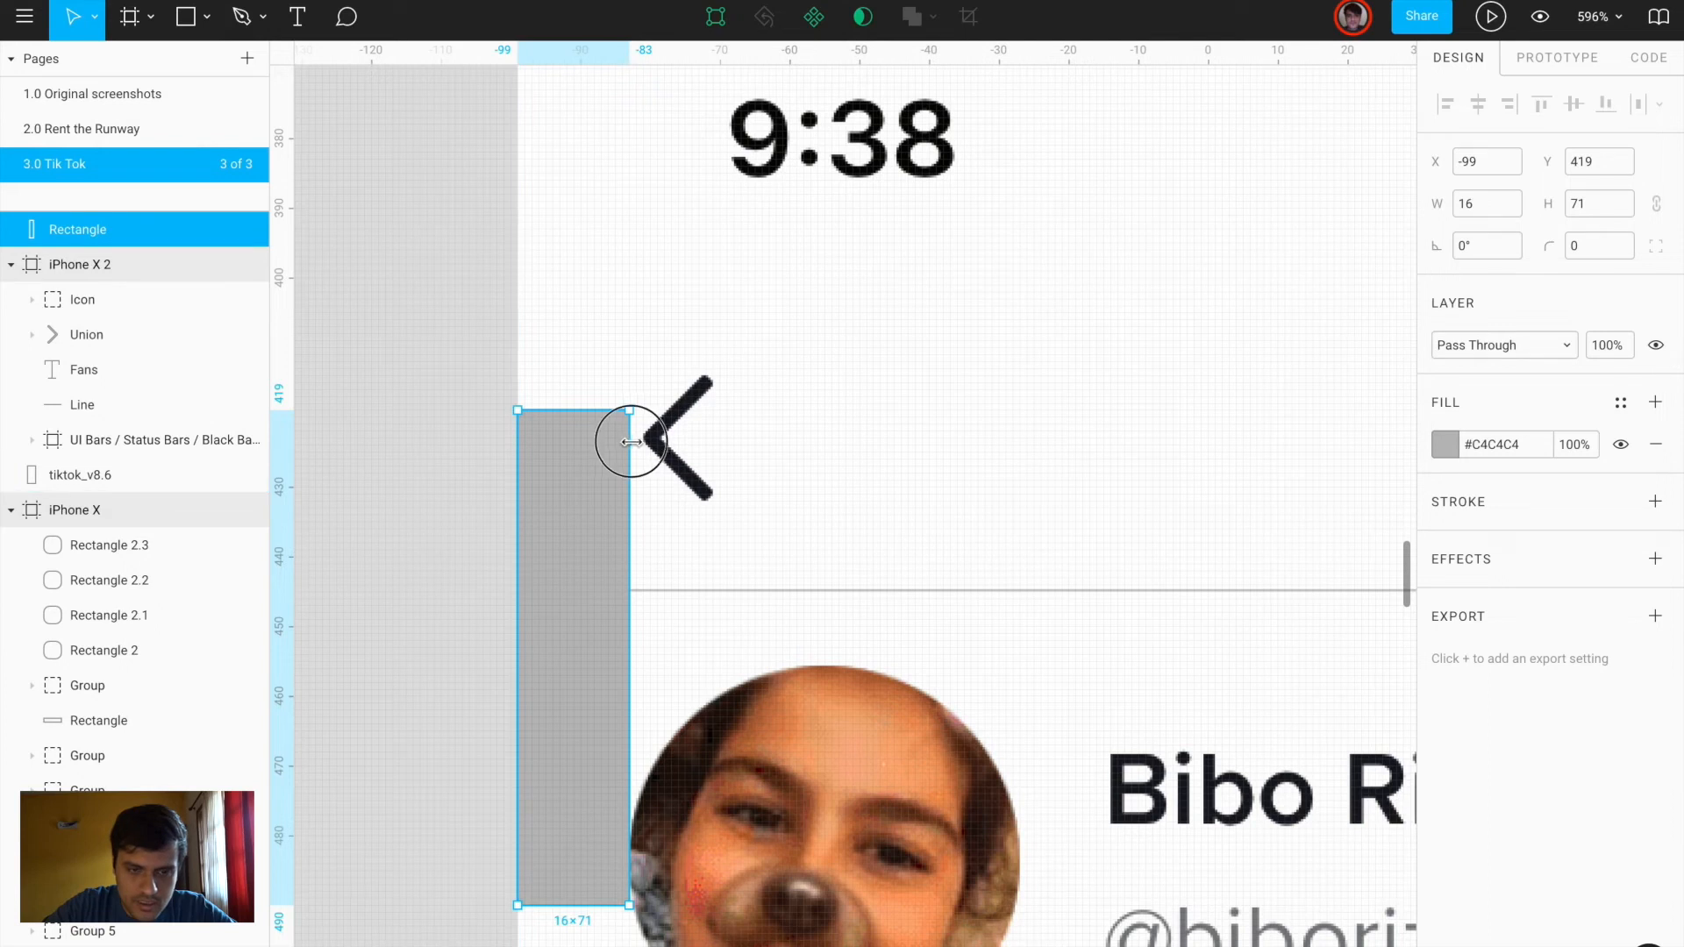
pyautogui.moveTo(630, 442); pyautogui.dragTo(643, 444)
pyautogui.press('Delete')
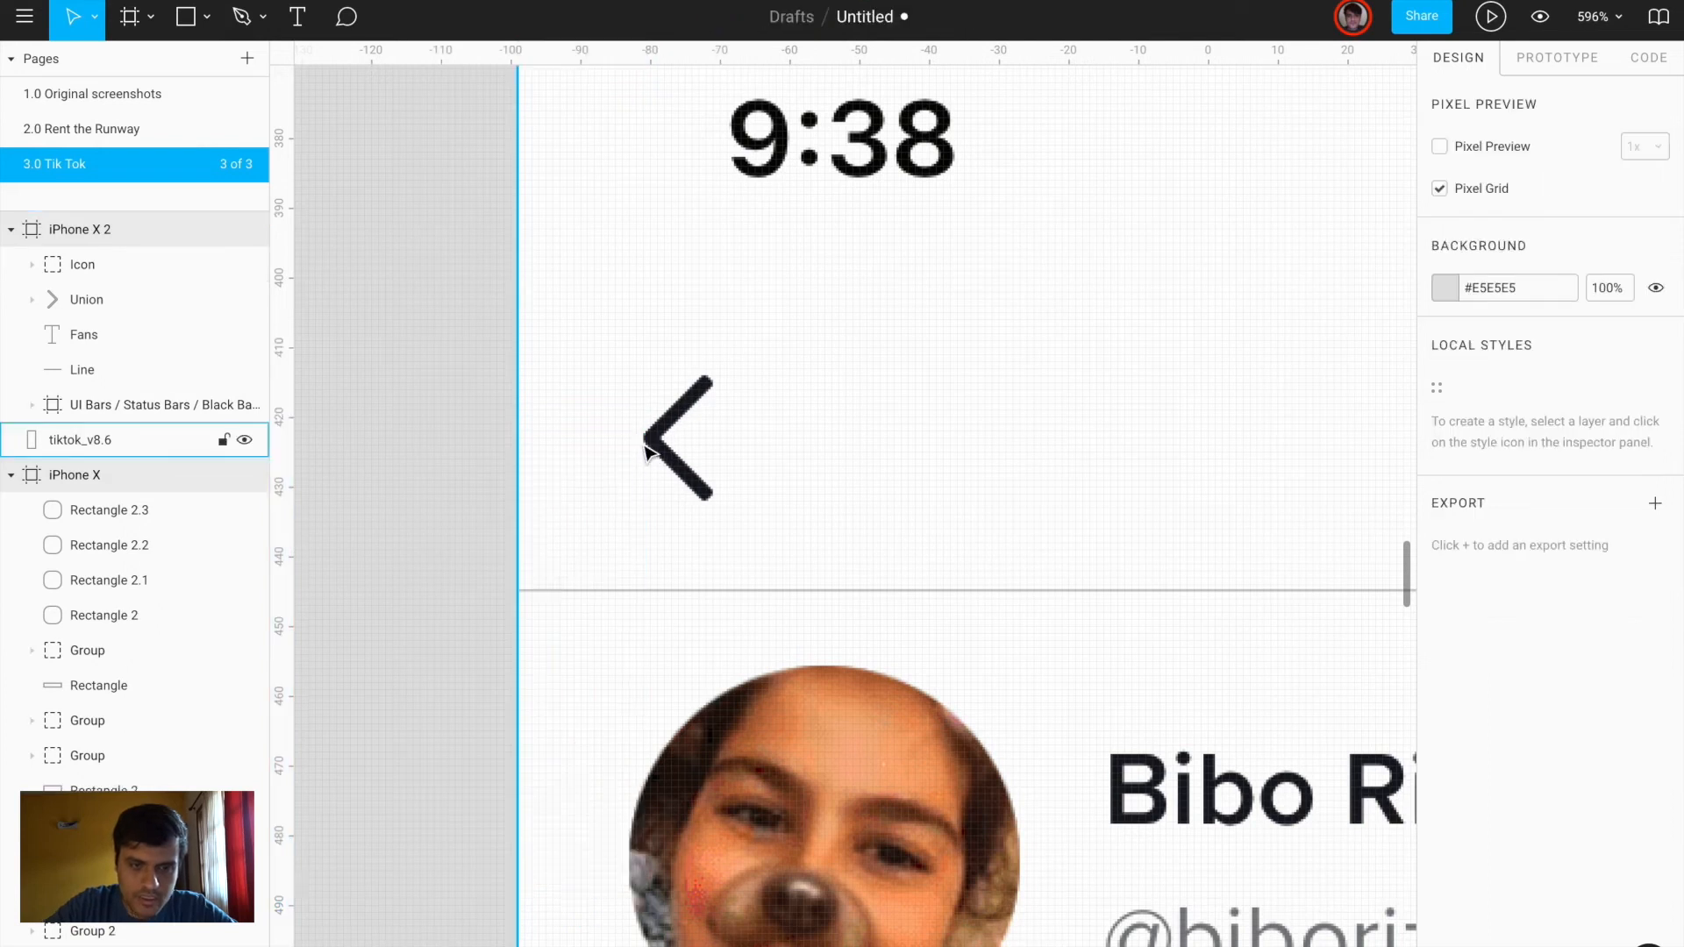
pyautogui.scroll(-6, 647, 455)
pyautogui.hscroll(4, 1082, 478)
pyautogui.click(1180, 467)
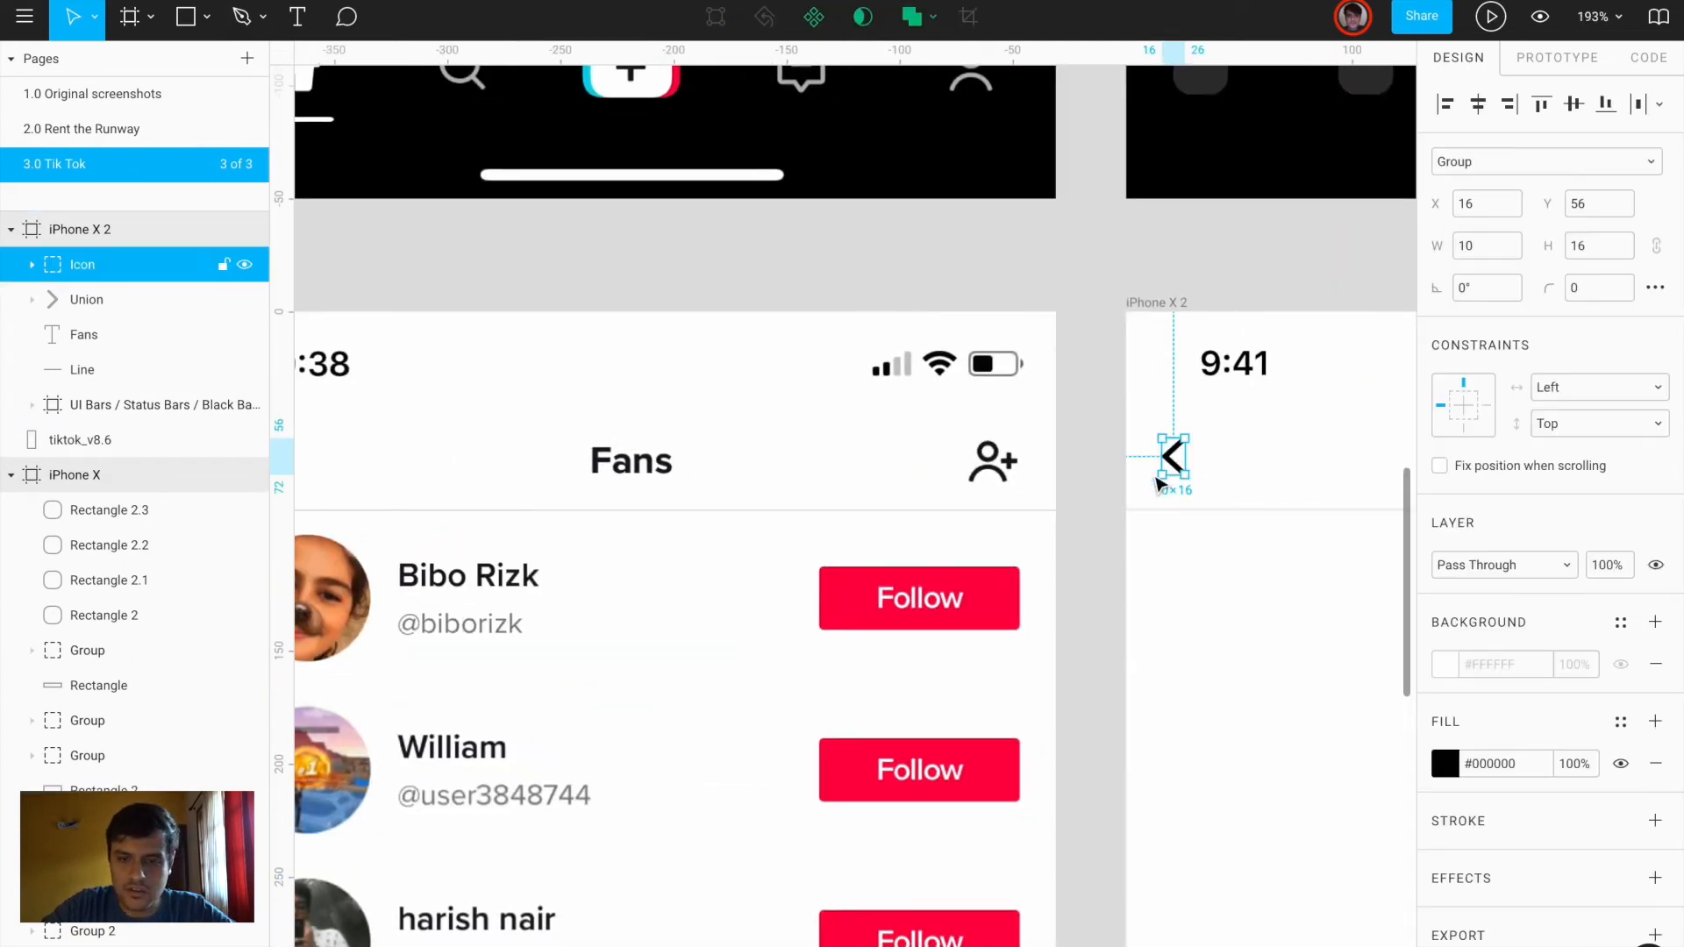
pyautogui.scroll(-3, 1152, 494)
pyautogui.hscroll(3, 1153, 491)
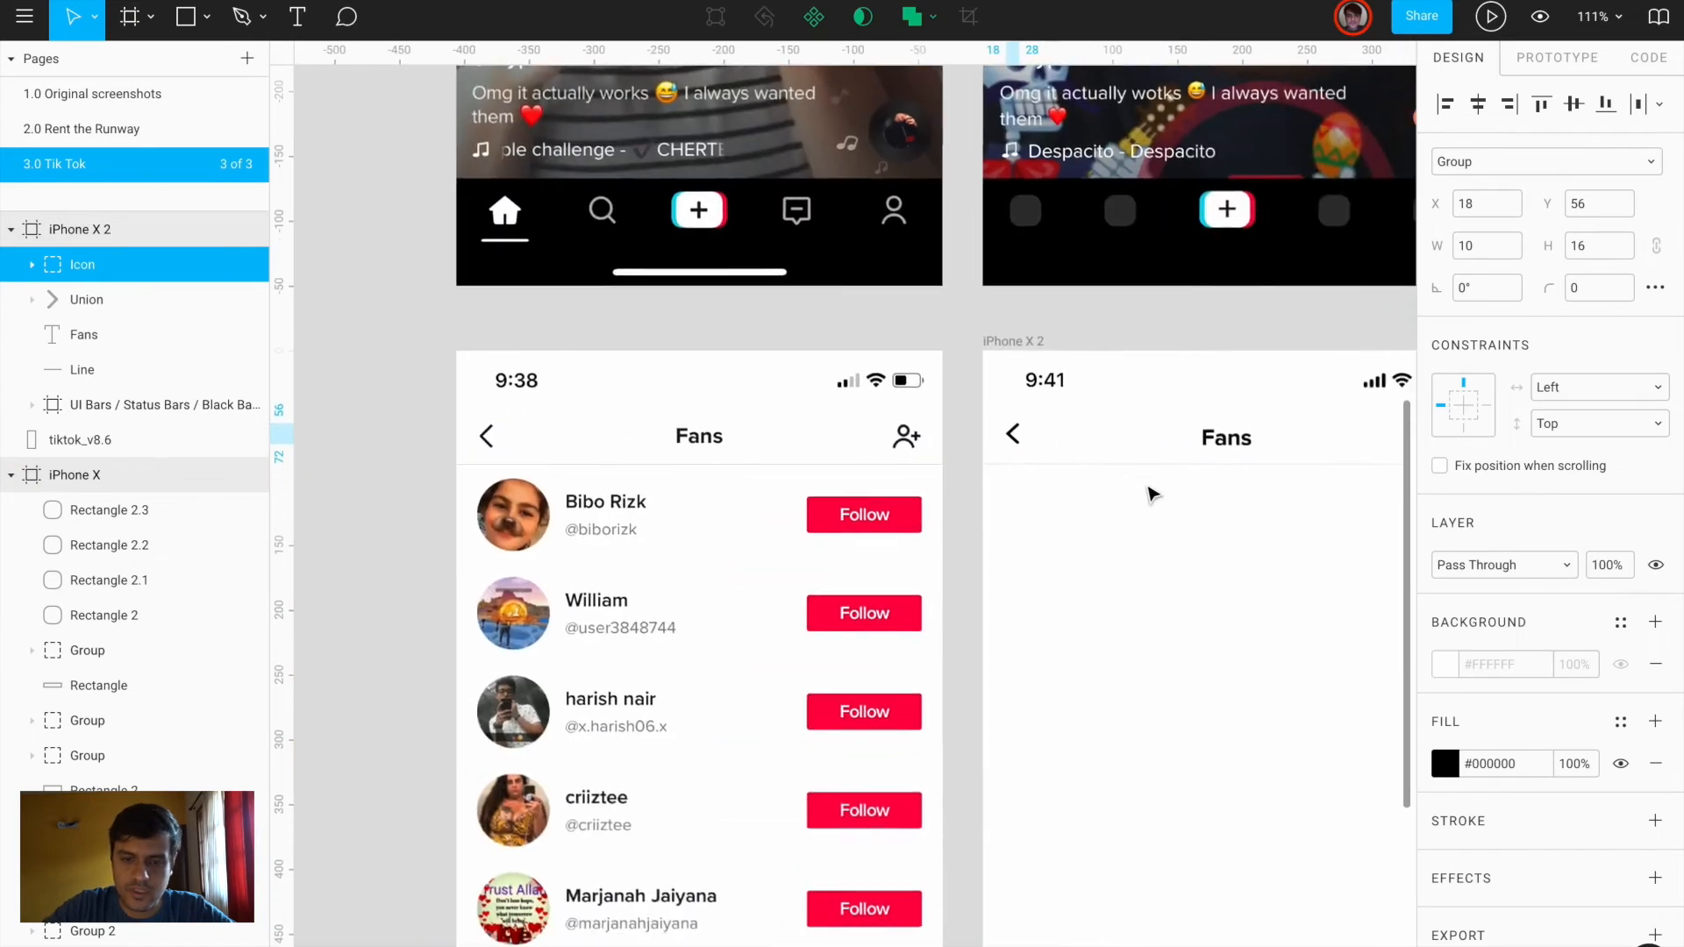
pyautogui.scroll(3, 1113, 523)
pyautogui.hscroll(-3, 552, 574)
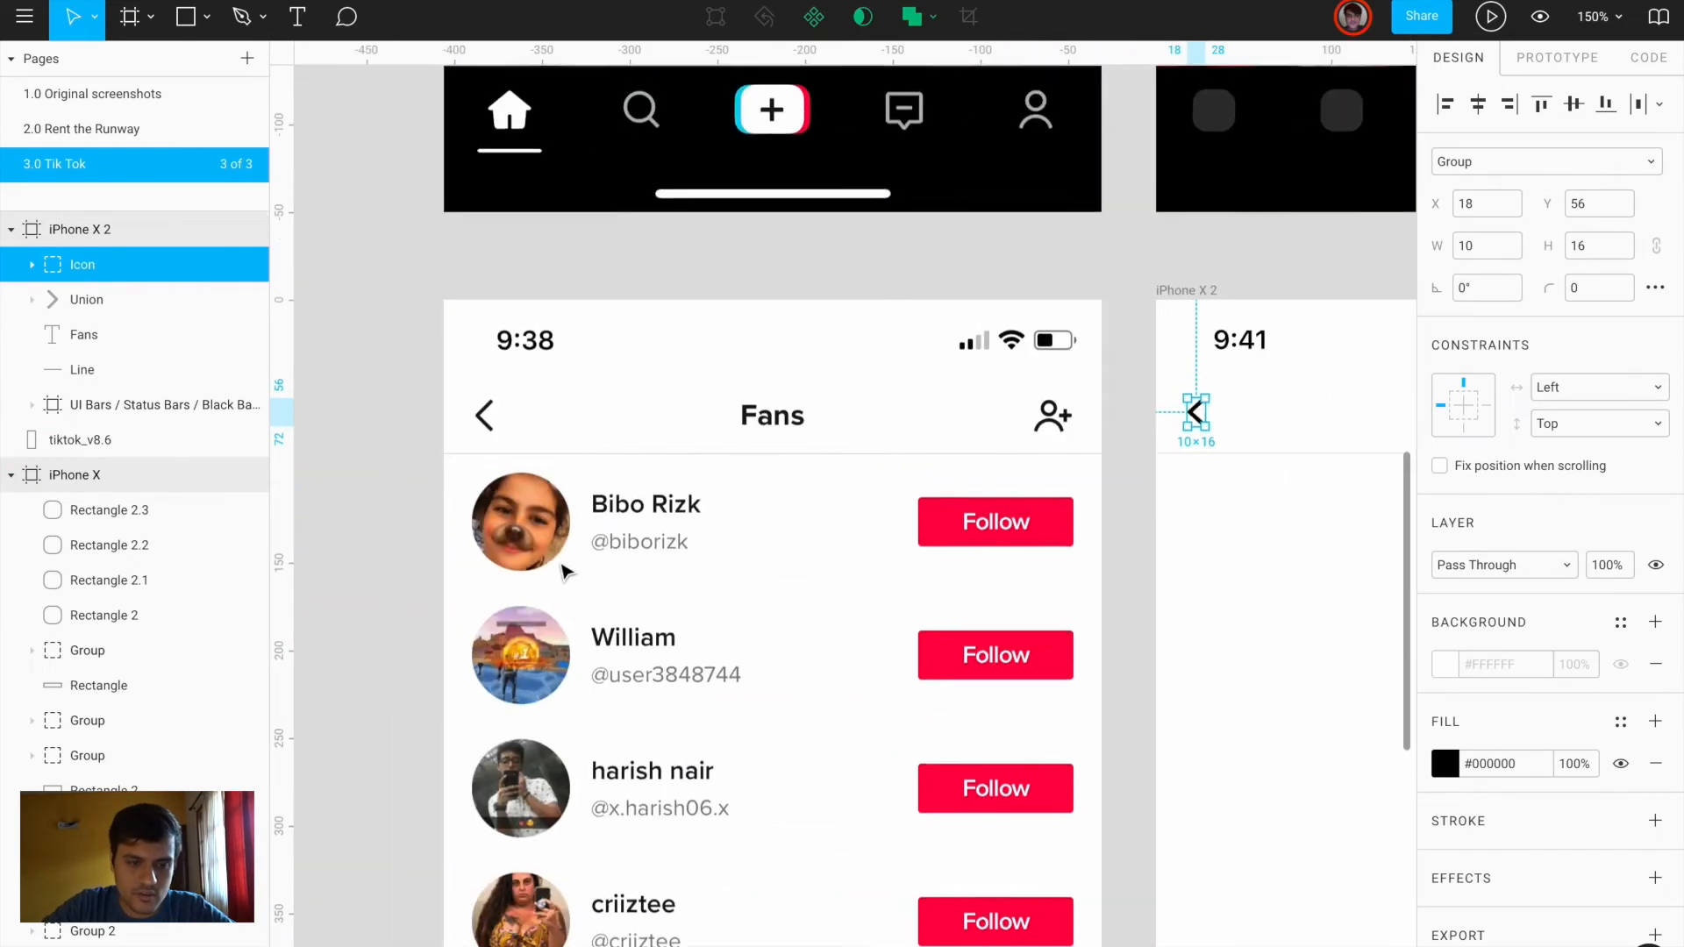
pyautogui.scroll(3, 564, 572)
# Draw a 56×56 circle over the first fan's avatar
pyautogui.press('o')
pyautogui.moveTo(425, 436); pyautogui.dragTo(577, 558)
pyautogui.moveTo(508, 512)
pyautogui.mouseDown()
pyautogui.moveTo(508, 491)
pyautogui.moveTo(507, 511)
pyautogui.mouseUp()
pyautogui.scroll(3, 505, 492)
pyautogui.moveTo(621, 382); pyautogui.dragTo(619, 379)
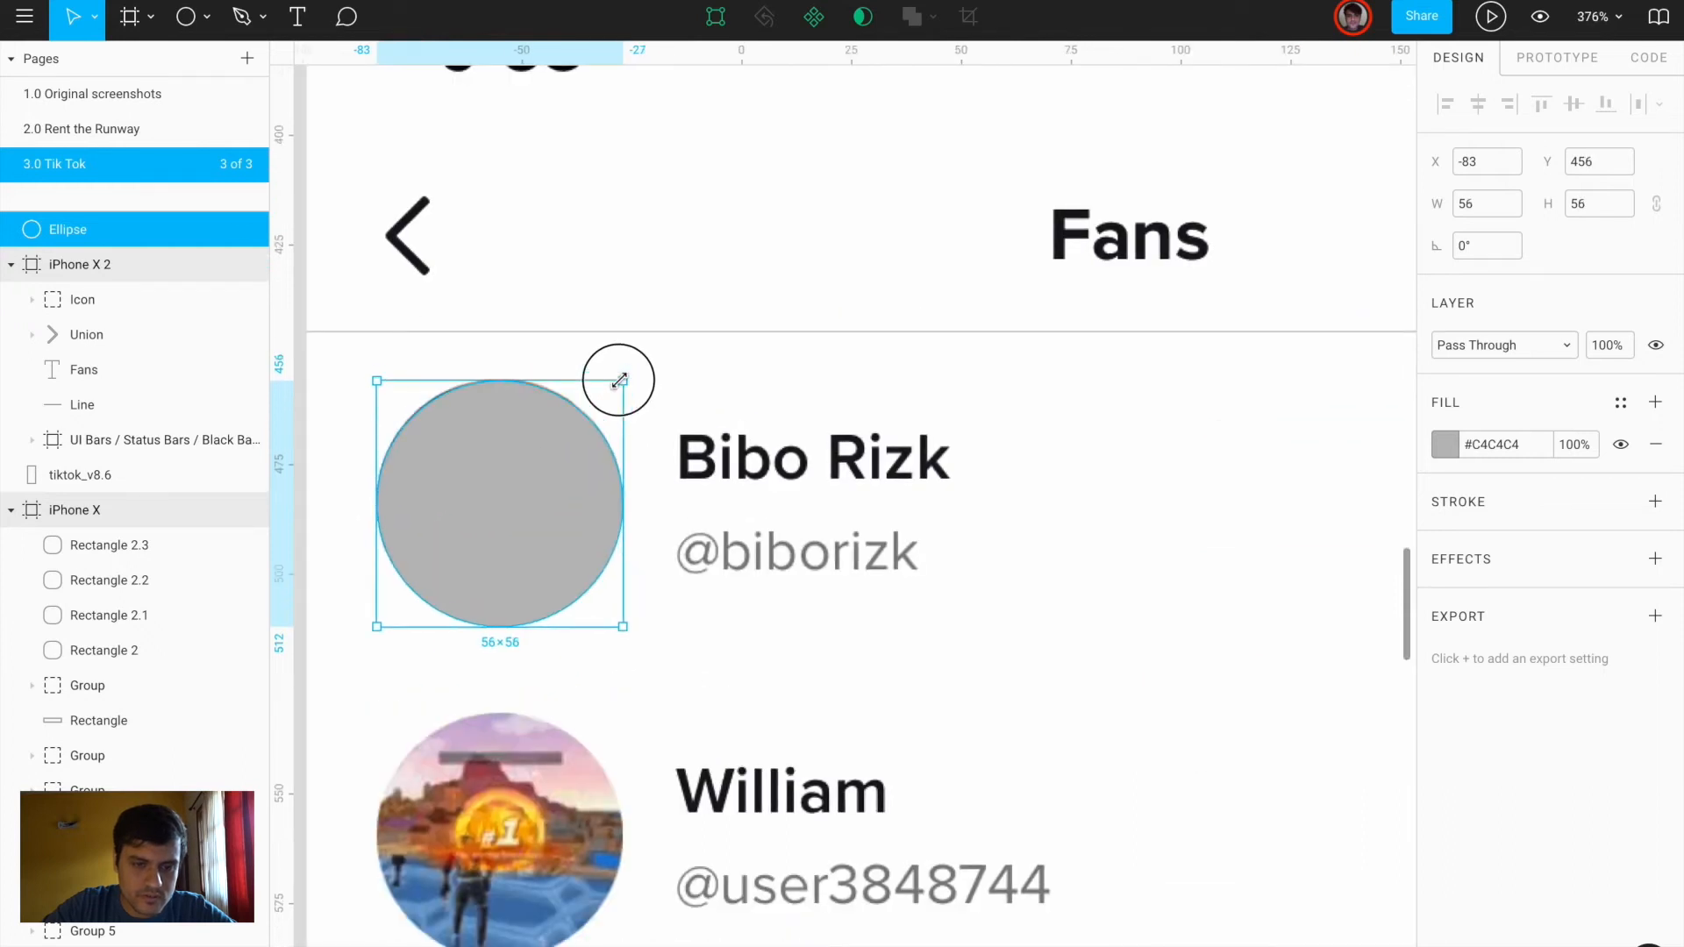
pyautogui.press('t')
pyautogui.click(691, 450)
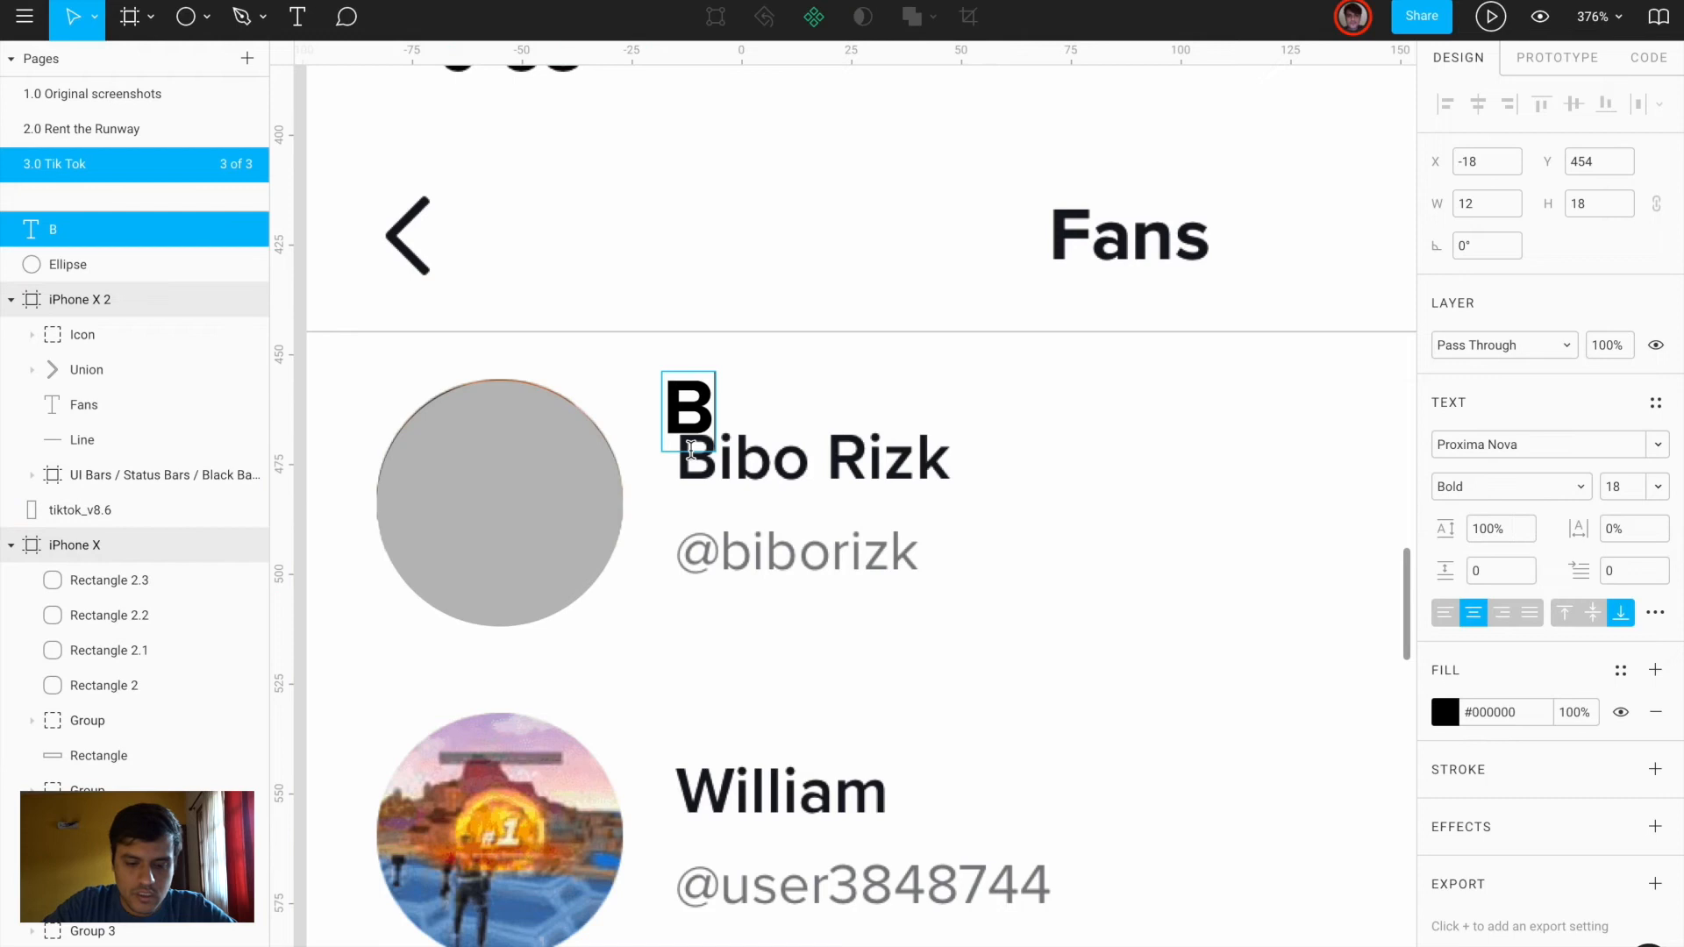
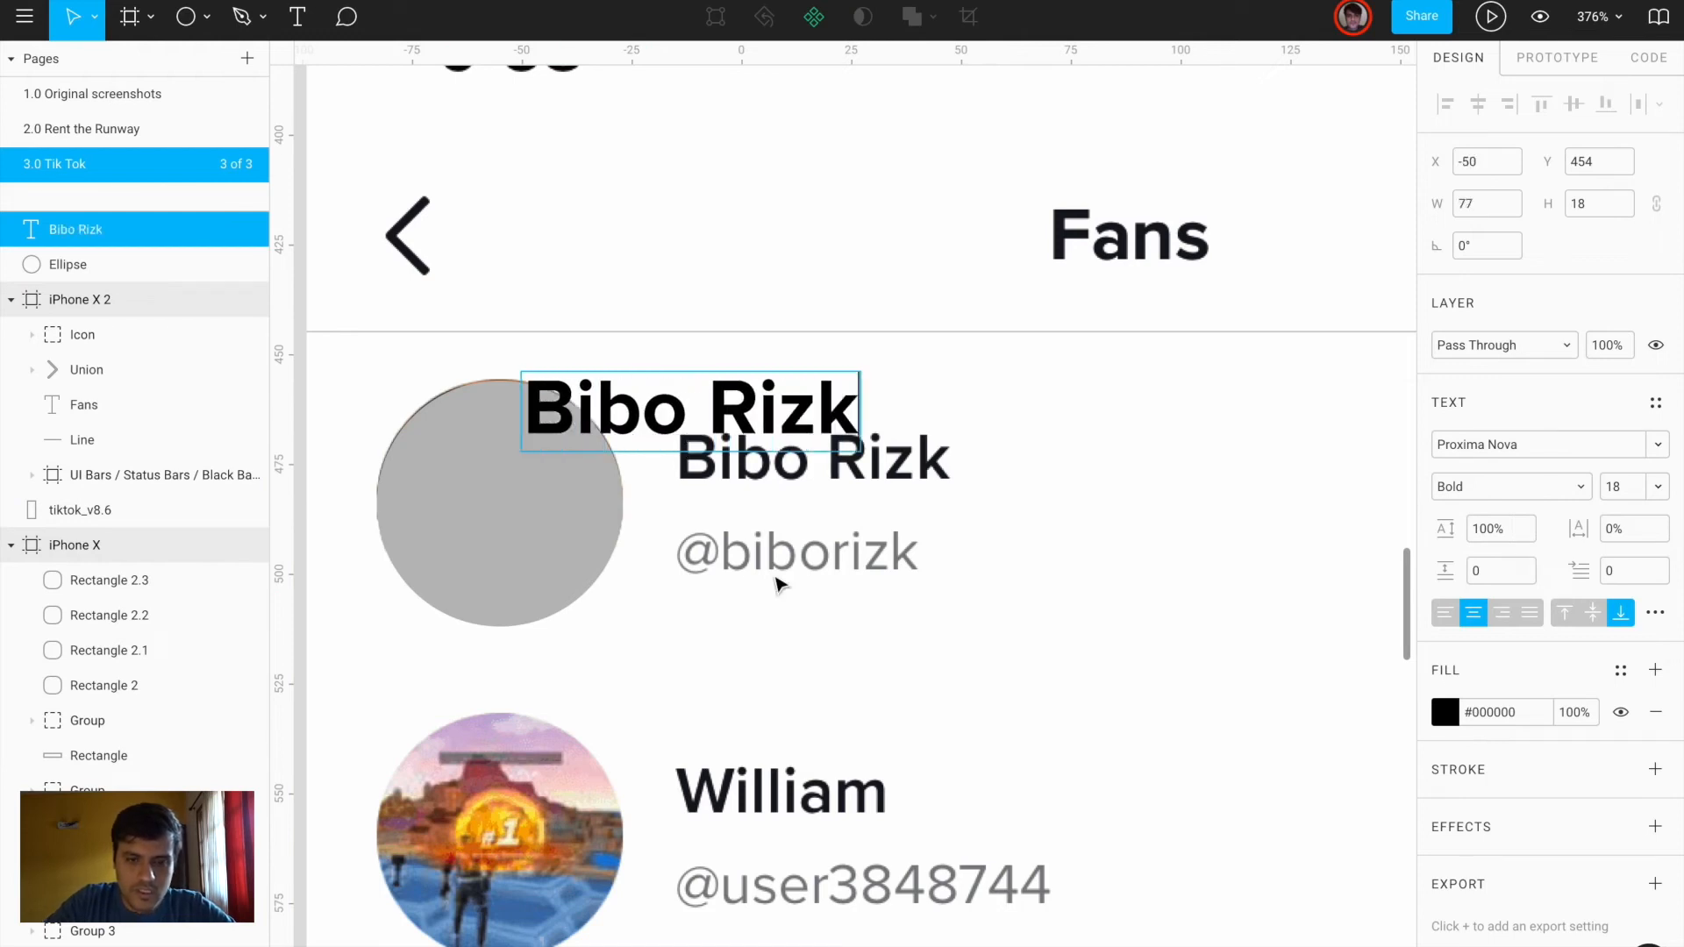
pyautogui.press('Escape')
pyautogui.click(1496, 488)
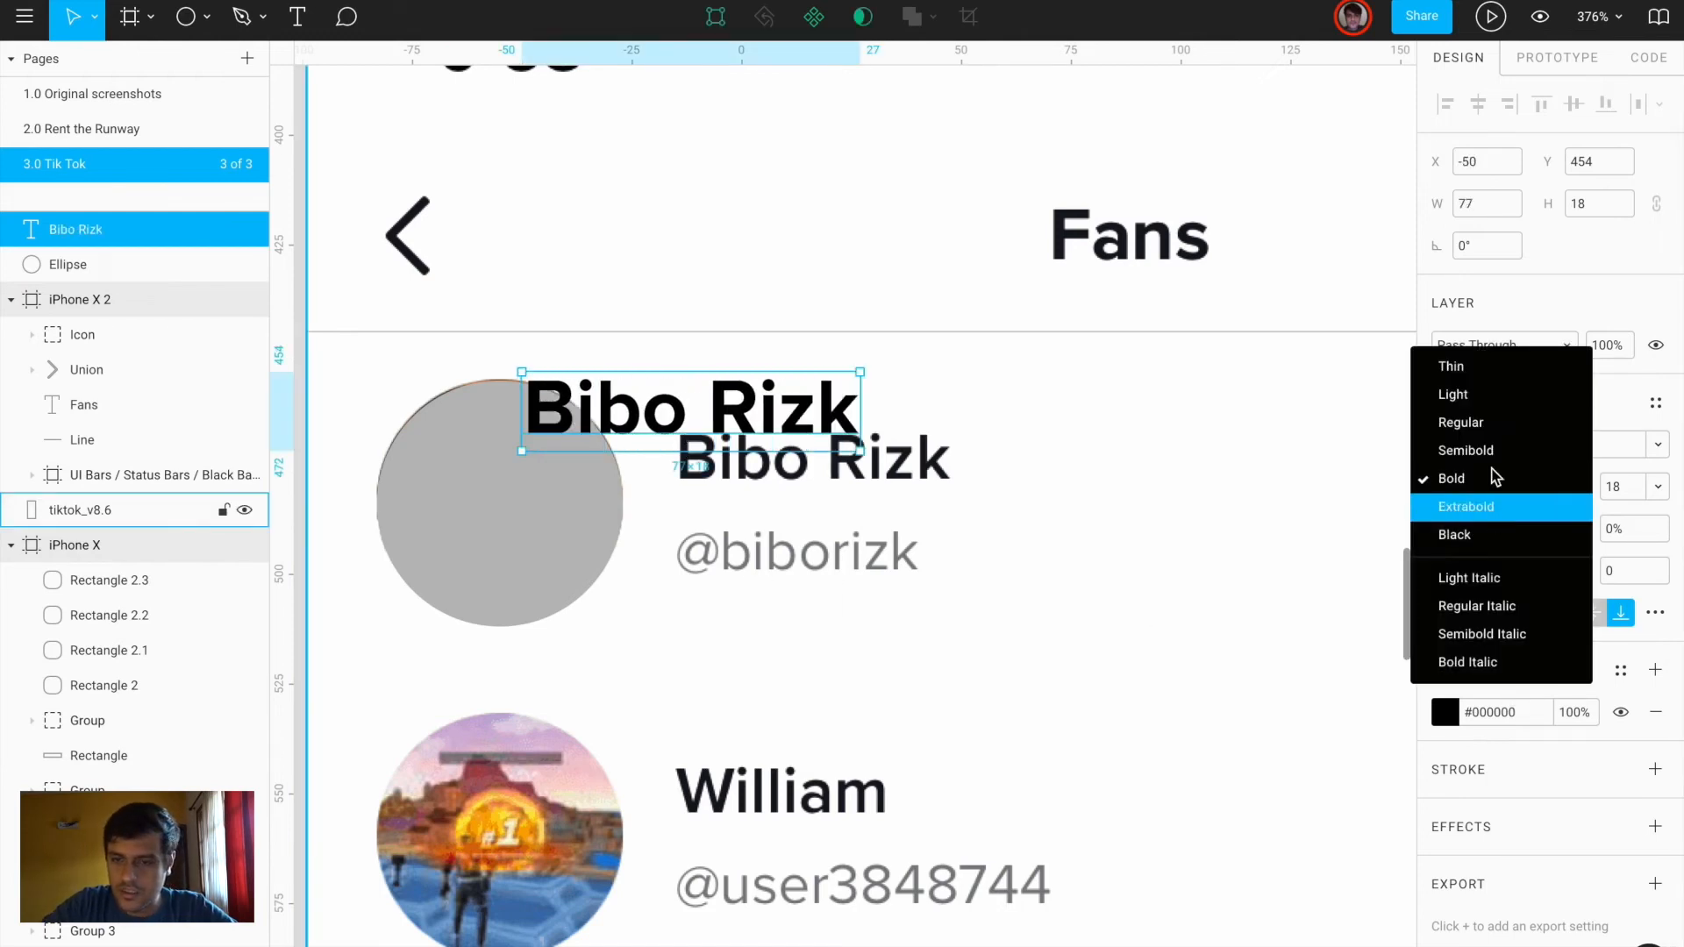
pyautogui.click(1494, 458)
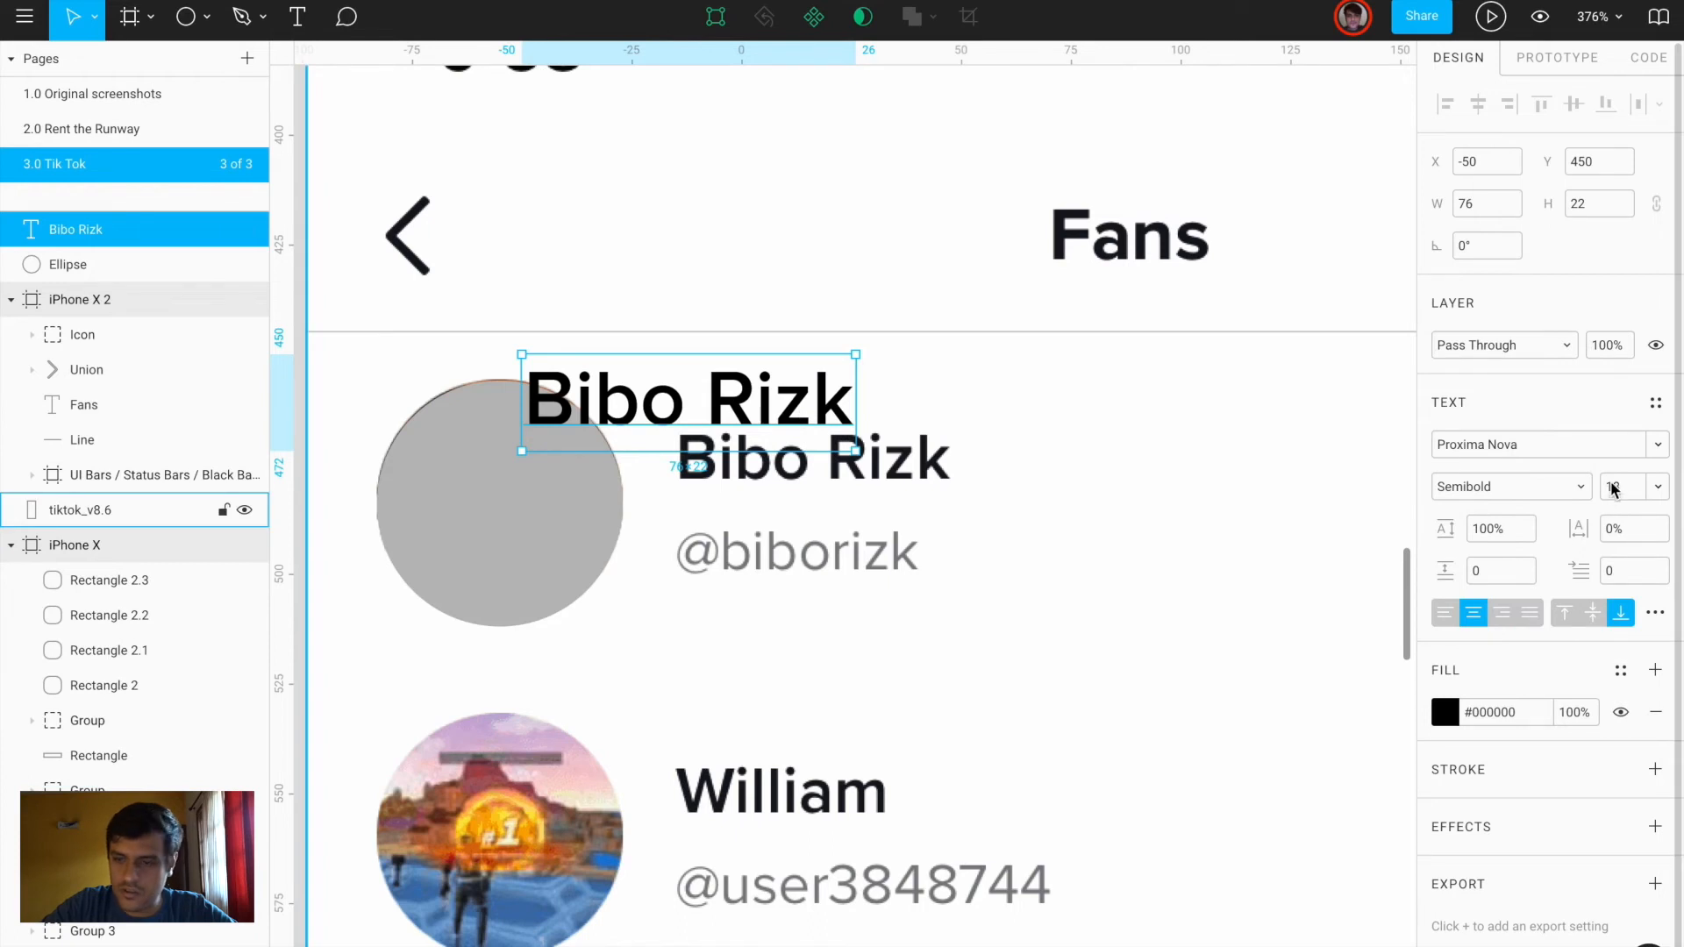
pyautogui.write('16')
pyautogui.press('Return')
# Align the name over the original, keeping size 16, and duplicate it onto the handle line
pyautogui.moveTo(769, 402); pyautogui.dragTo(924, 467)
pyautogui.moveTo(903, 447); pyautogui.dragTo(923, 466)
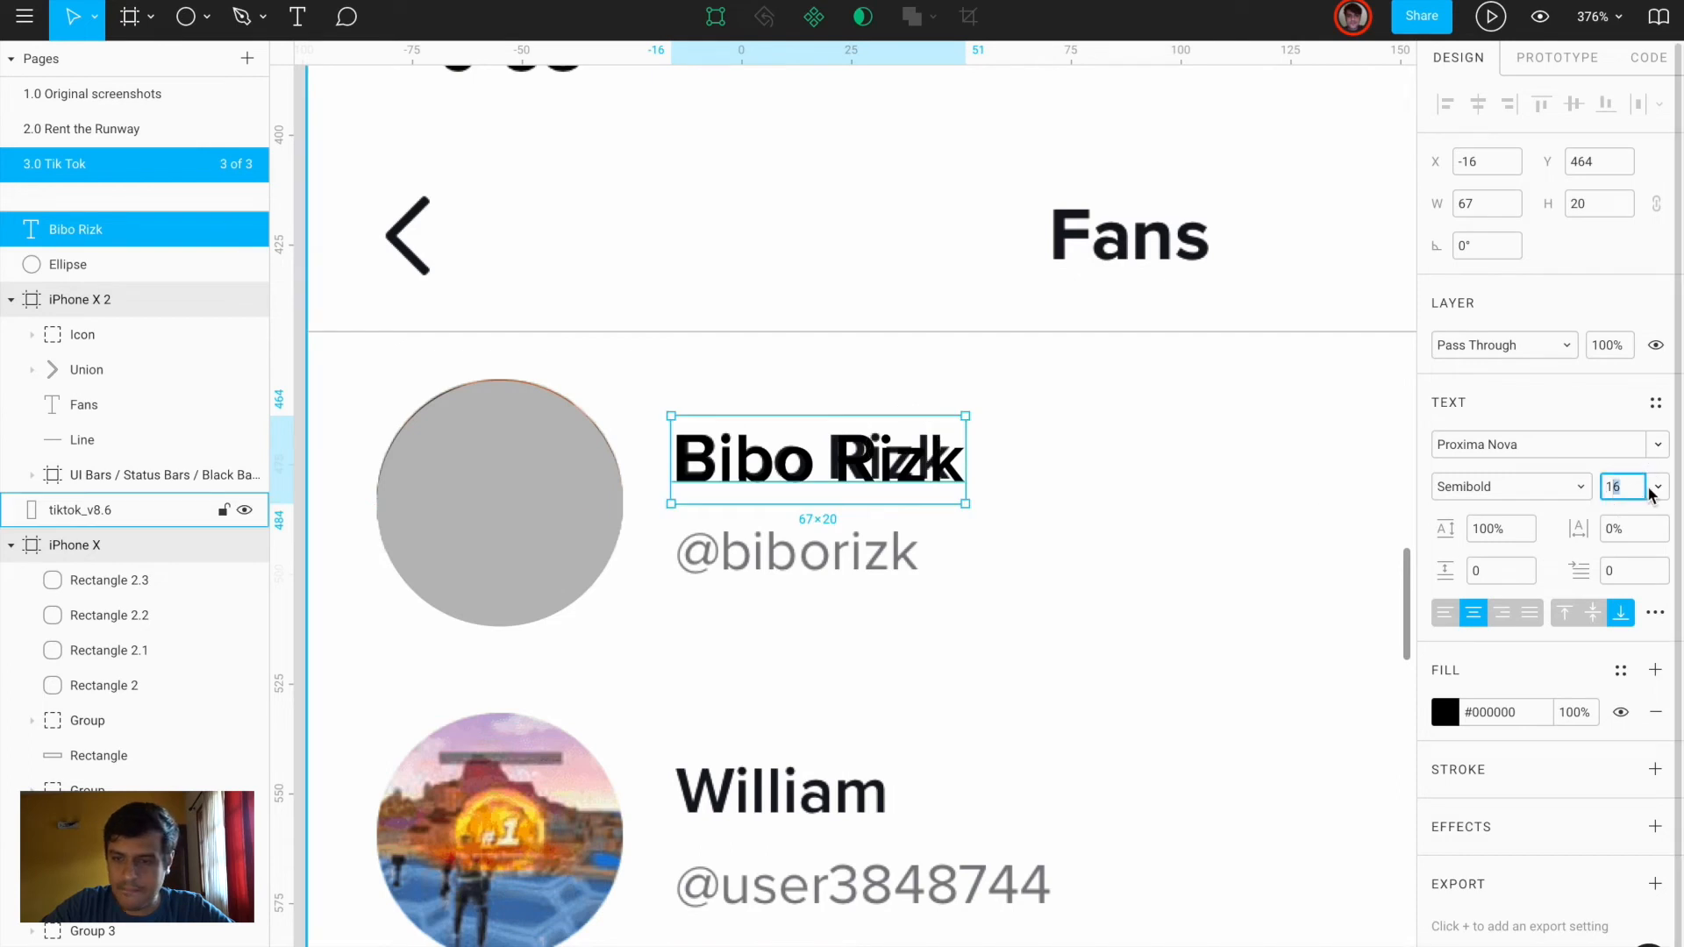
pyautogui.write('4')
pyautogui.press('Return')
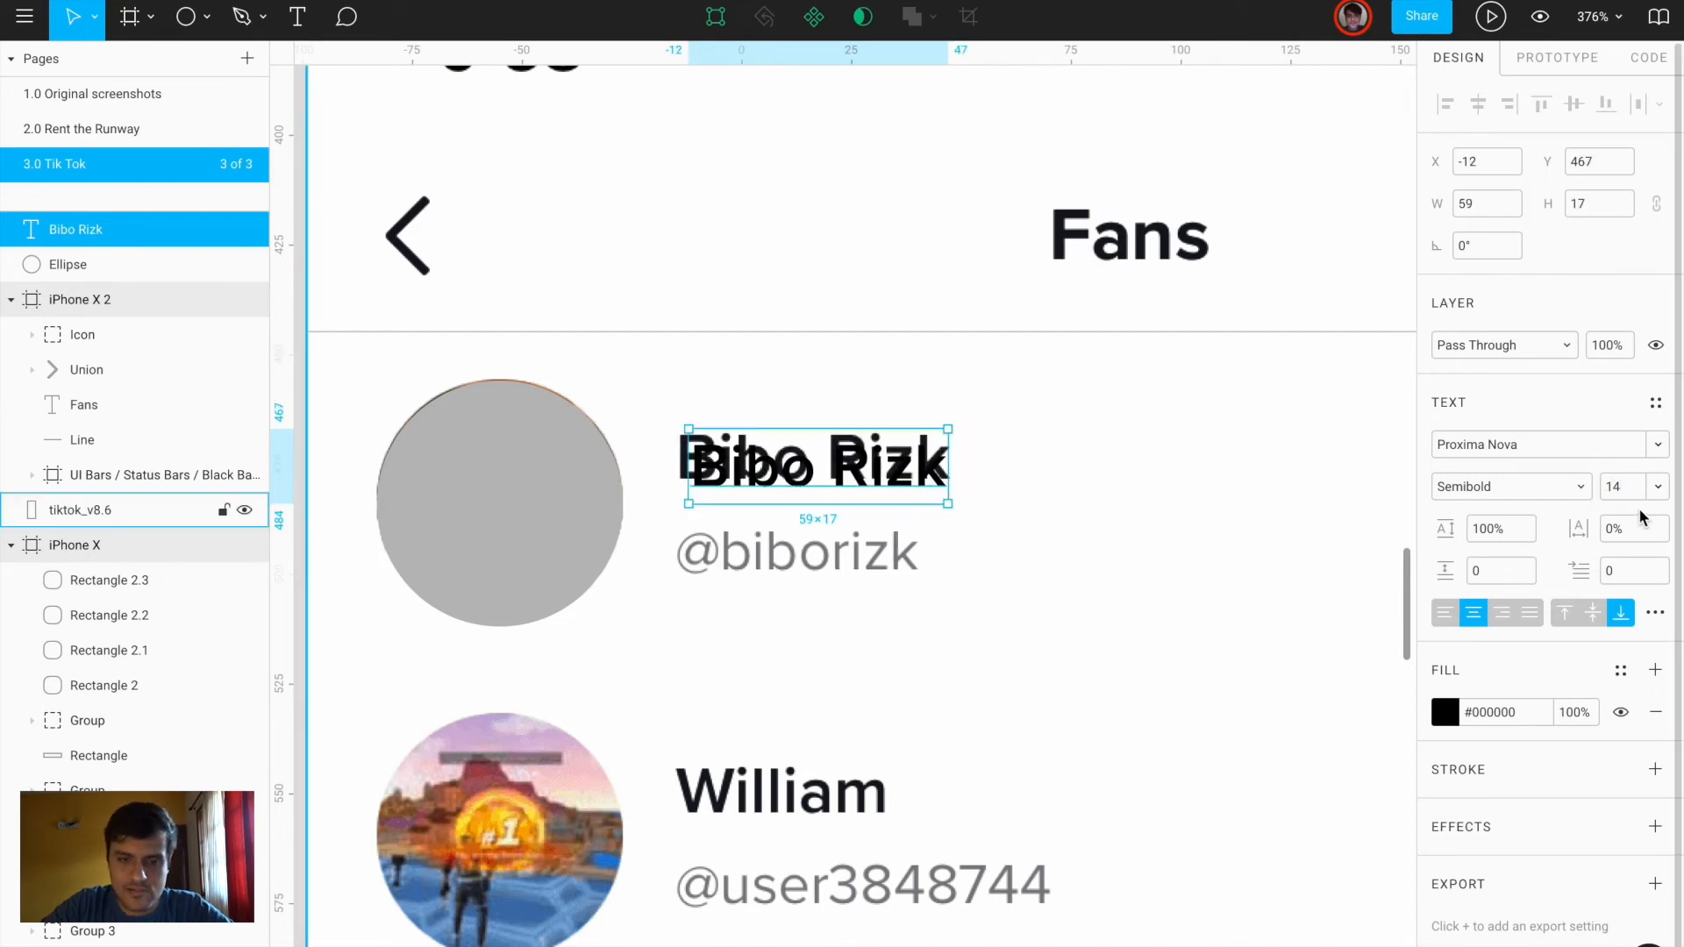
pyautogui.press('Return')
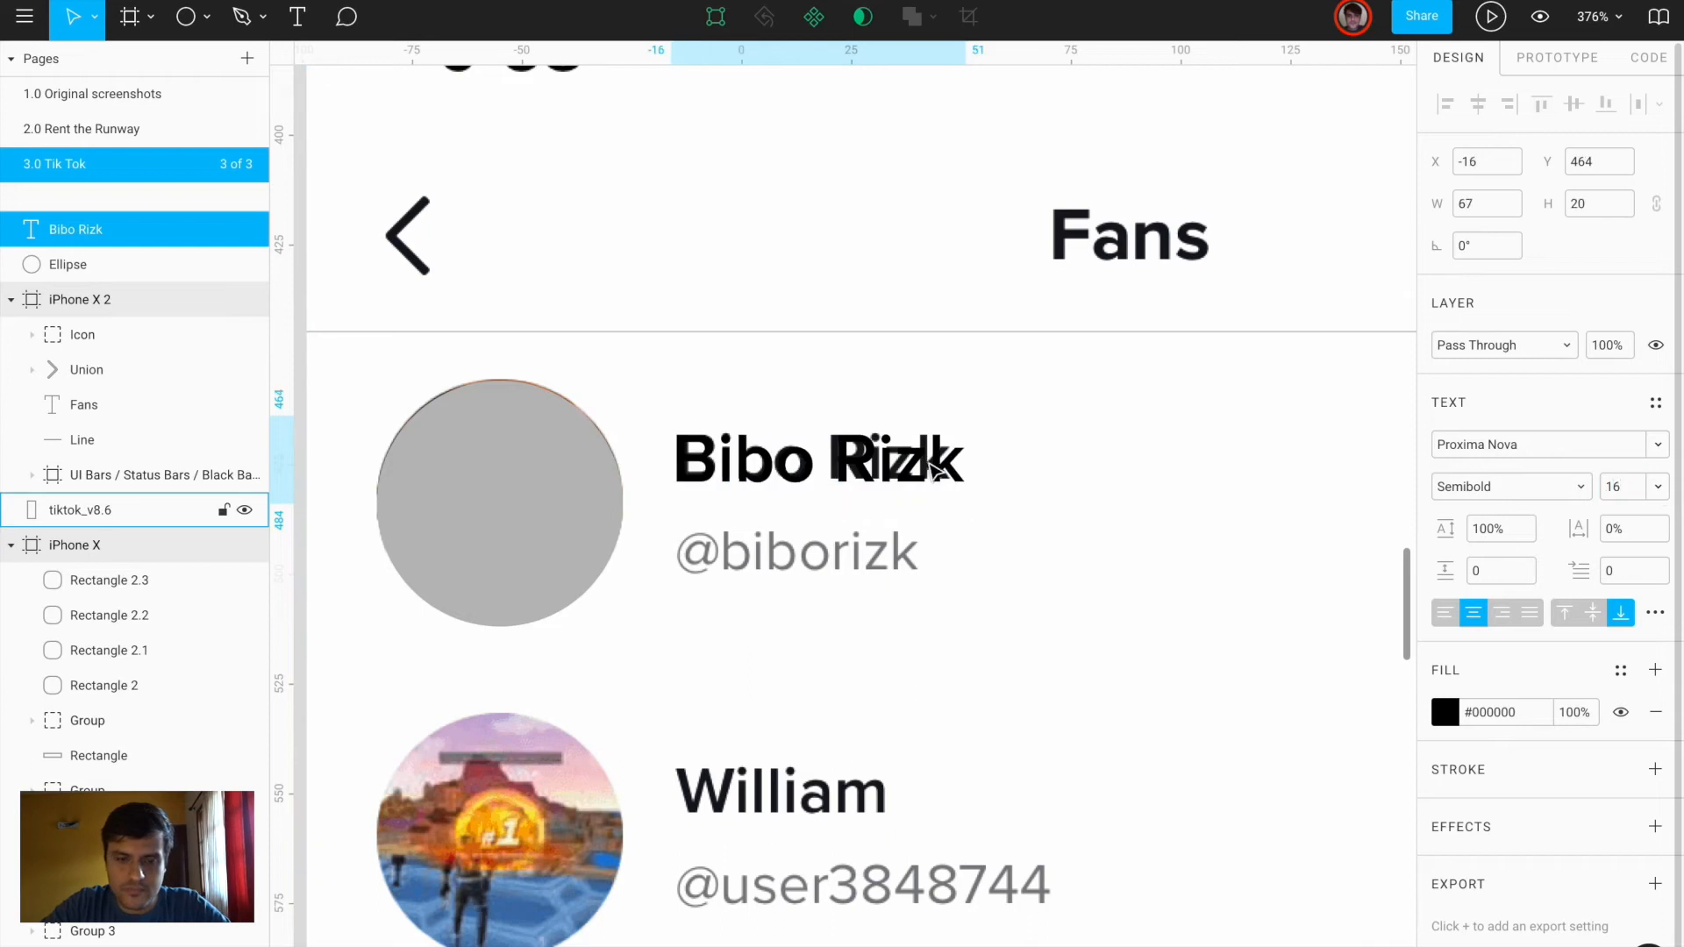
pyautogui.moveTo(847, 548); pyautogui.dragTo(846, 553)
pyautogui.doubleClick(846, 552)
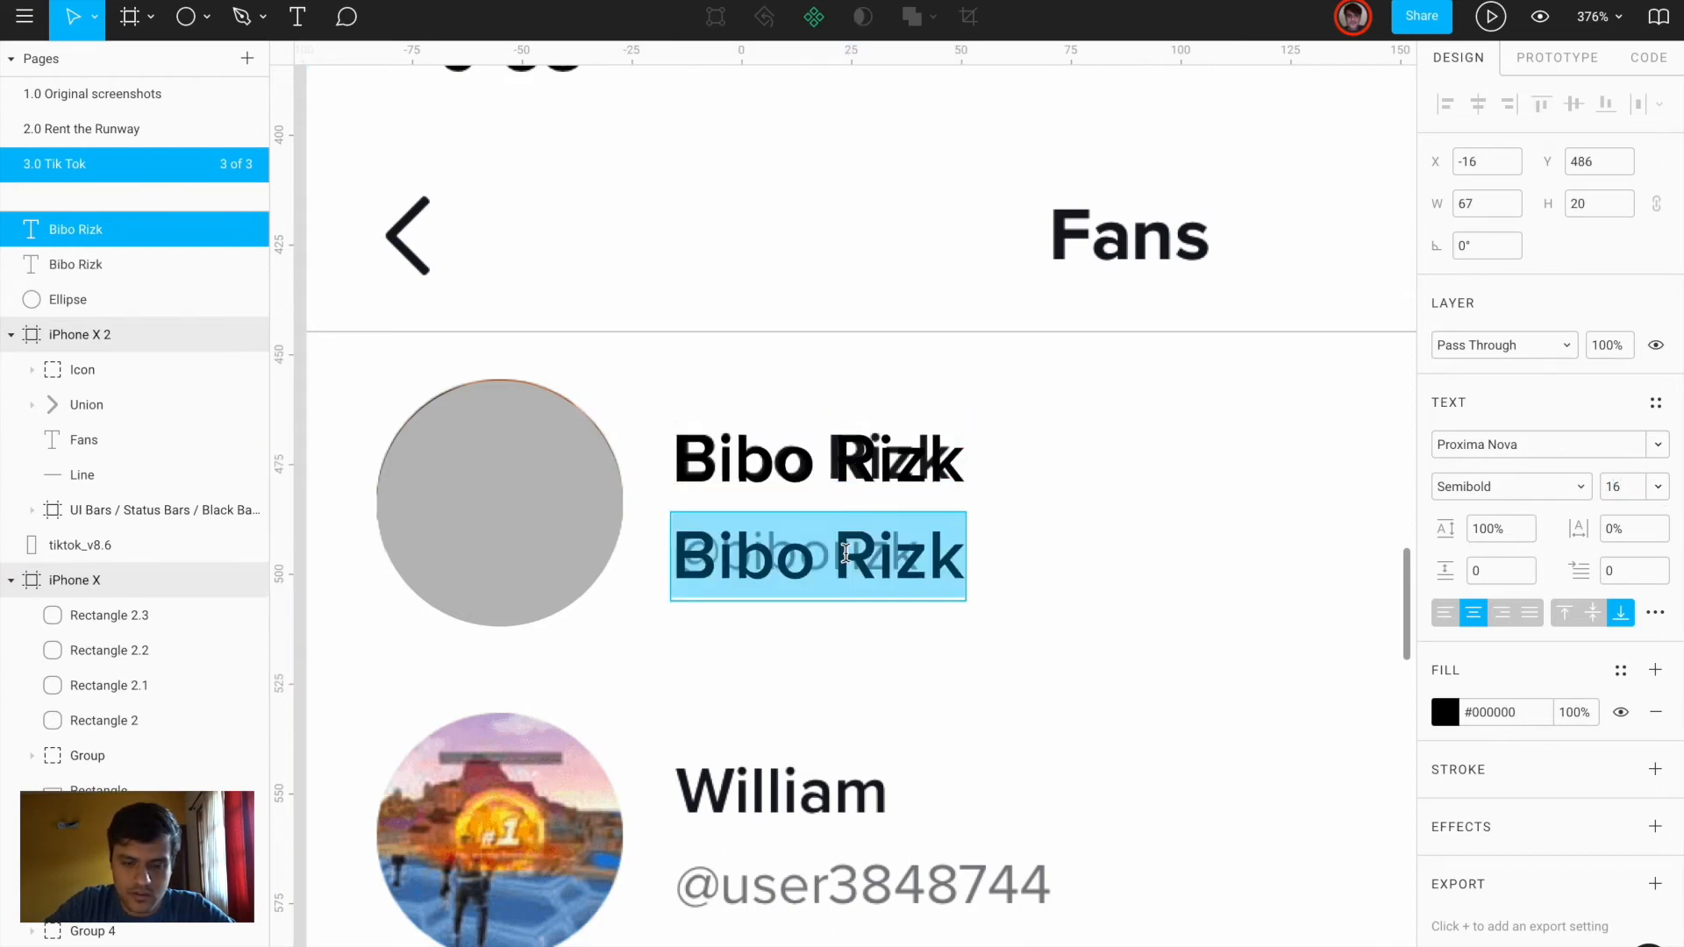
pyautogui.write('@biboeizk')
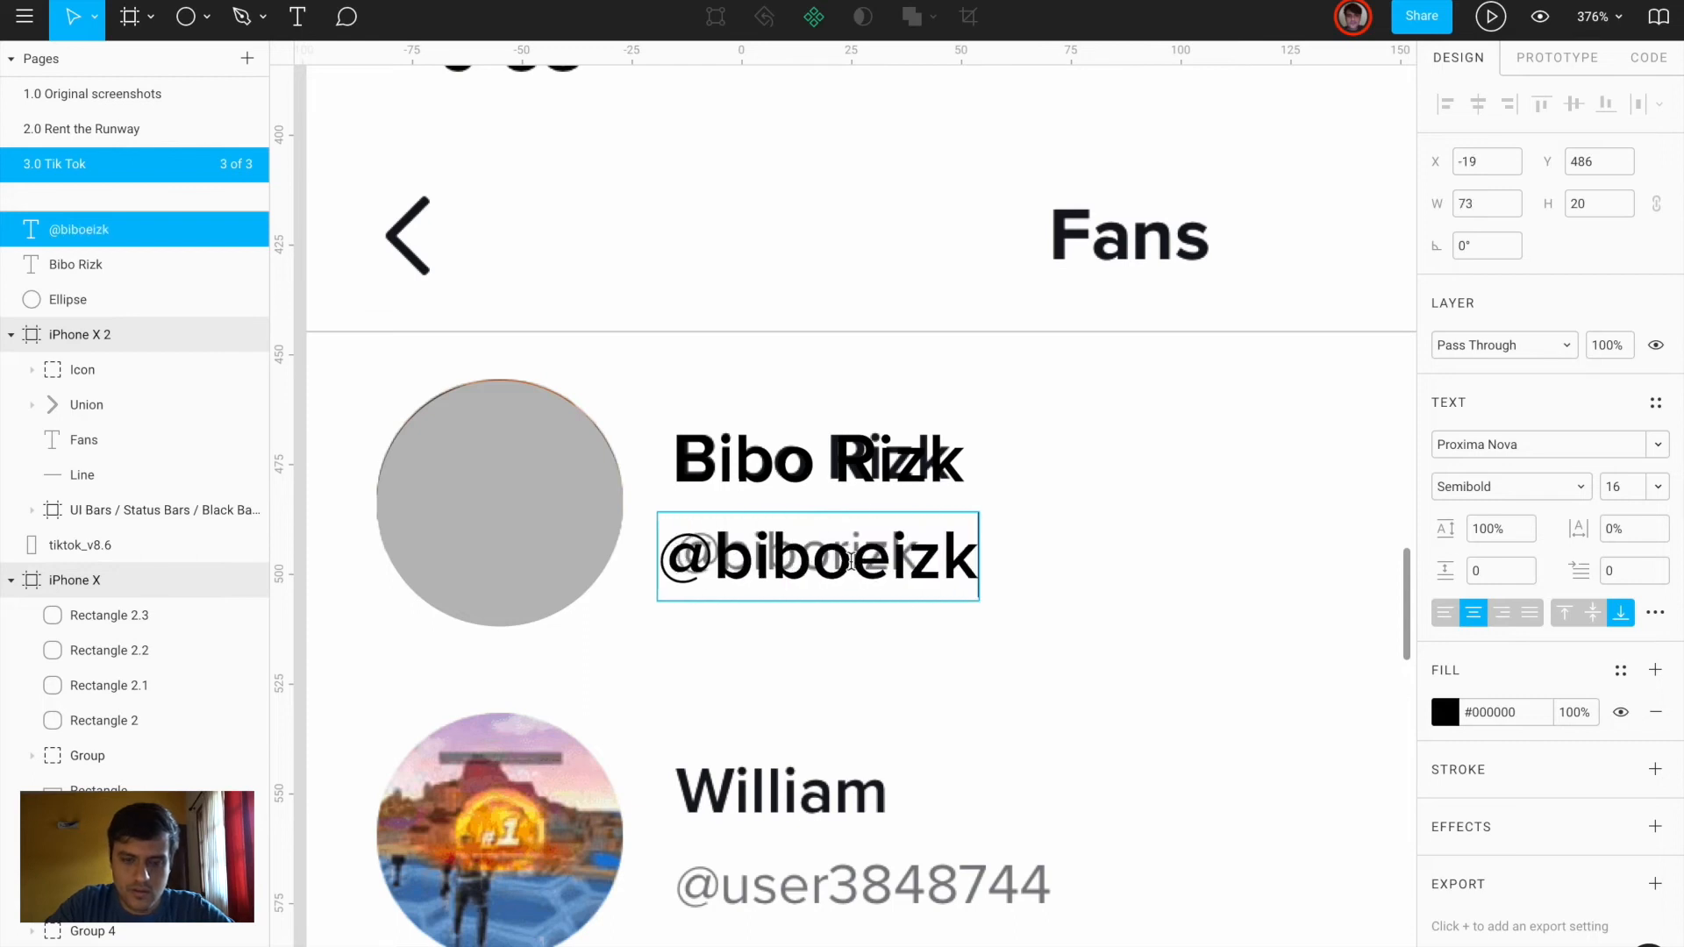
pyautogui.press('BackSpace')
pyautogui.write('r')
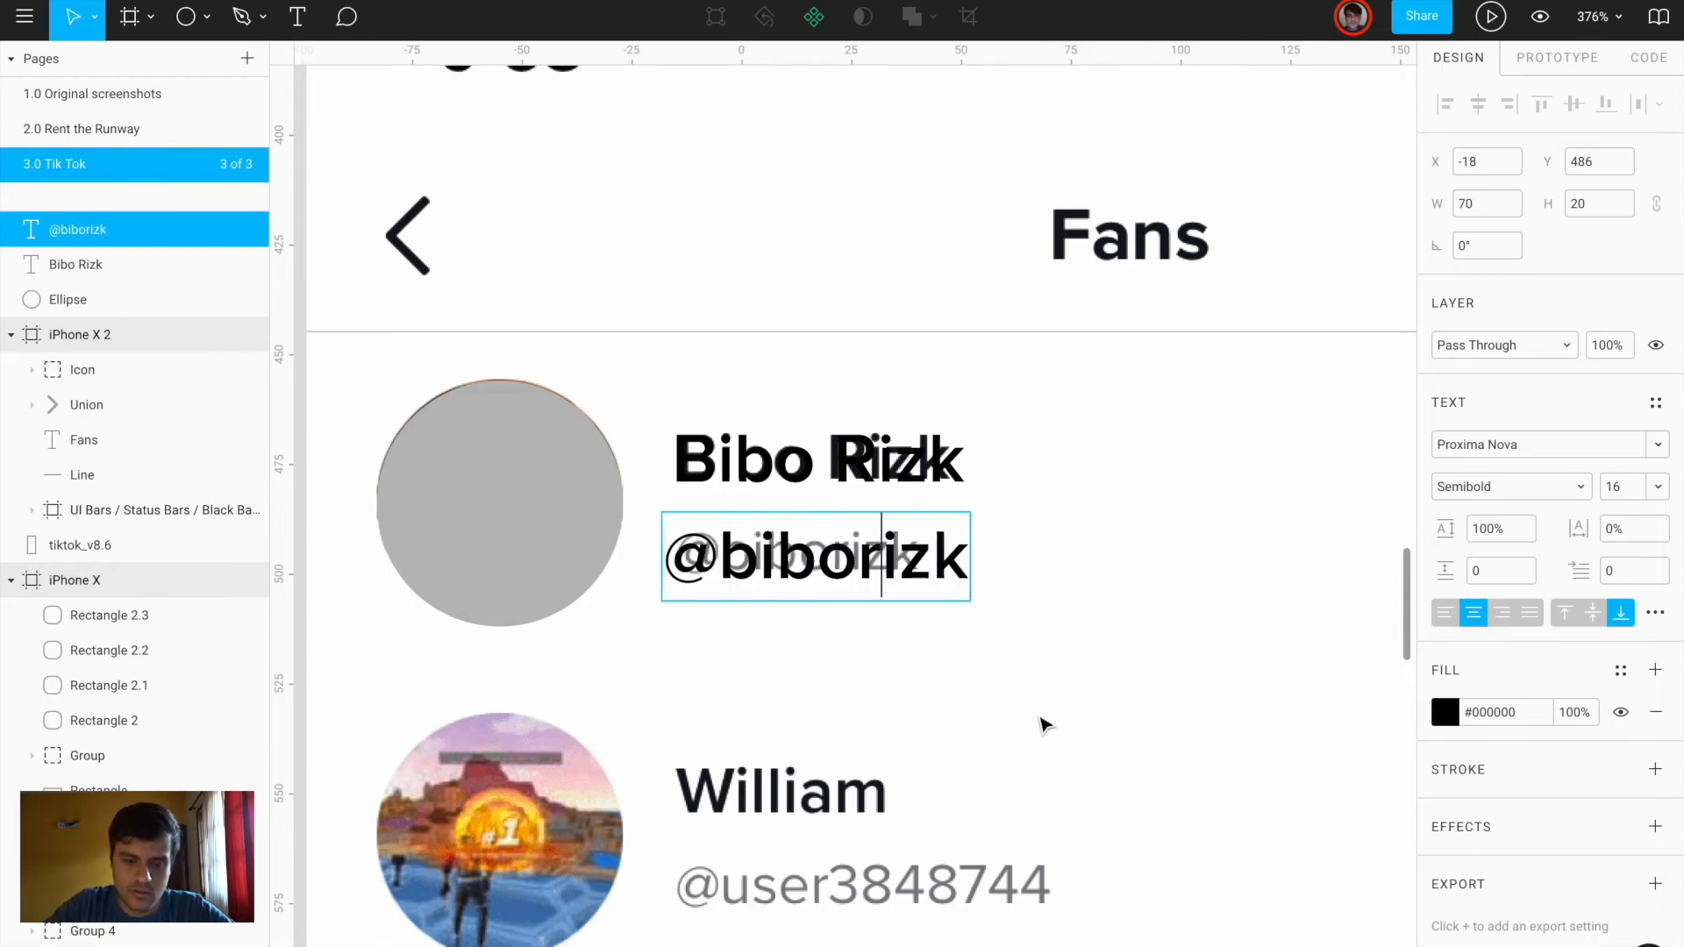
pyautogui.press('Escape')
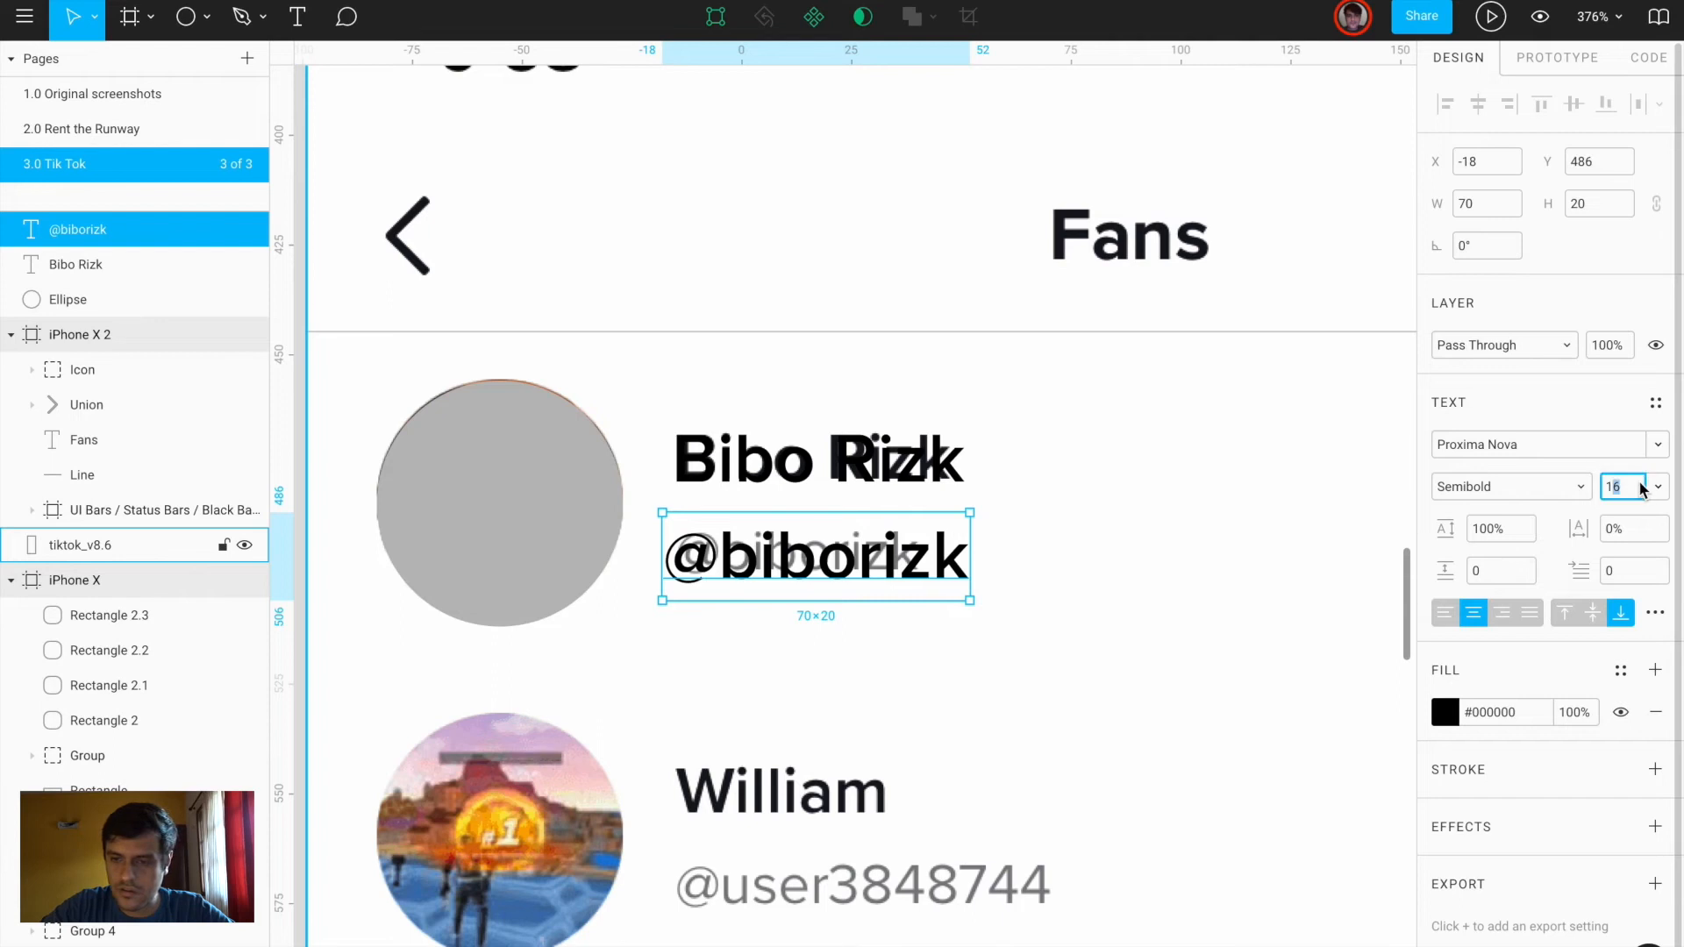
pyautogui.press('Return')
pyautogui.click(1494, 487)
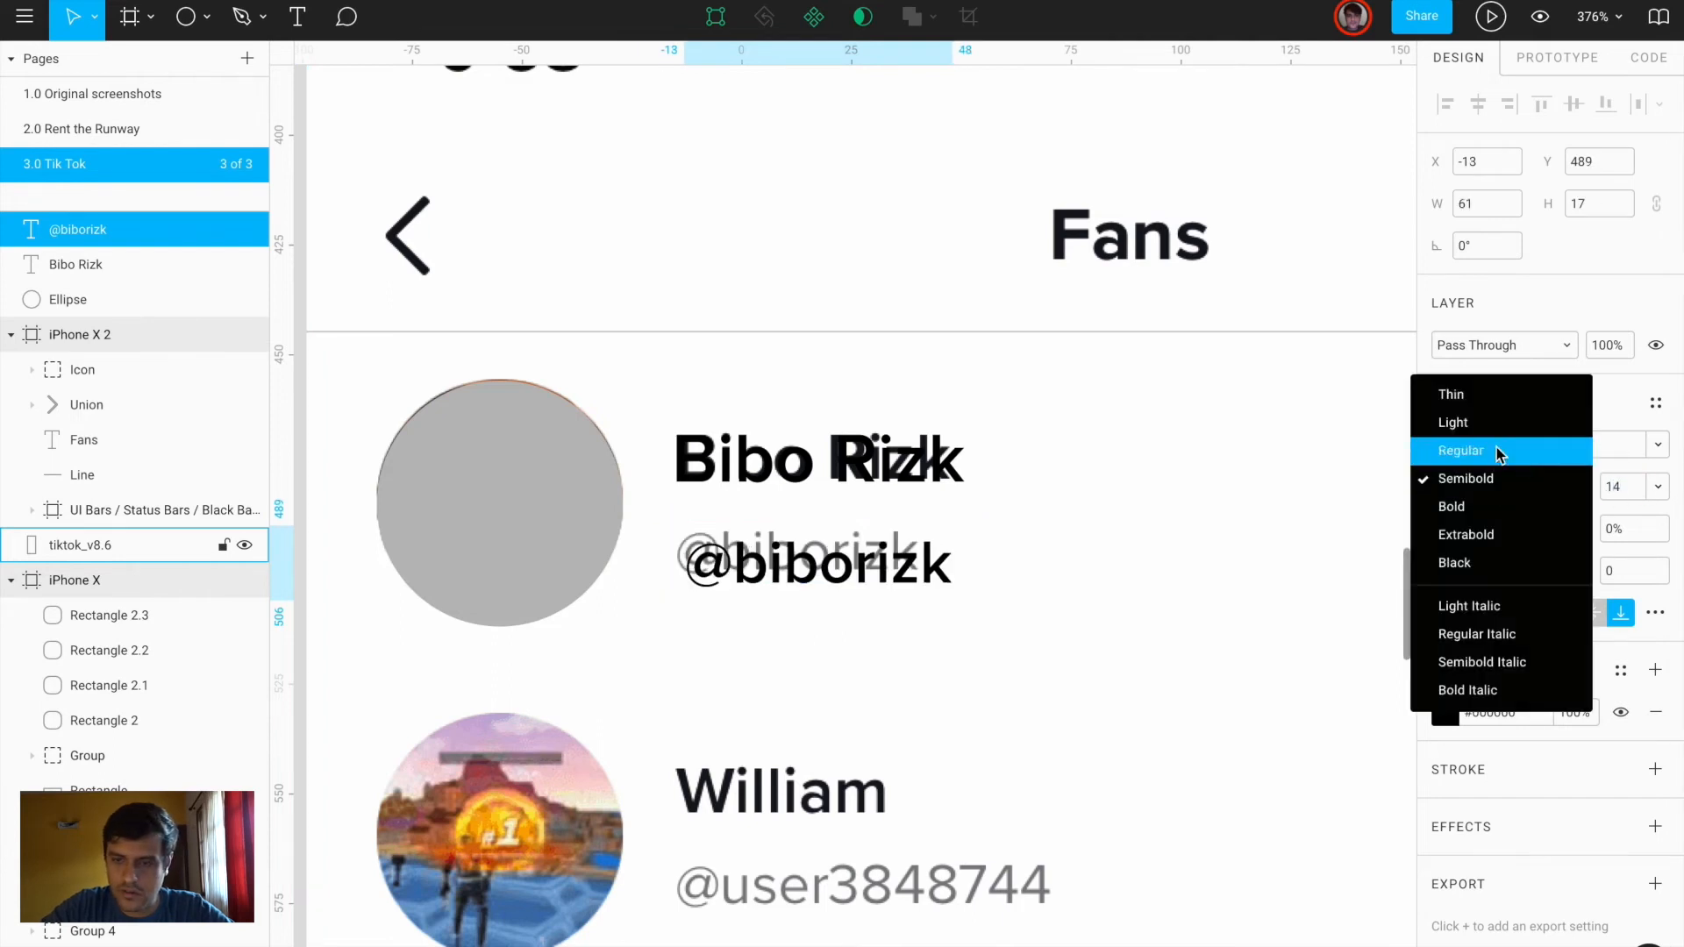
pyautogui.click(1497, 452)
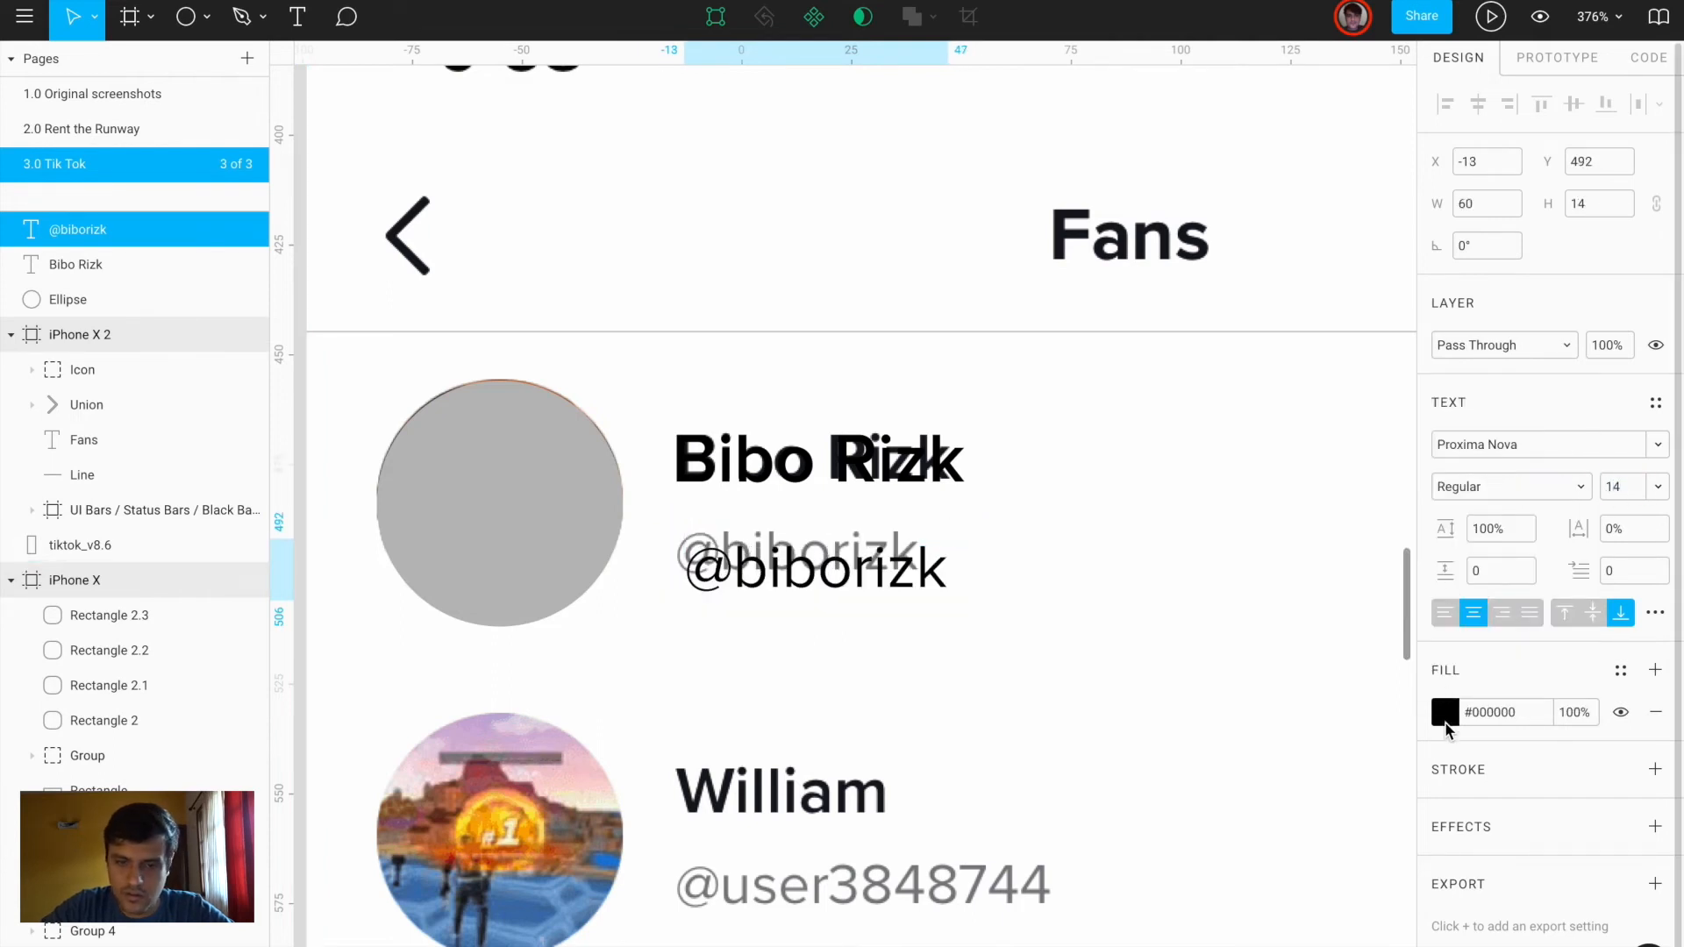
pyautogui.click(1445, 714)
pyautogui.click(1306, 726)
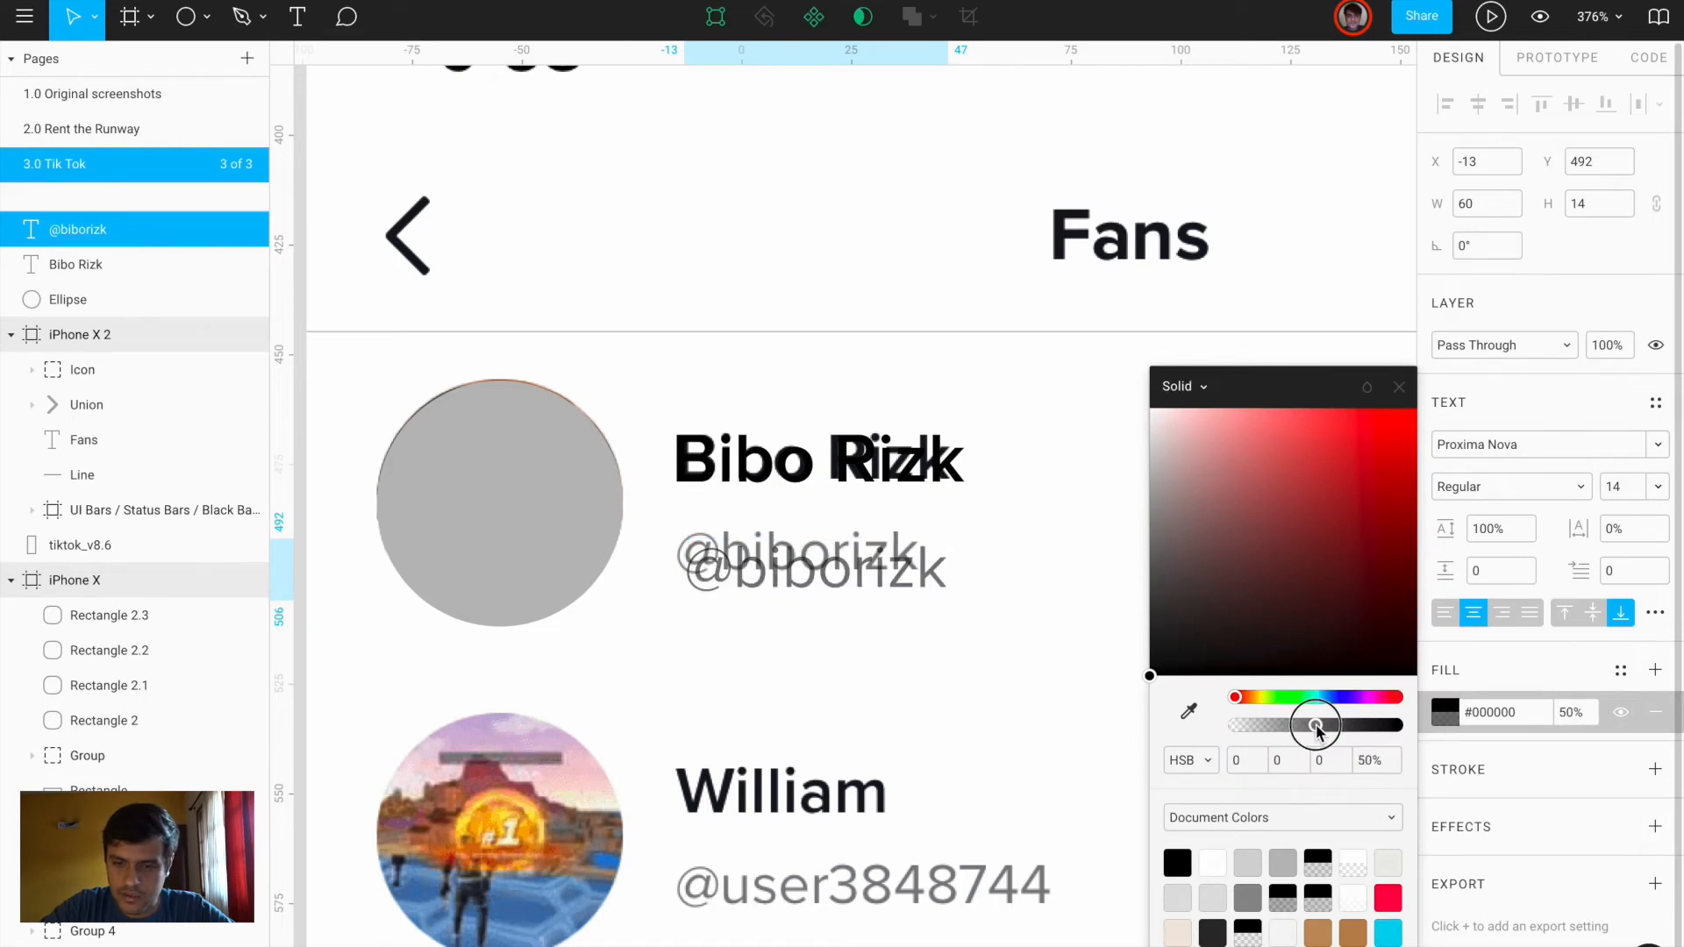
# Move the handle under the name, set it to size 13, and align it
pyautogui.moveTo(866, 579); pyautogui.dragTo(861, 561)
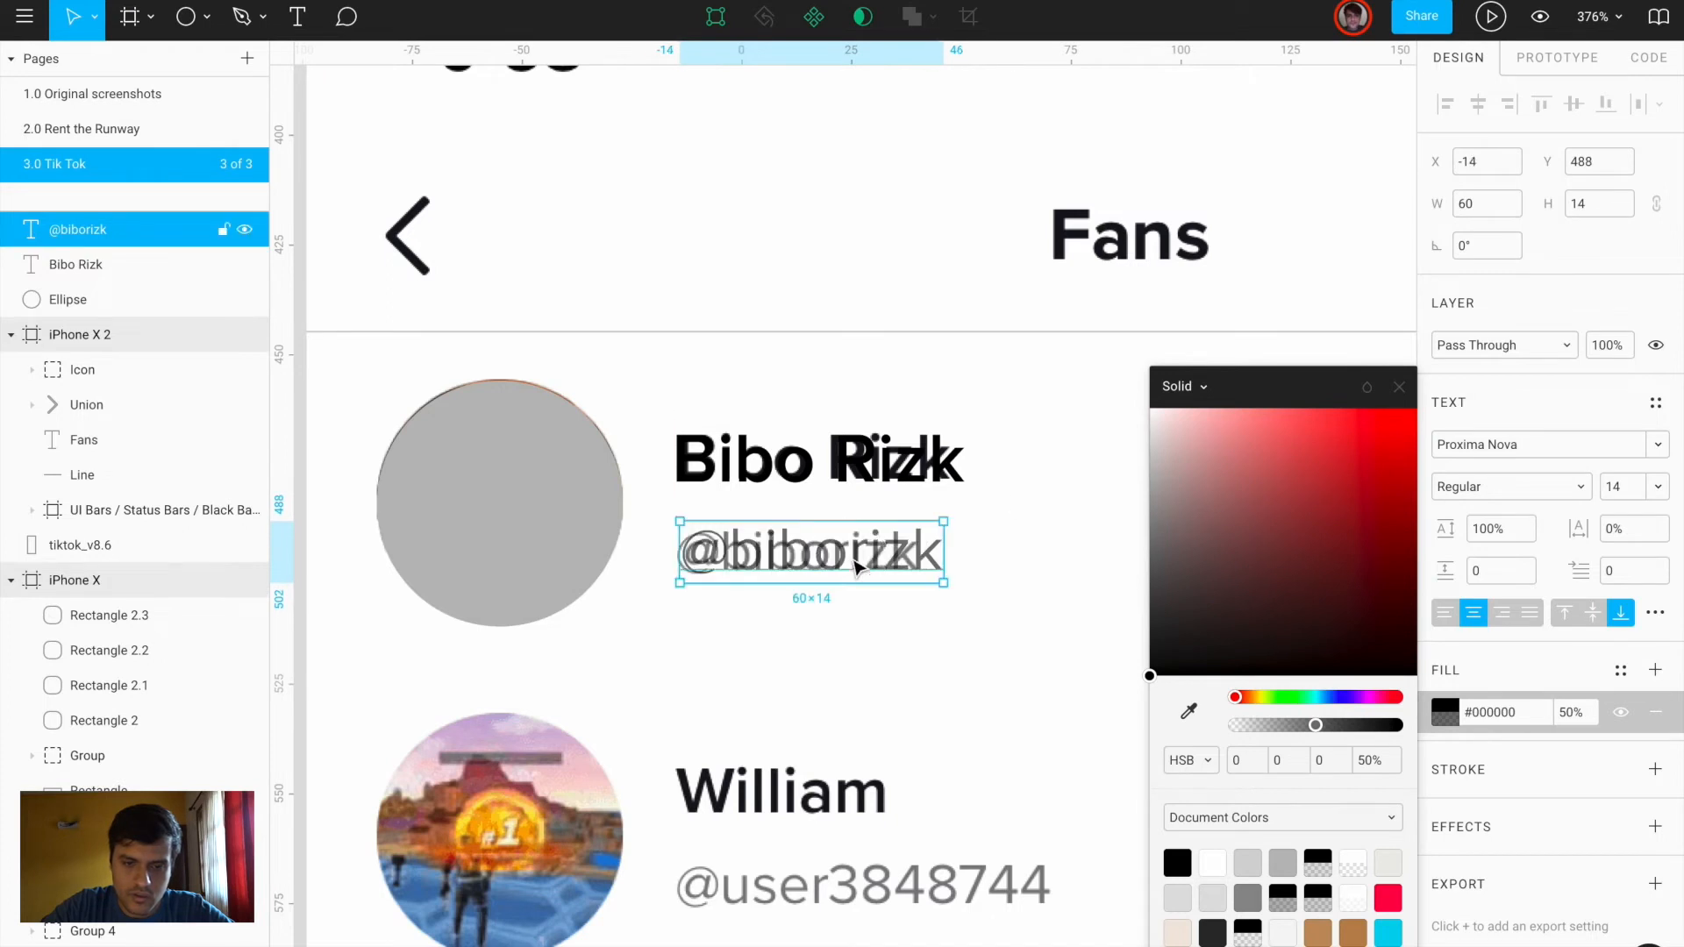
pyautogui.click(1618, 492)
pyautogui.write('13')
pyautogui.press('Return')
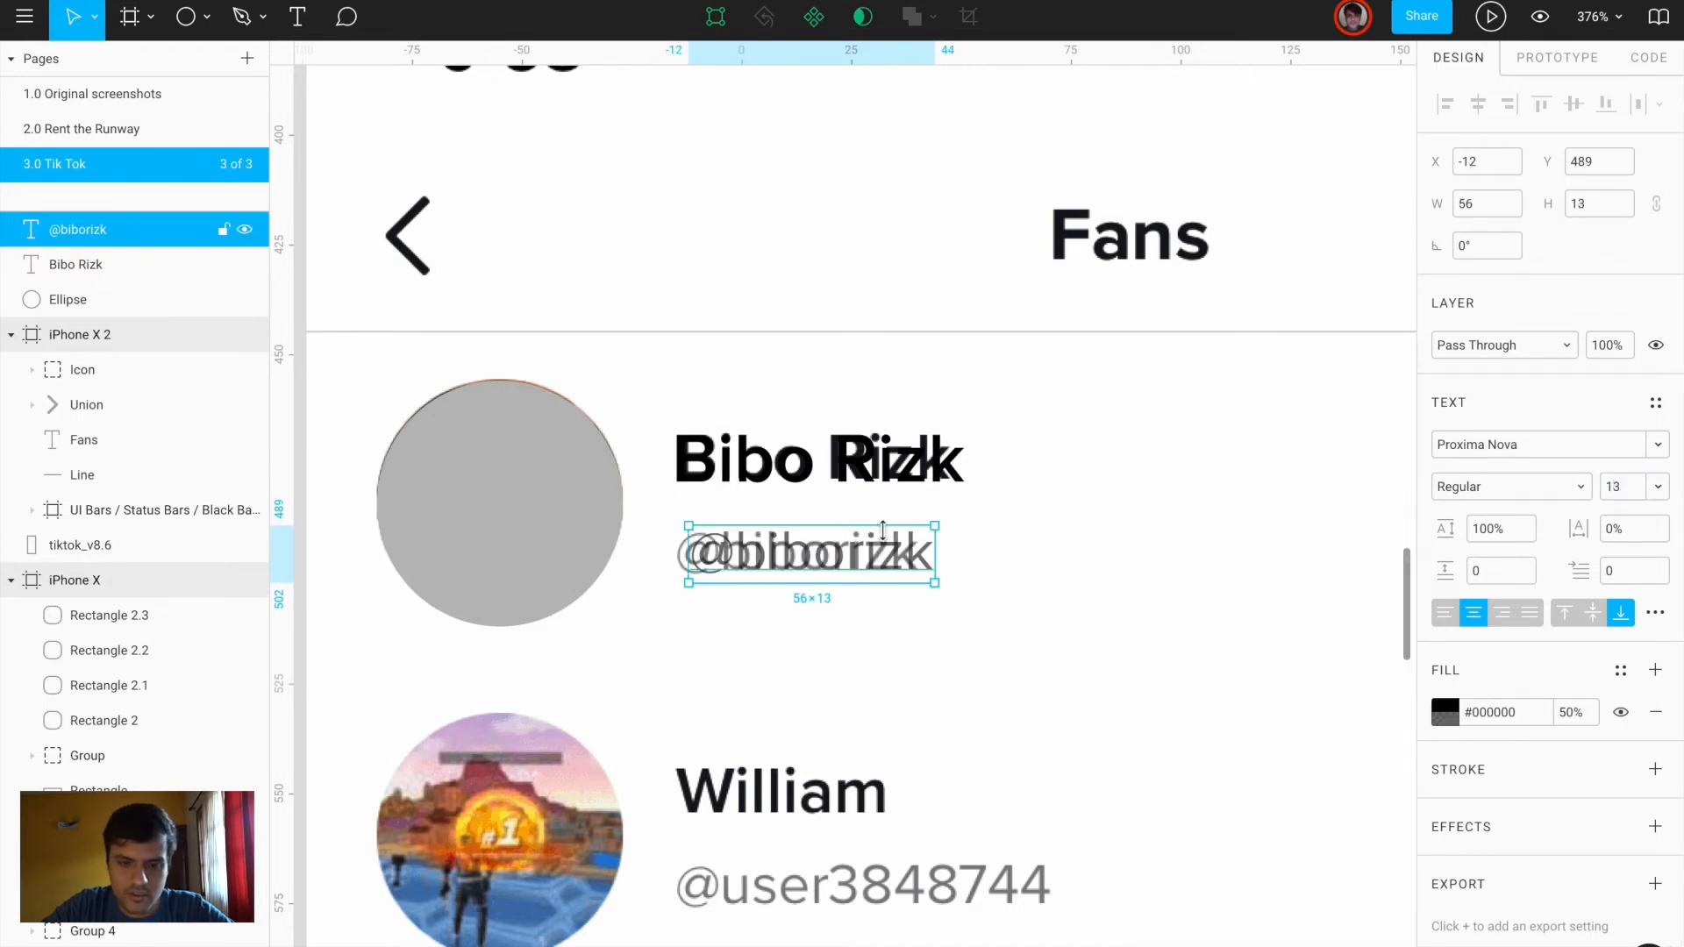
pyautogui.press('Left')
pyautogui.press('Left')
pyautogui.press('Left')
pyautogui.press('Left')
pyautogui.press('Right')
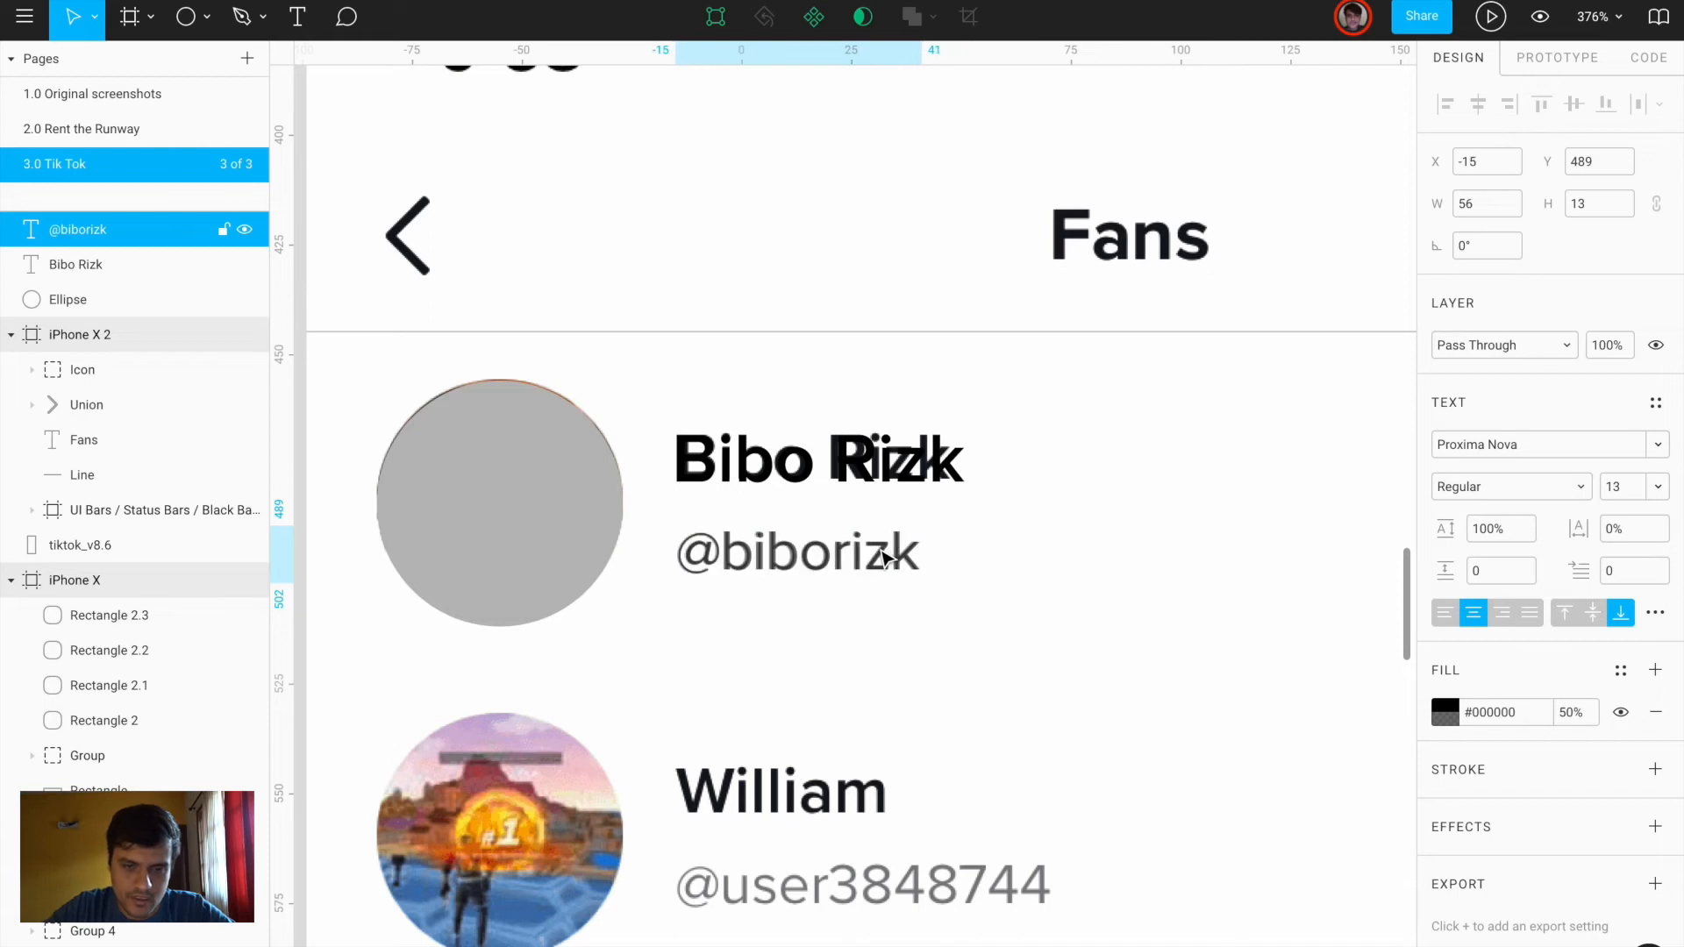
# Set the fan's name to size 15 and align it with the handle
pyautogui.click(888, 471)
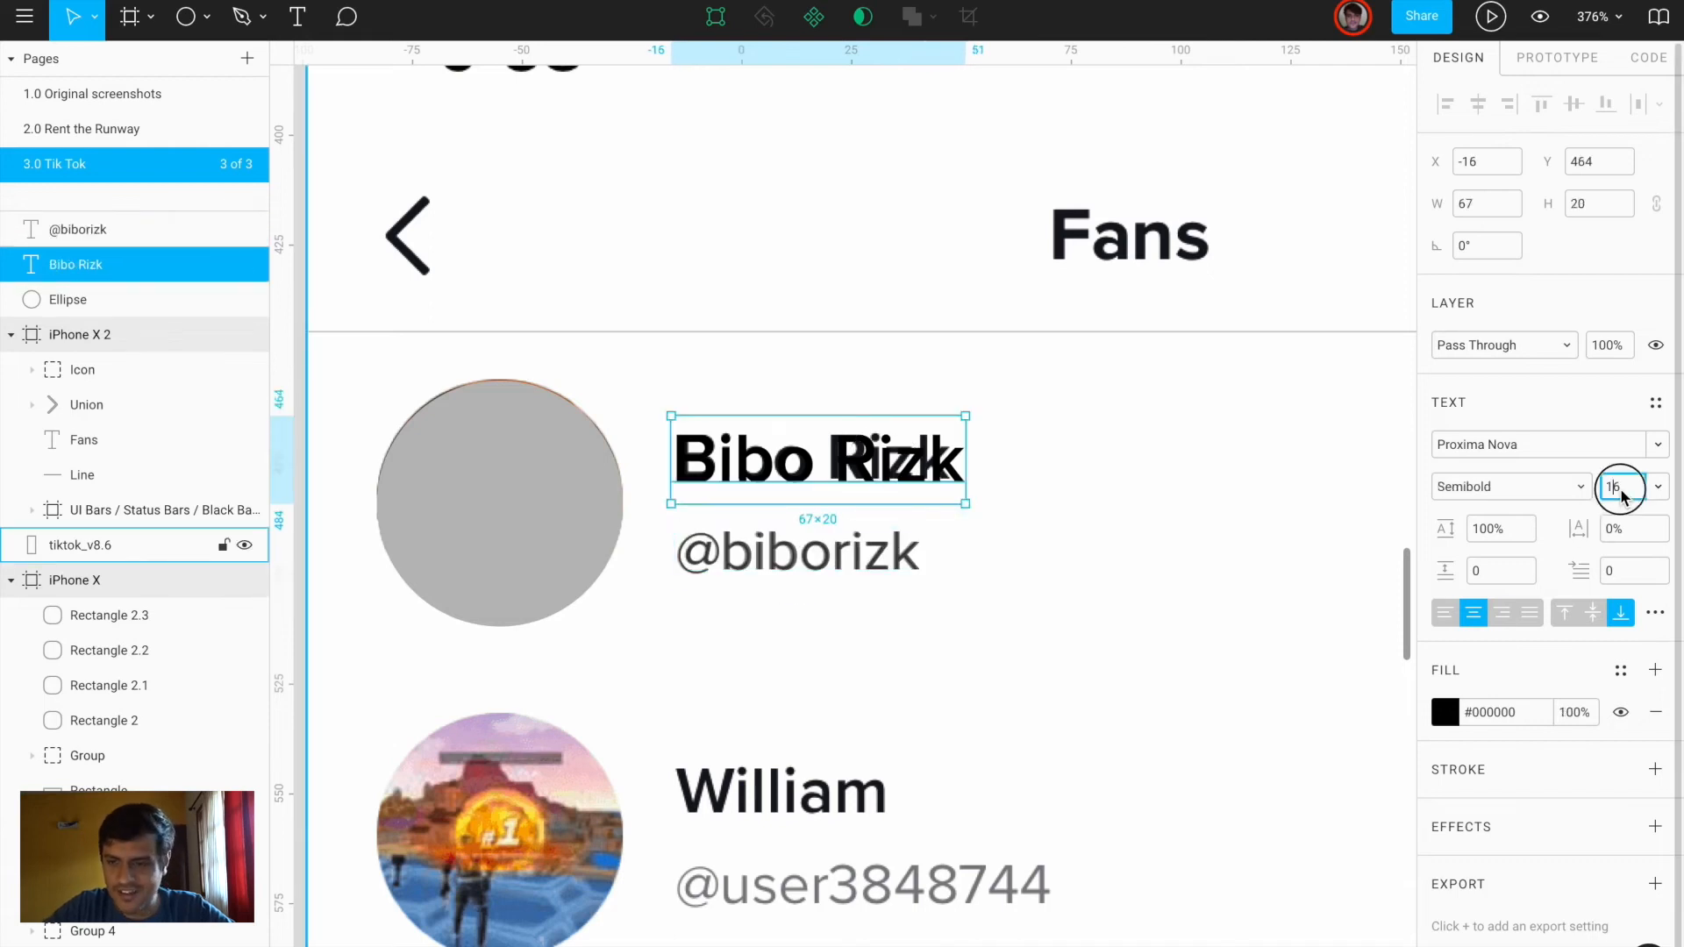
pyautogui.write('15')
pyautogui.press('Return')
pyautogui.press('Right')
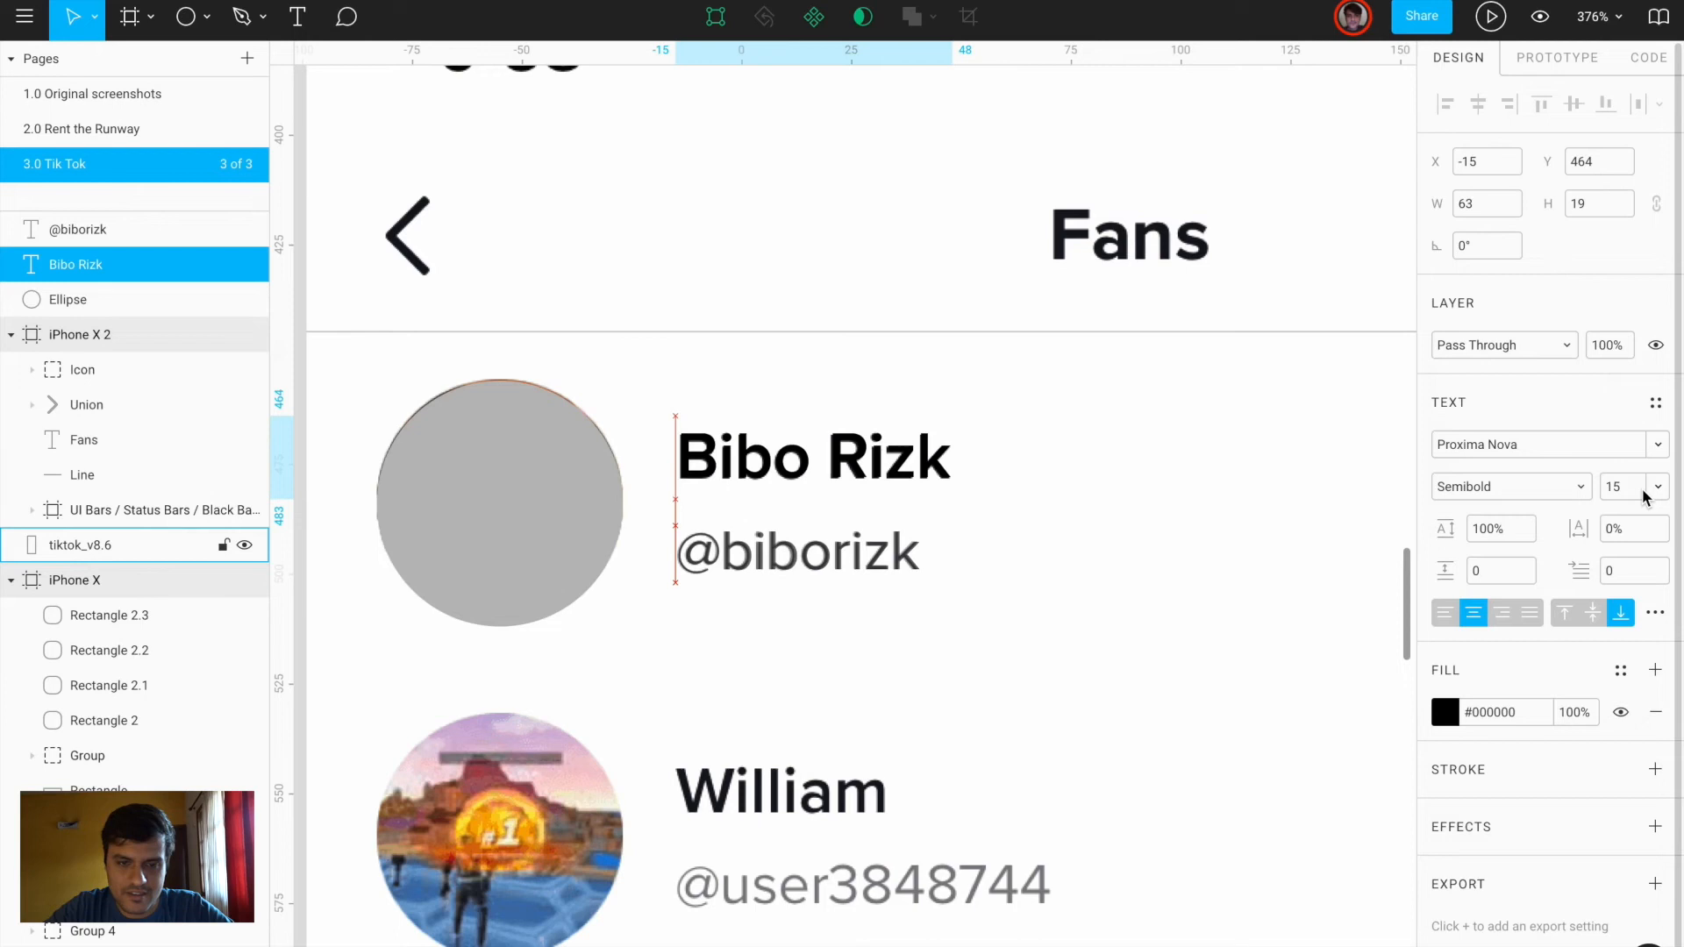
pyautogui.scroll(-5, 1195, 628)
pyautogui.scroll(5, 1175, 579)
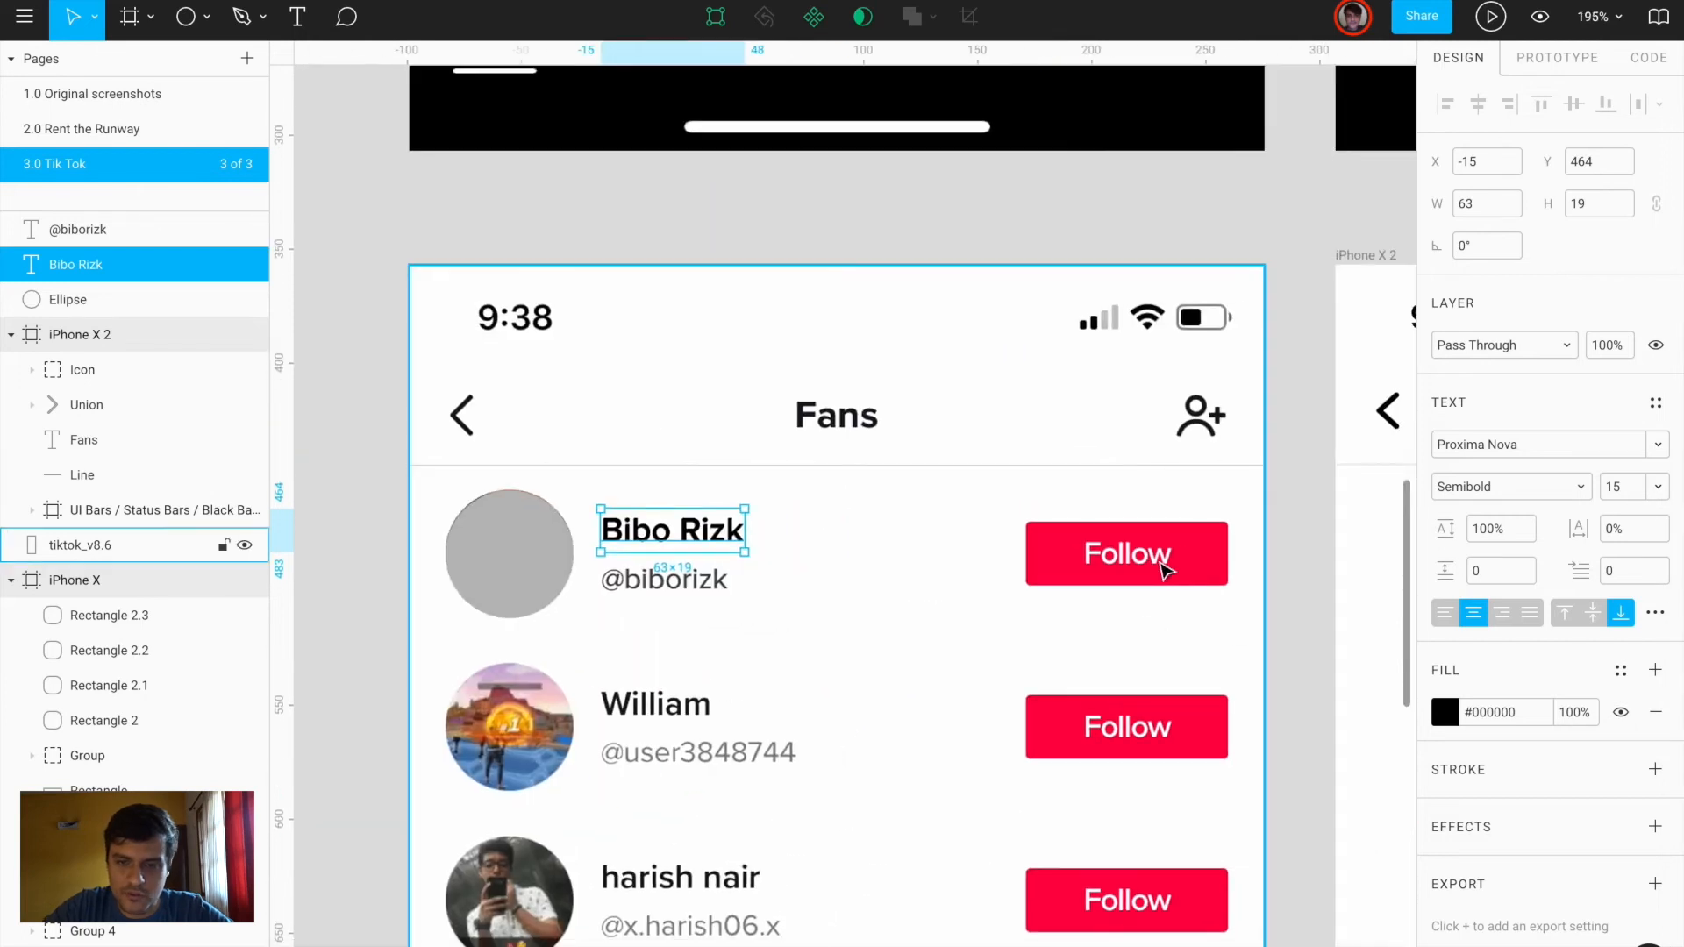
pyautogui.hscroll(3, 1165, 570)
# Draw a rectangle over the first Follow button and fill it with the sampled red
pyautogui.press('r')
pyautogui.moveTo(755, 485); pyautogui.dragTo(1184, 618)
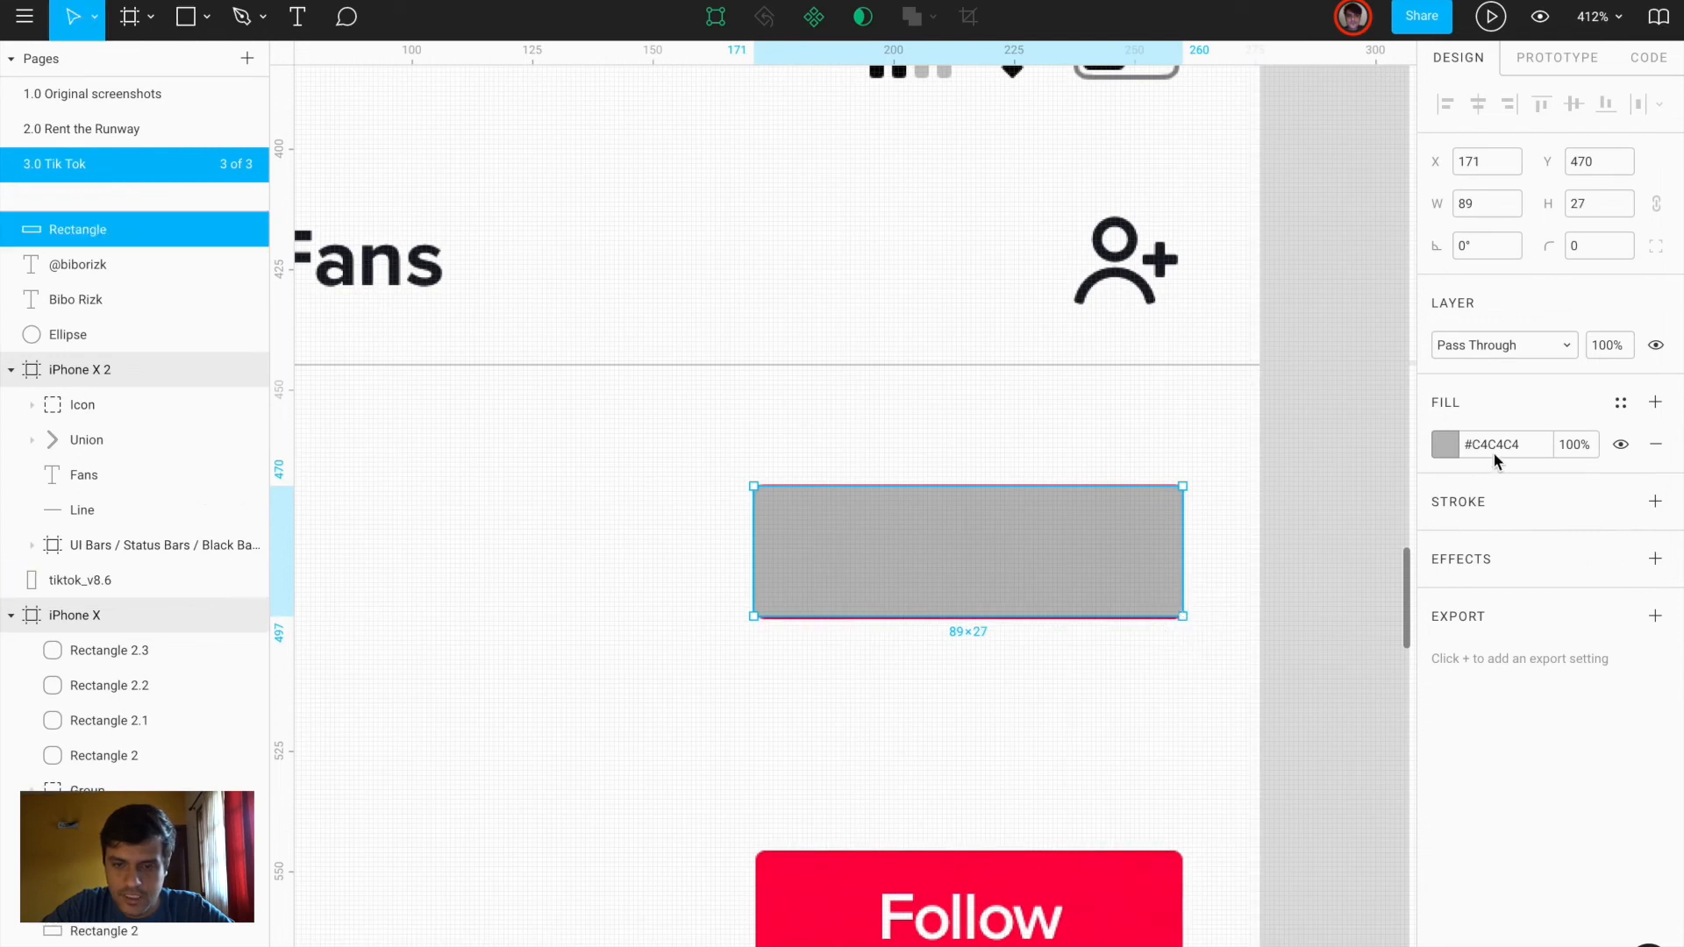
pyautogui.click(1443, 448)
pyautogui.click(1188, 710)
pyautogui.click(1114, 908)
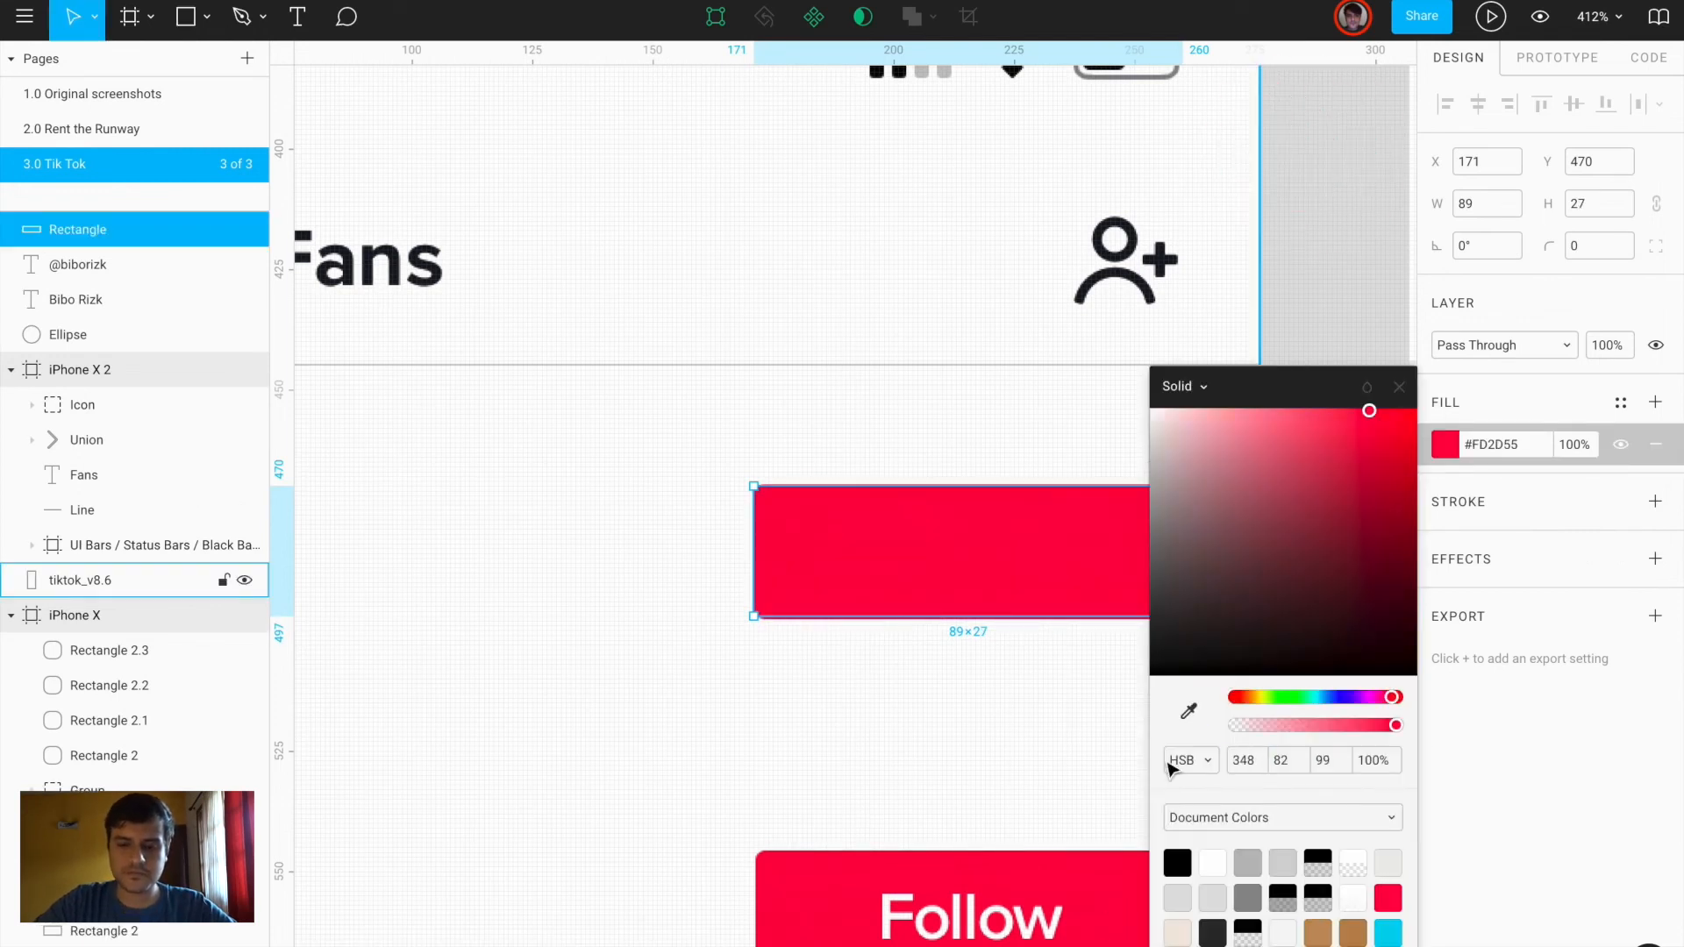
# Add 'Follow' text at size 13 and centre it inside the upper red button
pyautogui.click(1400, 388)
pyautogui.press('t')
pyautogui.click(841, 537)
pyautogui.write('Follow')
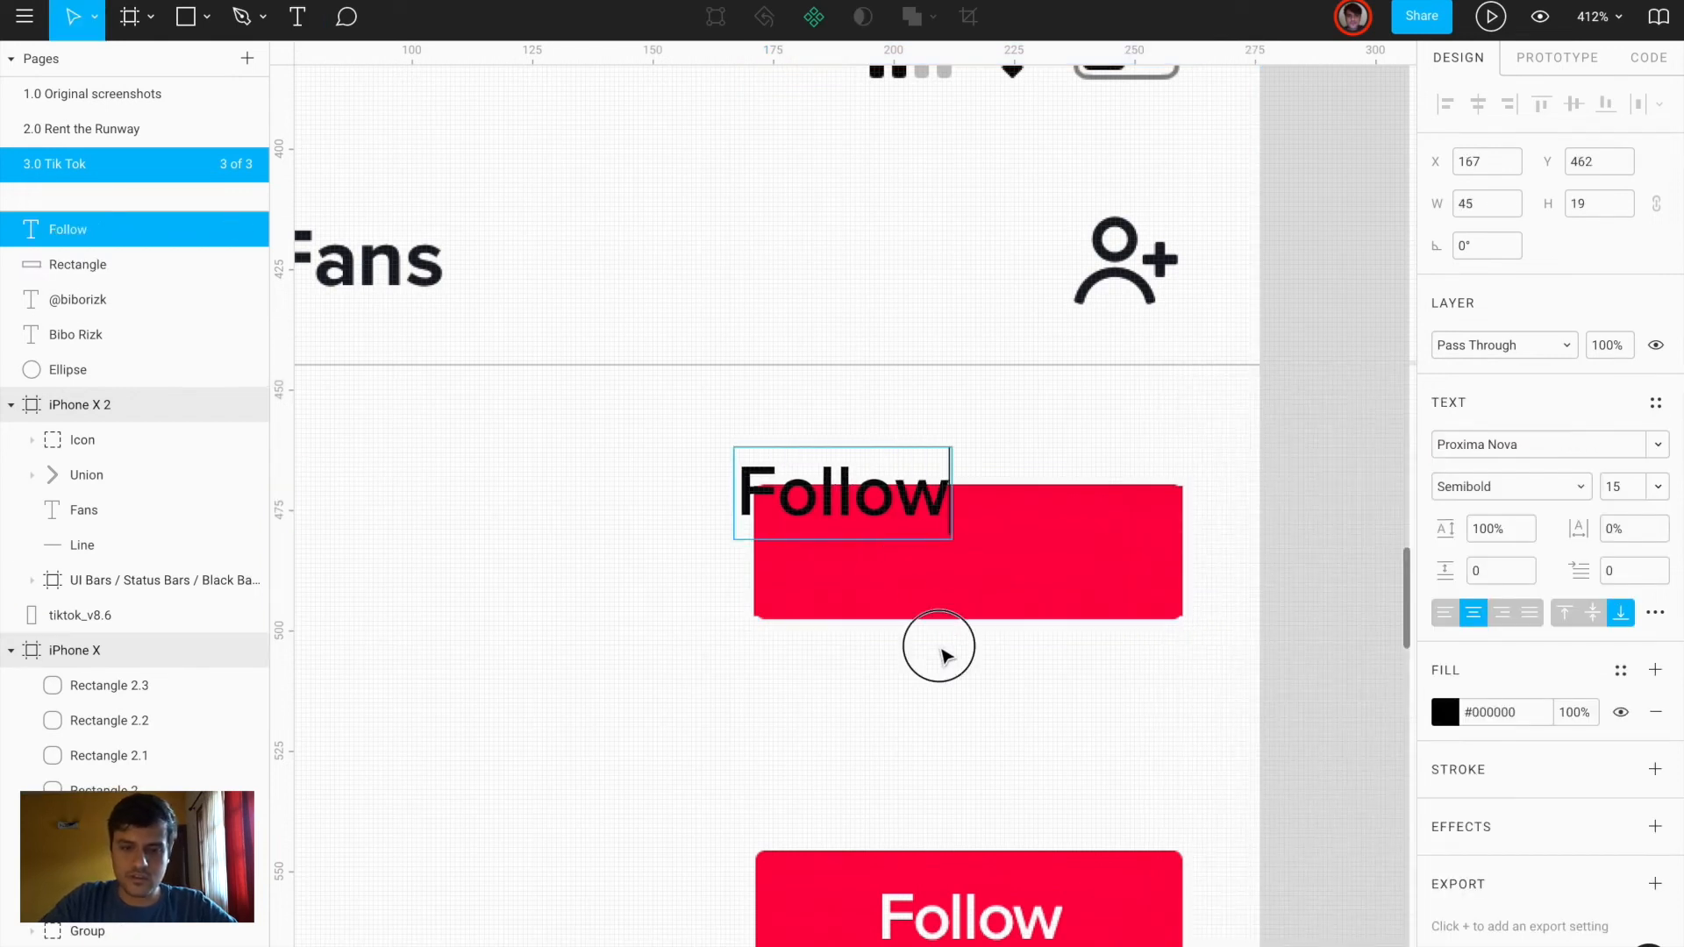
pyautogui.press('Escape')
pyautogui.moveTo(1014, 517); pyautogui.dragTo(1035, 927)
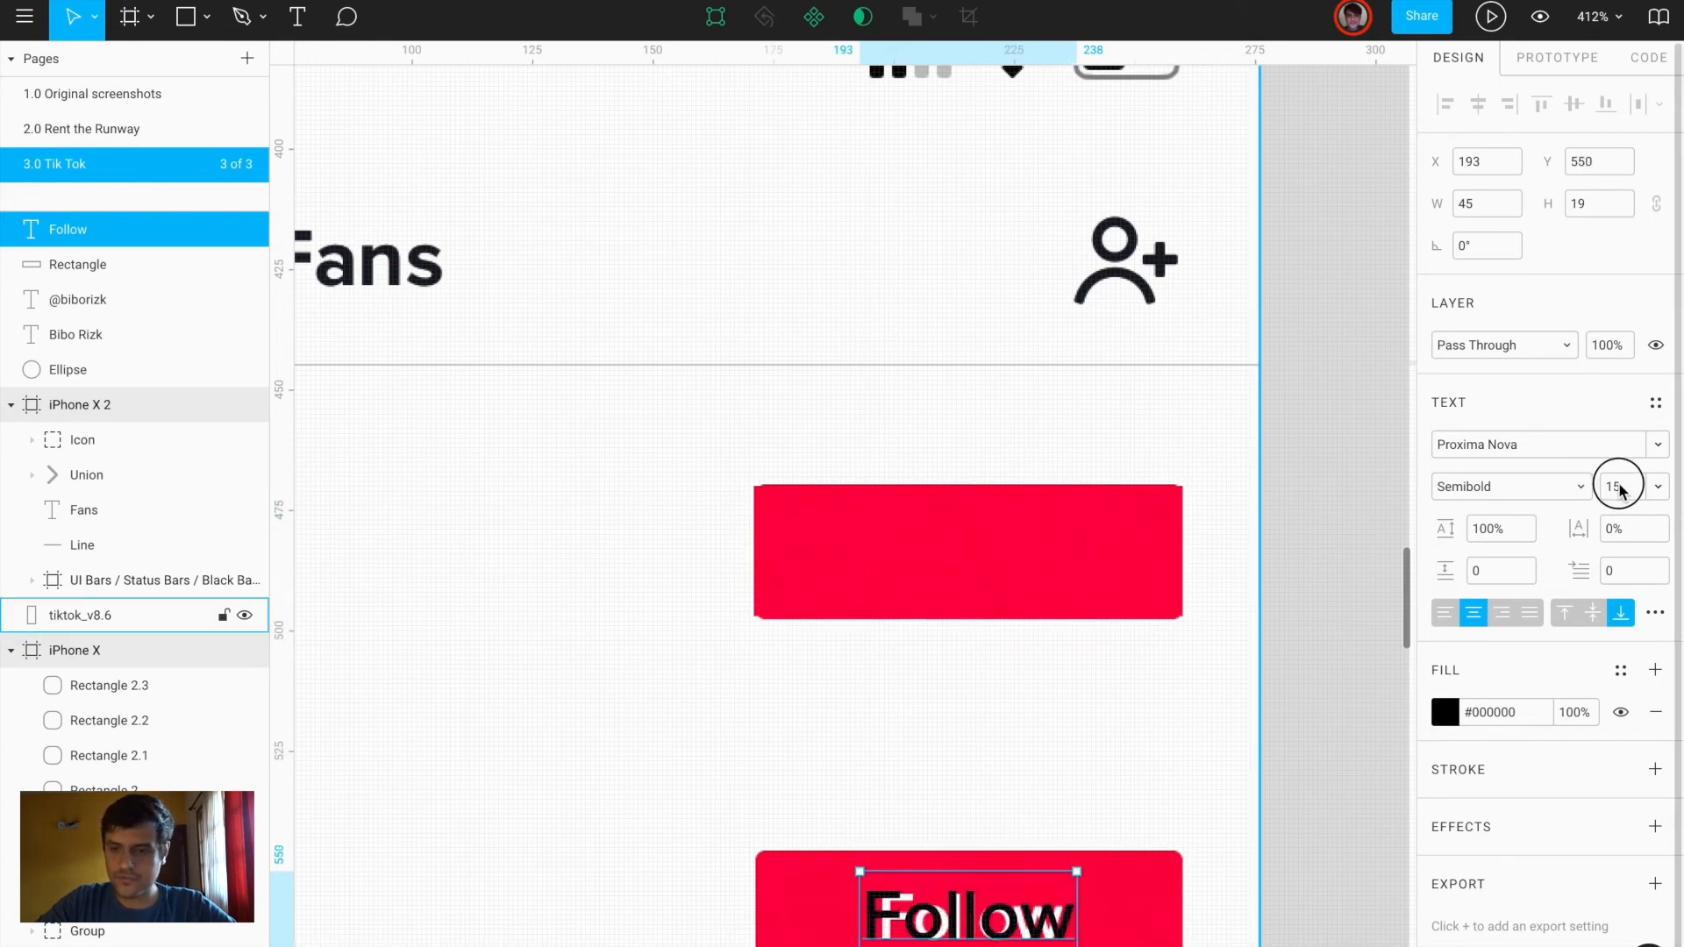
pyautogui.write('3')
pyautogui.press('Return')
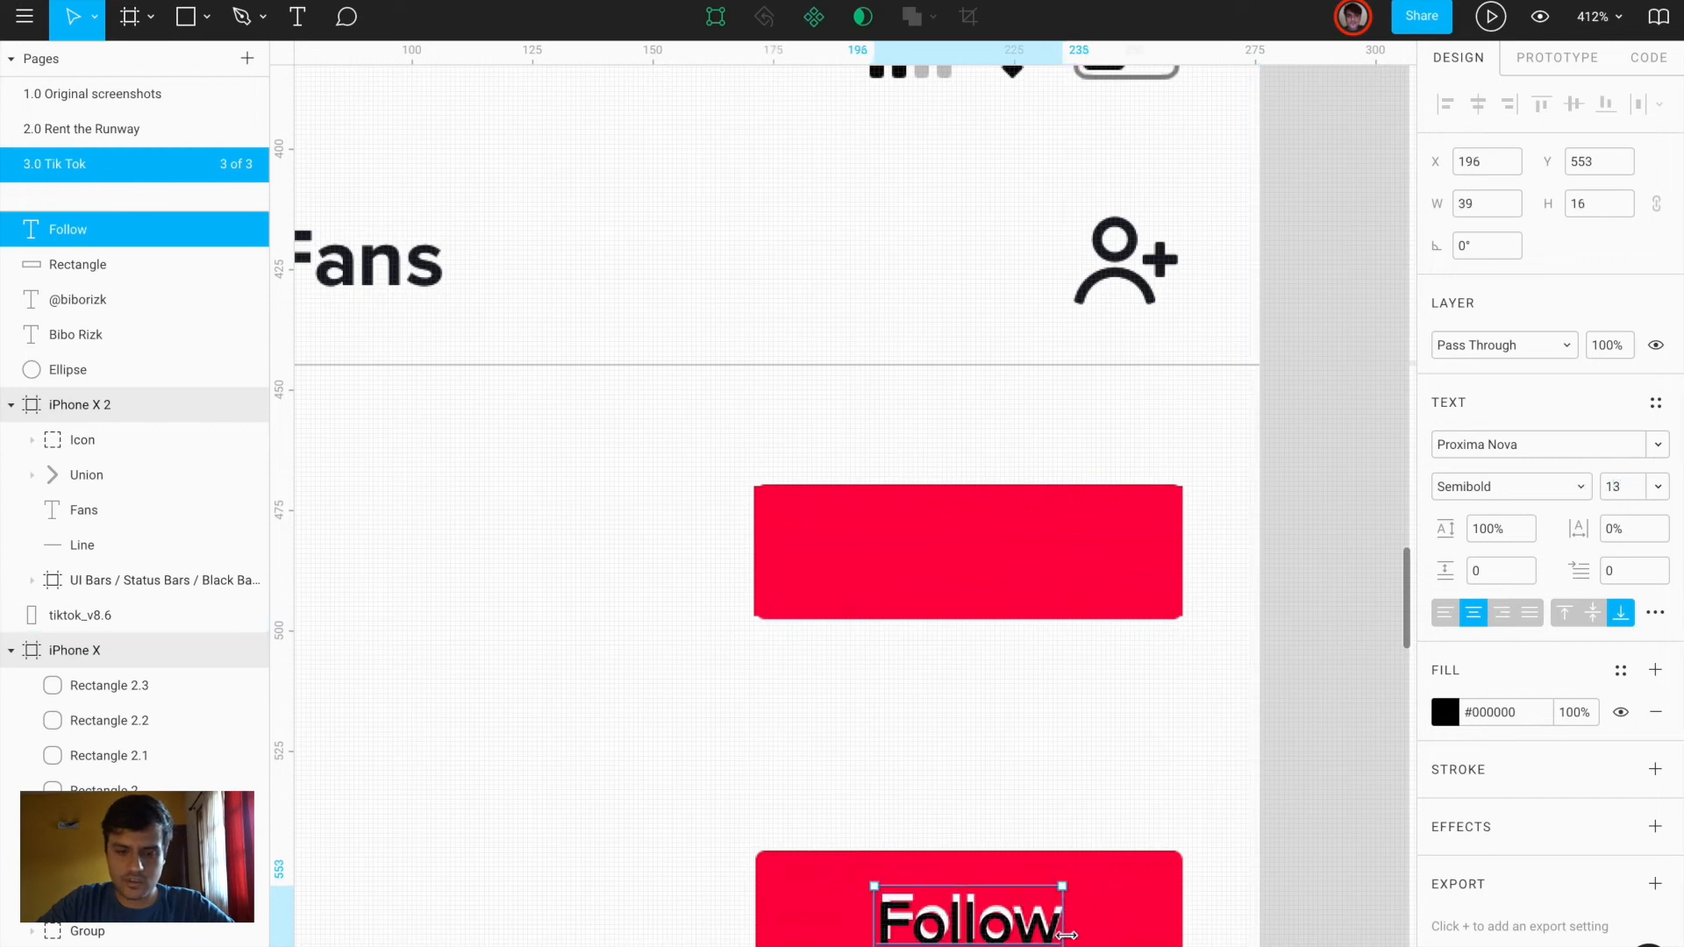
pyautogui.hotkey('shift', 'Up')
pyautogui.hotkey('shift', 'Up')
pyautogui.hotkey('shift', 'Up')
pyautogui.press('Up')
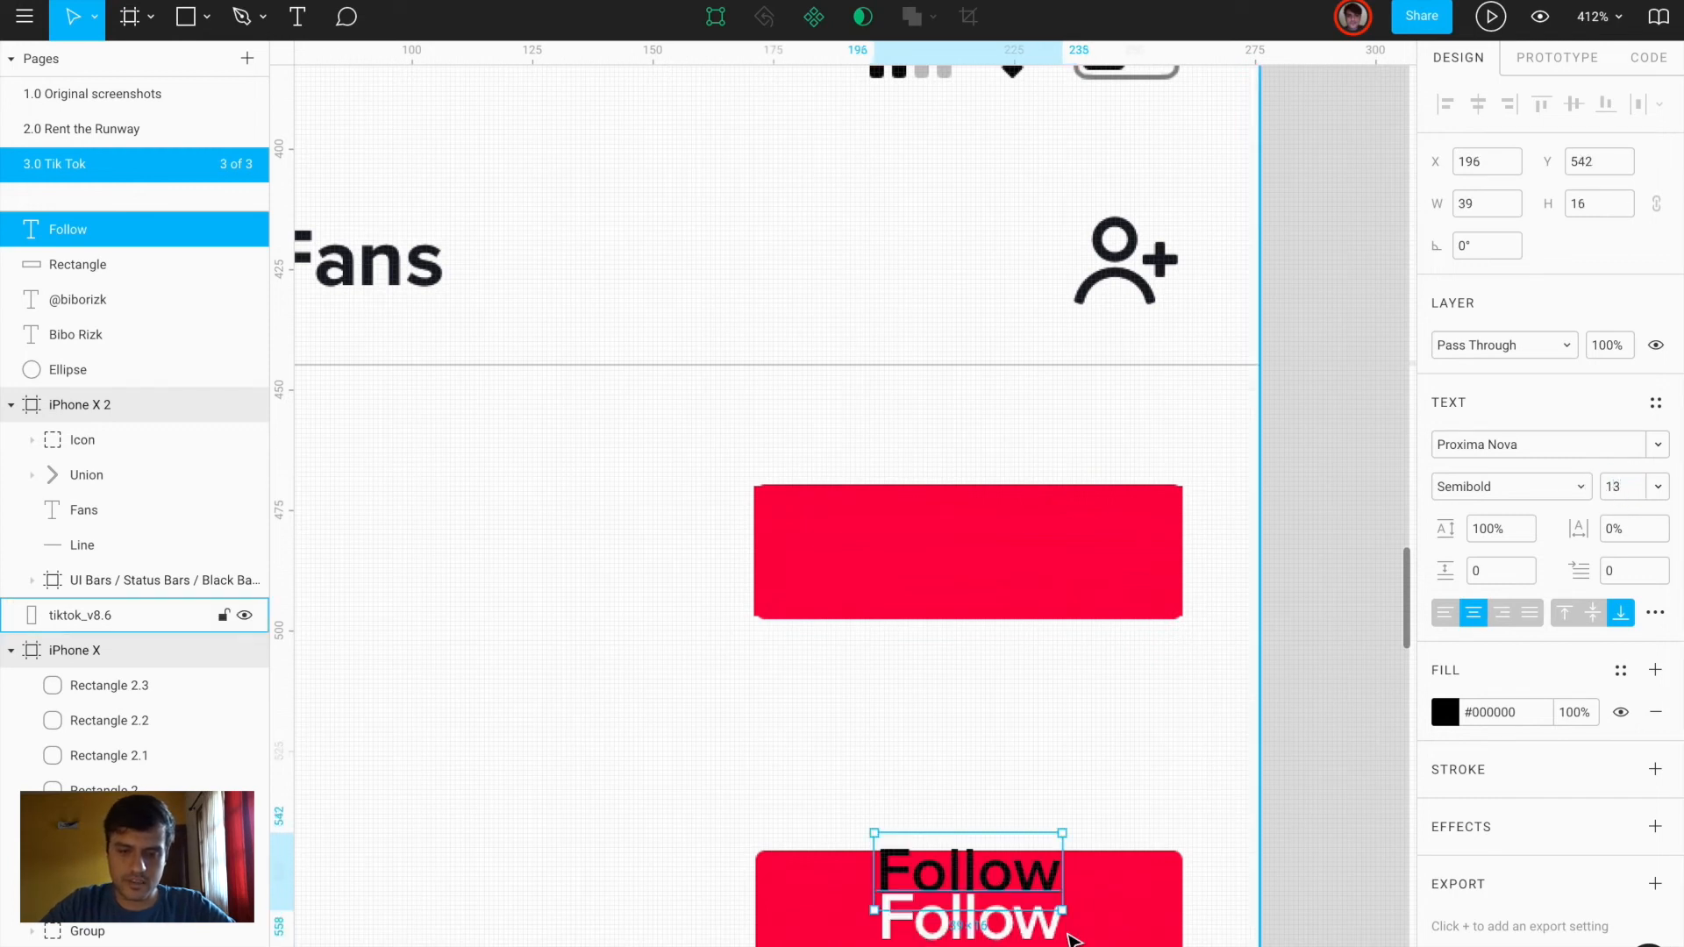
pyautogui.hotkey('shift', 'Up')
pyautogui.hotkey('shift', 'Up')
pyautogui.hotkey('shift', 'Up')
pyautogui.hotkey('shift', 'Up')
pyautogui.hotkey('shift', 'Up')
pyautogui.press('Down')
pyautogui.press('Down')
pyautogui.press('Down')
pyautogui.press('Down')
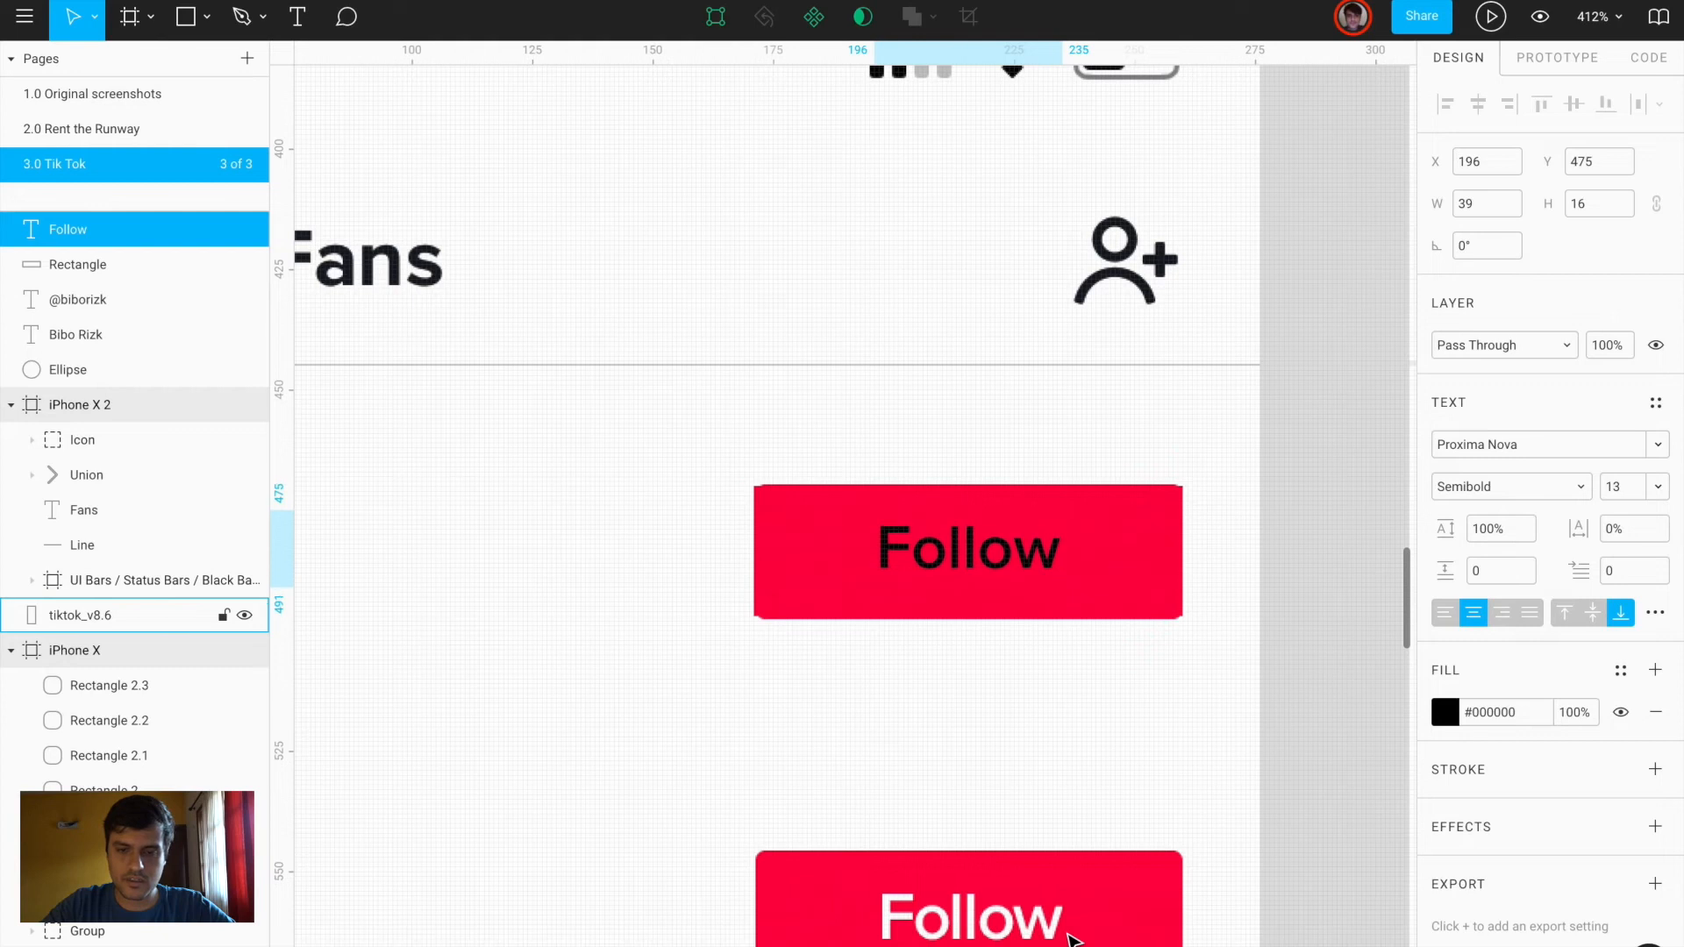
# Make the Follow text white and give the red button a corner radius of 2
pyautogui.click(1445, 712)
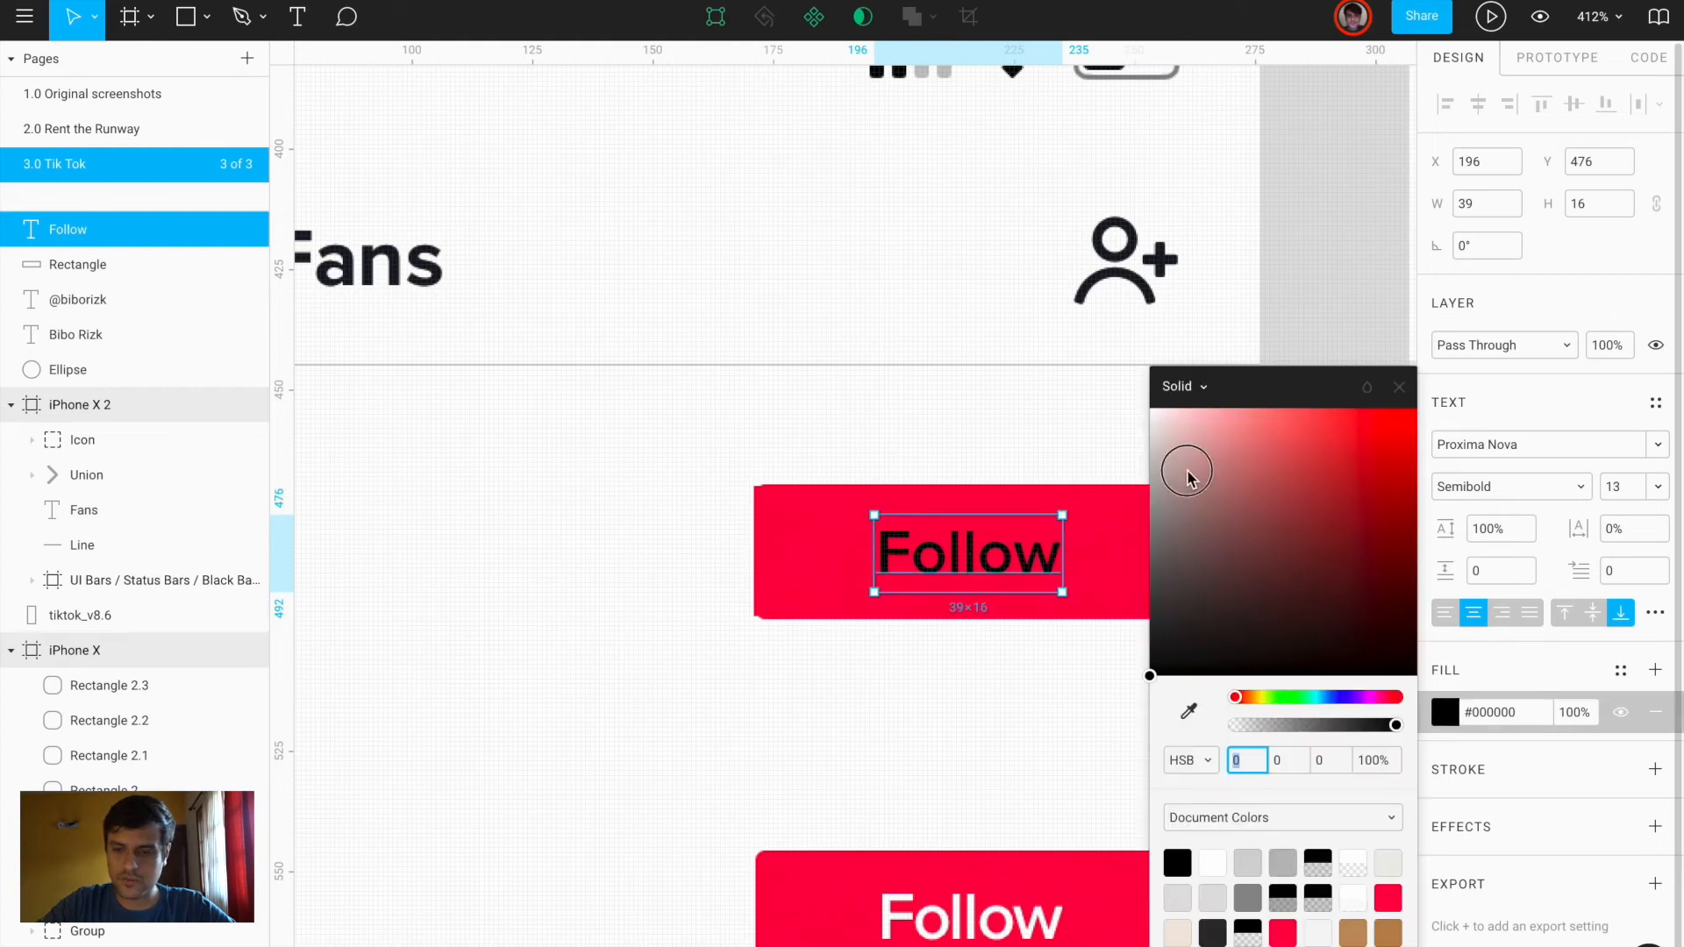
pyautogui.moveTo(1188, 478); pyautogui.dragTo(1153, 412)
pyautogui.click(1048, 709)
pyautogui.click(1146, 530)
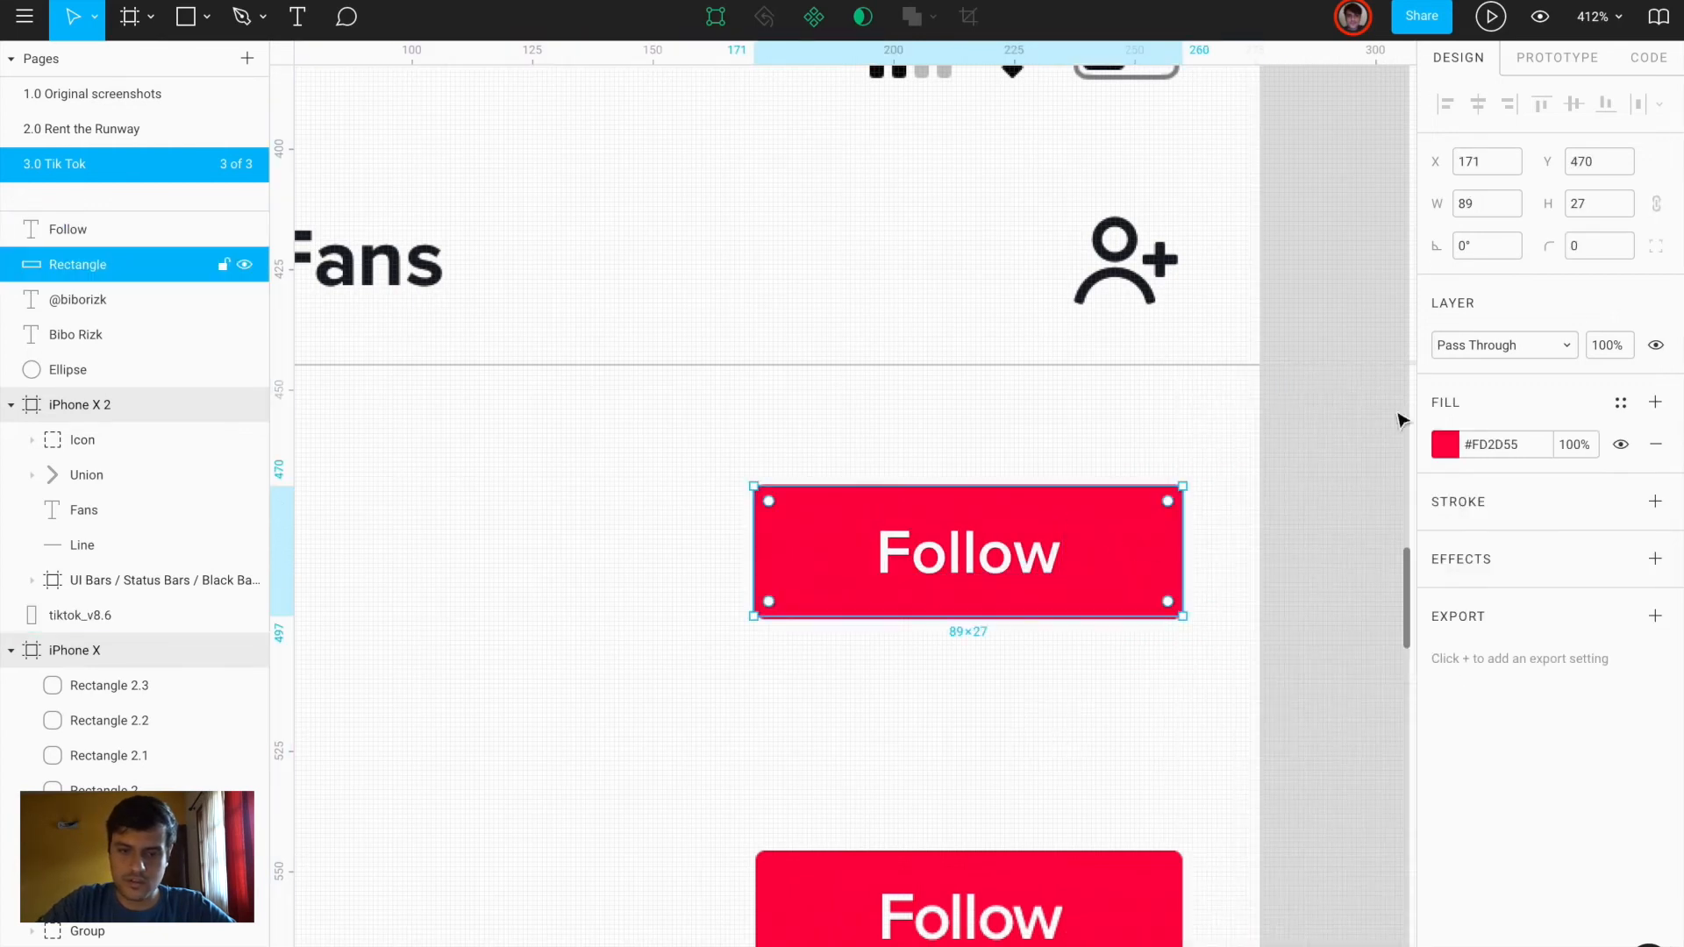
pyautogui.write('2')
pyautogui.press('Return')
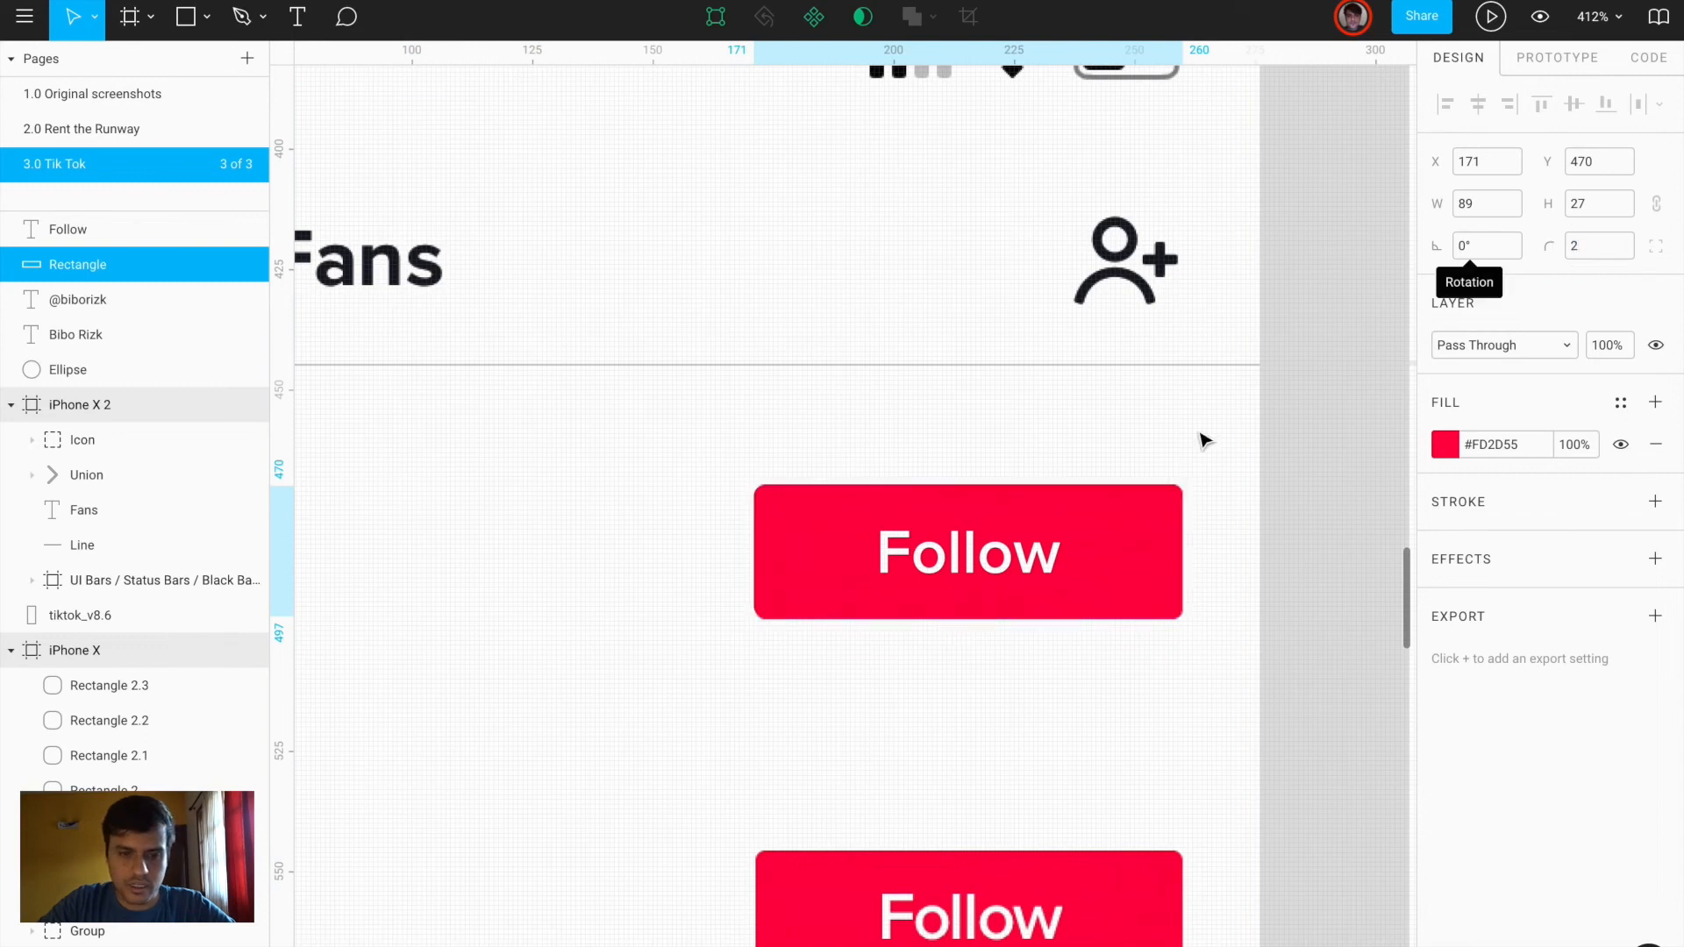
pyautogui.scroll(5, 782, 482)
pyautogui.scroll(-5, 788, 494)
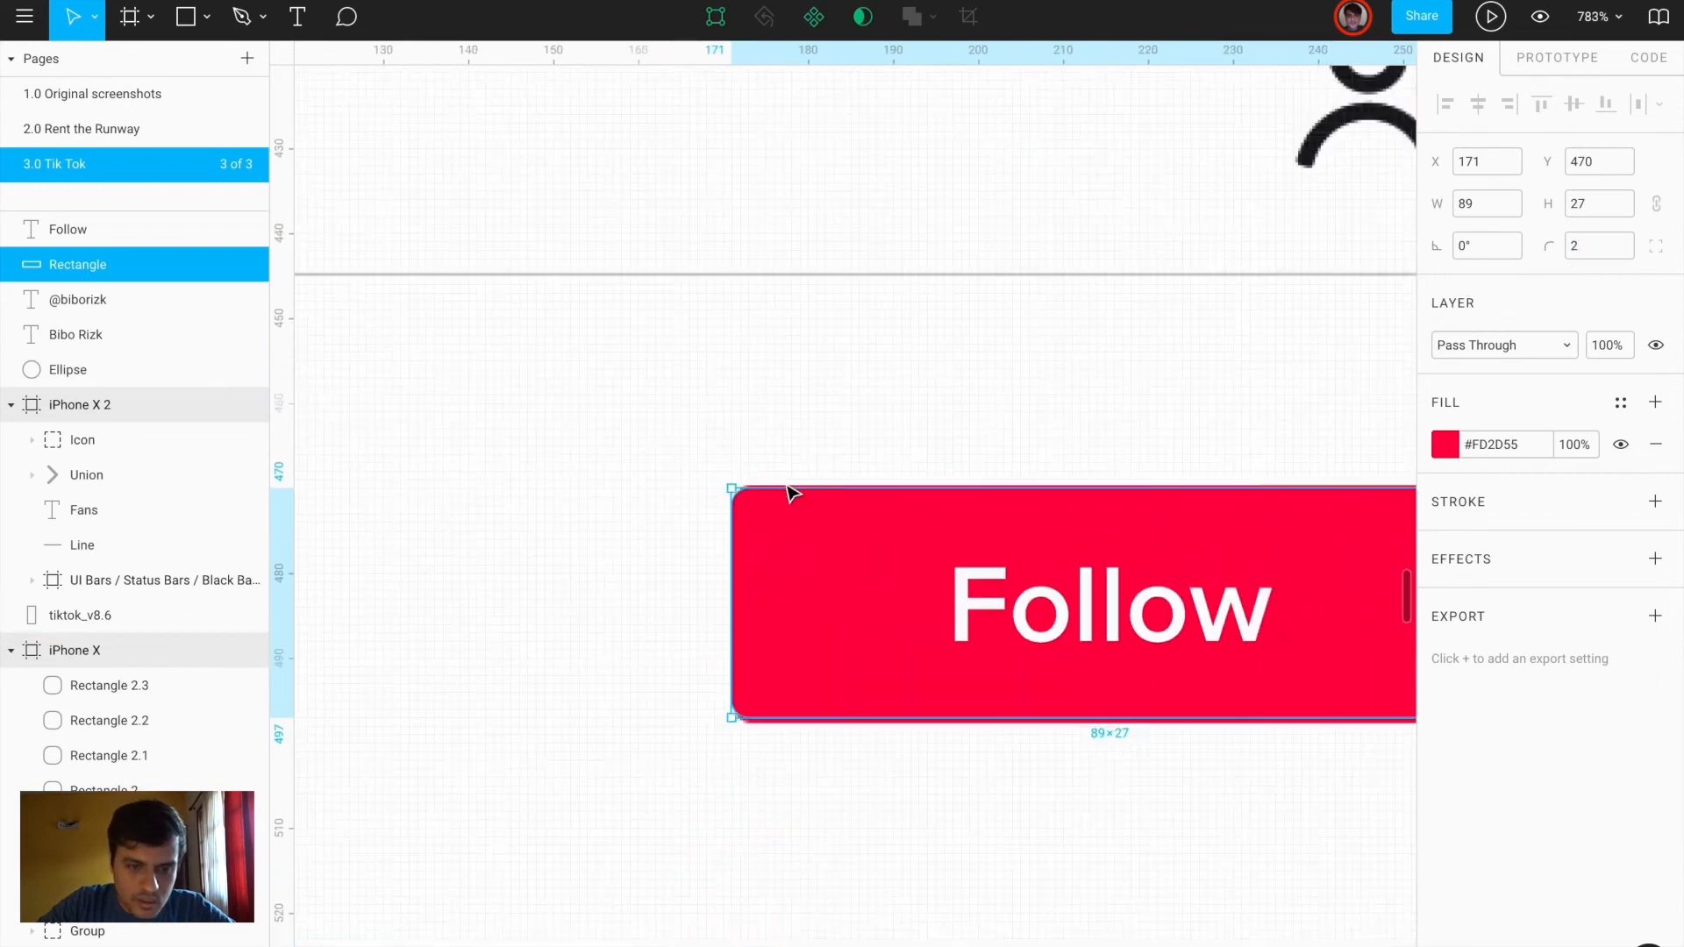
# Group the button with its text, group avatar, name and handle, then group the whole row
pyautogui.keyDown('shift'); pyautogui.click(994, 544); pyautogui.keyUp('shift')
pyautogui.hotkey('ctrl', 'g')
pyautogui.scroll(-3, 994, 544)
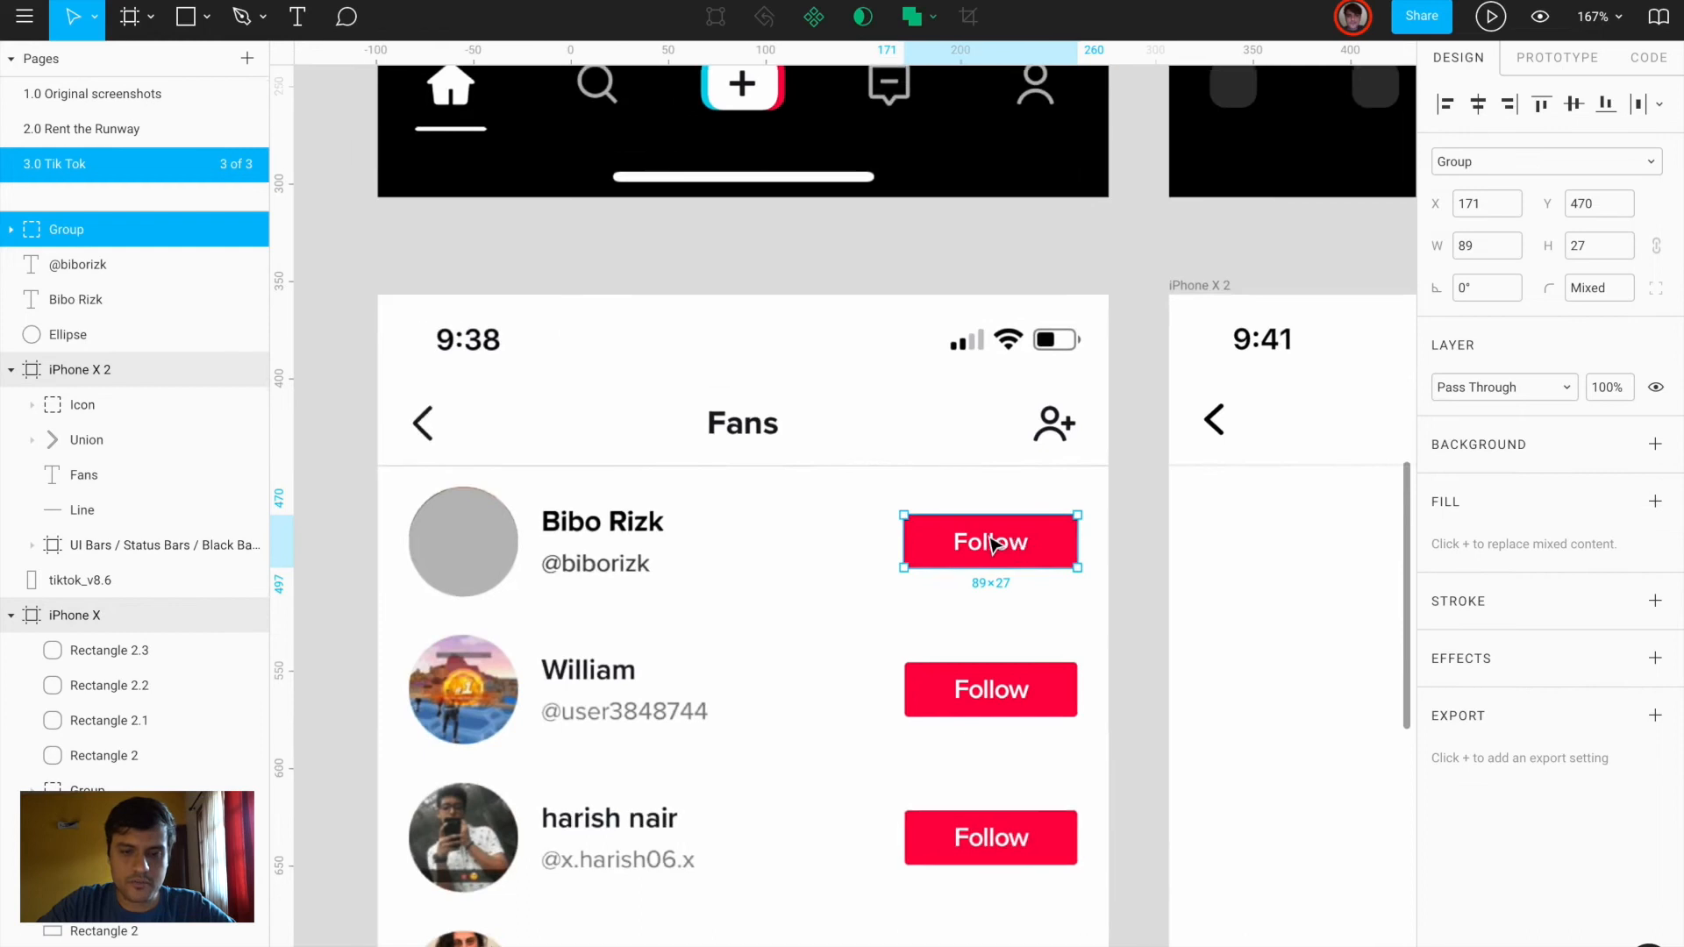
pyautogui.click(736, 570)
pyautogui.keyDown('shift'); pyautogui.click(746, 529); pyautogui.keyUp('shift')
pyautogui.keyDown('shift'); pyautogui.click(612, 565); pyautogui.keyUp('shift')
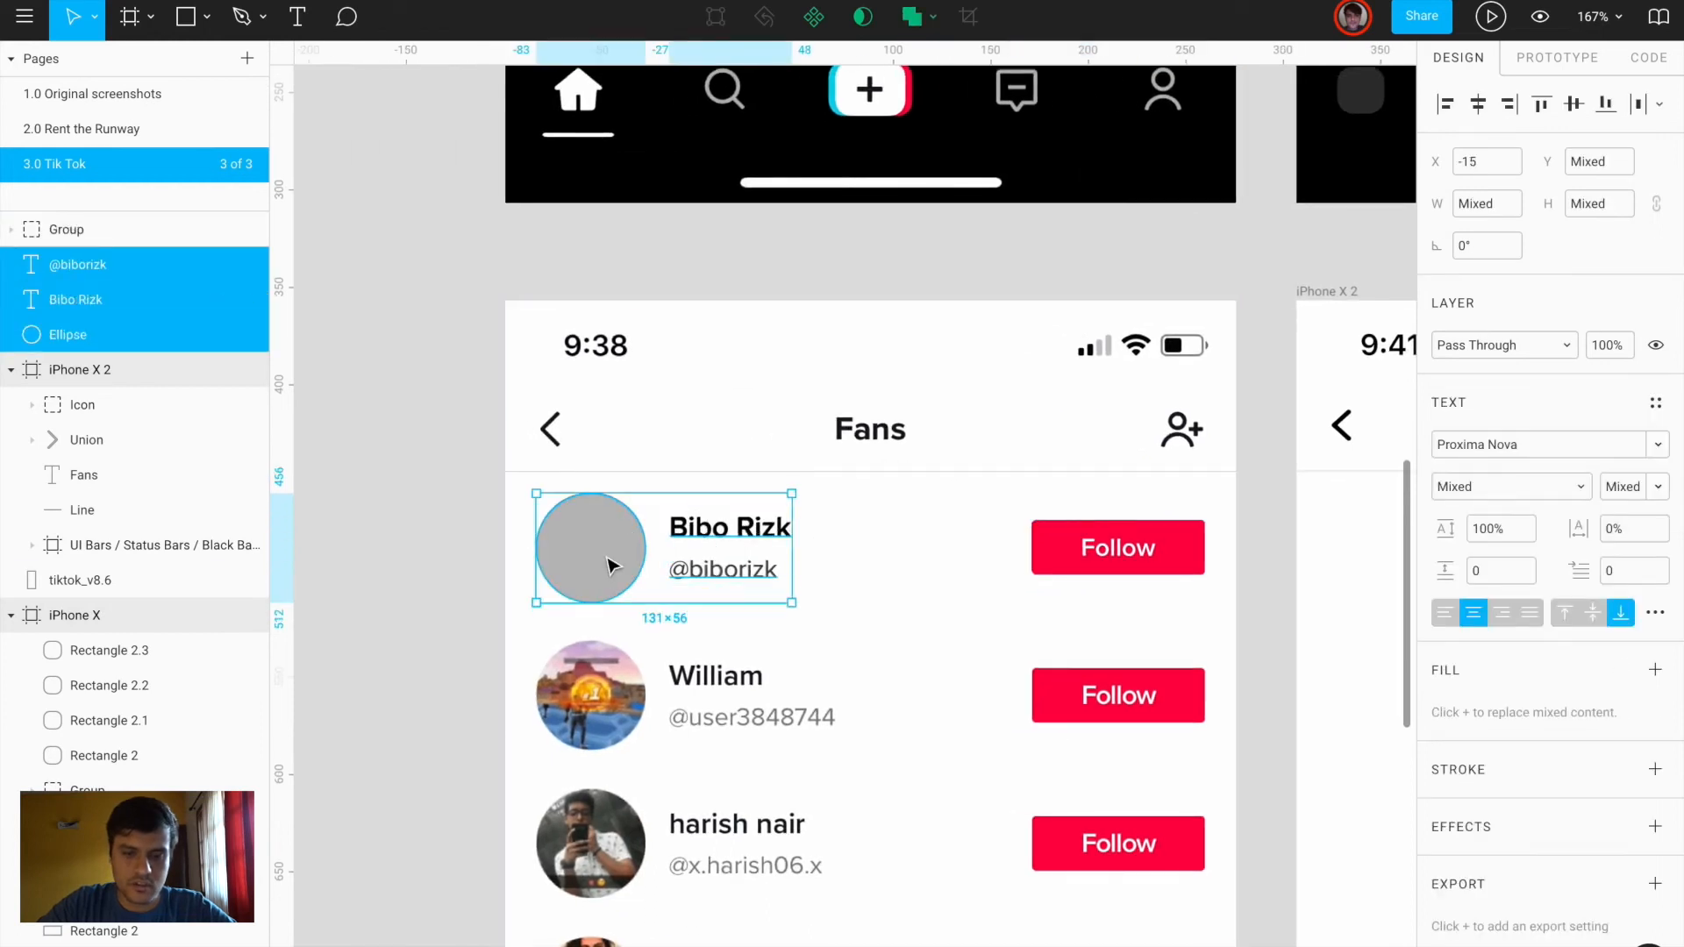
pyautogui.hotkey('ctrl', 'g')
pyautogui.keyDown('shift'); pyautogui.click(1117, 546); pyautogui.keyUp('shift')
pyautogui.hotkey('ctrl', 'g')
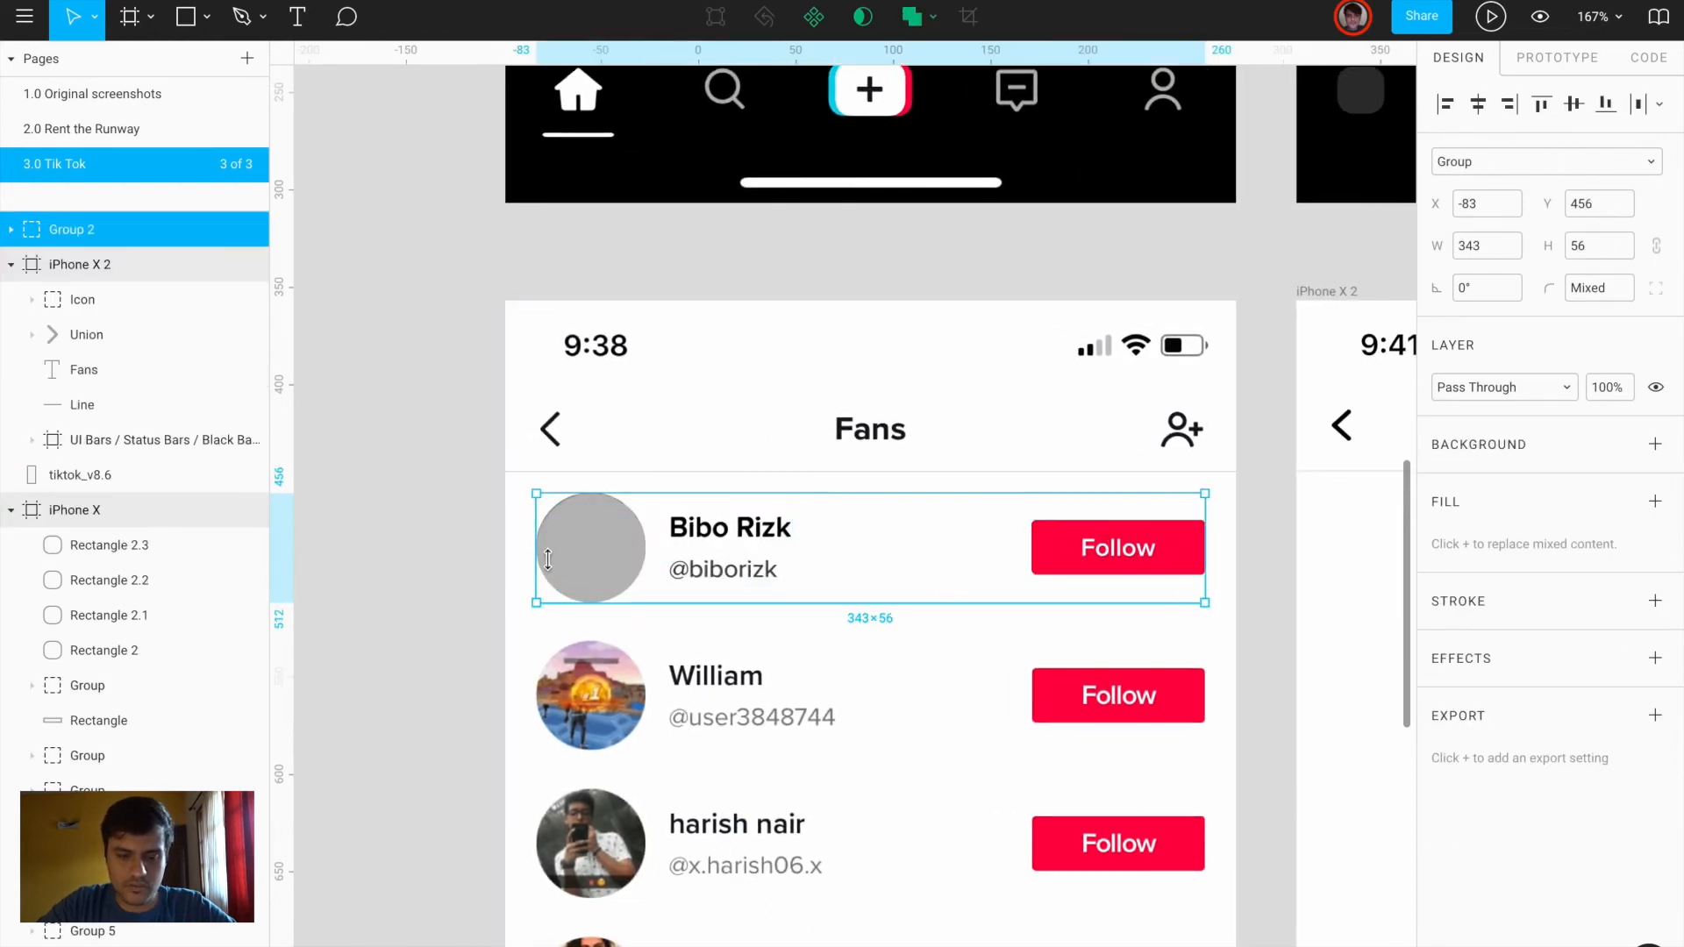
pyautogui.keyDown('ctrl'); pyautogui.click(595, 559); pyautogui.keyUp('ctrl')
pyautogui.click(1445, 444)
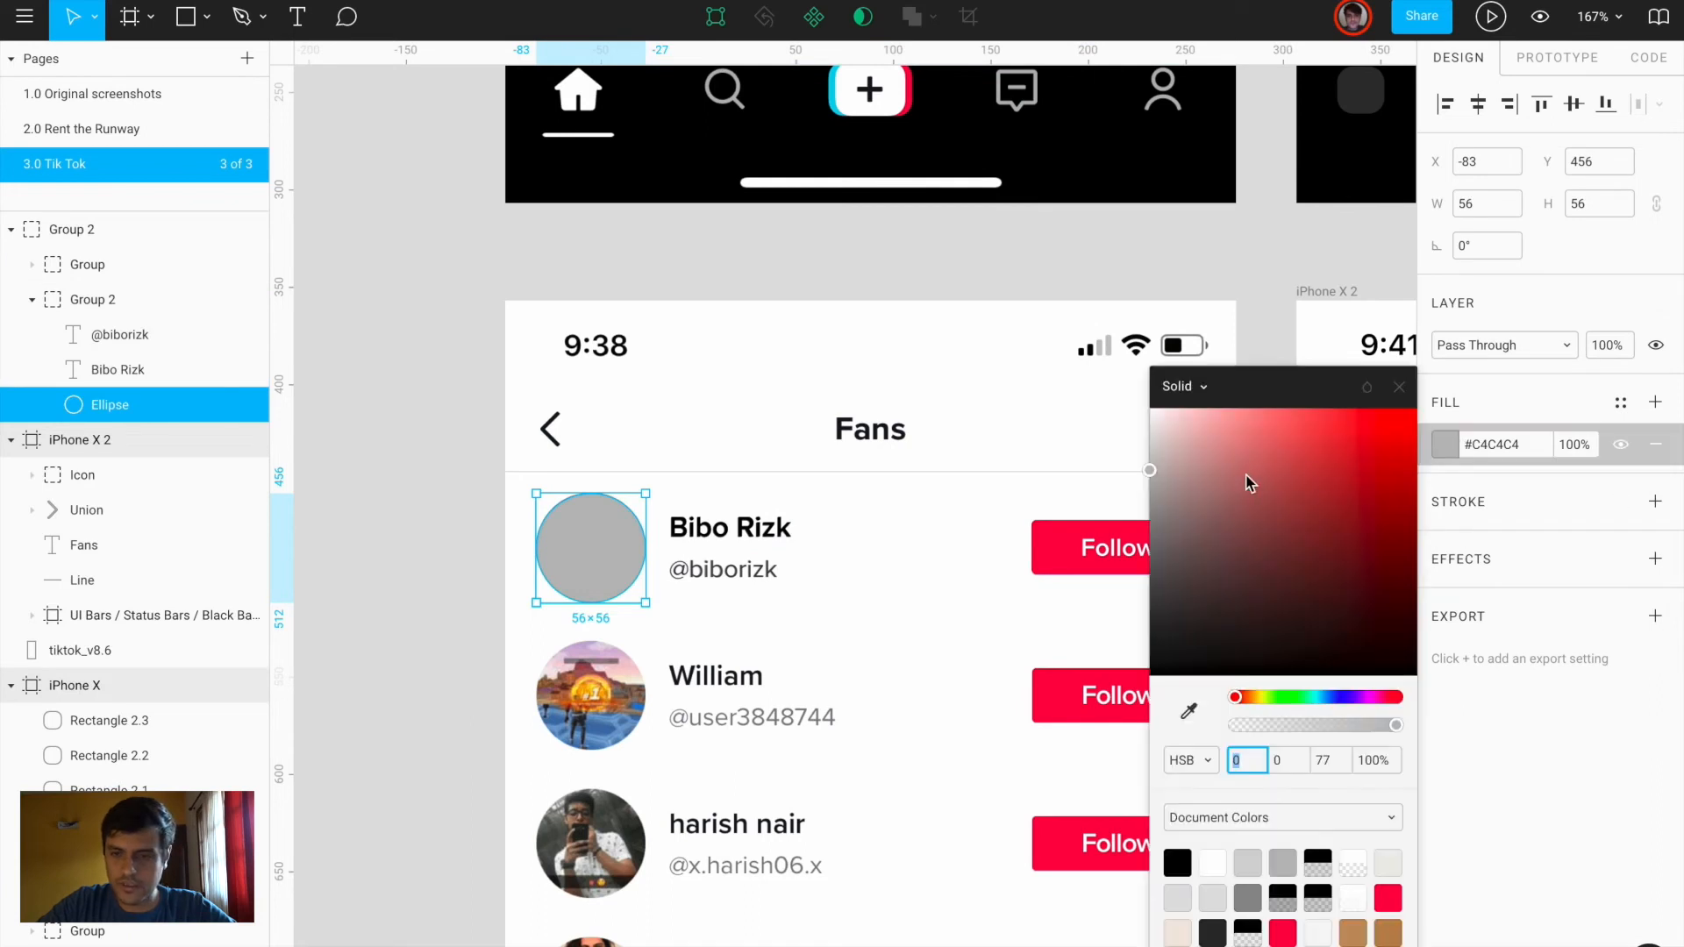
pyautogui.click(1183, 386)
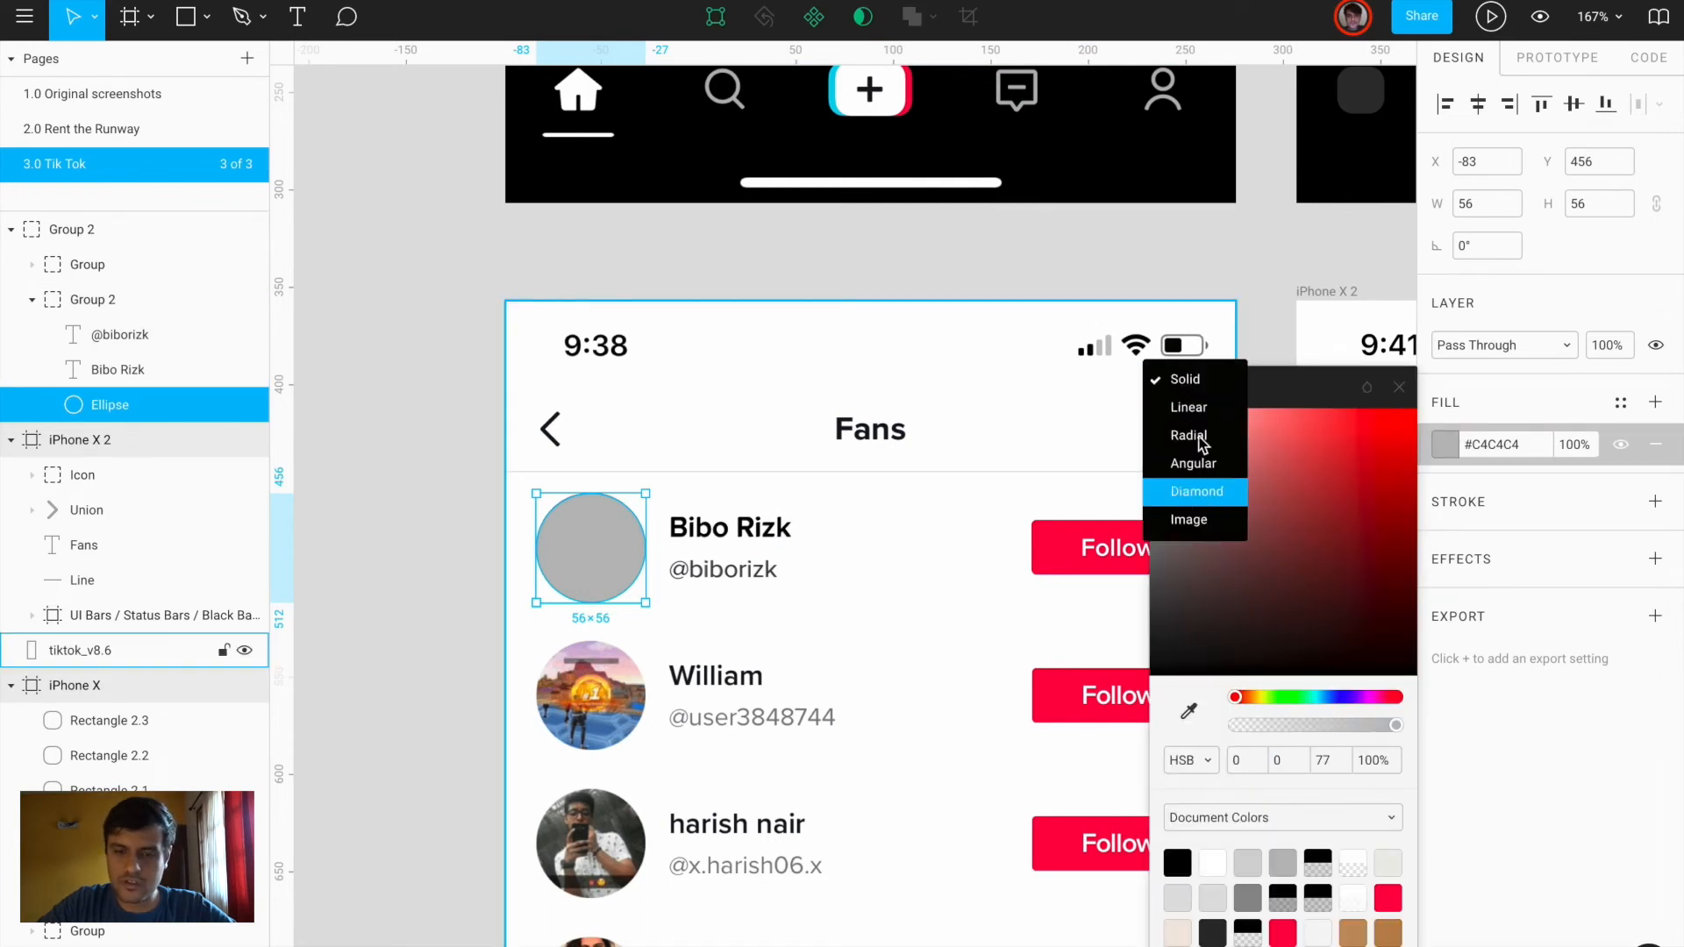
pyautogui.click(1221, 534)
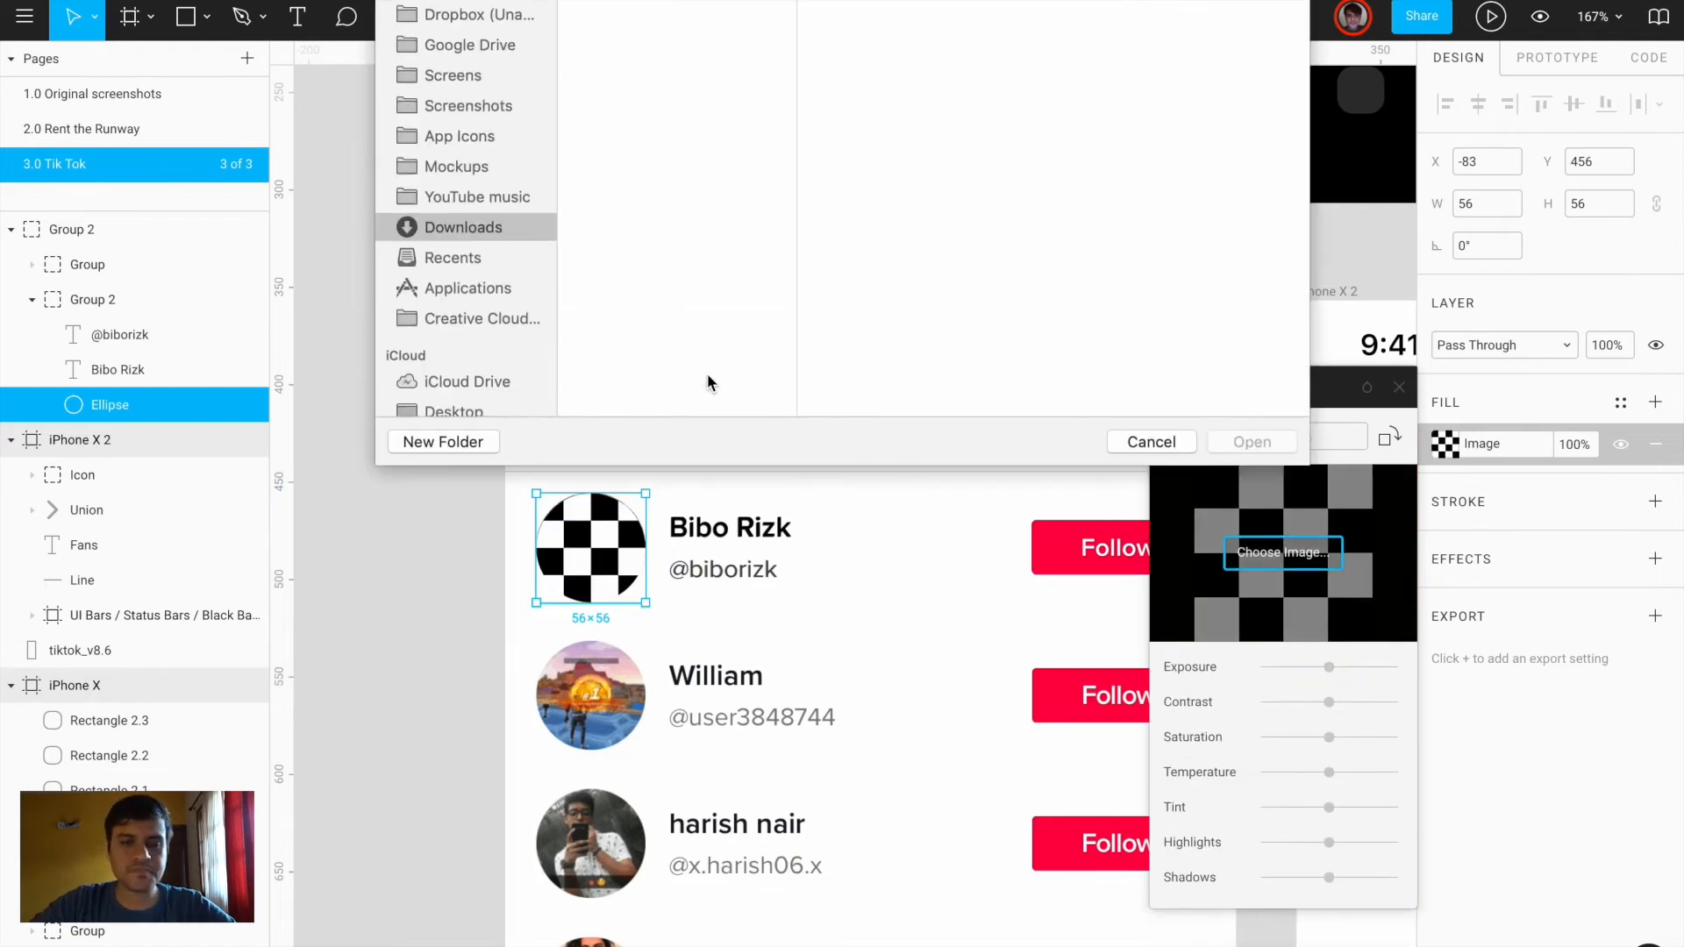
pyautogui.scroll(-3, 652, 197)
pyautogui.scroll(-15, 650, 195)
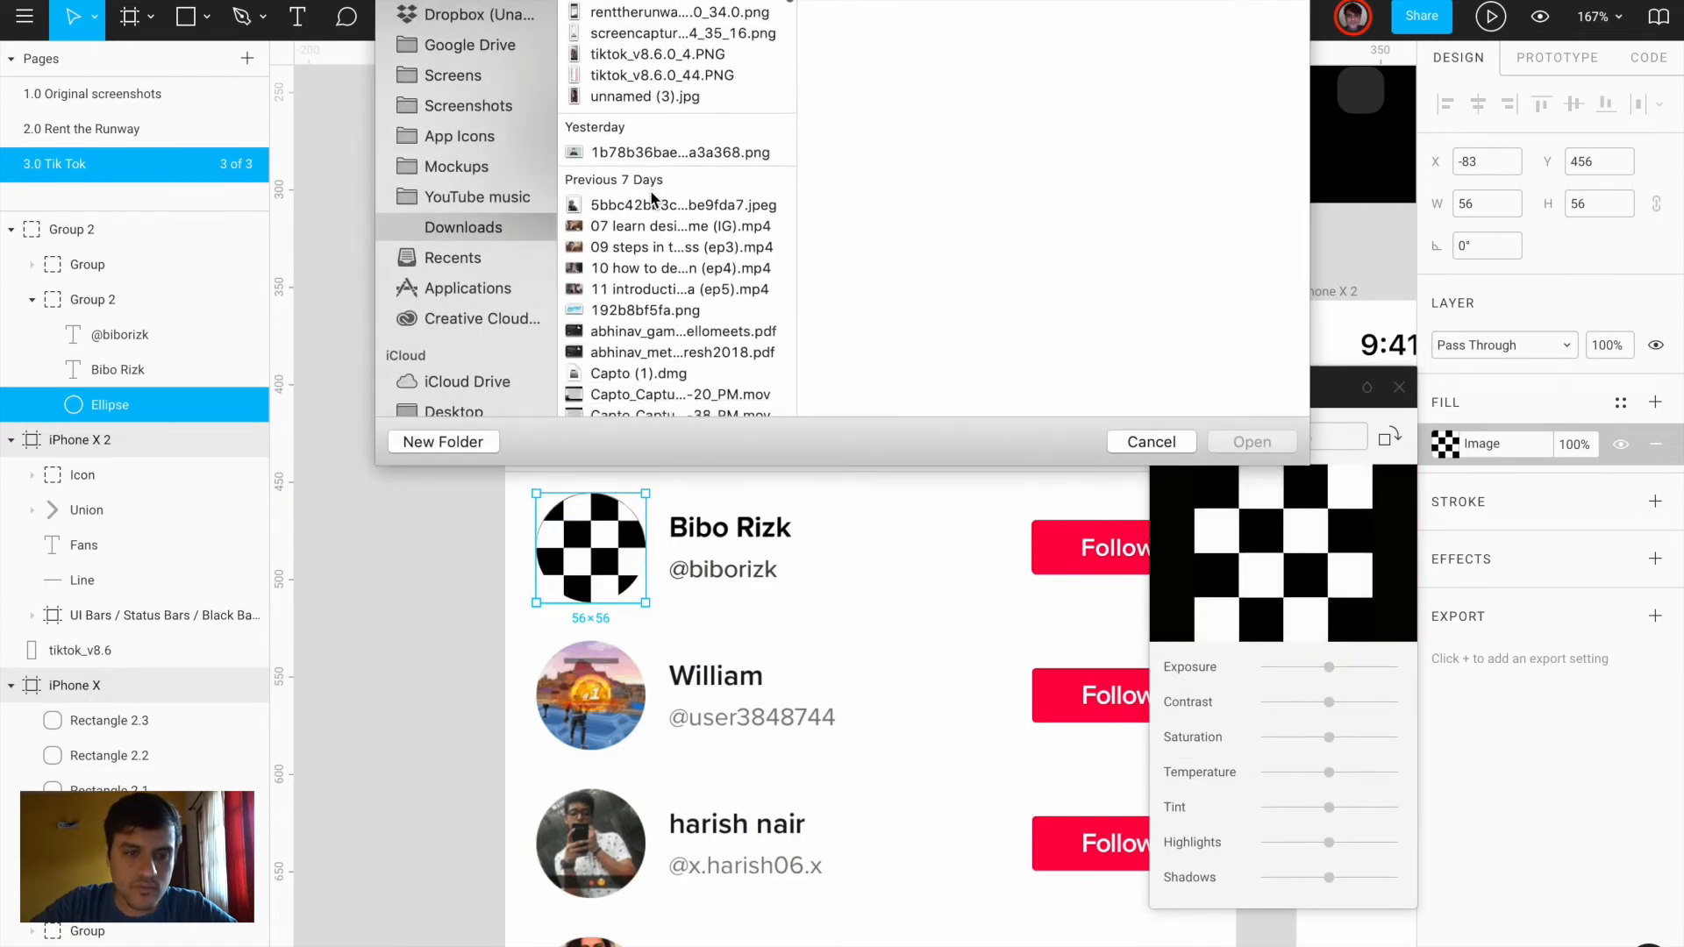
pyautogui.scroll(-20, 651, 197)
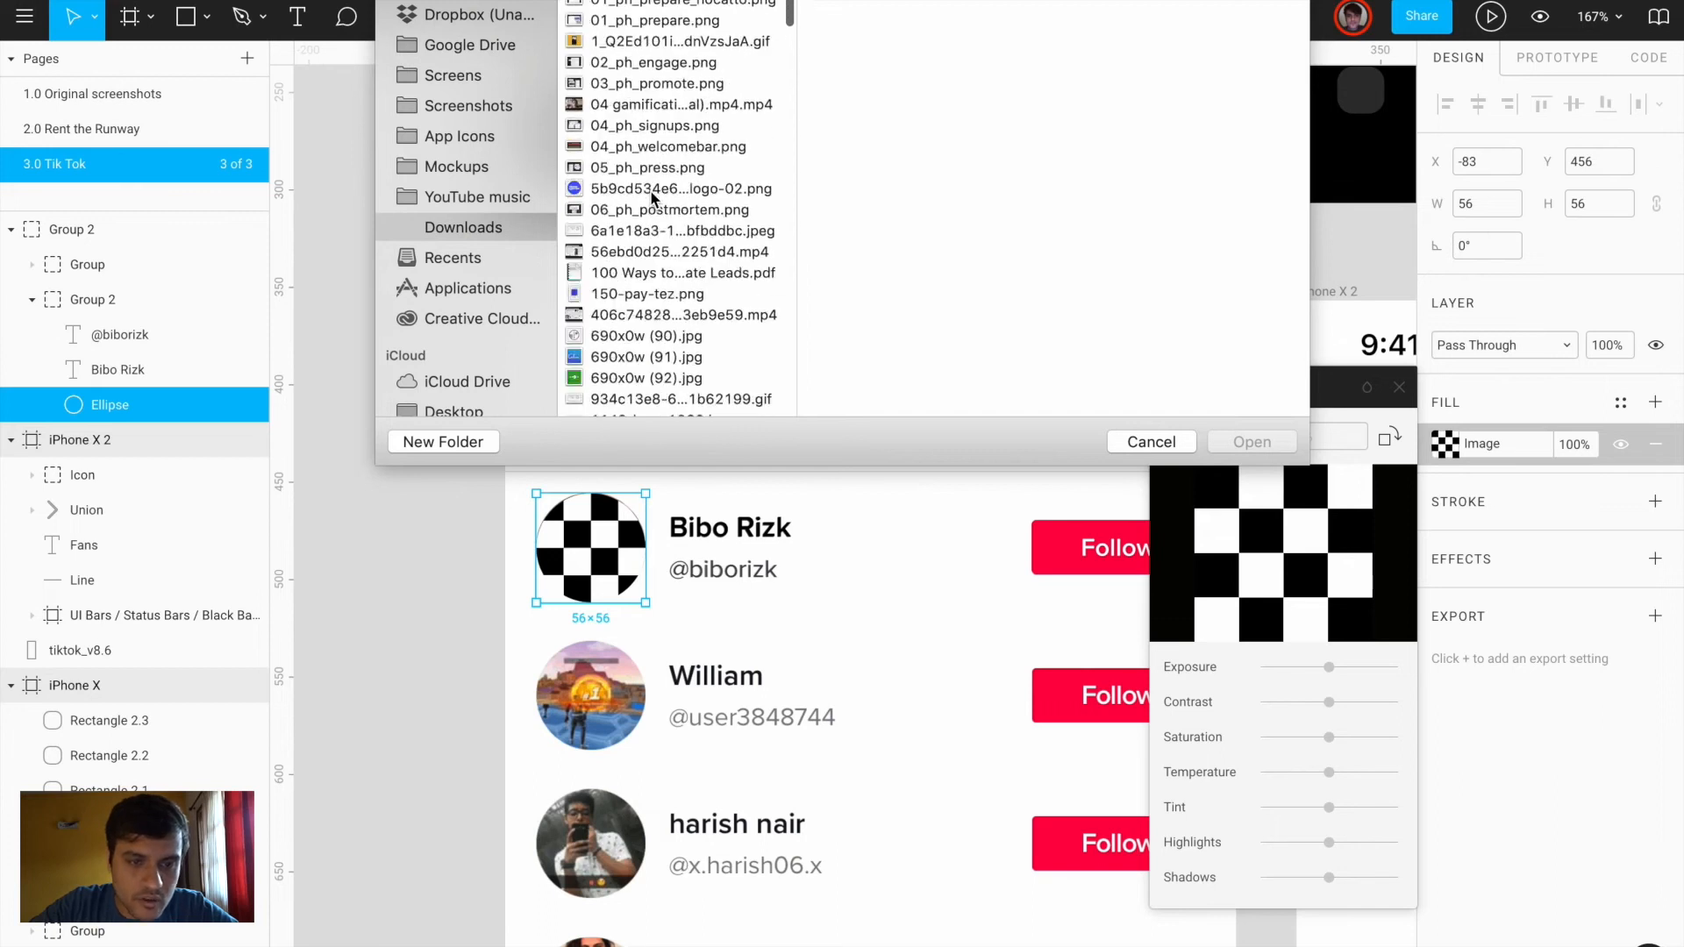
pyautogui.scroll(-20, 651, 198)
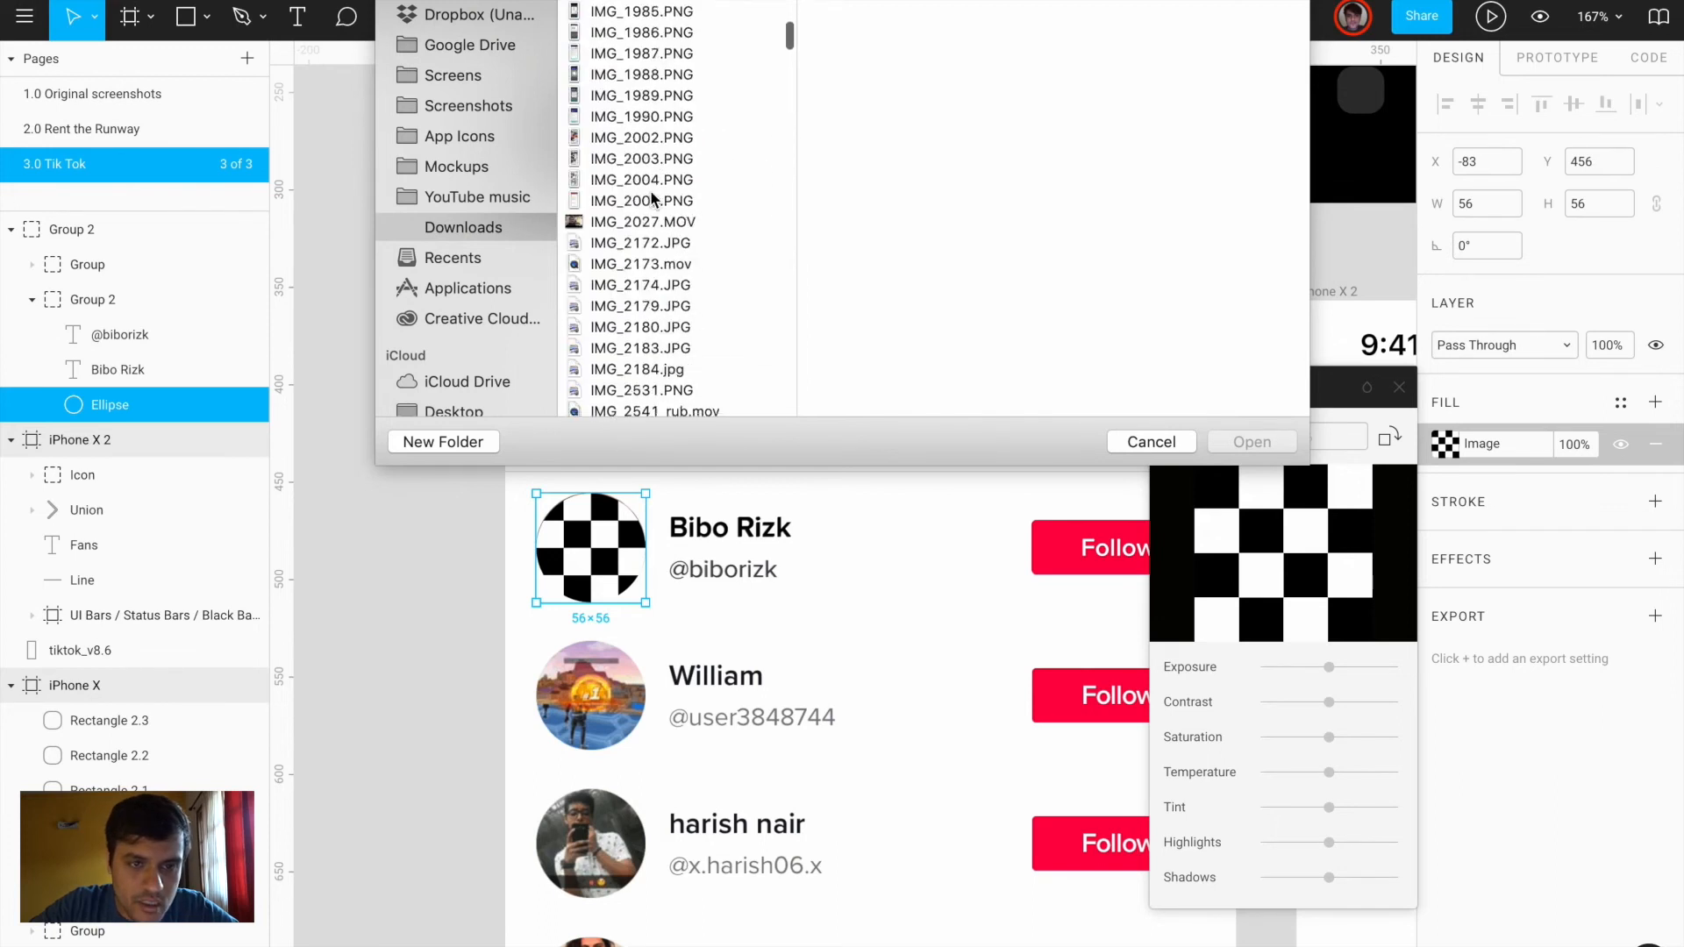
pyautogui.scroll(-10, 651, 197)
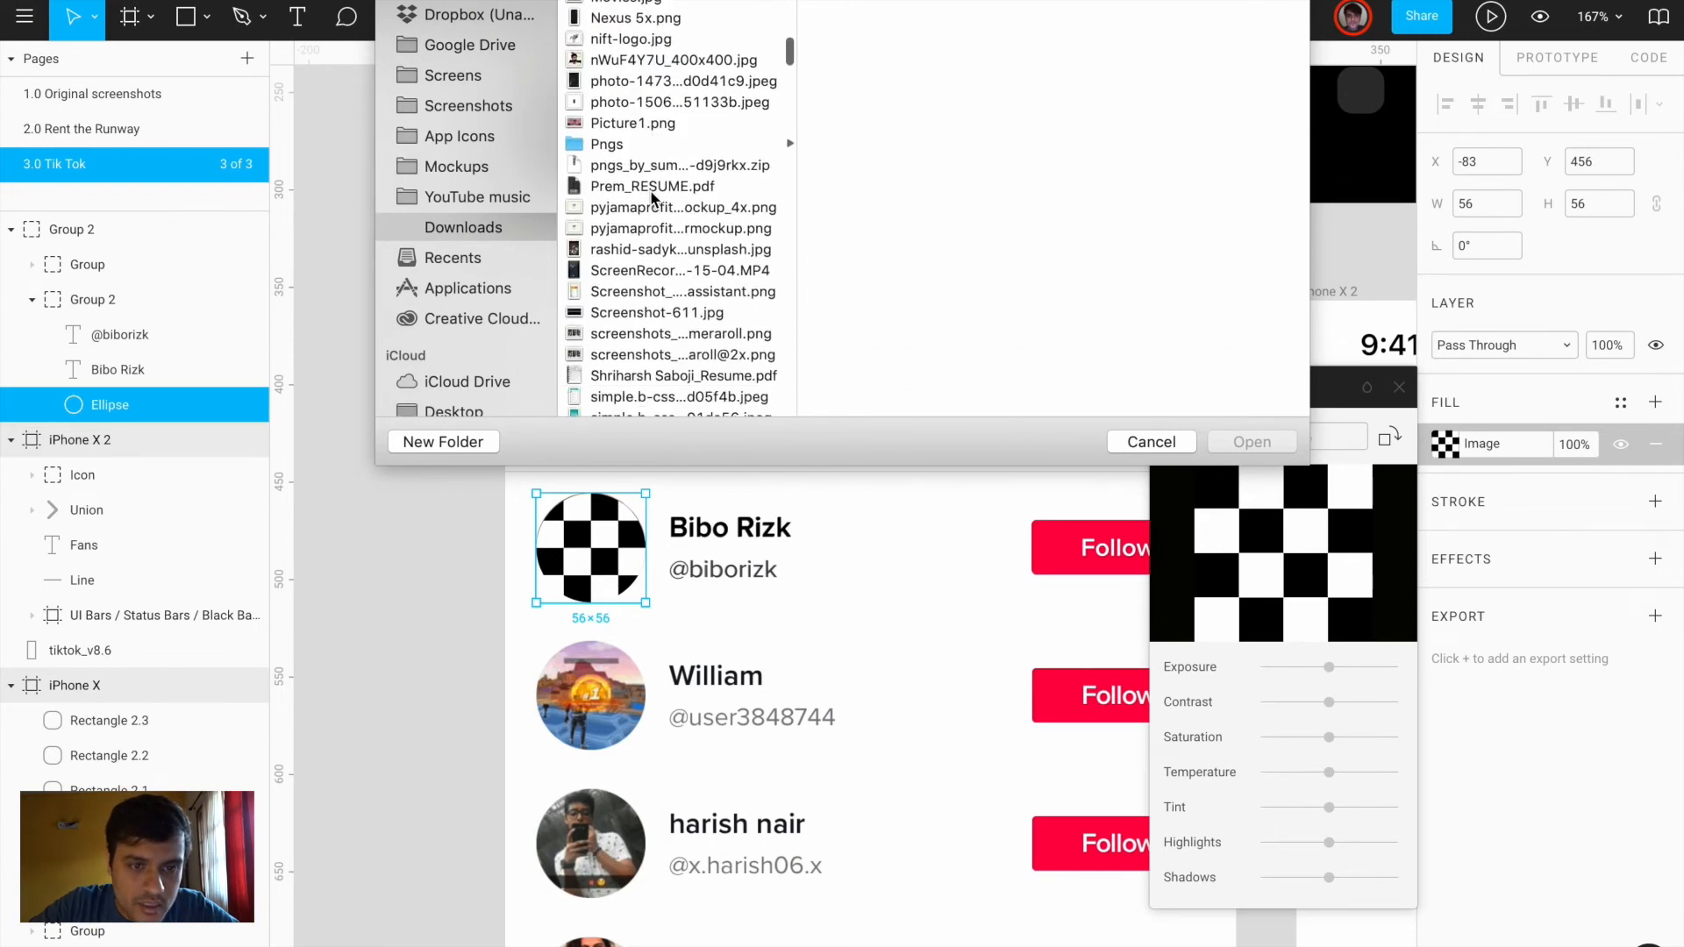
pyautogui.scroll(-15, 651, 198)
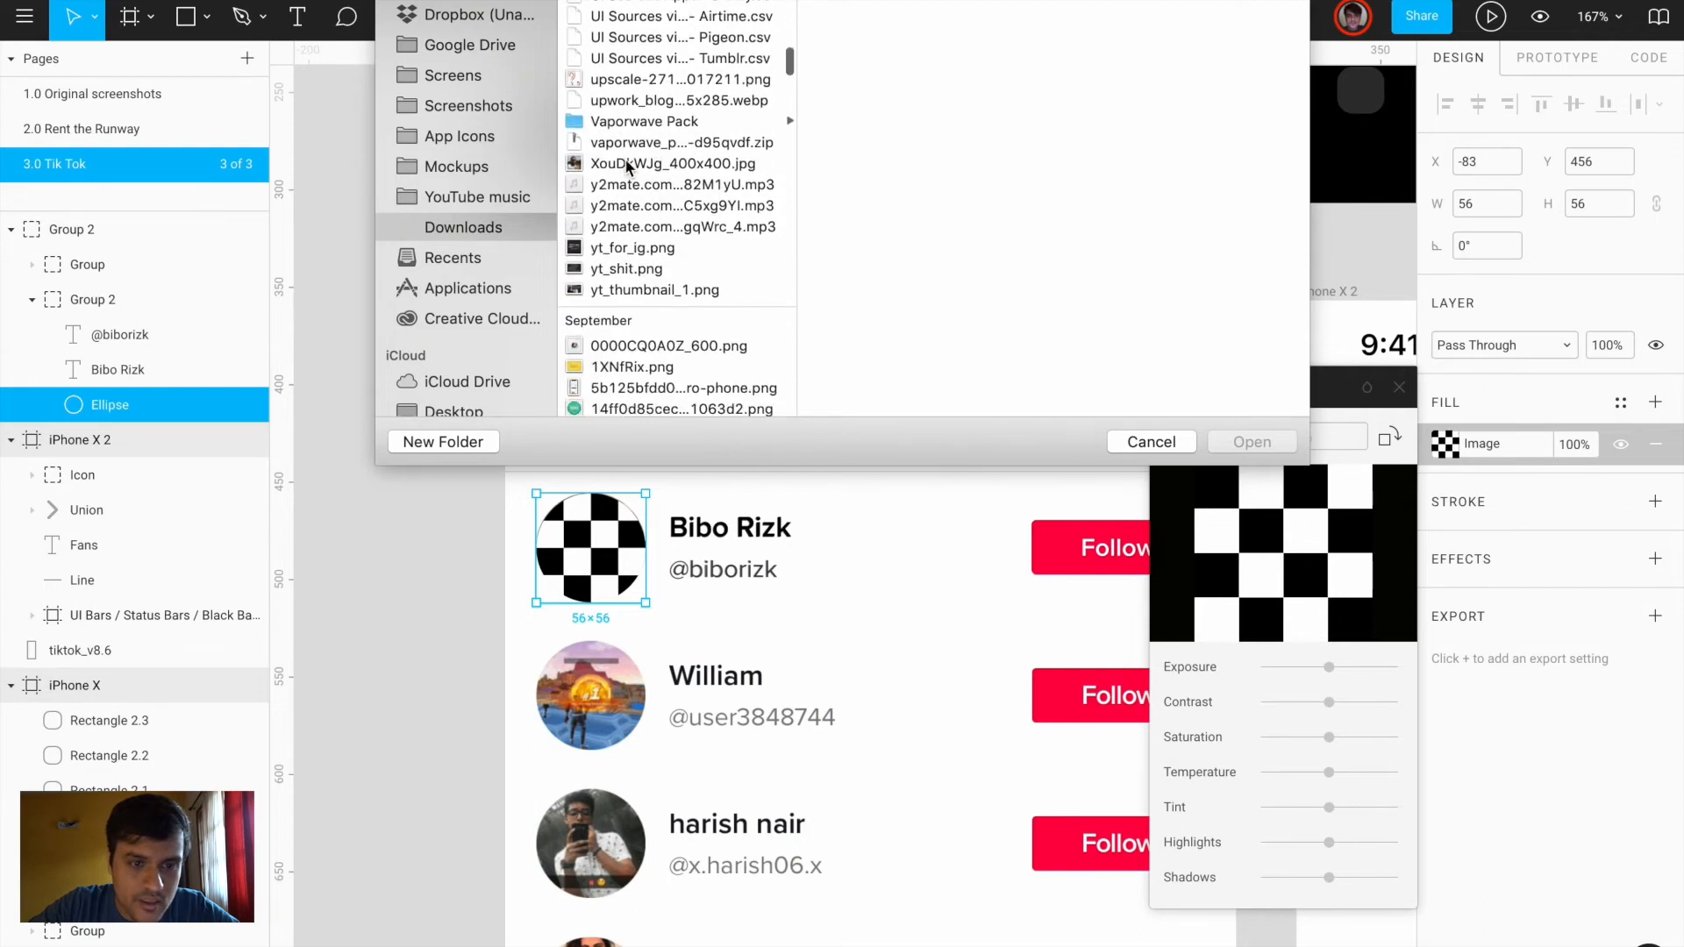
pyautogui.scroll(-20, 662, 262)
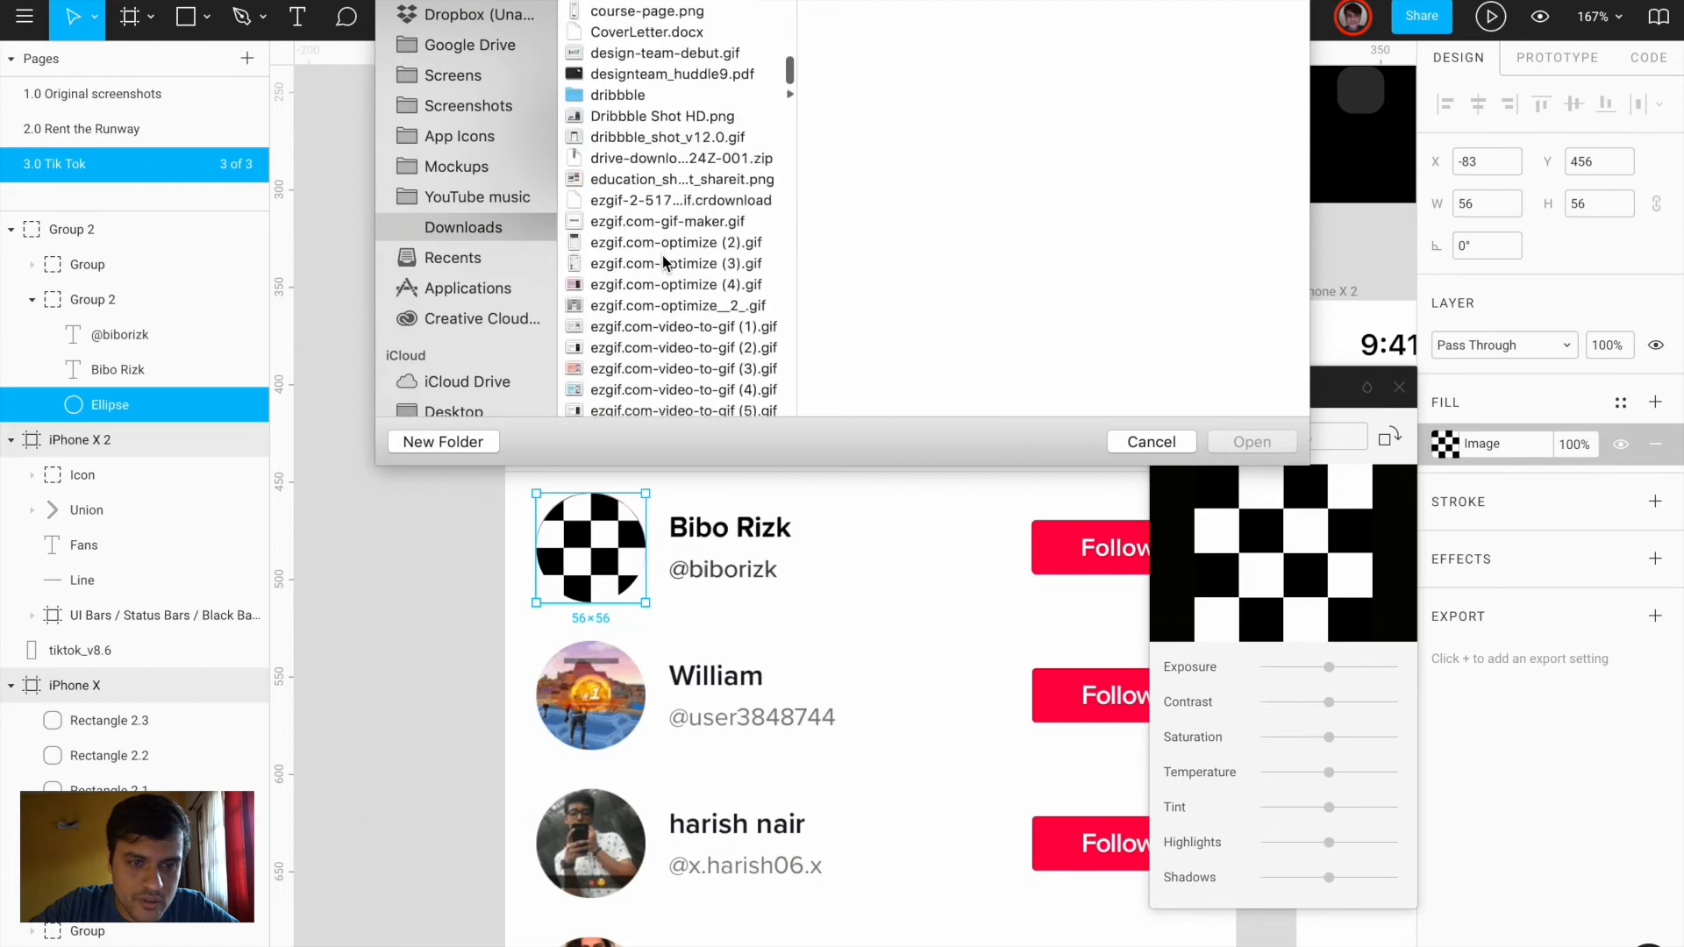
pyautogui.click(674, 103)
pyautogui.doubleClick(674, 103)
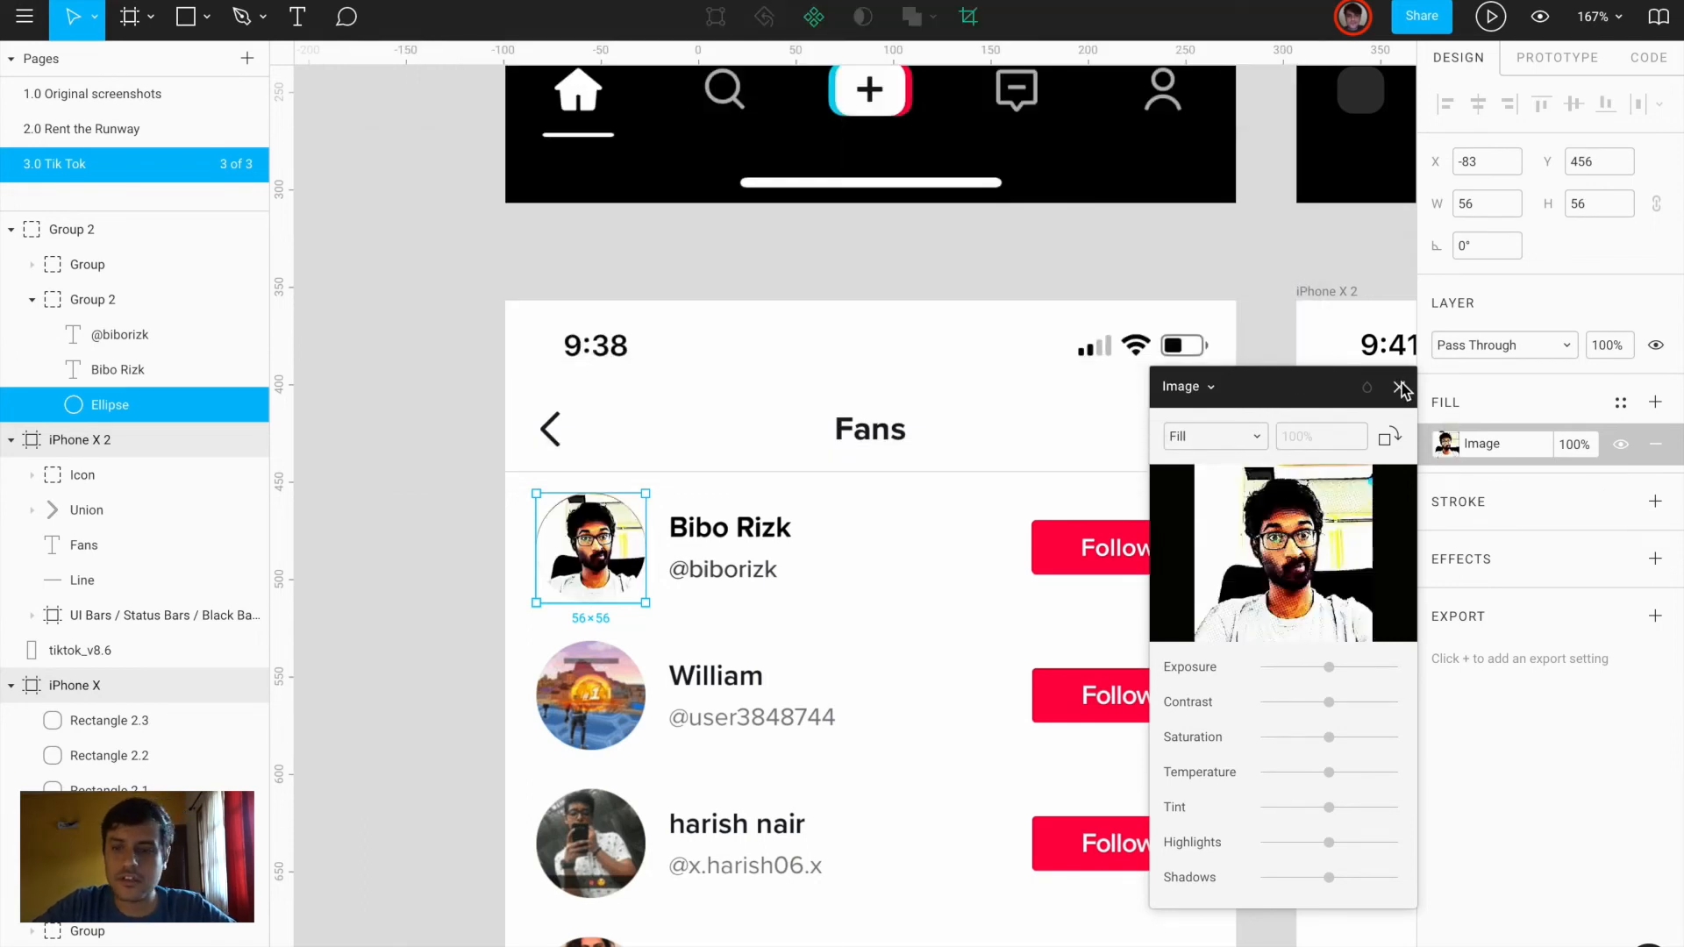
pyautogui.click(1033, 522)
pyautogui.click(822, 640)
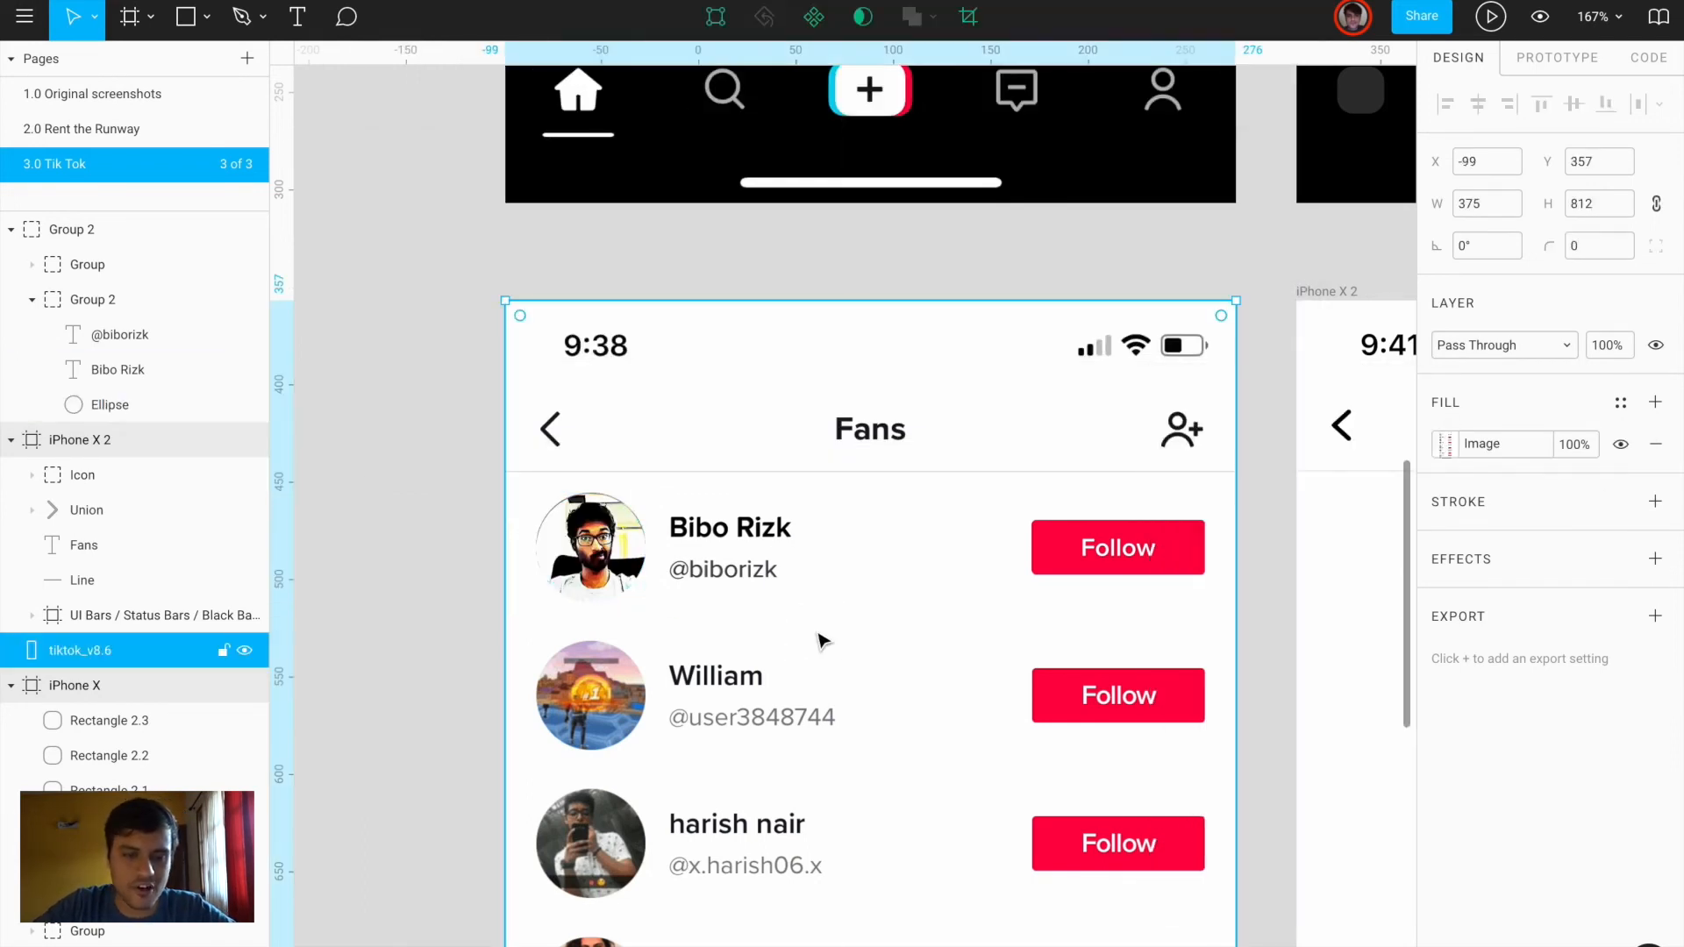
pyautogui.keyDown('ctrl'); pyautogui.click(591, 546); pyautogui.keyUp('ctrl')
pyautogui.click(508, 593)
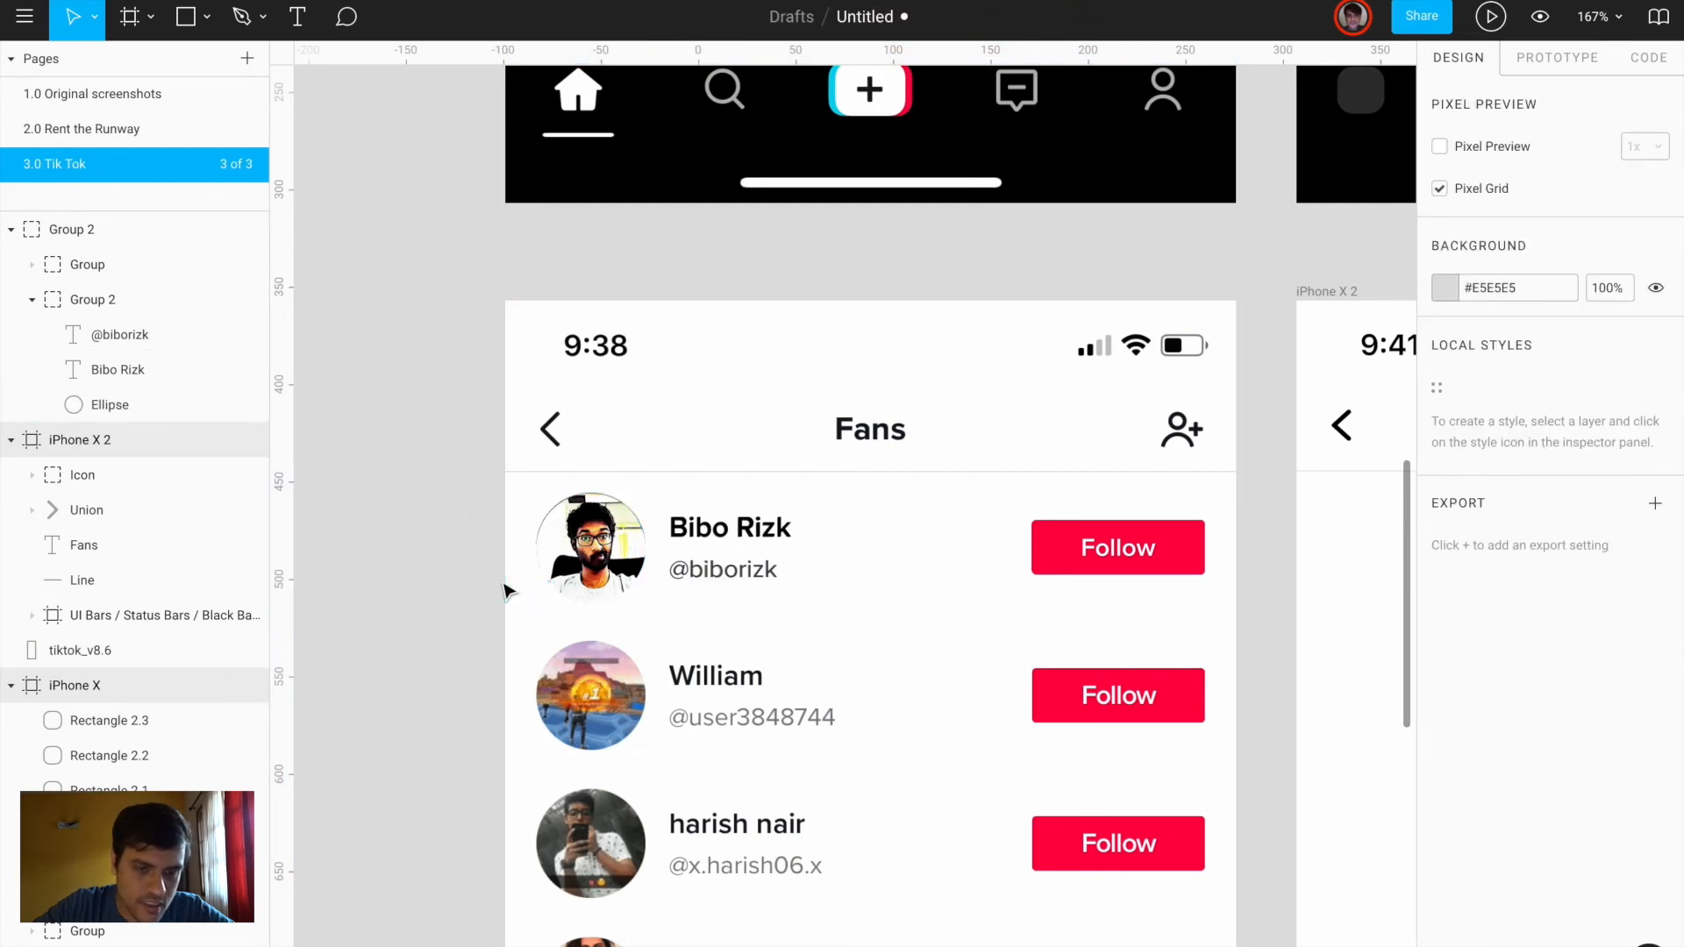
pyautogui.keyDown('ctrl'); pyautogui.click(630, 558); pyautogui.keyUp('ctrl')
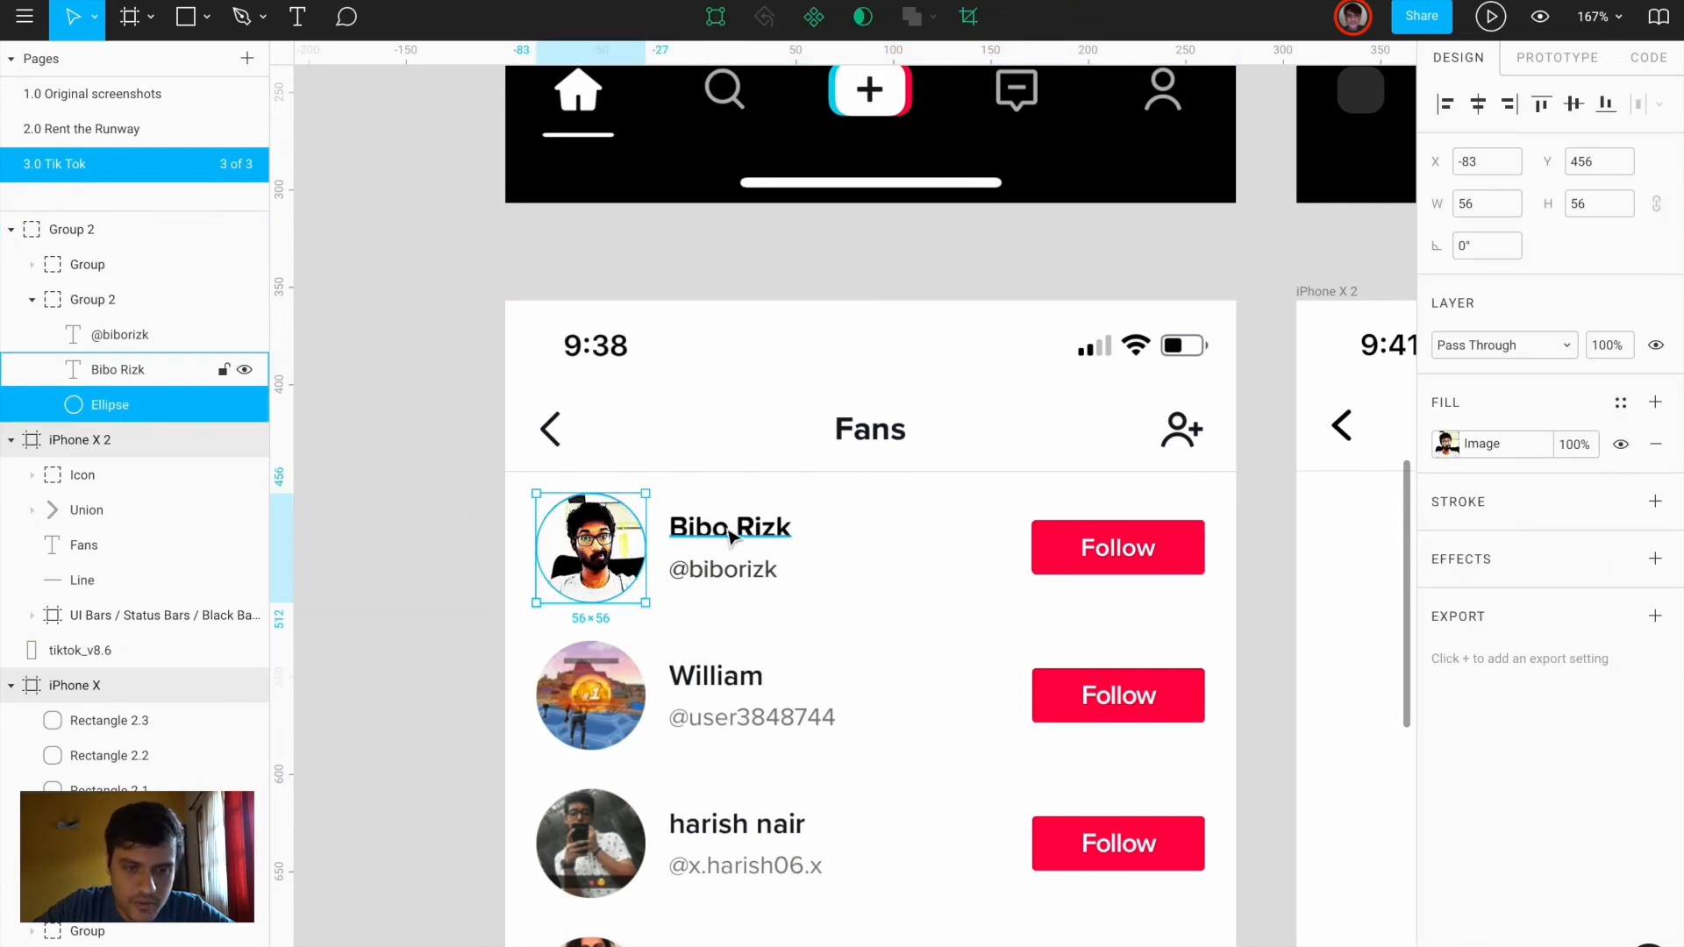
pyautogui.click(95, 300)
pyautogui.click(107, 231)
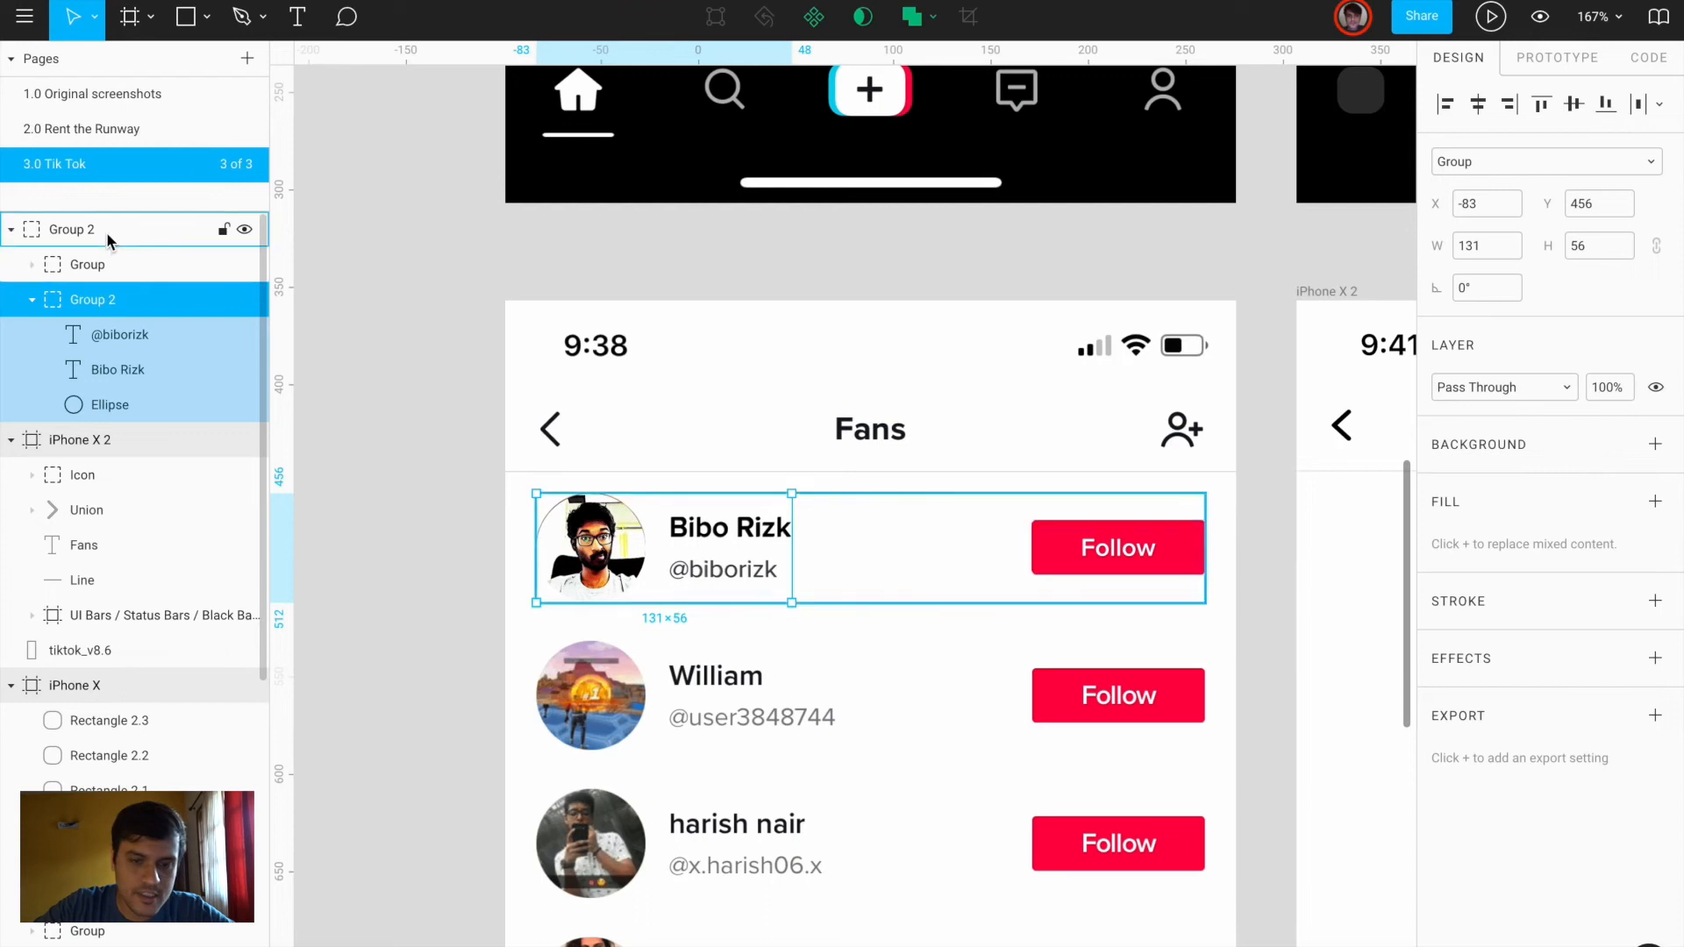
pyautogui.scroll(-5, 555, 487)
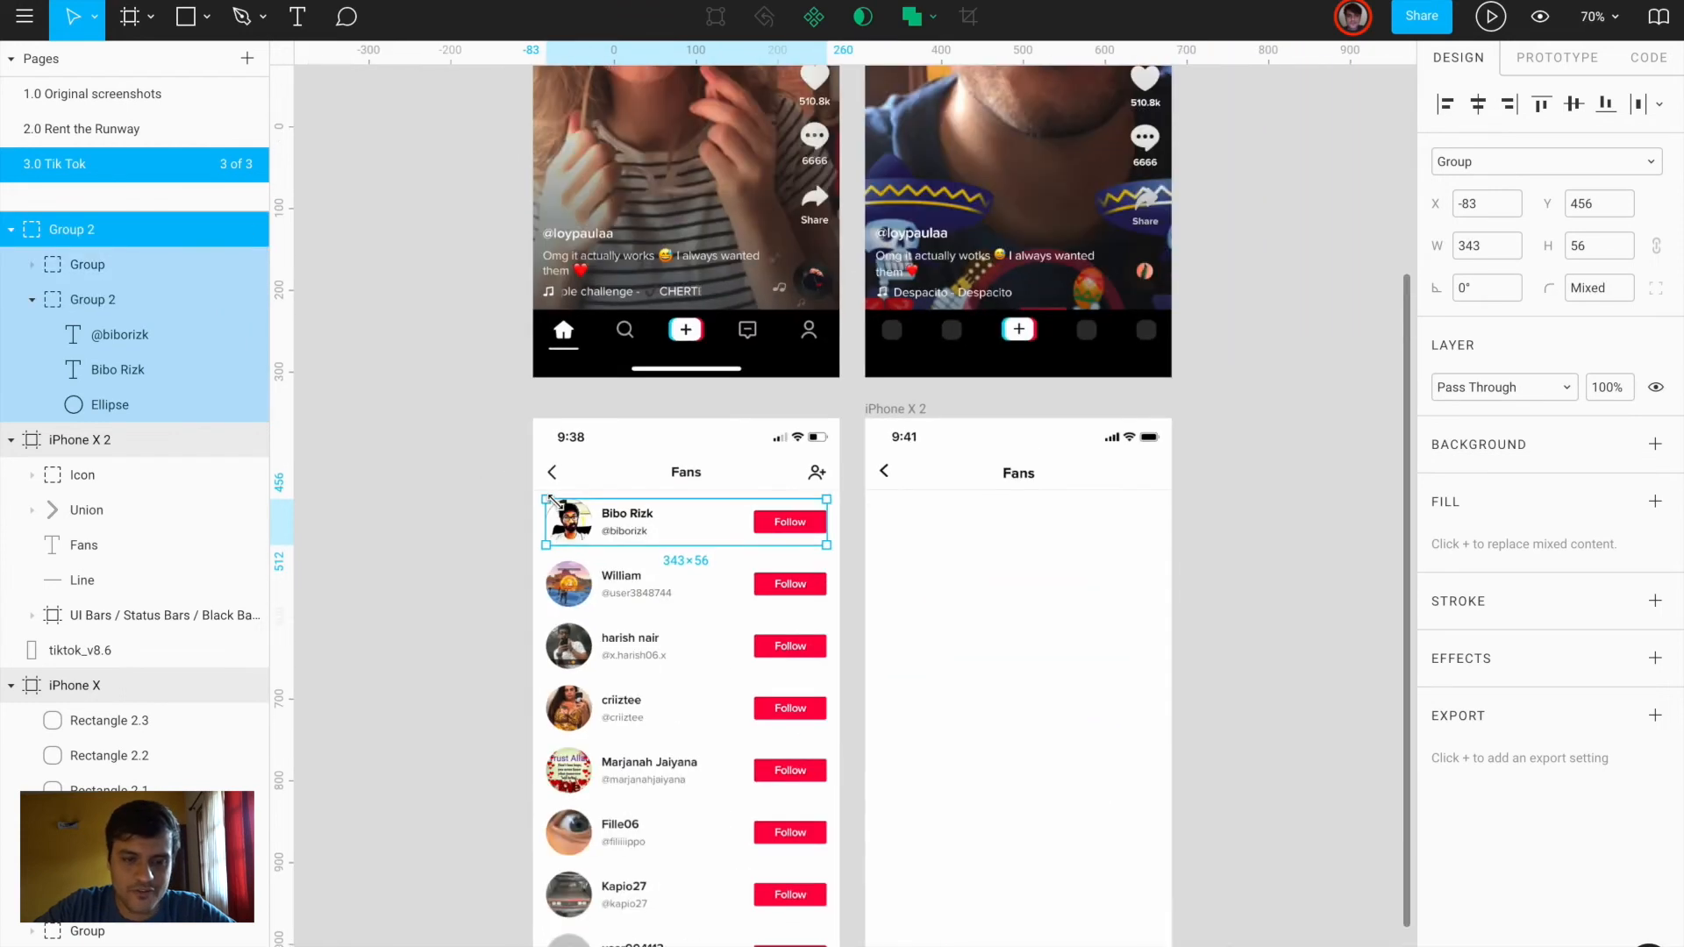
# Paste the row into iPhone X 2 and place it just below the Fans header
pyautogui.click(891, 408)
pyautogui.hotkey('ctrl', 'v')
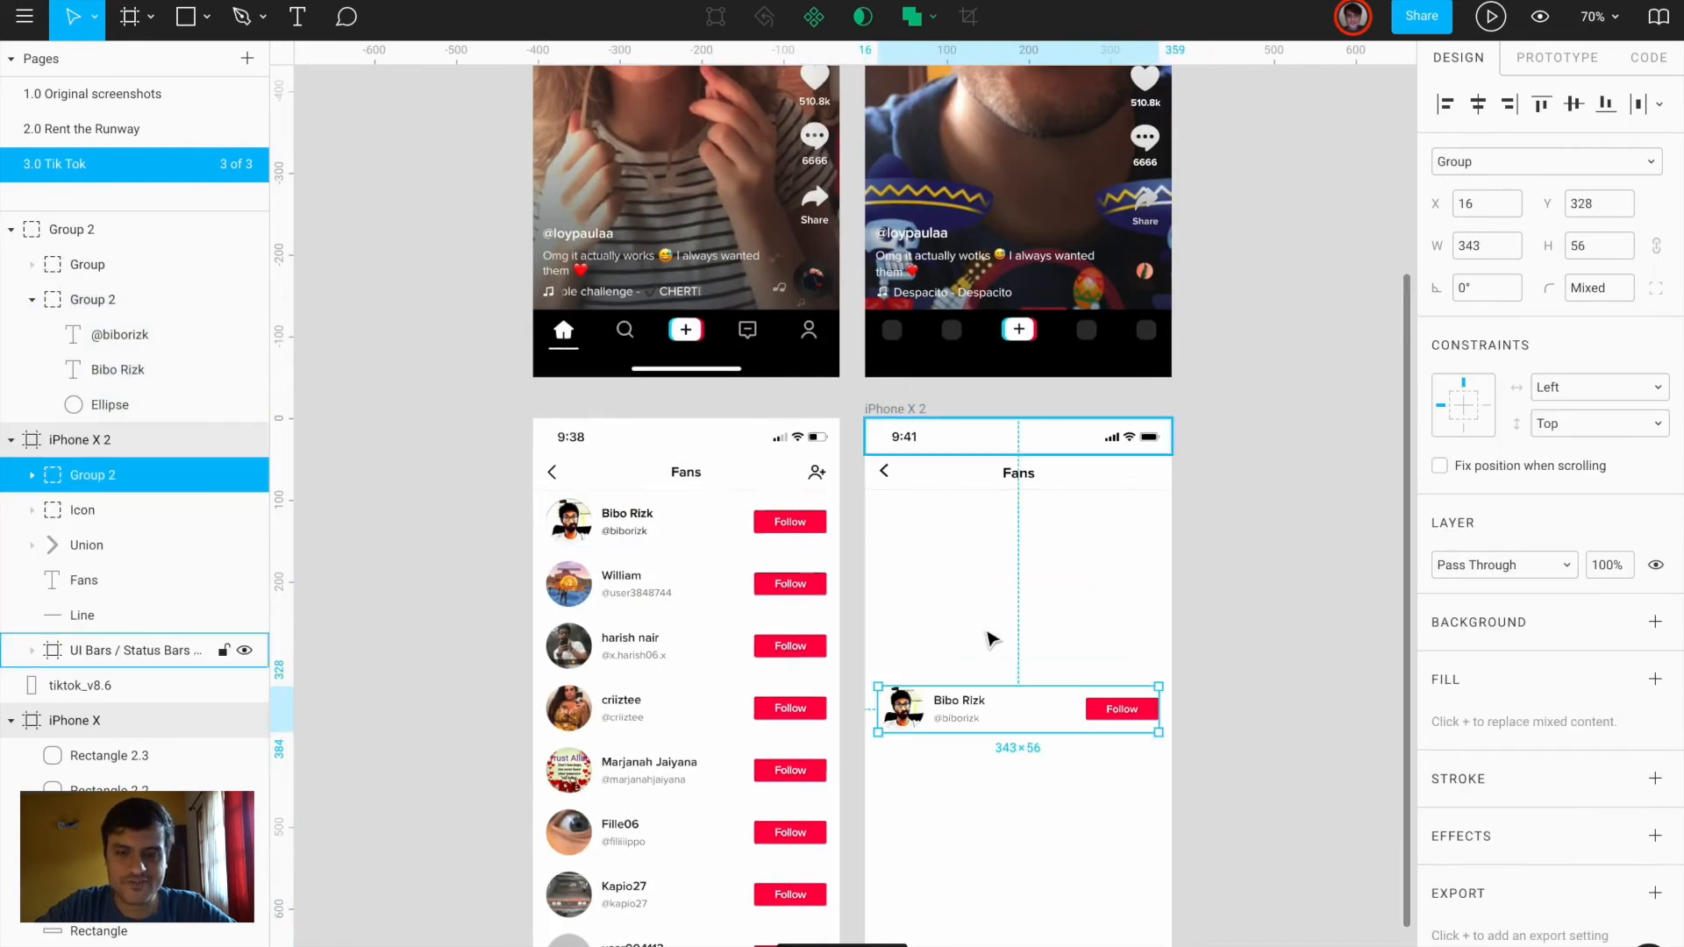
pyautogui.moveTo(906, 712); pyautogui.dragTo(915, 548)
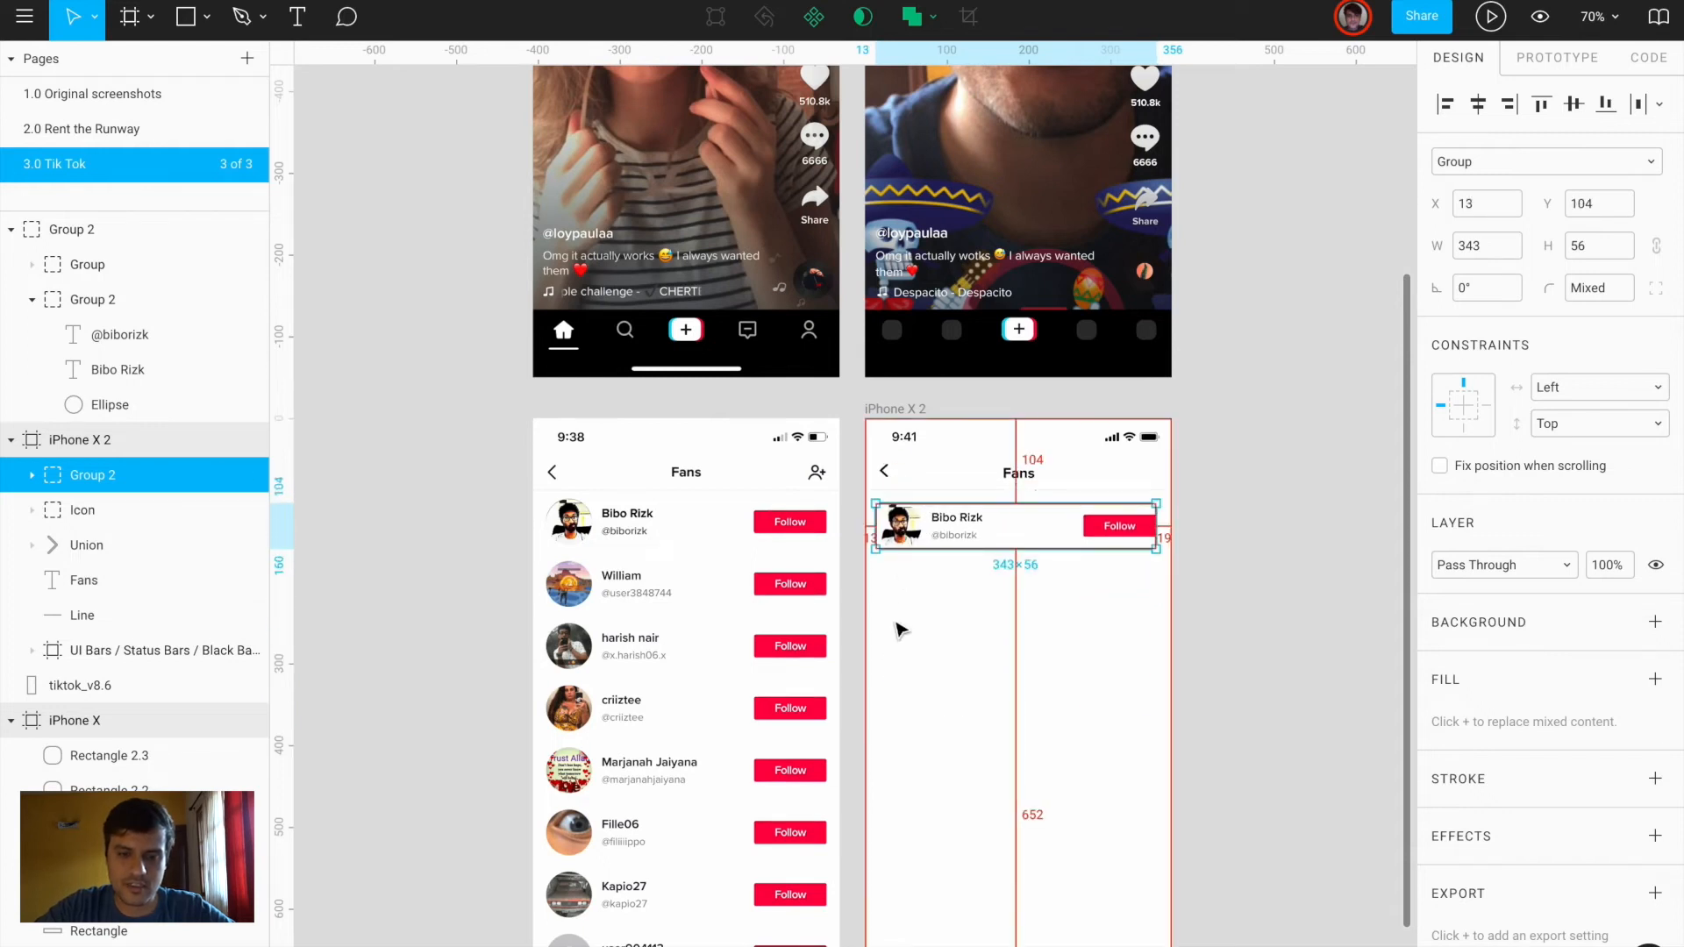
pyautogui.click(1244, 611)
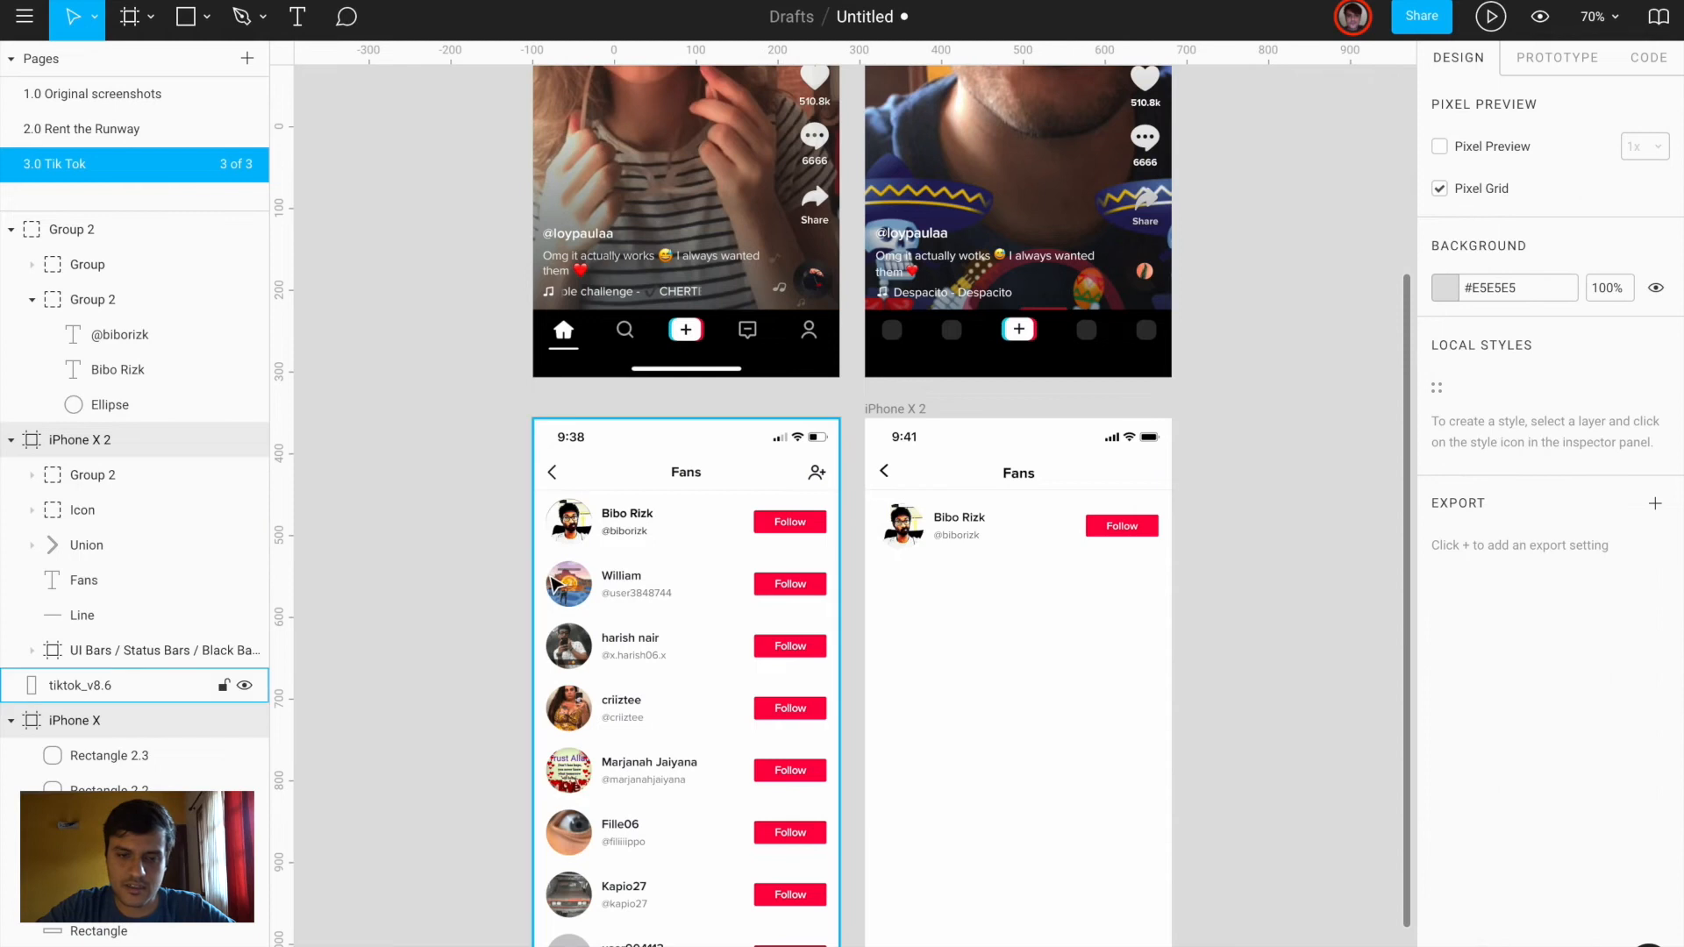
pyautogui.scroll(5, 553, 584)
pyautogui.scroll(-7, 554, 583)
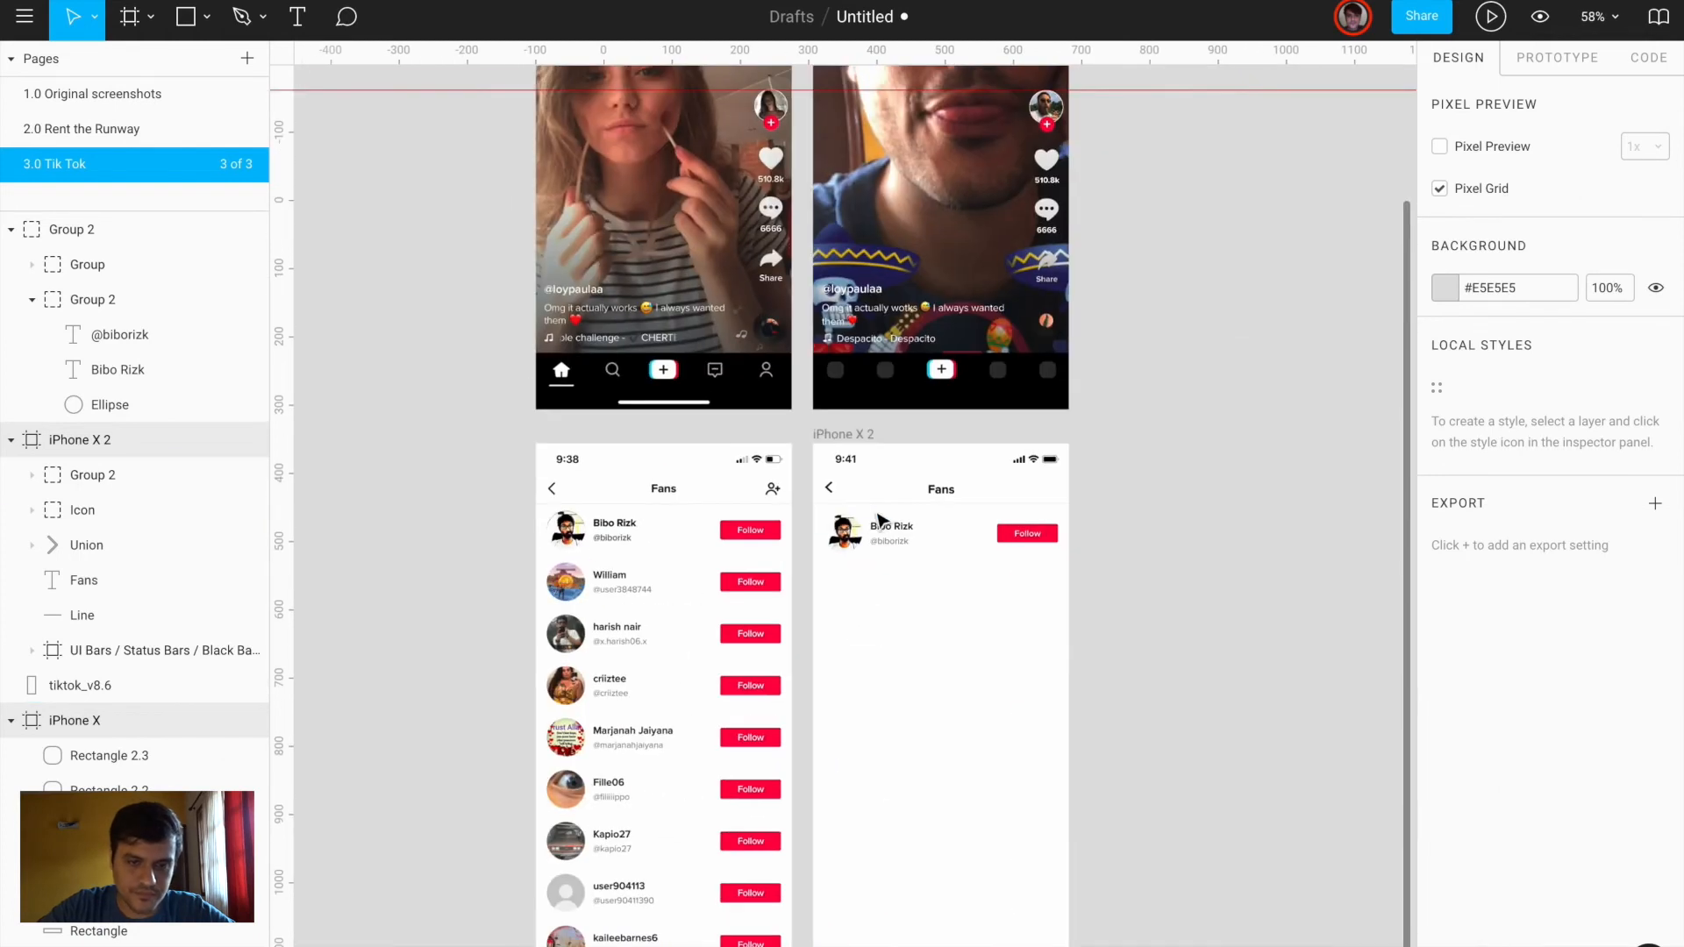
pyautogui.click(879, 520)
pyautogui.moveTo(846, 530); pyautogui.dragTo(849, 592)
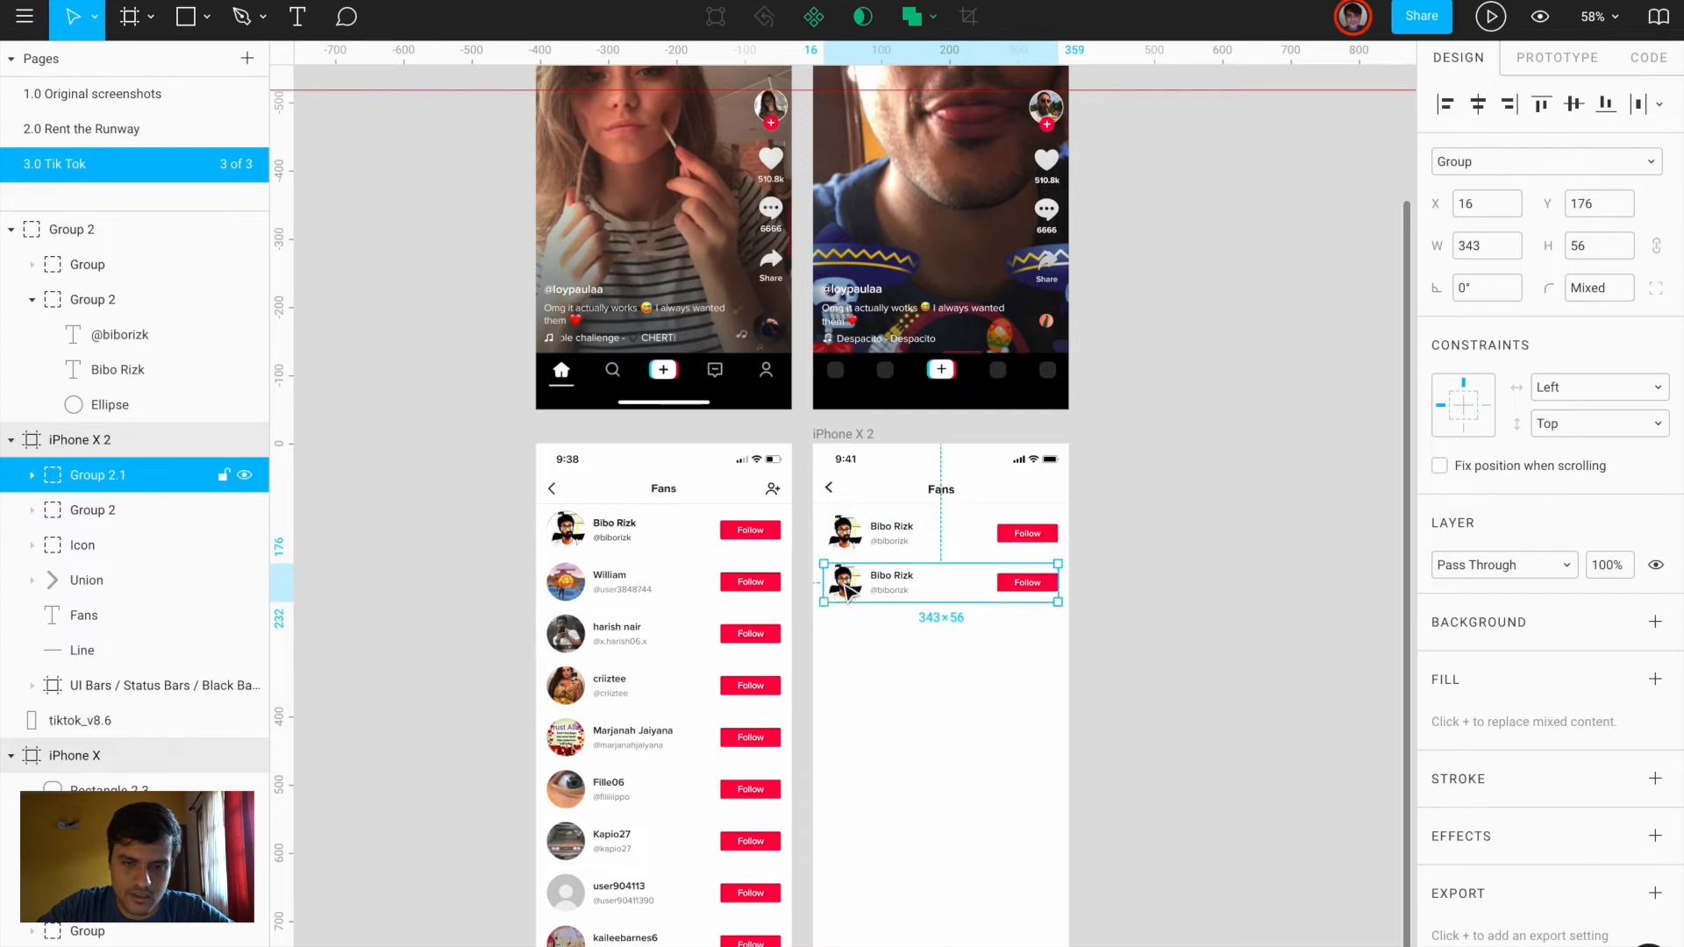
pyautogui.hotkey('ctrl', 'd')
pyautogui.hotkey('ctrl', 'd')
pyautogui.hotkey('ctrl', 'd')
pyautogui.hotkey('ctrl', 'd')
pyautogui.hotkey('ctrl', 'd')
pyautogui.hotkey('ctrl', 'd')
pyautogui.hotkey('ctrl', 'd')
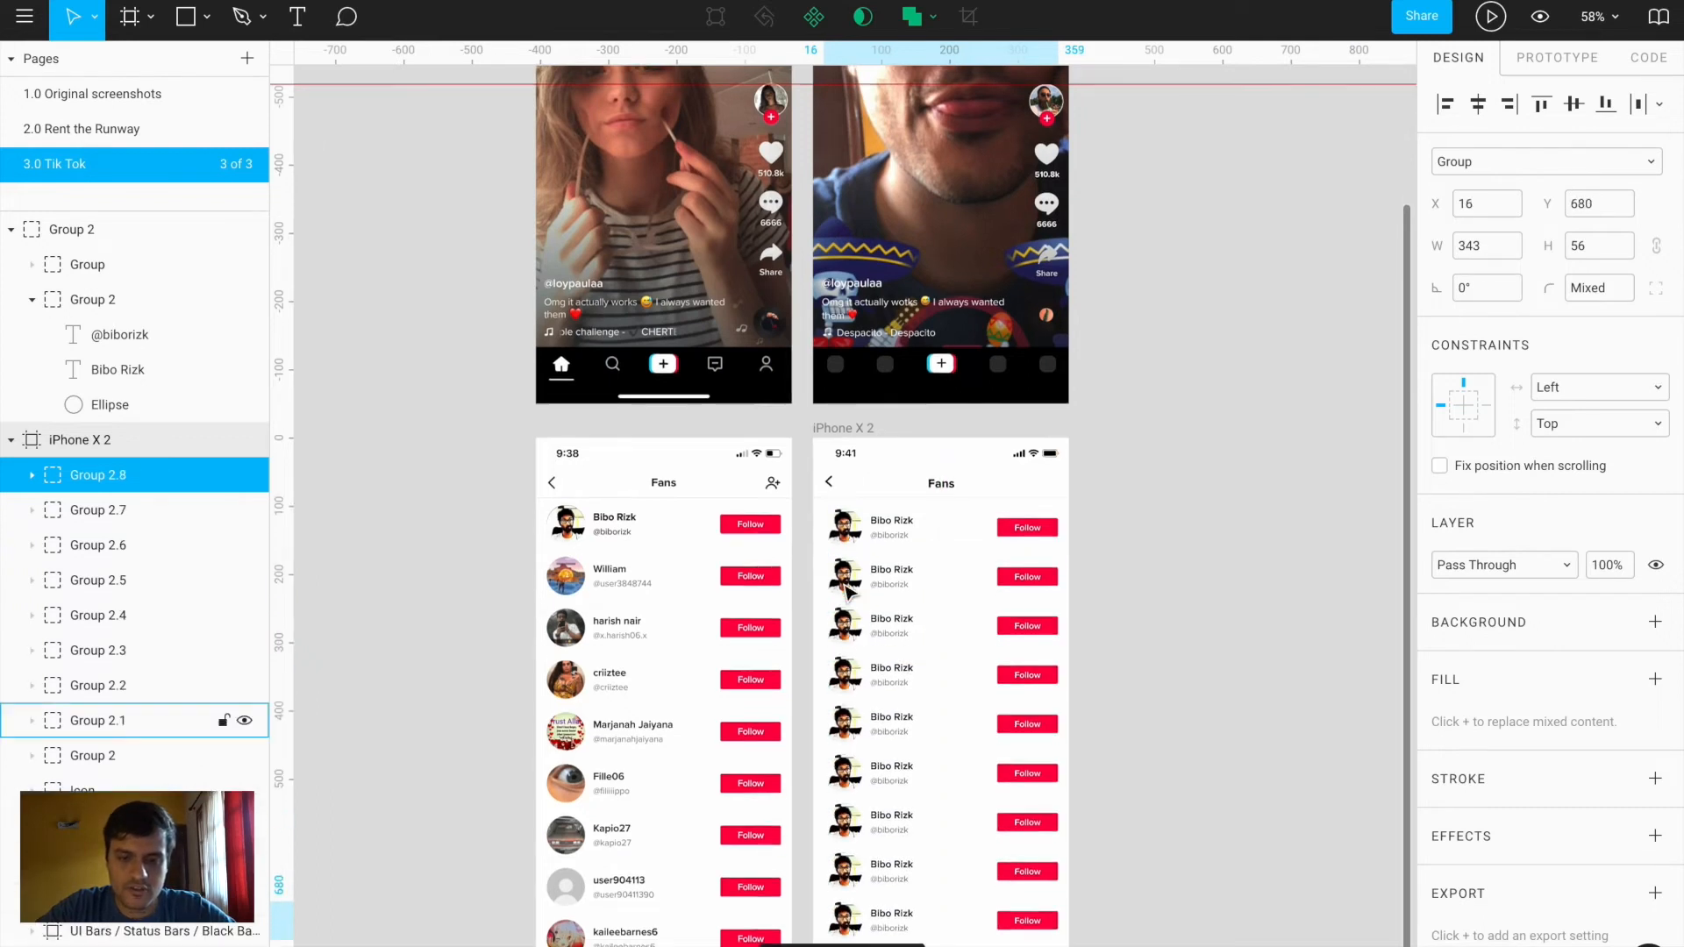
pyautogui.scroll(-3, 849, 592)
pyautogui.hotkey('ctrl', 'd')
pyautogui.click(1183, 668)
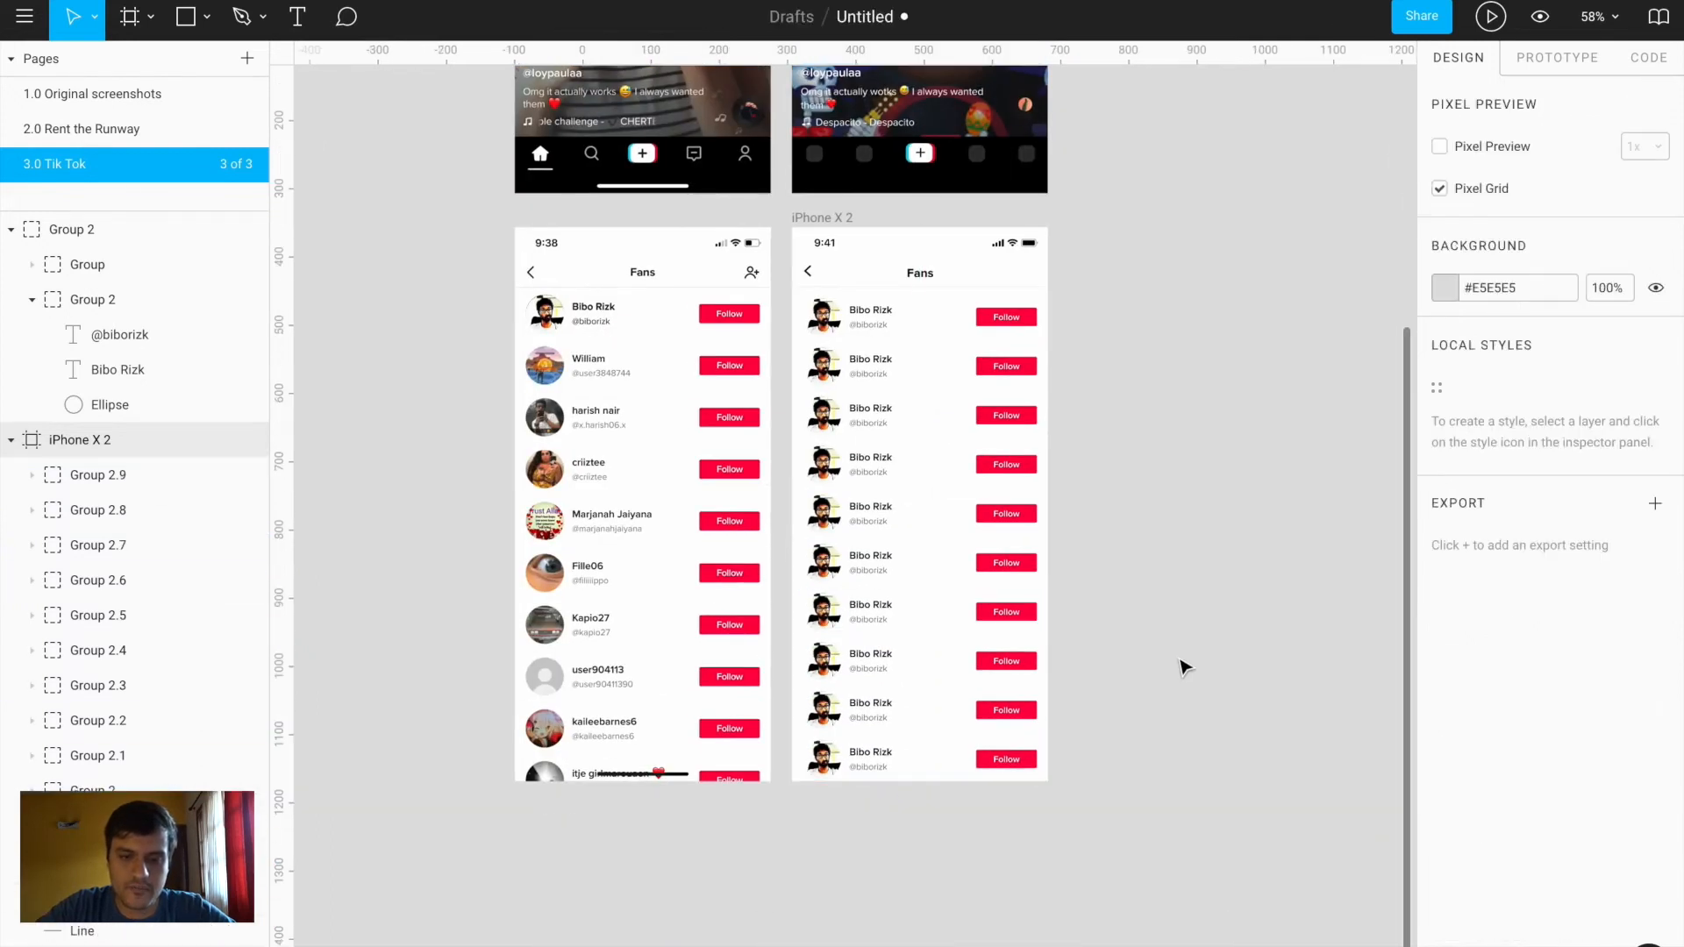
# Undo the accidental move of the second row into the left Fans screen
pyautogui.click(847, 374)
pyautogui.moveTo(847, 373); pyautogui.dragTo(577, 371)
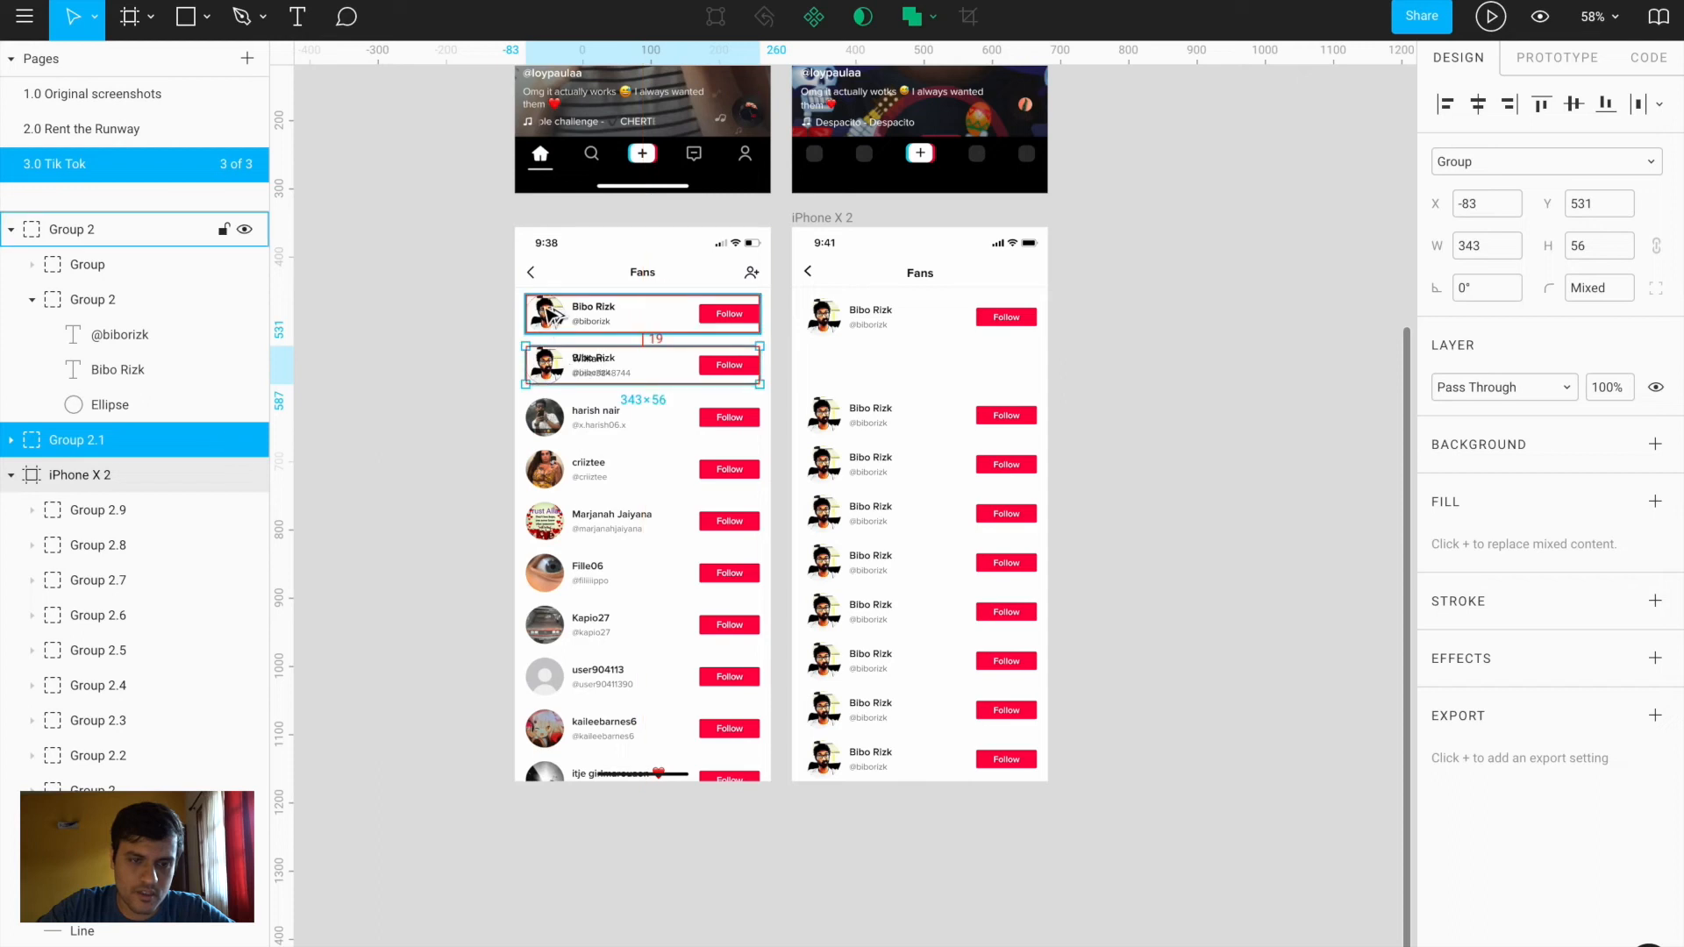
pyautogui.scroll(5, 547, 316)
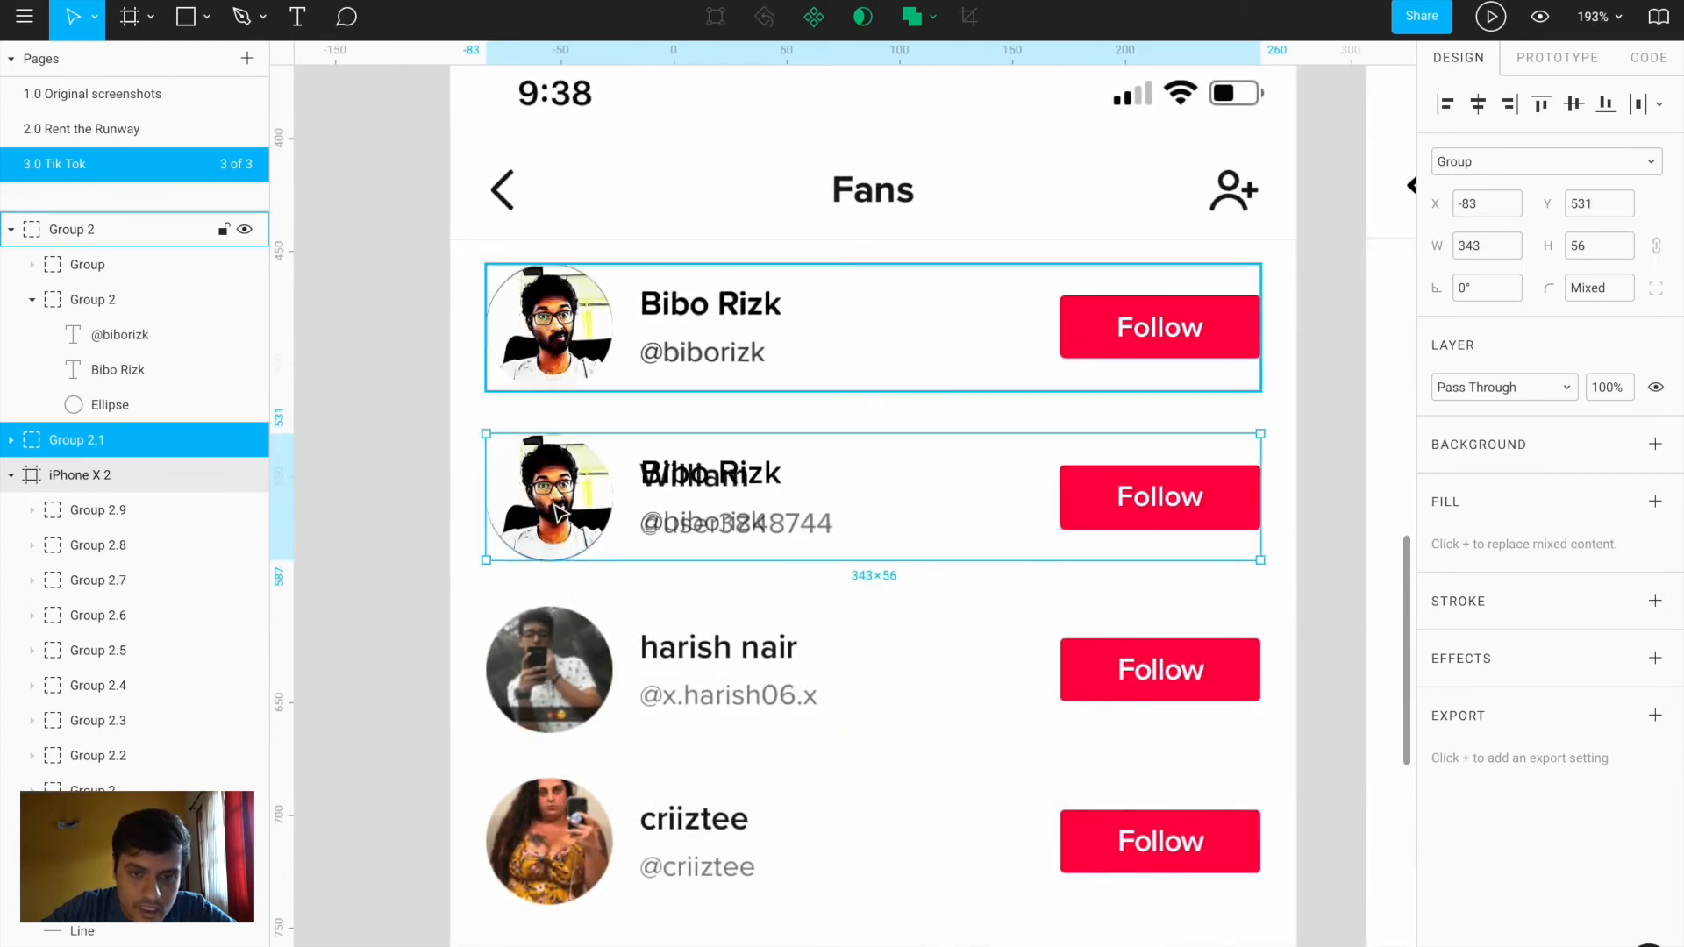
pyautogui.scroll(-6, 559, 518)
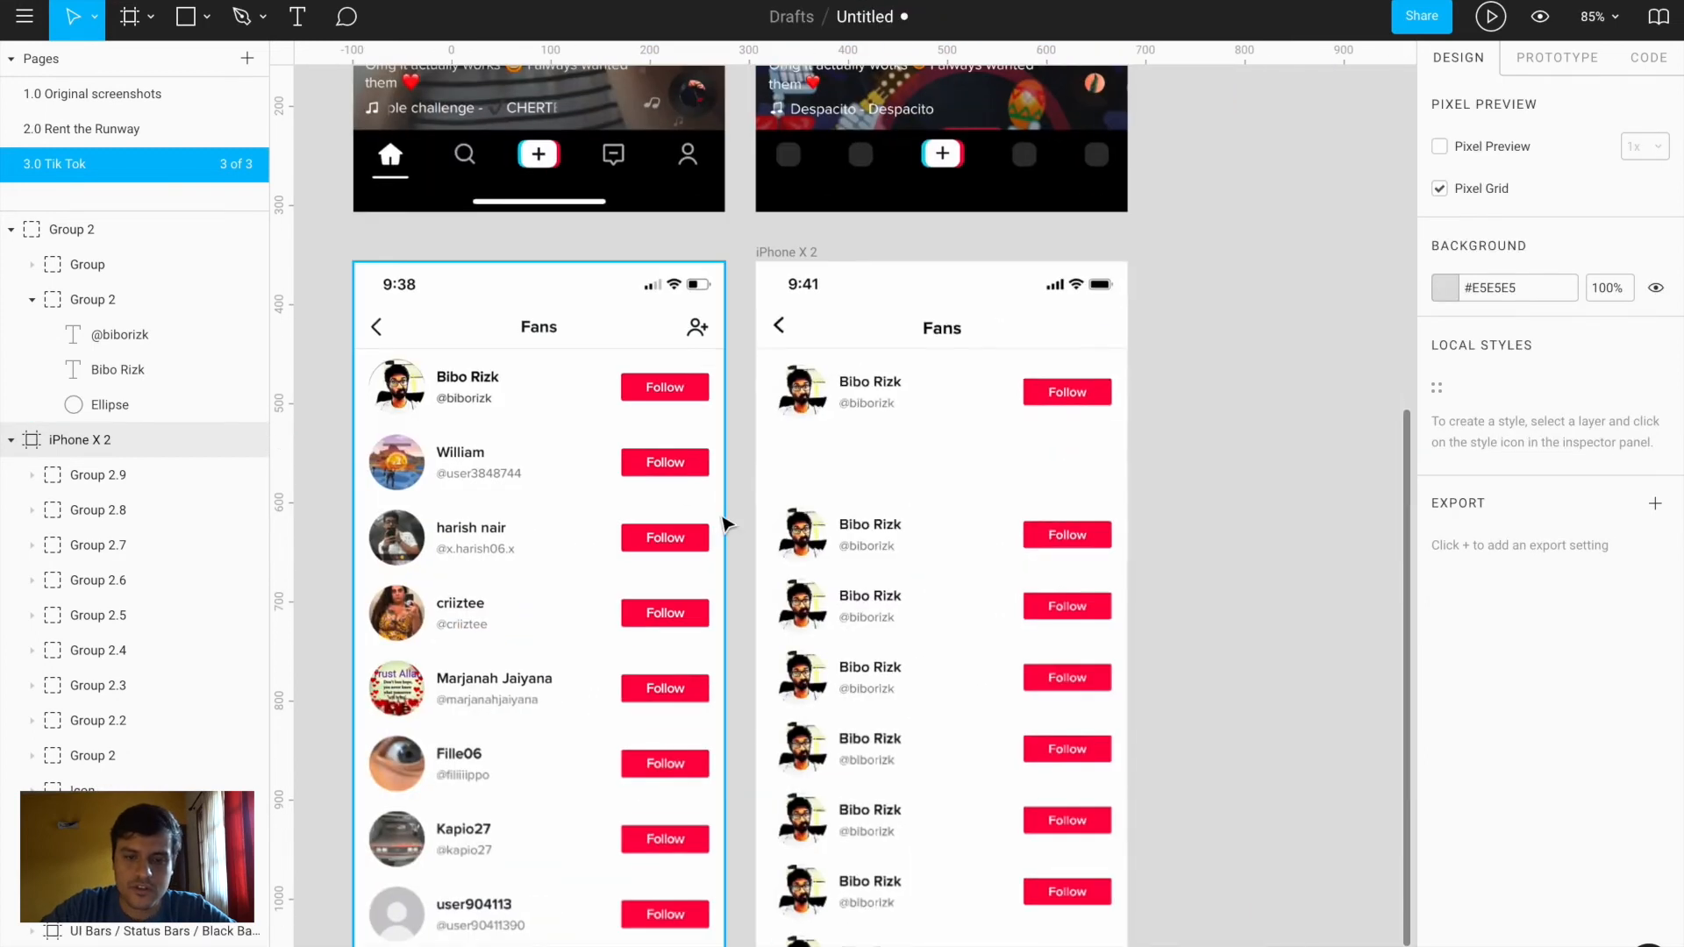
pyautogui.hotkey('ctrl', 'z')
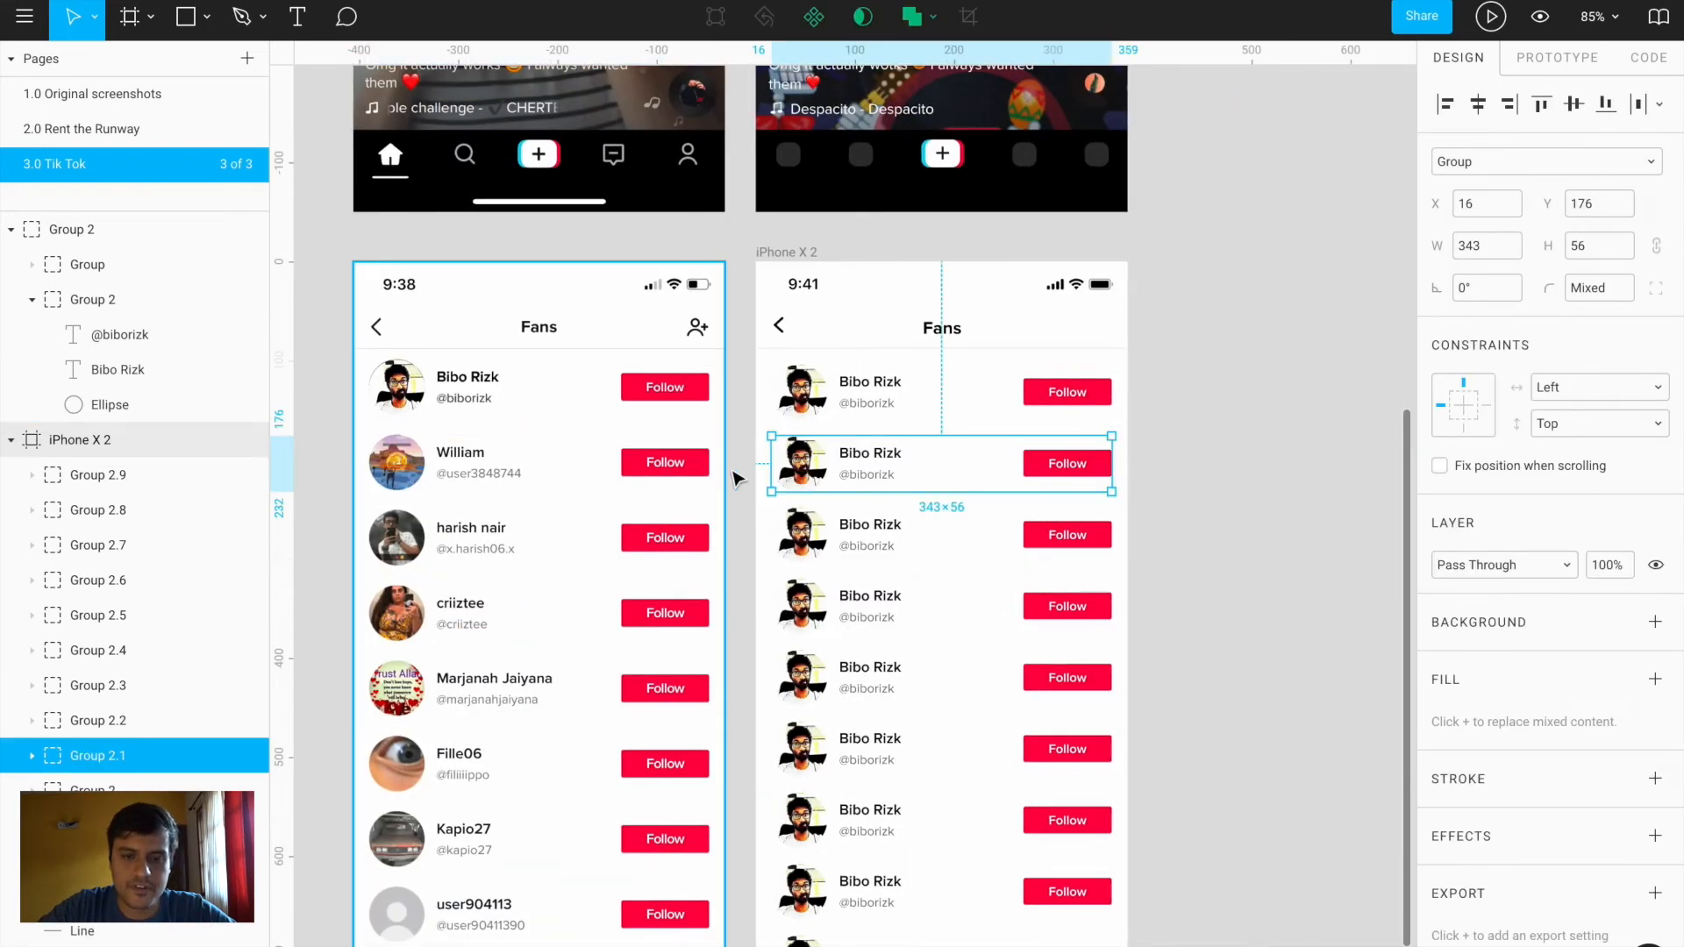
pyautogui.click(742, 366)
pyautogui.scroll(-5, 741, 169)
pyautogui.moveTo(737, 156); pyautogui.dragTo(923, 539)
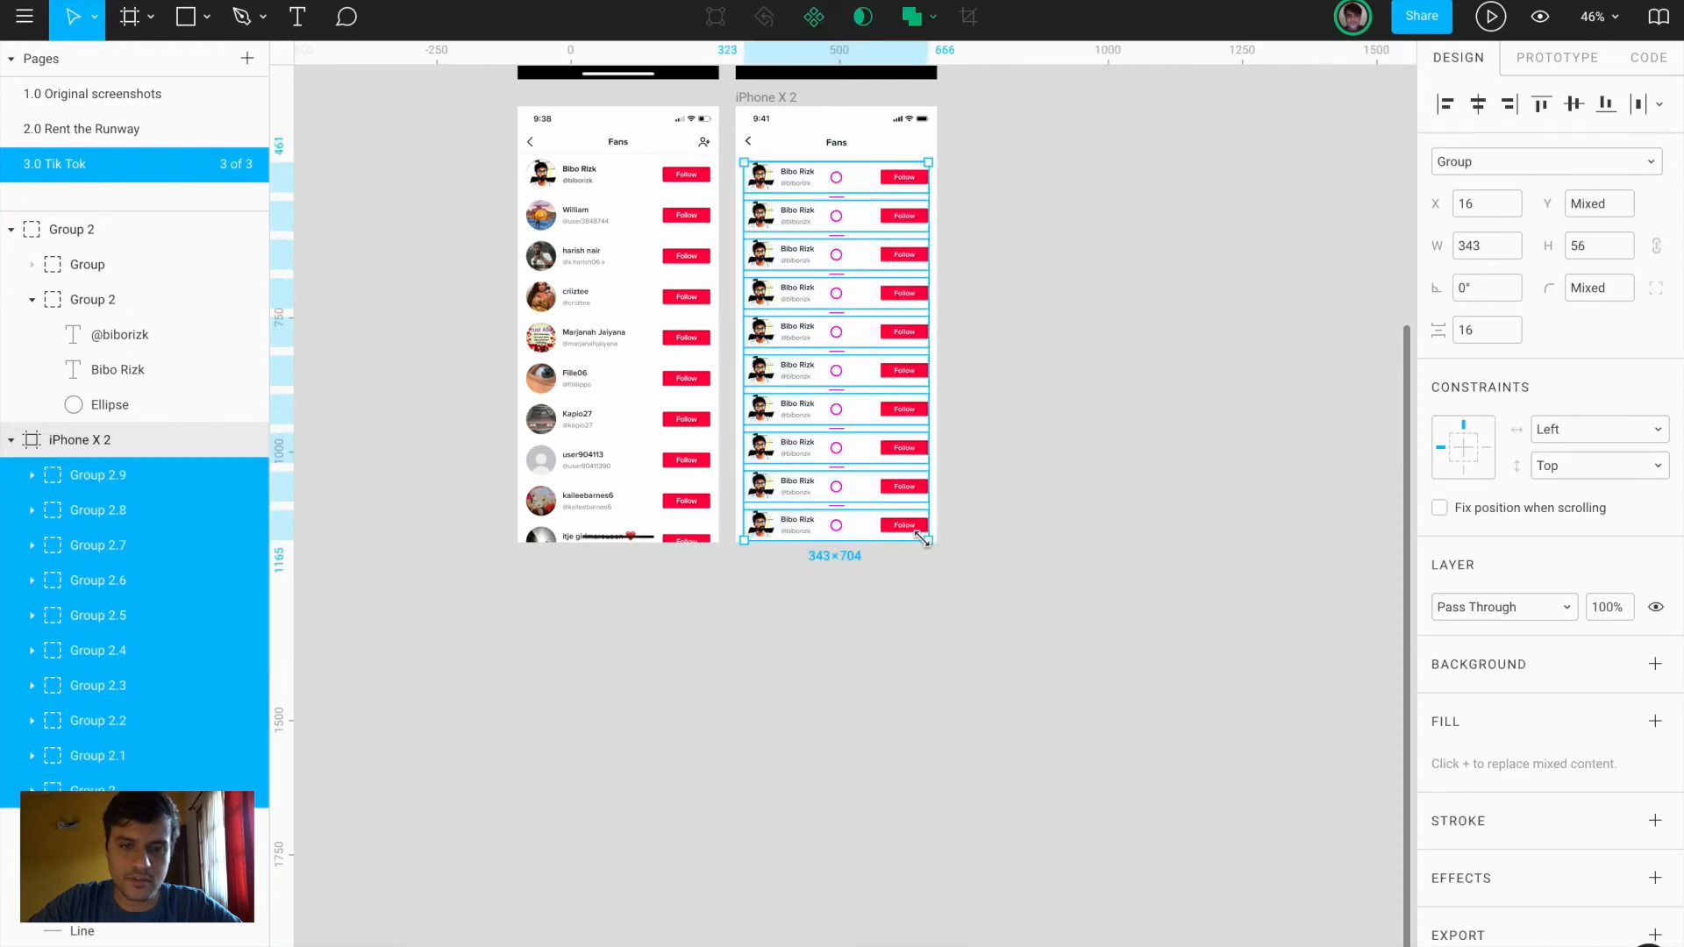
pyautogui.click(840, 509)
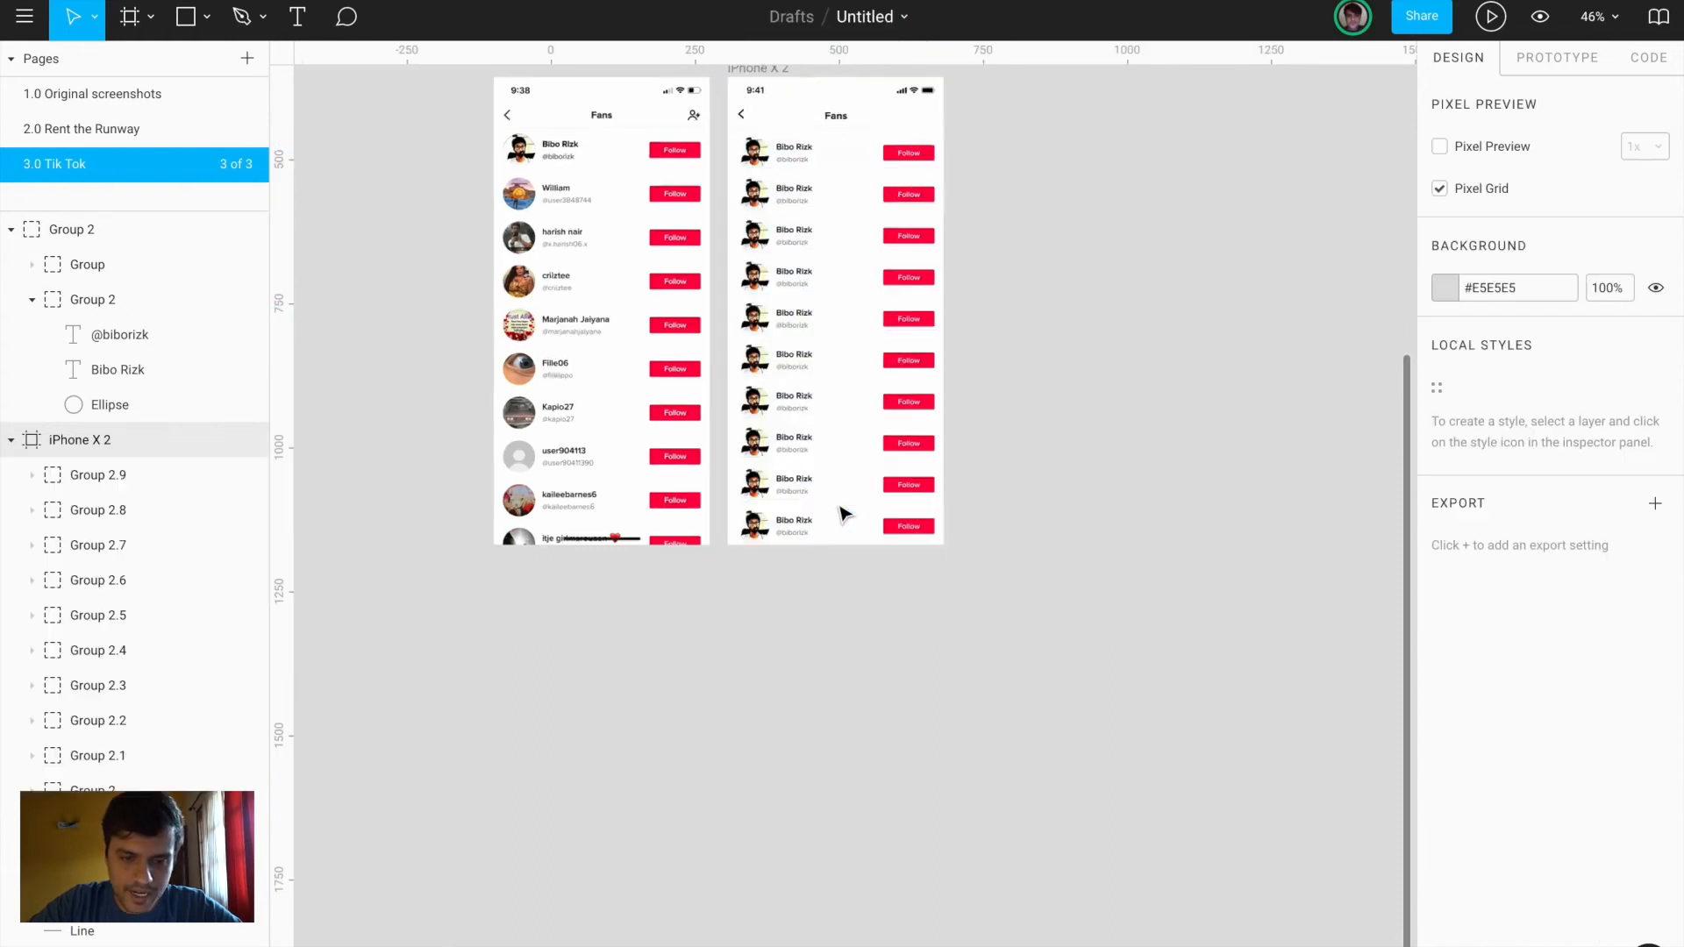
pyautogui.scroll(5, 837, 518)
pyautogui.click(702, 544)
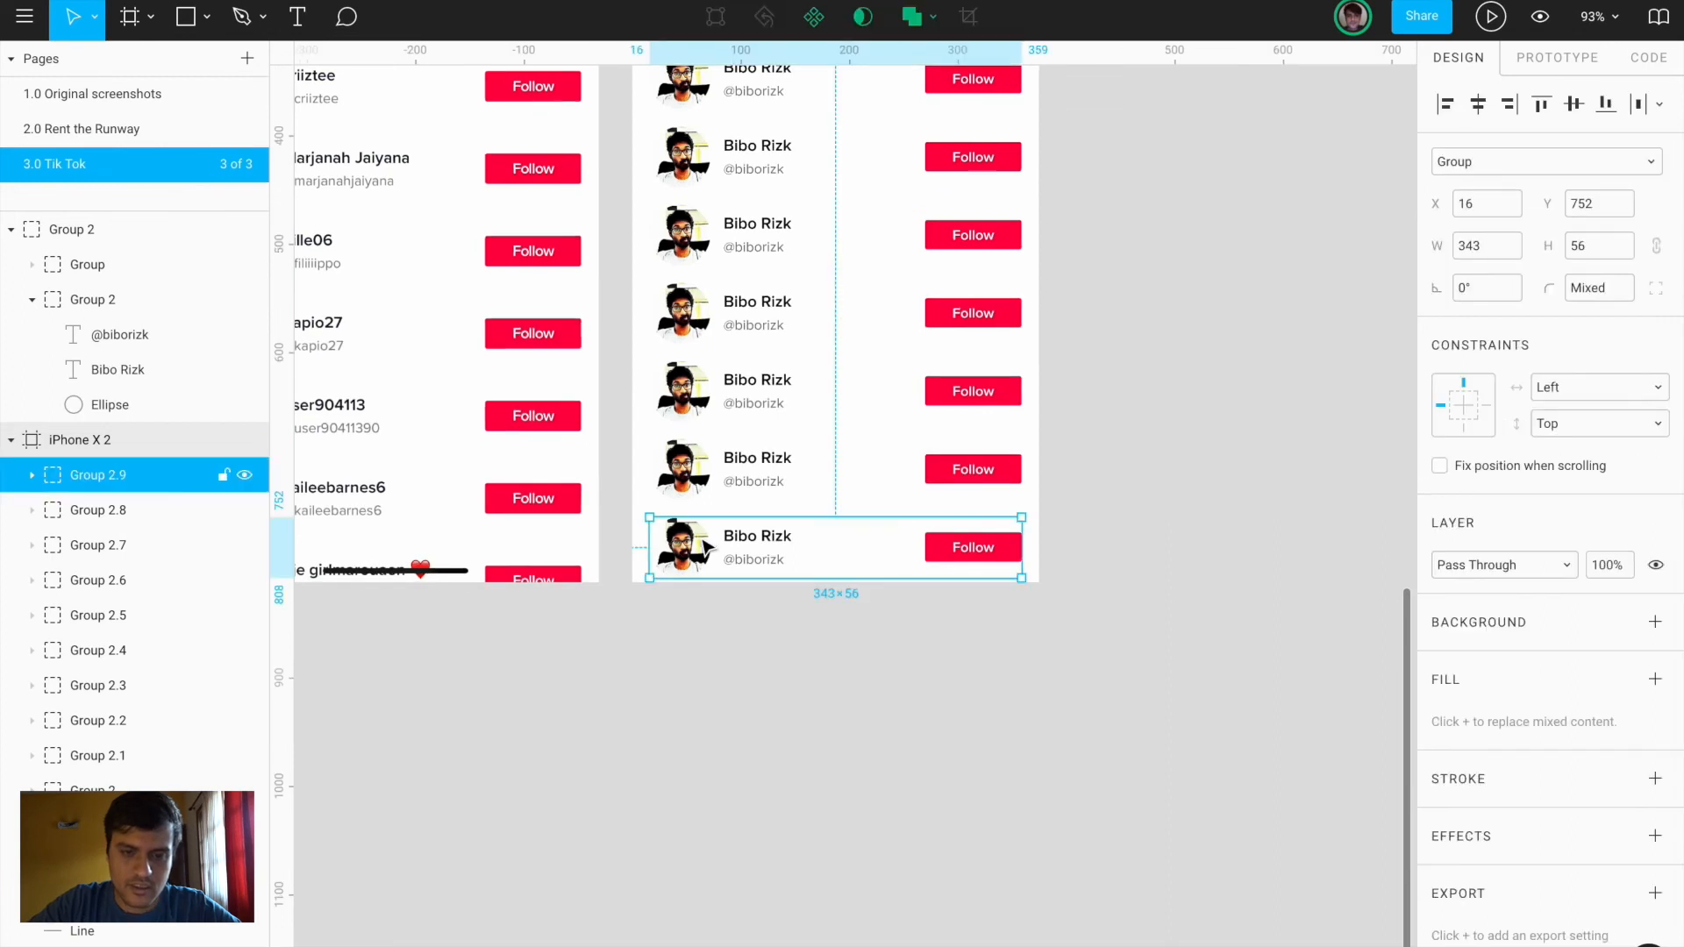
pyautogui.scroll(-6, 697, 540)
pyautogui.moveTo(675, 235); pyautogui.dragTo(756, 542)
pyautogui.scroll(3, 756, 542)
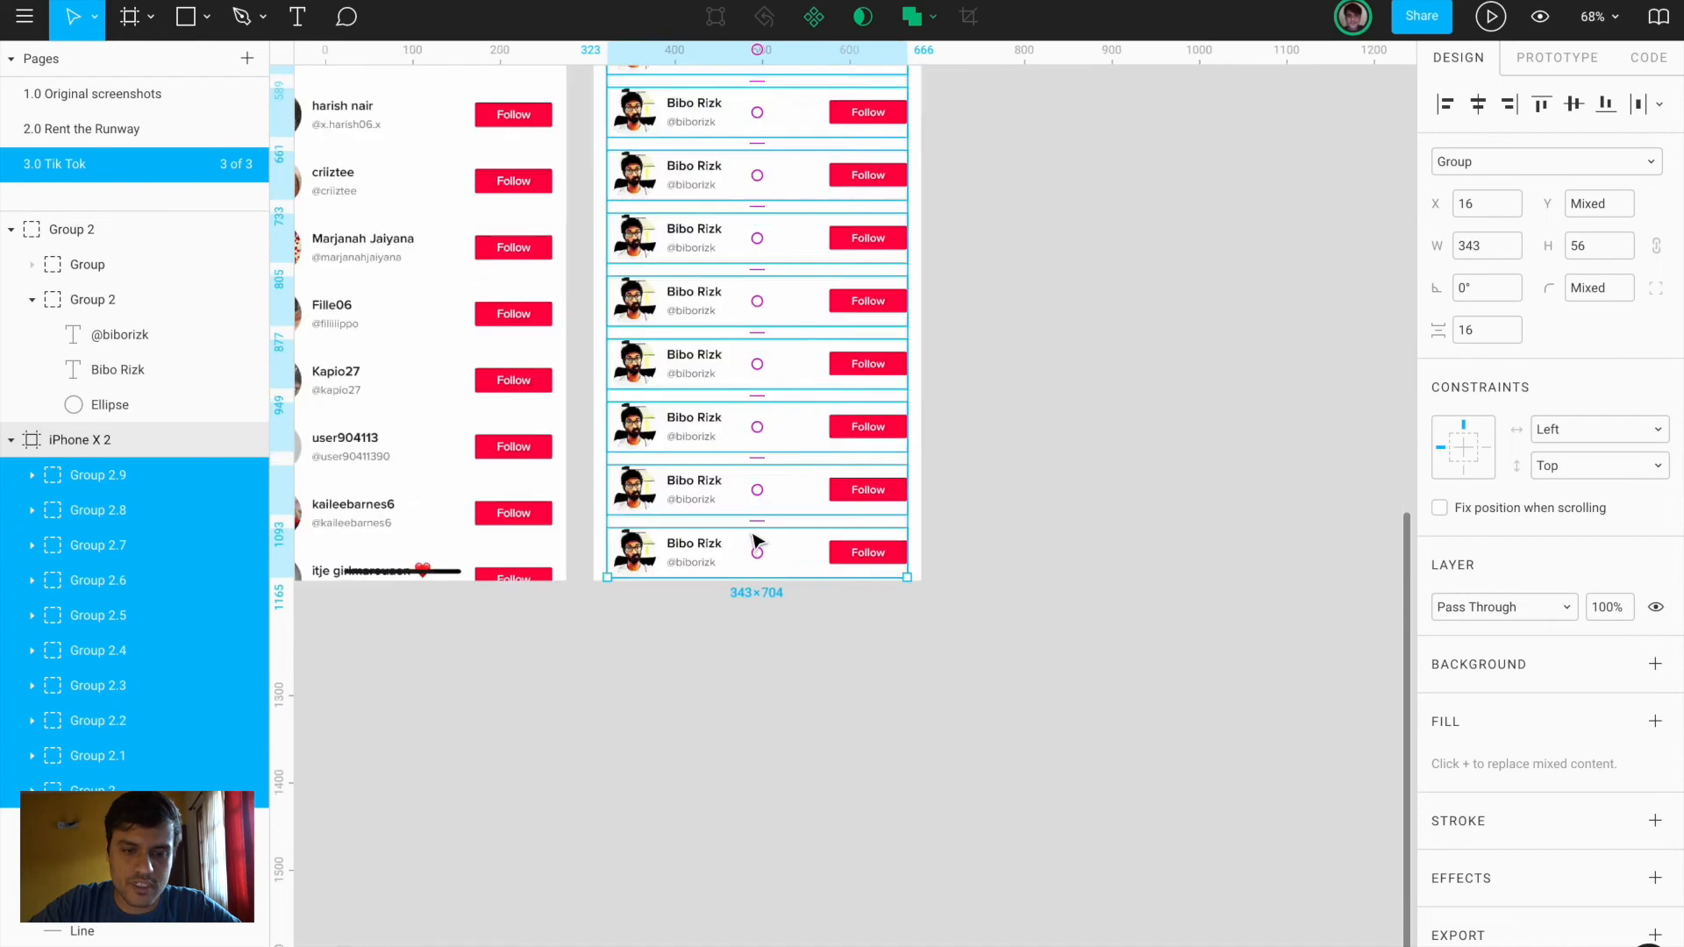
pyautogui.scroll(3, 757, 542)
# Set the gap between the selected rows to 19 and check their distance to the frame edges
pyautogui.moveTo(767, 505); pyautogui.dragTo(770, 564)
pyautogui.scroll(8, 770, 564)
pyautogui.hscroll(-1, 770, 564)
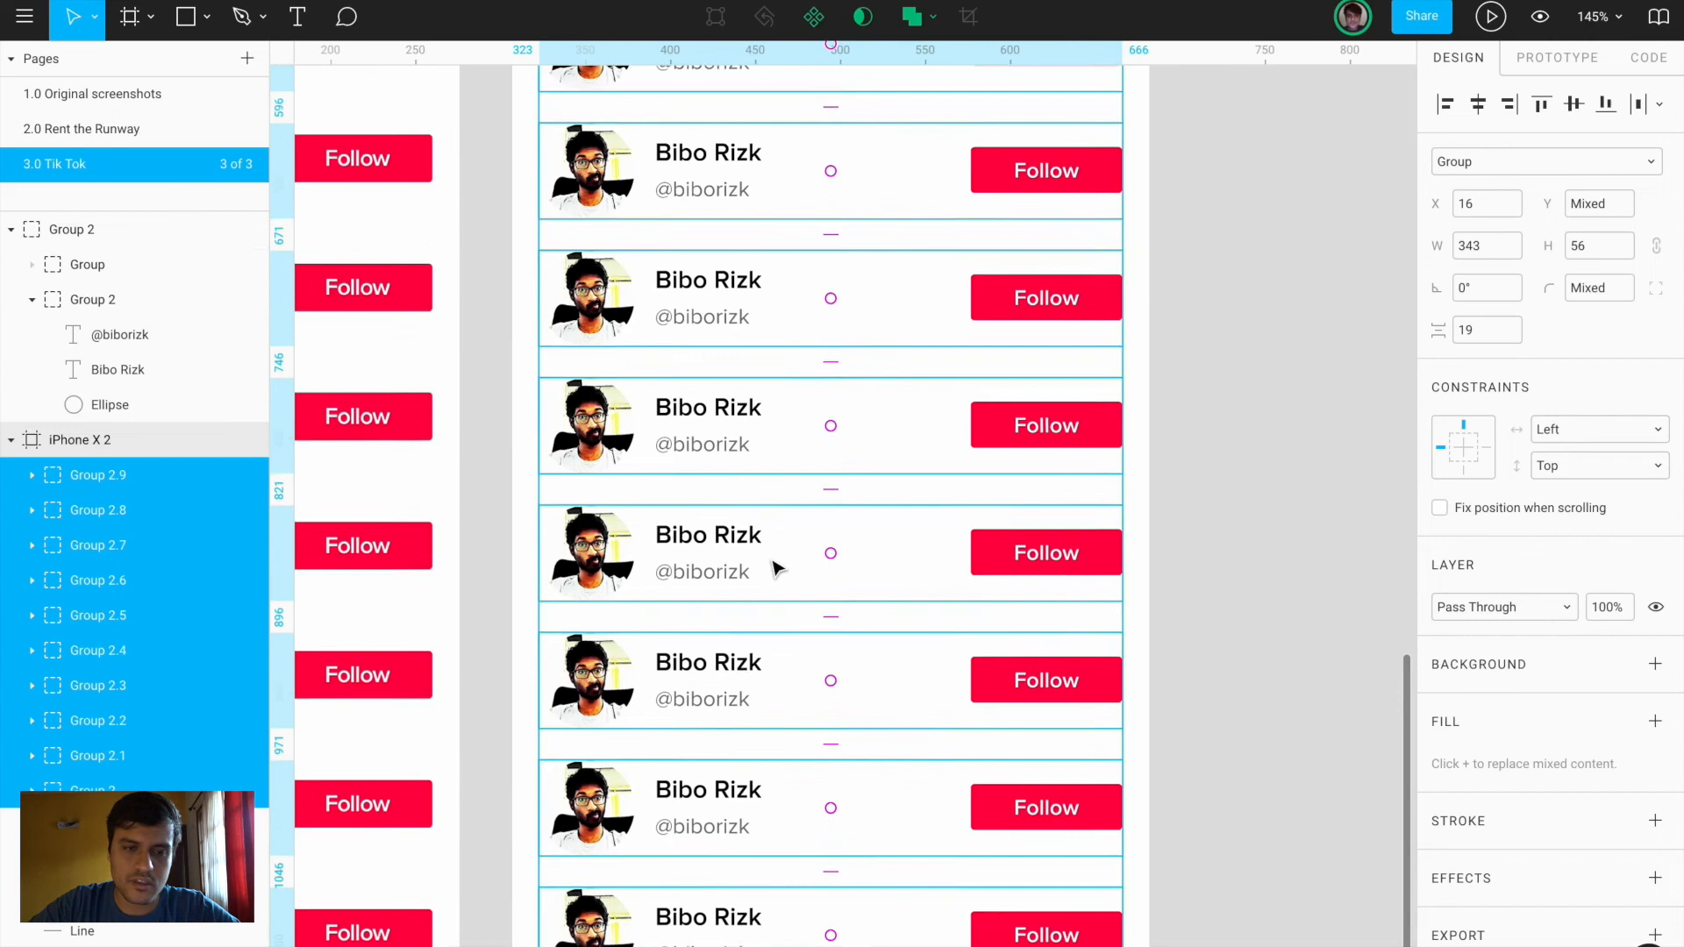
pyautogui.press('alt')
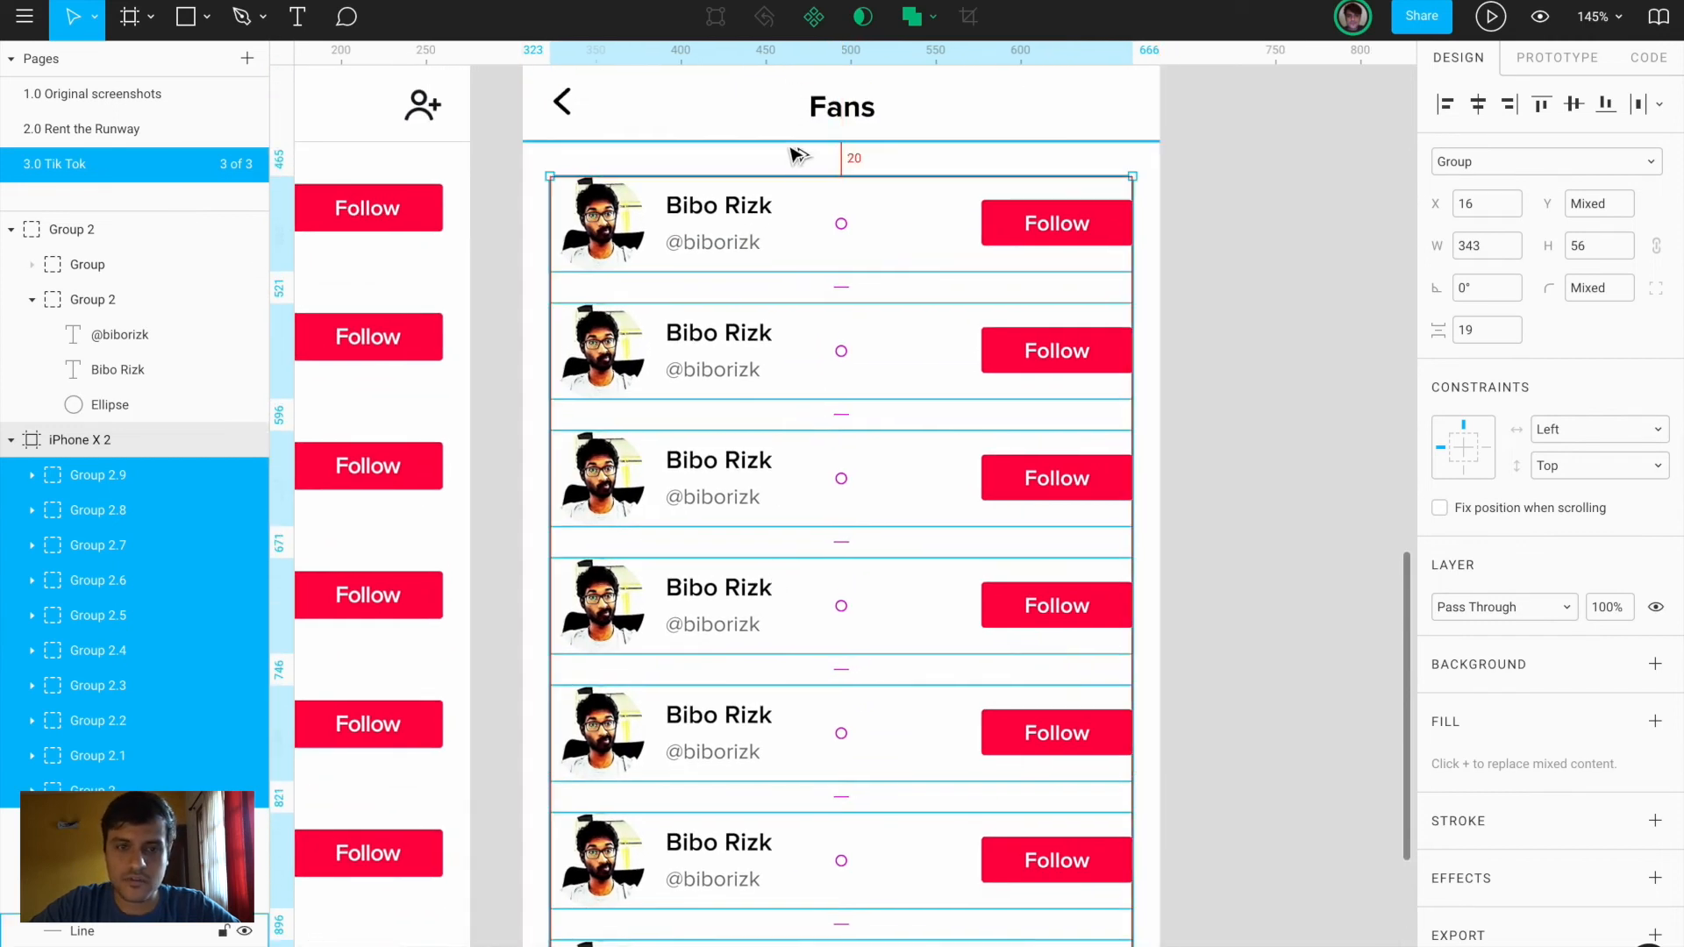
pyautogui.scroll(-5, 790, 154)
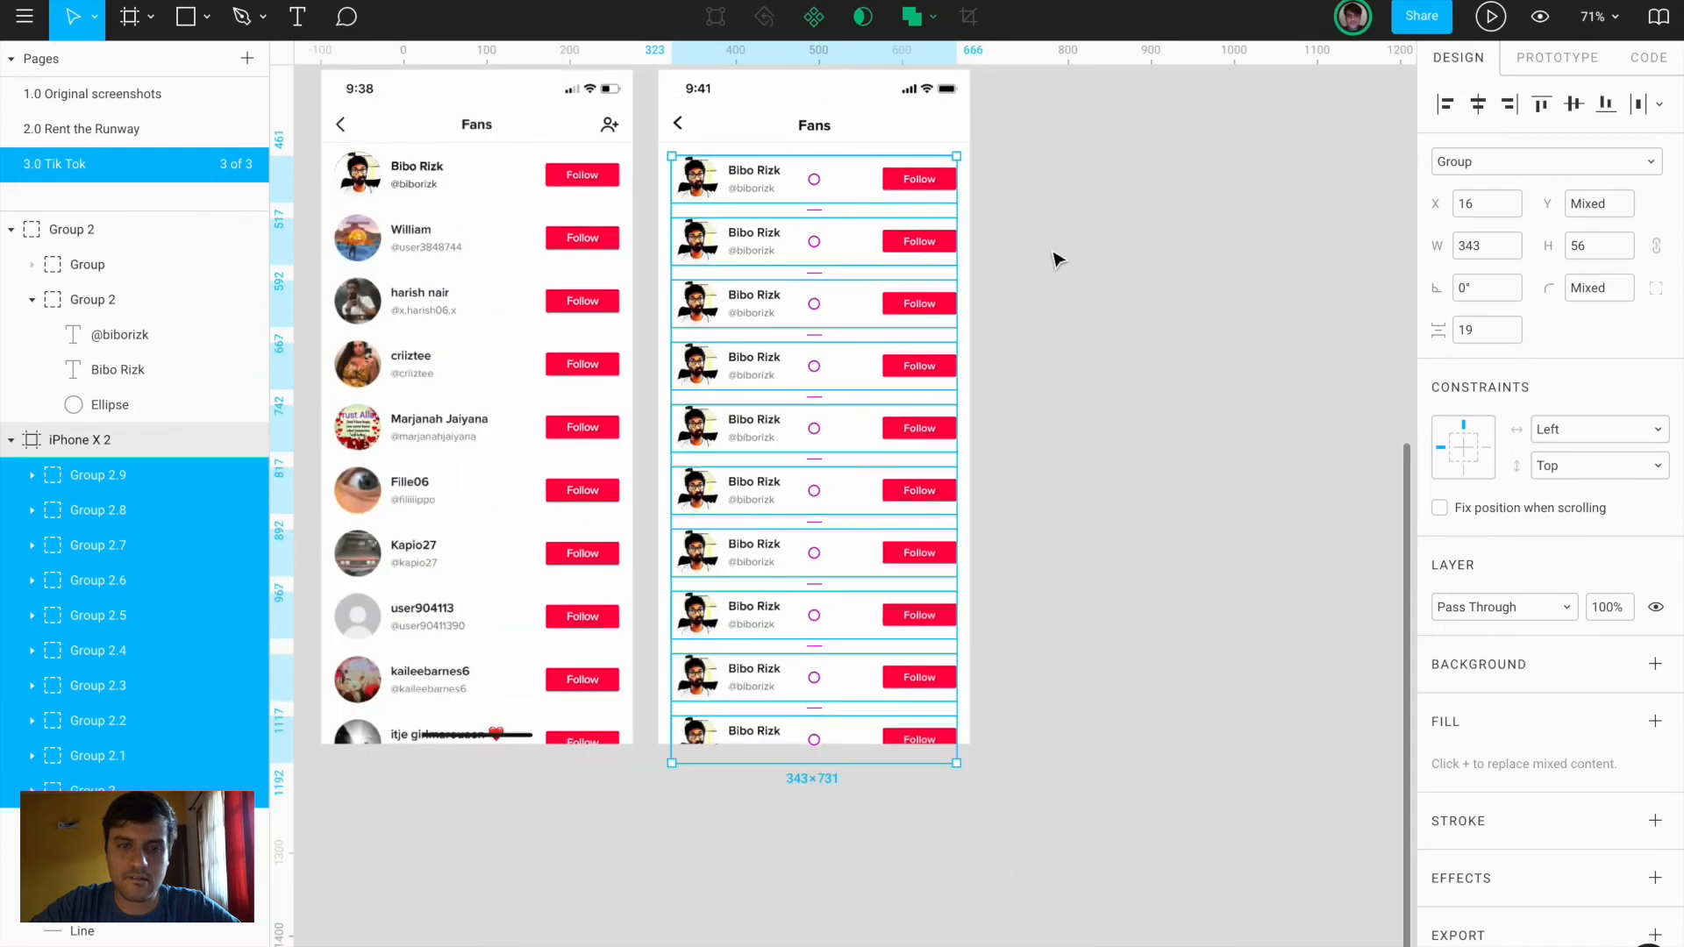
pyautogui.click(1107, 316)
pyautogui.keyDown('ctrl'); pyautogui.click(699, 242); pyautogui.keyUp('ctrl')
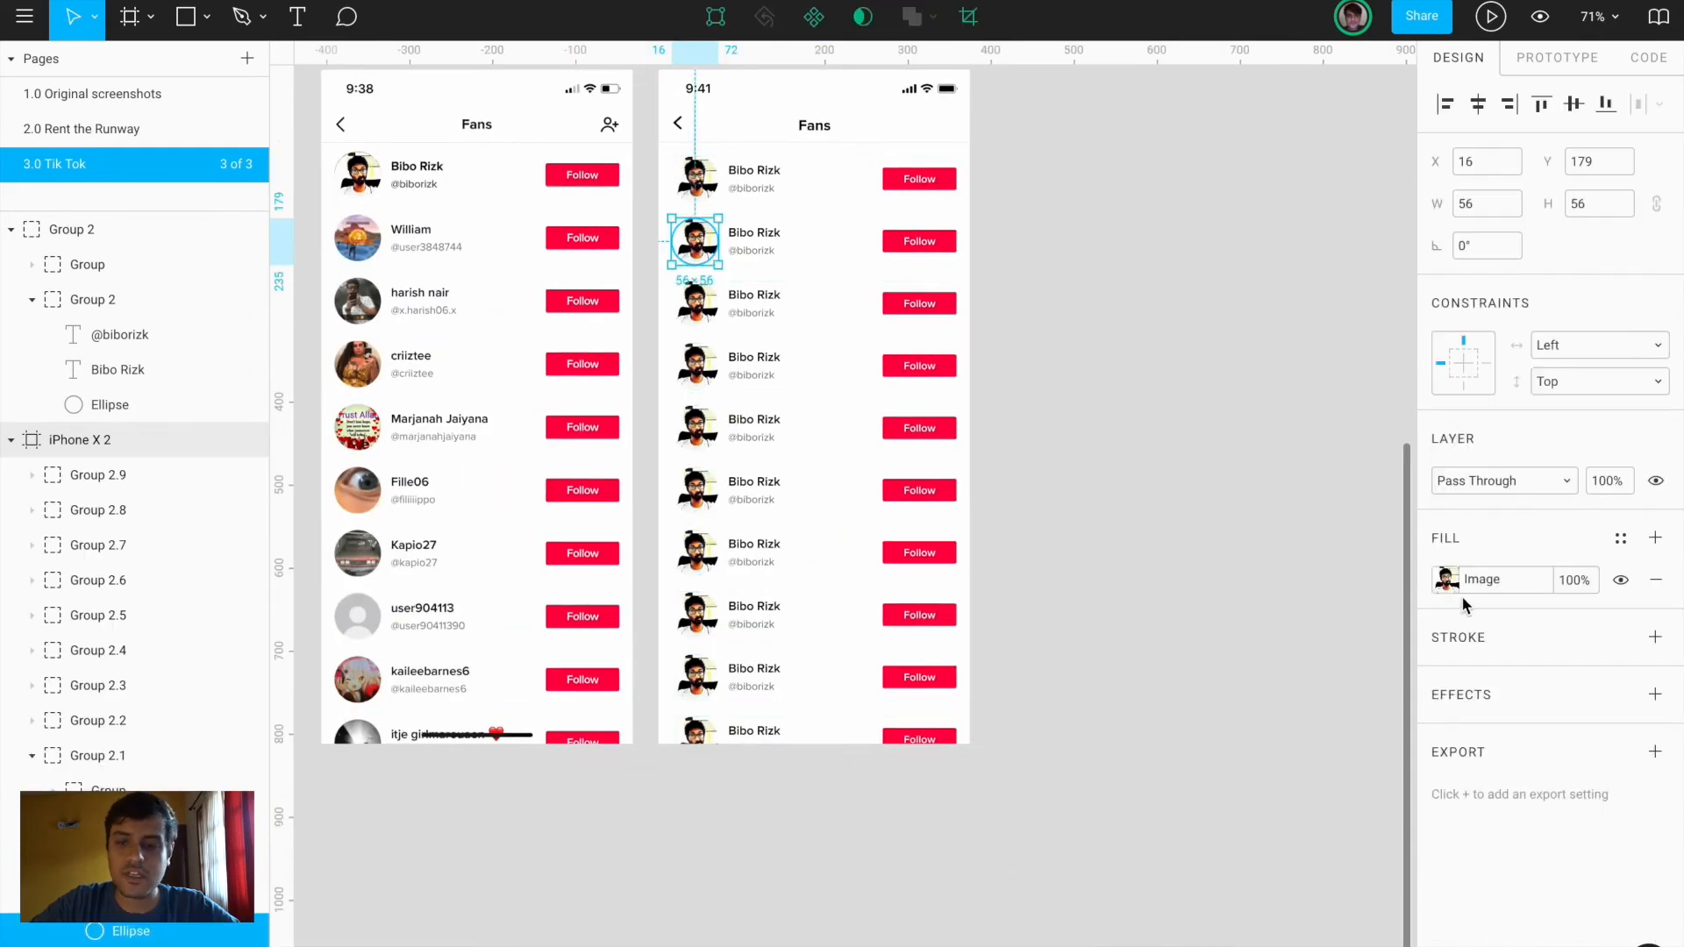
# Replace the second avatar's image fill with unnamed (3).jpg
pyautogui.click(1444, 580)
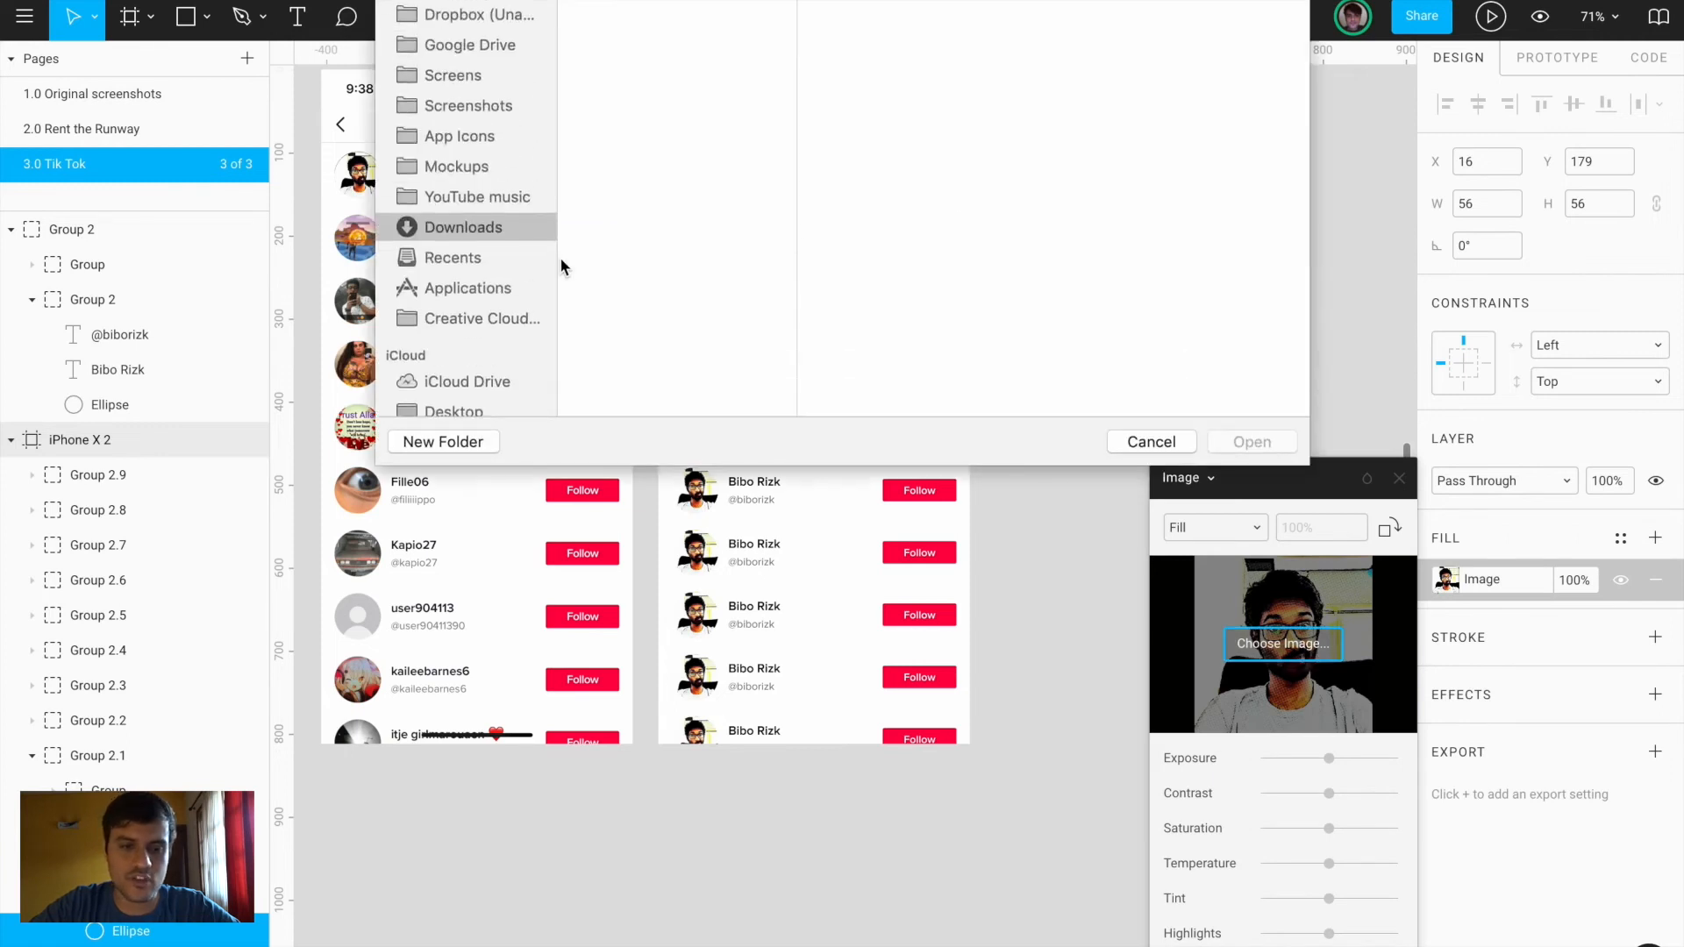
pyautogui.click(649, 200)
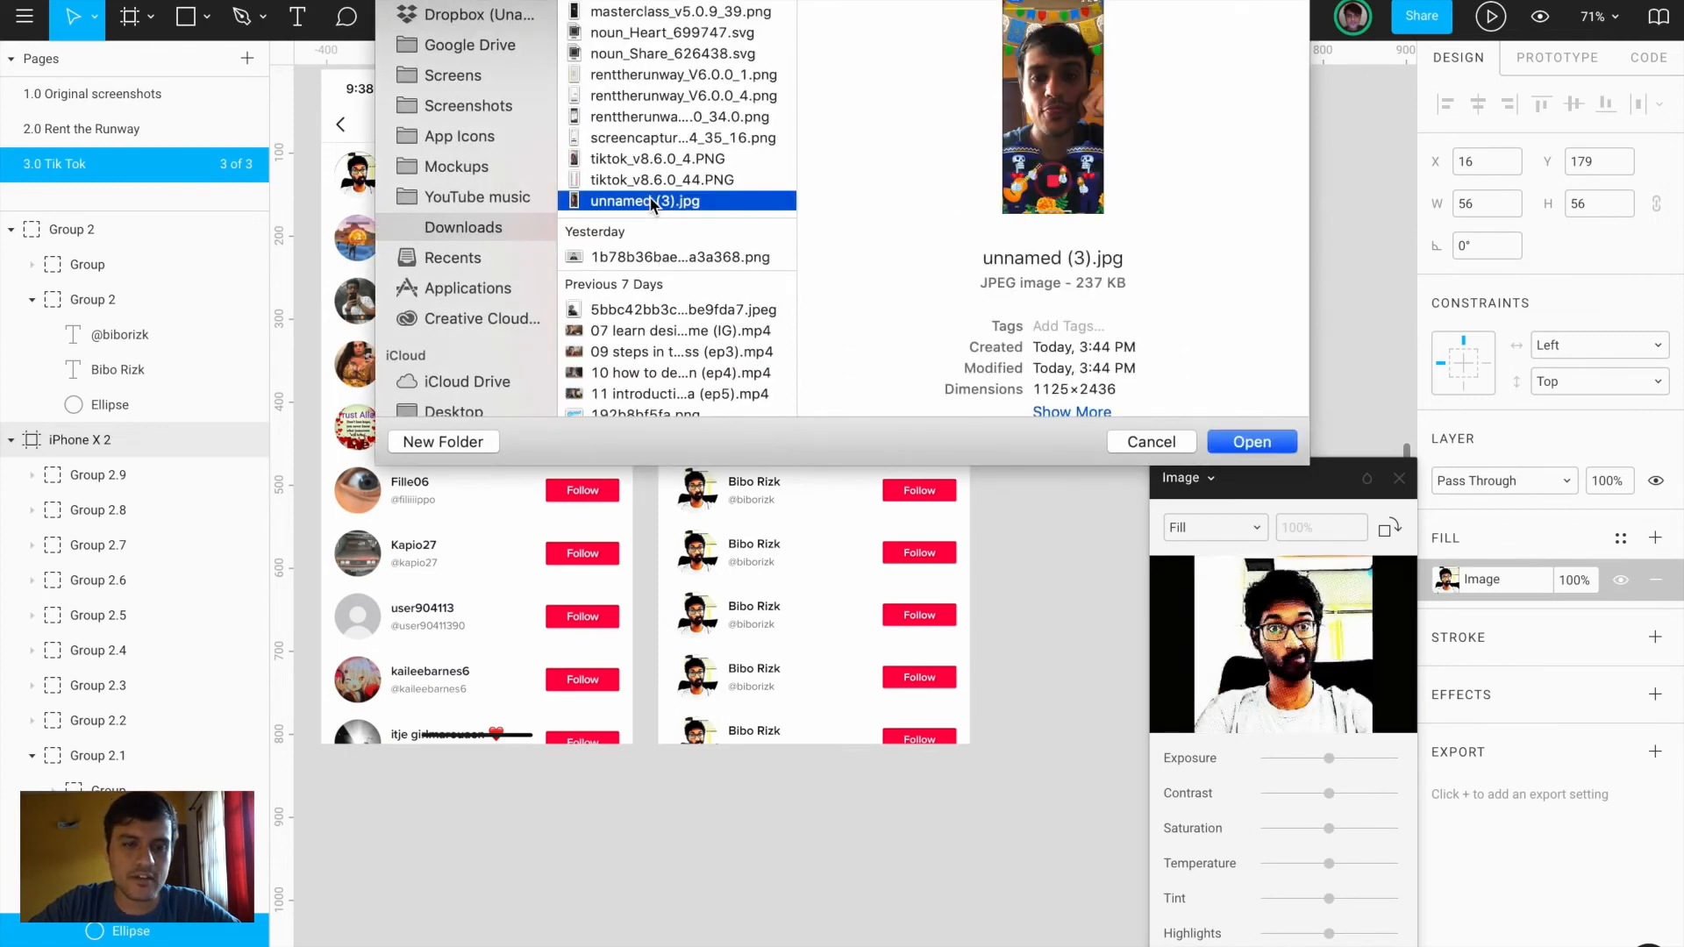
pyautogui.doubleClick(650, 201)
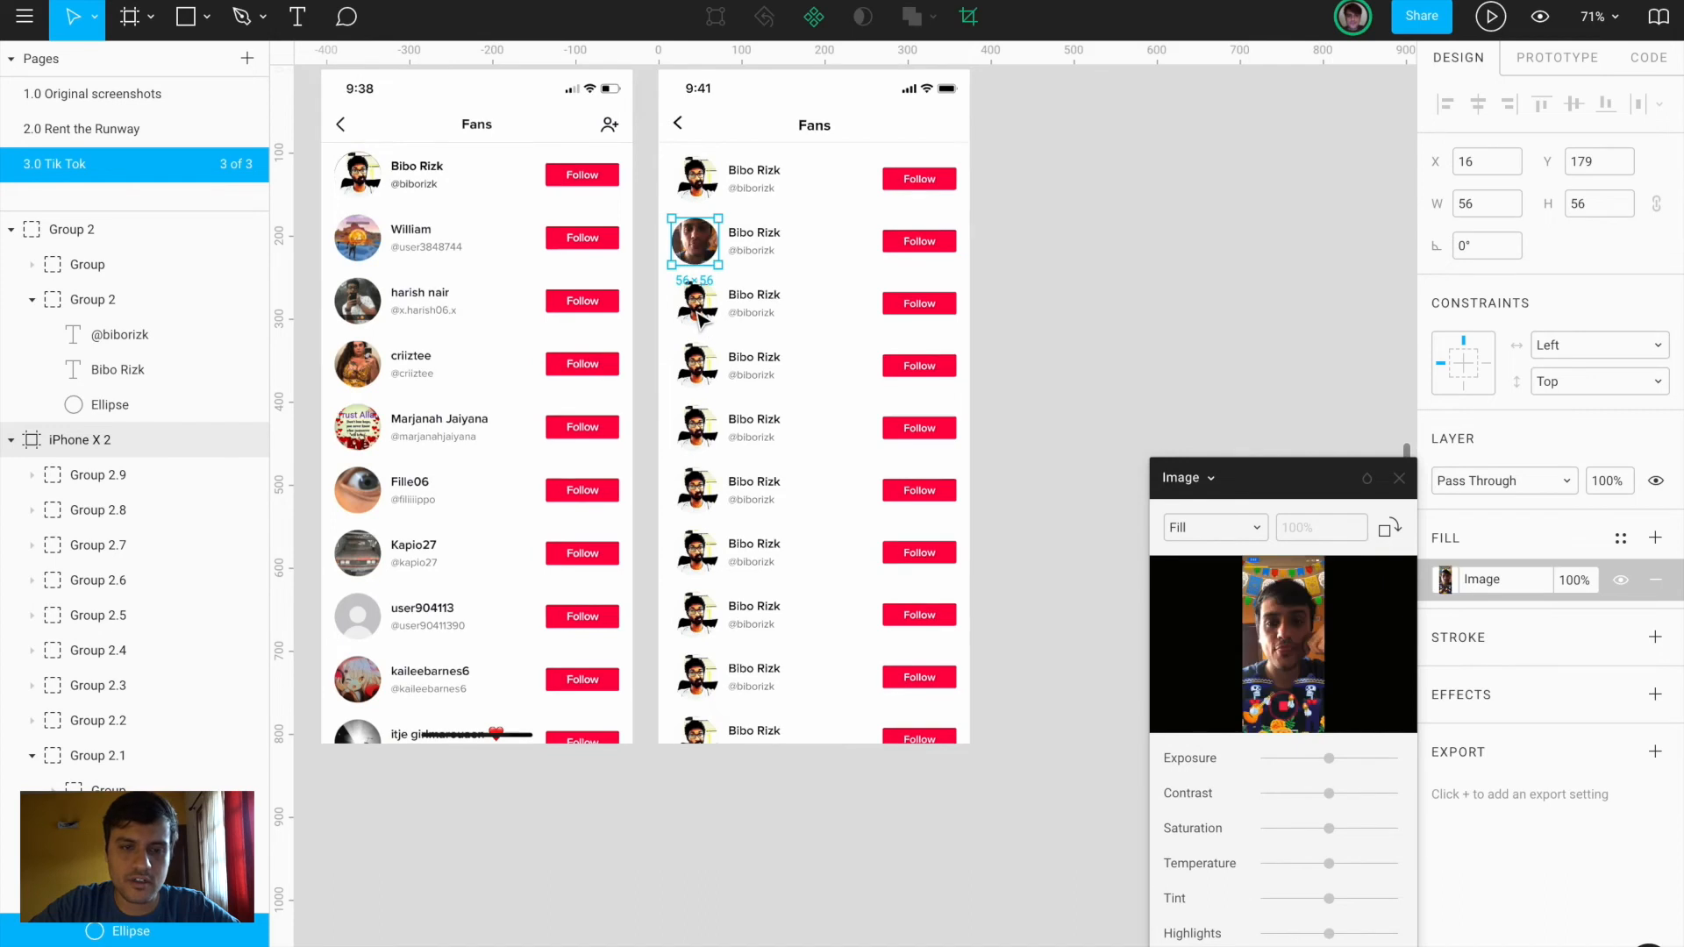
pyautogui.press('Escape')
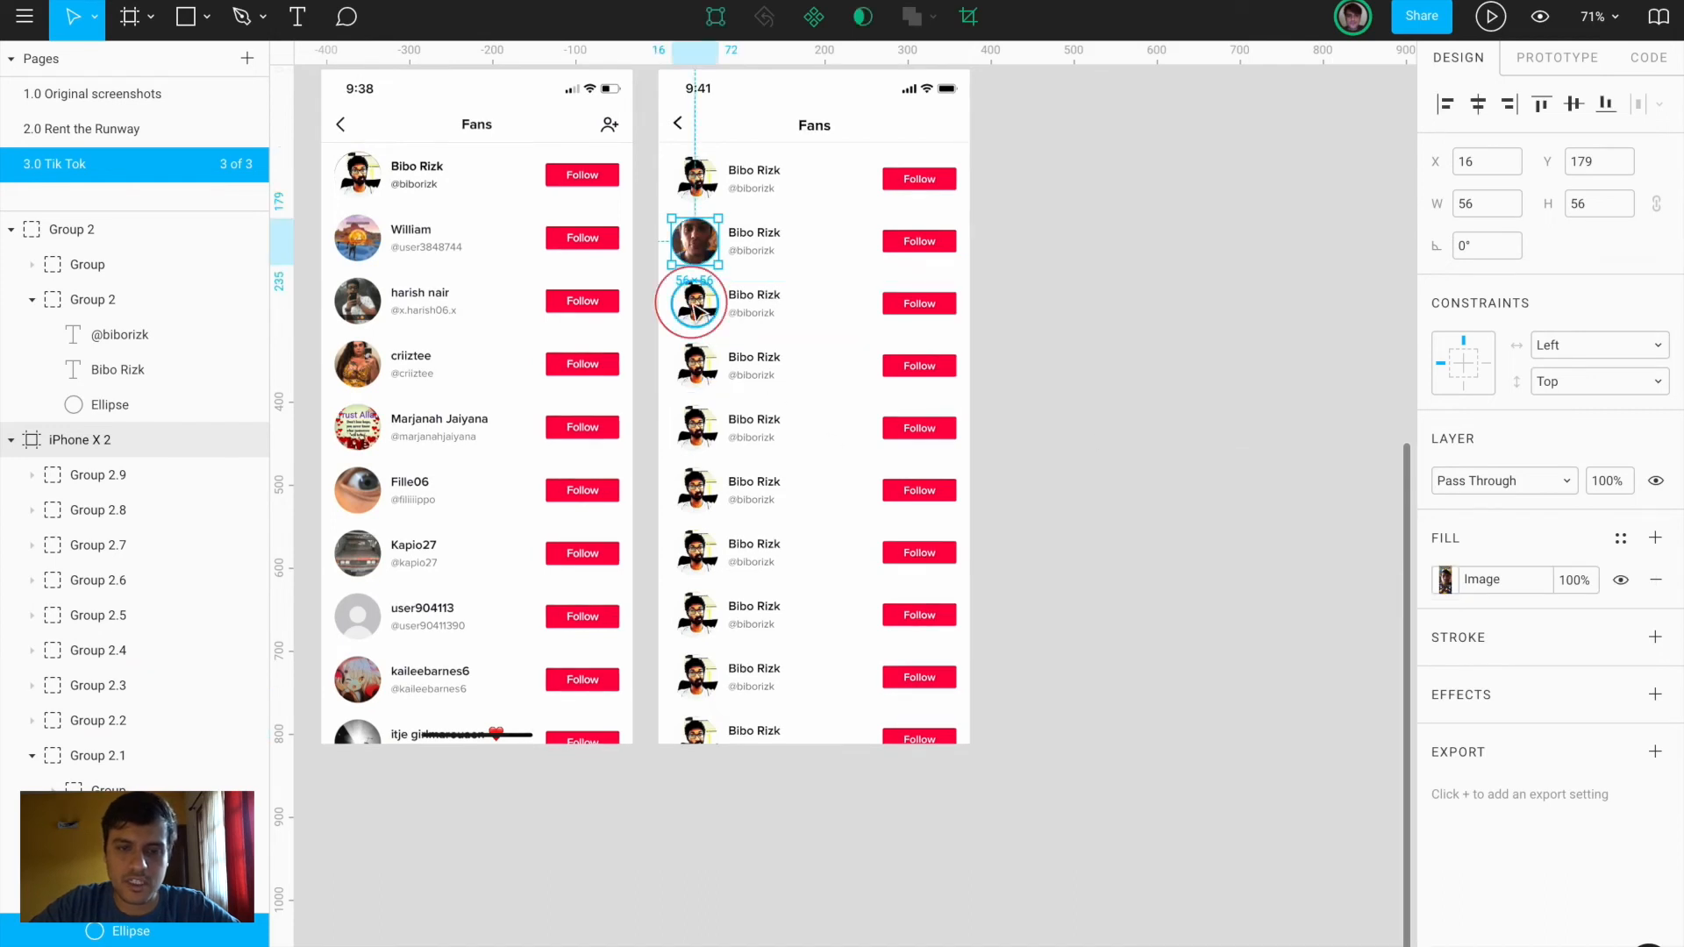
# Replace the third avatar's image fill with tiktok_v8.6.0_4.PNG
pyautogui.click(696, 305)
pyautogui.click(1447, 579)
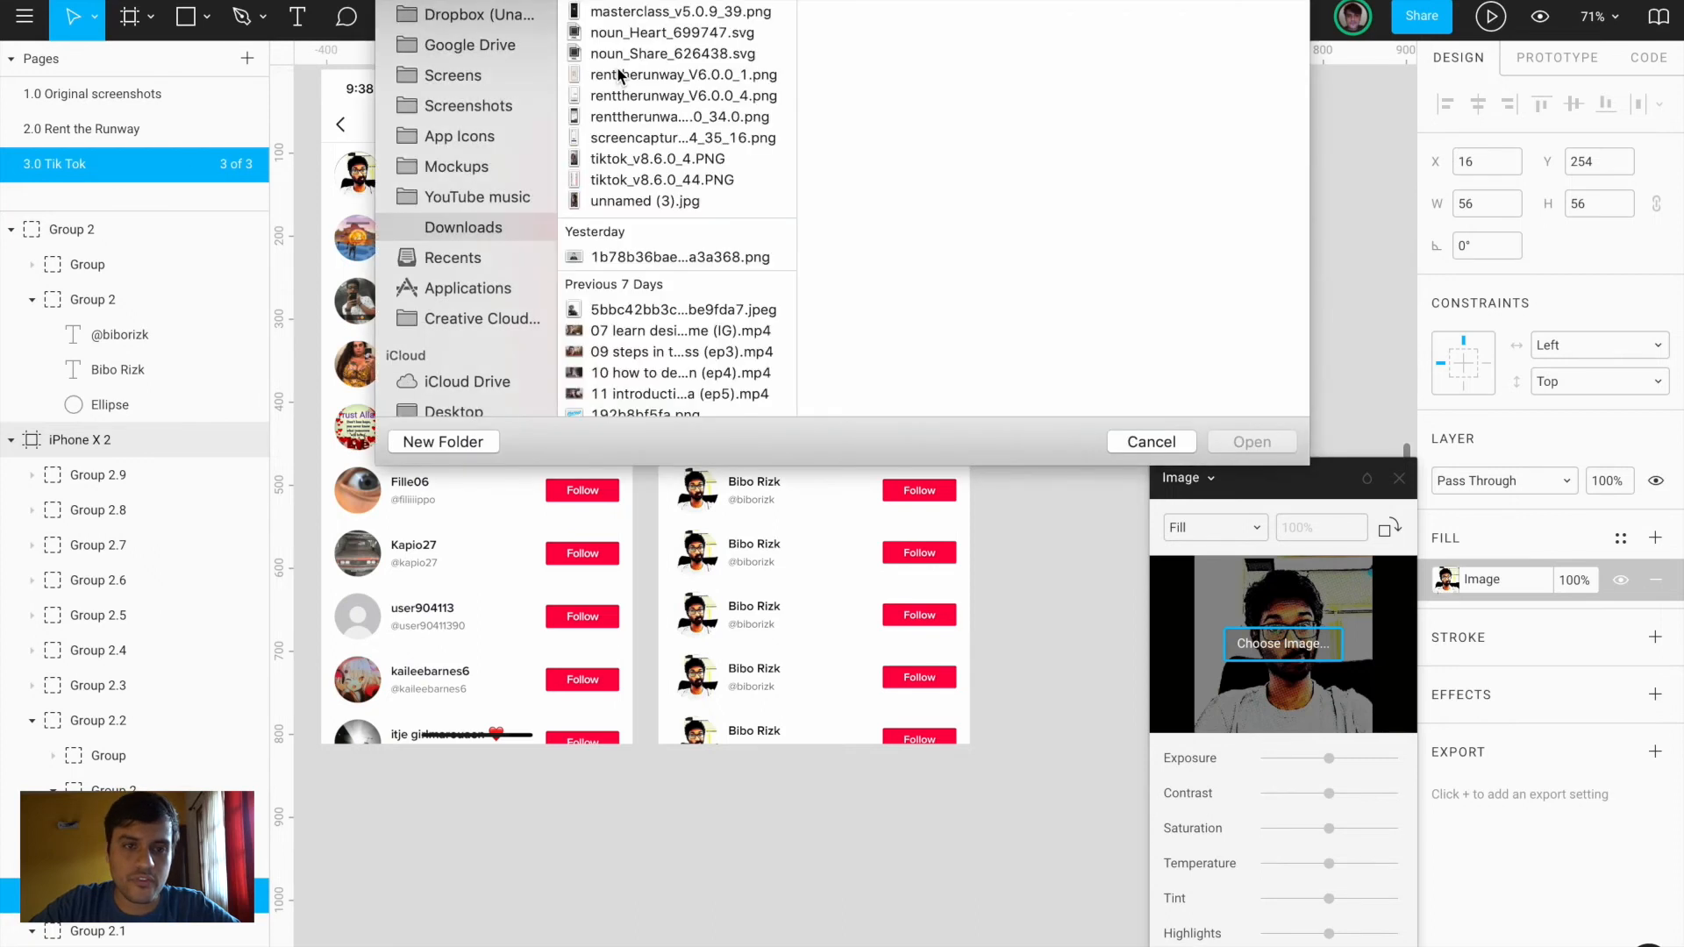
pyautogui.click(626, 163)
pyautogui.click(1251, 441)
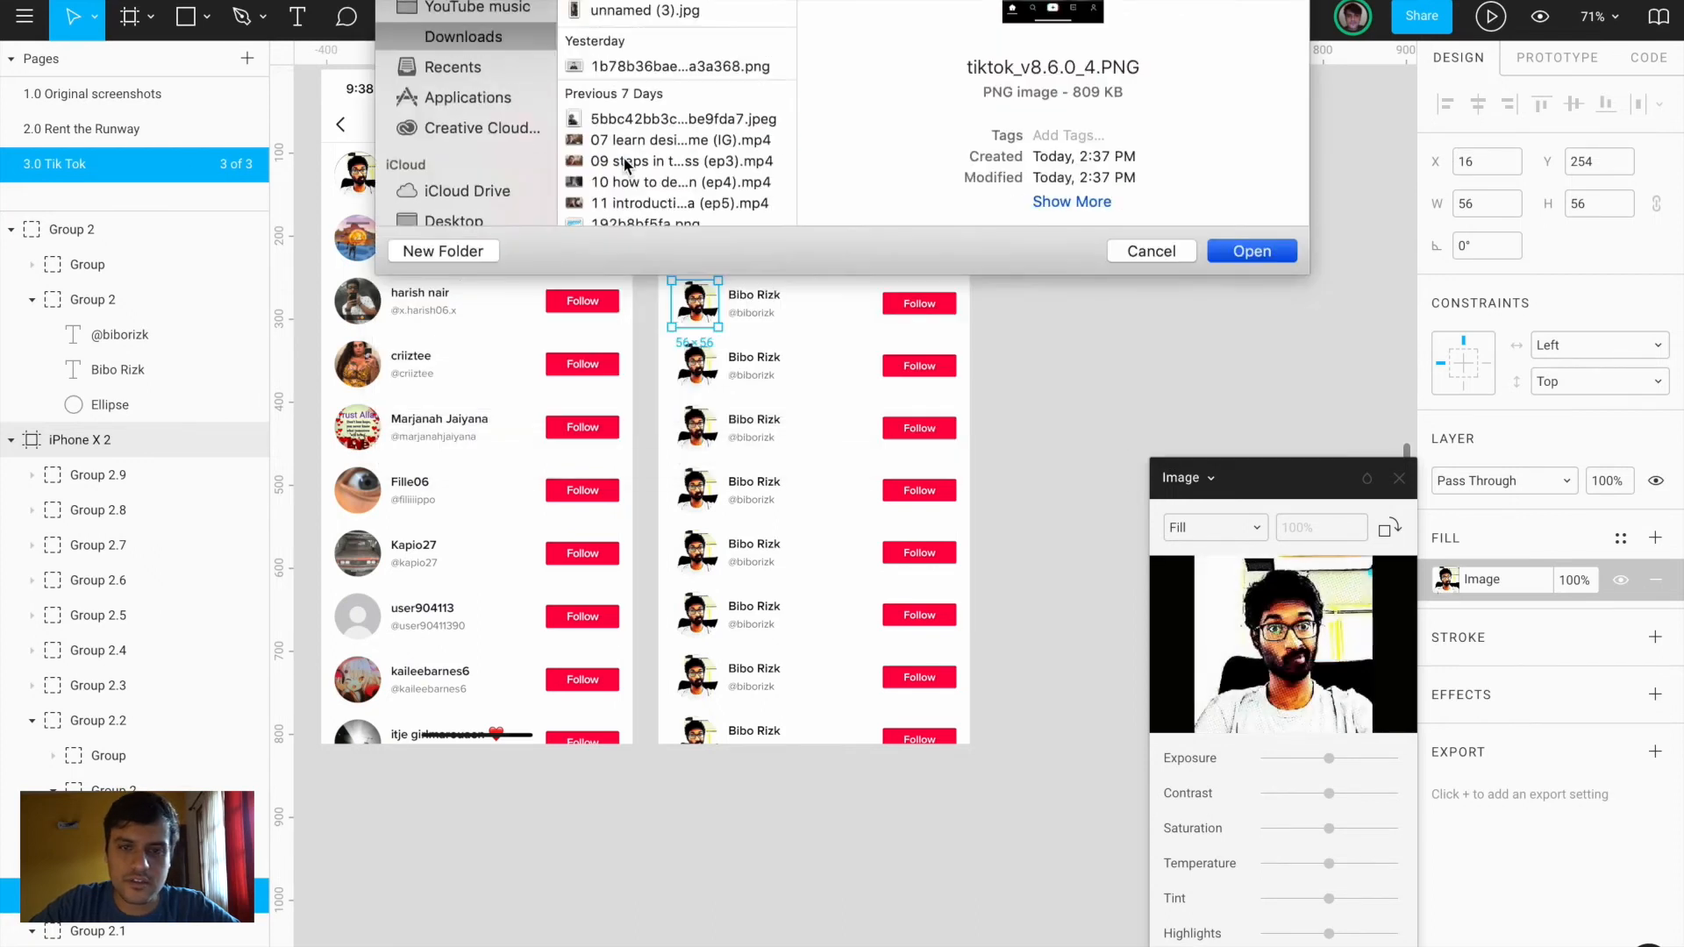
pyautogui.click(1401, 481)
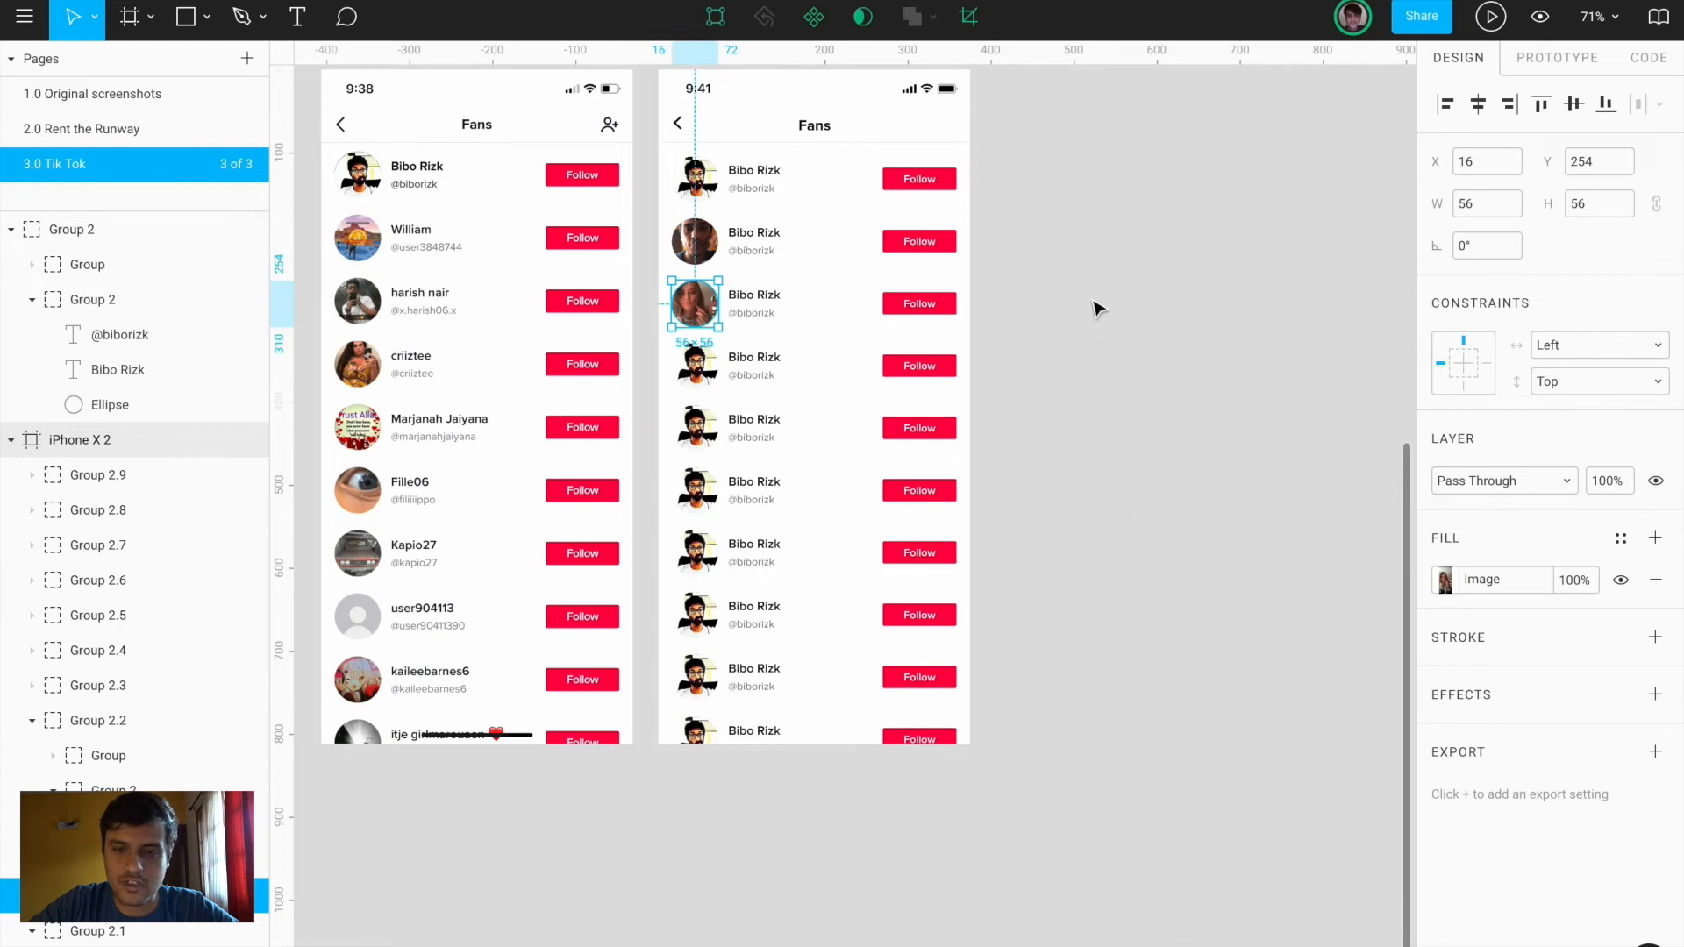
pyautogui.click(1095, 308)
pyautogui.scroll(-5, 1096, 309)
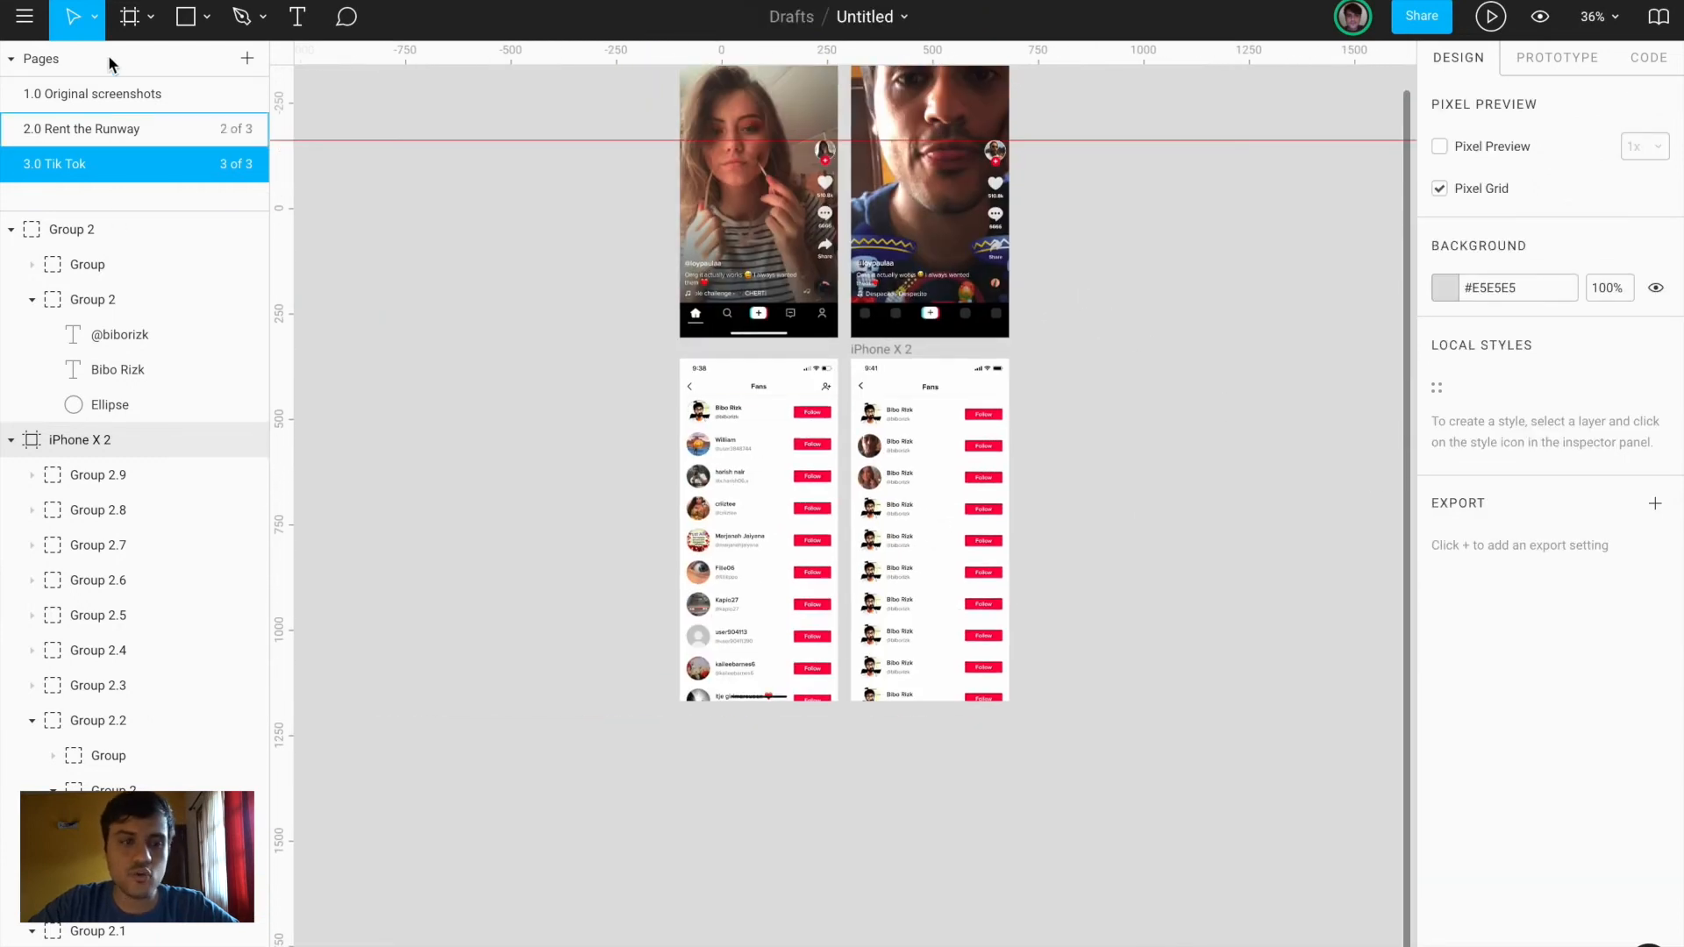
# Go to the 1.0 Original screenshots page
pyautogui.click(140, 96)
pyautogui.scroll(-5, 884, 449)
pyautogui.hscroll(-3, 884, 449)
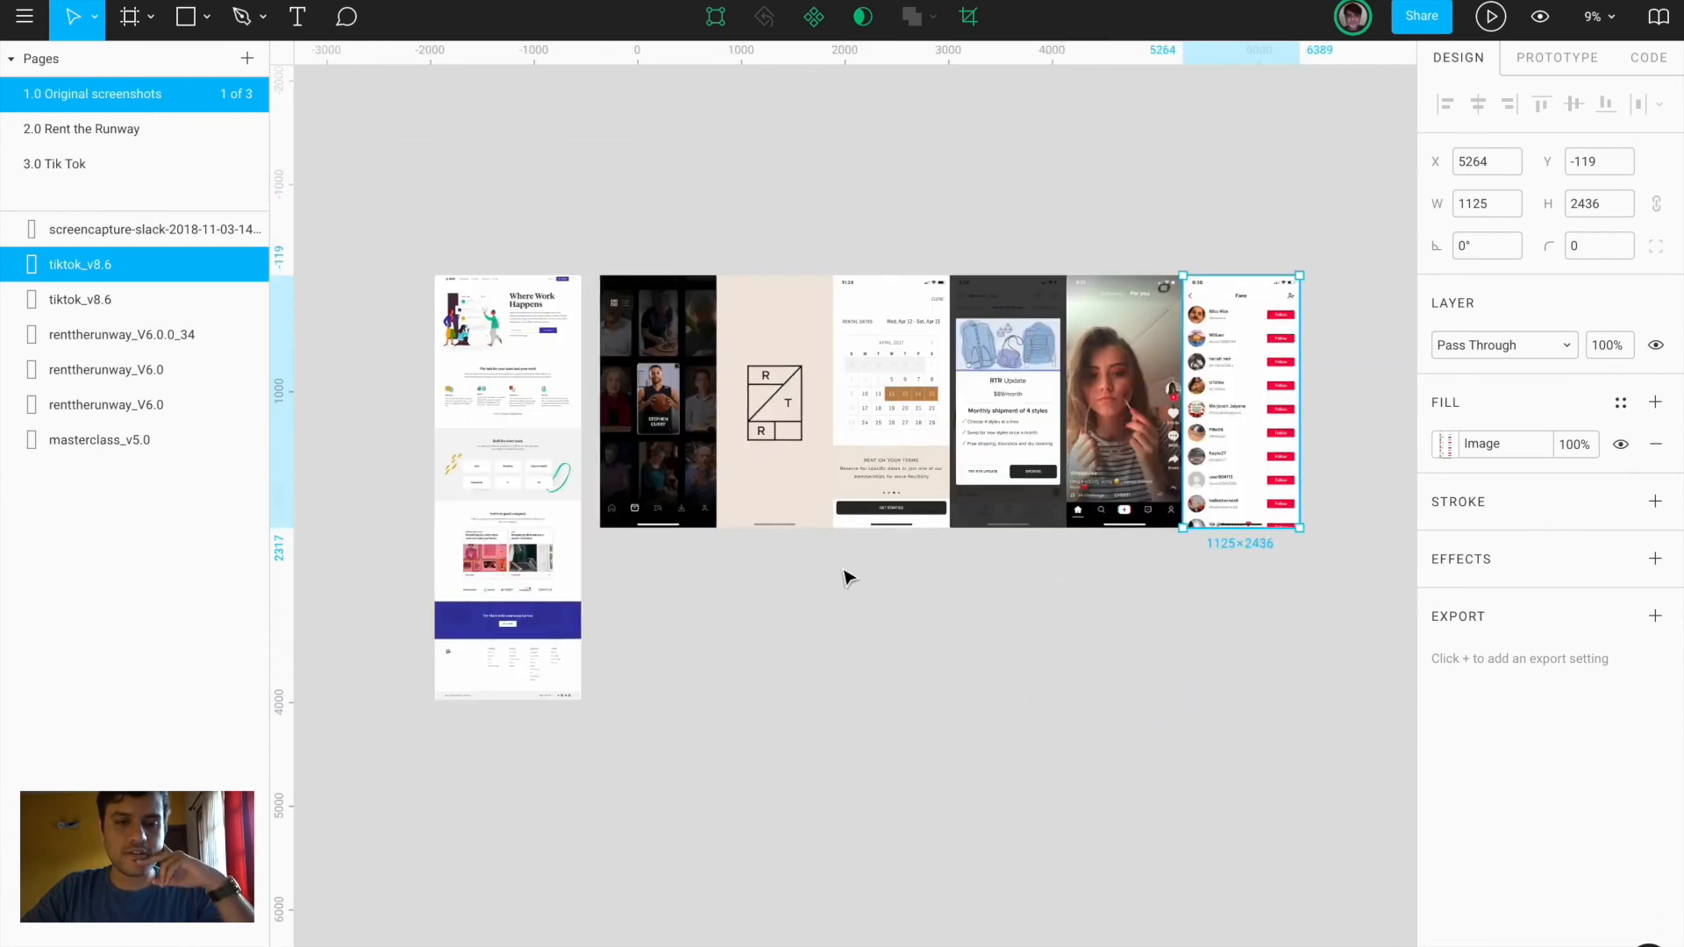
pyautogui.click(827, 646)
pyautogui.scroll(5, 683, 385)
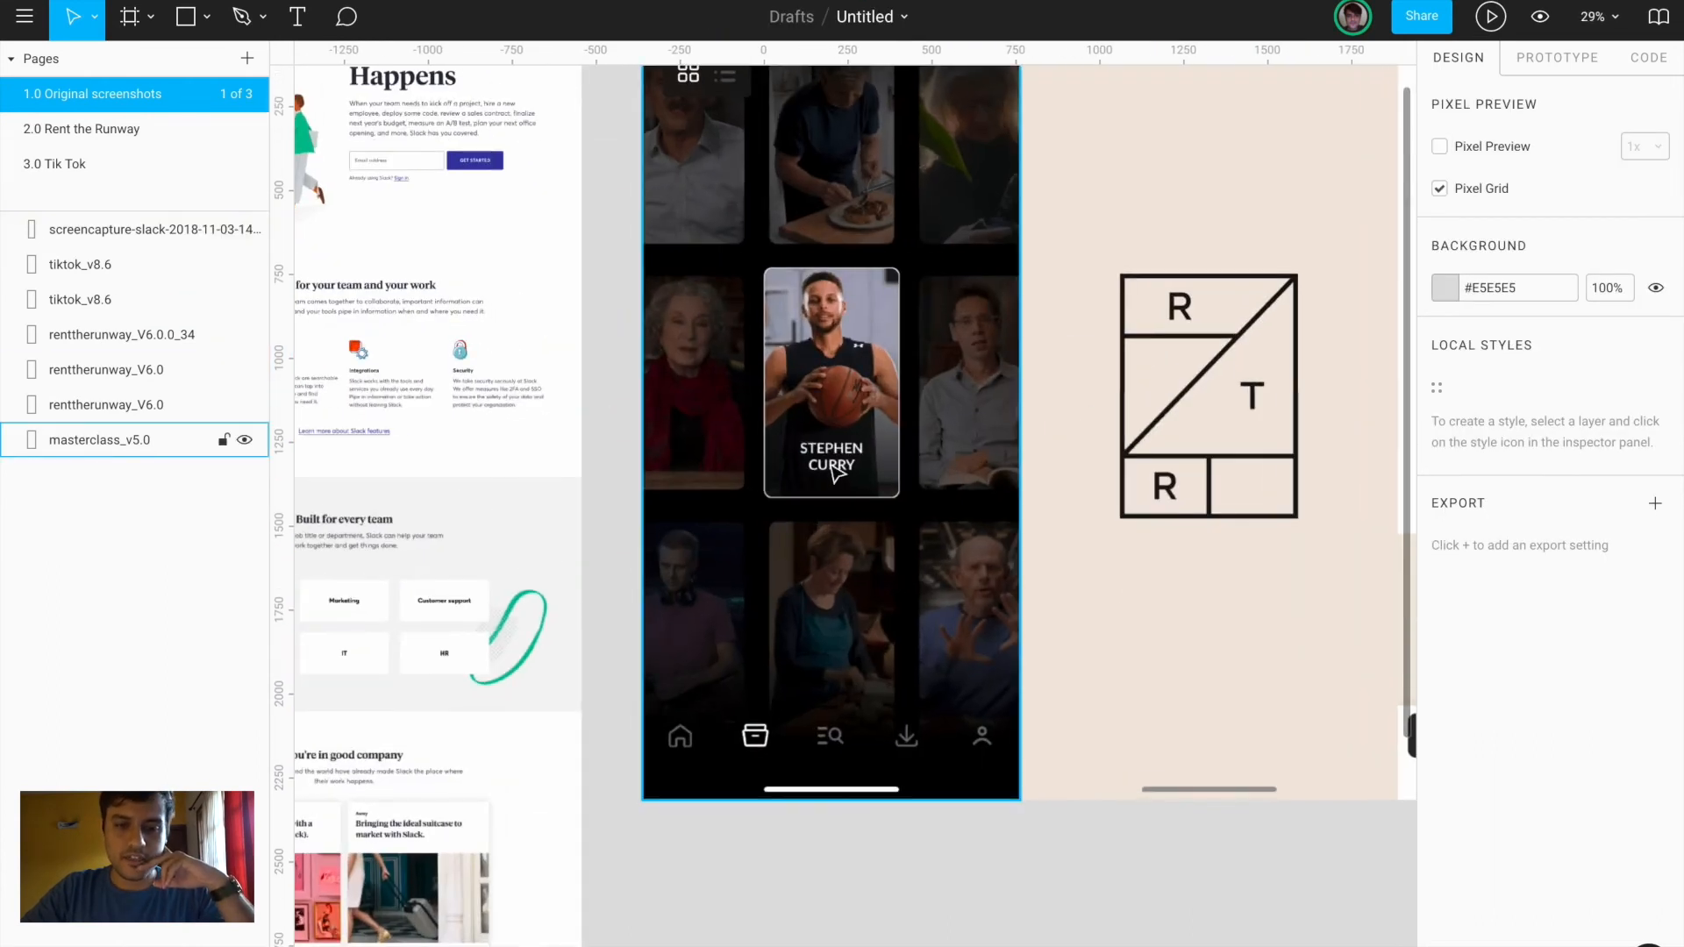
pyautogui.scroll(-3, 835, 473)
pyautogui.scroll(-1, 846, 531)
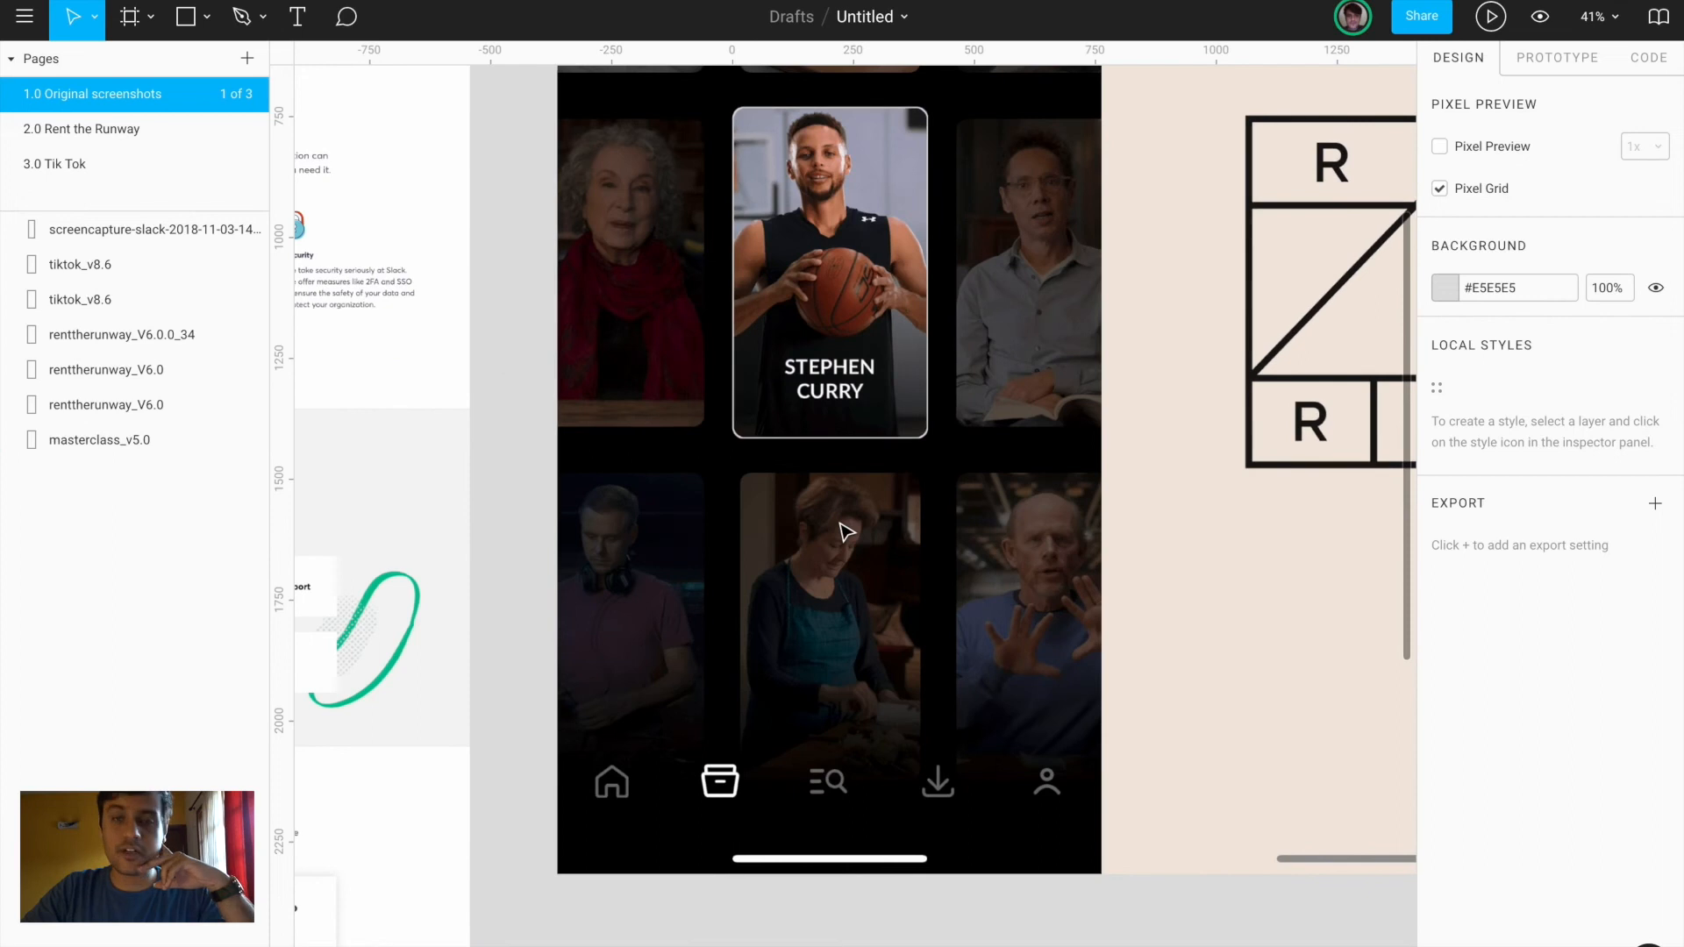
pyautogui.scroll(-3, 847, 531)
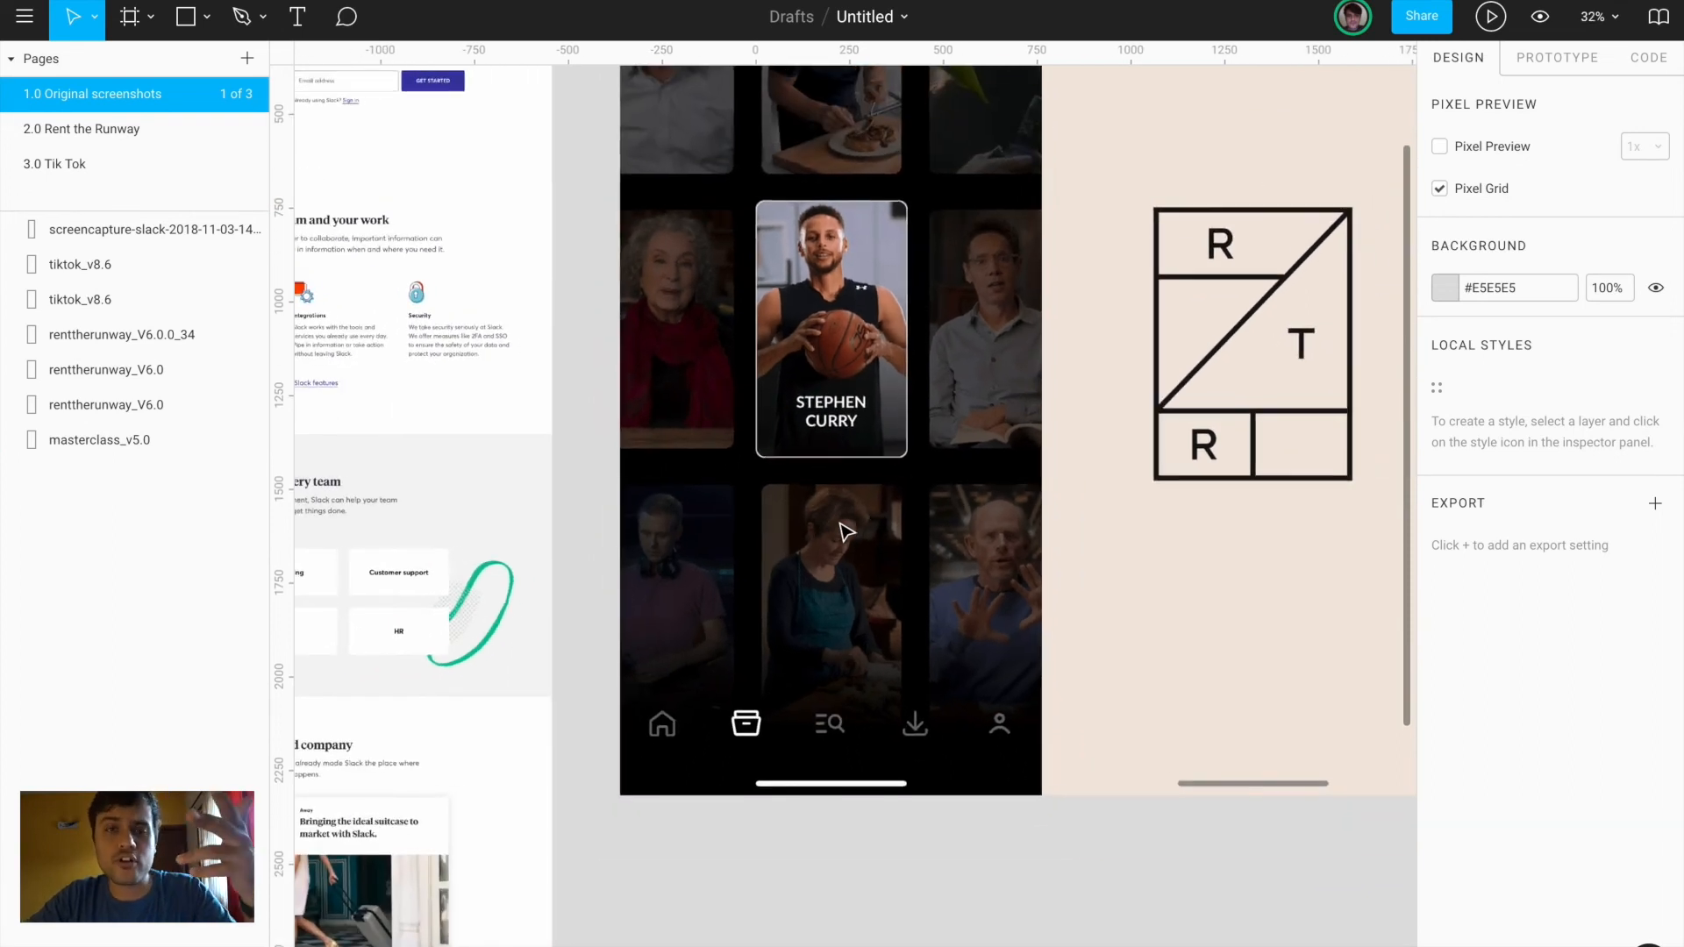
# Zoom in on the masterclass_v5.0 frame, then zoom out and select the Slack homepage screenshot
pyautogui.click(840, 678)
pyautogui.scroll(2, 772, 456)
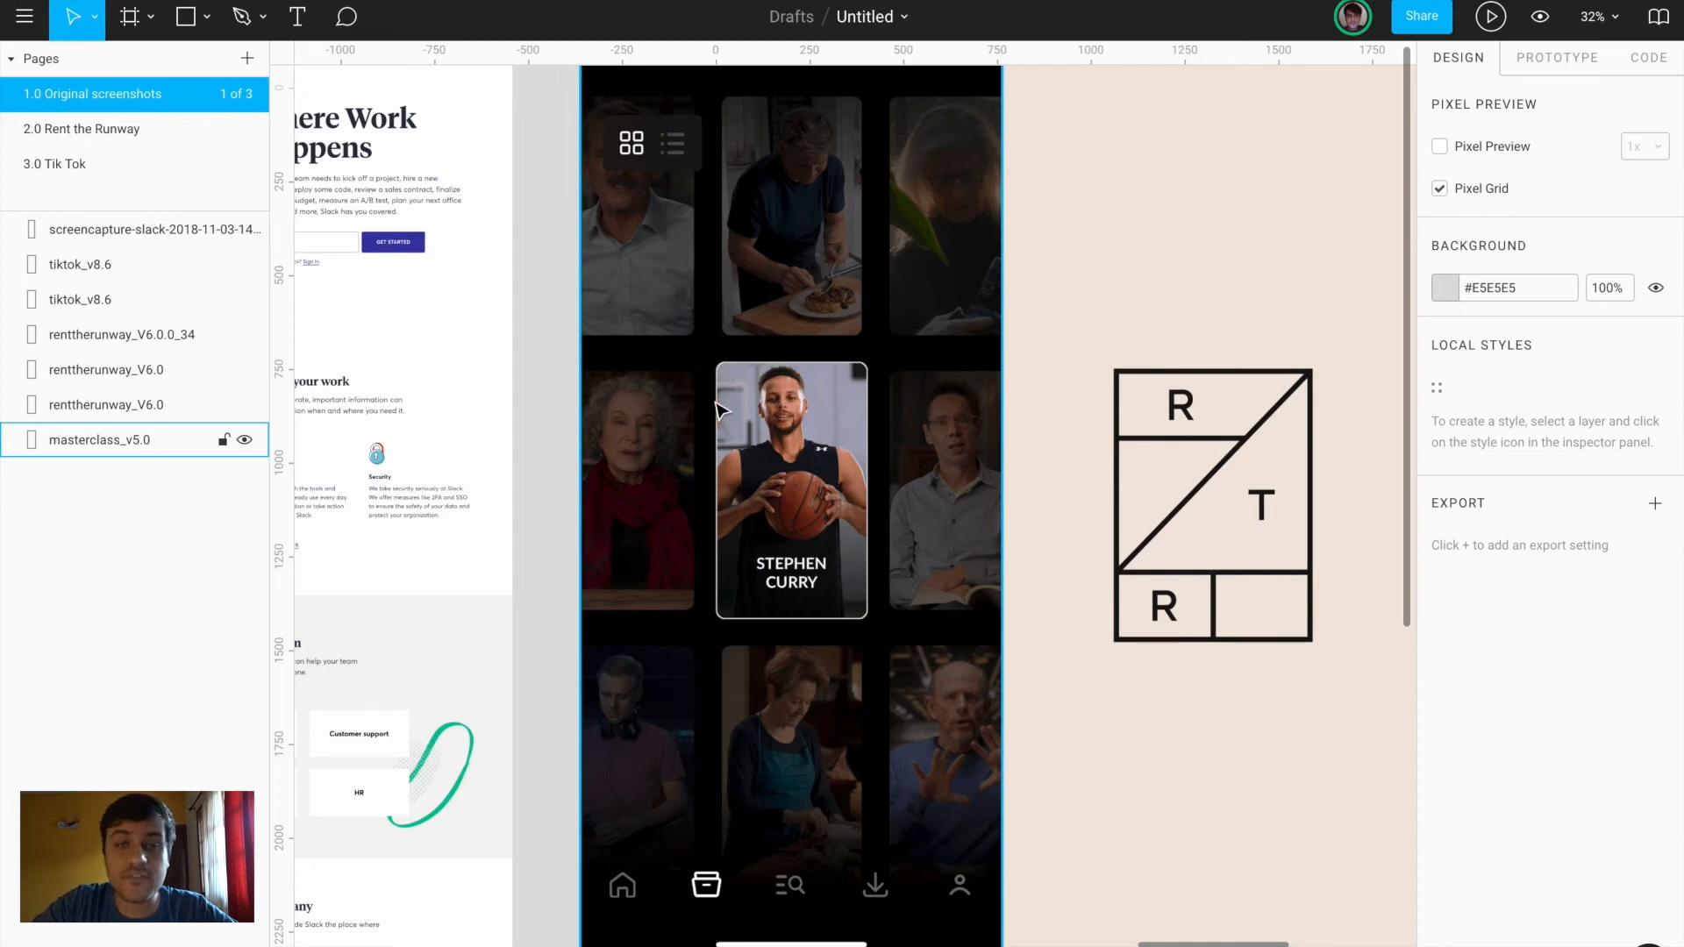
pyautogui.scroll(3, 801, 570)
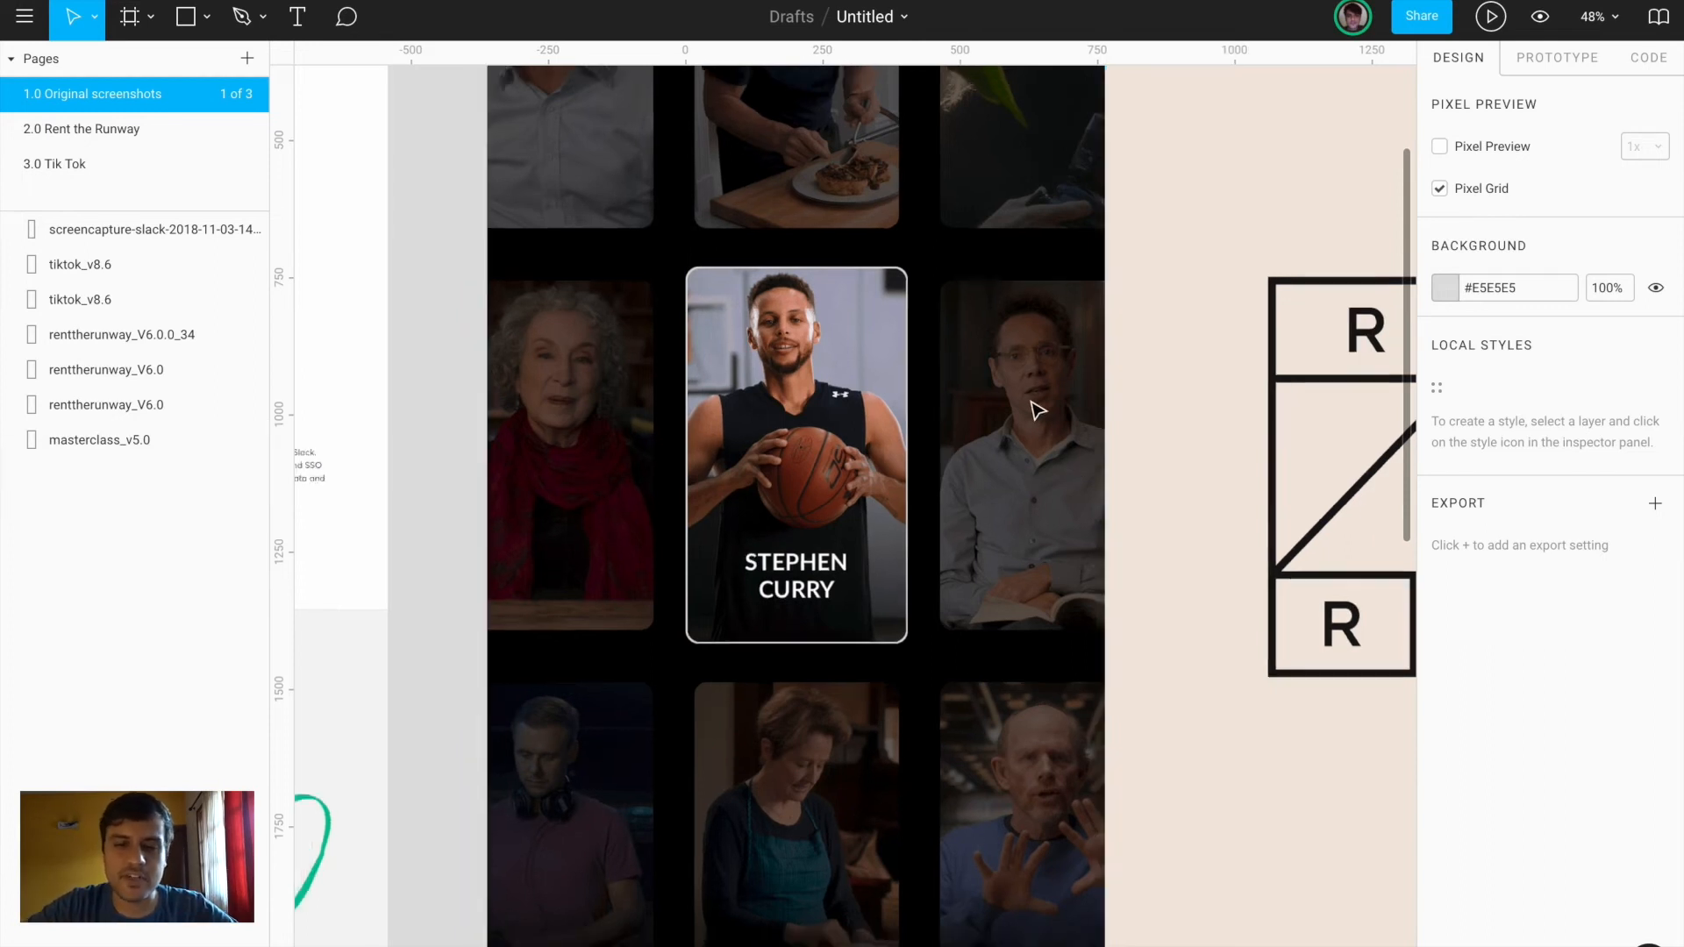
pyautogui.scroll(-3, 1034, 407)
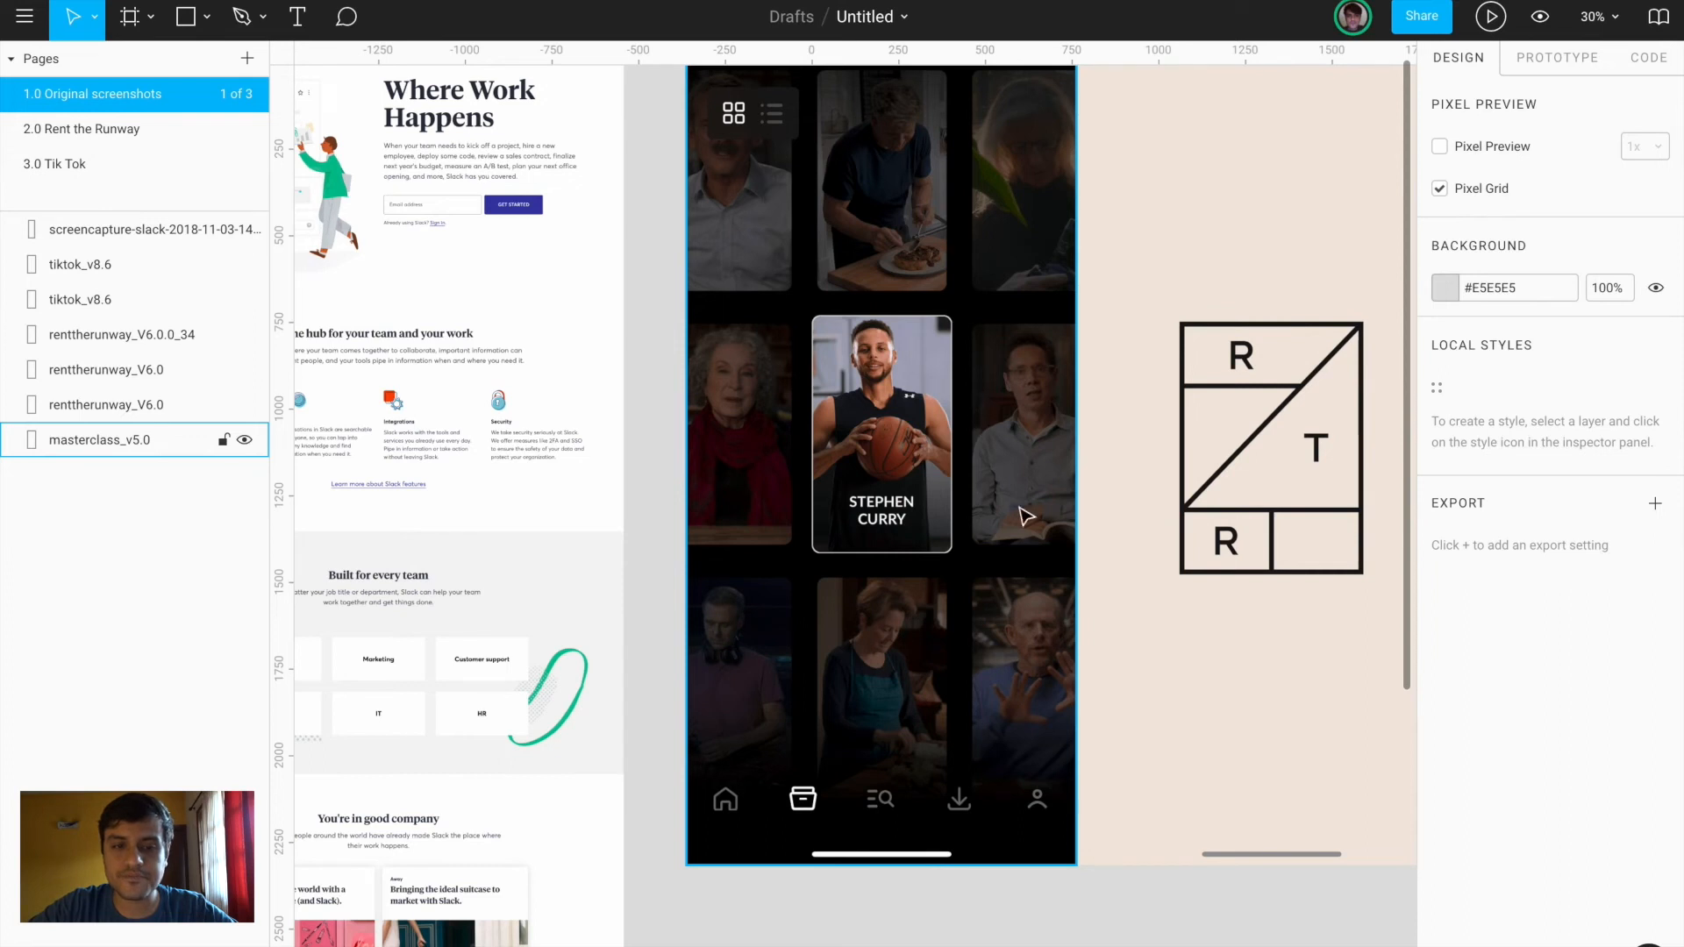
pyautogui.scroll(2, 967, 655)
pyautogui.scroll(-3, 967, 656)
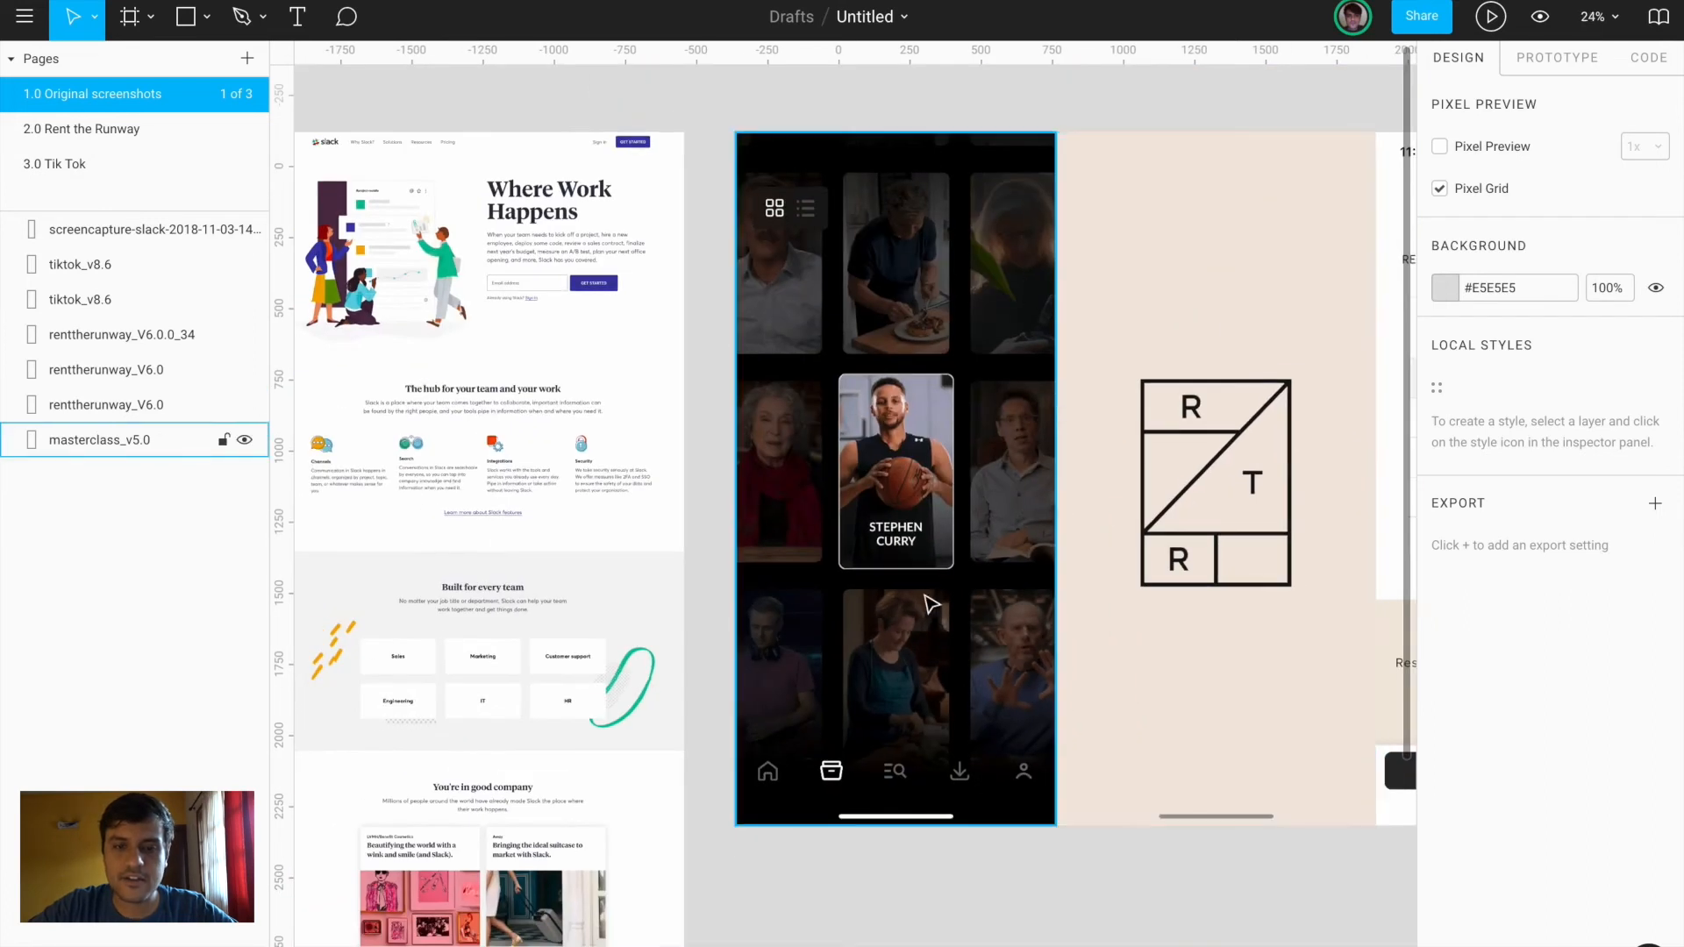
pyautogui.scroll(5, 807, 116)
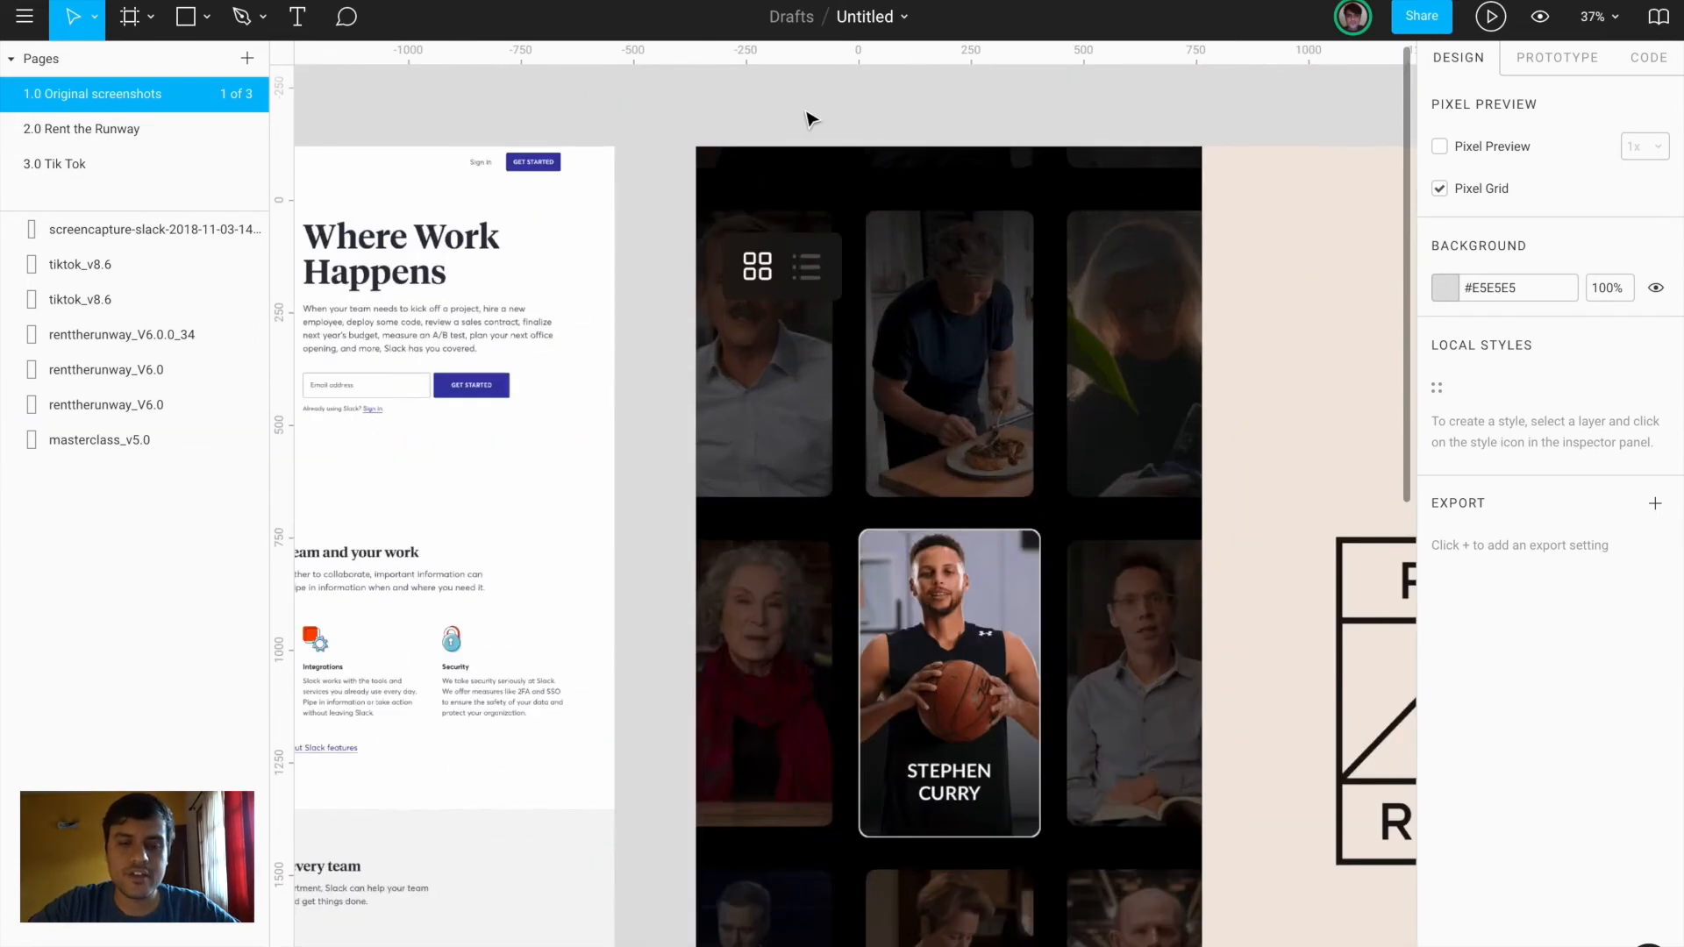
pyautogui.scroll(4, 809, 343)
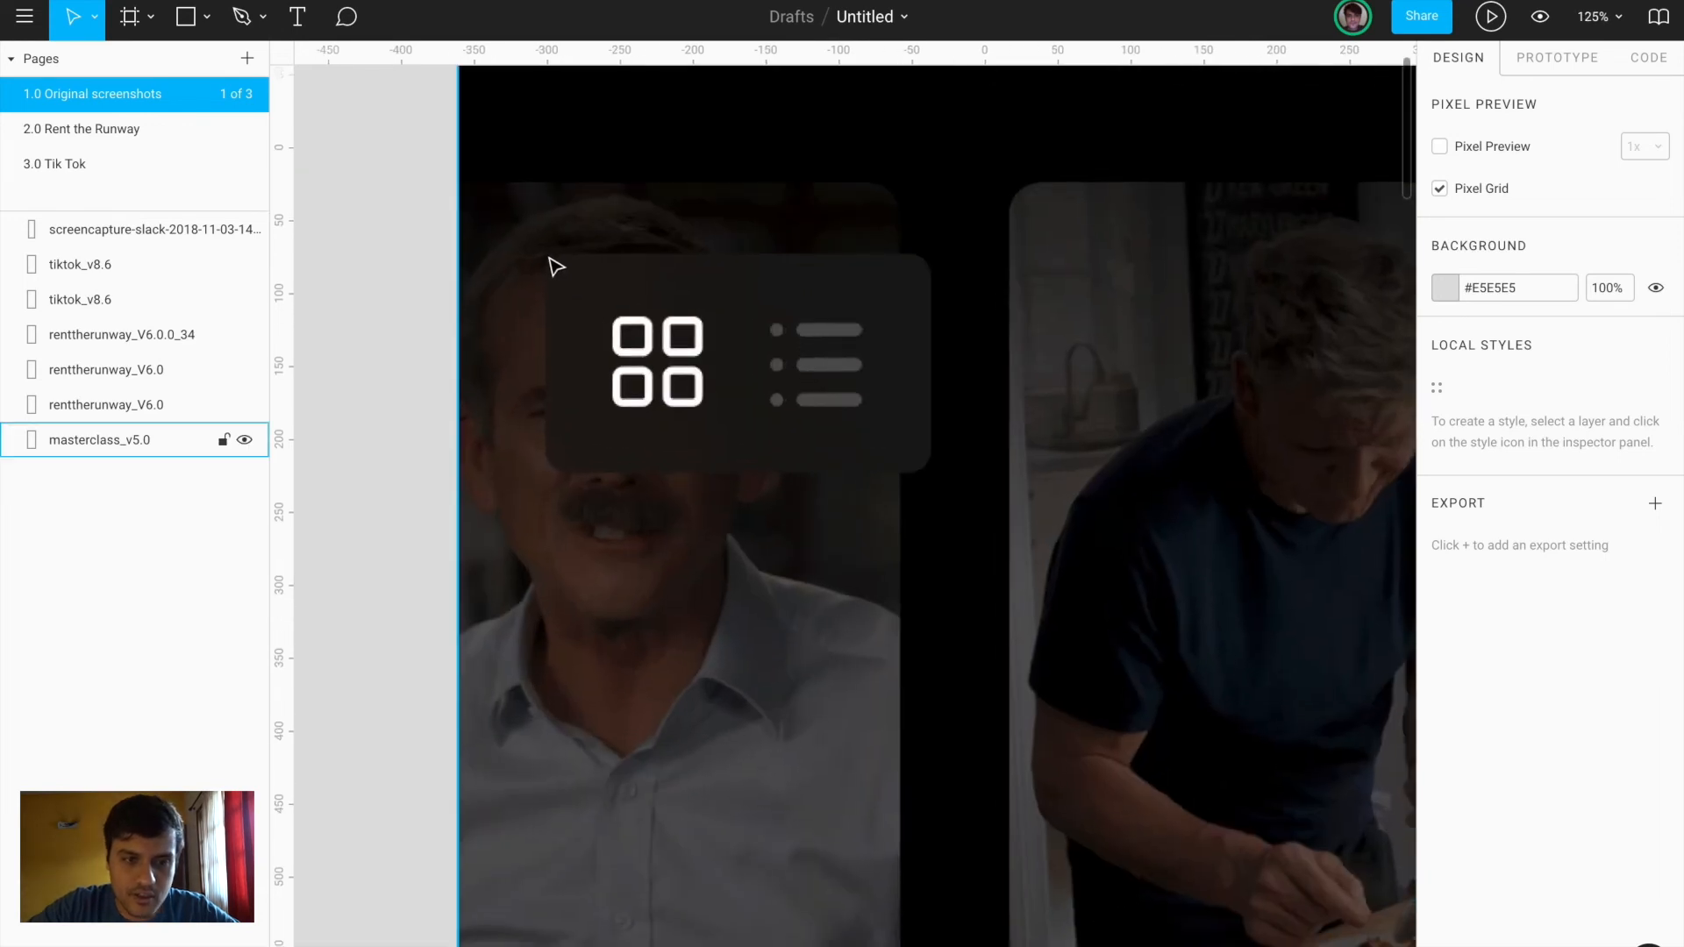
pyautogui.scroll(3, 488, 305)
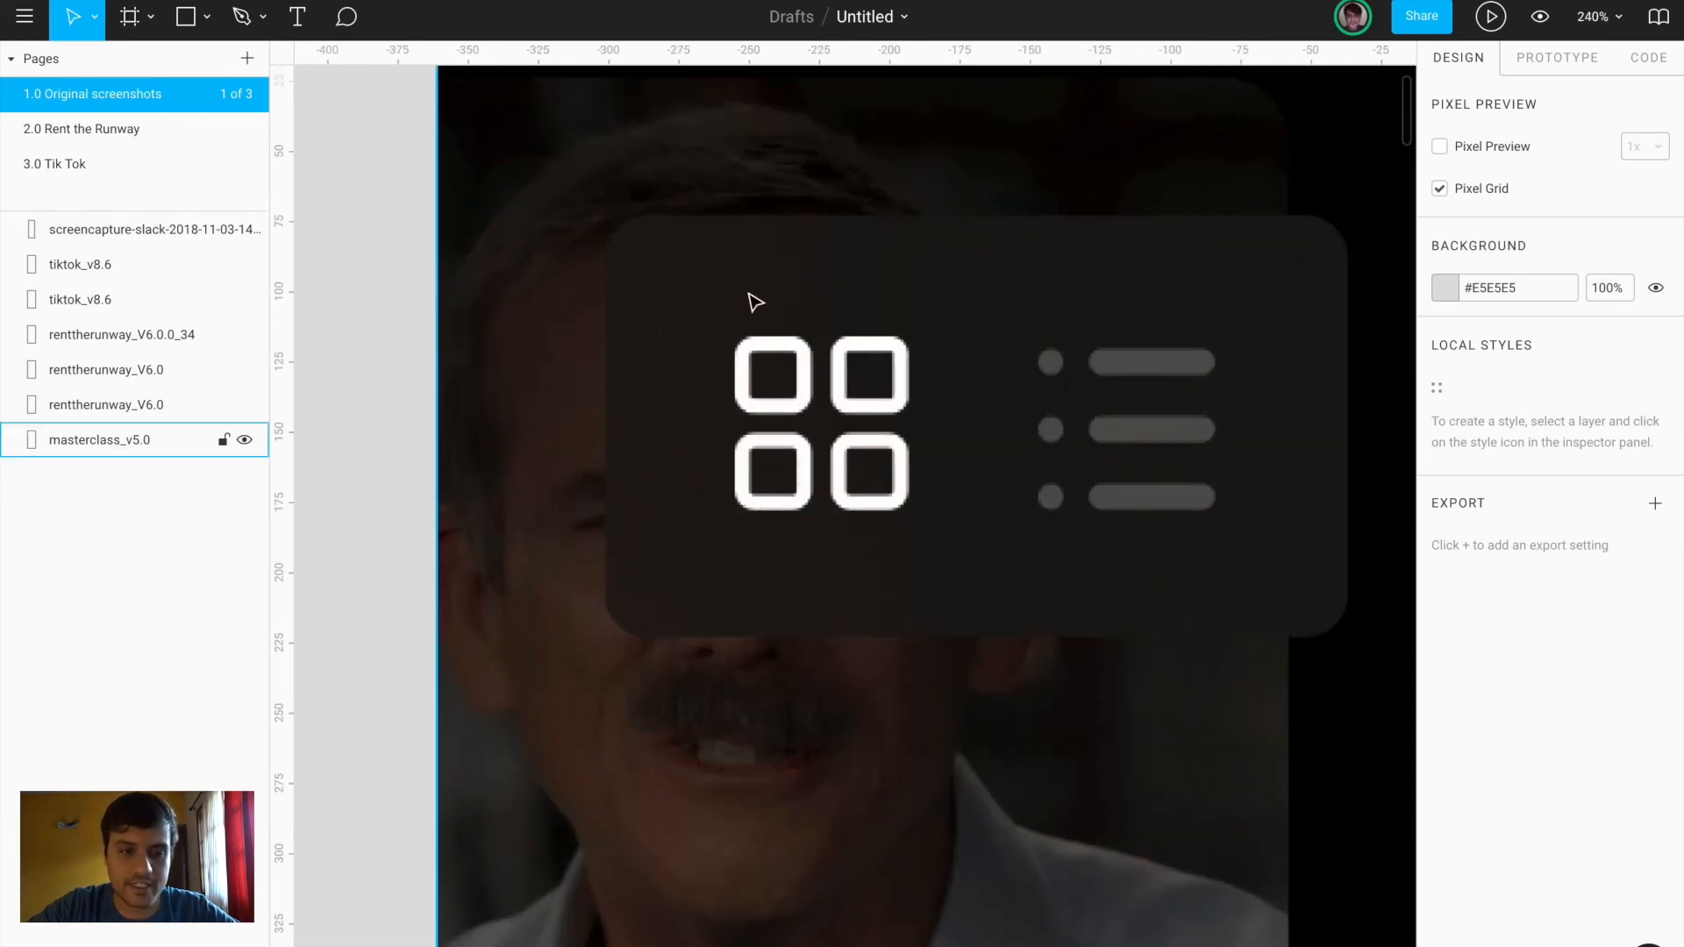
pyautogui.scroll(-4, 734, 300)
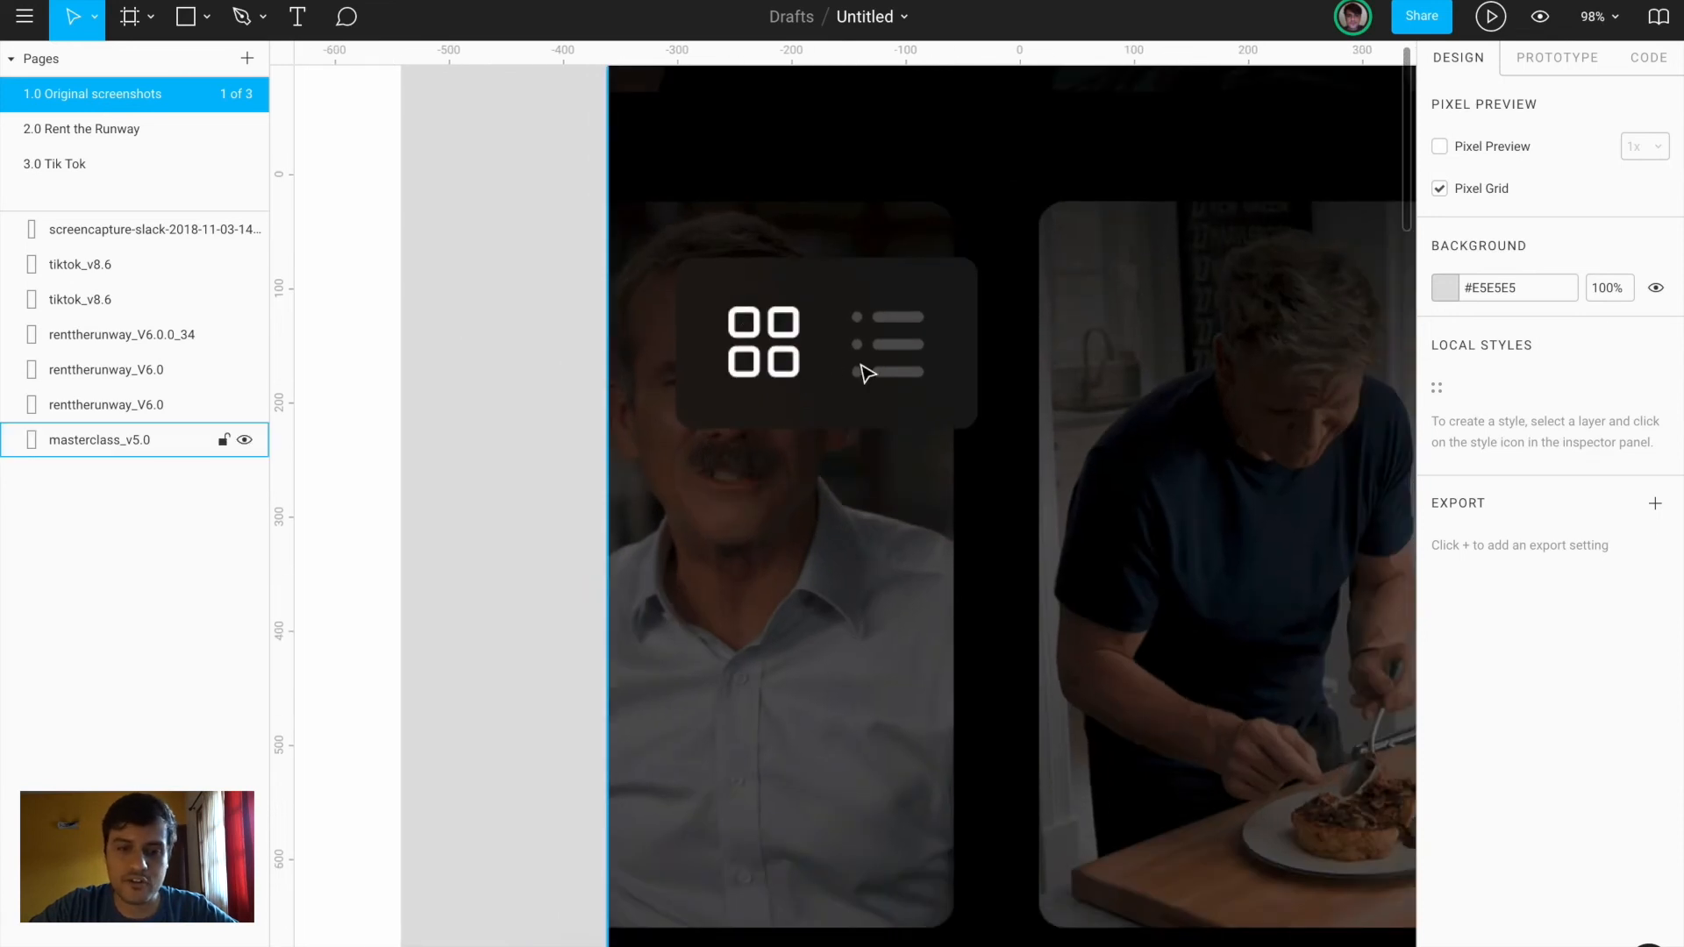
pyautogui.scroll(-4, 867, 374)
pyautogui.scroll(-5, 861, 368)
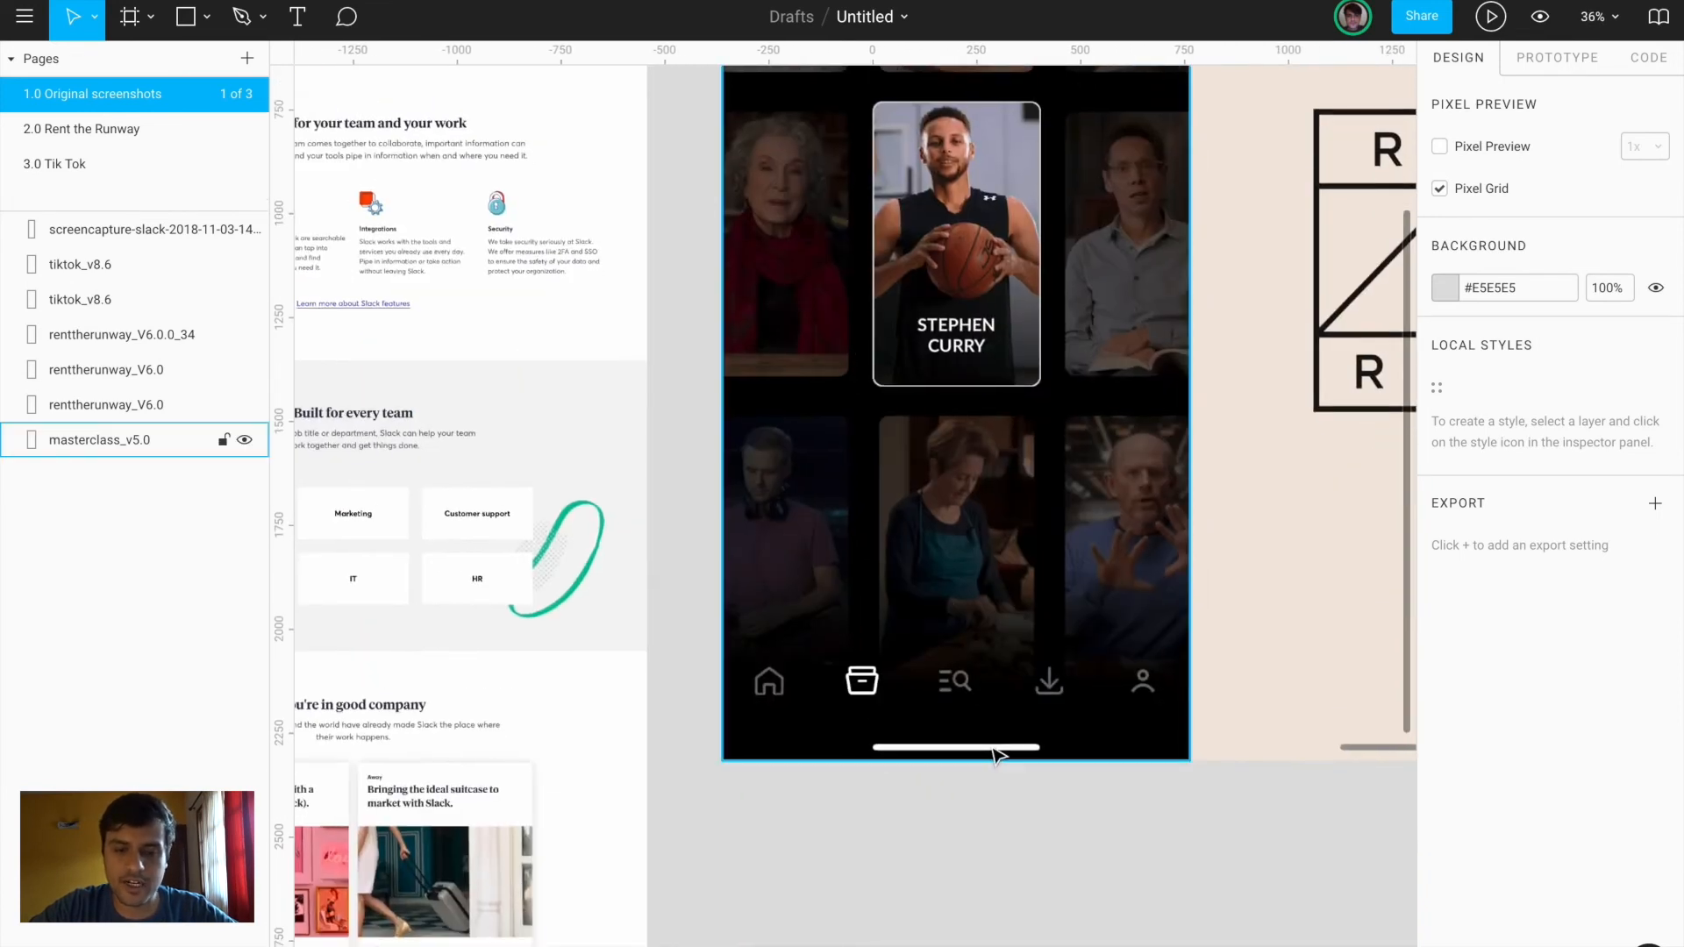
pyautogui.scroll(3, 991, 744)
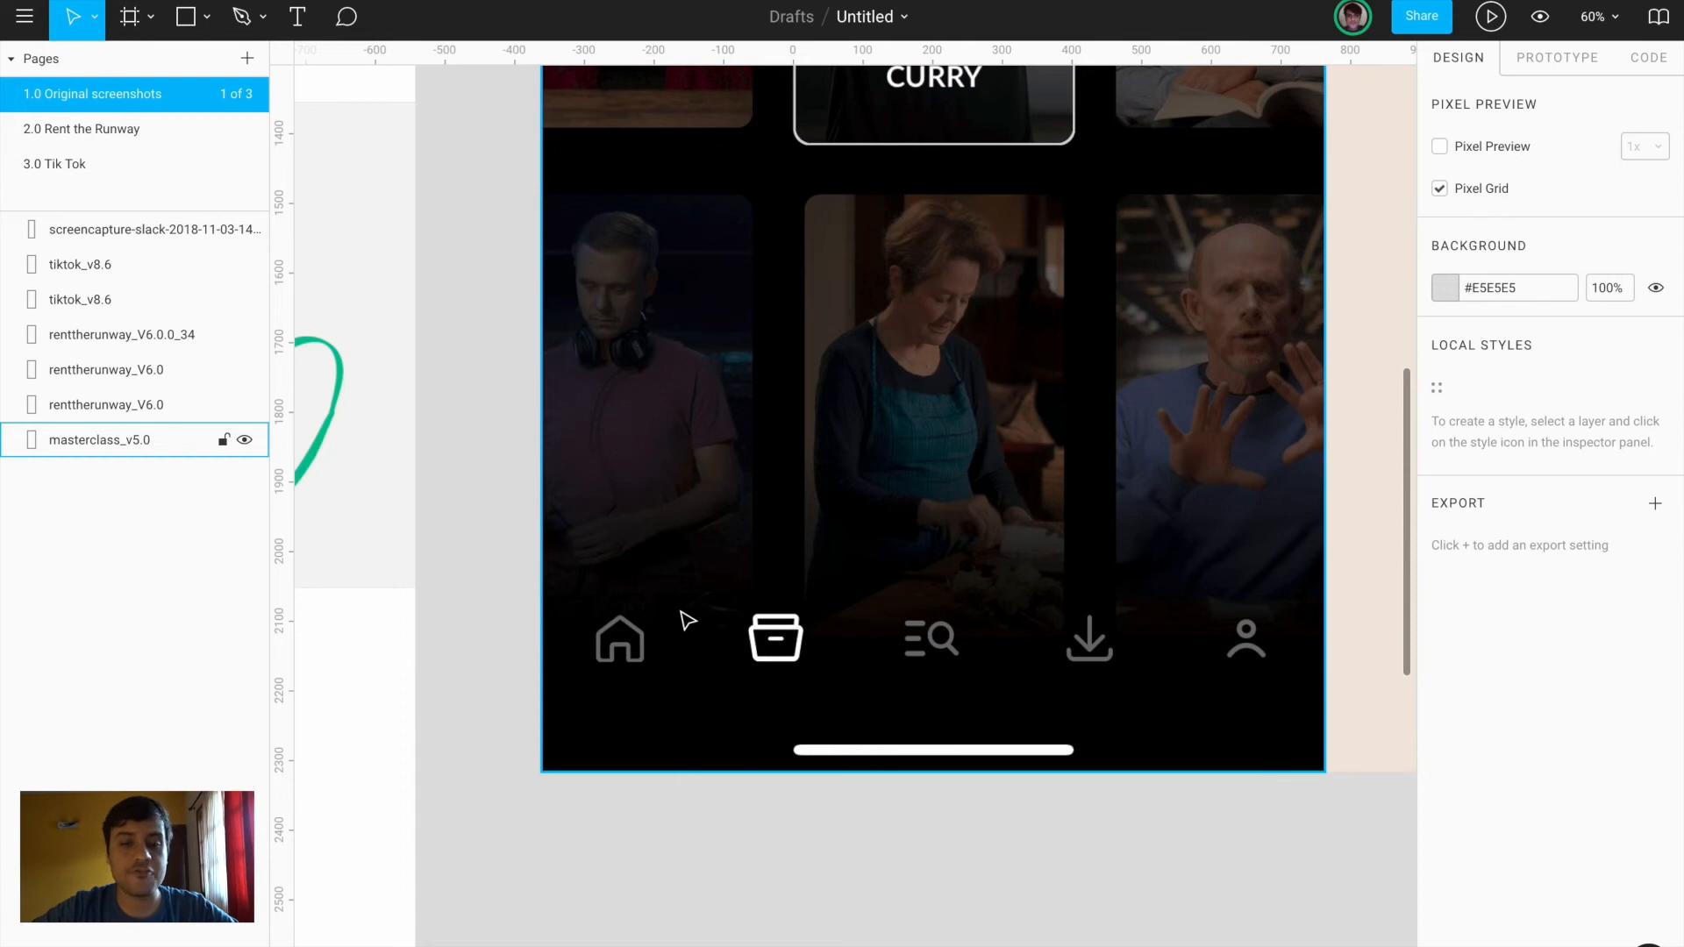
pyautogui.scroll(-6, 688, 621)
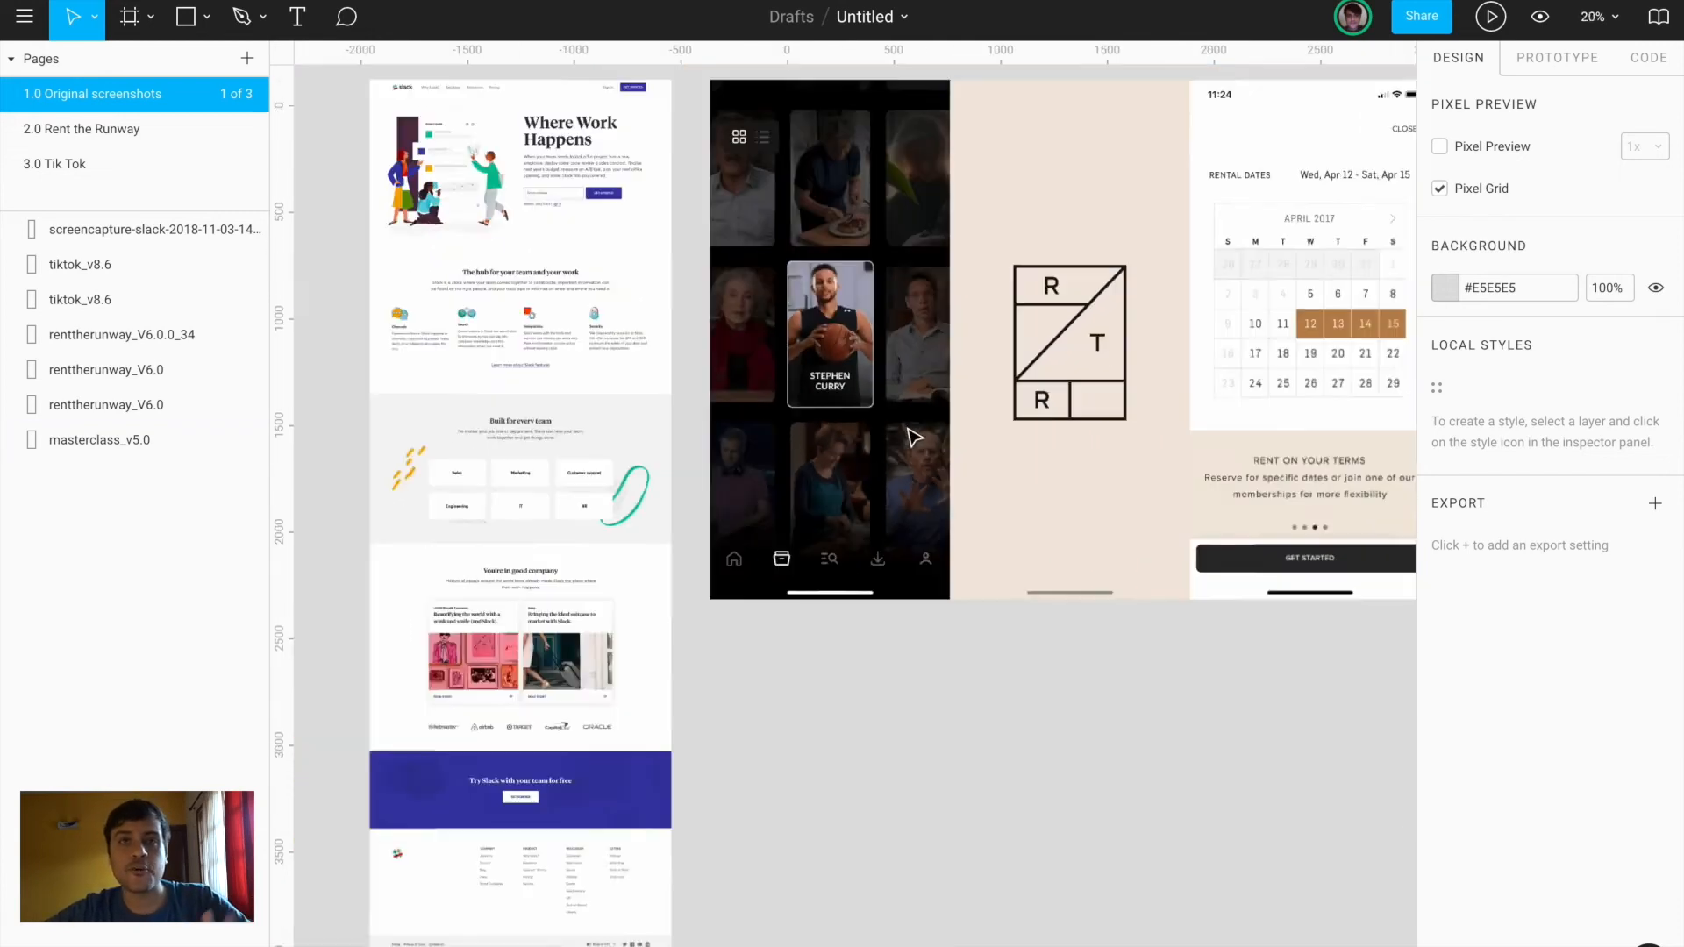
pyautogui.scroll(-2, 914, 437)
pyautogui.click(701, 255)
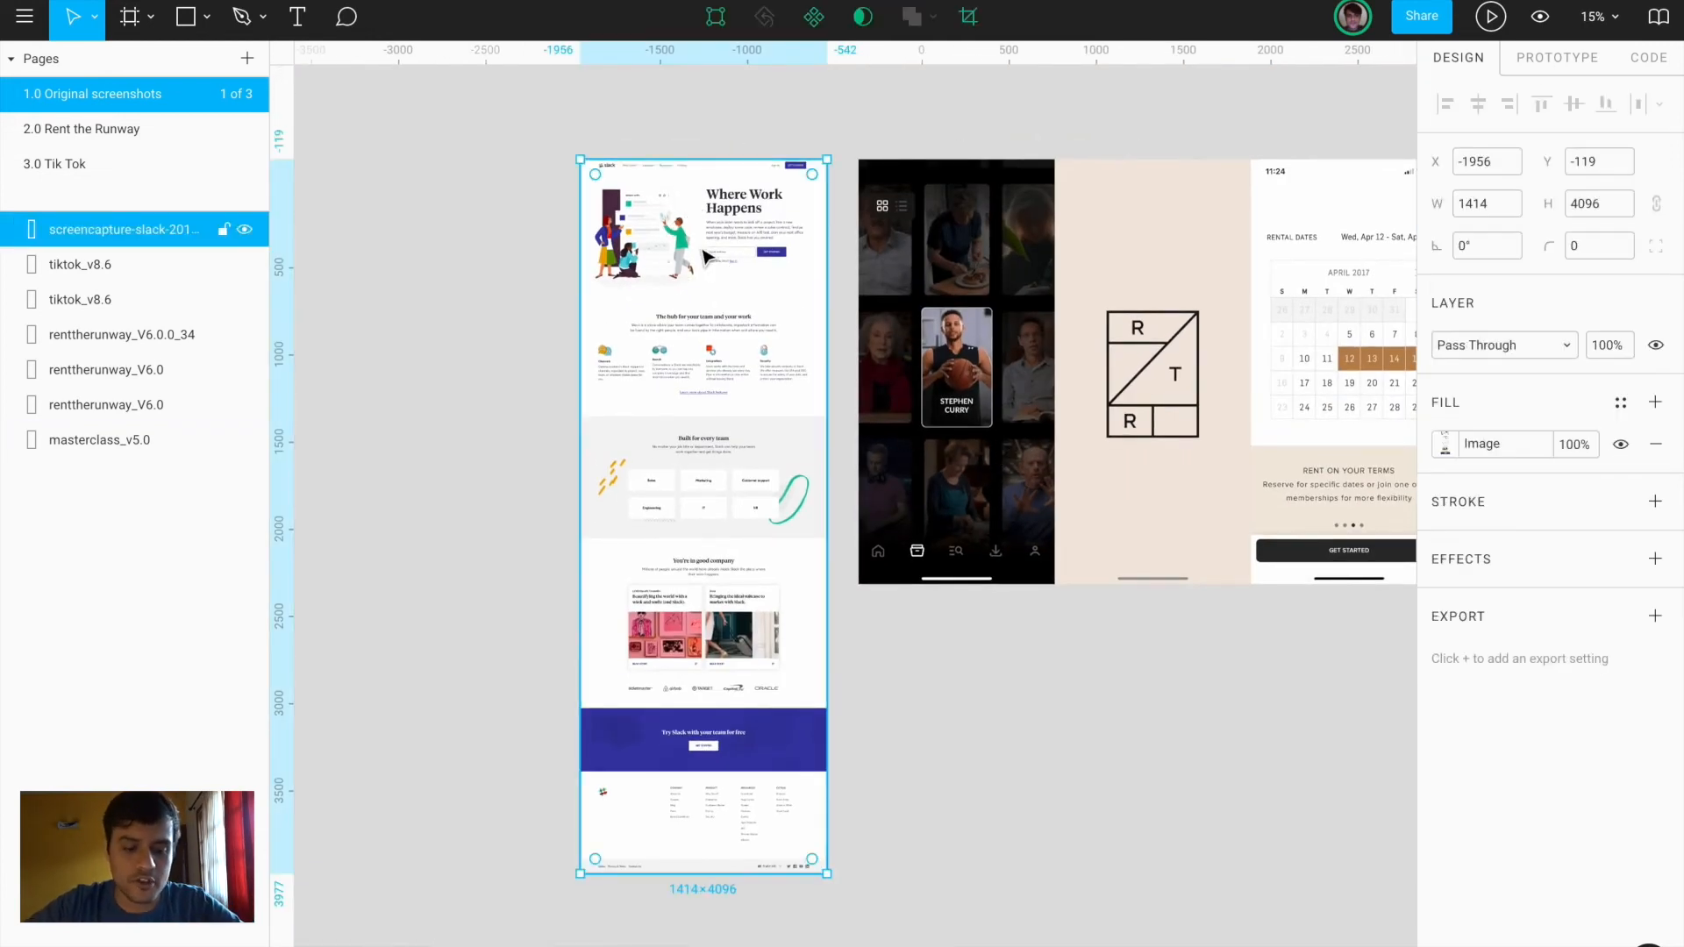
# Add a page named 4.0 Slack and paste the Slack screenshot onto it
pyautogui.click(165, 151)
pyautogui.click(248, 60)
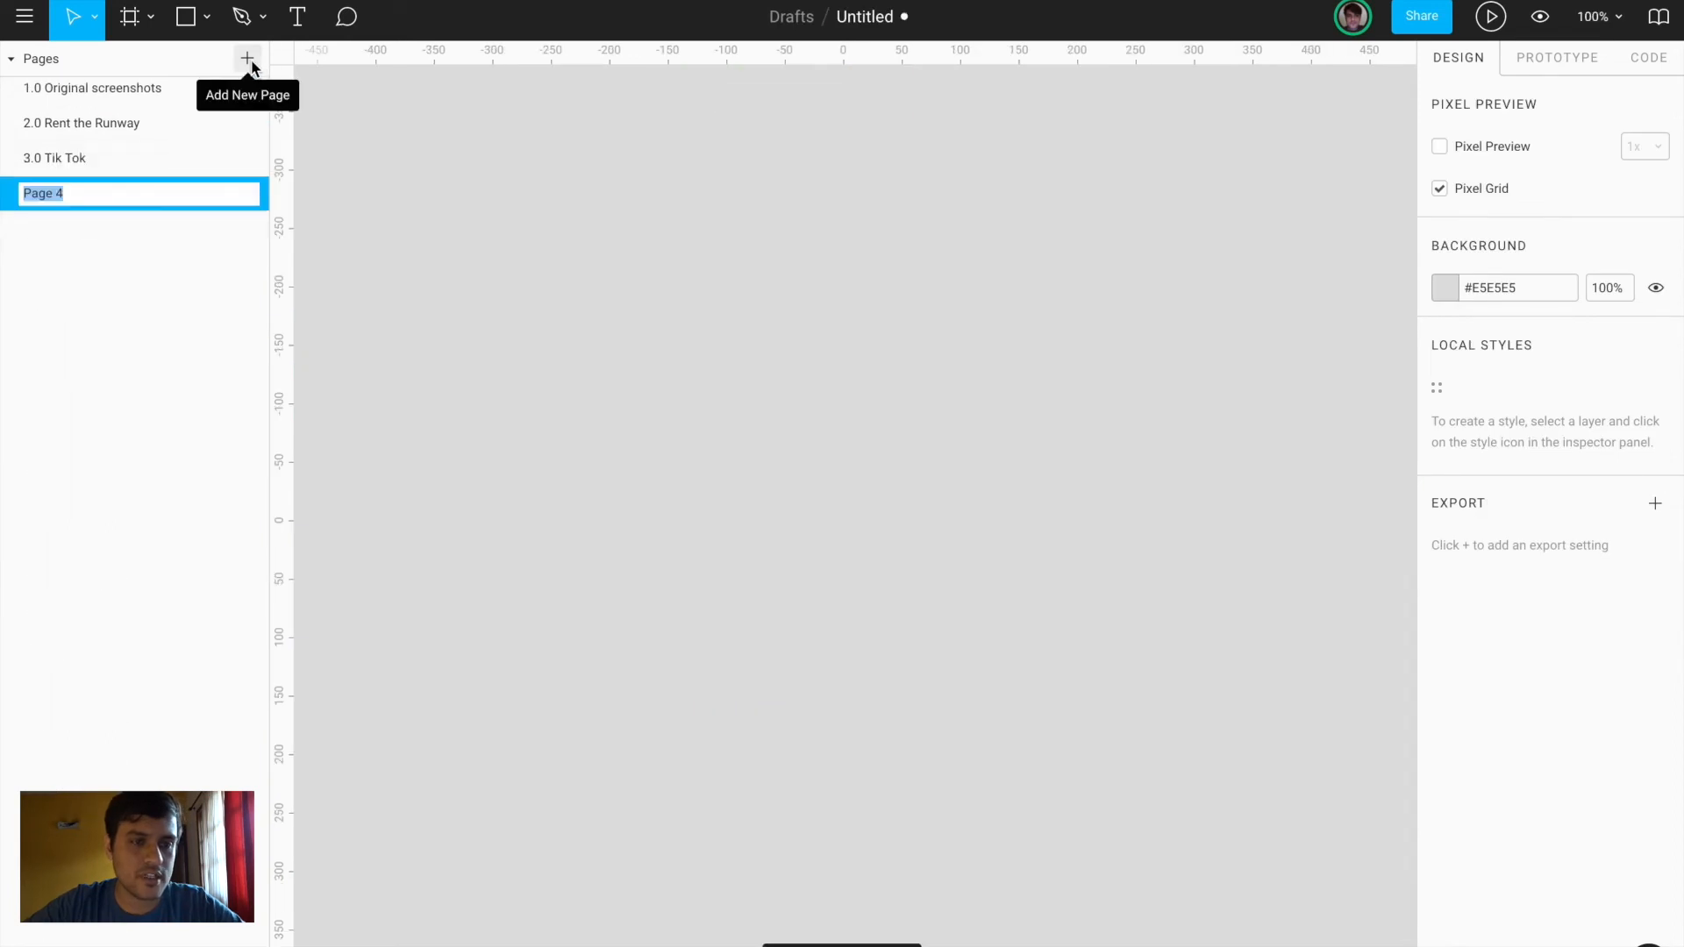
pyautogui.write('4.0 Sla')
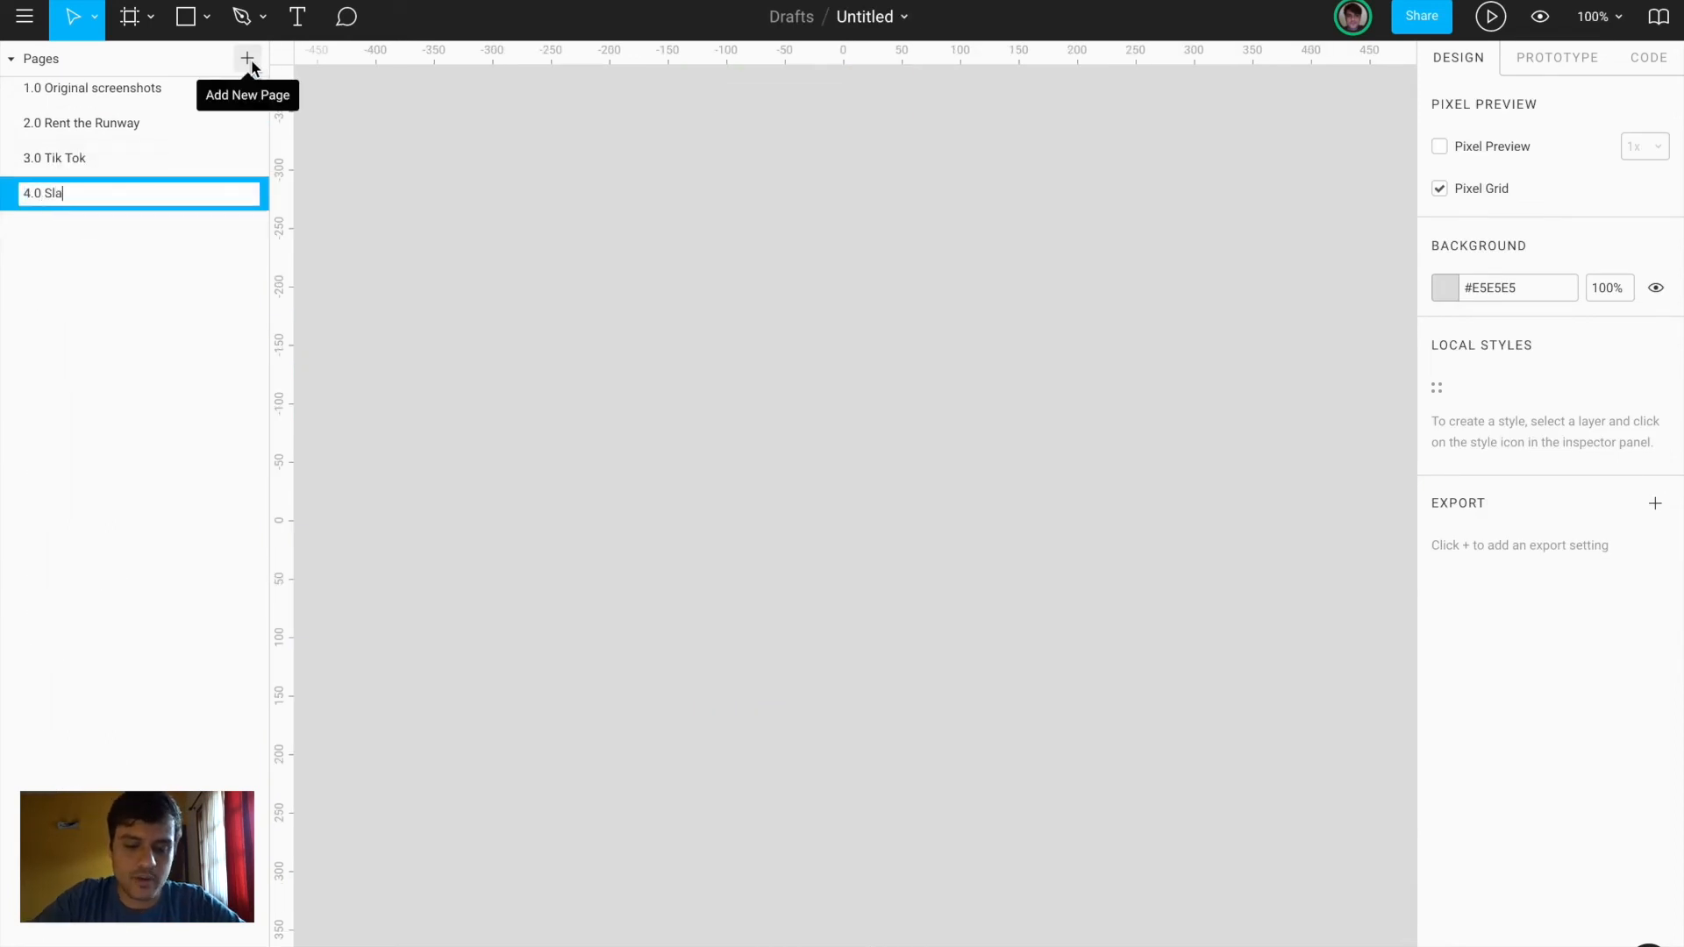
pyautogui.write('ck')
pyautogui.press('Return')
pyautogui.press('super+v')
# Crop the screenshot to its top 1414×827 hero section and zoom to fit it
pyautogui.scroll(-4, 647, 316)
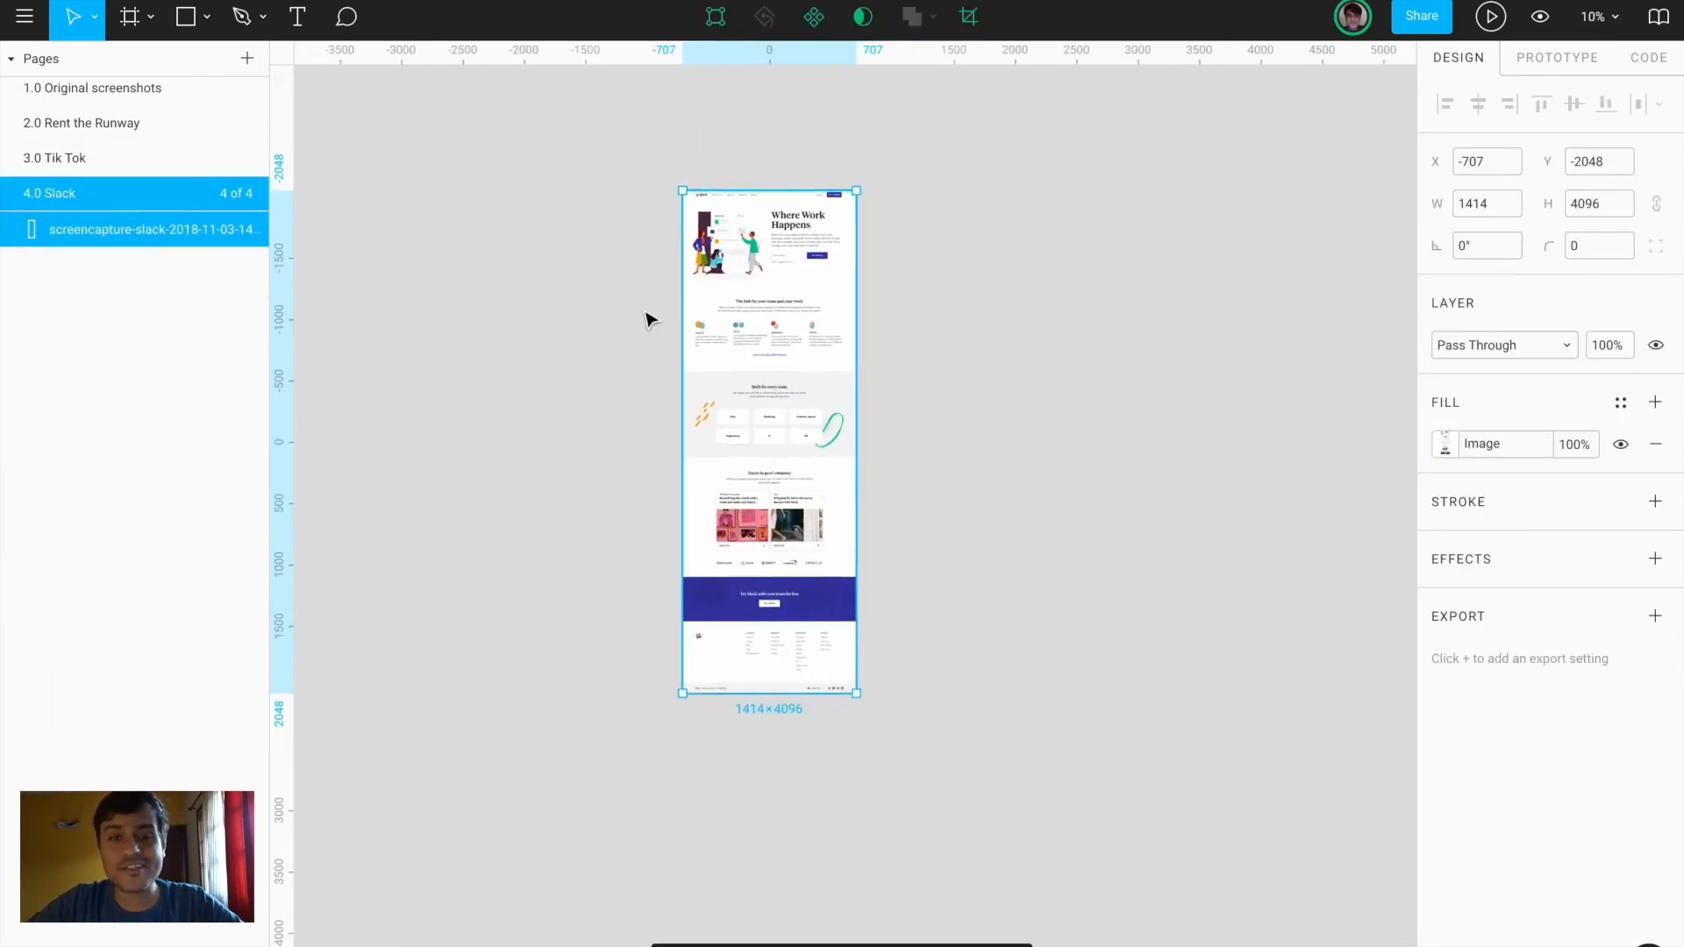
pyautogui.scroll(4, 748, 284)
pyautogui.scroll(-3, 749, 285)
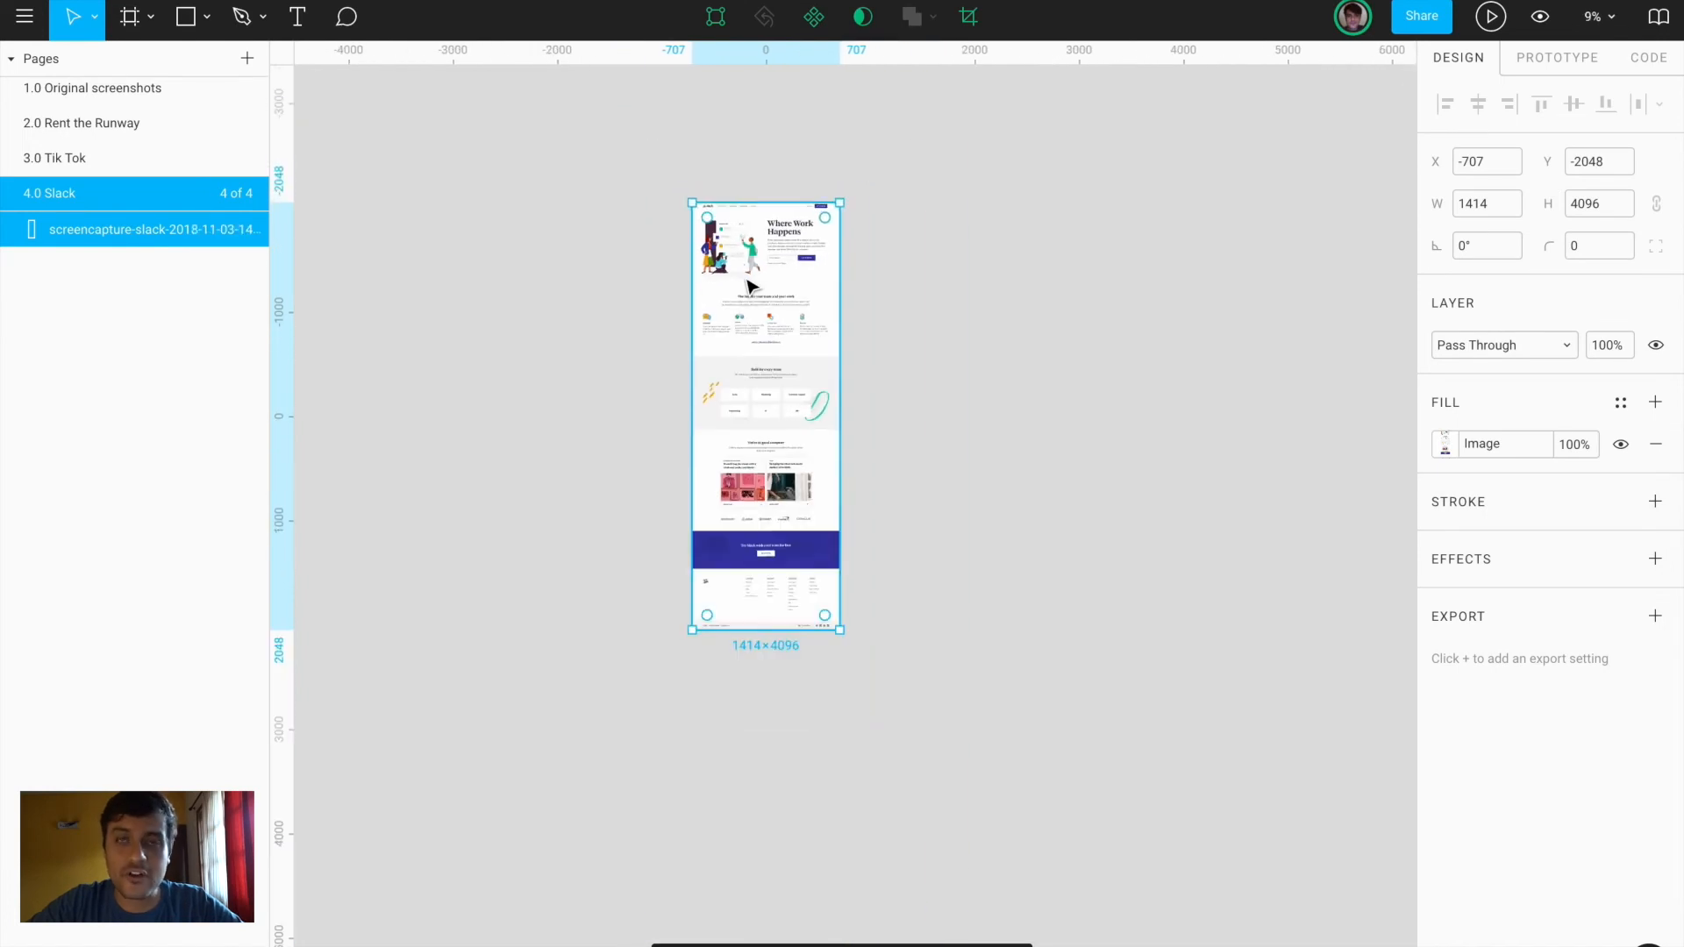
pyautogui.moveTo(776, 630); pyautogui.dragTo(775, 327)
pyautogui.press('super+z')
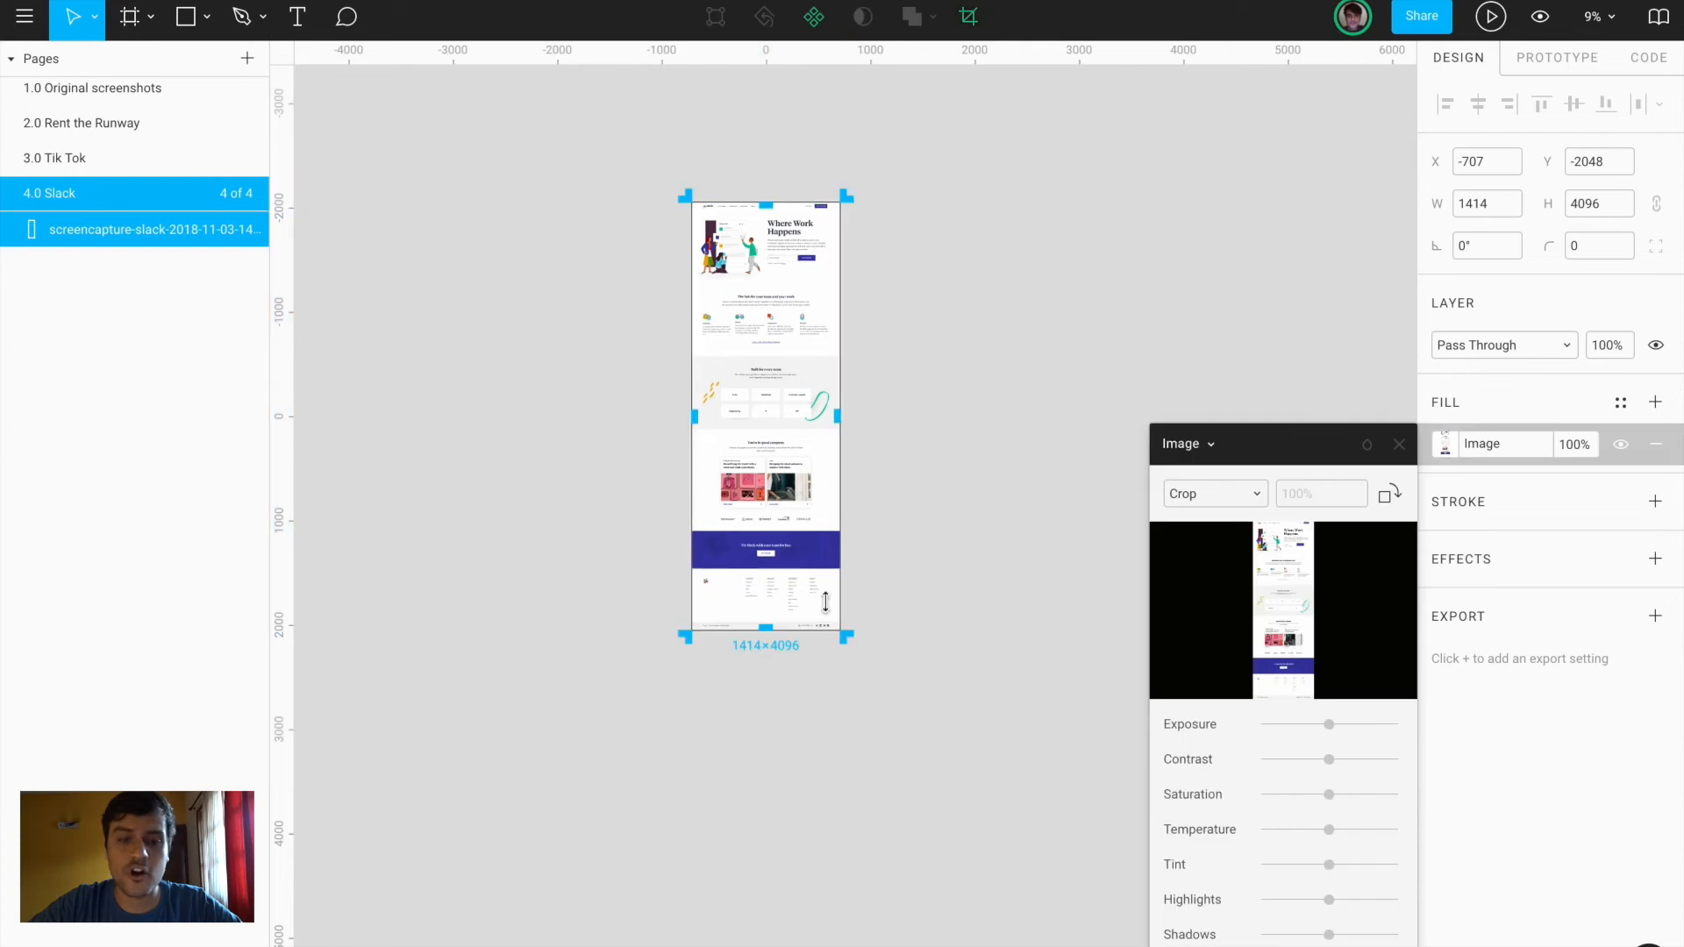
pyautogui.moveTo(766, 629); pyautogui.dragTo(757, 289)
pyautogui.press('Return')
pyautogui.hotkey('shift', '2')
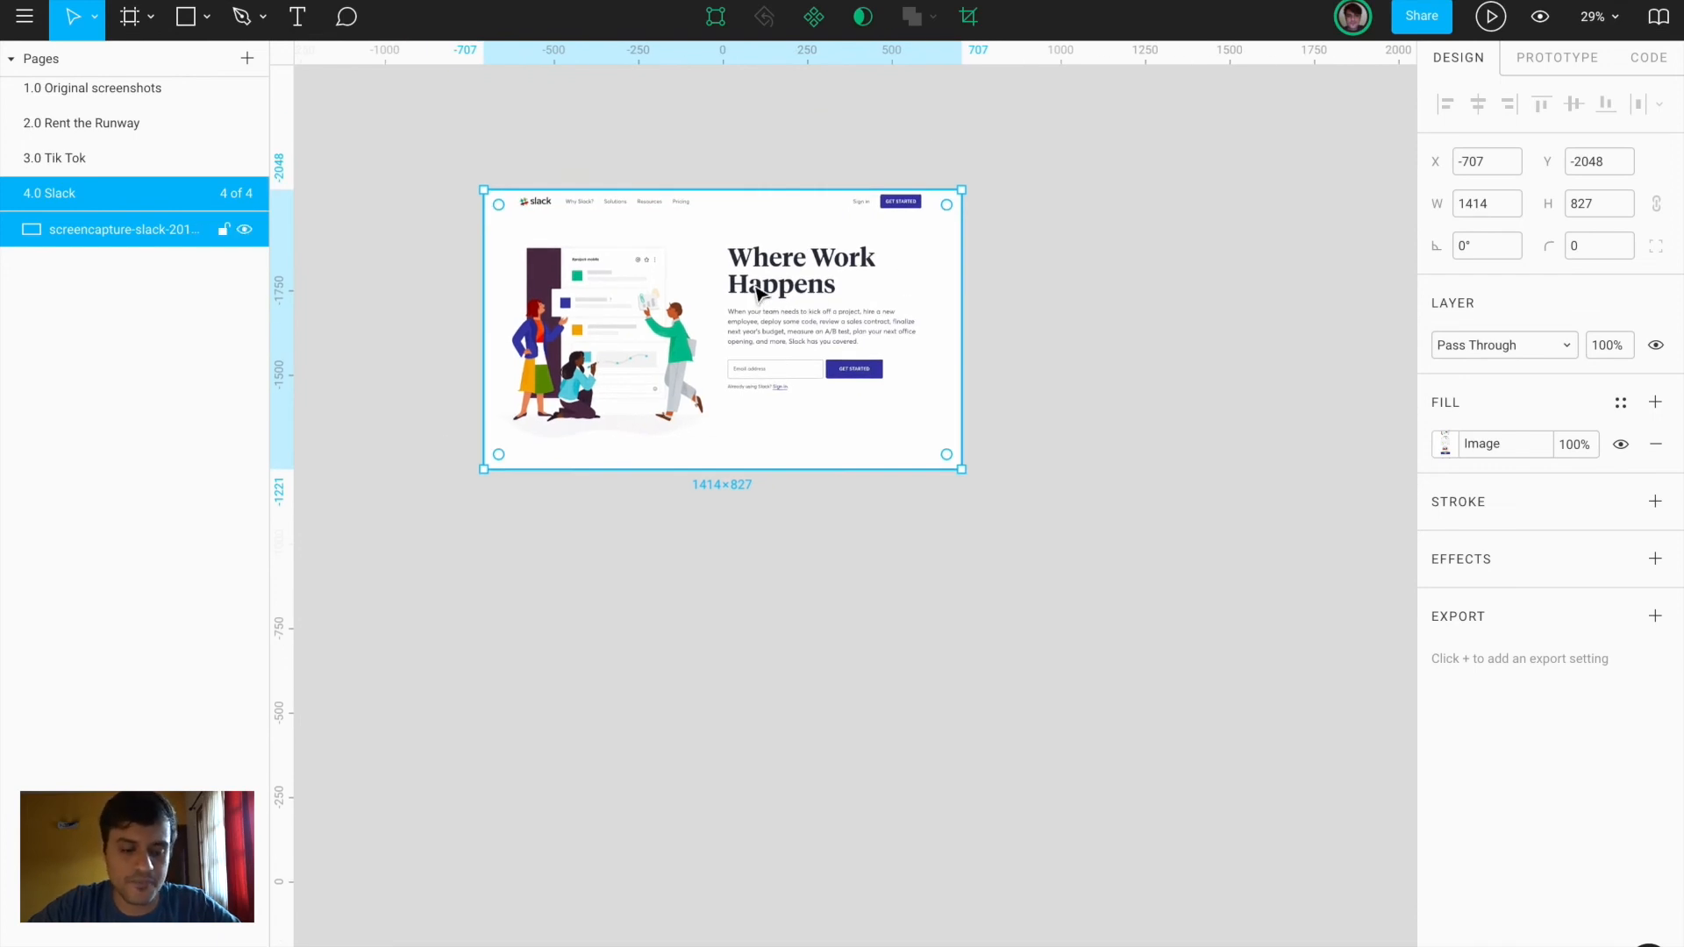
# Add a 1440×1024 Desktop frame beside the cropped screenshot
pyautogui.press('f')
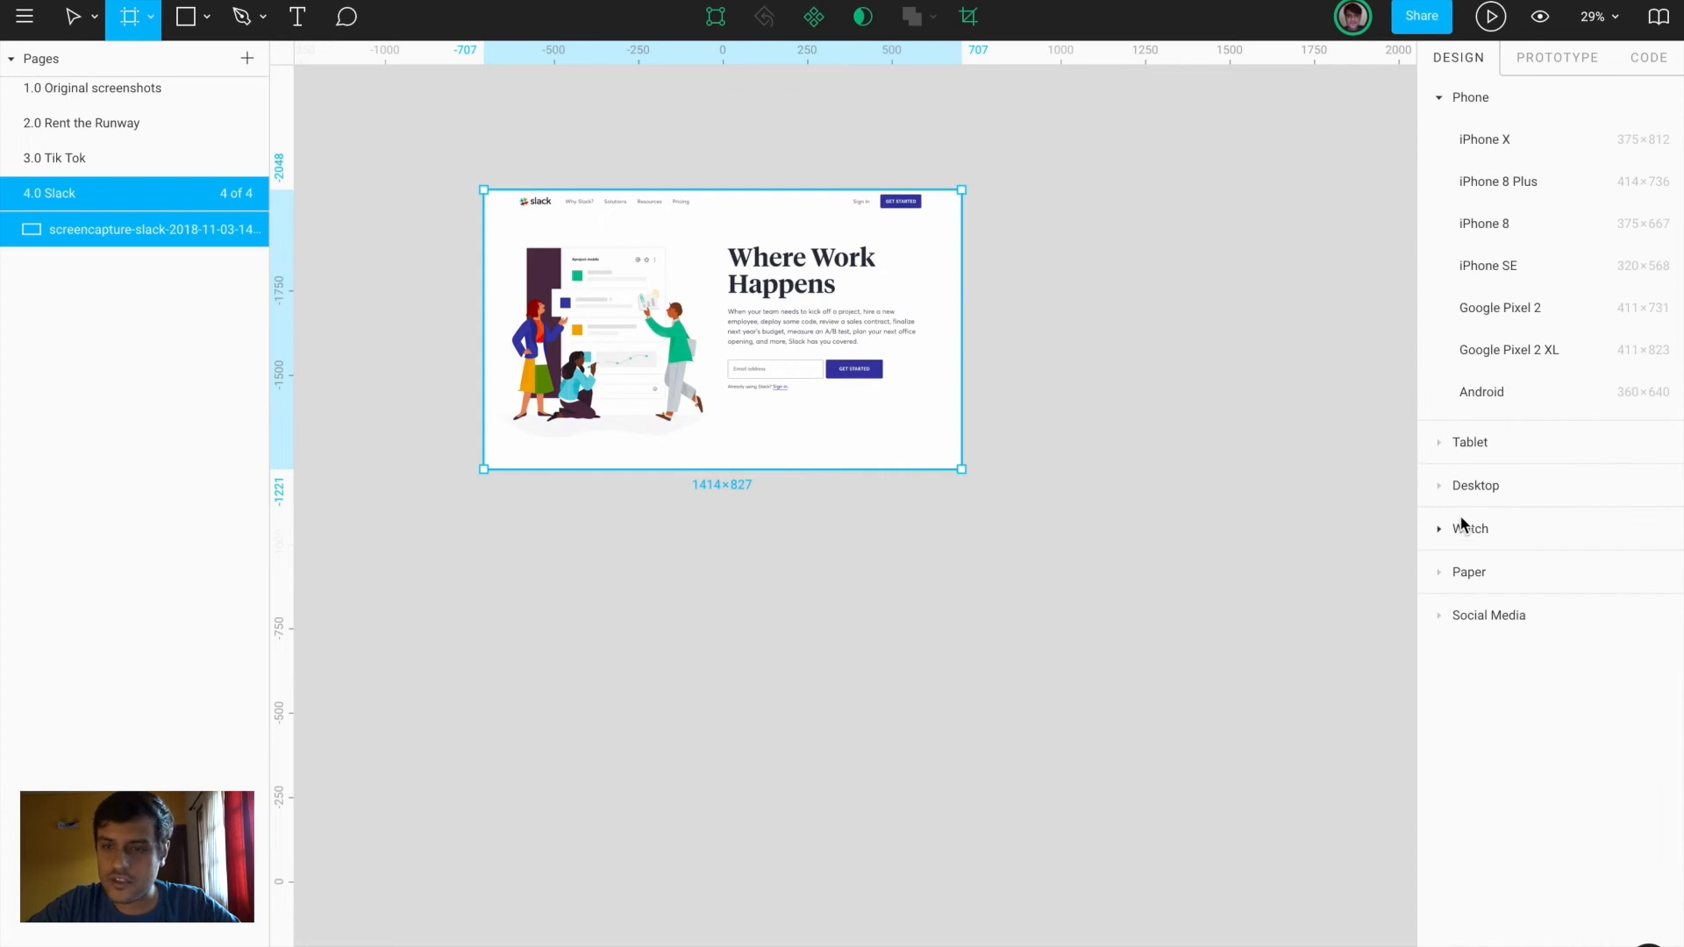
pyautogui.click(1442, 483)
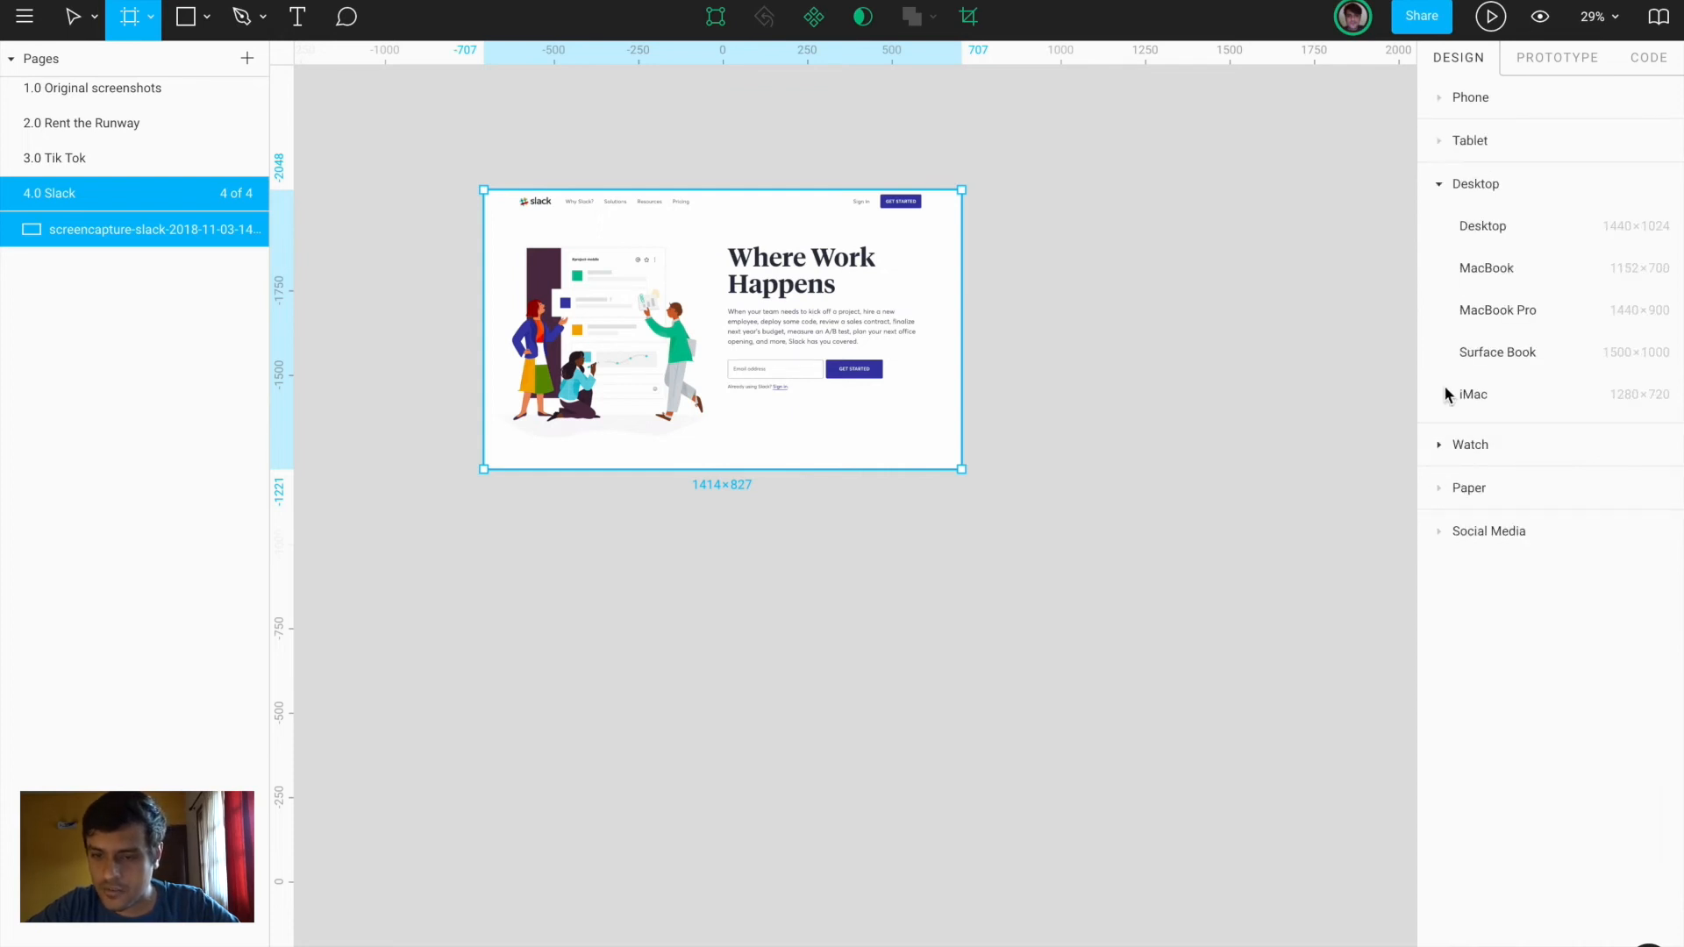
pyautogui.click(1489, 225)
pyautogui.moveTo(1085, 518); pyautogui.dragTo(1086, 376)
# Re-crop the screenshot to 1414×1024 and place a copy inside the Desktop frame at 0,0
pyautogui.click(816, 348)
pyautogui.hscroll(3, 816, 348)
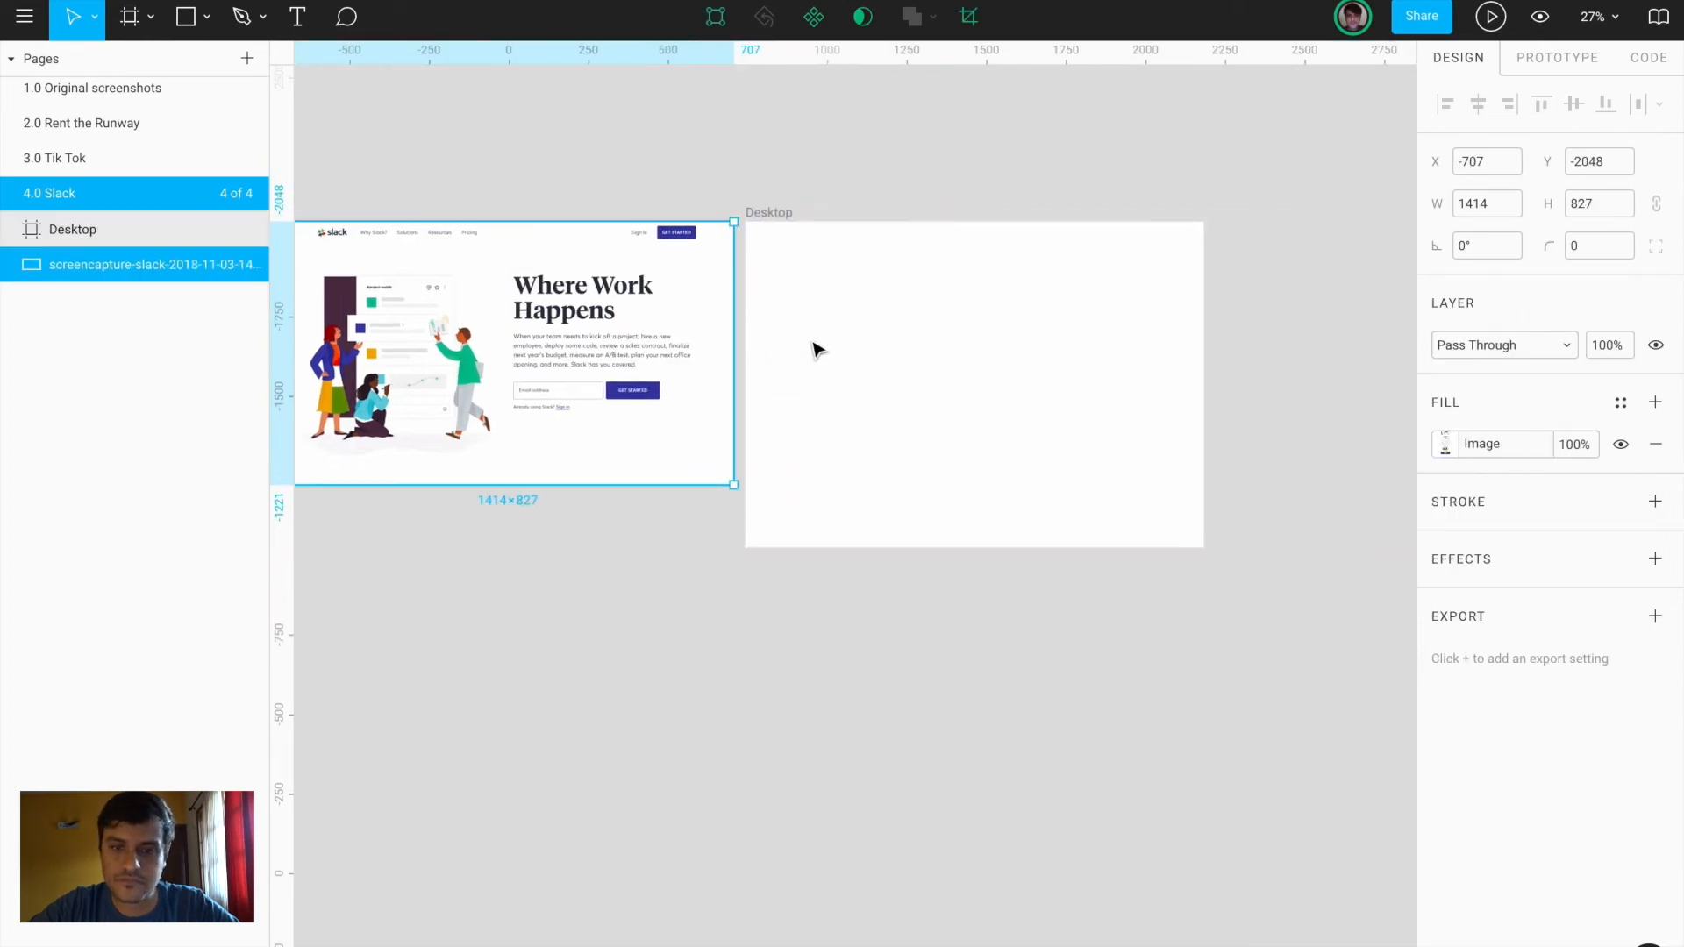
pyautogui.click(968, 16)
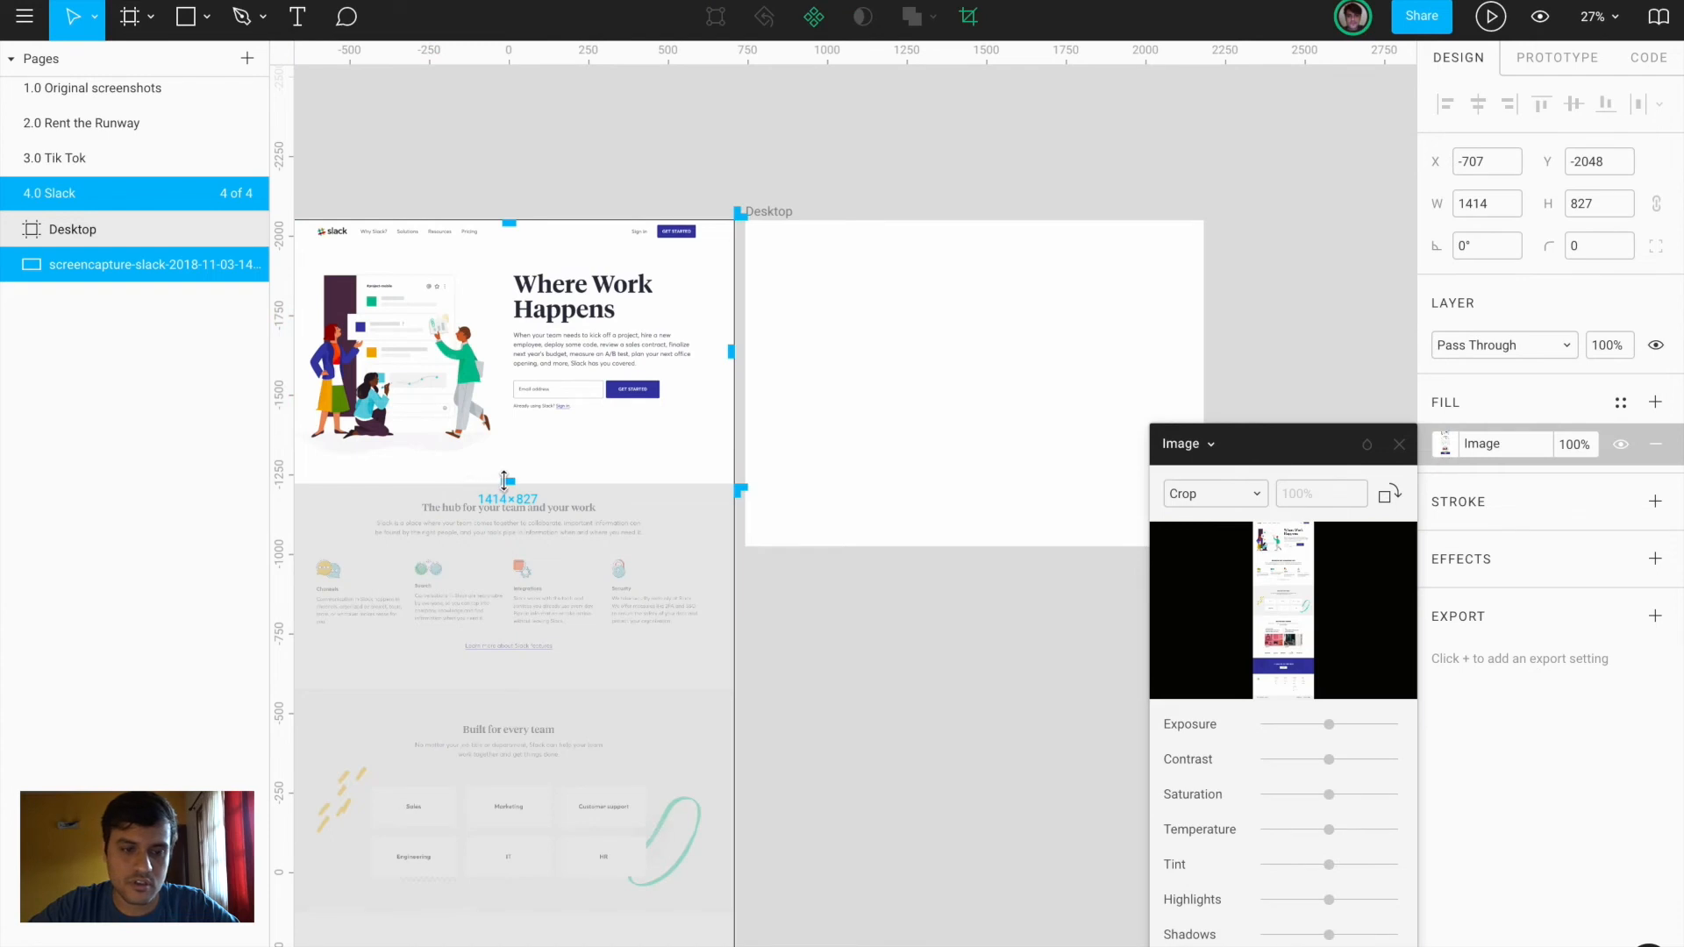
pyautogui.moveTo(504, 481); pyautogui.dragTo(507, 544)
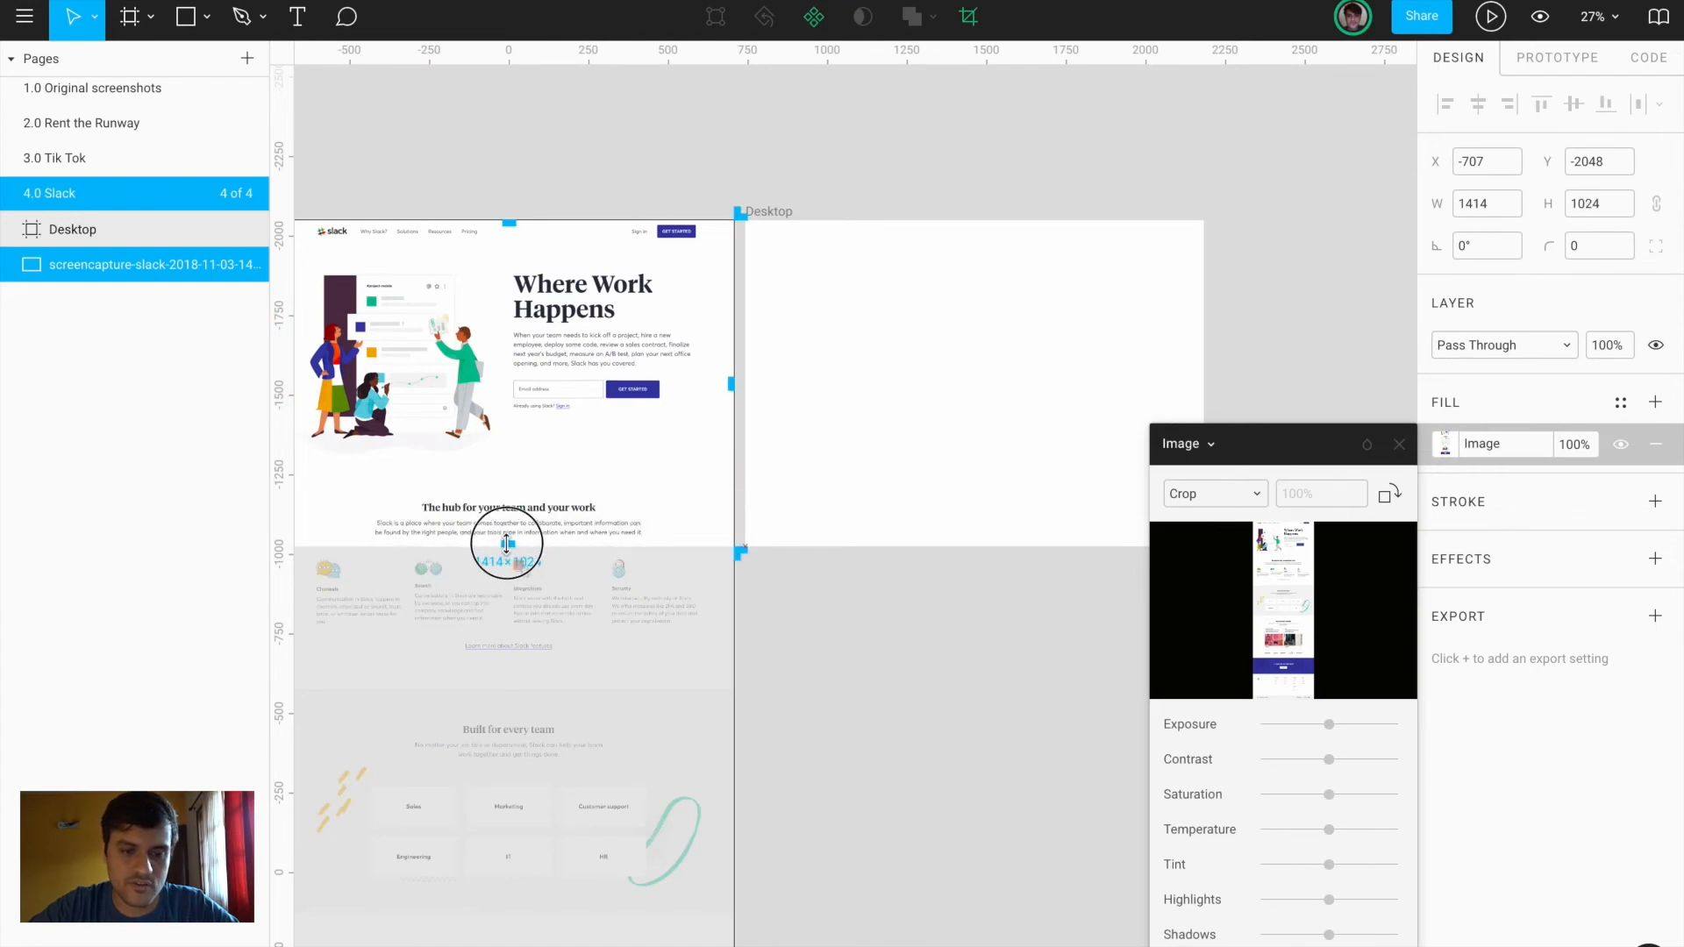
pyautogui.press('Return')
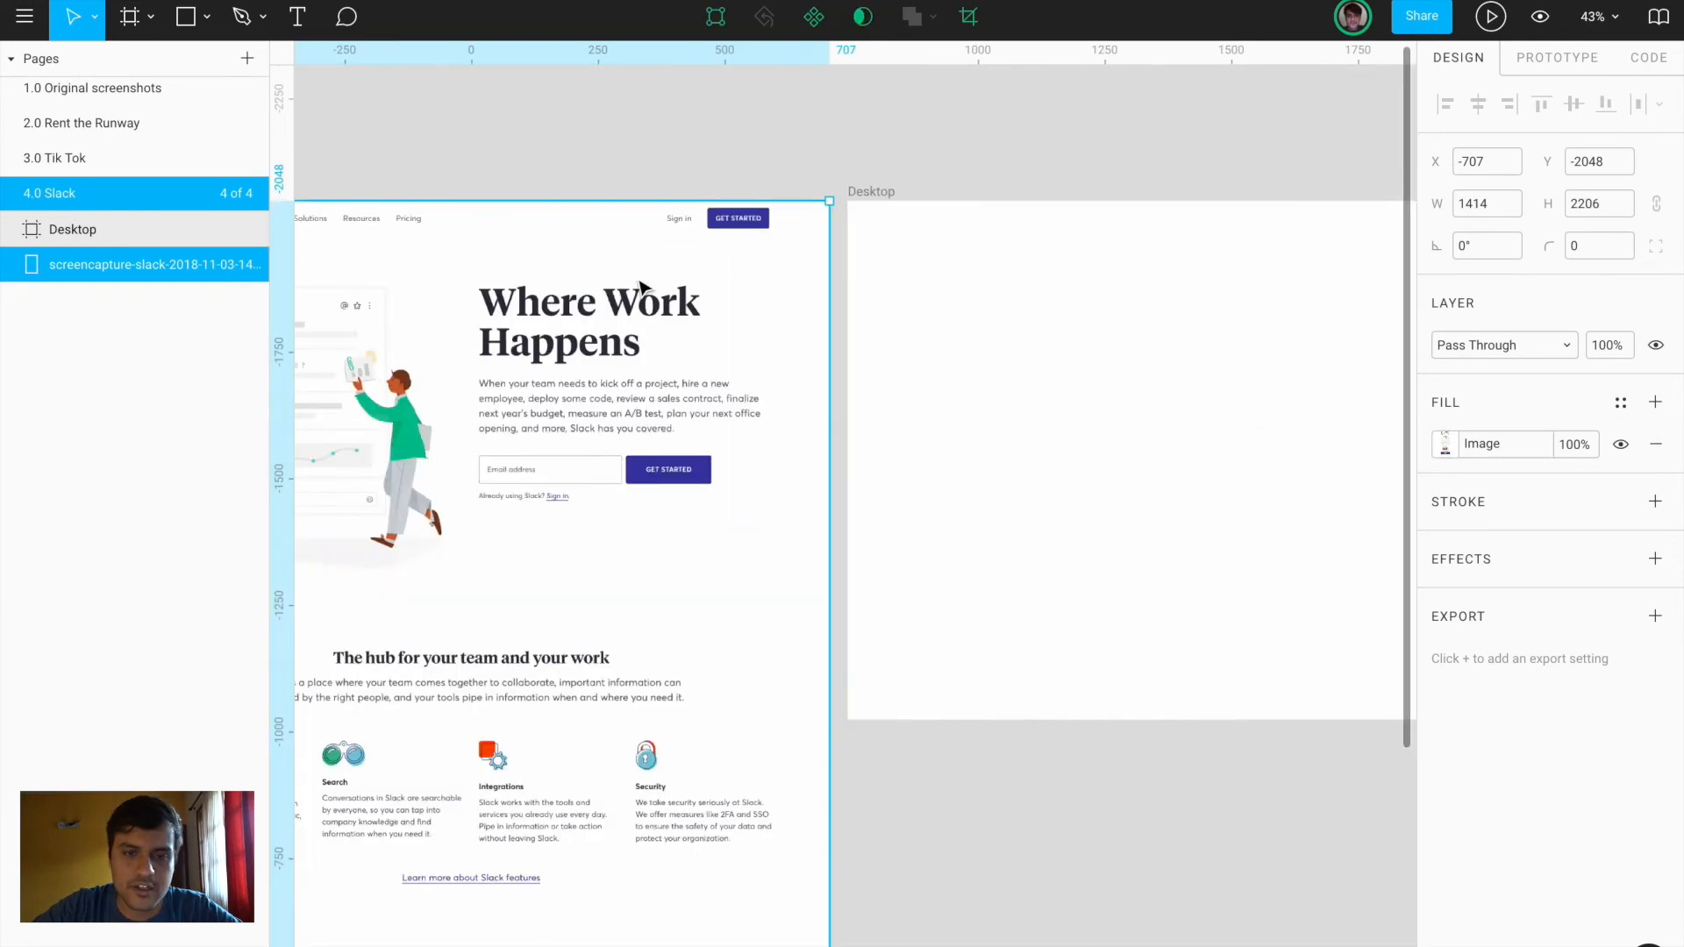
pyautogui.moveTo(573, 304); pyautogui.dragTo(1289, 291)
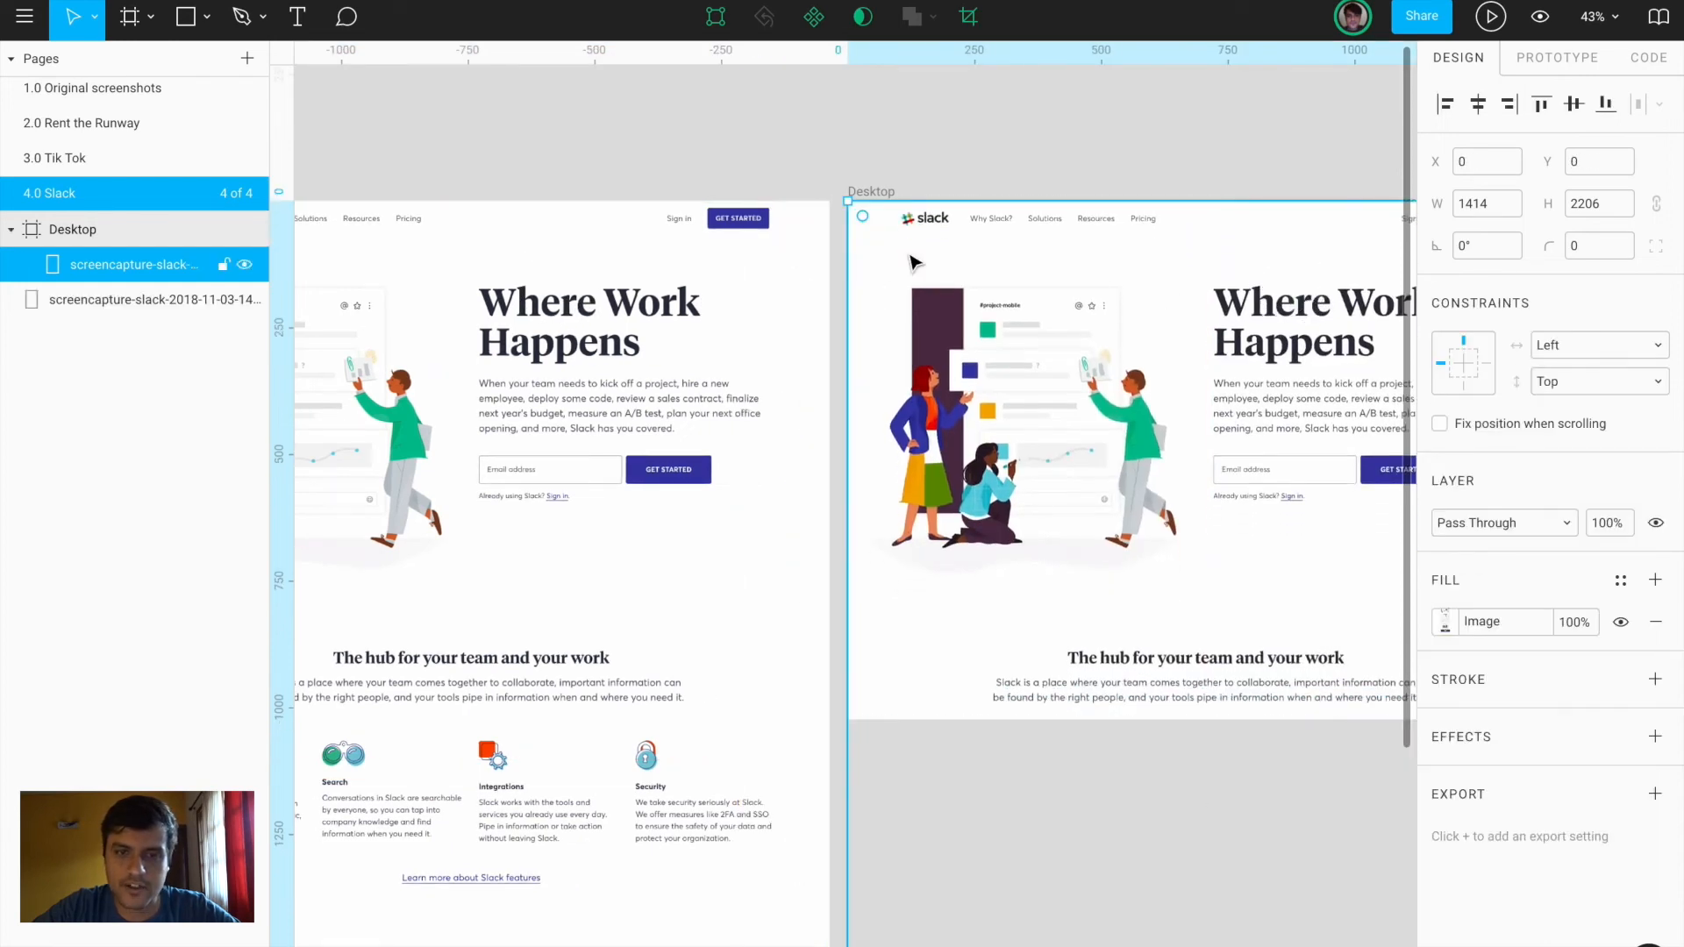
pyautogui.scroll(5, 893, 253)
pyautogui.hscroll(2, 893, 253)
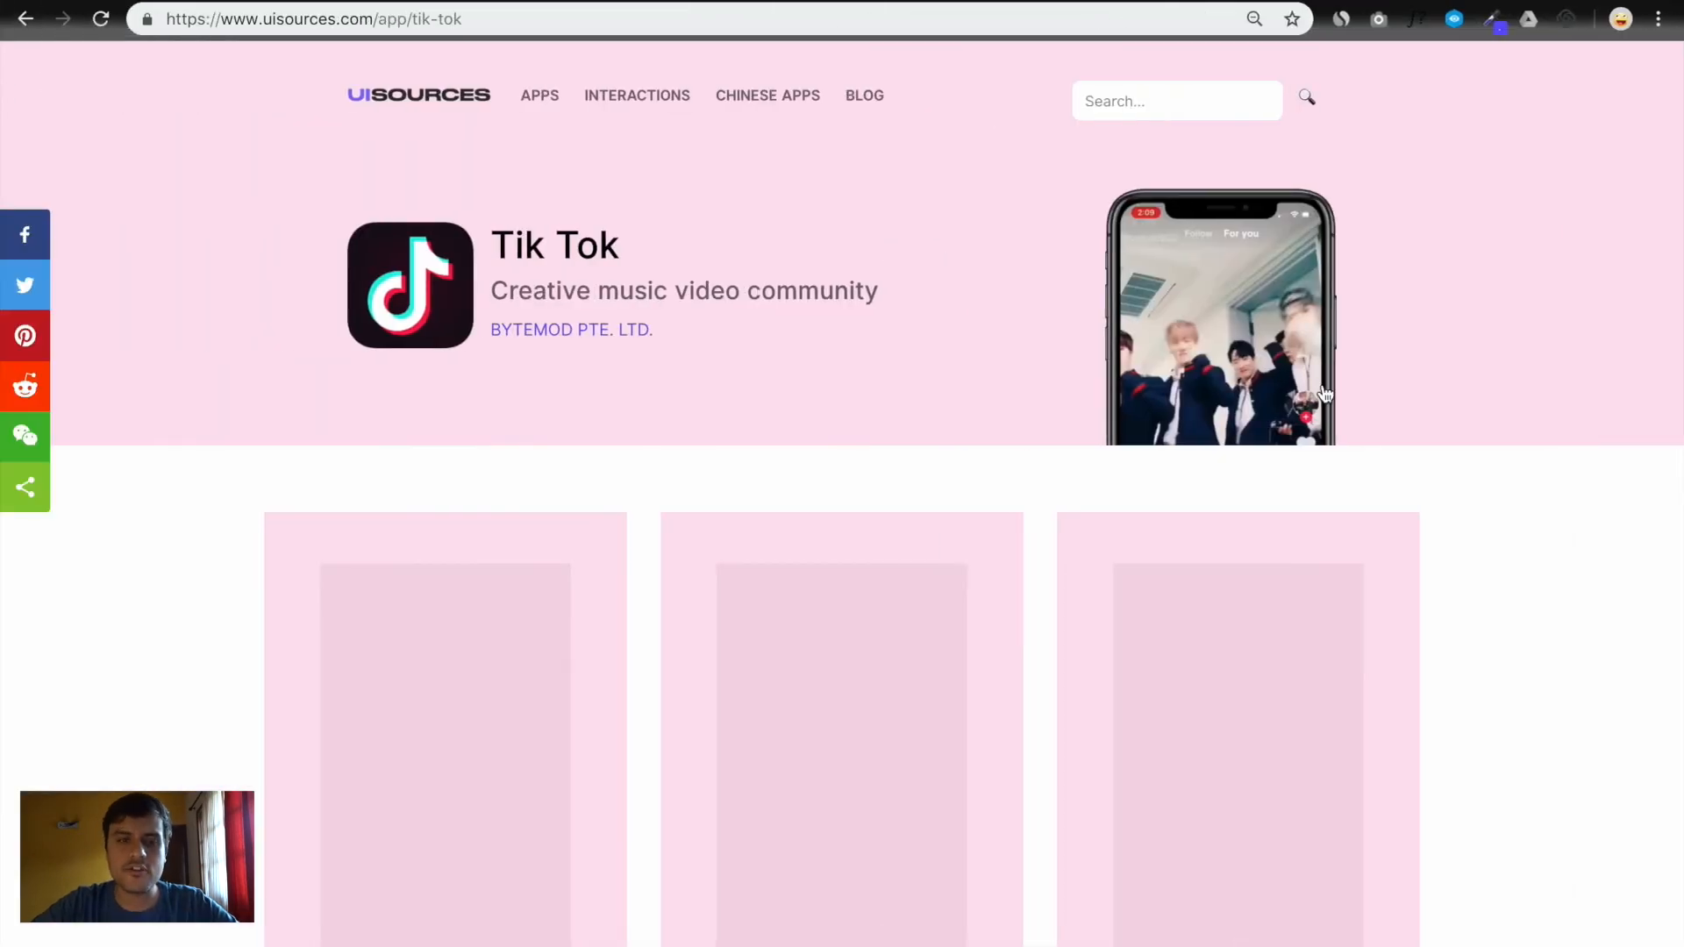
# Scroll through the Tik Tok screenshot cards on UI Sources
pyautogui.scroll(-5, 1505, 496)
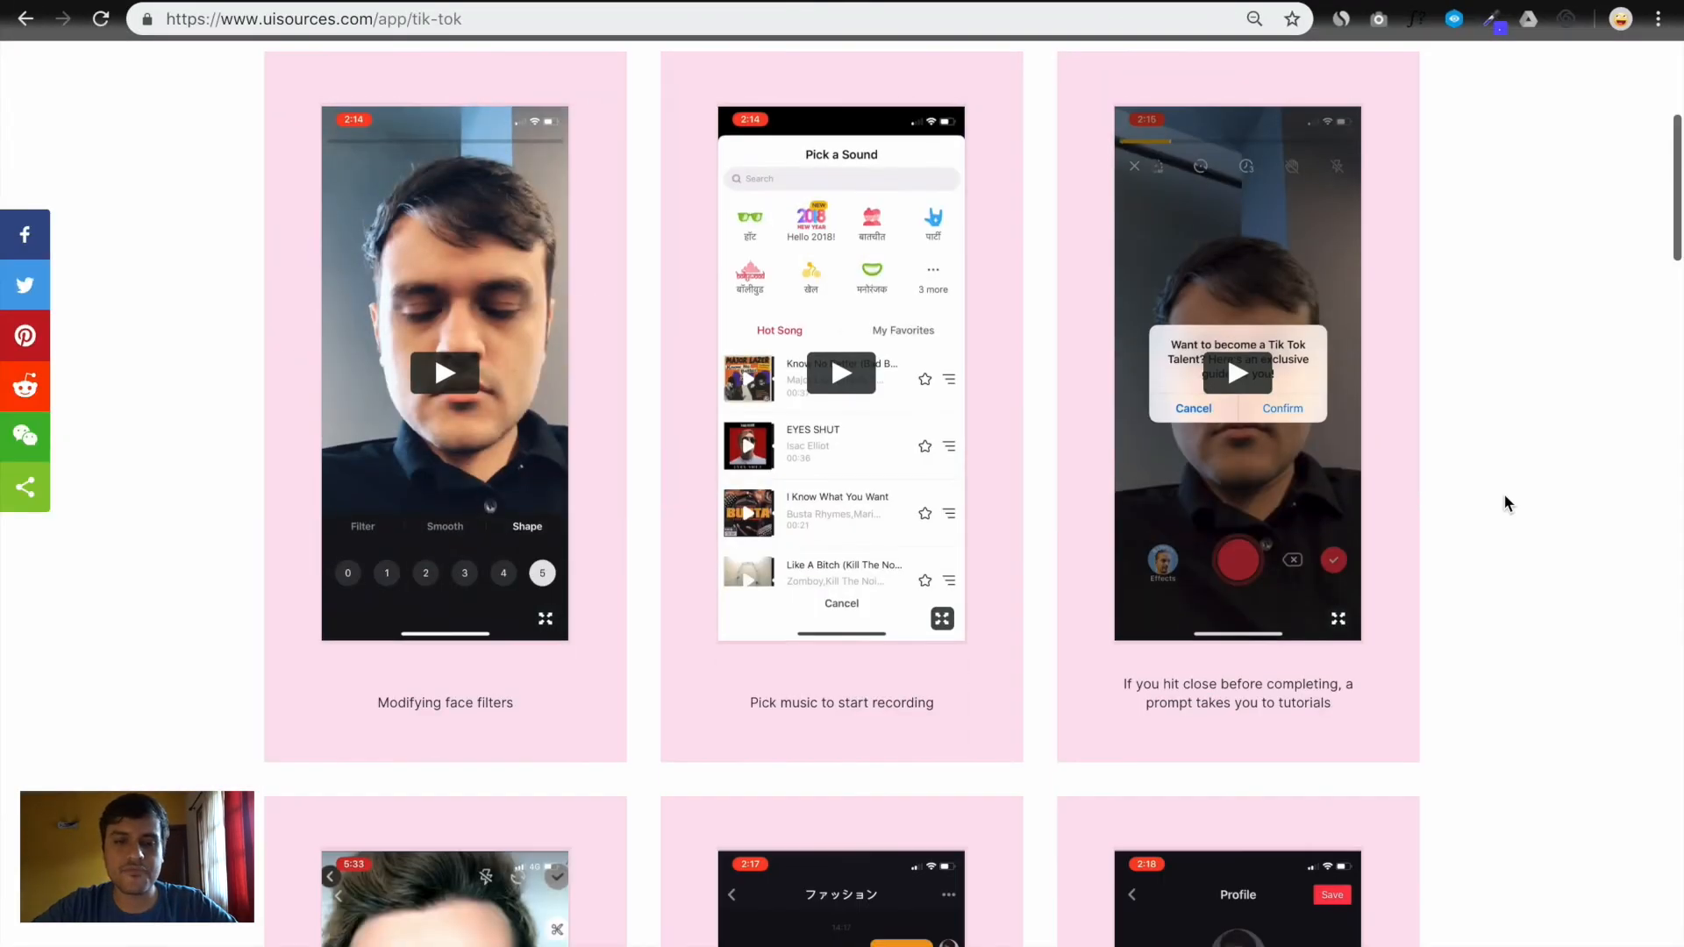
pyautogui.scroll(-15, 1504, 497)
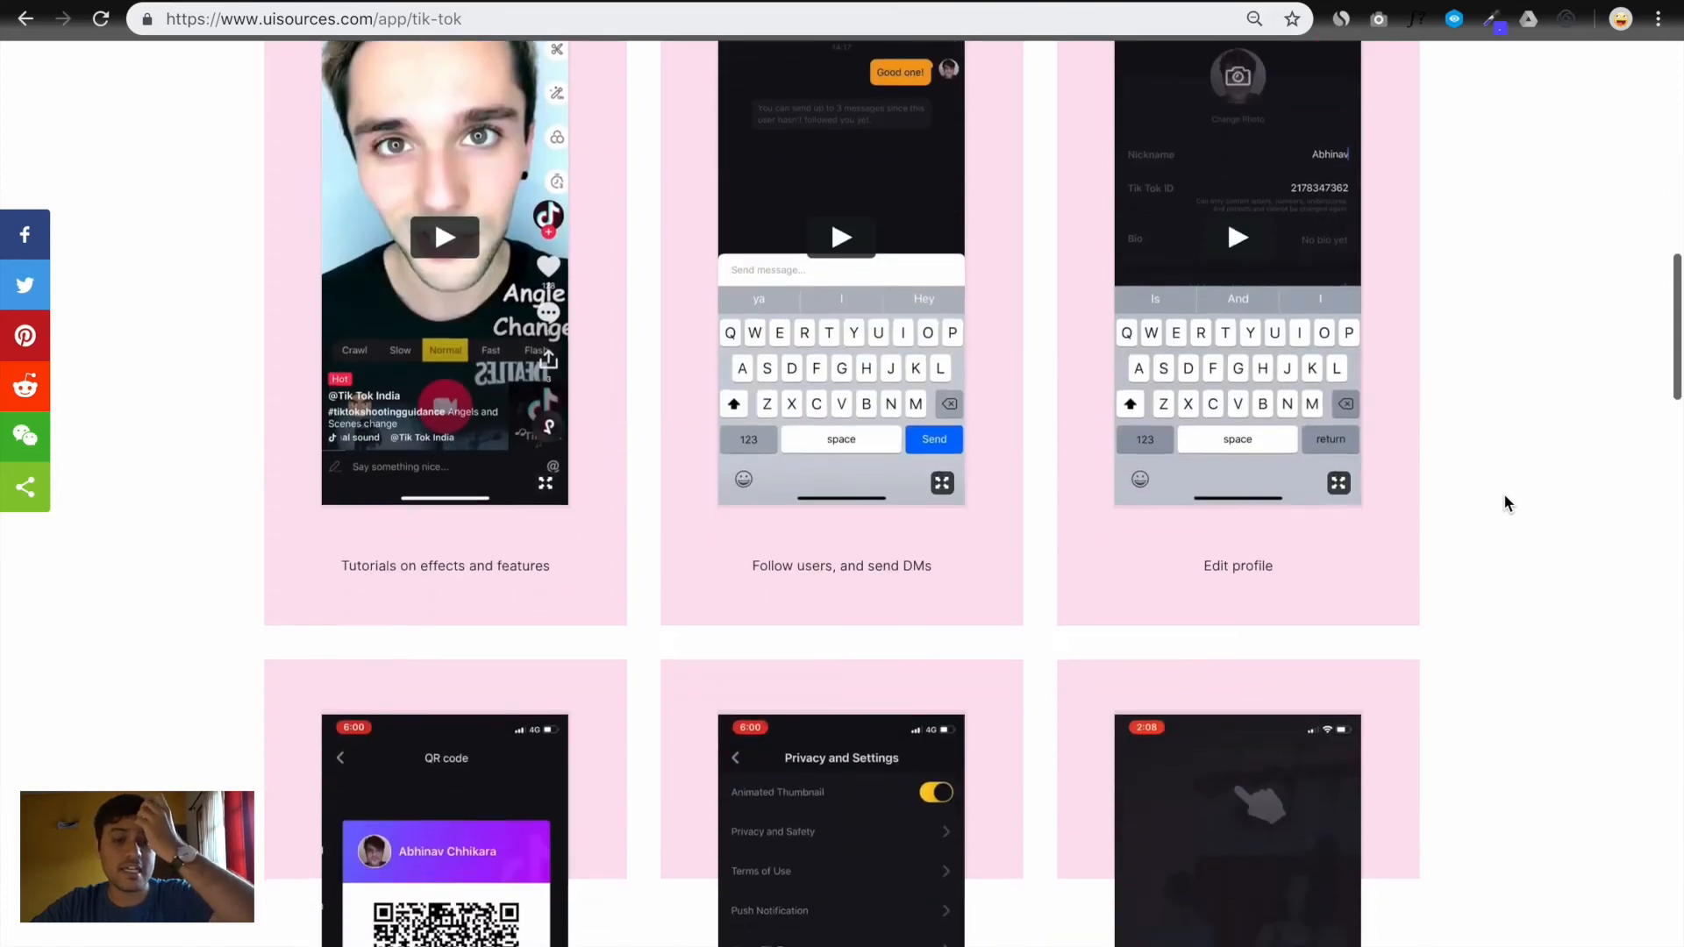
pyautogui.scroll(7, 1505, 497)
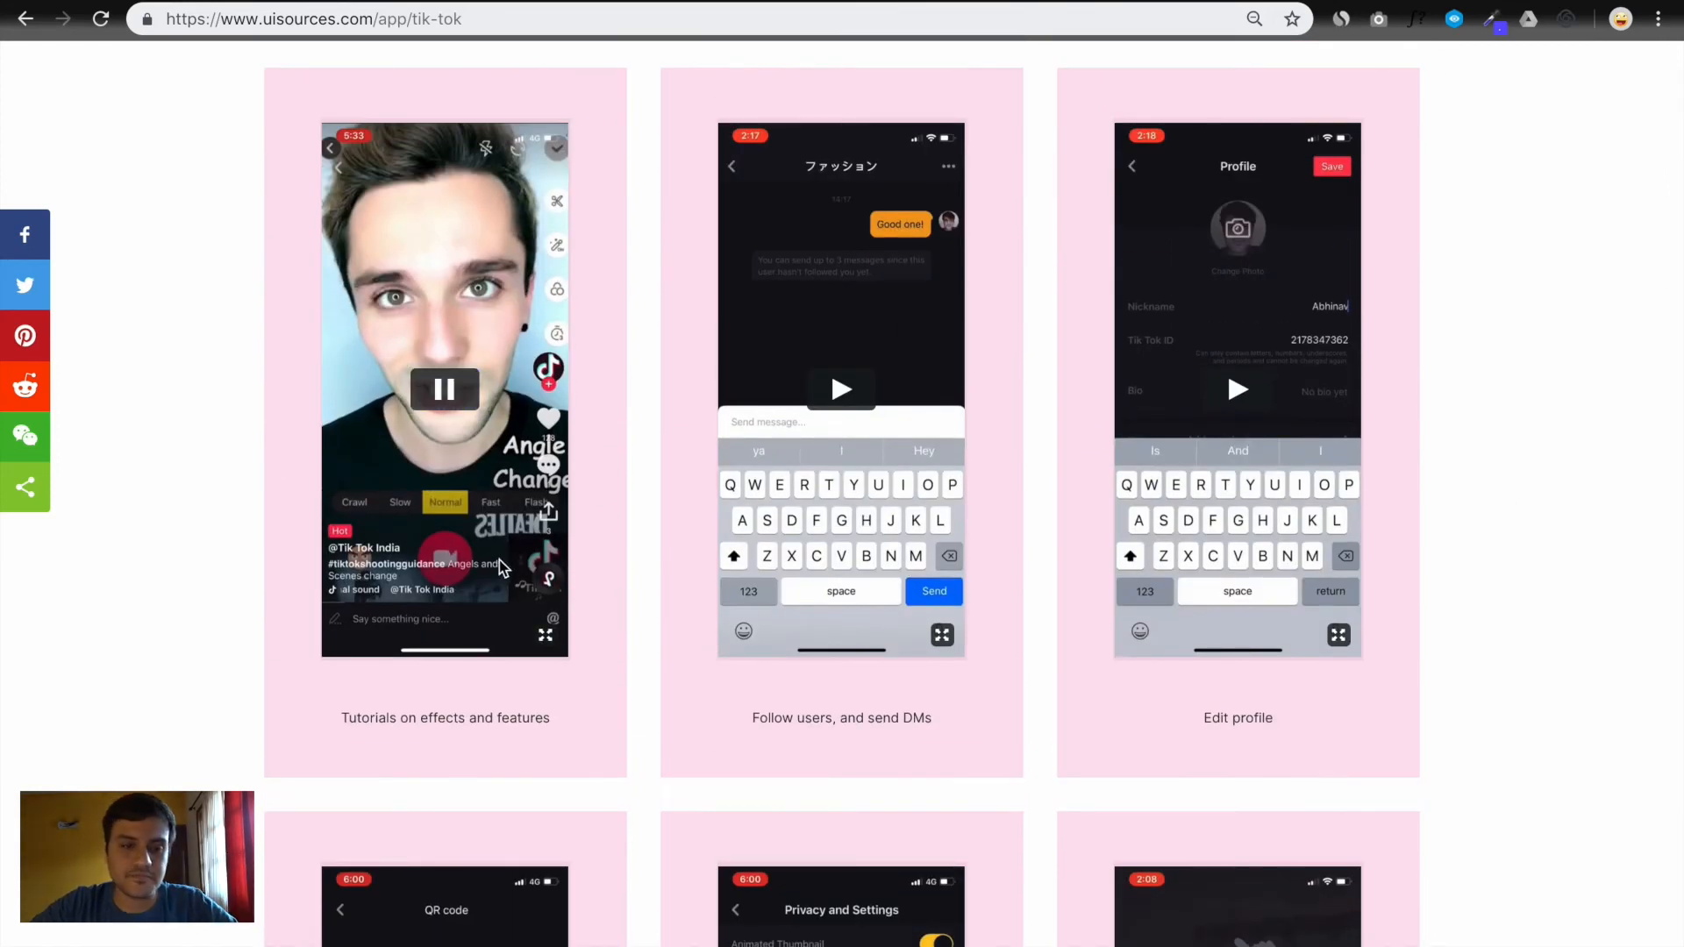
pyautogui.scroll(-1, 639, 499)
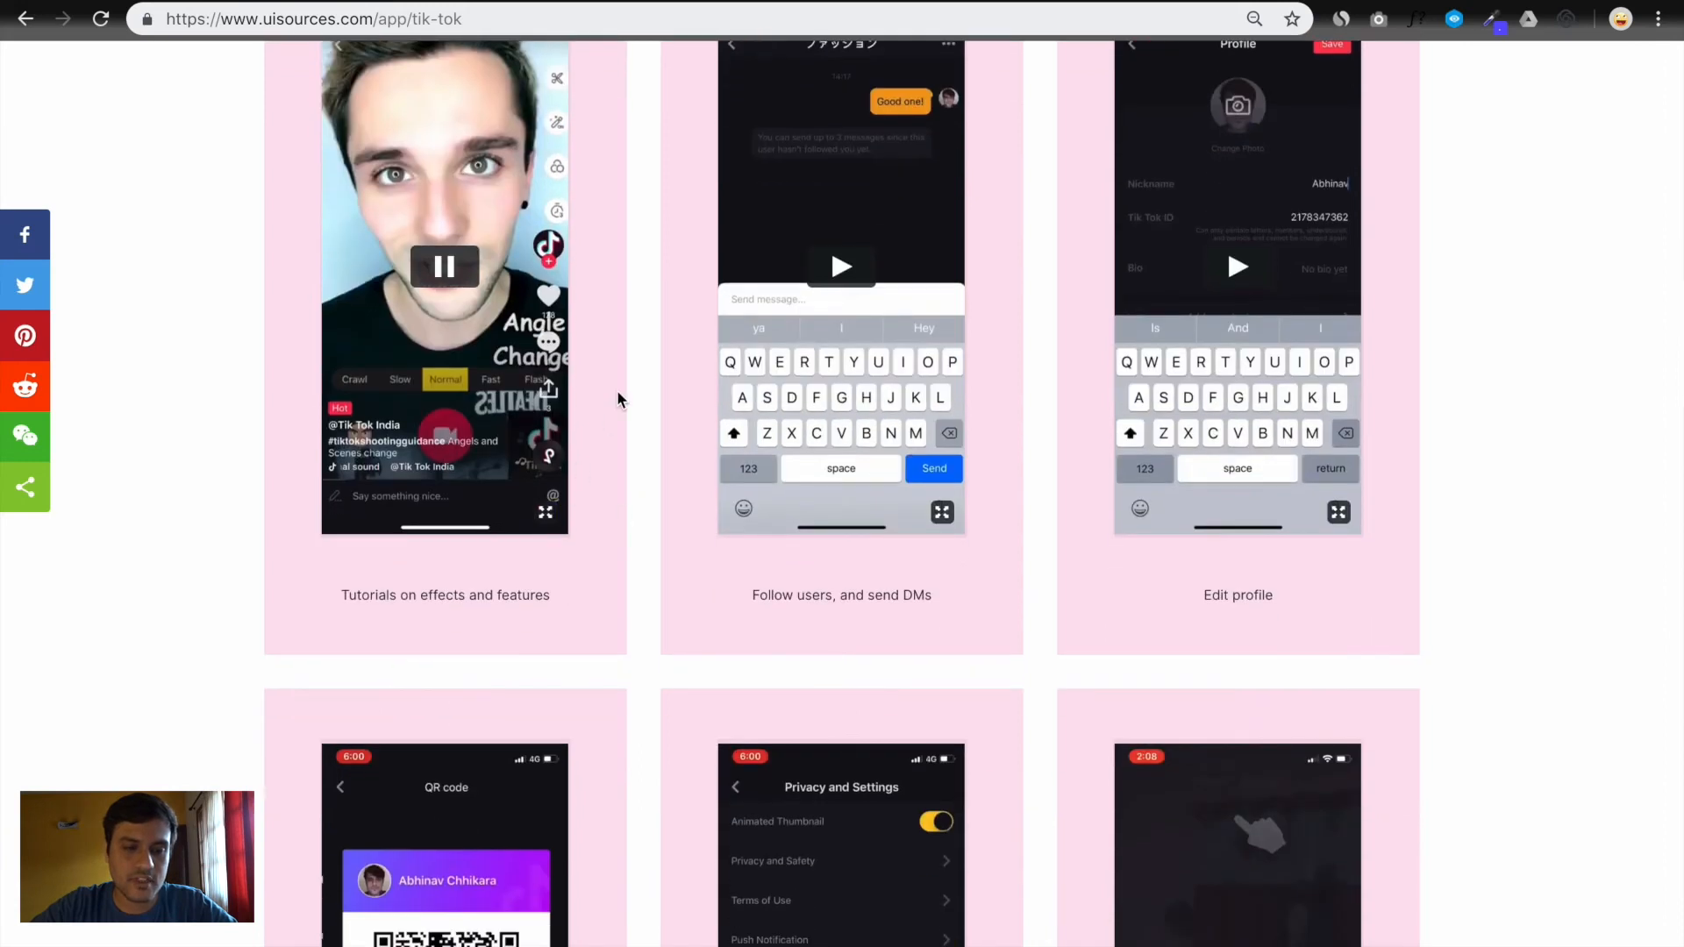
pyautogui.scroll(2, 618, 400)
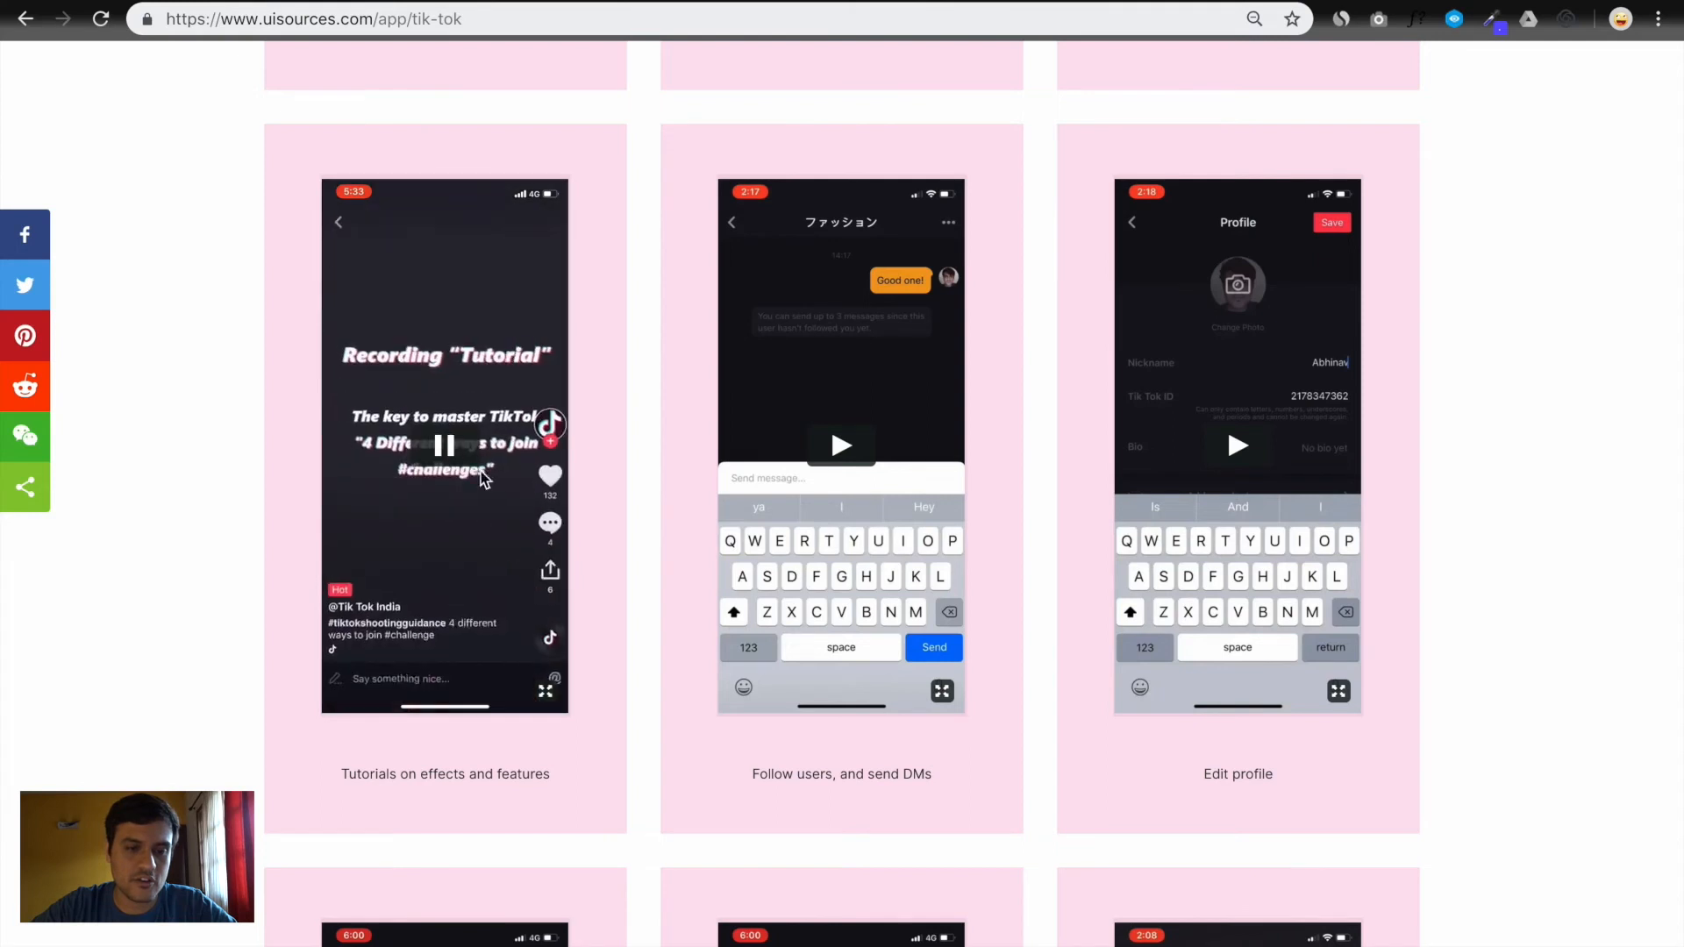
pyautogui.scroll(-5, 591, 616)
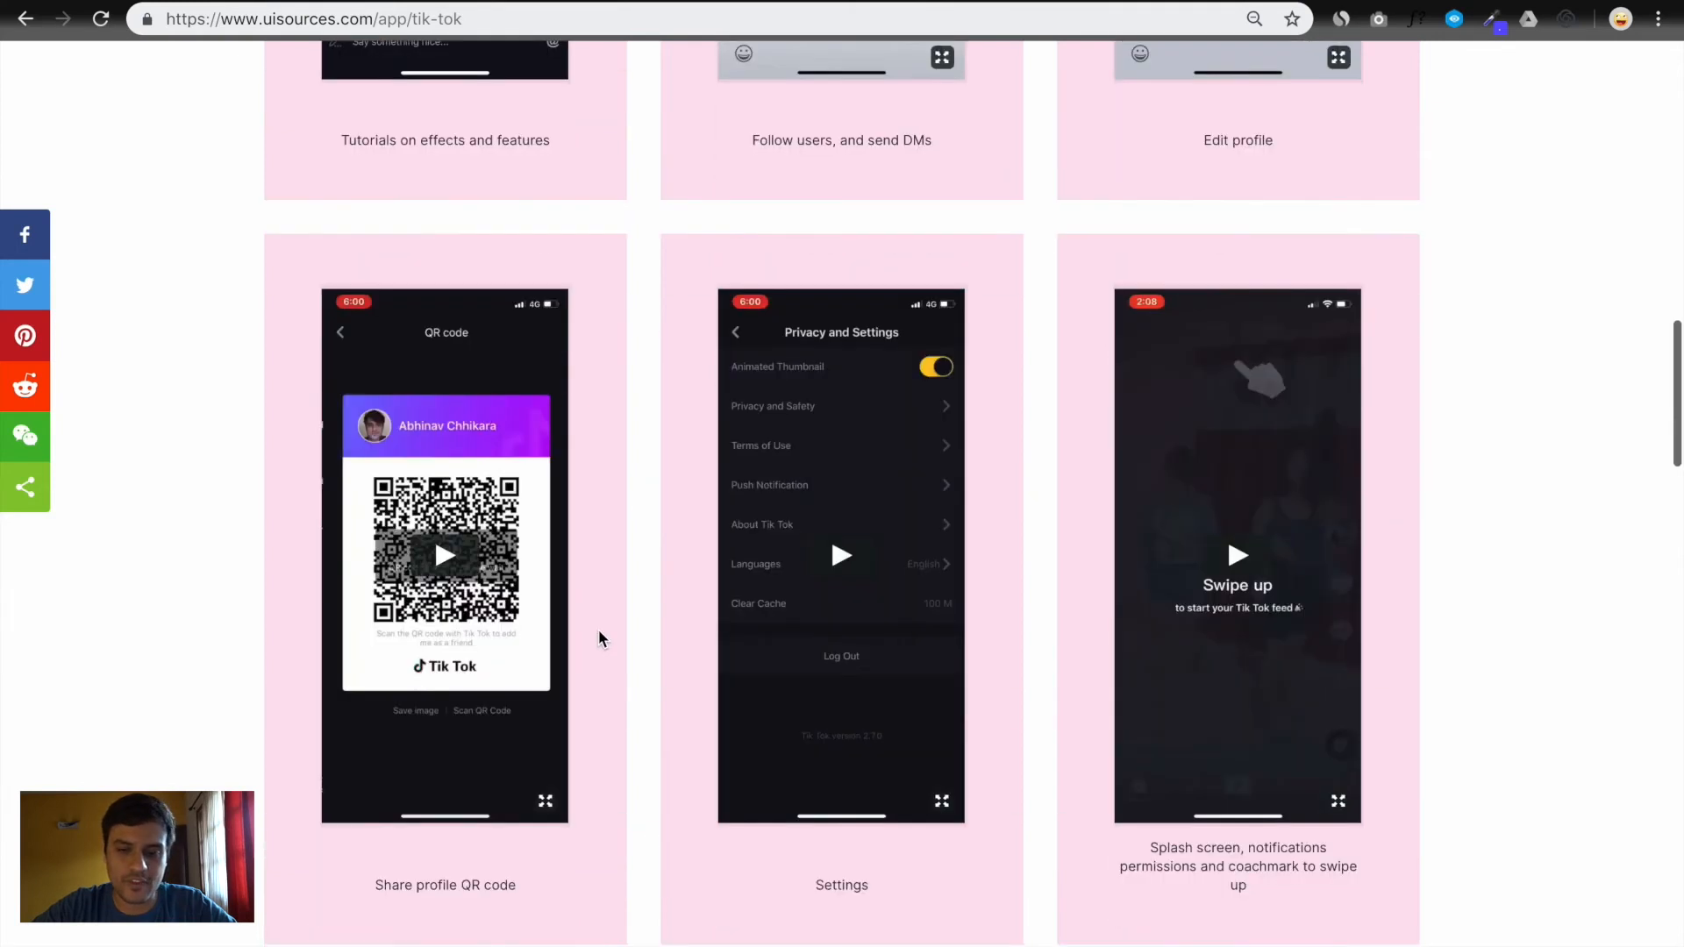
pyautogui.scroll(-6, 598, 629)
pyautogui.scroll(-1, 598, 629)
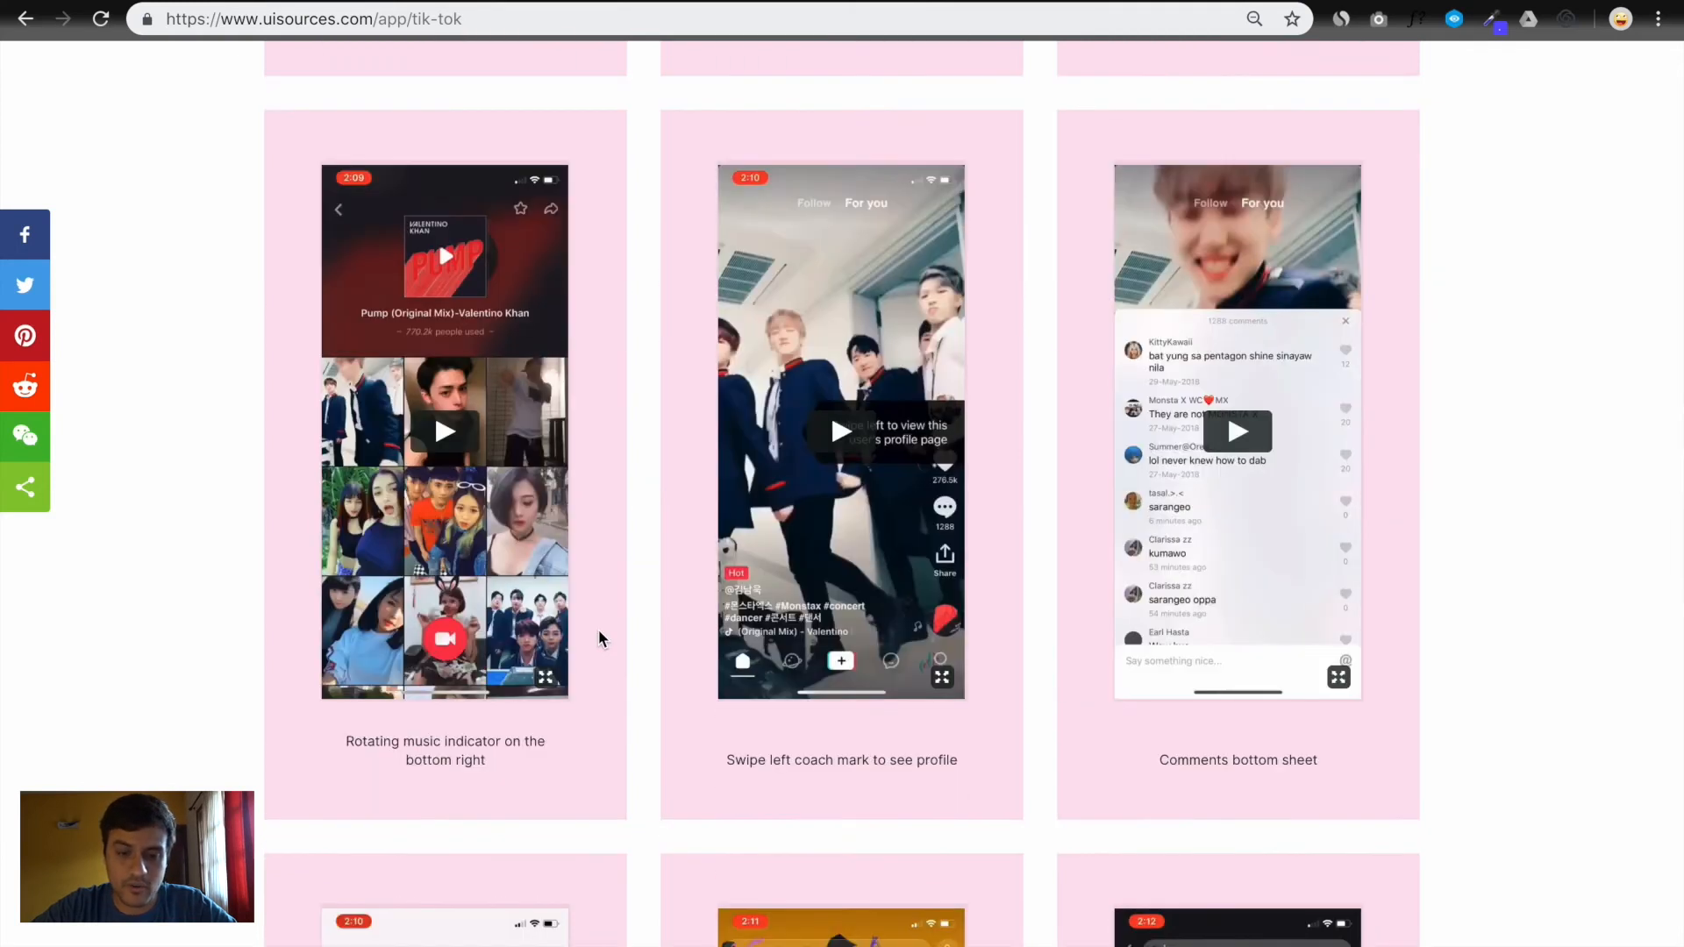
pyautogui.scroll(-4, 598, 629)
pyautogui.scroll(3, 463, 709)
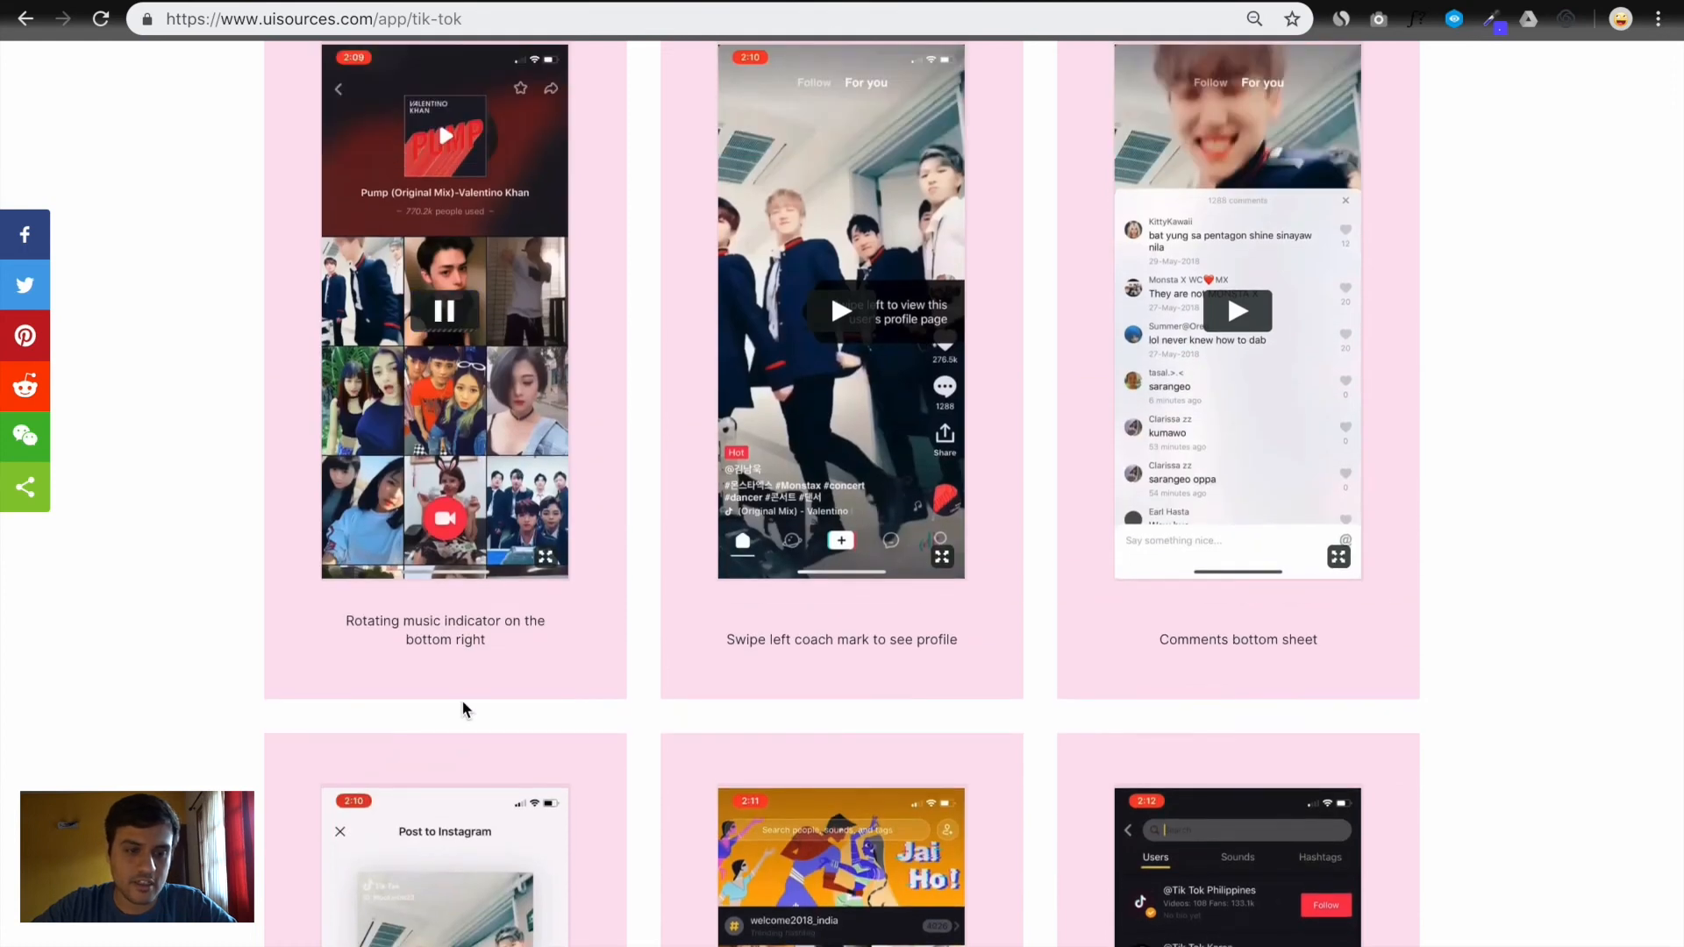
pyautogui.scroll(2, 581, 507)
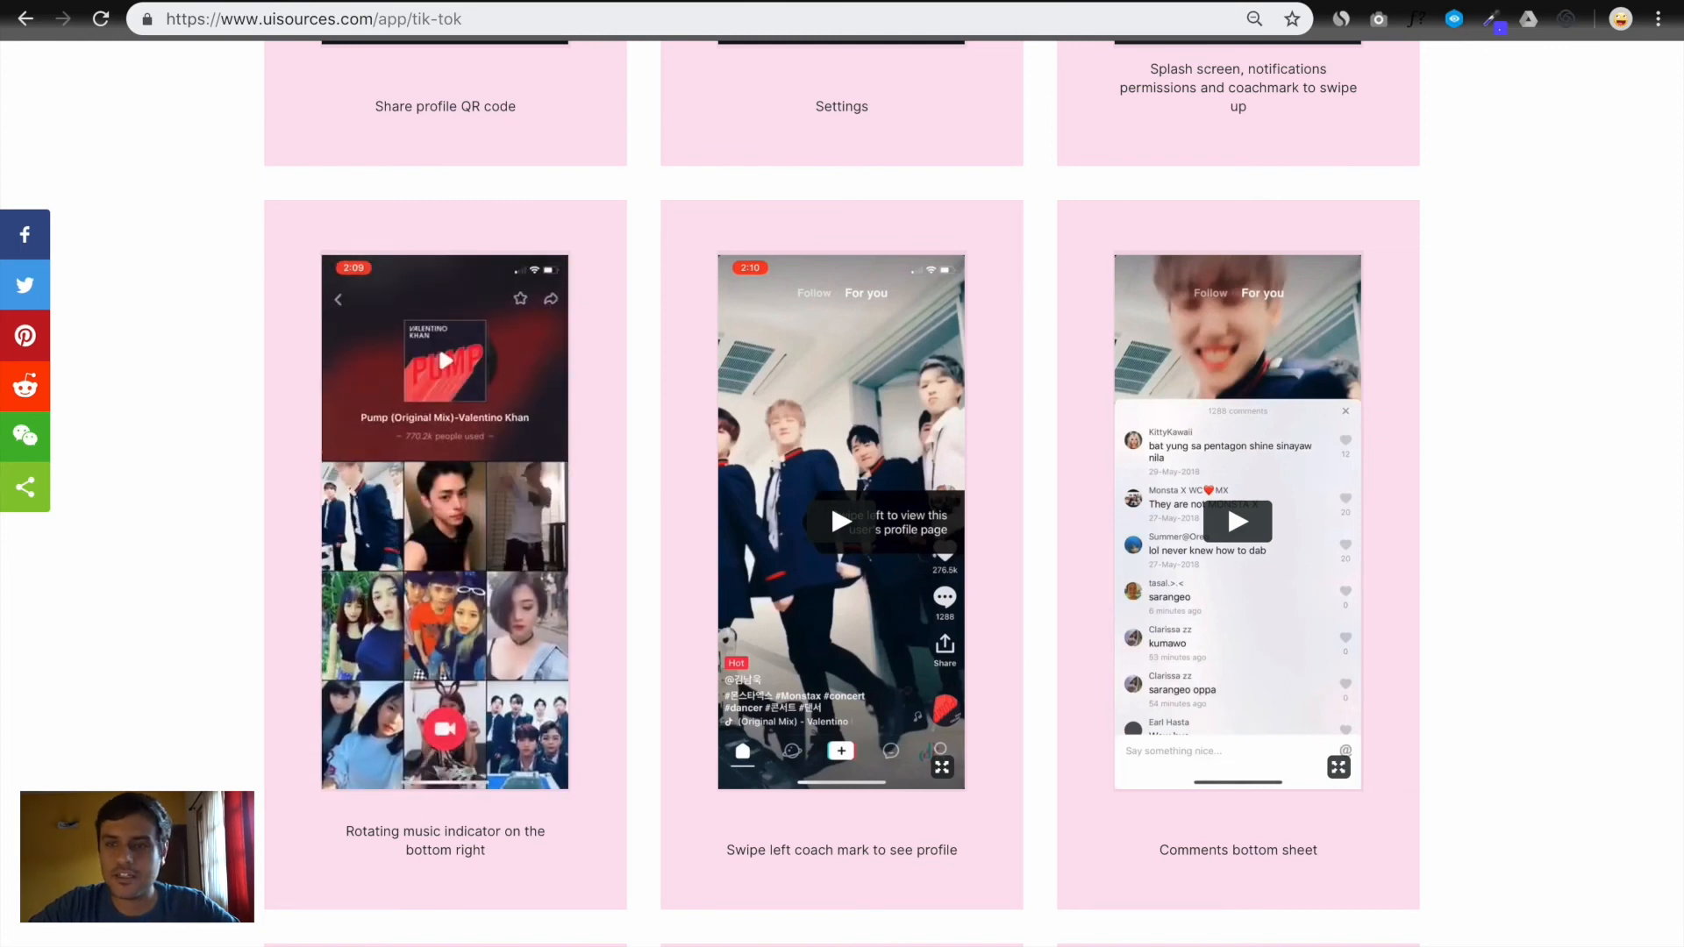
# Open slack.com in a new browser tab
pyautogui.hotkey('ctrl', 't')
pyautogui.write('slac')
pyautogui.press('Return')
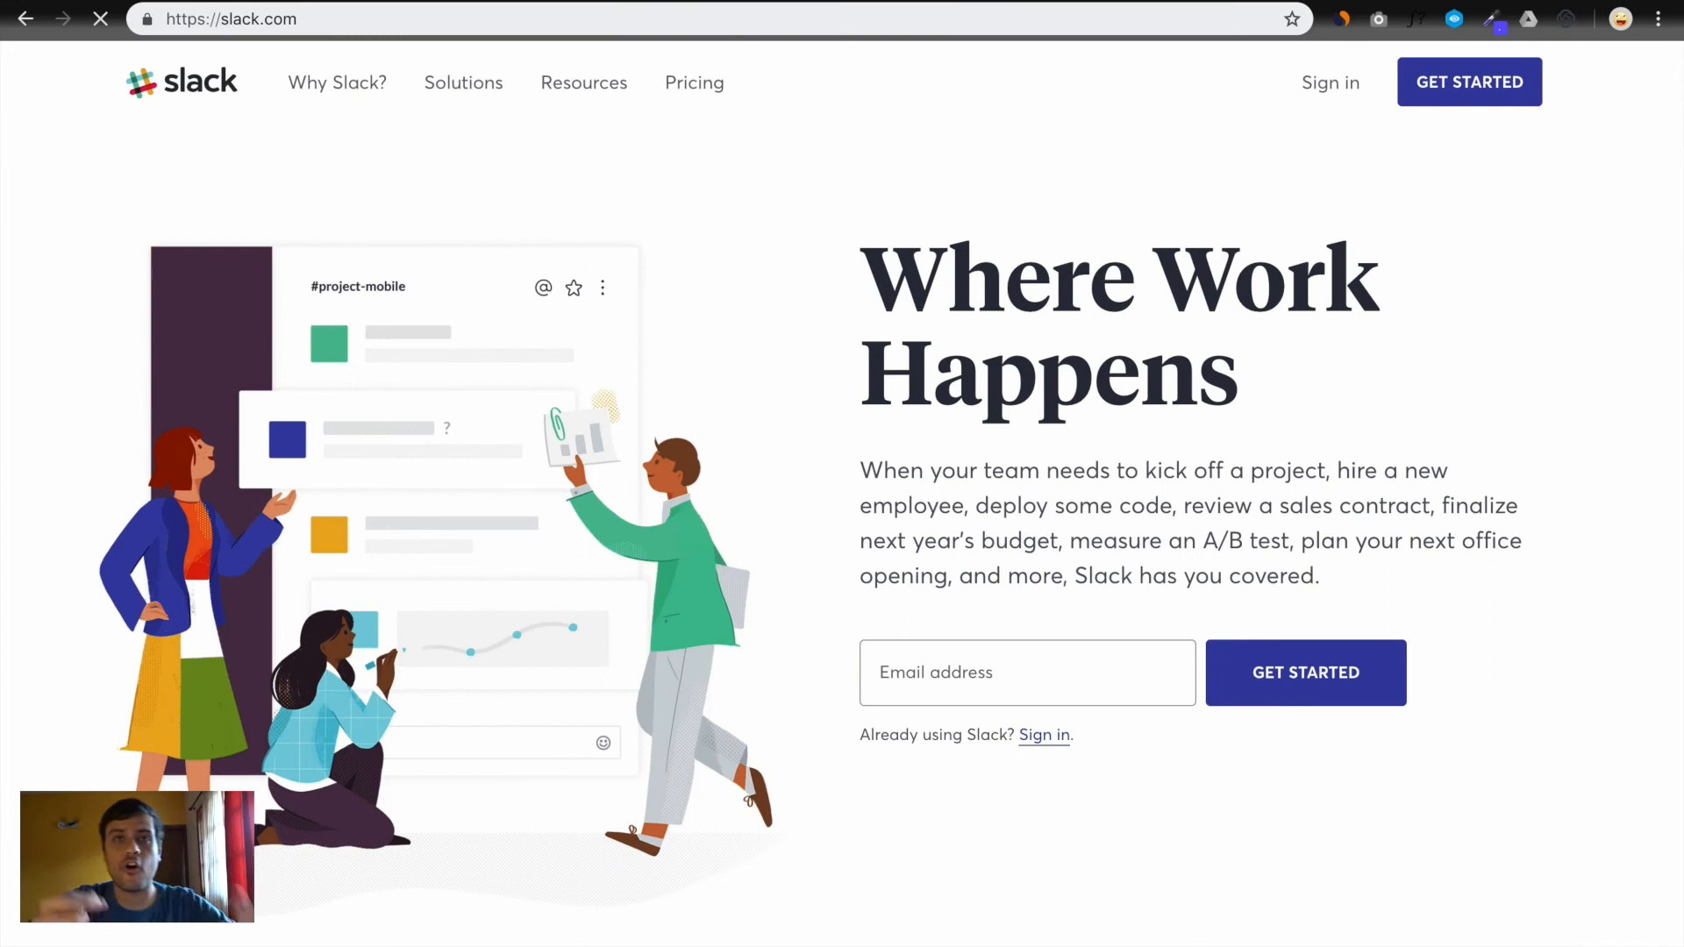
# Turn on WhatFont and identify the Slack navigation font as Slack-Averta
pyautogui.click(1419, 24)
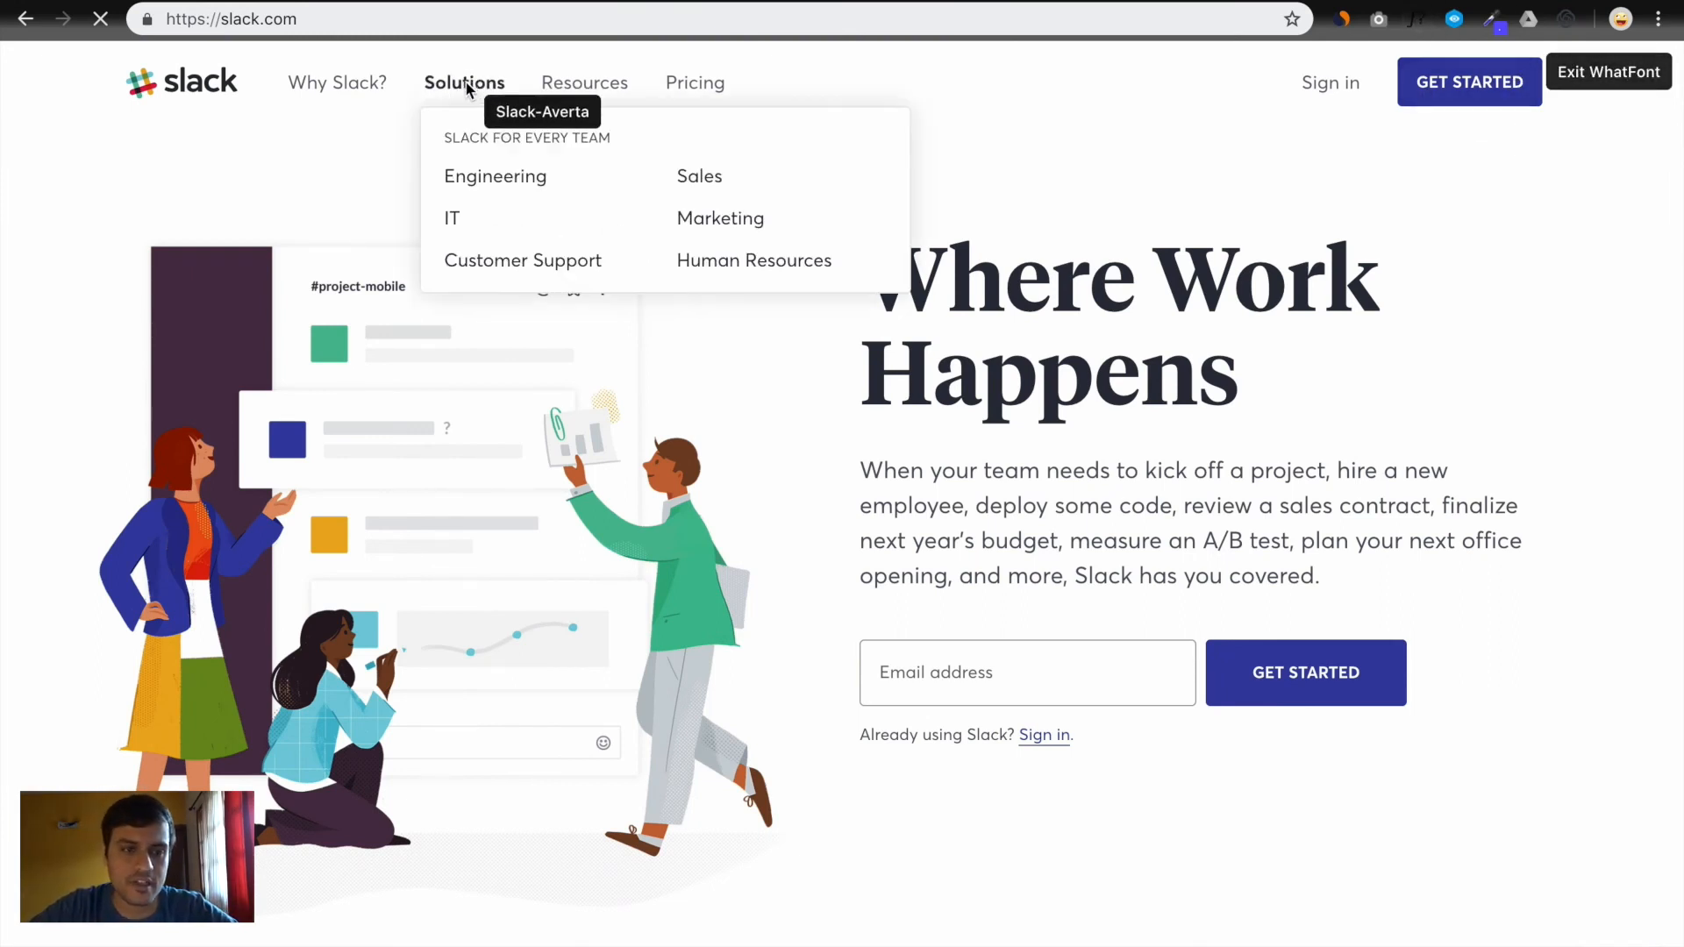
pyautogui.moveTo(325, 93)
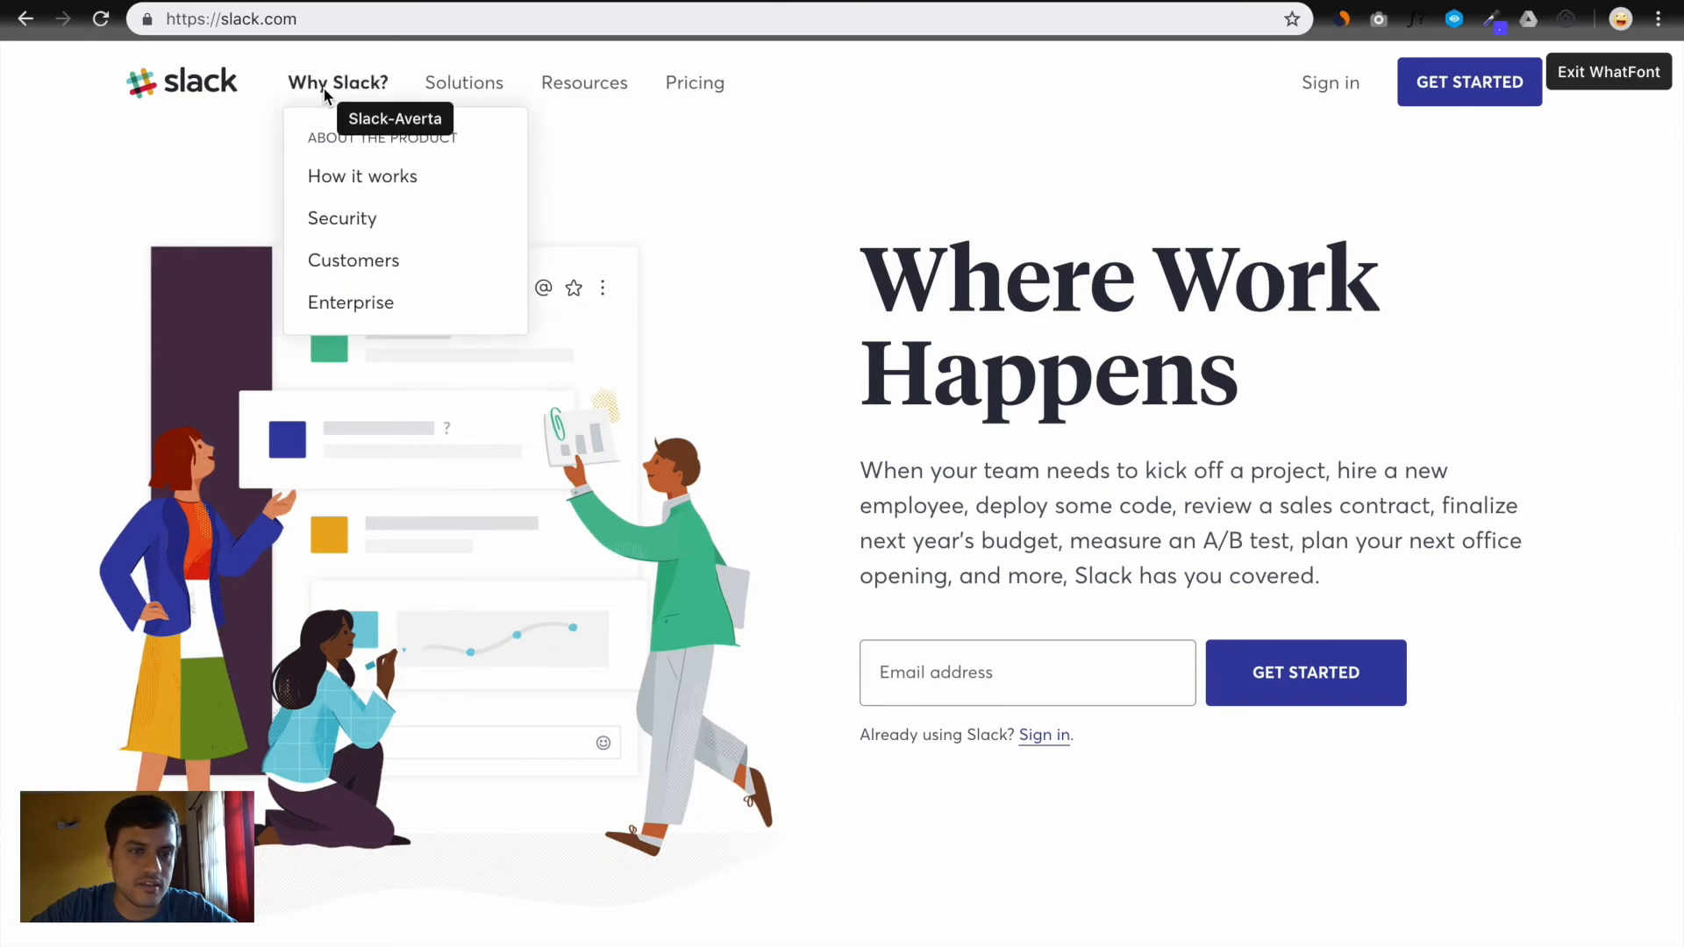
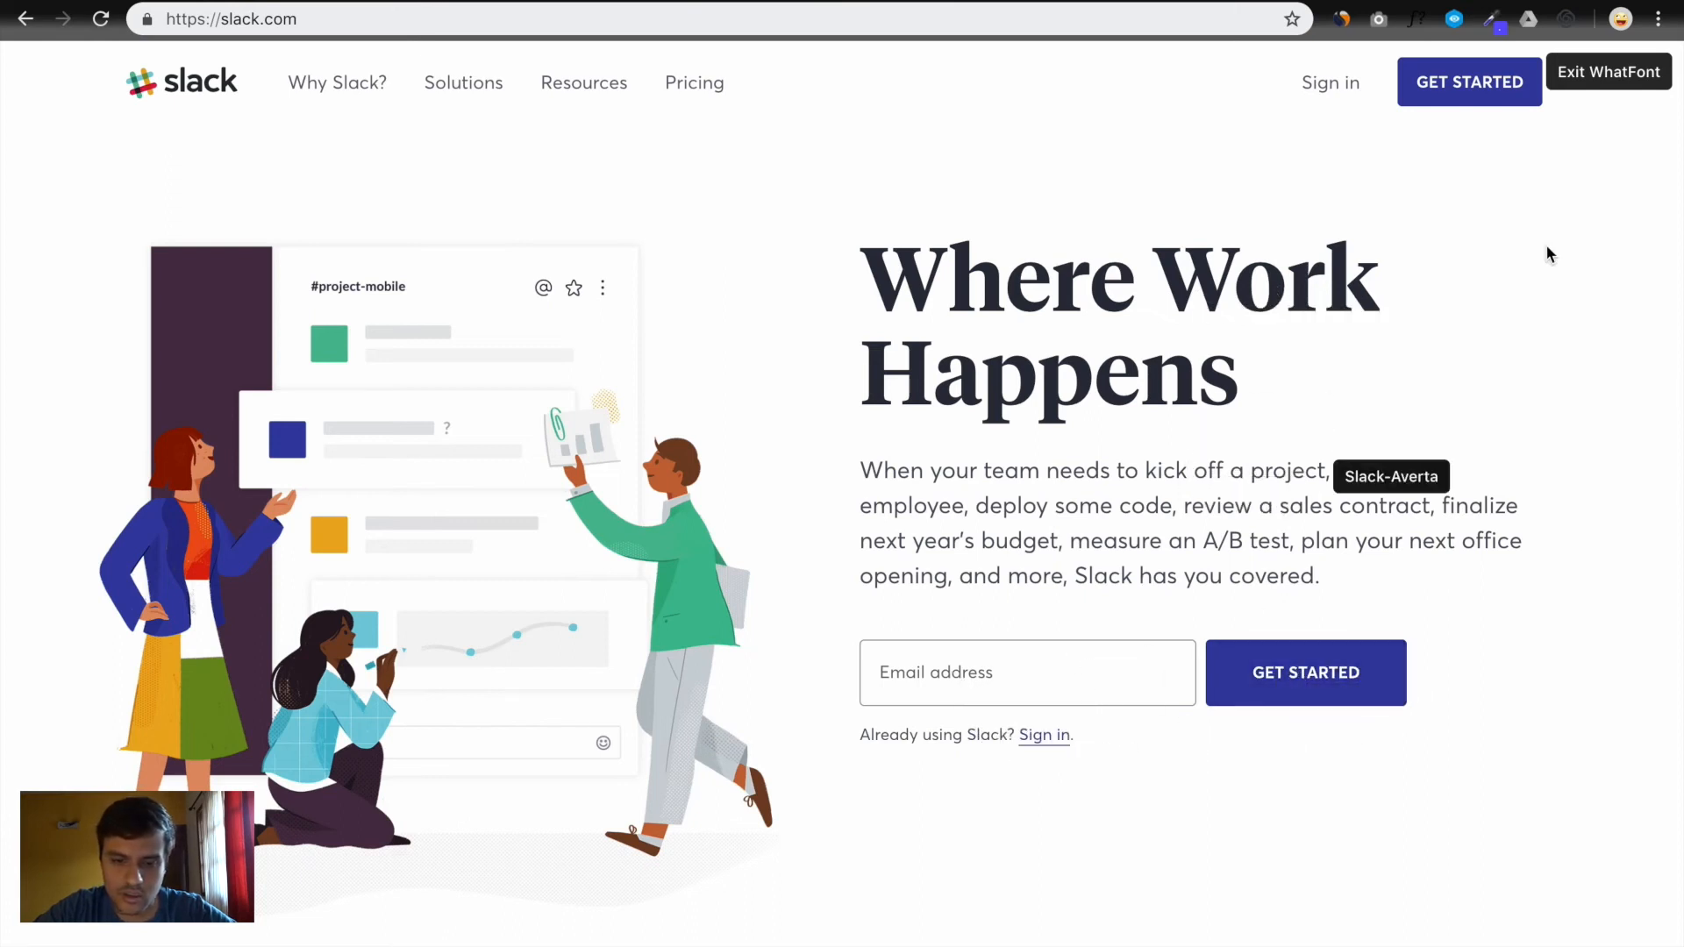
# Close WhatFont, return to the Figma Desktop frame, and place a new text layer by the logo
pyautogui.click(1622, 76)
pyautogui.hotkey('ctrl', 'Right')
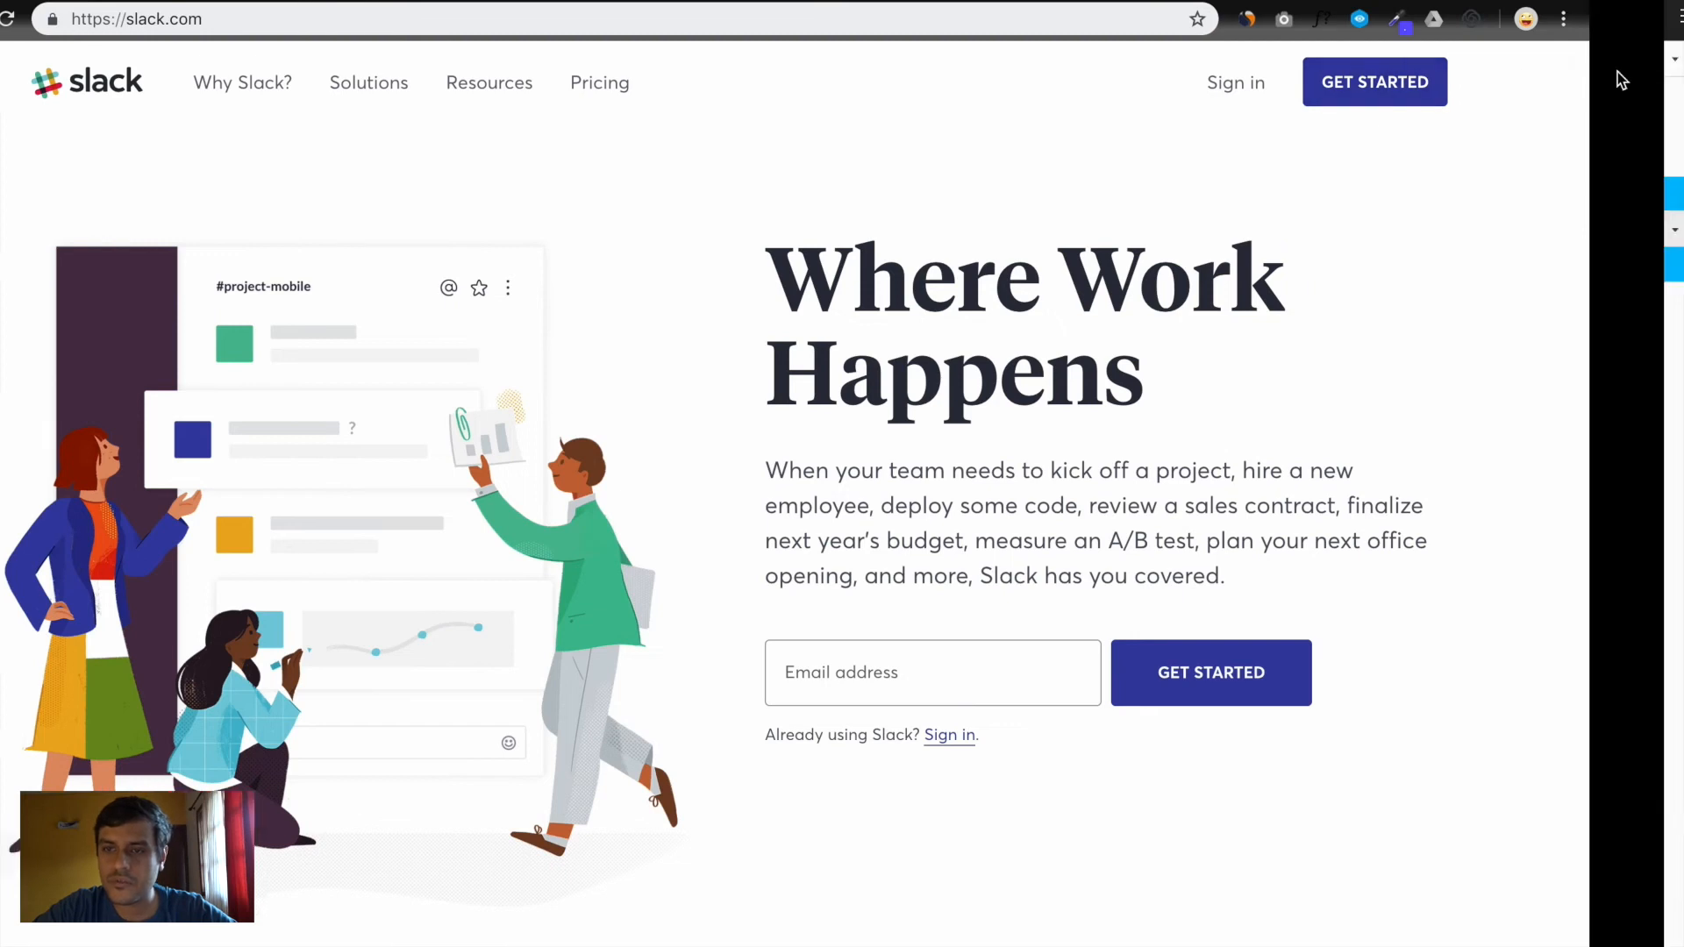
pyautogui.scroll(3, 870, 287)
pyautogui.press('t')
pyautogui.click(731, 208)
# Type 'slack' and set it in Averta Std Bold
pyautogui.write('slack')
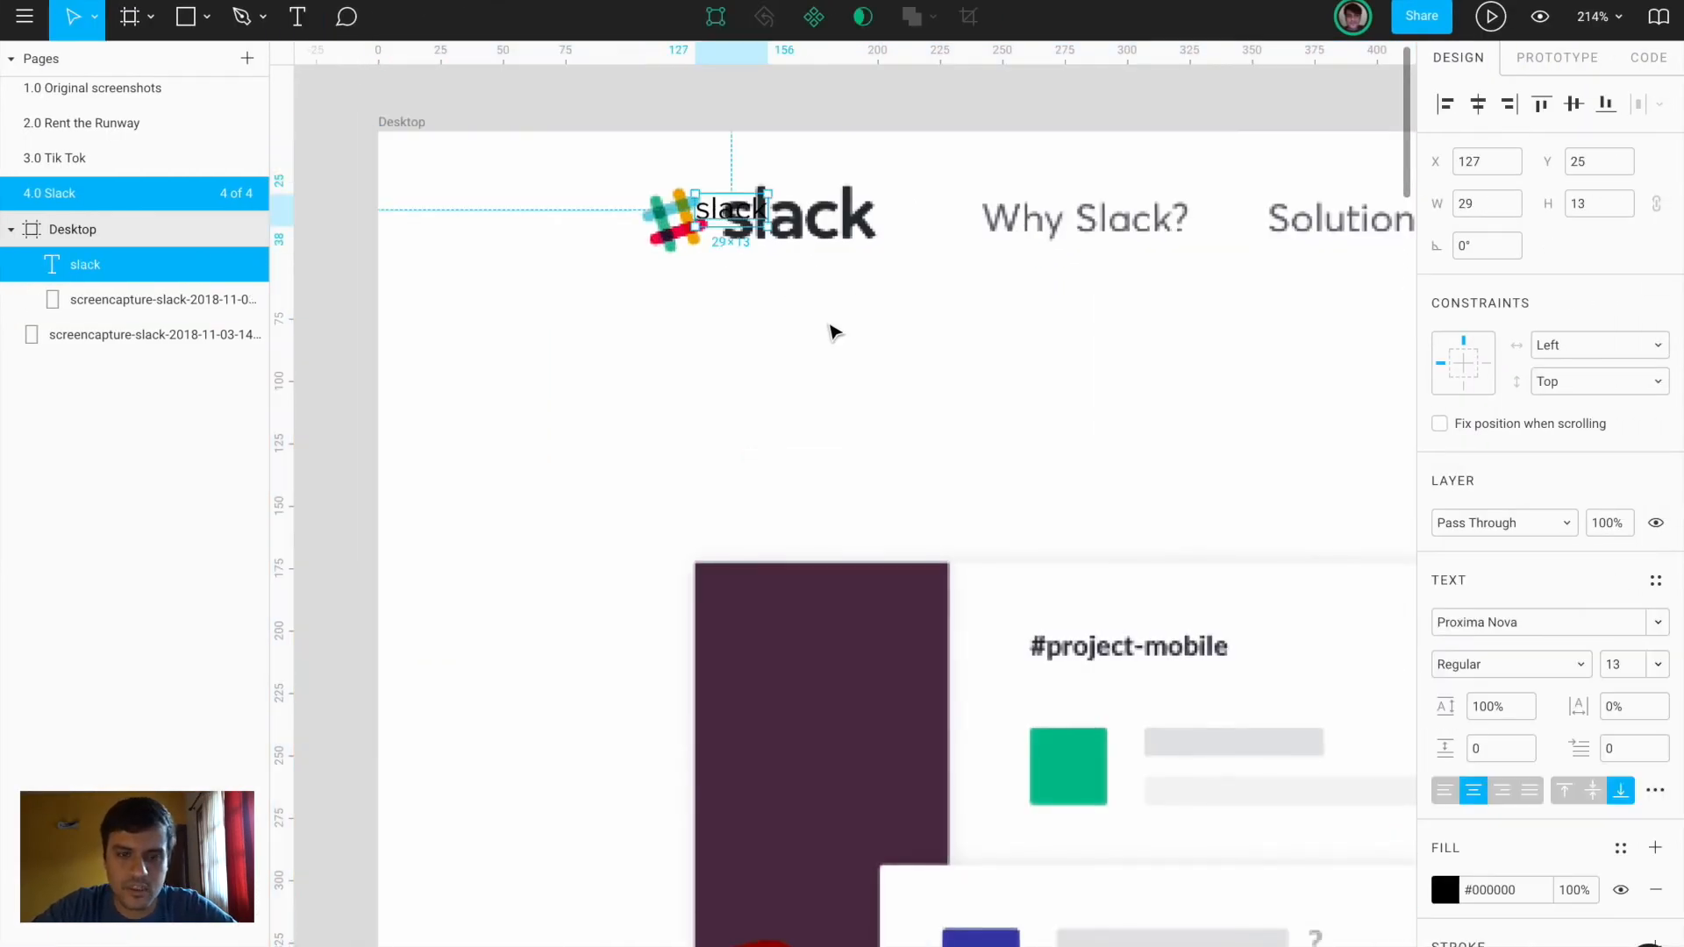
pyautogui.click(1486, 624)
pyautogui.write('Averta Std')
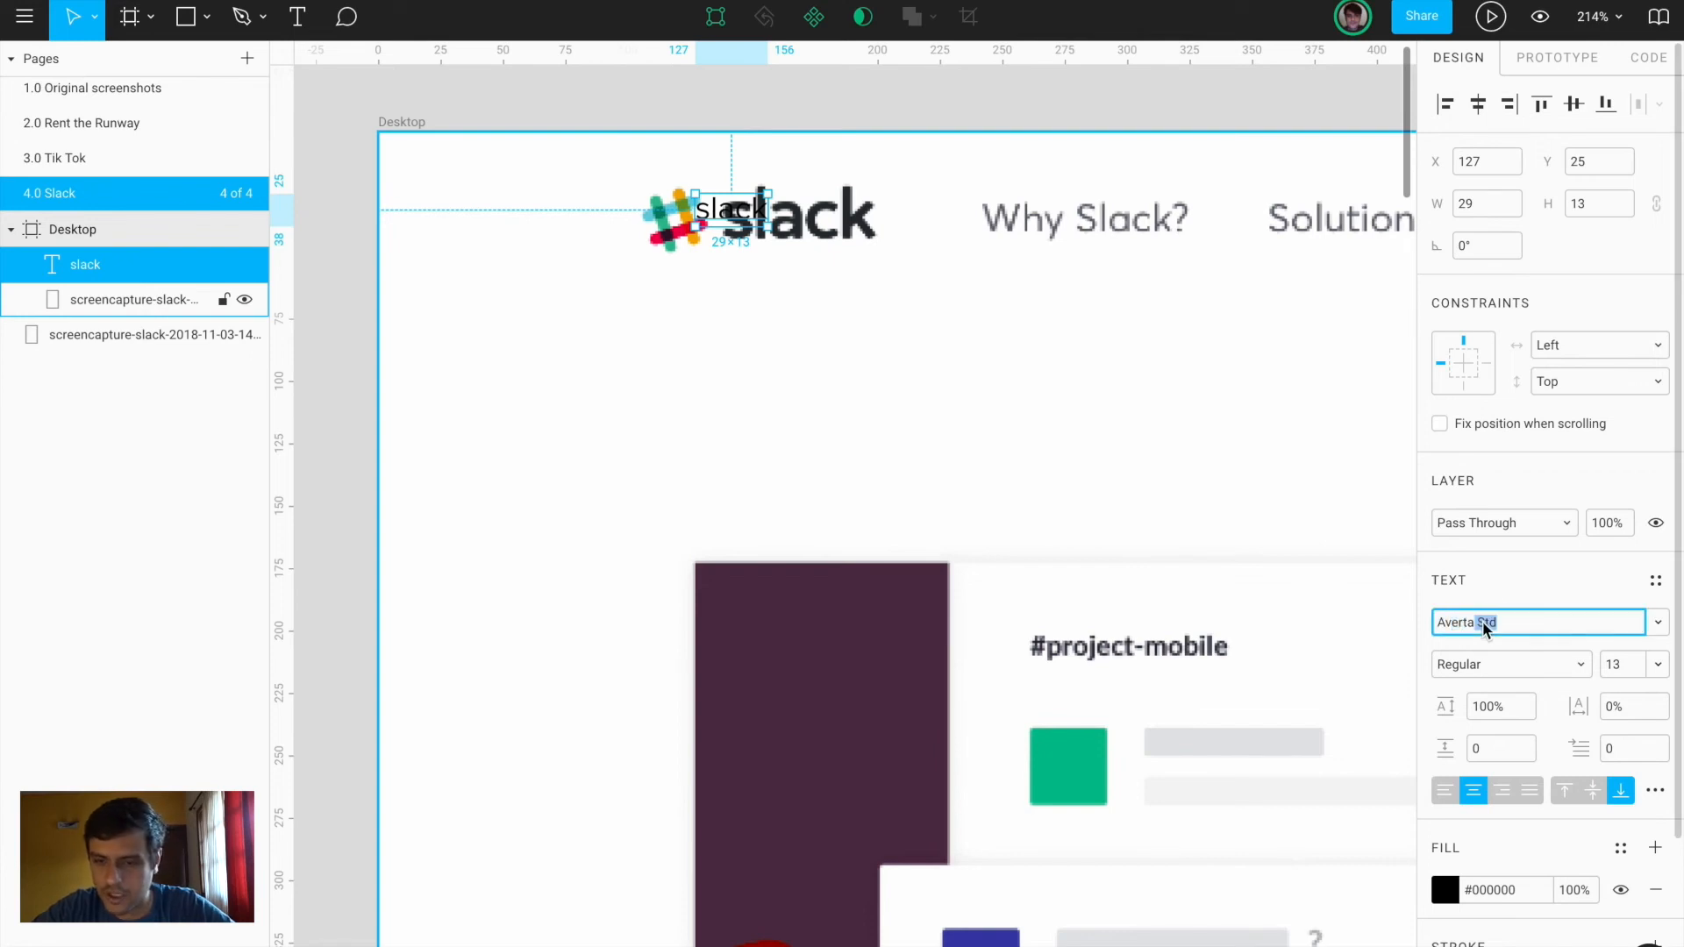
pyautogui.press('Return')
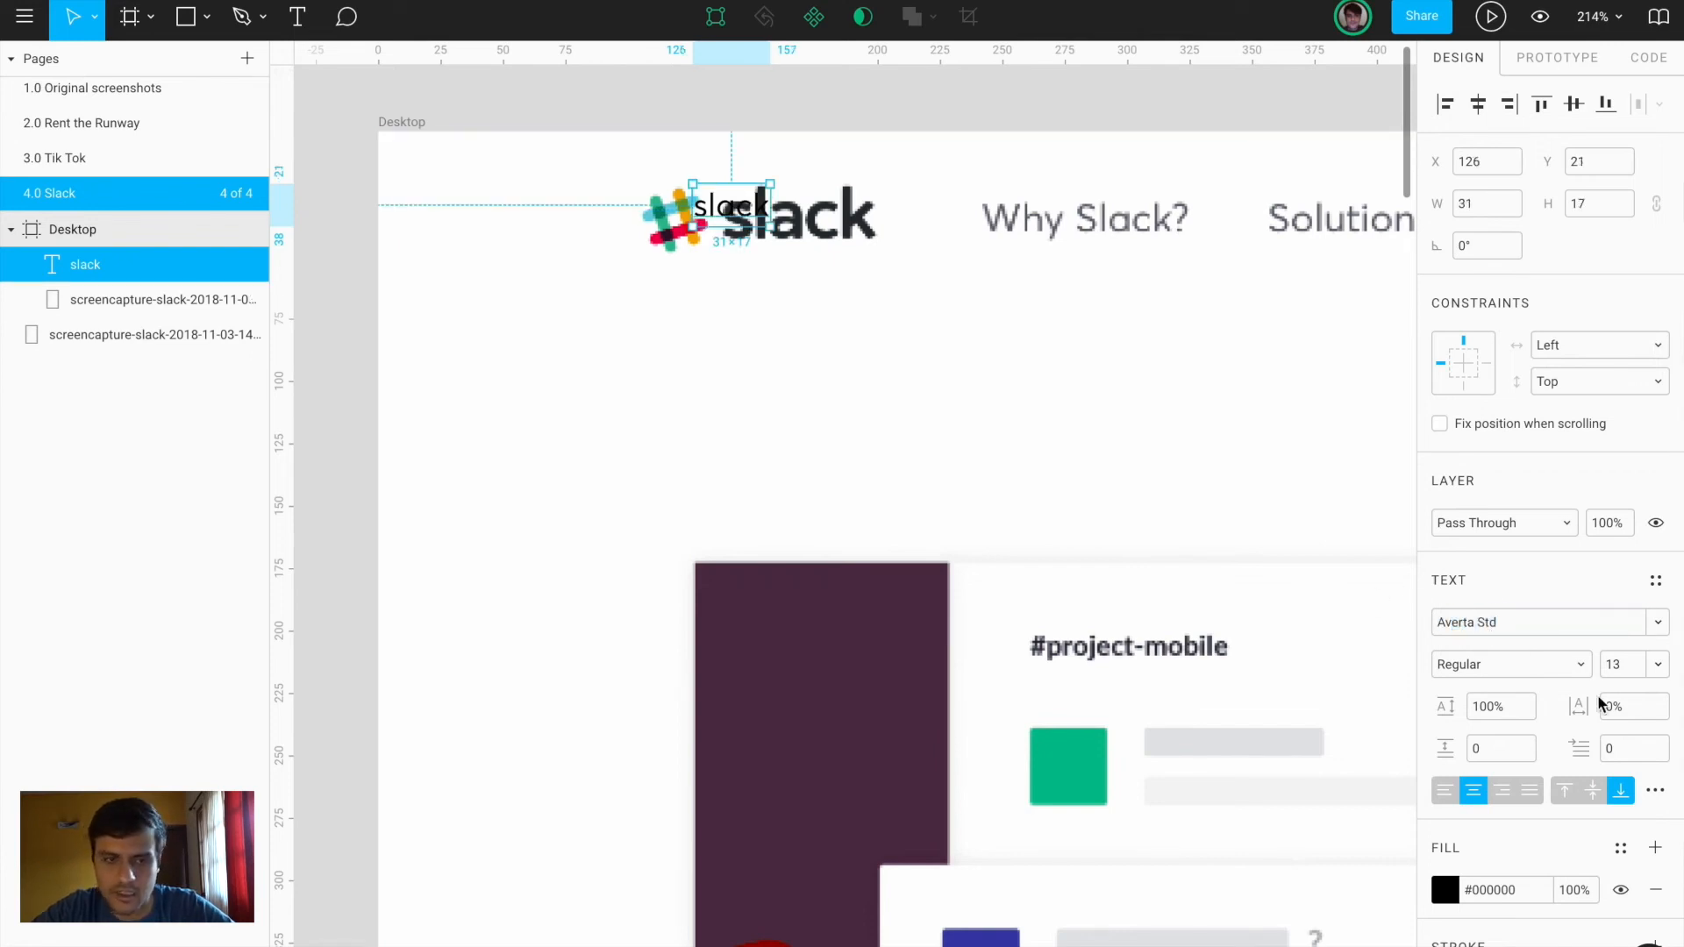
pyautogui.click(1526, 669)
pyautogui.click(1497, 713)
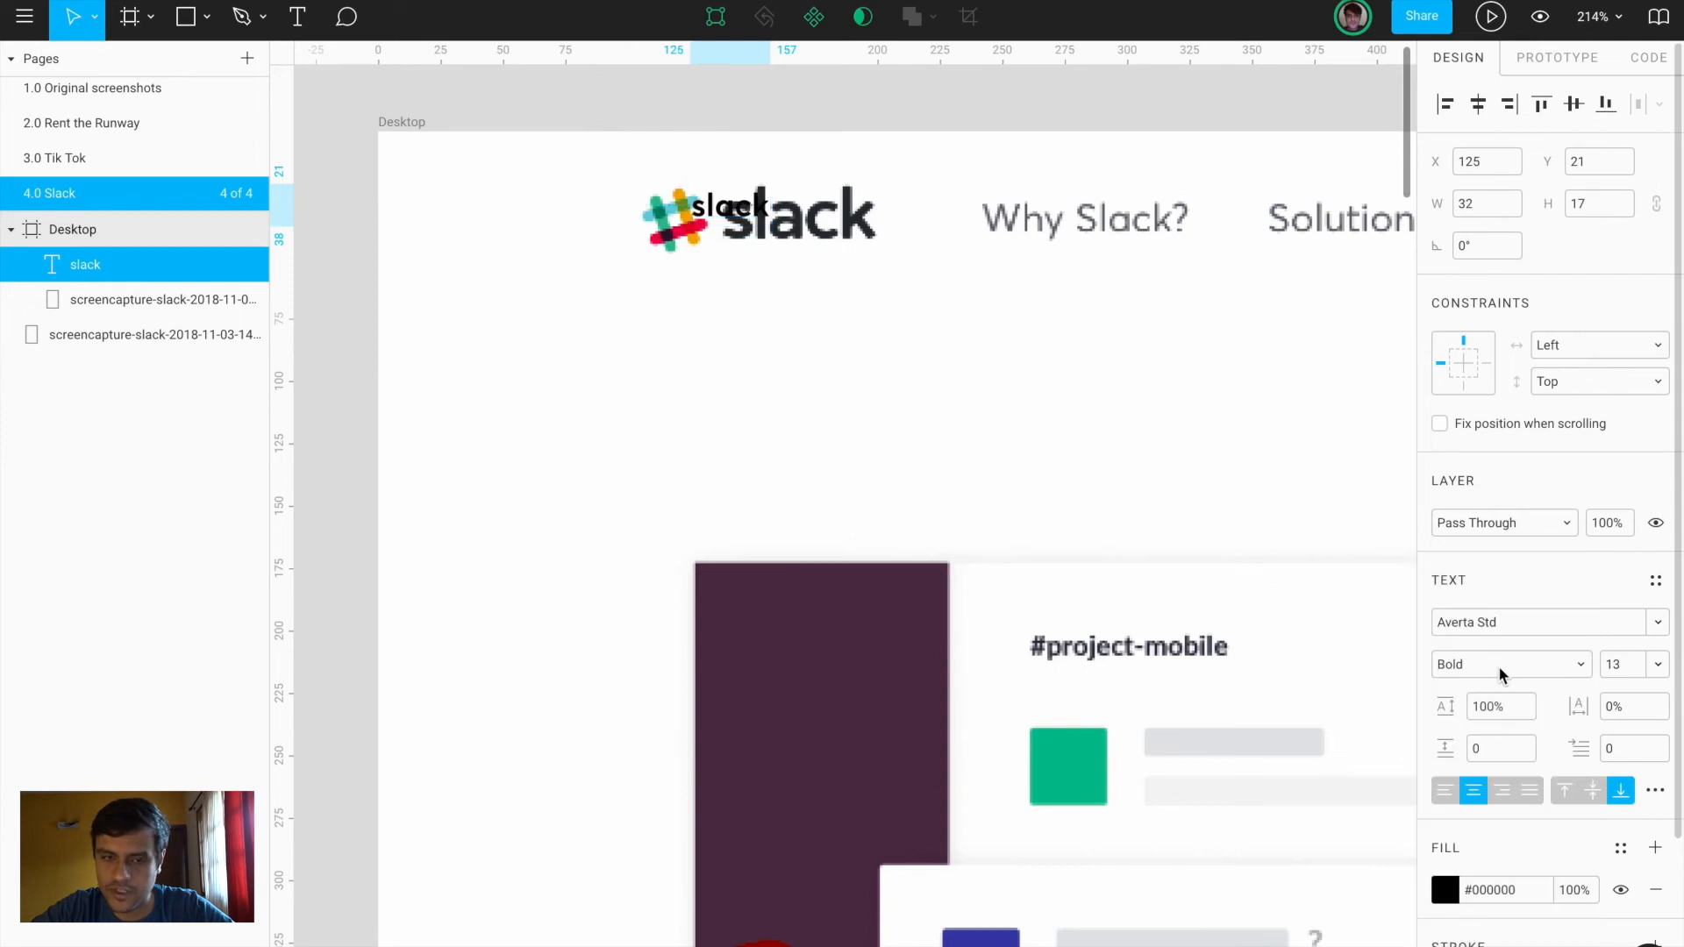
# Colour the text #2D333A from the logo wordmark, size it 16, and move it below the logo
pyautogui.click(1445, 890)
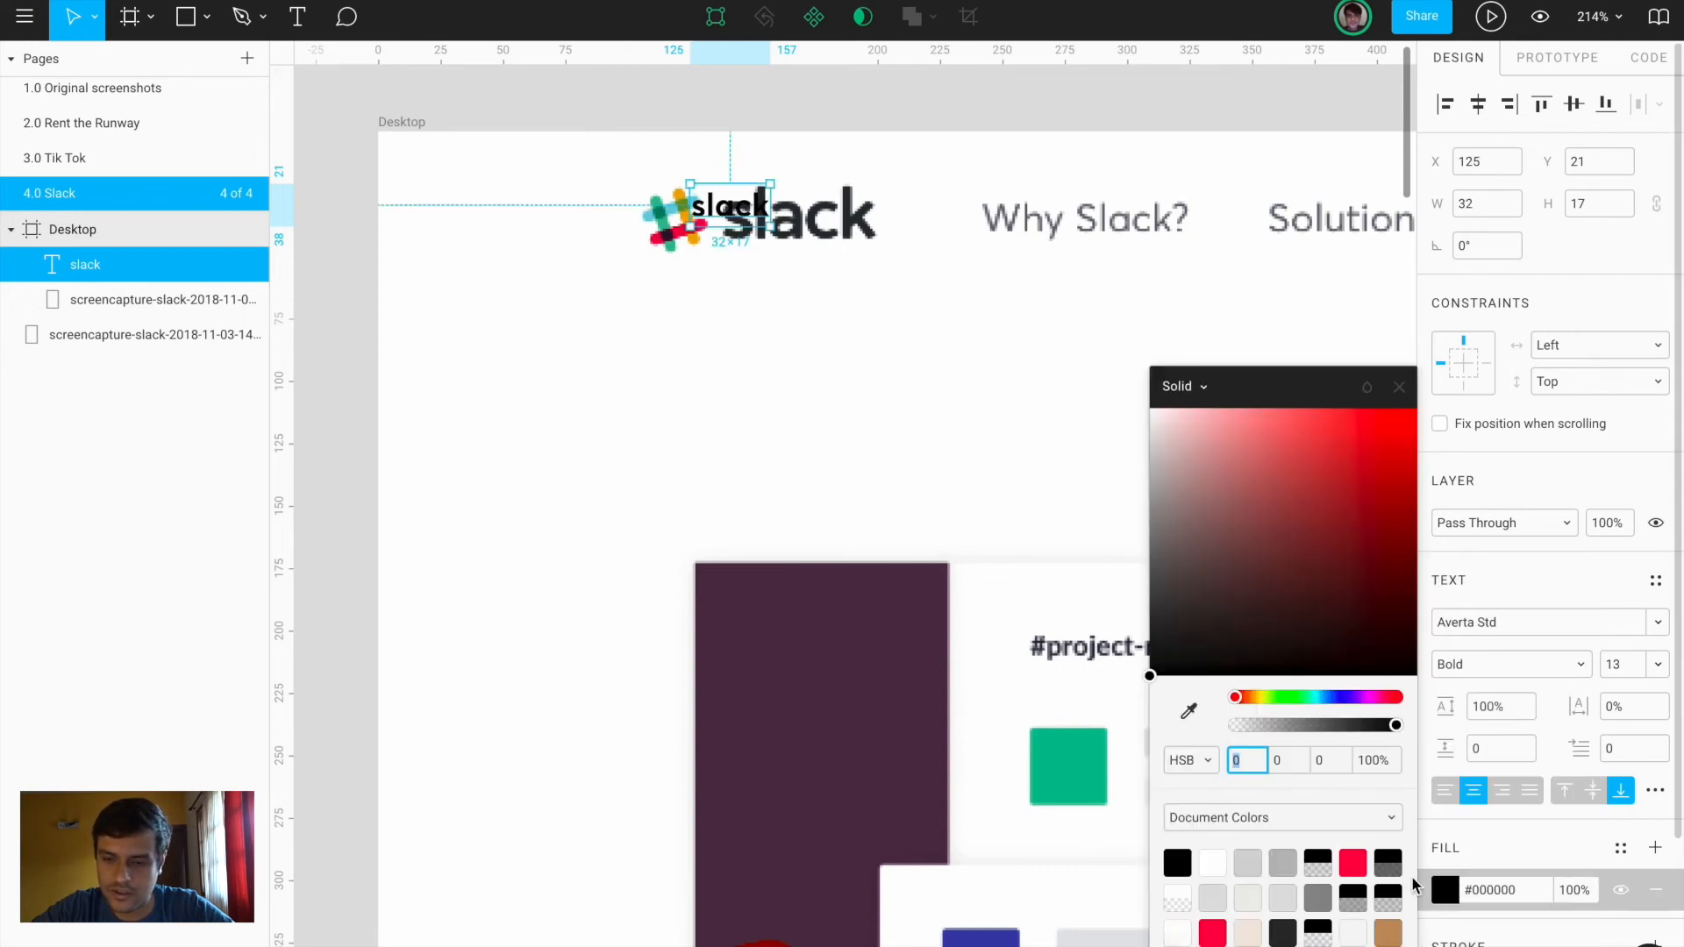
pyautogui.click(1189, 711)
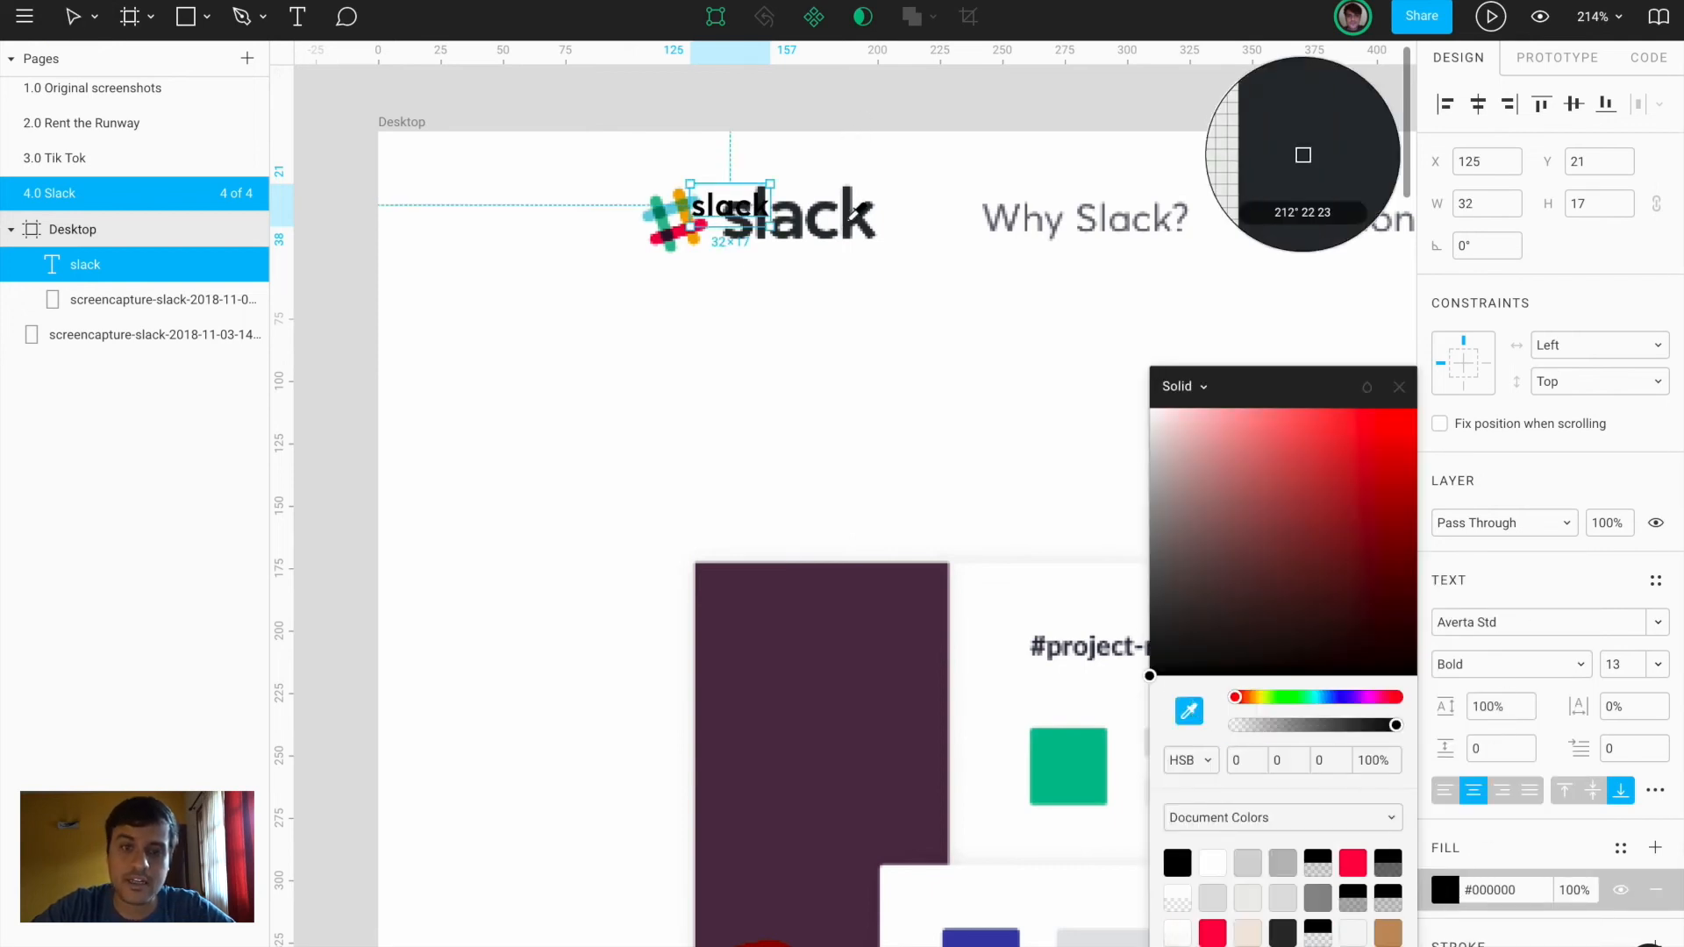
pyautogui.click(851, 226)
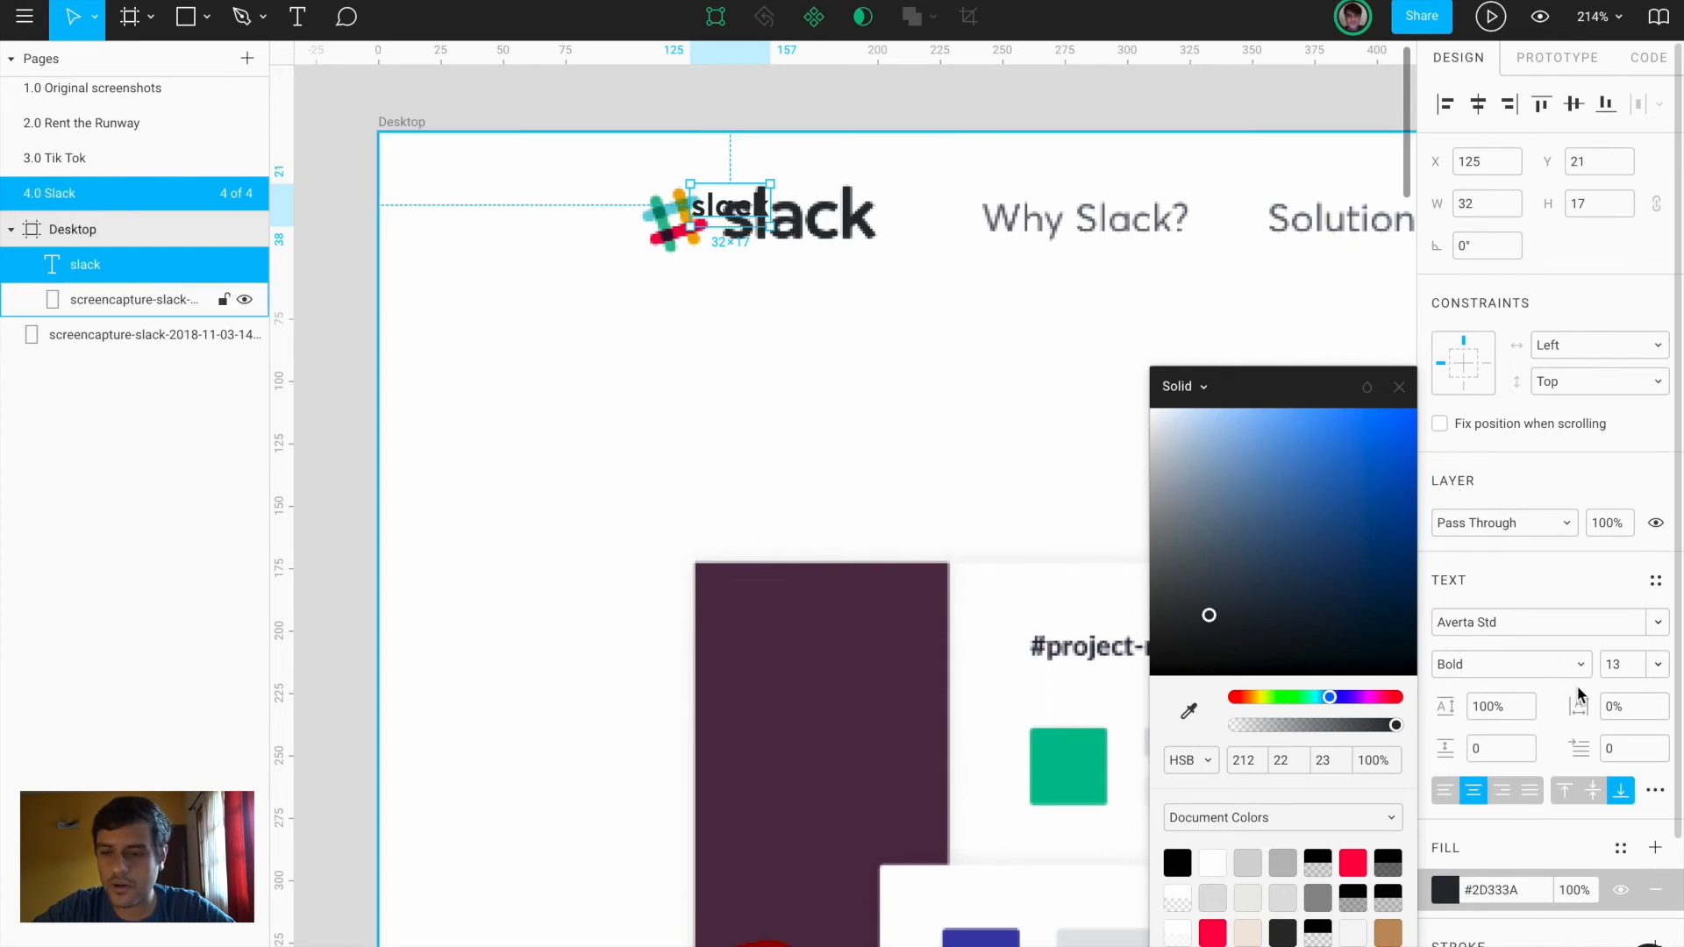
pyautogui.click(1617, 670)
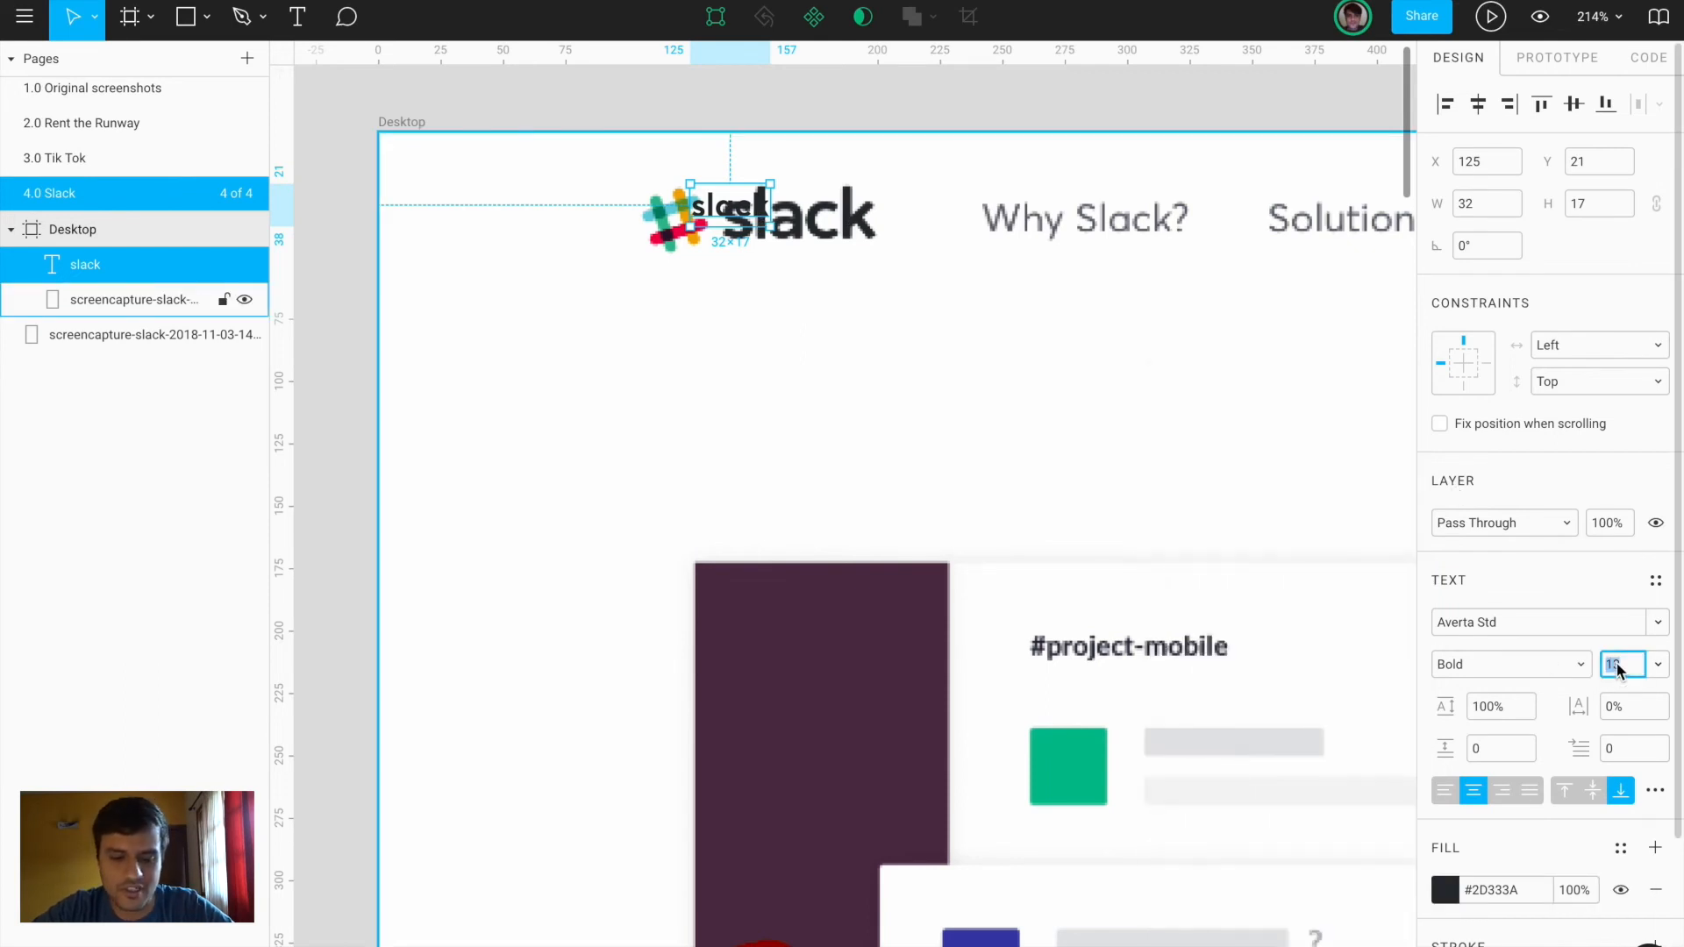
pyautogui.write('16')
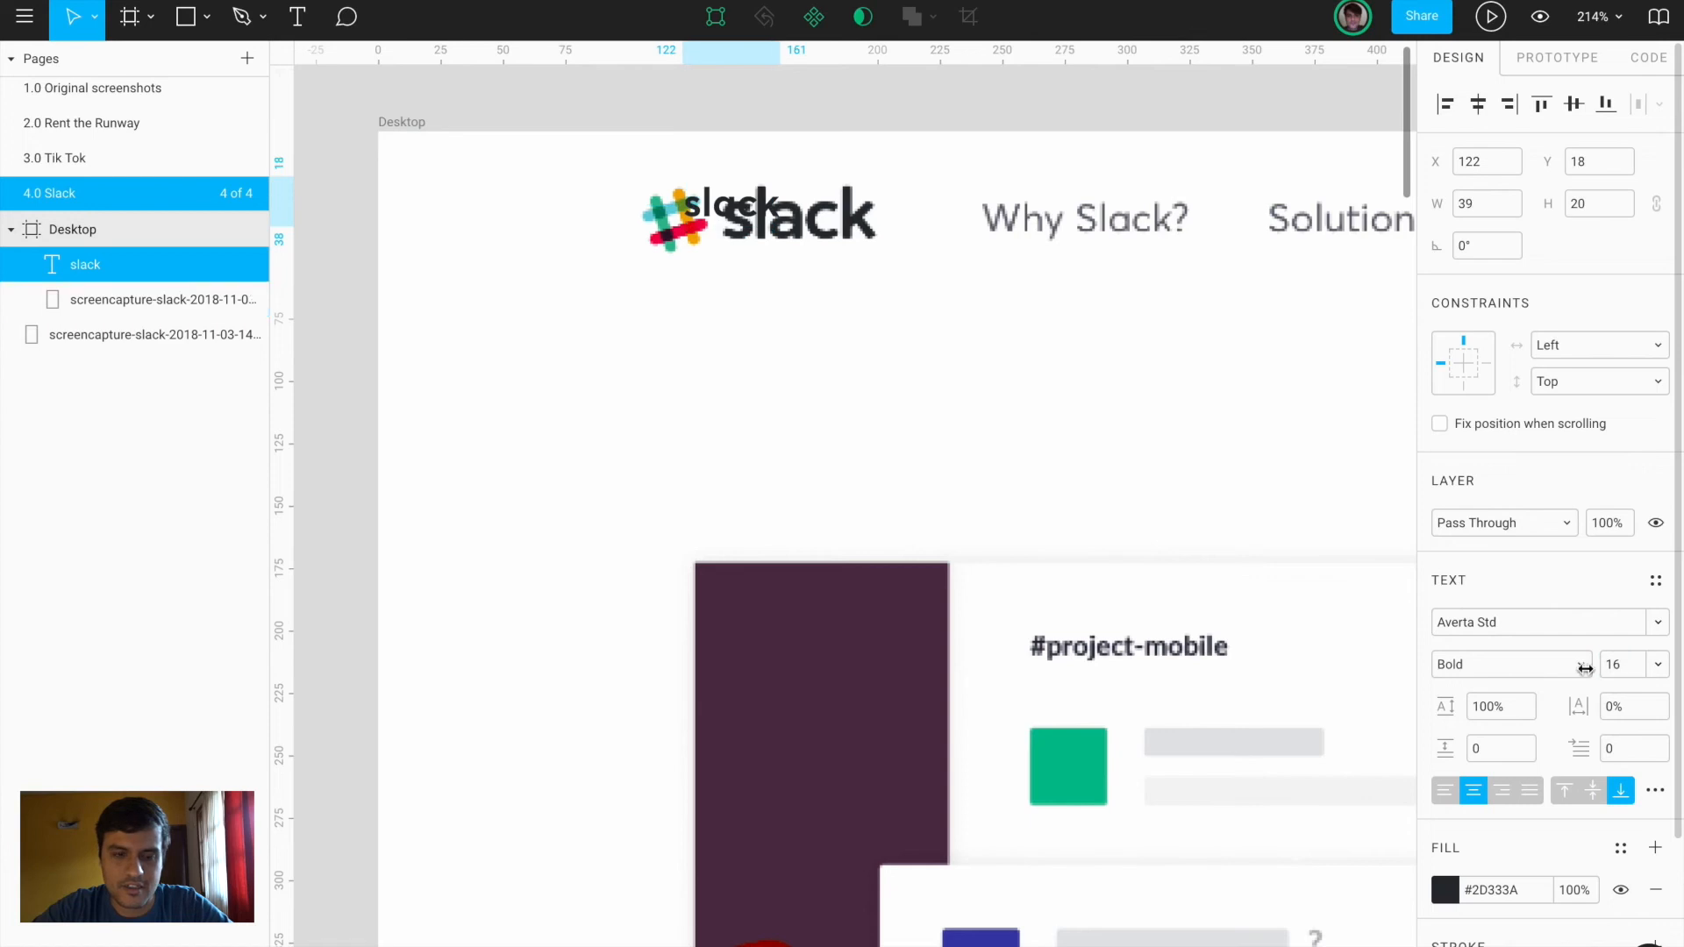
pyautogui.moveTo(759, 228); pyautogui.dragTo(774, 302)
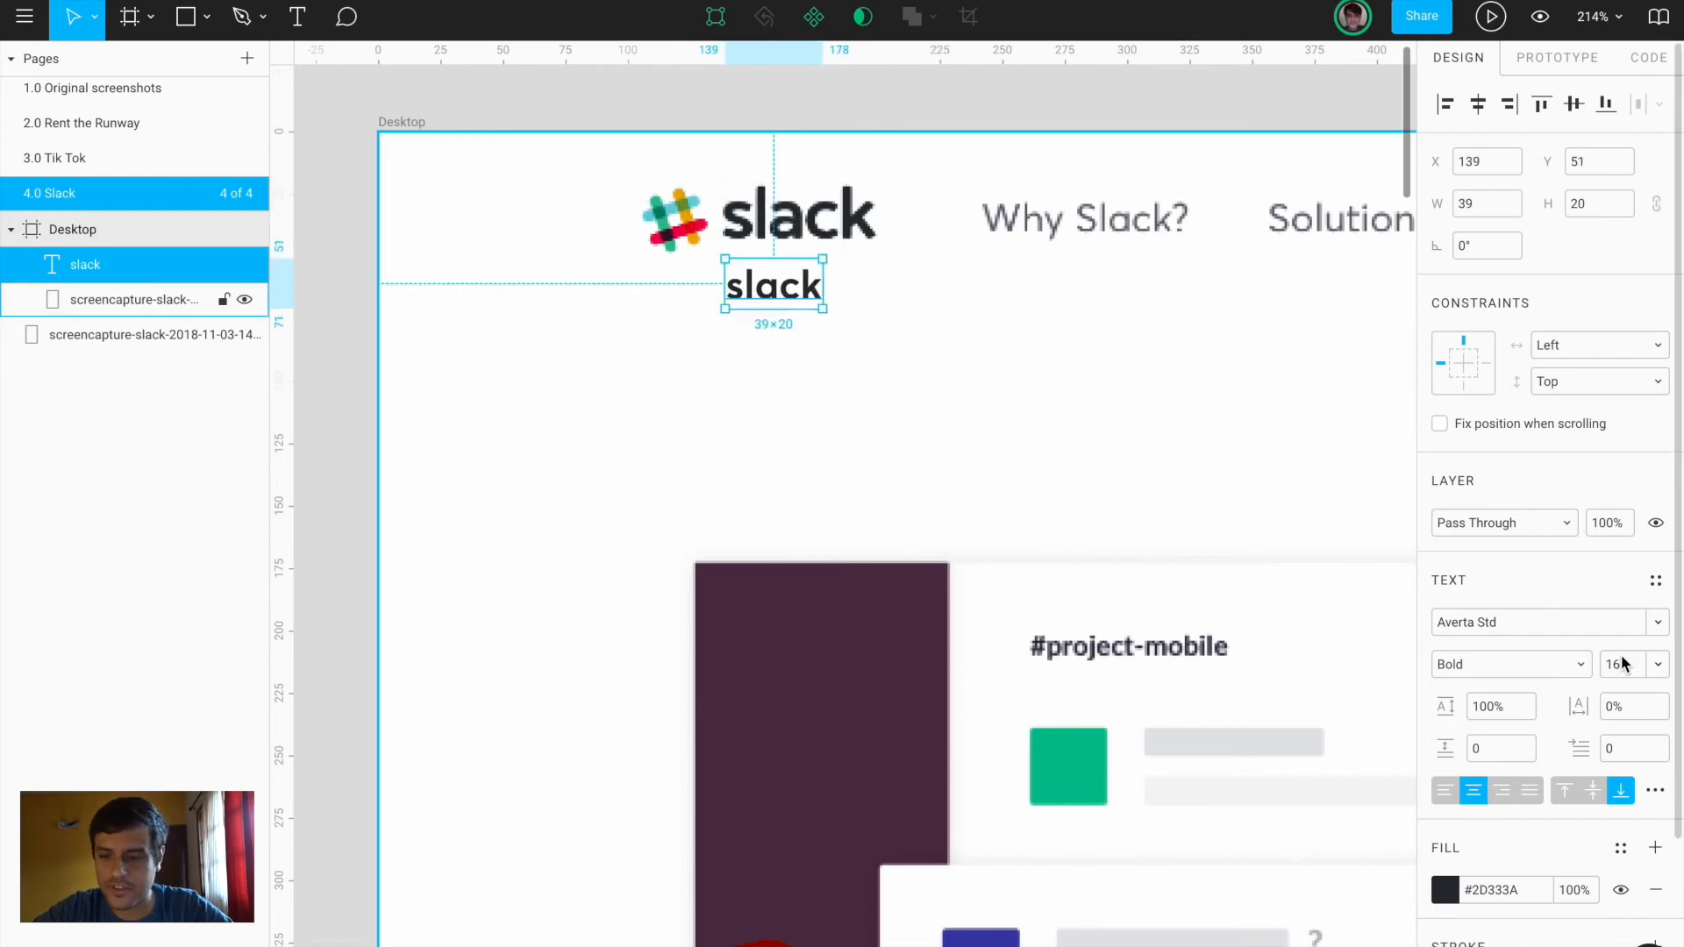
# Capture a region screenshot of the live Slack logo on slack.com
pyautogui.hotkey('ctrl', 'Left')
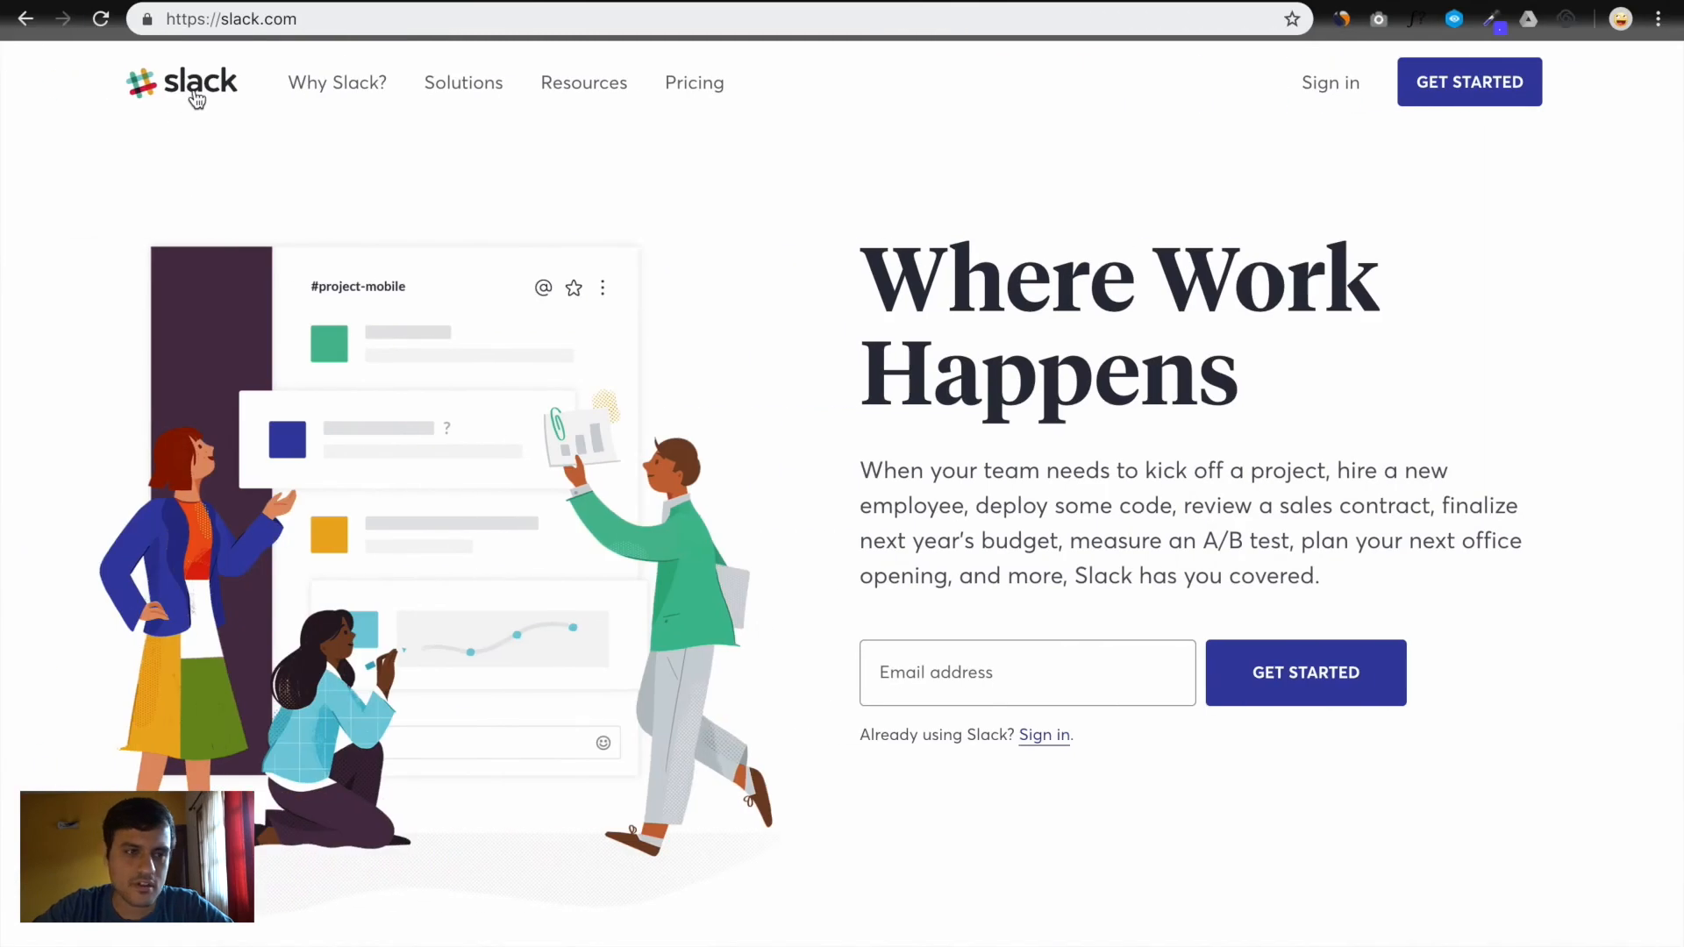
pyautogui.rightClick(197, 98)
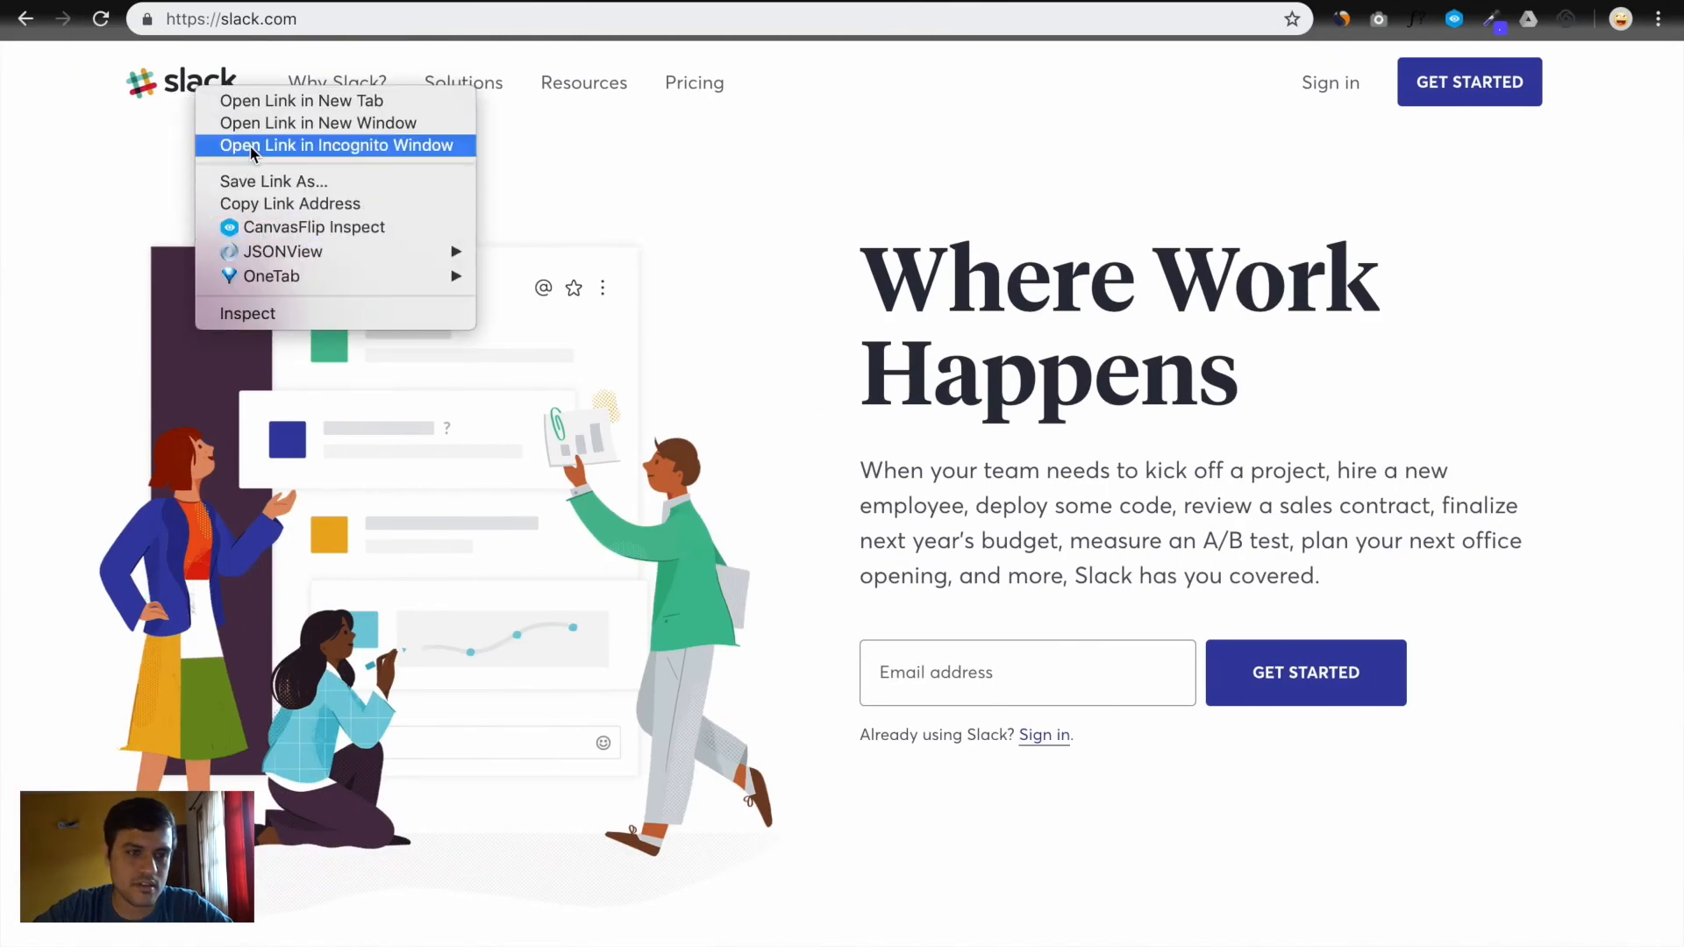
pyautogui.click(138, 119)
pyautogui.press('shift+super+4')
pyautogui.moveTo(121, 58); pyautogui.dragTo(245, 105)
pyautogui.hotkey('ctrl', 'Left')
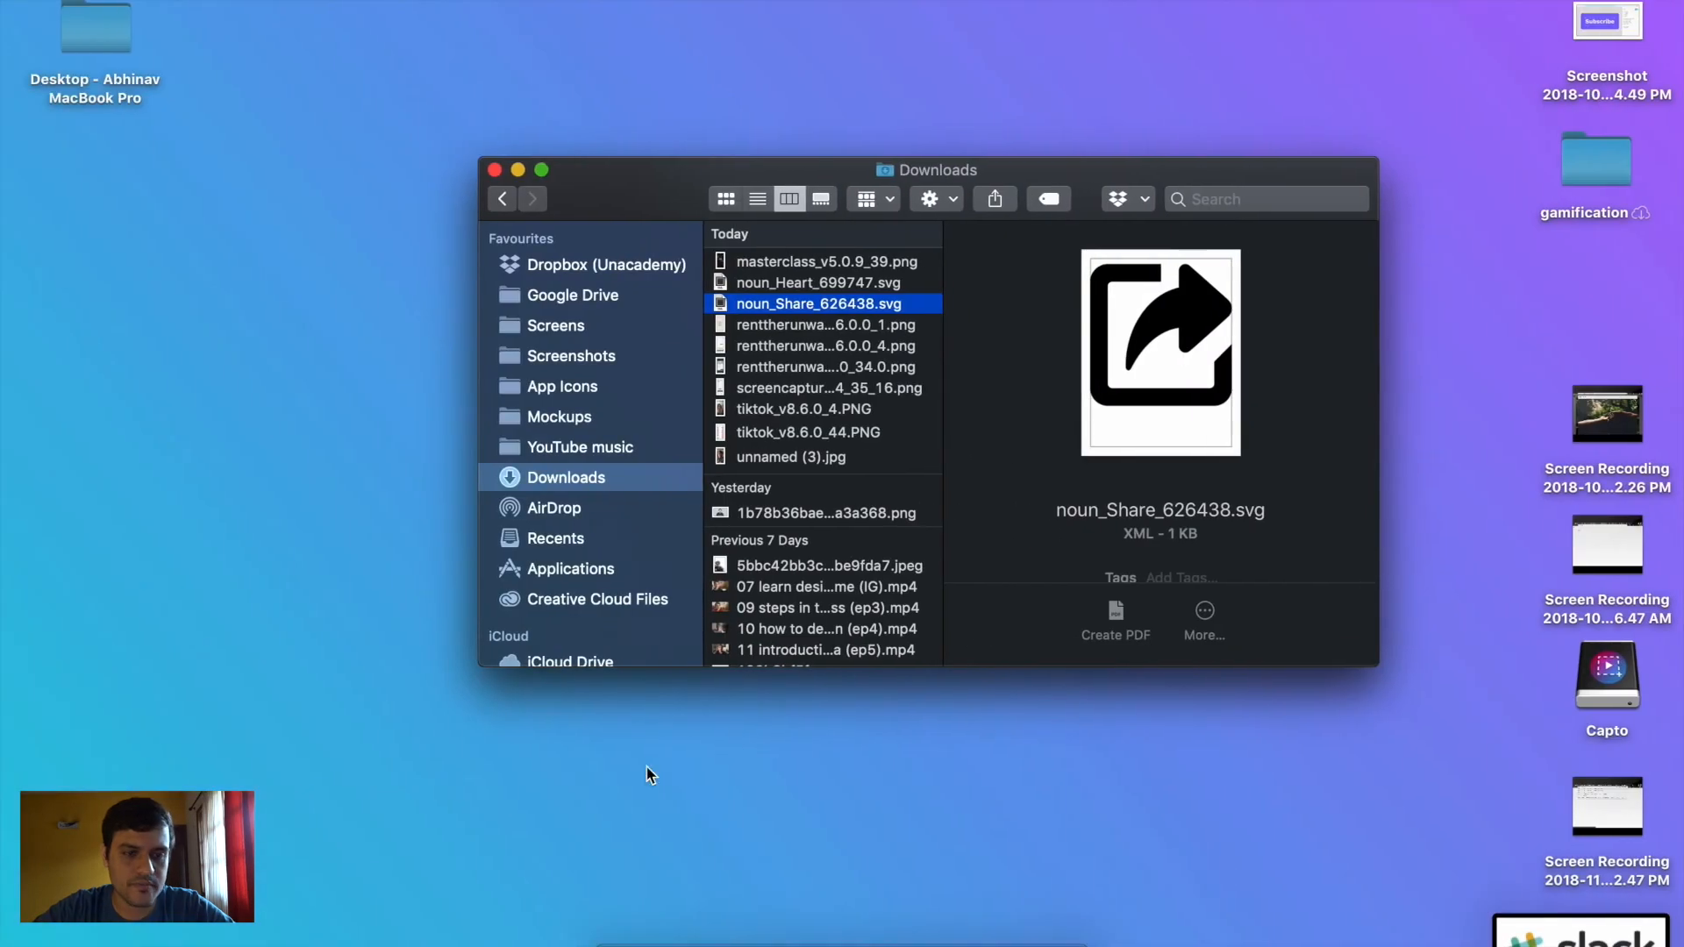
# Drag the newest logo screenshot from Finder's Screenshots folder into the Figma Desktop frame
pyautogui.click(626, 355)
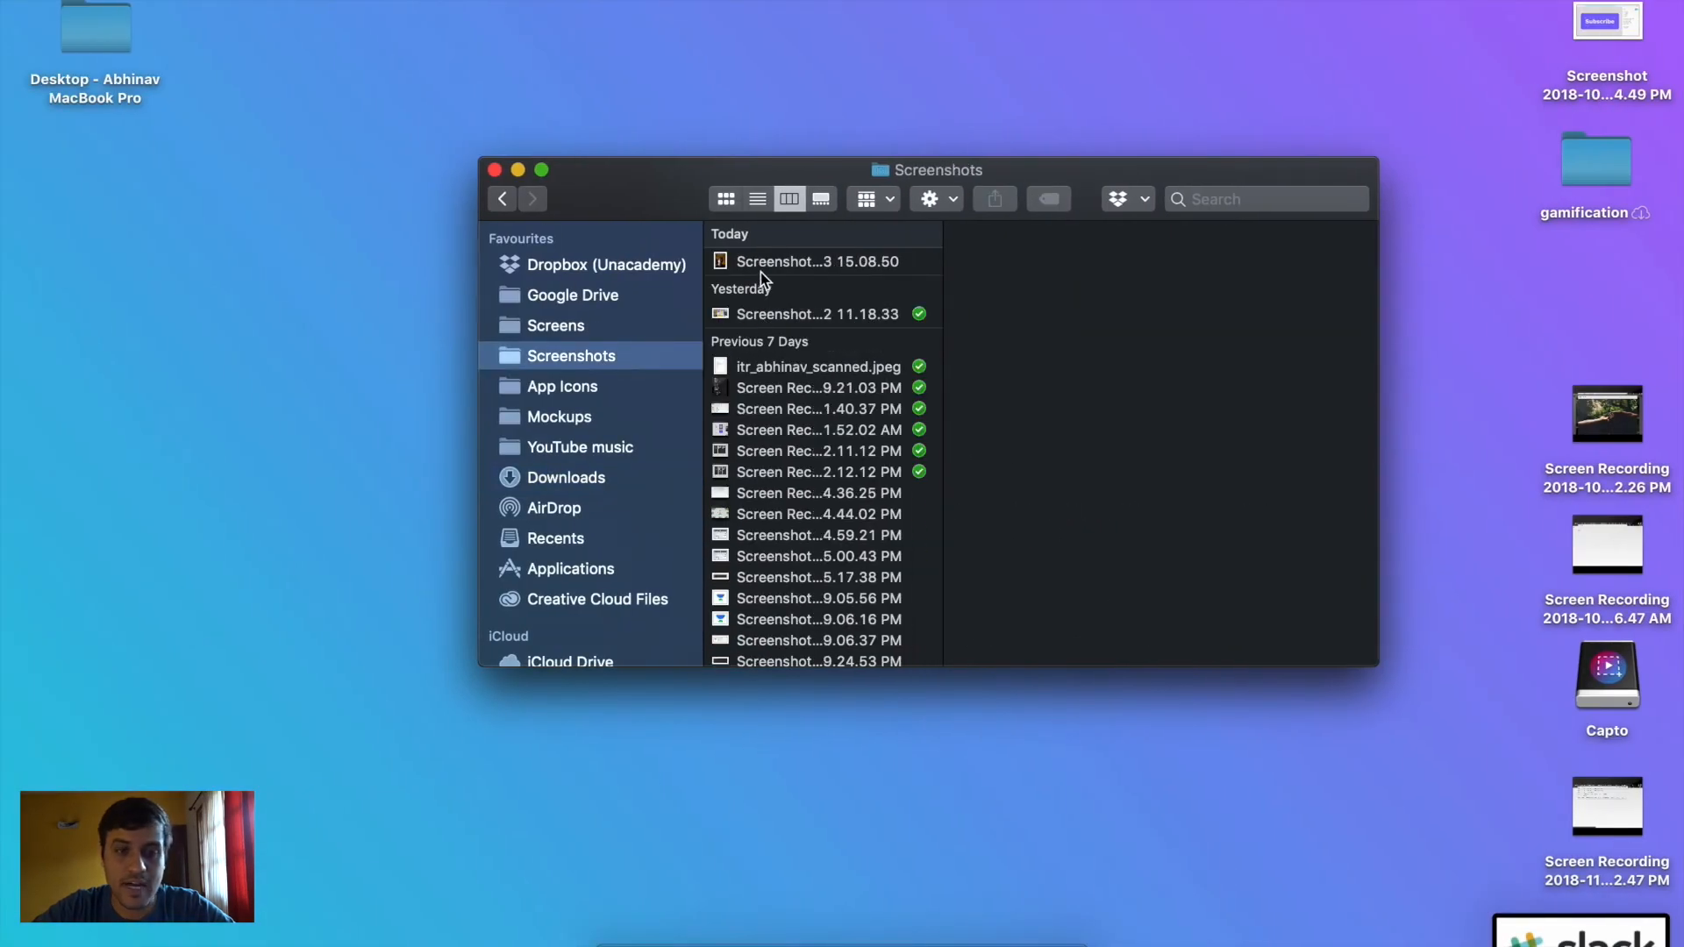
pyautogui.click(766, 314)
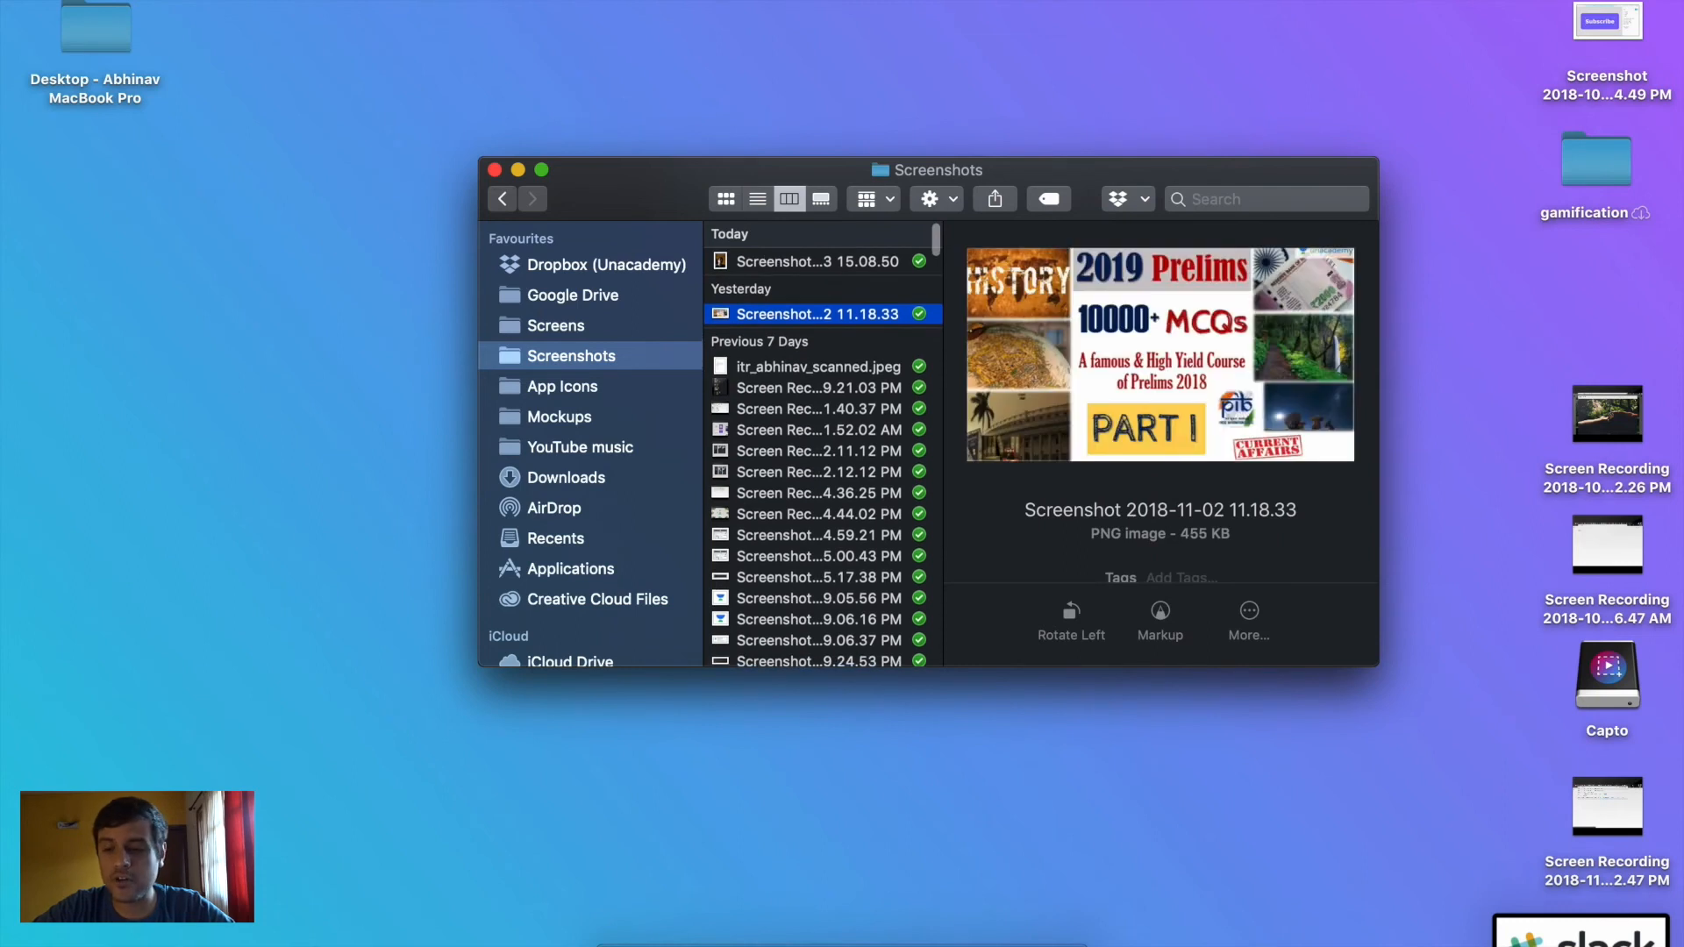
pyautogui.click(756, 263)
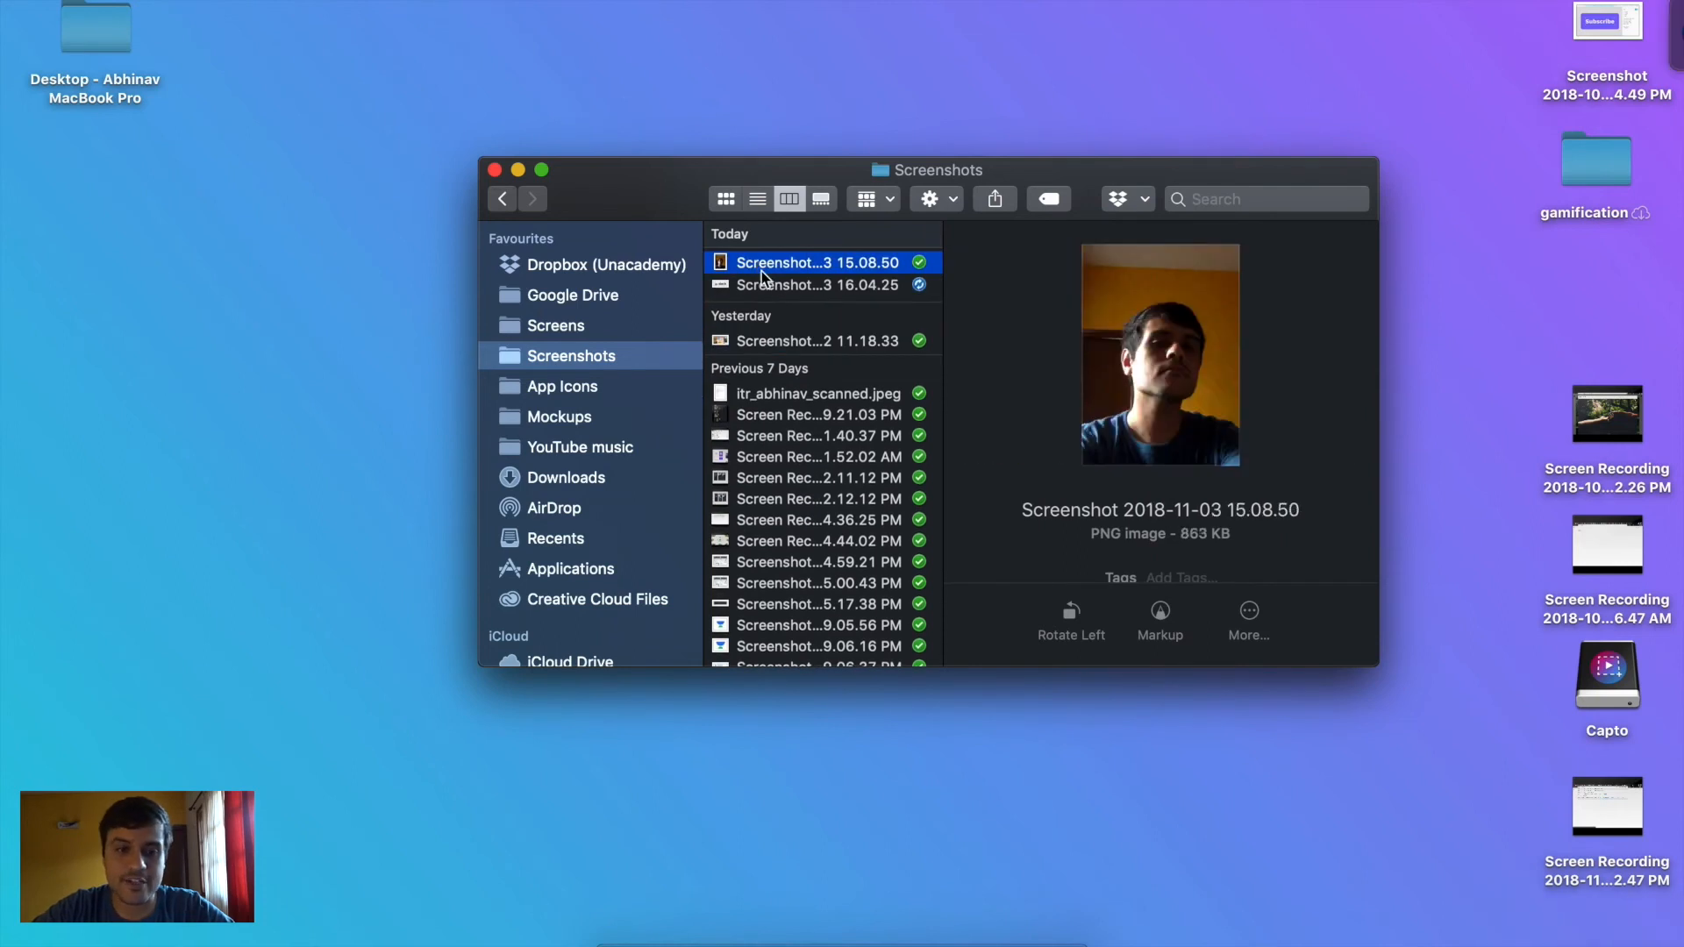
pyautogui.click(756, 284)
pyautogui.moveTo(749, 286); pyautogui.dragTo(754, 209)
pyautogui.hotkey('ctrl', 'Right')
pyautogui.hotkey('ctrl', 'Right')
pyautogui.click(781, 302)
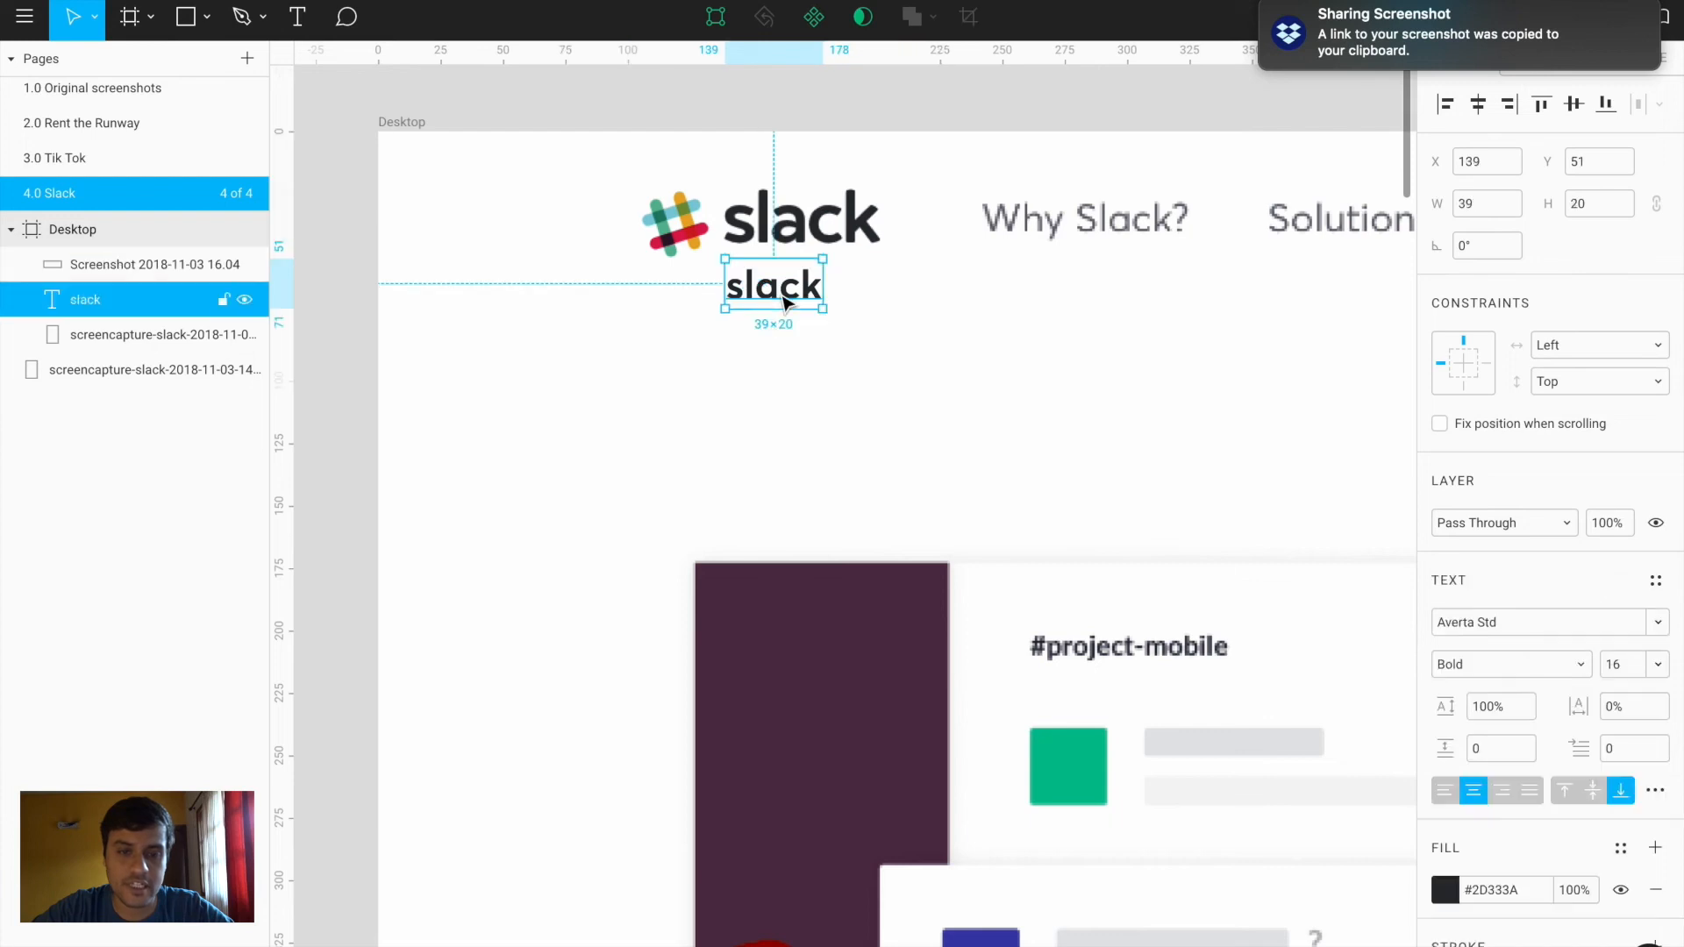
# Delete the temporary slack text and overlay the logo image at 50% opacity on the original
pyautogui.press('Delete')
pyautogui.click(776, 255)
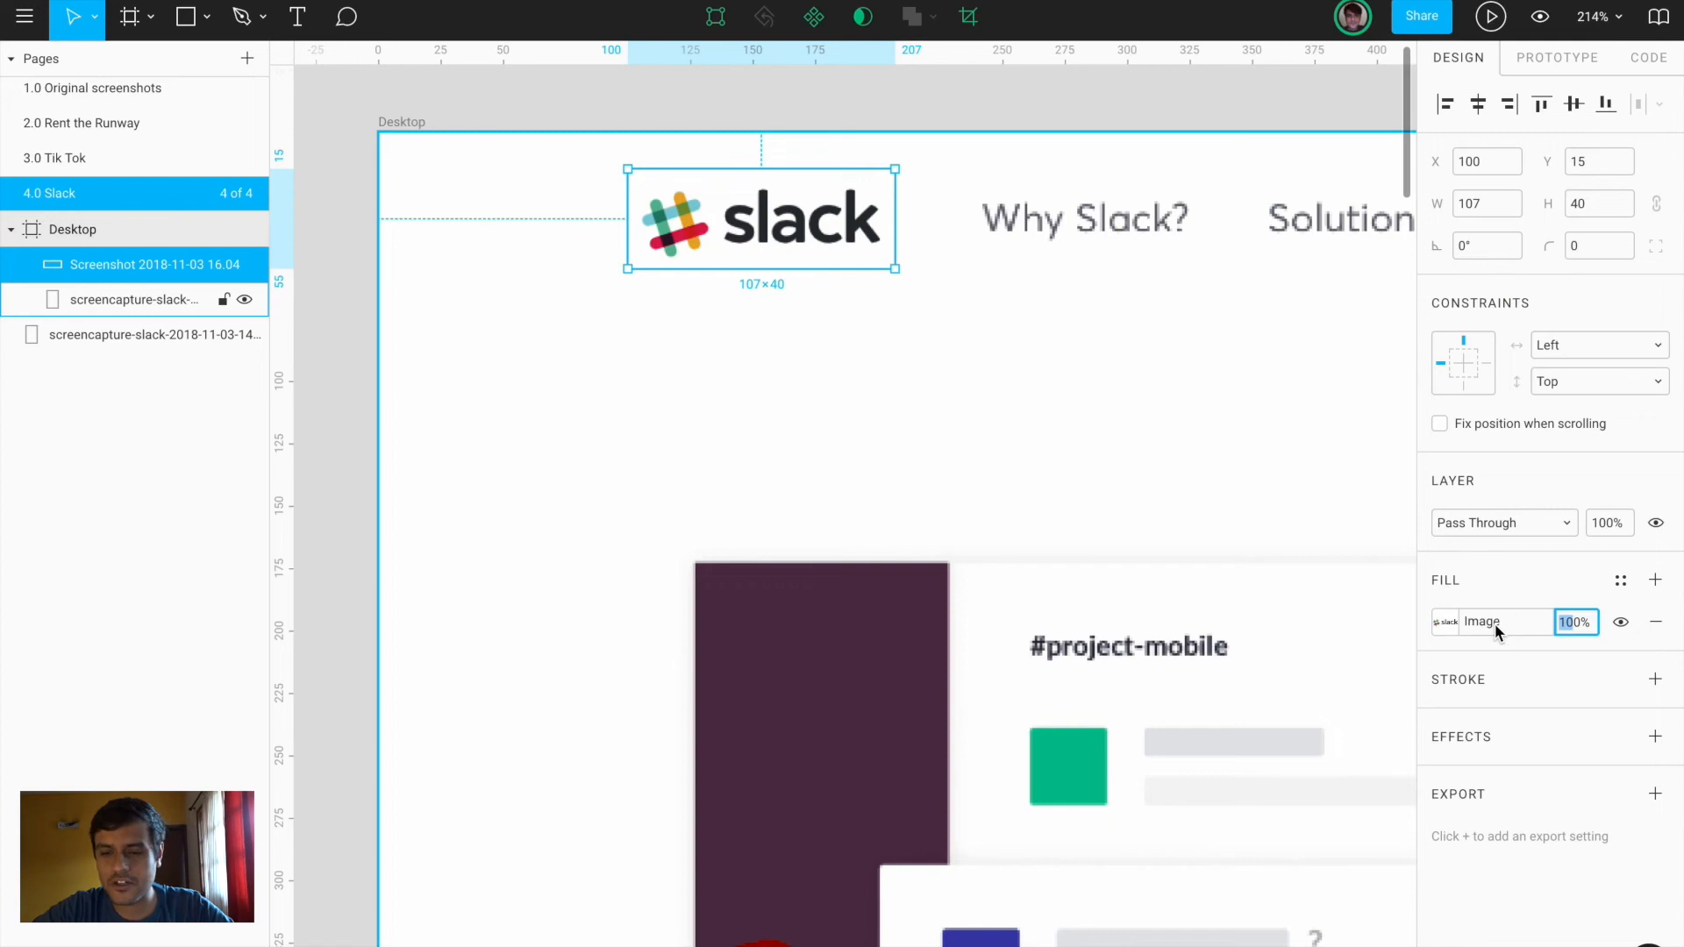
pyautogui.write('50')
pyautogui.press('Return')
pyautogui.moveTo(753, 246); pyautogui.dragTo(755, 250)
pyautogui.press('Up')
pyautogui.press('Up')
pyautogui.press('Up')
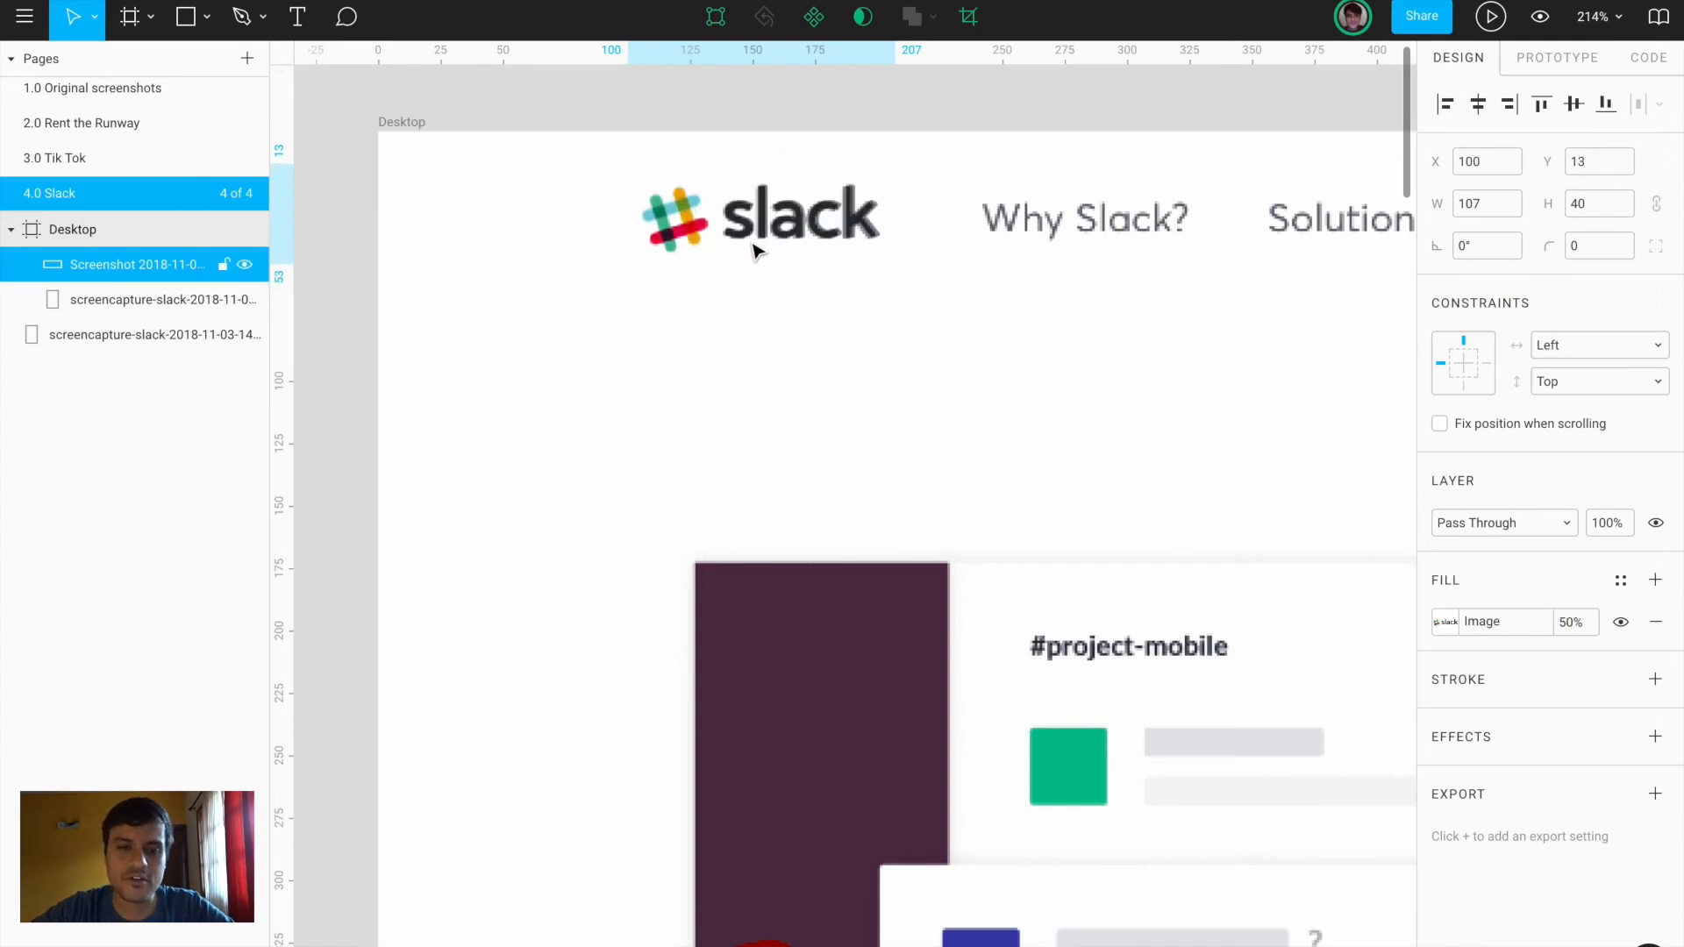
# Check the alignment at 10% opacity, then restore the logo image to 100%
pyautogui.click(1575, 621)
pyautogui.write('1')
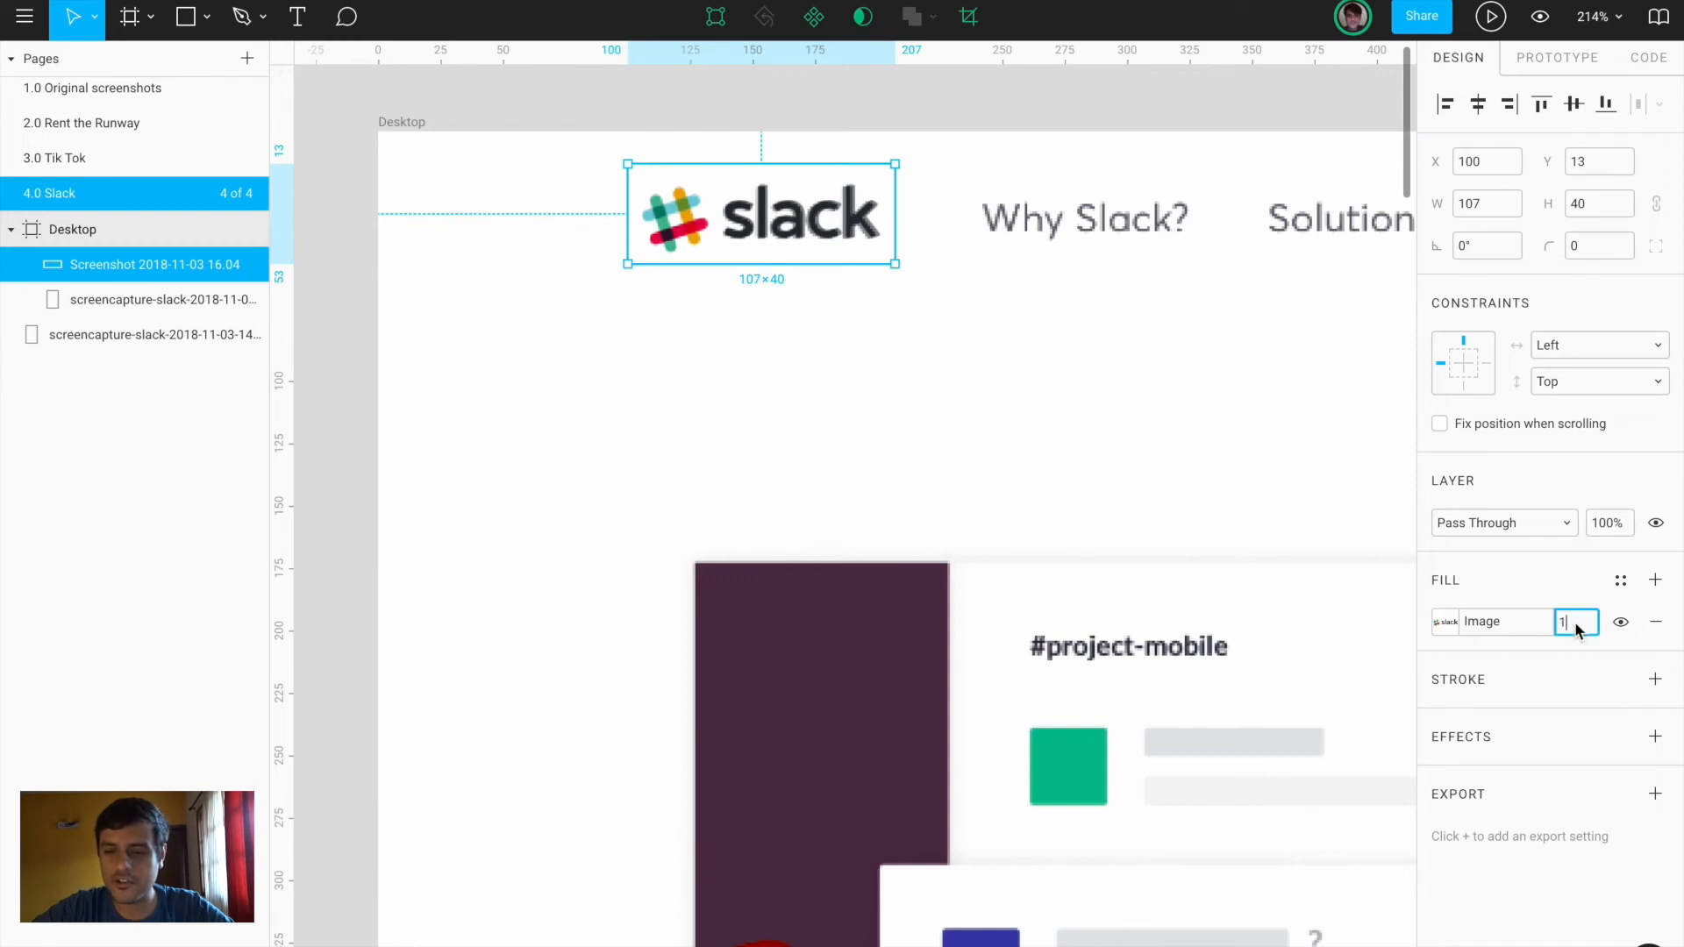
pyautogui.write('0')
pyautogui.press('Return')
pyautogui.write('00')
pyautogui.press('Return')
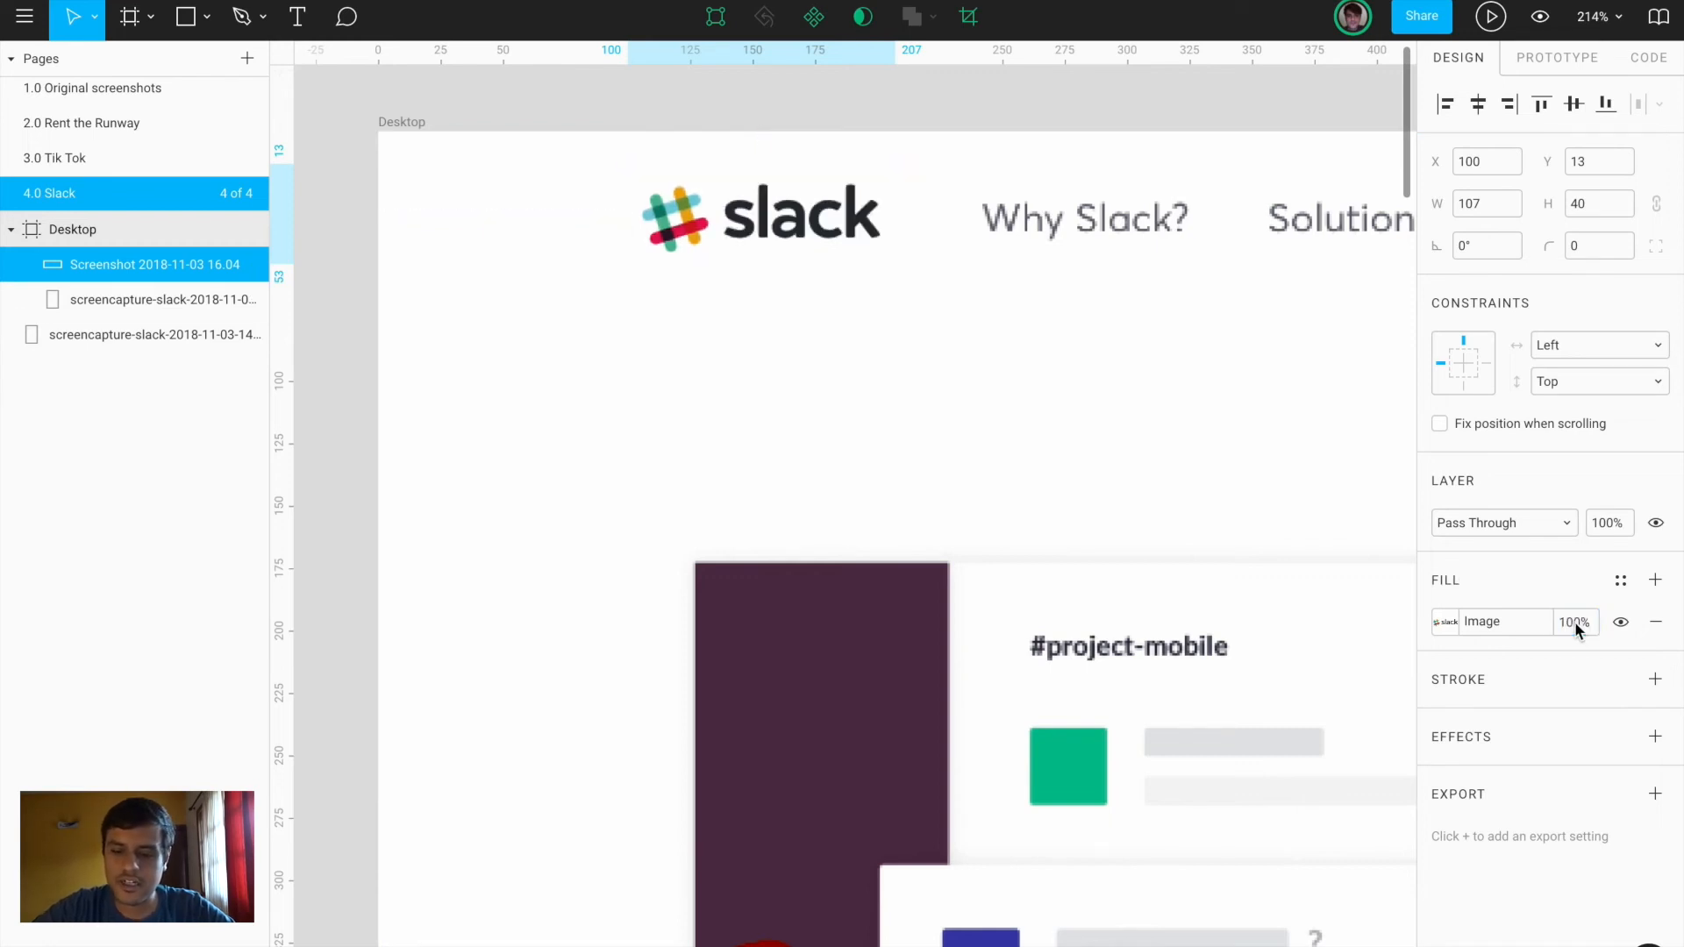
pyautogui.hscroll(3, 1000, 219)
# Add a Regular-weight 'Why Slack?' text over the screenshot's nav label
pyautogui.press('t')
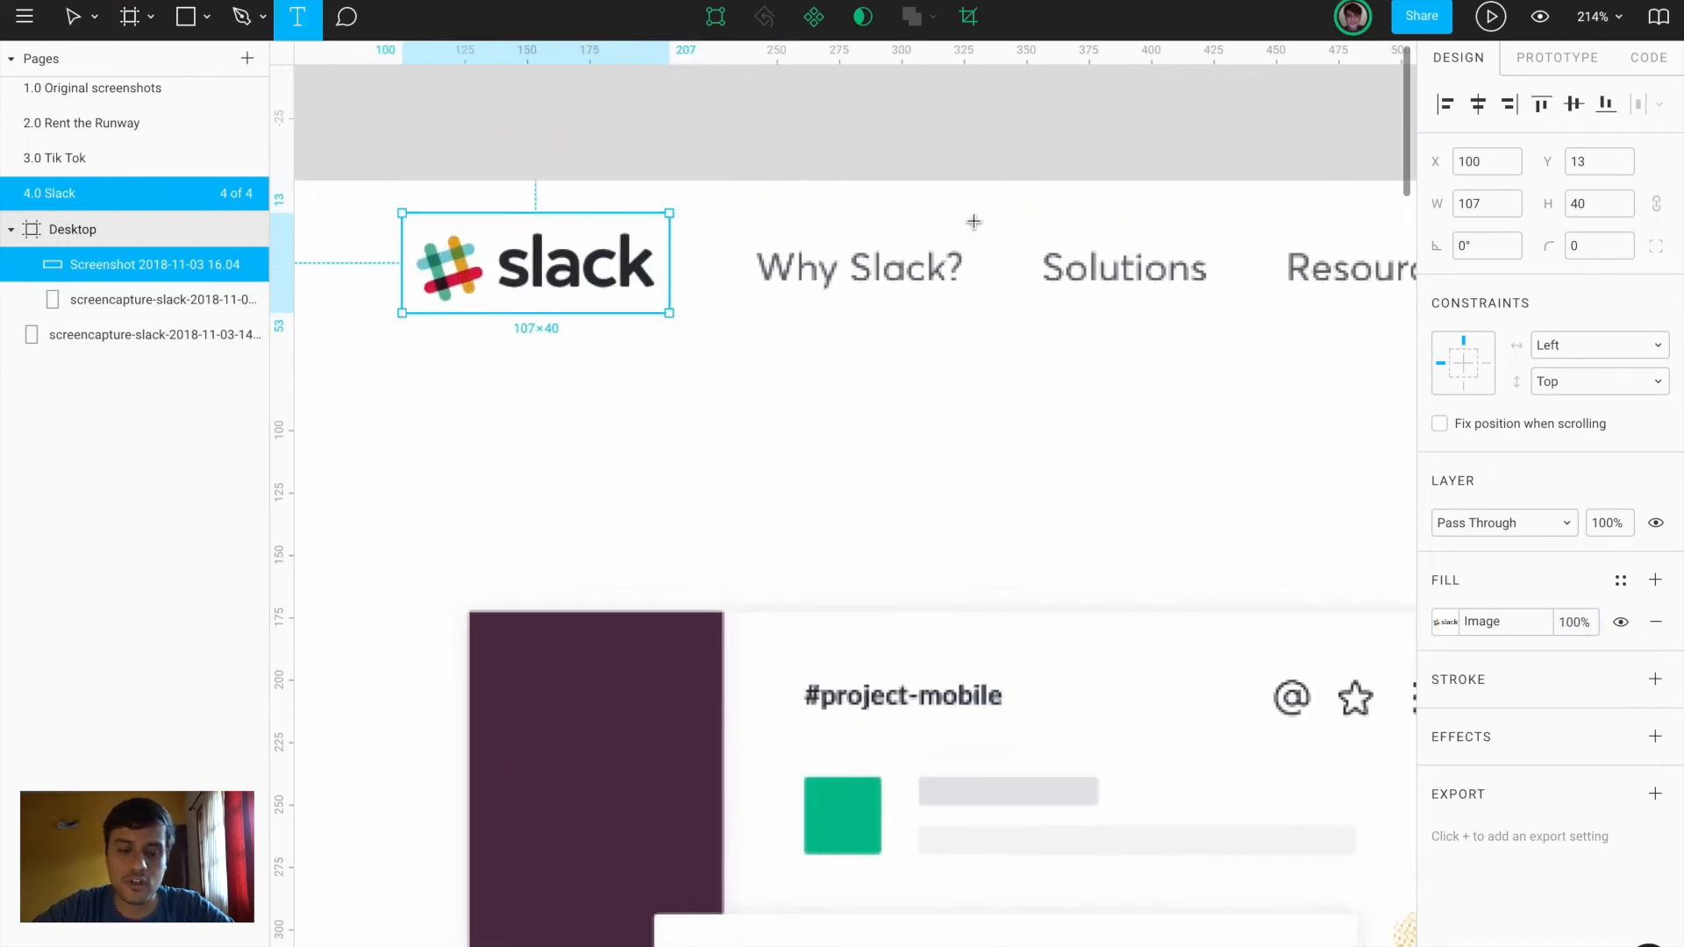
pyautogui.click(760, 266)
pyautogui.write('Why Slack?')
pyautogui.press('Escape')
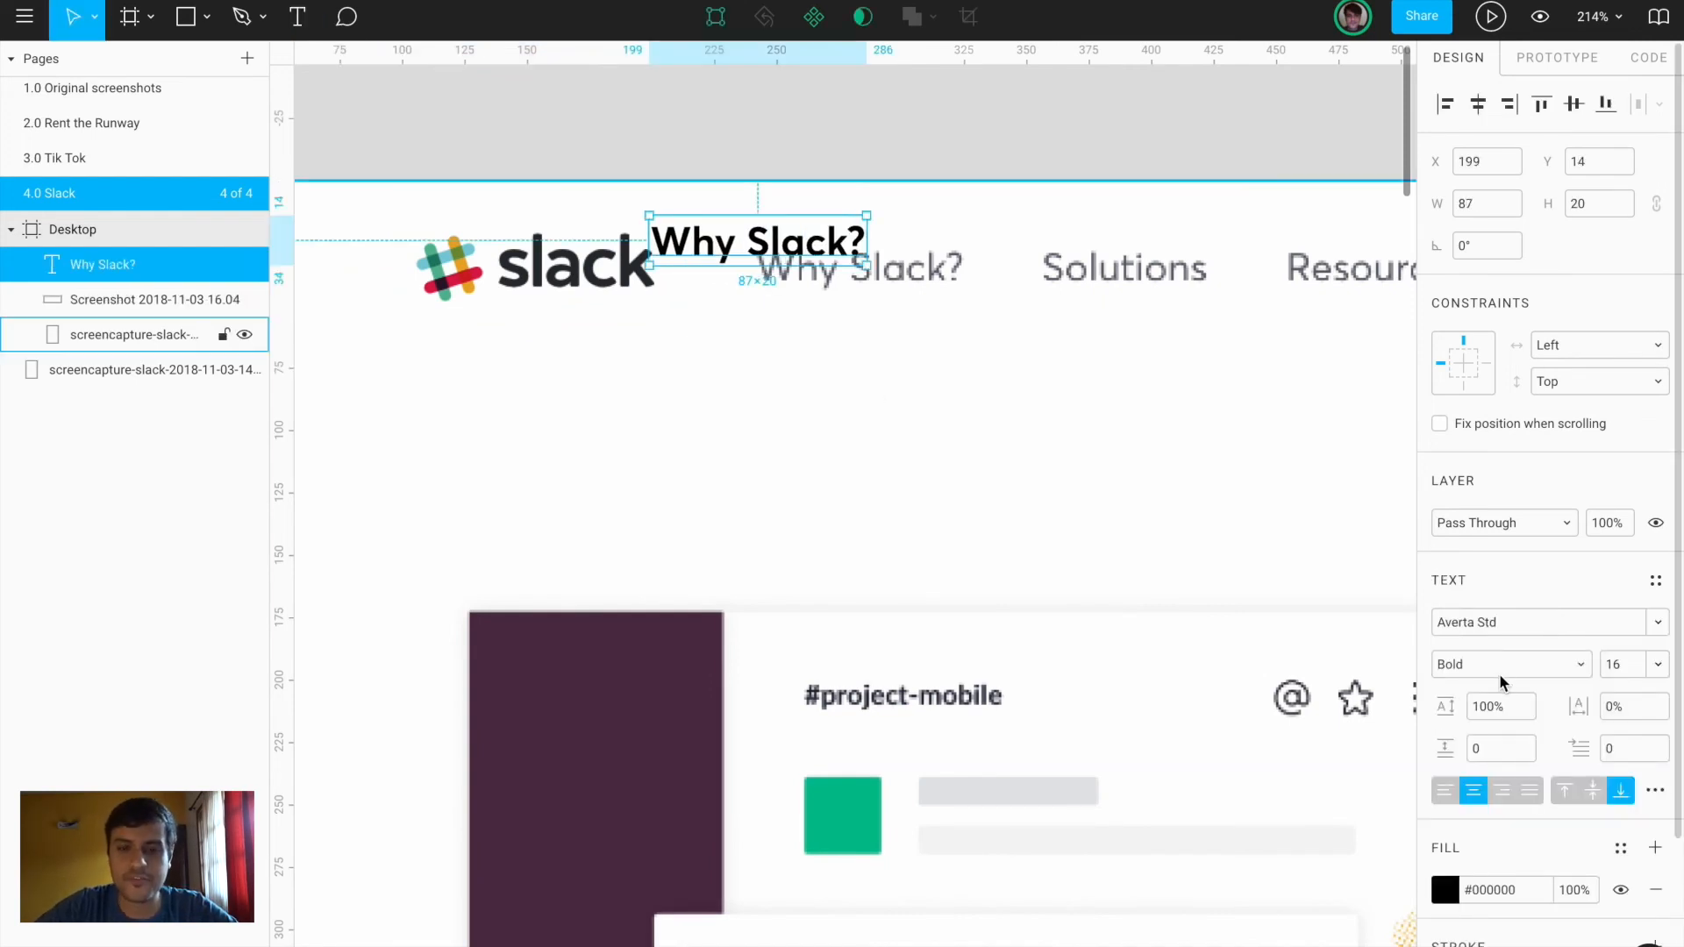
pyautogui.click(1502, 667)
pyautogui.click(1496, 600)
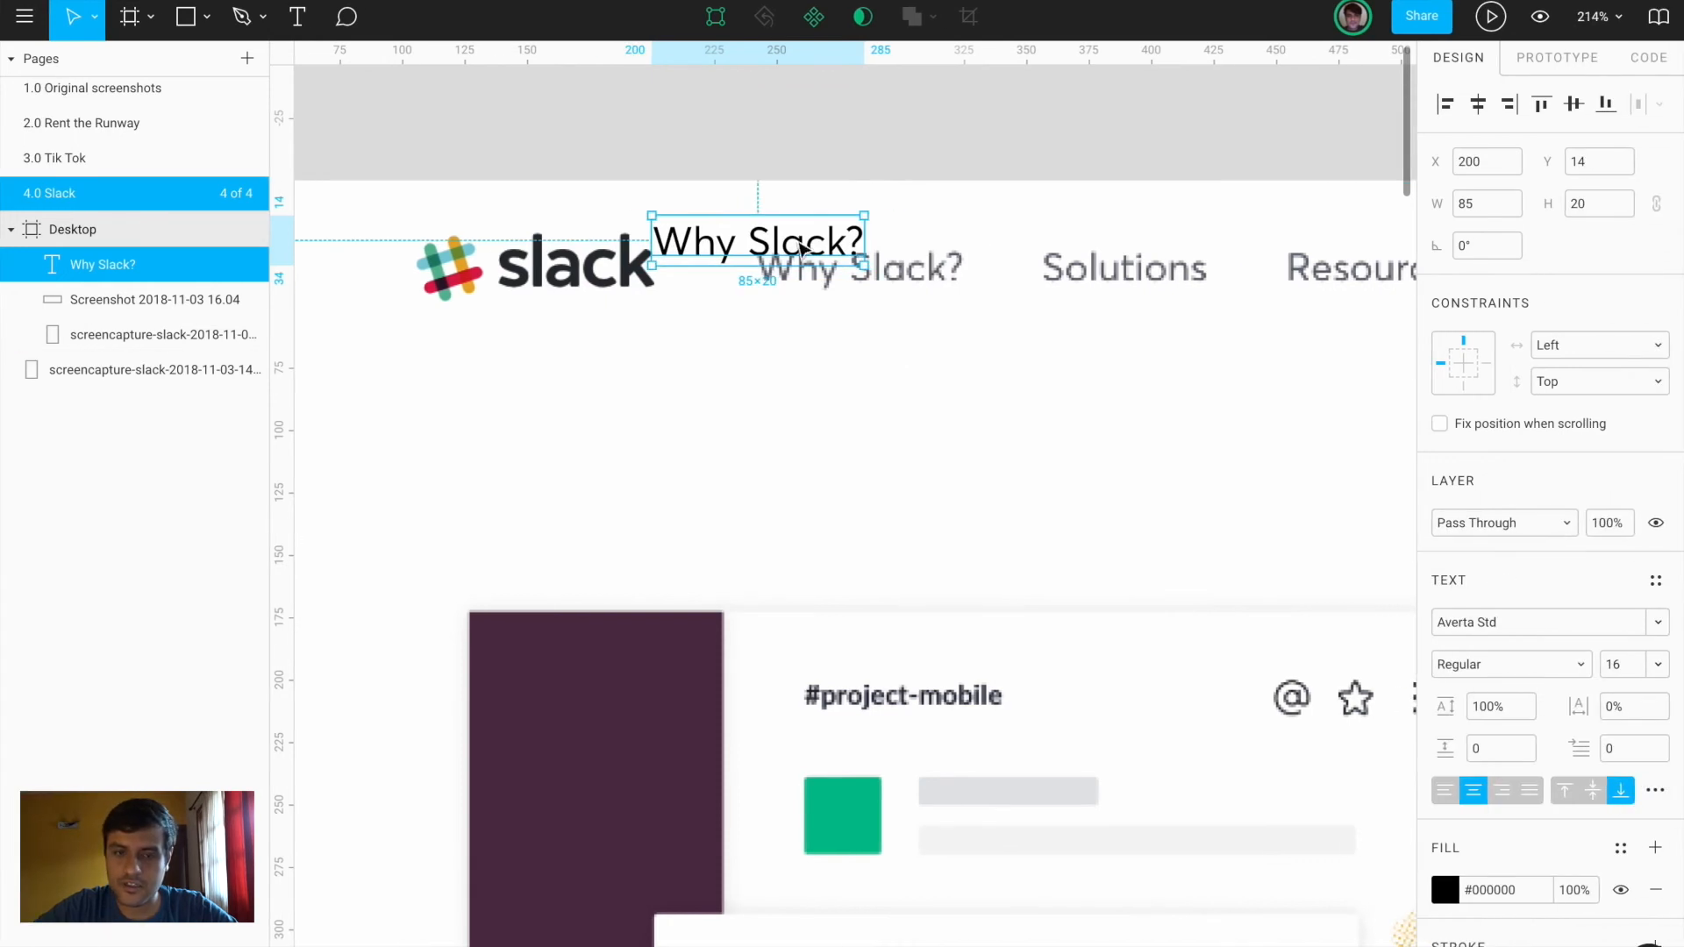
pyautogui.moveTo(877, 270); pyautogui.dragTo(1141, 268)
# Rewrite the duplicate as 'Solutions', left-aligned and lined up with its label
pyautogui.press('Return')
pyautogui.write('Solutions')
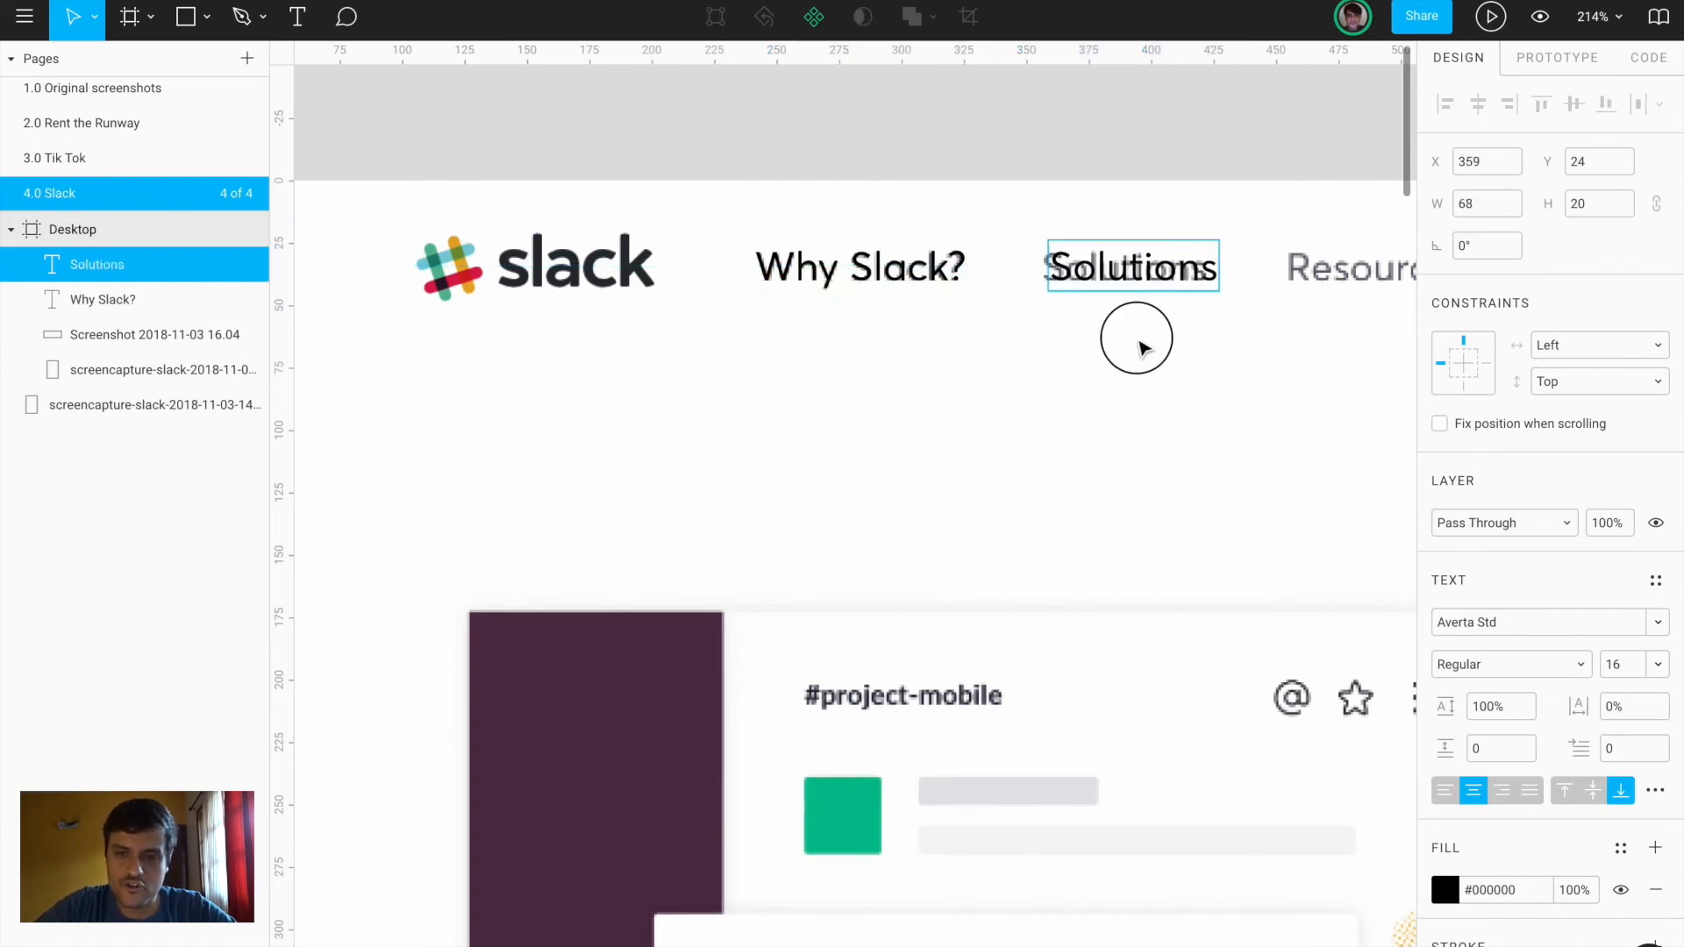
pyautogui.press('Escape')
pyautogui.click(1440, 793)
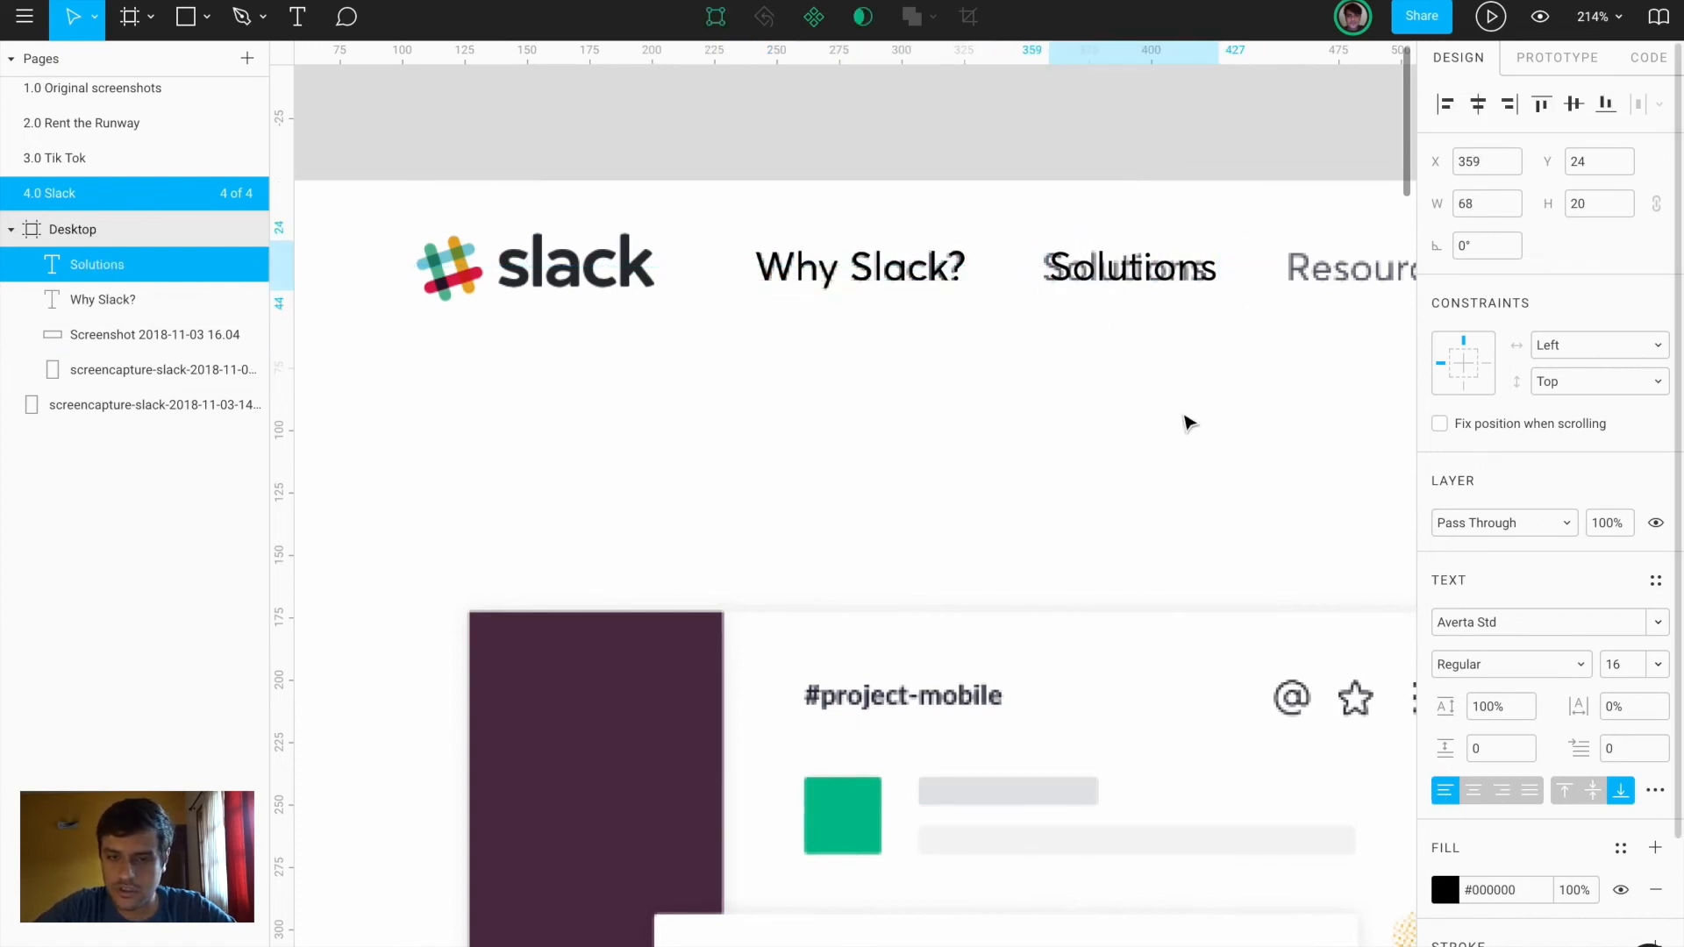
pyautogui.moveTo(1128, 282); pyautogui.dragTo(1134, 289)
pyautogui.press('Left')
pyautogui.press('Left')
pyautogui.hscroll(4, 1135, 290)
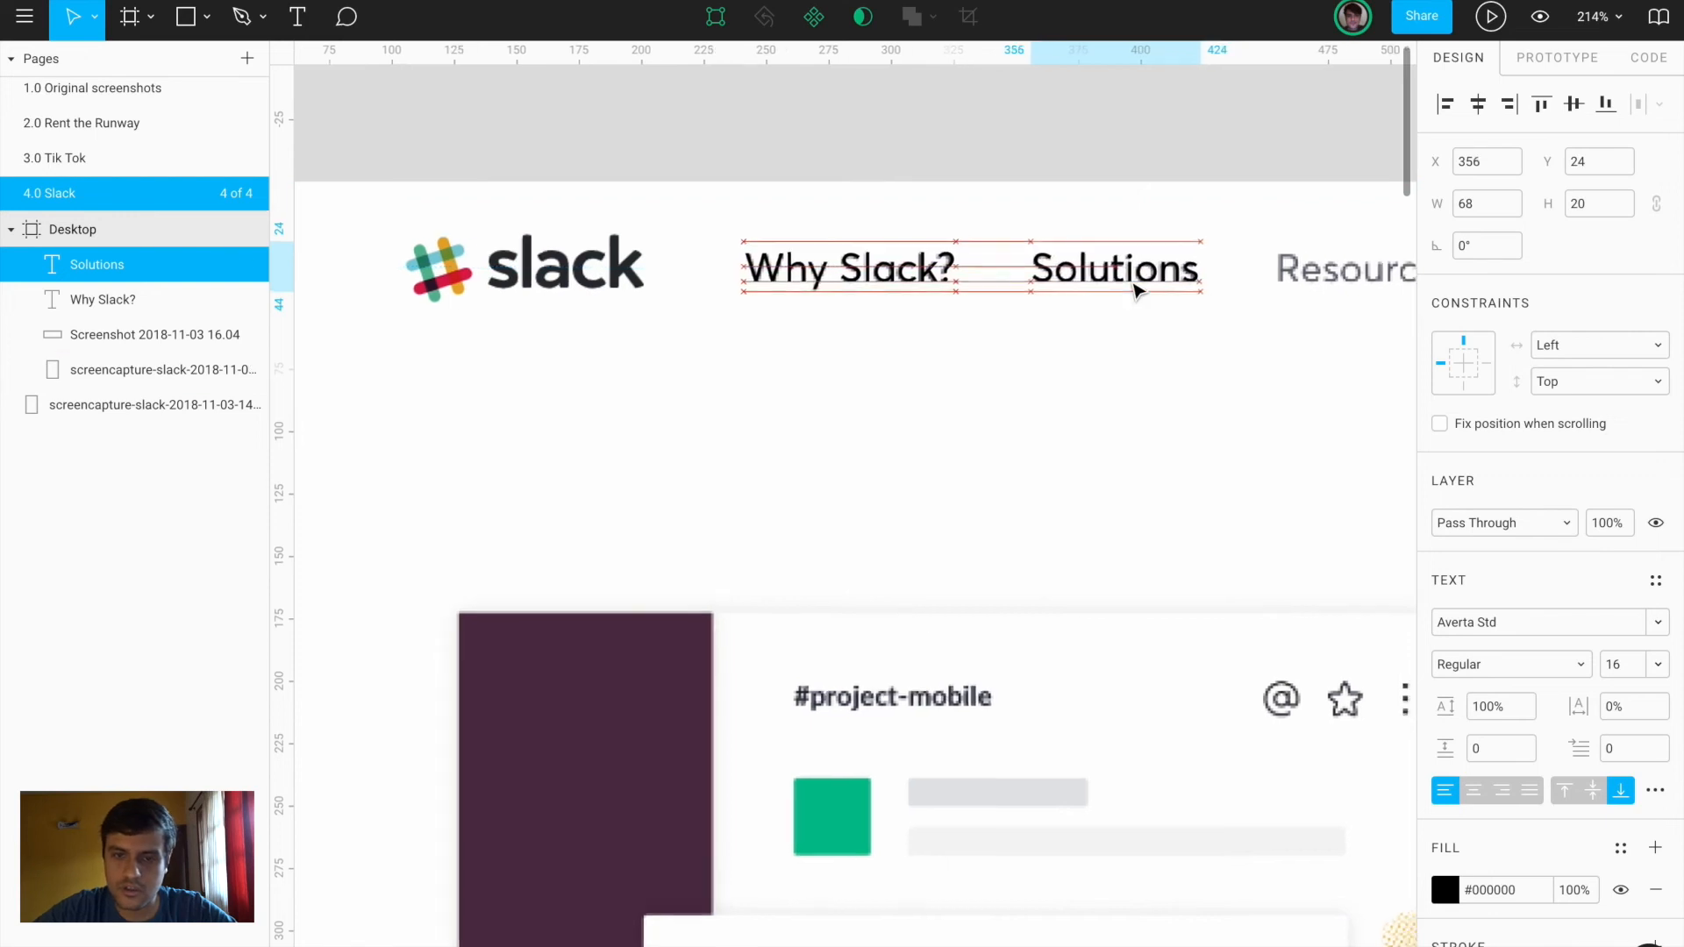
# Copy Solutions to the Resources position and retype it as 'Resources'
pyautogui.click(771, 309)
pyautogui.moveTo(776, 314); pyautogui.dragTo(1028, 312)
pyautogui.doubleClick(1034, 311)
pyautogui.write('e')
pyautogui.write('Rs')
pyautogui.press('BackSpace')
pyautogui.write('esources')
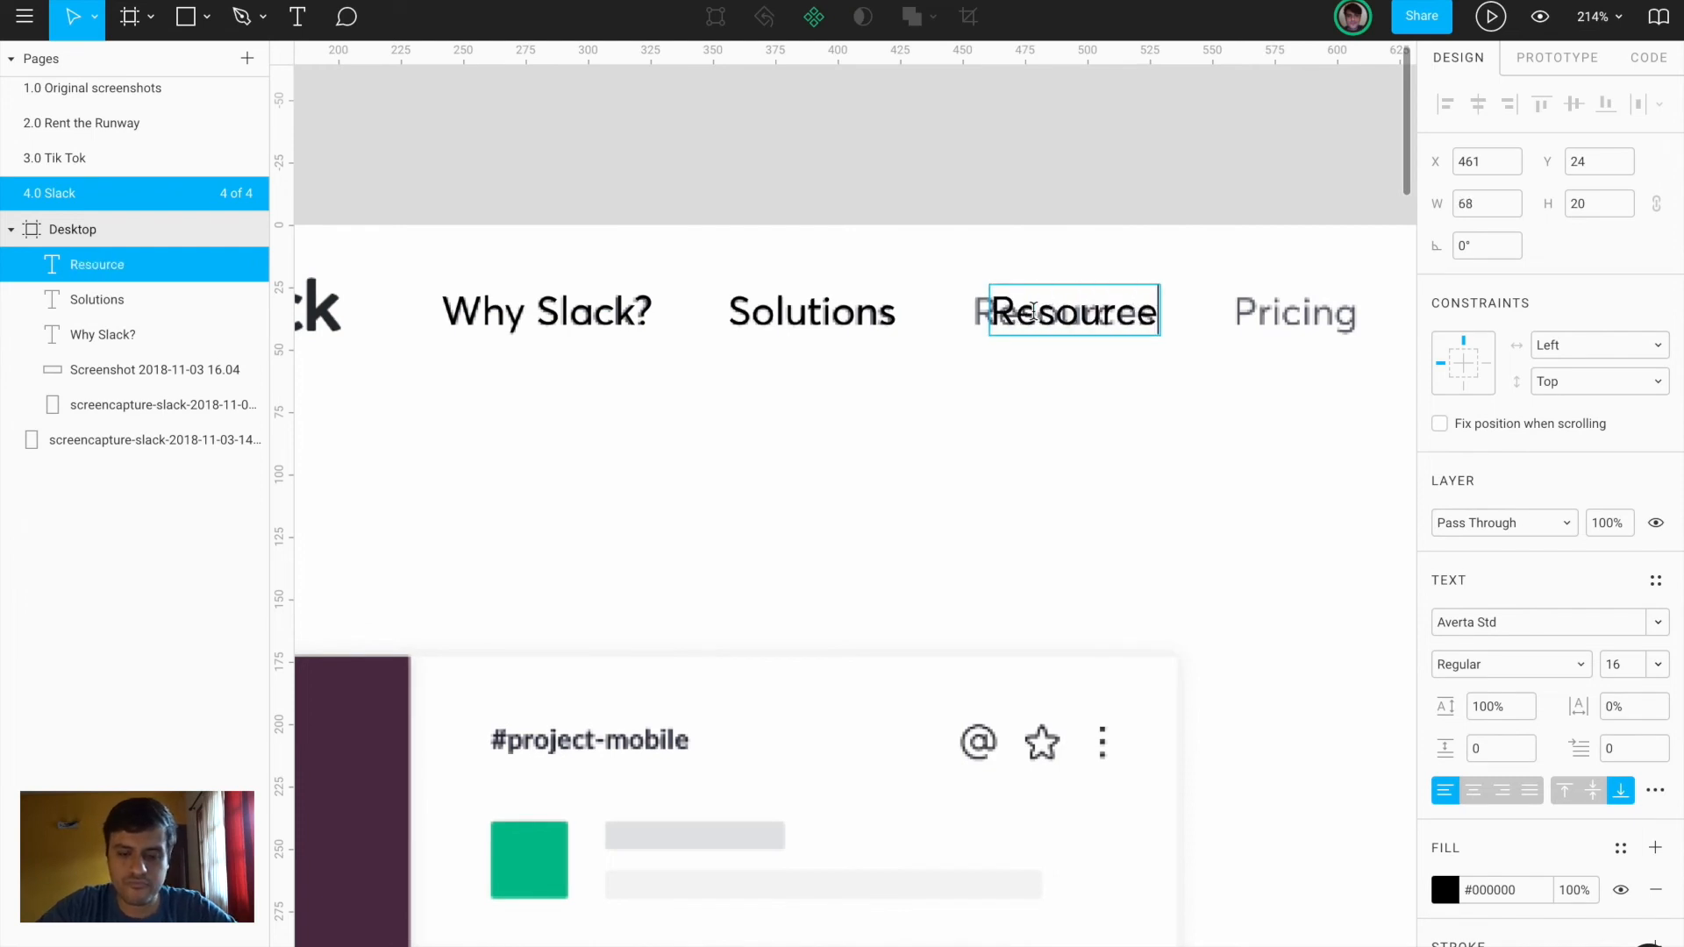
pyautogui.press('Escape')
pyautogui.press('Left')
pyautogui.press('Left')
pyautogui.press('Left')
pyautogui.press('Left')
pyautogui.press('Left')
pyautogui.press('Left')
pyautogui.press('Left')
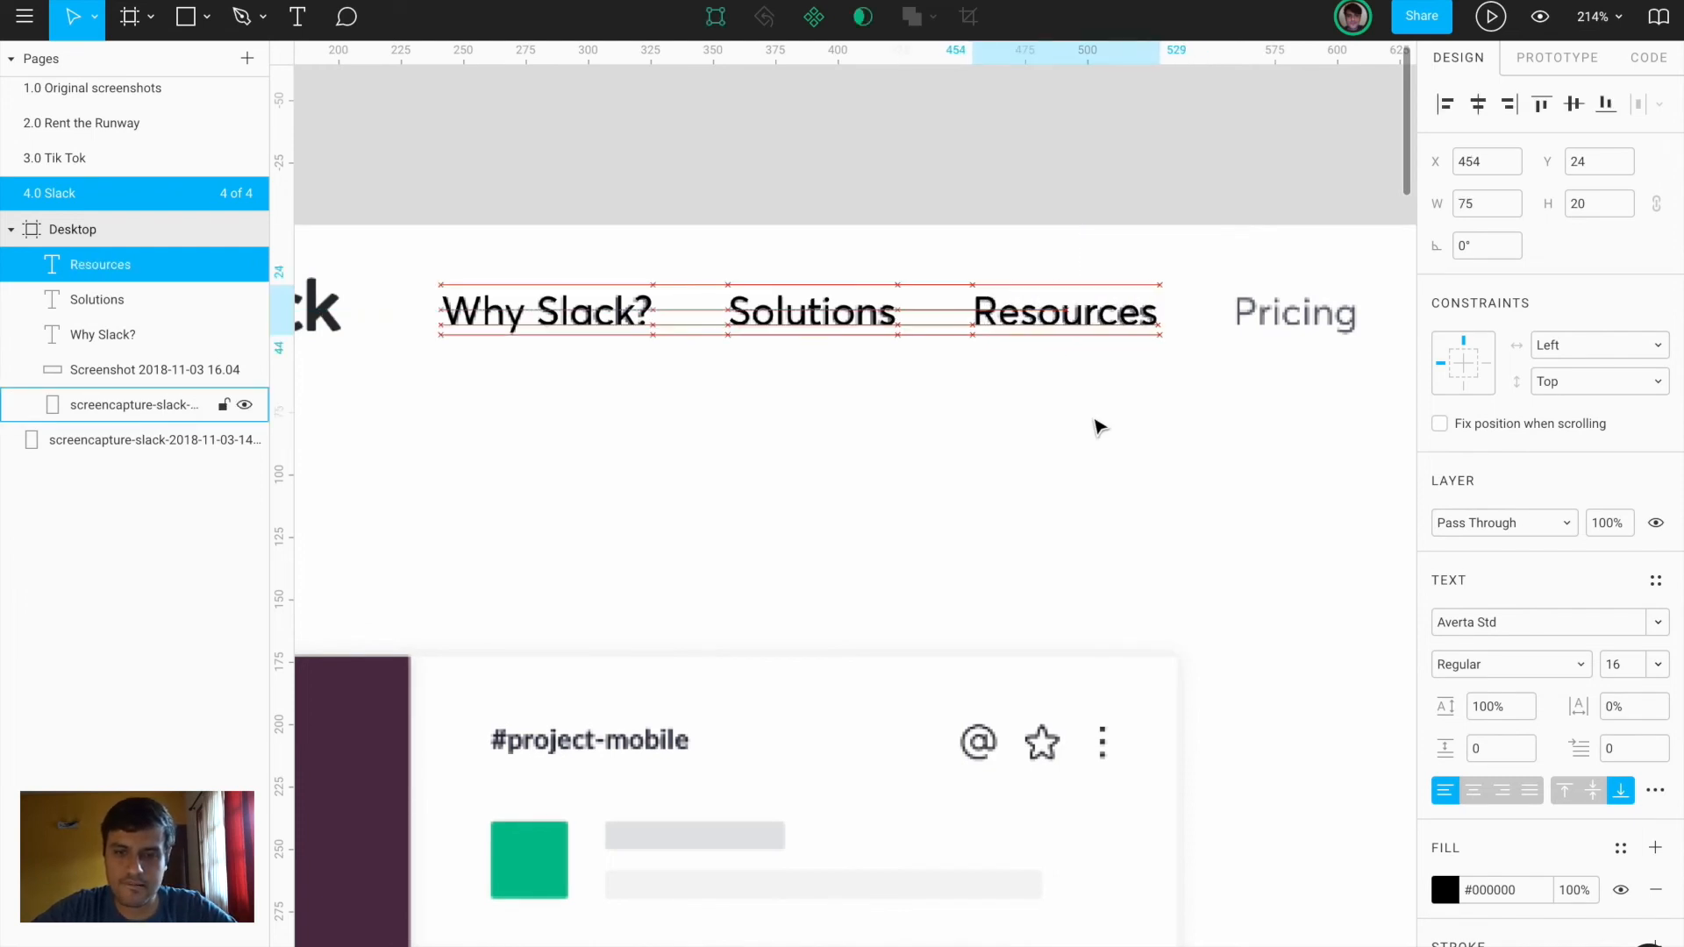
pyautogui.hscroll(5, 1099, 427)
pyautogui.scroll(1, 1099, 427)
# Duplicate Resources, shift it over Pricing, and retype it as 'Pricing'
pyautogui.hotkey('ctrl', 'd')
pyautogui.hotkey('shift', 'Right')
pyautogui.hotkey('shift', 'Right')
pyautogui.hotkey('shift', 'Right')
pyautogui.hotkey('shift', 'Right')
pyautogui.hotkey('shift', 'Right')
pyautogui.hotkey('shift', 'Right')
pyautogui.hotkey('shift', 'Right')
pyautogui.hotkey('shift', 'Right')
pyautogui.hotkey('shift', 'Right')
pyautogui.hotkey('shift', 'Right')
pyautogui.hotkey('shift', 'Right')
pyautogui.hotkey('shift', 'Right')
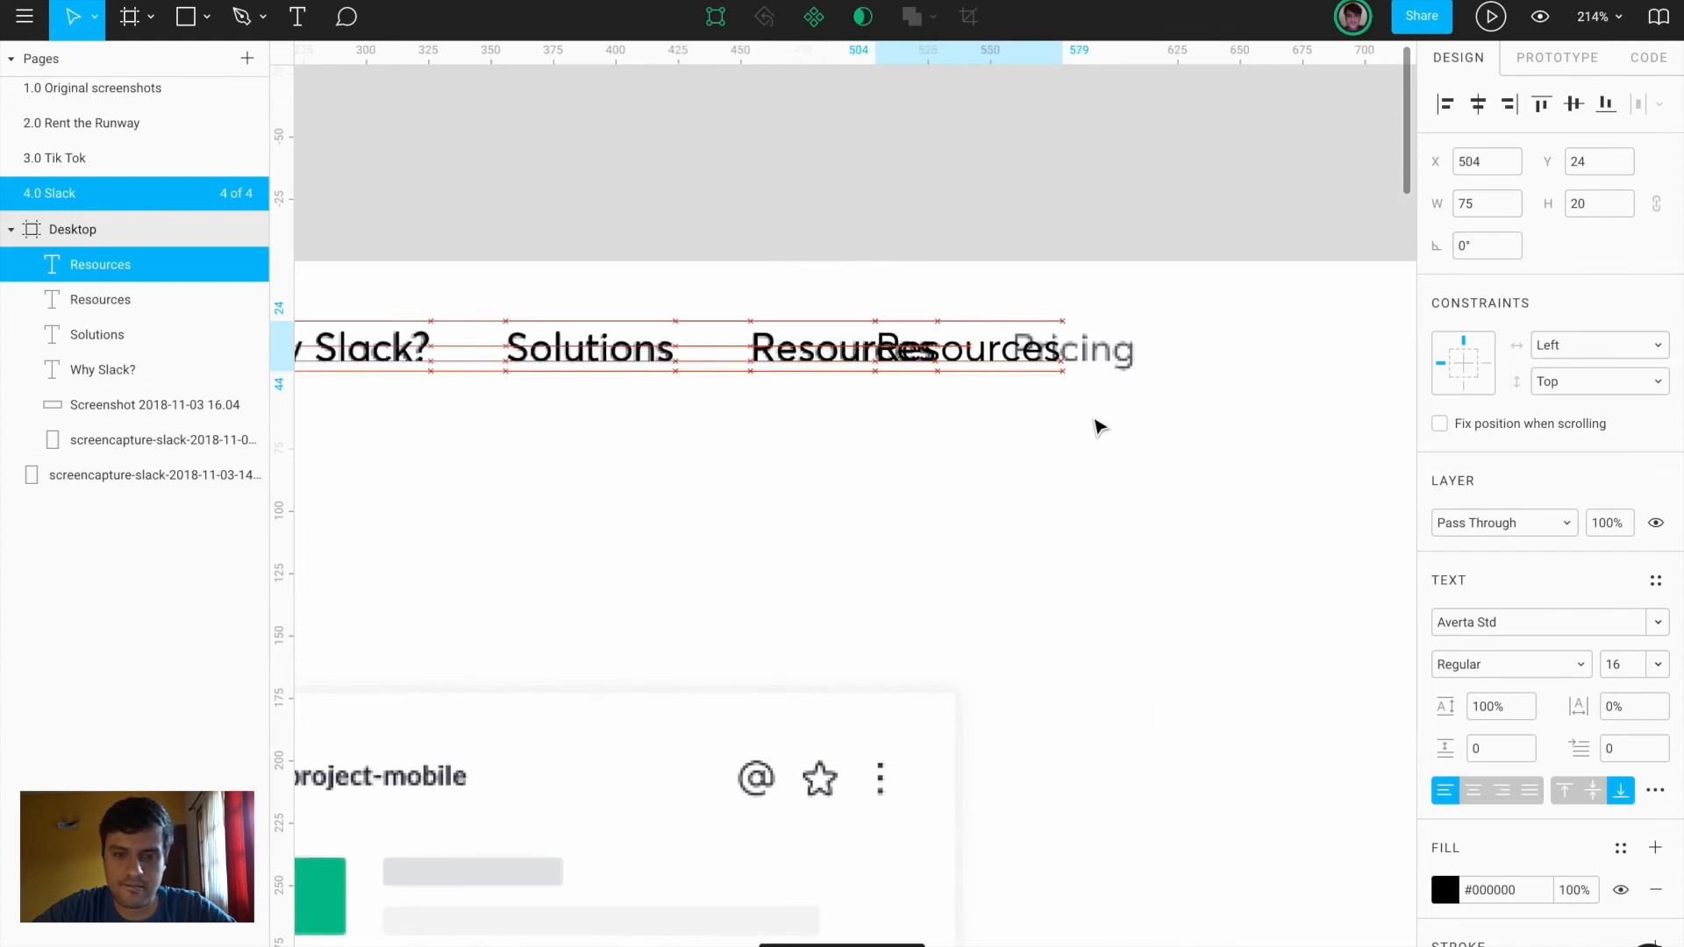
pyautogui.hotkey('shift', 'Left')
pyautogui.press('Left')
pyautogui.press('Left')
pyautogui.press('Left')
pyautogui.press('Left')
pyautogui.press('Left')
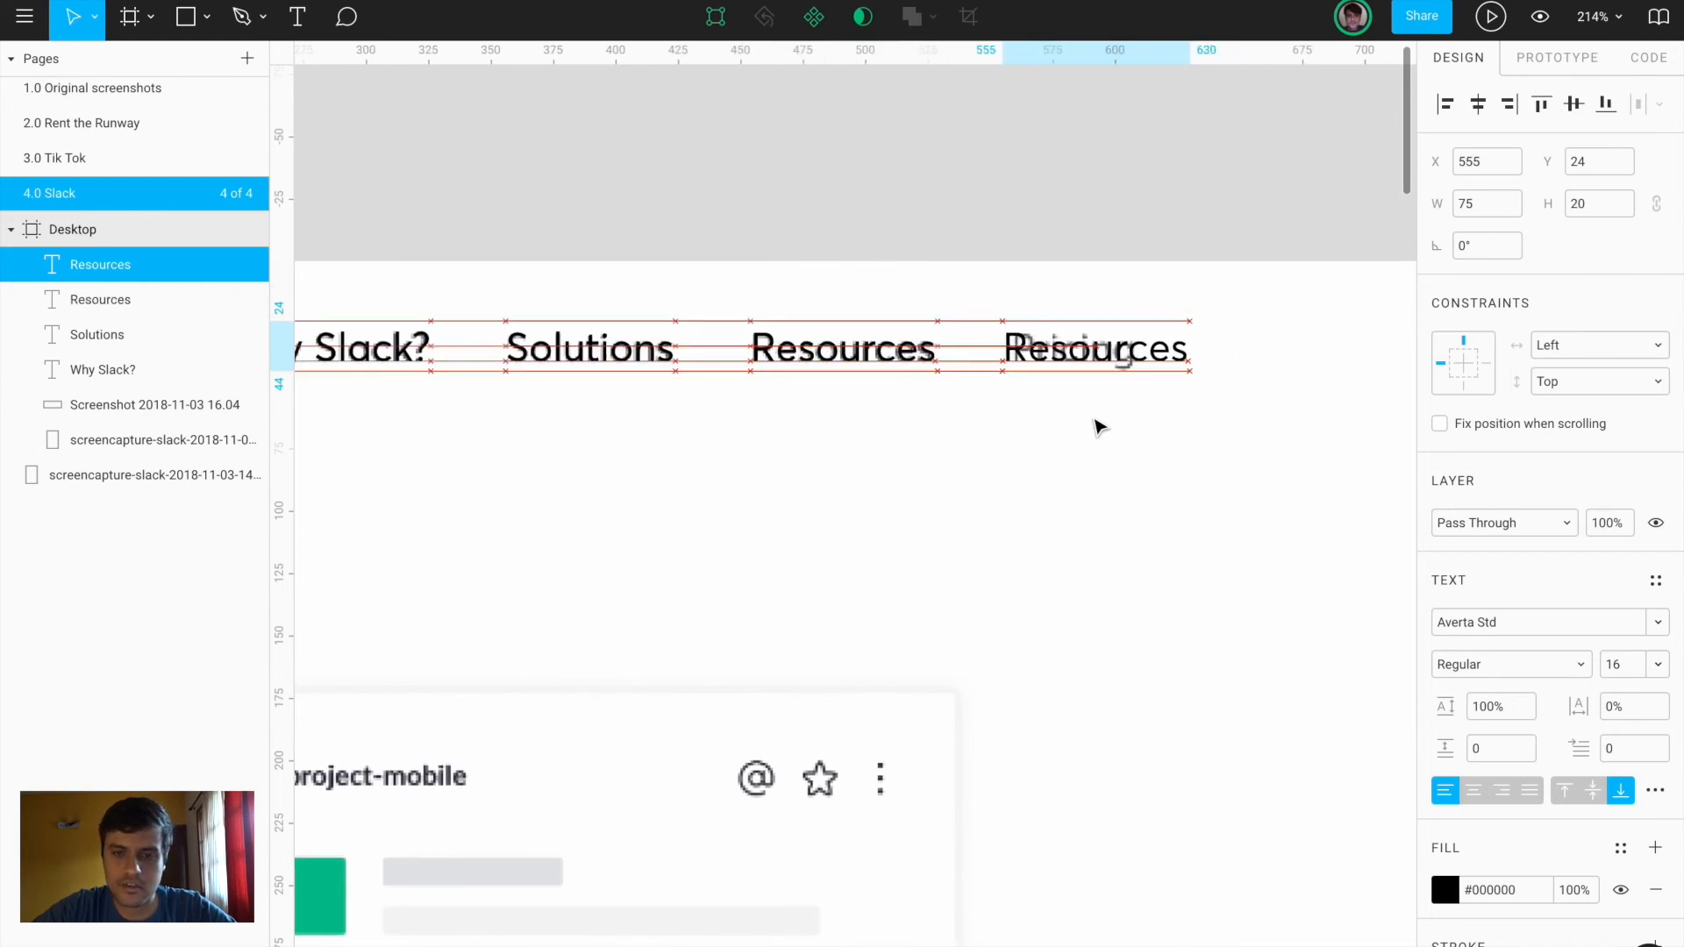
pyautogui.doubleClick(1112, 347)
pyautogui.write('Pricing')
pyautogui.press('Escape')
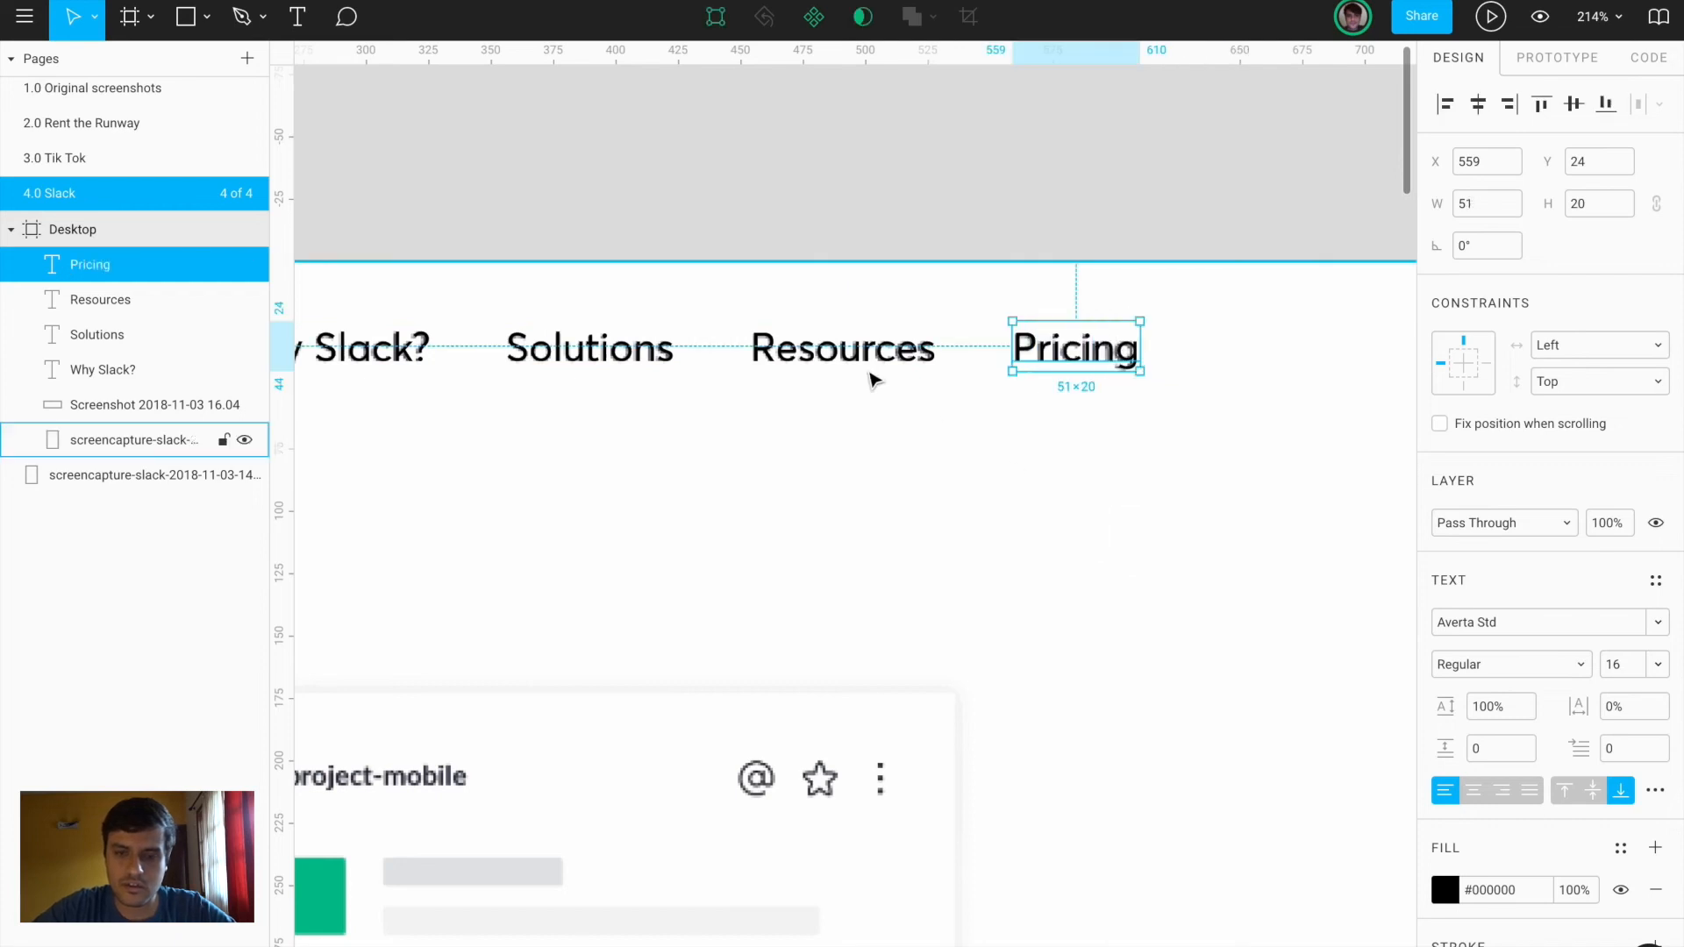
# Select all four nav texts: Pricing, Resources, Solutions and Why Slack?
pyautogui.keyDown('shift'); pyautogui.click(841, 371); pyautogui.keyUp('shift')
pyautogui.keyDown('shift'); pyautogui.click(625, 360); pyautogui.keyUp('shift')
pyautogui.hscroll(-3, 625, 359)
pyautogui.keyDown('shift'); pyautogui.click(610, 379); pyautogui.keyUp('shift')
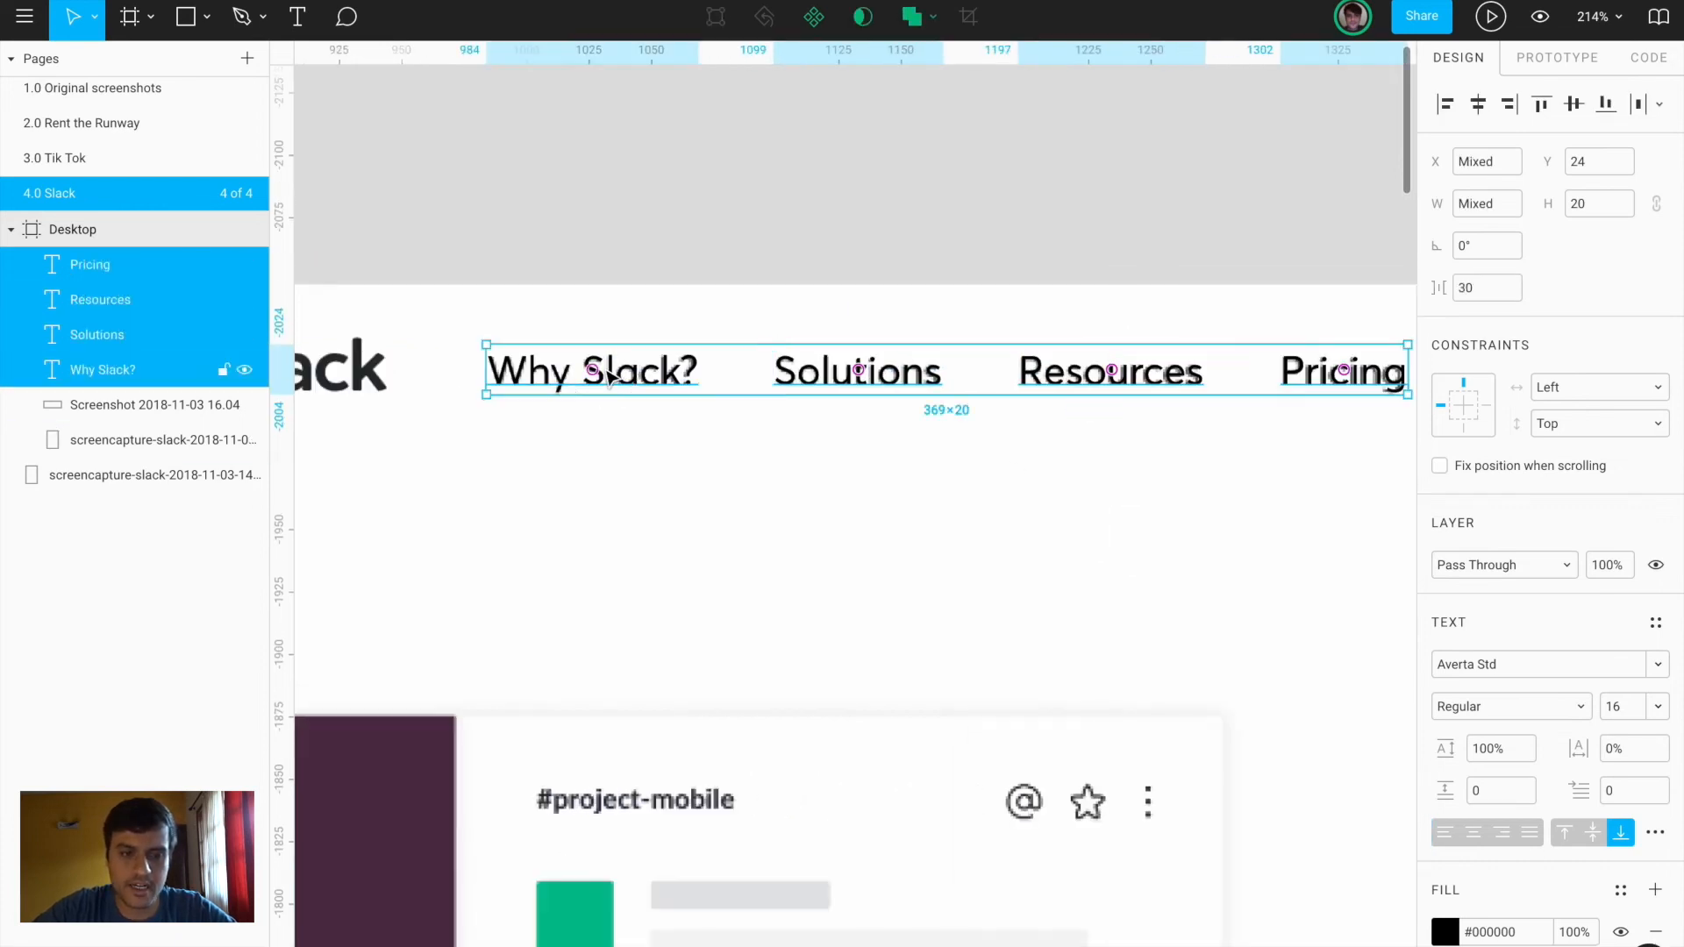
# Set the nav texts' fill opacity to 50%
pyautogui.click(1568, 931)
pyautogui.write('50')
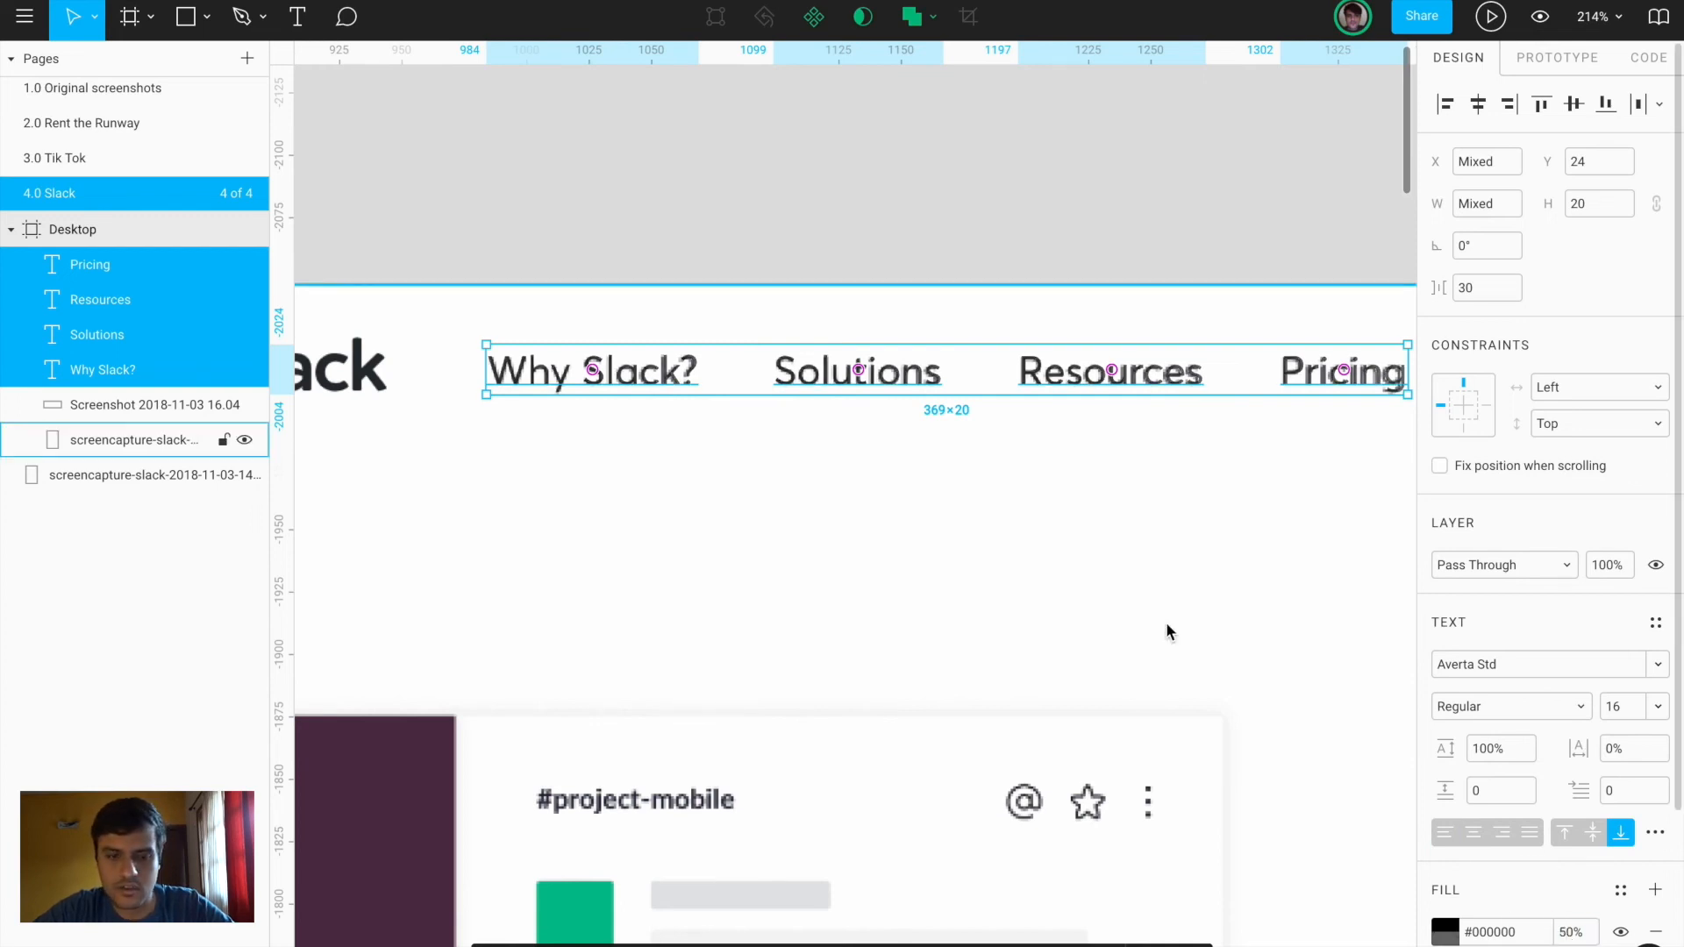
pyautogui.click(1155, 623)
pyautogui.hscroll(8, 1155, 625)
pyautogui.scroll(-10, 1154, 621)
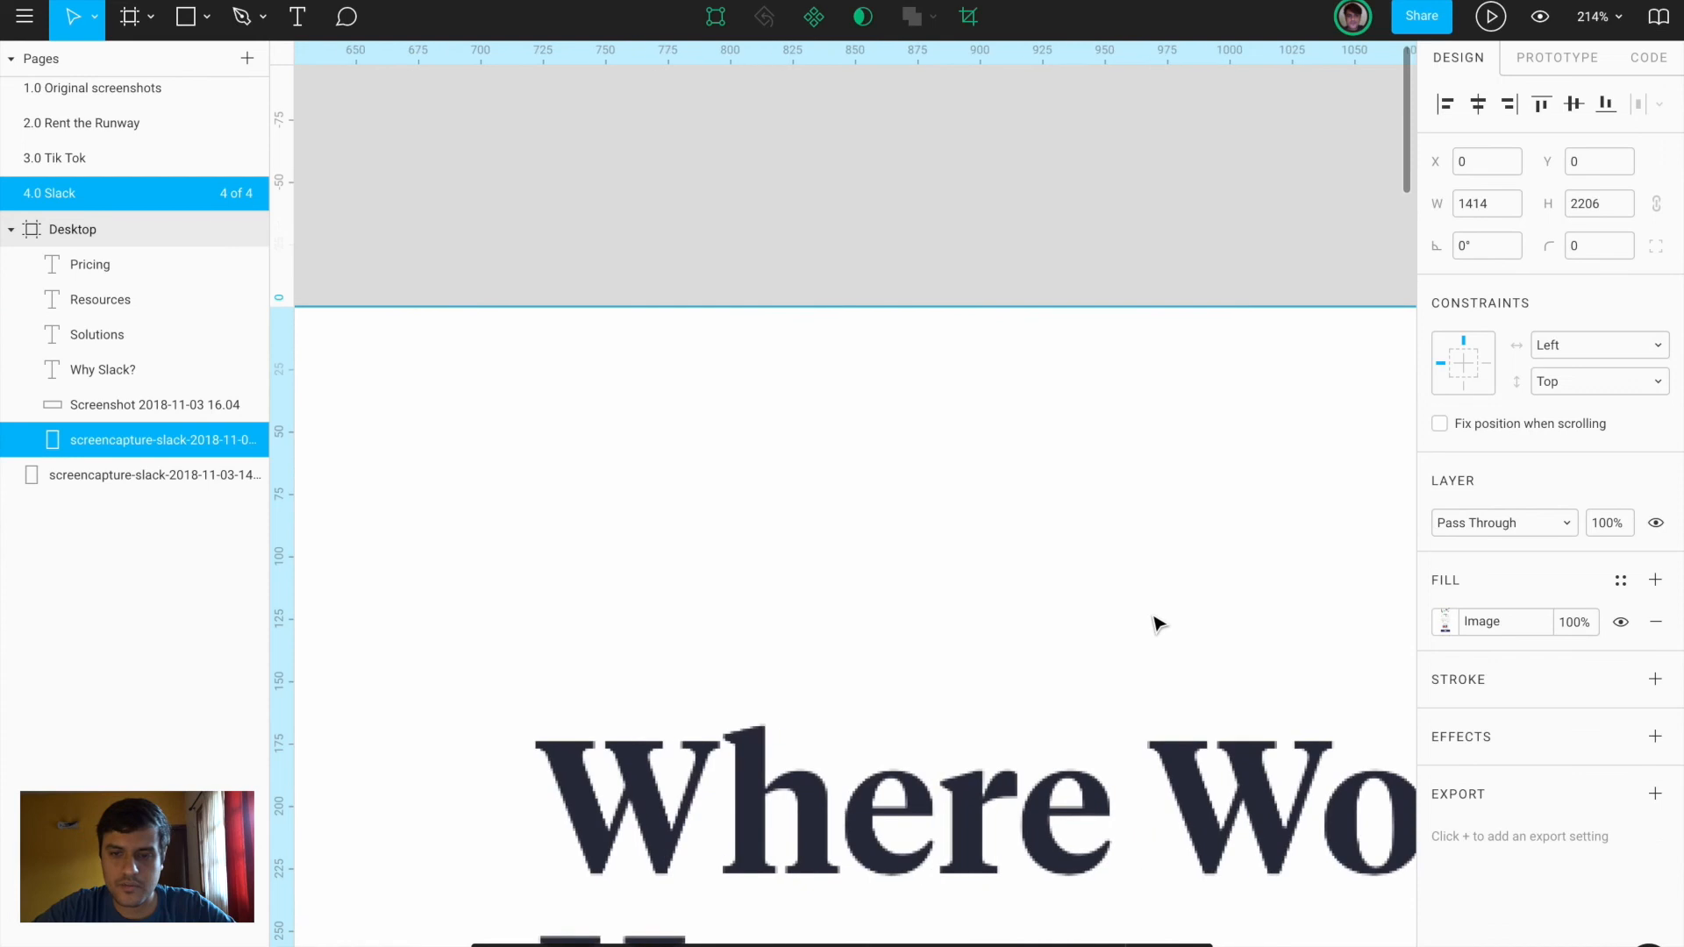
# Copy Pricing into a 'Sign in' label and draw a 122×41 rectangle over GET STARTED
pyautogui.moveTo(550, 524); pyautogui.dragTo(1132, 521)
pyautogui.doubleClick(1130, 517)
pyautogui.write('Sign in')
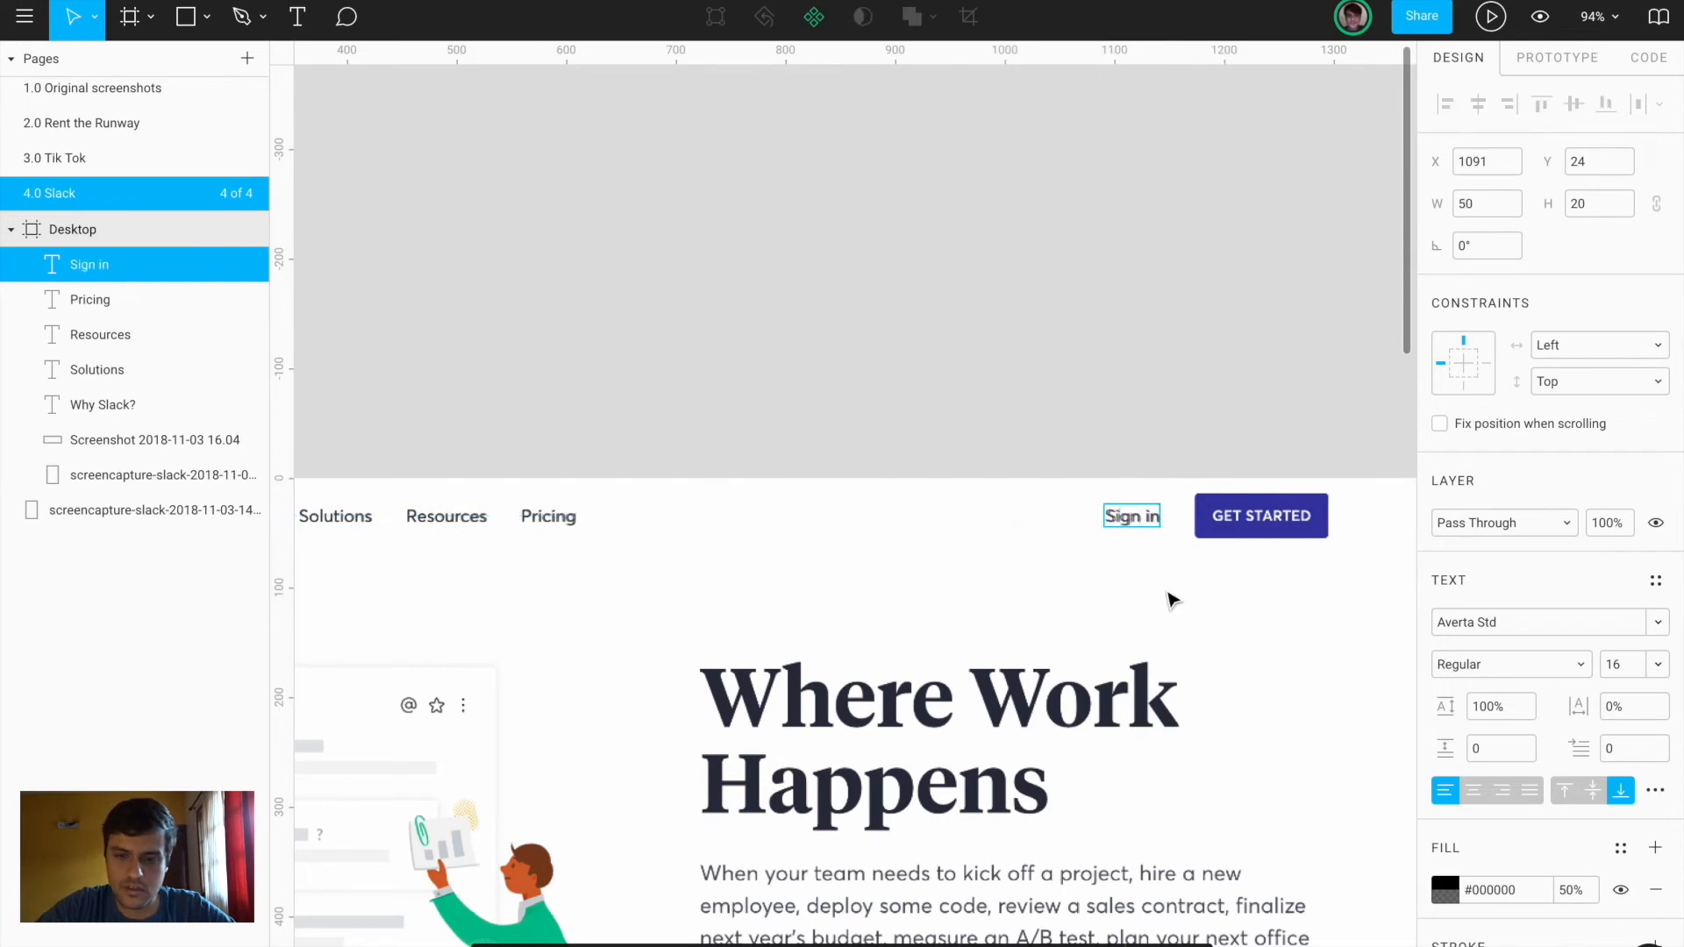
pyautogui.scroll(6, 1172, 600)
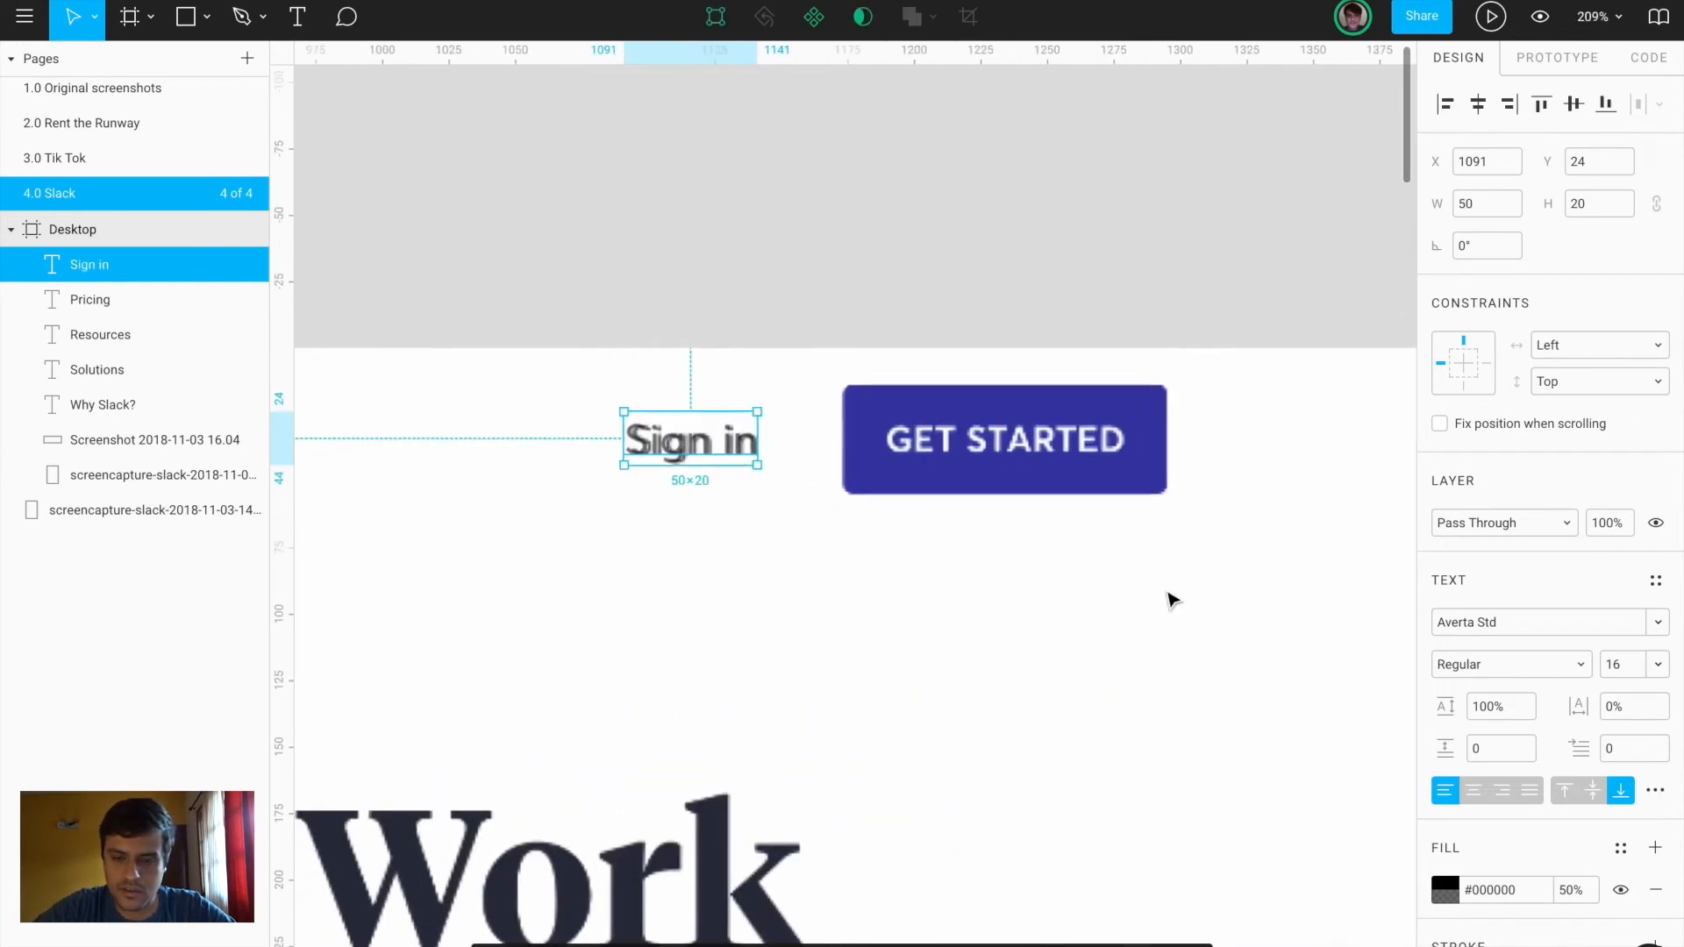
pyautogui.press('r')
pyautogui.moveTo(795, 477); pyautogui.dragTo(1122, 586)
# Move the rectangle below GET STARTED and give it a corner radius of 4
pyautogui.write('2')
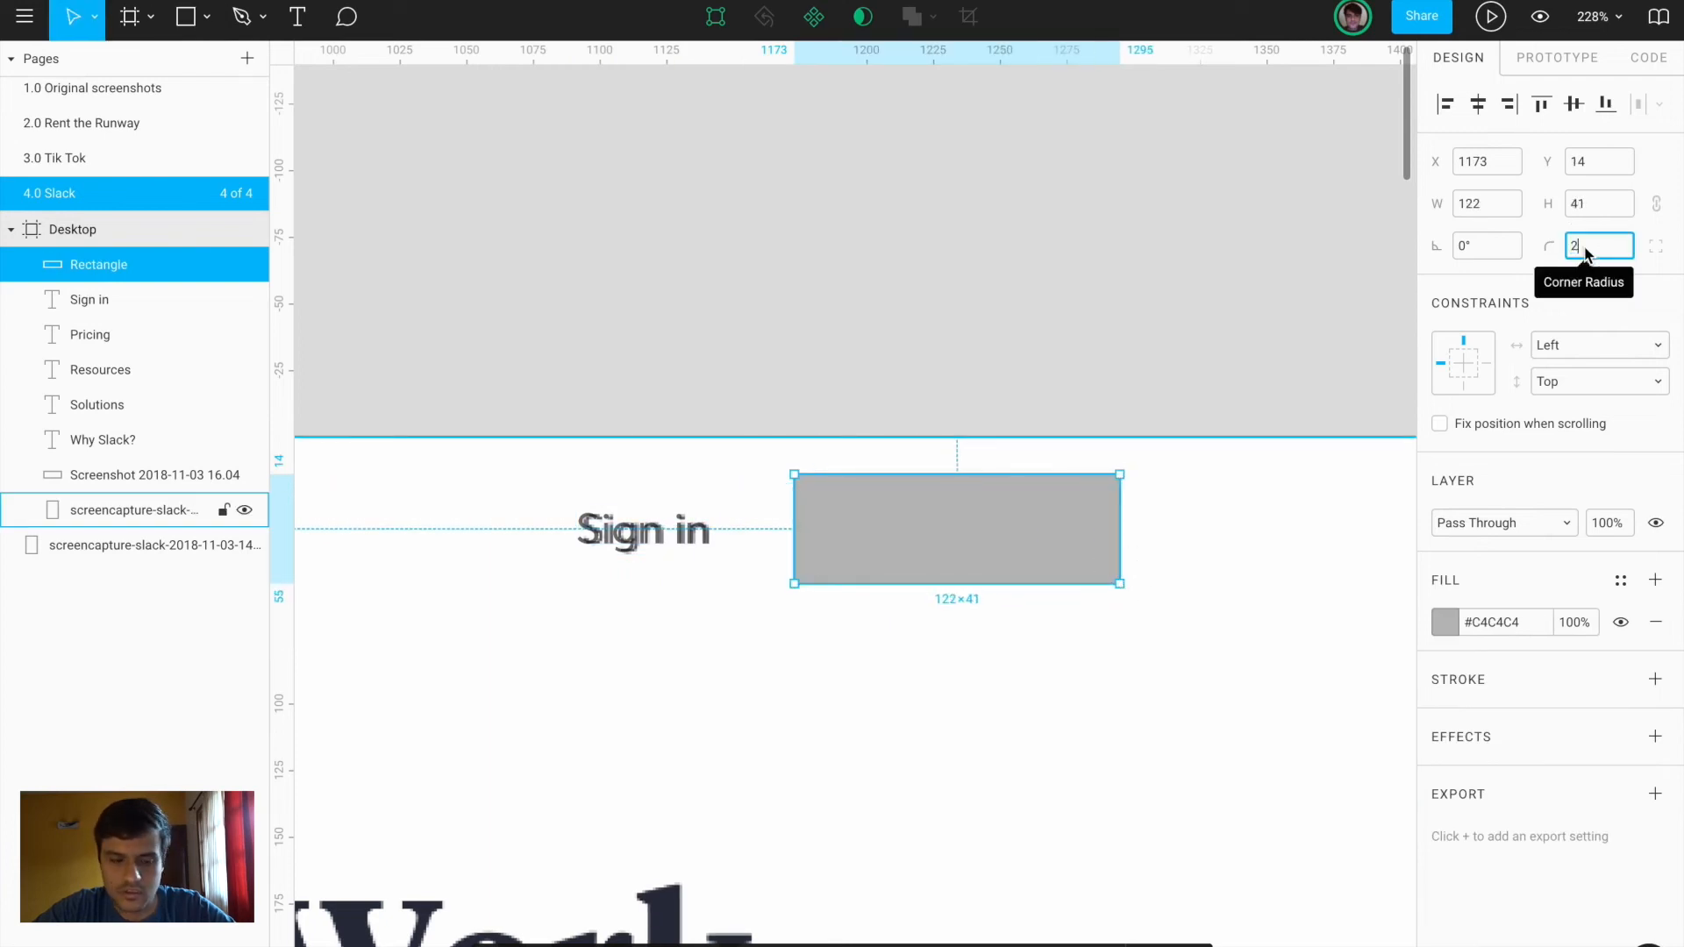
pyautogui.moveTo(996, 500); pyautogui.dragTo(995, 674)
pyautogui.click(1587, 255)
pyautogui.write('4')
pyautogui.click(1251, 531)
pyautogui.click(1039, 680)
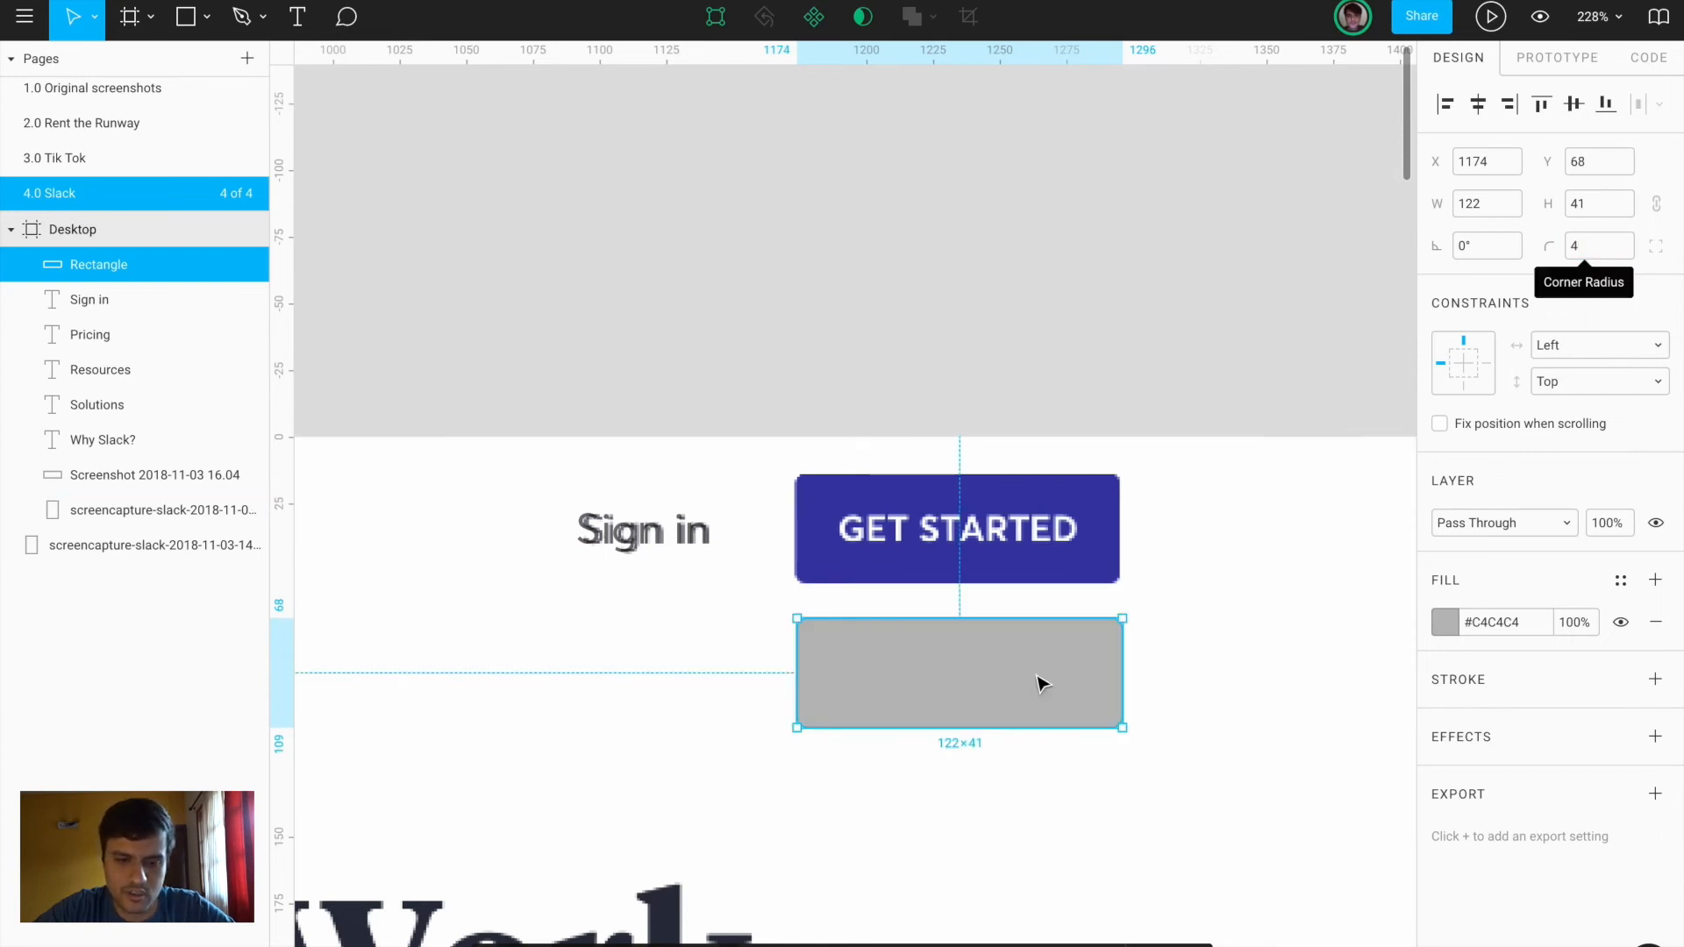
# Fill the rectangle with the GET STARTED blue #3F46AD sampled from the screenshot
pyautogui.click(1445, 623)
pyautogui.click(1188, 717)
pyautogui.click(1086, 553)
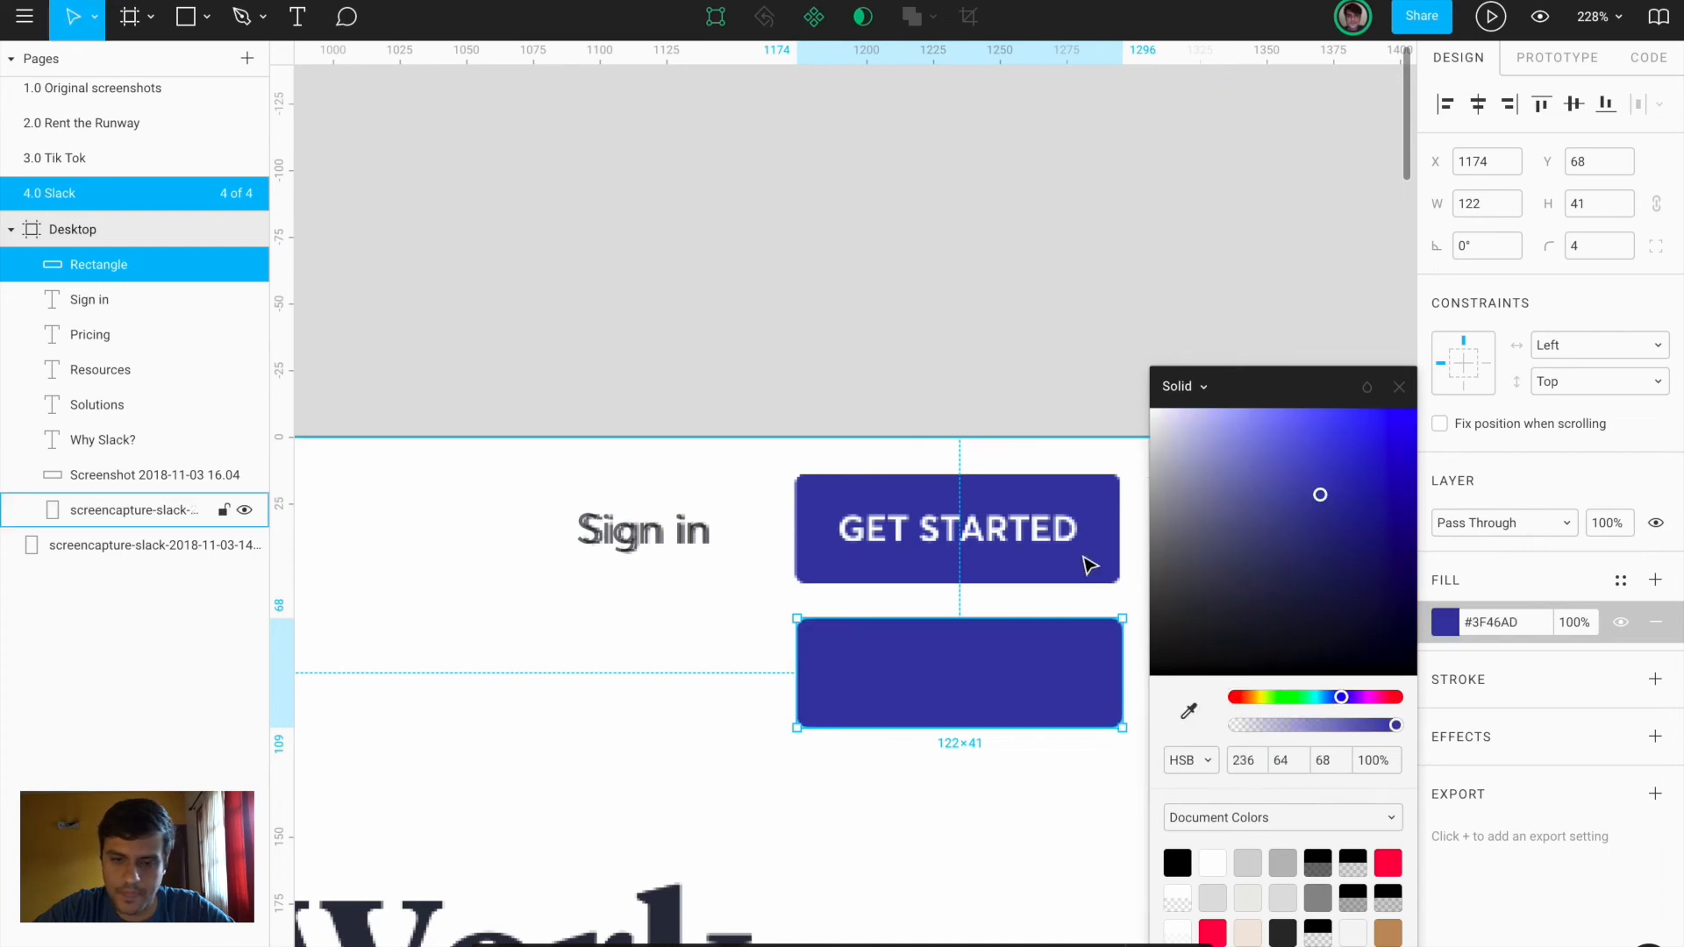
pyautogui.click(1037, 839)
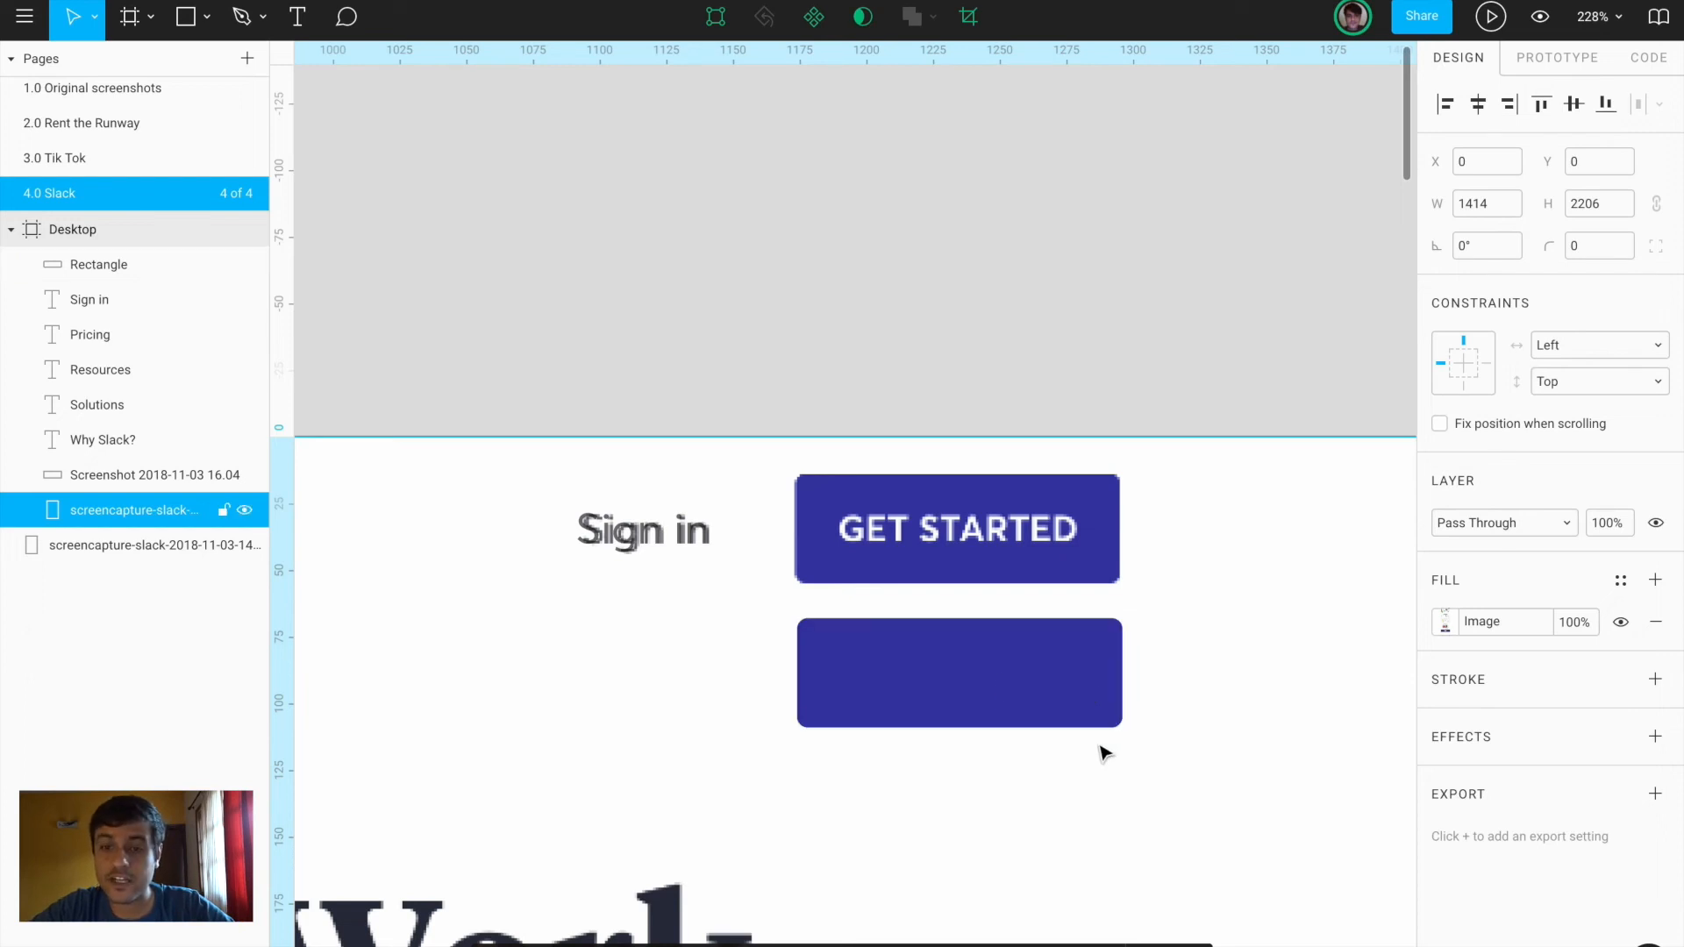
pyautogui.hotkey('ctrl', 'Left')
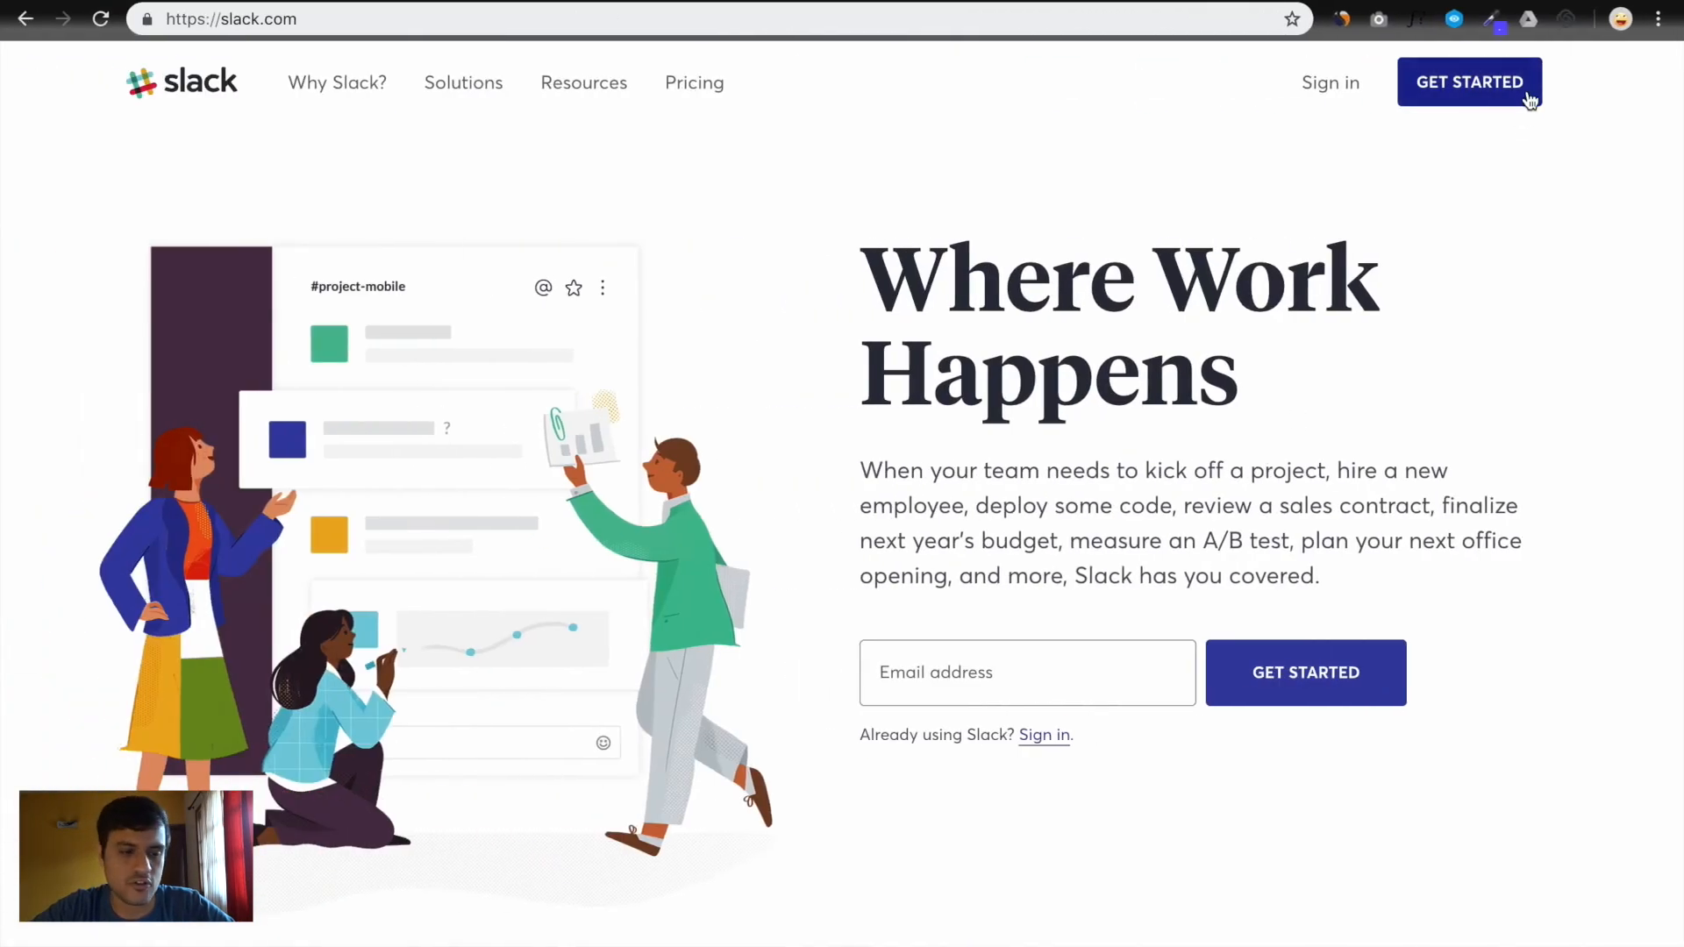
# Inspect the GET STARTED button's CSS styles in Chrome DevTools
pyautogui.rightClick(1528, 97)
pyautogui.click(1430, 330)
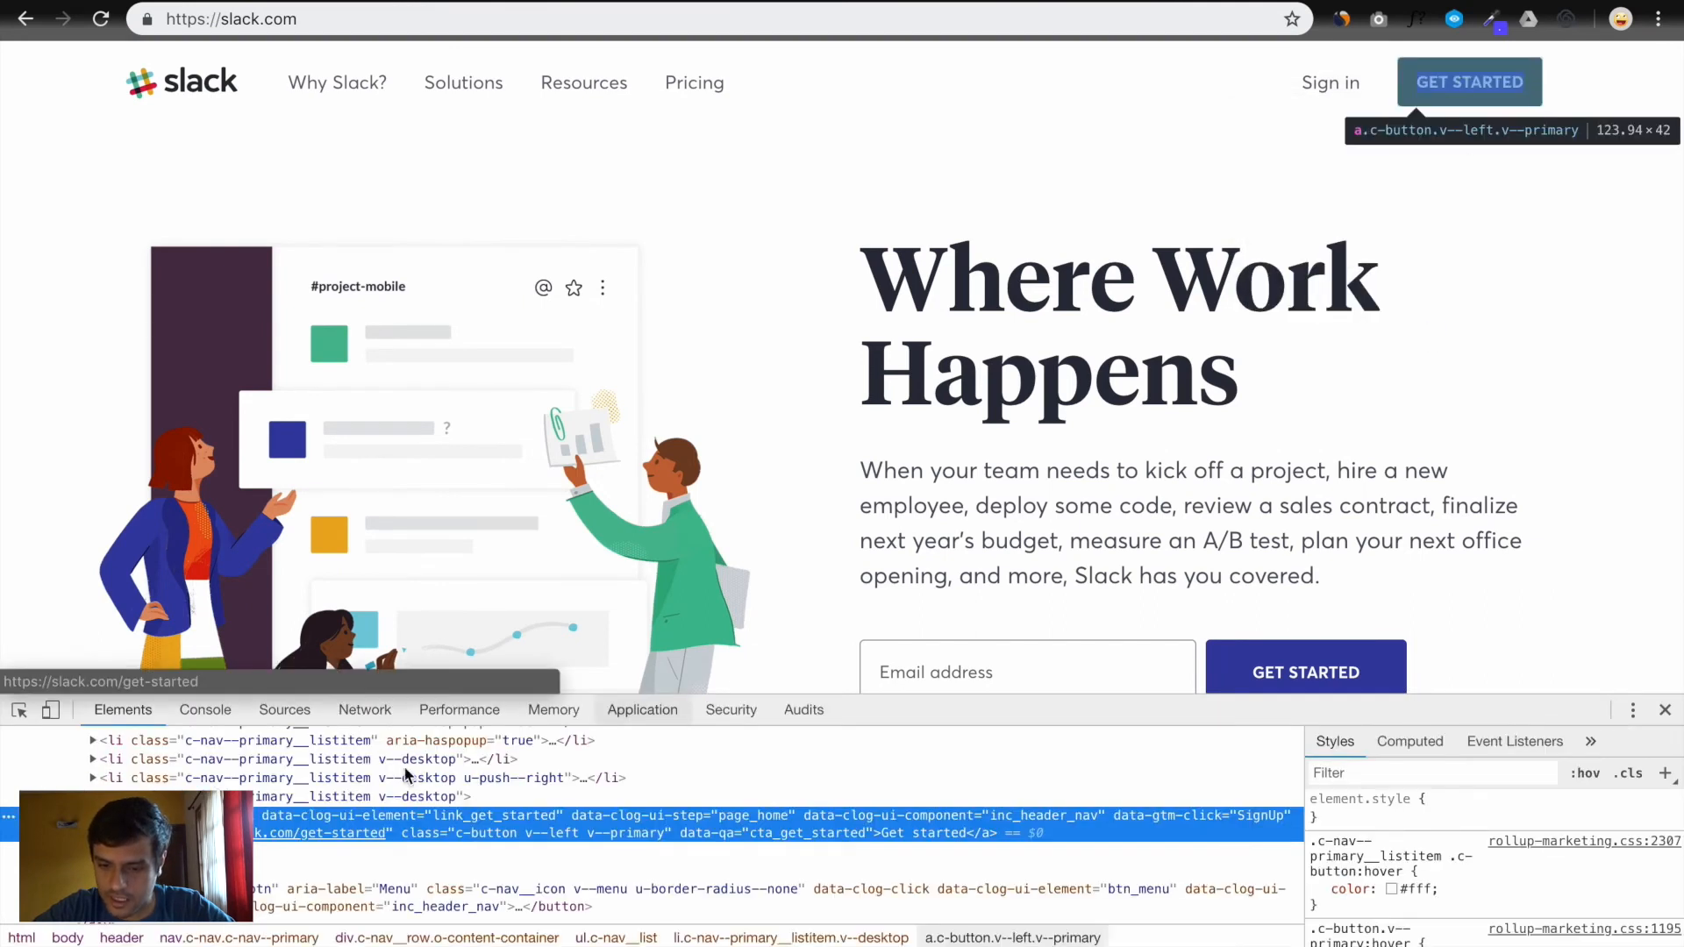
pyautogui.scroll(-5, 1430, 818)
pyautogui.moveTo(1432, 695); pyautogui.dragTo(1439, 408)
pyautogui.scroll(6, 1438, 847)
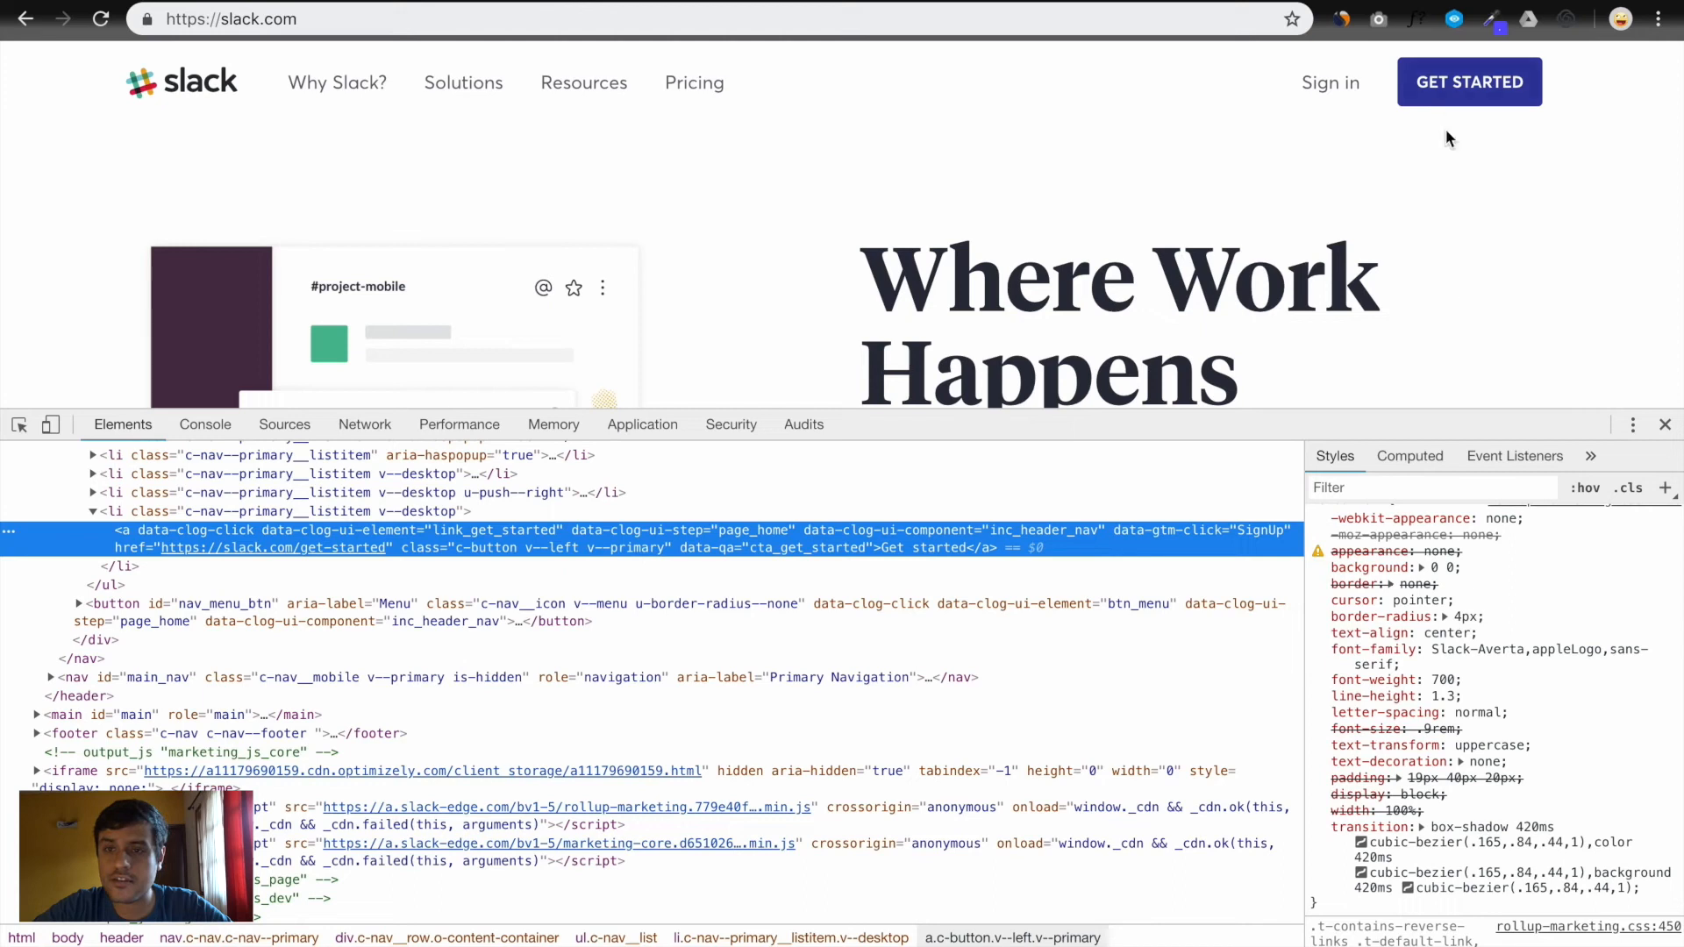
pyautogui.click(1665, 426)
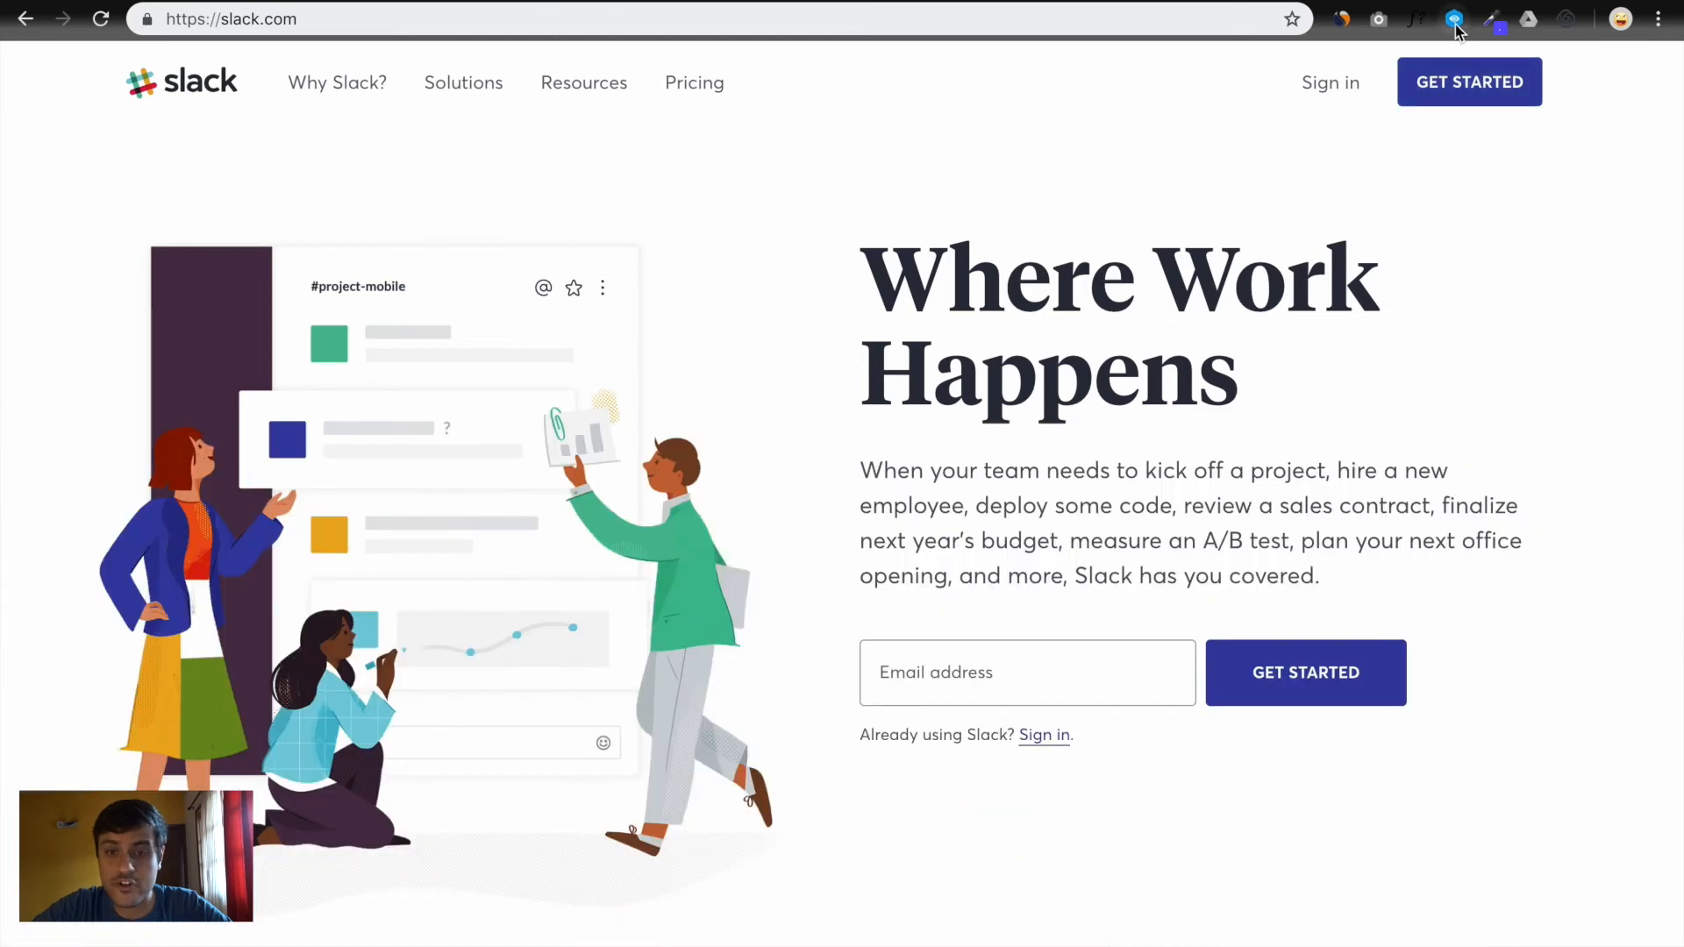
# Measure the button's padding (12 and 16) with Visual Inspector, then reselect the Figma rectangle
pyautogui.click(1455, 22)
pyautogui.moveTo(1523, 70); pyautogui.dragTo(1249, 79)
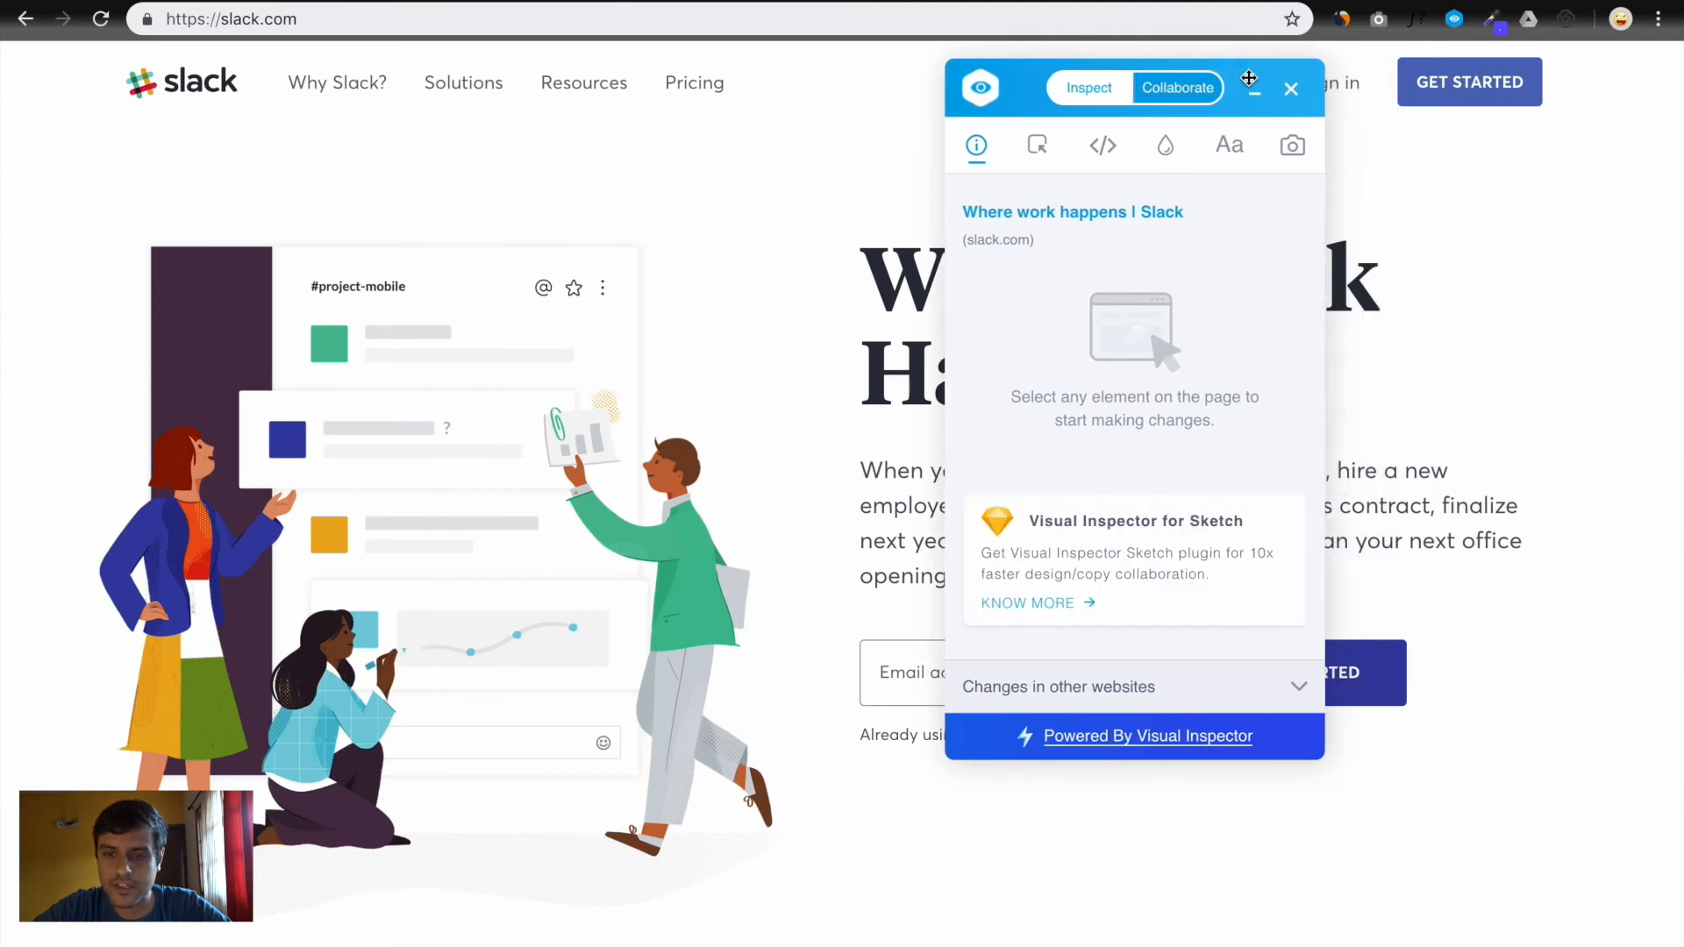
pyautogui.click(1407, 104)
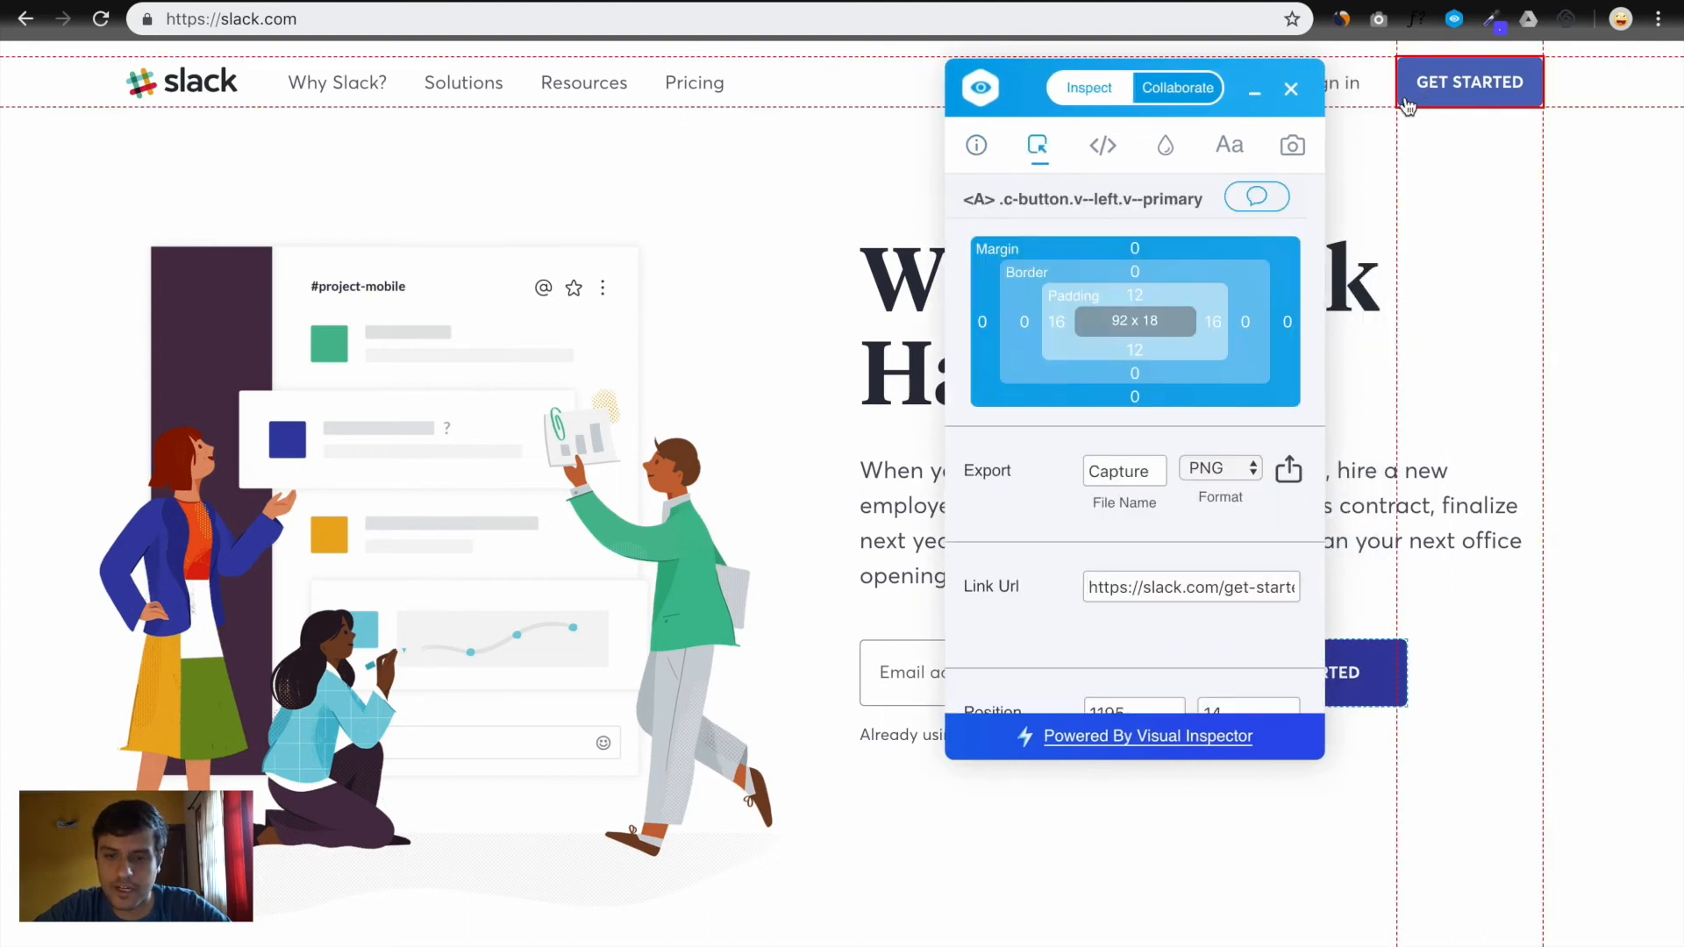
pyautogui.press('Escape')
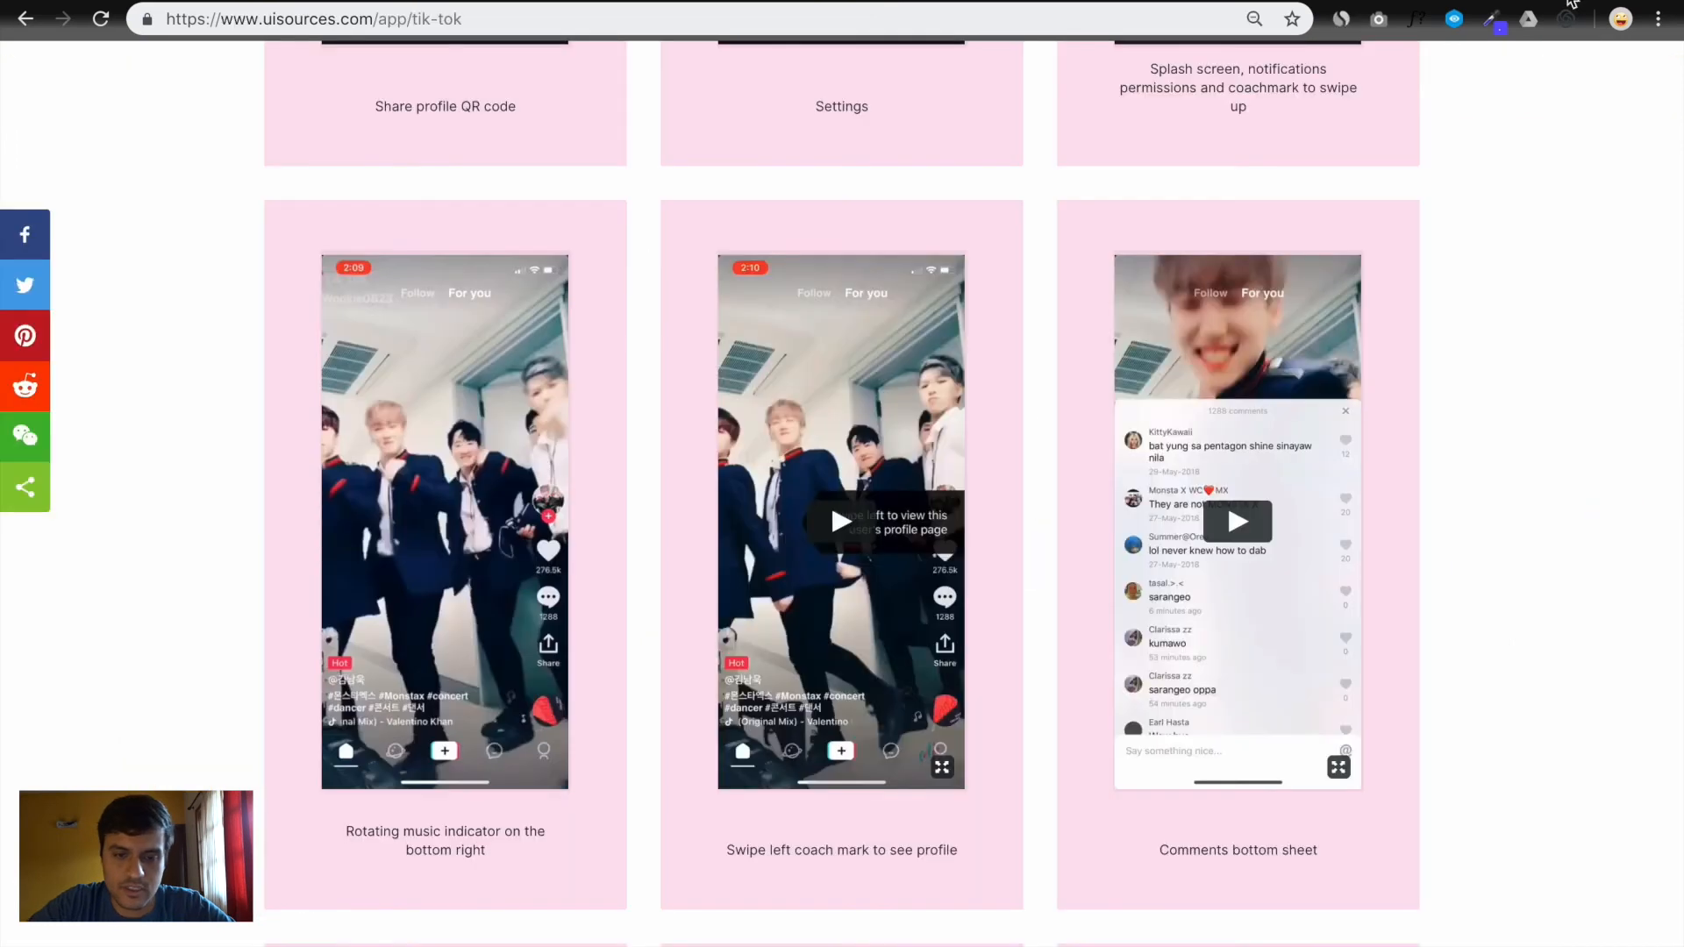
pyautogui.hotkey('ctrl', 'Right')
pyautogui.click(997, 681)
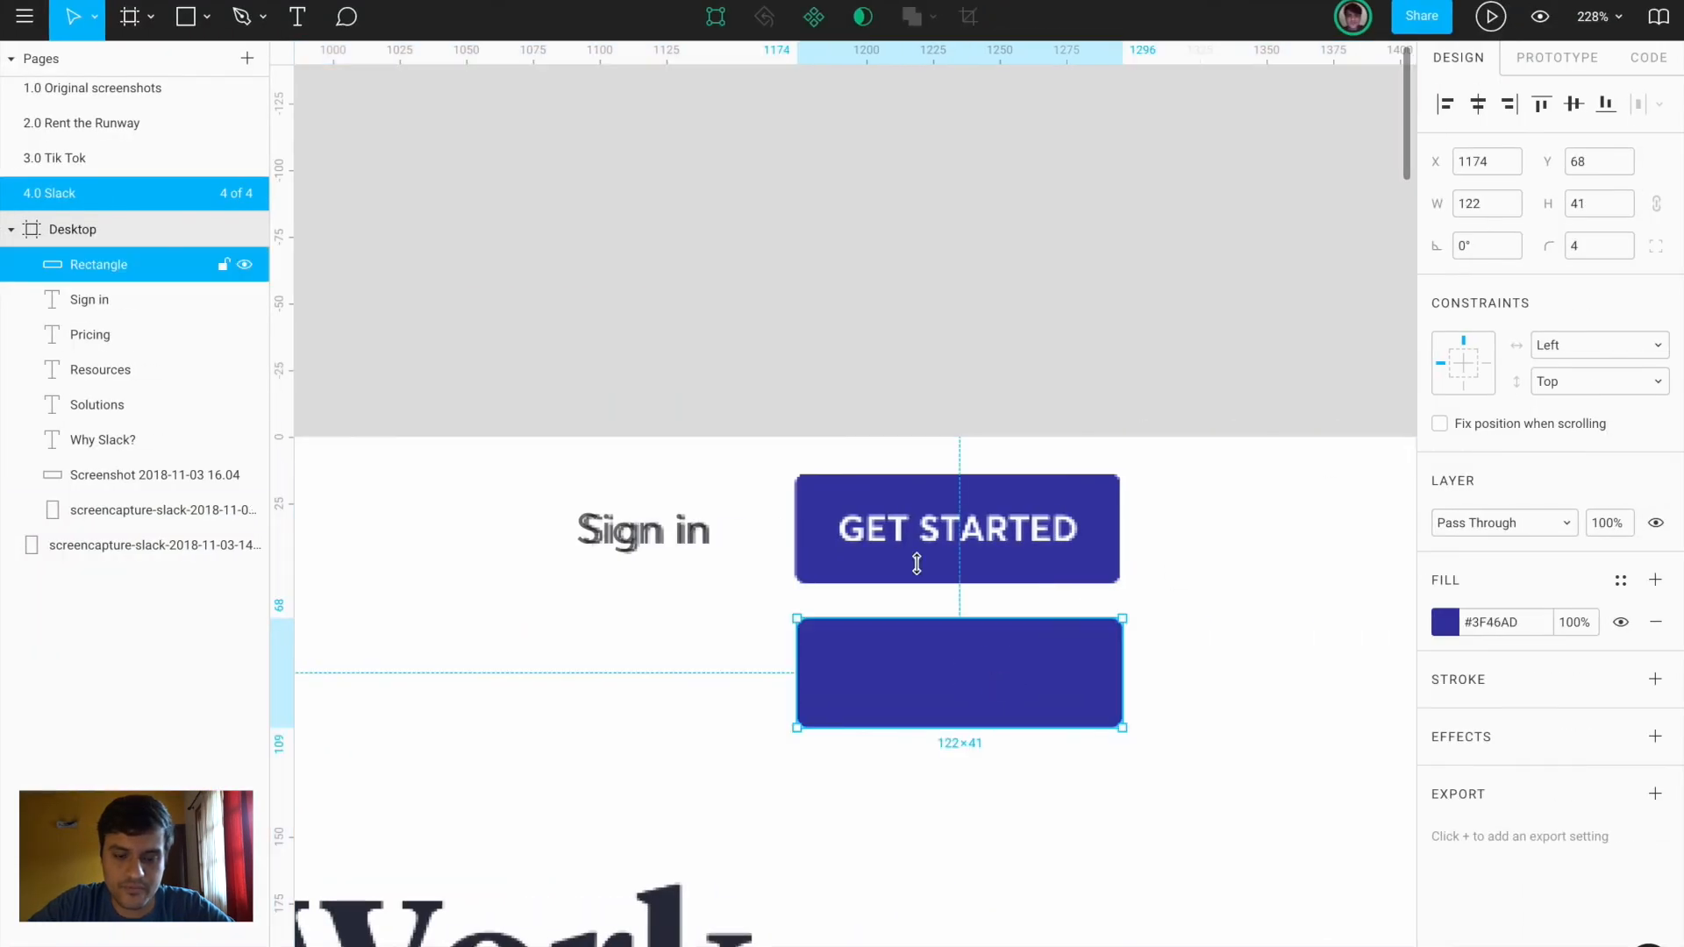
# Move the blue rectangle up over the button and add a 'GET STARTED' text label
pyautogui.moveTo(959, 722); pyautogui.dragTo(956, 672)
pyautogui.press('t')
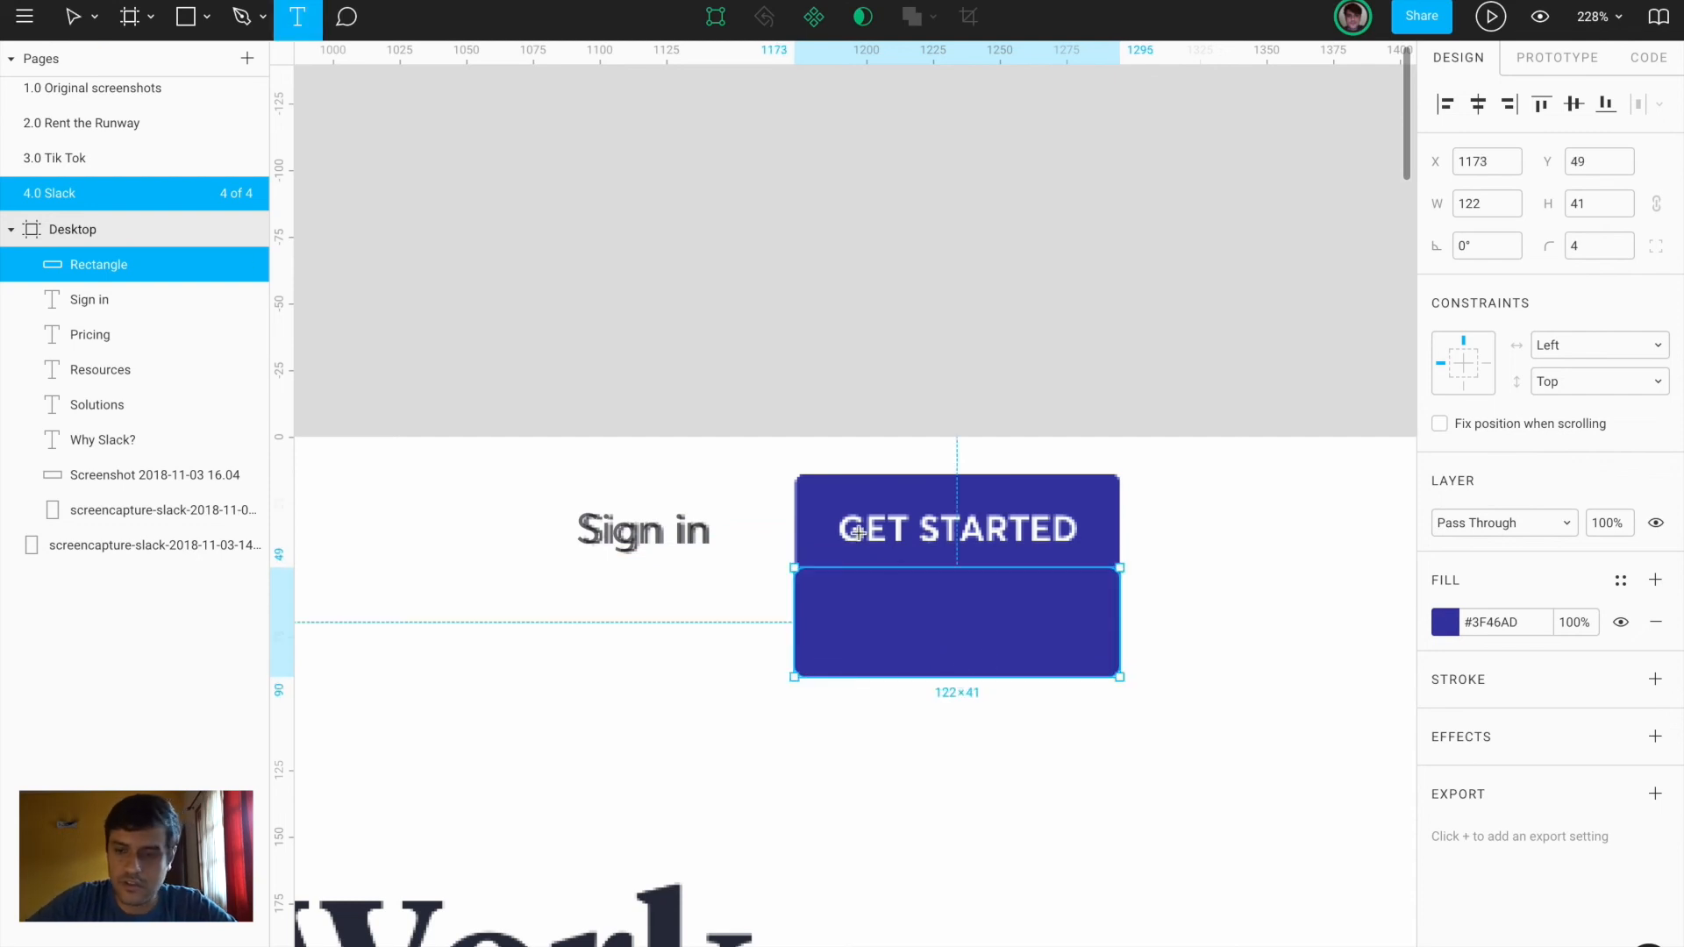
pyautogui.click(847, 530)
pyautogui.write('GETR')
pyautogui.press('BackSpace')
pyautogui.write('STARTED')
pyautogui.press('Escape')
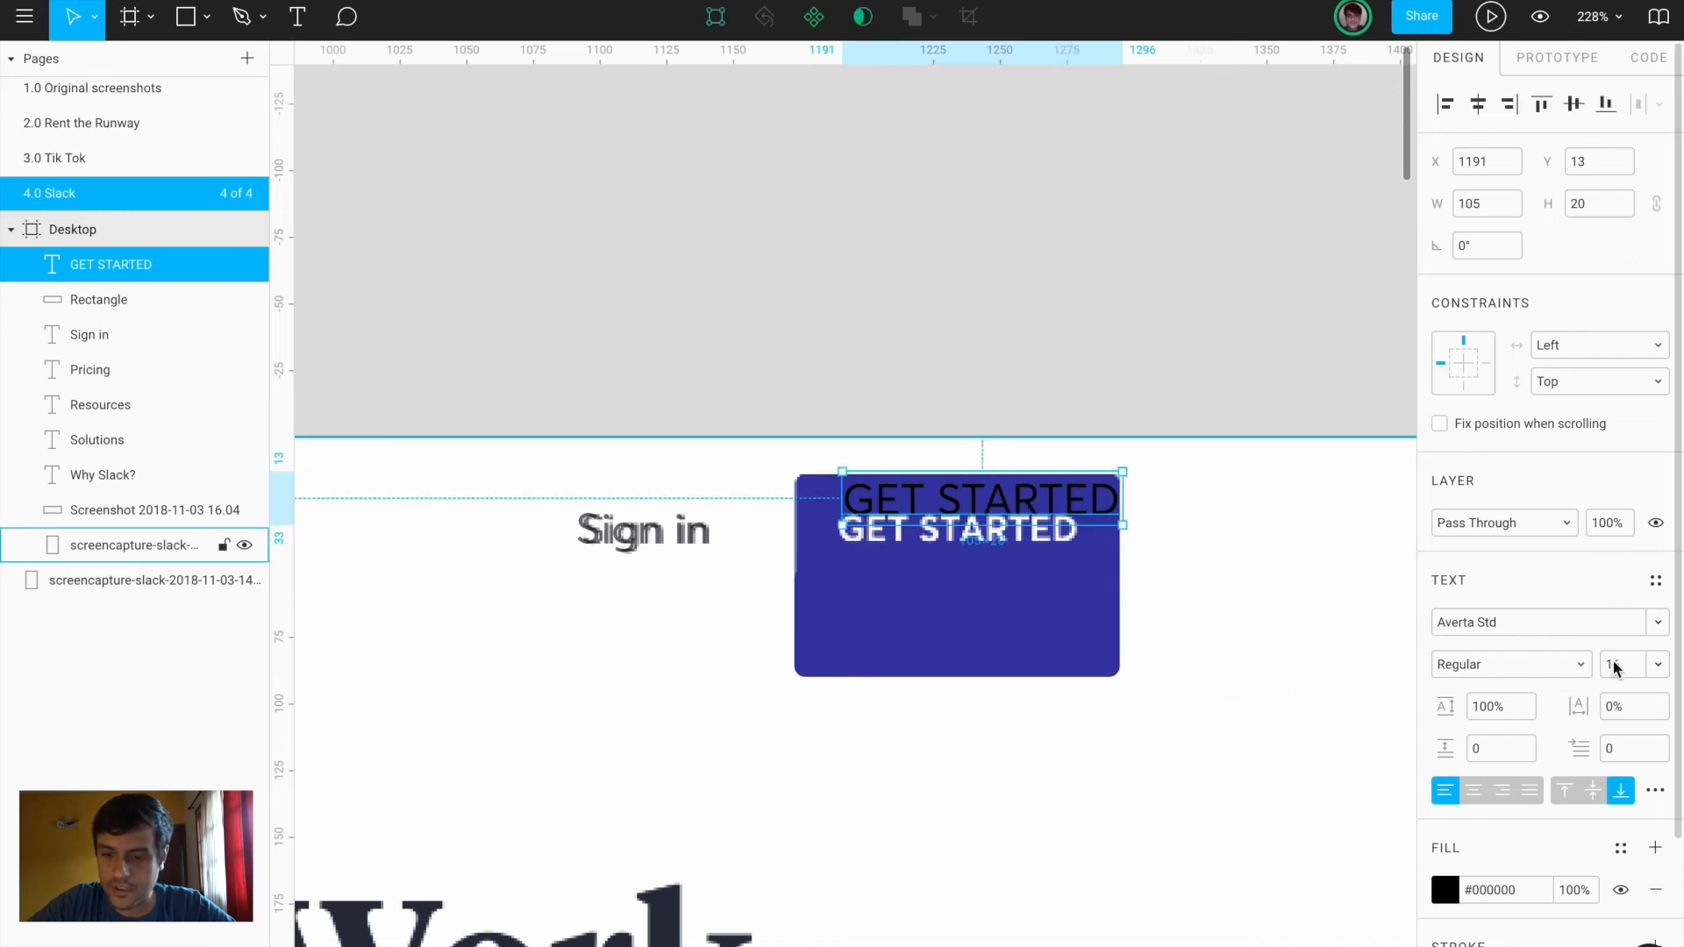
# Style the GET STARTED label Semibold at size 14
pyautogui.click(1617, 669)
pyautogui.write('13')
pyautogui.press('Return')
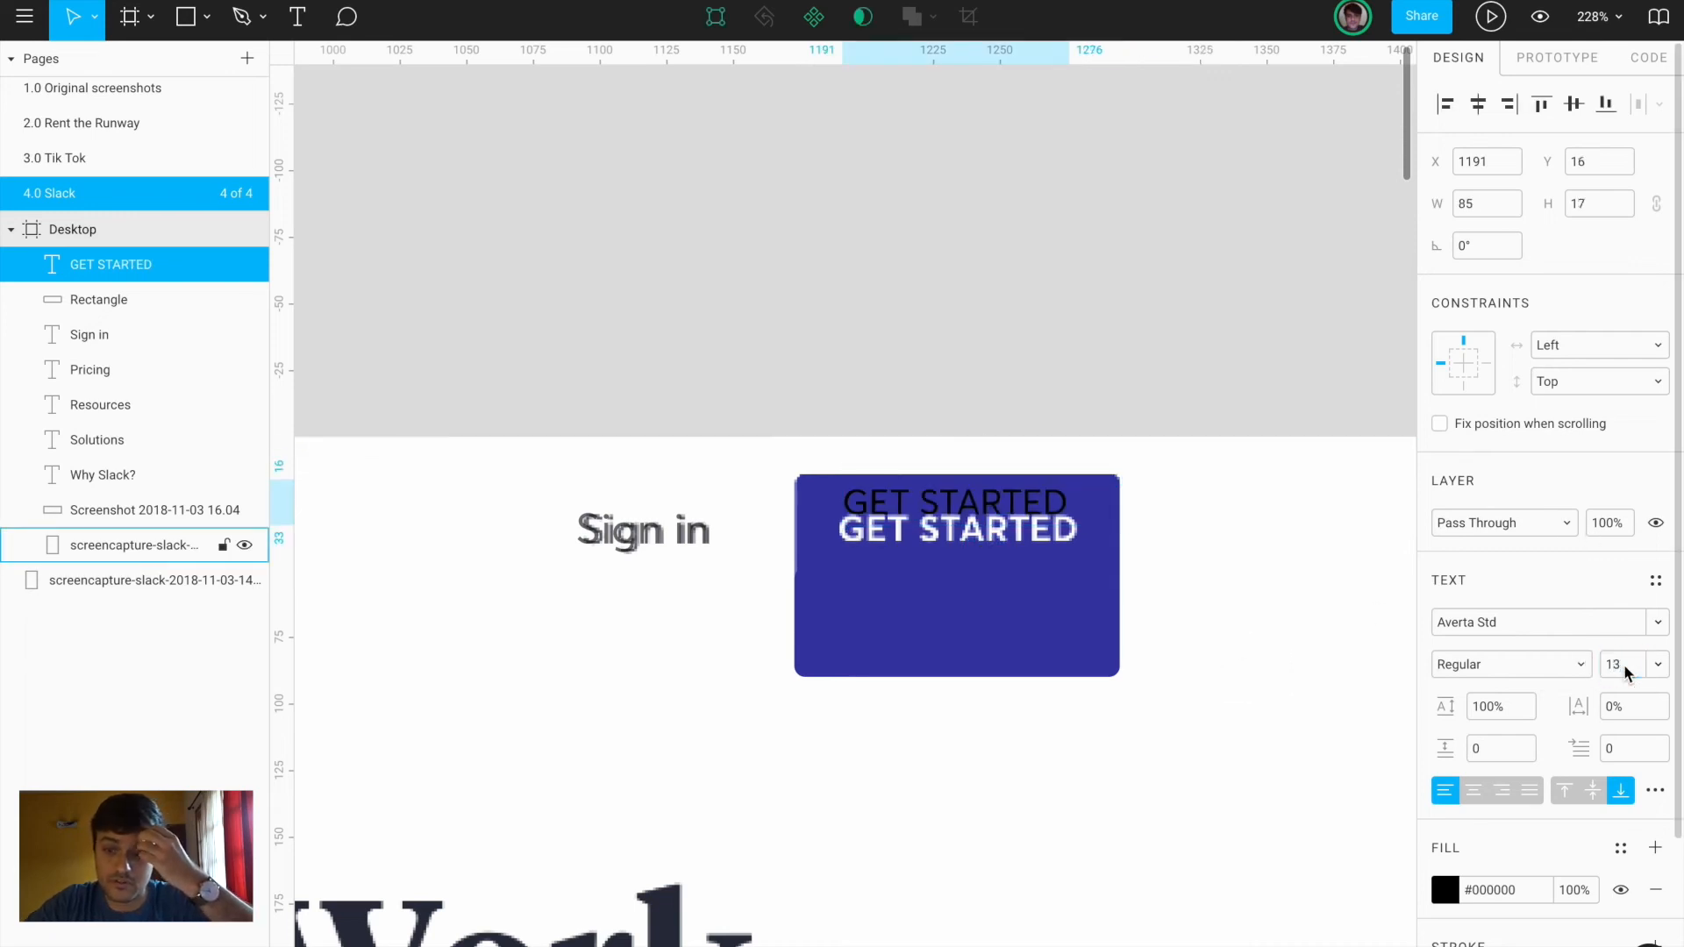
pyautogui.click(1500, 662)
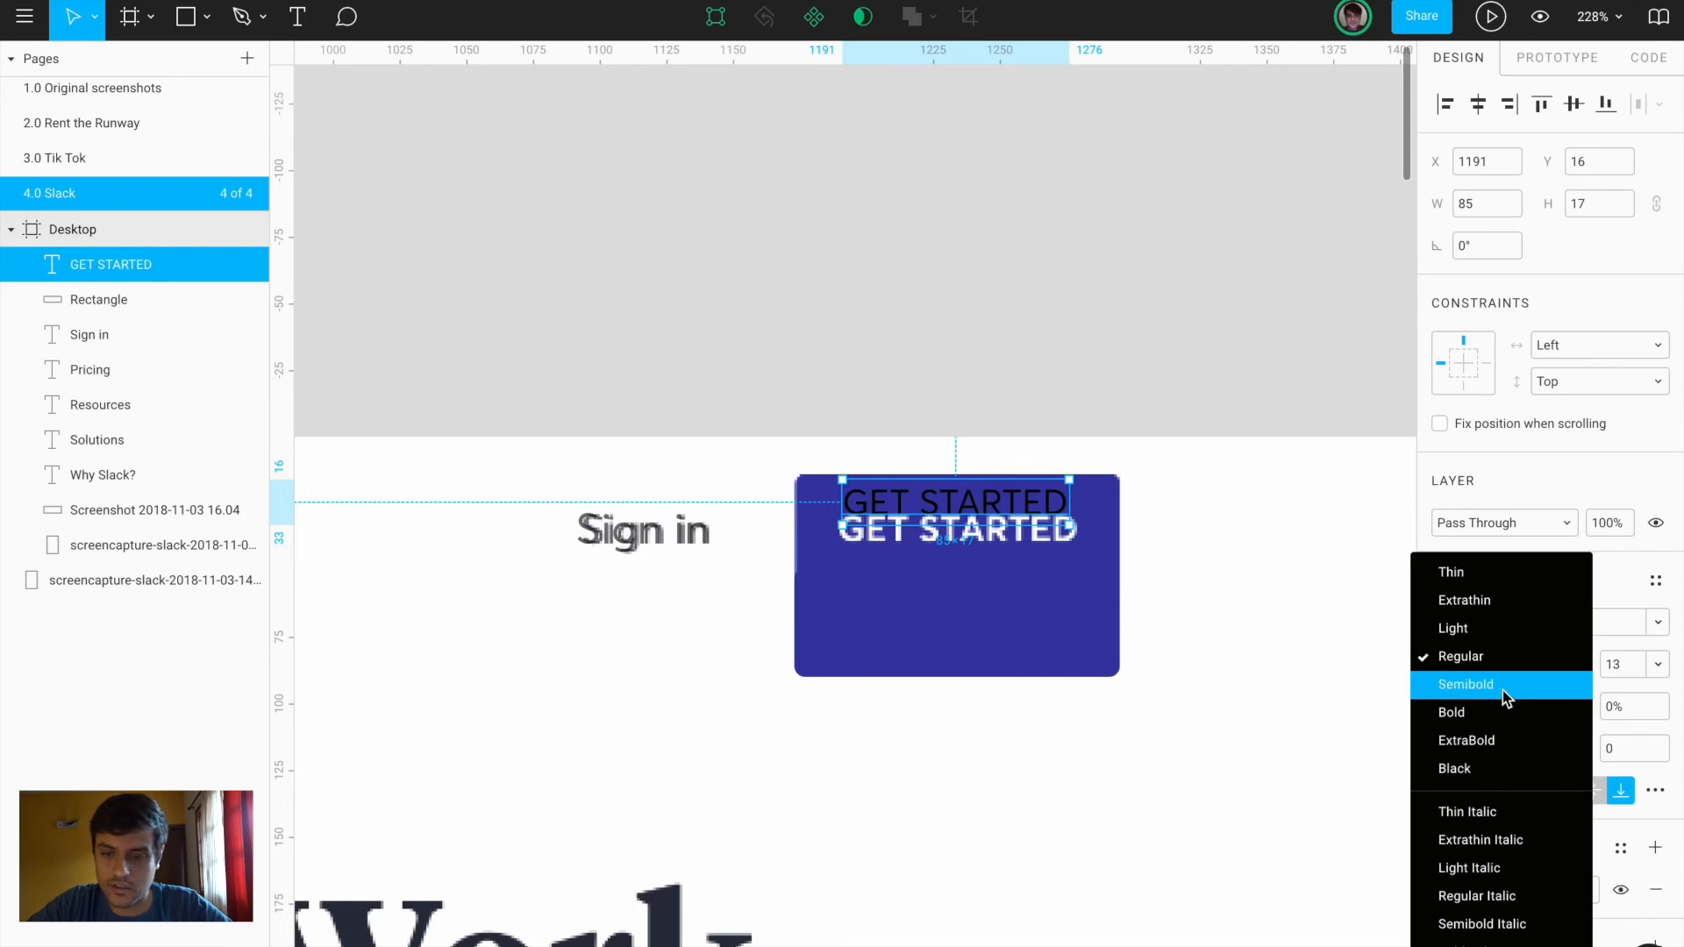
pyautogui.click(1502, 691)
pyautogui.click(1646, 669)
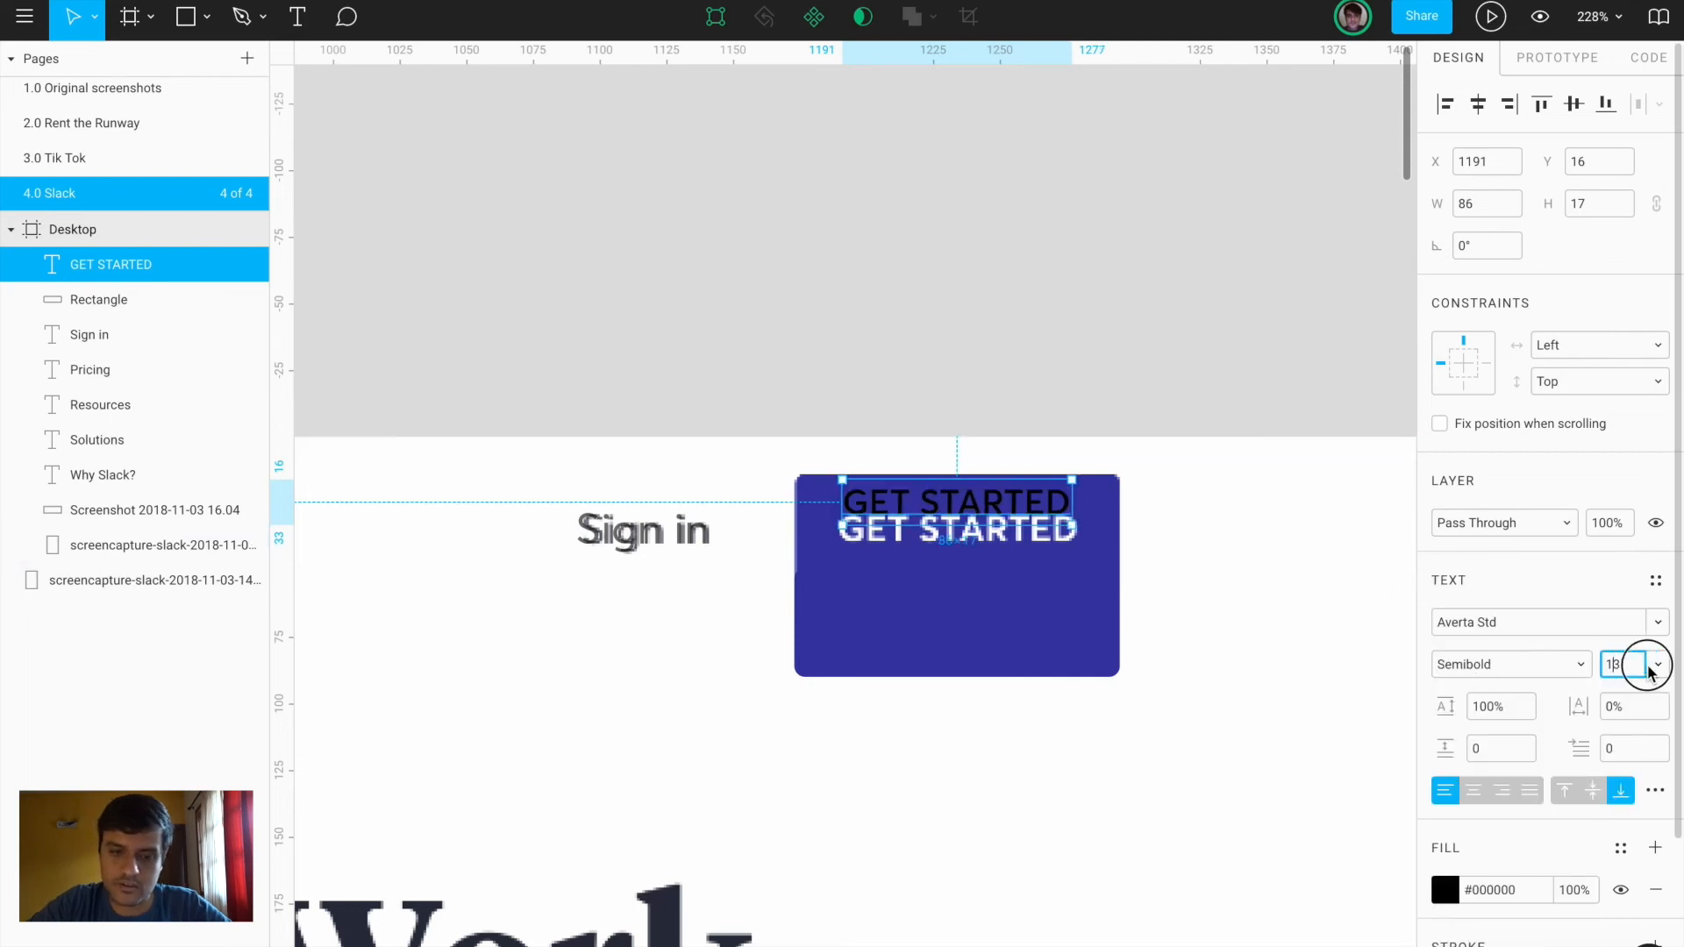
pyautogui.write('4')
pyautogui.press('Return')
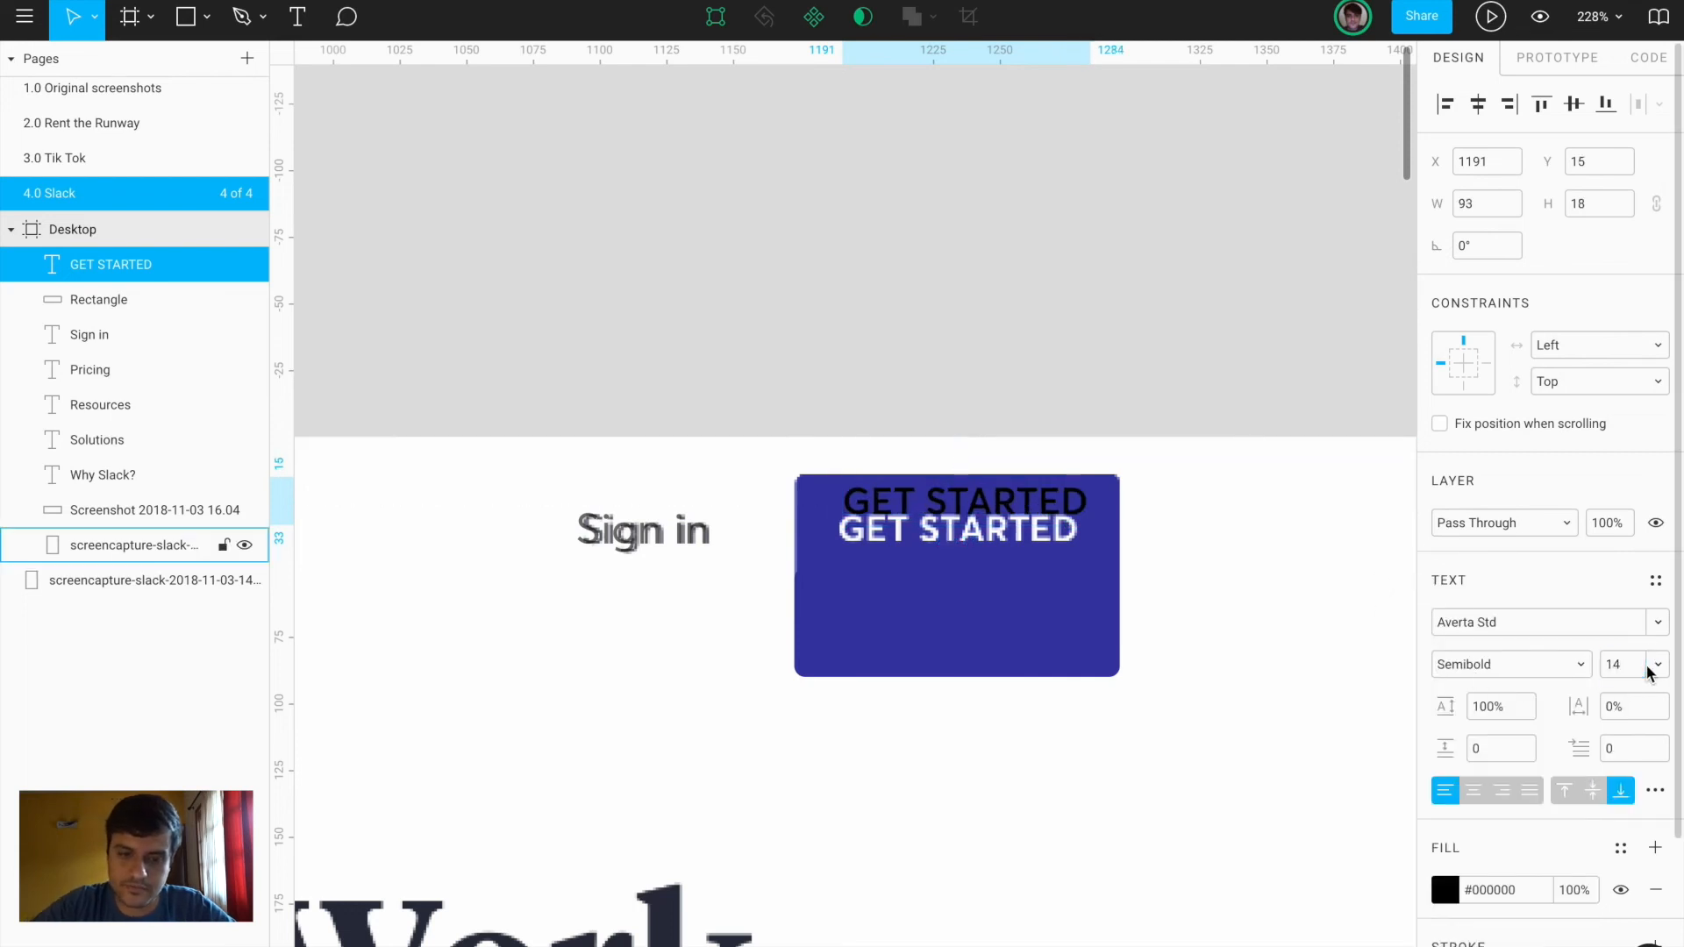
# Make the label white and place it on the blue button
pyautogui.click(1453, 885)
pyautogui.moveTo(1271, 537); pyautogui.dragTo(1087, 327)
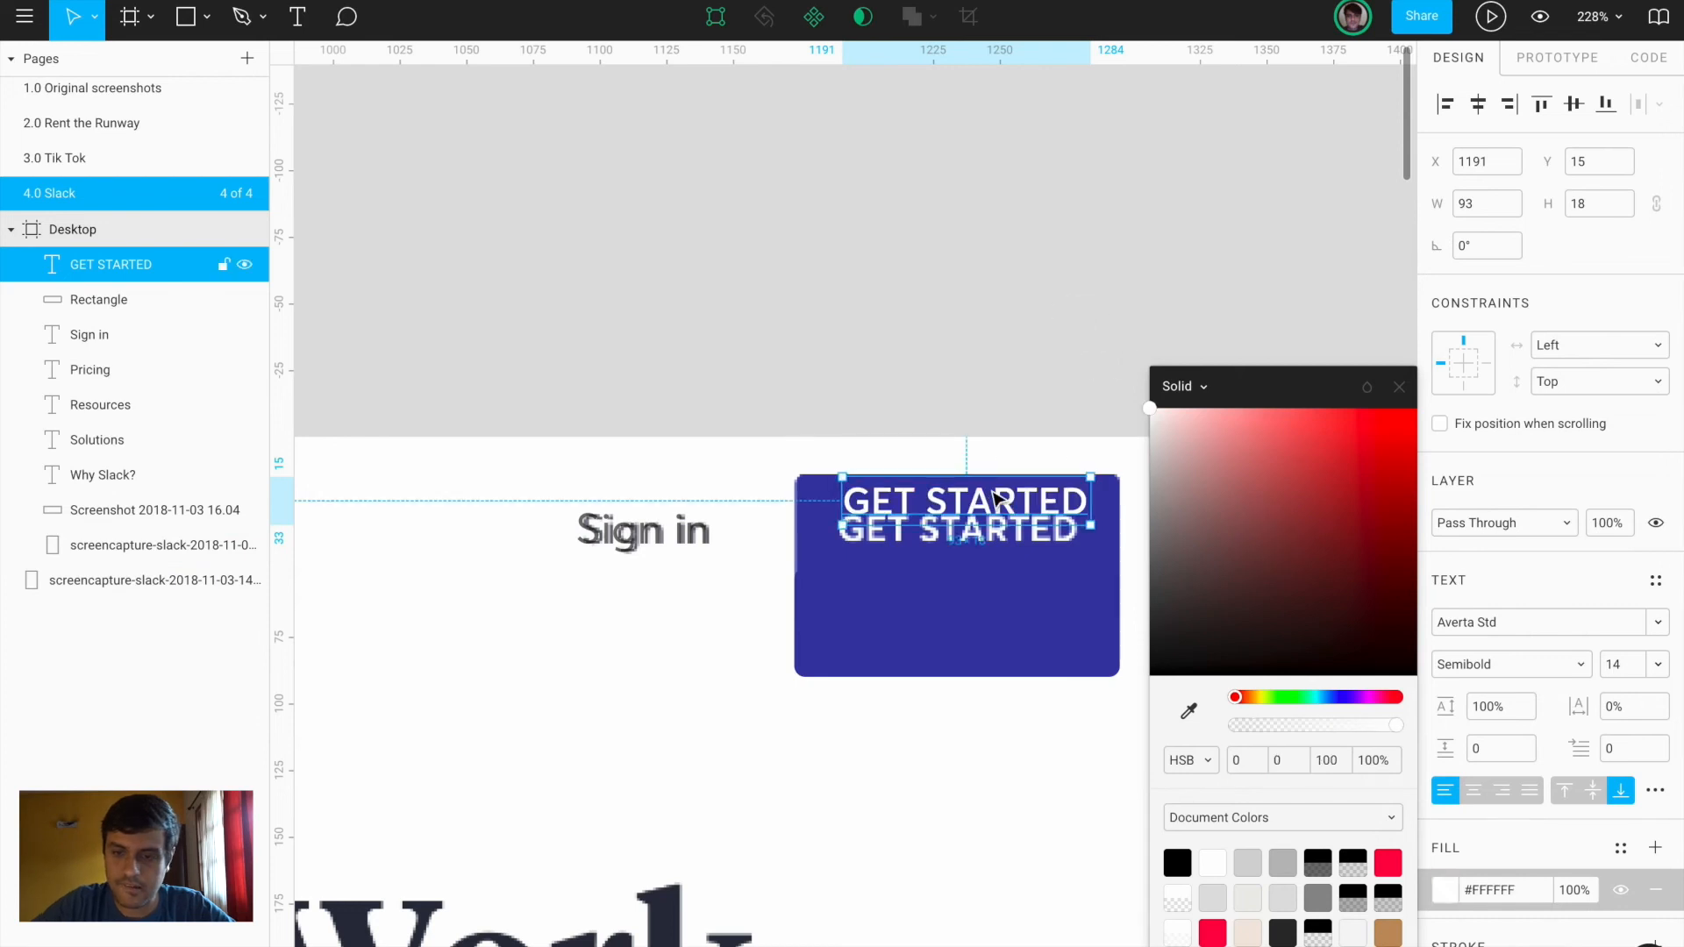
pyautogui.moveTo(996, 498); pyautogui.dragTo(992, 496)
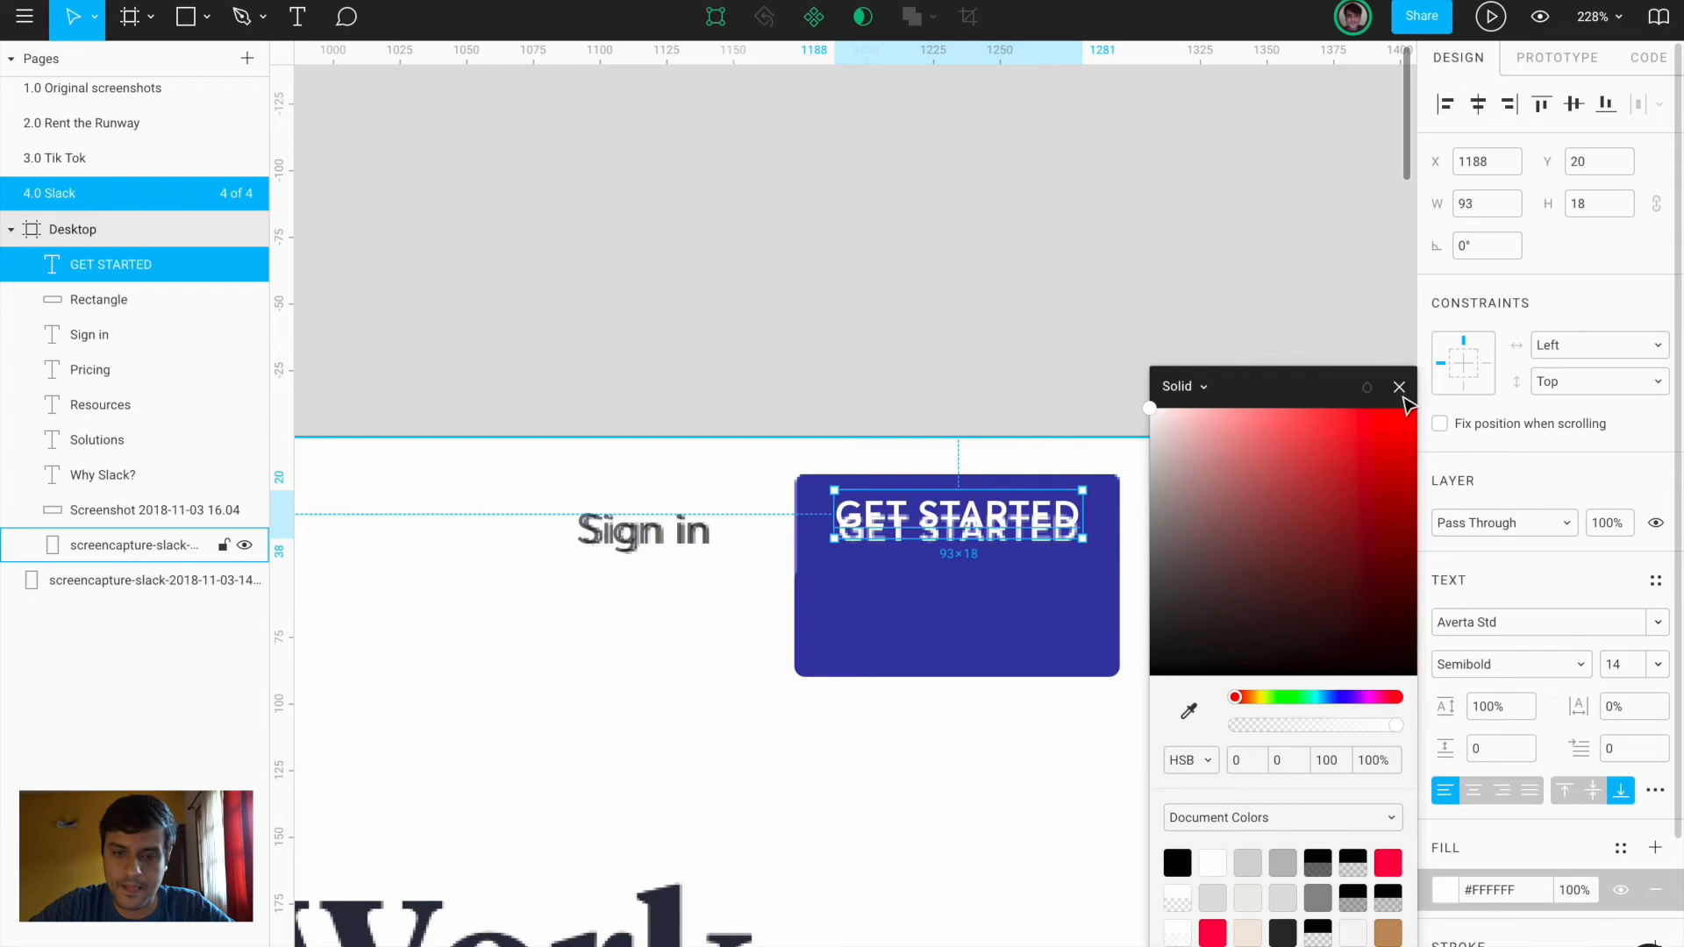
pyautogui.click(1399, 389)
# Vertically centre the label on the rectangle and group them into a 122×41 group
pyautogui.keyDown('shift'); pyautogui.click(1017, 662); pyautogui.keyUp('shift')
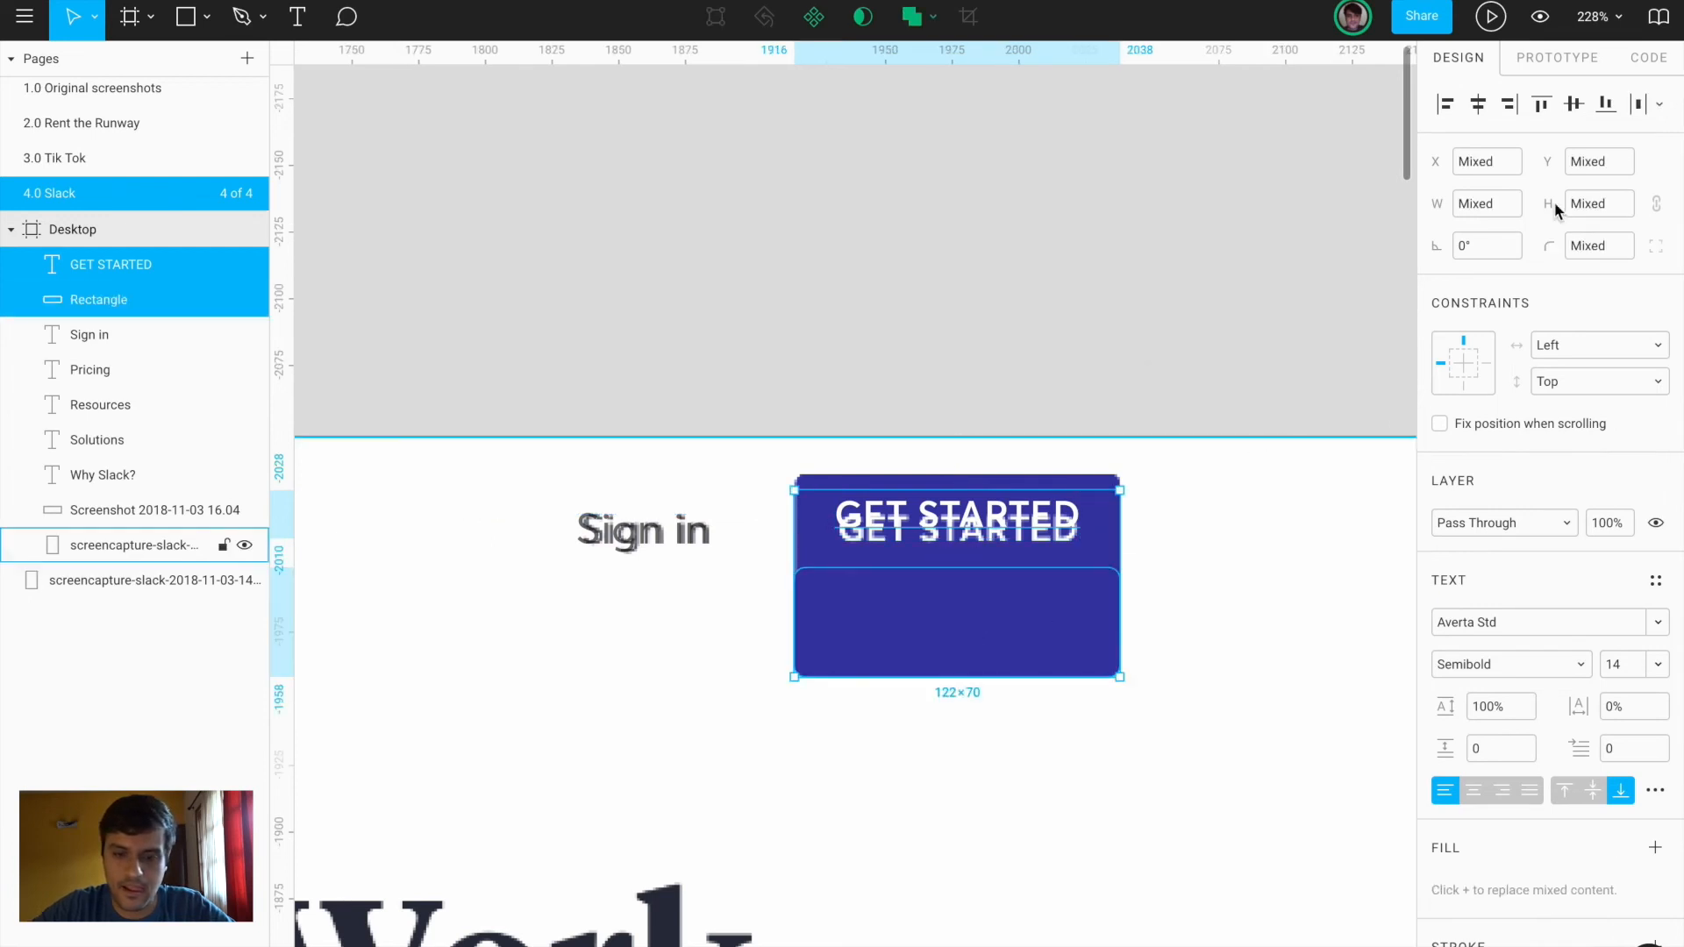
pyautogui.click(1574, 104)
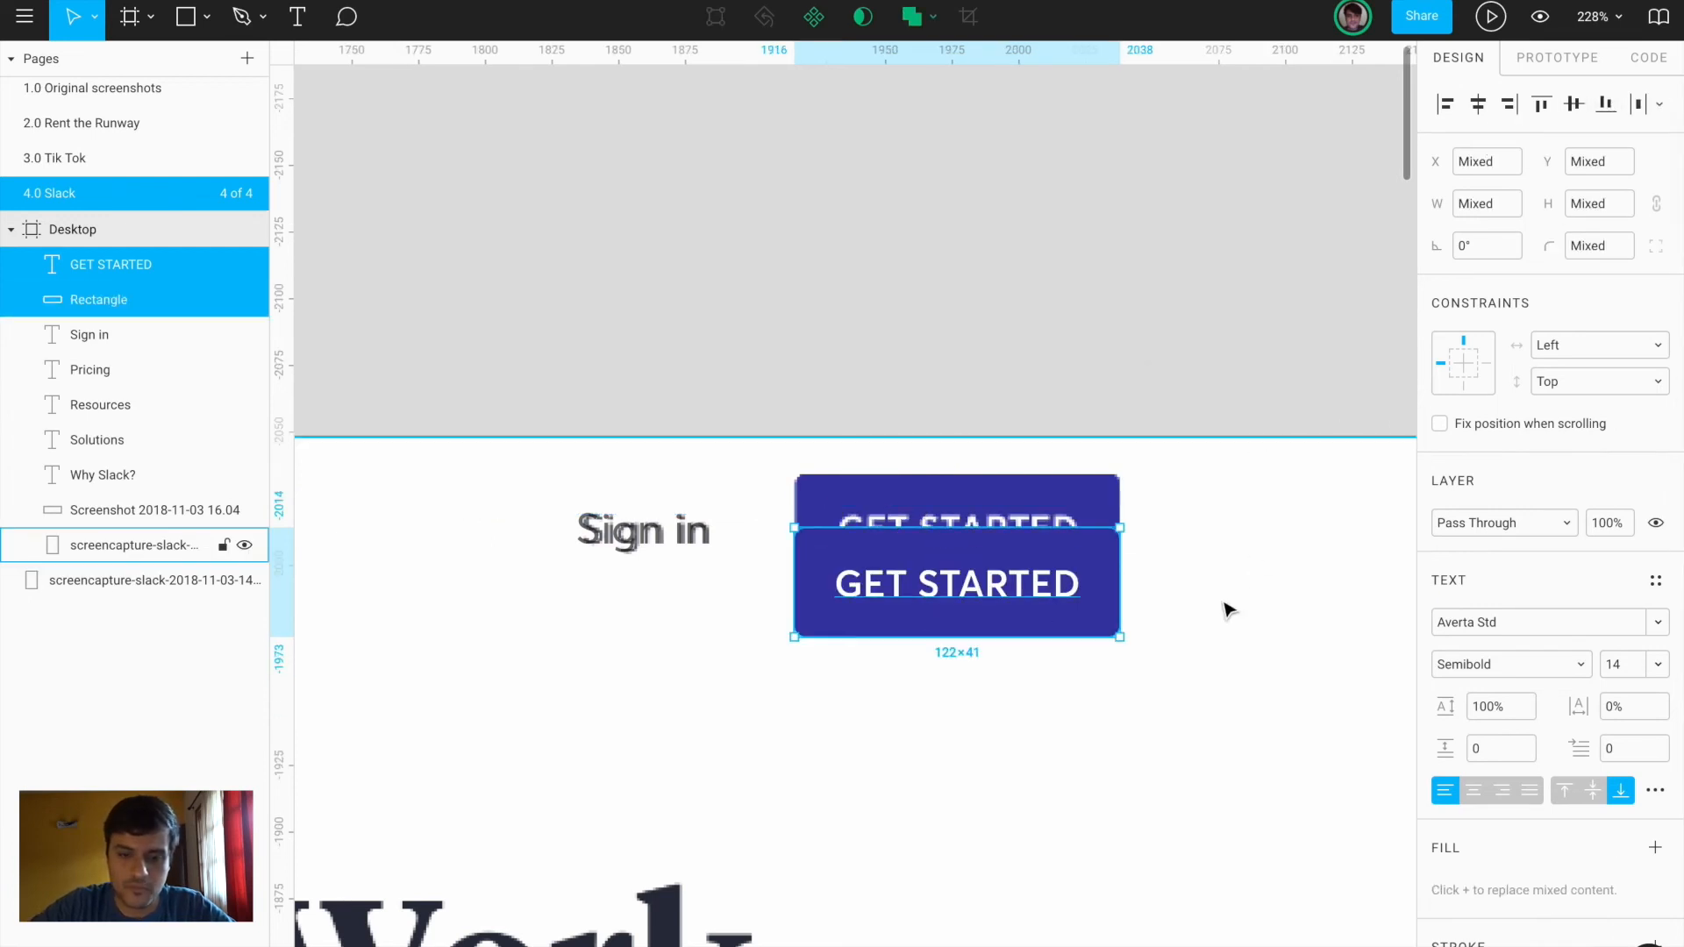
pyautogui.hotkey('ctrl', 'g')
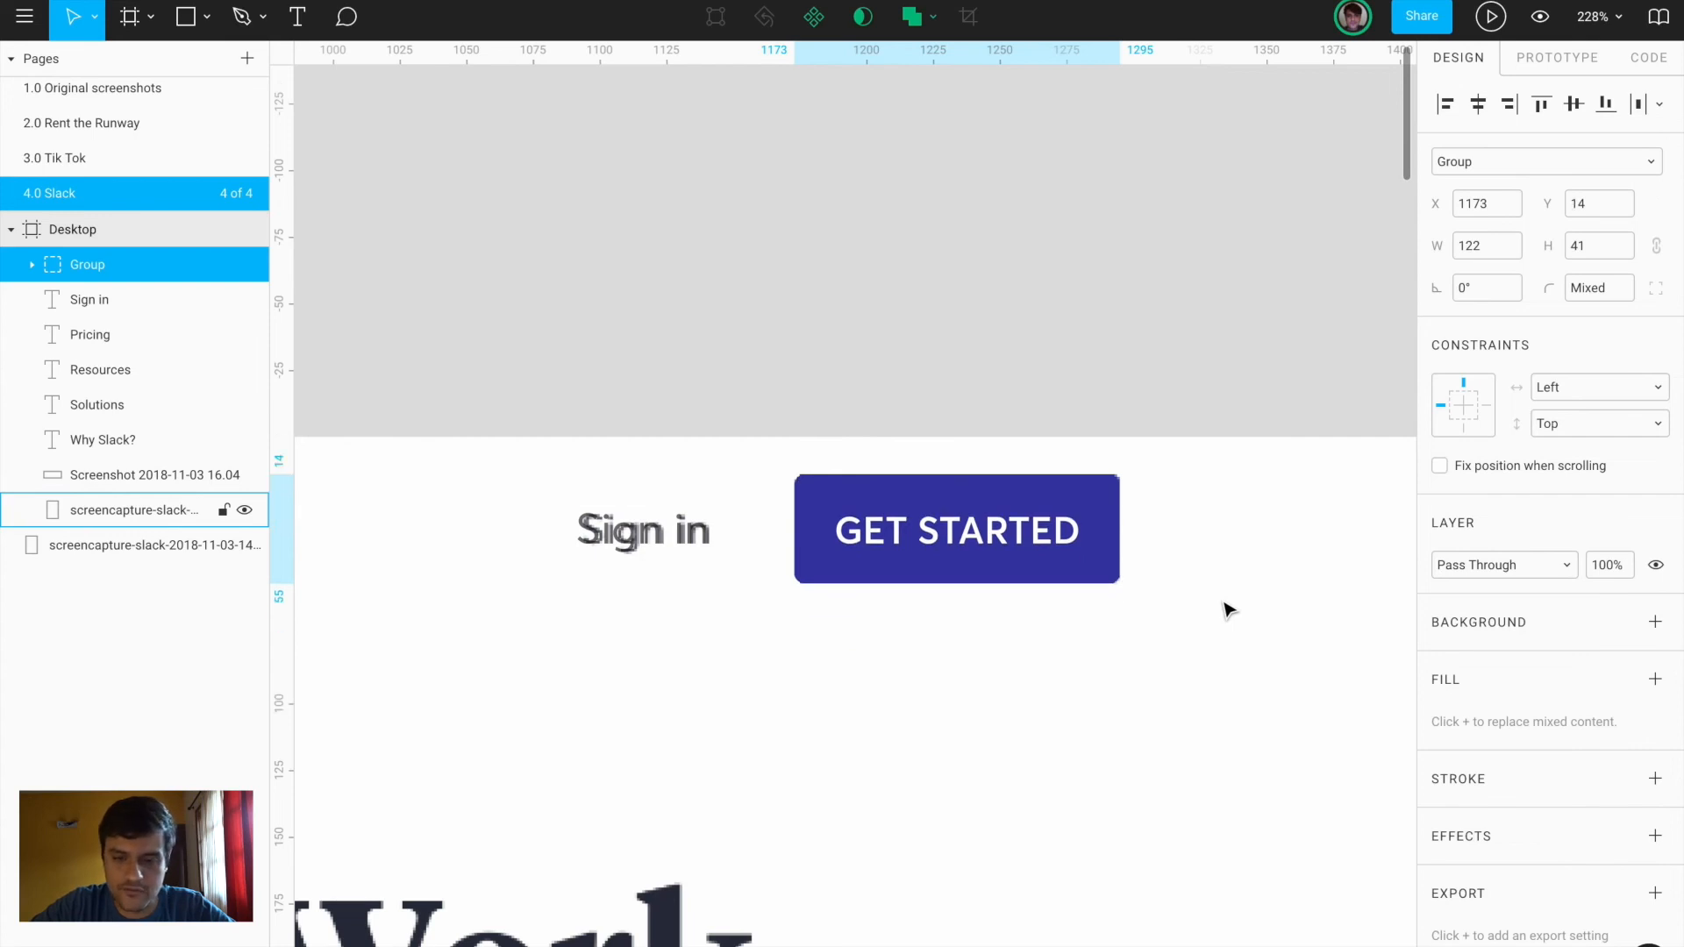
pyautogui.scroll(-10, 1227, 609)
pyautogui.click(1063, 670)
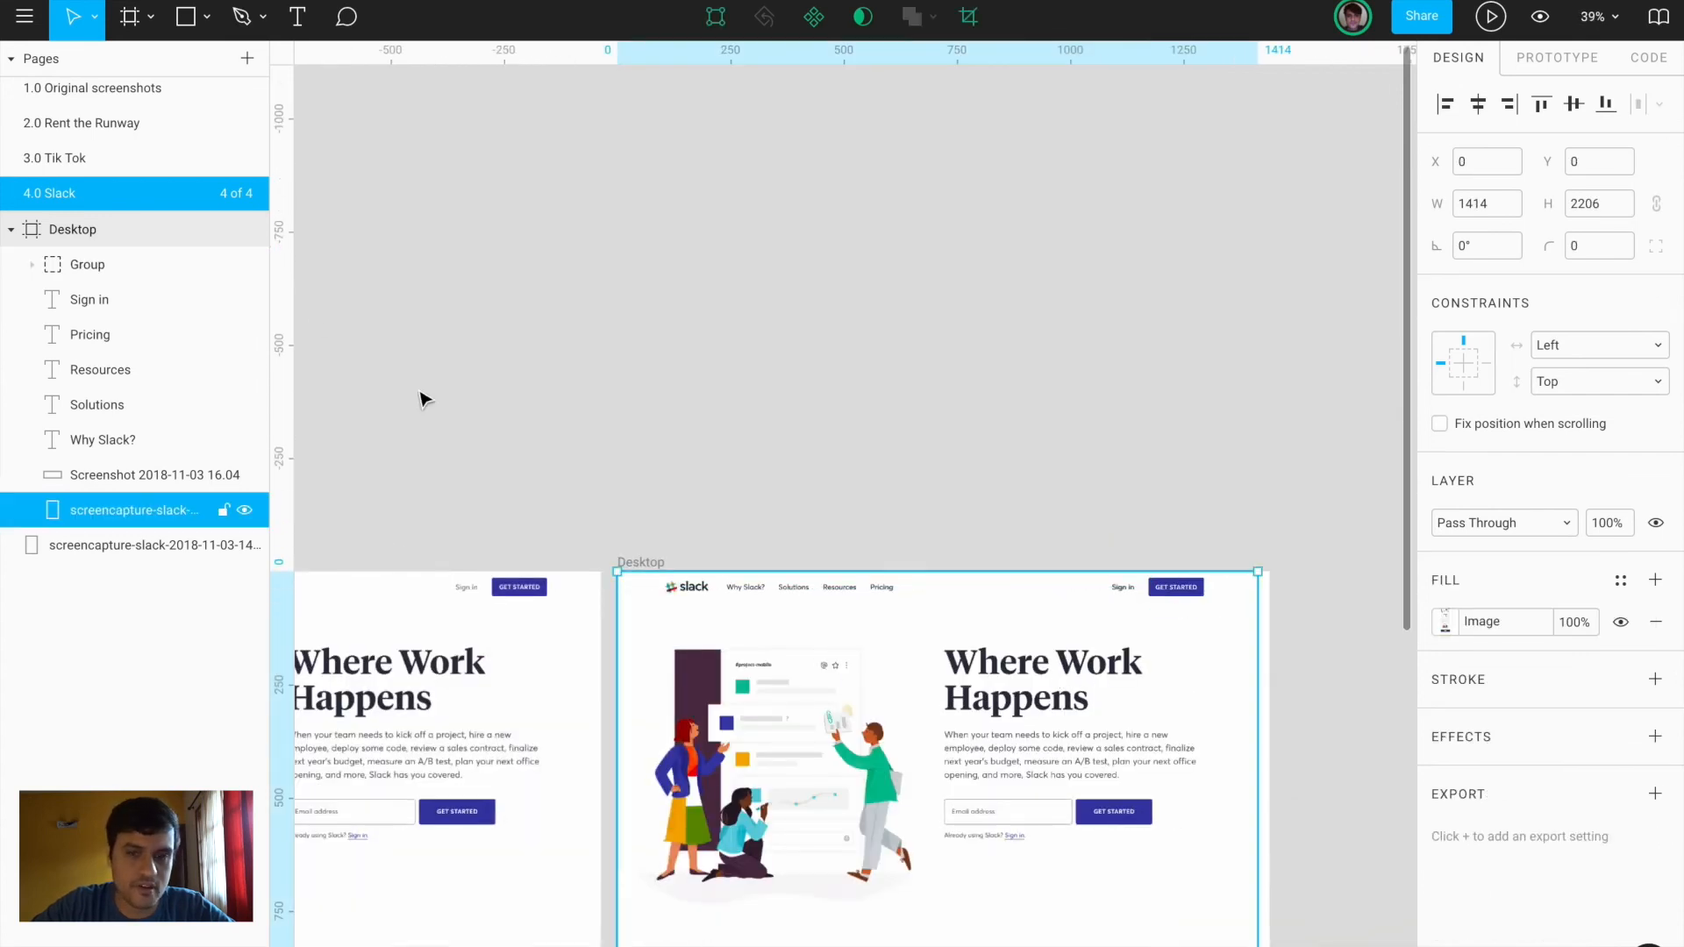
# With the reference screenshot hidden, widen the Desktop frame to 1440 and align its top to zero
pyautogui.scroll(-2, 1015, 731)
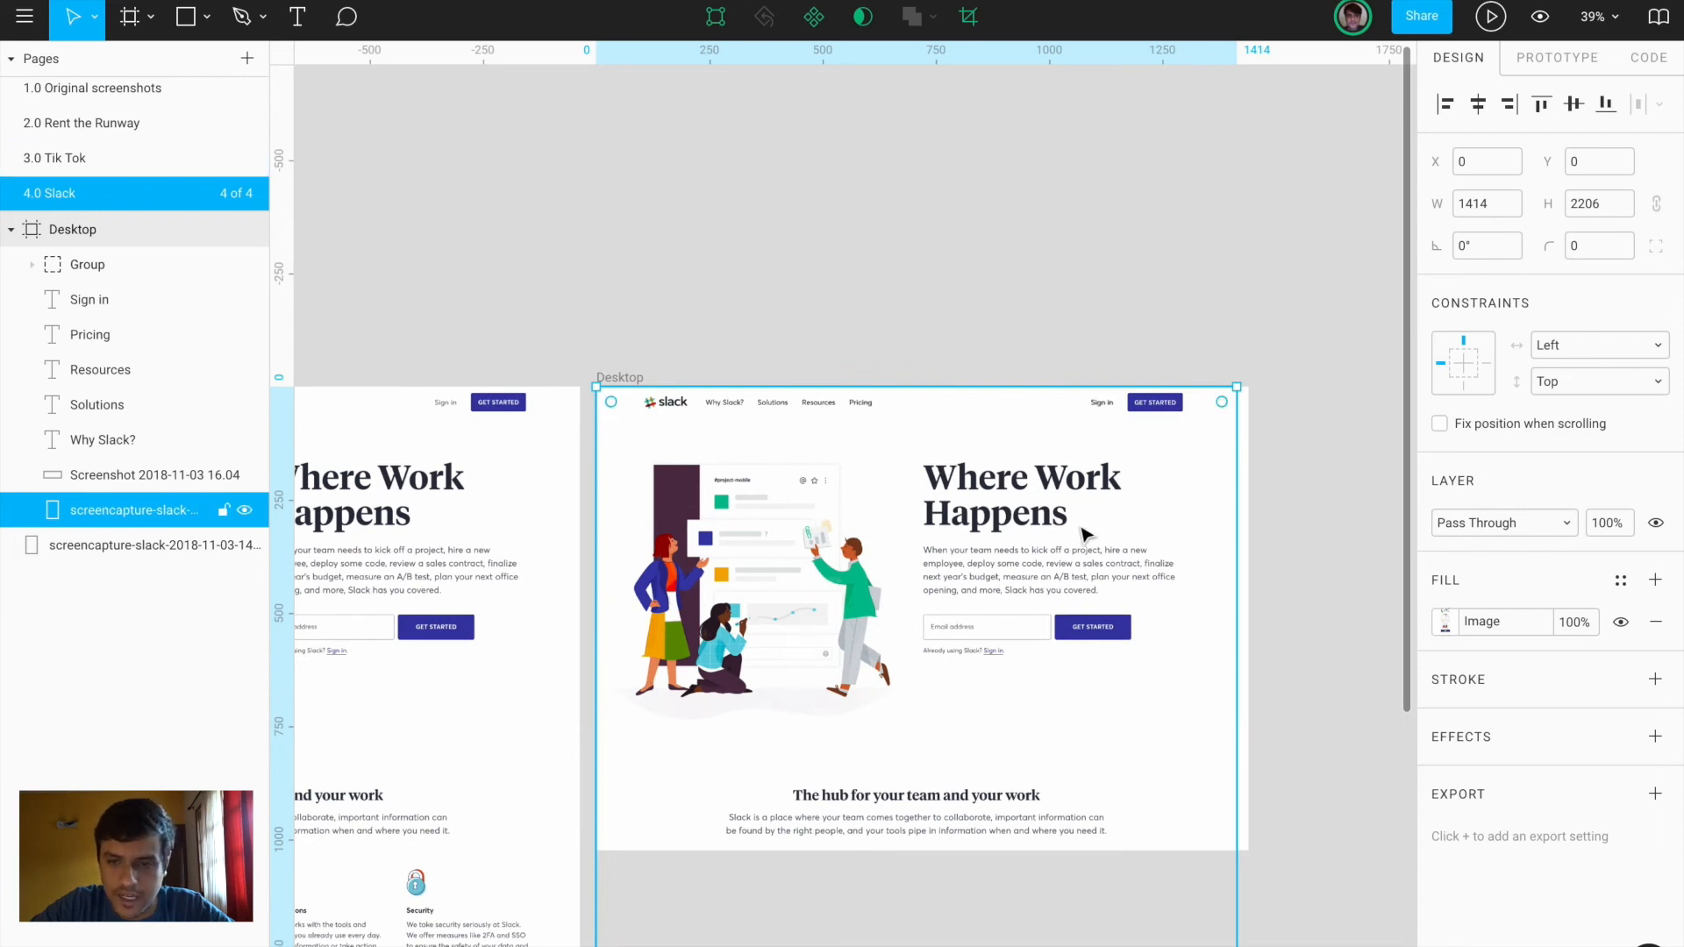
pyautogui.click(245, 511)
pyautogui.scroll(3, 1015, 459)
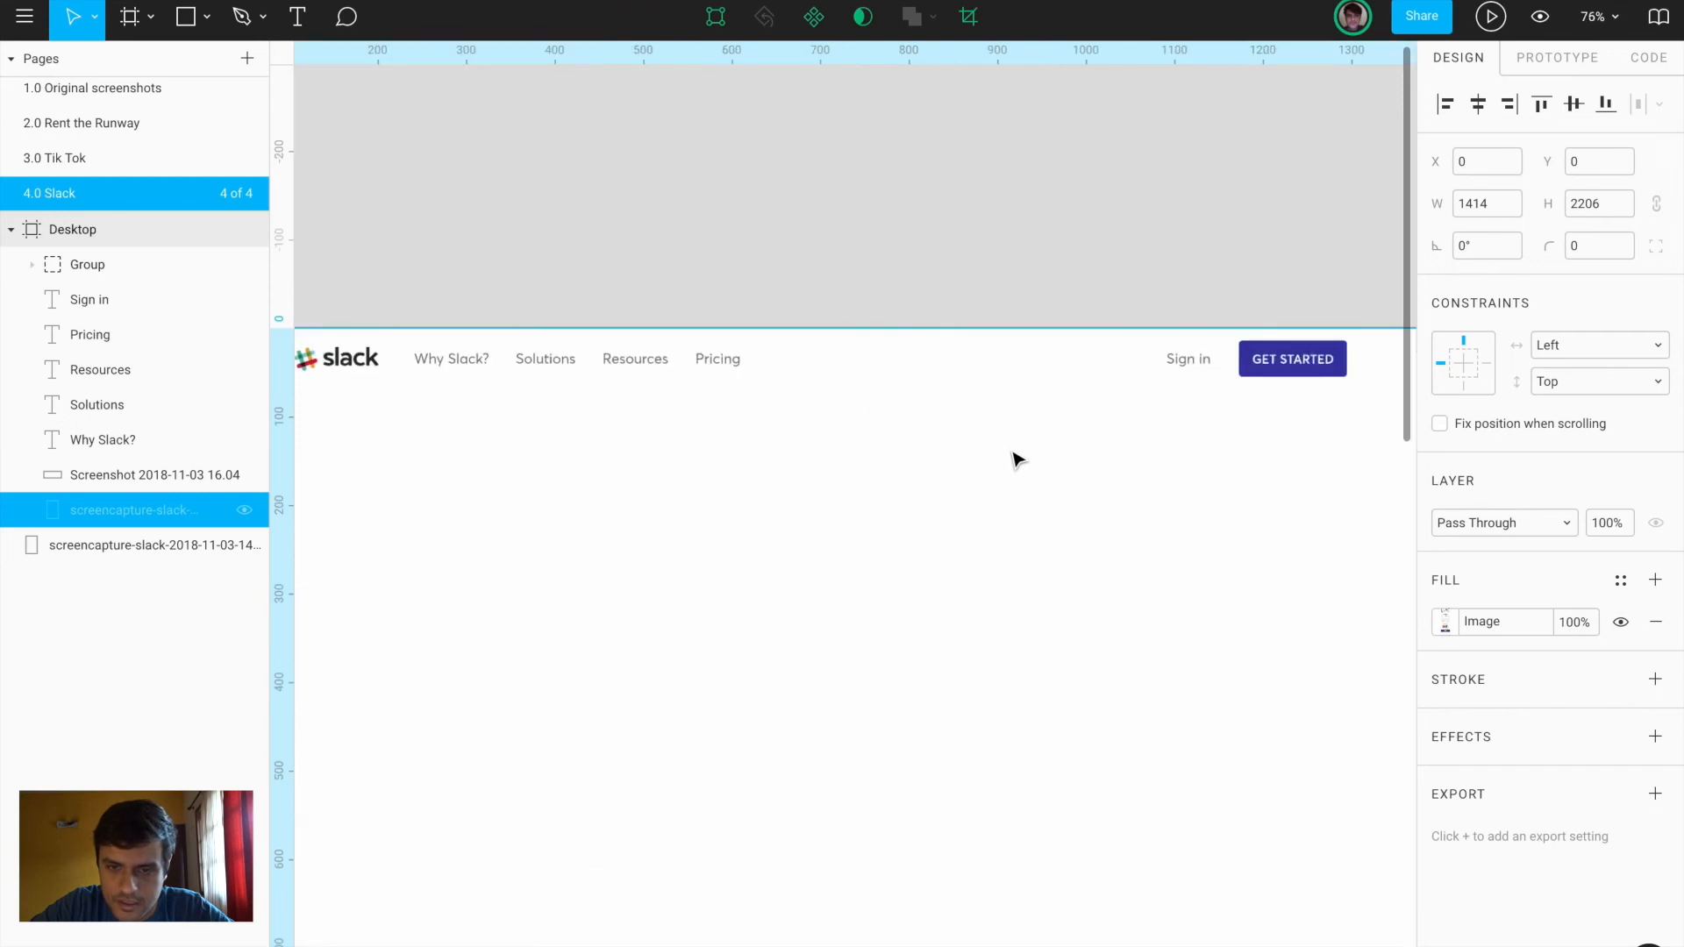
pyautogui.scroll(-5, 1015, 458)
pyautogui.scroll(3, 1158, 232)
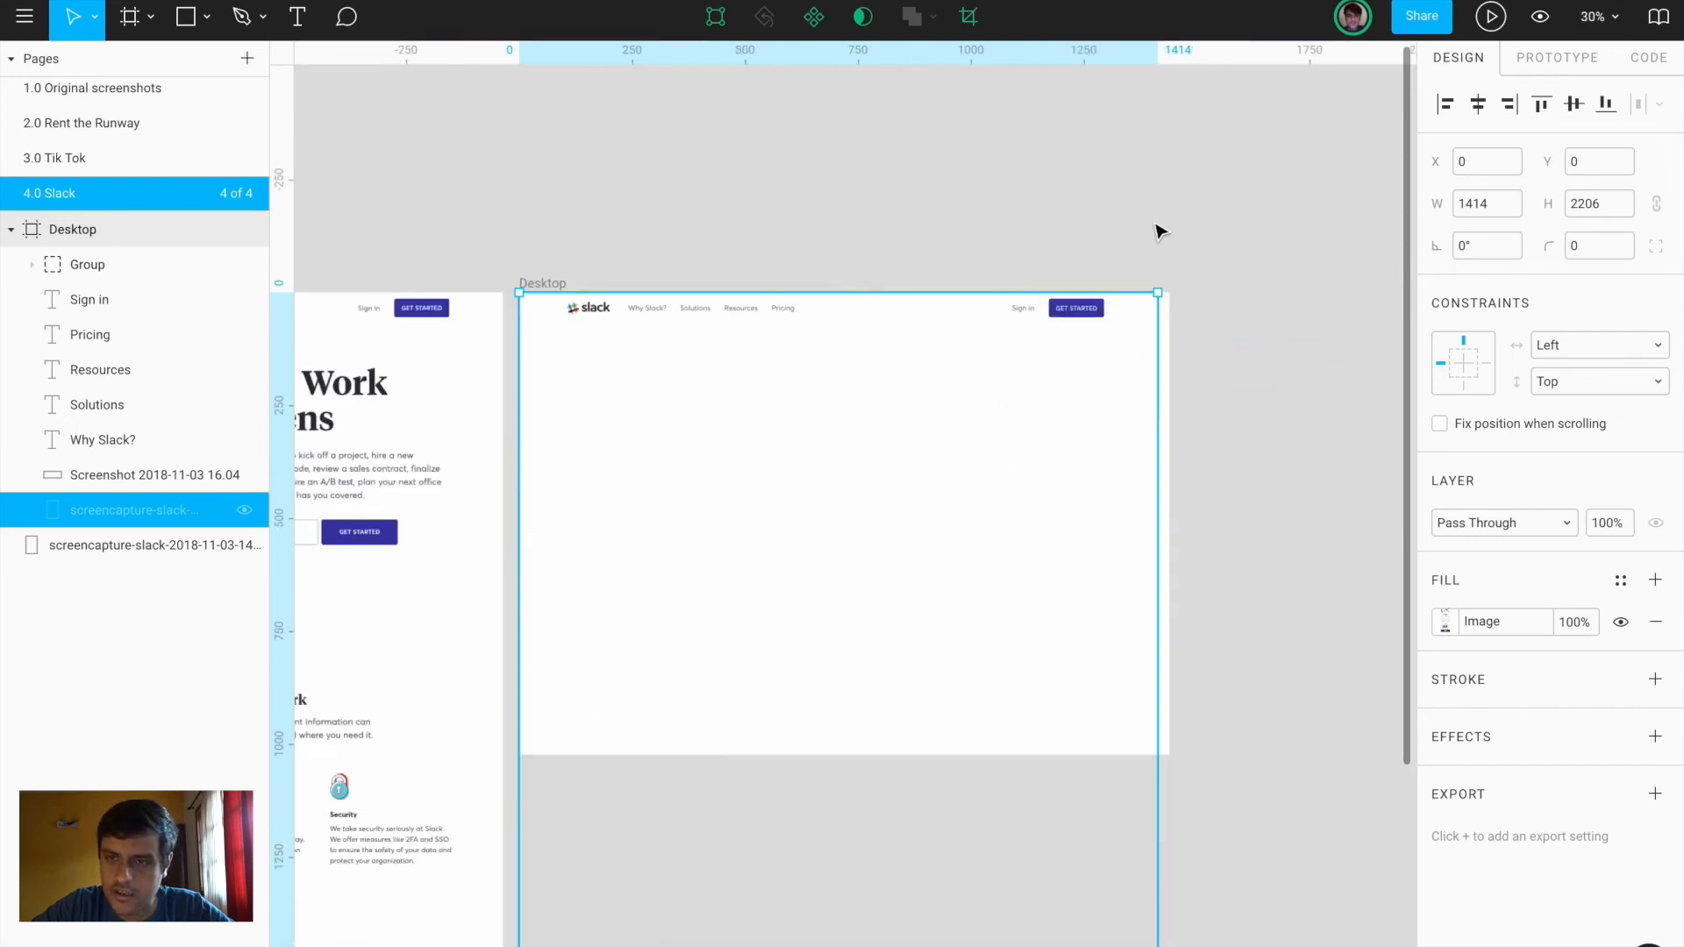
pyautogui.moveTo(1162, 325); pyautogui.dragTo(1182, 312)
pyautogui.click(1543, 105)
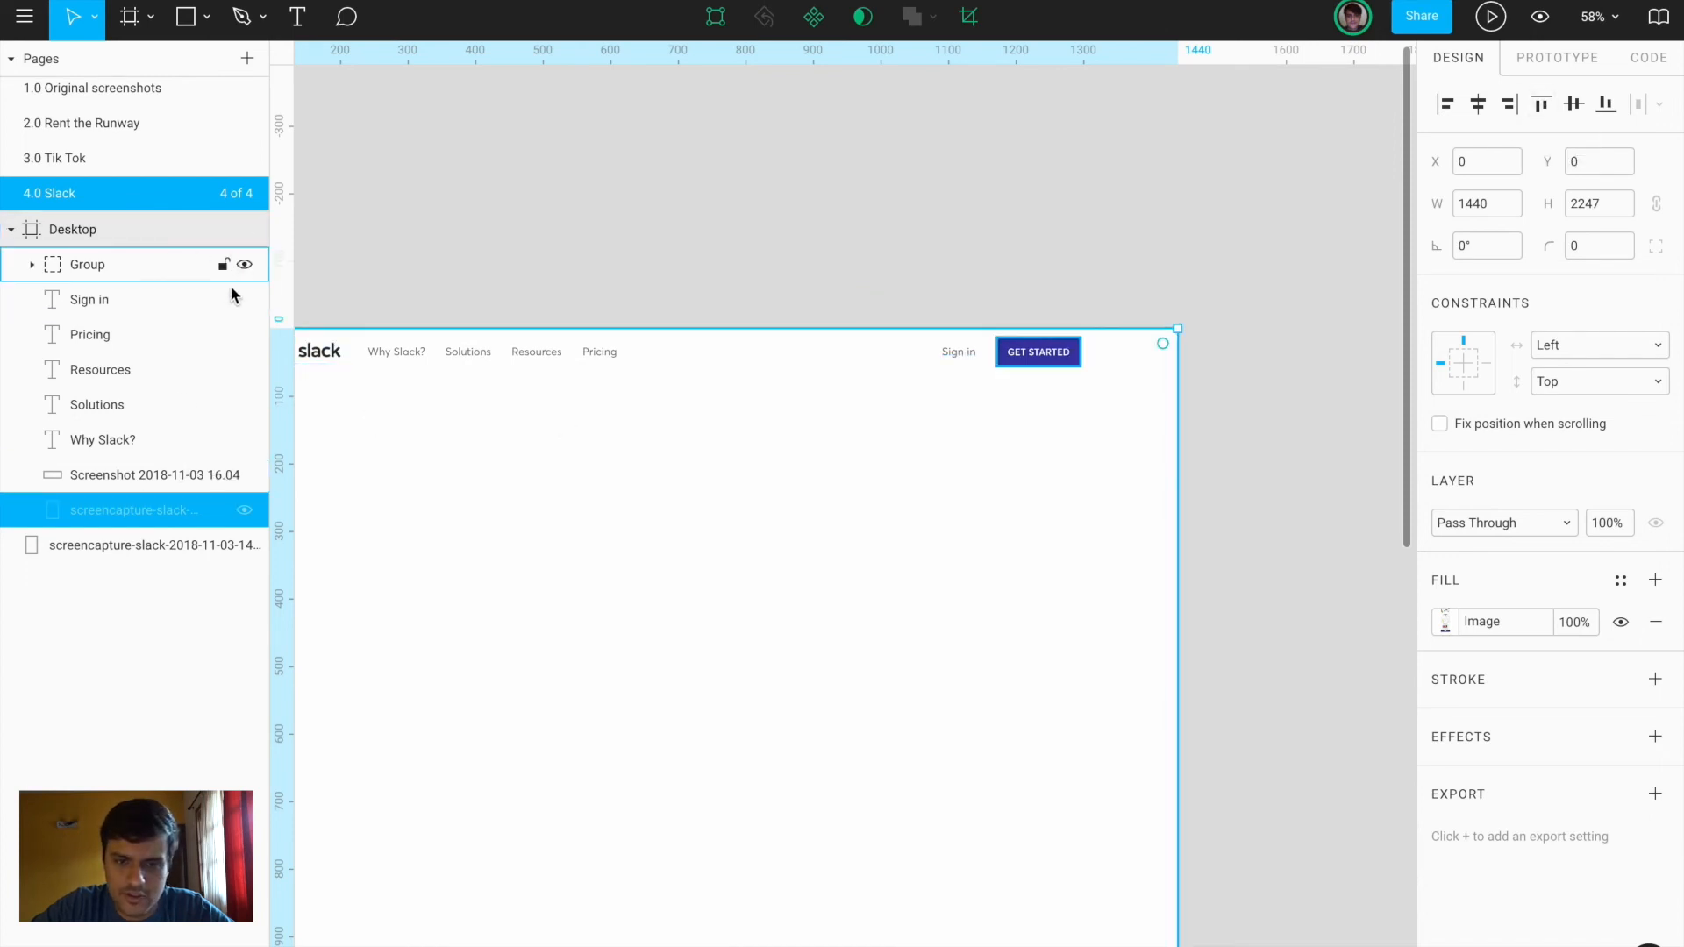
pyautogui.click(243, 511)
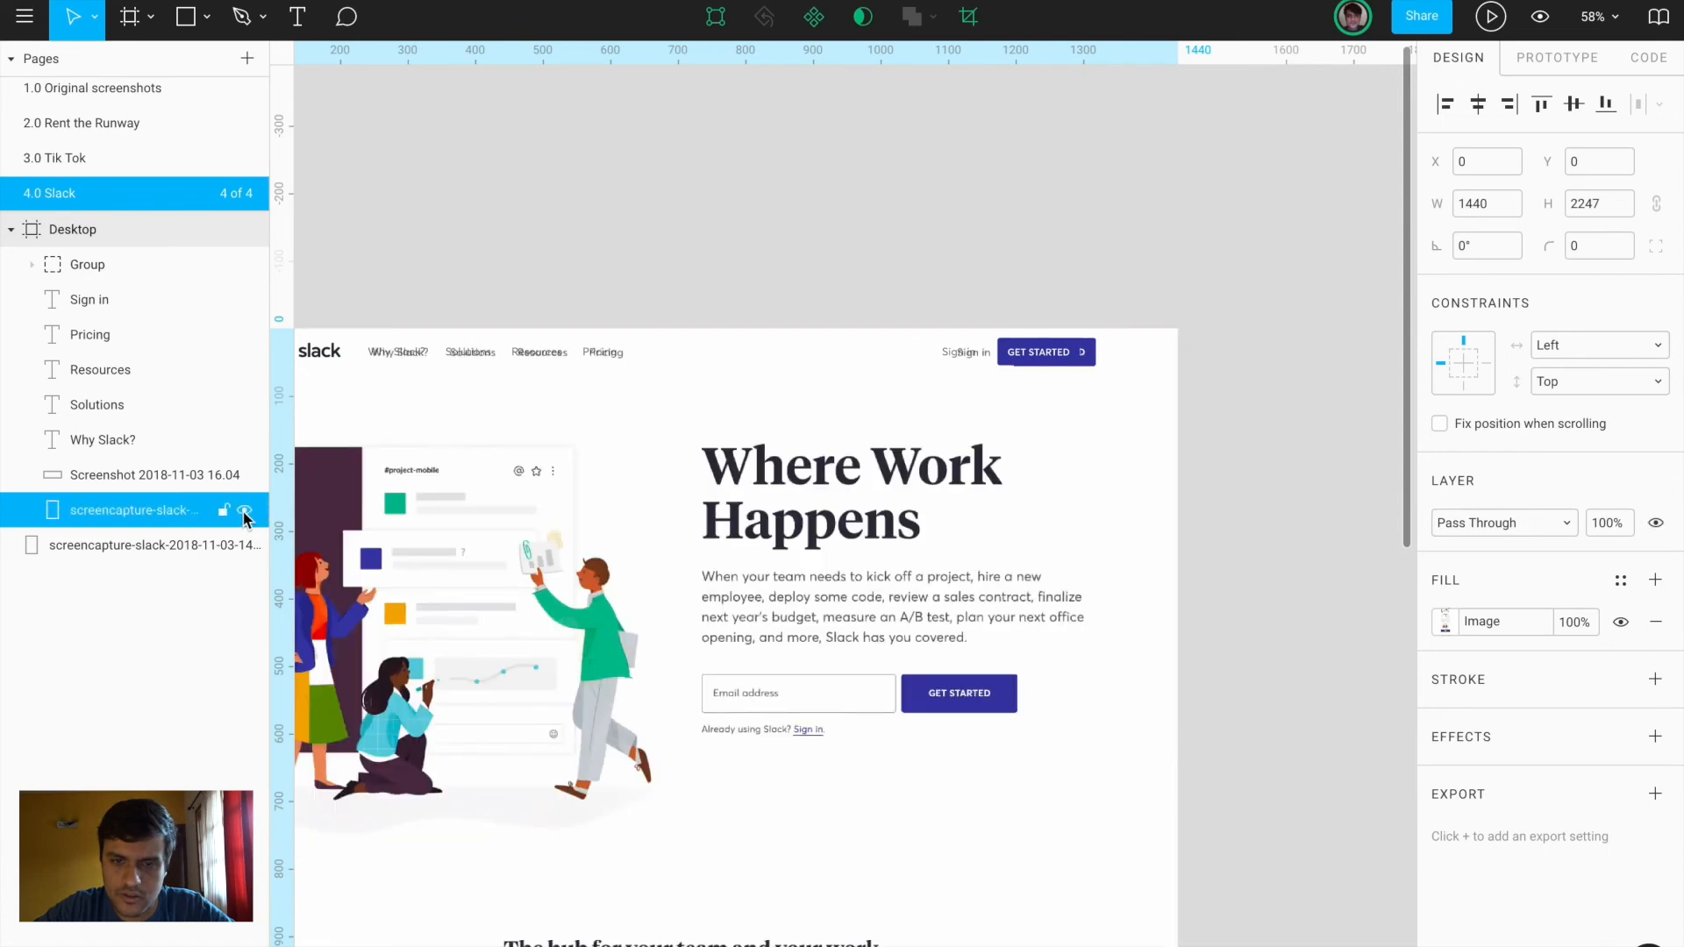
# Nudge the GET STARTED button group and Sign in text right to match the screenshot
pyautogui.click(1018, 351)
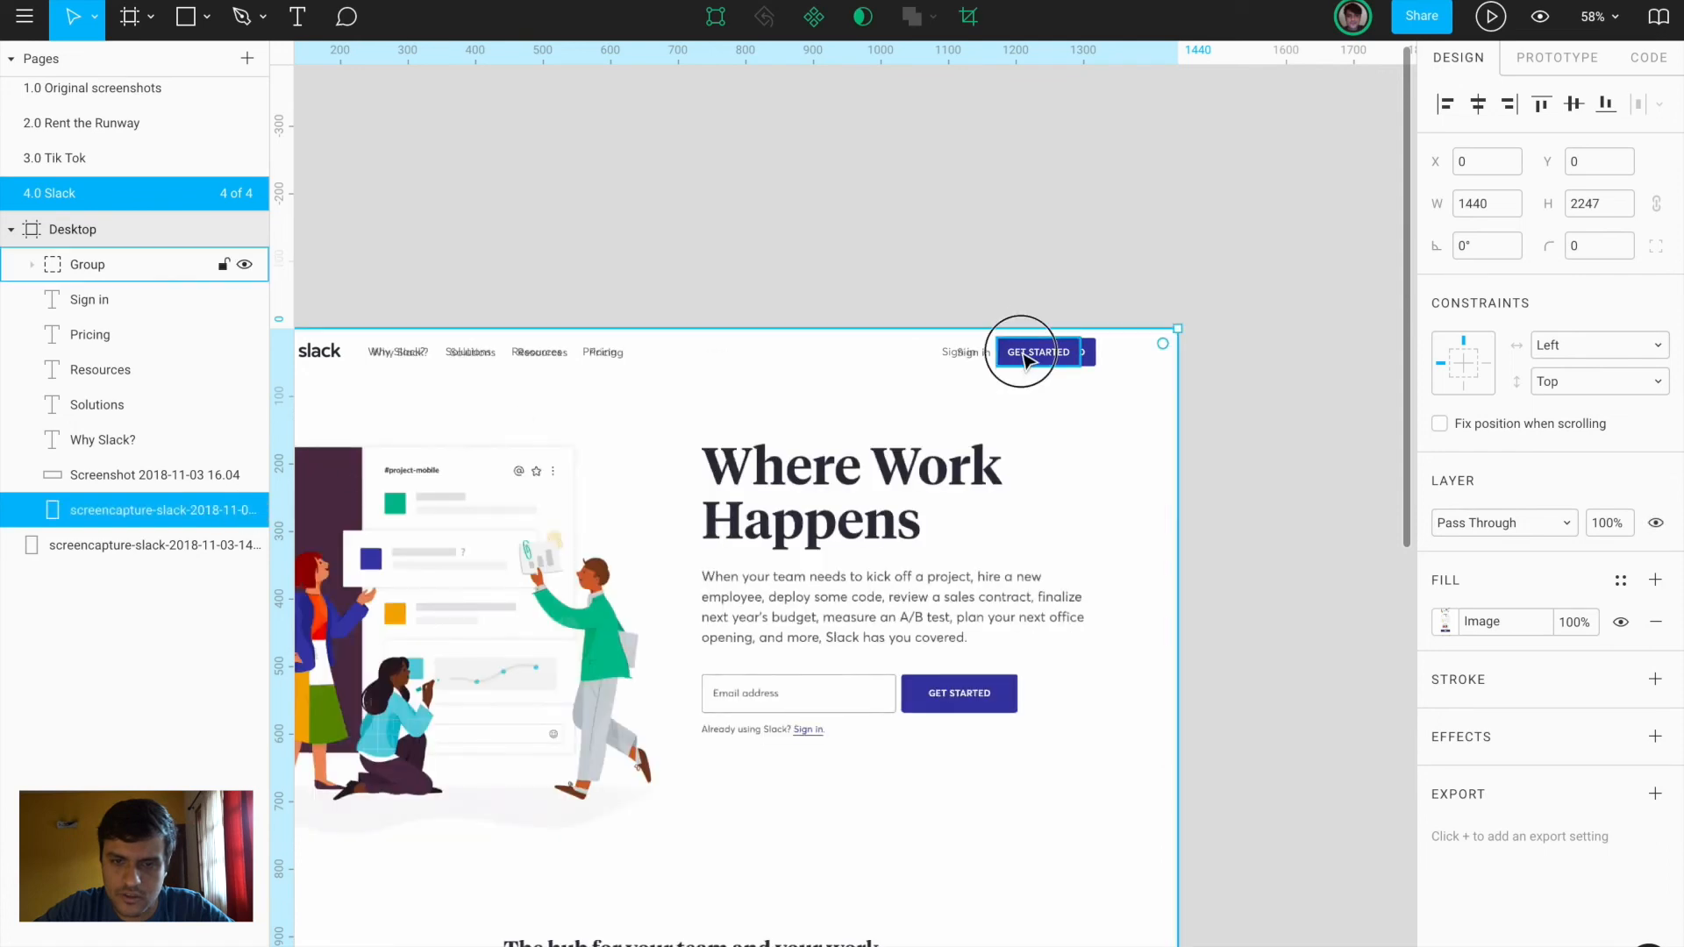
pyautogui.keyDown('shift'); pyautogui.click(972, 358); pyautogui.keyUp('shift')
pyautogui.press('Right')
pyautogui.press('Right')
pyautogui.press('Right')
pyautogui.press('Right')
pyautogui.press('Right')
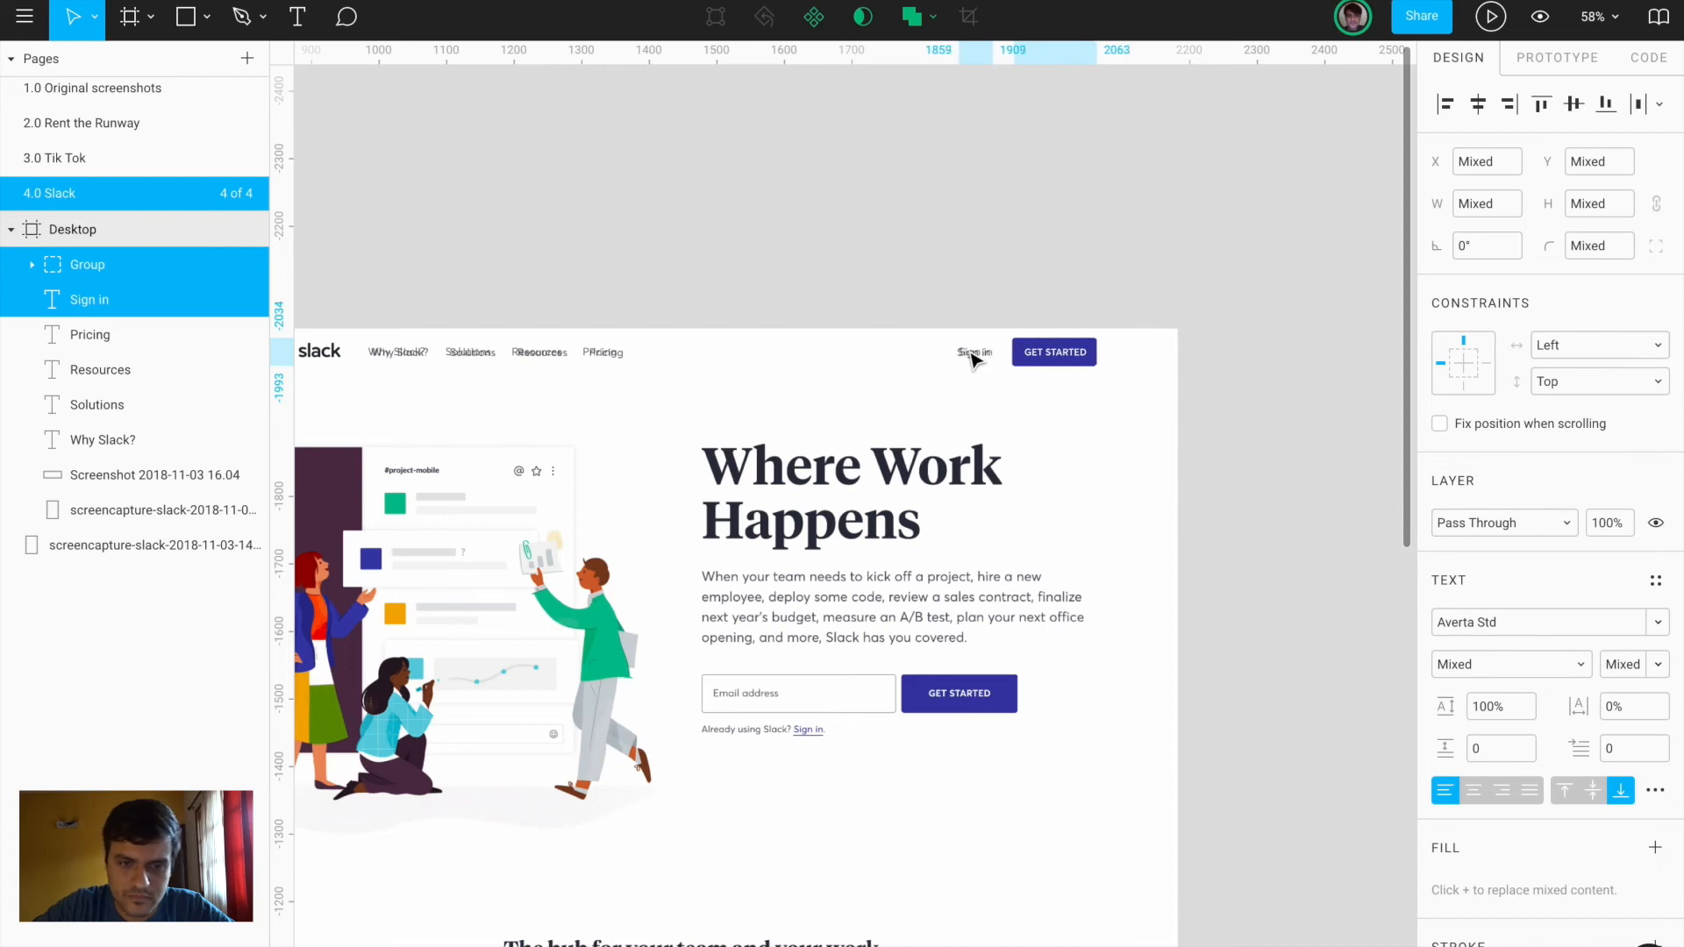
pyautogui.hscroll(-5, 965, 395)
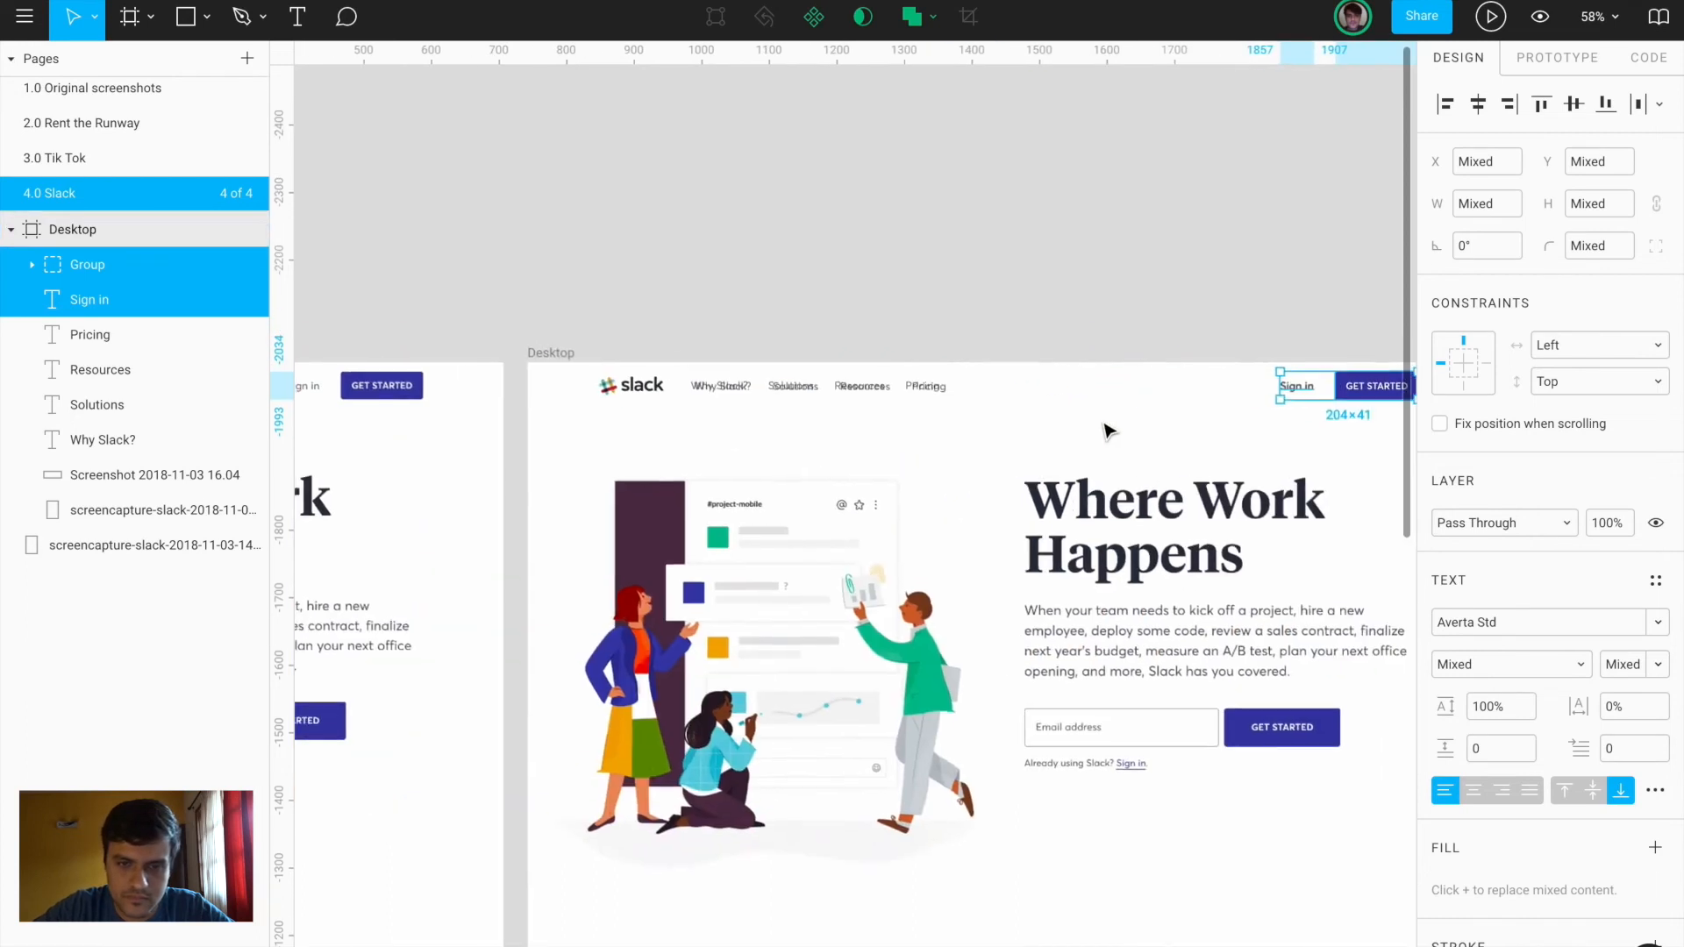
# Align the four nav links with the screenshot, leaving Resources at X 461 and Pricing at X 568
pyautogui.click(744, 390)
pyautogui.keyDown('shift'); pyautogui.click(793, 386); pyautogui.keyUp('shift')
pyautogui.keyDown('shift'); pyautogui.click(860, 386); pyautogui.keyUp('shift')
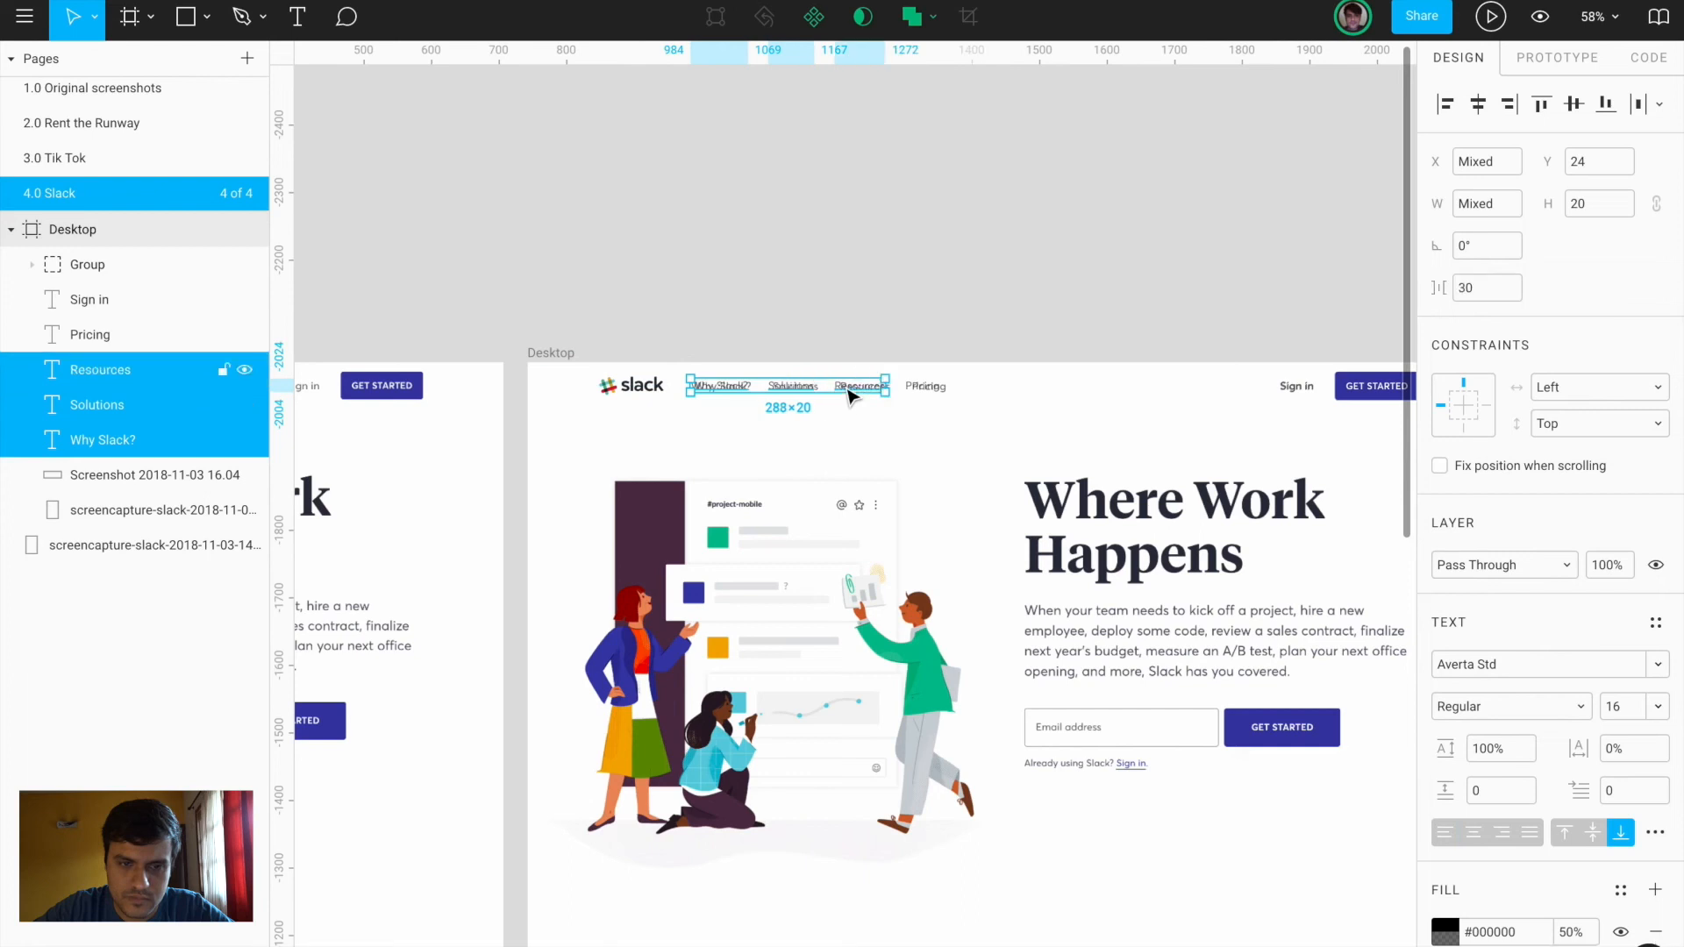
pyautogui.keyDown('shift'); pyautogui.click(928, 387); pyautogui.keyUp('shift')
pyautogui.hotkey('shift', 'Right')
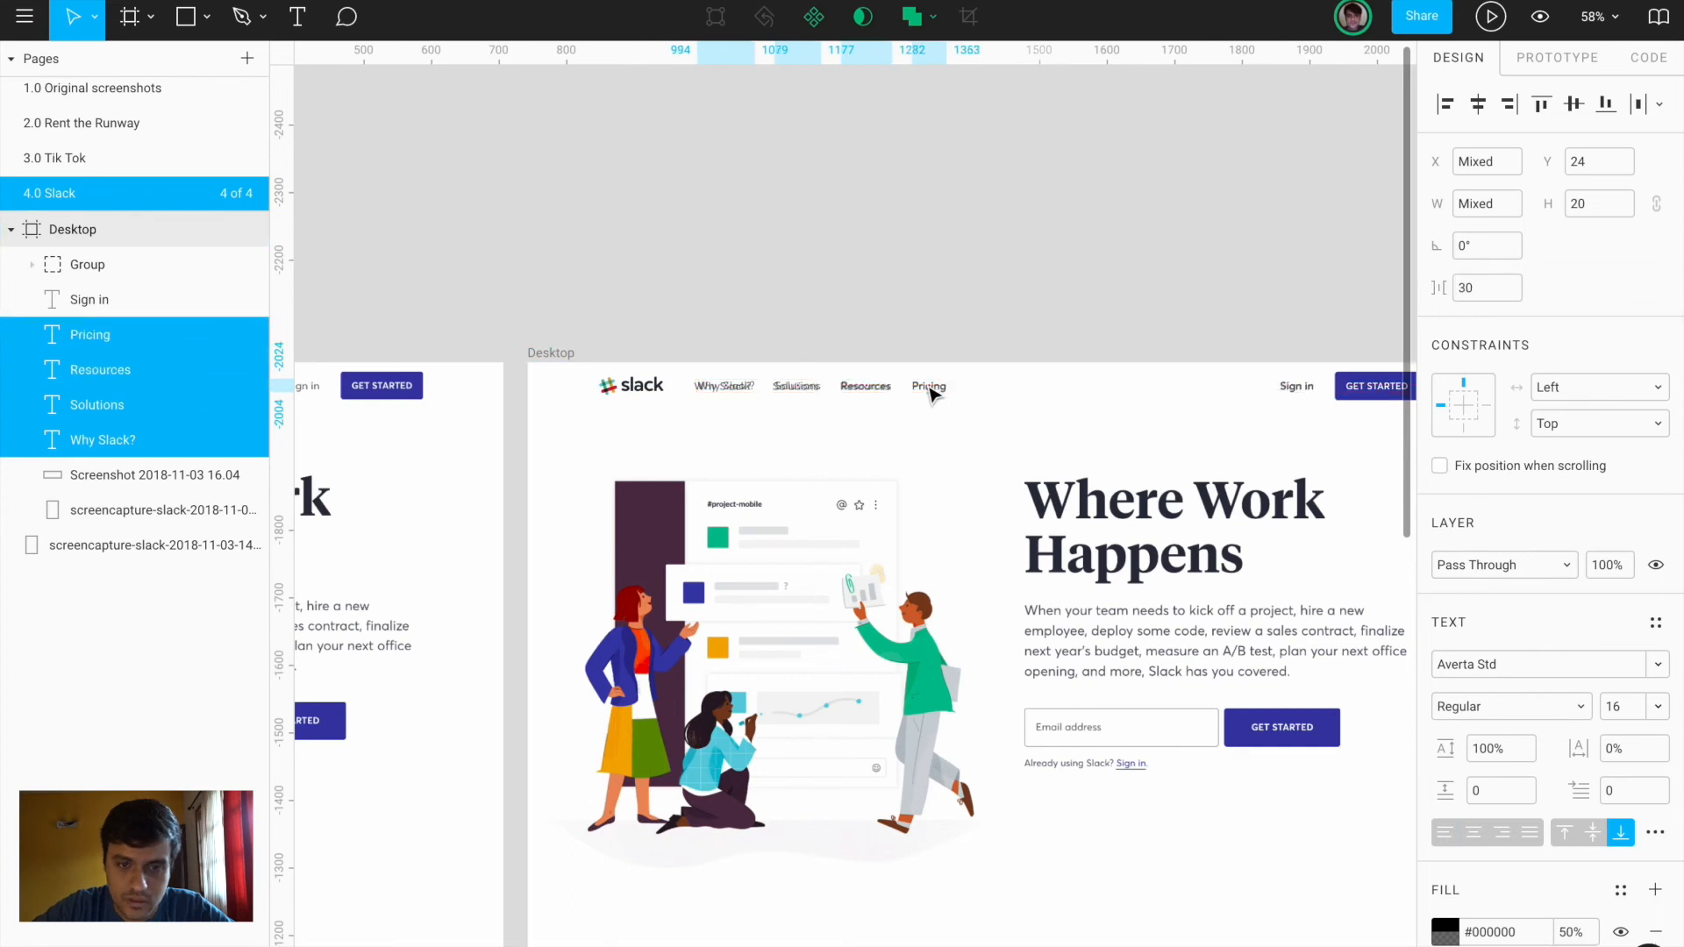
pyautogui.press('Left')
pyautogui.press('Left')
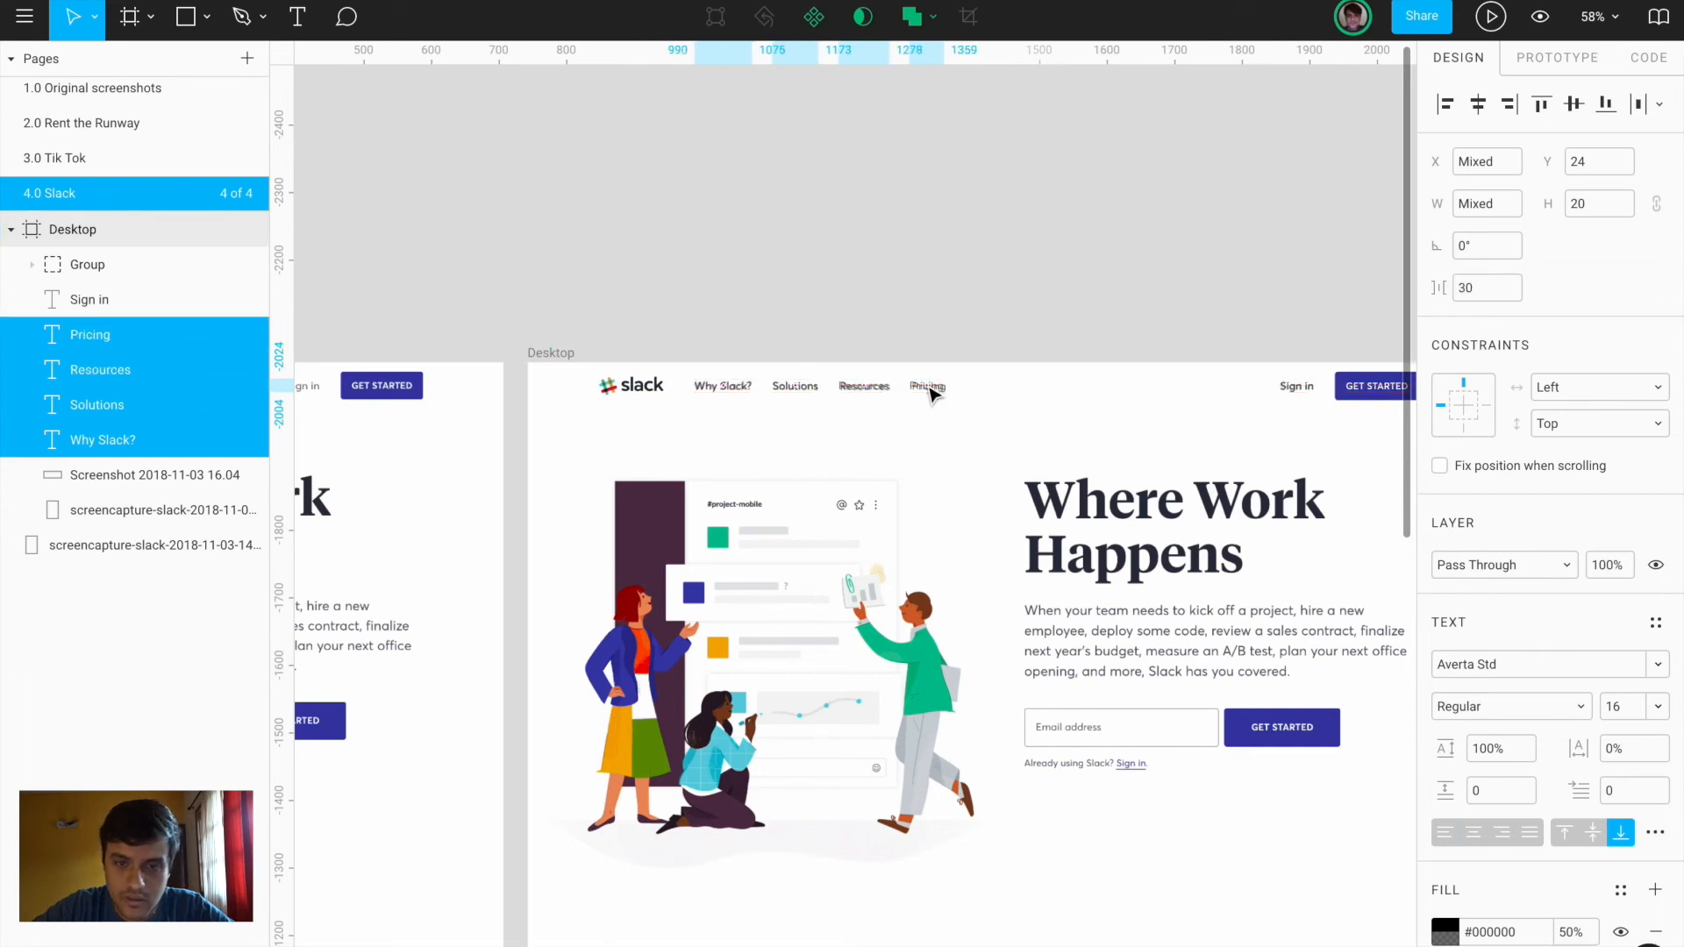
pyautogui.scroll(5, 833, 399)
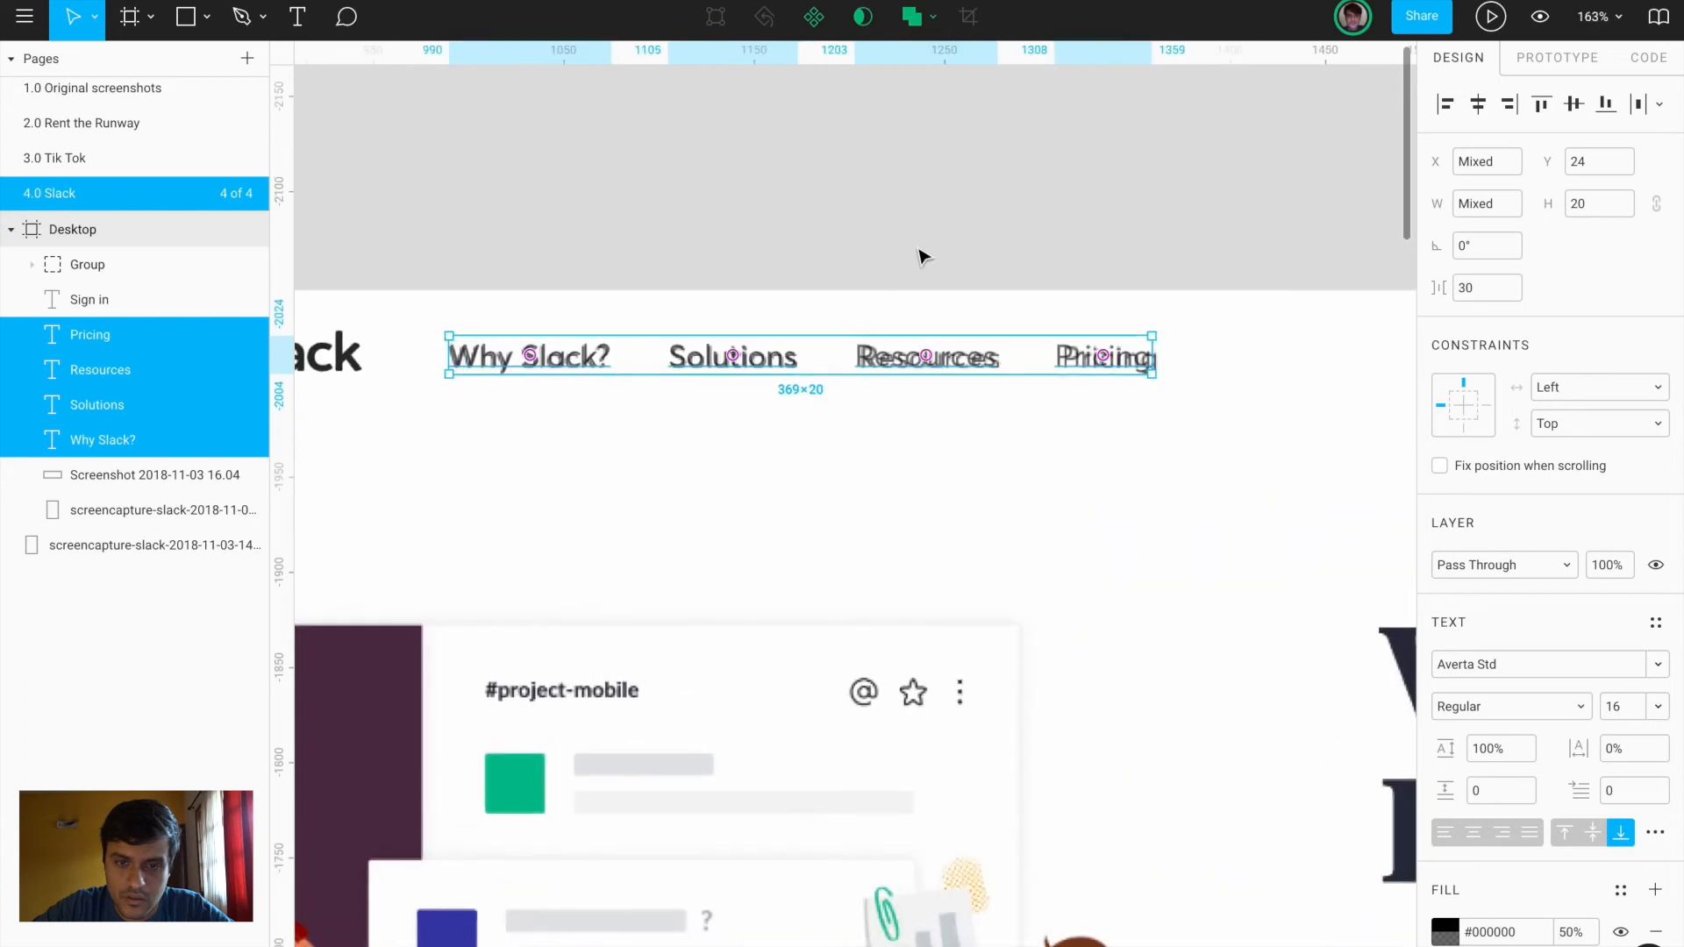
pyautogui.press('Escape')
pyautogui.click(985, 361)
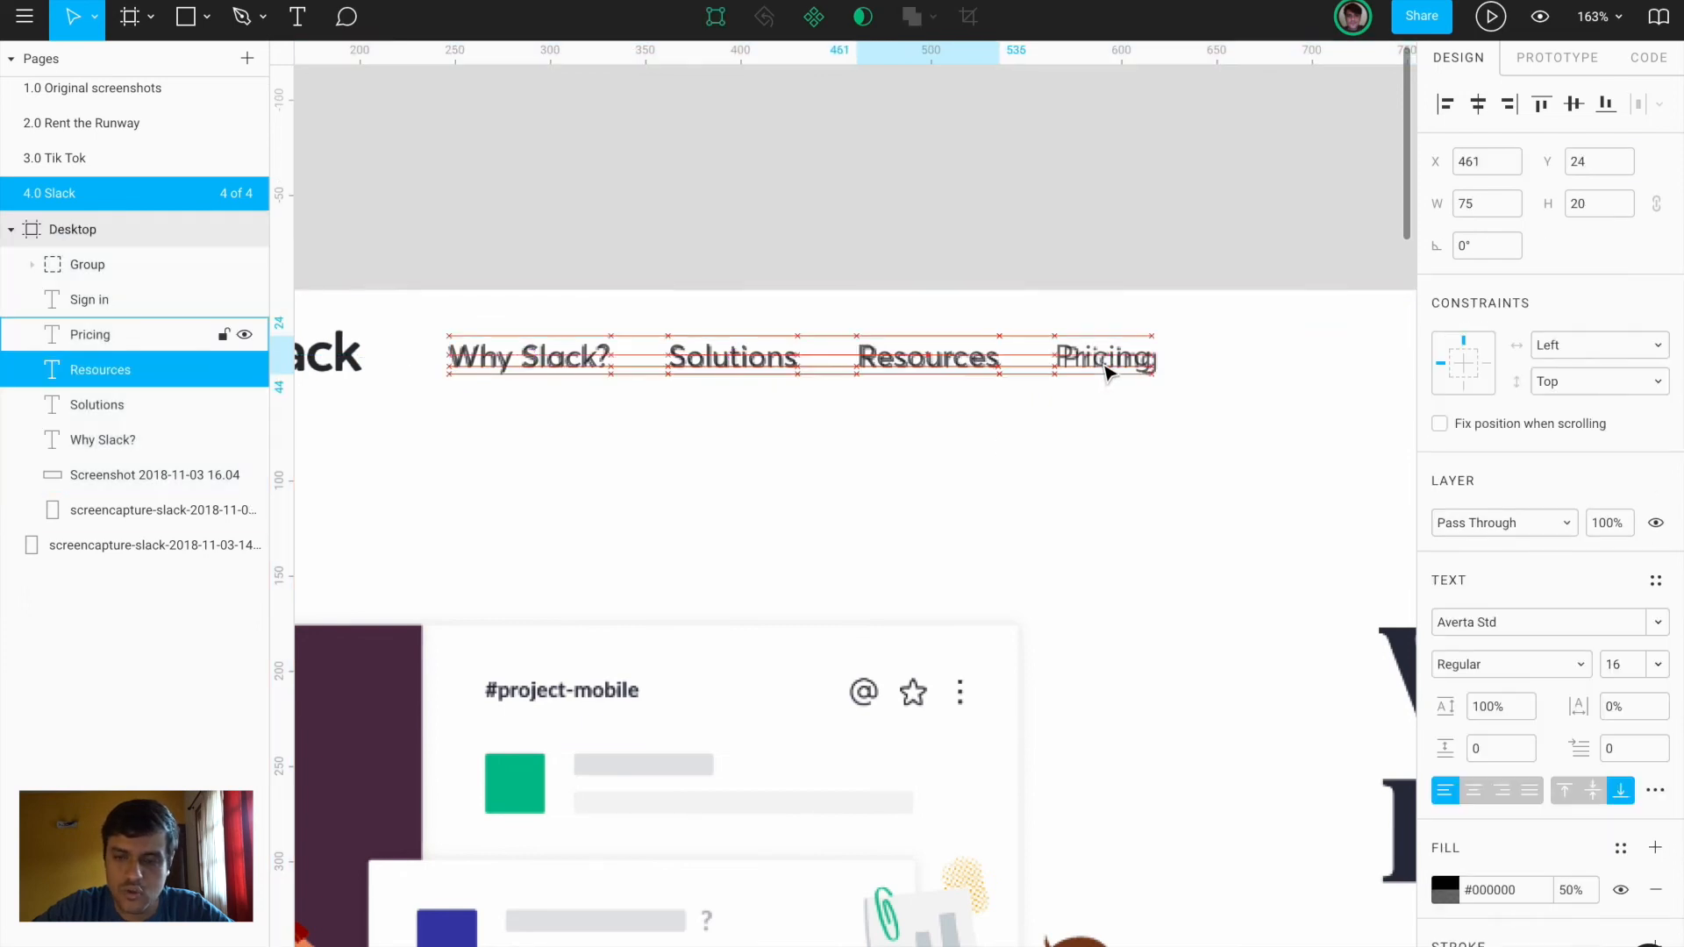
pyautogui.click(1107, 373)
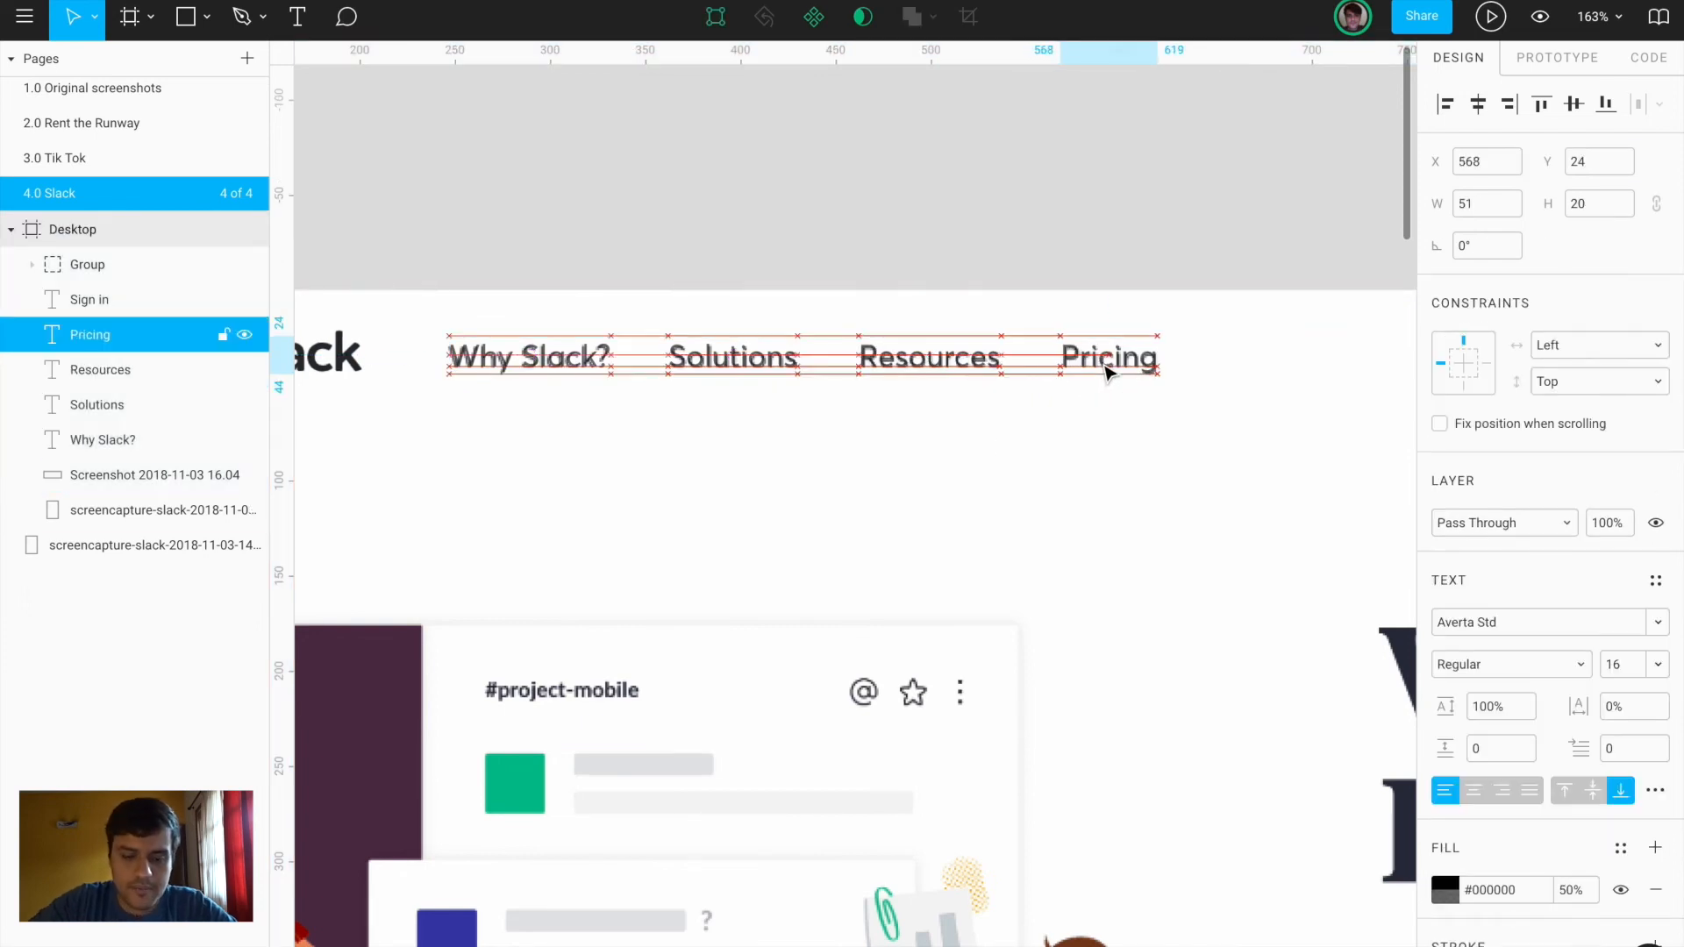
pyautogui.scroll(-10, 1107, 373)
pyautogui.click(1120, 233)
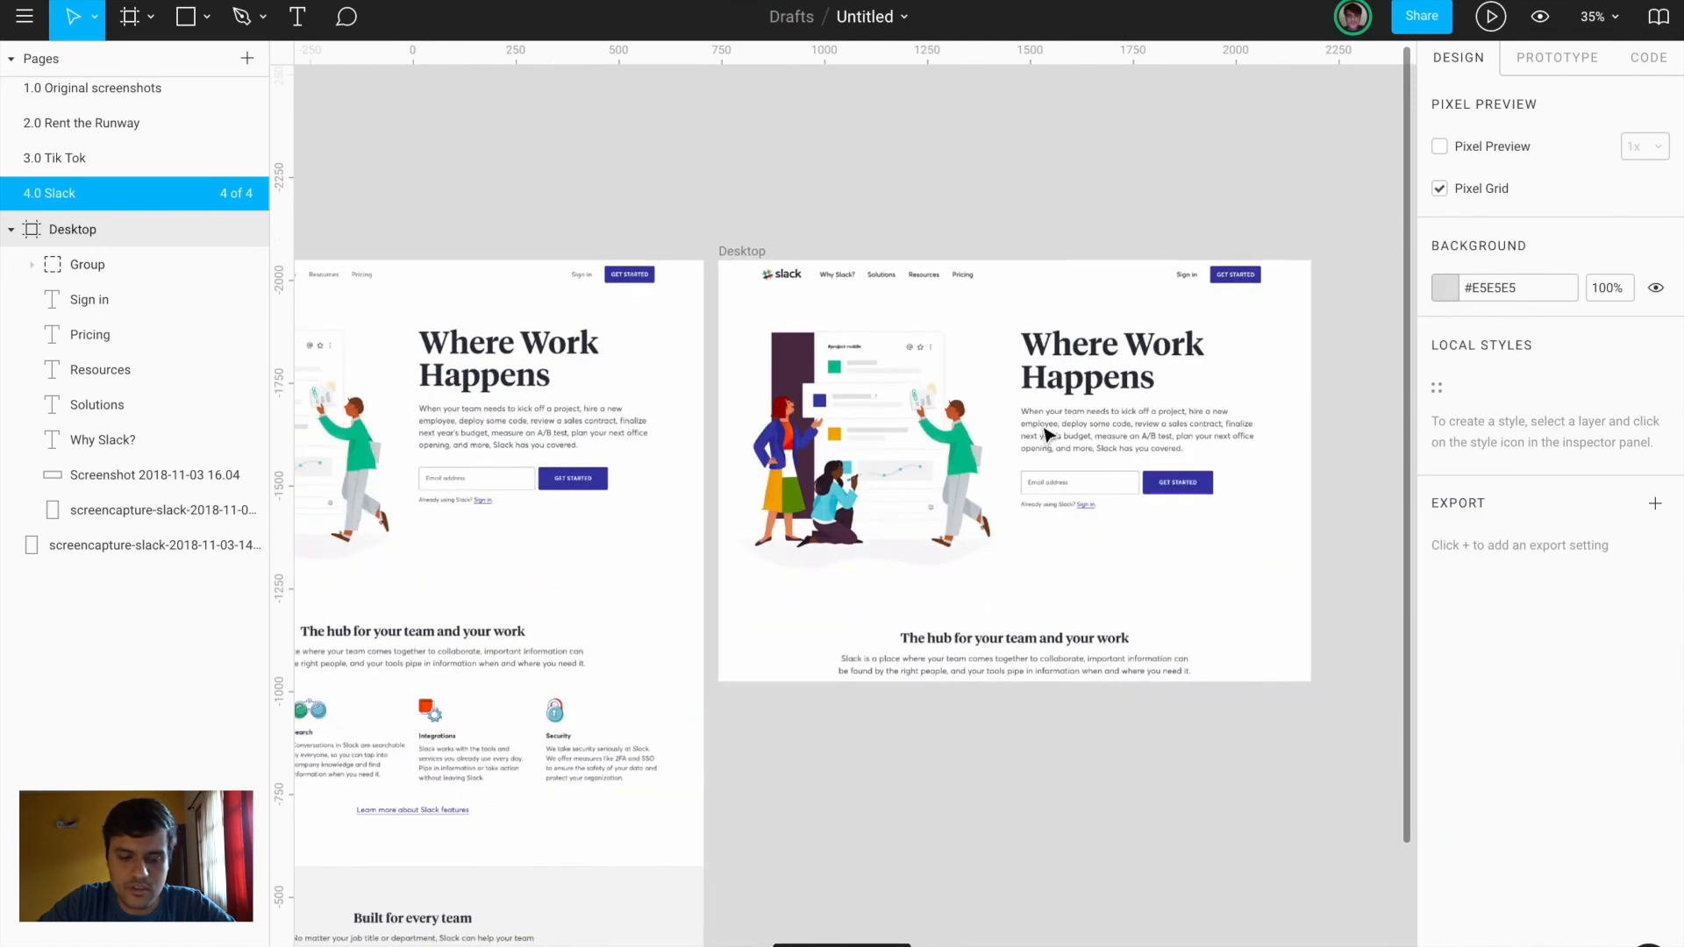
# Create a size-80 headline text layer over the screenshot's heading, then switch over to Chrome
pyautogui.press('t')
pyautogui.click(1033, 351)
pyautogui.write('ere Work Happens')
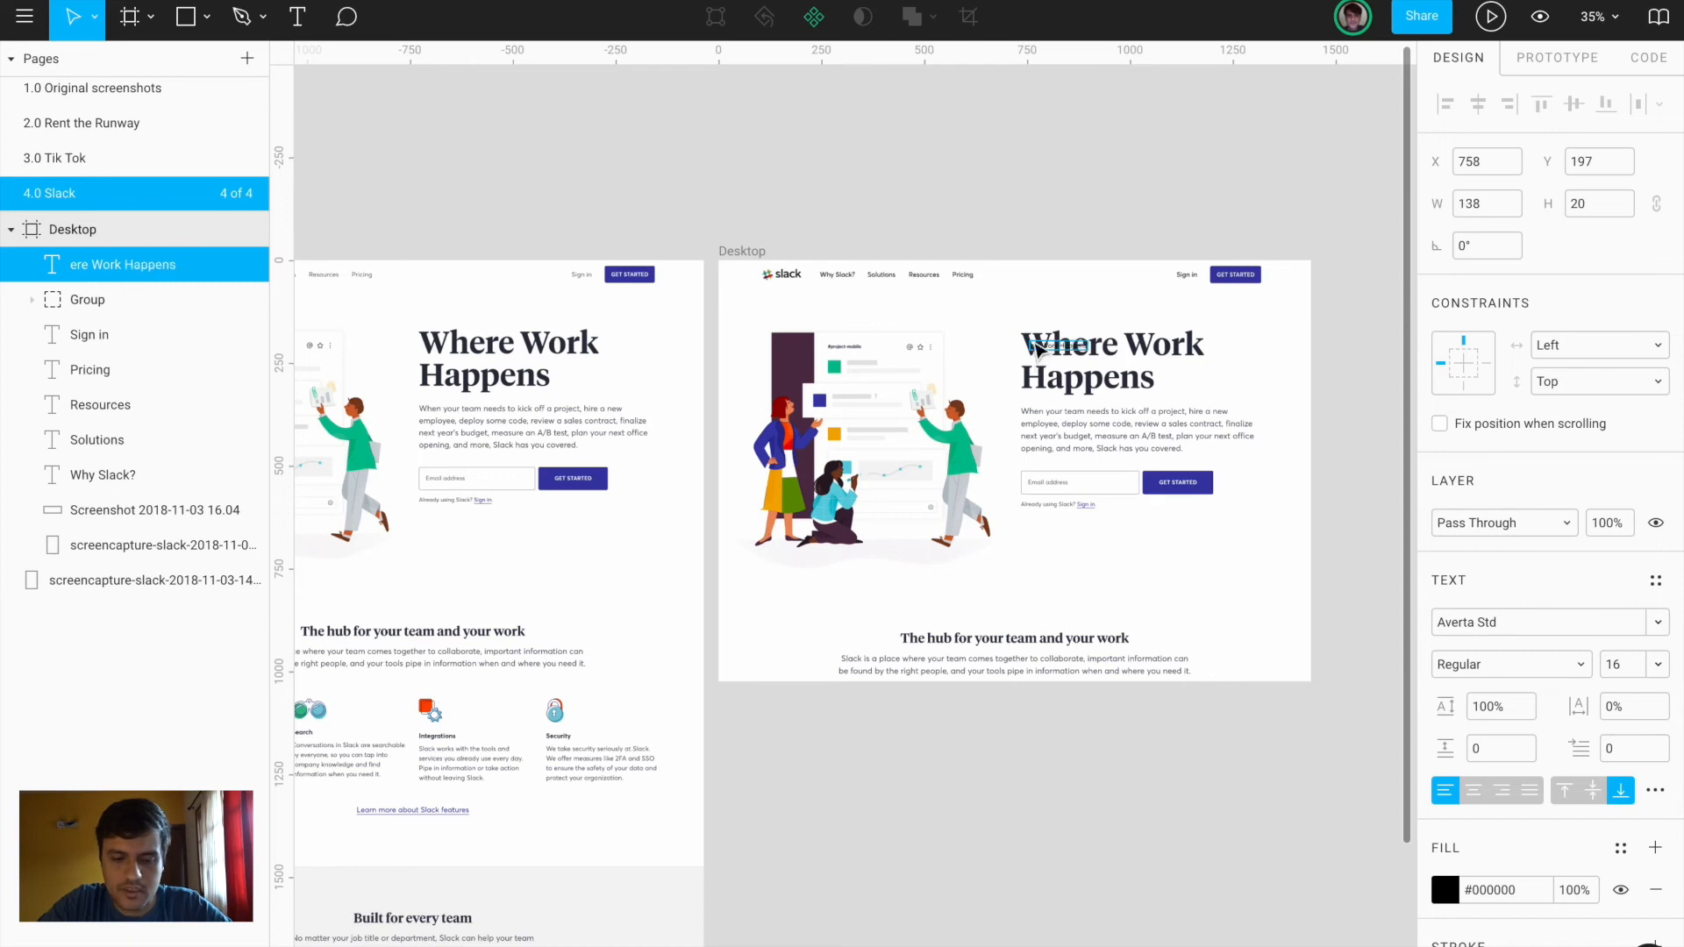
pyautogui.press('Escape')
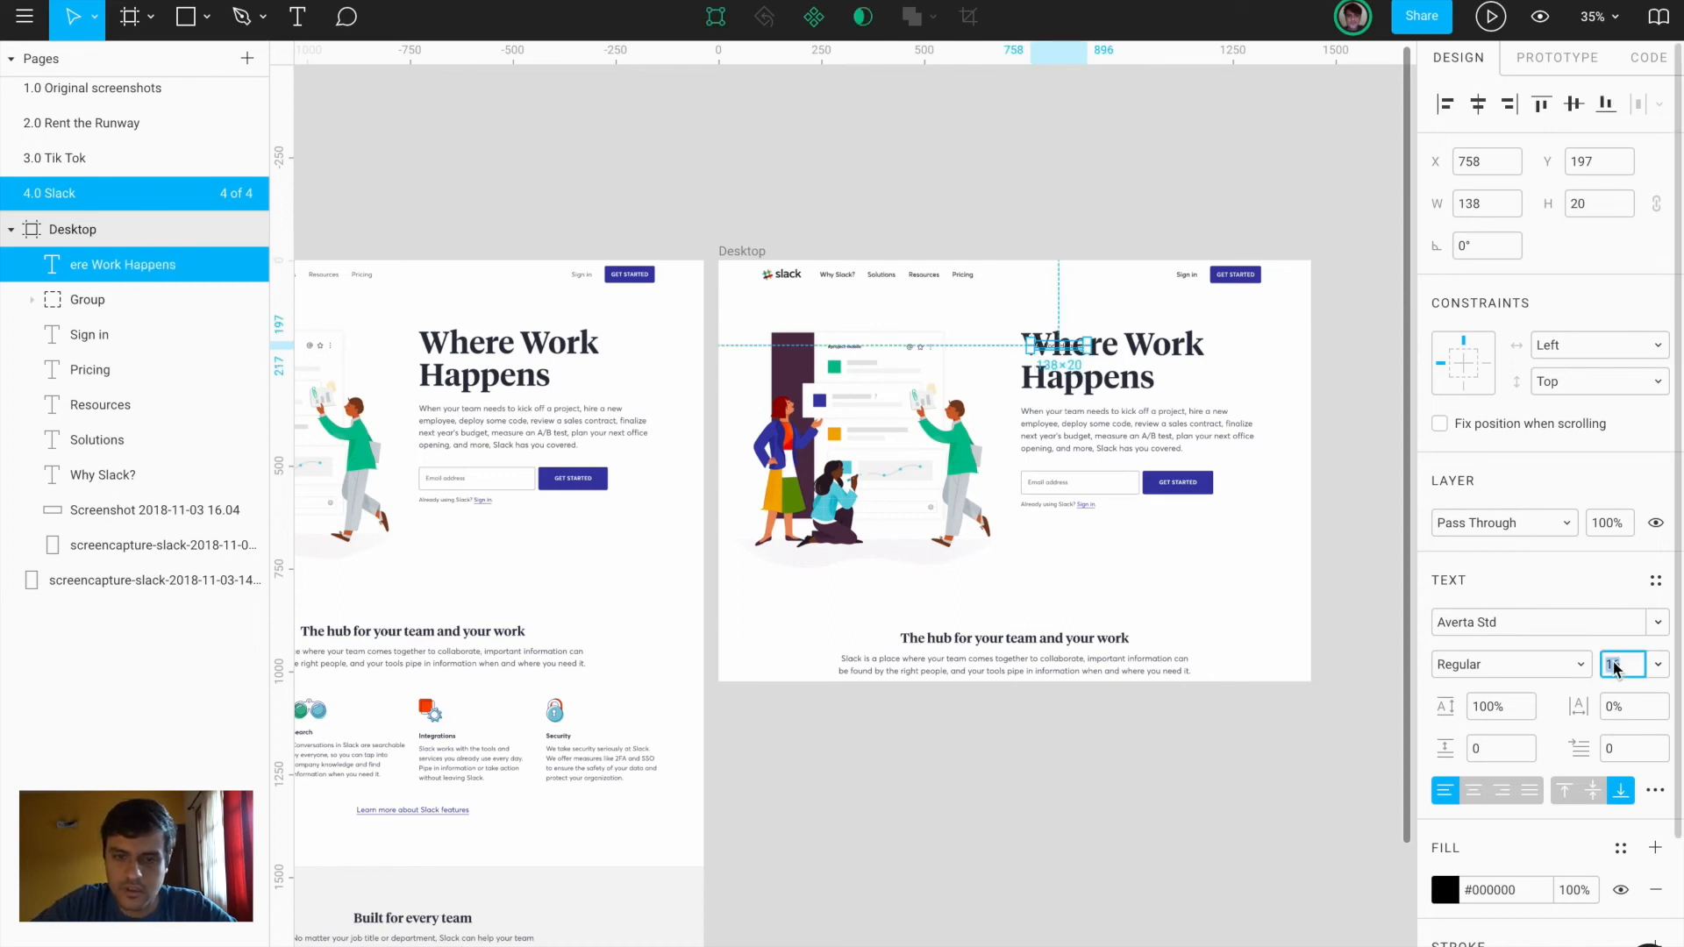
pyautogui.press('Return')
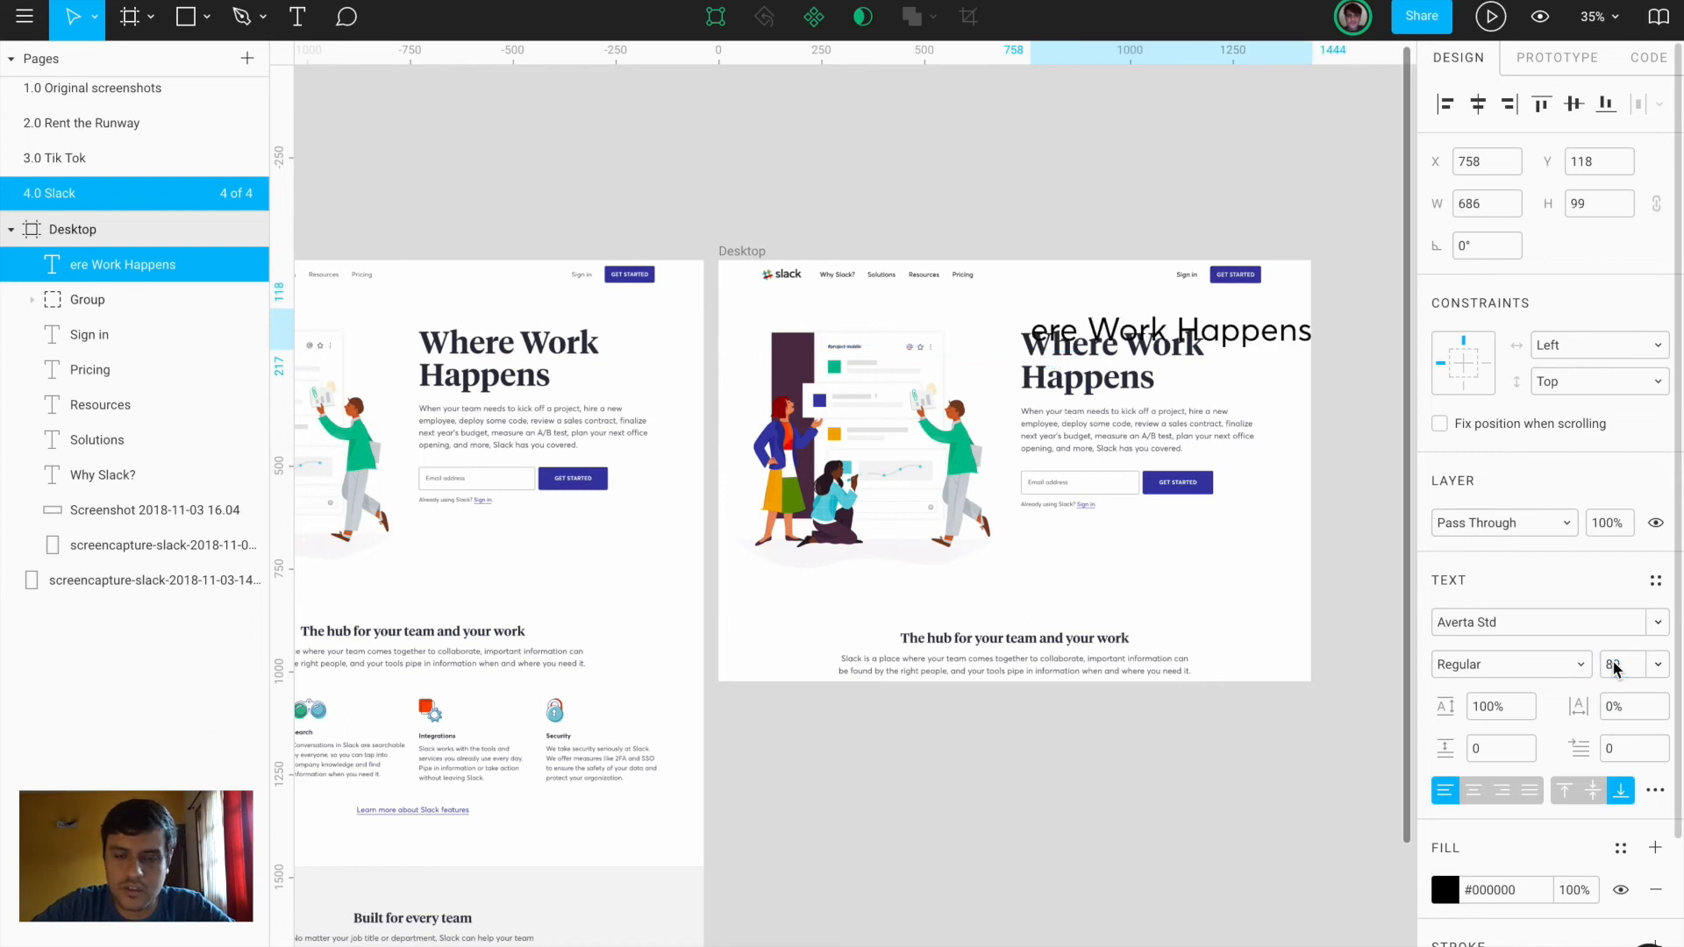
pyautogui.doubleClick(1058, 322)
pyautogui.click(1058, 322)
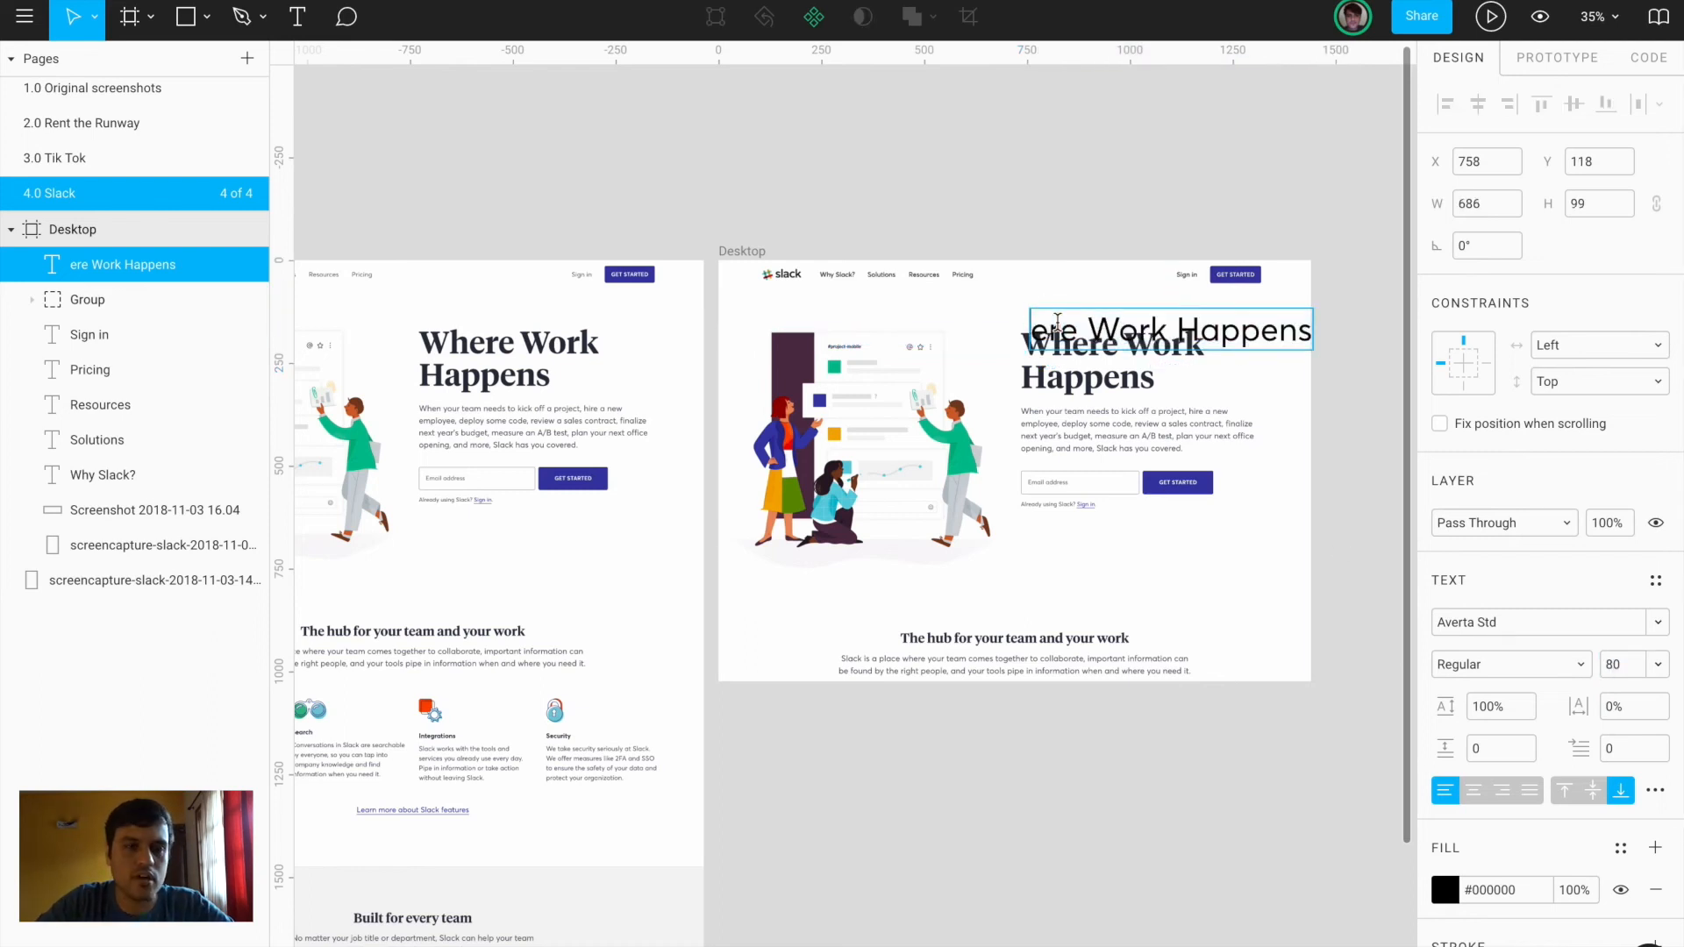
pyautogui.hotkey('ctrl', 'Left')
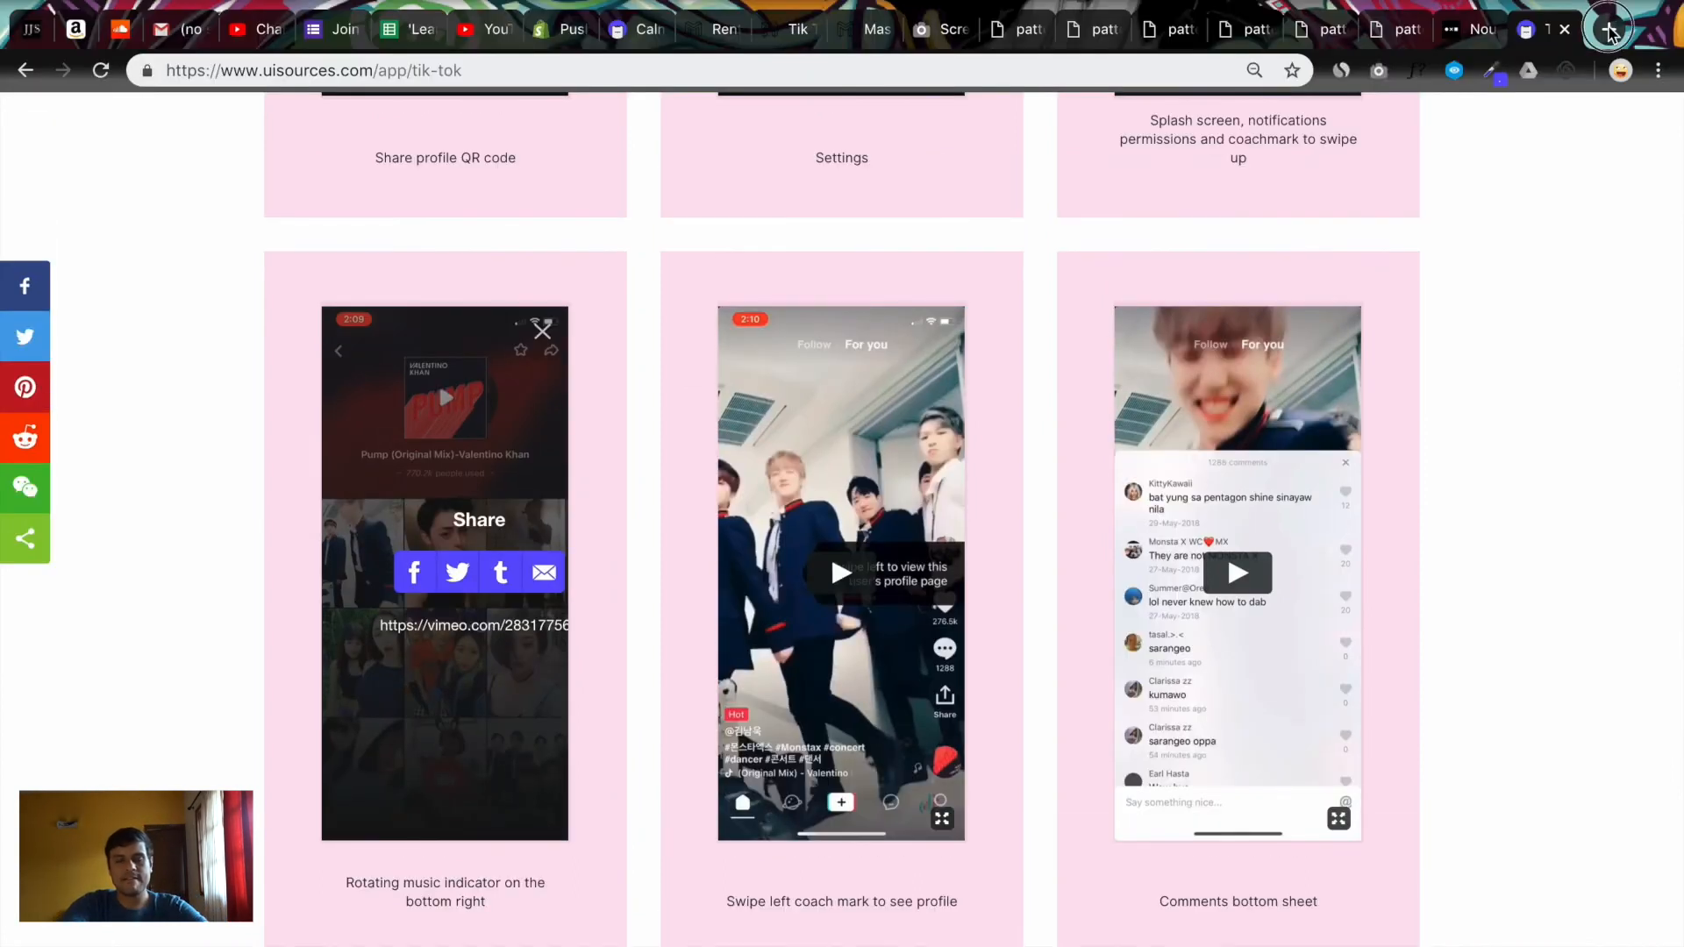
# Load the Google Fonts site in a new browser tab
pyautogui.click(1611, 31)
pyautogui.write('fonts.google.com')
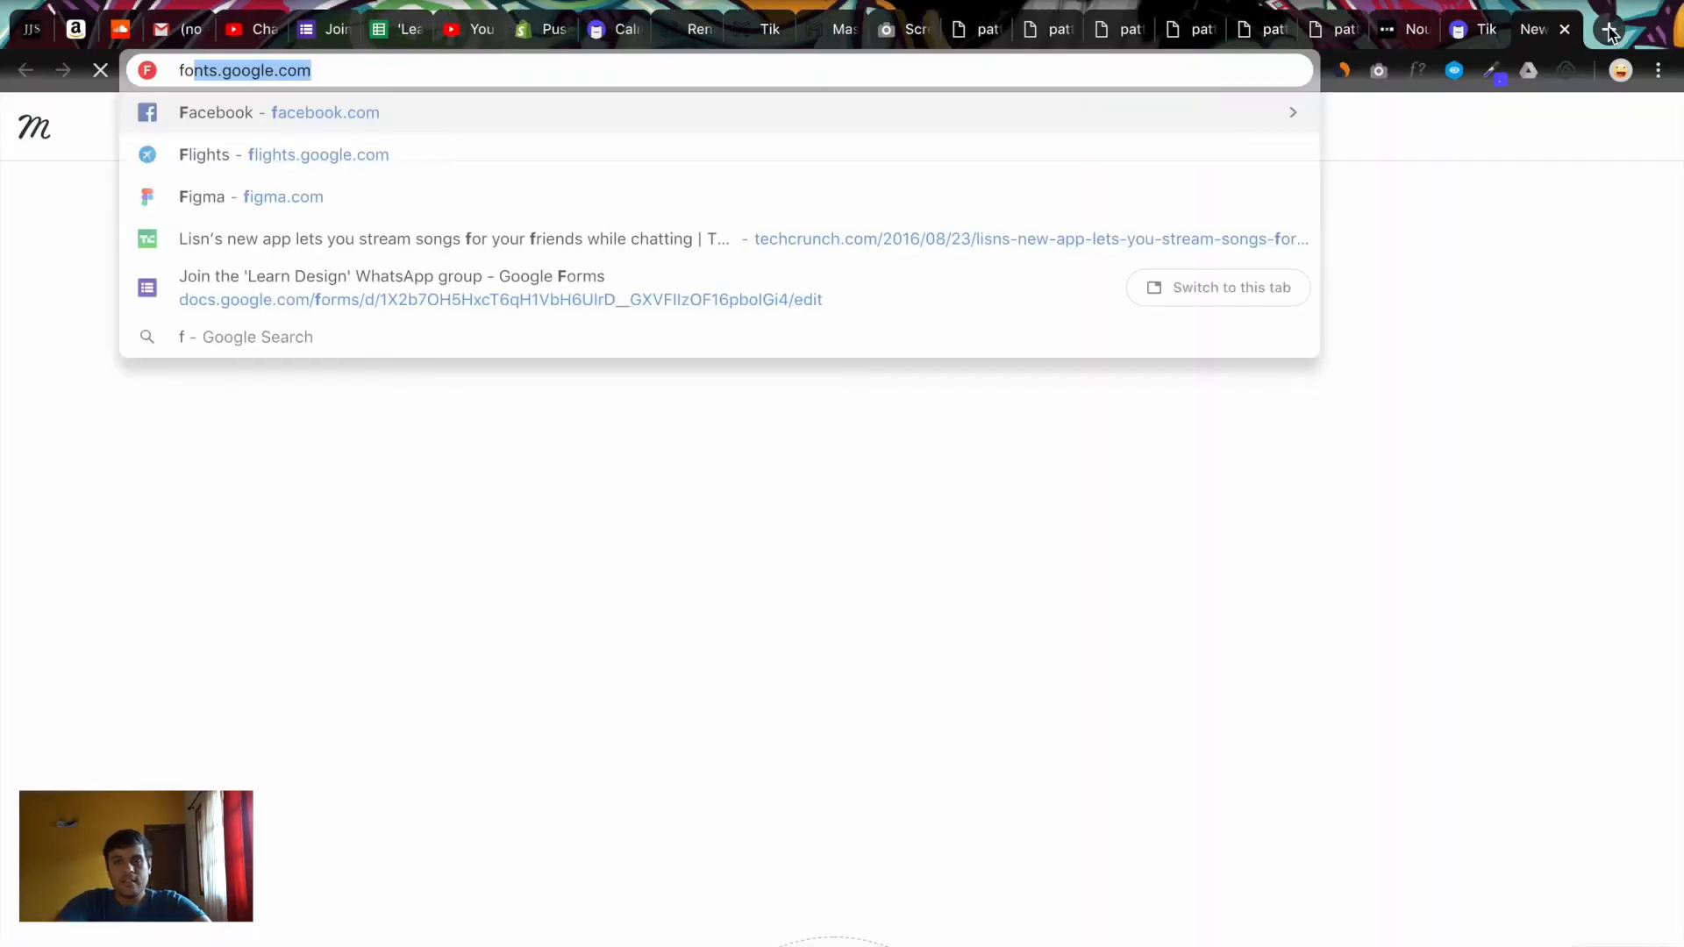
pyautogui.press('Return')
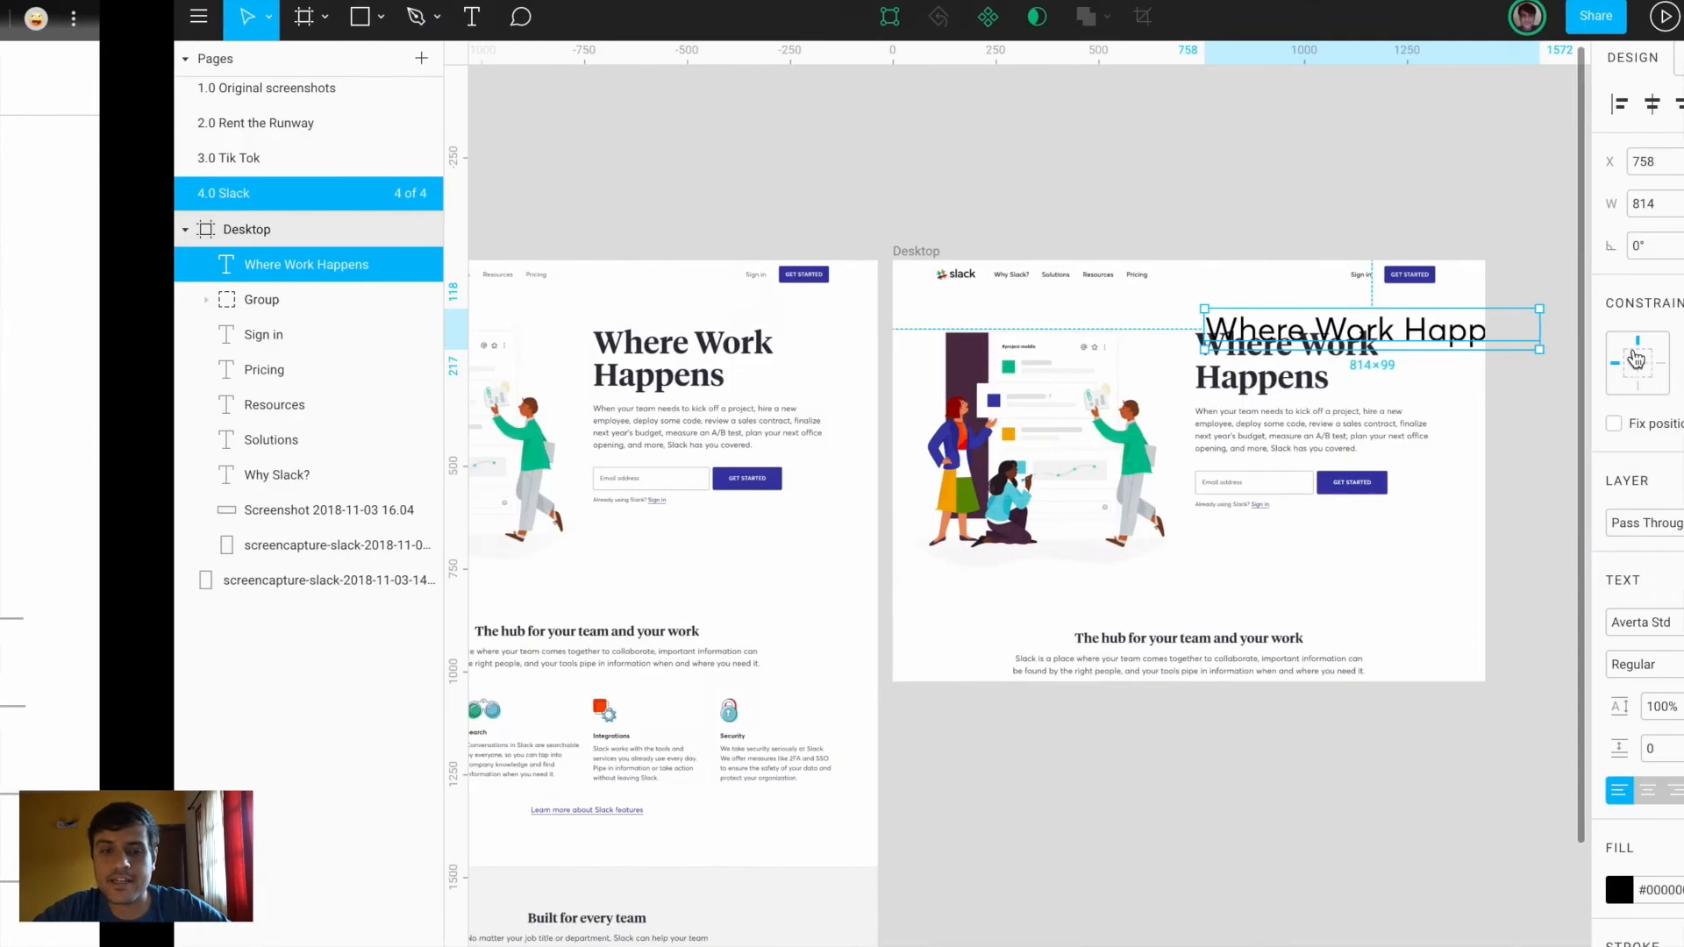
pyautogui.scroll(5, 1104, 361)
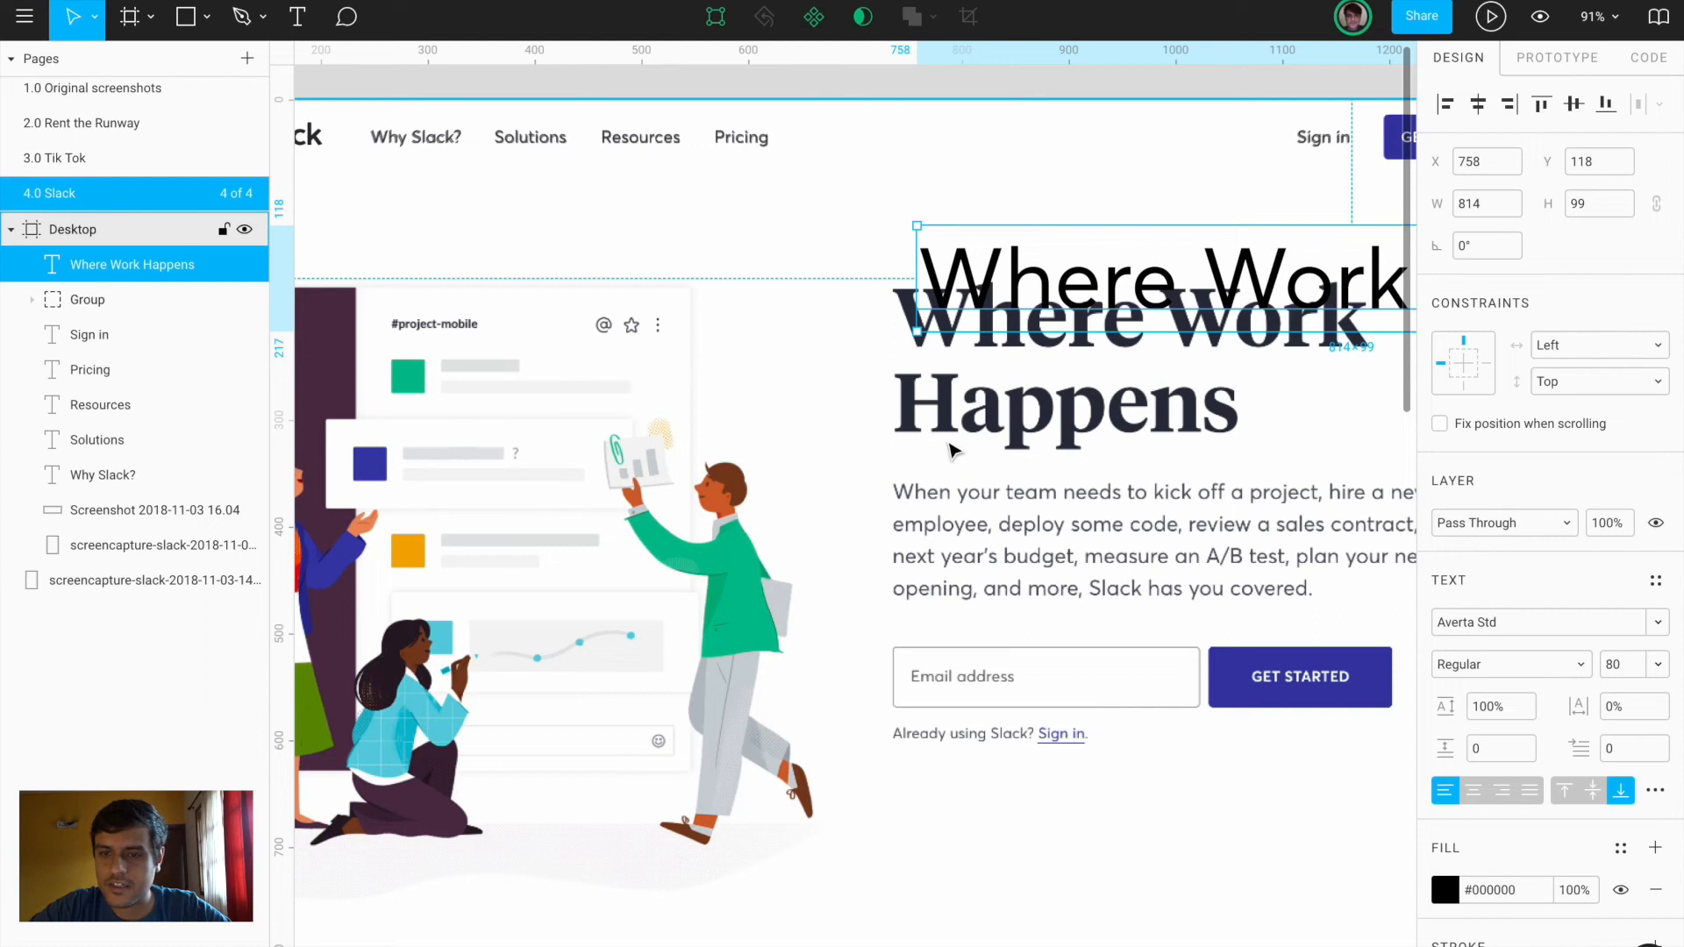
pyautogui.hotkey('ctrl', 'Left')
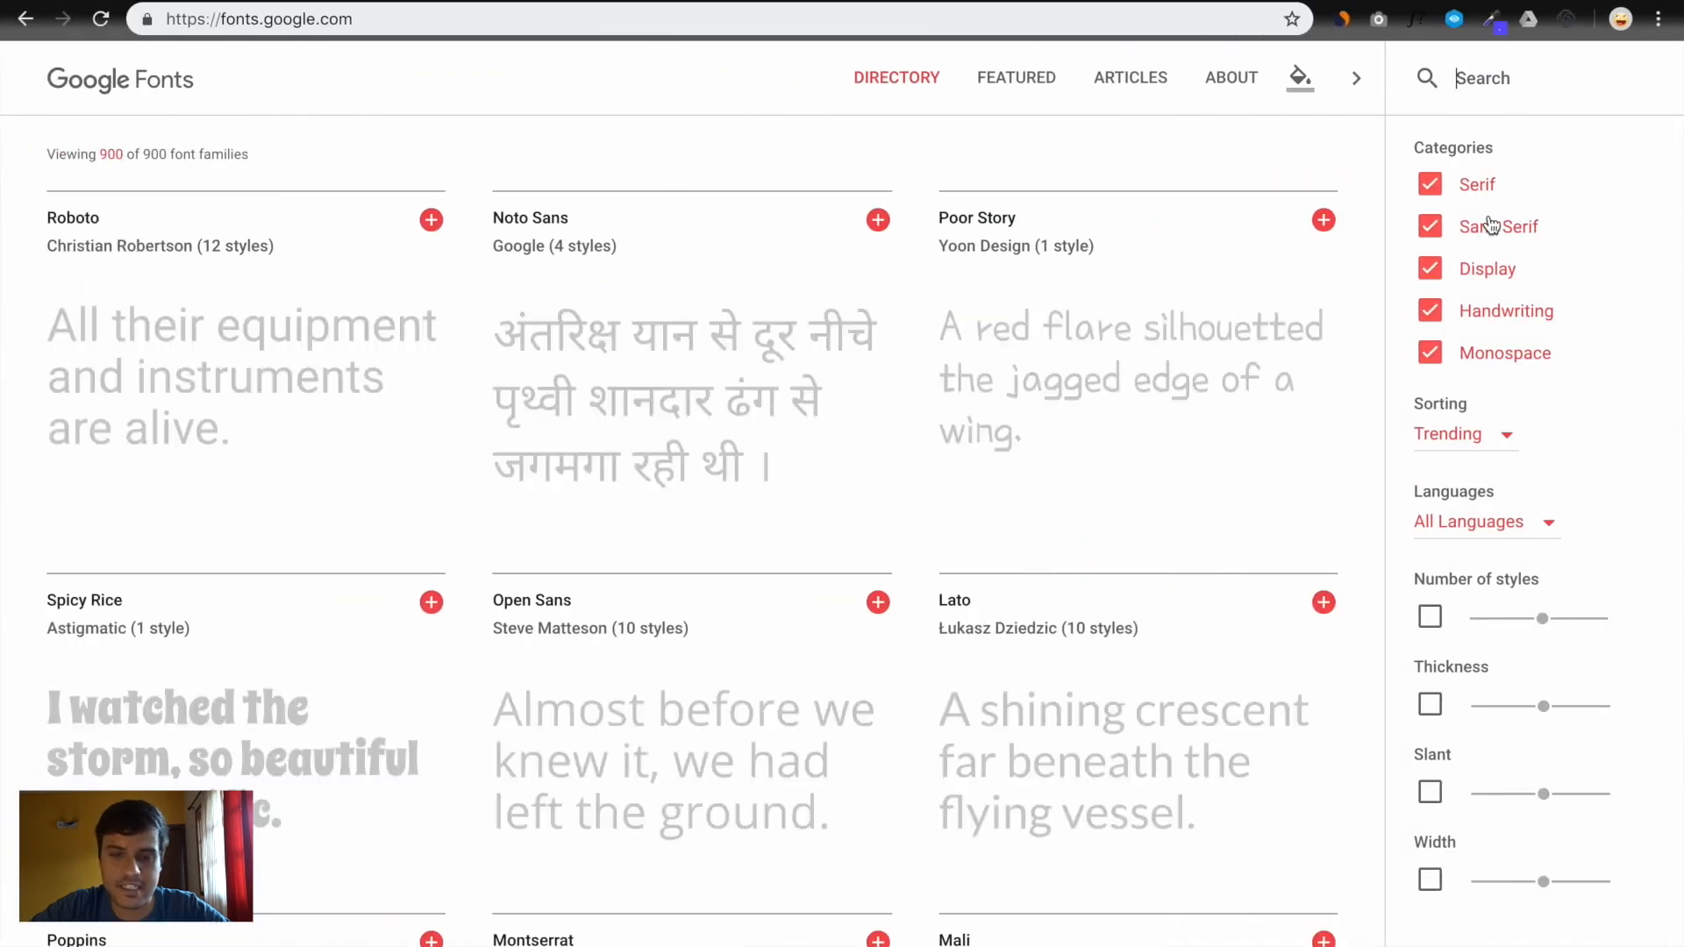
# Filter Google Fonts to Serif families only, narrowed to heavy thickness
pyautogui.click(1430, 229)
pyautogui.click(1429, 268)
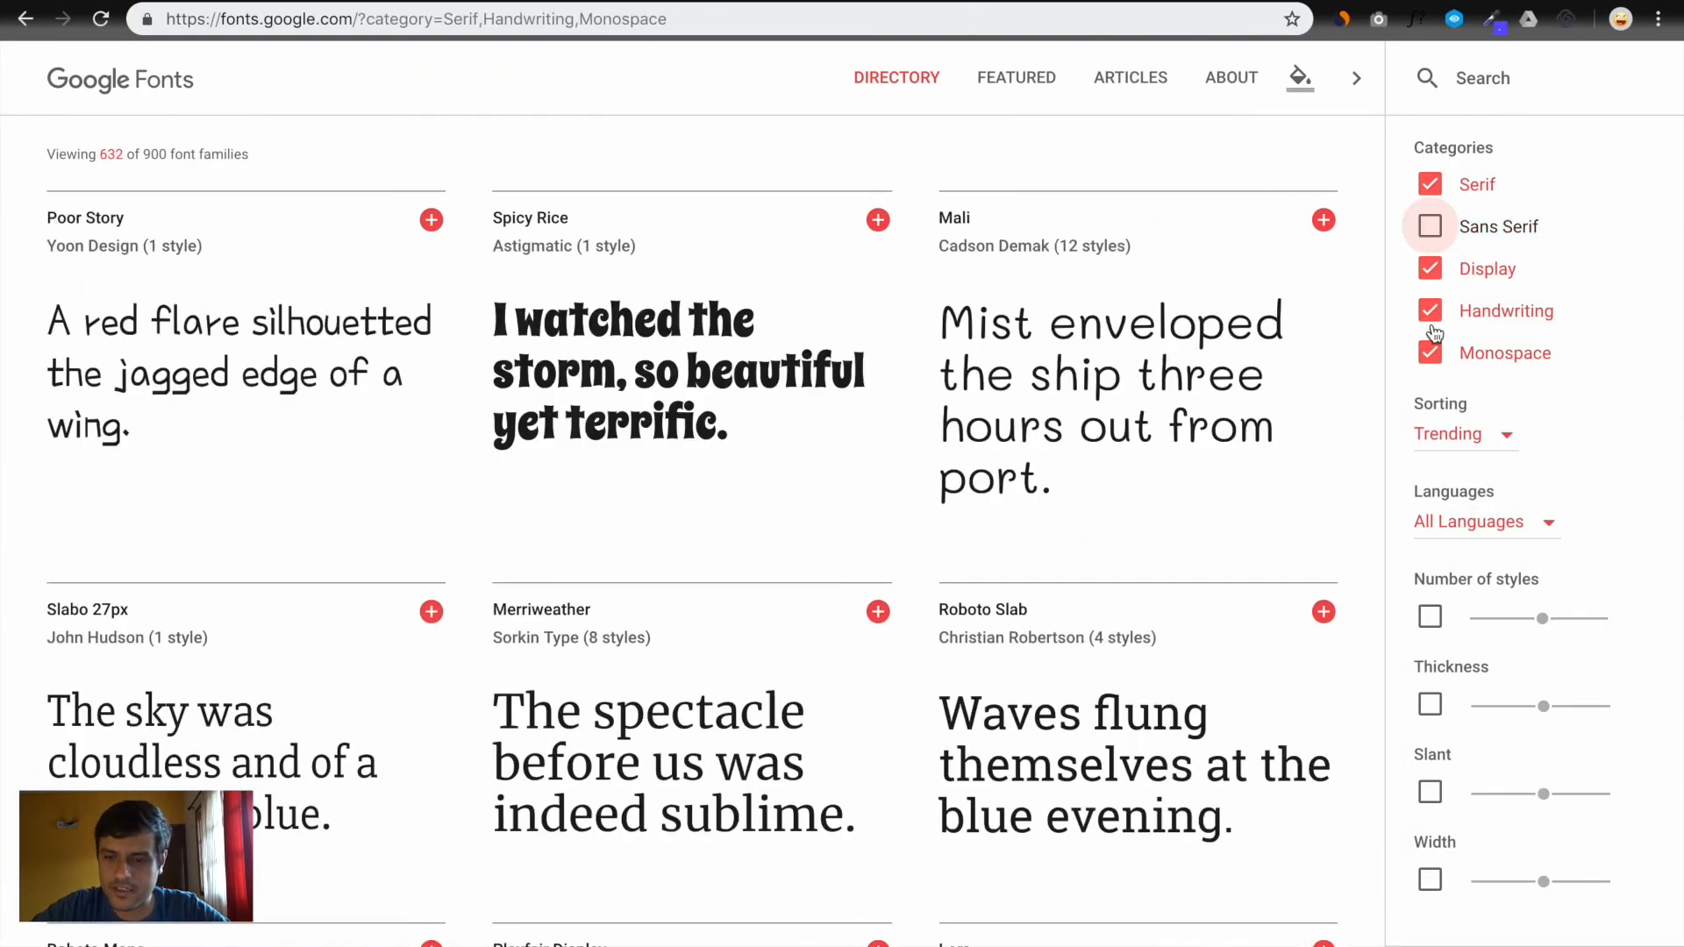
pyautogui.click(1430, 310)
pyautogui.click(1430, 354)
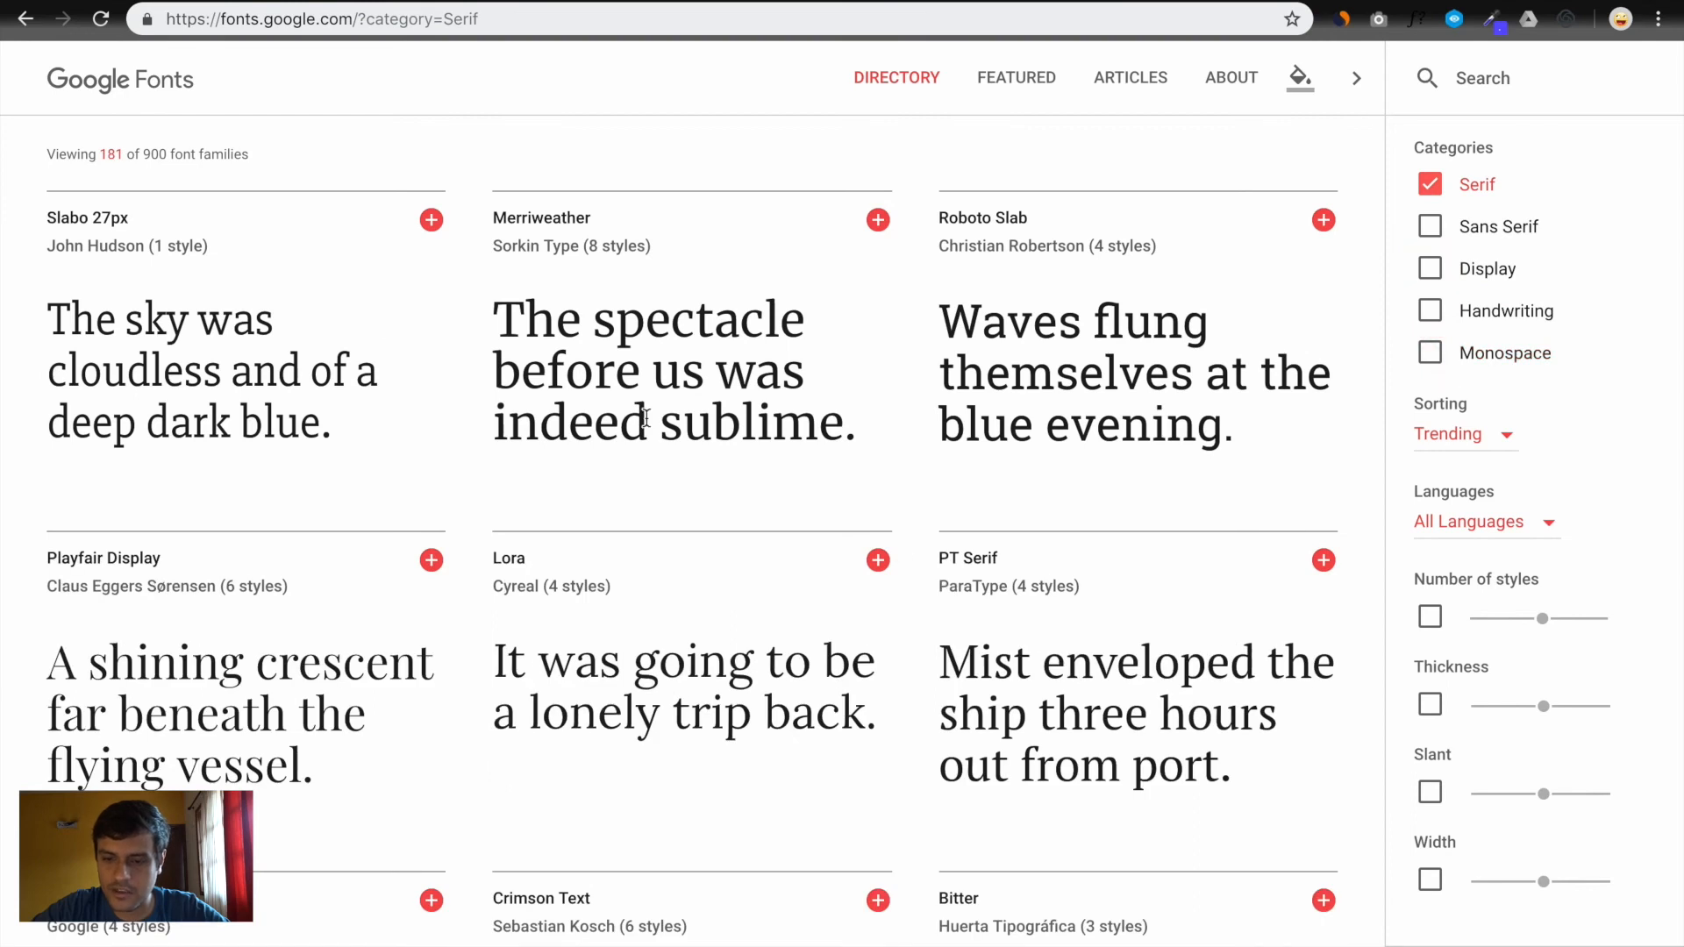
pyautogui.click(1431, 704)
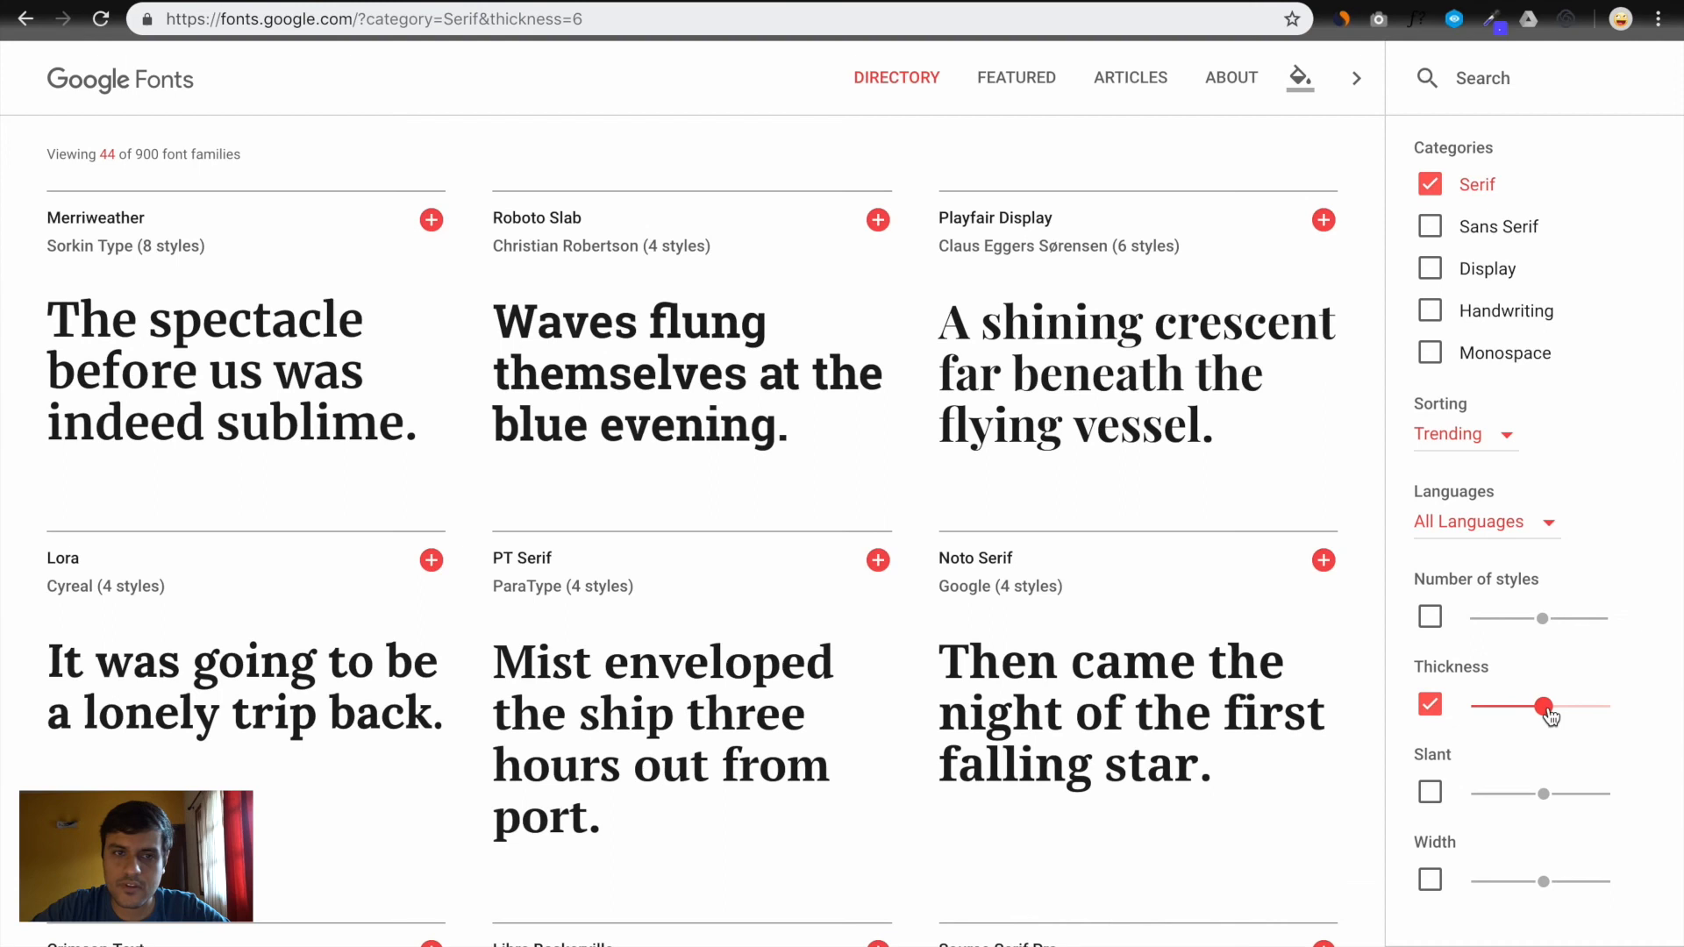
pyautogui.scroll(-5, 1041, 488)
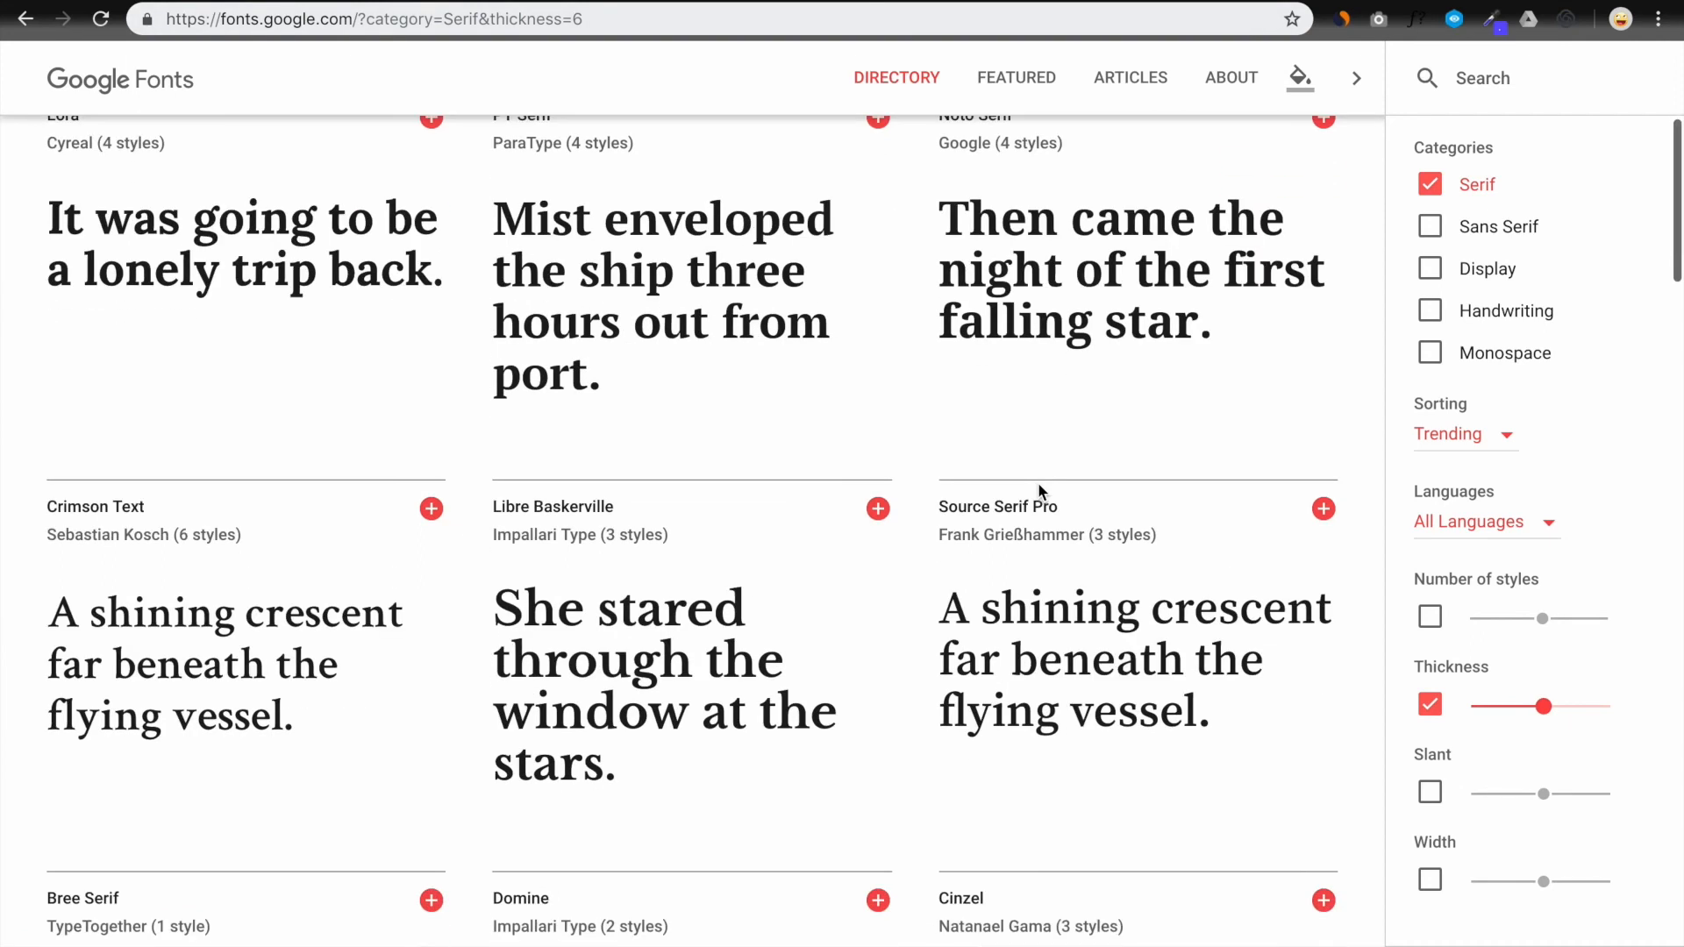
pyautogui.scroll(-2, 1039, 484)
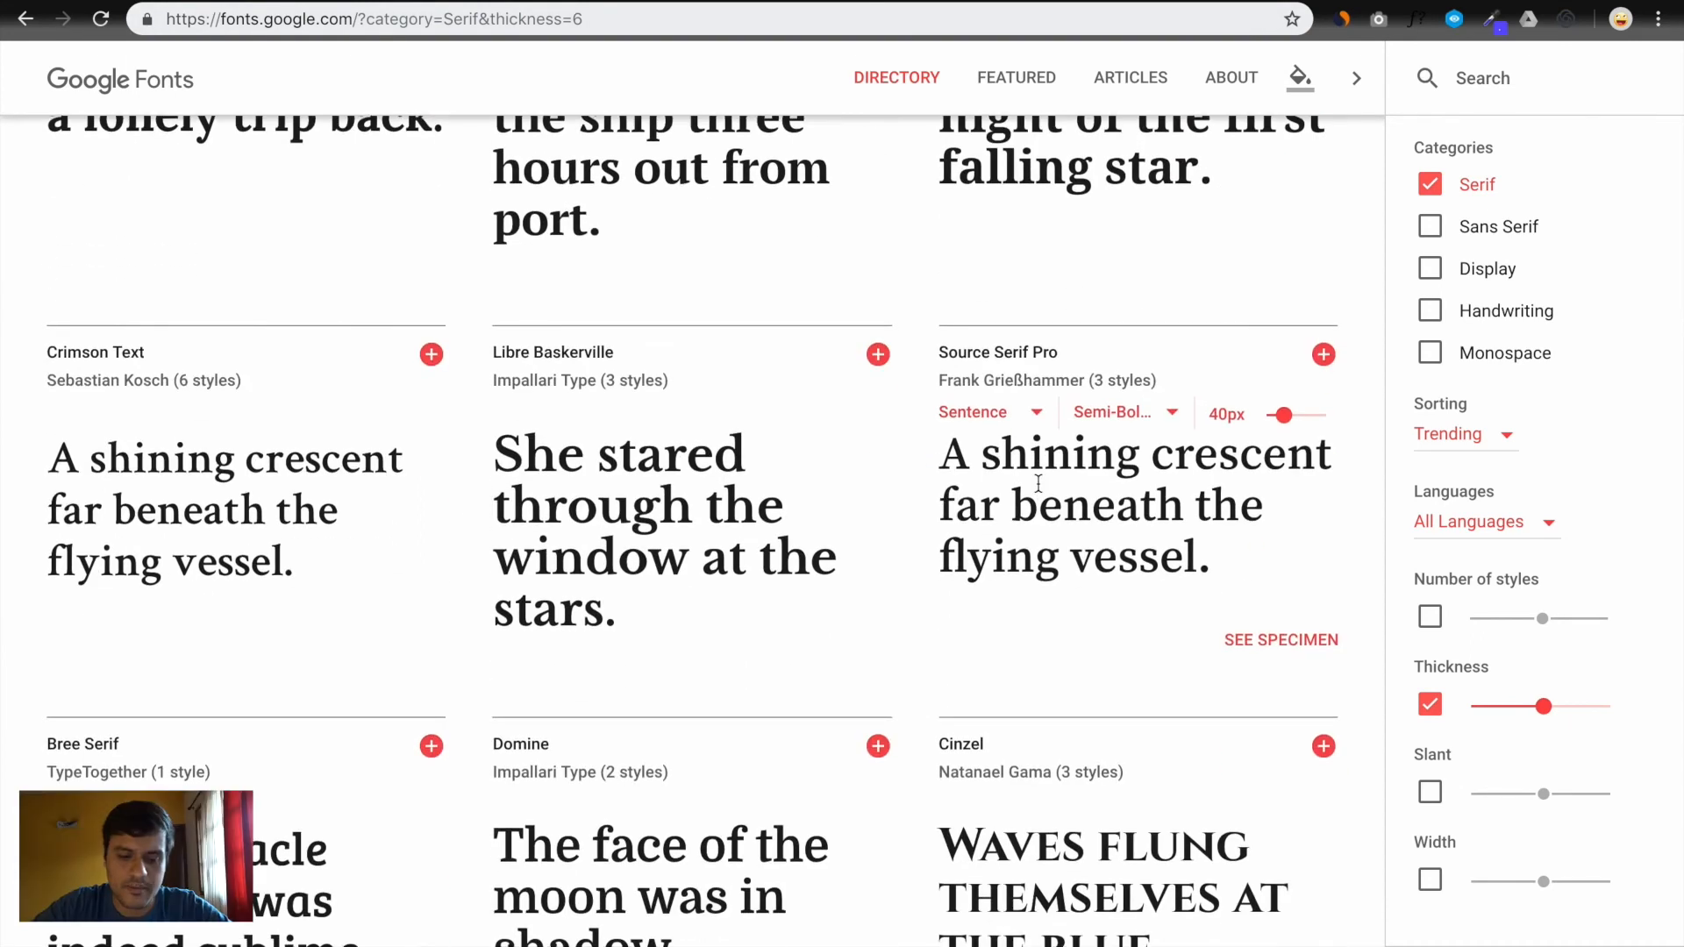
# Open the Slack homepage in a new tab and search the font directory for 'tiemp'
pyautogui.press('super+t')
pyautogui.write('sla')
pyautogui.press('Return')
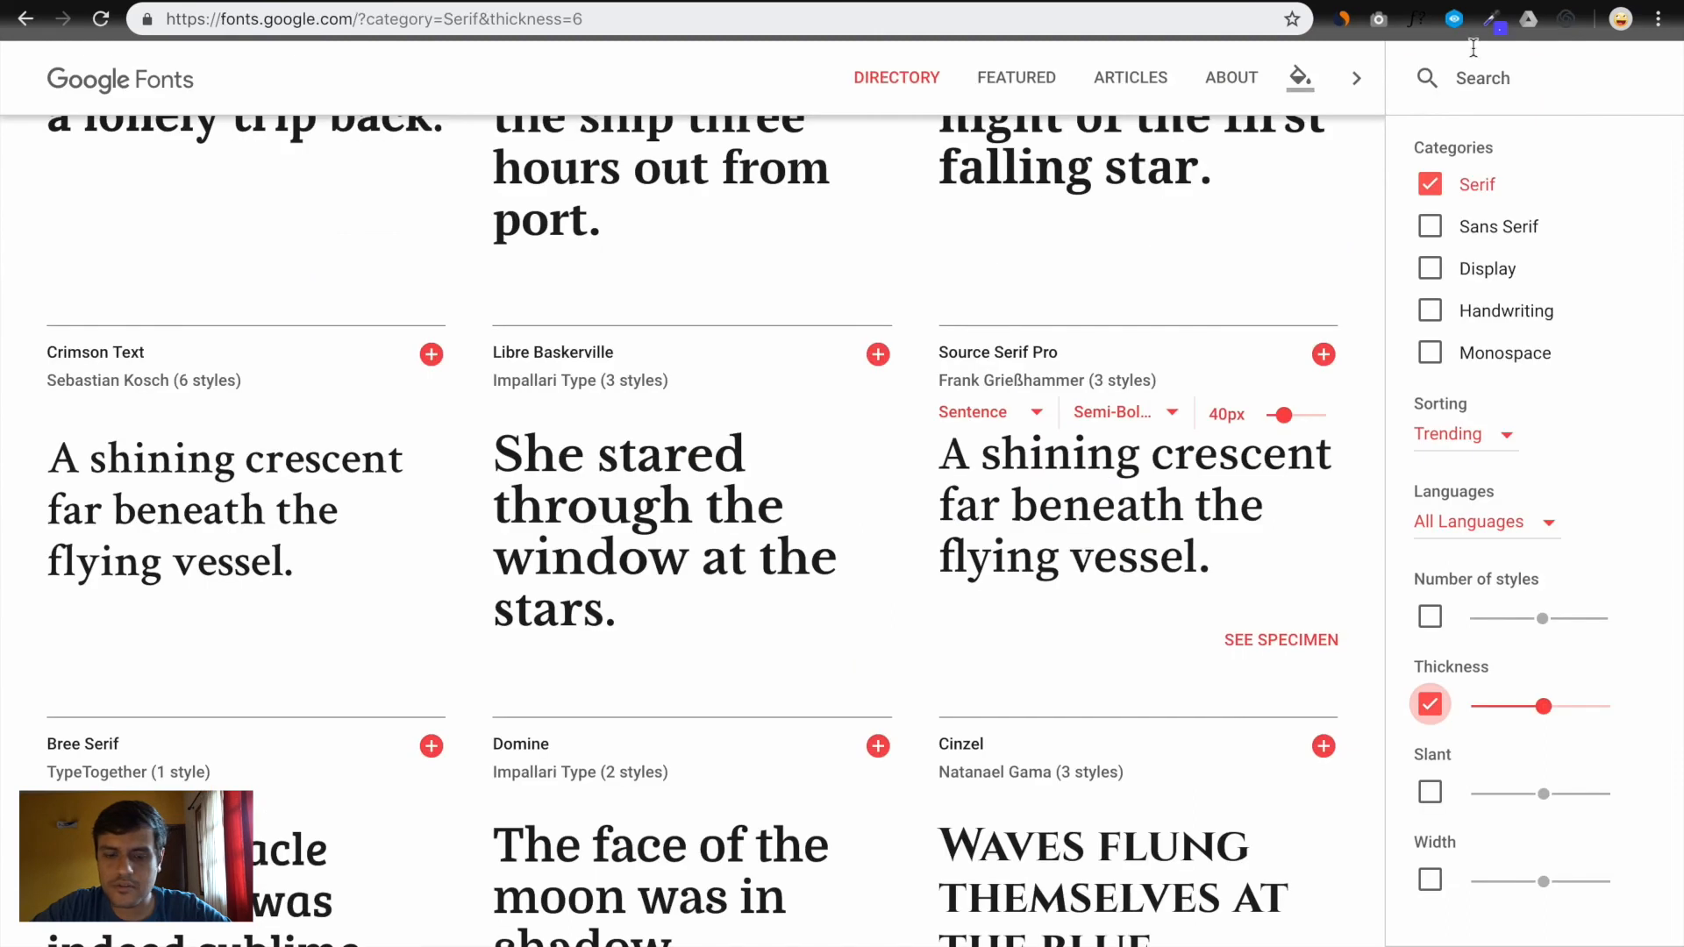
pyautogui.click(1488, 77)
pyautogui.write('tiemp')
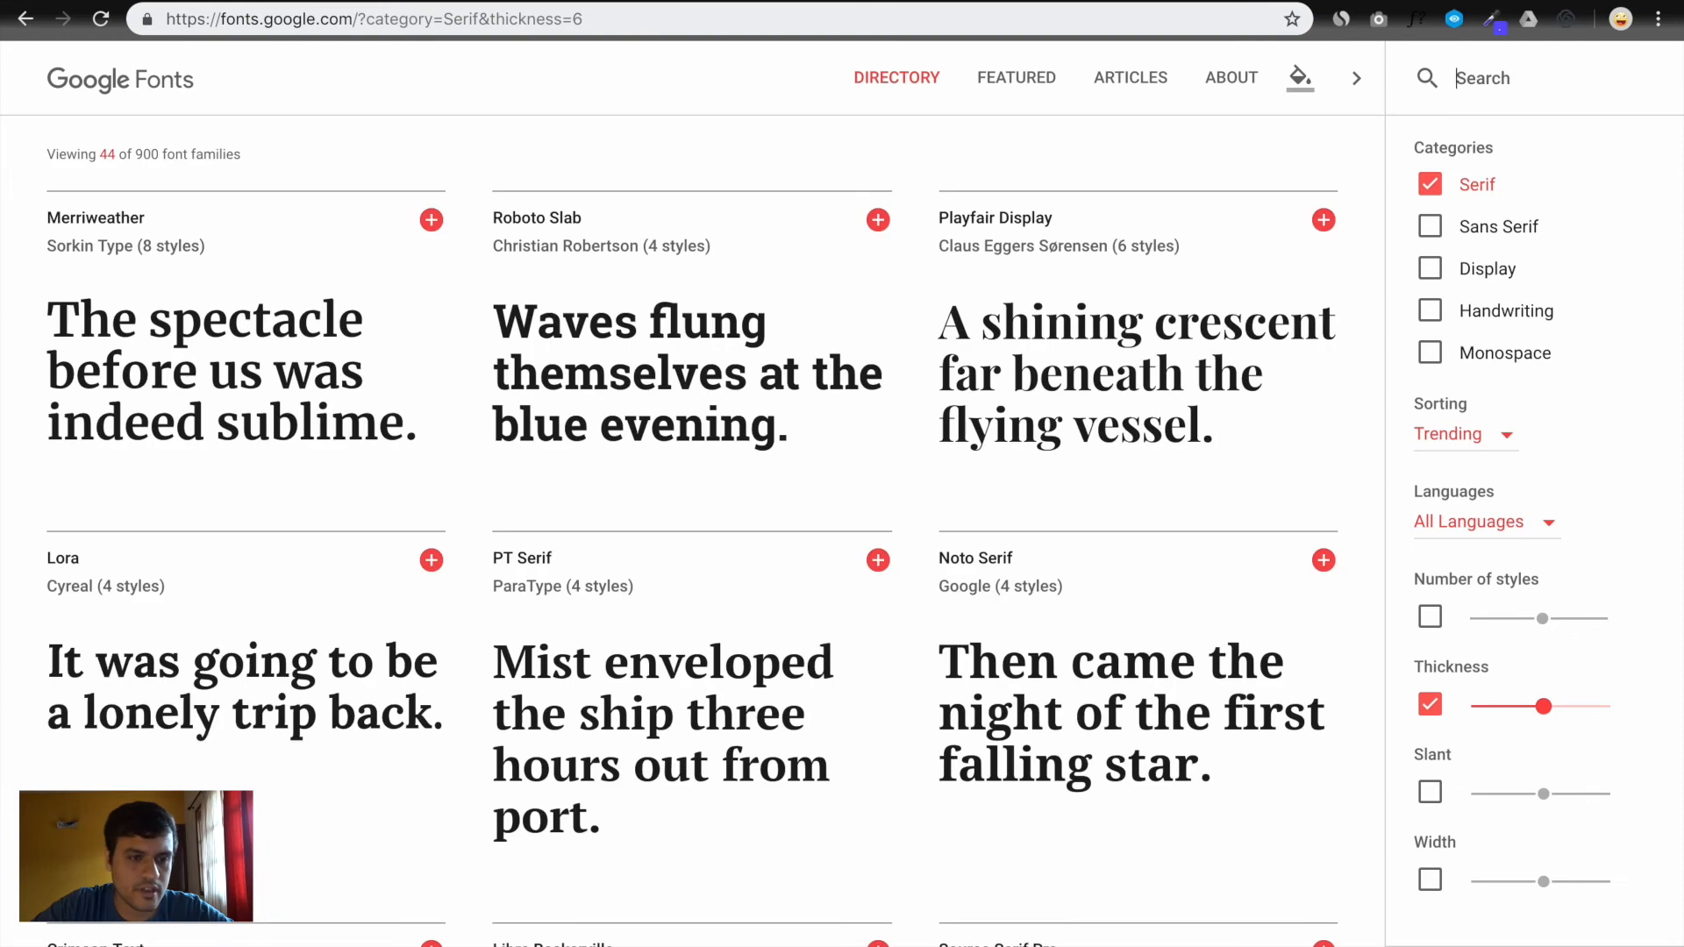
pyautogui.scroll(-10, 504, 355)
pyautogui.scroll(-4, 503, 356)
pyautogui.scroll(9, 503, 360)
pyautogui.scroll(3, 504, 362)
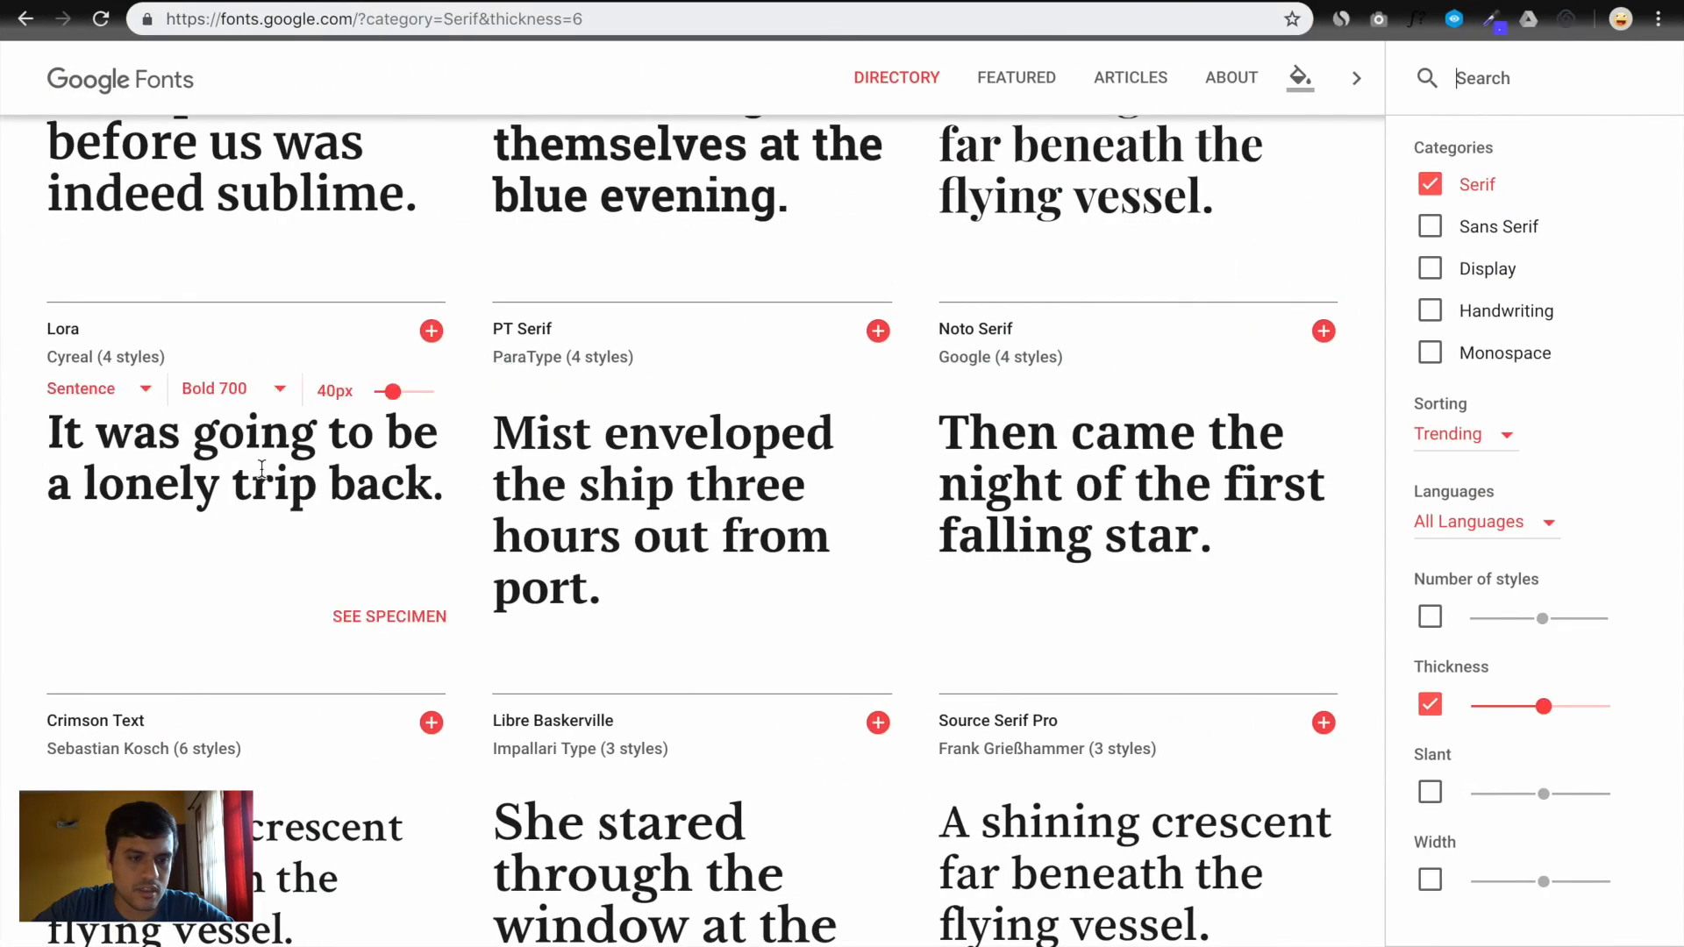
# Make every font card preview the phrase 'Where work happens'
pyautogui.tripleClick(262, 469)
pyautogui.write('QWhe')
pyautogui.press('BackSpace')
pyautogui.hotkey('ctrl', 'a')
pyautogui.write('Whe')
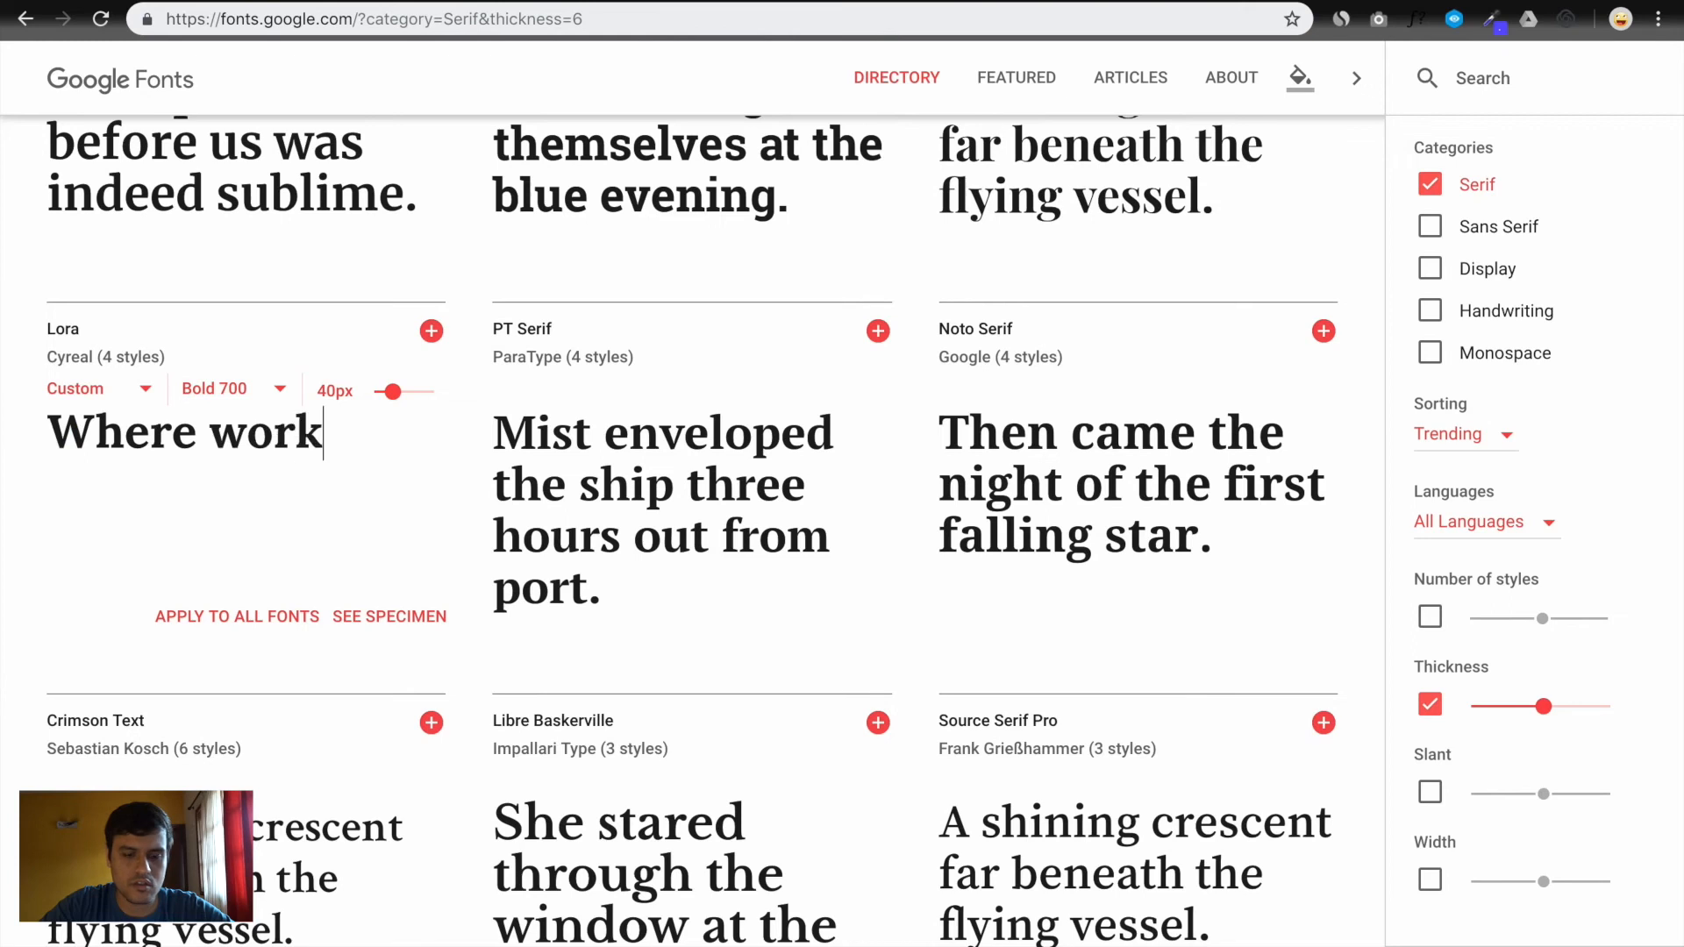
pyautogui.write('re work happens')
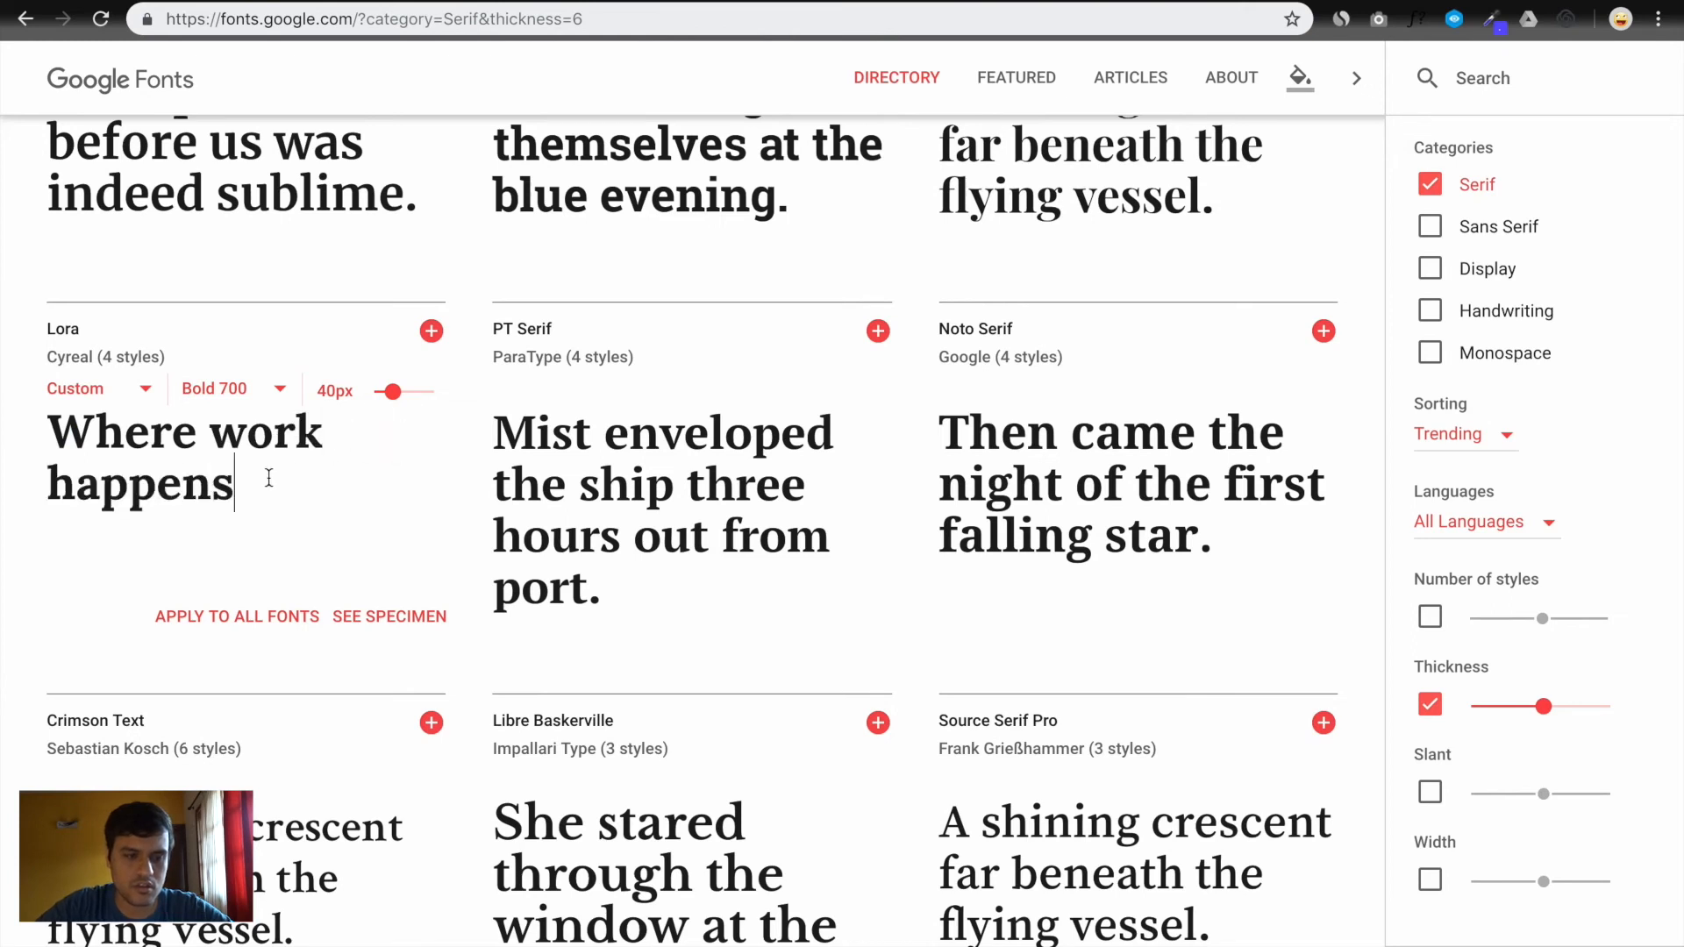
pyautogui.click(260, 633)
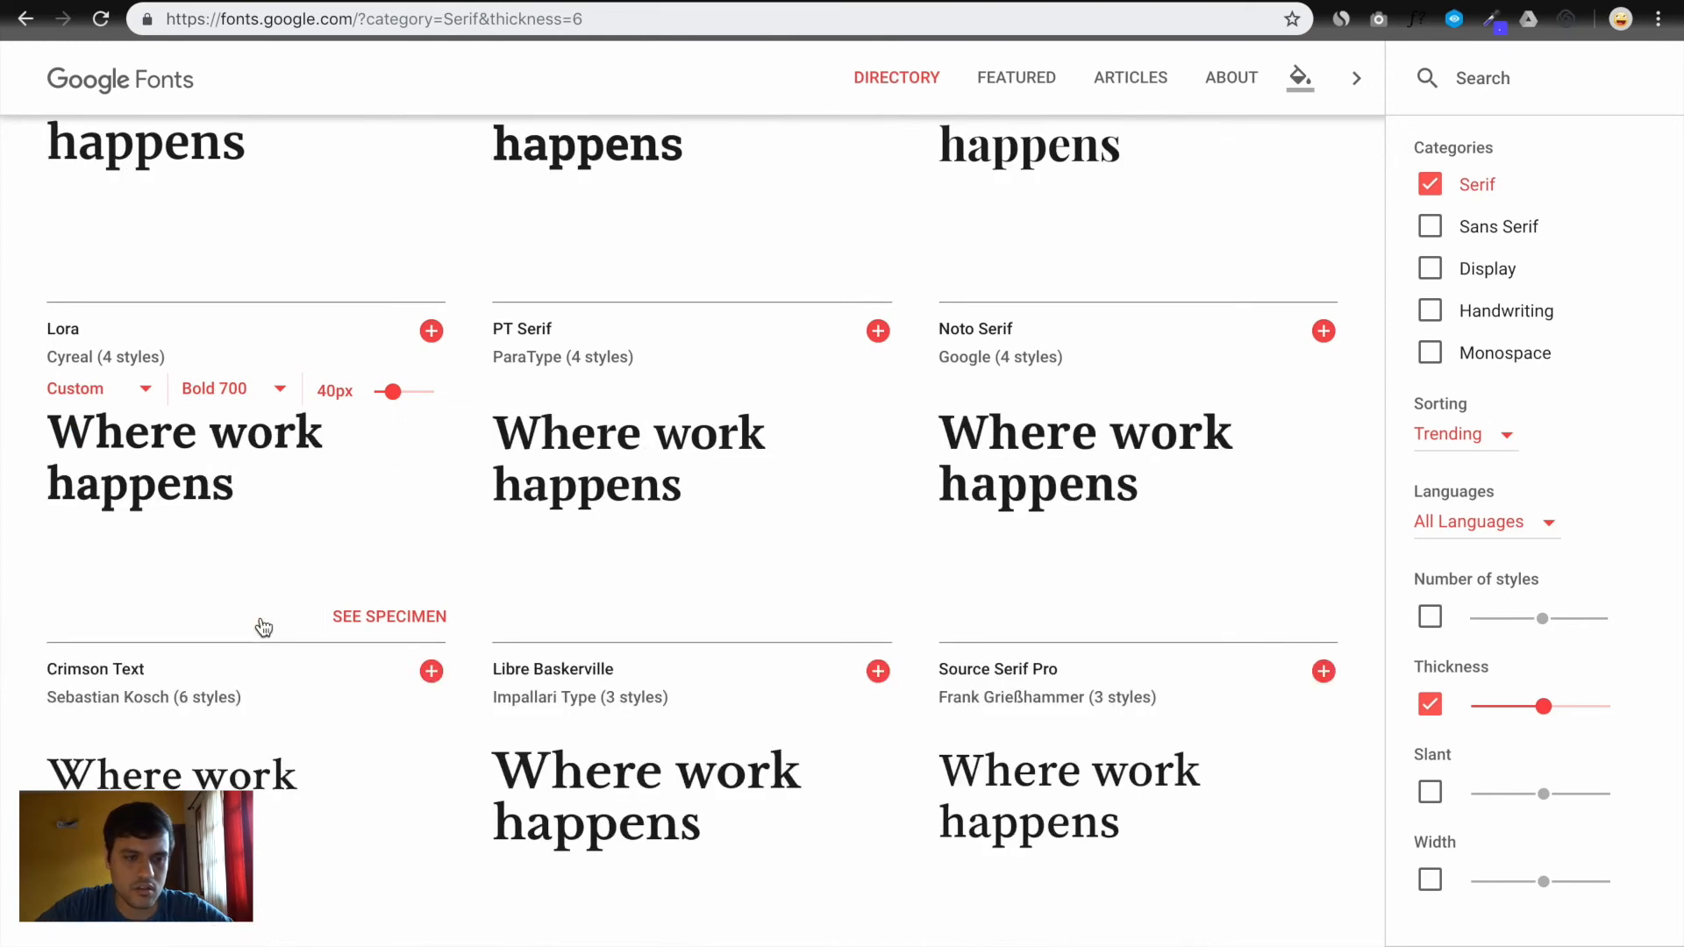
# Show Lora's preview at Bold 700 and scroll through the 44 serif results
pyautogui.click(240, 396)
pyautogui.click(237, 391)
pyautogui.scroll(3, 594, 528)
pyautogui.scroll(-15, 595, 528)
pyautogui.scroll(-15, 595, 528)
pyautogui.scroll(-13, 595, 528)
pyautogui.scroll(-4, 595, 529)
pyautogui.scroll(12, 595, 528)
pyautogui.scroll(18, 594, 537)
pyautogui.scroll(12, 595, 529)
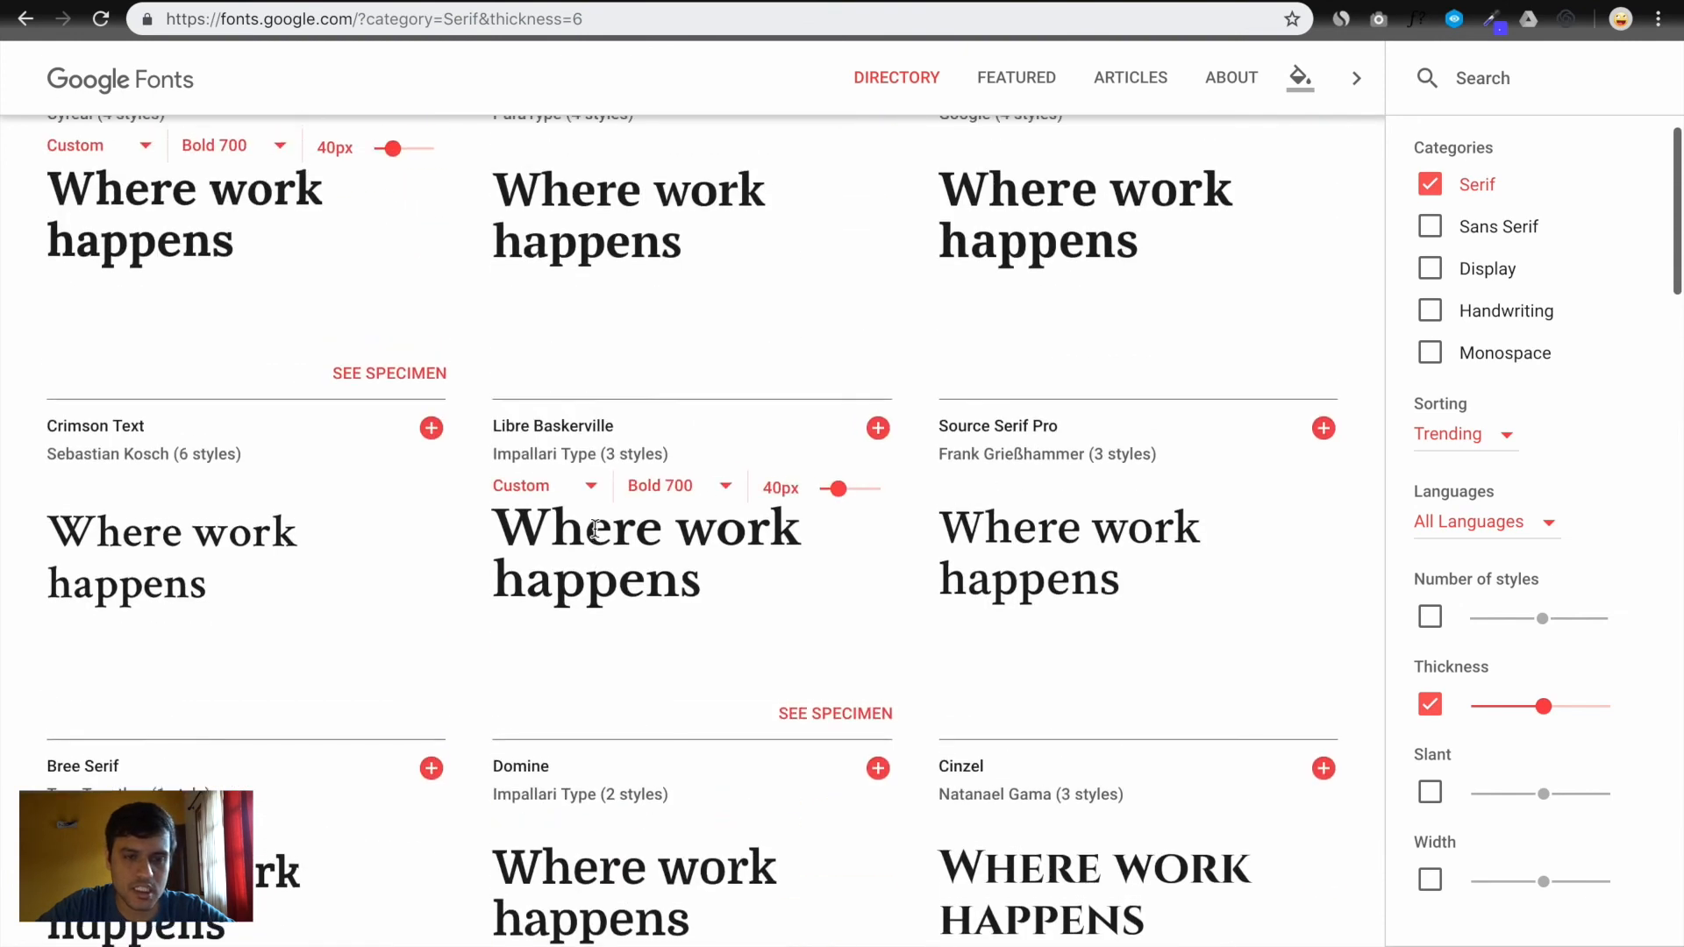
pyautogui.scroll(6, 594, 528)
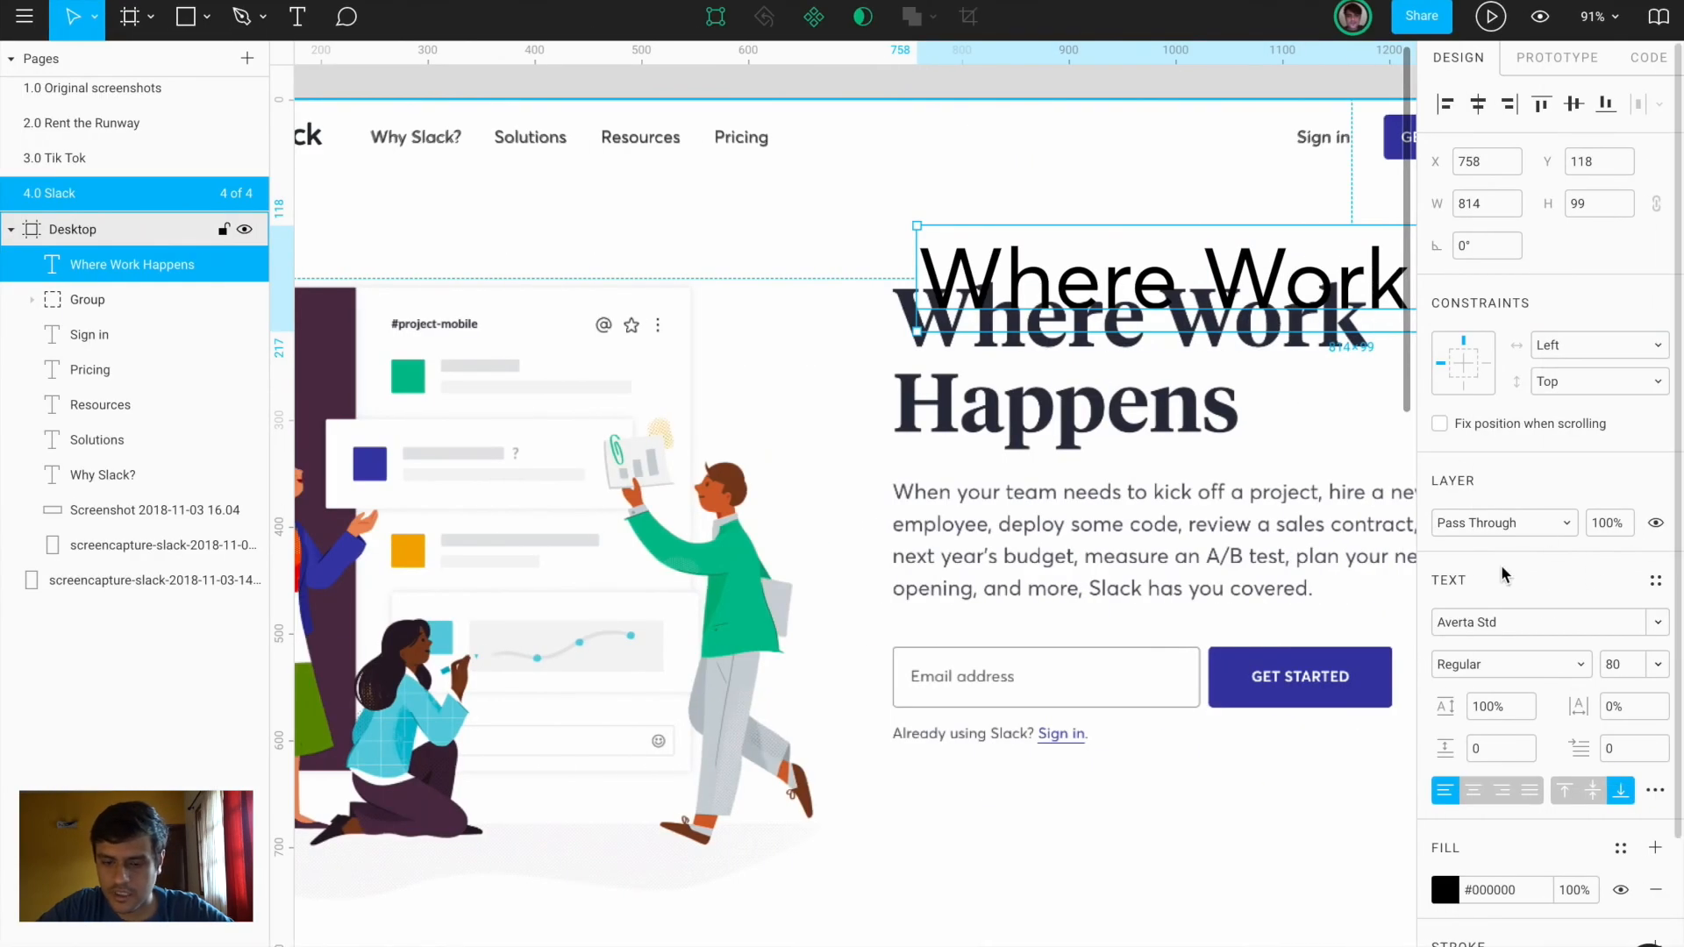
# Set the heading to Lora Bold, wrap it onto two lines, and move it over the reference heading
pyautogui.press('Return')
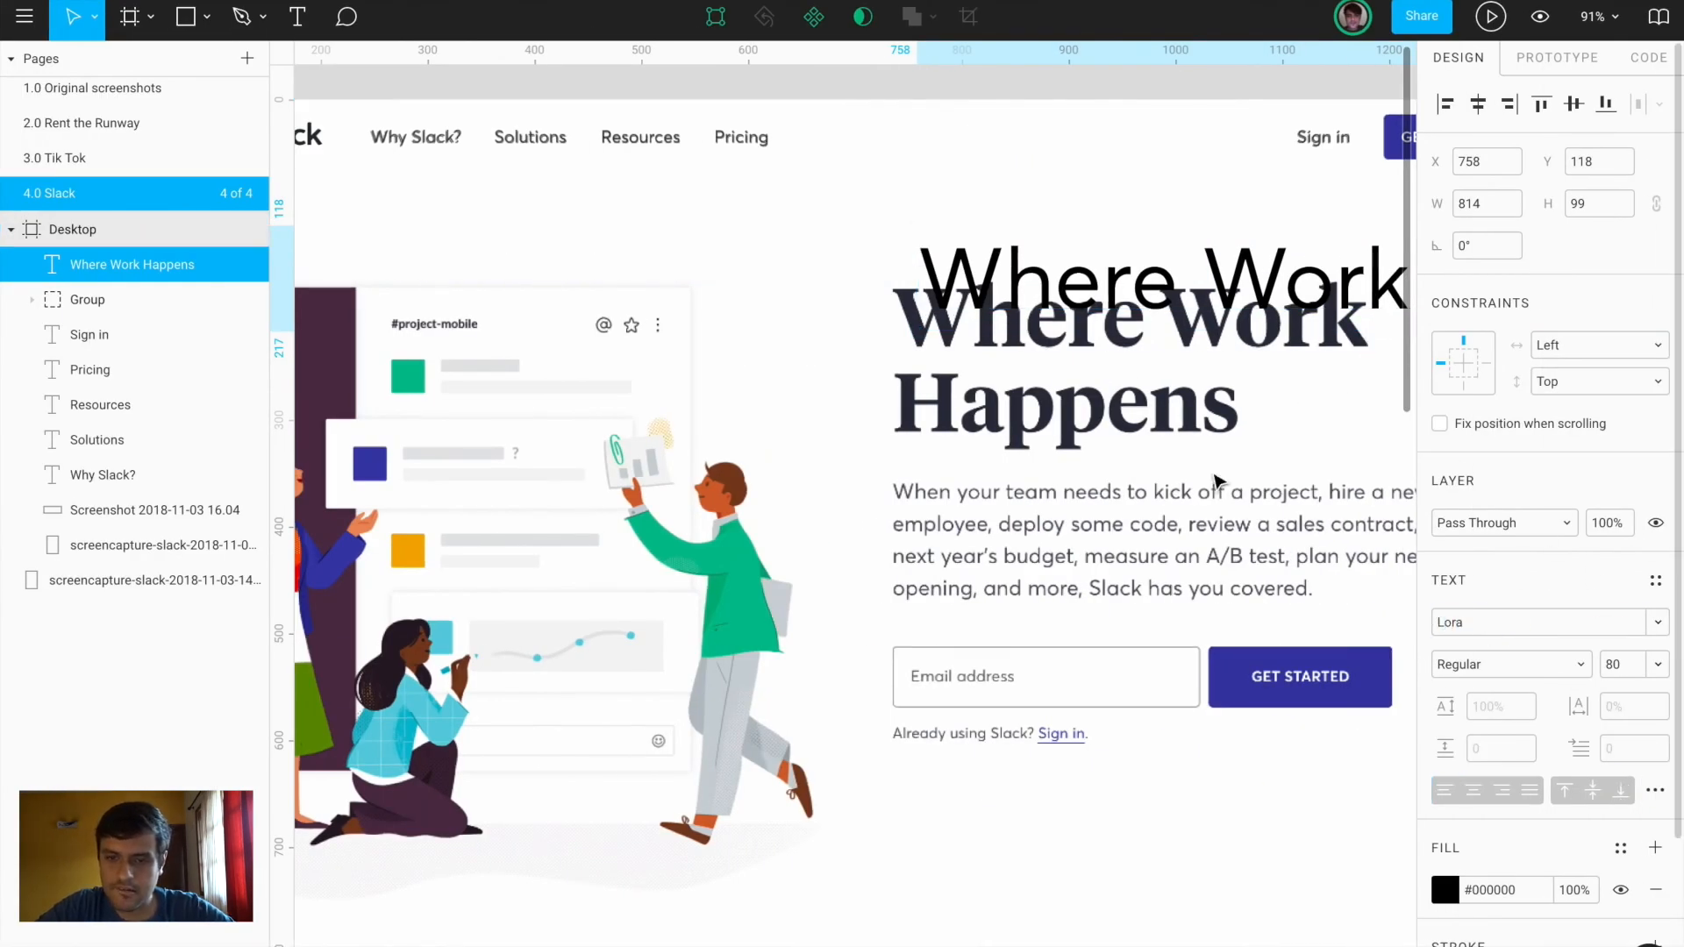
pyautogui.hscroll(5, 982, 263)
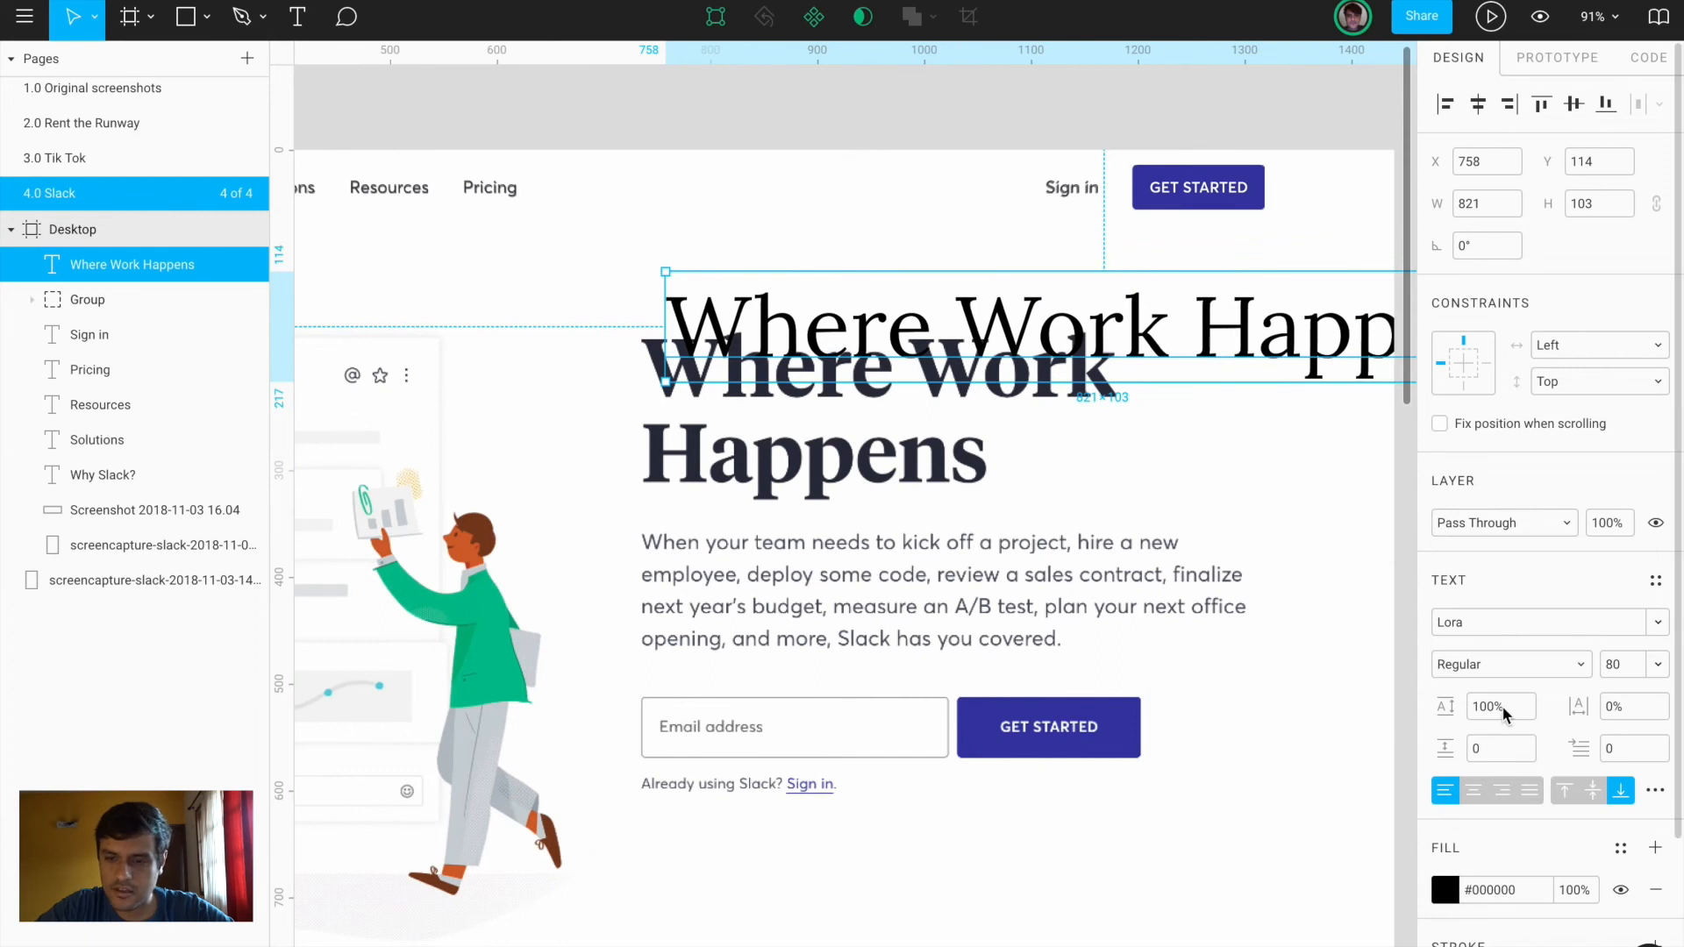
pyautogui.click(1493, 674)
pyautogui.click(1497, 687)
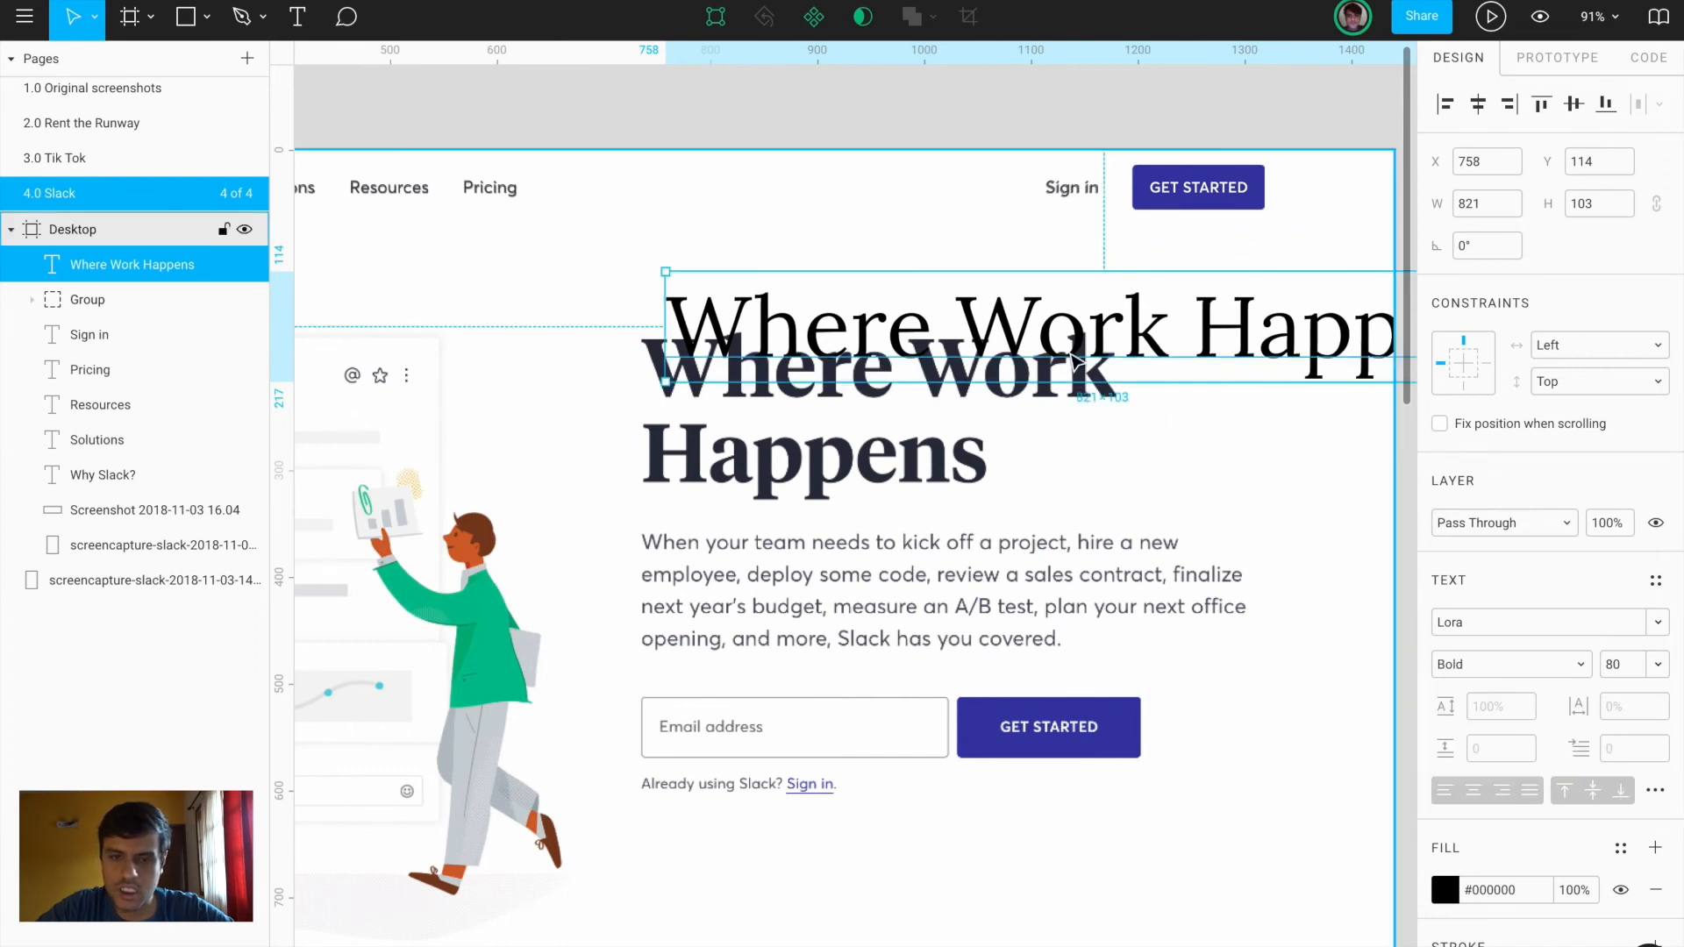
pyautogui.hscroll(5, 1034, 349)
pyautogui.moveTo(1297, 372); pyautogui.dragTo(944, 405)
pyautogui.moveTo(737, 376); pyautogui.dragTo(728, 420)
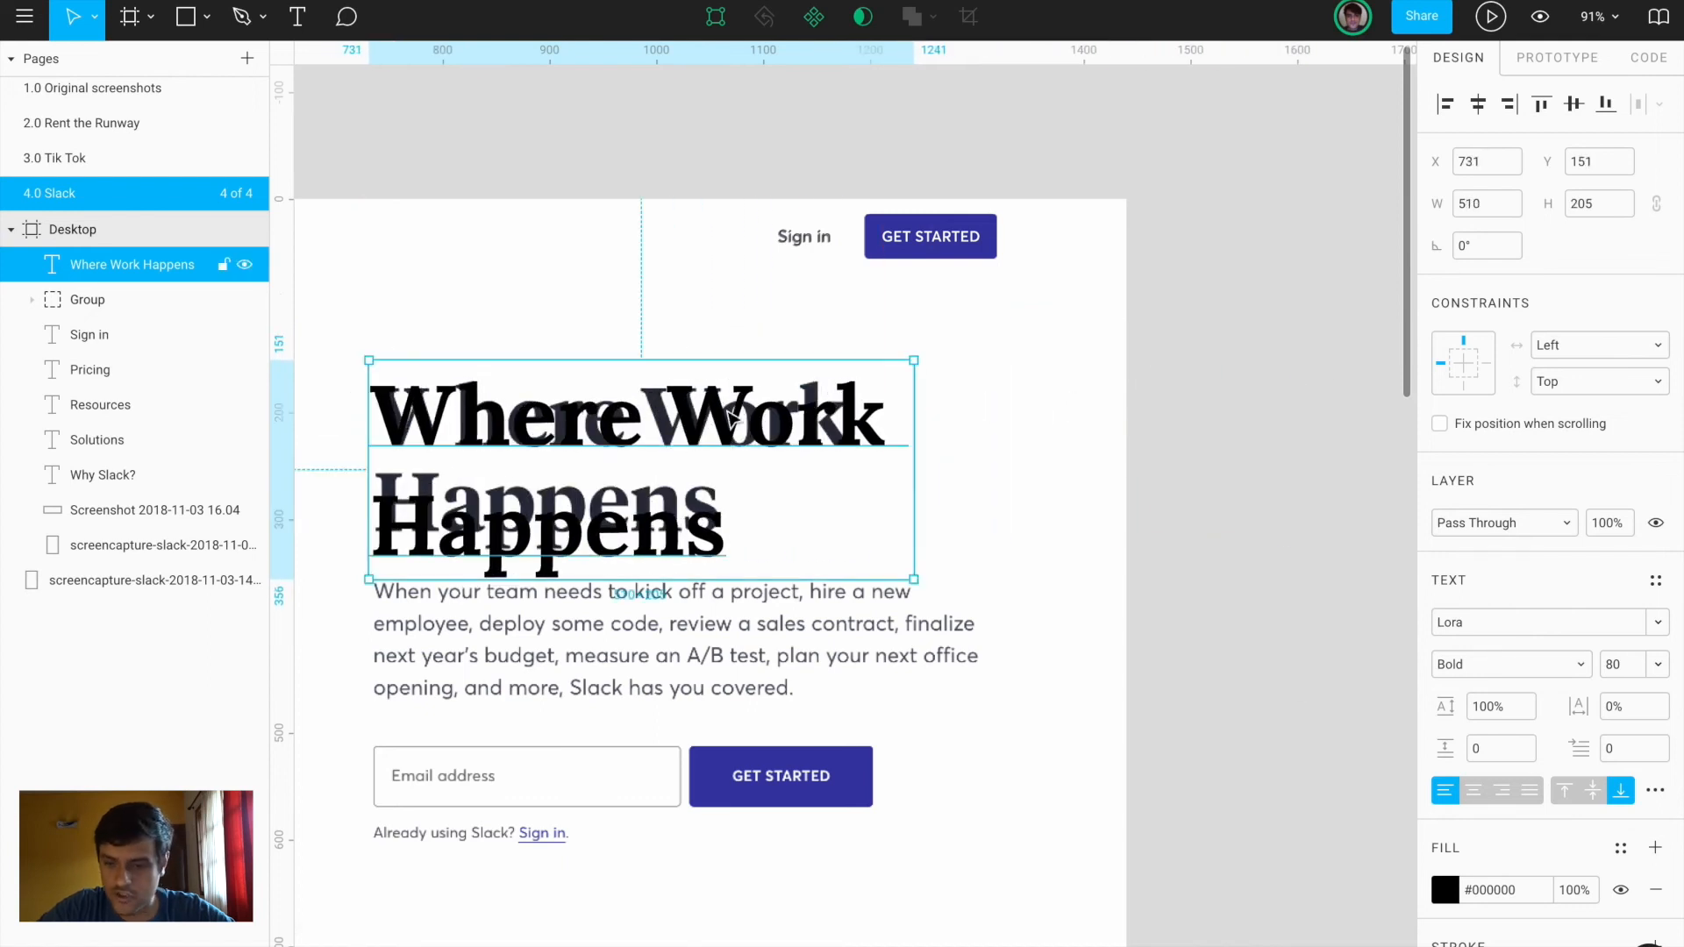
# Give the heading 75% line height with top alignment, then start a new text layer below
pyautogui.moveTo(1452, 709)
pyautogui.mouseDown()
pyautogui.moveTo(1429, 704)
pyautogui.moveTo(1443, 706)
pyautogui.mouseUp()
pyautogui.click(1565, 792)
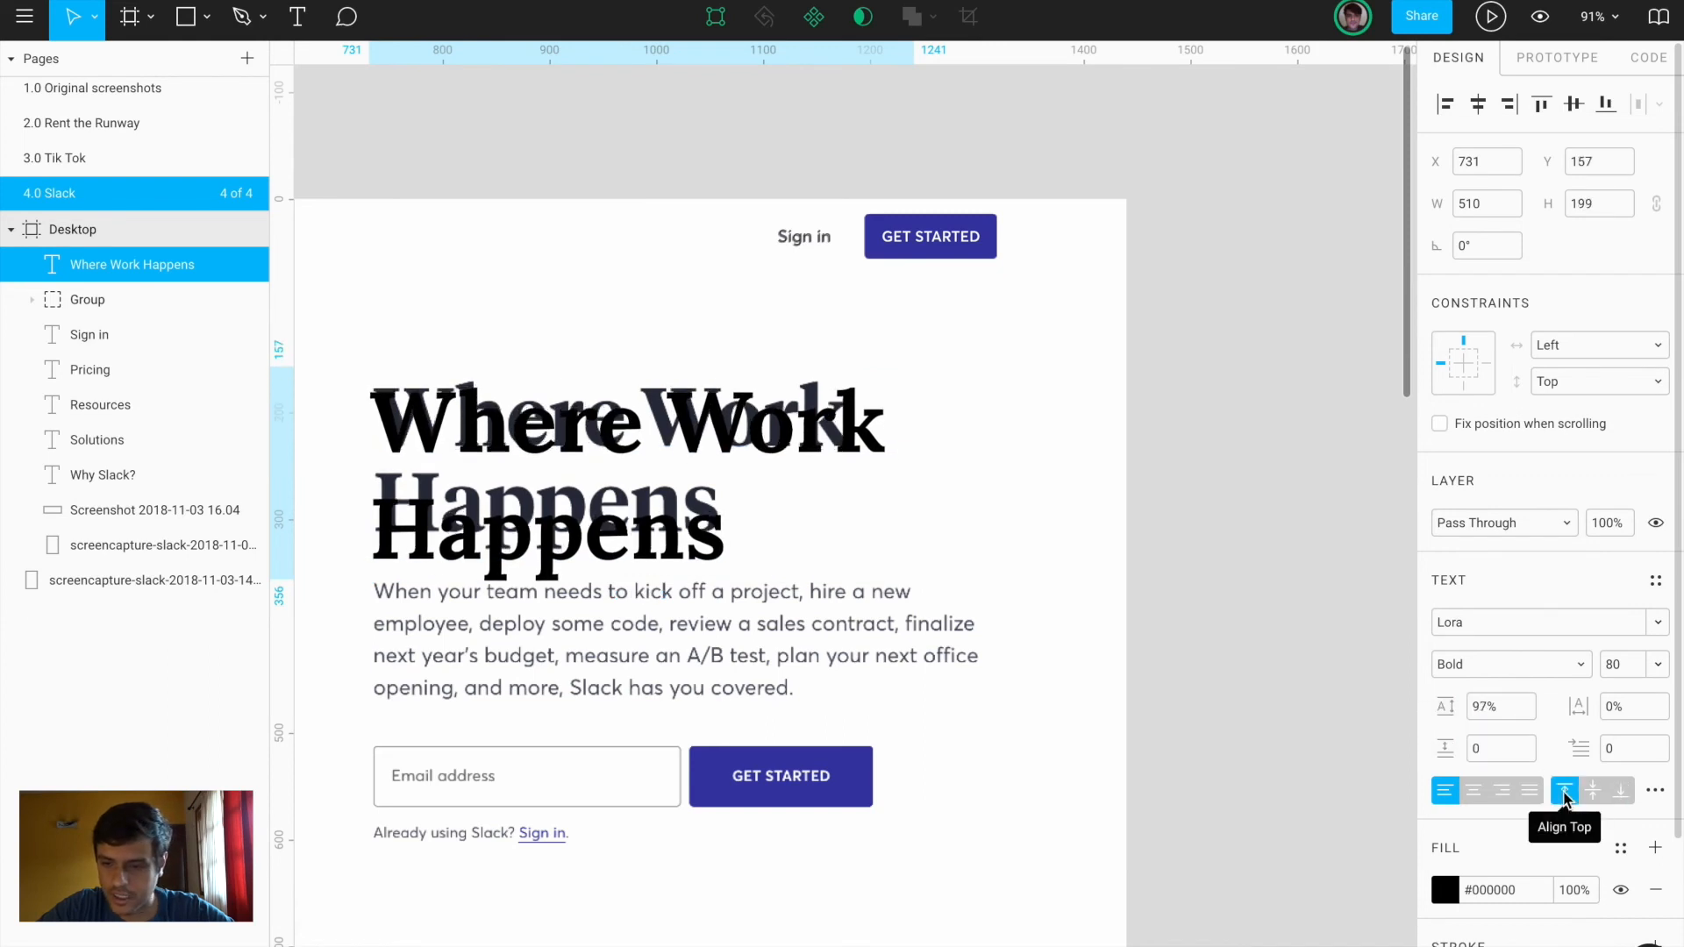
pyautogui.moveTo(1443, 708)
pyautogui.mouseDown()
pyautogui.moveTo(1380, 699)
pyautogui.moveTo(1445, 709)
pyautogui.mouseUp()
pyautogui.press('Up')
pyautogui.press('Up')
pyautogui.press('Up')
pyautogui.press('Up')
pyautogui.press('Up')
pyautogui.press('Up')
pyautogui.press('Up')
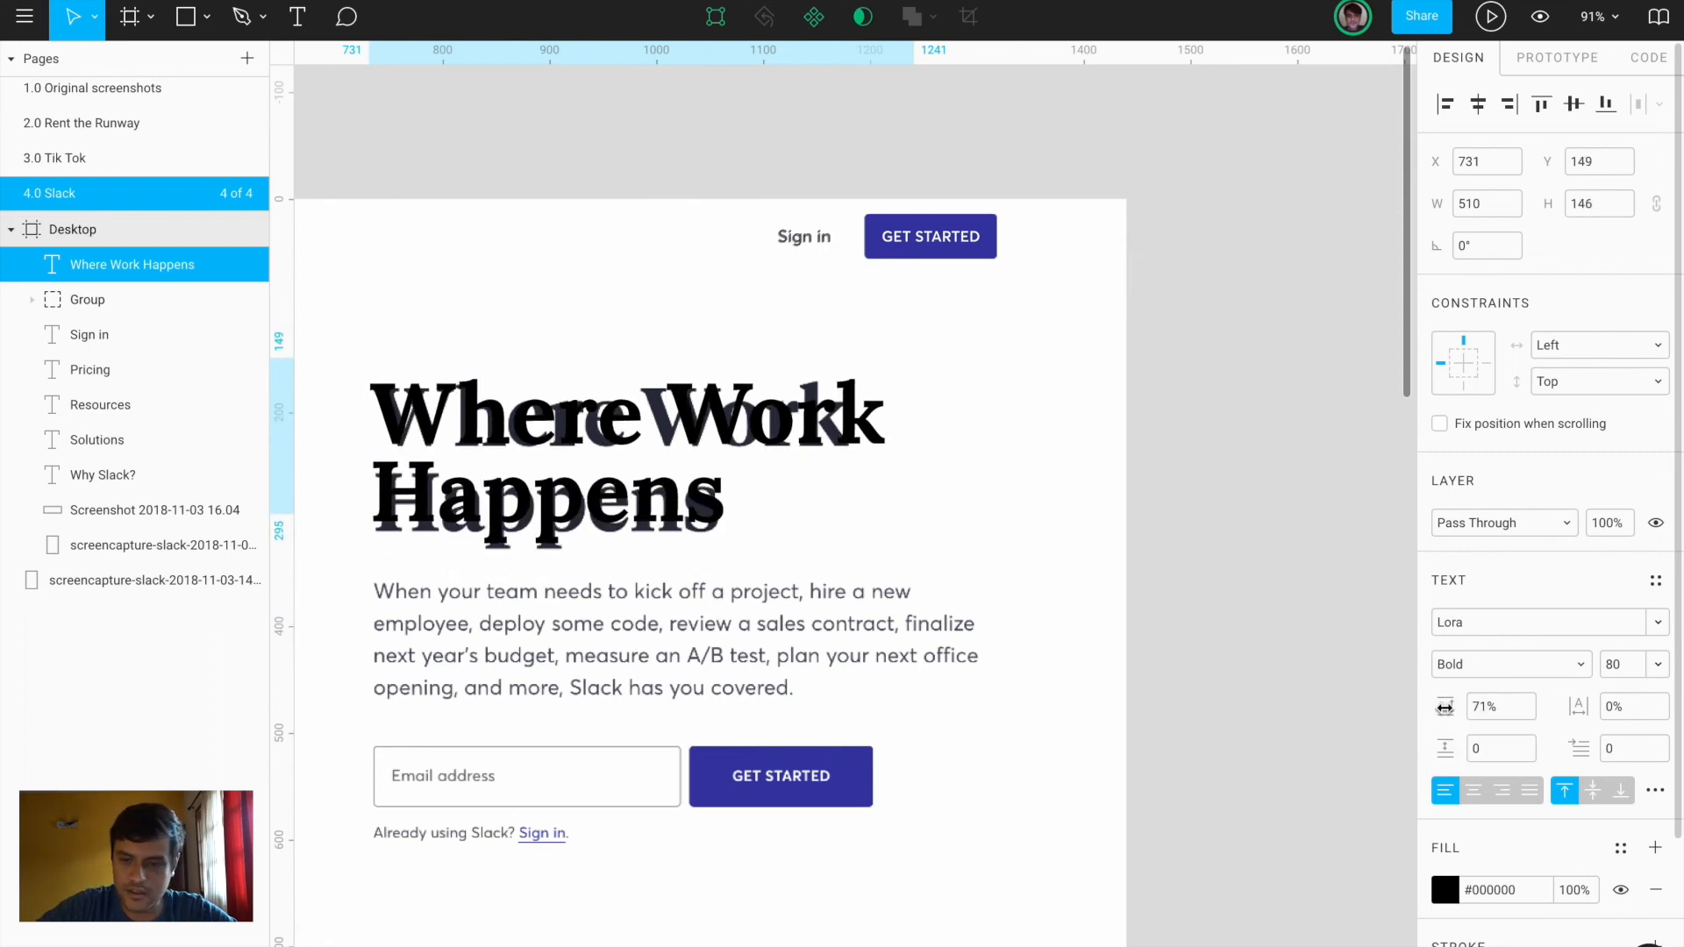
pyautogui.press('Down')
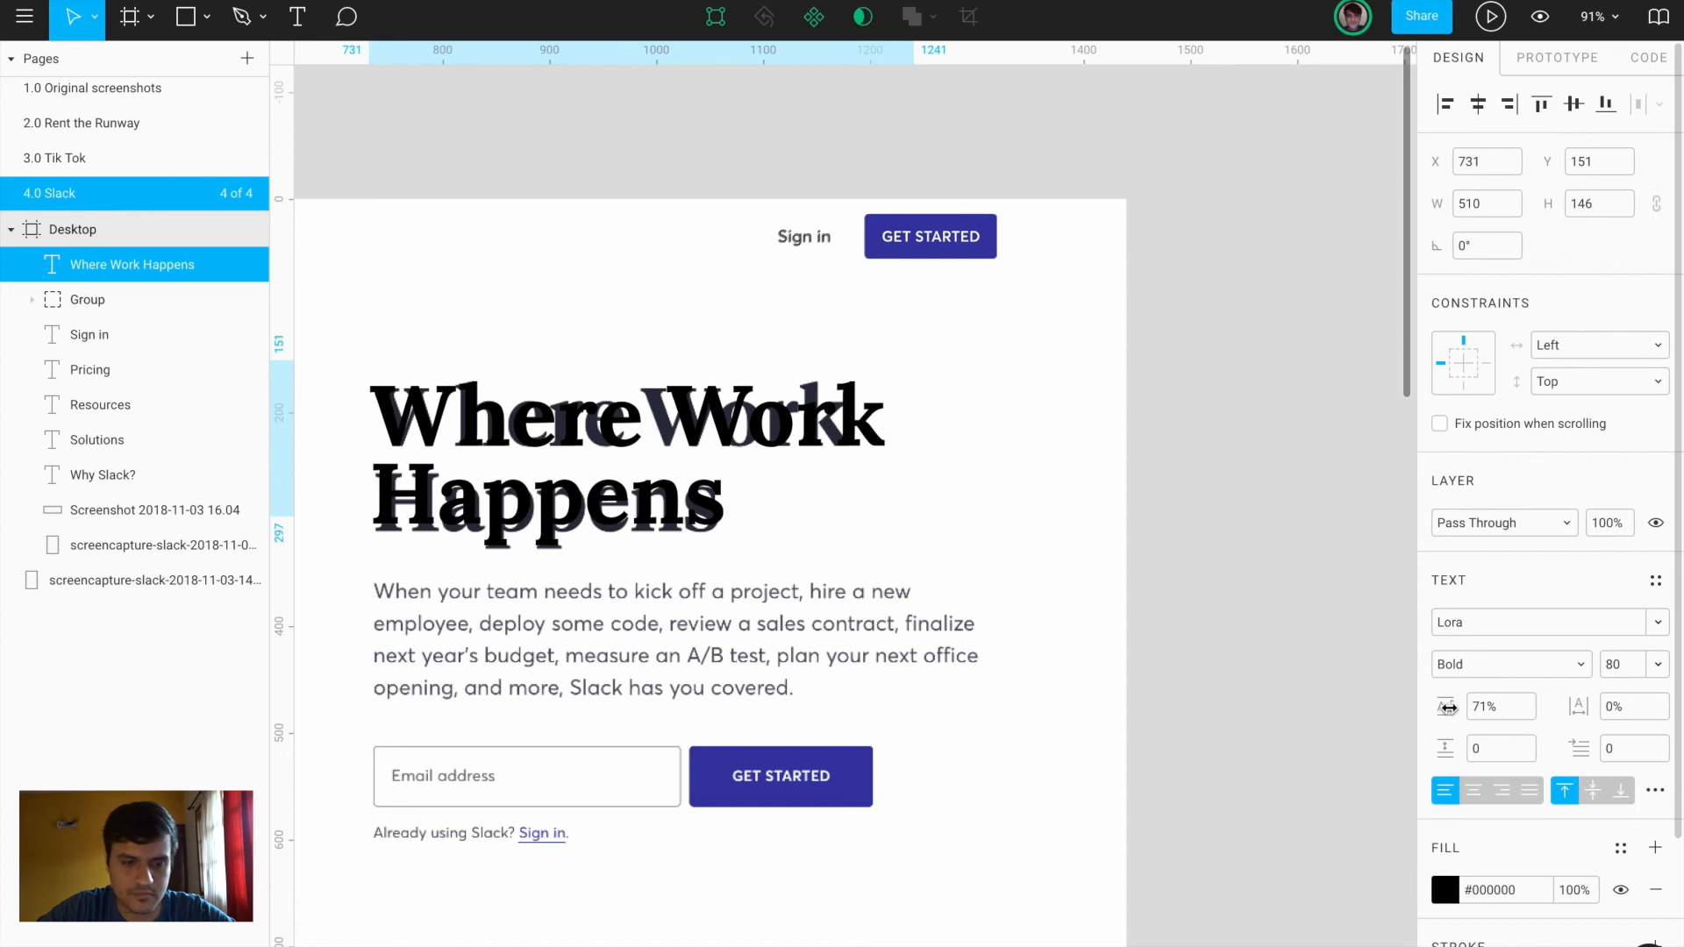
pyautogui.moveTo(1448, 706); pyautogui.dragTo(1458, 706)
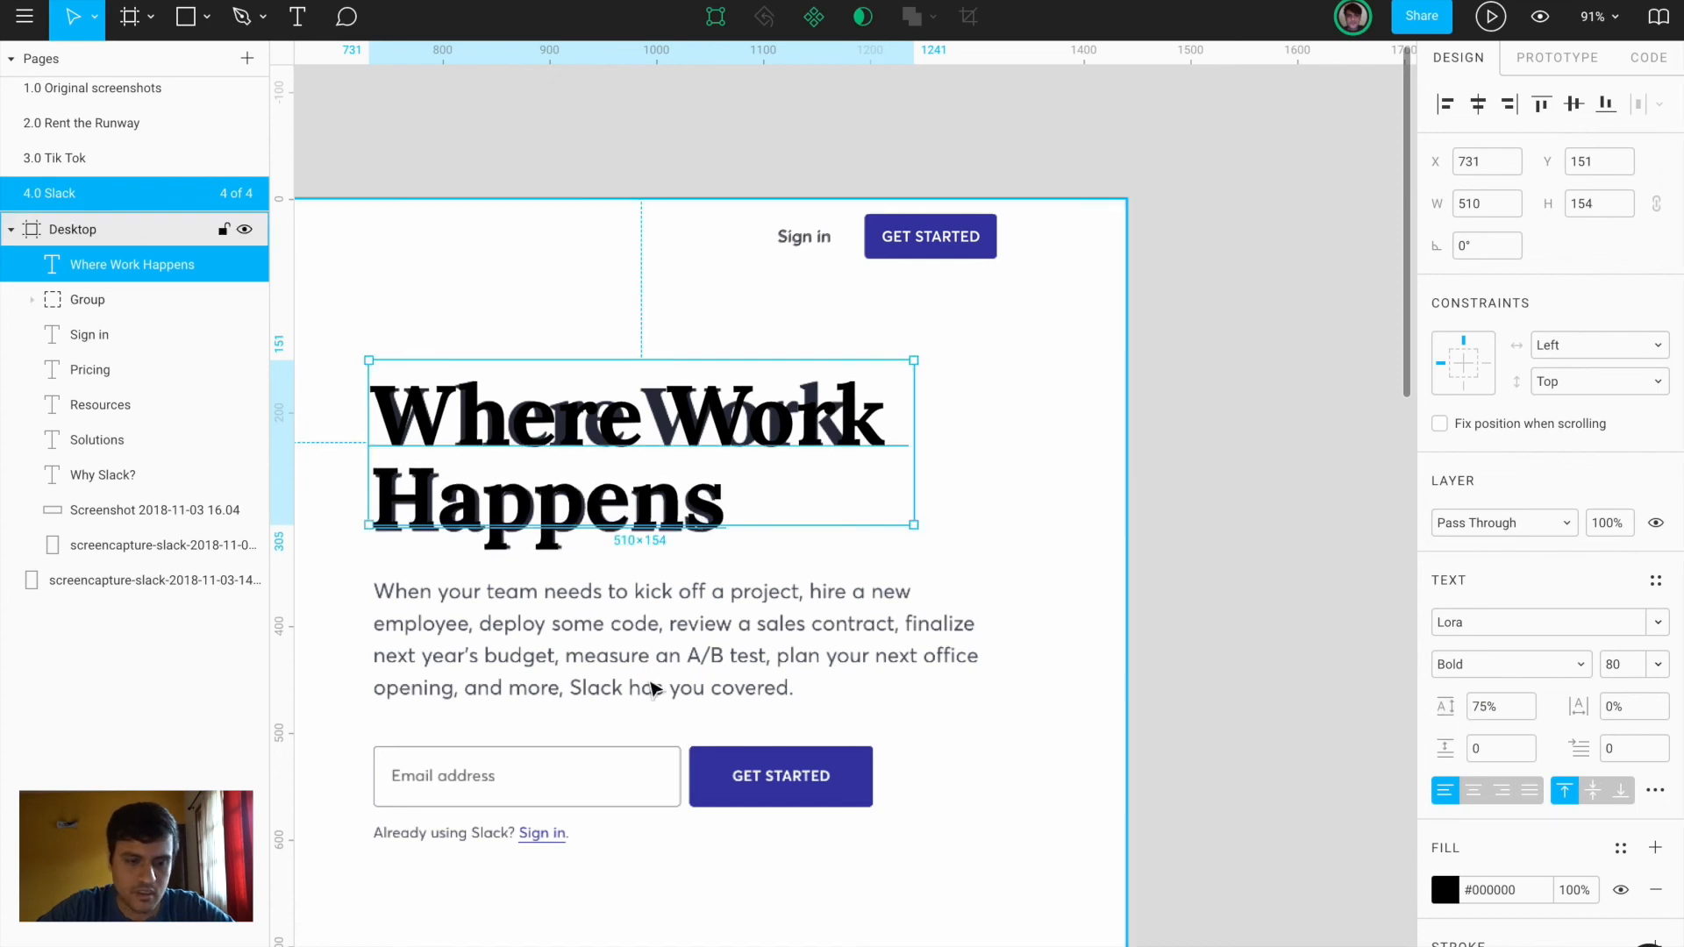
pyautogui.press('Return')
pyautogui.click(378, 588)
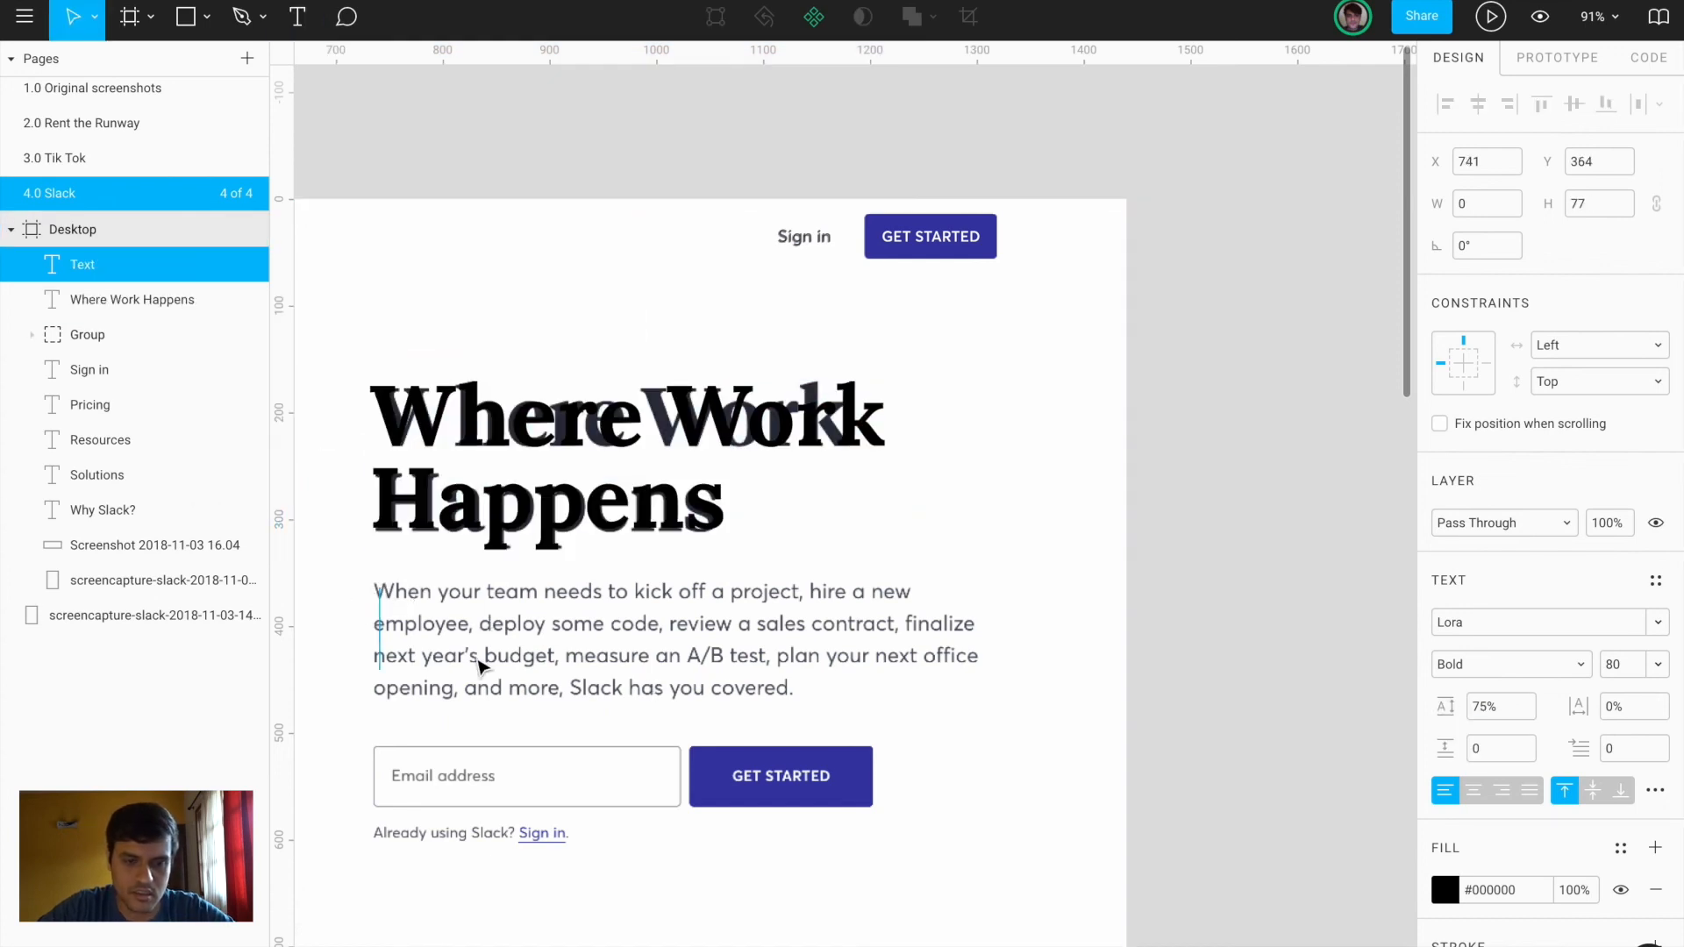
# Add a placeholder 'When' text layer and compare it with the Pricing link's text styling
pyautogui.hscroll(-5, 676, 684)
pyautogui.write('When')
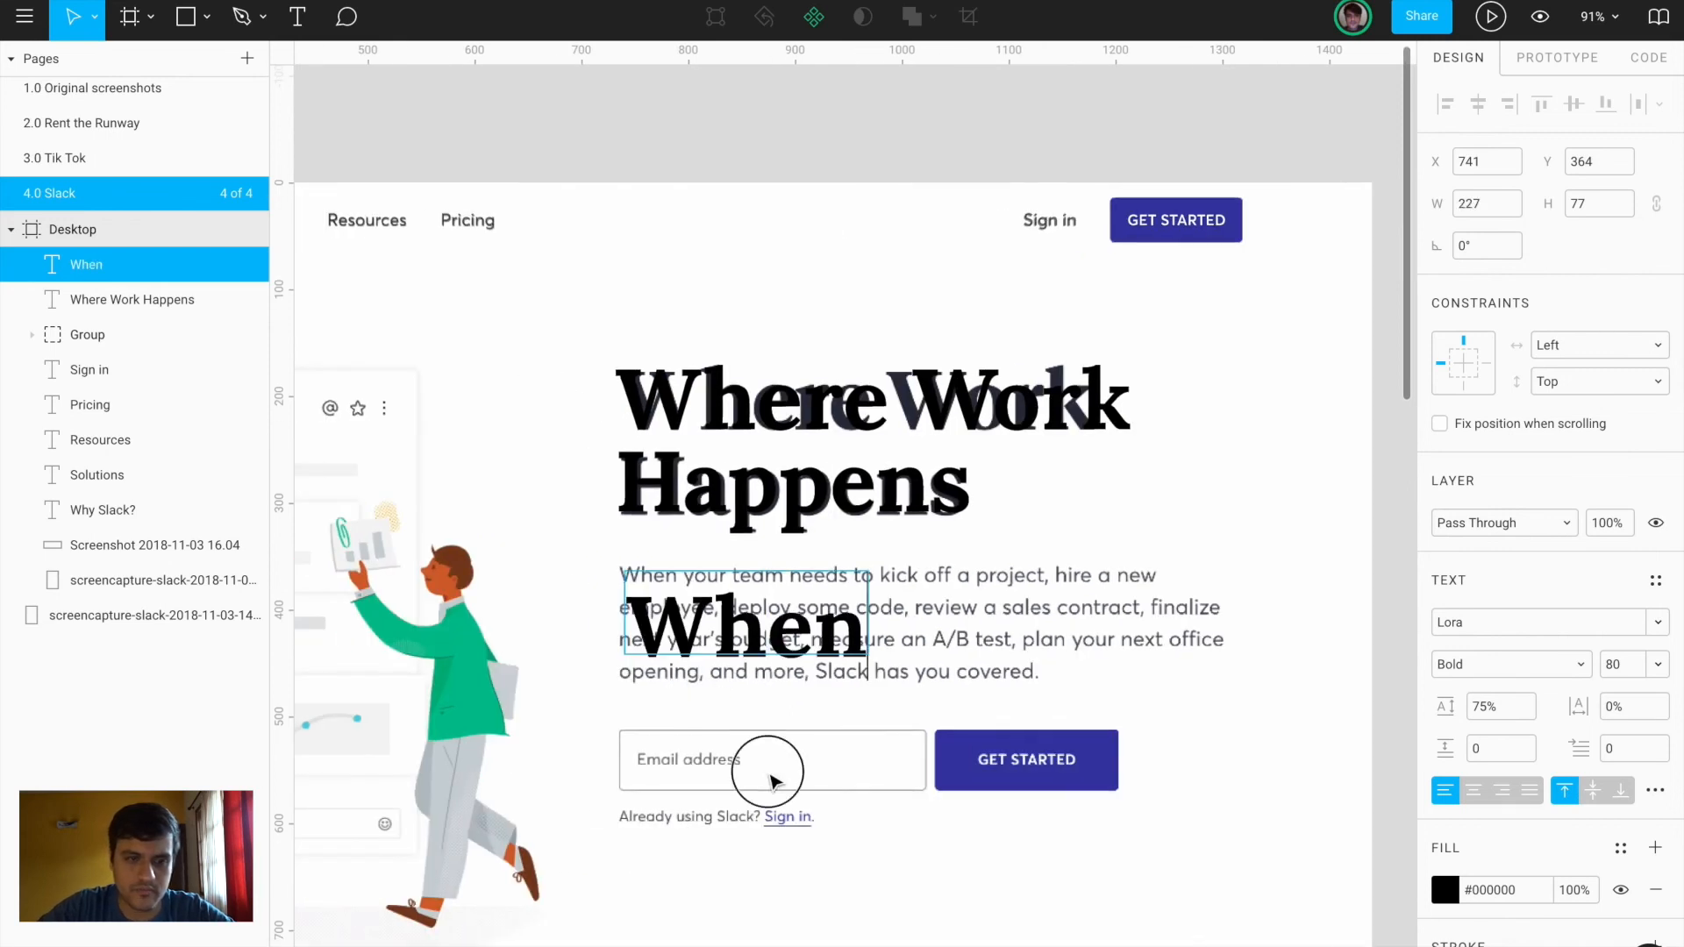
pyautogui.press('Escape')
pyautogui.click(468, 222)
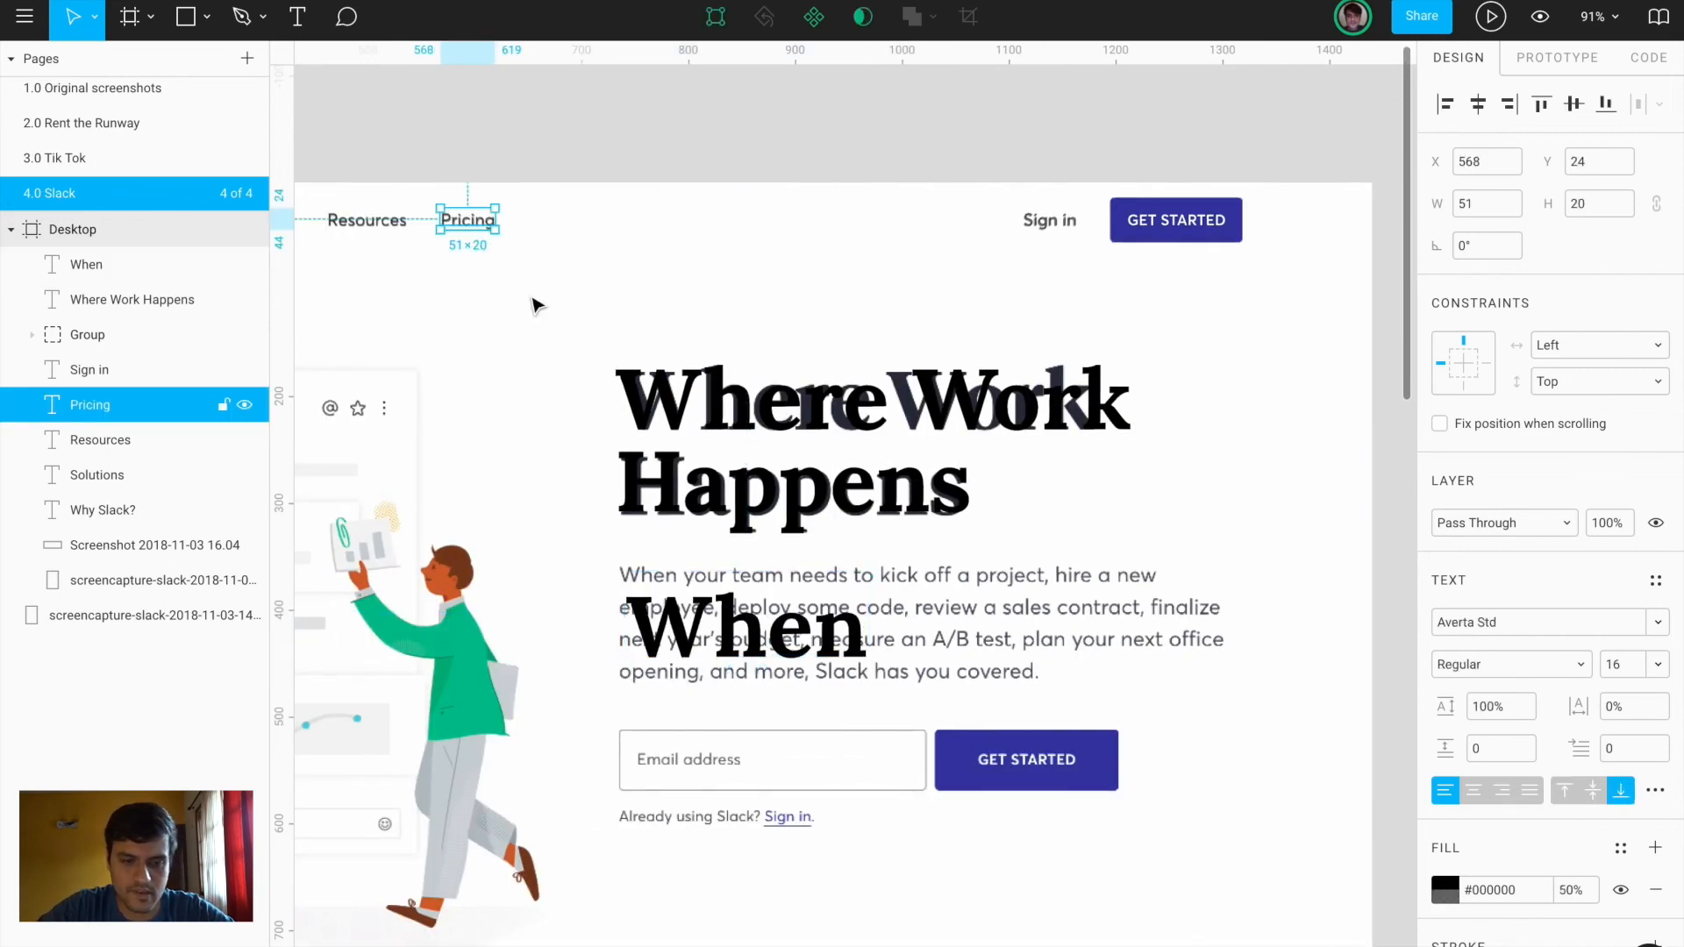
pyautogui.click(777, 643)
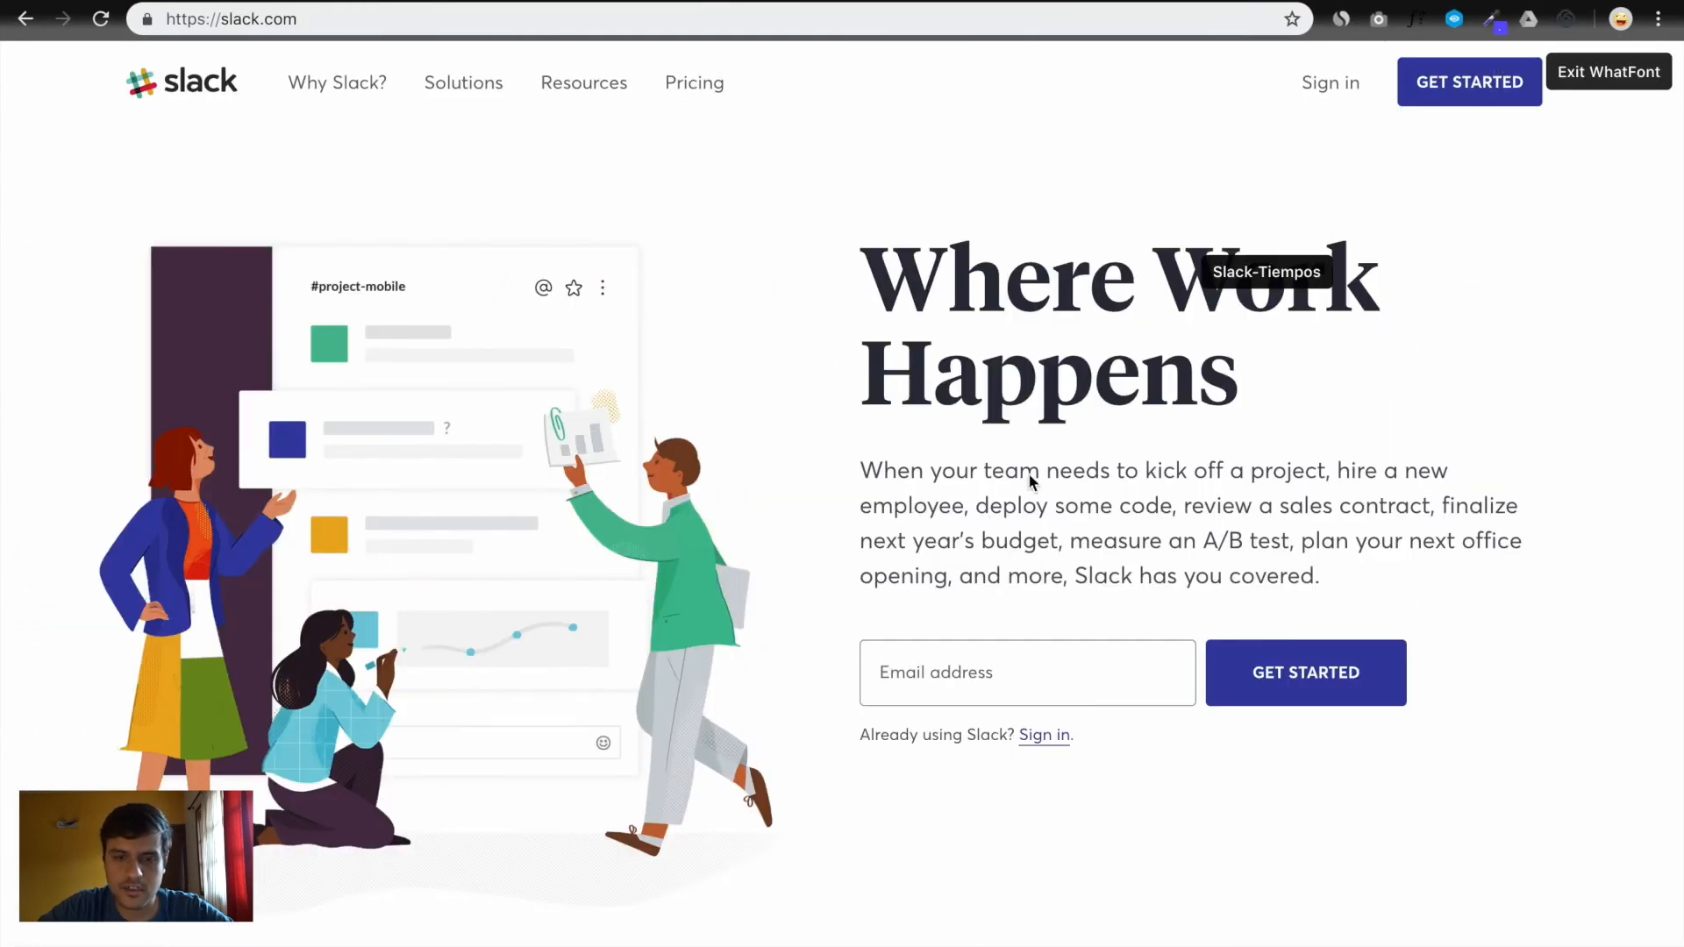
pyautogui.press('Escape')
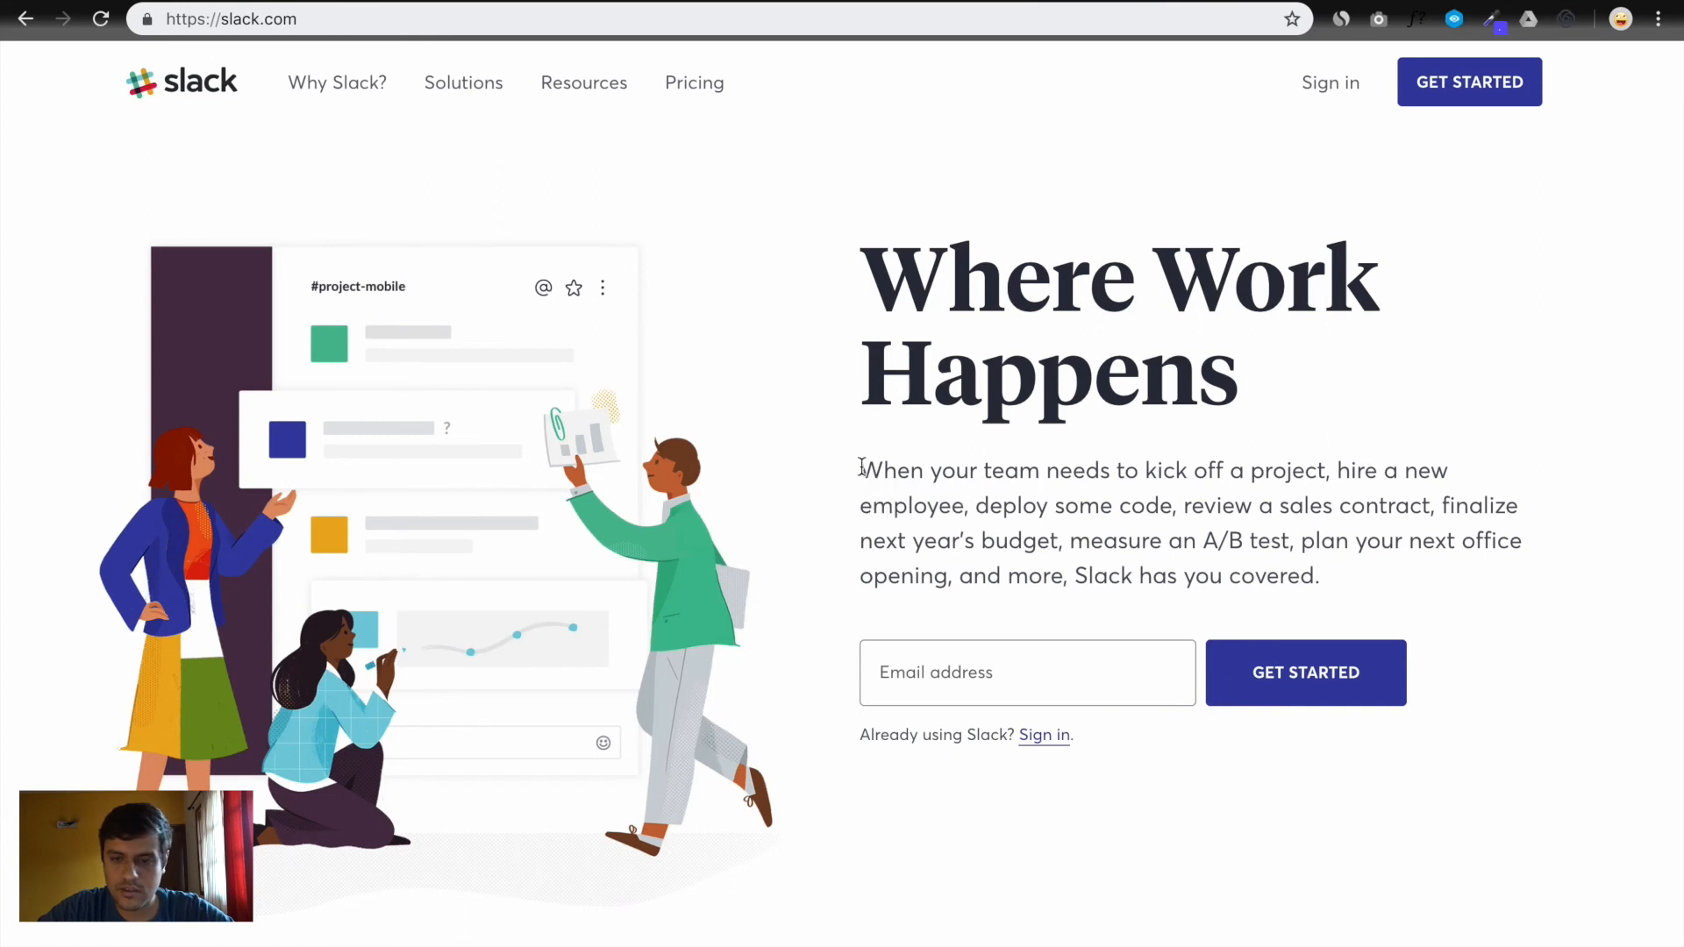
# Paste the slack.com hero paragraph into the text layer and narrow its box so it wraps
pyautogui.moveTo(862, 468); pyautogui.dragTo(1340, 572)
pyautogui.hotkey('ctrl', 'c')
pyautogui.hotkey('ctrl', 'Right')
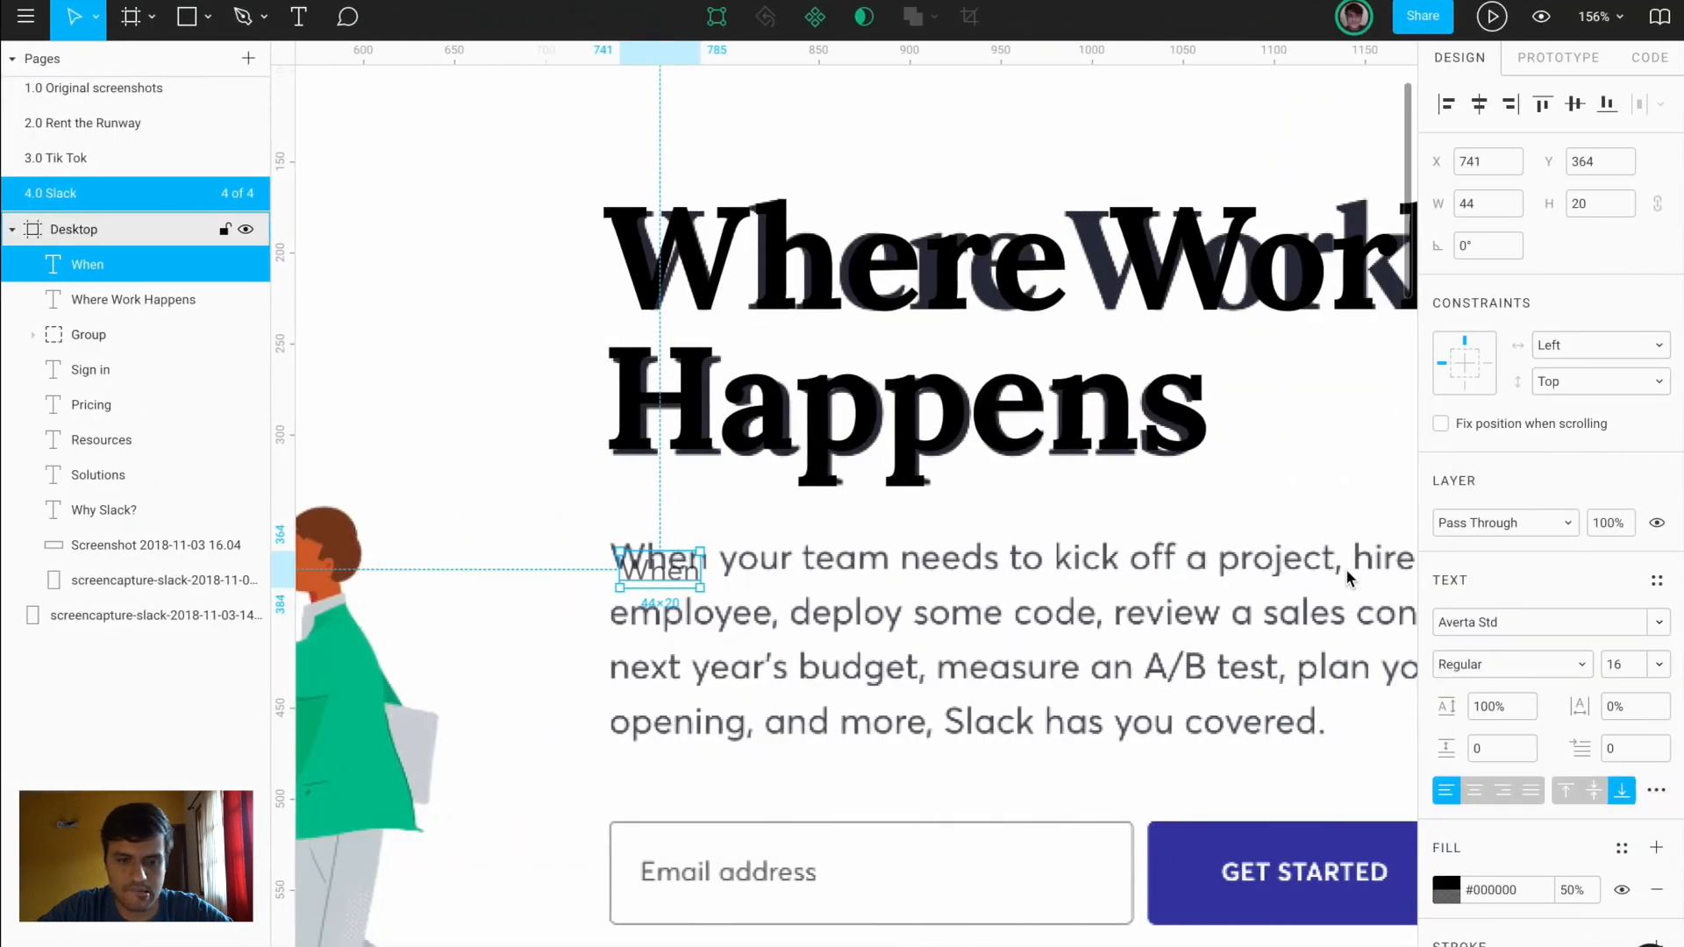
pyautogui.doubleClick(657, 576)
pyautogui.hotkey('ctrl', 'v')
pyautogui.scroll(-5, 656, 572)
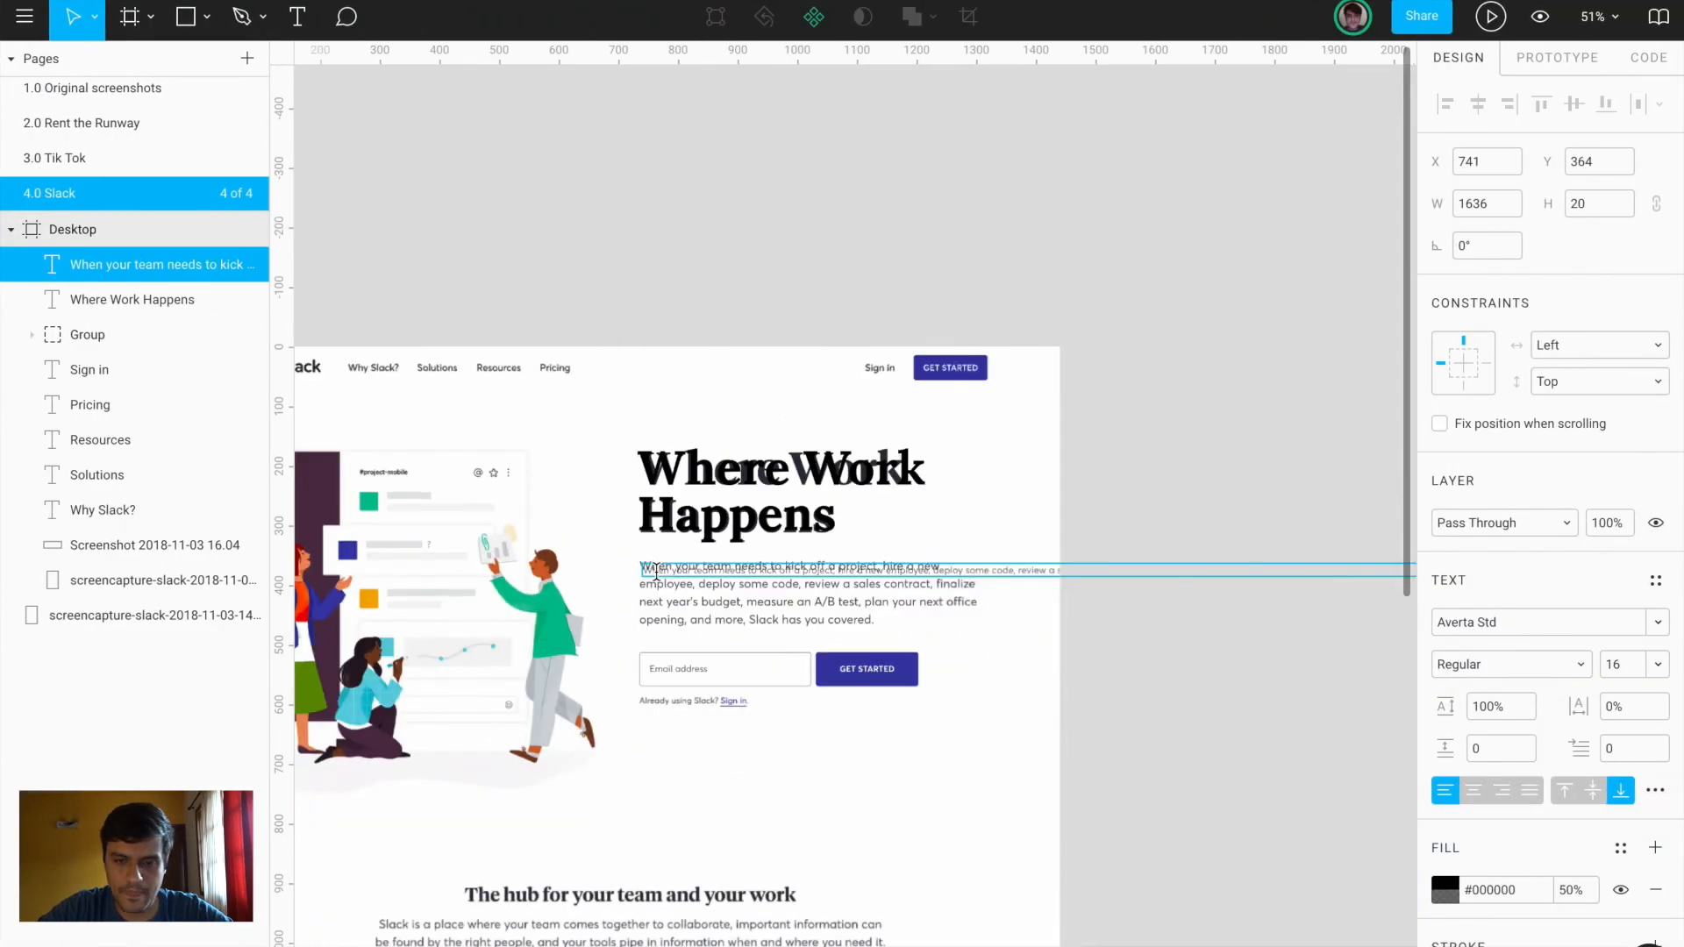
pyautogui.hscroll(5, 1200, 699)
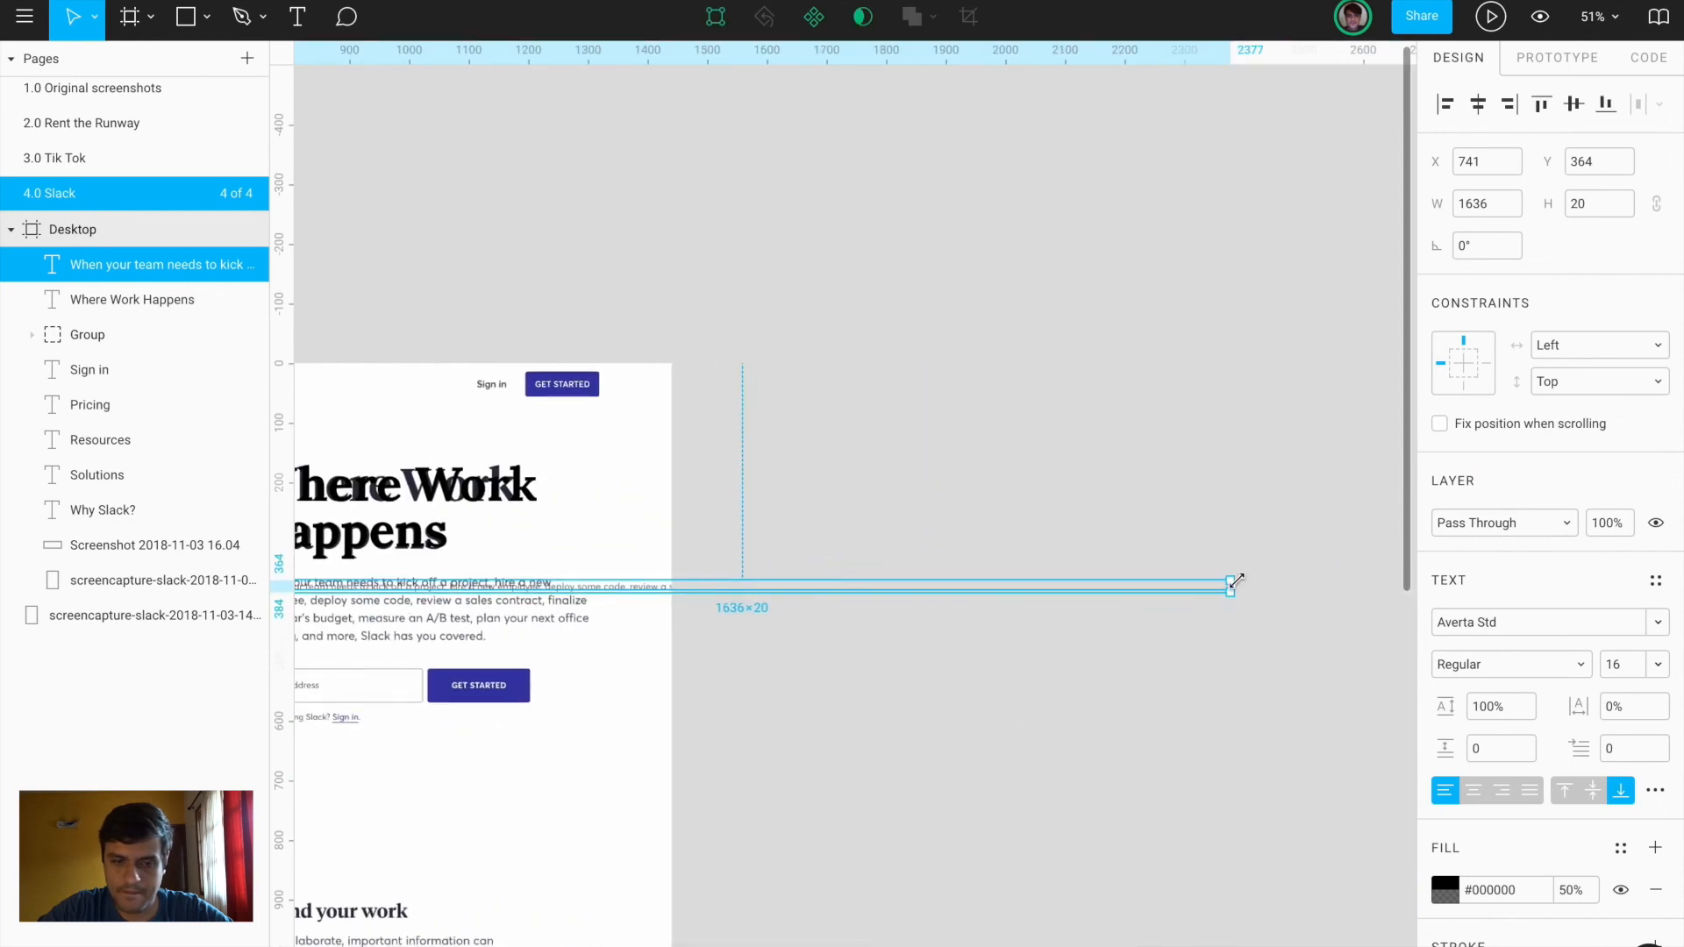
pyautogui.moveTo(1233, 583); pyautogui.dragTo(589, 619)
pyautogui.scroll(5, 589, 619)
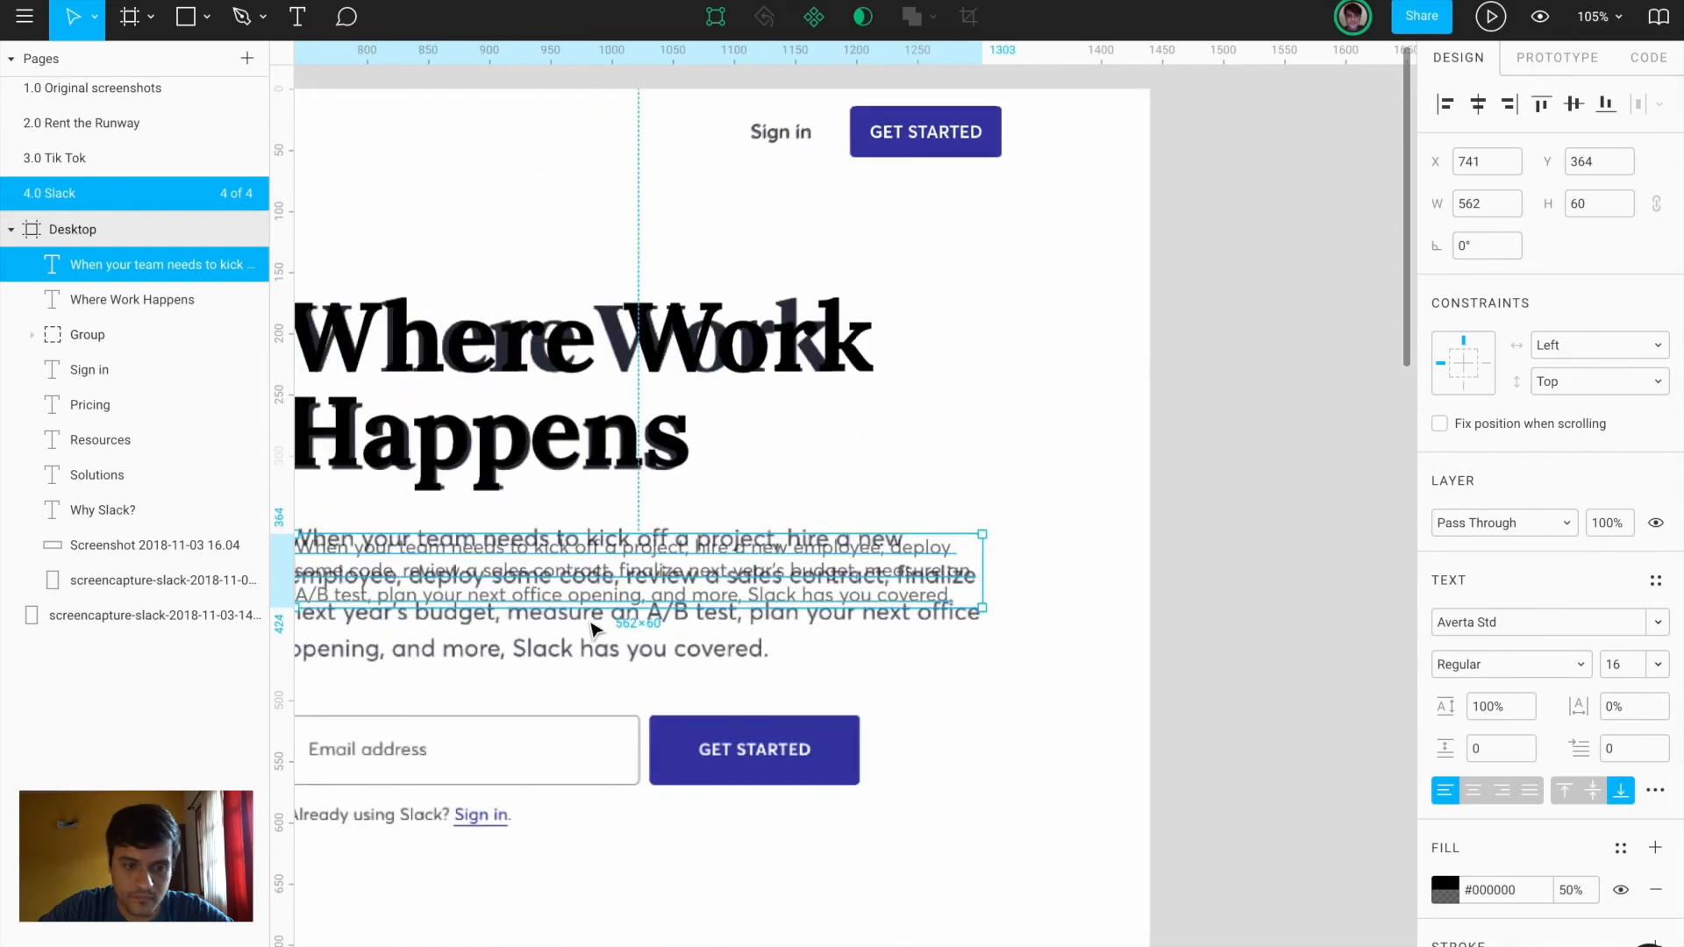
pyautogui.hscroll(-3, 592, 627)
# Set the paragraph to font size 20 with 75% fill opacity and place it under the heading
pyautogui.click(1610, 669)
pyautogui.write('1')
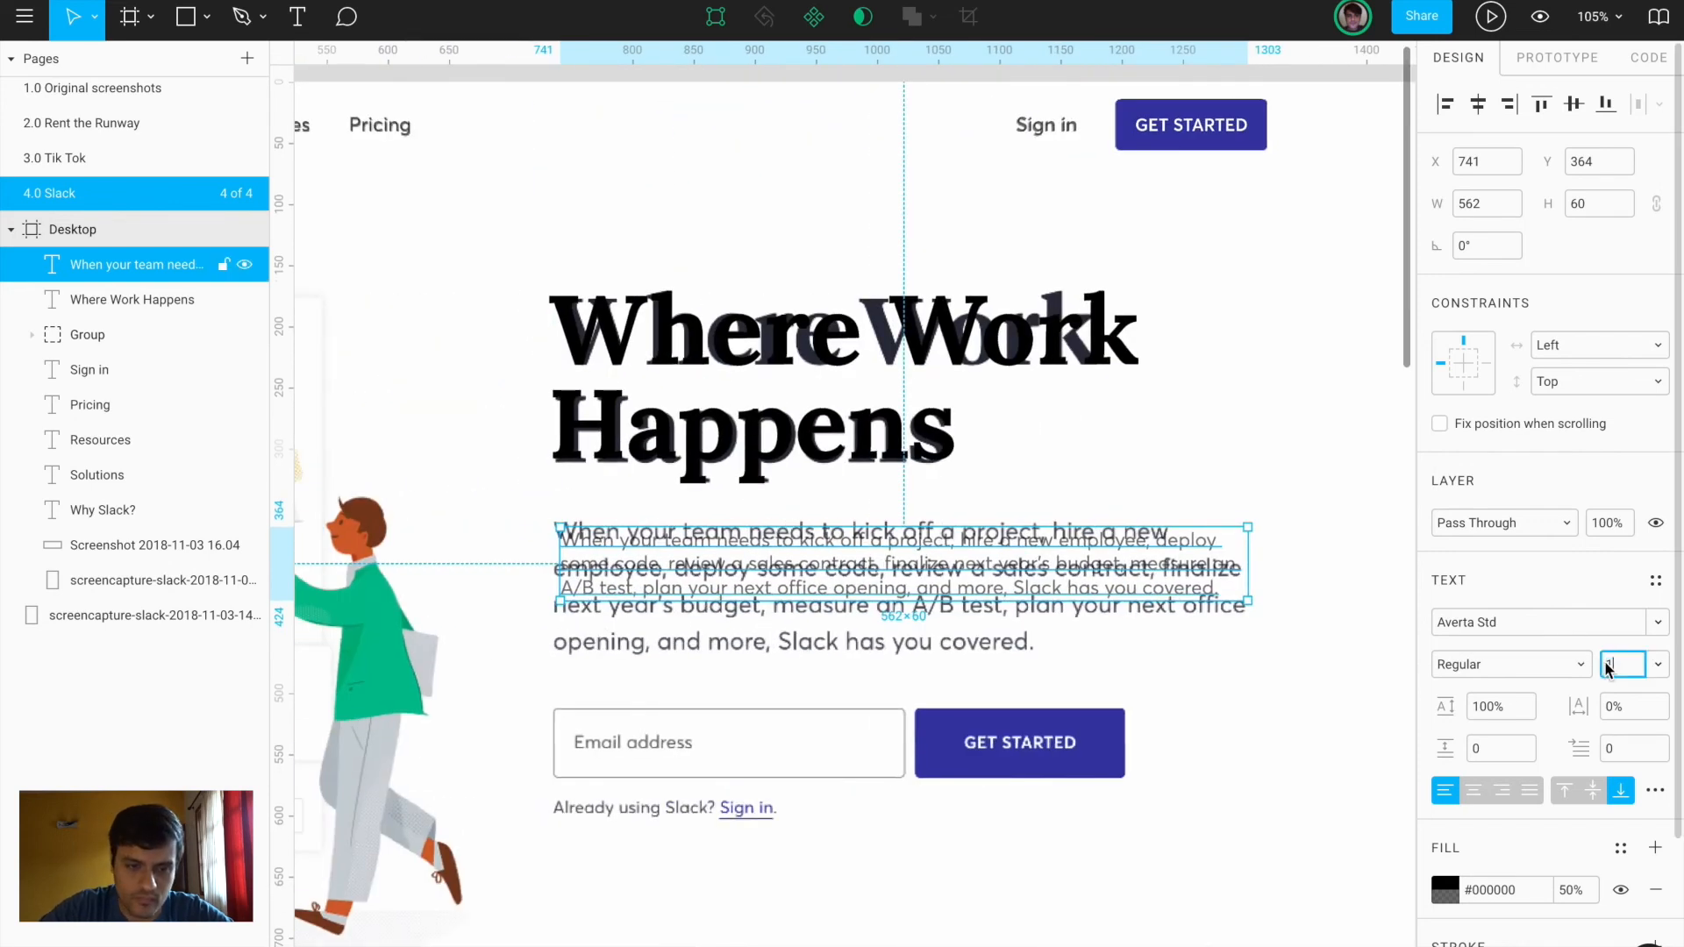
pyautogui.write('8')
pyautogui.press('Return')
pyautogui.scroll(4, 723, 640)
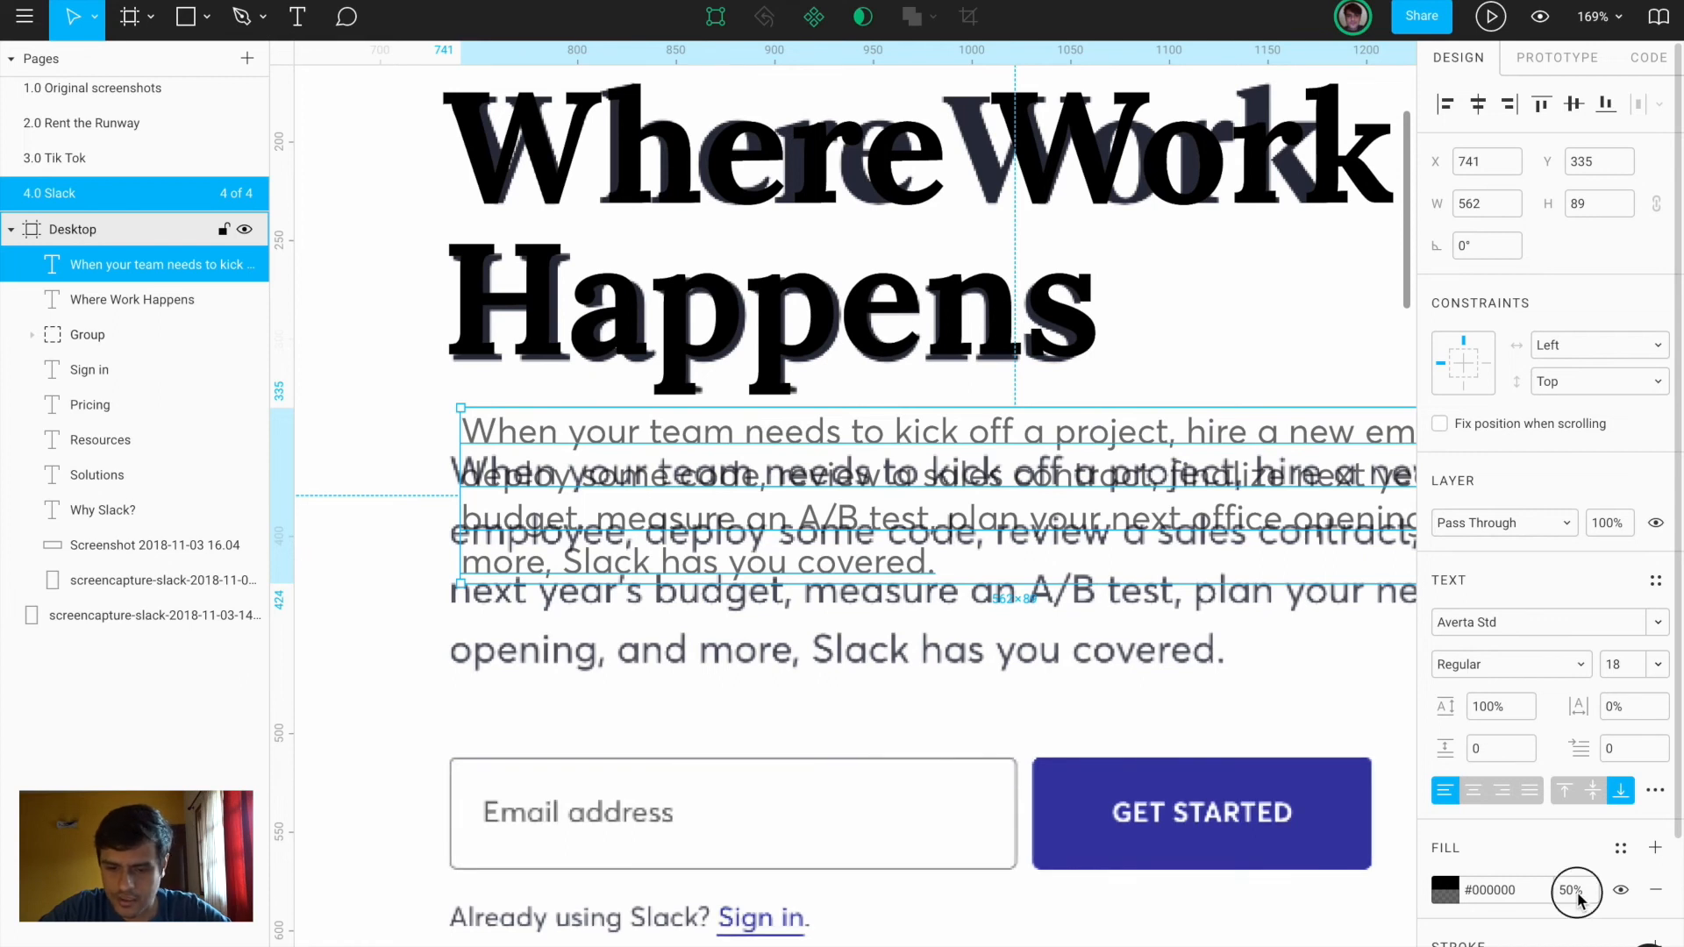
pyautogui.write('75')
pyautogui.press('Return')
pyautogui.moveTo(648, 479); pyautogui.dragTo(637, 521)
pyautogui.click(1612, 671)
pyautogui.write('20')
pyautogui.press('Return')
pyautogui.moveTo(948, 512); pyautogui.dragTo(947, 534)
# Increase the paragraph's line spacing to 121% and widen it to 574 so it wraps into four lines
pyautogui.scroll(-4, 946, 533)
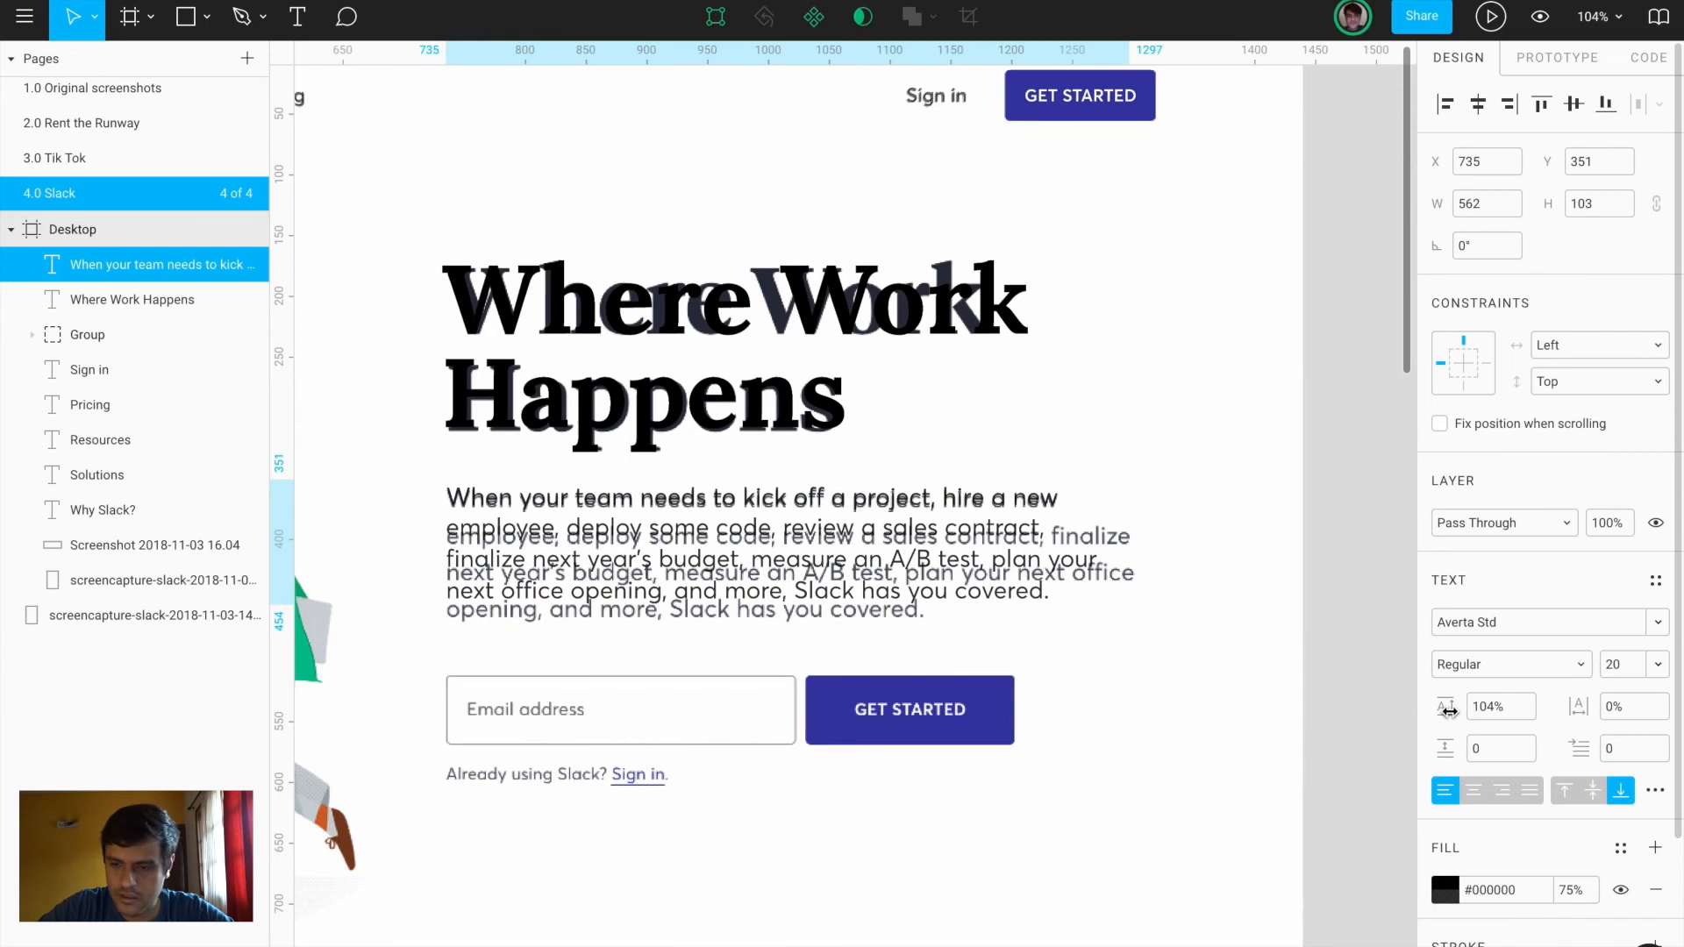
pyautogui.moveTo(1441, 704); pyautogui.dragTo(1492, 696)
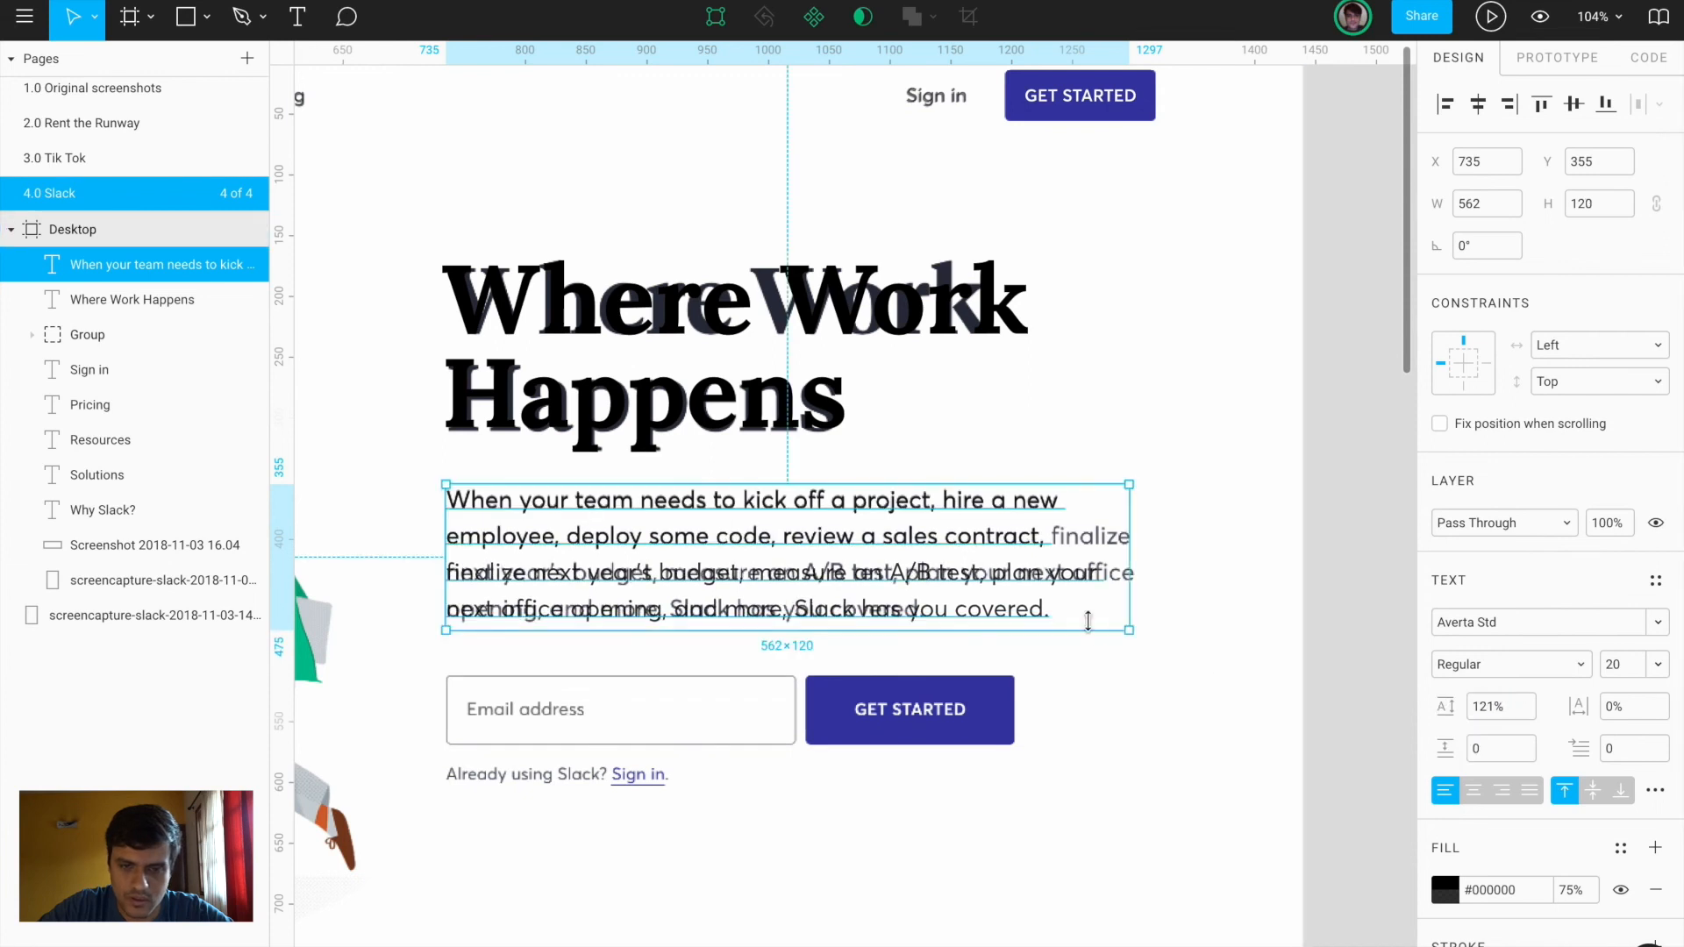
pyautogui.moveTo(1129, 565); pyautogui.dragTo(1144, 566)
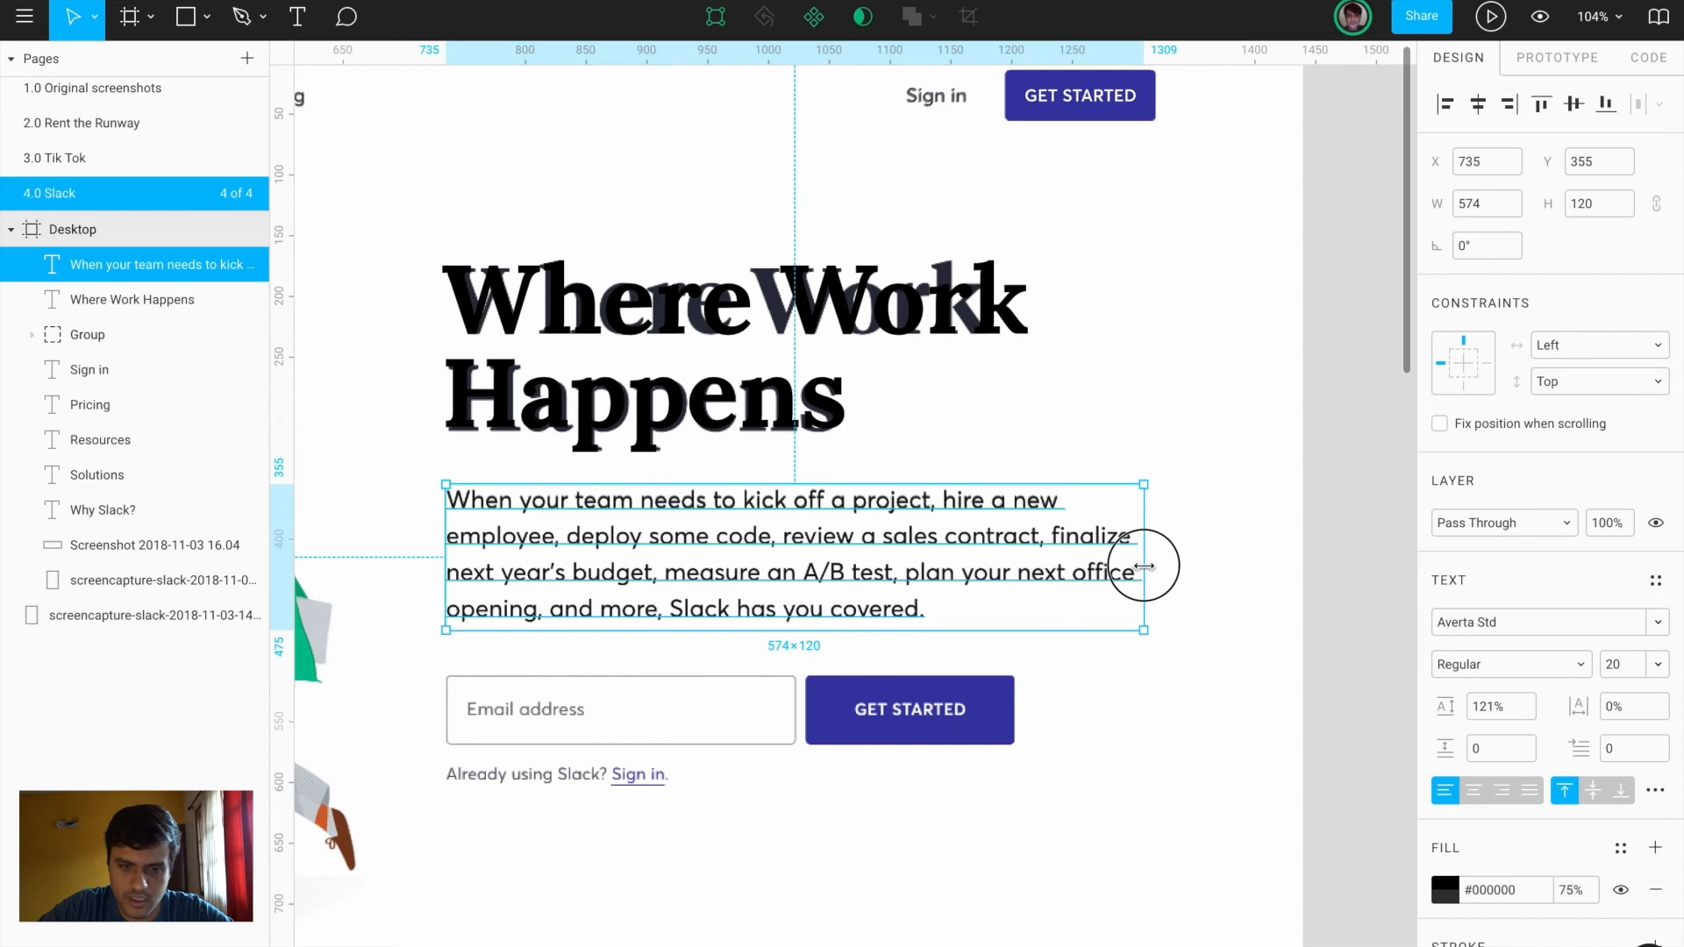
pyautogui.click(1202, 584)
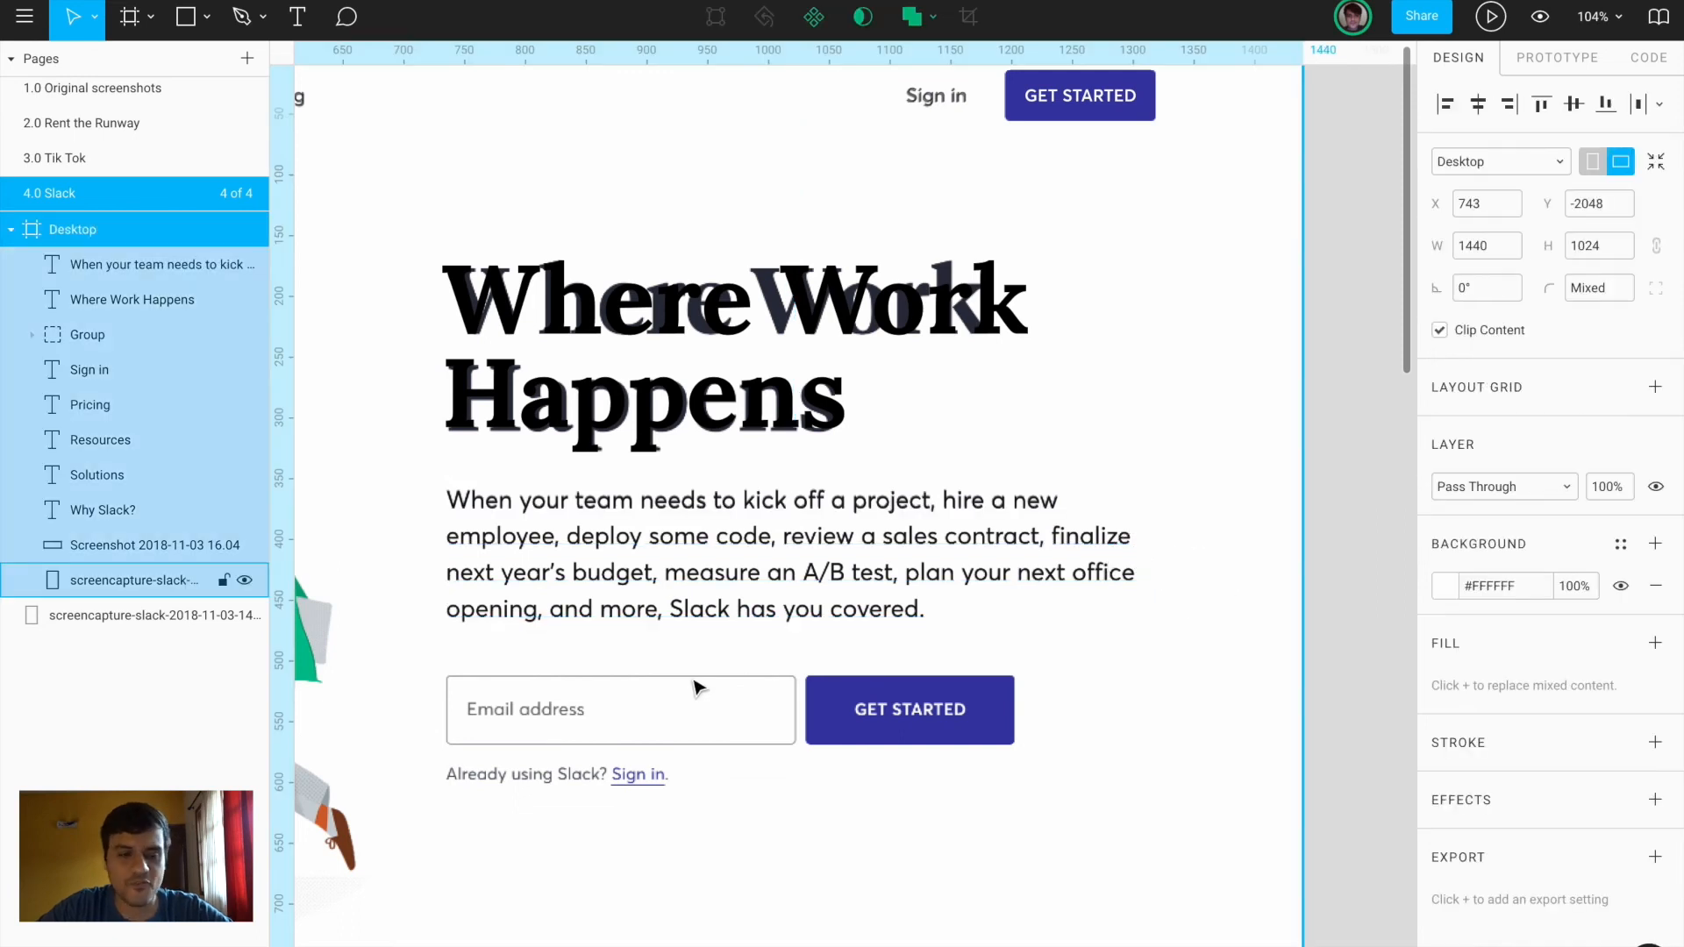
# Duplicate the header GET STARTED button down beside the email field
pyautogui.scroll(5, 337, 744)
pyautogui.hscroll(2, 577, 777)
pyautogui.scroll(-1, 577, 778)
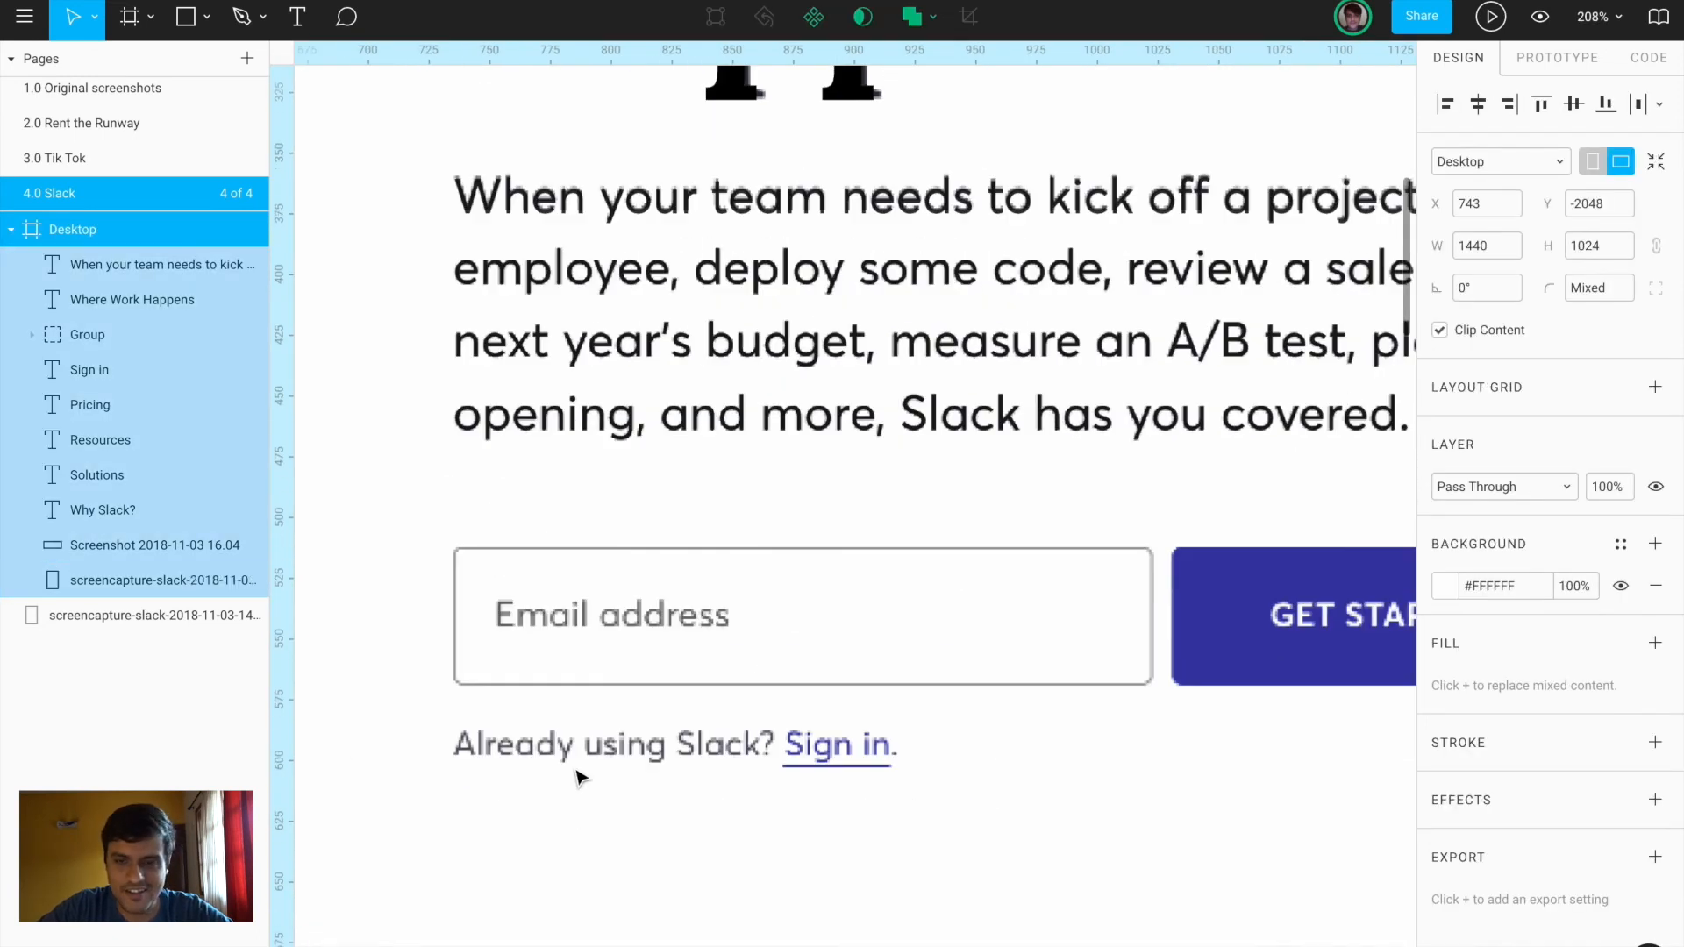
pyautogui.scroll(-5, 576, 776)
pyautogui.click(1134, 112)
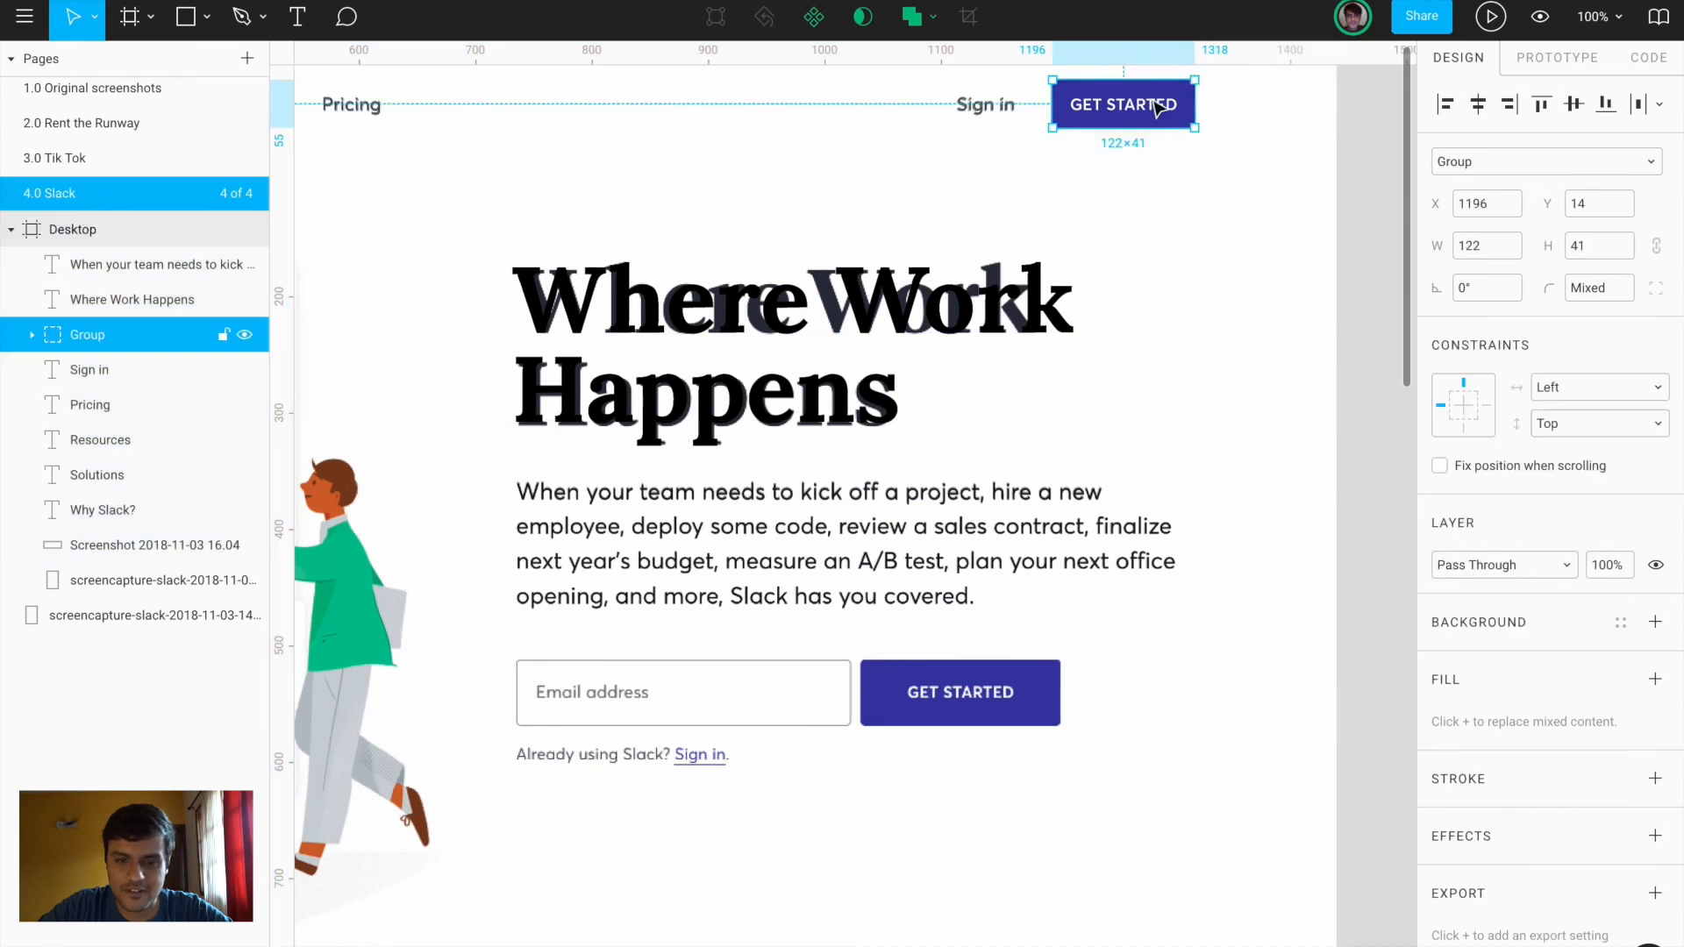
pyautogui.moveTo(1162, 104); pyautogui.dragTo(970, 678)
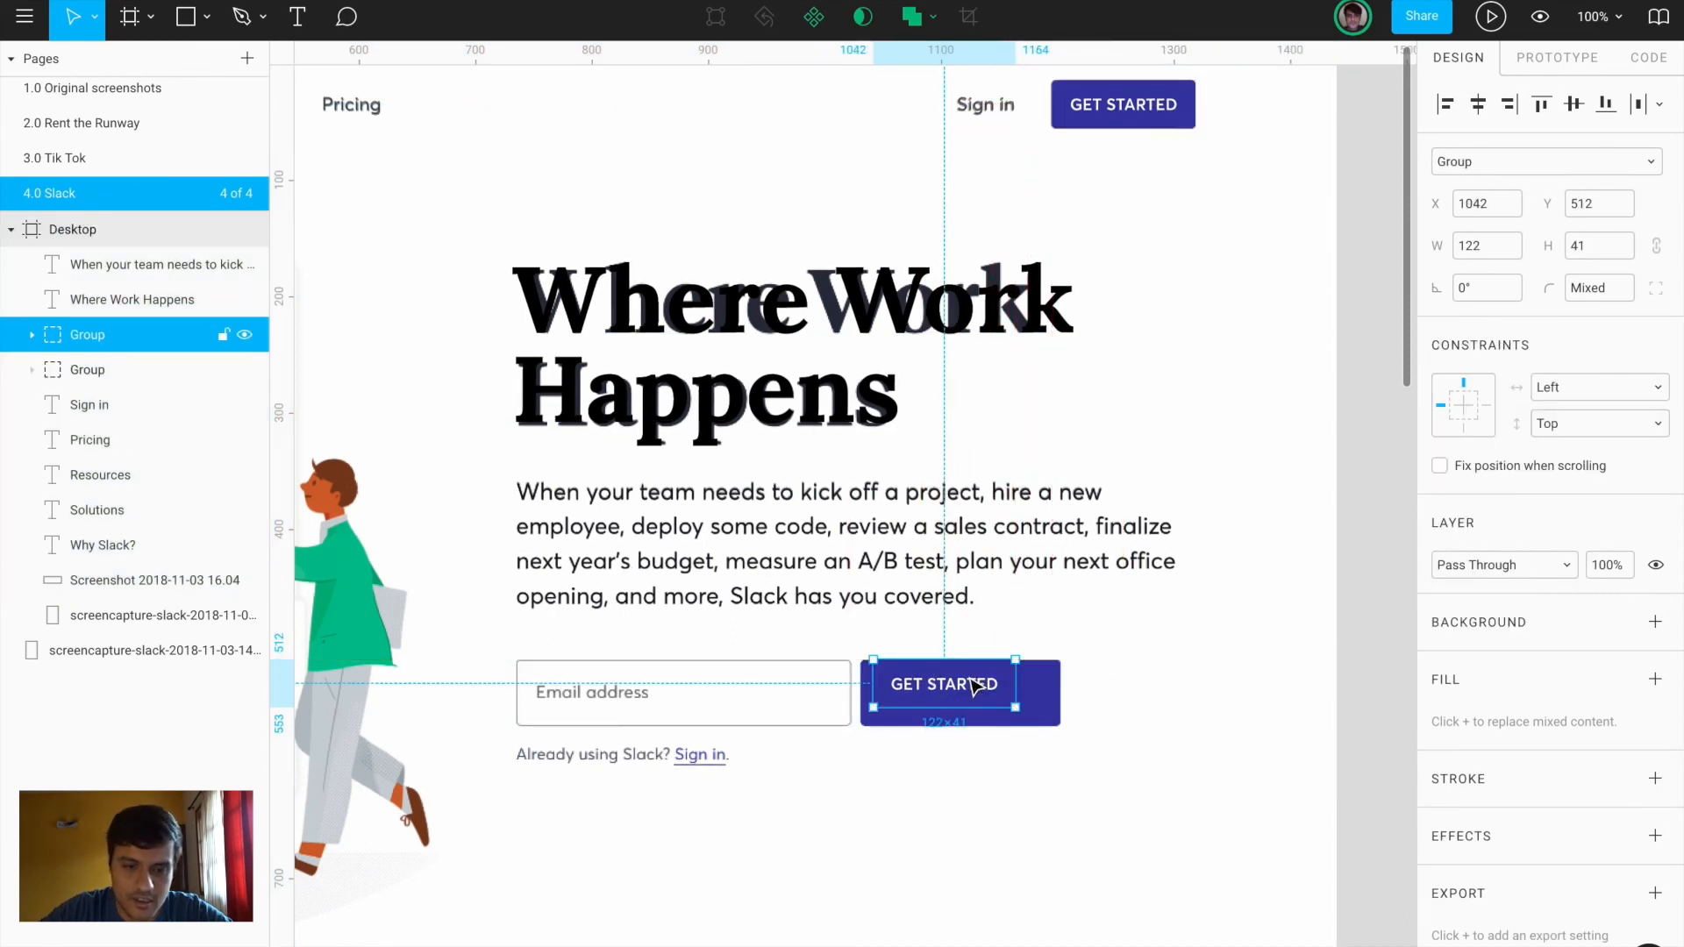
pyautogui.scroll(5, 970, 678)
pyautogui.press('Left')
pyautogui.press('Left')
pyautogui.press('Left')
pyautogui.press('Left')
pyautogui.press('Left')
pyautogui.press('Left')
pyautogui.press('Left')
pyautogui.press('Left')
pyautogui.press('Left')
pyautogui.press('Left')
pyautogui.press('Left')
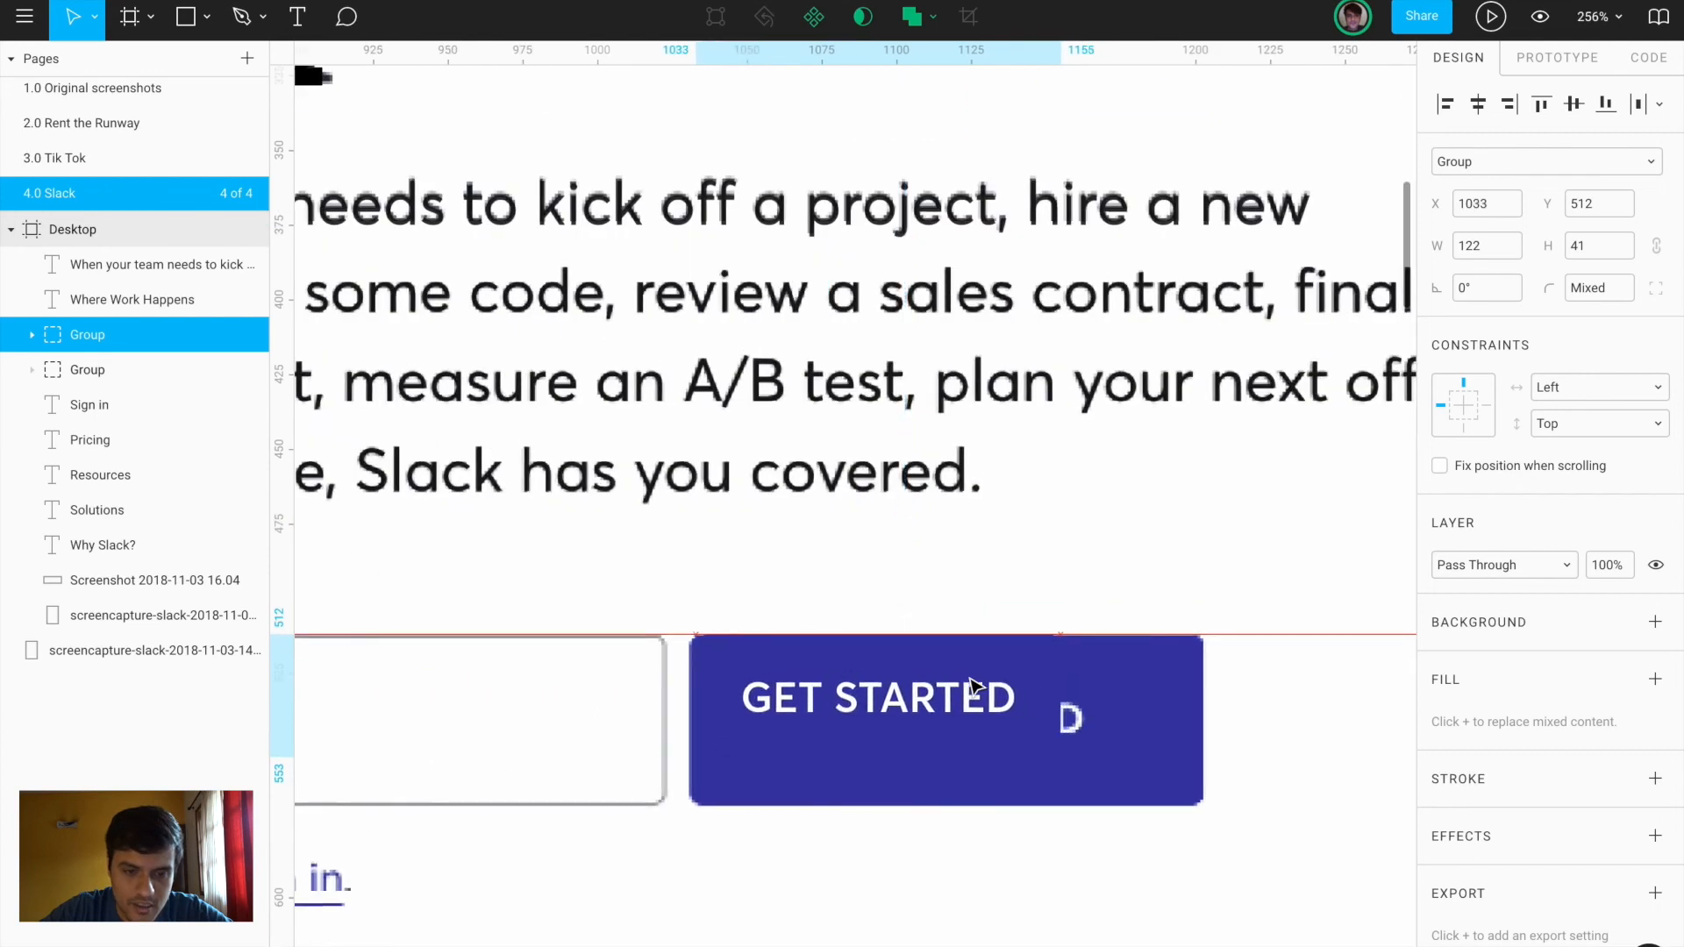
# Resize the copied button's rectangle to 172×57 and centre the GET STARTED label inside it
pyautogui.doubleClick(1042, 732)
pyautogui.moveTo(1057, 712); pyautogui.dragTo(1204, 698)
pyautogui.moveTo(1118, 757); pyautogui.dragTo(1123, 804)
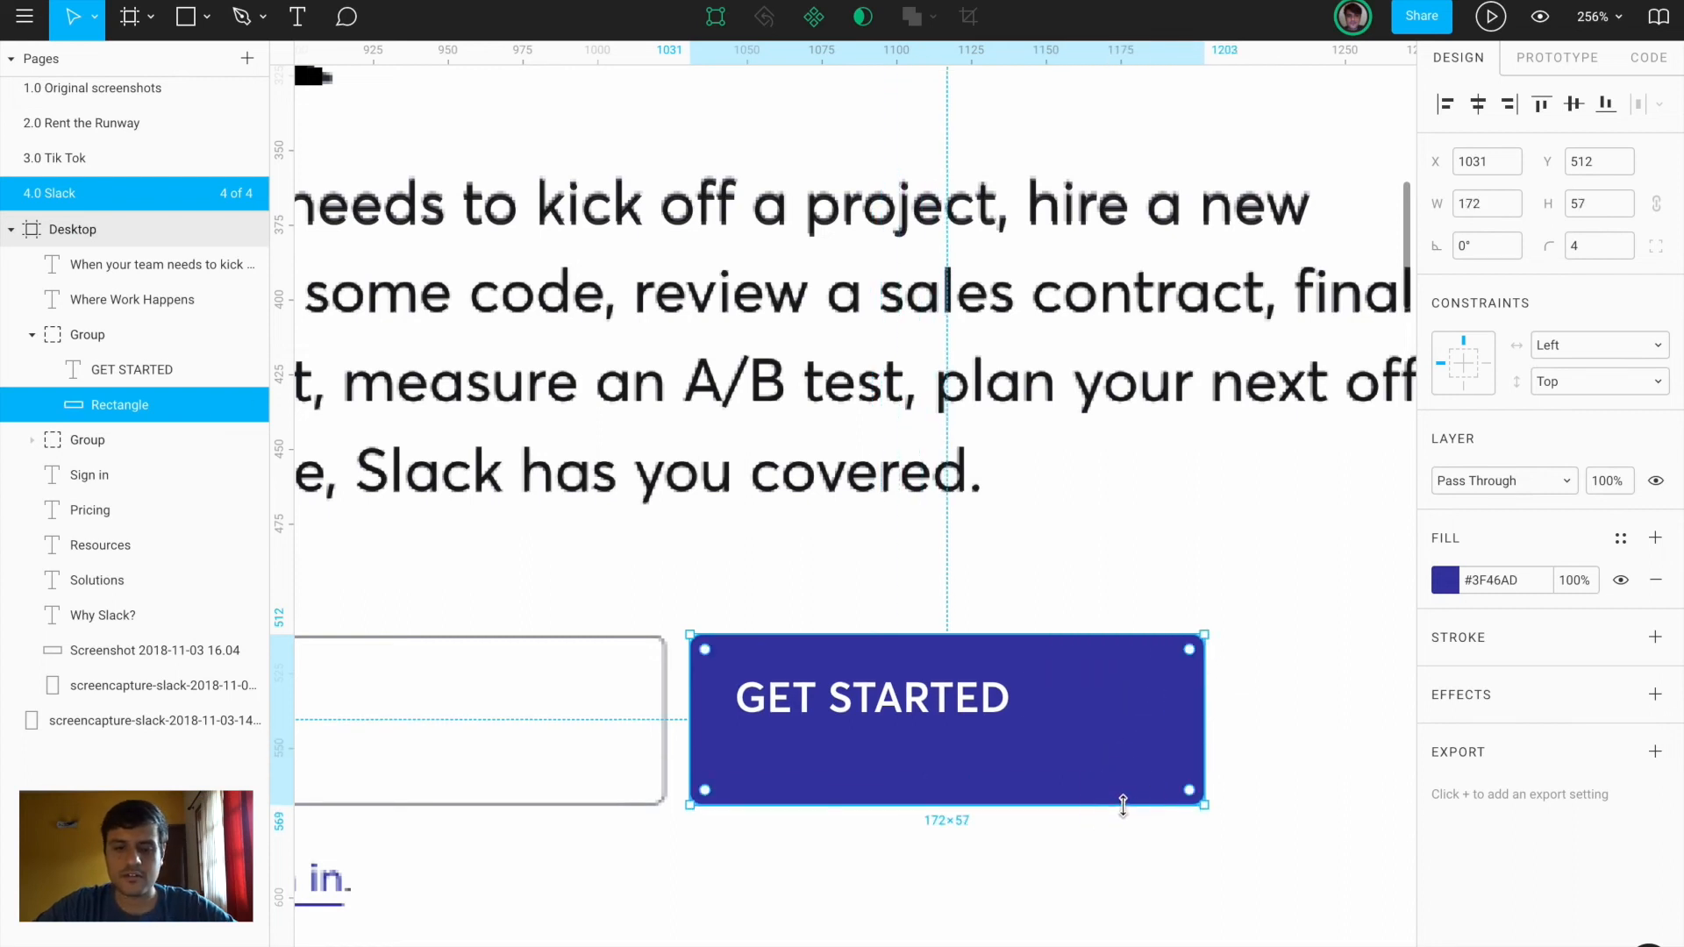
pyautogui.keyDown('shift'); pyautogui.click(991, 715); pyautogui.keyUp('shift')
pyautogui.click(1481, 104)
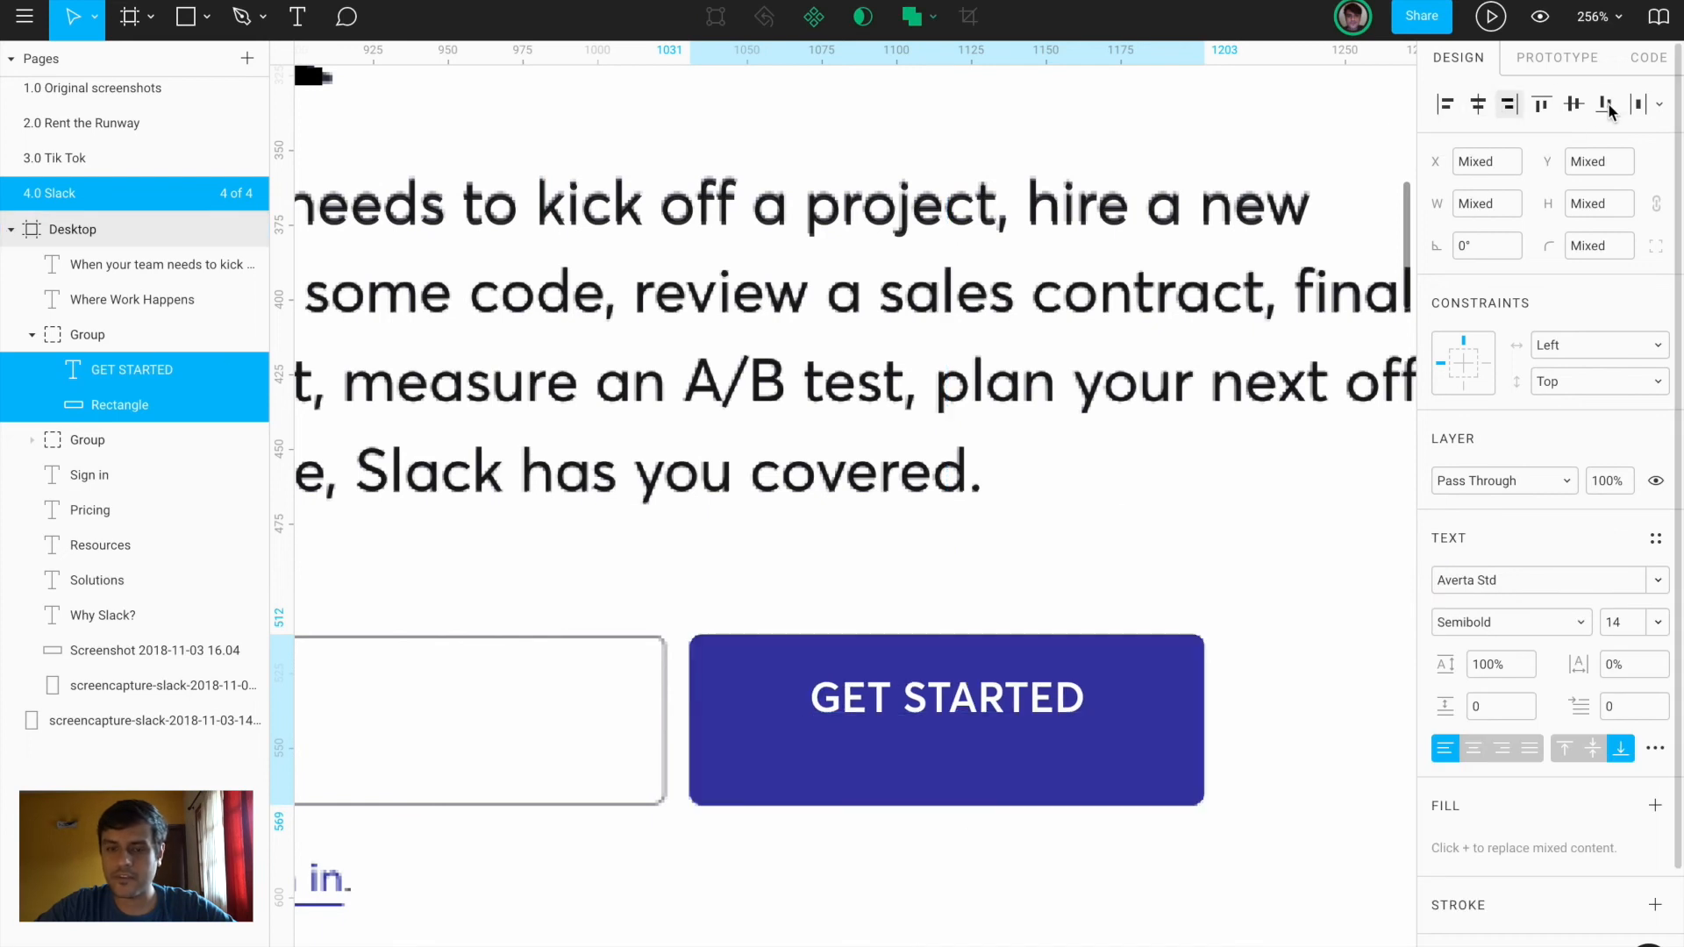
pyautogui.click(1575, 104)
pyautogui.click(1328, 616)
pyautogui.scroll(-3, 1328, 617)
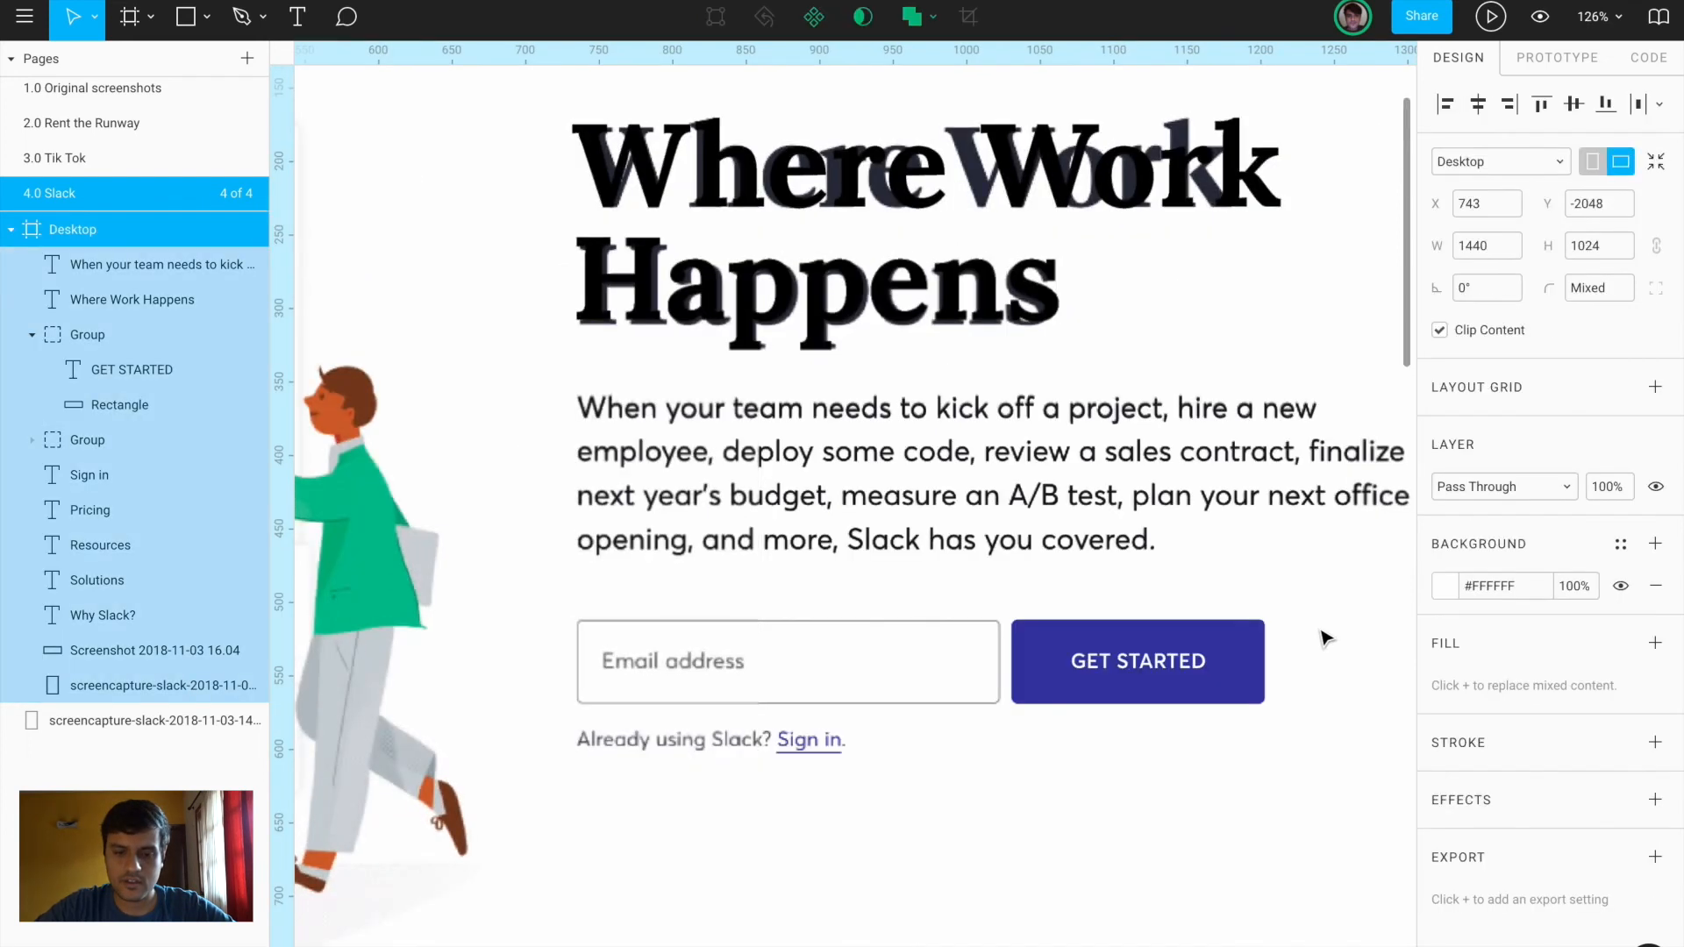
pyautogui.click(1118, 680)
# Copy the button as an email field with no fill, a 20% black outline and width 287
pyautogui.moveTo(1181, 660); pyautogui.dragTo(754, 662)
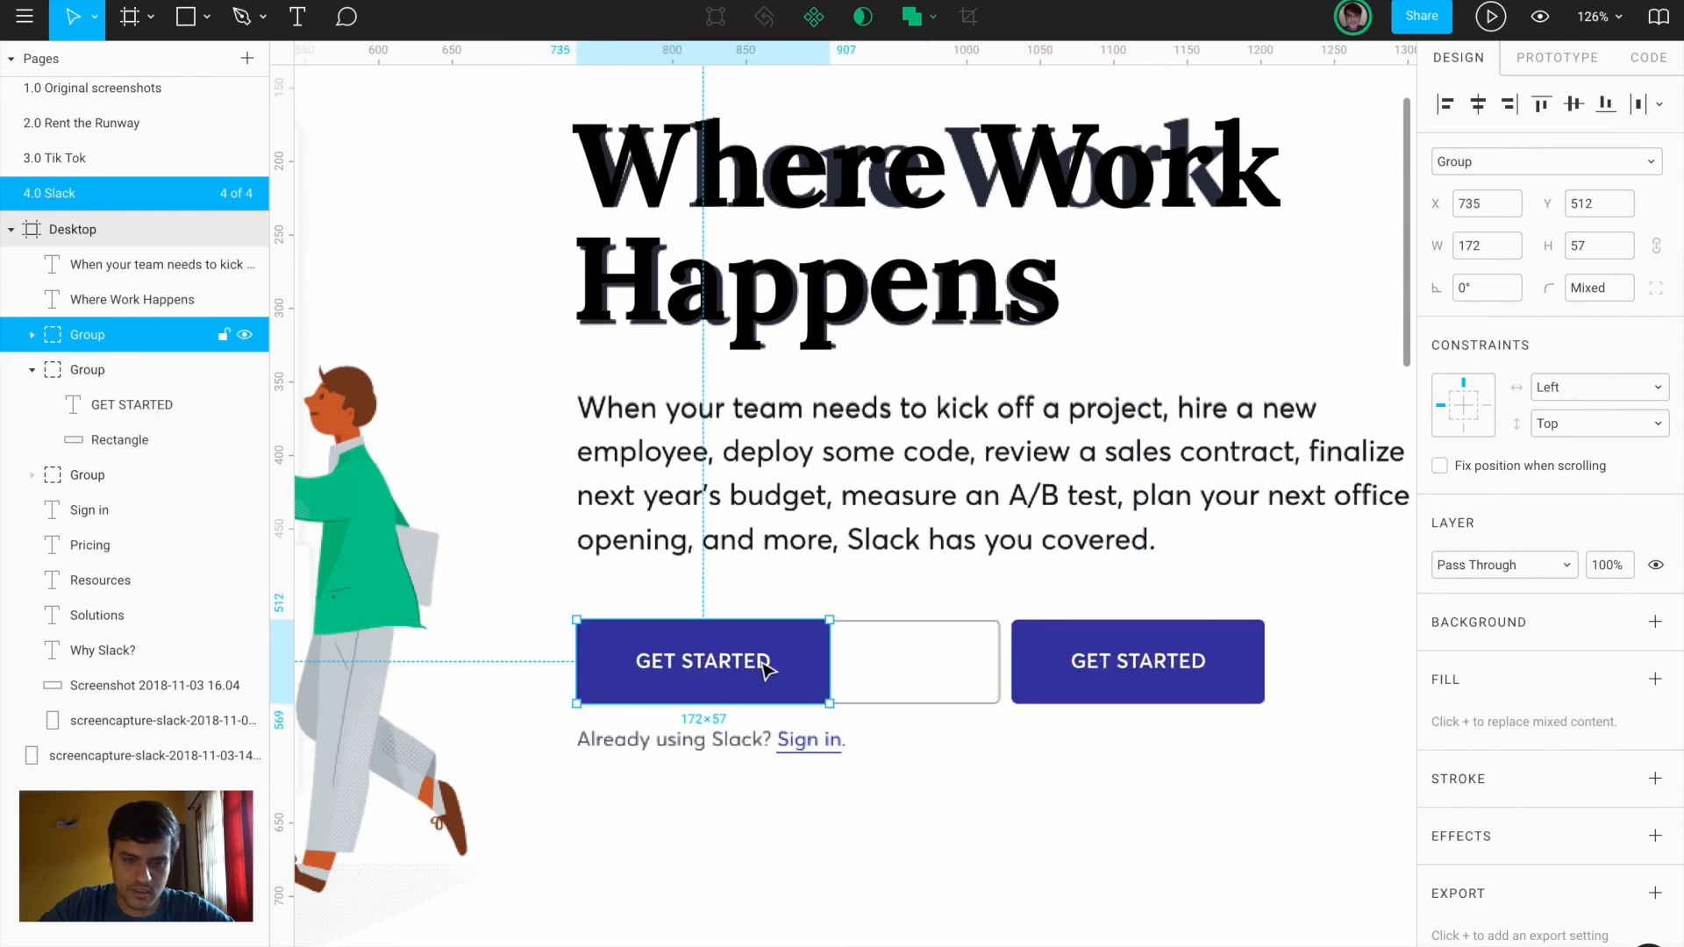
pyautogui.click(881, 770)
pyautogui.click(801, 665)
pyautogui.doubleClick(801, 666)
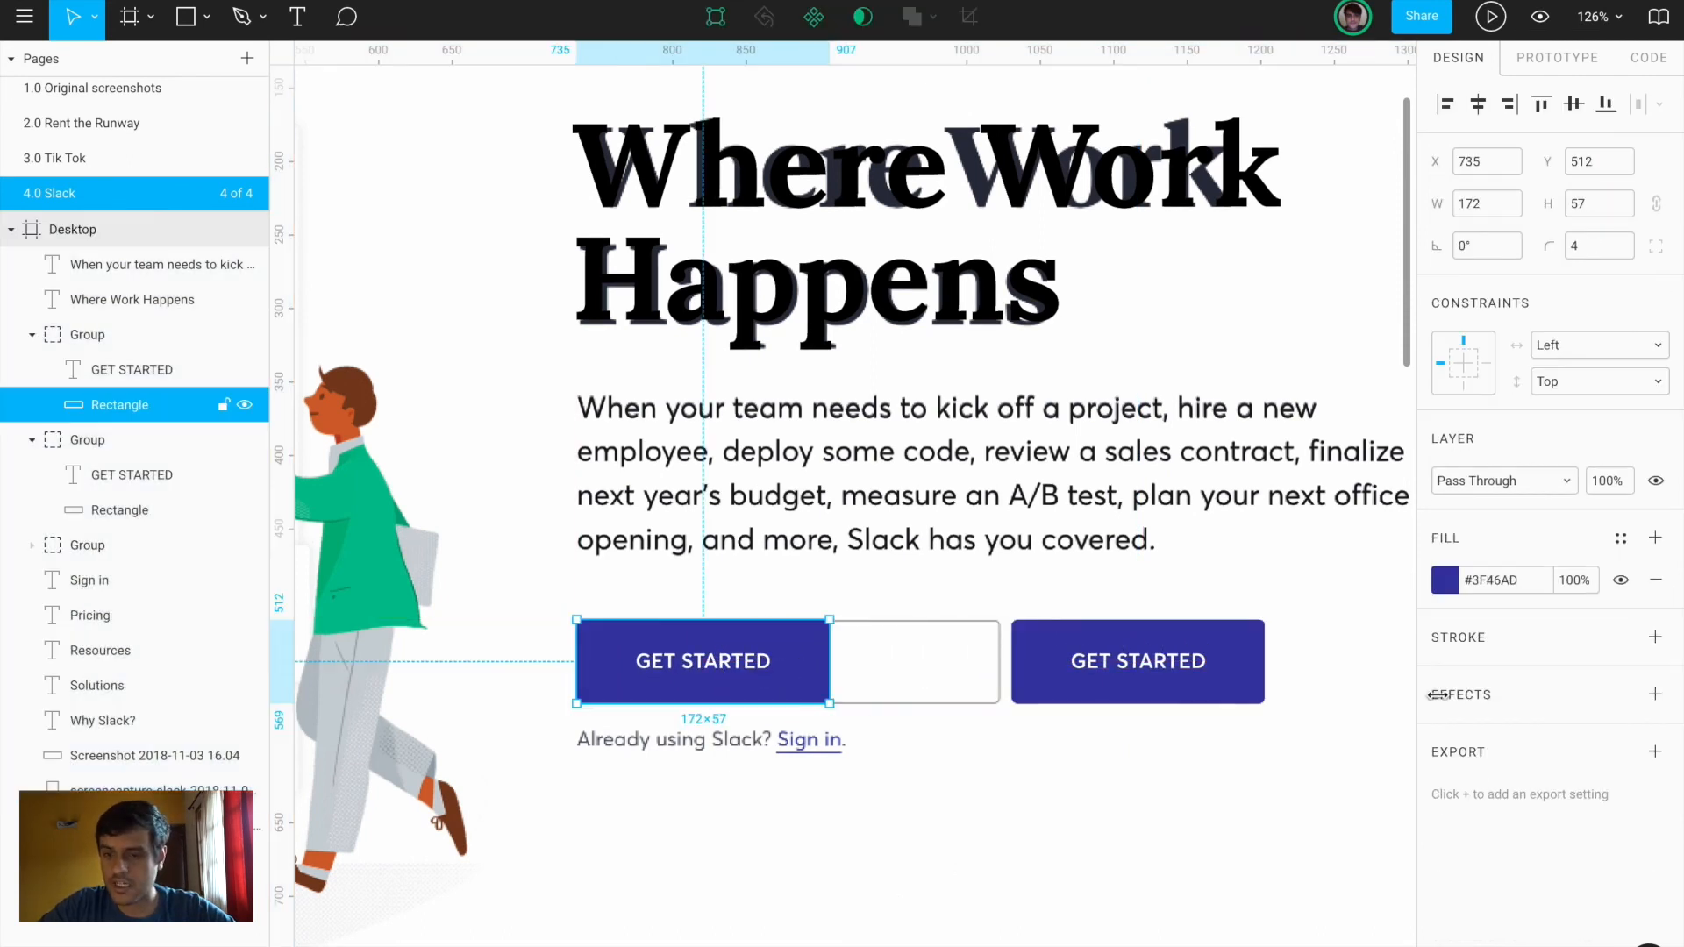
pyautogui.click(1656, 581)
pyautogui.click(1656, 597)
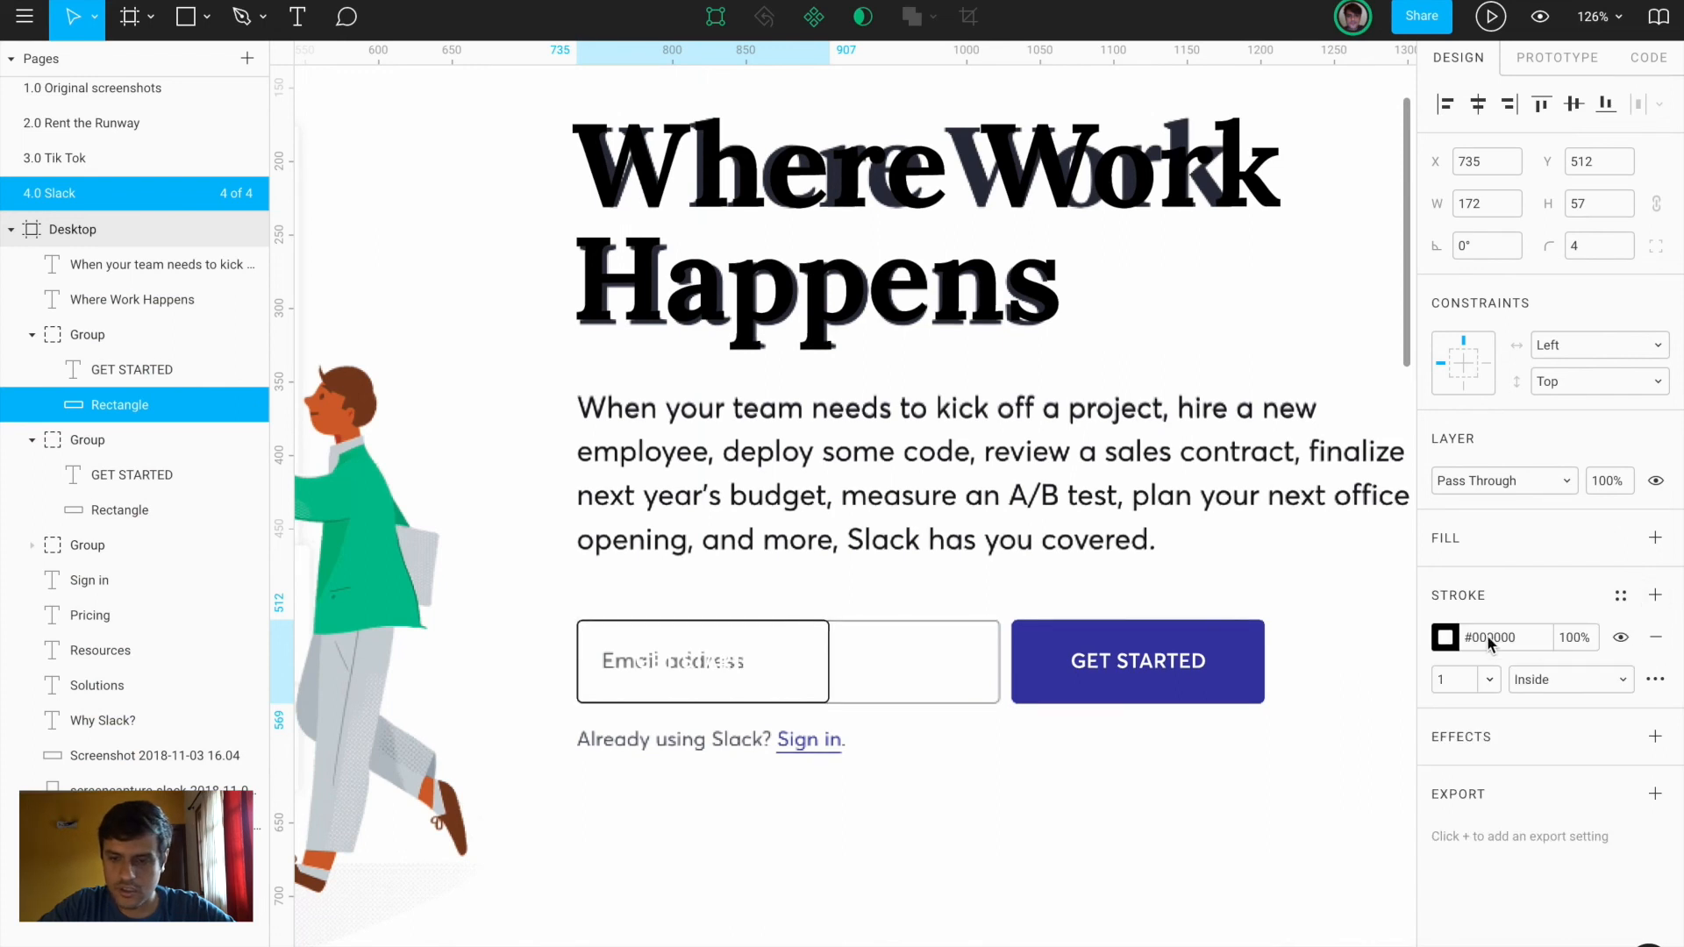
pyautogui.click(1566, 640)
pyautogui.write('20')
pyautogui.press('Return')
pyautogui.moveTo(830, 662); pyautogui.dragTo(1001, 667)
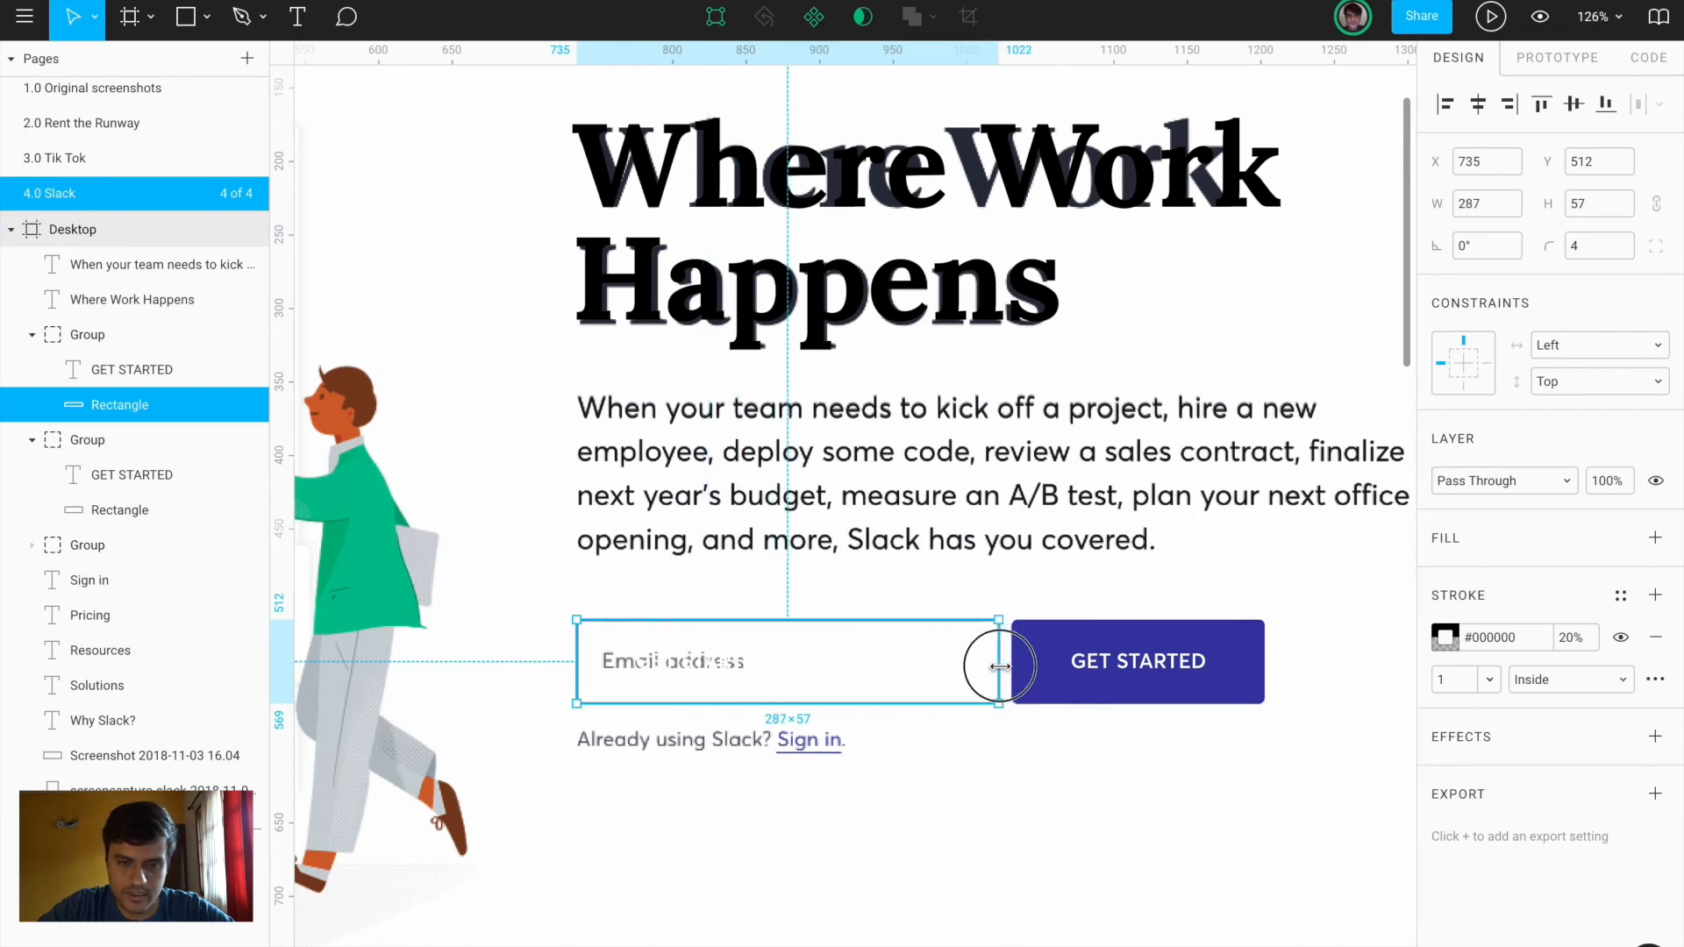
# Give the copied label the body paragraph style, retype it 'Email address', and set 50% opacity
pyautogui.click(776, 535)
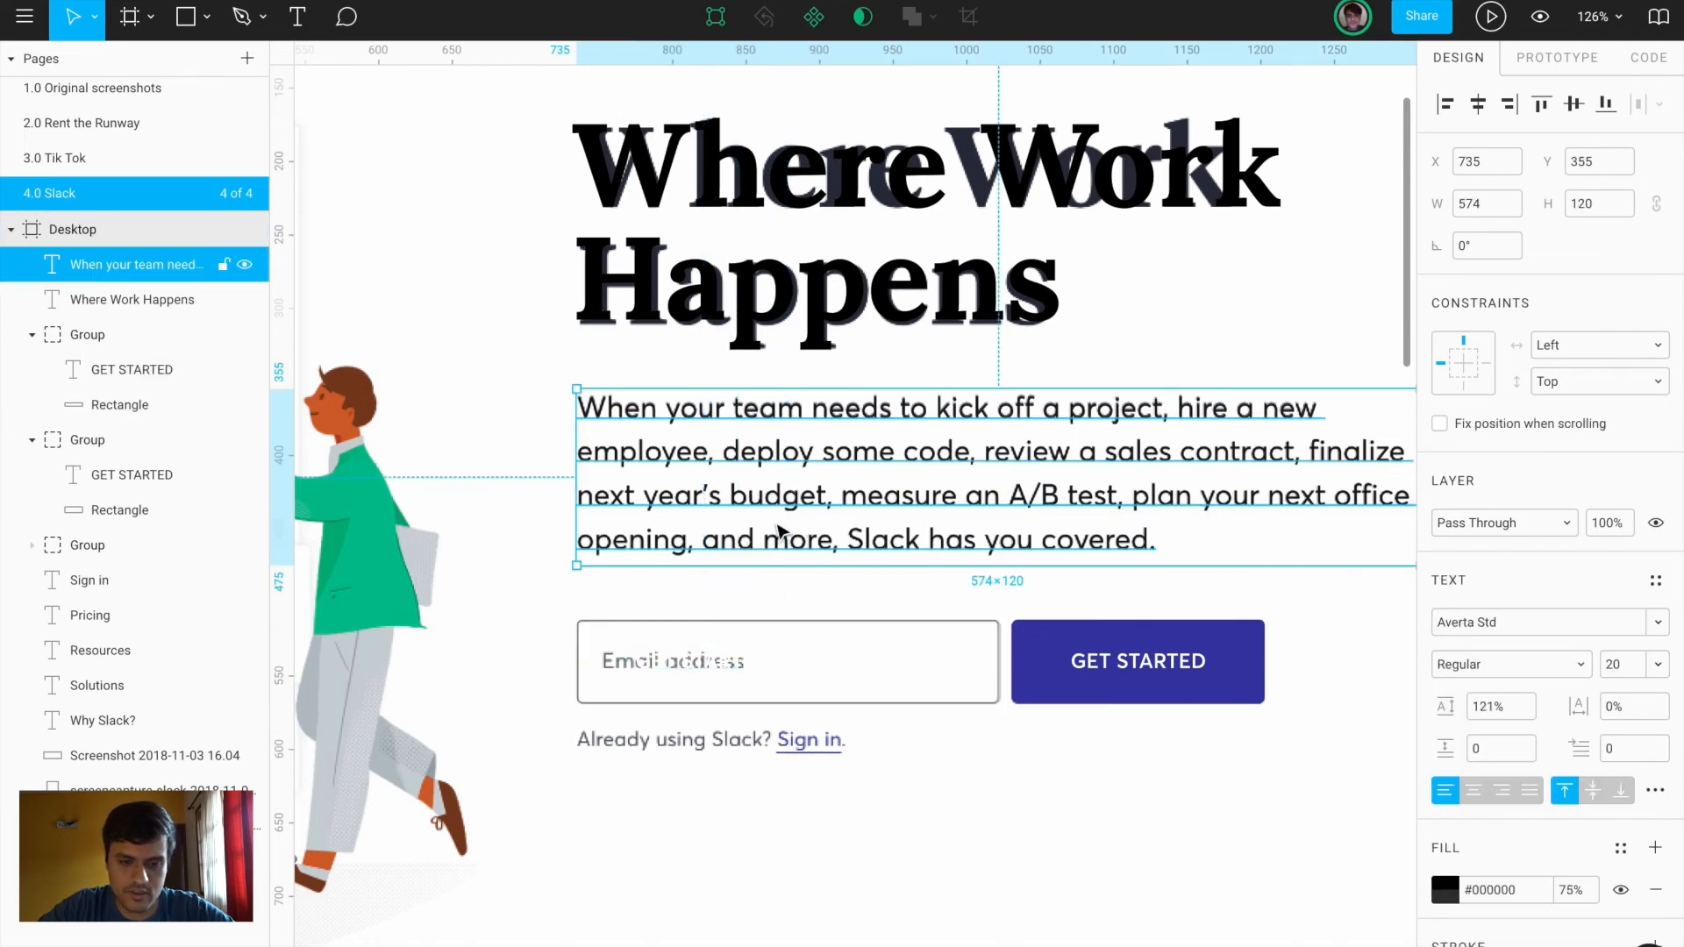
pyautogui.doubleClick(707, 668)
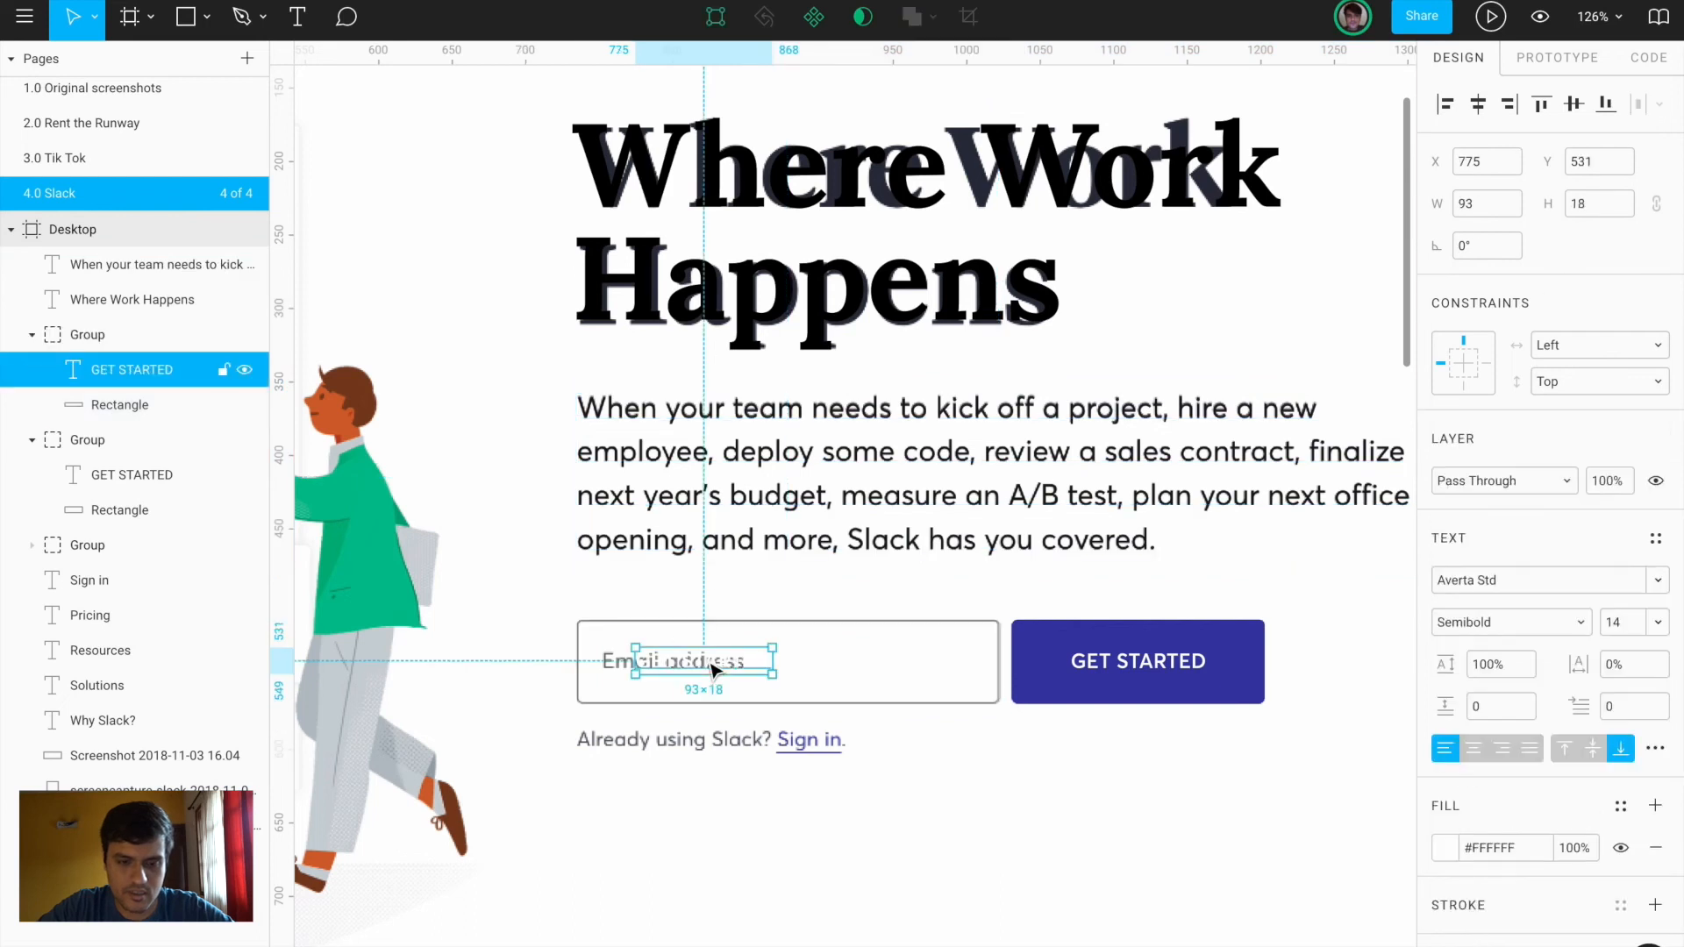
pyautogui.press('super+alt+v')
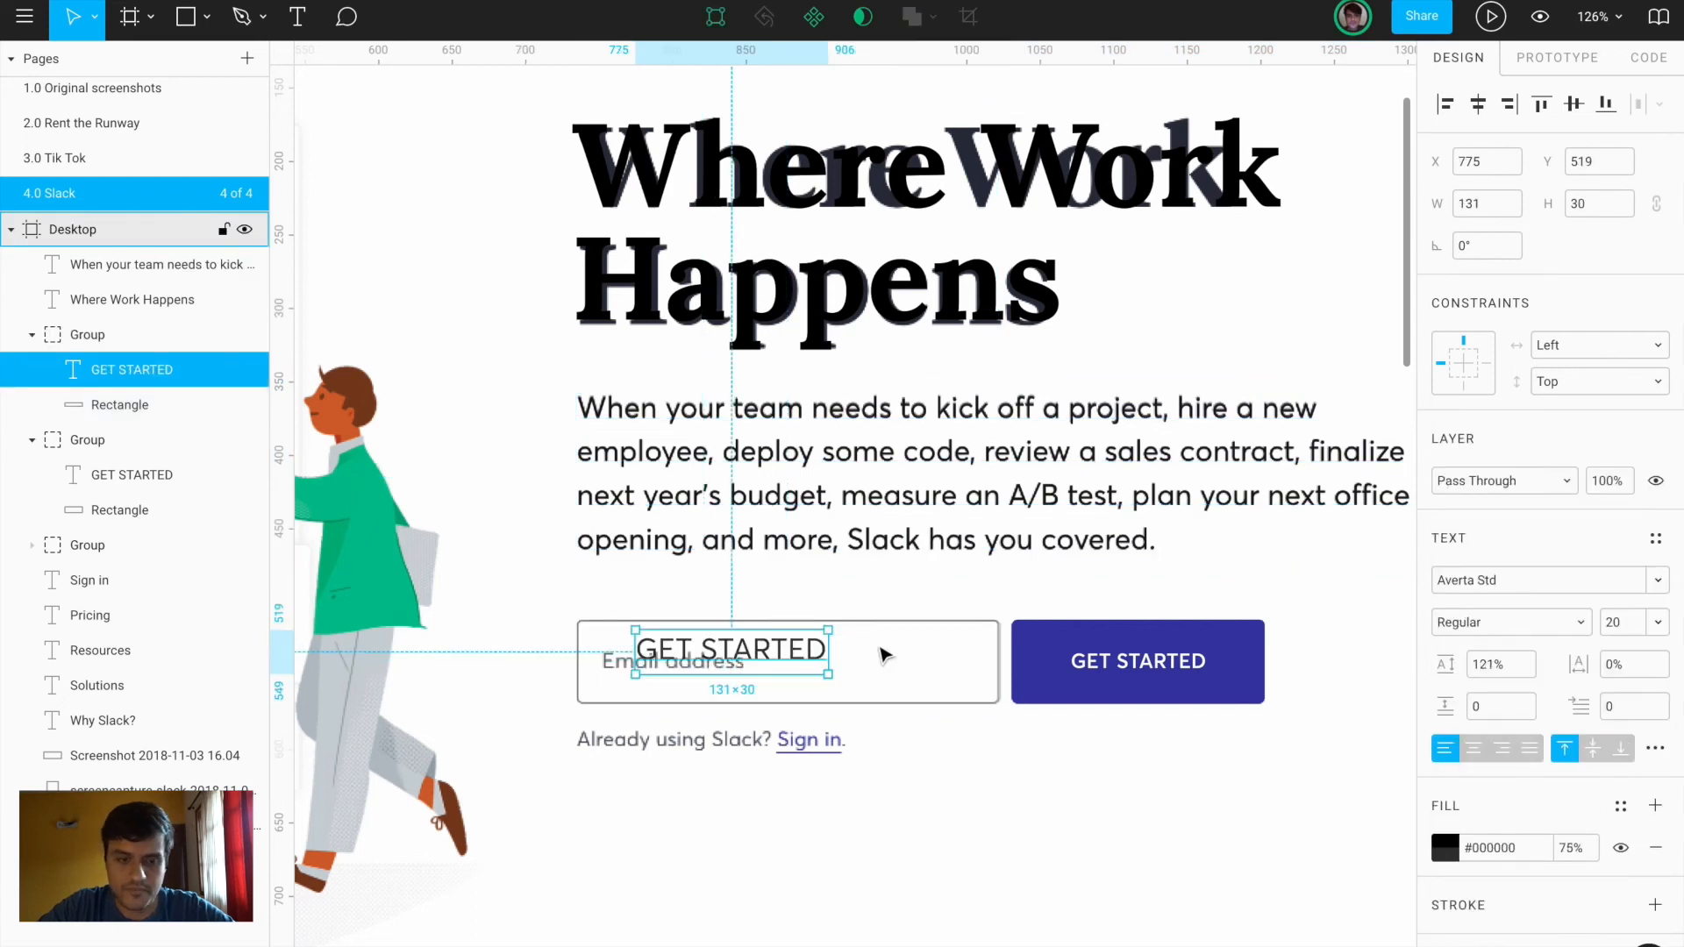
pyautogui.press('Return')
pyautogui.write('Email address')
pyautogui.press('Escape')
pyautogui.scroll(5, 682, 683)
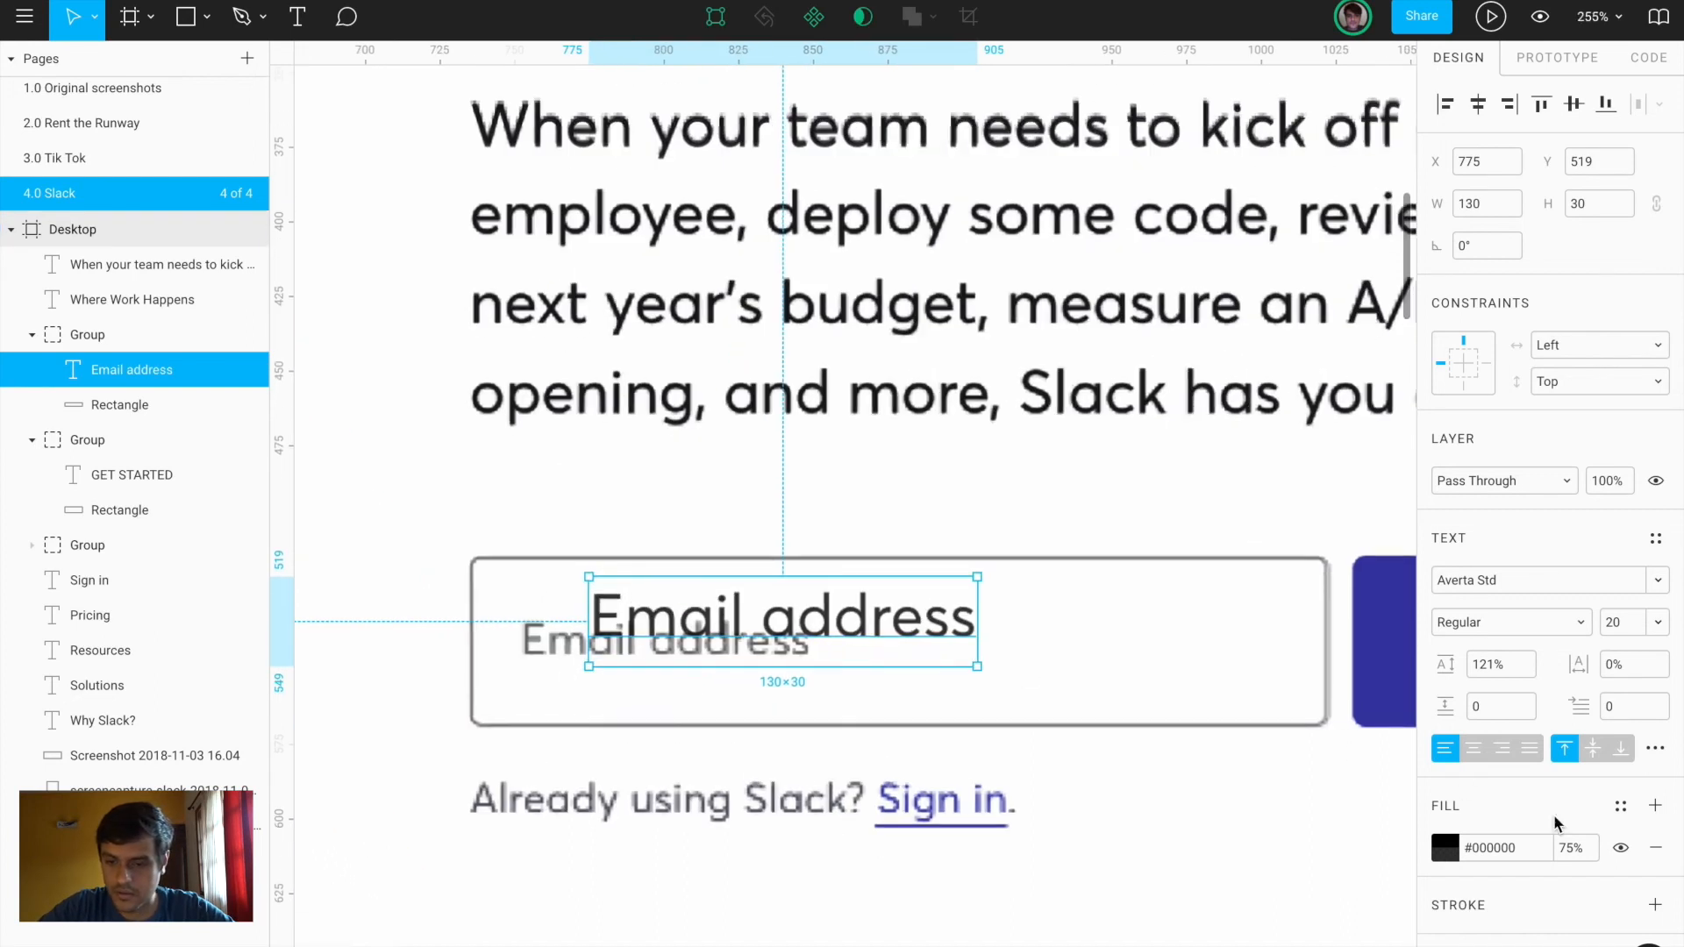
pyautogui.write('20')
pyautogui.press('Return')
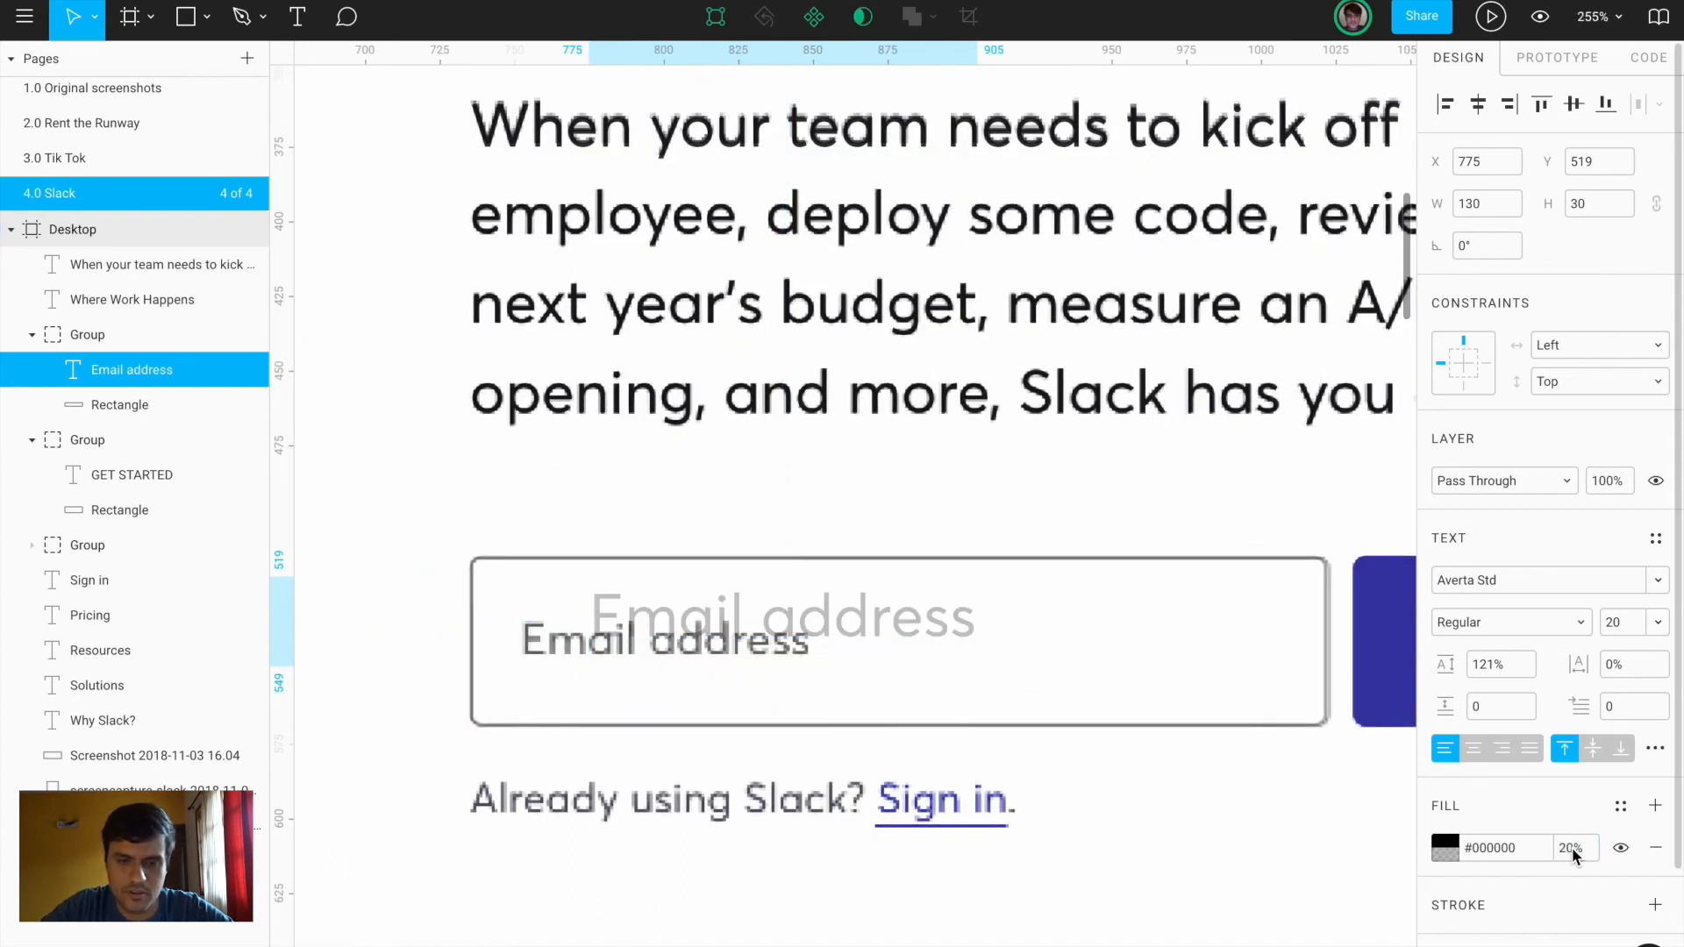
pyautogui.click(1572, 848)
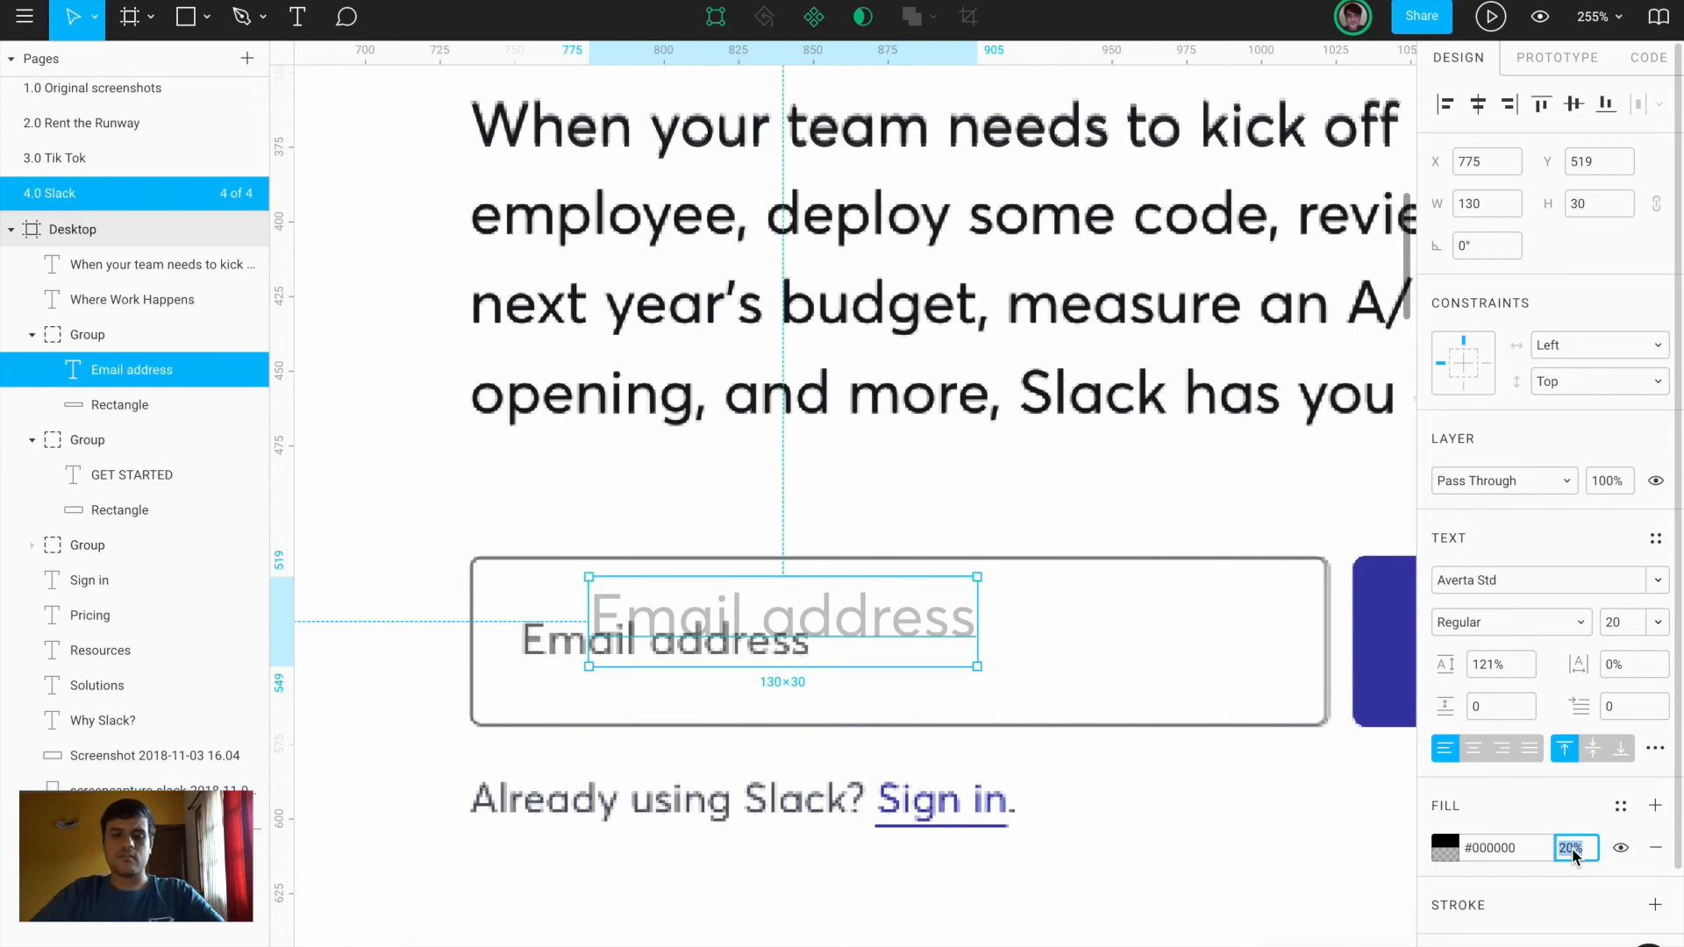
pyautogui.write('50')
pyautogui.press('Return')
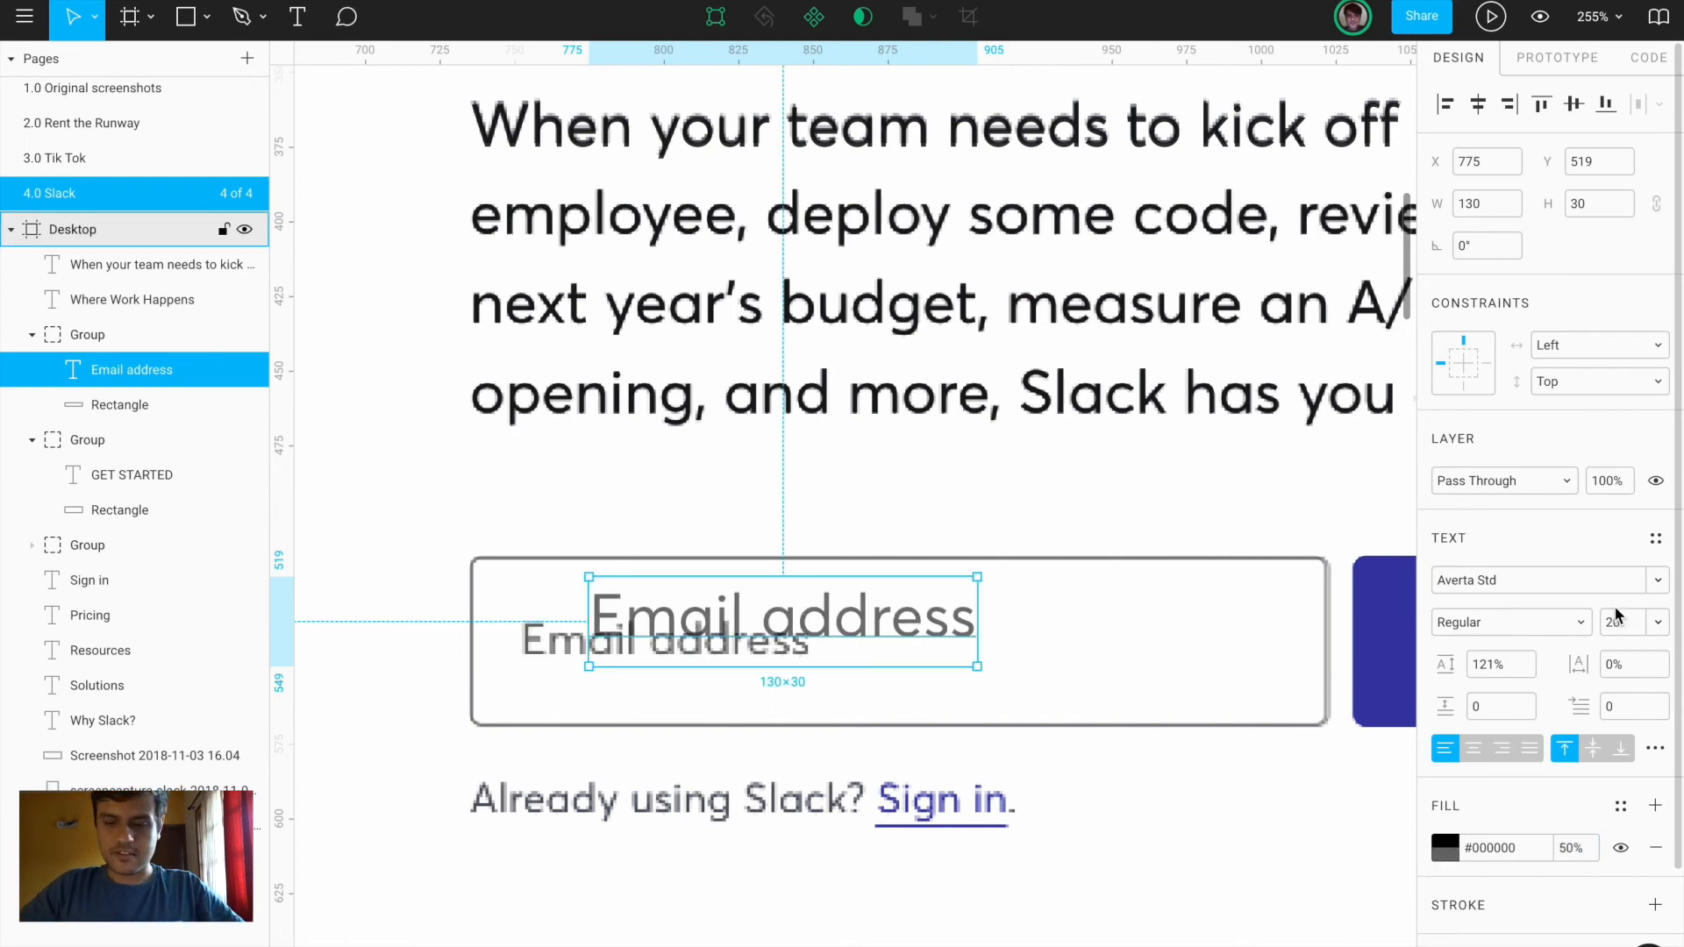
# Place the 'Email address' placeholder inside the field at font size 15
pyautogui.press('Return')
pyautogui.moveTo(793, 591); pyautogui.dragTo(741, 644)
pyautogui.click(1632, 630)
pyautogui.write('16')
pyautogui.press('Return')
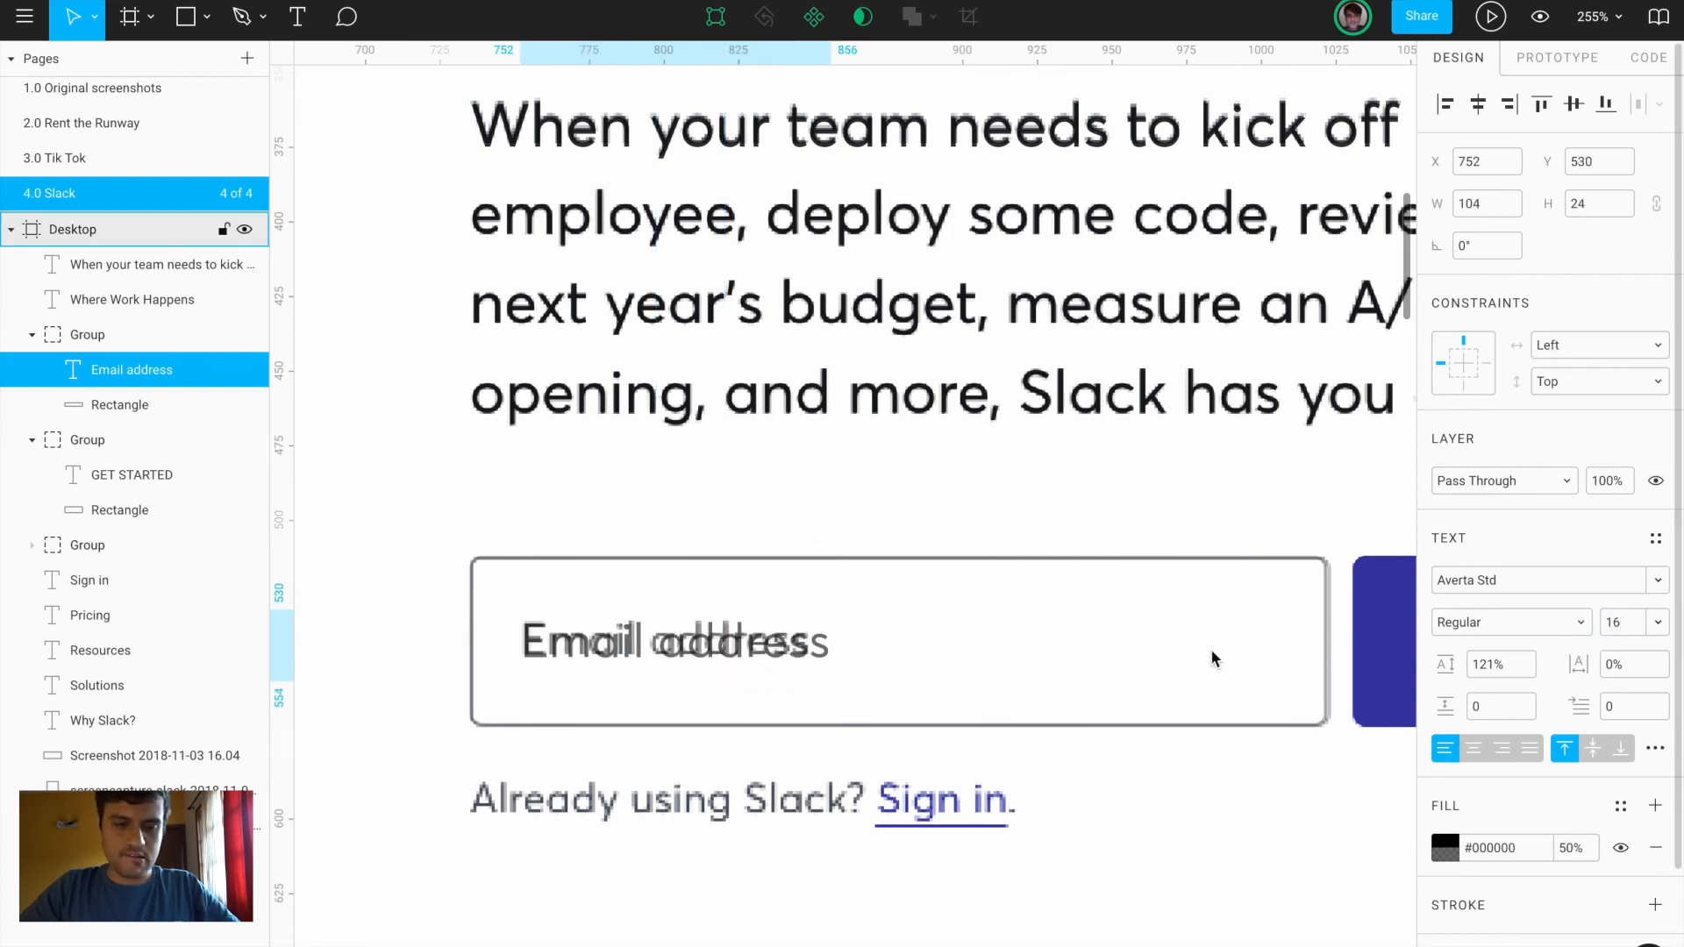
pyautogui.click(1658, 624)
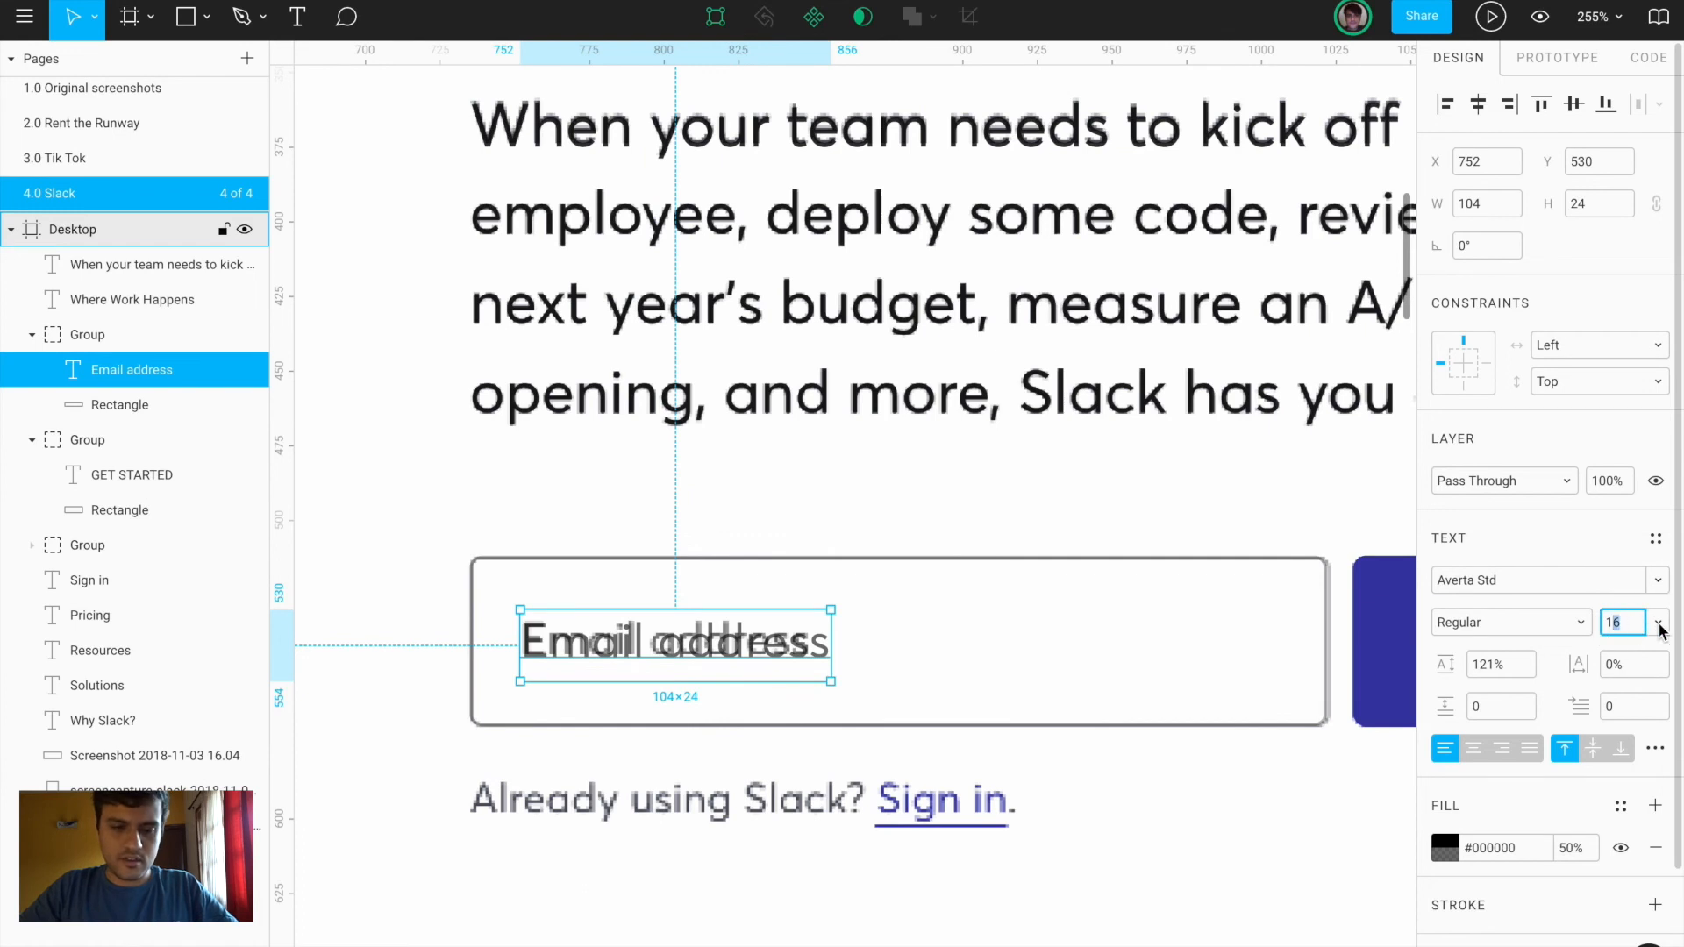
pyautogui.write('5')
pyautogui.press('Return')
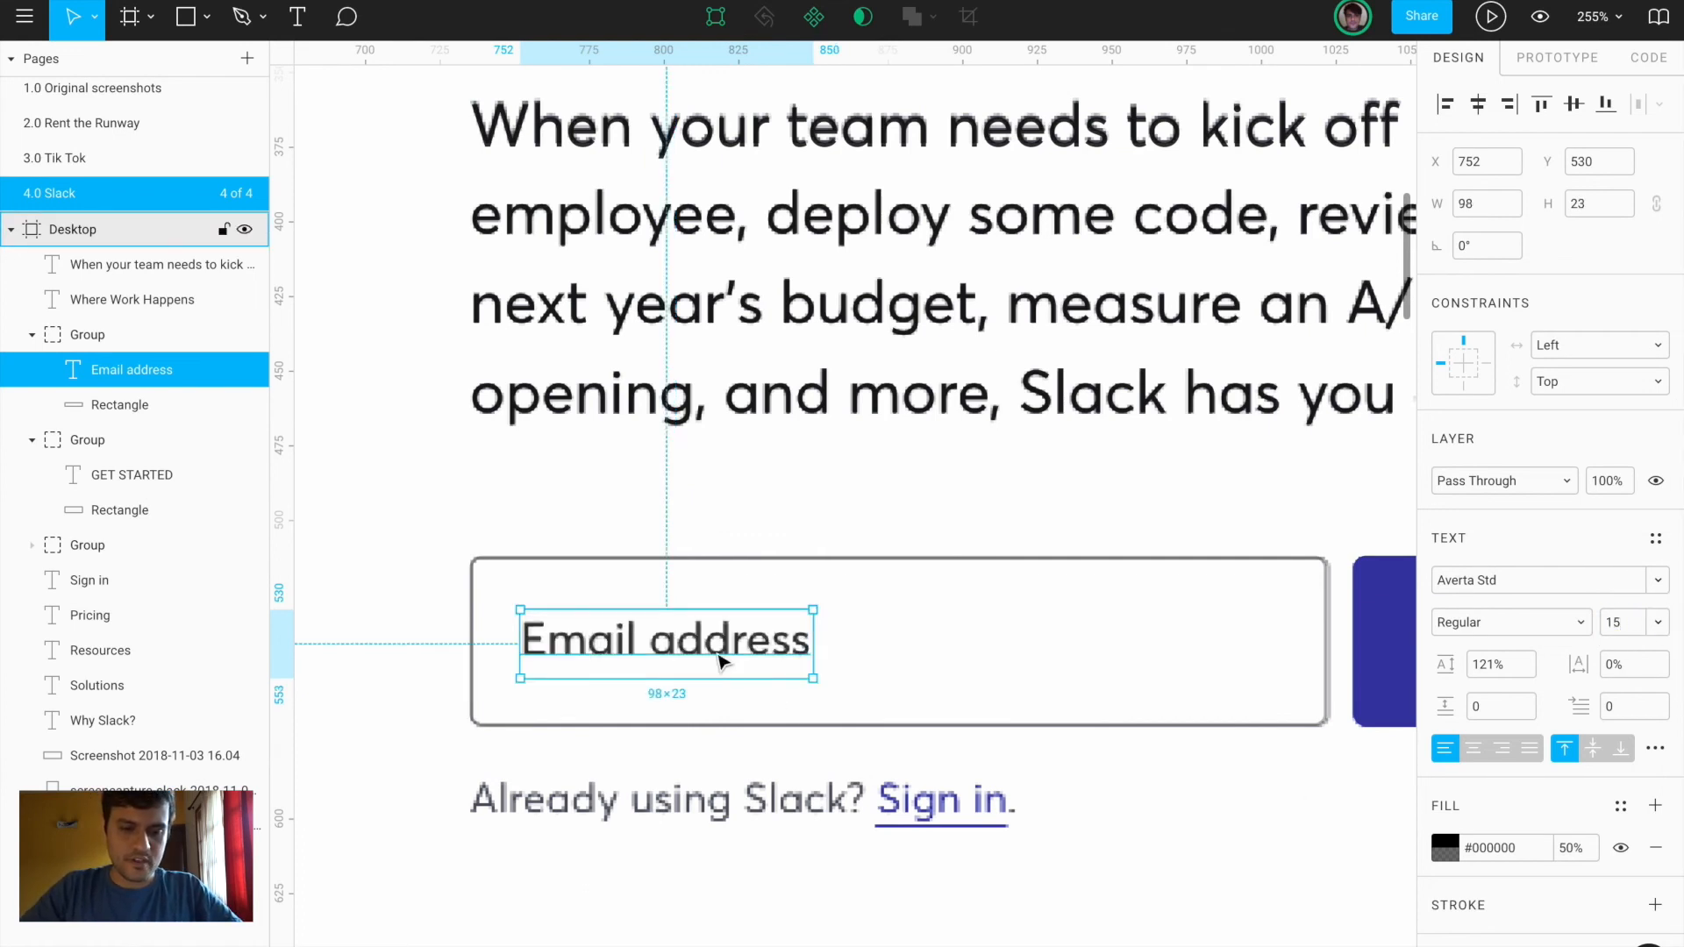
# Duplicate the placeholder below the field and retype it 'Already using Slack? Sign in'
pyautogui.moveTo(692, 634); pyautogui.dragTo(639, 797)
pyautogui.press('Return')
pyautogui.write('Already using Slack? Sign in')
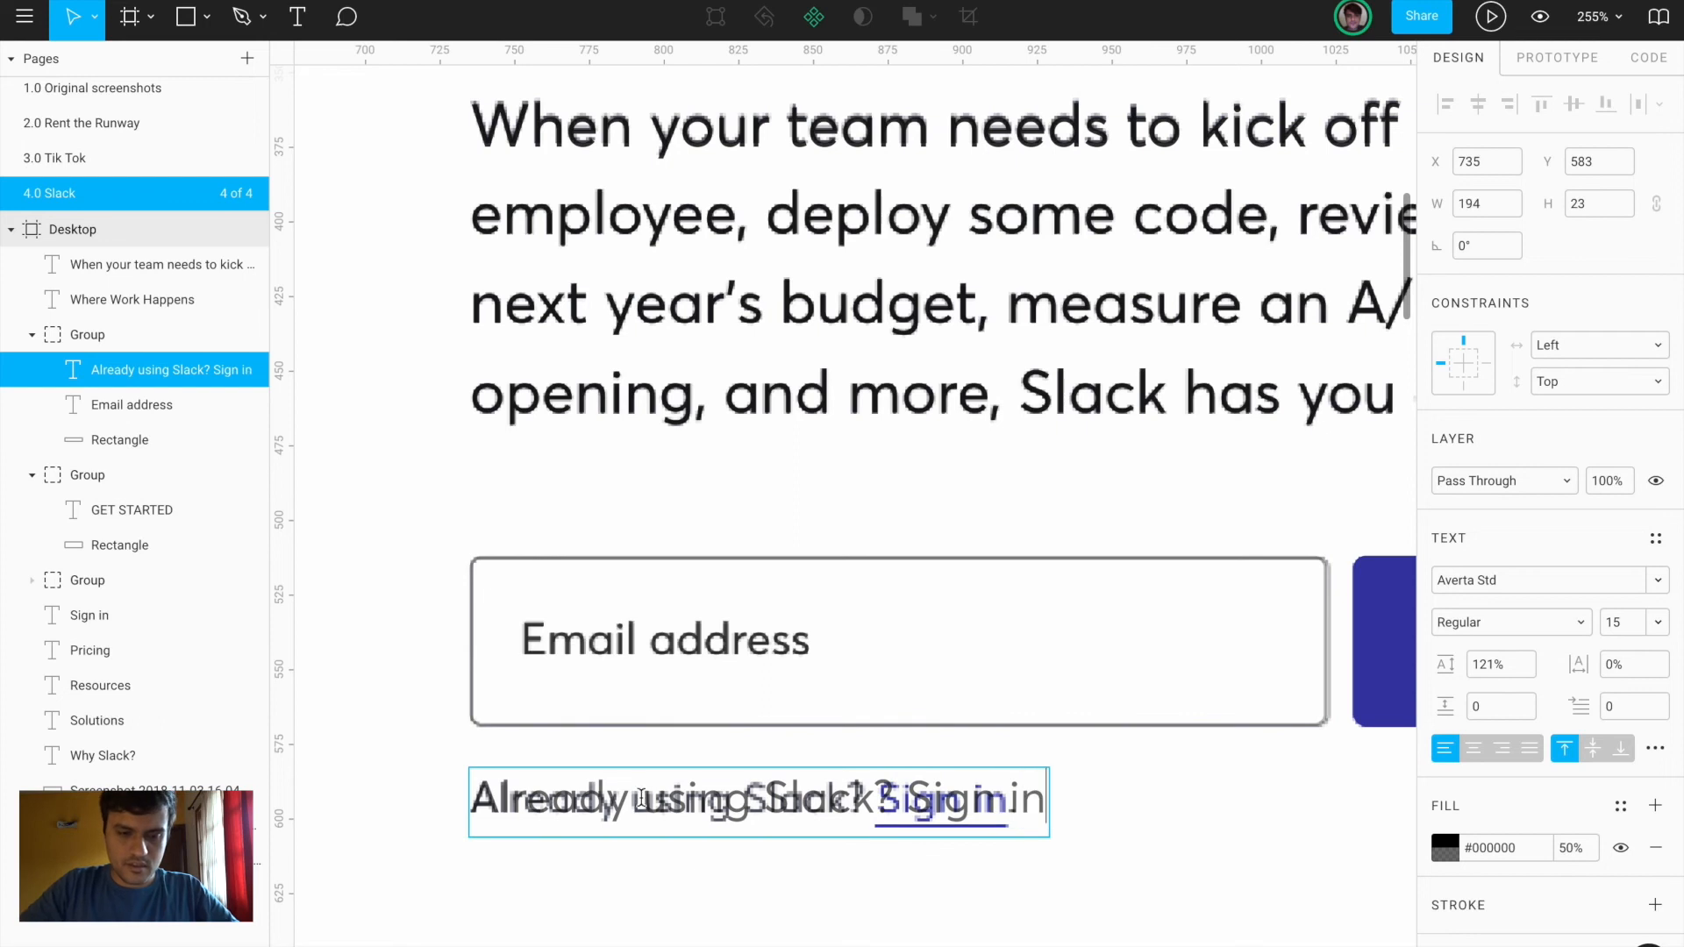
# Set the sign-in line's font size to 14
pyautogui.press('Escape')
pyautogui.click(1618, 625)
pyautogui.write('14')
pyautogui.press('Return')
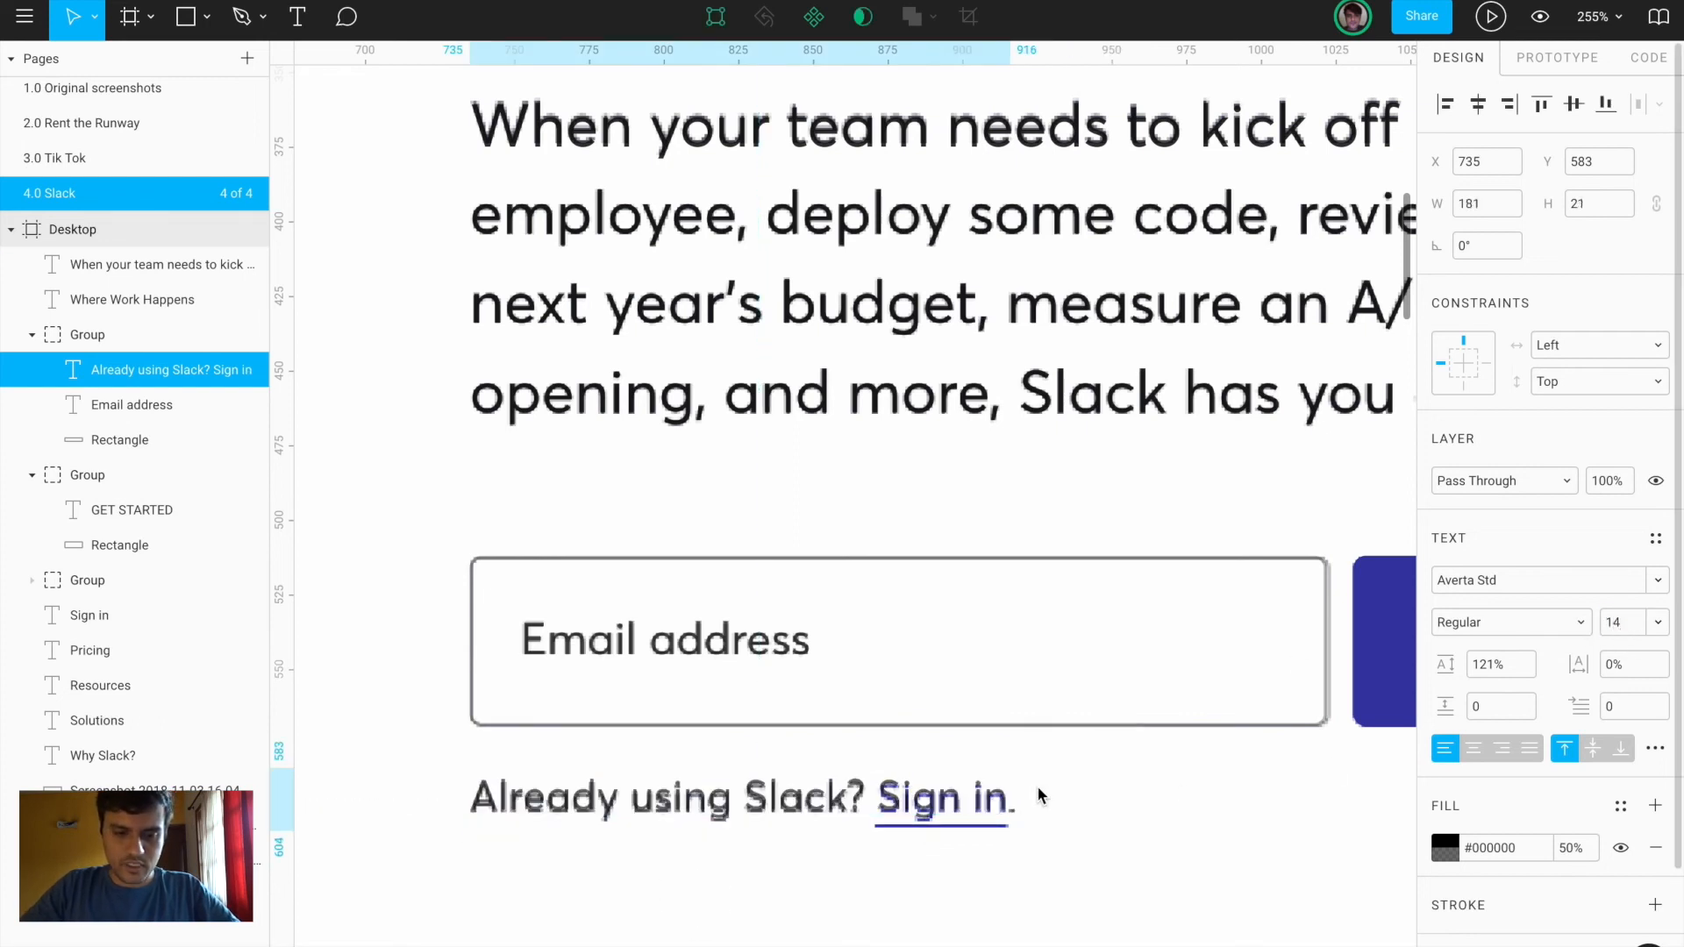
# Color the words 'Sign in' with the button's blue, #3F46AD
pyautogui.scroll(5, 940, 832)
pyautogui.doubleClick(838, 766)
pyautogui.click(838, 765)
pyautogui.moveTo(836, 769); pyautogui.dragTo(1186, 782)
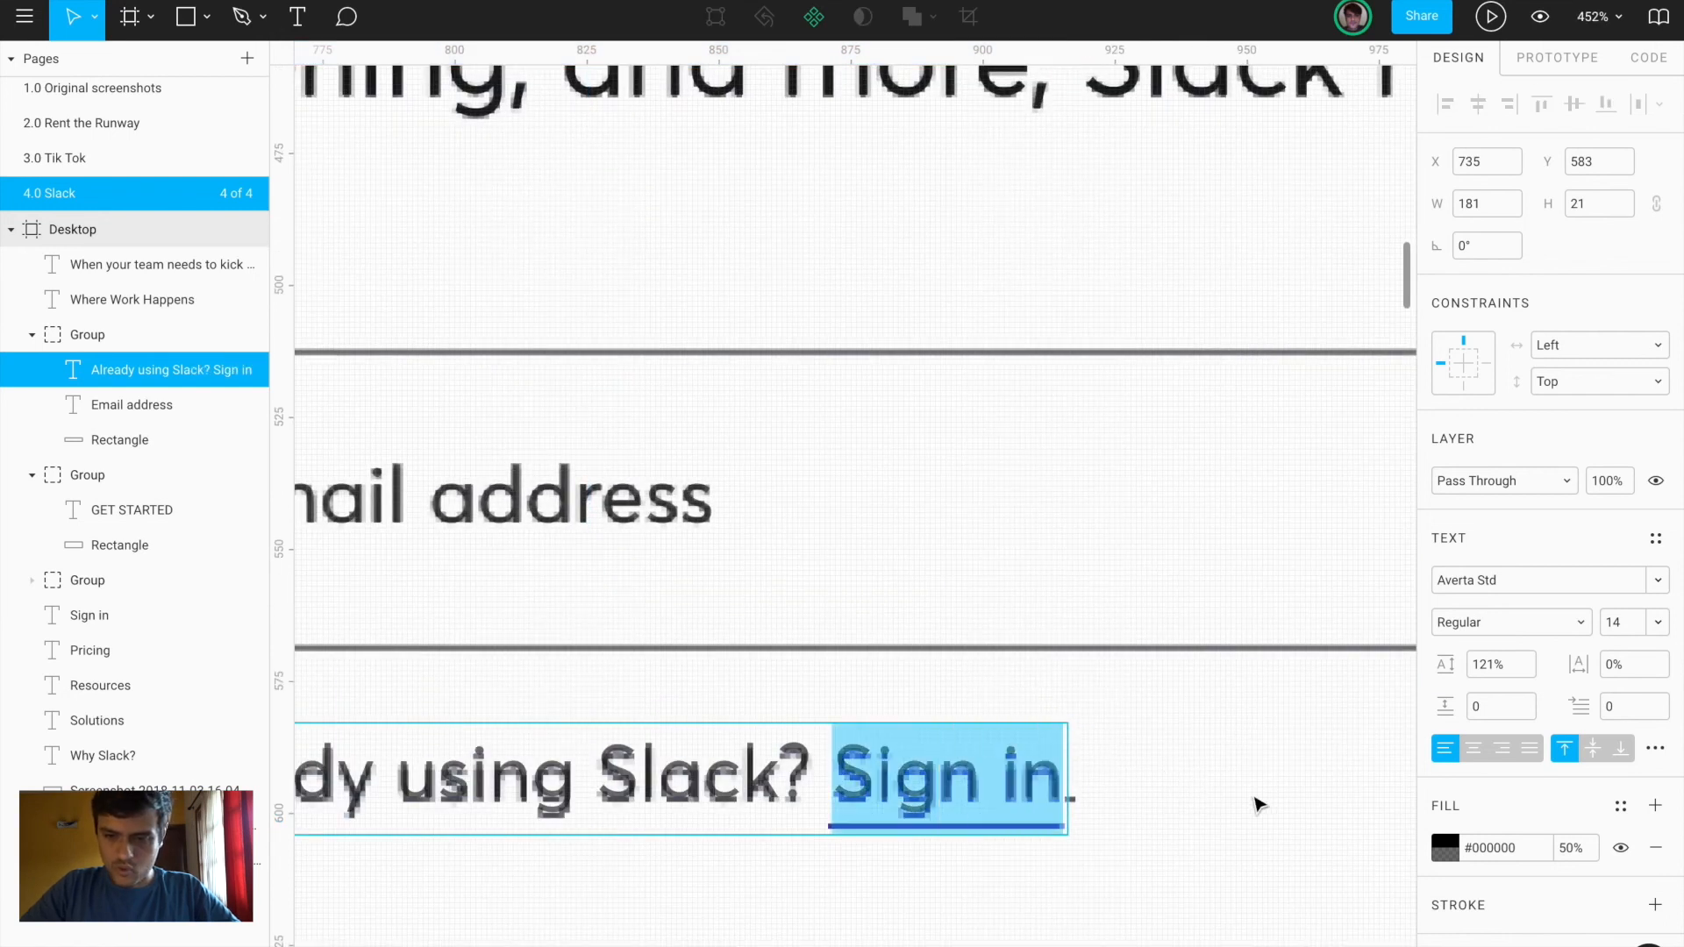
pyautogui.hscroll(5, 1254, 786)
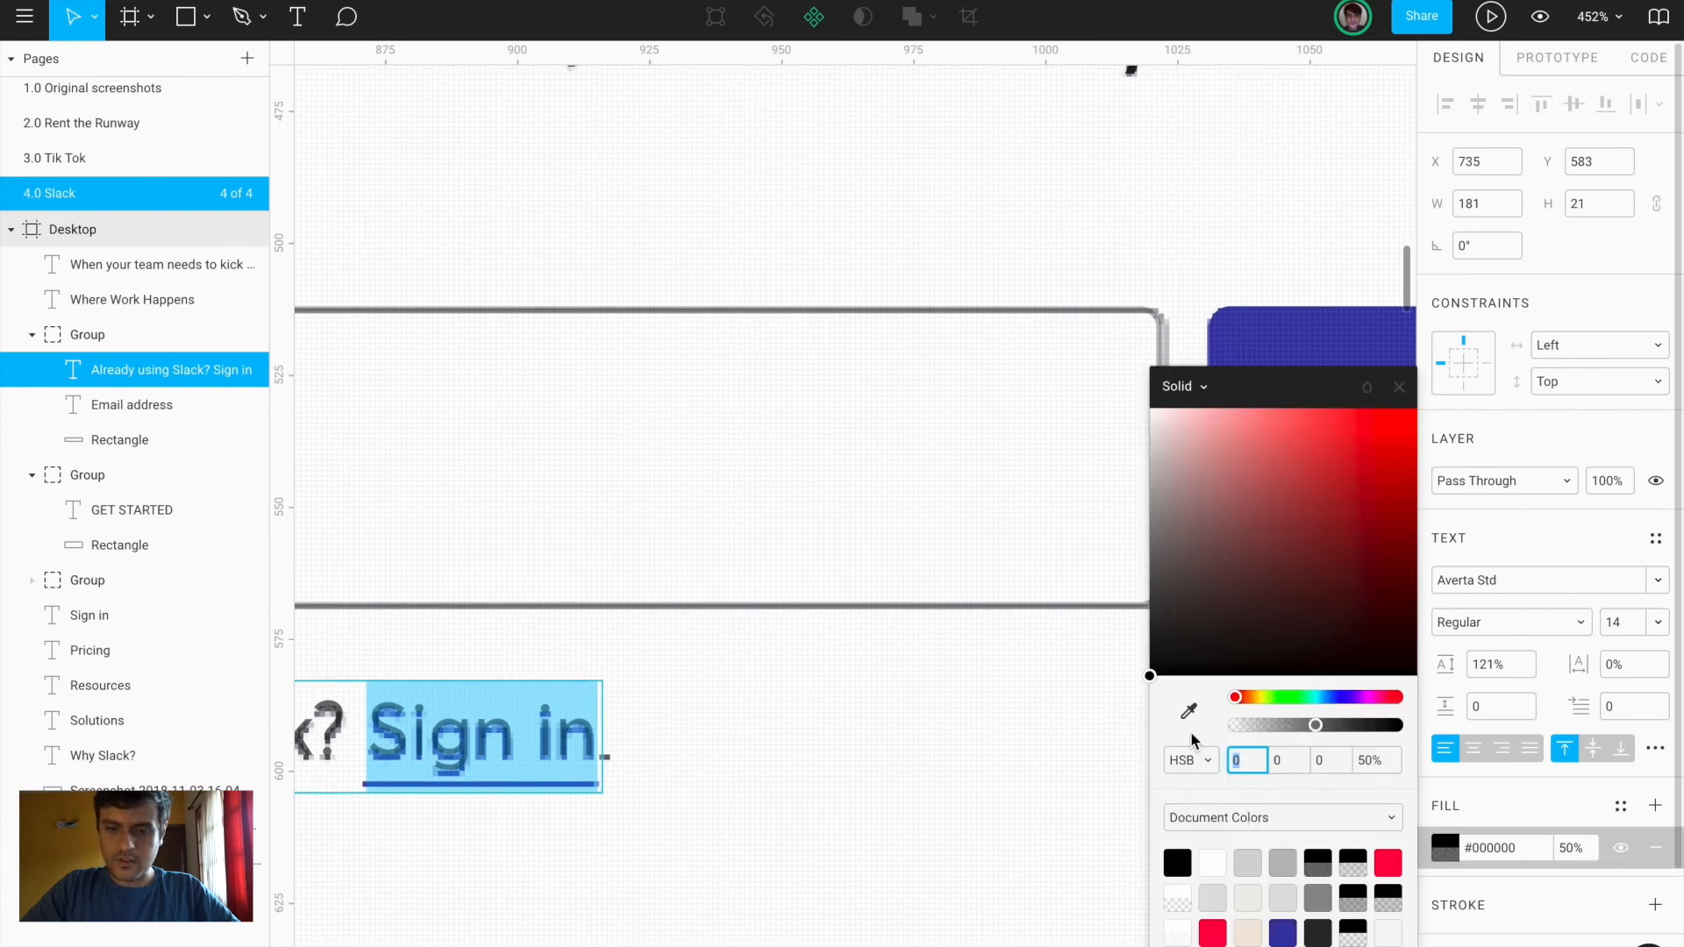
pyautogui.click(1189, 713)
pyautogui.click(1300, 338)
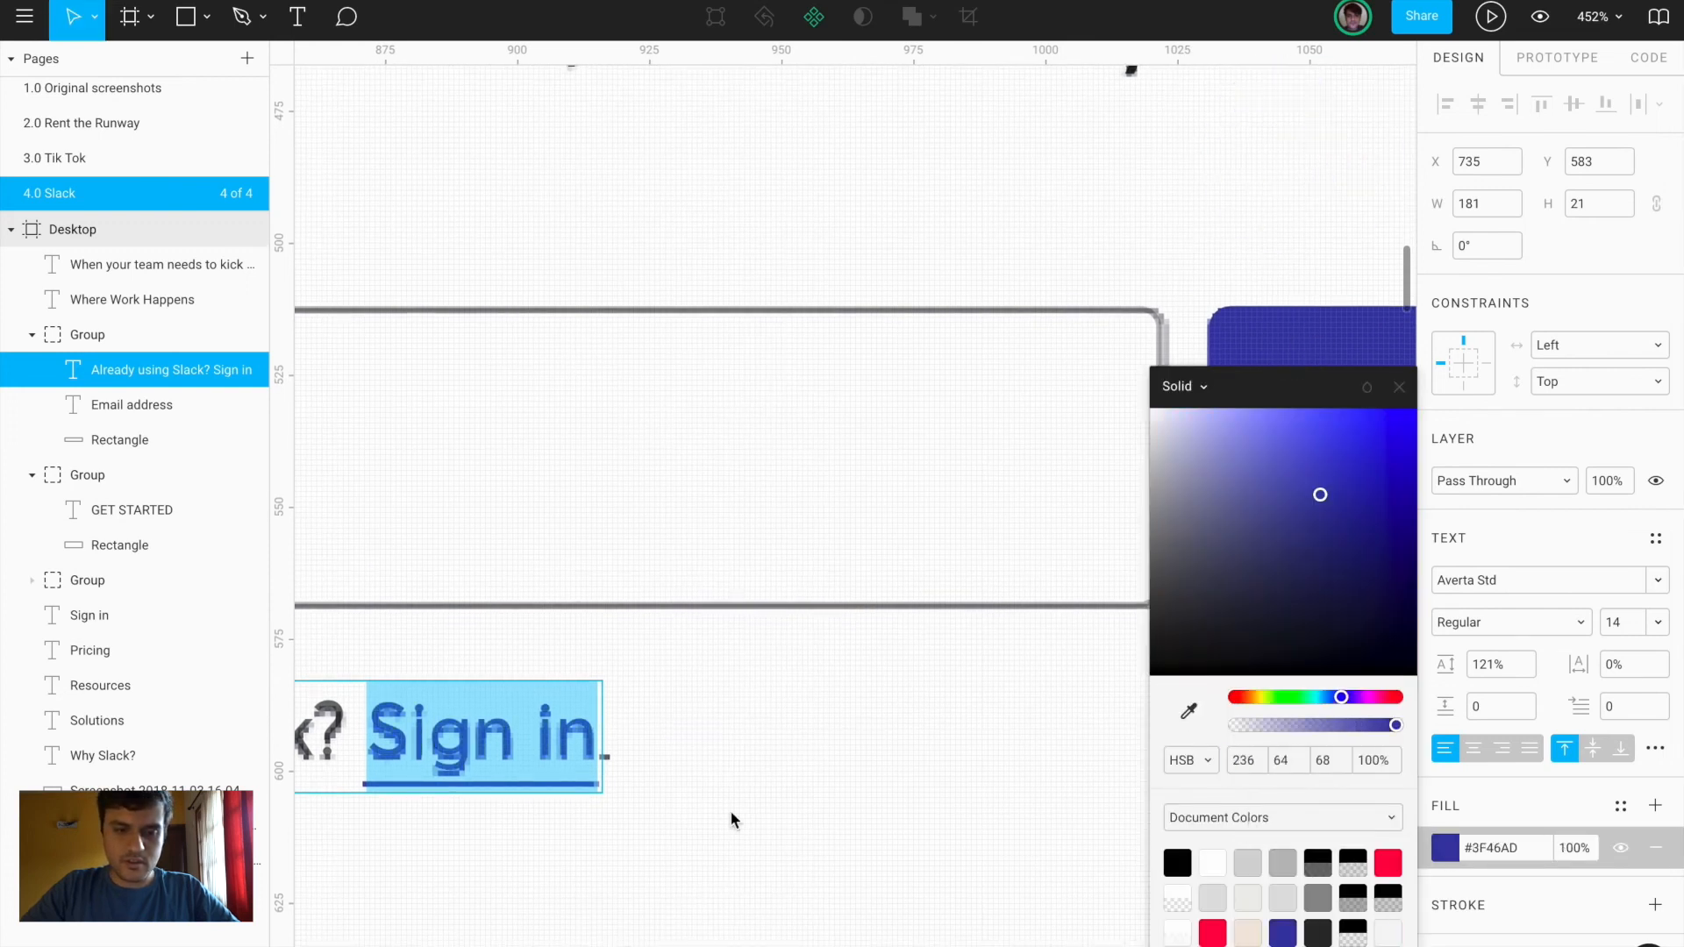
pyautogui.press('Escape')
pyautogui.doubleClick(581, 736)
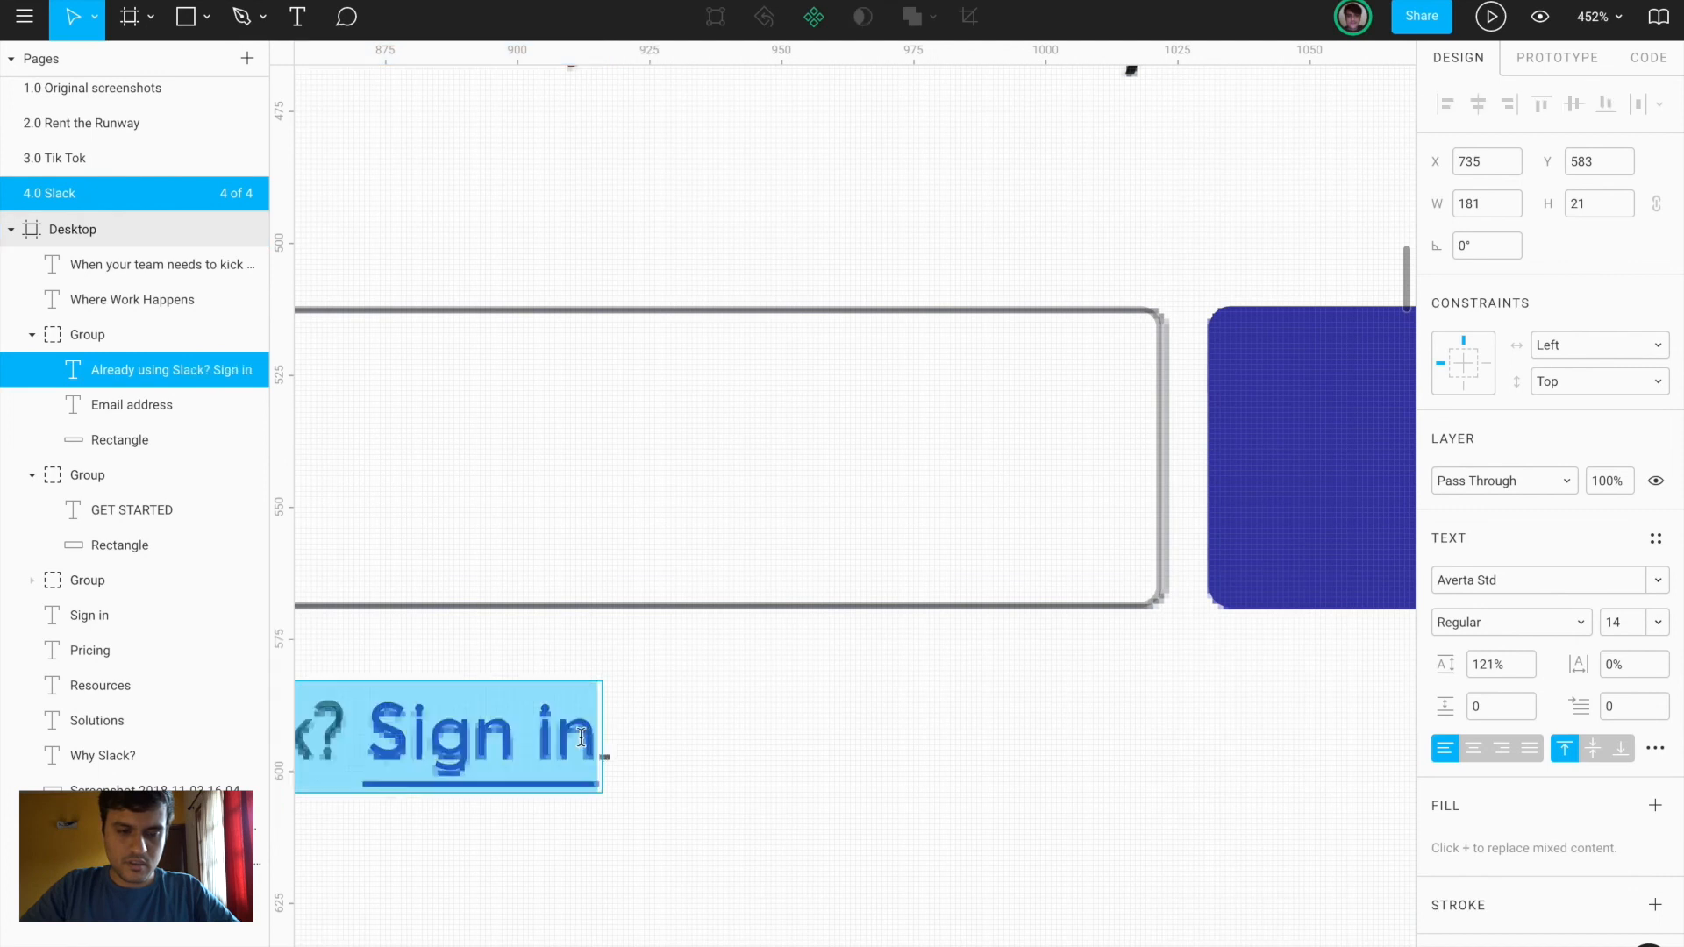
pyautogui.click(594, 738)
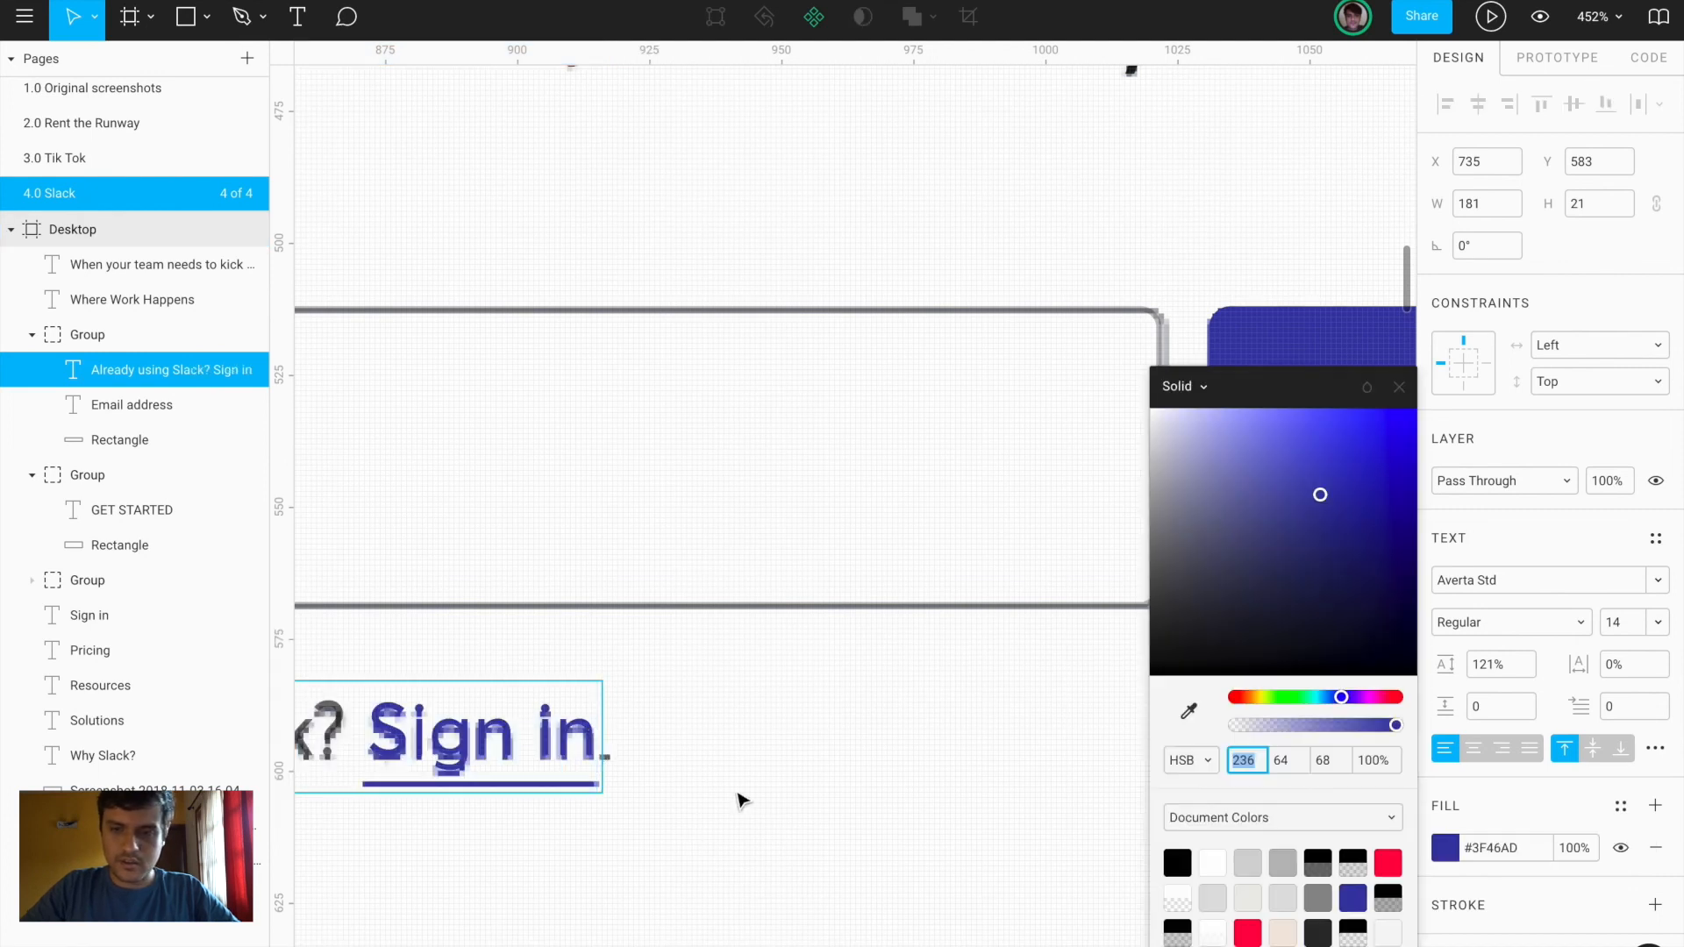
pyautogui.press('Escape')
pyautogui.click(425, 880)
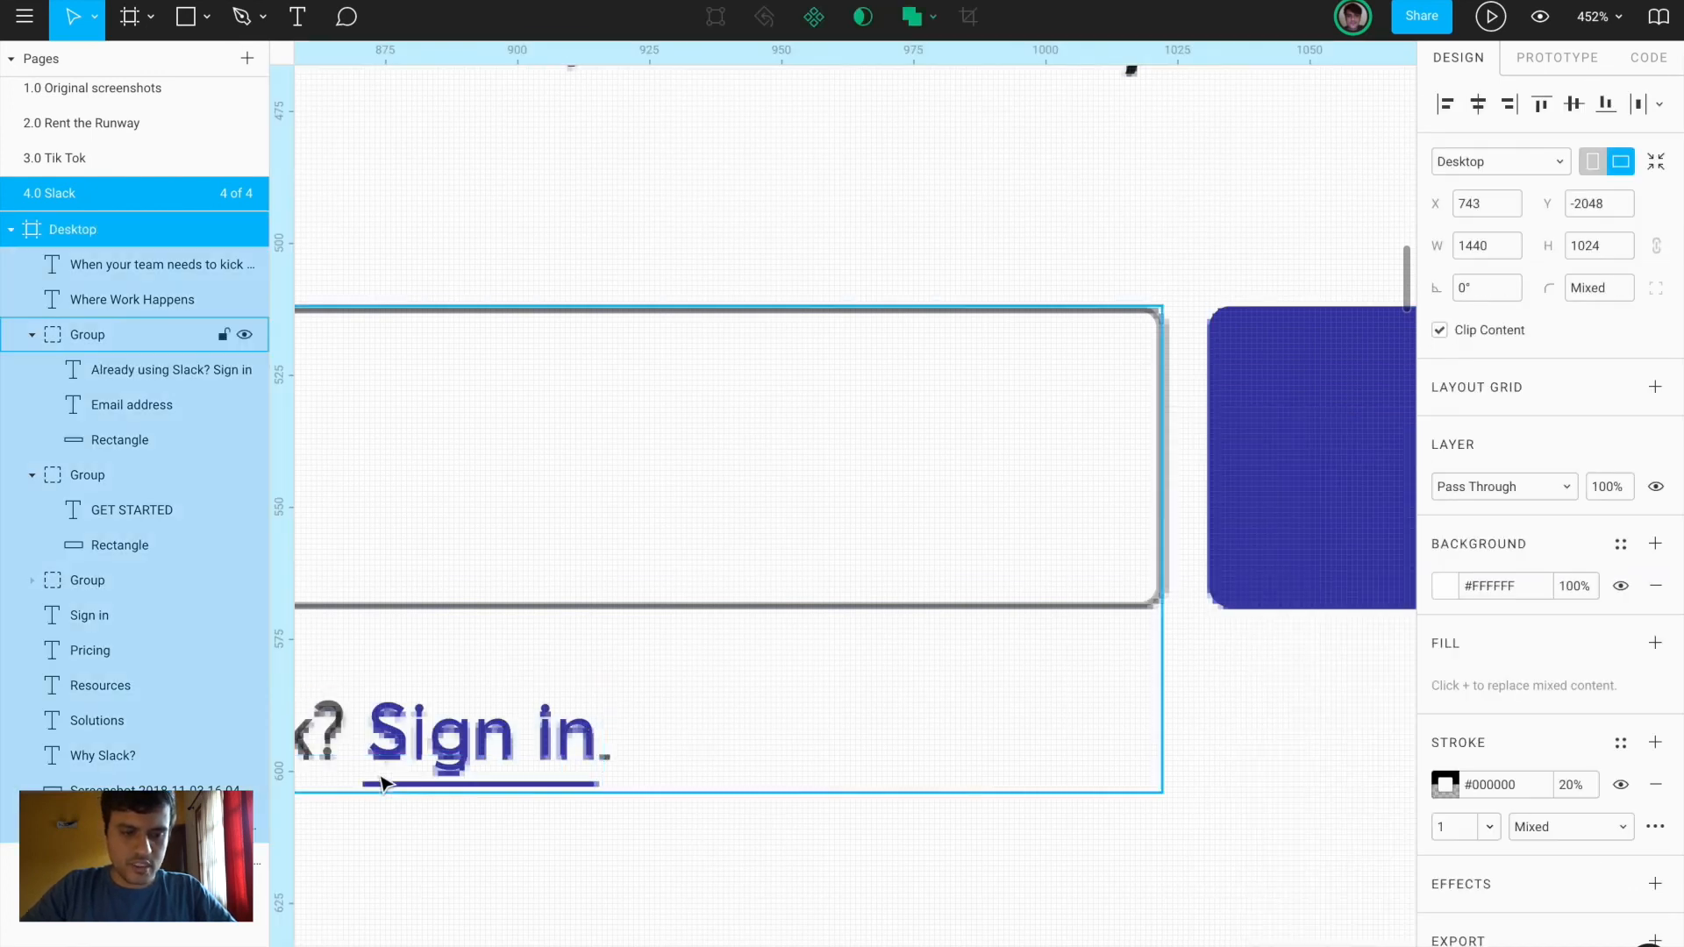
# Draw a 44×1 underline beneath 'Sign in' and fill it with the button's blue
pyautogui.scroll(4, 381, 784)
pyautogui.scroll(-2, 456, 777)
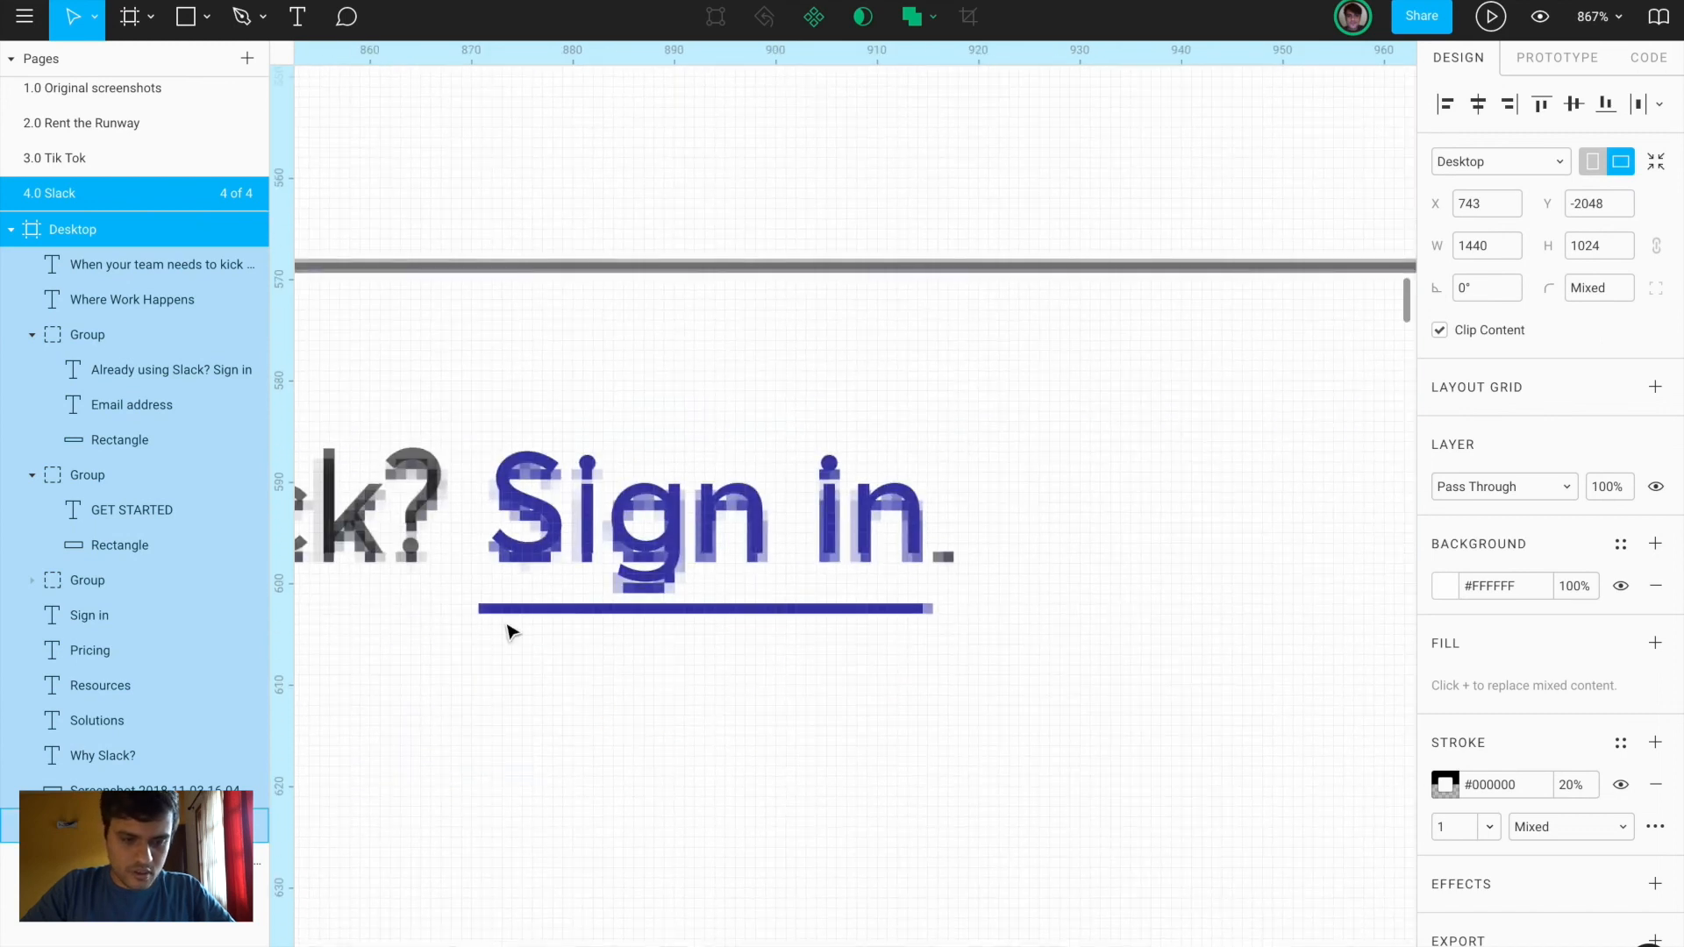
pyautogui.press('r')
pyautogui.moveTo(481, 605); pyautogui.dragTo(925, 613)
pyautogui.scroll(-5, 1127, 661)
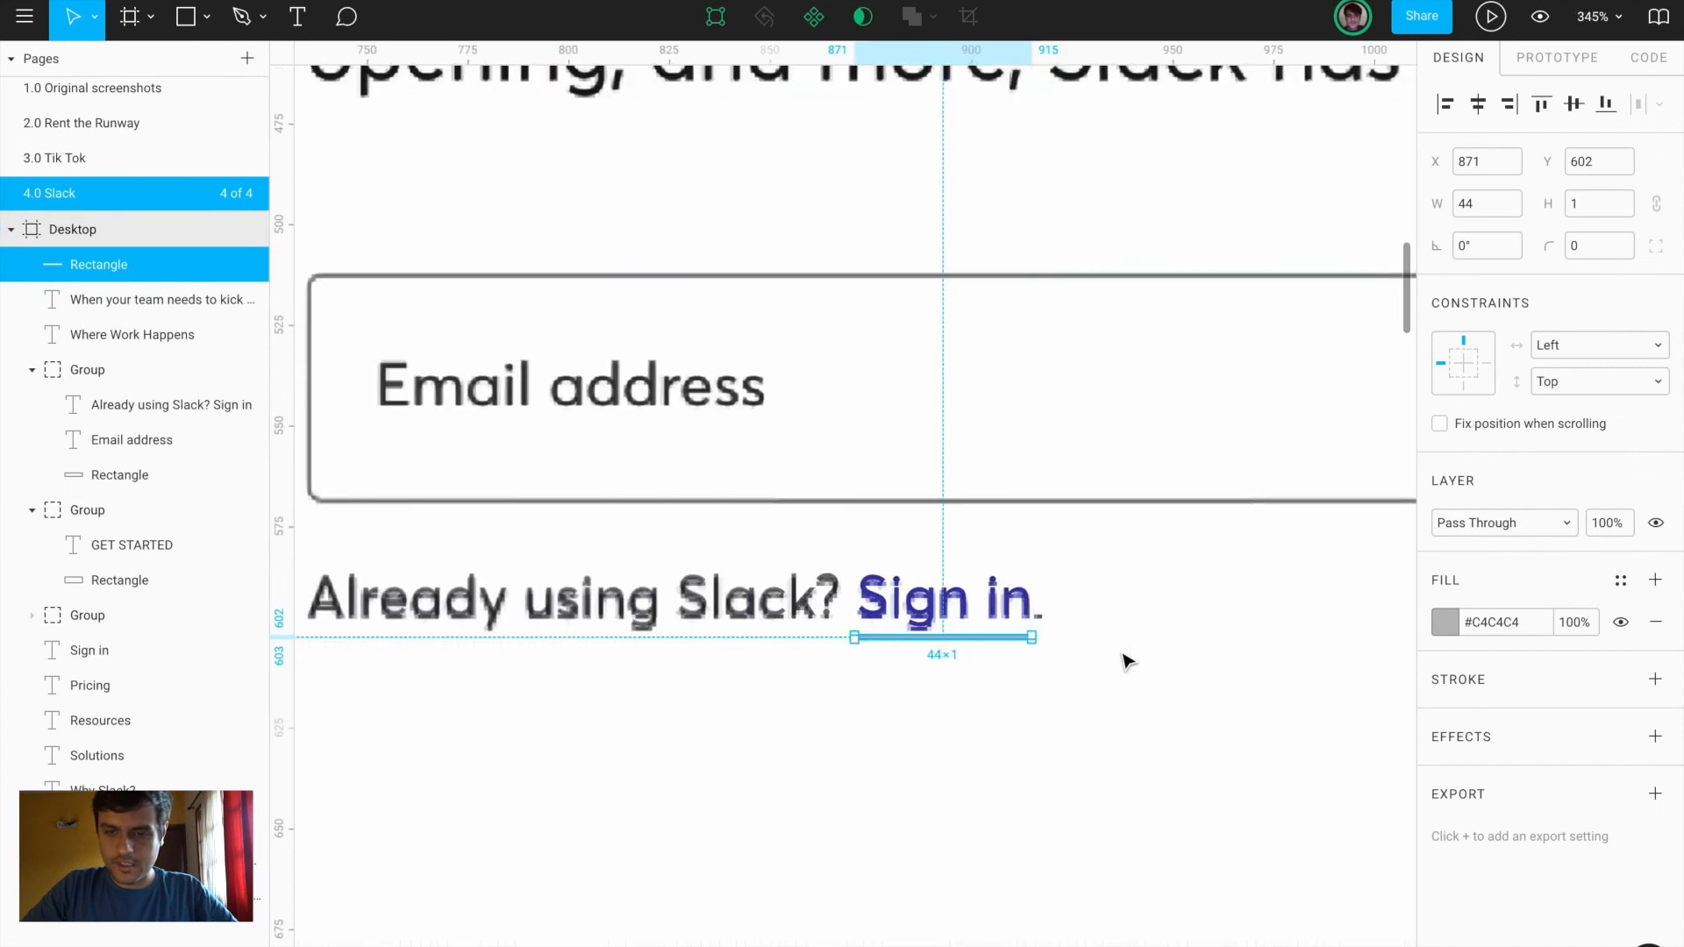
pyautogui.hscroll(3, 1127, 662)
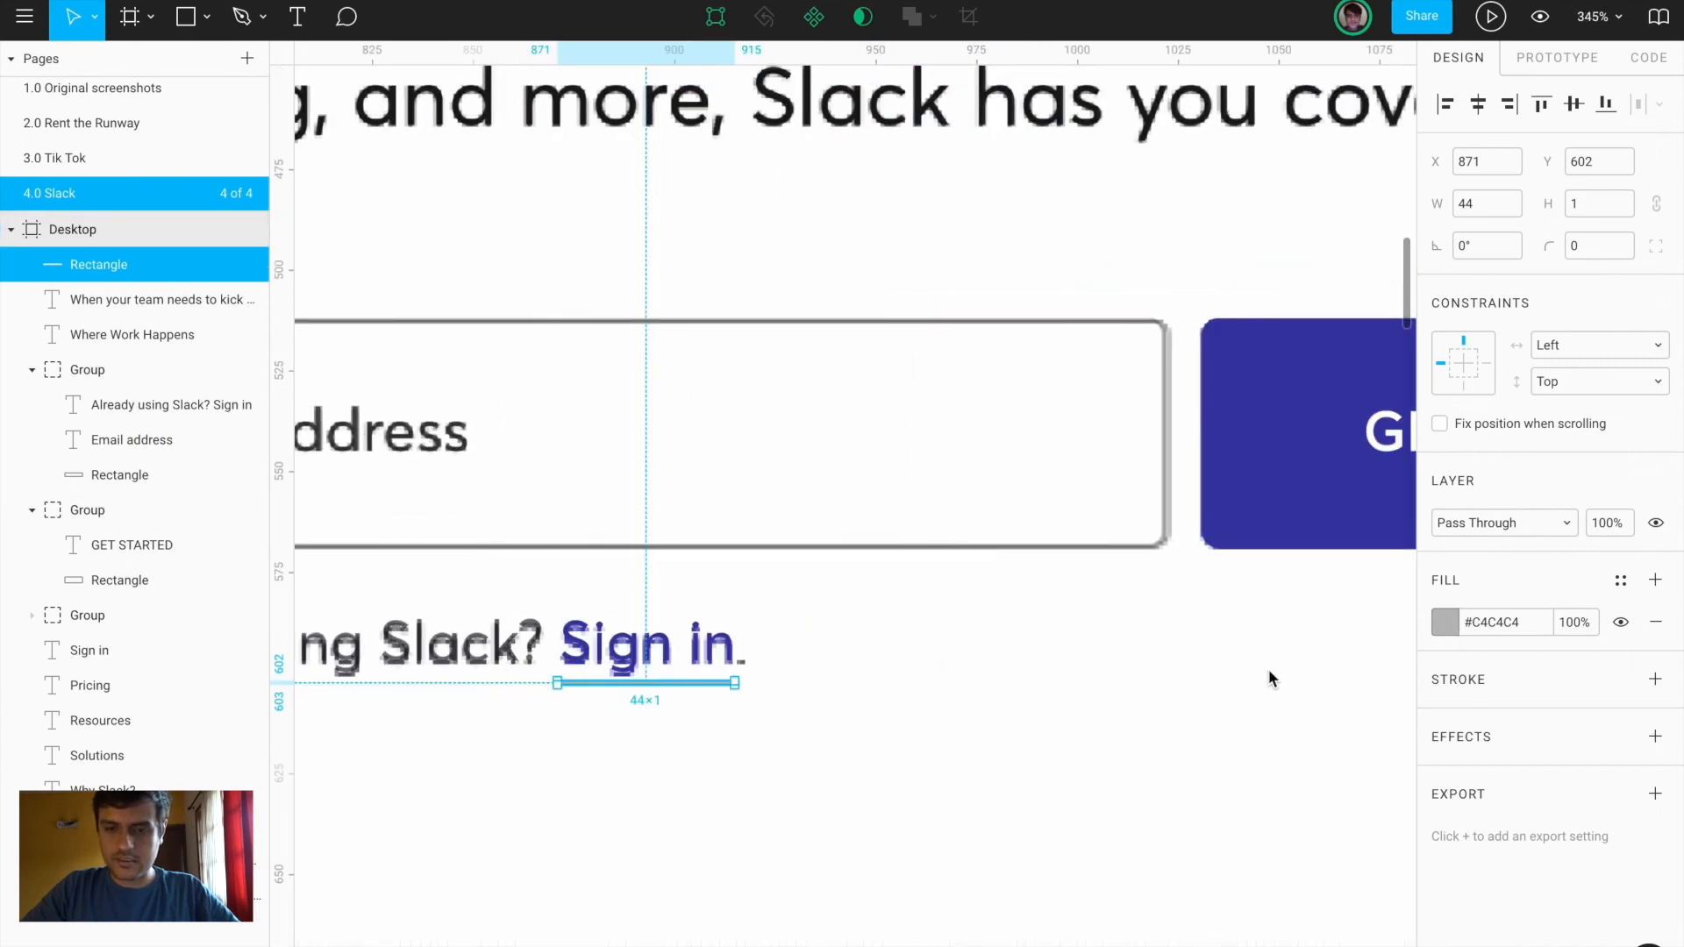
pyautogui.click(1187, 715)
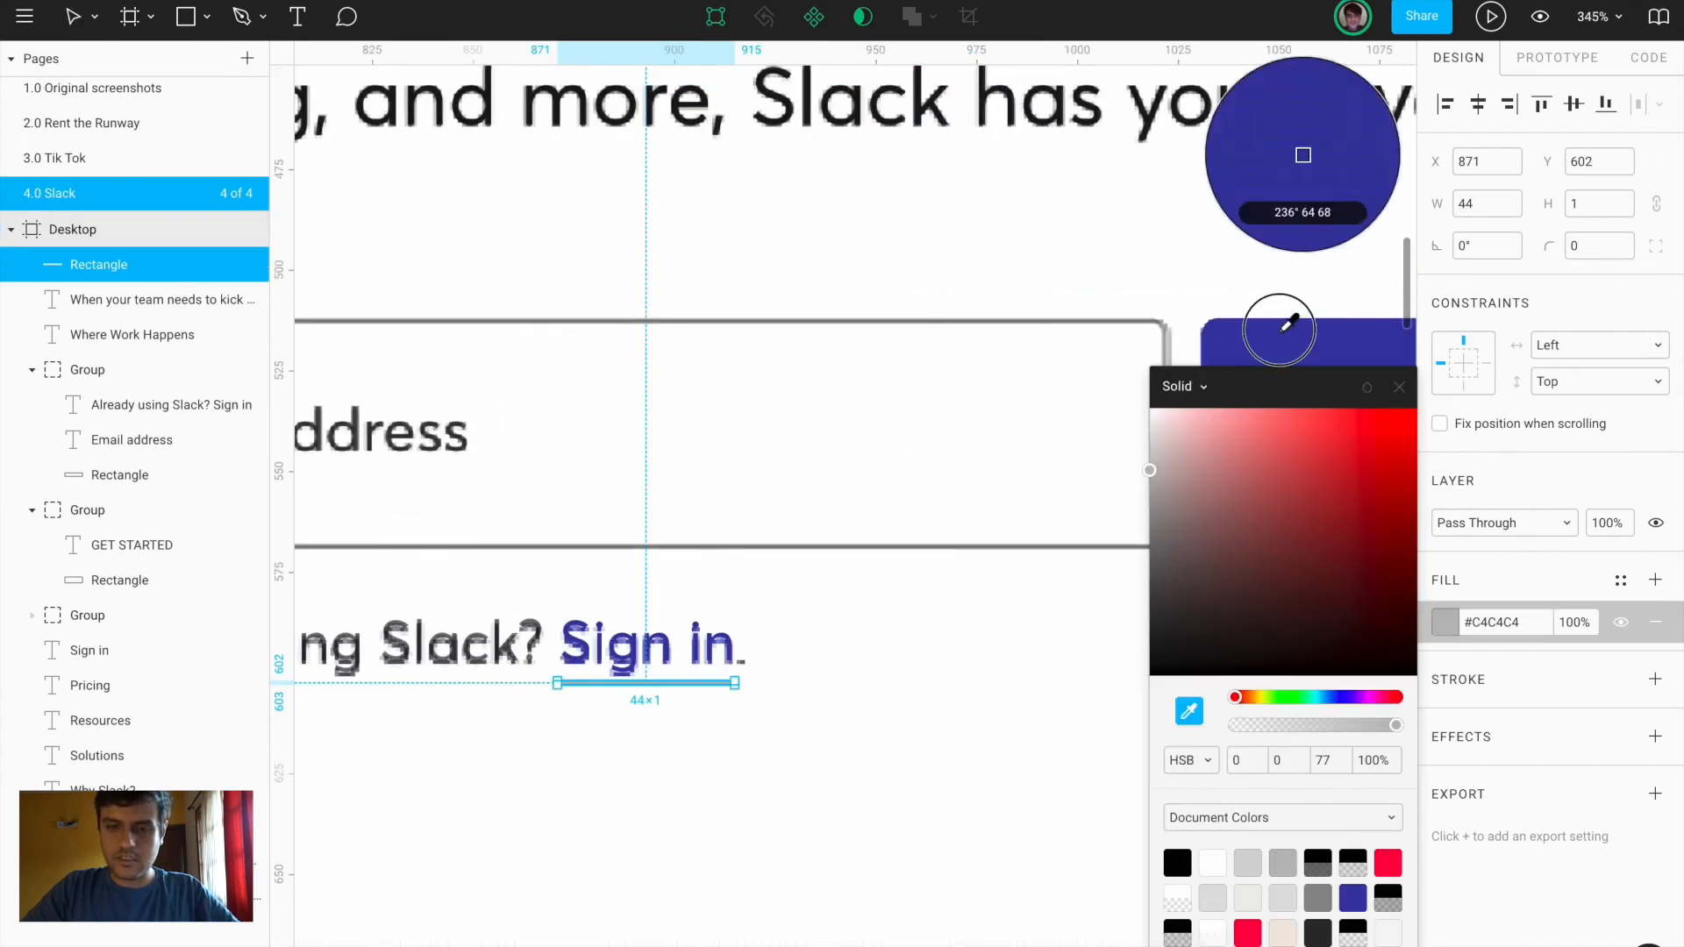
pyautogui.click(1287, 340)
pyautogui.click(1398, 388)
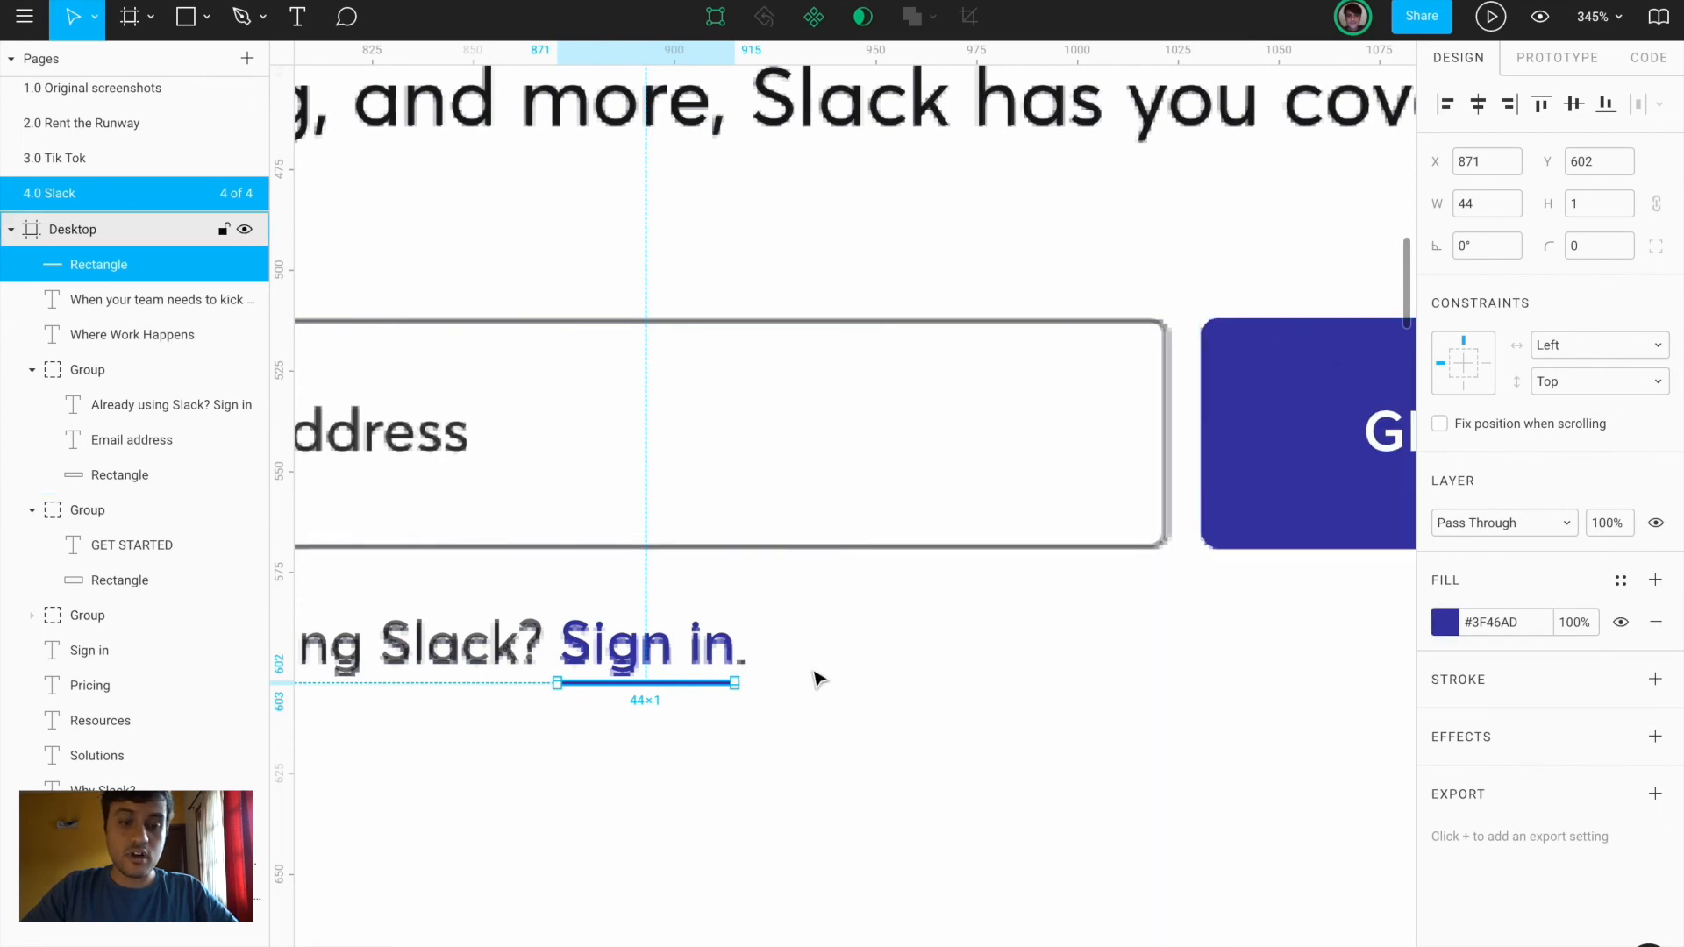
pyautogui.click(816, 676)
pyautogui.scroll(-5, 816, 676)
pyautogui.hscroll(-4, 814, 672)
pyautogui.scroll(-3, 816, 677)
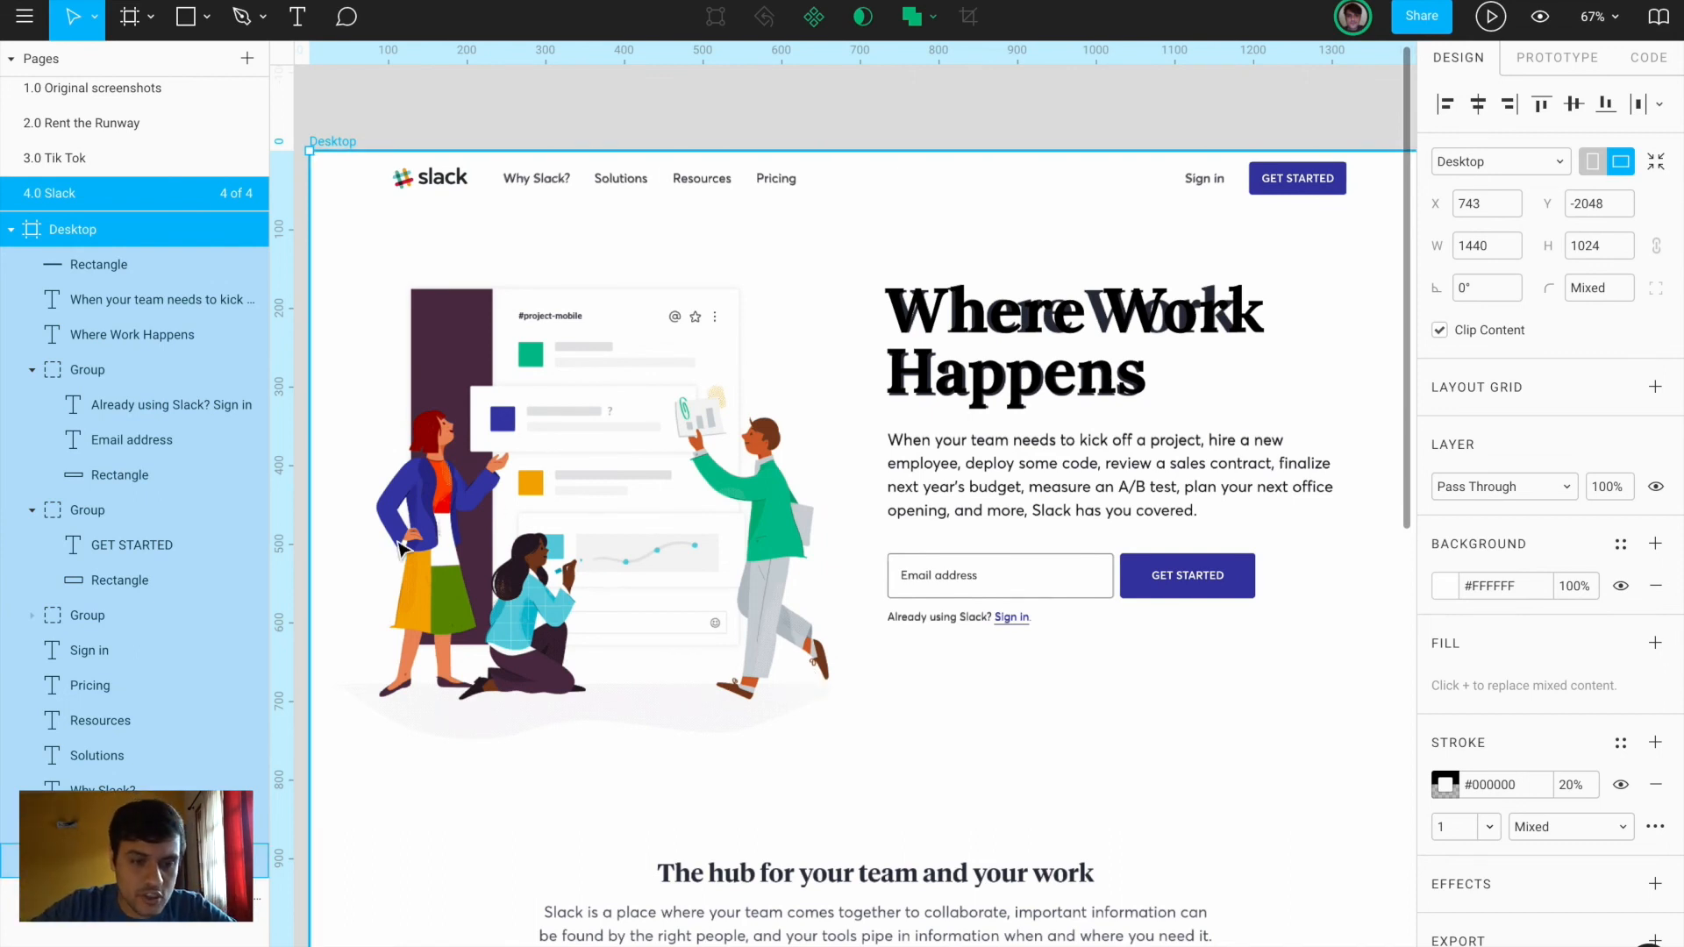
pyautogui.scroll(3, 400, 549)
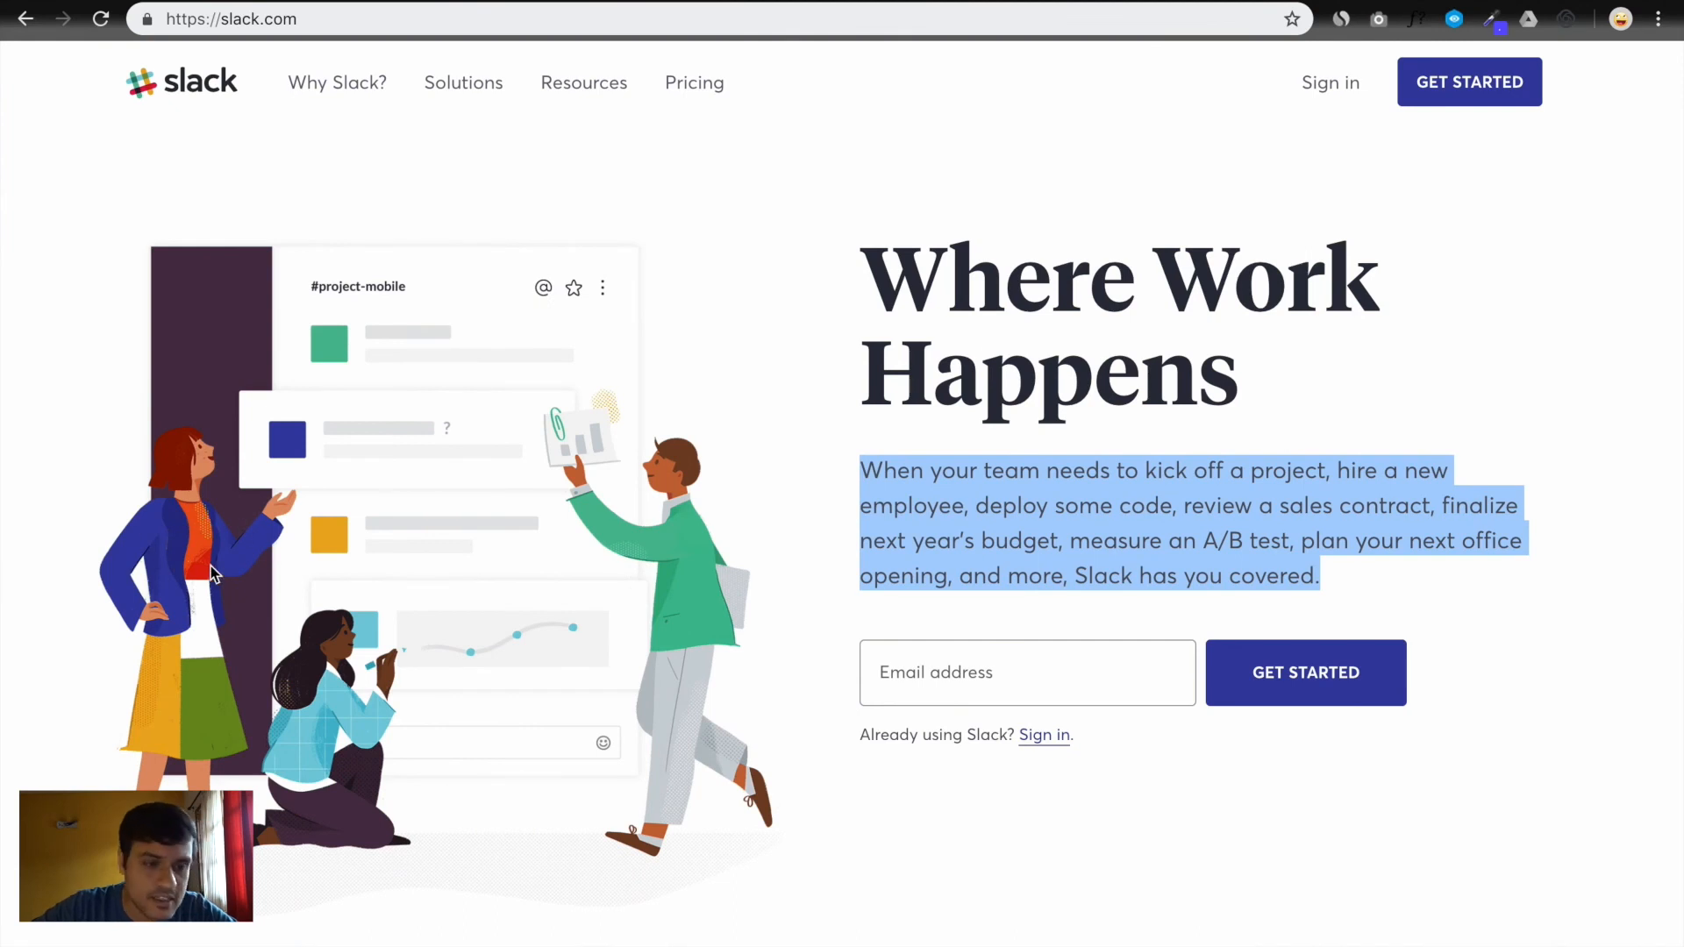
# Scroll through the slack.com hero illustration in Chrome for reference, then return to Figma
pyautogui.scroll(5, 221, 532)
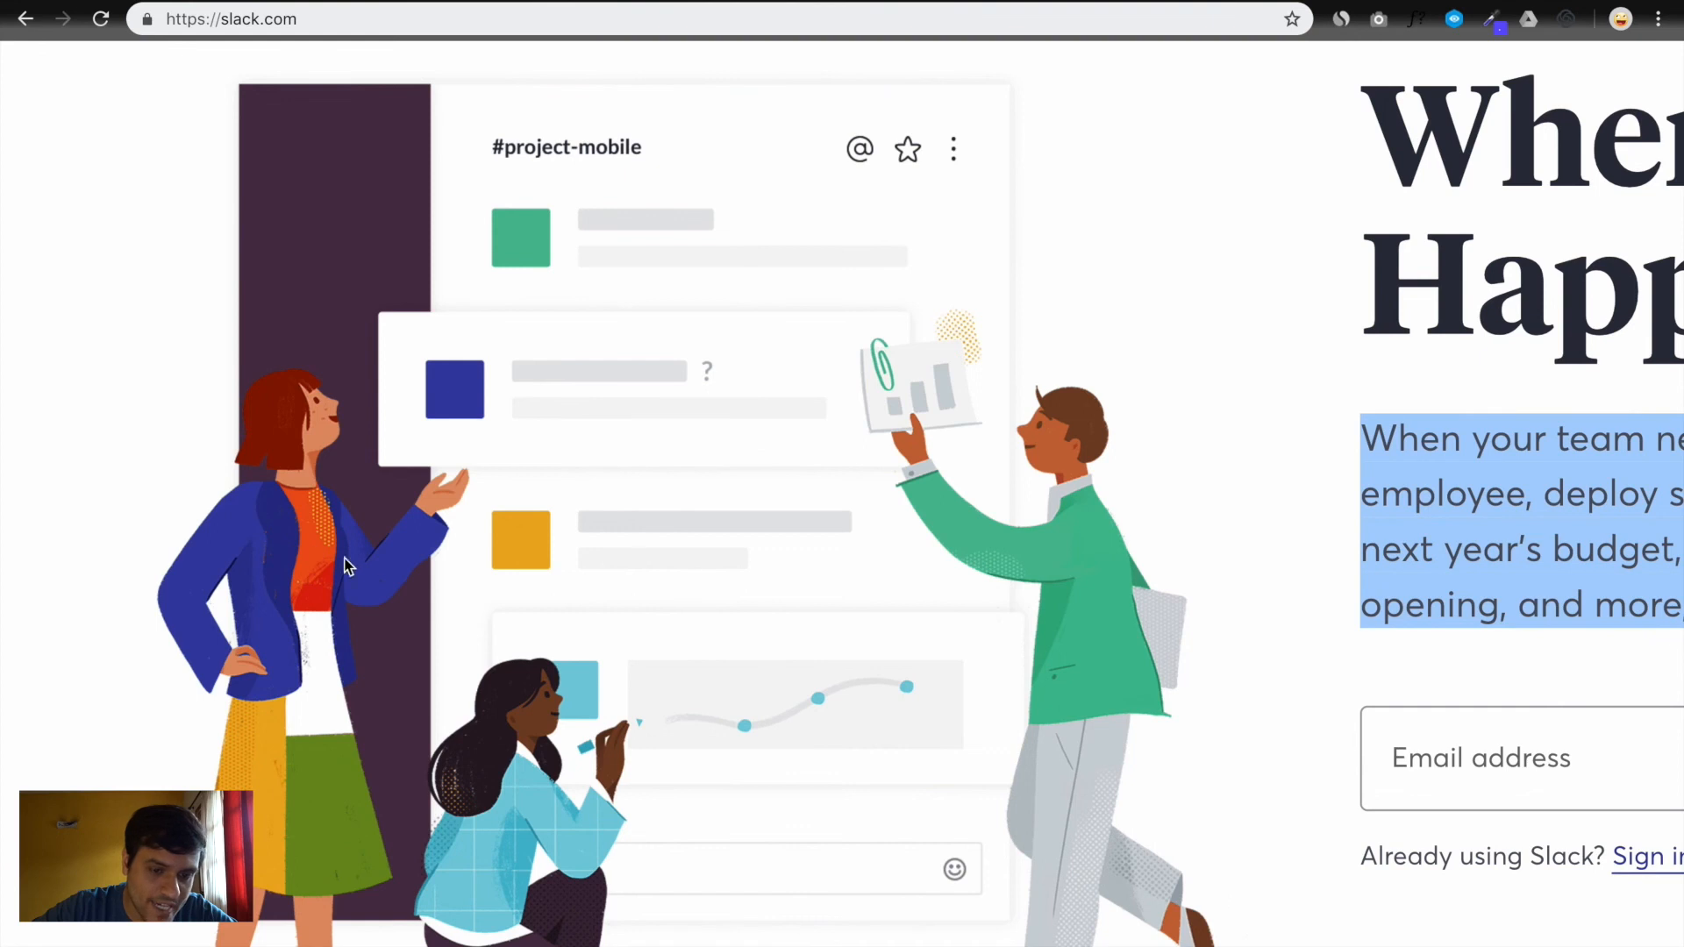
pyautogui.scroll(-3, 424, 672)
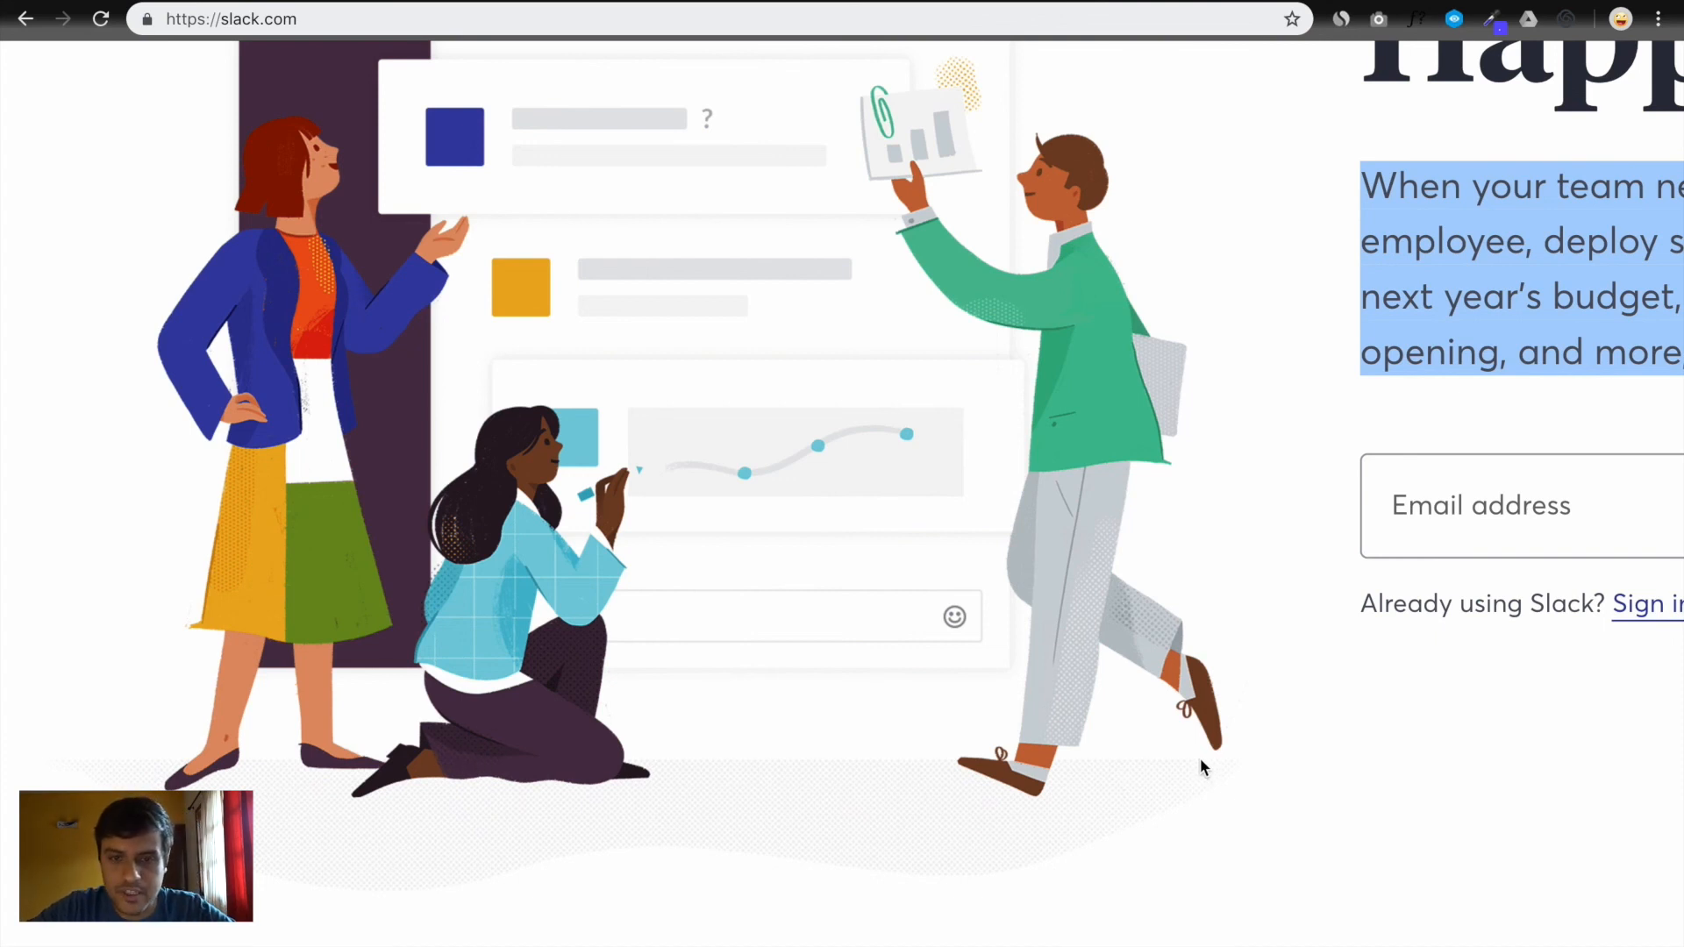
pyautogui.scroll(-4, 1104, 429)
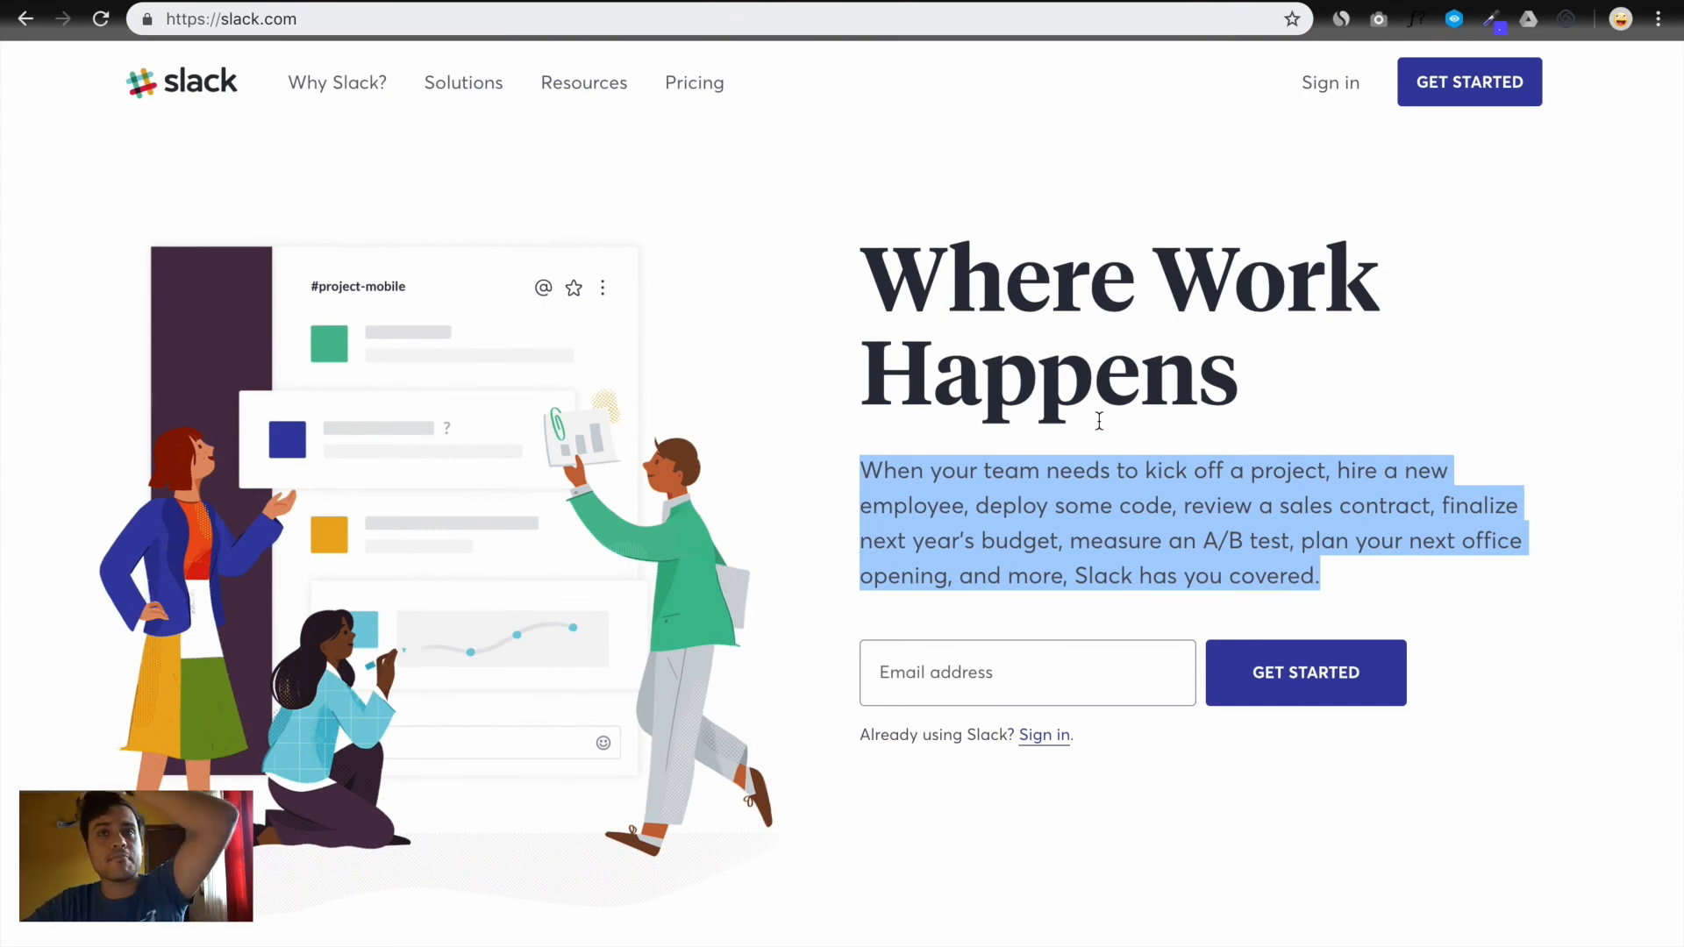
pyautogui.hotkey('ctrl', 'Right')
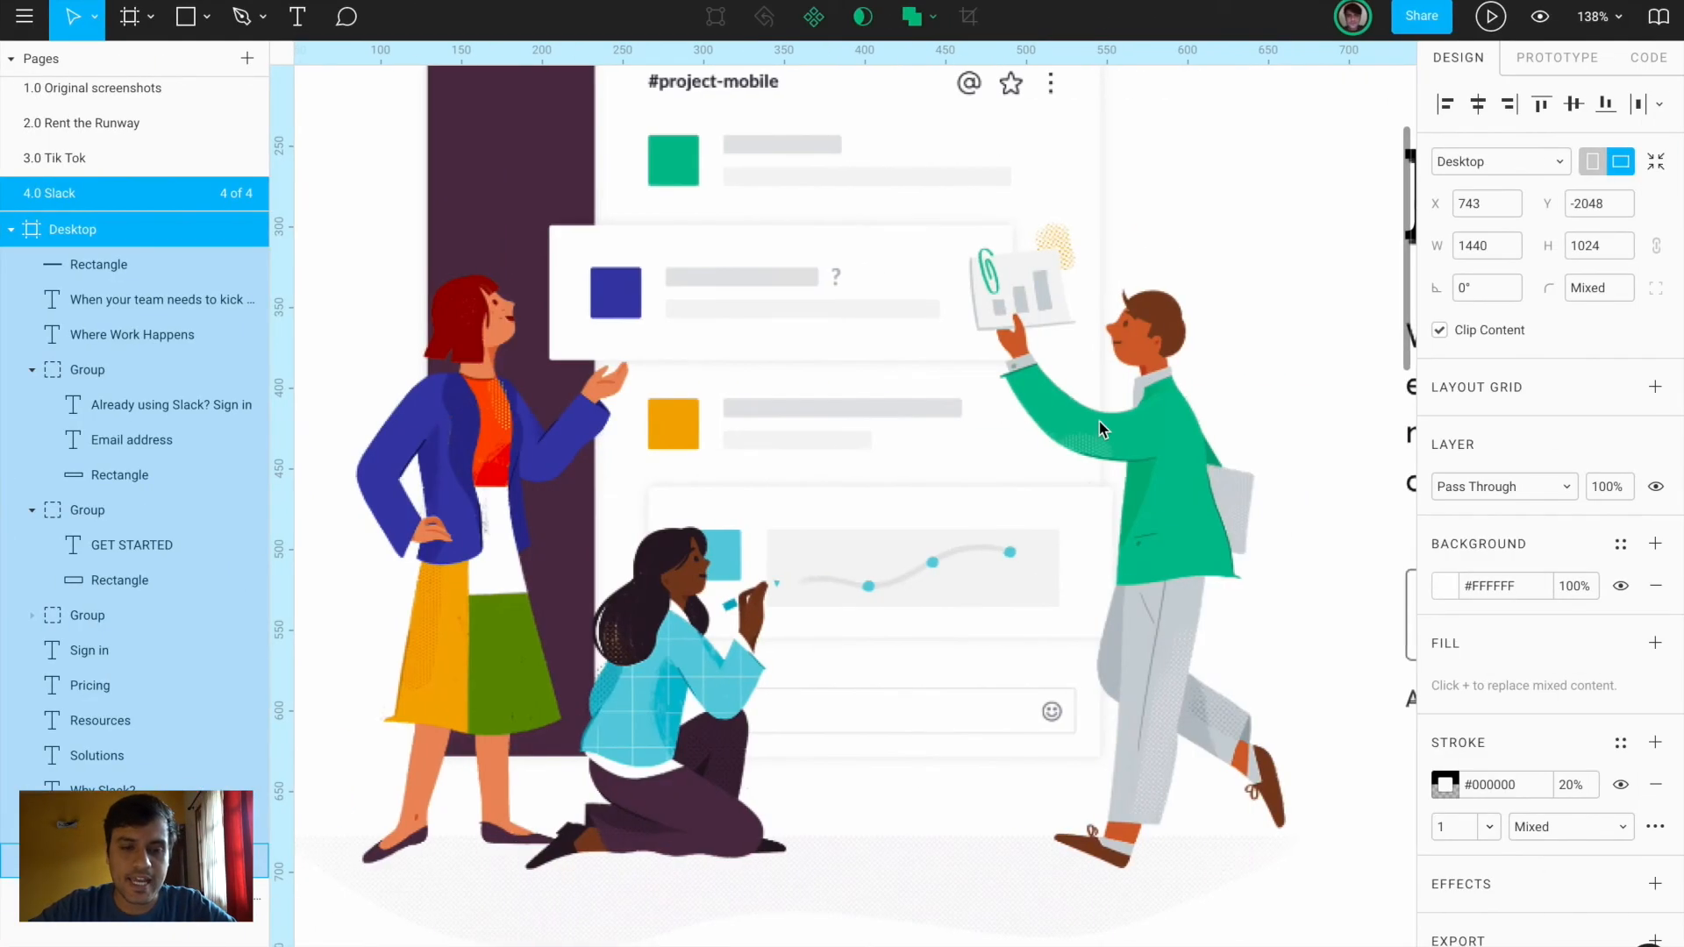
# Draw a tall rectangle filled with the illustration's dark purple, aligned to its dark panel
pyautogui.scroll(-5, 1100, 426)
pyautogui.hscroll(3, 1100, 429)
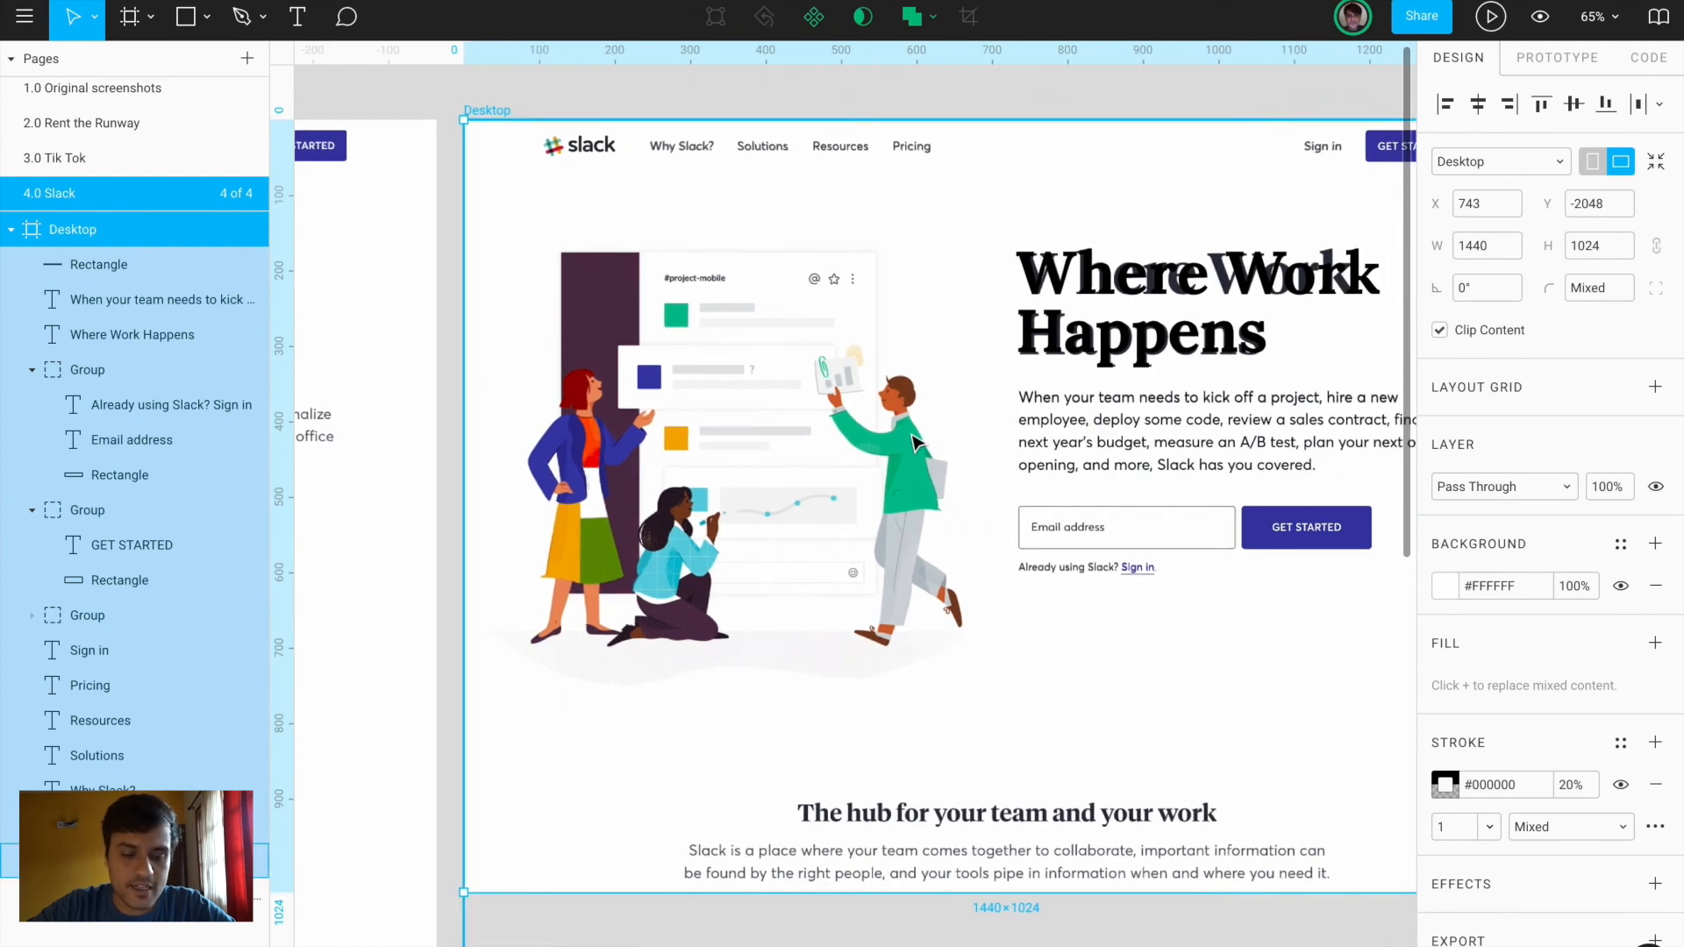
pyautogui.scroll(1, 1023, 435)
pyautogui.press('r')
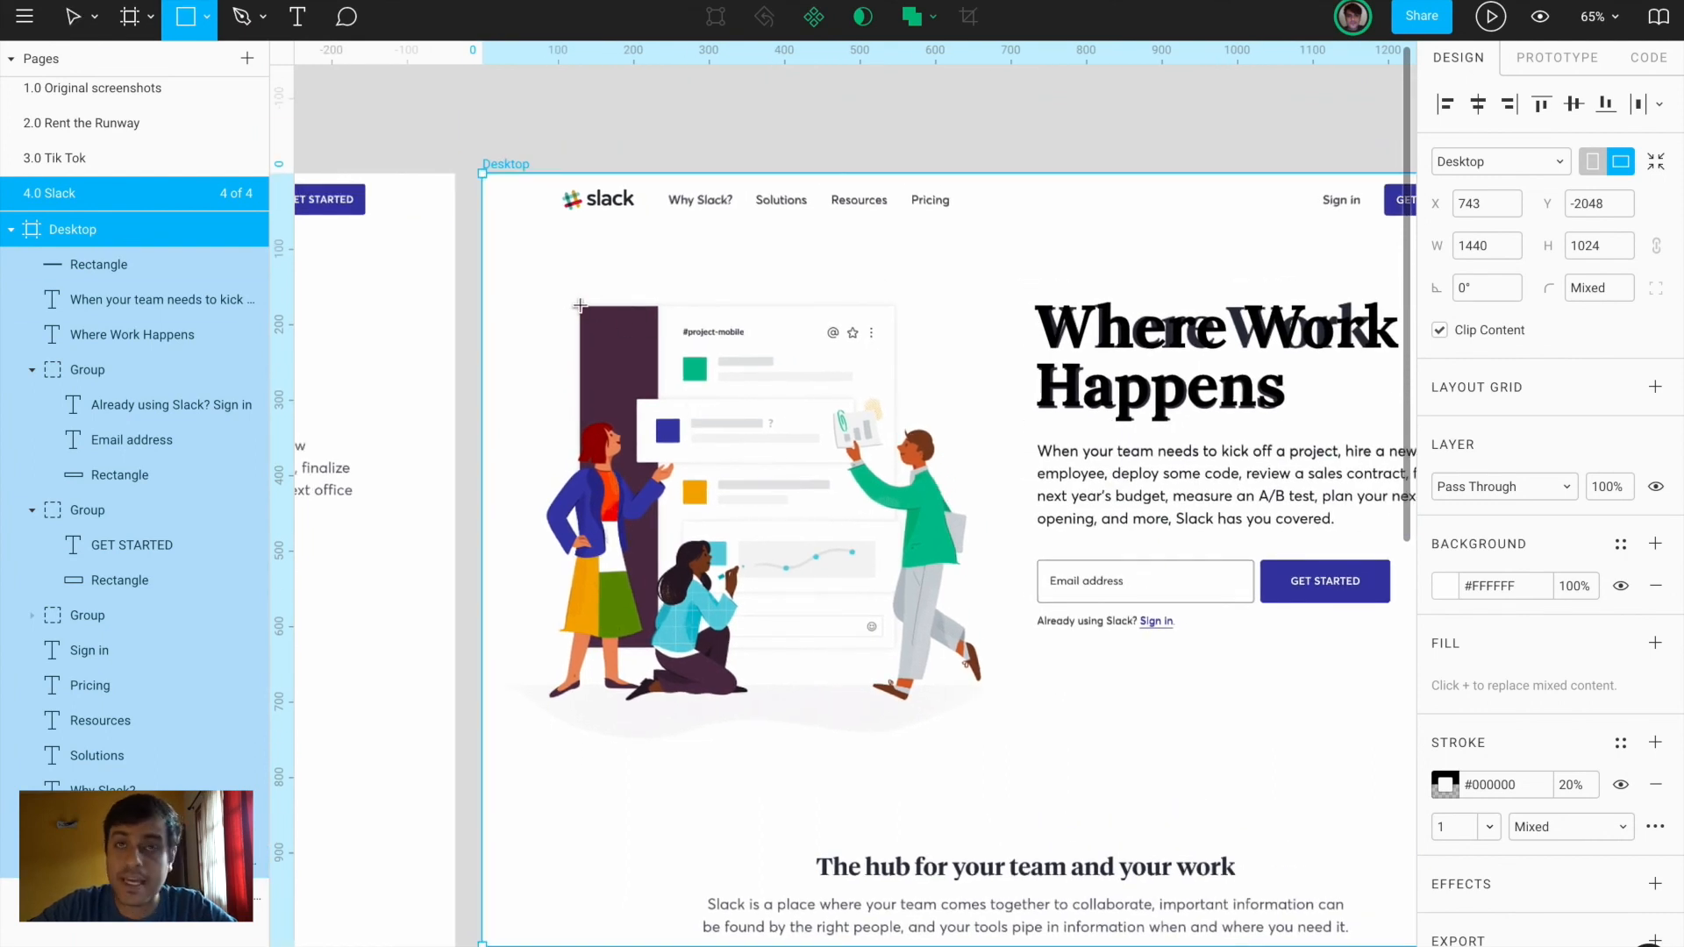
pyautogui.moveTo(579, 304); pyautogui.dragTo(658, 651)
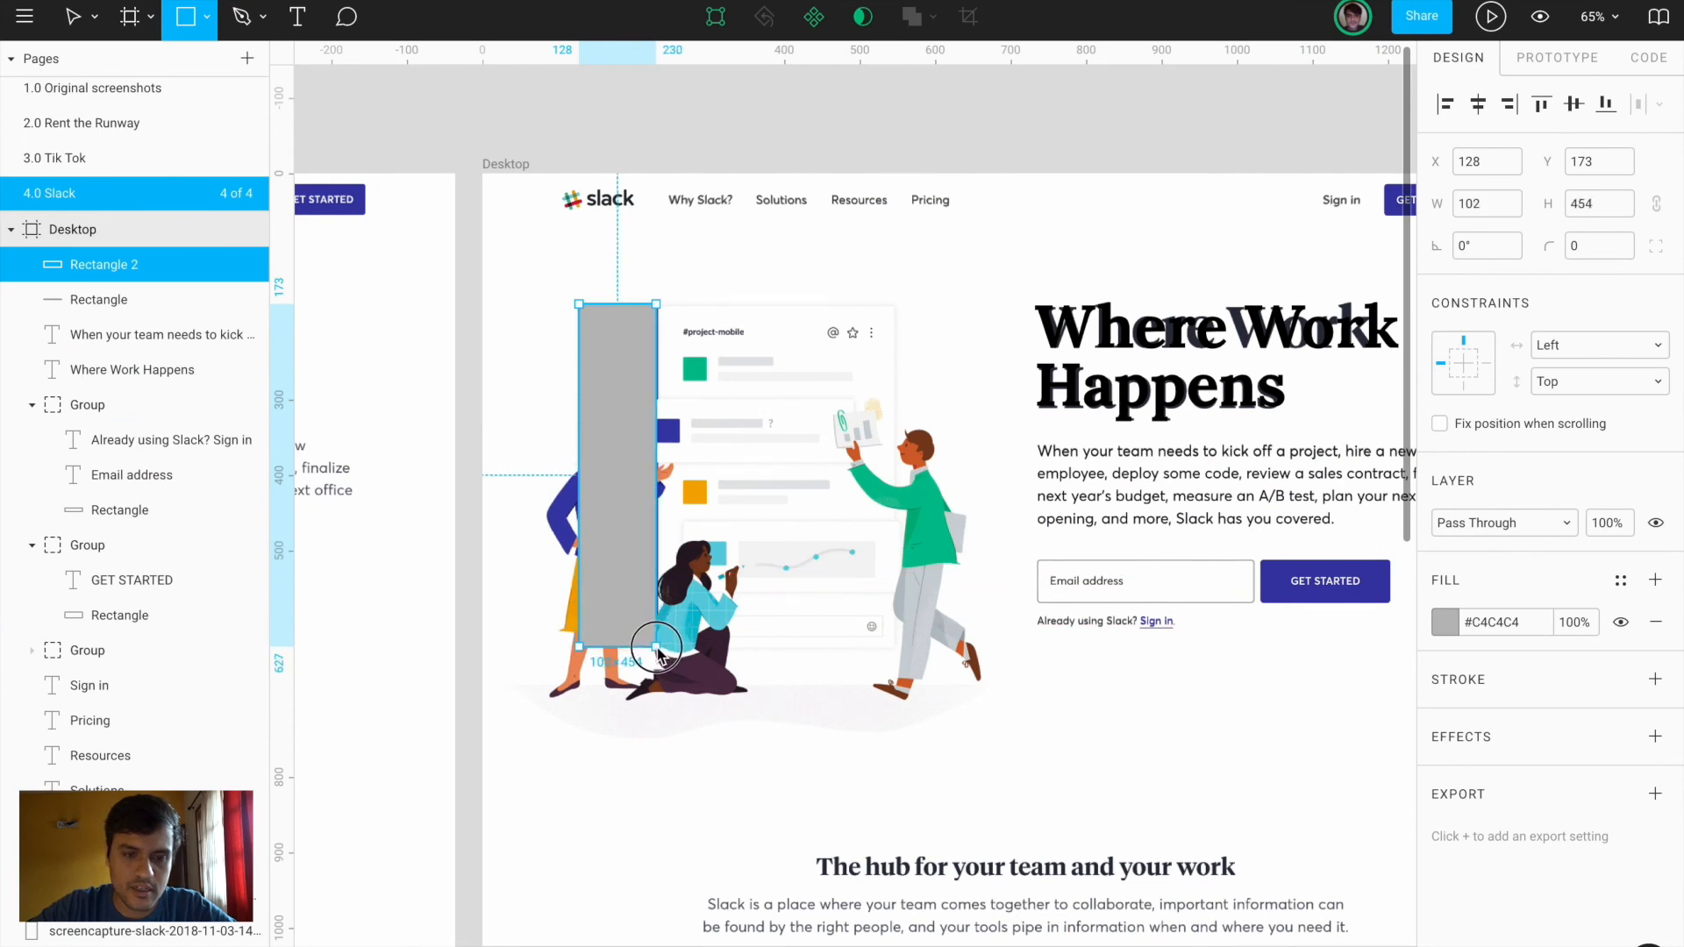
pyautogui.moveTo(643, 364); pyautogui.dragTo(643, 390)
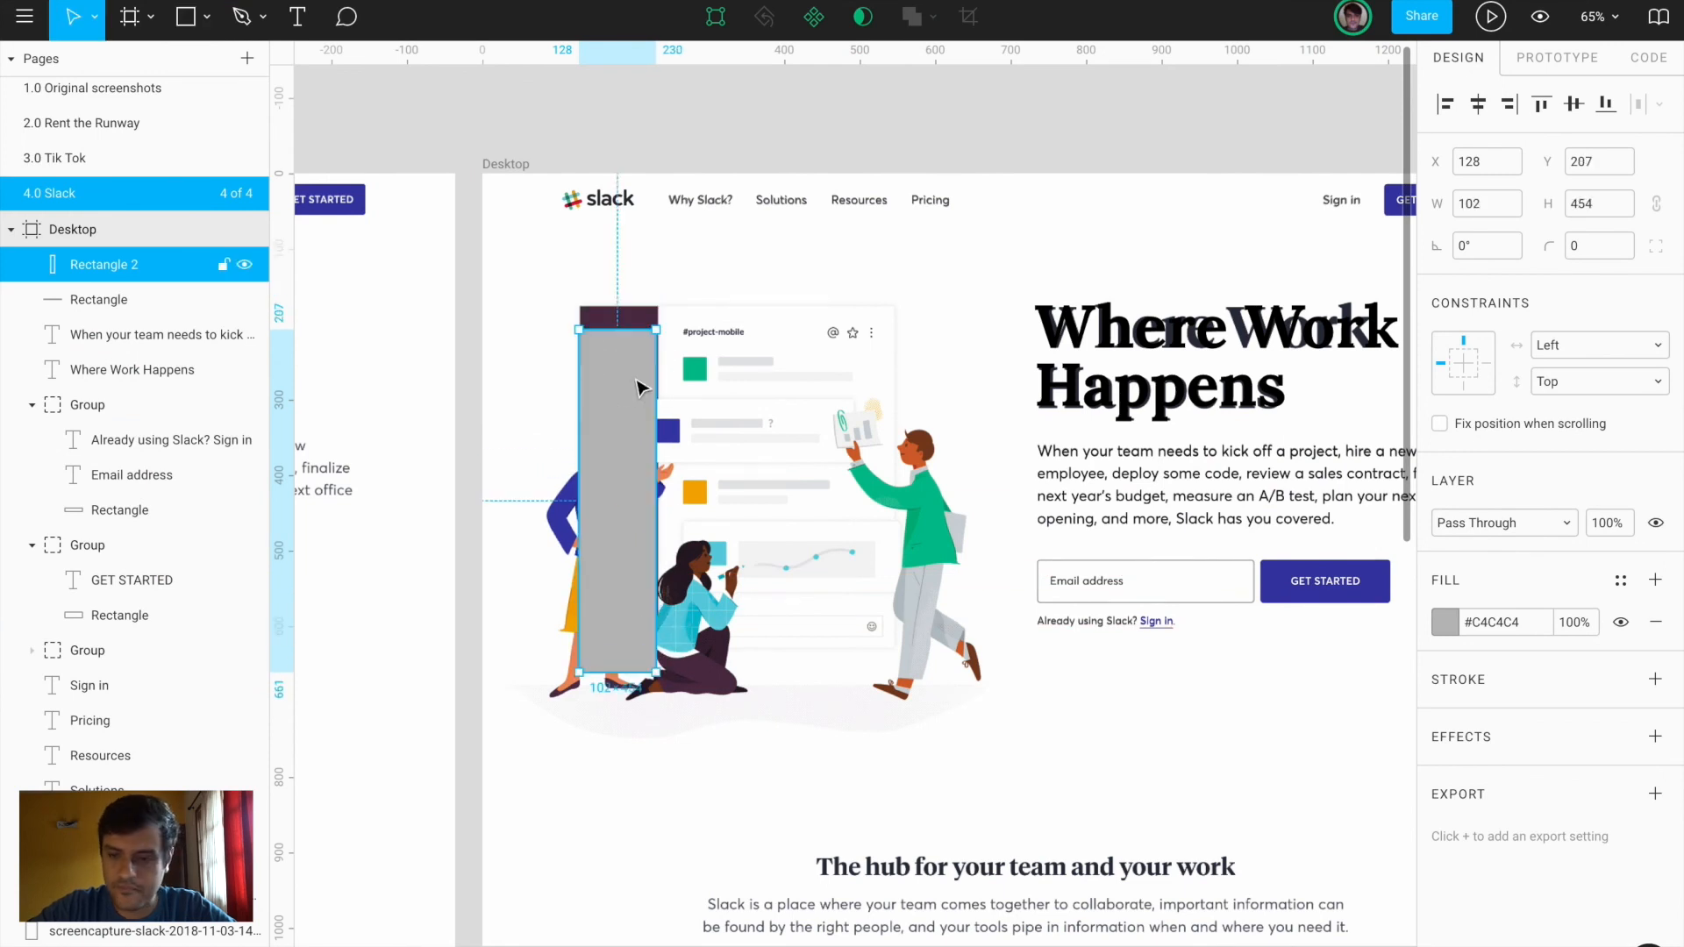
pyautogui.click(1445, 629)
pyautogui.click(1189, 711)
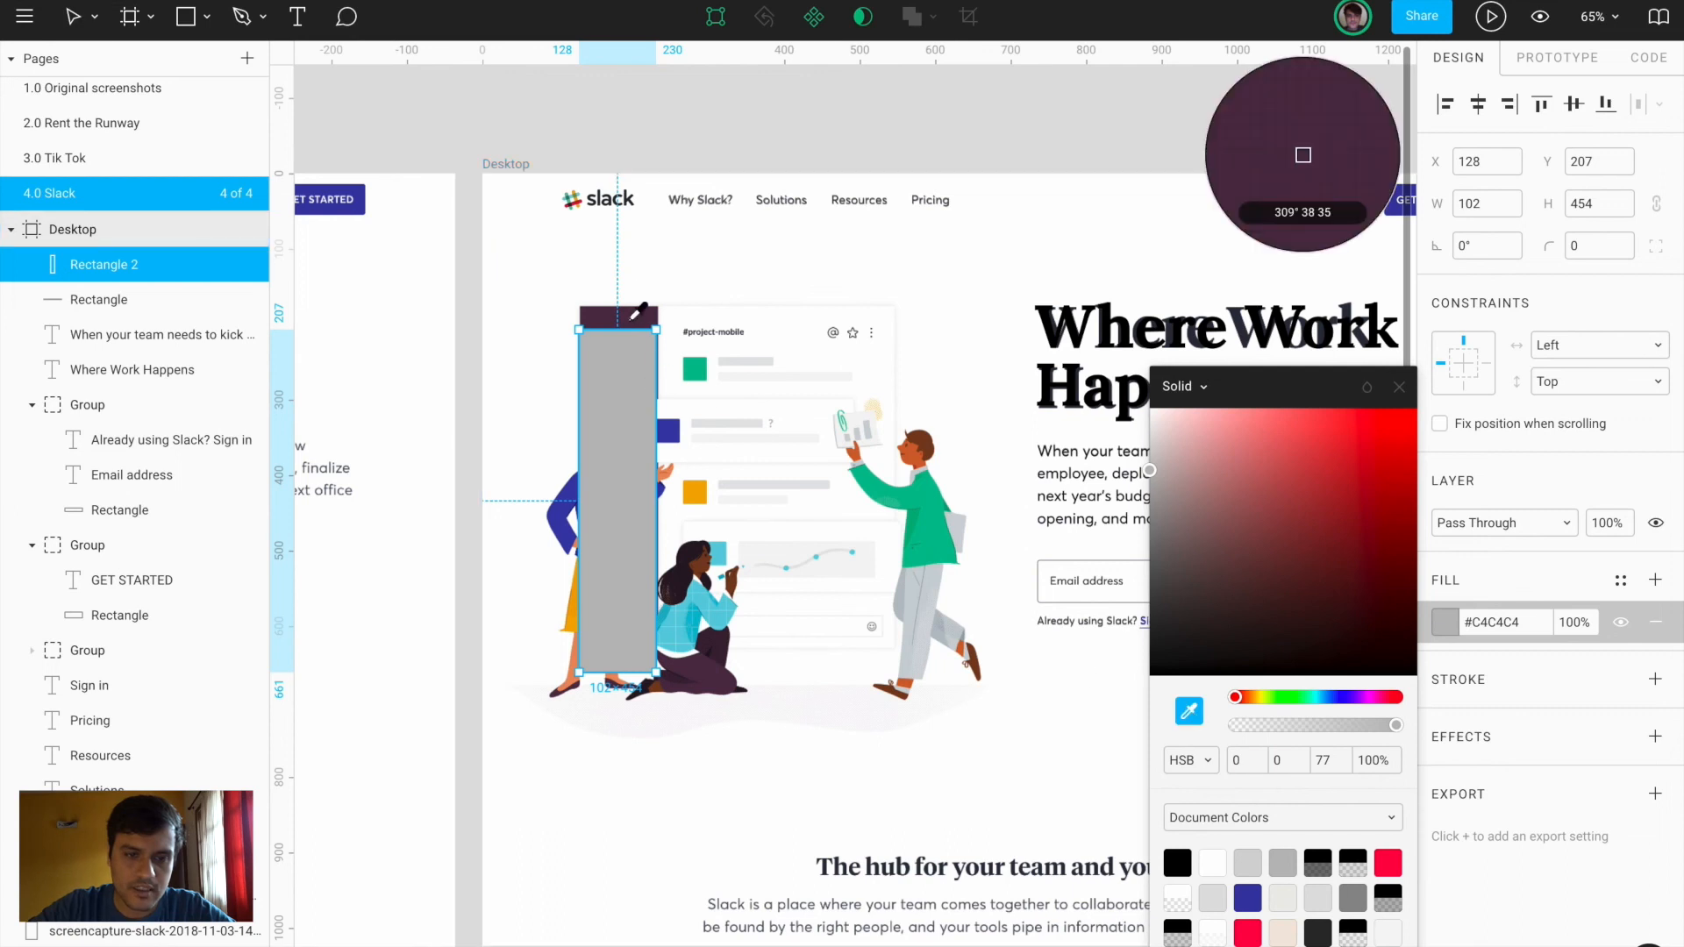
pyautogui.click(638, 311)
pyautogui.moveTo(624, 389); pyautogui.dragTo(638, 357)
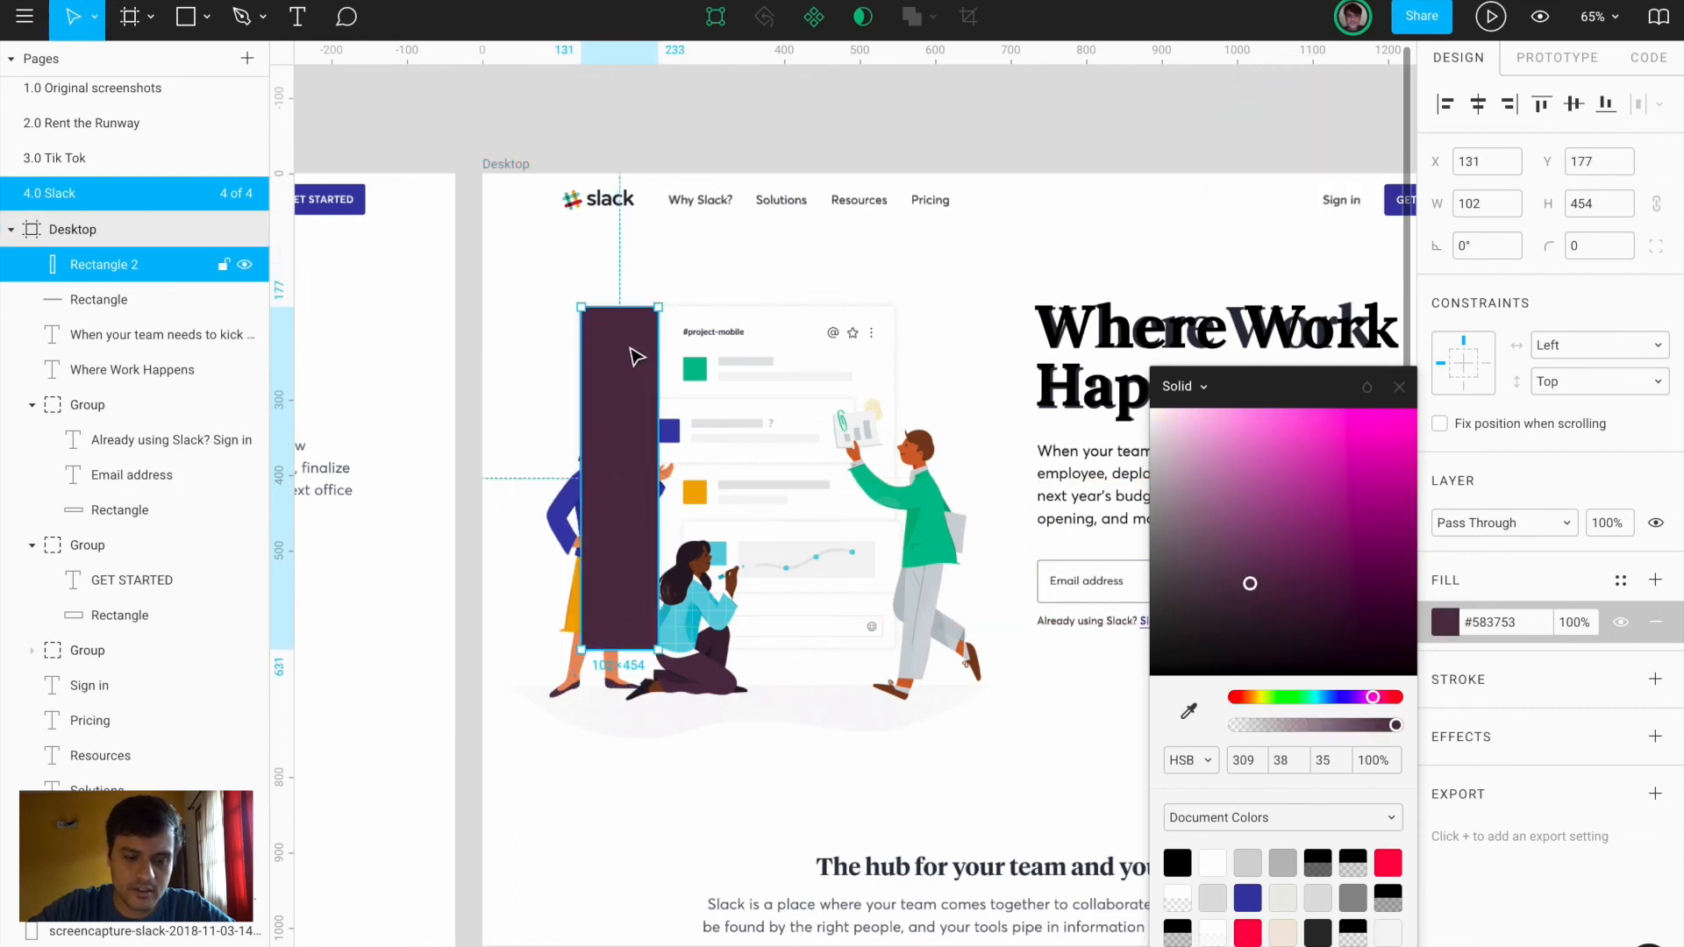
pyautogui.press('r')
pyautogui.press('Return')
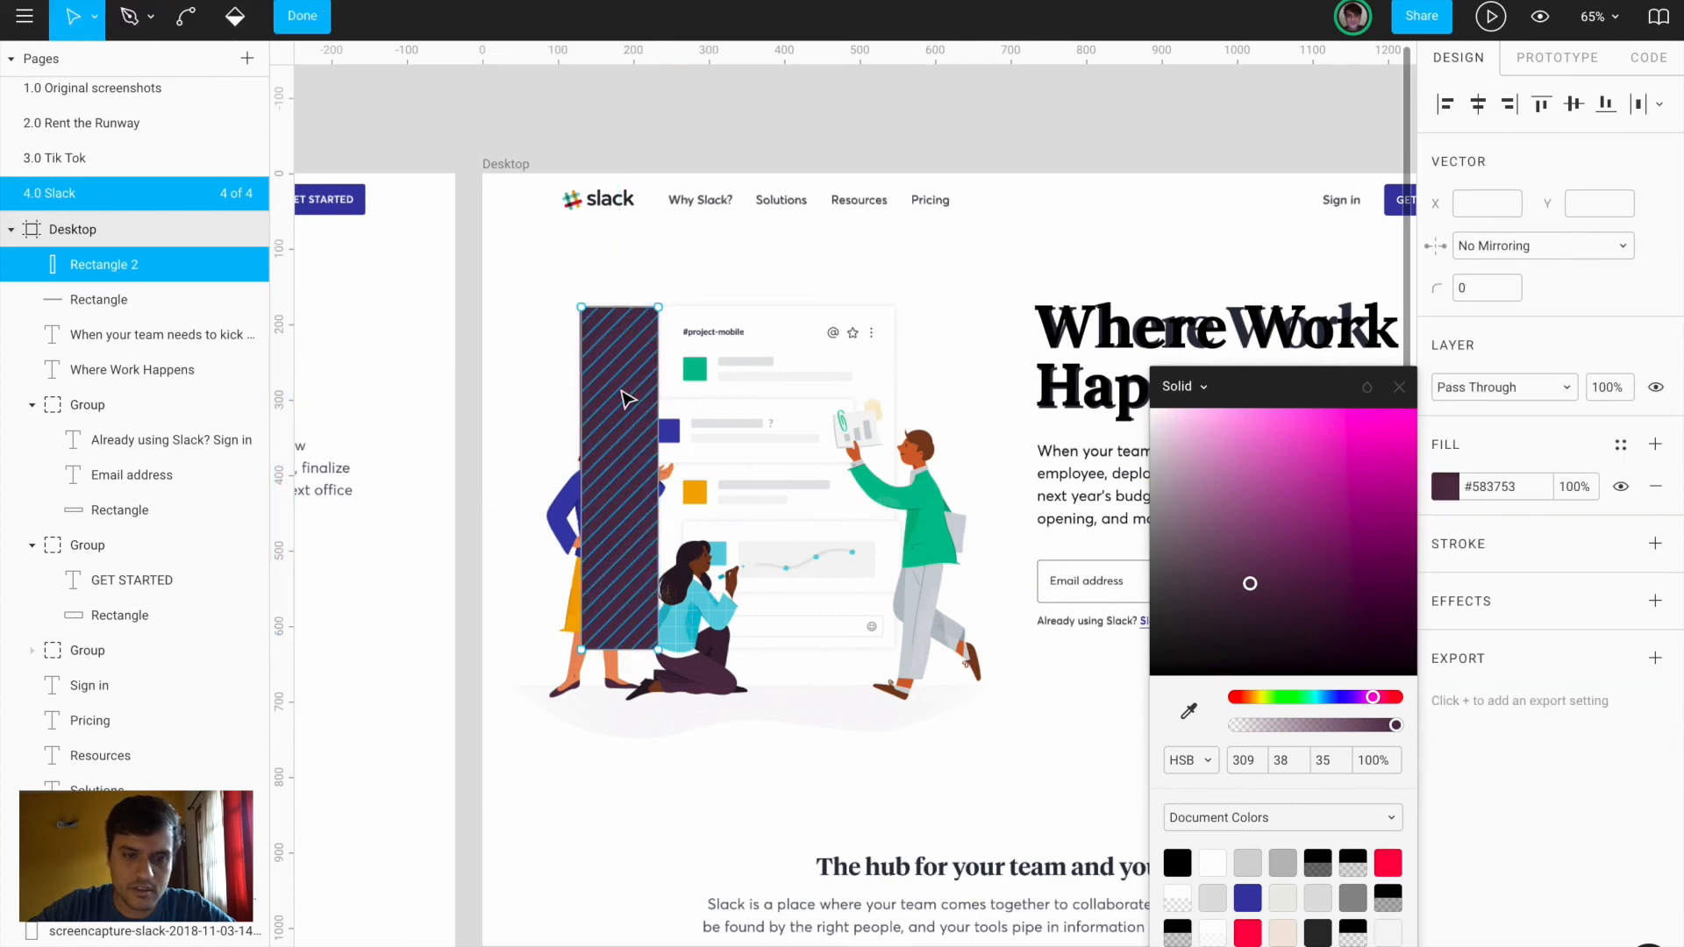
pyautogui.press('Escape')
pyautogui.click(1399, 387)
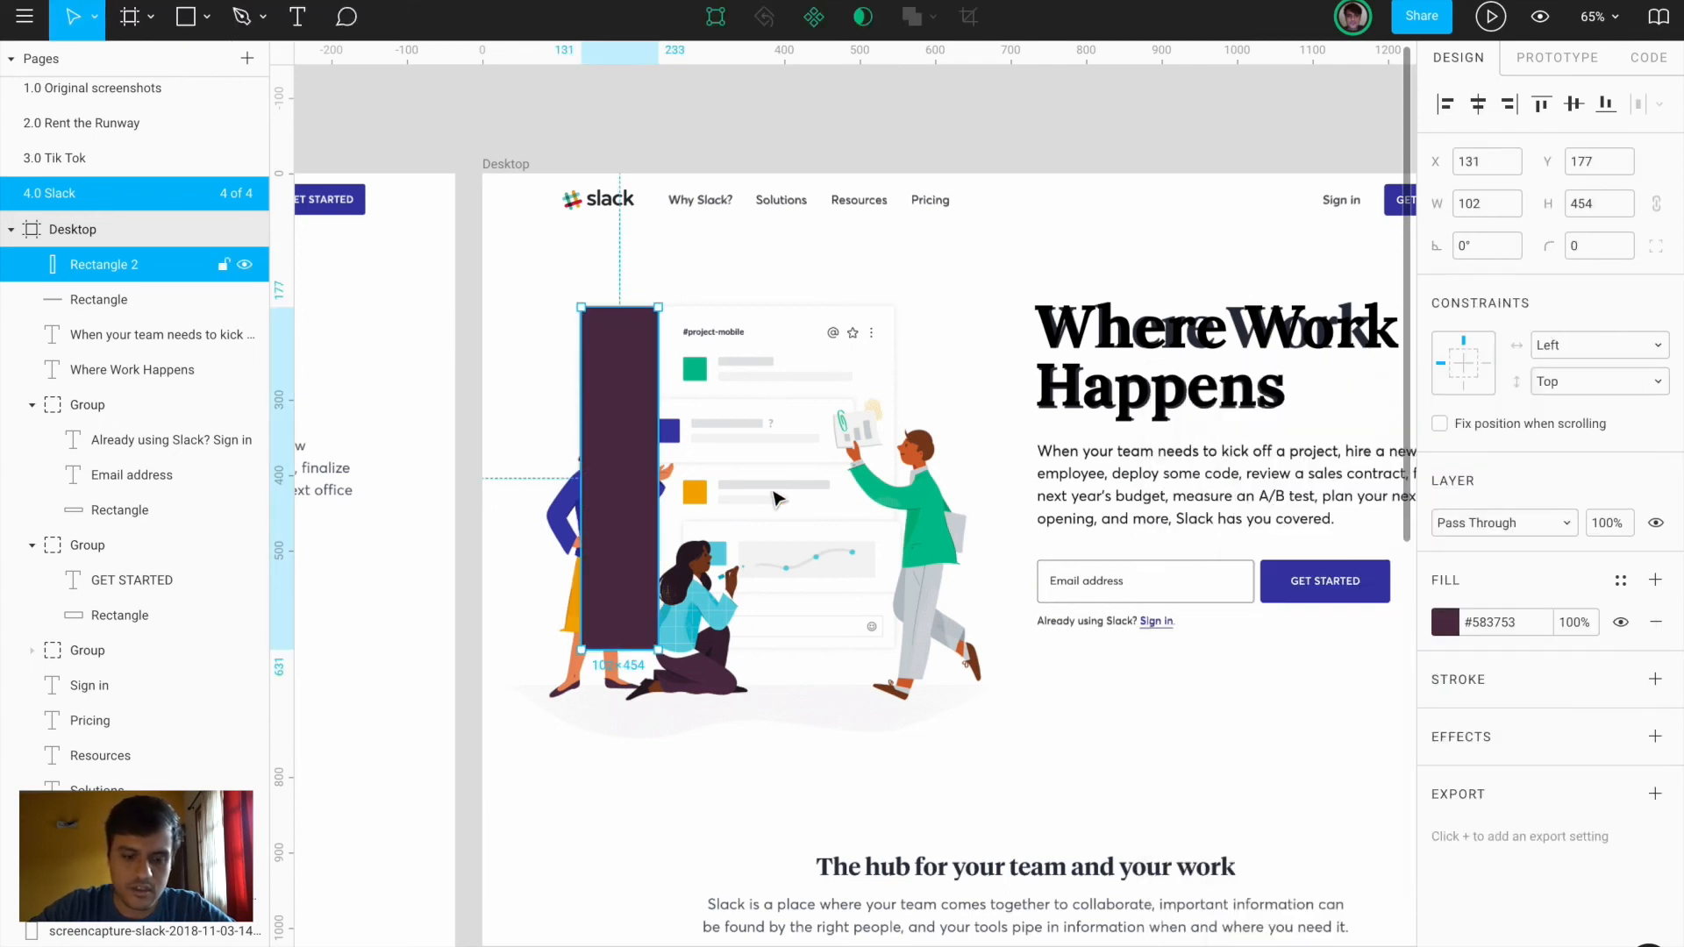
# Add a wide white copy beside the purple rectangle, group both, and move the group down
pyautogui.hotkey('ctrl', 'd')
pyautogui.moveTo(581, 430); pyautogui.dragTo(892, 427)
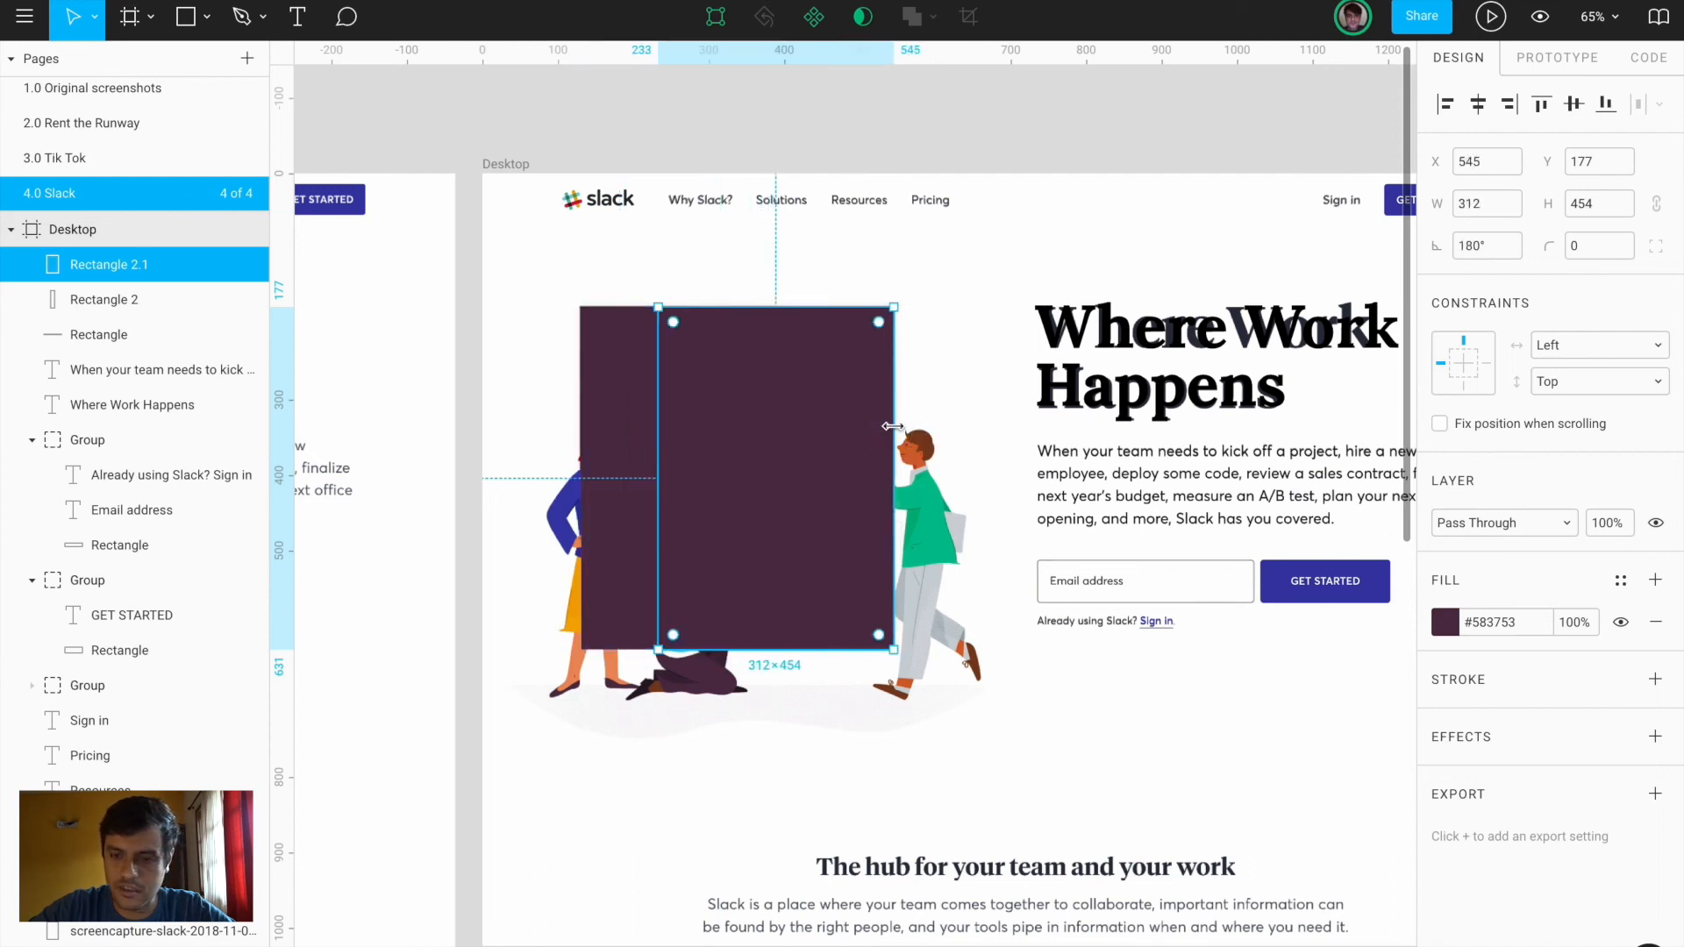
pyautogui.moveTo(1207, 456); pyautogui.dragTo(972, 199)
pyautogui.click(956, 344)
pyautogui.click(675, 395)
pyautogui.keyDown('shift'); pyautogui.click(625, 393); pyautogui.keyUp('shift')
pyautogui.hotkey('ctrl', 'g')
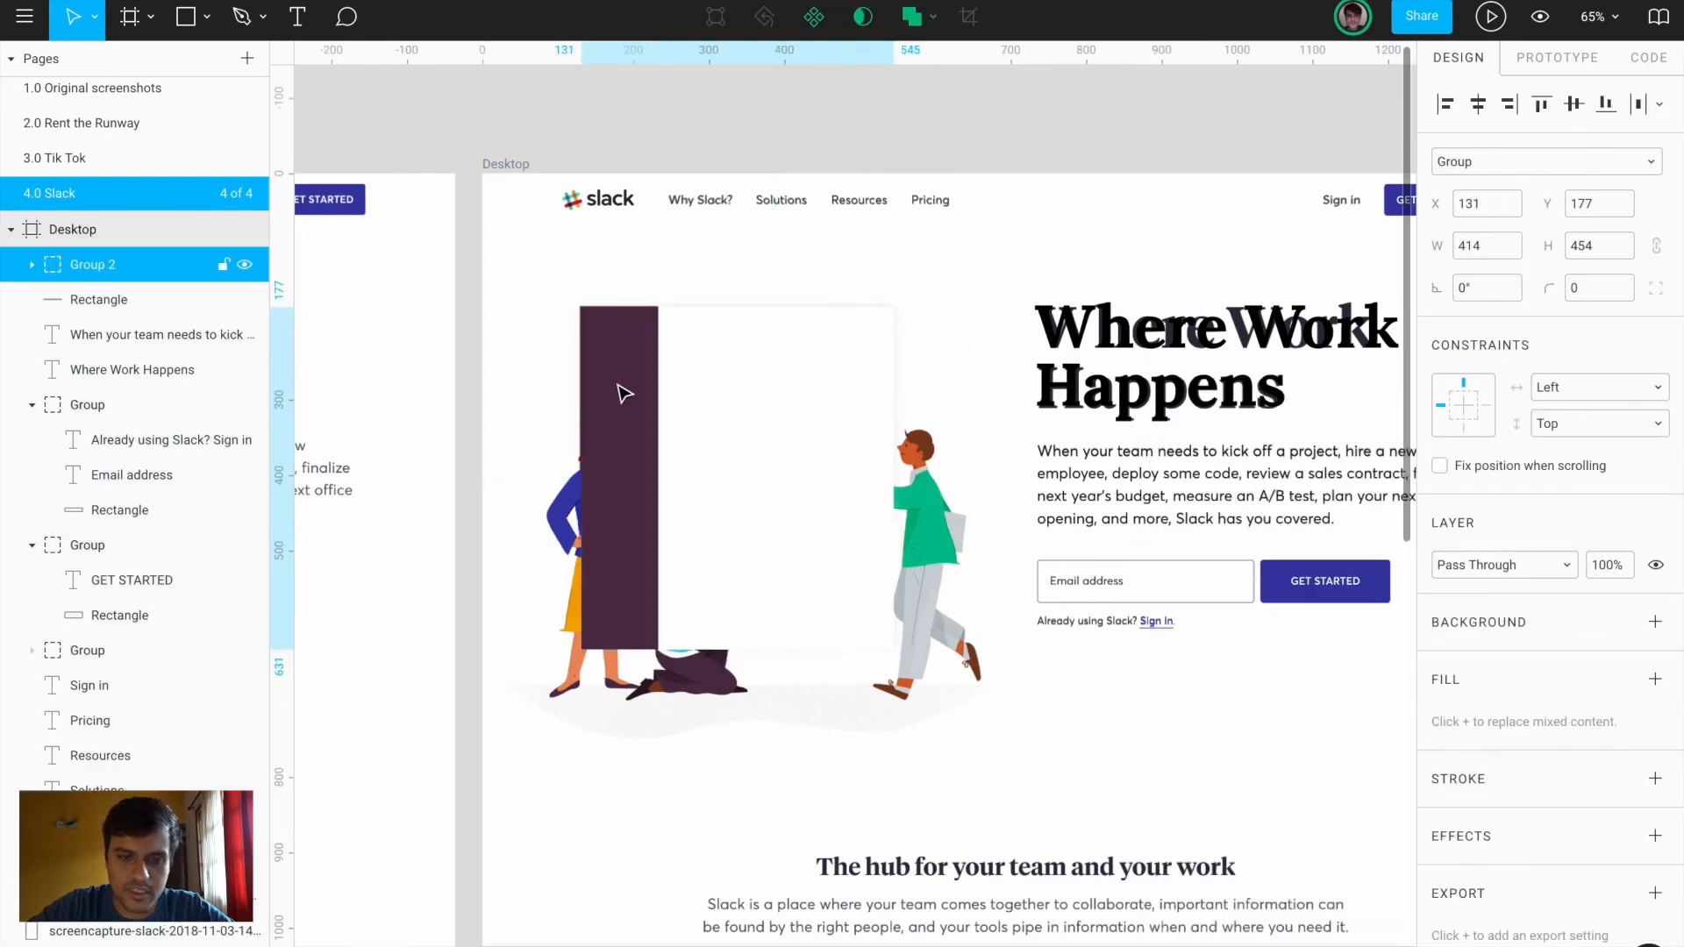
pyautogui.moveTo(709, 386); pyautogui.dragTo(719, 605)
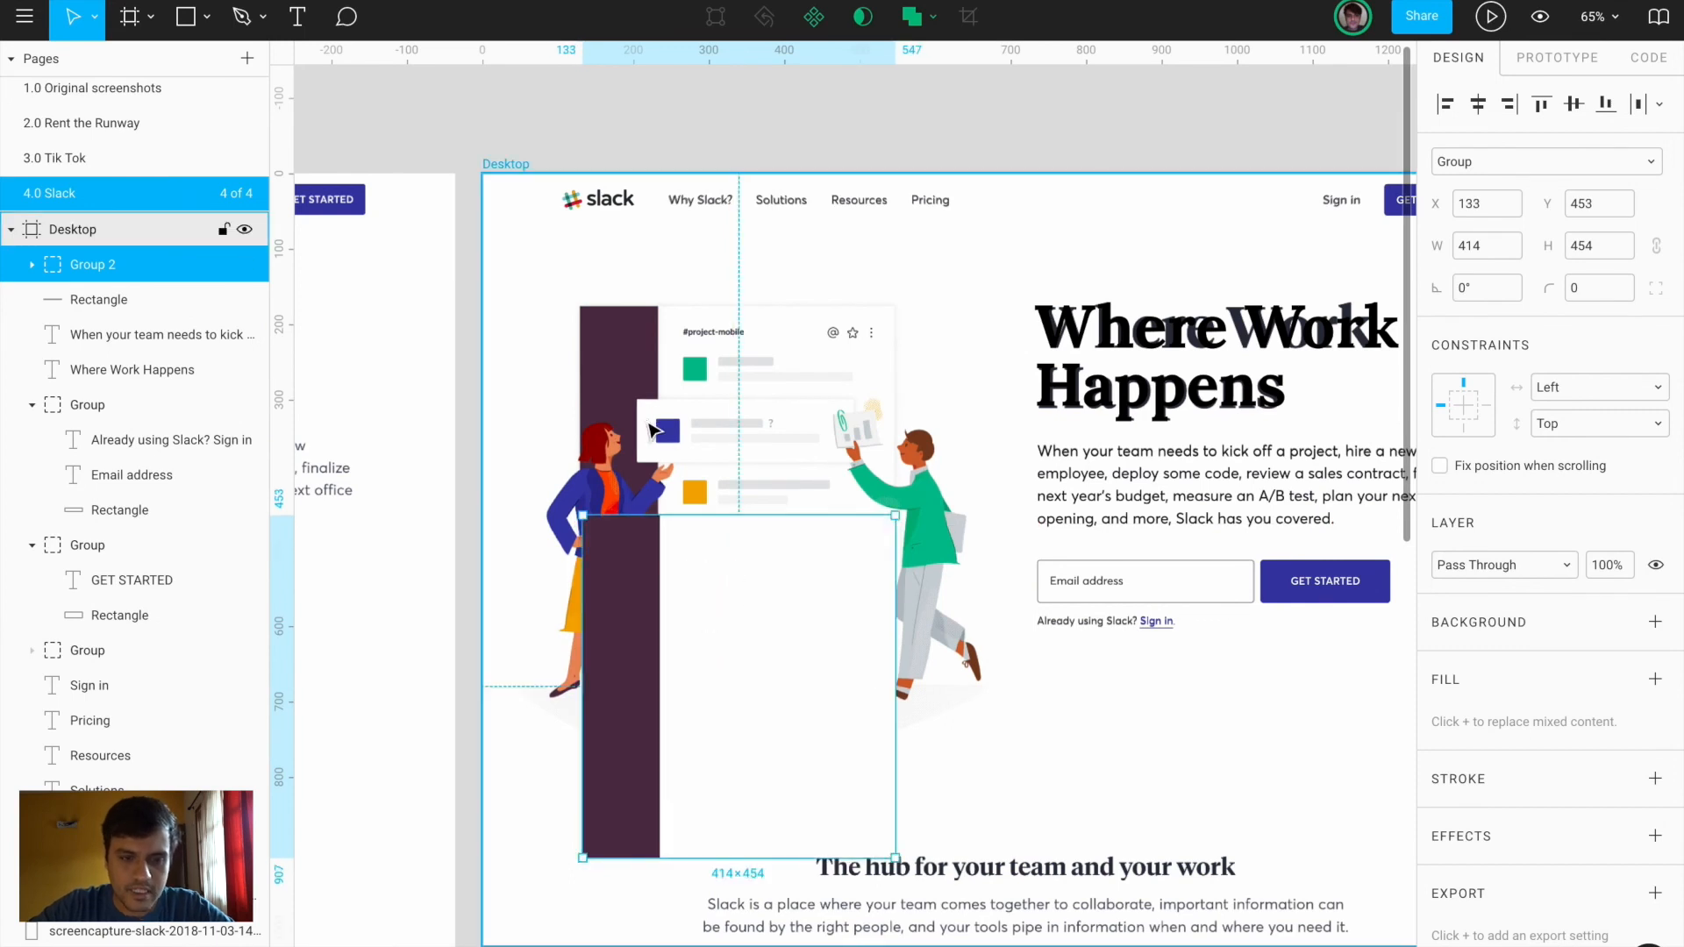
# Draw a wide rounded rectangle for a message card and shift it right
pyautogui.press('r')
pyautogui.moveTo(636, 399); pyautogui.dragTo(857, 463)
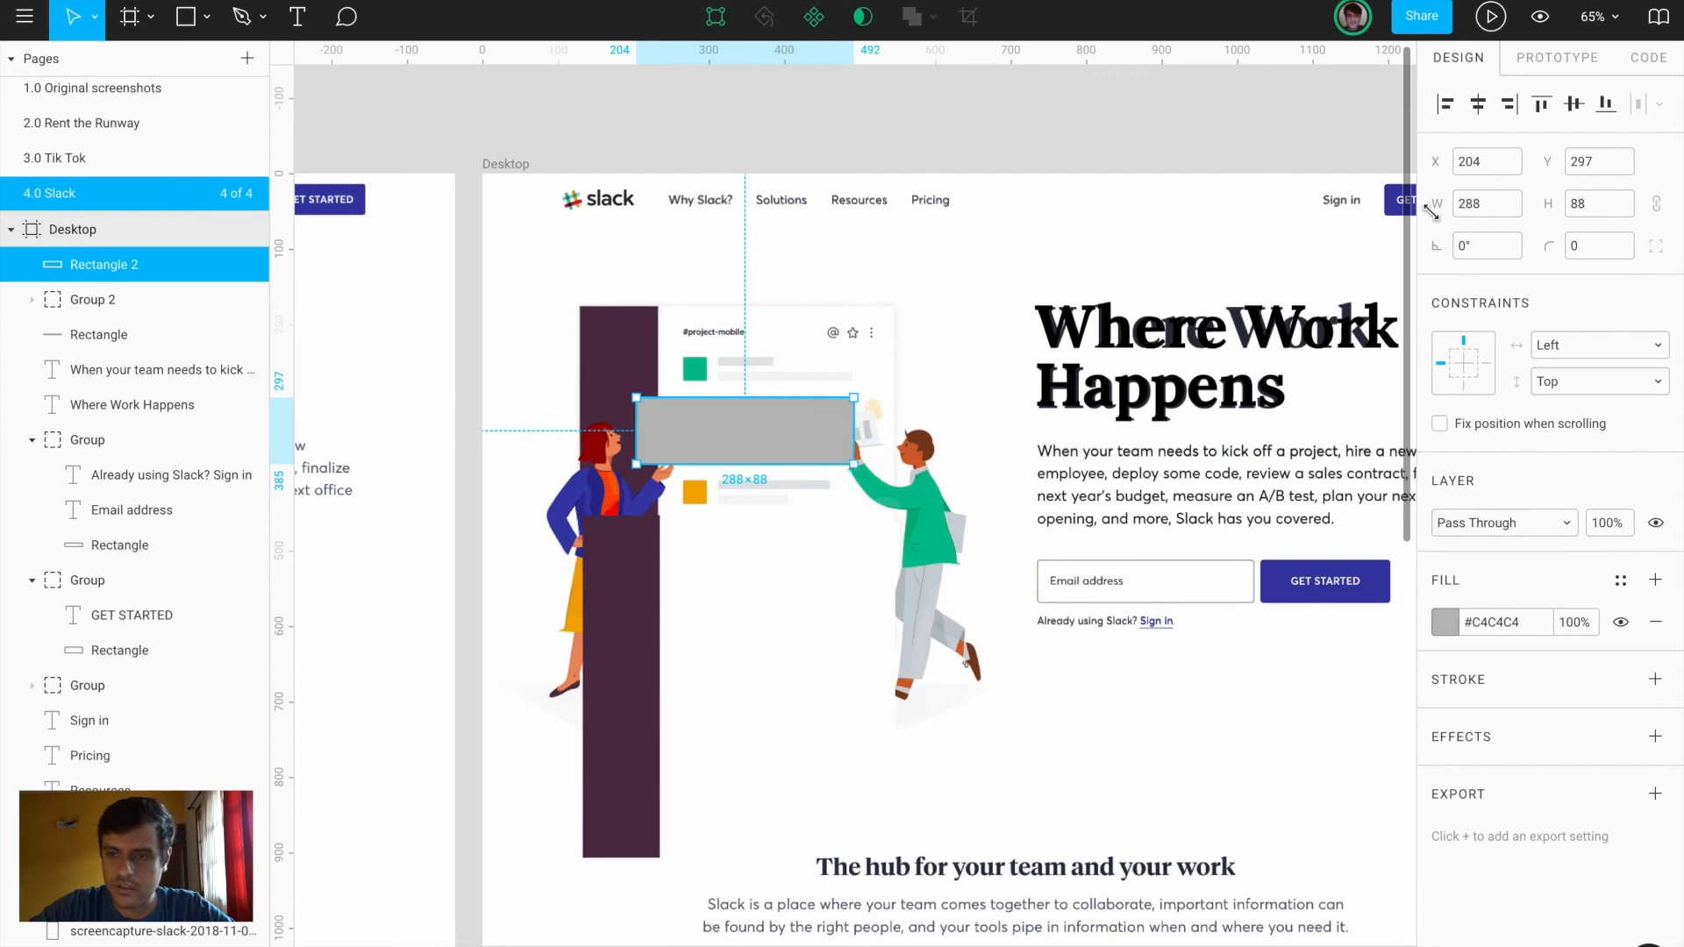
pyautogui.click(1579, 249)
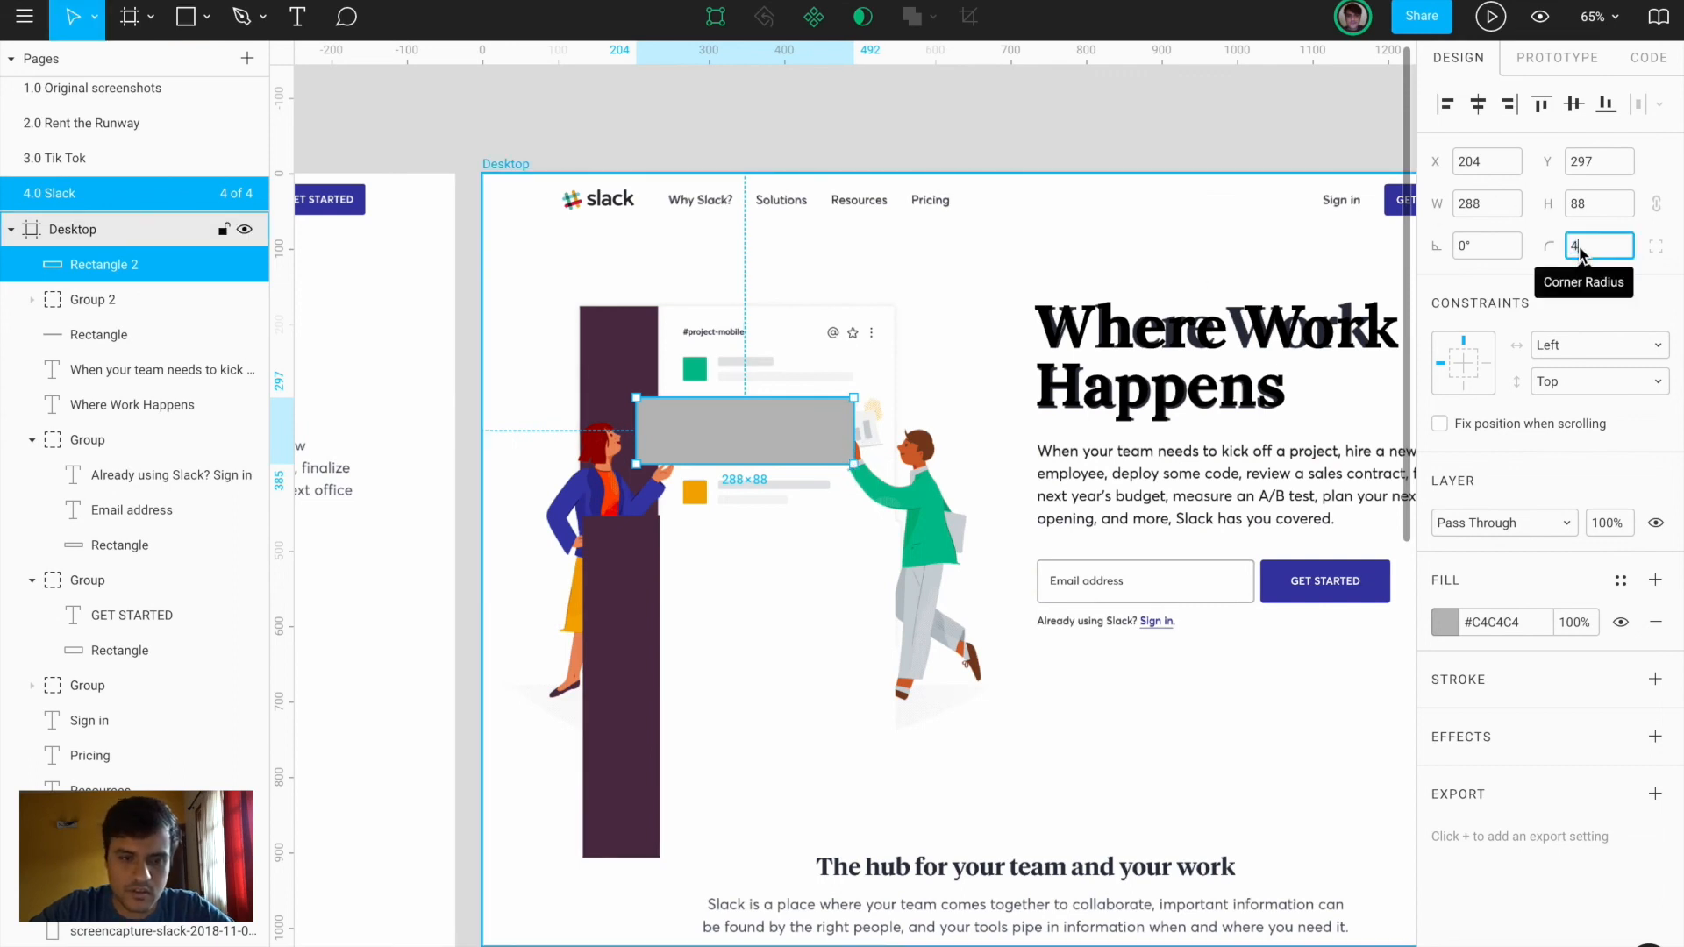
pyautogui.moveTo(774, 441); pyautogui.dragTo(880, 442)
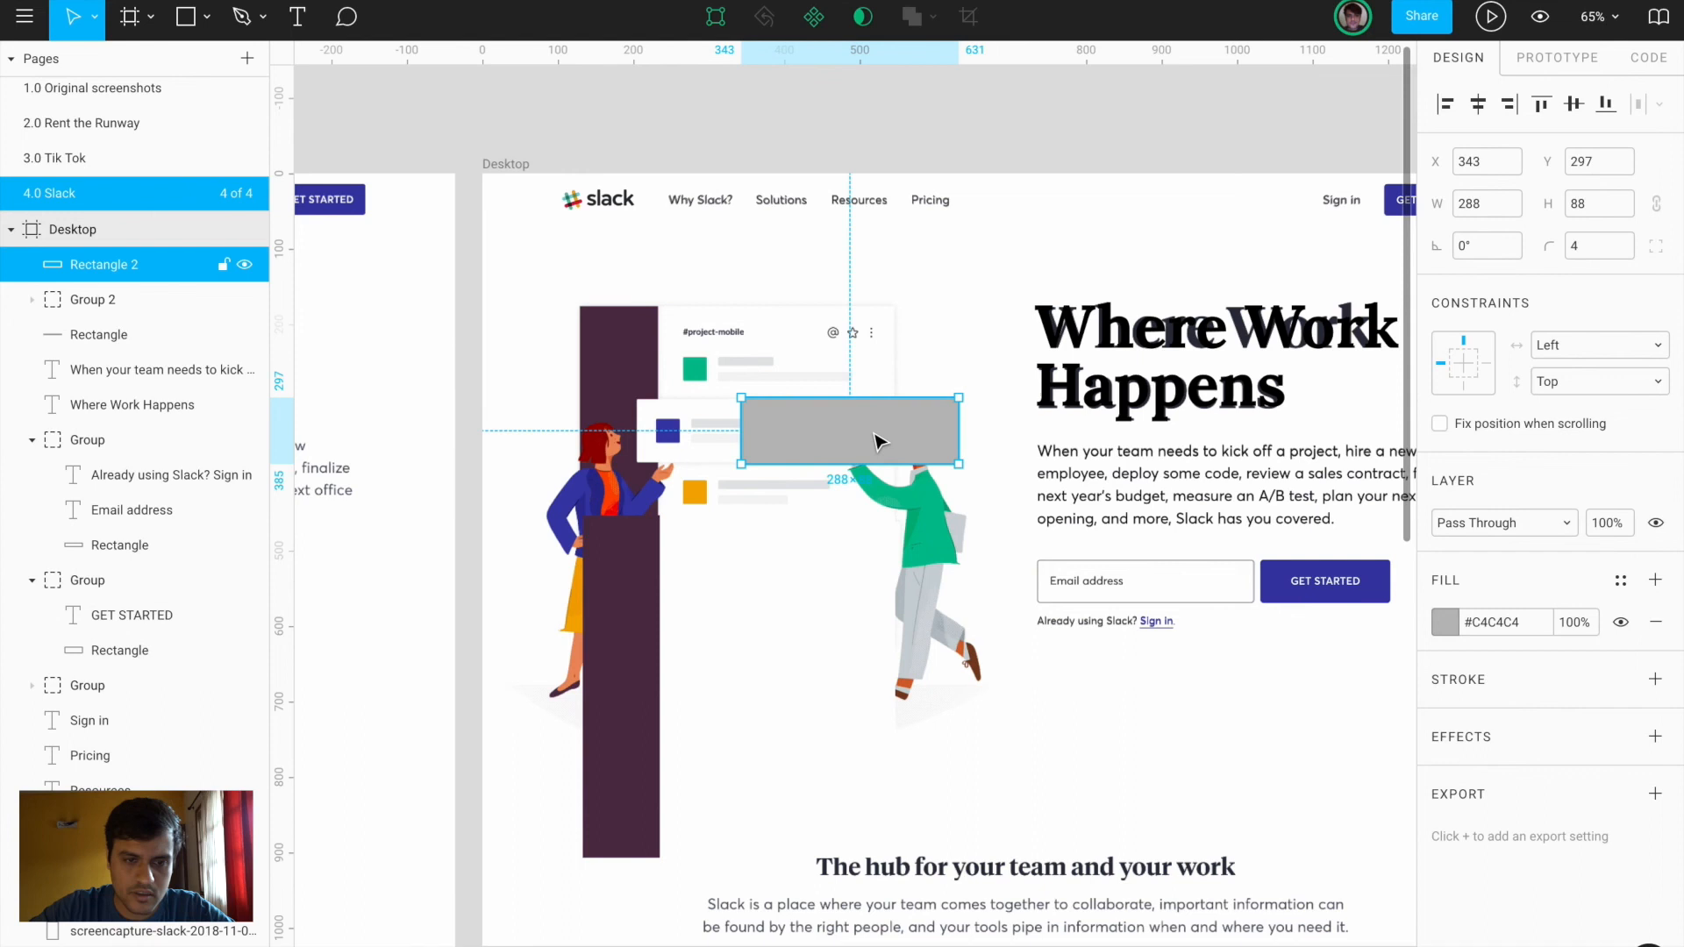
pyautogui.scroll(5, 880, 441)
pyautogui.hscroll(-3, 877, 440)
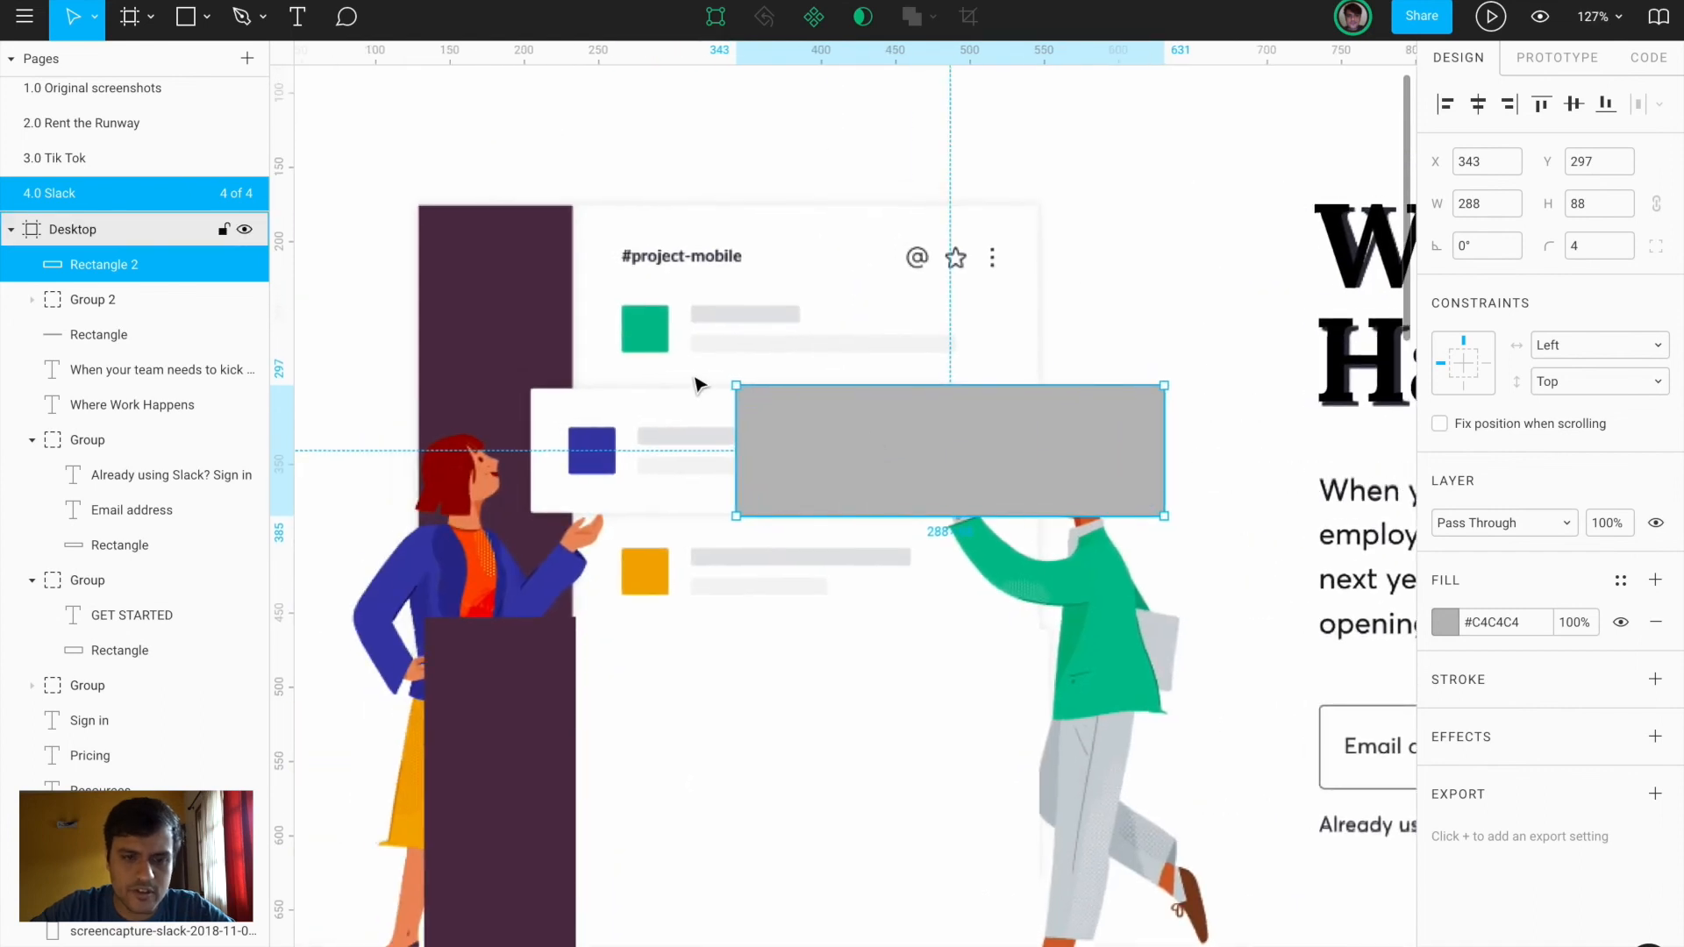
# Draw a small square filled with the illustration's green, aligned in the row
pyautogui.press('r')
pyautogui.scroll(3, 623, 306)
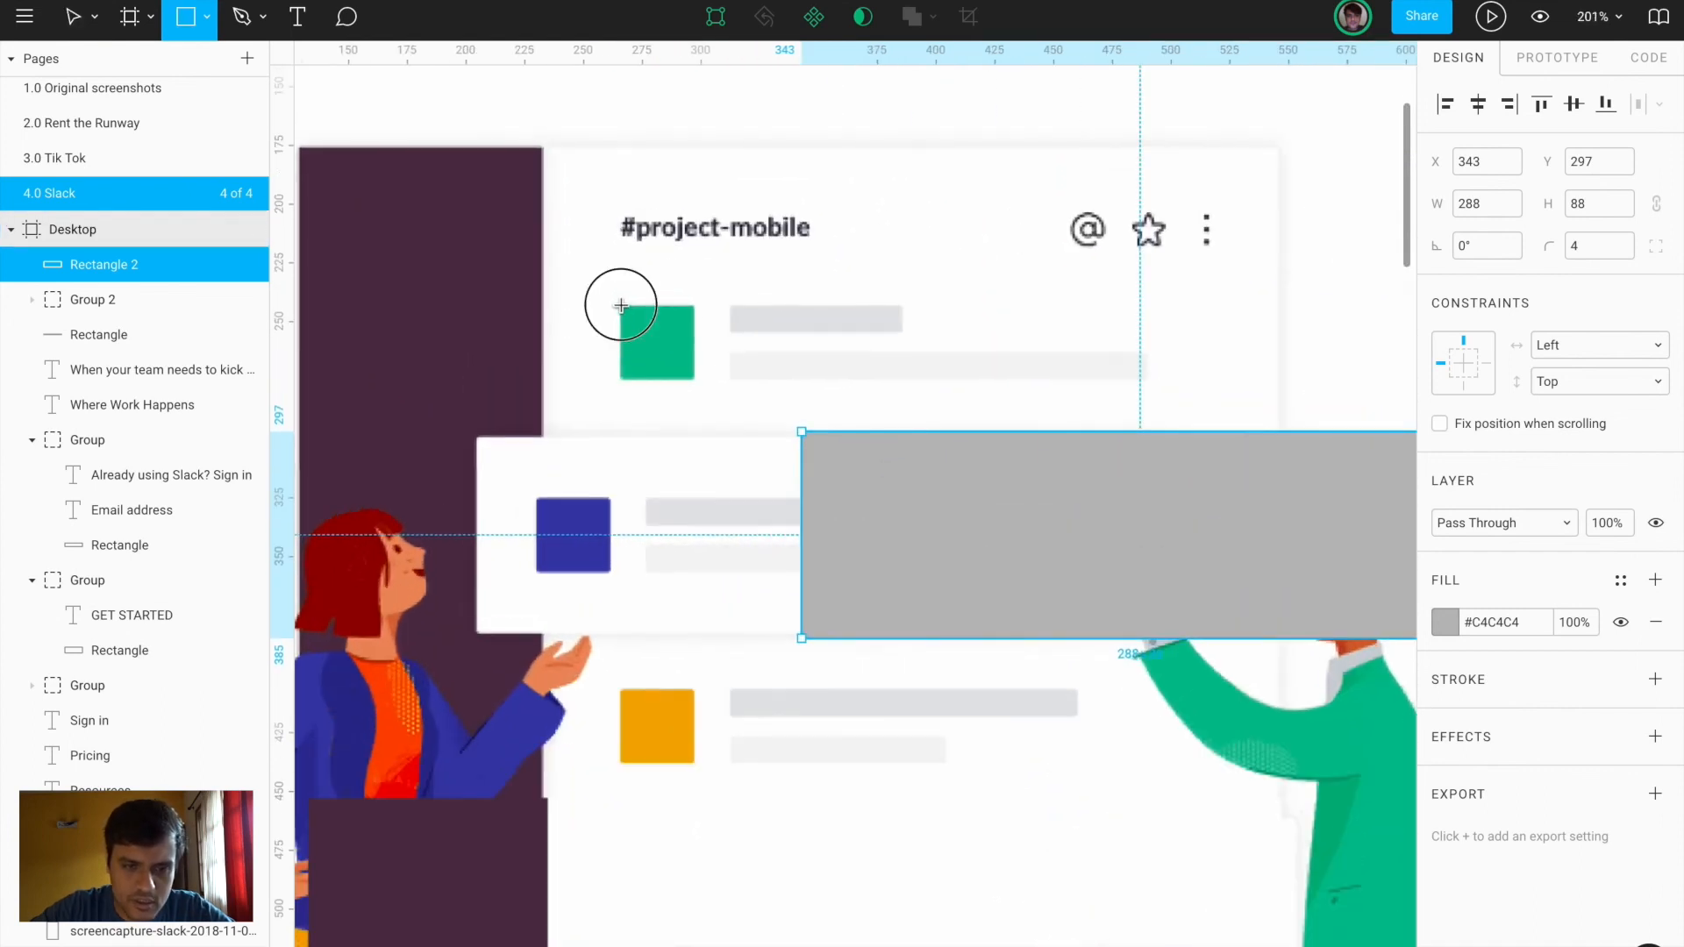
pyautogui.moveTo(621, 306)
pyautogui.mouseDown()
pyautogui.moveTo(693, 379)
pyautogui.moveTo(698, 334)
pyautogui.mouseUp()
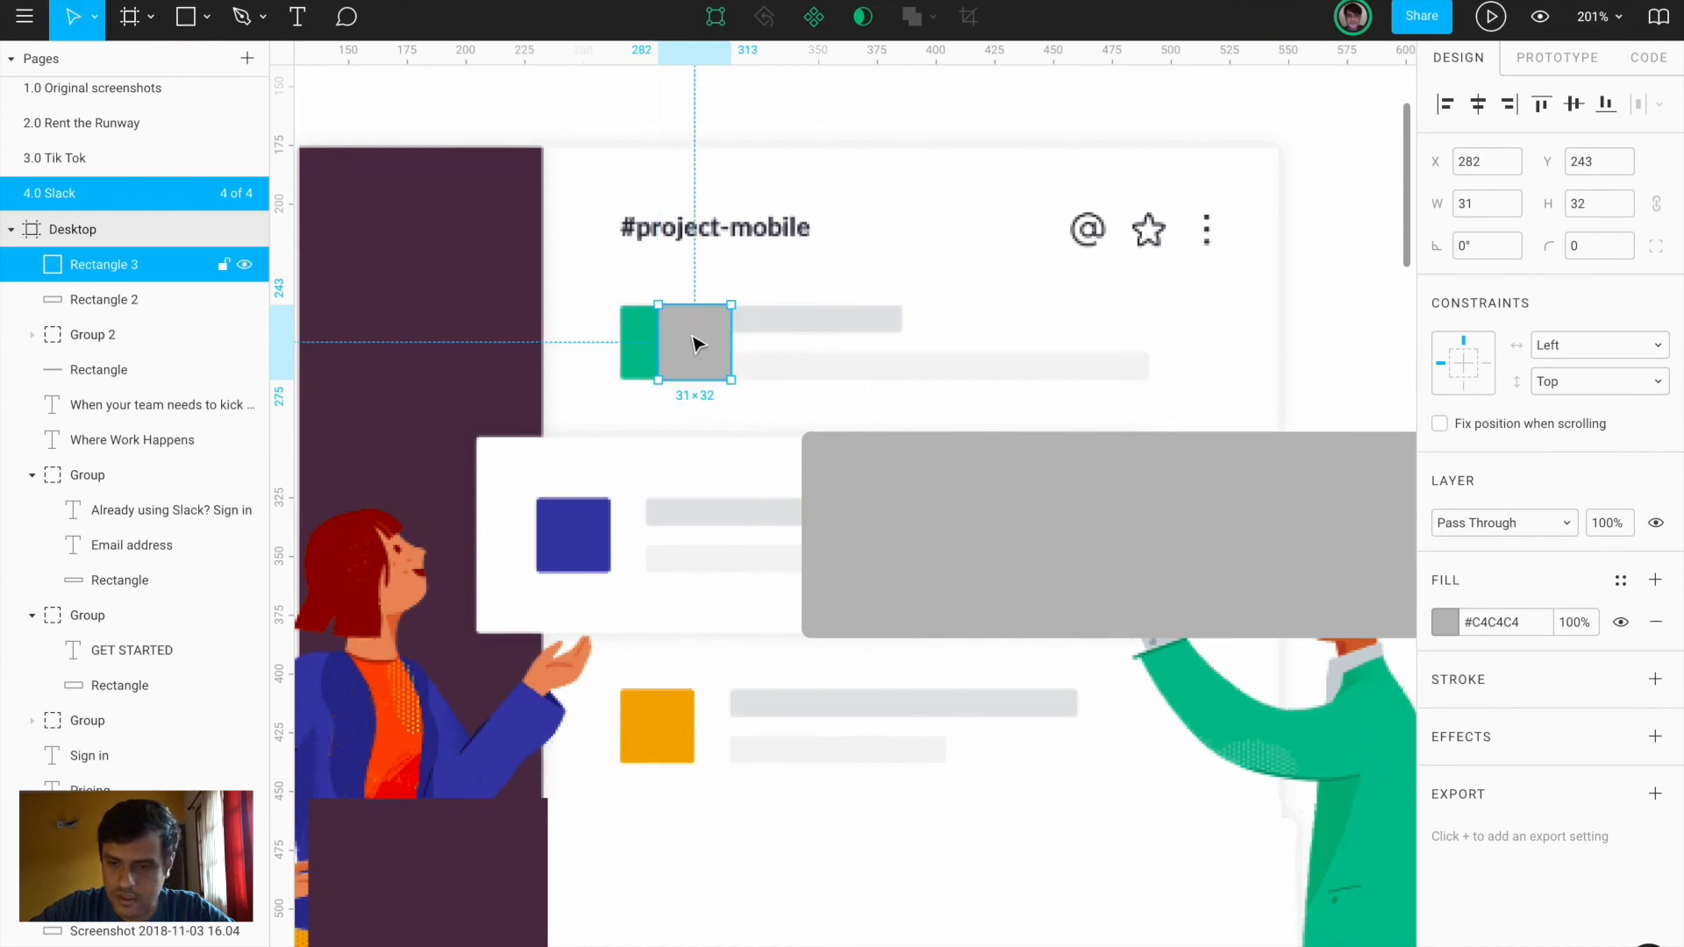
pyautogui.click(1447, 623)
pyautogui.click(1187, 716)
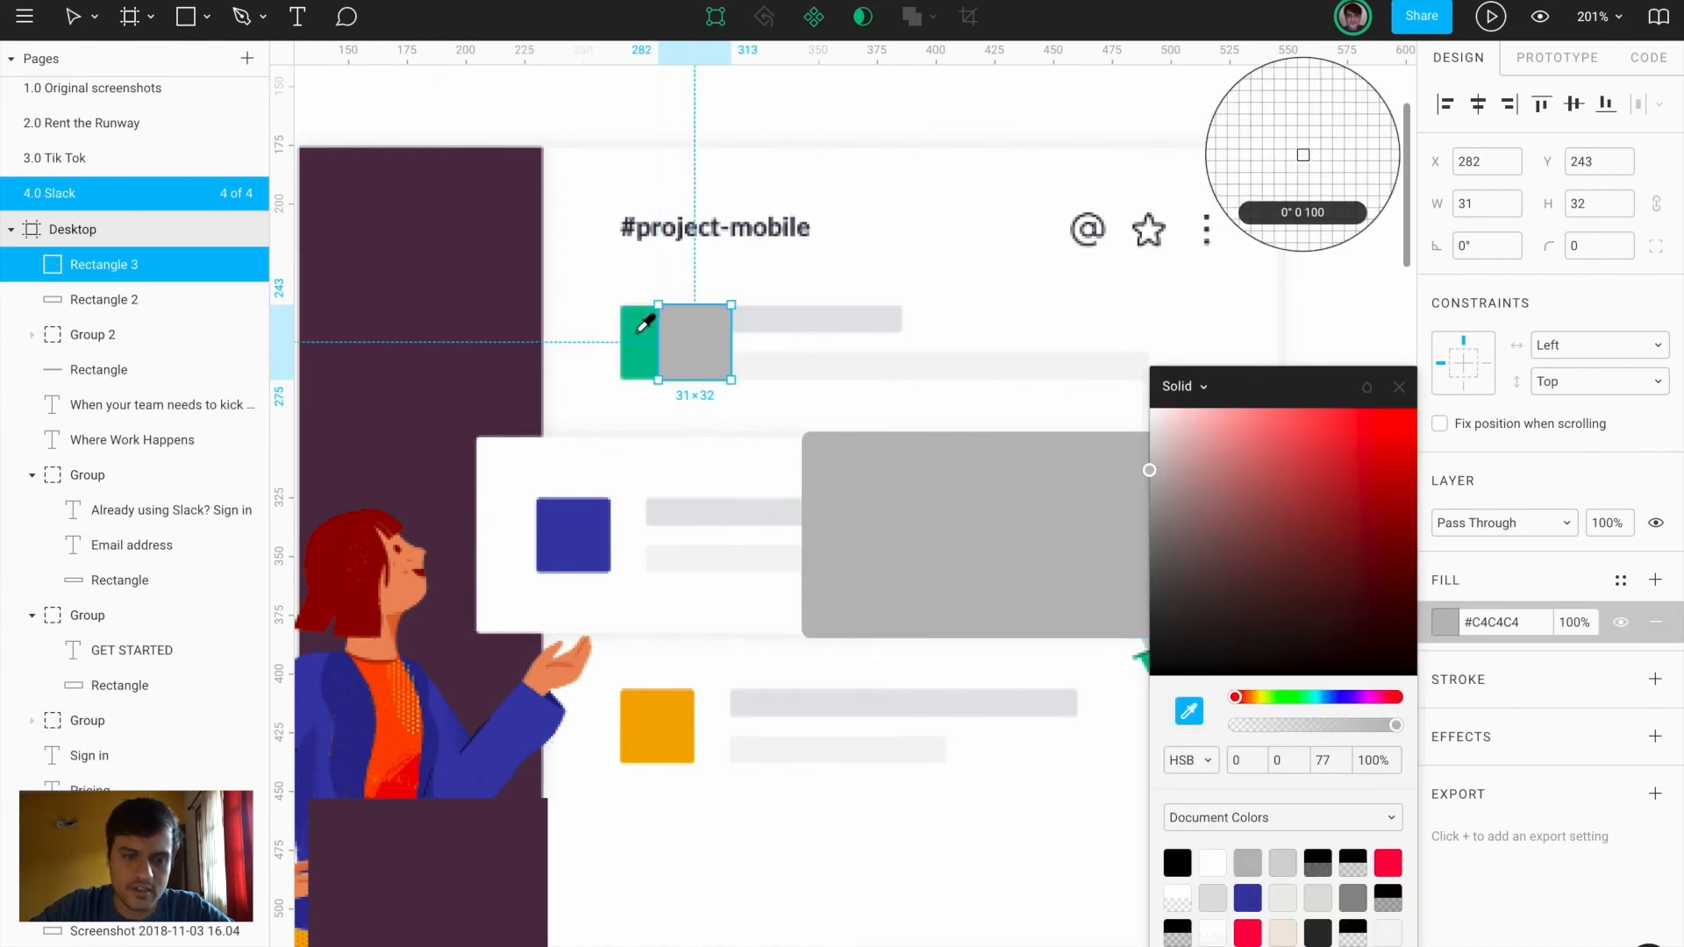
pyautogui.click(643, 342)
pyautogui.moveTo(696, 357); pyautogui.dragTo(660, 355)
# Add two bars beside the green square, both filled light grey #F6F6F6
pyautogui.press('r')
pyautogui.moveTo(729, 305)
pyautogui.mouseDown()
pyautogui.moveTo(901, 333)
pyautogui.moveTo(872, 374)
pyautogui.moveTo(857, 365)
pyautogui.moveTo(1147, 365)
pyautogui.mouseUp()
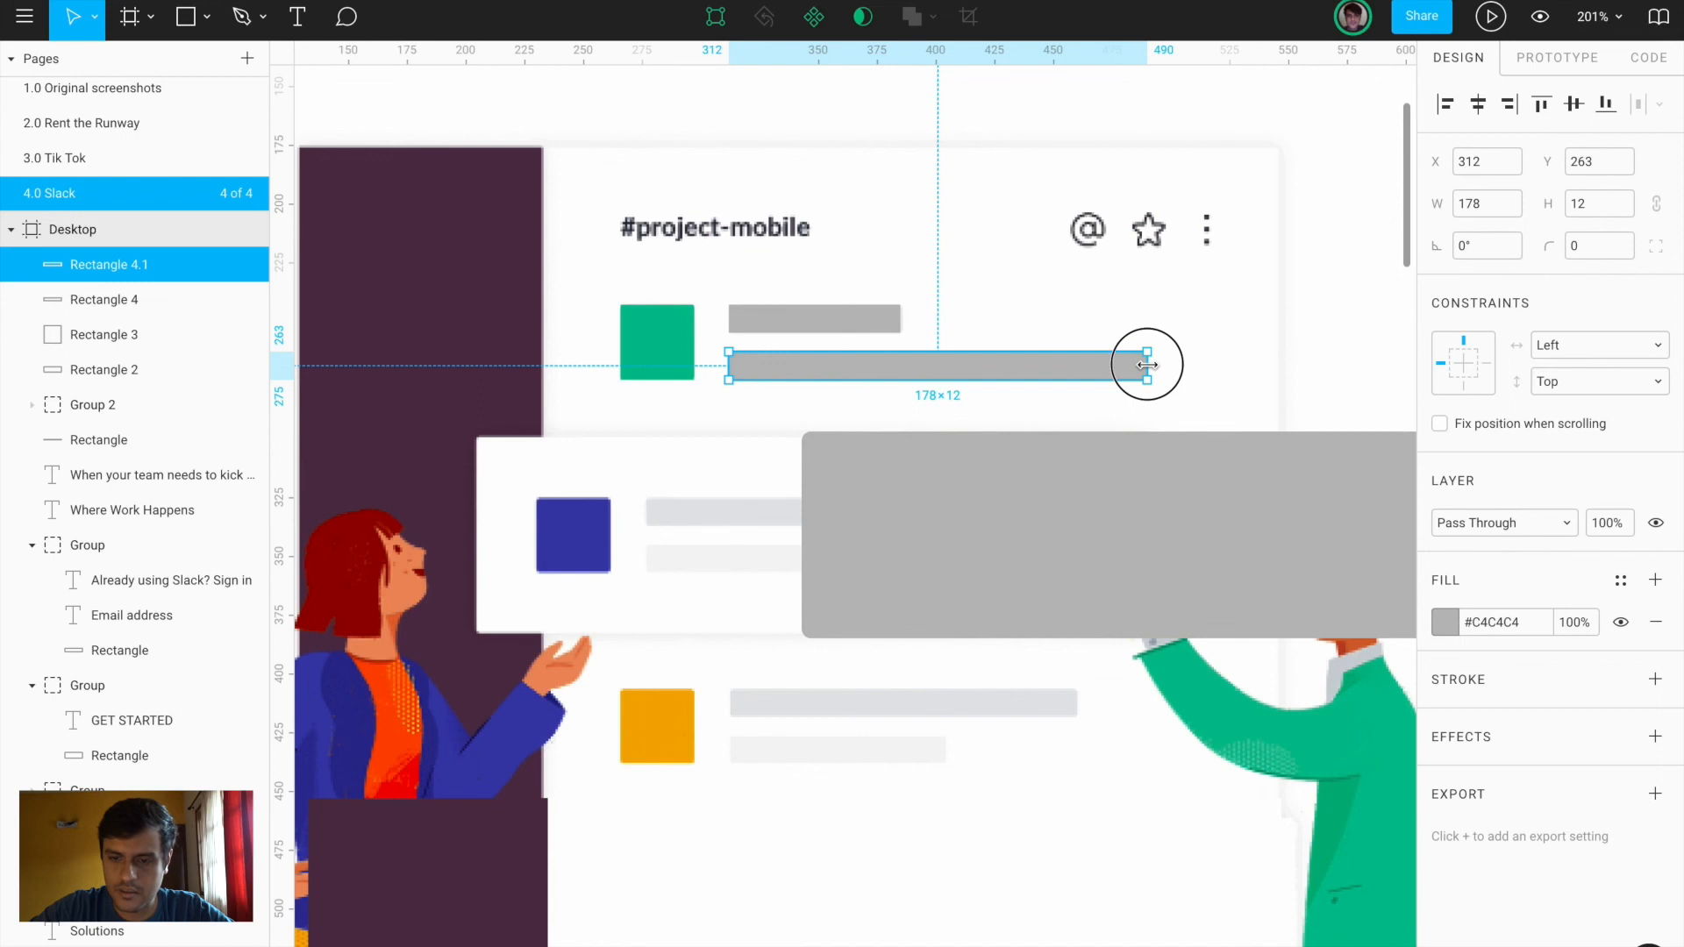
pyautogui.click(1446, 623)
pyautogui.click(1193, 713)
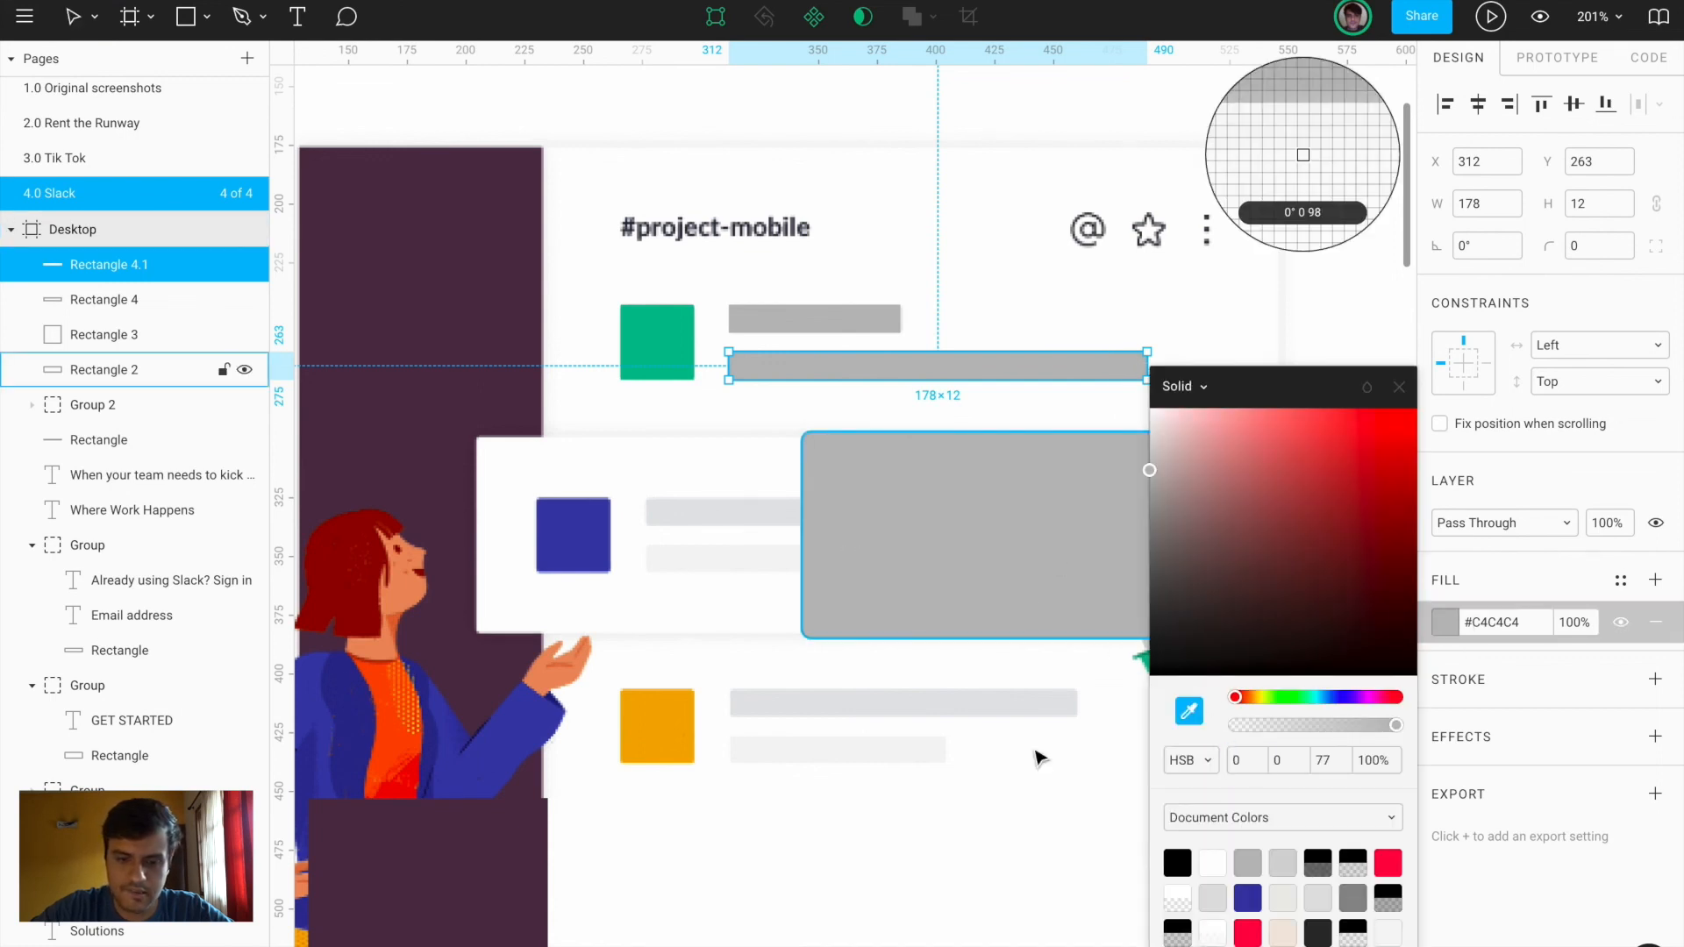
pyautogui.click(872, 744)
pyautogui.click(829, 331)
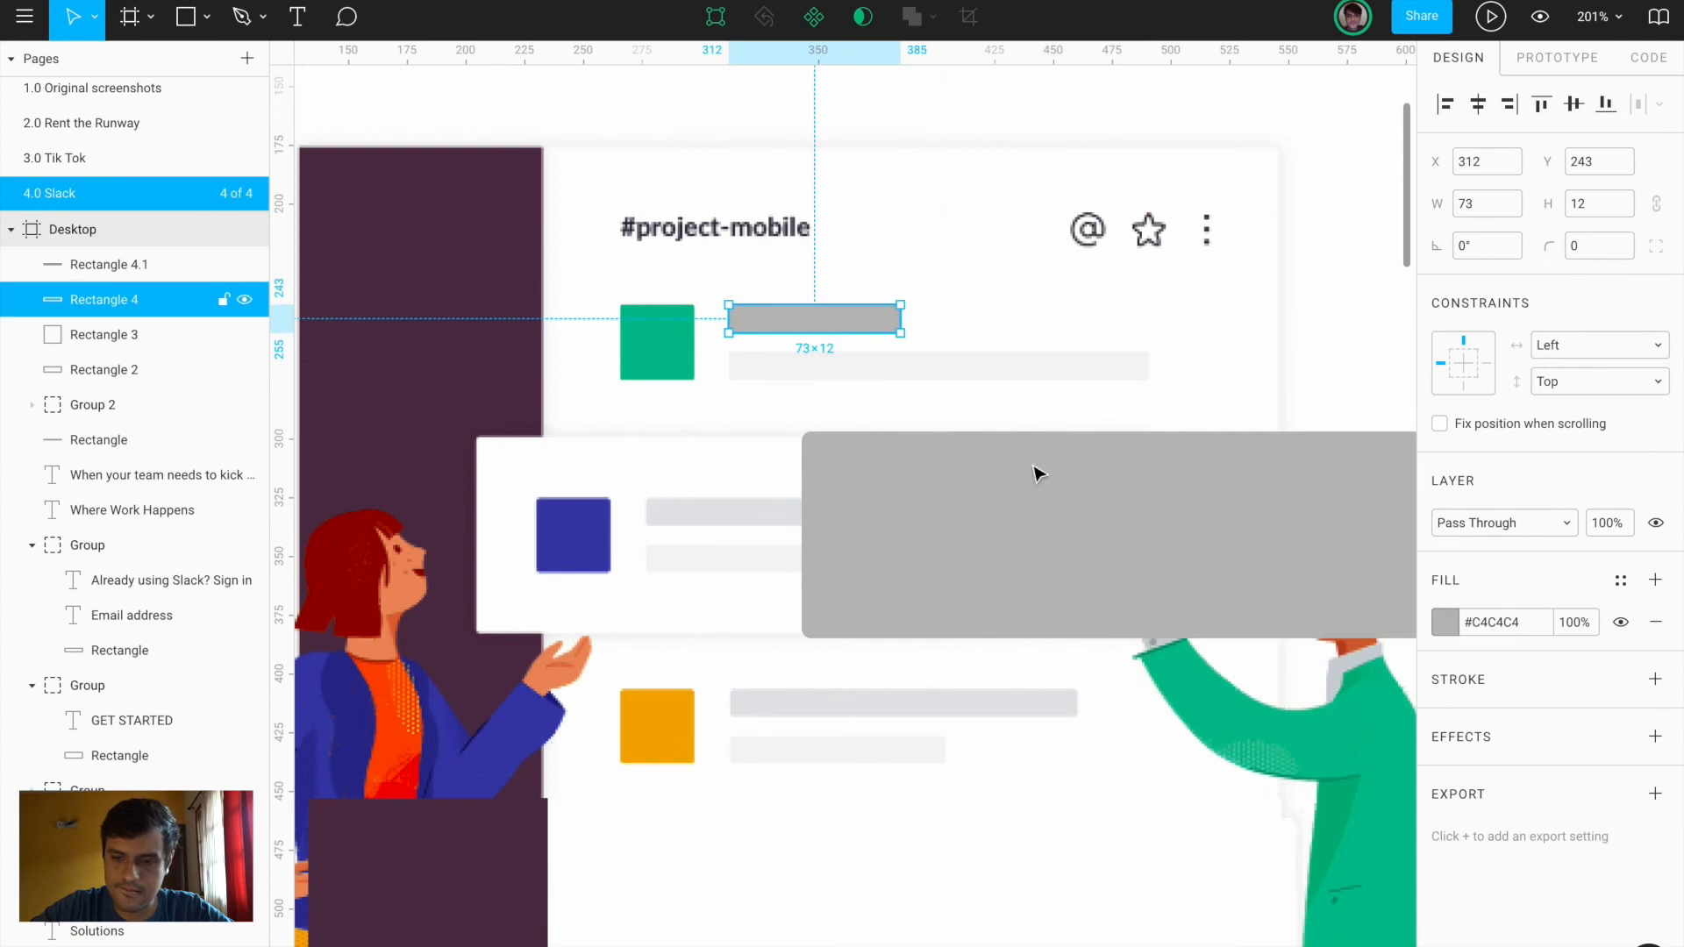
pyautogui.click(1444, 623)
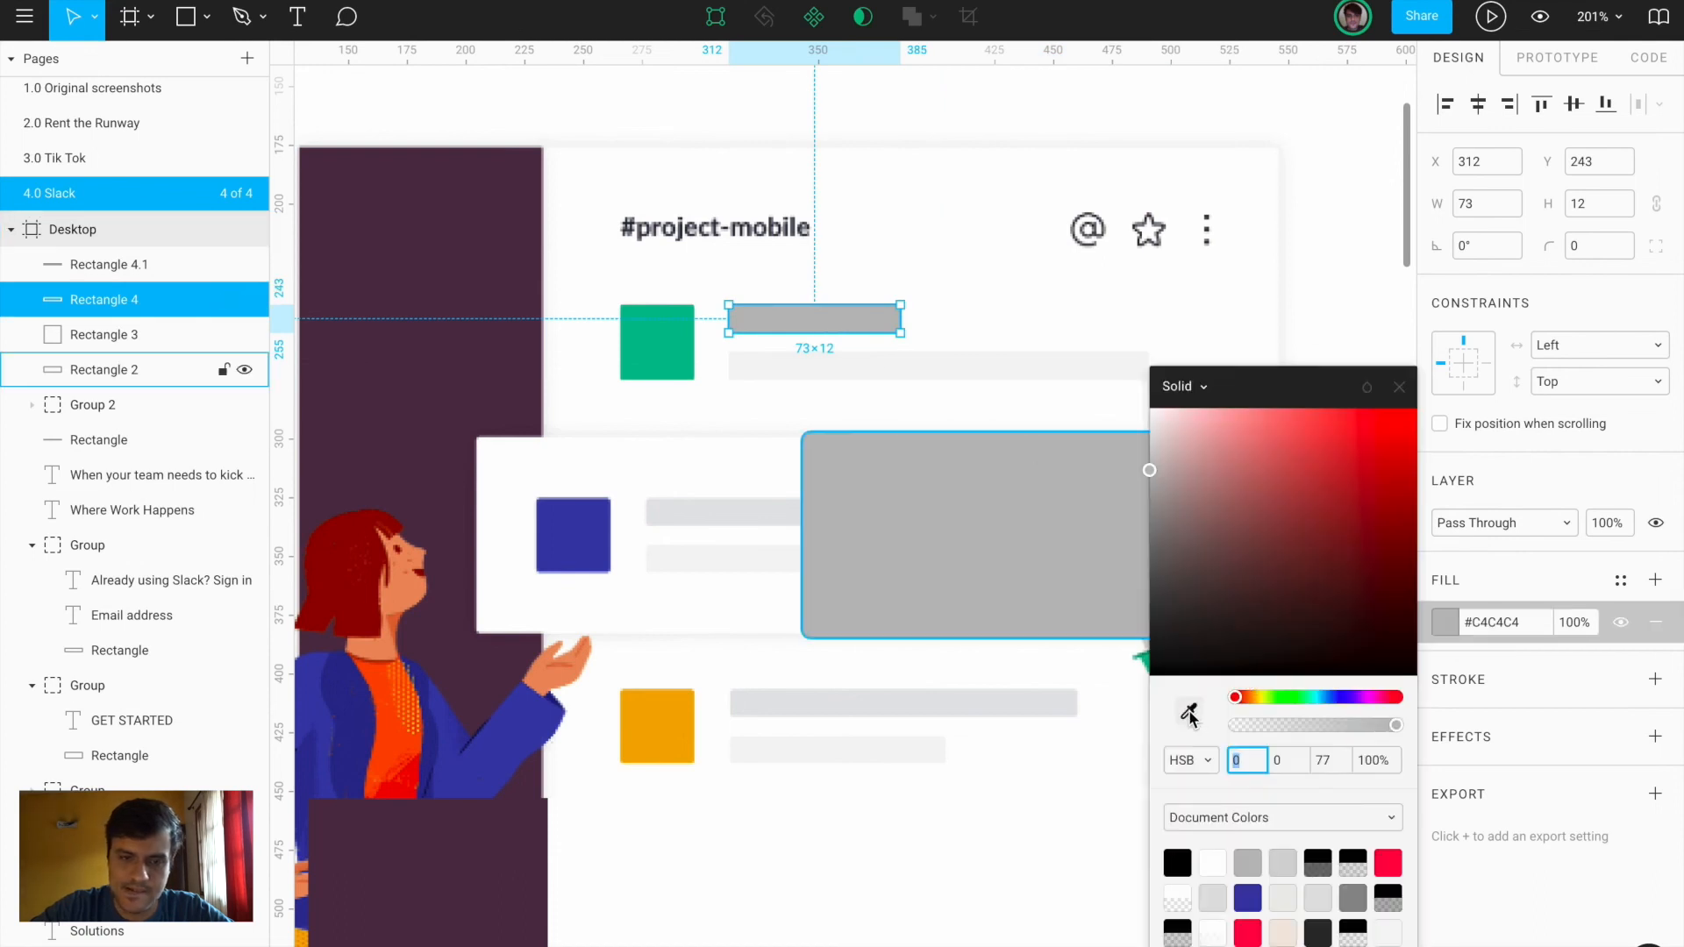
pyautogui.click(1191, 715)
pyautogui.click(865, 363)
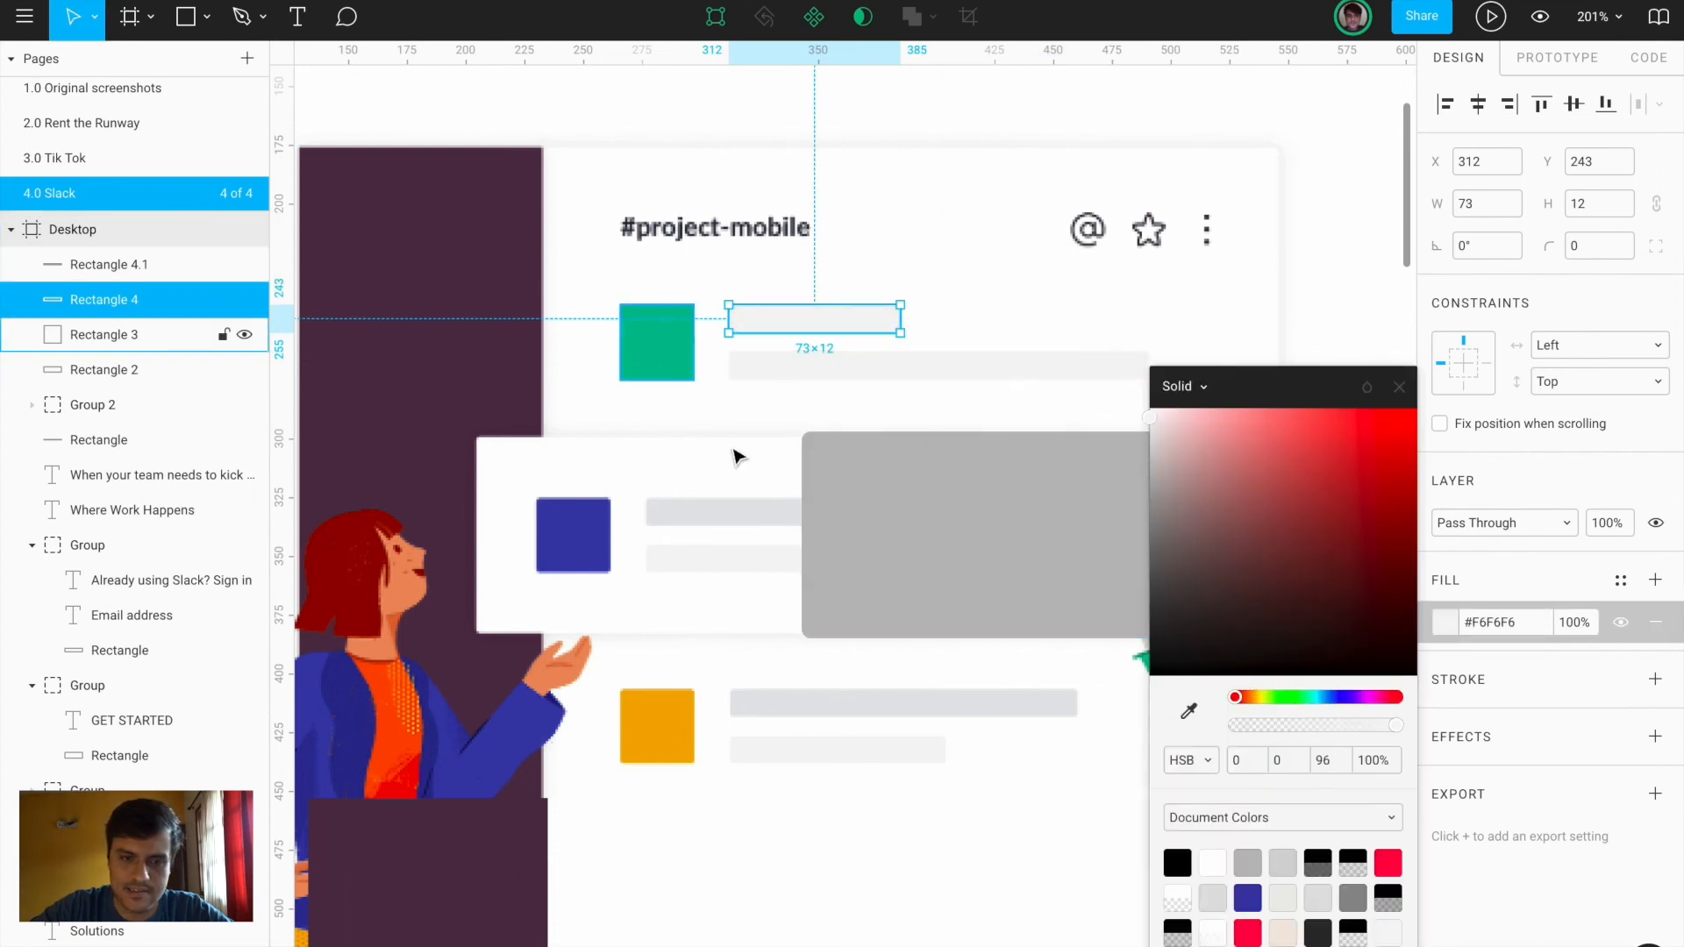
pyautogui.click(906, 549)
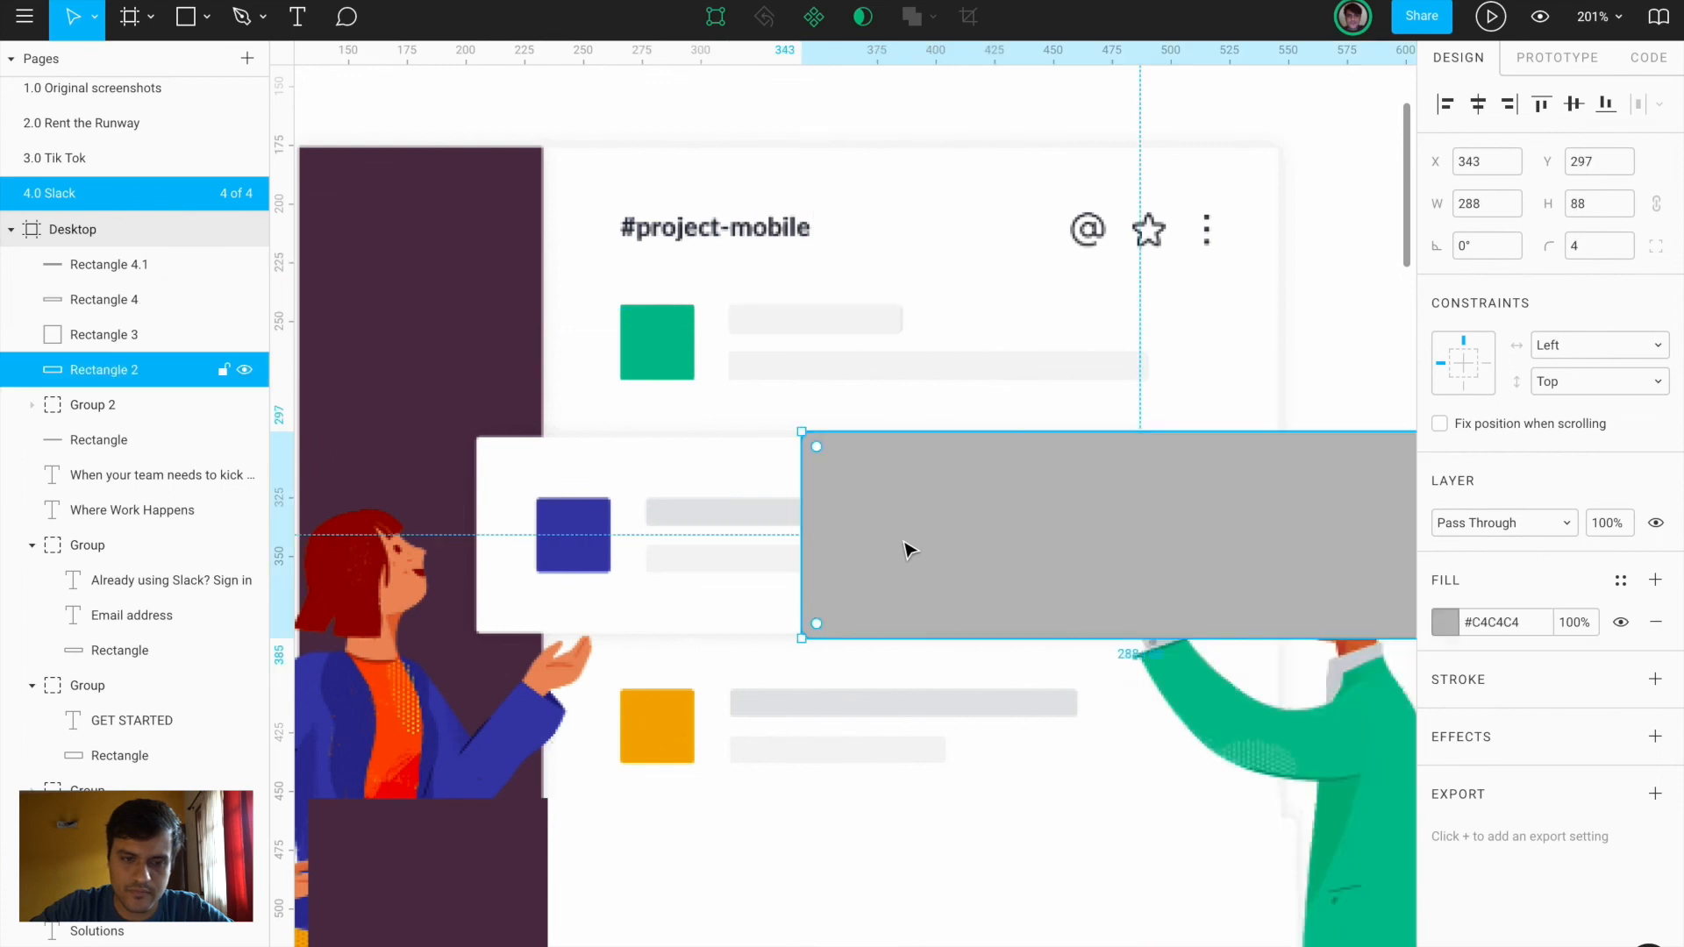
# Group the green square and the two grey bars into a message row
pyautogui.click(638, 355)
pyautogui.keyDown('shift'); pyautogui.click(759, 320); pyautogui.keyUp('shift')
pyautogui.keyDown('shift'); pyautogui.click(775, 371); pyautogui.keyUp('shift')
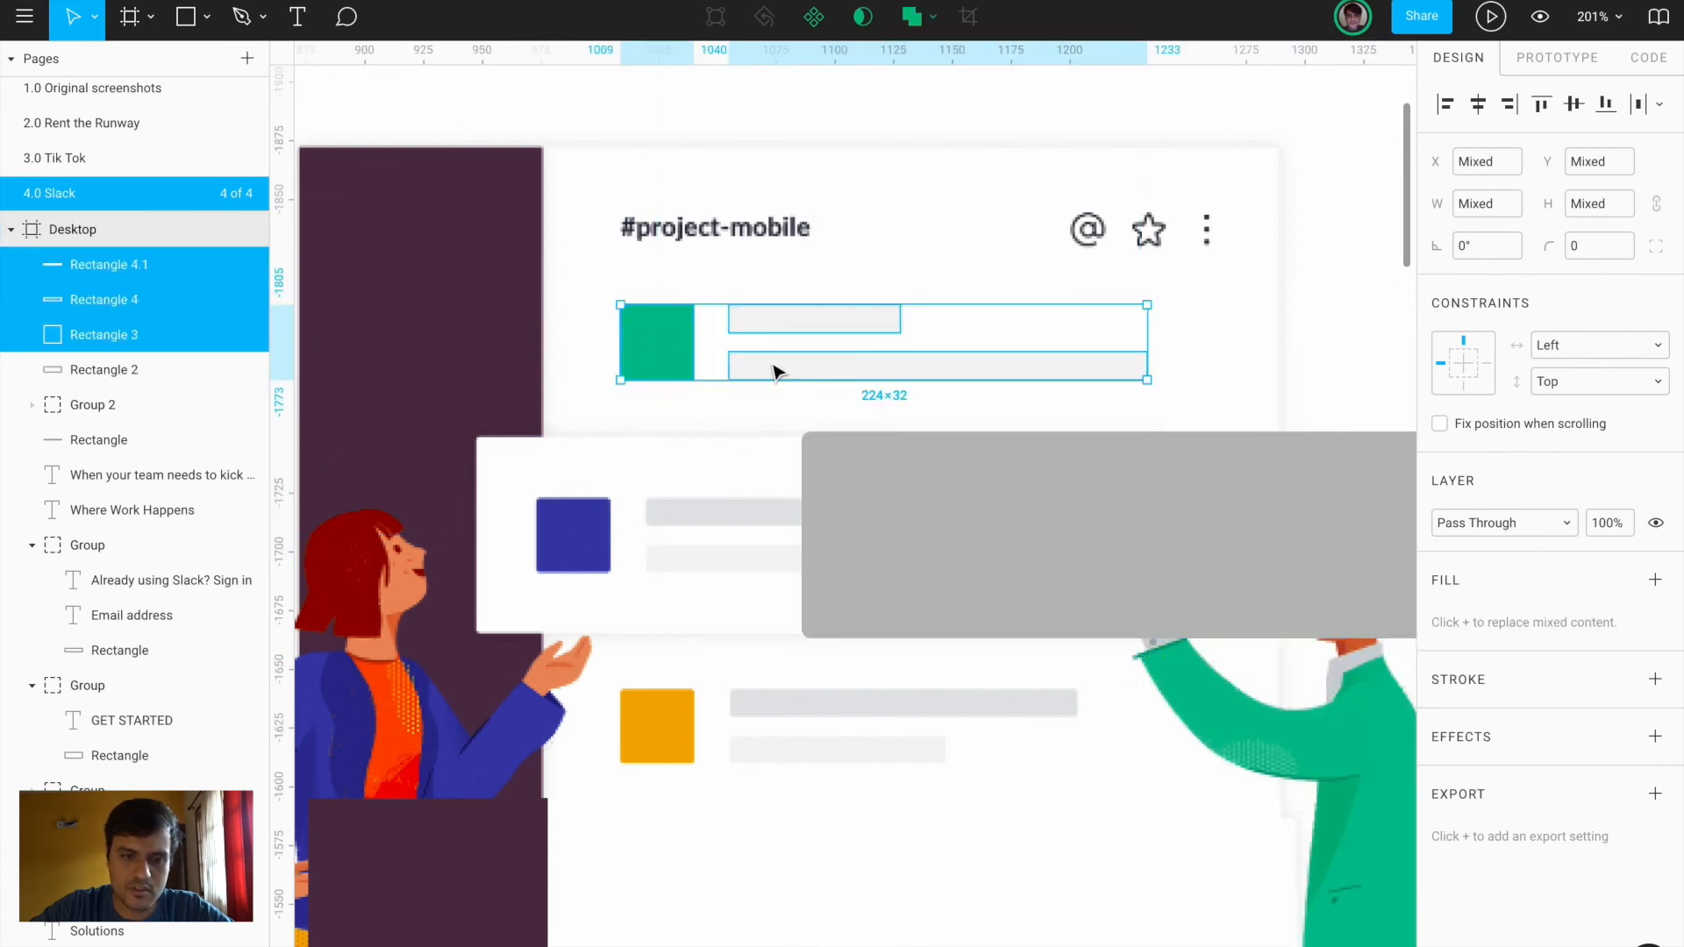
pyautogui.hotkey('ctrl', 'g')
# Paste the row onto the grey rectangle, make it white, group them, and add a Drop Shadow
pyautogui.click(973, 583)
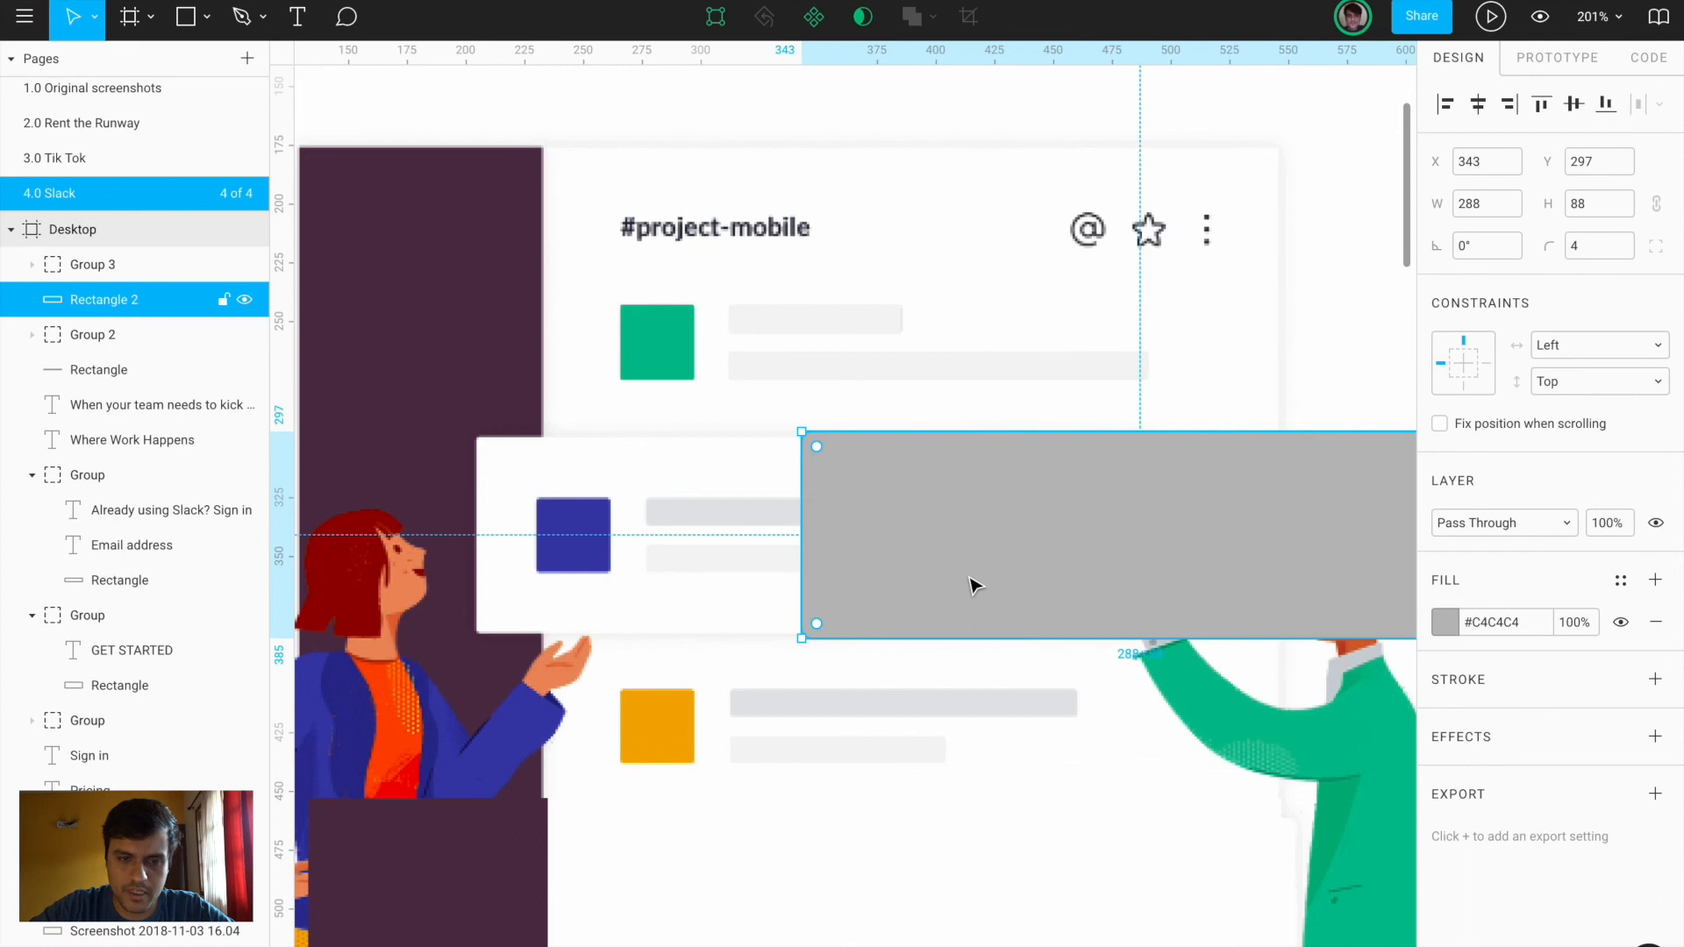
pyautogui.hotkey('ctrl', 'v')
pyautogui.moveTo(809, 446); pyautogui.dragTo(897, 532)
pyautogui.click(831, 470)
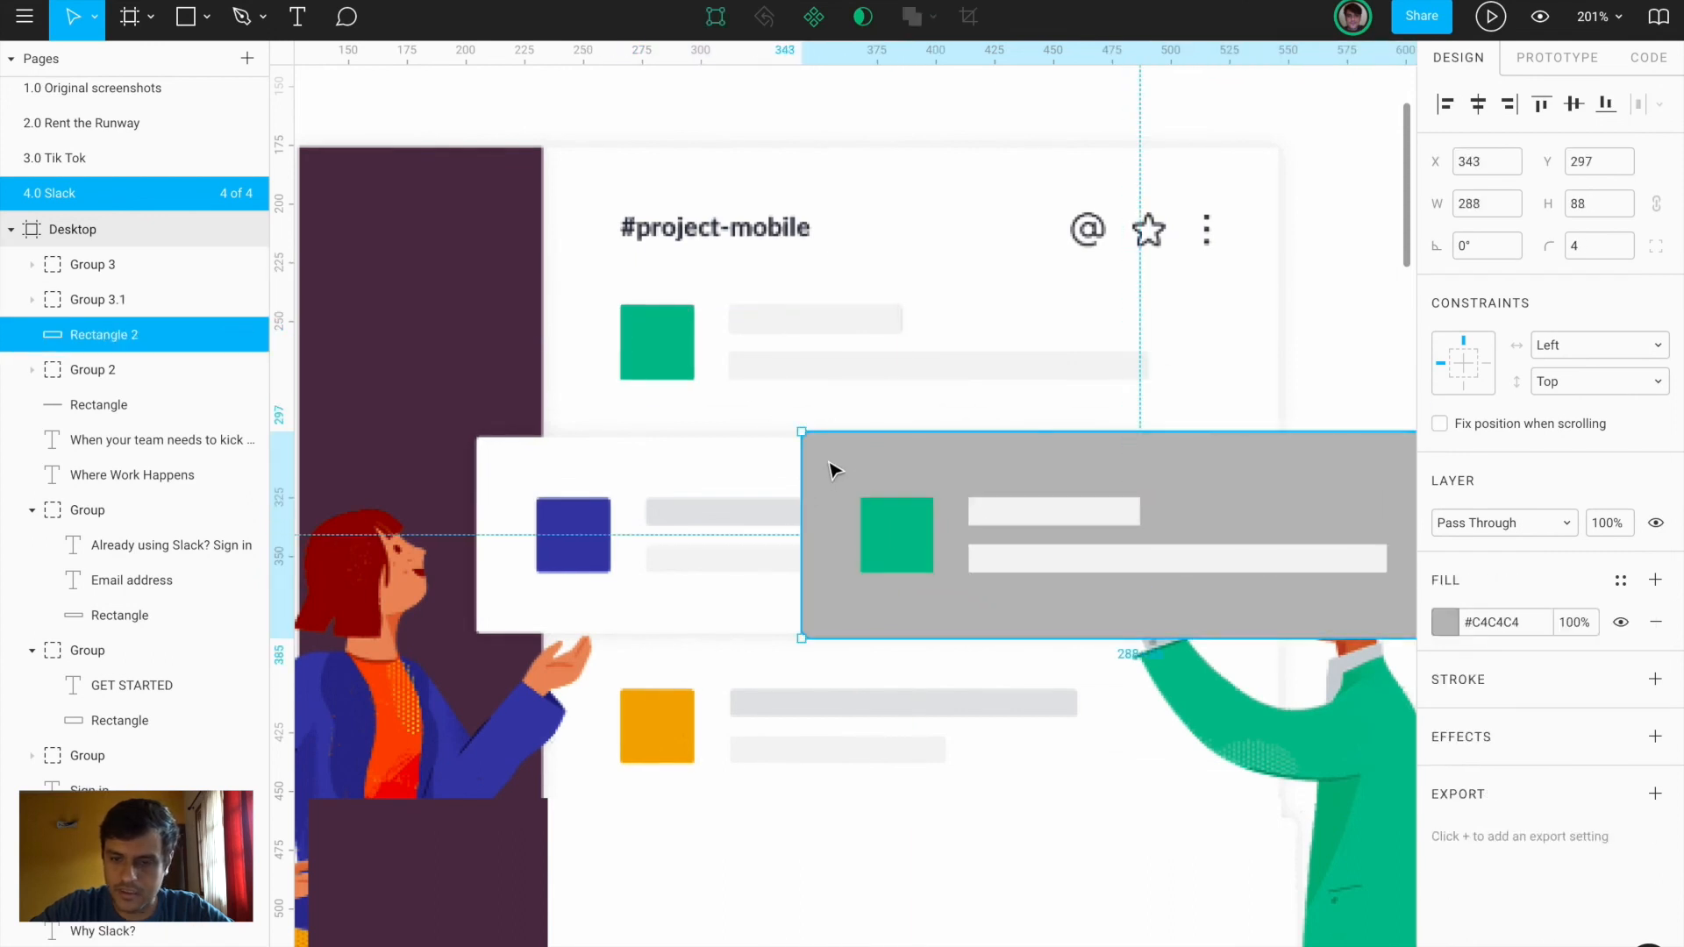
pyautogui.click(1444, 622)
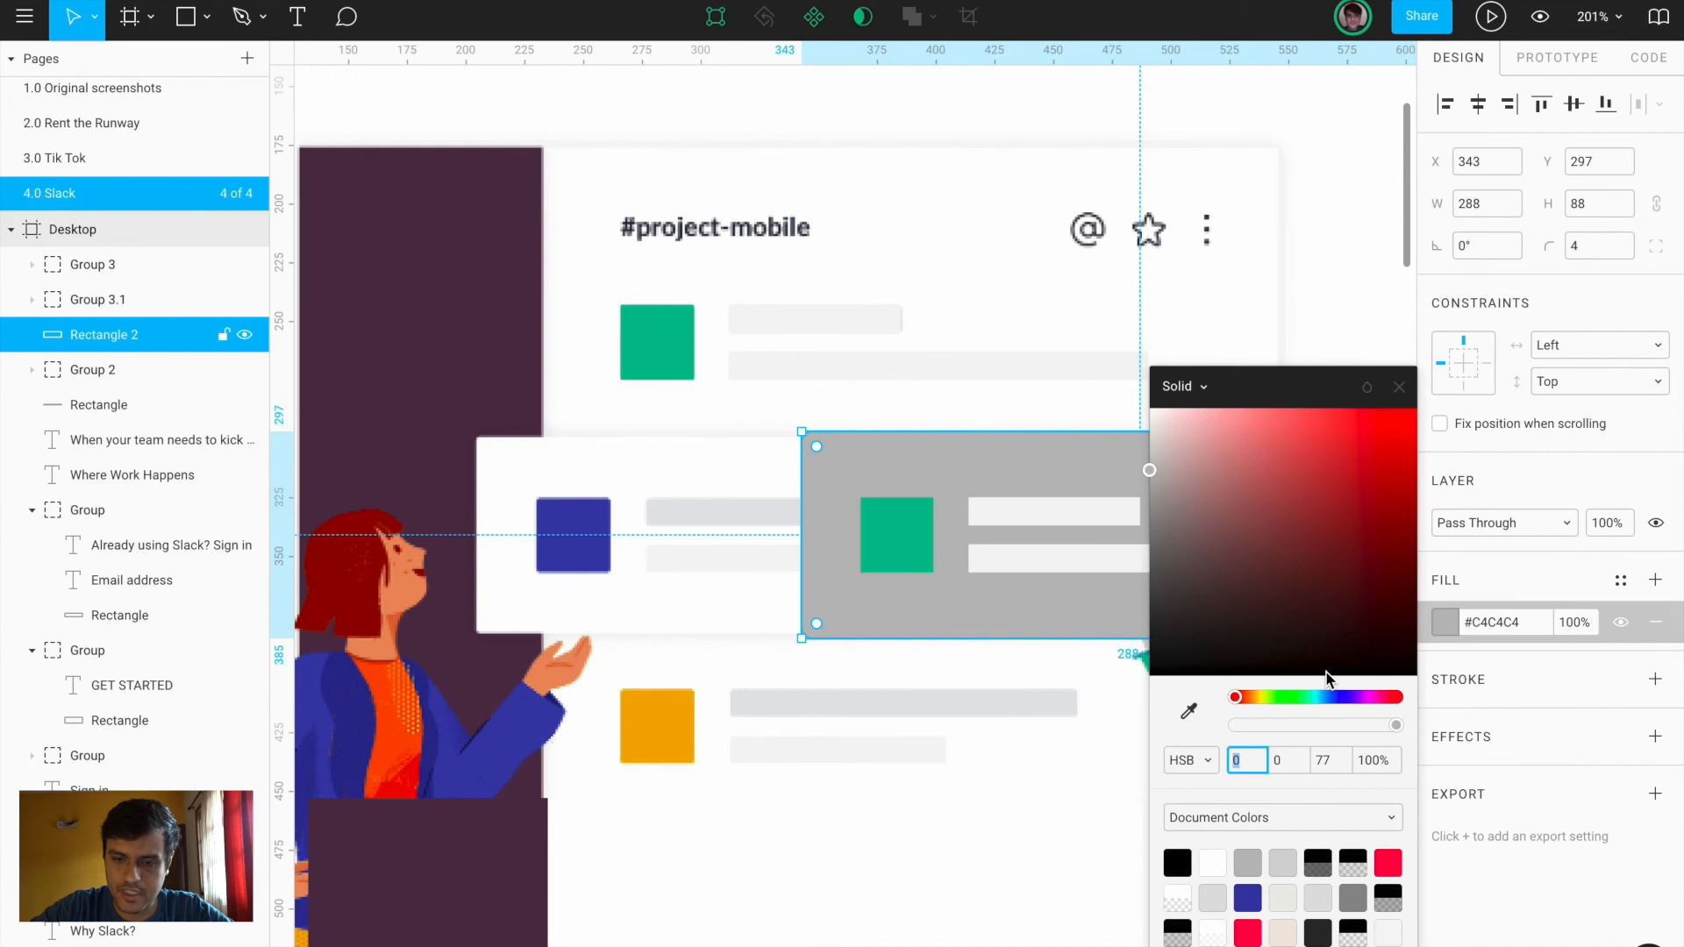
pyautogui.click(1190, 715)
pyautogui.click(748, 596)
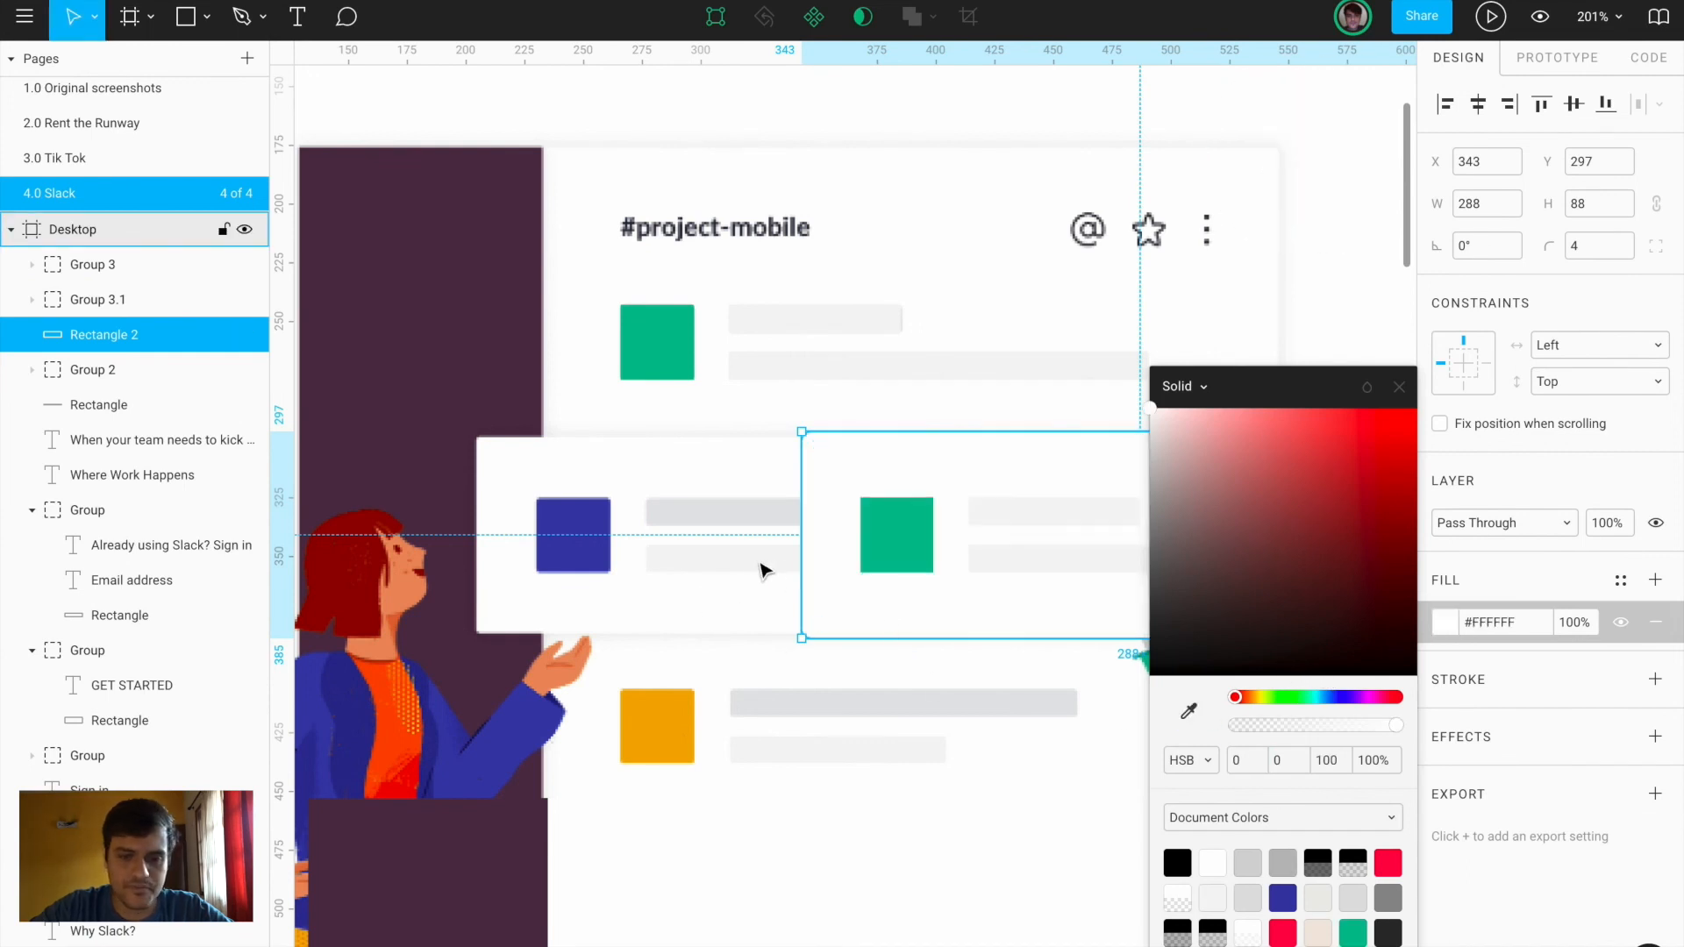
pyautogui.keyDown('shift'); pyautogui.click(925, 546); pyautogui.keyUp('shift')
pyautogui.hotkey('ctrl', 'g')
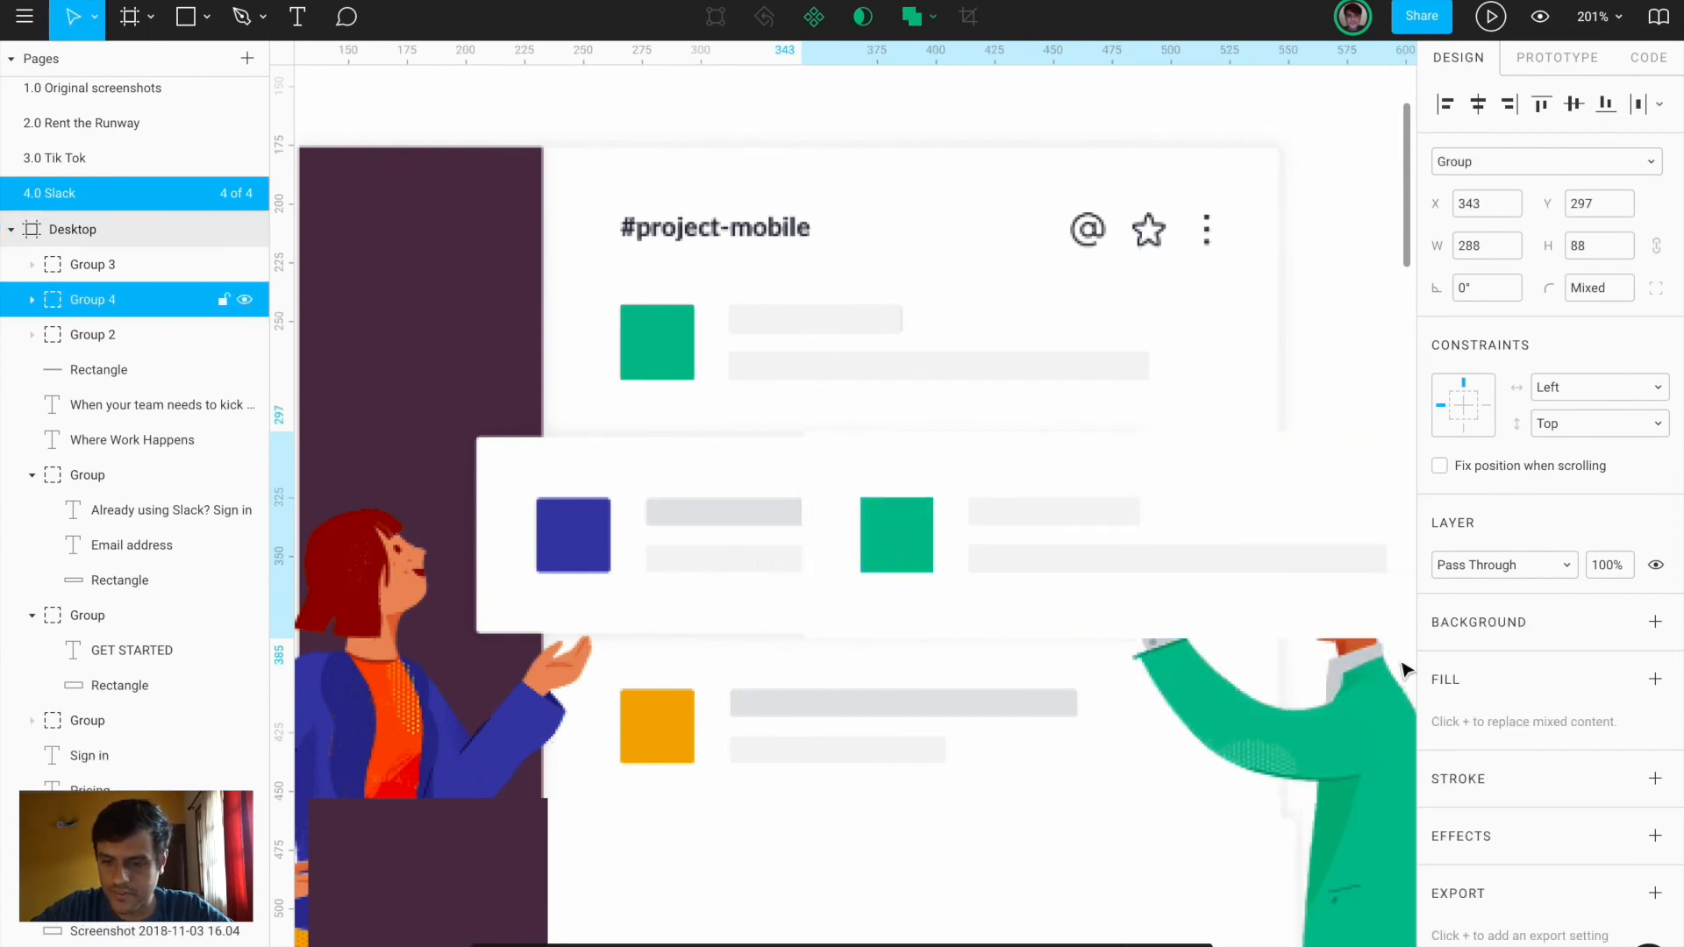
pyautogui.scroll(-1, 1650, 826)
pyautogui.click(1655, 815)
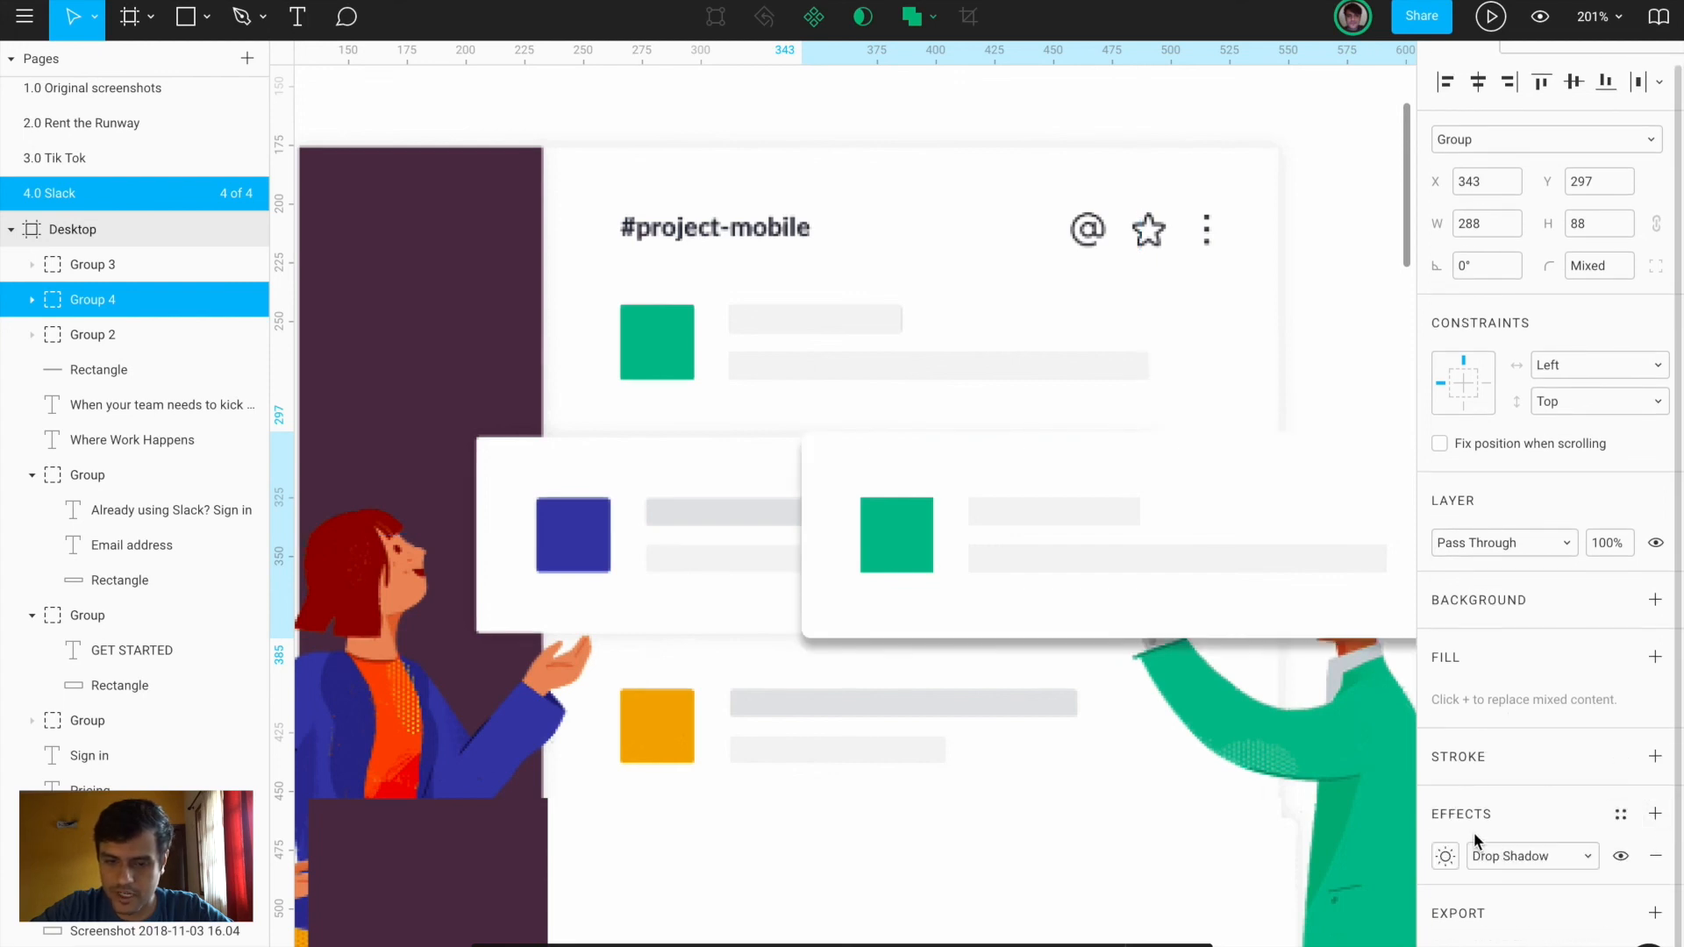
# Confirm a drop shadow blur of 4 on the card
pyautogui.click(1446, 857)
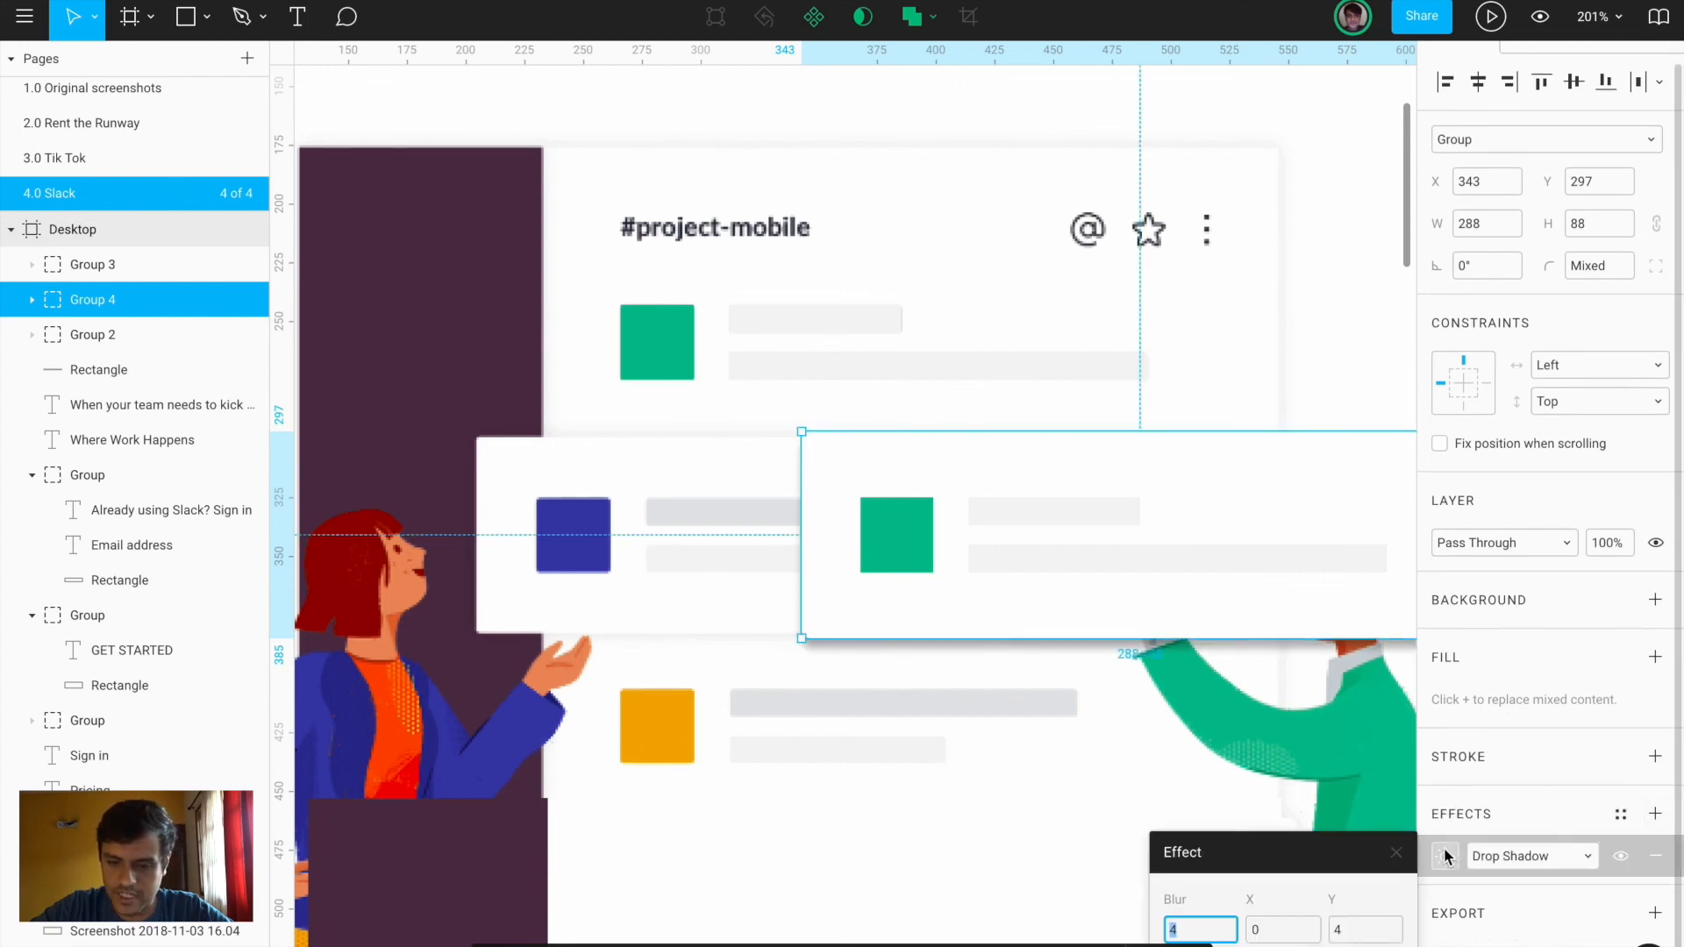
pyautogui.press('Return')
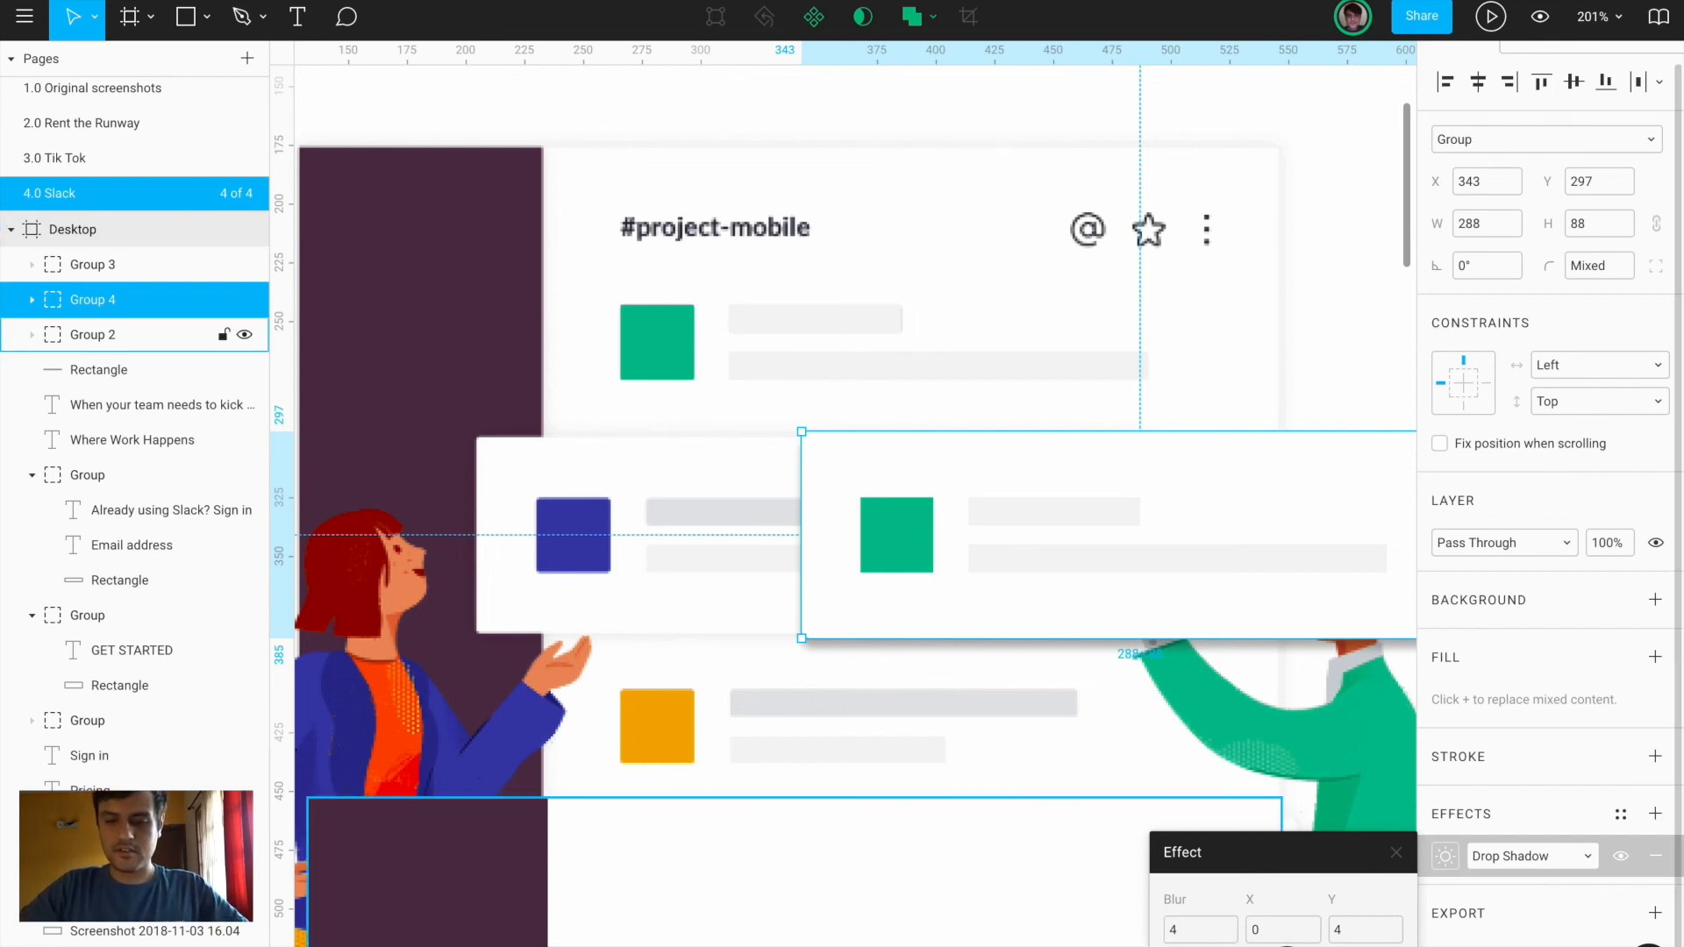
pyautogui.scroll(-5, 1094, 715)
pyautogui.scroll(4, 1094, 715)
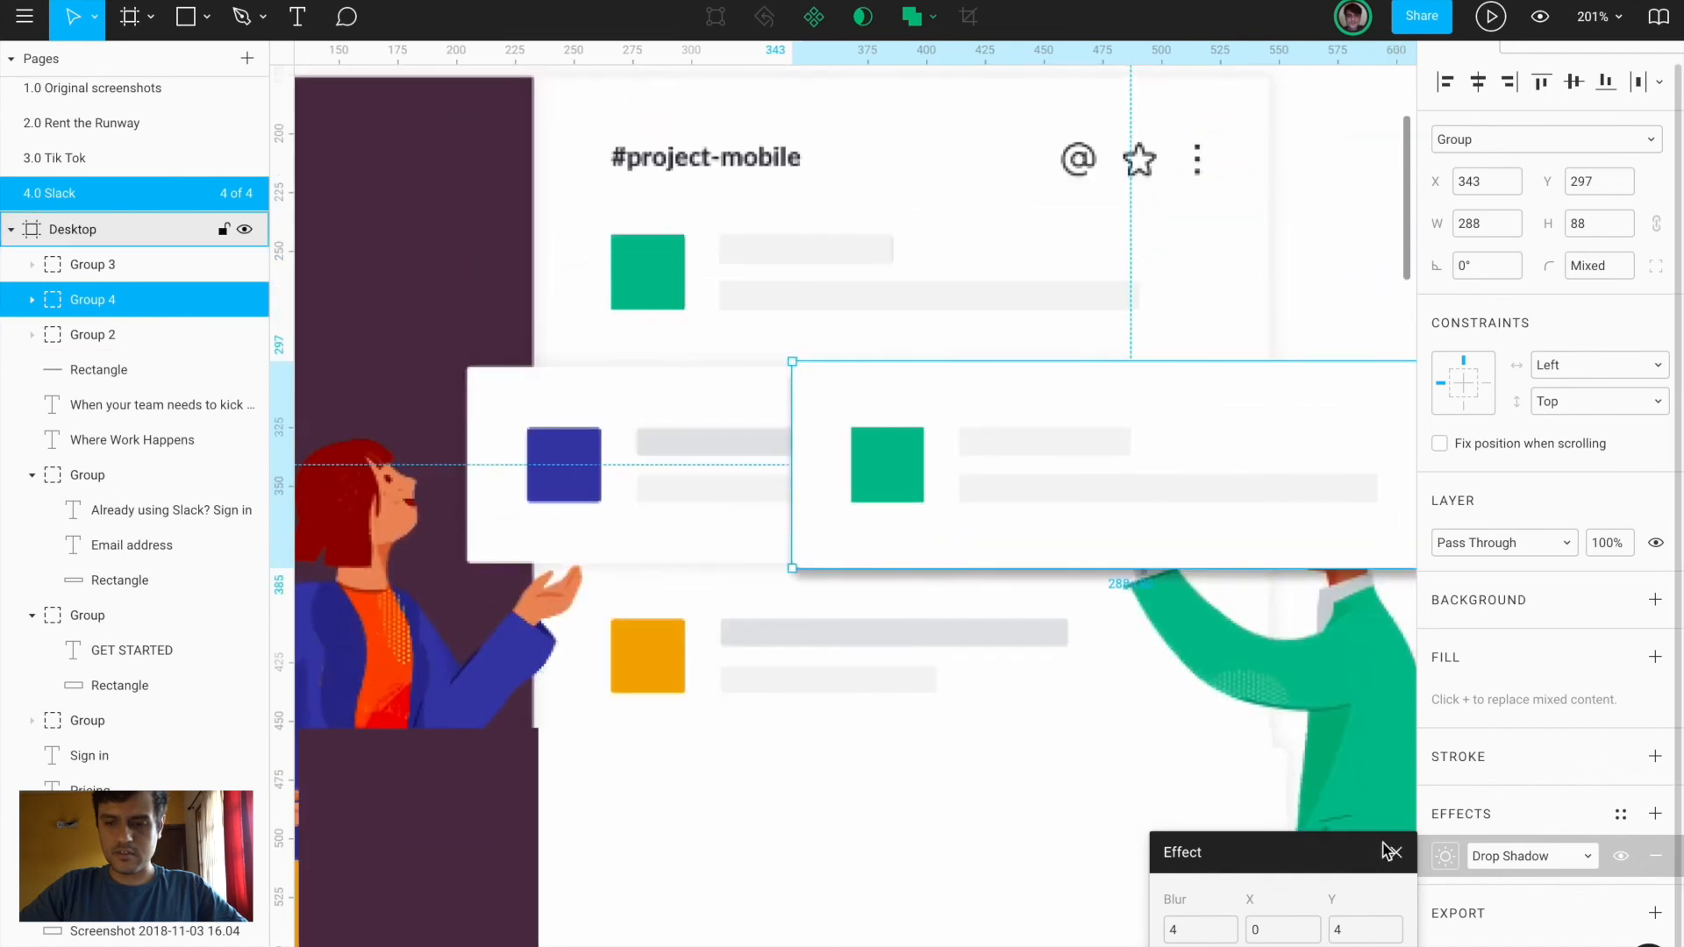
pyautogui.scroll(-1, 1584, 674)
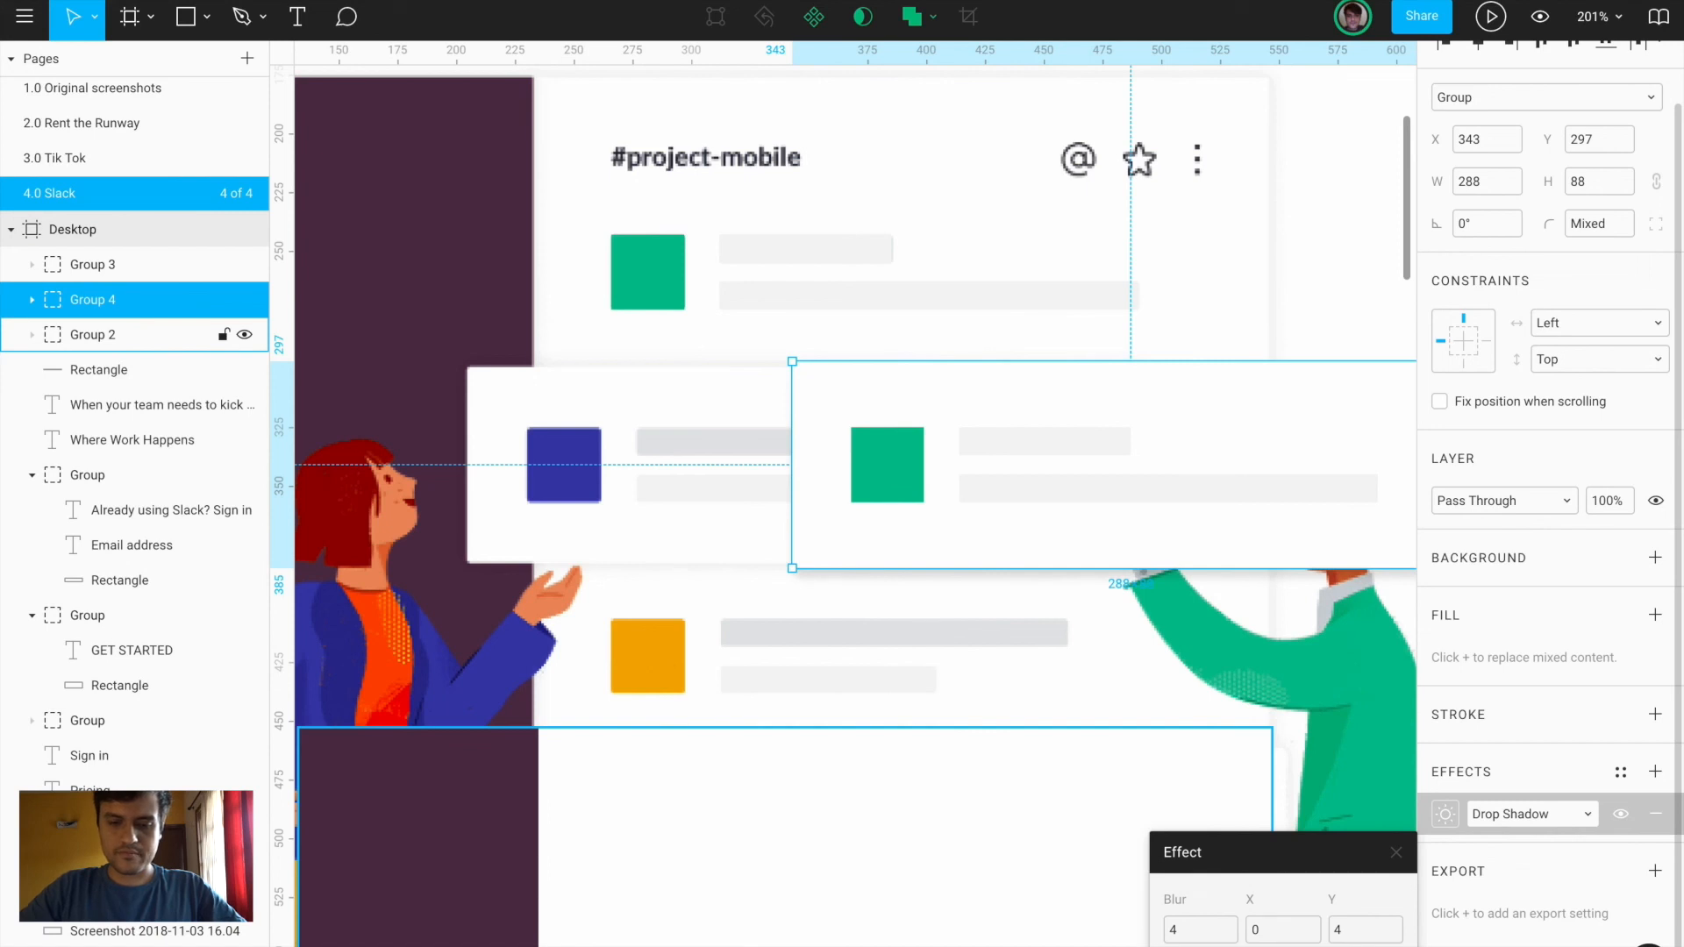
# Recolour the new card's square to the sampled blue and move it over the original blue card
pyautogui.moveTo(1077, 465); pyautogui.dragTo(864, 463)
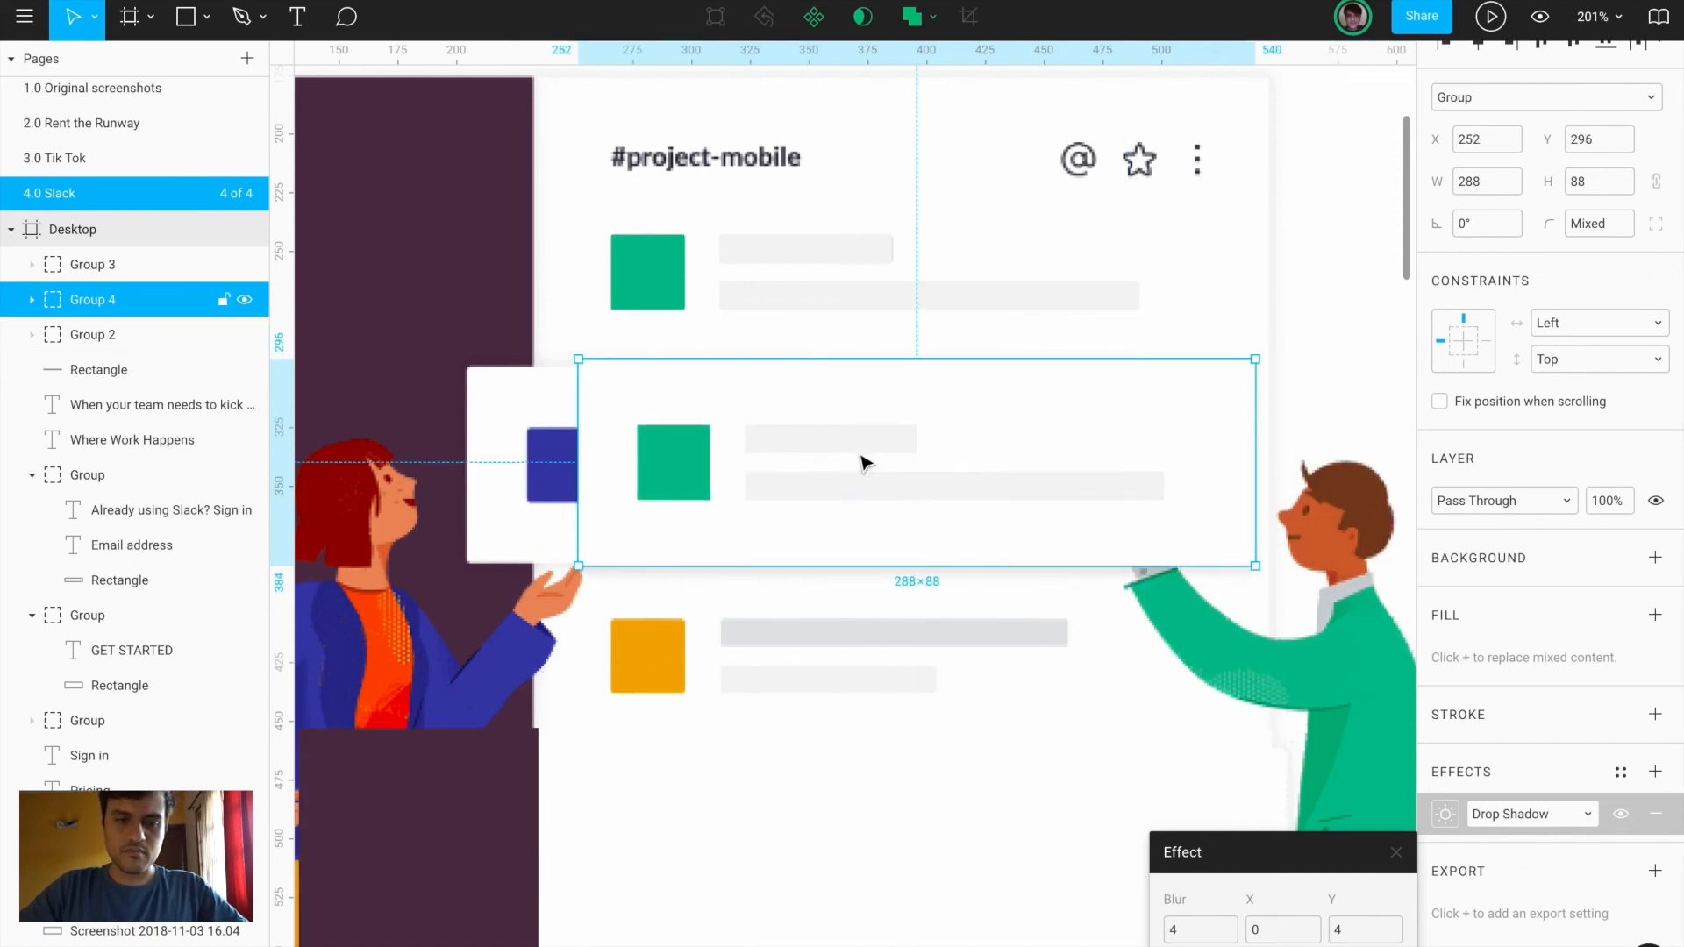
pyautogui.keyDown('super'); pyautogui.click(703, 463); pyautogui.keyUp('super')
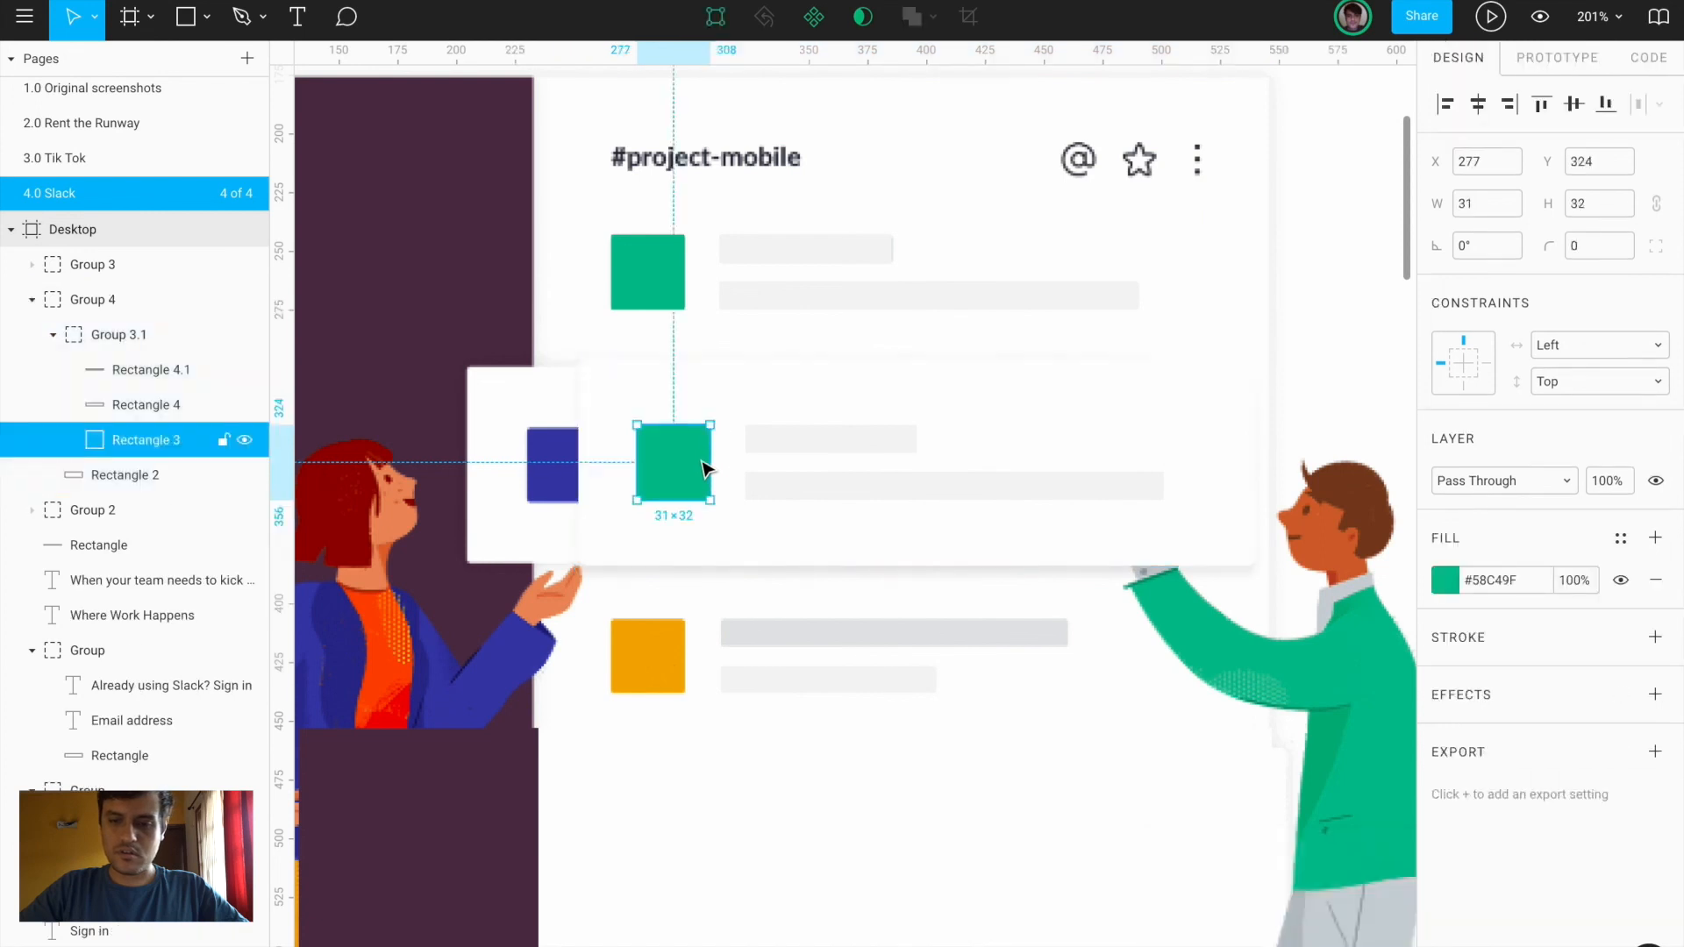
pyautogui.click(1443, 581)
pyautogui.click(1189, 712)
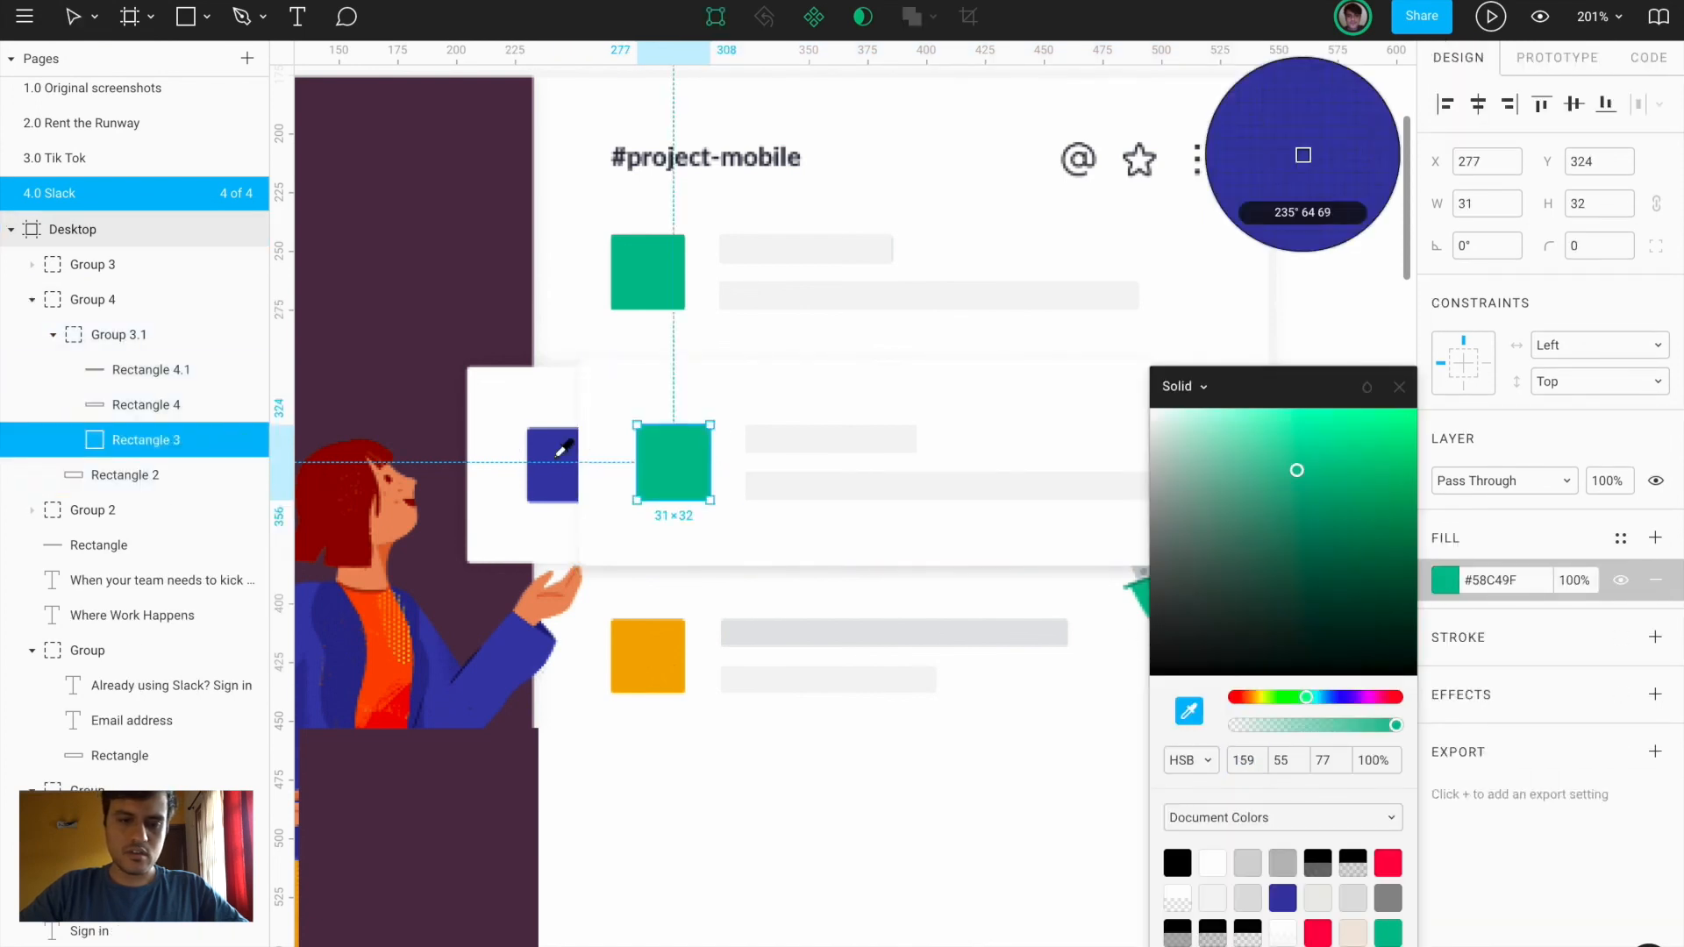
pyautogui.click(557, 451)
pyautogui.press('Escape')
pyautogui.click(734, 470)
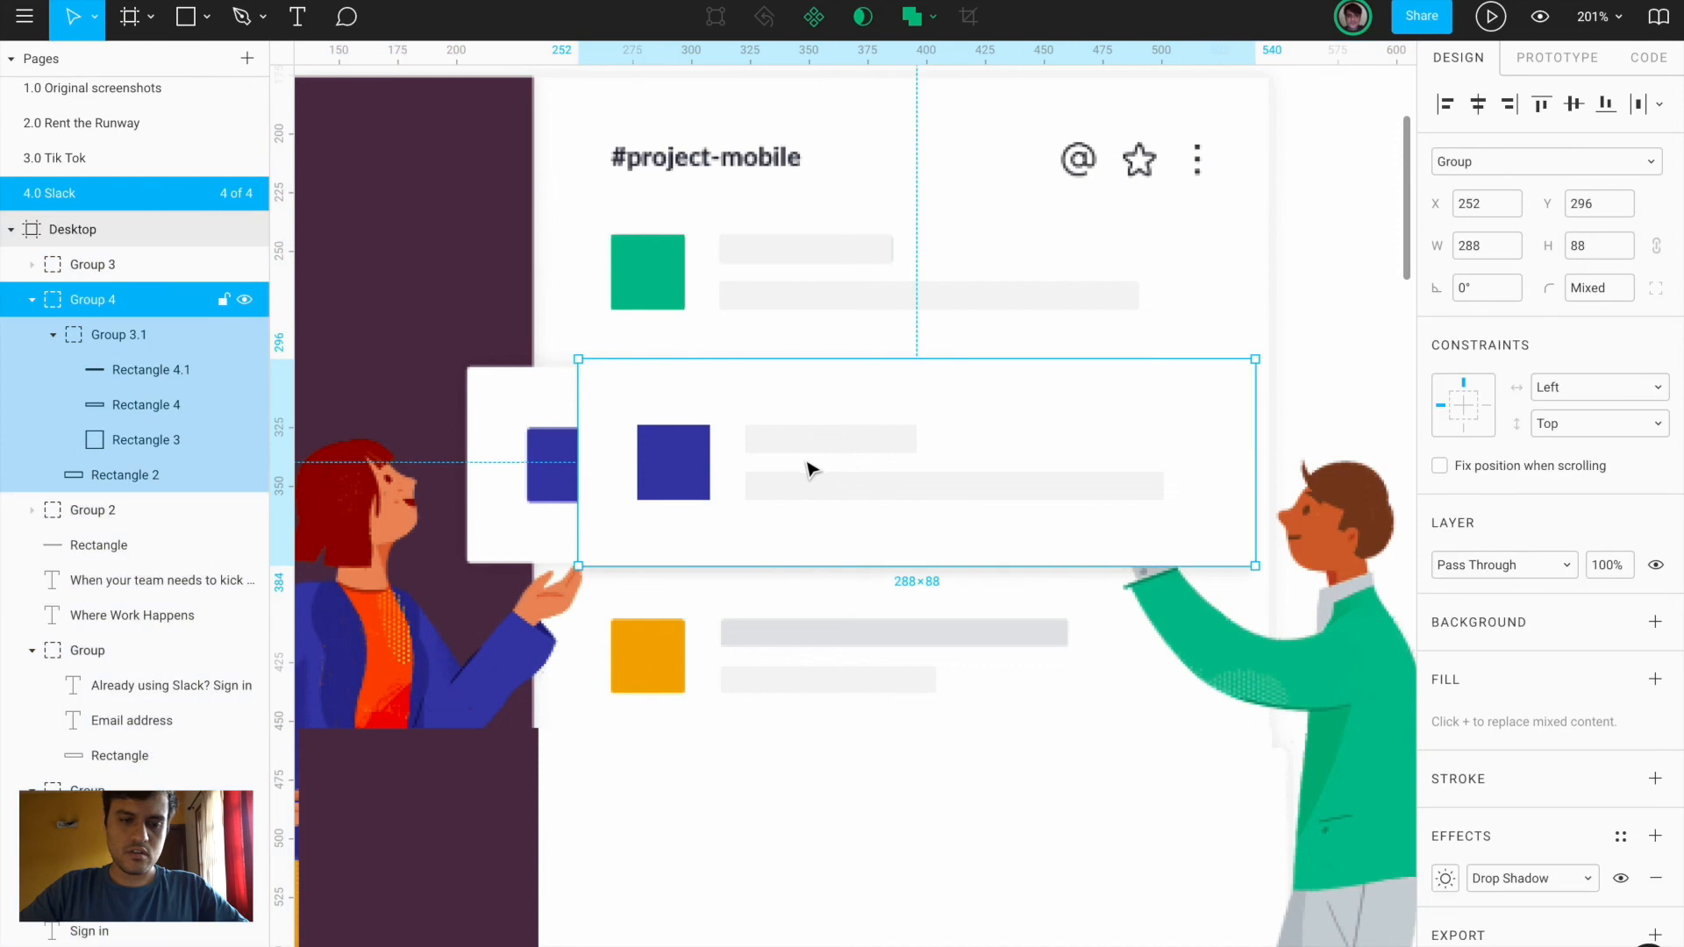
pyautogui.moveTo(776, 465); pyautogui.dragTo(699, 469)
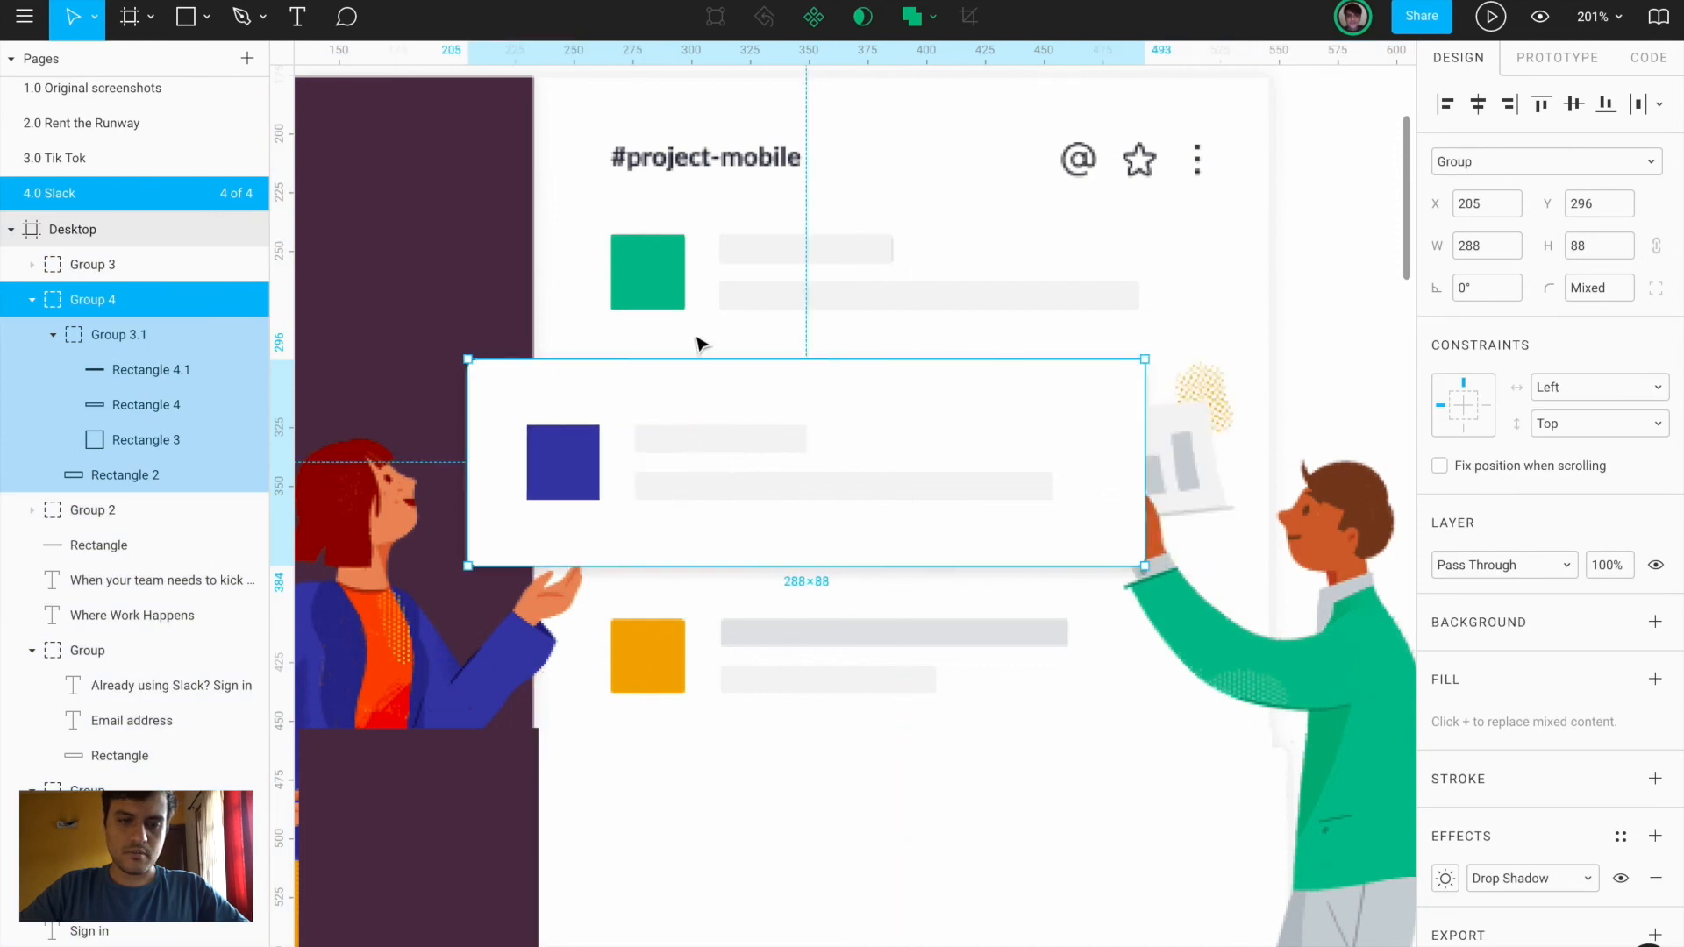
# Duplicate the green row onto the yellow row, recolour its square the sampled orange, and nudge it down
pyautogui.click(671, 274)
pyautogui.moveTo(684, 464); pyautogui.dragTo(689, 643)
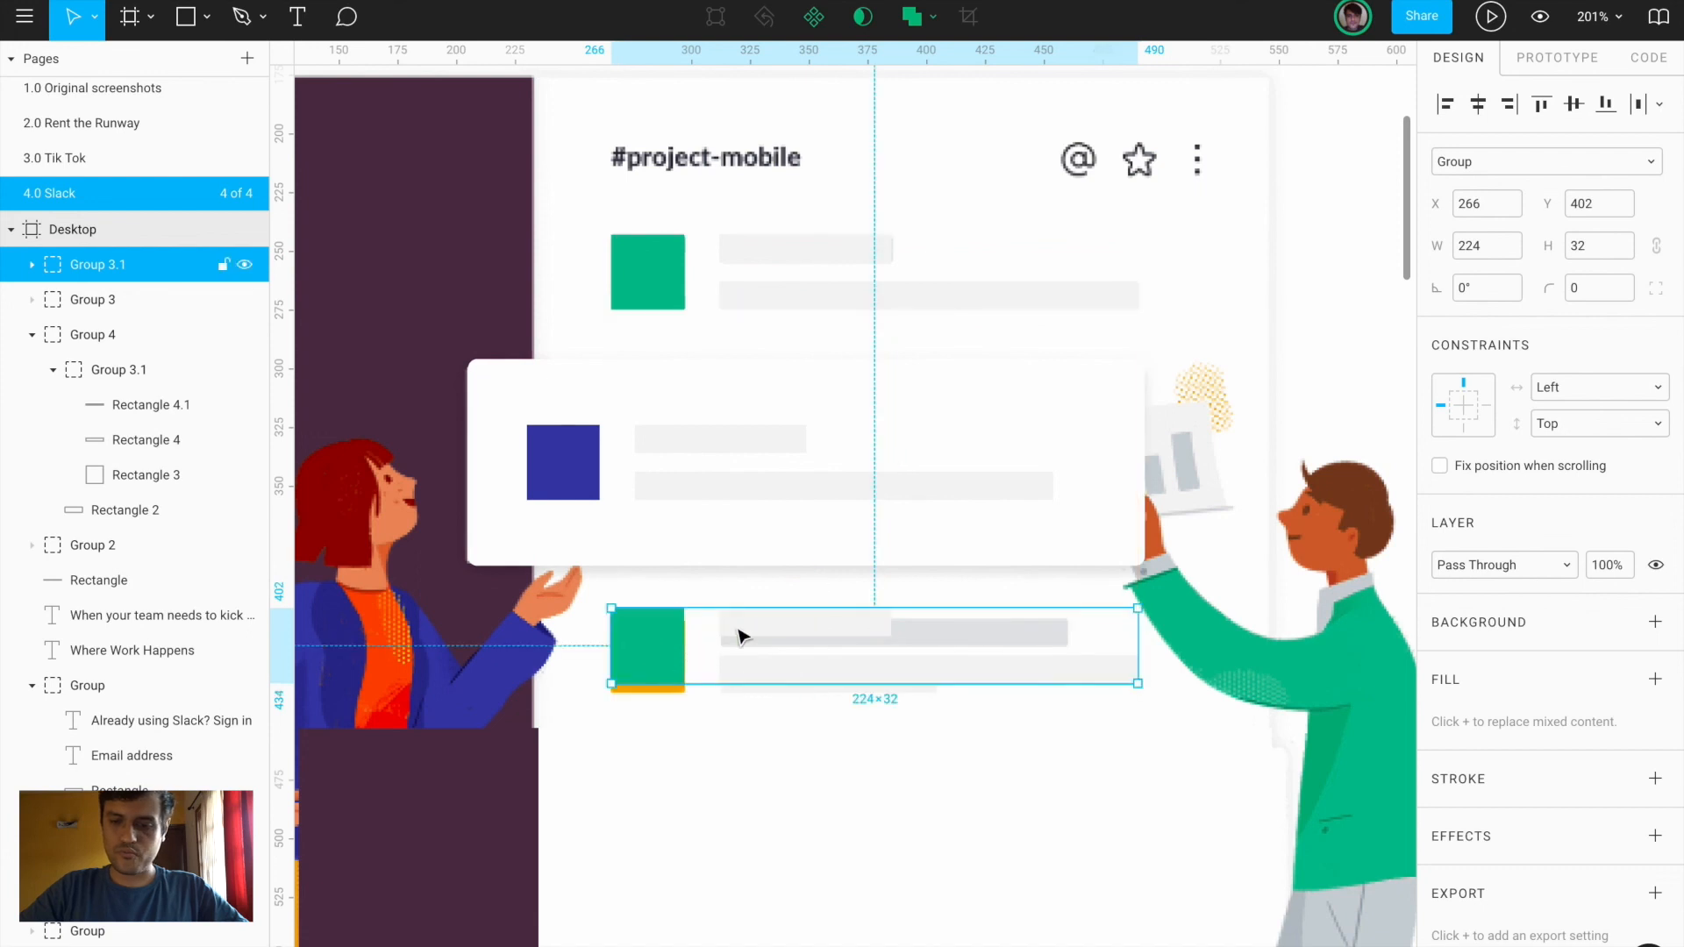
pyautogui.doubleClick(649, 647)
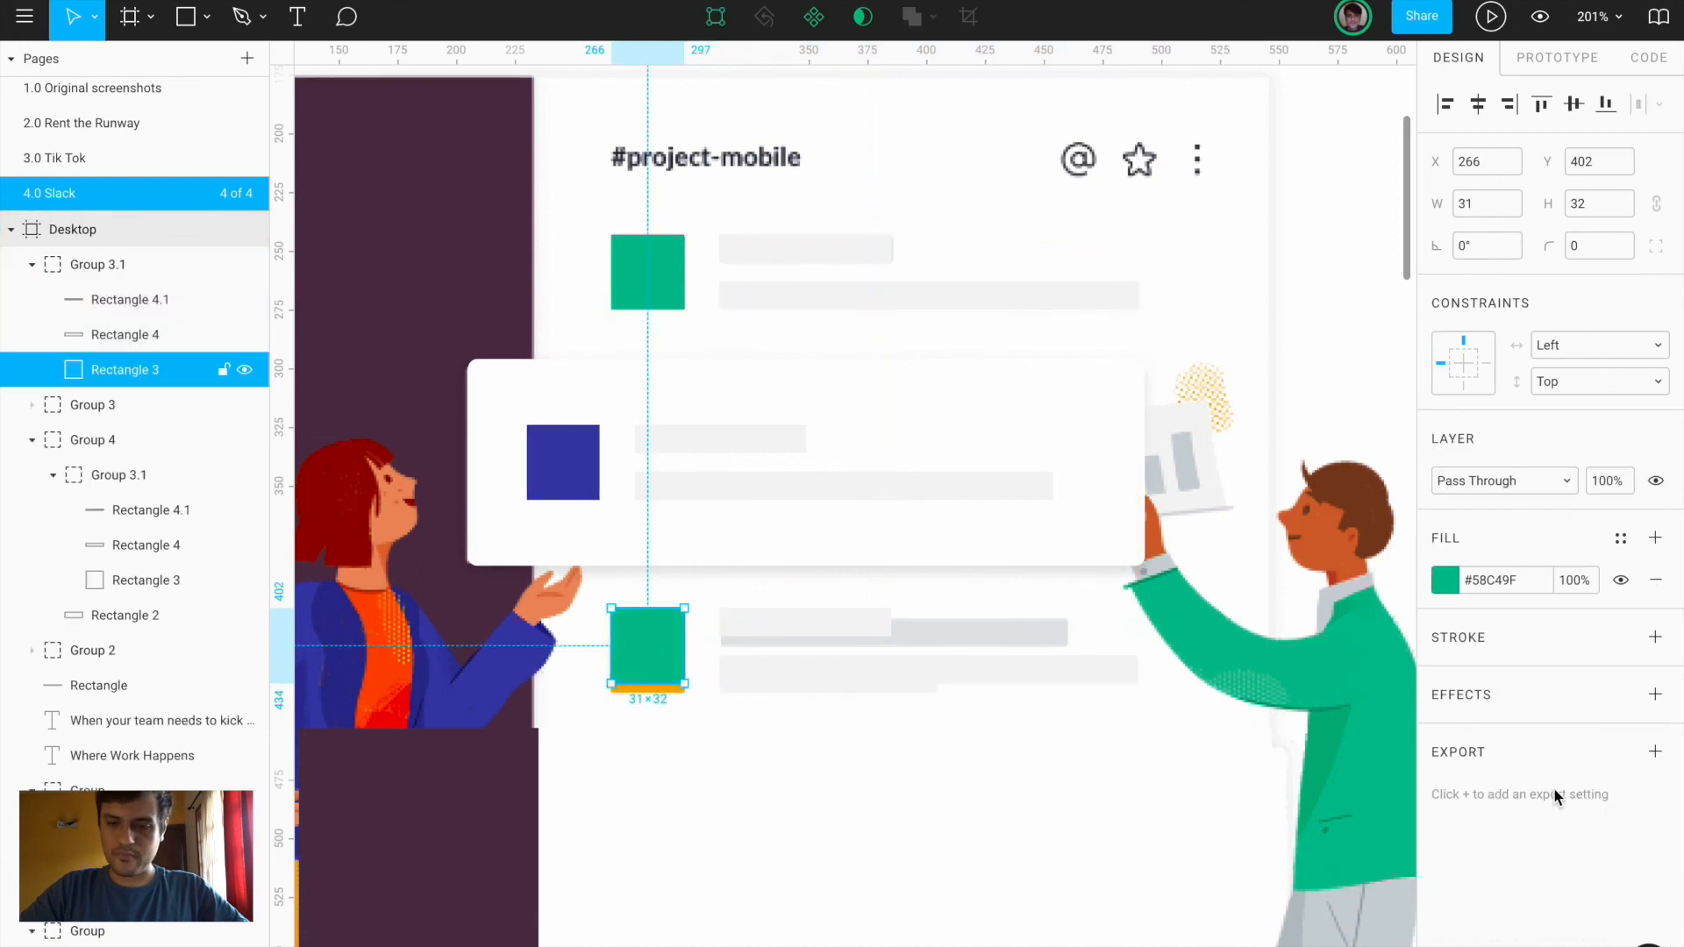
pyautogui.click(1445, 582)
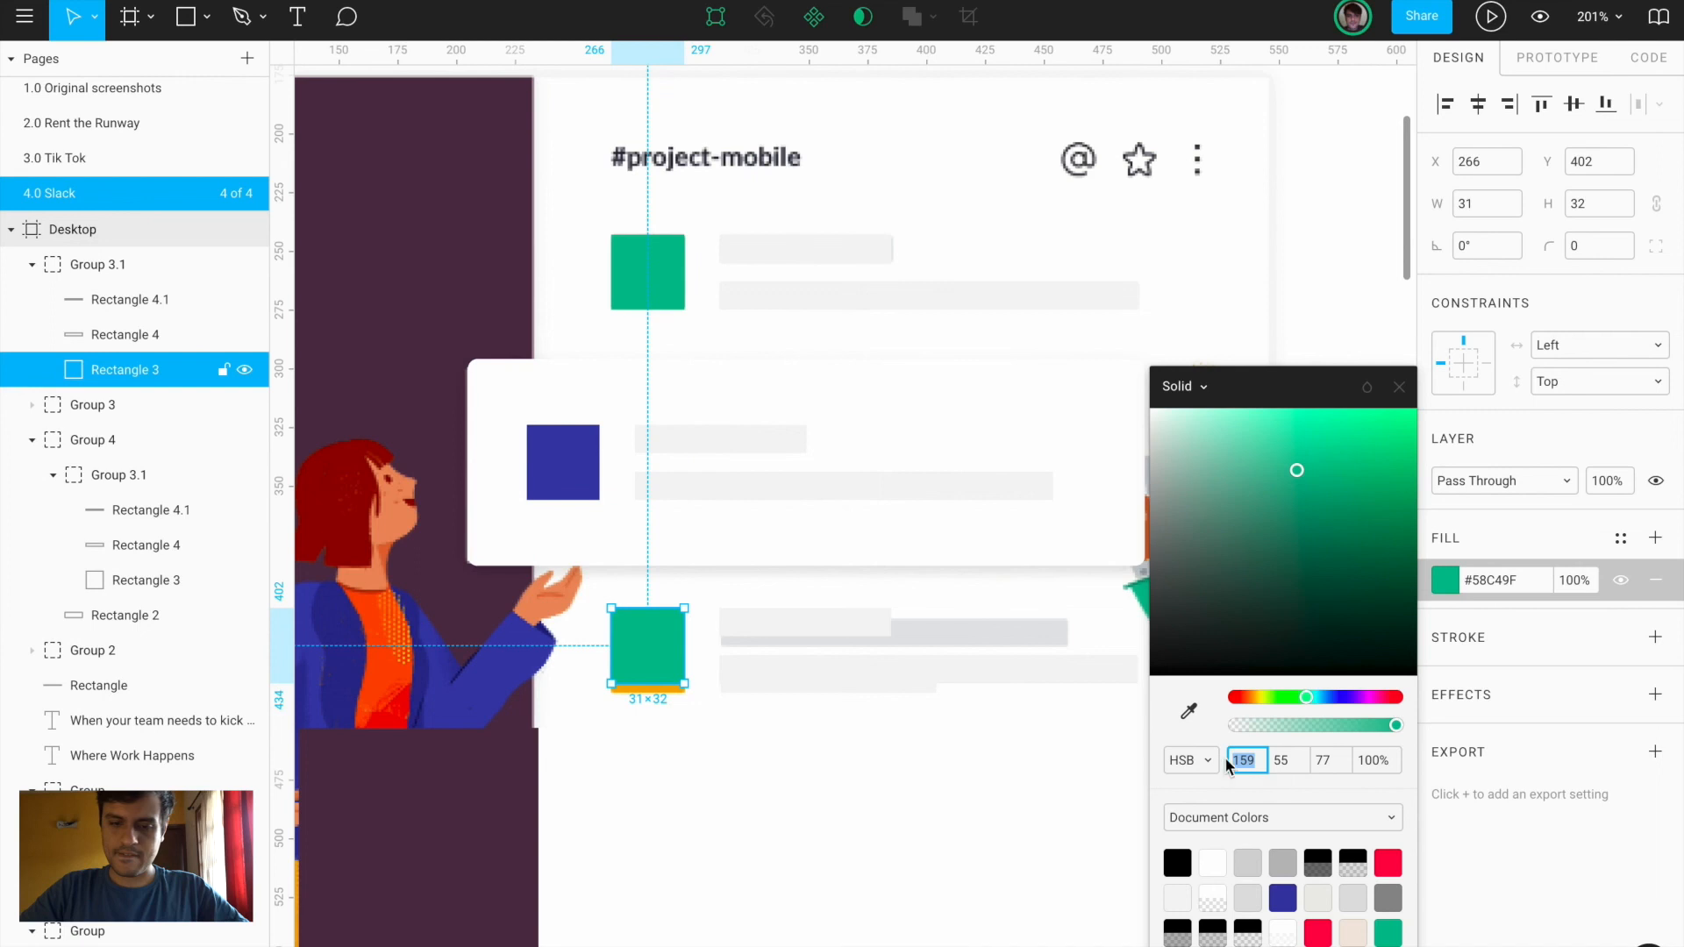
pyautogui.click(1188, 711)
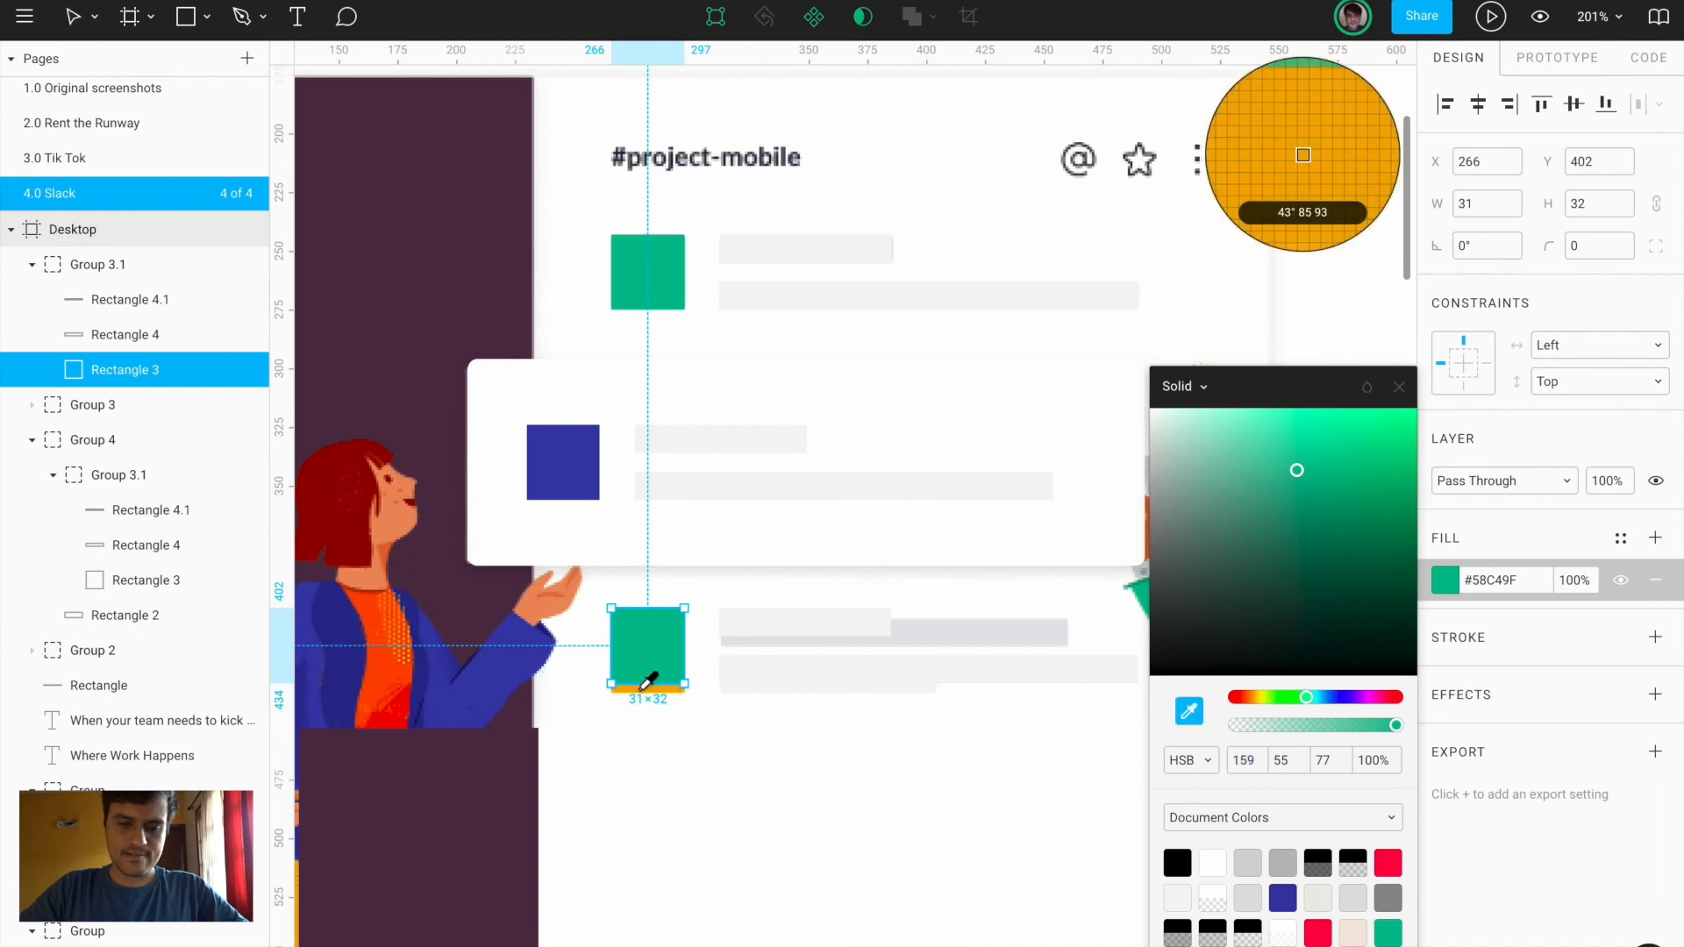
pyautogui.click(653, 688)
pyautogui.click(676, 771)
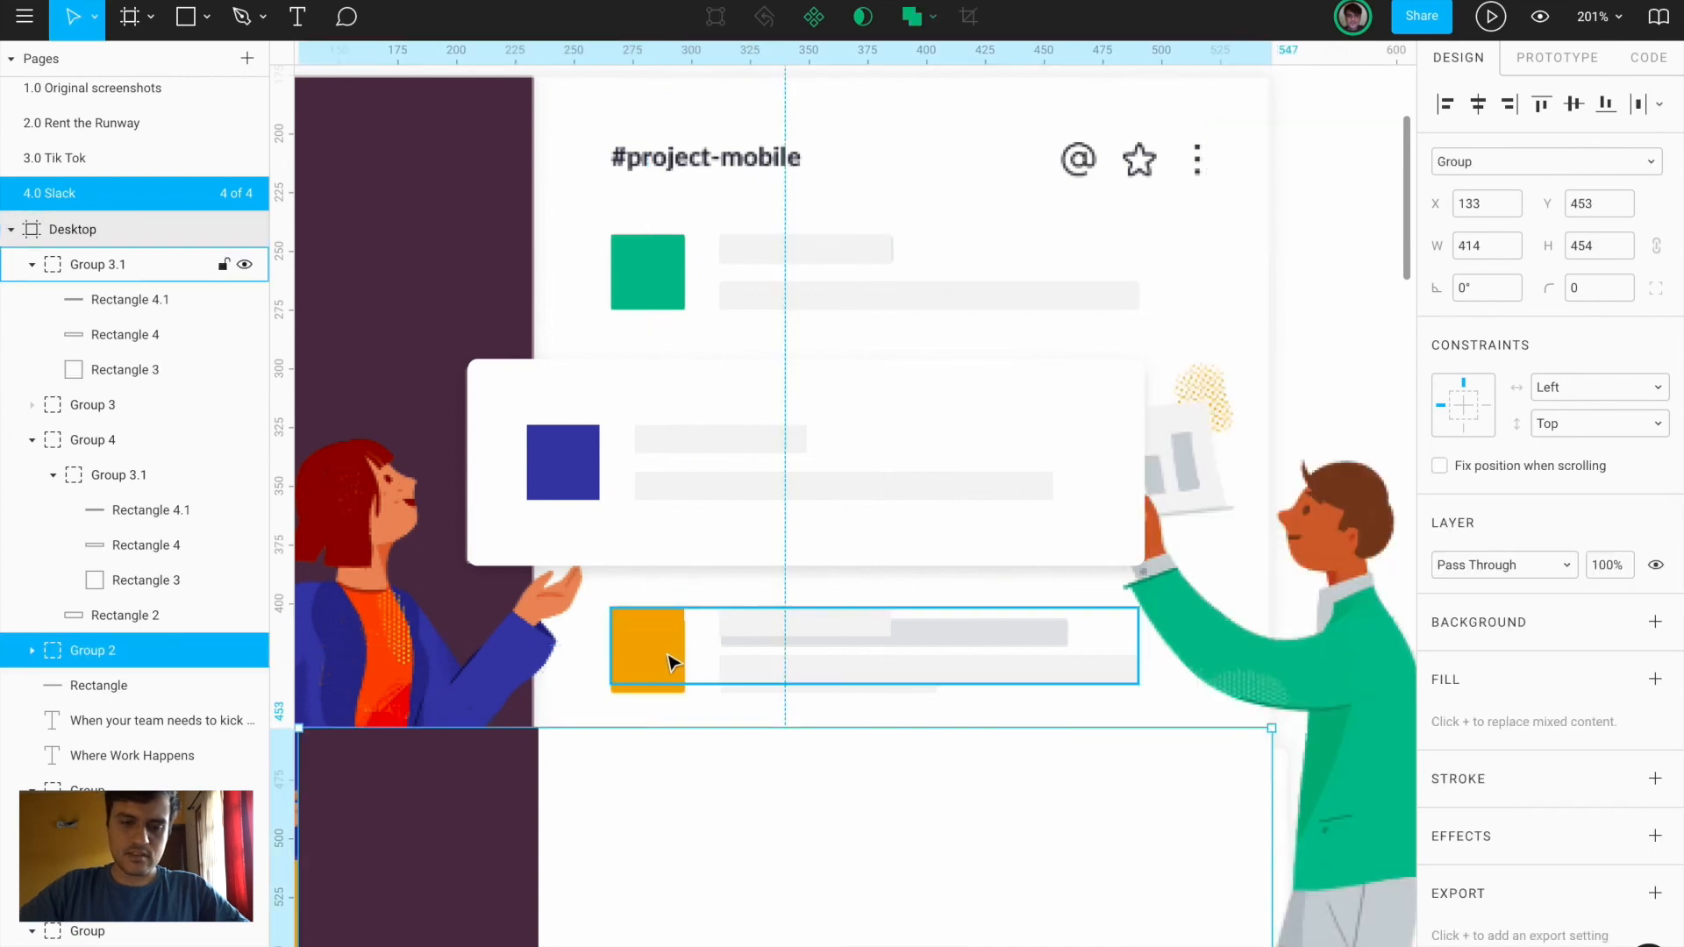
pyautogui.click(664, 664)
pyautogui.press('Down')
pyautogui.press('Down')
pyautogui.press('Down')
pyautogui.press('Down')
pyautogui.press('Down')
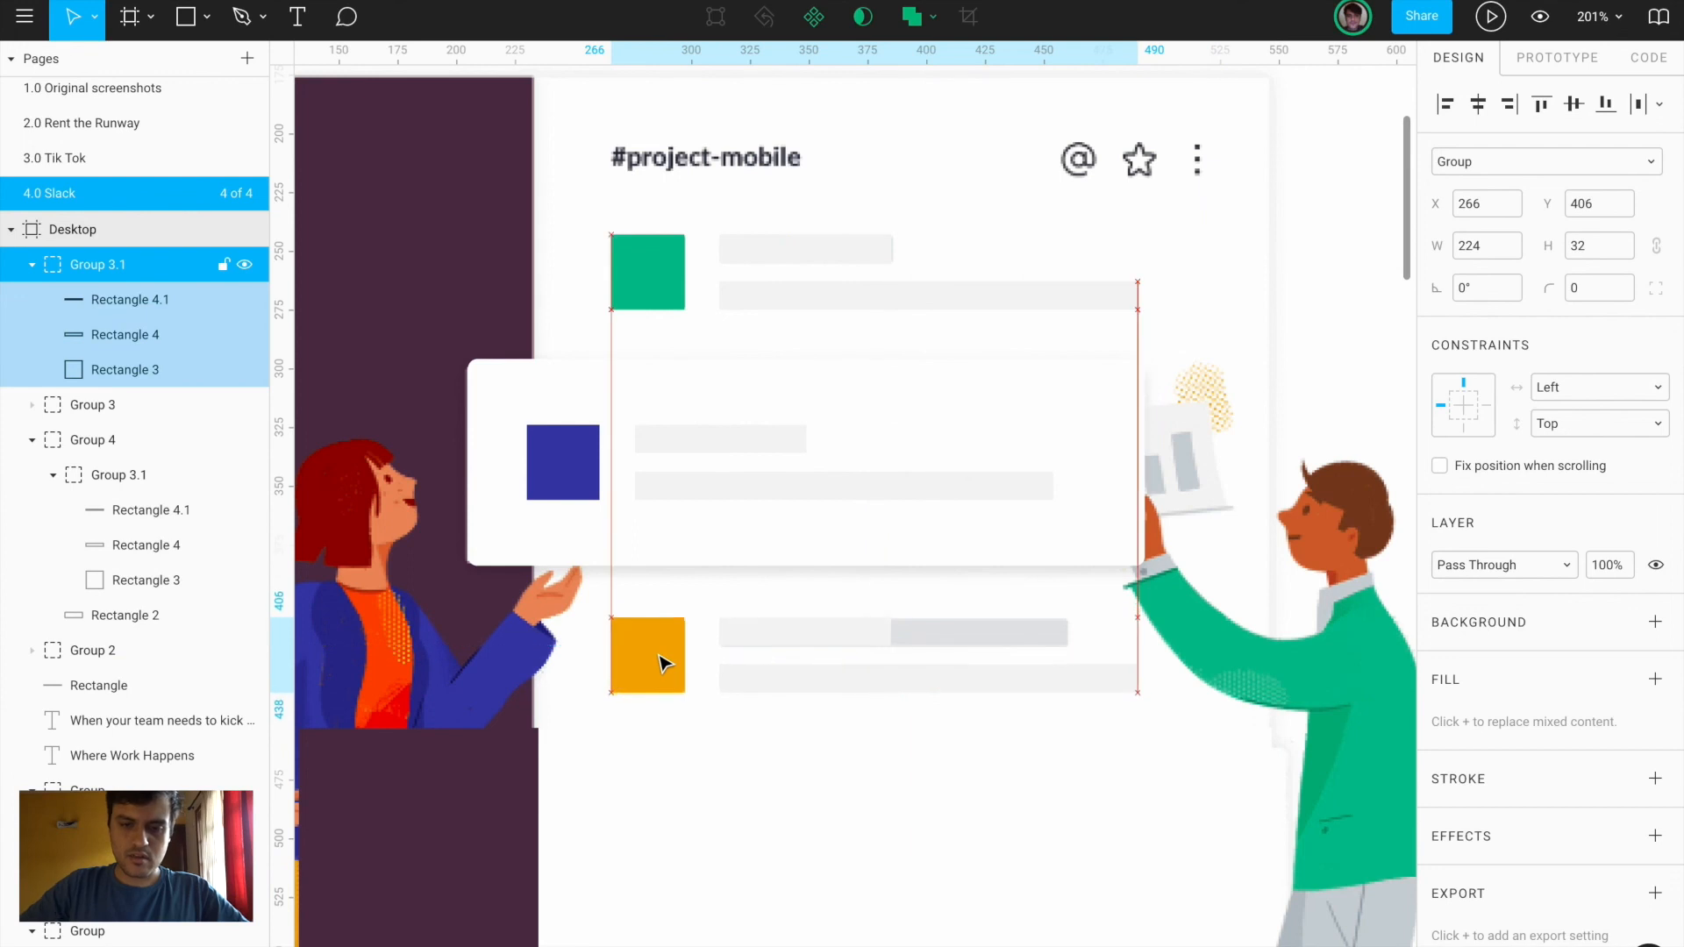
# Select all three card rows and copy them
pyautogui.keyDown('shift'); pyautogui.click(688, 523); pyautogui.keyUp('shift')
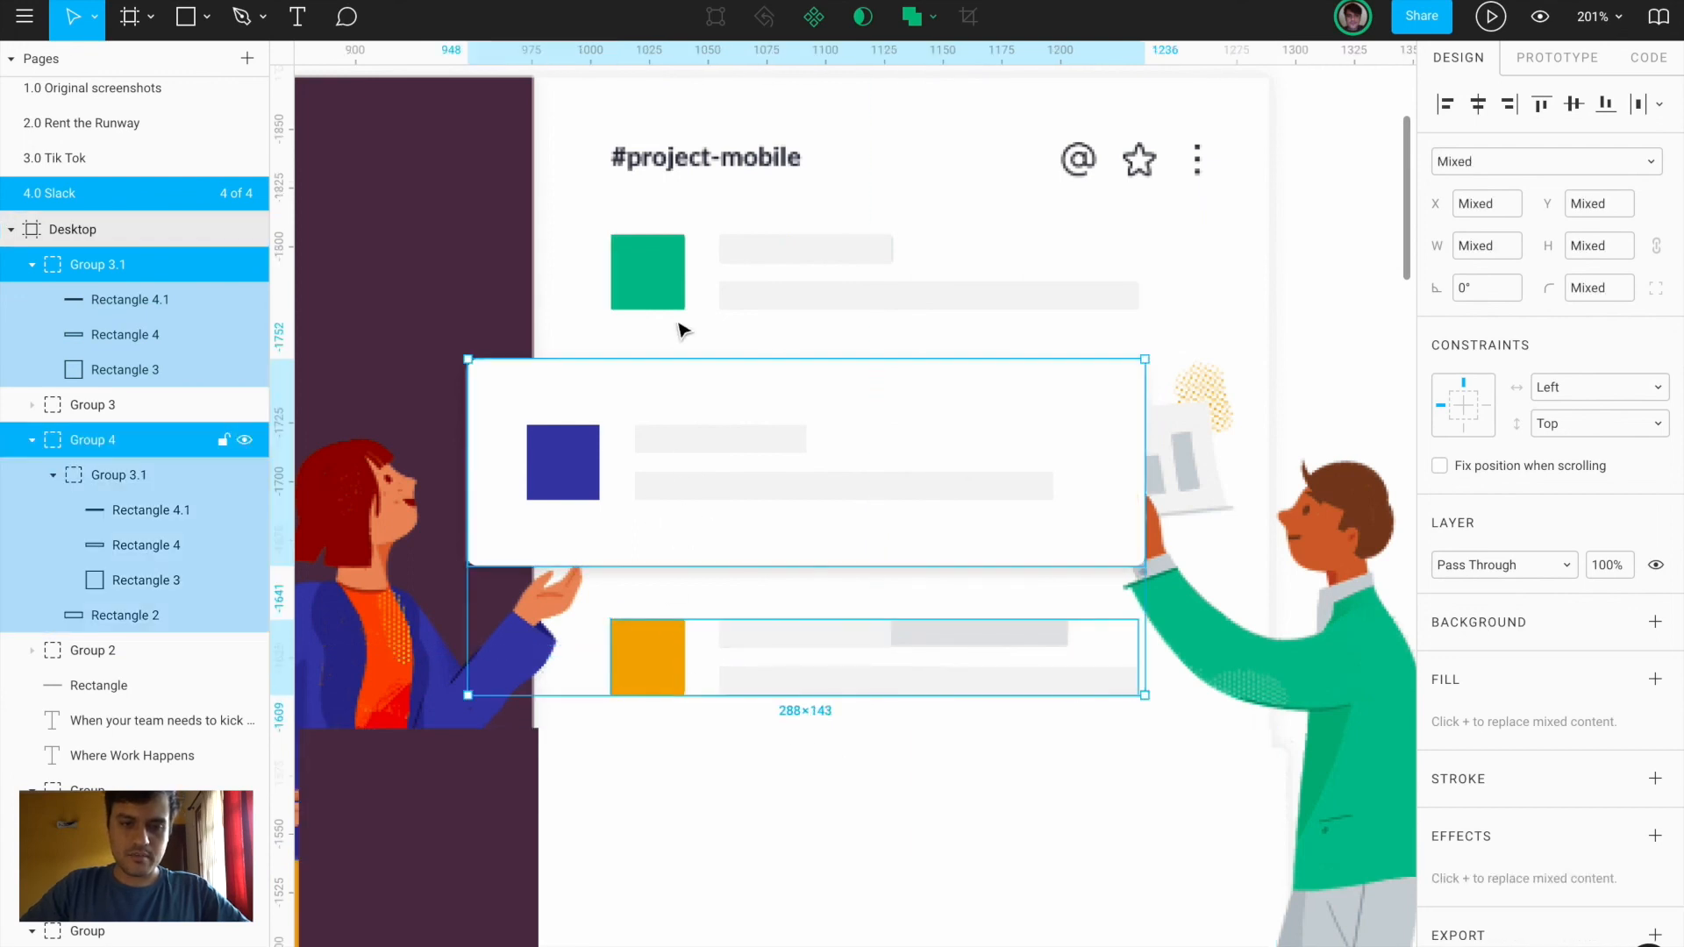
pyautogui.keyDown('shift'); pyautogui.click(676, 285); pyautogui.keyUp('shift')
pyautogui.press('Escape')
pyautogui.scroll(-5, 675, 285)
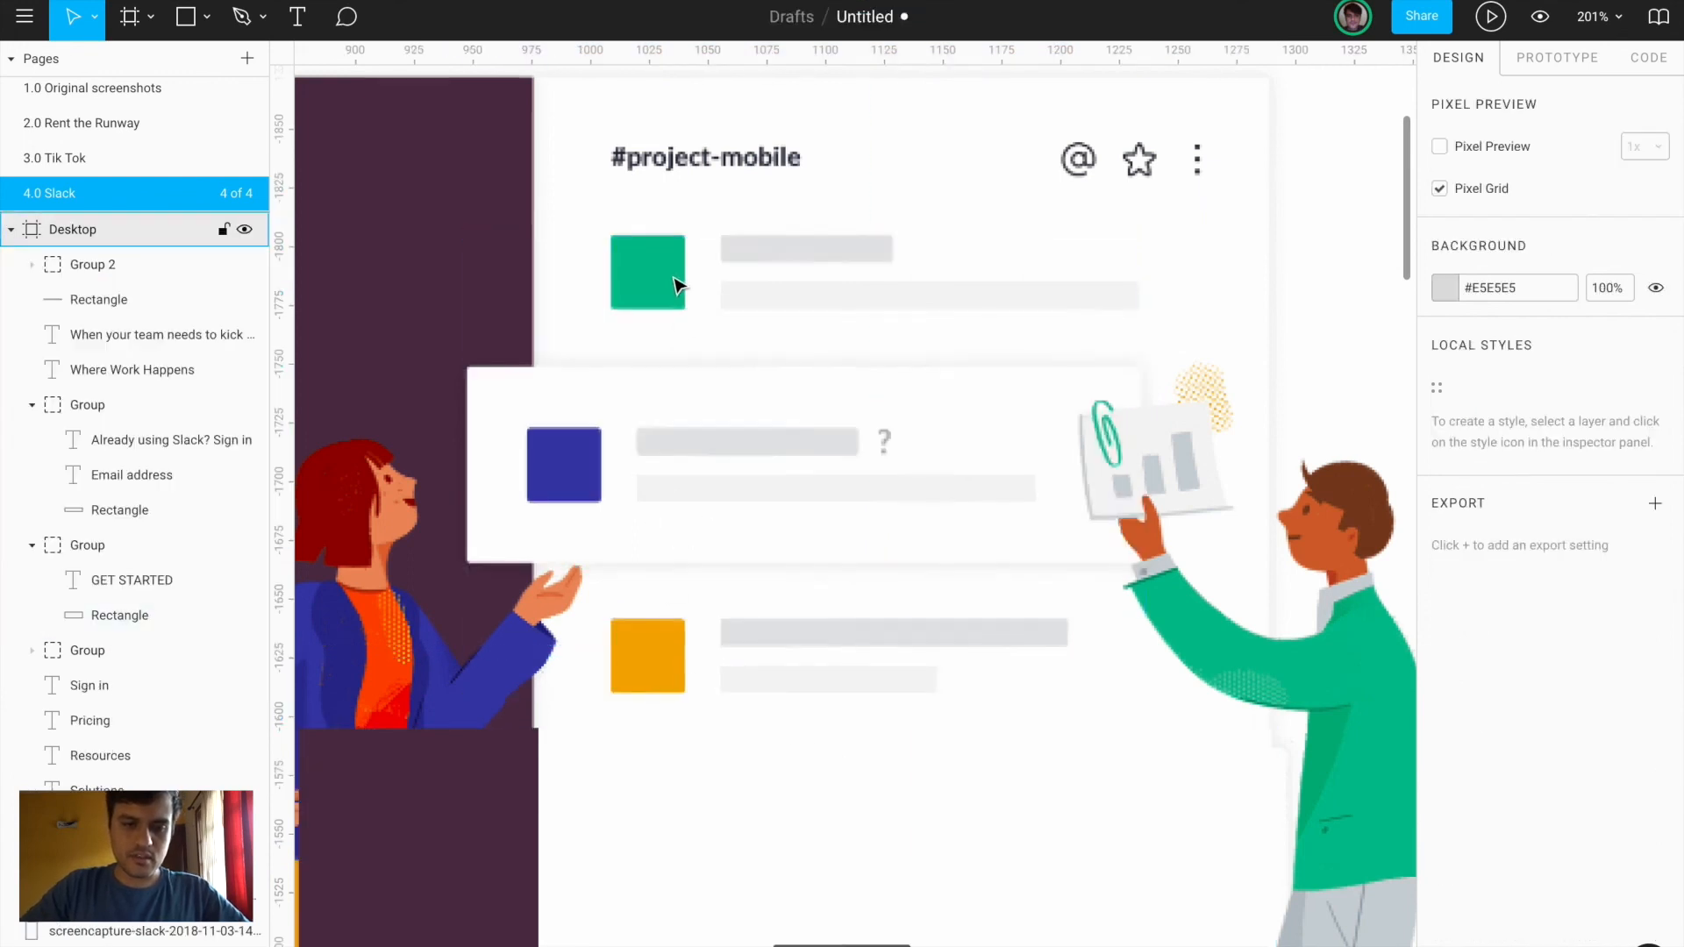
# Paste the card rows into Group 2 above Rectangle 2.1 and nudge them into place
pyautogui.click(713, 507)
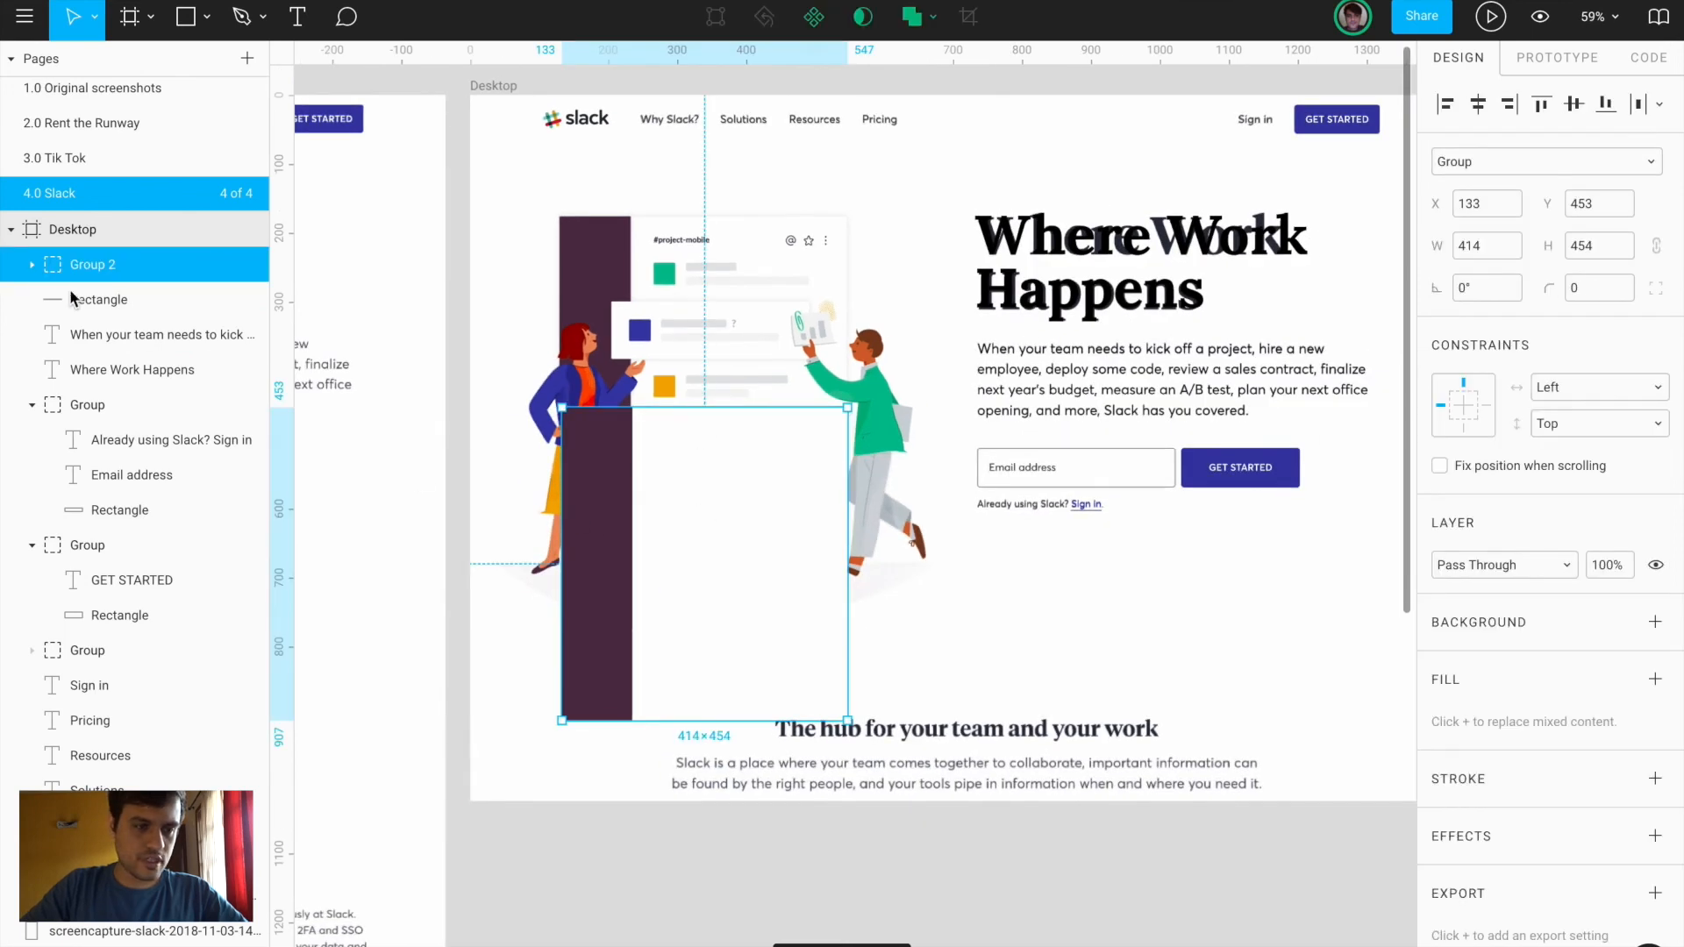
pyautogui.click(31, 264)
pyautogui.click(104, 303)
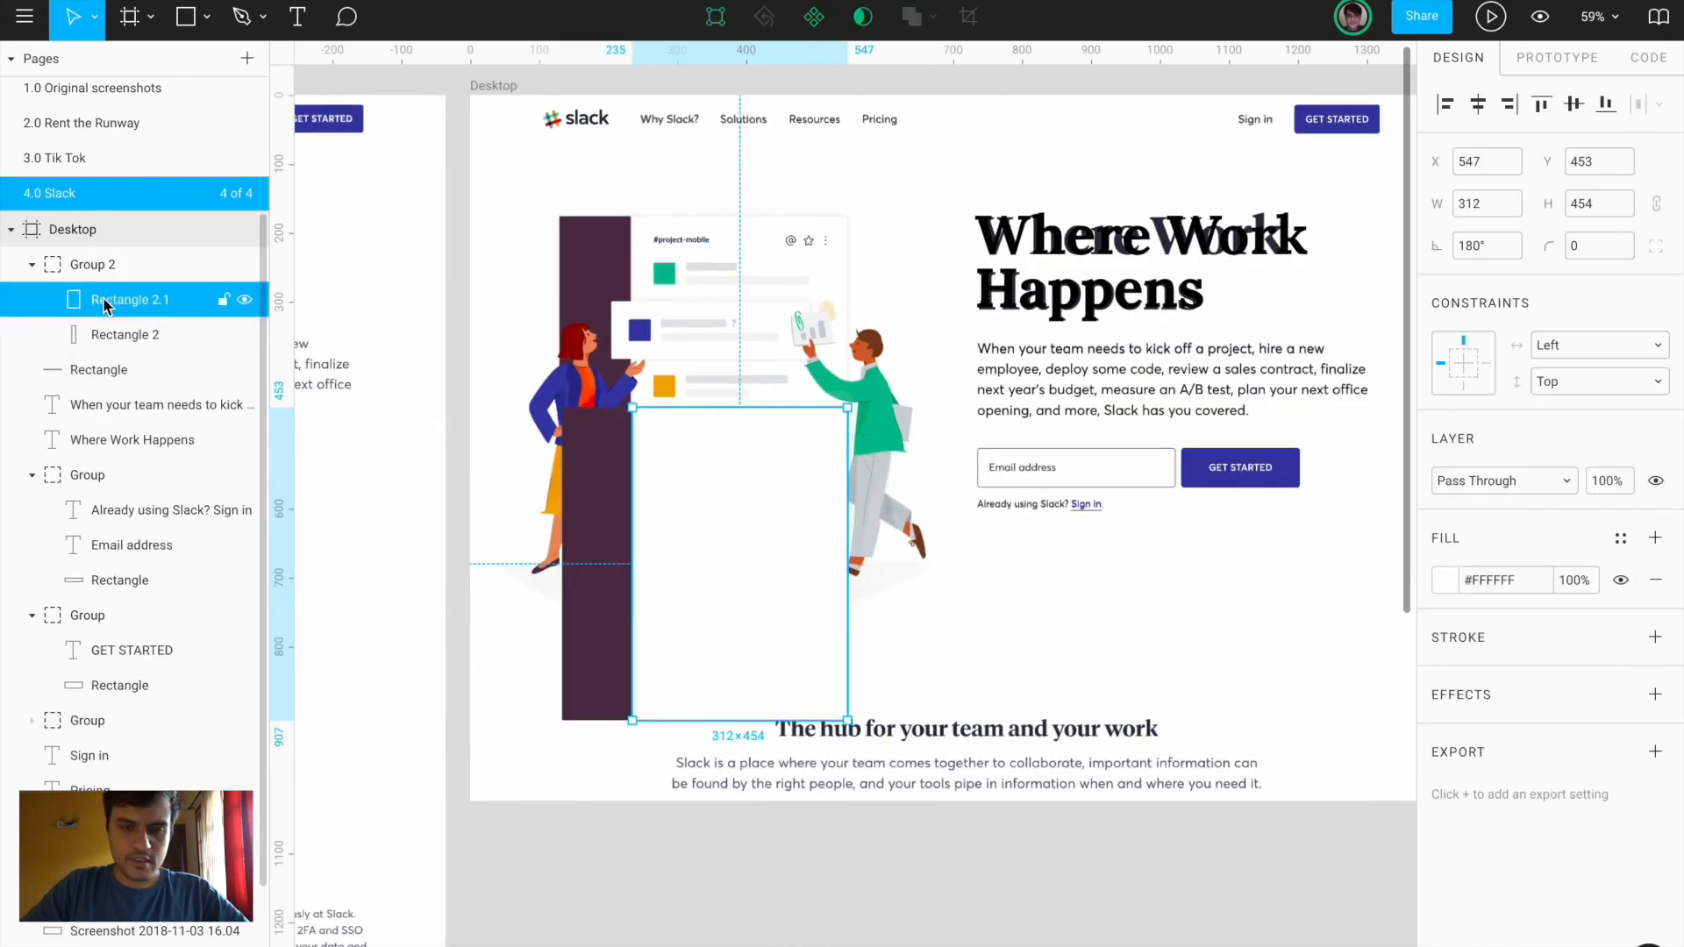
pyautogui.hotkey('ctrl', 'v')
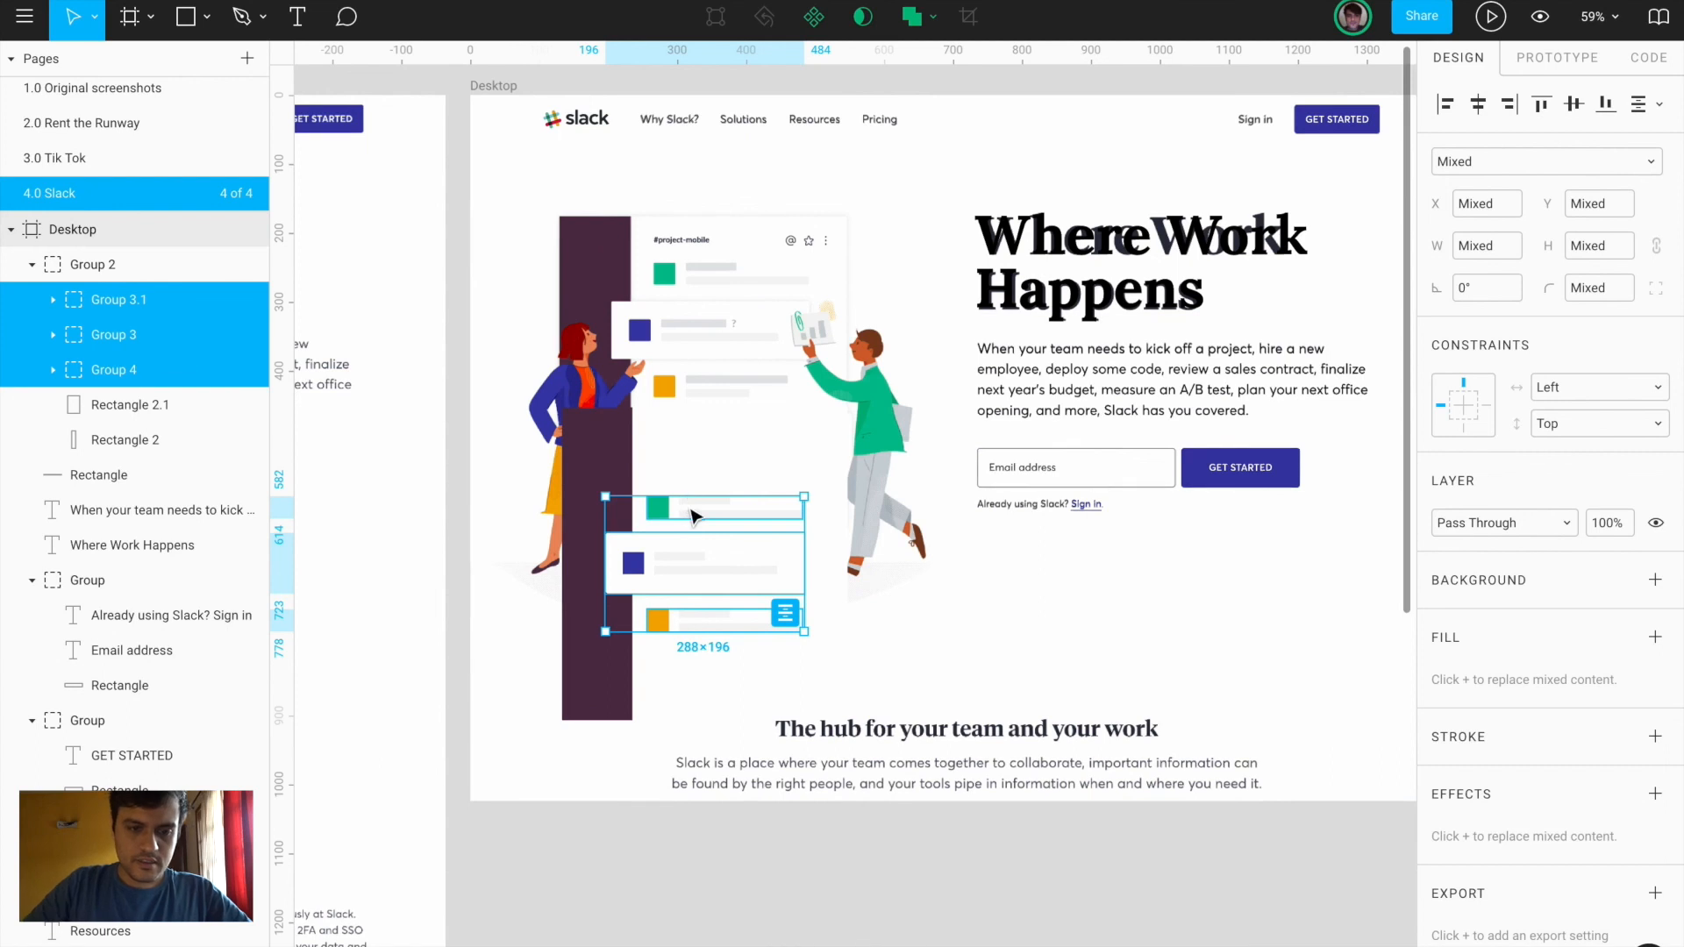
pyautogui.hotkey('shift', 'Up')
pyautogui.hotkey('shift', 'Up')
pyautogui.hotkey('shift', 'Up')
pyautogui.hotkey('shift', 'Up')
pyautogui.hotkey('shift', 'Up')
pyautogui.hotkey('shift', 'Up')
pyautogui.hotkey('shift', 'Up')
pyautogui.hotkey('shift', 'Down')
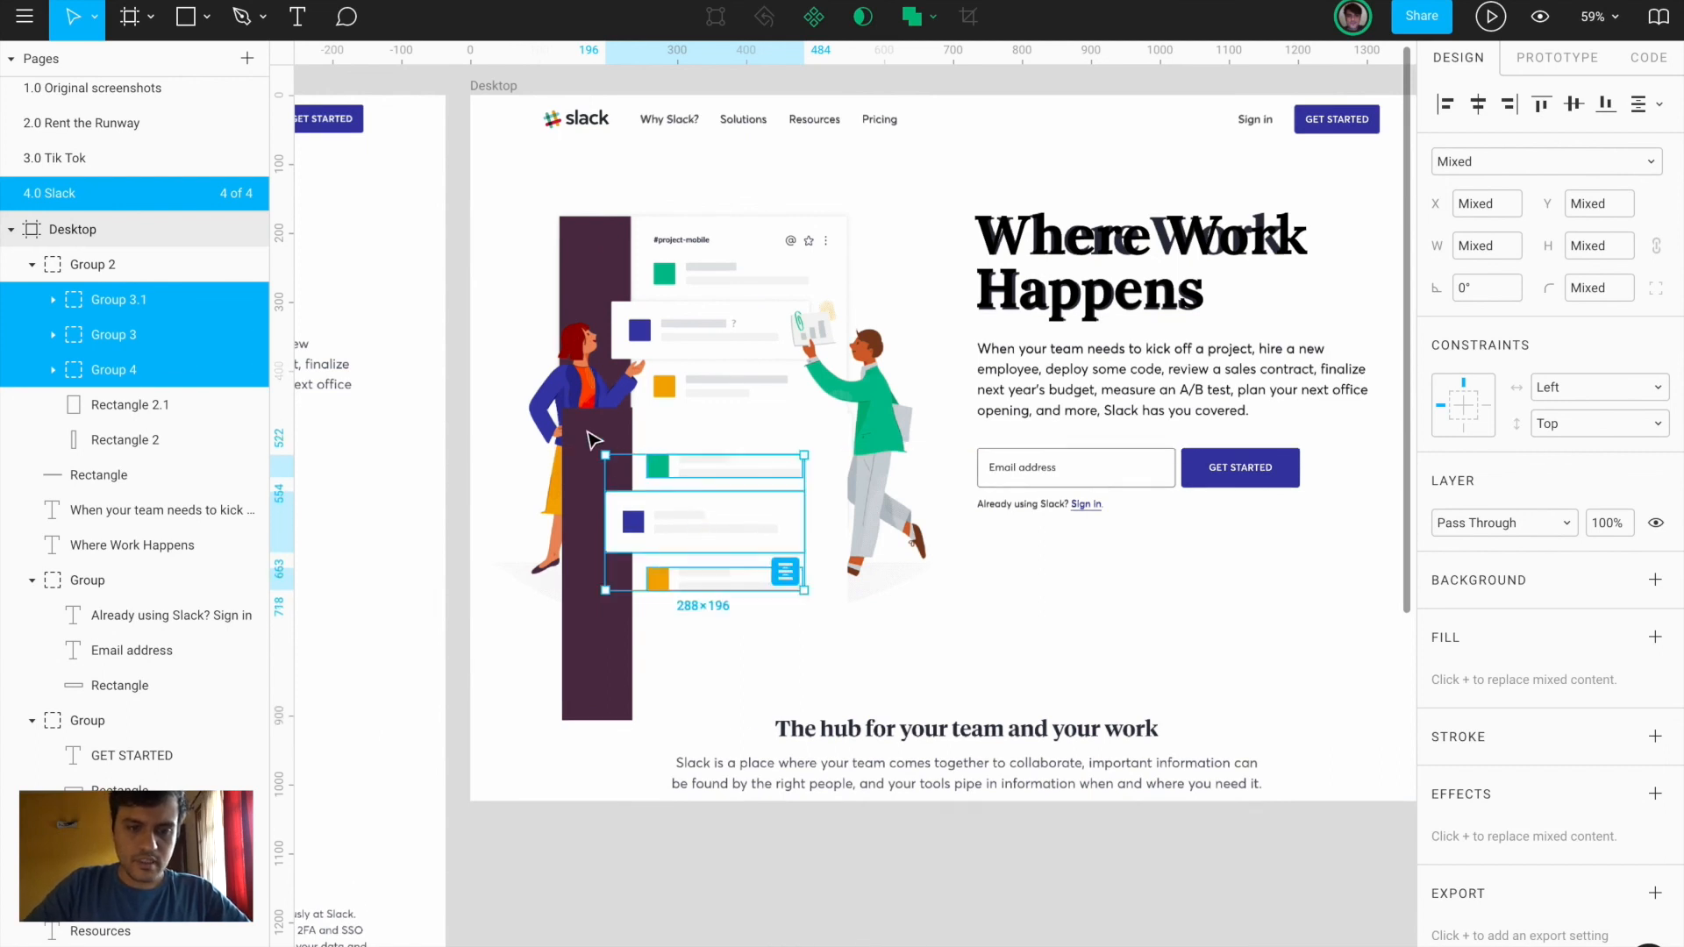
# Group the purple bar with the white panel and paste the middle card's drop shadow onto the group
pyautogui.click(594, 438)
pyautogui.keyDown('shift'); pyautogui.click(110, 407); pyautogui.keyUp('shift')
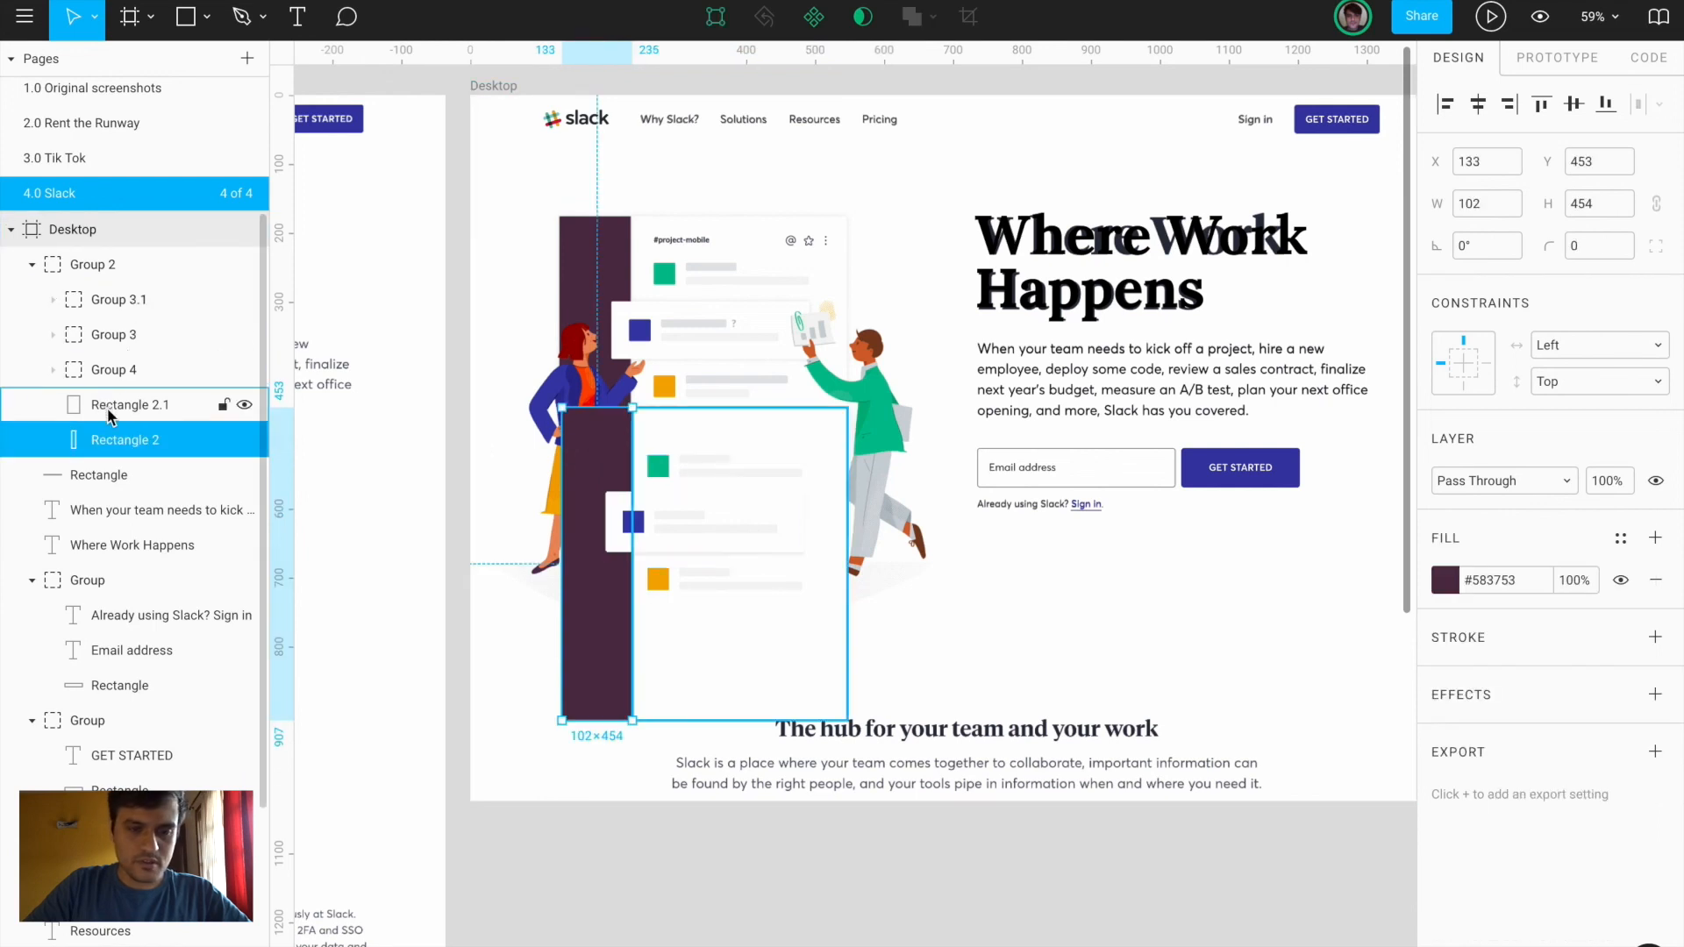
pyautogui.hotkey('ctrl', 'g')
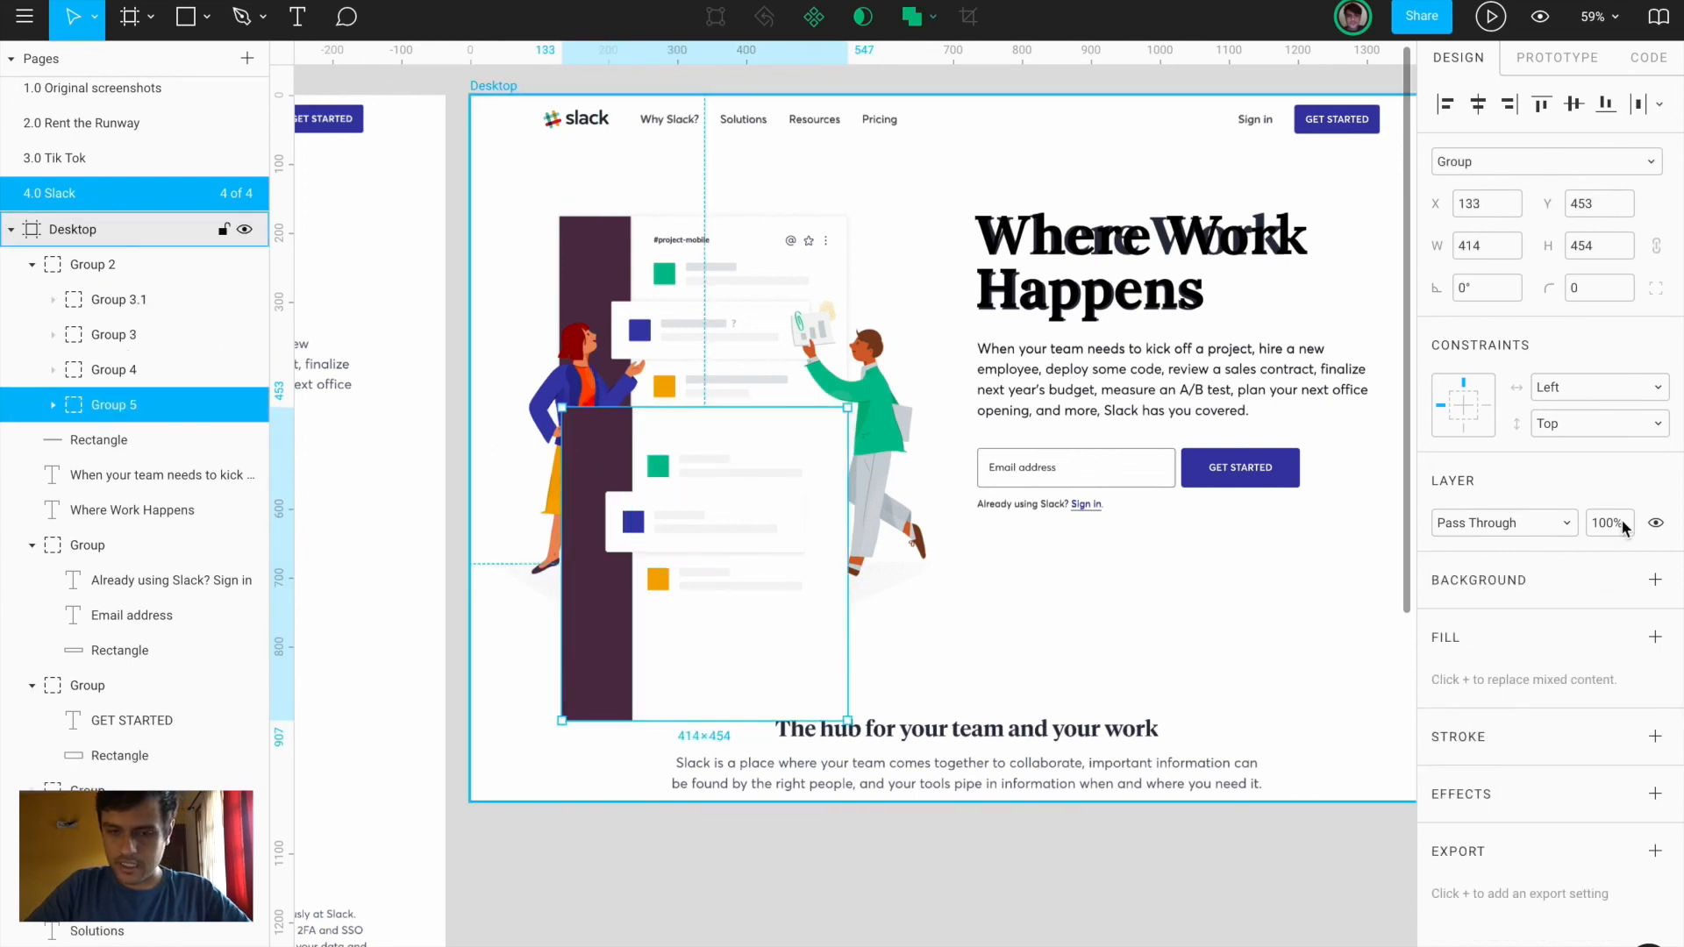
pyautogui.click(753, 531)
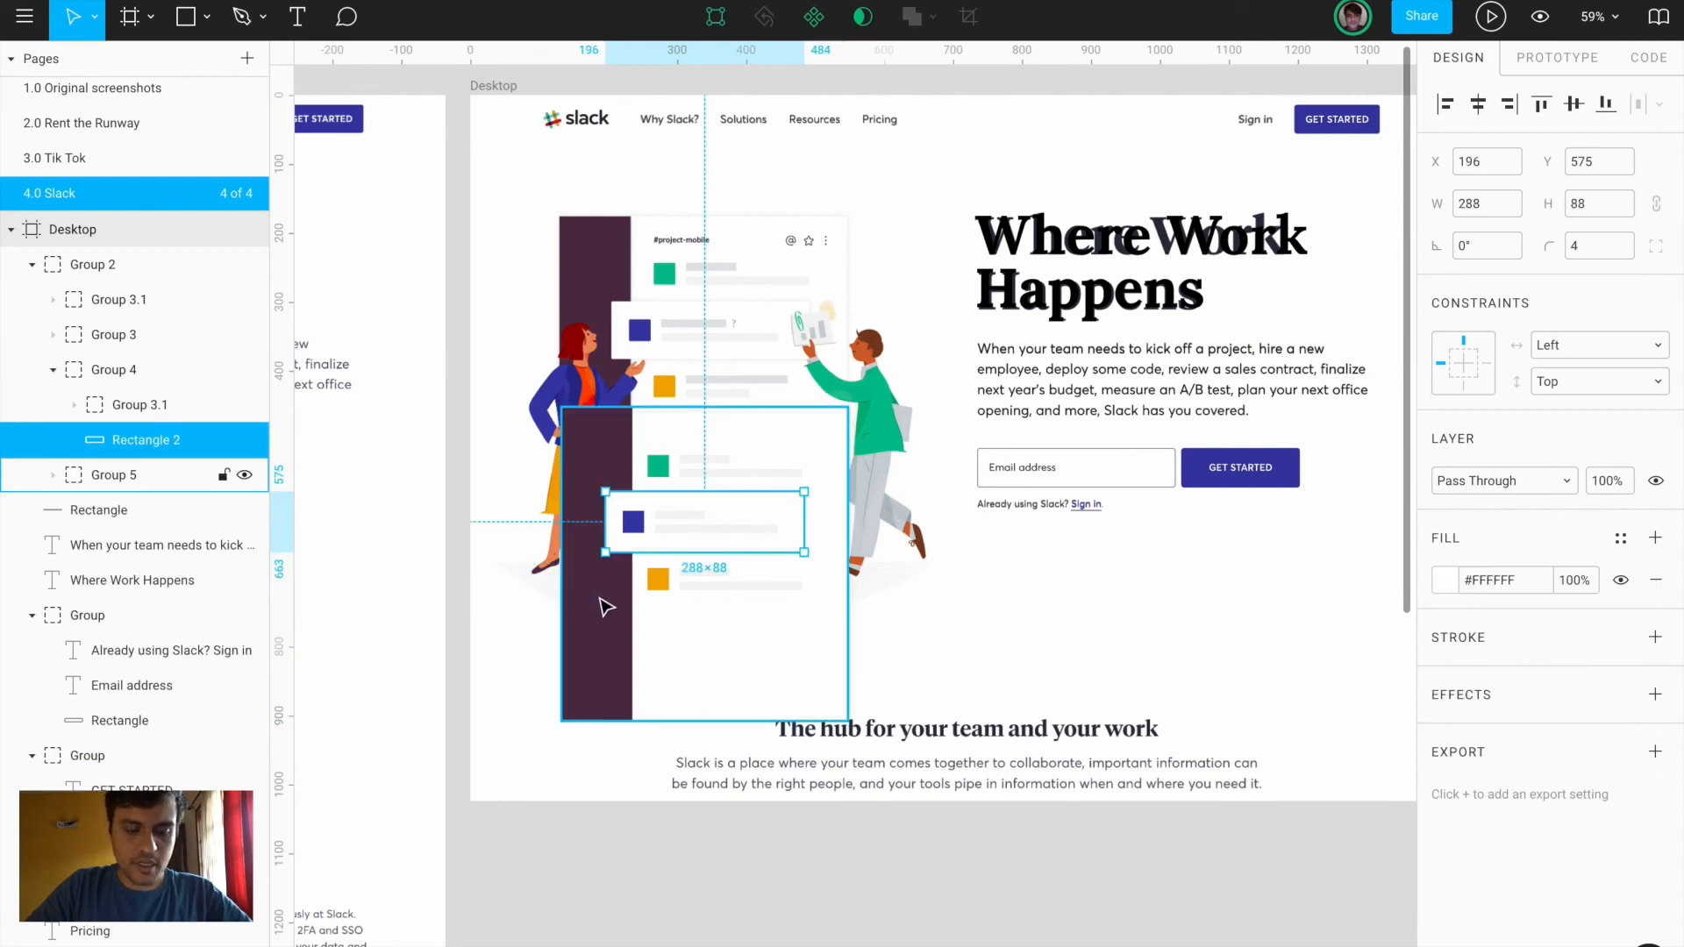
pyautogui.rightClick(685, 522)
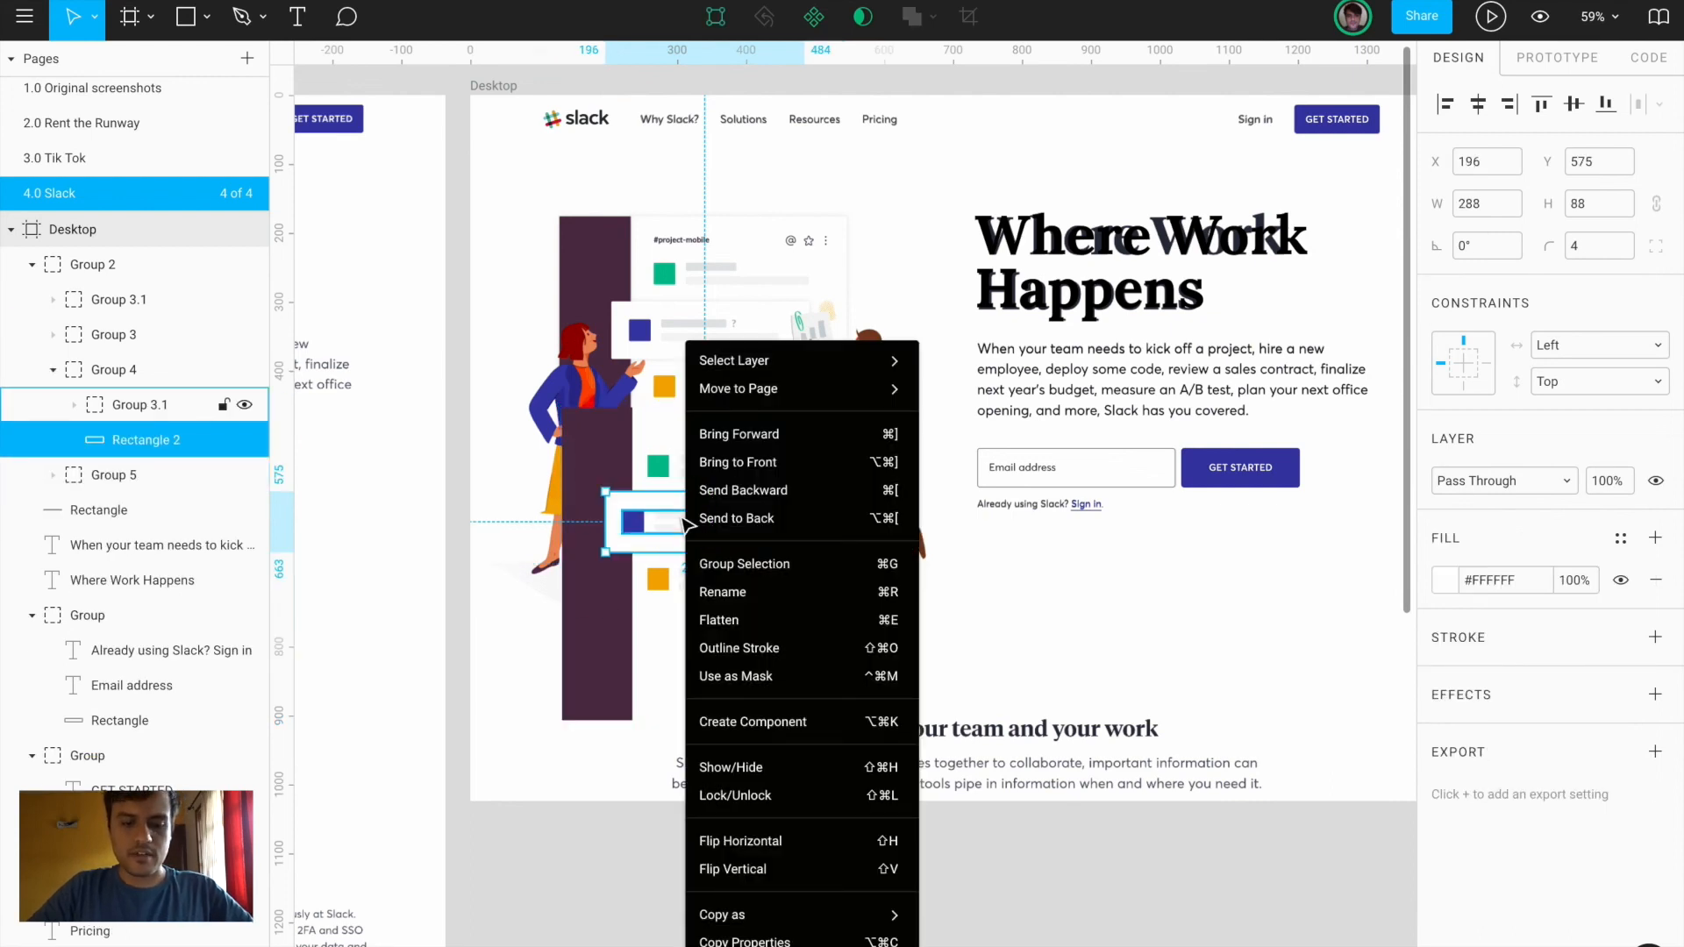
pyautogui.click(591, 585)
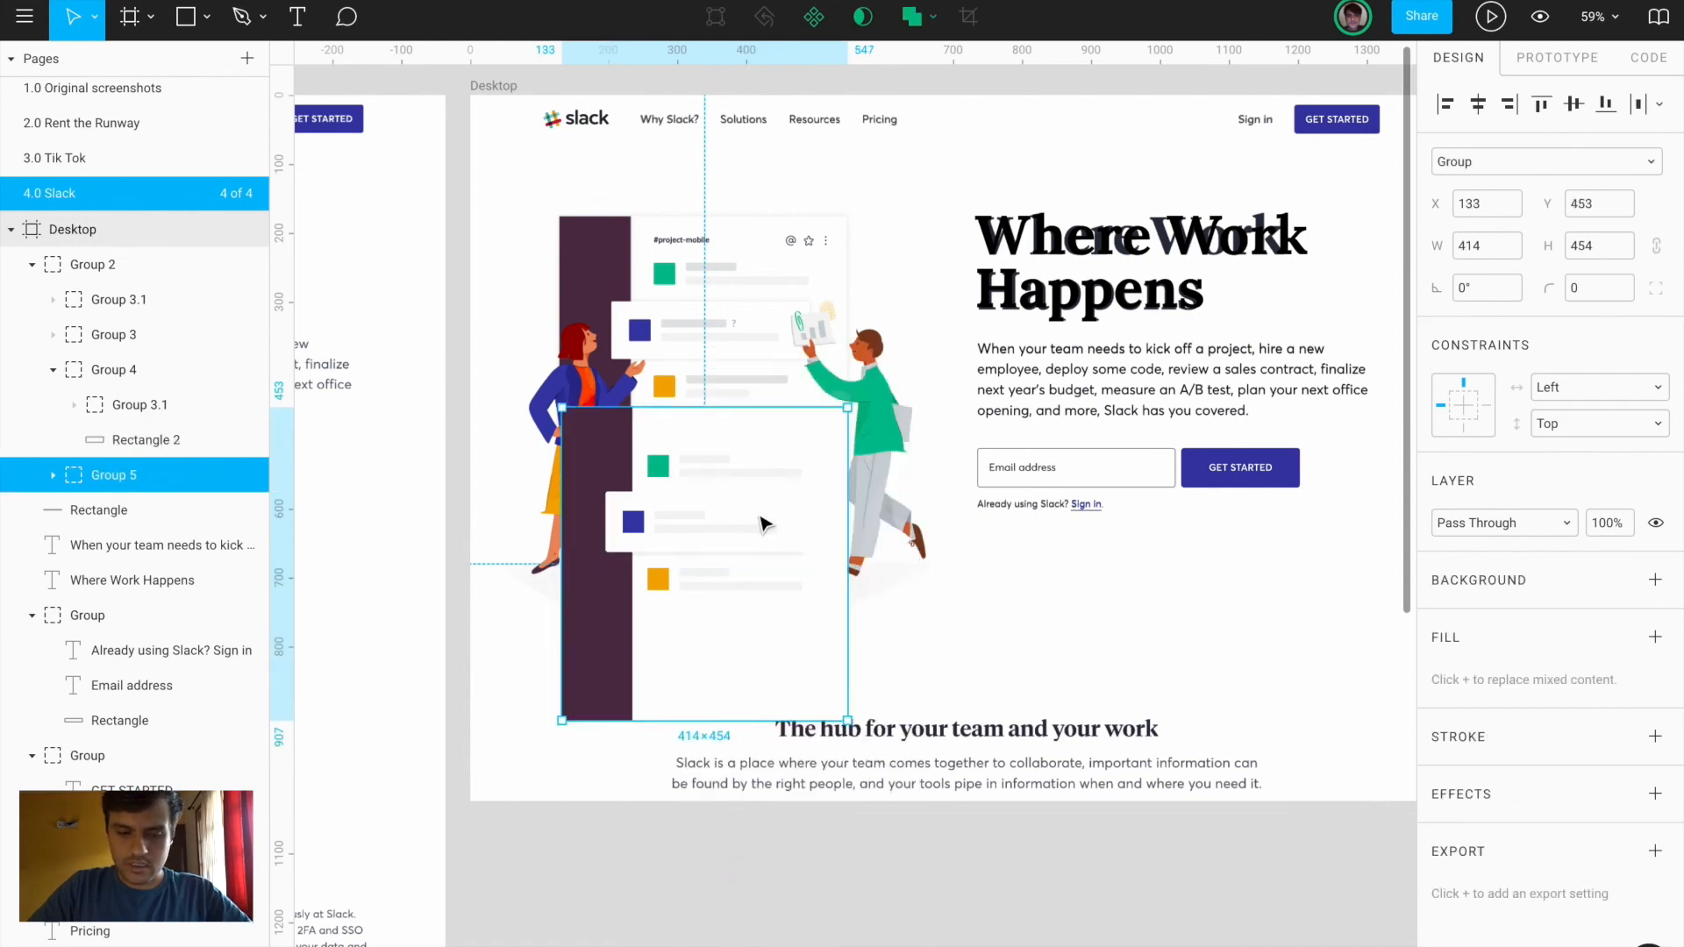
pyautogui.click(759, 519)
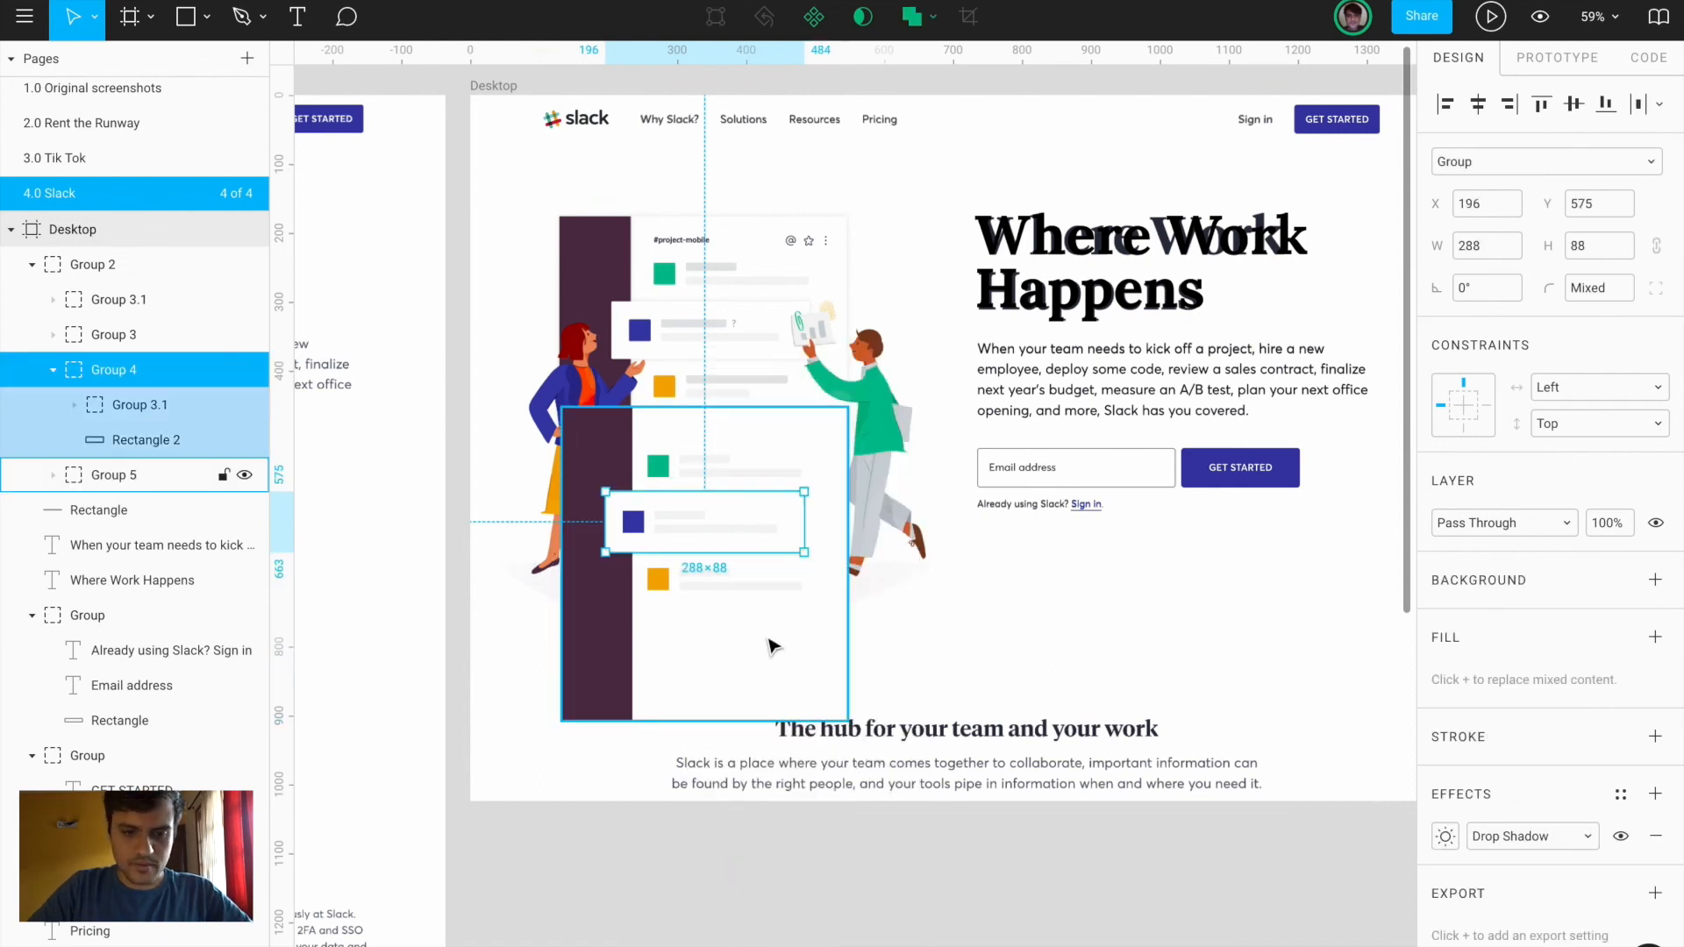
pyautogui.click(772, 647)
pyautogui.hotkey('ctrl', 'alt', 'v')
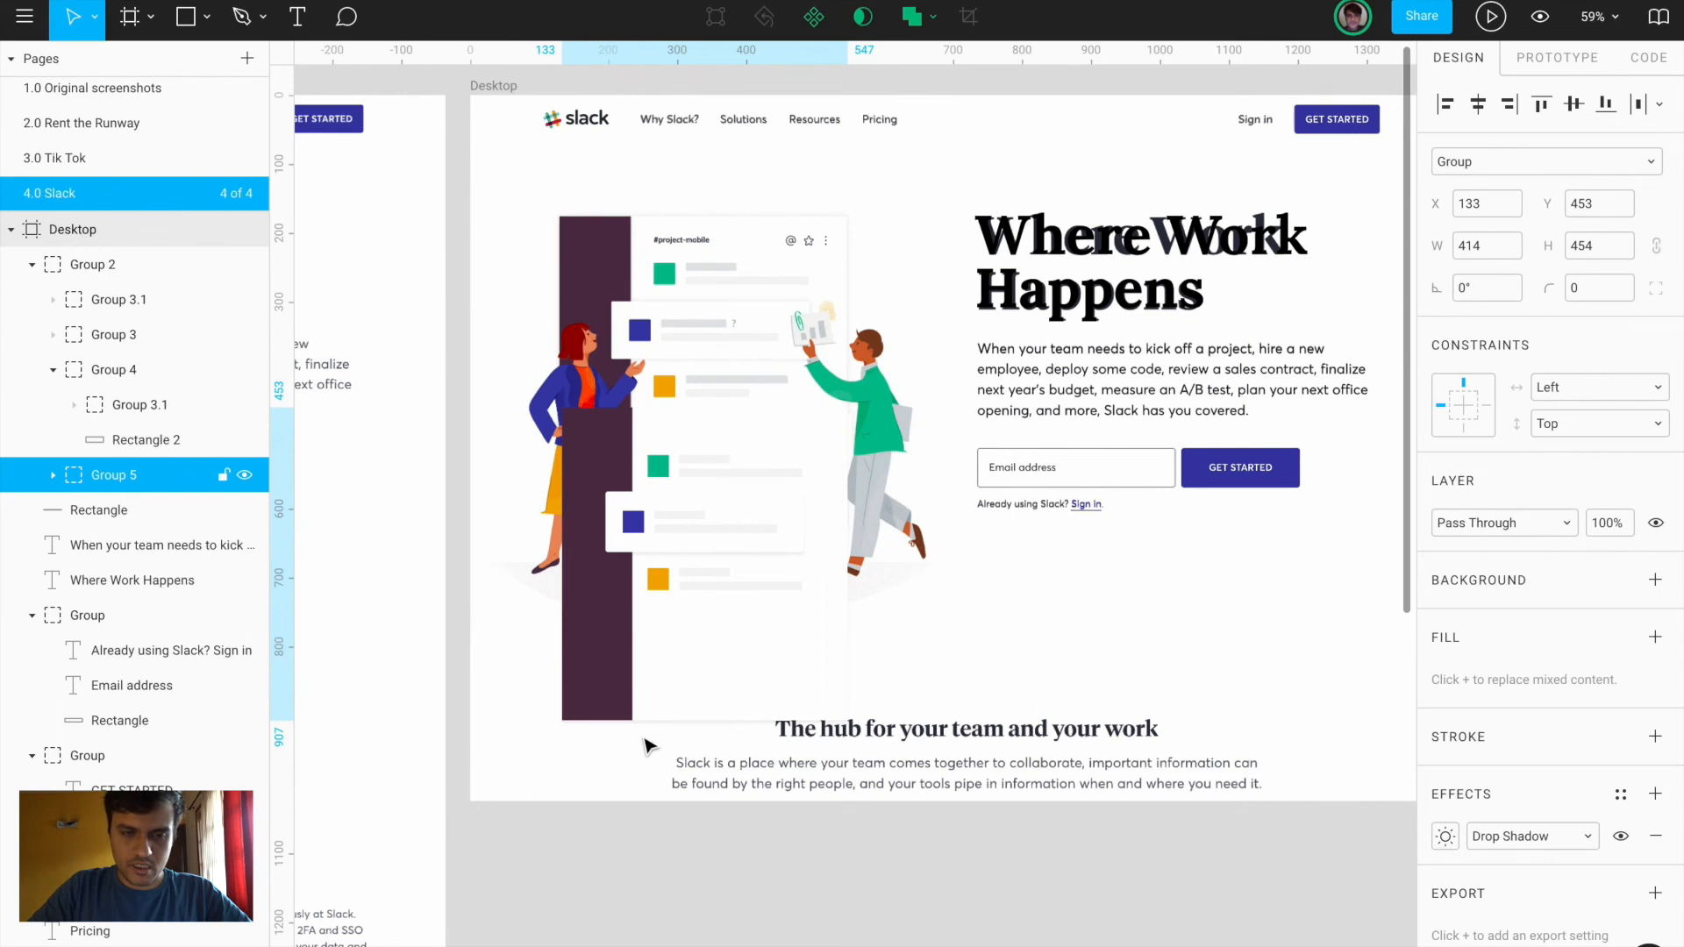
# Move the rebuilt illustration Group 2 up to X 138, Y 177 over the original, and select the Pen tool
pyautogui.click(606, 763)
pyautogui.hotkey('ctrl', 'a')
pyautogui.moveTo(681, 608); pyautogui.dragTo(685, 484)
pyautogui.hotkey('ctrl', 'z')
pyautogui.moveTo(594, 460); pyautogui.dragTo(604, 270)
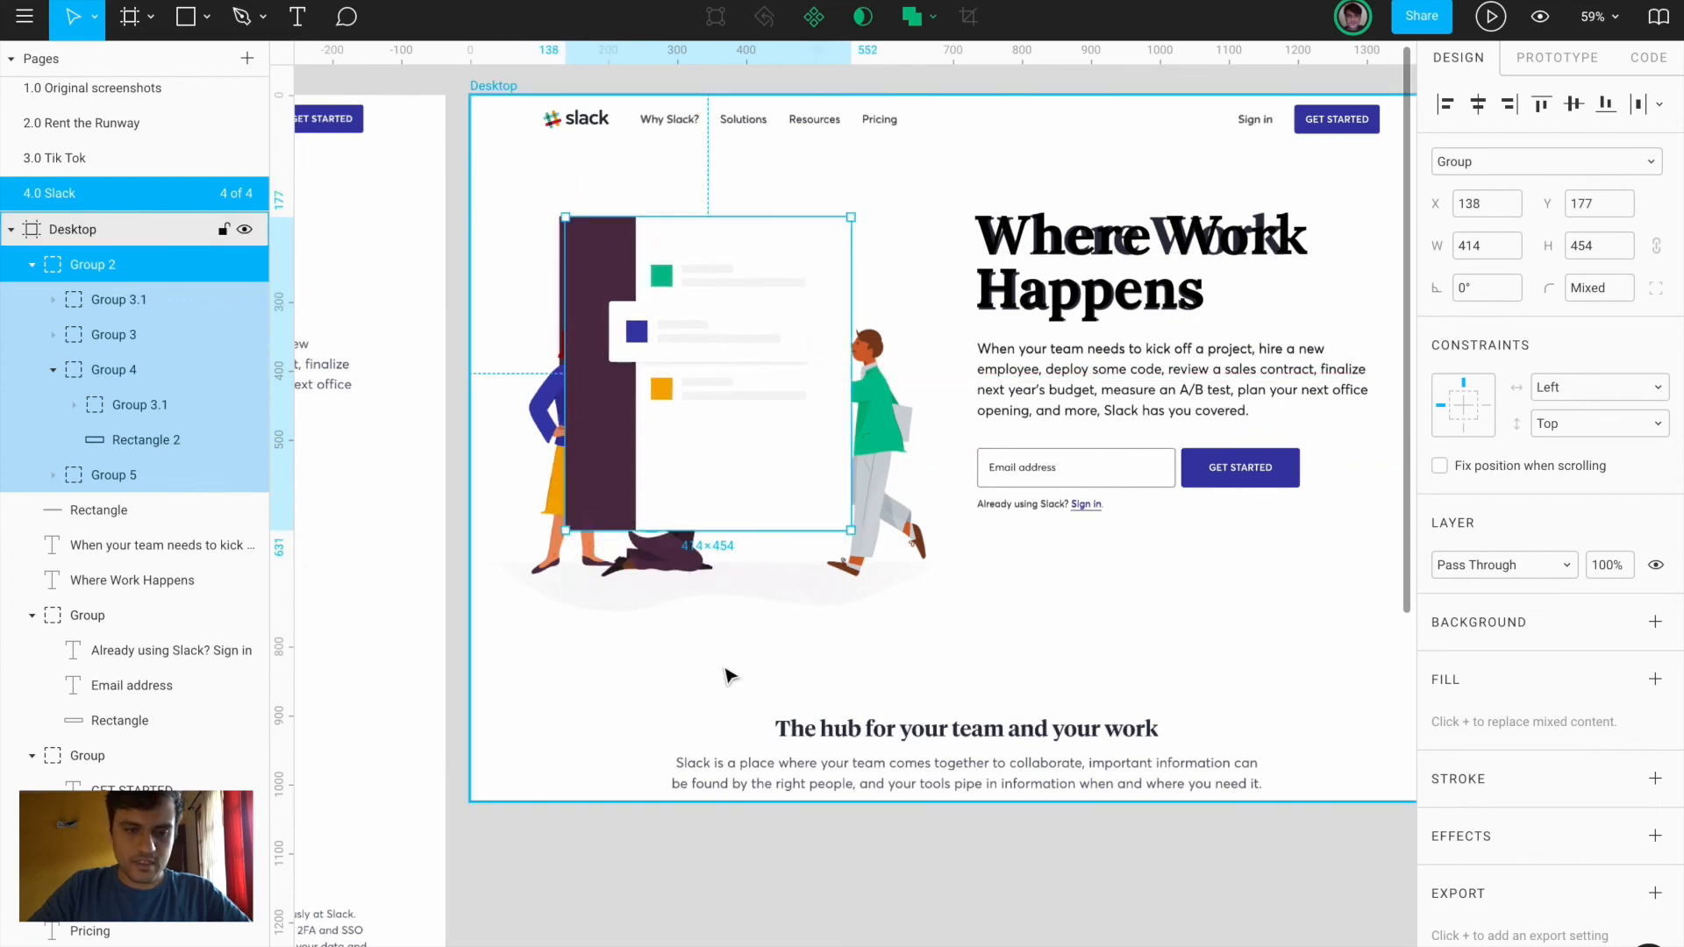
pyautogui.scroll(5, 726, 677)
pyautogui.scroll(2, 728, 679)
pyautogui.hscroll(-4, 728, 679)
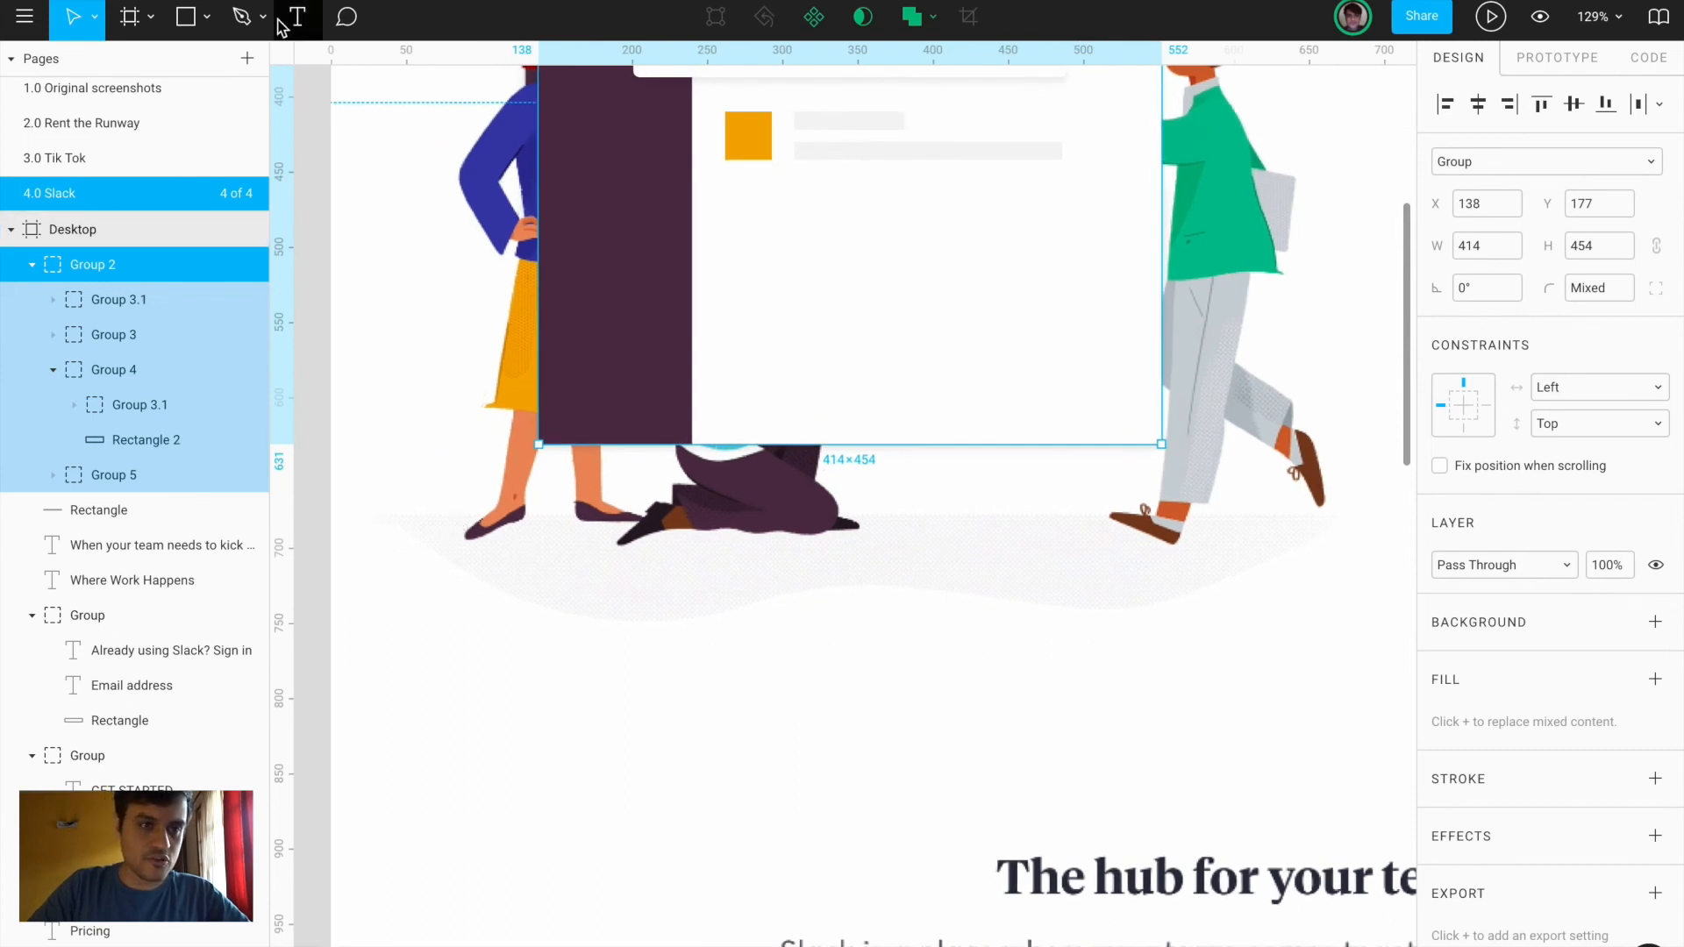
pyautogui.click(243, 17)
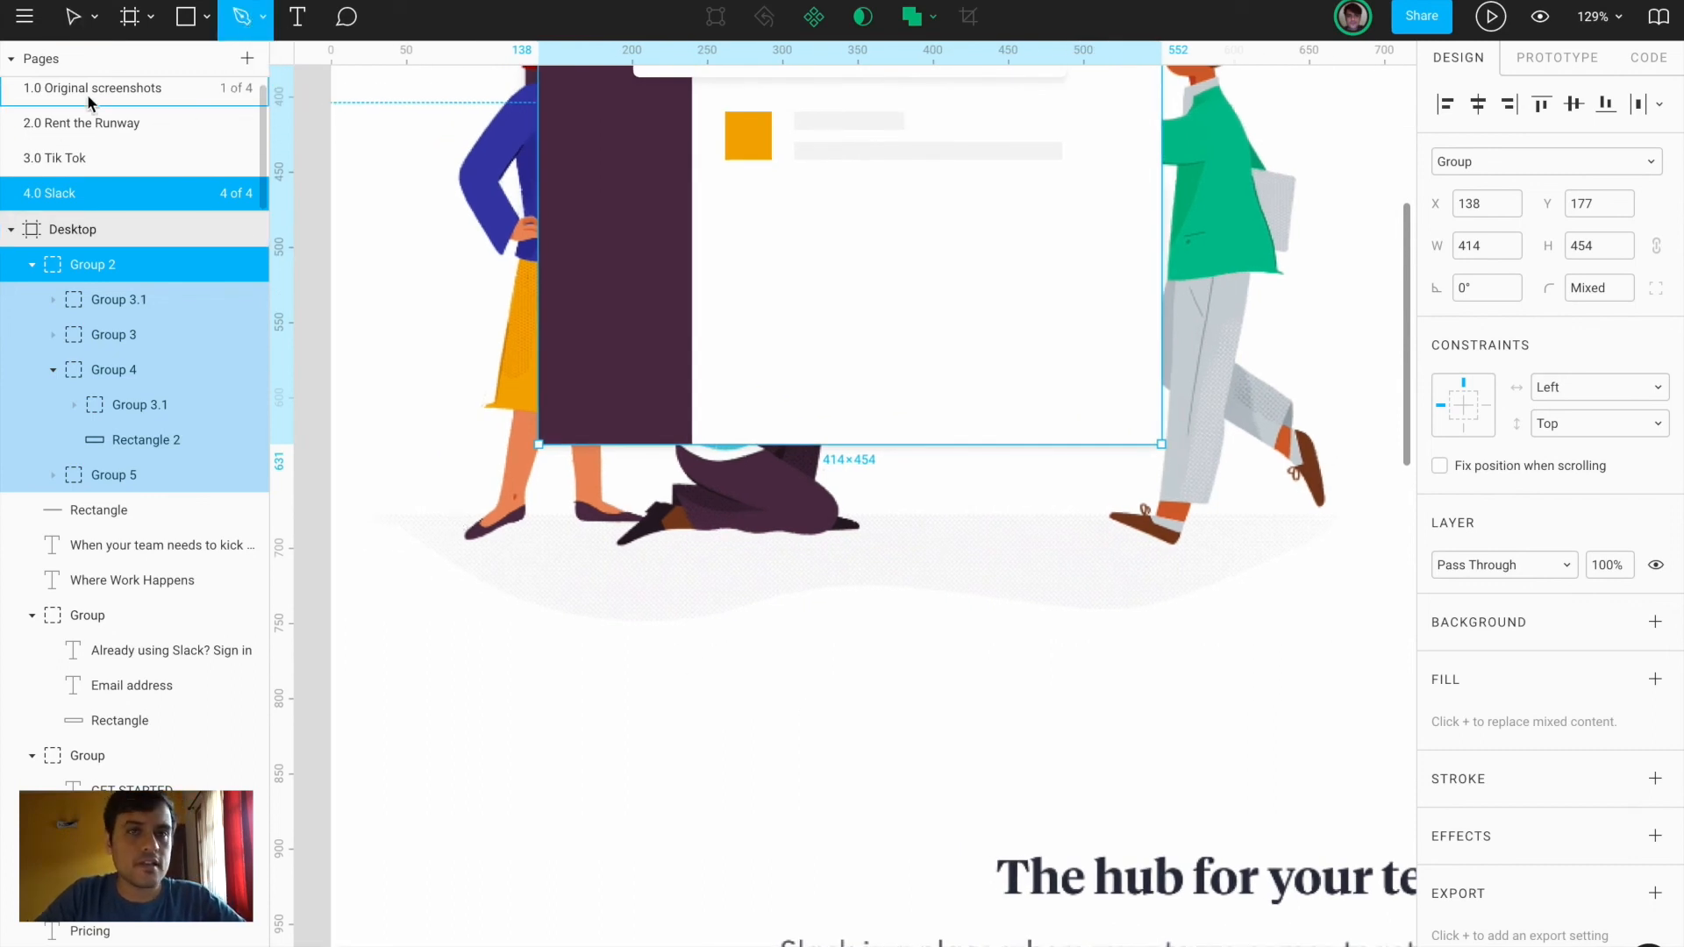
pyautogui.click(265, 18)
# Trace a closed wavy path along the illustration's floor shadow under the figures
pyautogui.click(200, 67)
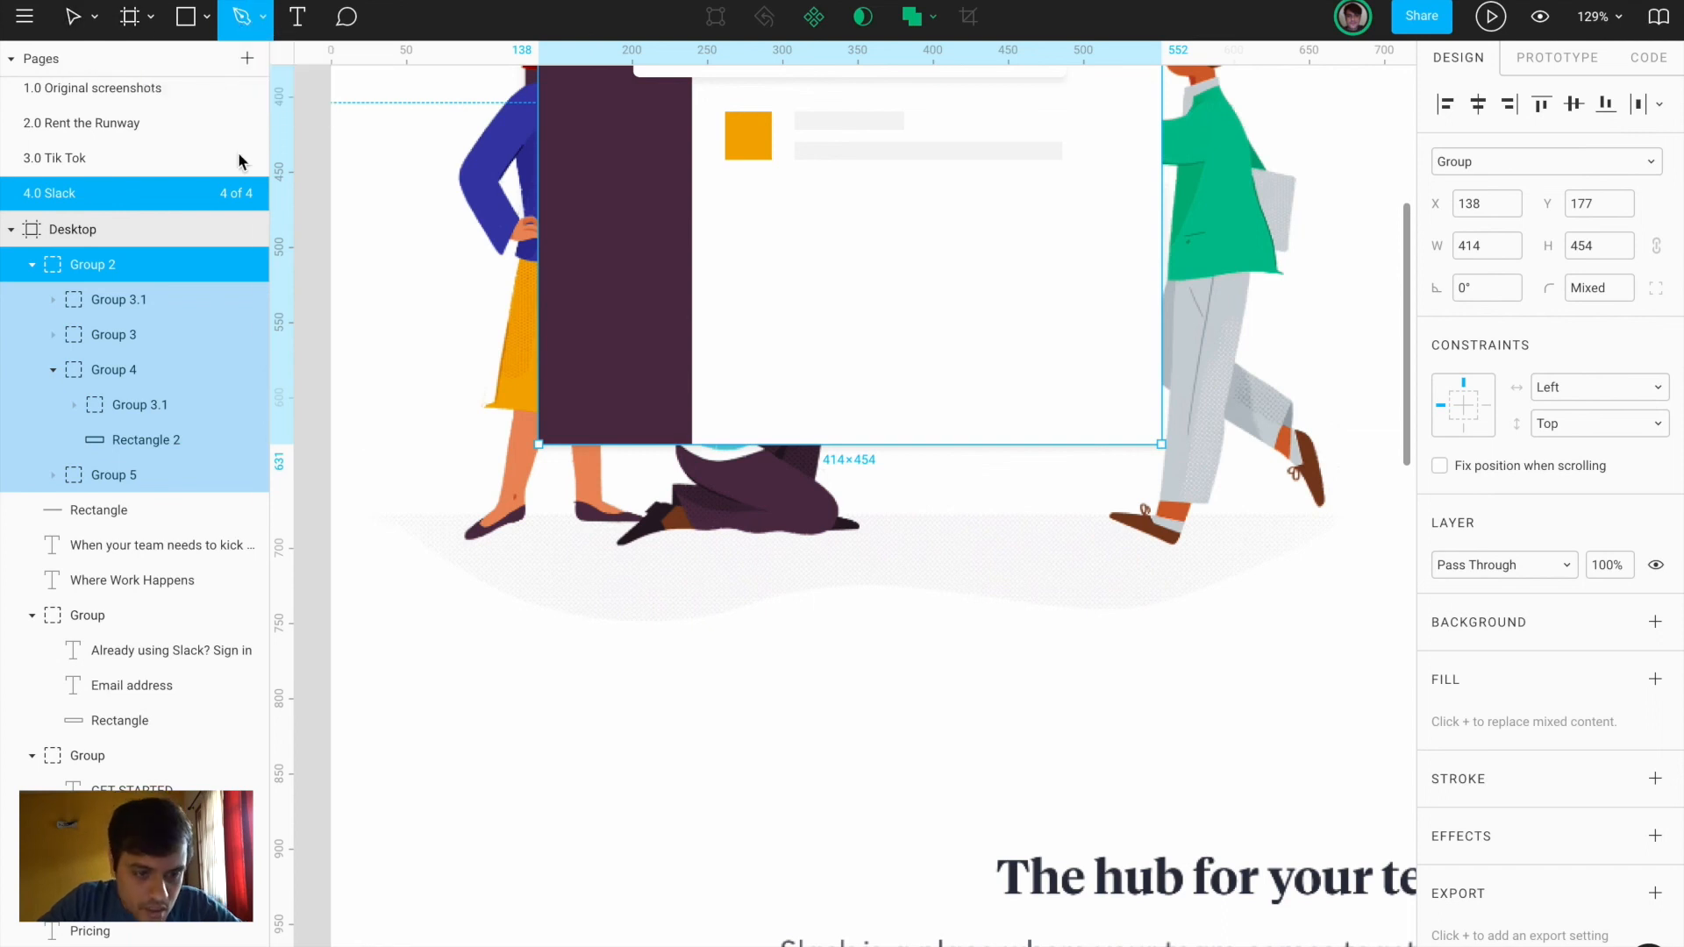
pyautogui.click(391, 519)
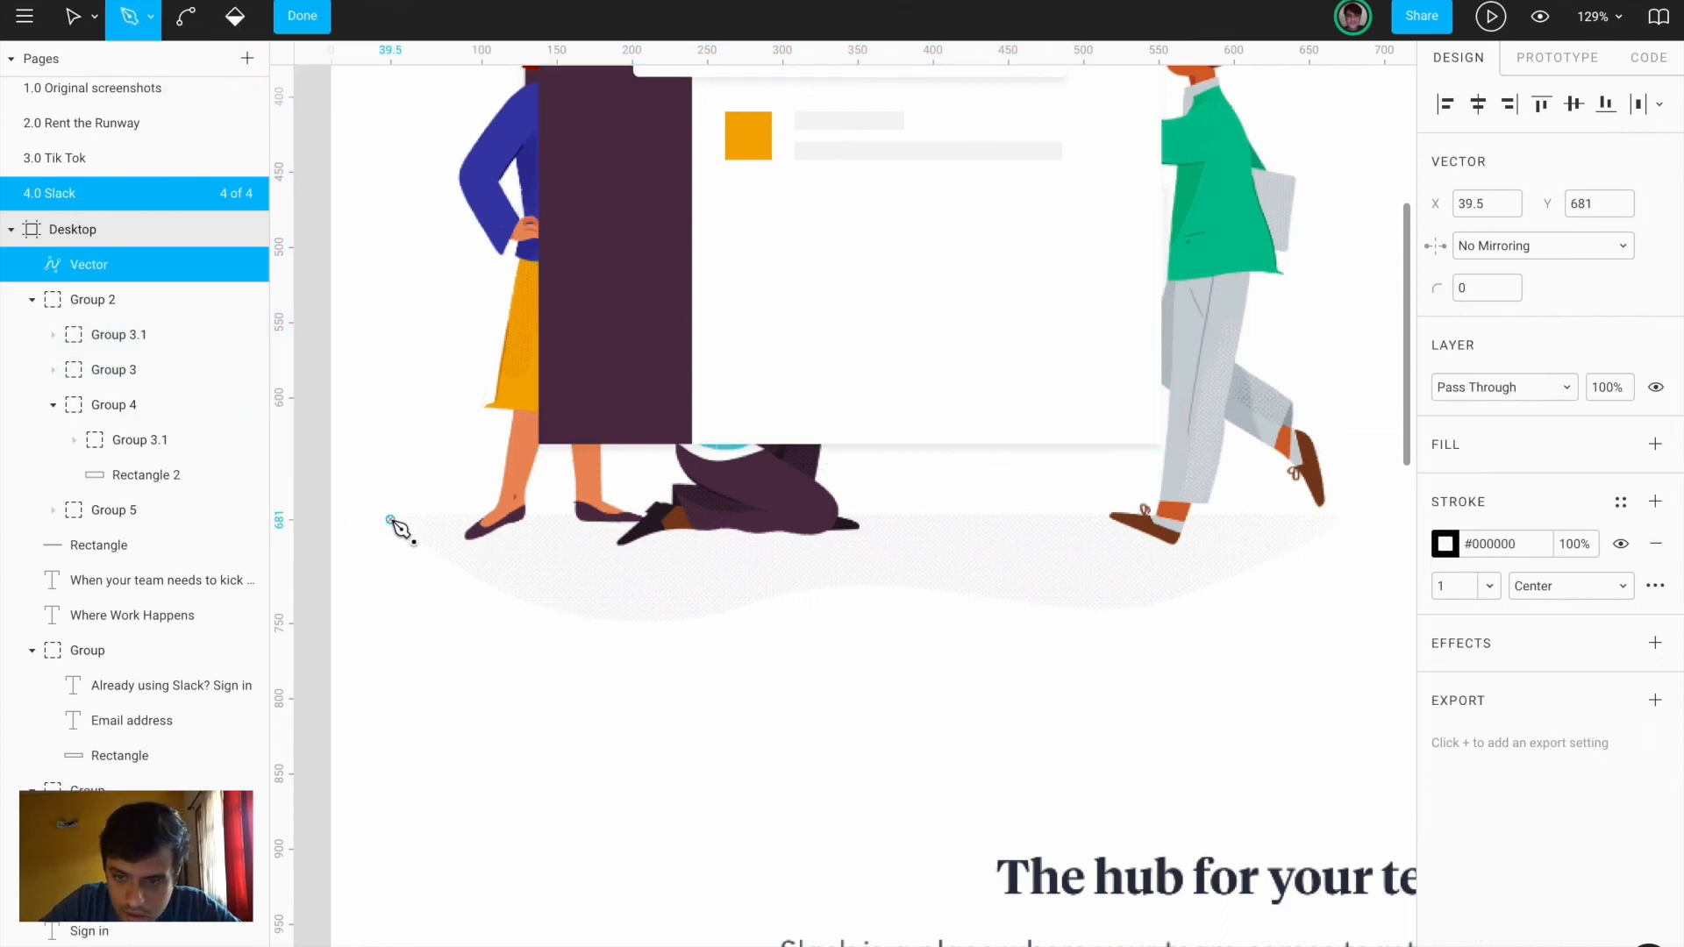
pyautogui.click(1339, 520)
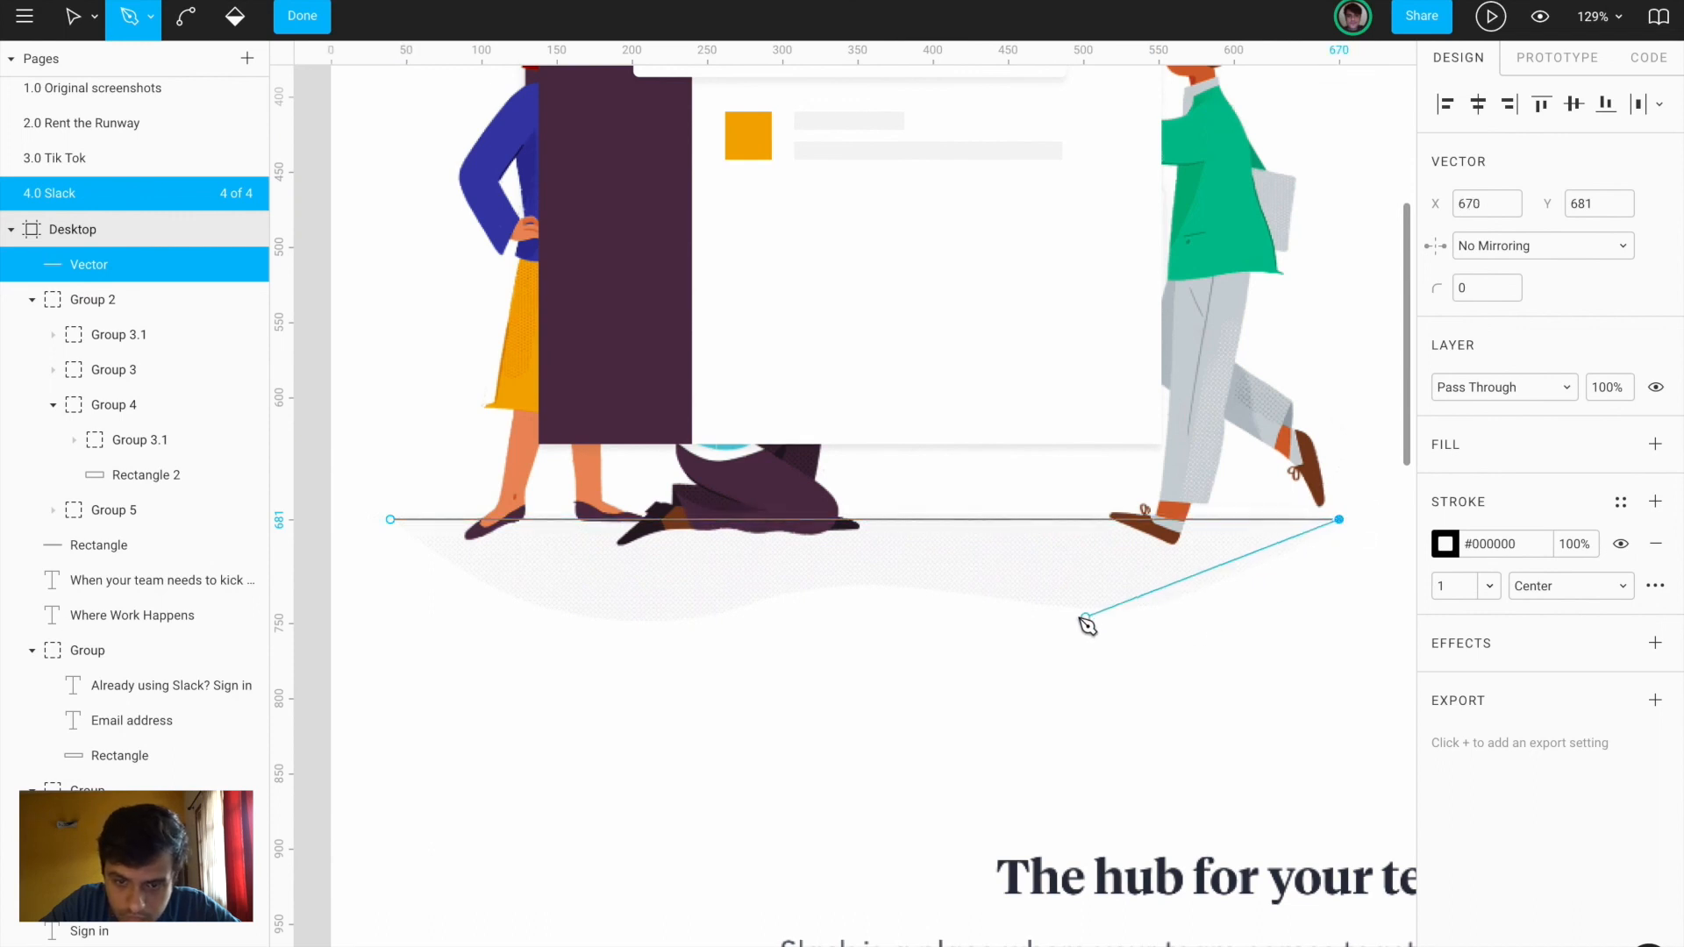
pyautogui.moveTo(928, 588)
pyautogui.mouseDown()
pyautogui.moveTo(1023, 604)
pyautogui.moveTo(930, 601)
pyautogui.moveTo(898, 554)
pyautogui.moveTo(917, 507)
pyautogui.moveTo(855, 517)
pyautogui.moveTo(774, 405)
pyautogui.moveTo(780, 479)
pyautogui.moveTo(744, 530)
pyautogui.moveTo(728, 526)
pyautogui.moveTo(748, 609)
pyautogui.moveTo(731, 534)
pyautogui.moveTo(930, 589)
pyautogui.mouseUp()
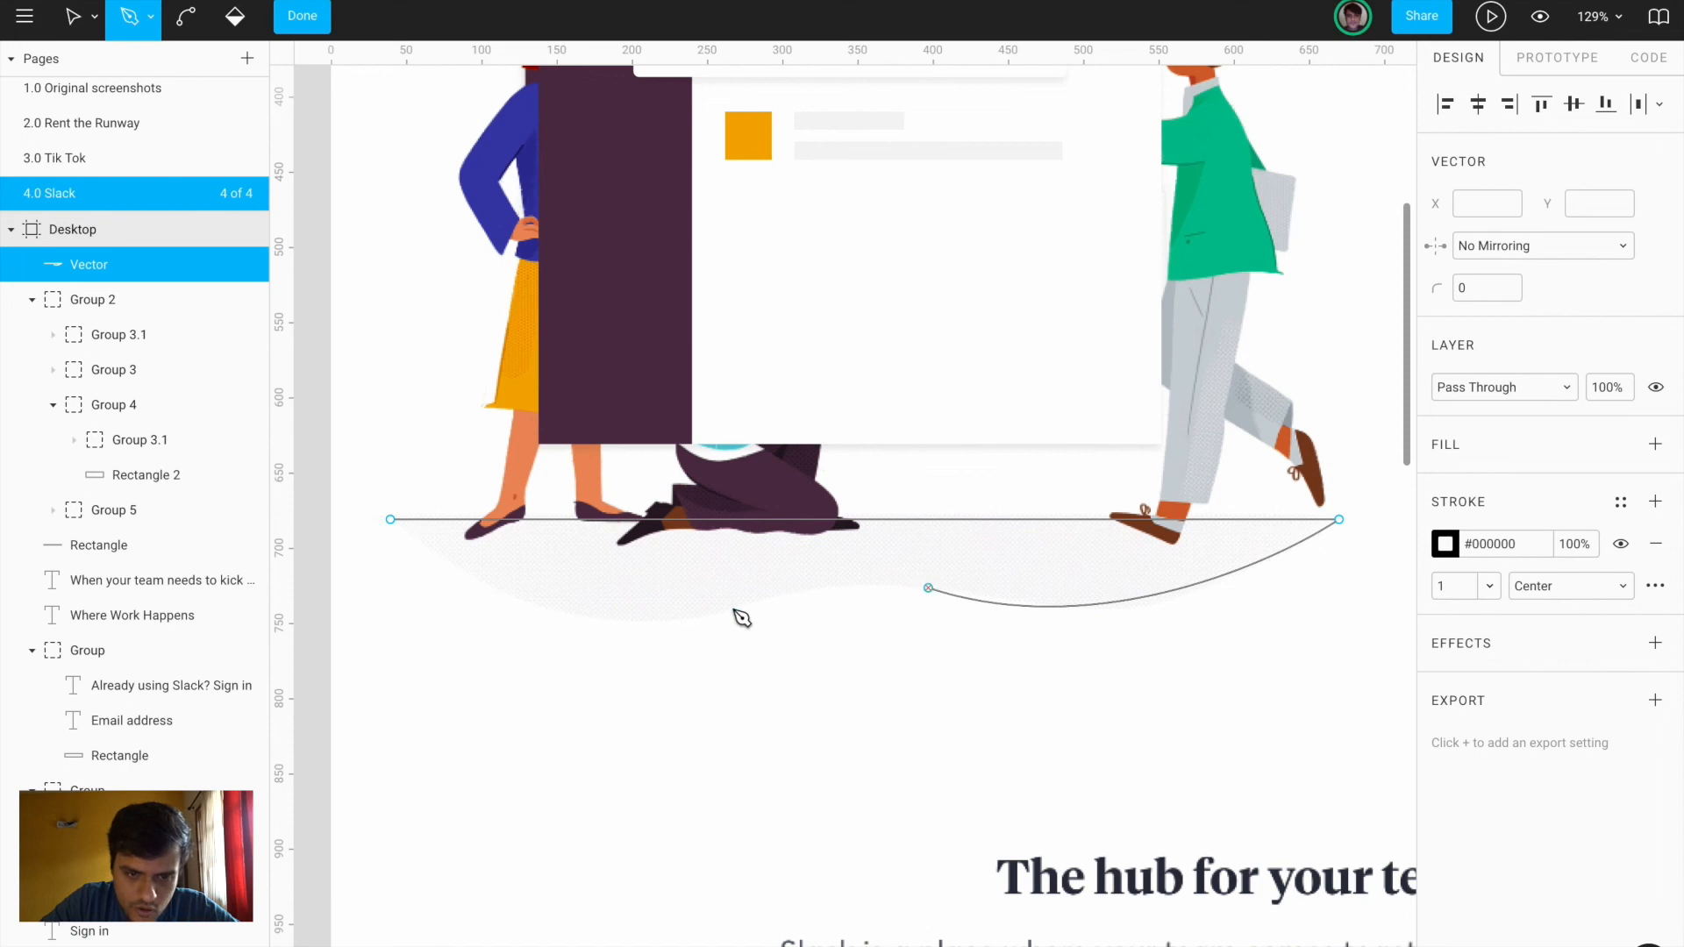
pyautogui.moveTo(630, 621)
pyautogui.mouseDown()
pyautogui.moveTo(726, 646)
pyautogui.moveTo(556, 676)
pyautogui.moveTo(493, 667)
pyautogui.moveTo(628, 623)
pyautogui.mouseUp()
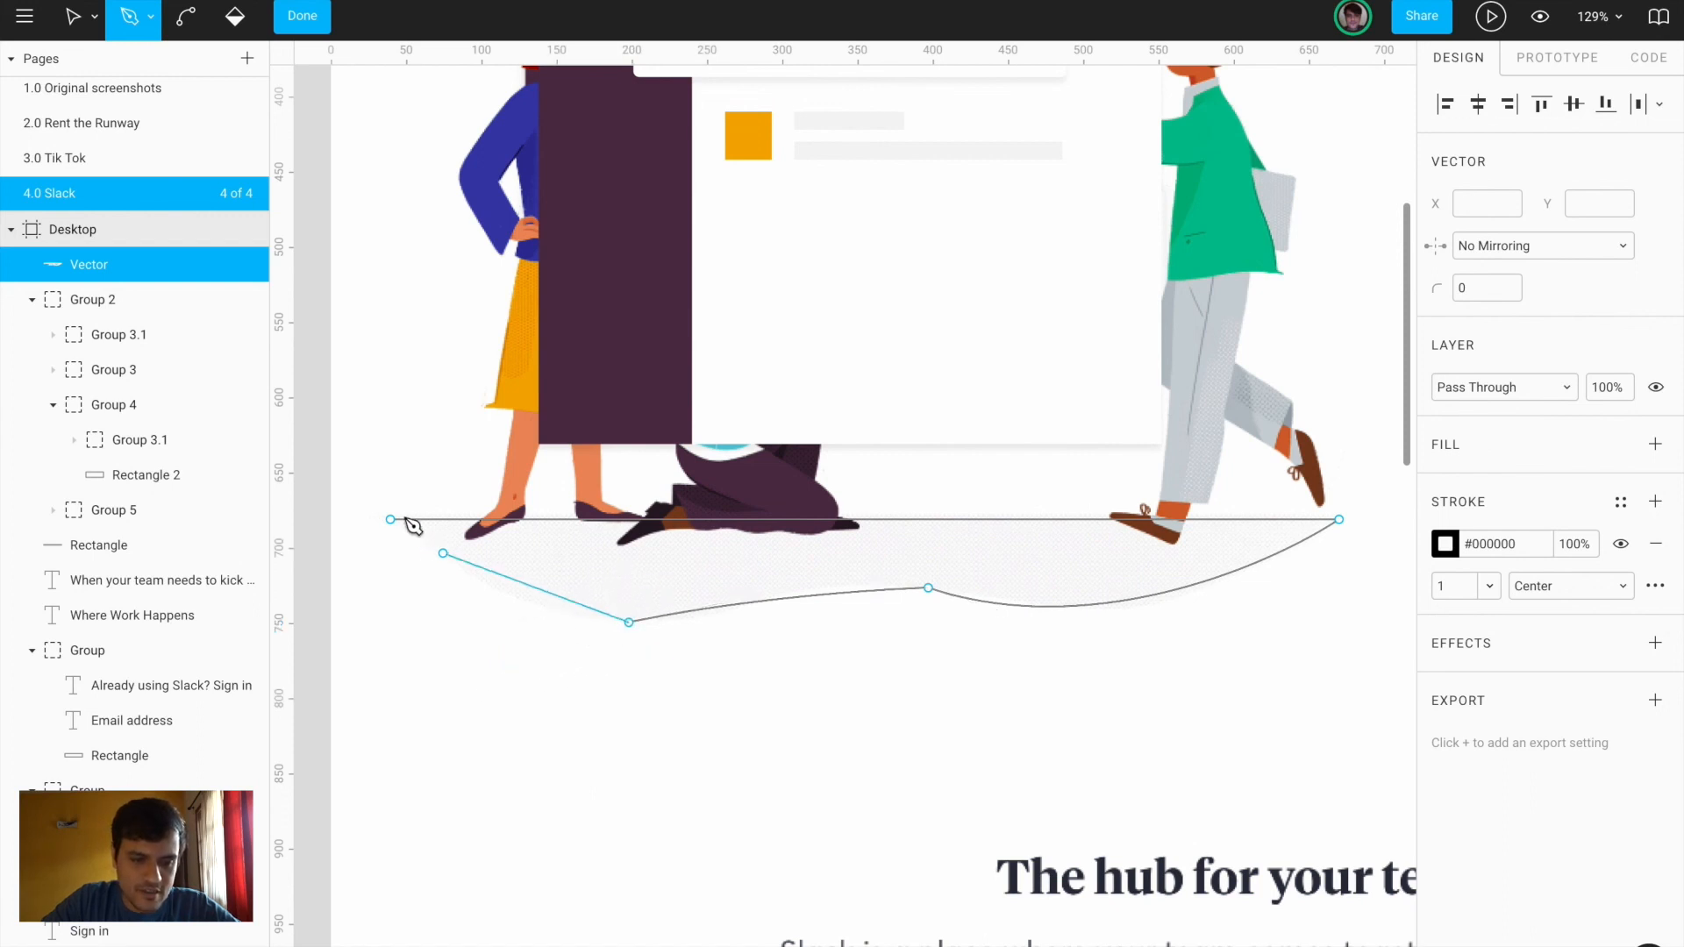
pyautogui.moveTo(390, 520); pyautogui.dragTo(349, 466)
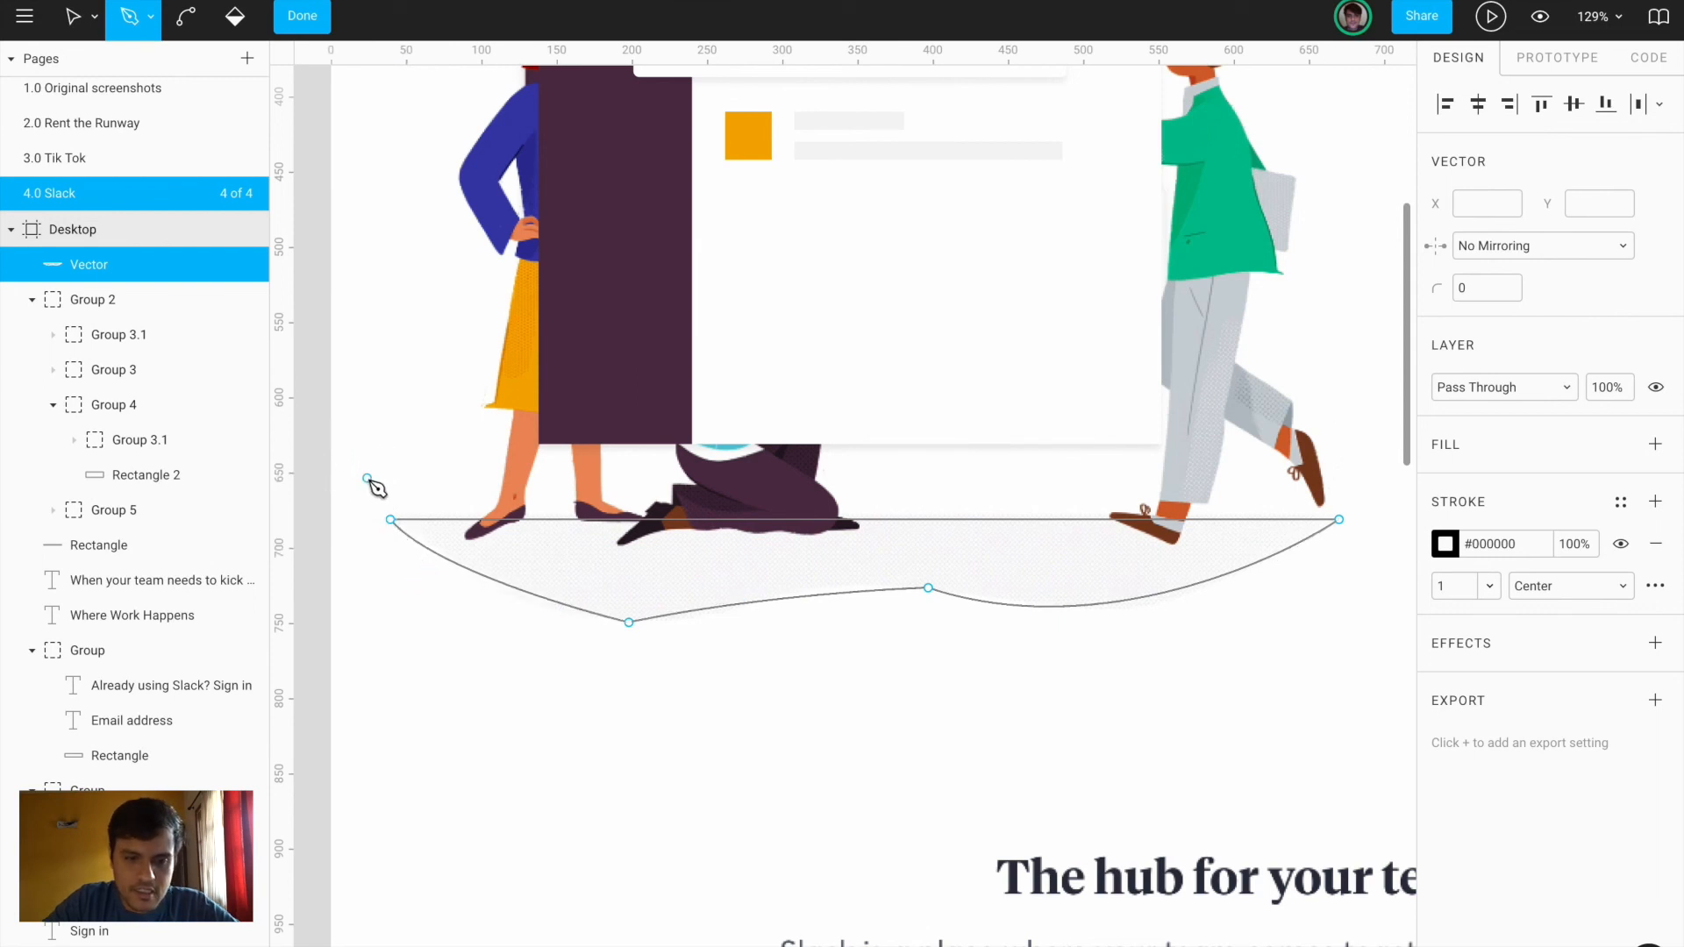
pyautogui.press('Escape')
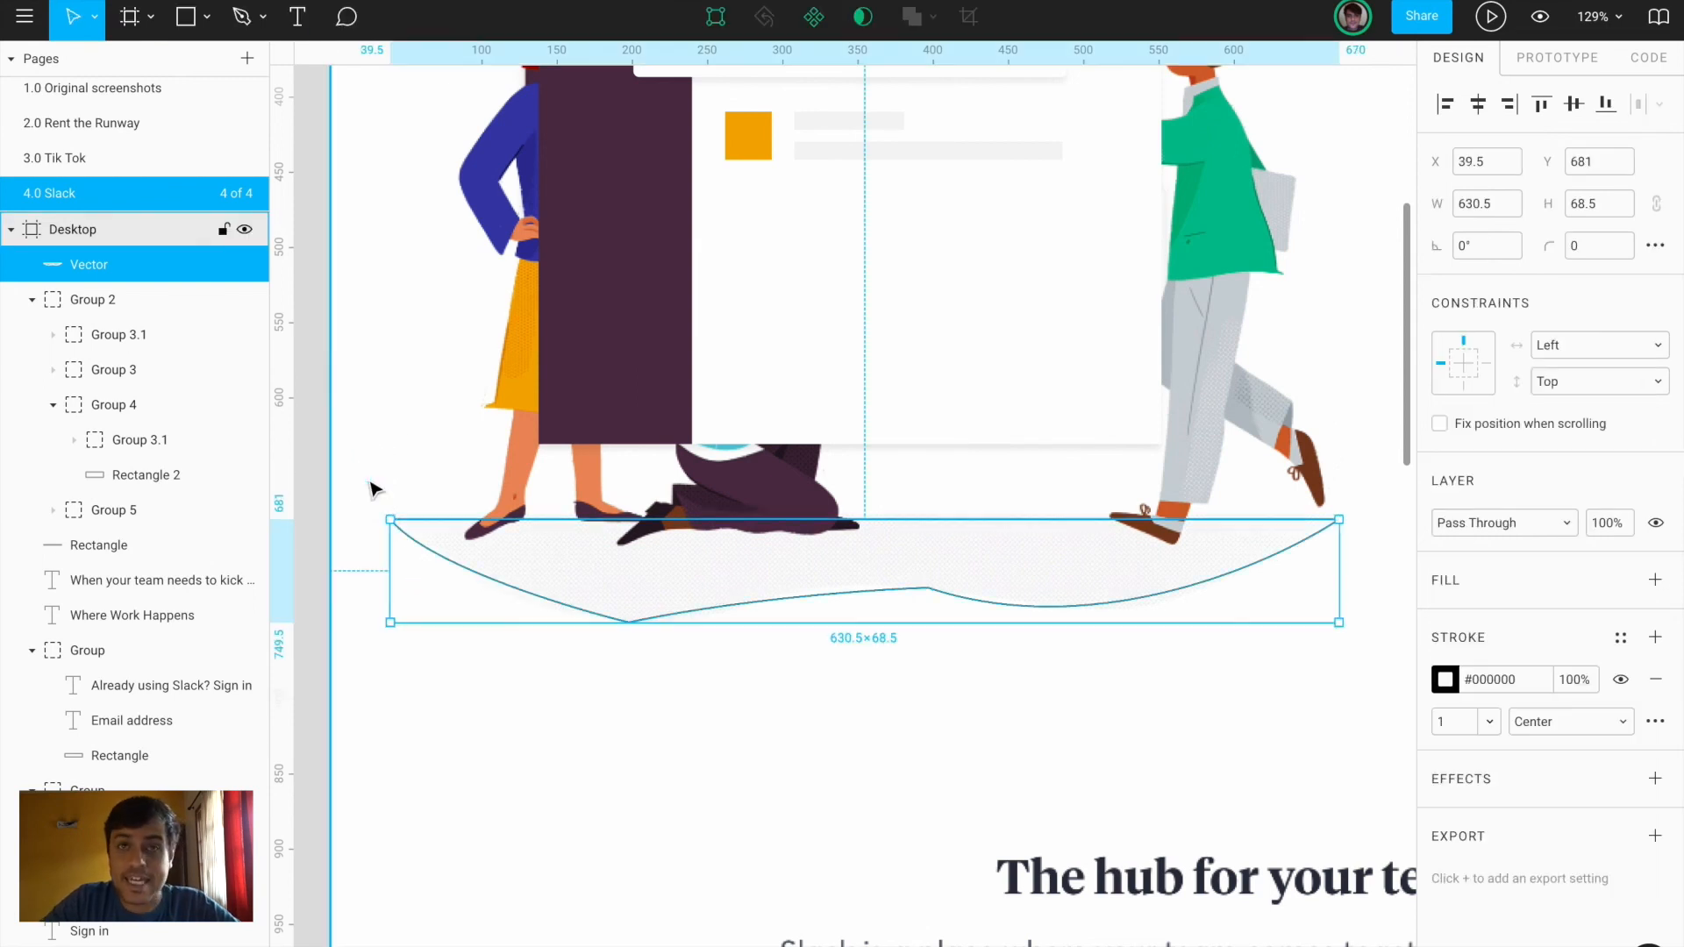
# Set the wavy path's stroke to the sampled near-white #FAF9FA
pyautogui.click(1446, 680)
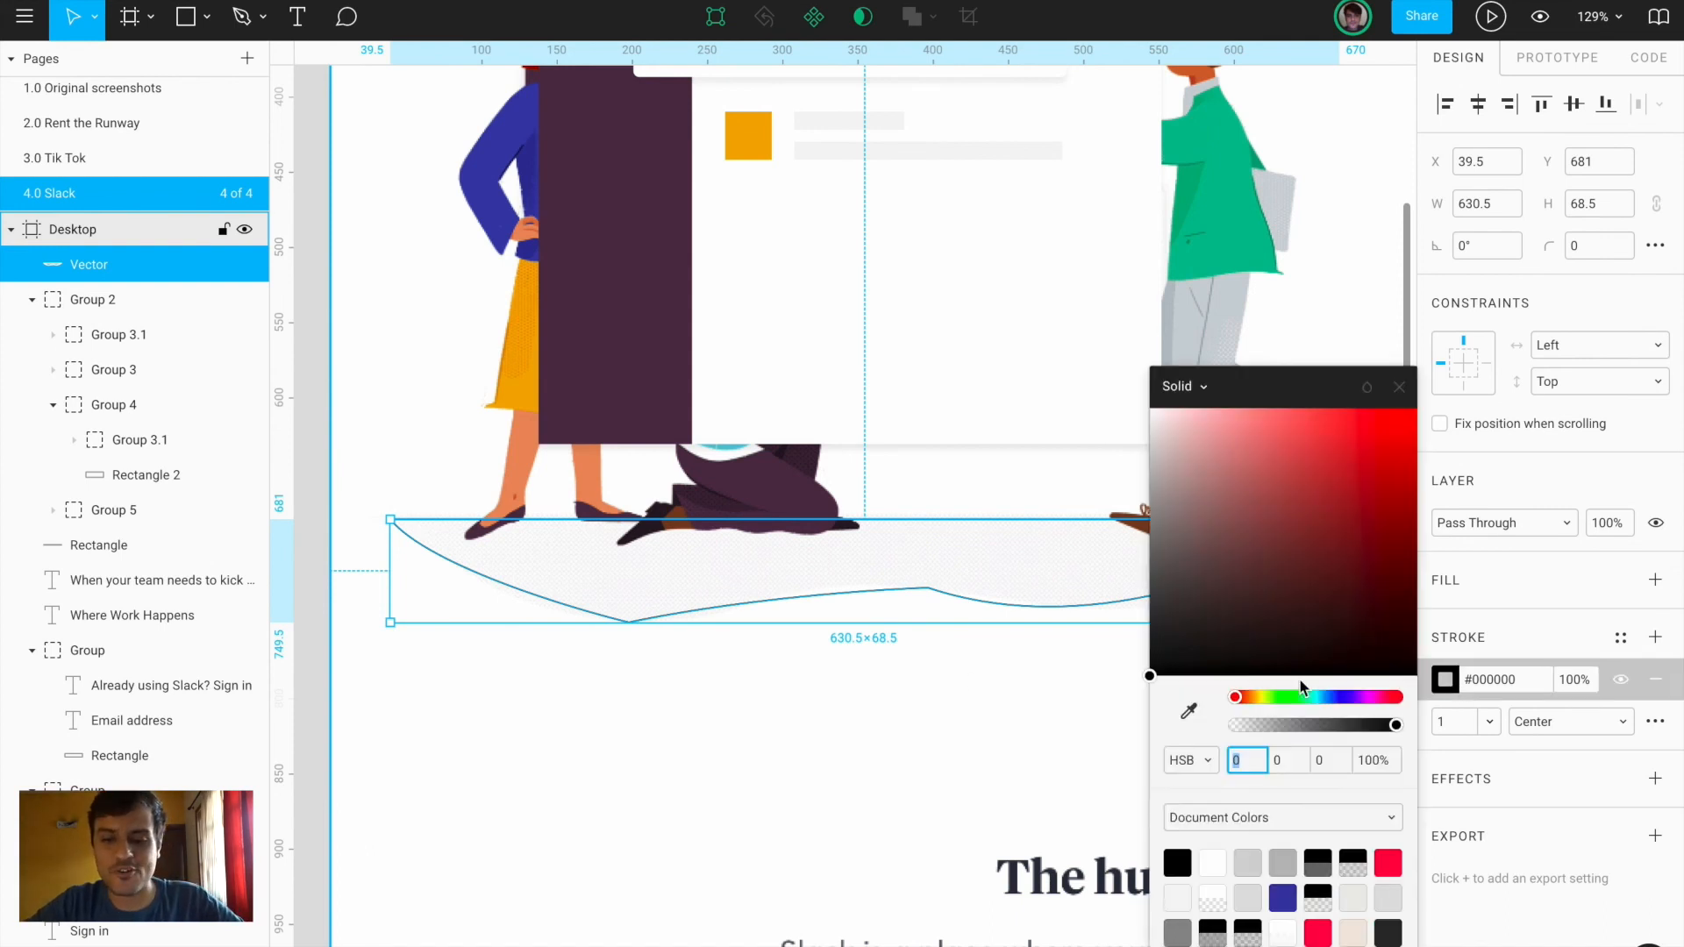
pyautogui.click(1190, 712)
pyautogui.click(1062, 557)
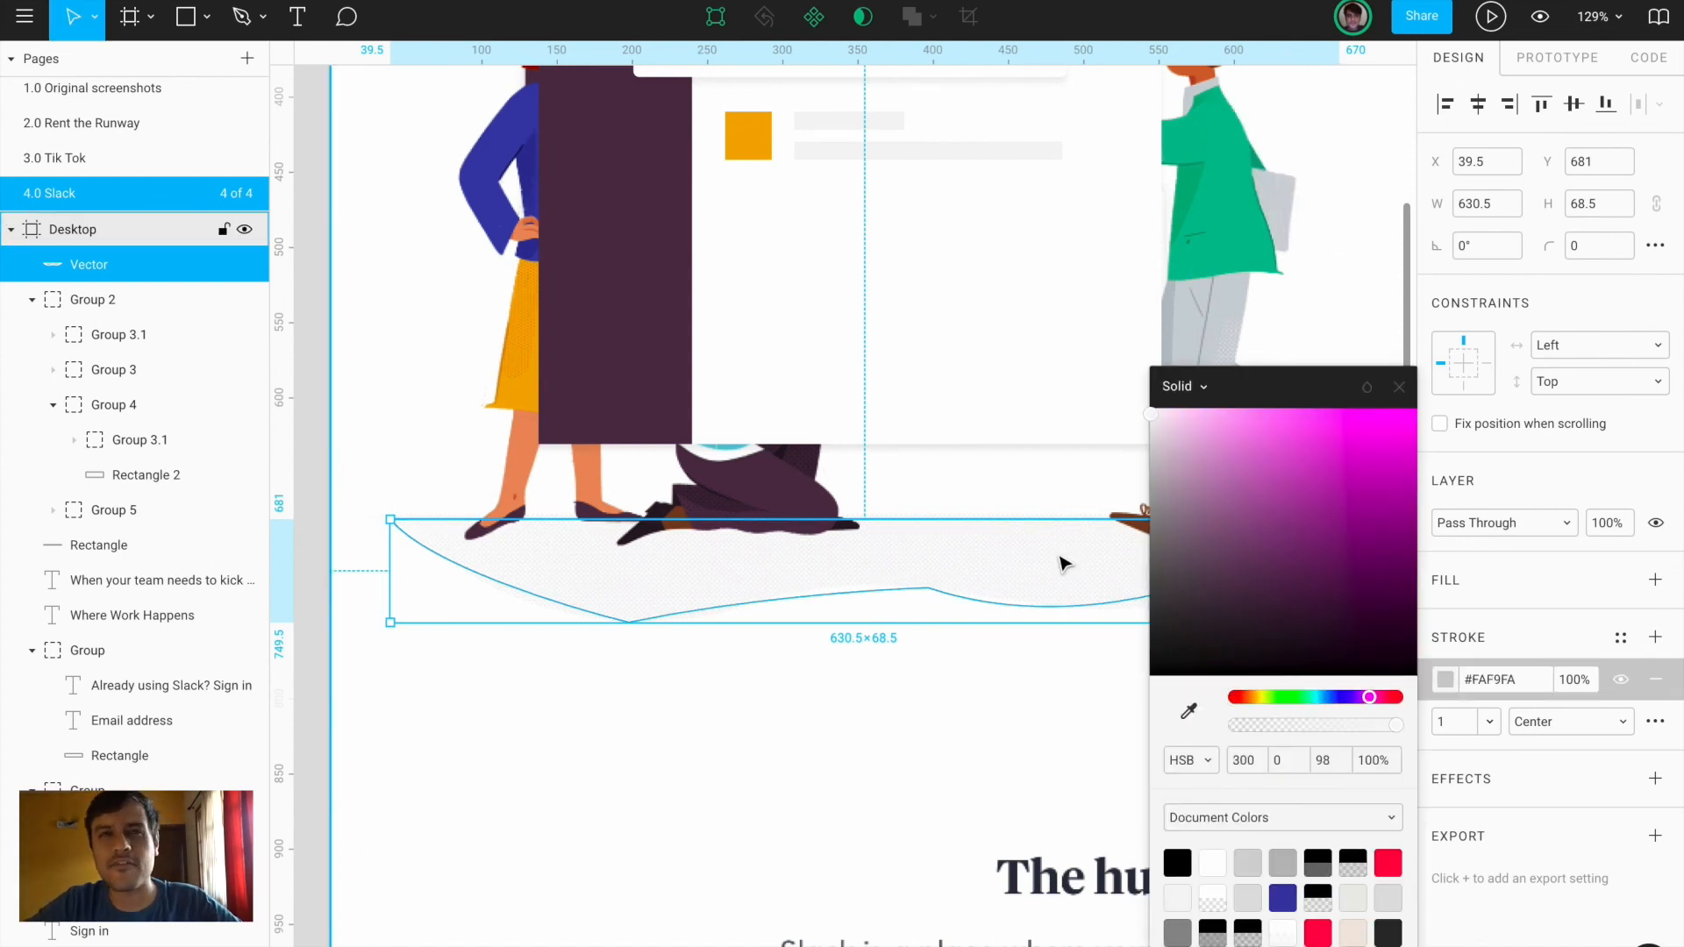
pyautogui.click(1401, 387)
pyautogui.click(1107, 648)
pyautogui.click(1107, 712)
pyautogui.scroll(-5, 1107, 714)
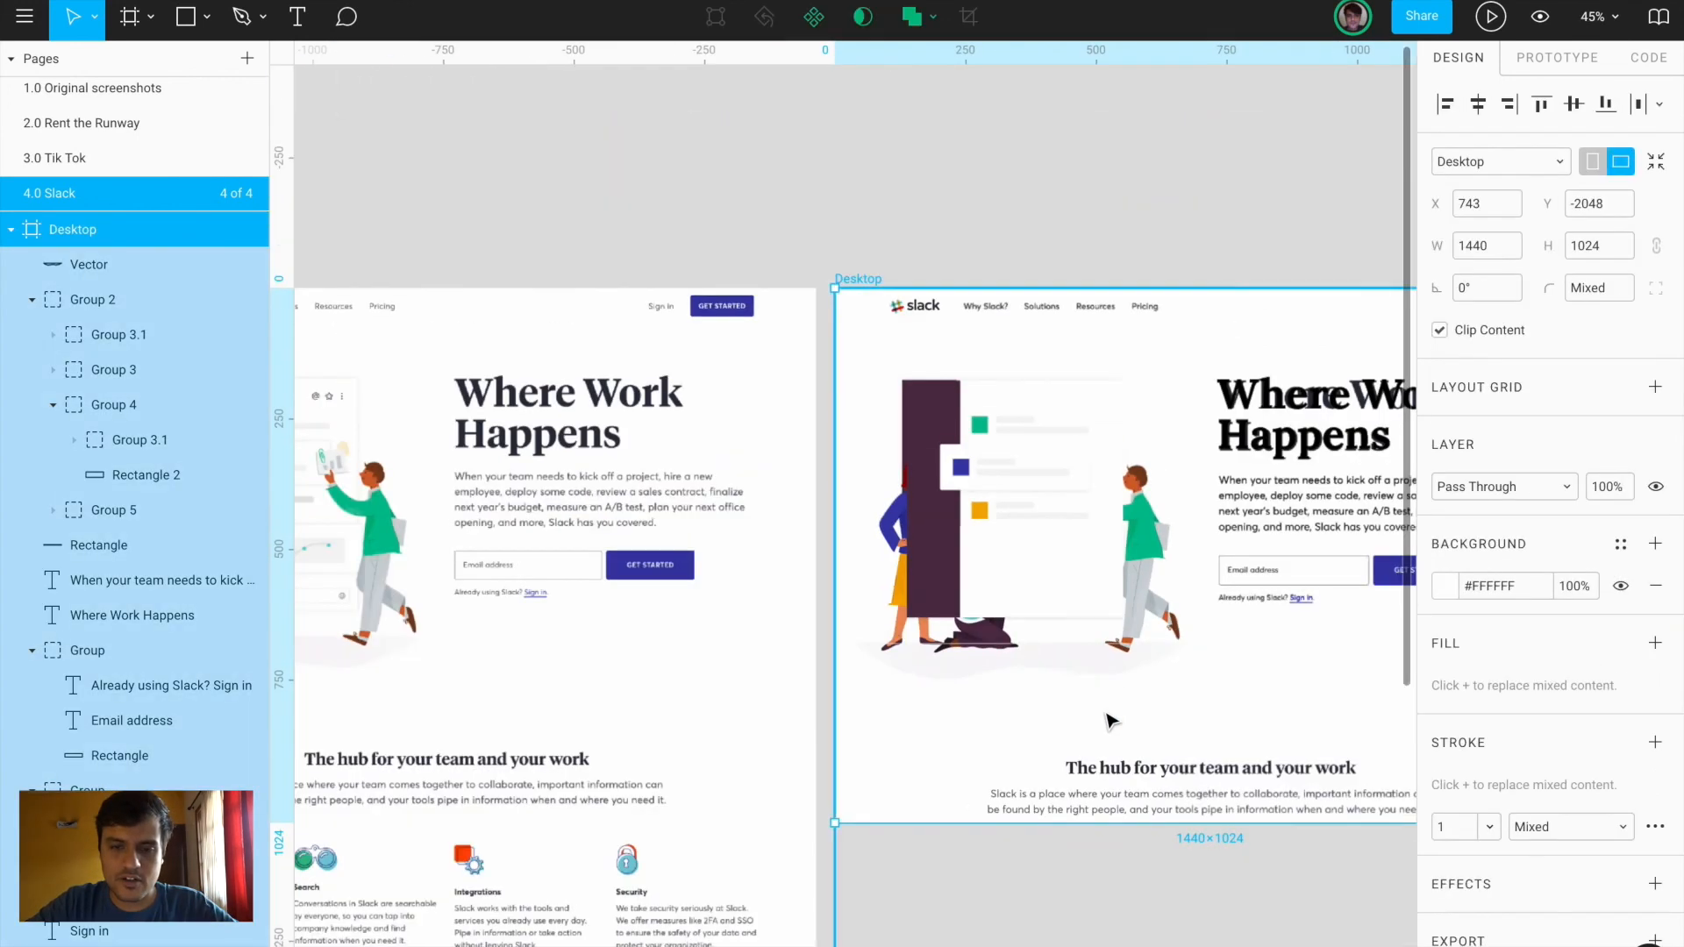
# Hide the reference screenshot briefly to check the recreation, then show it again
pyautogui.hscroll(4, 1111, 719)
pyautogui.scroll(-1, 1112, 719)
pyautogui.click(1120, 677)
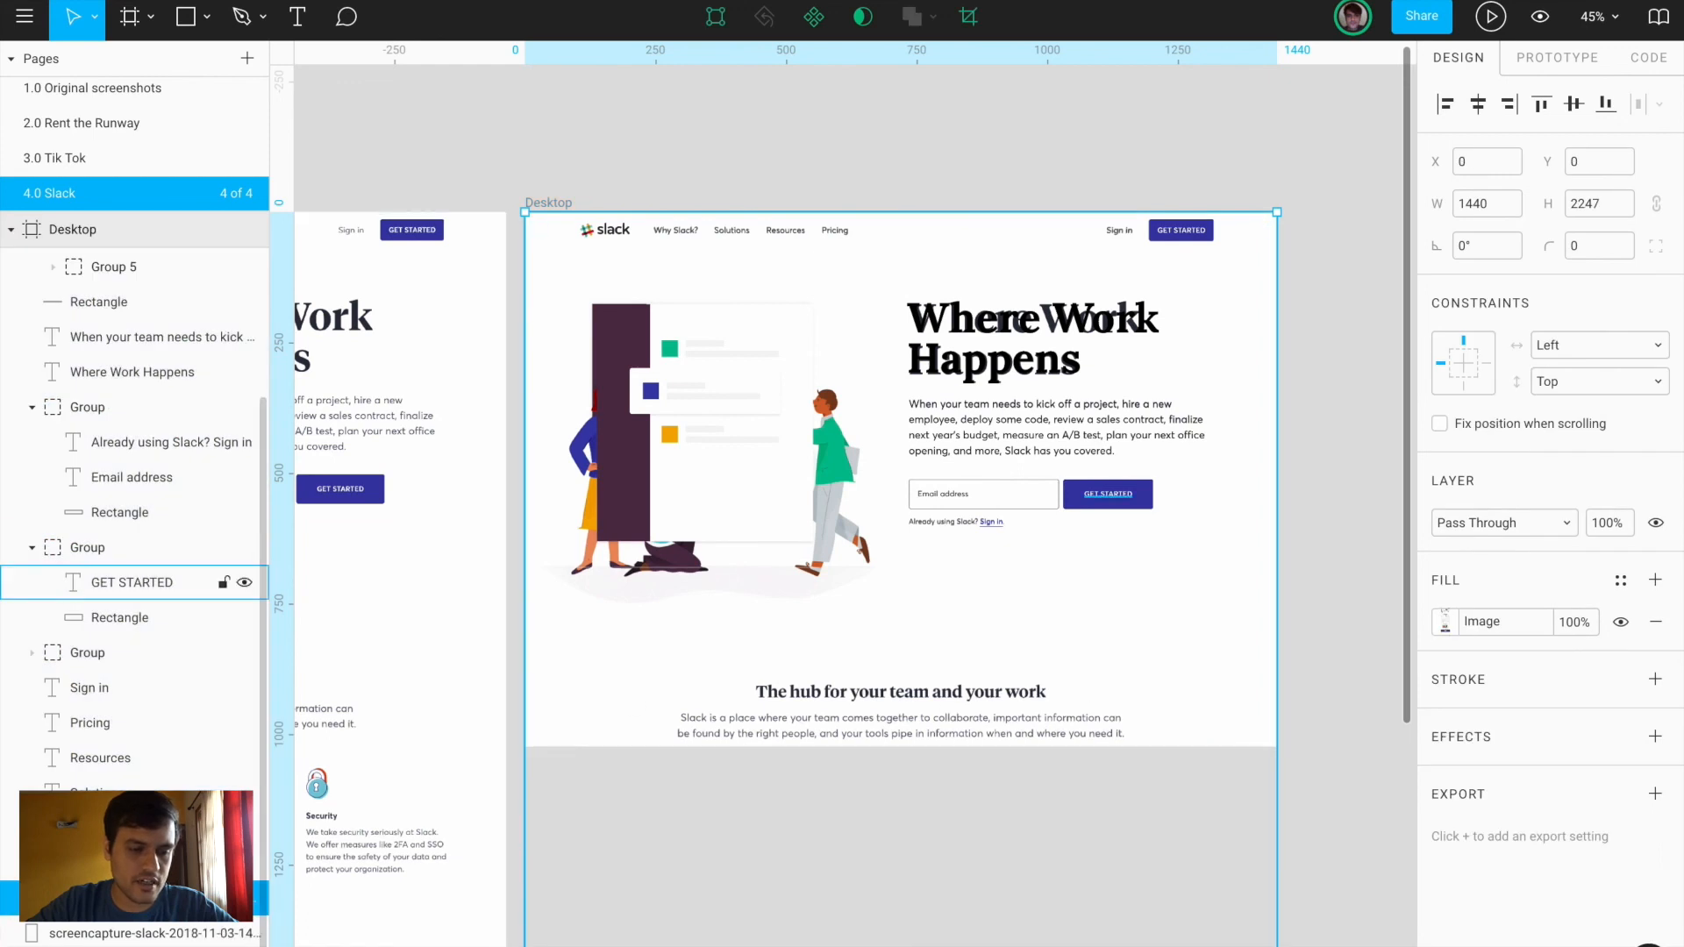
pyautogui.hotkey('ctrl', 'shift', 'h')
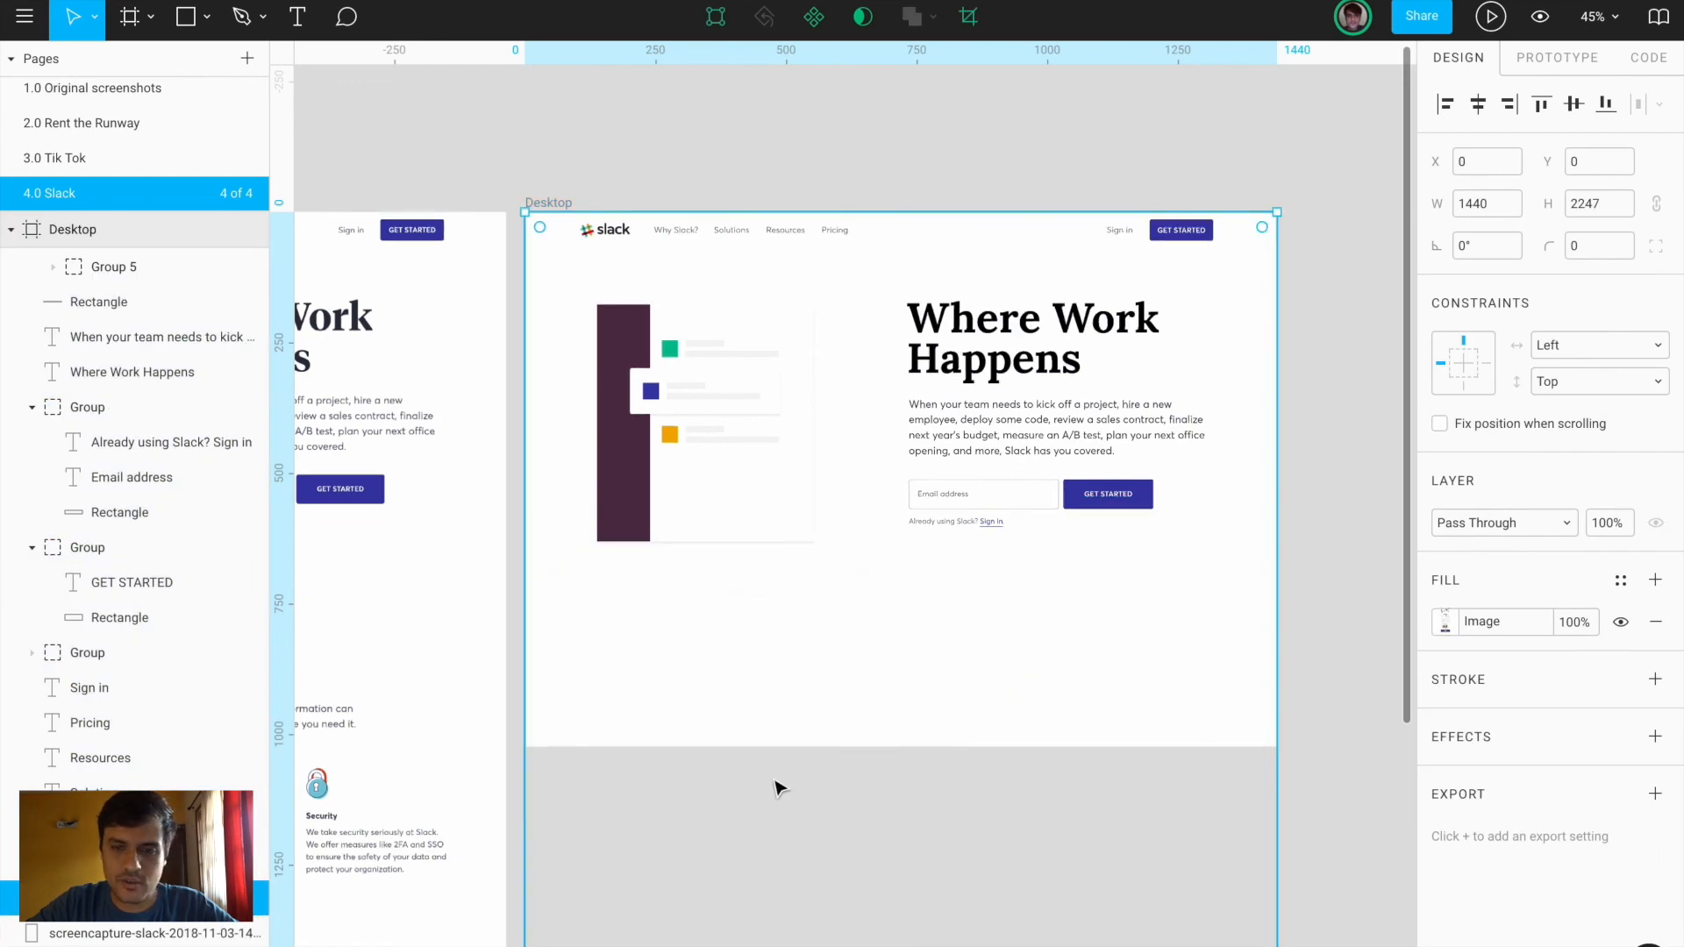
pyautogui.scroll(1, 951, 777)
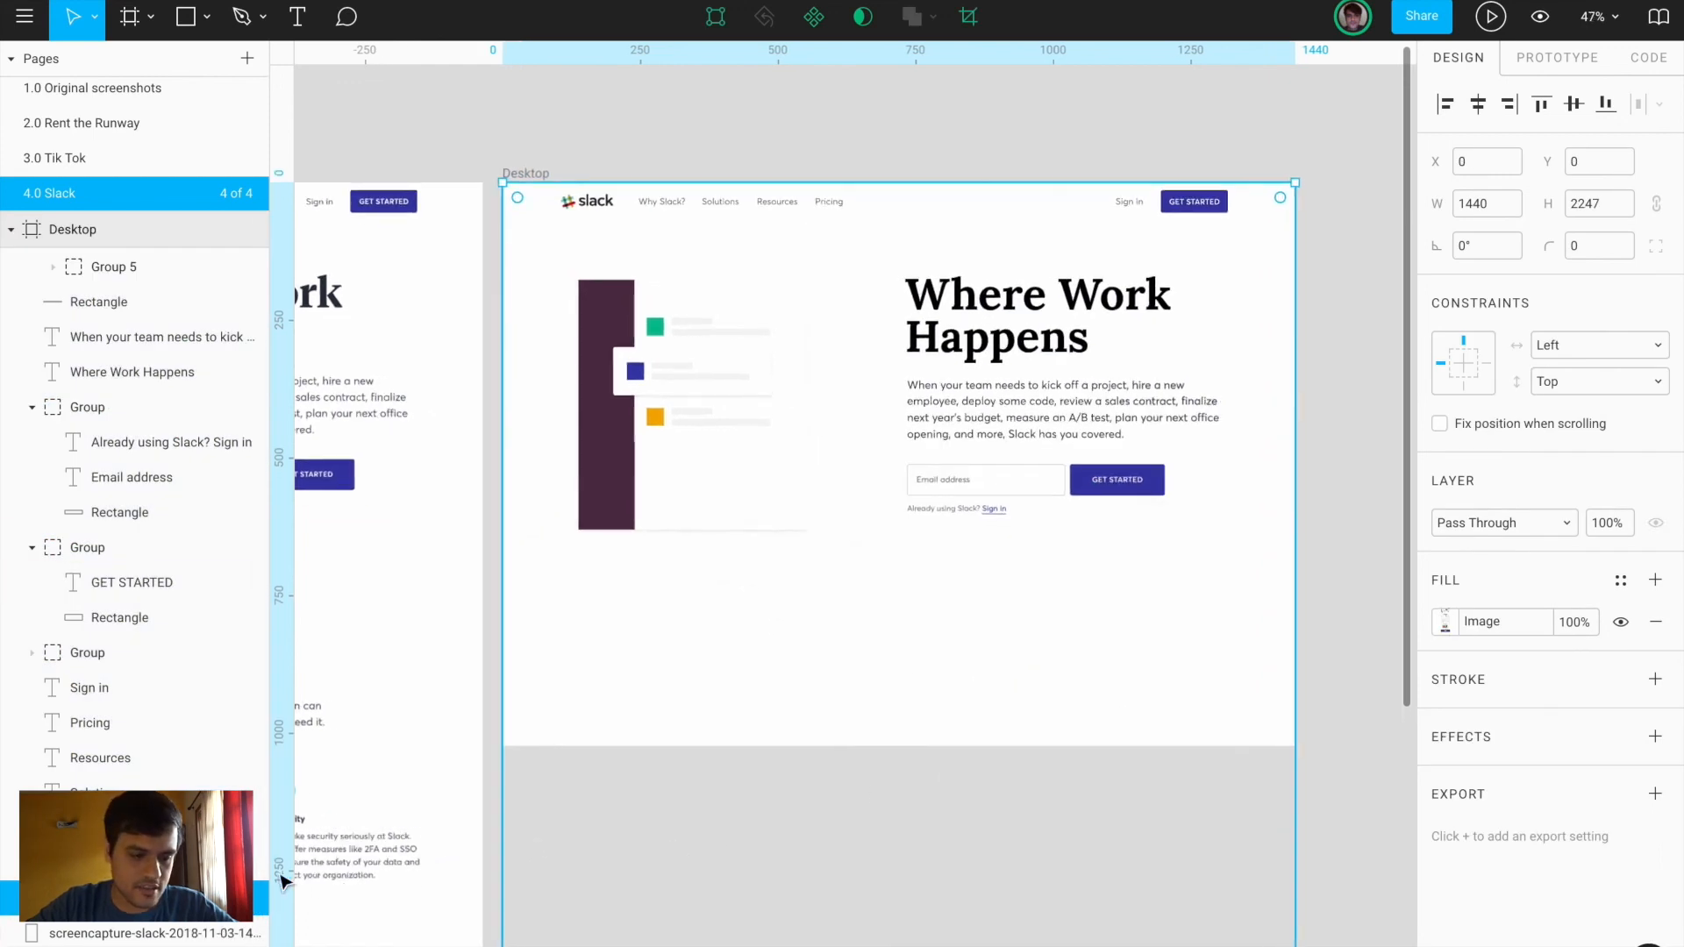
pyautogui.hotkey('ctrl', 'shift', 'h')
# Give the Where Work Happens headline the sampled dark gray #434657 fill
pyautogui.click(990, 325)
pyautogui.scroll(1, 990, 325)
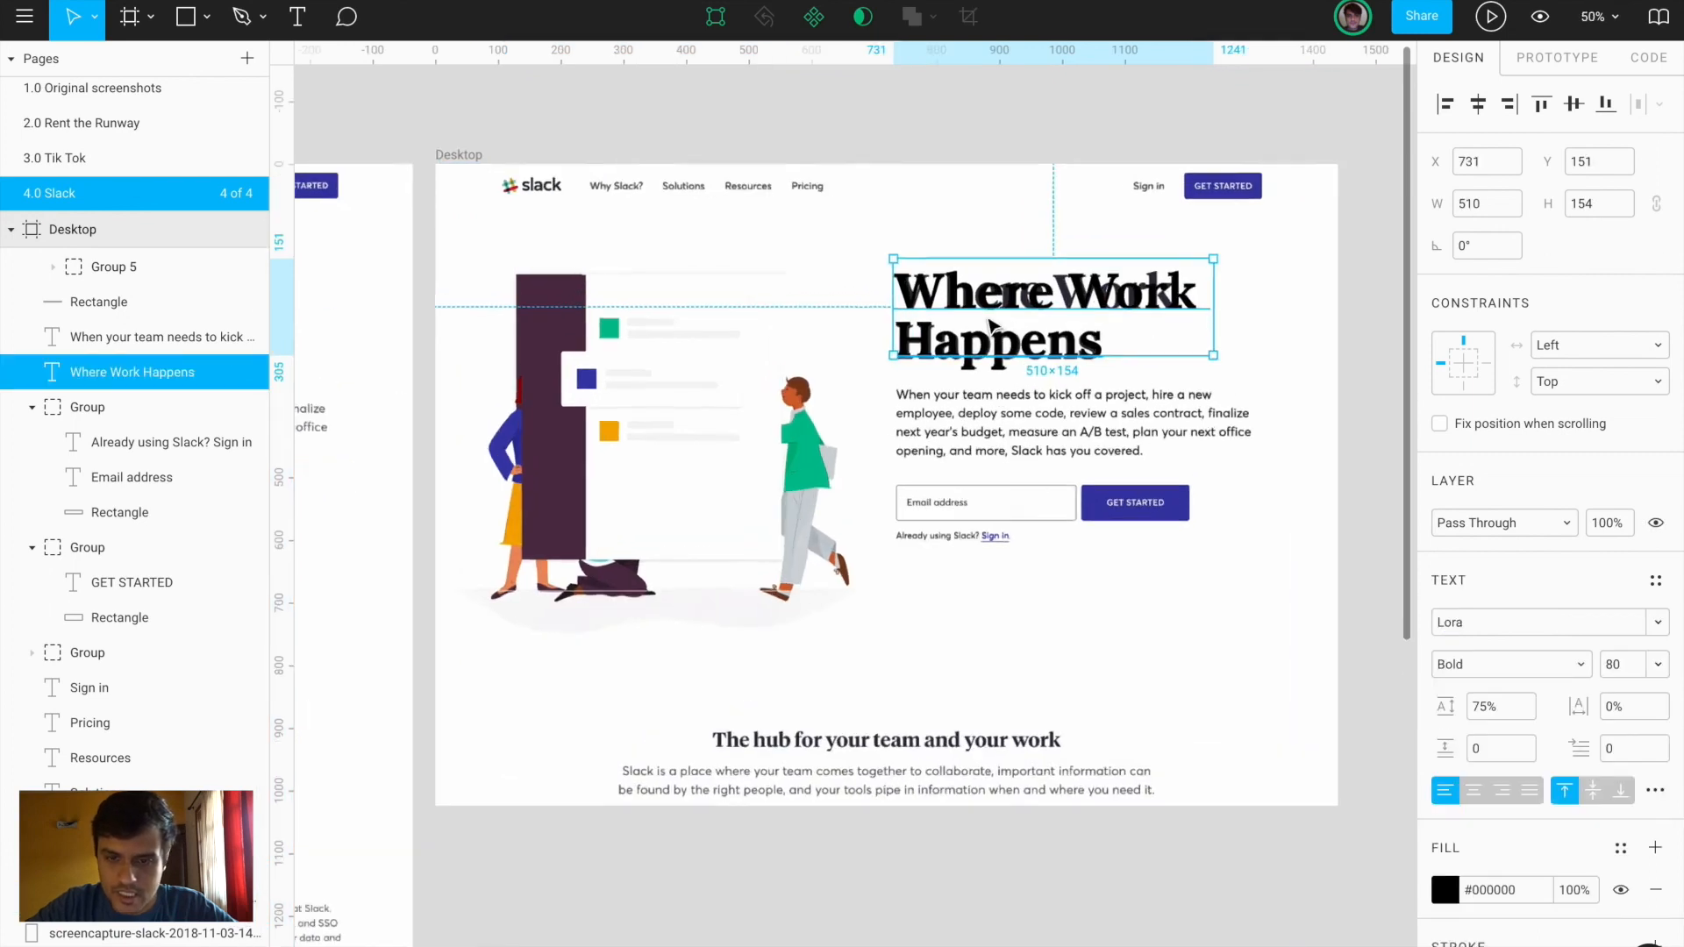
pyautogui.scroll(10, 989, 324)
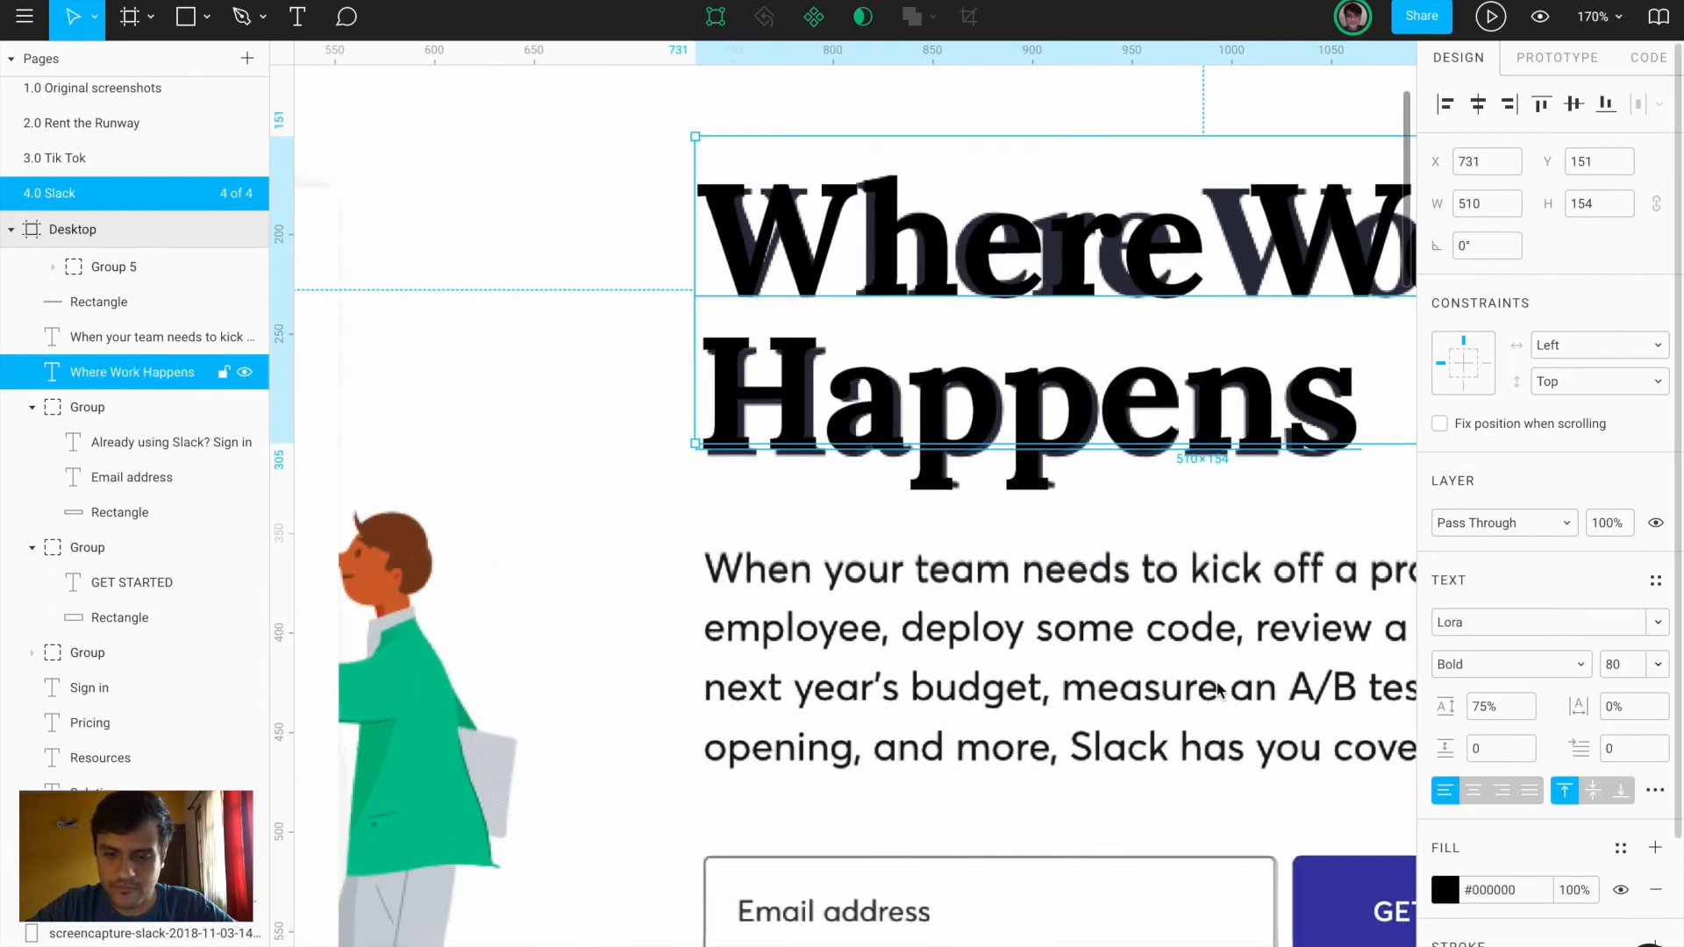
pyautogui.click(1190, 711)
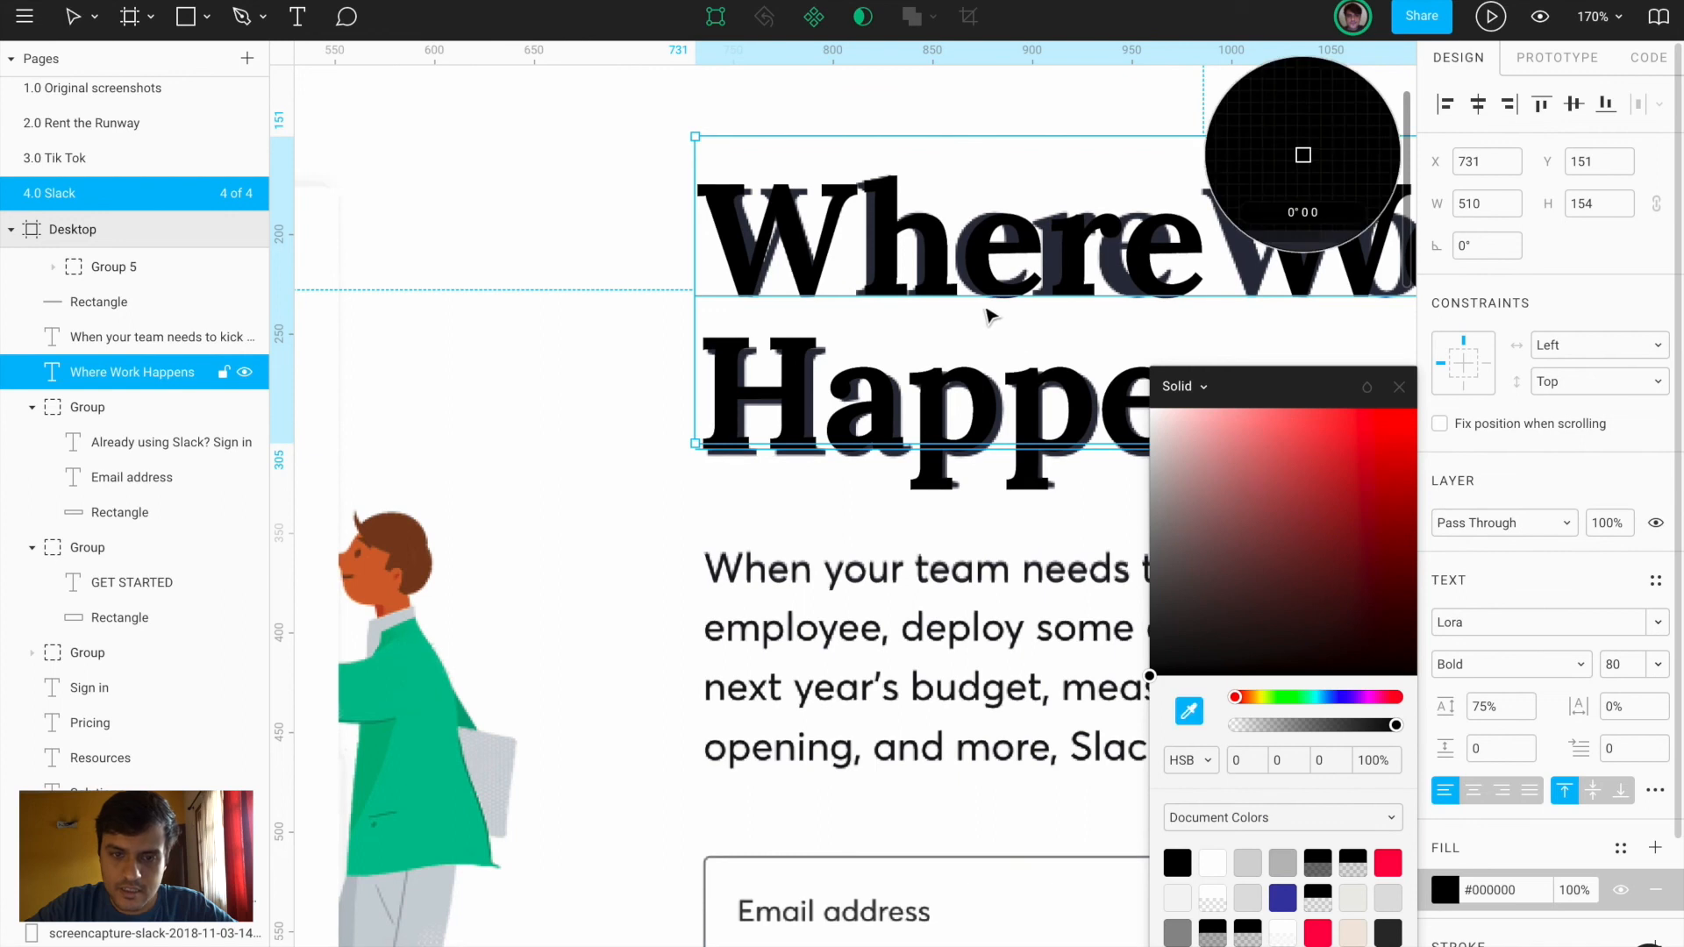
pyautogui.click(962, 250)
pyautogui.scroll(-3, 963, 260)
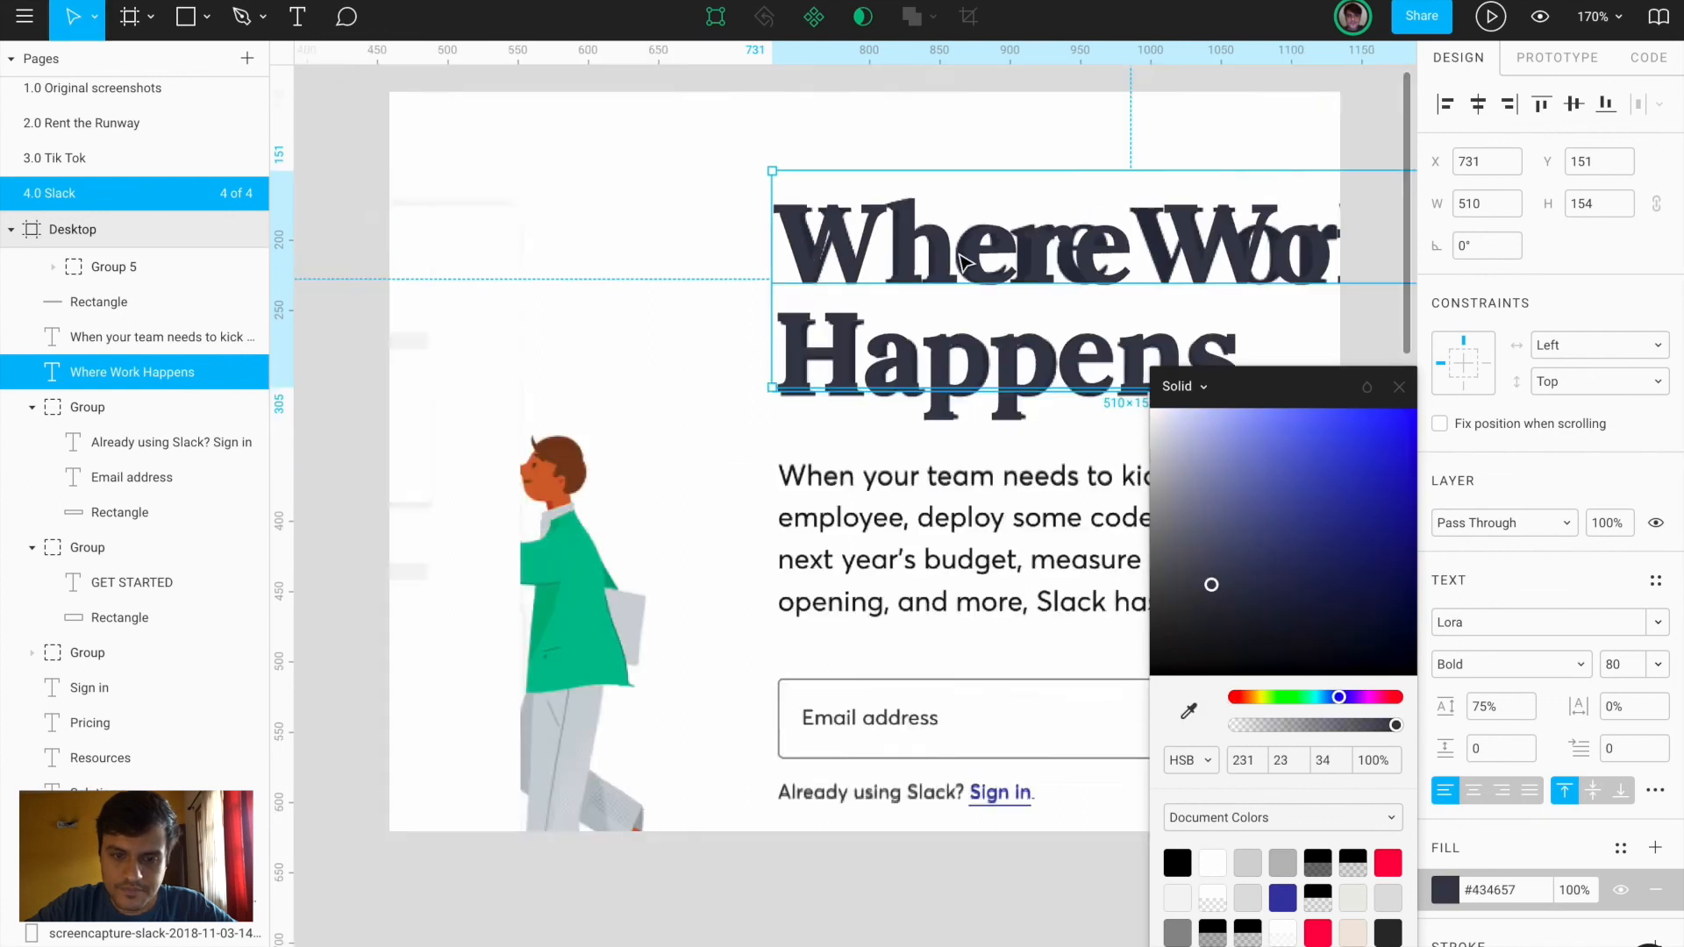
pyautogui.scroll(-5, 962, 261)
# Apply the headline's #434657 to the body paragraph, nav links, Sign in and Email address text
pyautogui.click(969, 406)
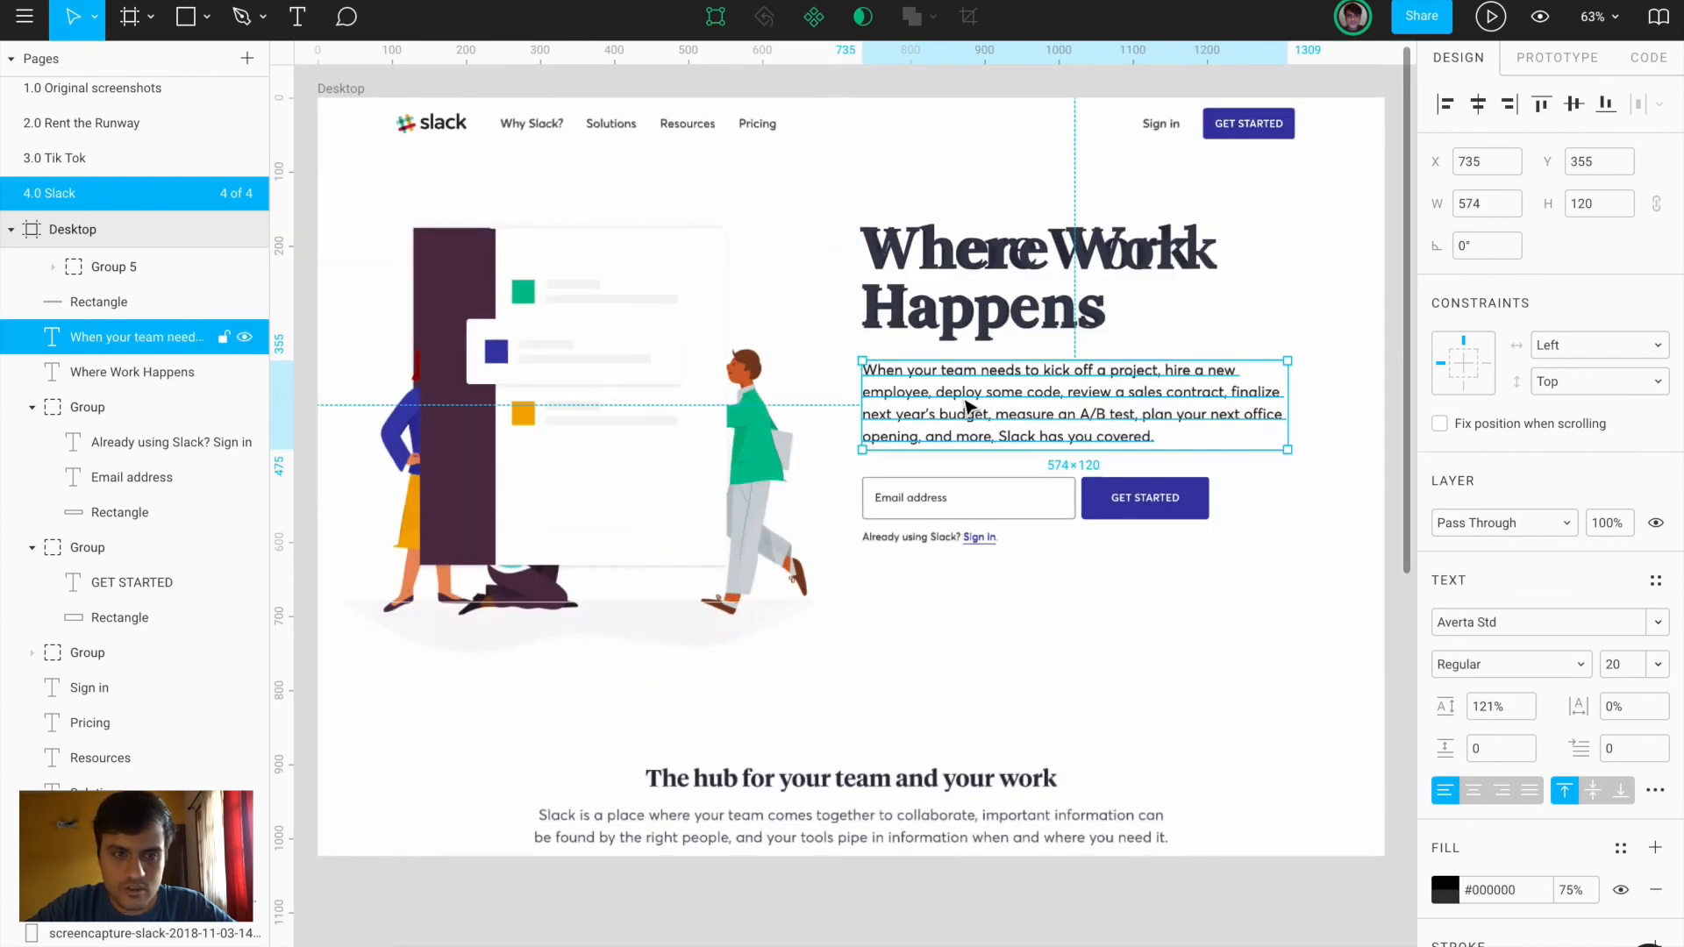
pyautogui.keyDown('shift'); pyautogui.click(752, 123); pyautogui.keyUp('shift')
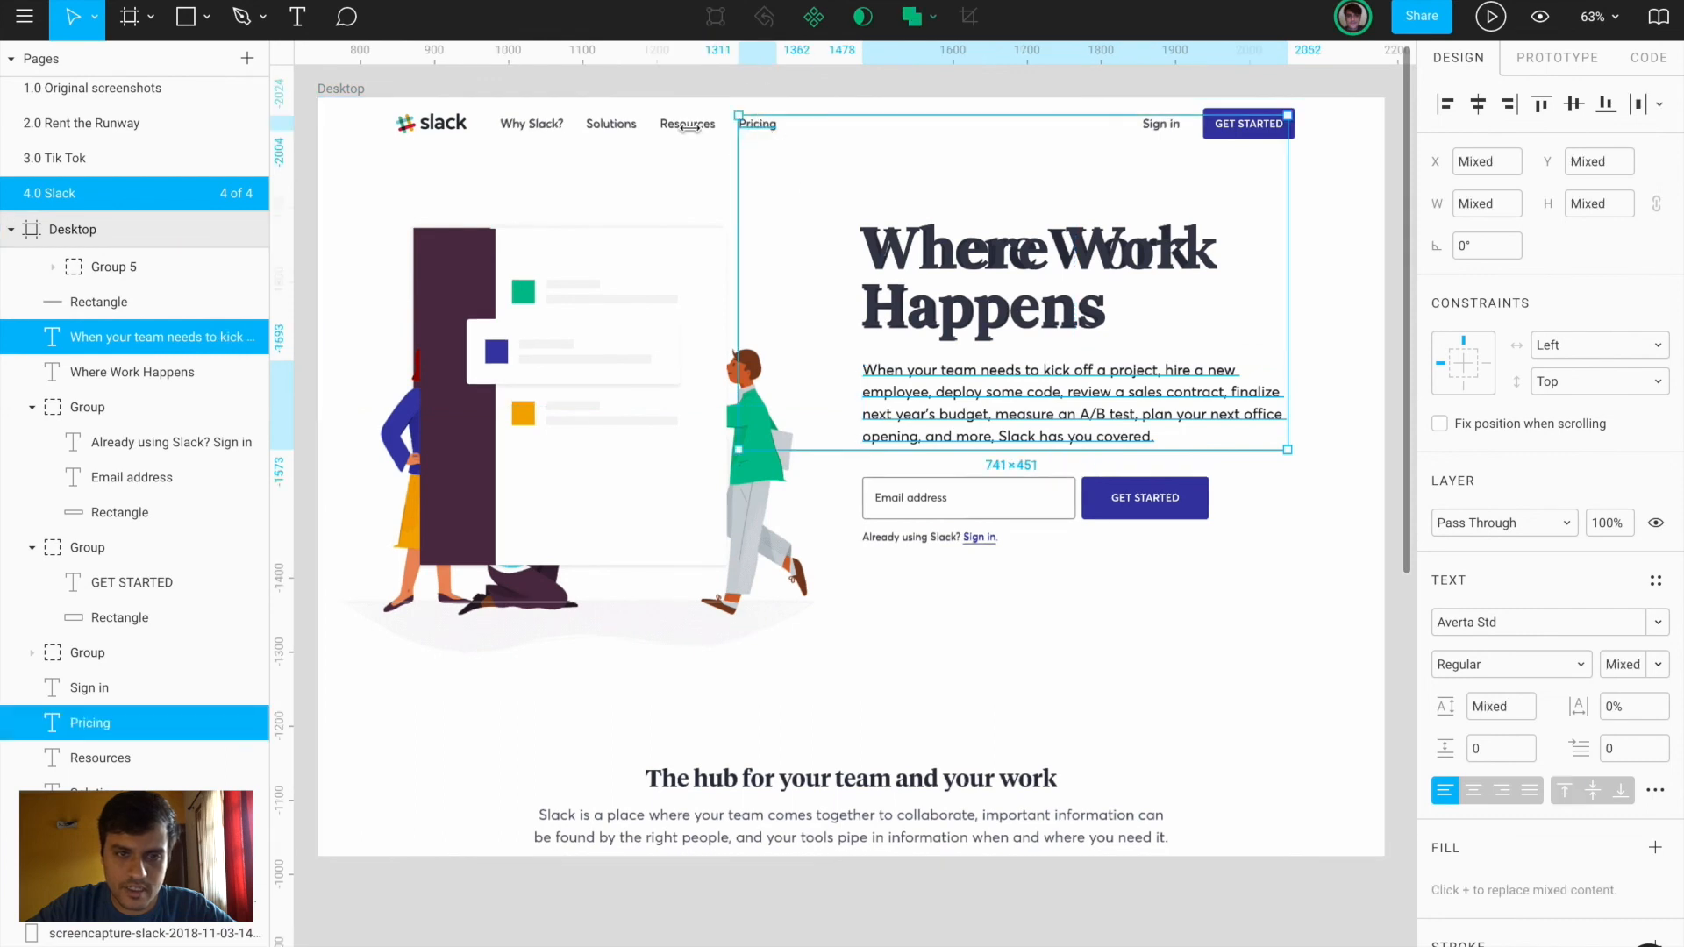
pyautogui.keyDown('shift'); pyautogui.click(693, 131); pyautogui.keyUp('shift')
pyautogui.keyDown('shift'); pyautogui.click(607, 130); pyautogui.keyUp('shift')
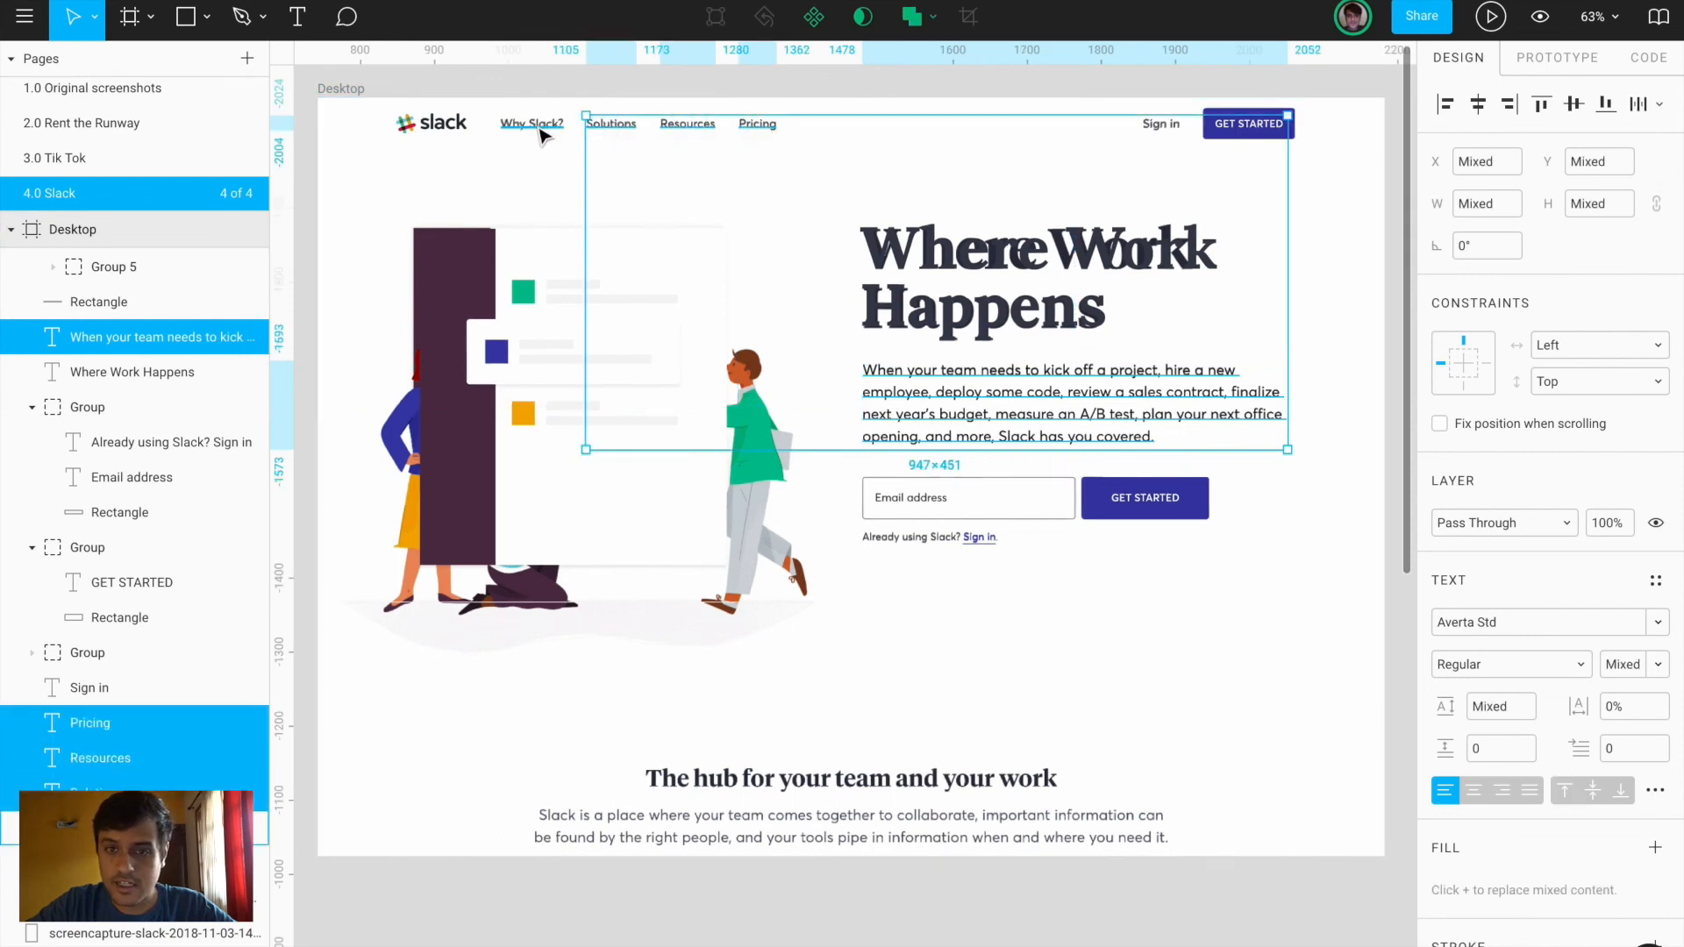
pyautogui.keyDown('shift'); pyautogui.click(544, 130); pyautogui.keyUp('shift')
pyautogui.keyDown('shift'); pyautogui.click(1161, 124); pyautogui.keyUp('shift')
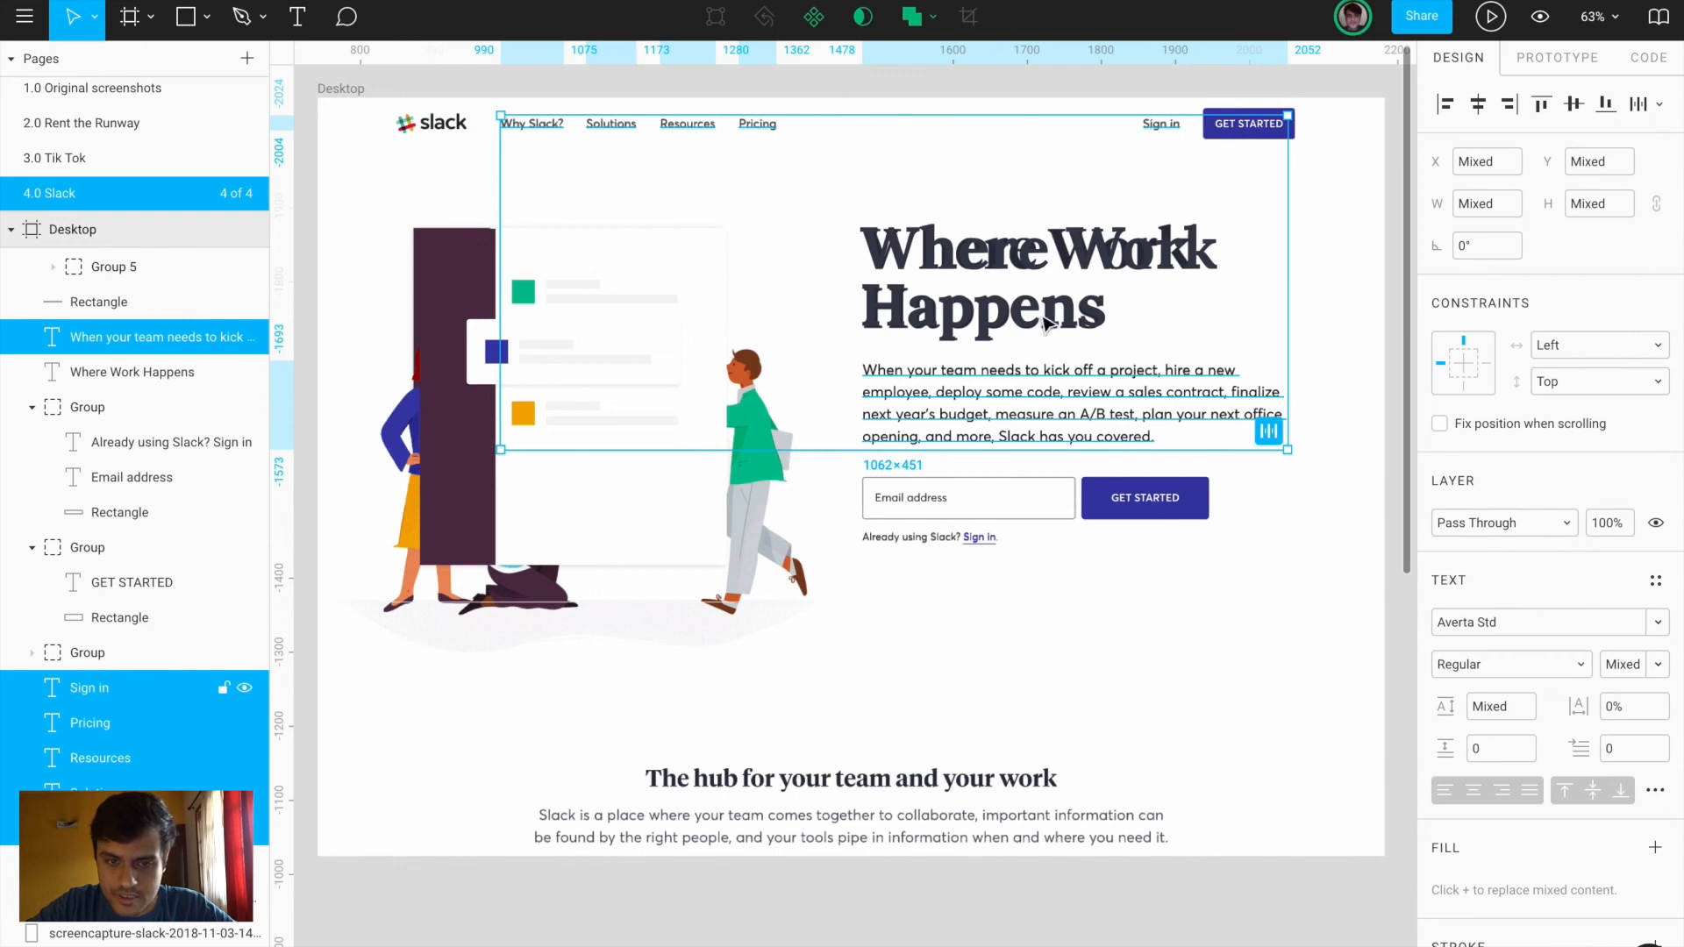
pyautogui.keyDown('shift'); pyautogui.click(921, 497); pyautogui.keyUp('shift')
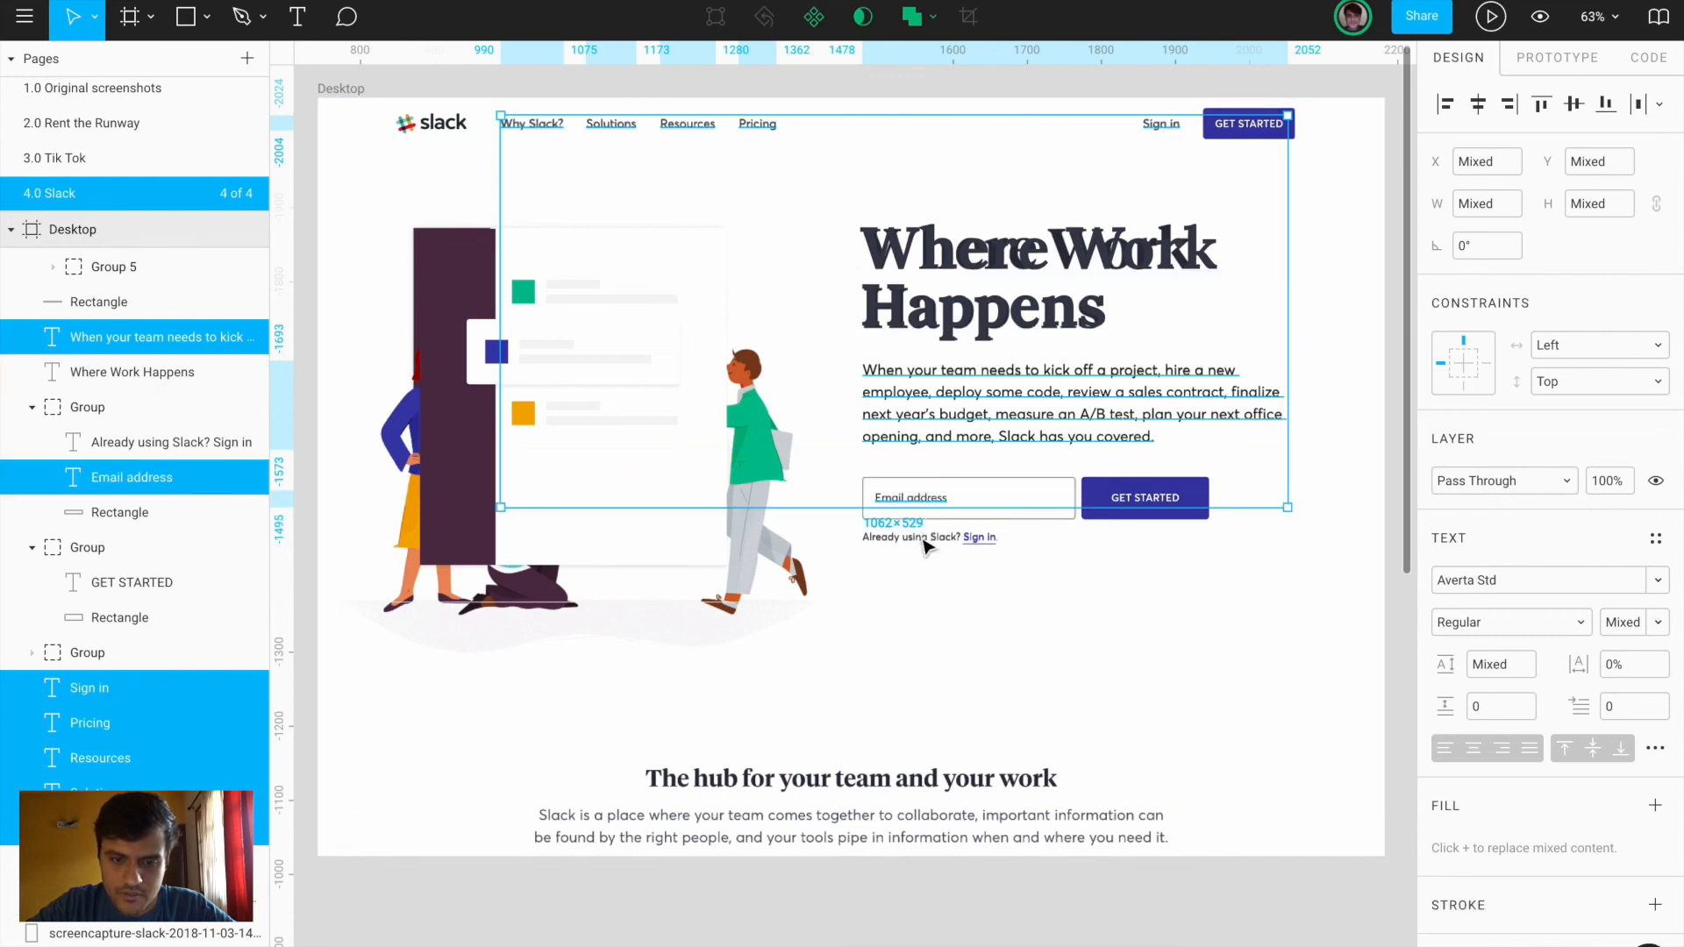
pyautogui.click(1657, 805)
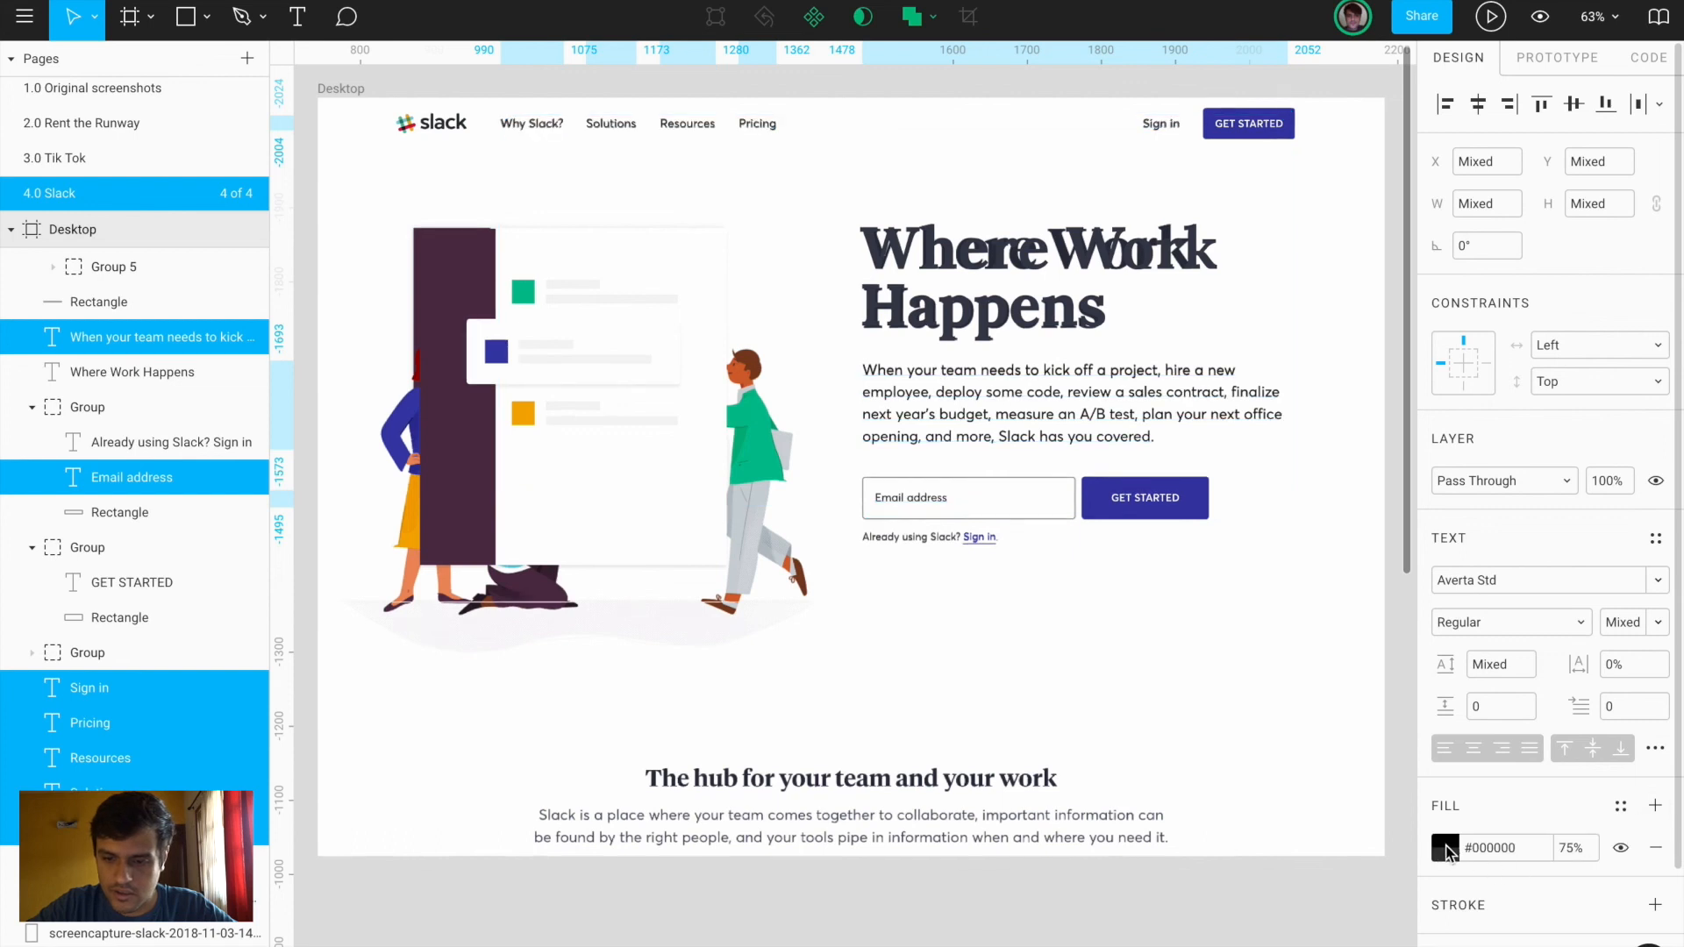
pyautogui.click(1445, 848)
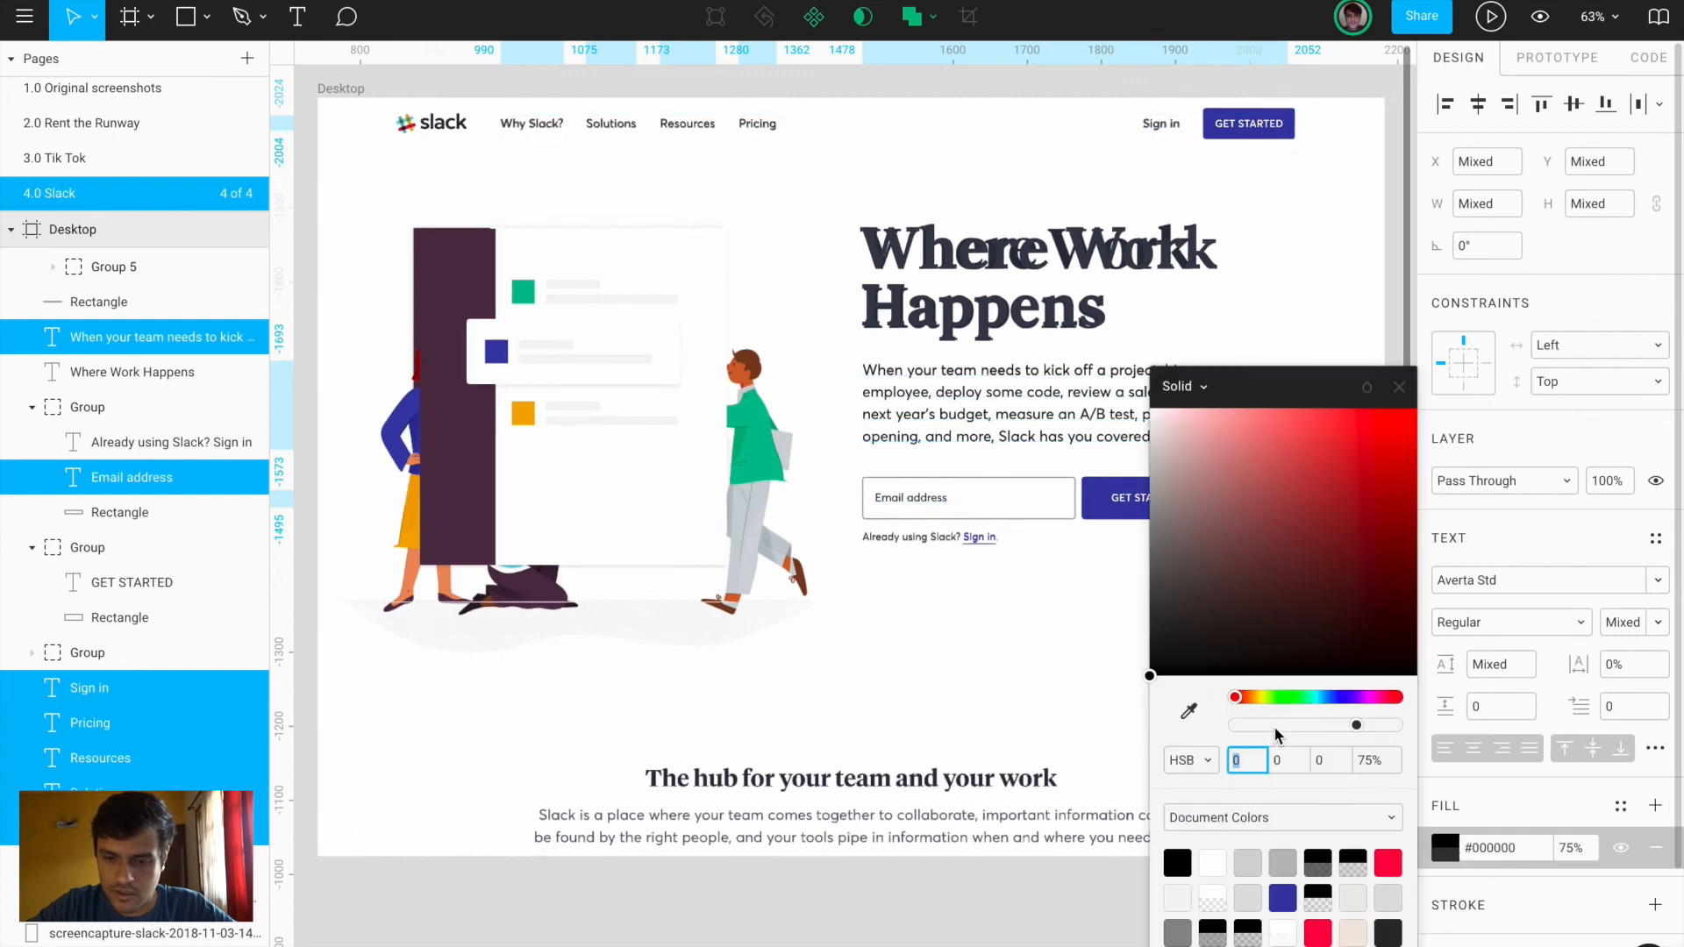
pyautogui.click(1189, 715)
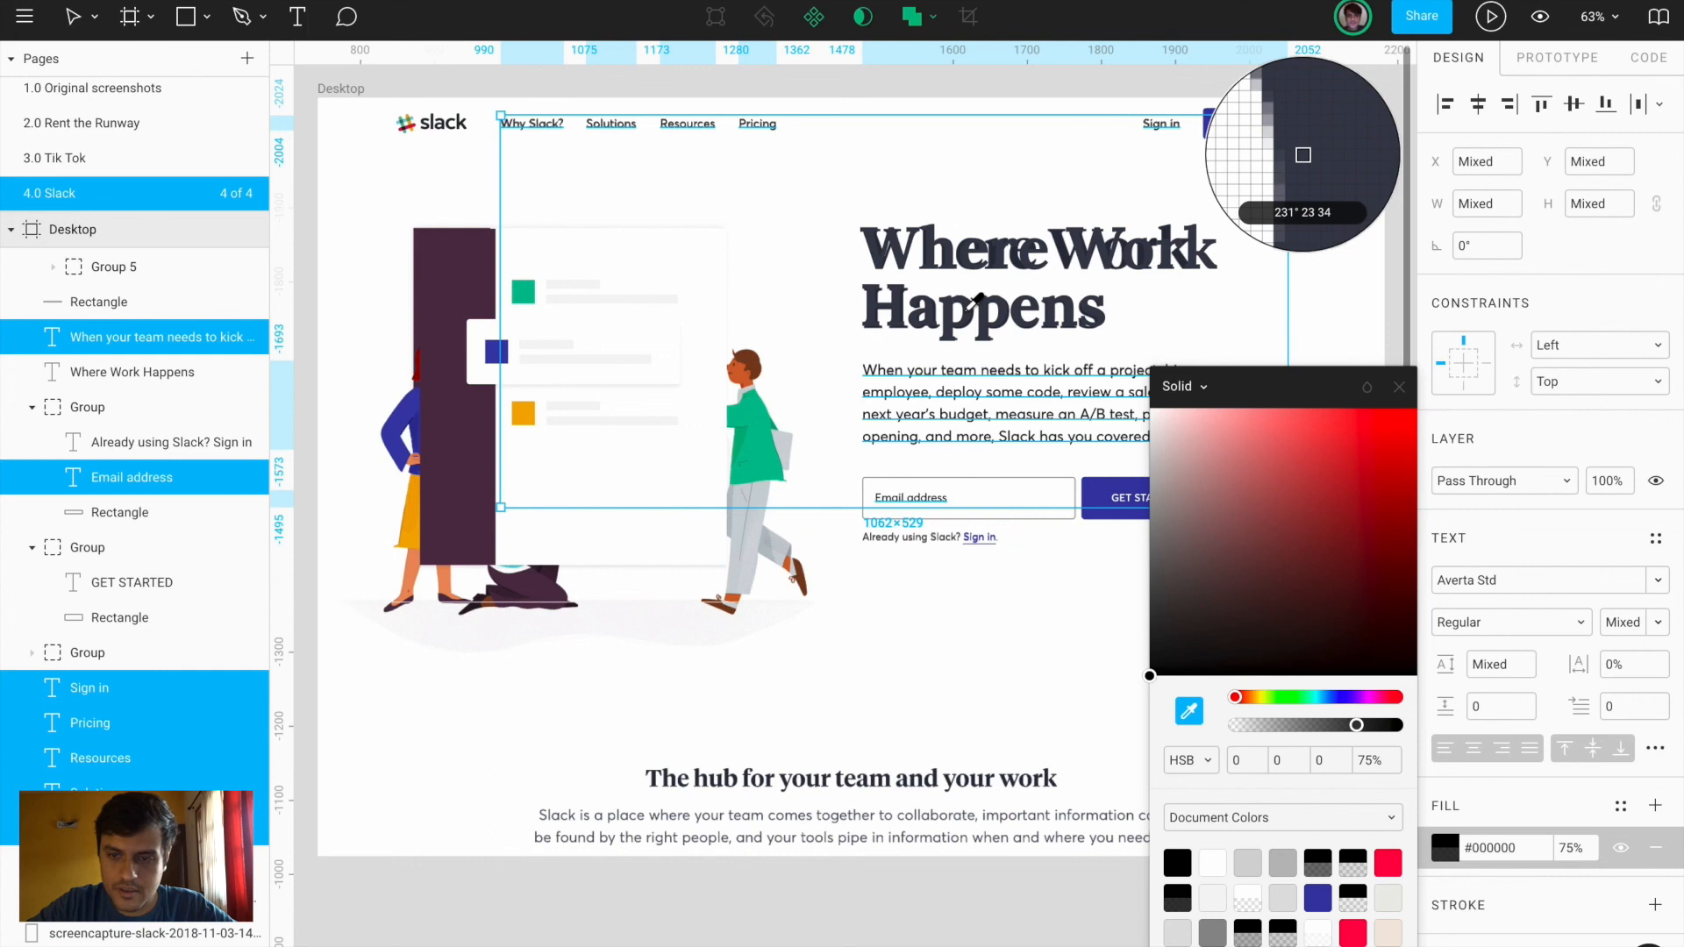
pyautogui.click(1304, 155)
pyautogui.click(1399, 387)
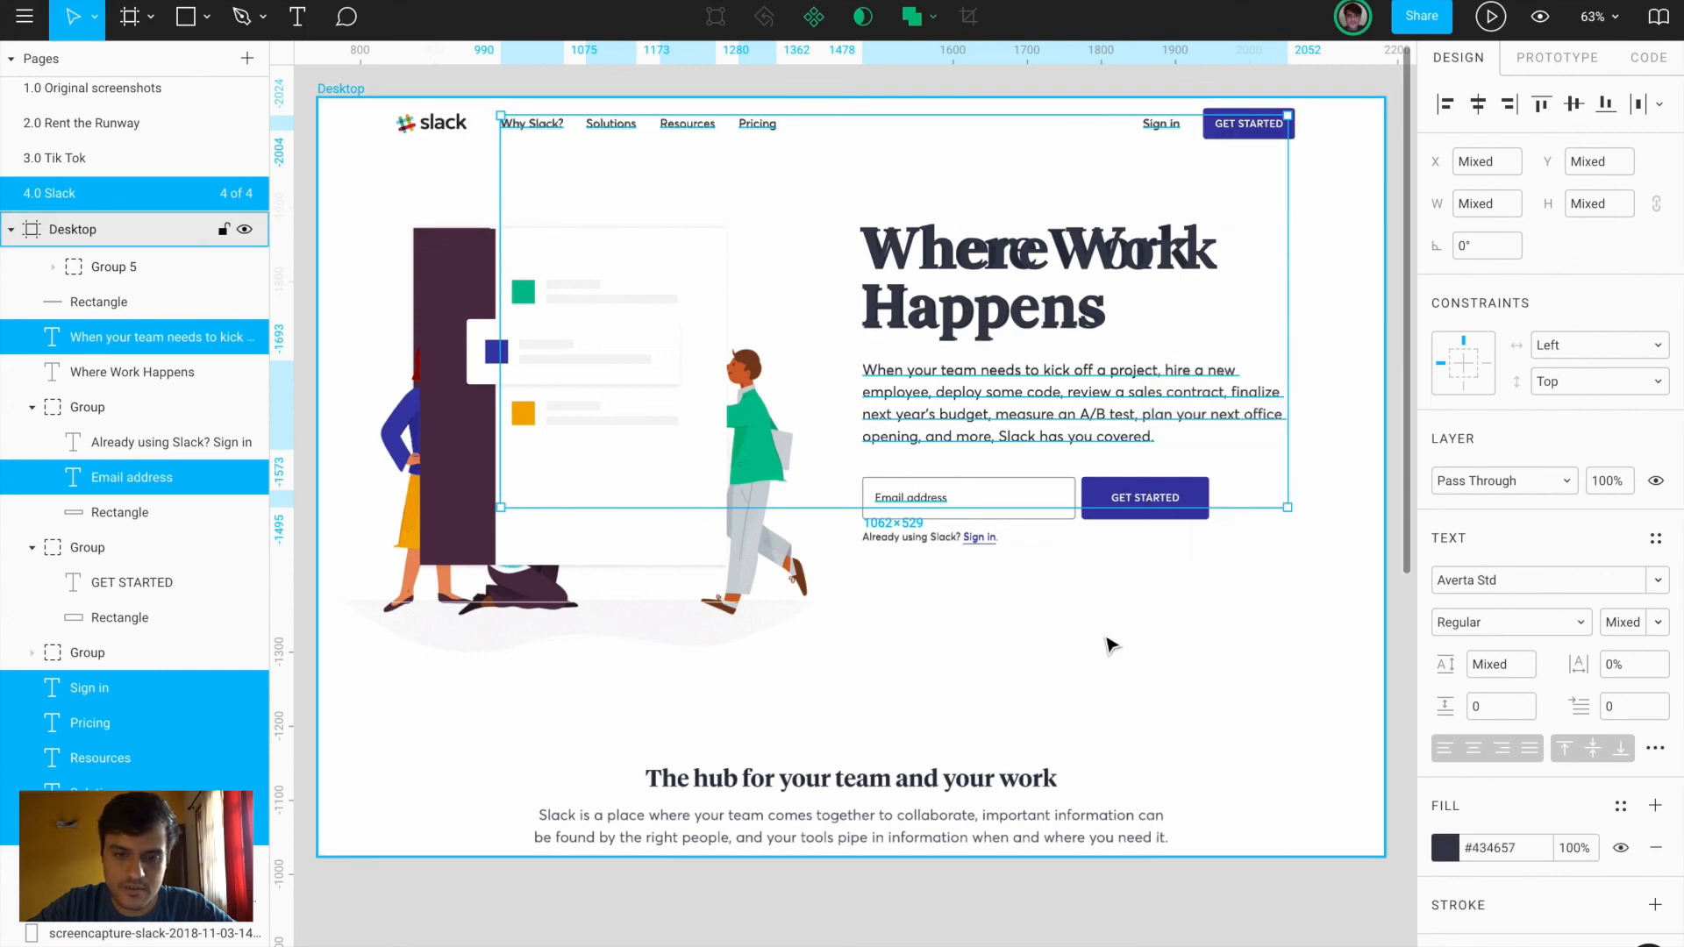
# Hide the reference screenshot image
pyautogui.click(1190, 657)
pyautogui.doubleClick(1193, 658)
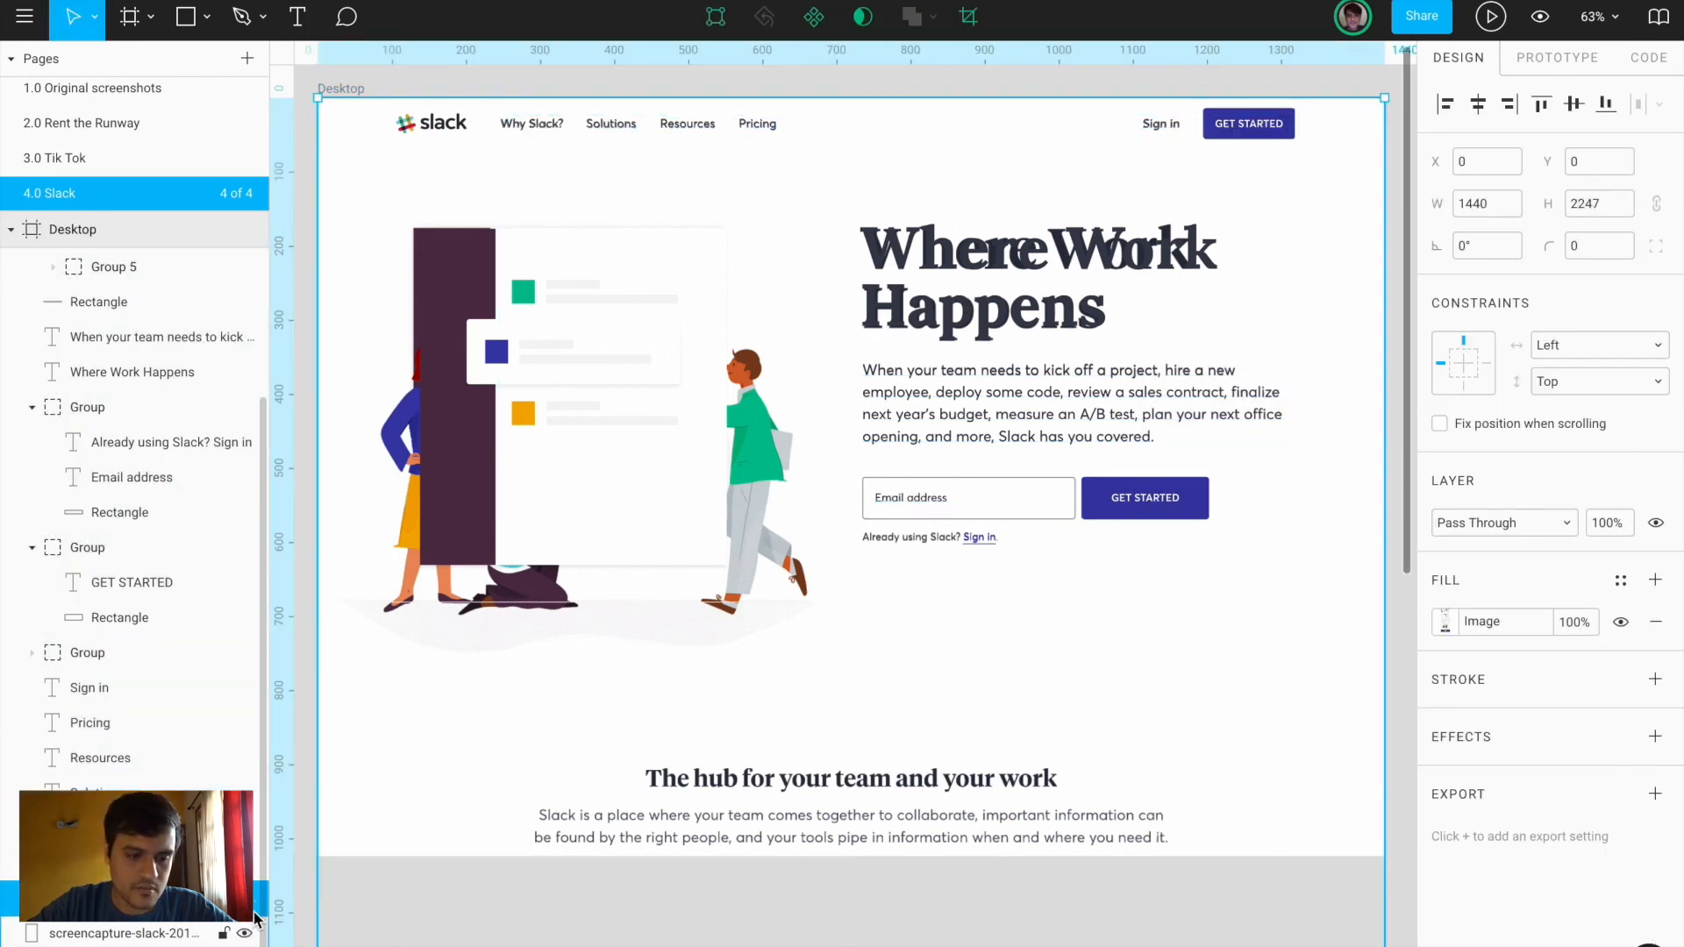
pyautogui.click(254, 904)
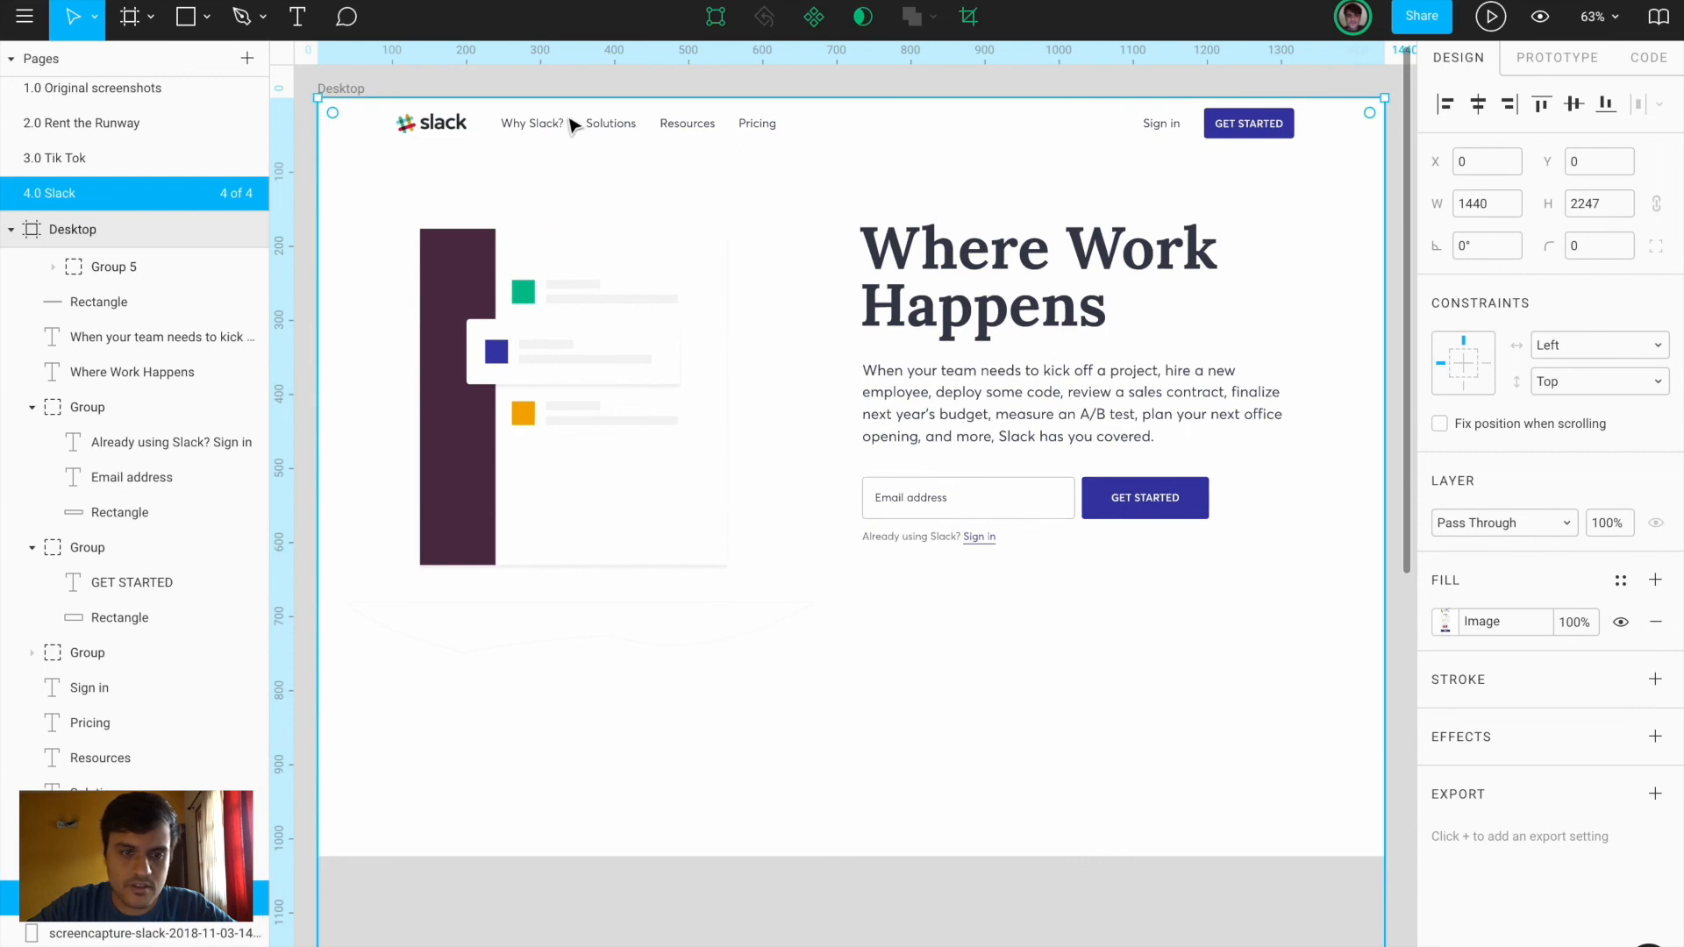
# Give the white card Rectangle 2.1 a 1-px inside black stroke at 10% opacity
pyautogui.doubleClick(696, 500)
pyautogui.click(1657, 640)
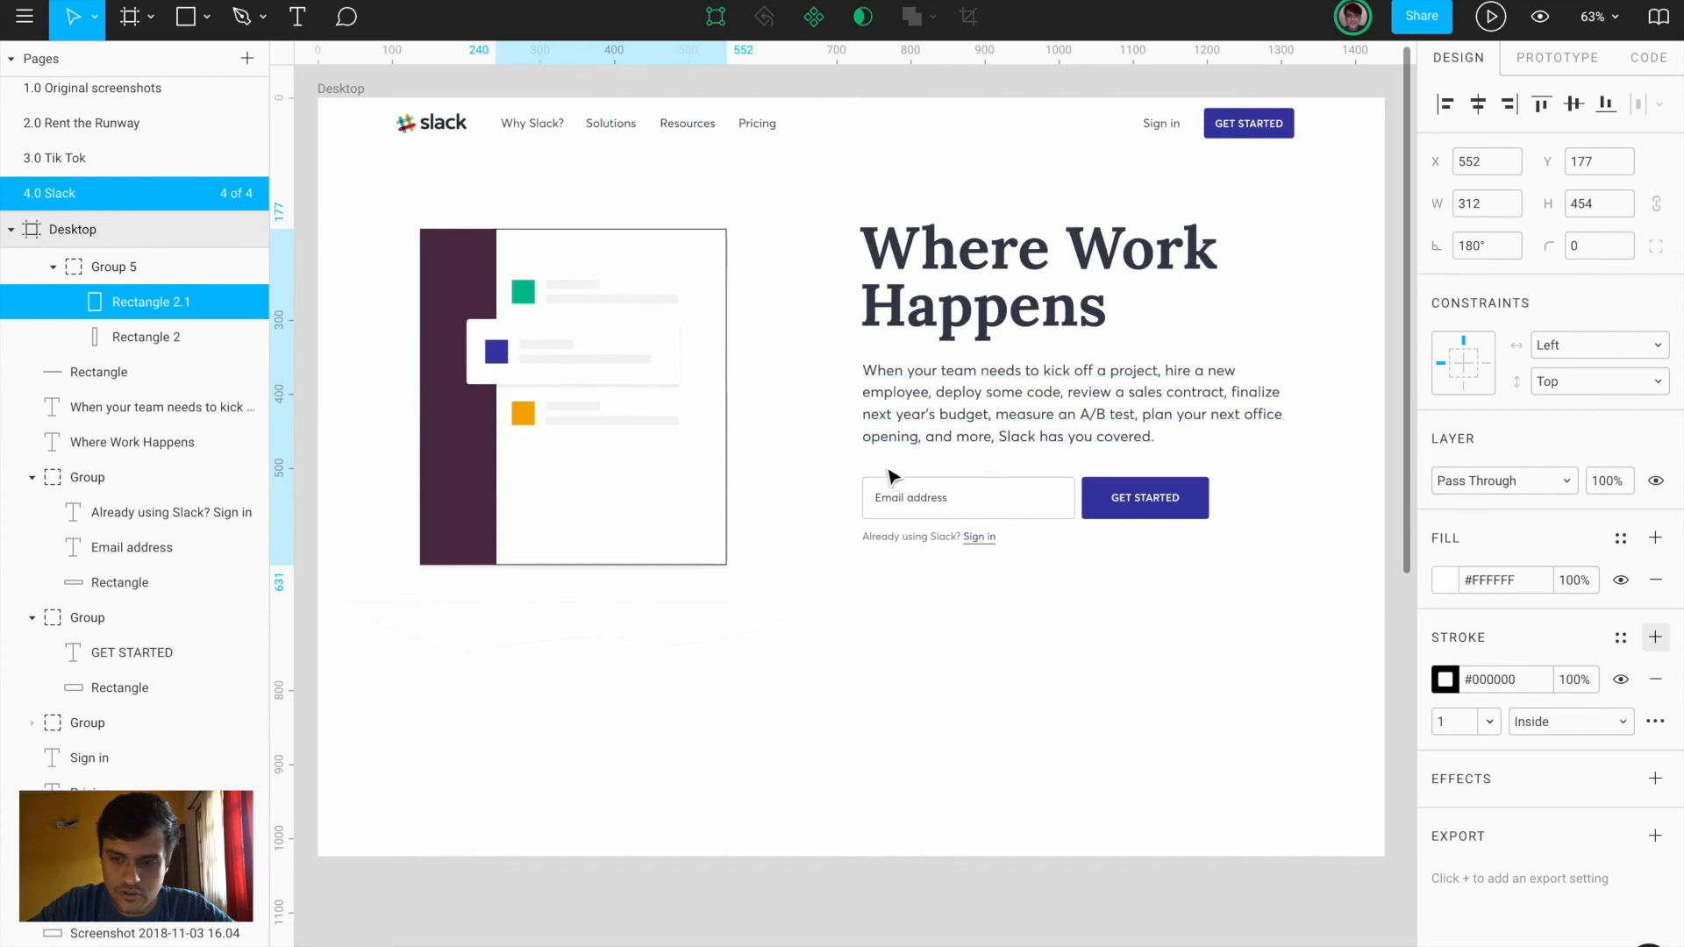
pyautogui.click(1446, 680)
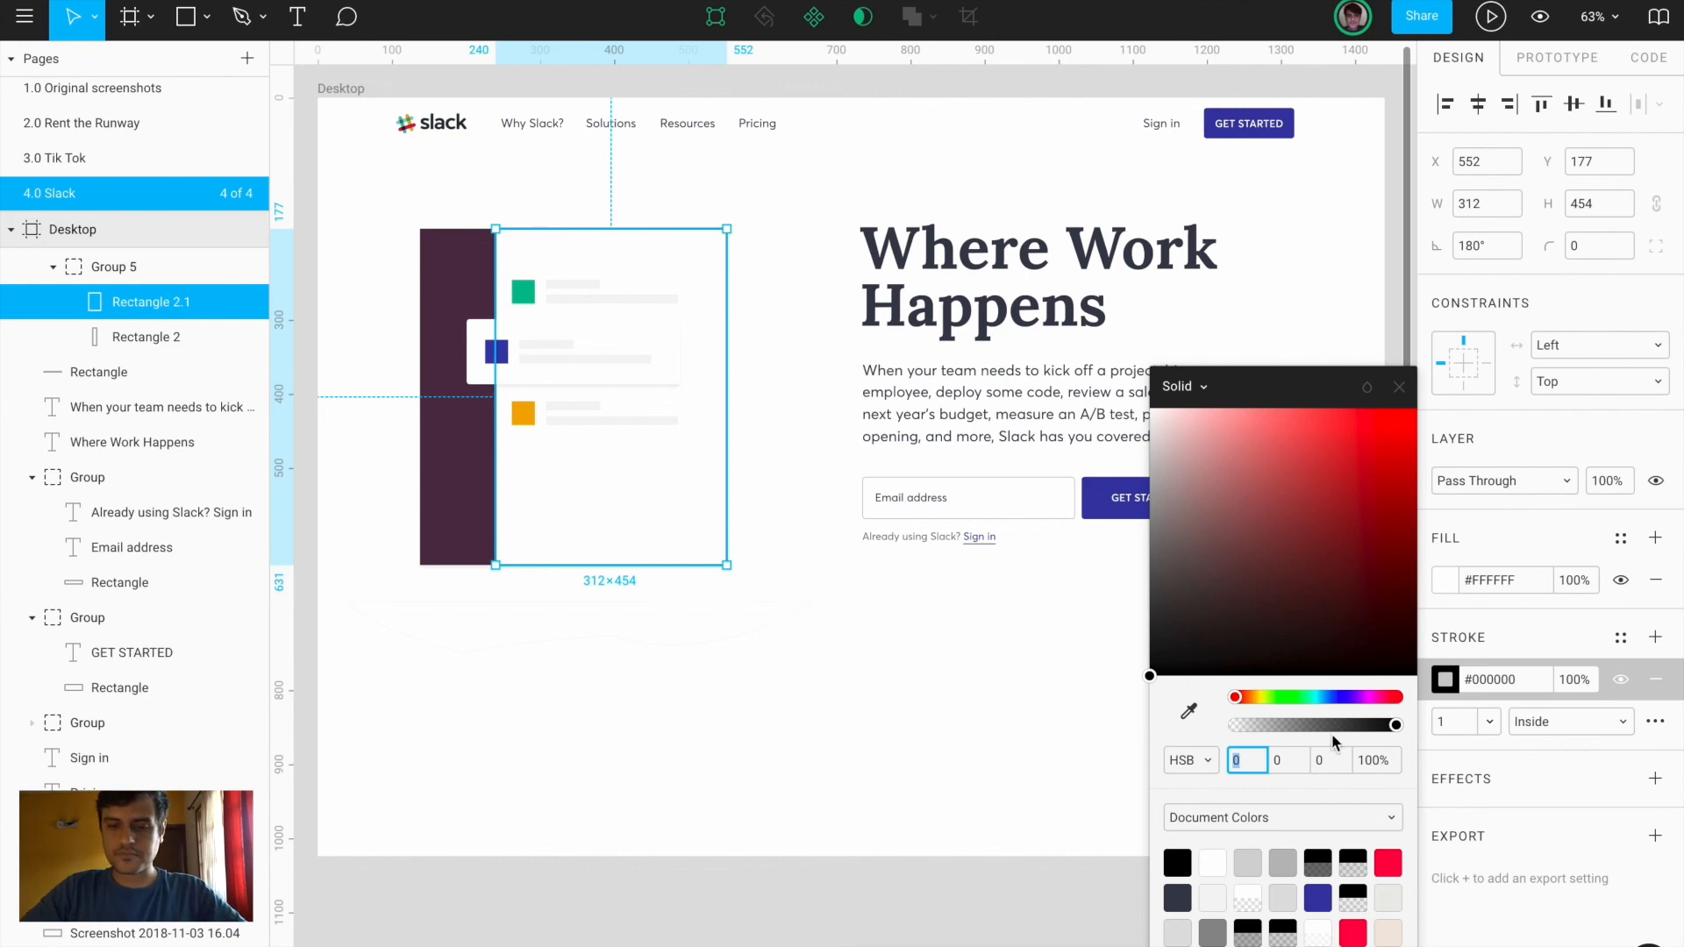
pyautogui.click(1250, 728)
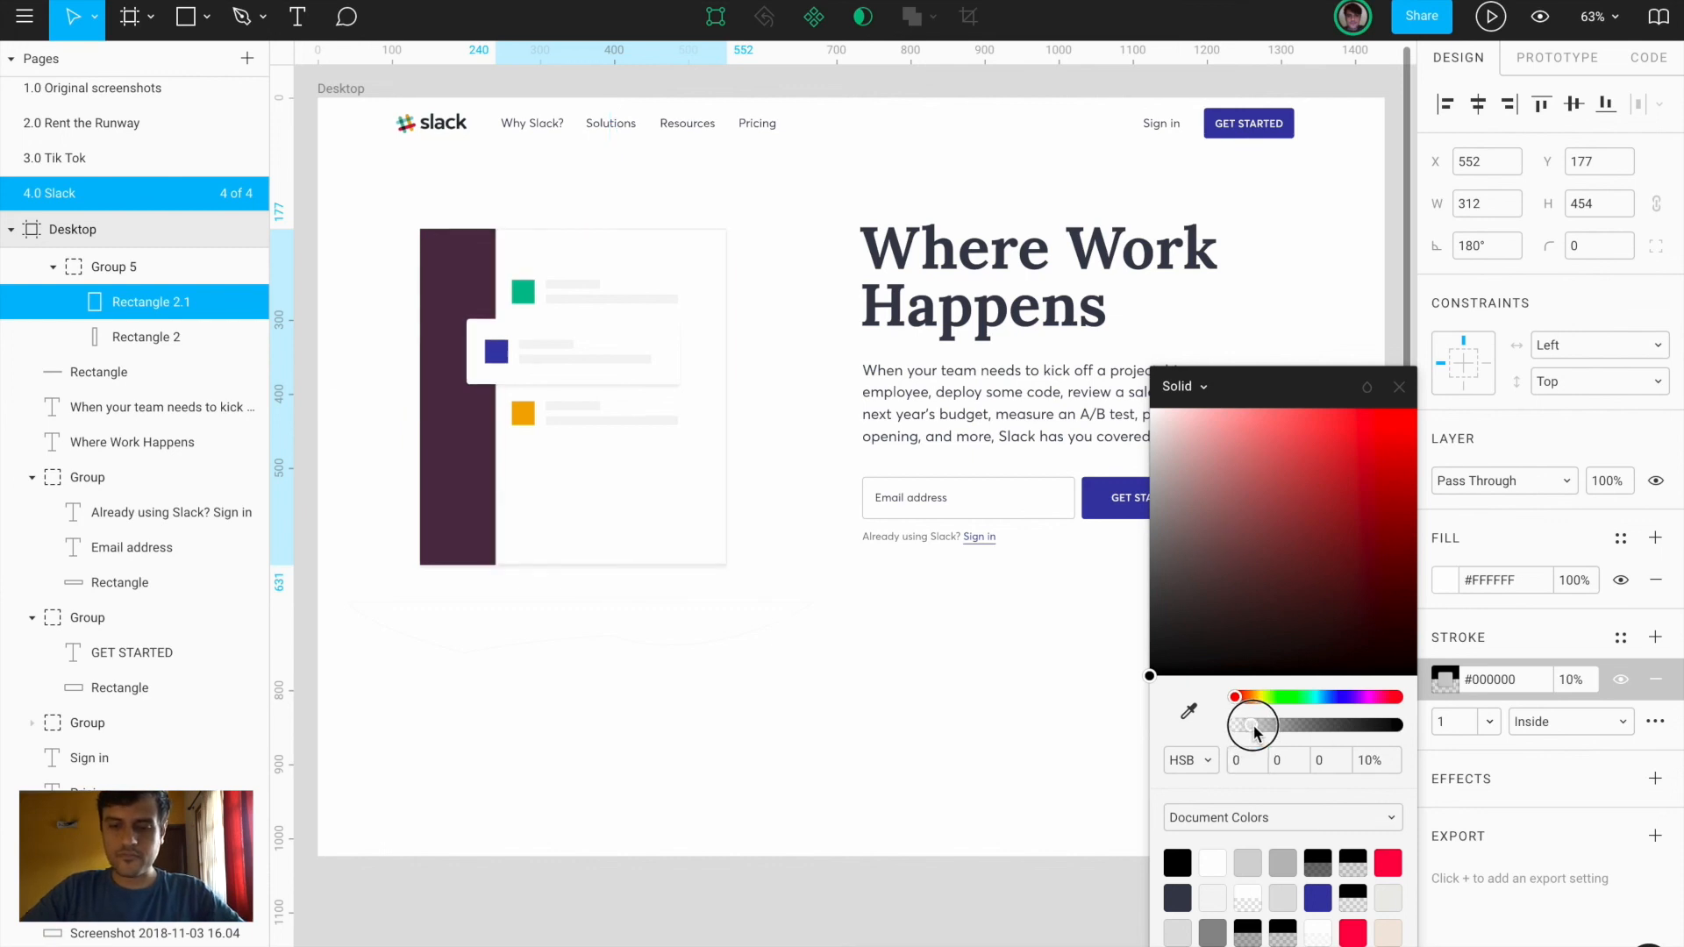
pyautogui.click(789, 665)
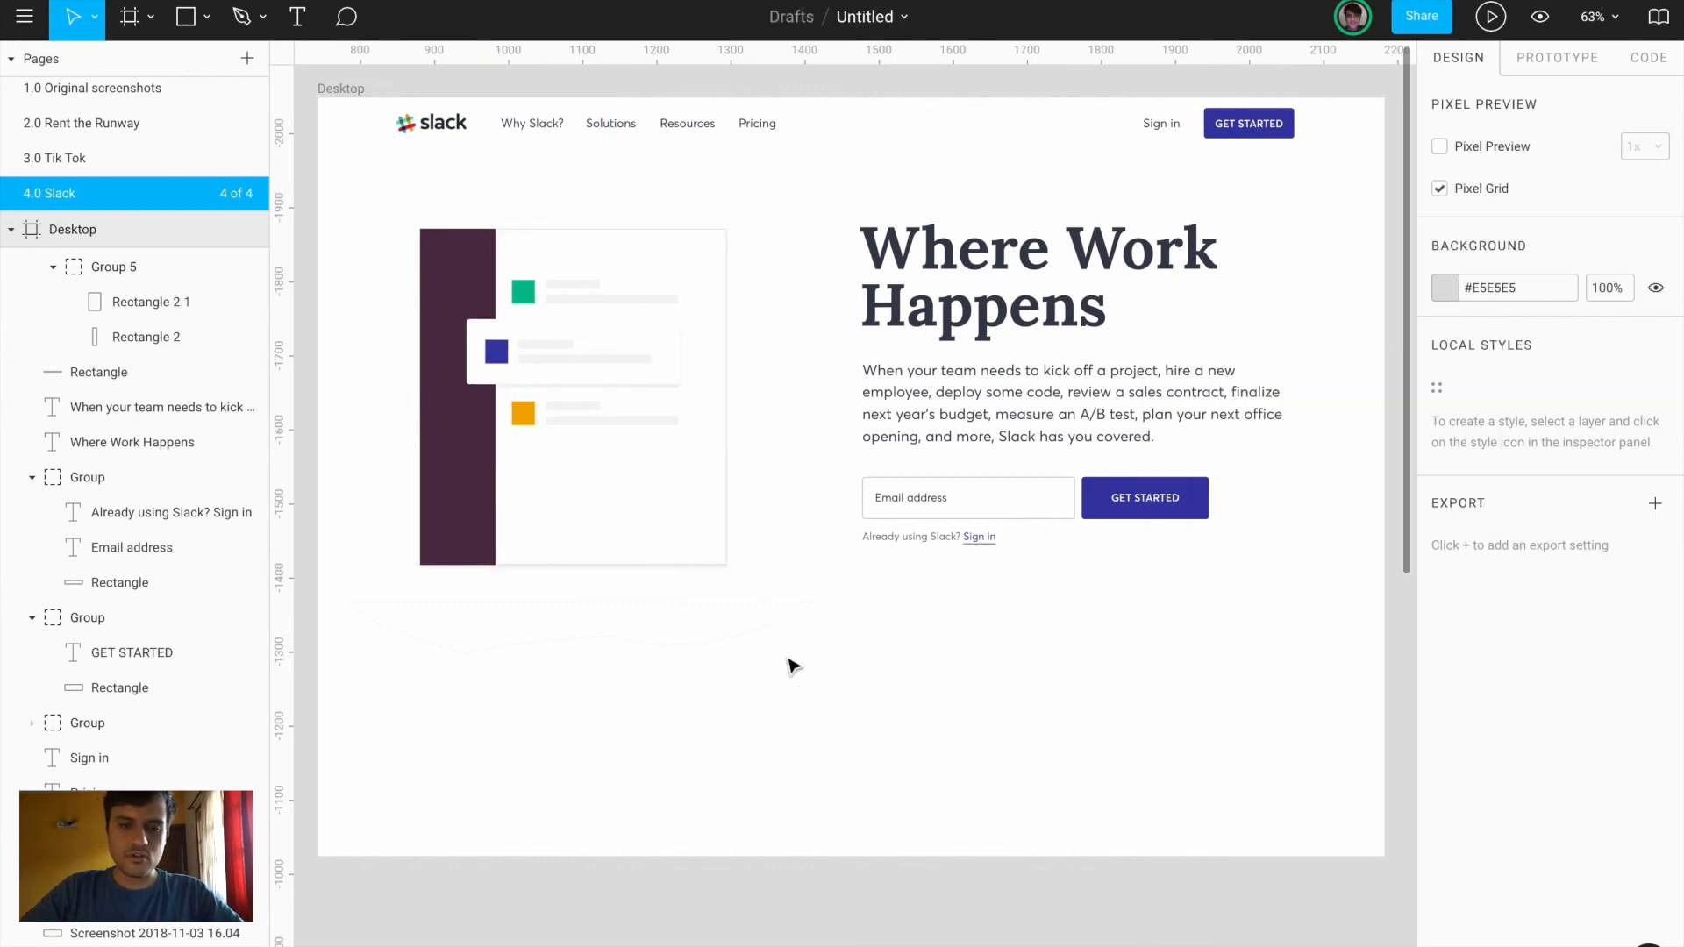
pyautogui.scroll(-1, 789, 666)
pyautogui.click(613, 628)
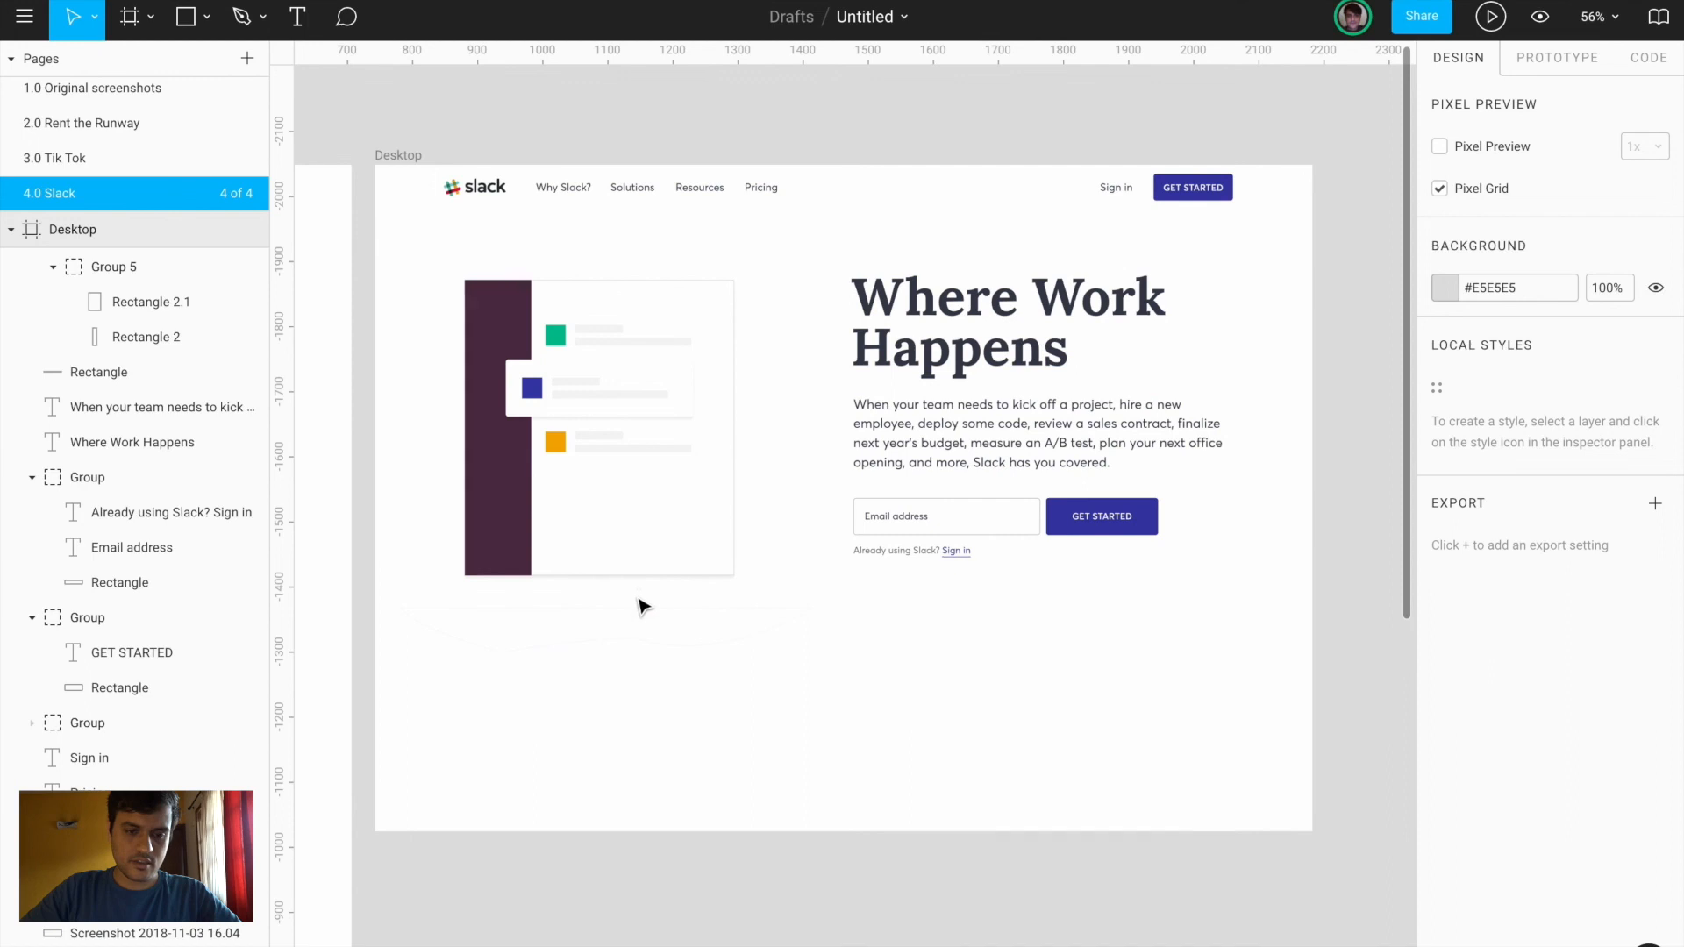
# Replace the wavy vector's outline with a near-white #F7F7F7 fill
pyautogui.click(640, 611)
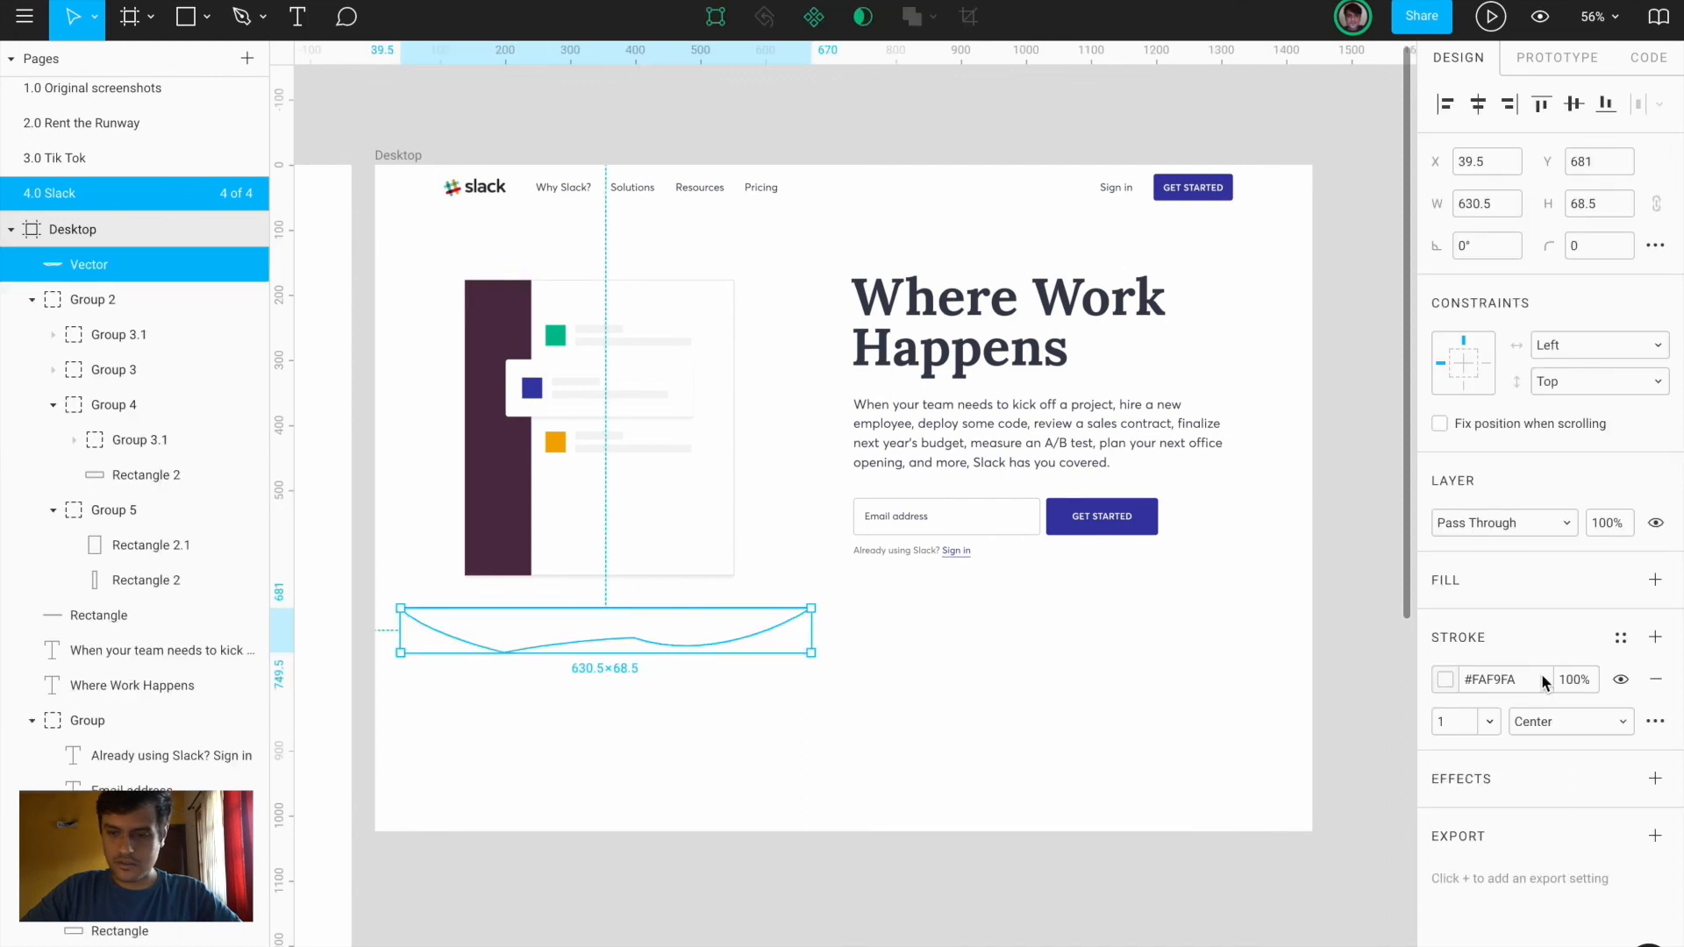
pyautogui.click(1445, 682)
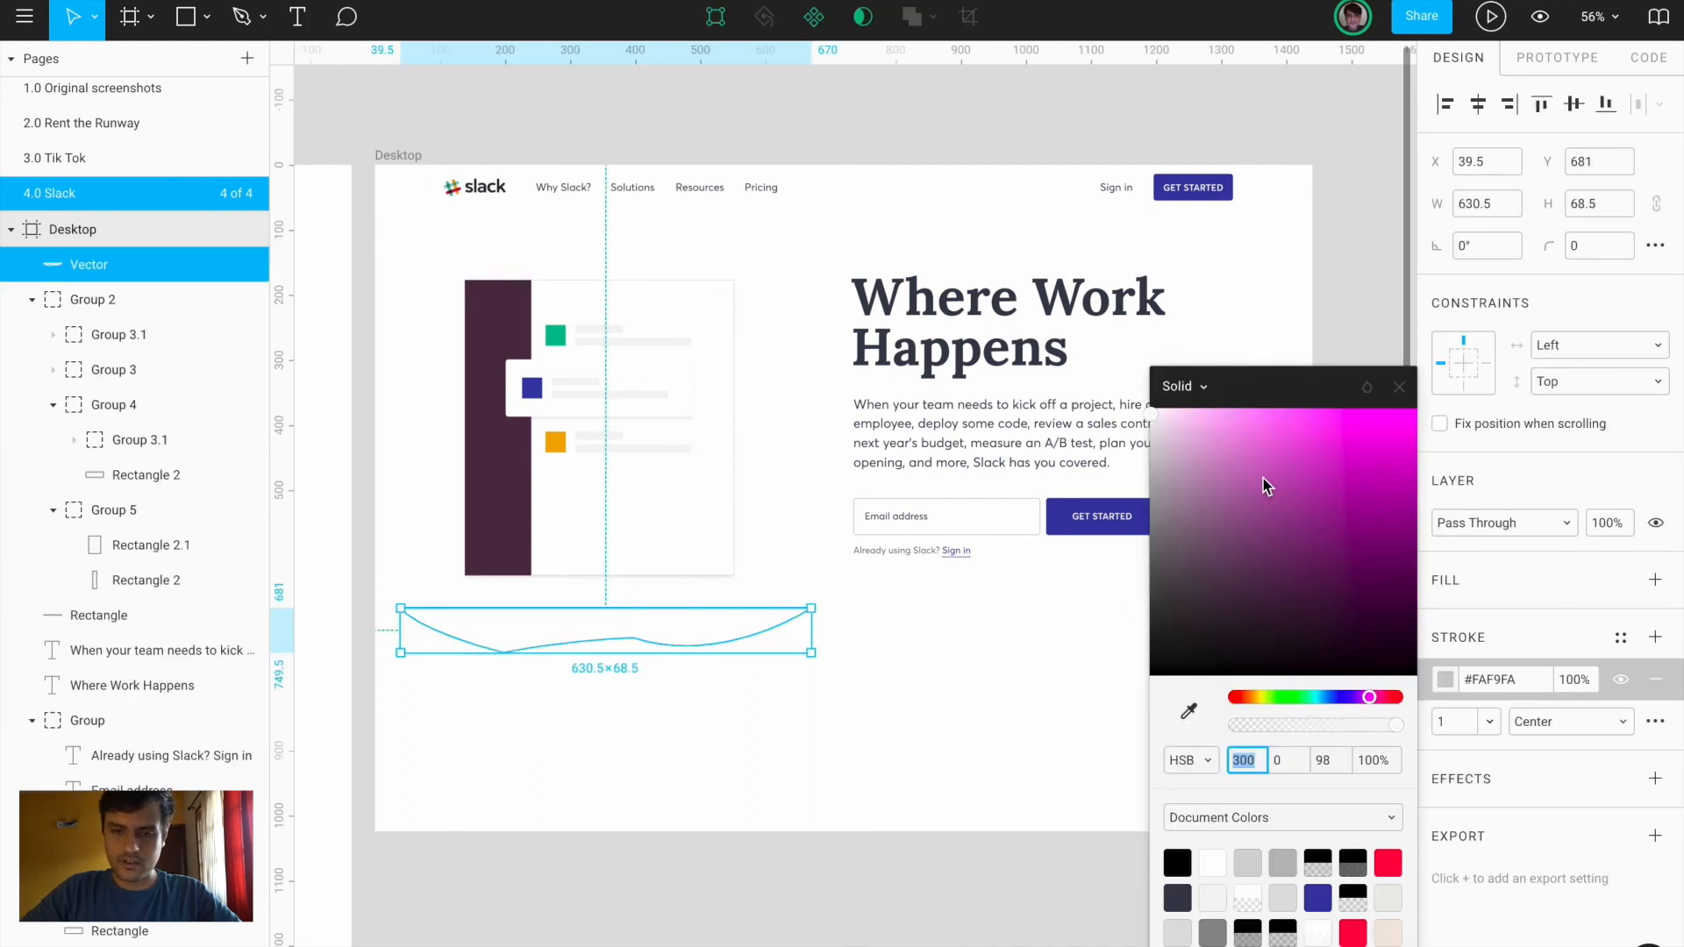
pyautogui.moveTo(1157, 430)
pyautogui.mouseDown()
pyautogui.moveTo(1132, 414)
pyautogui.moveTo(1132, 457)
pyautogui.mouseUp()
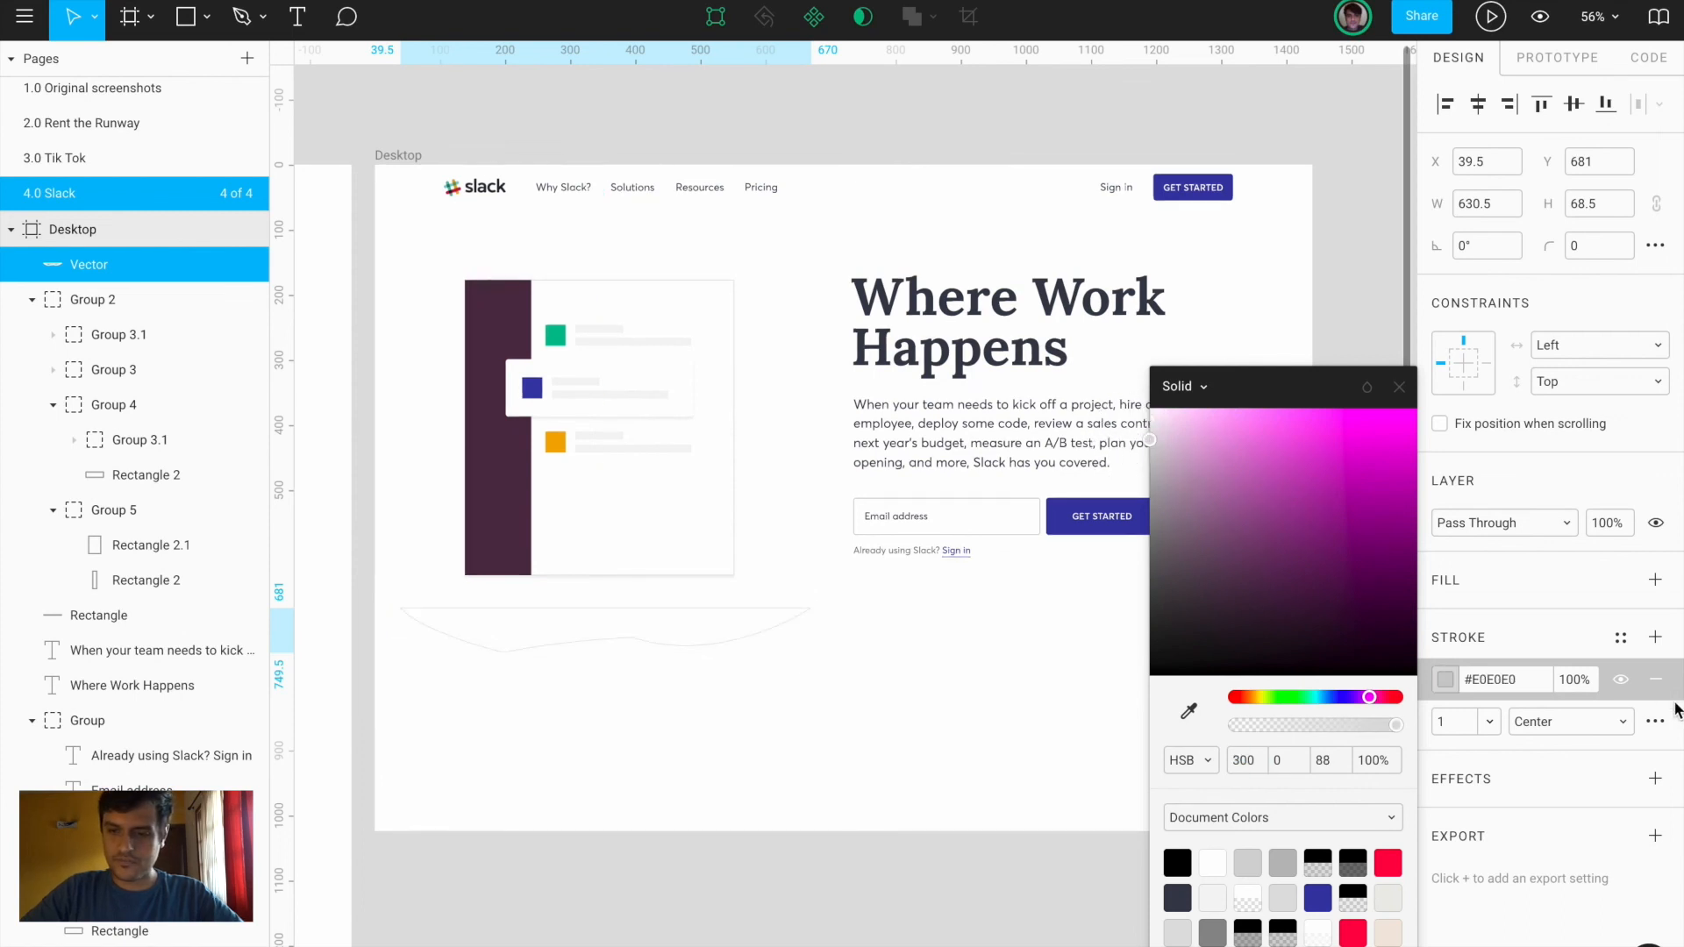
pyautogui.click(1655, 680)
pyautogui.click(1656, 680)
pyautogui.click(1655, 580)
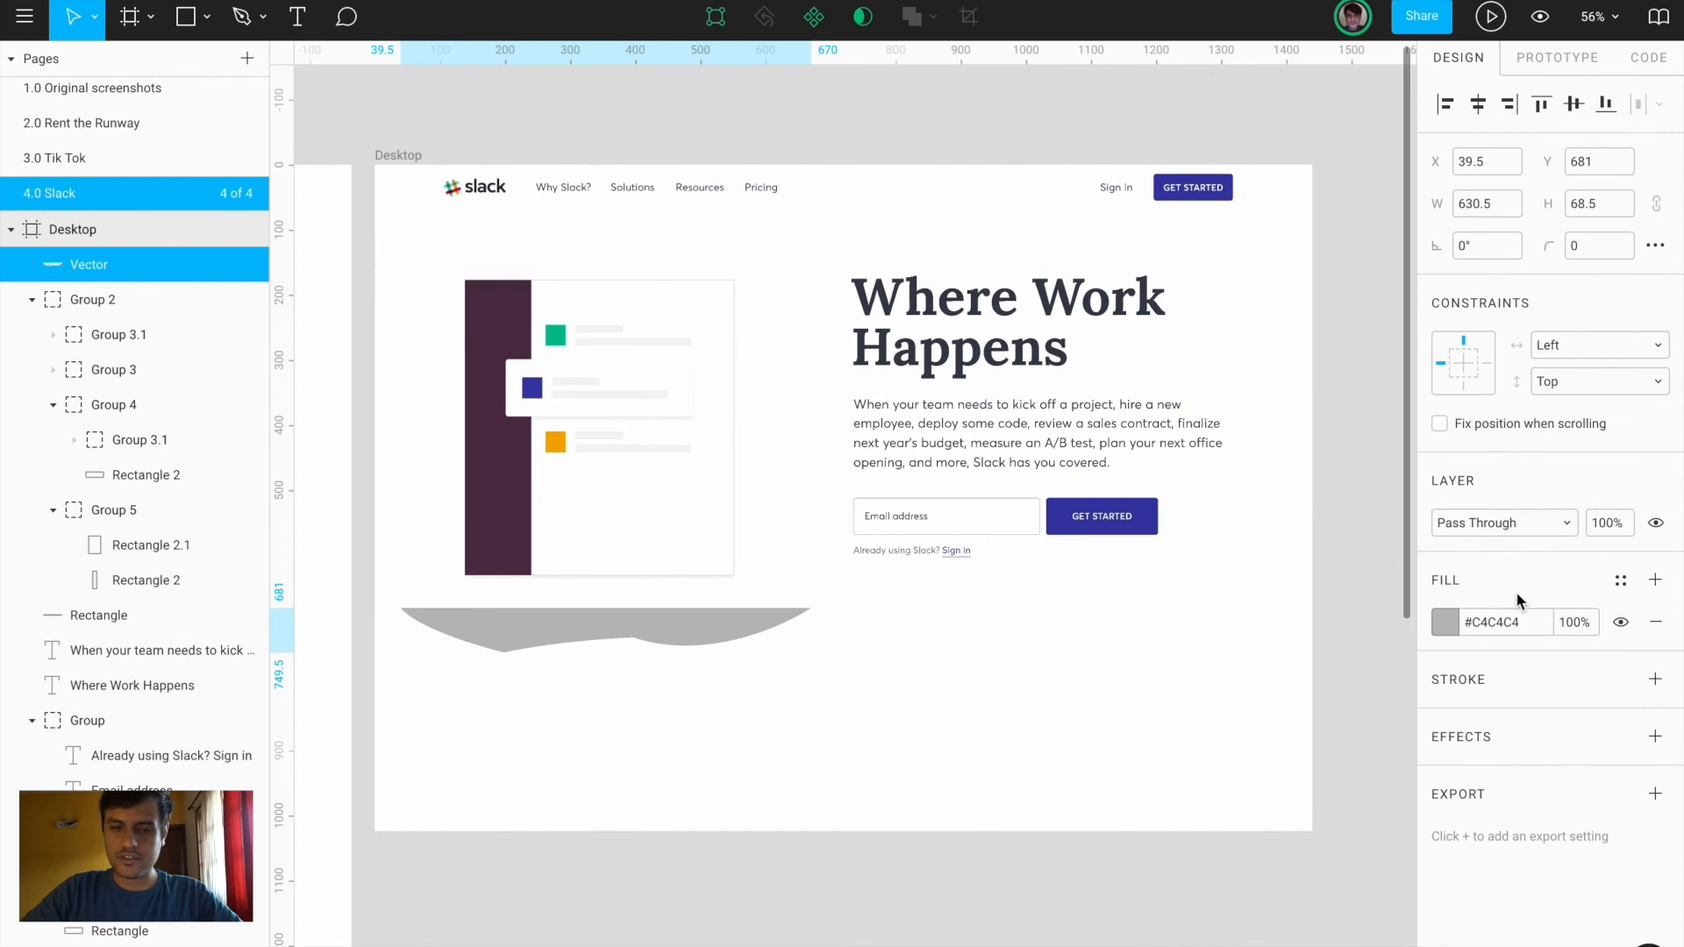
pyautogui.click(1443, 626)
pyautogui.moveTo(1184, 440); pyautogui.dragTo(1138, 431)
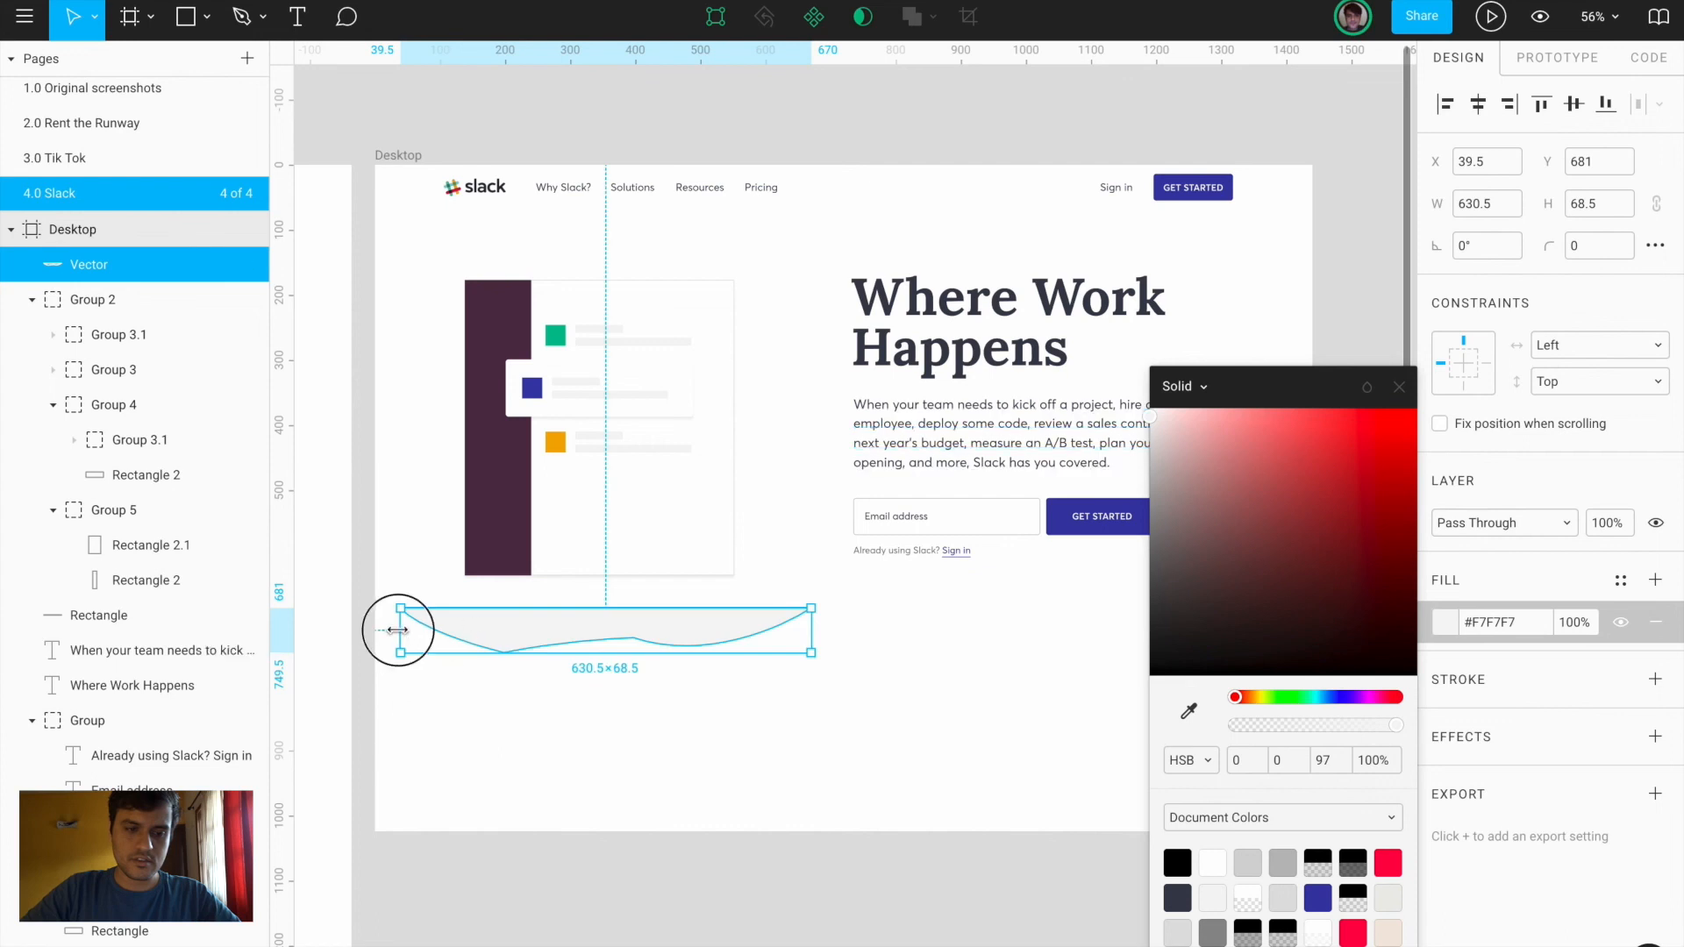
# Narrow the wavy vector to 481 wide and move its layer below Group 2
pyautogui.moveTo(398, 630); pyautogui.dragTo(460, 629)
pyautogui.moveTo(809, 630); pyautogui.dragTo(696, 585)
pyautogui.click(31, 299)
pyautogui.moveTo(84, 267); pyautogui.dragTo(84, 326)
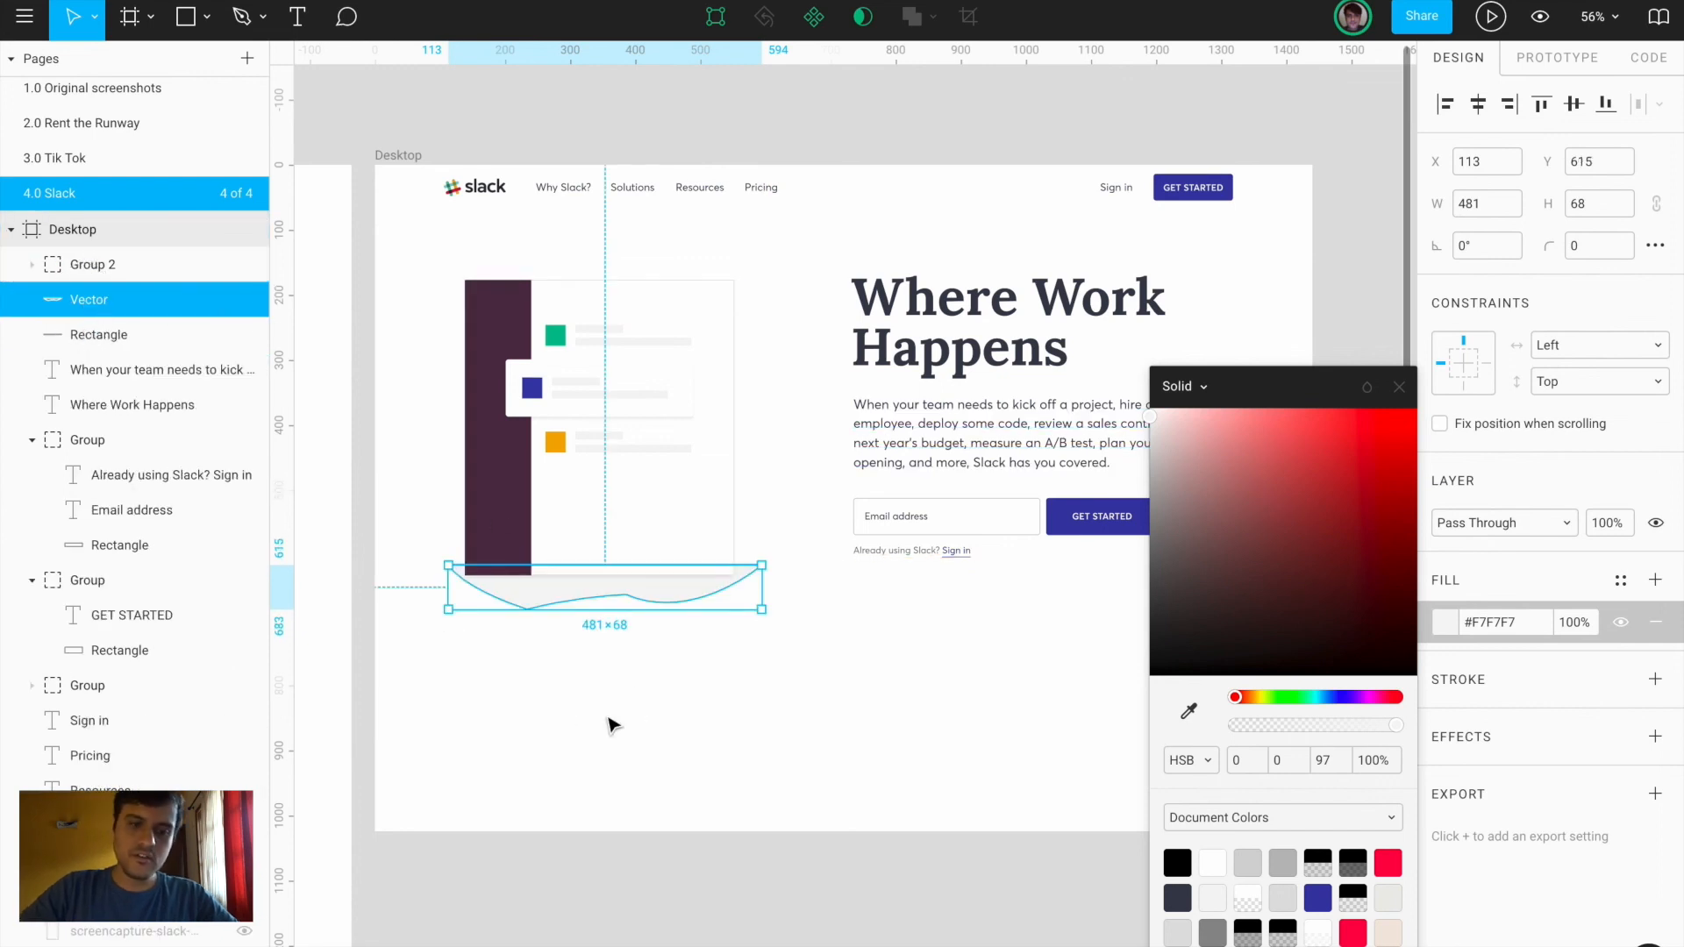
pyautogui.click(613, 722)
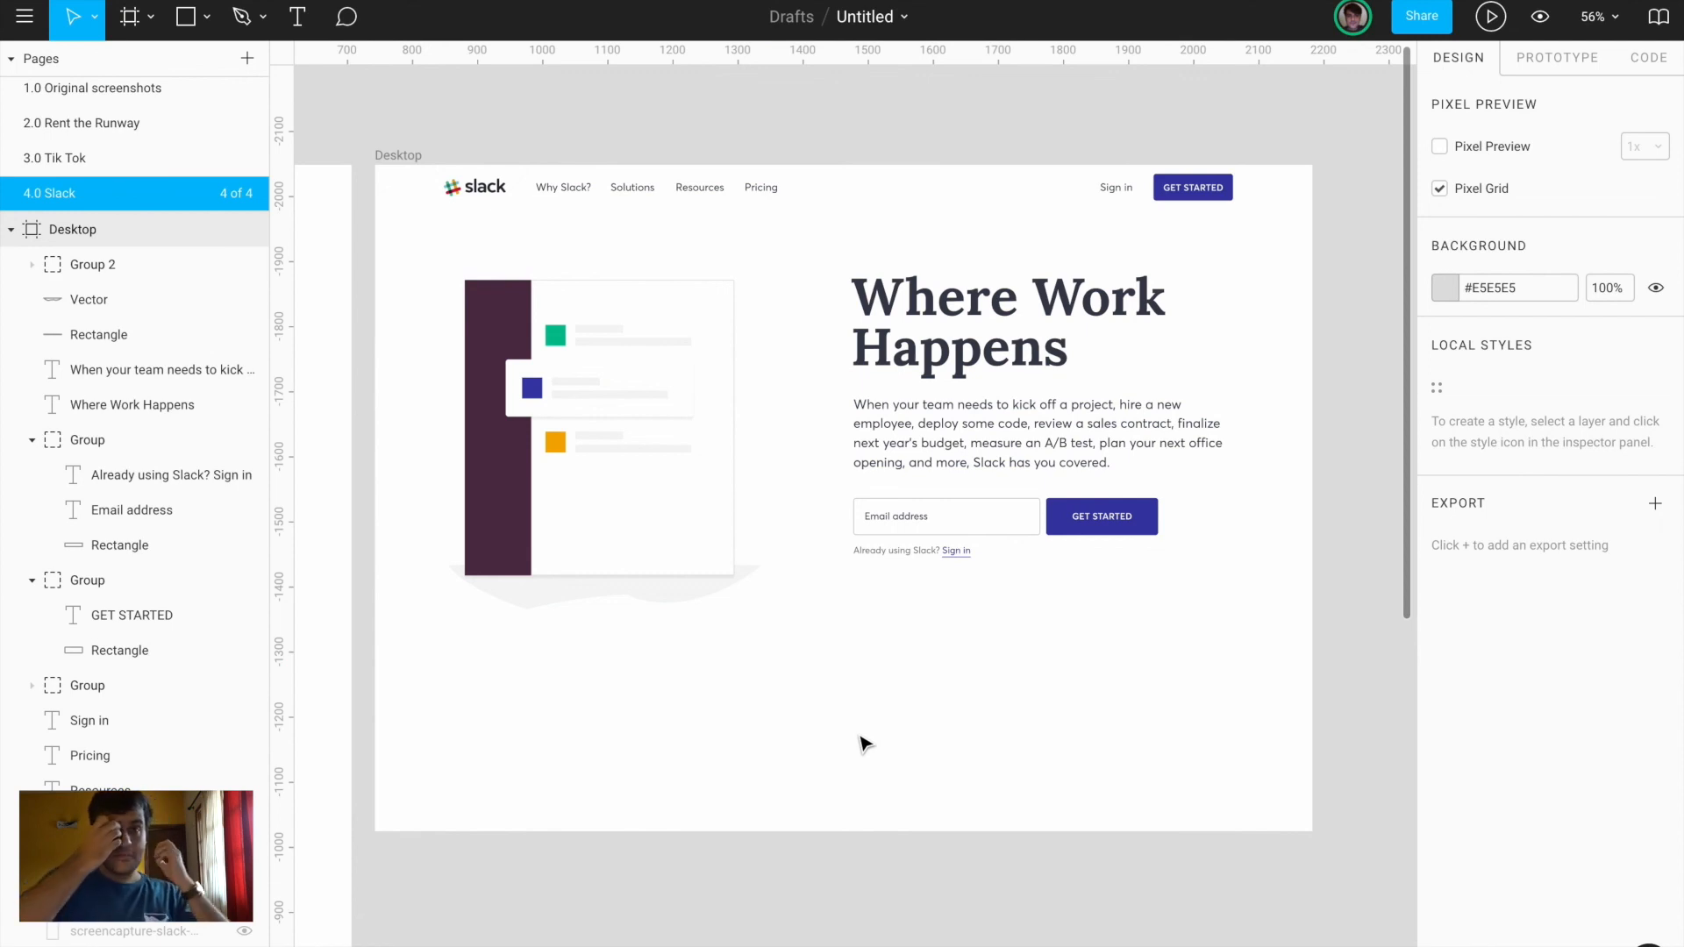